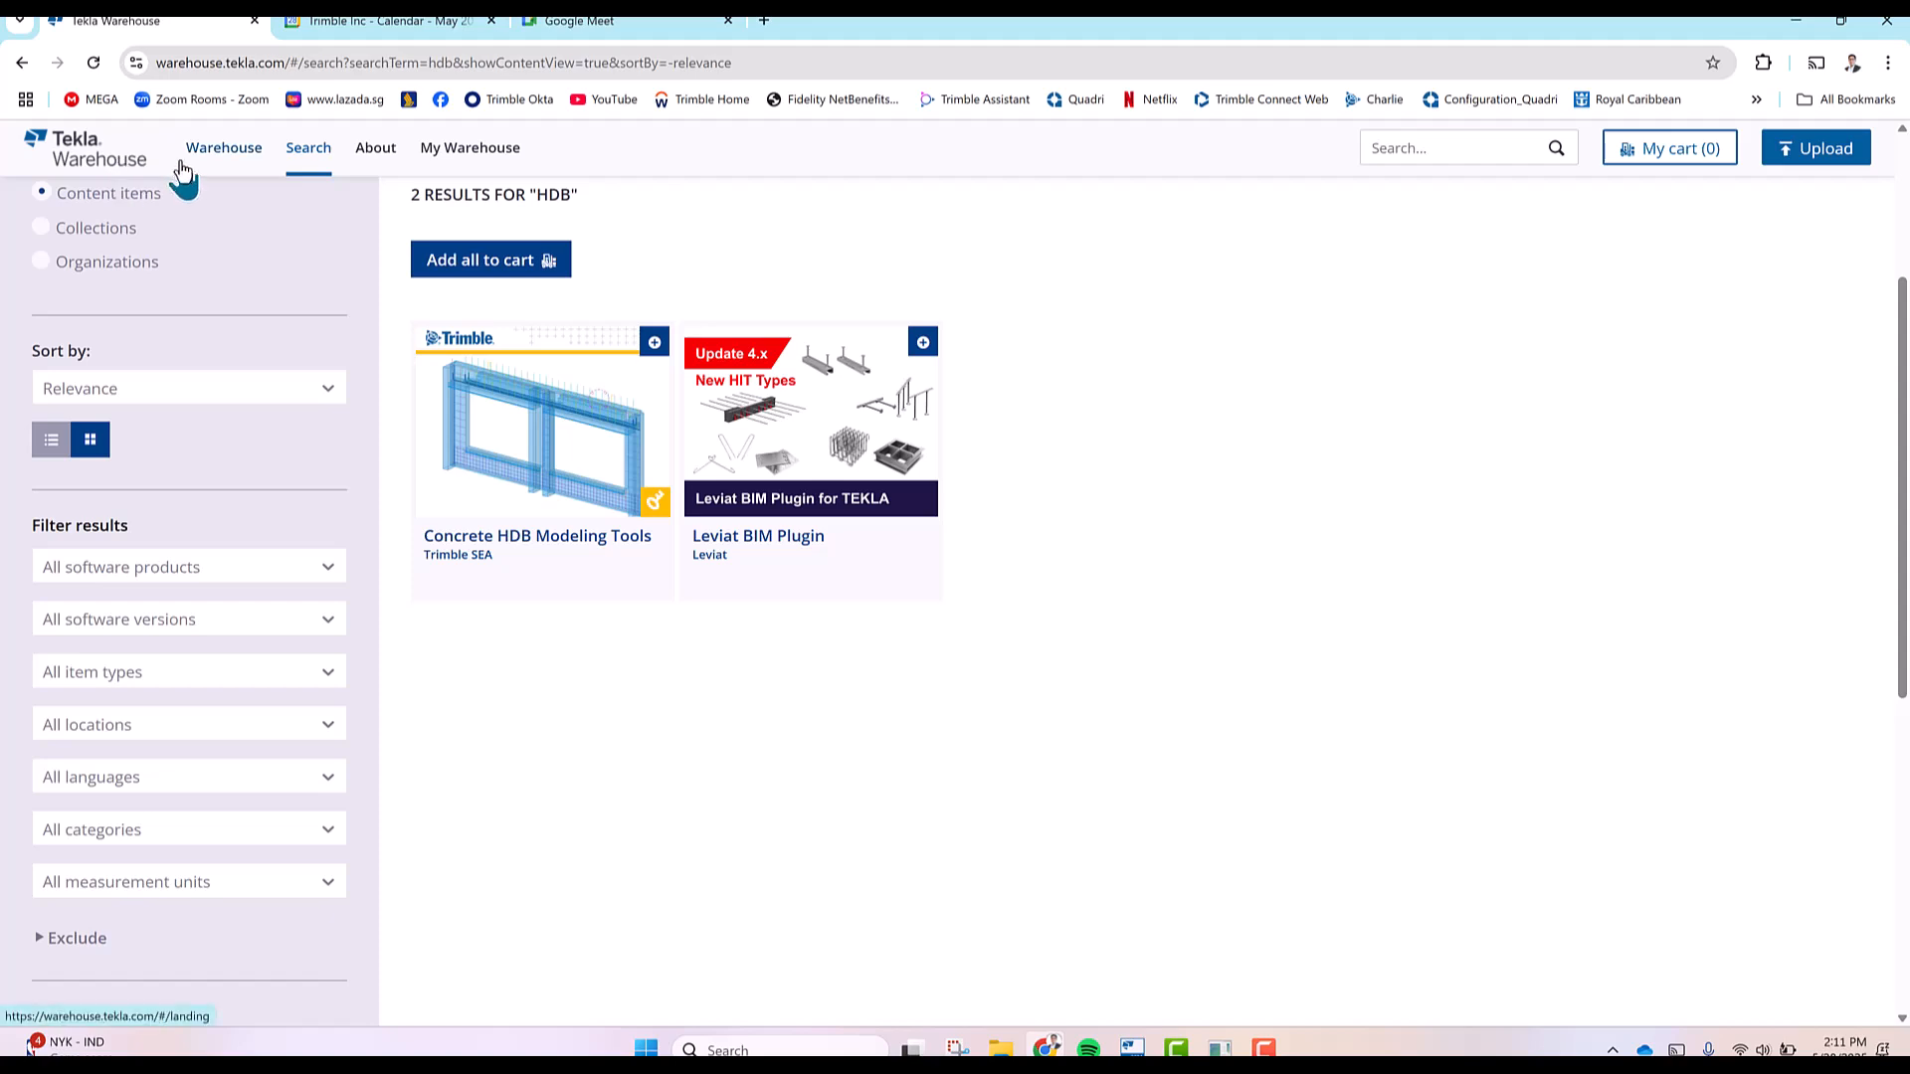
Switch to Tekla Structures and insert an HDB - Facade K1F2 component about 4300 mm long along grid line 1.A between lines 1.3 and 1.1.
left_click(1798, 21)
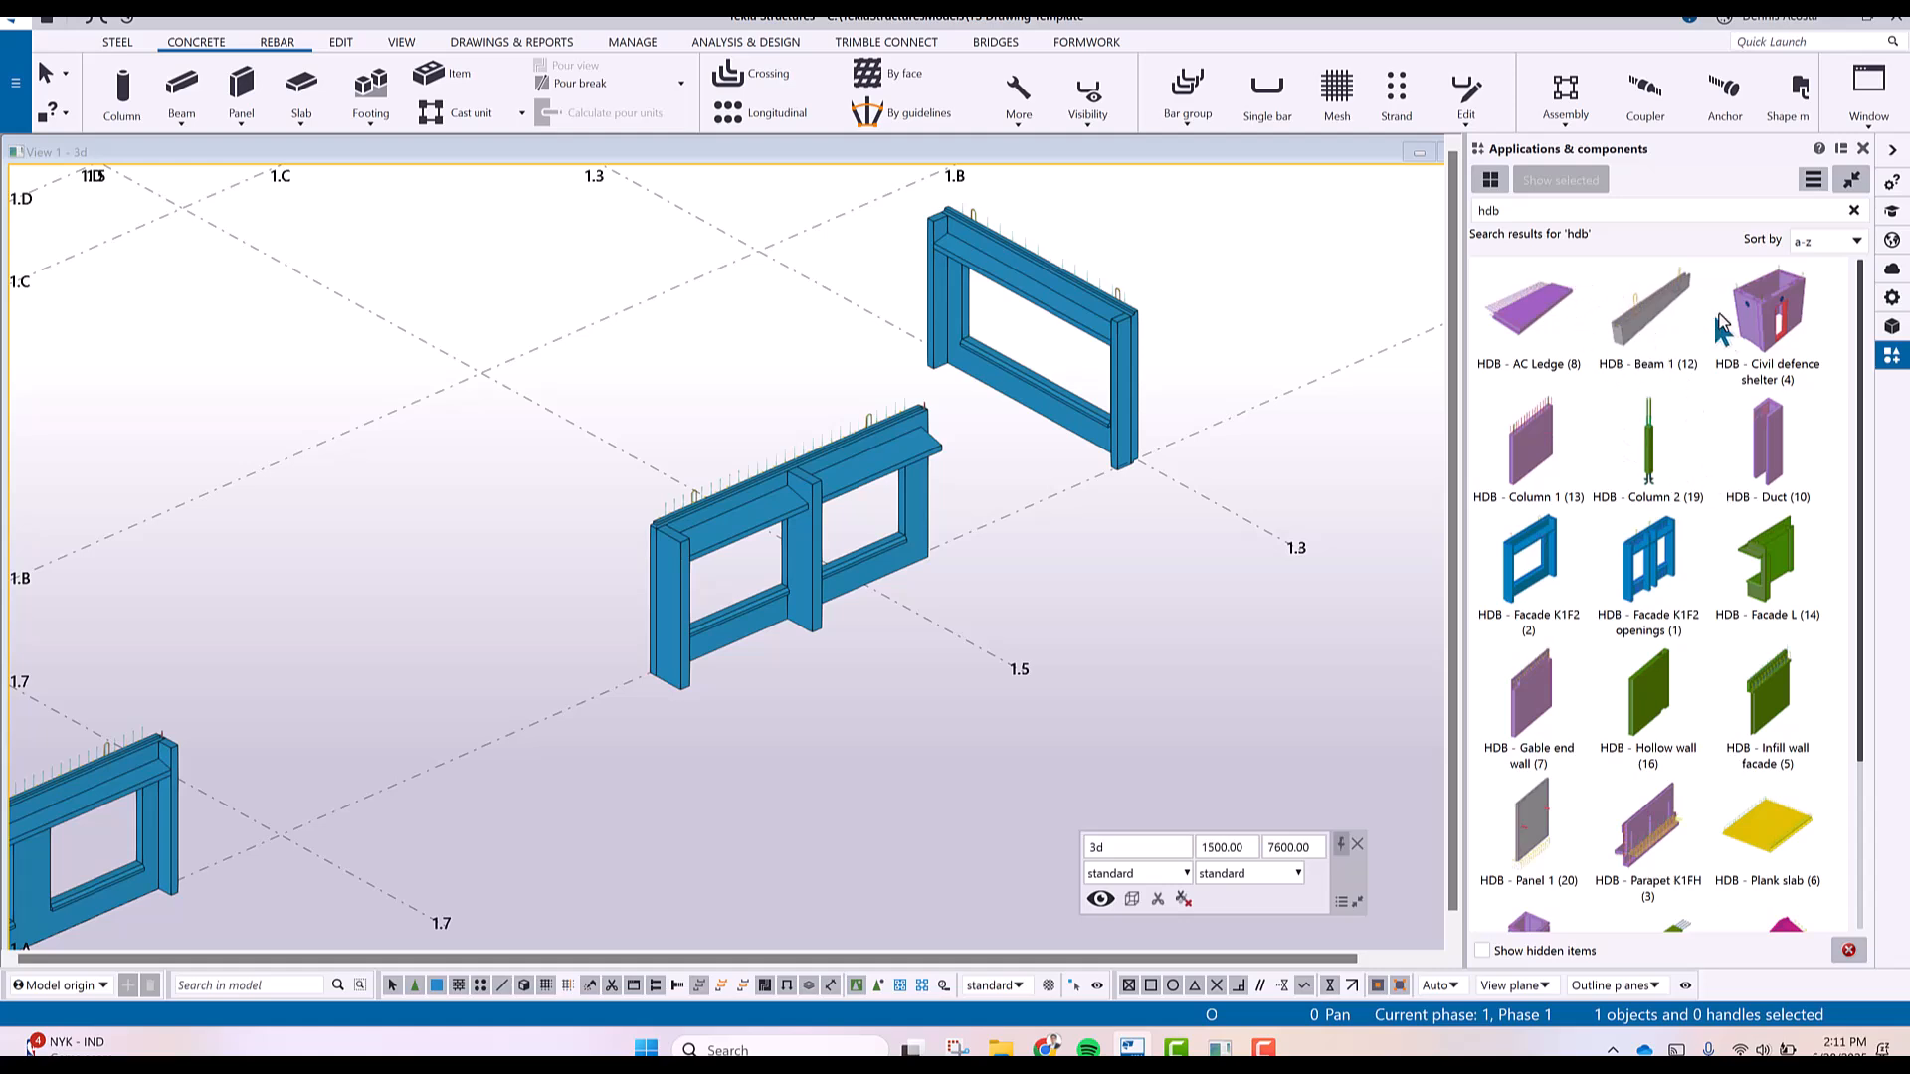
middle_click_drag(1103, 525, 921, 541)
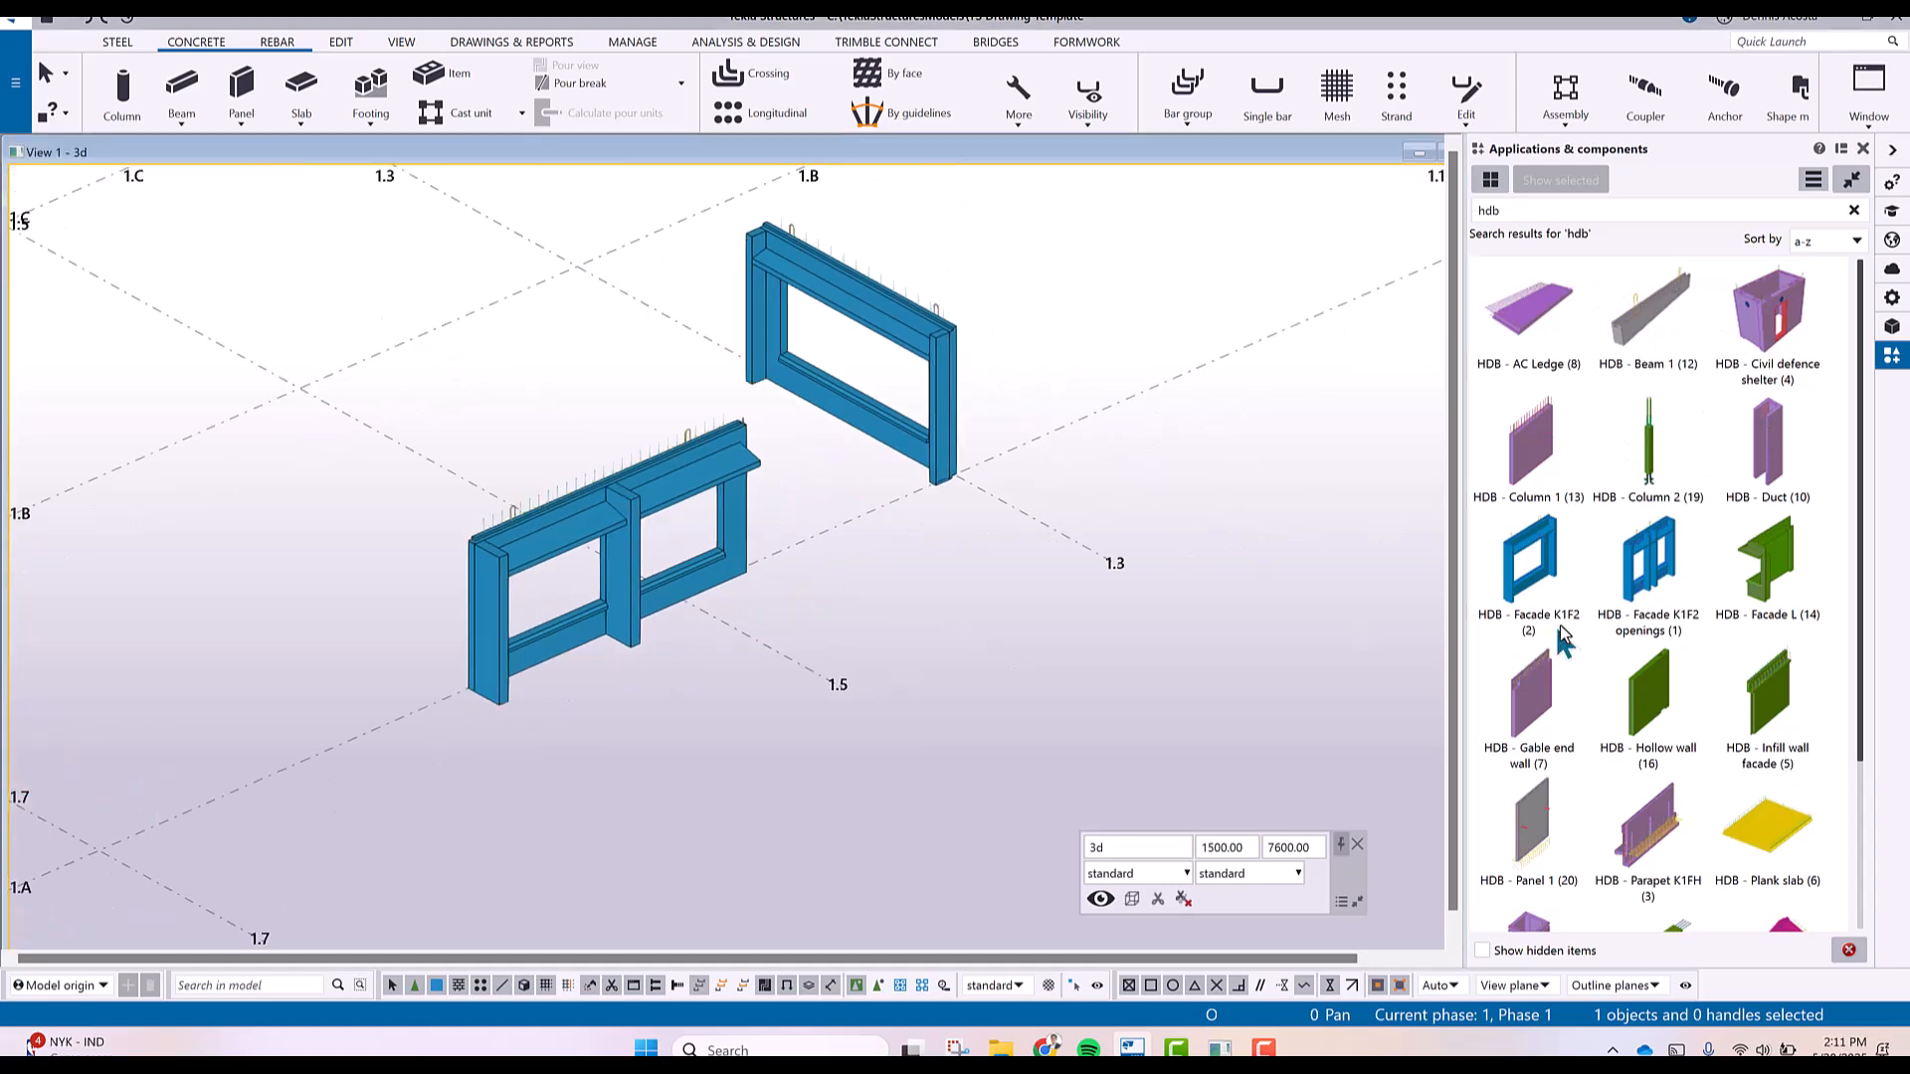
double_click(1553, 554)
middle_click_drag(682, 515, 353, 562)
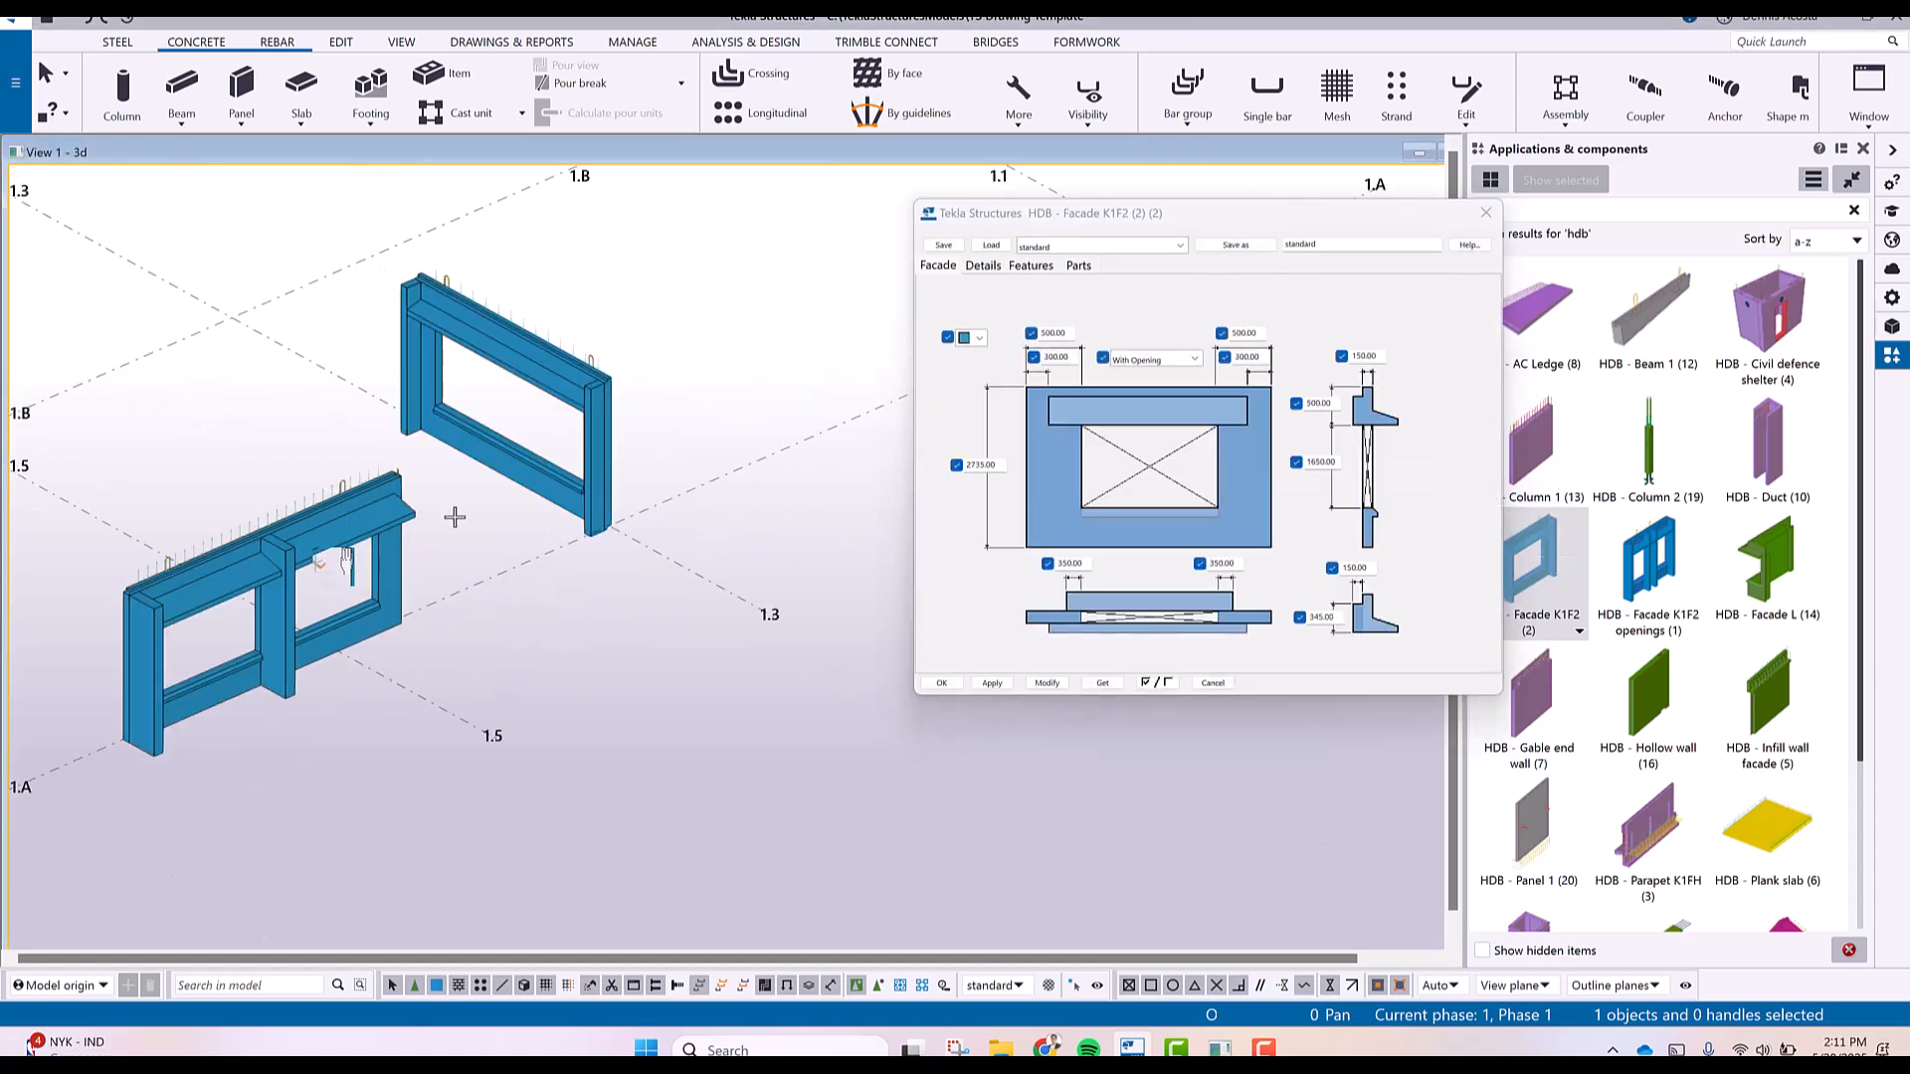
left_click(745, 414)
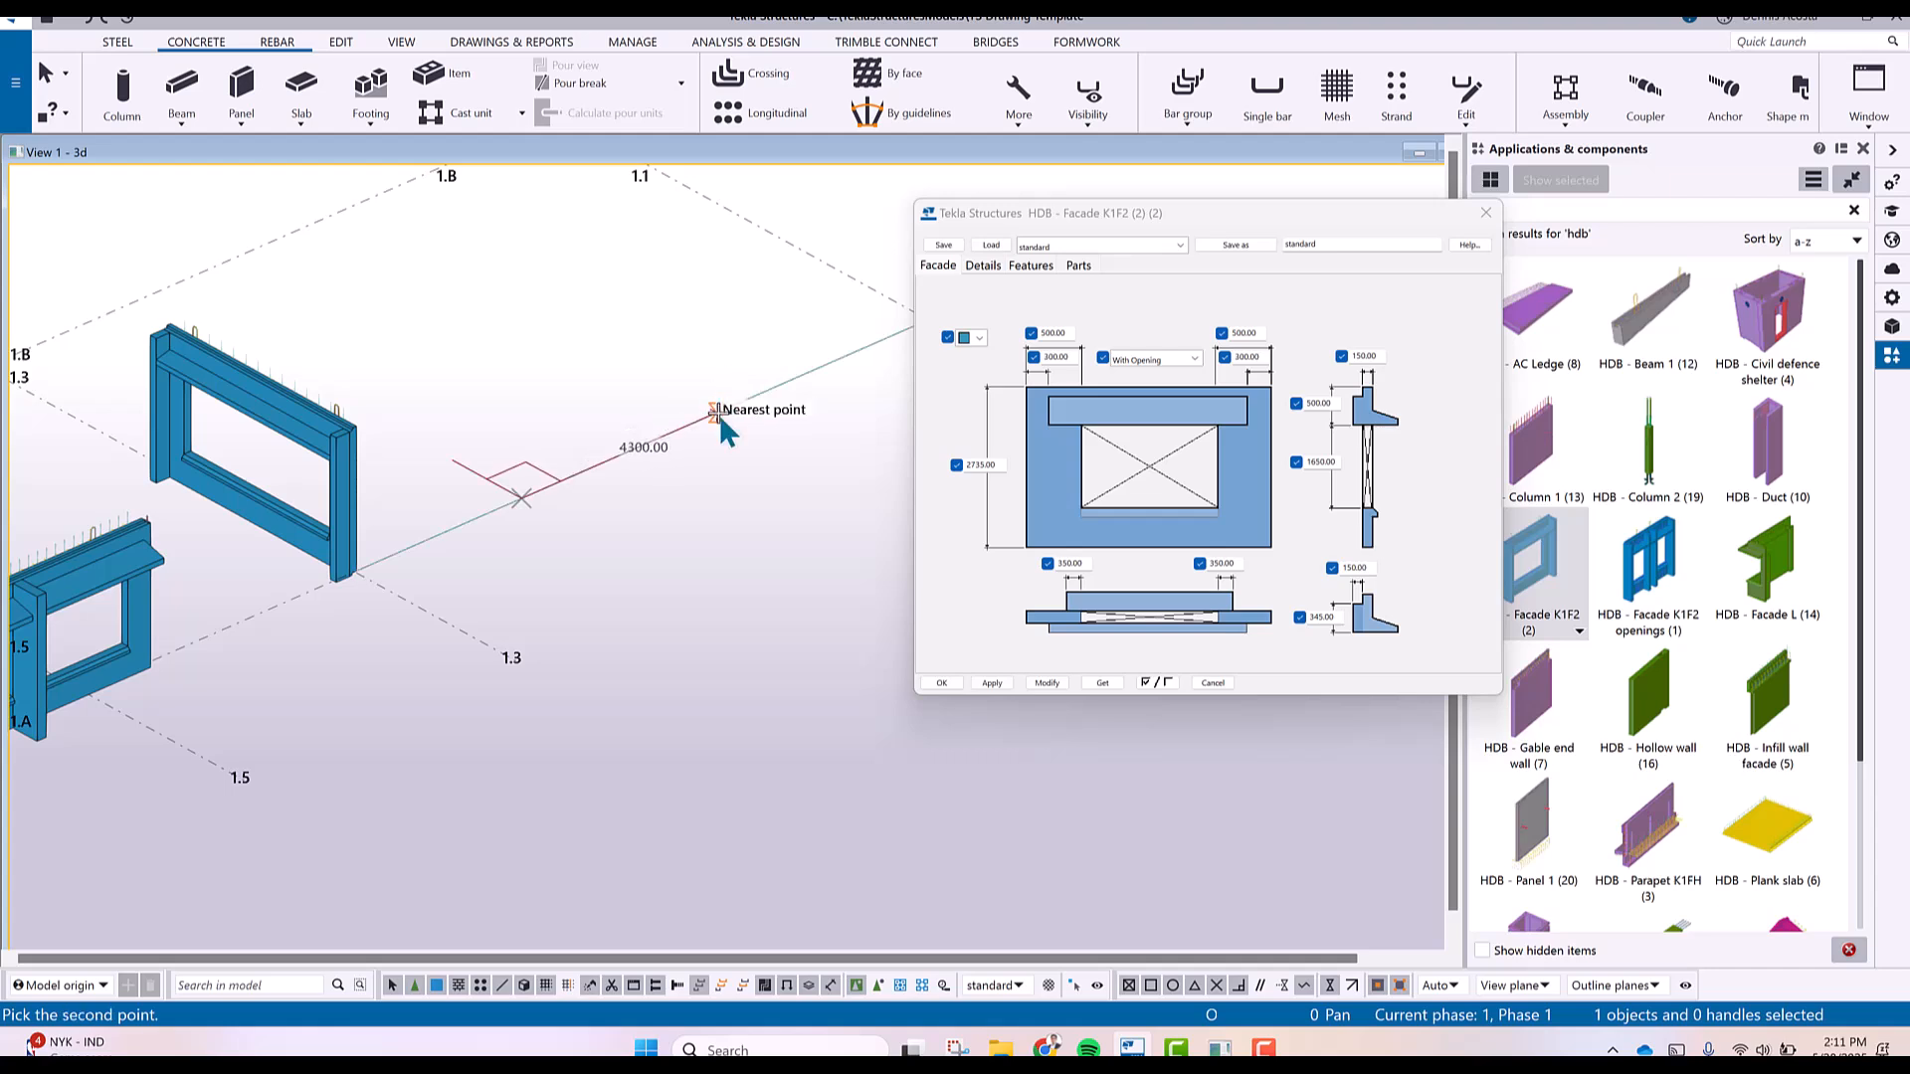
left_click(717, 414)
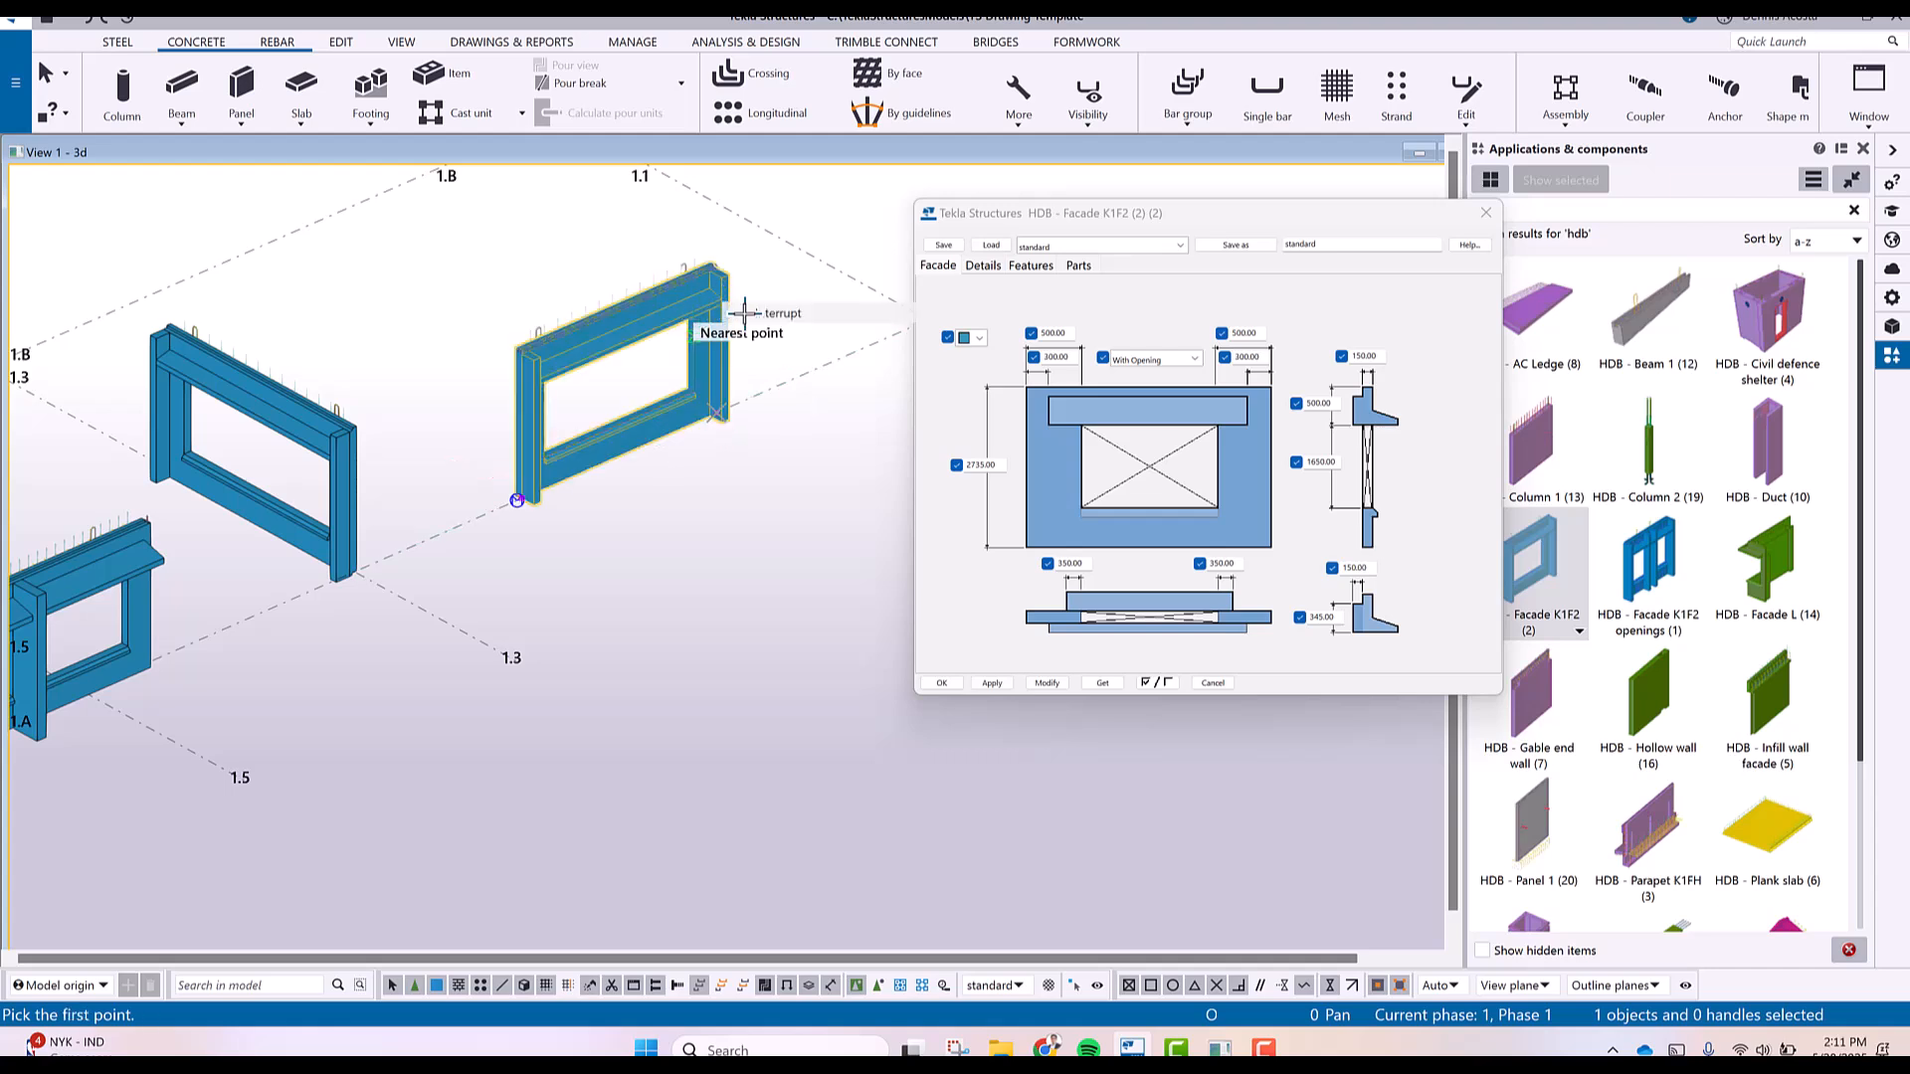
key("Escape")
scroll(691, 367, "up", 3)
scroll(688, 384, "down", 3)
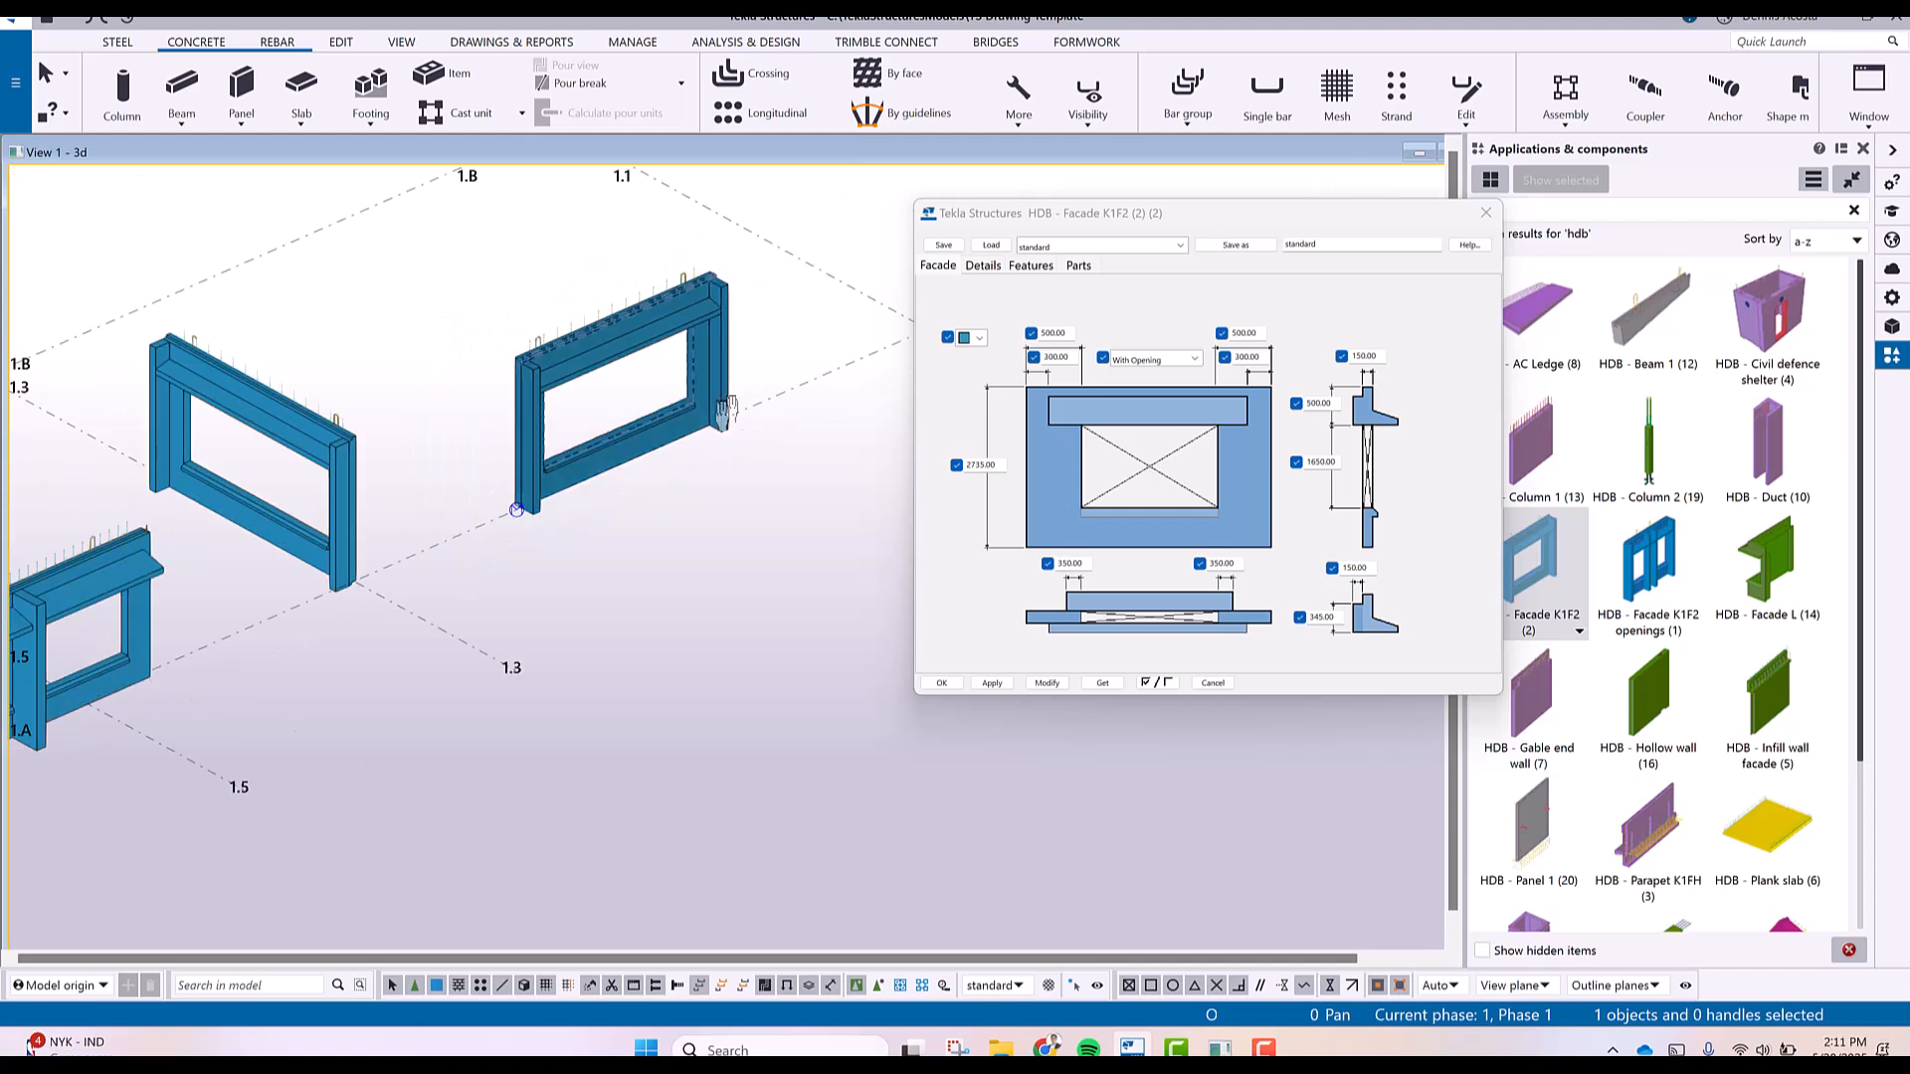
middle_click_drag(731, 399, 618, 445)
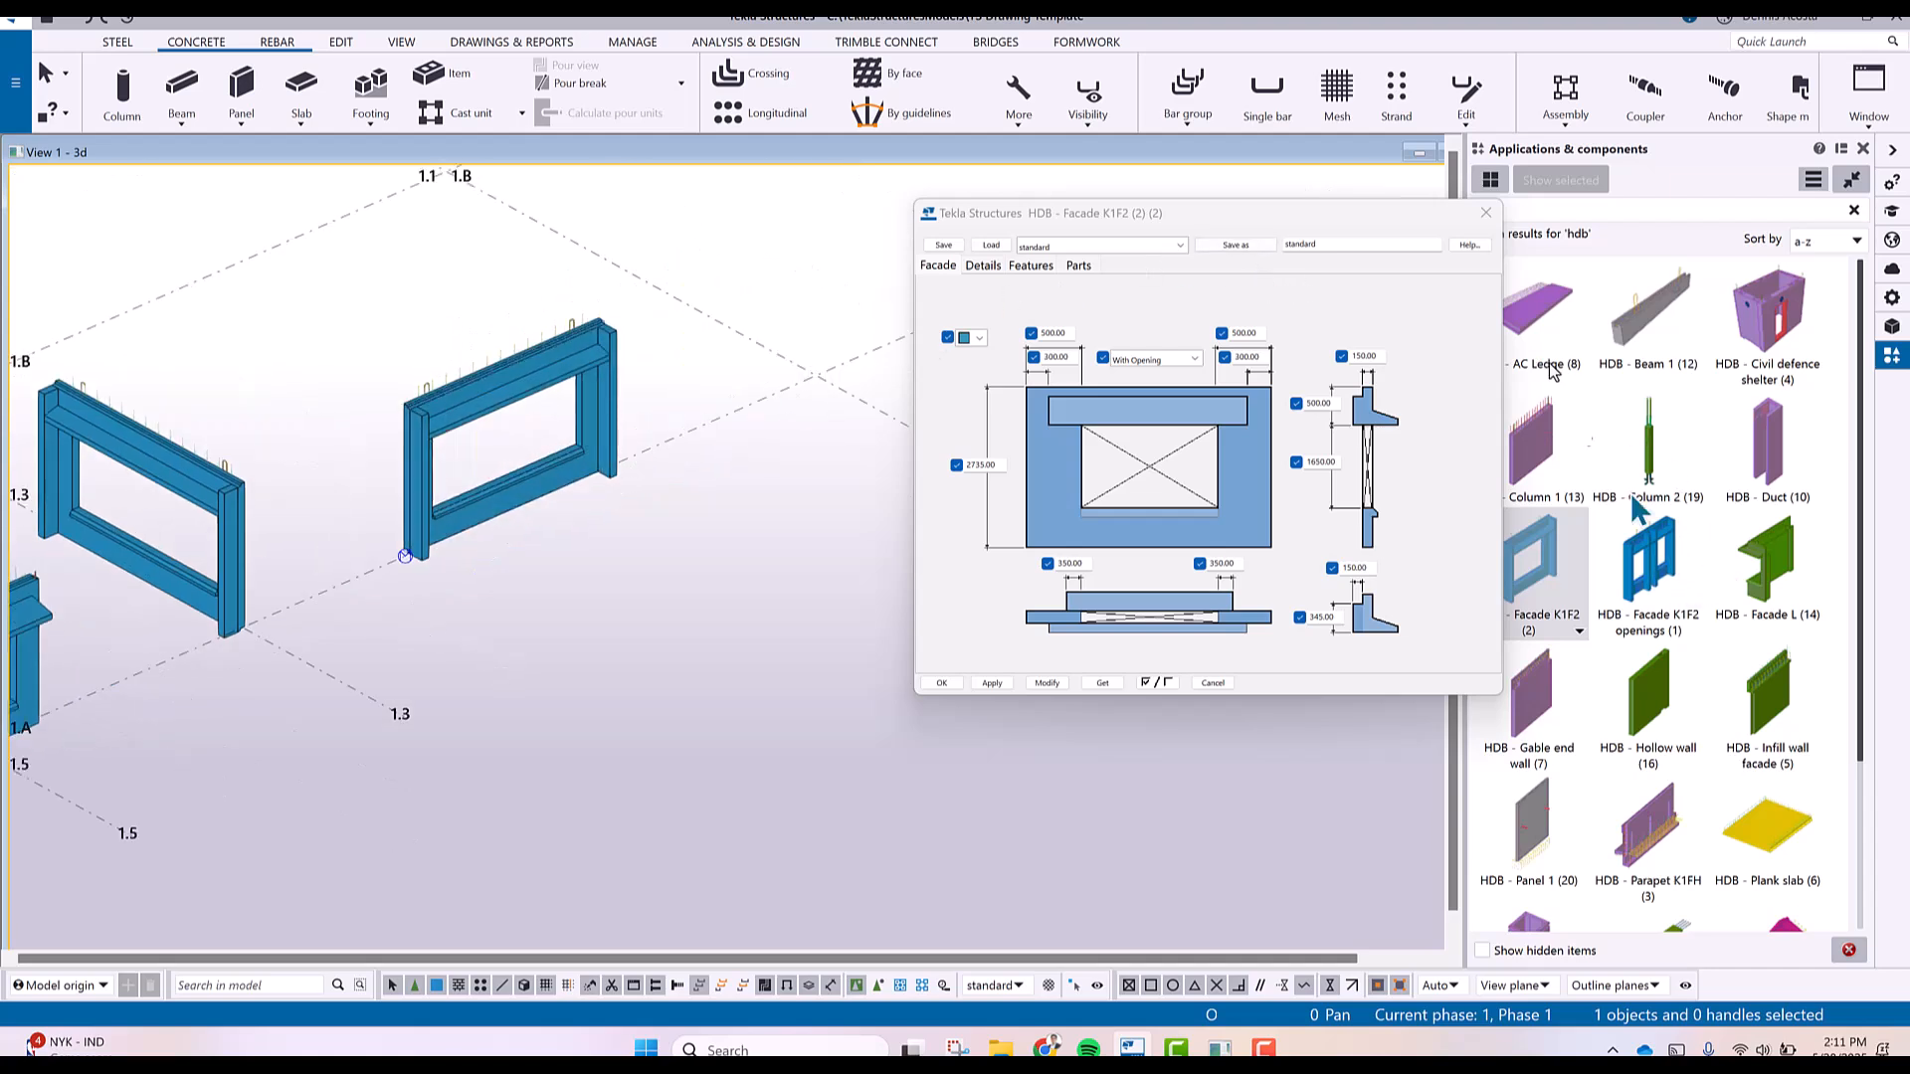
left_click(1485, 213)
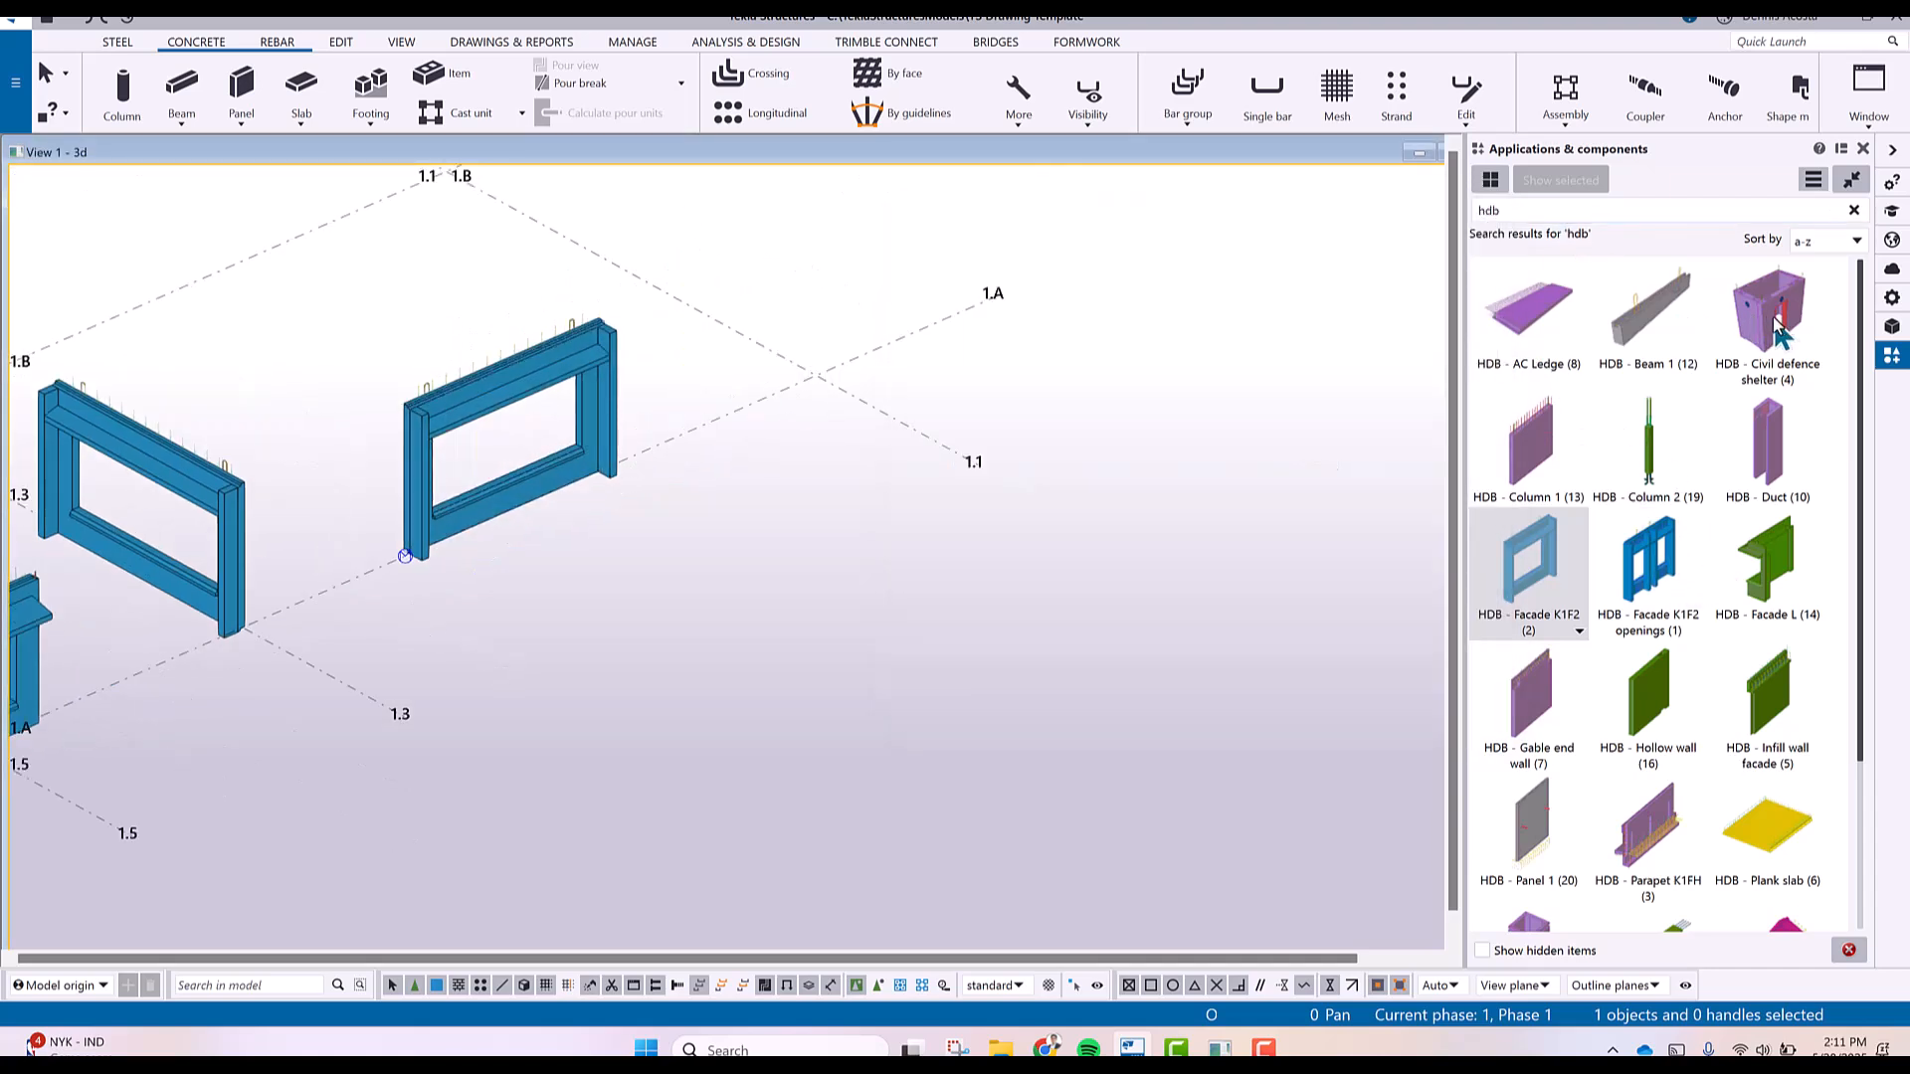
Insert an HDB - Civil defence shelter about 3700 mm long along grid line 1.A, starting at its intersection with line 1.1.
left_click(1777, 326)
double_click(1774, 319)
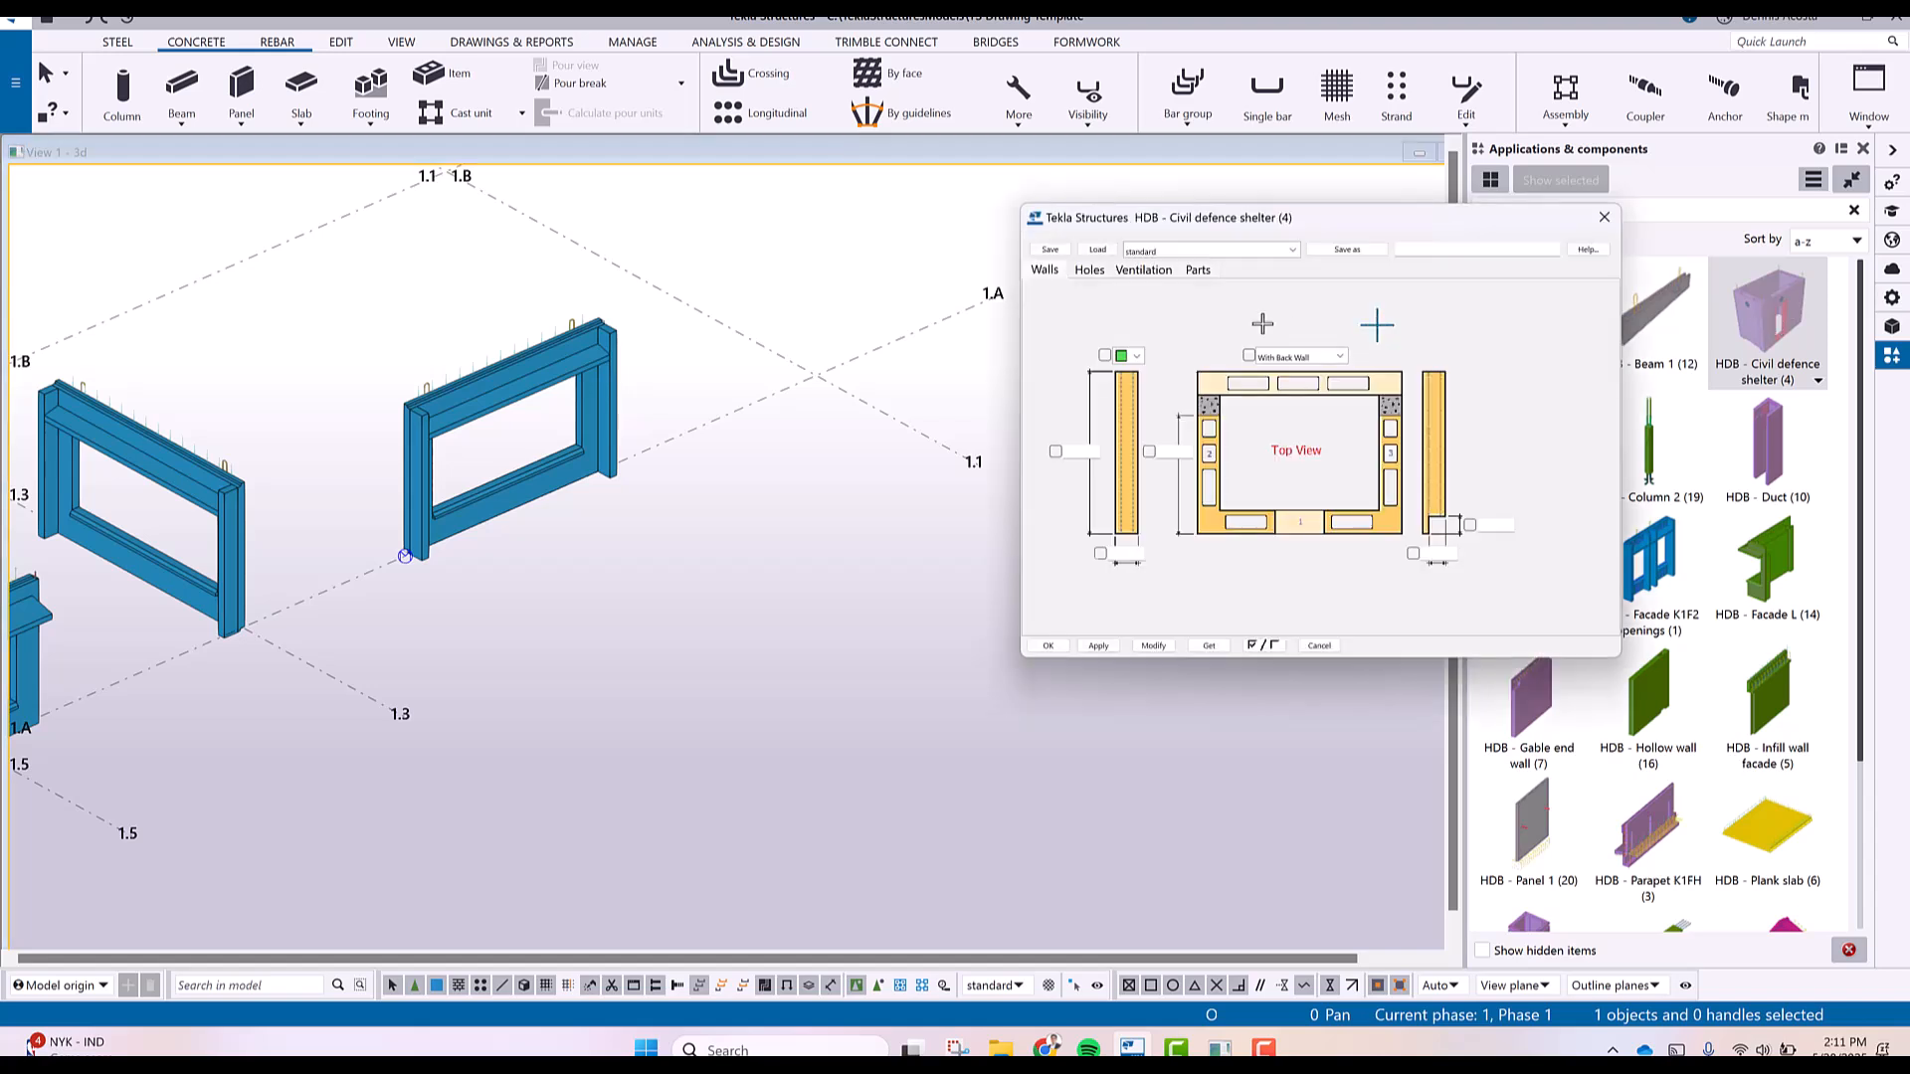
middle_click_drag(780, 392, 791, 366)
left_click(791, 366)
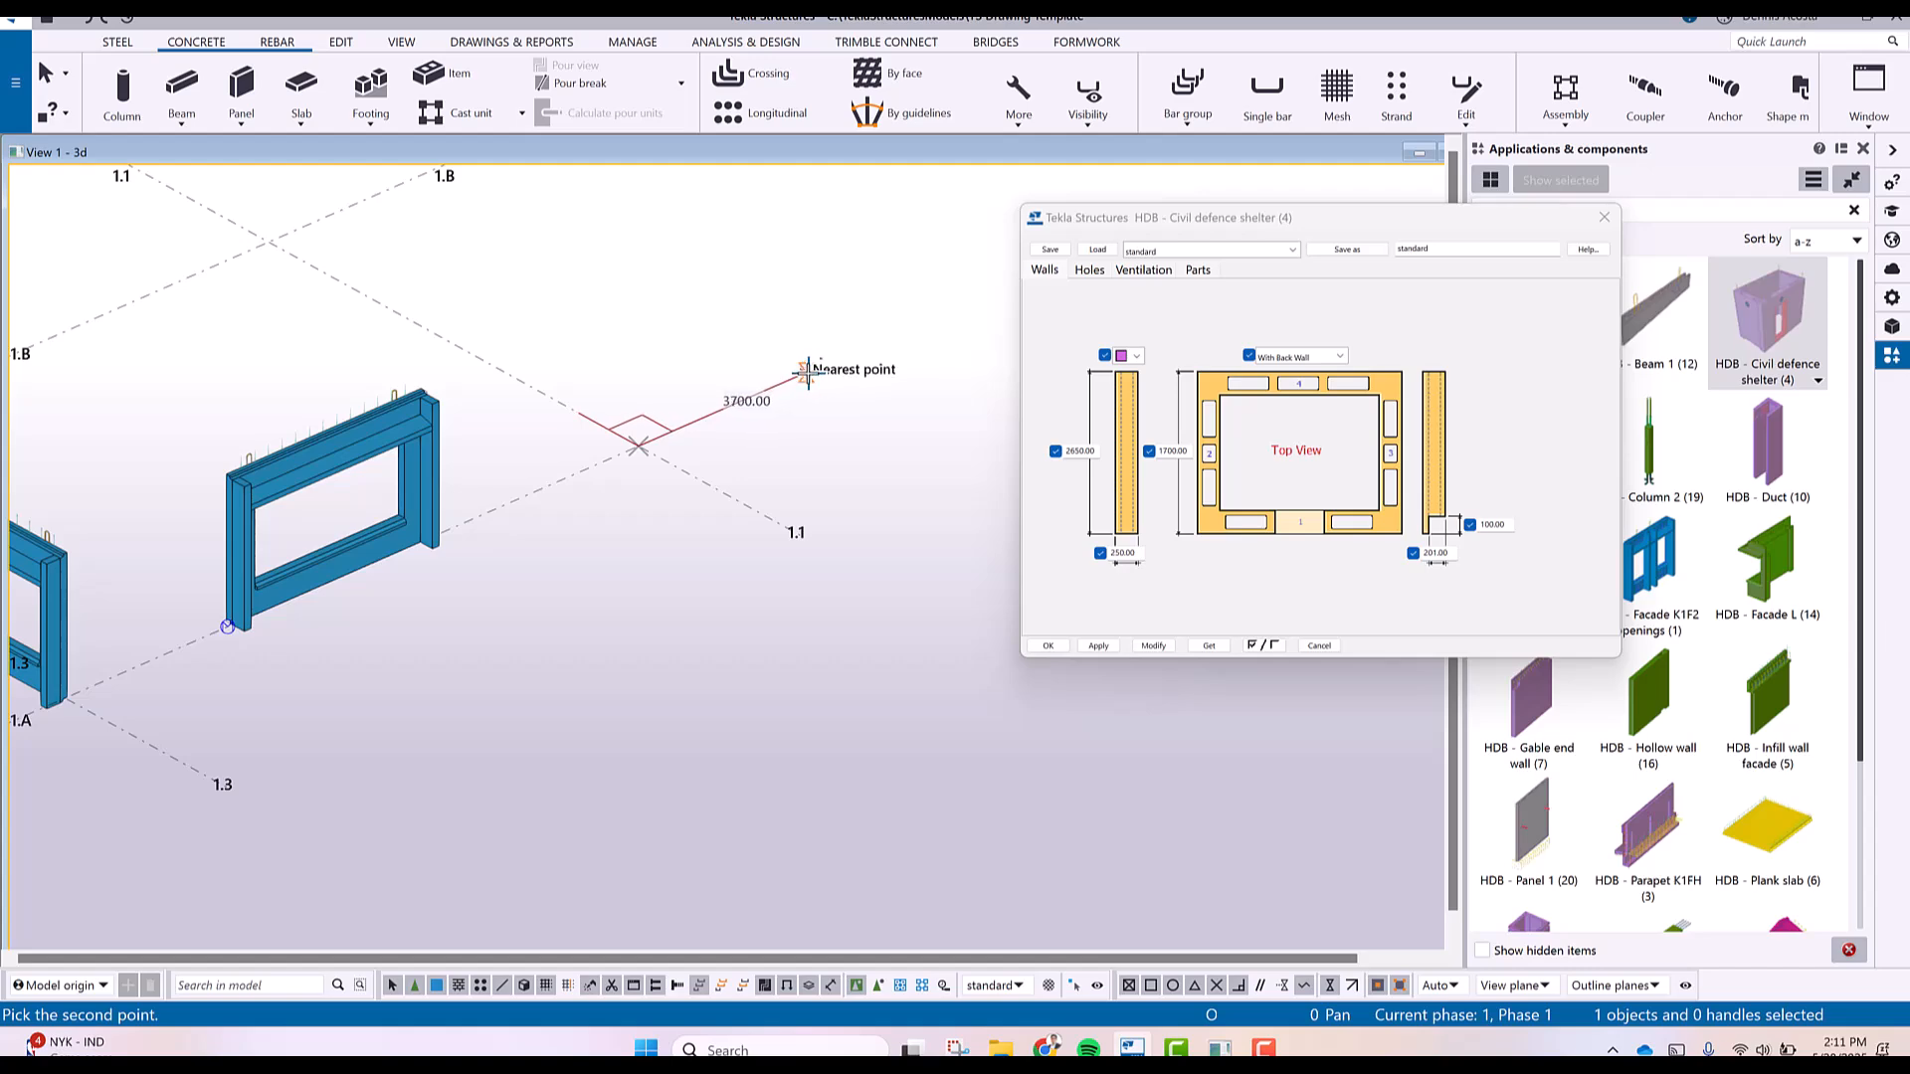
left_click(839, 314)
right_click(840, 300)
left_click(886, 310)
scroll(771, 343, "up", 6)
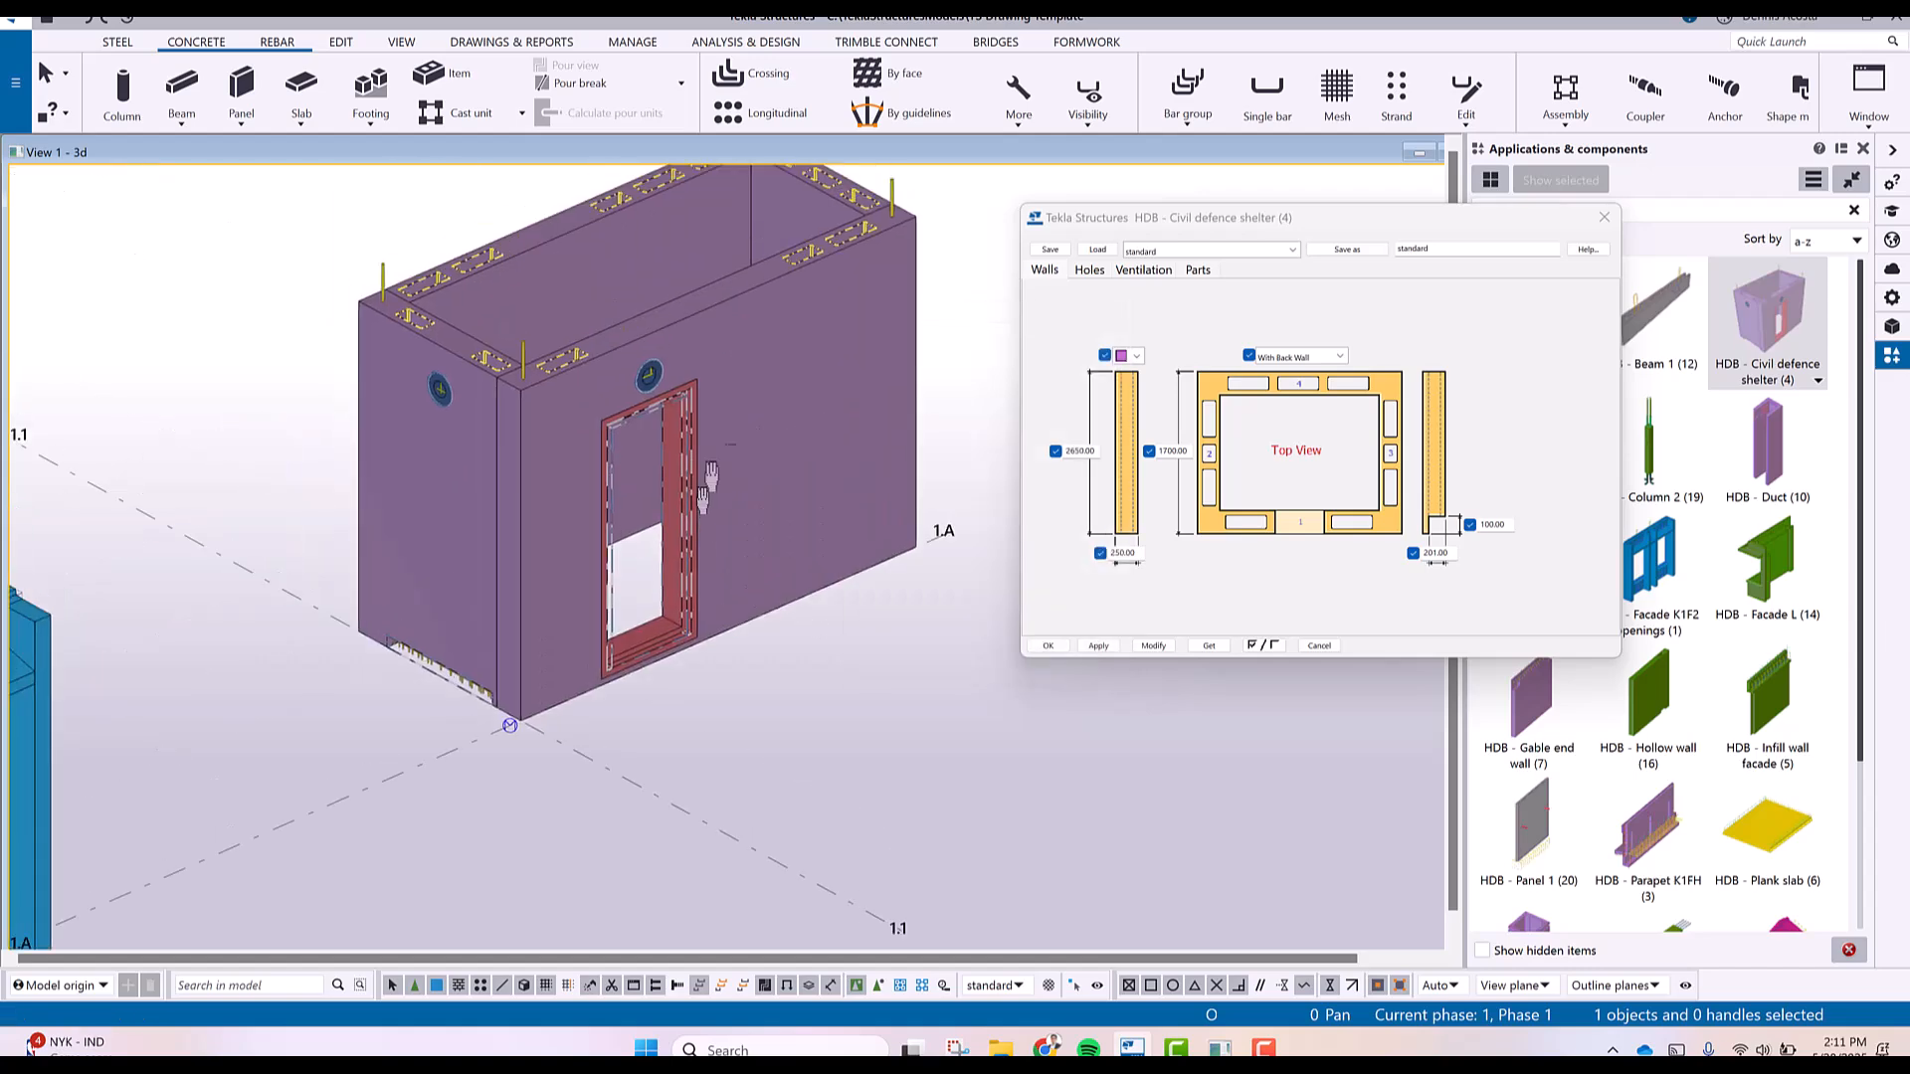
Change the civil defence shelter to the Without Back Wall option and modify the placed component.
middle_click_drag(644, 458, 747, 472, "ctrl")
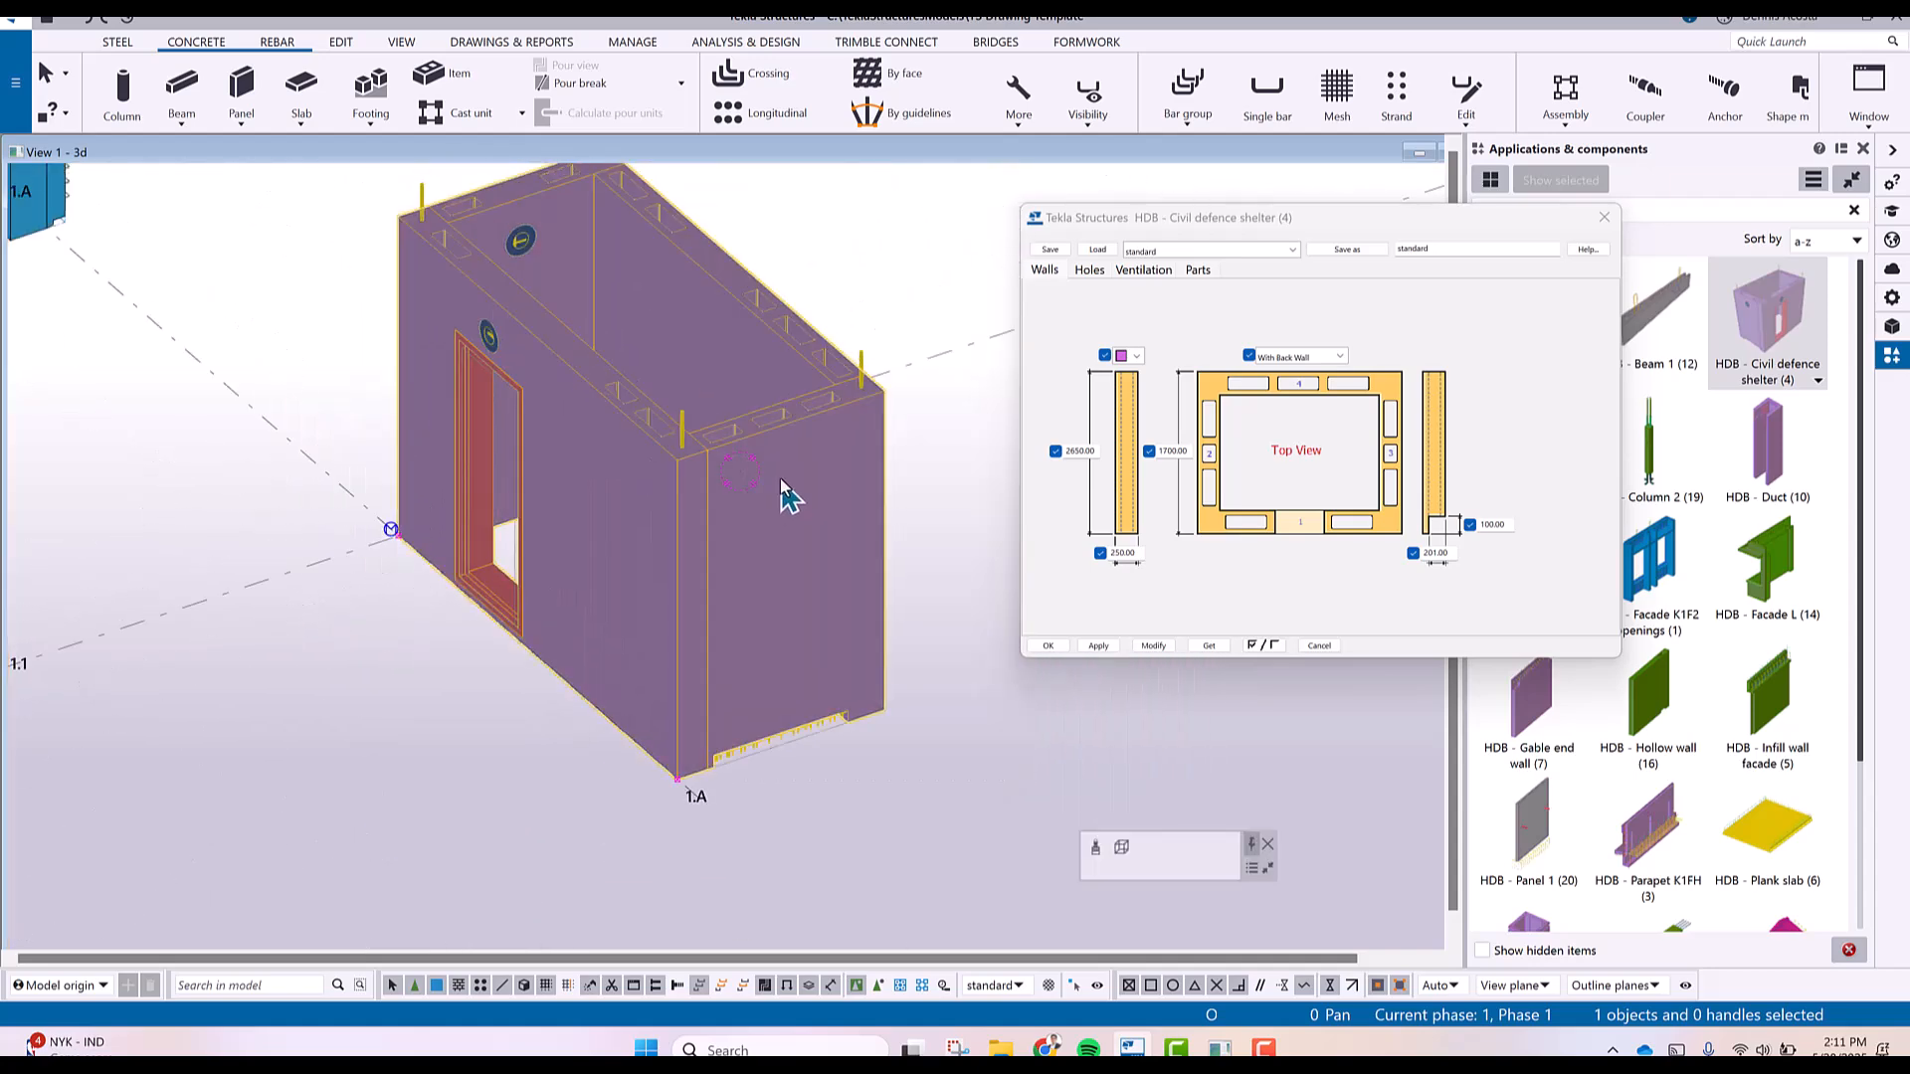
left_click(1341, 357)
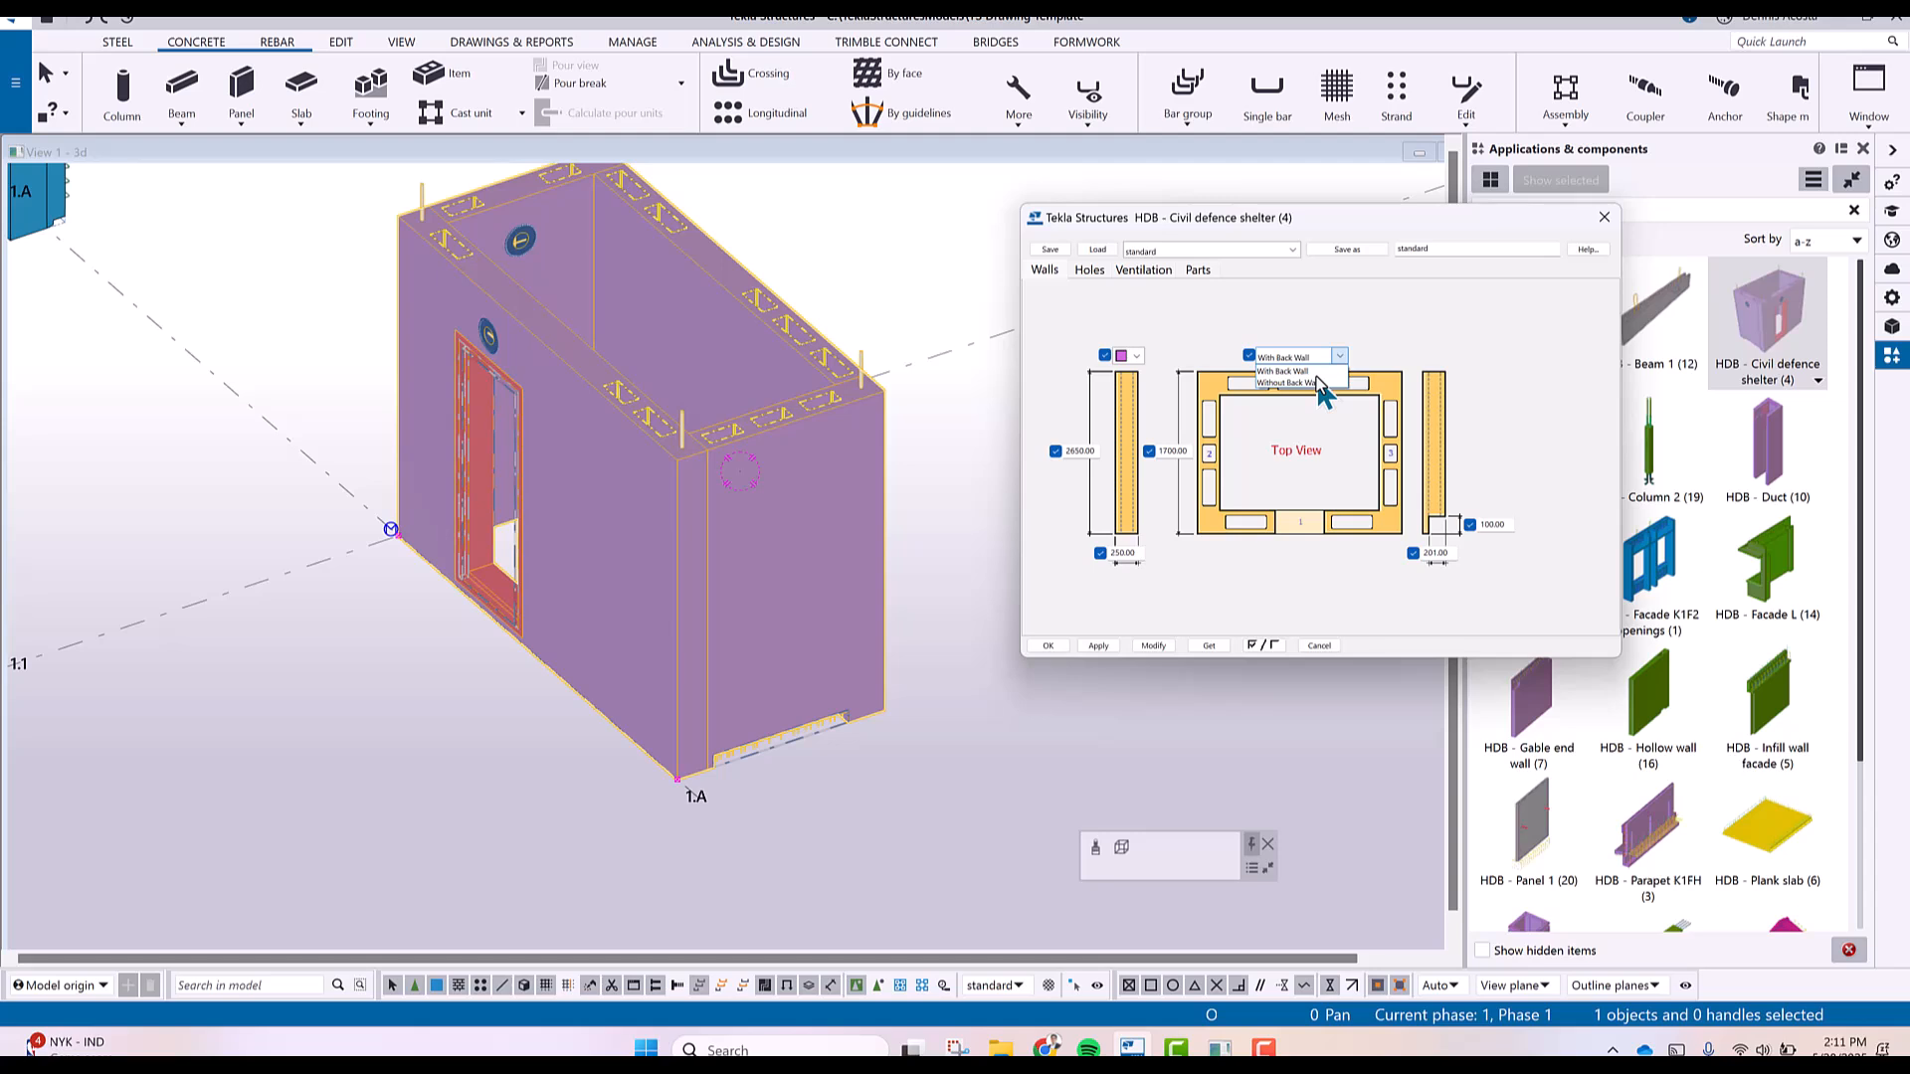
left_click(1310, 384)
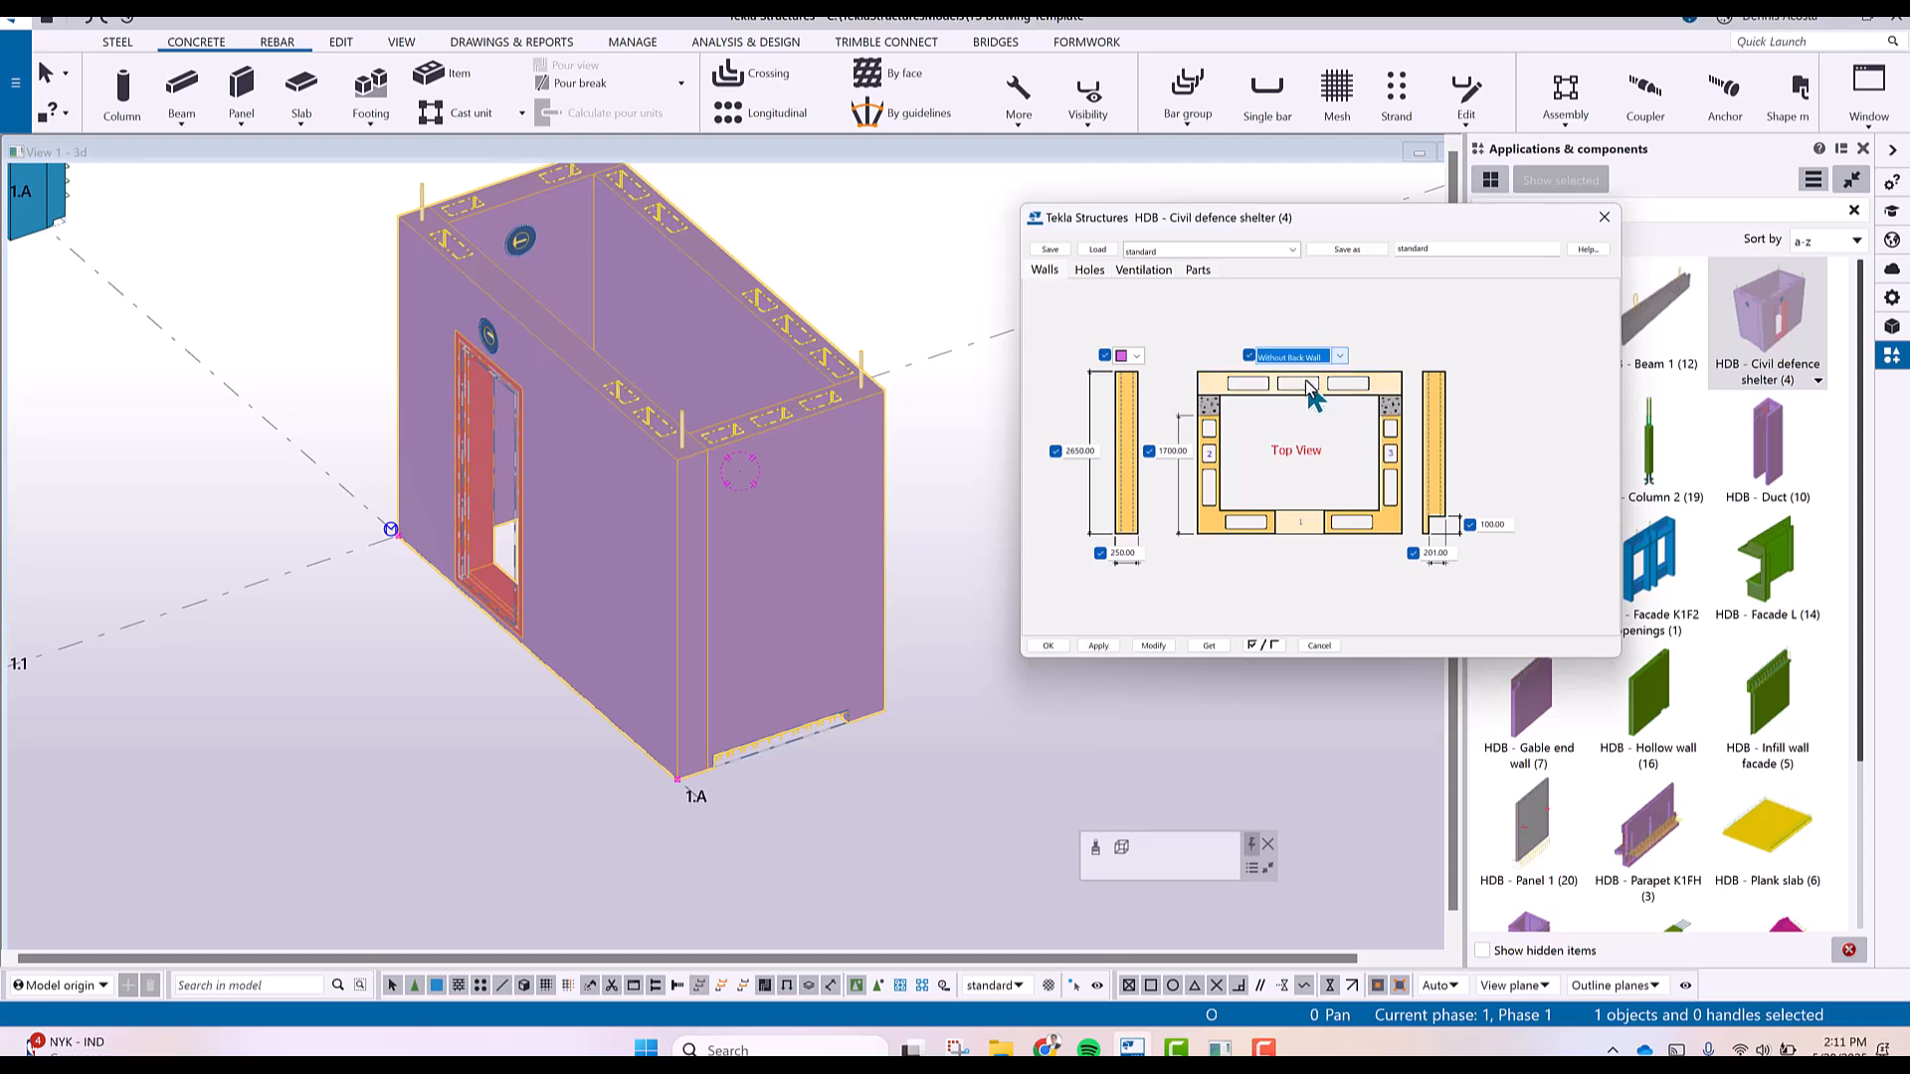
left_click(1154, 645)
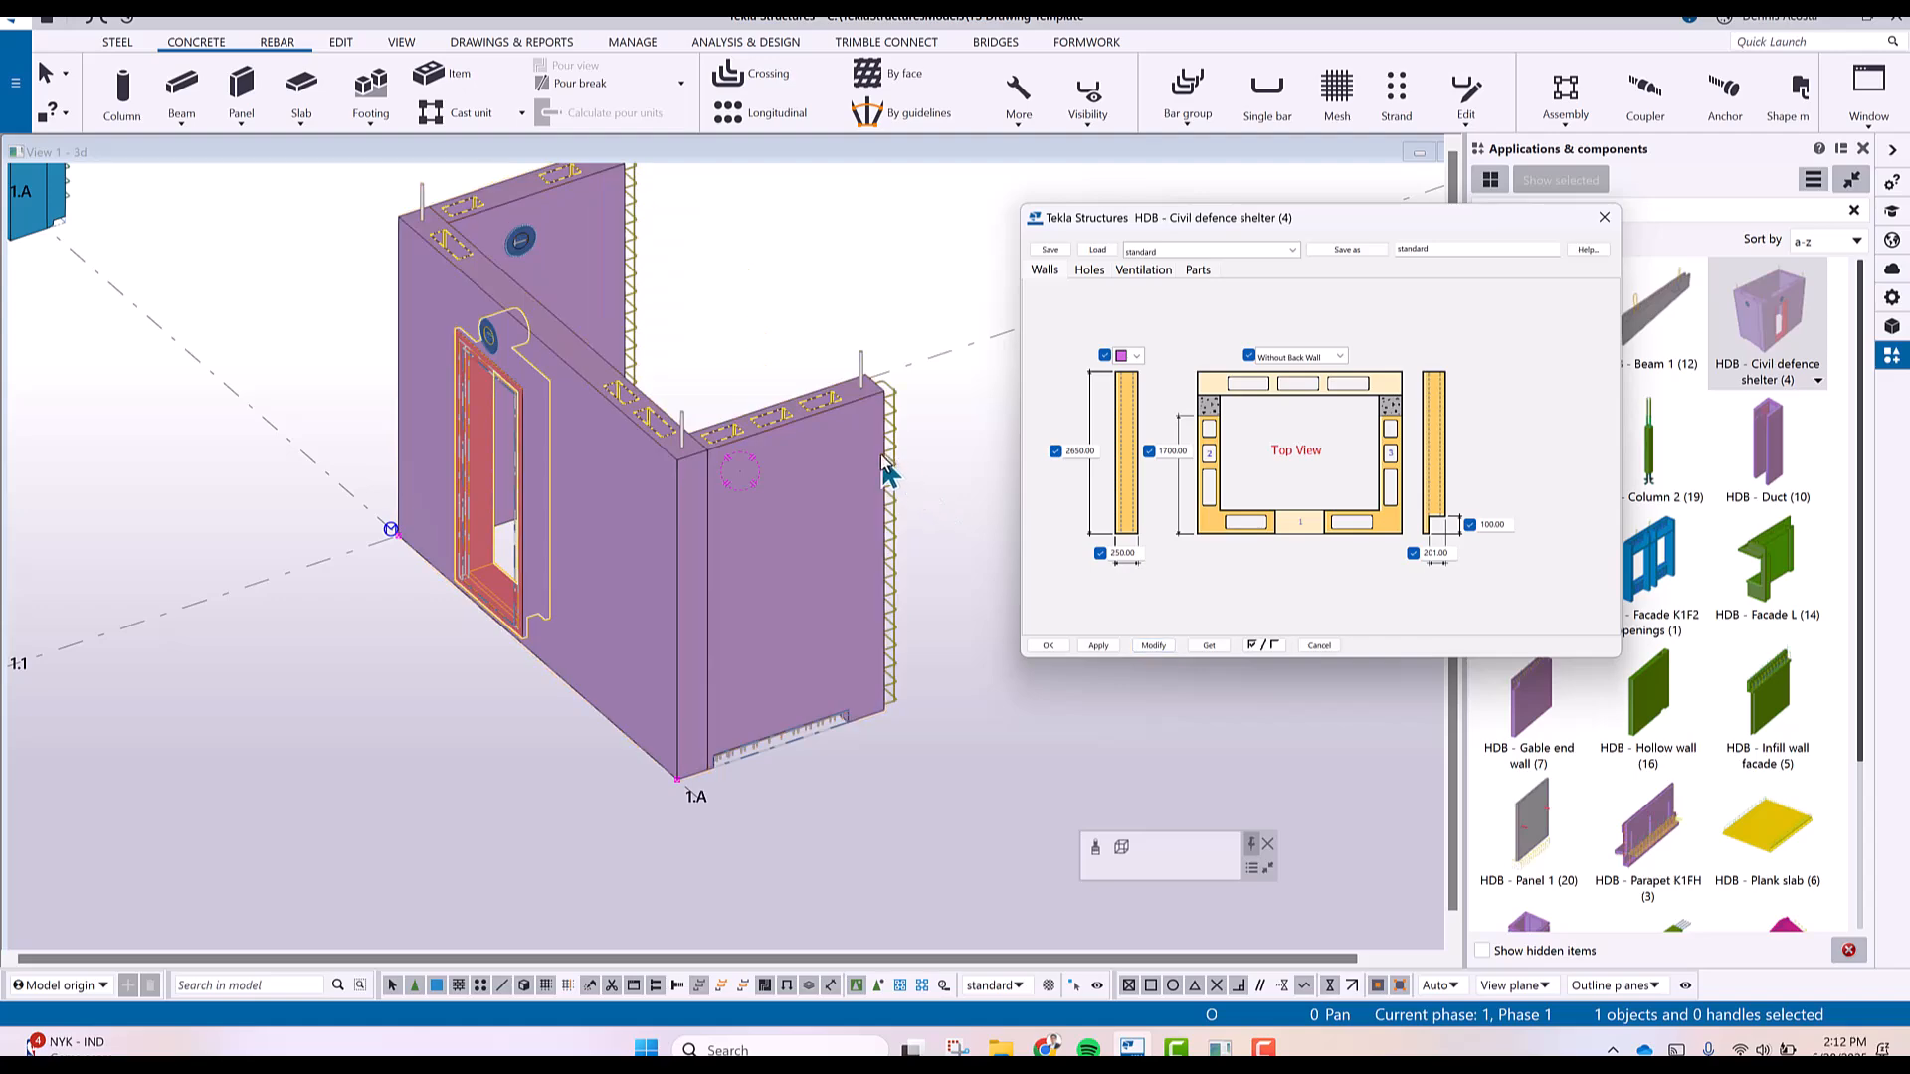
Examine the civil defence shelter from inside and outside, including its reinforcement, door frame and wall holes.
middle_click_drag(907, 479, 785, 465, "ctrl")
middle_click_drag(524, 543, 171, 629)
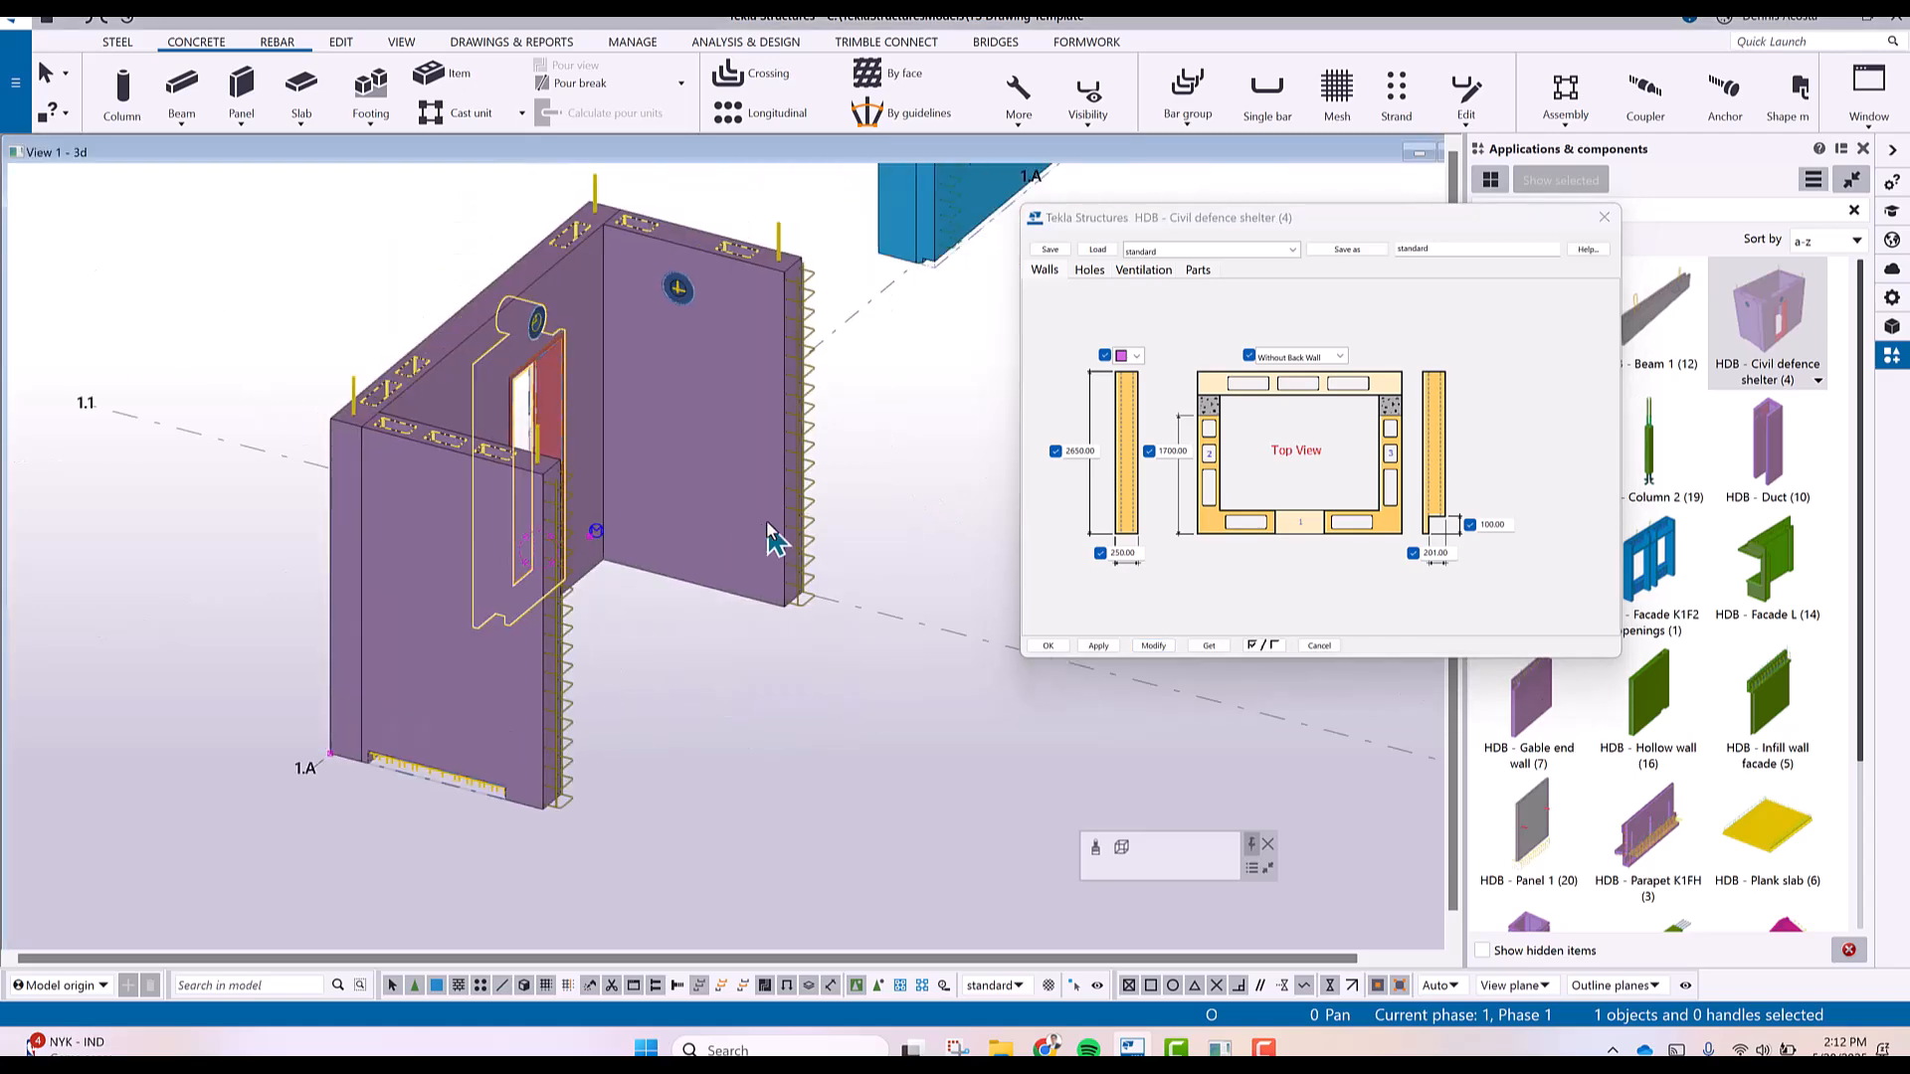
scroll(768, 524, "up", 3)
scroll(767, 525, "down", 3)
middle_click_drag(767, 537, 855, 517, "ctrl")
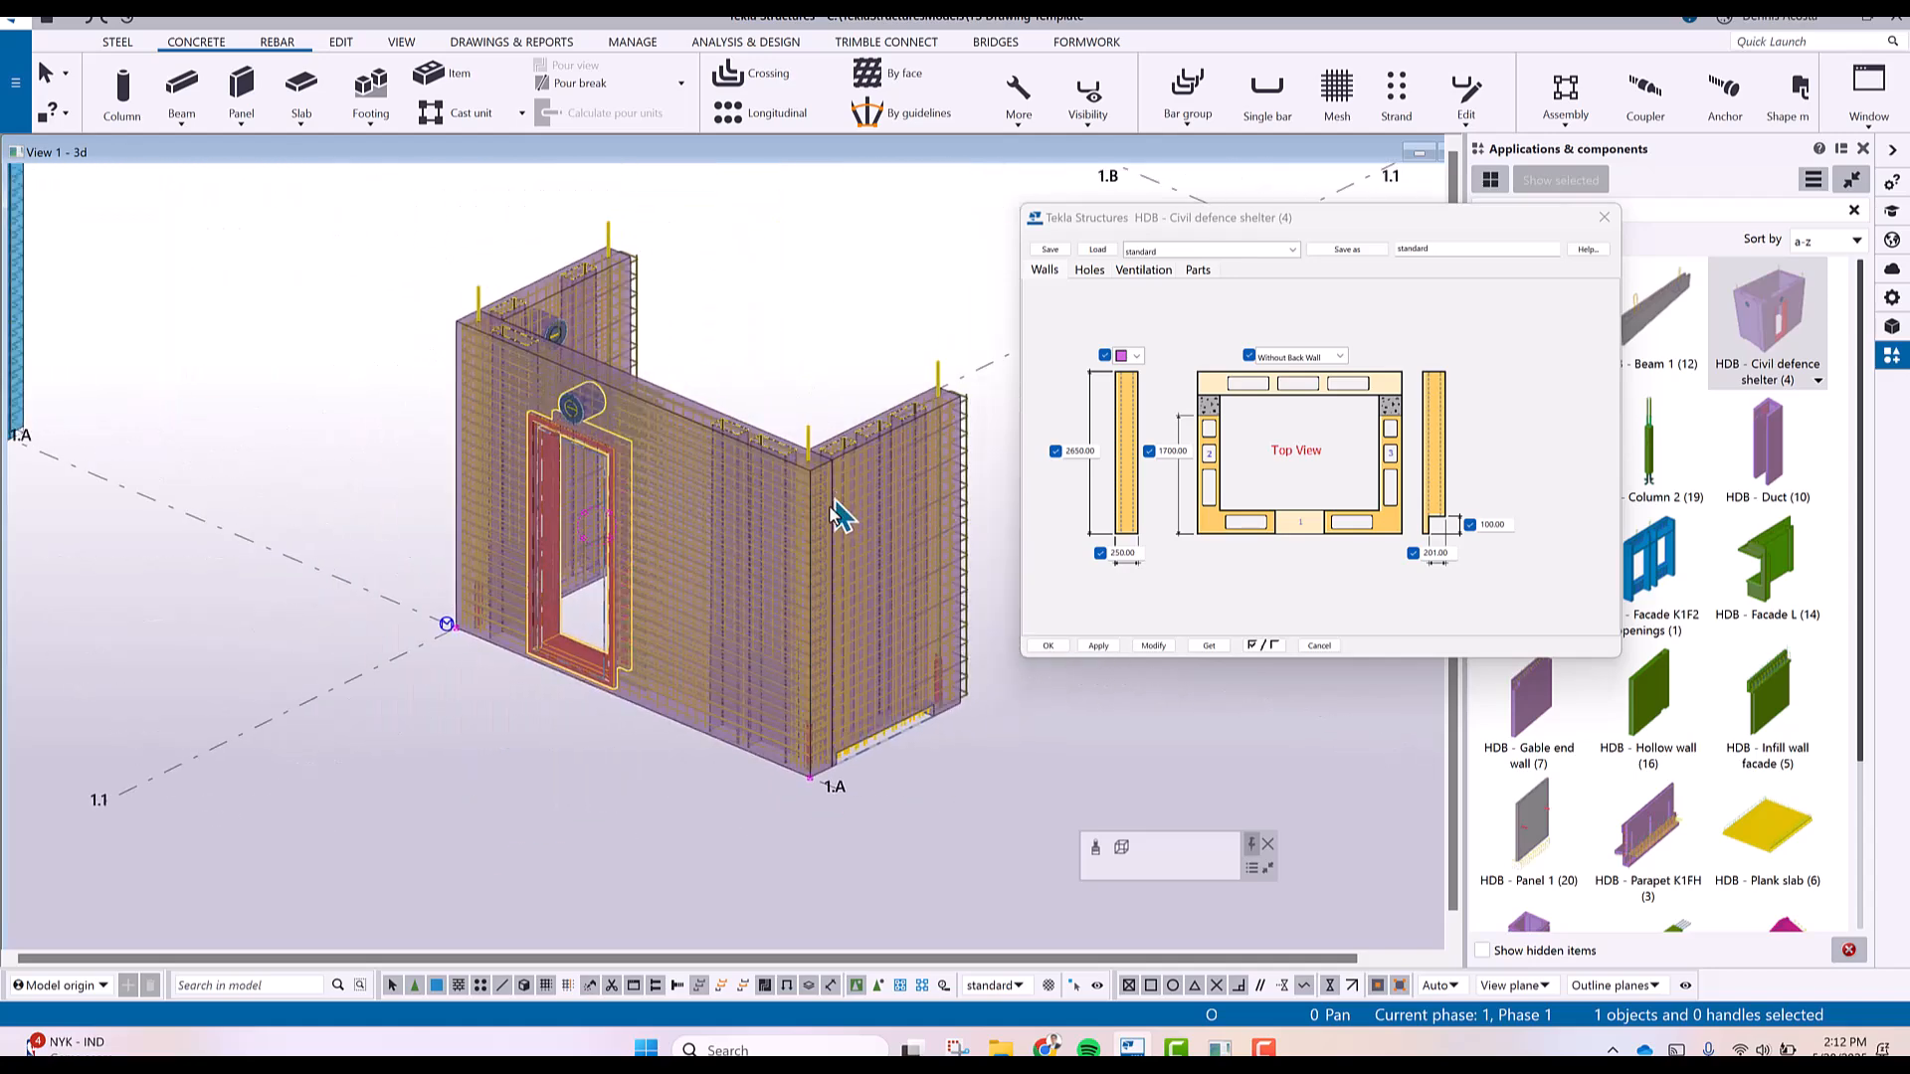
scroll(841, 518, "up", 4)
scroll(840, 512, "down", 4)
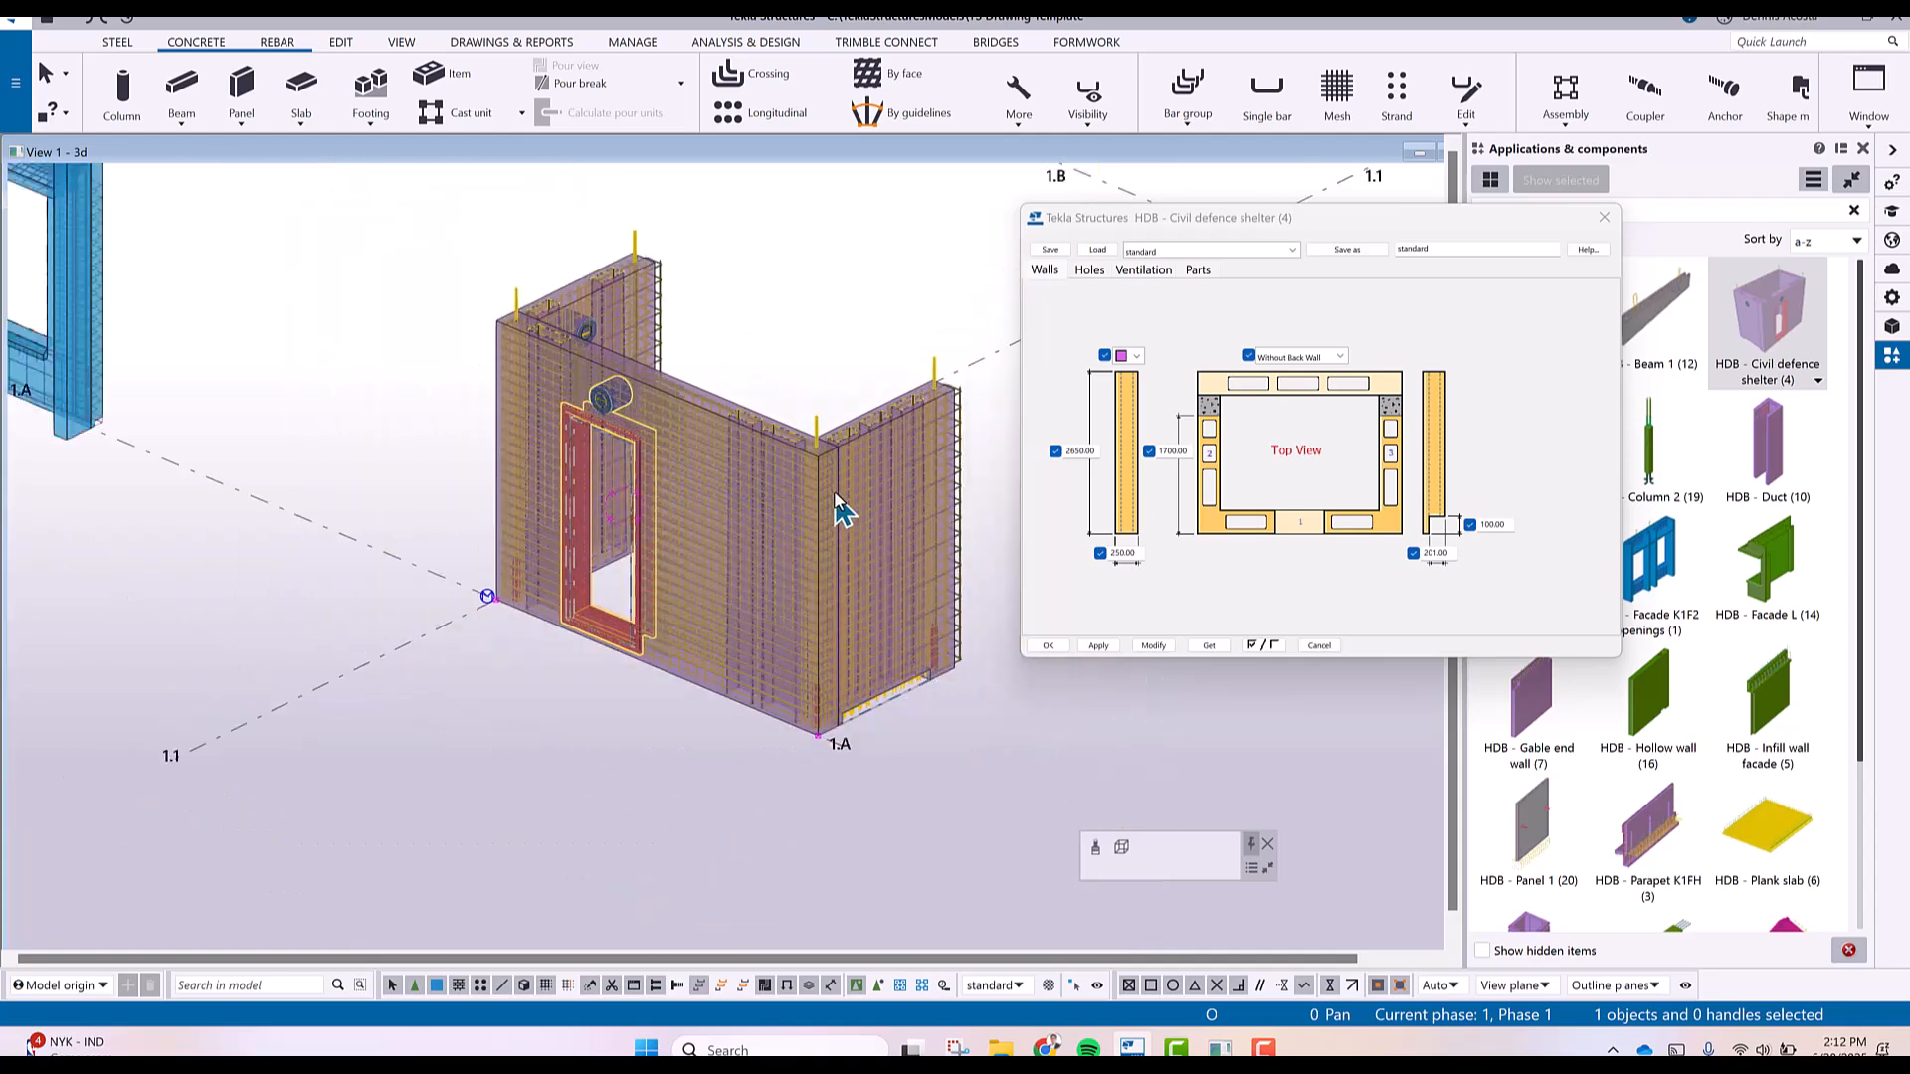
middle_click_drag(776, 453, 711, 413, "ctrl")
scroll(701, 418, "up", 5)
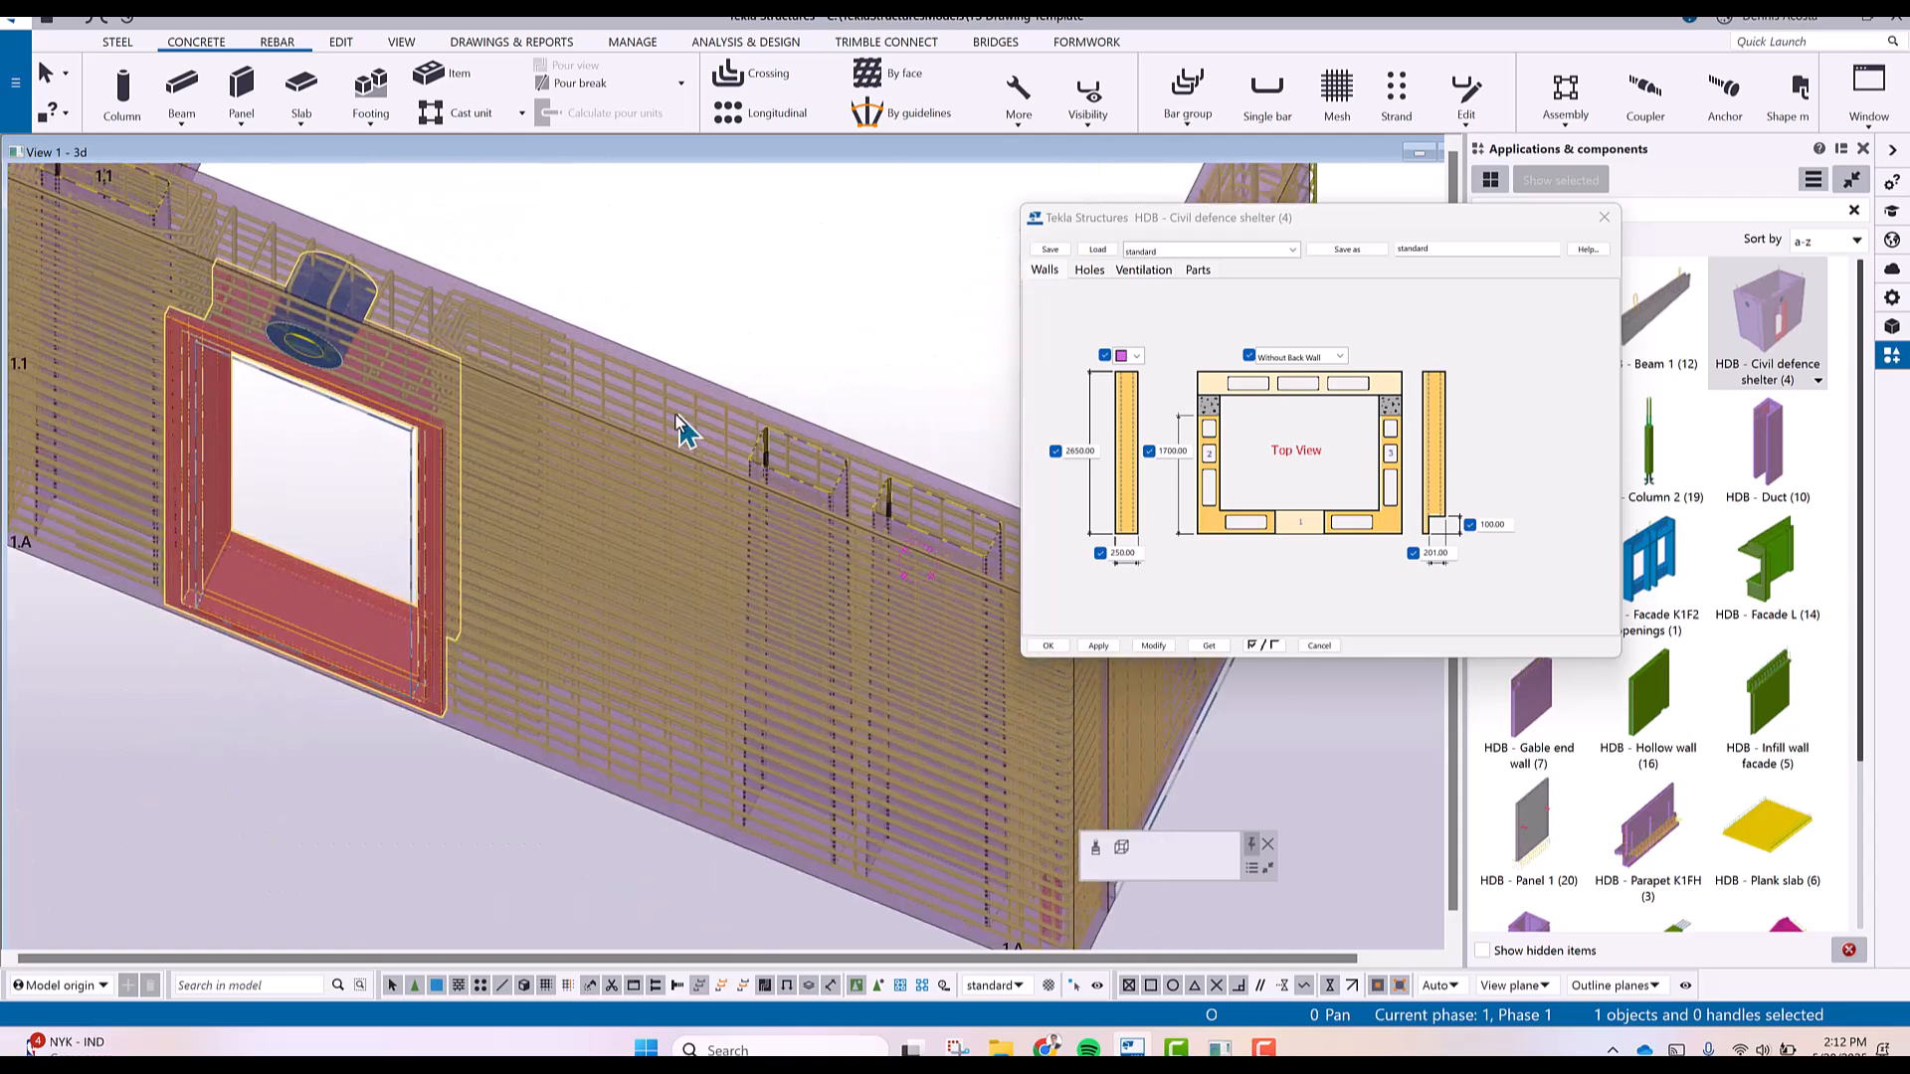
middle_click_drag(692, 481, 696, 503, "ctrl")
scroll(821, 454, "up", 3)
middle_click_drag(803, 453, 856, 423, "ctrl")
Review the shelter's ventilation and wall hole settings, closing the component's properties when done.
left_click(1142, 272)
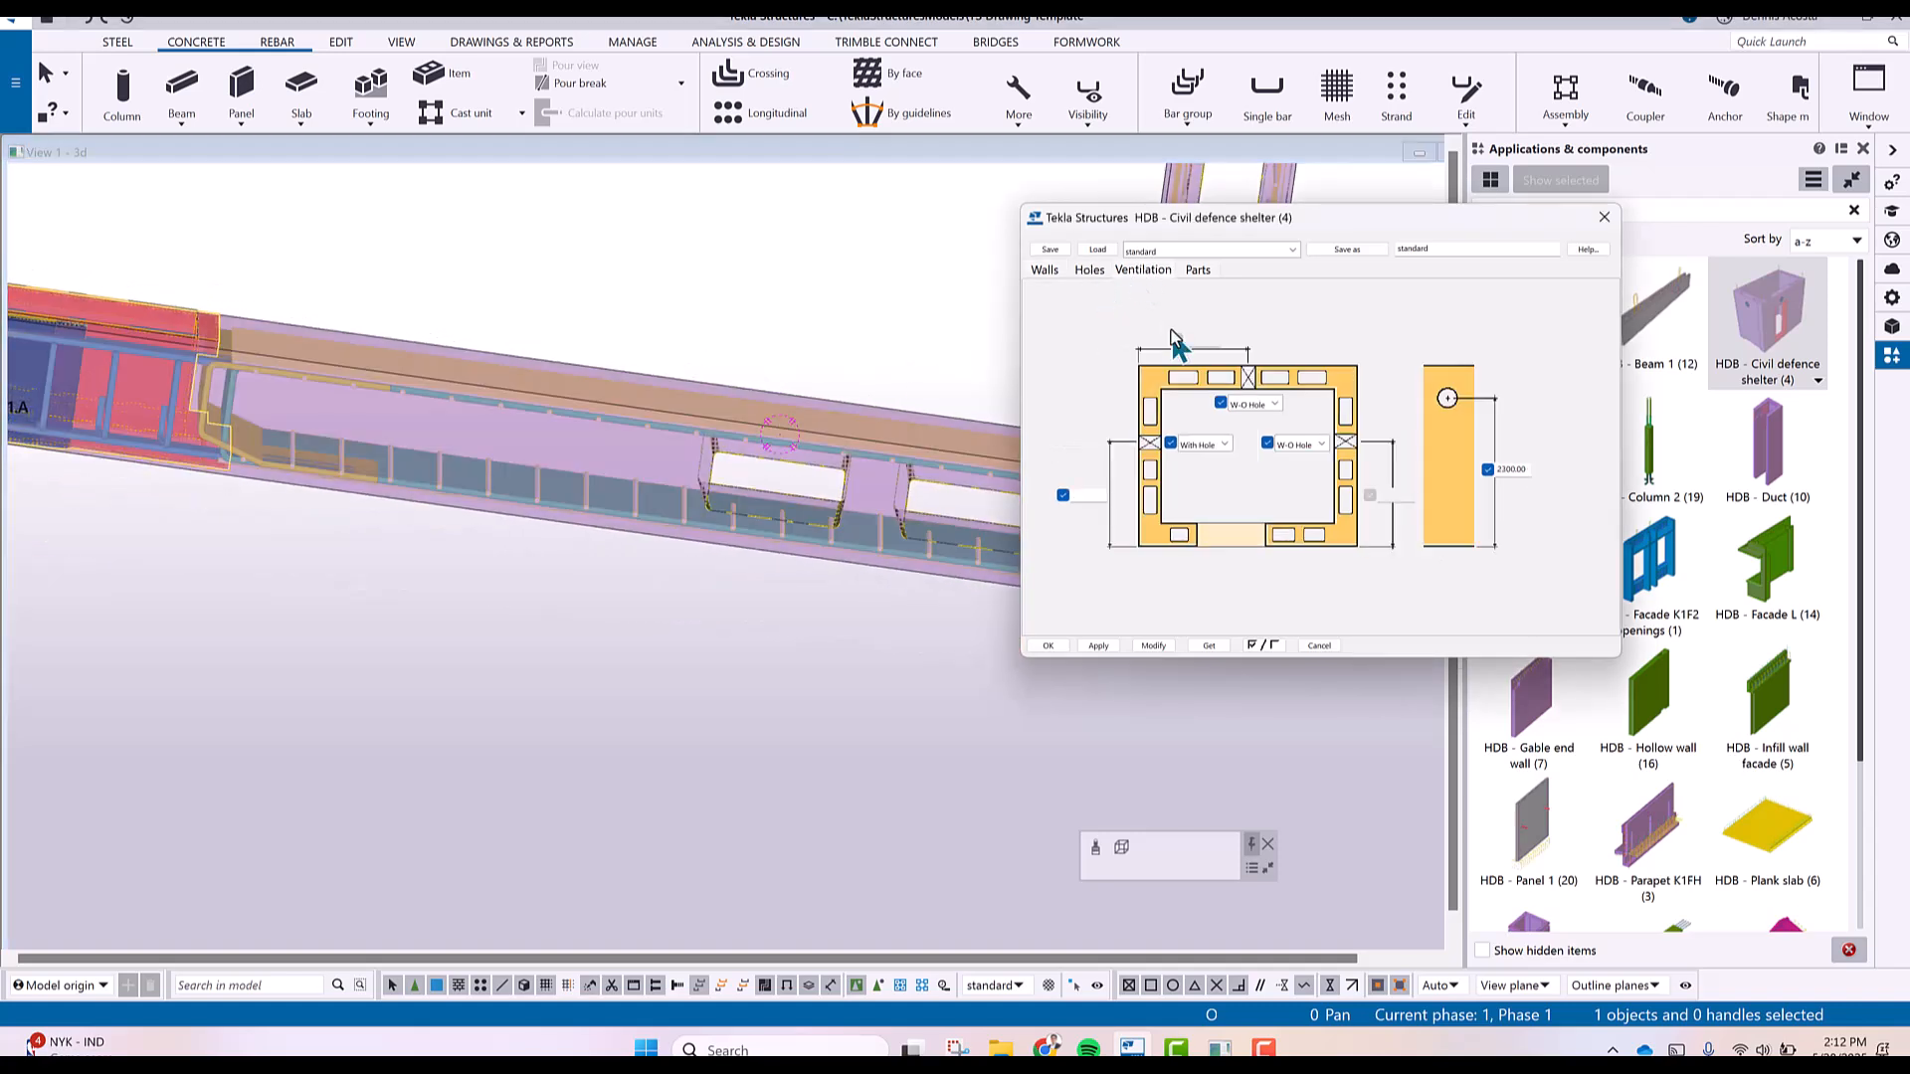
left_click(1091, 277)
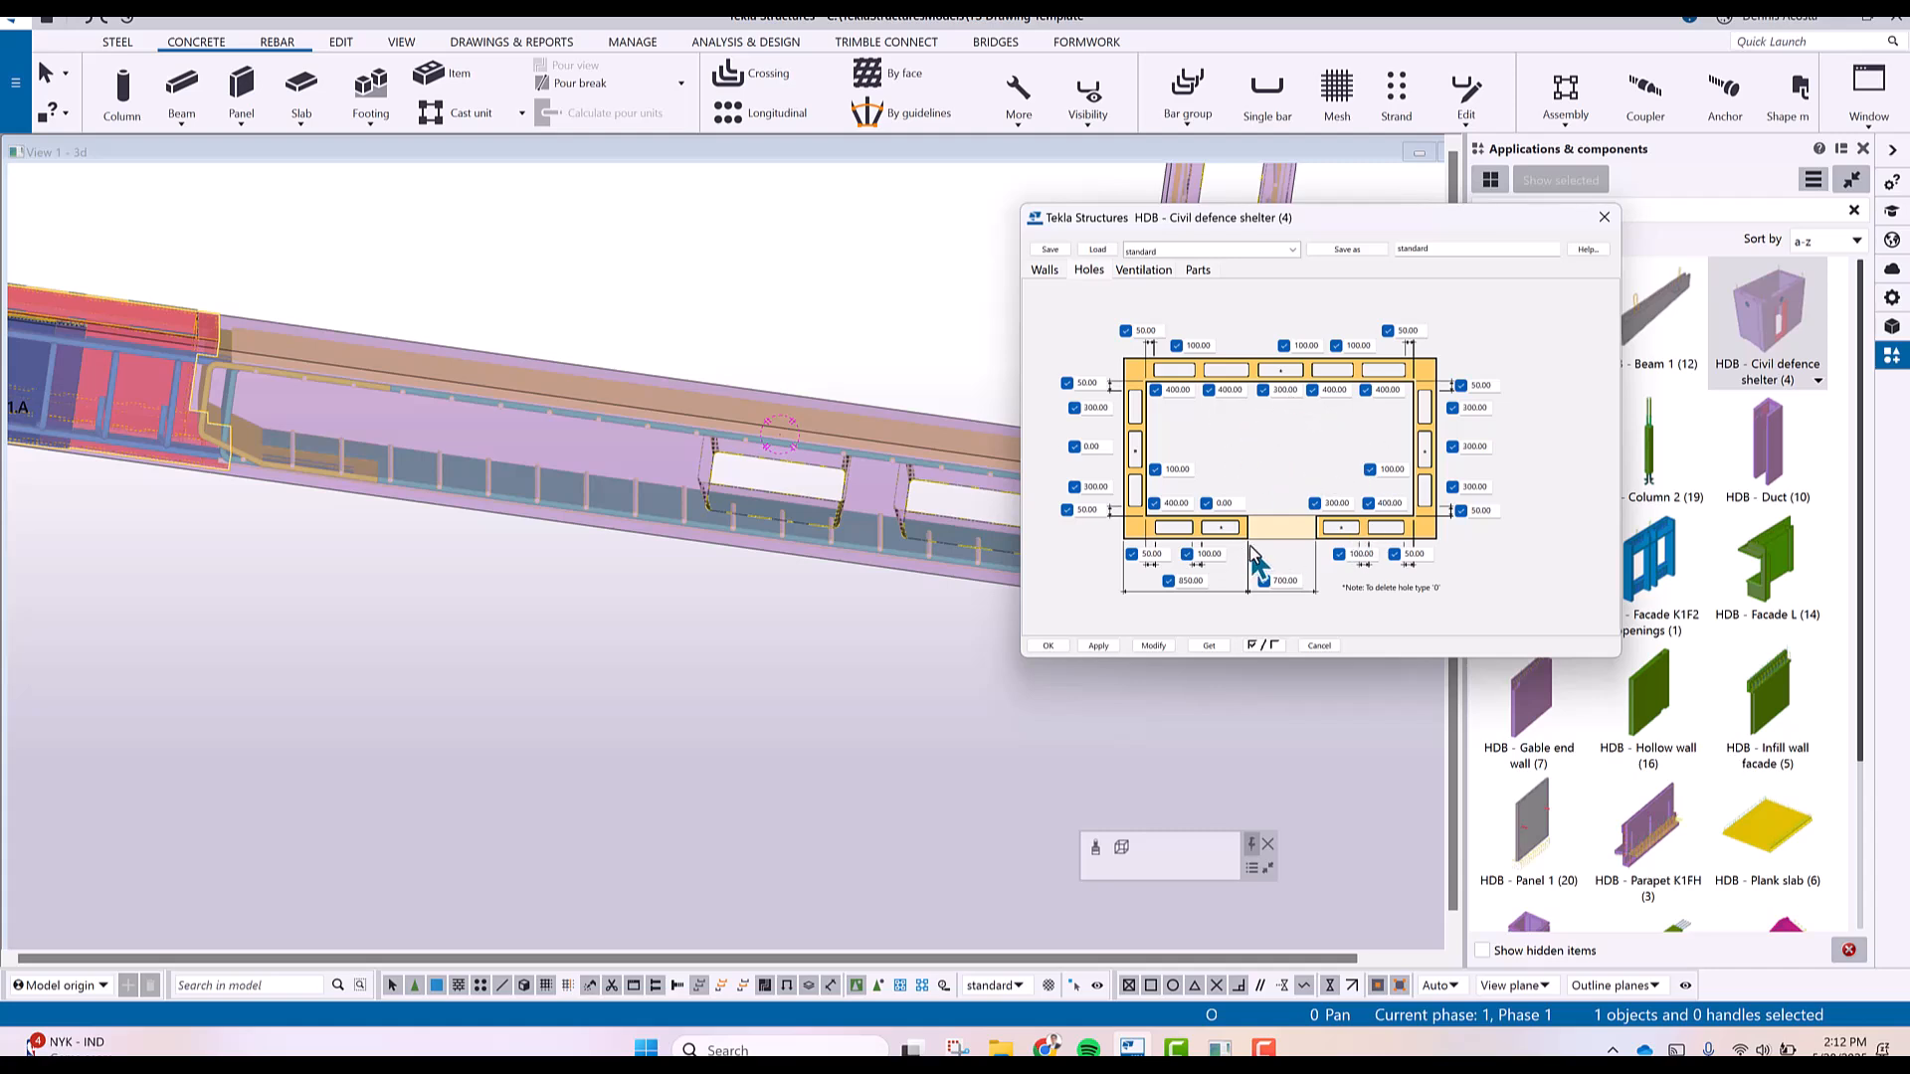
left_click(1604, 217)
scroll(1129, 669, "down", 2)
middle_click_drag(989, 663, 956, 600, "ctrl")
scroll(956, 600, "down", 2)
Place an HDB - Duct component with the standard settings on grid line 1.1 beside the civil defence shelter.
left_click(1640, 826)
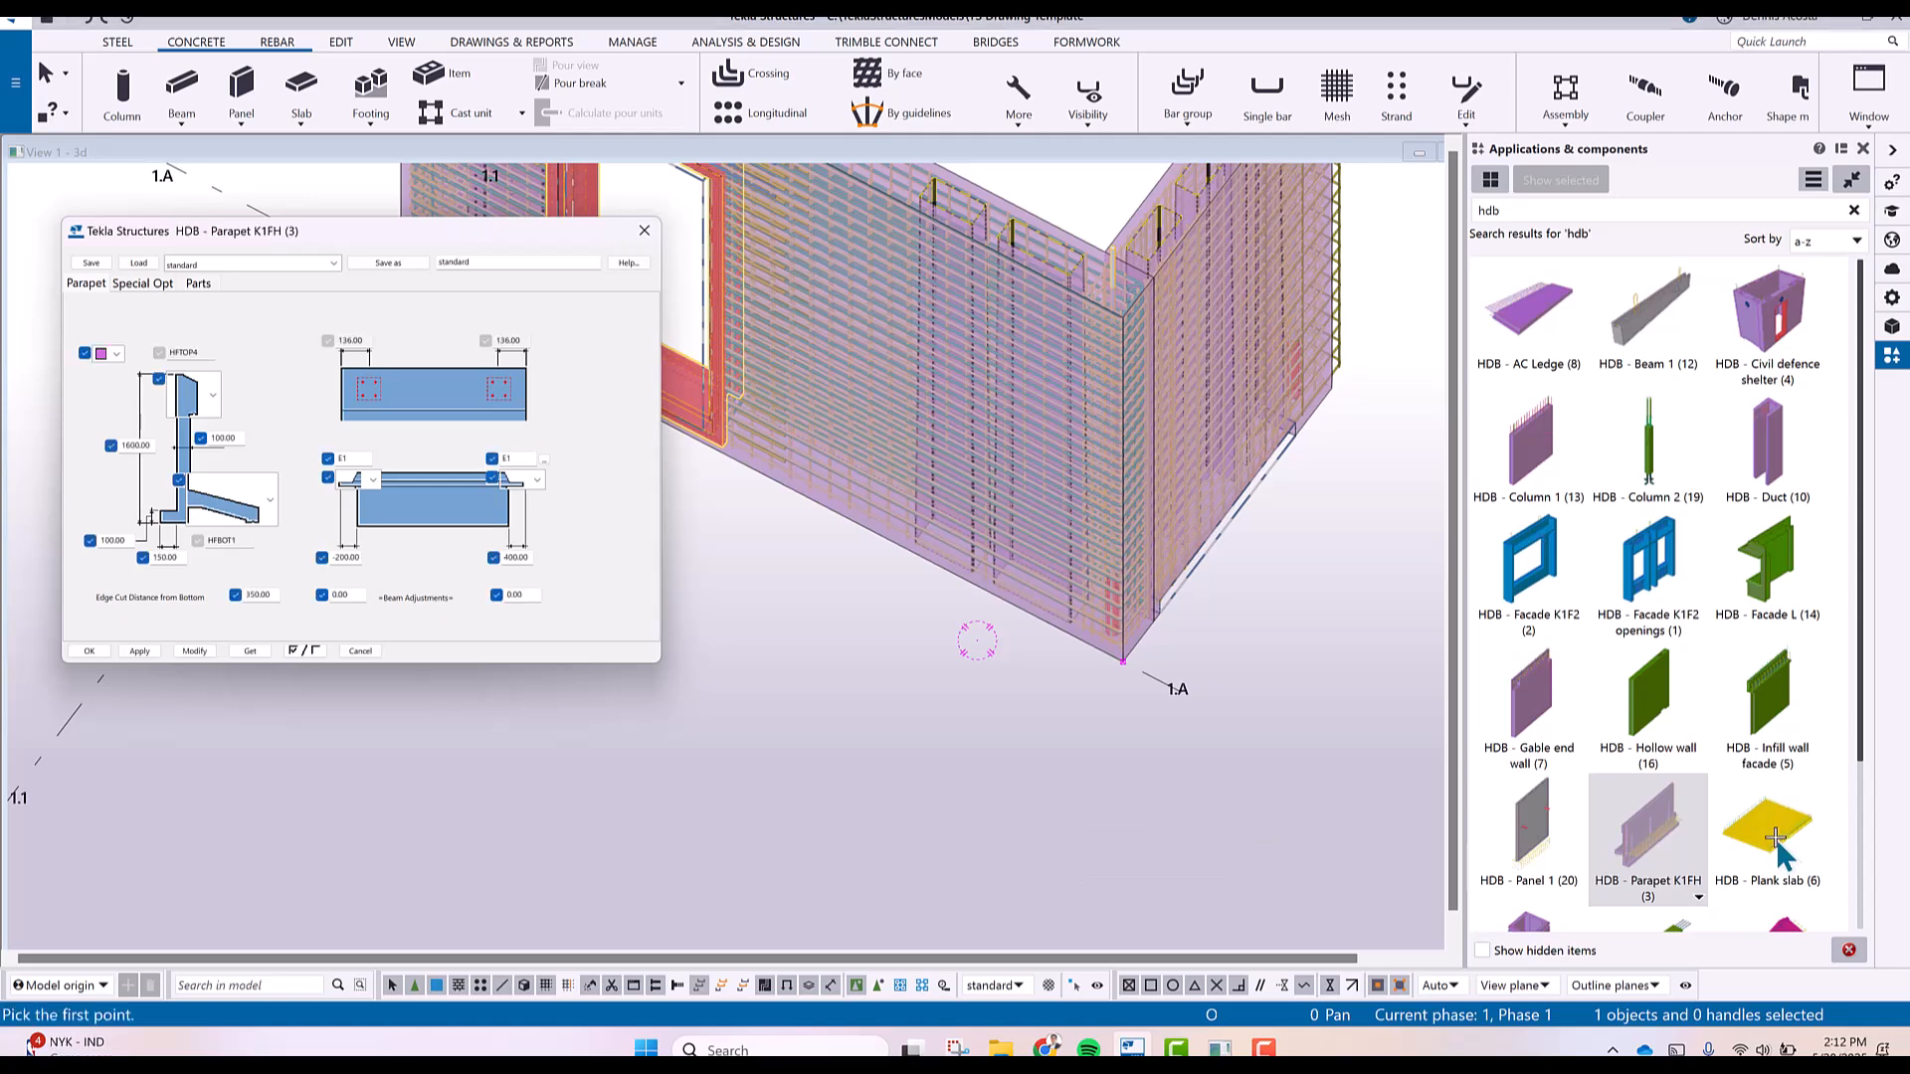
left_click(1775, 458)
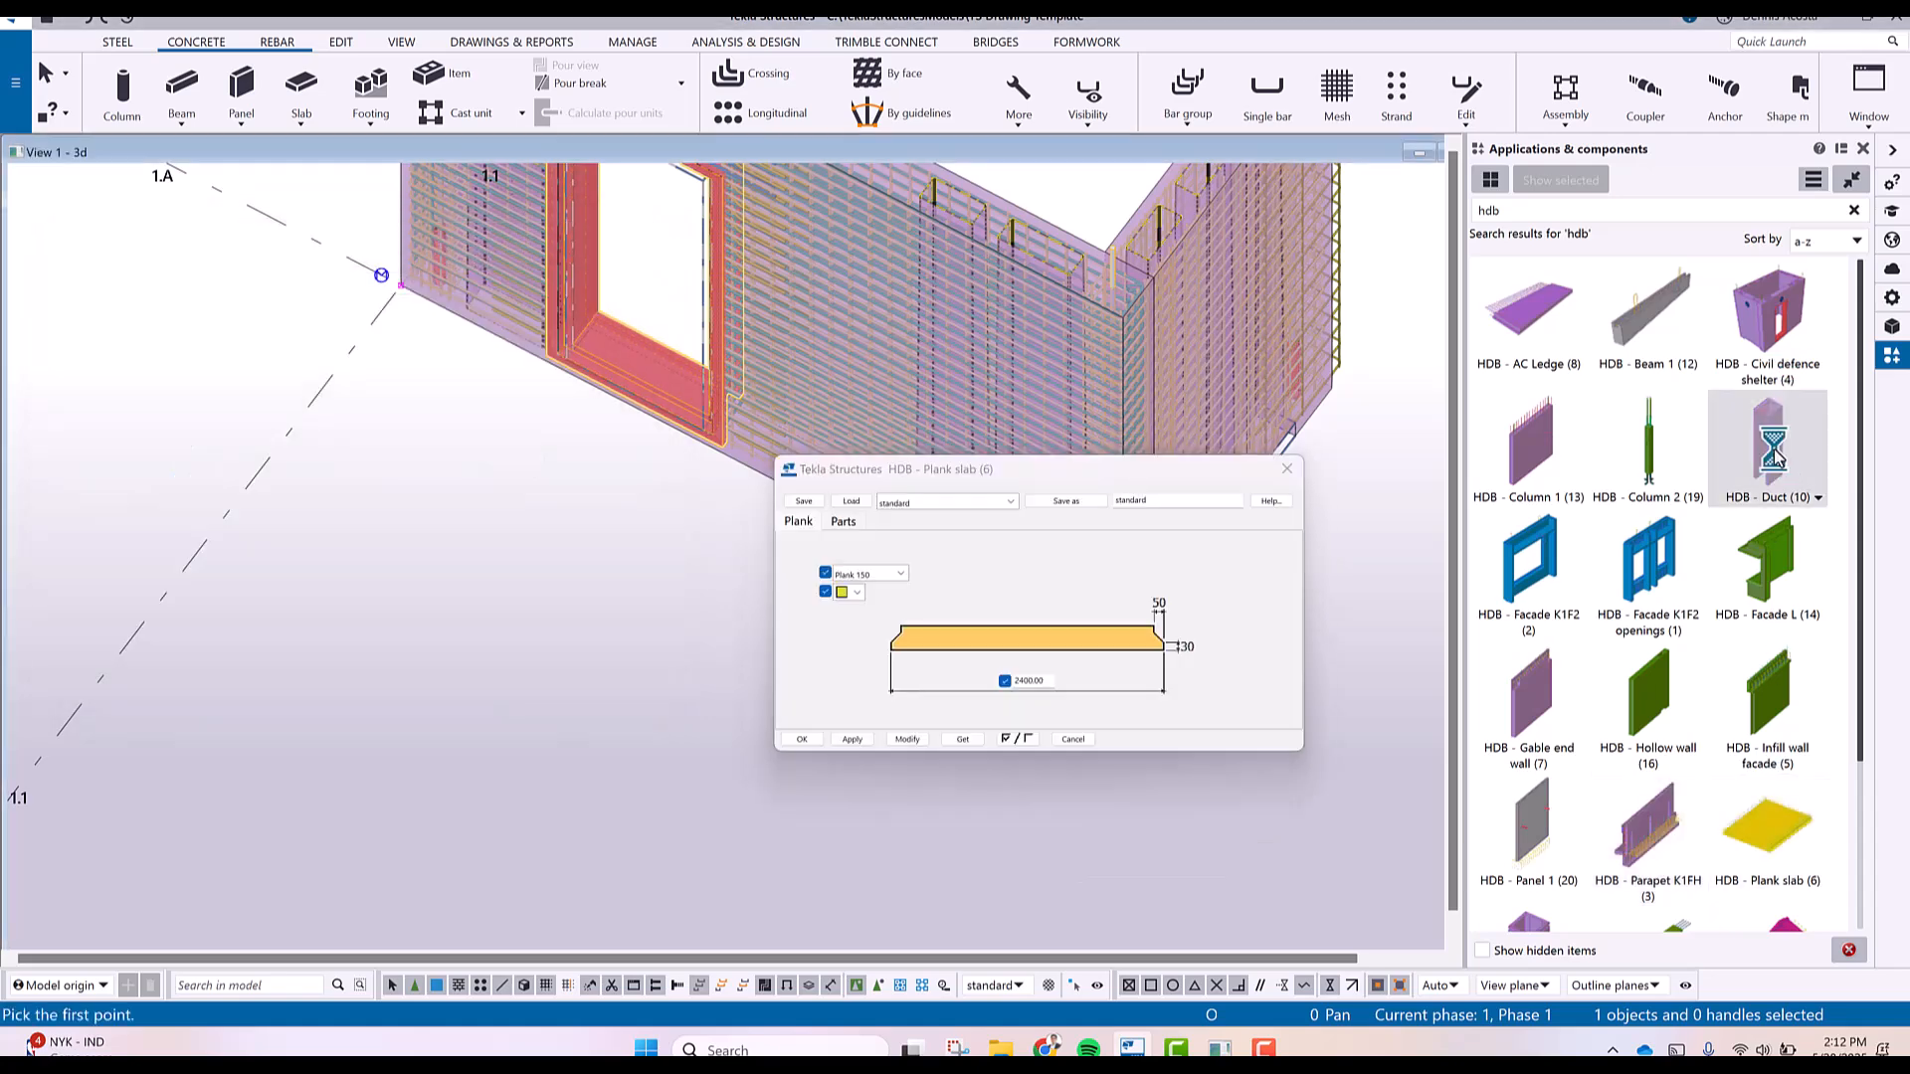
scroll(792, 876, "down", 3)
scroll(892, 575, "down", 3)
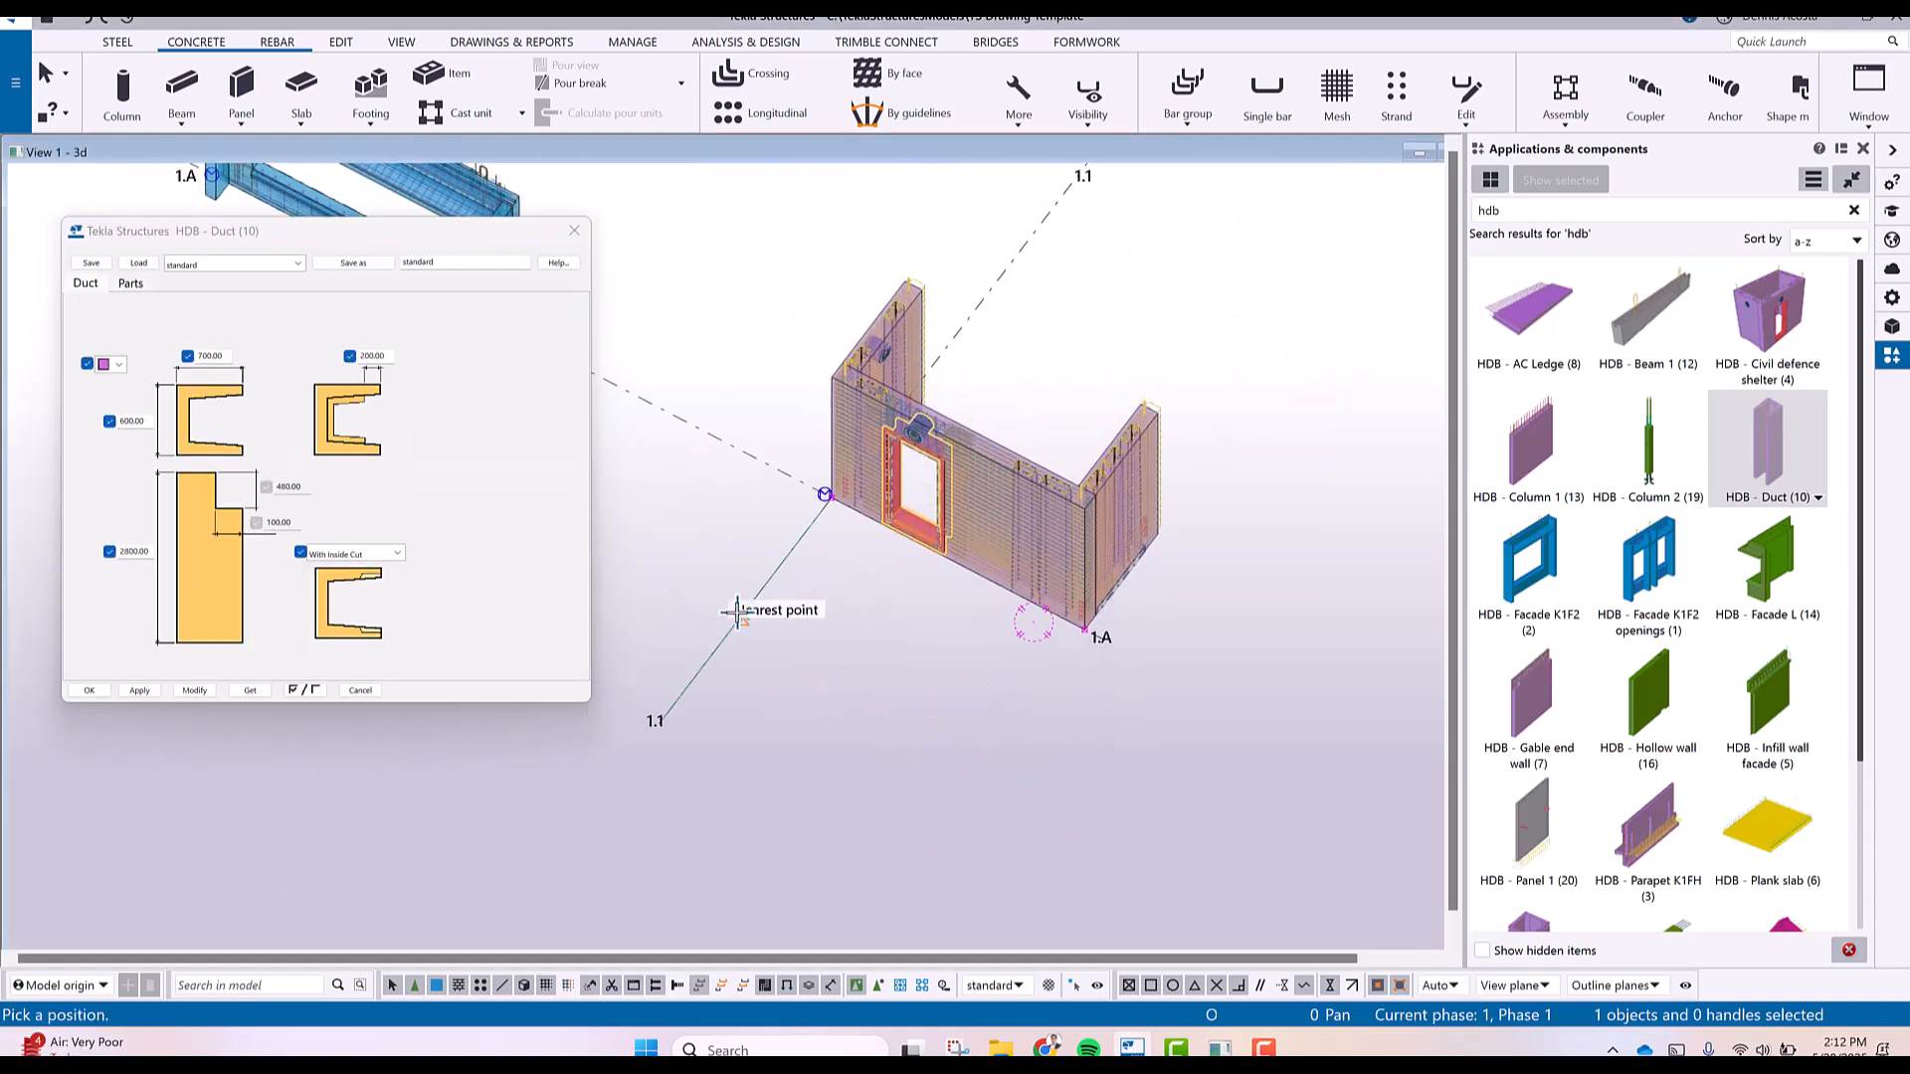
left_click(824, 615)
right_click(759, 397)
left_click(781, 411)
scroll(760, 525, "up", 2)
scroll(762, 525, "up", 2)
middle_click_drag(725, 503, 448, 502, "ctrl")
scroll(696, 449, "up", 2)
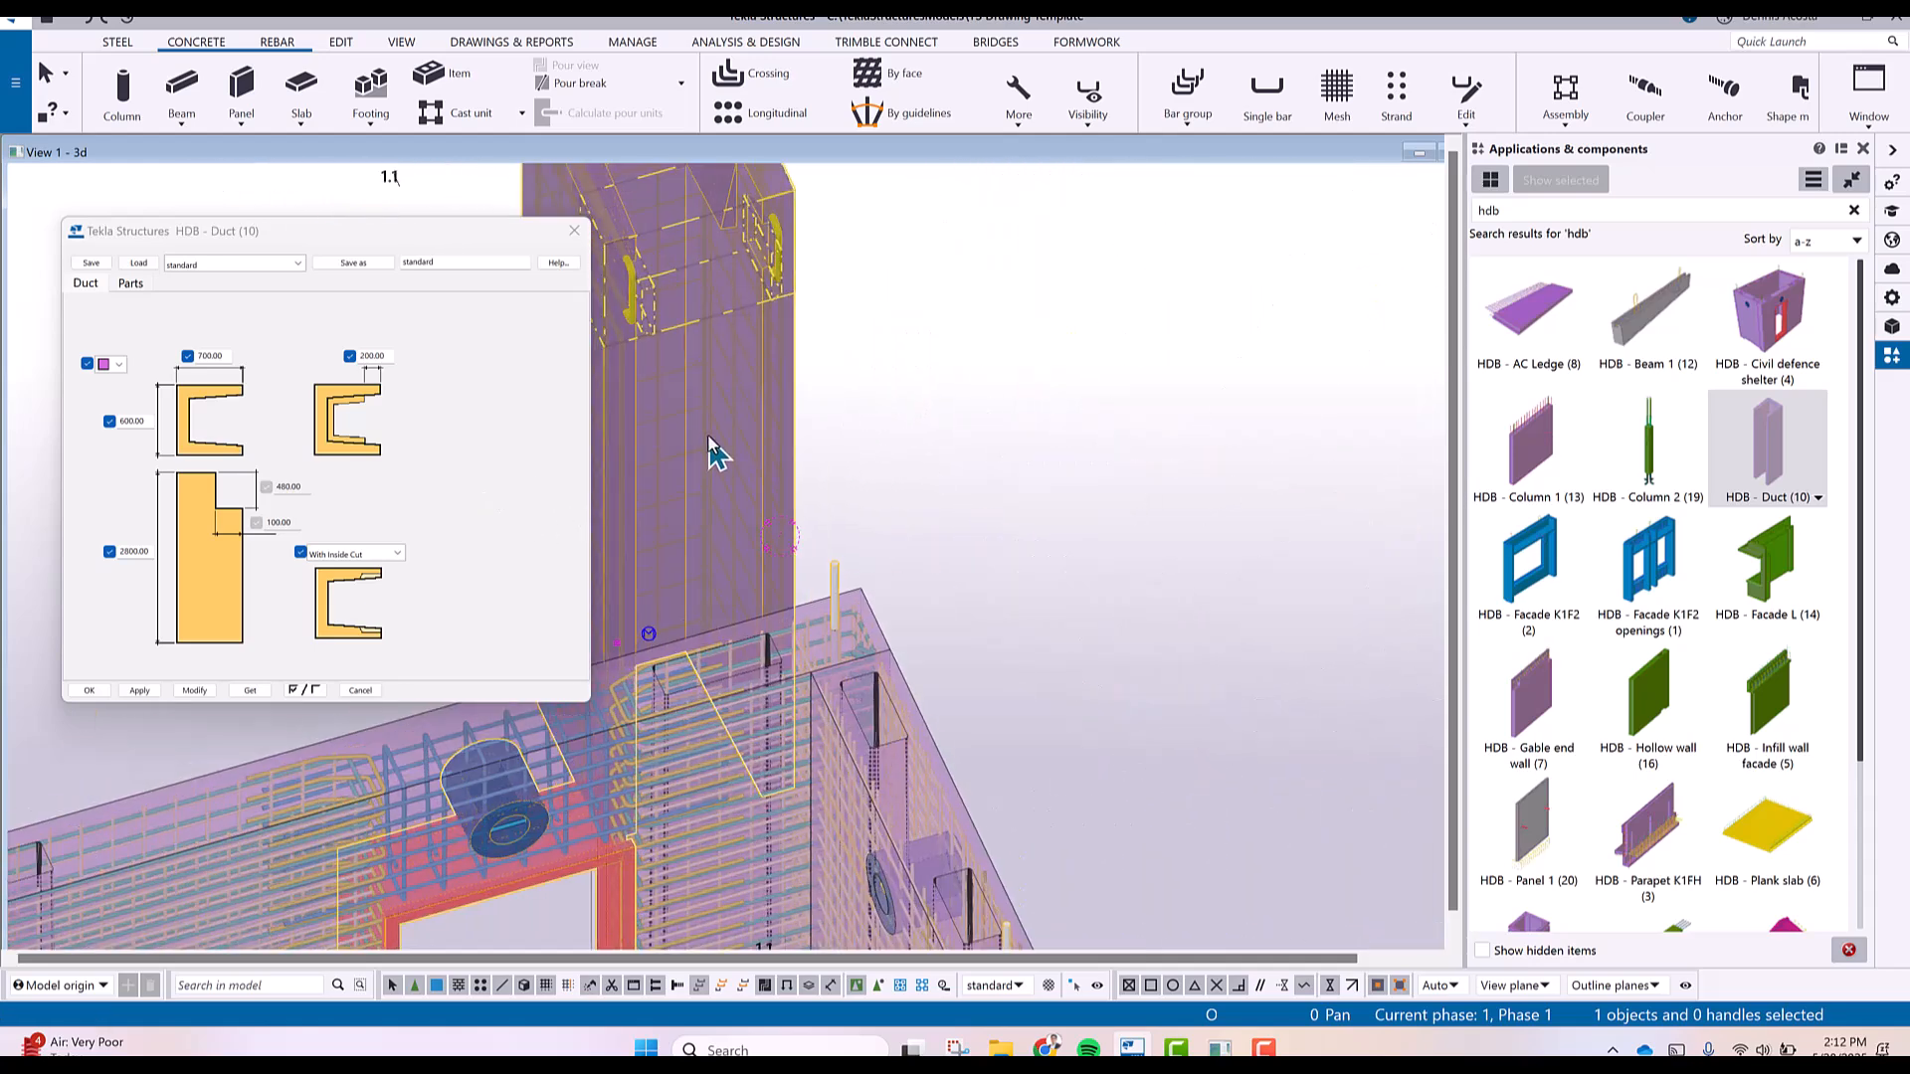
scroll(786, 487, "down", 3)
Place an HDB - Refuse chute component on grid line 1.A between the shelter and the adjacent K1F2 facade.
scroll(1581, 739, "down", 3)
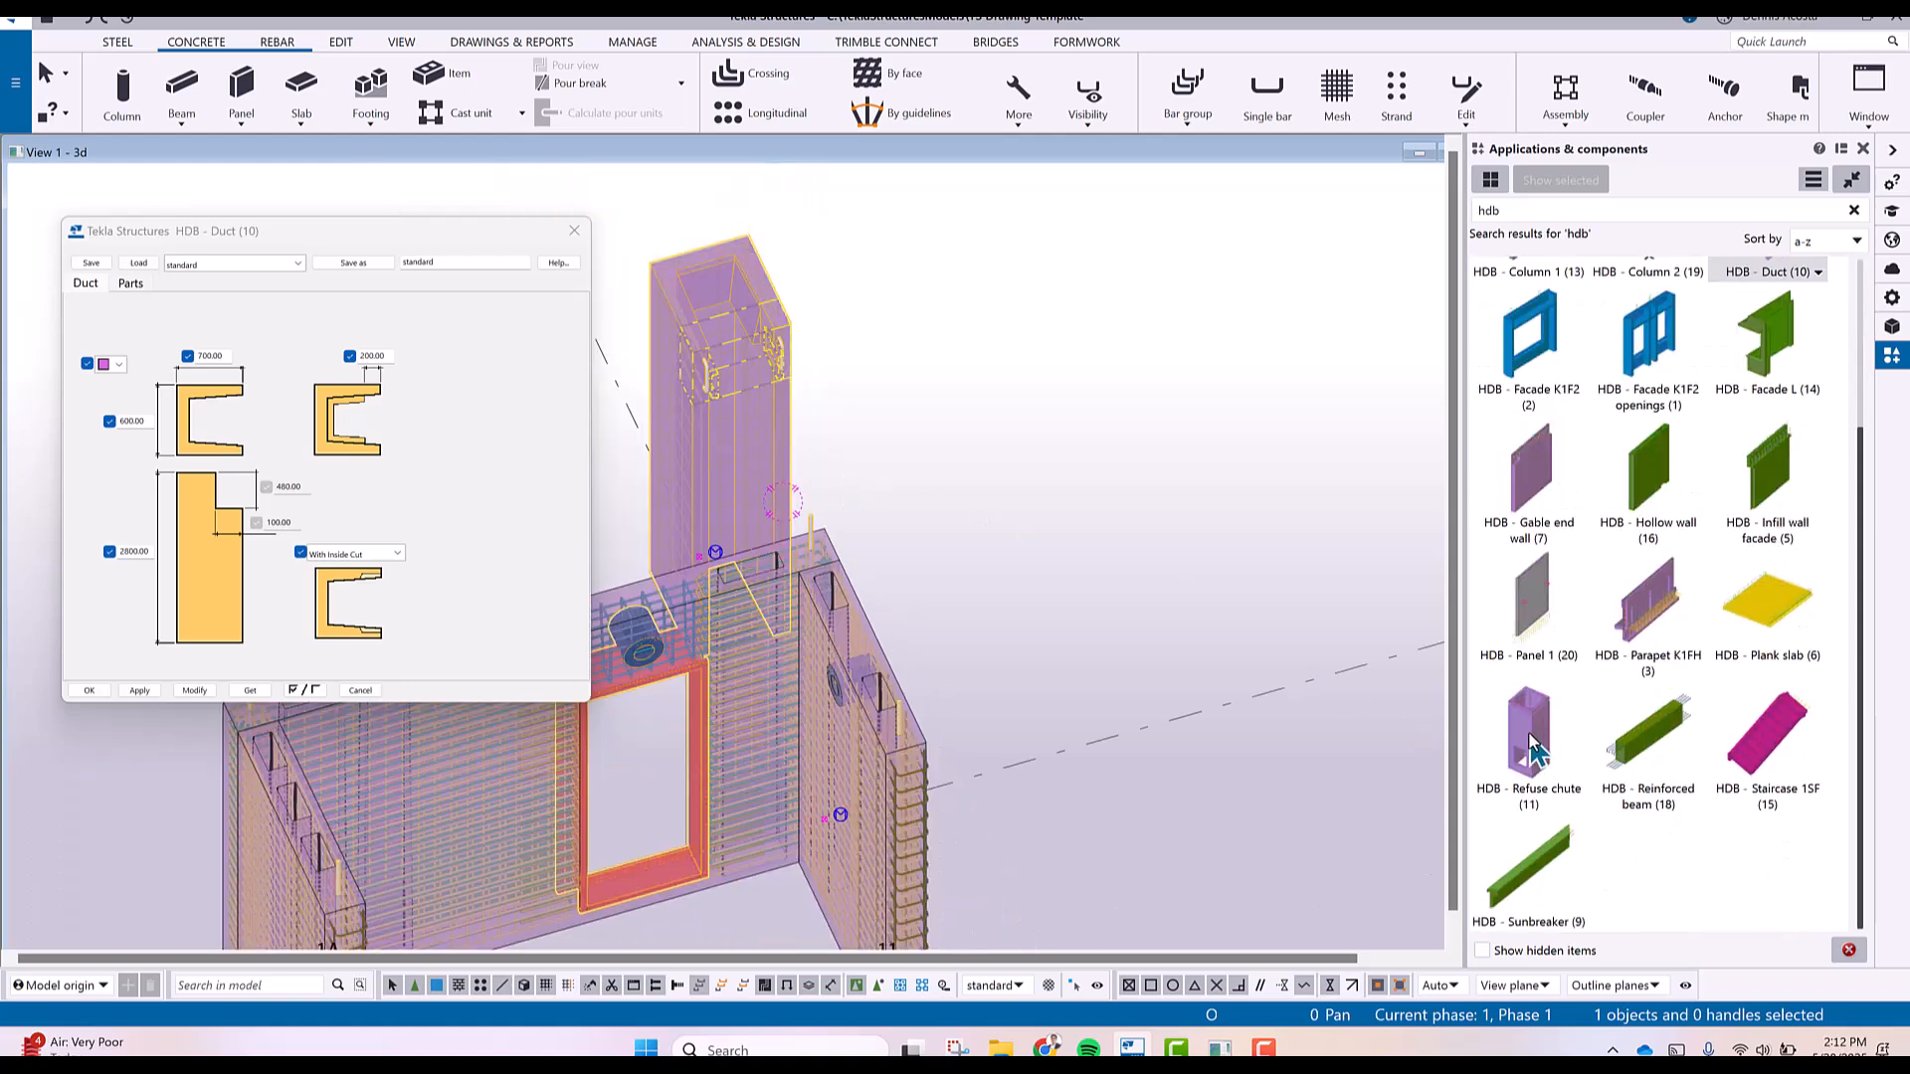
left_click(1497, 723)
left_click(1337, 669)
middle_click_drag(1251, 548, 1012, 557)
right_click(1073, 495)
left_click(1103, 511)
scroll(1109, 519, "up", 6)
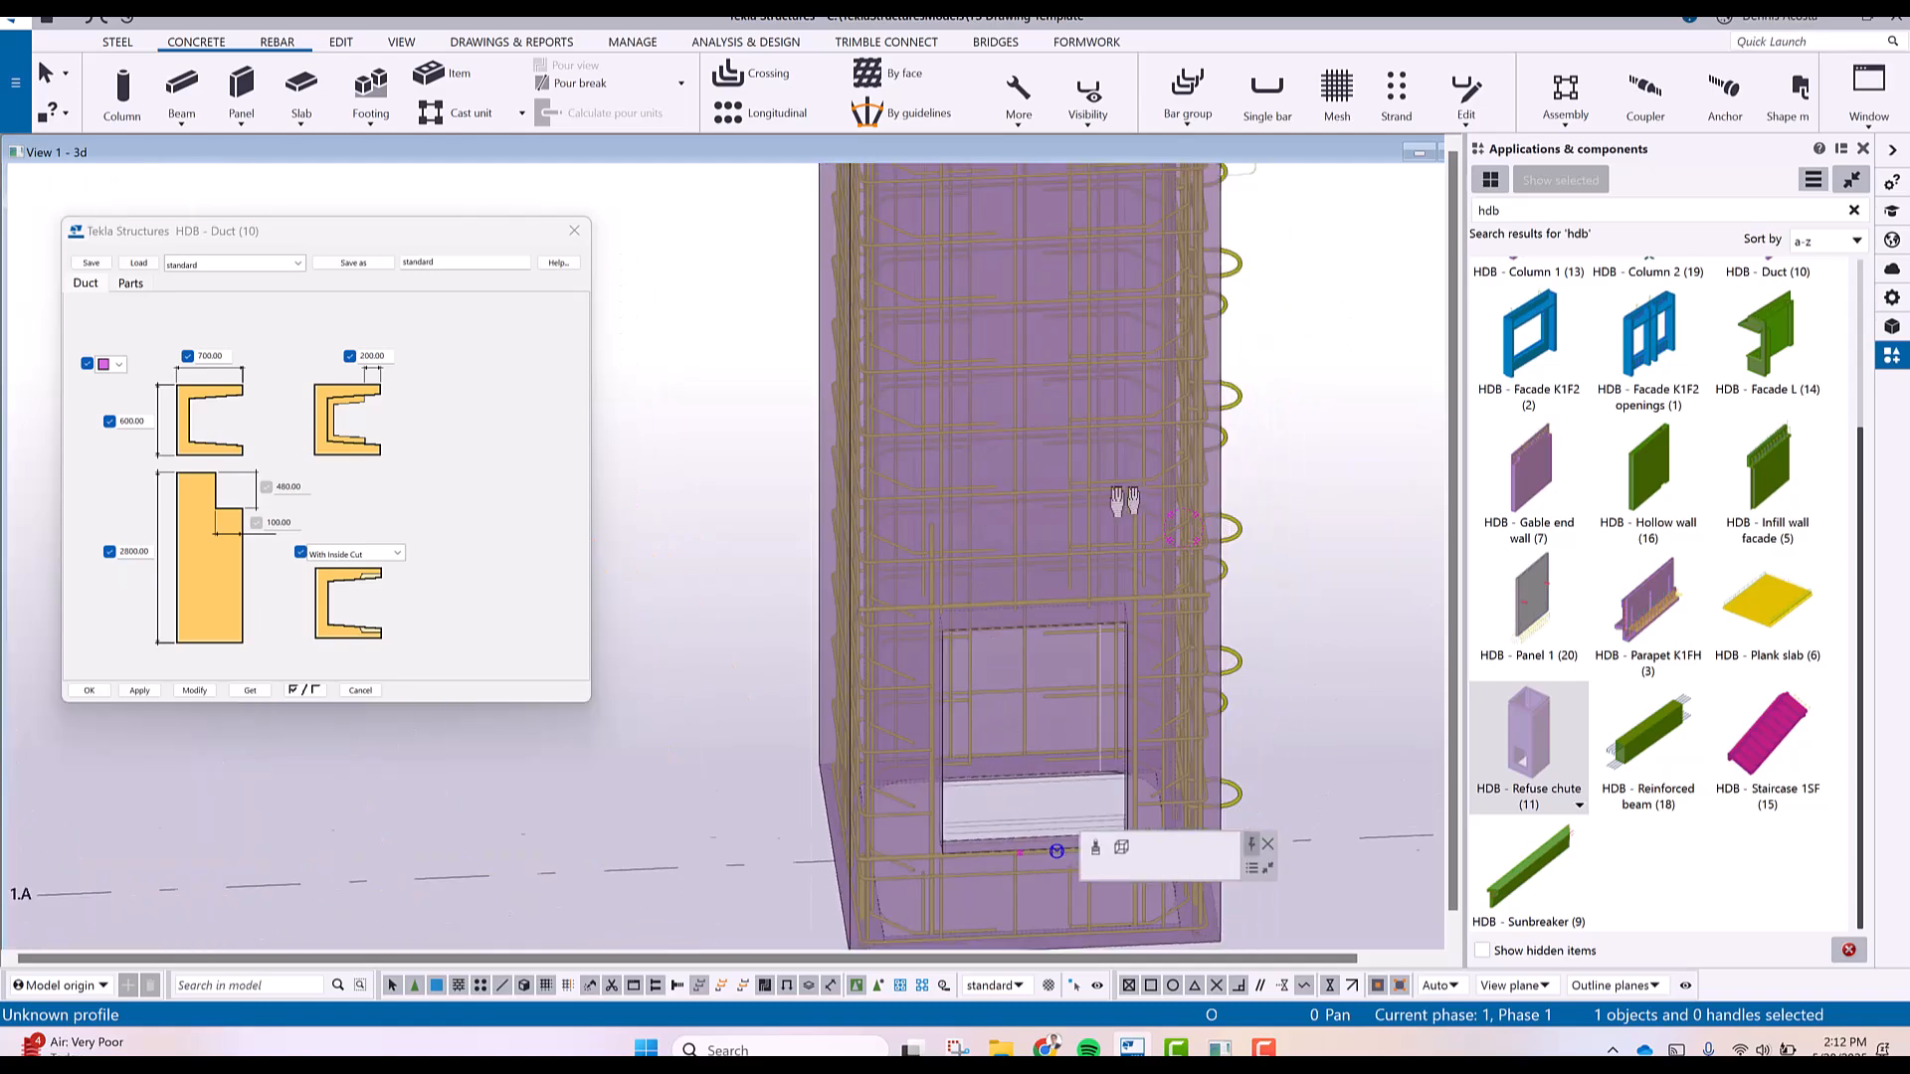
scroll(1128, 502, "down", 8)
Insert an HDB - AC Ledge about 2500 mm long along grid line 1.A, between line 1.3 and the two-opening facade, and close the duct properties.
middle_click_drag(1369, 508, 1201, 597)
scroll(1681, 575, "up", 2)
scroll(1688, 571, "down", 1)
scroll(1789, 587, "up", 1)
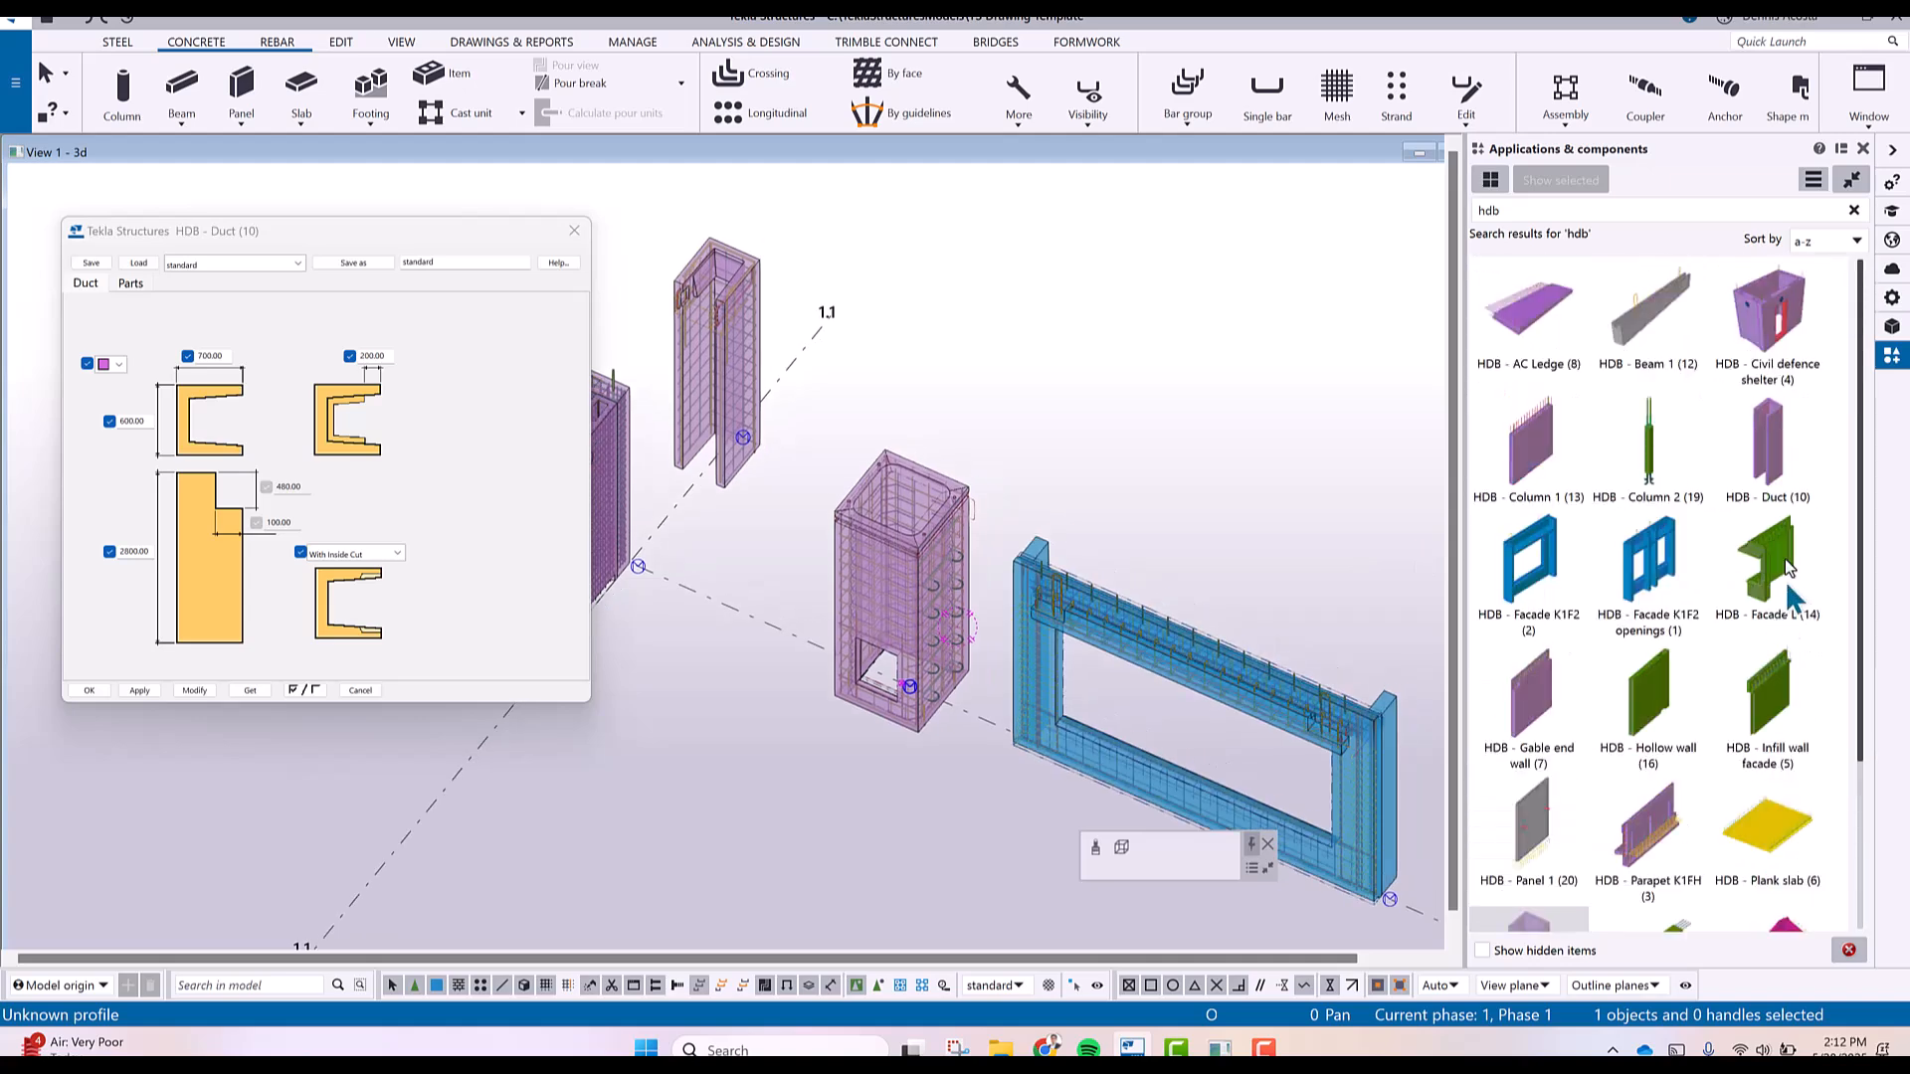
left_click(1528, 319)
middle_click_drag(1262, 418, 746, 428)
middle_click_drag(1063, 876, 943, 539)
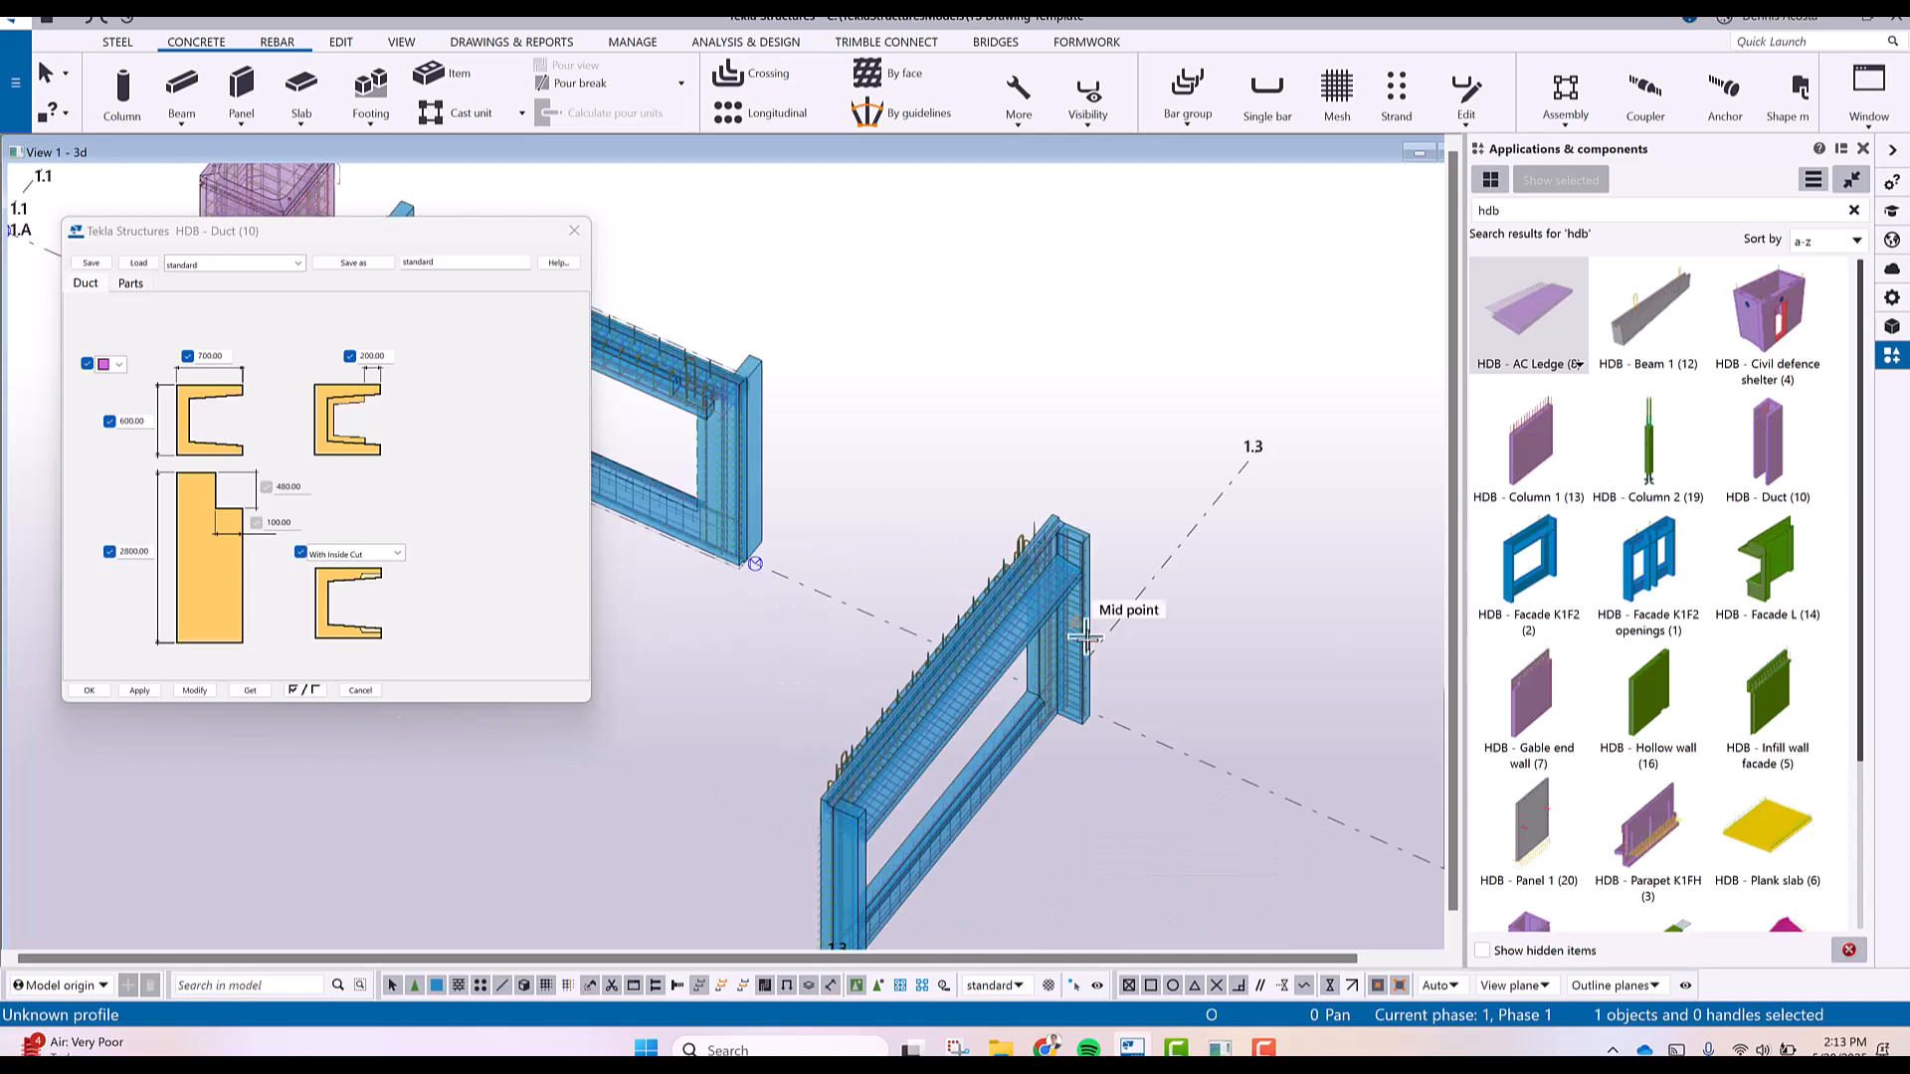
left_click(1164, 746)
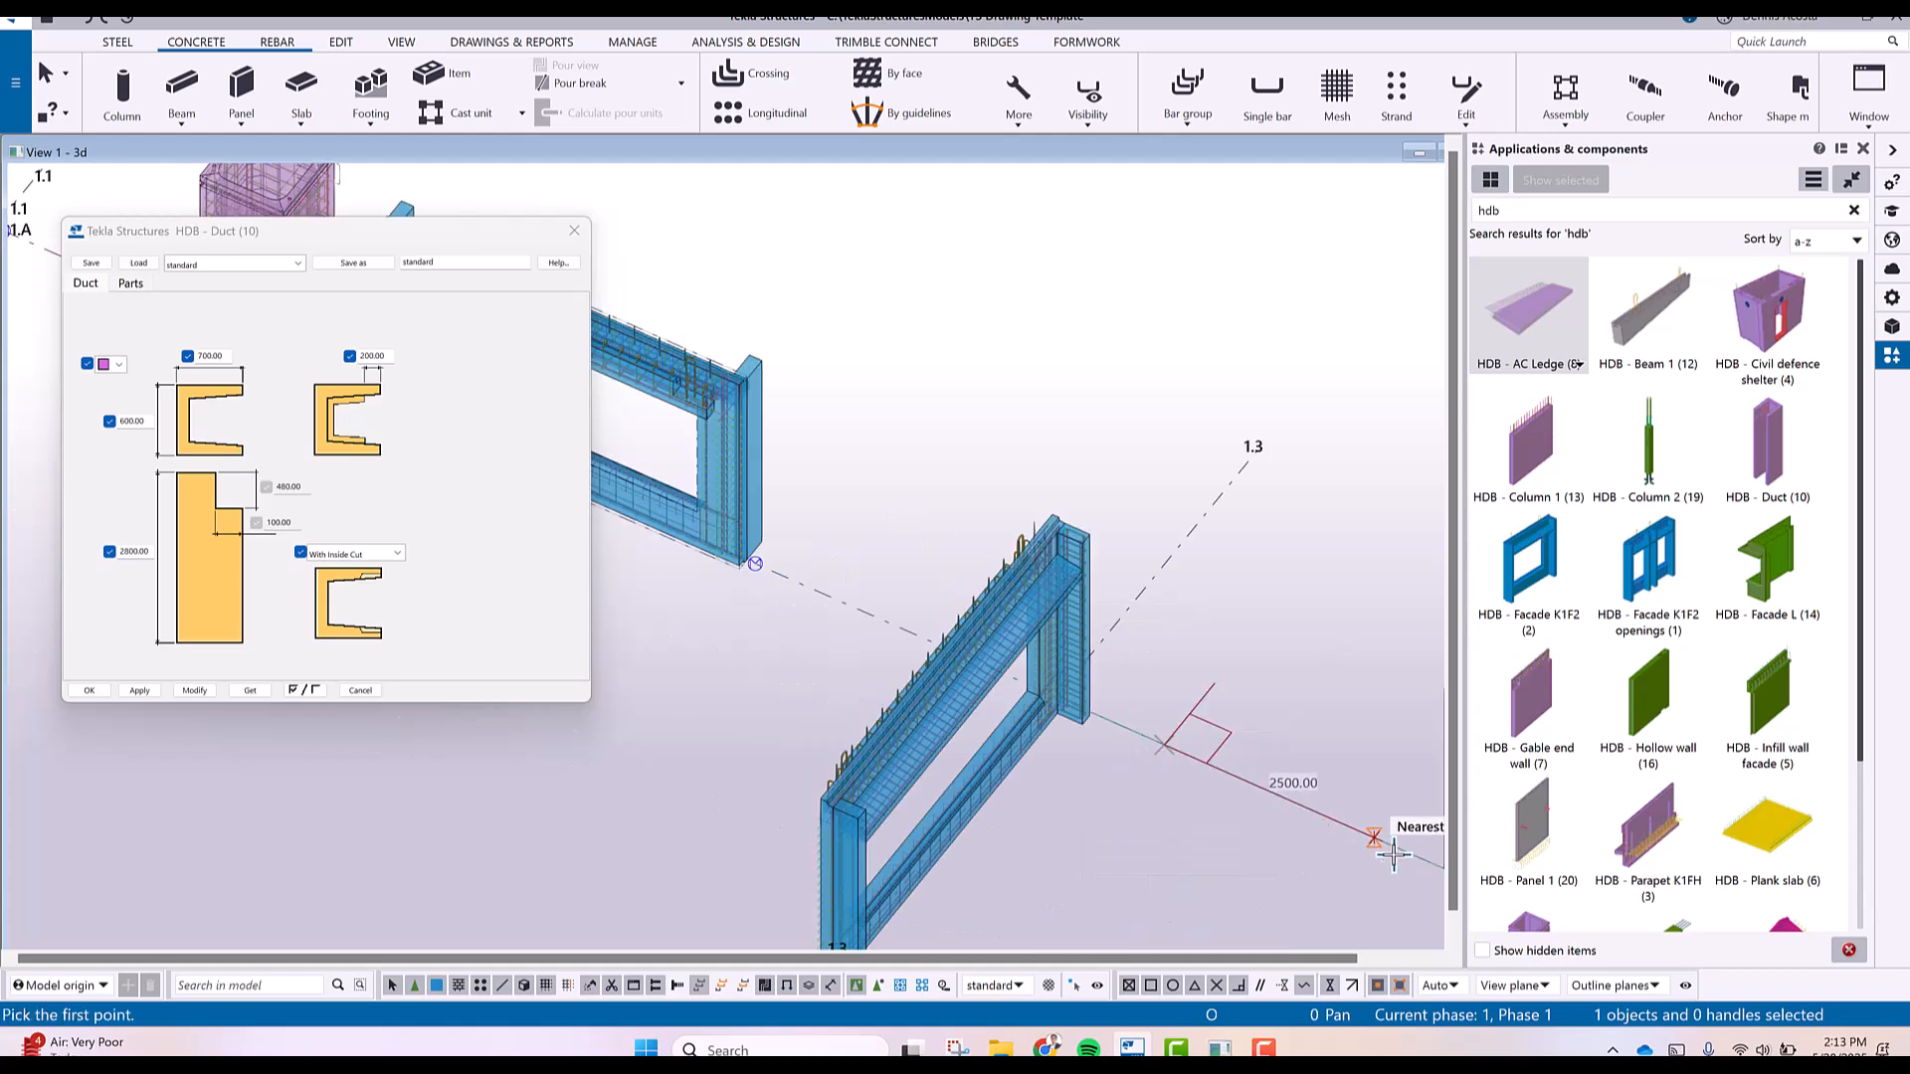
left_click(1283, 565)
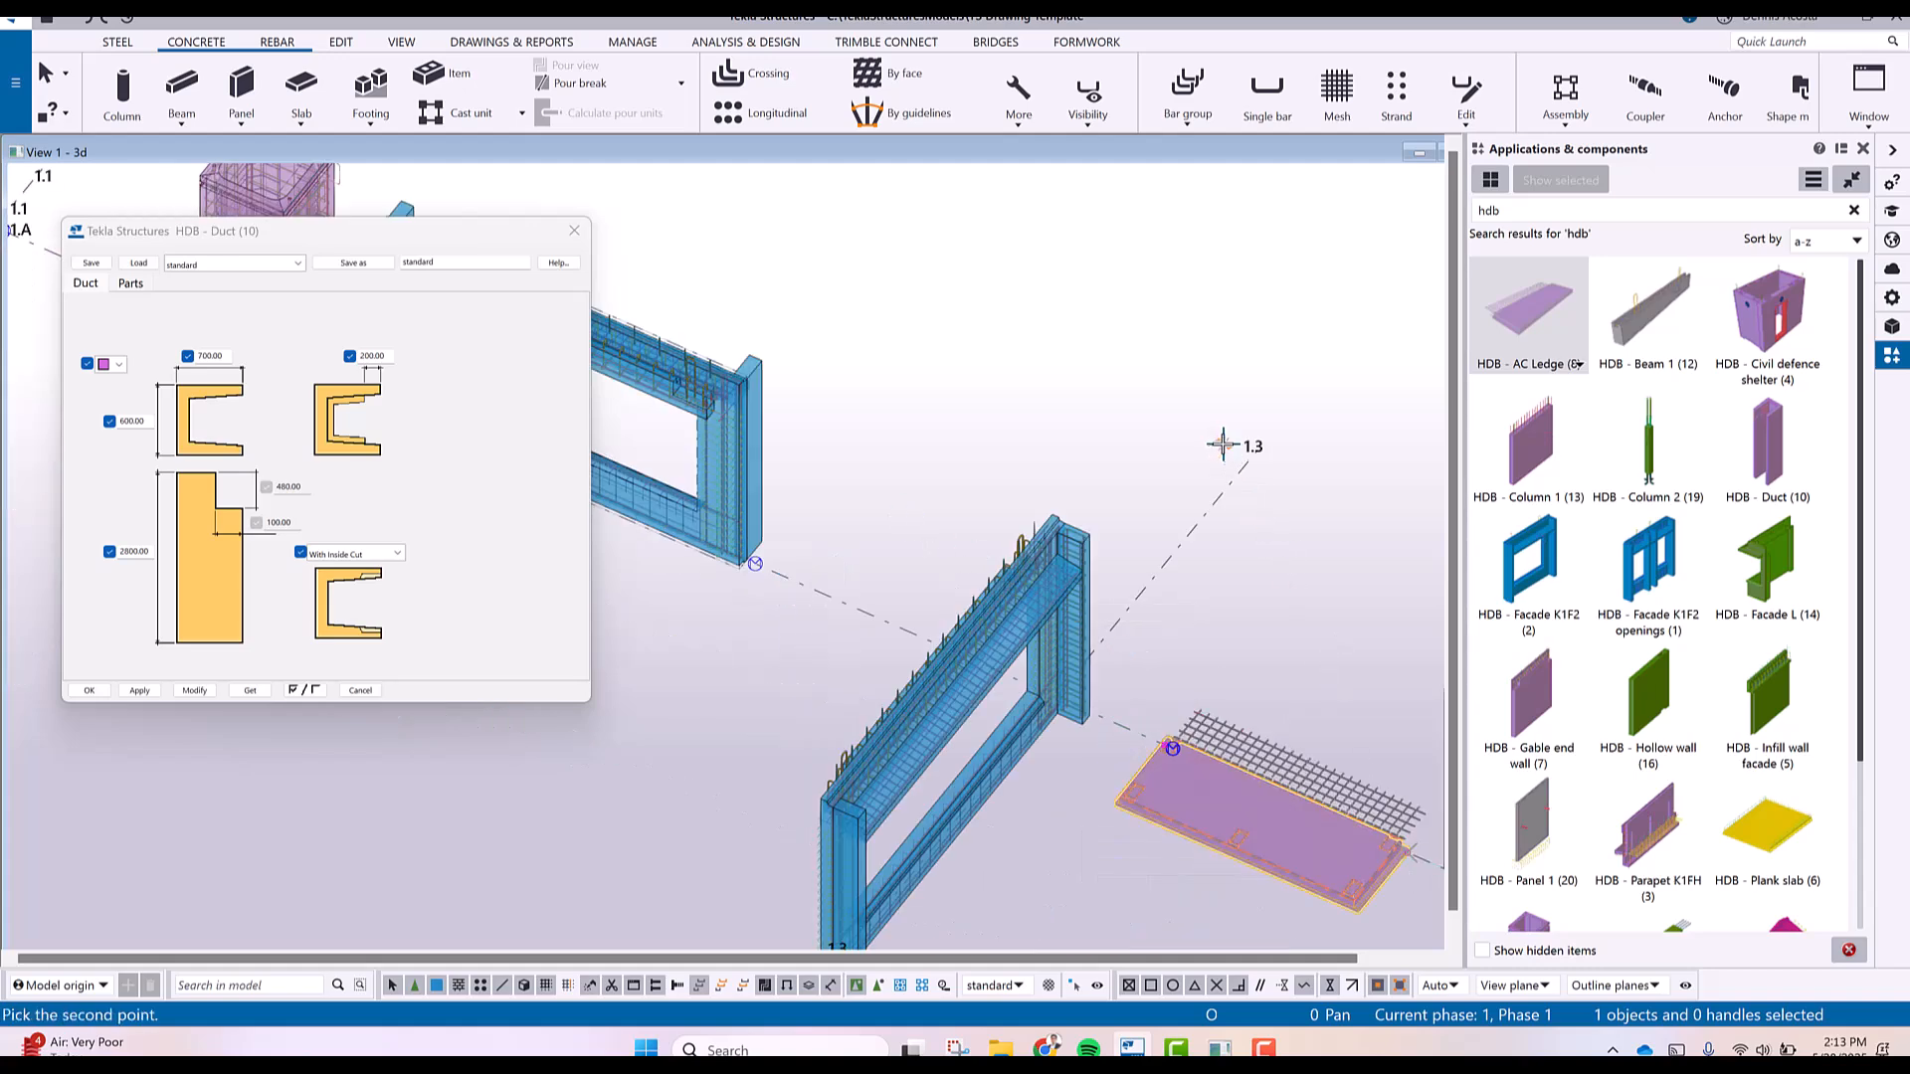
left_click(574, 230)
Show the model parts as opaque rendered objects and select the two-opening facade panel on grid line 1.A near line 1.5.
scroll(925, 589, "down", 5)
middle_click_drag(925, 589, 660, 552, "ctrl")
scroll(687, 636, "up", 10)
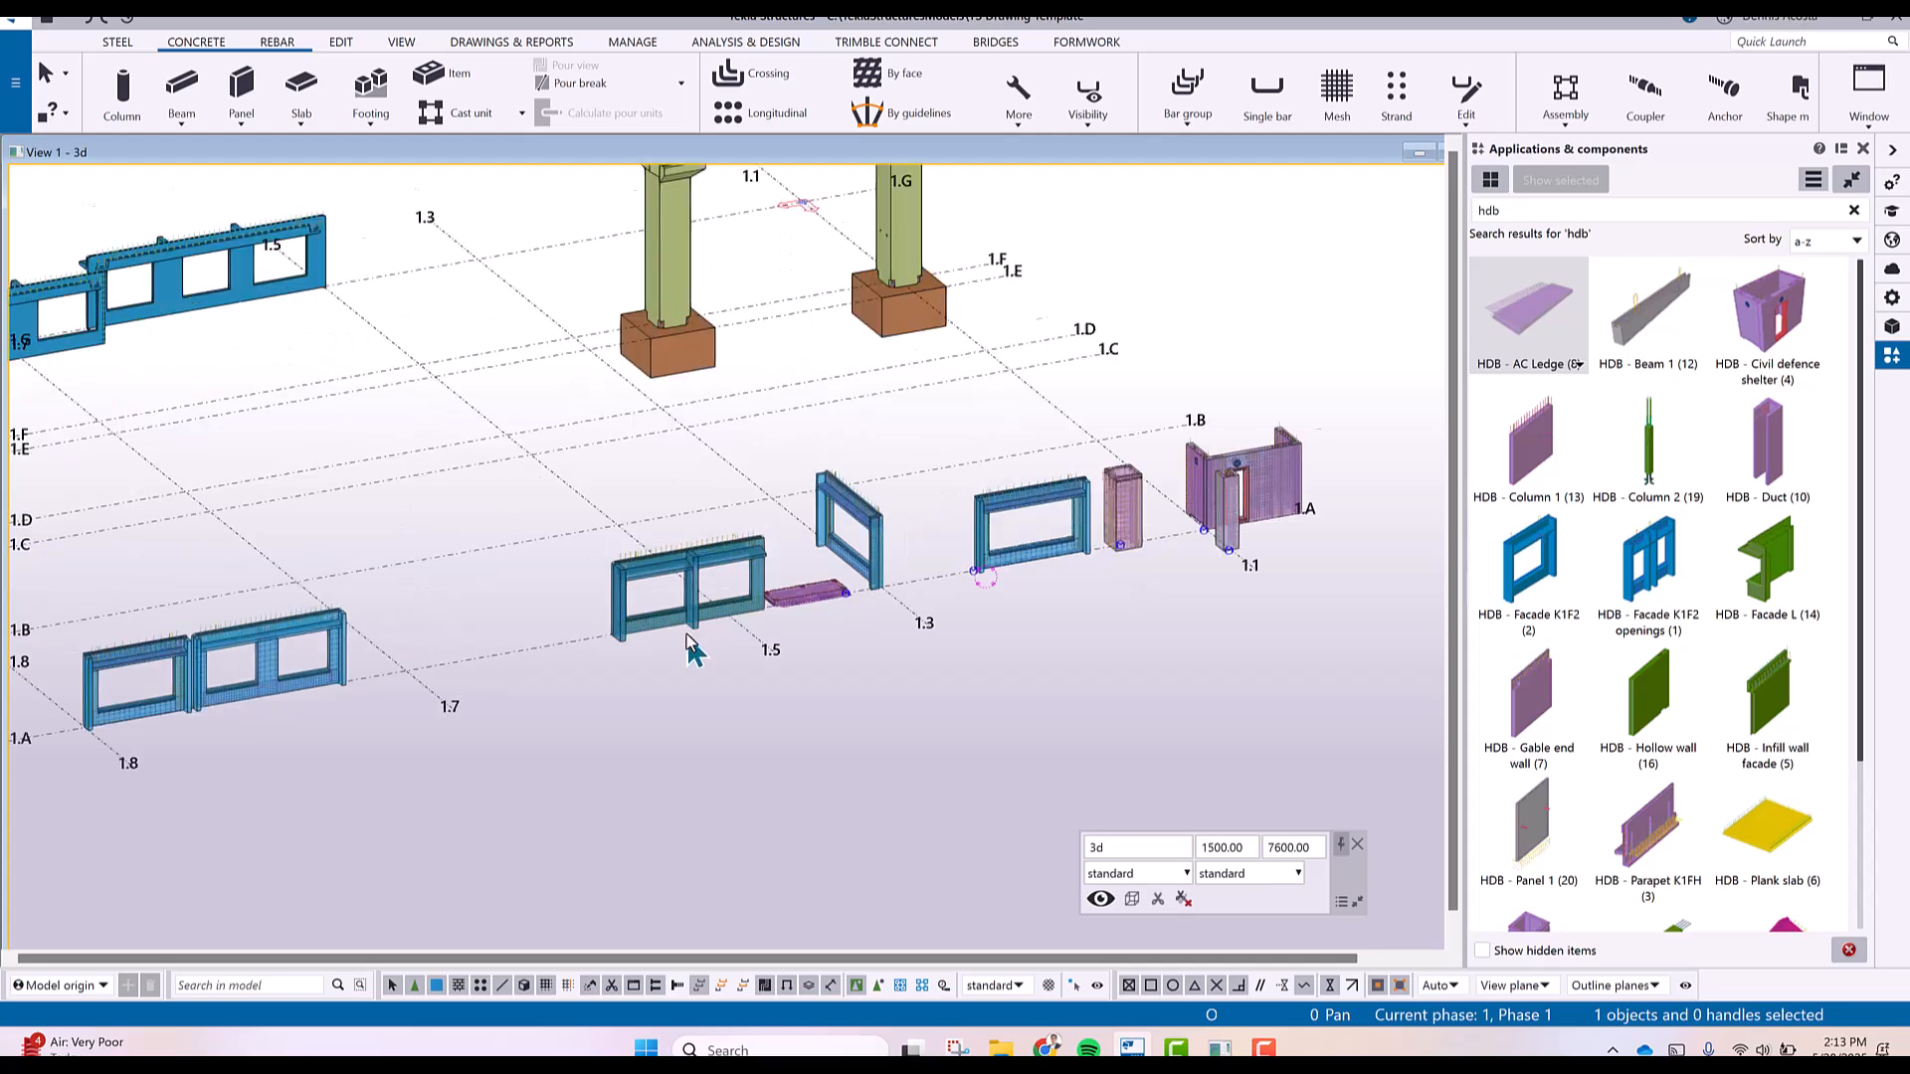
key("ctrl+4")
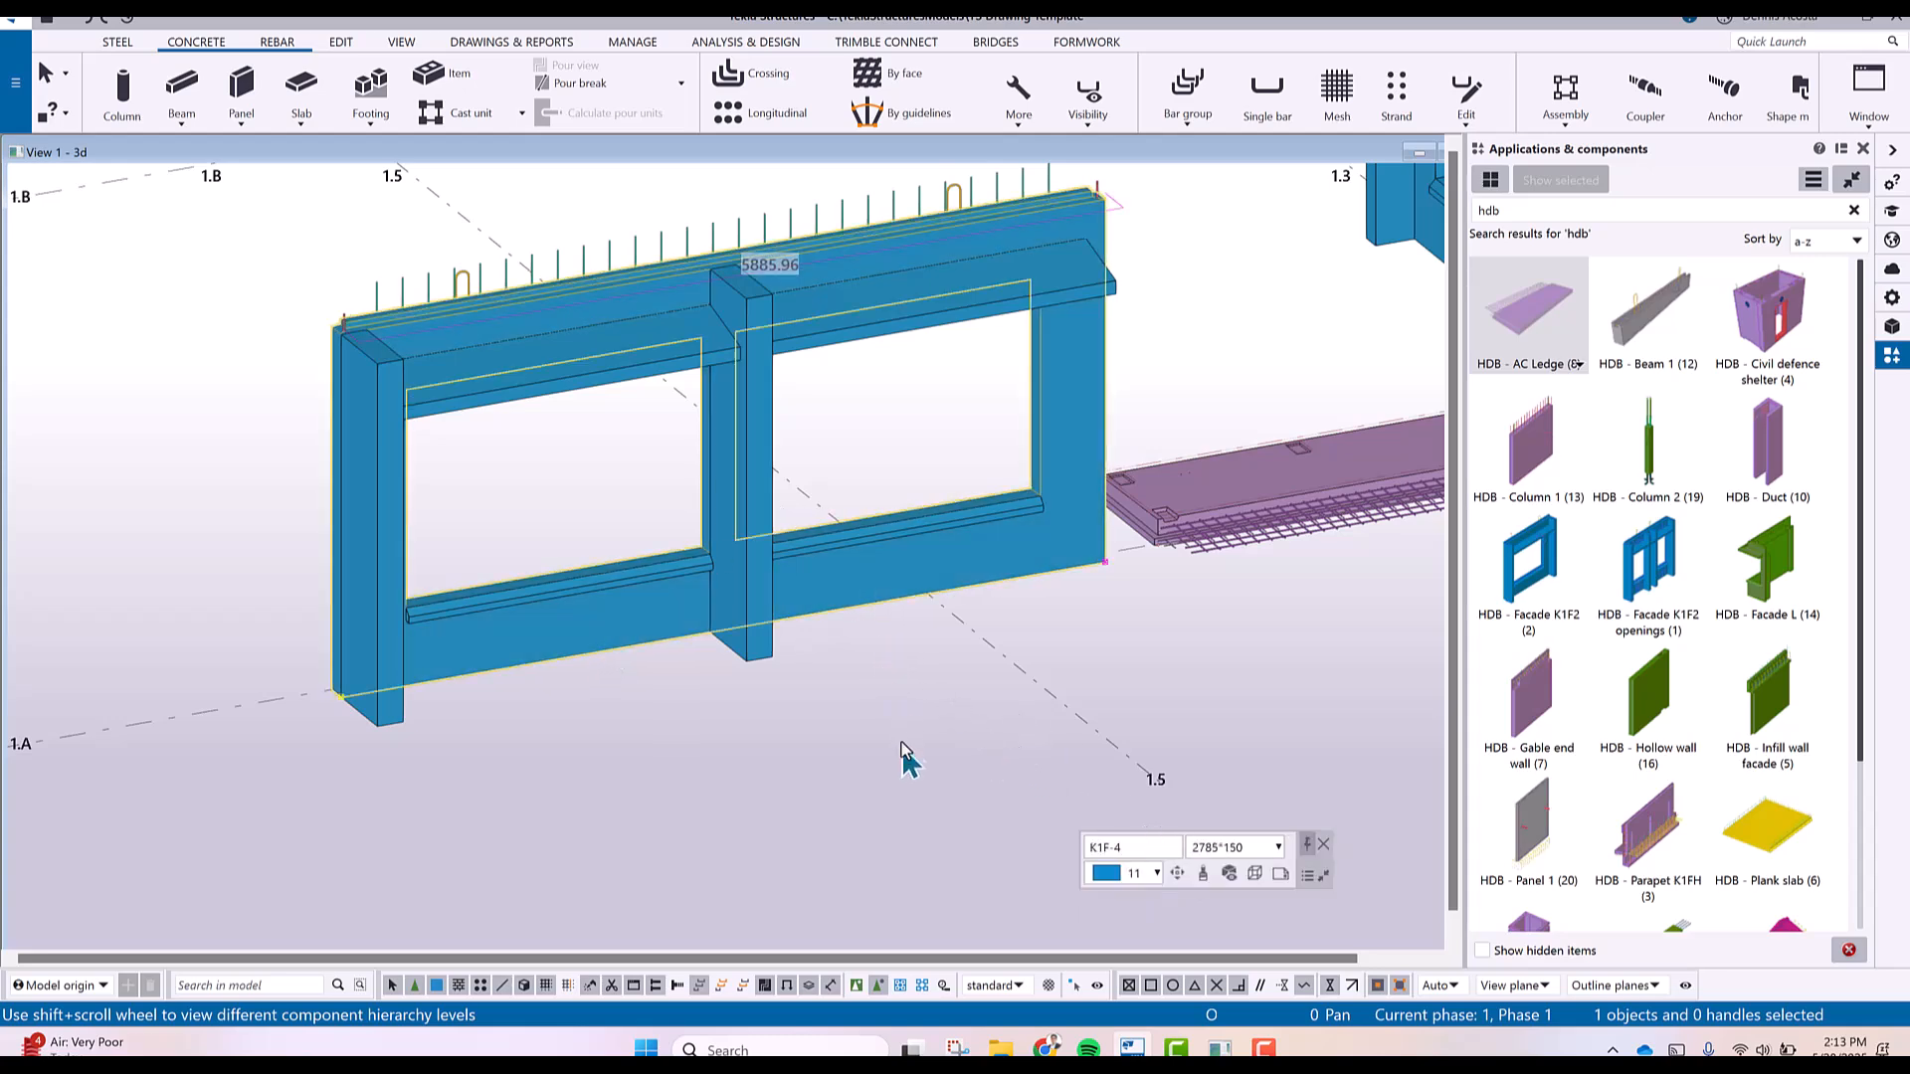
left_click(972, 568)
left_click(1282, 876)
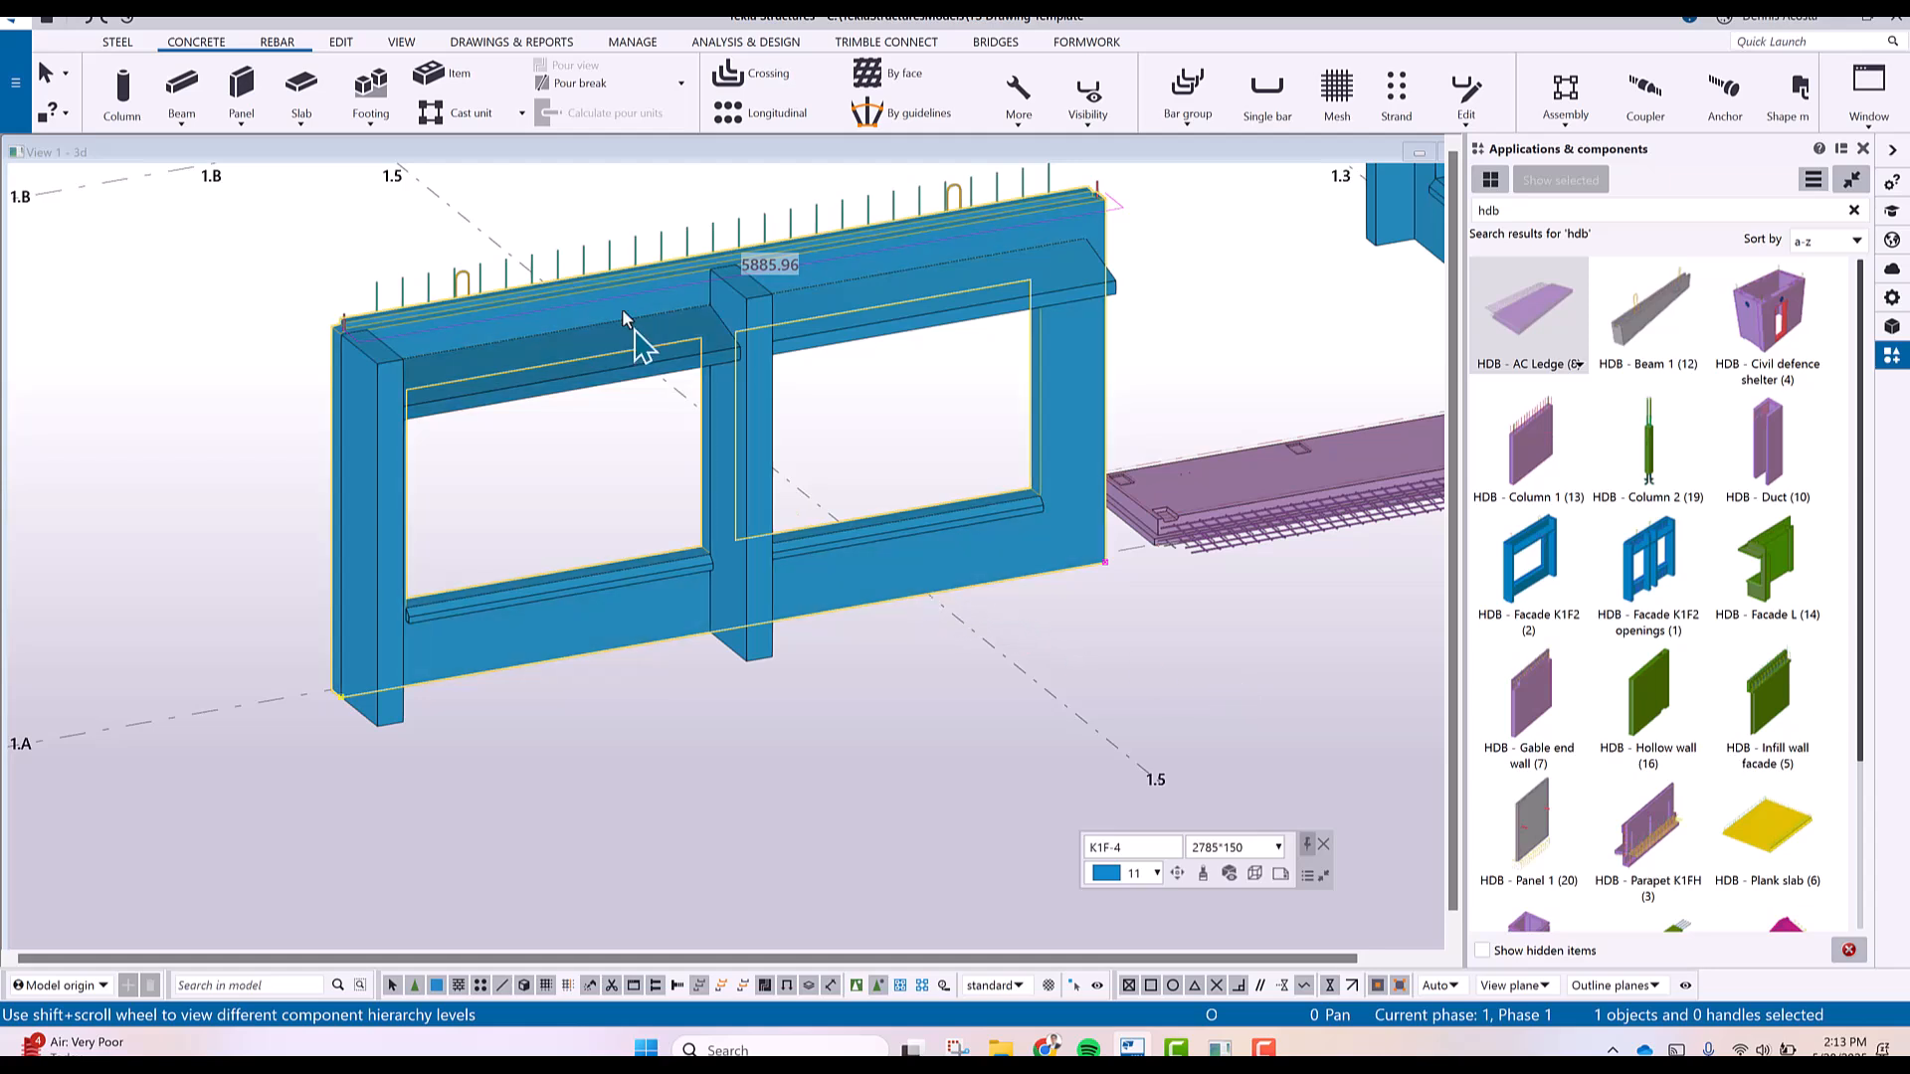
Perform numbering with the two-opening facade panel on grid line 1.A selected.
left_click(494, 44)
left_click(680, 73)
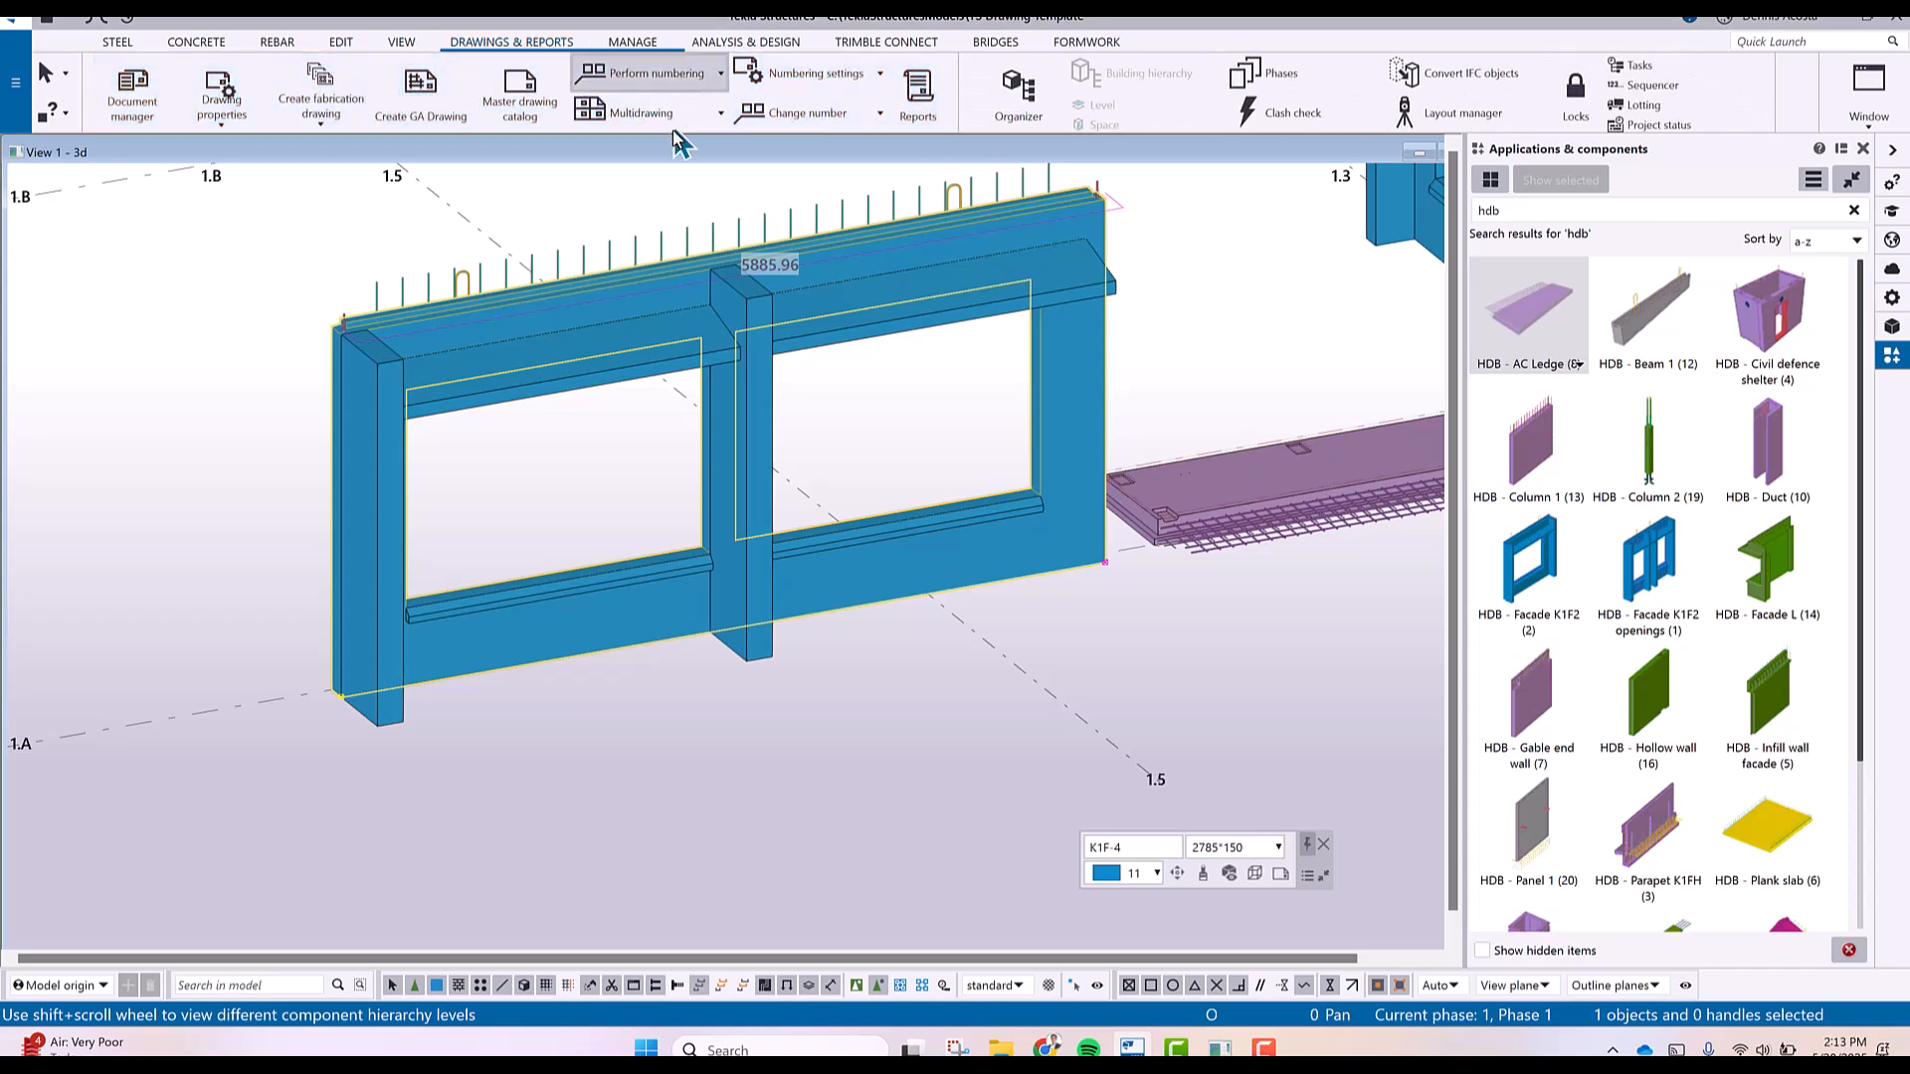
left_click(672, 208)
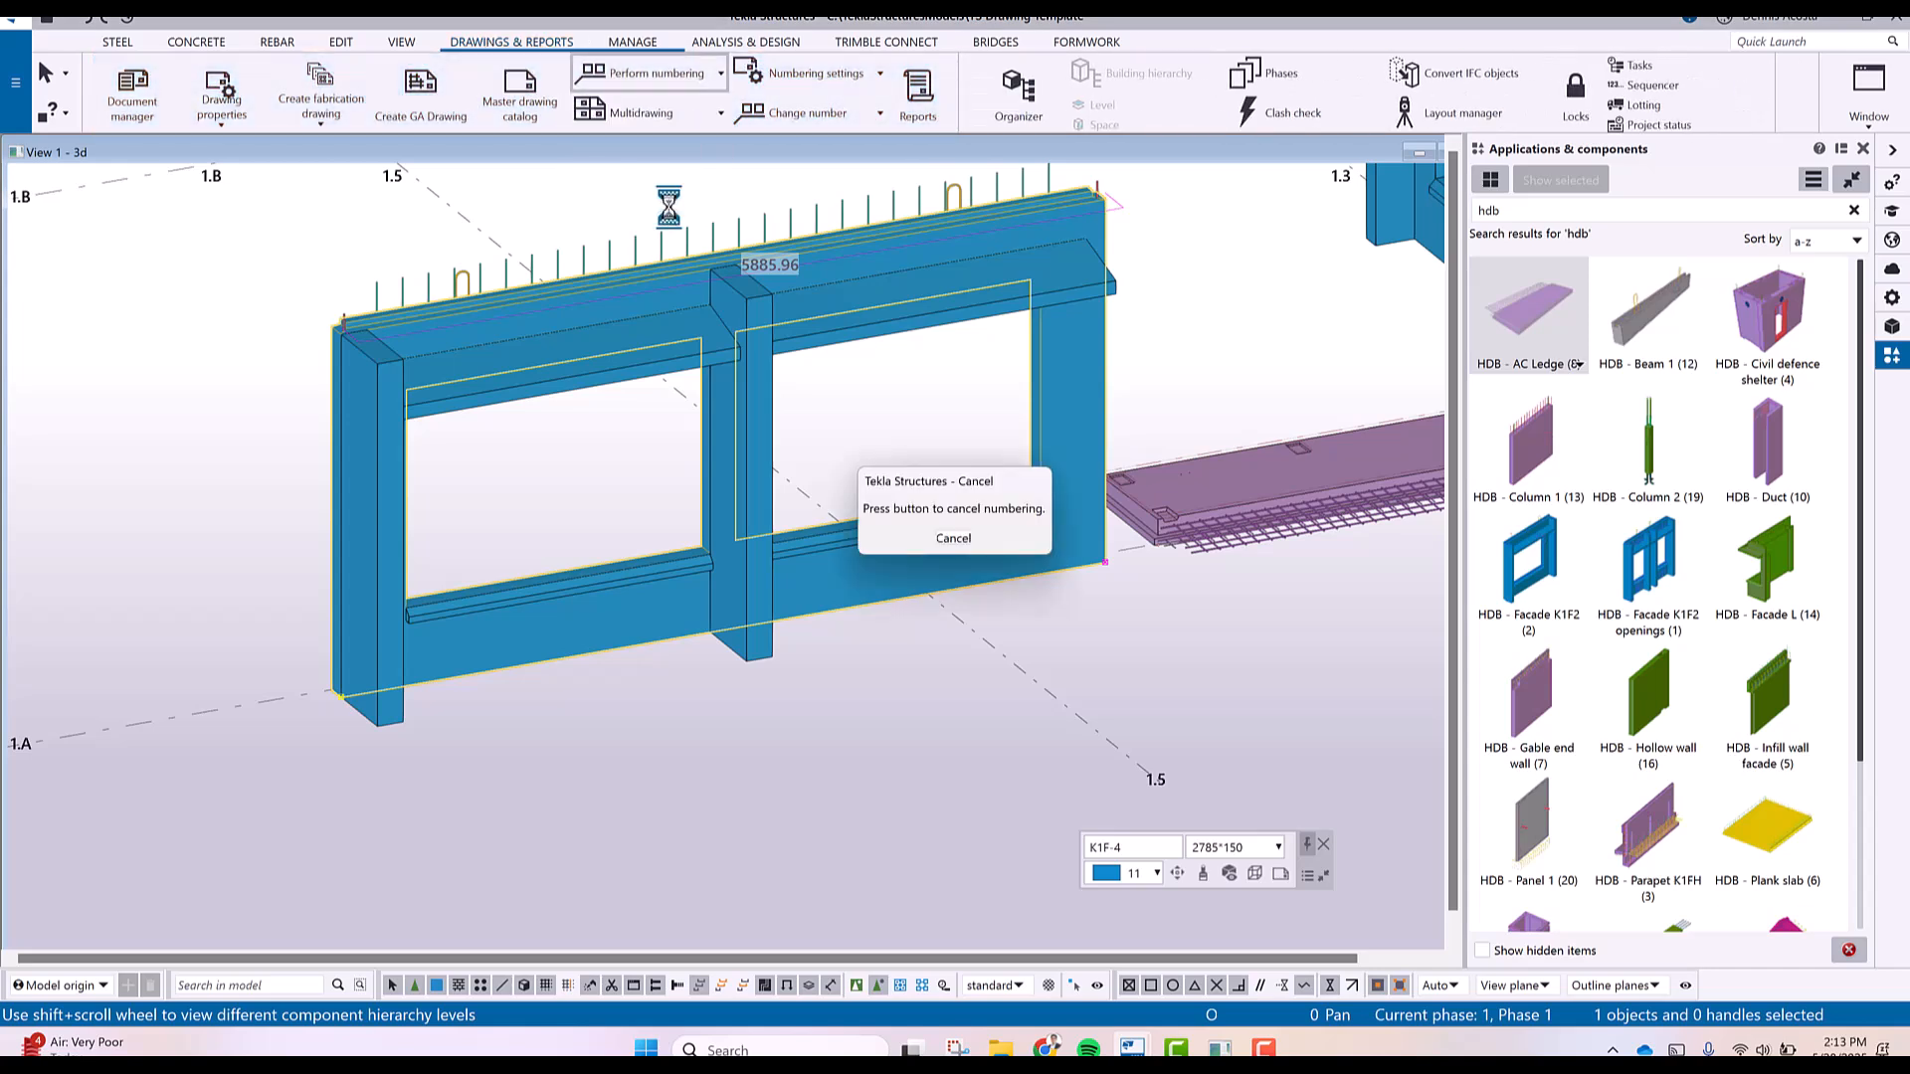
Open the master drawing catalog of cast unit drawings and view the available drawing property types.
left_click(533, 96)
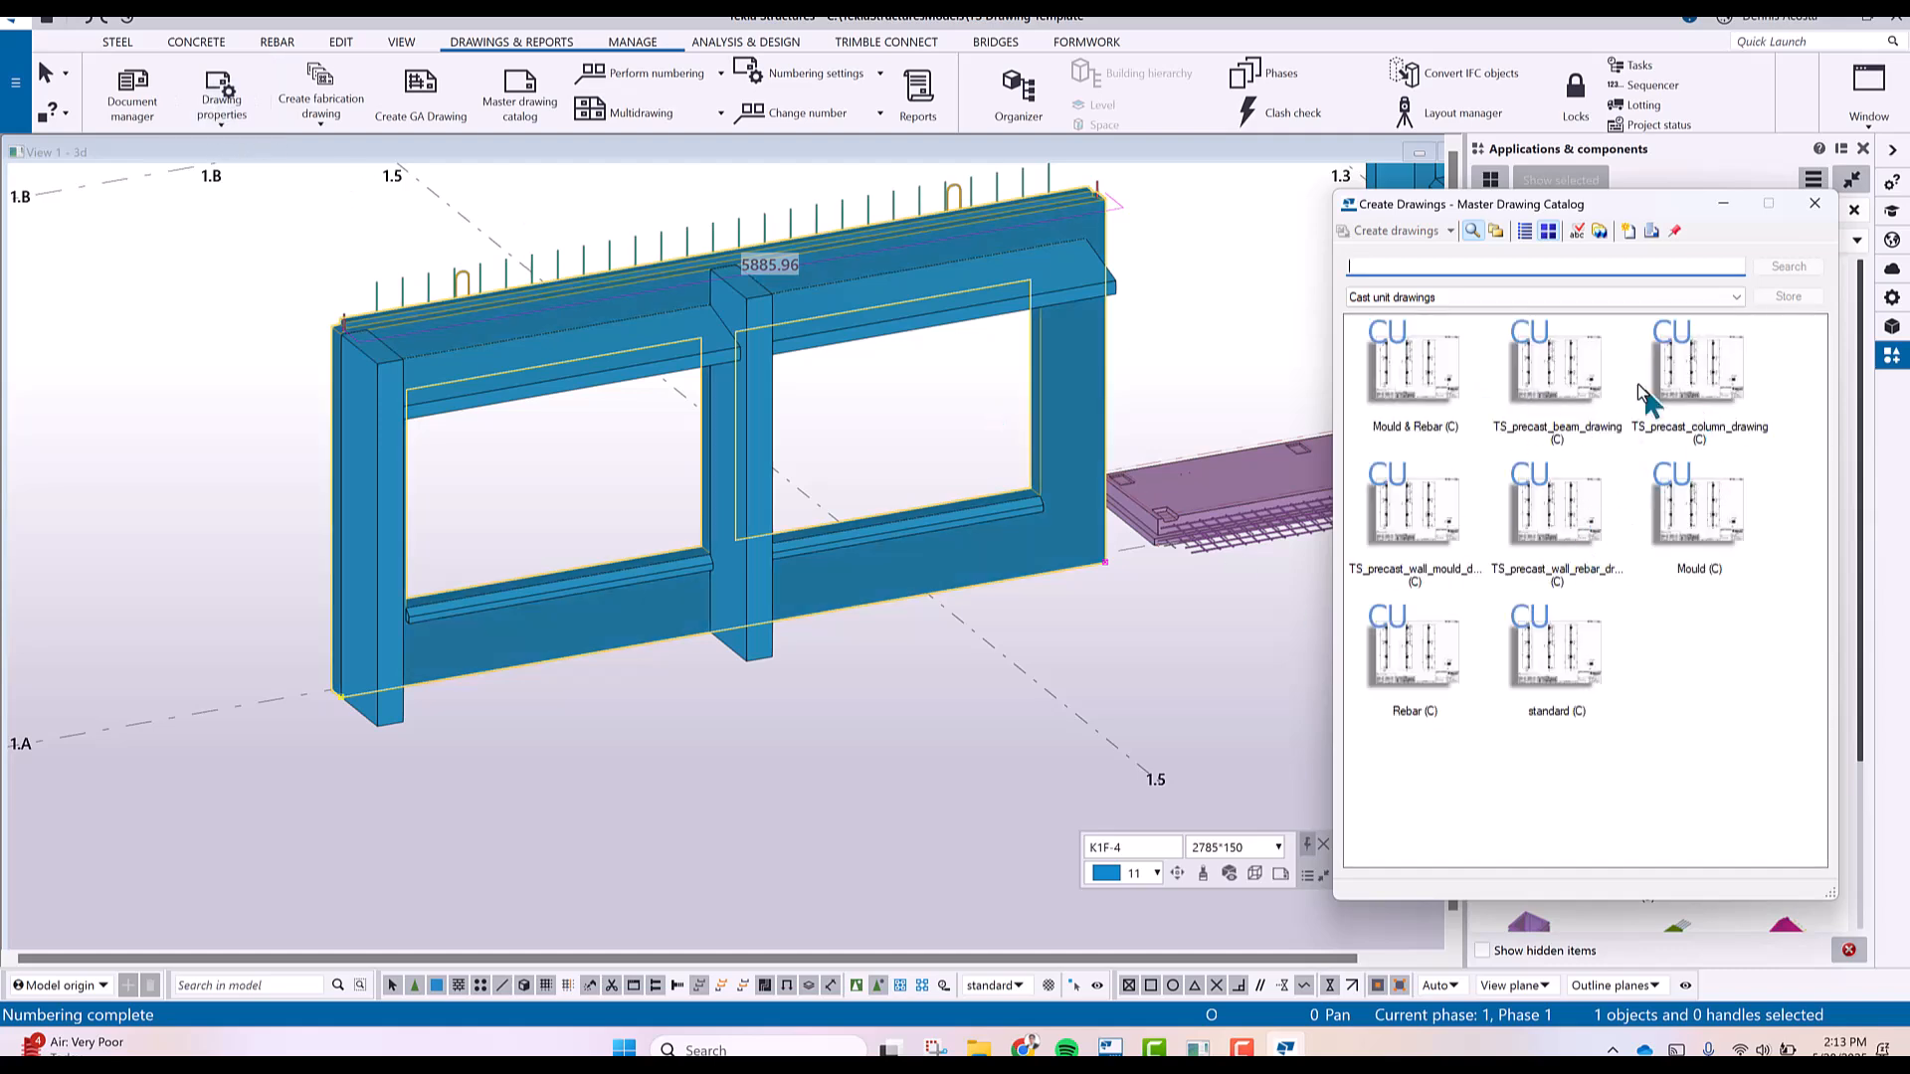
left_click(222, 124)
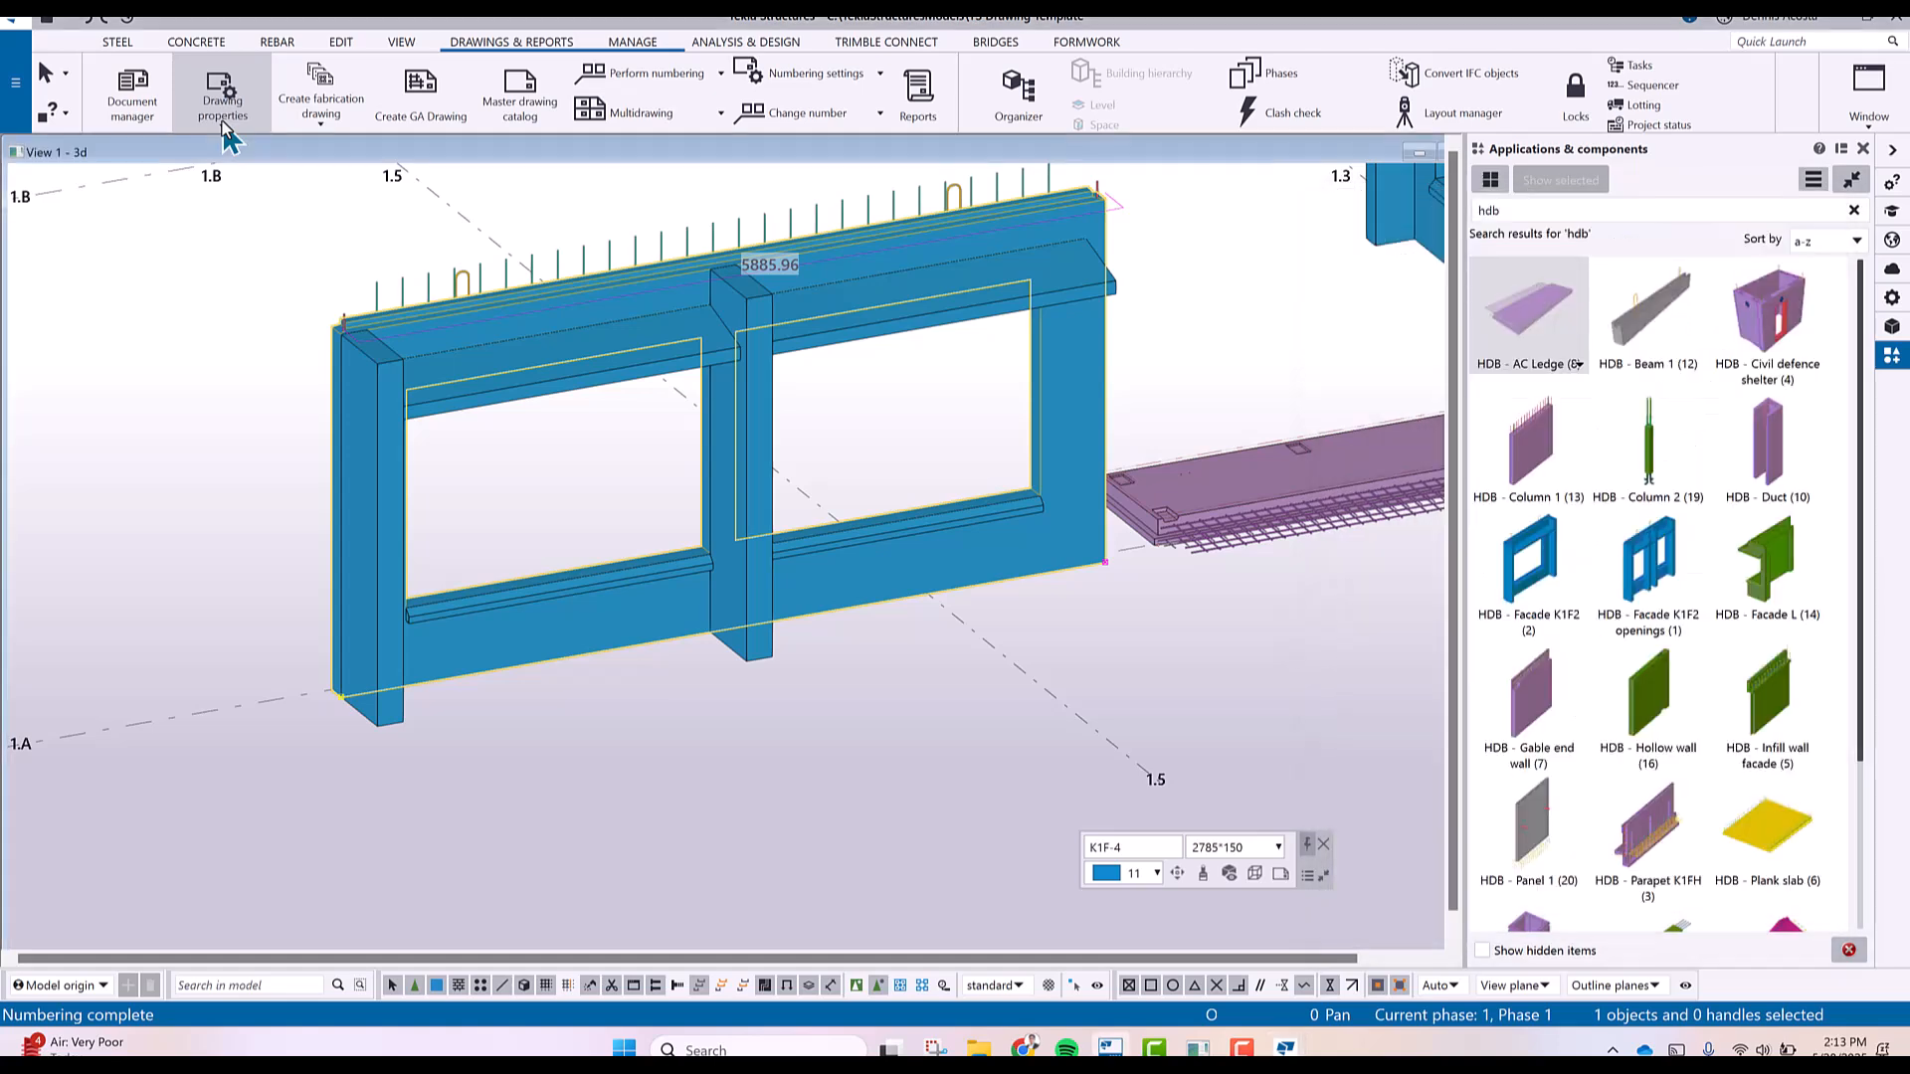
left_click(222, 123)
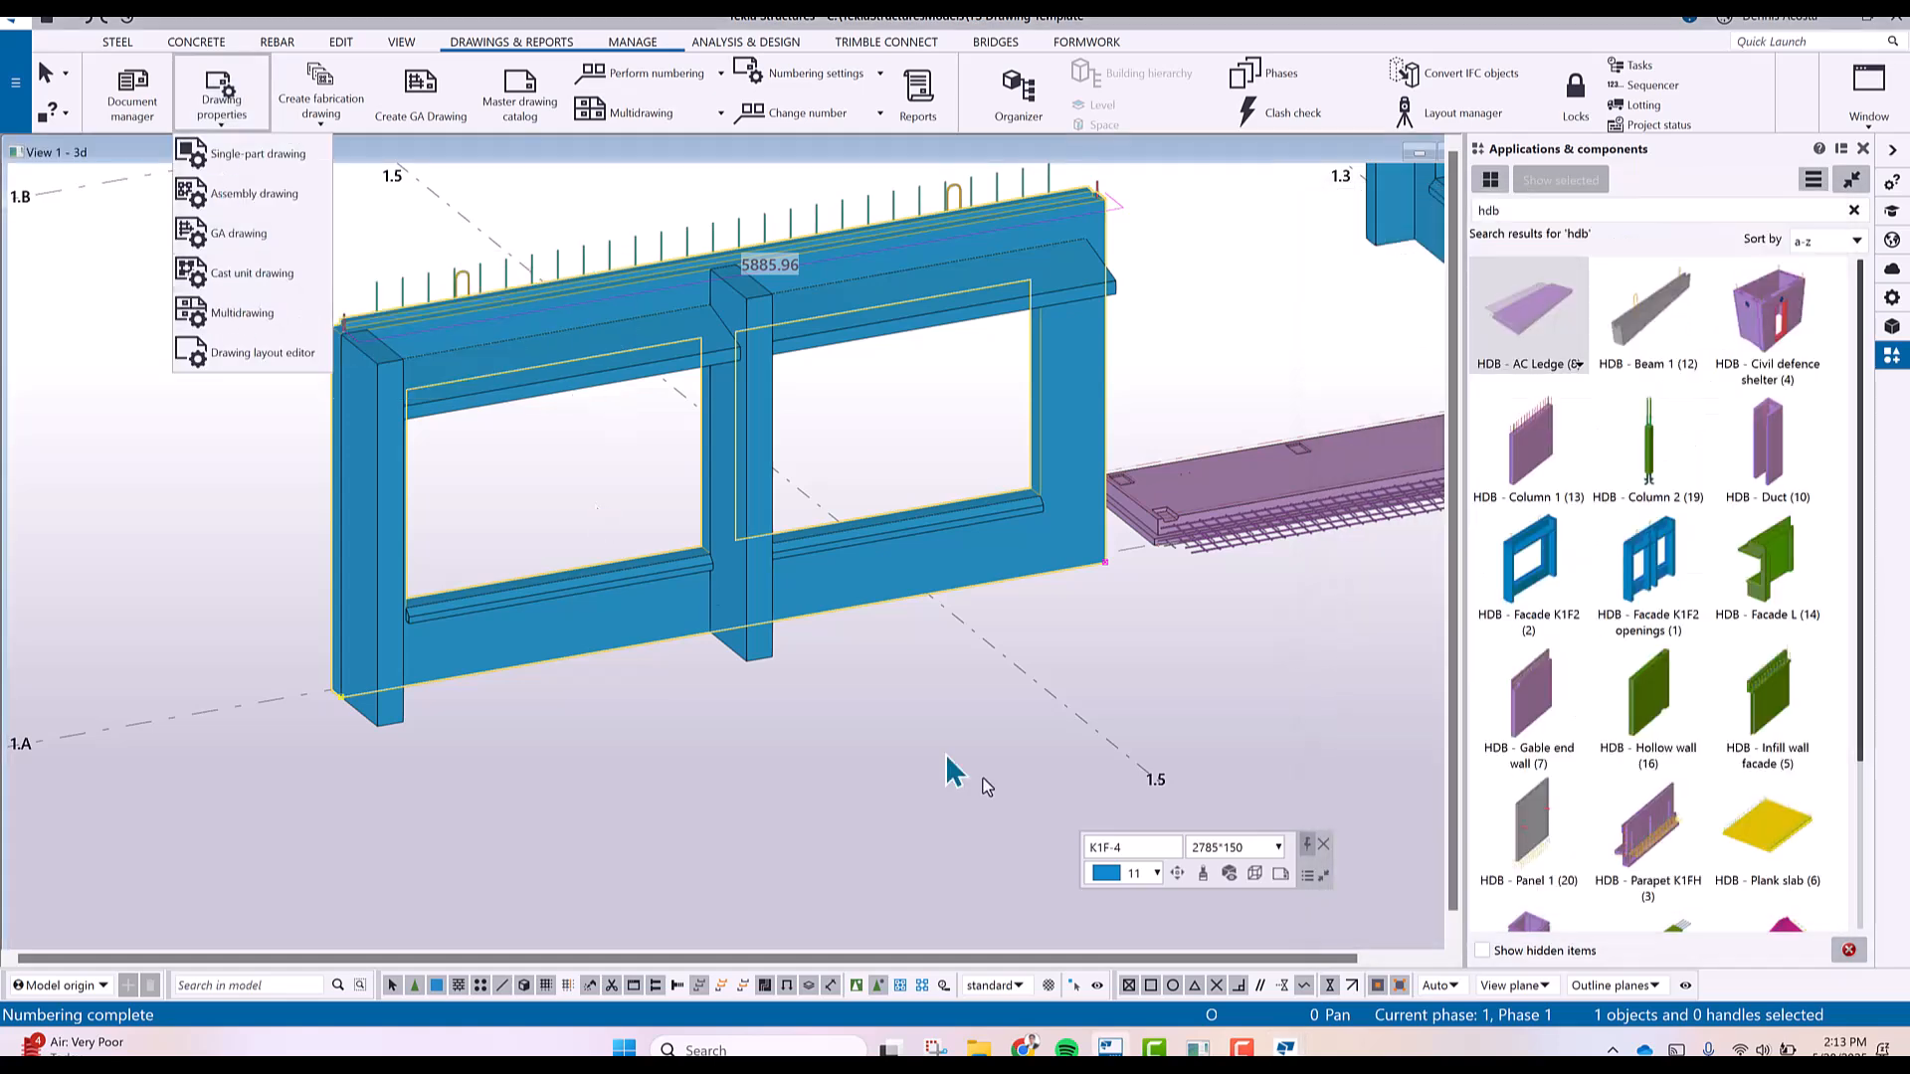
left_click(1285, 1051)
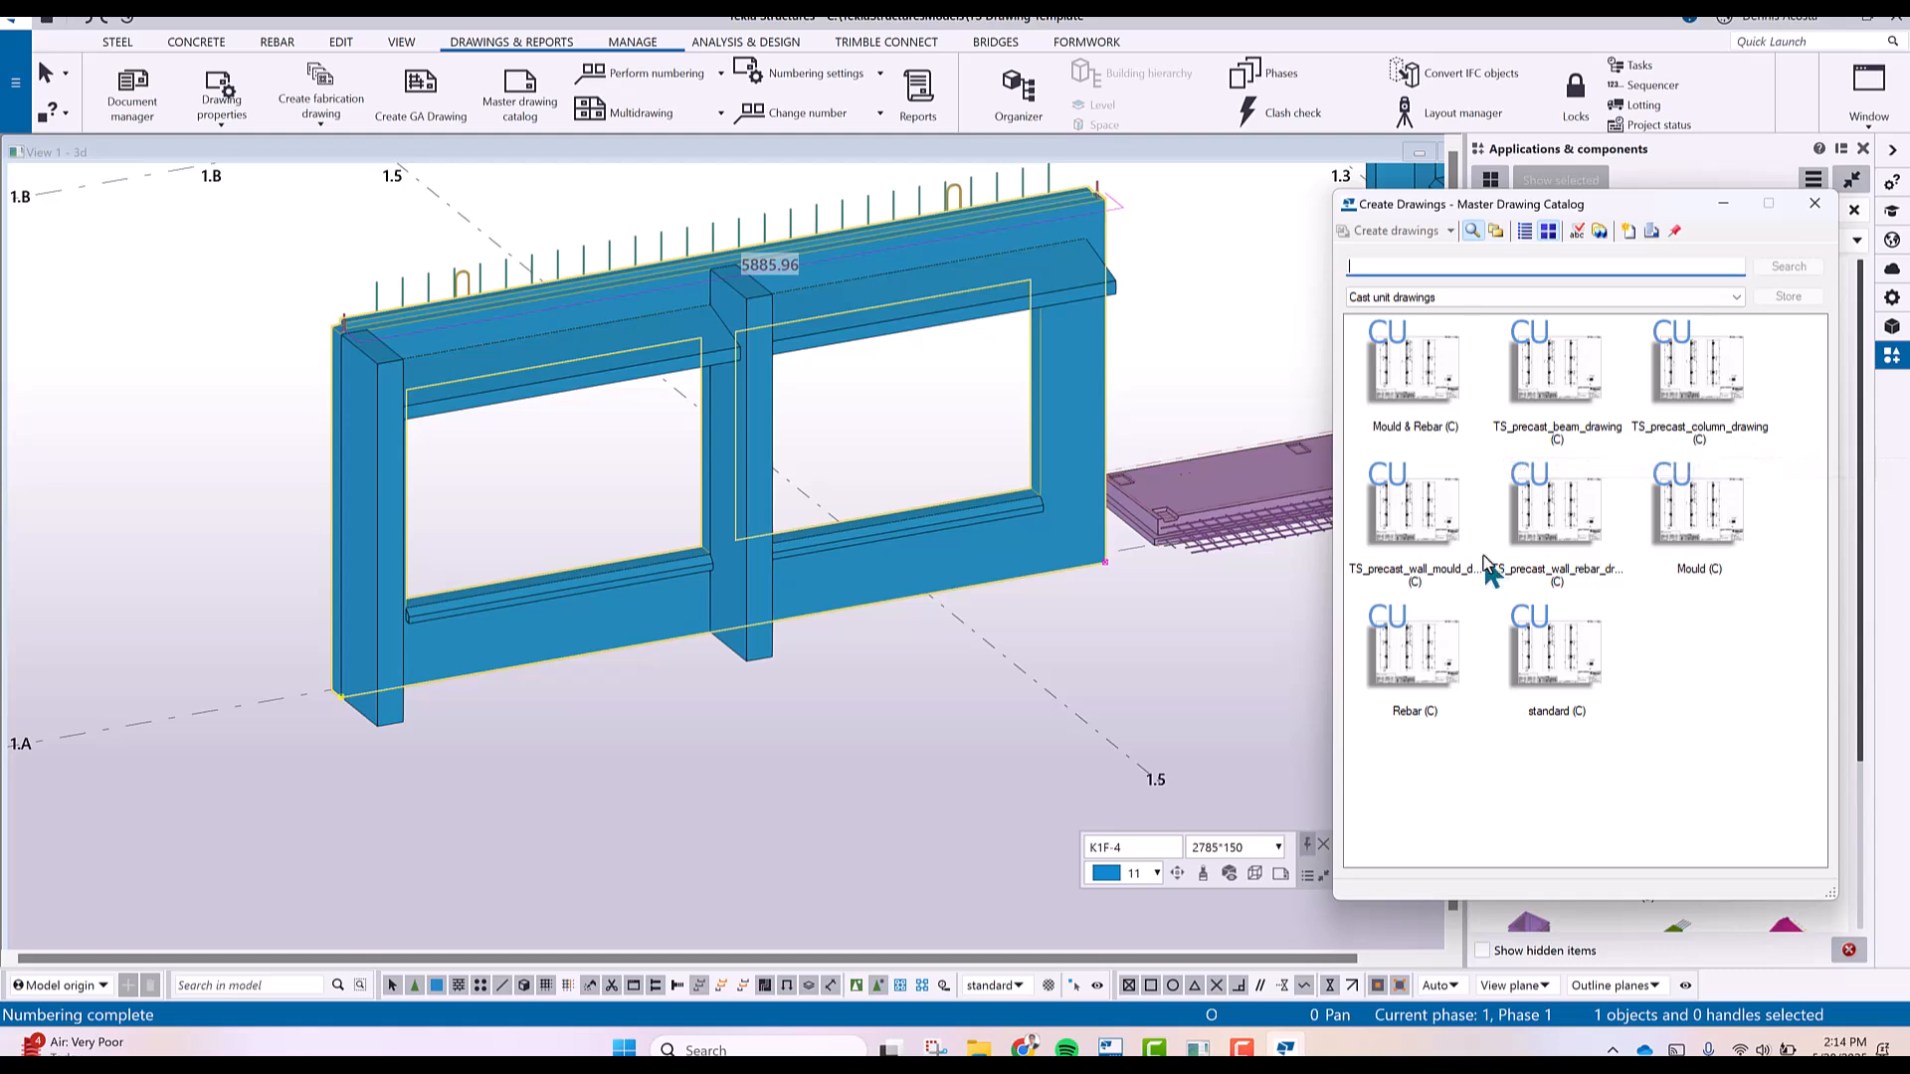
Create cast unit drawings of the selected facade from the TS_precast_wall_mould_drawing and TS_precast_wall_rebar_drawing settings.
left_click(1440, 583)
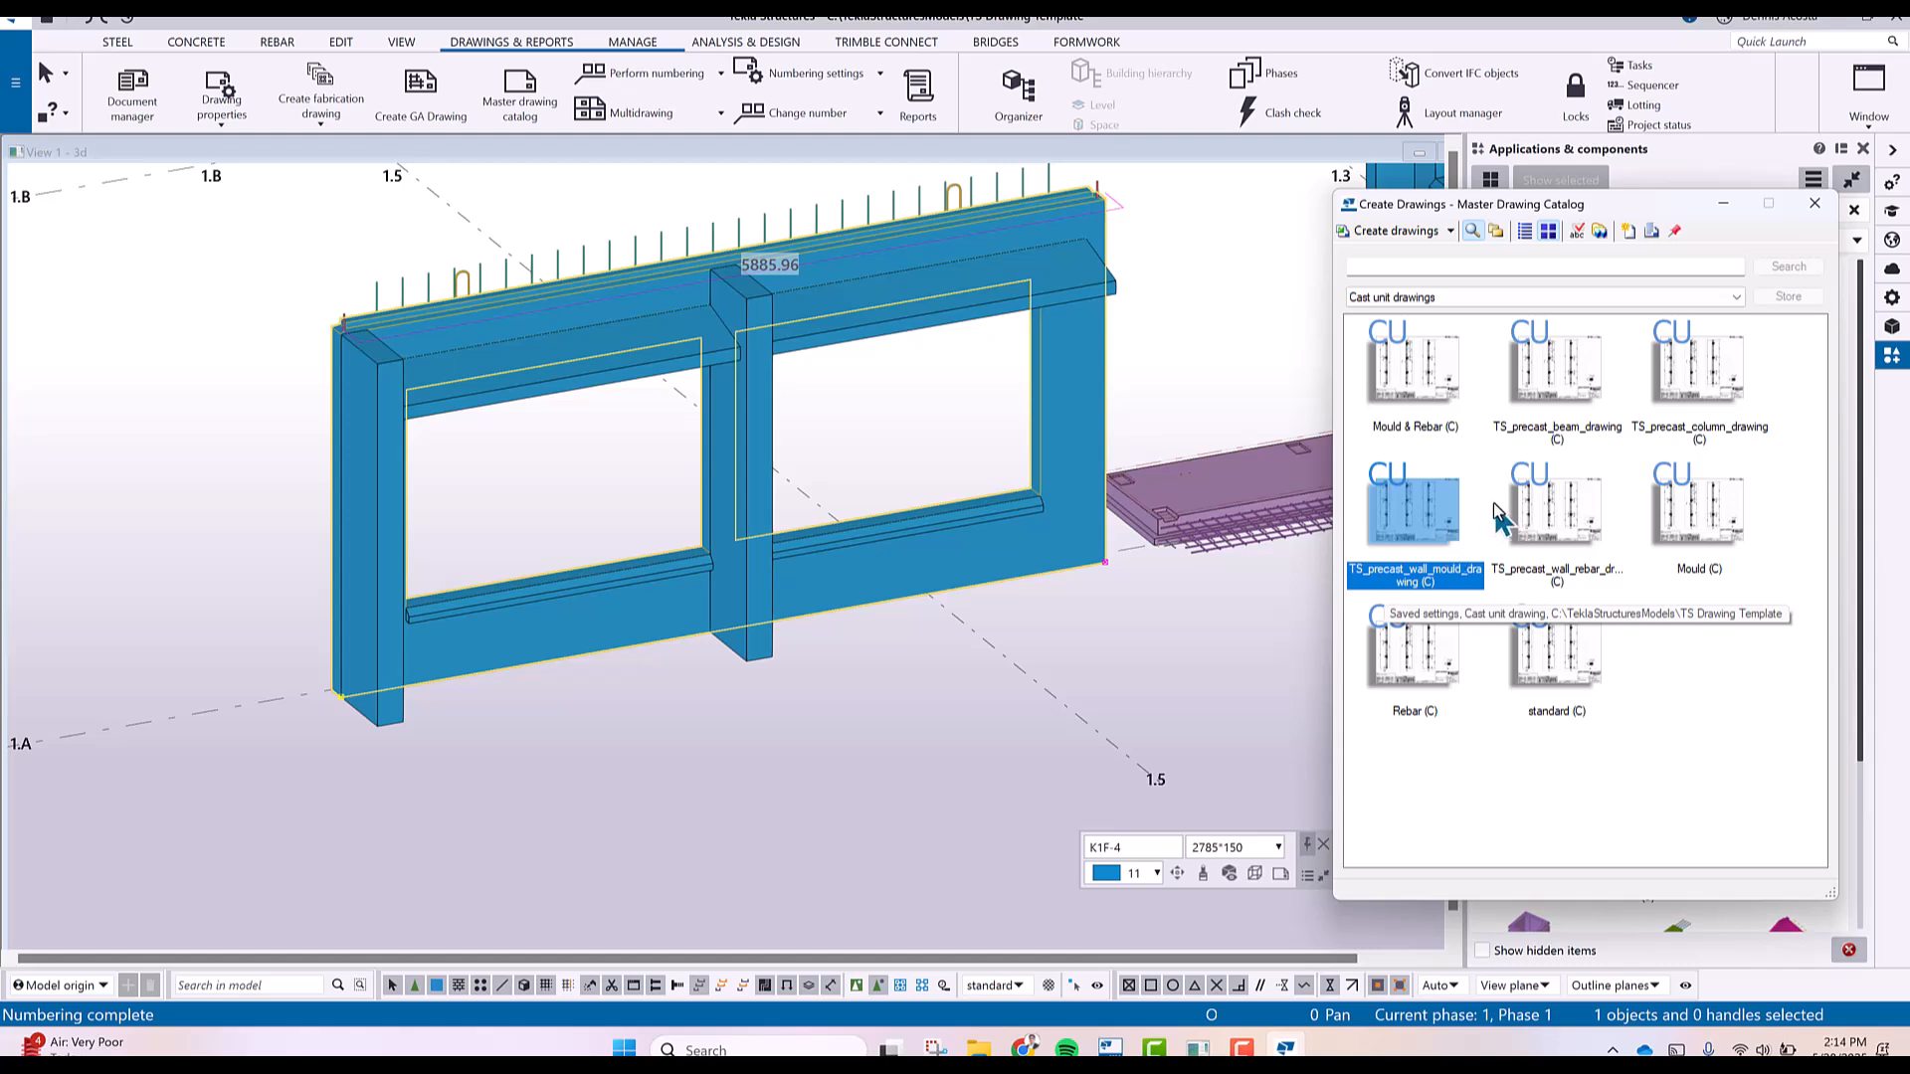
left_click(1570, 513, "ctrl")
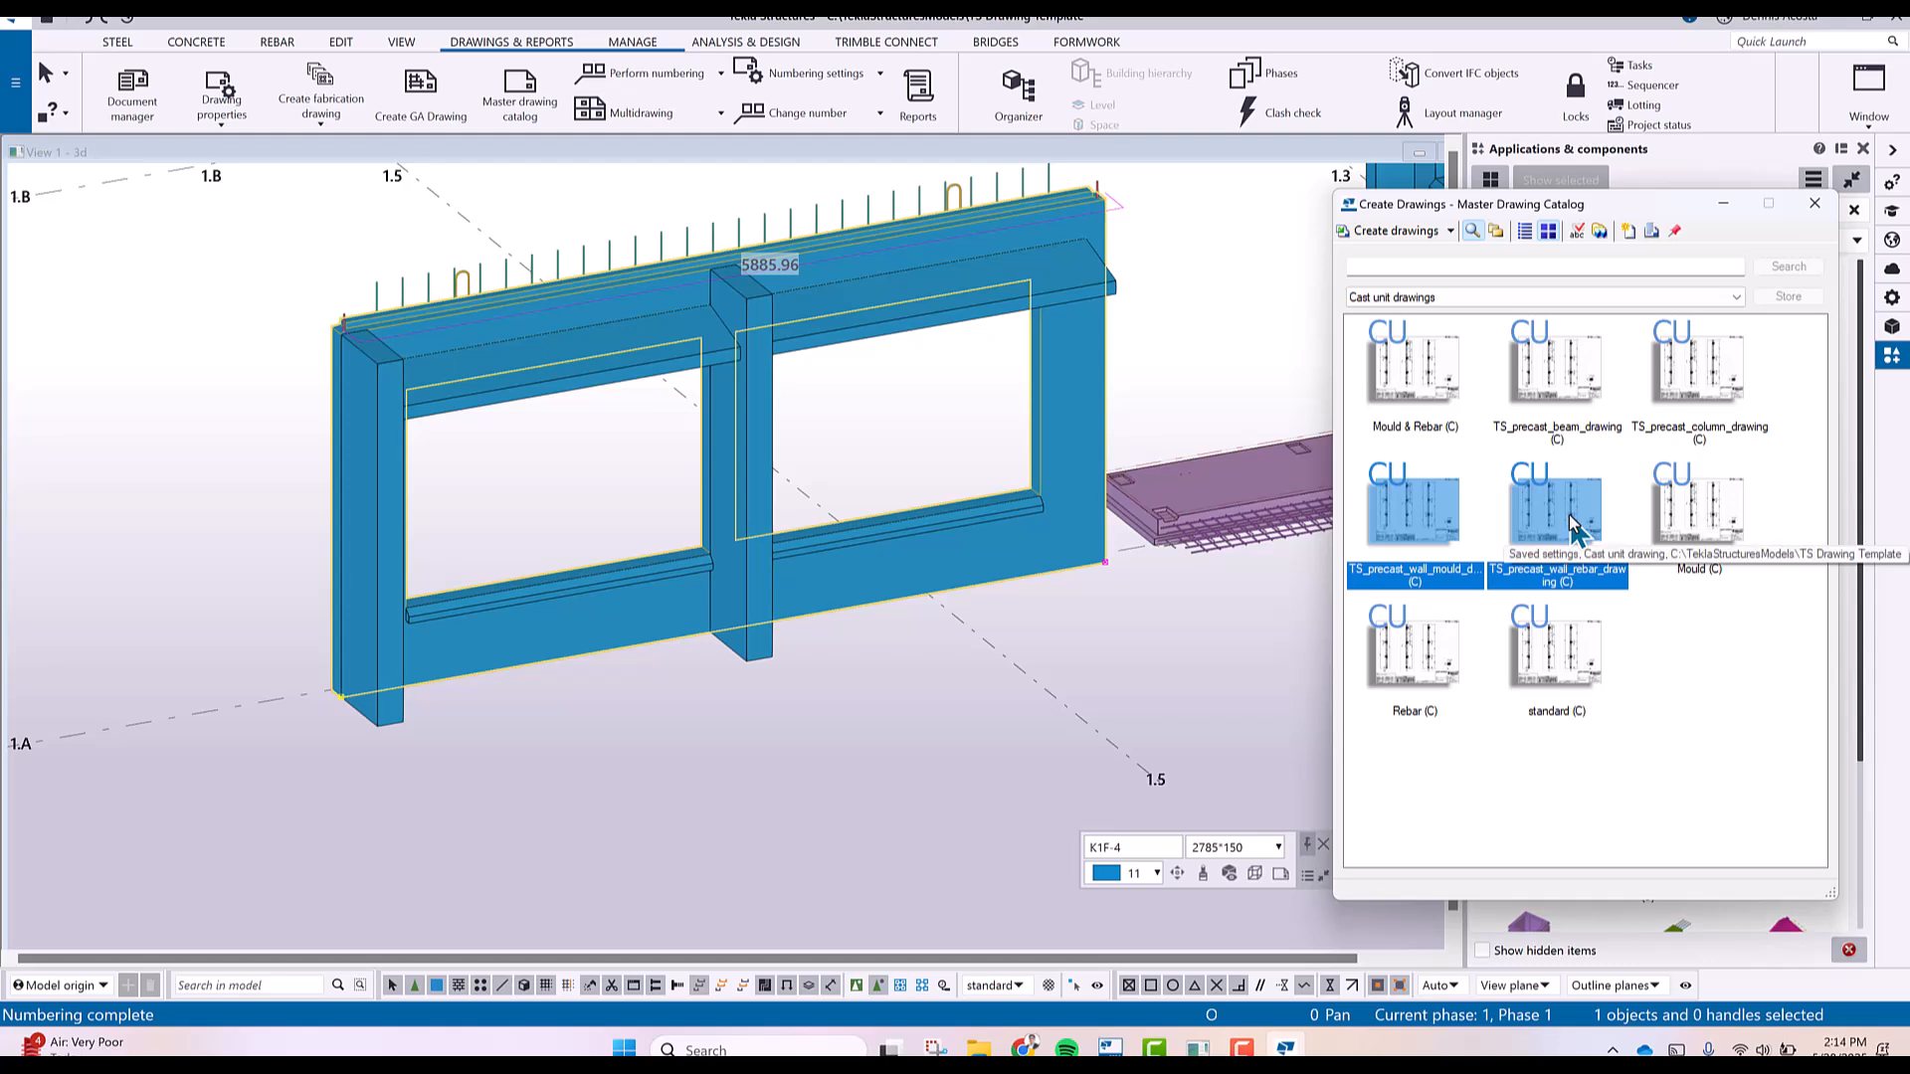
left_click(579, 617)
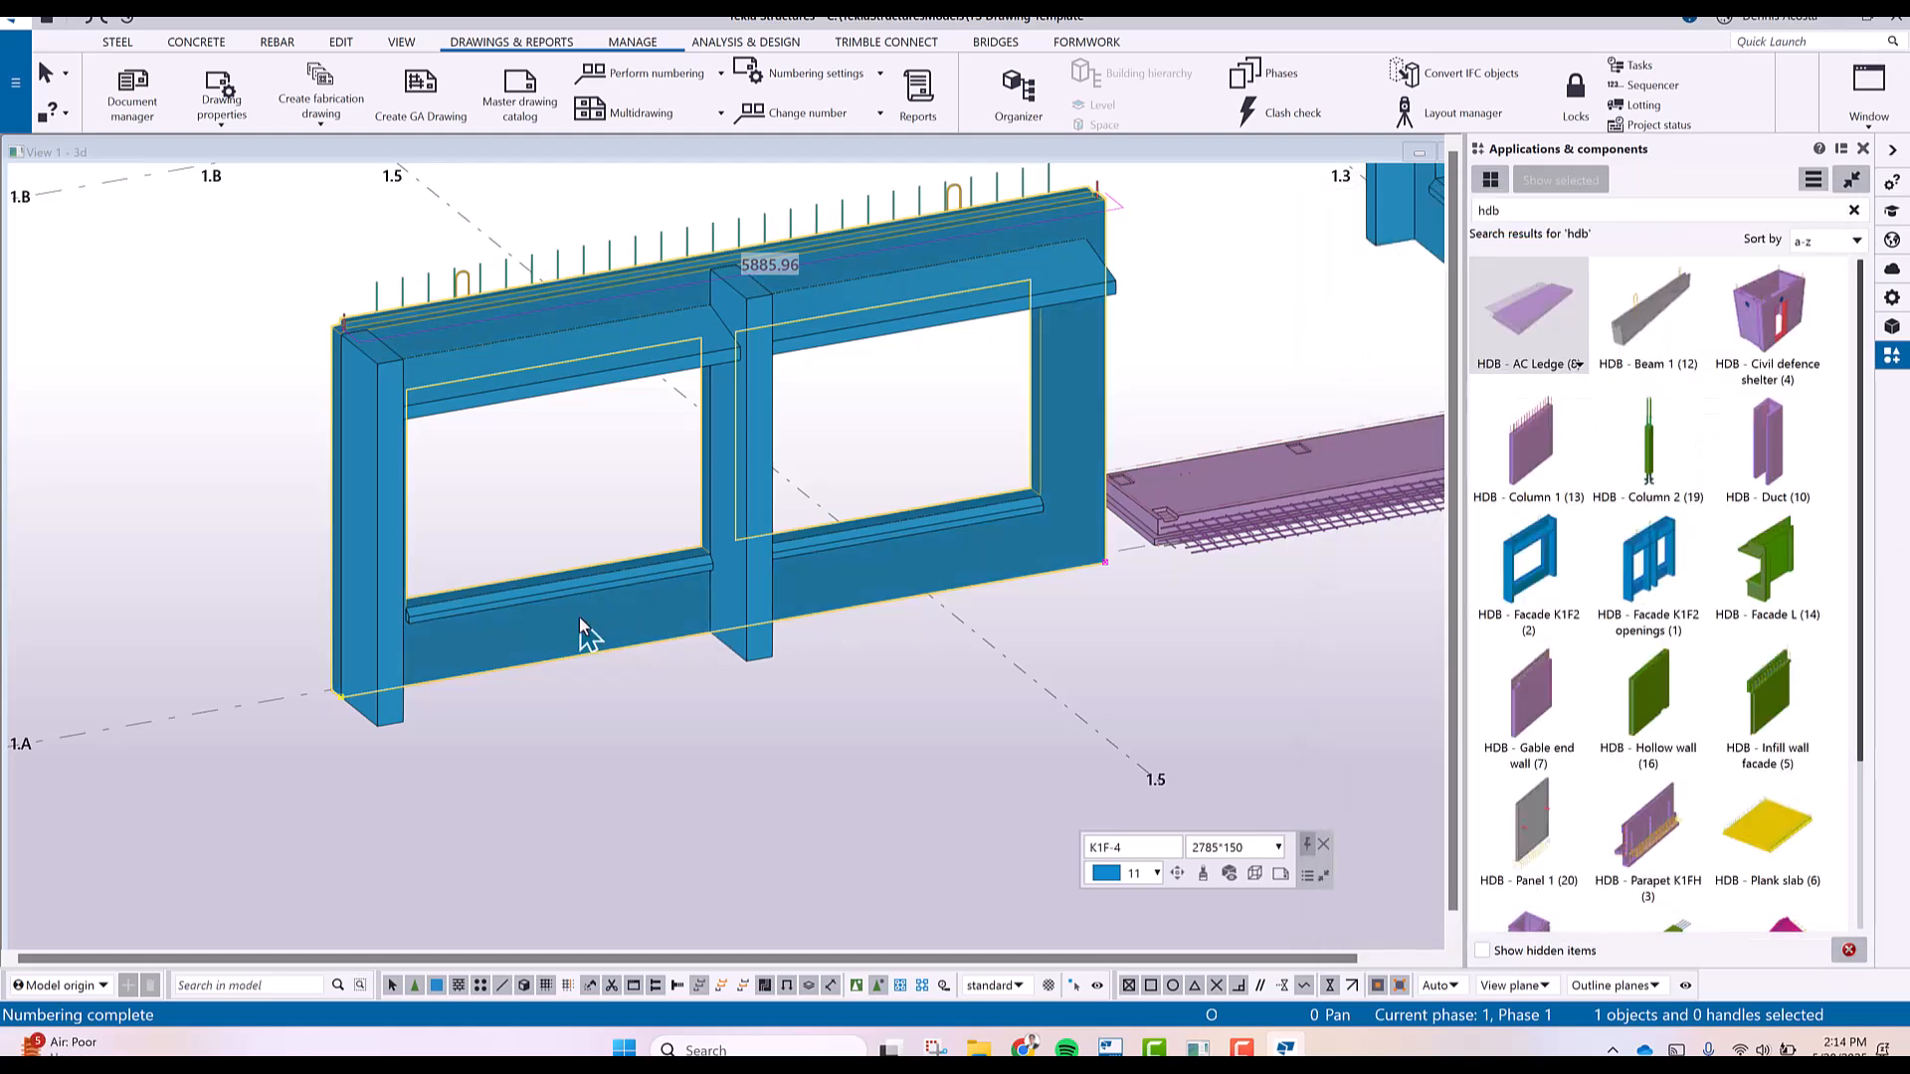
left_click(1286, 1047)
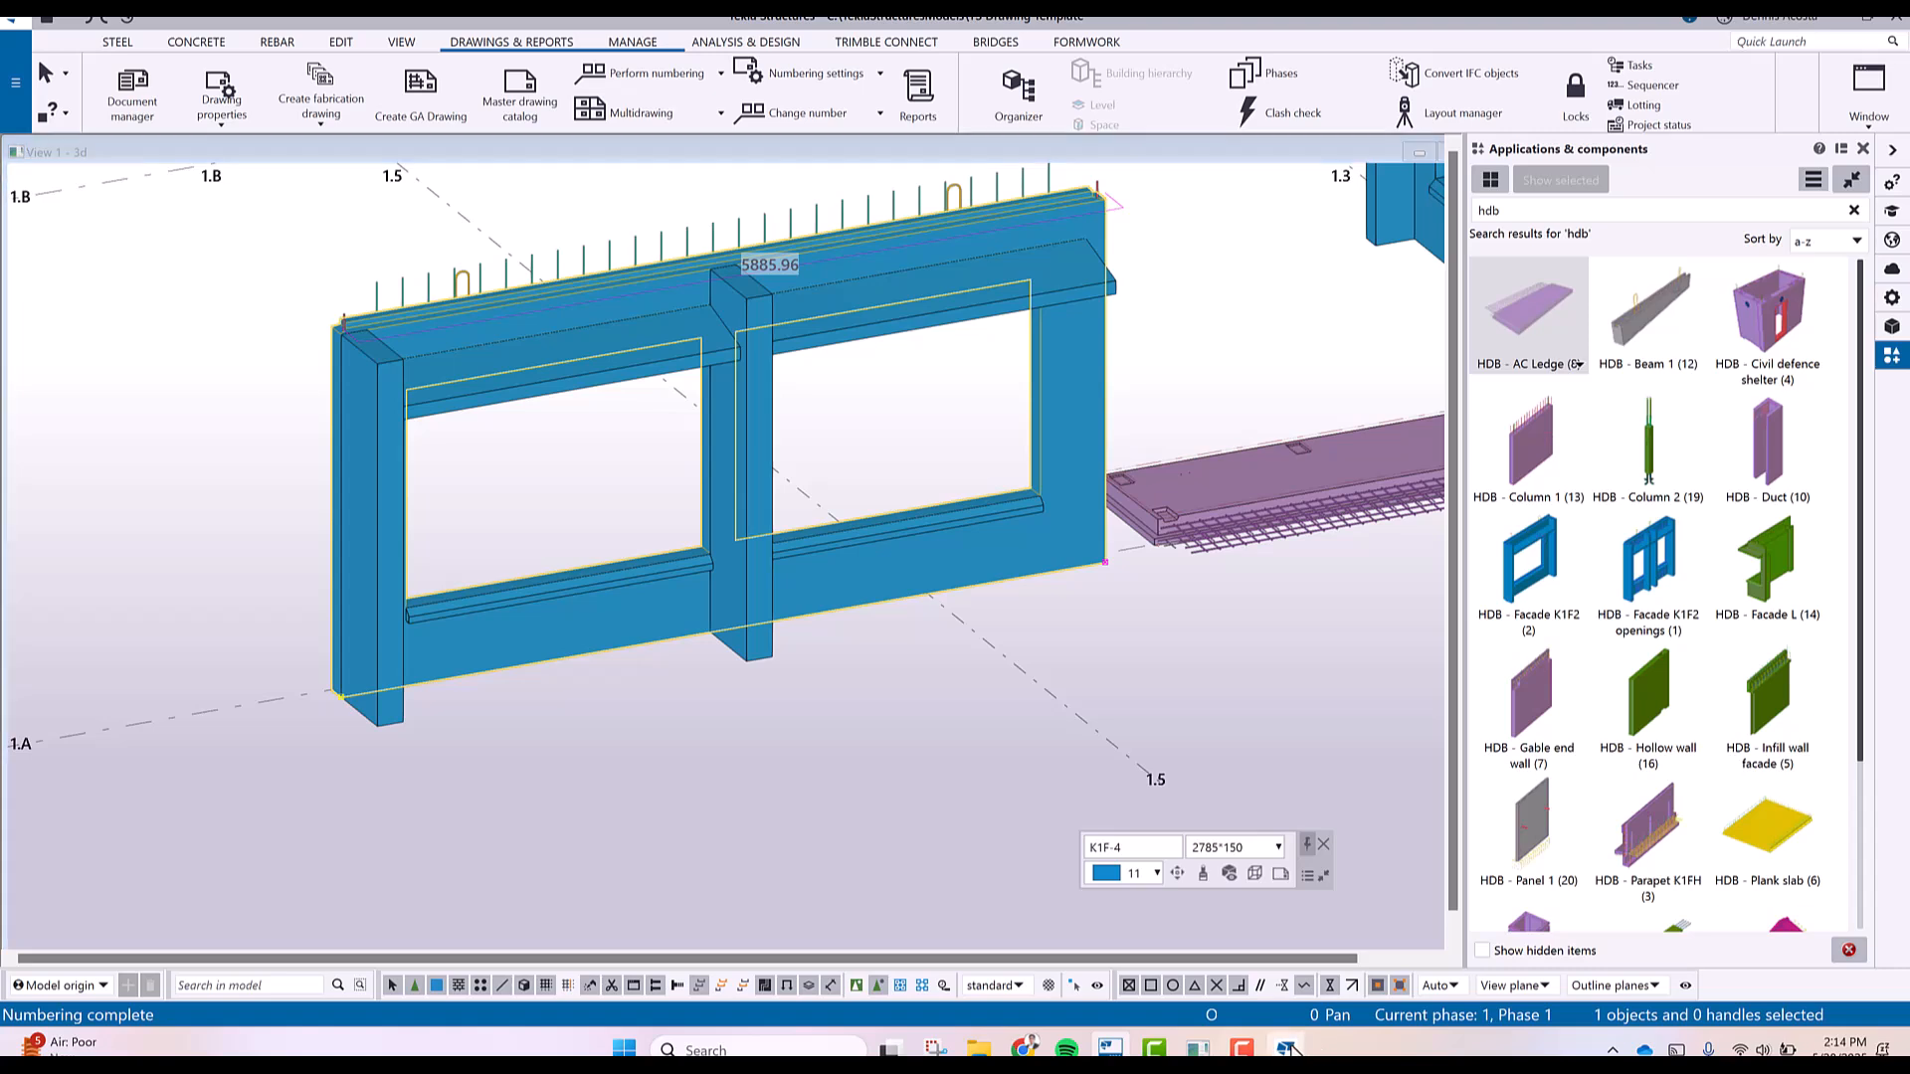
left_click(1396, 233)
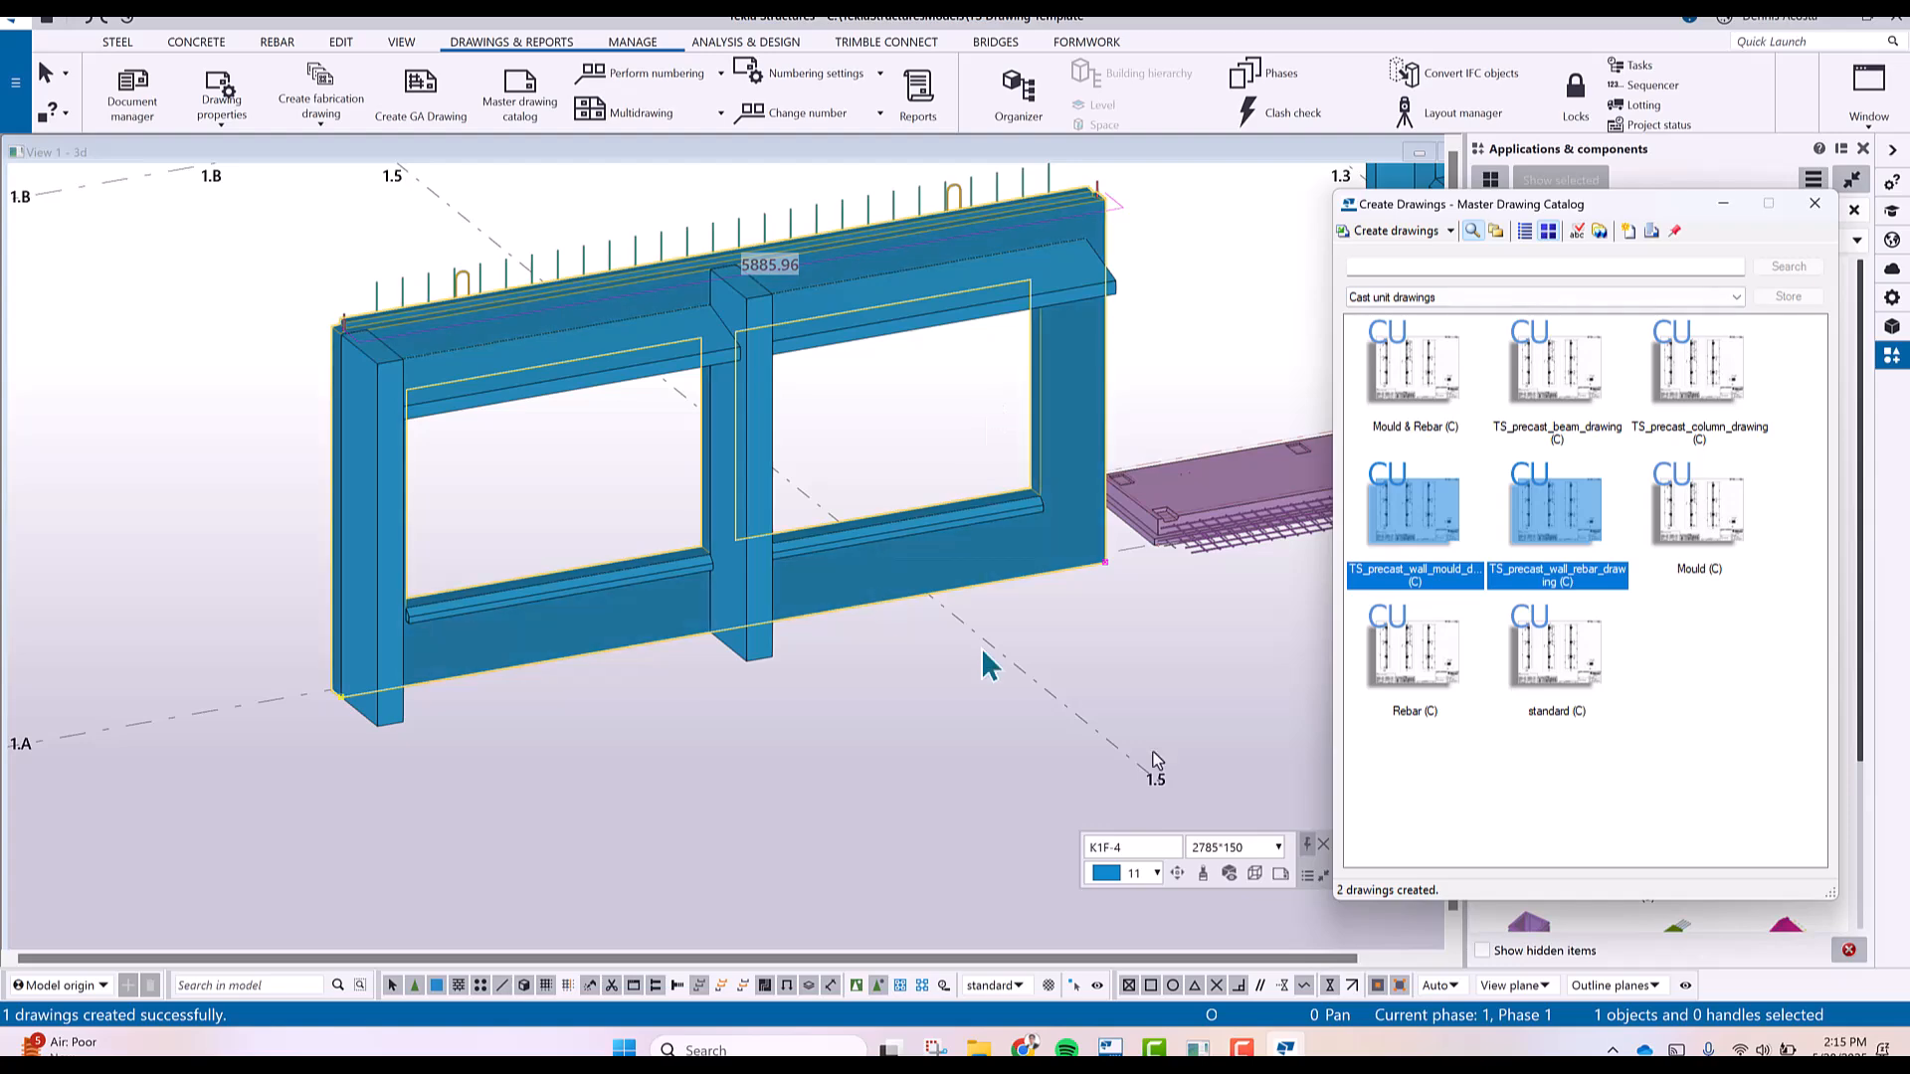
Open the facade's PRECAST WALL MOULD DRAWING and maximize its drawing window.
left_click(1281, 876)
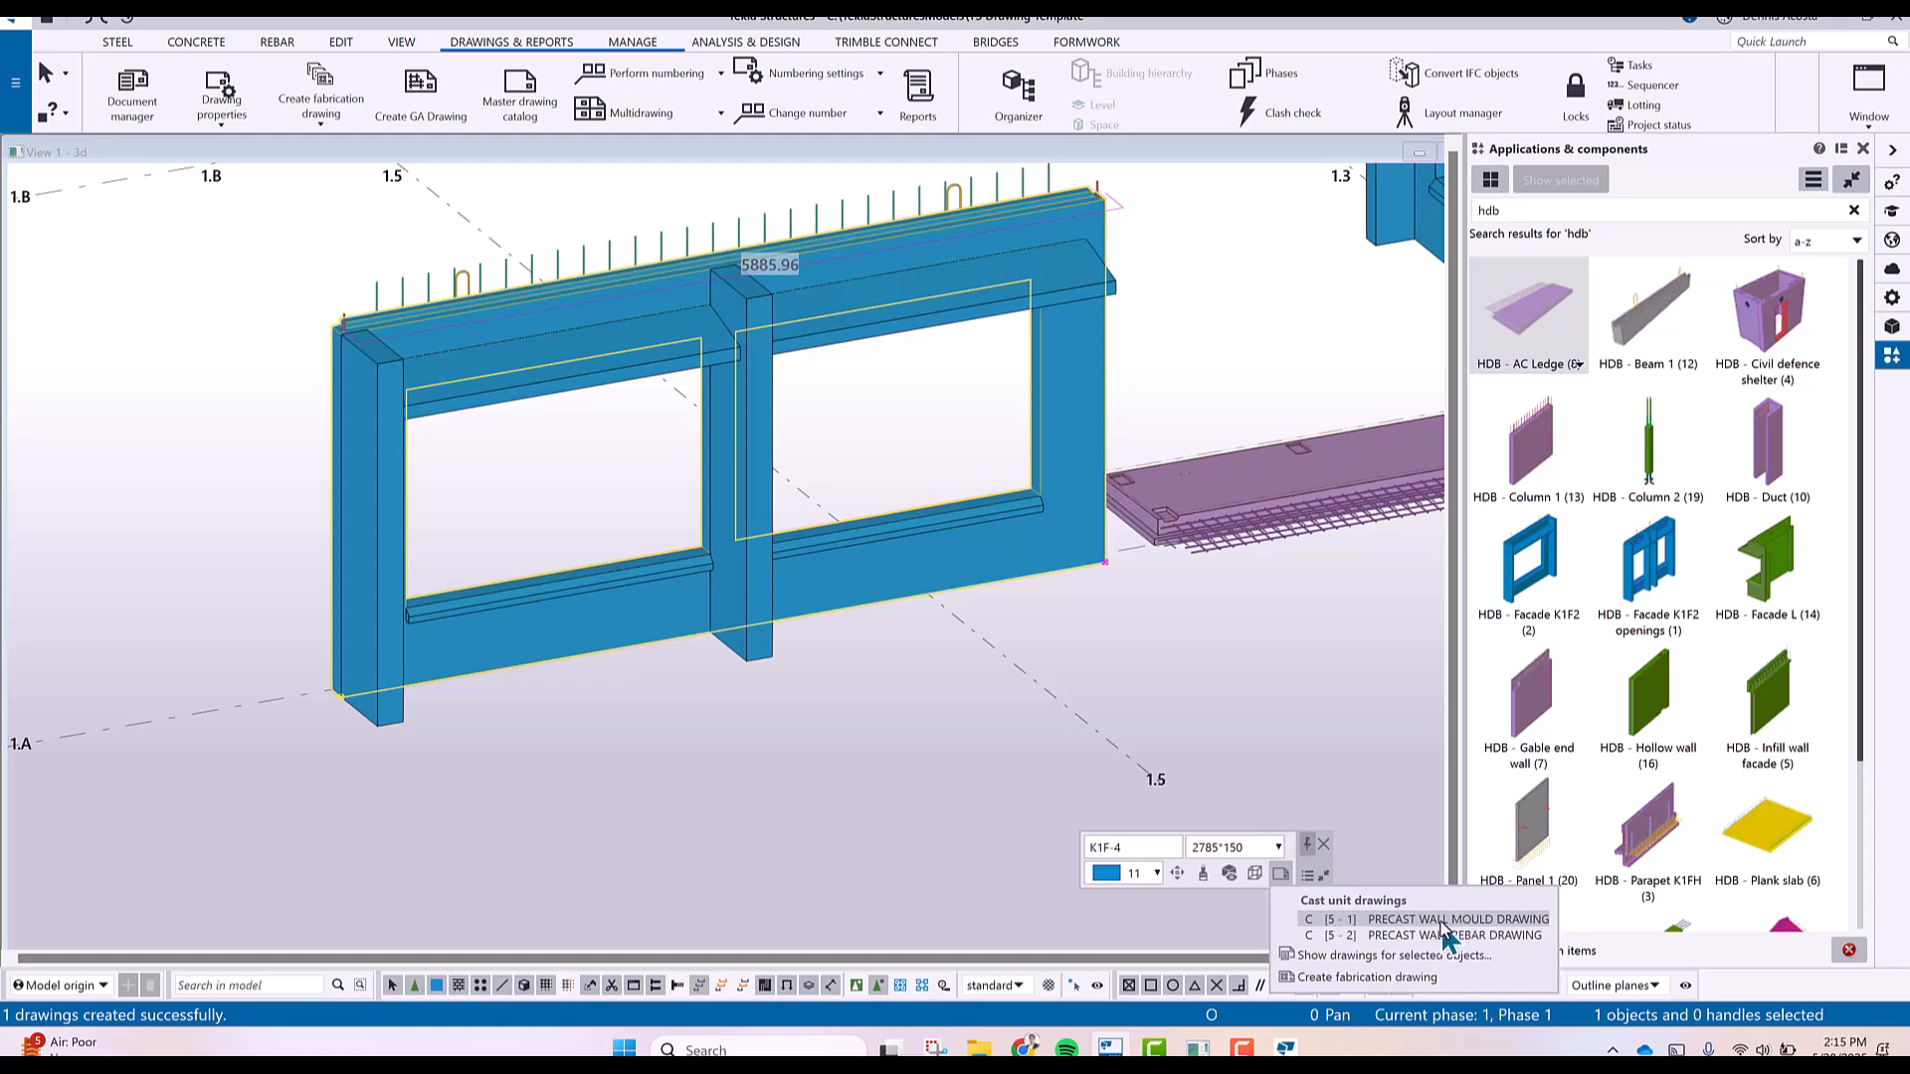
left_click(1440, 919)
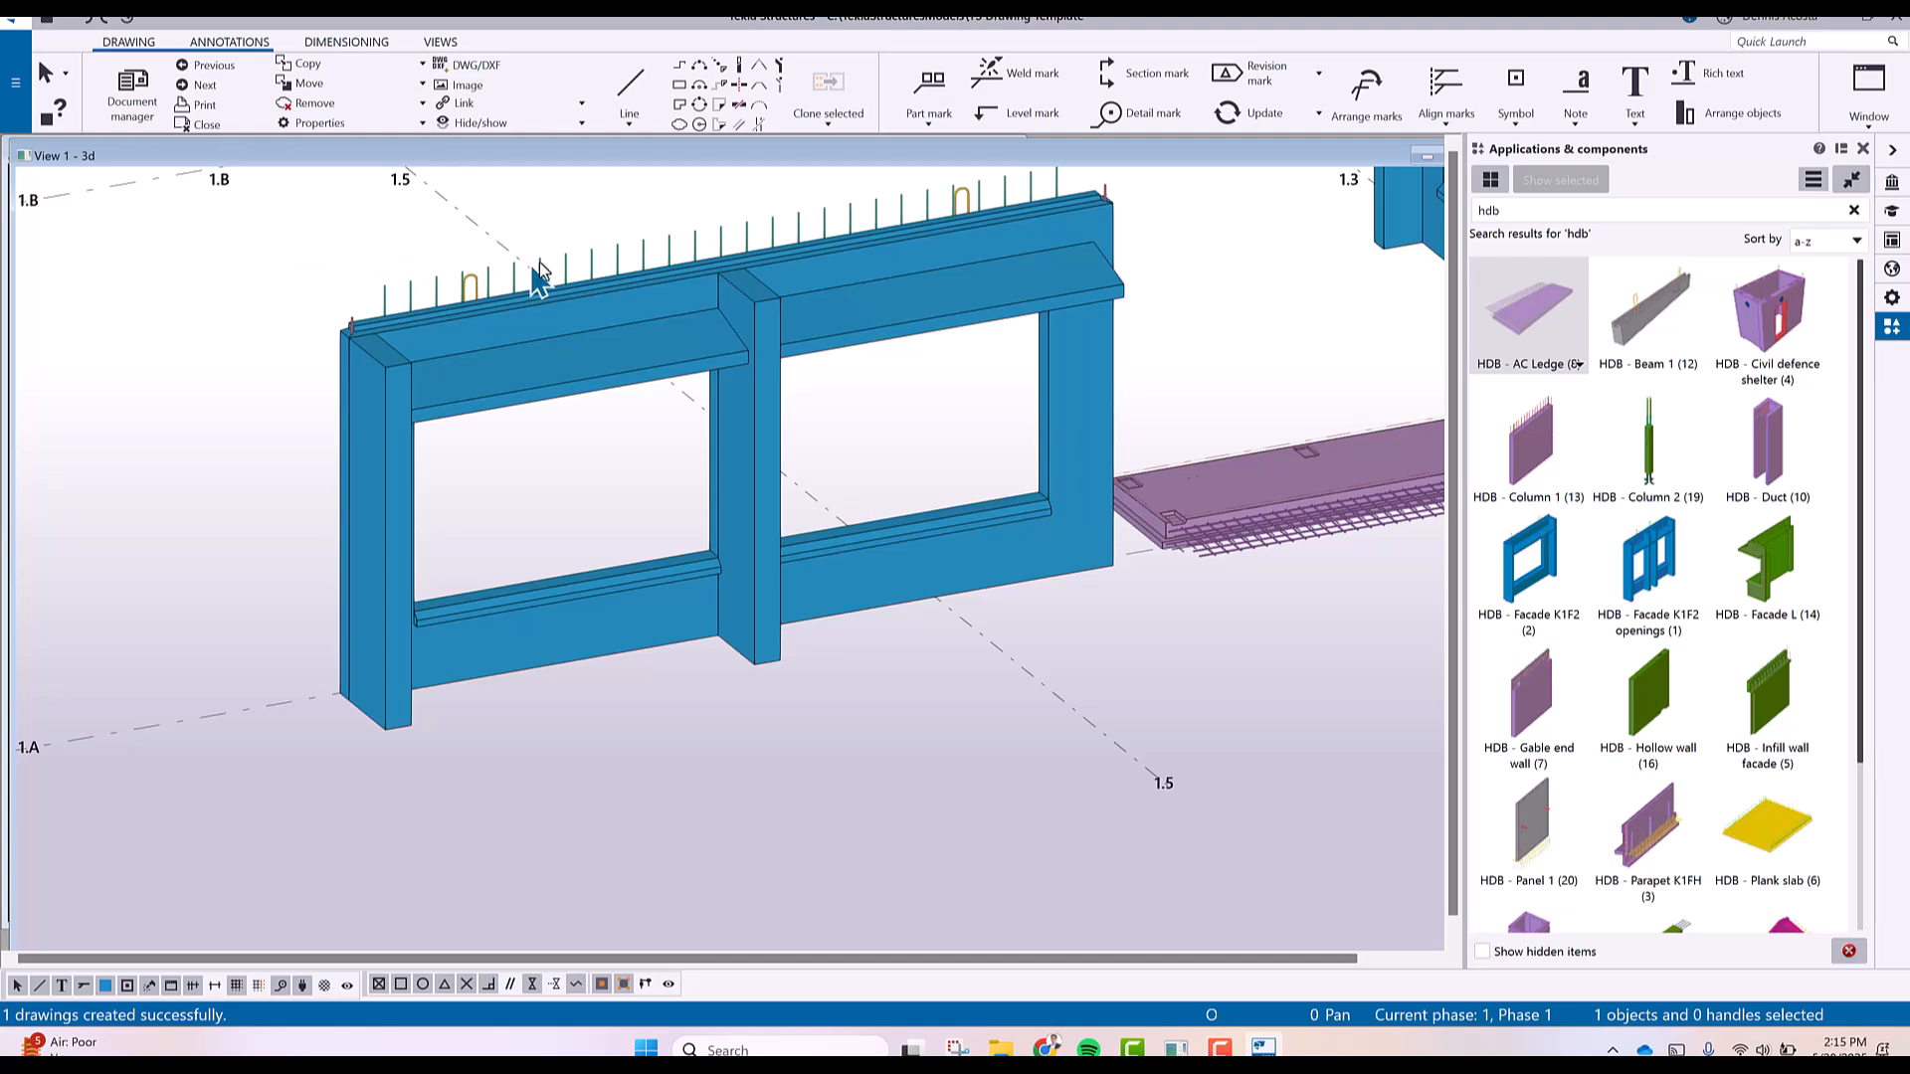
left_click(1067, 728)
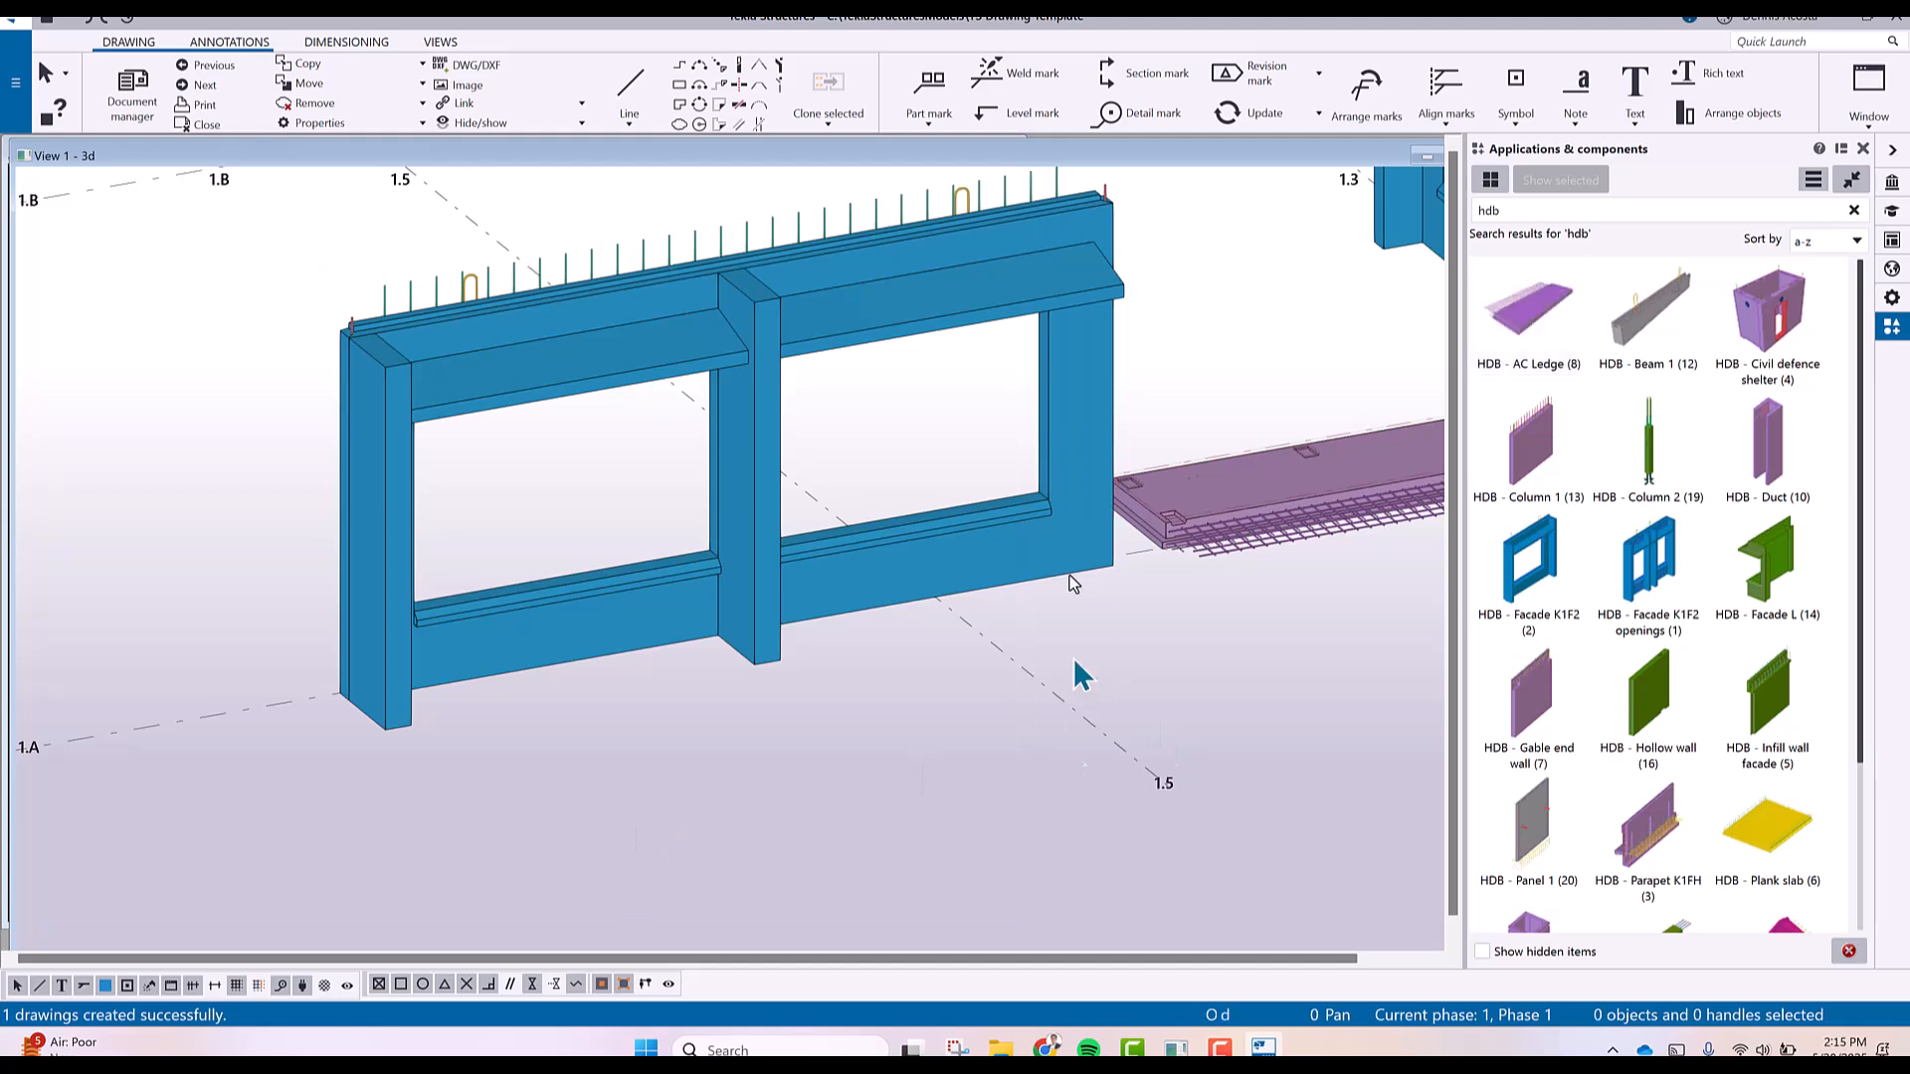
key("ctrl+Tab")
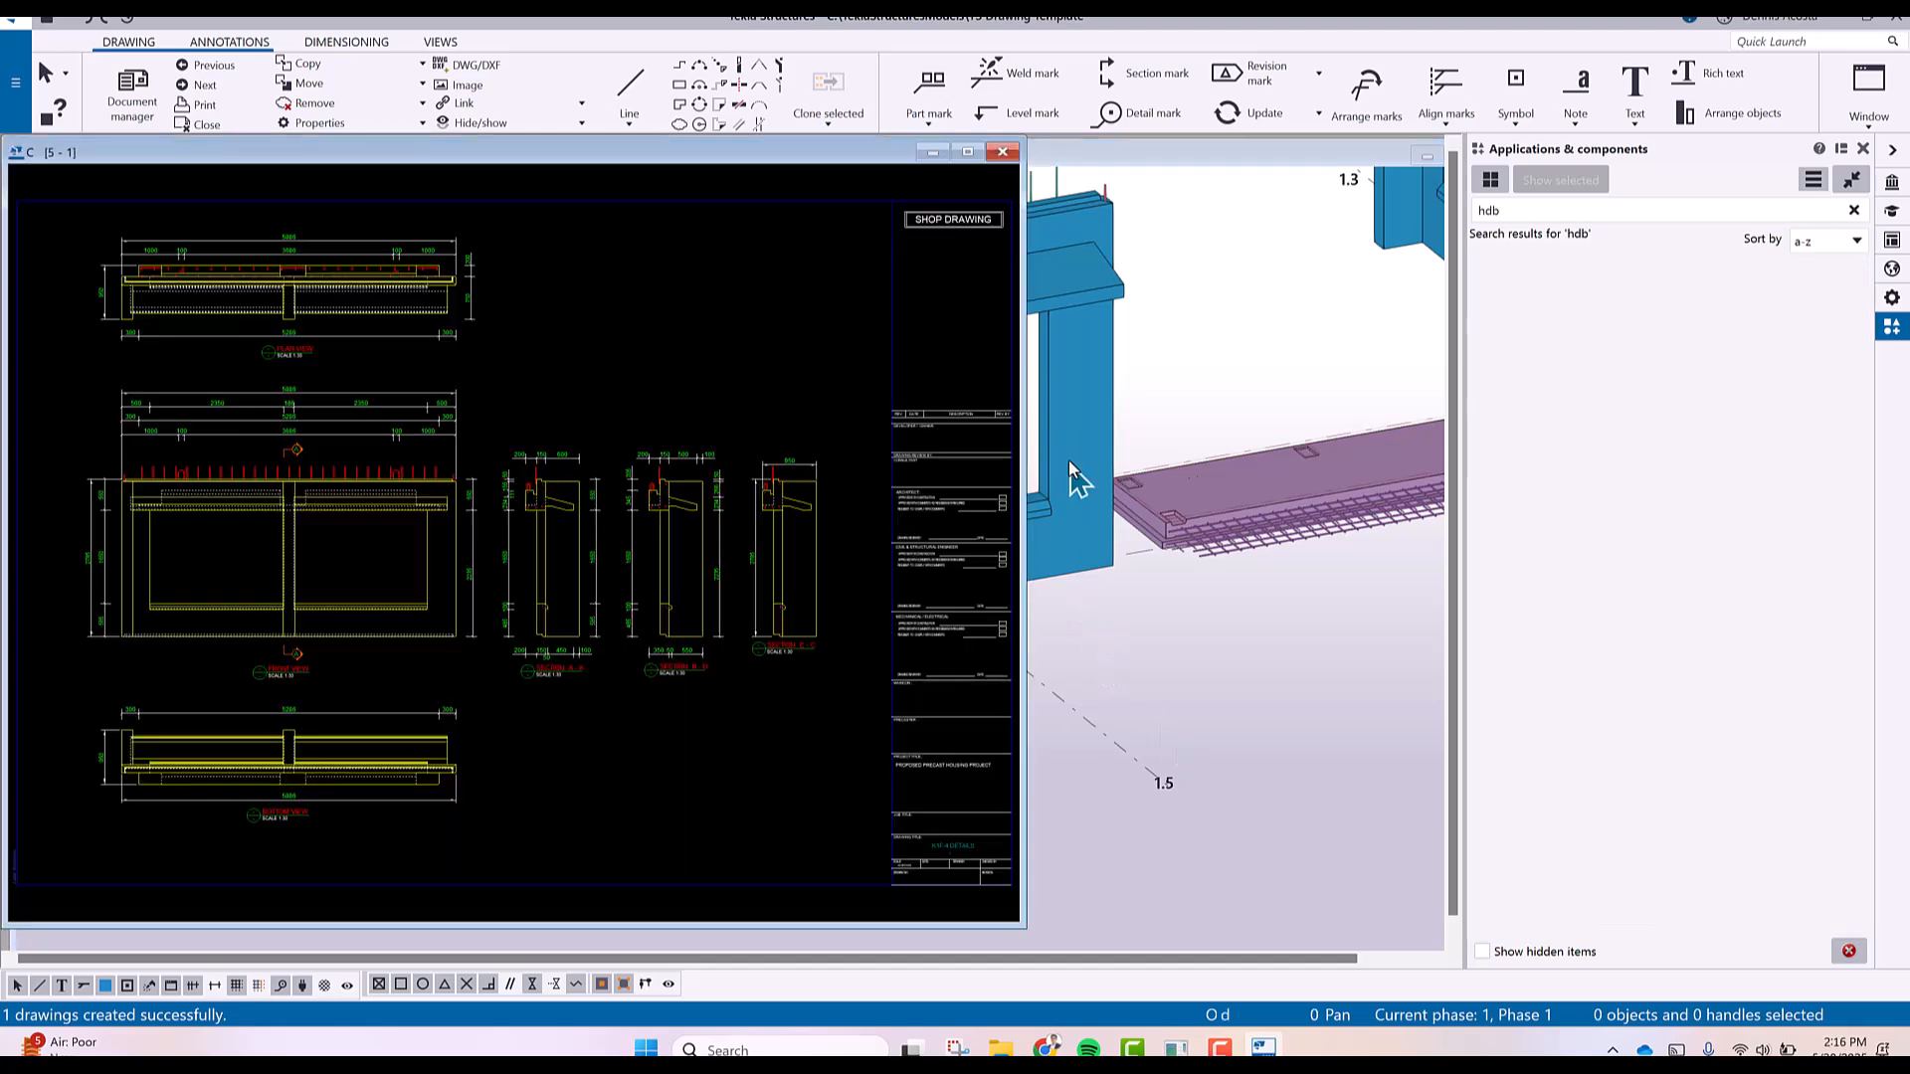
left_click(967, 151)
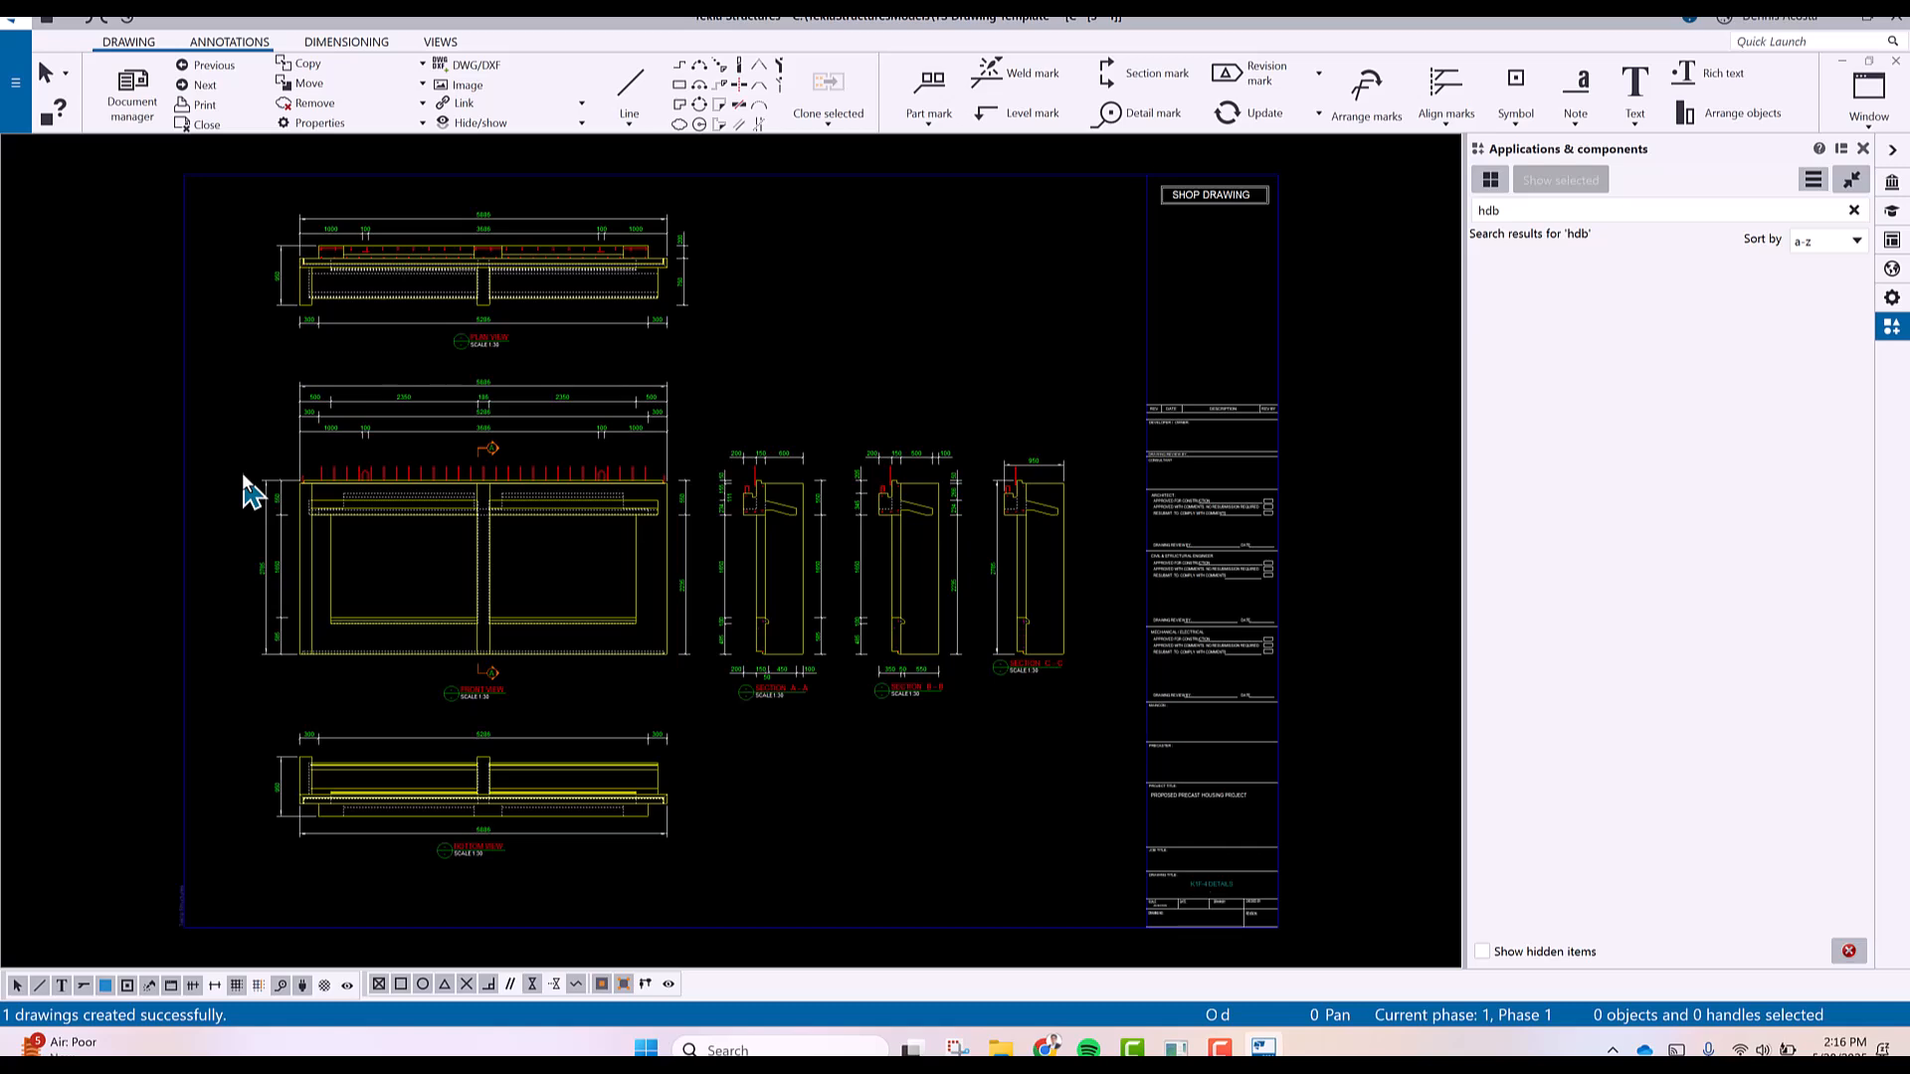
Examine the plan, front, bottom and section views and their dimensions on the precast wall mould drawing.
scroll(328, 288, "up", 2)
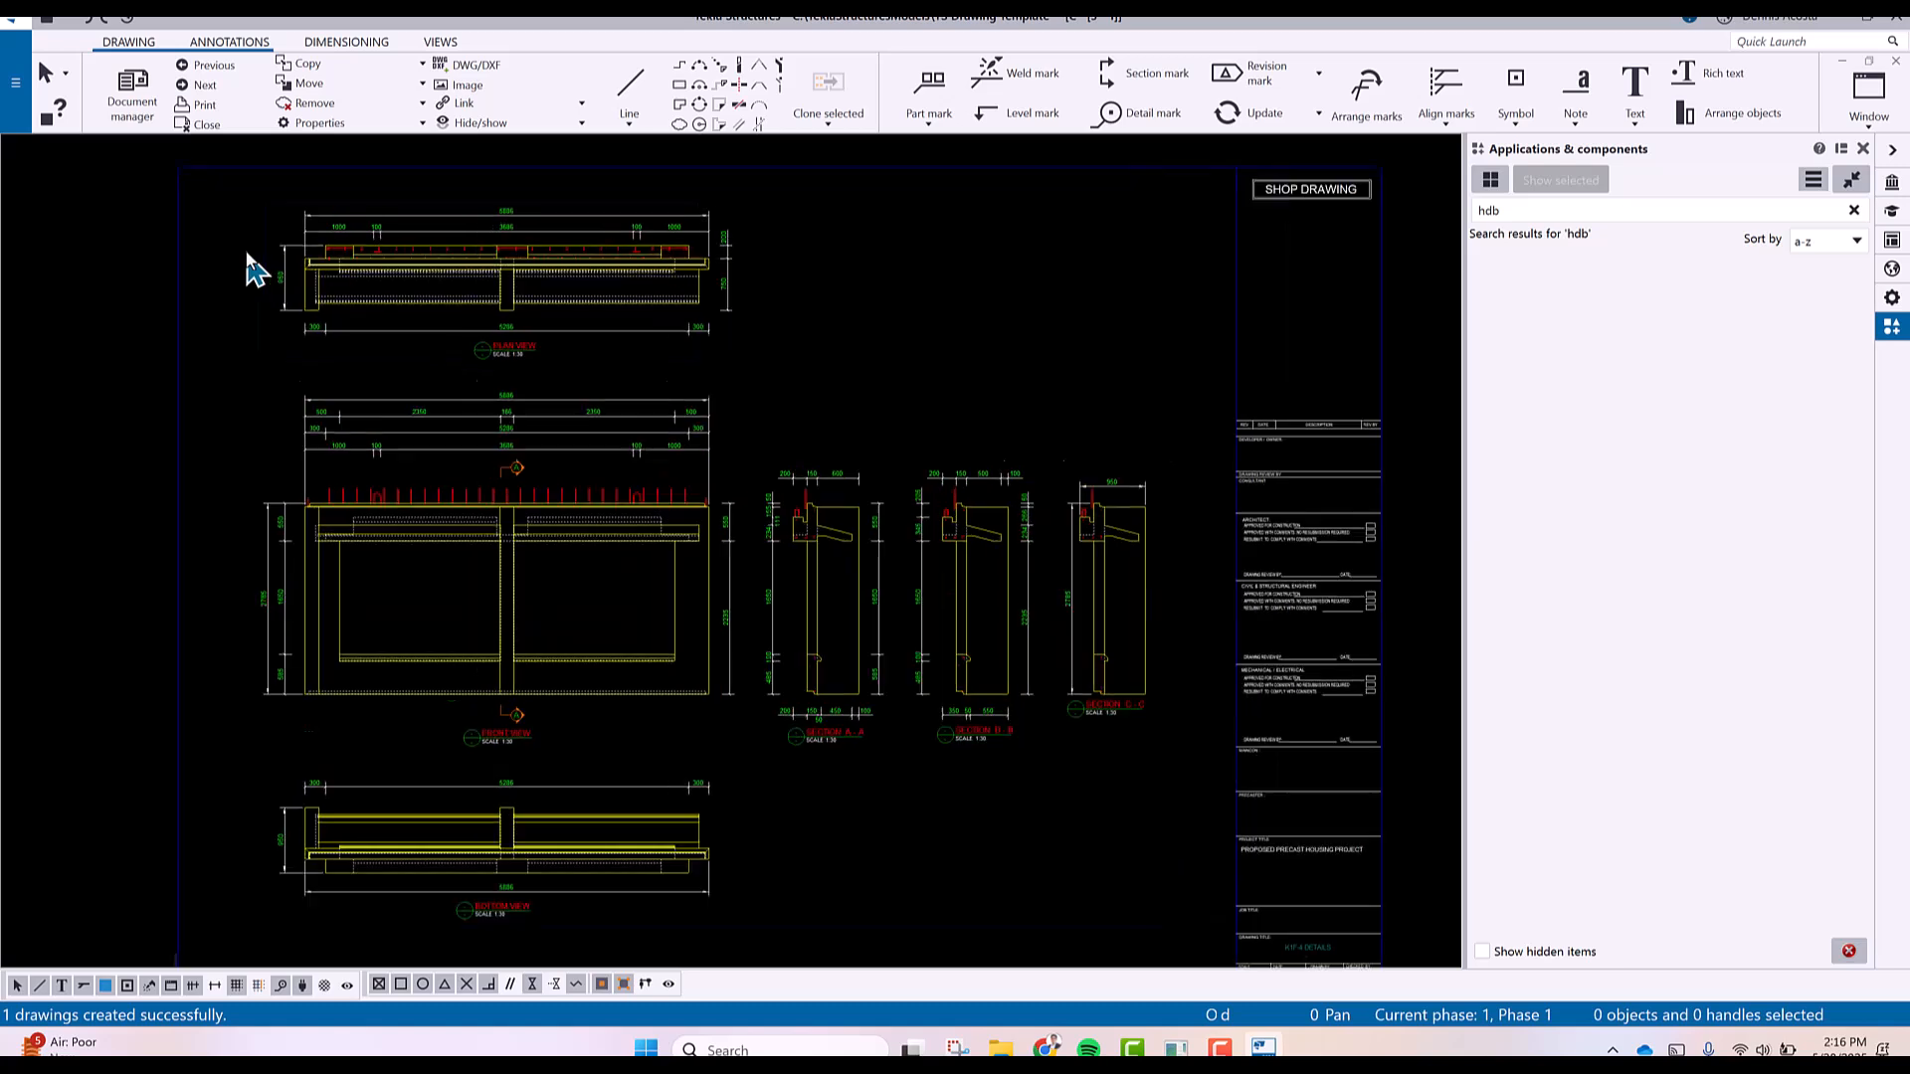
scroll(677, 310, "up", 2)
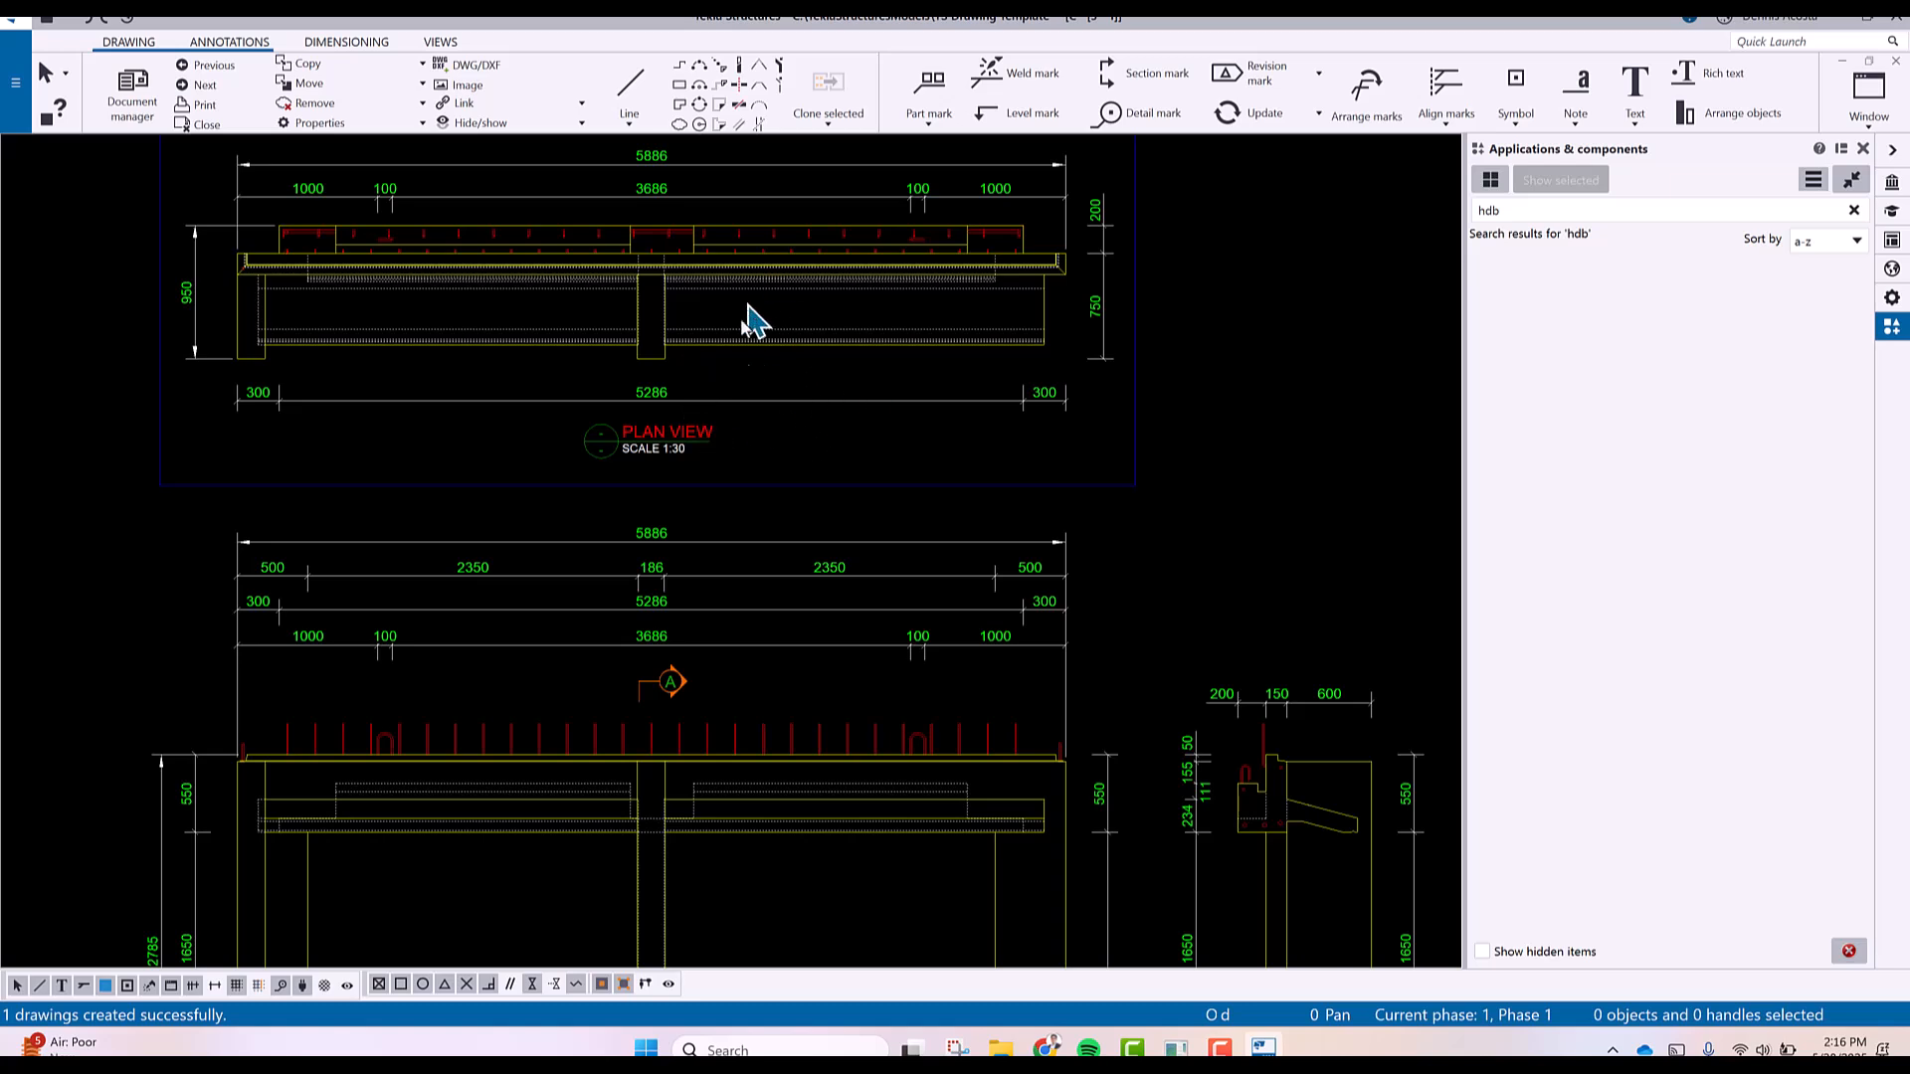
middle_click_drag(786, 687, 767, 503)
middle_click_drag(776, 606, 736, 444)
middle_click_drag(1119, 490, 818, 453)
scroll(912, 456, "up", 3)
scroll(912, 481, "down", 5)
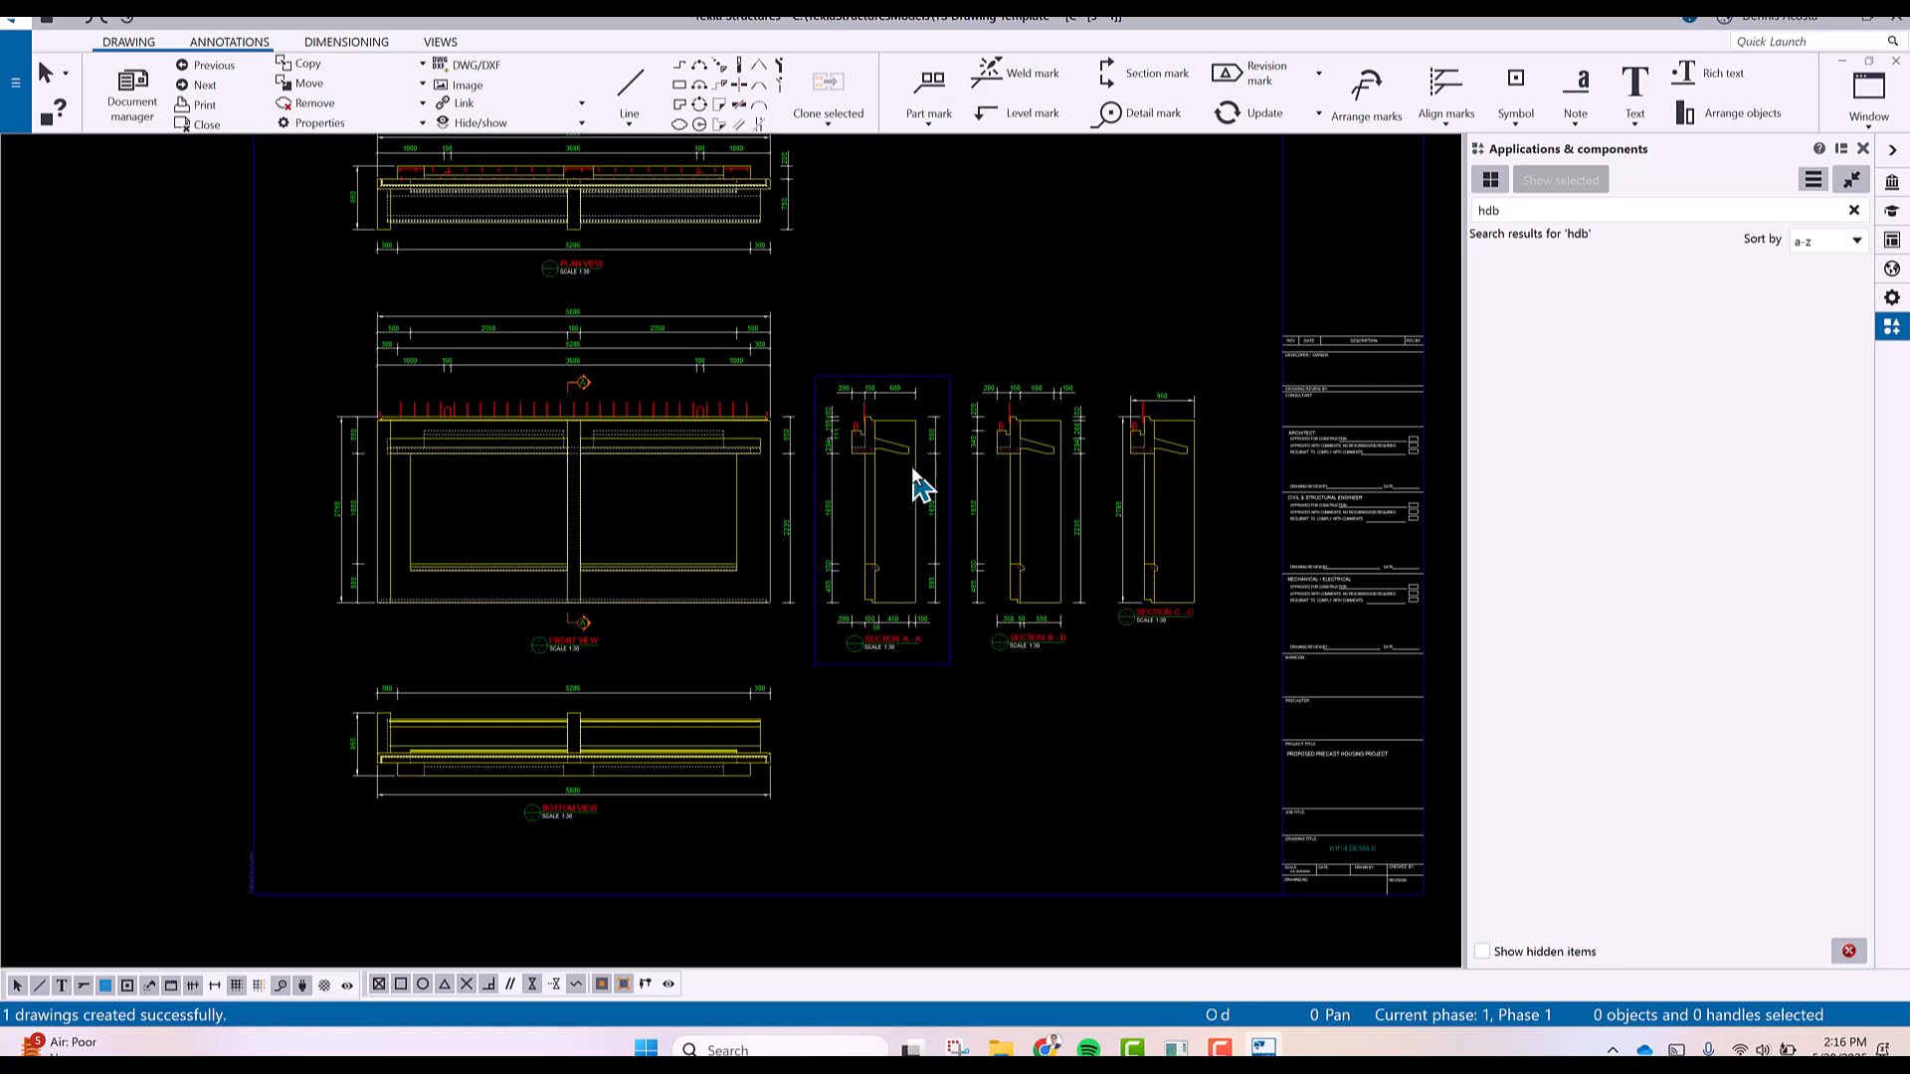
middle_click_drag(1000, 342, 1007, 348)
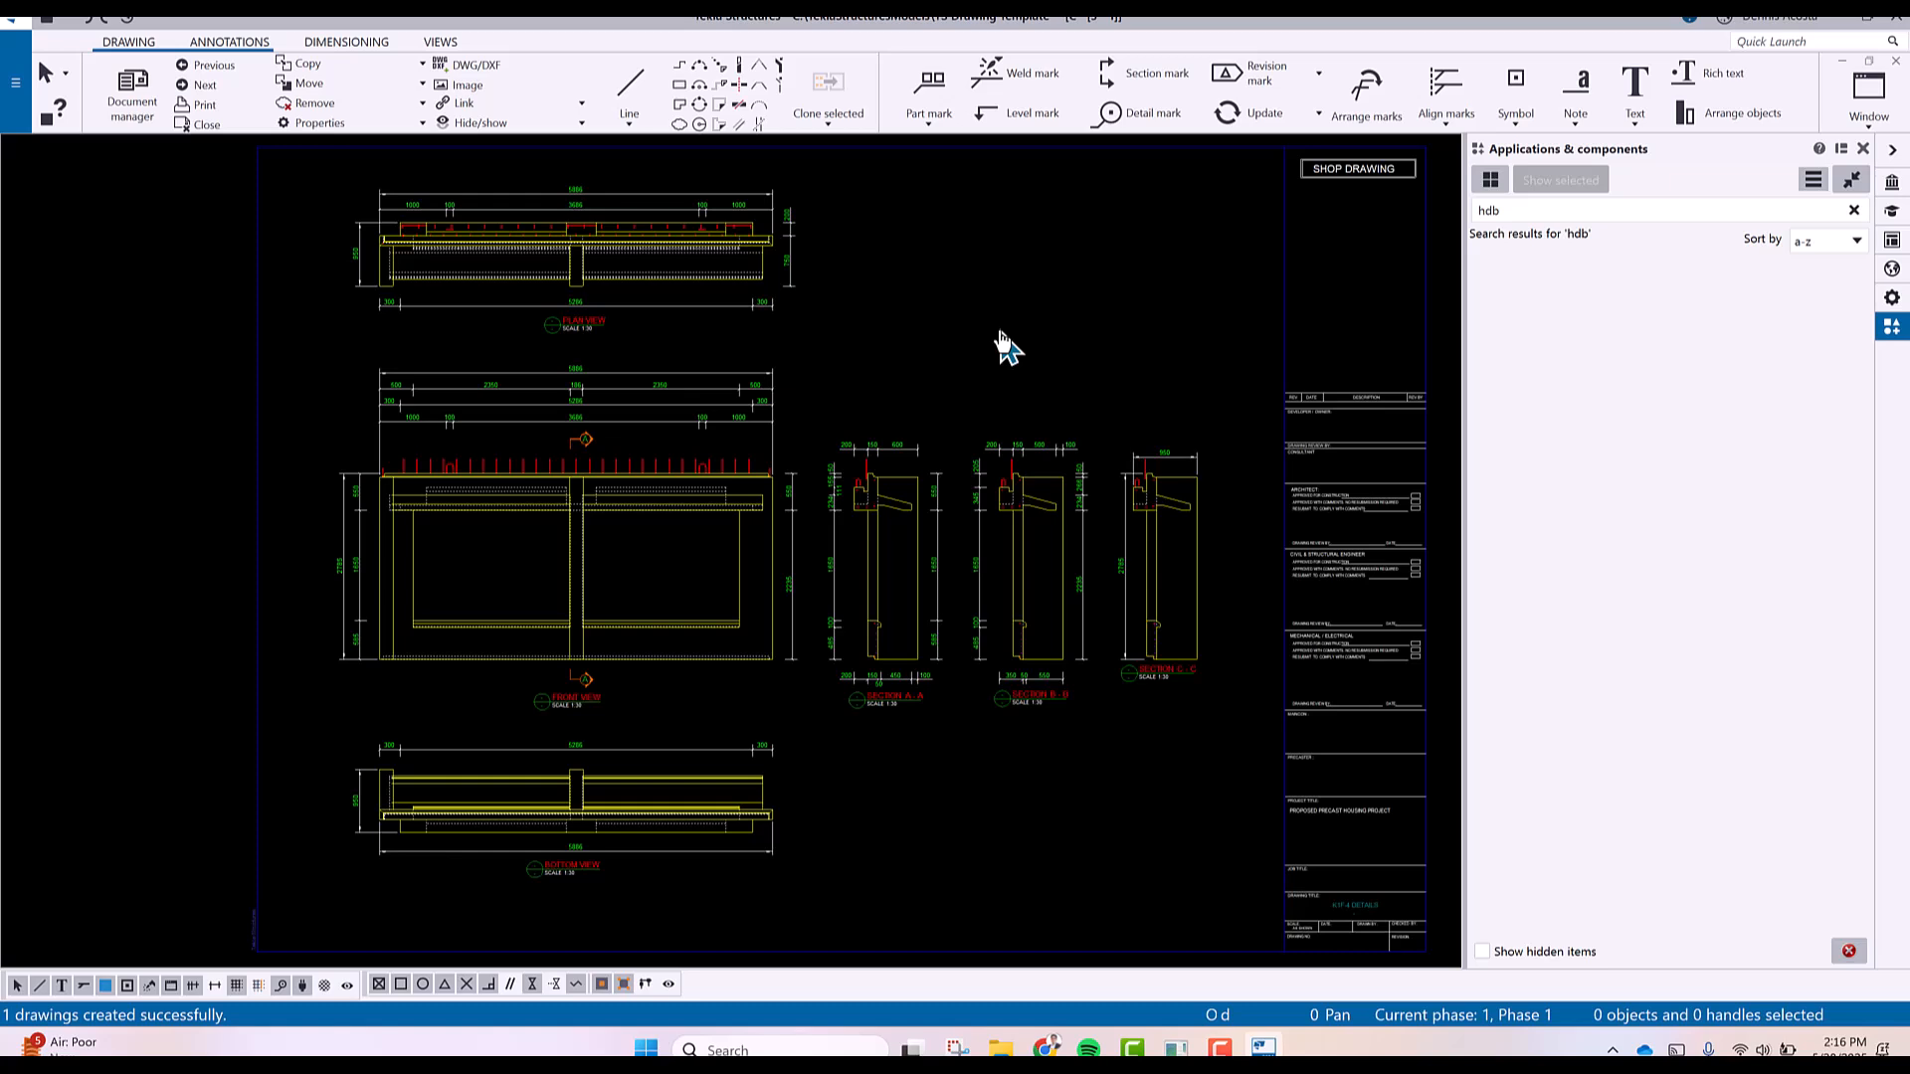
Switch the drawing display to black and white and back to colour on a black background.
key("b")
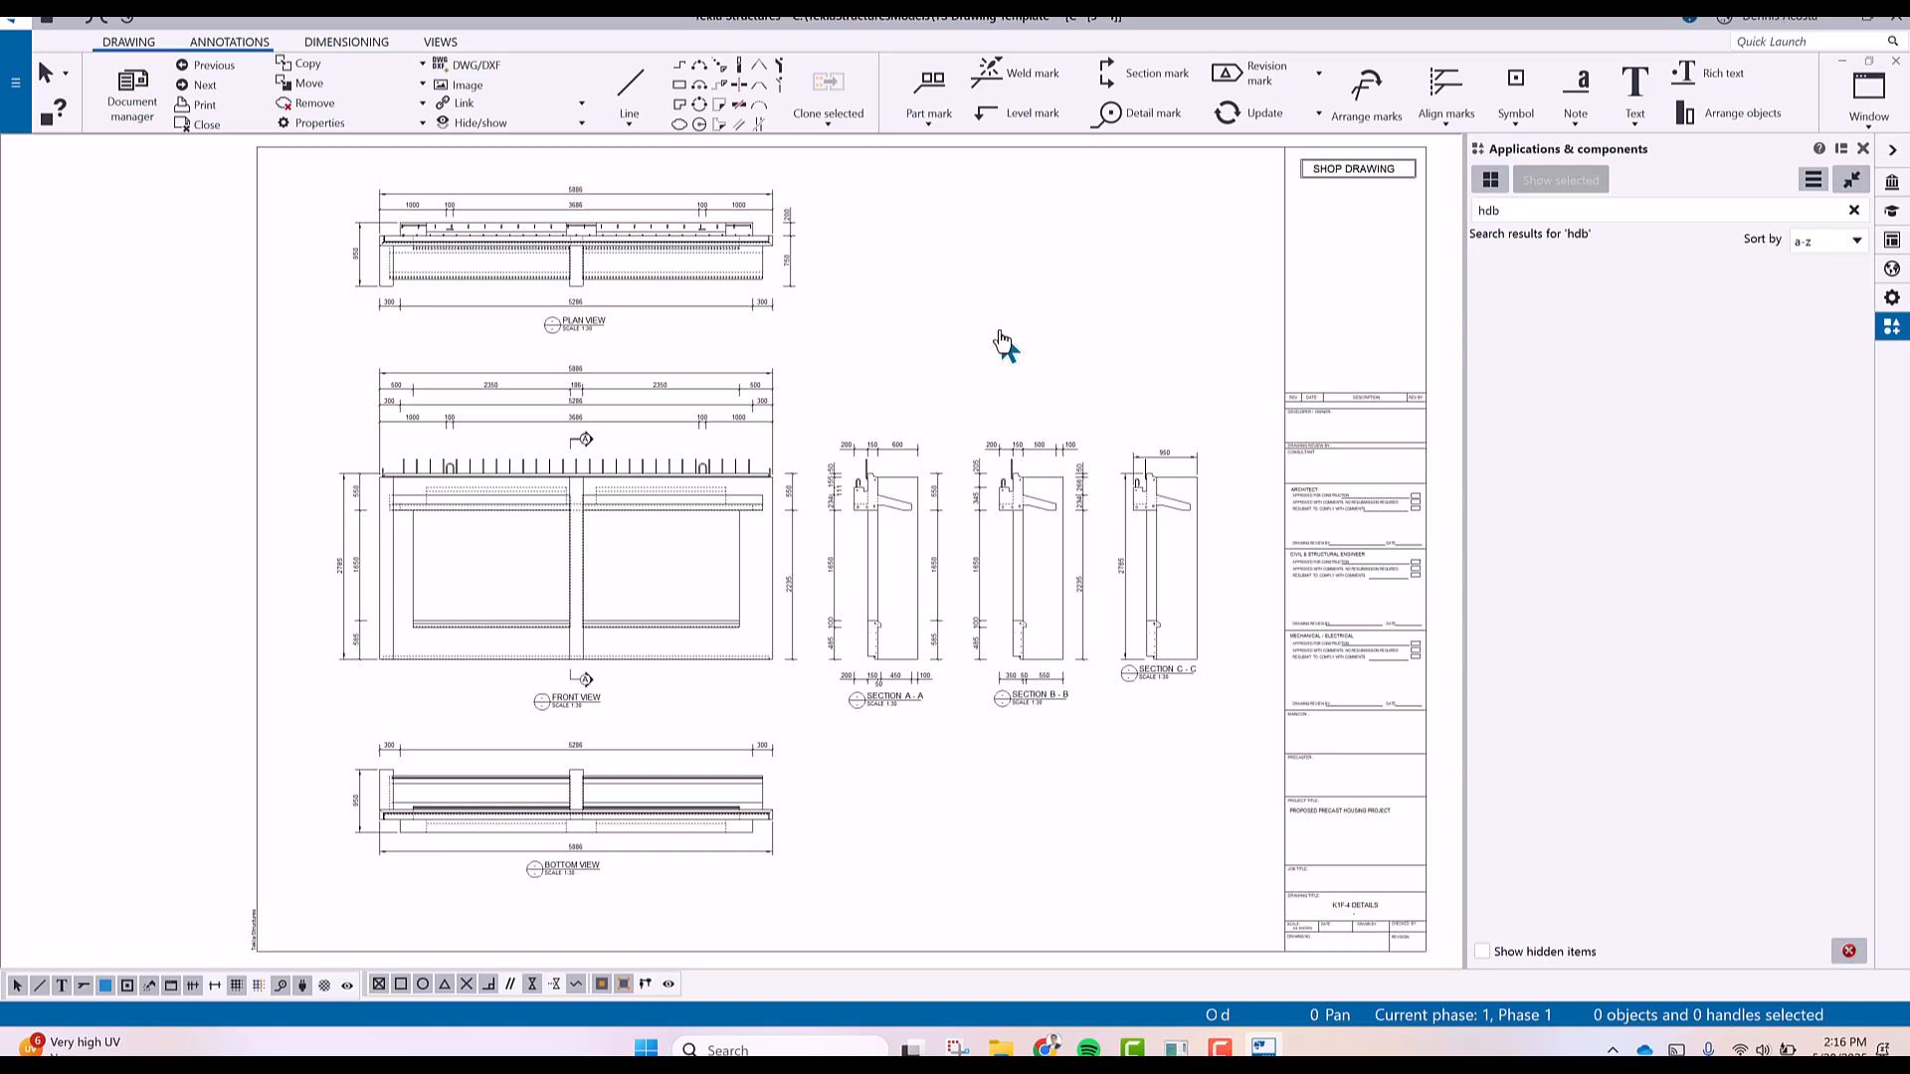
key("b")
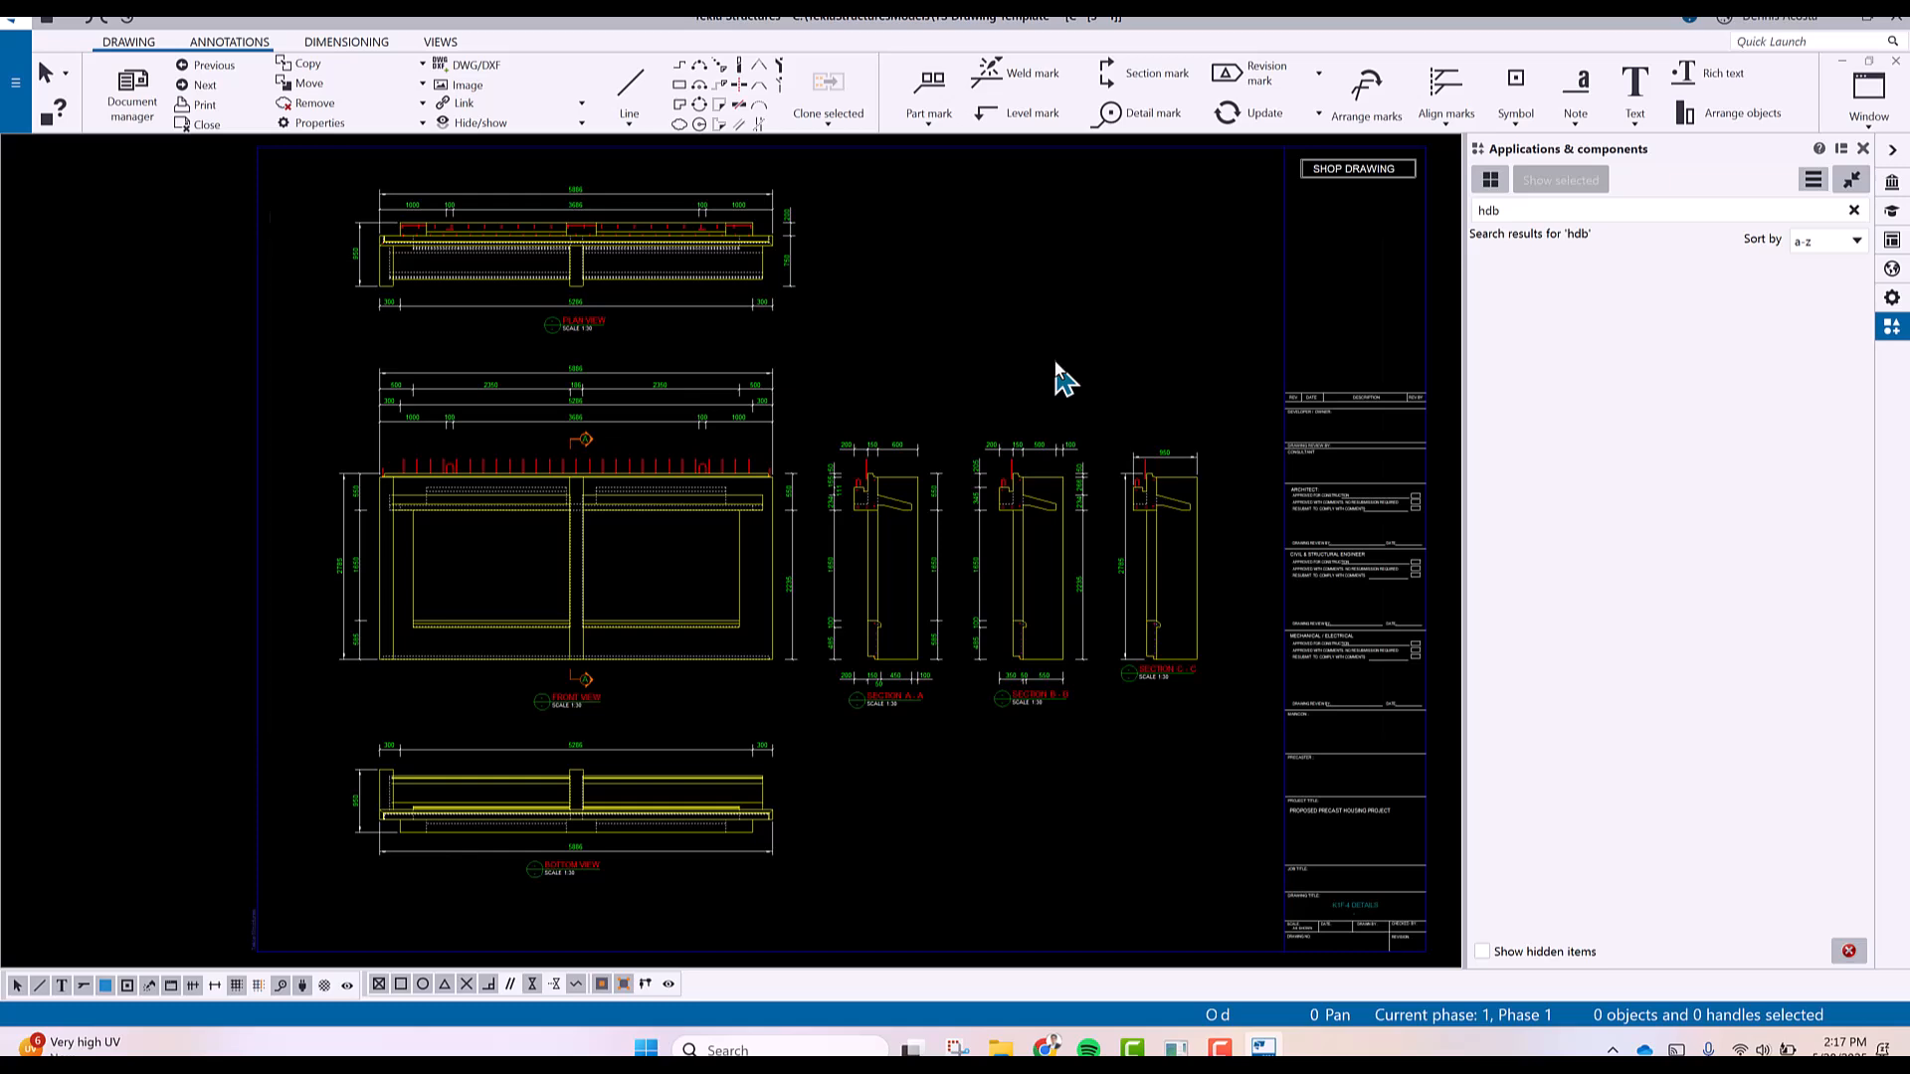
key("ctrl+e")
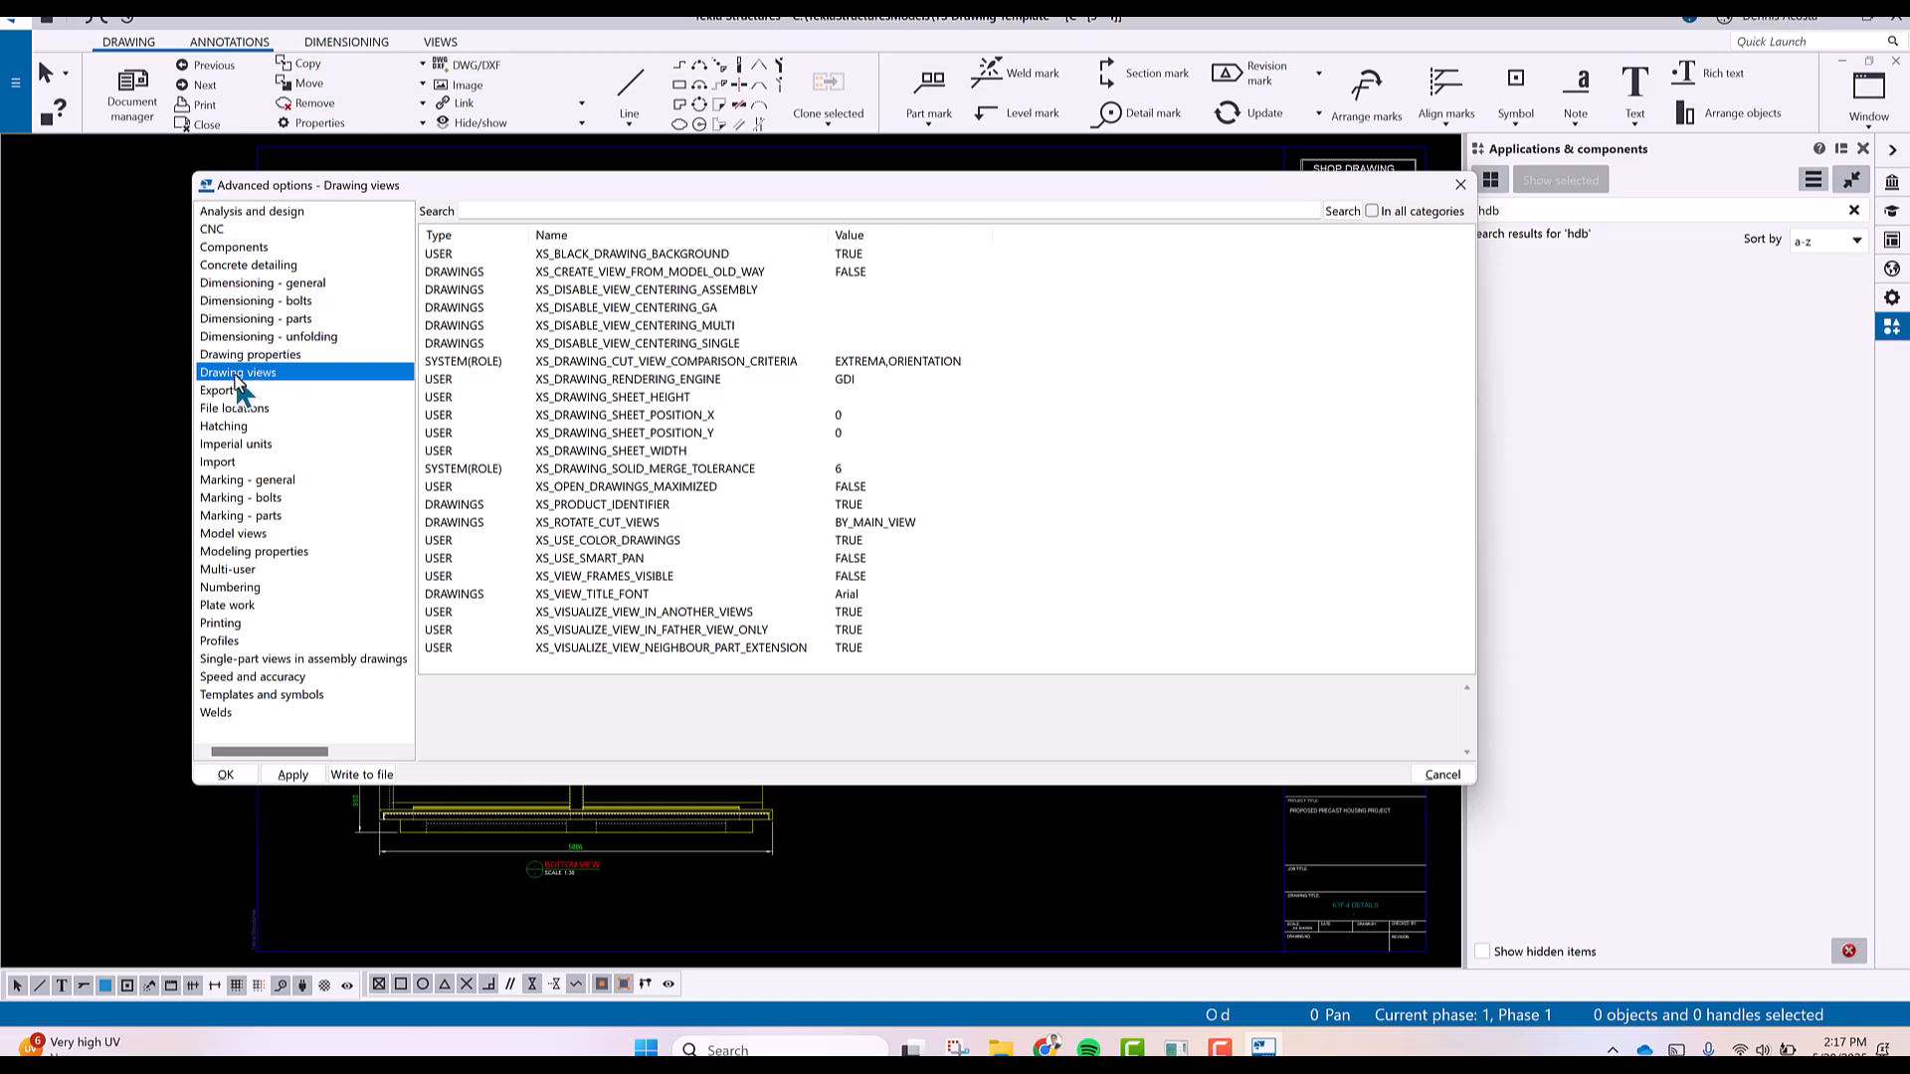
left_click(237, 375)
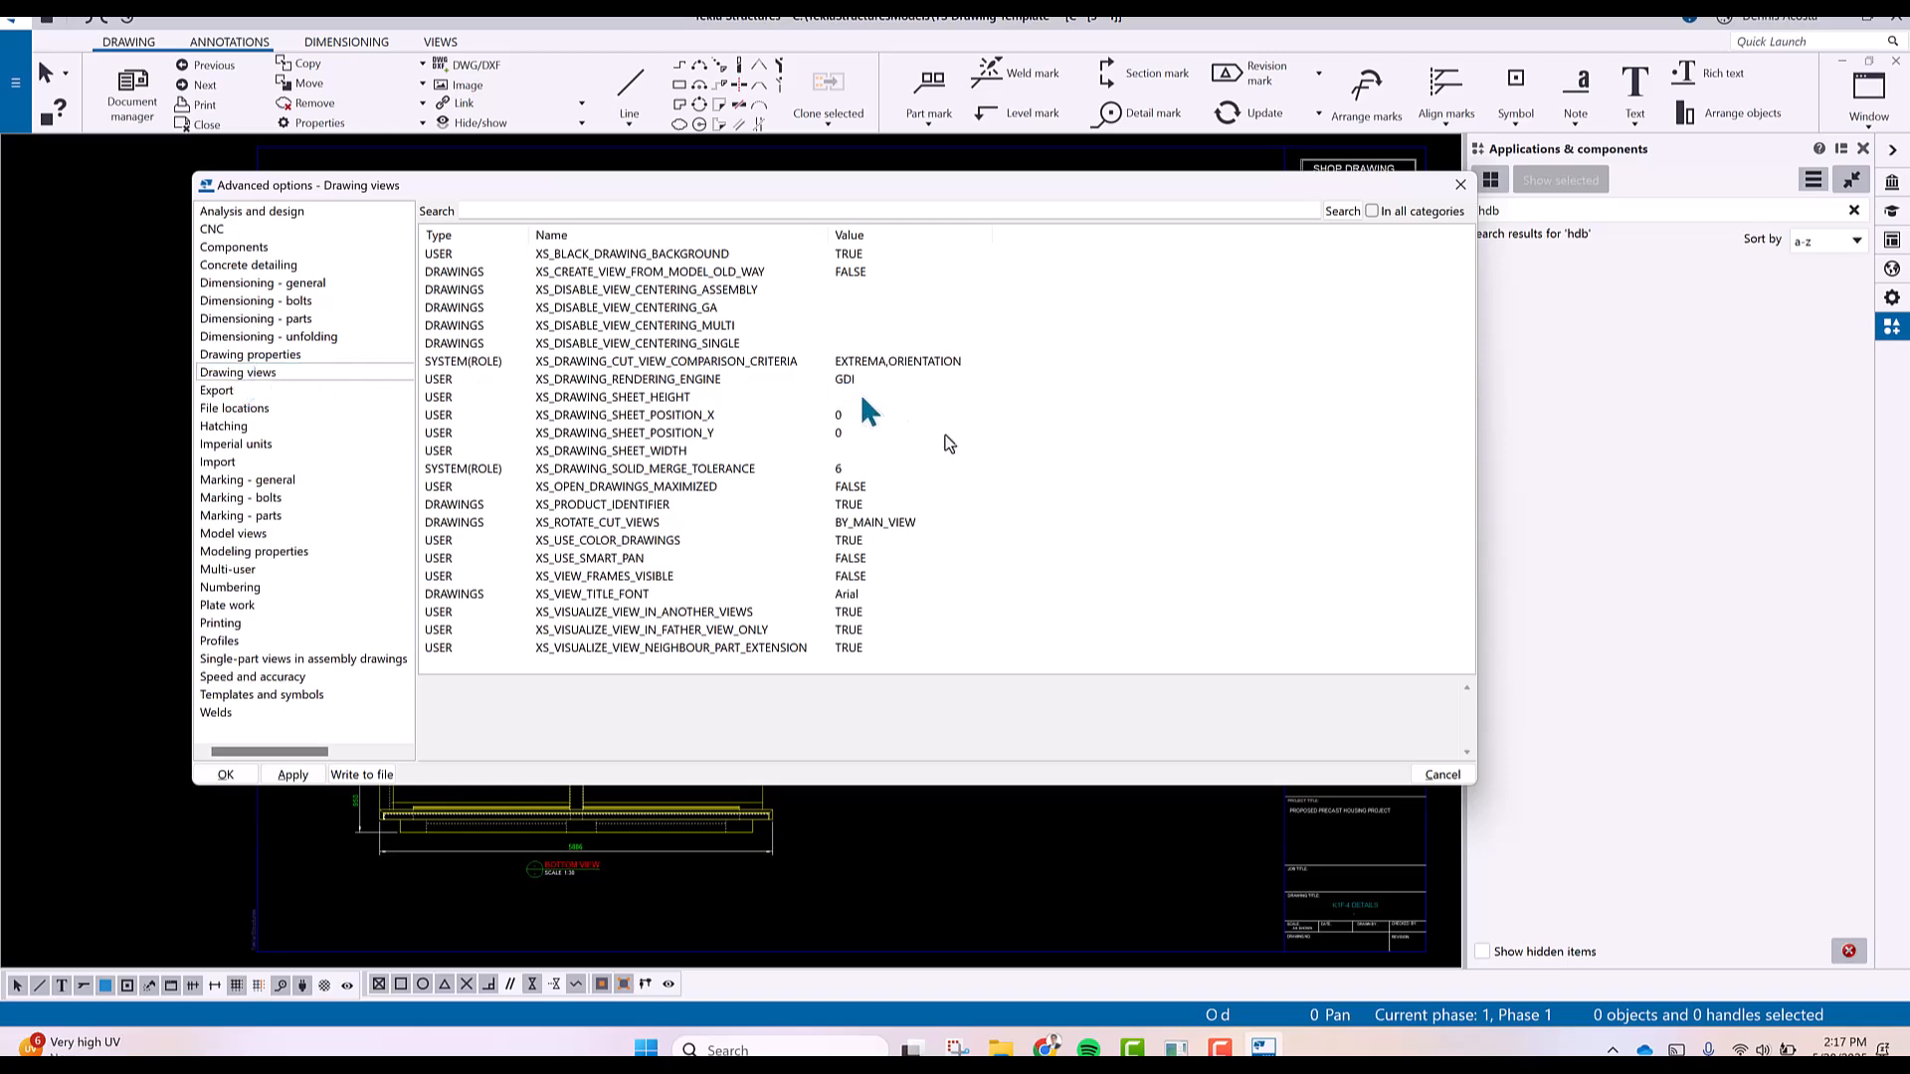
left_click(1463, 184)
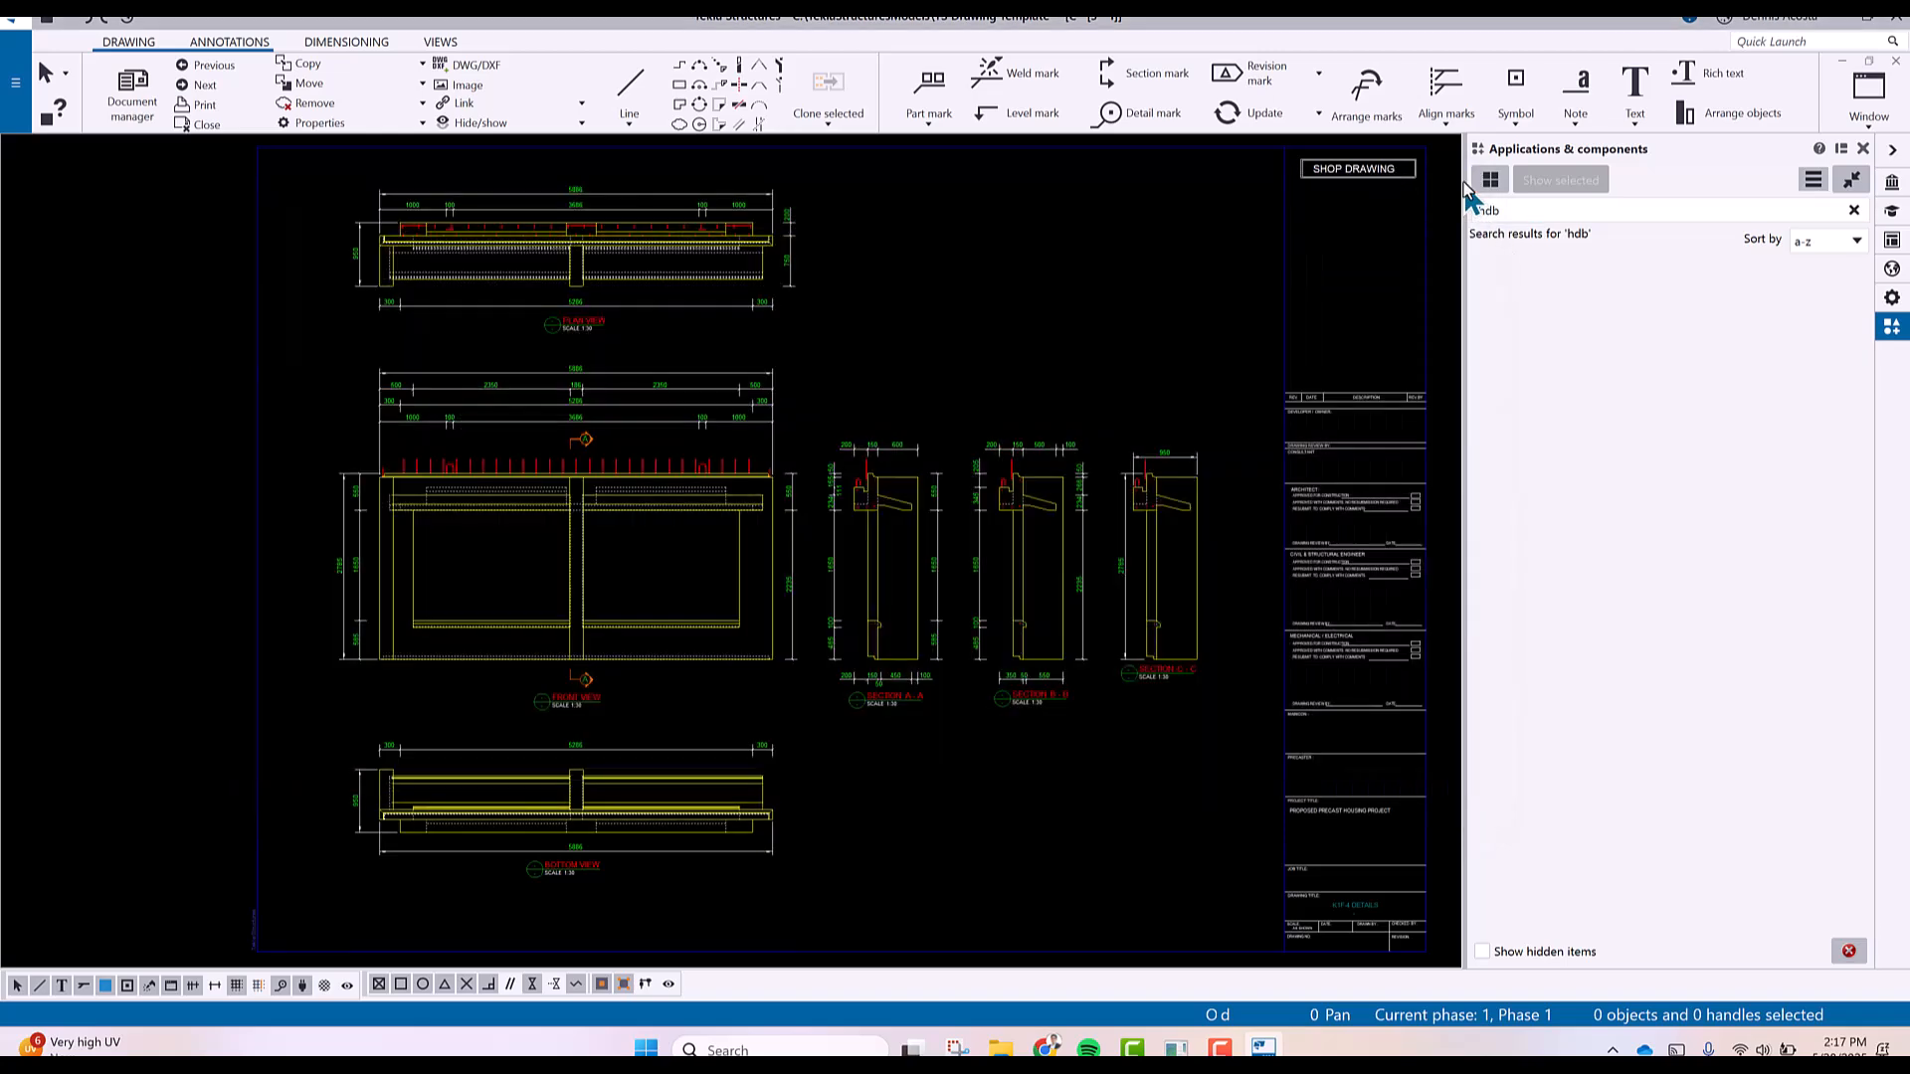
Set the advanced option XS_BLACK_DRAWING_BACKGROUND under Drawing views to FALSE and apply it.
key("ctrl+e")
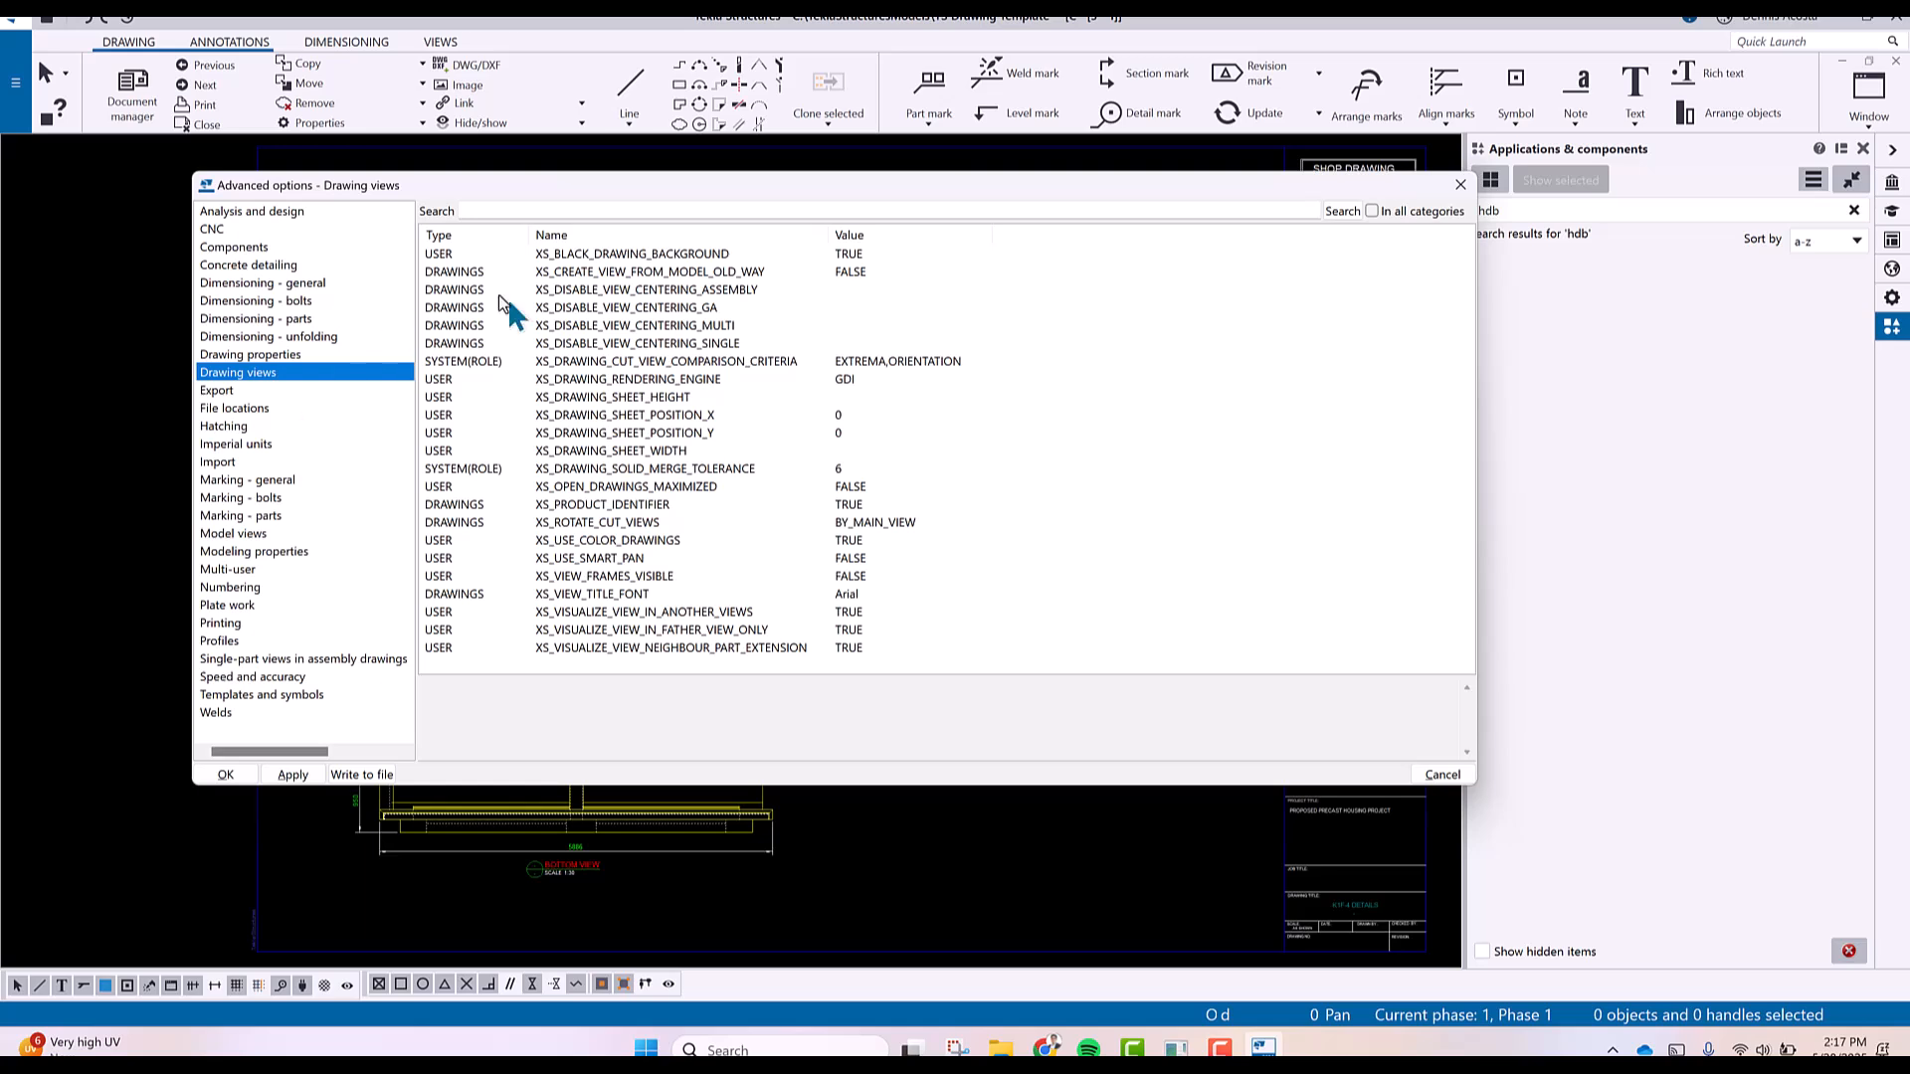
left_click(849, 255)
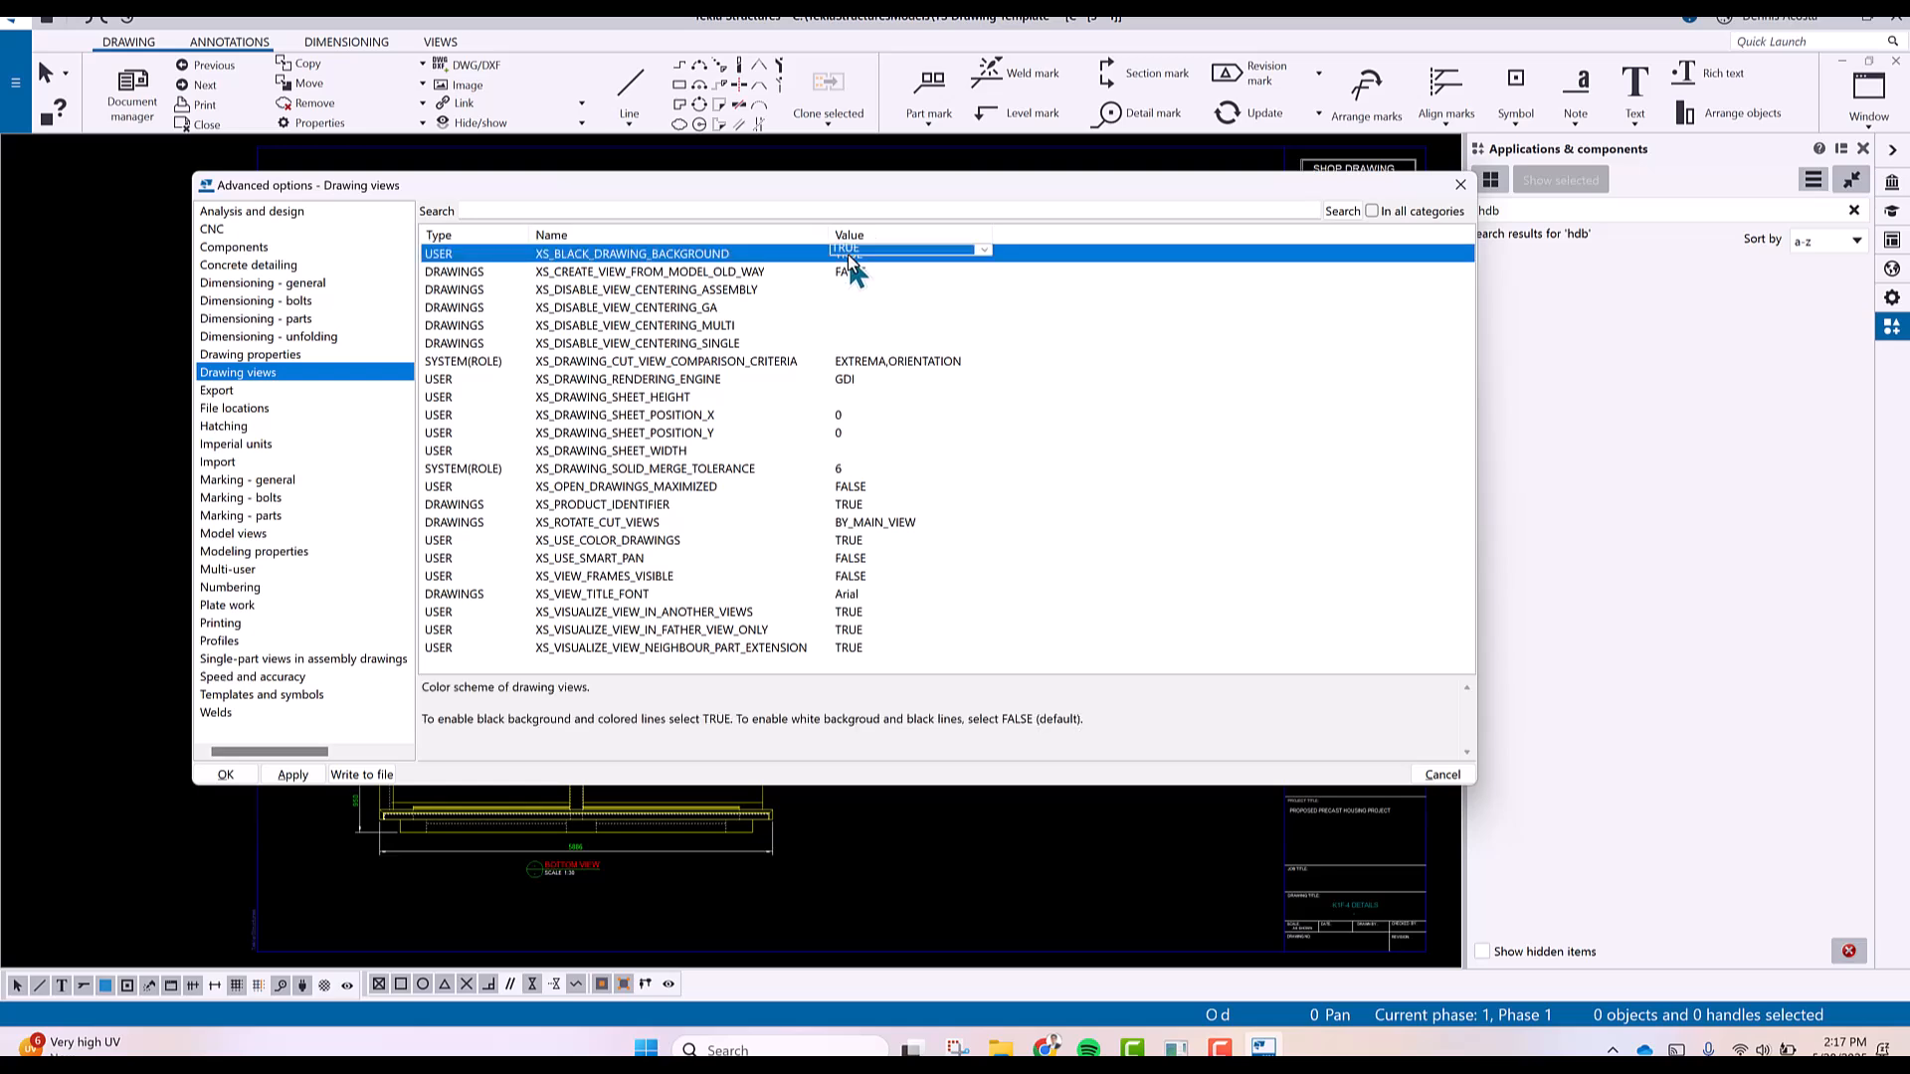
left_click(299, 775)
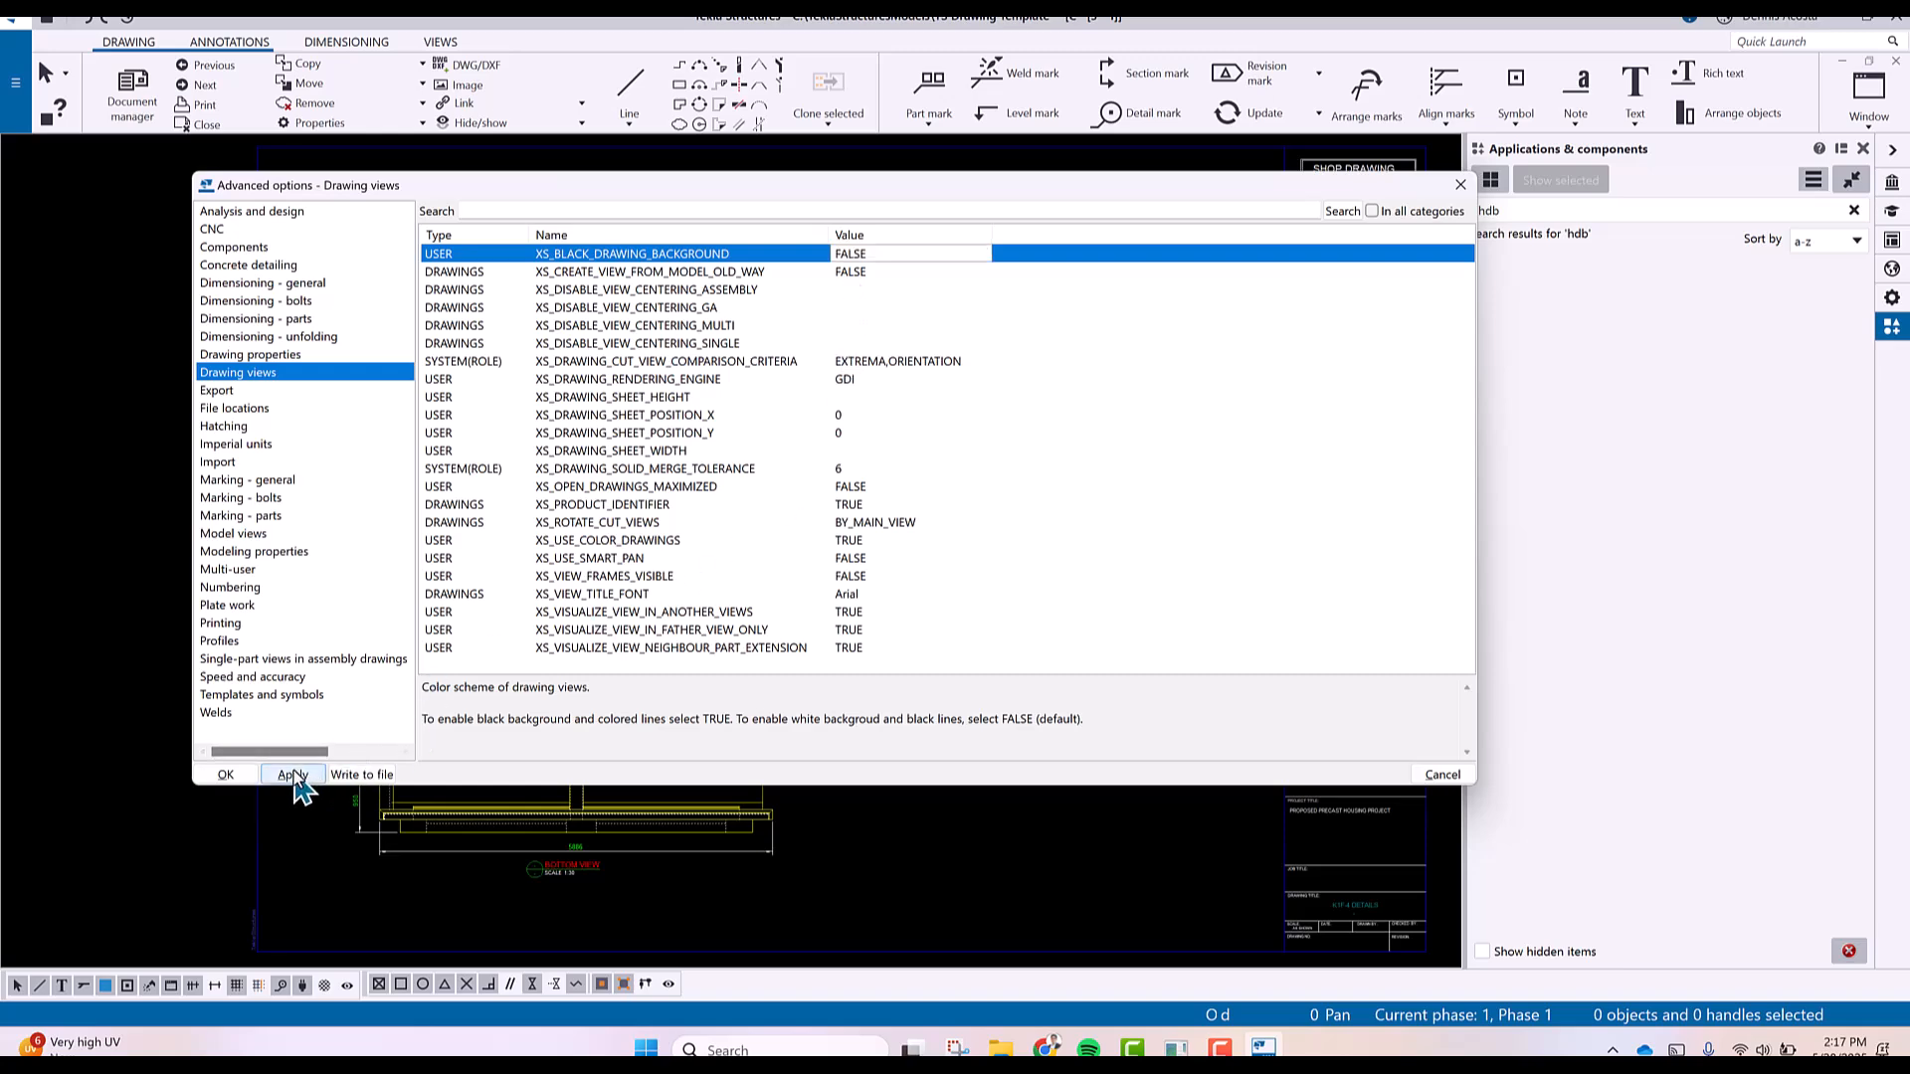
left_click(225, 775)
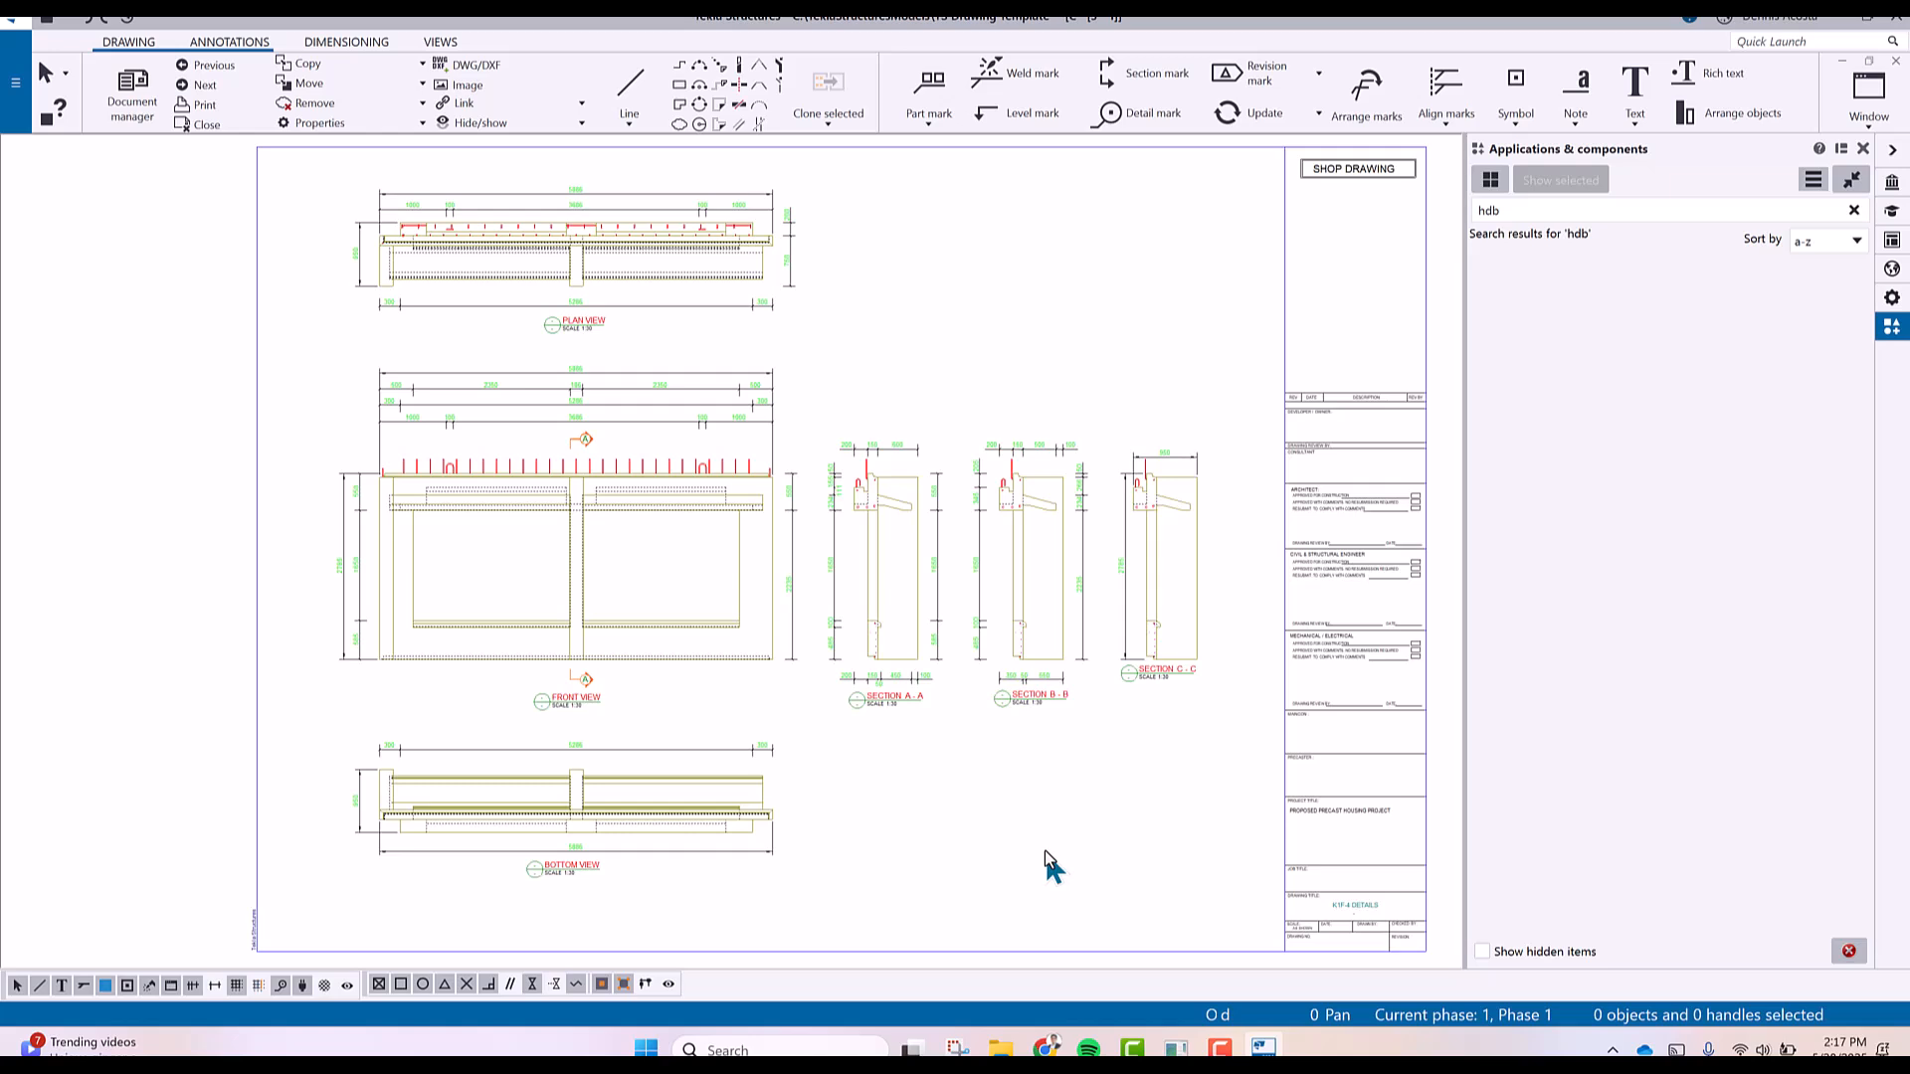
Set the advanced option XS_BLACK_DRAWING_BACKGROUND back to TRUE and apply it.
key("ctrl+e")
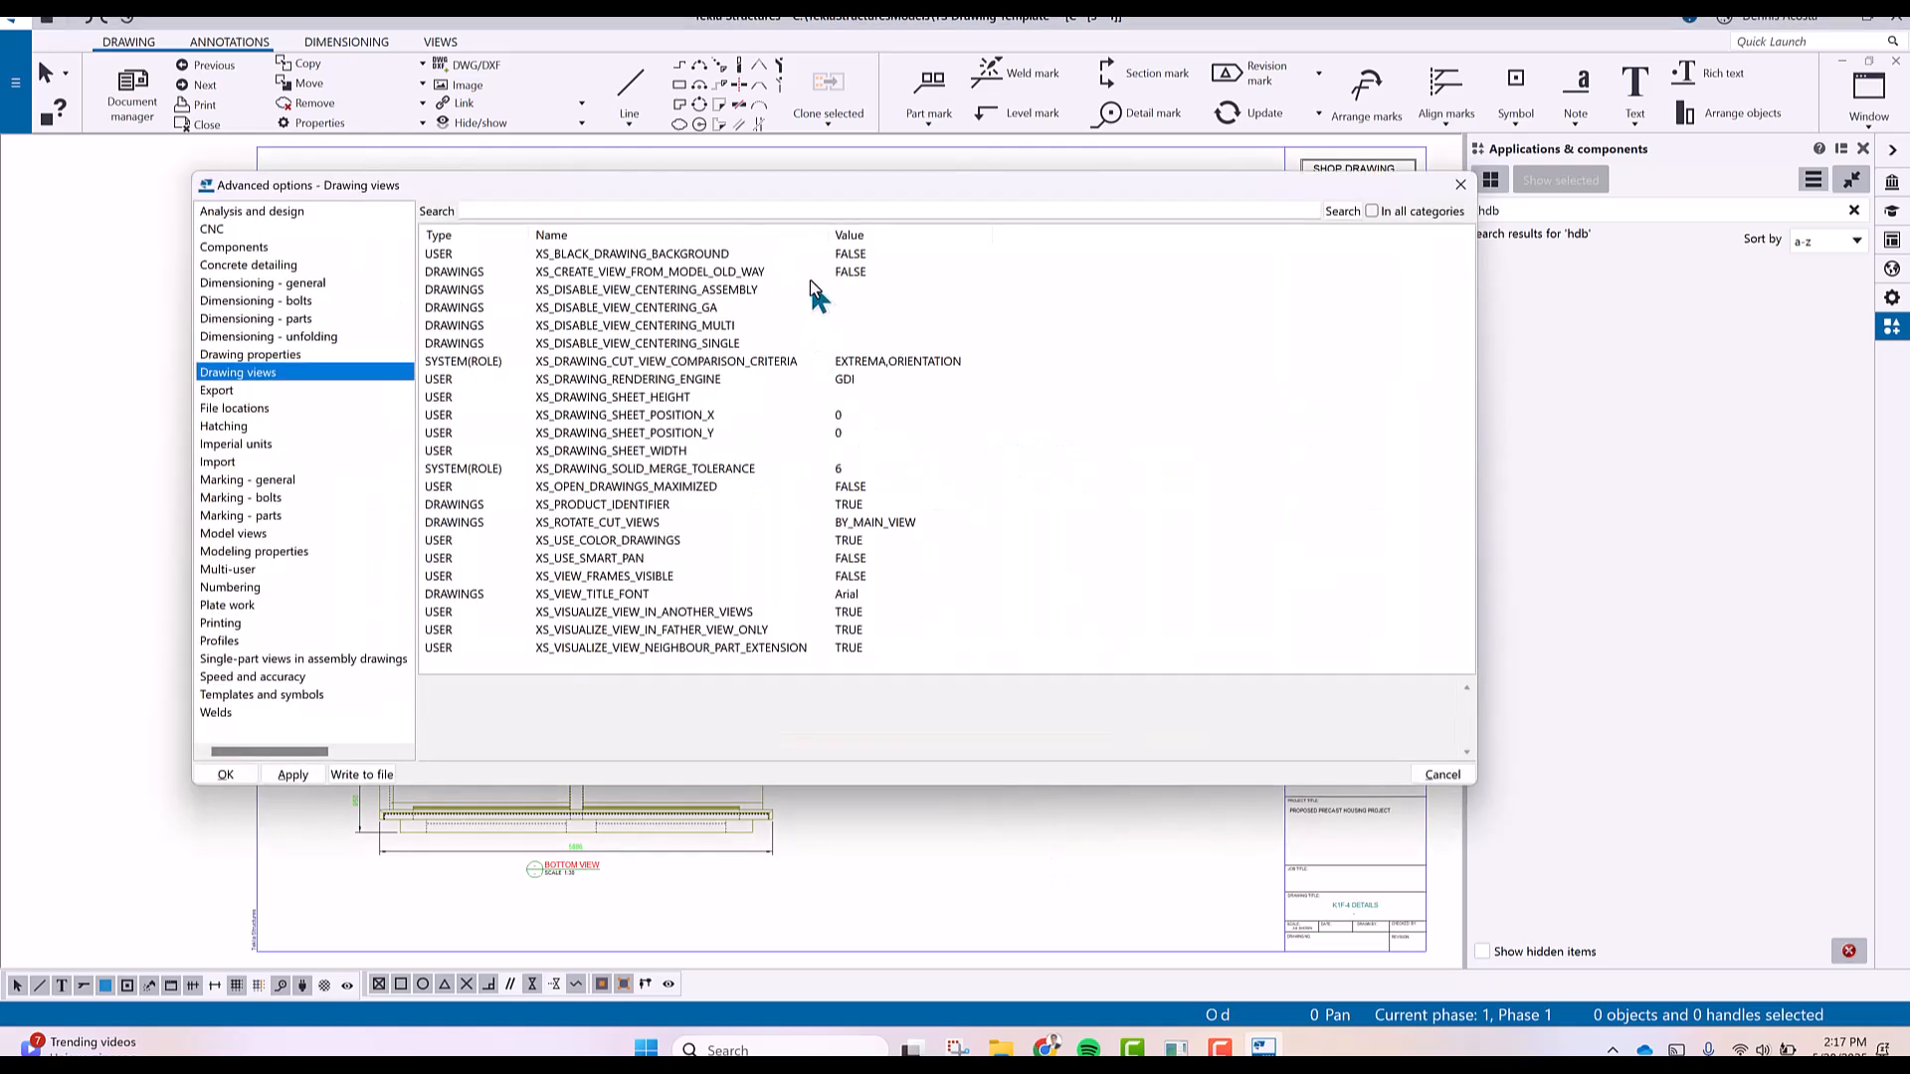
left_click(850, 257)
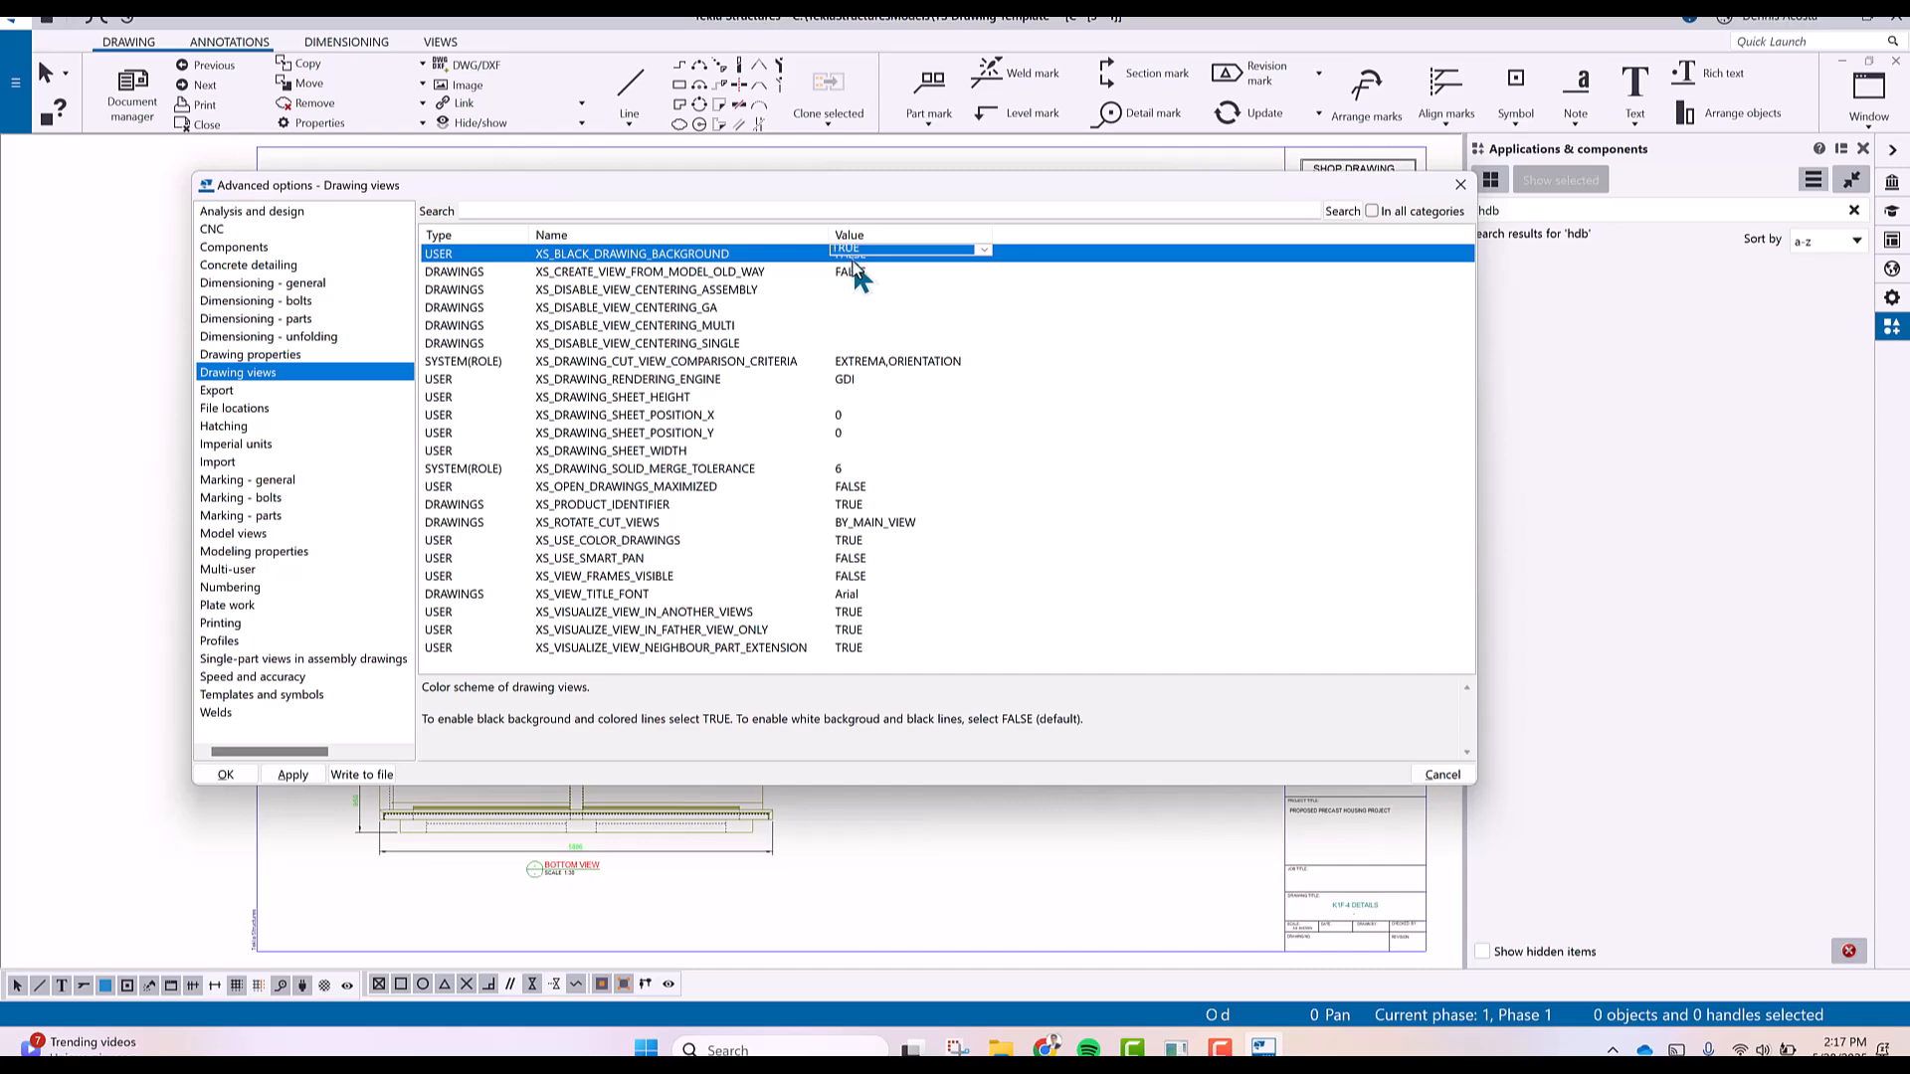
left_click(292, 775)
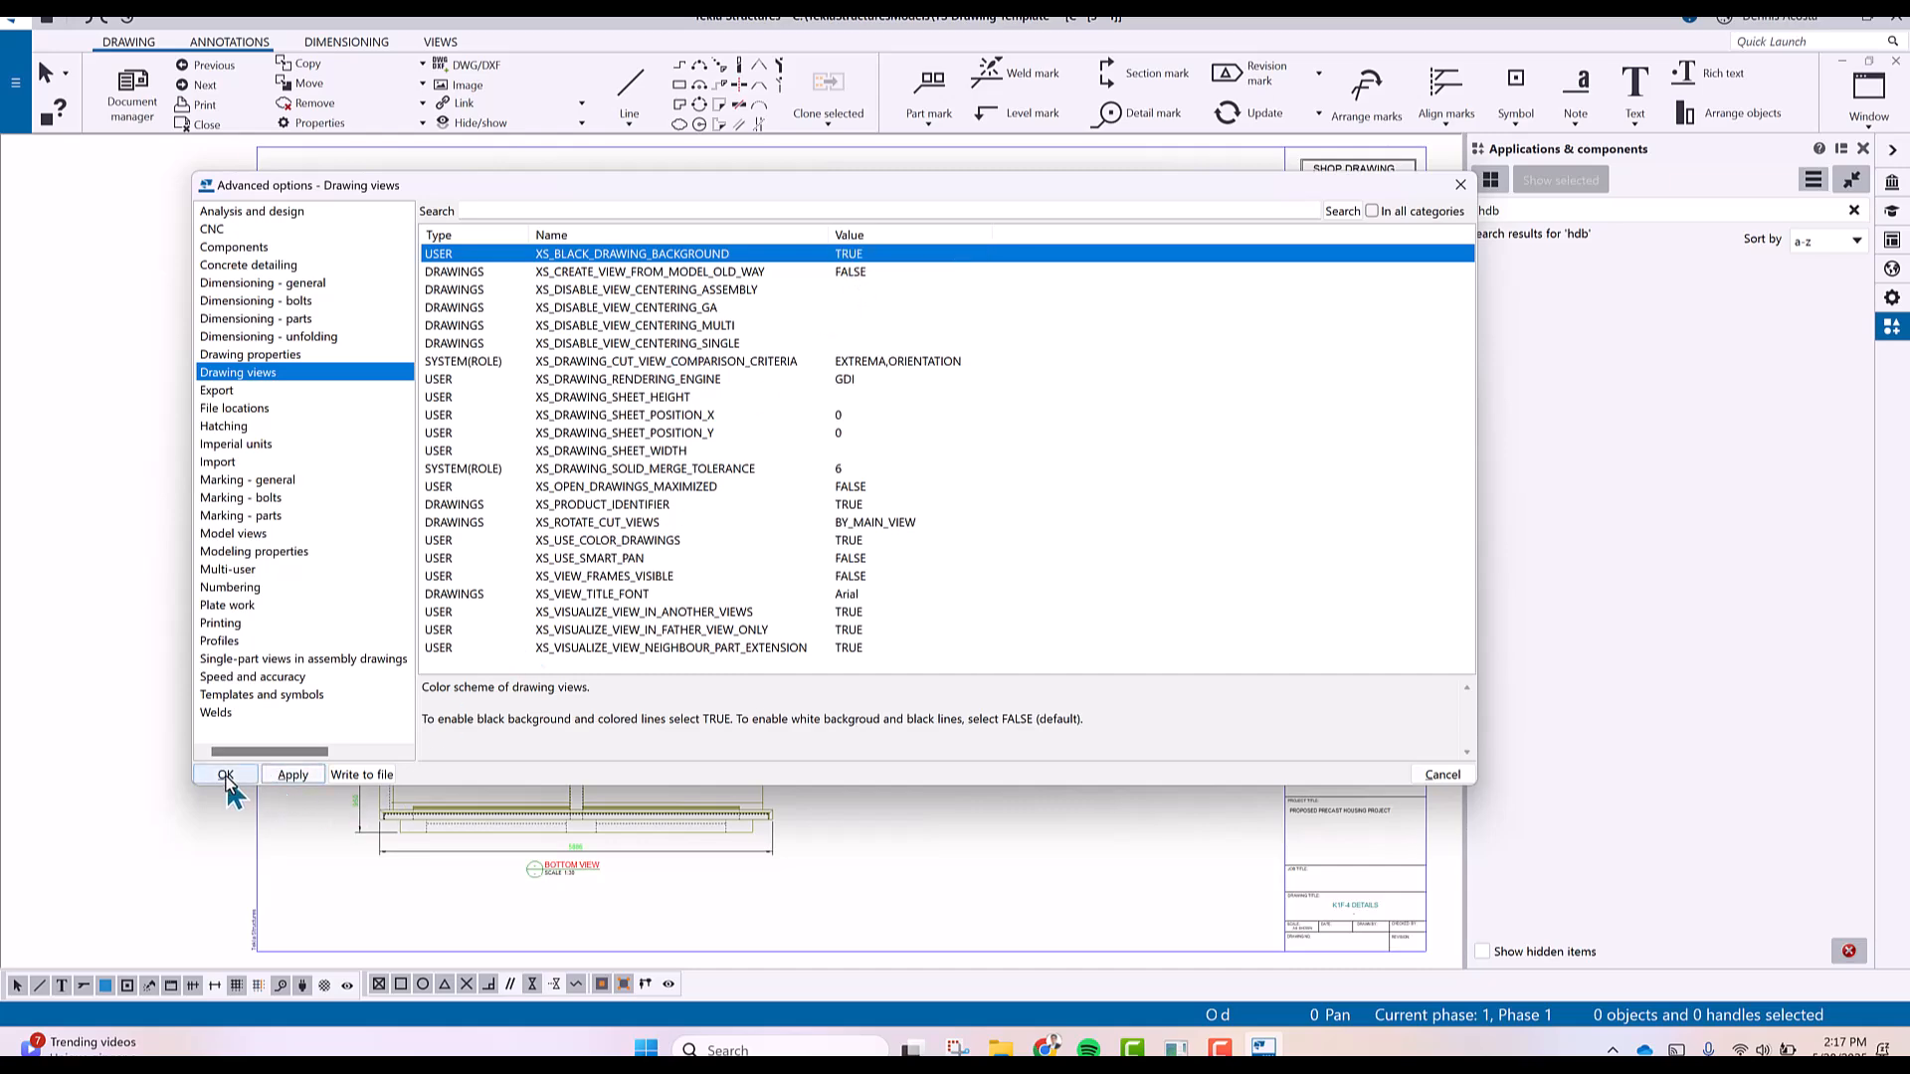
left_click(226, 775)
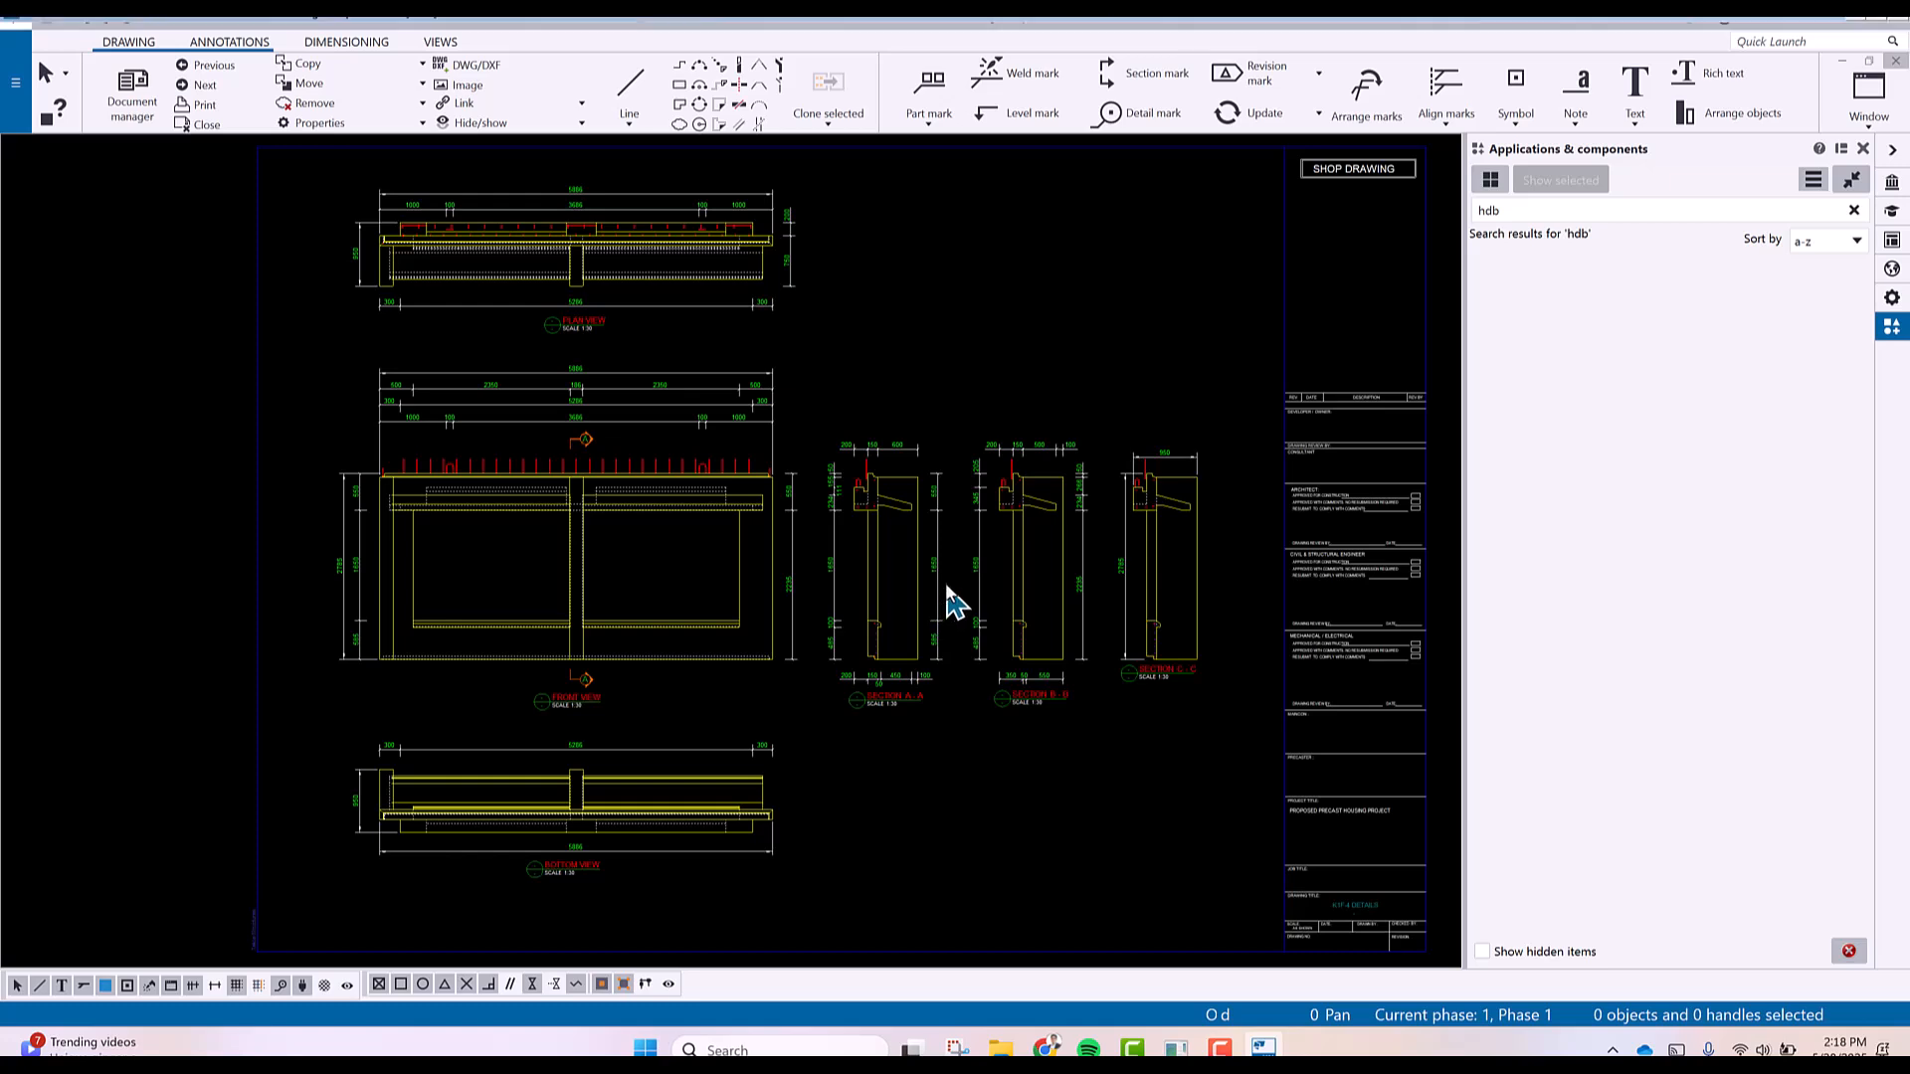
Return from the mould drawing to the 3D model view showing the facade panel.
mouse_move(1246, 1044)
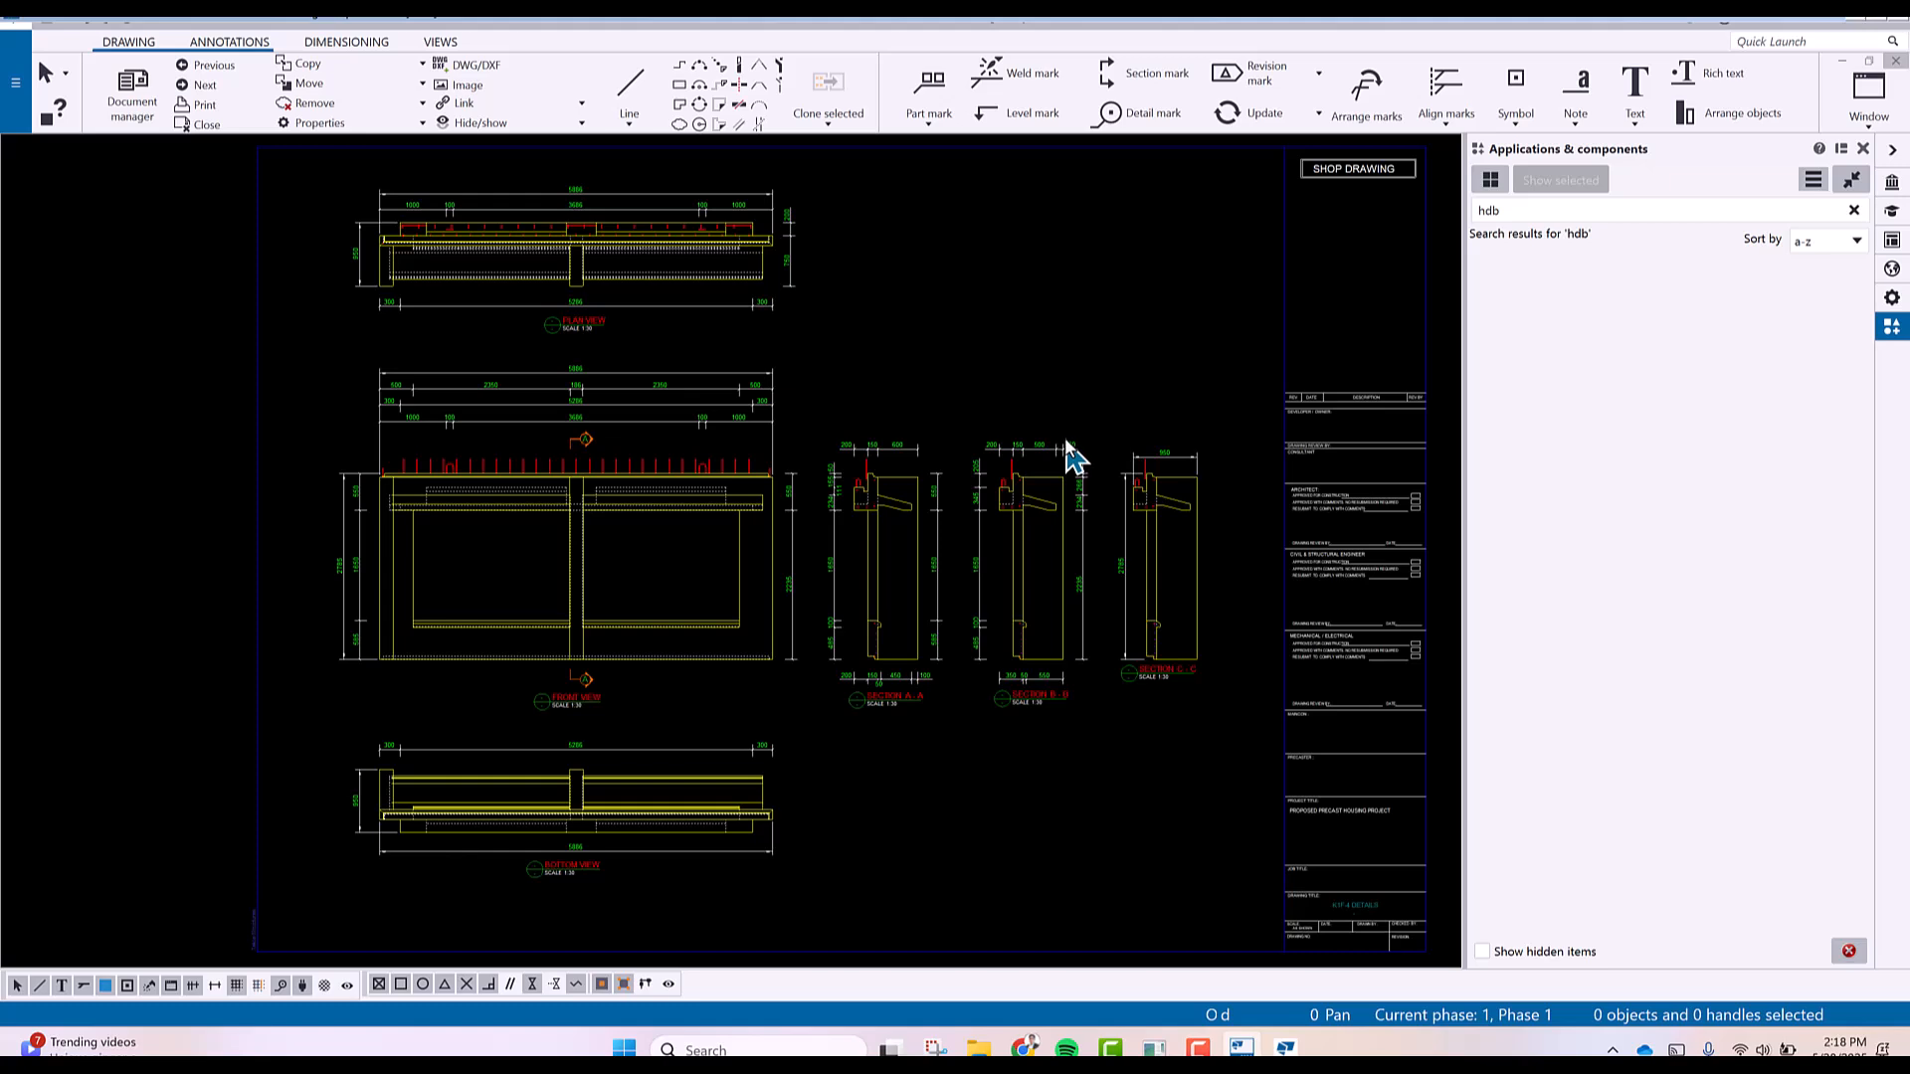
key("ctrl+Tab")
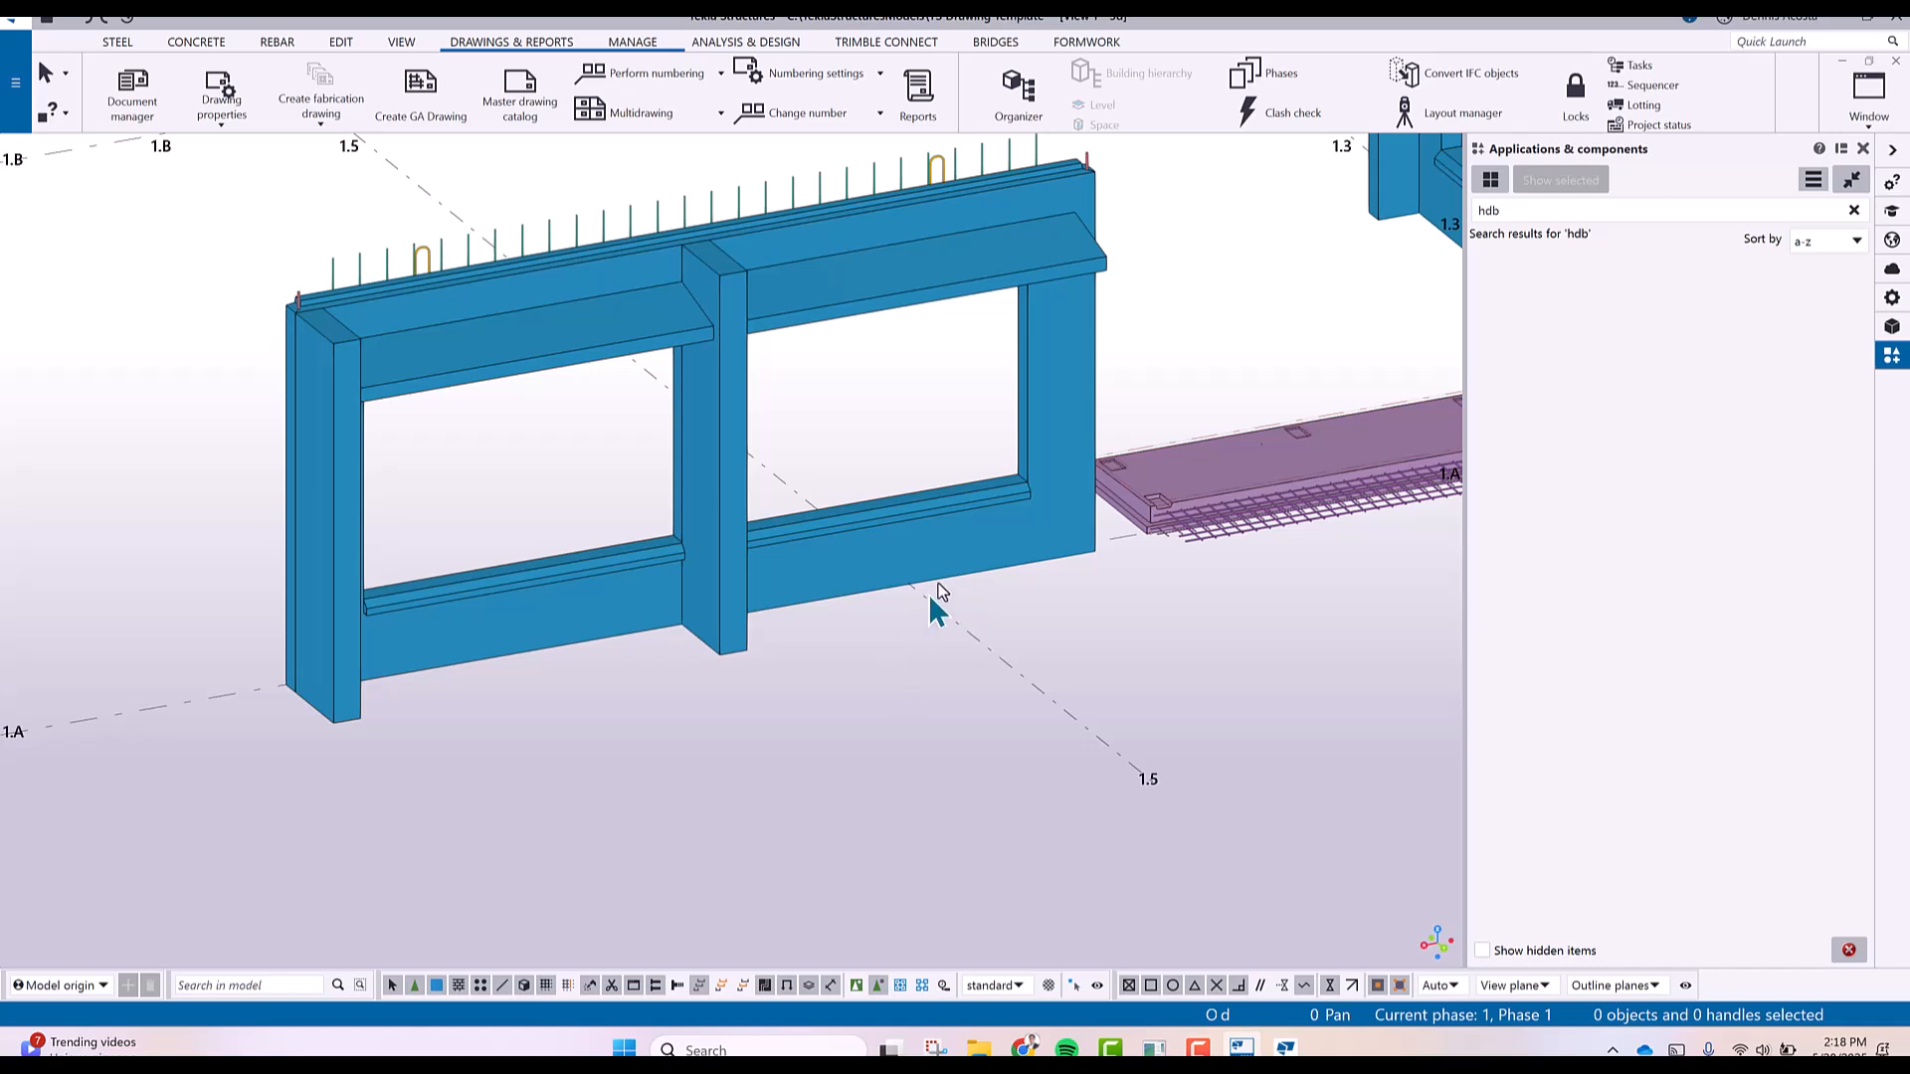
Open the PRECAST WALL REBAR DRAWING of the facade panel from the 3D model.
left_click(941, 545)
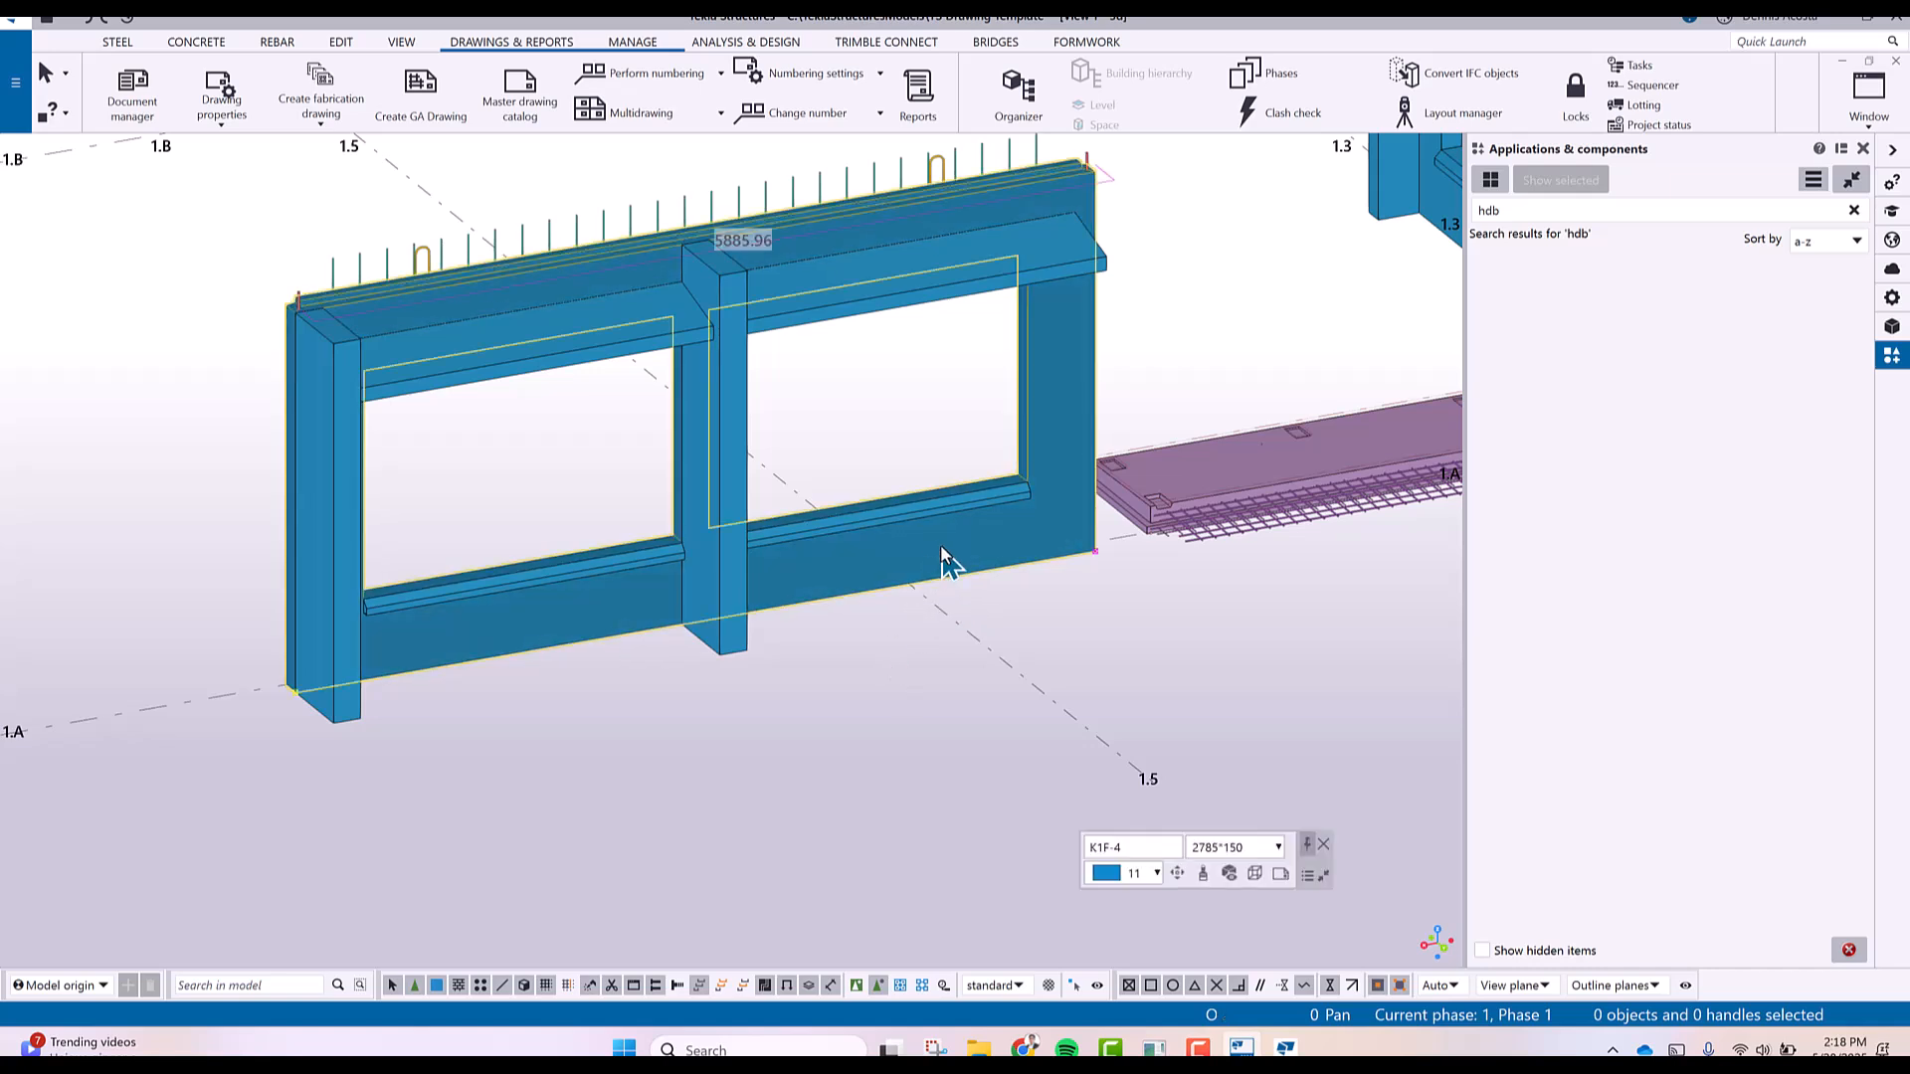
left_click(1281, 878)
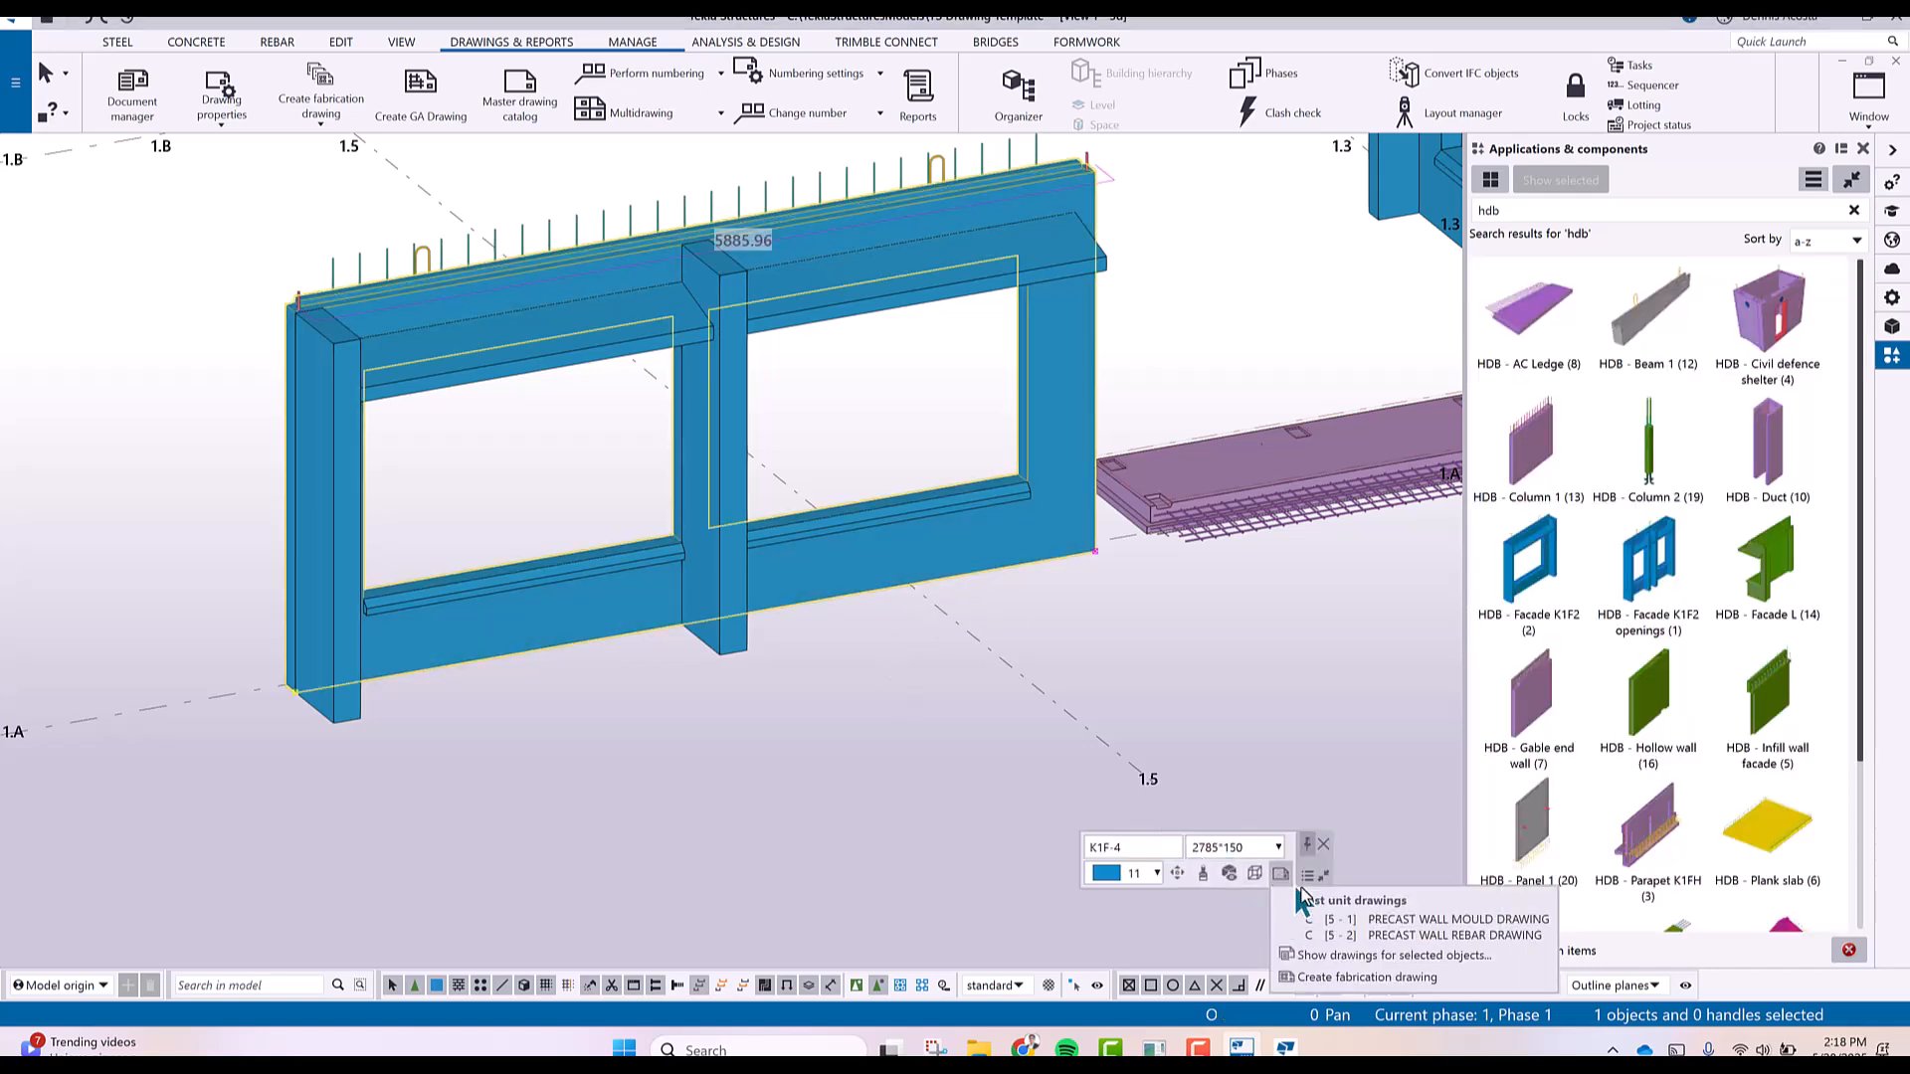
left_click(1414, 936)
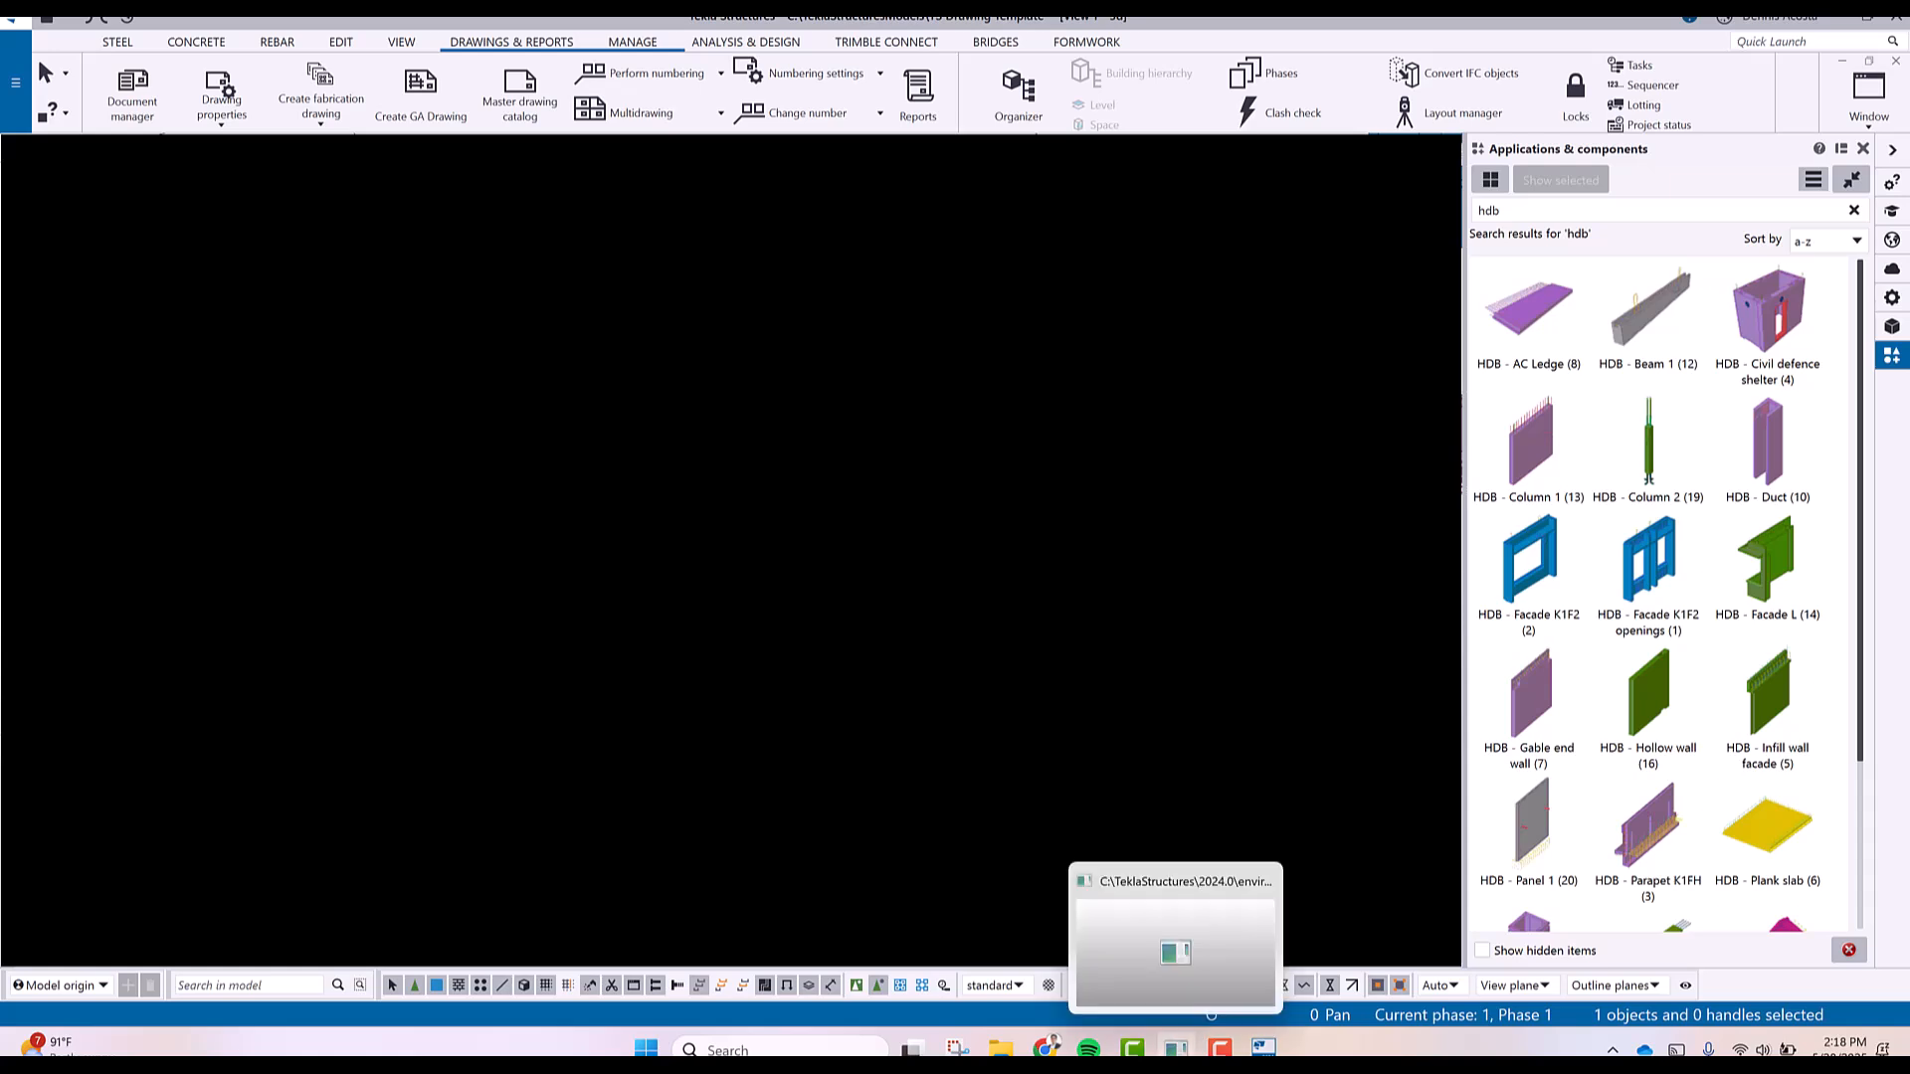
left_click(1134, 1049)
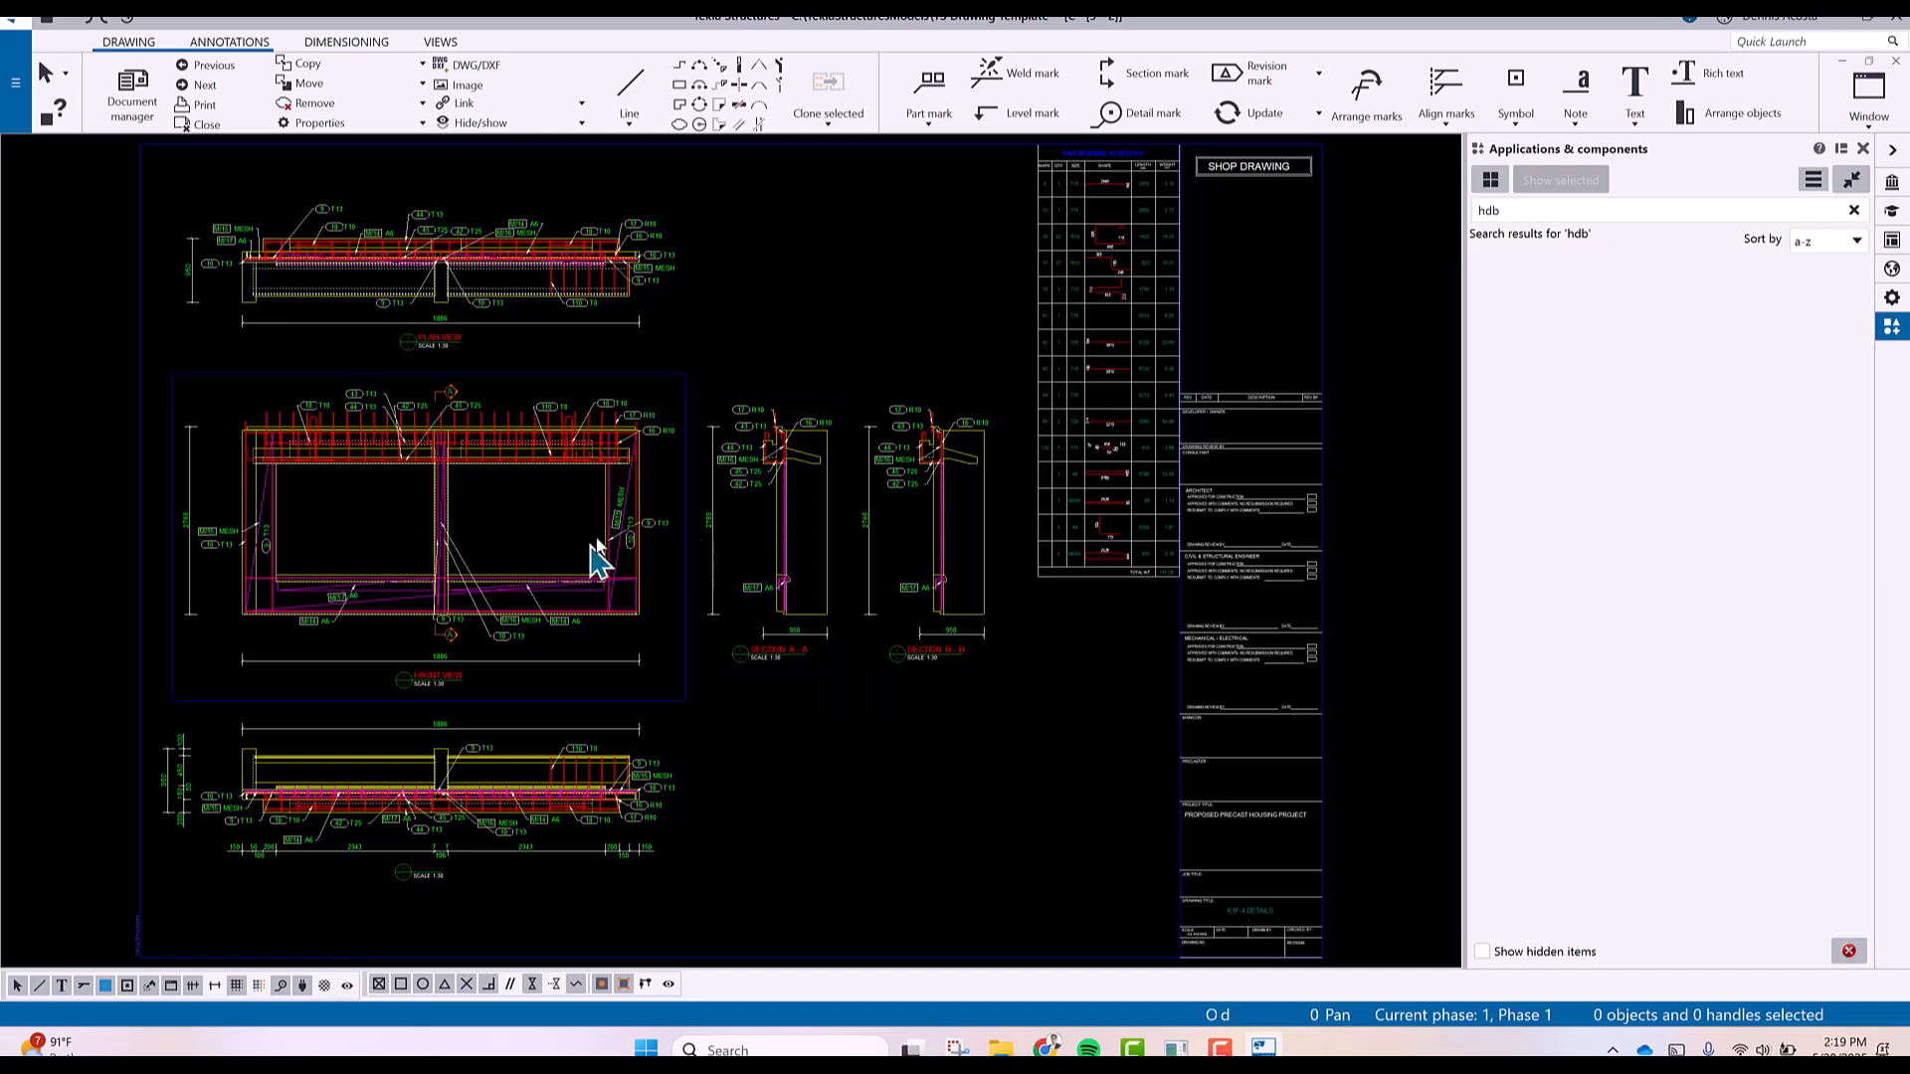
Align the upper group of rebar marks in Section B - B to a point on the right of the section.
scroll(527, 806, "up", 3)
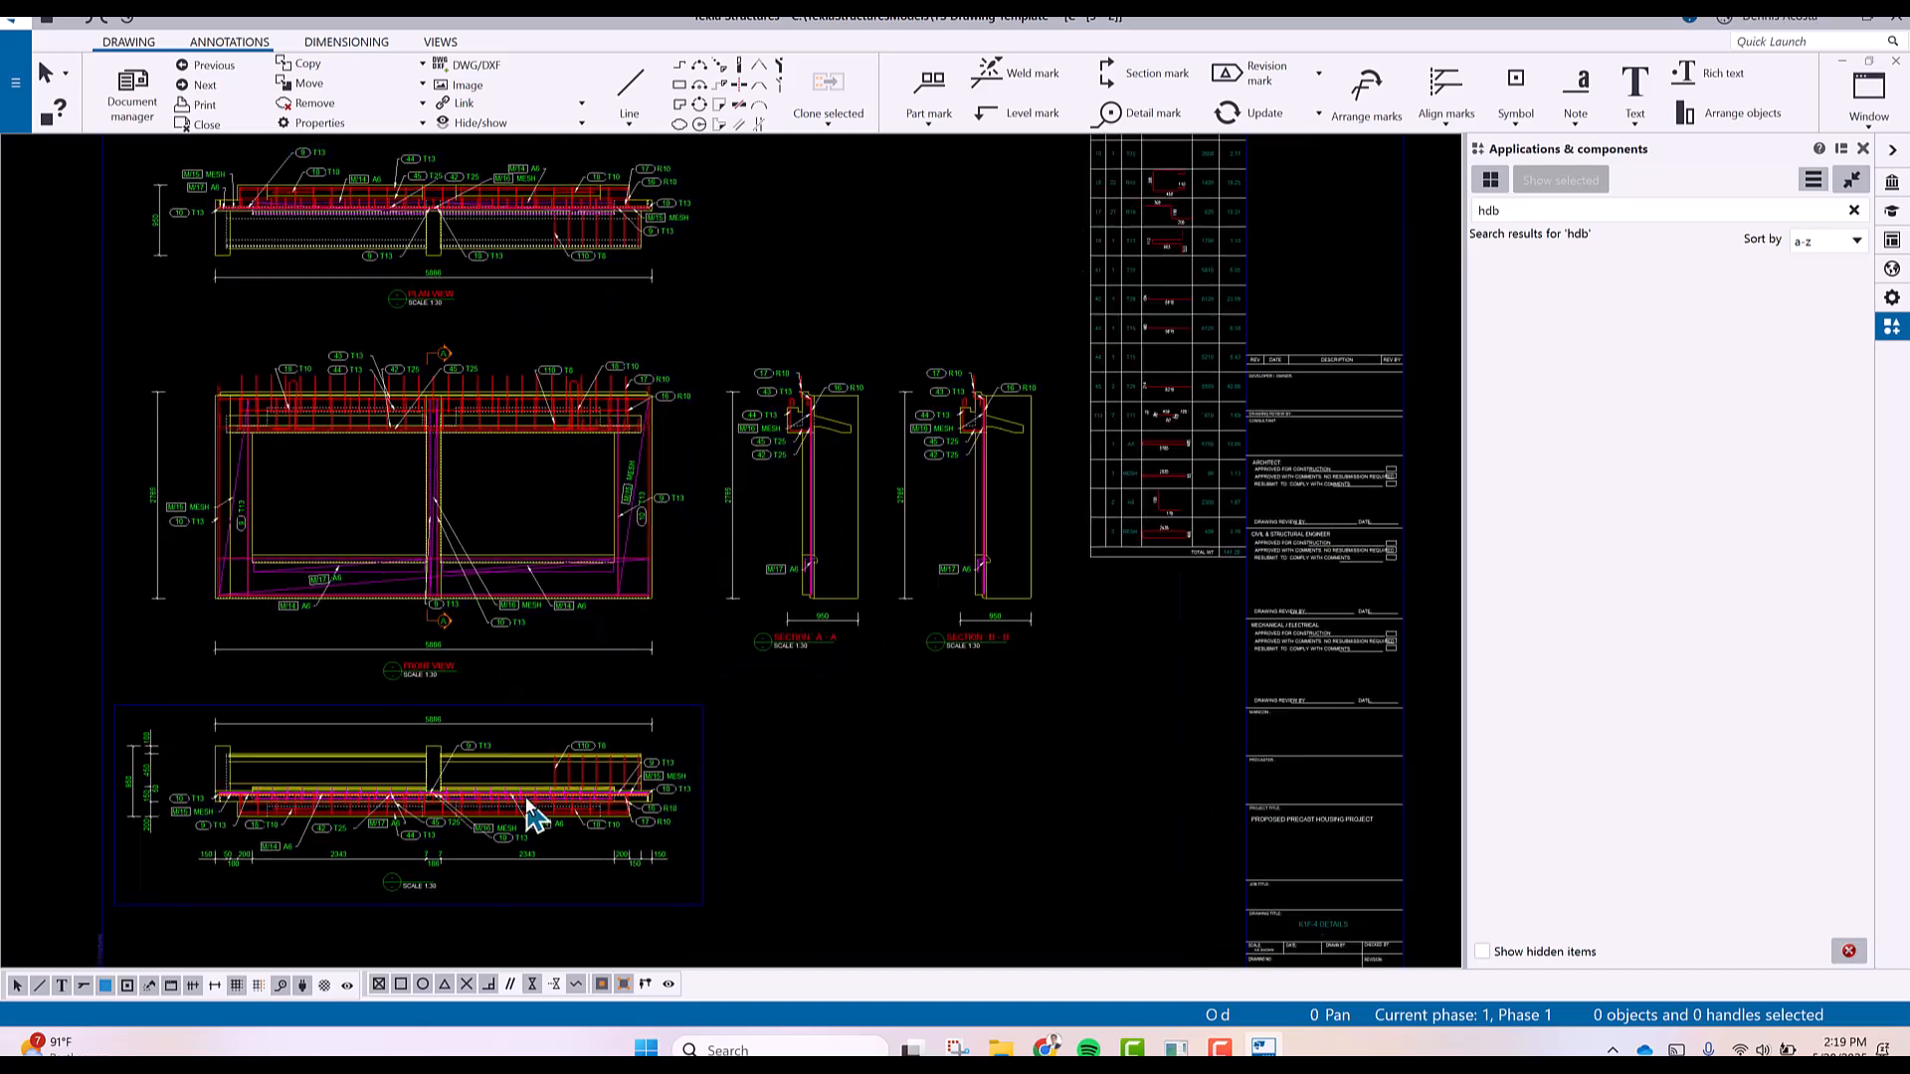
mouse_move(1213, 396)
middle_mouse_down()
mouse_move(1215, 439)
mouse_move(959, 585)
middle_mouse_up()
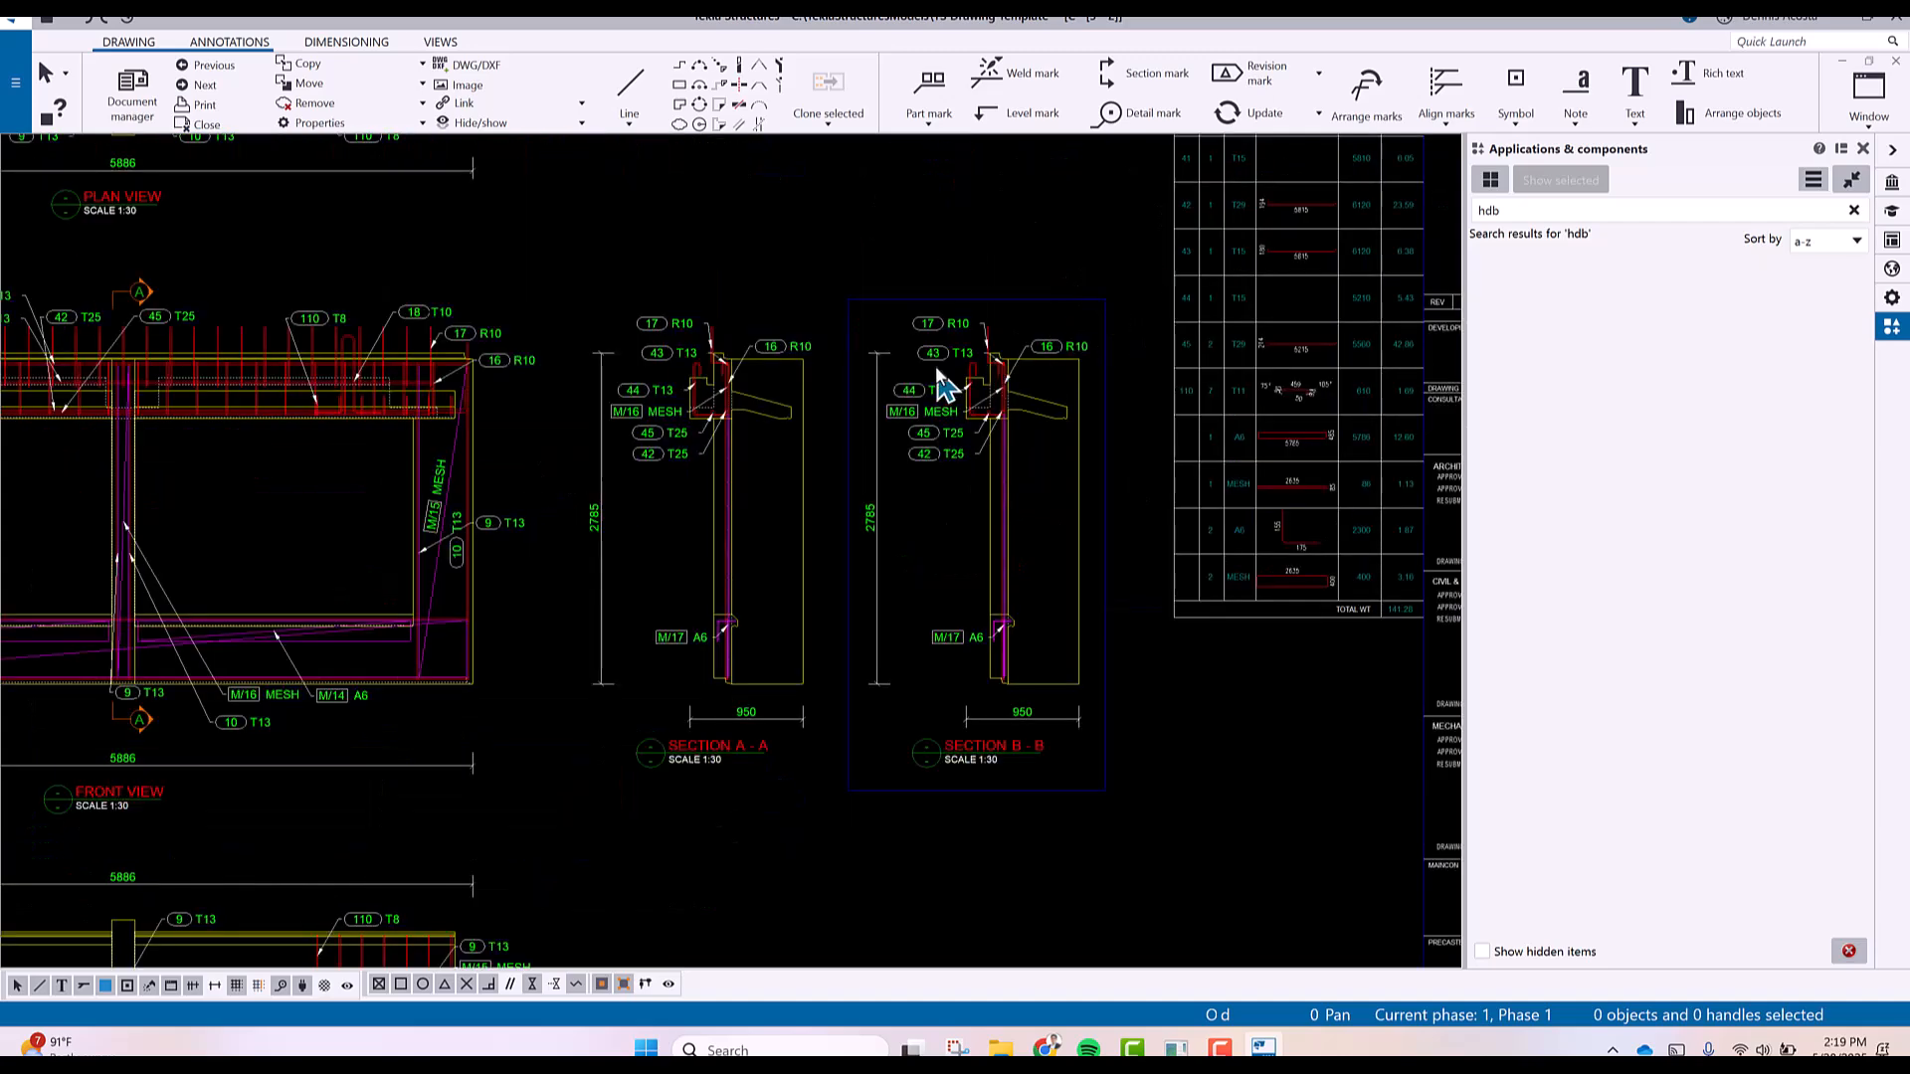
scroll(943, 383, "up", 5)
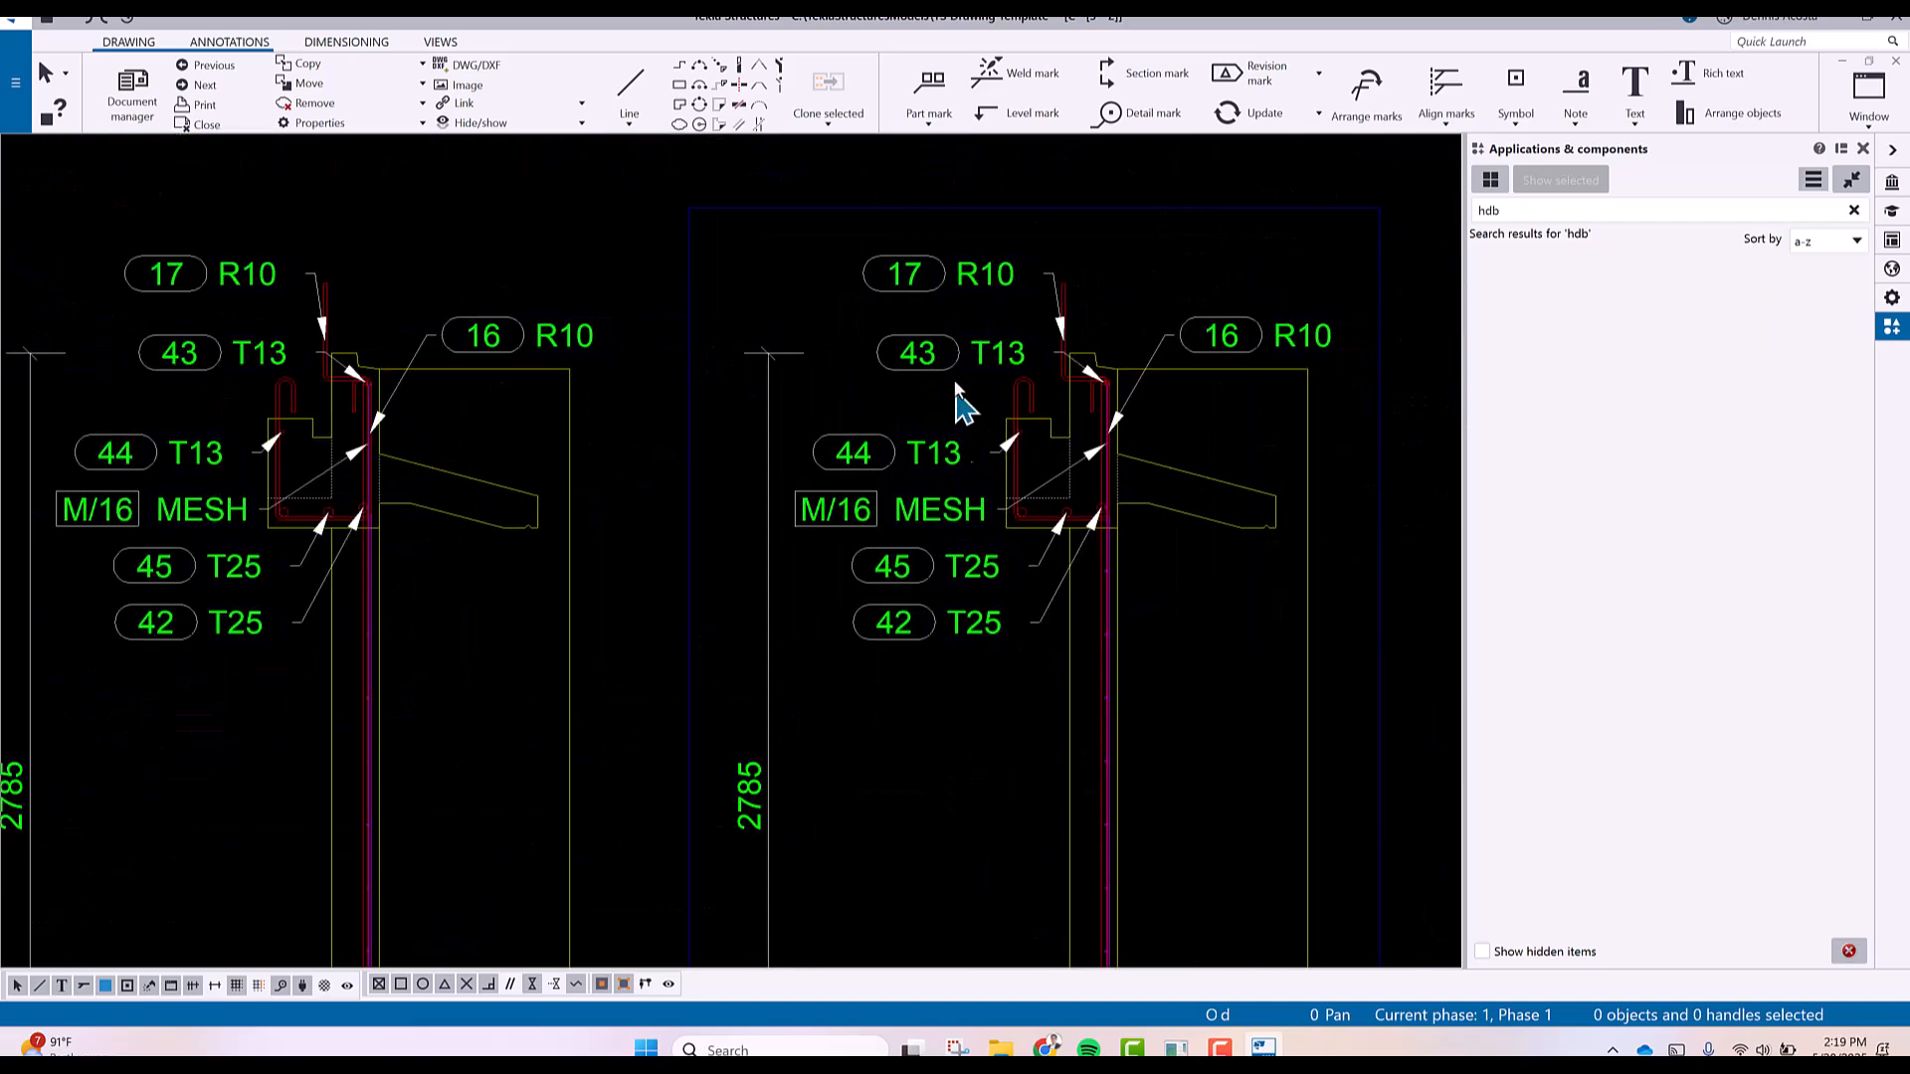
left_click_drag(959, 244, 870, 699)
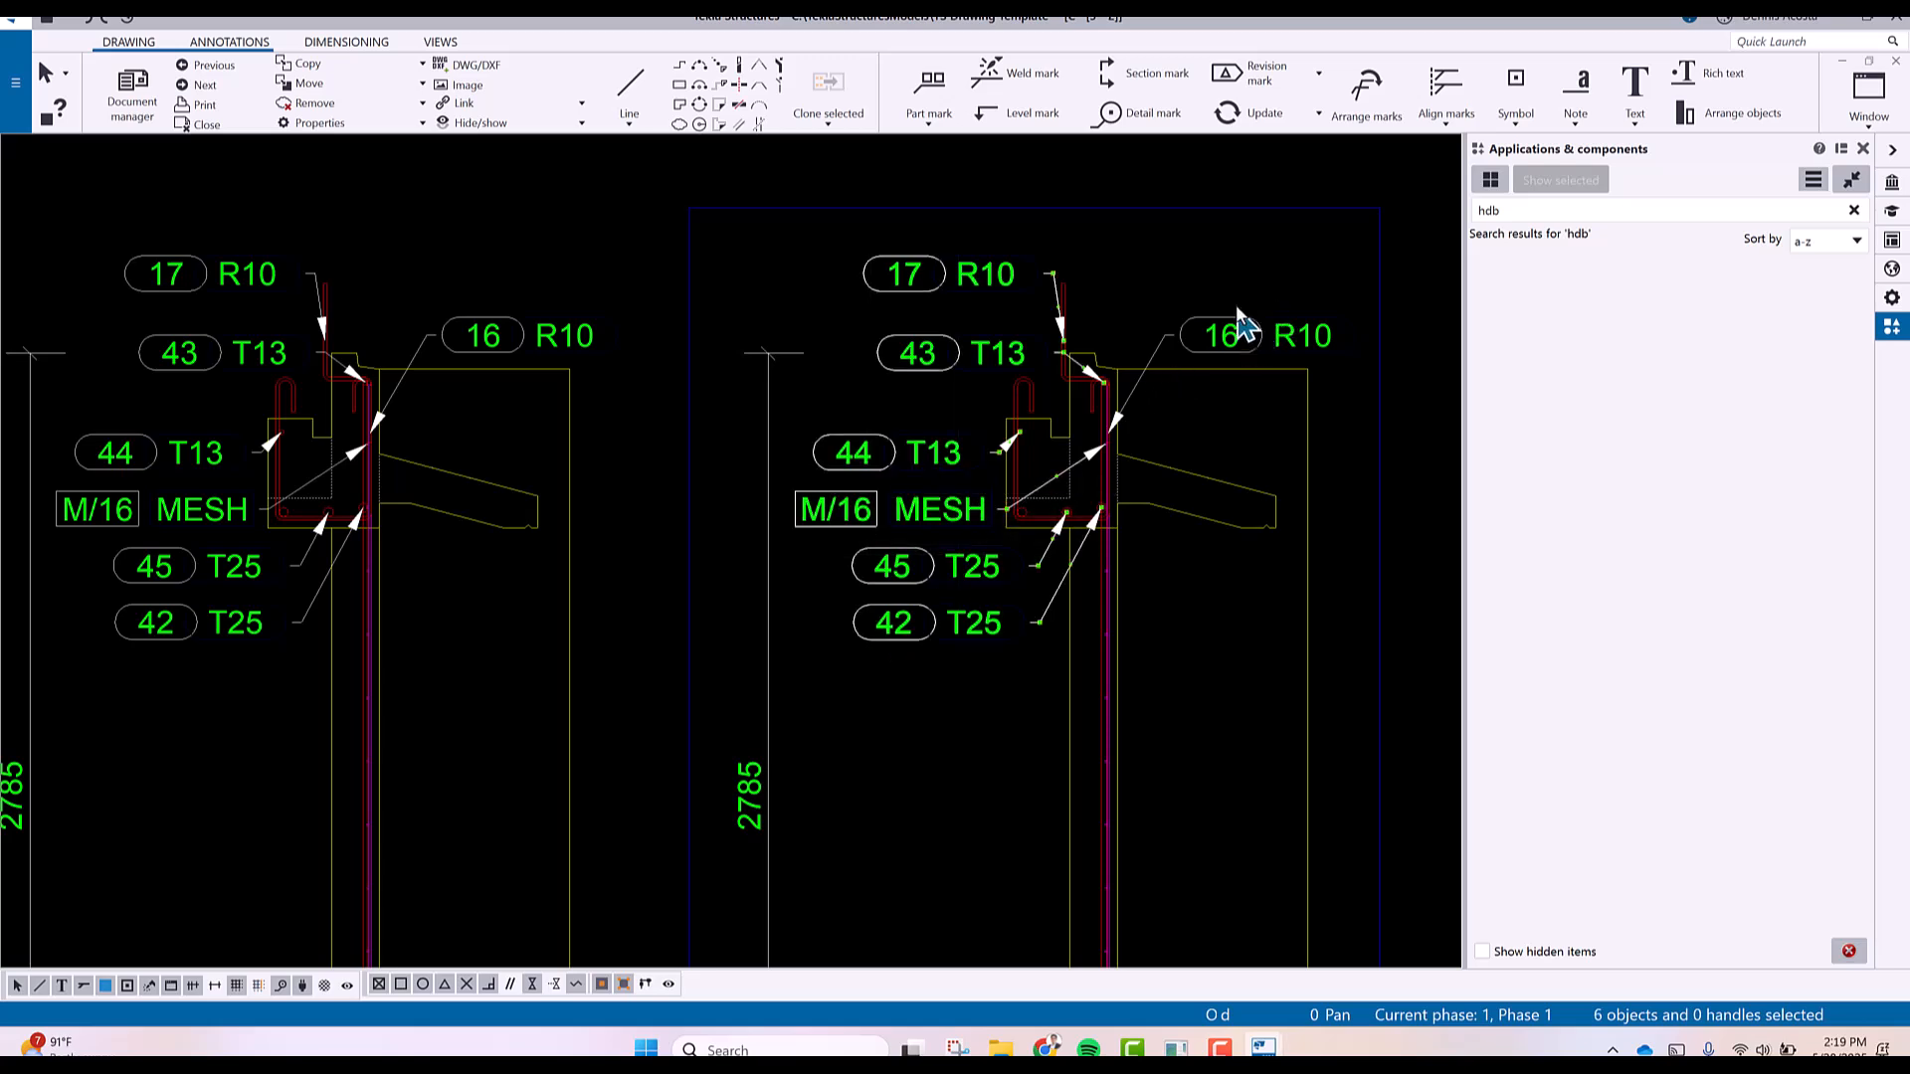
left_click(1219, 249)
left_click_drag(1228, 251, 900, 648)
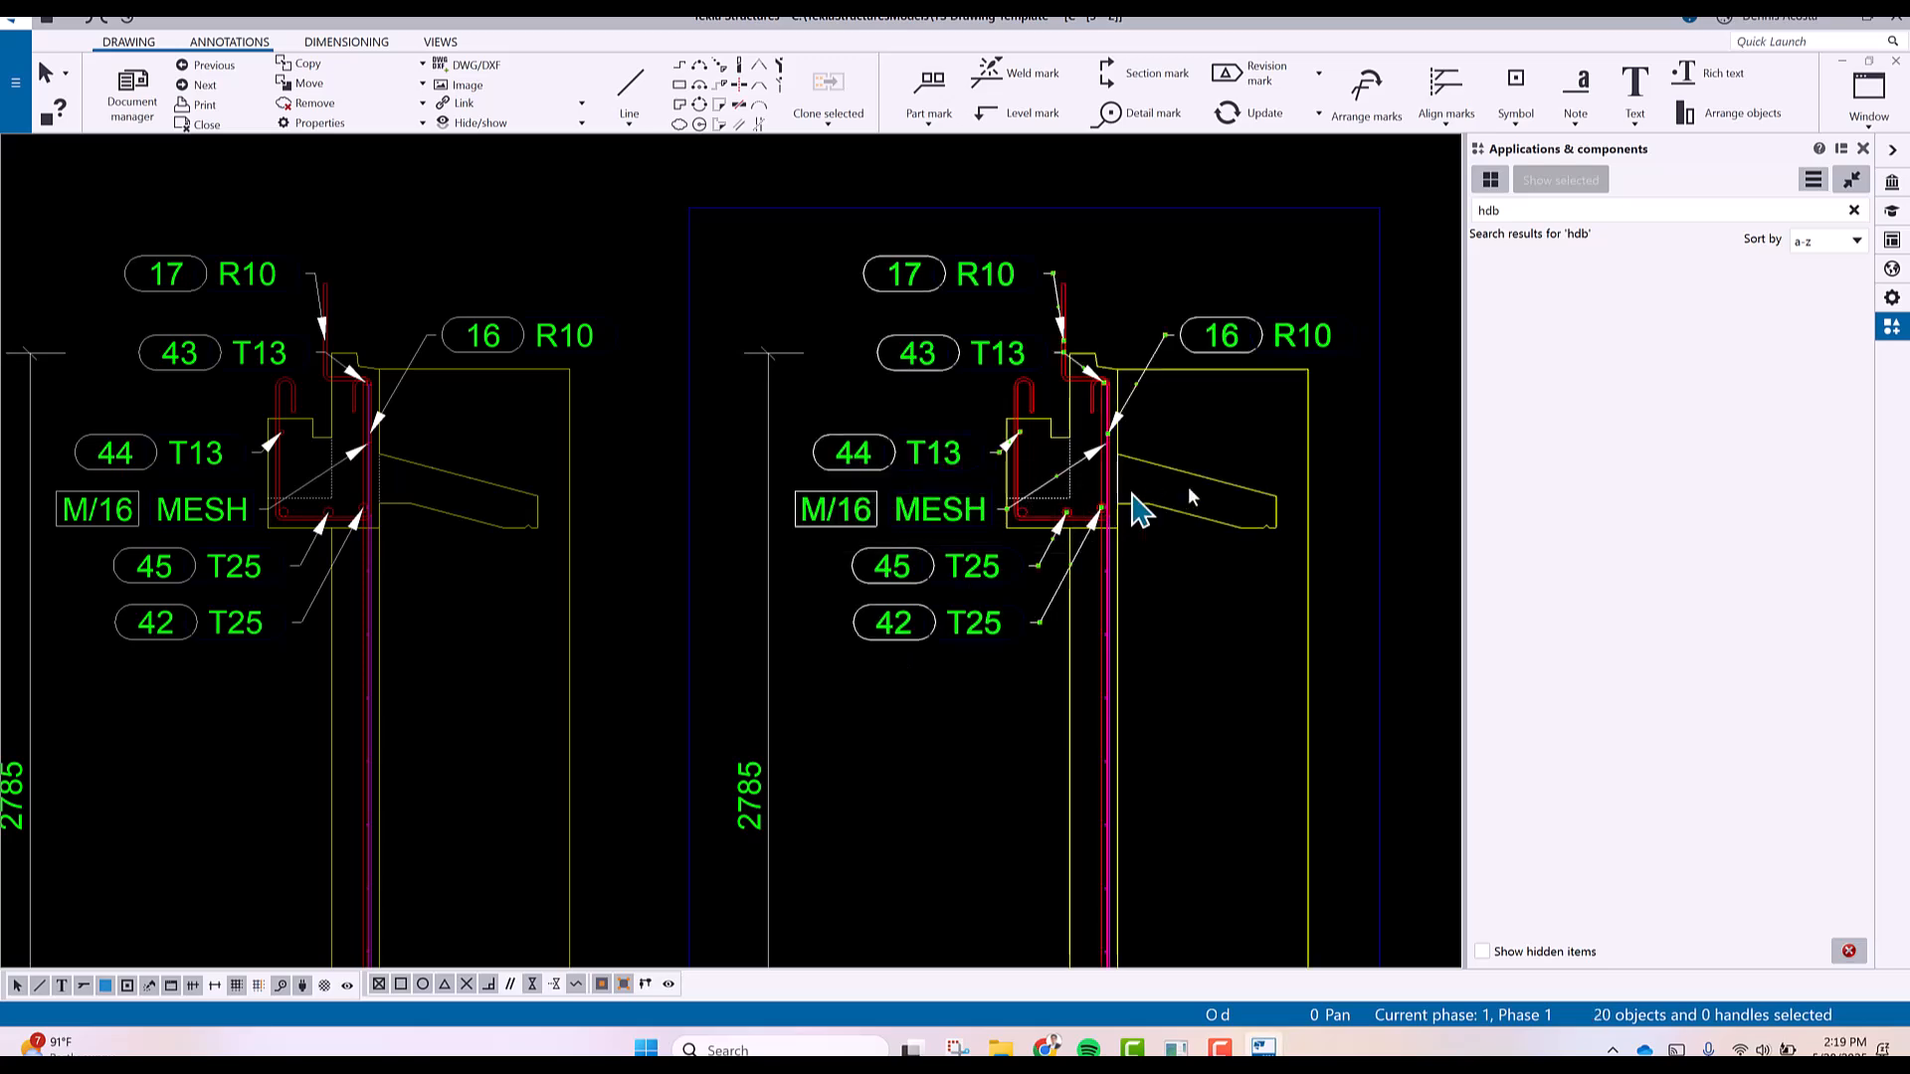
middle_click_drag(1117, 512, 868, 488)
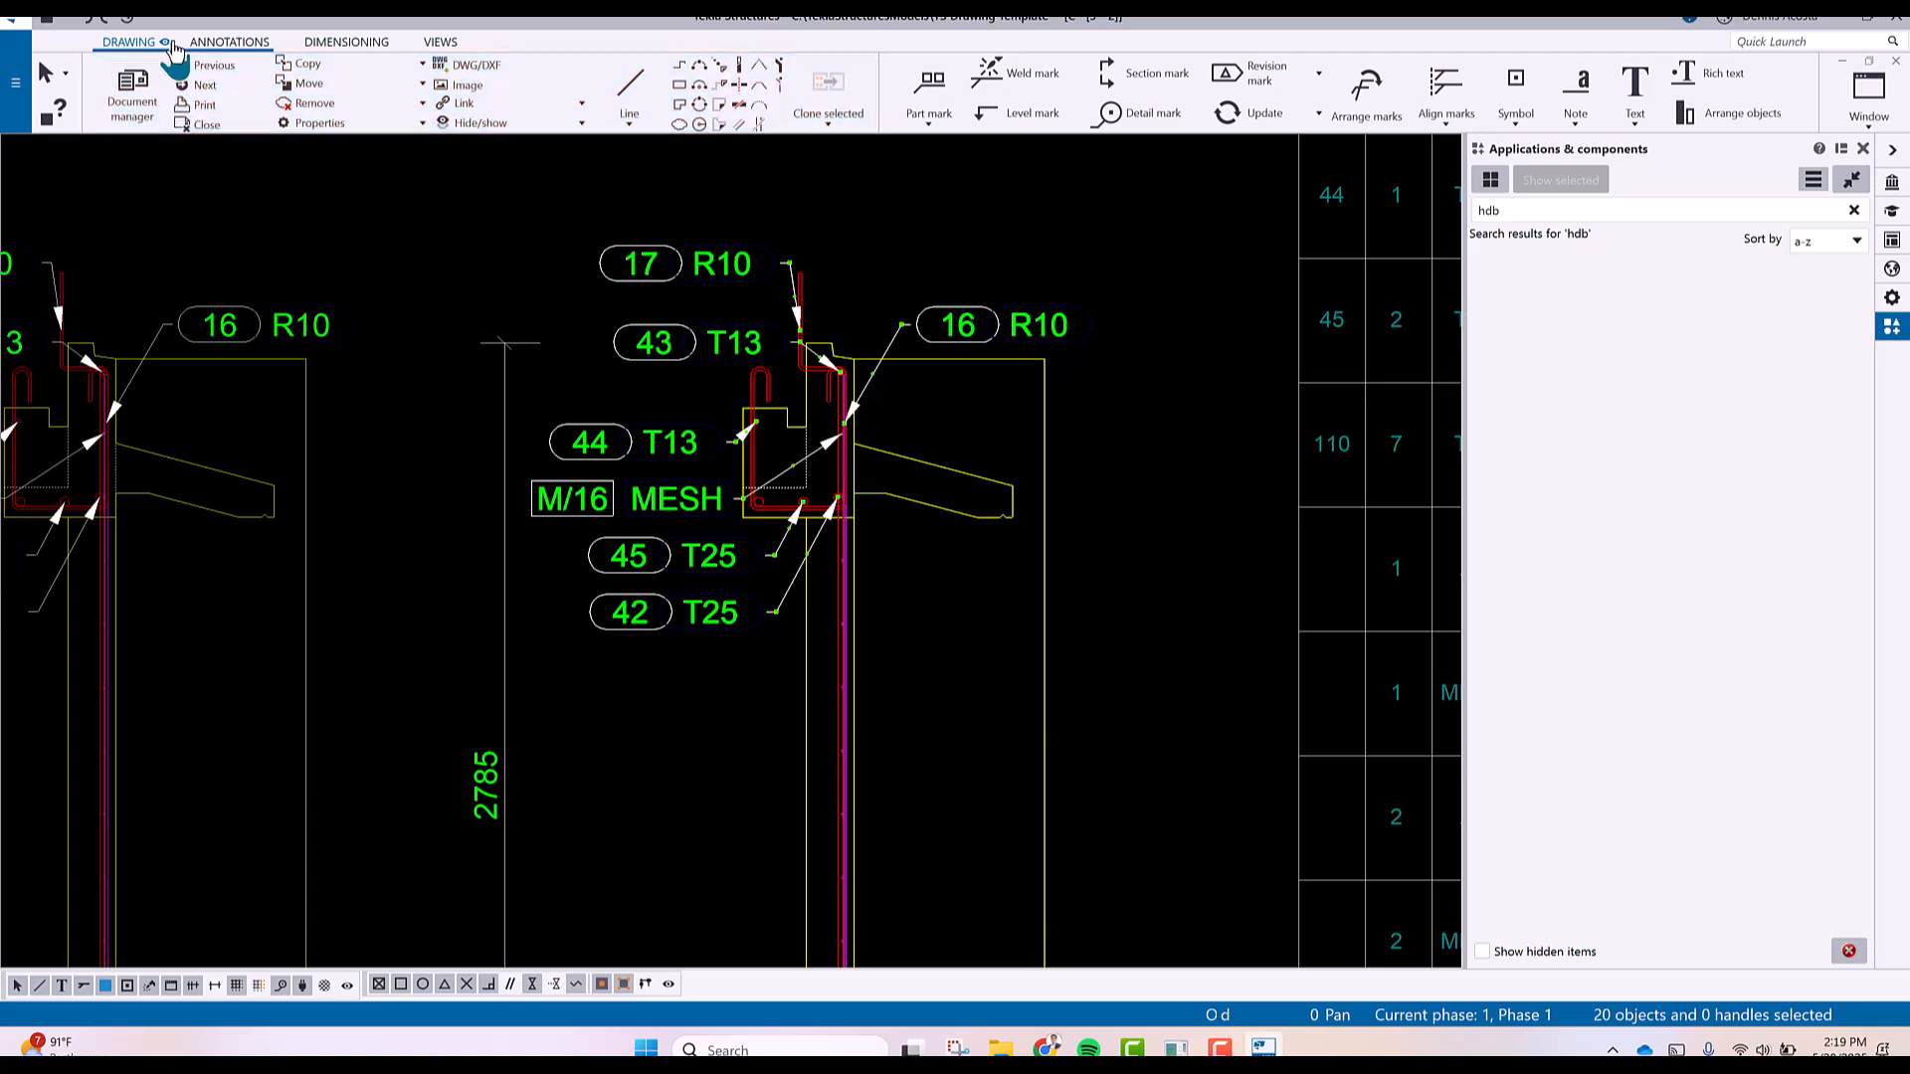
left_click(229, 43)
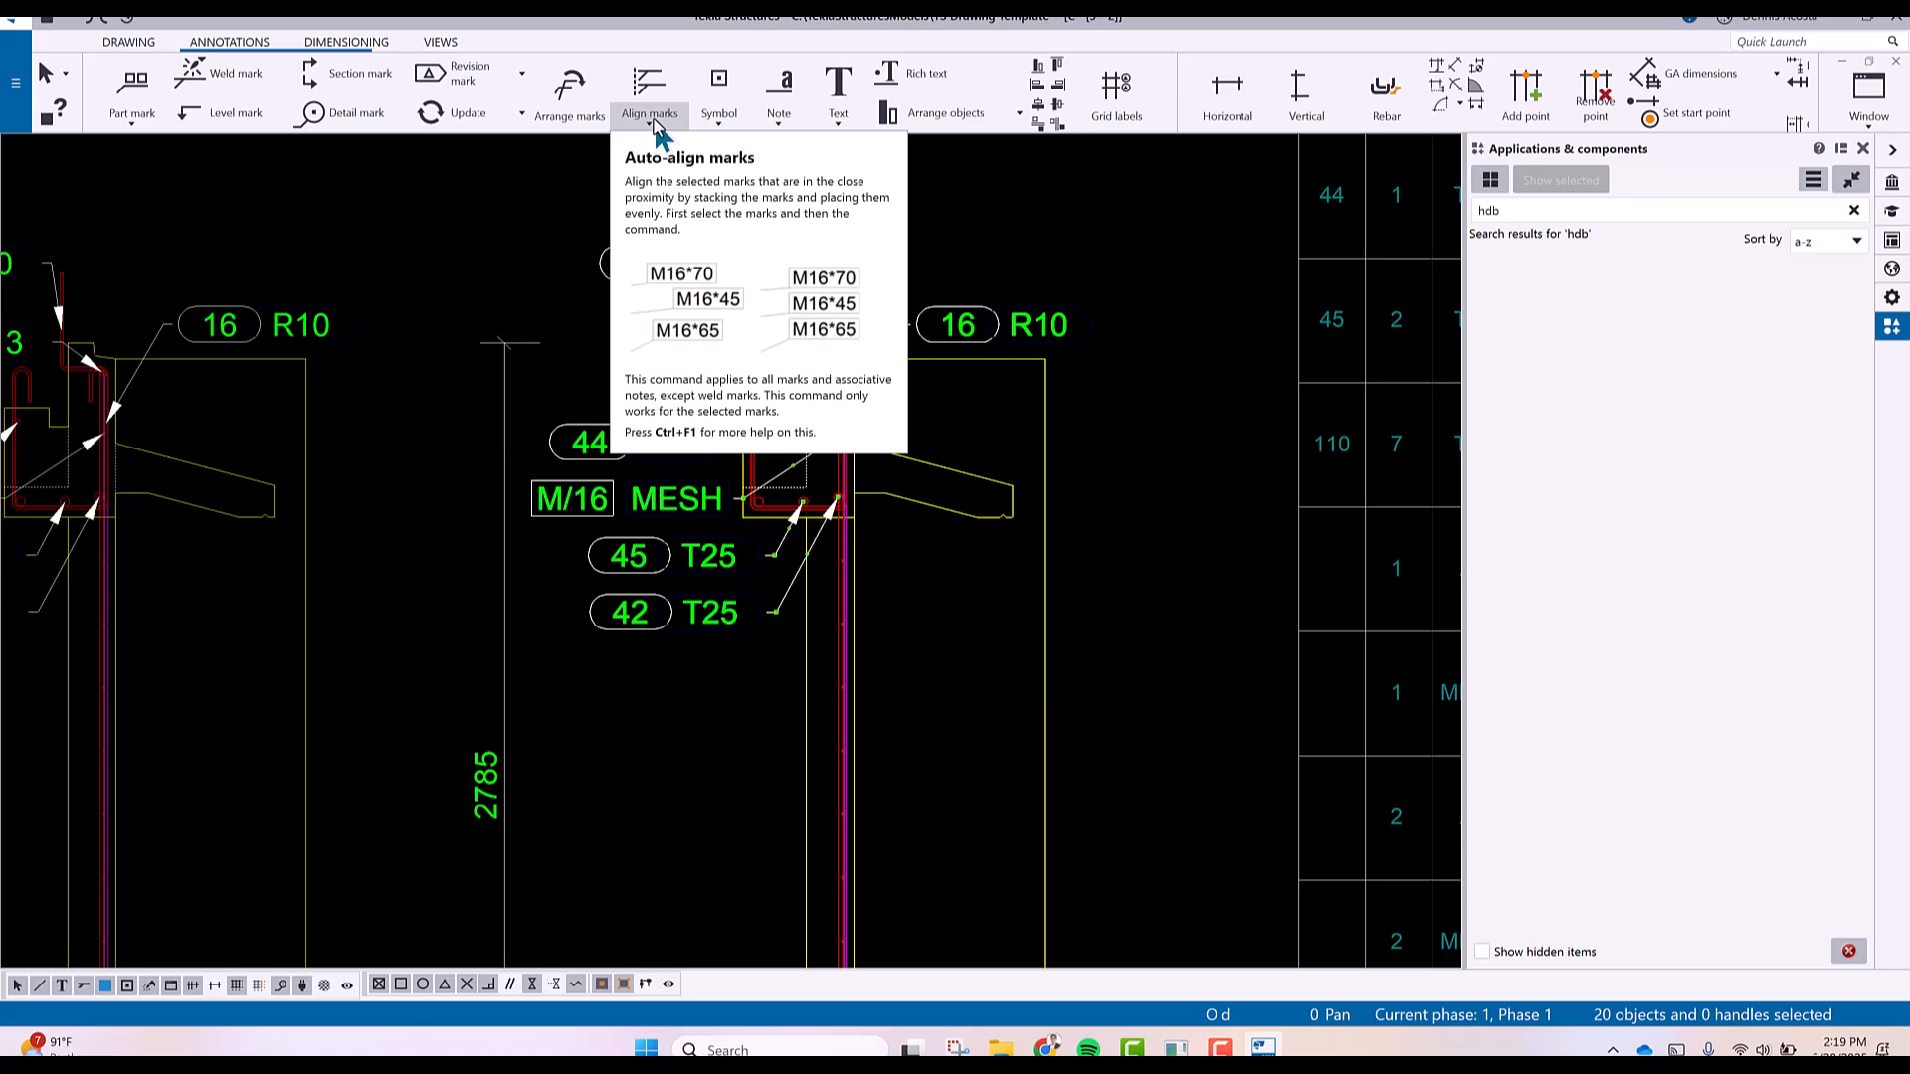
left_click(652, 118)
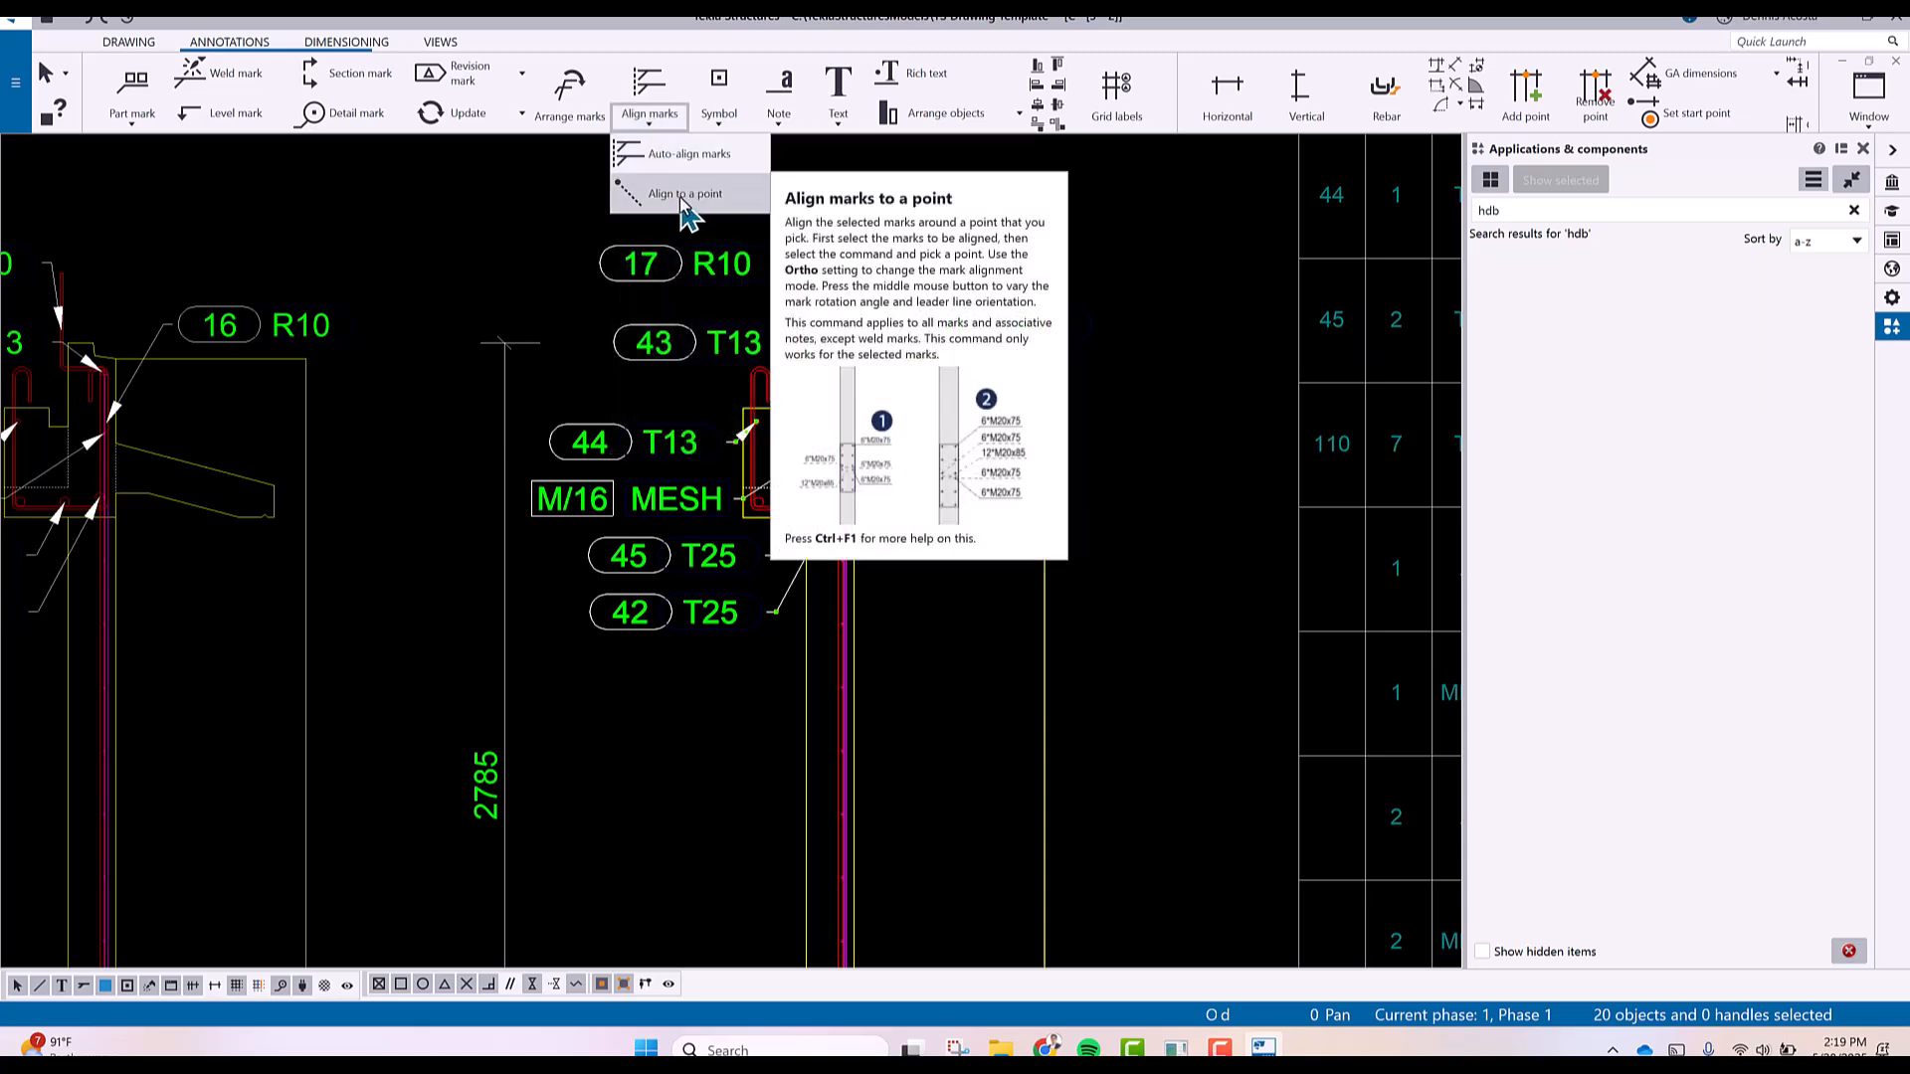
left_click(683, 195)
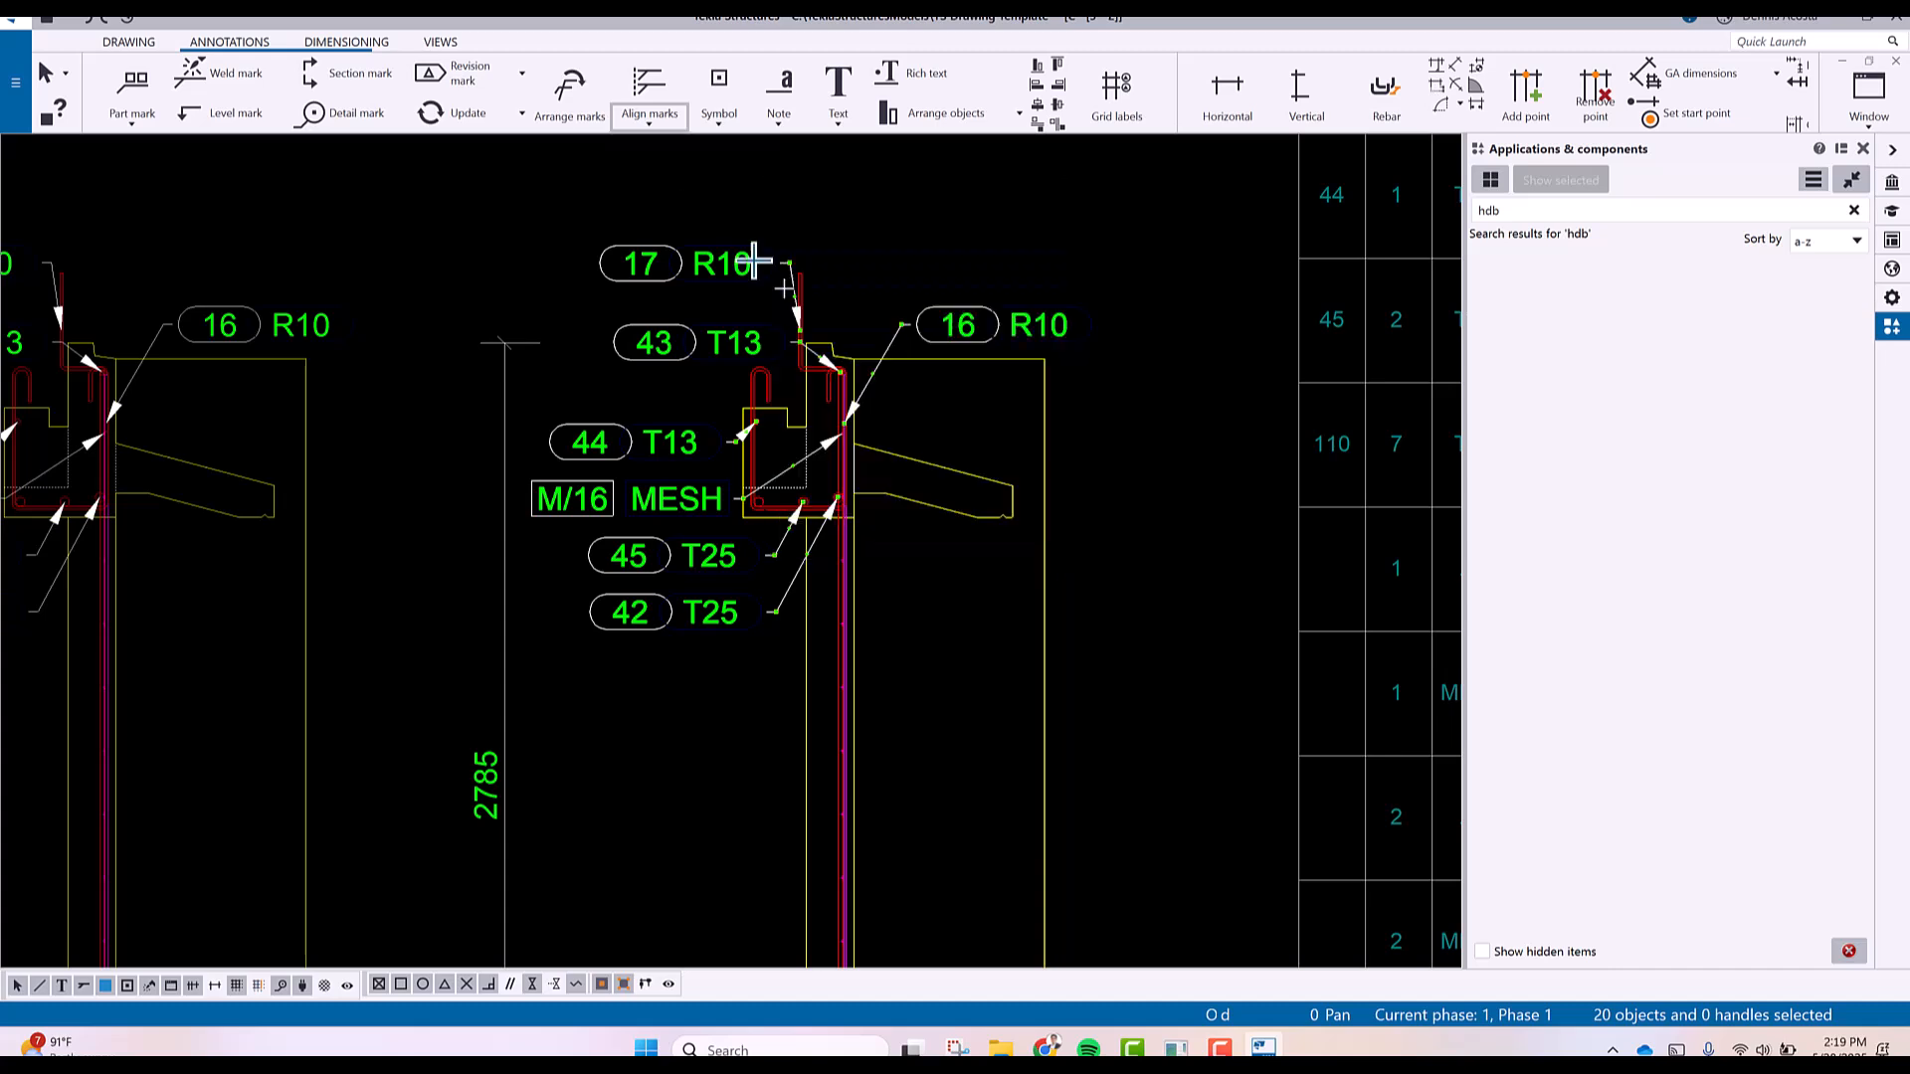
left_click(1098, 509)
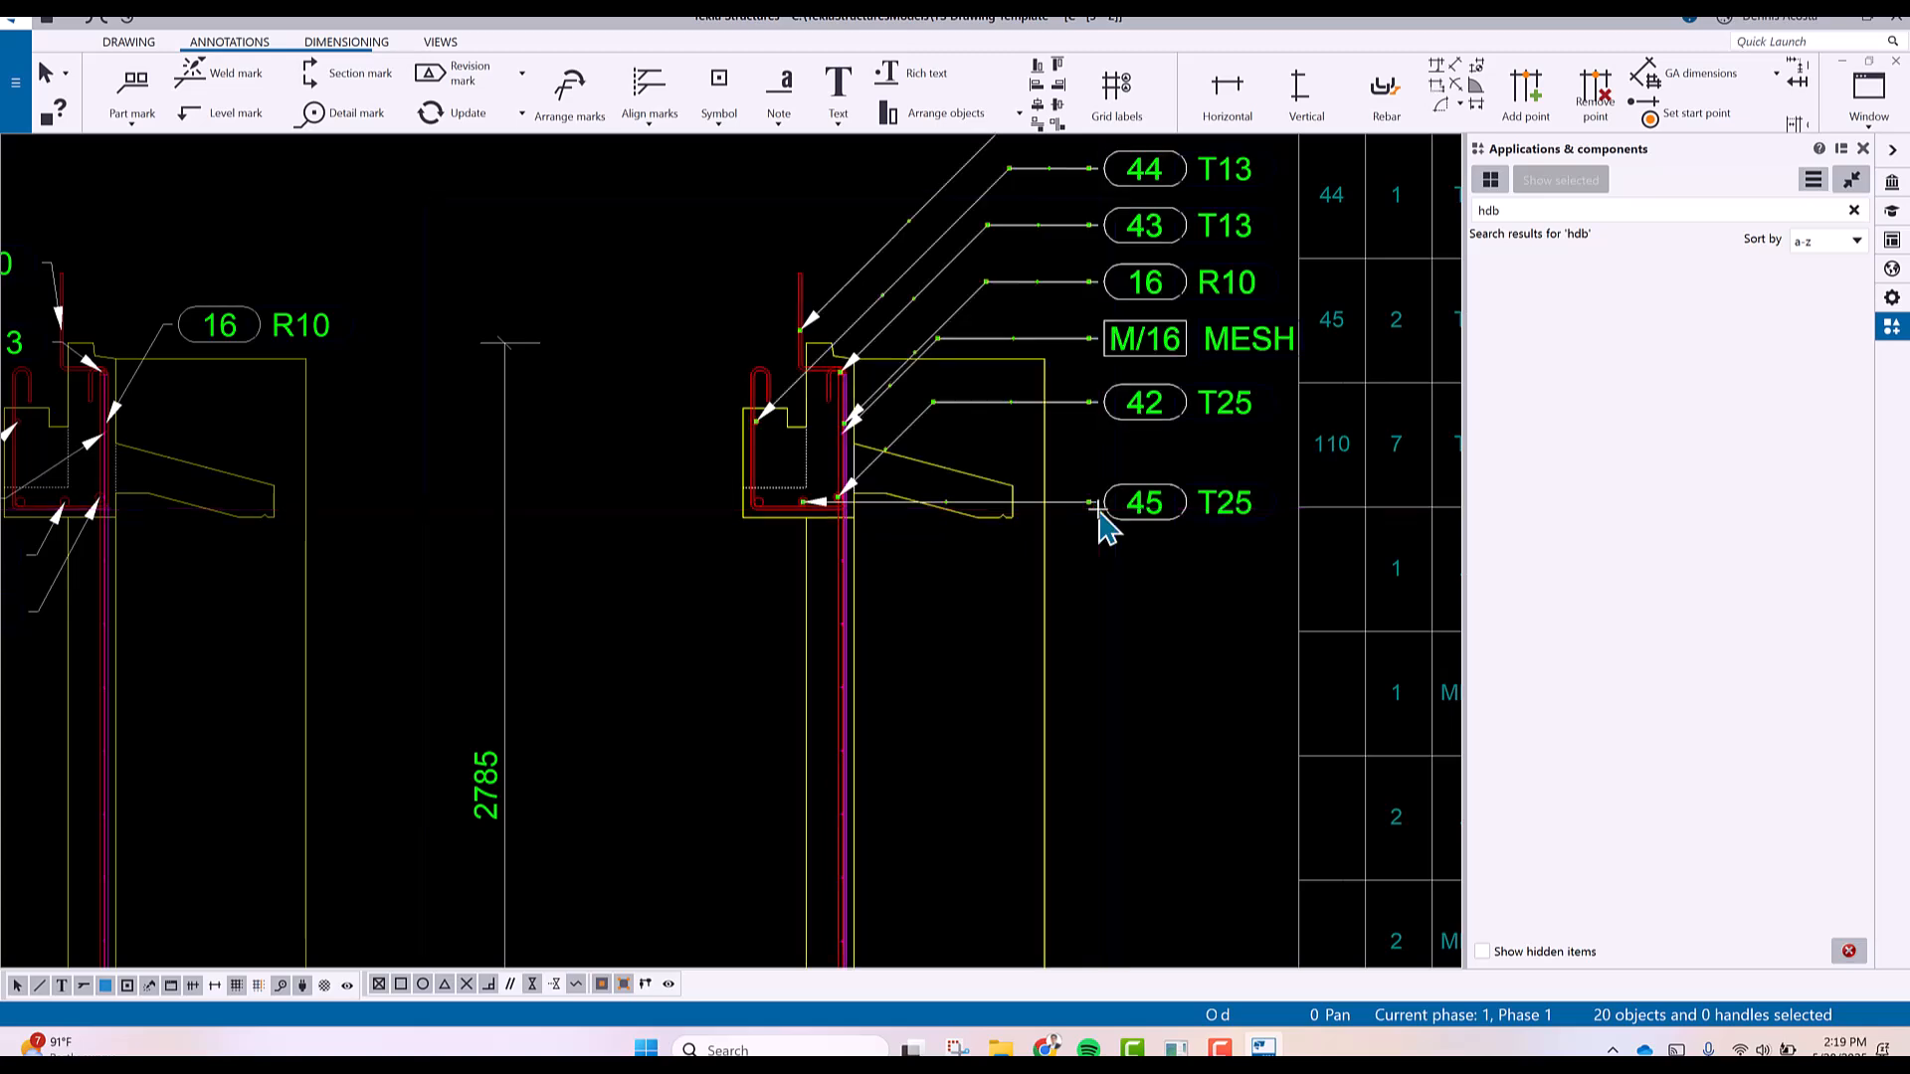
left_click(1130, 635)
Move the 43 T13 mark in Section A - A down and left, just above the 44 T13 mark.
middle_click_drag(1051, 670, 955, 724)
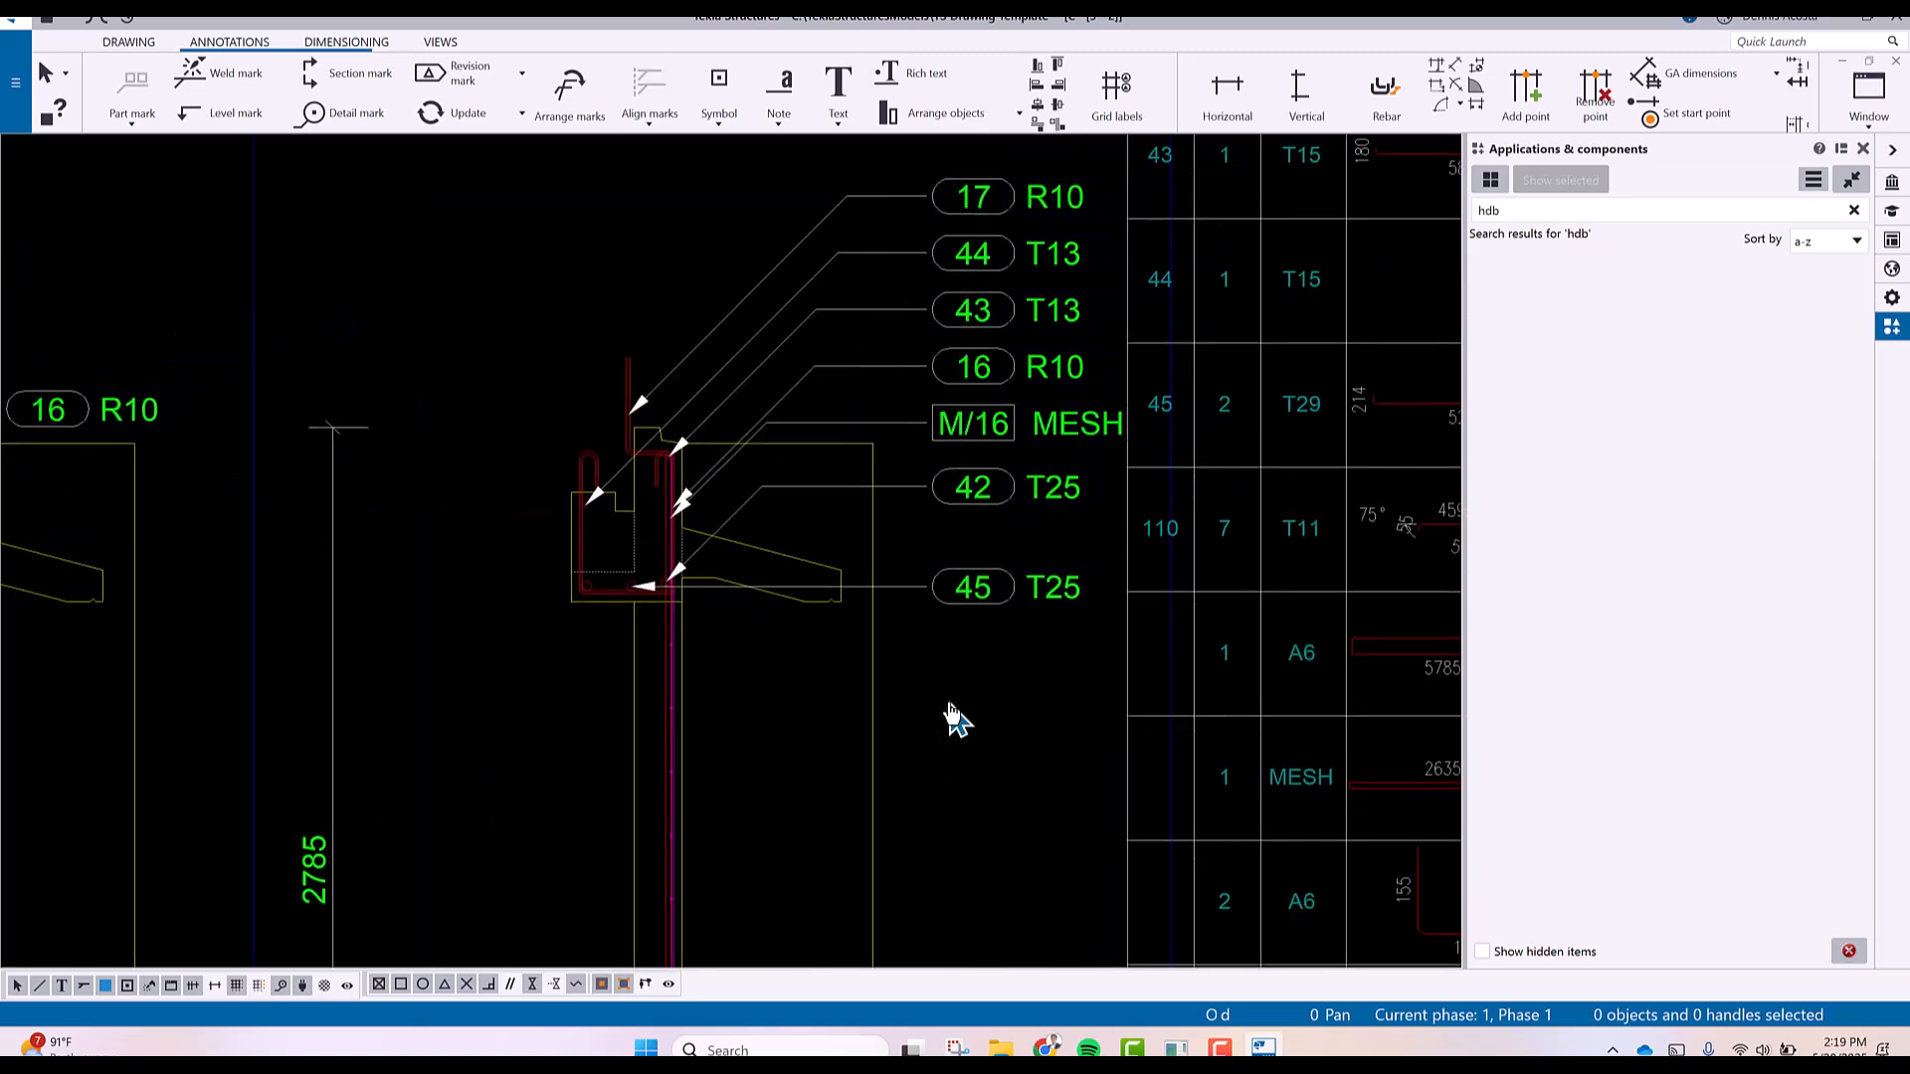
middle_click_drag(552, 678, 1424, 594)
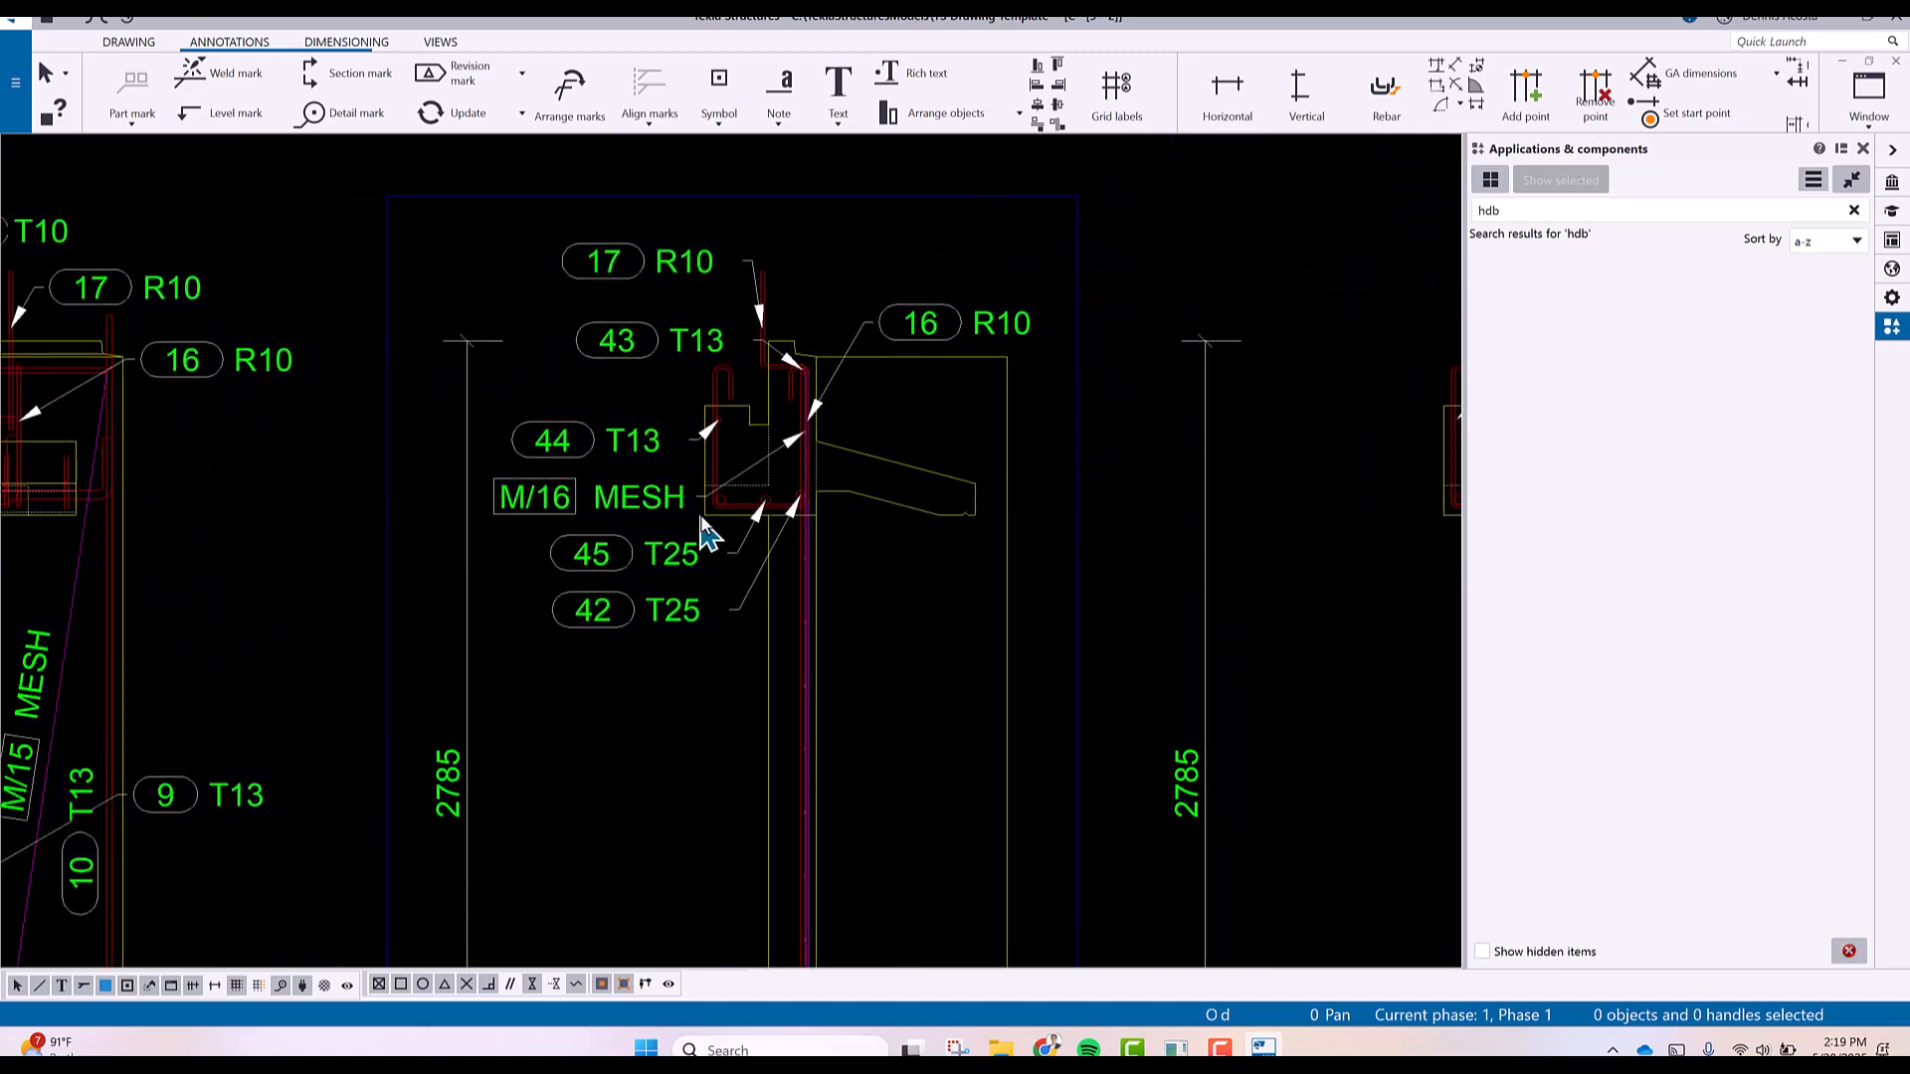
scroll(701, 587, "up", 1)
left_click(681, 631)
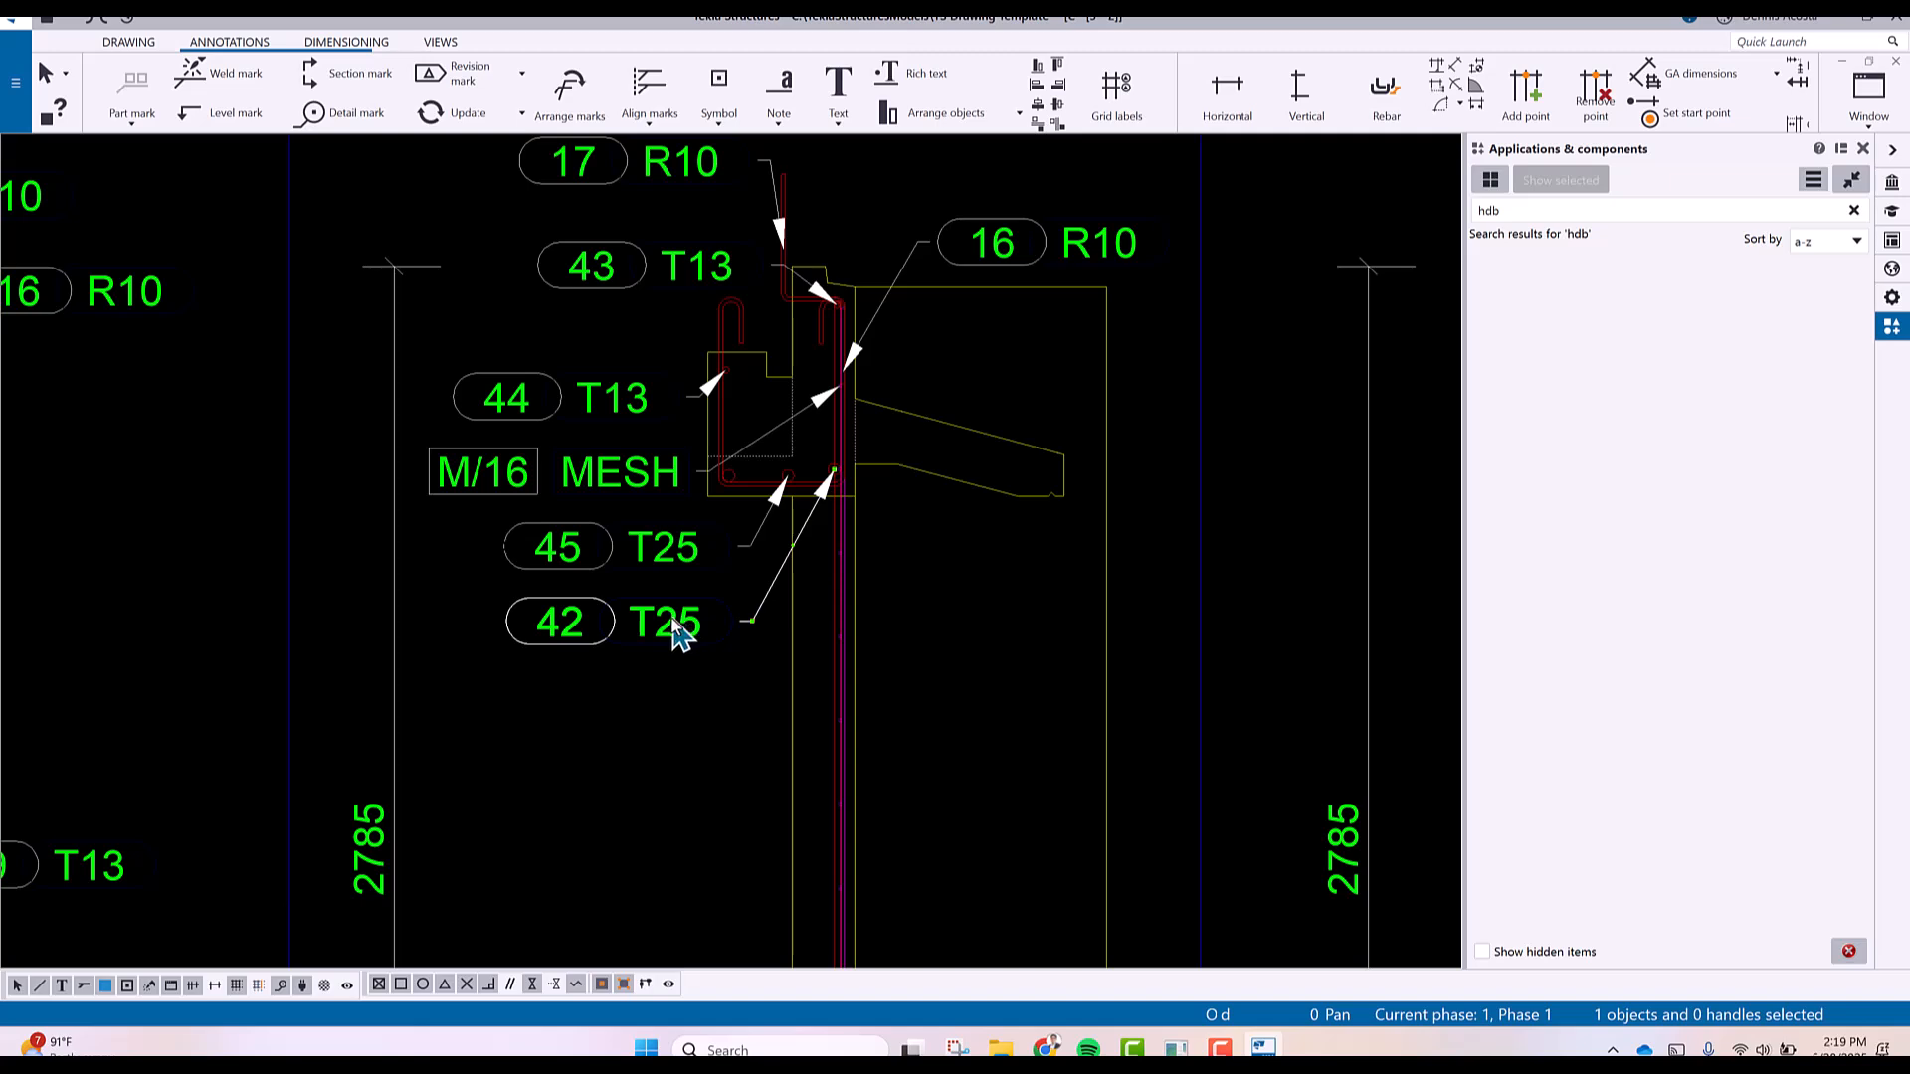
left_click(696, 267)
left_click_drag(697, 267, 637, 310)
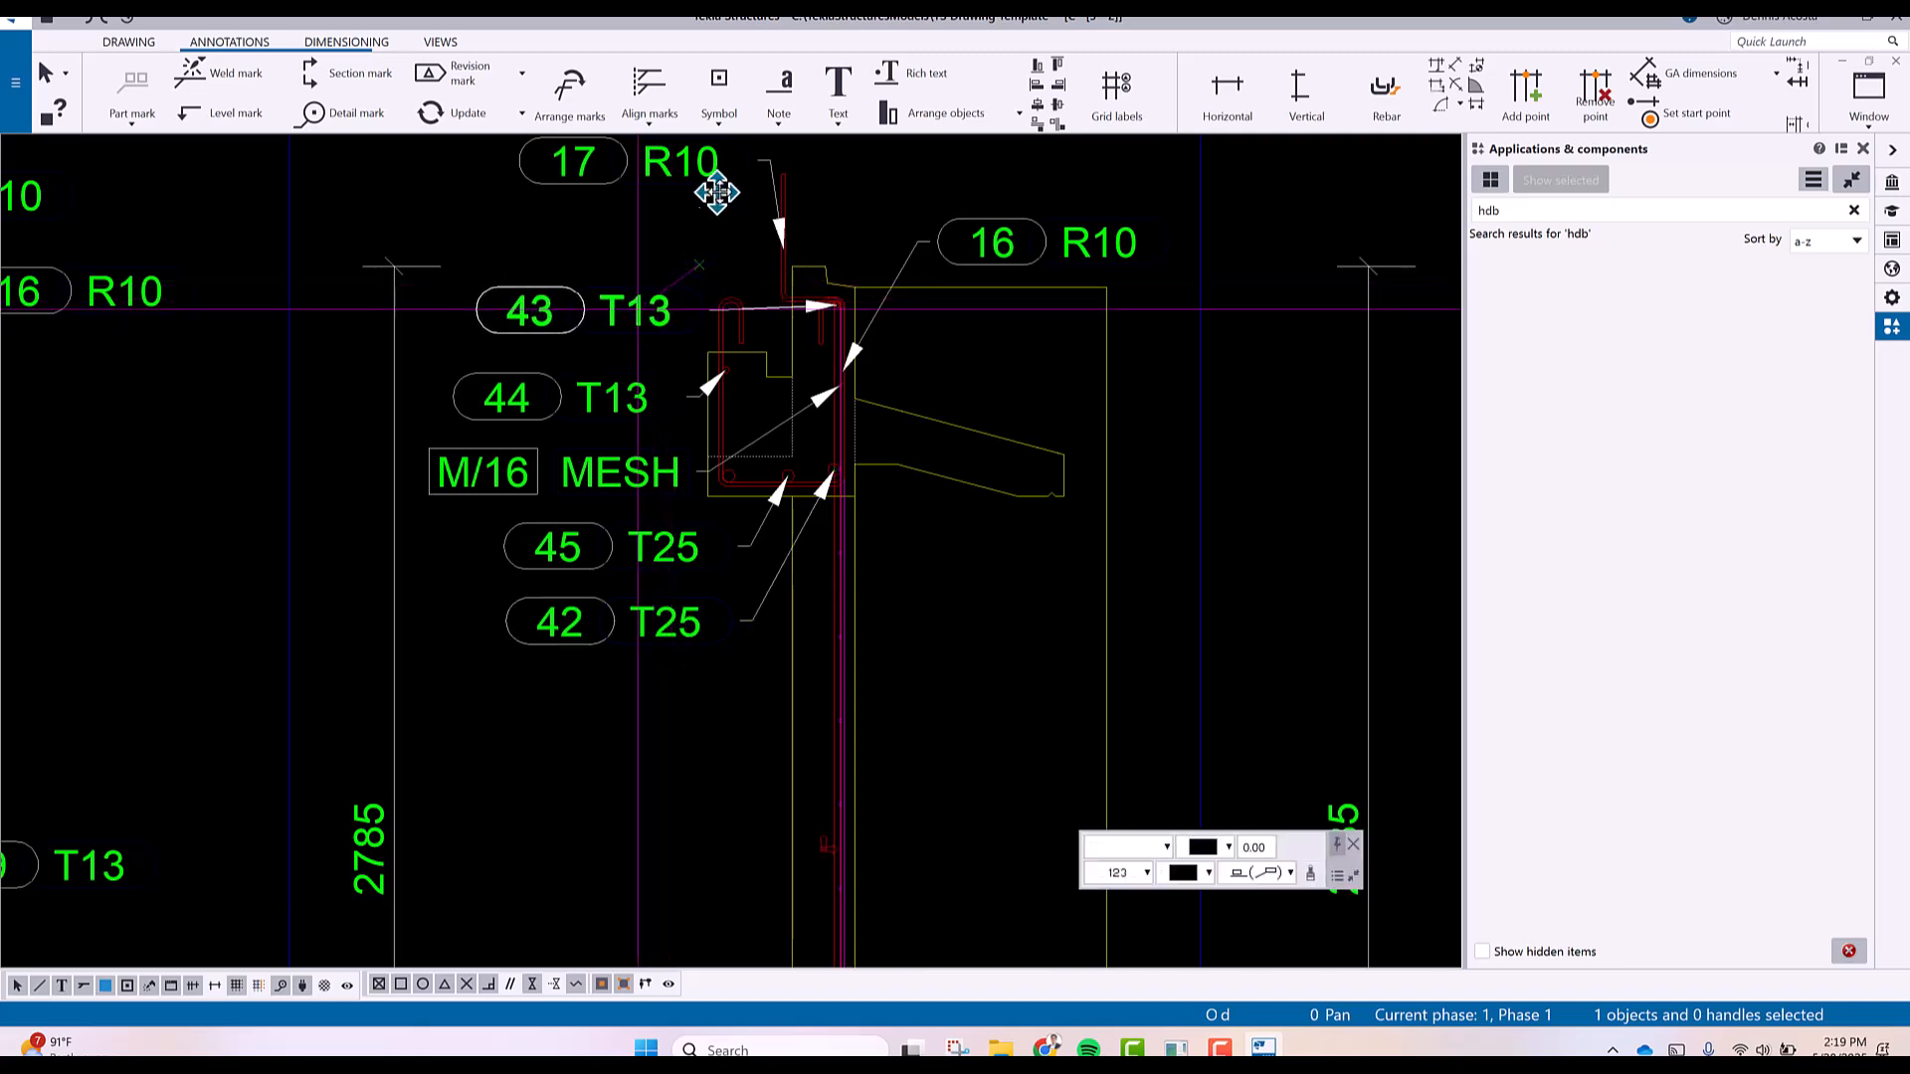
Align the upper group of rebar marks in Section A - A to a point on the left of the section.
left_click(682, 177)
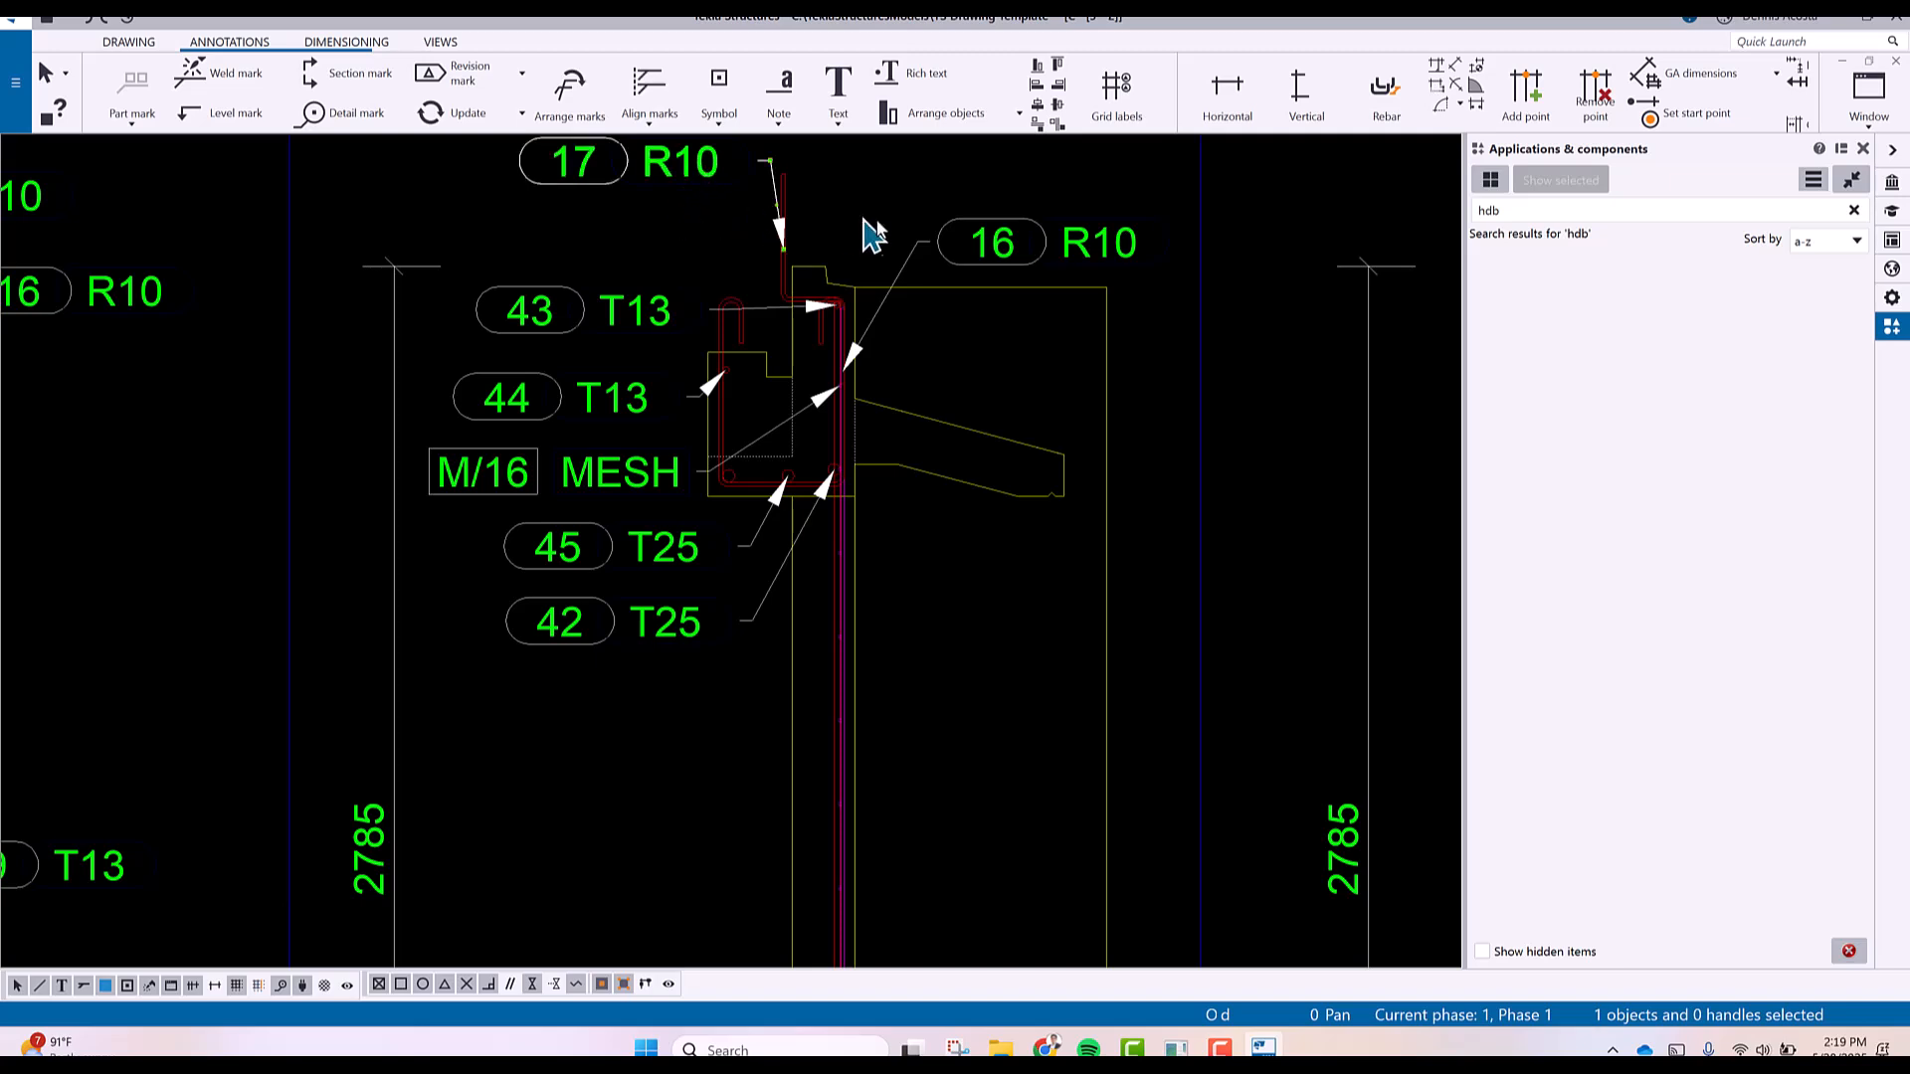
left_click_drag(970, 176, 588, 683)
left_click(661, 117)
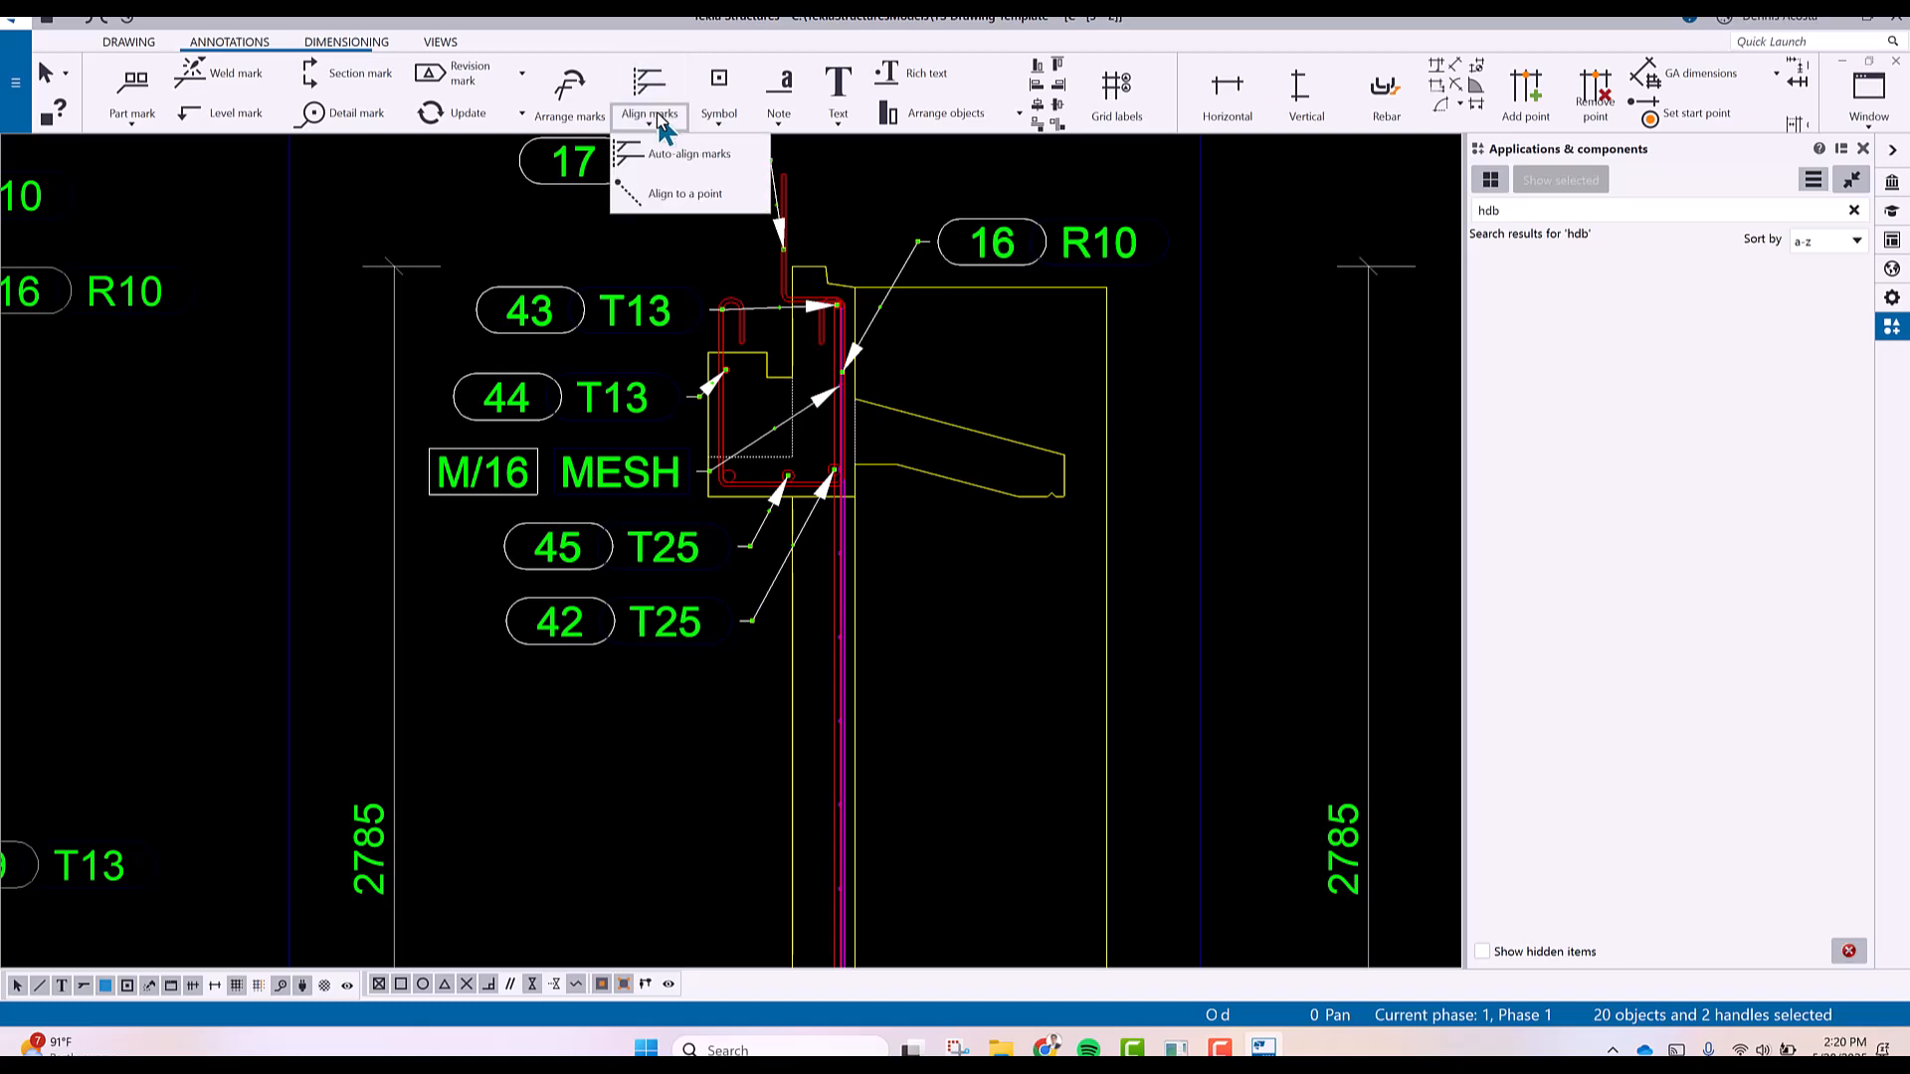
left_click(660, 199)
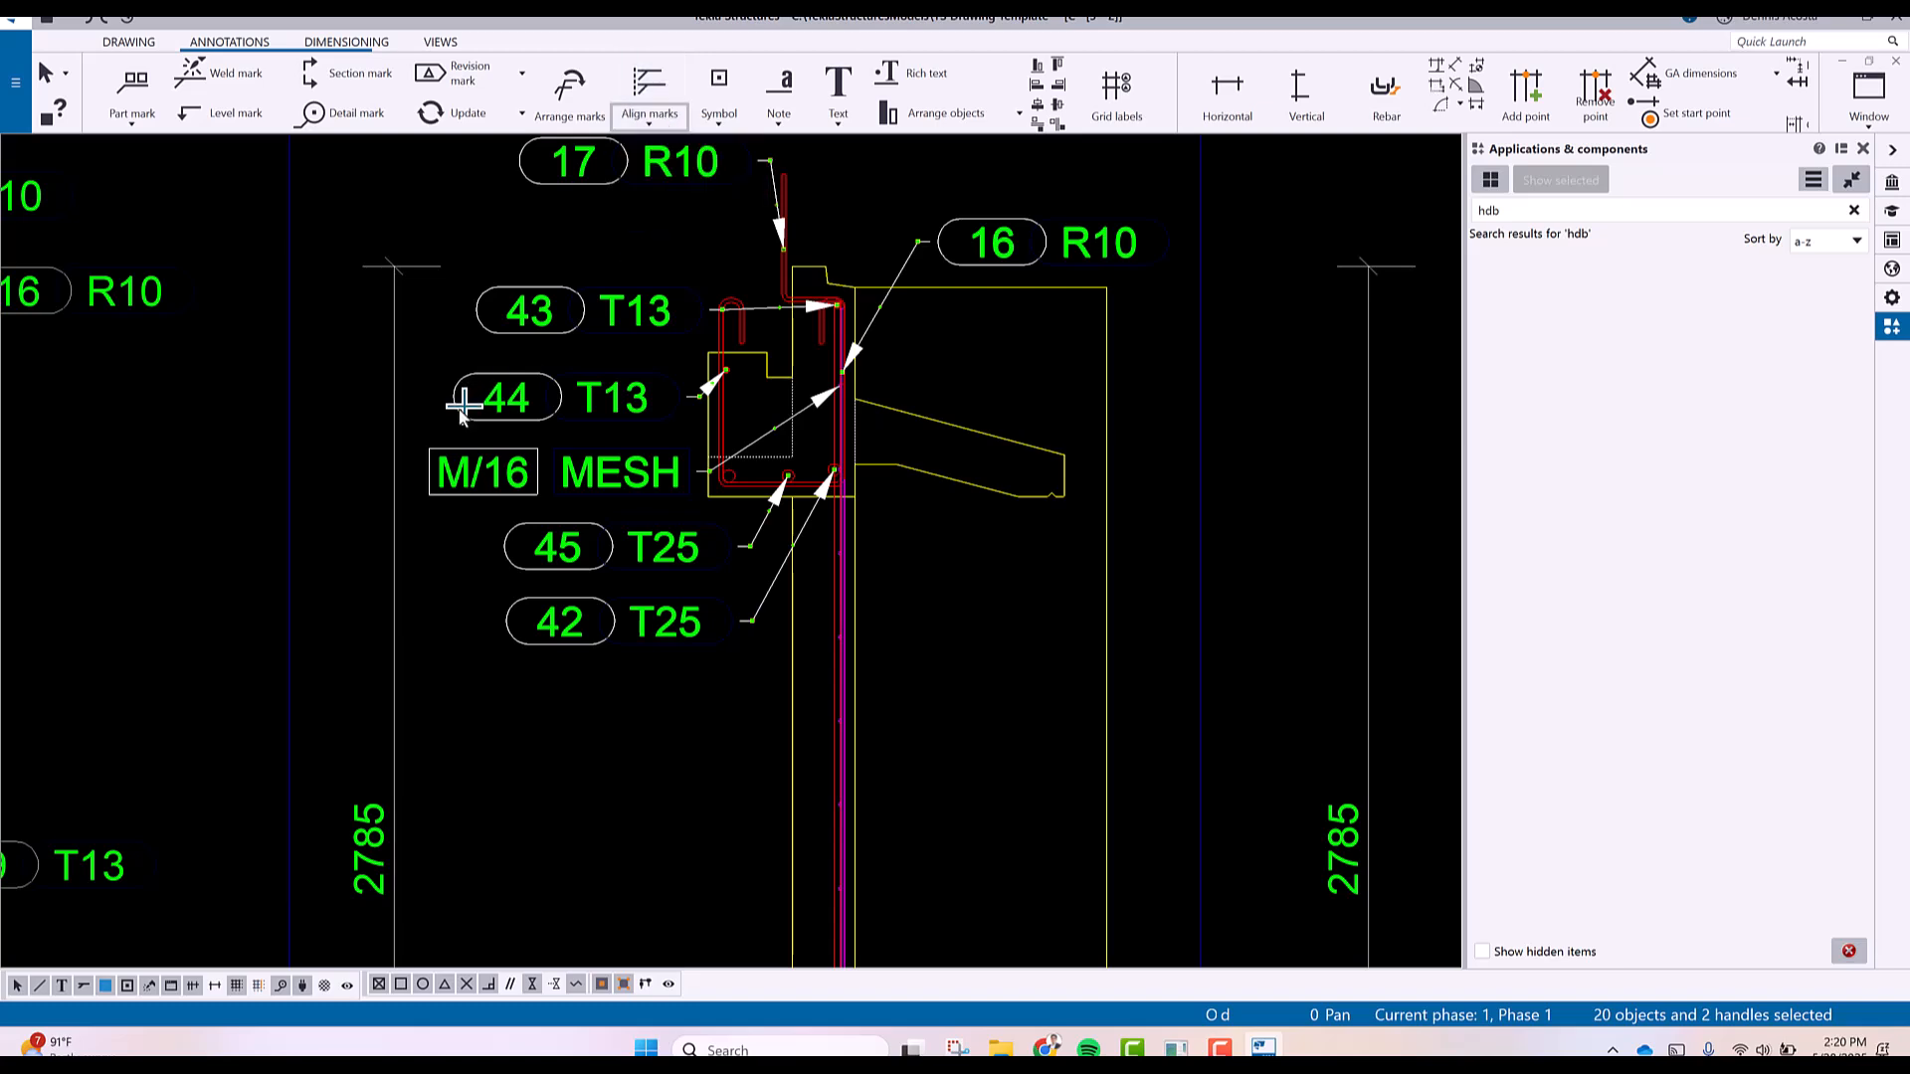
left_click(350, 413)
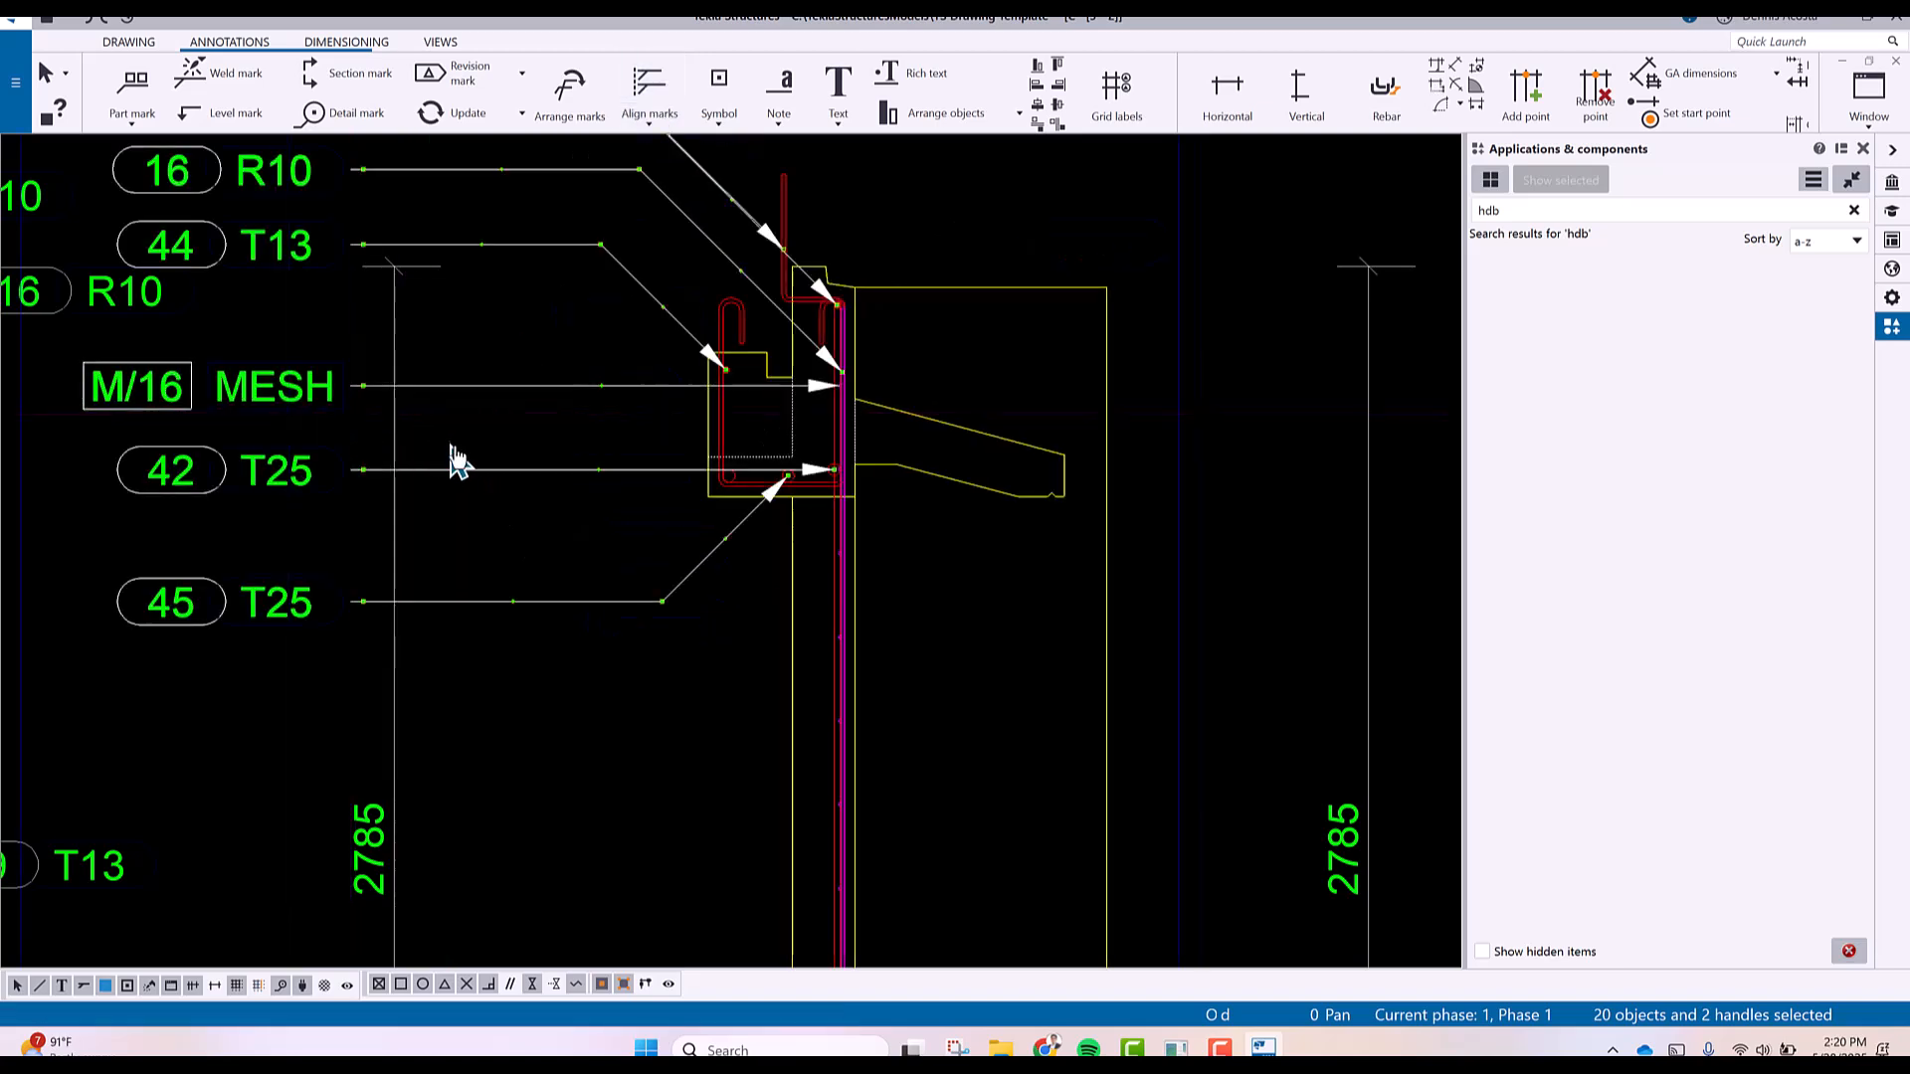
Review the aligned marks in Section A - A and the rebar mark layout in the neighbouring front view.
middle_click_drag(448, 457, 674, 469)
scroll(680, 471, "down", 5)
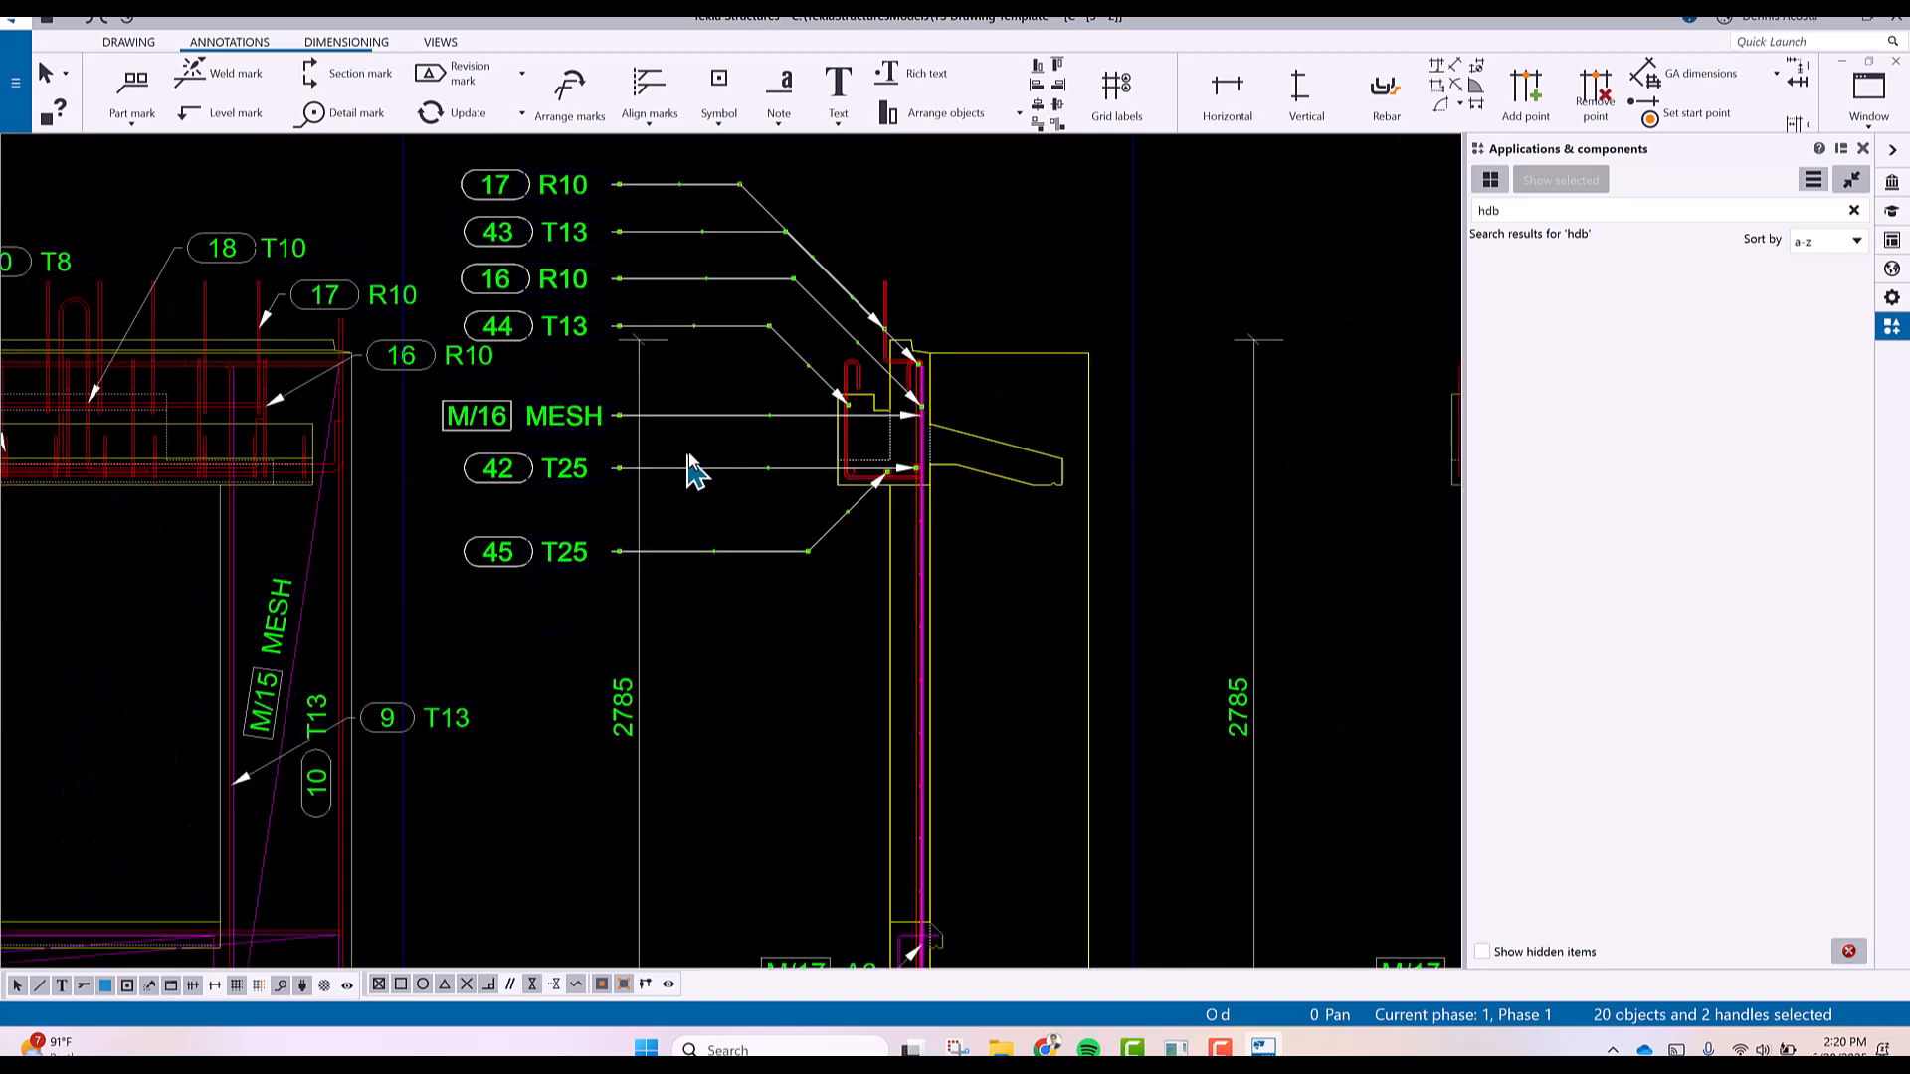
middle_click_drag(705, 449, 731, 449)
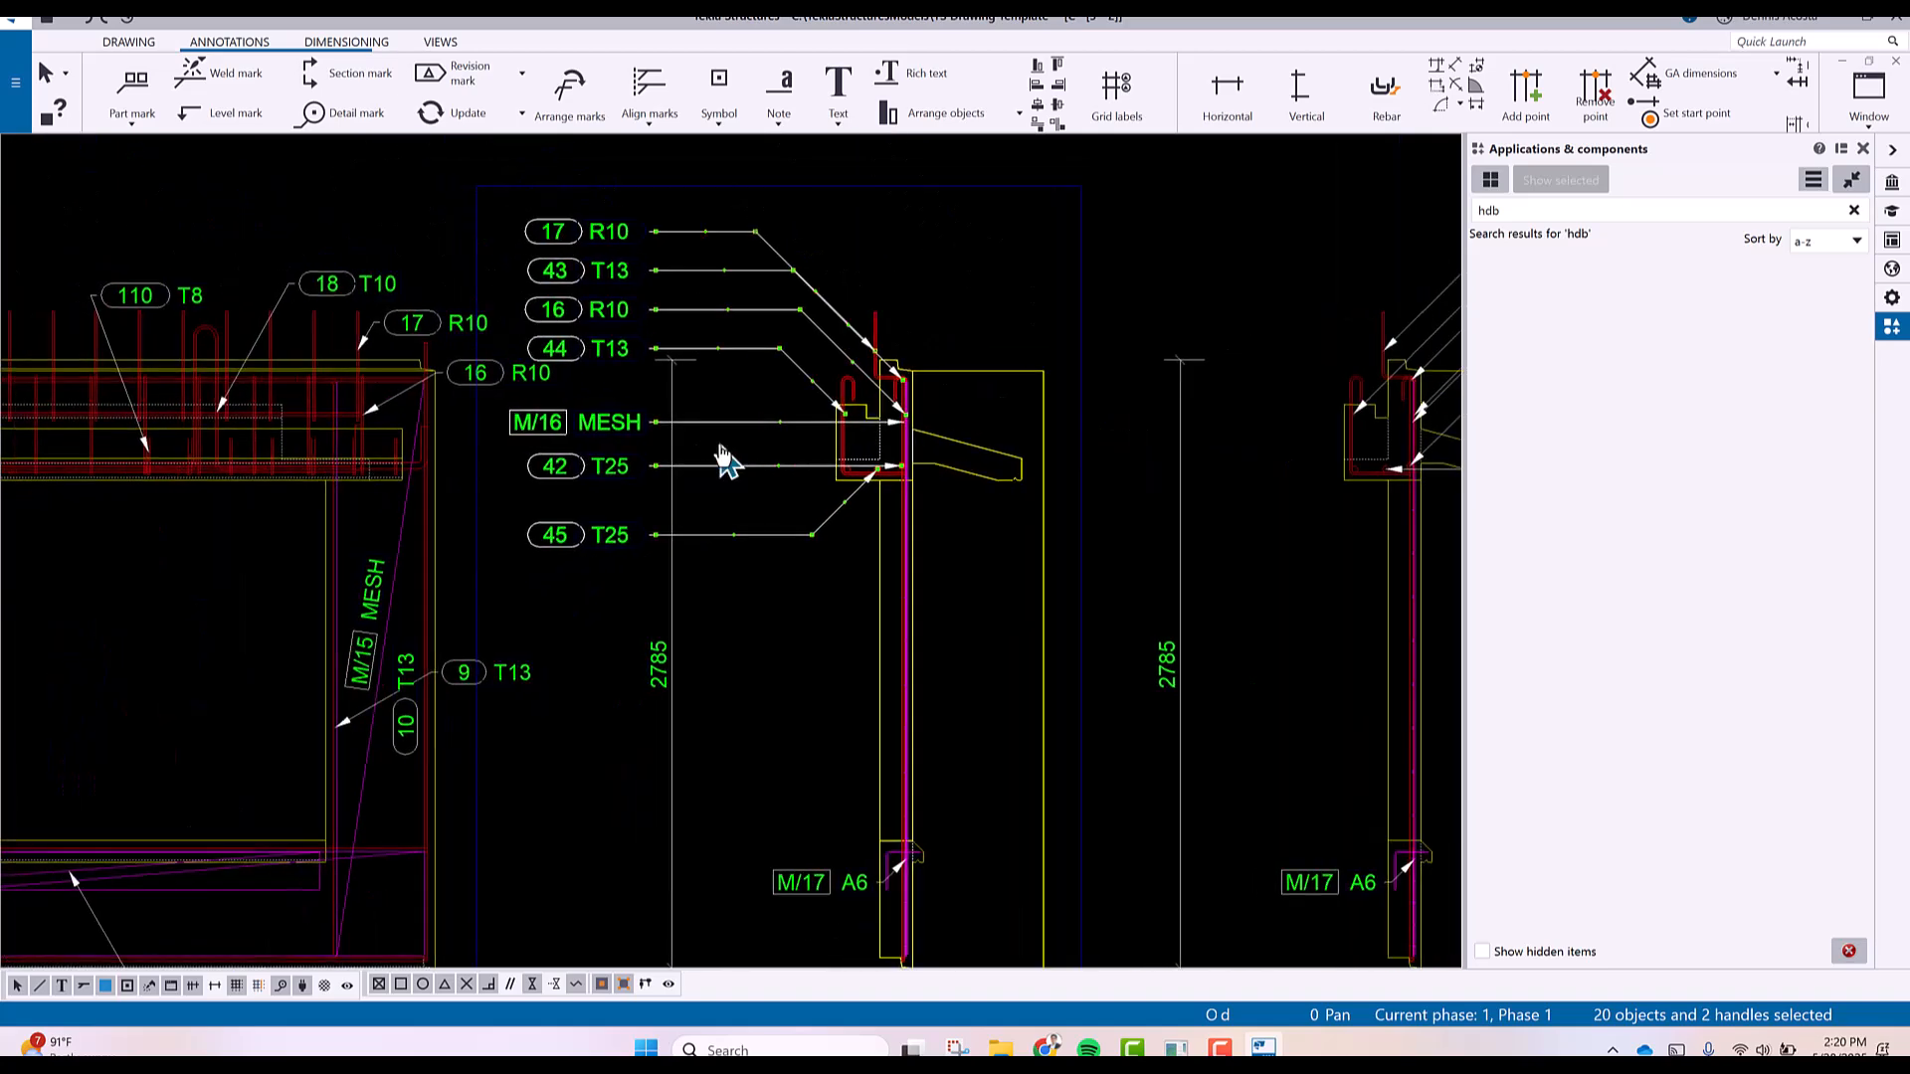
mouse_move(554, 516)
middle_mouse_down()
mouse_move(686, 504)
mouse_move(773, 448)
middle_mouse_up()
scroll(774, 448, "down", 1)
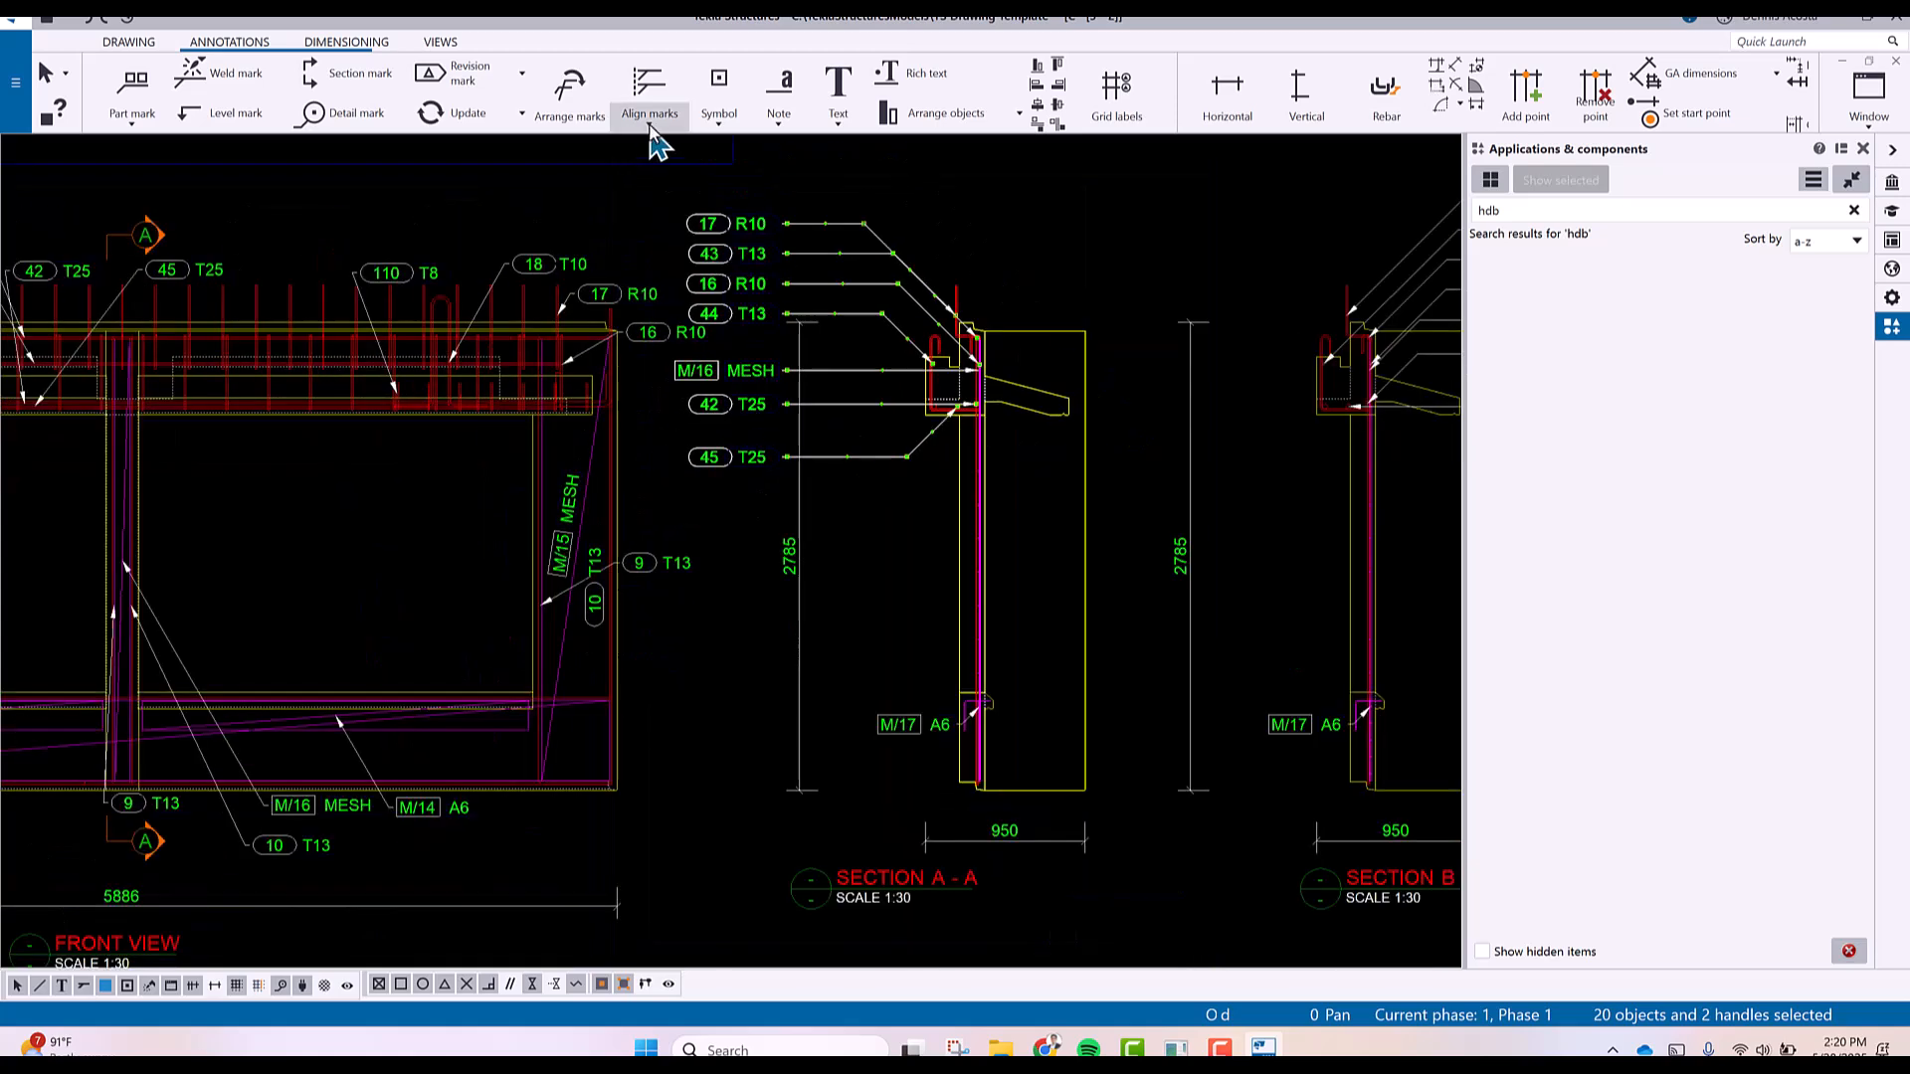
left_click(653, 118)
left_click(468, 257)
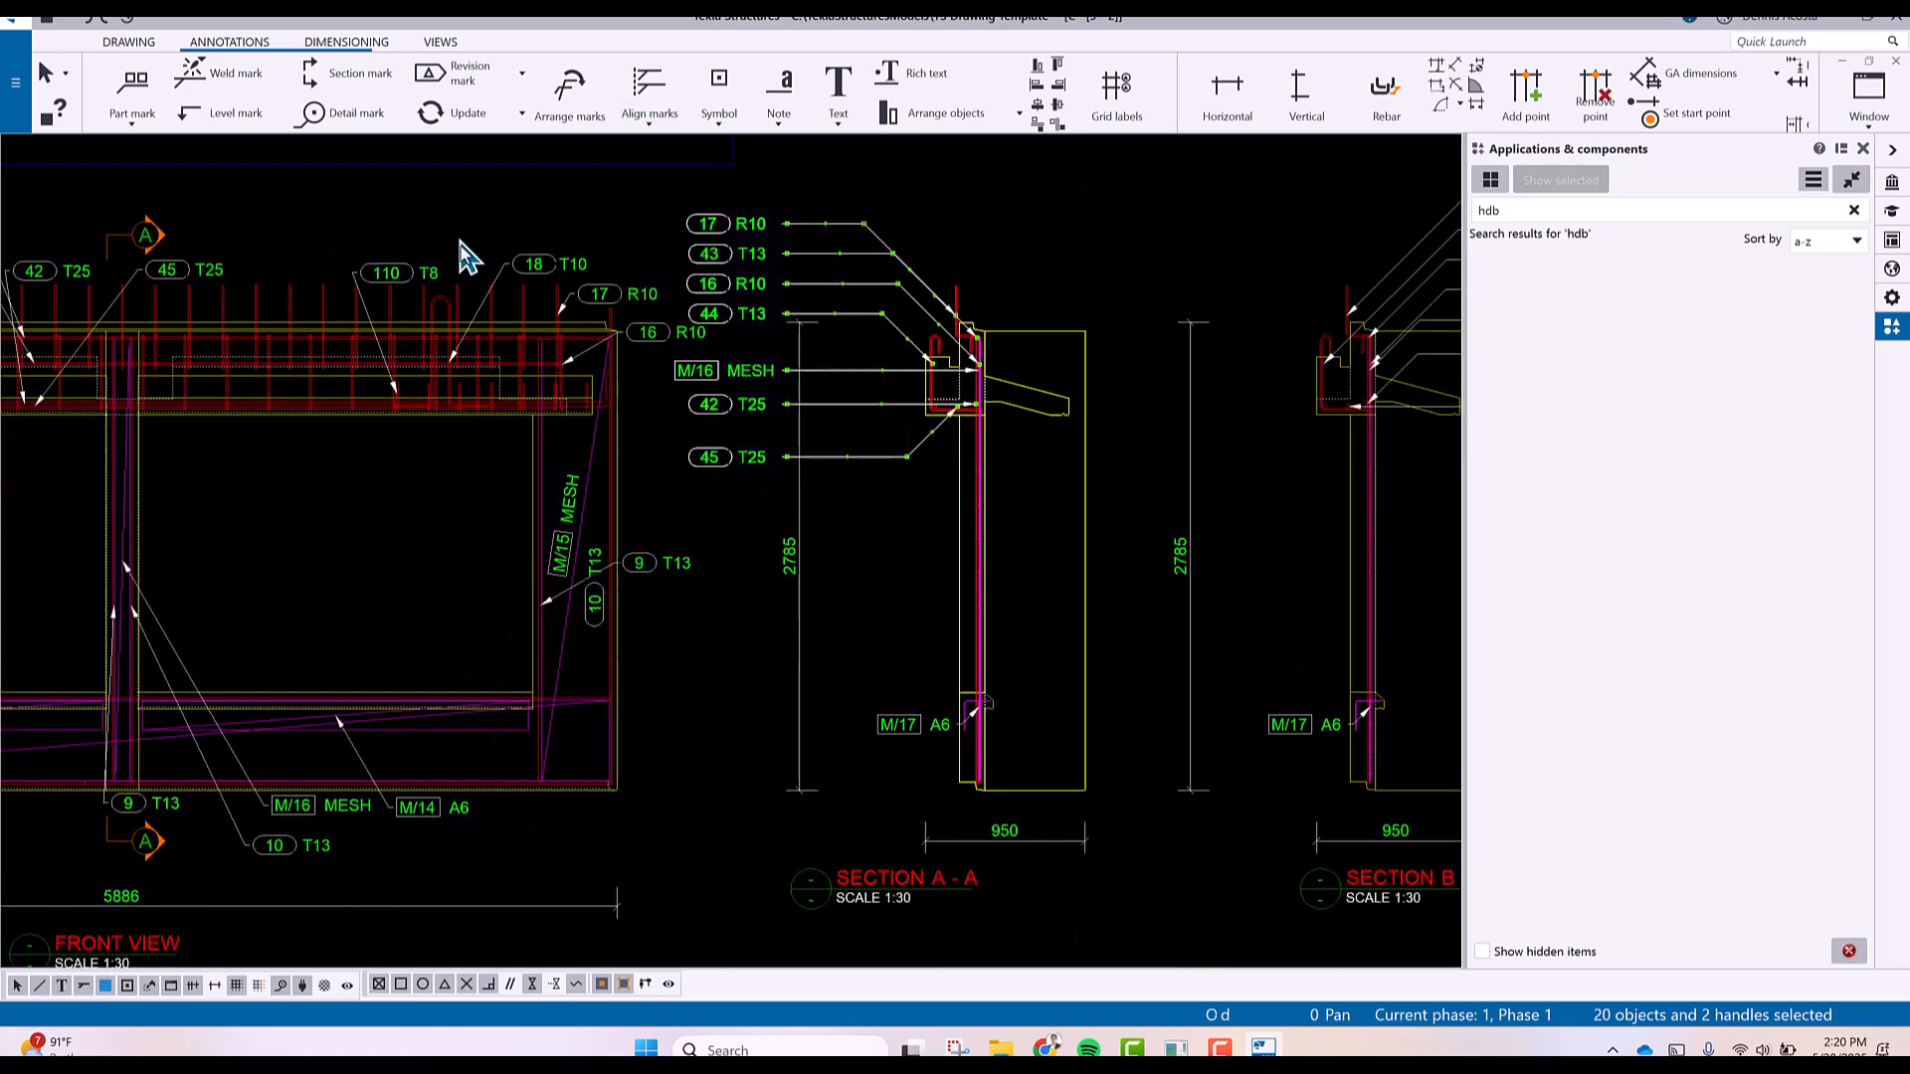
middle_click_drag(508, 696, 732, 572)
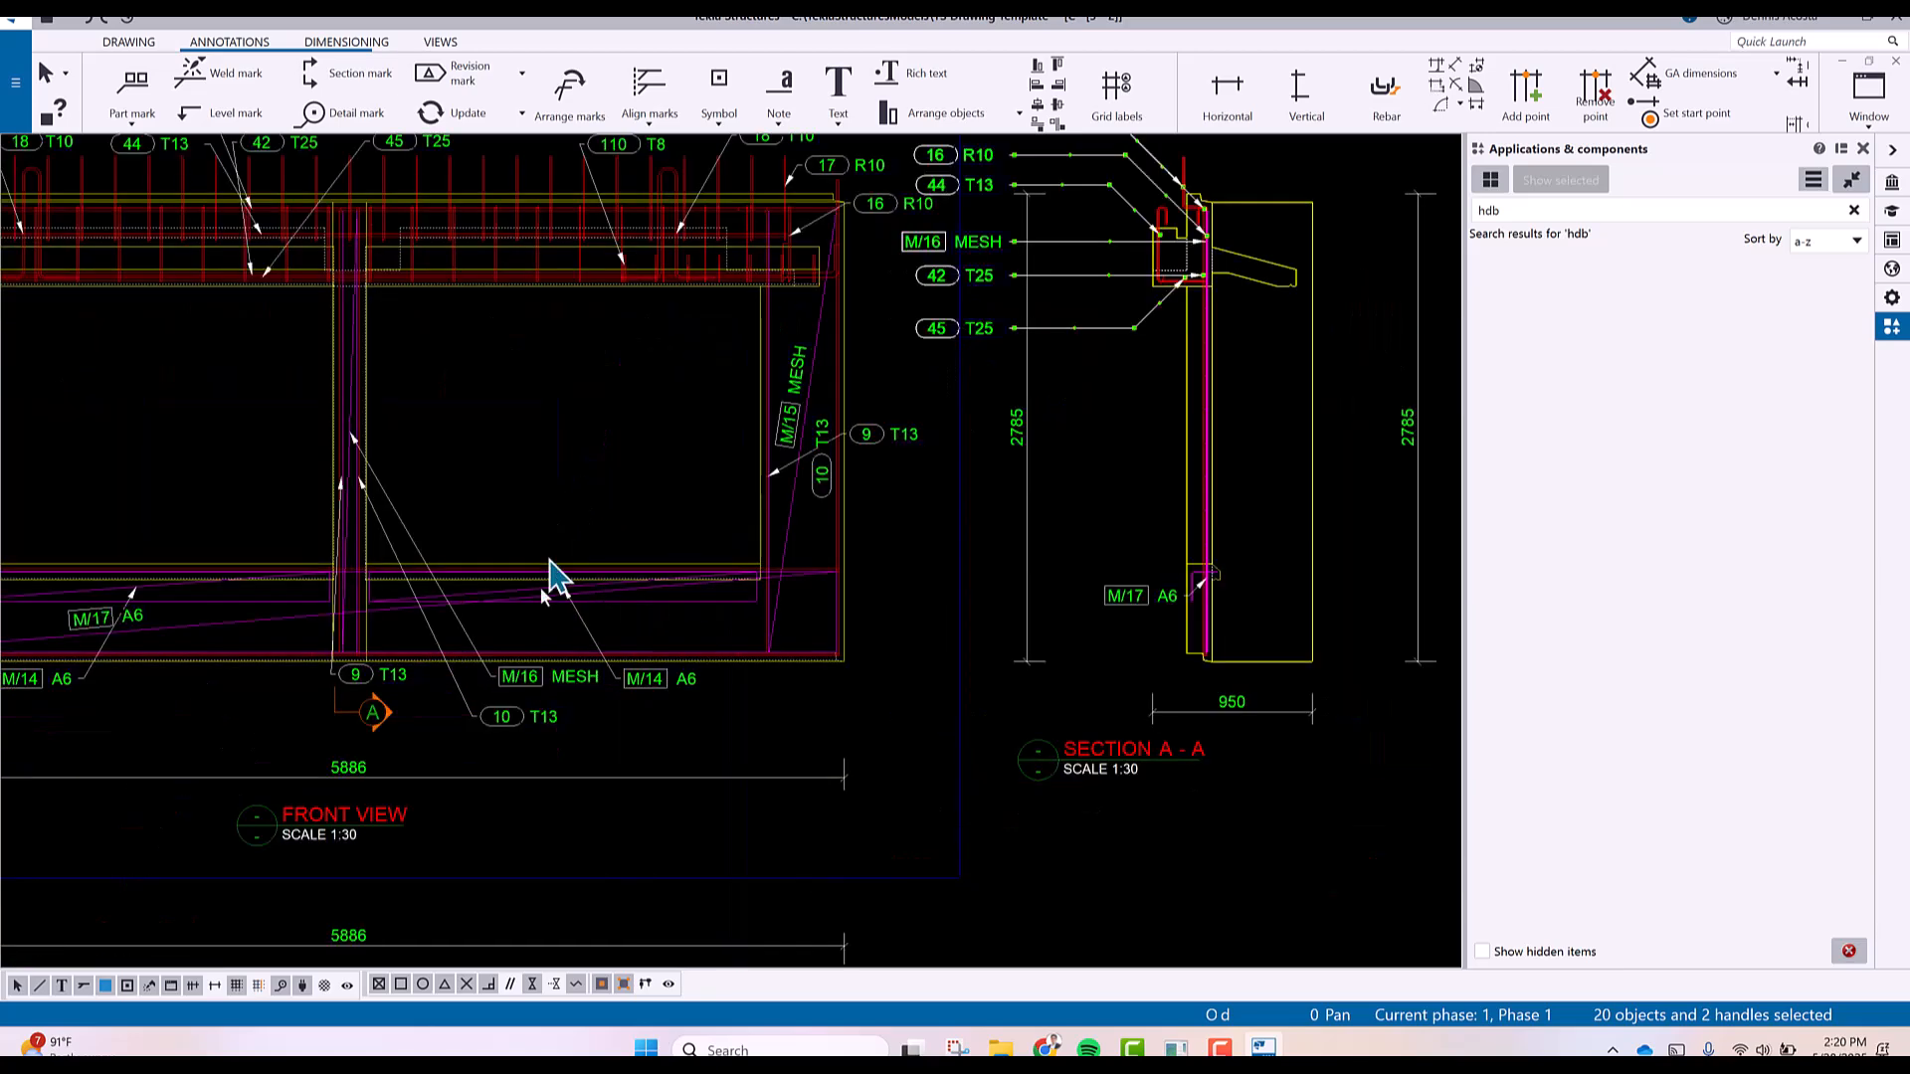
middle_click_drag(549, 348, 540, 567)
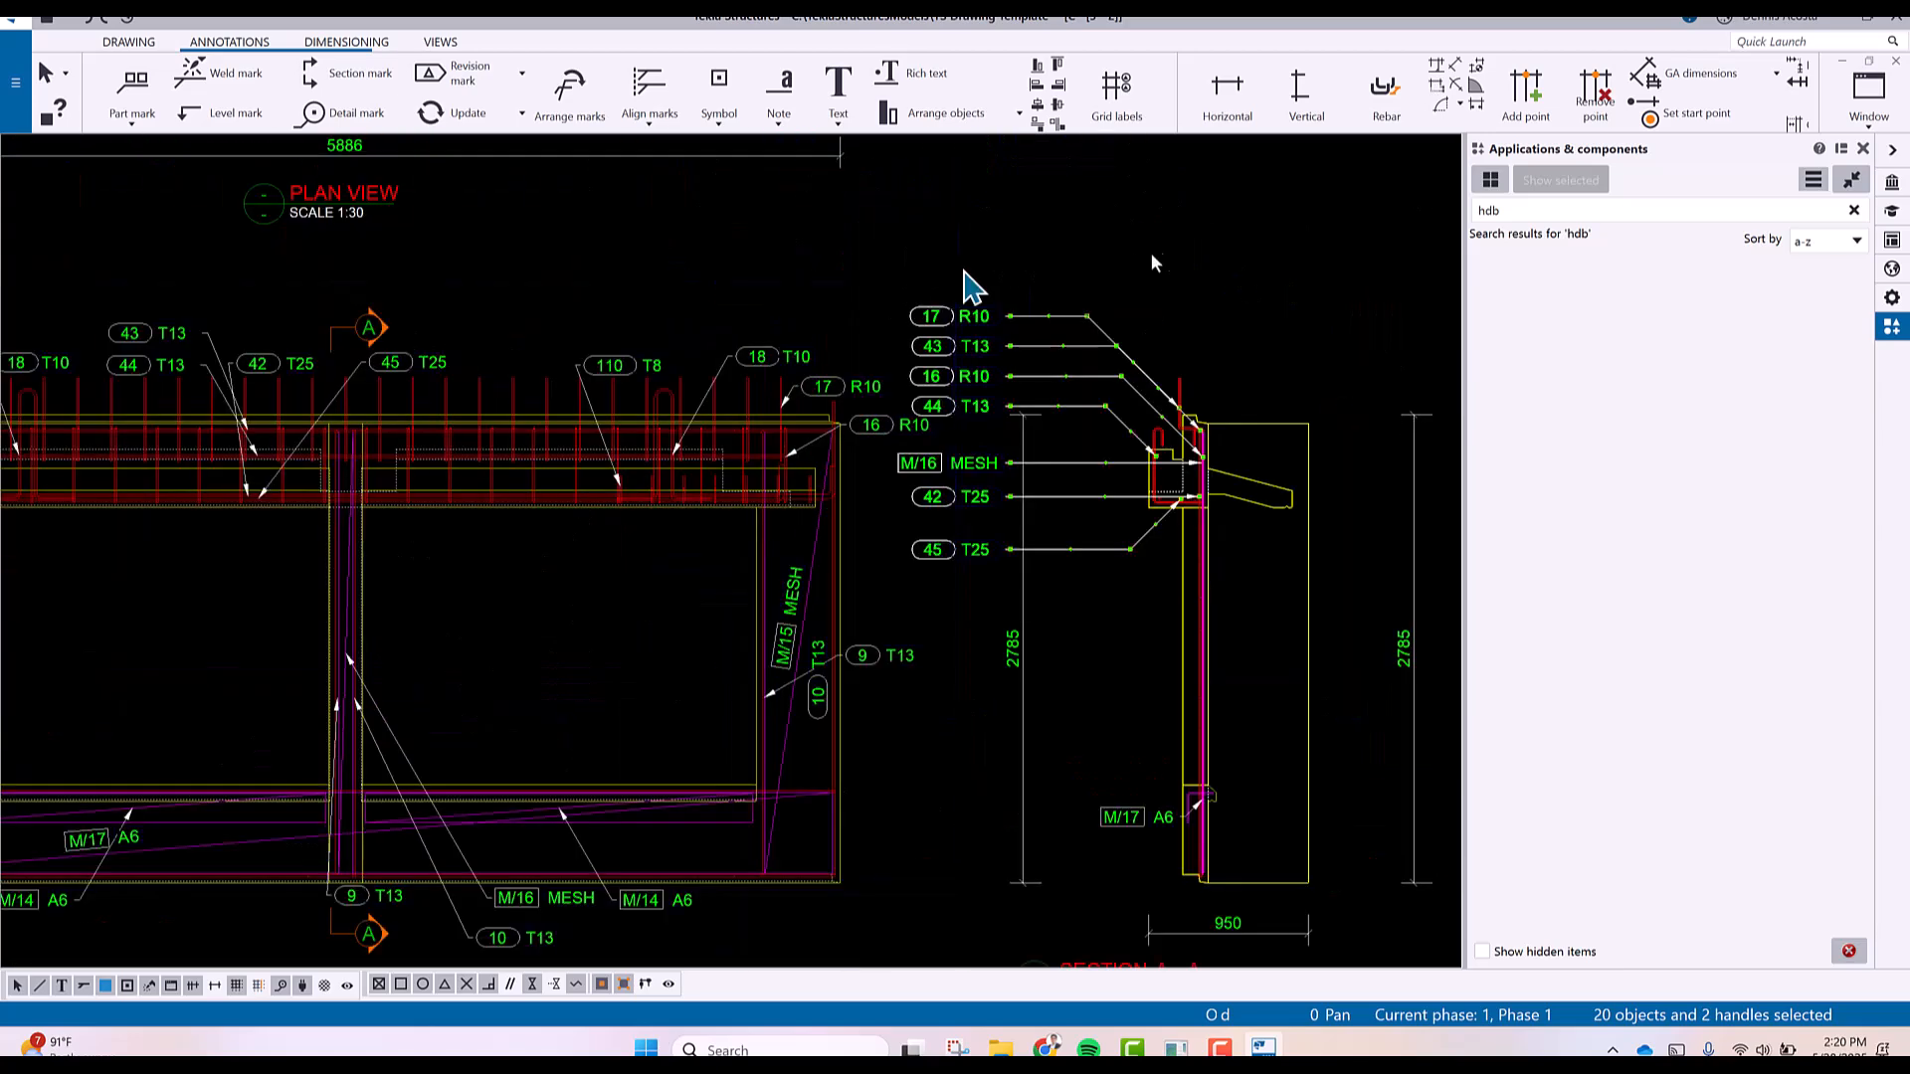
middle_click_drag(396, 489, 653, 469)
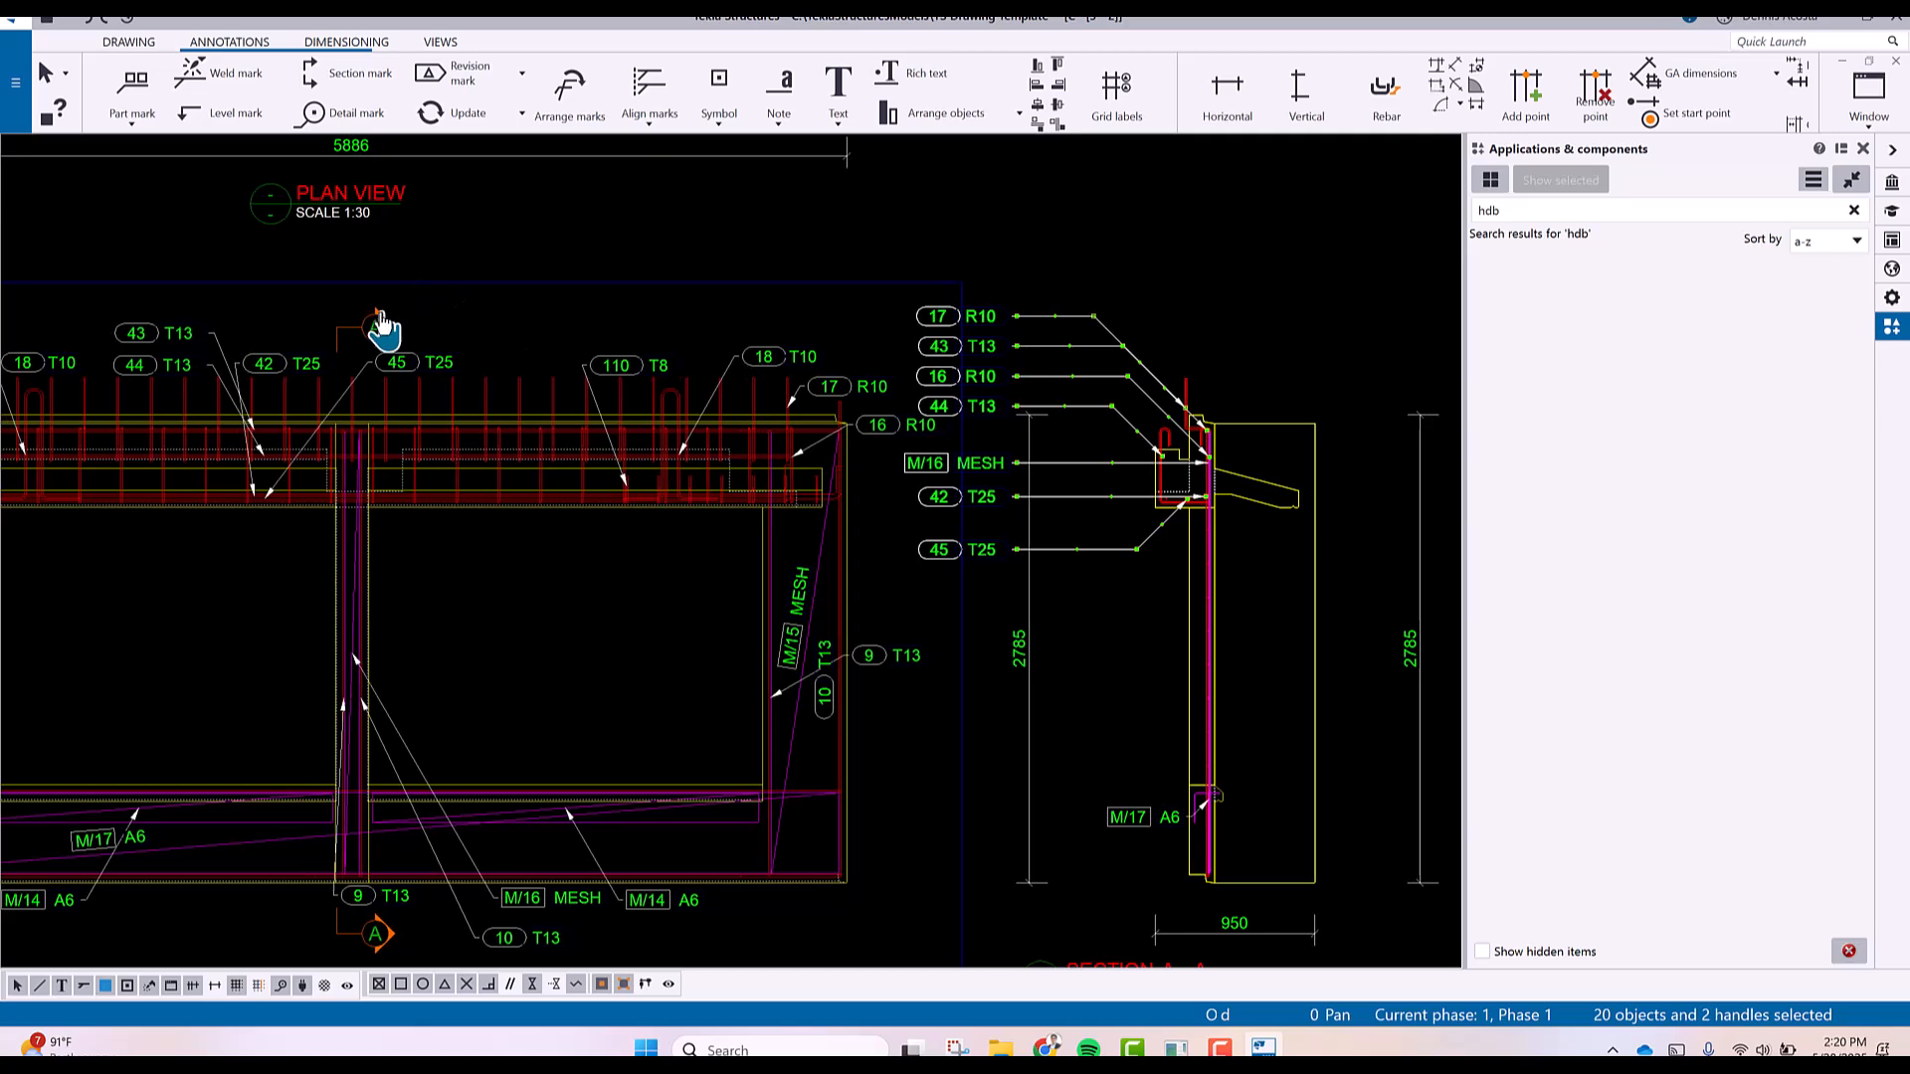
Arrange the crossing 42 T25, 43 T13 and 44 T13 marks above the front view with the Arrange marks command.
scroll(433, 328, "up", 4)
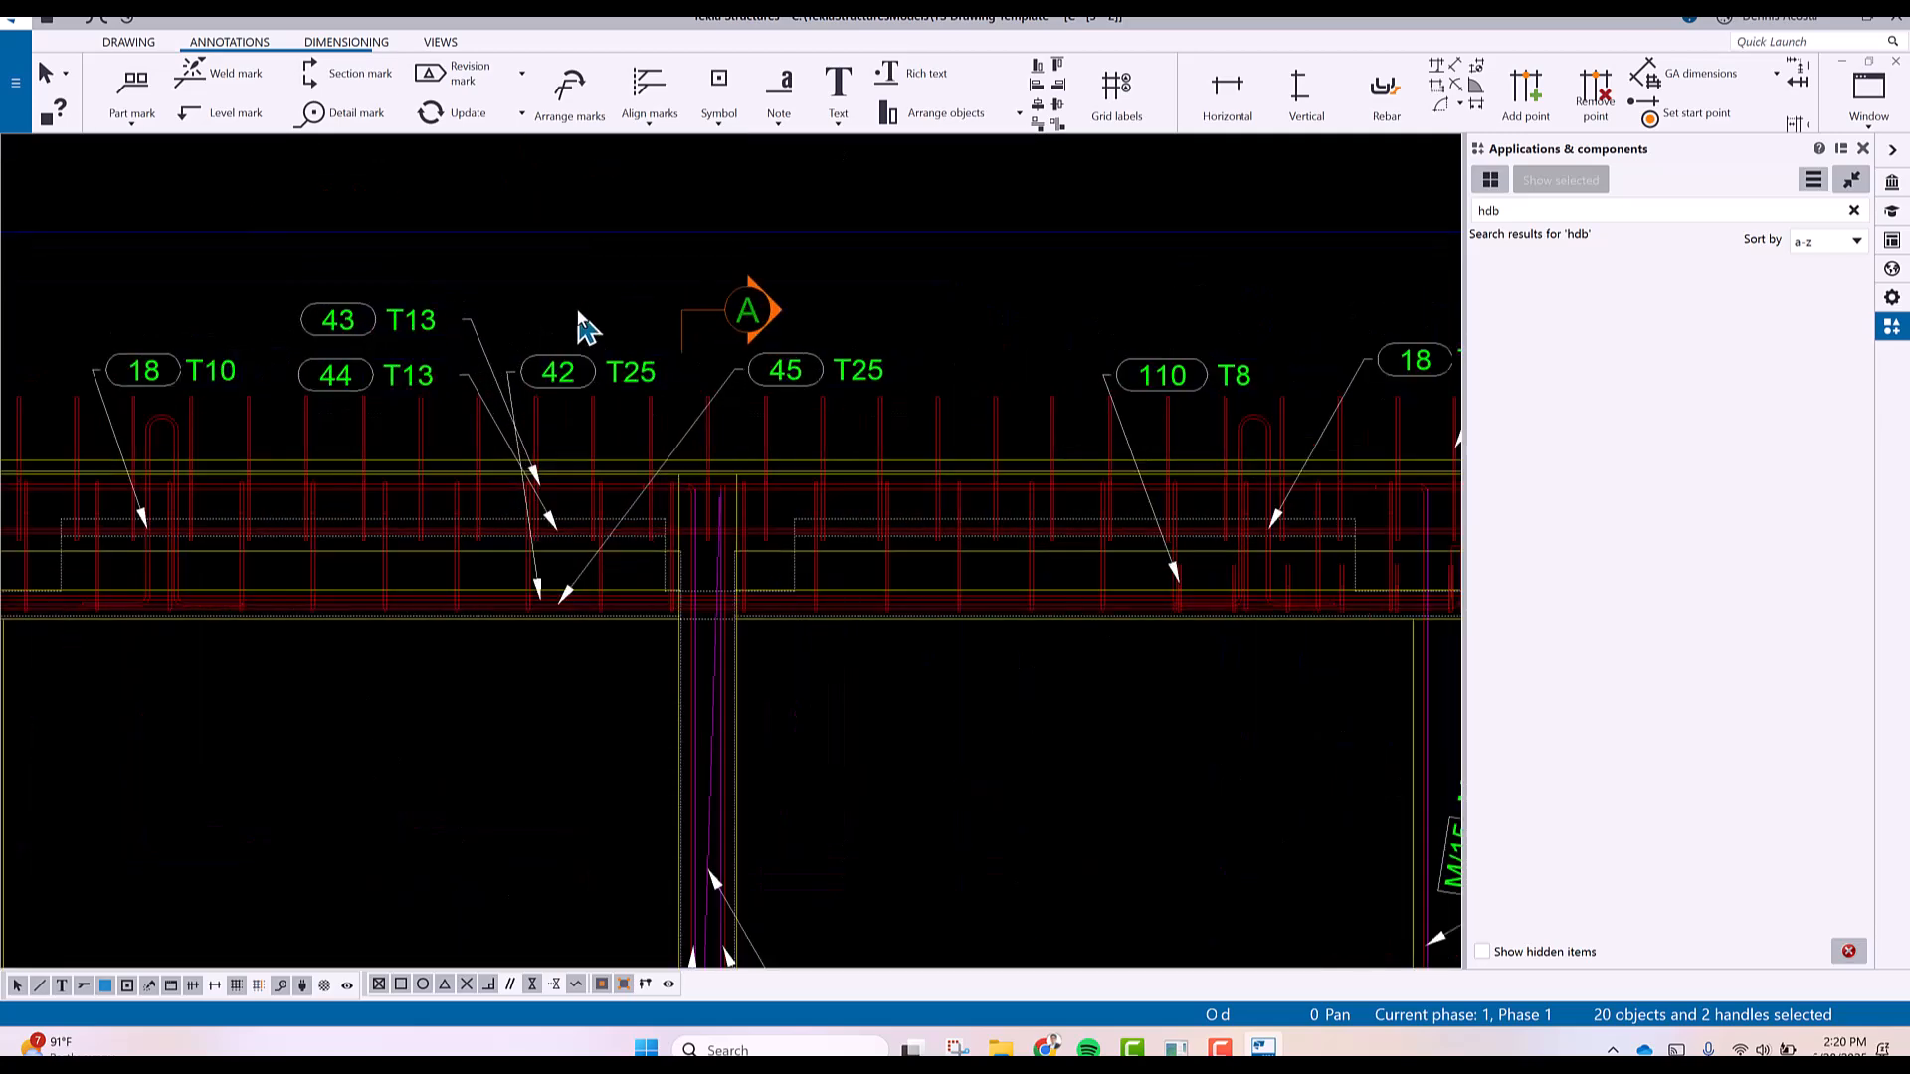
left_click(535, 495)
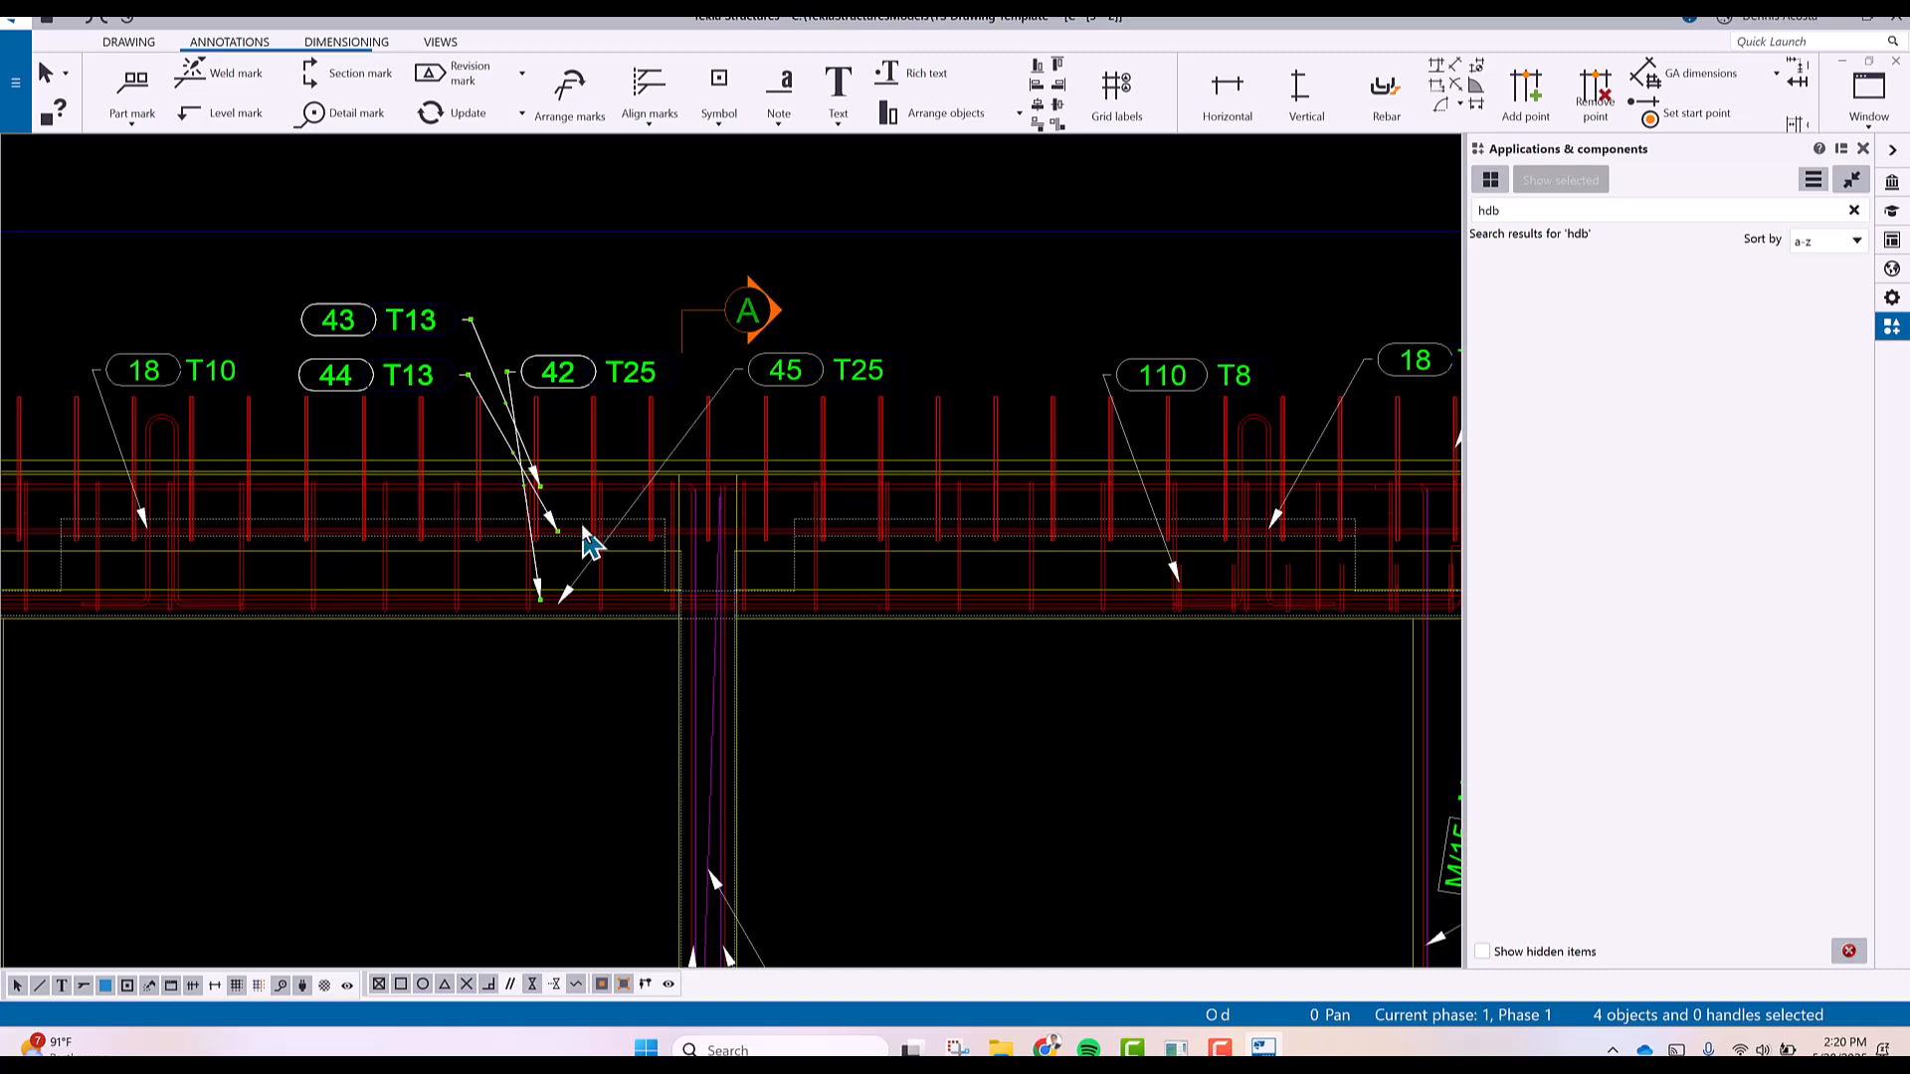
left_click(569, 103)
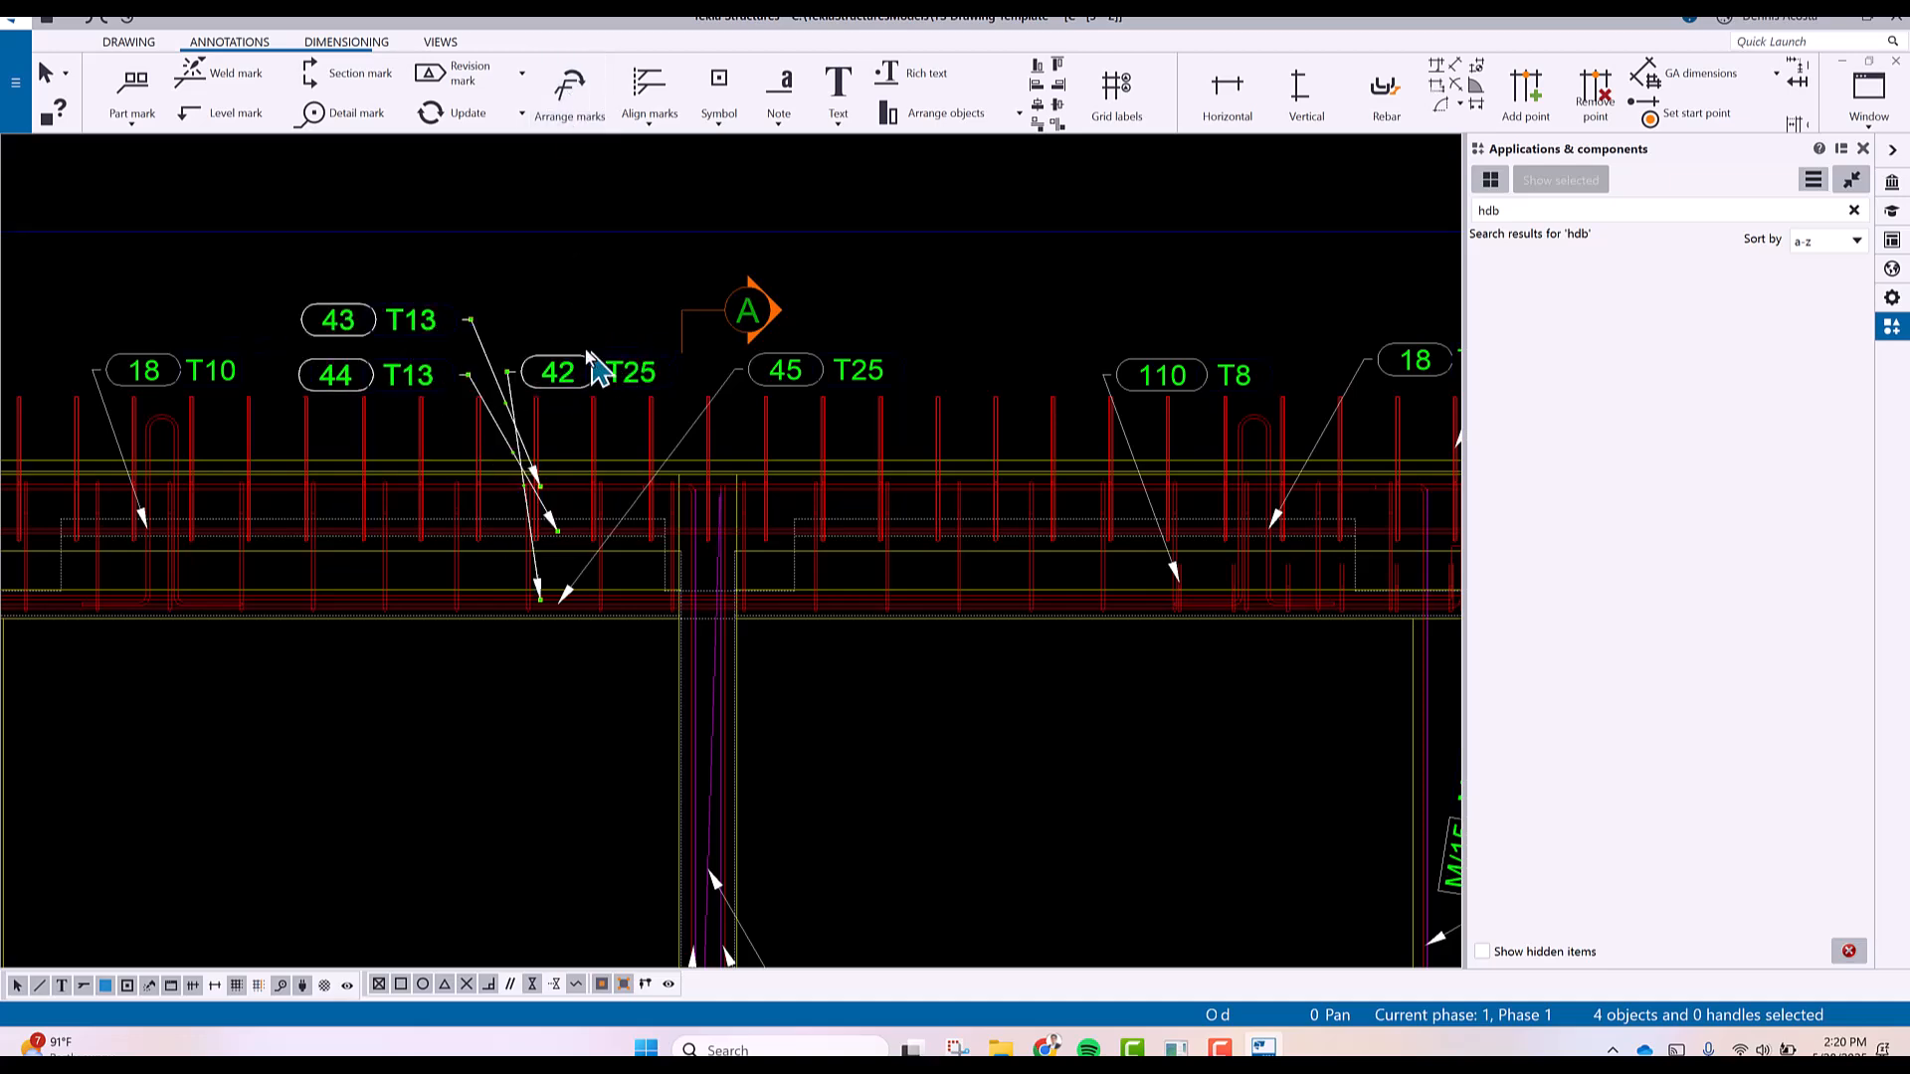
scroll(513, 472, "up", 1)
scroll(512, 472, "up", 2)
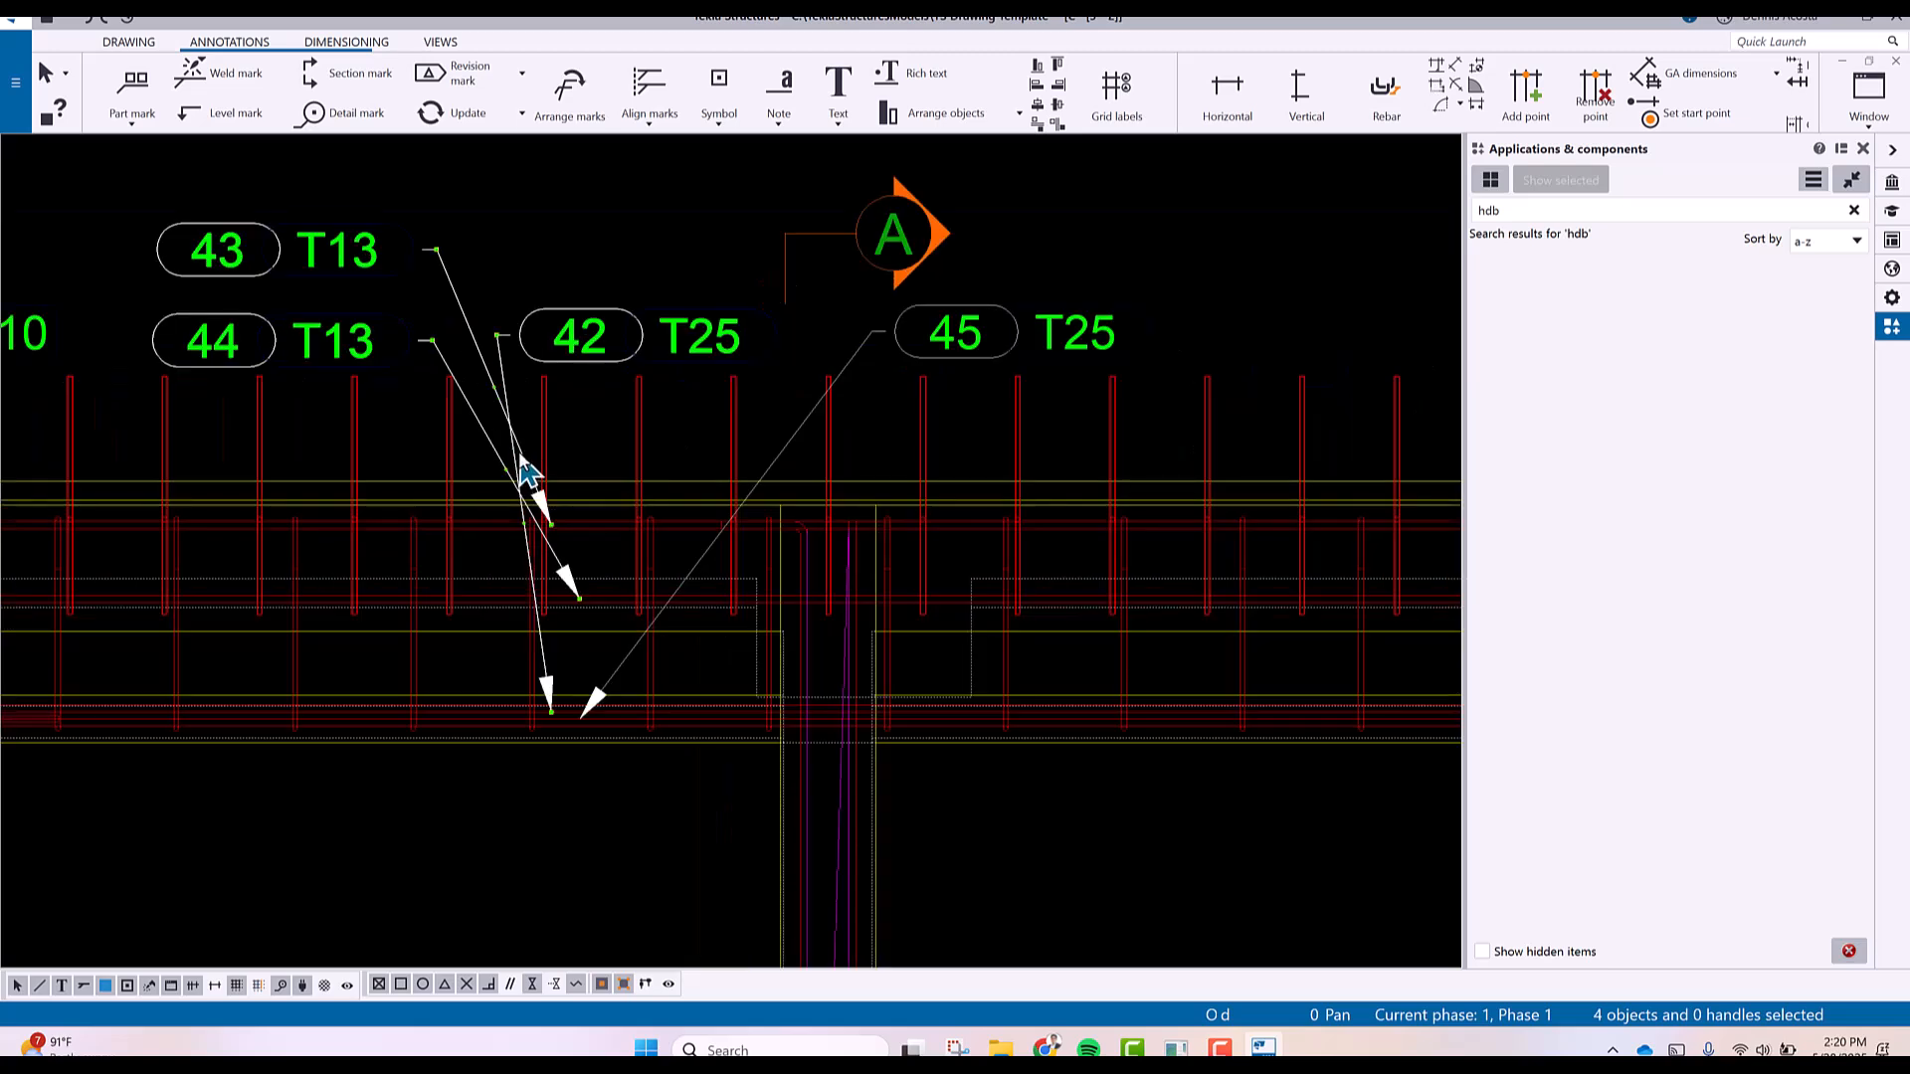
scroll(572, 197, "down", 1)
scroll(517, 247, "down", 1)
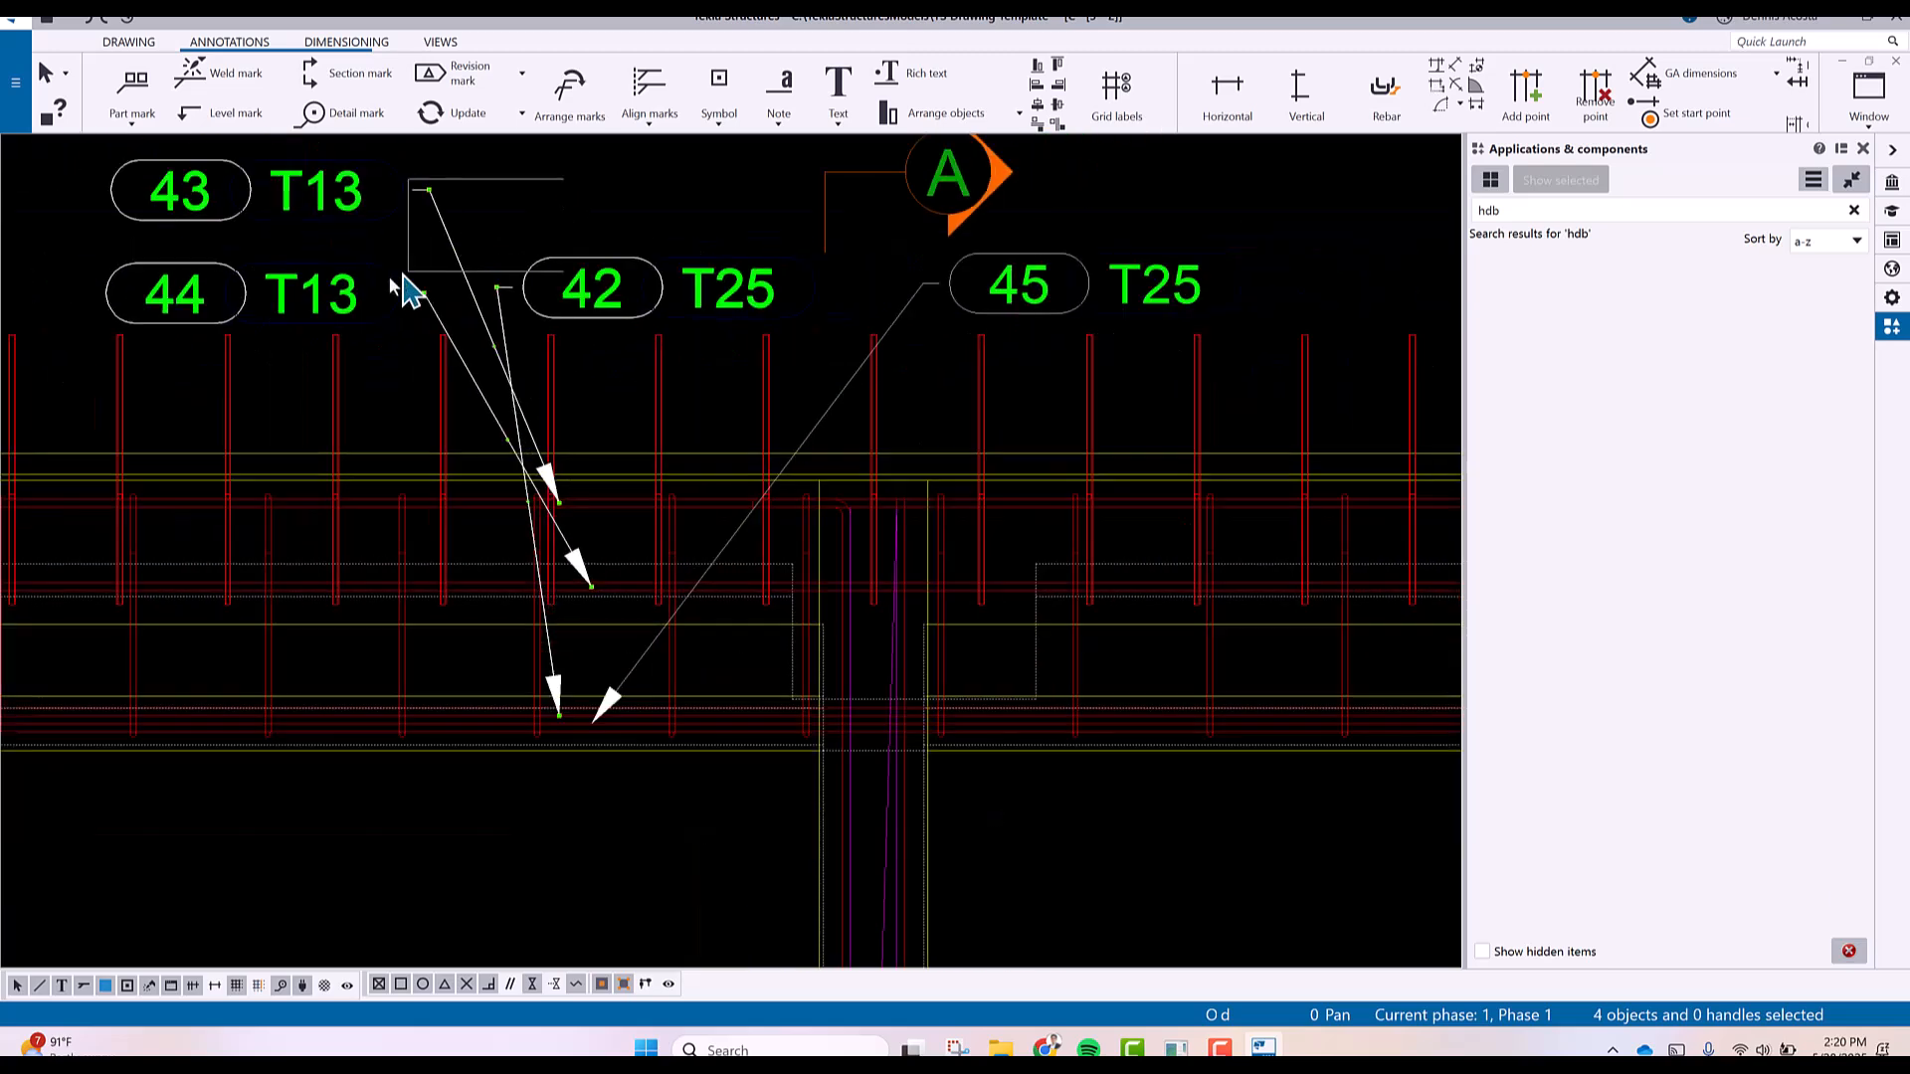
left_click(586, 86)
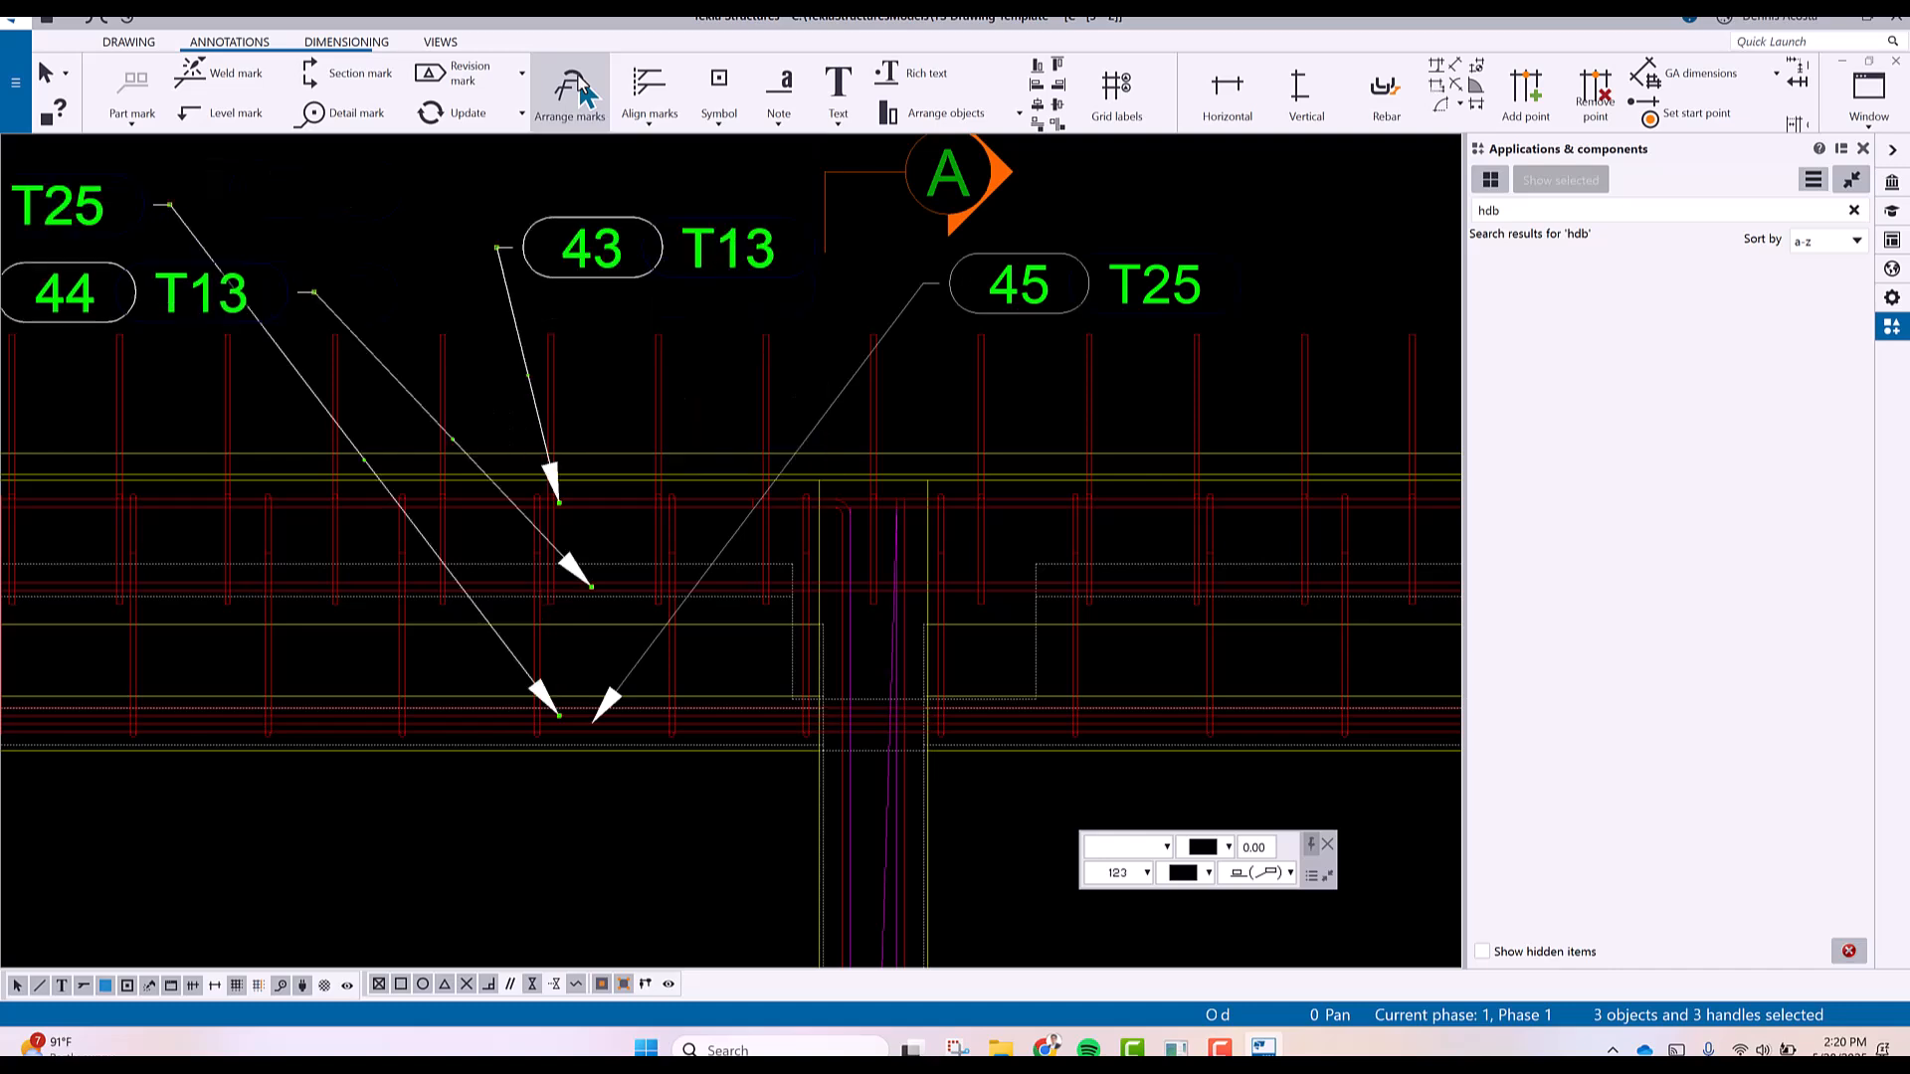
left_click(701, 852)
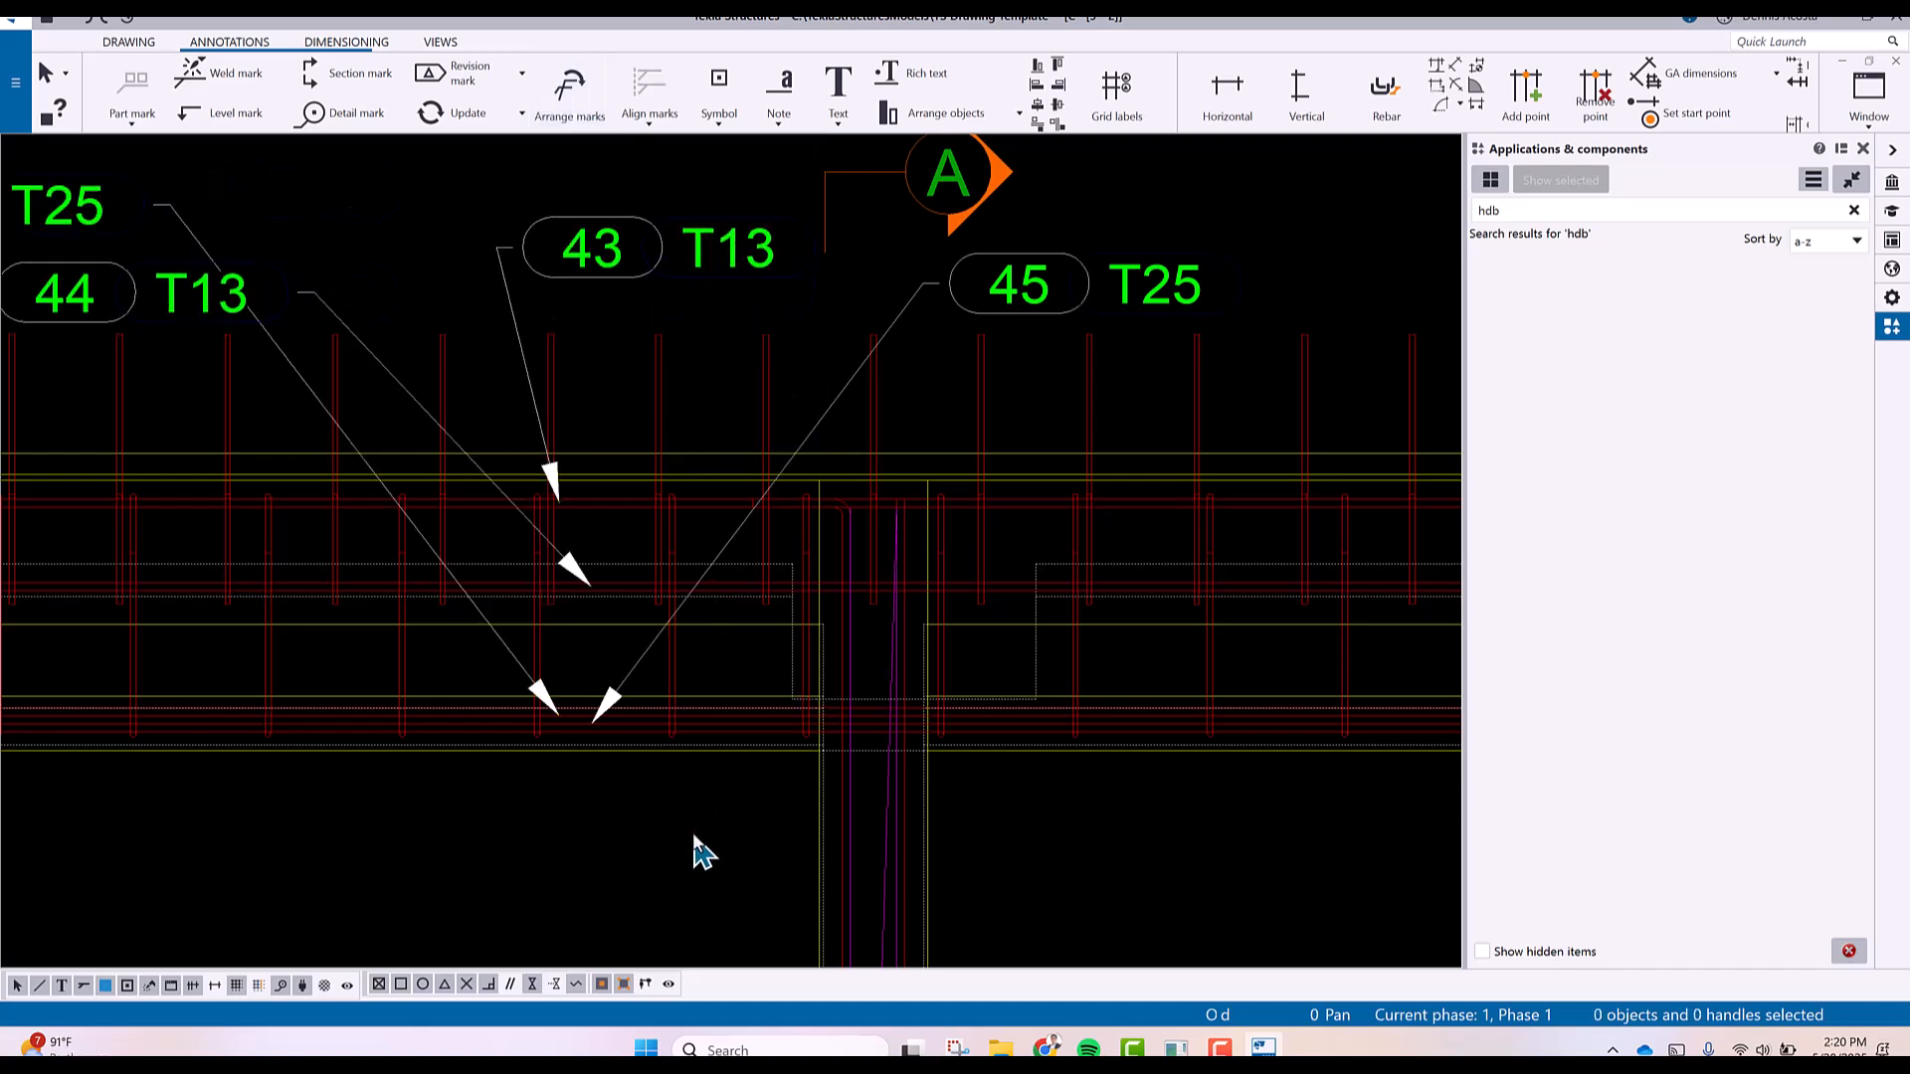
scroll(702, 853, "down", 5)
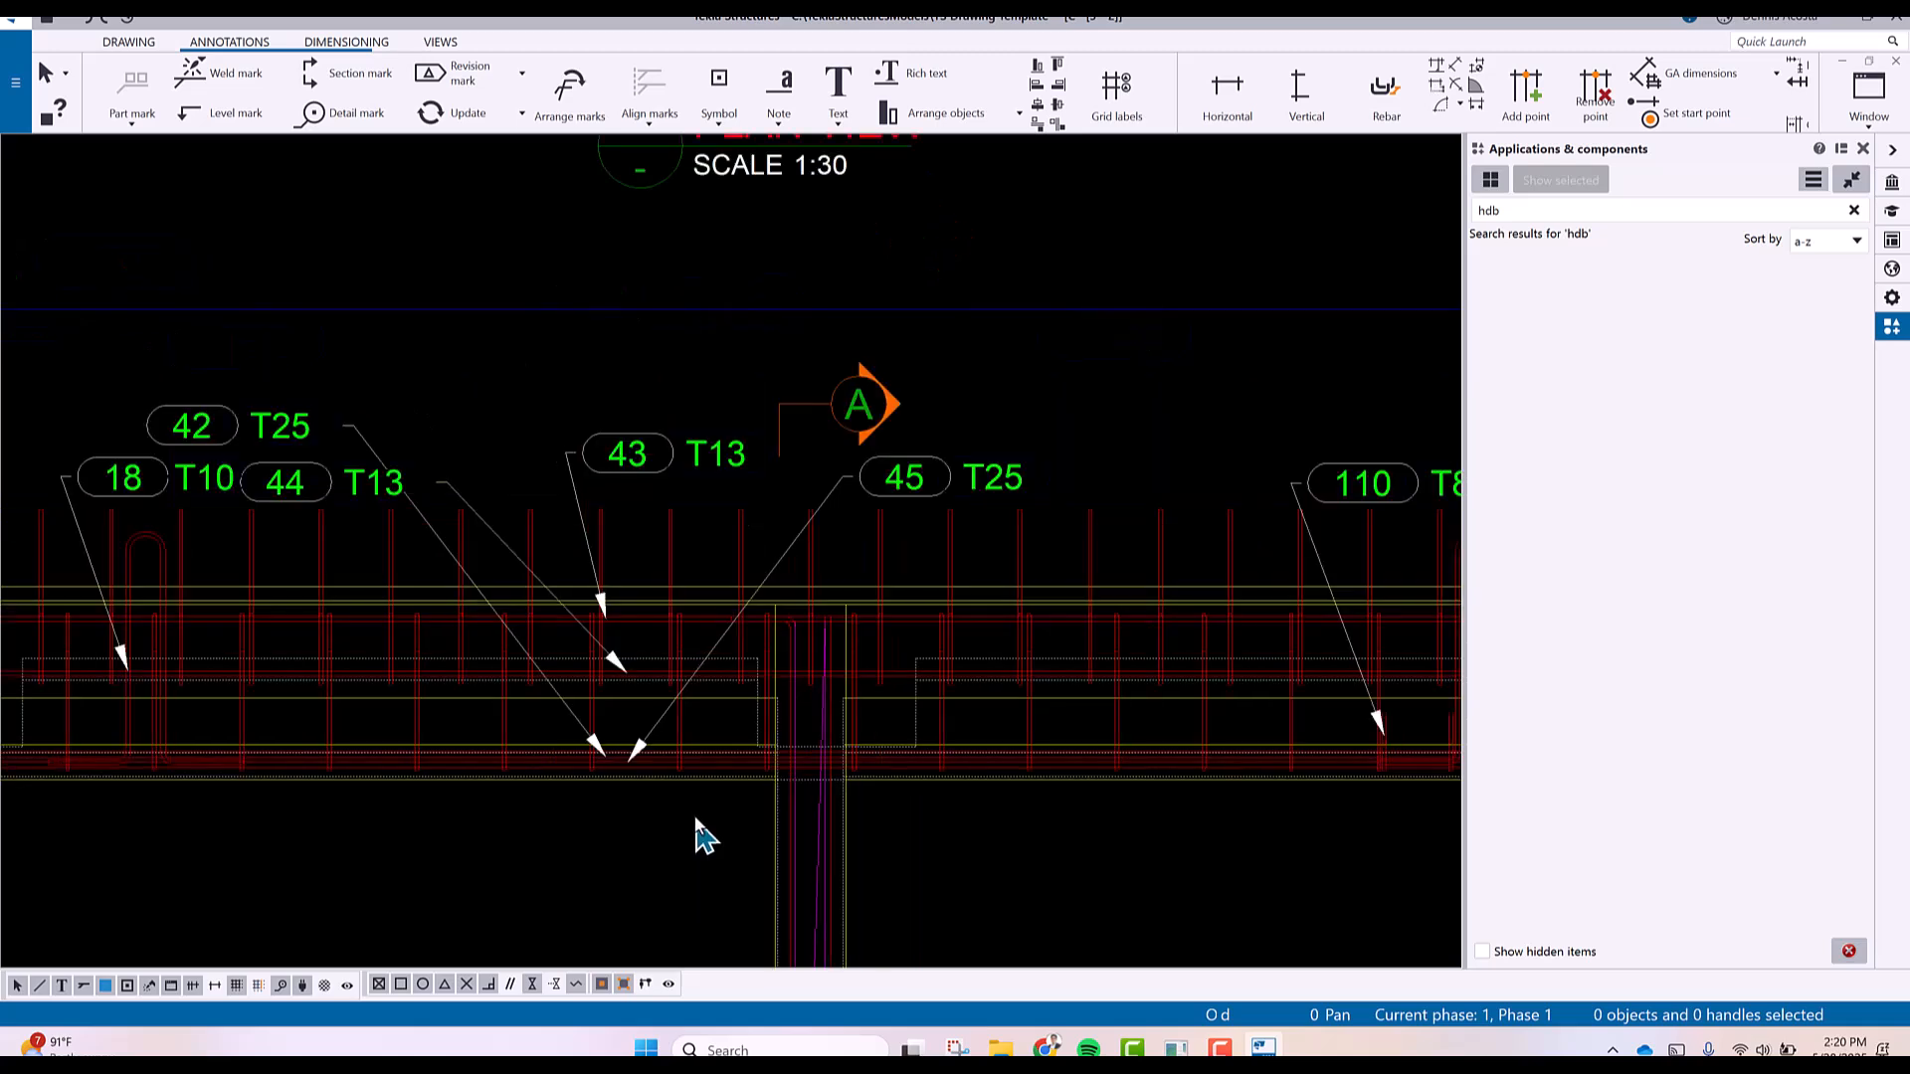
left_click_drag(684, 615, 392, 720)
left_click(637, 641)
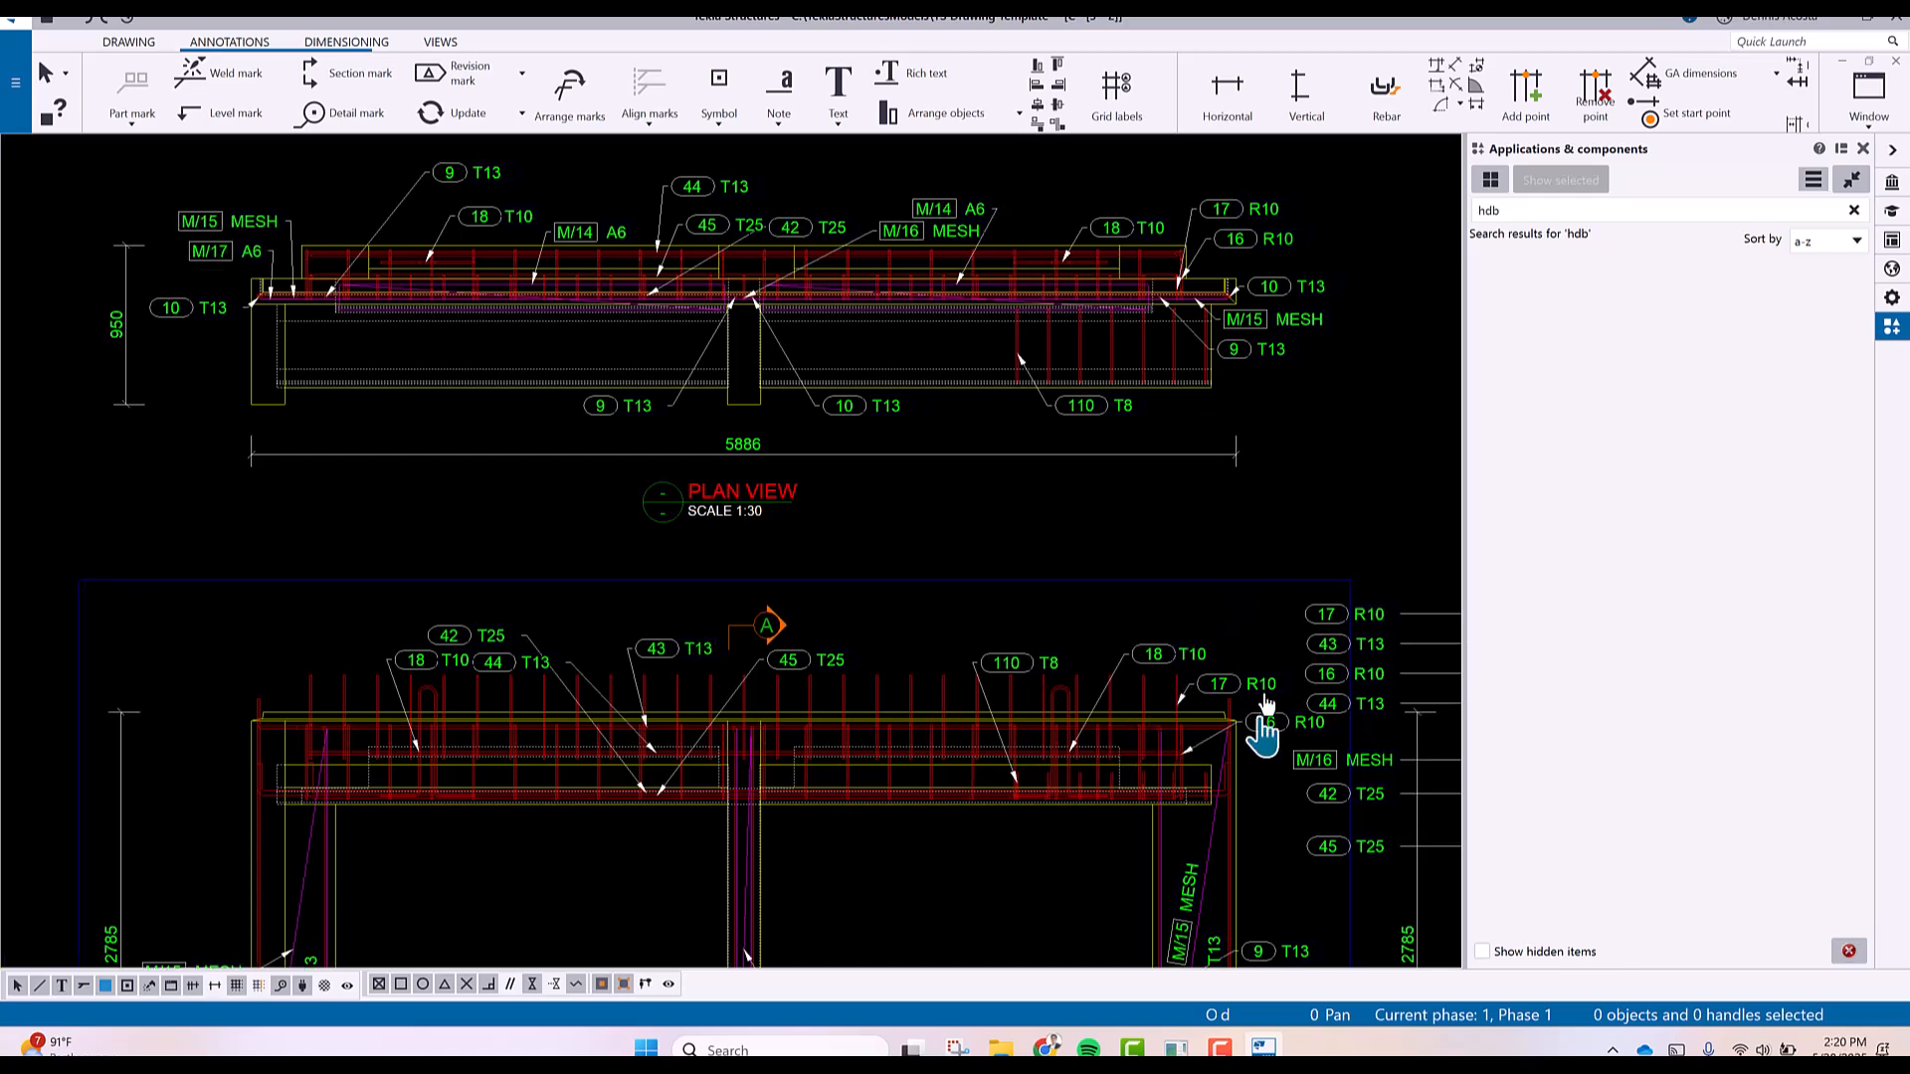
Try to align the front view's 42 T25, 43 T13, 44 T13 and adjacent 18 T10 marks to a point left of the panel.
middle_click_drag(1144, 754, 810, 733)
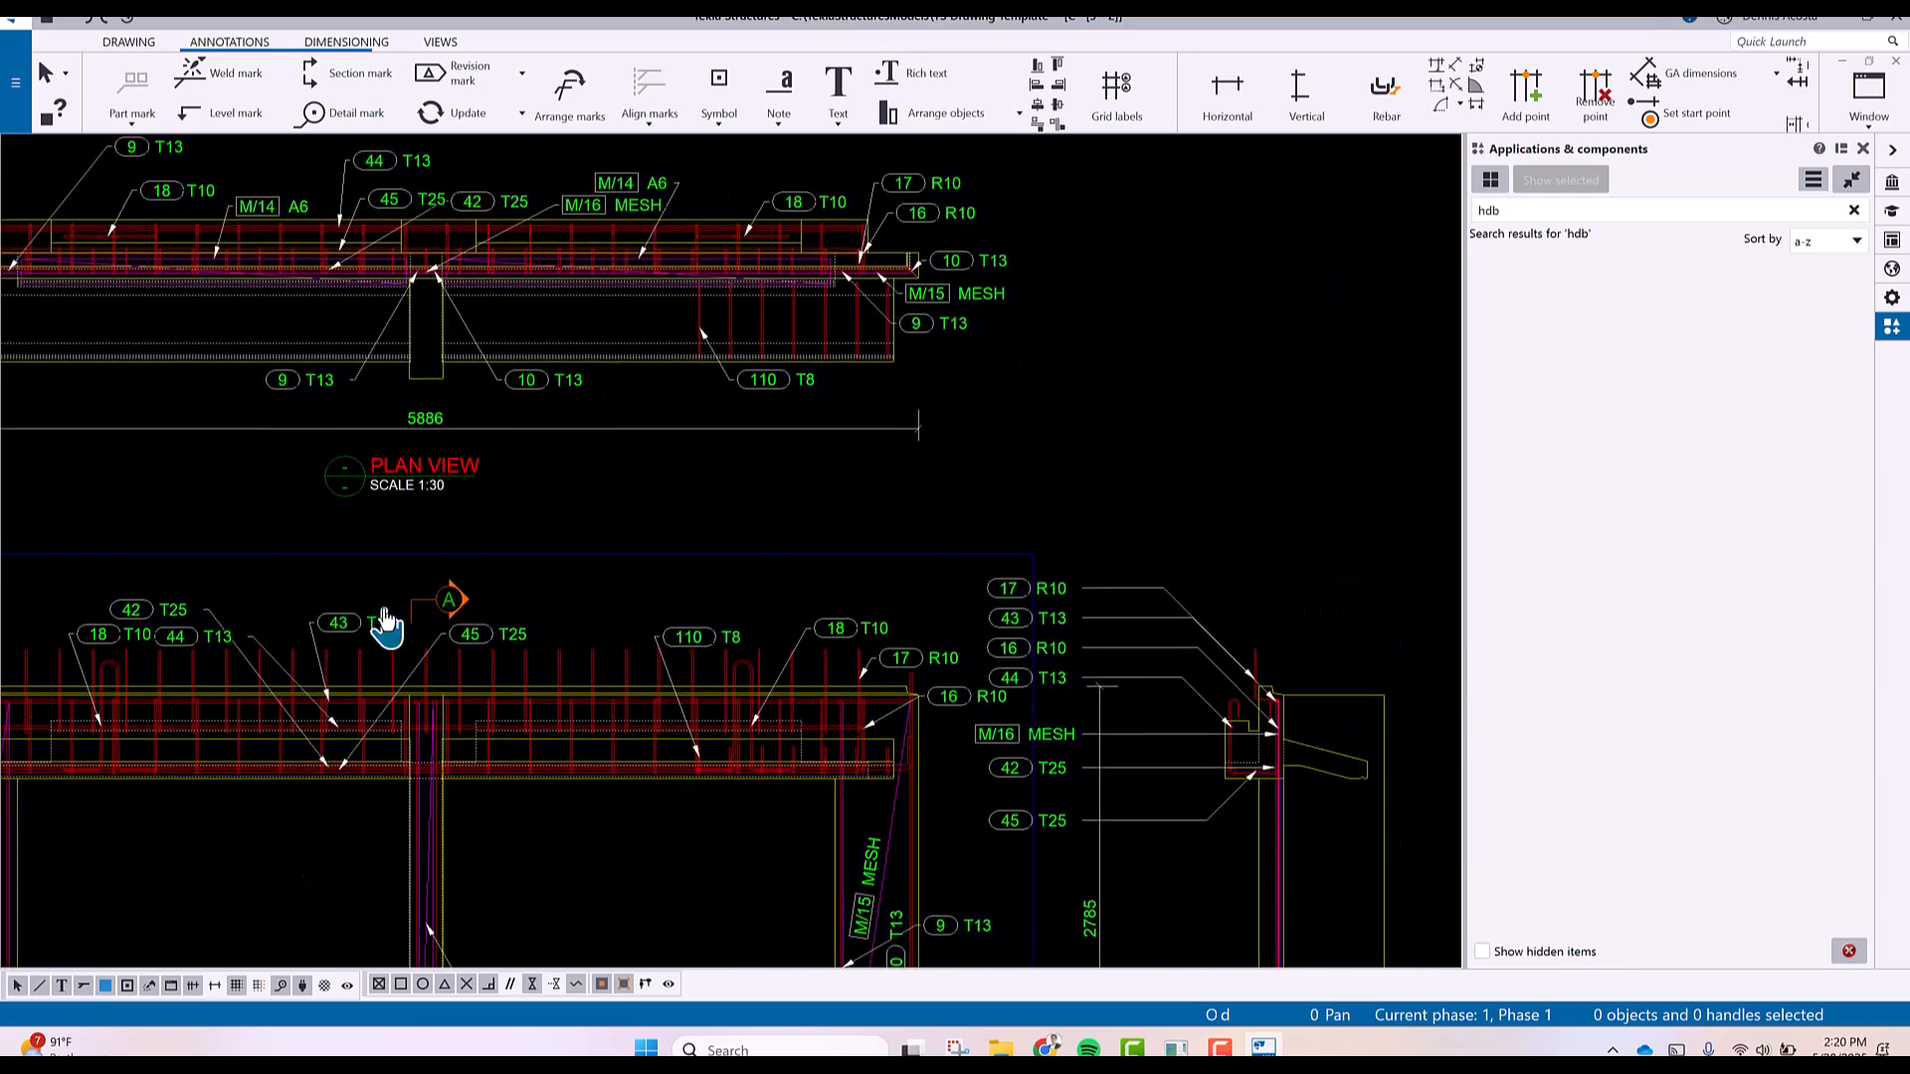
scroll(425, 610, "up", 3)
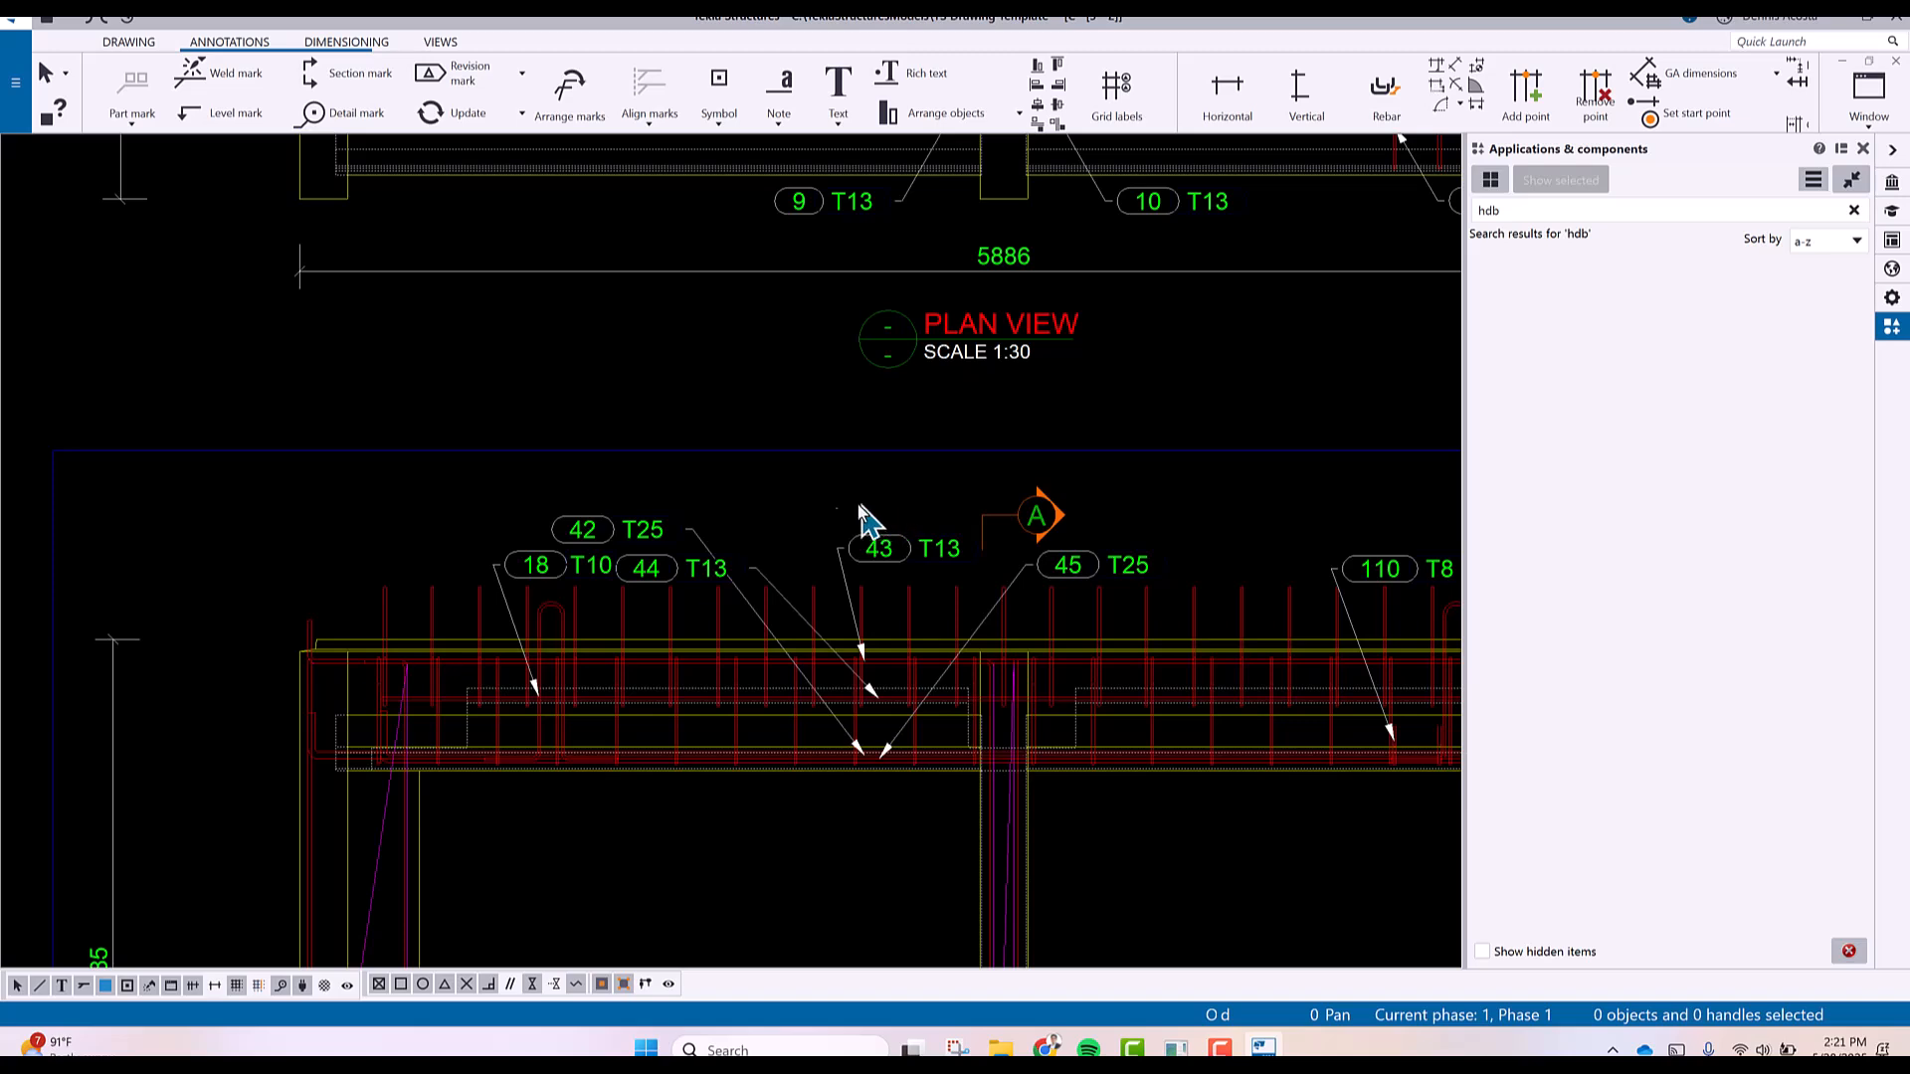
left_click_drag(904, 503, 483, 580)
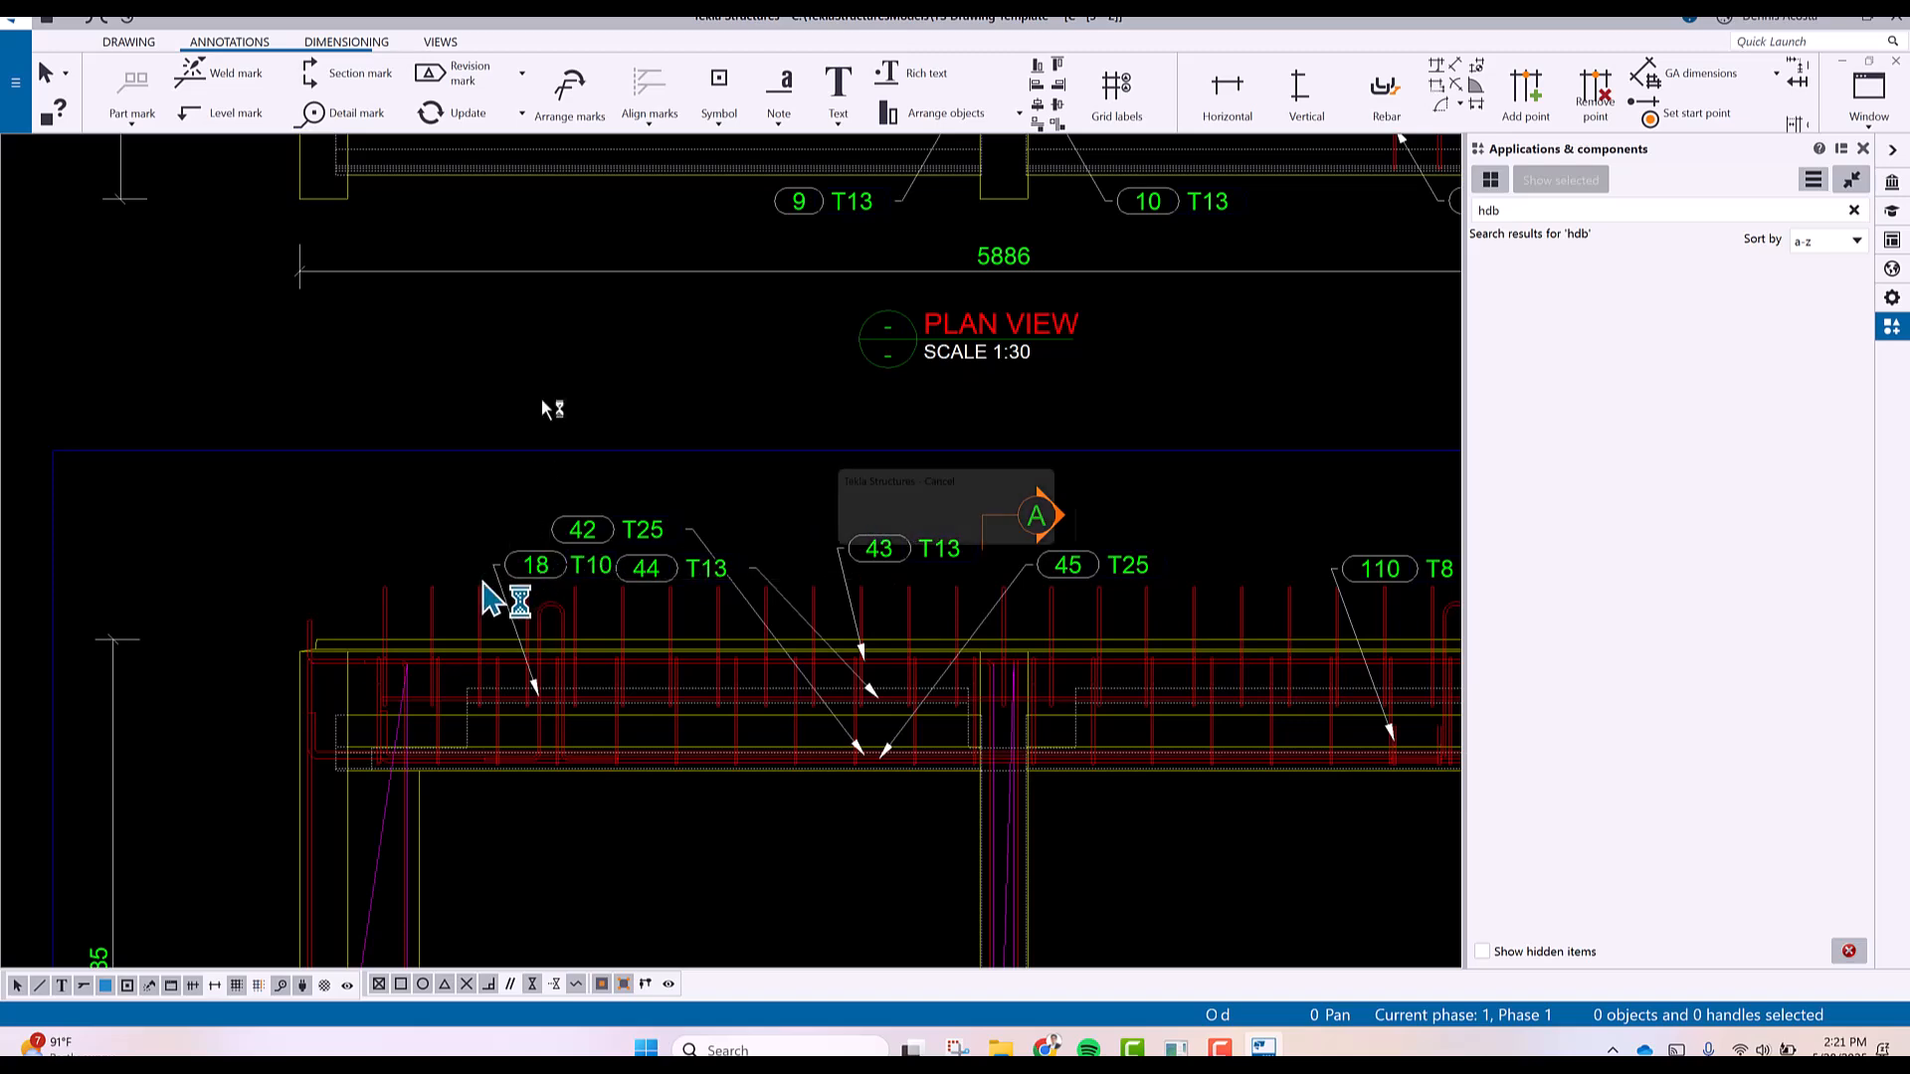
left_click(651, 118)
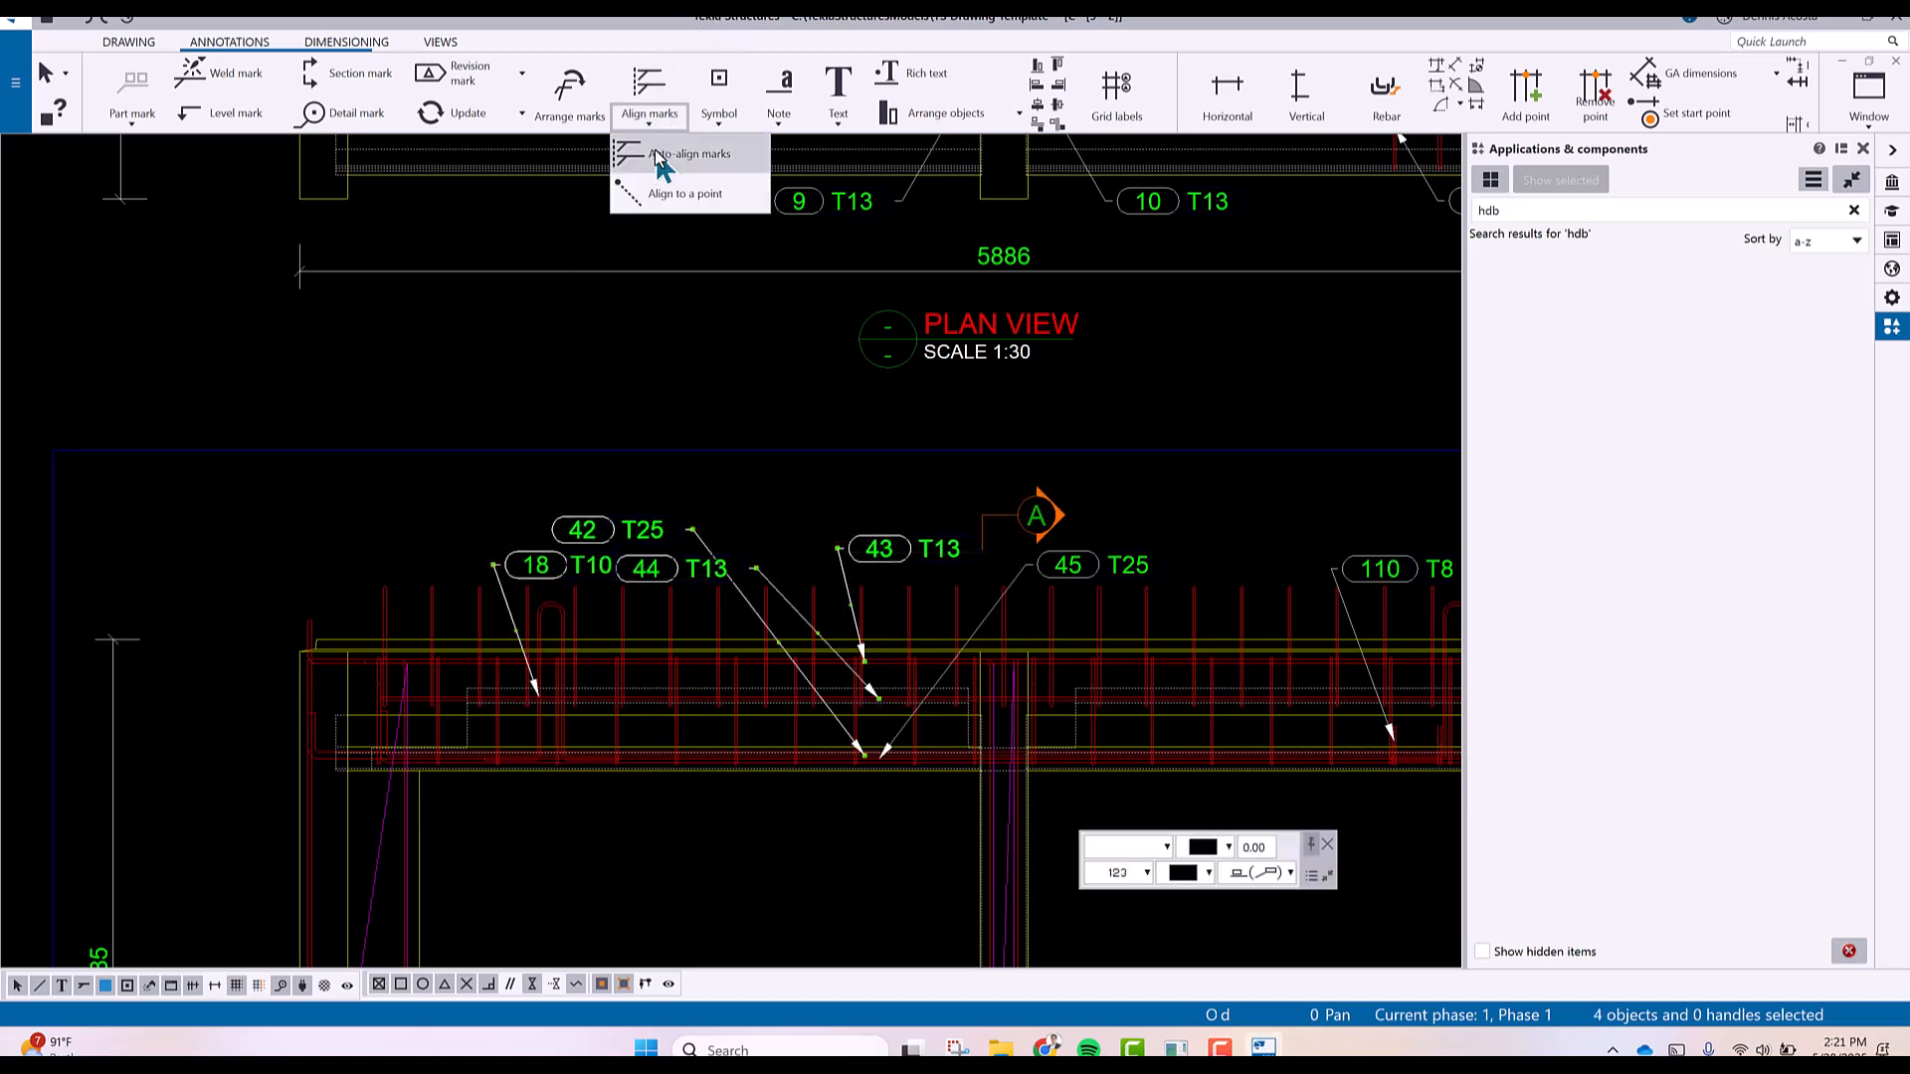
left_click(660, 157)
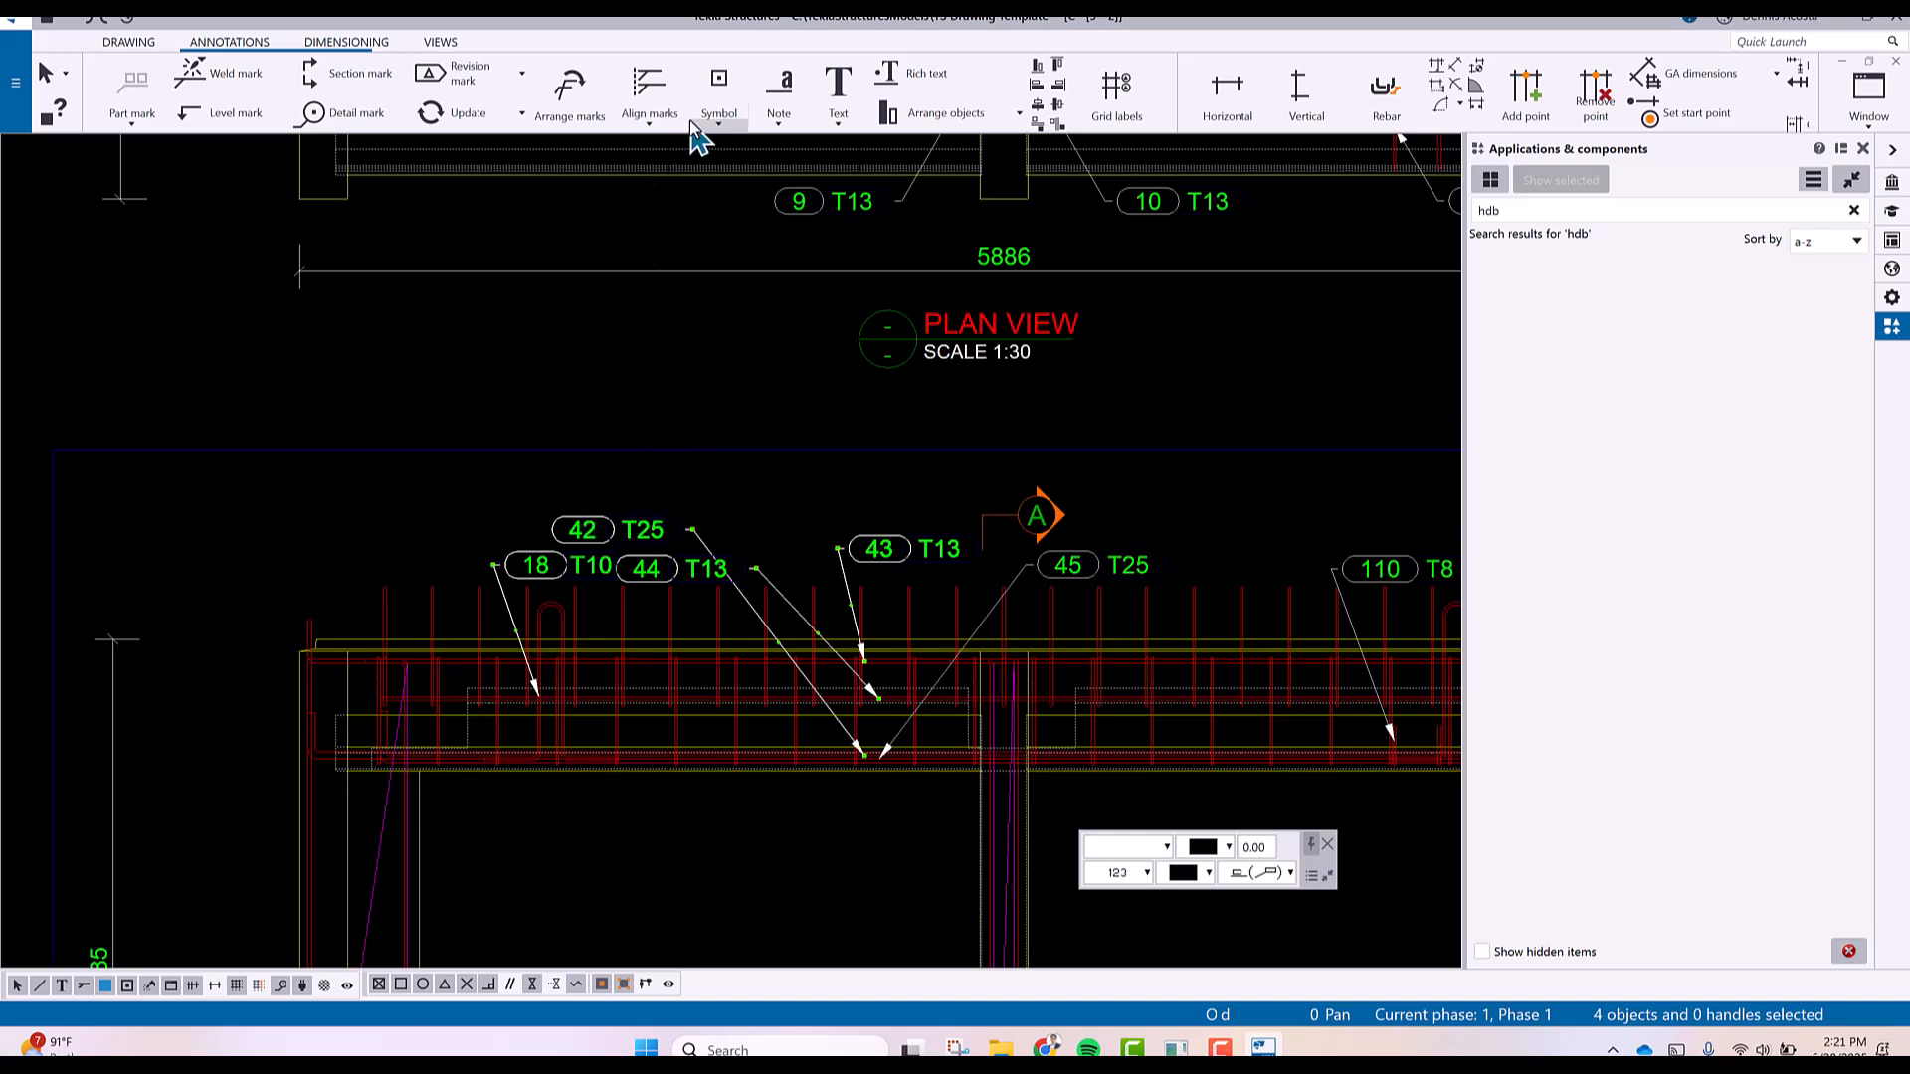
left_click(650, 115)
left_click(661, 196)
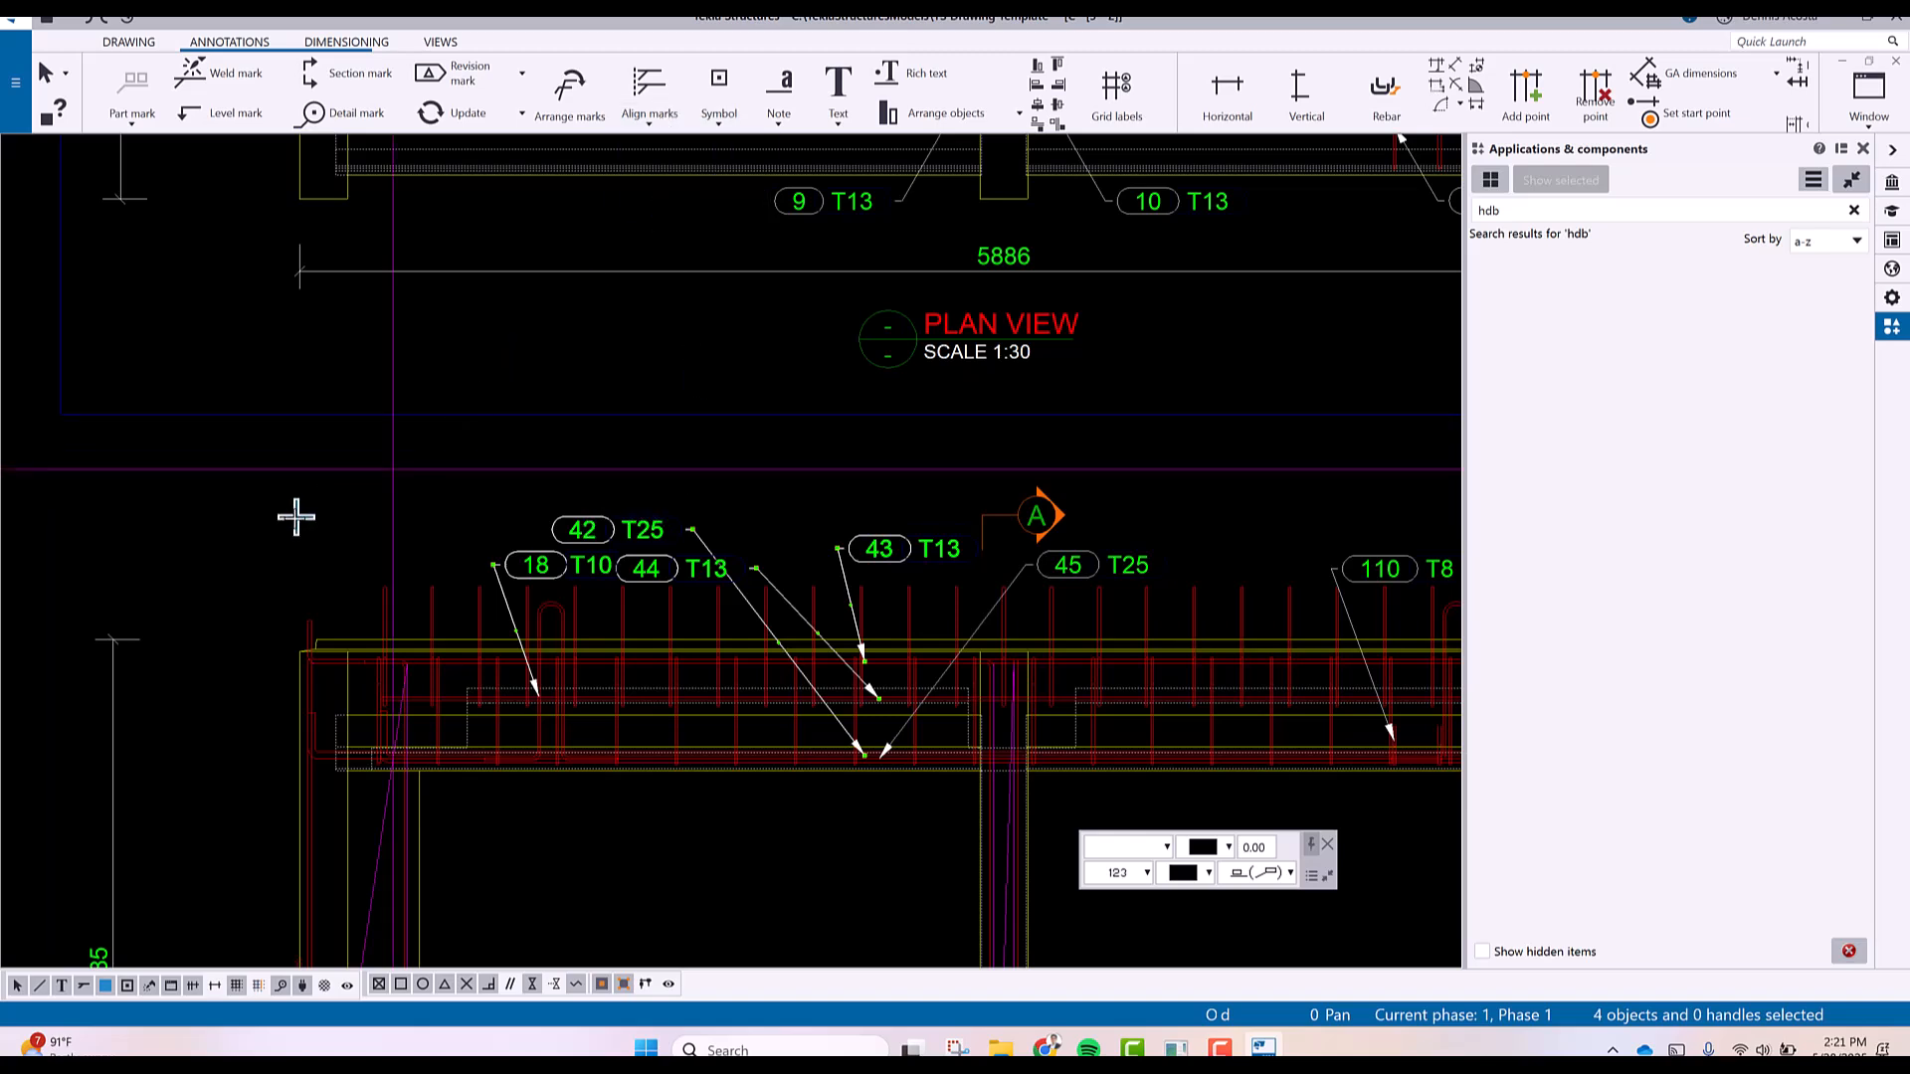
left_click(348, 505)
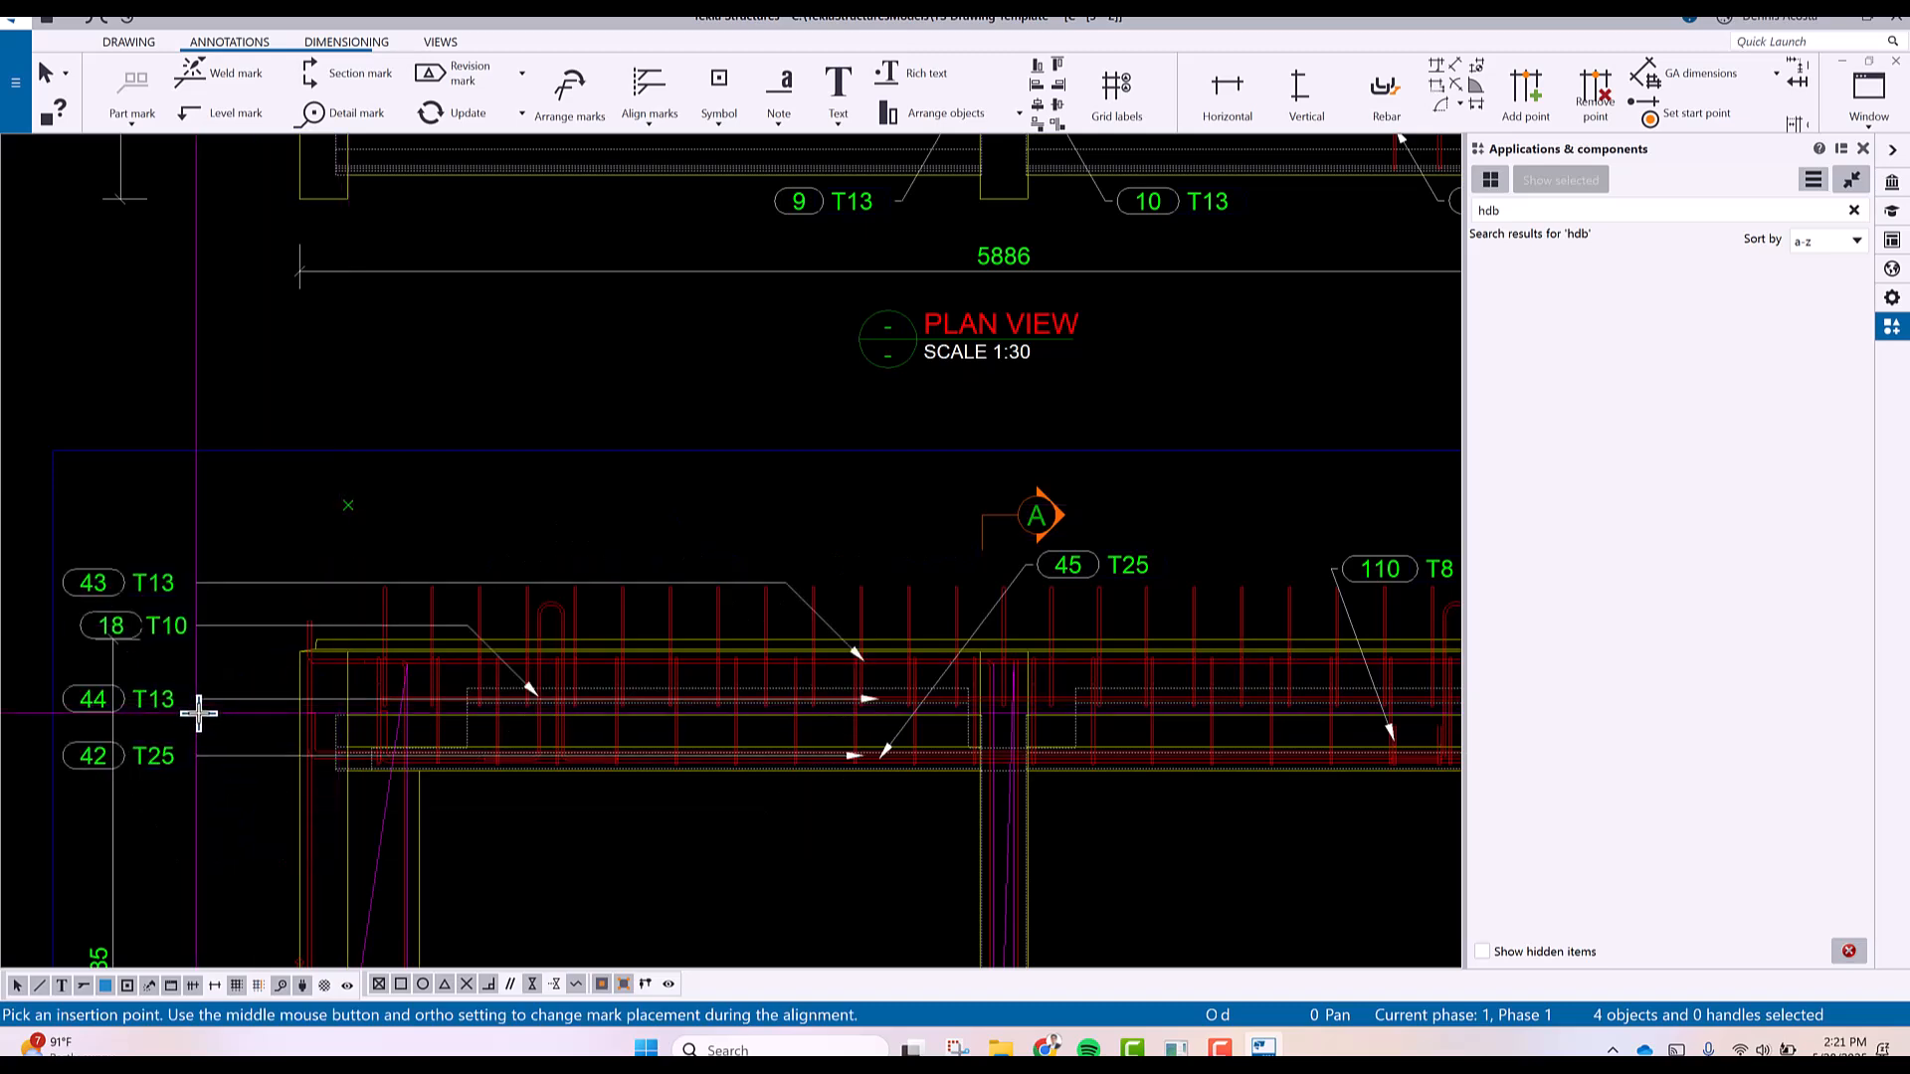
left_click(200, 713)
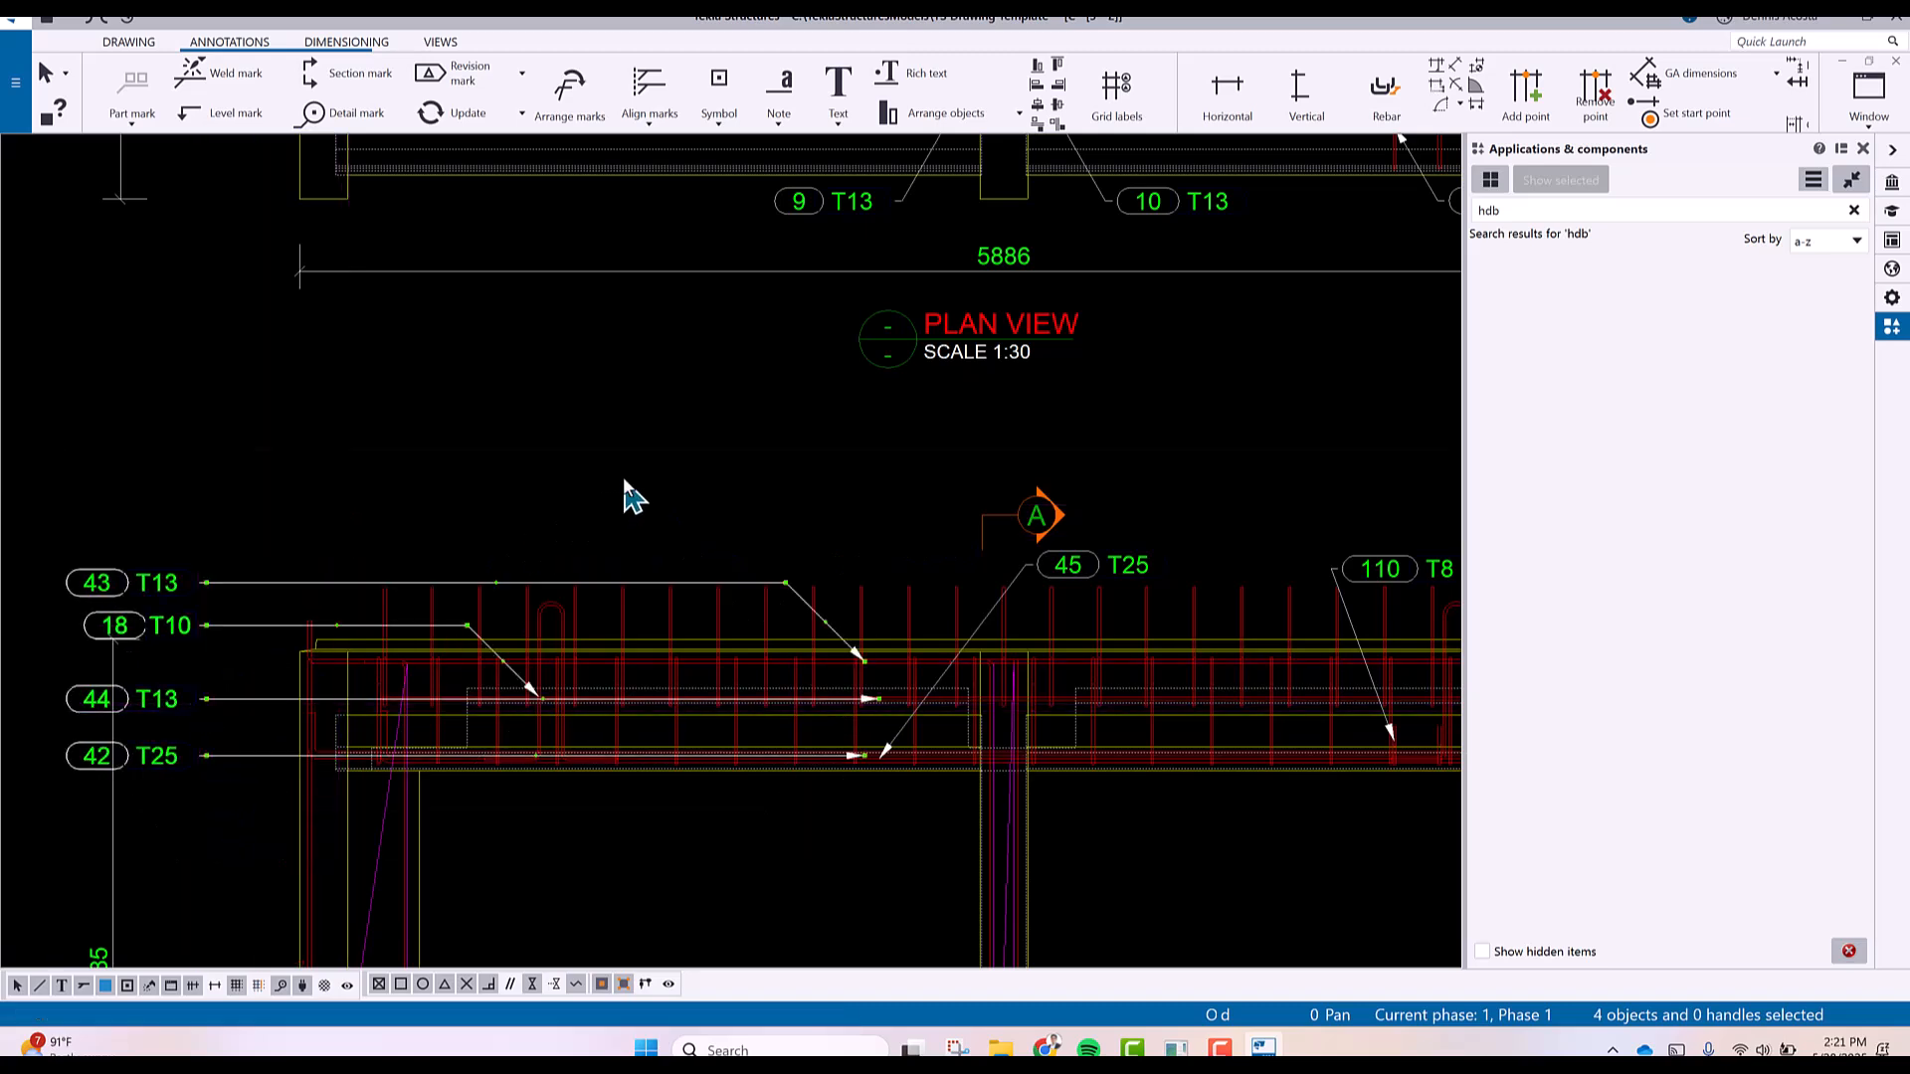
key("ctrl+z")
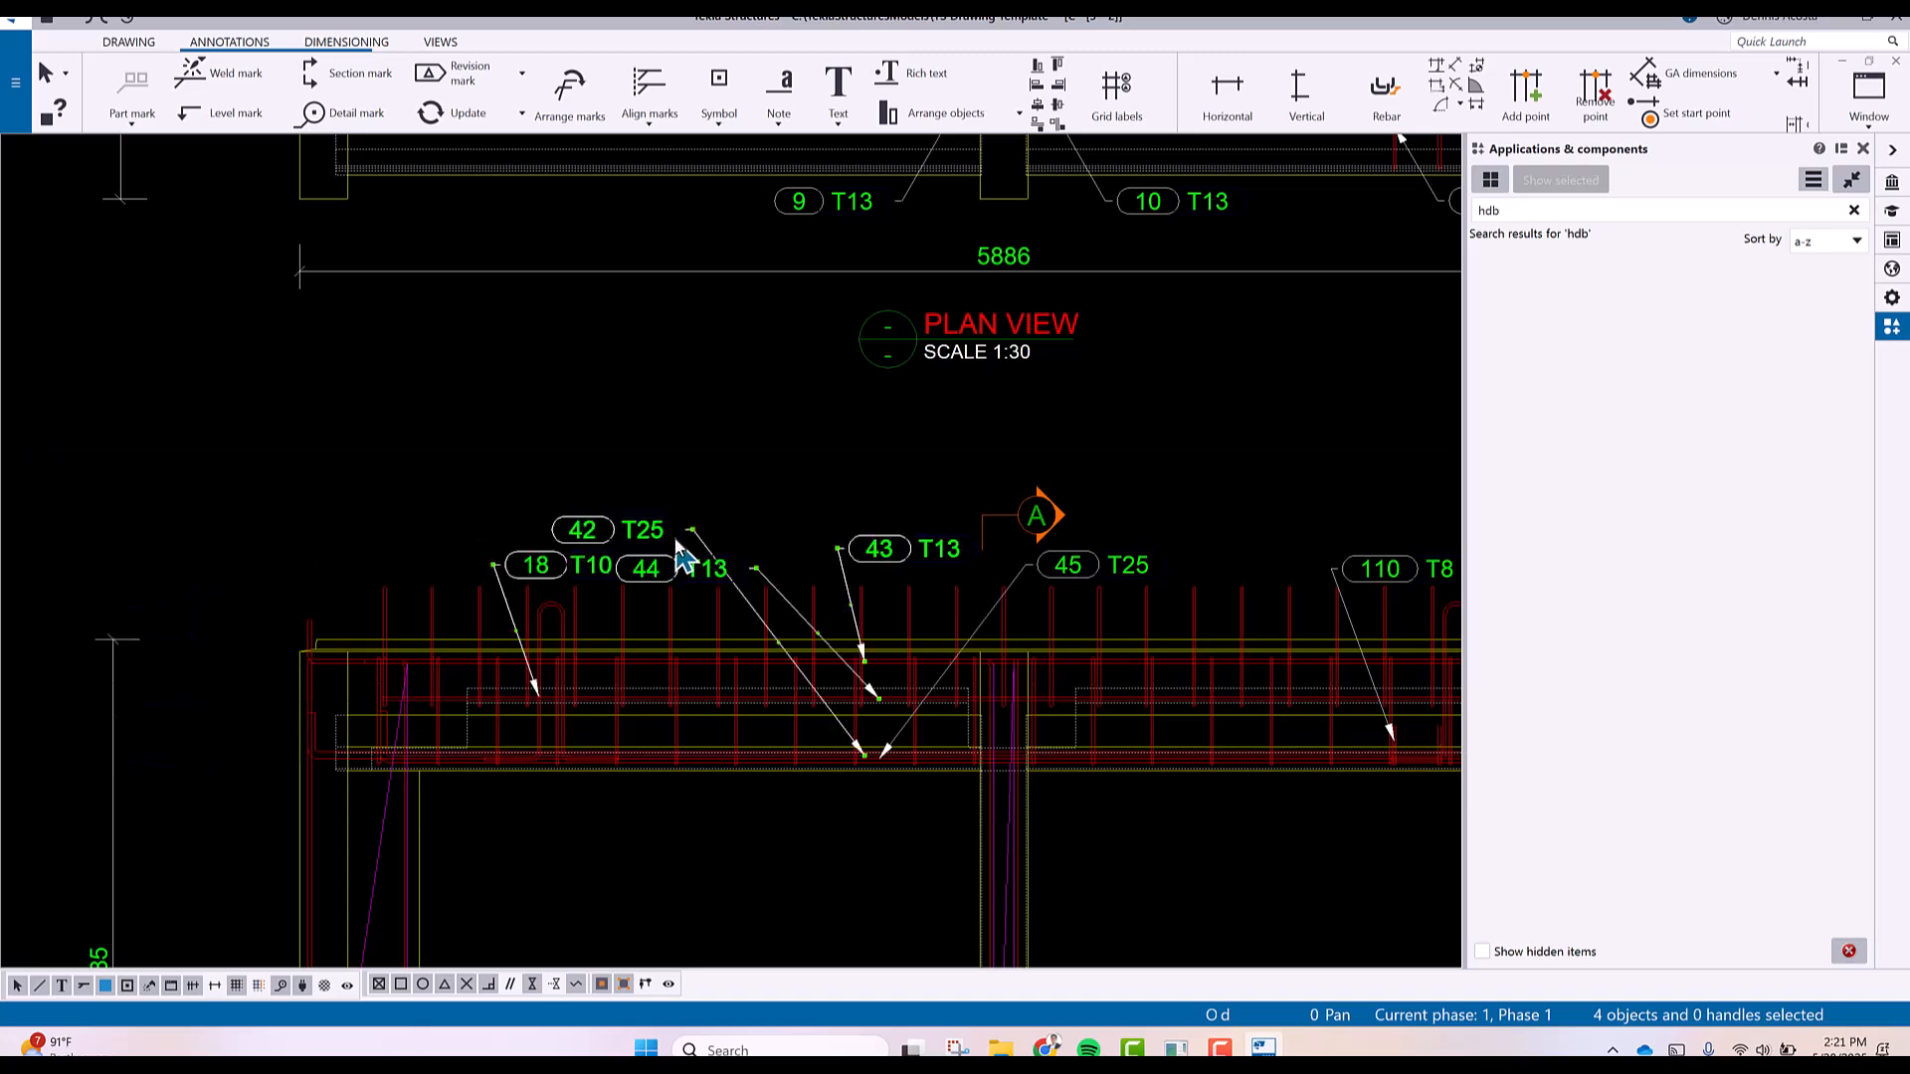
Check the 18 T10 mark beside the 42 T25 and 44 T13 marks in the front view, and review the whole drawing sheet.
left_click(582, 583)
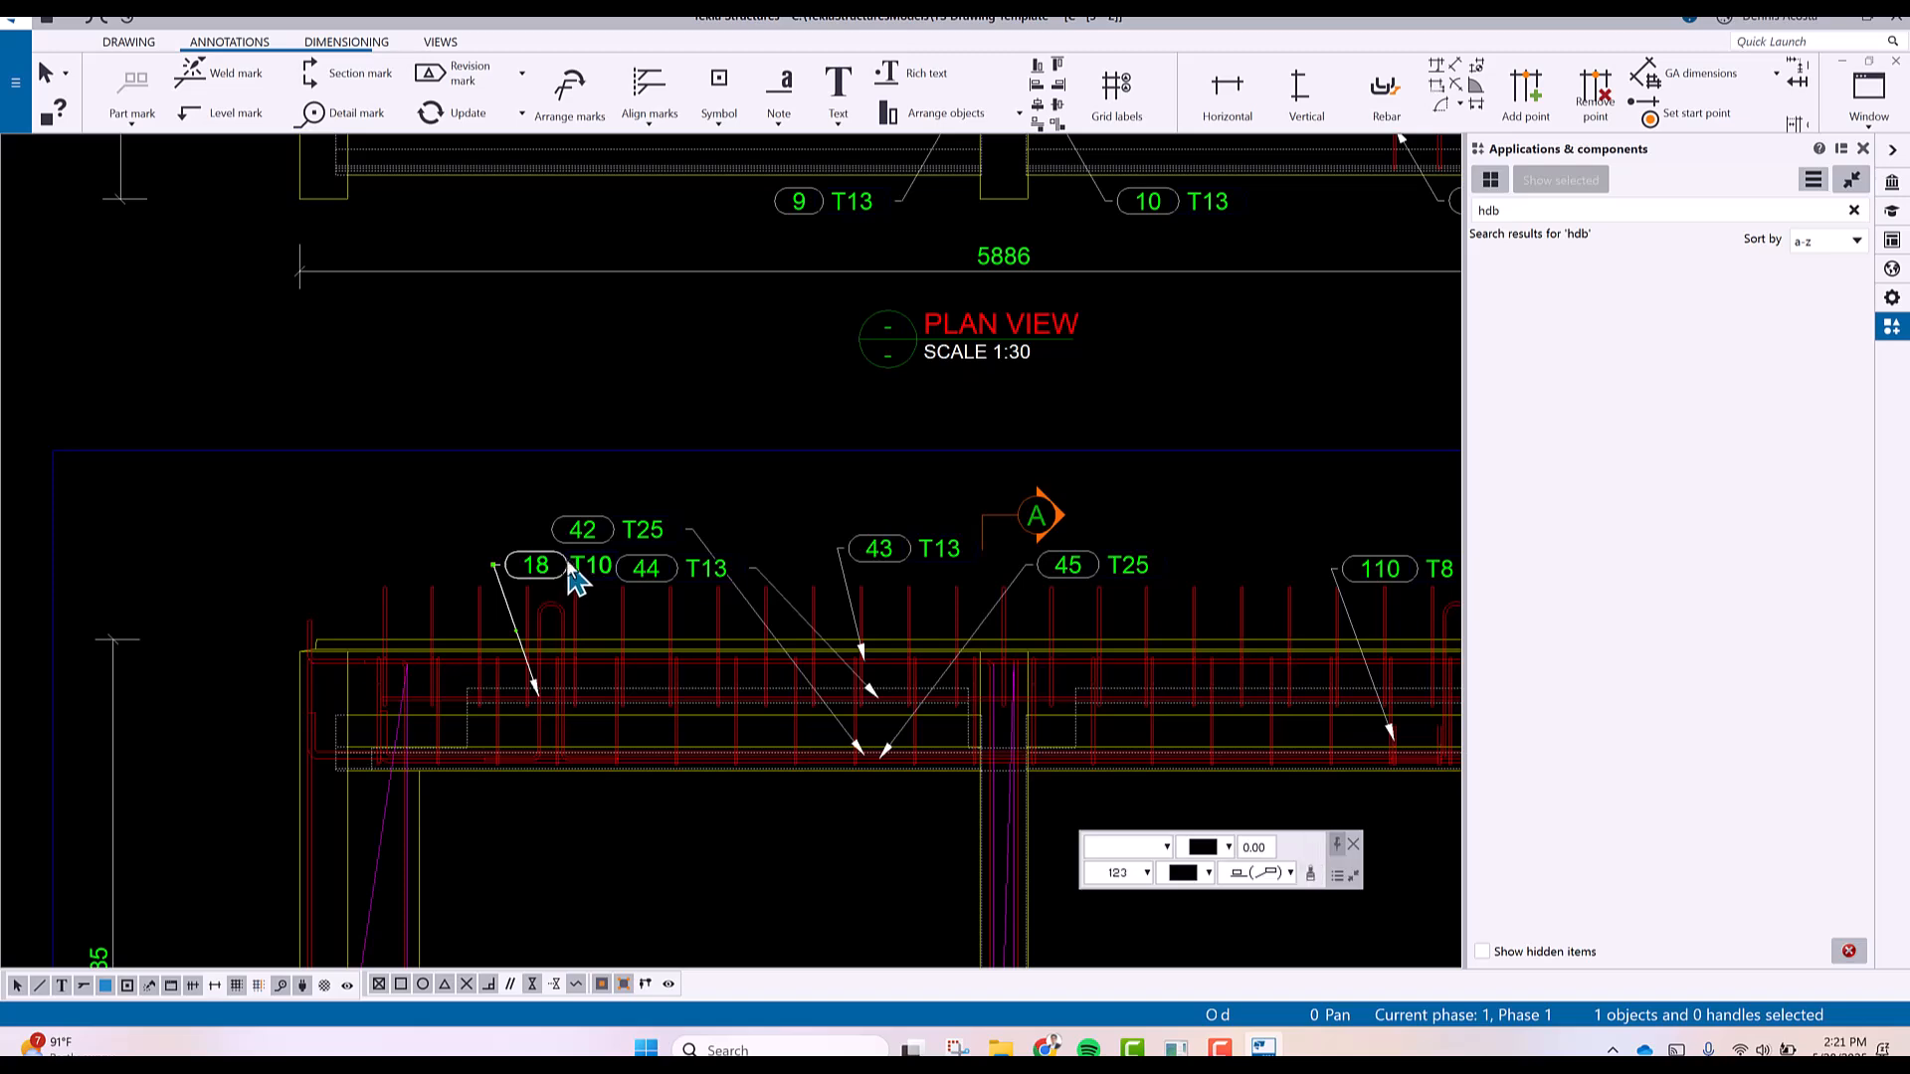
left_click(479, 525)
scroll(479, 526, "down", 1)
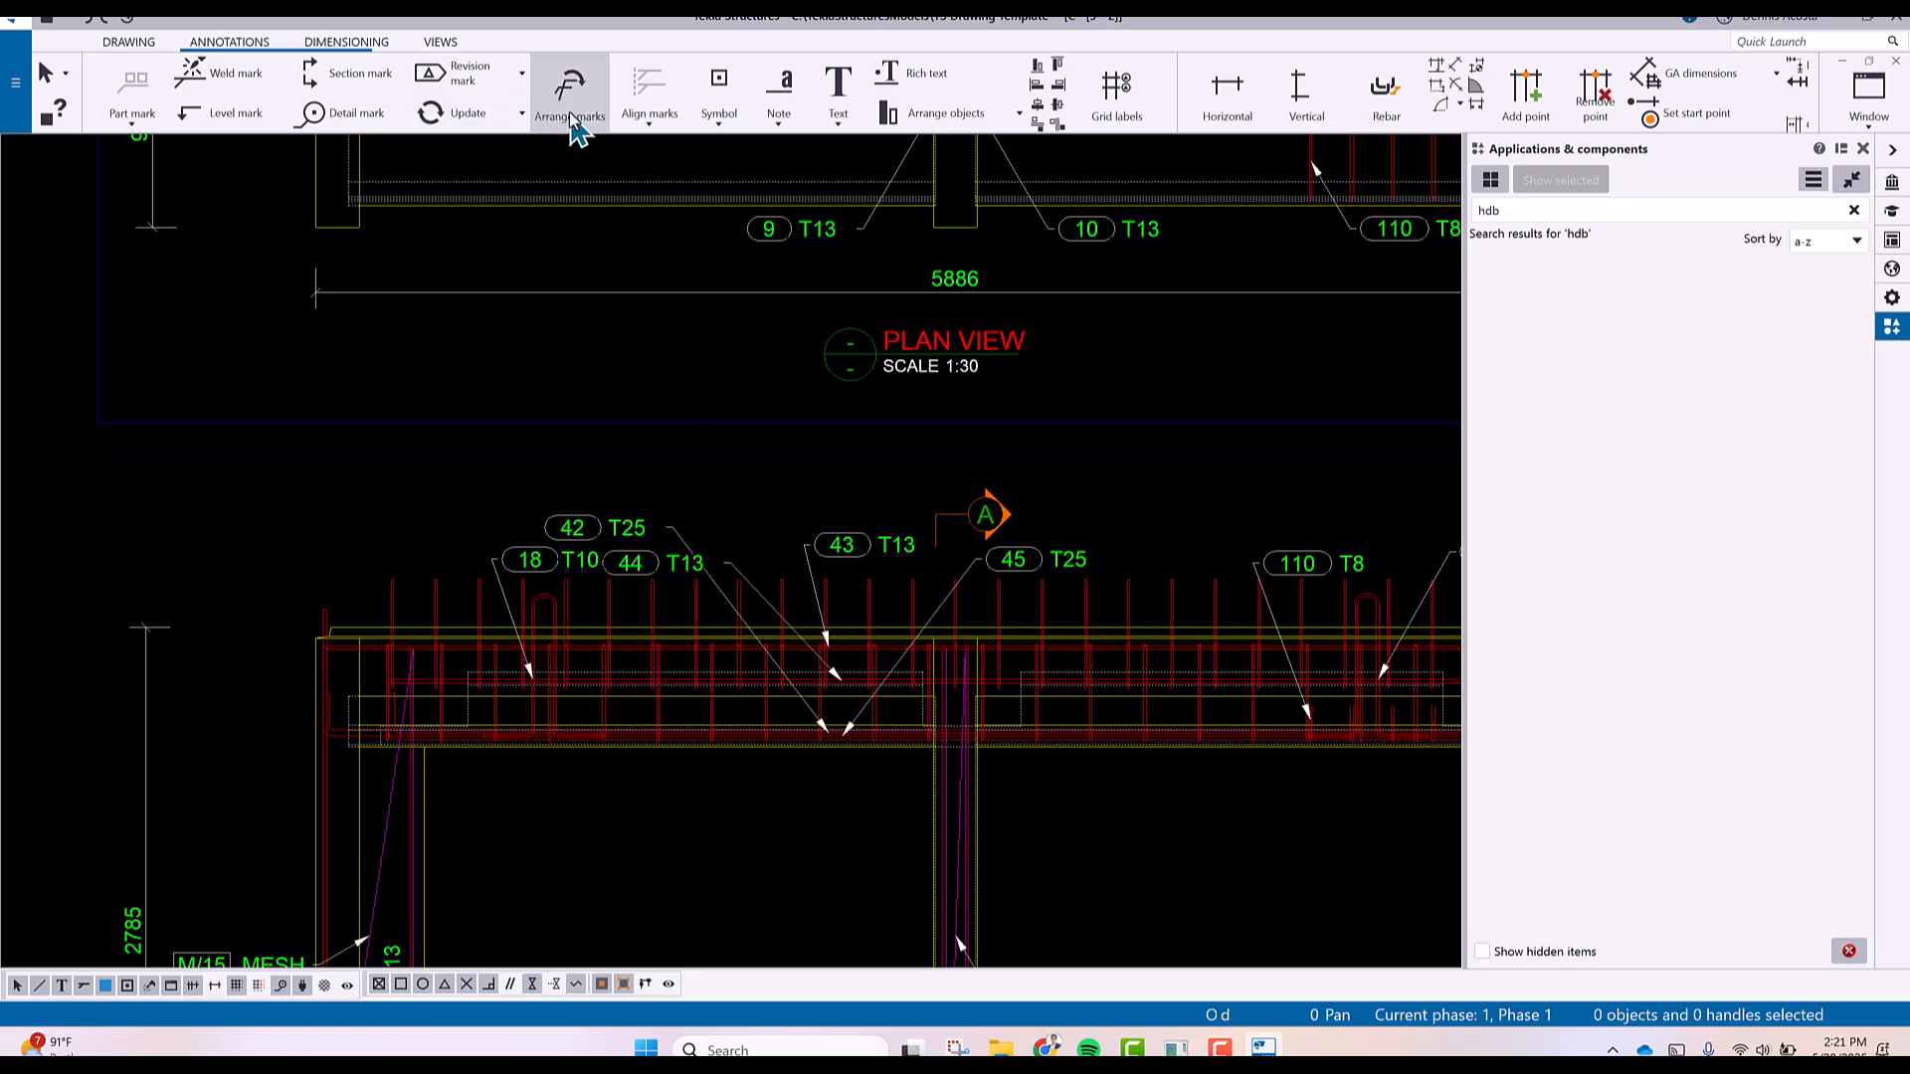
scroll(737, 701, "down", 1)
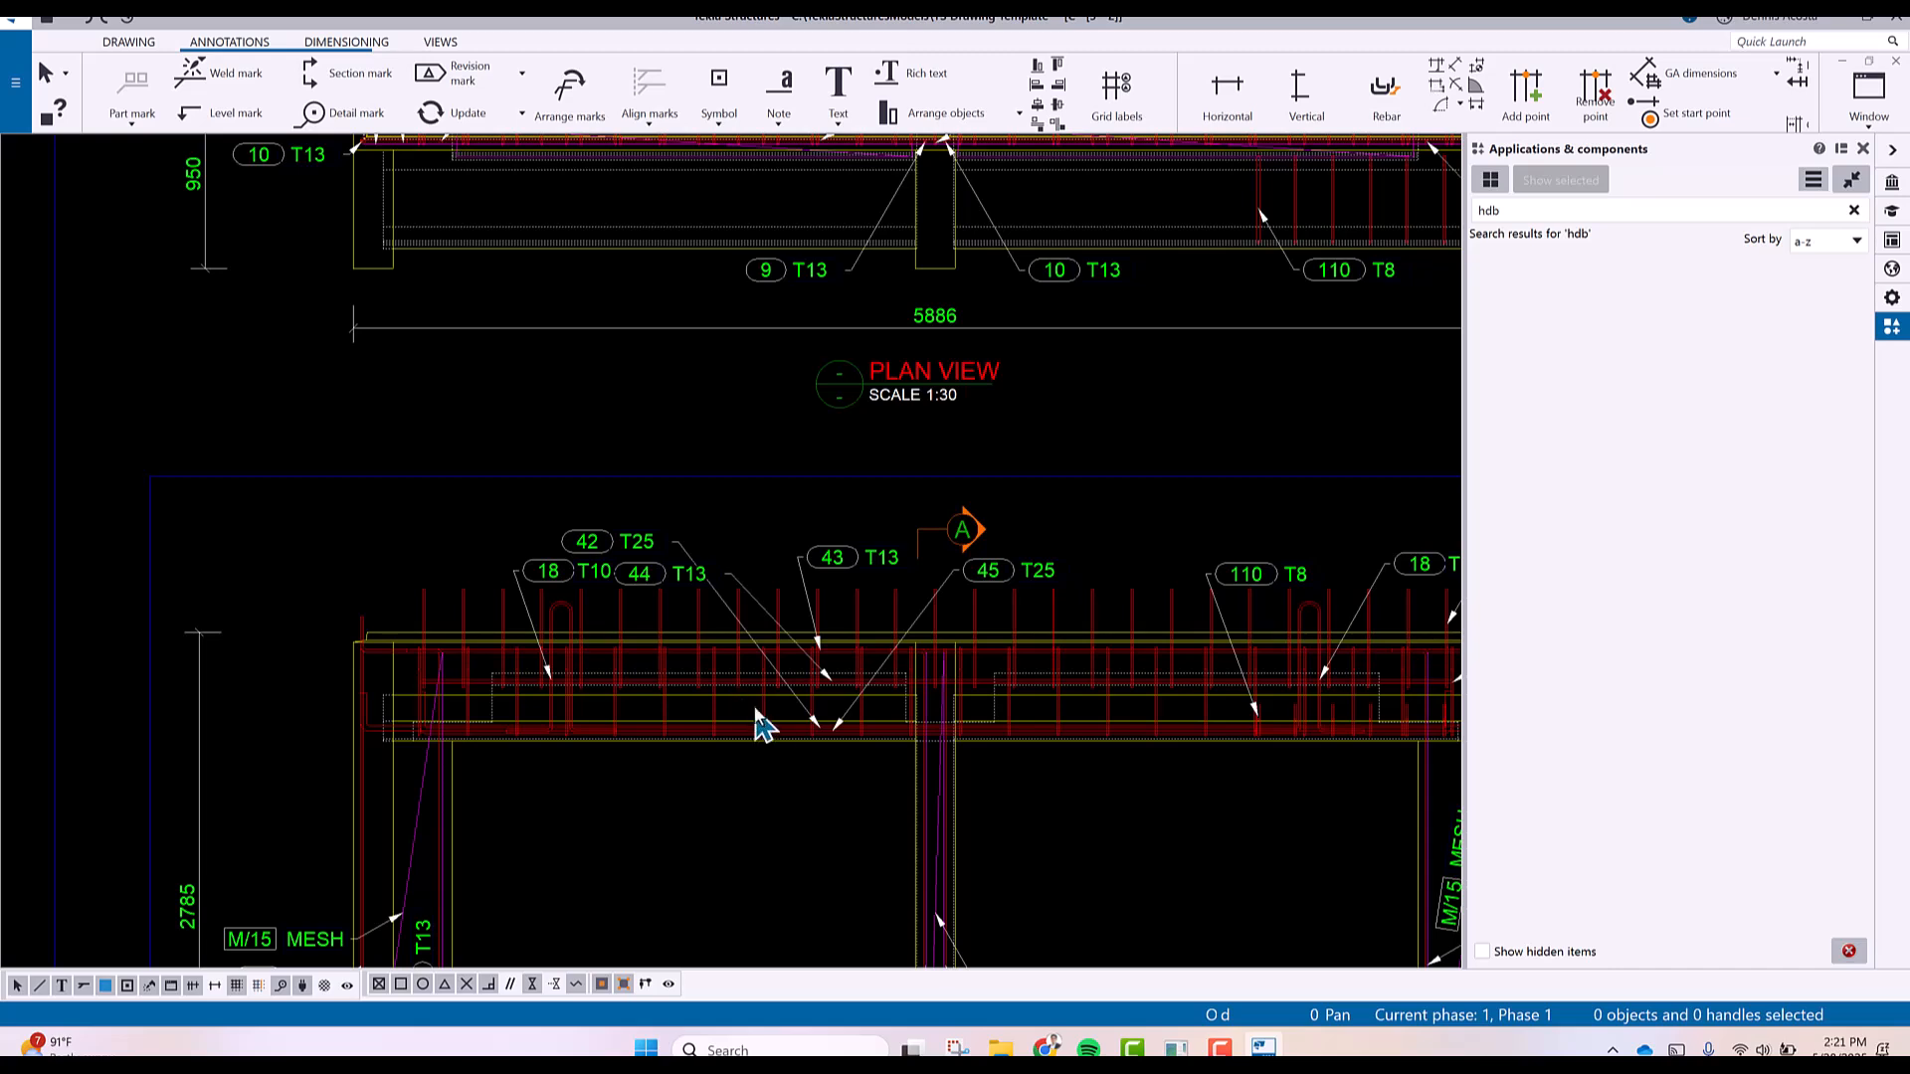
scroll(791, 734, "down", 3)
scroll(809, 741, "down", 1)
scroll(848, 687, "down", 1)
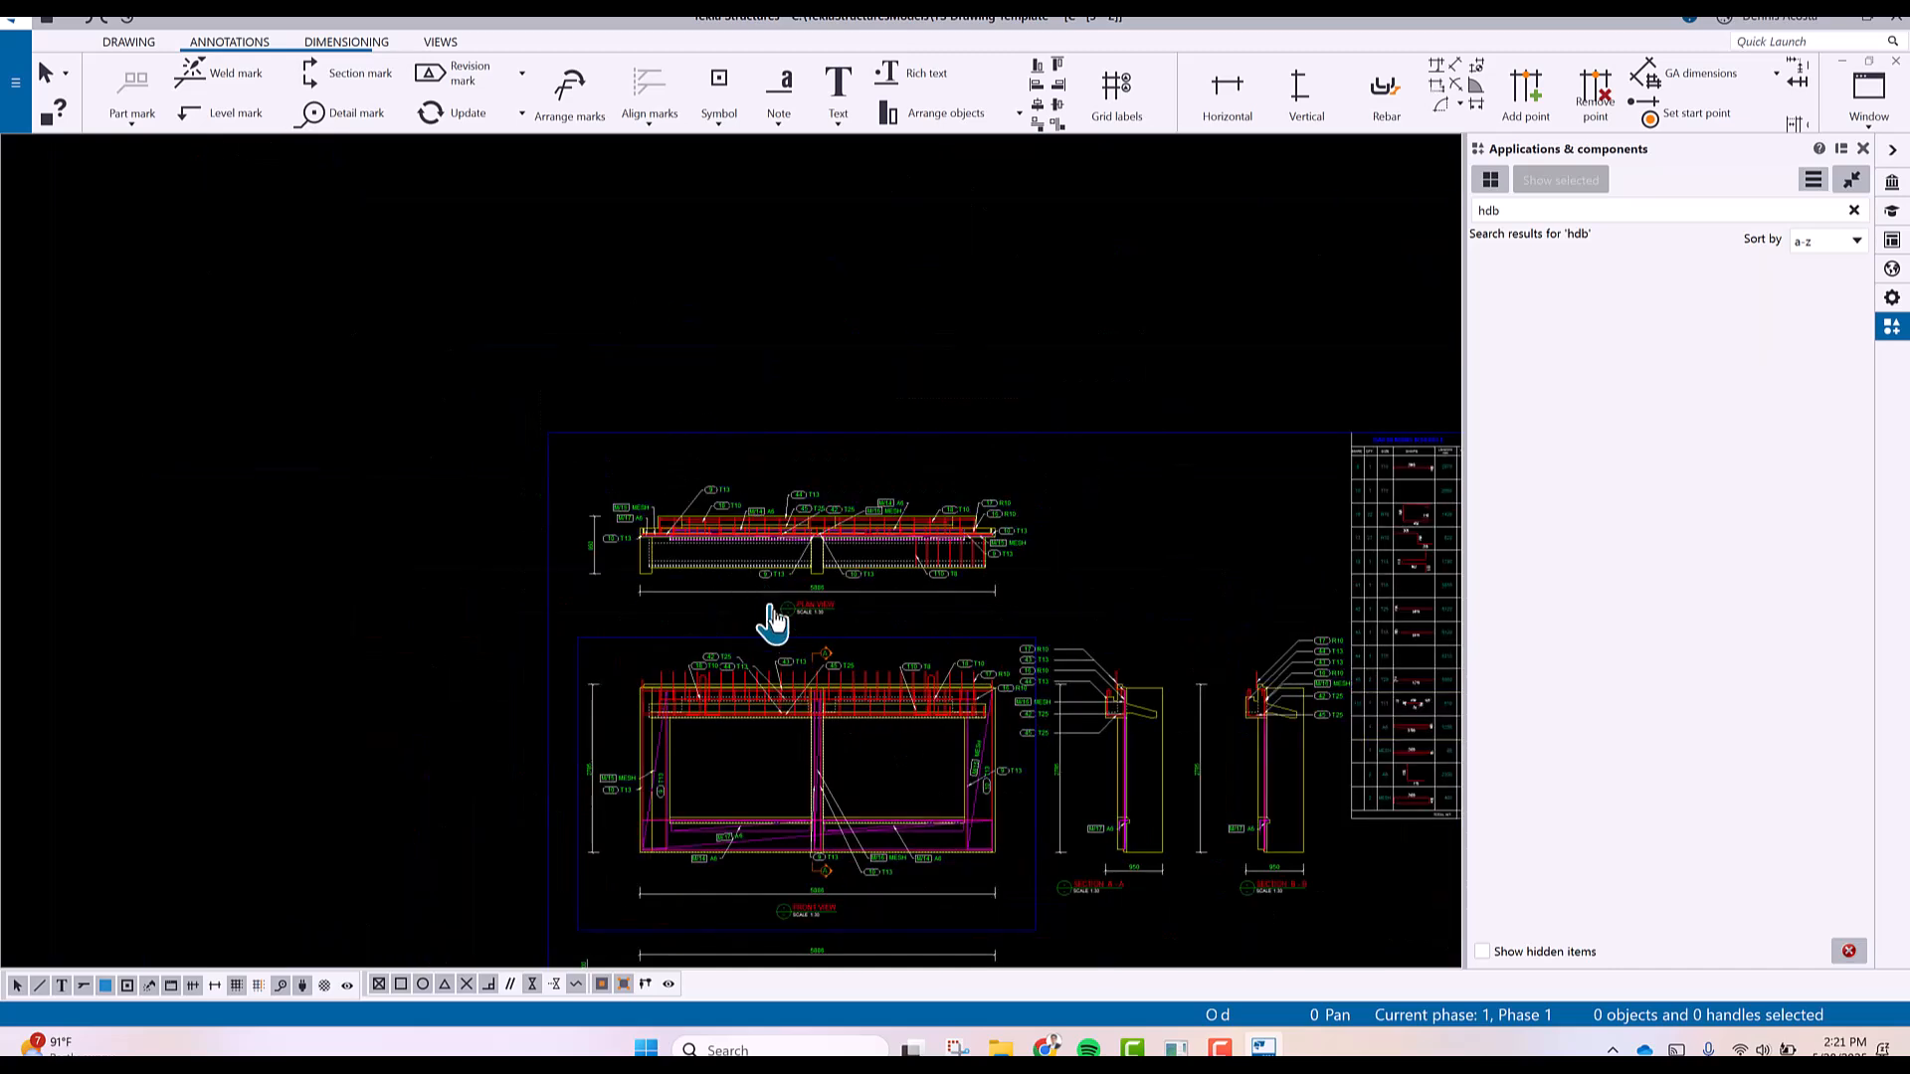
middle_click_drag(1096, 734, 1071, 793)
middle_click_drag(661, 870, 684, 856)
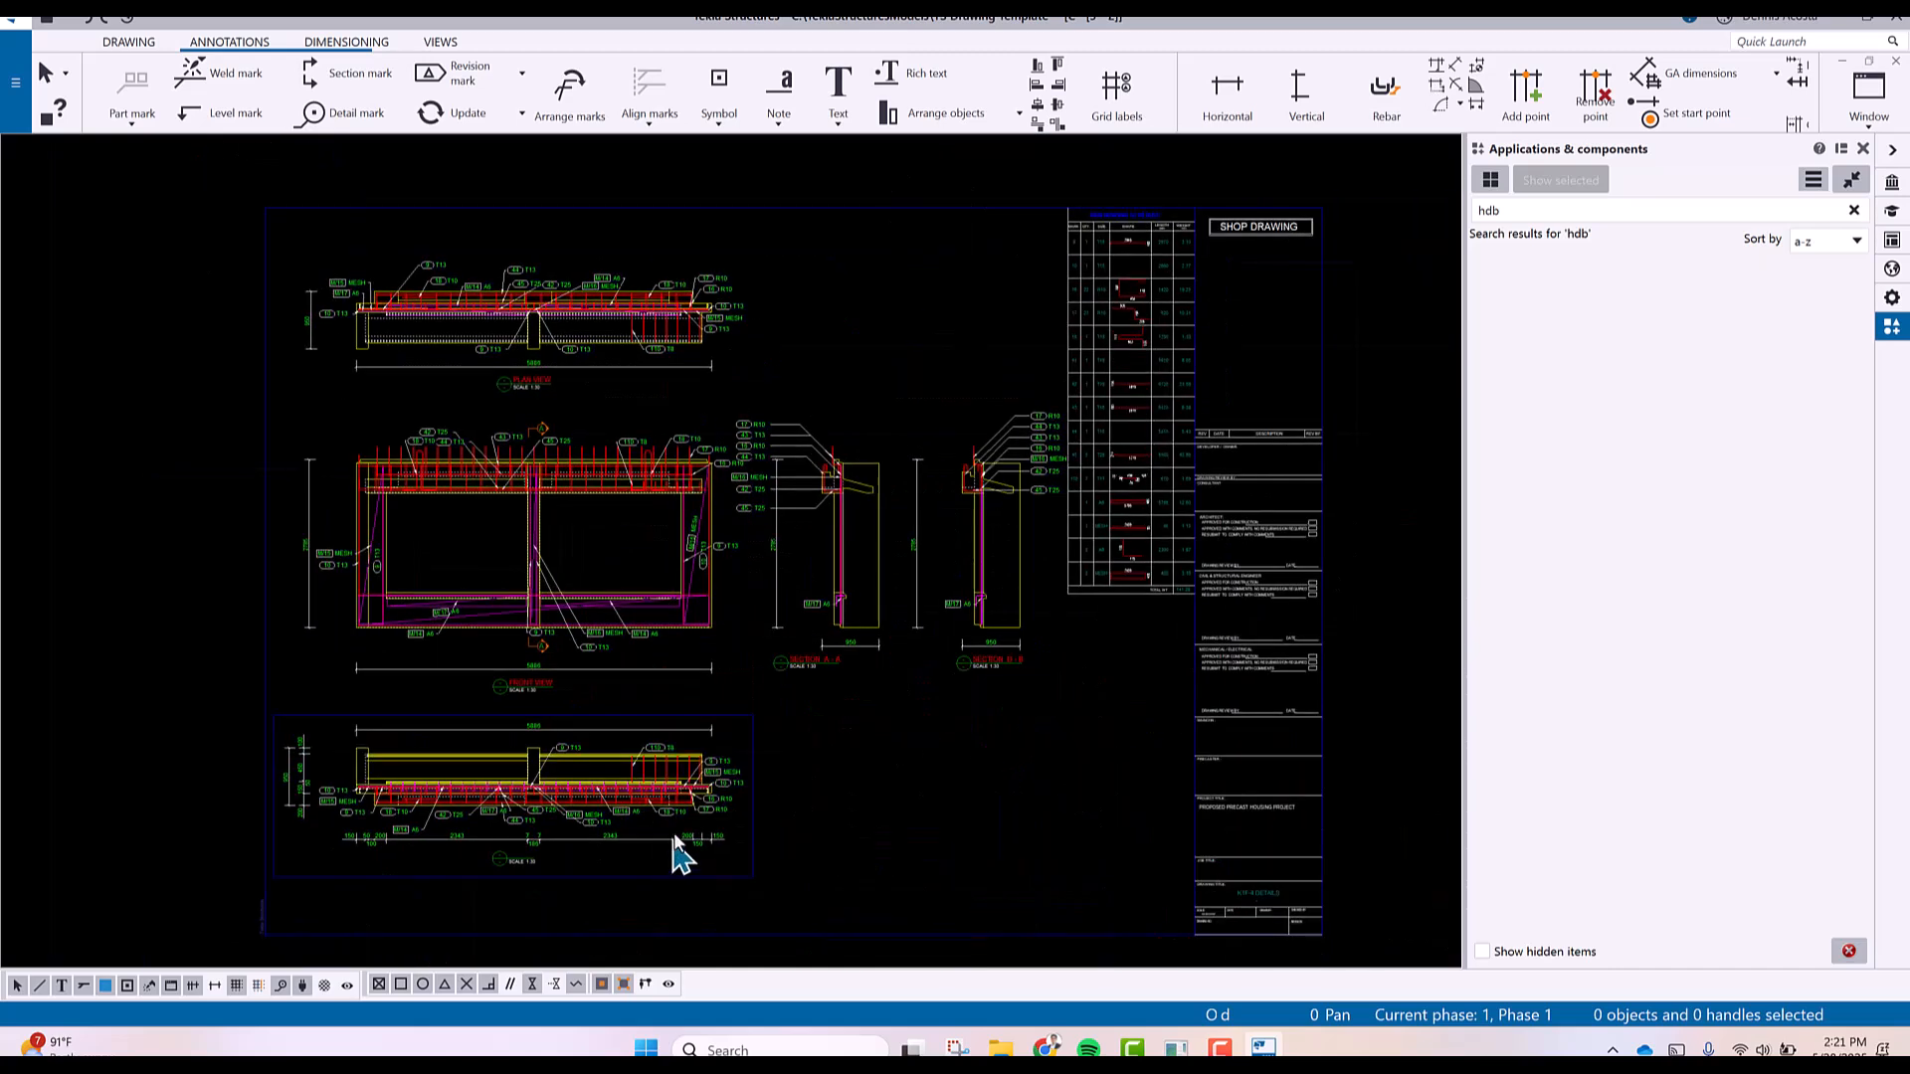
Align the 9 T13, M/15 MESH, 10 T13, 16 R10 and 17 R10 marks to a point right of the view below the front view.
scroll(725, 802, "up", 5)
left_click_drag(883, 478, 786, 862)
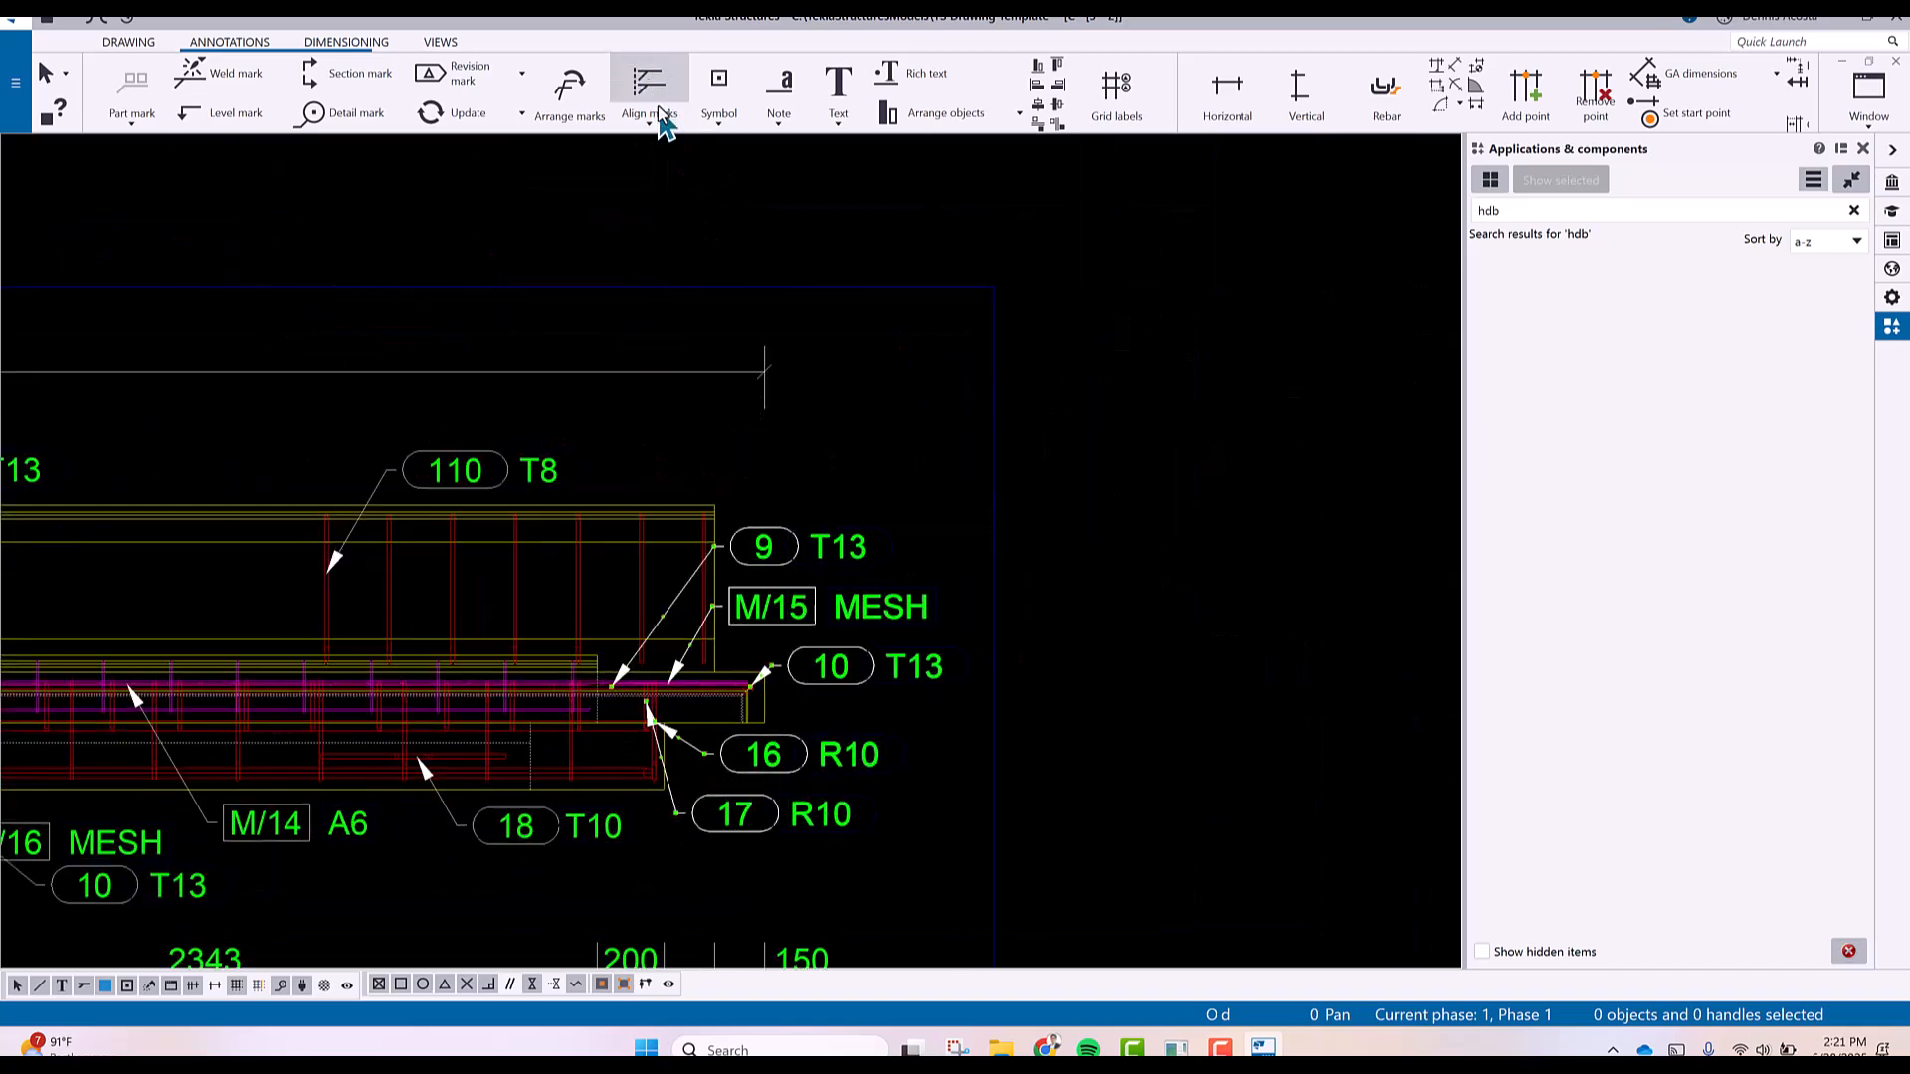
left_click(657, 119)
left_click(669, 204)
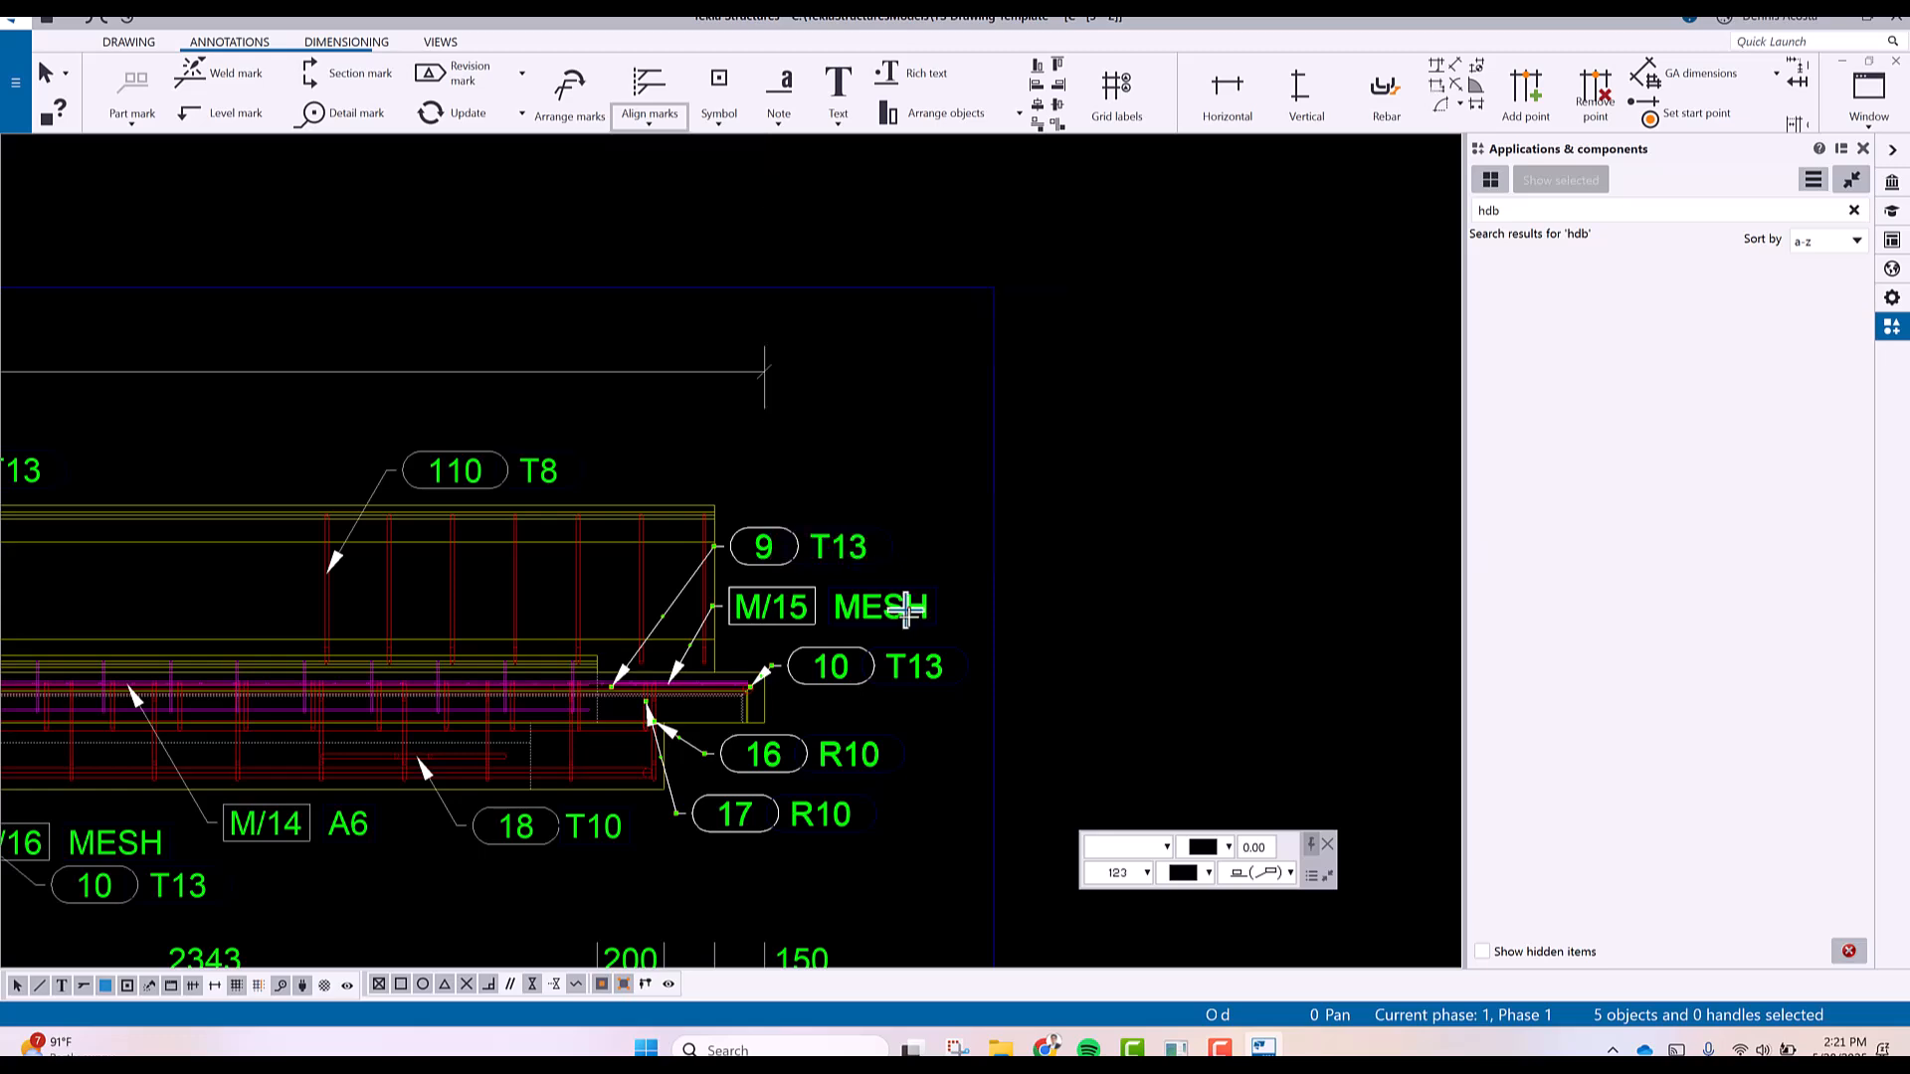
left_click(931, 714)
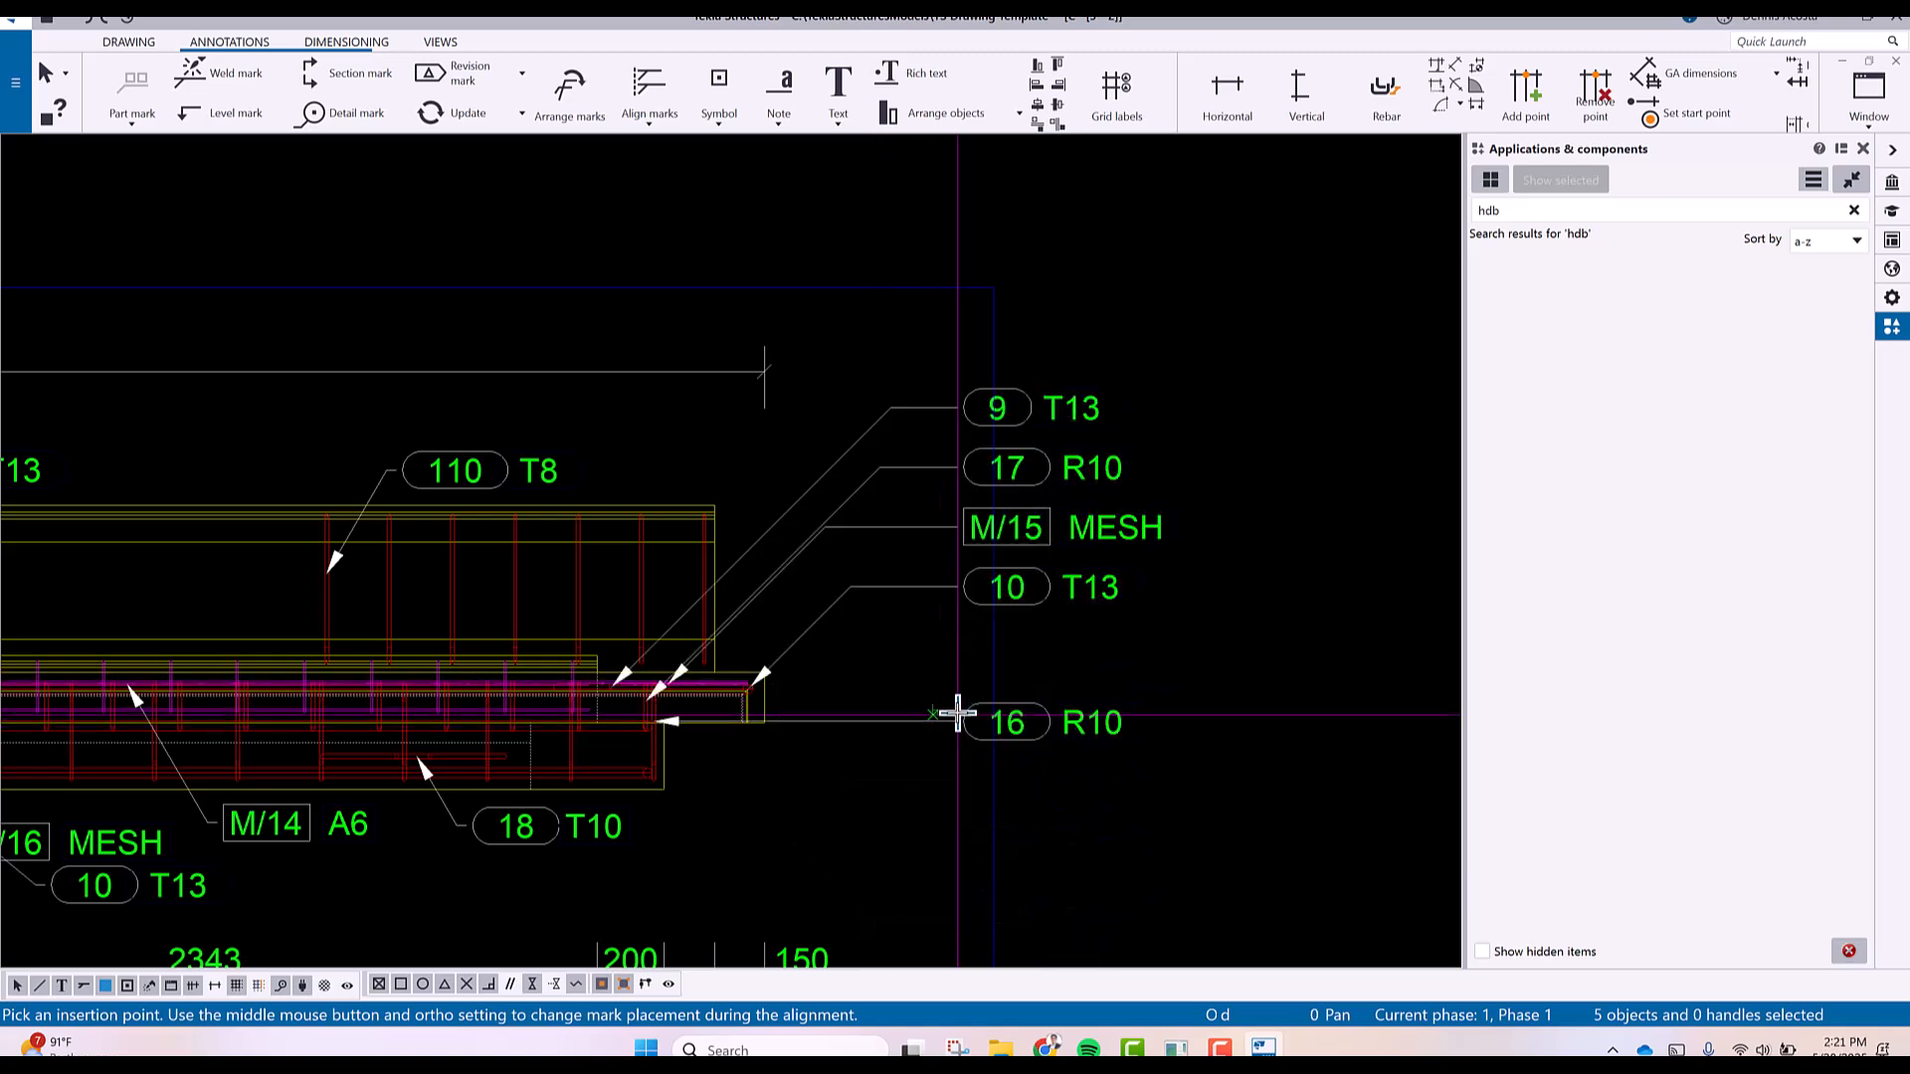
left_click(953, 702)
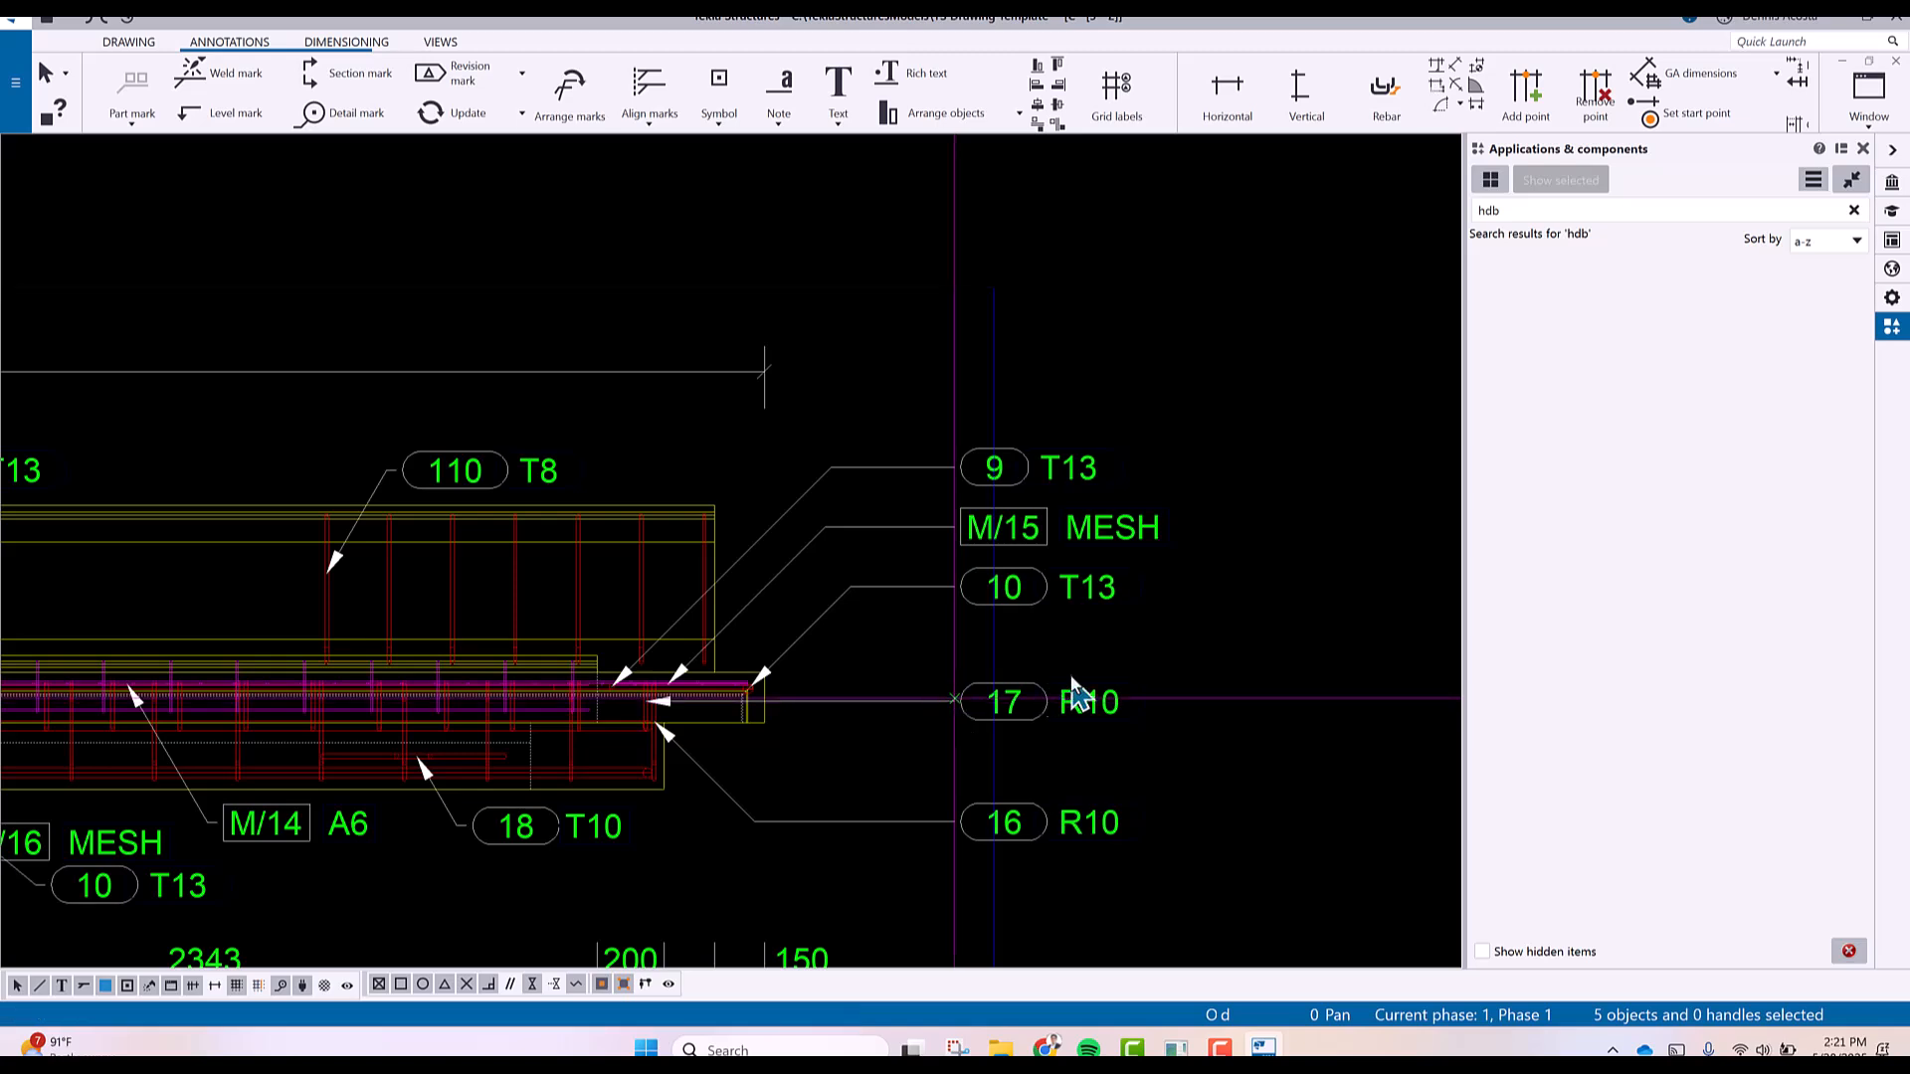
left_click(1197, 664)
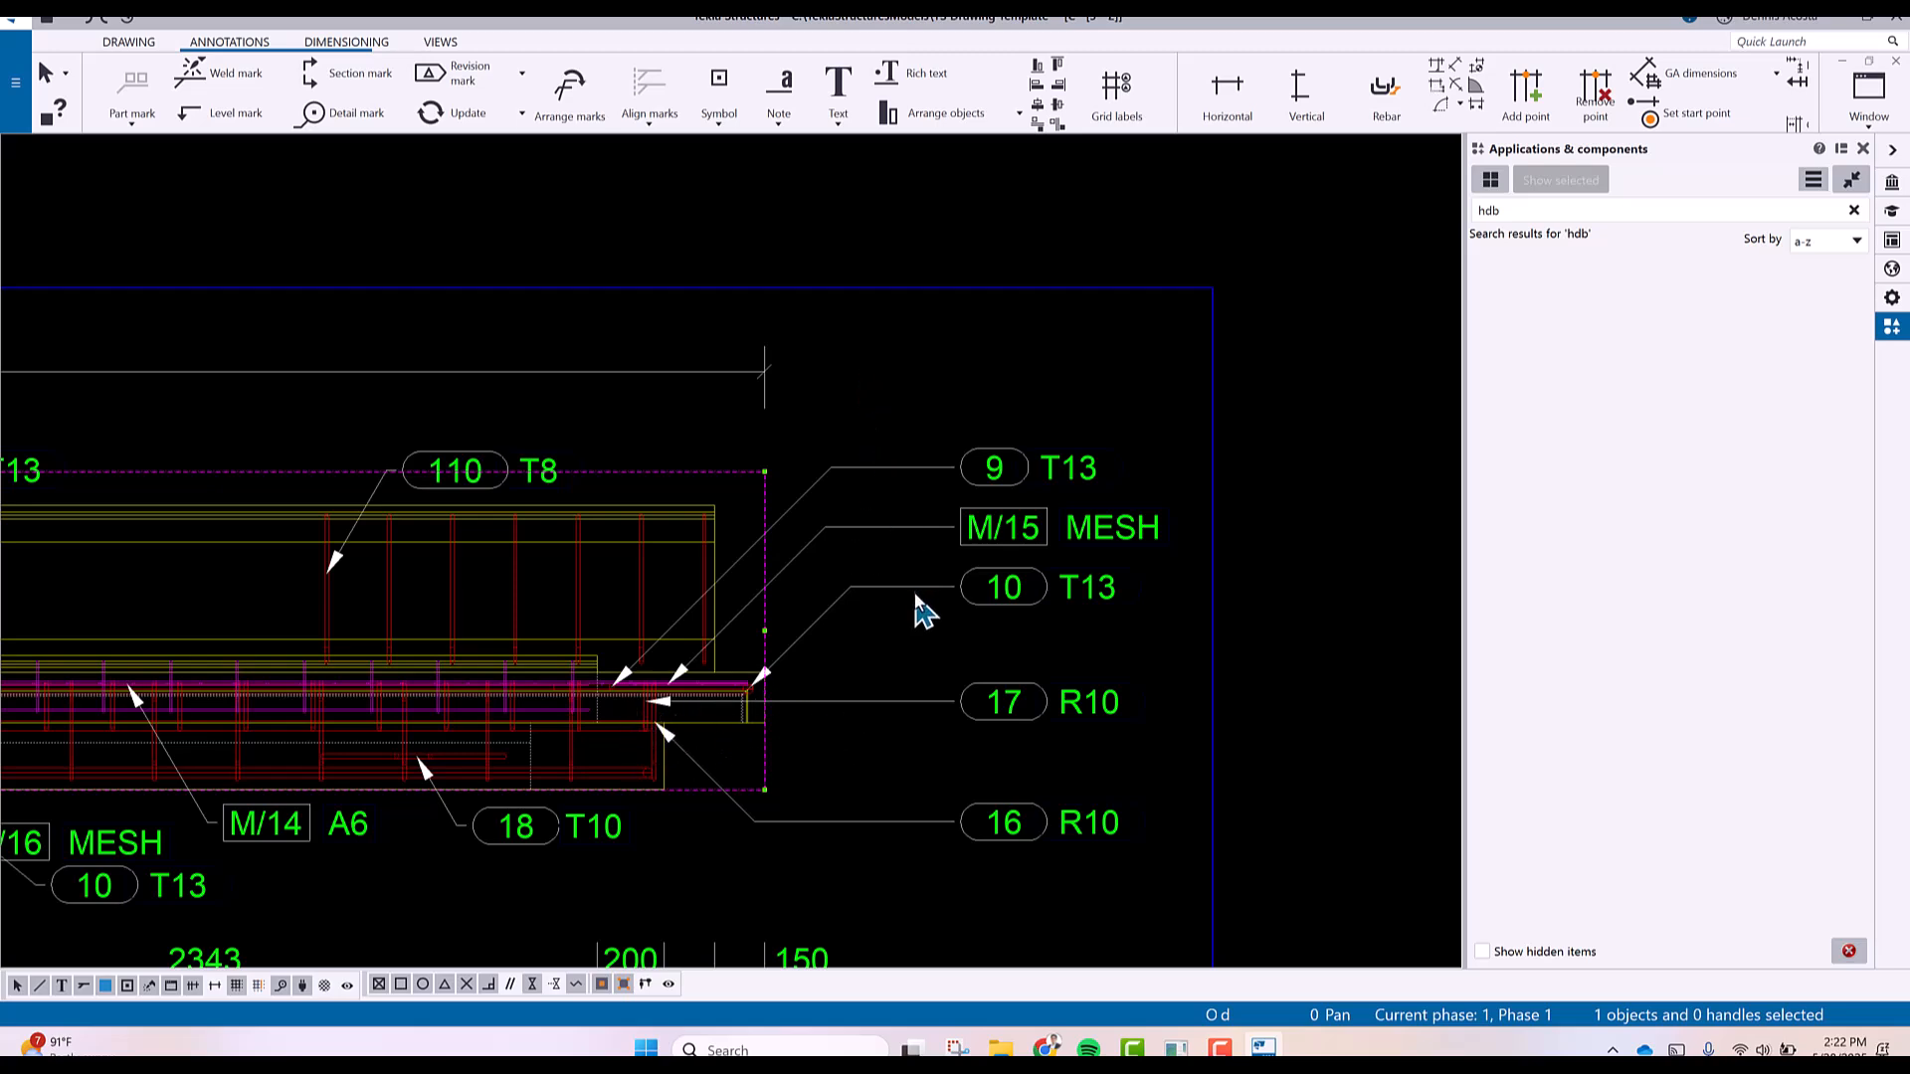
Close the rebar drawing and keep its changes.
scroll(916, 610, "down", 1)
scroll(1066, 534, "down", 4)
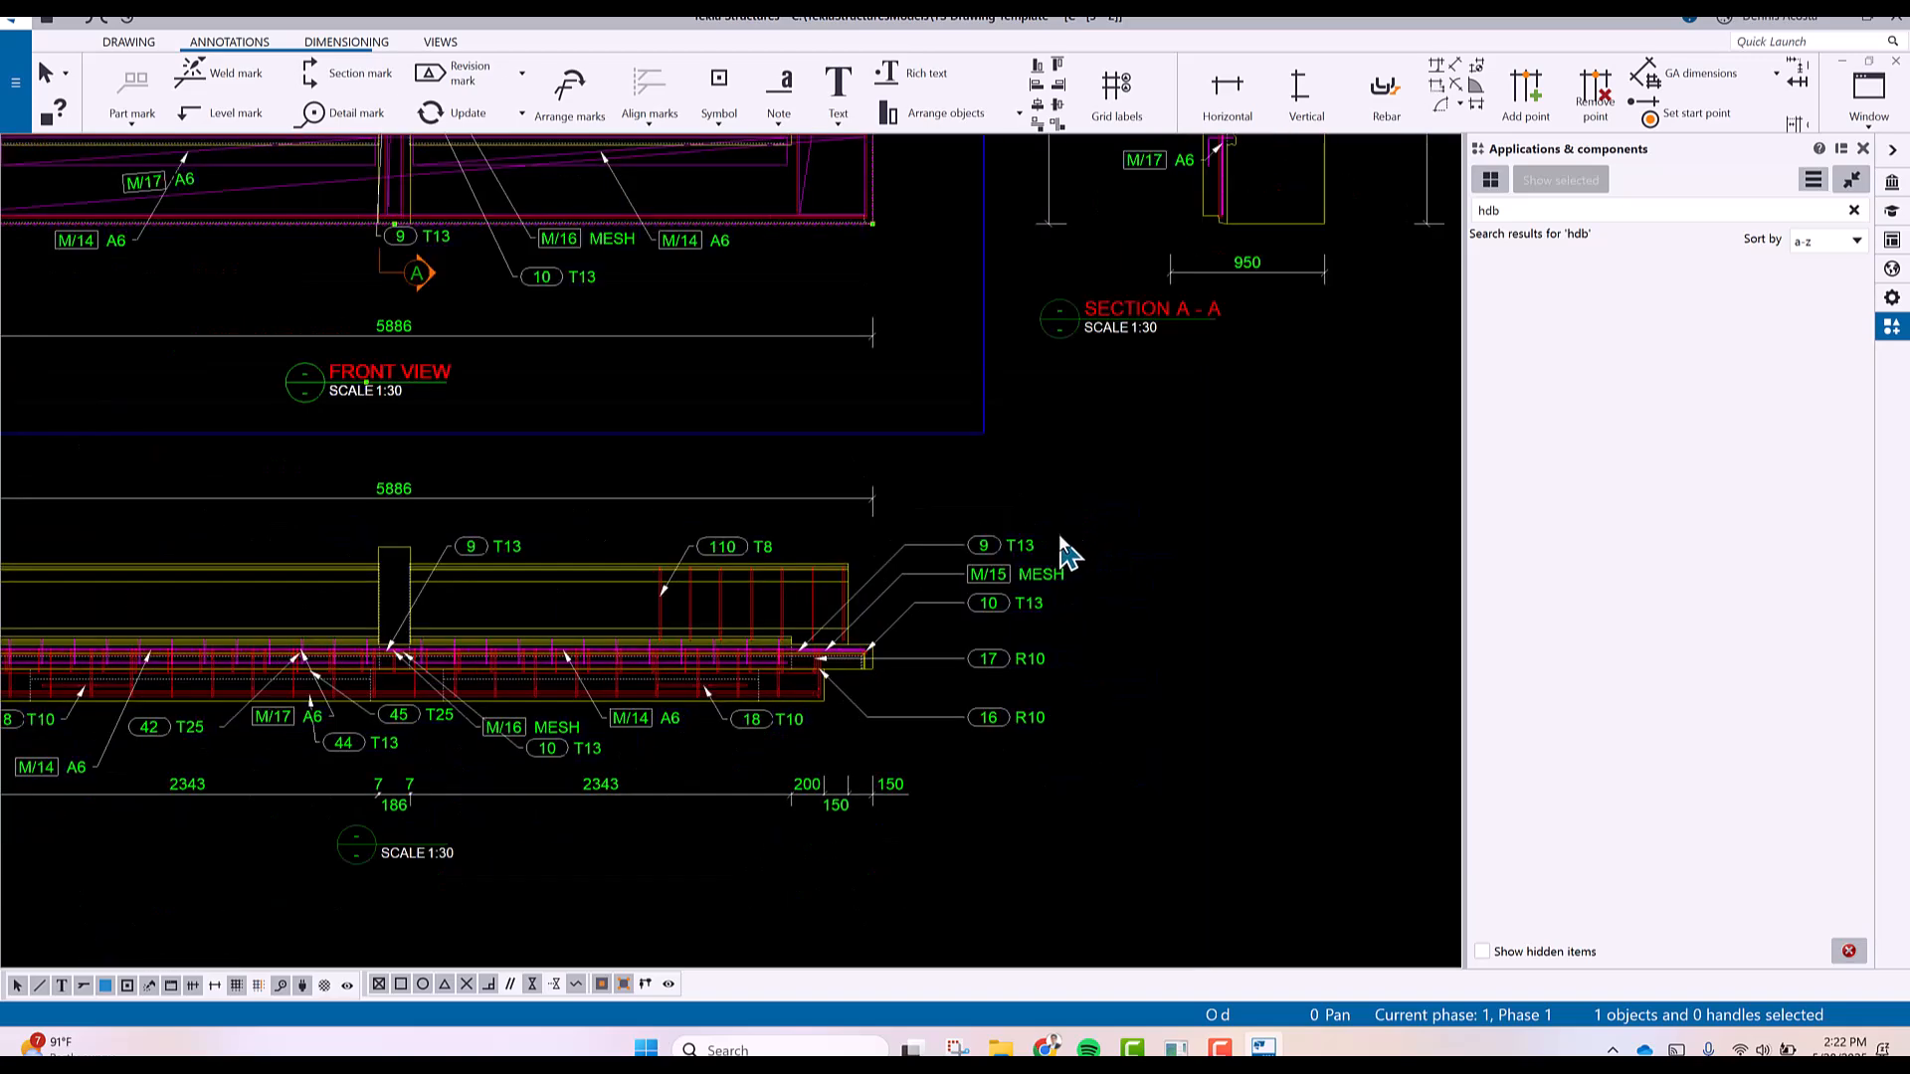
scroll(1025, 509, "down", 3)
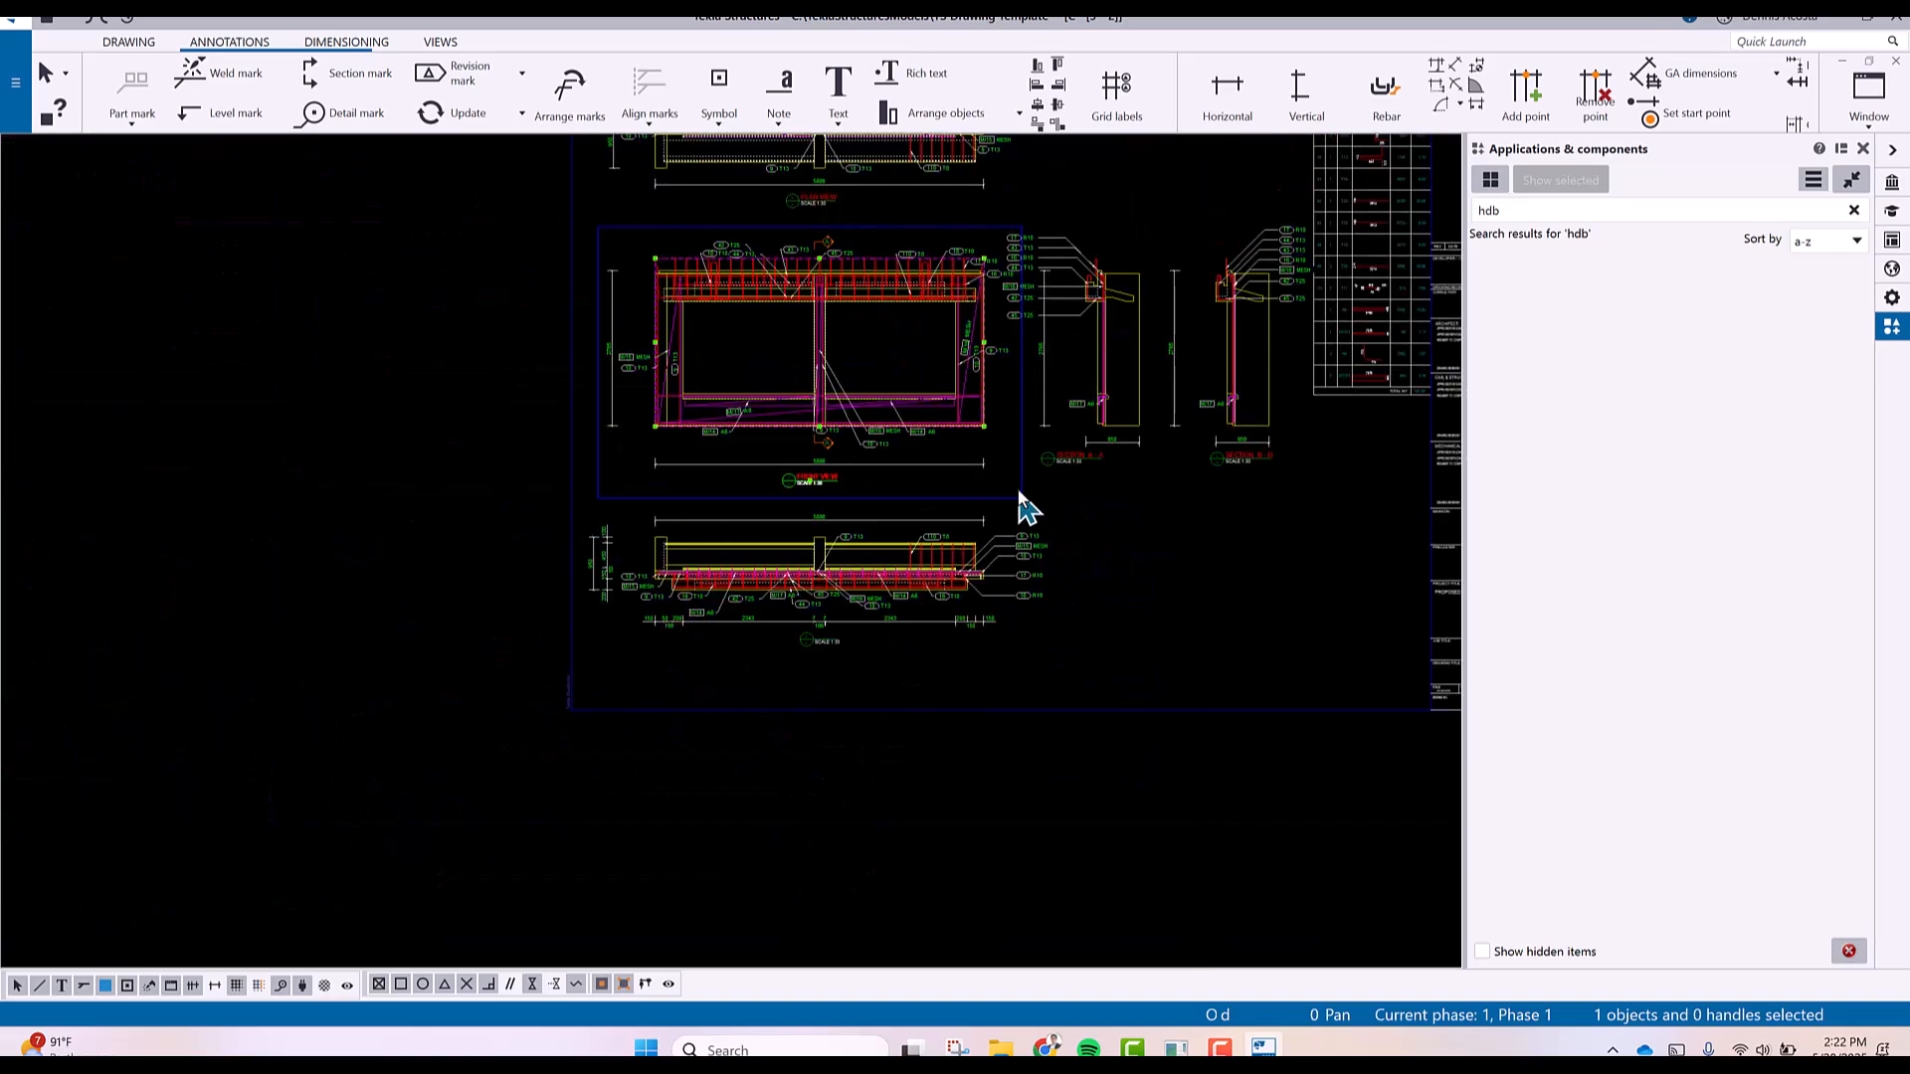
scroll(1025, 509, "down", 2)
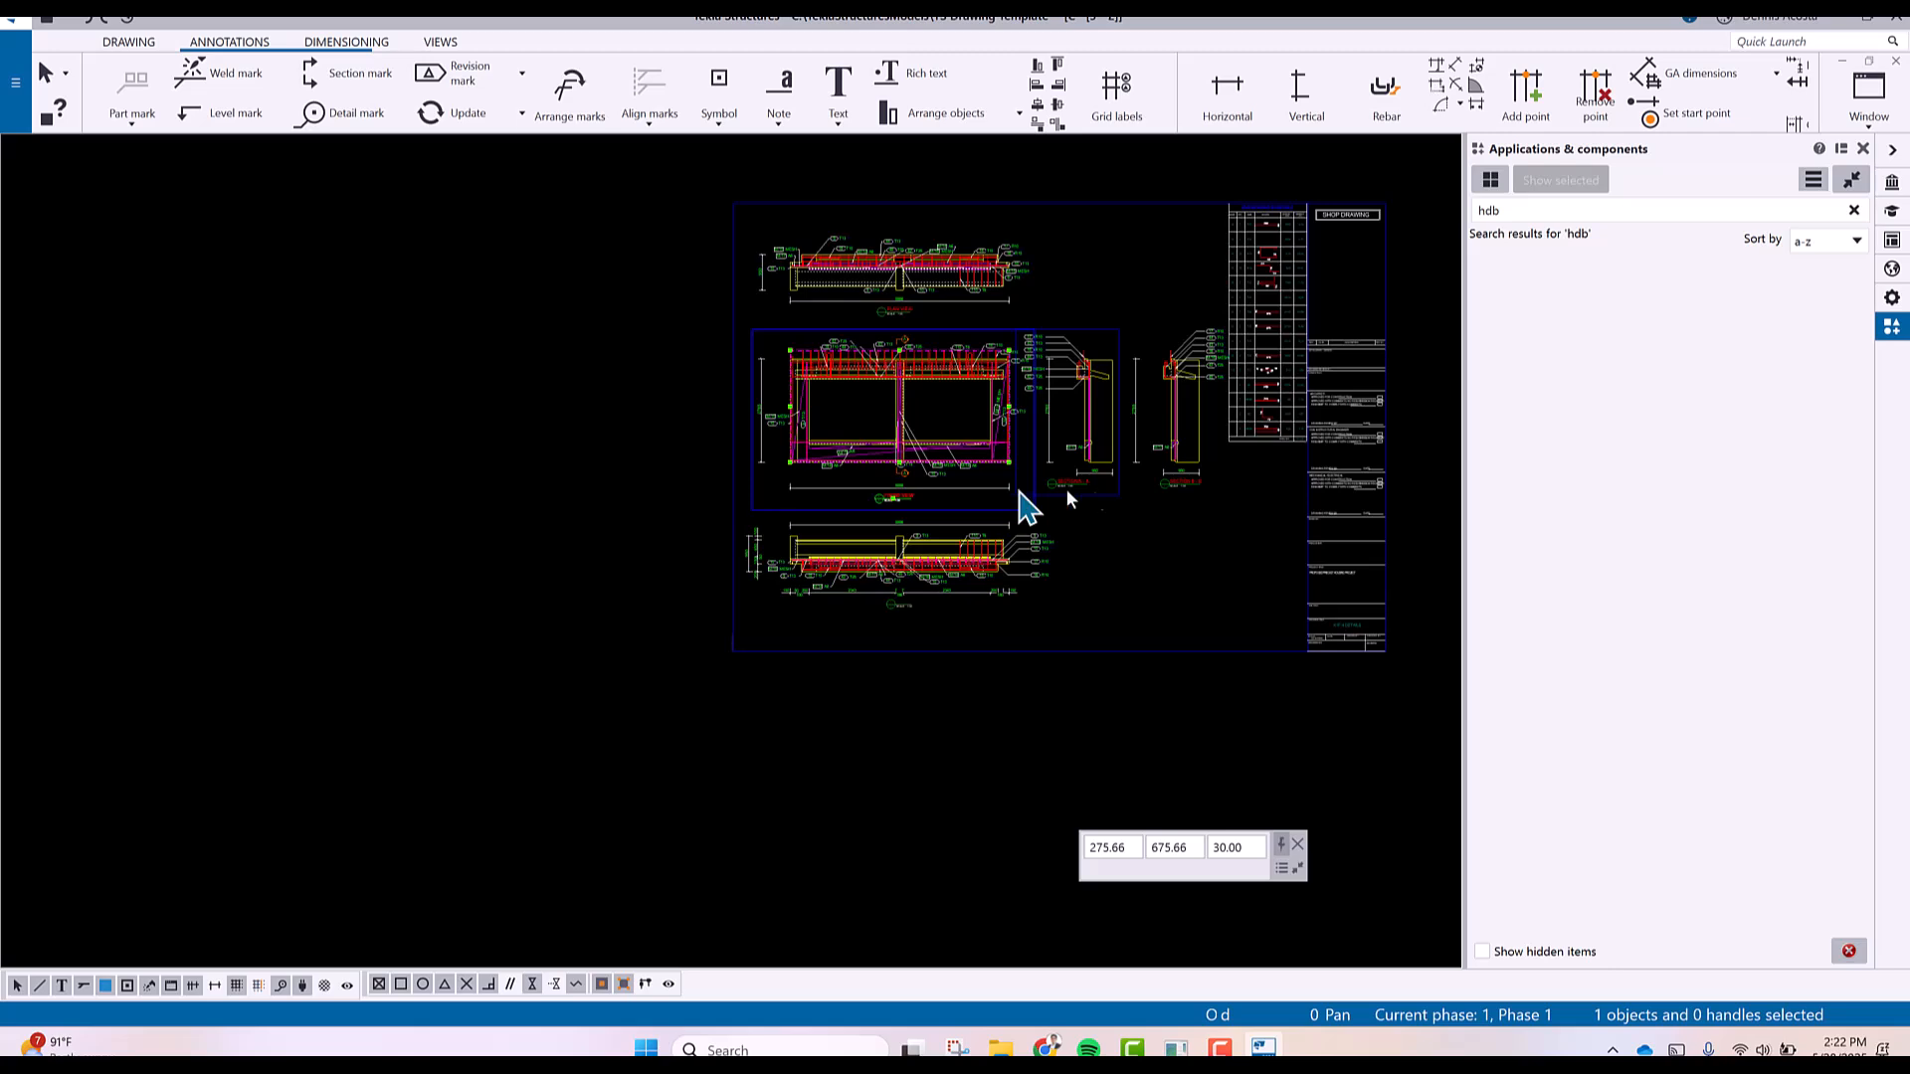
left_click(1895, 62)
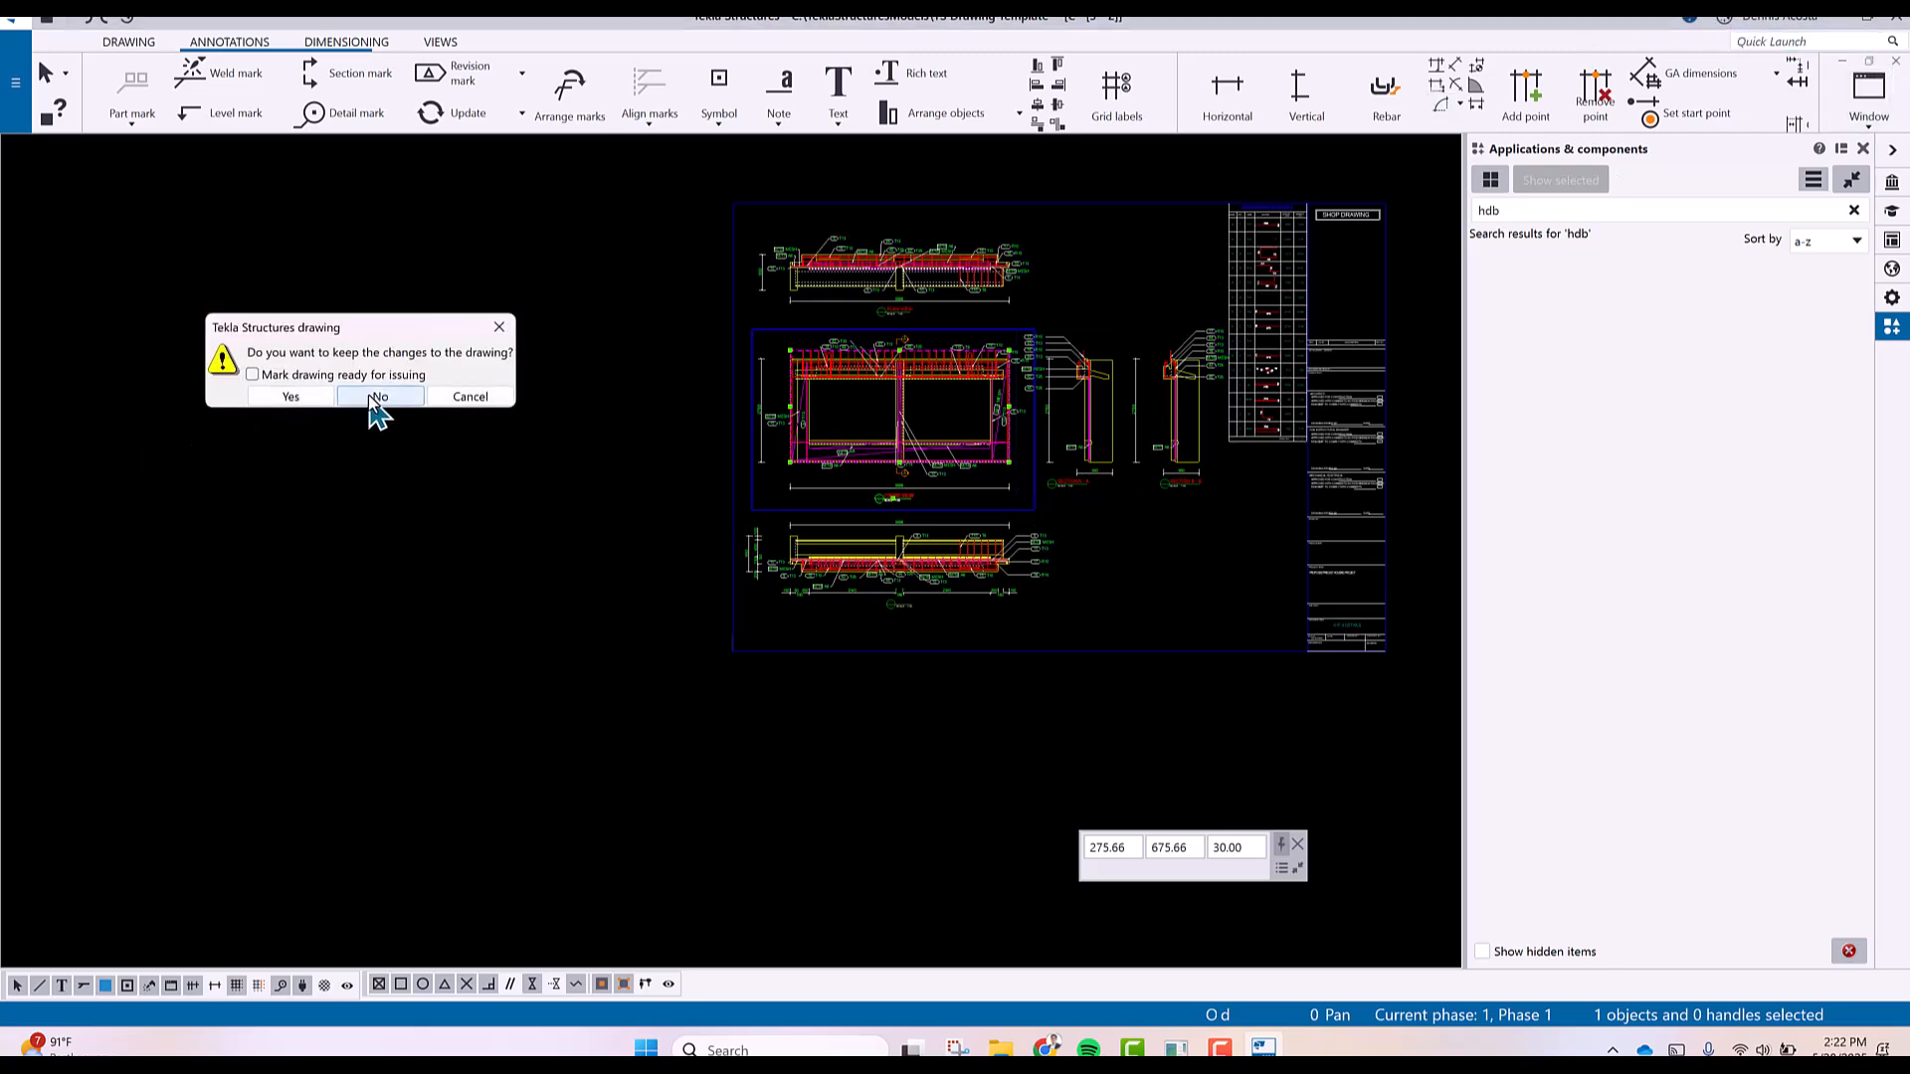
left_click(299, 398)
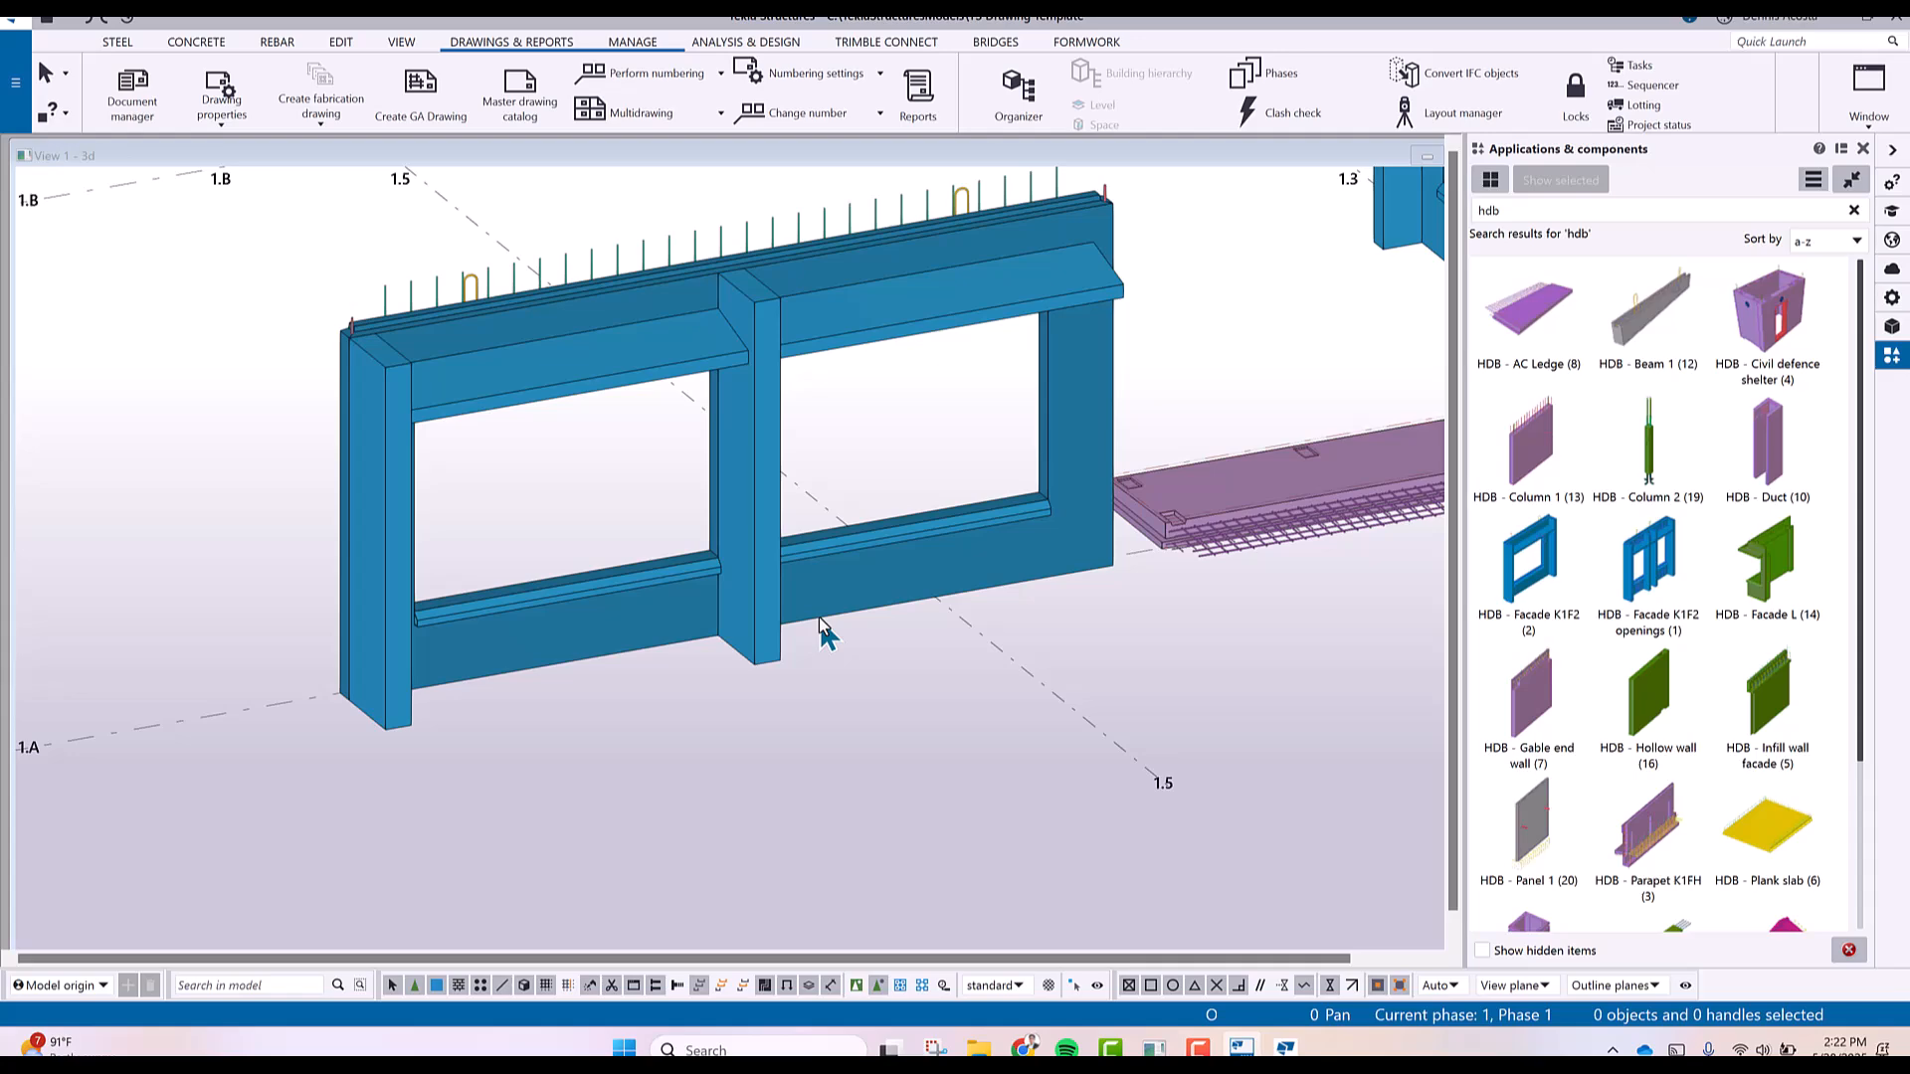
Model a concrete panel along grid line 1.7 from its intersection with grid 1.D to grid 1.C.
scroll(820, 617, "down", 5)
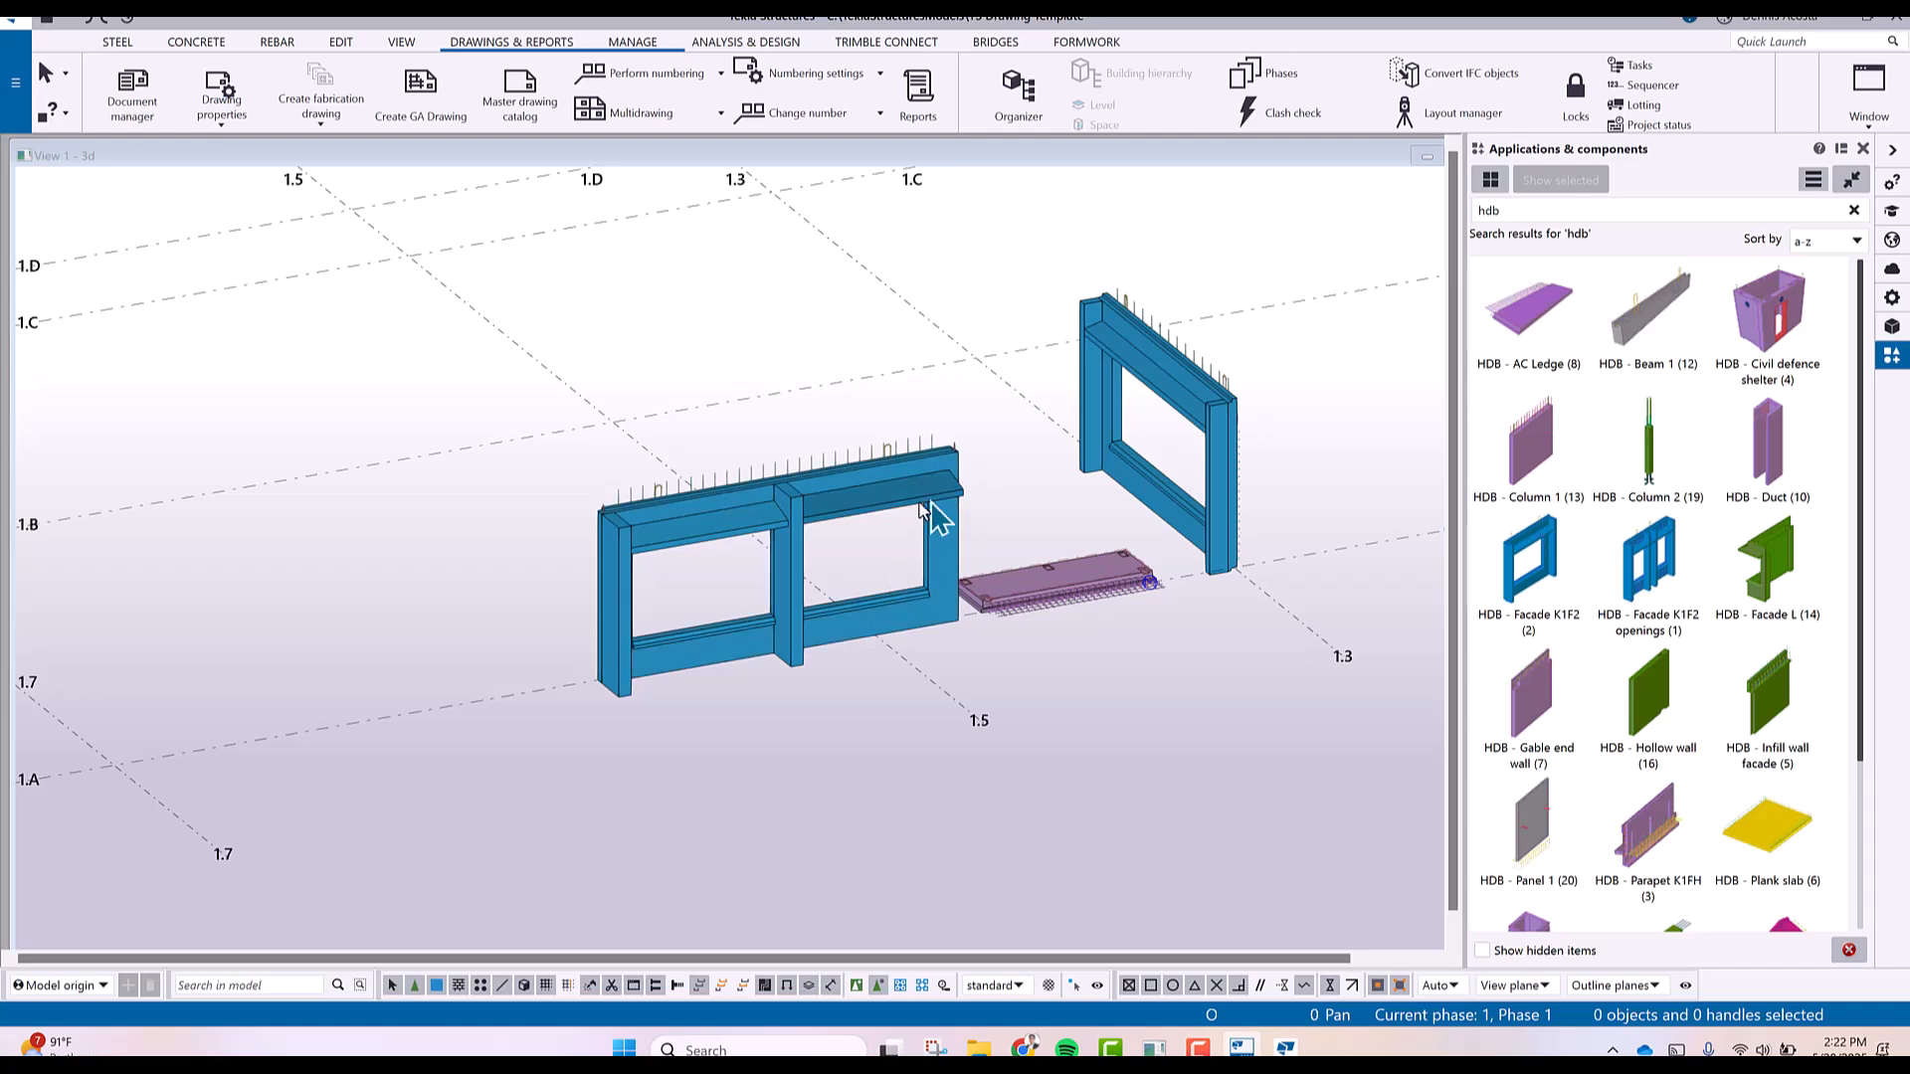
mouse_move(546, 584)
middle_mouse_down()
mouse_move(793, 618)
mouse_move(726, 593)
mouse_move(934, 588)
mouse_move(932, 605)
middle_mouse_up()
middle_click_drag(852, 665, 959, 569)
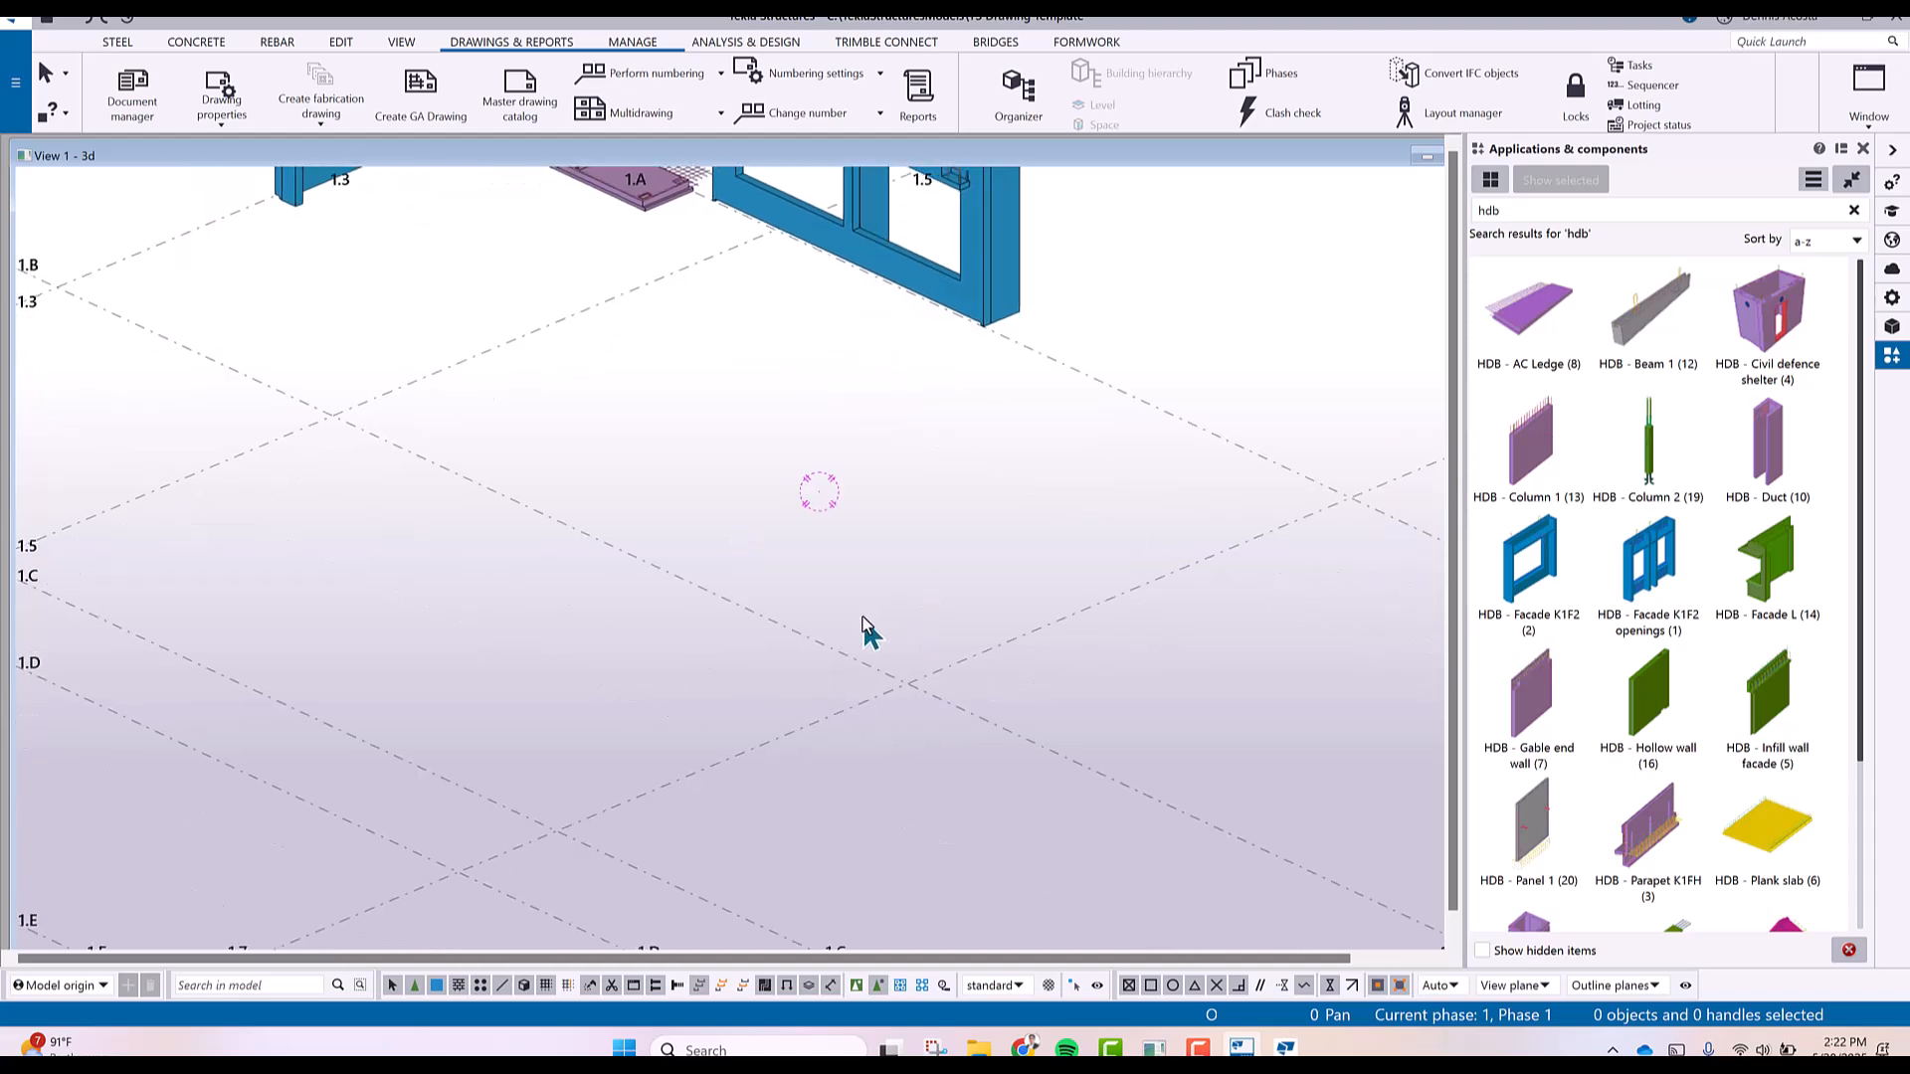
scroll(862, 617, "up", 3)
scroll(875, 672, "up", 3)
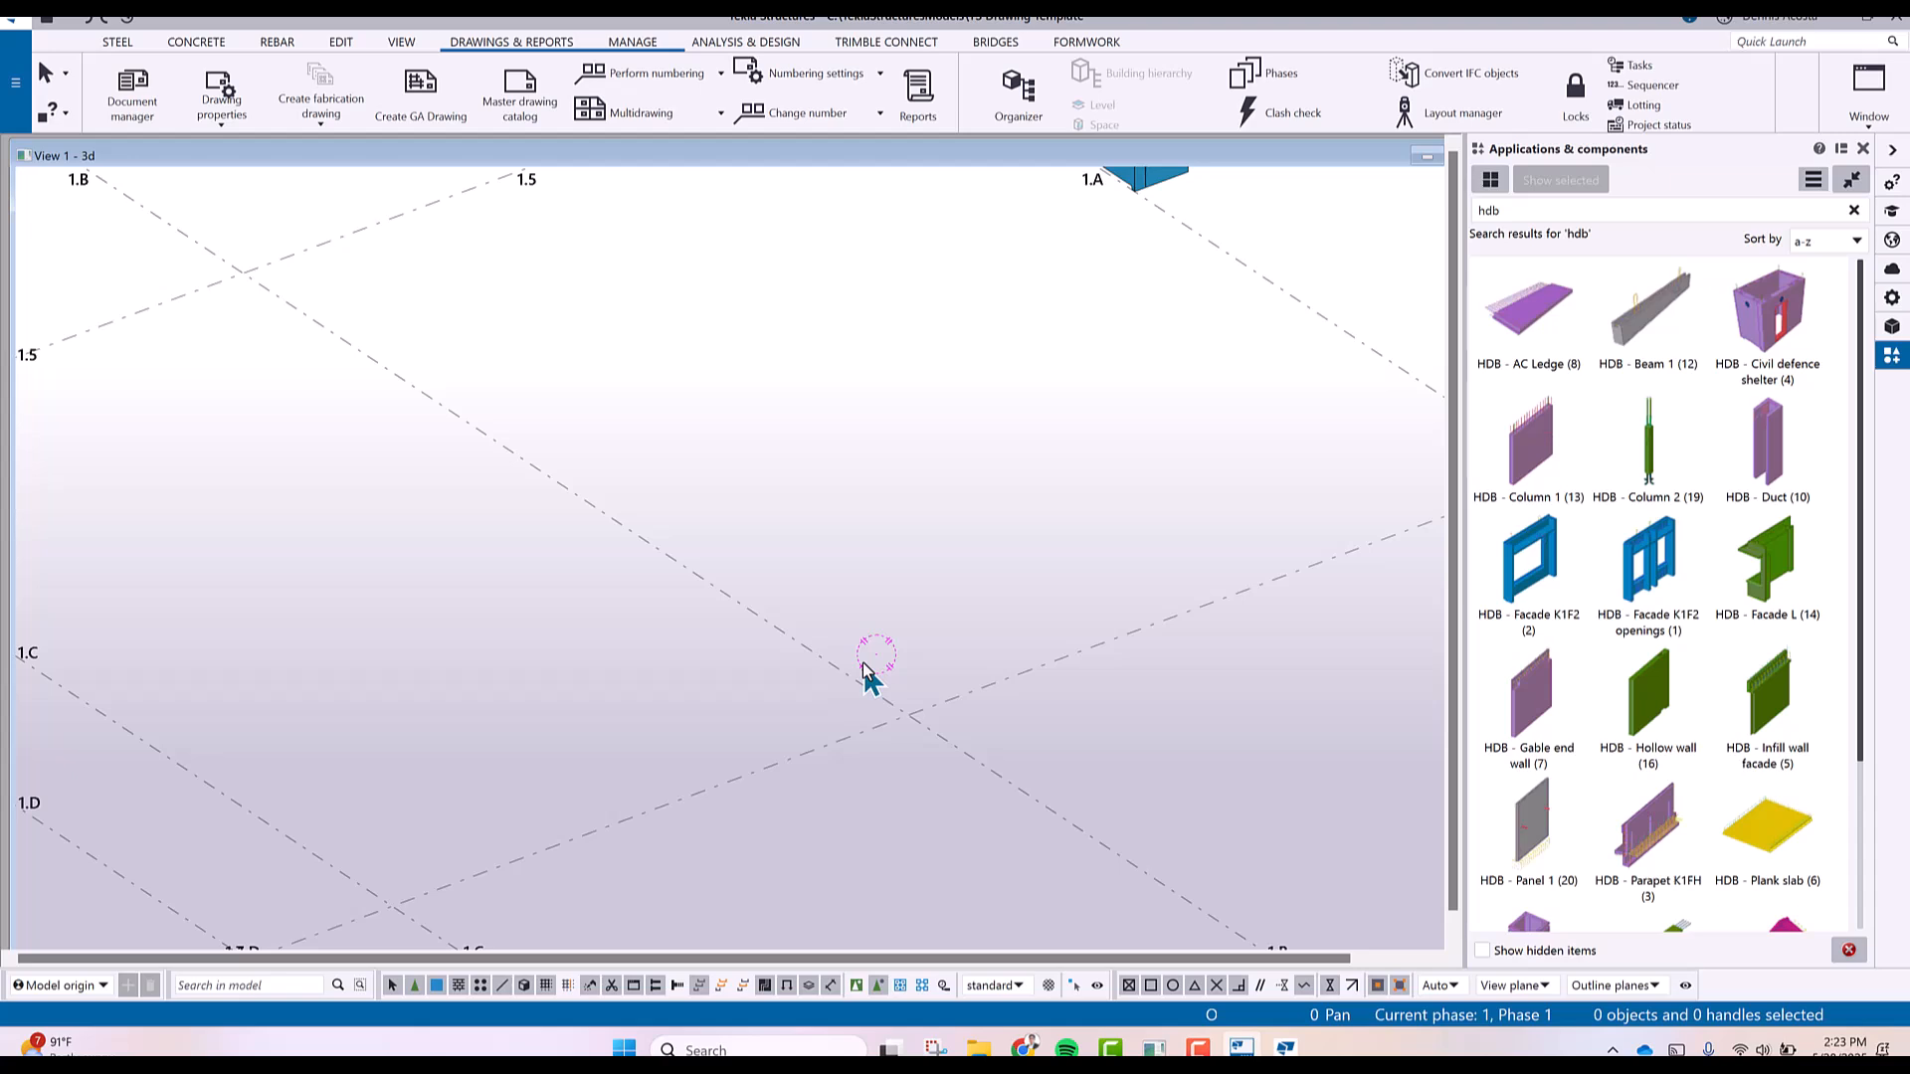
scroll(875, 637, "up", 4)
scroll(557, 736, "up", 3)
scroll(557, 736, "up", 2)
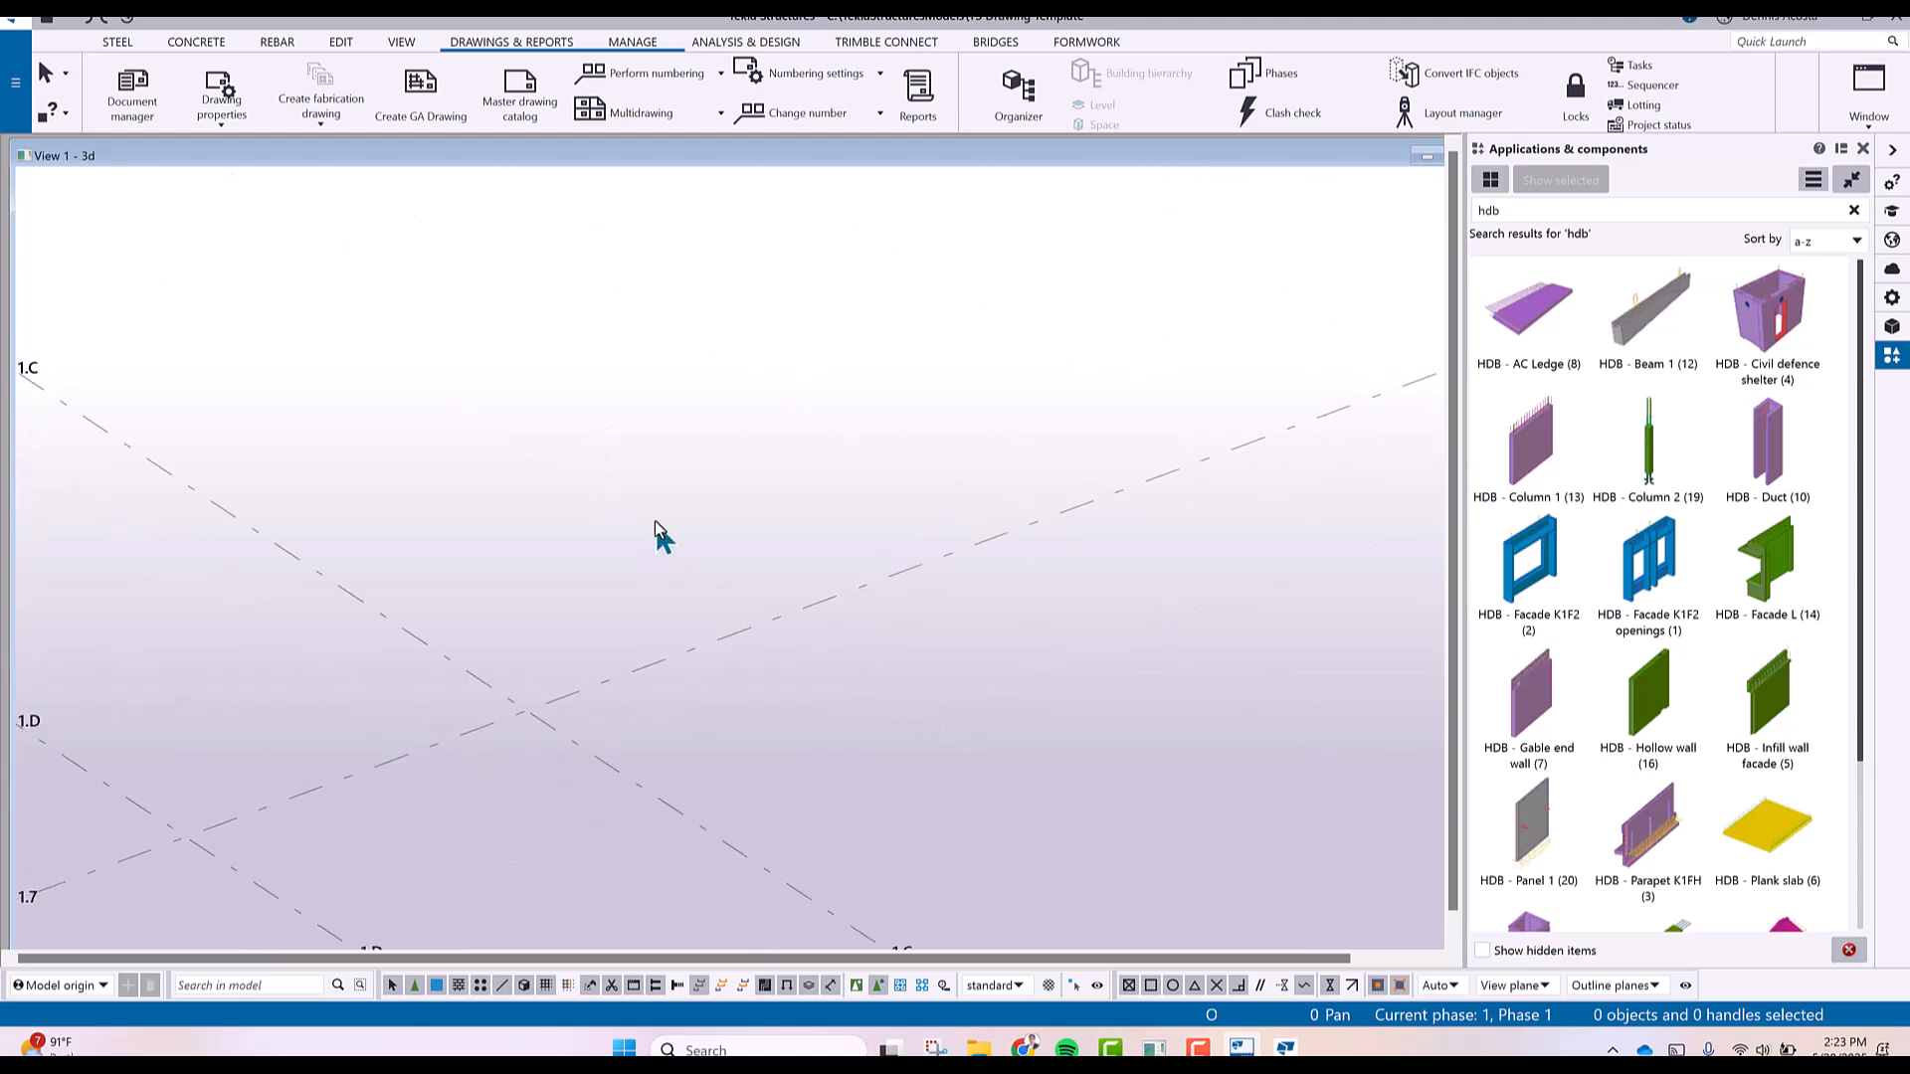
left_click(199, 42)
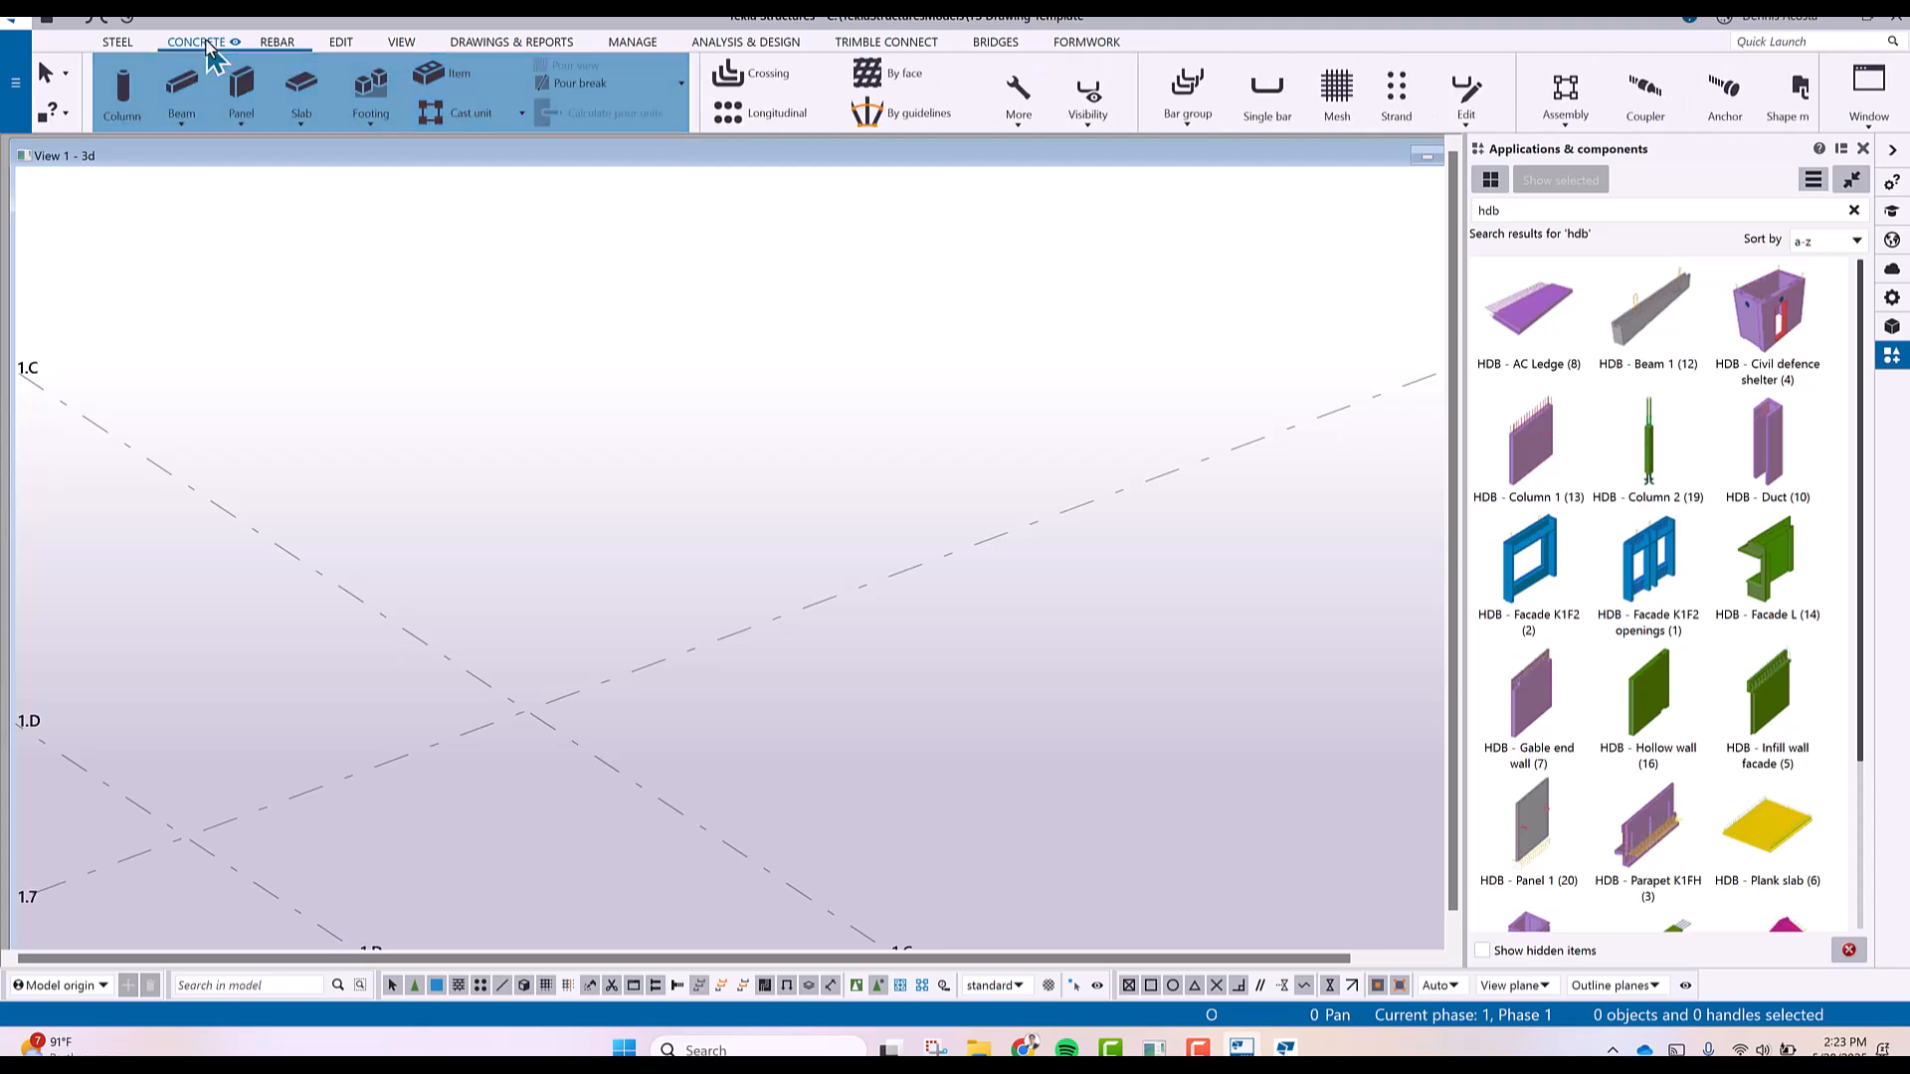
left_click(241, 84)
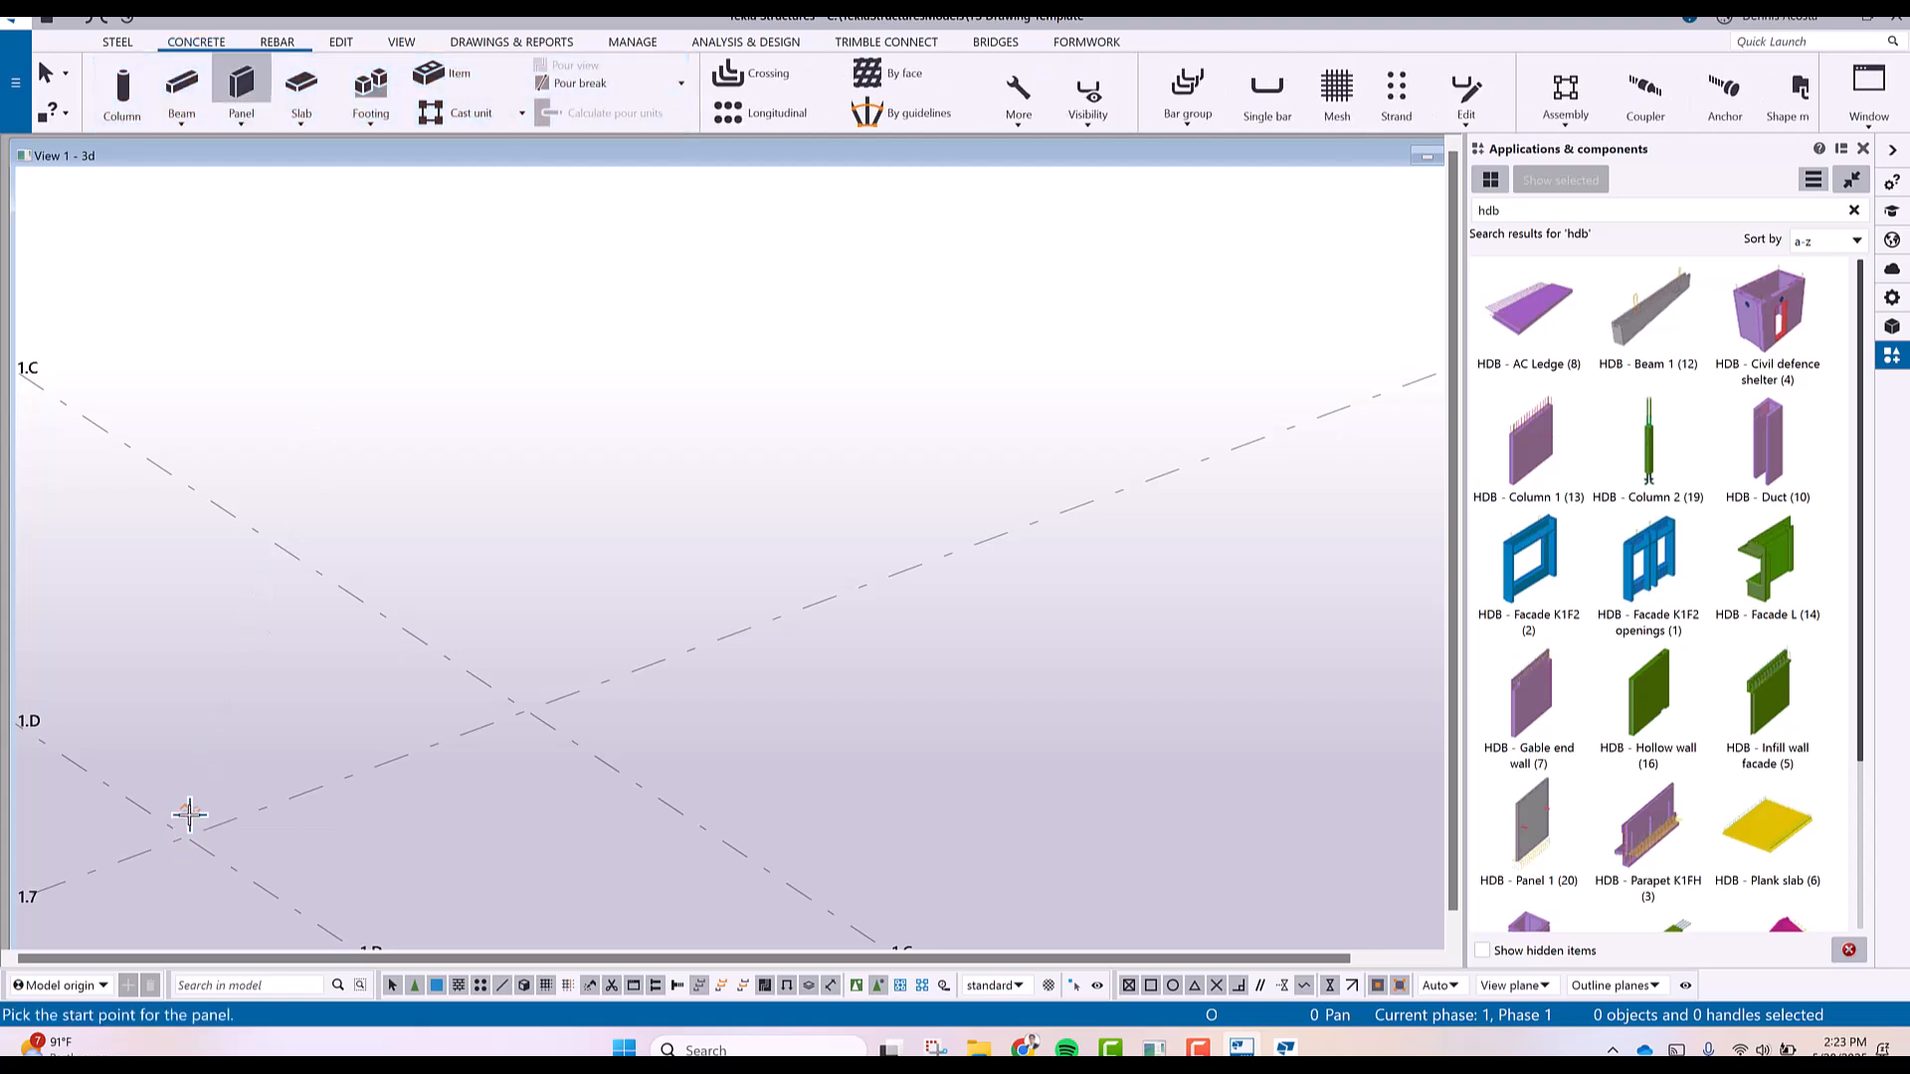
left_click(185, 838)
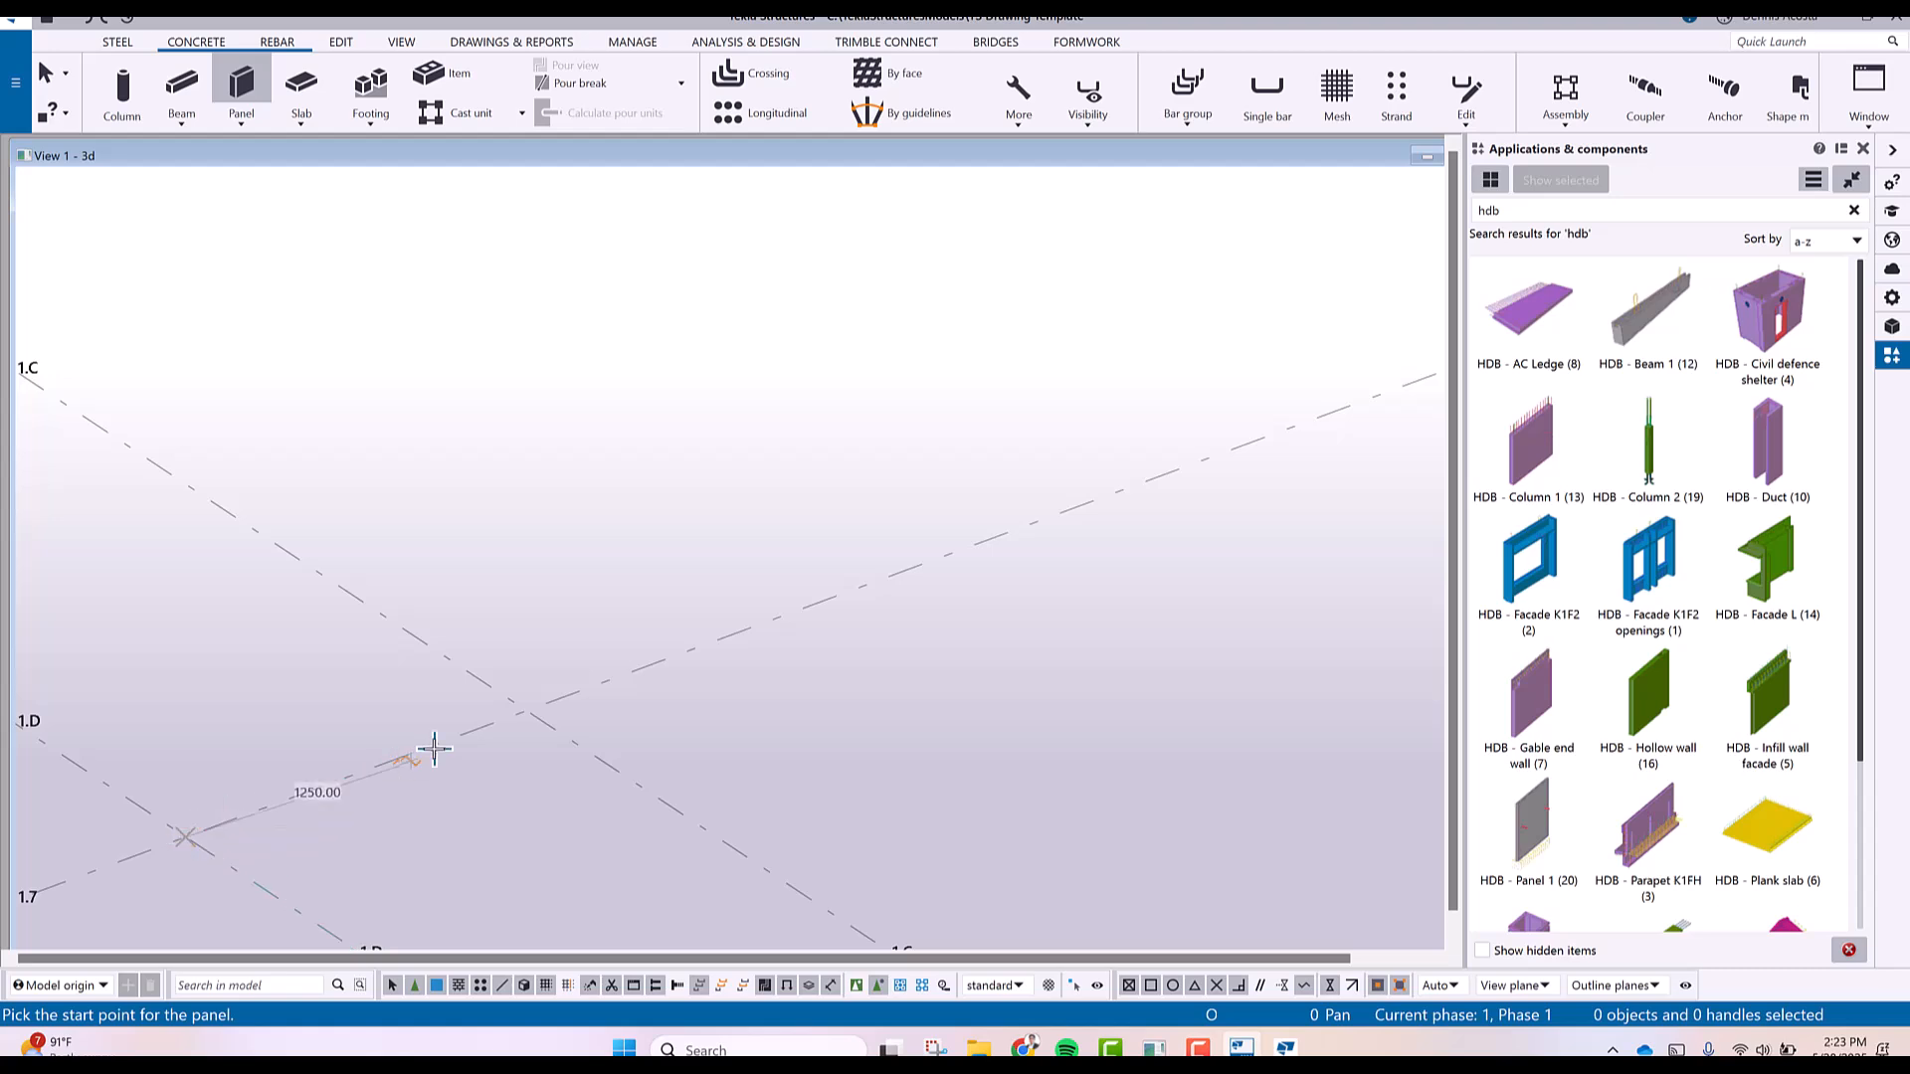
left_click(526, 710)
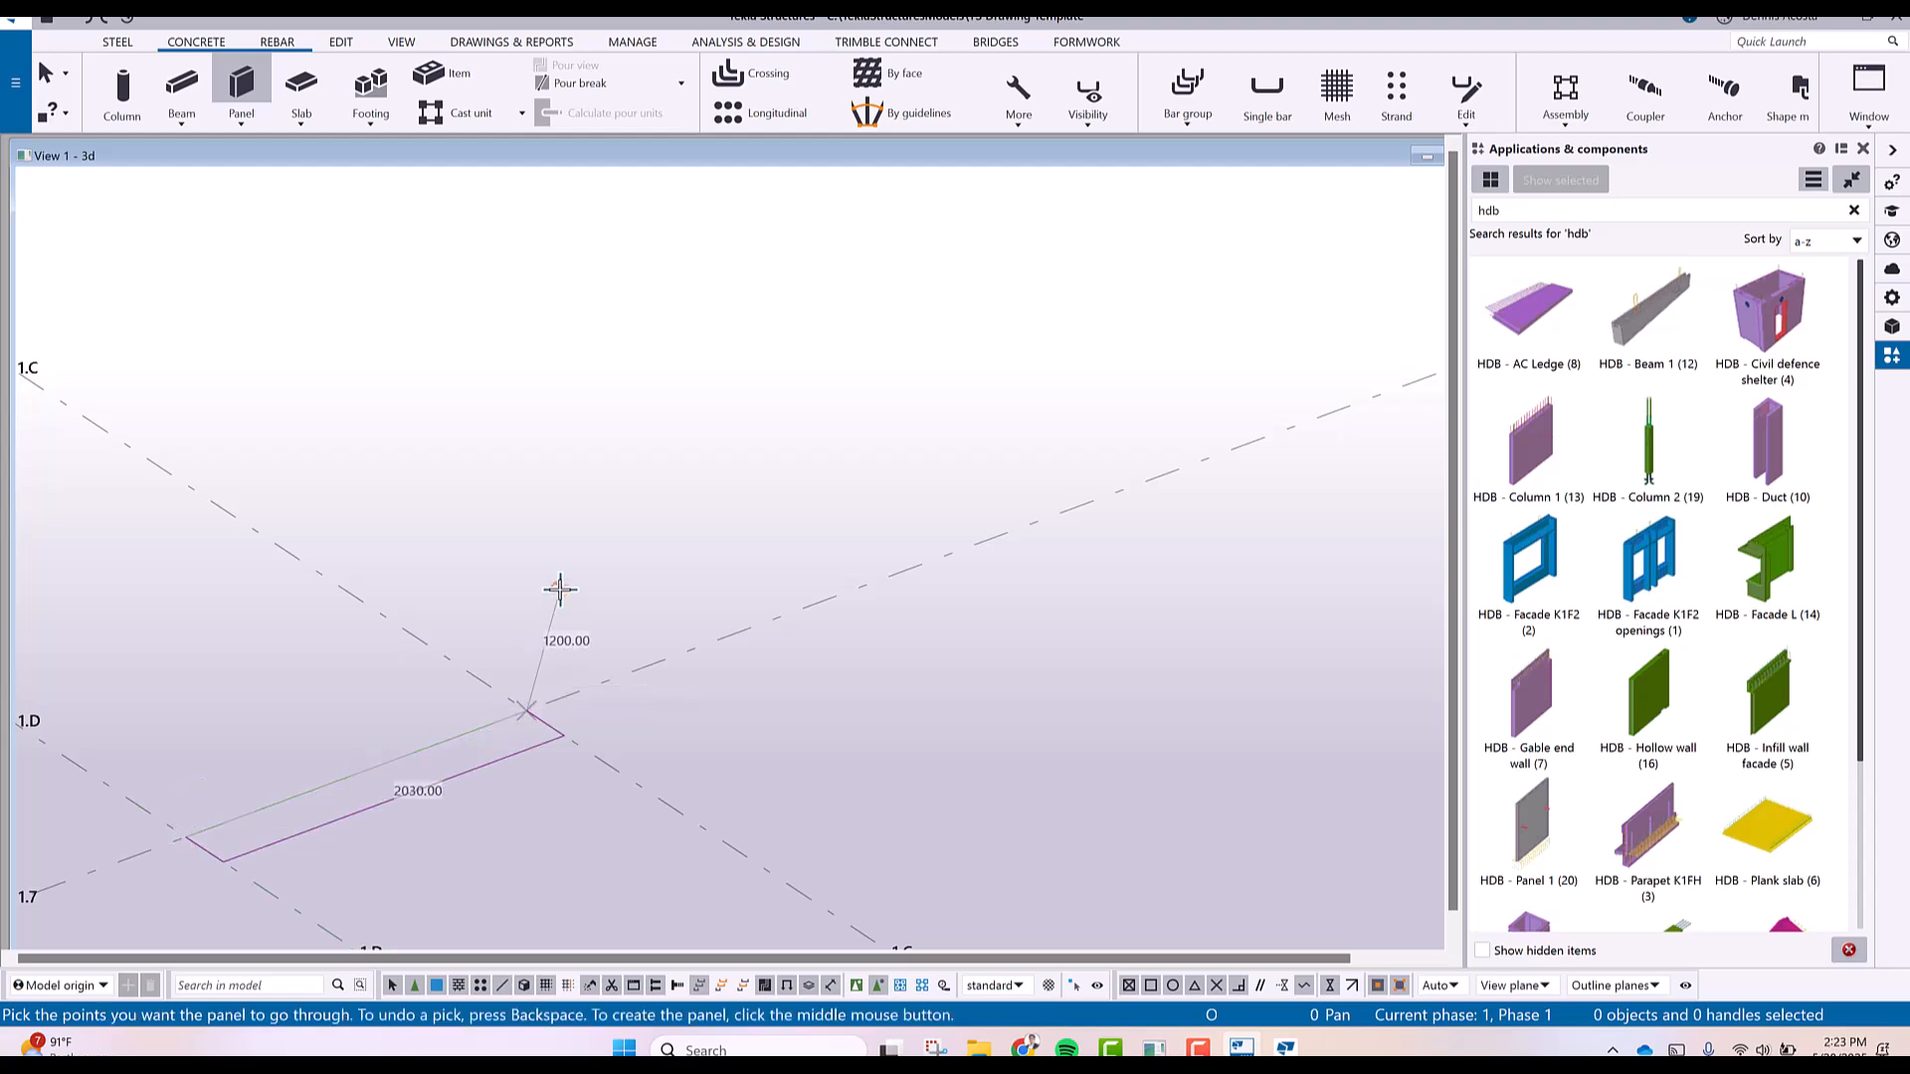
middle_click(559, 589)
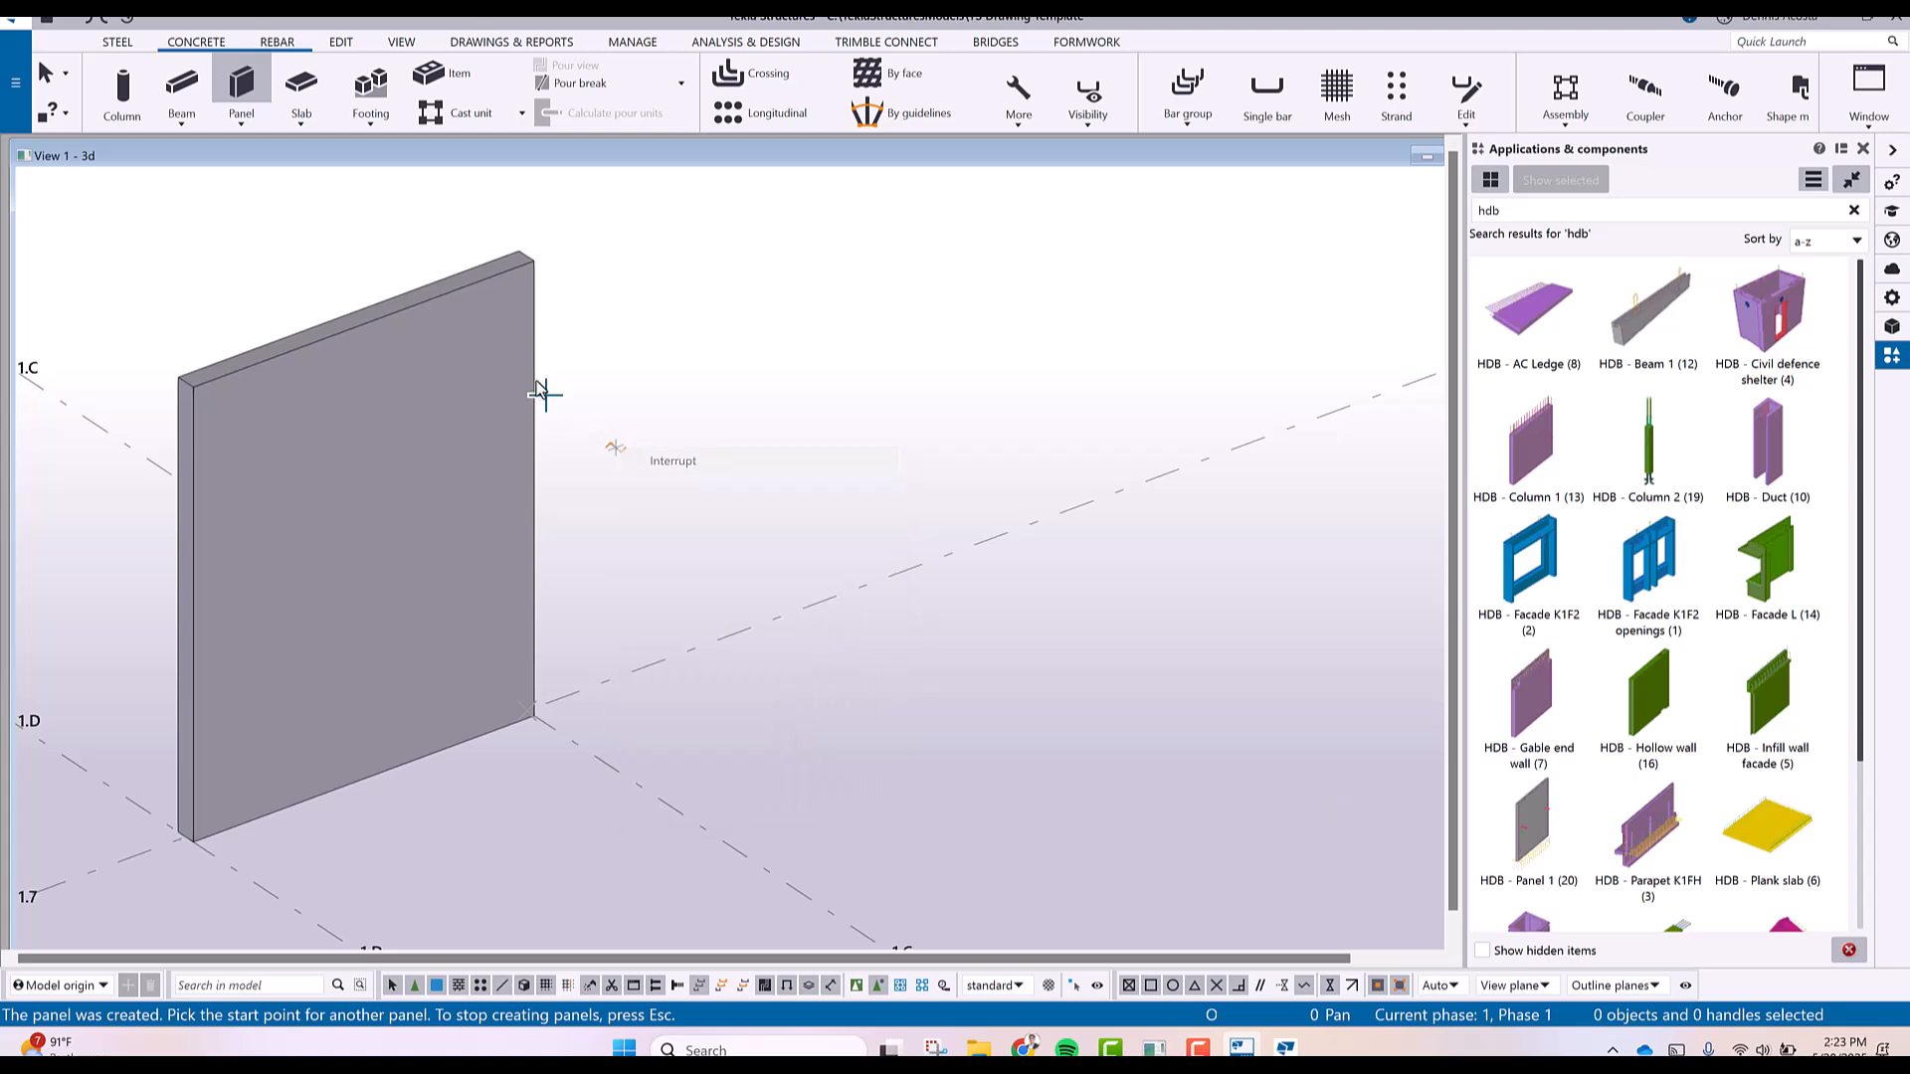
key("Escape")
Change the new concrete panel's profile to 2000*120.
left_click(523, 358)
double_click(527, 368)
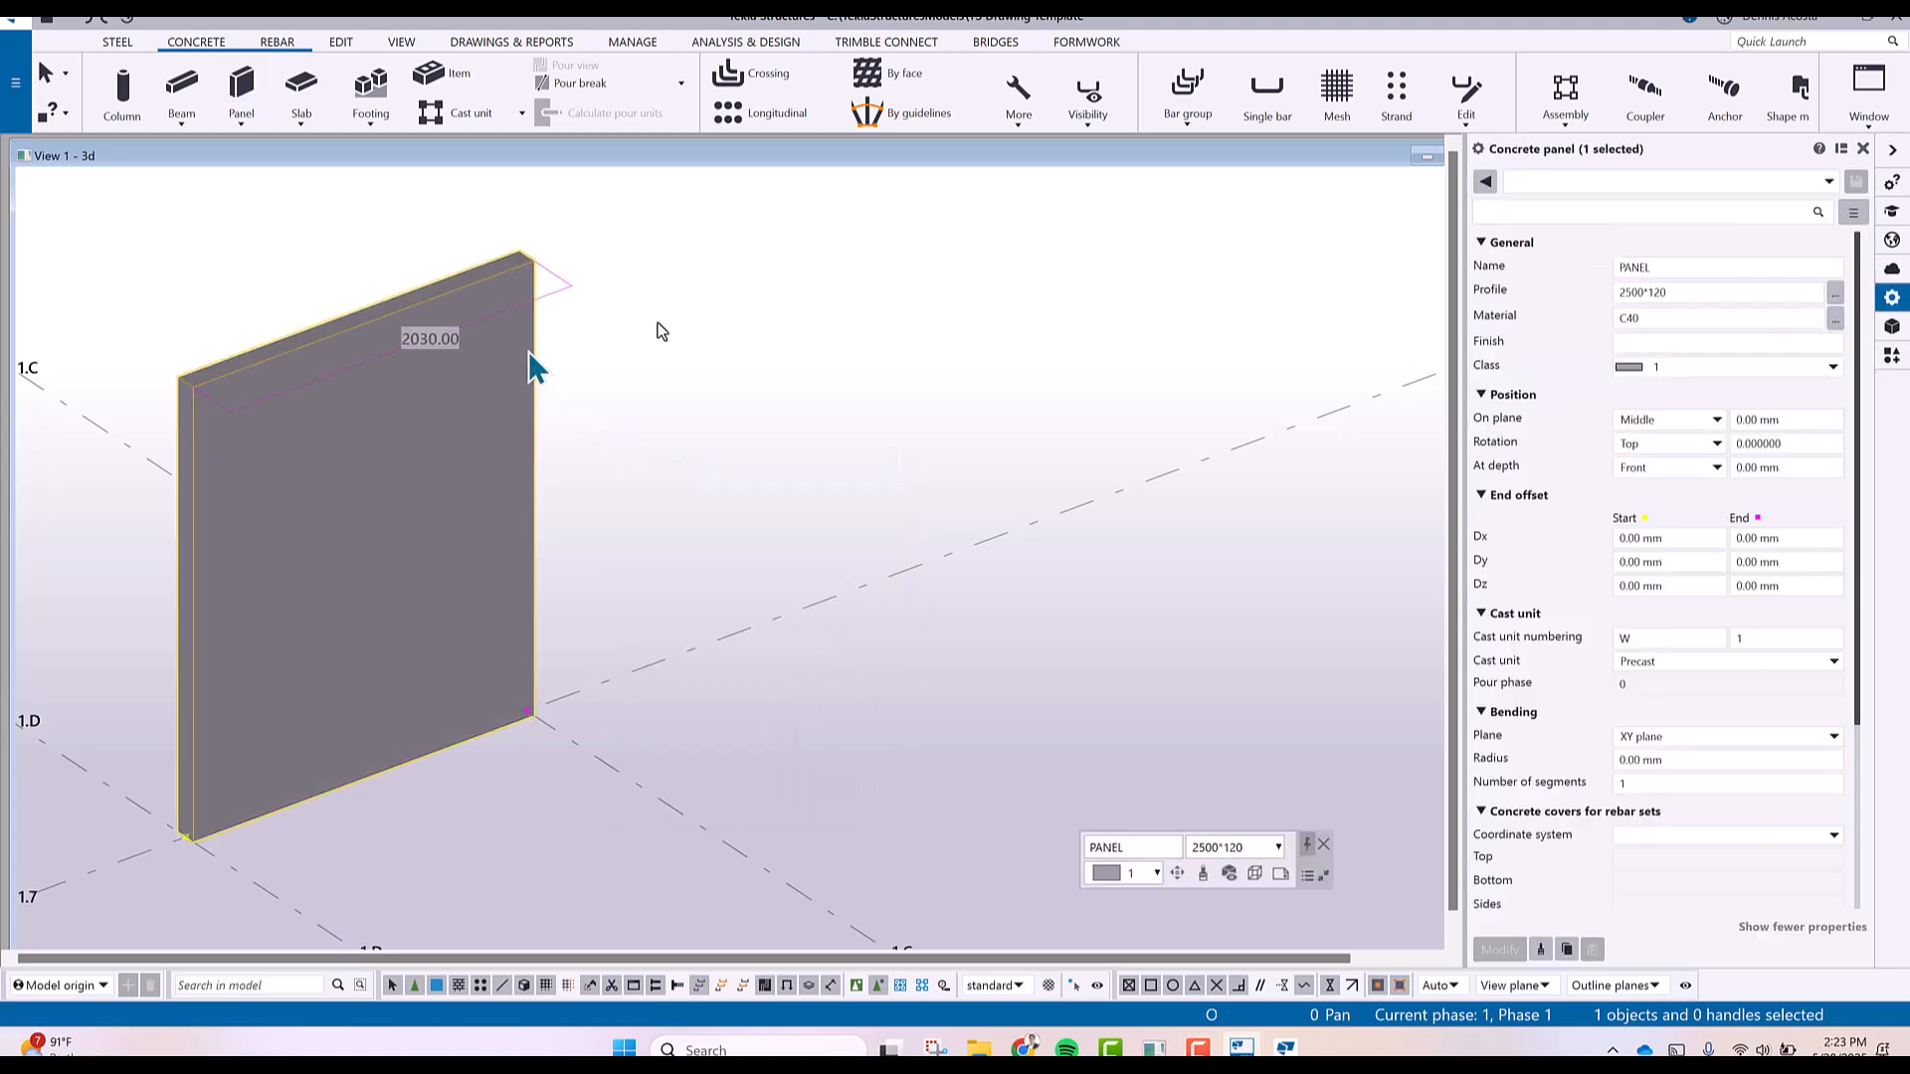
left_click(1680, 292)
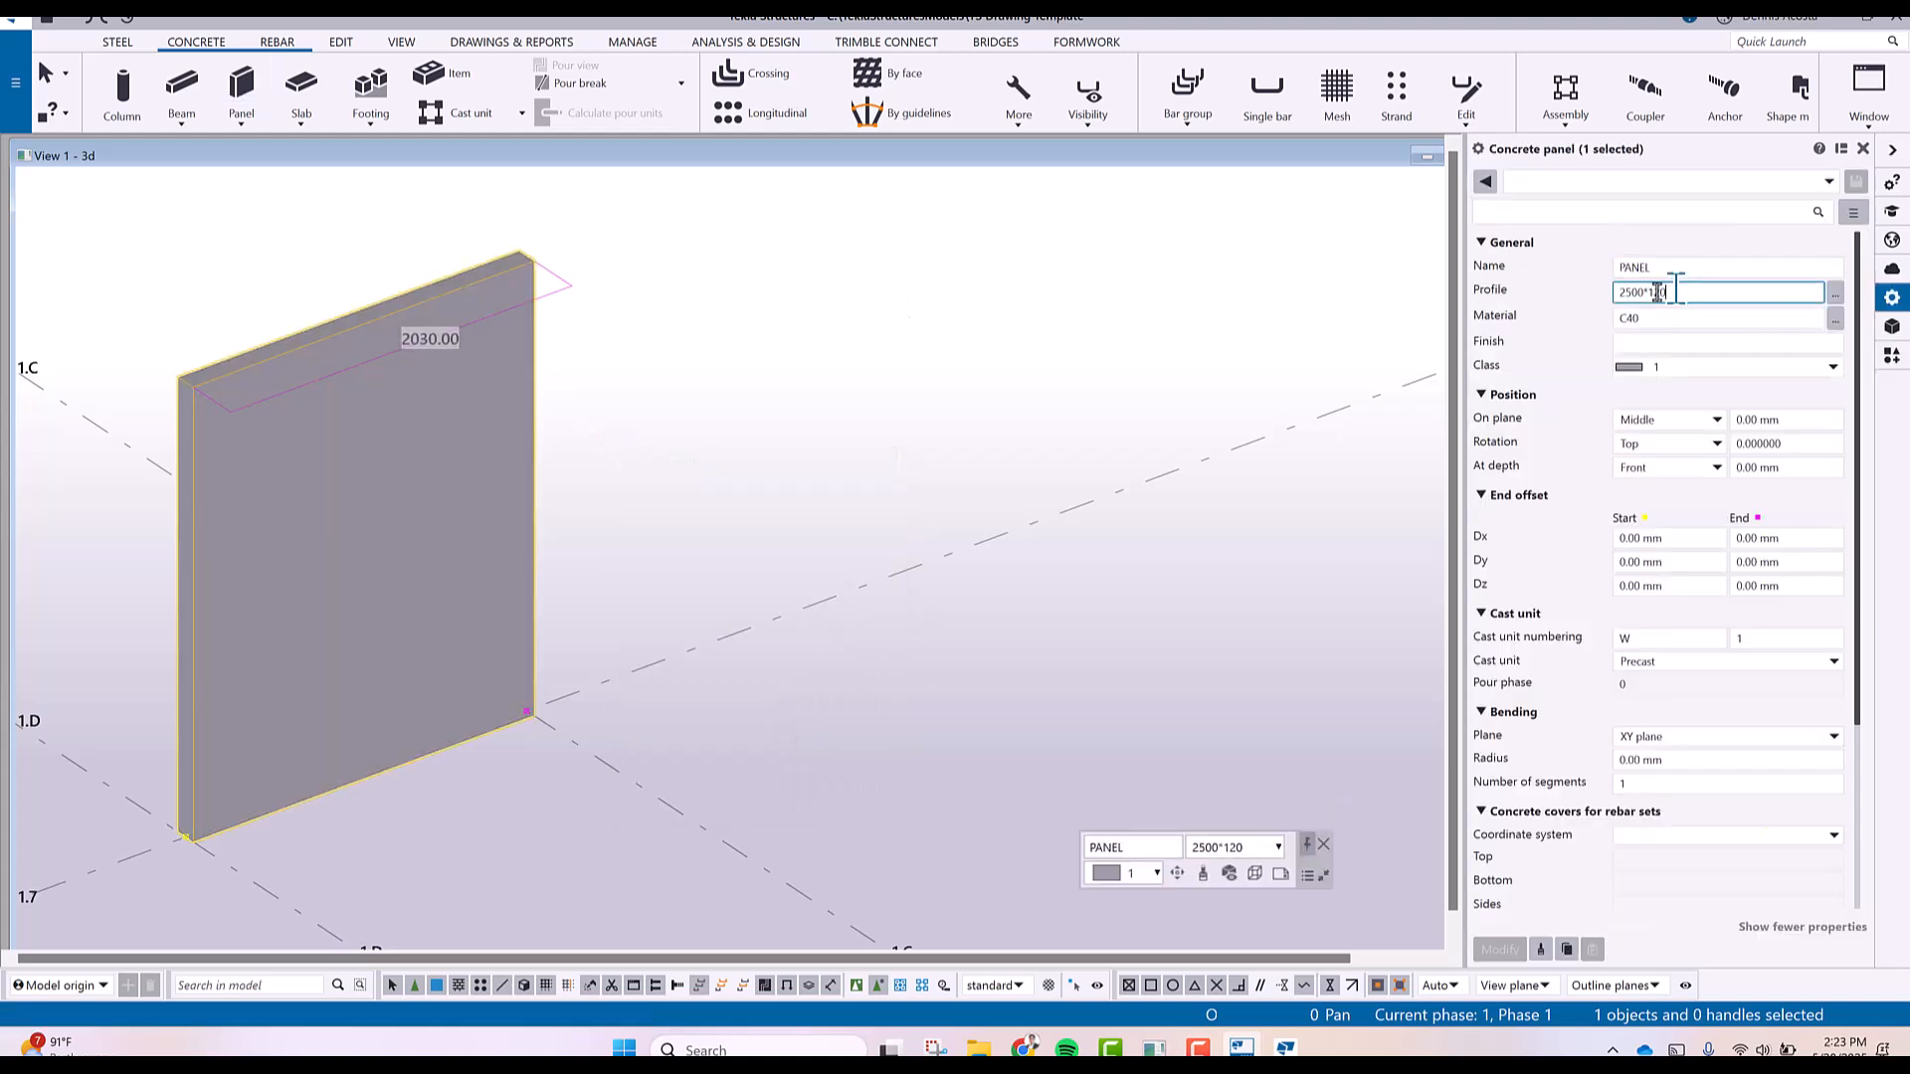
left_click(1630, 318)
type("0")
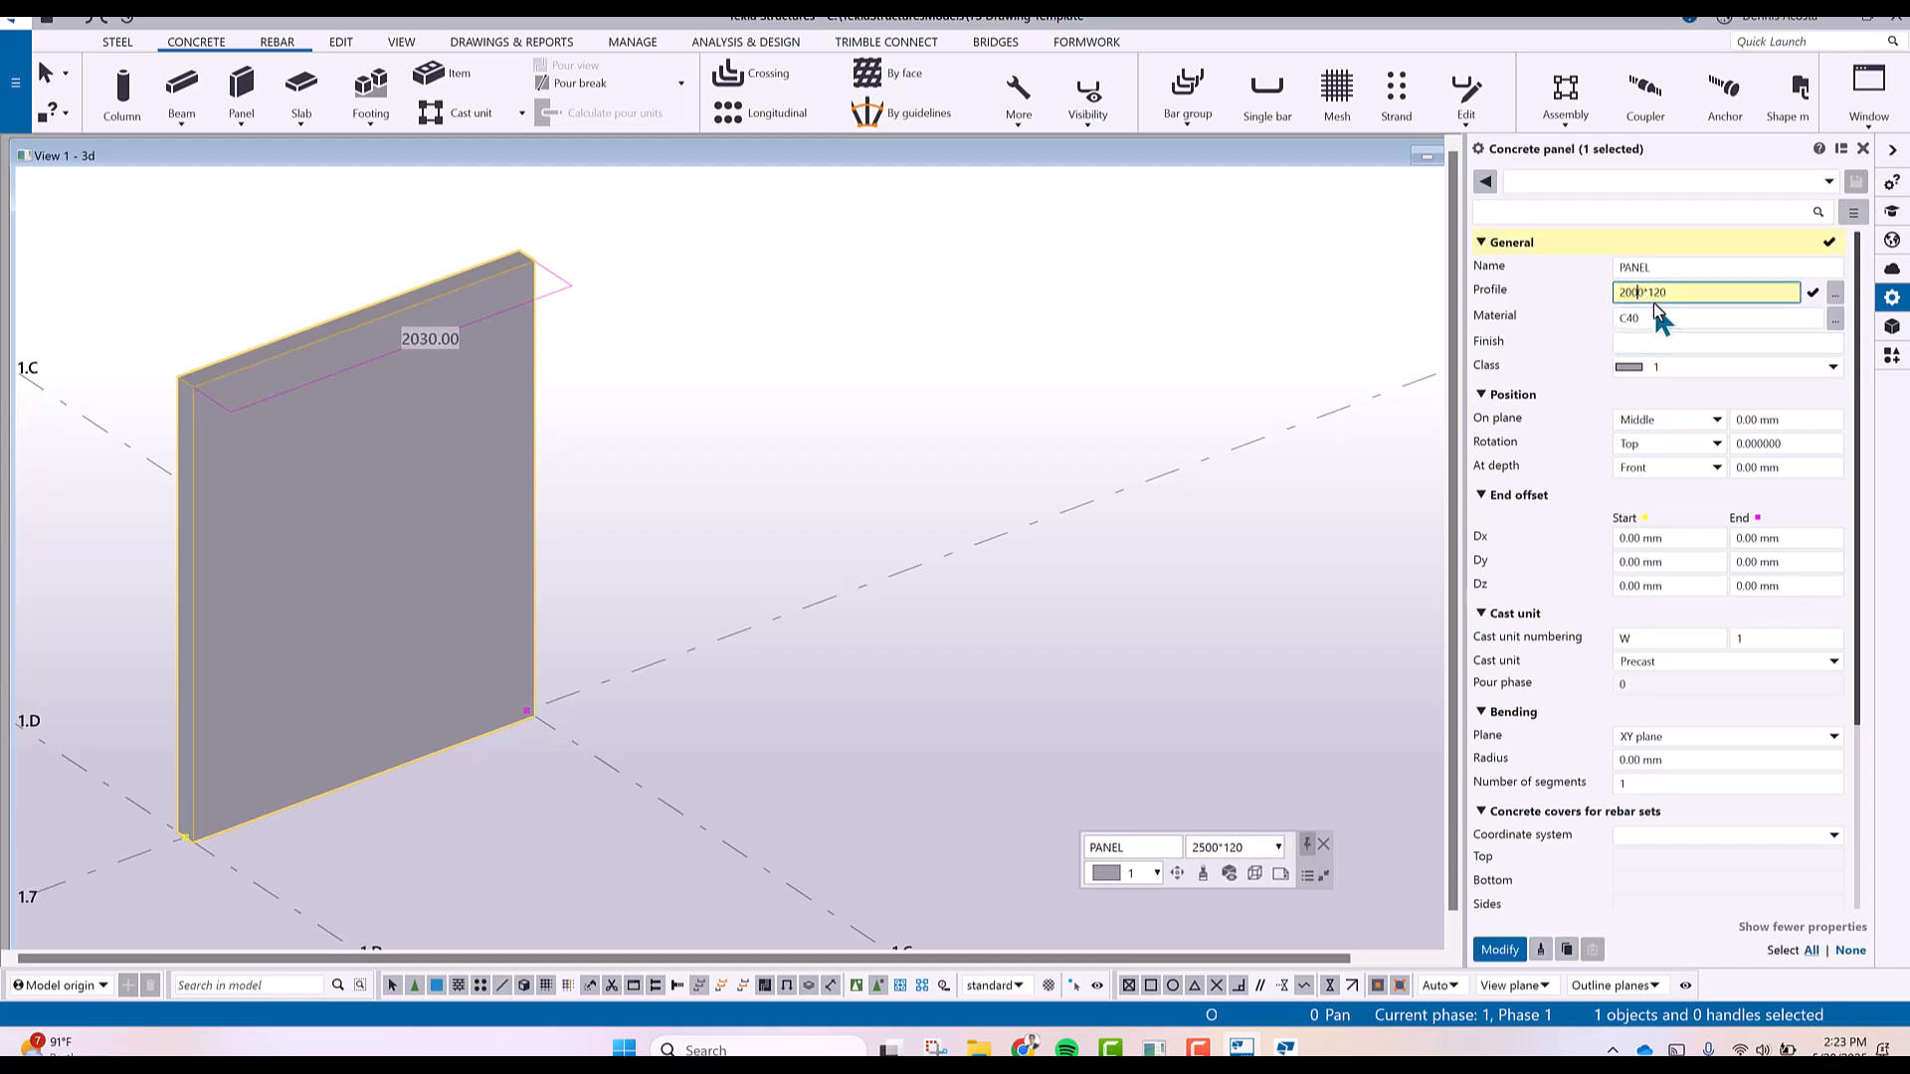
left_click(1500, 950)
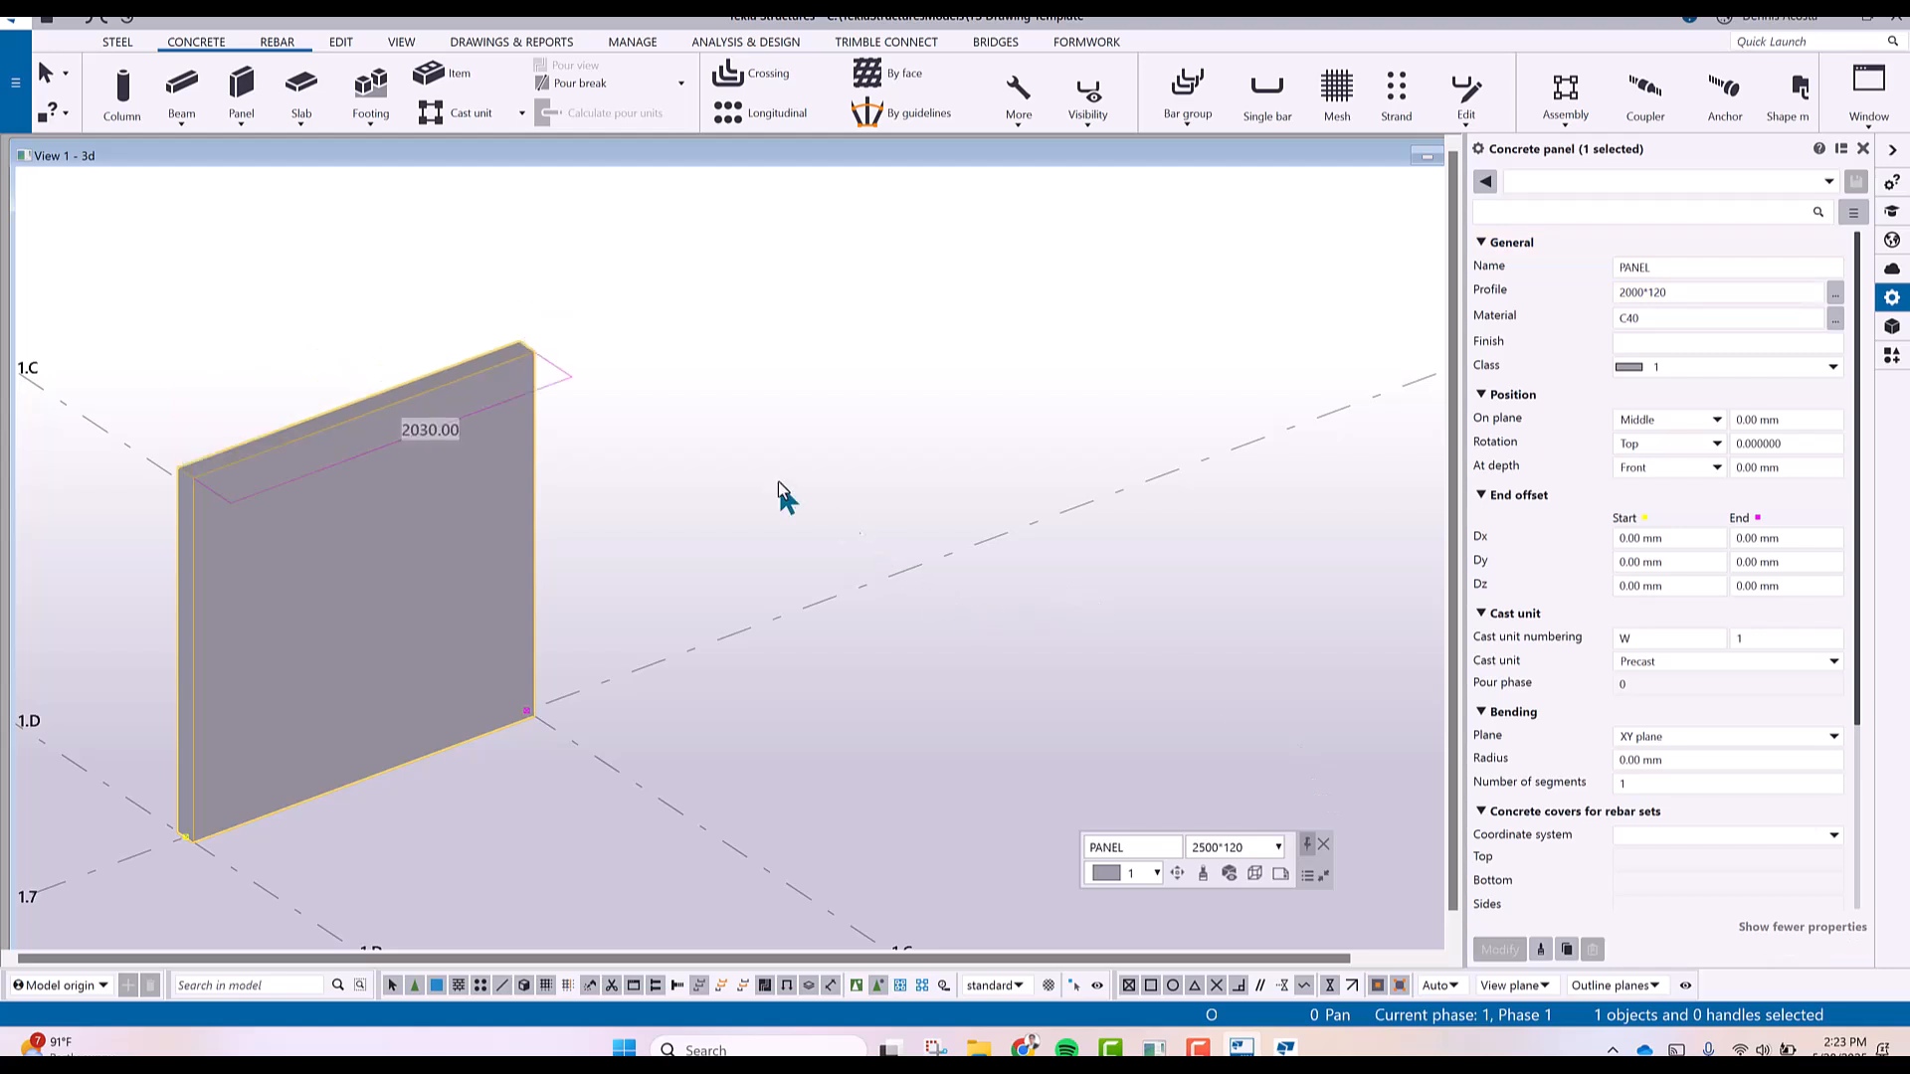
left_click(675, 504)
Create a part basic view of the new panel, enlarge its window and switch it to a plane view.
middle_click_drag(136, 713, 392, 646)
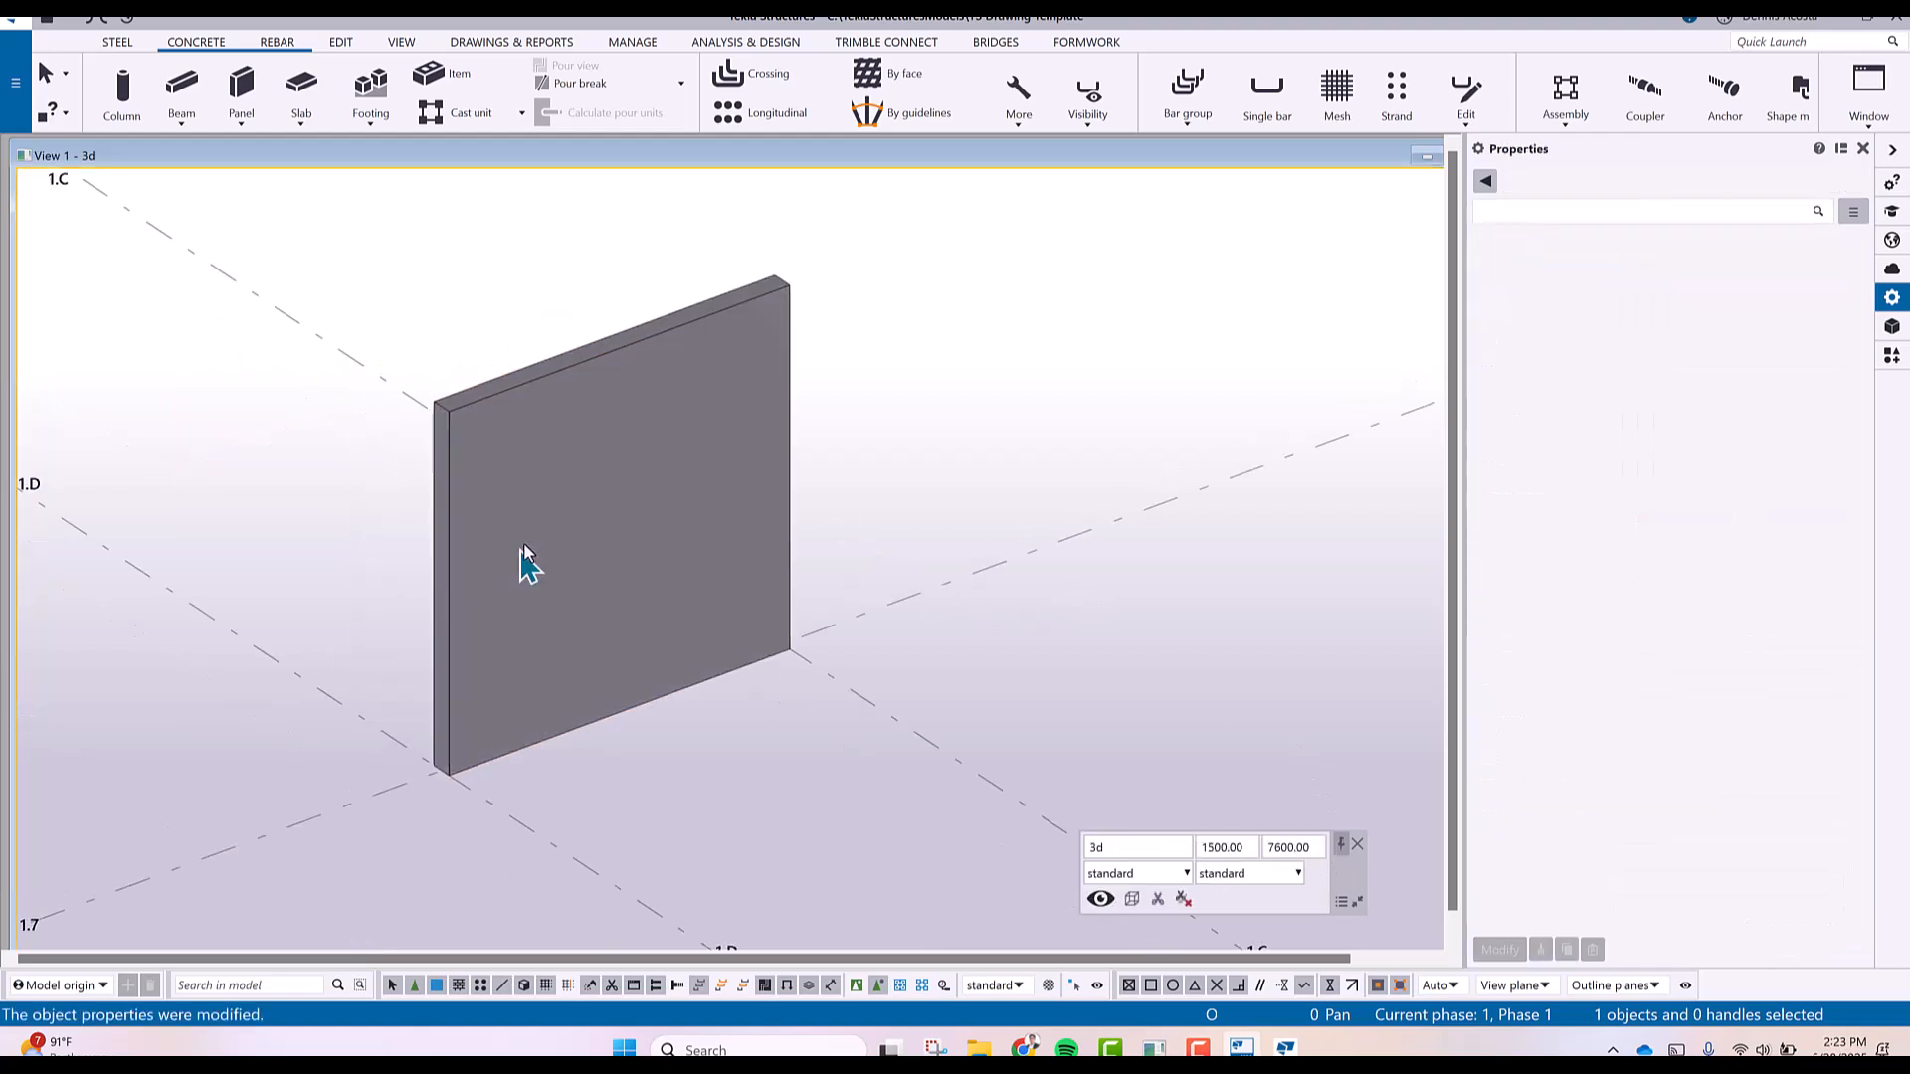
scroll(522, 564, "up", 3)
middle_click_drag(619, 547, 543, 564)
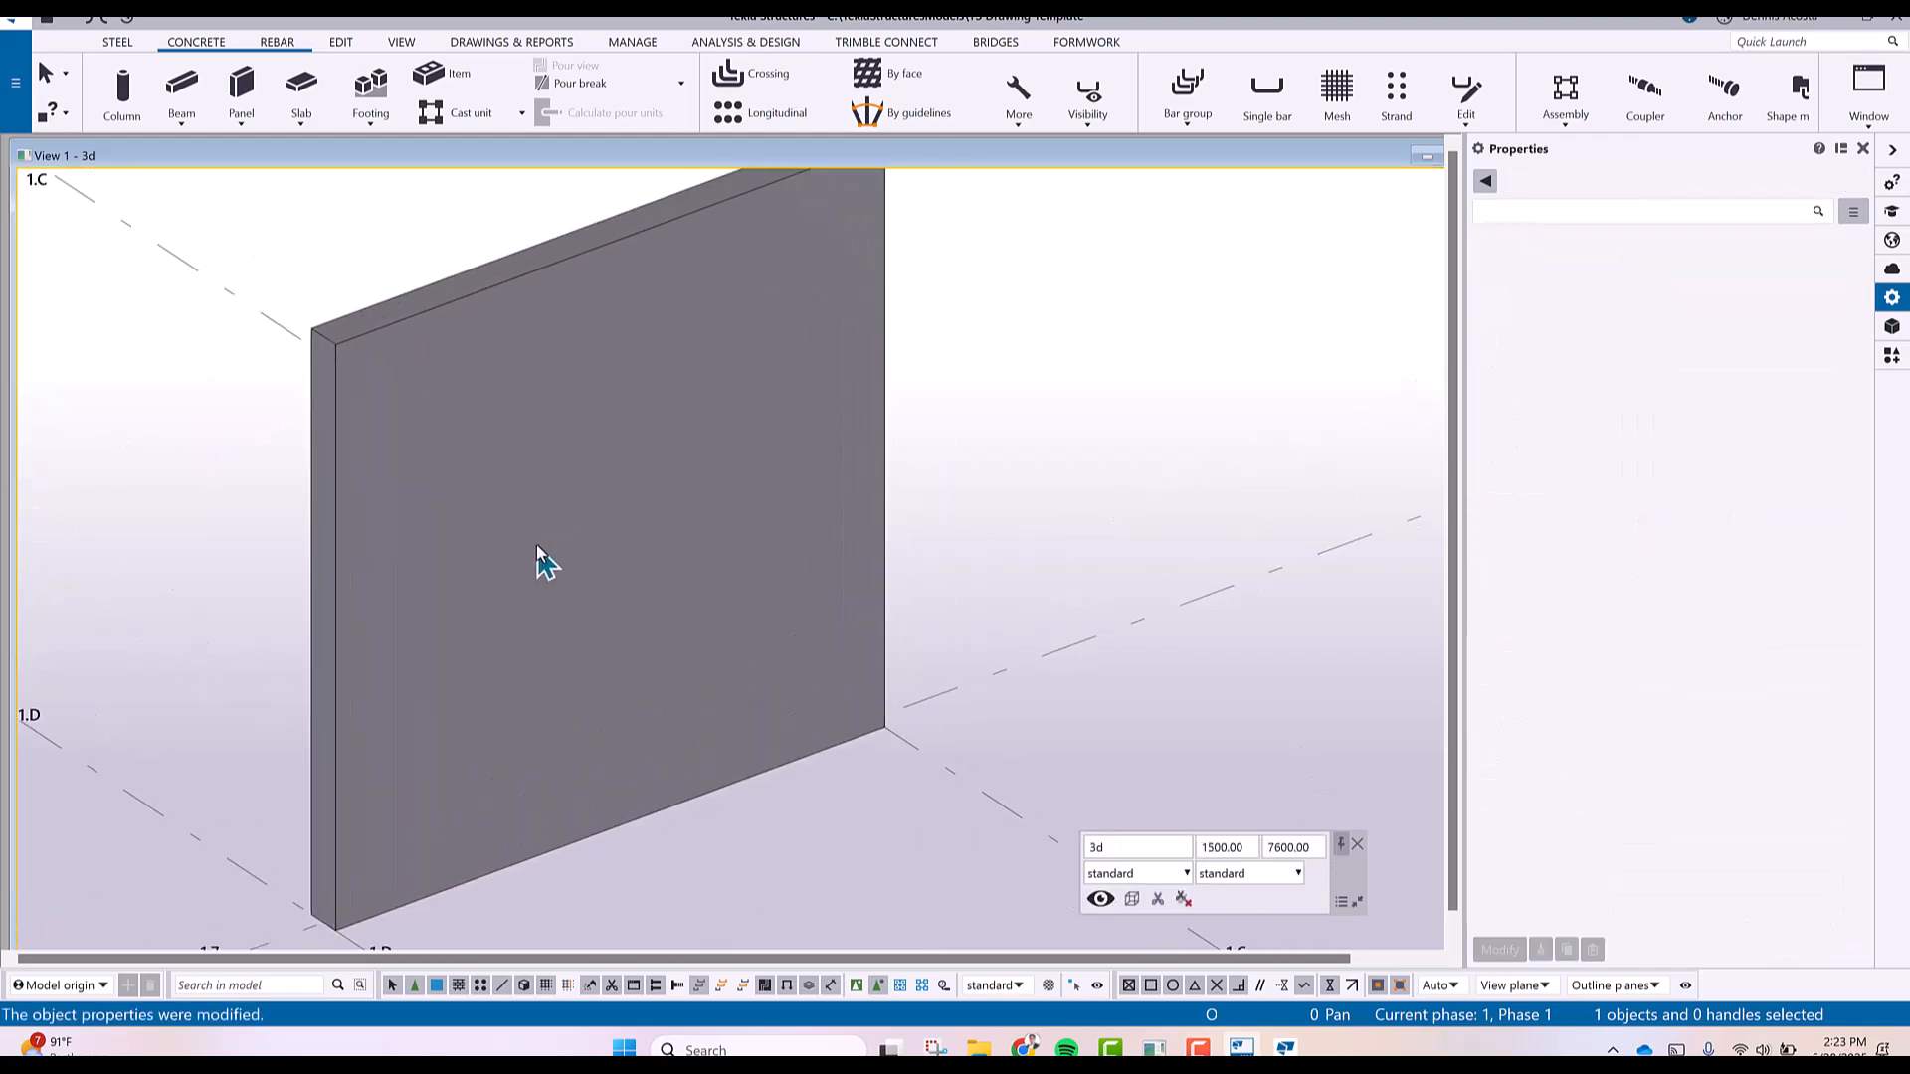
right_click(490, 308)
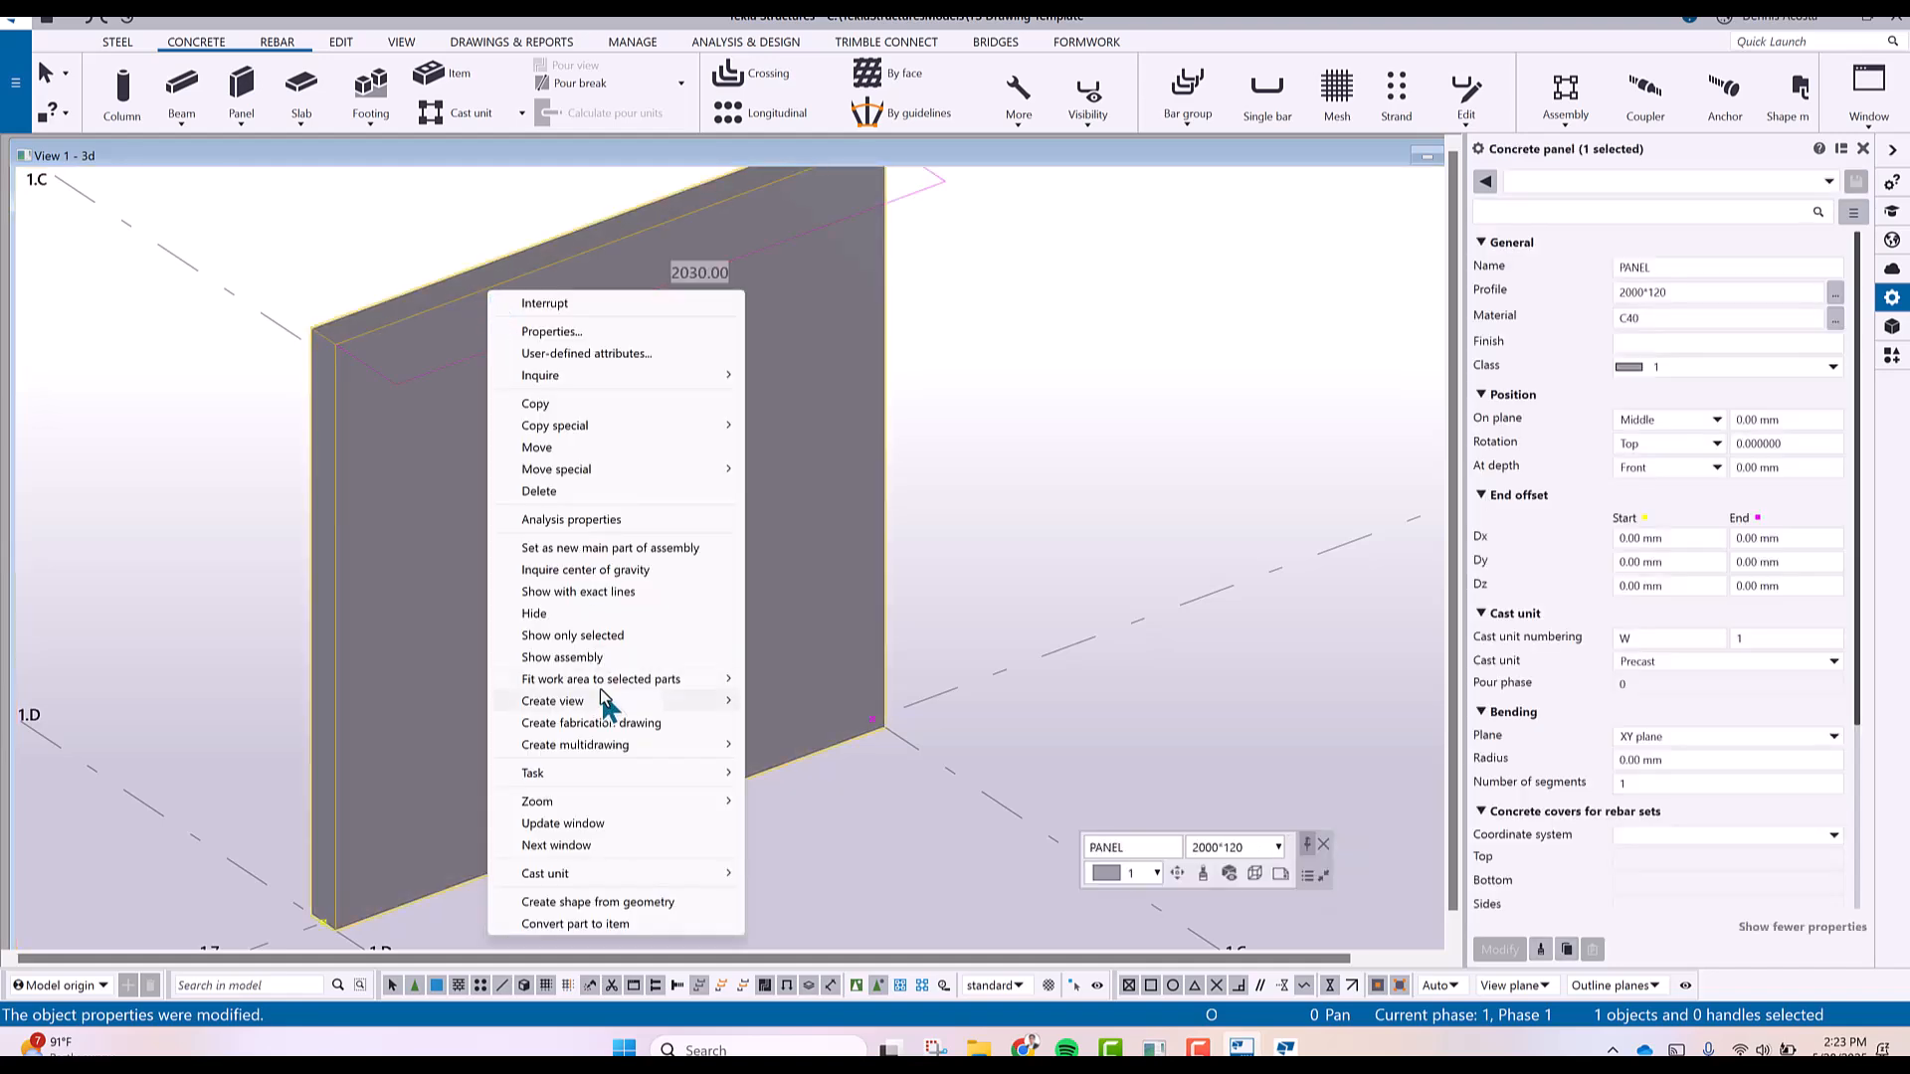
mouse_move(608, 701)
left_click(793, 703)
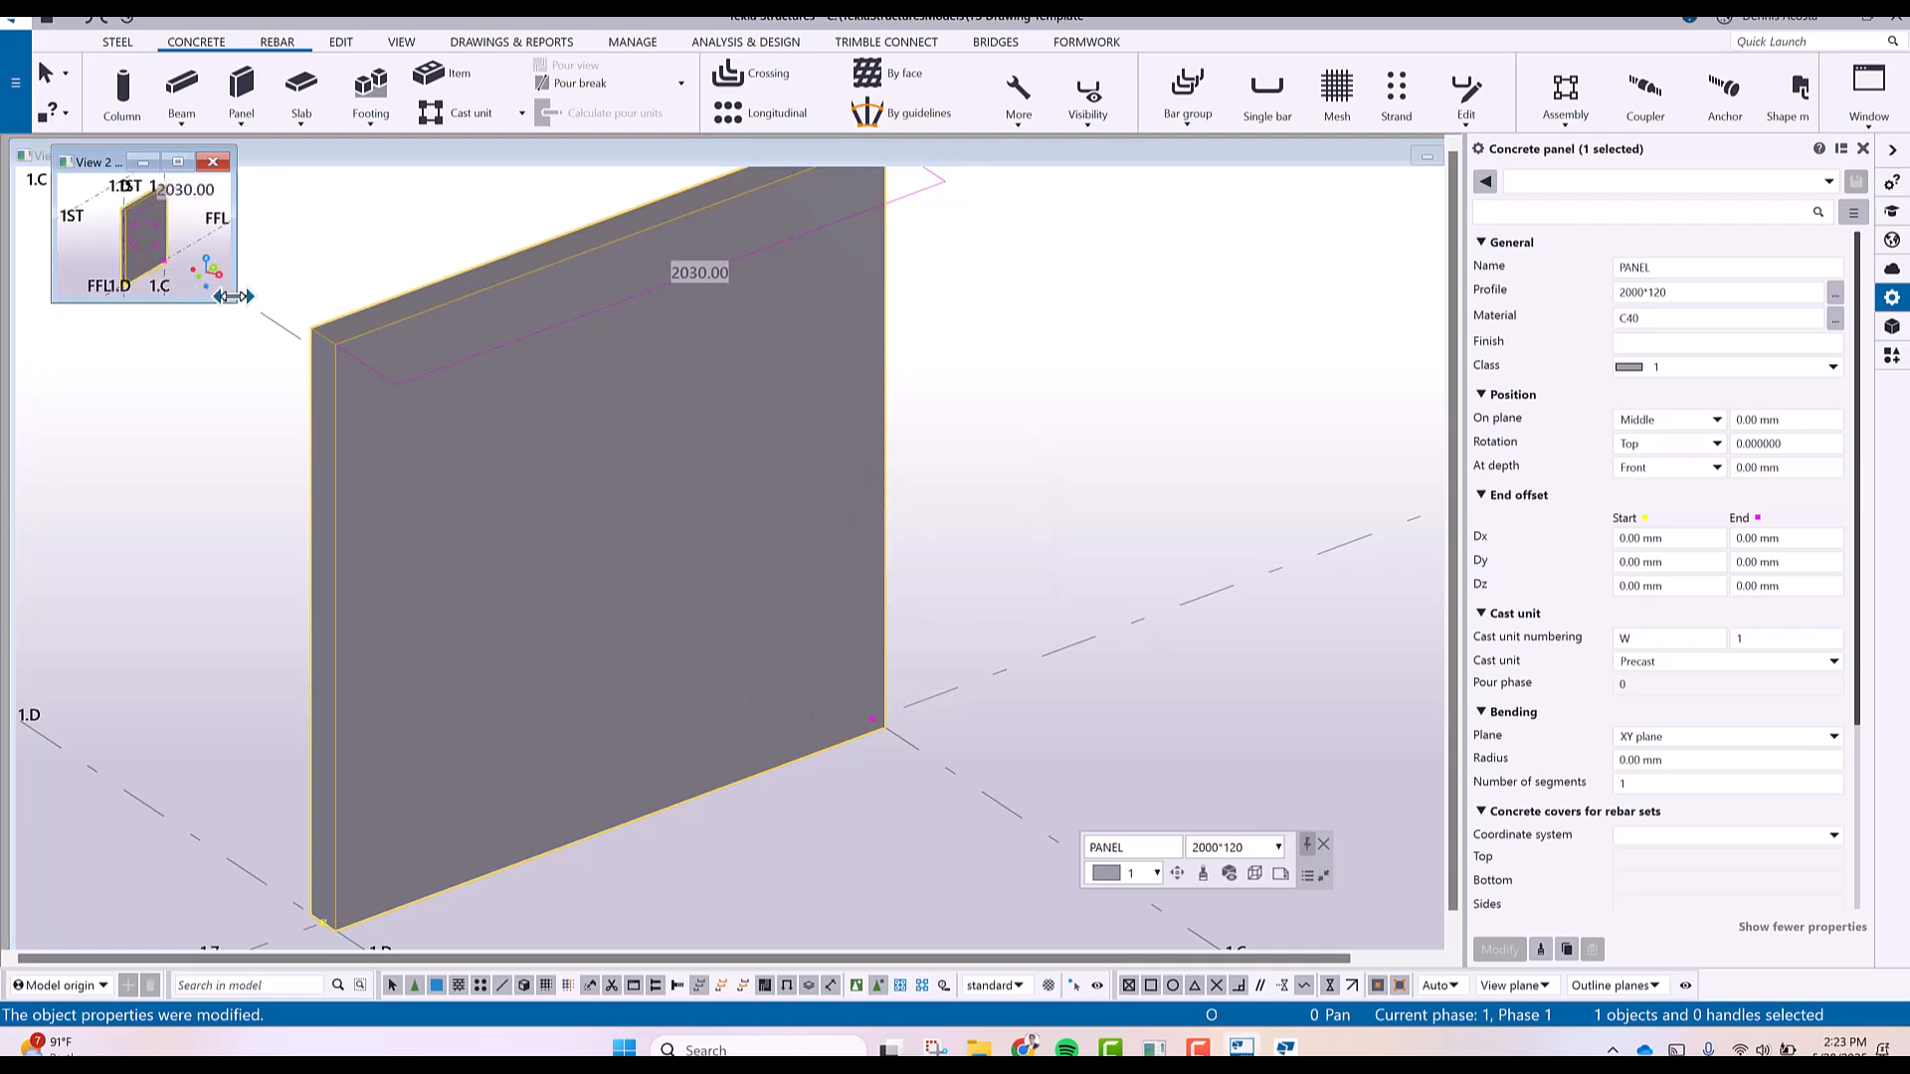
left_click_drag(235, 304, 1256, 843)
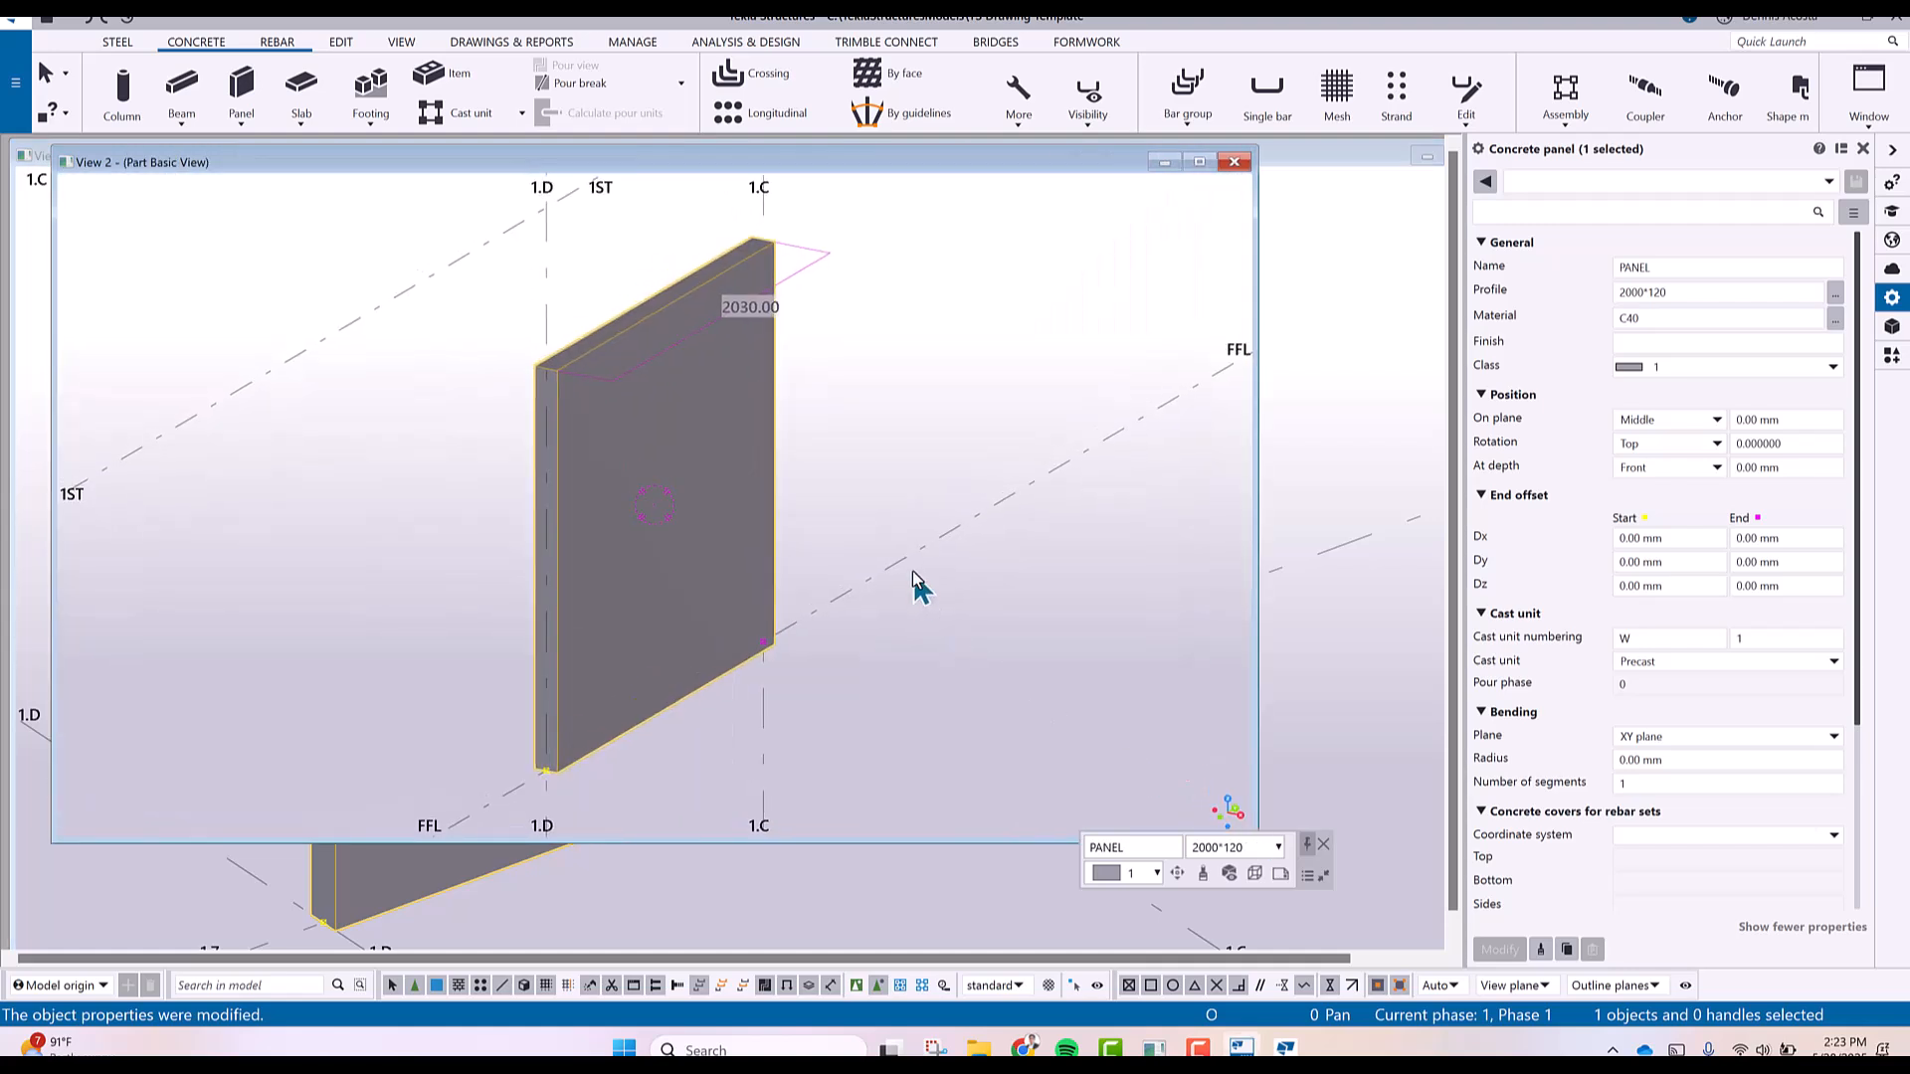
scroll(907, 609, "down", 2)
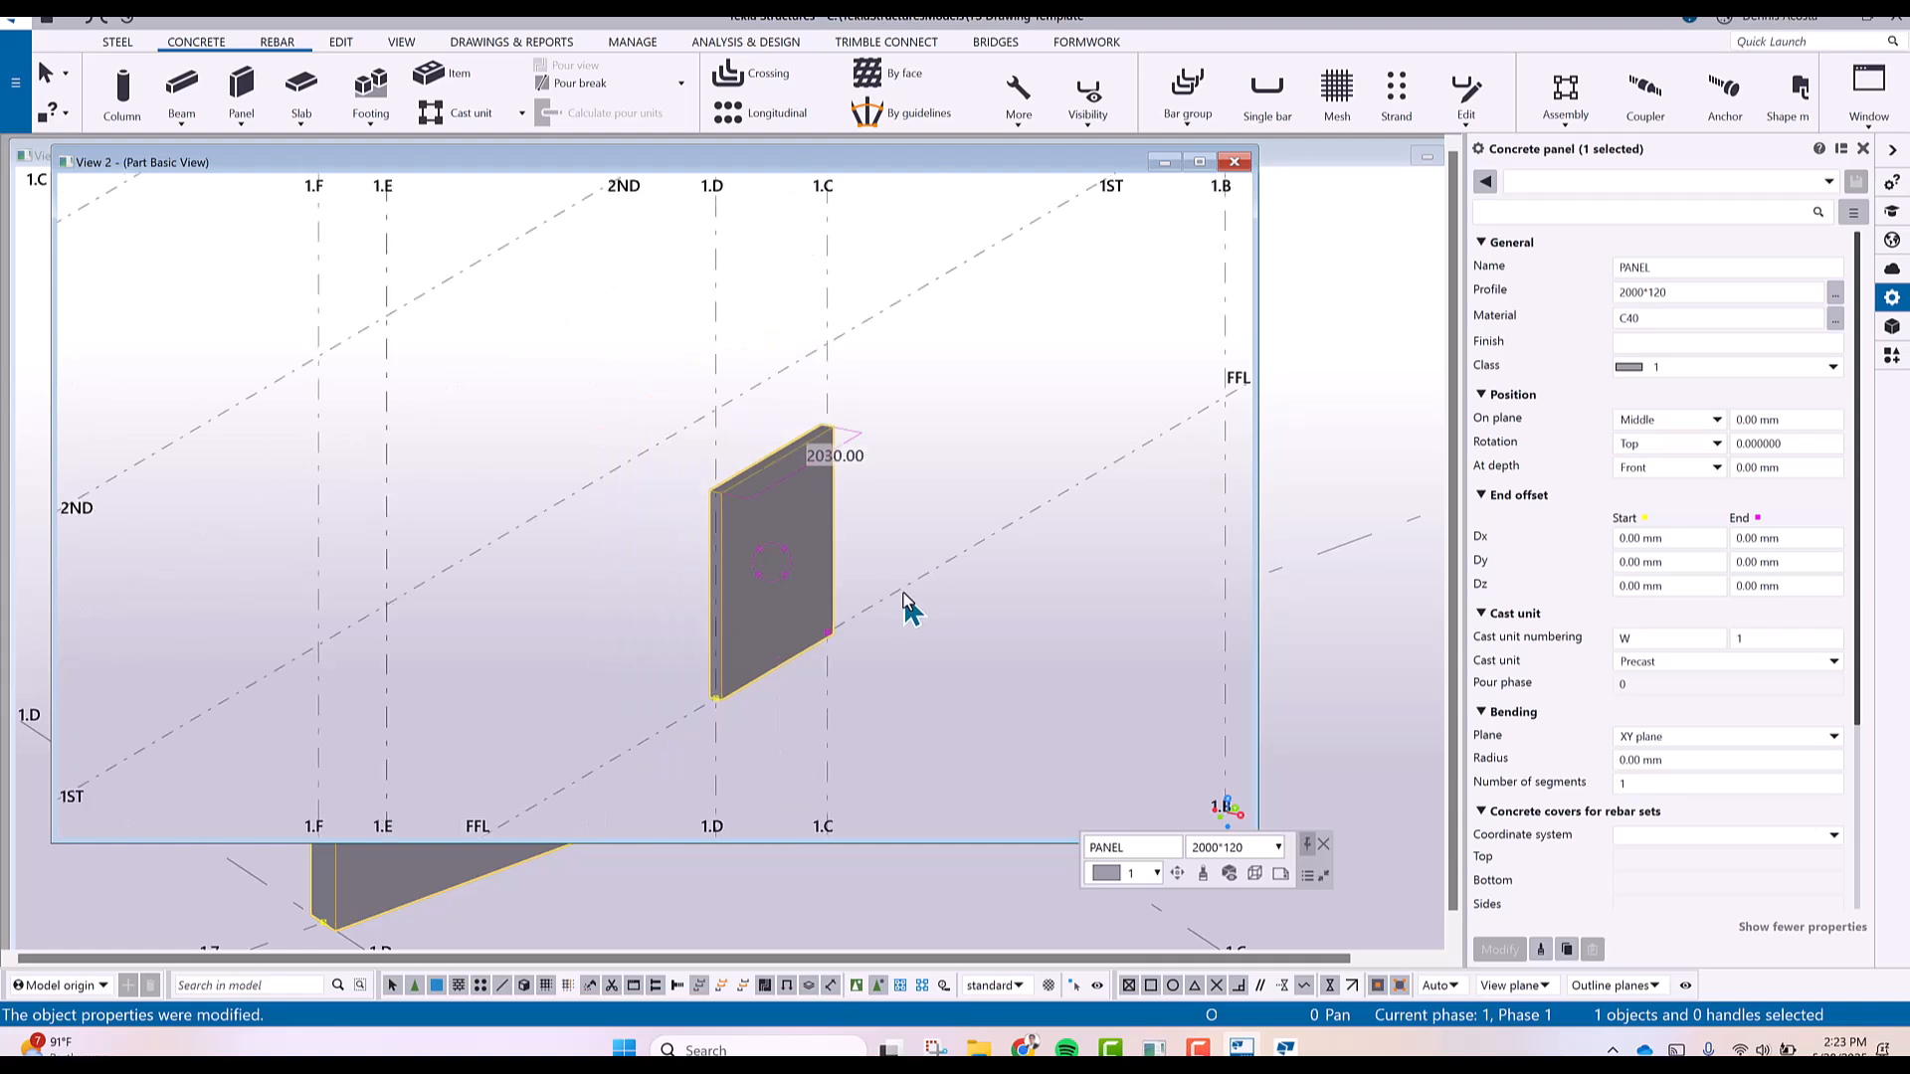
key("ctrl+p")
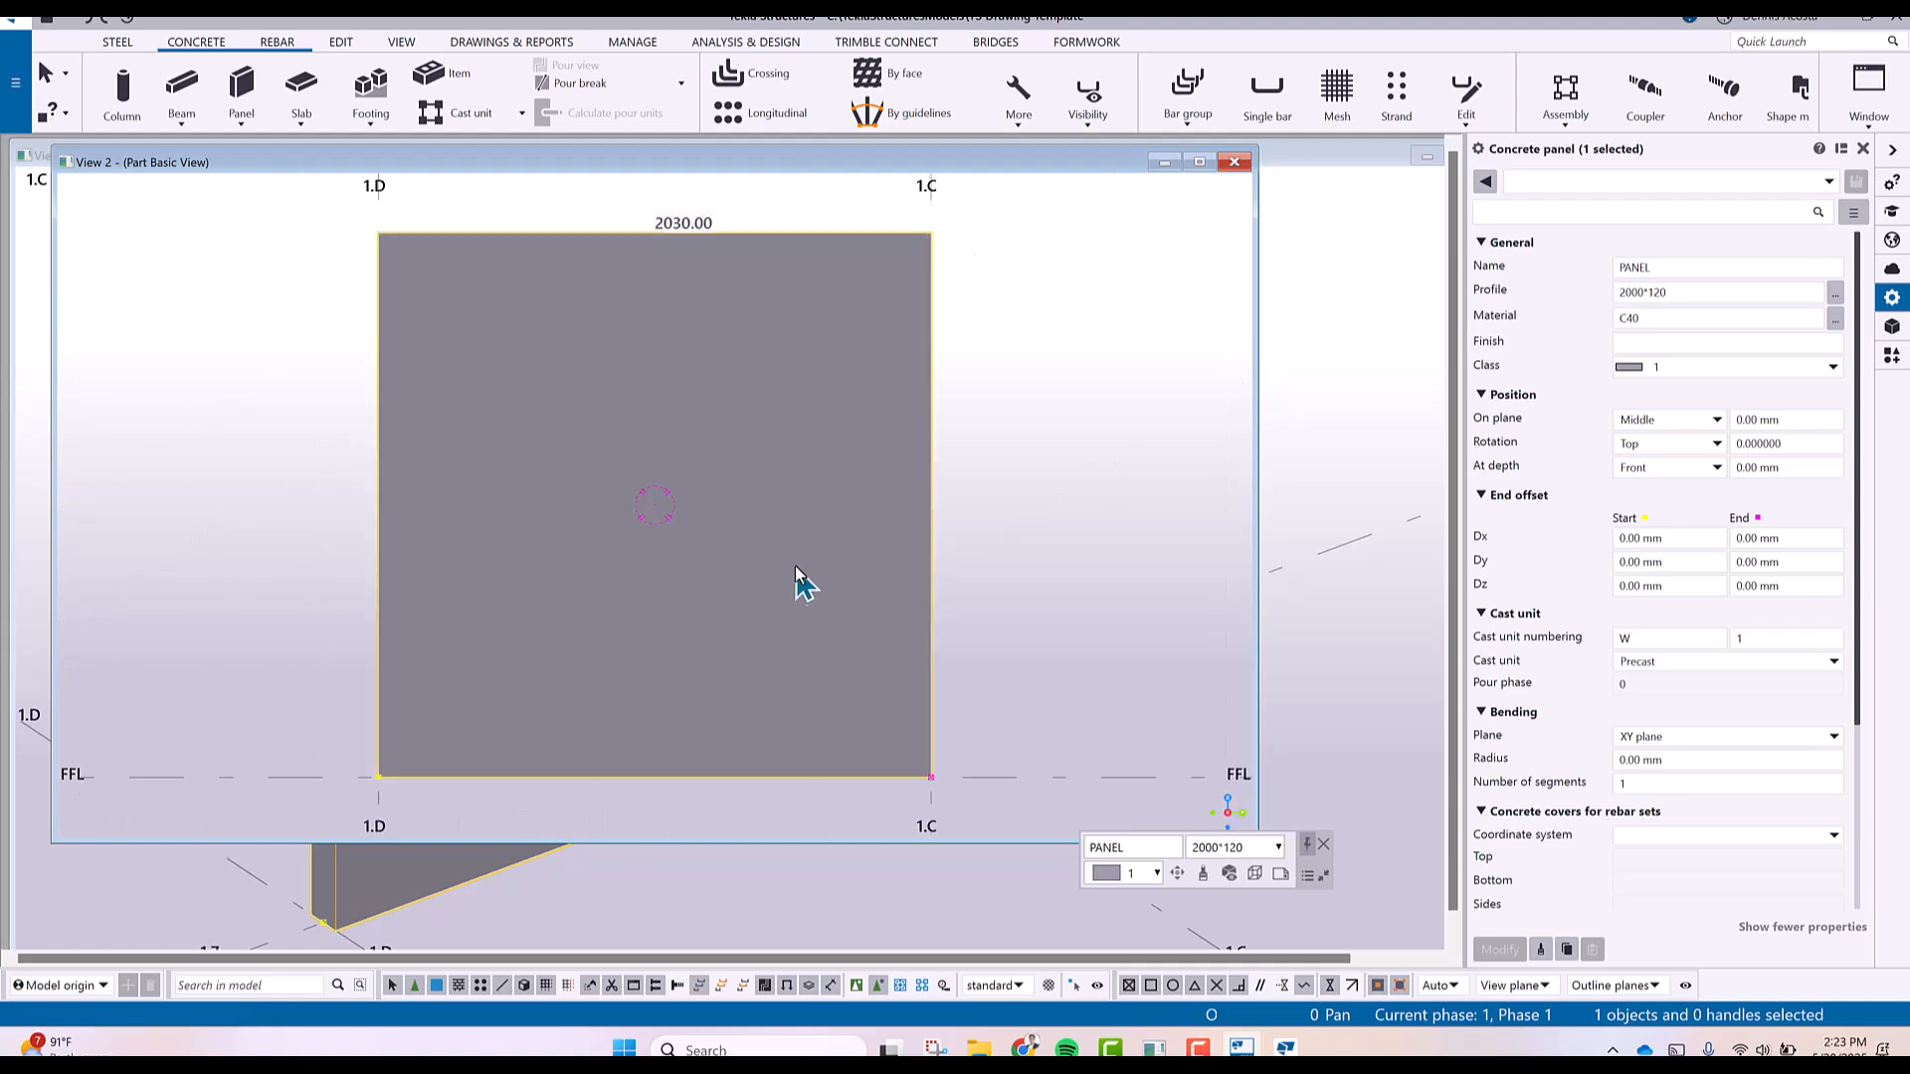
scroll(798, 568, "down", 2)
Cut a 1000 by 800 mm rectangular opening in the panel, 500 mm from its top edge and 500 mm from its 1.D edge, using Polygon cut.
left_click(341, 42)
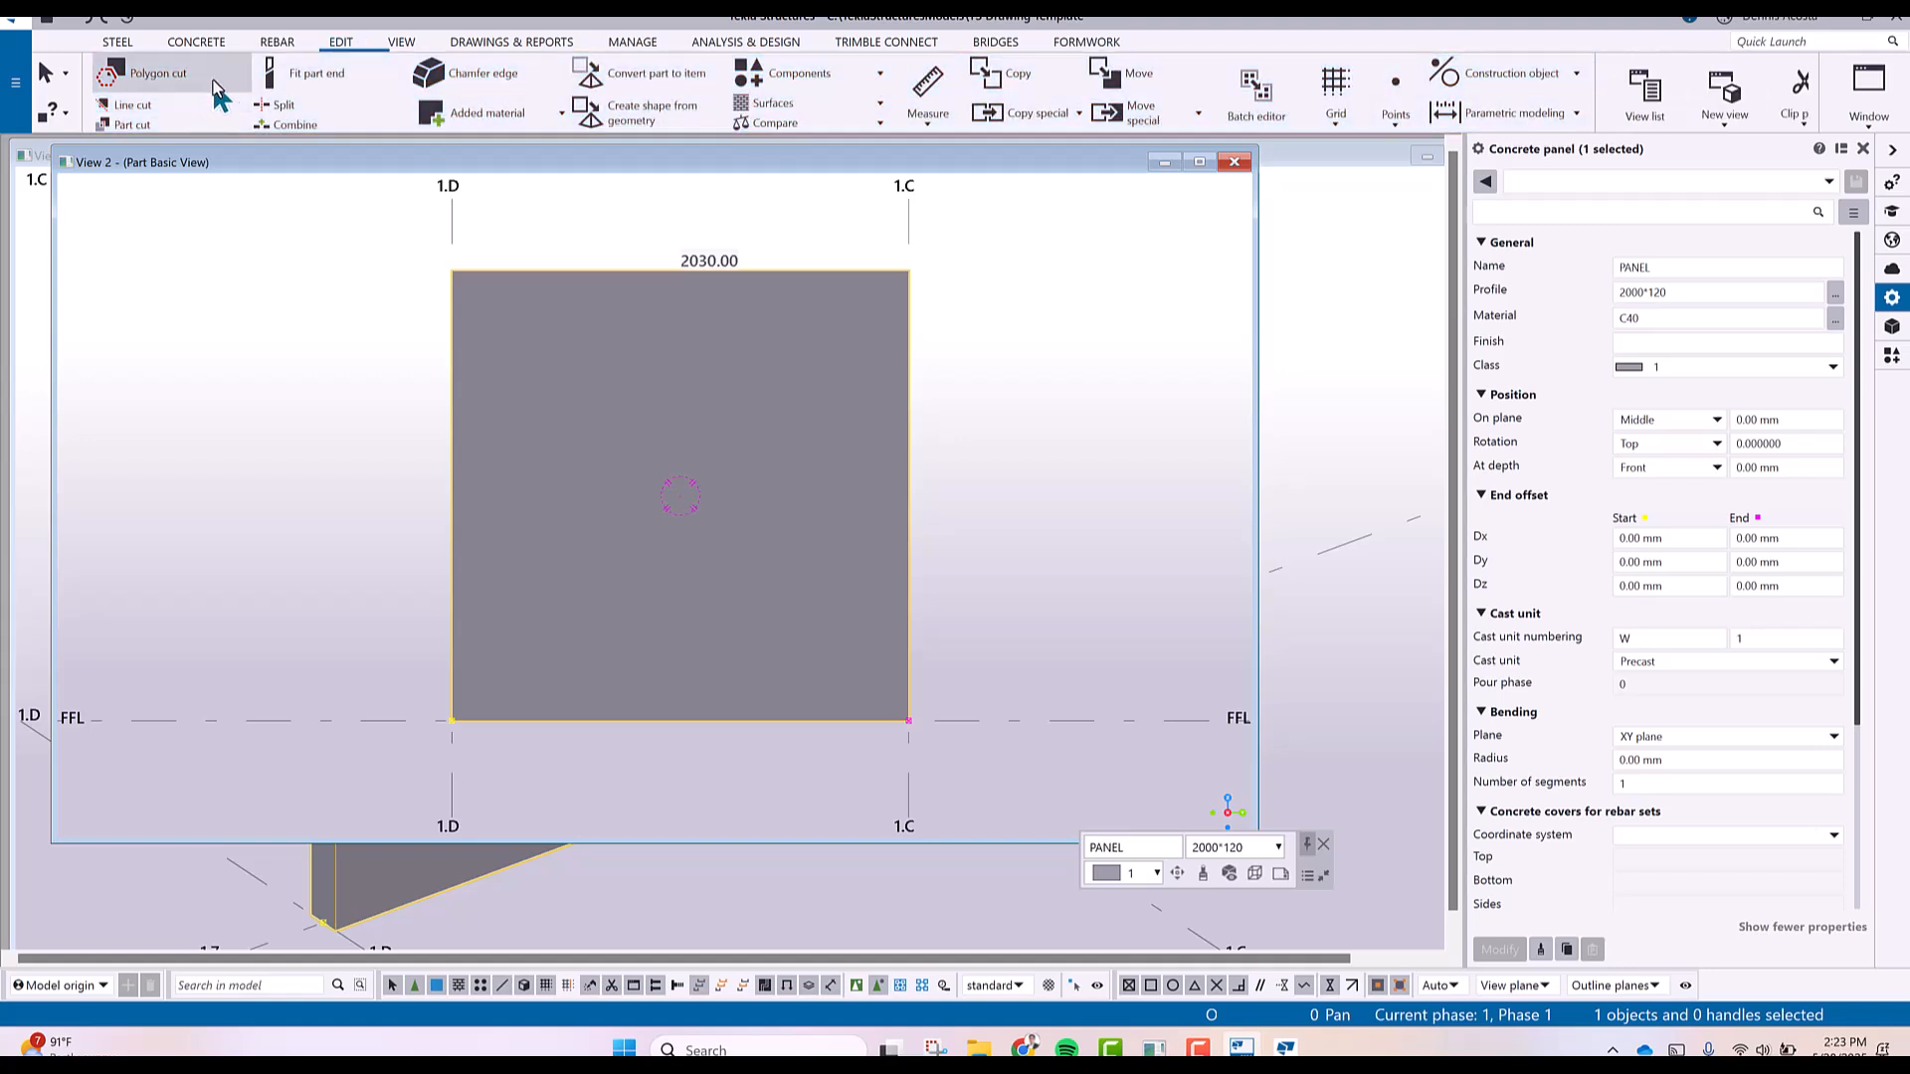
left_click(161, 82)
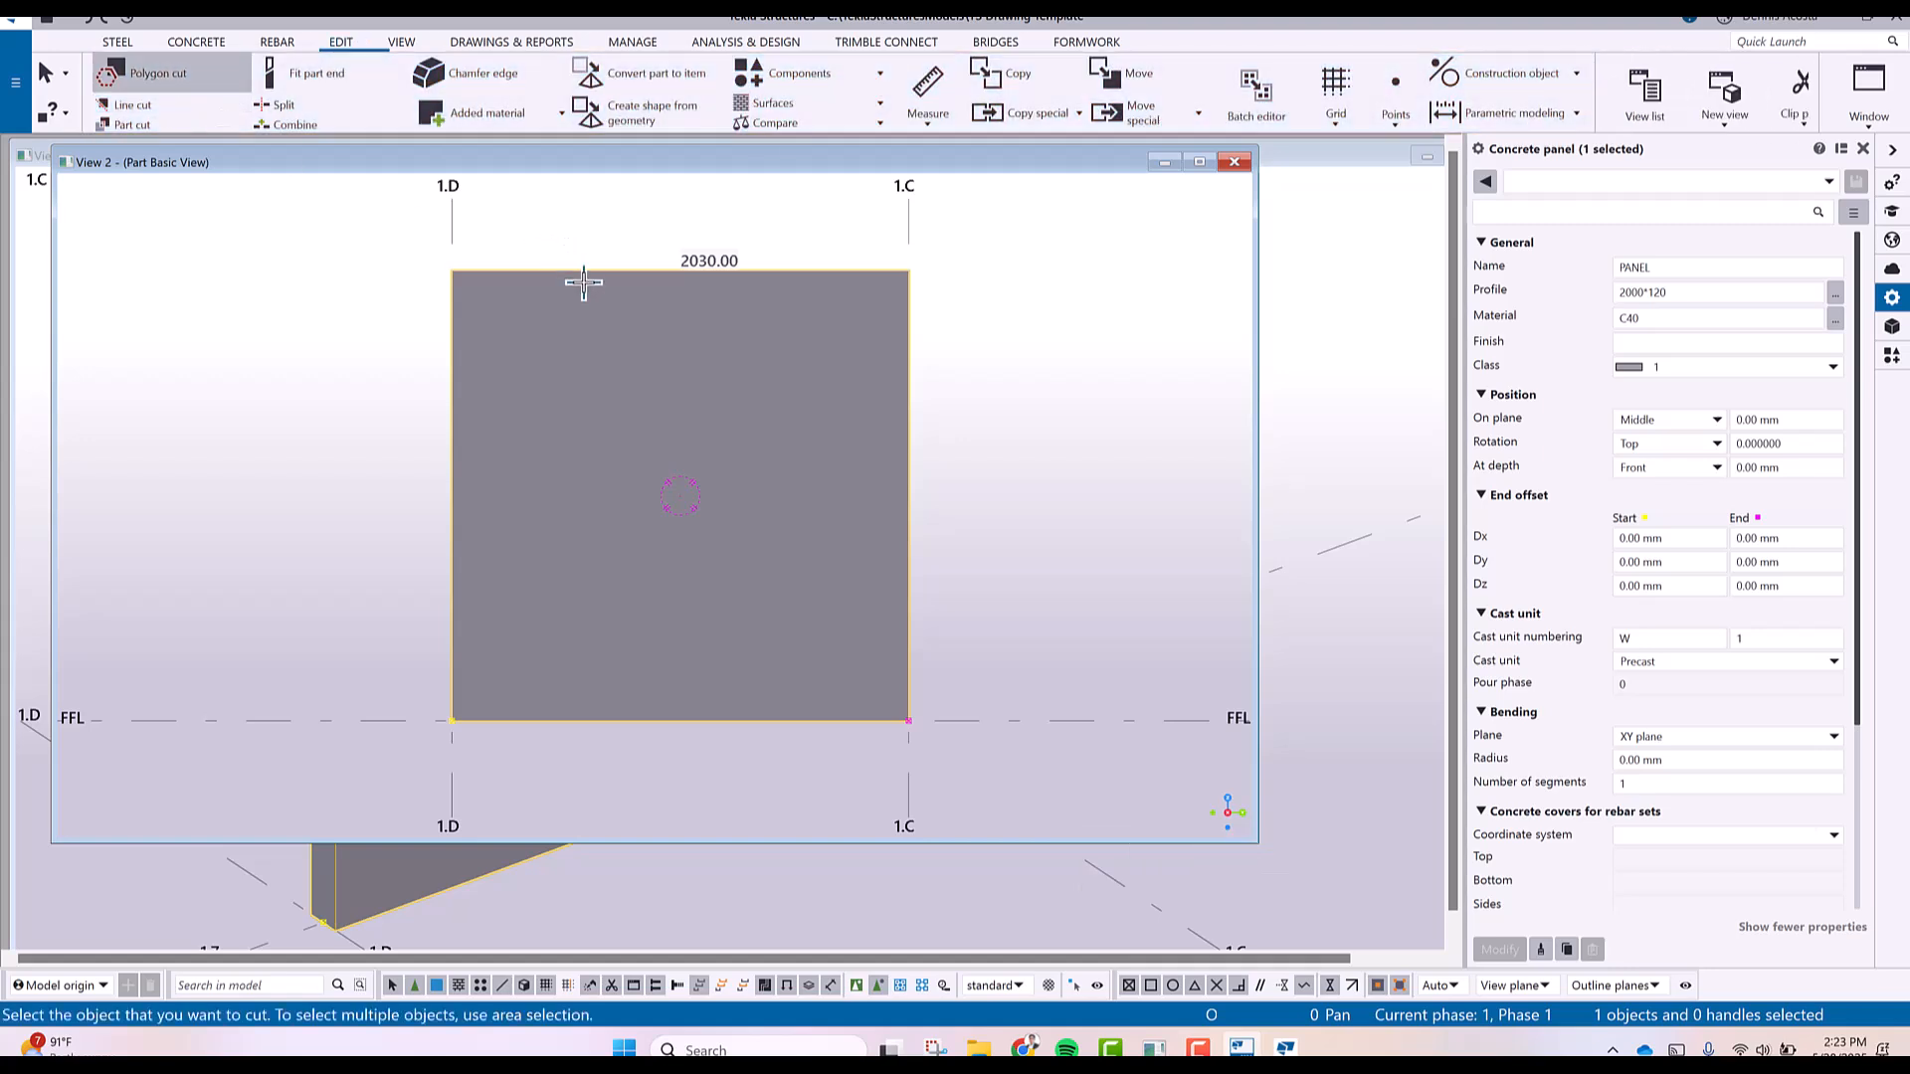
left_click(587, 279)
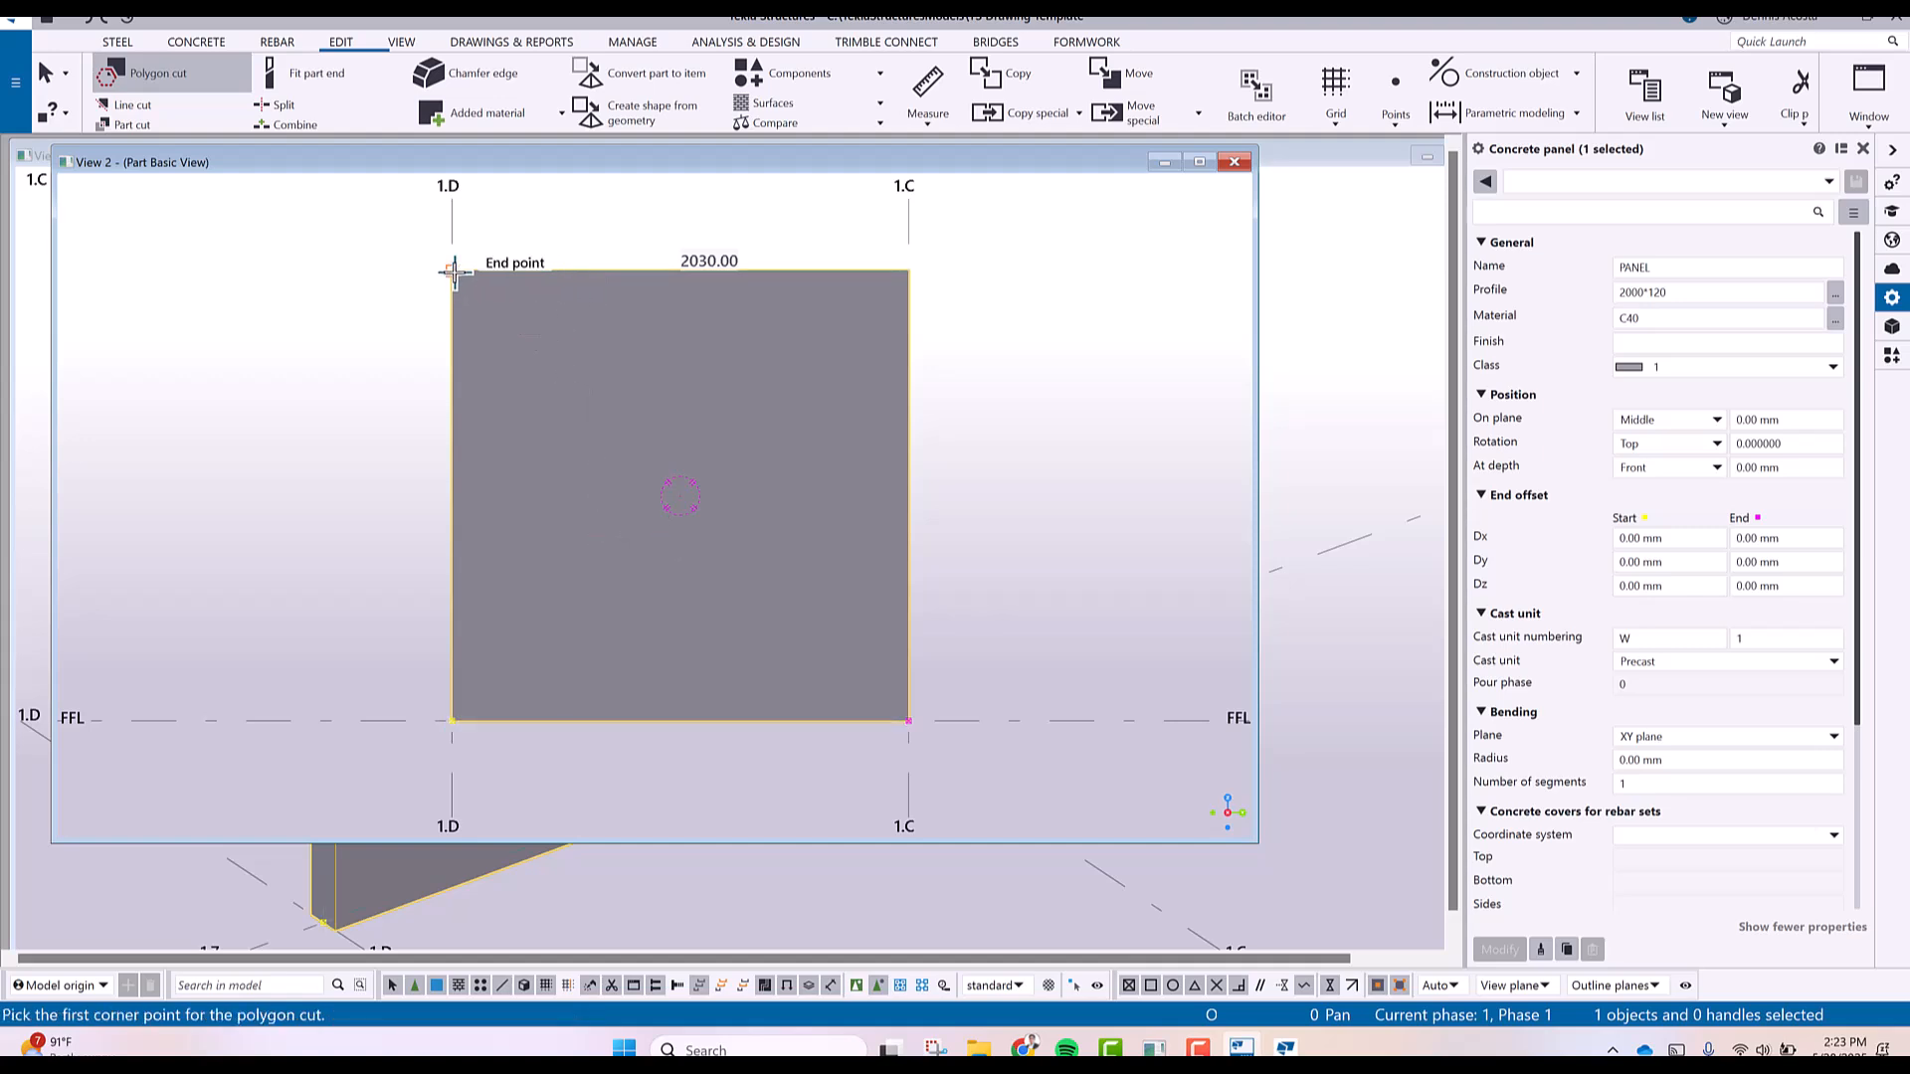
left_click(564, 269)
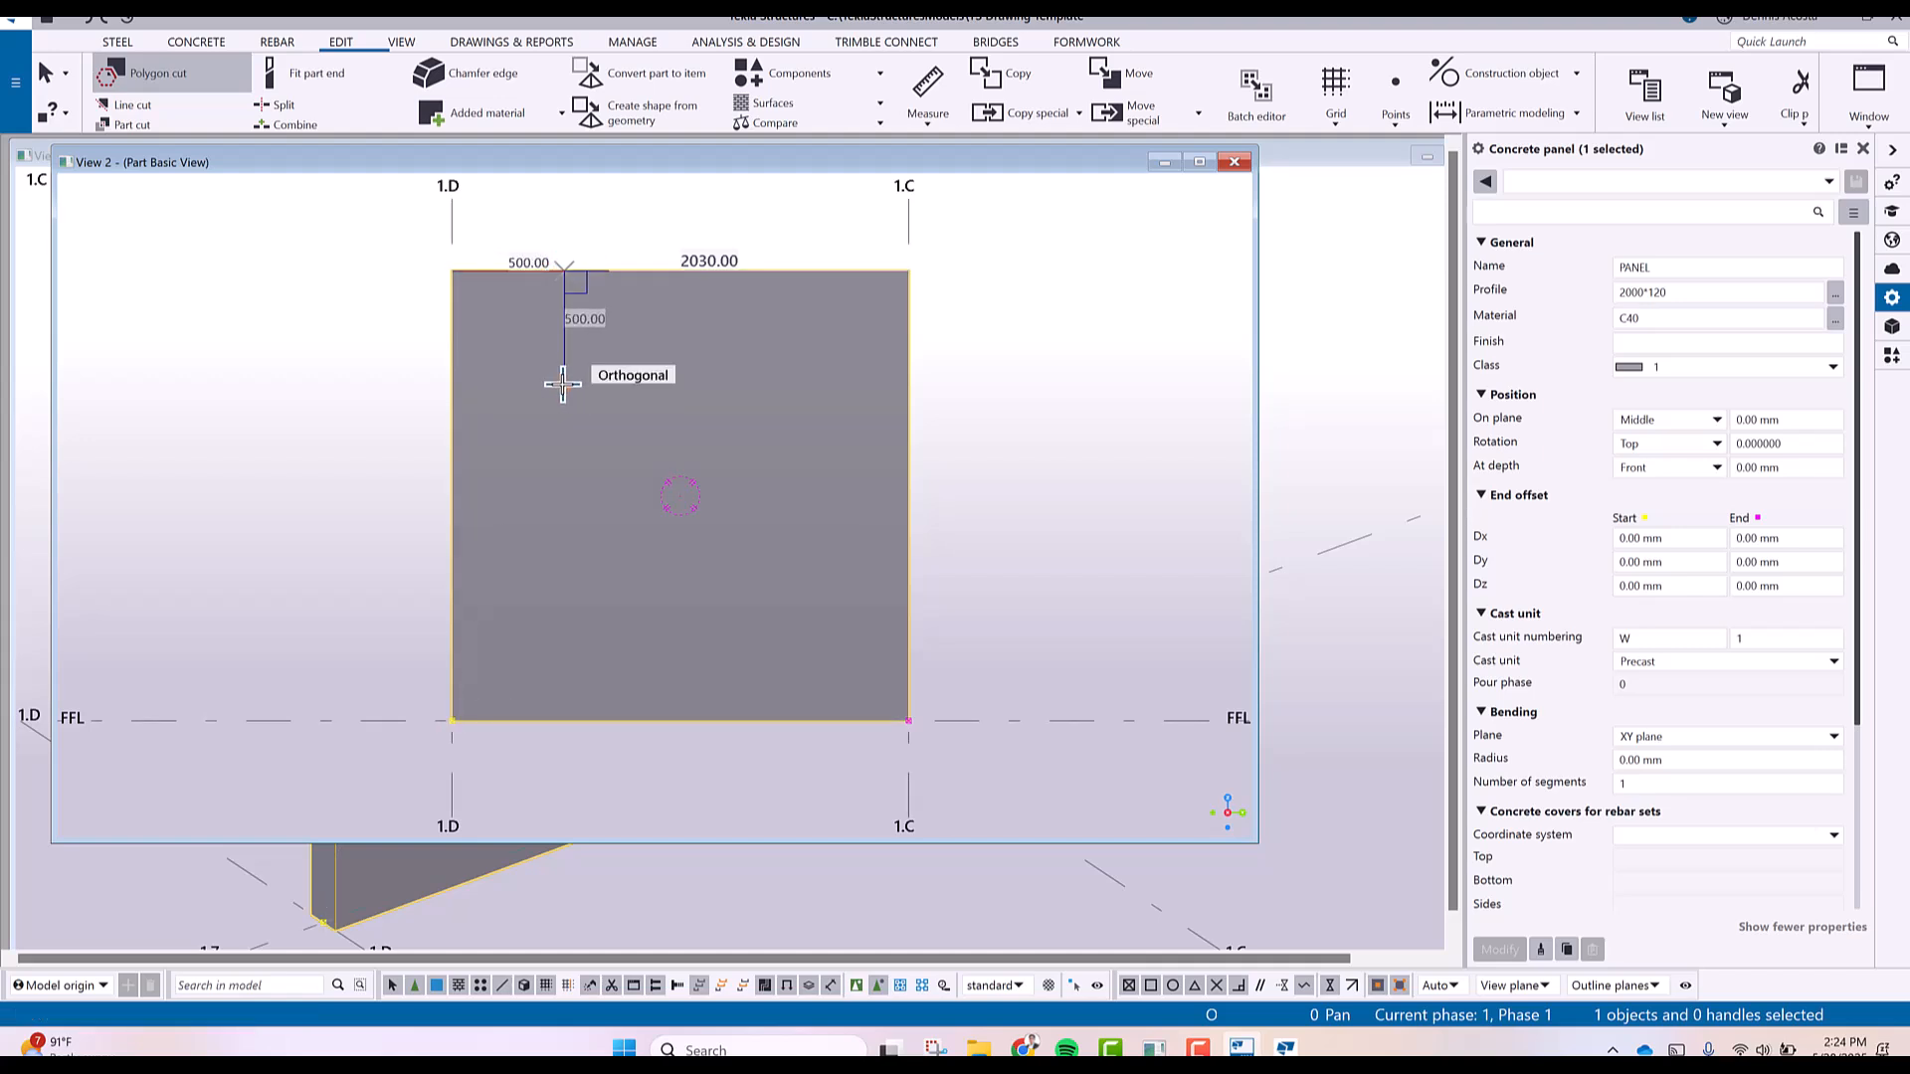
left_click(564, 383)
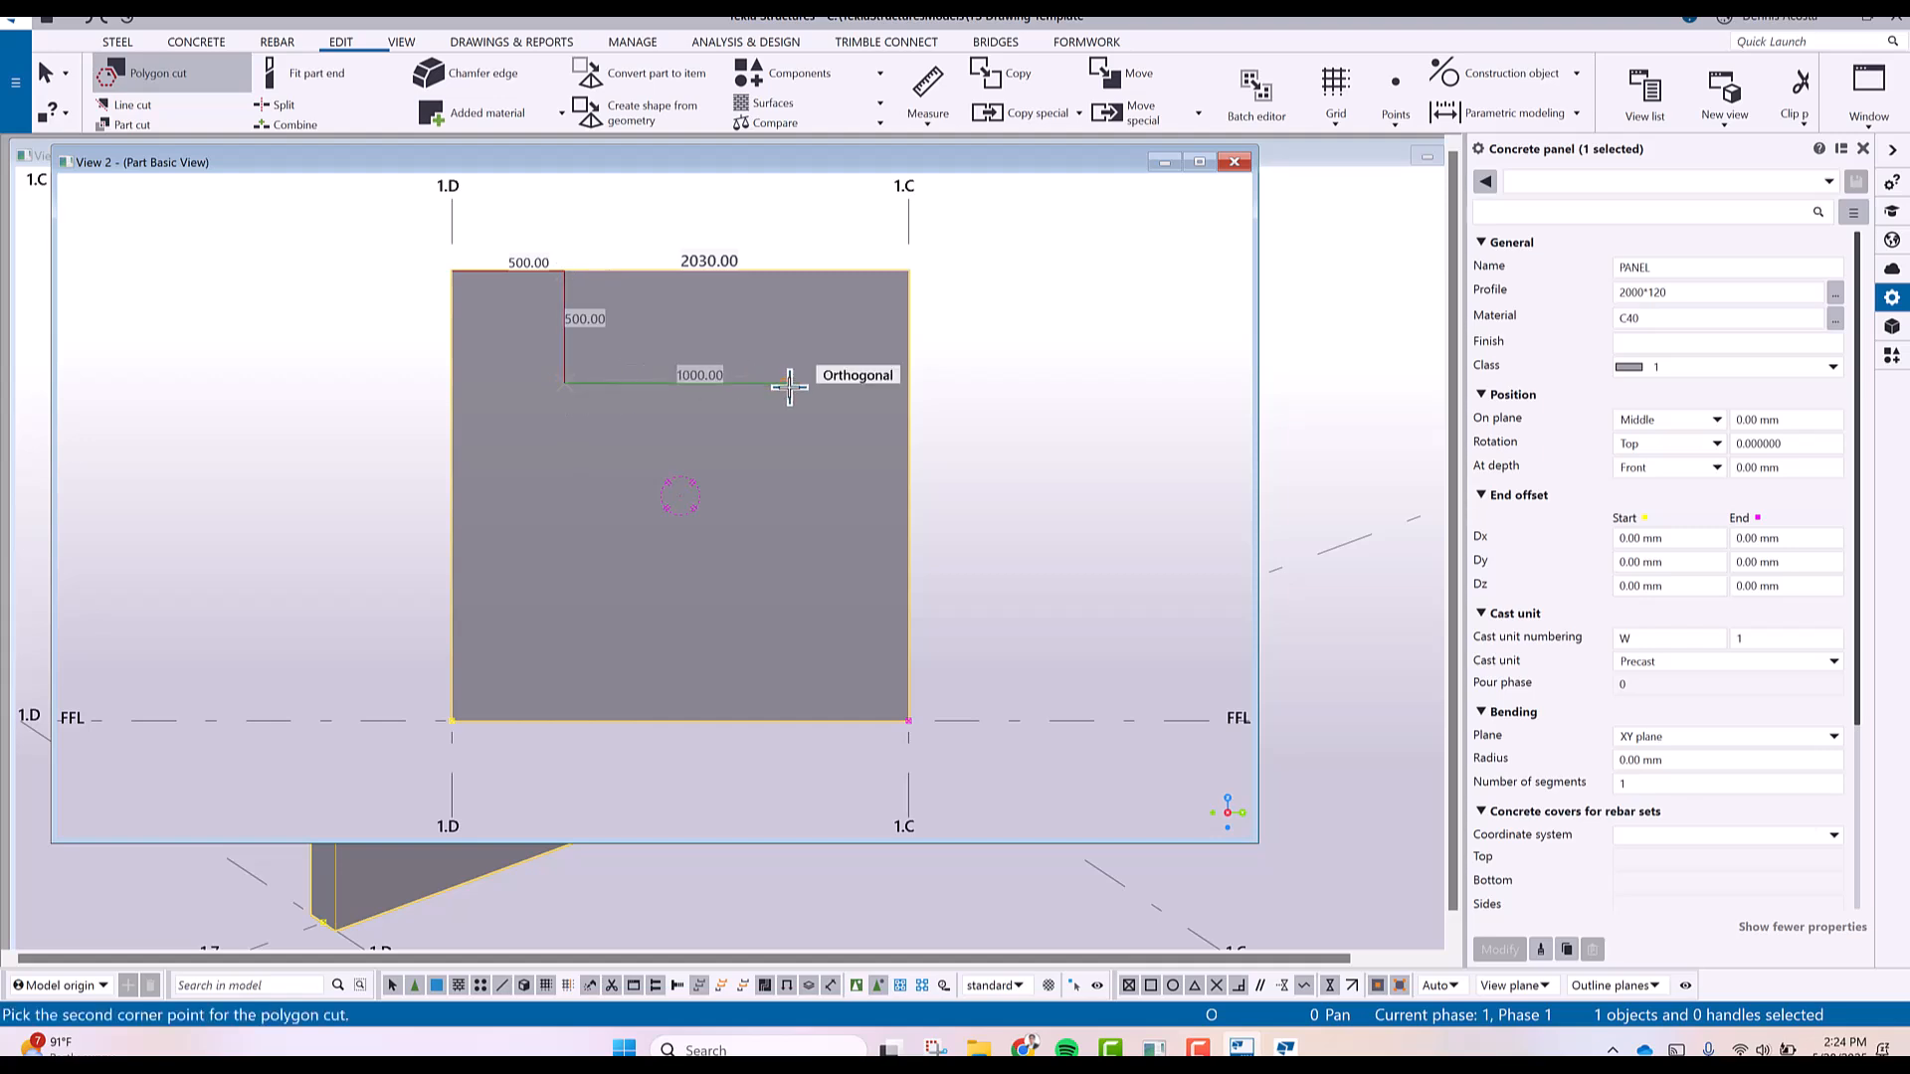
left_click(788, 383)
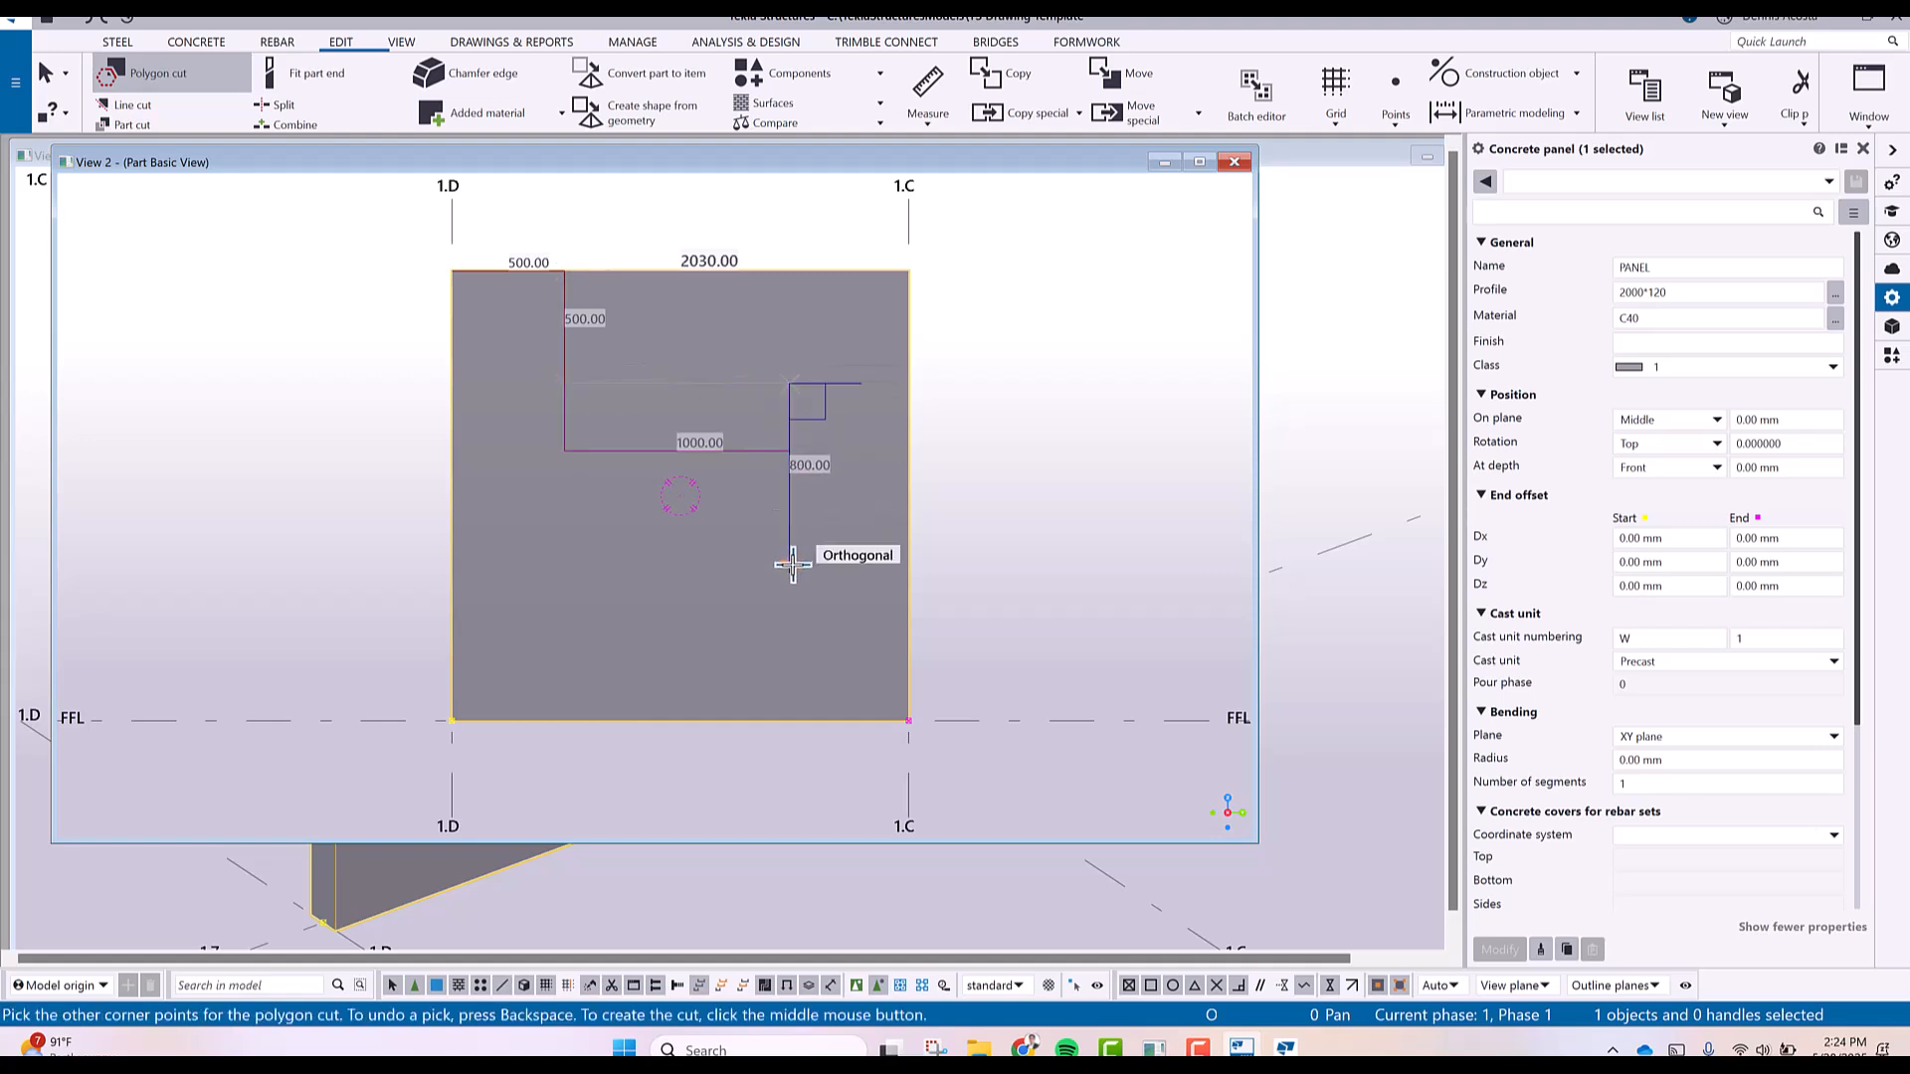
left_click(791, 565)
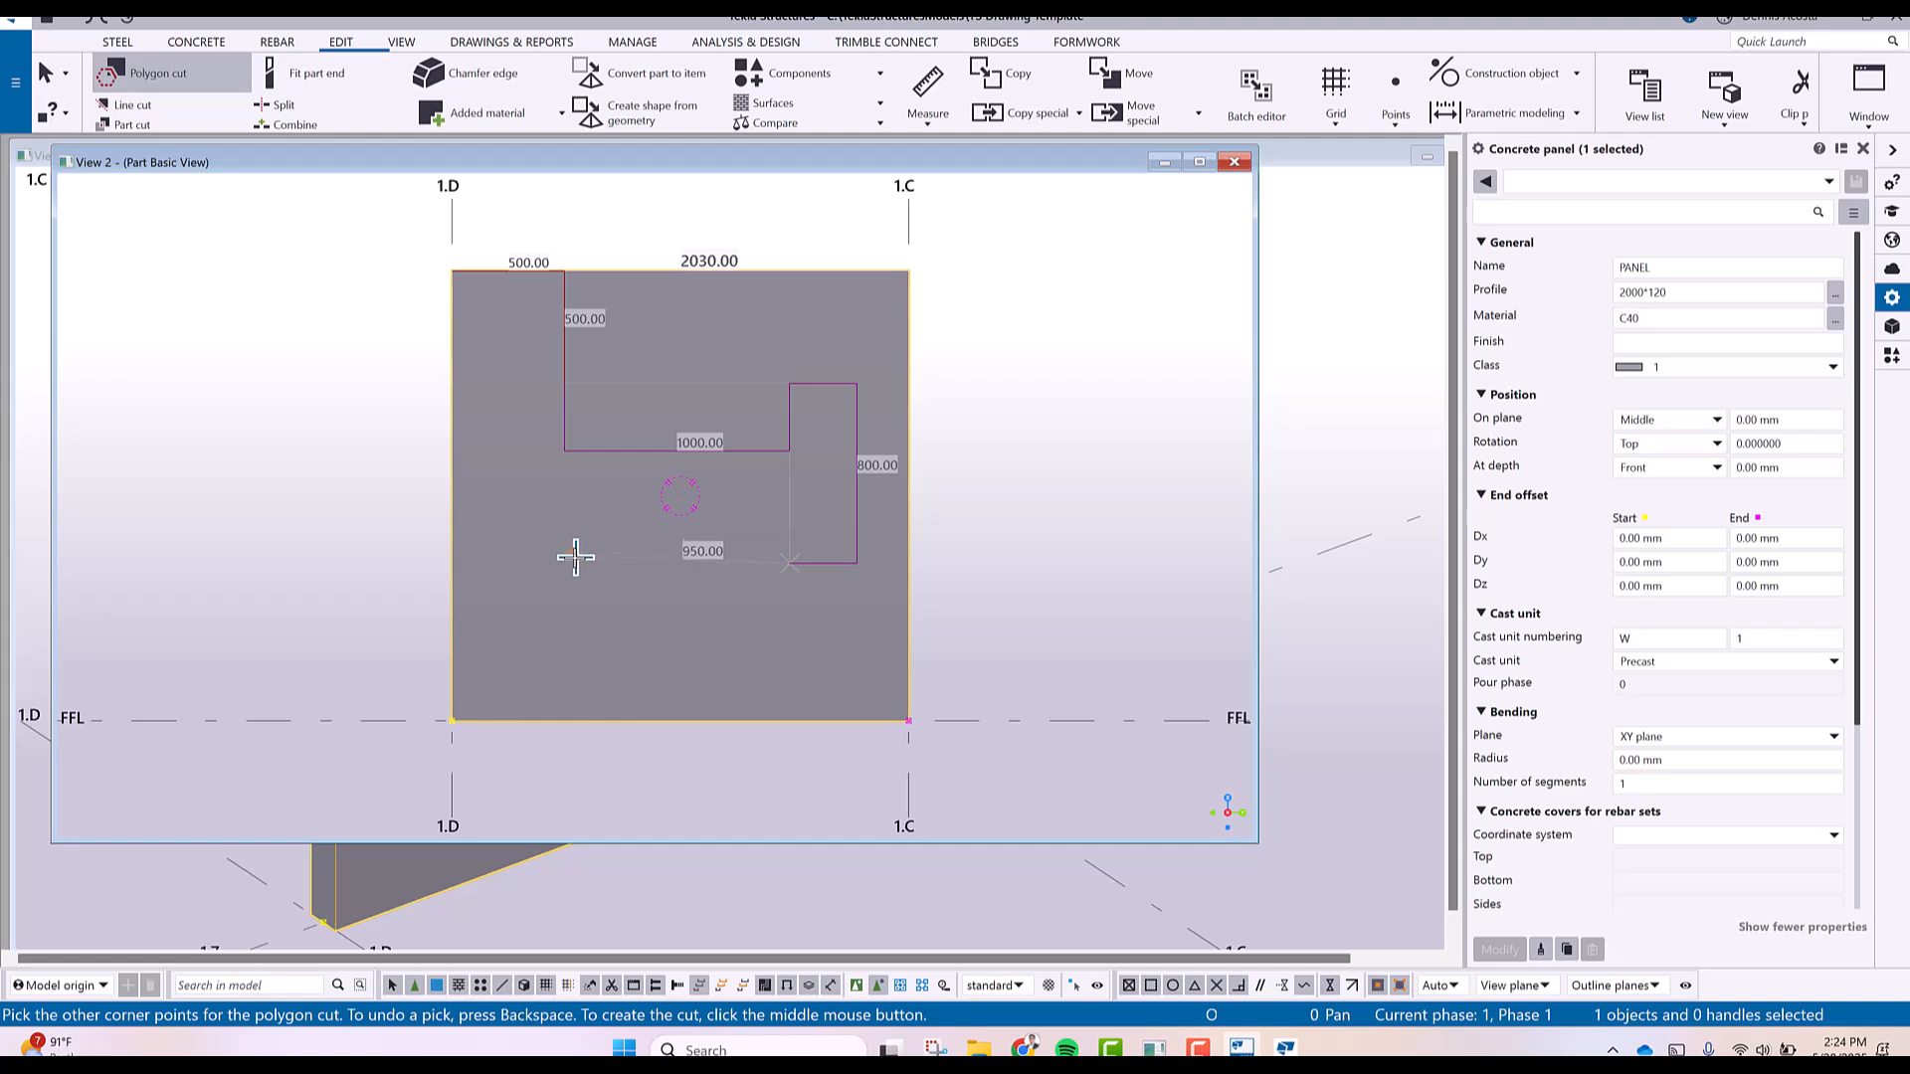
left_click(565, 563)
middle_click(487, 495)
right_click(236, 301)
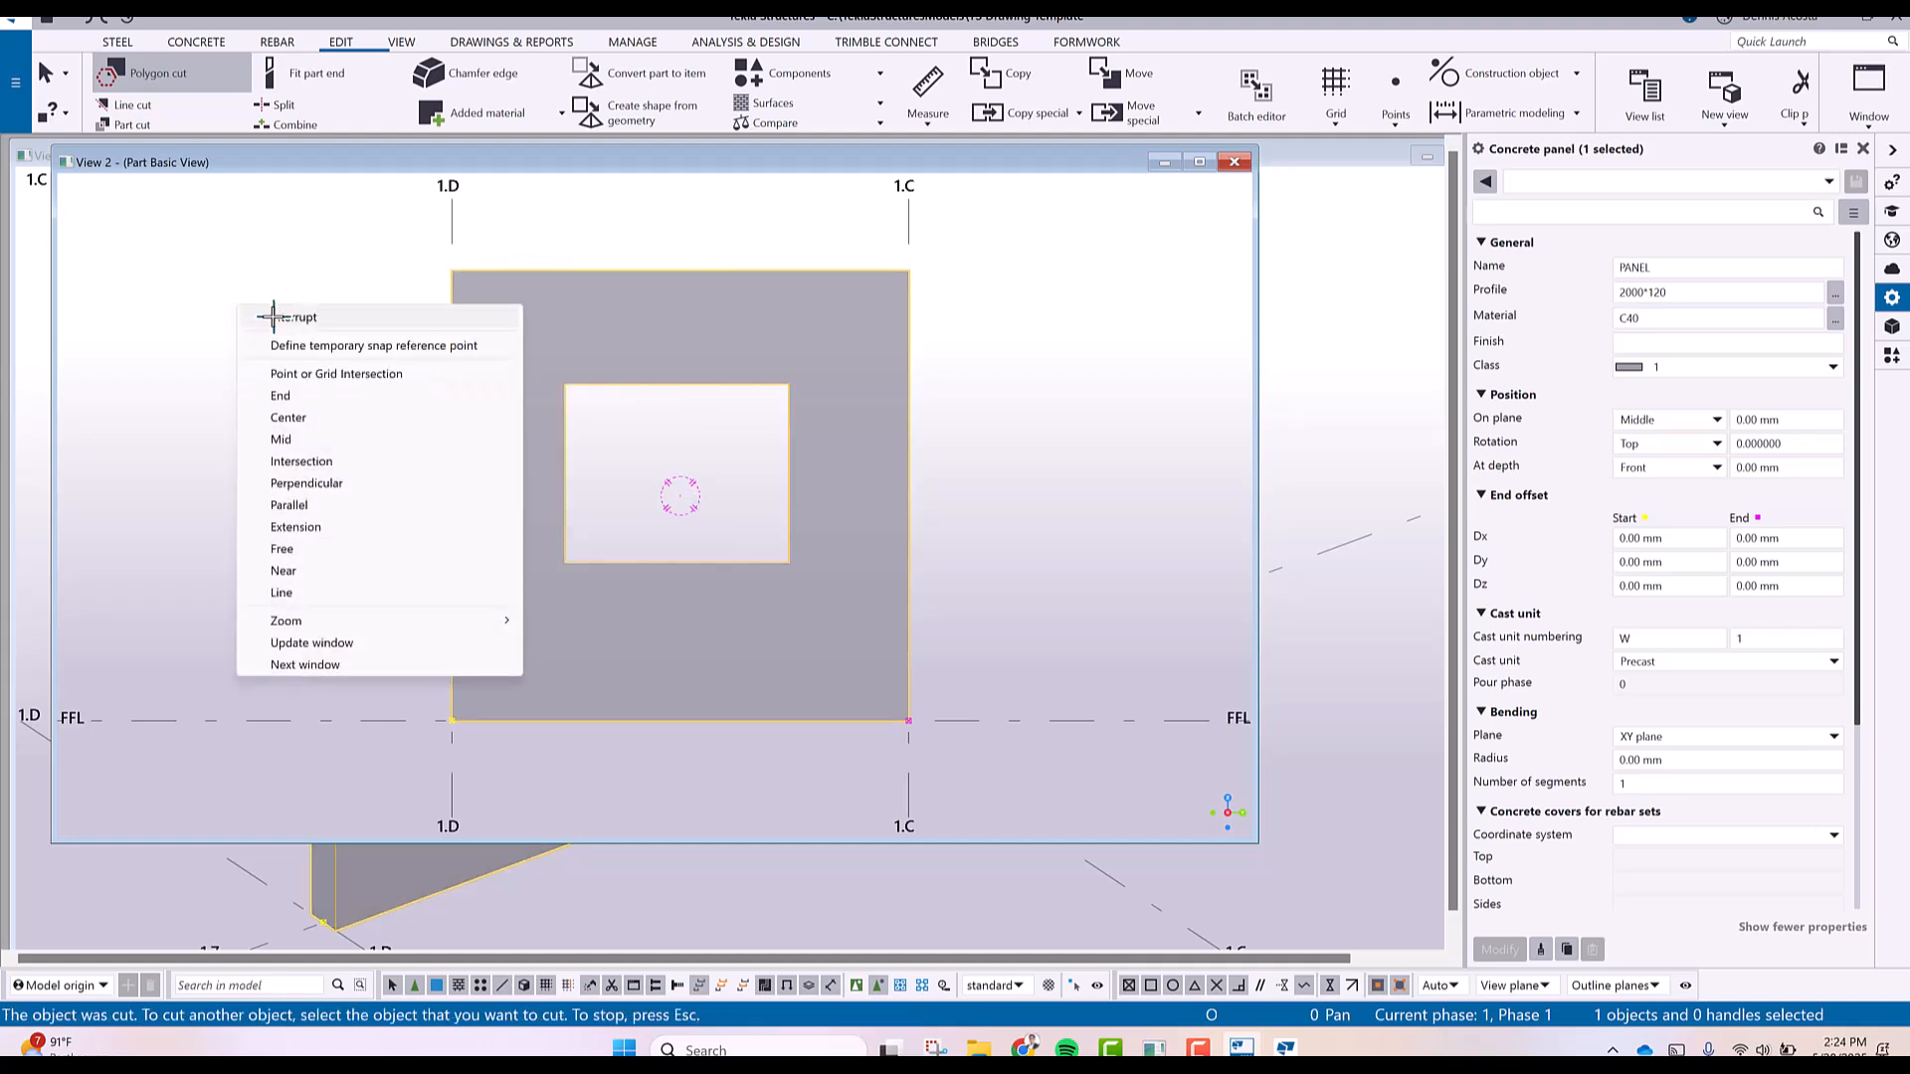
left_click(279, 315)
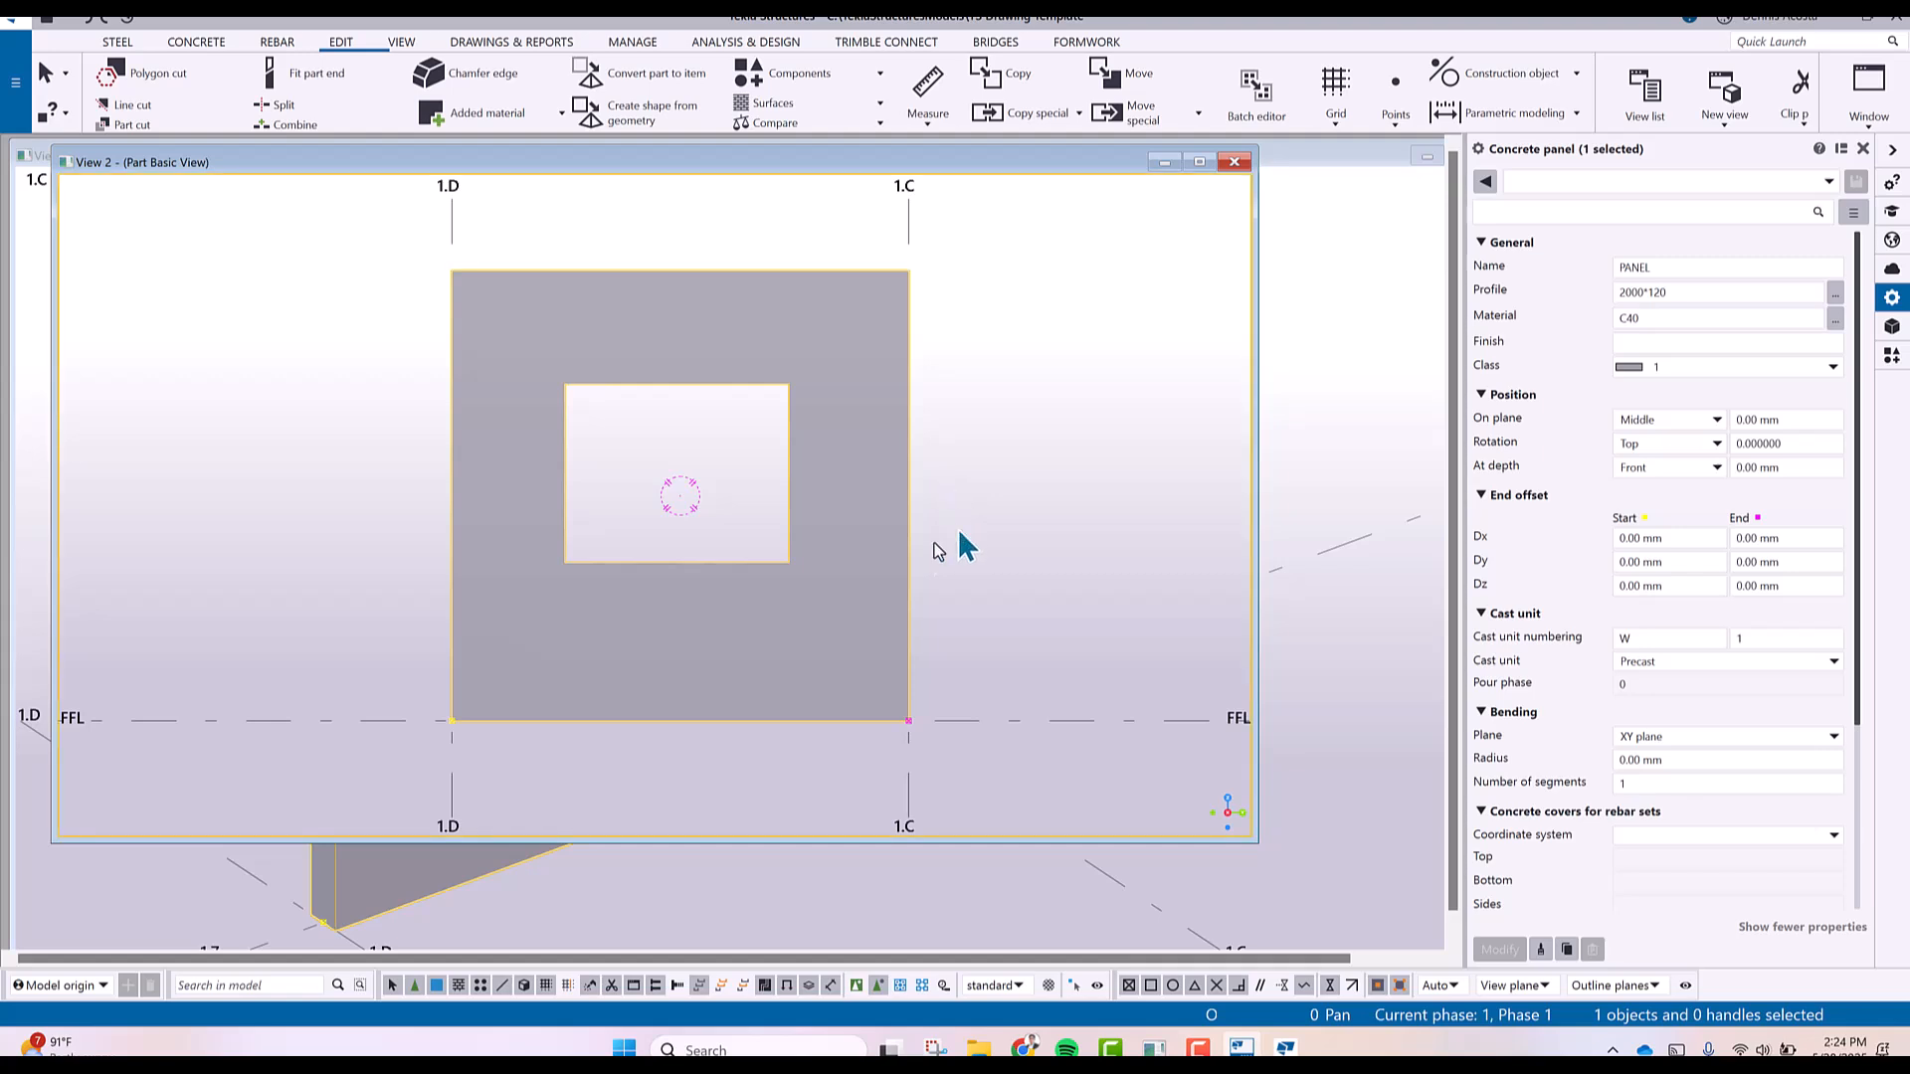
left_click(619, 662)
Set up a steel beam named GROUT_TUBE with profile PD45*3, class 2 and its depth position set to Middle.
scroll(613, 660, "up", 2)
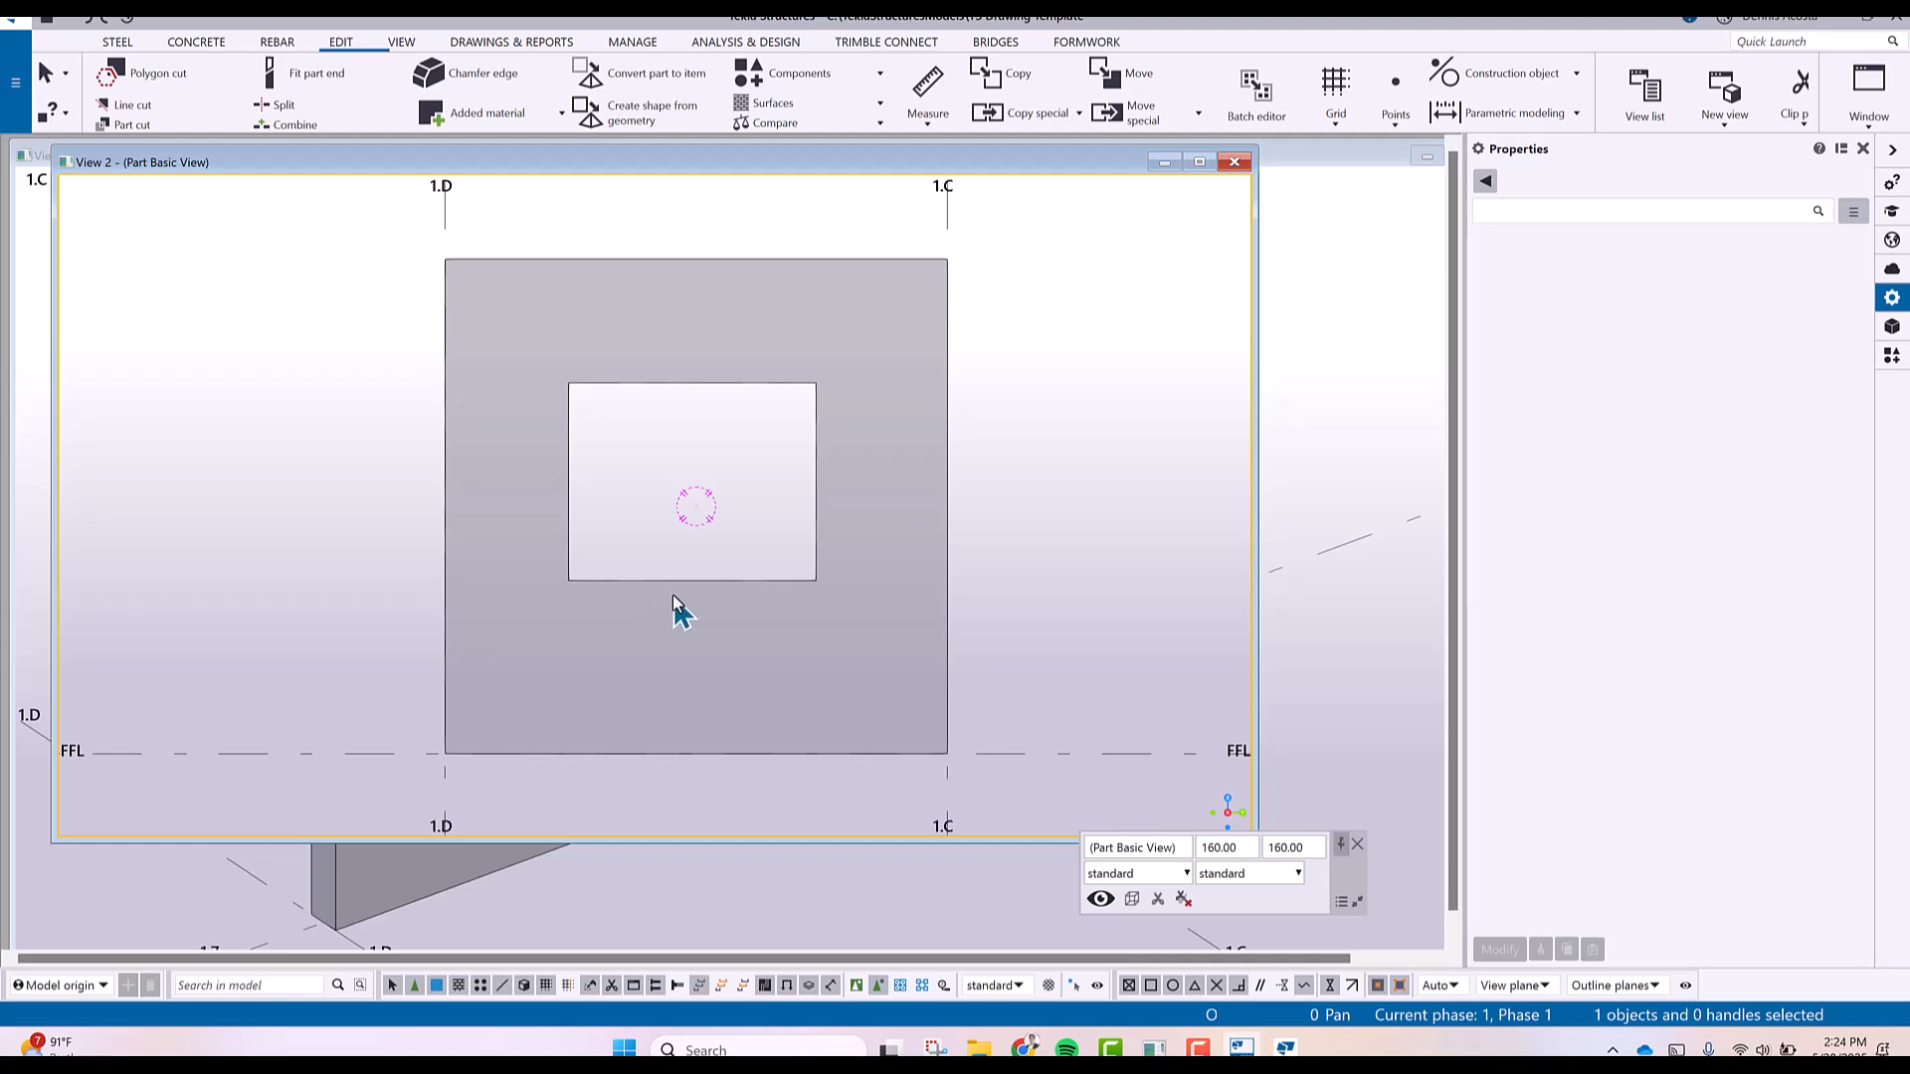
middle_click_drag(666, 639, 661, 614)
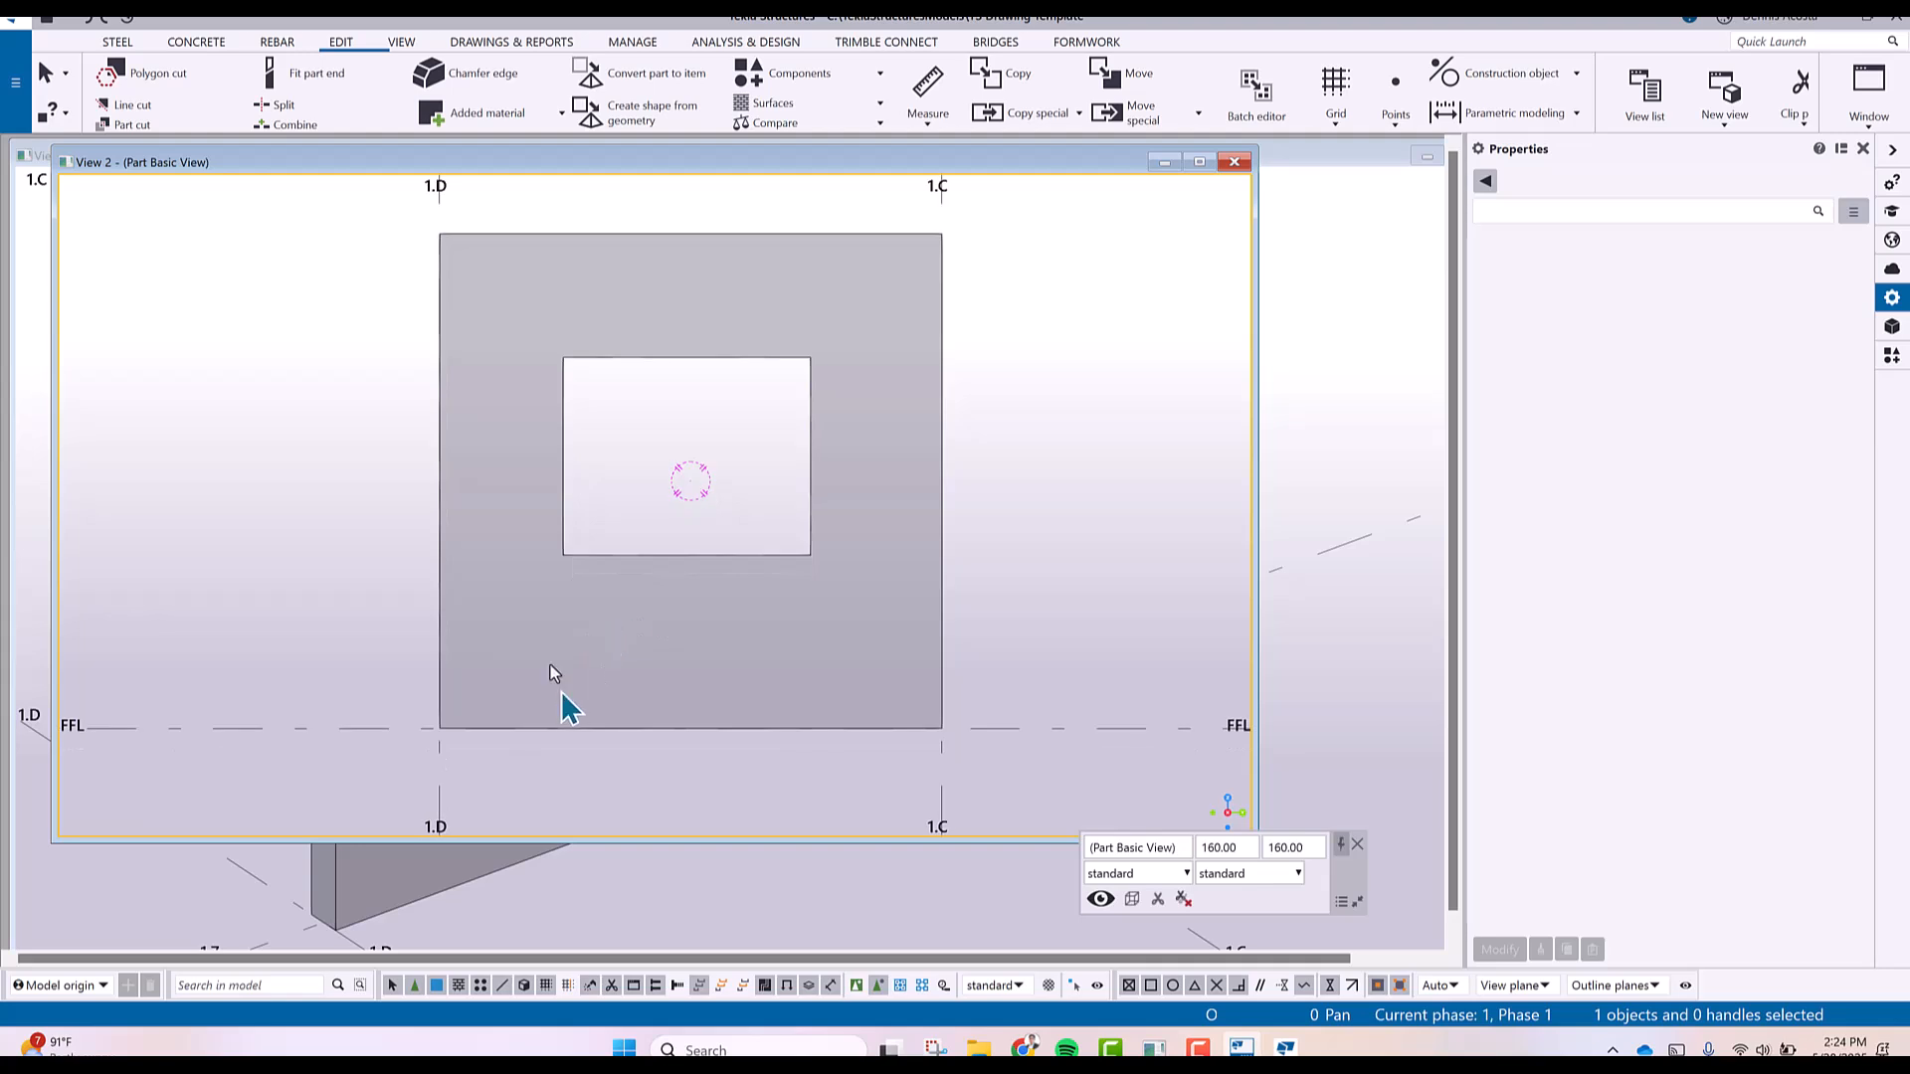
left_click(141, 43)
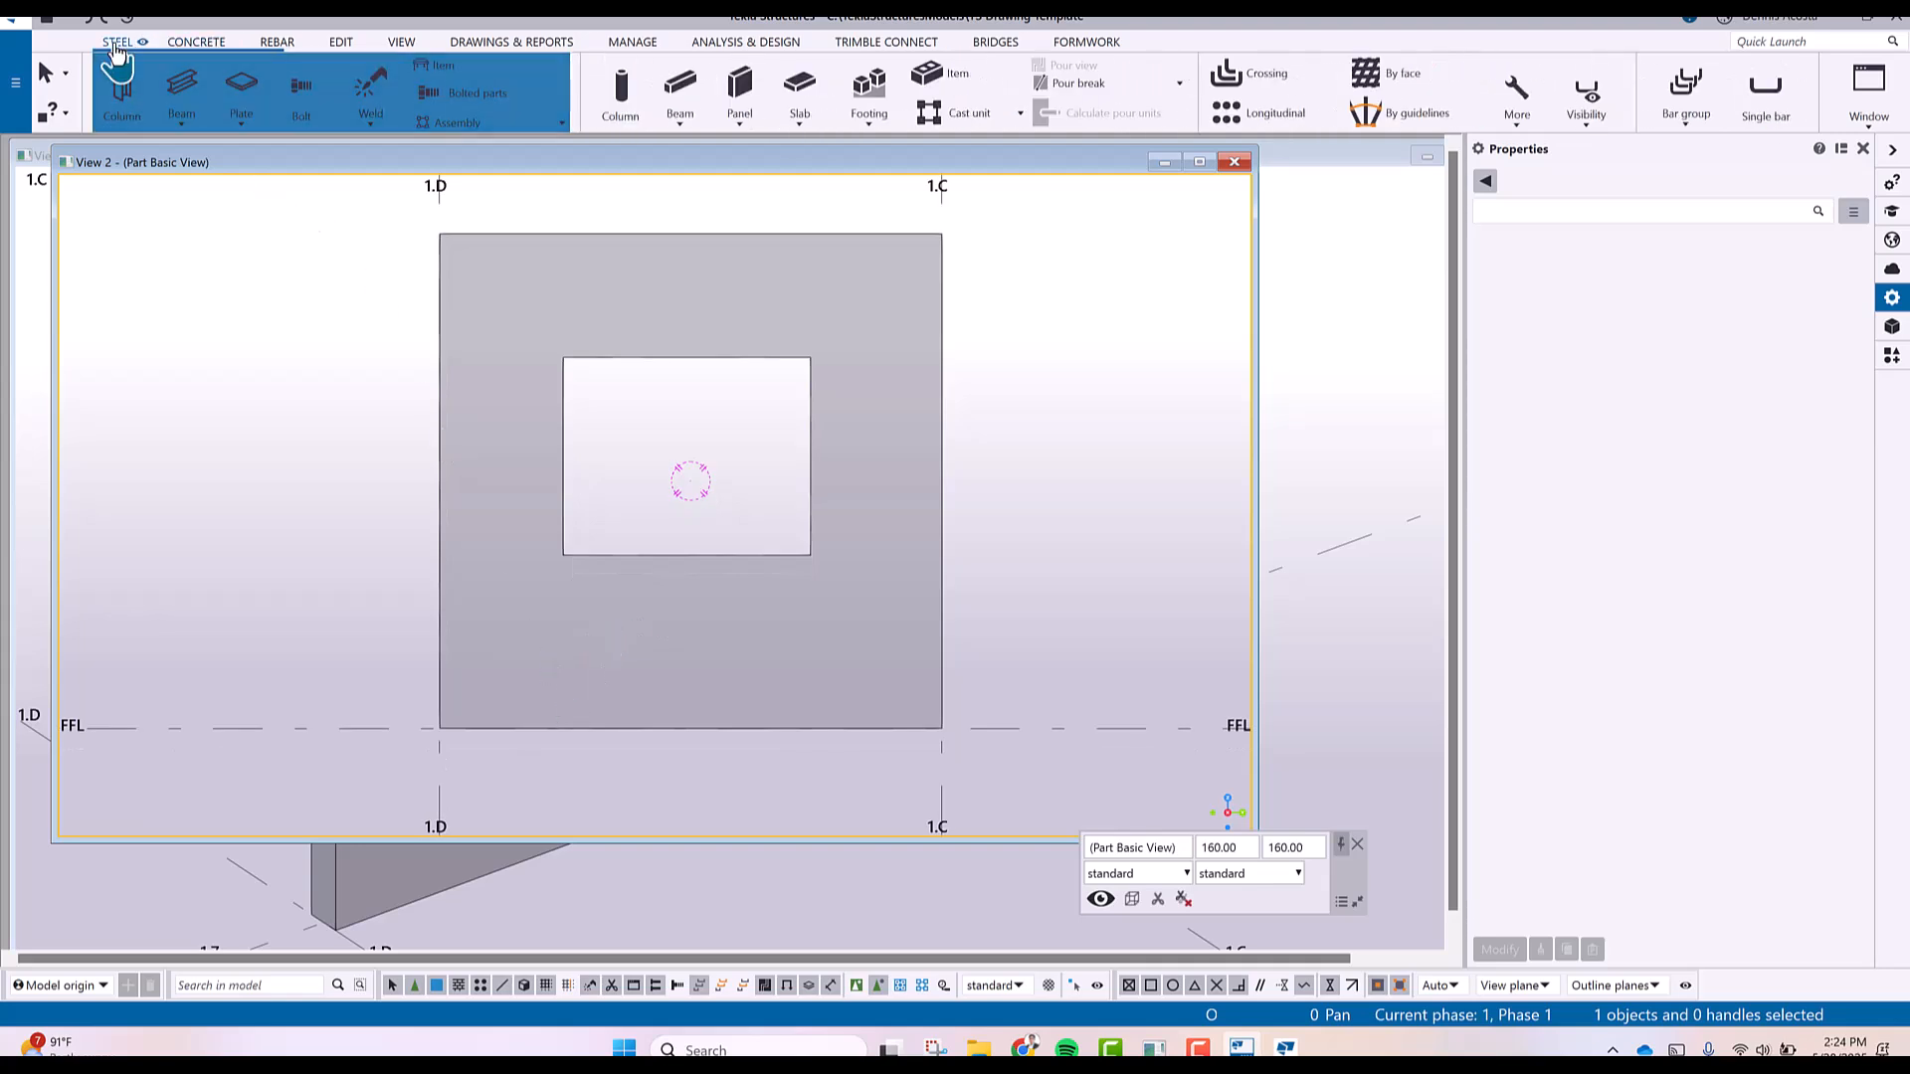
left_click(183, 92)
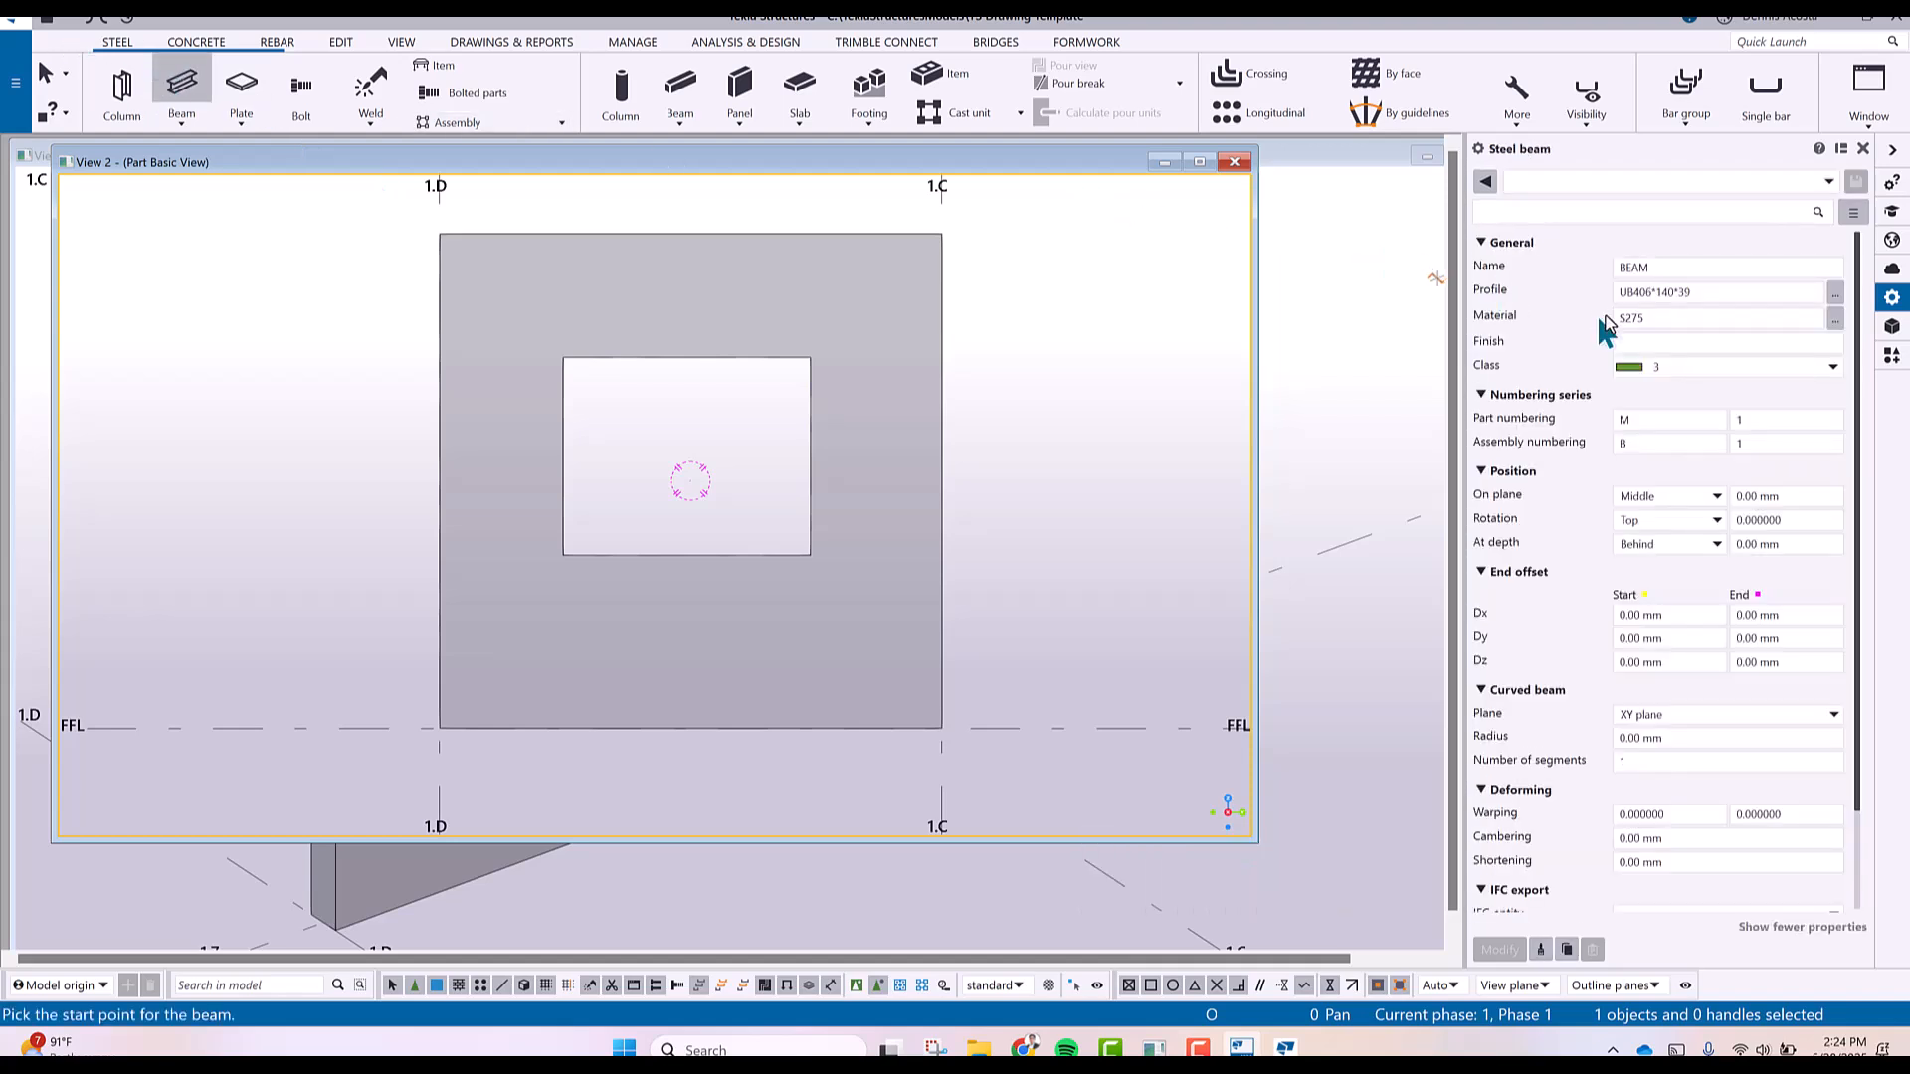
double_click(1636, 267)
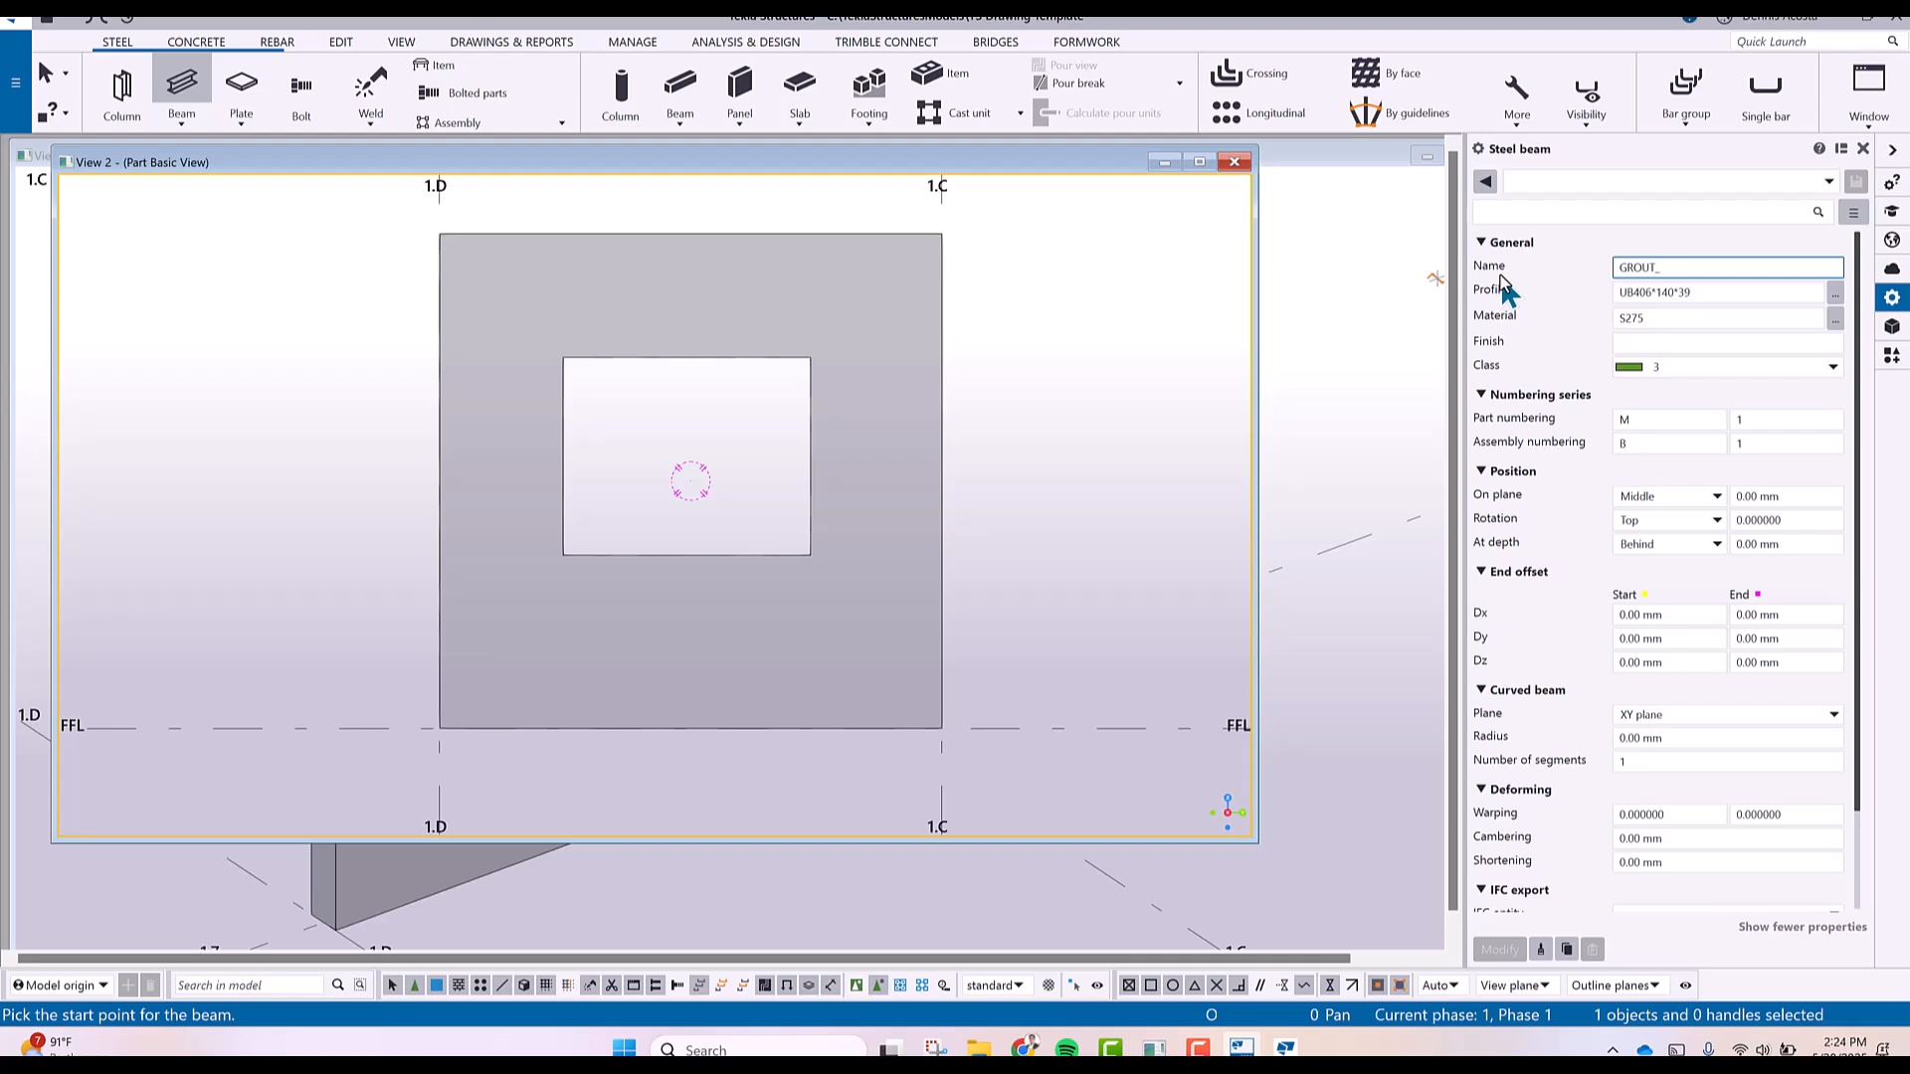
triple_click(1739, 296)
type("PD45*3")
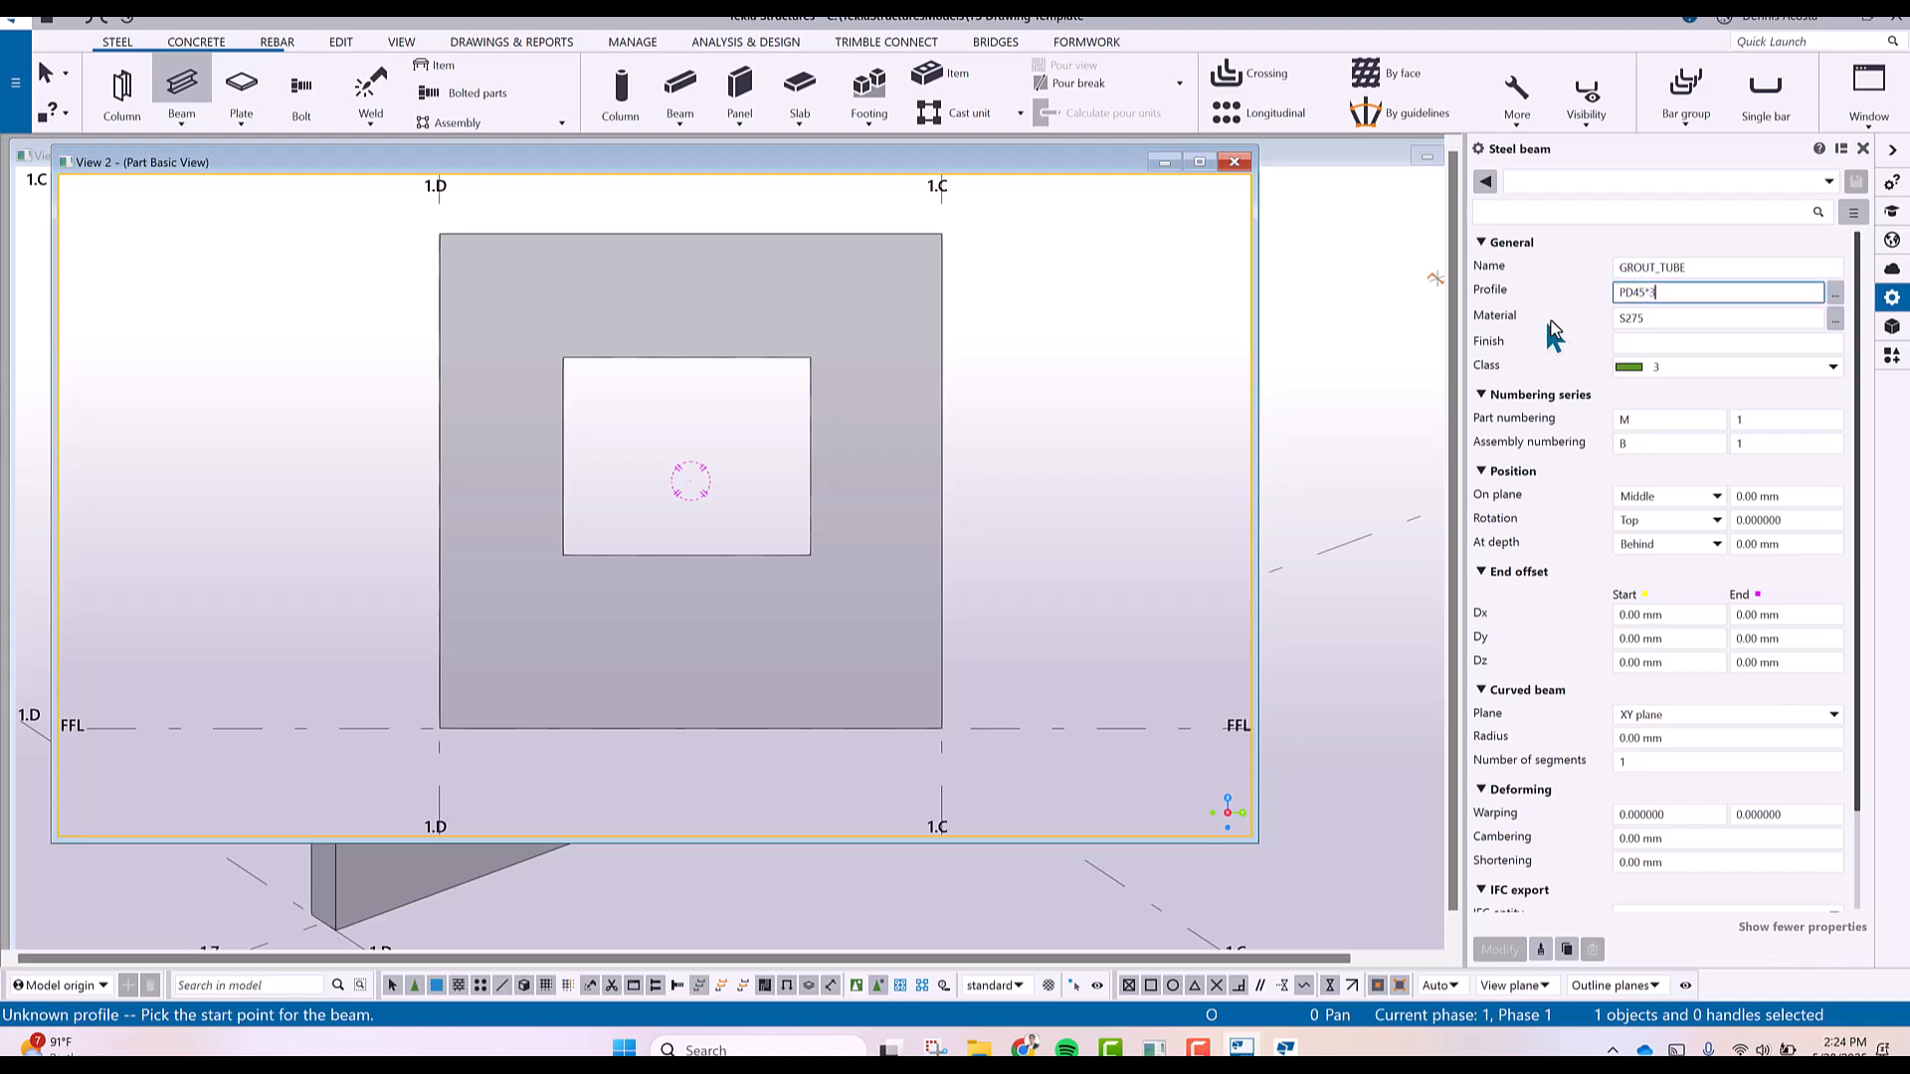
left_click(1653, 365)
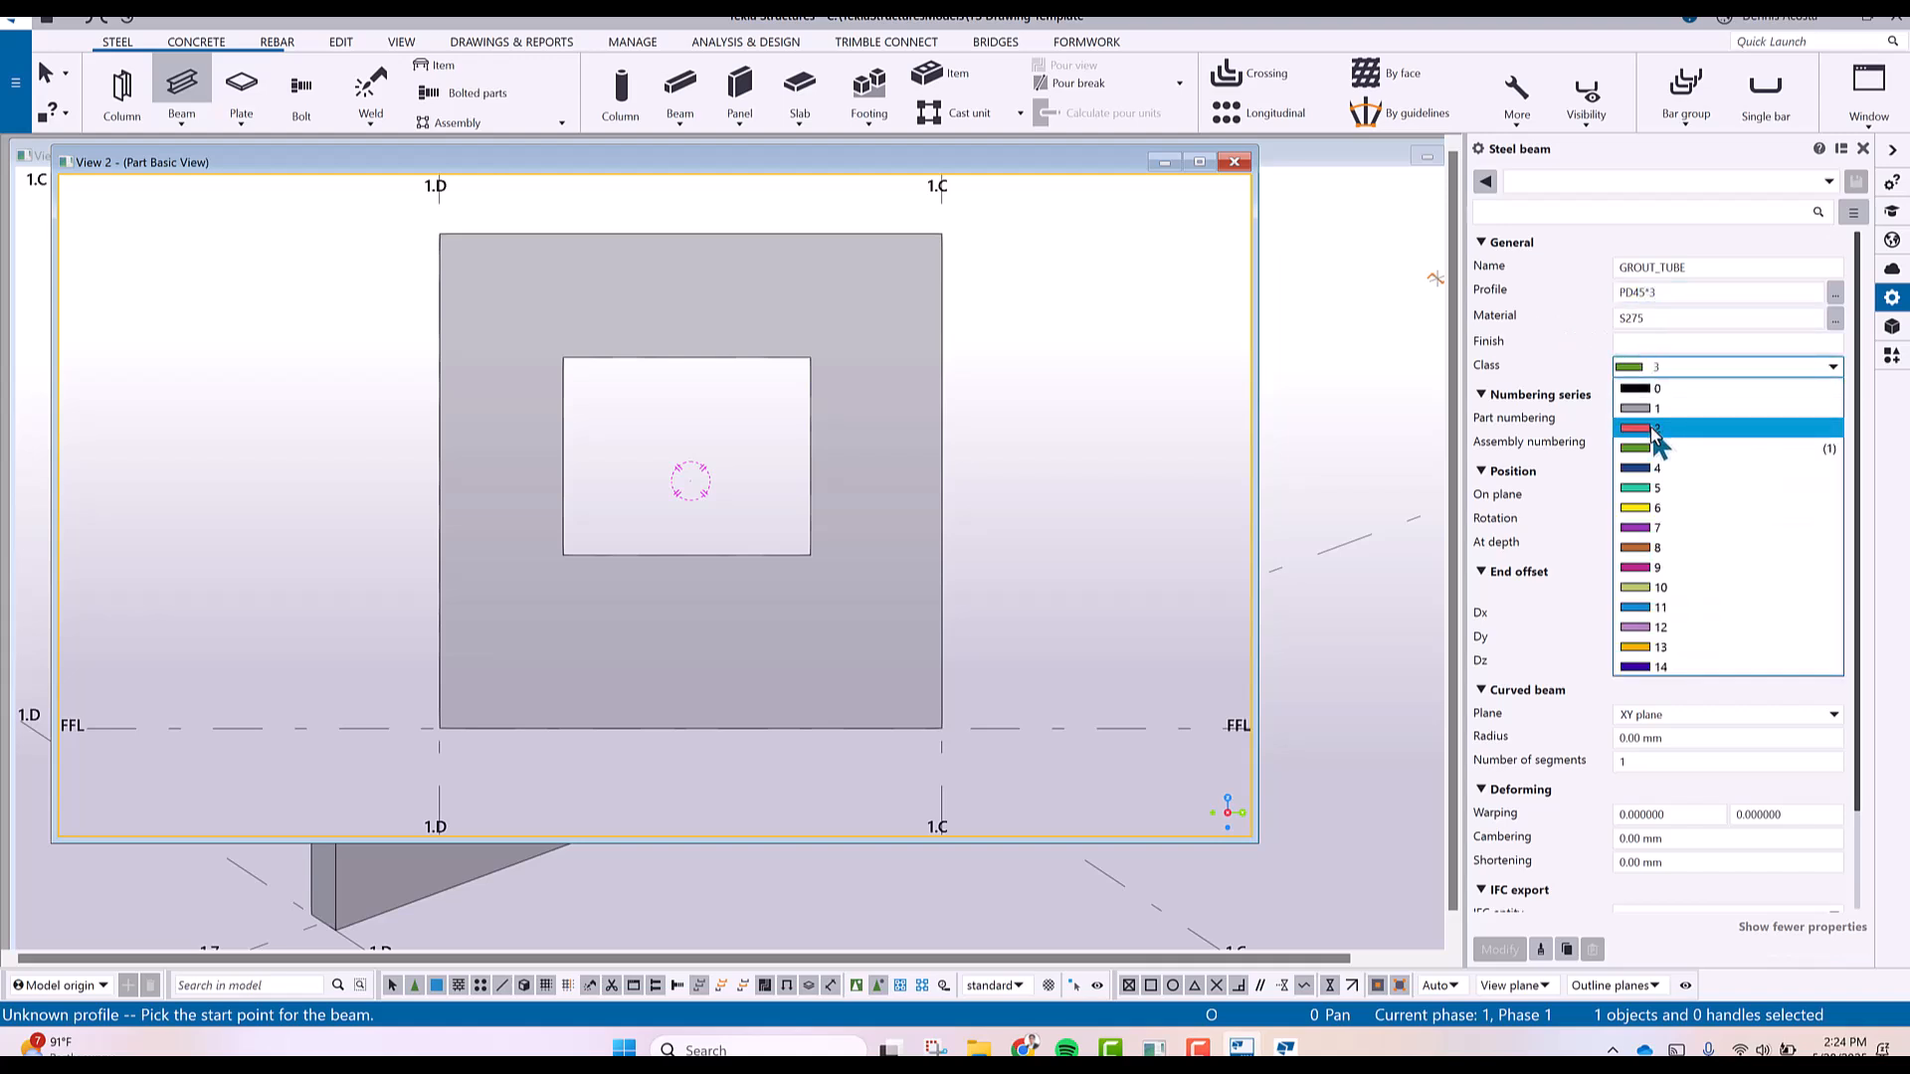
left_click(1714, 411)
left_click(1668, 550)
left_click(1662, 565)
Model a vertical grout tube about 240 mm long, starting at the middle of the panel's bottom edge at grid 1.D.
middle_click_drag(470, 740, 543, 746, "ctrl")
scroll(444, 726, "up", 4)
scroll(438, 748, "up", 2)
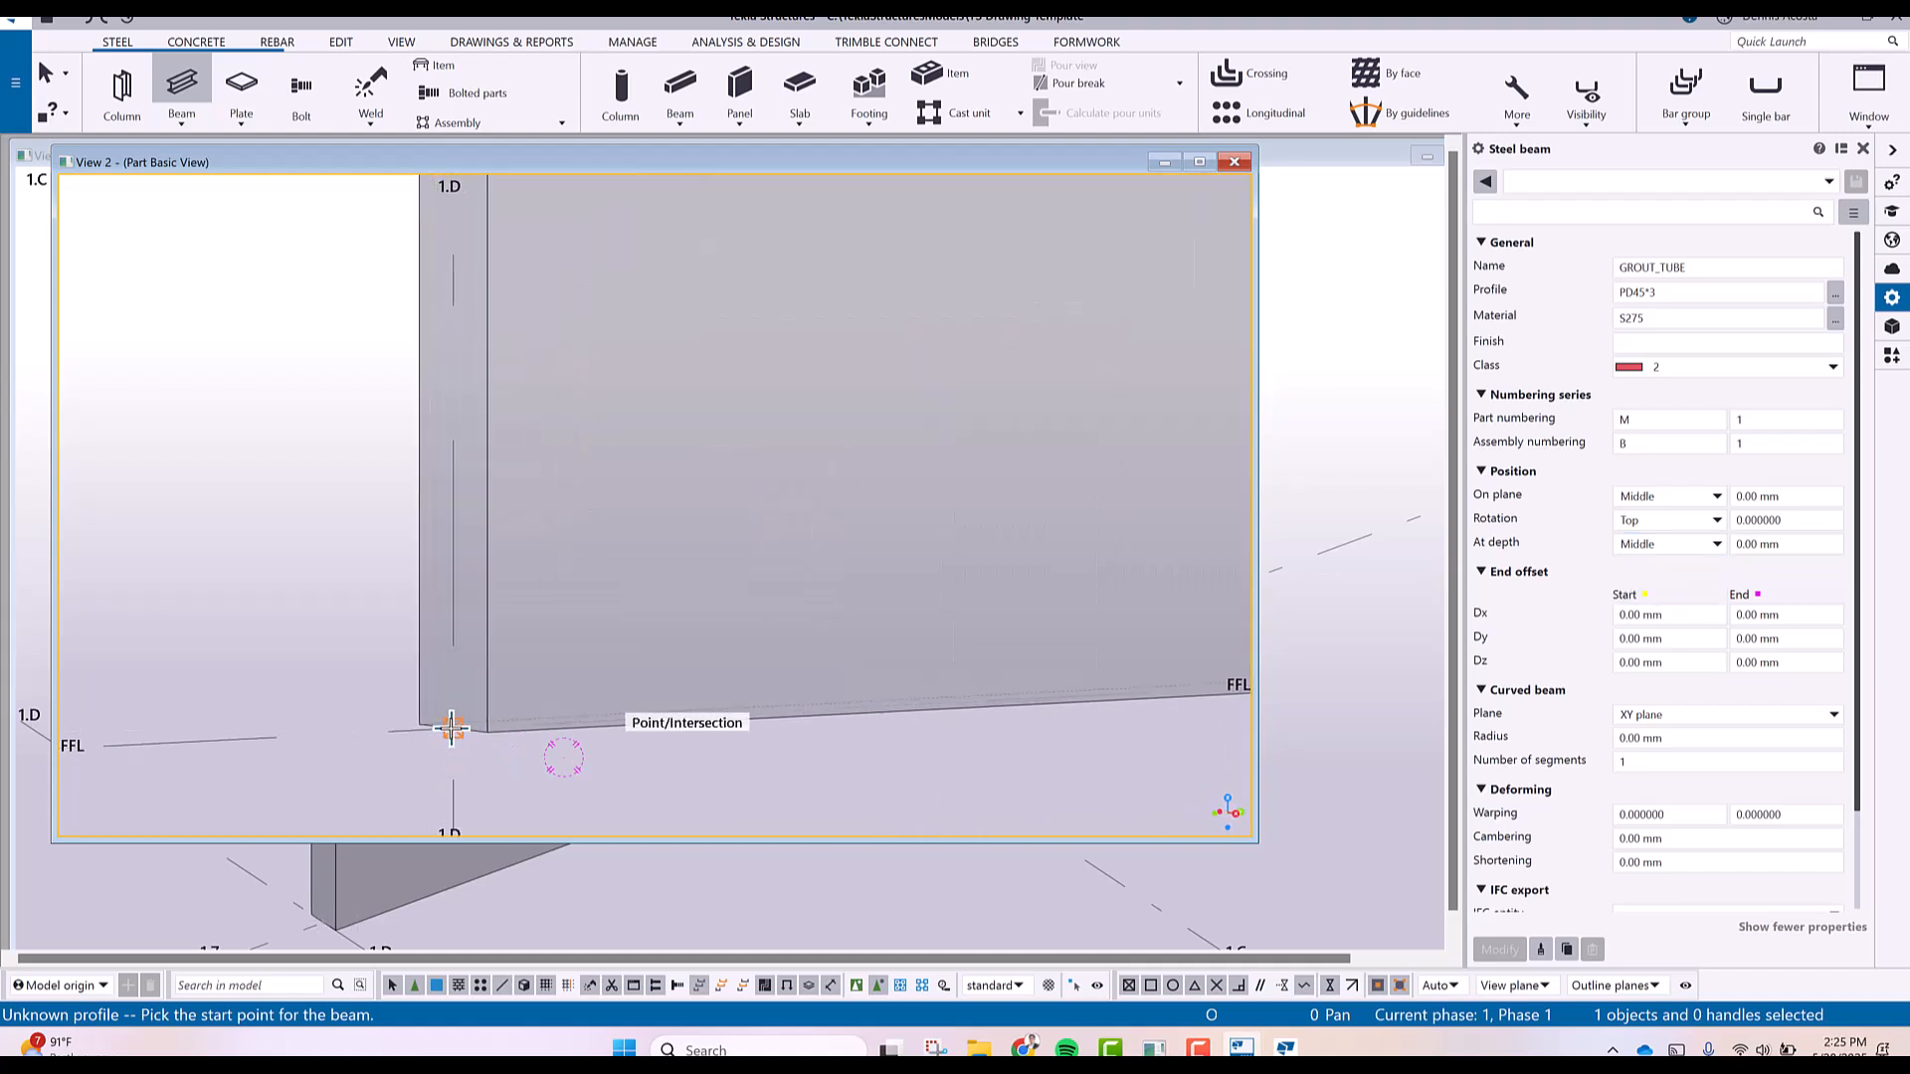
left_click(452, 729)
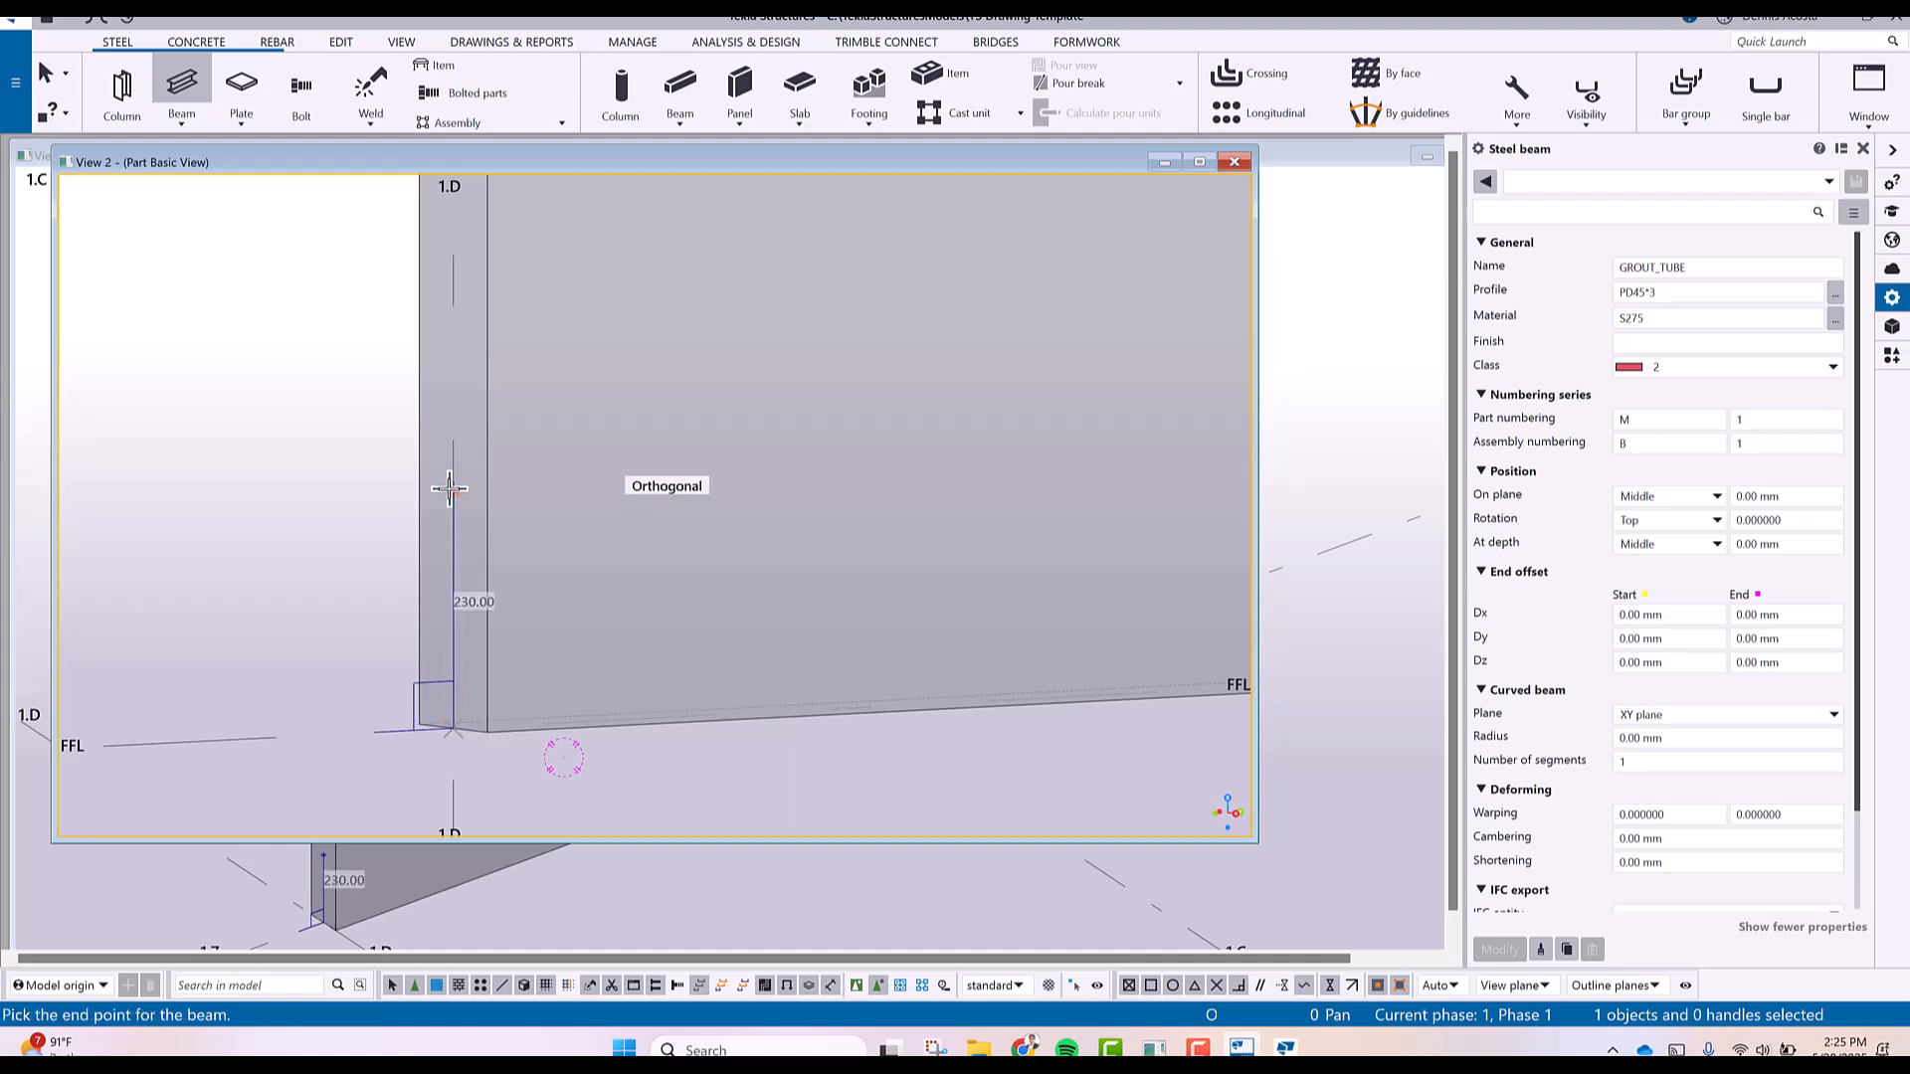
left_click(453, 484)
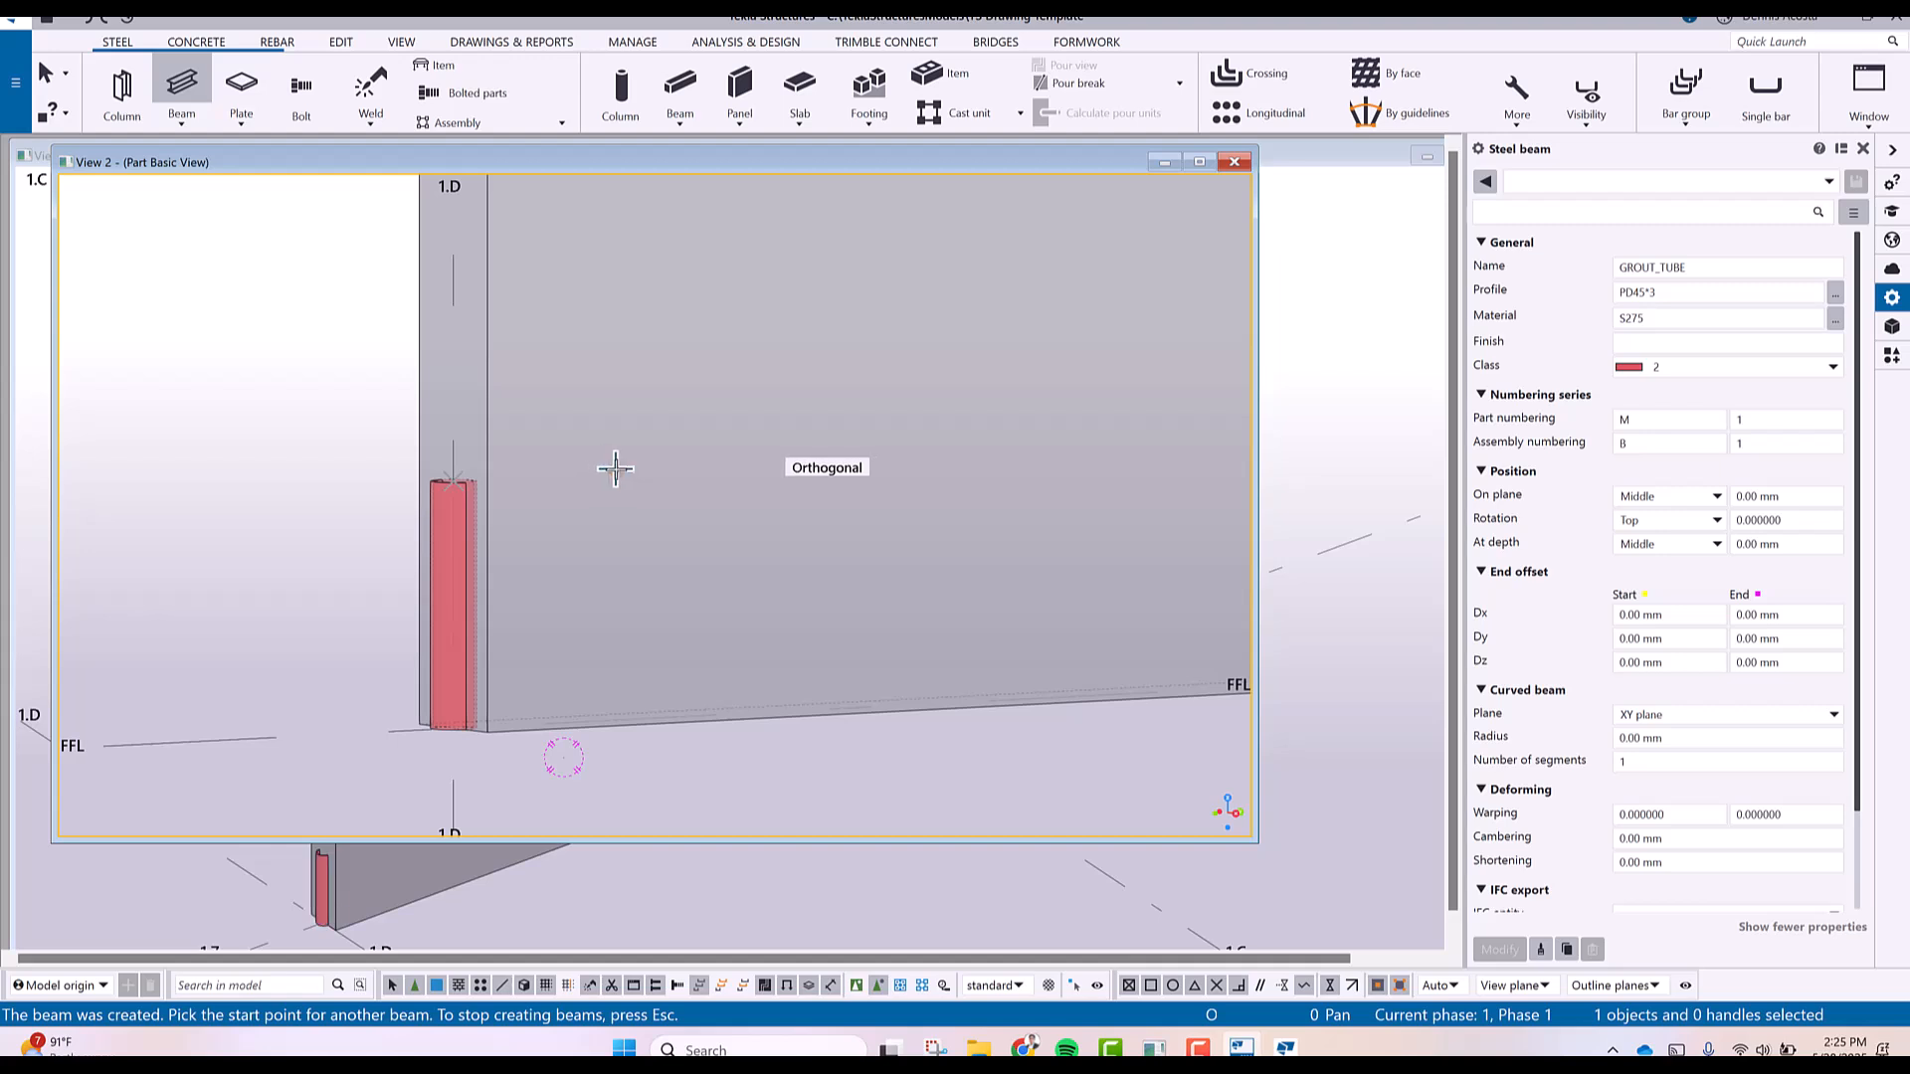
key("Escape")
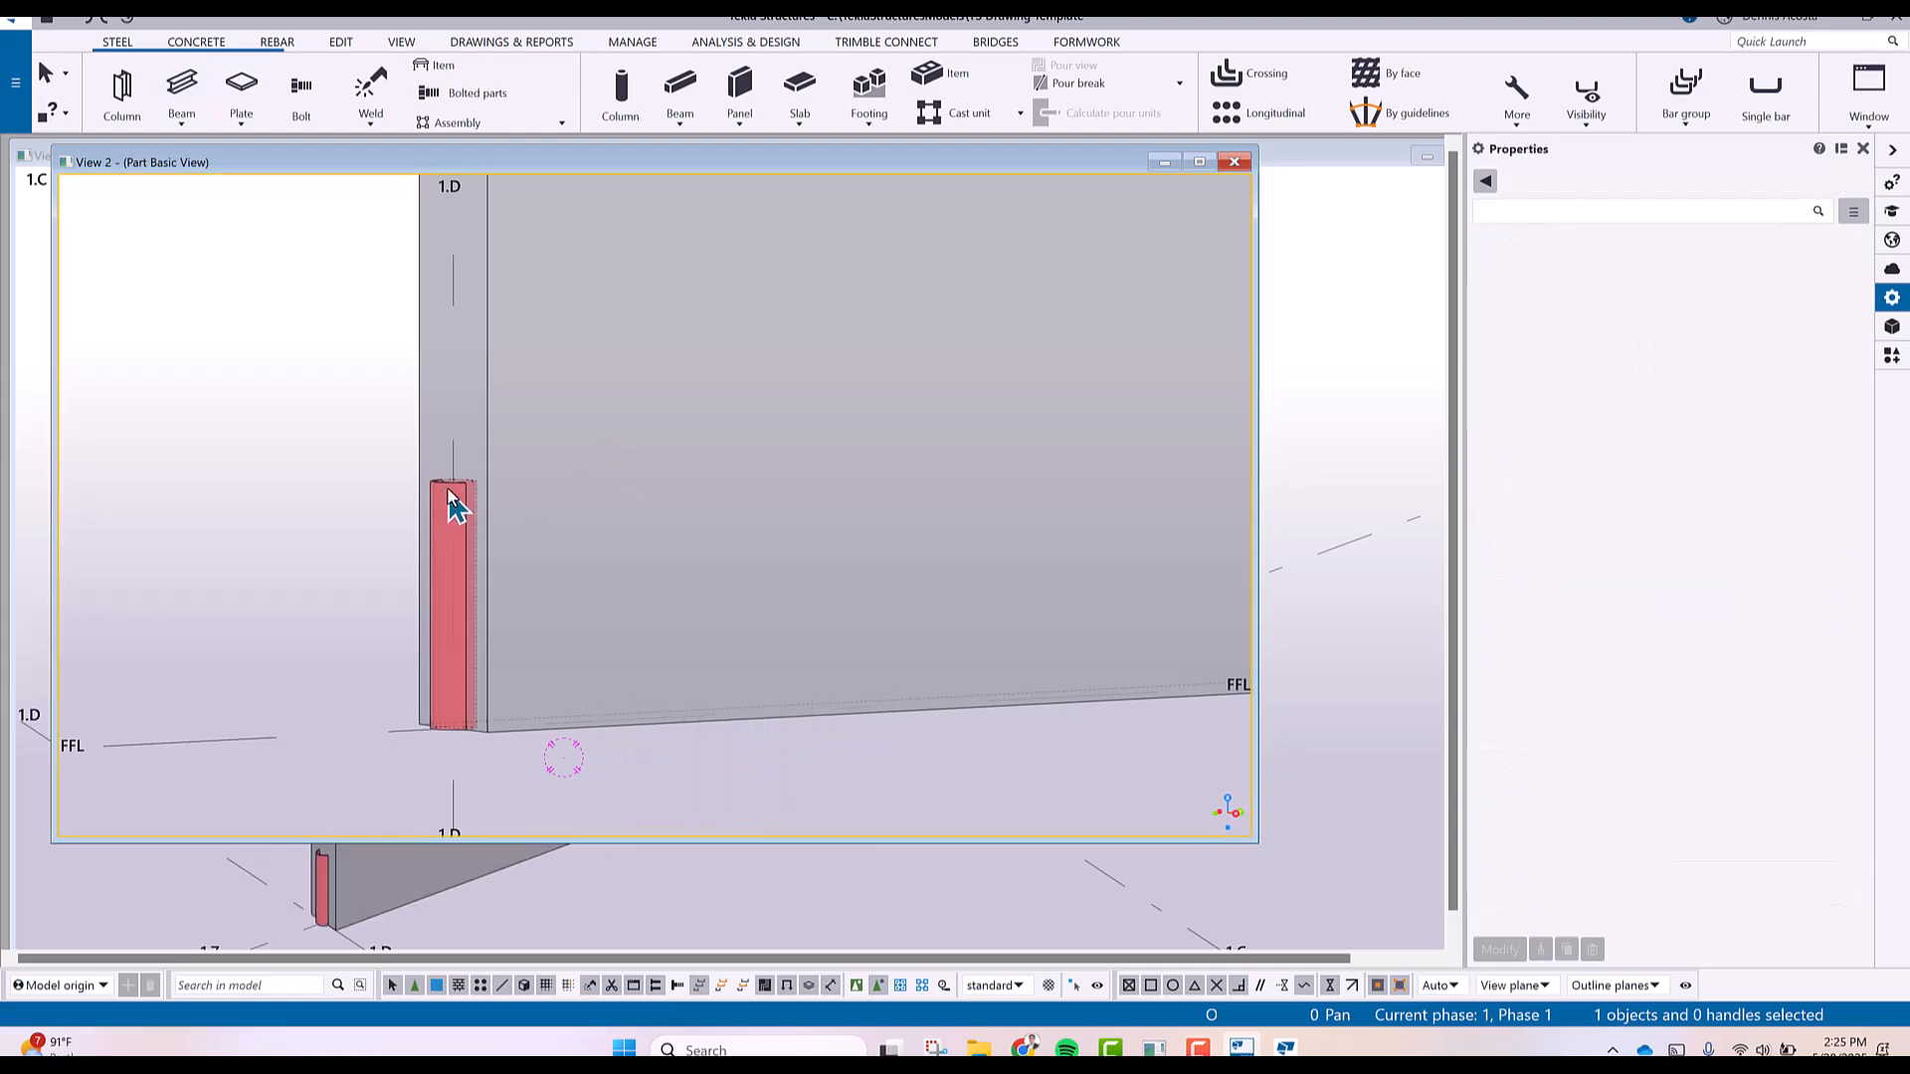
Change the grout tube's profile to PD40*3.
left_click(449, 491)
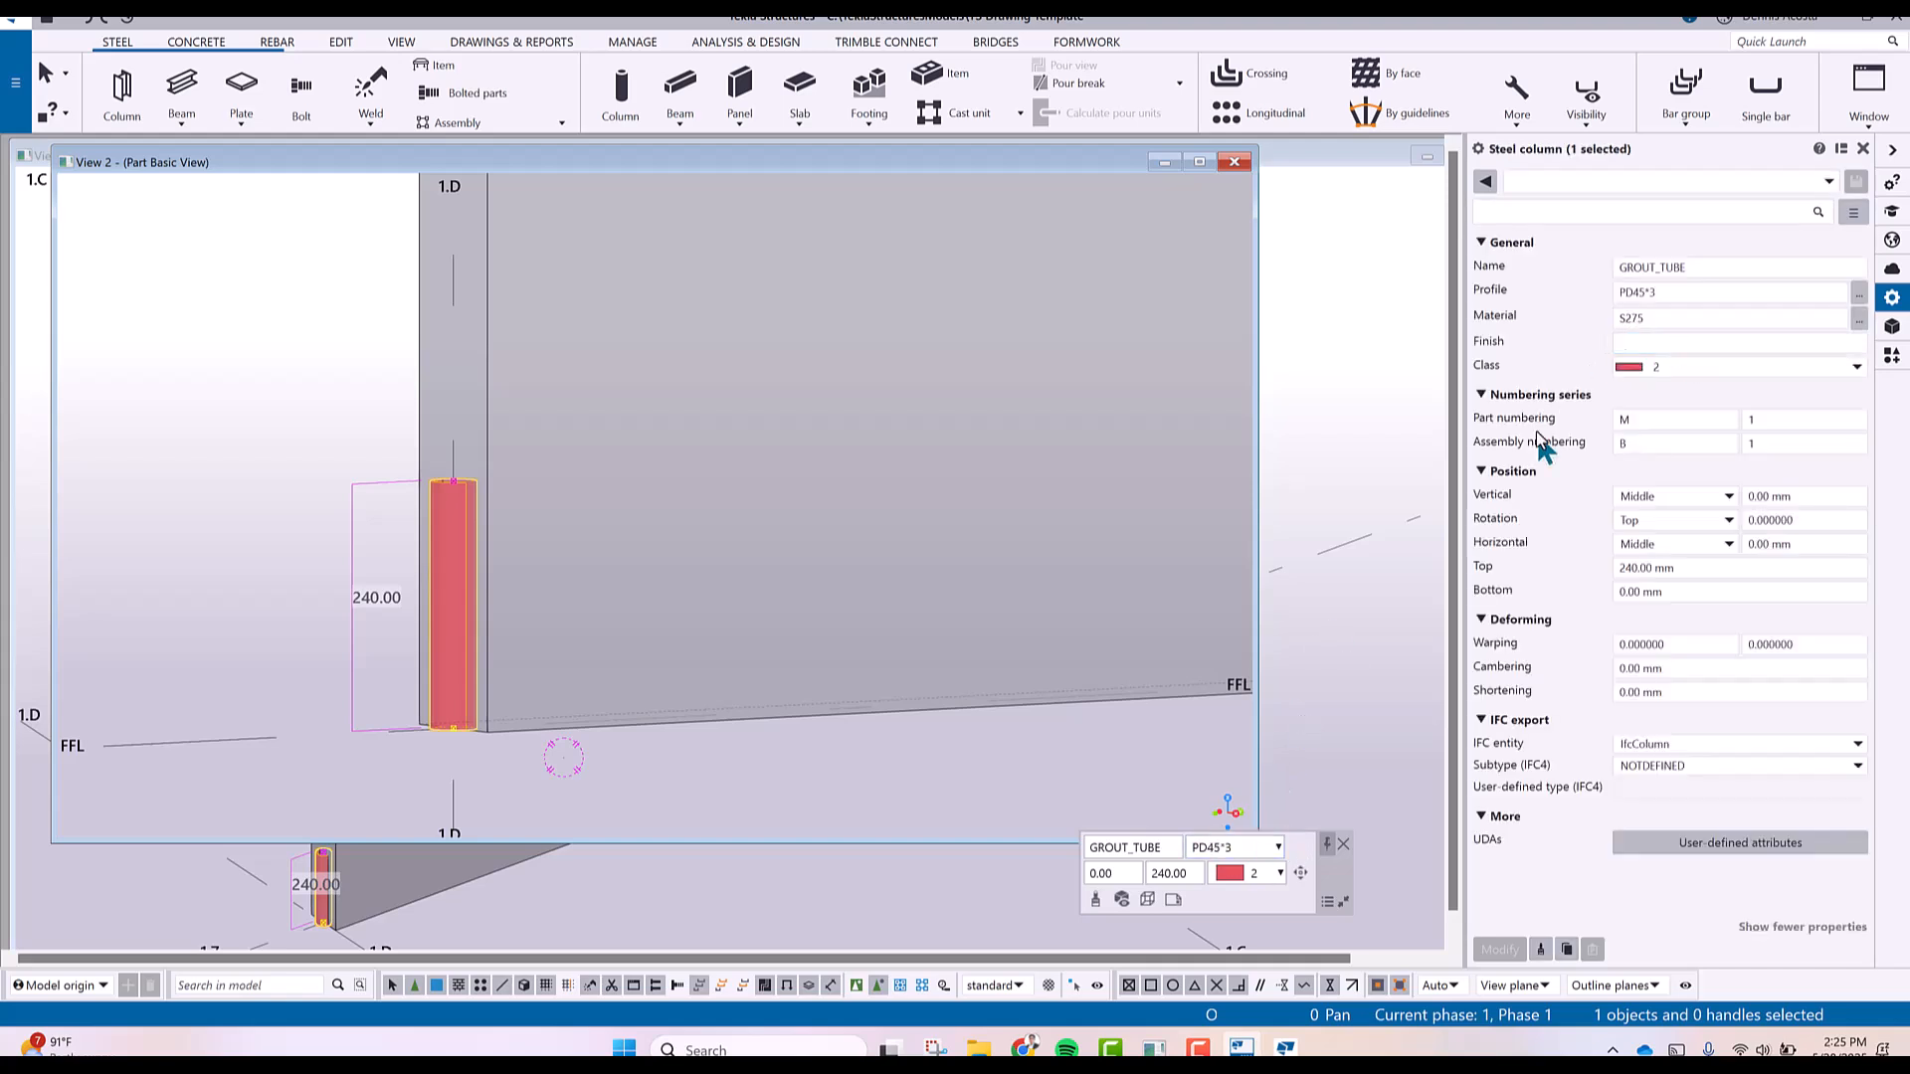
left_click(1641, 295)
key("BackSpace")
type("0")
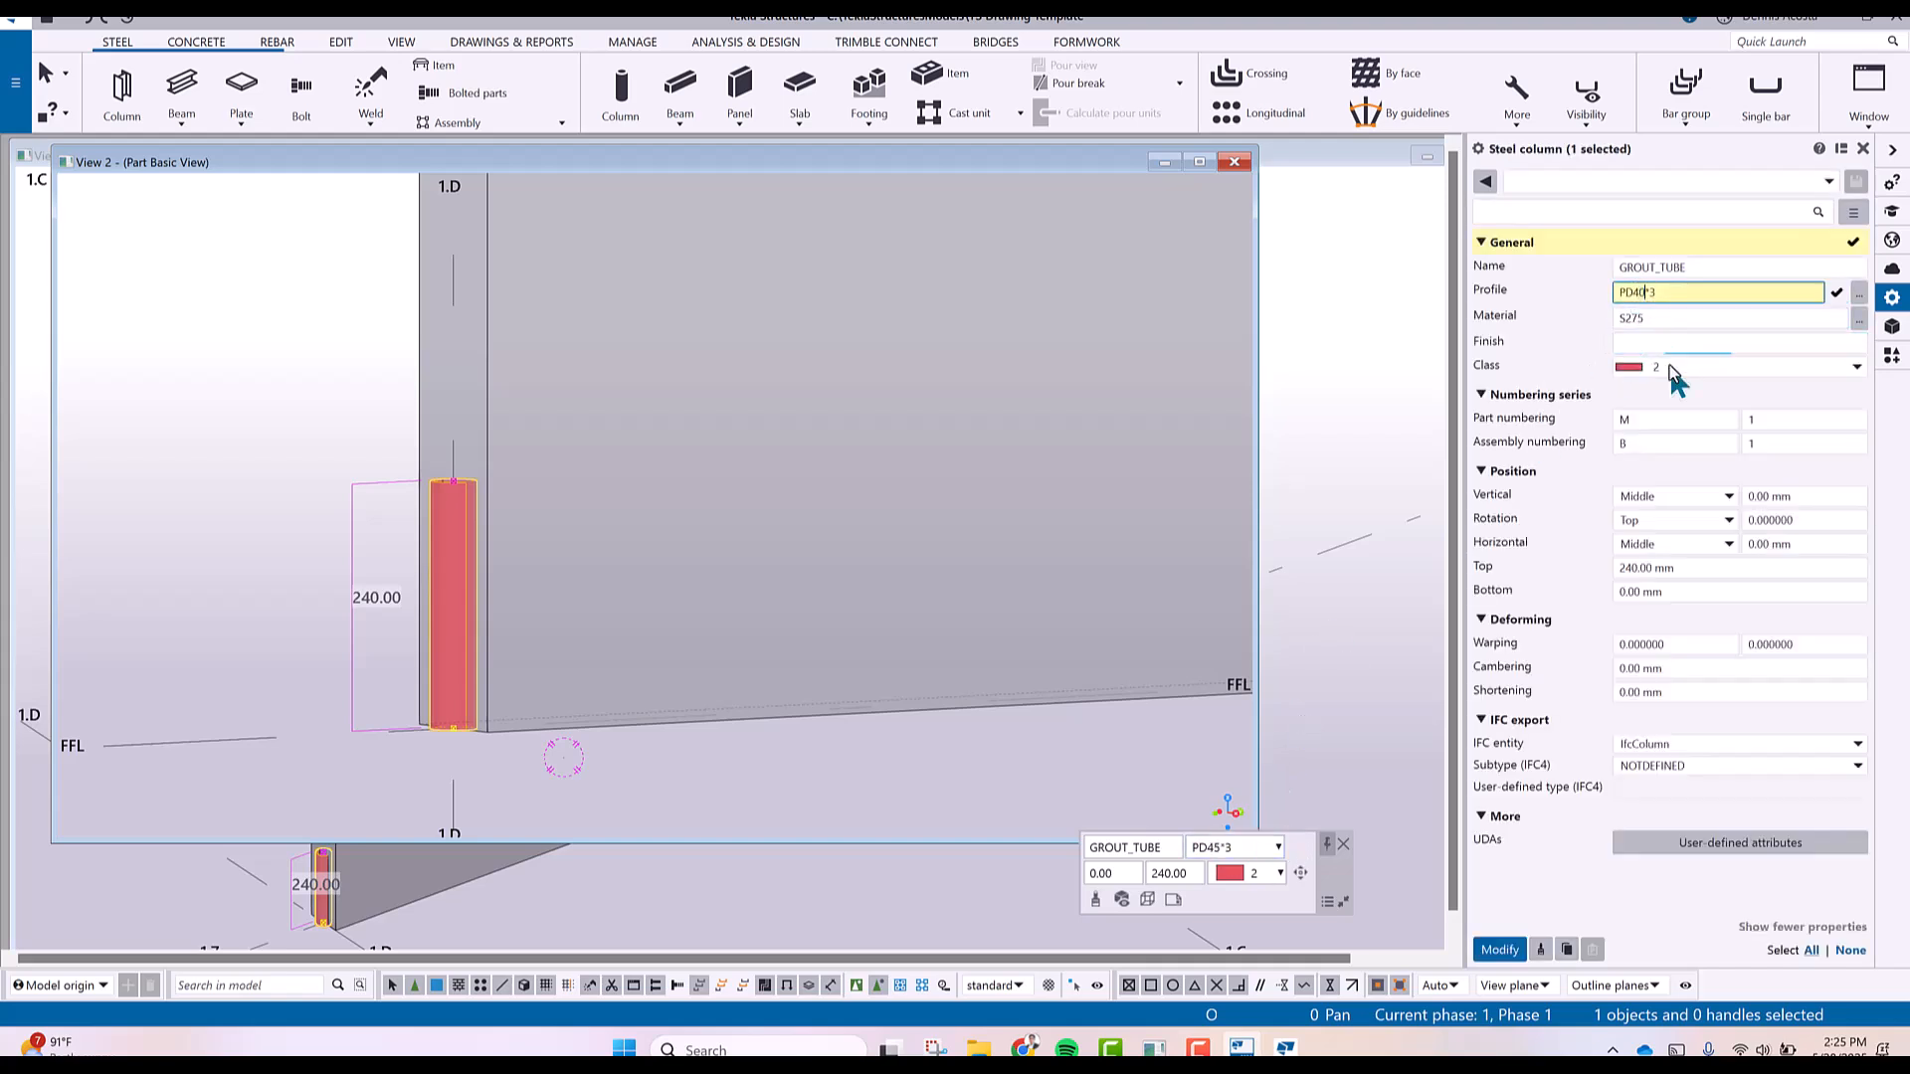
key("Return")
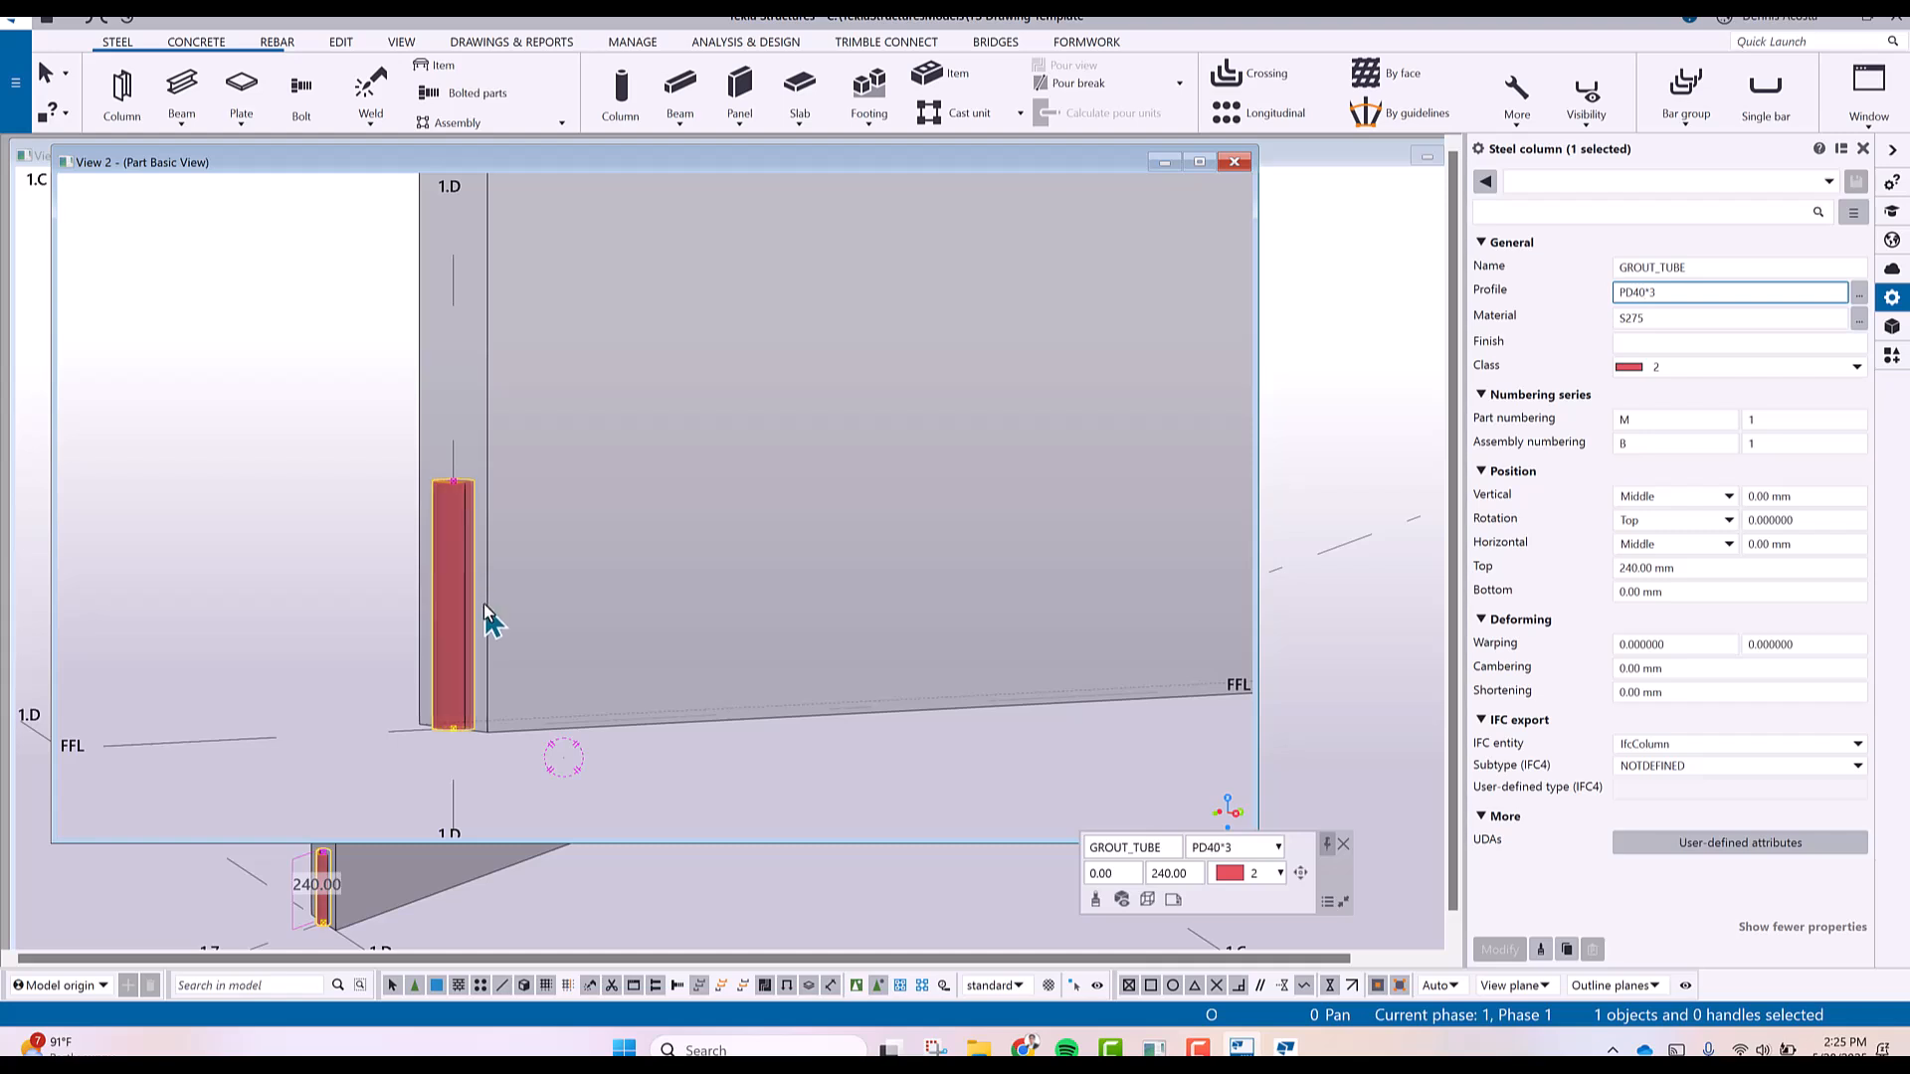
Add the grout tube to the concrete panel's cast unit as a subassembly.
right_click(460, 510)
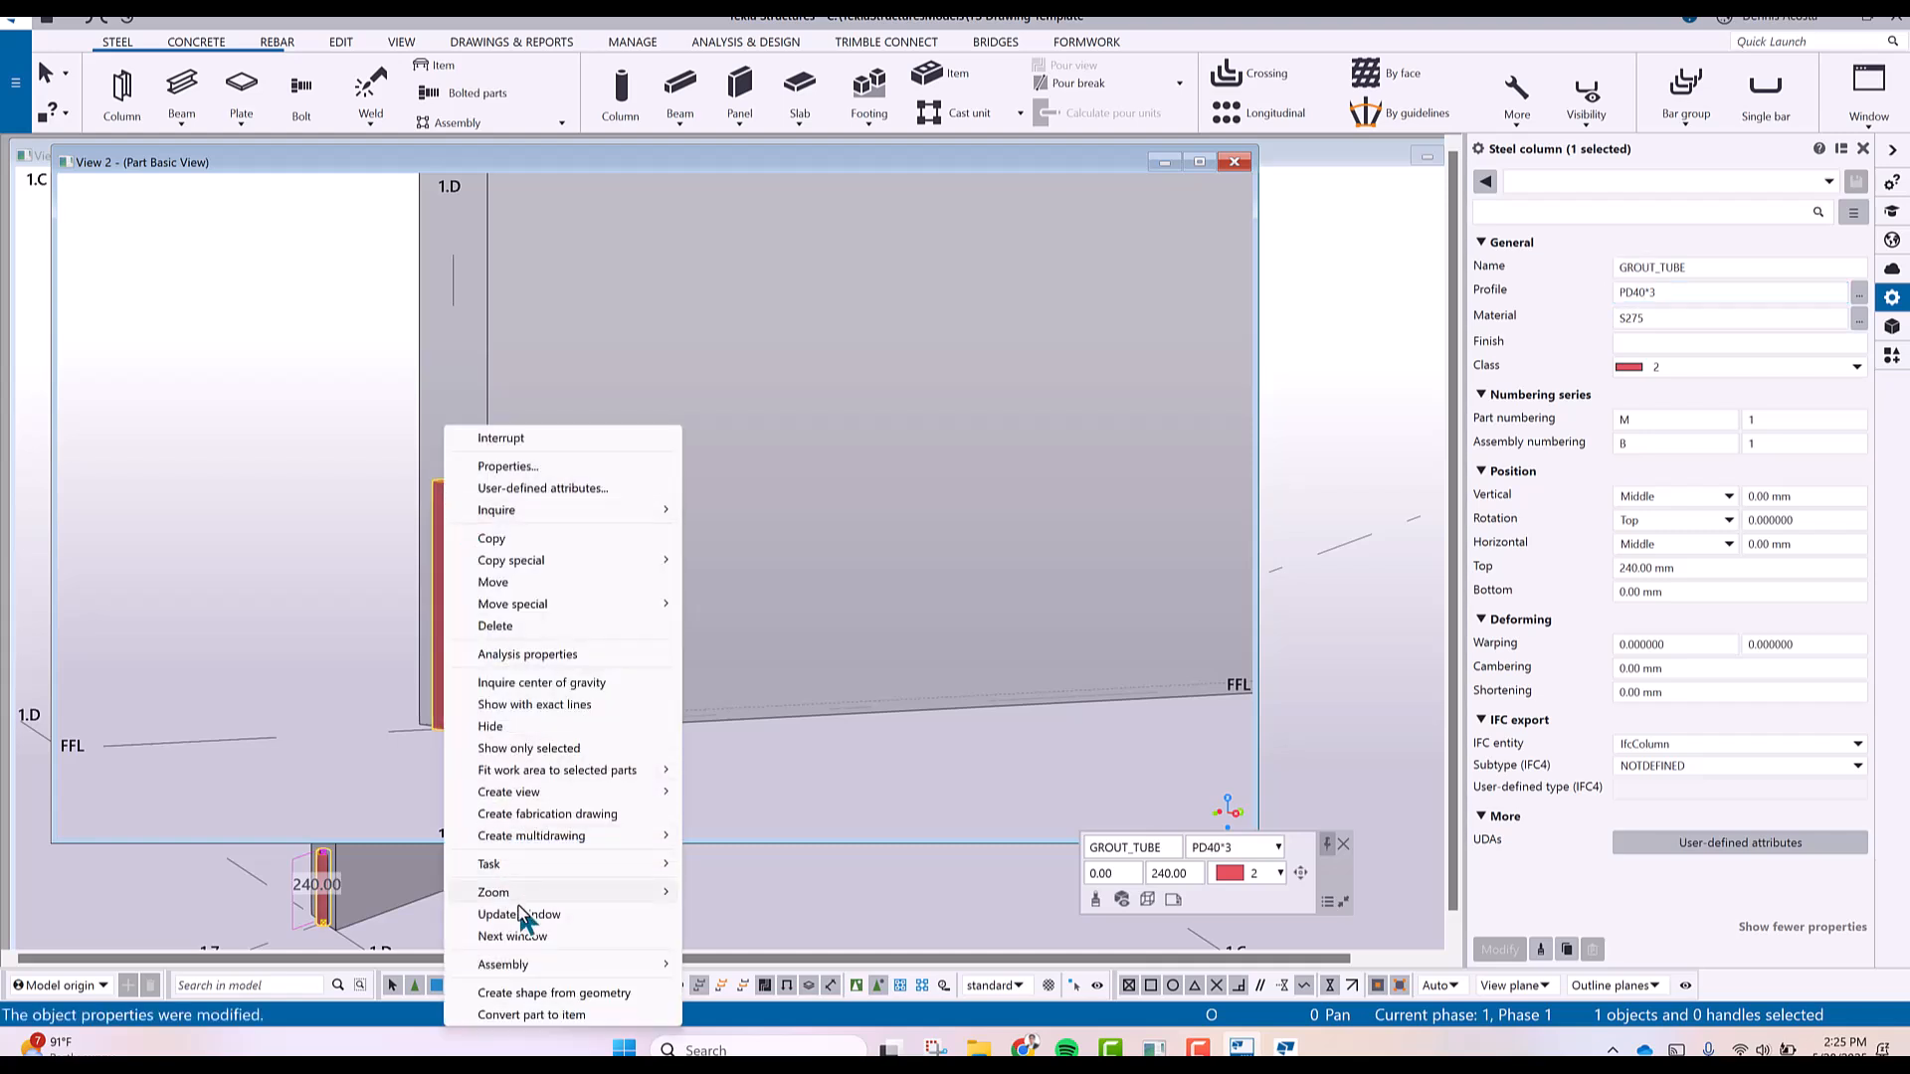
mouse_move(634, 966)
left_click(744, 965)
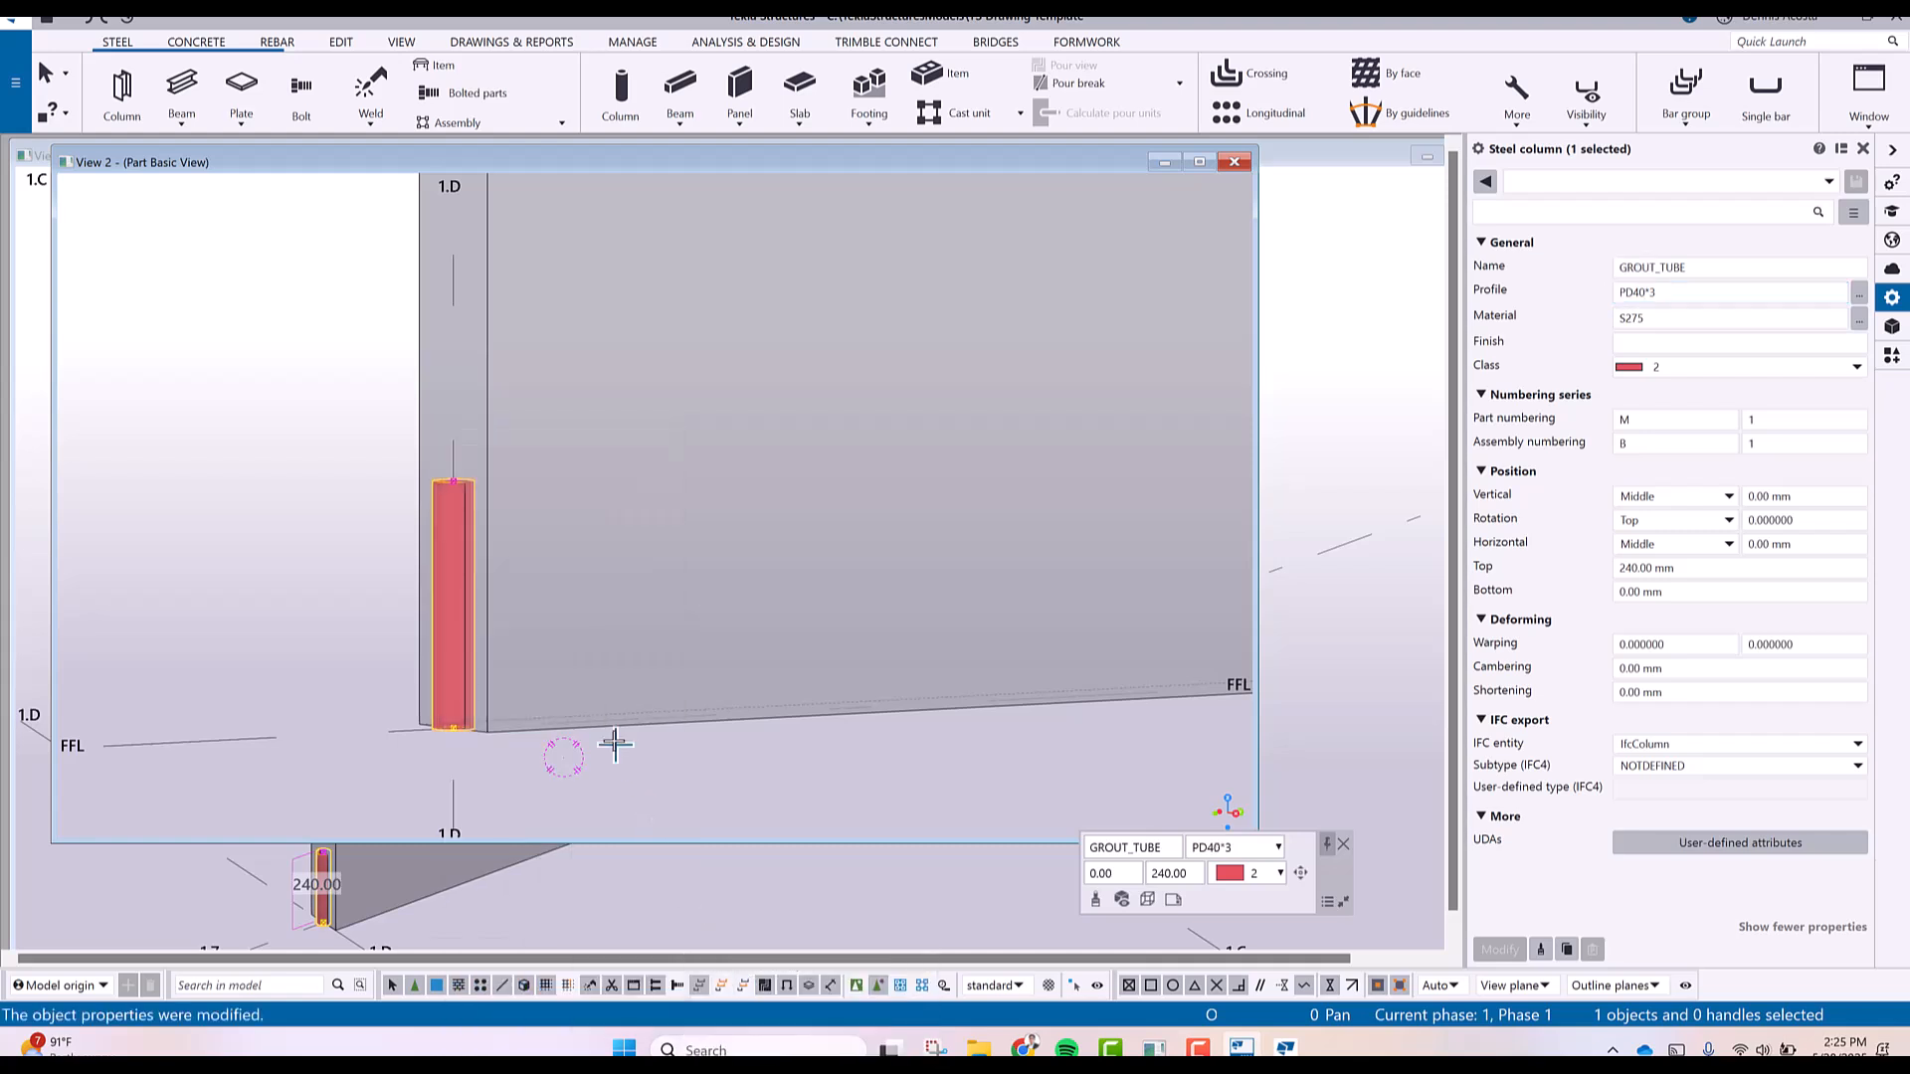
left_click(614, 733)
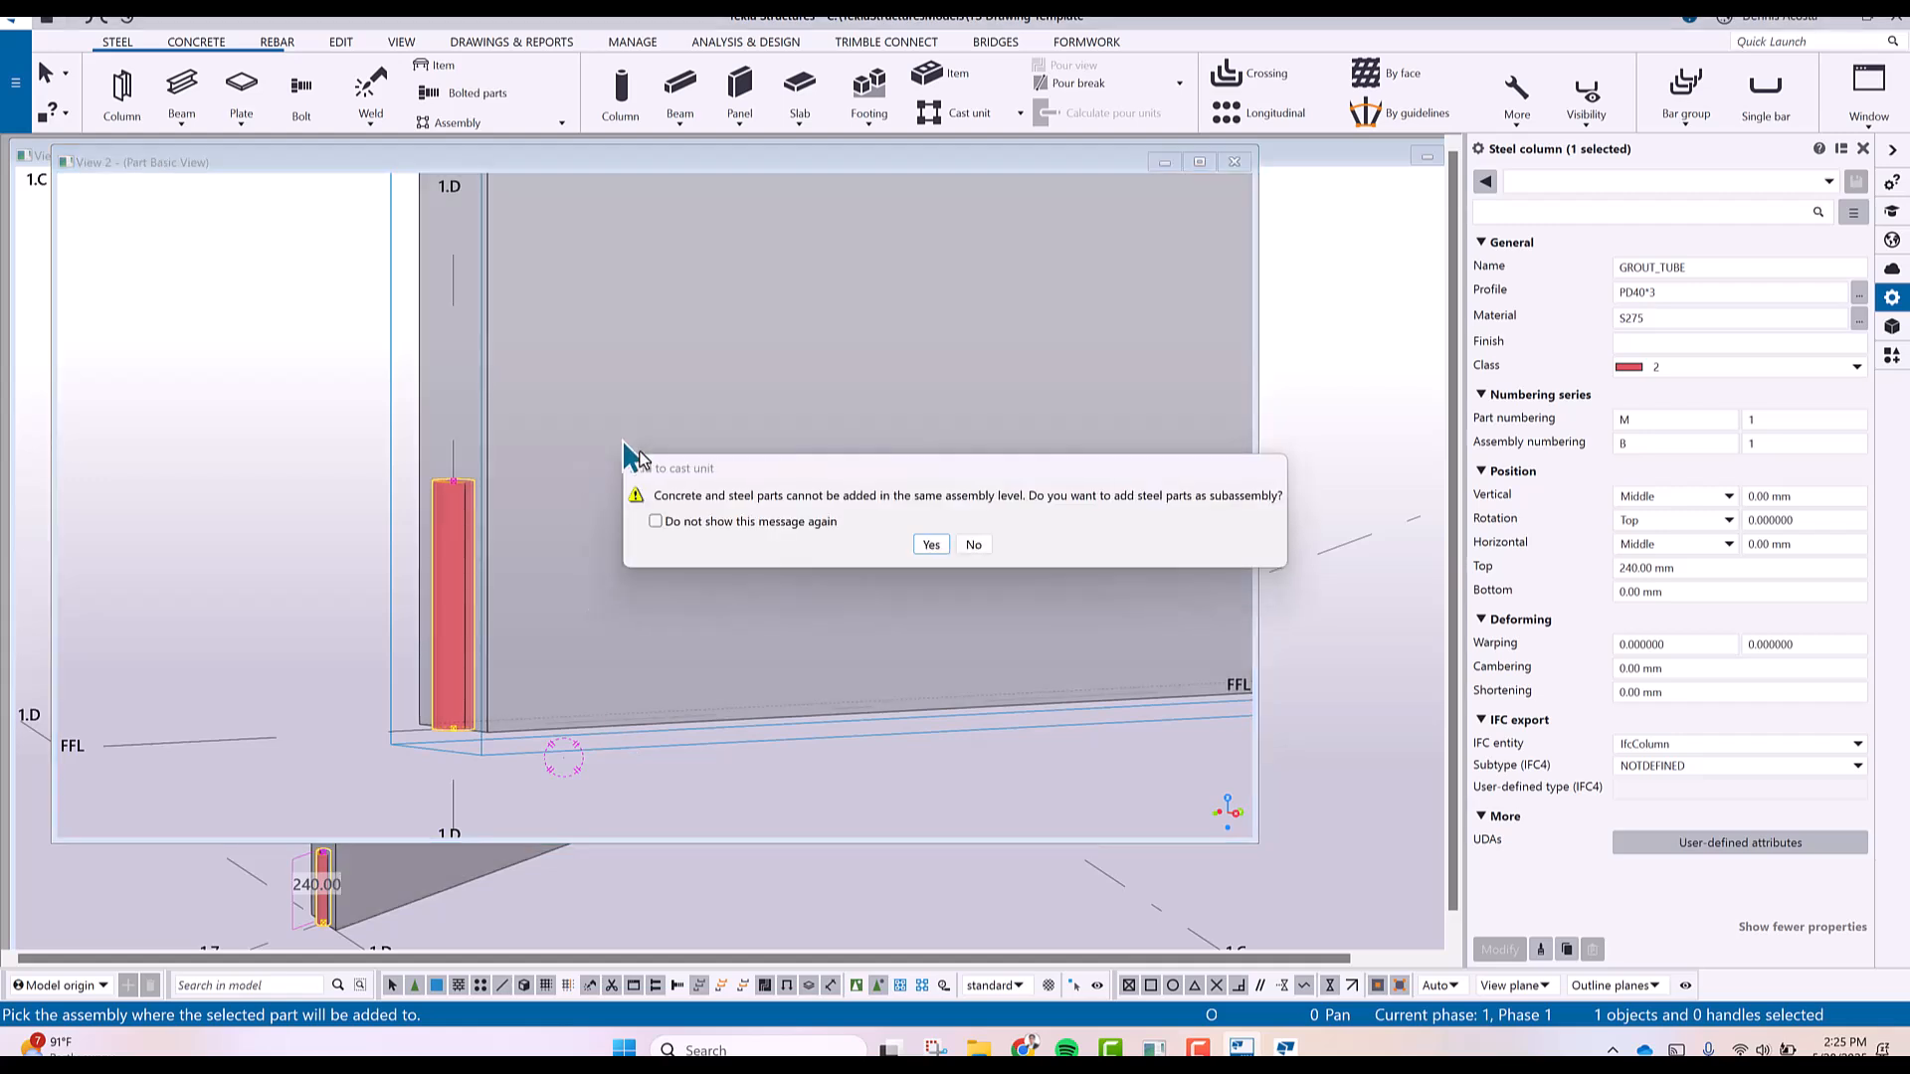
left_click(932, 545)
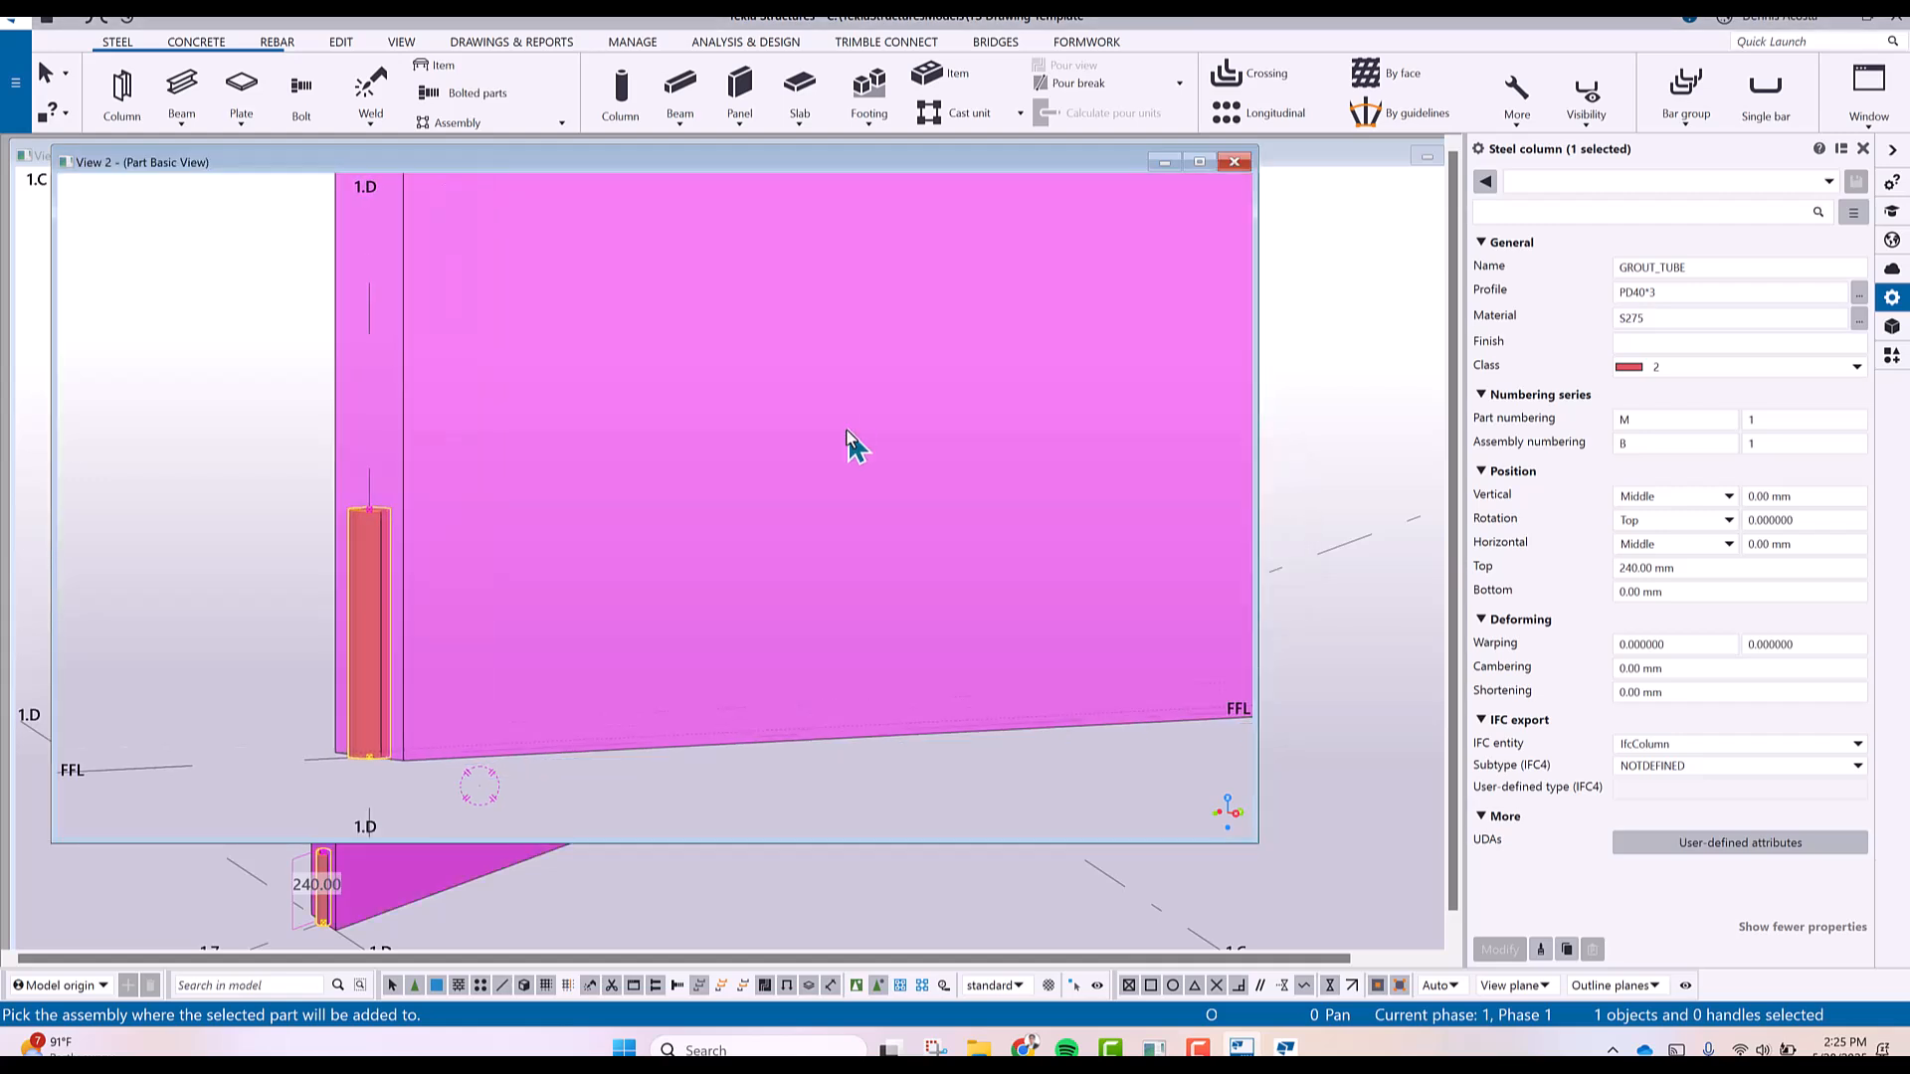
Switch to a plane view and move the grout tube 250 mm along the panel's bottom edge from grid 1.D toward 1.C.
key("ctrl+p")
left_click_drag(338, 684, 427, 797)
right_click(429, 664)
left_click(483, 218)
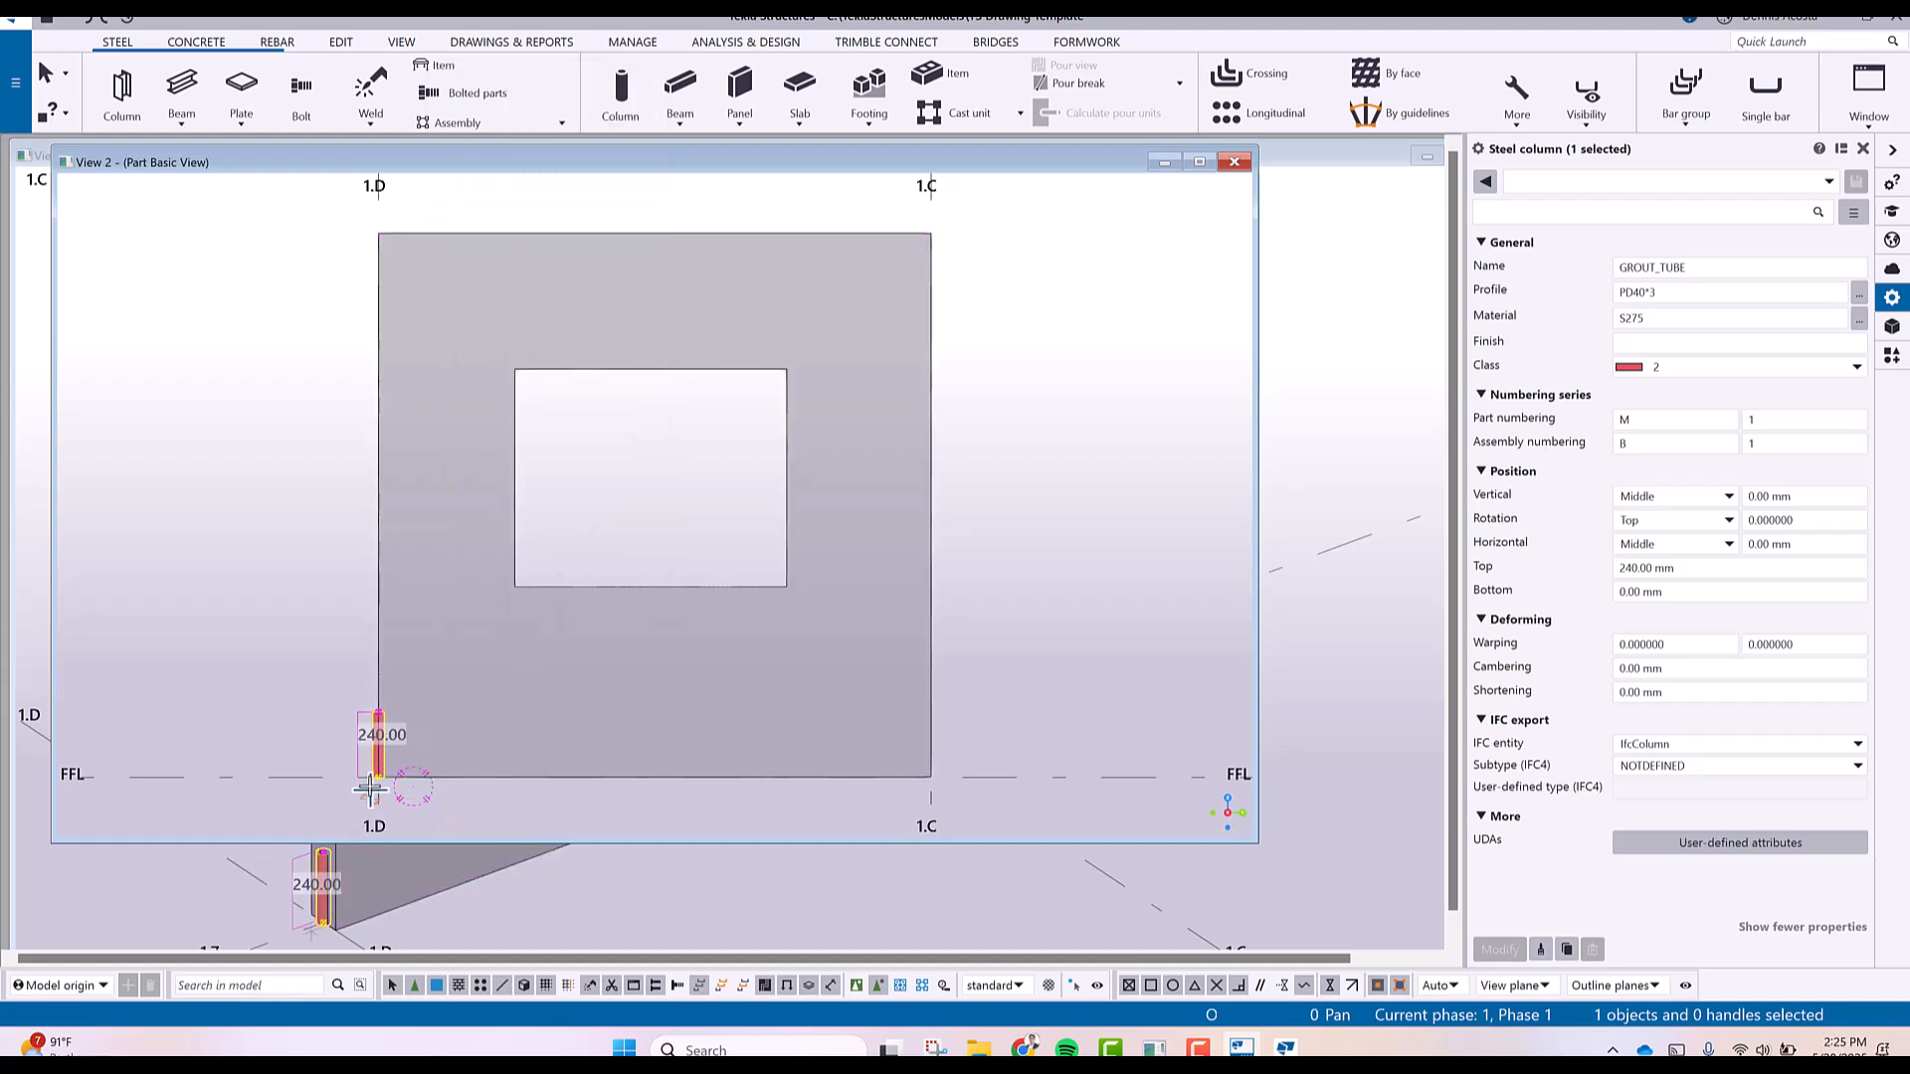
left_click(434, 770)
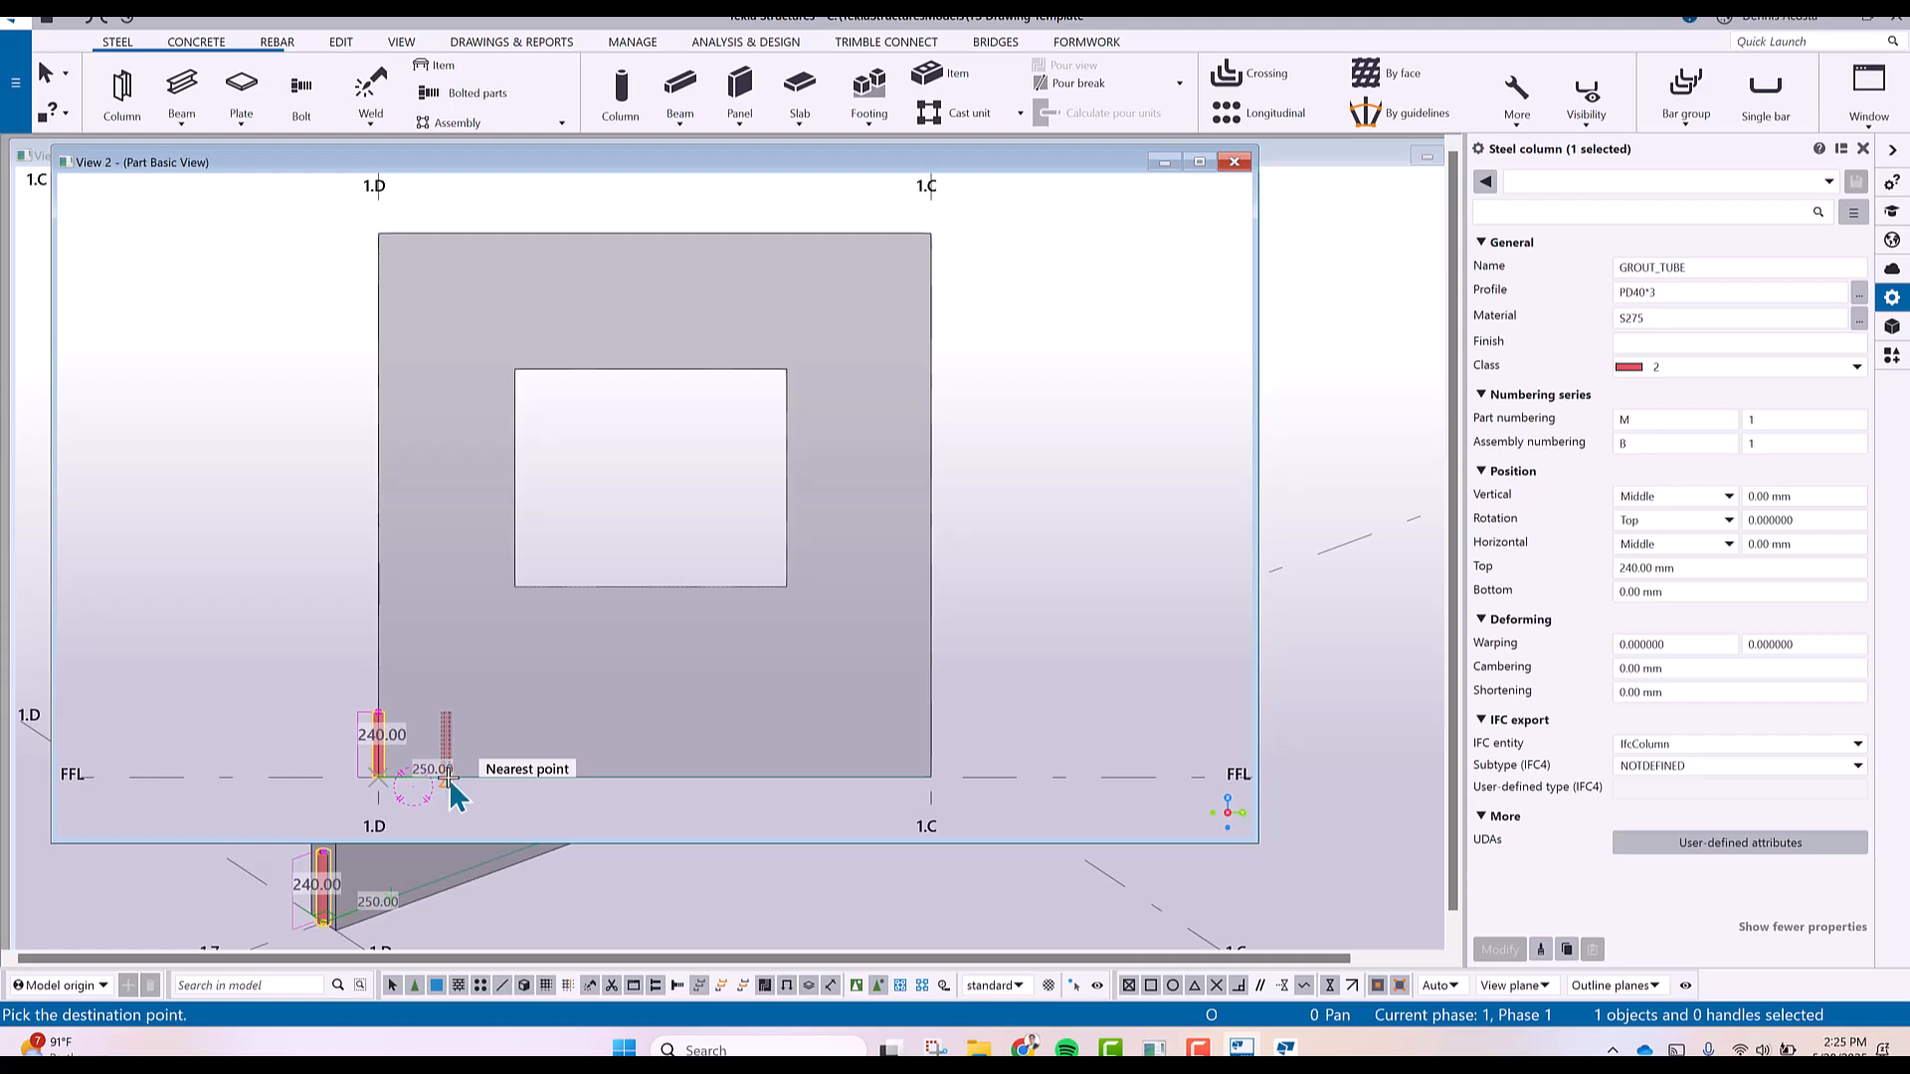
left_click(628, 780)
Copy the grout tube twice toward grid 1.C along the panel's bottom edge at 765 mm spacing.
right_click(469, 726)
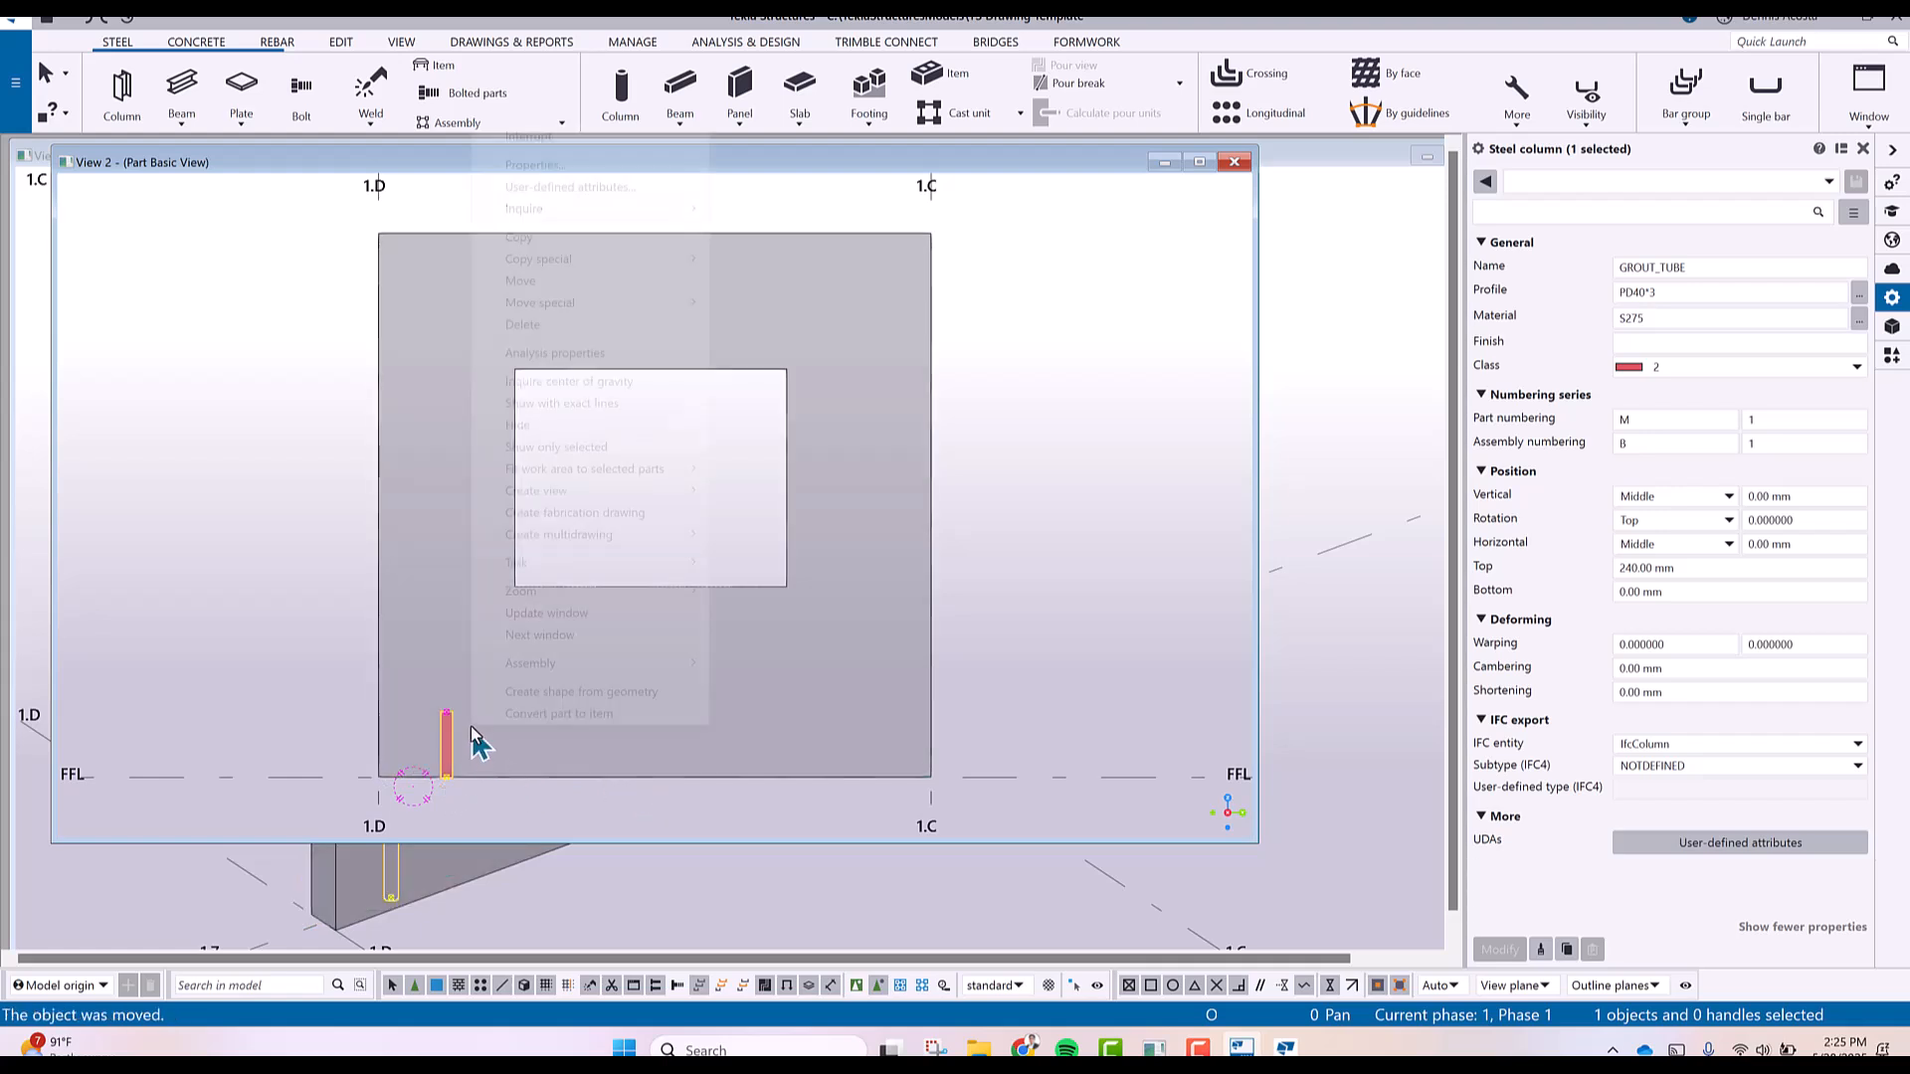
left_click(520, 239)
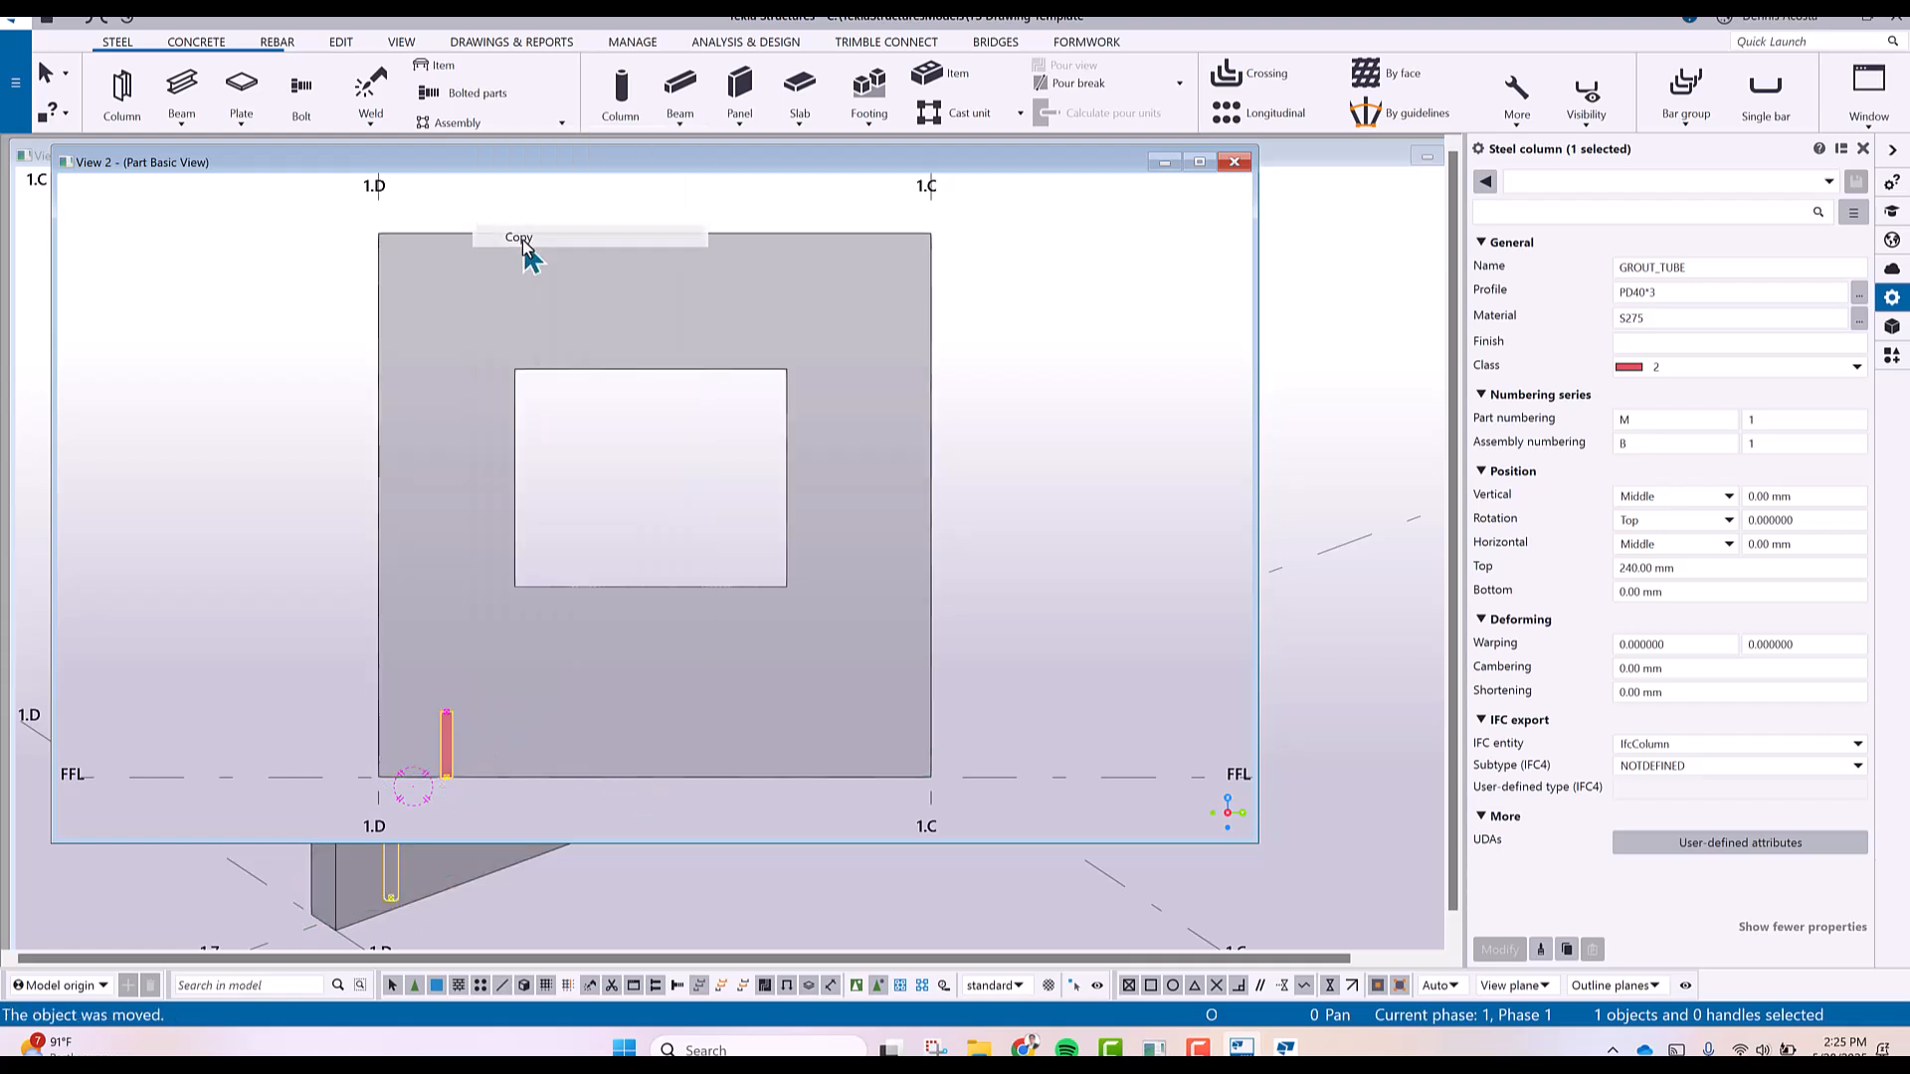
left_click(447, 780)
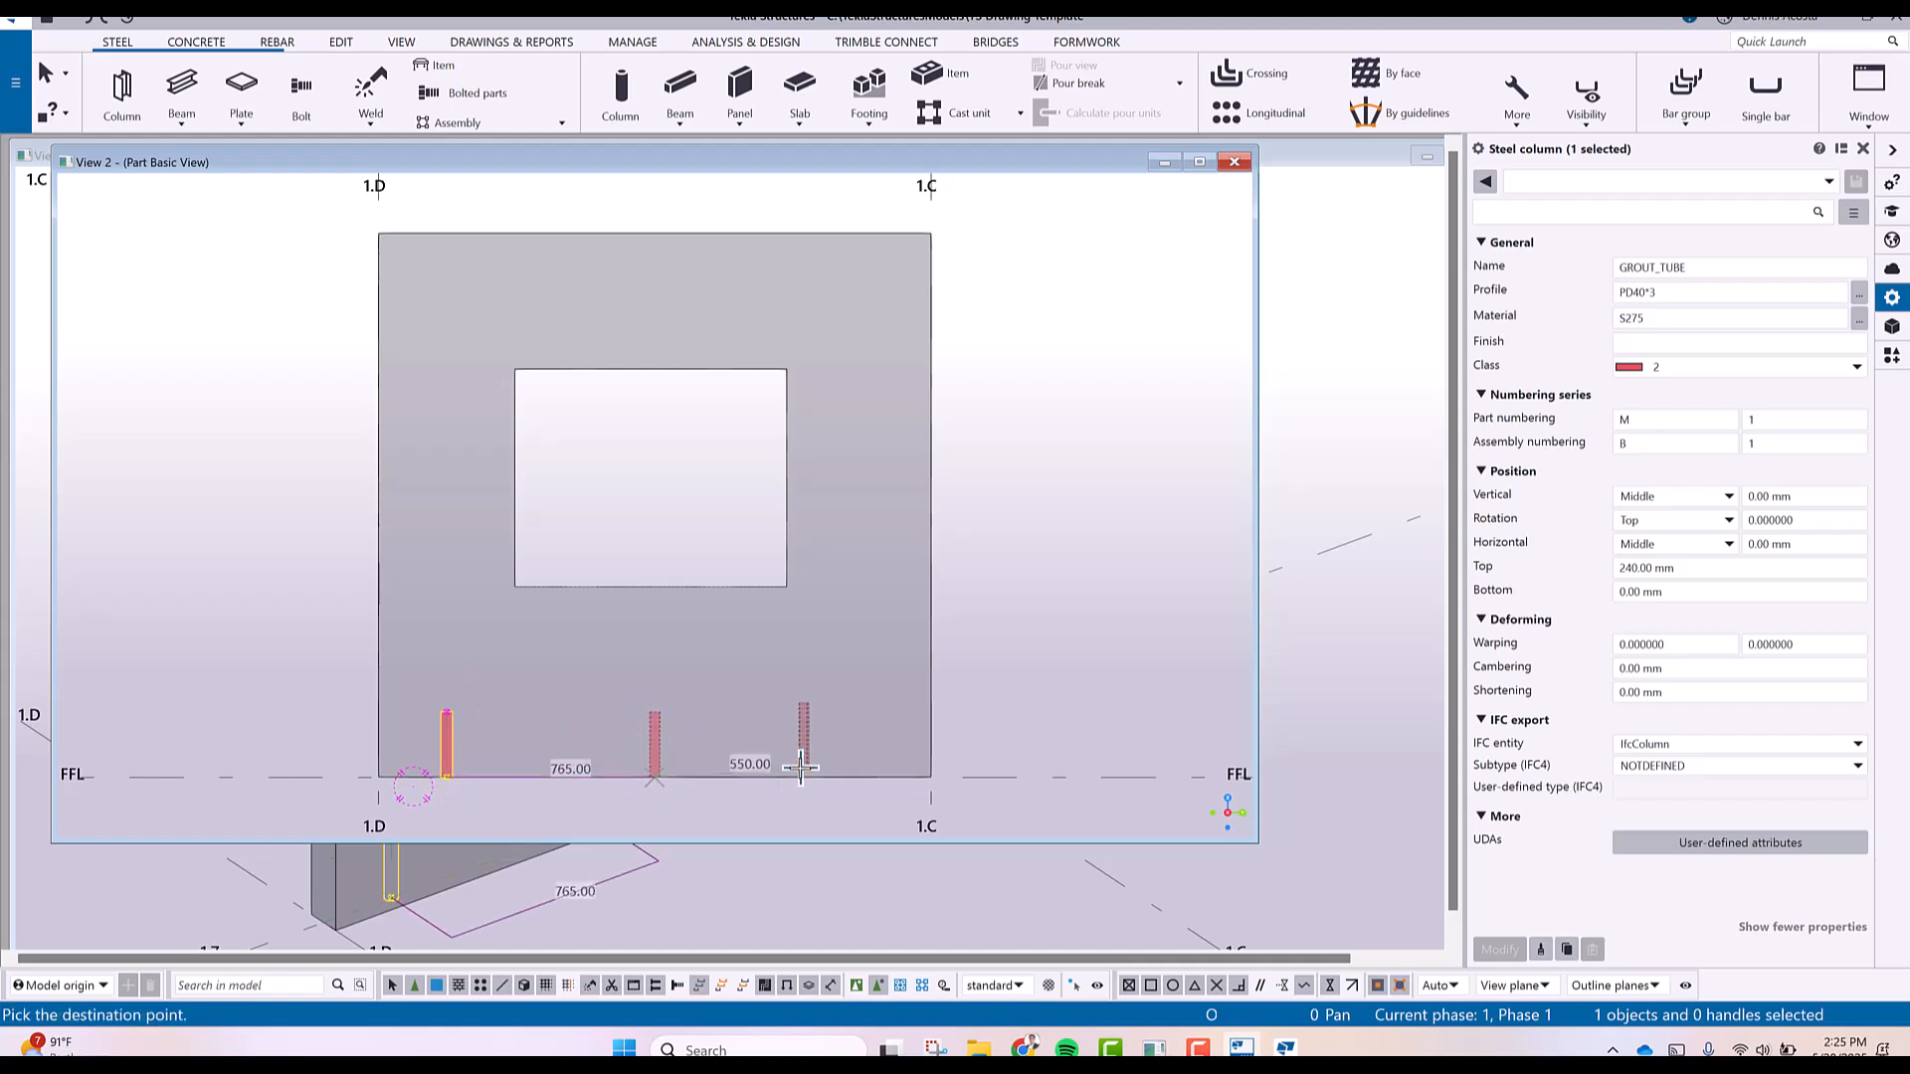
left_click(655, 779)
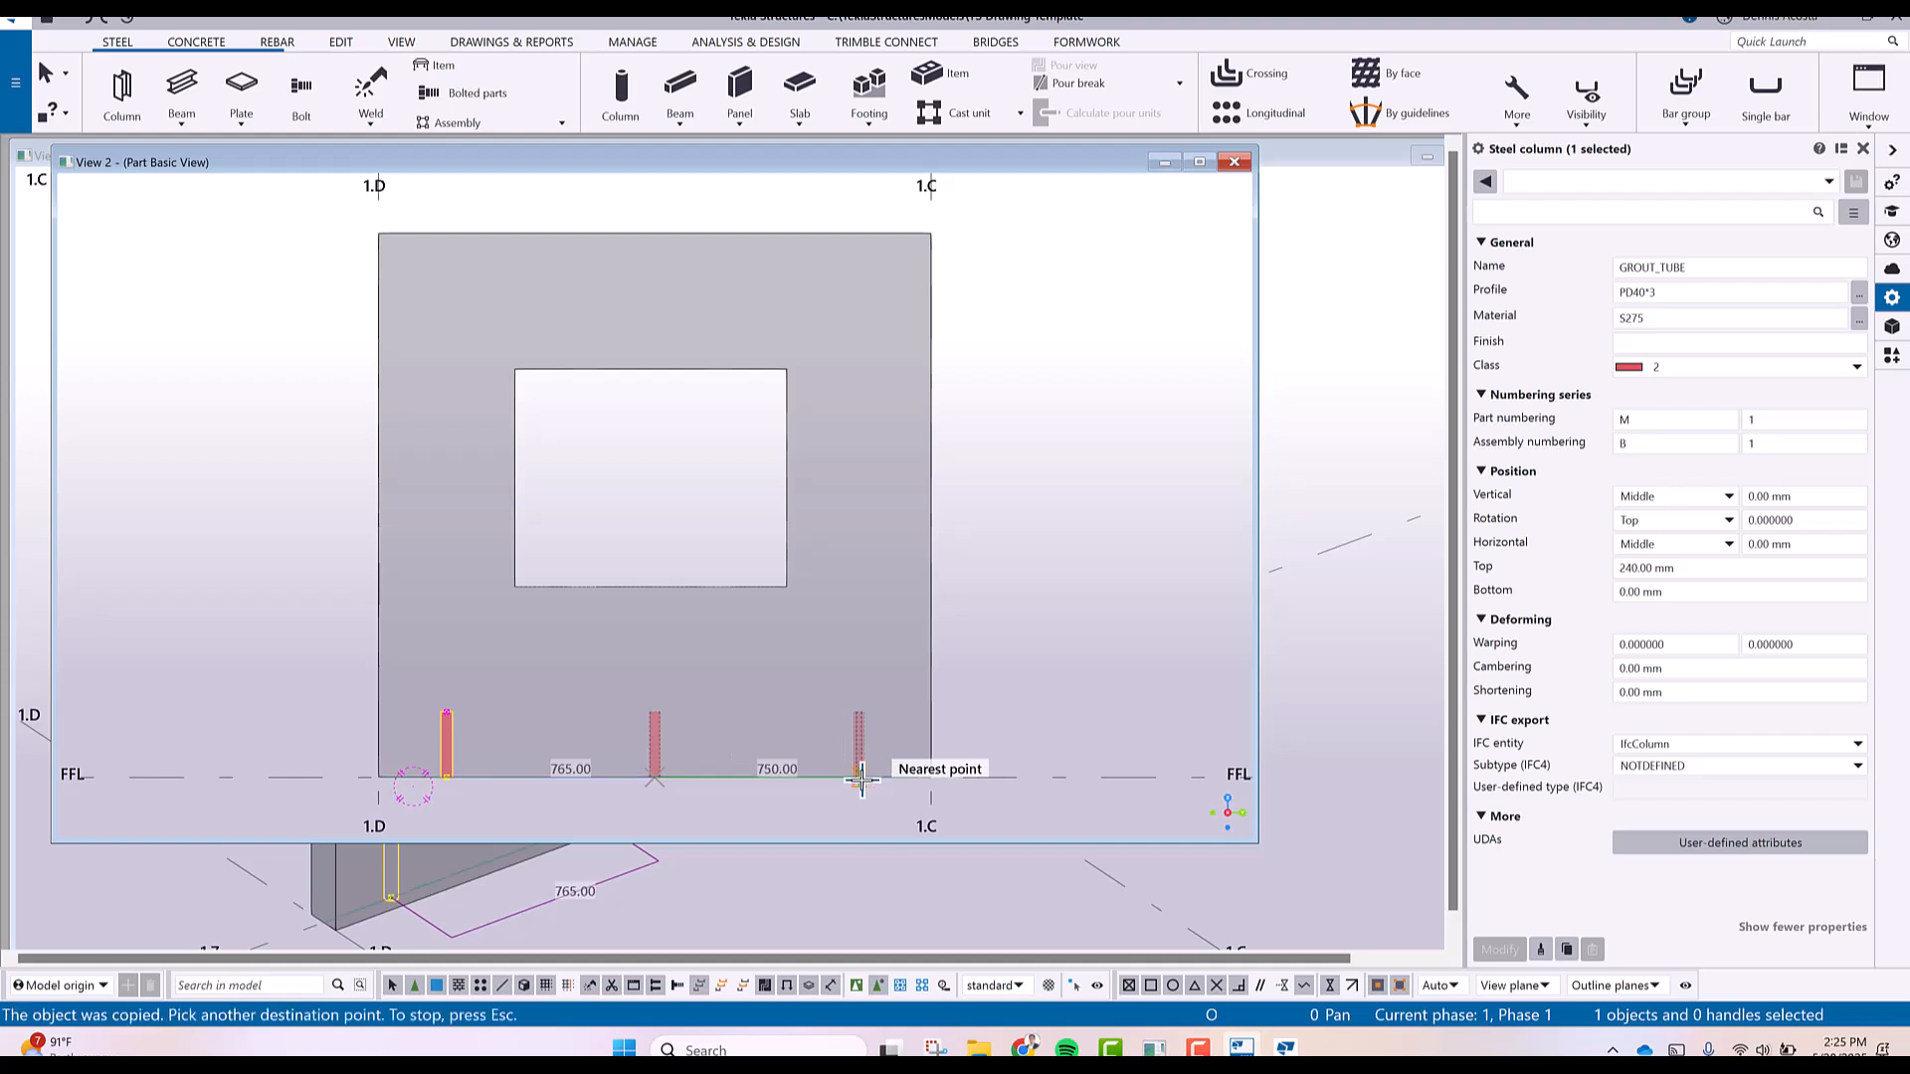
type("765")
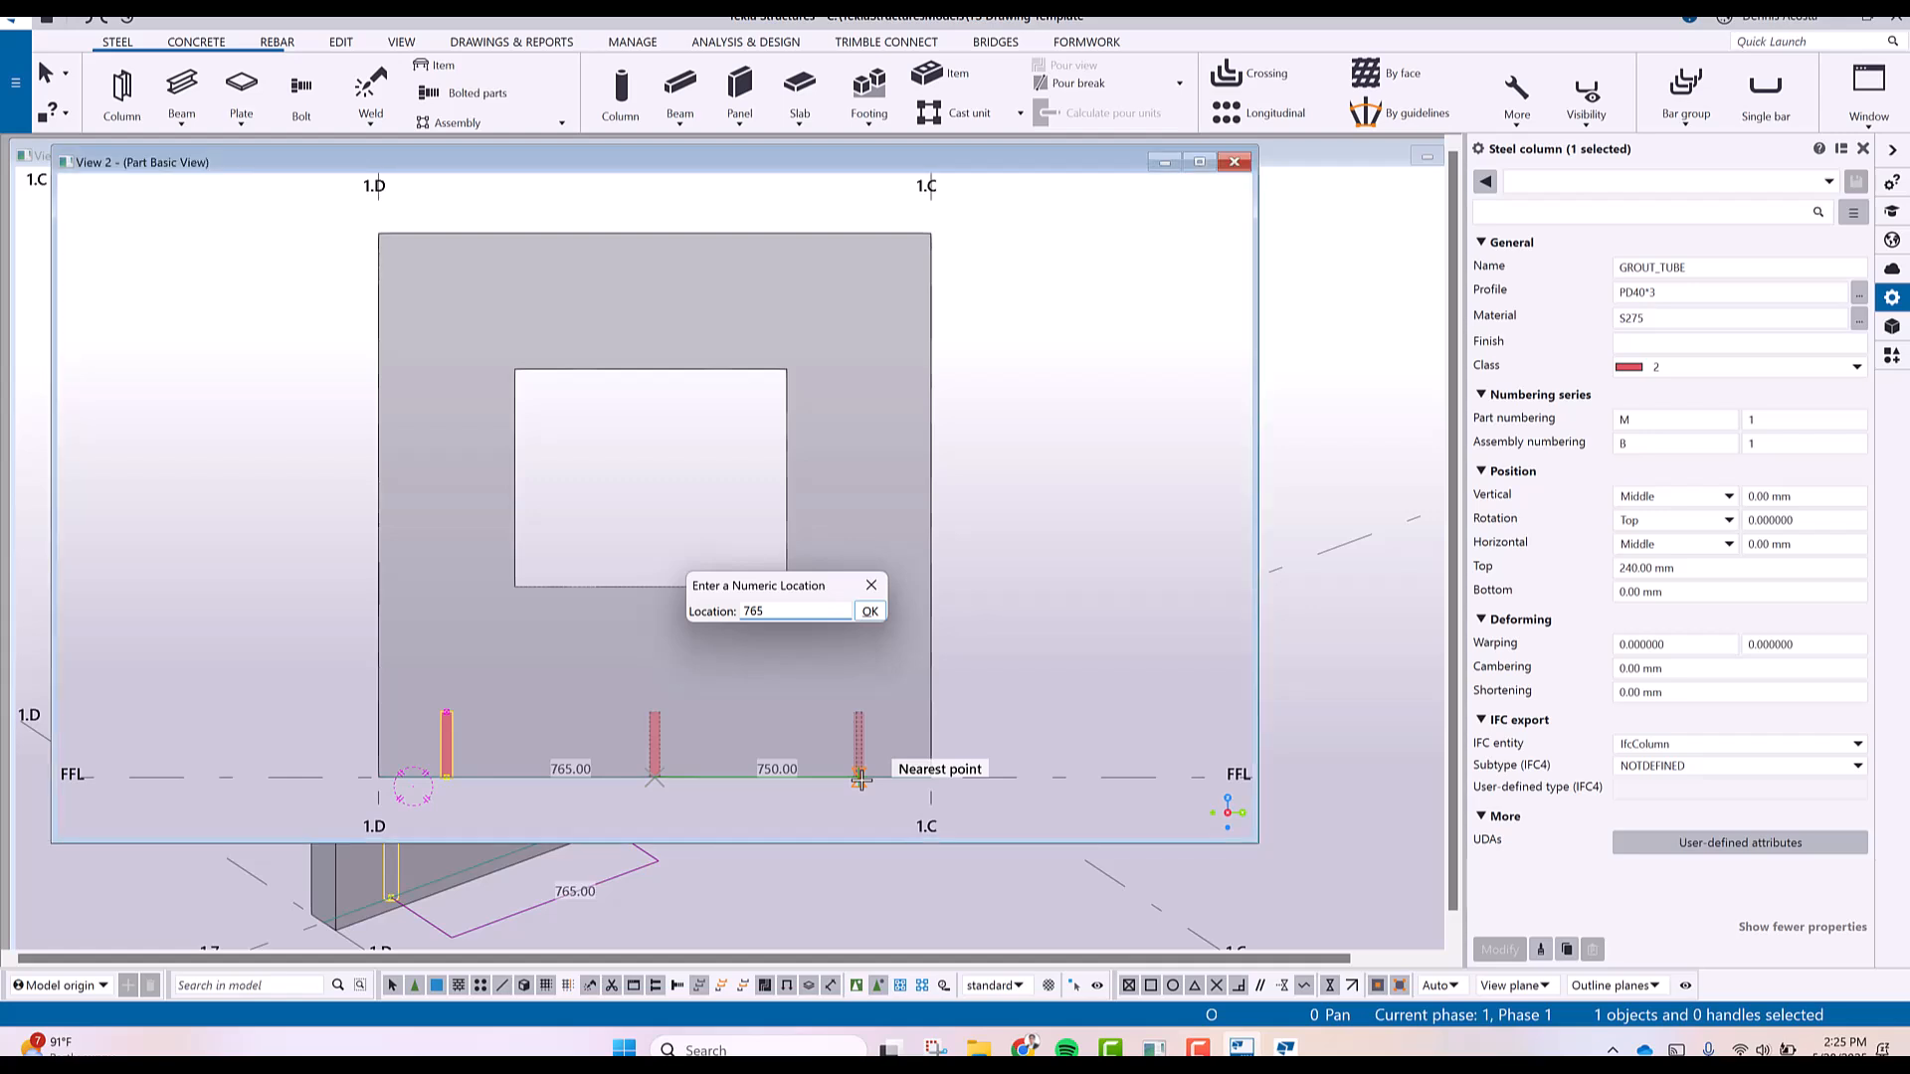
key("Return")
key("Escape")
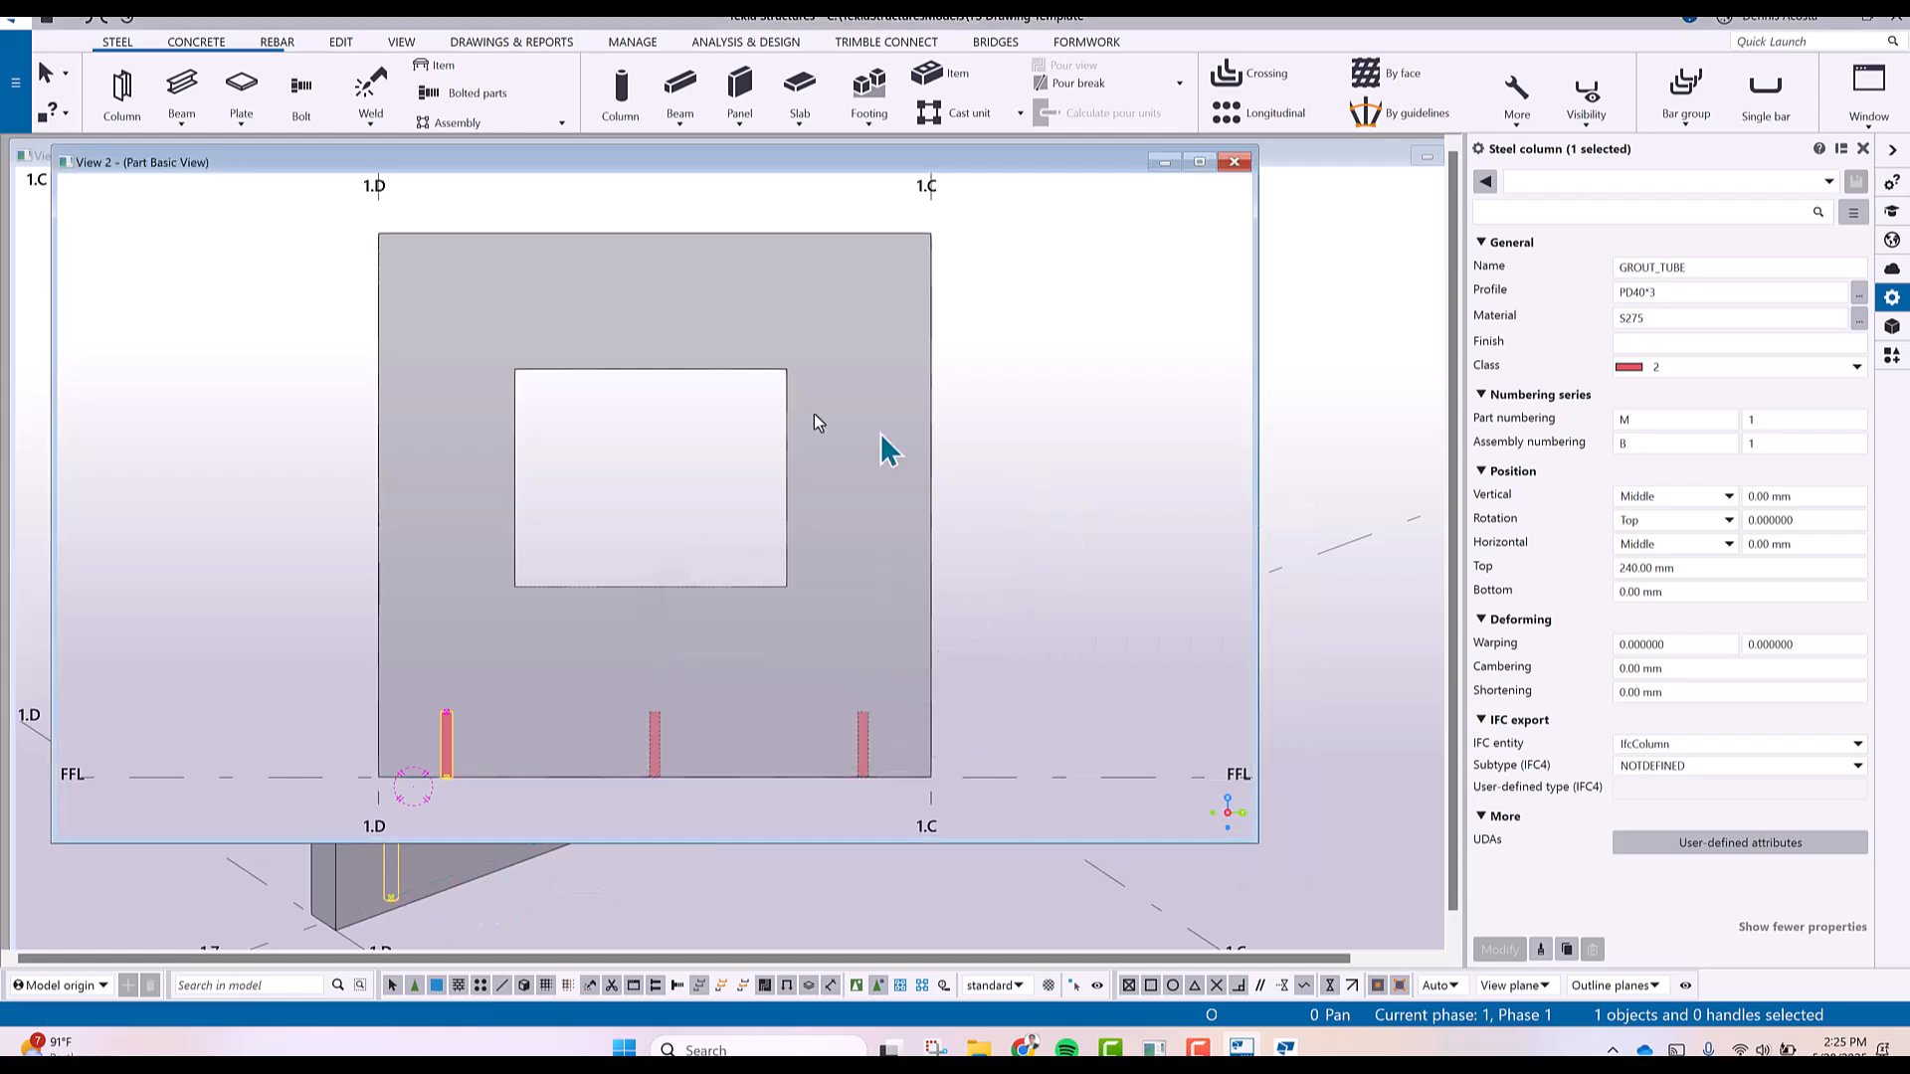
Set up a new steel beam named LIFTING with profile D20.
left_click(617, 505)
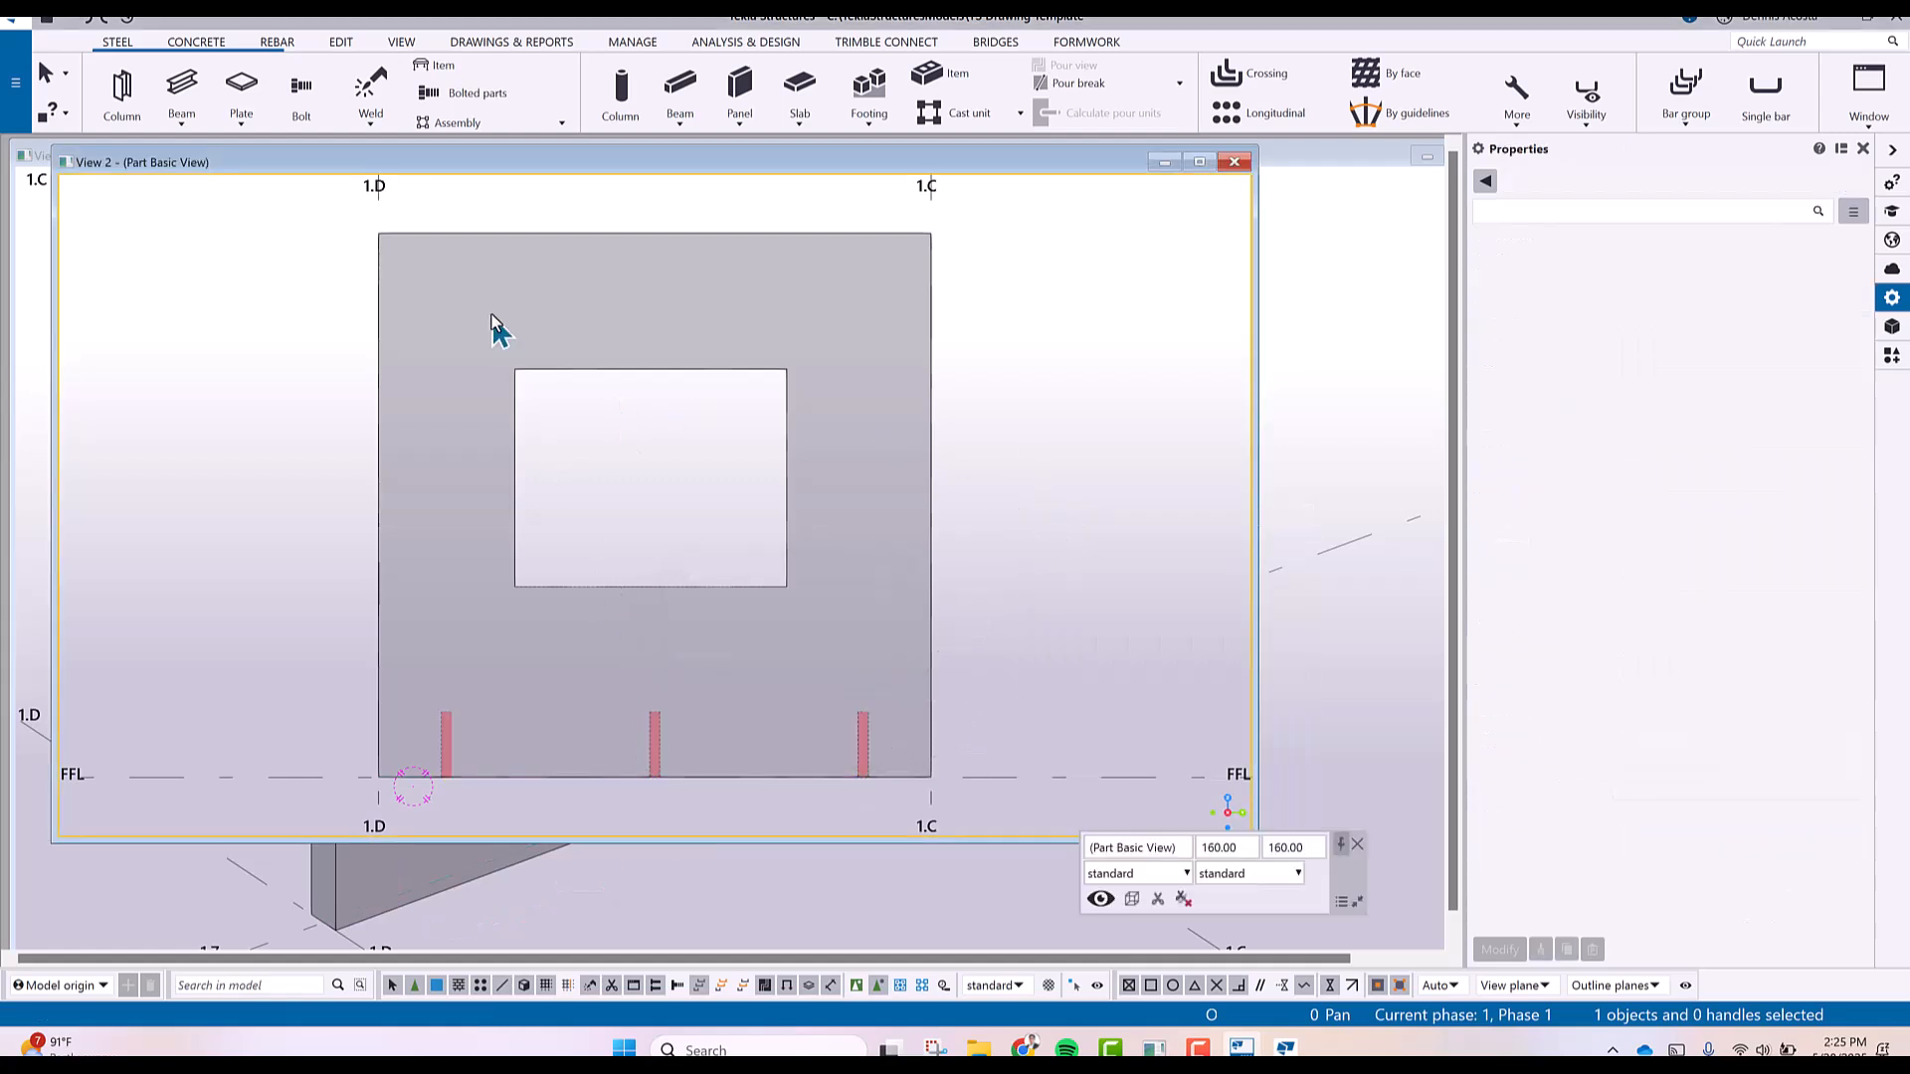
mouse_move(461, 264)
middle_mouse_down("ctrl")
mouse_move(490, 294)
mouse_move(530, 281)
mouse_move(490, 248)
mouse_move(511, 397)
middle_mouse_up("ctrl")
scroll(512, 397, "up", 3)
left_click(183, 87)
double_click(1702, 267)
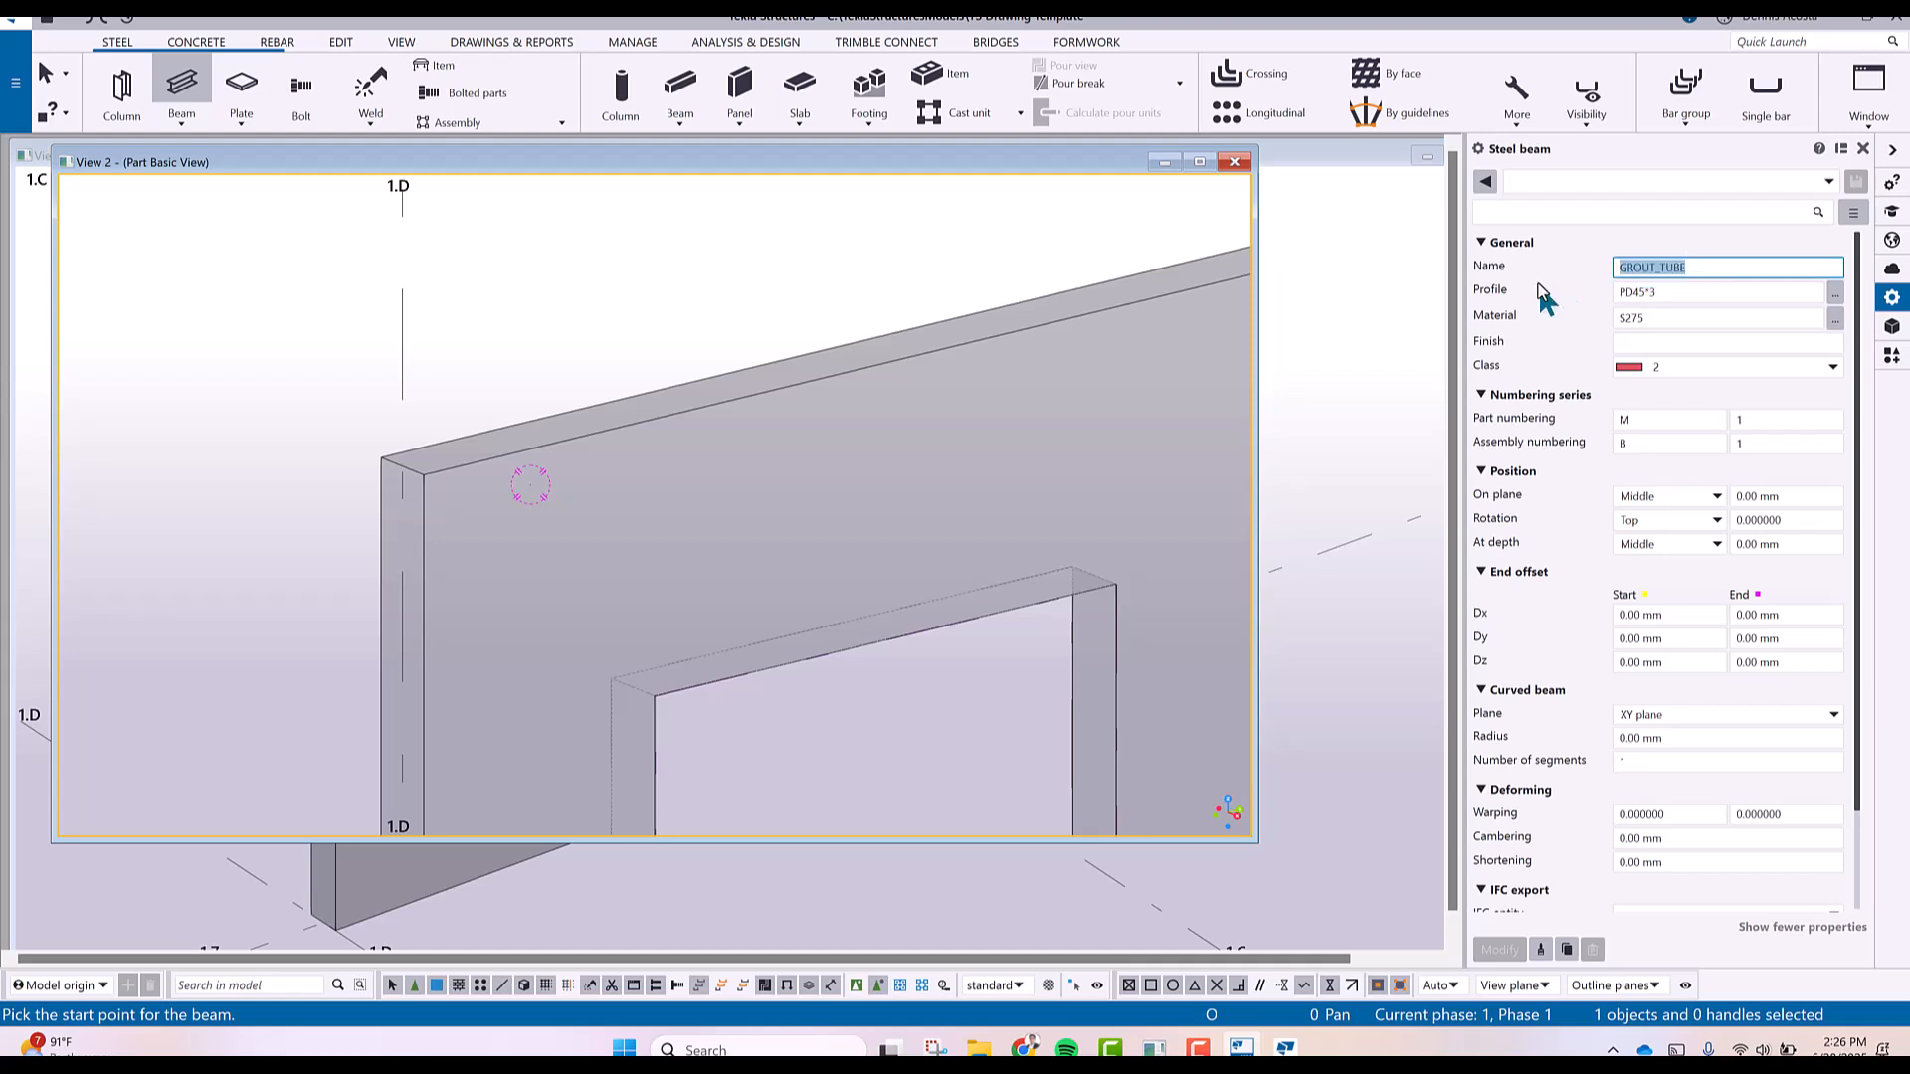
type("LIFTING")
left_click(1640, 291)
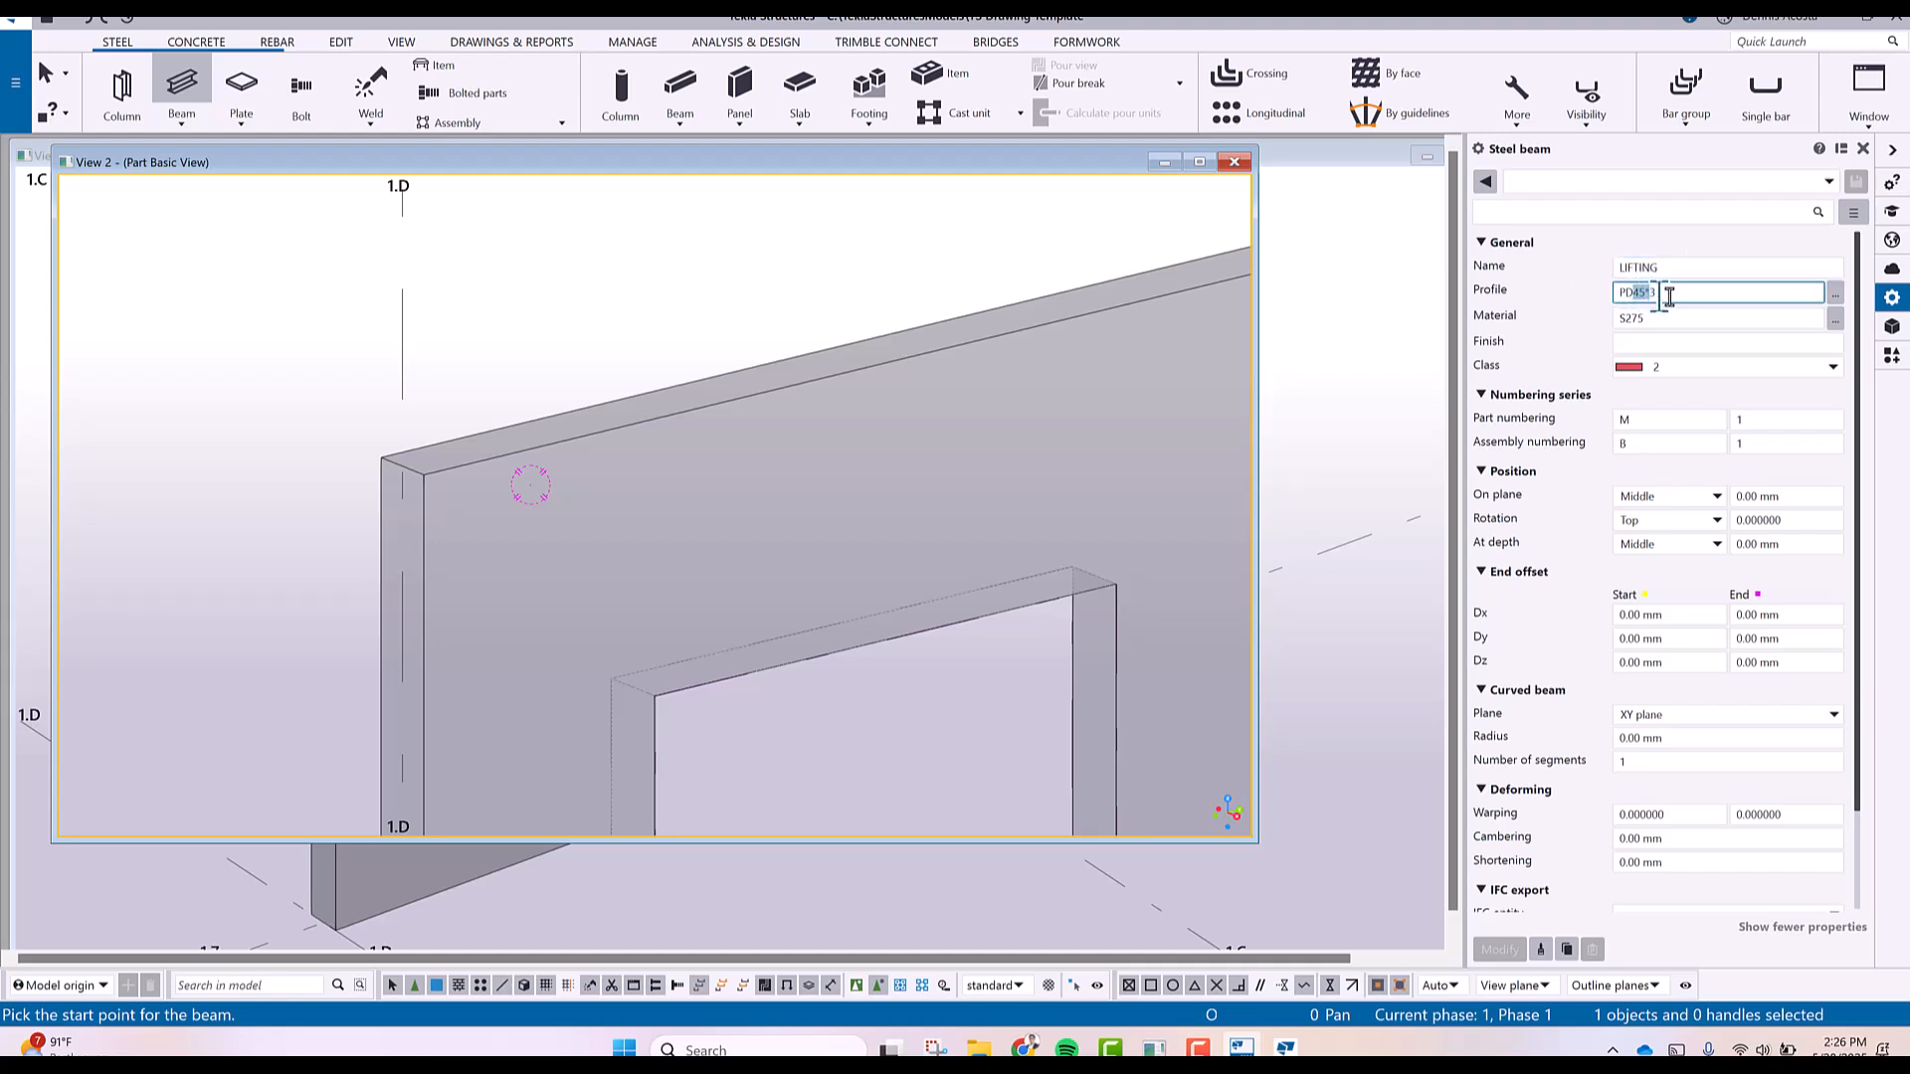
type("D20")
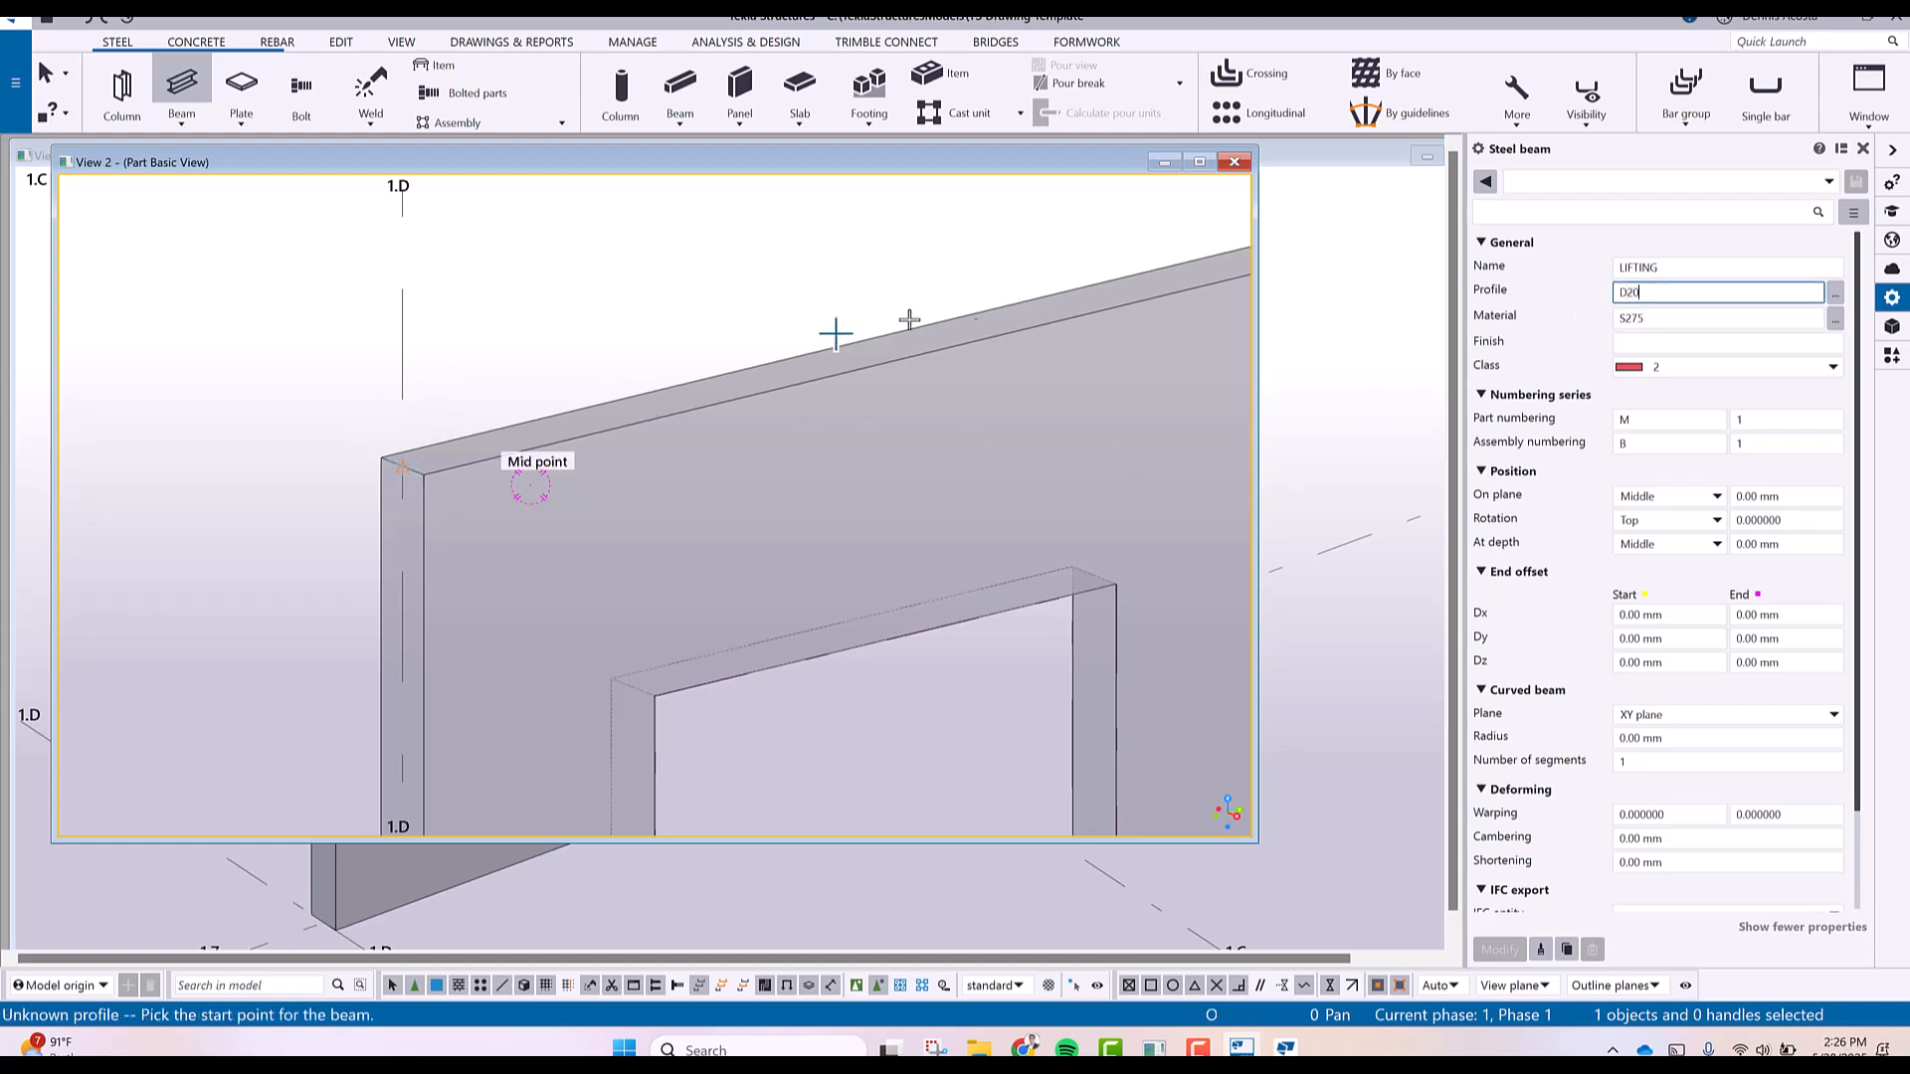
Model a vertical lifting part about 80 mm long, going down from the middle of the panel's top edge at grid 1.D.
scroll(393, 460, "up", 2)
left_click(429, 463)
left_click(429, 529)
right_click(360, 382)
left_click(360, 381)
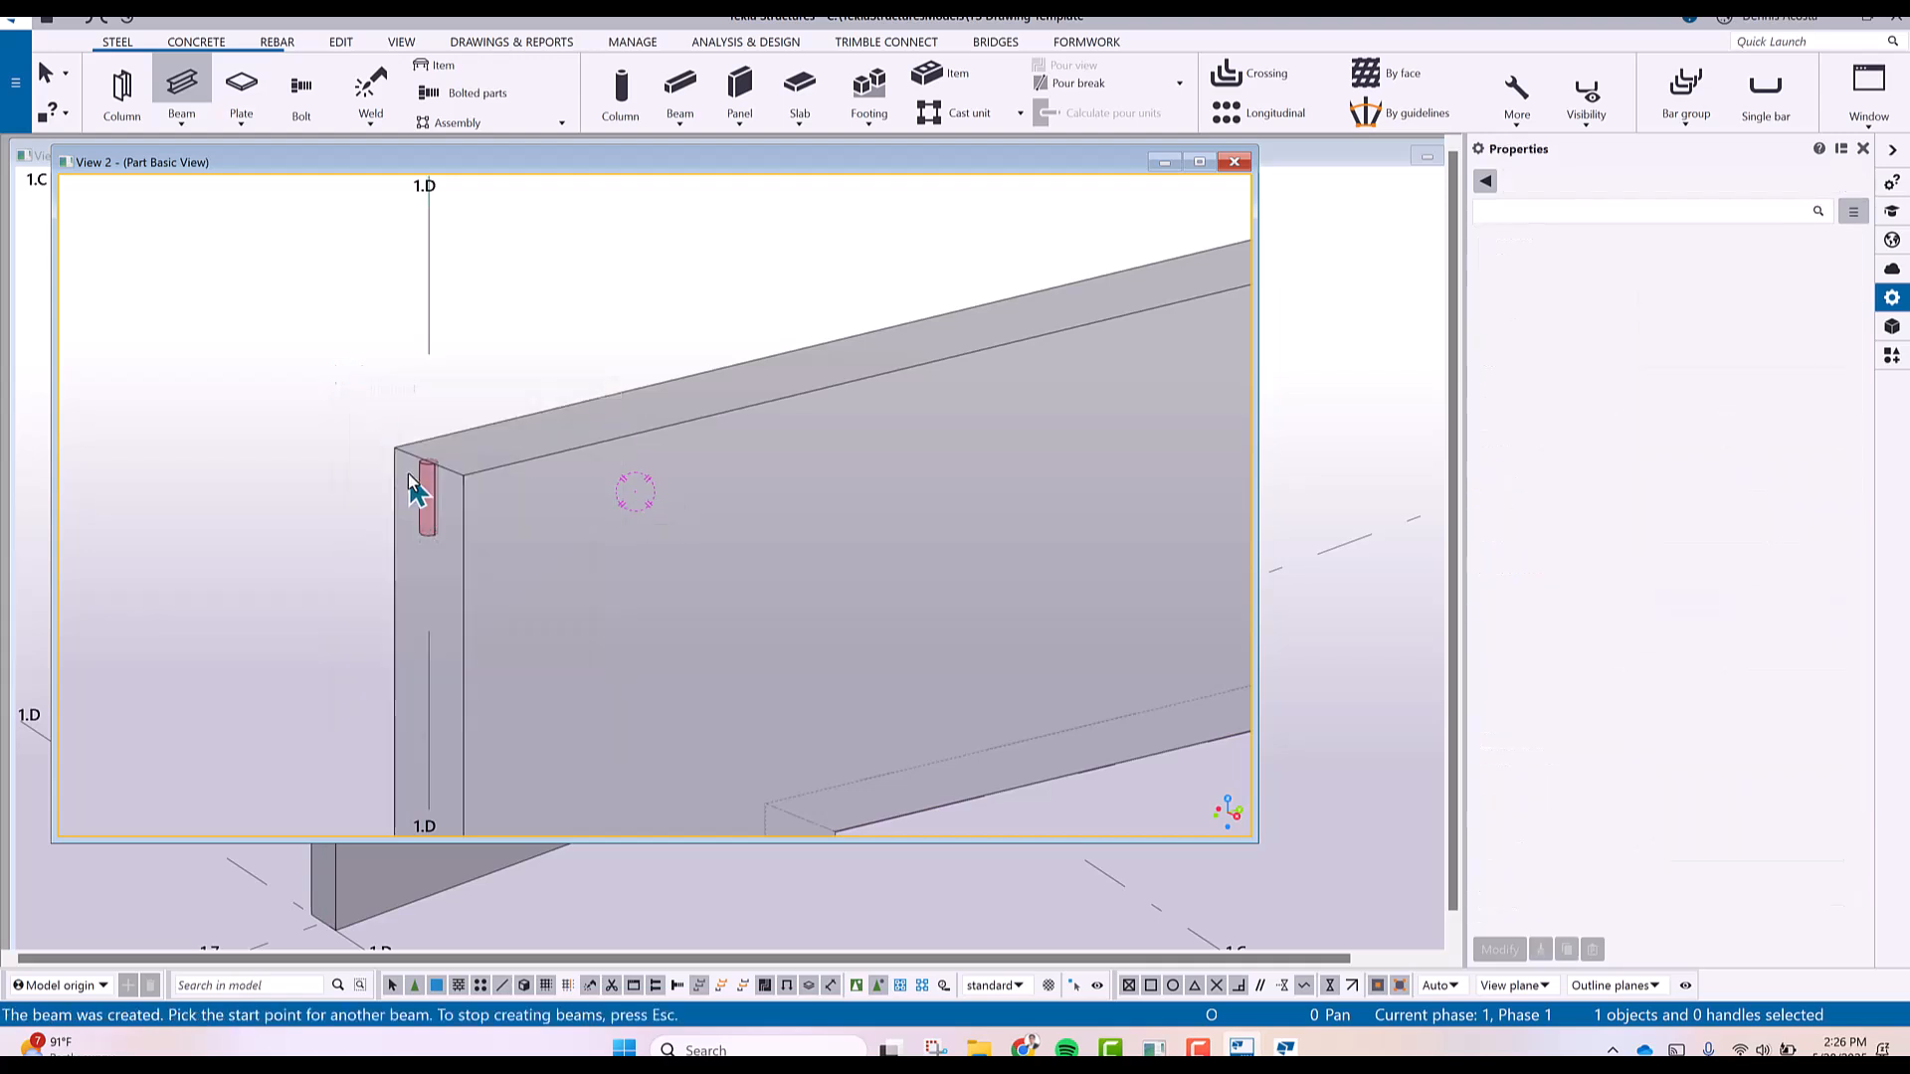
Add the lifting part to the panel's cast unit as a subassembly and return to the plane view.
right_click(428, 487)
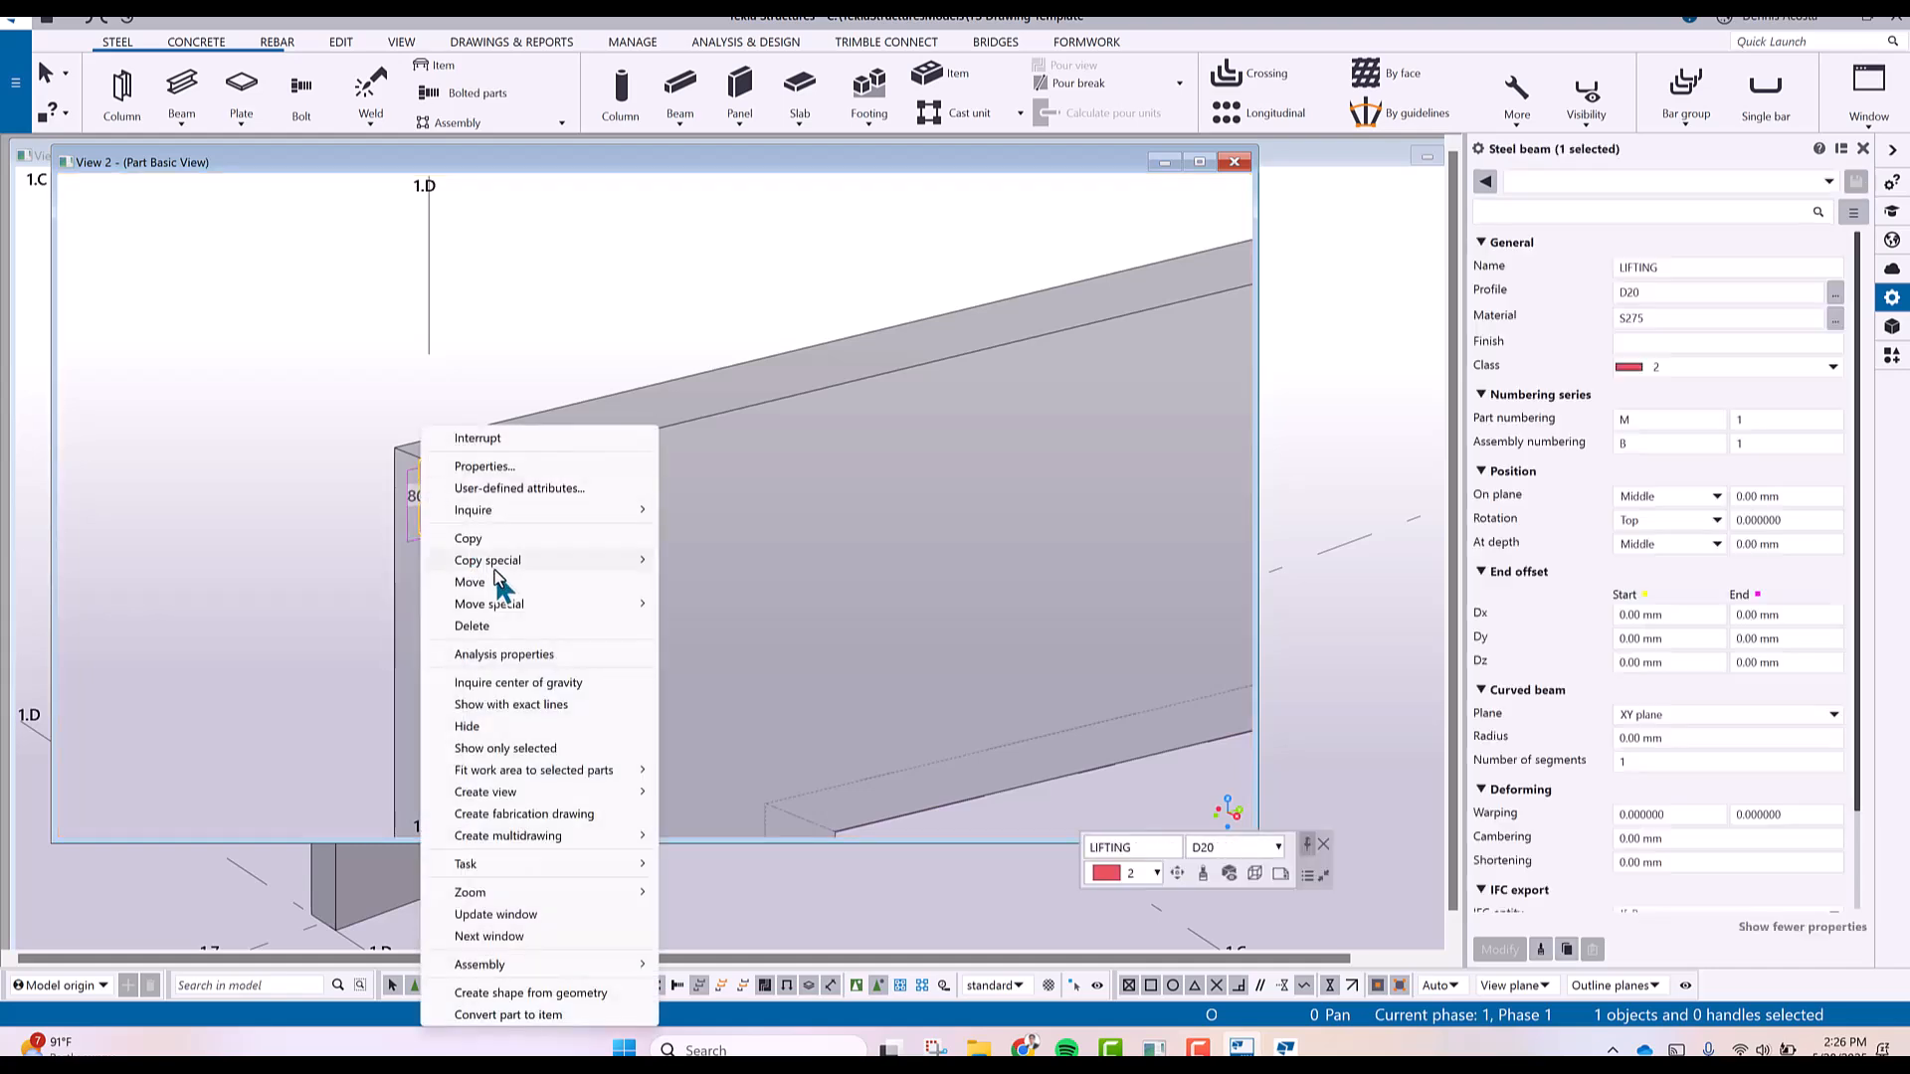
mouse_move(529, 961)
left_click(696, 965)
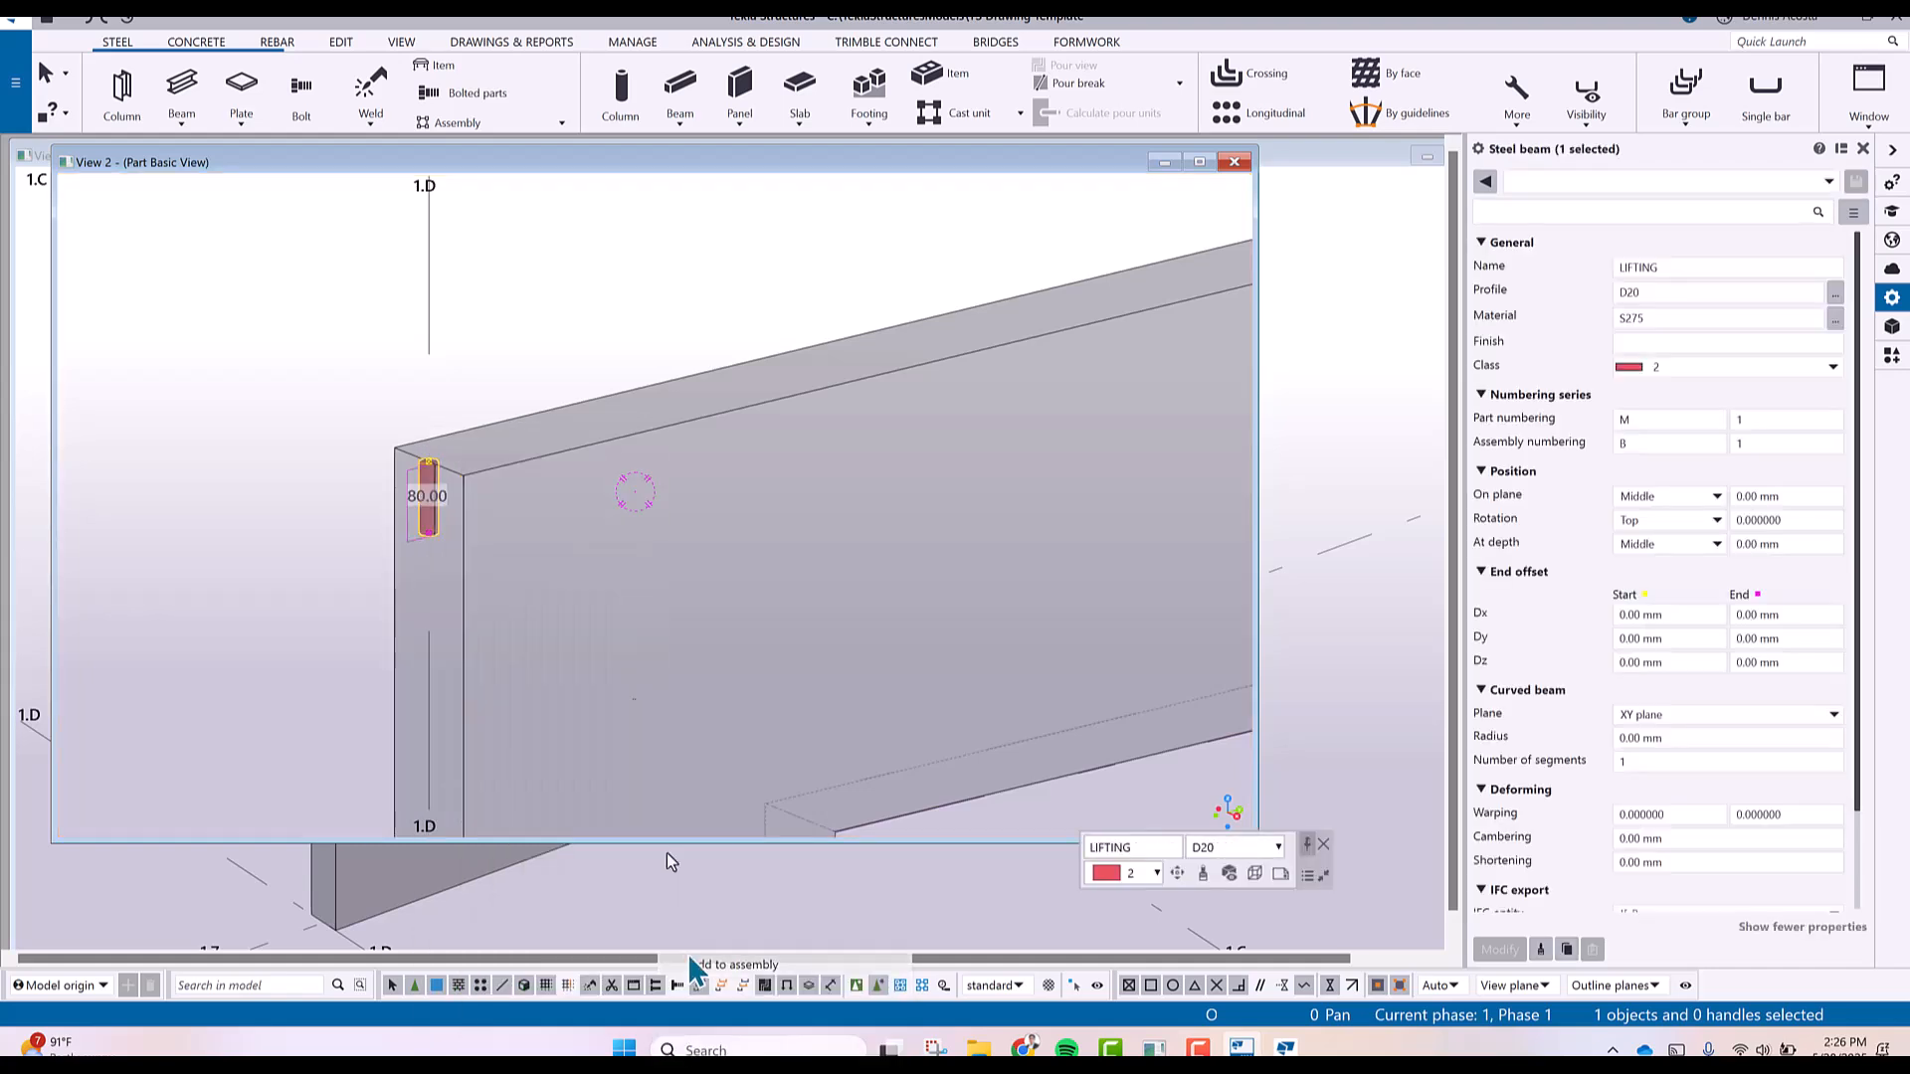
left_click(591, 451)
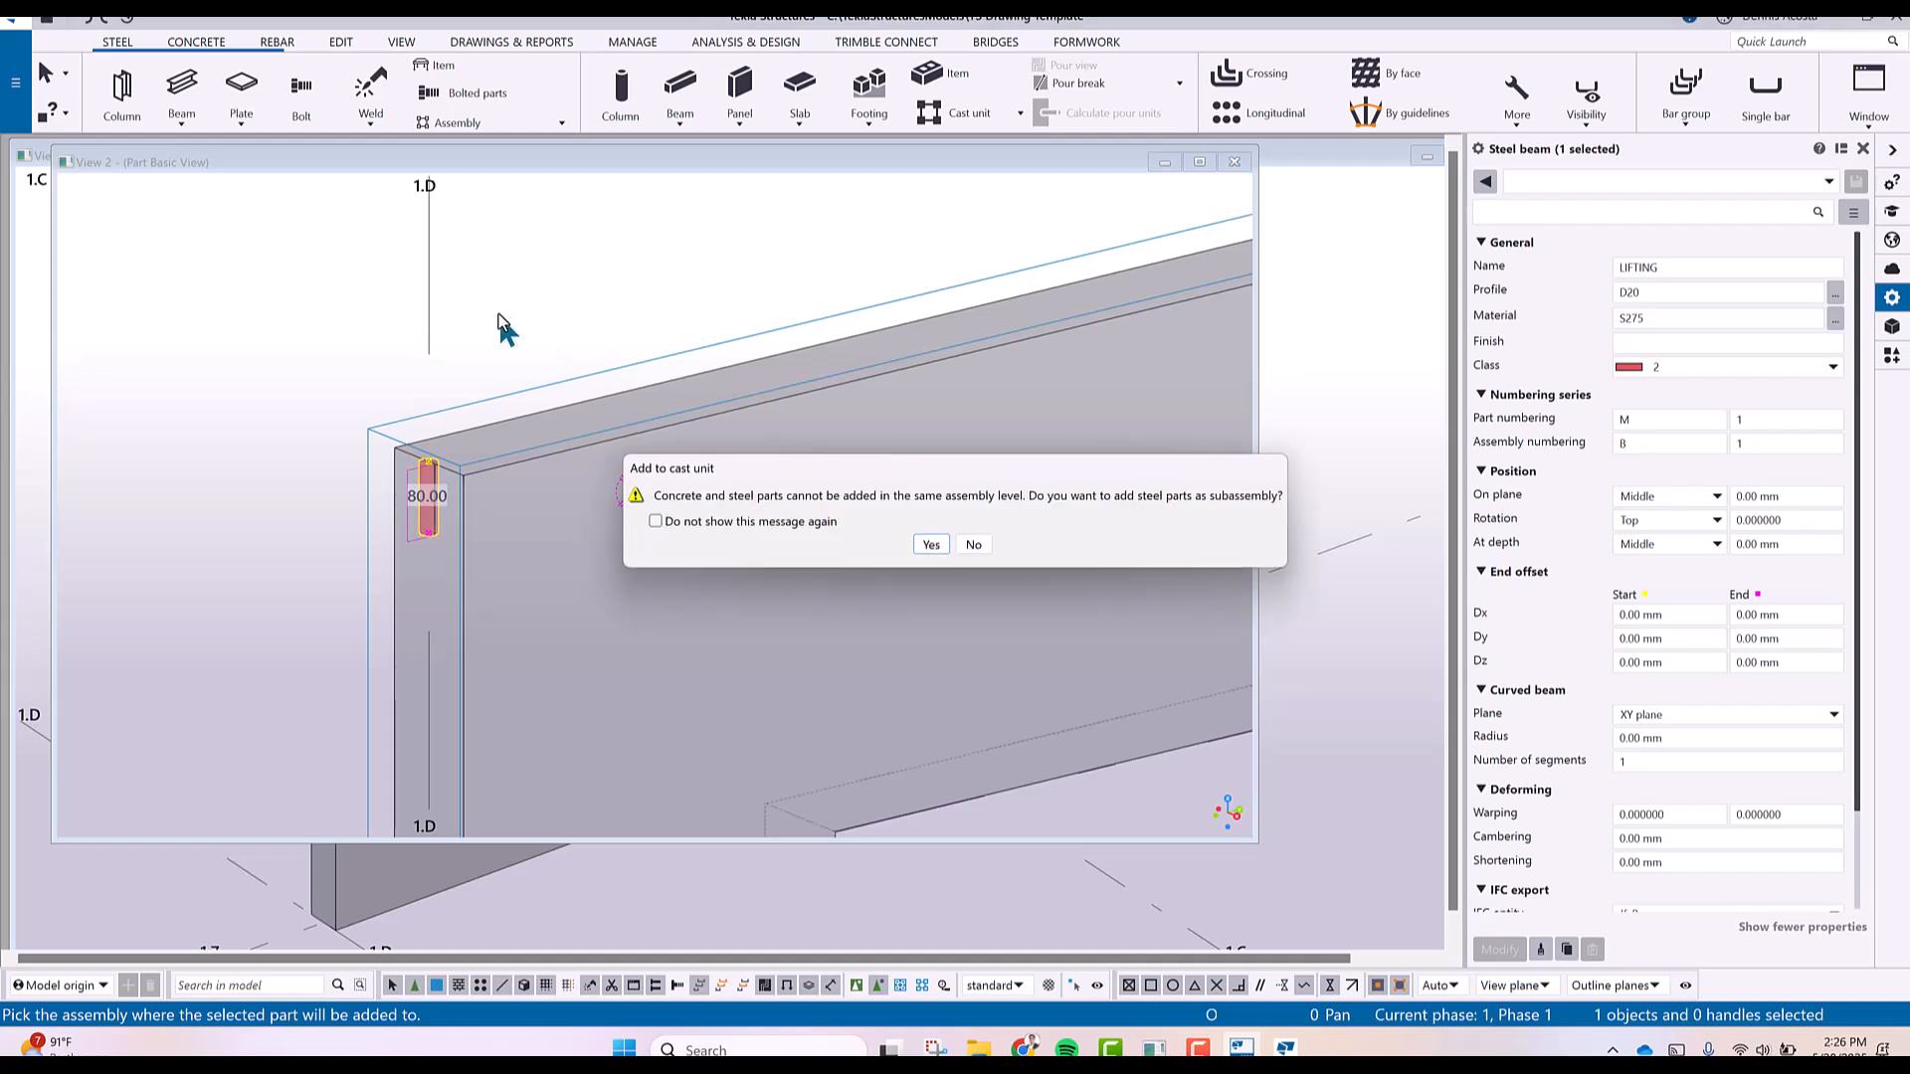
left_click(920, 539)
middle_click_drag(917, 508, 793, 492)
key("ctrl+p")
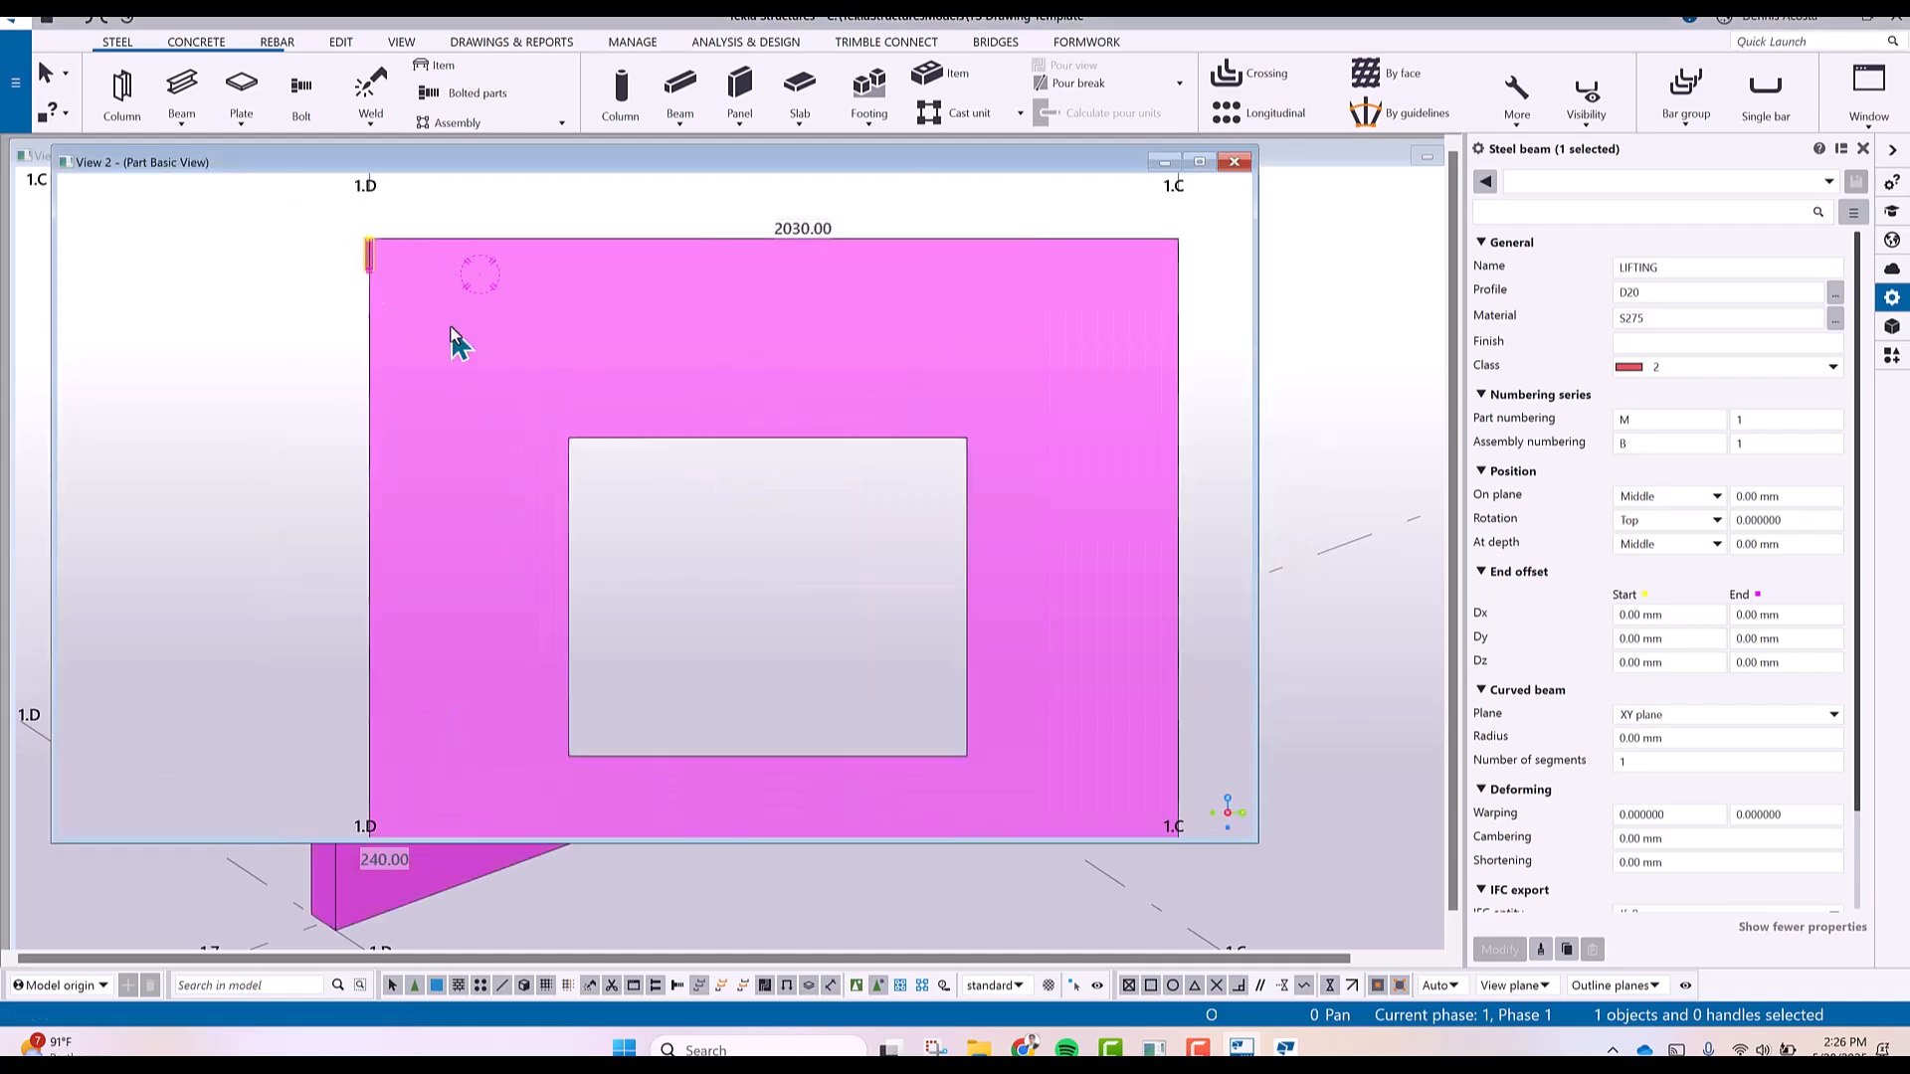
Move the lifting part 400 mm along the panel's top edge from grid 1.D toward grid 1.C.
right_click(444, 243)
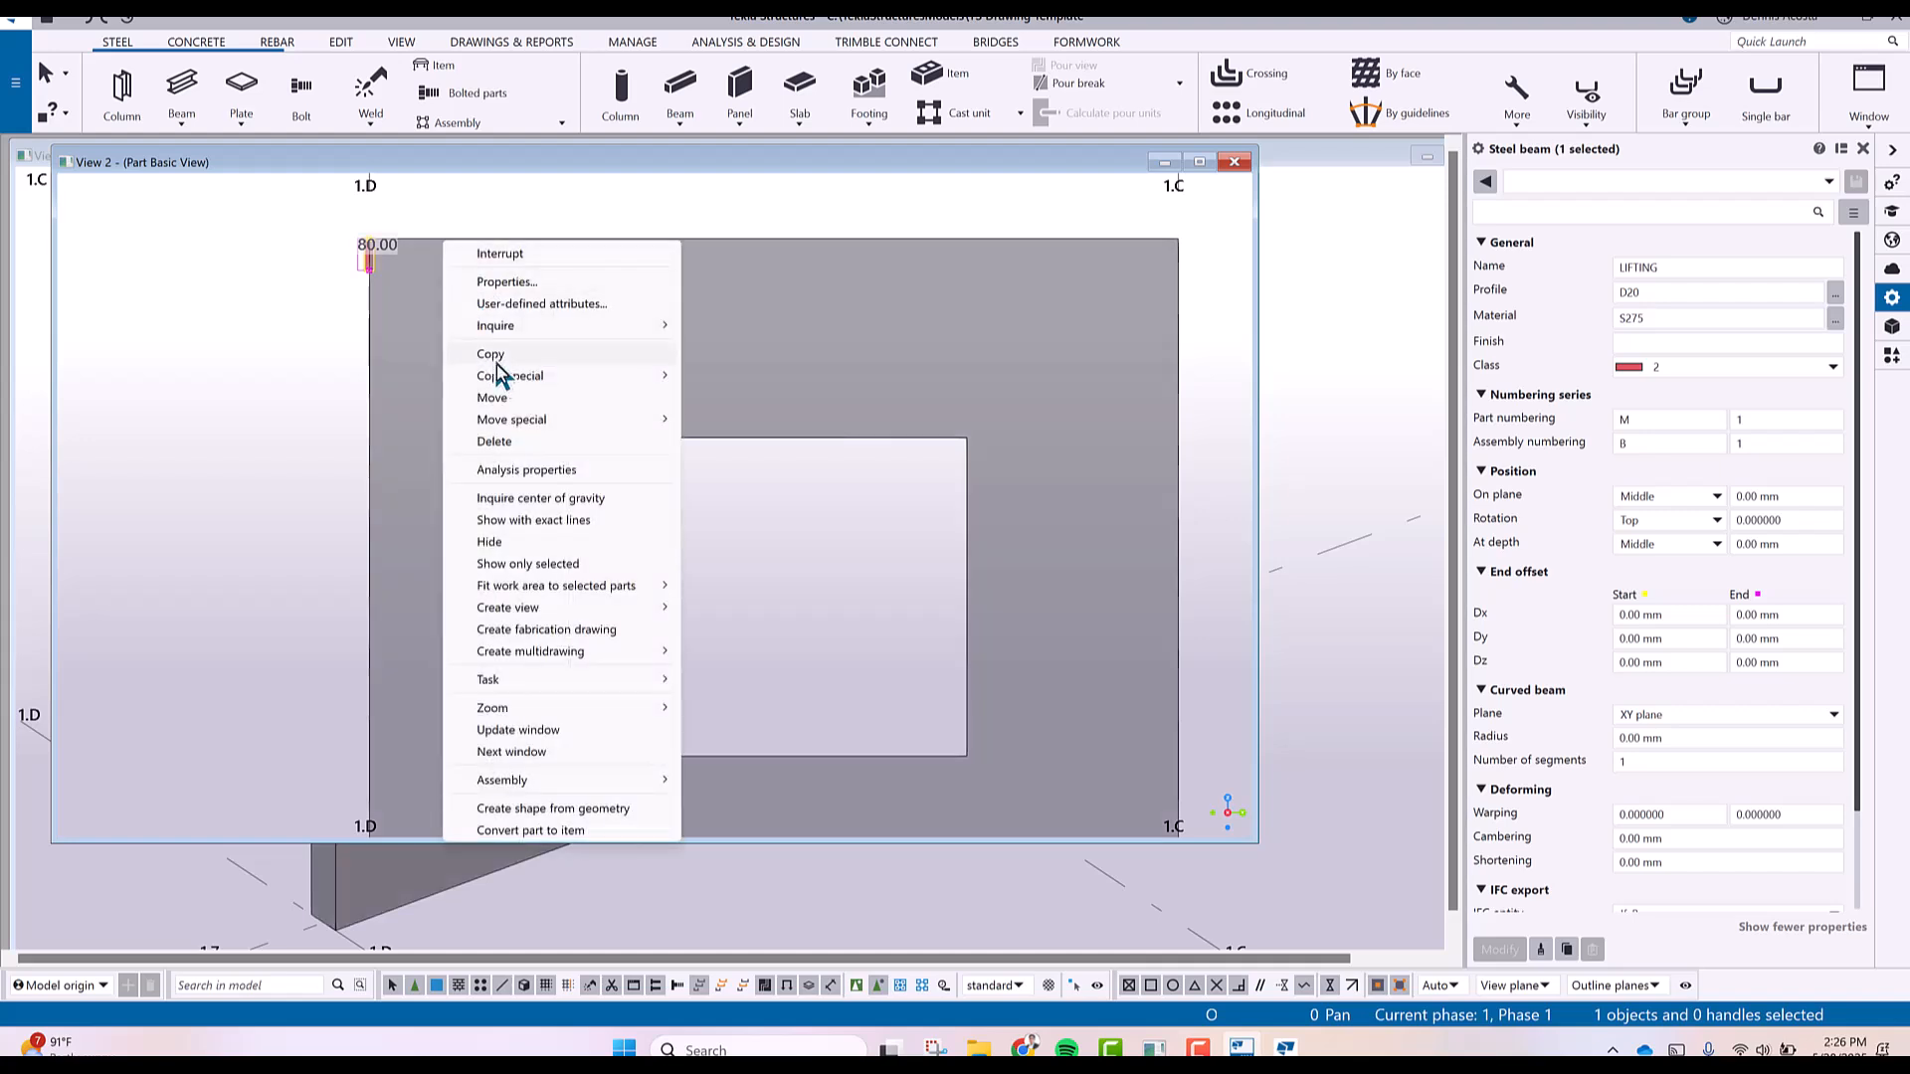
left_click(494, 397)
left_click(369, 239)
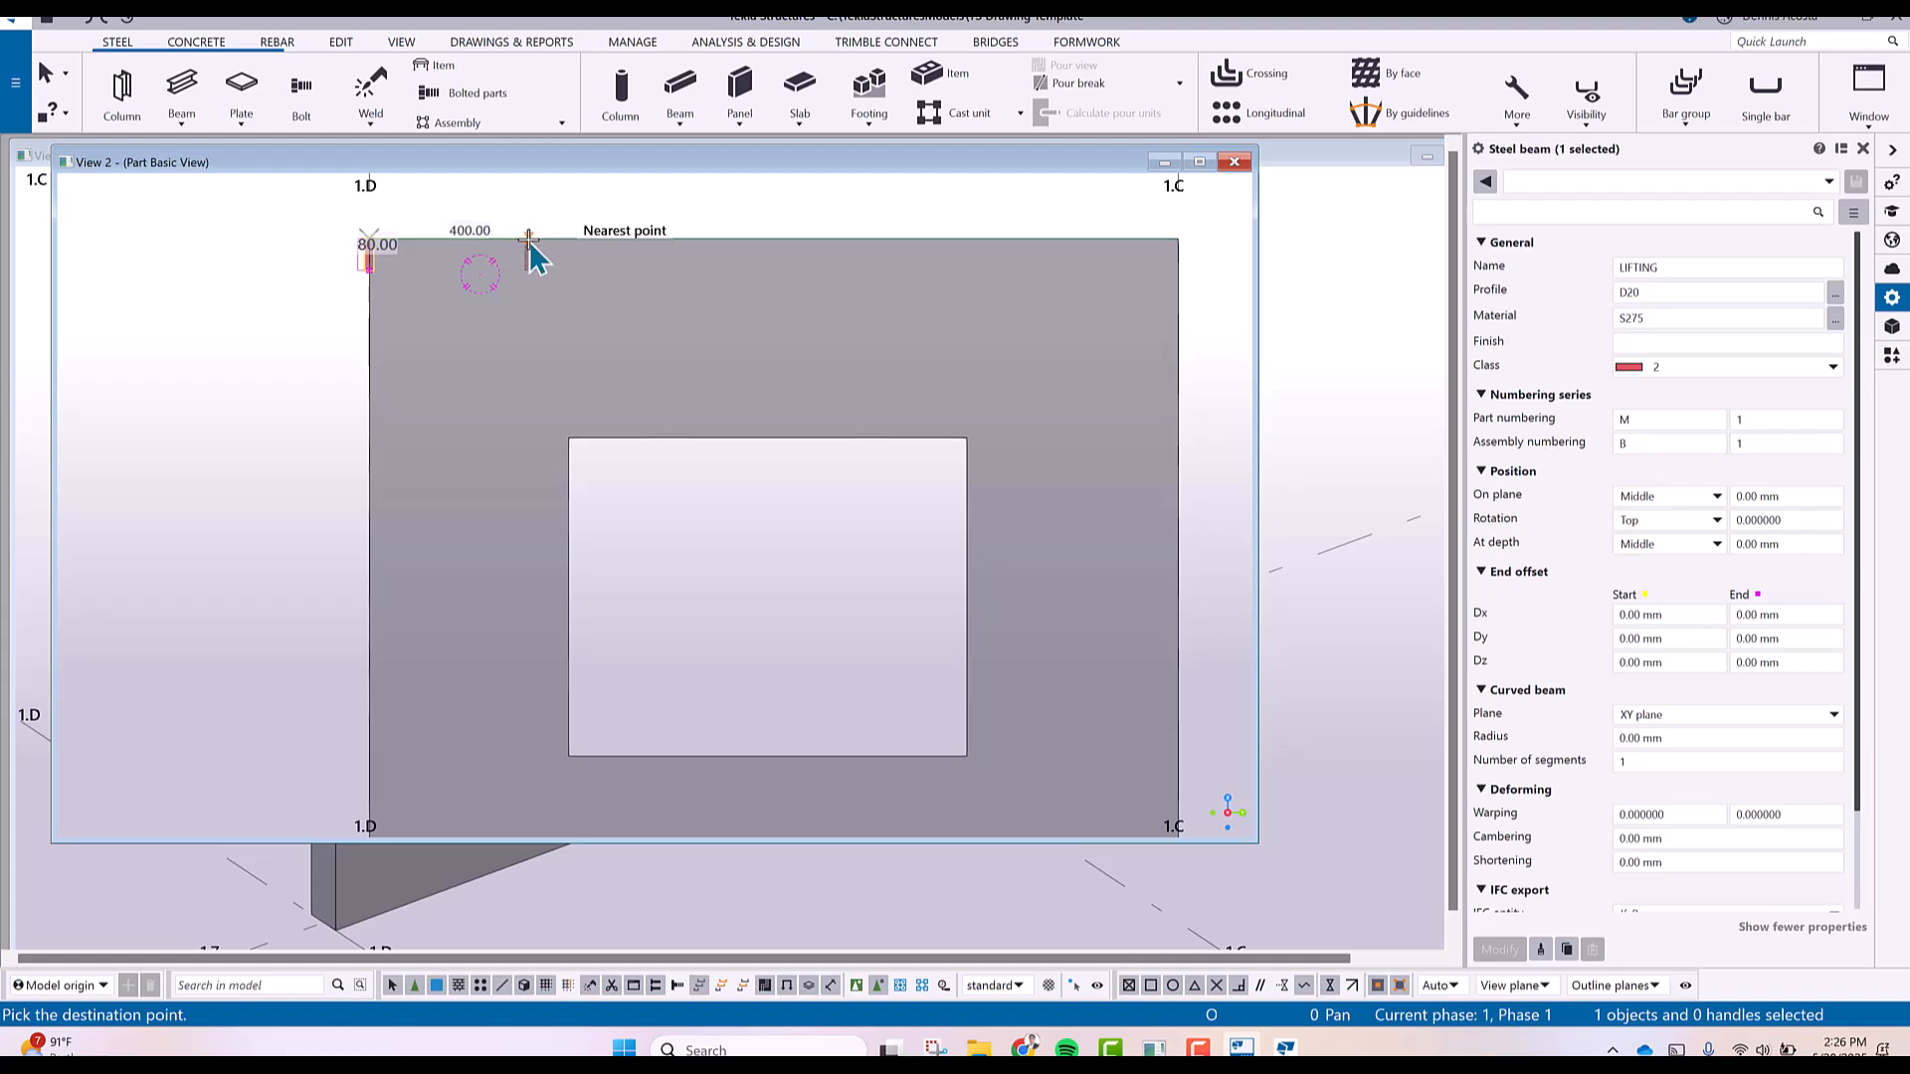
left_click(955, 294)
Copy the lifting part 1230 mm along the panel's top edge toward grid 1.C.
right_click(681, 217)
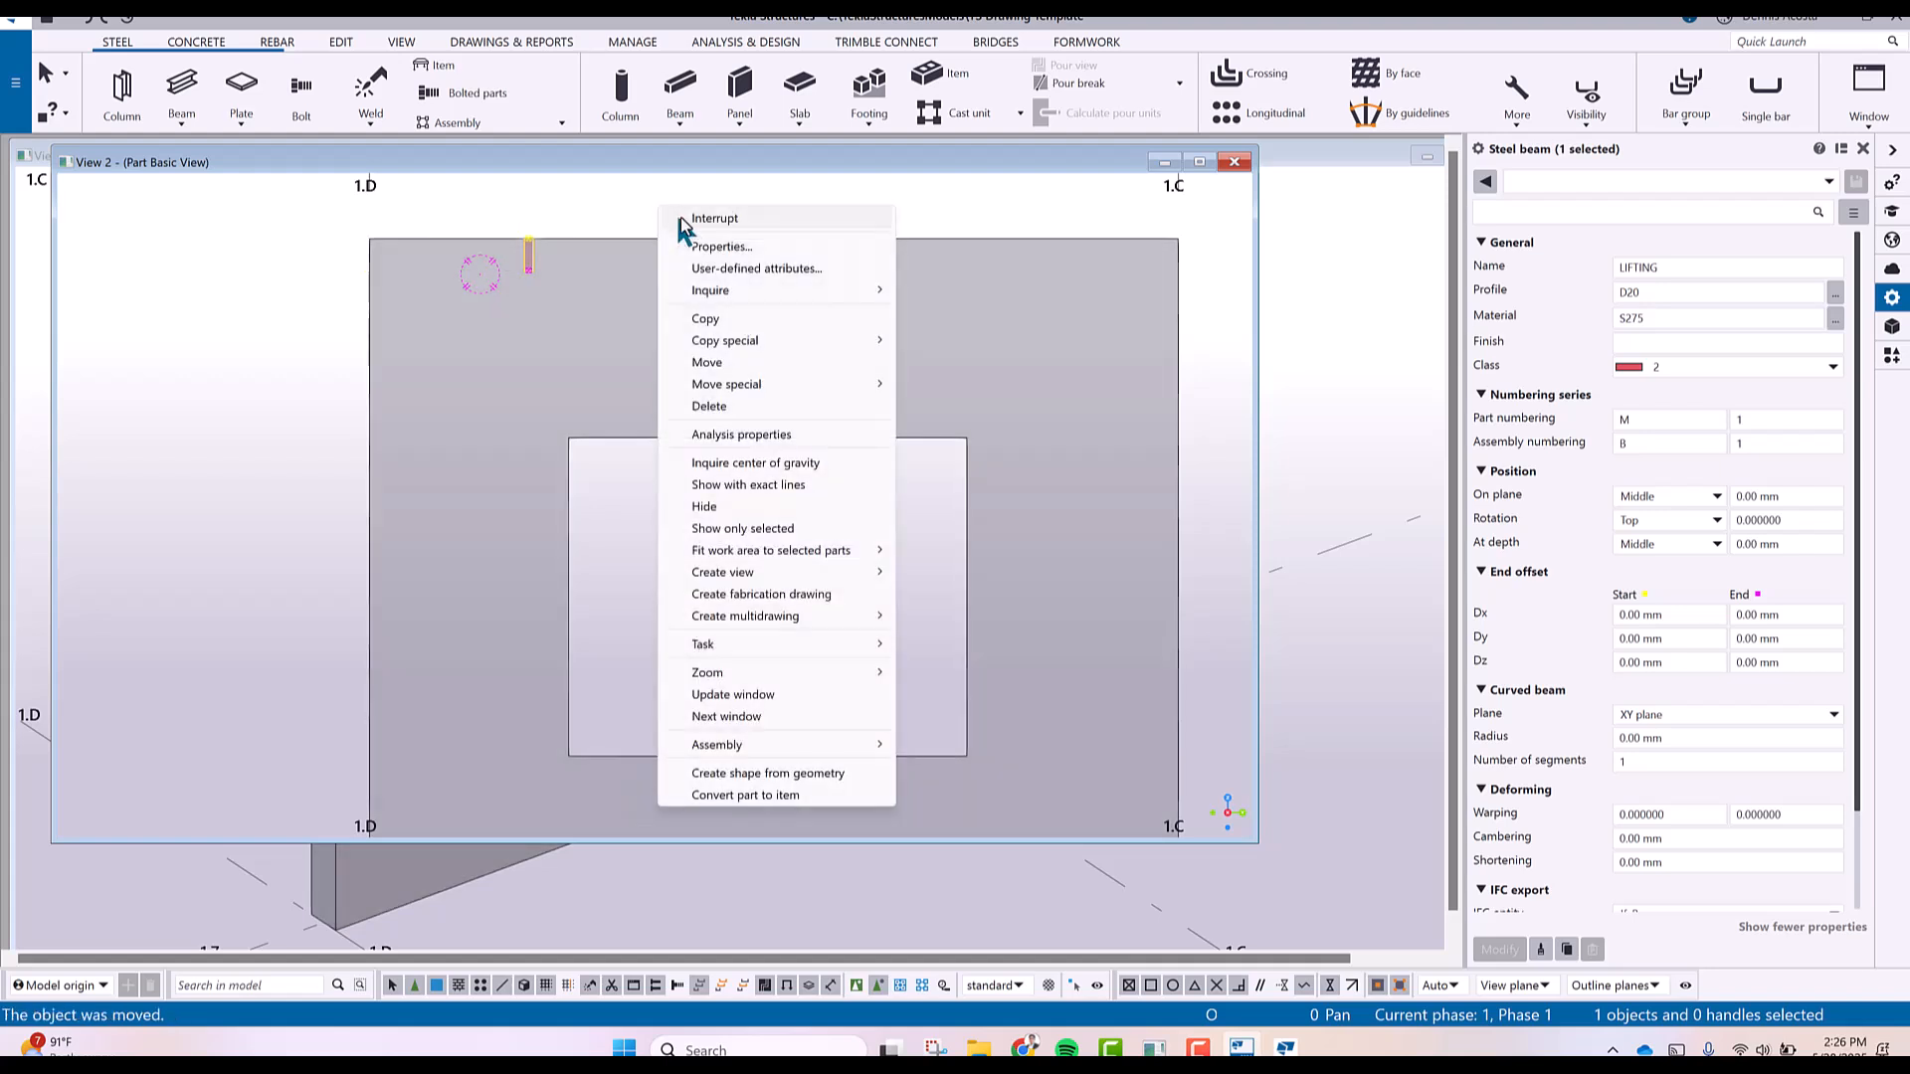
left_click(701, 317)
left_click(529, 239)
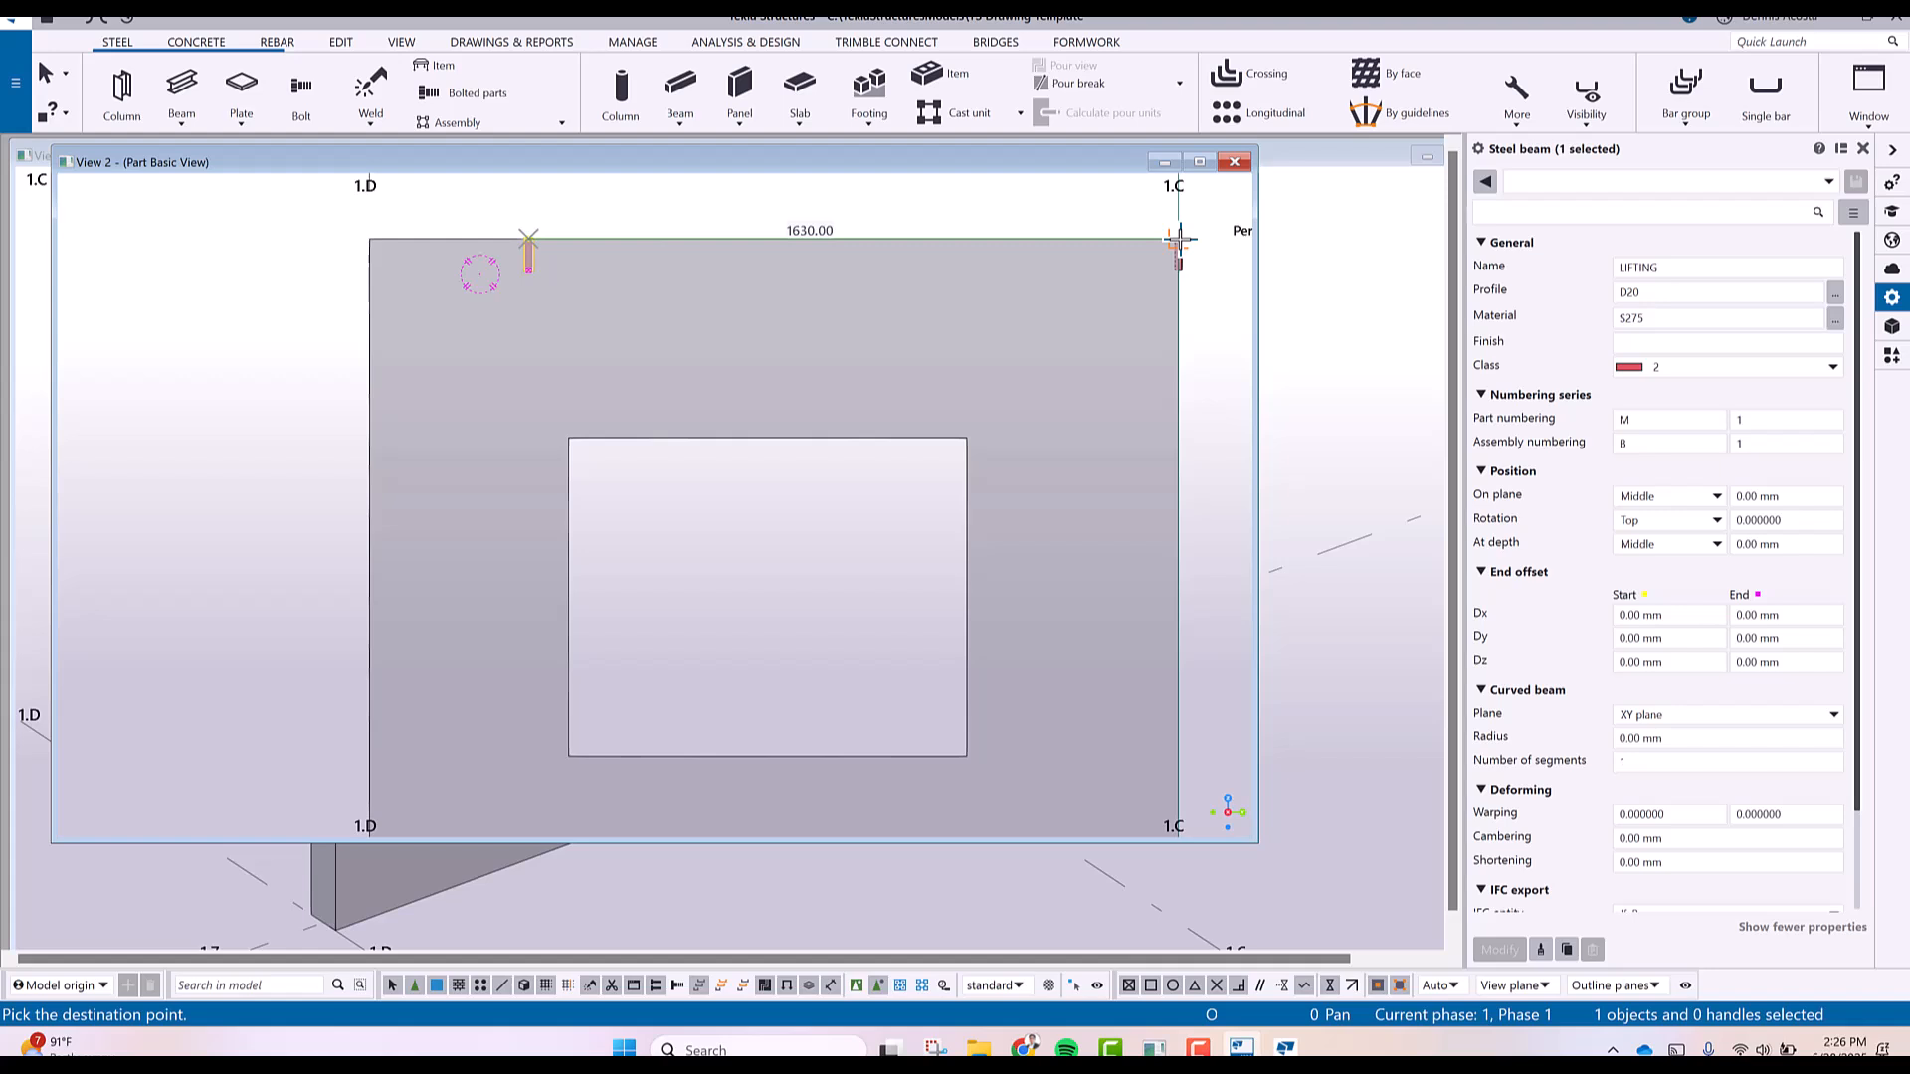
type("123")
key("Return")
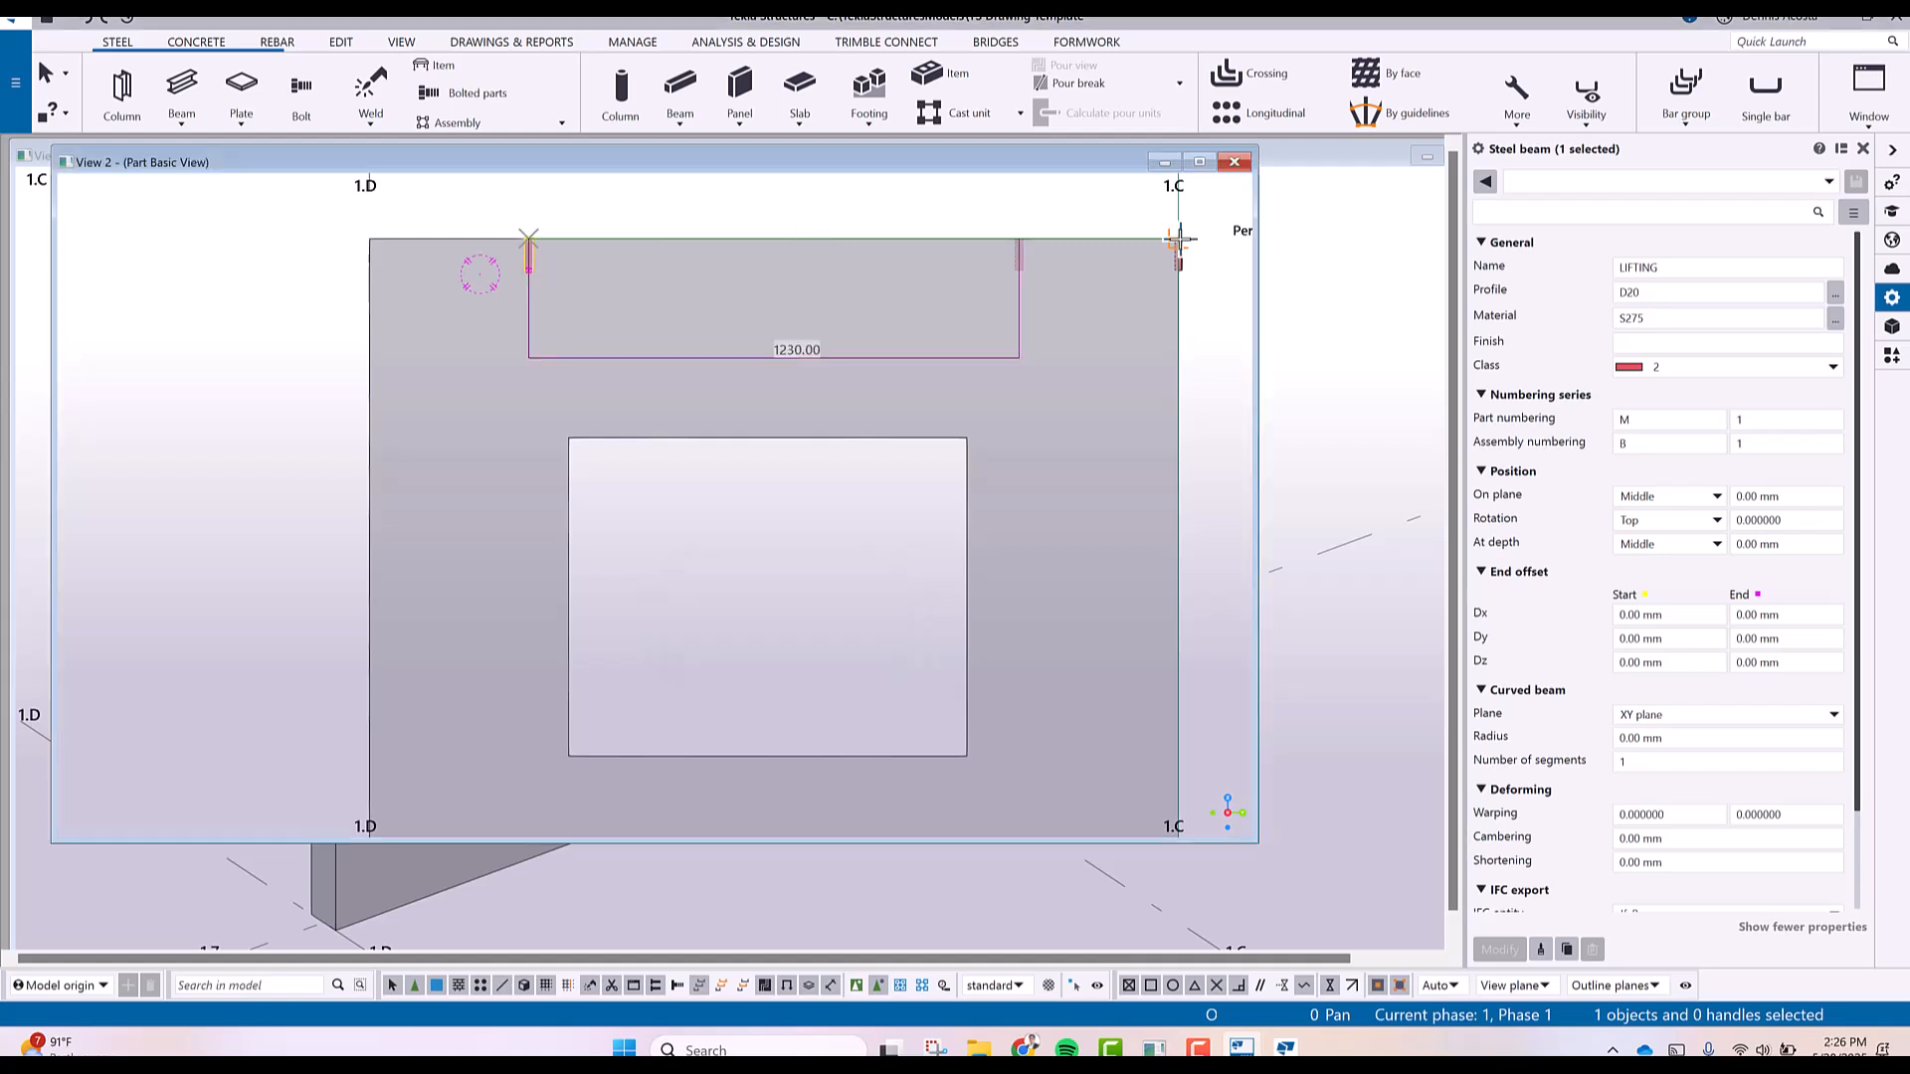
key("Escape")
Inquire the panel's cast unit and check the grout tubes and lifting parts among its embedded objects.
right_click(985, 249)
mouse_move(1130, 324)
left_click(1285, 350)
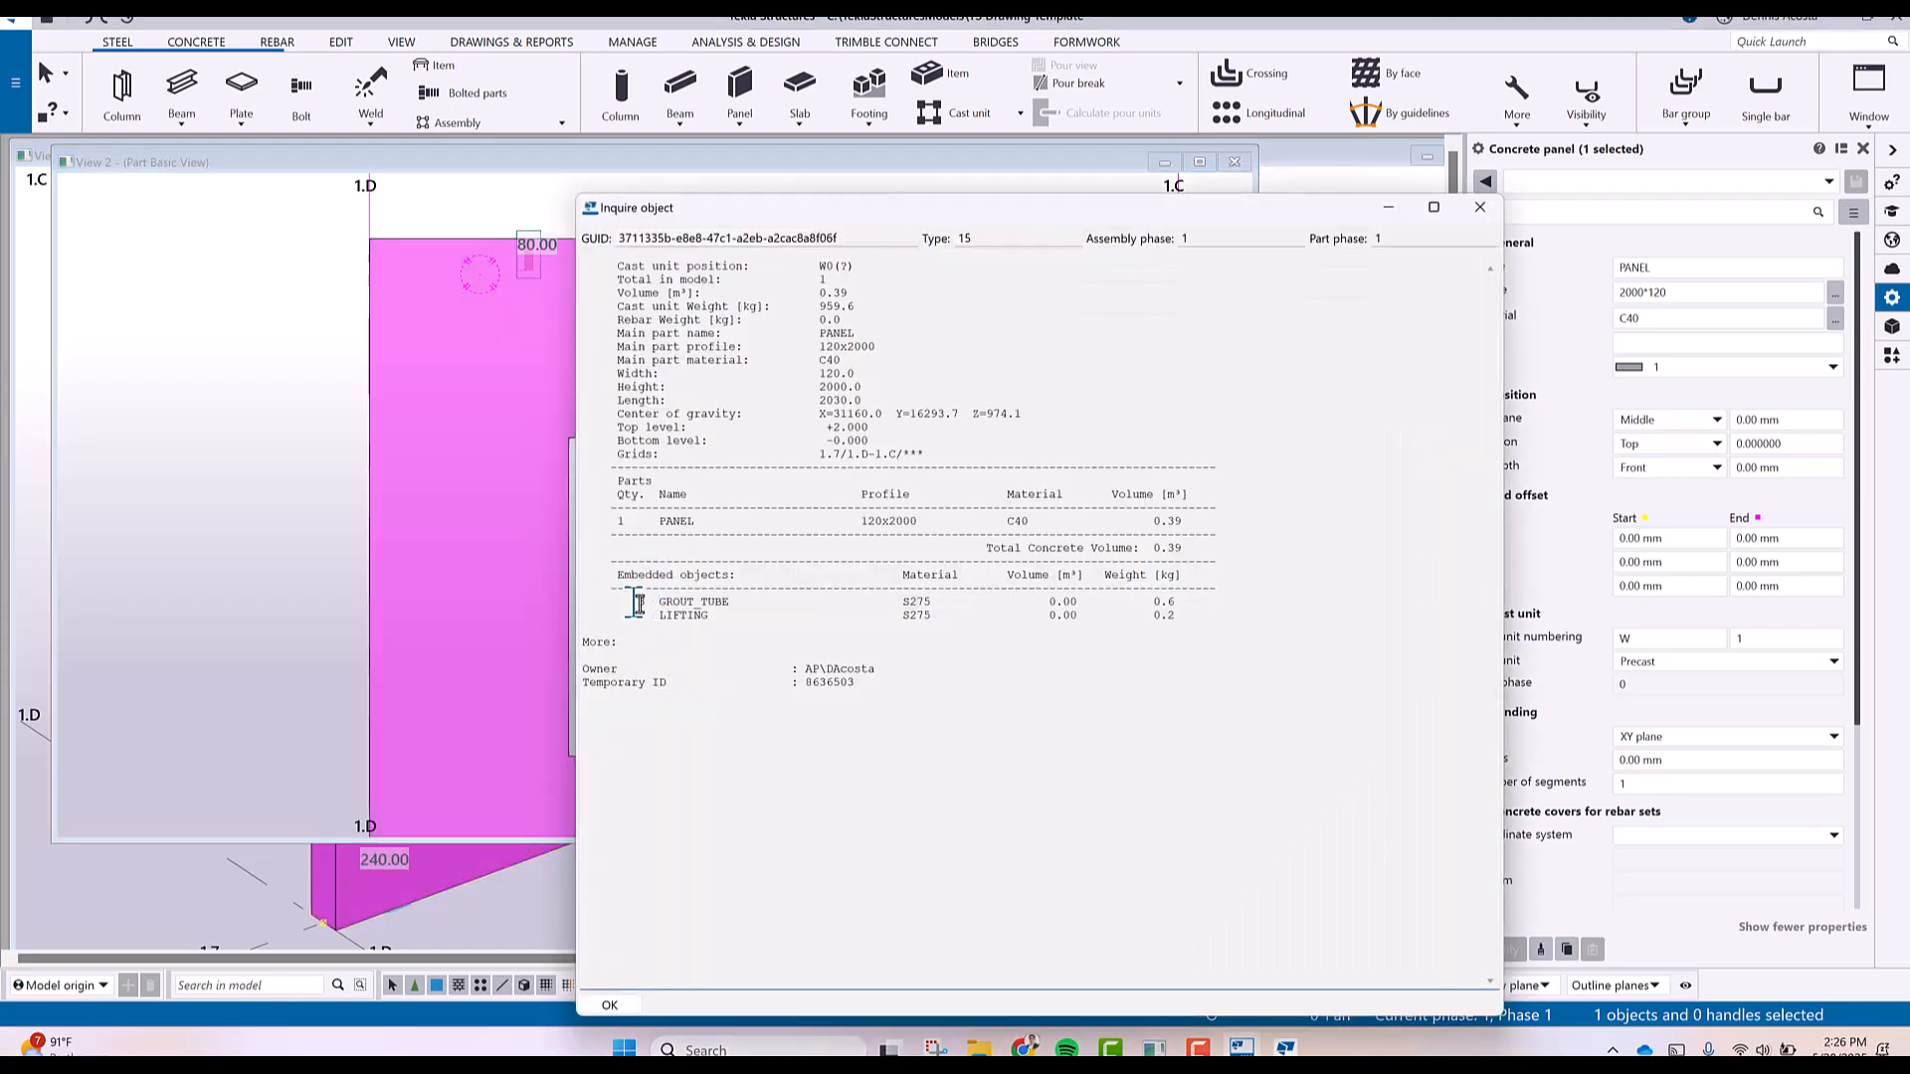
left_click_drag(637, 603, 751, 617)
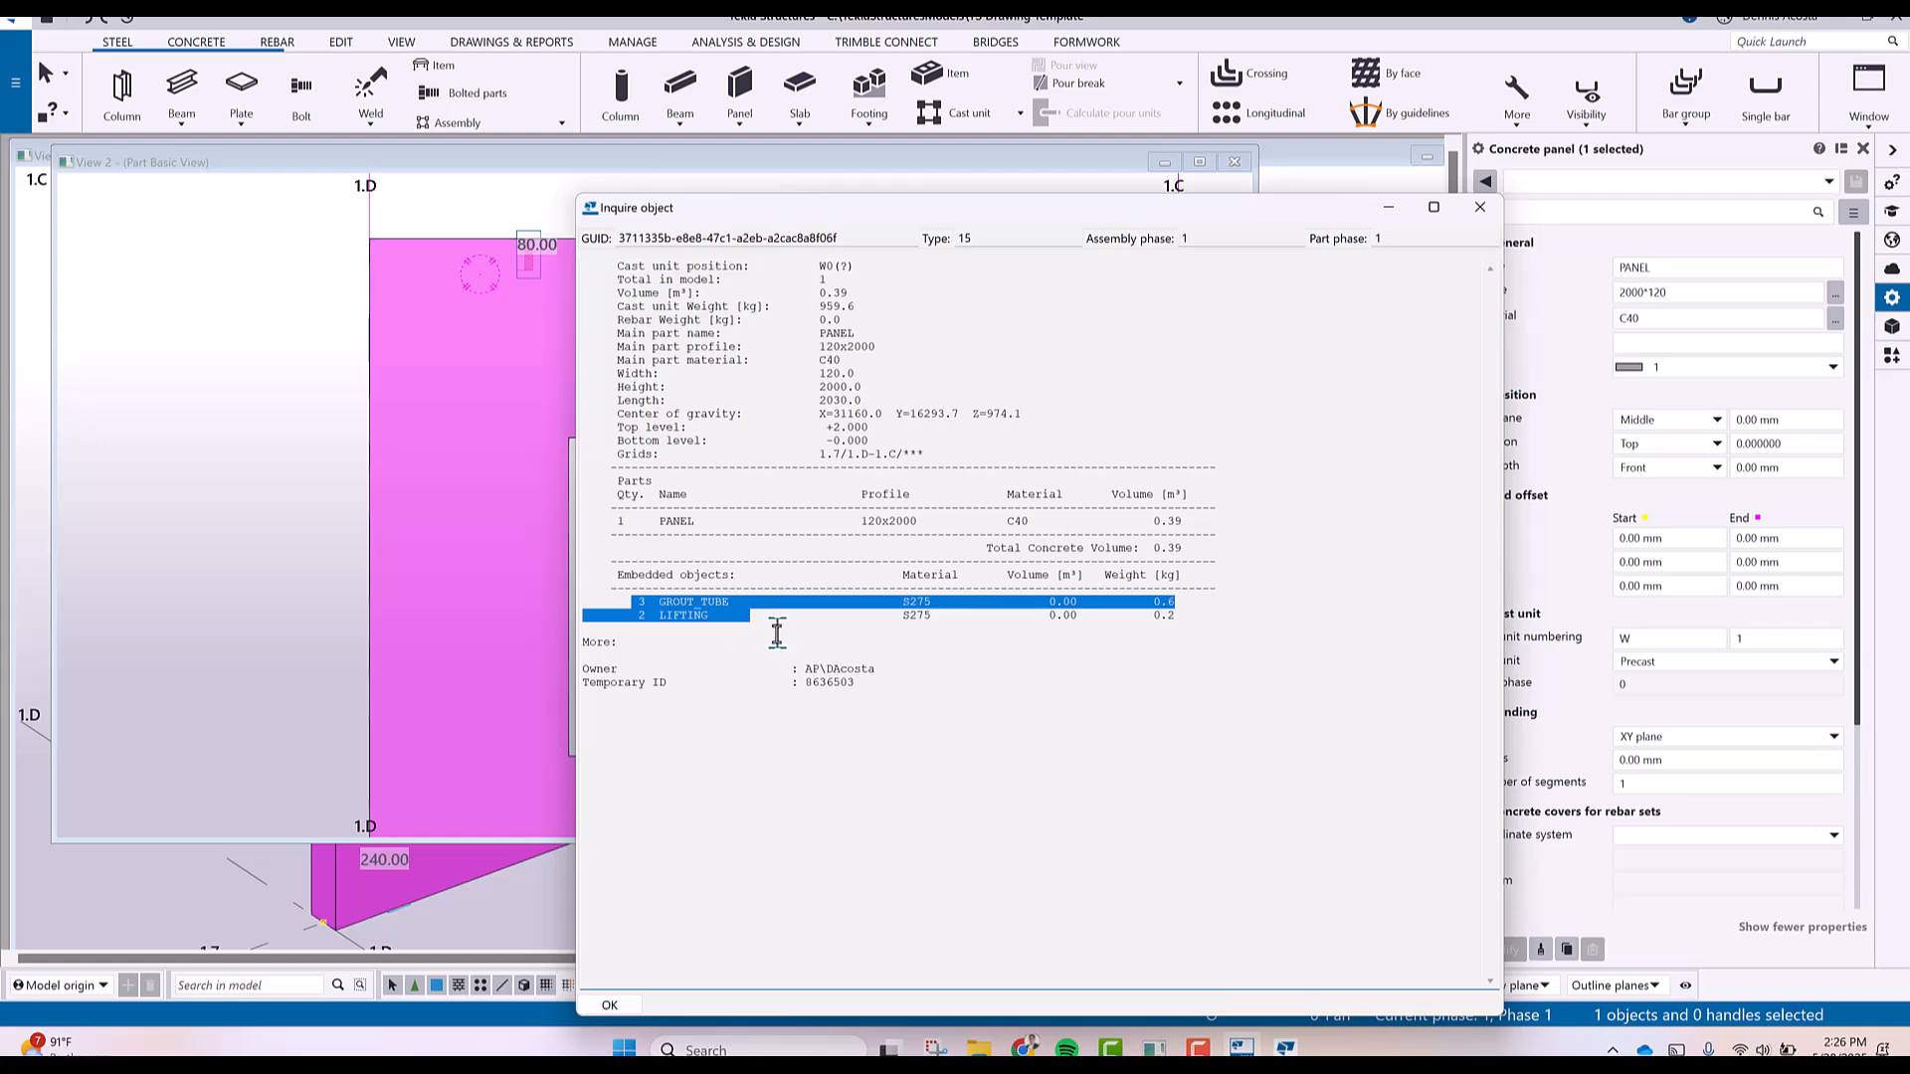
left_click(1480, 207)
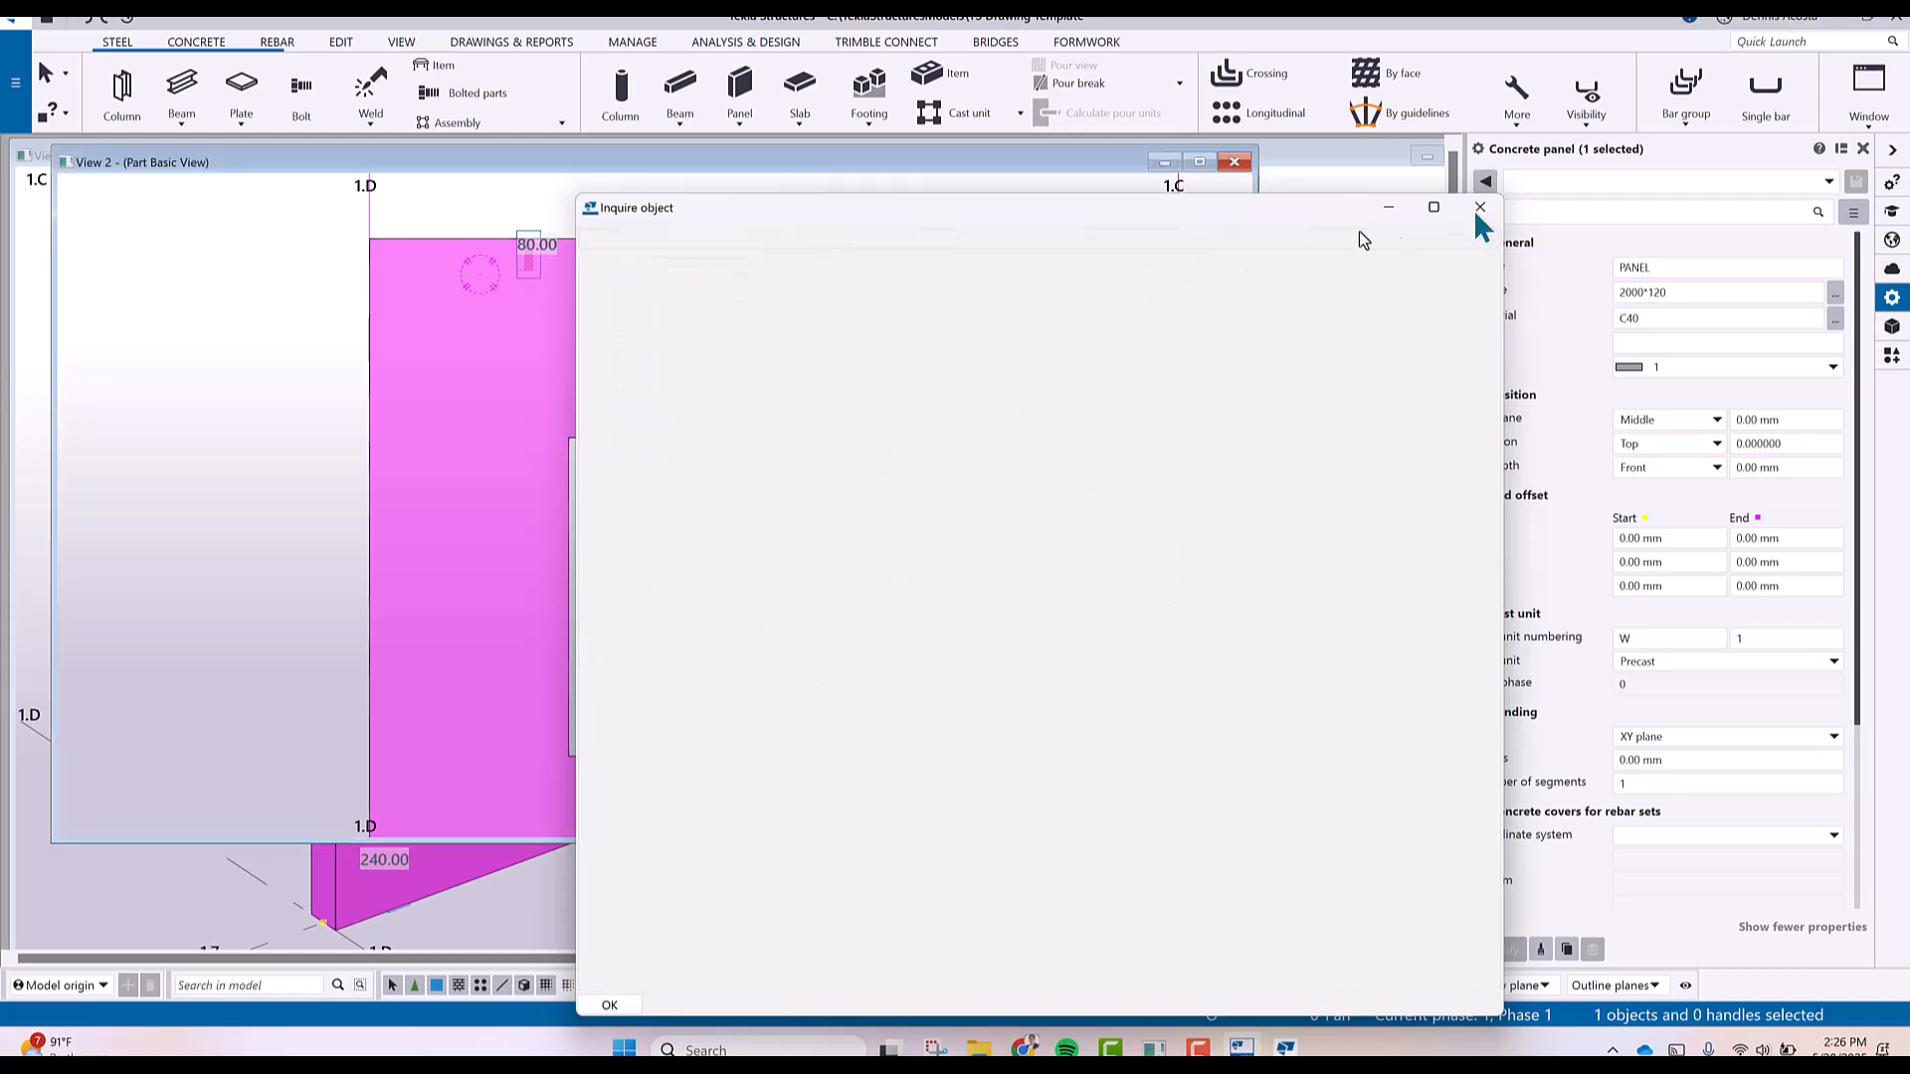
left_click(1153, 222)
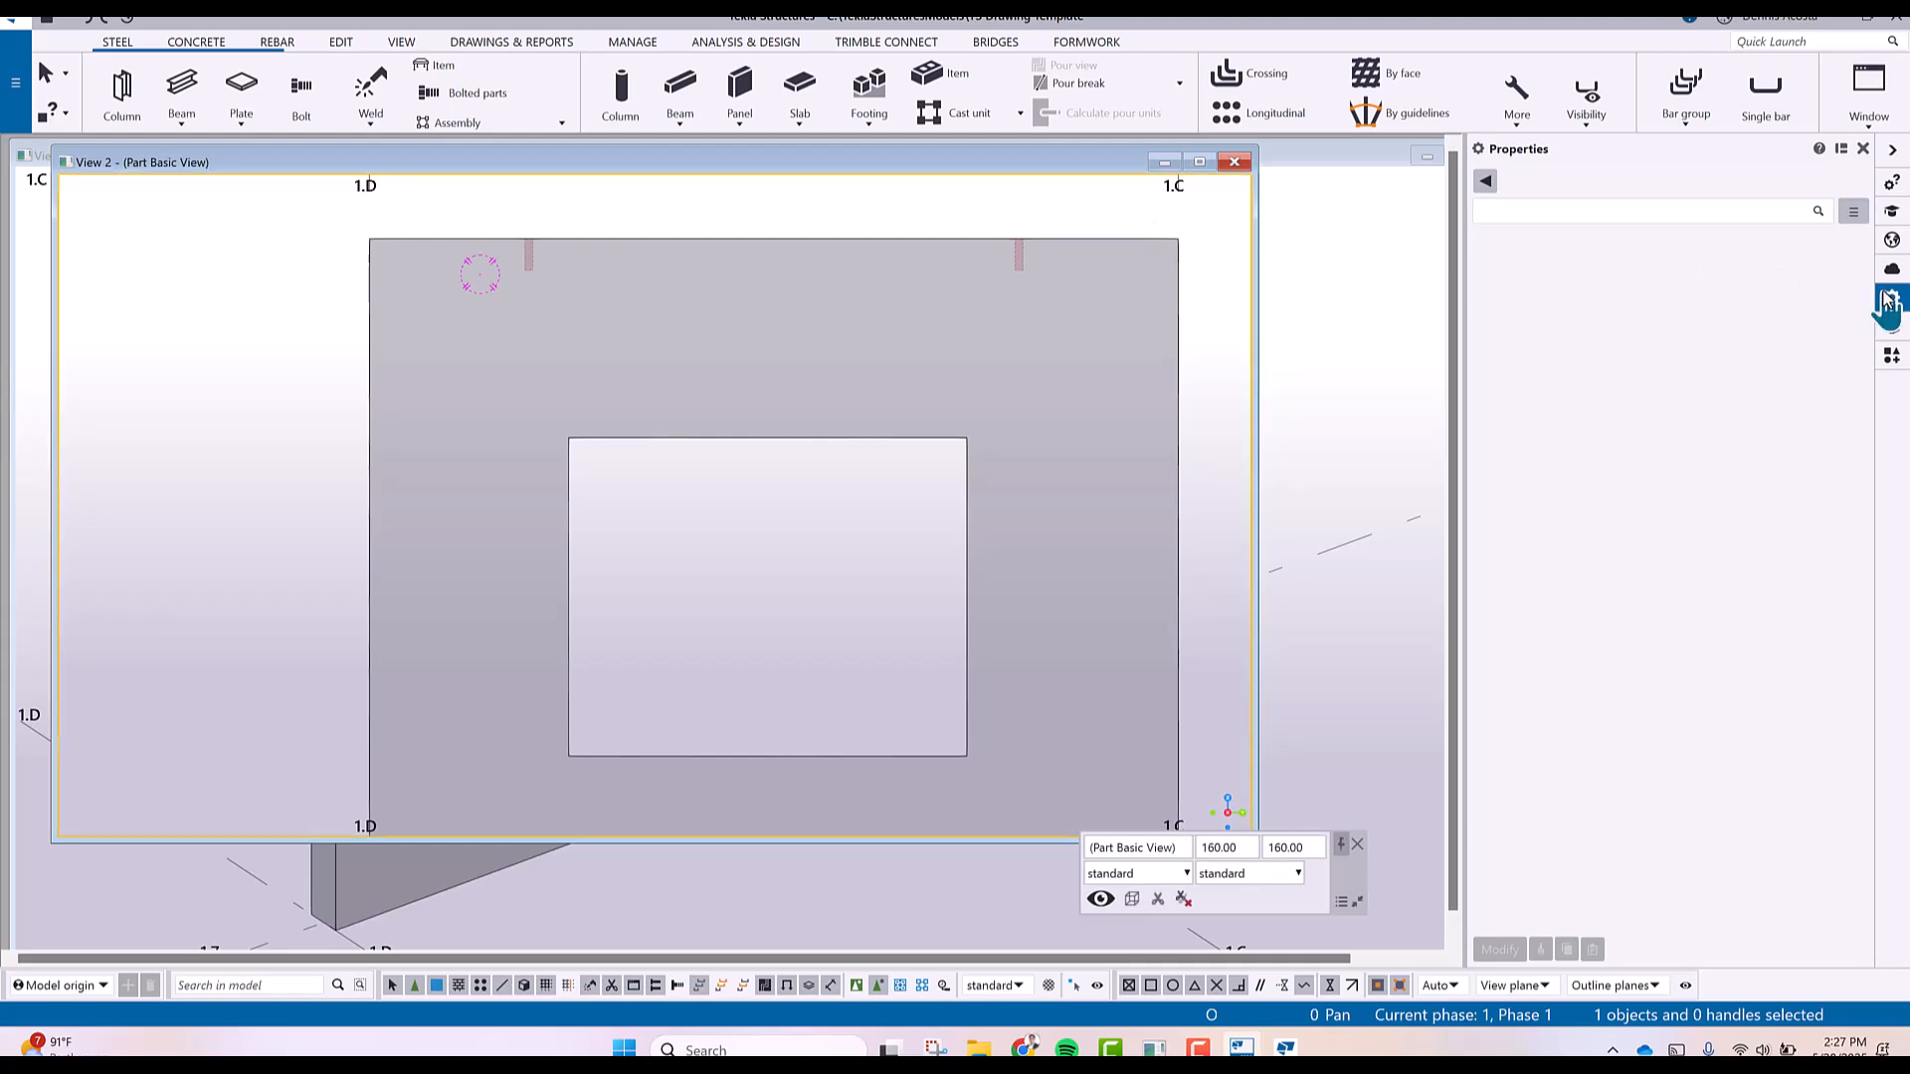
Search the applications and components for MESH and apply the Mesh Bars component to the panel.
left_click(1892, 358)
double_click(1522, 209)
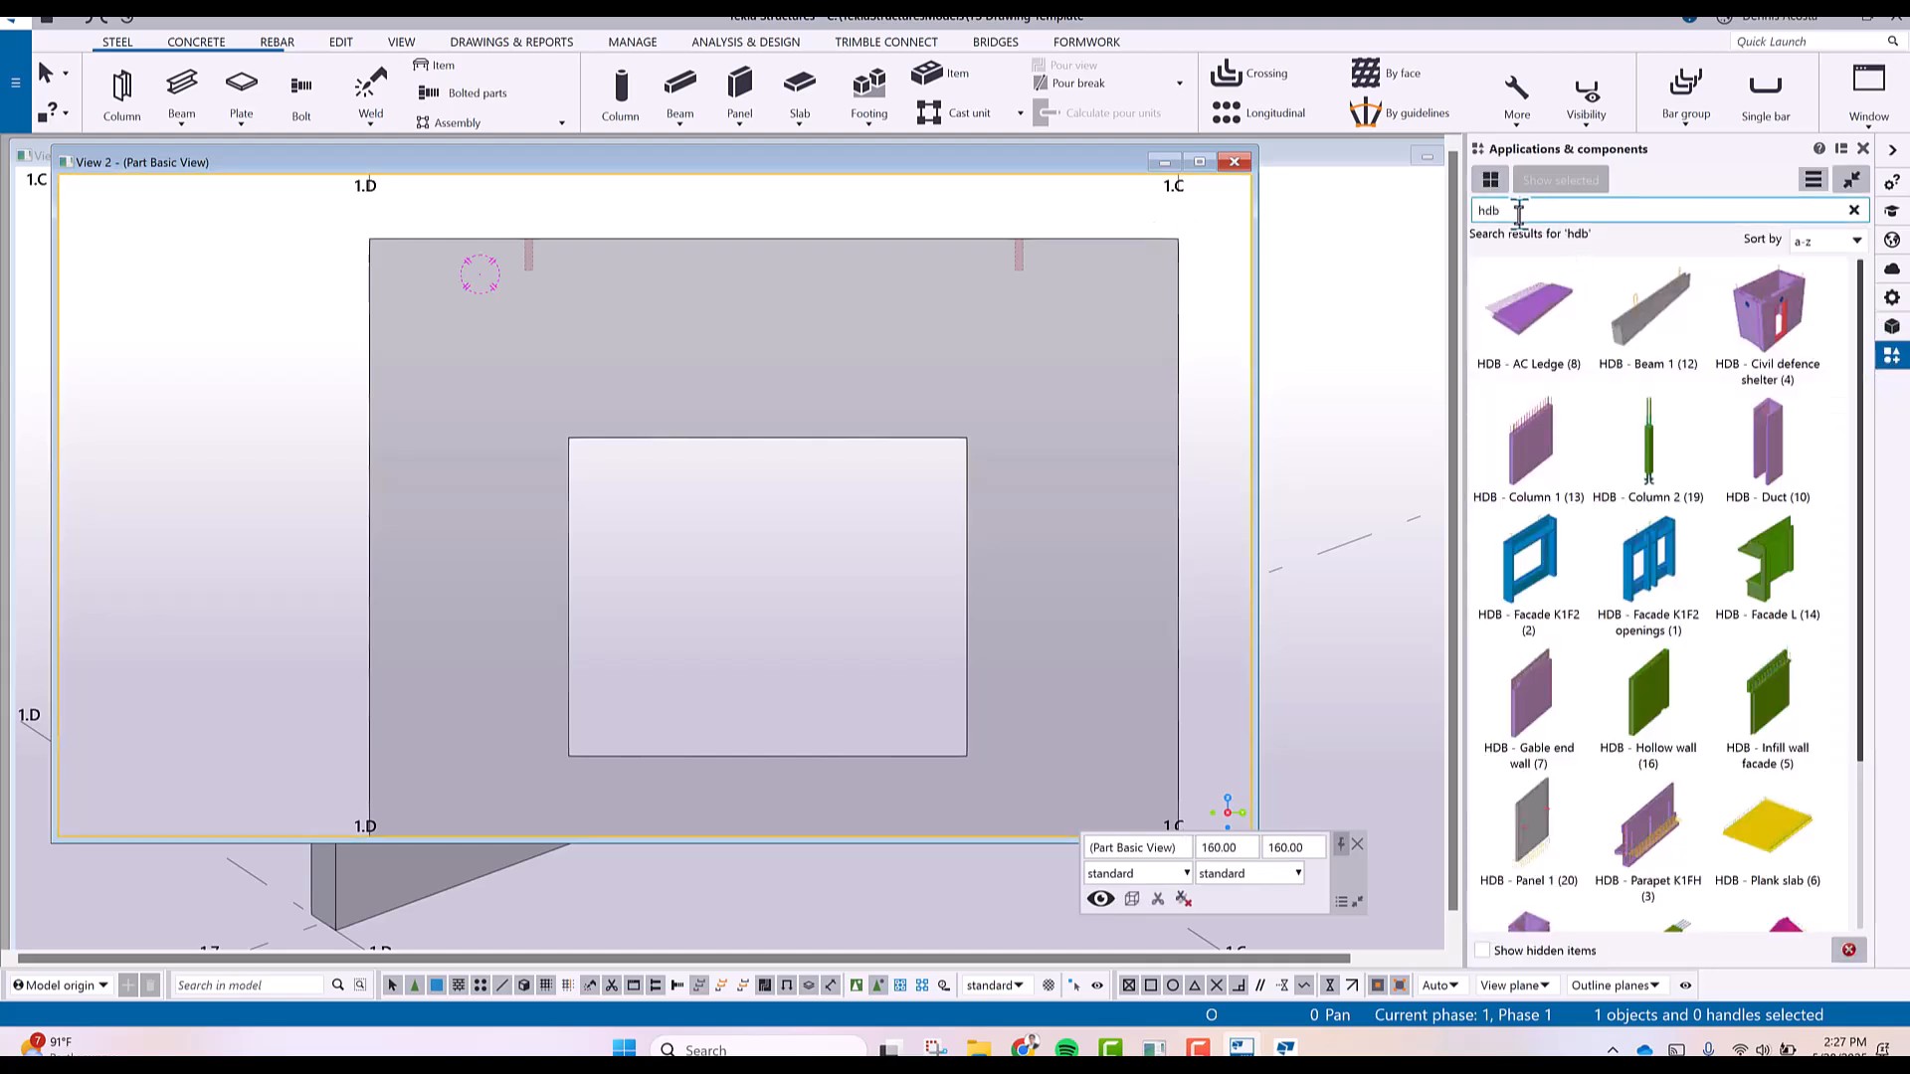
type("MESH")
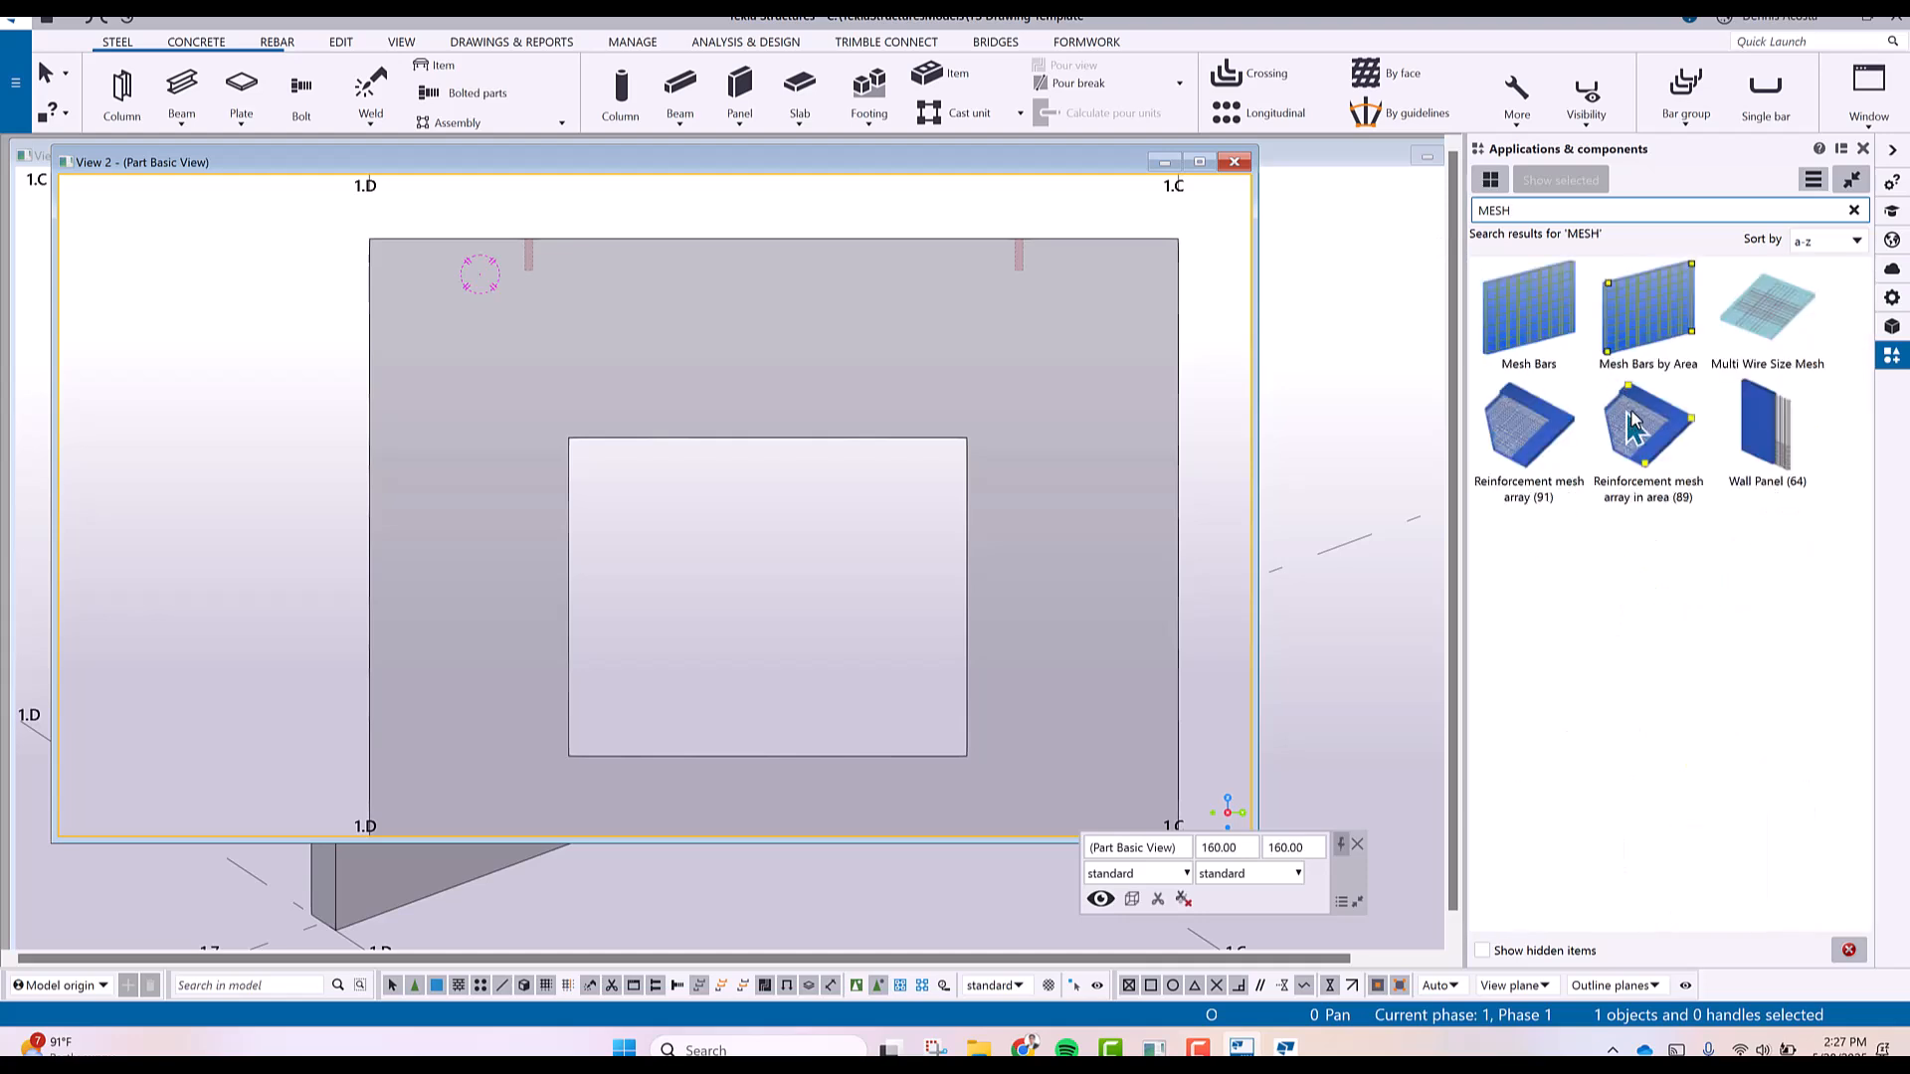
left_click(1551, 296)
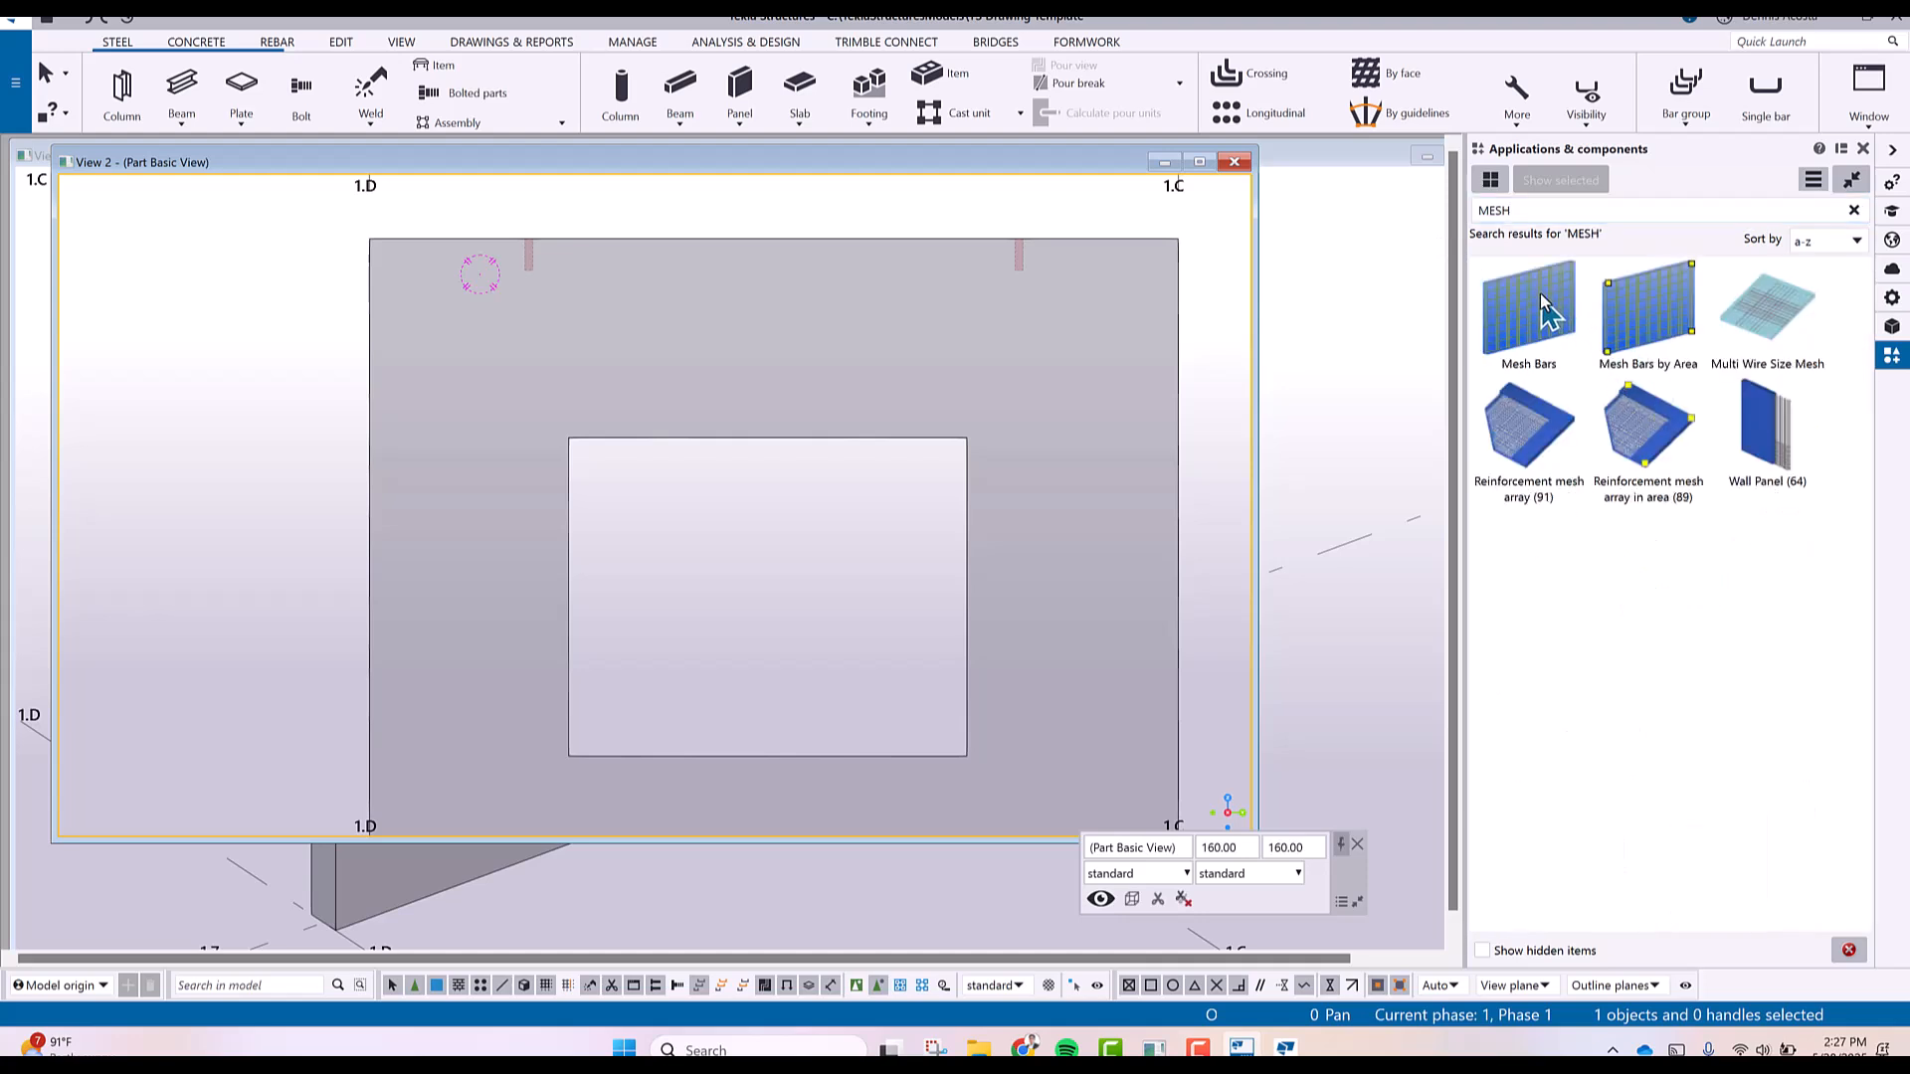
double_click(1540, 294)
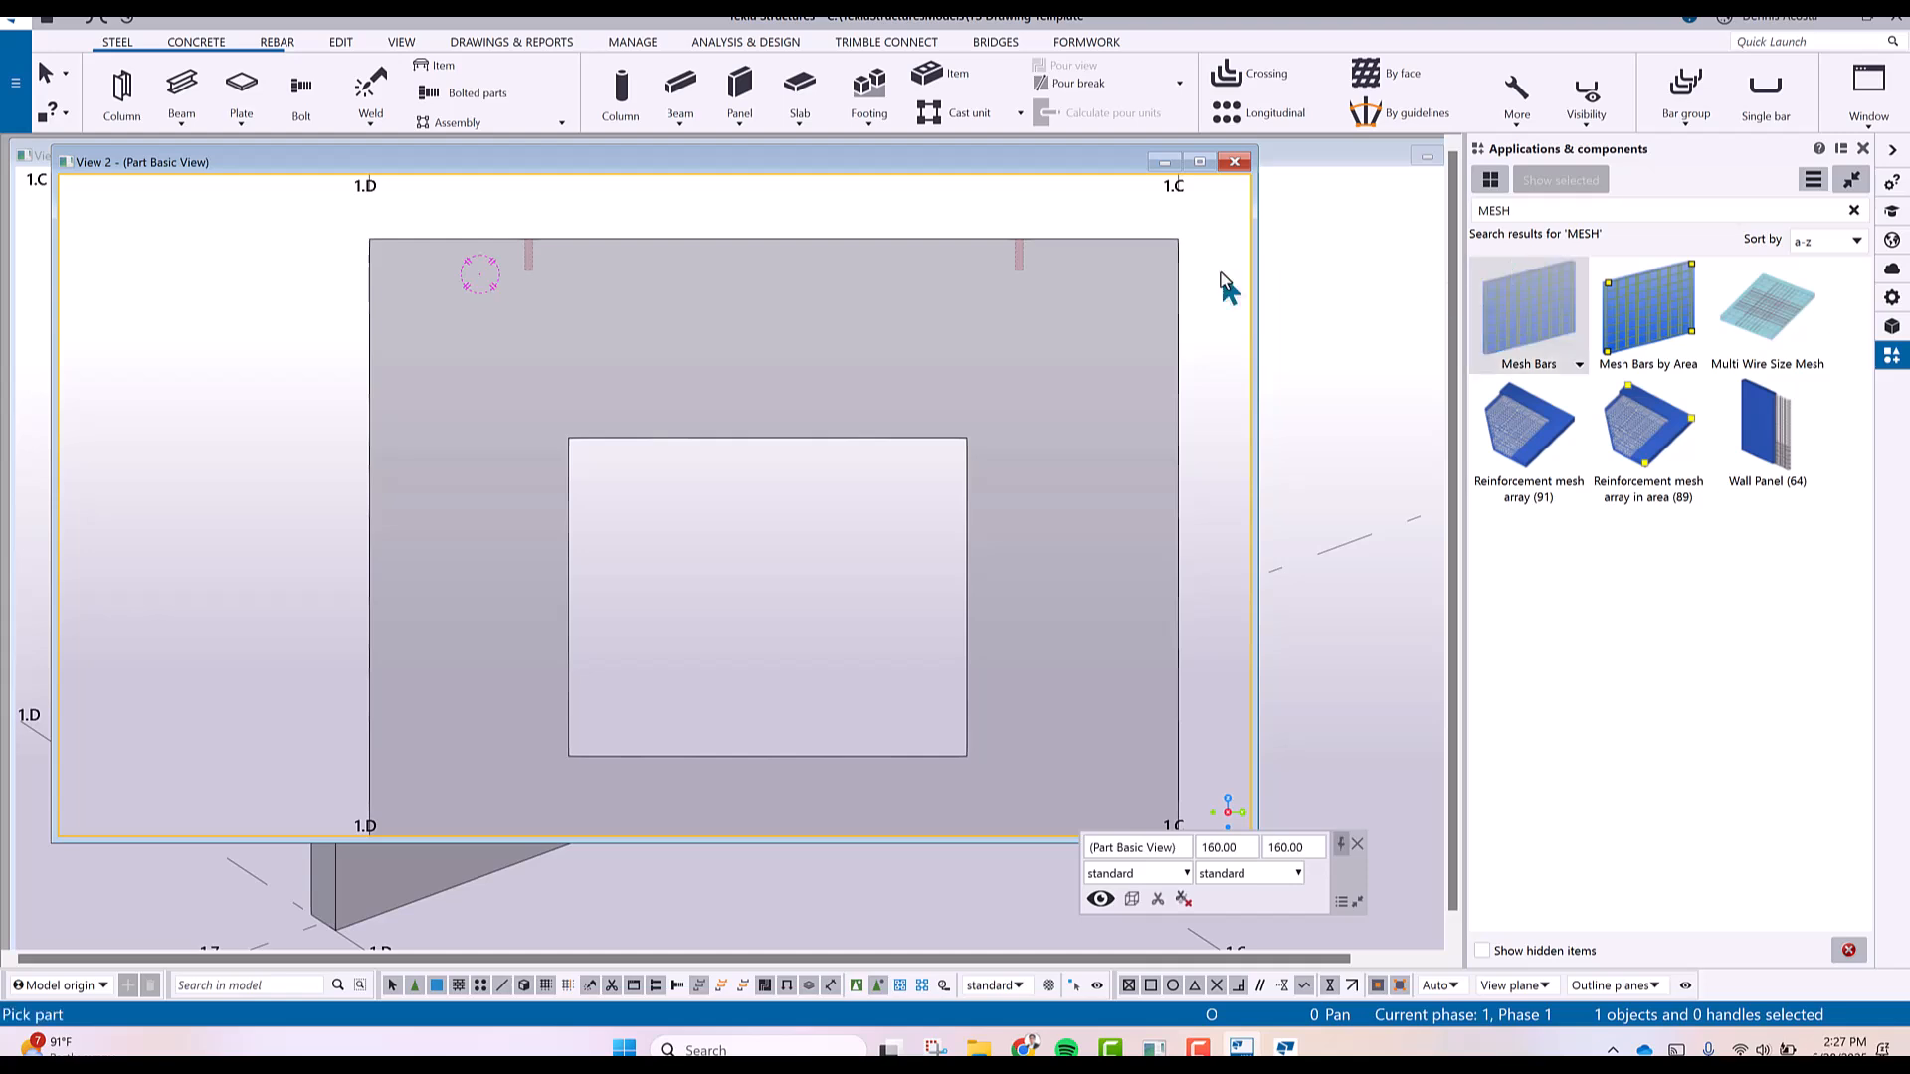
left_click(916, 240)
scroll(933, 388, "down", 5)
right_click(853, 230)
left_click(876, 245)
scroll(869, 295, "up", 3)
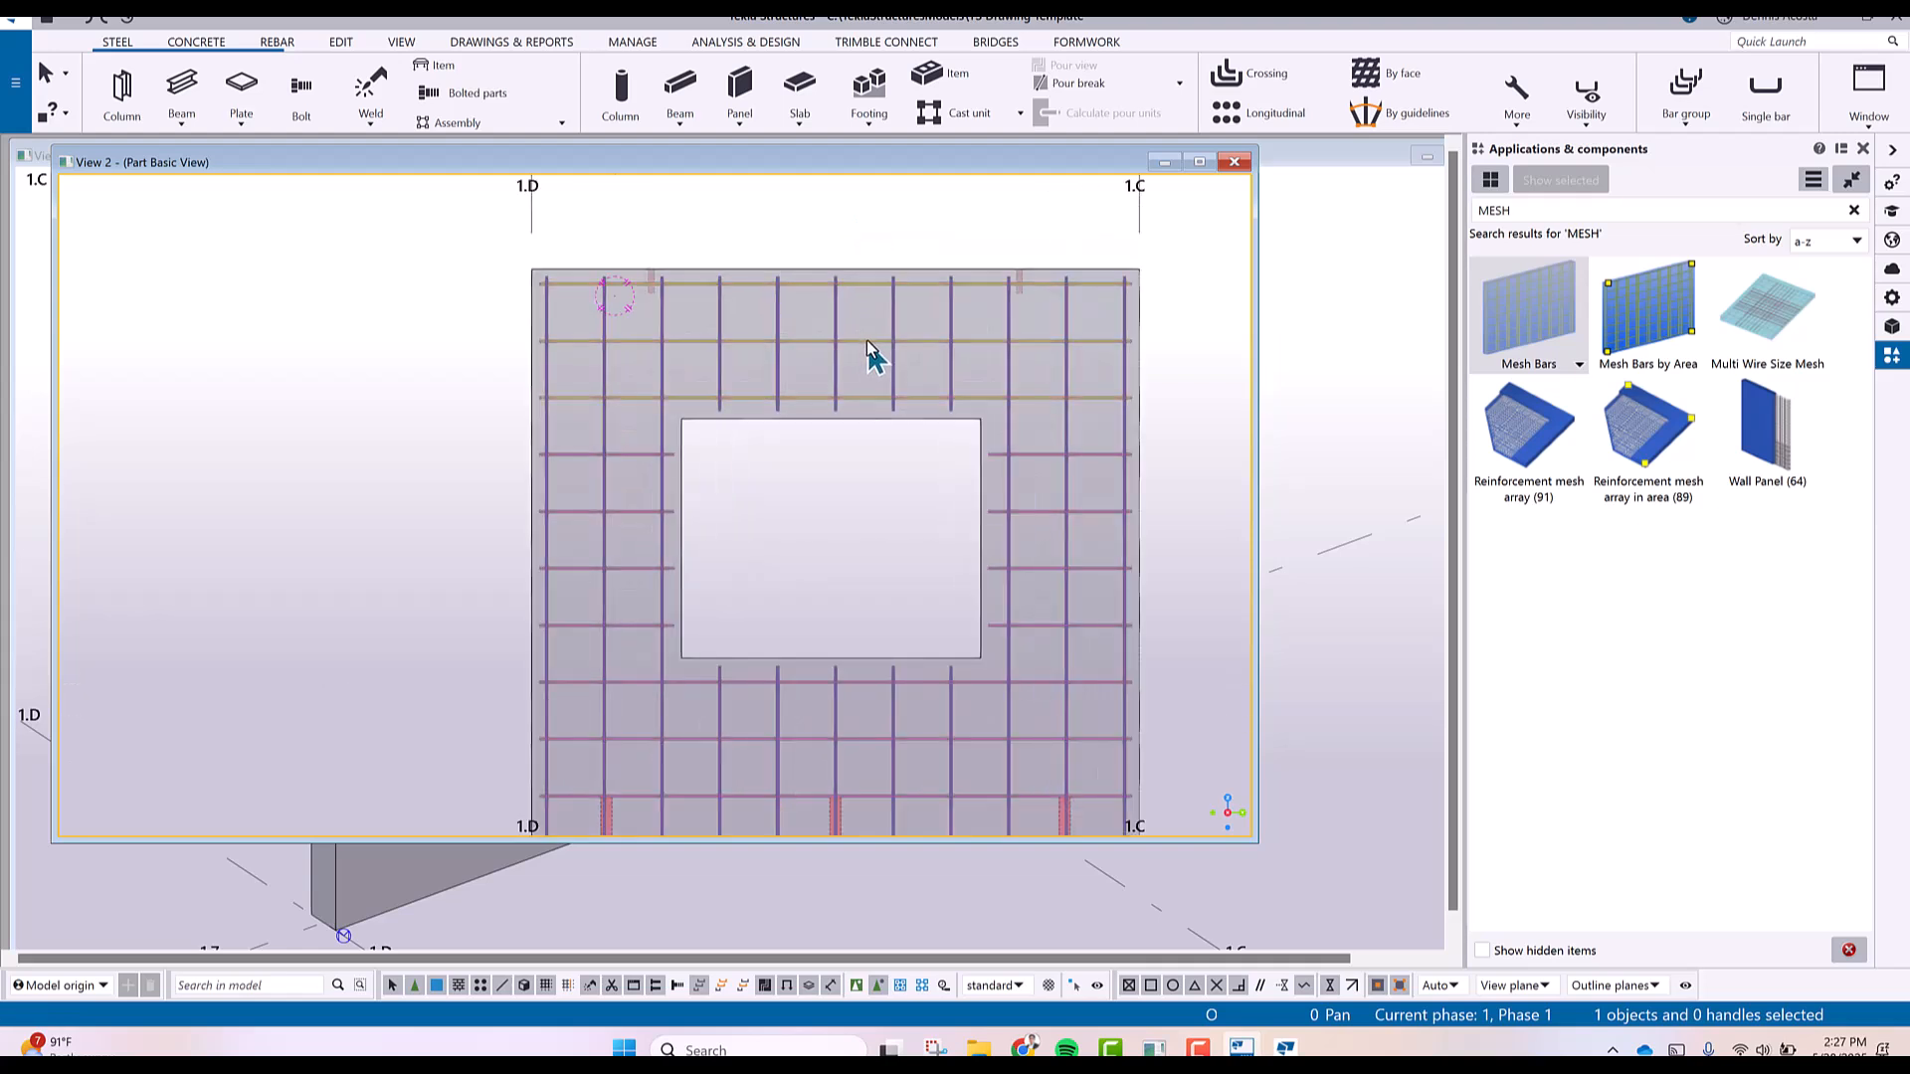
Set the Mesh Bars component's bottom primary bars to grade H with 100 mm spacing and update the panel's mesh.
left_click(854, 991)
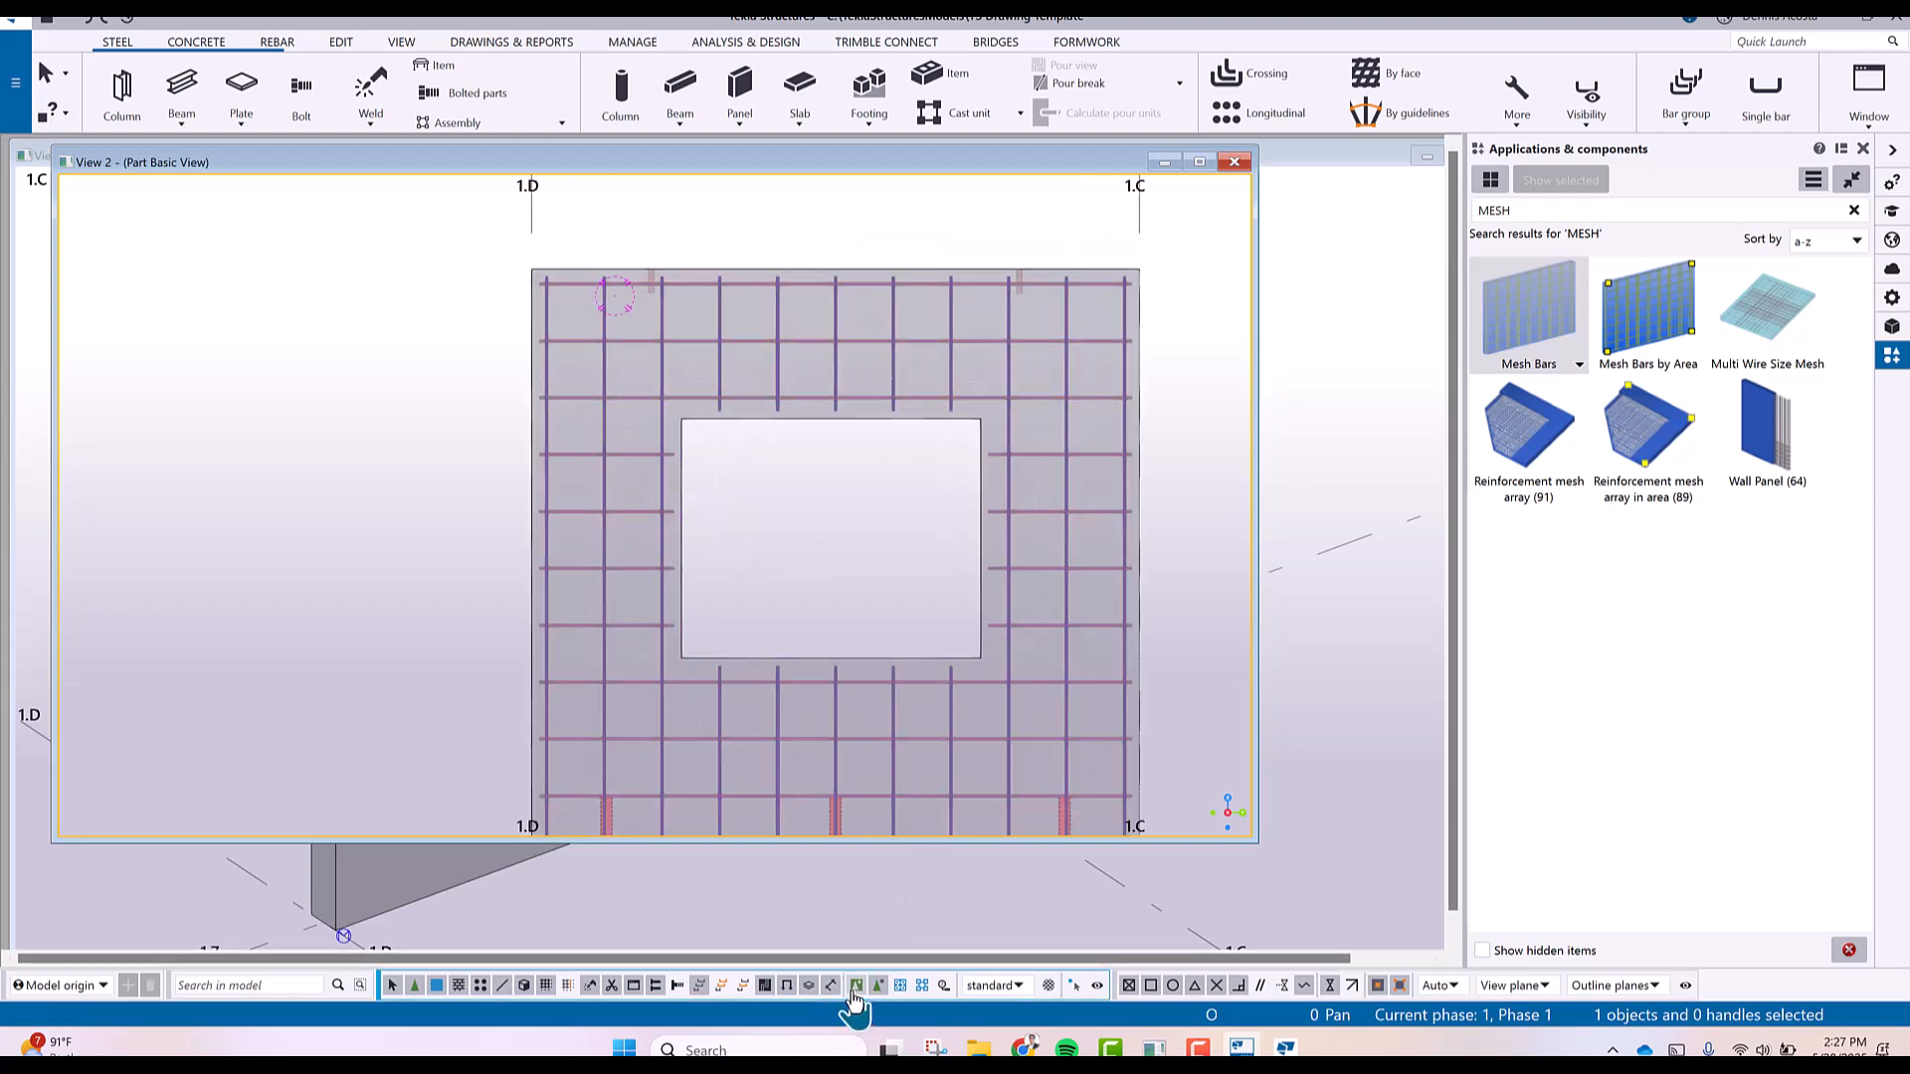
double_click(899, 717)
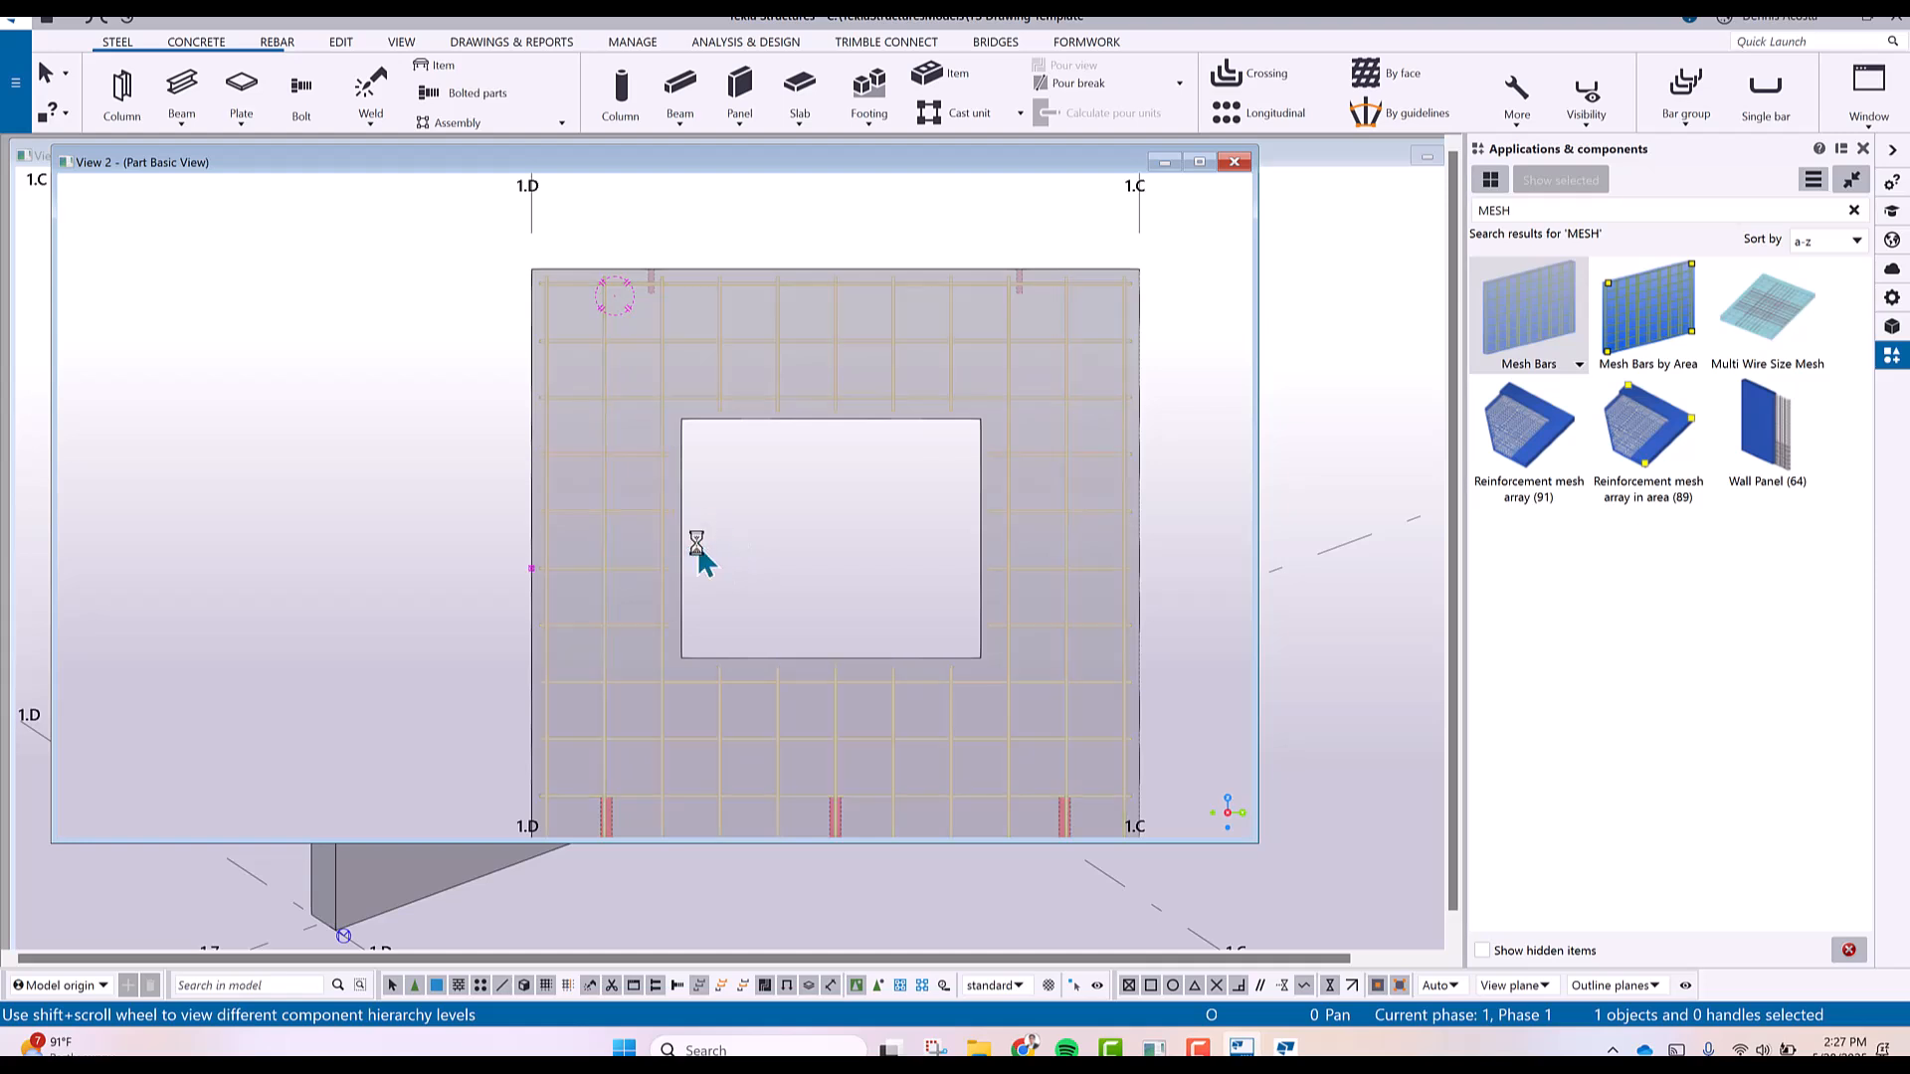
key("ctrl+p")
scroll(619, 555, "up", 5)
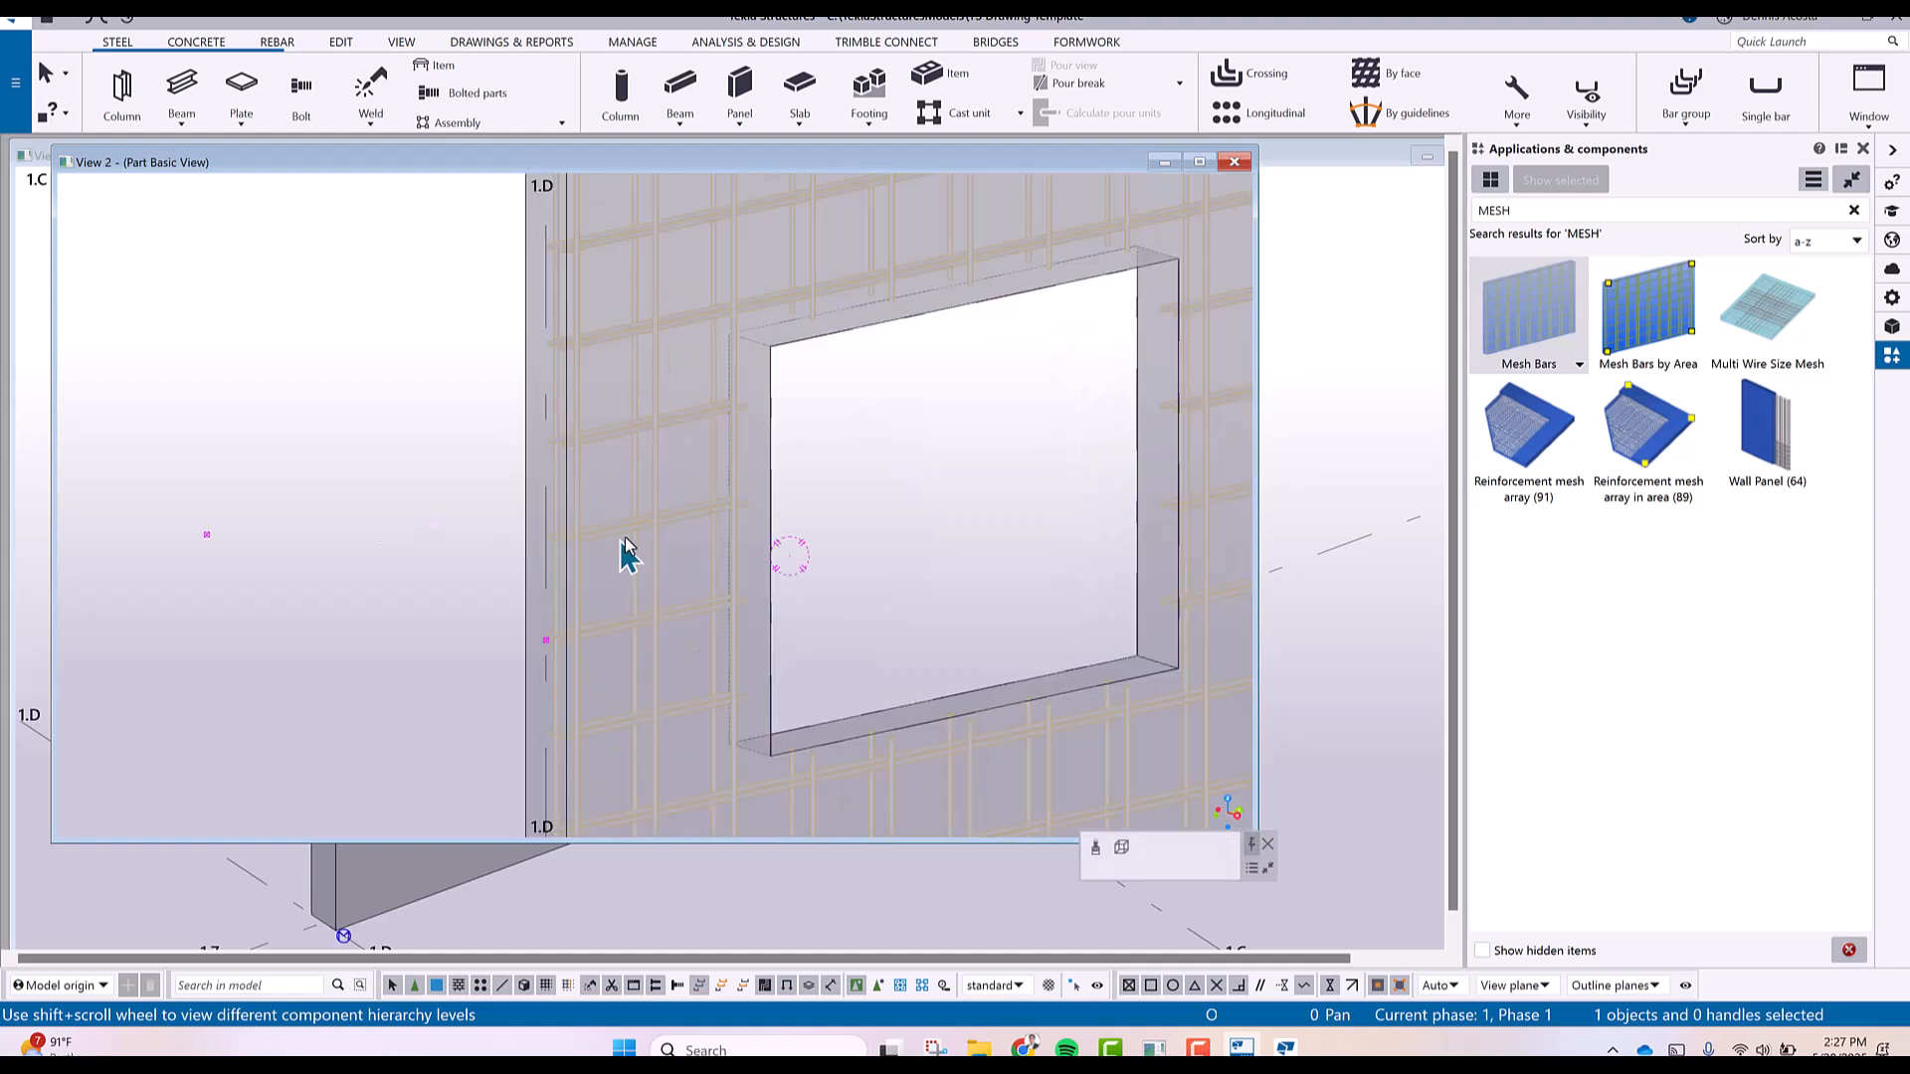
double_click(676, 515)
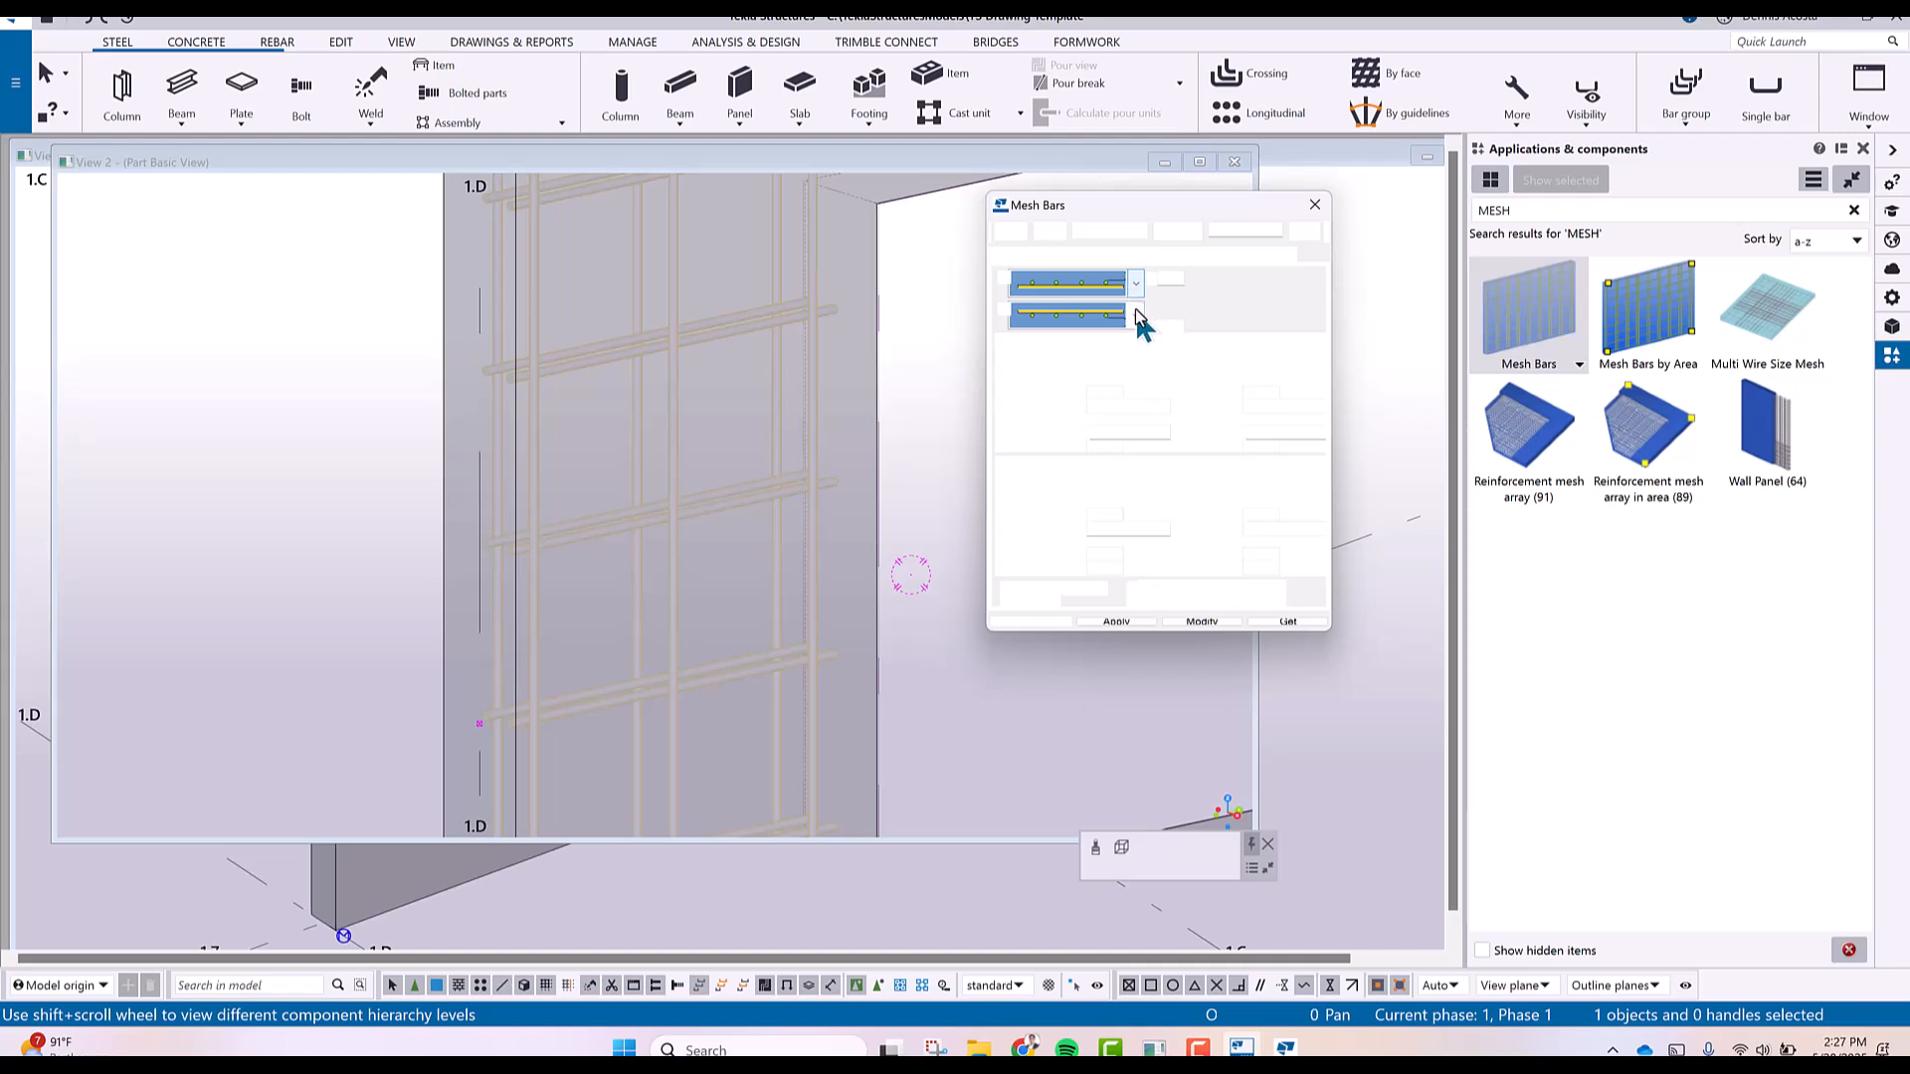
left_click_drag(1192, 213, 1255, 225)
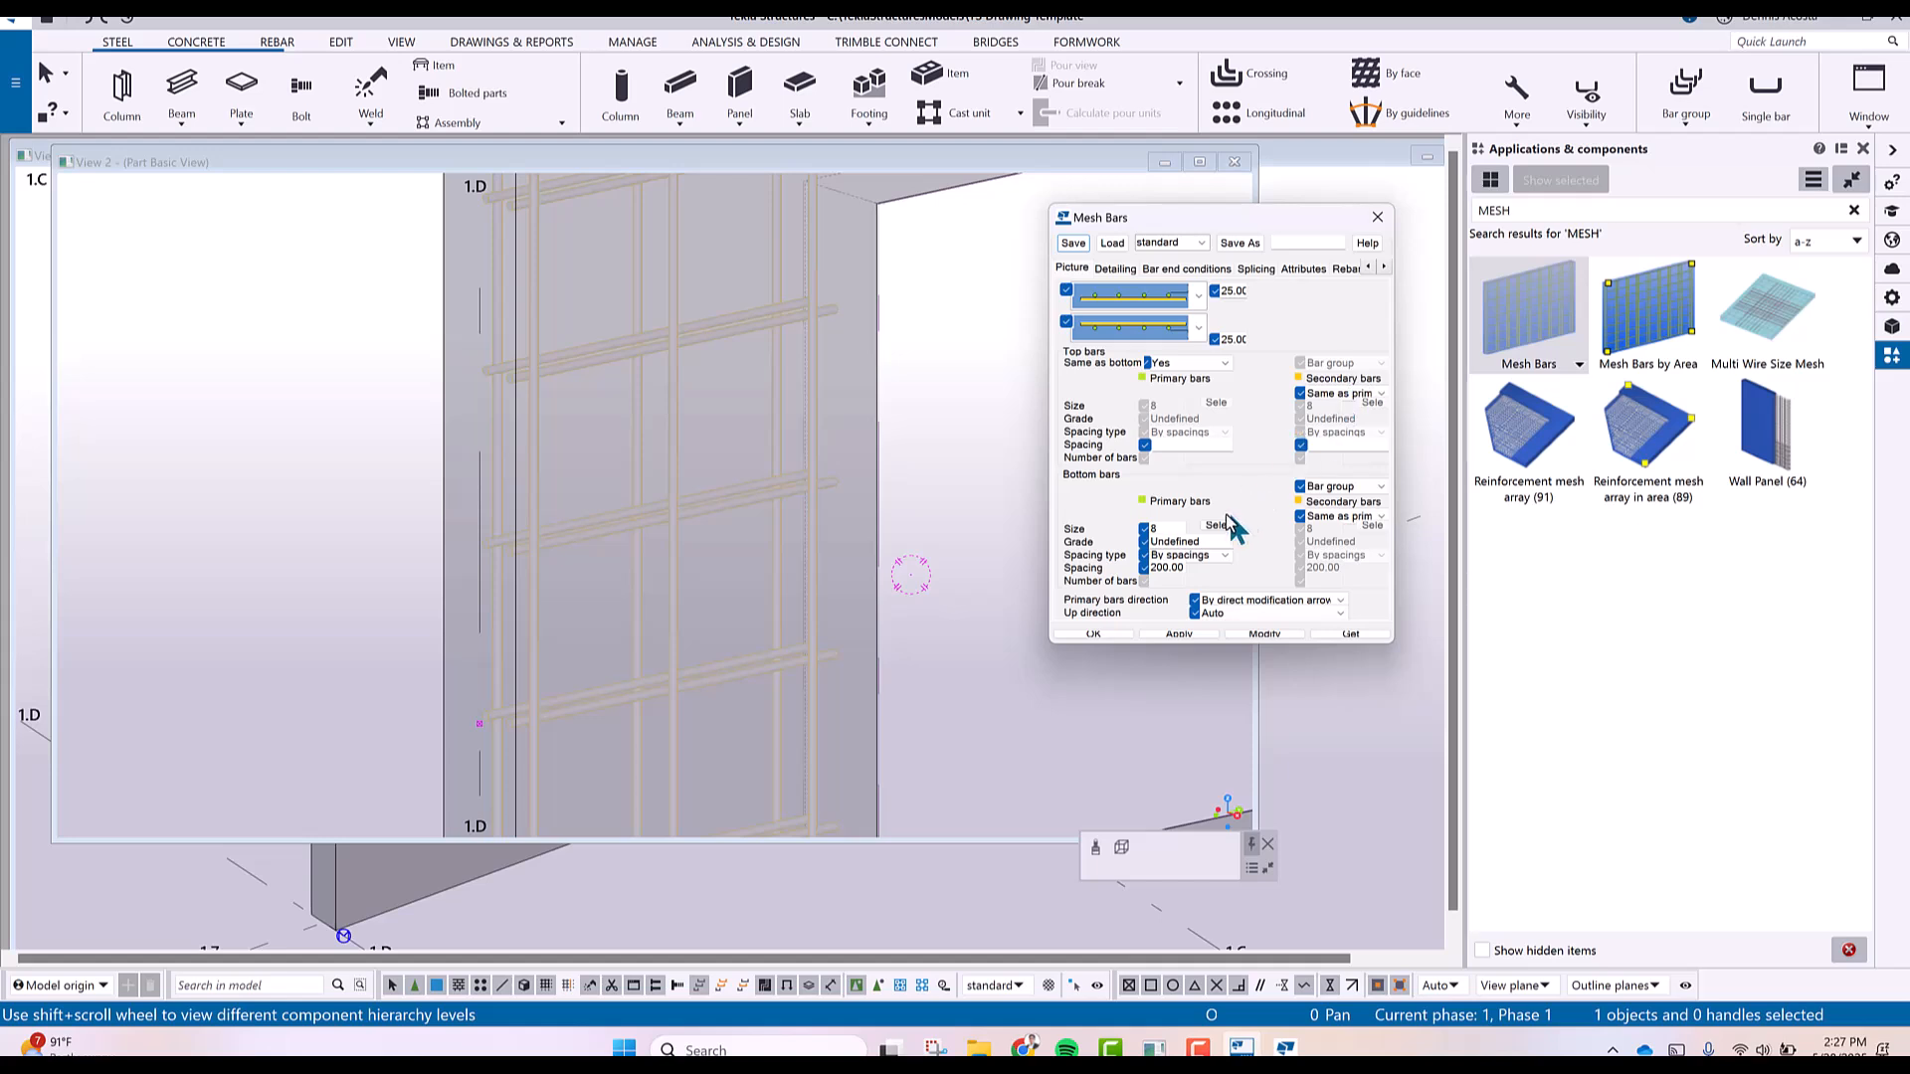
double_click(1187, 543)
type("H")
key("Tab")
key("Tab")
type("100")
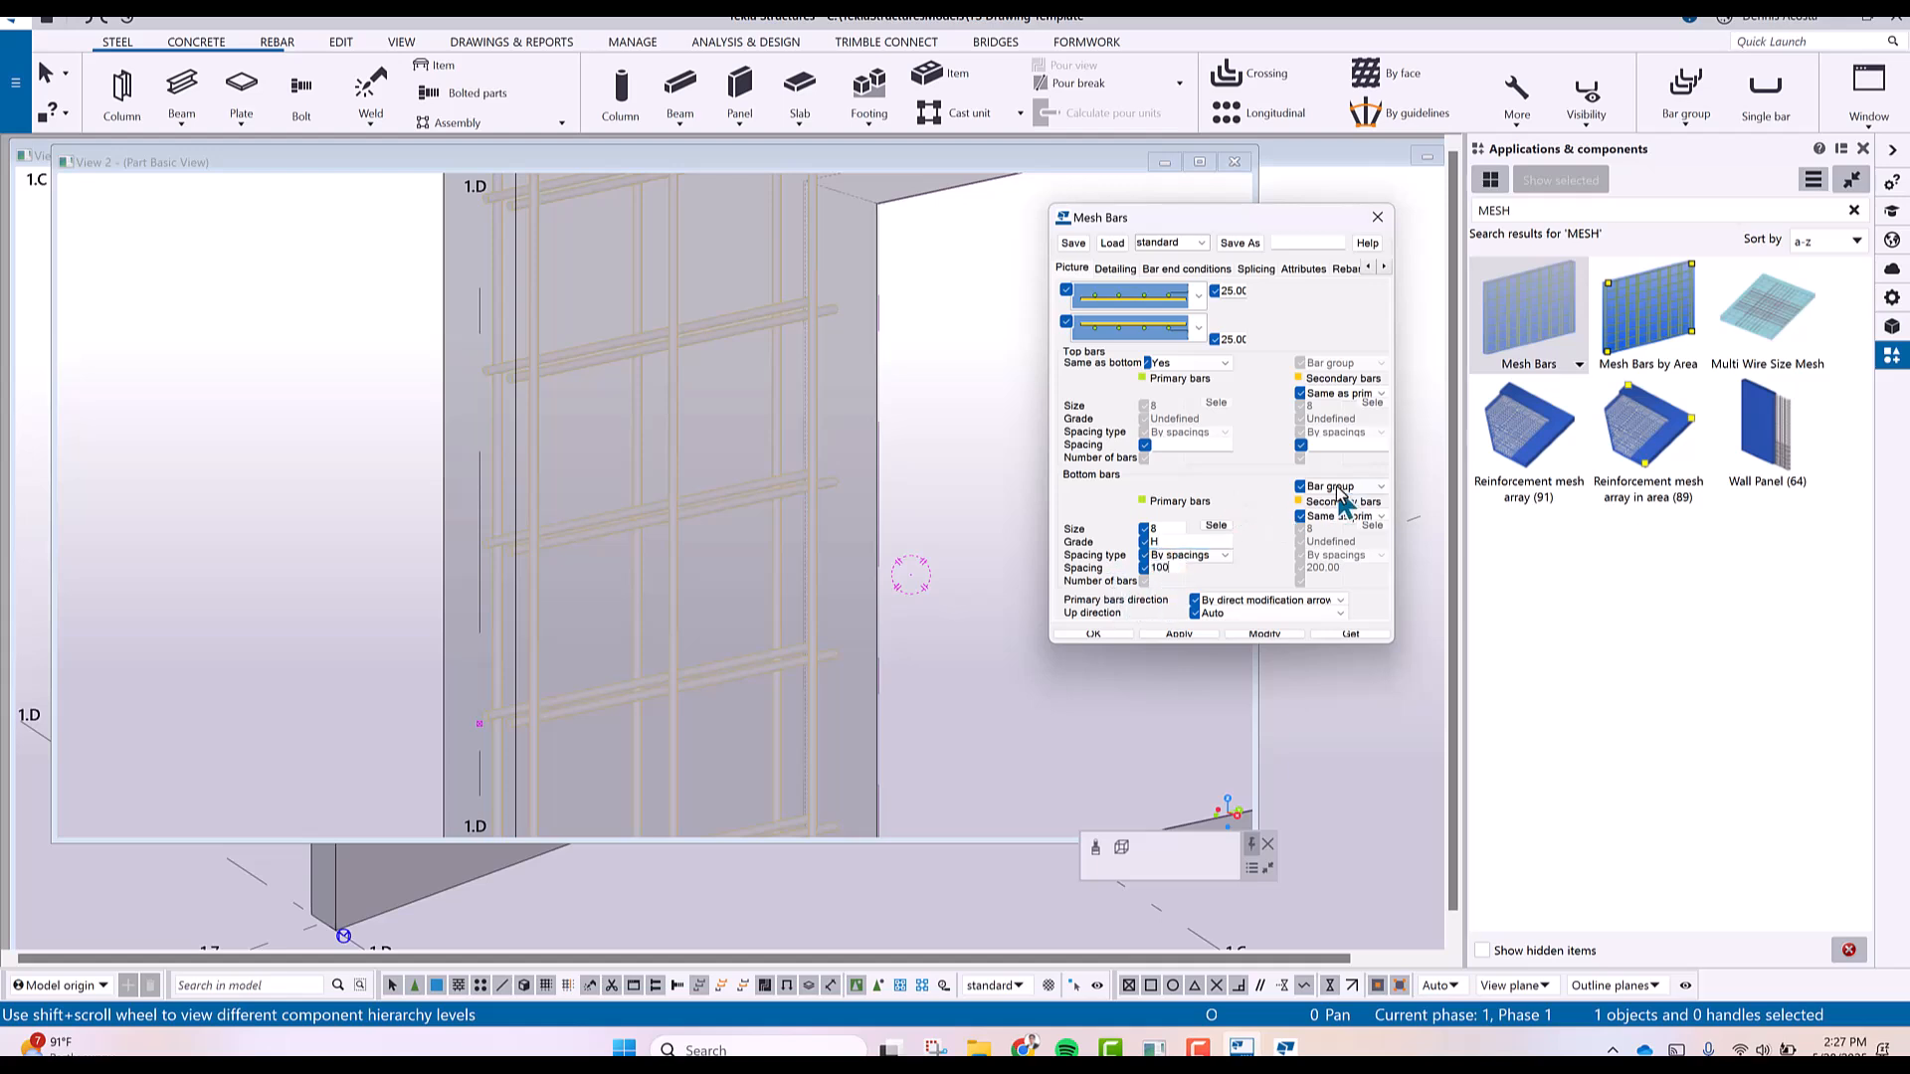
left_click(1262, 634)
Turn off the top bars in the Mesh Bars component so the panel has only one mesh layer.
left_click(1199, 297)
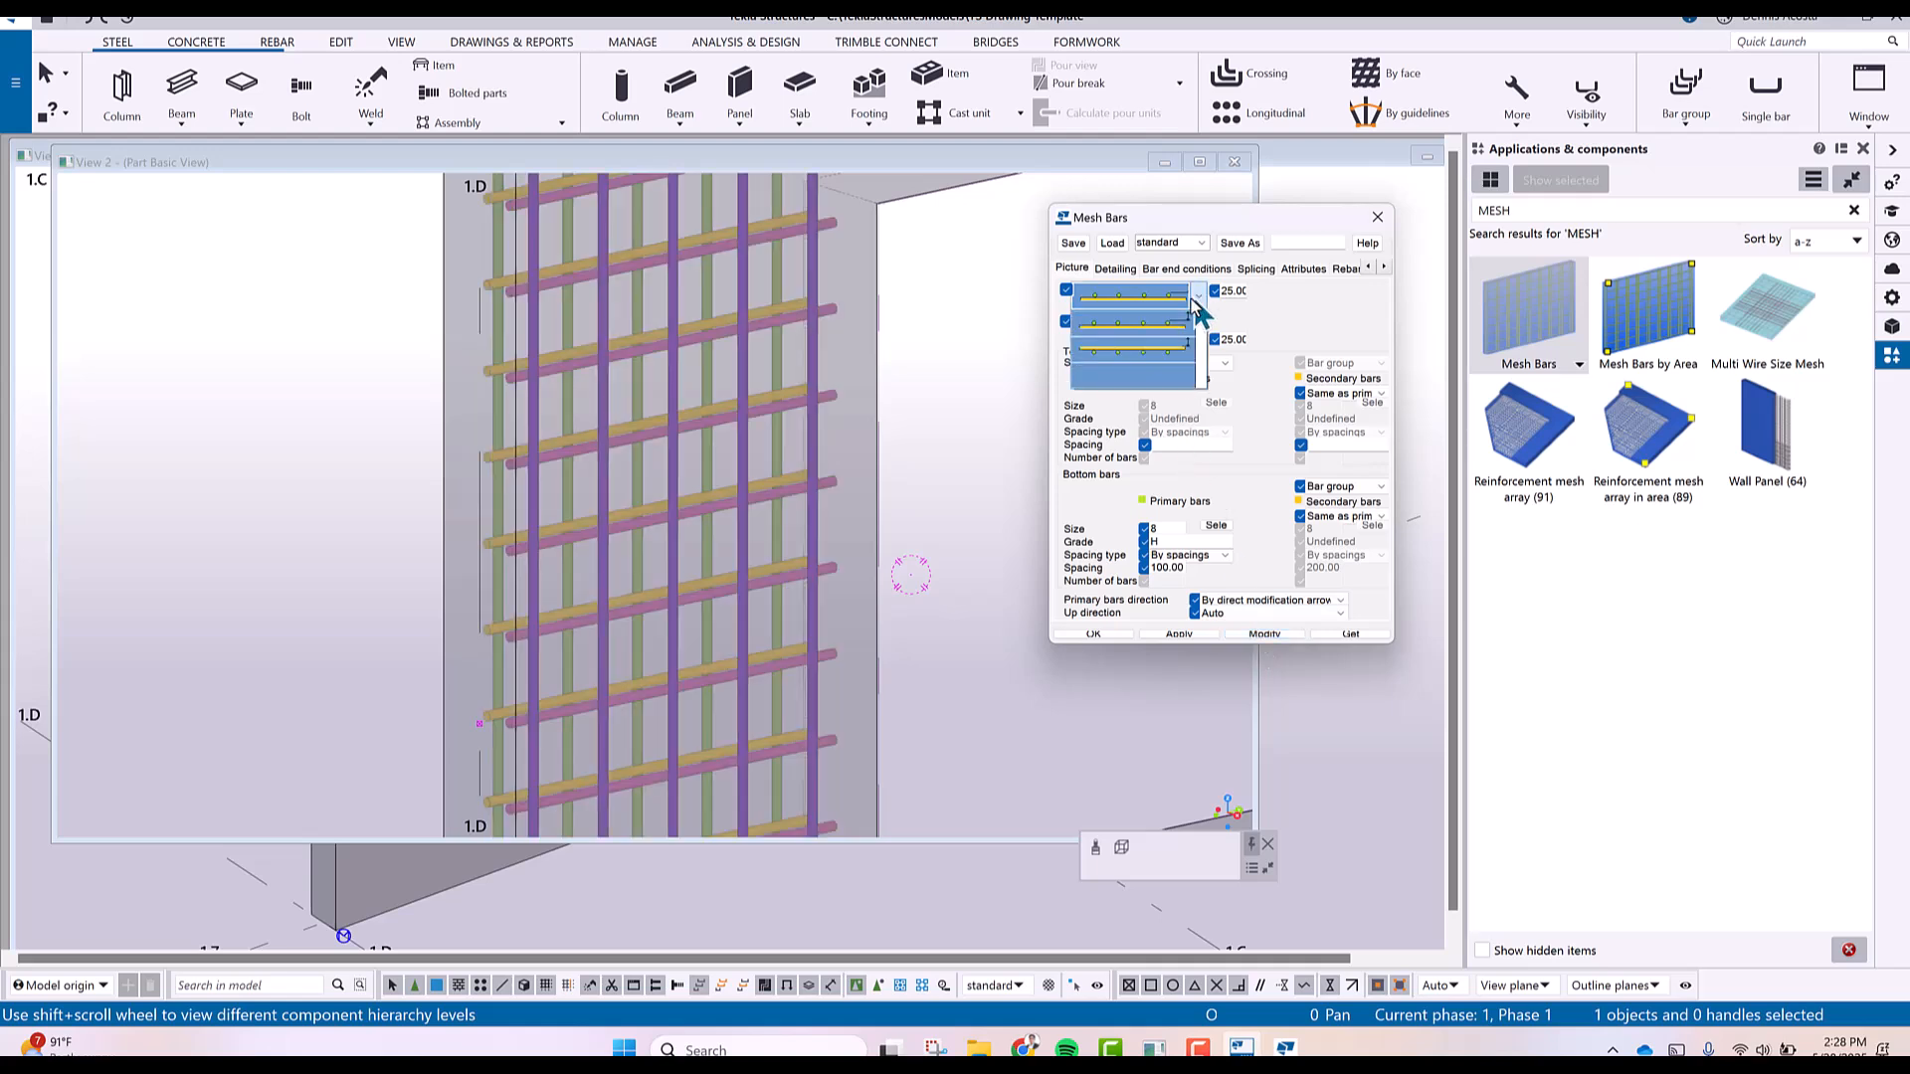
left_click(1159, 373)
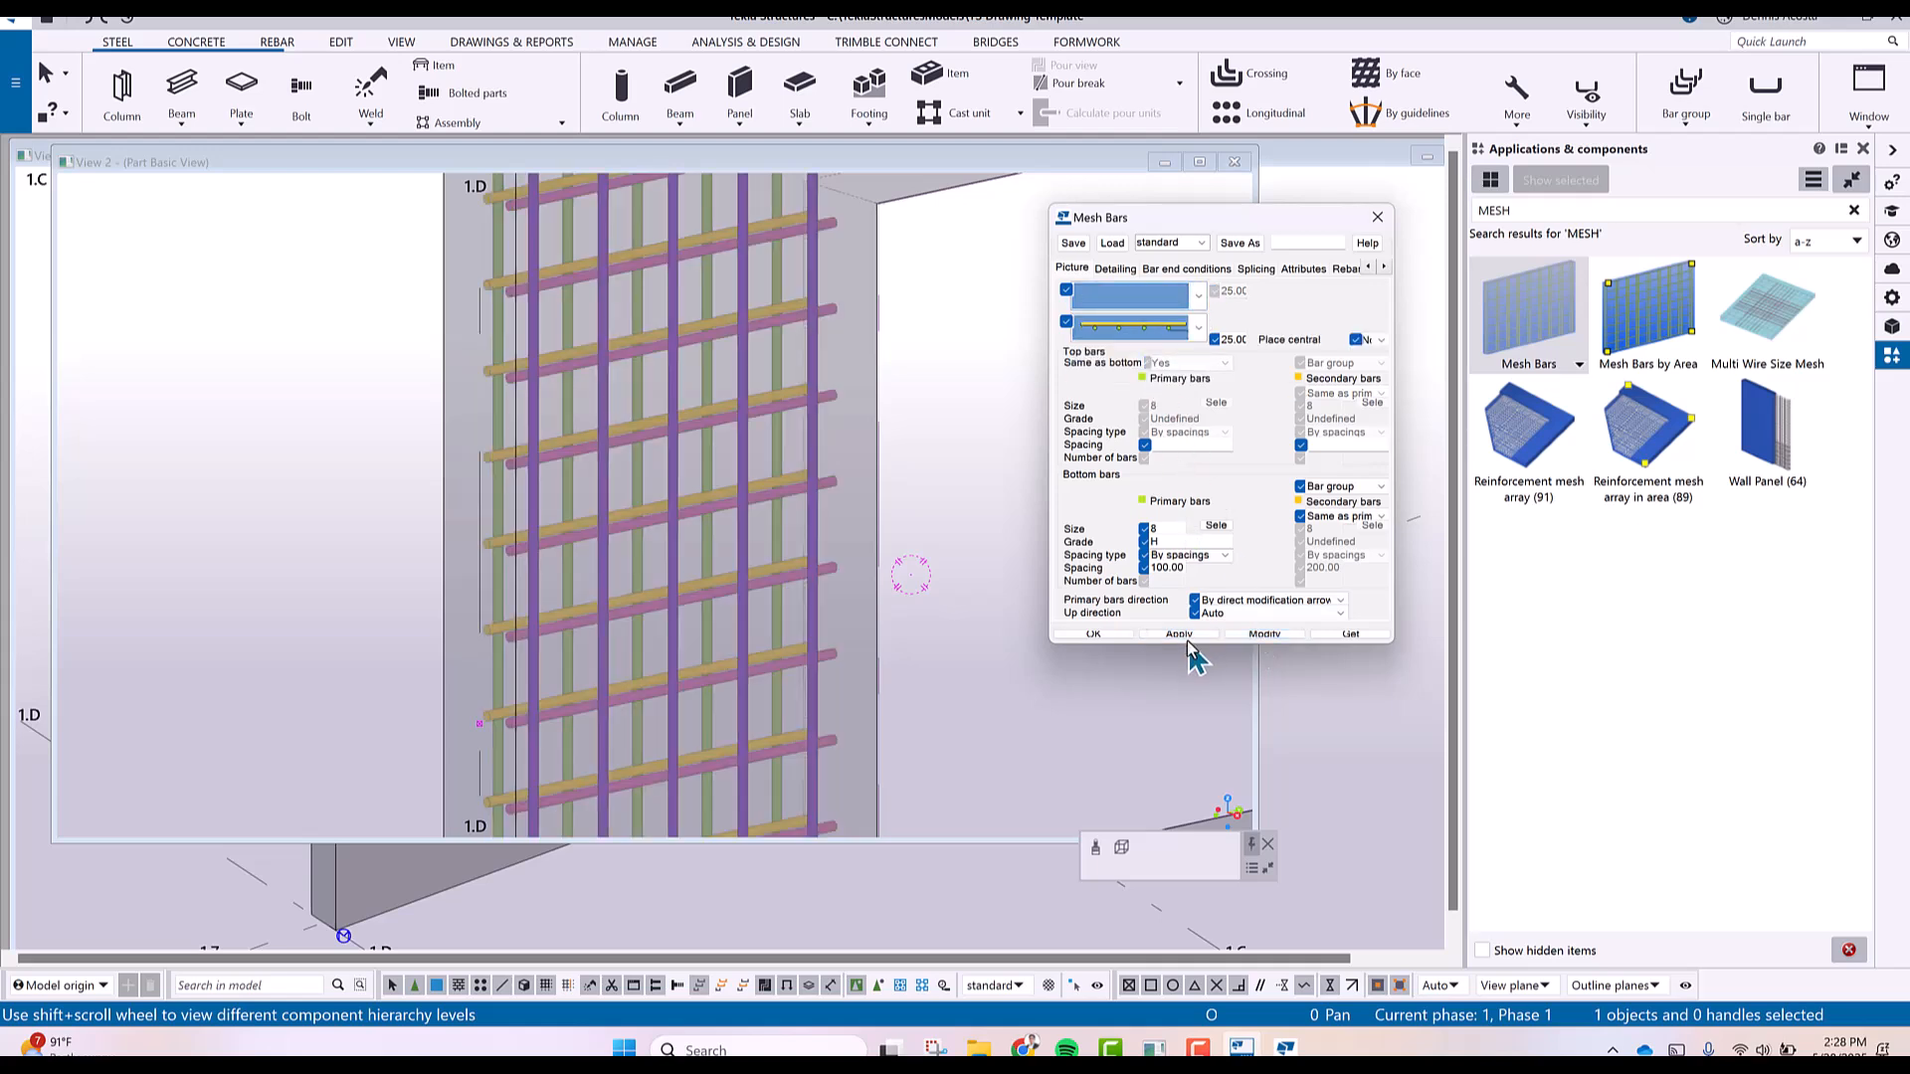
left_click(1264, 634)
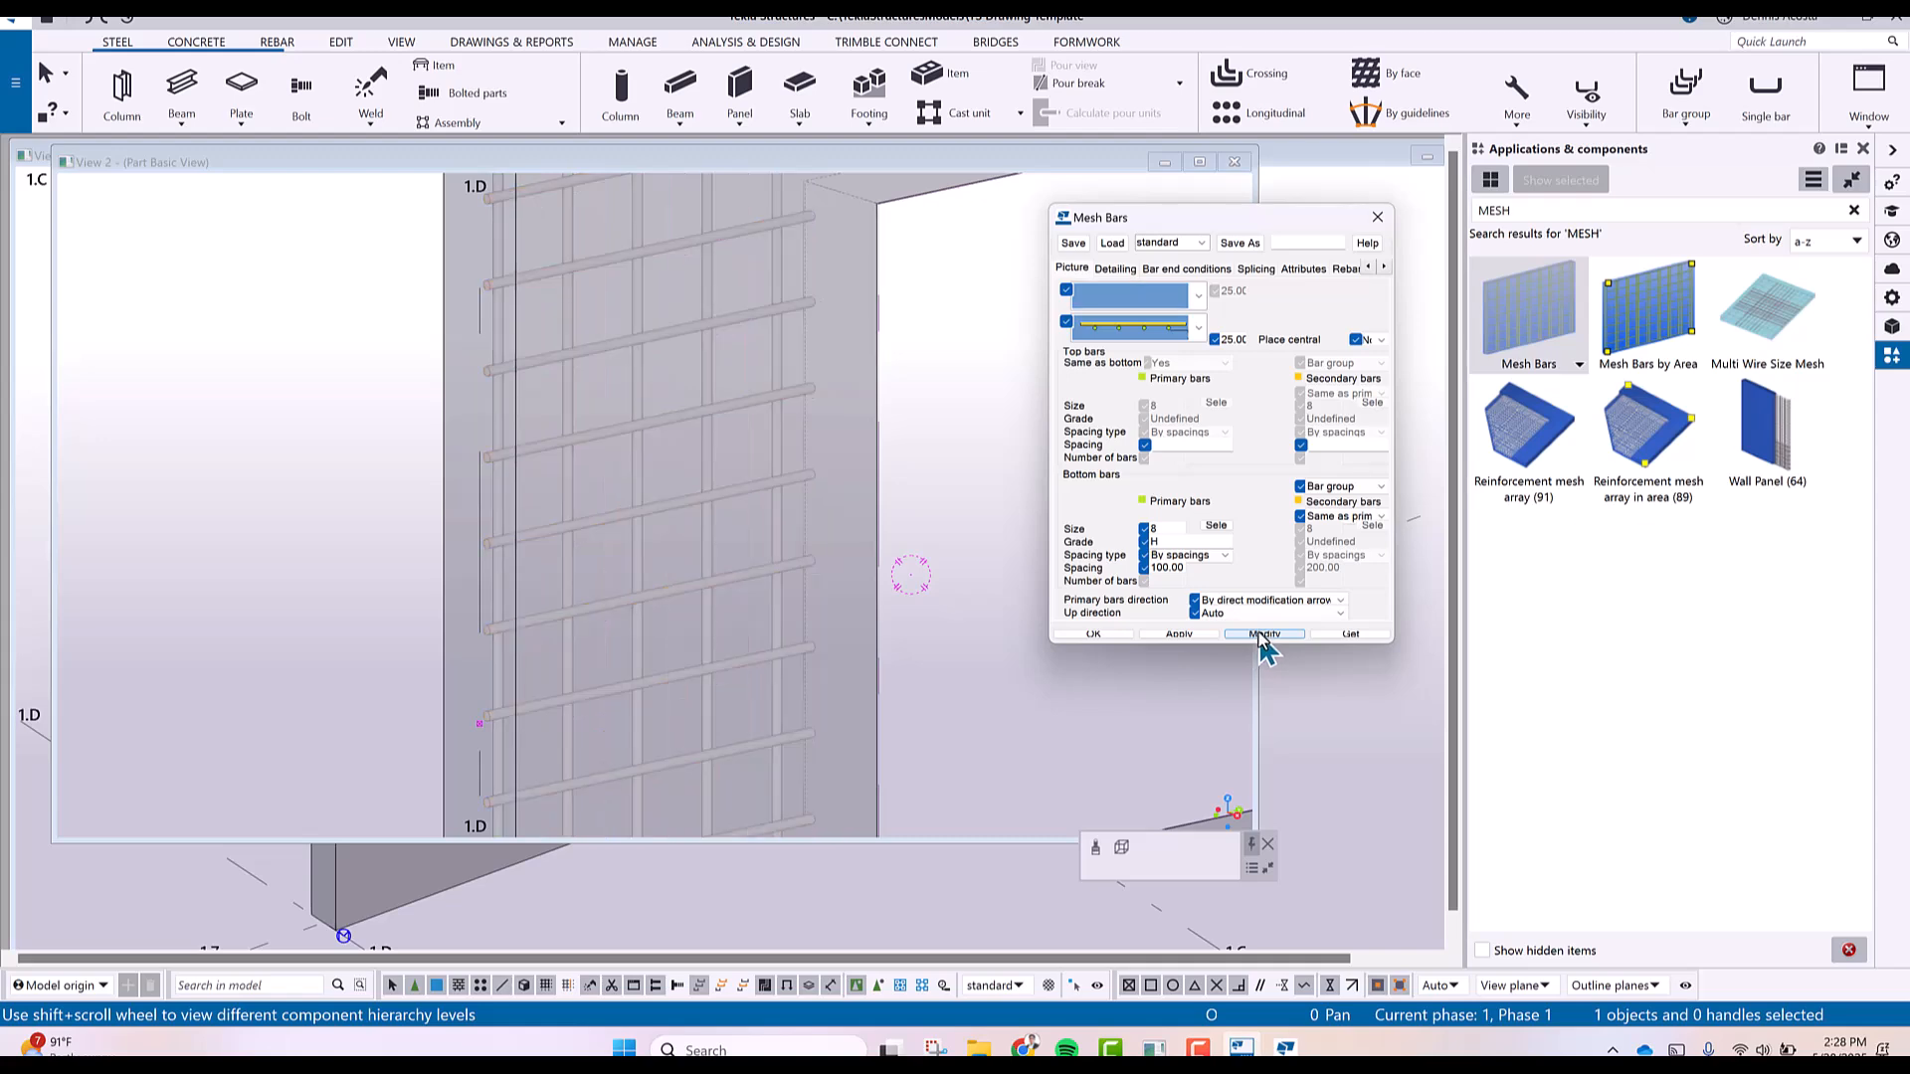
scroll(721, 494, "down", 1)
left_click(802, 409)
scroll(802, 408, "down", 4)
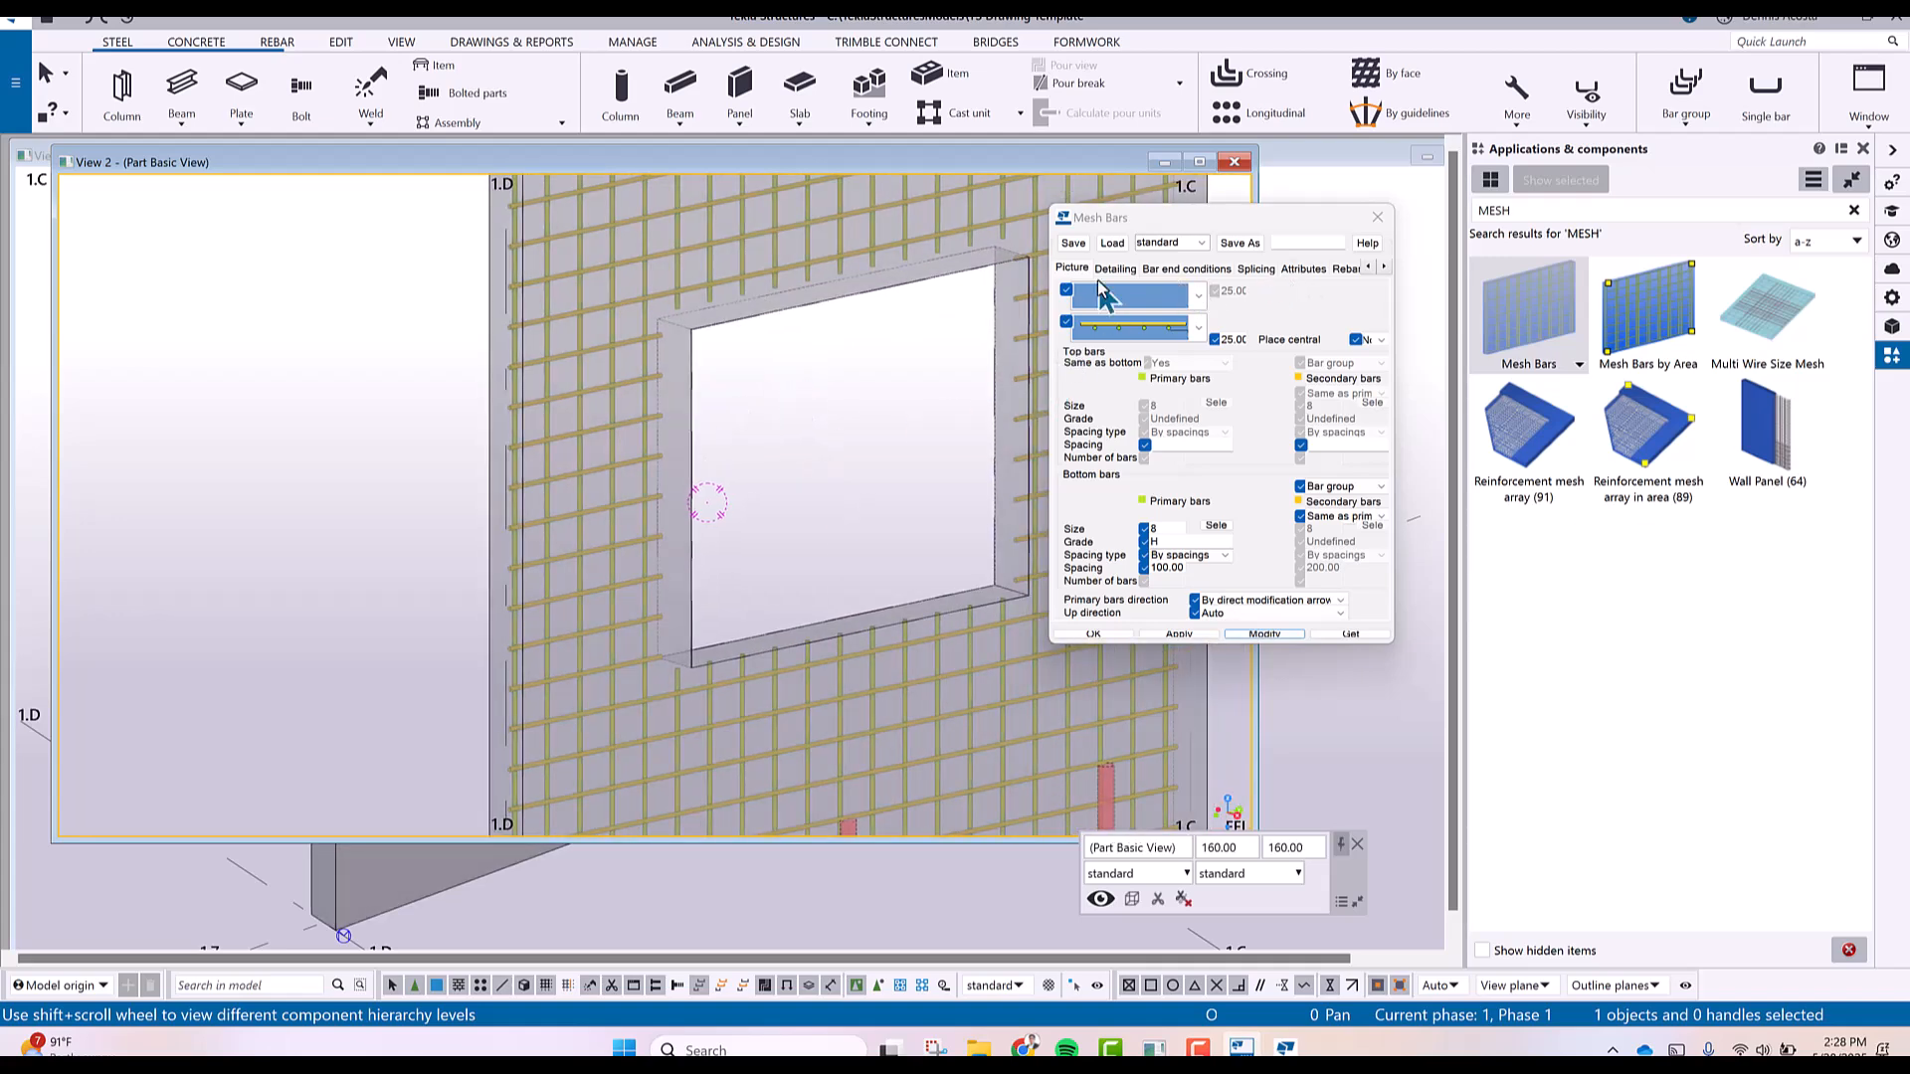
Open the mesh bar naming attributes and check which bars in the panel are bottom primary and bottom secondary.
left_click(1310, 265)
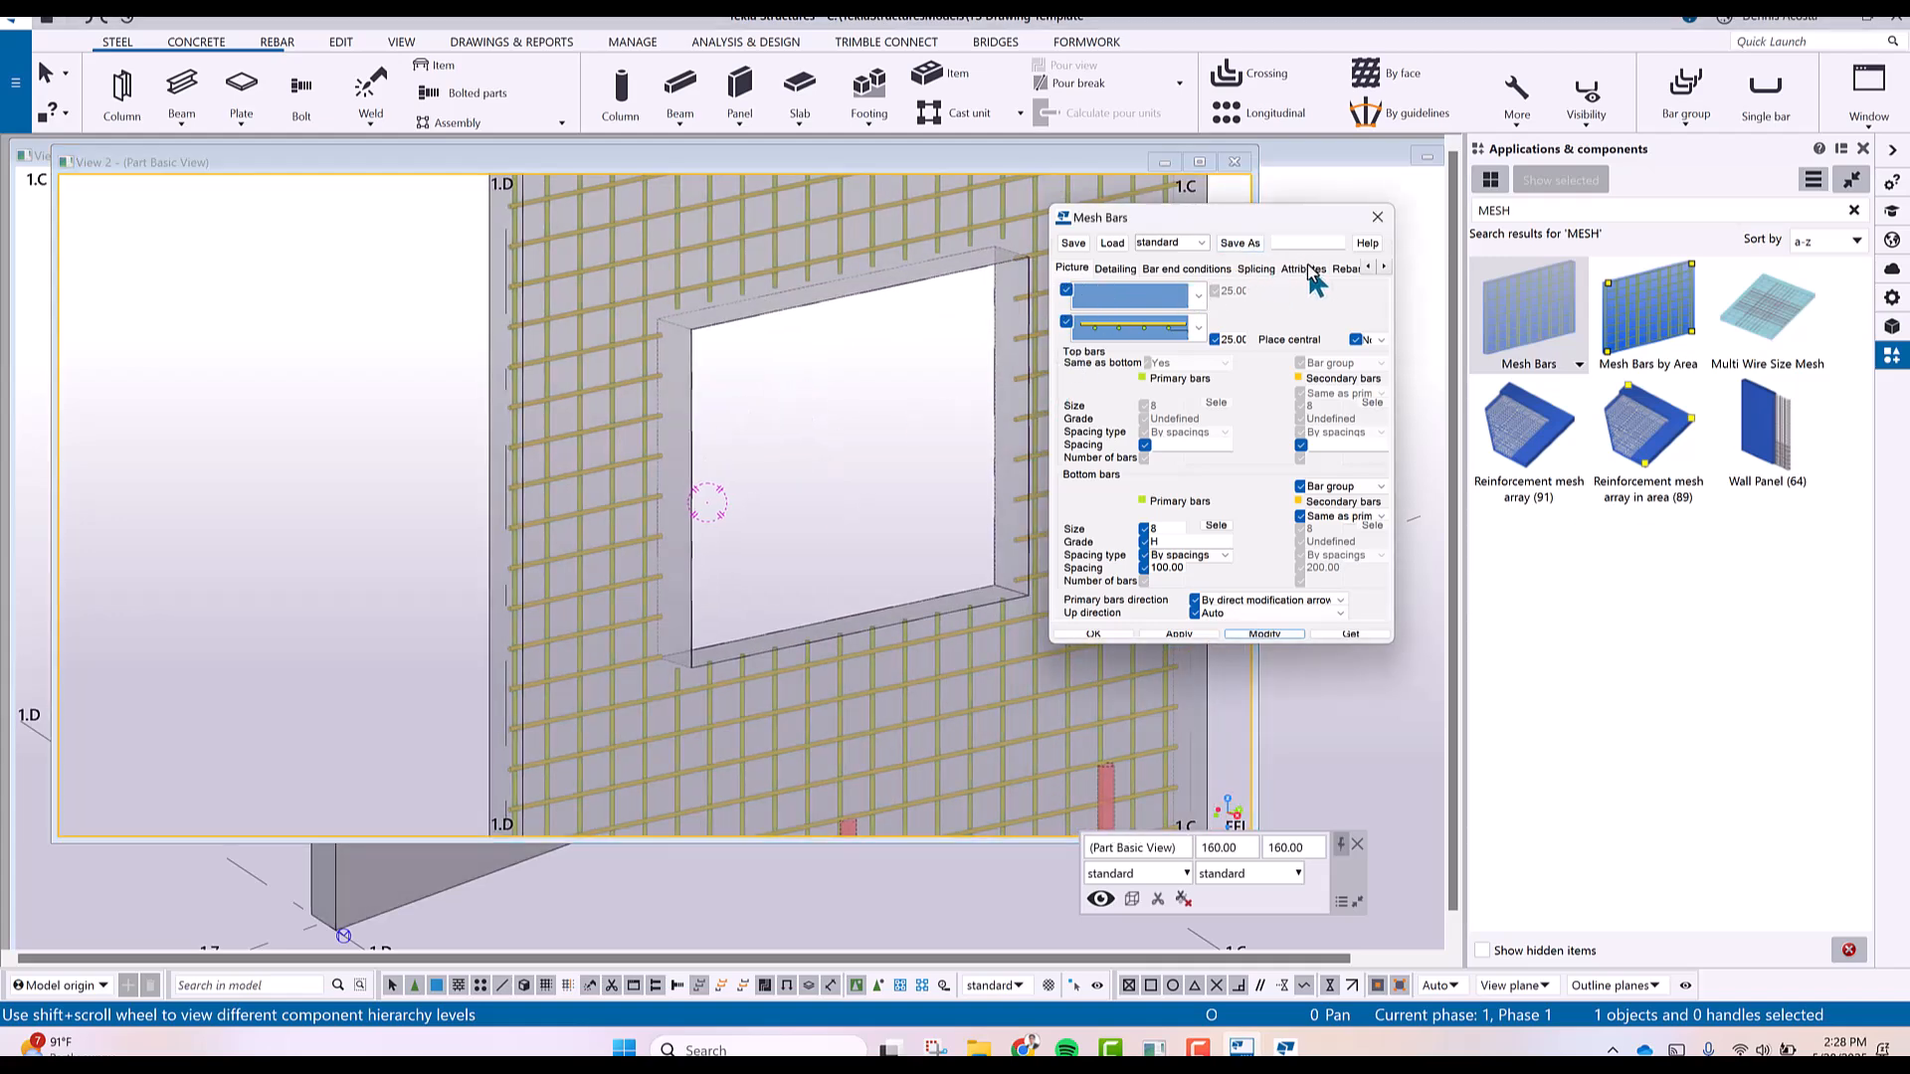
left_click(1305, 268)
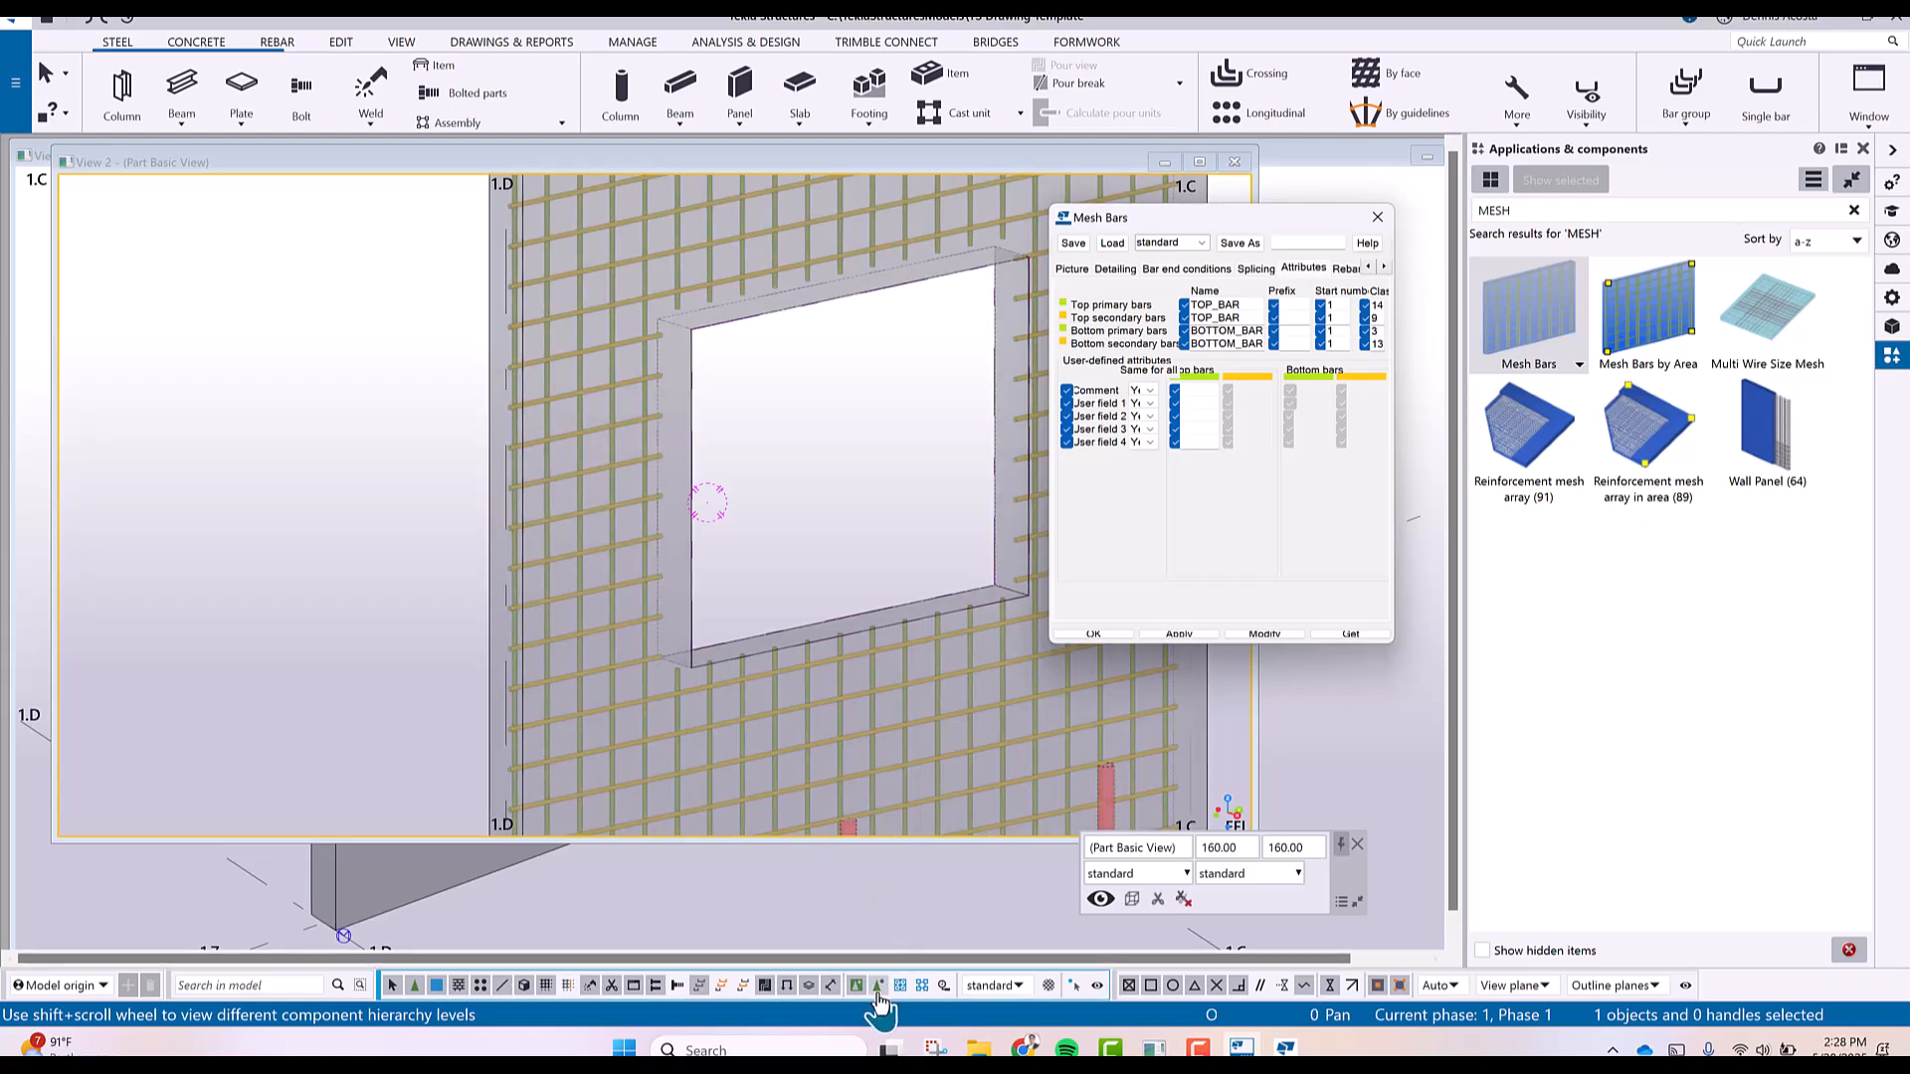
left_click(868, 957)
left_click(594, 392)
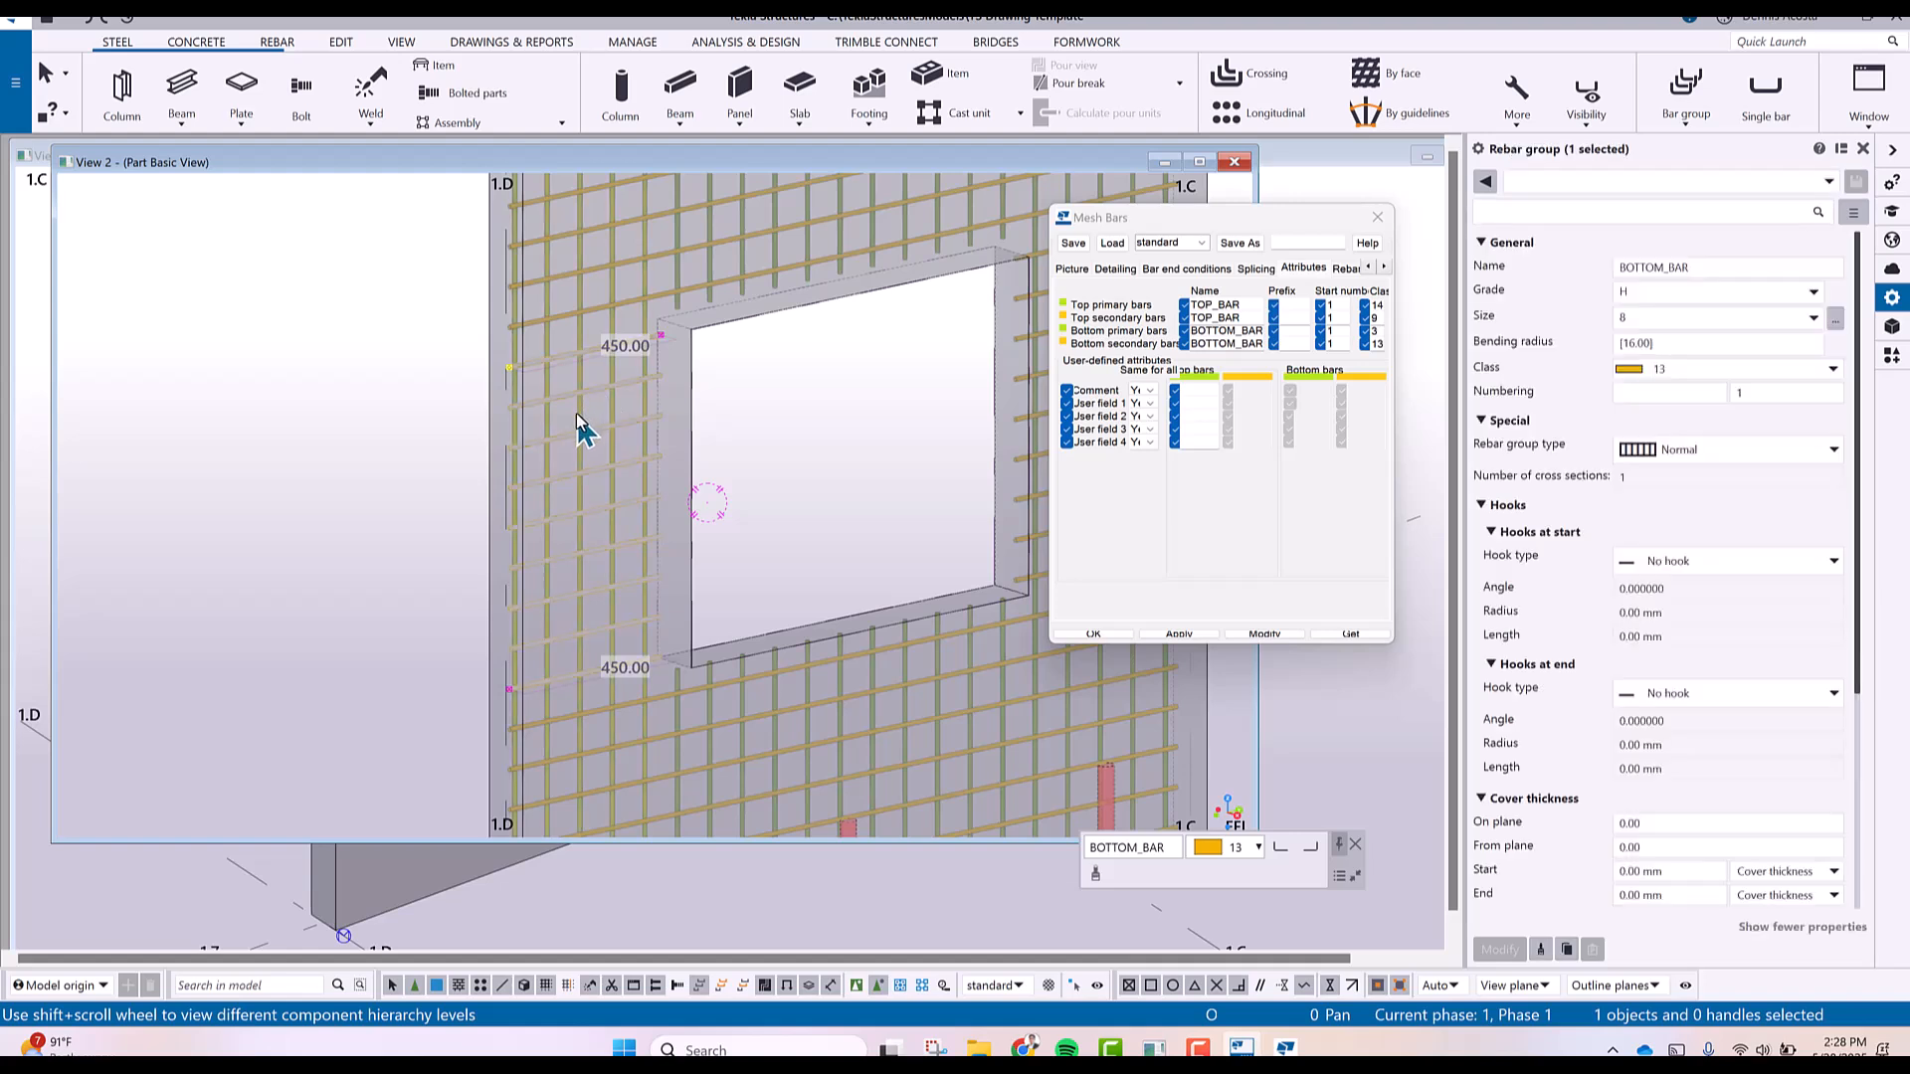
left_click(579, 415)
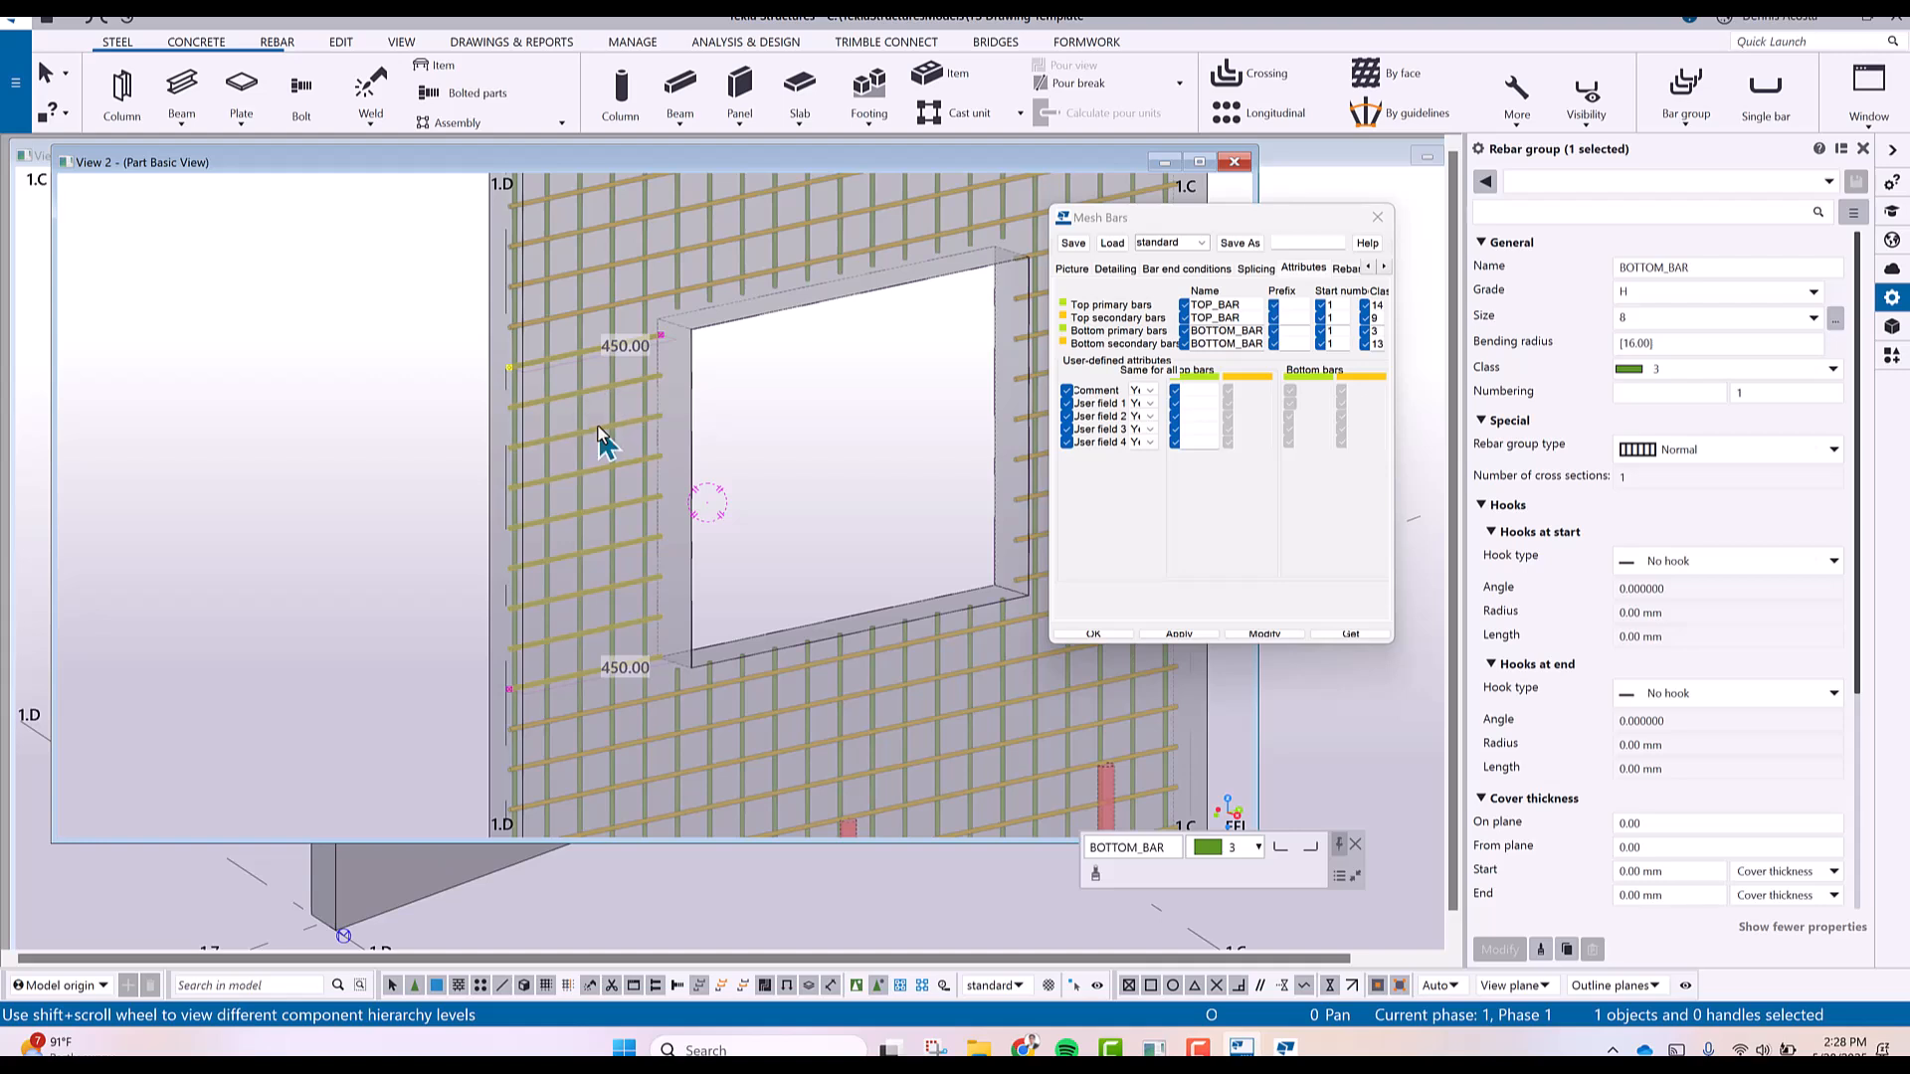
left_click(599, 428)
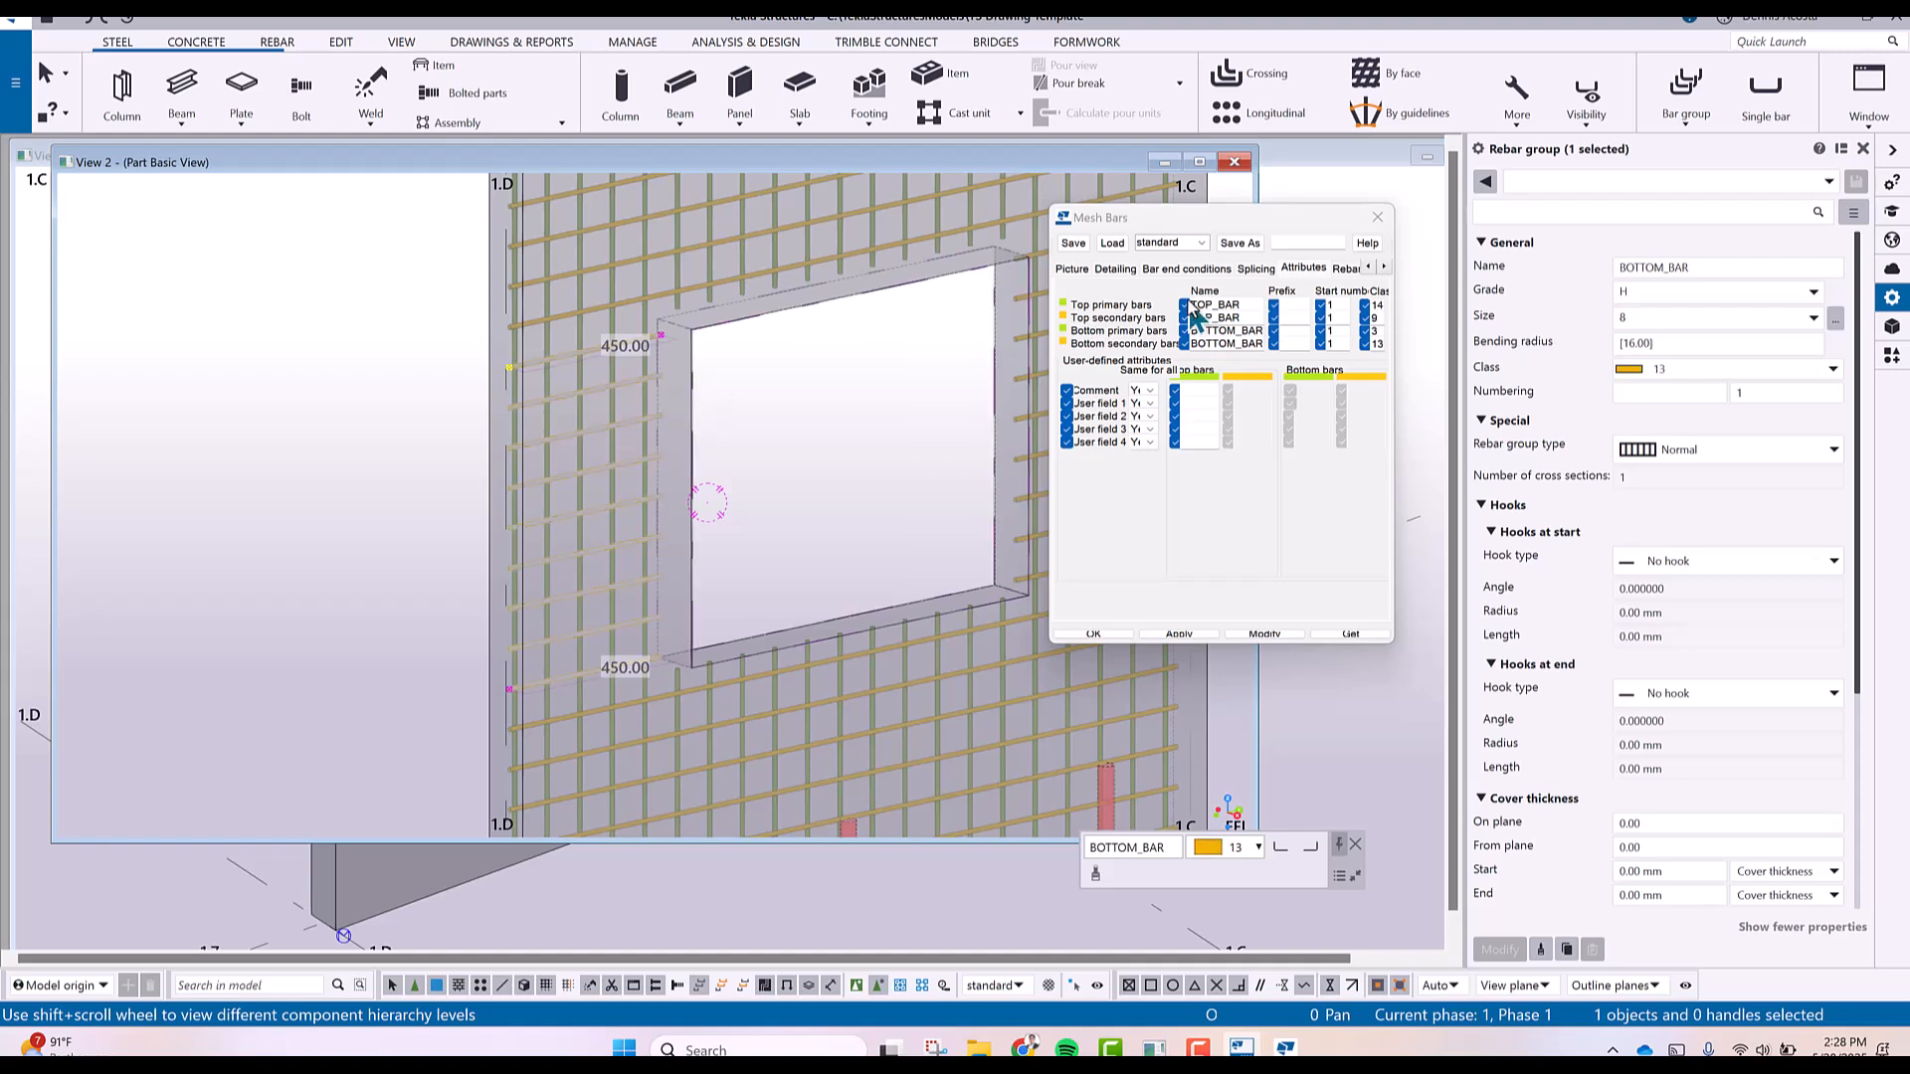
Rename the bottom primary bars as VERT_BAR and update the panel's Mesh Bars component.
double_click(1262, 331)
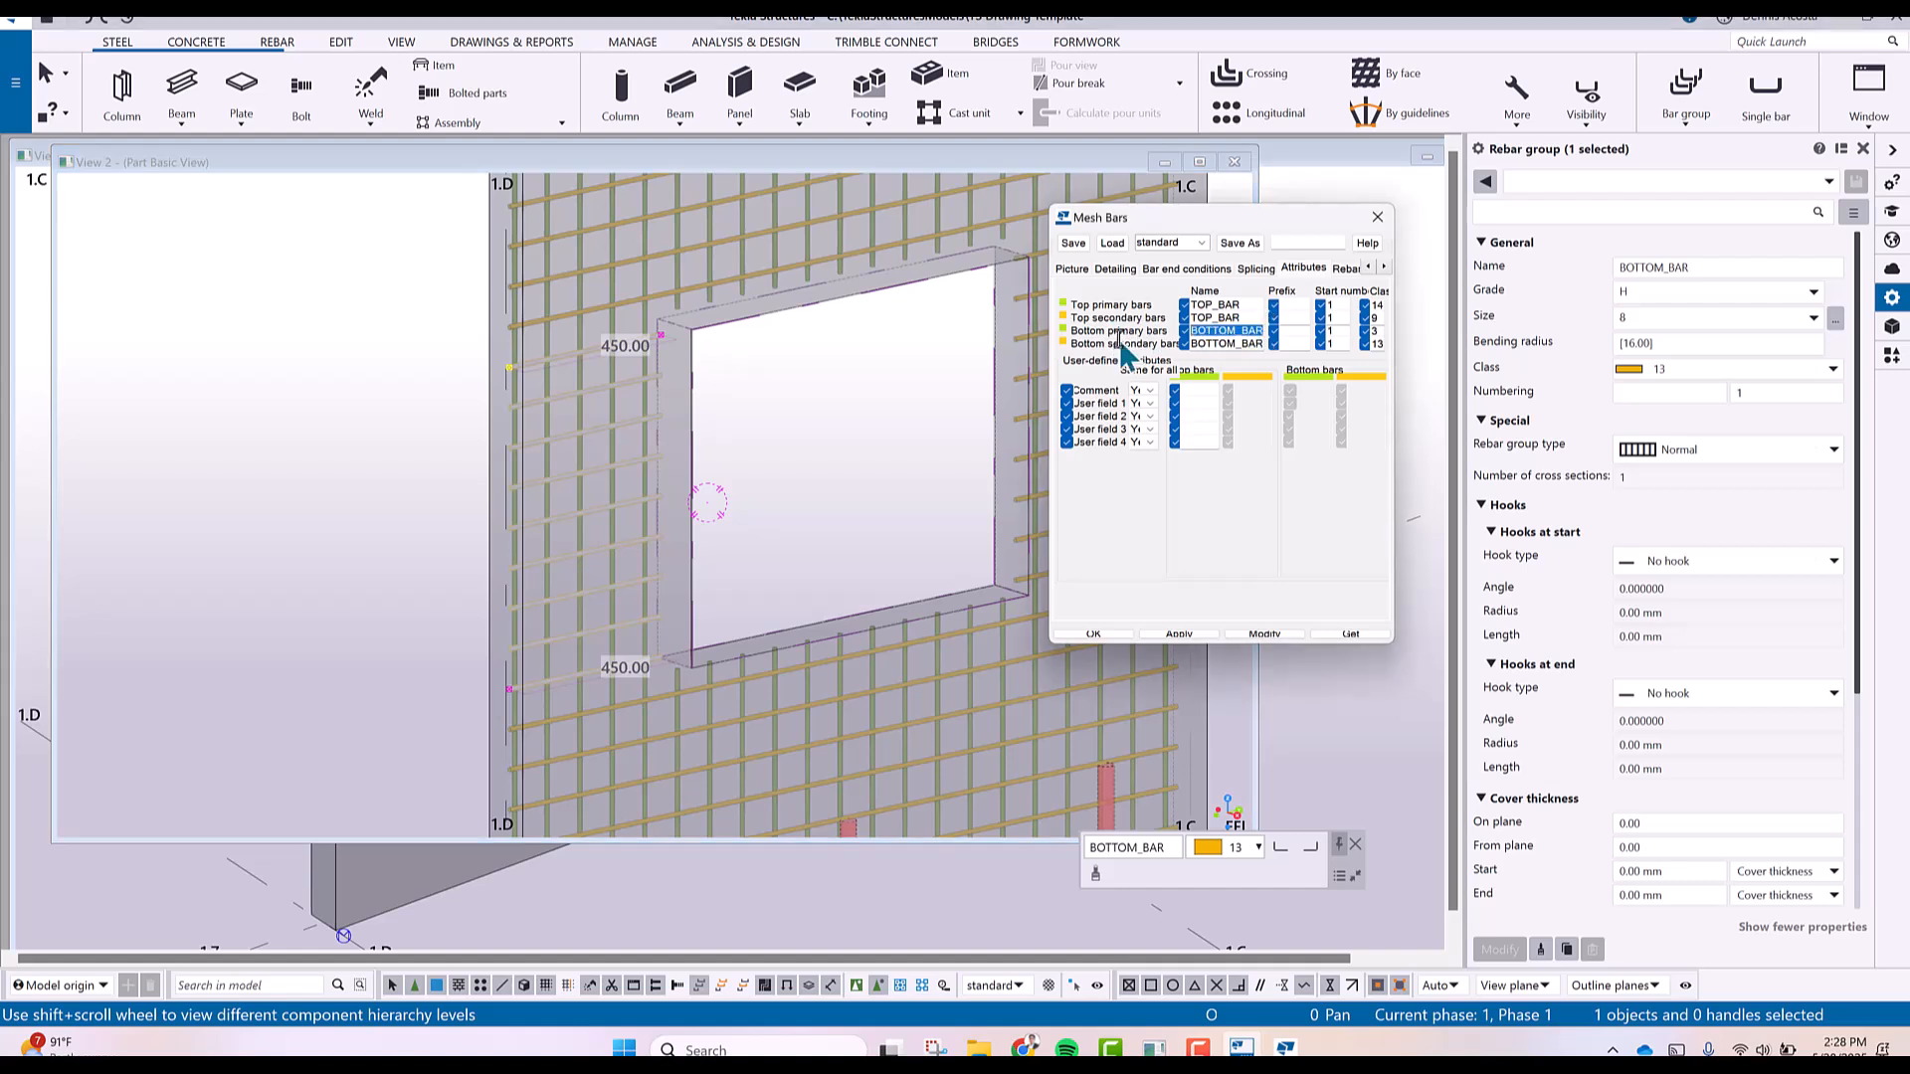
type("VER")
left_click(1256, 633)
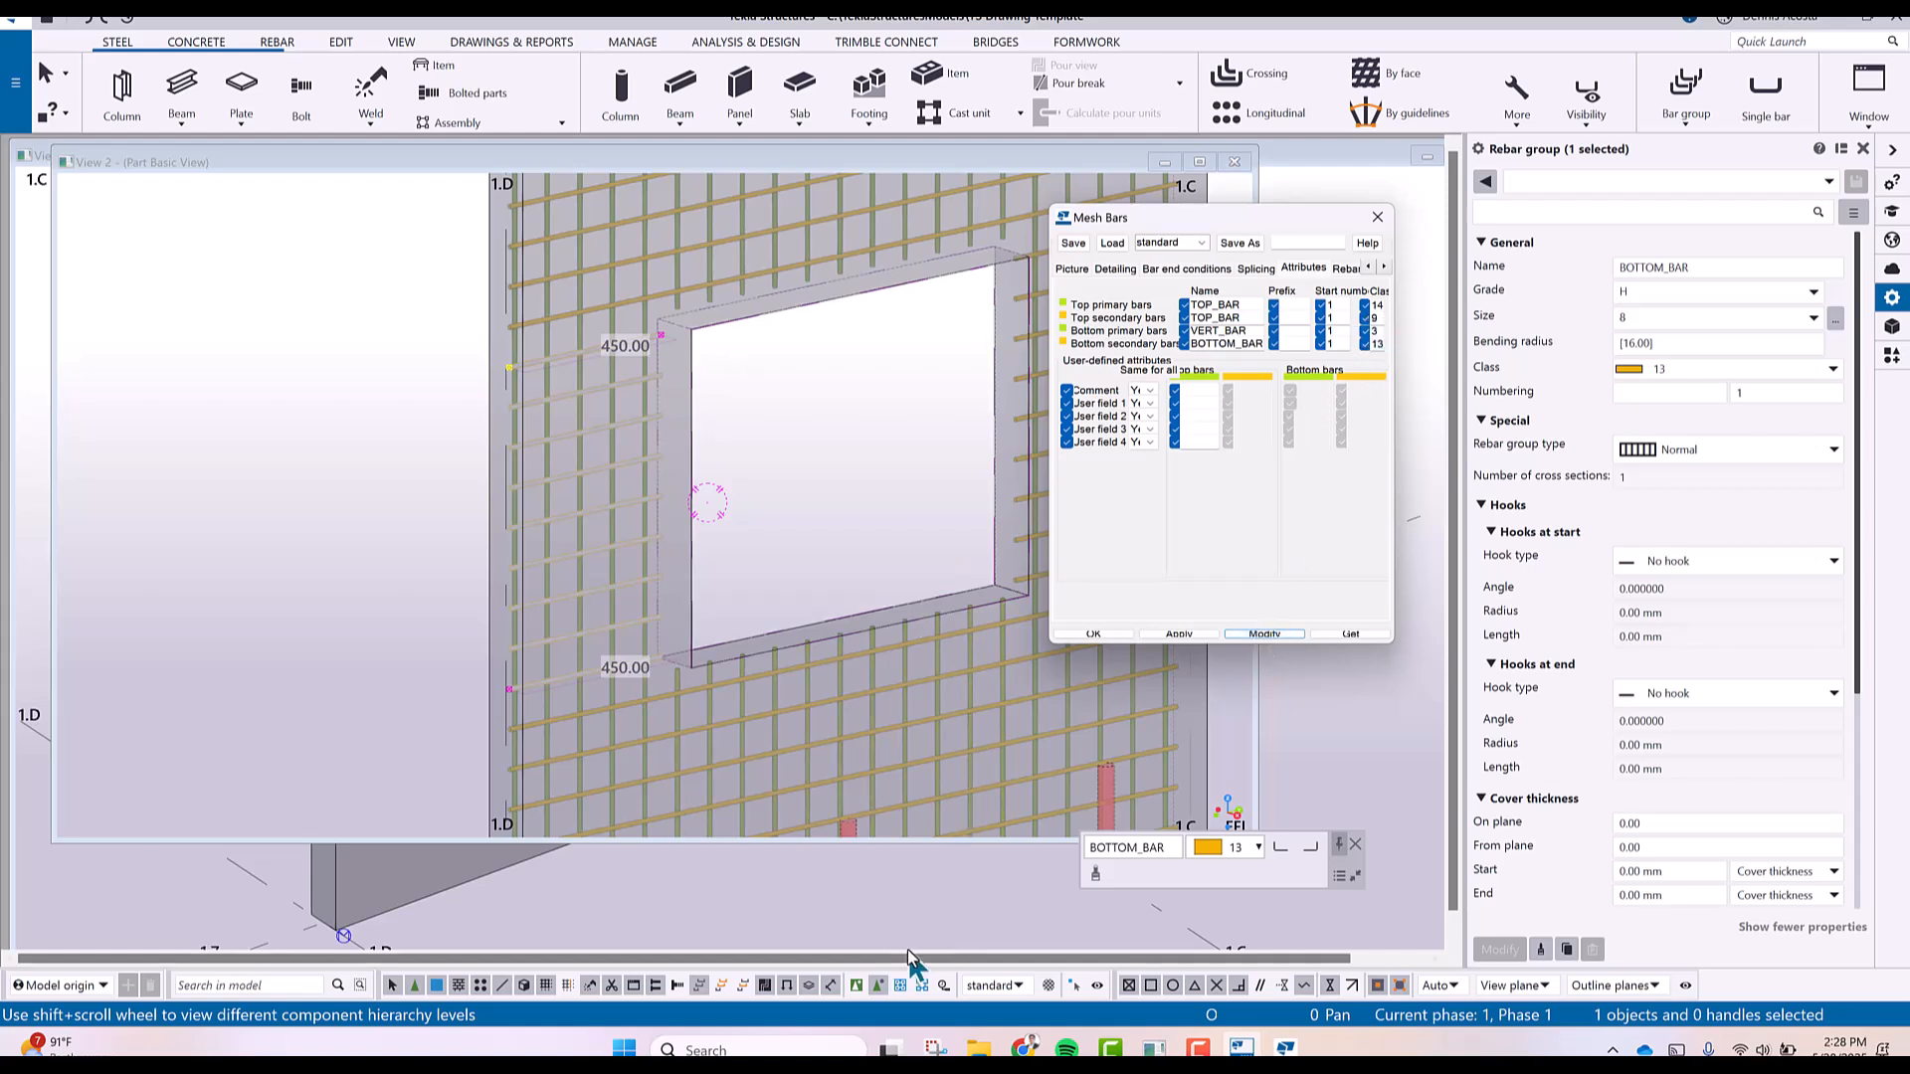
left_click(857, 985)
left_click(875, 697)
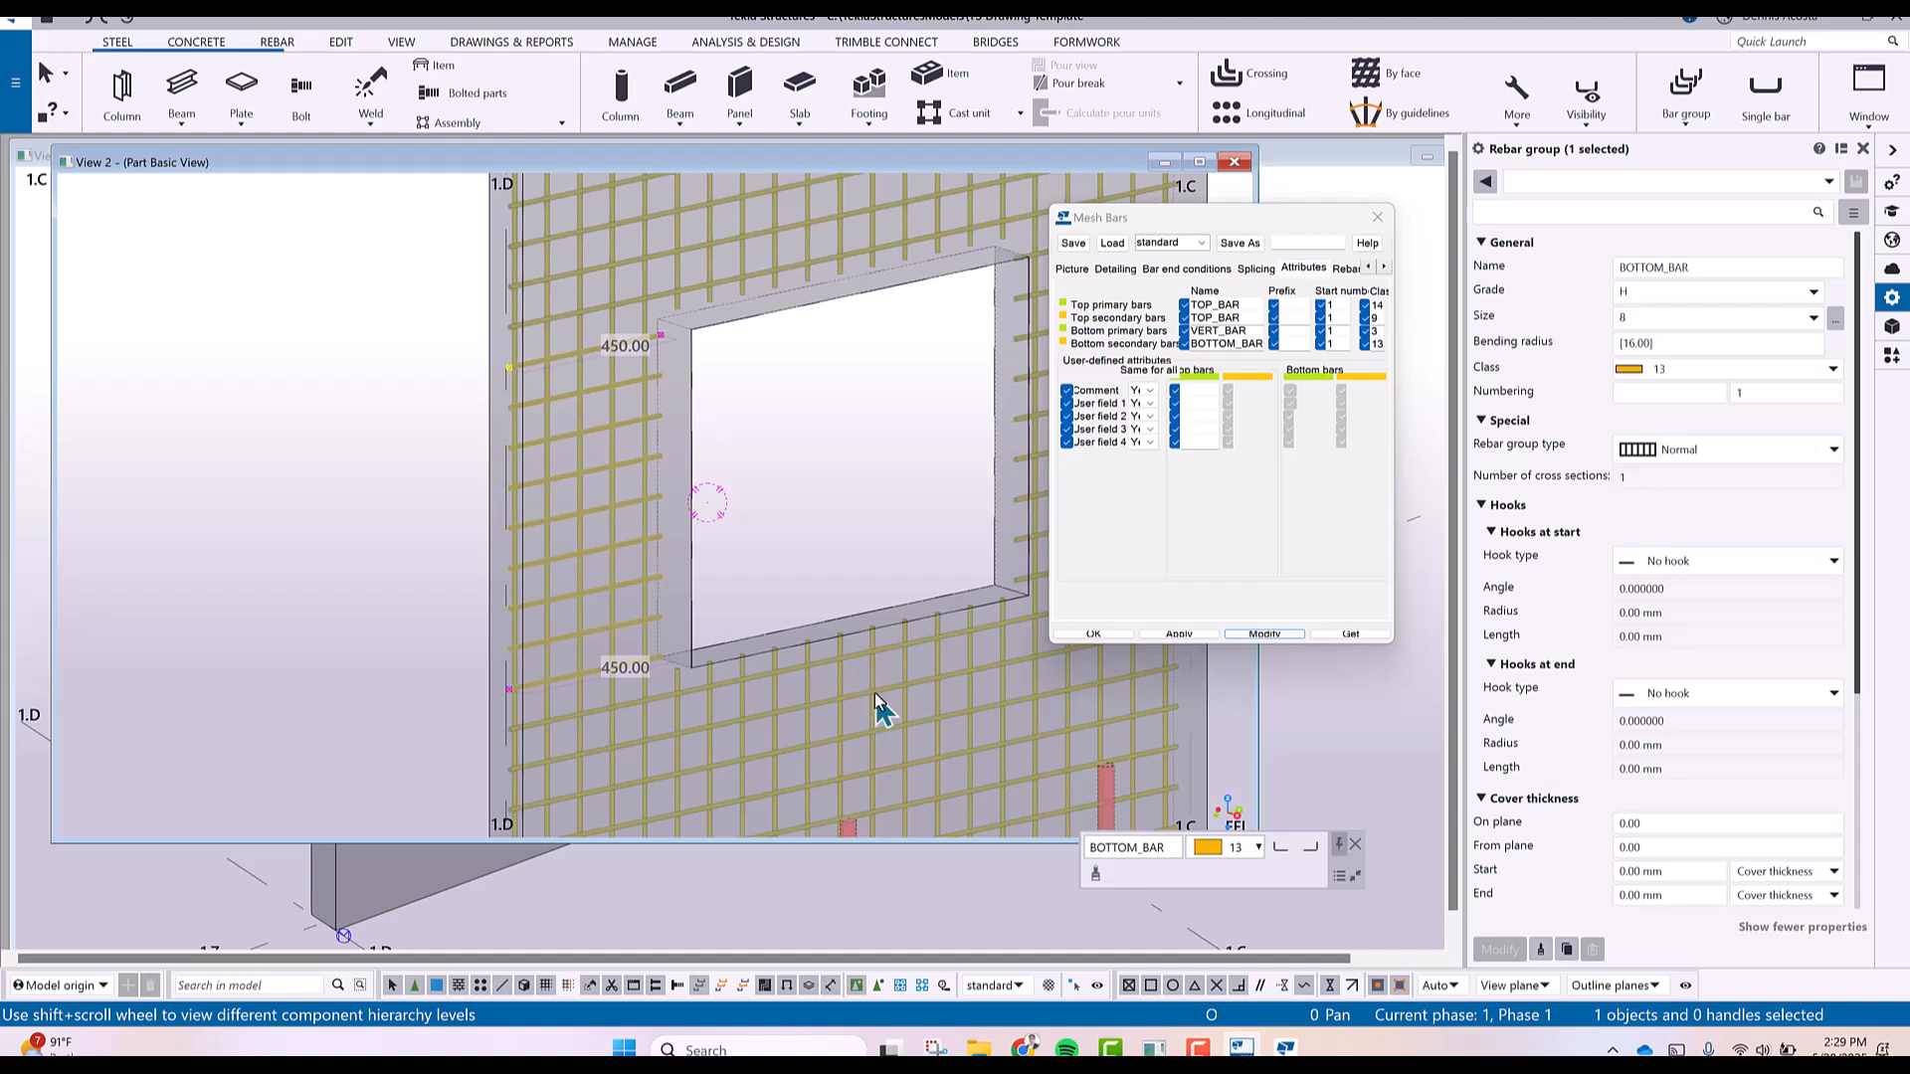
left_click(1267, 635)
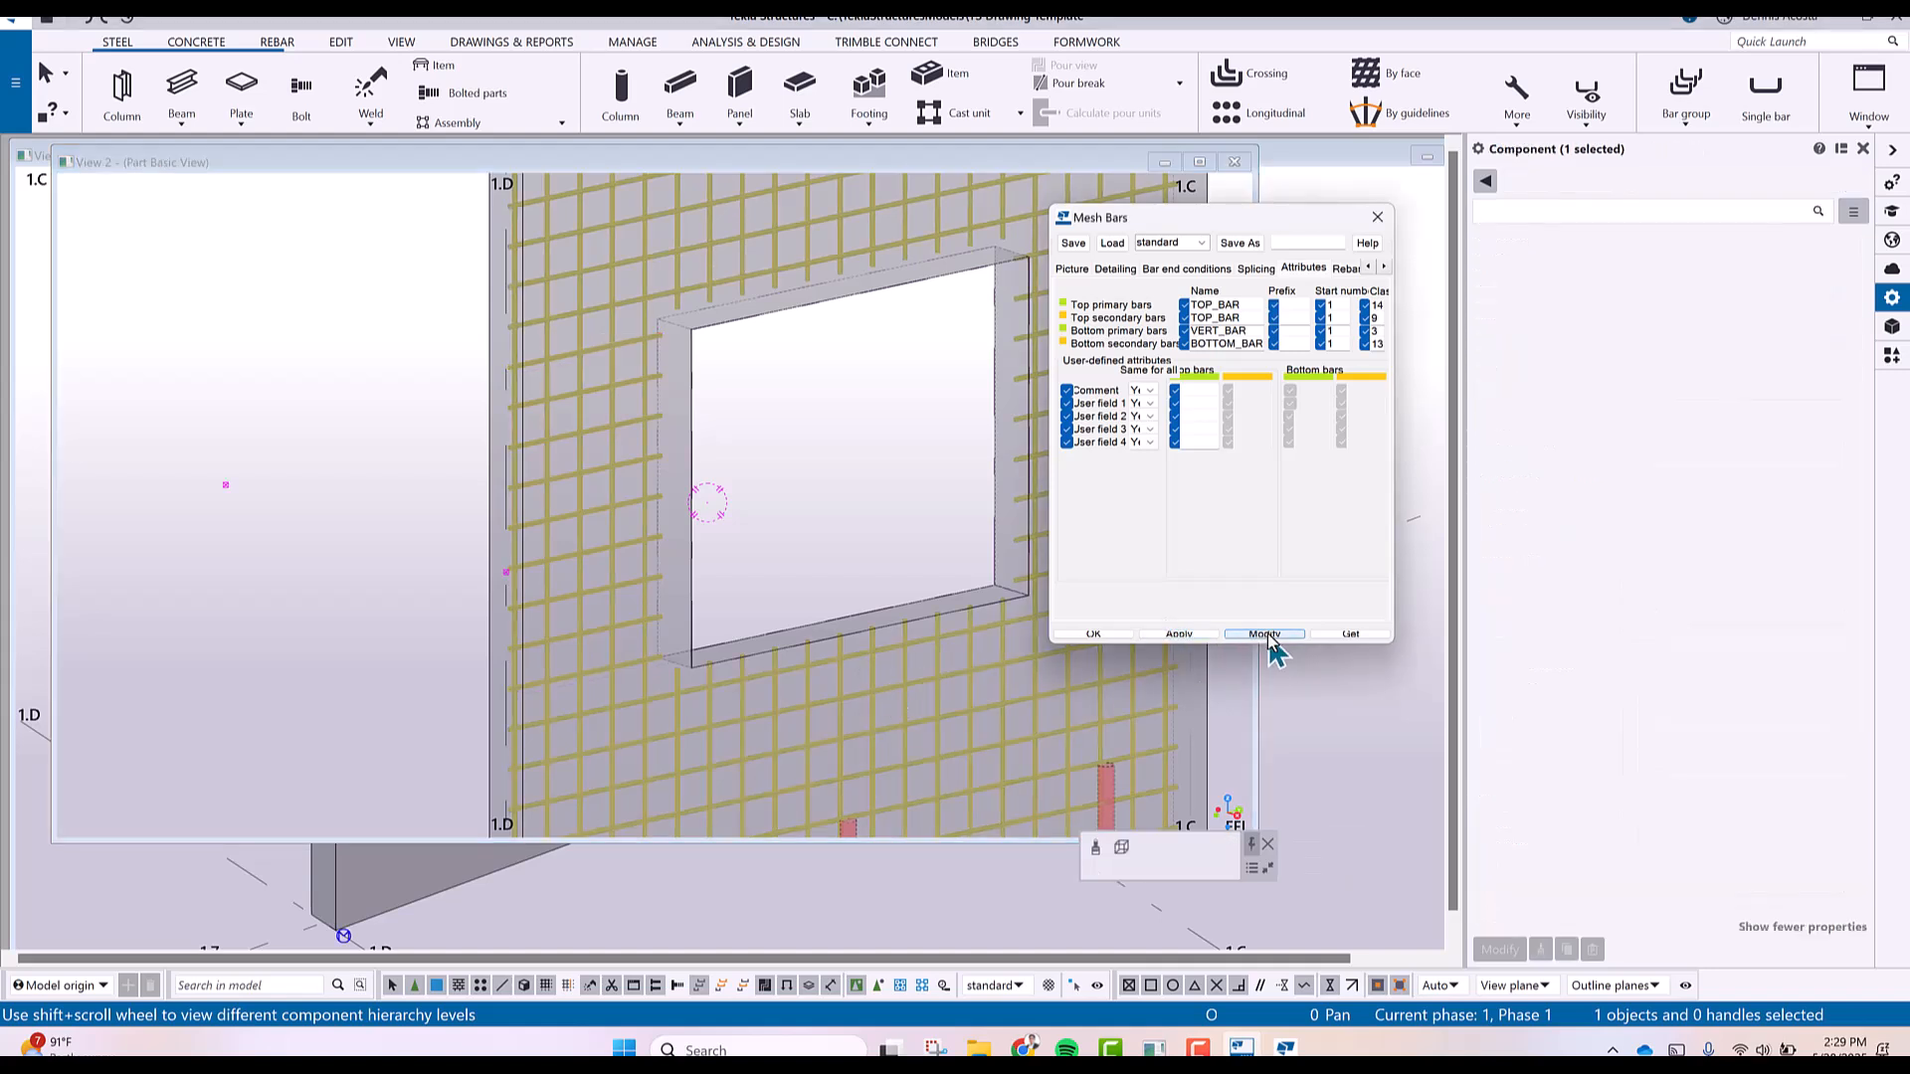
Rename the bottom secondary bars as HOR_BAR and update the panel's Mesh Bars component.
left_click_drag(1238, 343, 1154, 366)
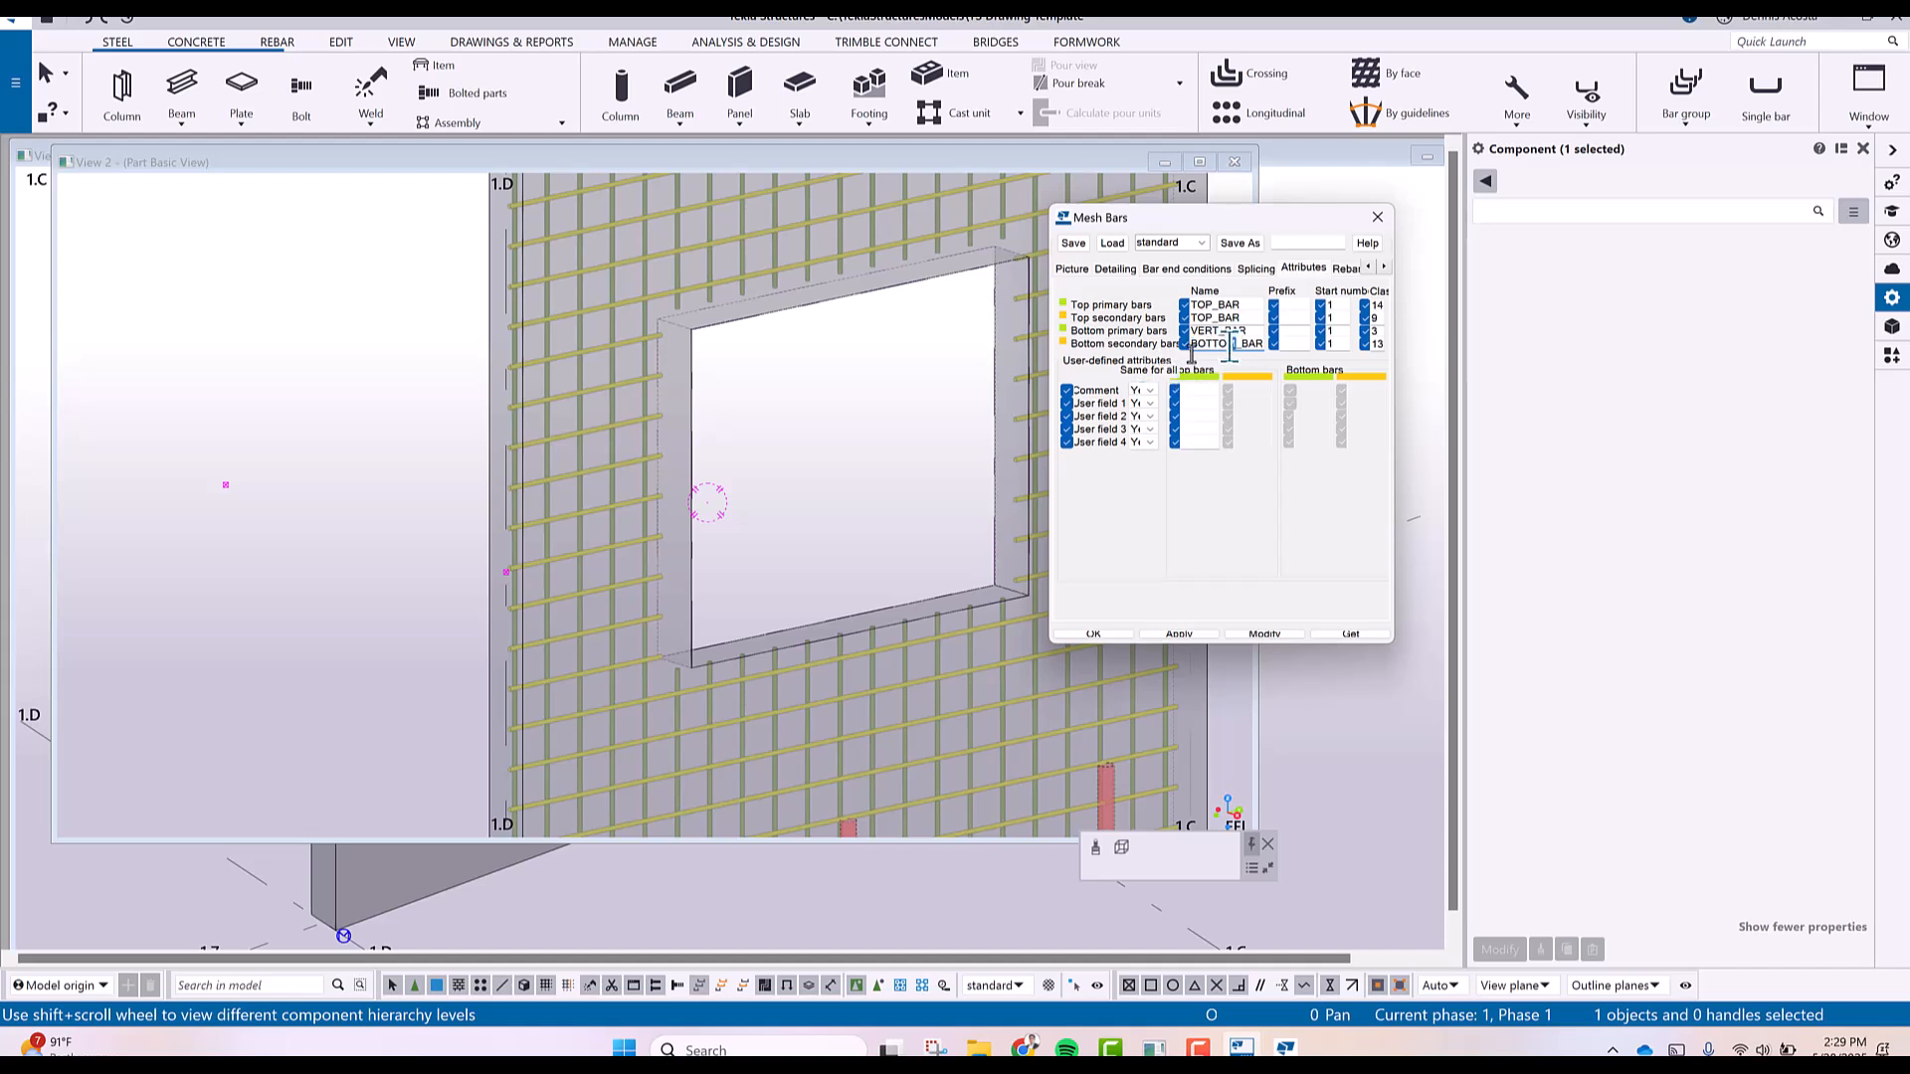
type("HOR")
left_click(1264, 635)
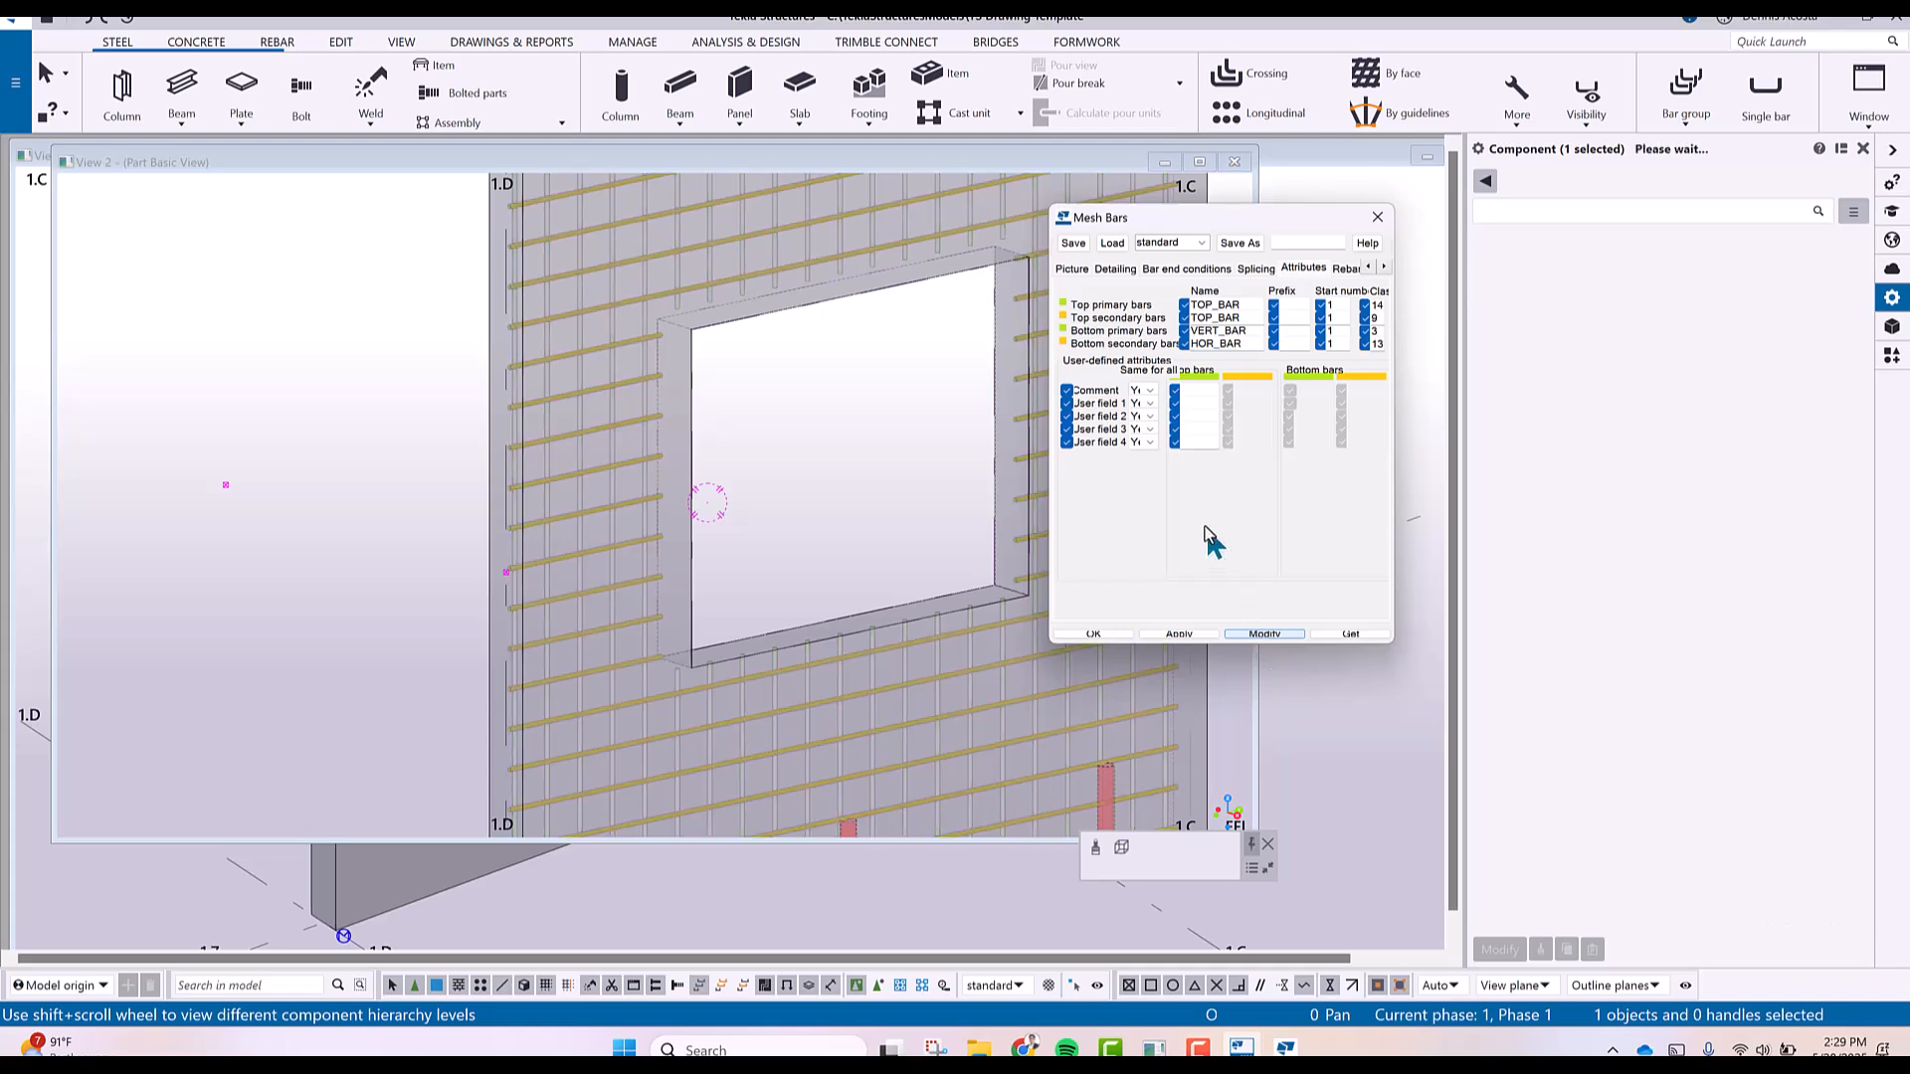
Check the vertical and horizontal bars around the opening, close the Mesh Bars settings and switch the panel view to plane view.
left_click(864, 438)
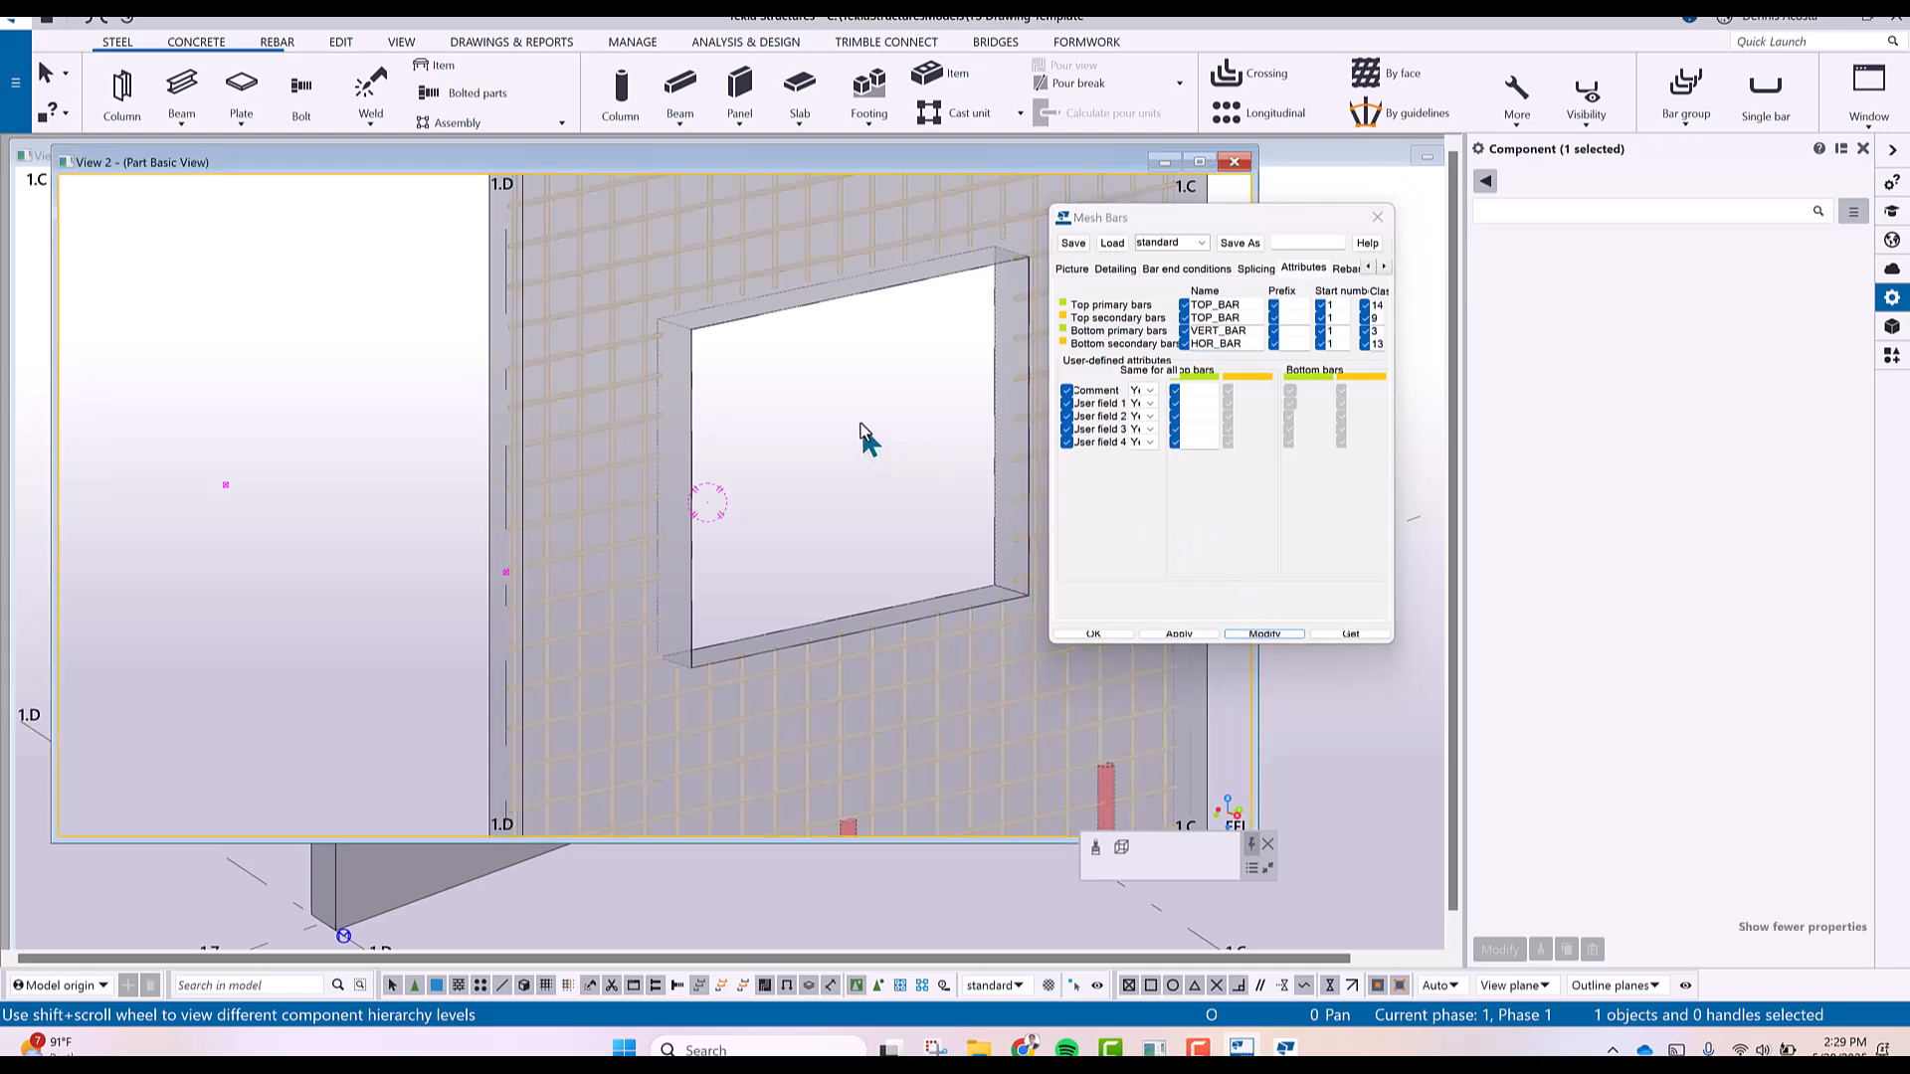
left_click(618, 422)
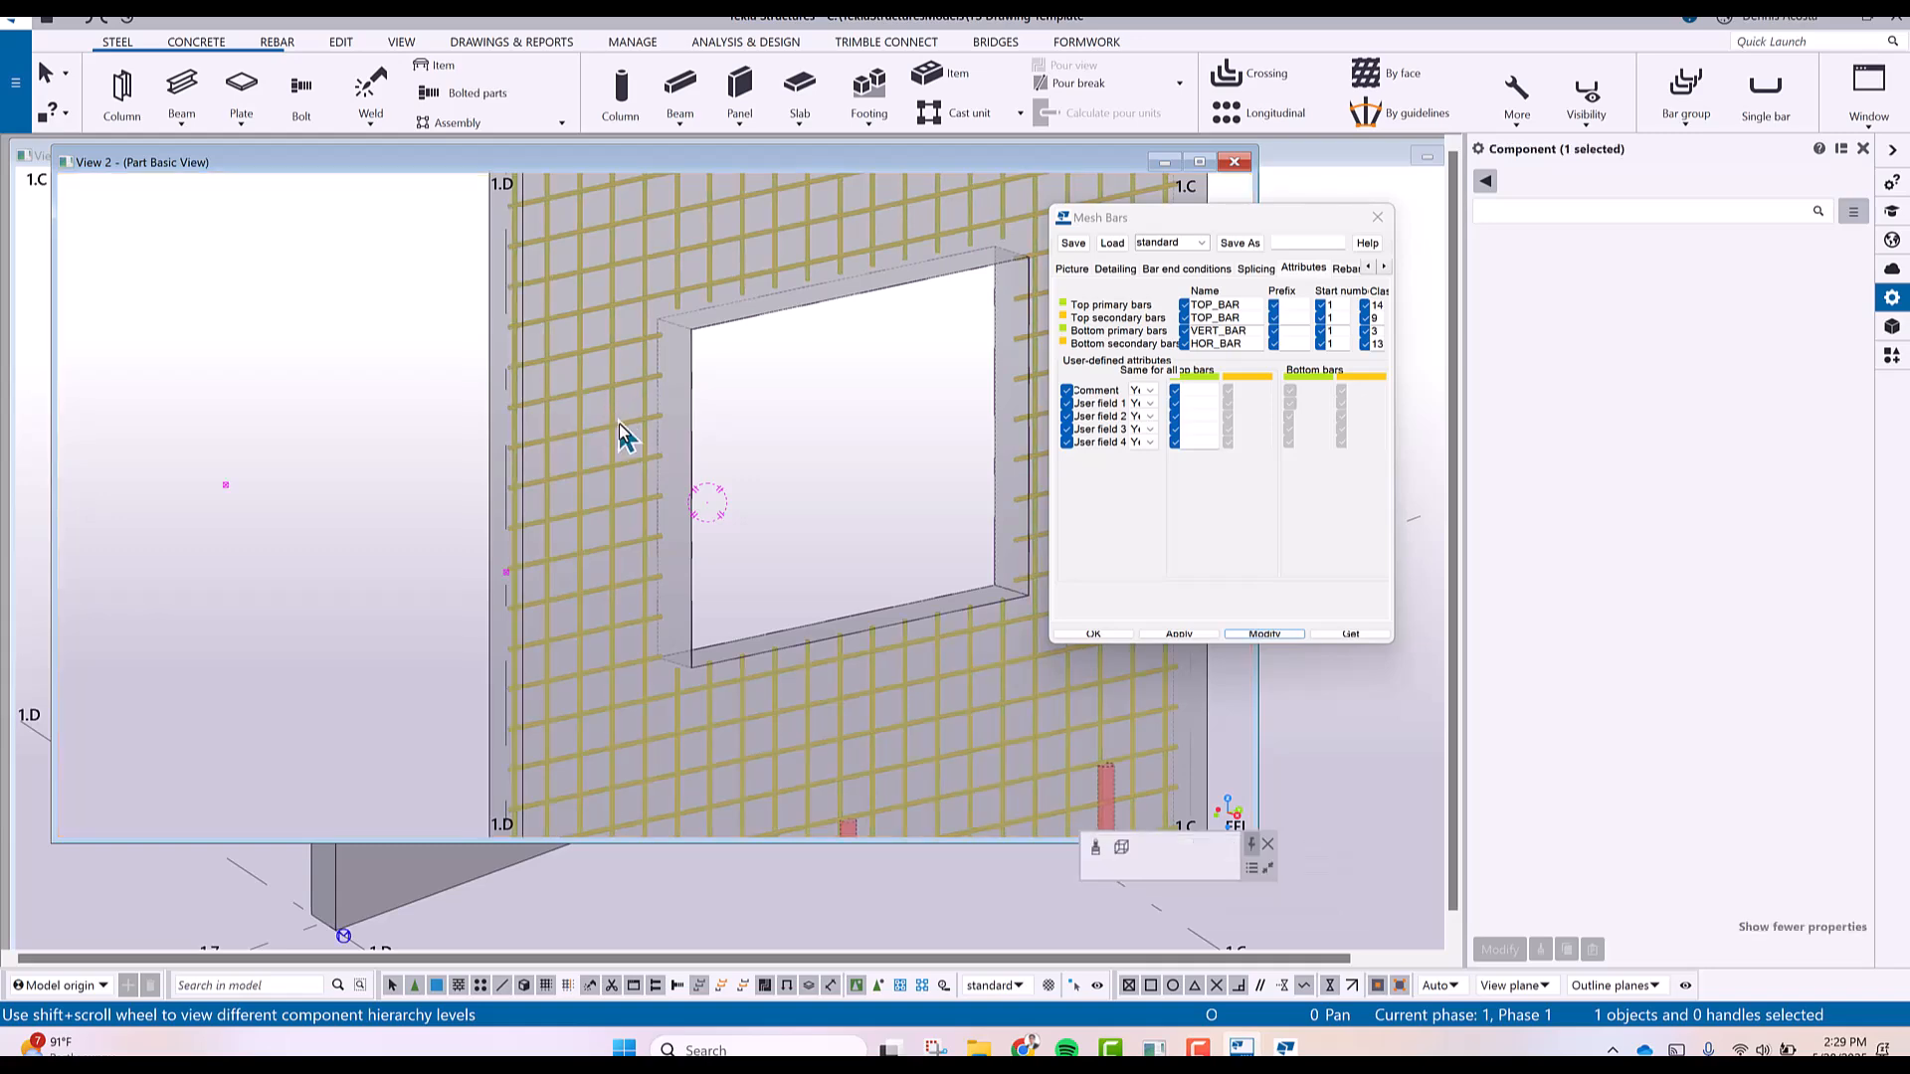
left_click(753, 444)
left_click(1377, 217)
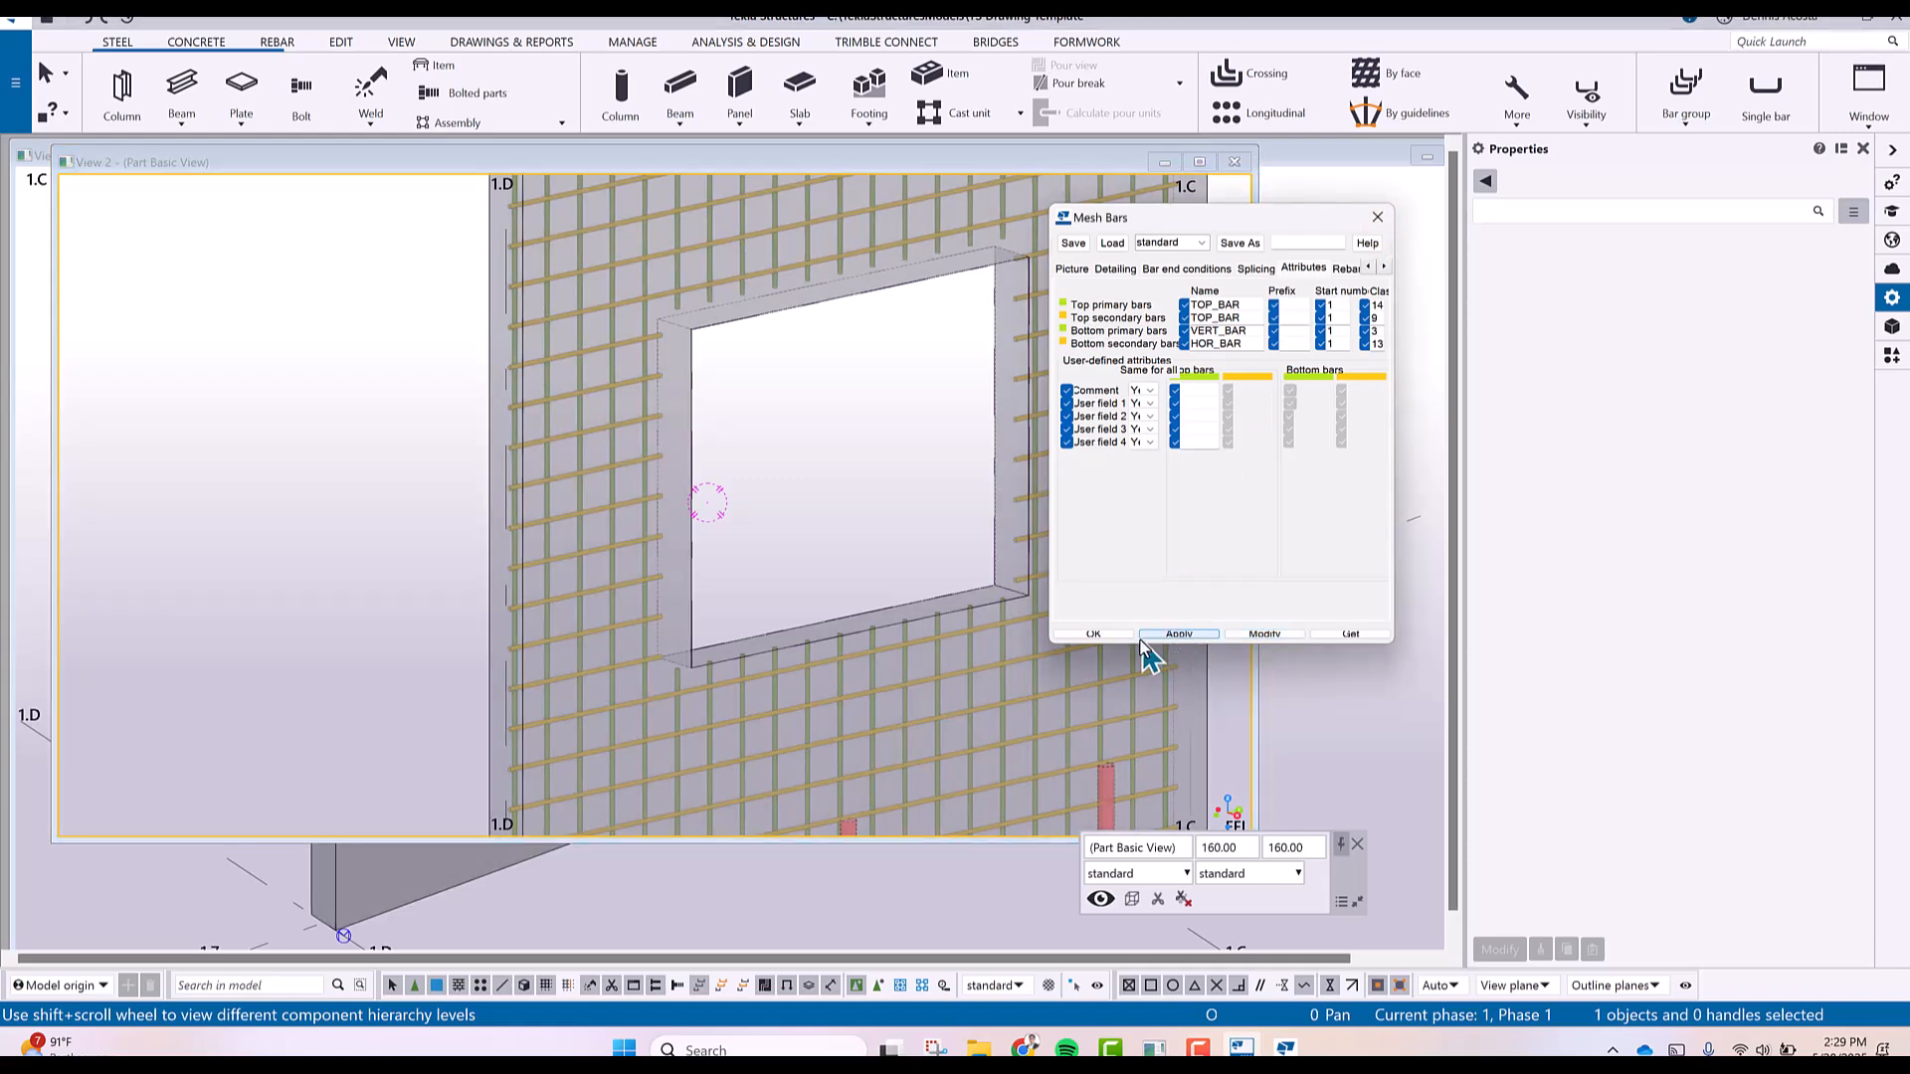
left_click(1093, 634)
key("ctrl+p")
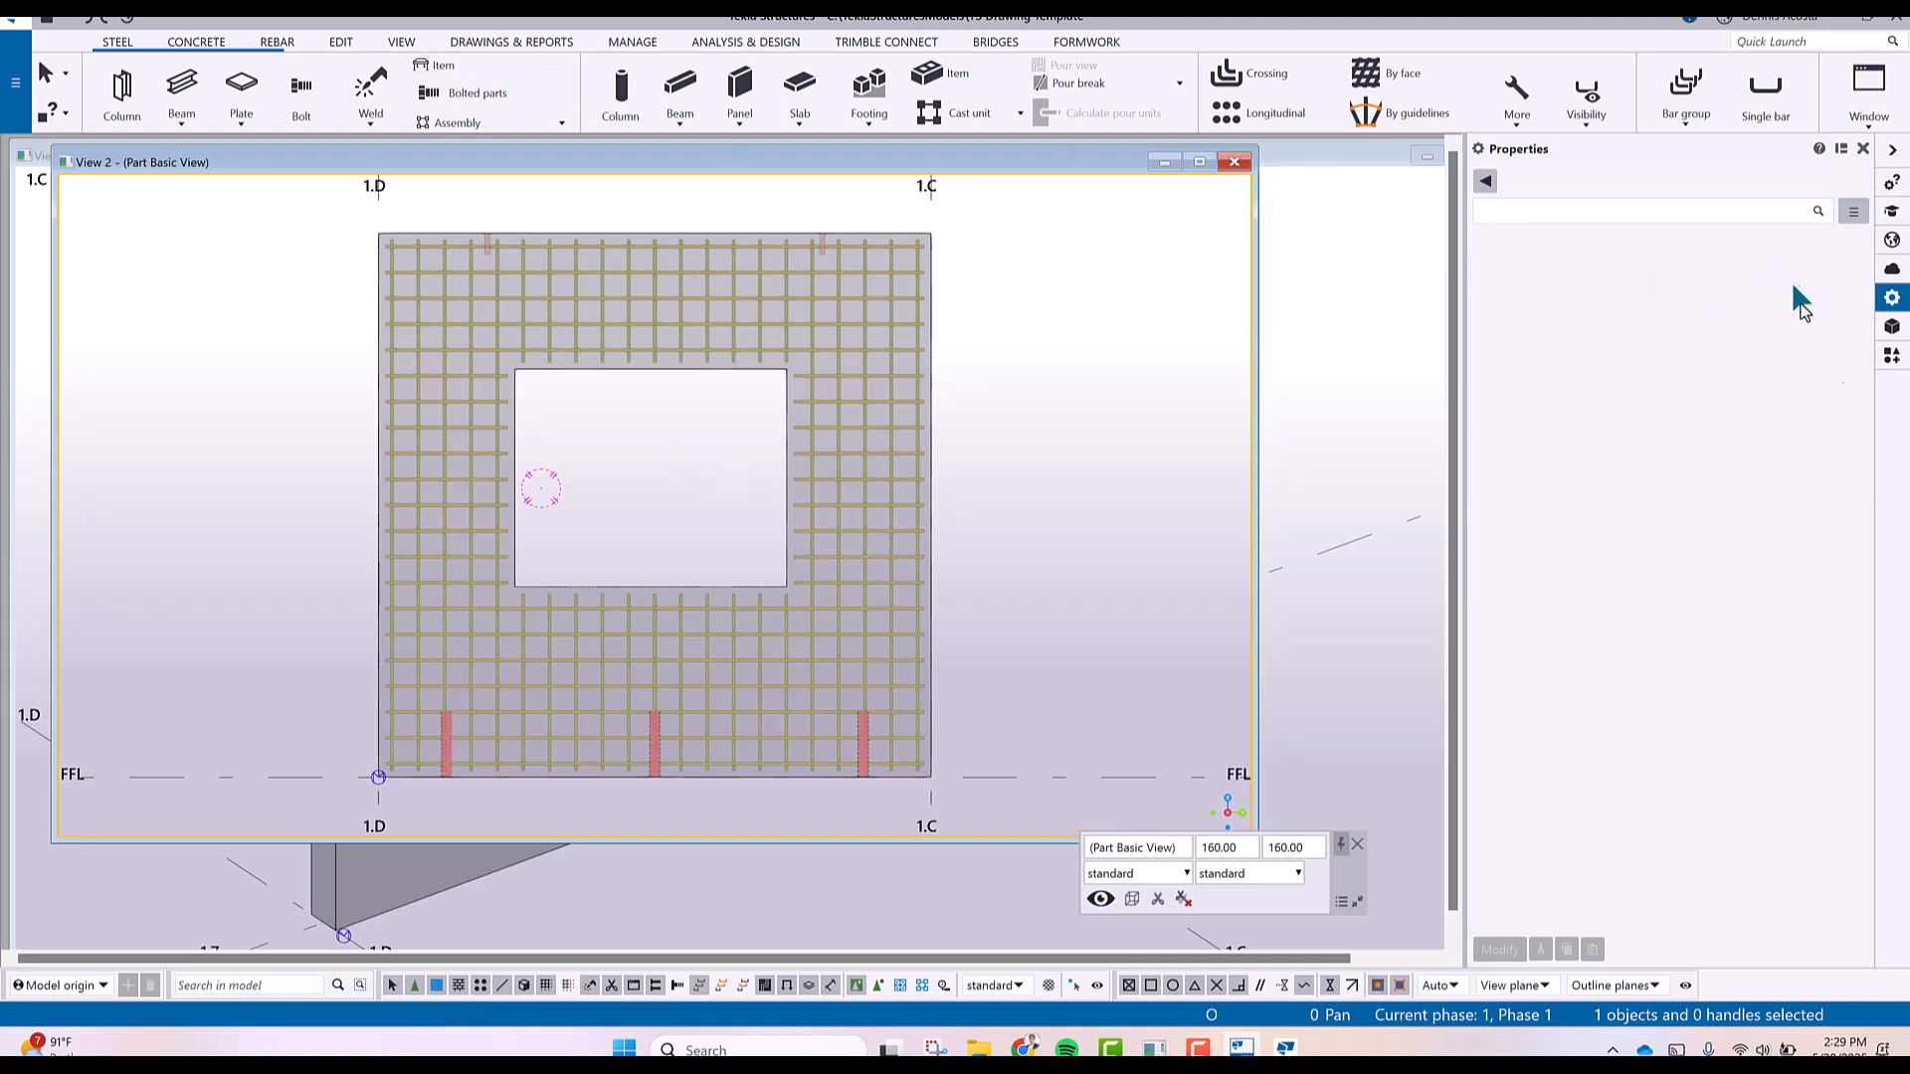
Search the component catalog for EDGE and open the Edge and Corner Reinforcement (62) settings.
left_click(1894, 358)
left_click(1526, 204)
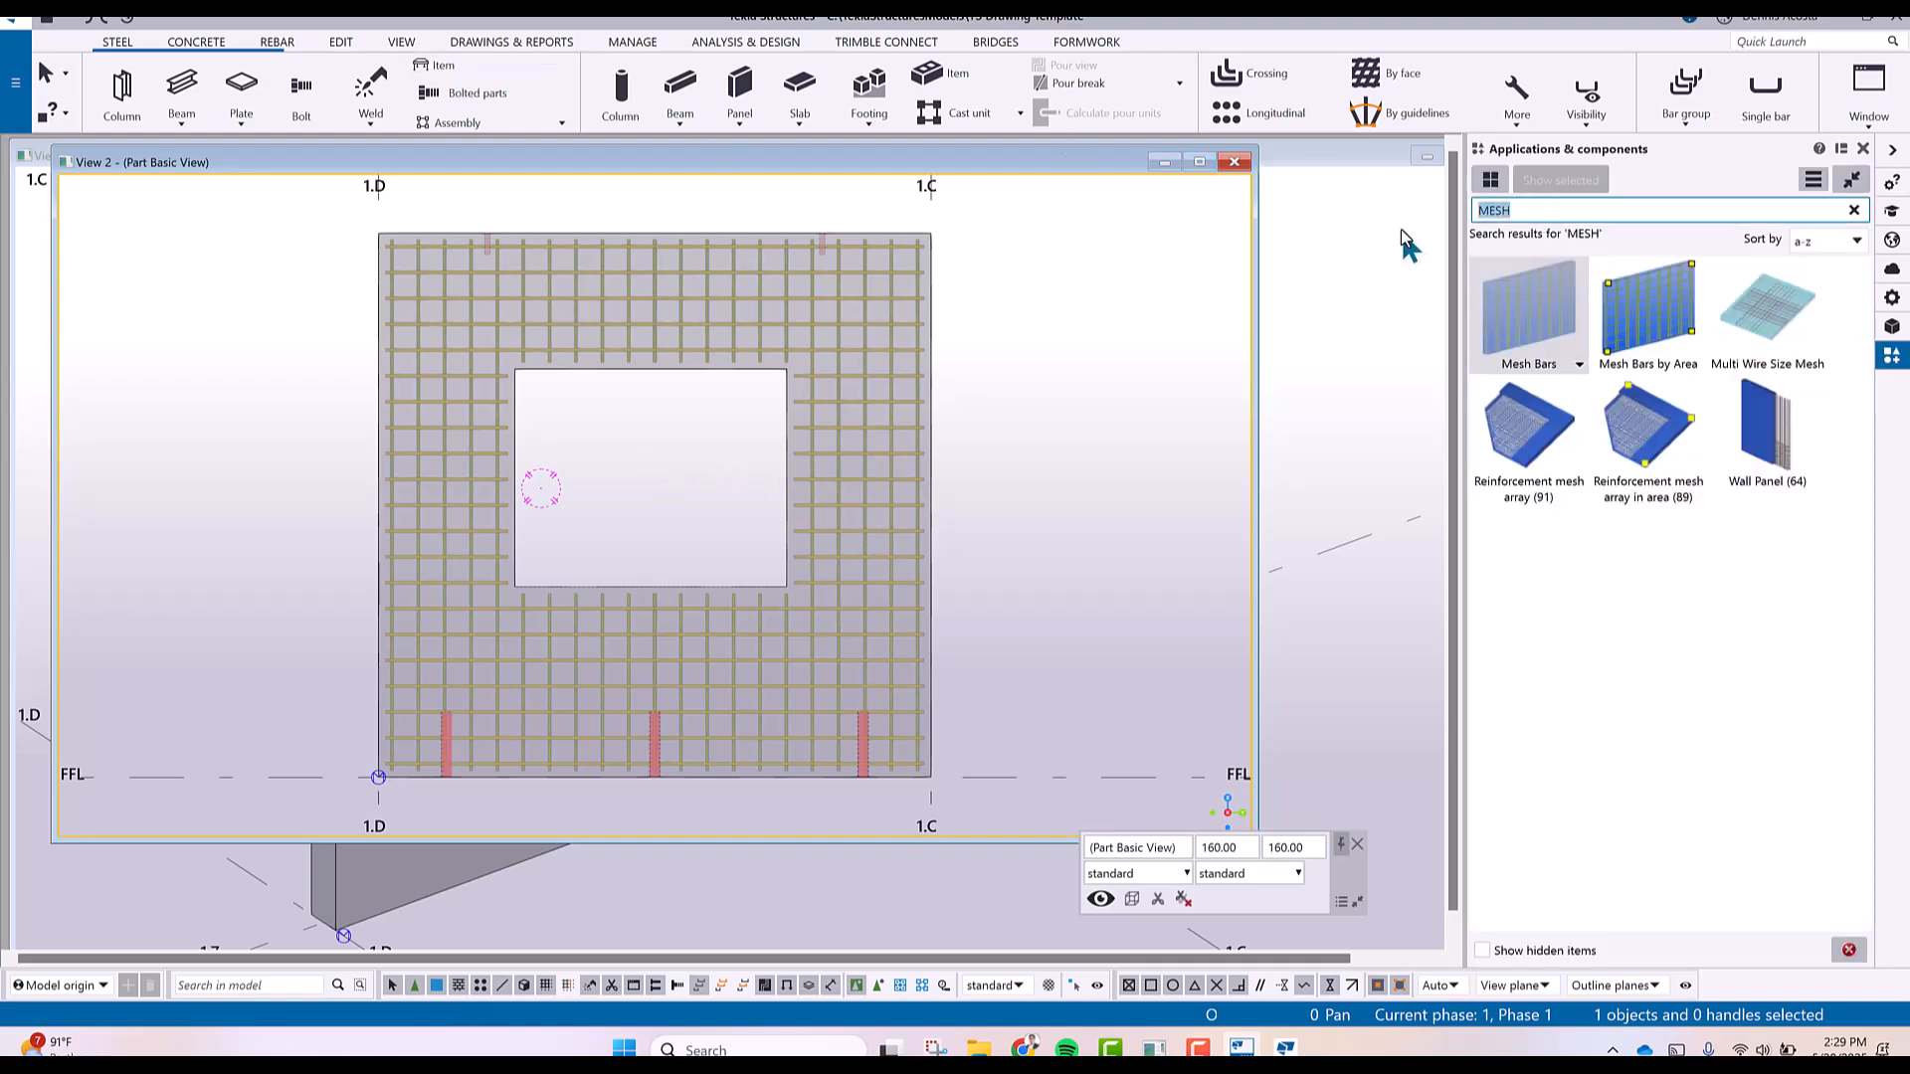
type("E")
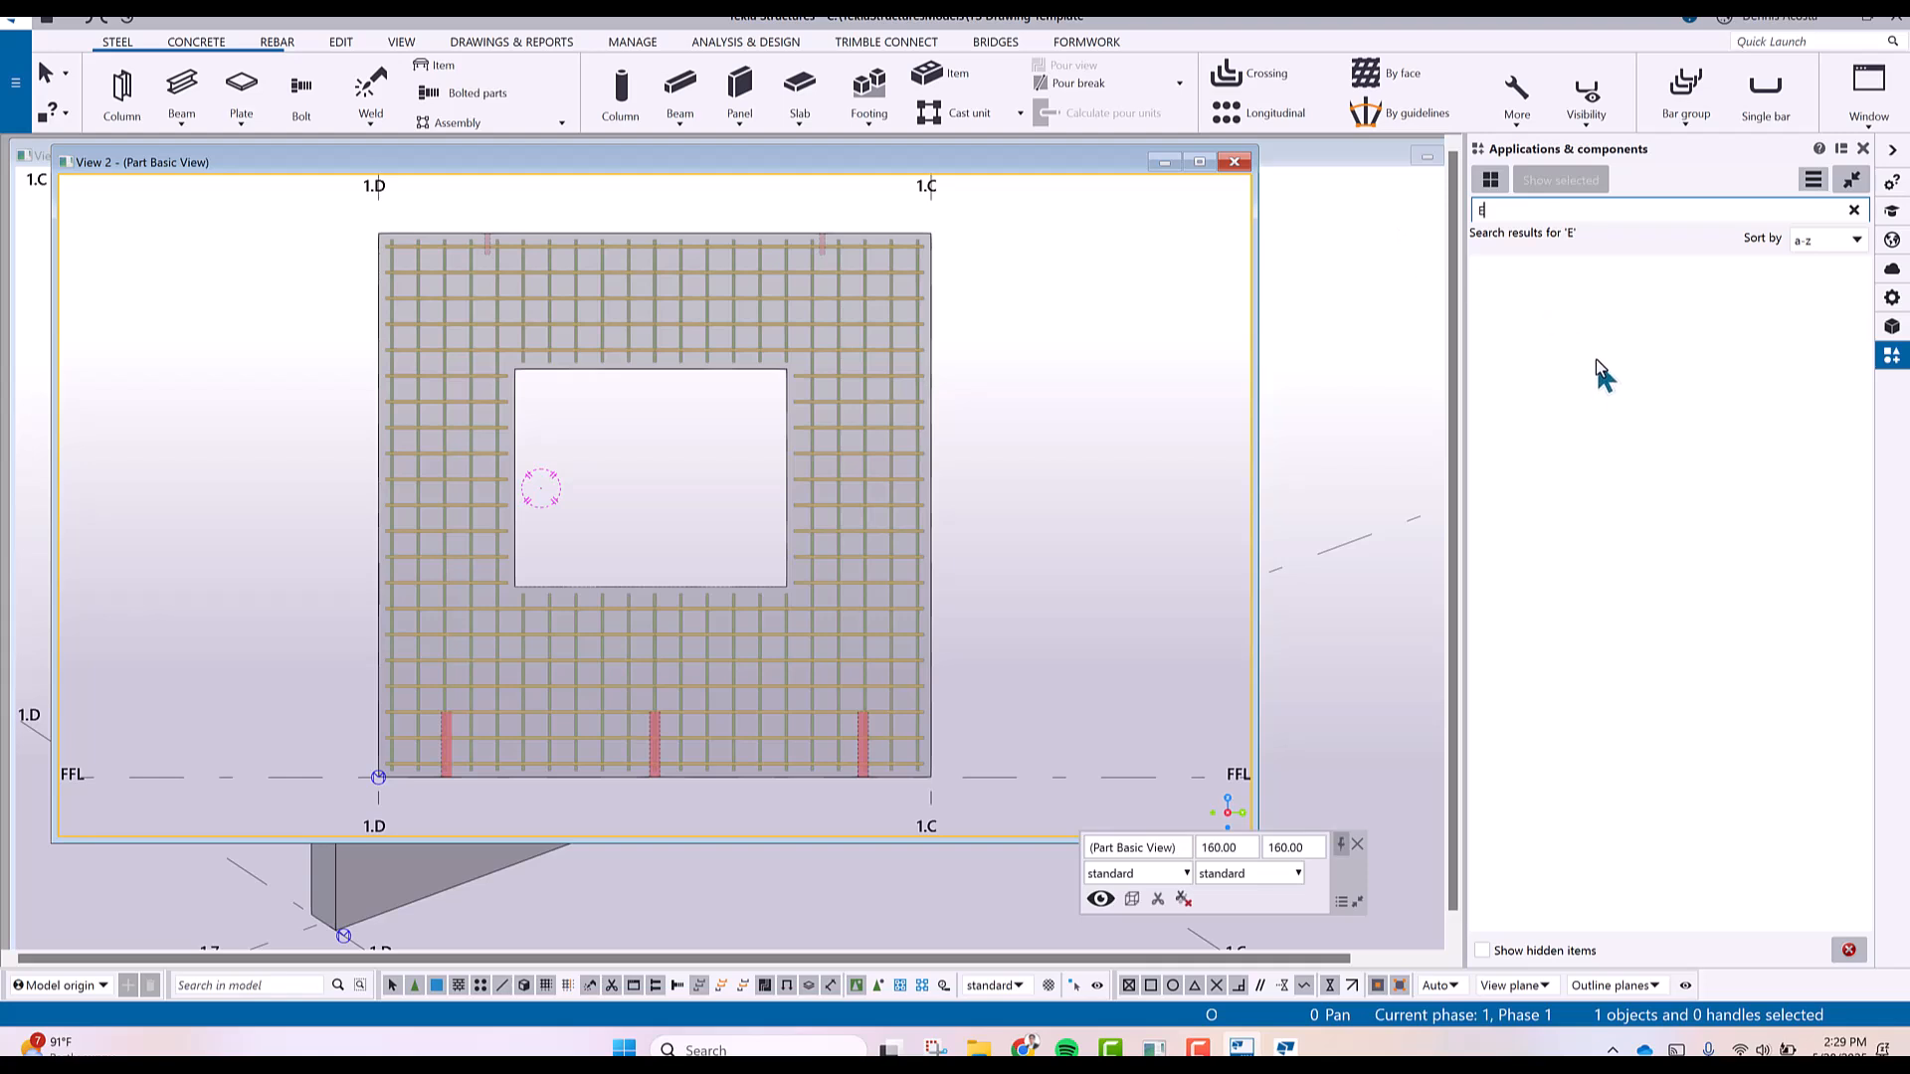
type("DGE")
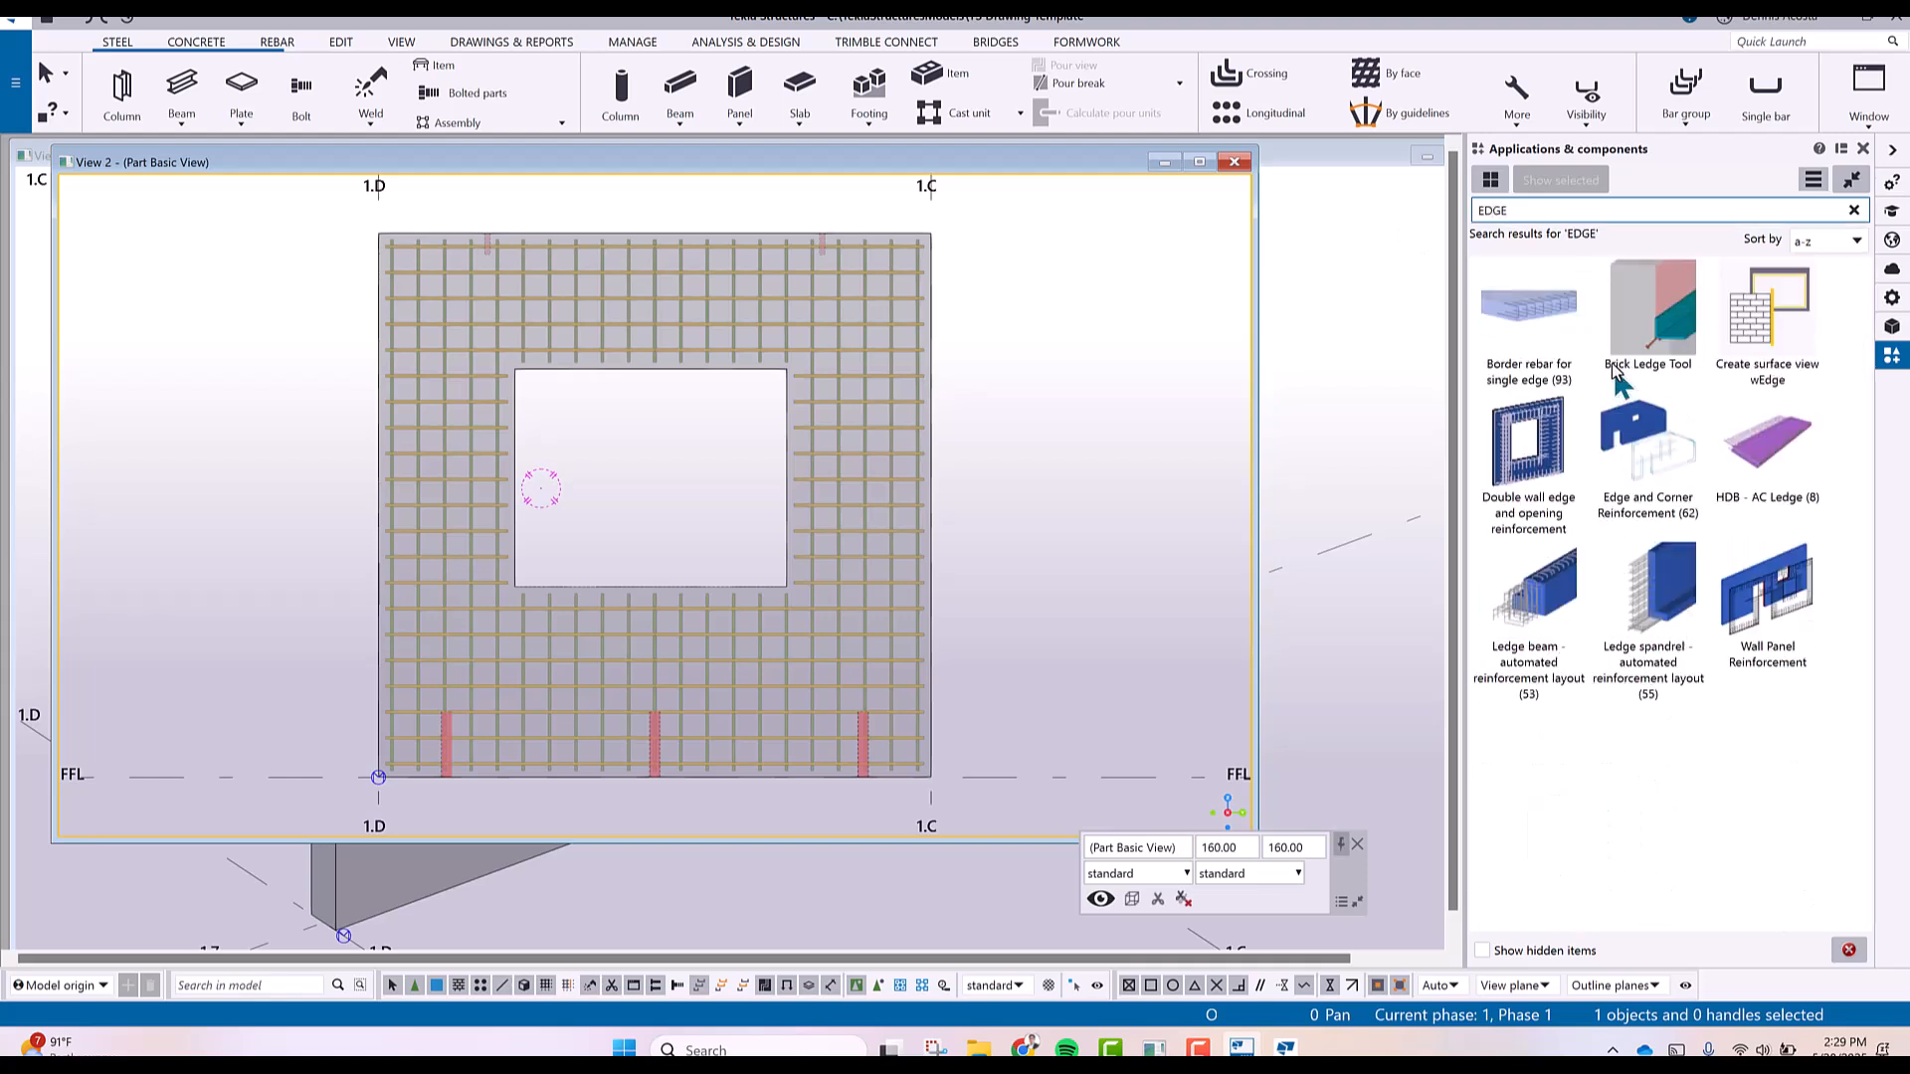
left_click(1653, 430)
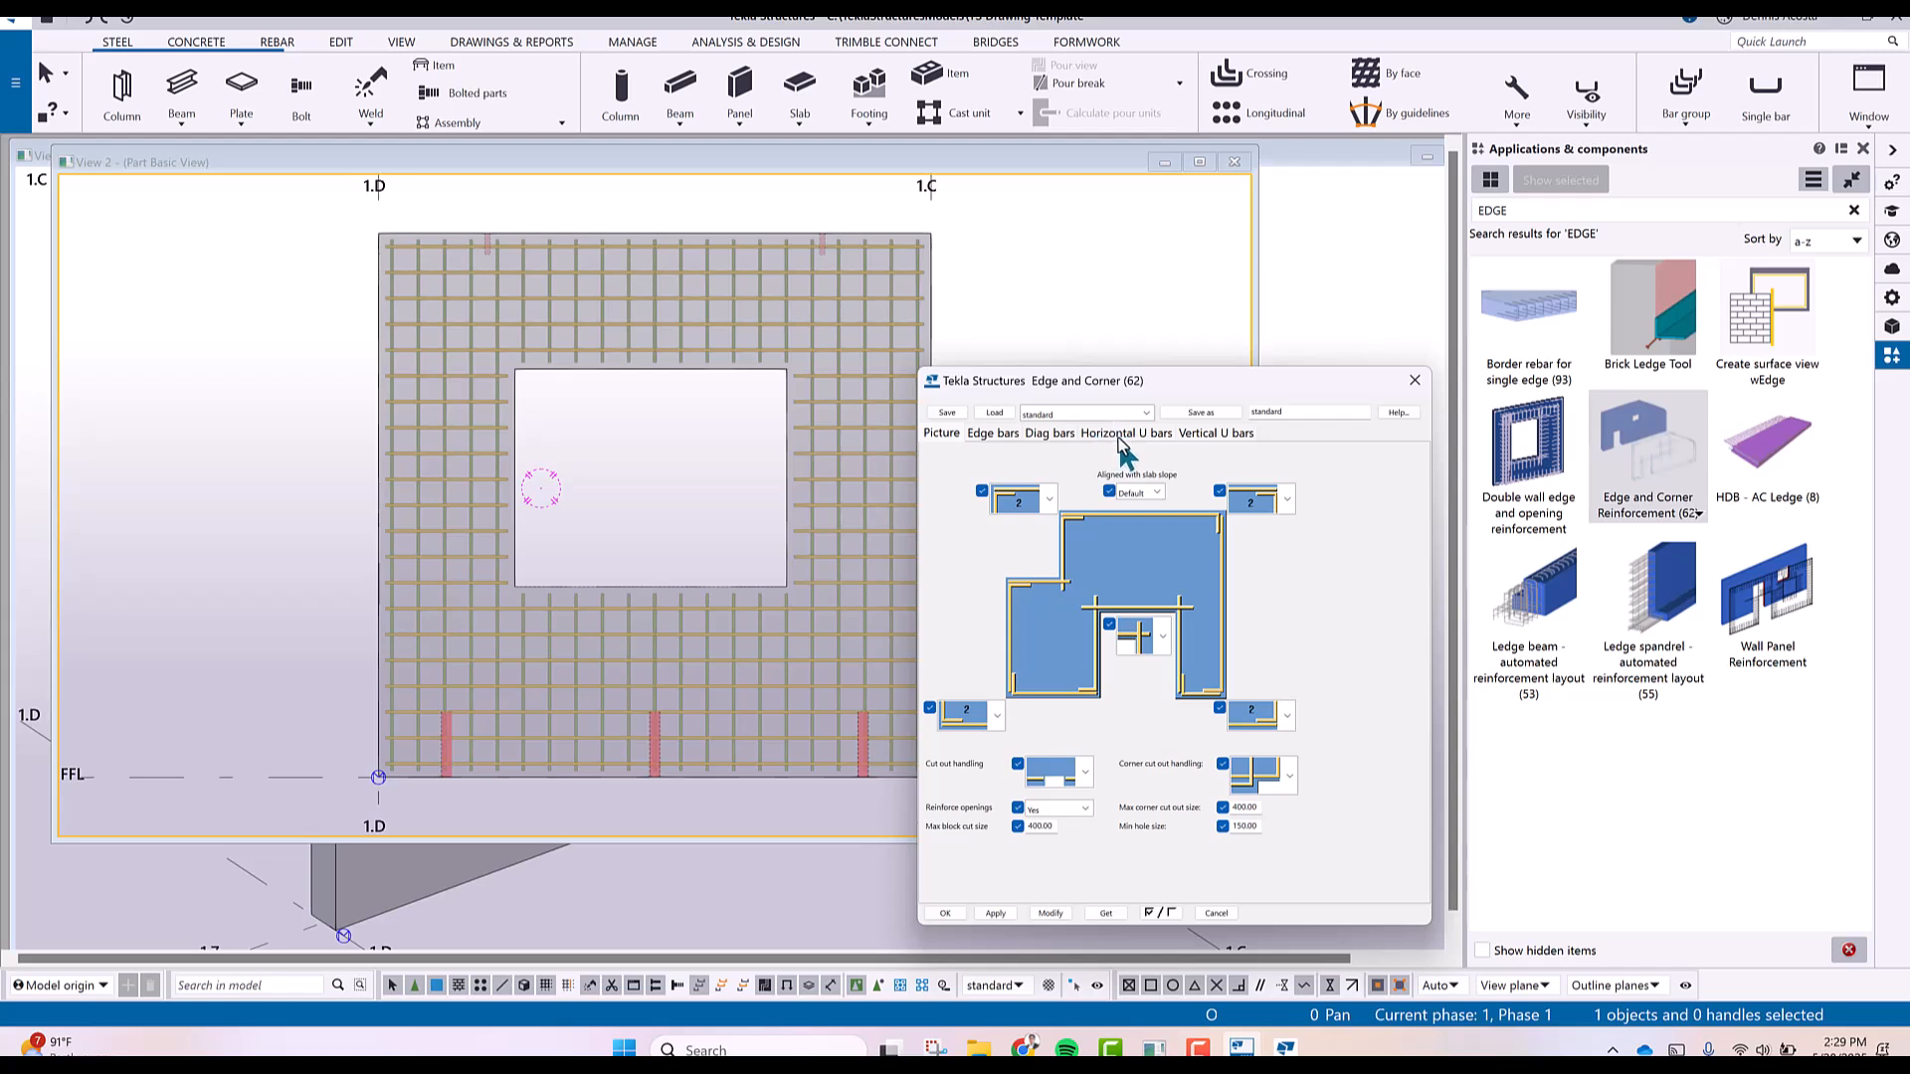
Review the edge bar, diagonal bar, horizontal U bar and vertical U bar settings of Edge and Corner Reinforcement (62).
left_click(997, 438)
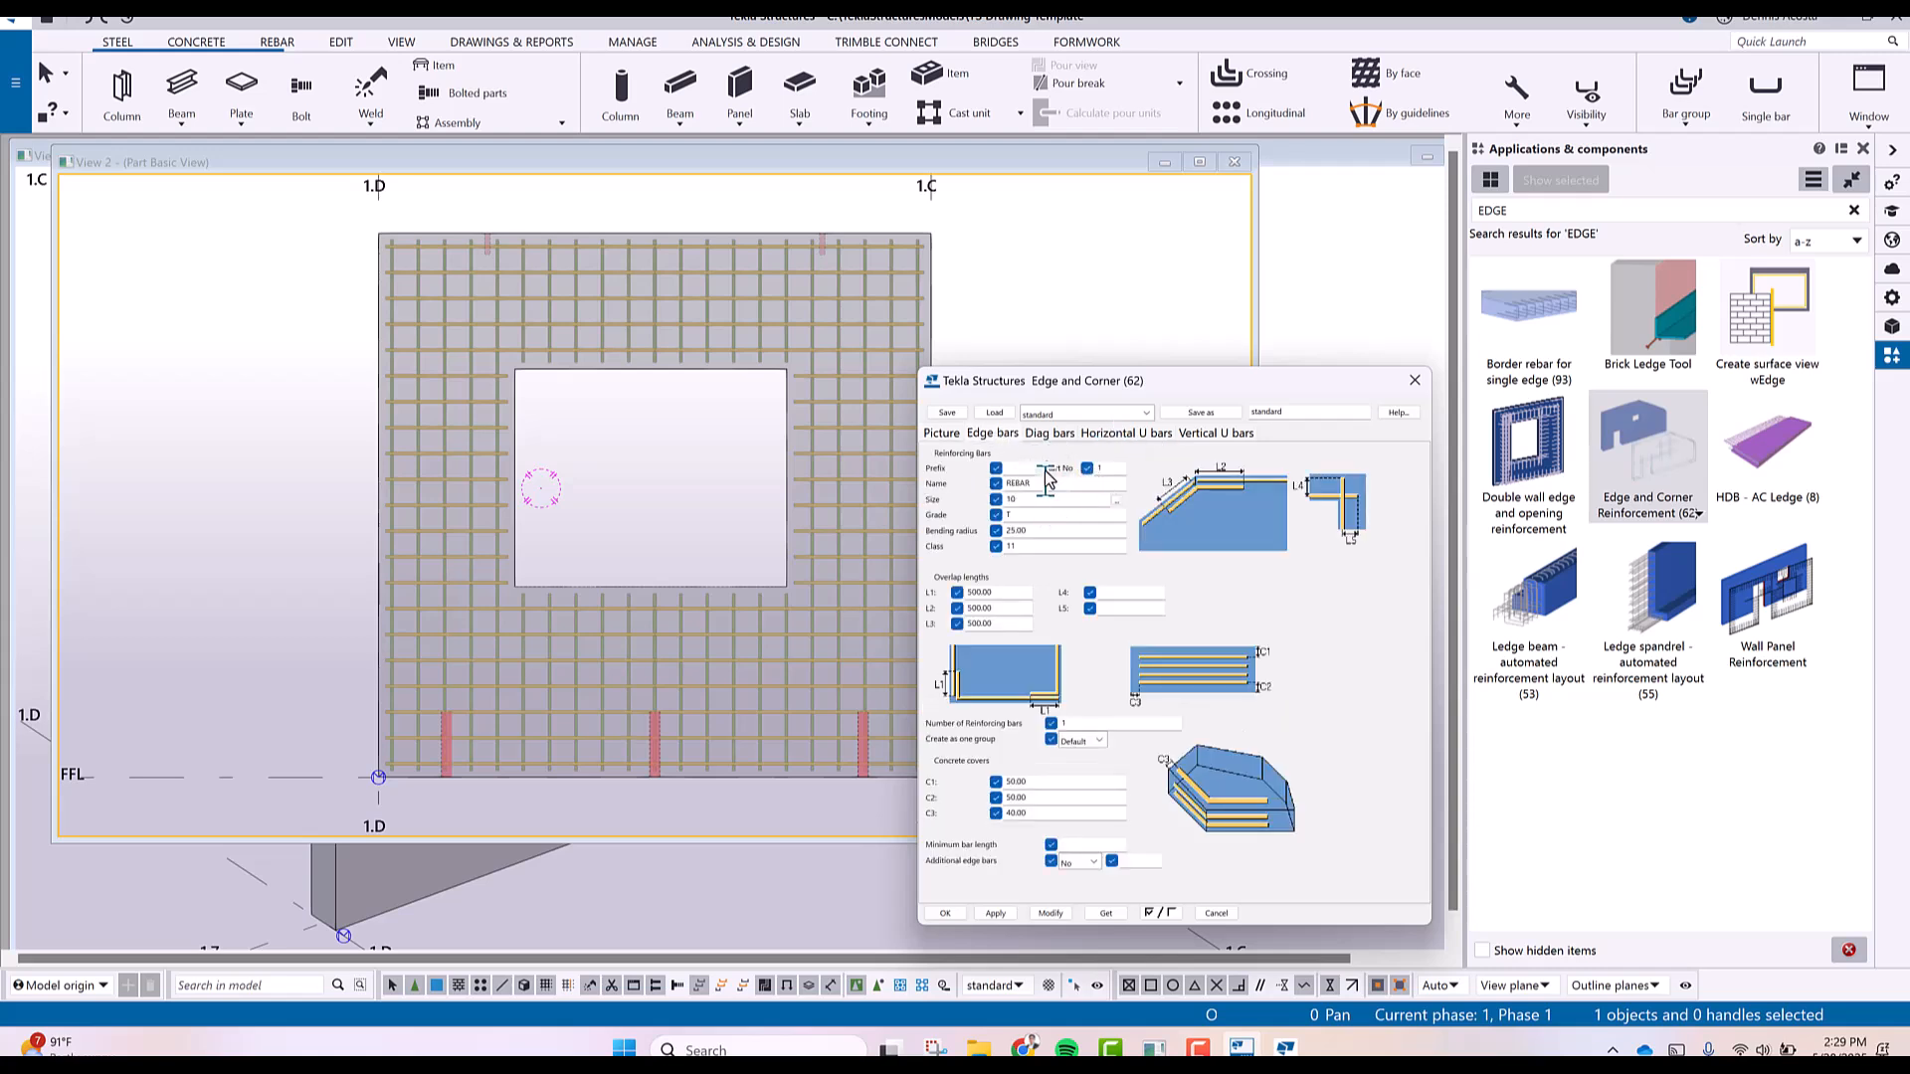
left_click(1063, 435)
left_click(1119, 435)
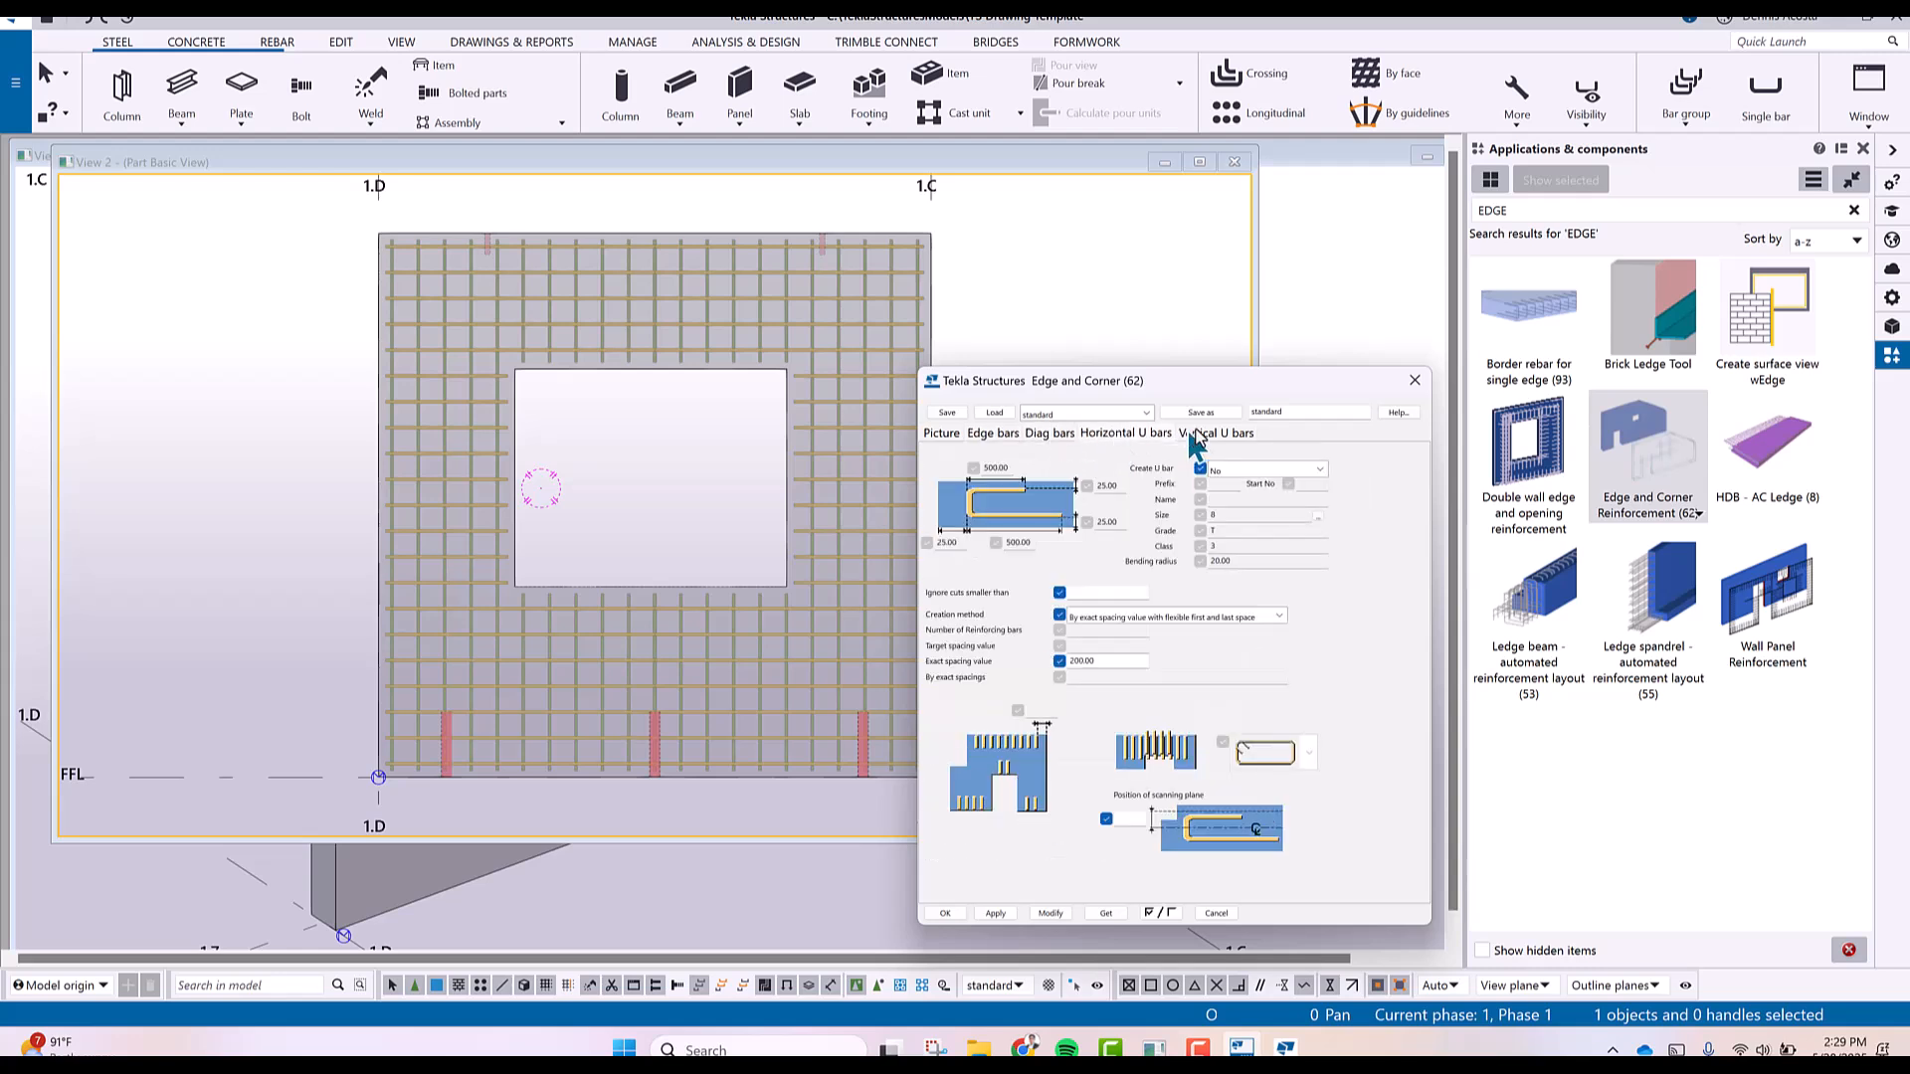
left_click(1196, 434)
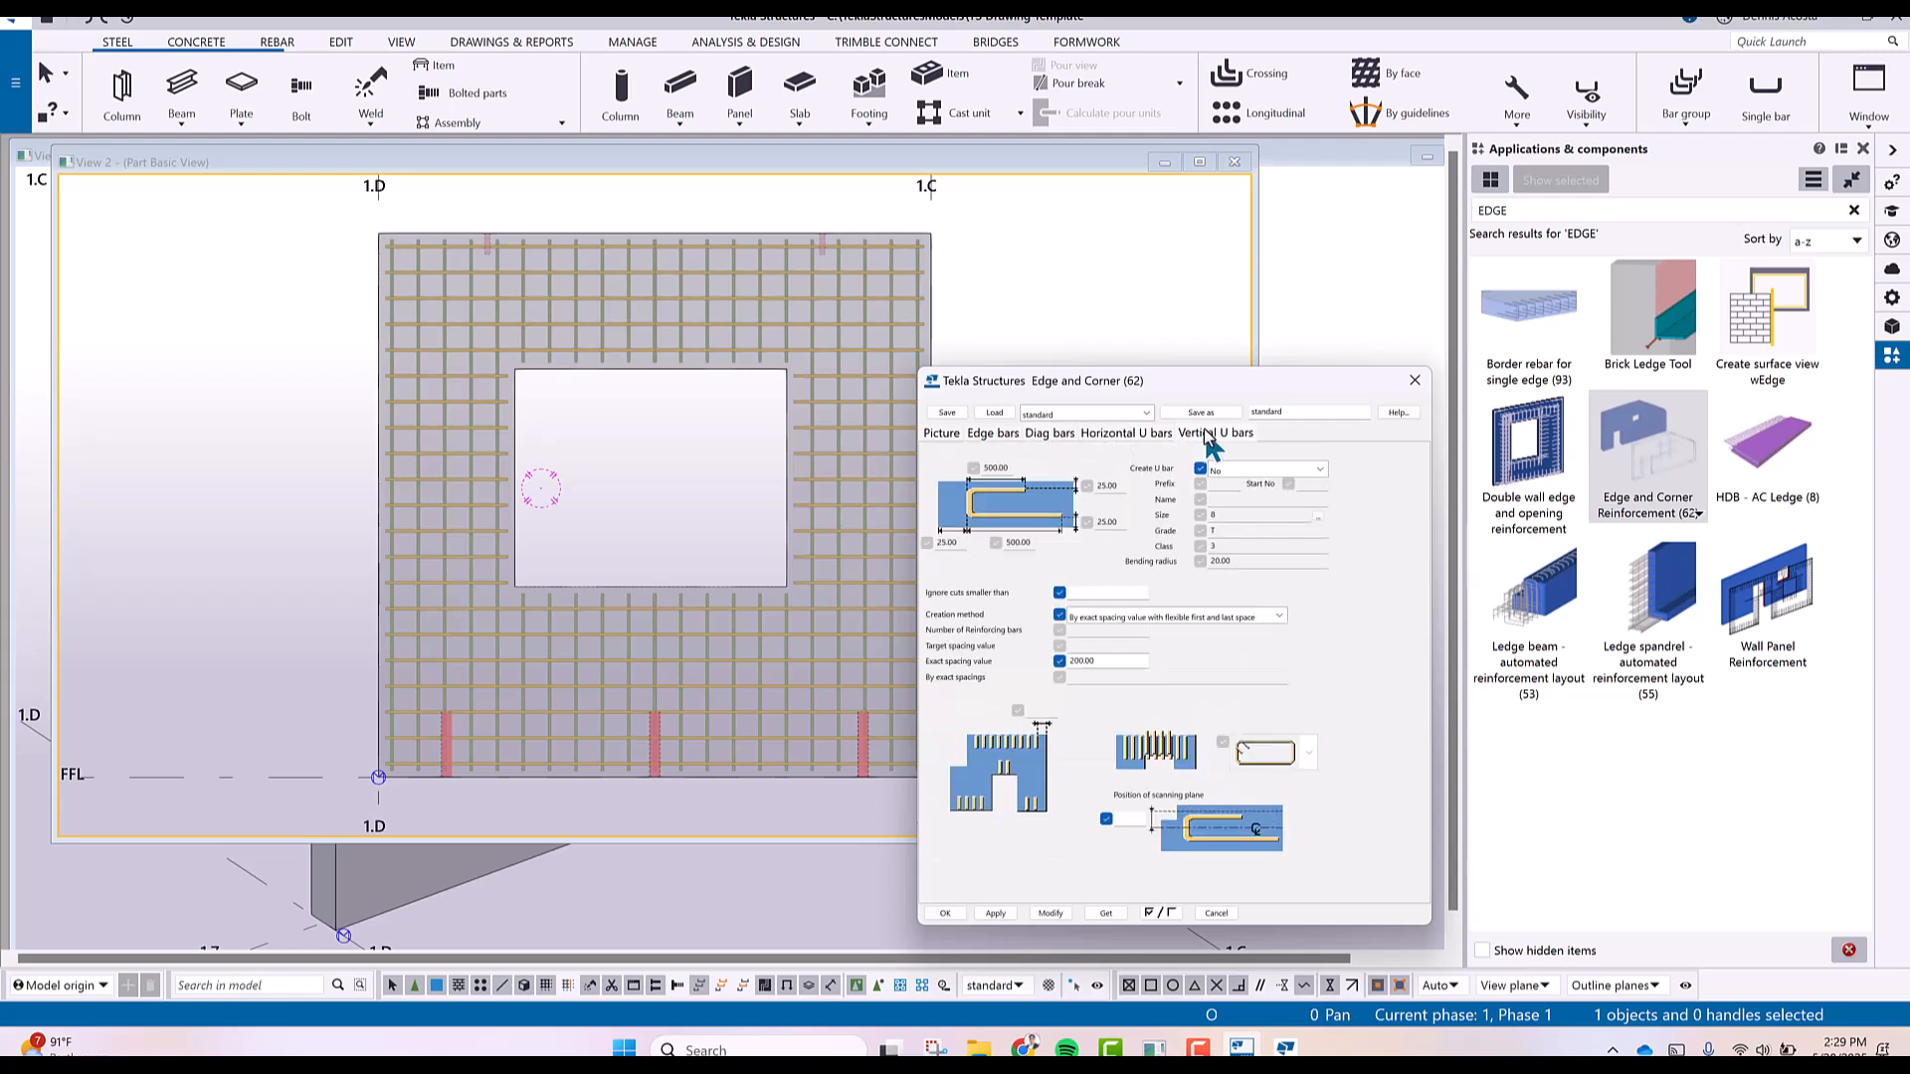
left_click(1051, 438)
left_click(993, 435)
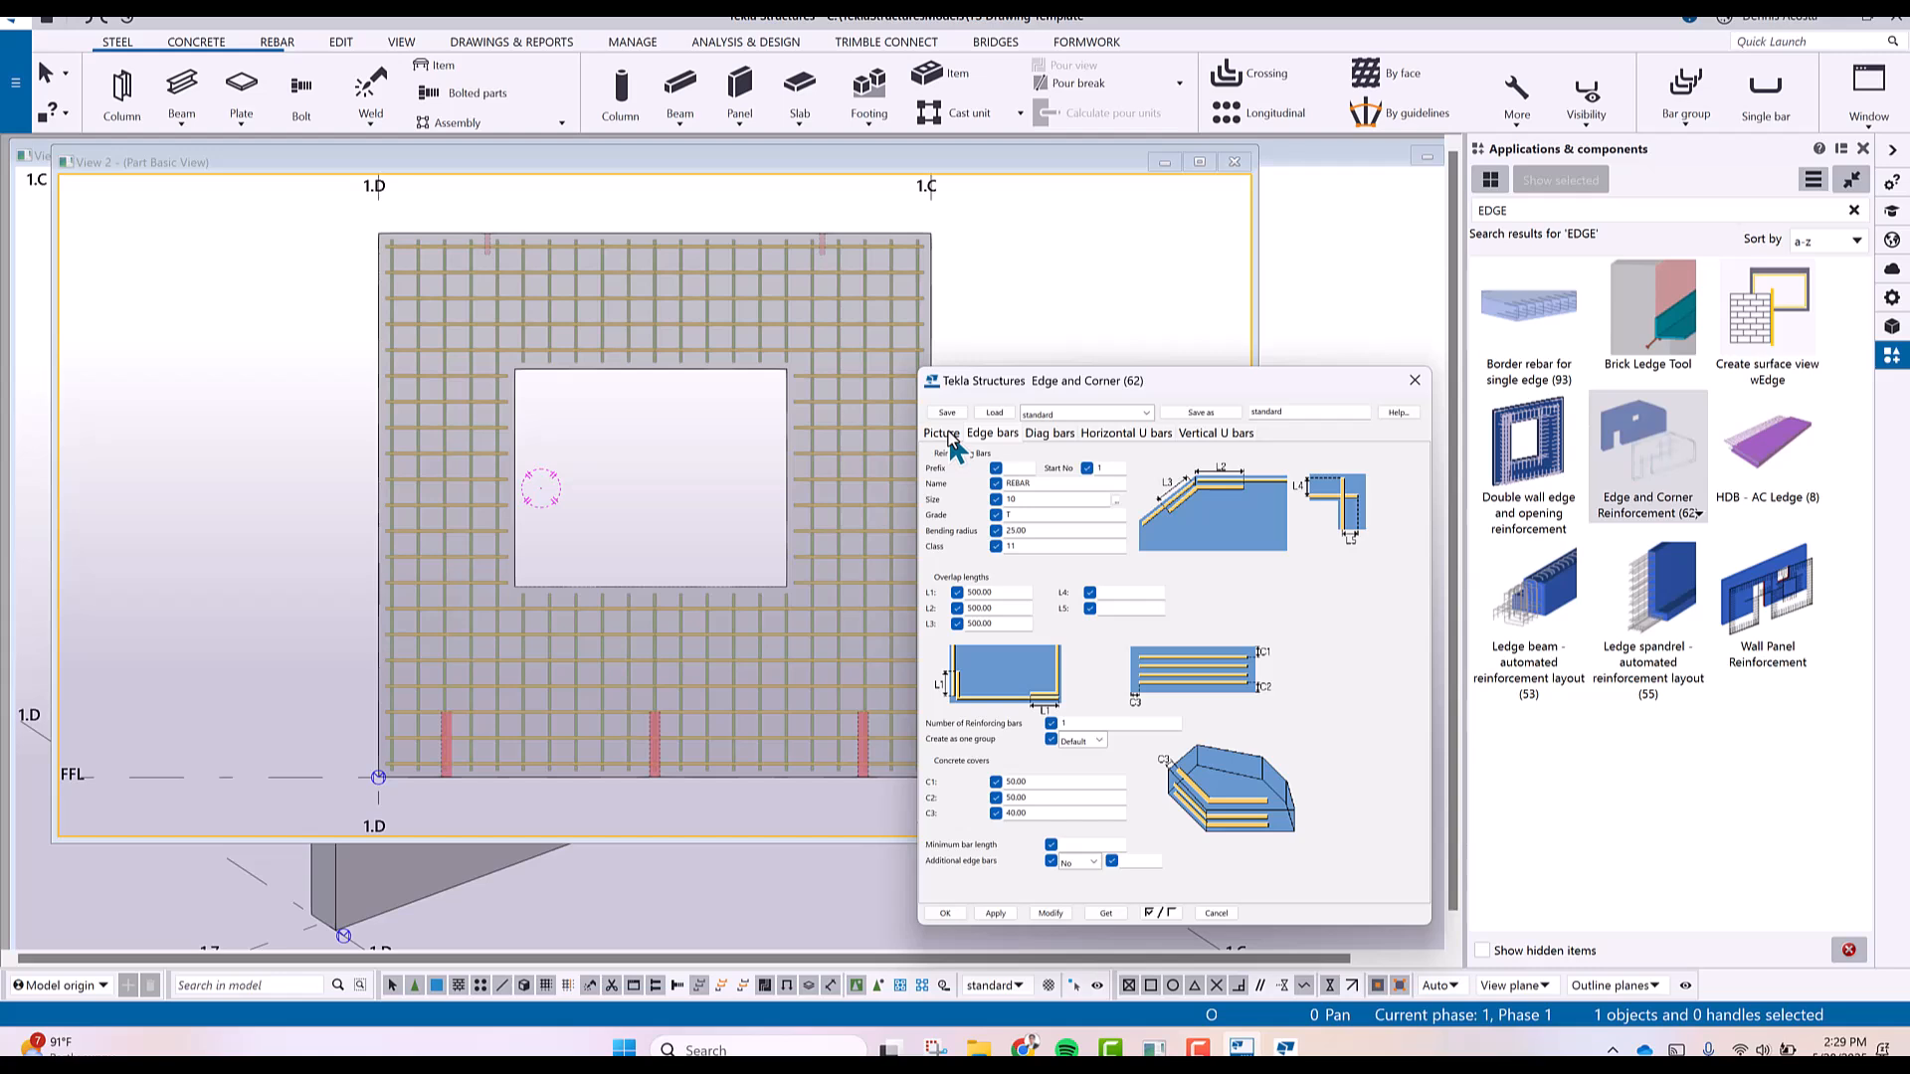
left_click(941, 434)
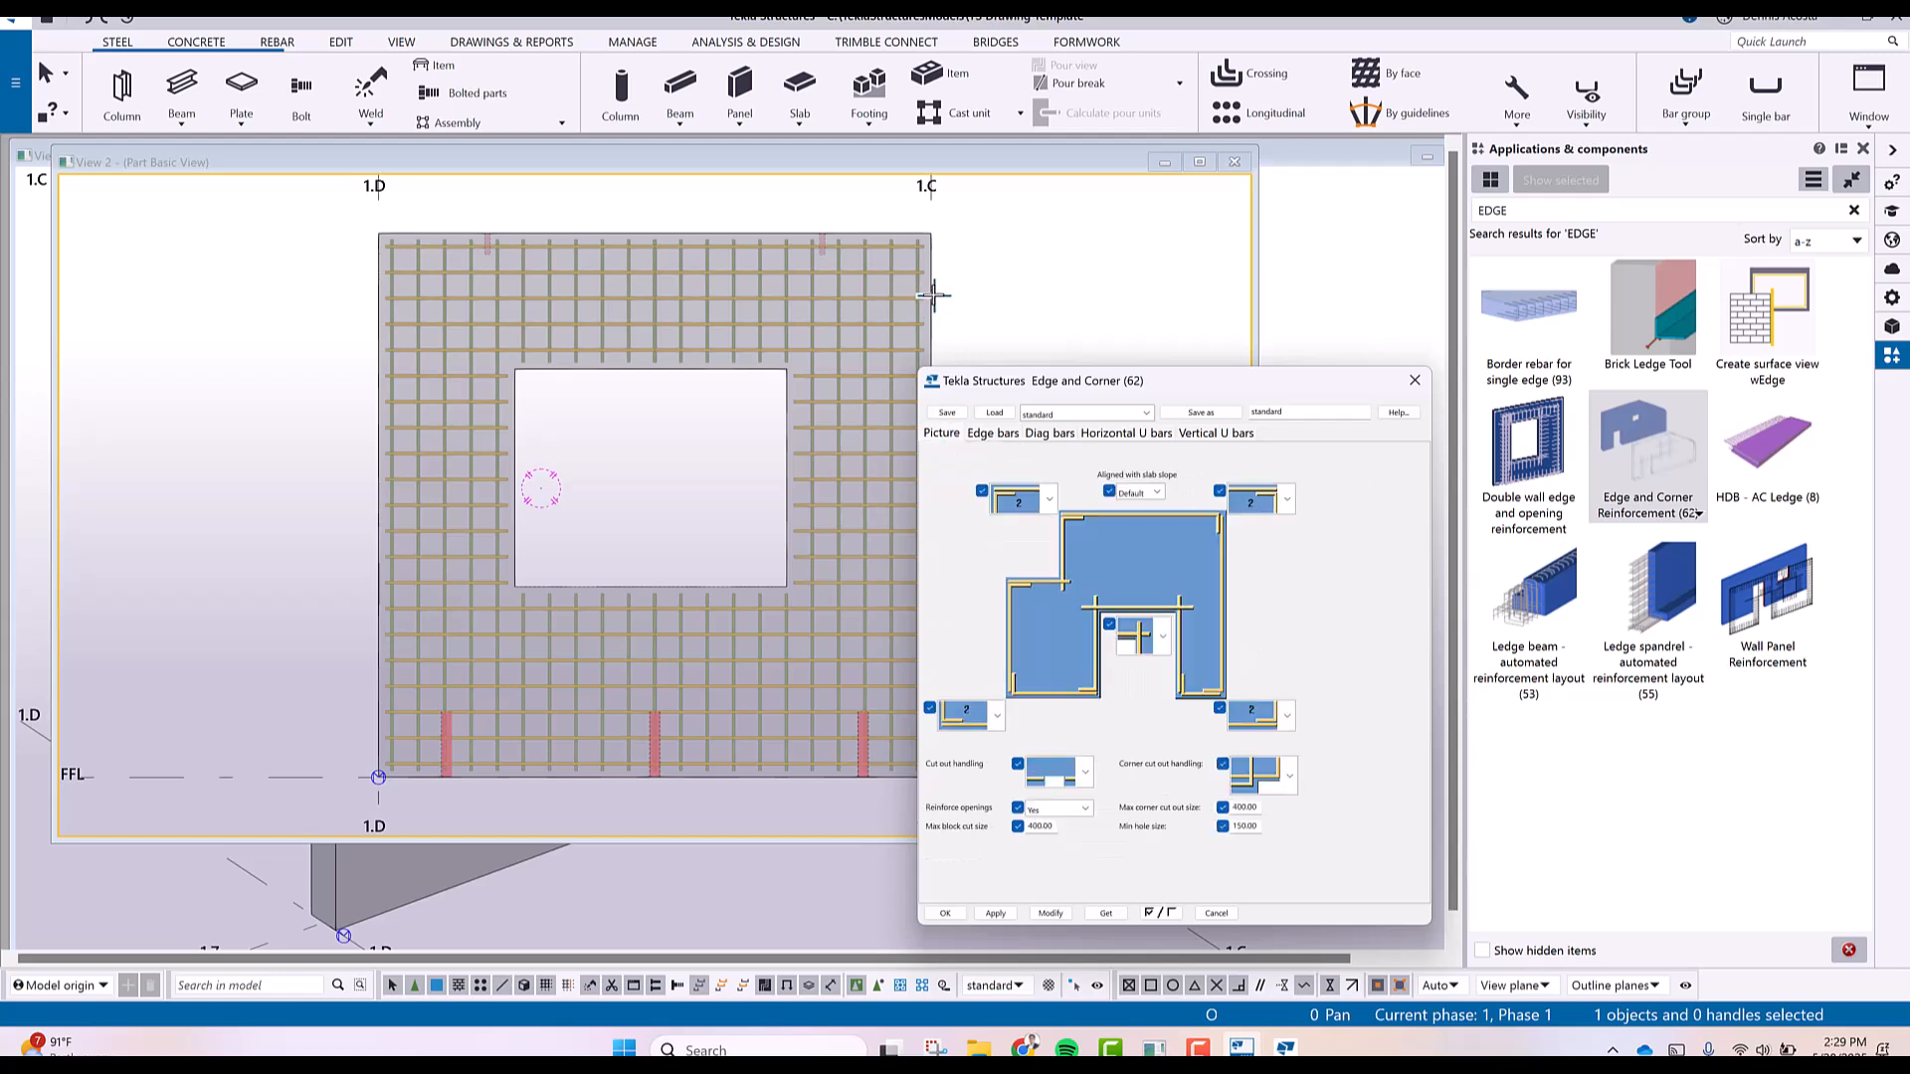
Add Edge and Corner Reinforcement (62) with standard settings to the concrete panel and close its settings.
left_click(931, 291)
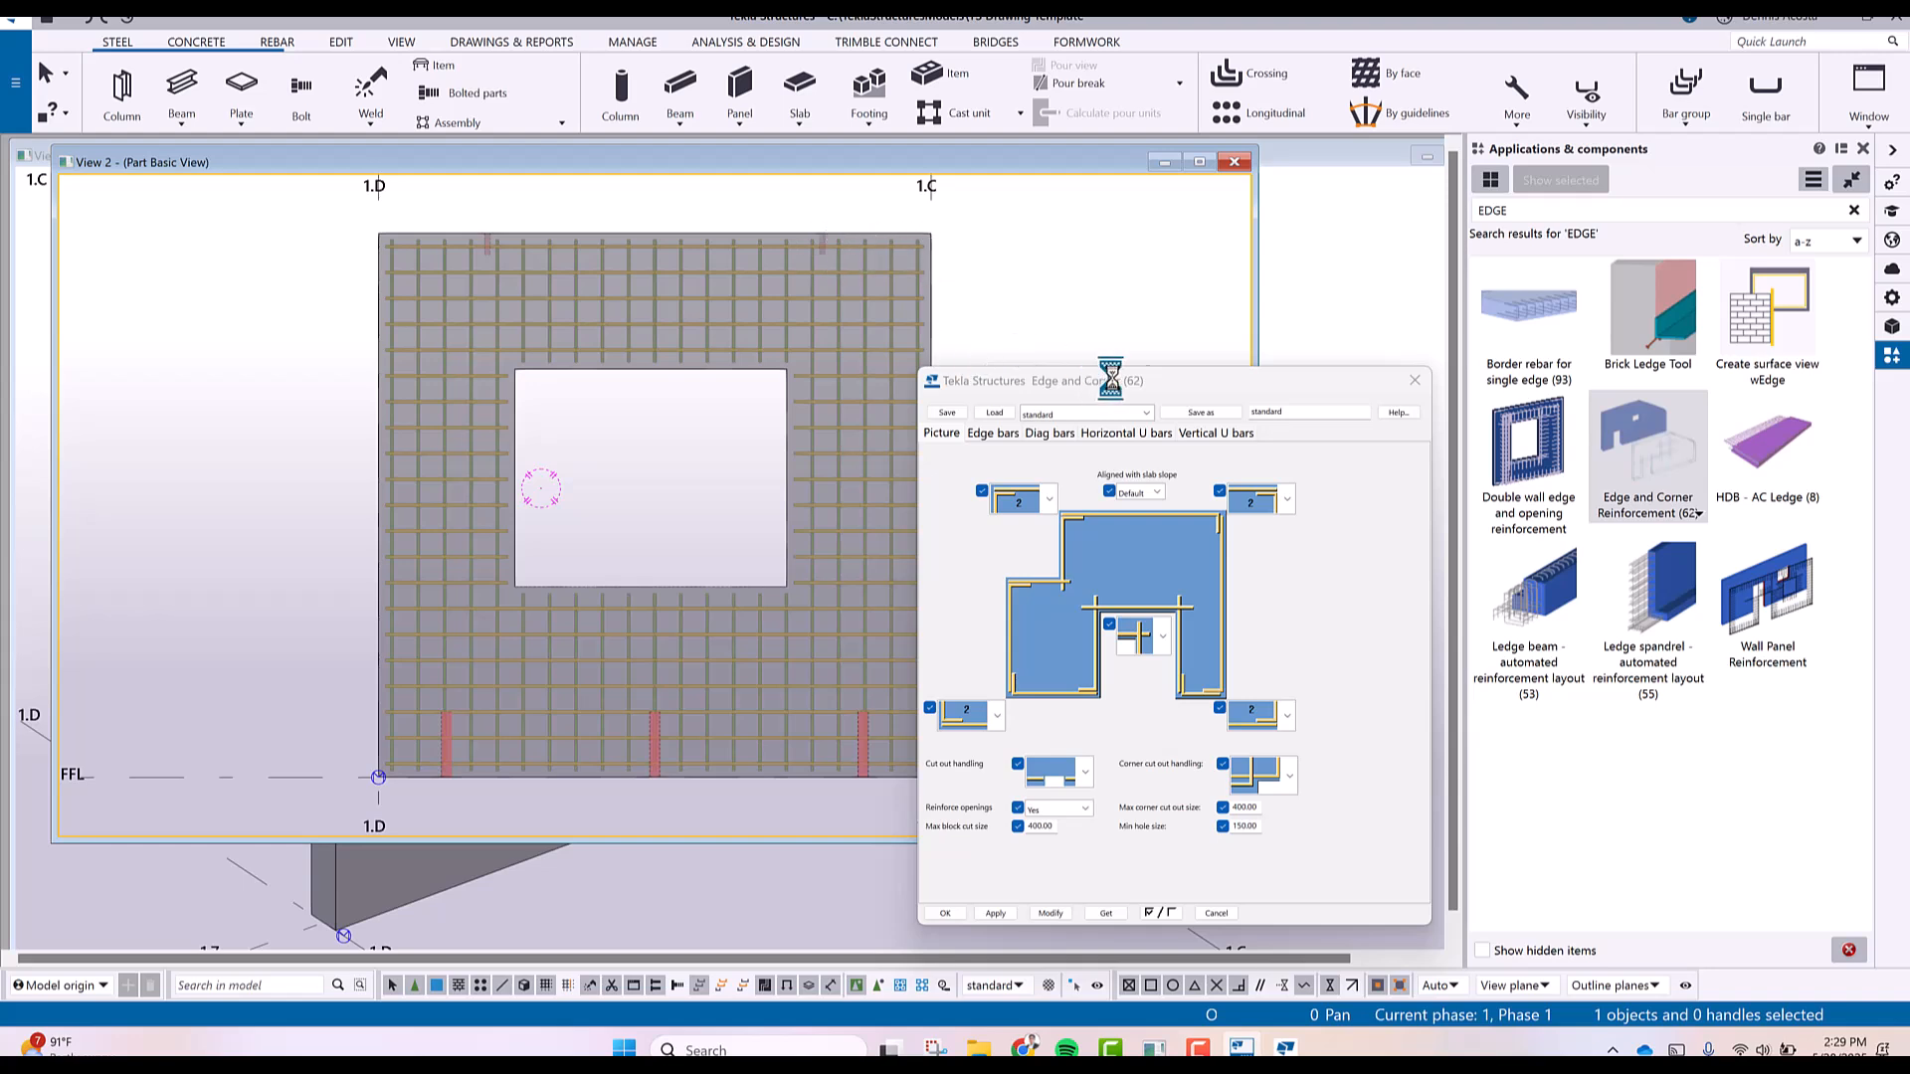
left_click(1415, 382)
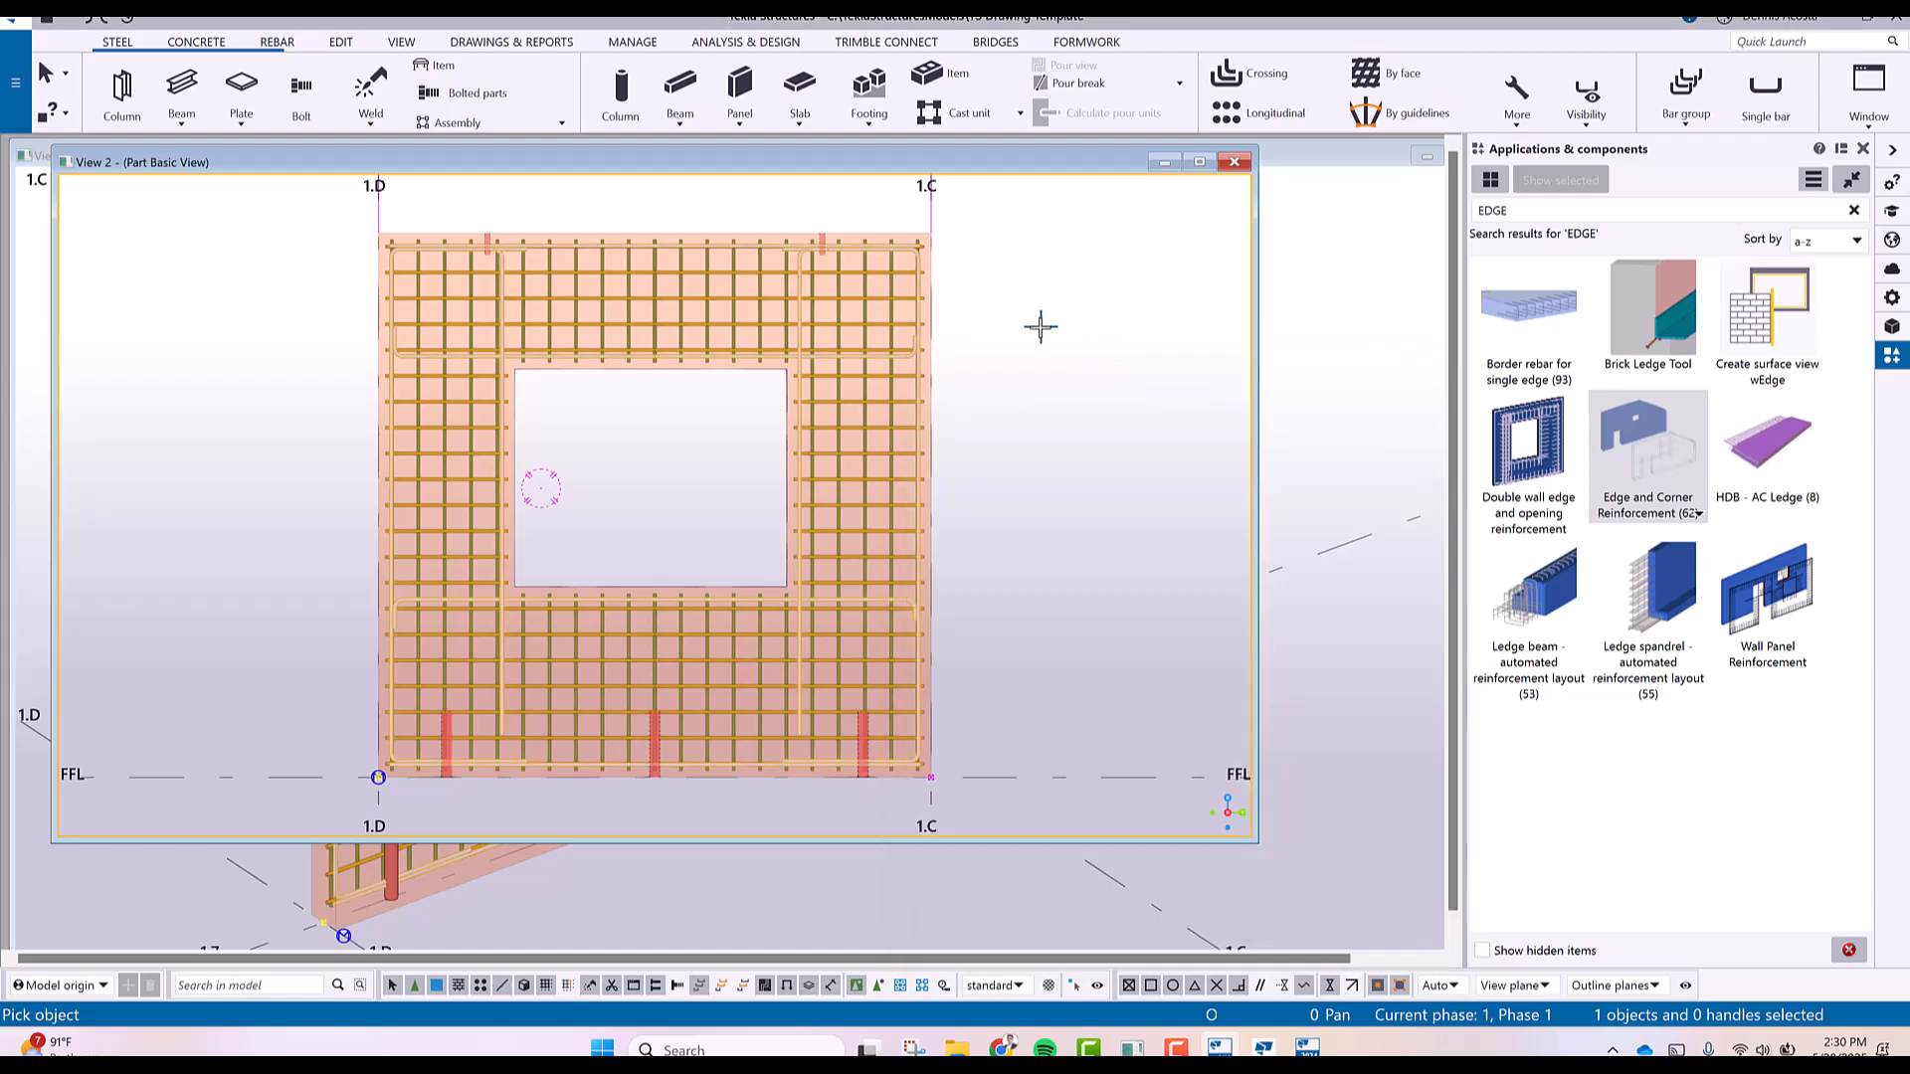
scroll(1011, 391, "down", 2)
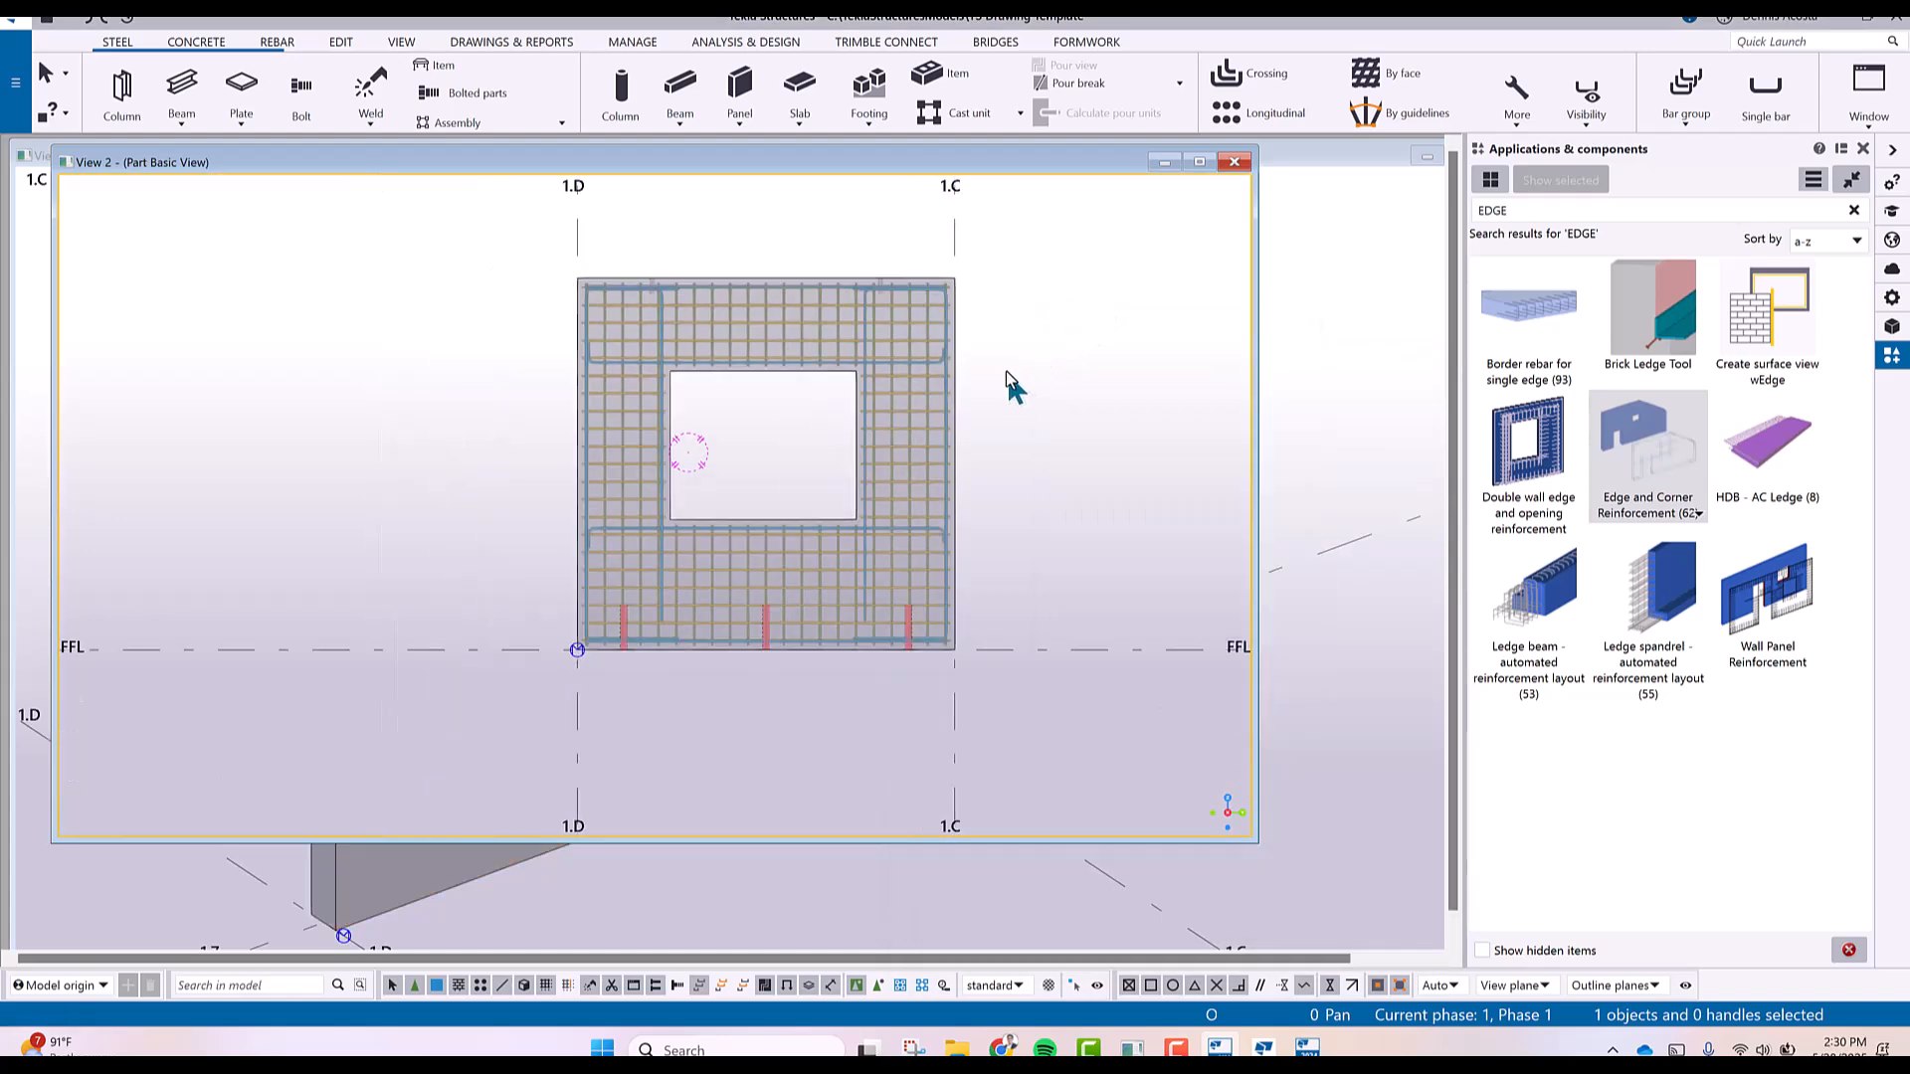
Select the concrete panel and run numbering for modified objects.
left_click(961, 453)
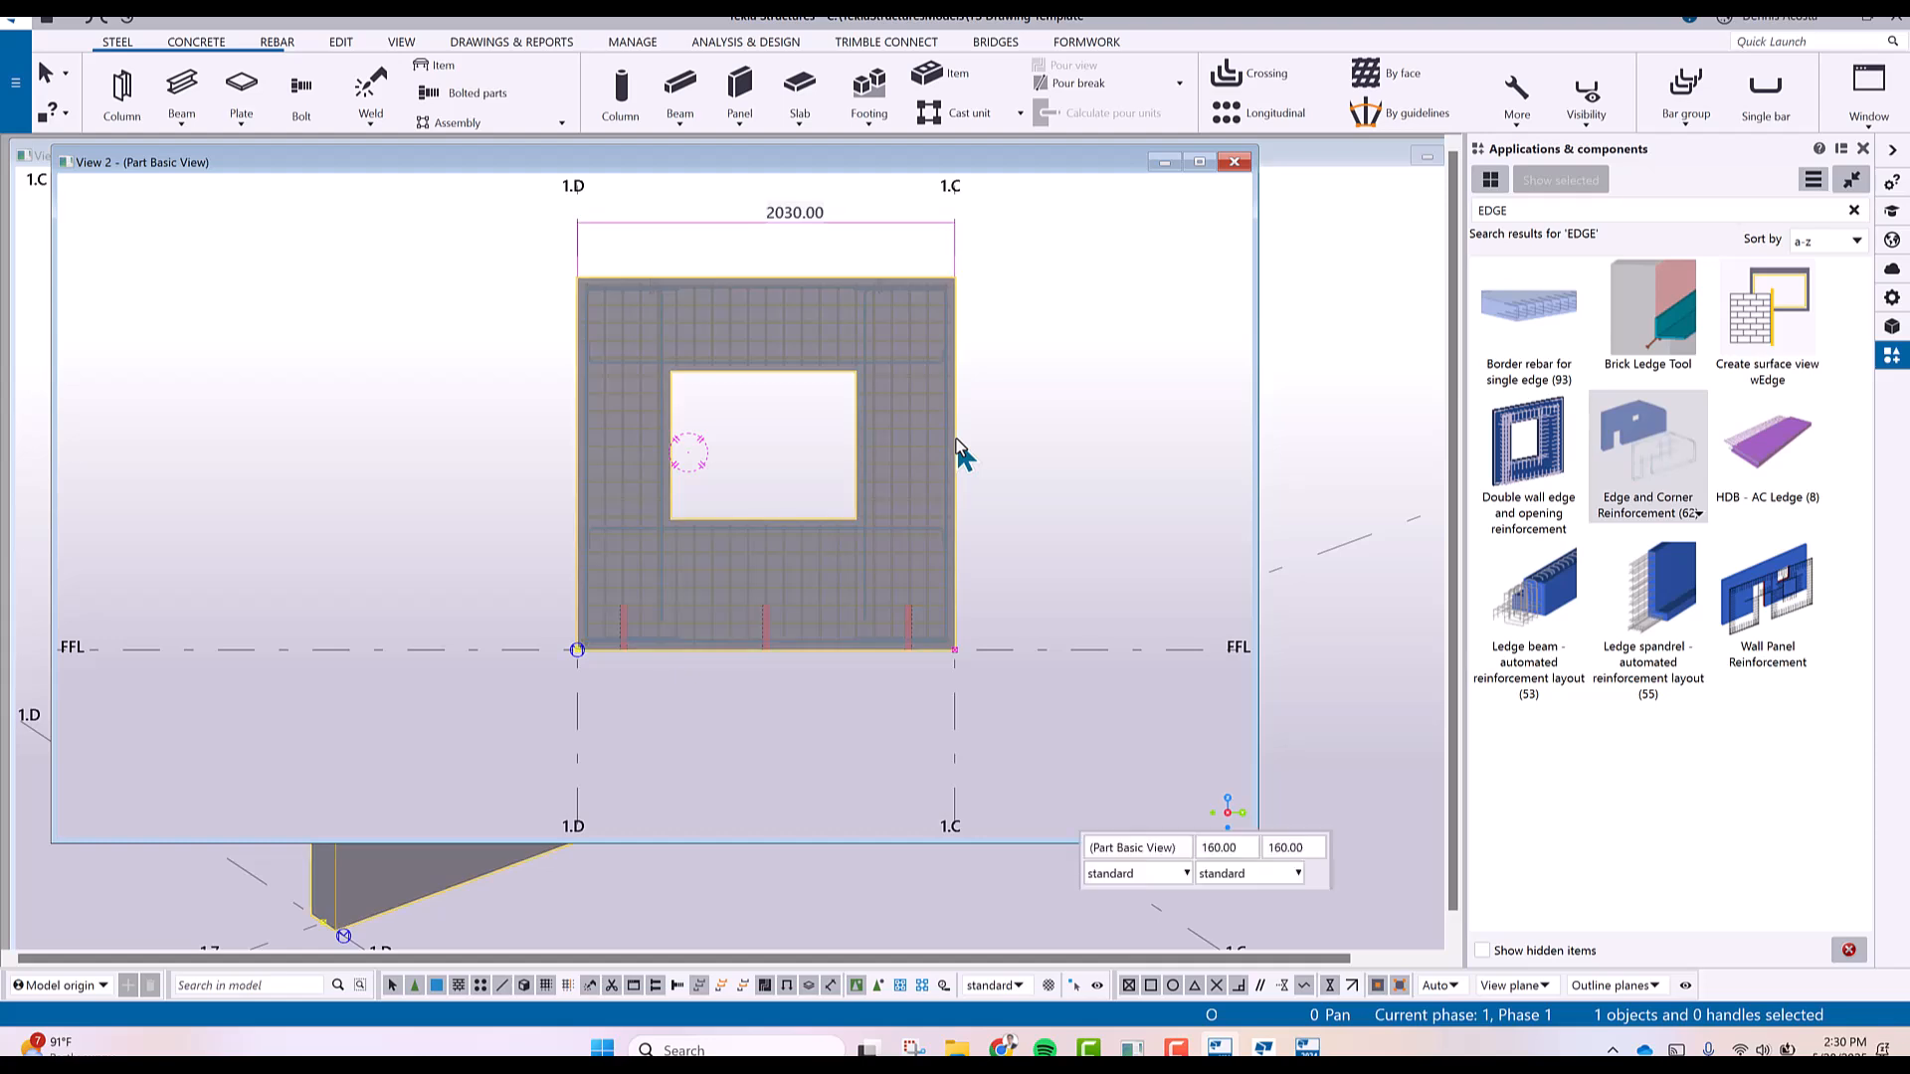
left_click(512, 42)
left_click(677, 73)
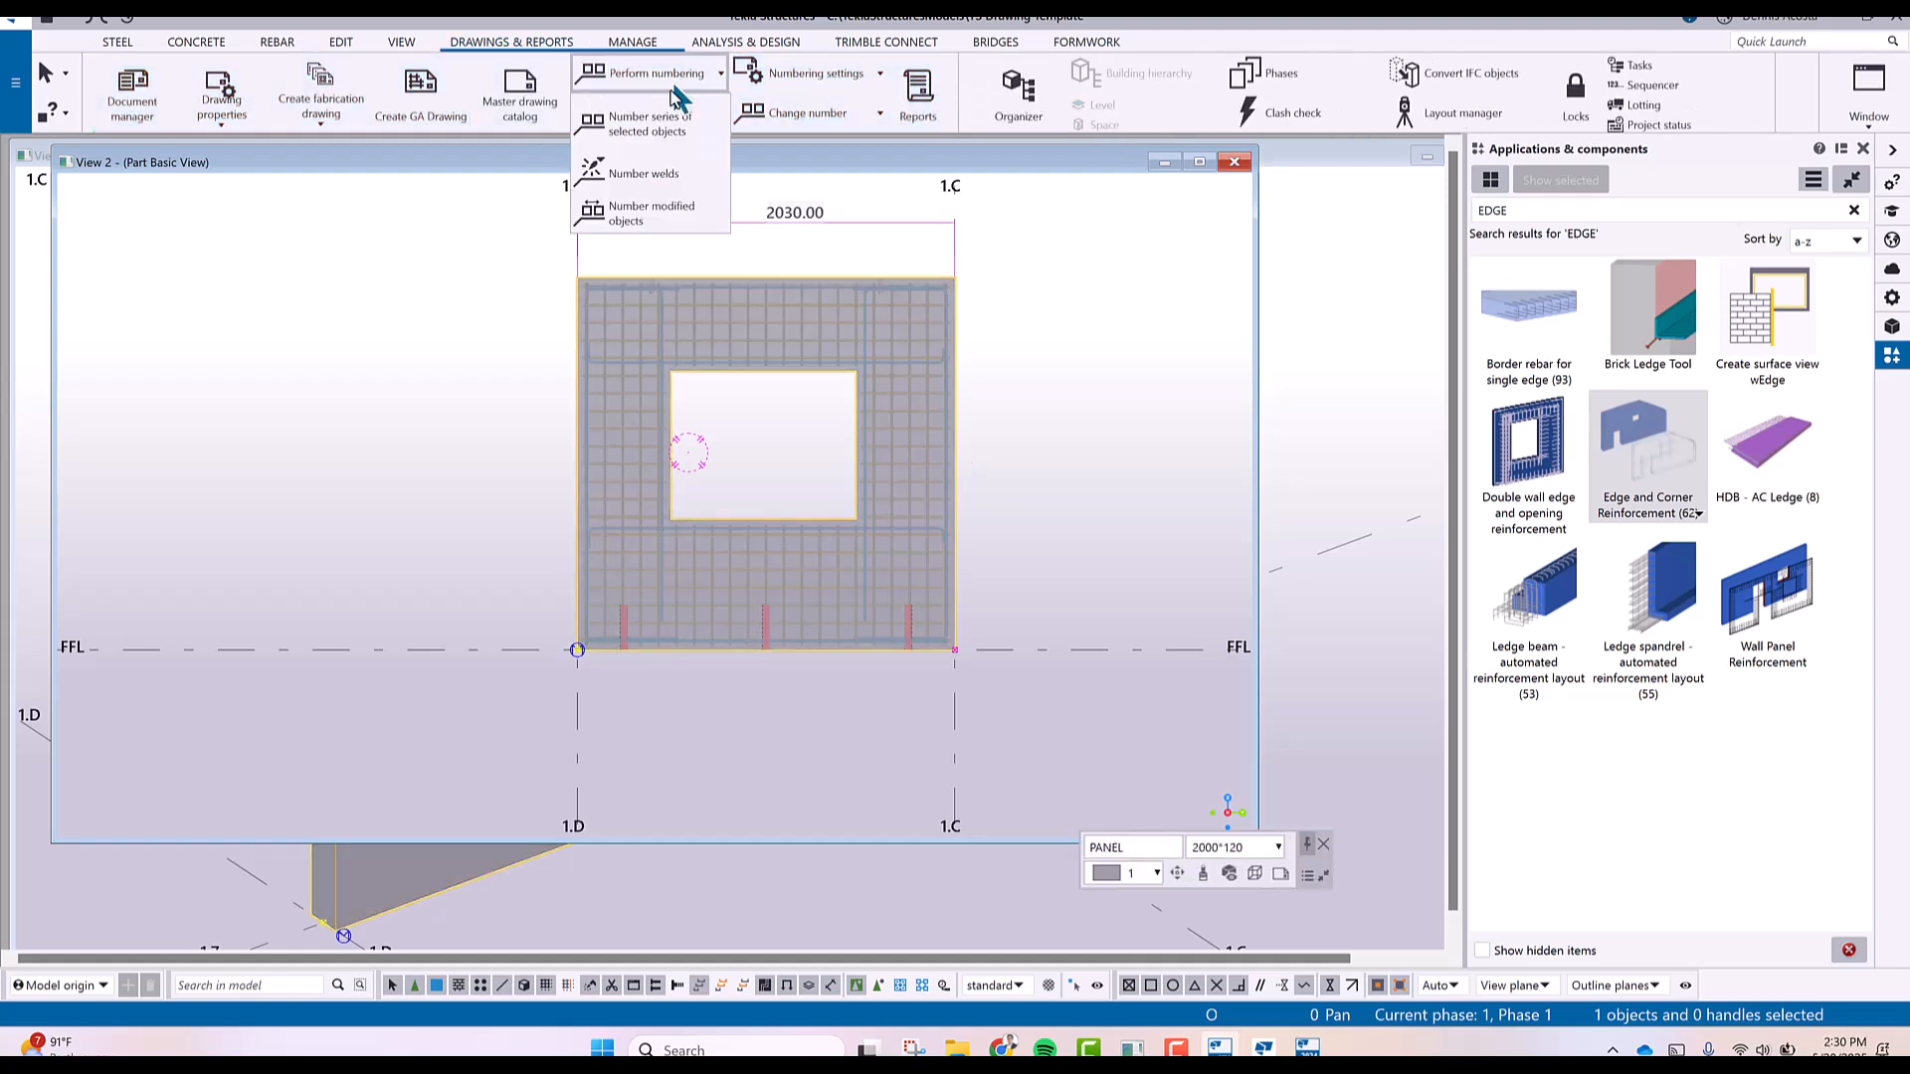
left_click(665, 219)
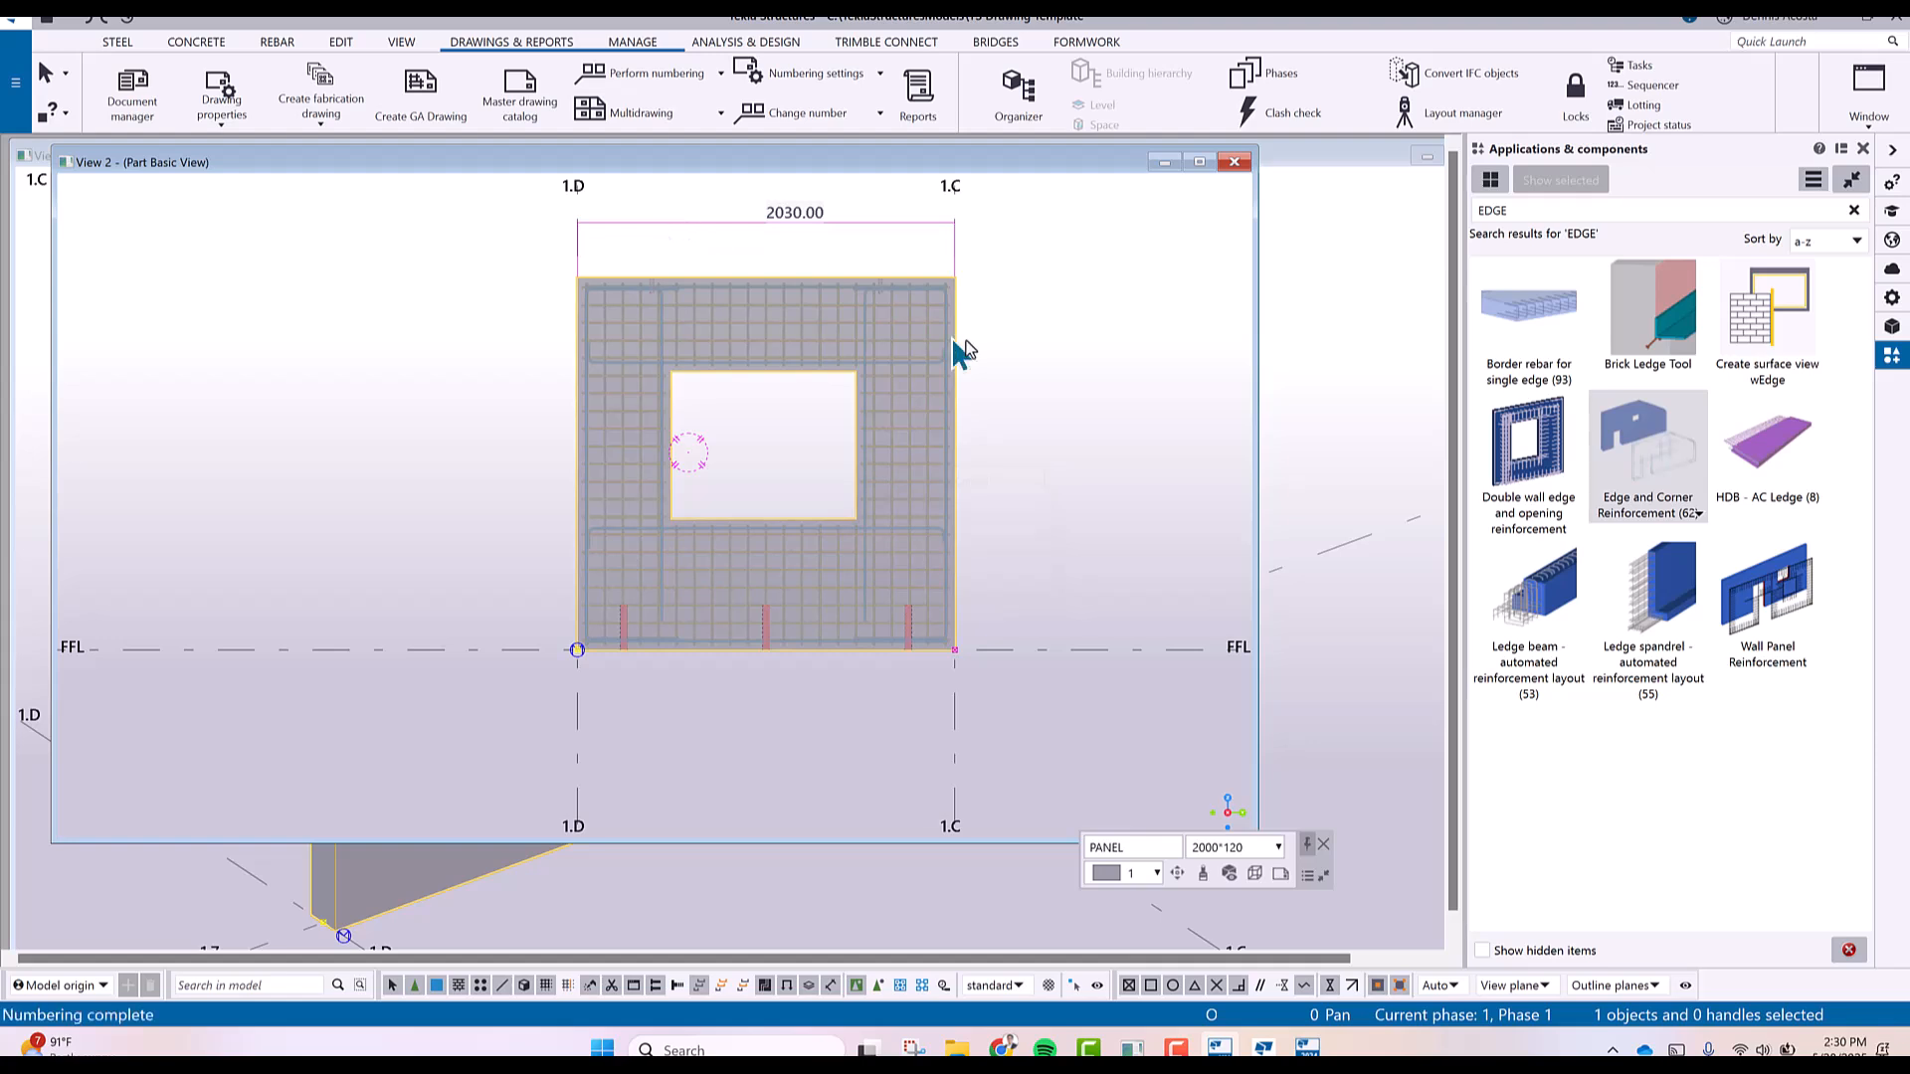
middle_click_drag(1011, 473, 903, 484)
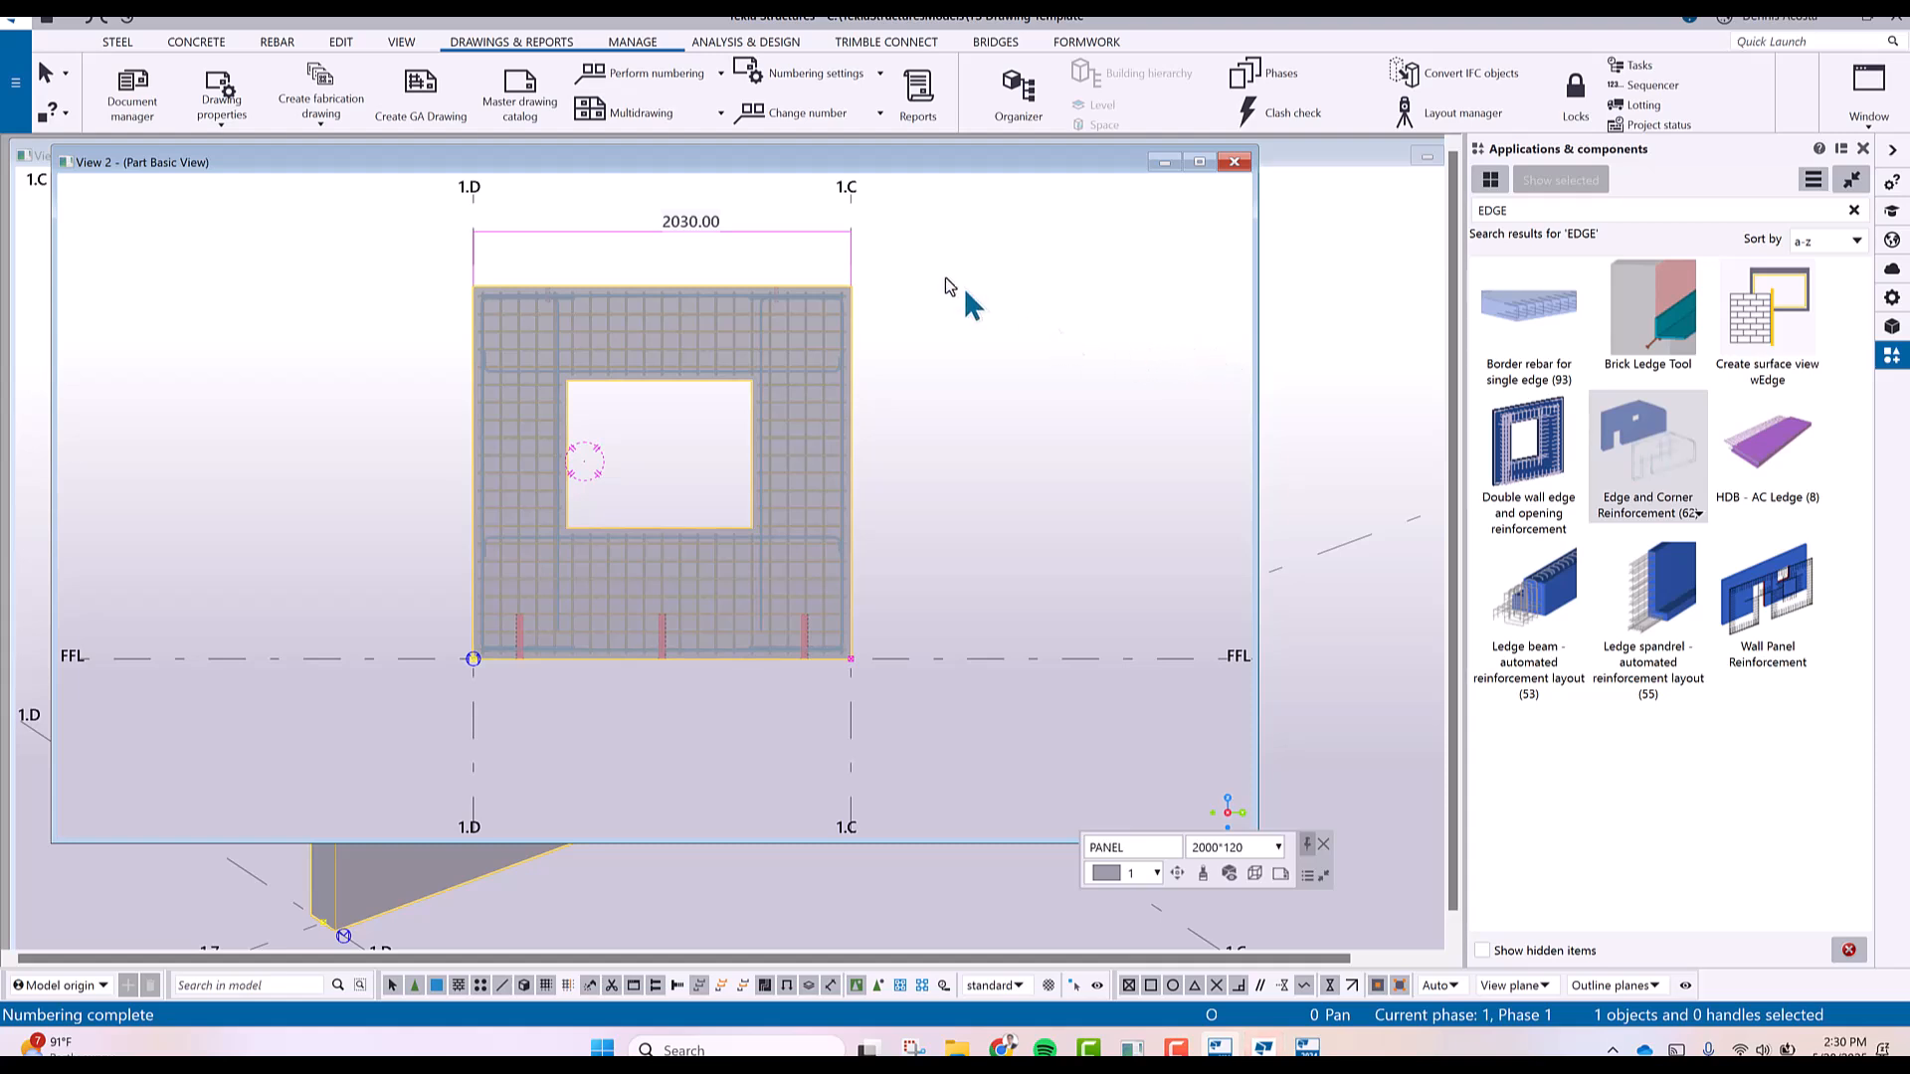
Open the cast unit drawing properties and save the standard settings as a new set called PVB_WALL_DWG.
left_click(223, 129)
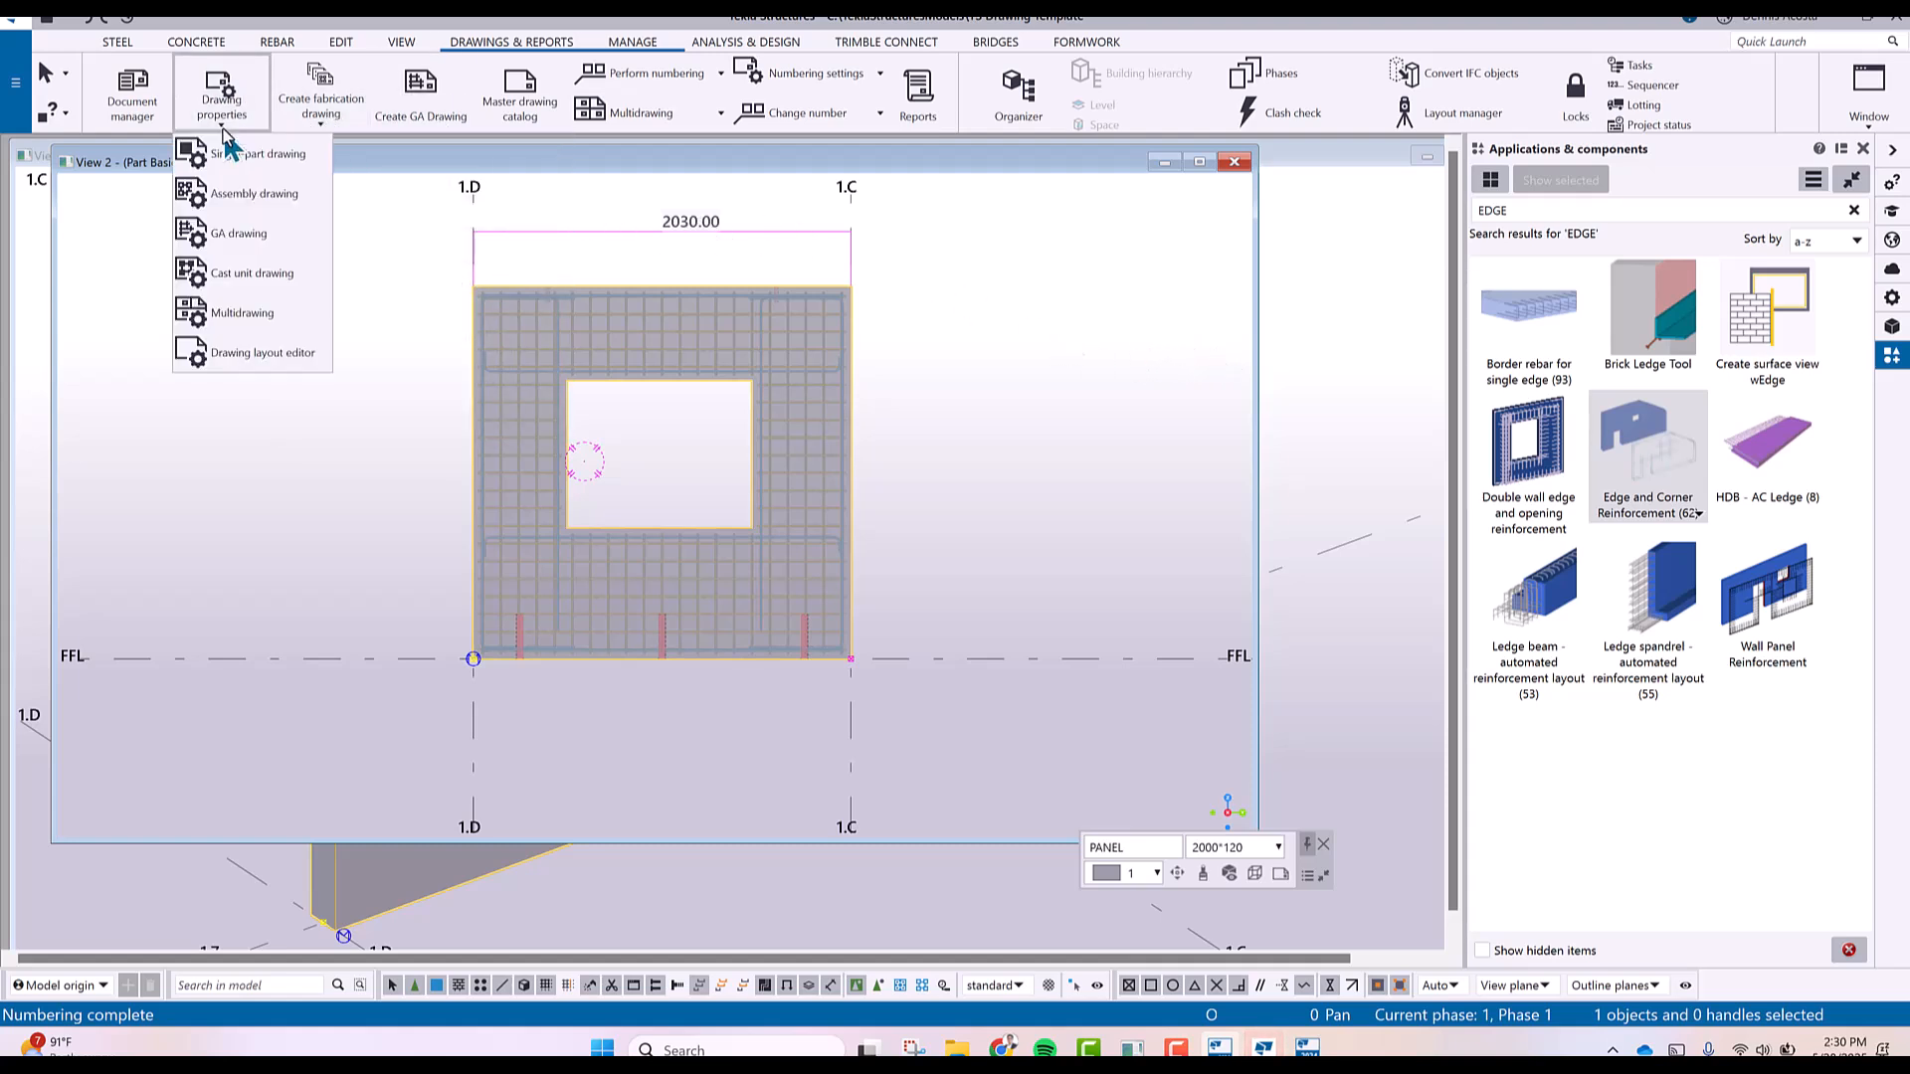
left_click(260, 272)
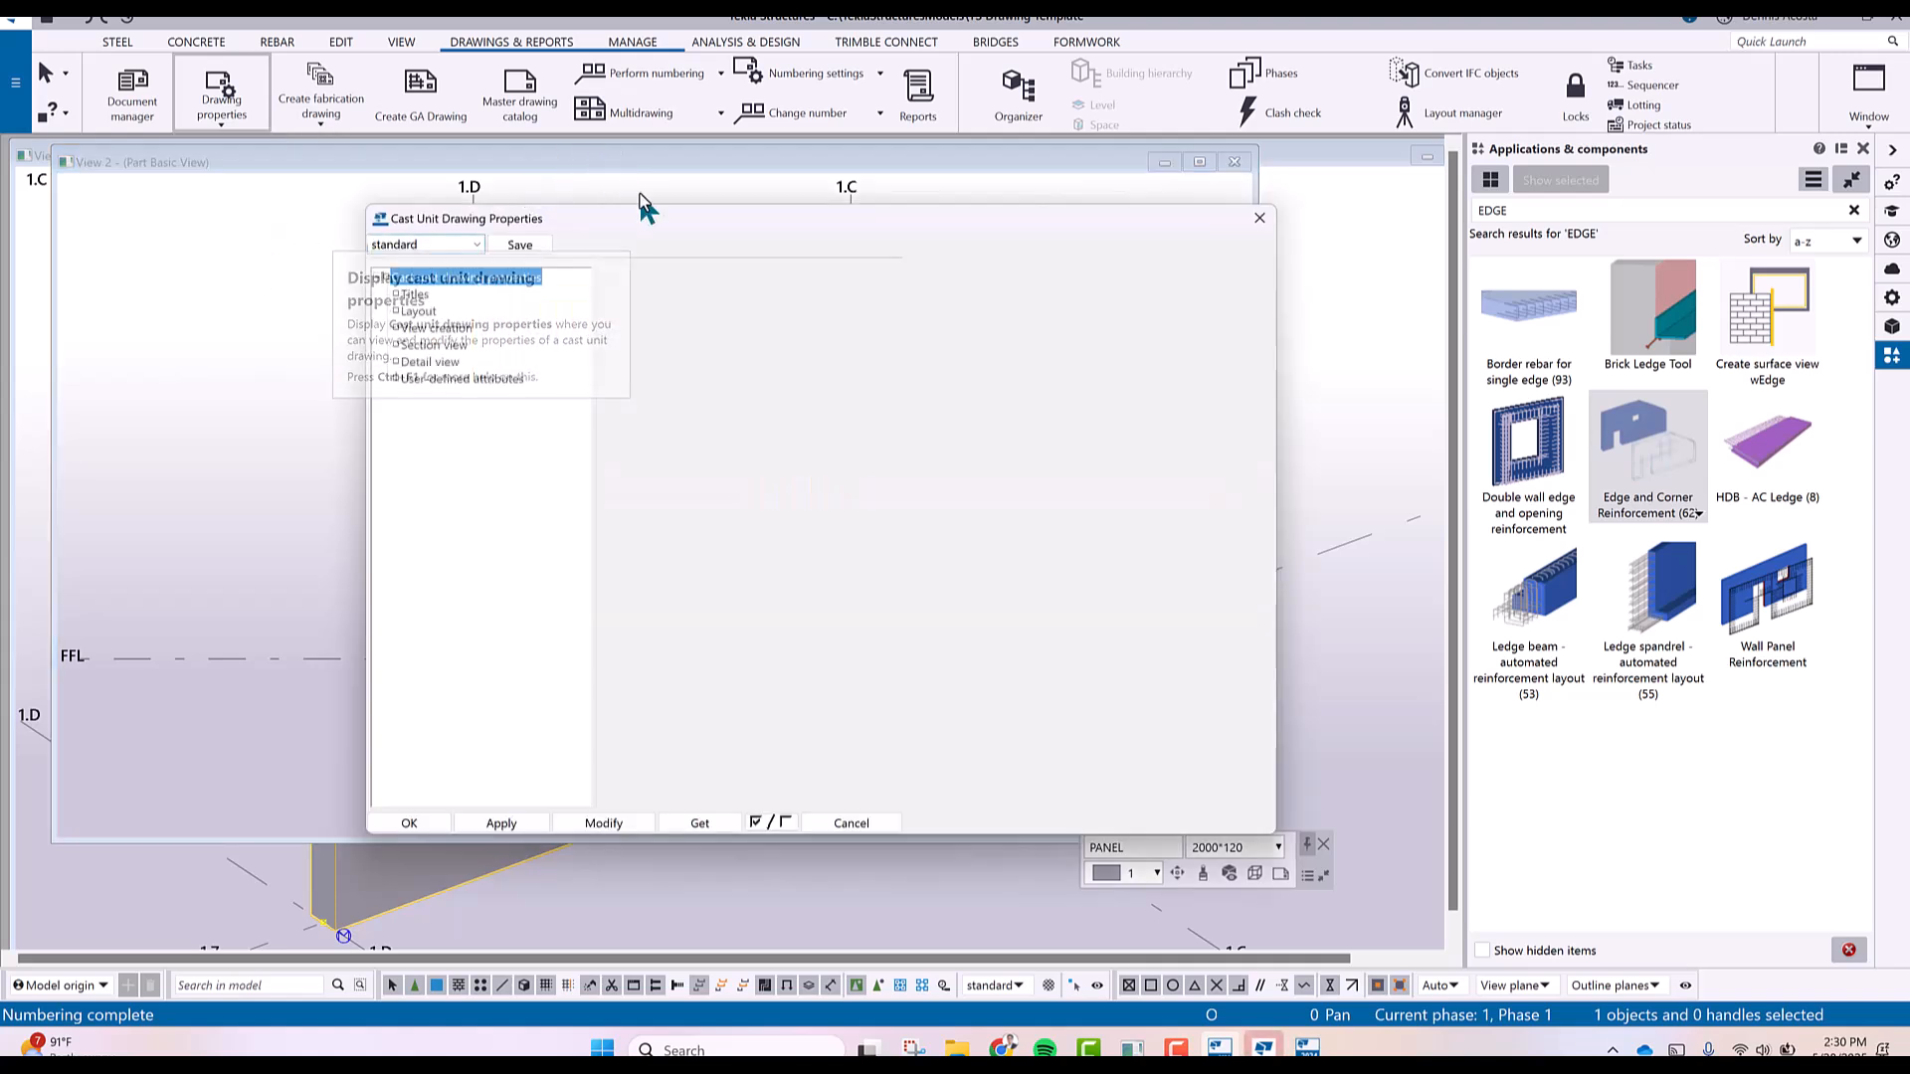
left_click_drag(671, 217, 845, 230)
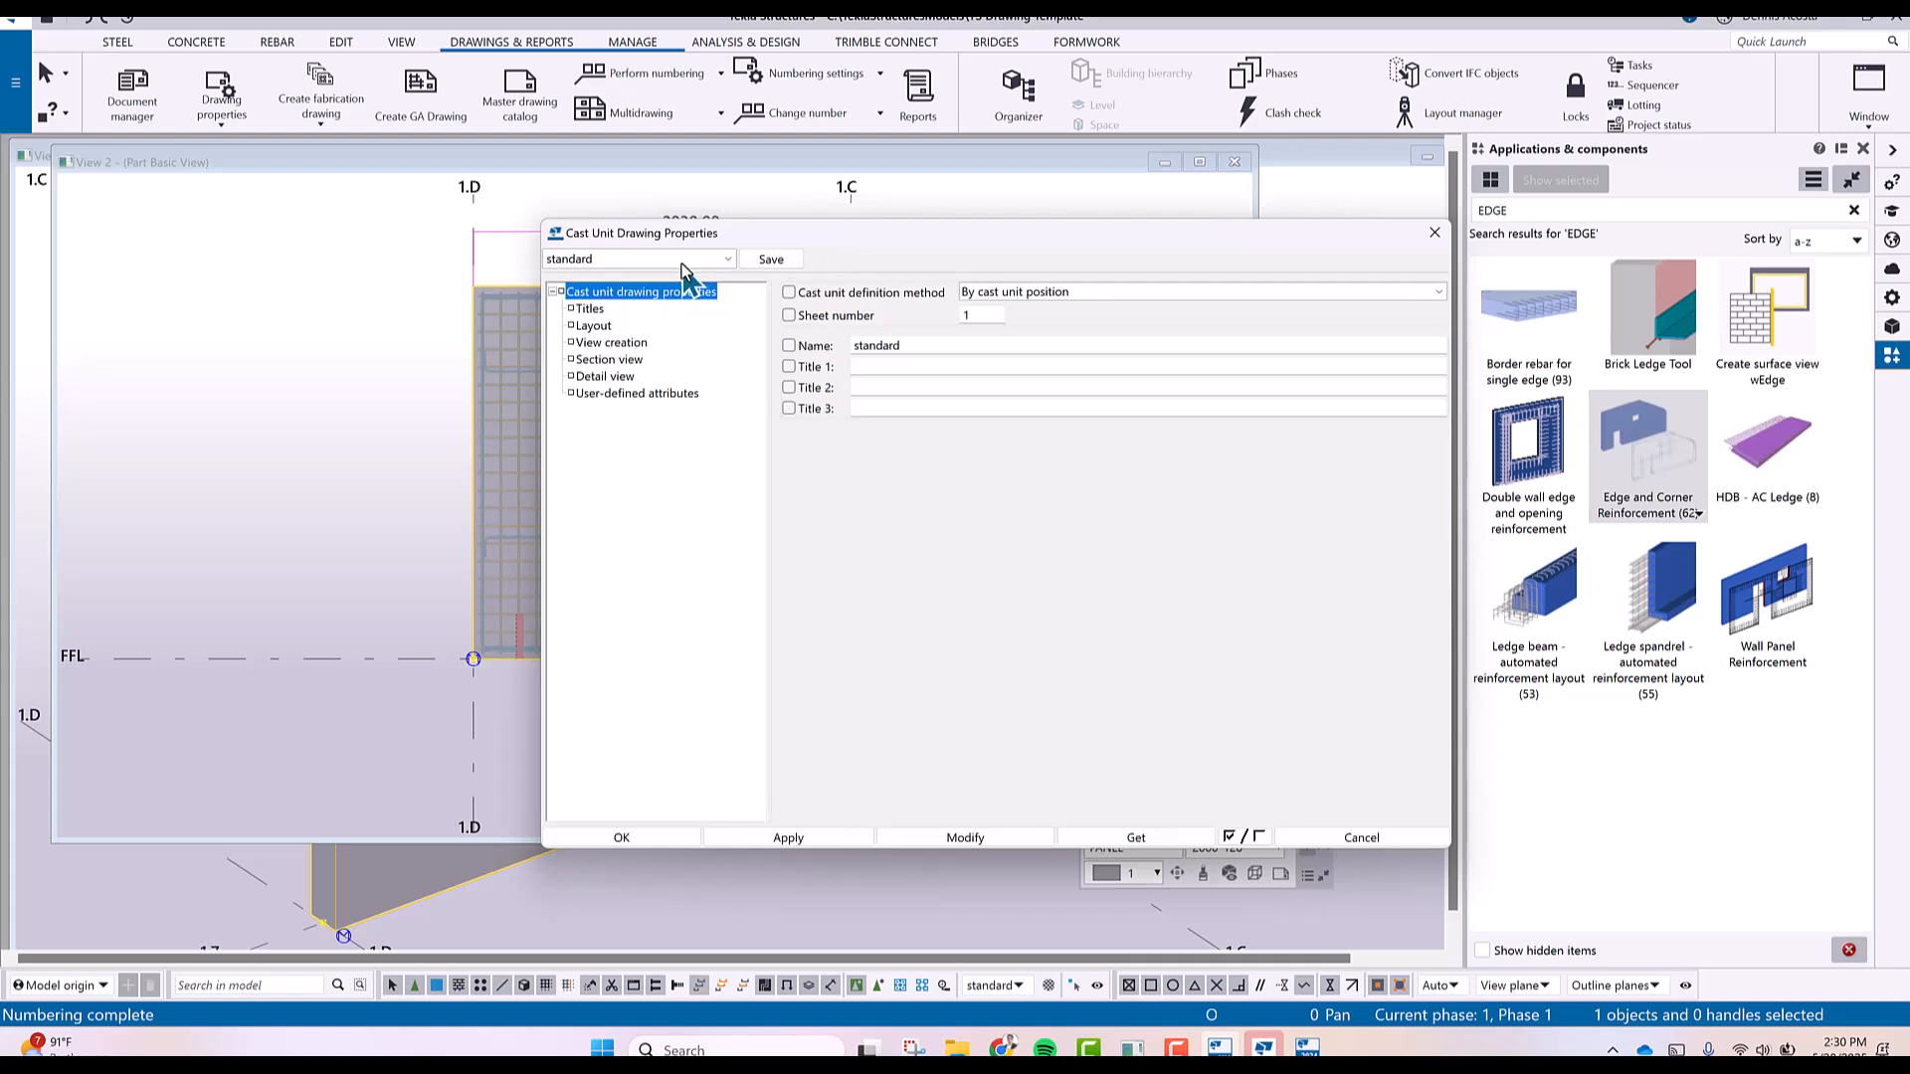
left_click(609, 261)
type("PVB_WALL_DWG")
left_click(766, 260)
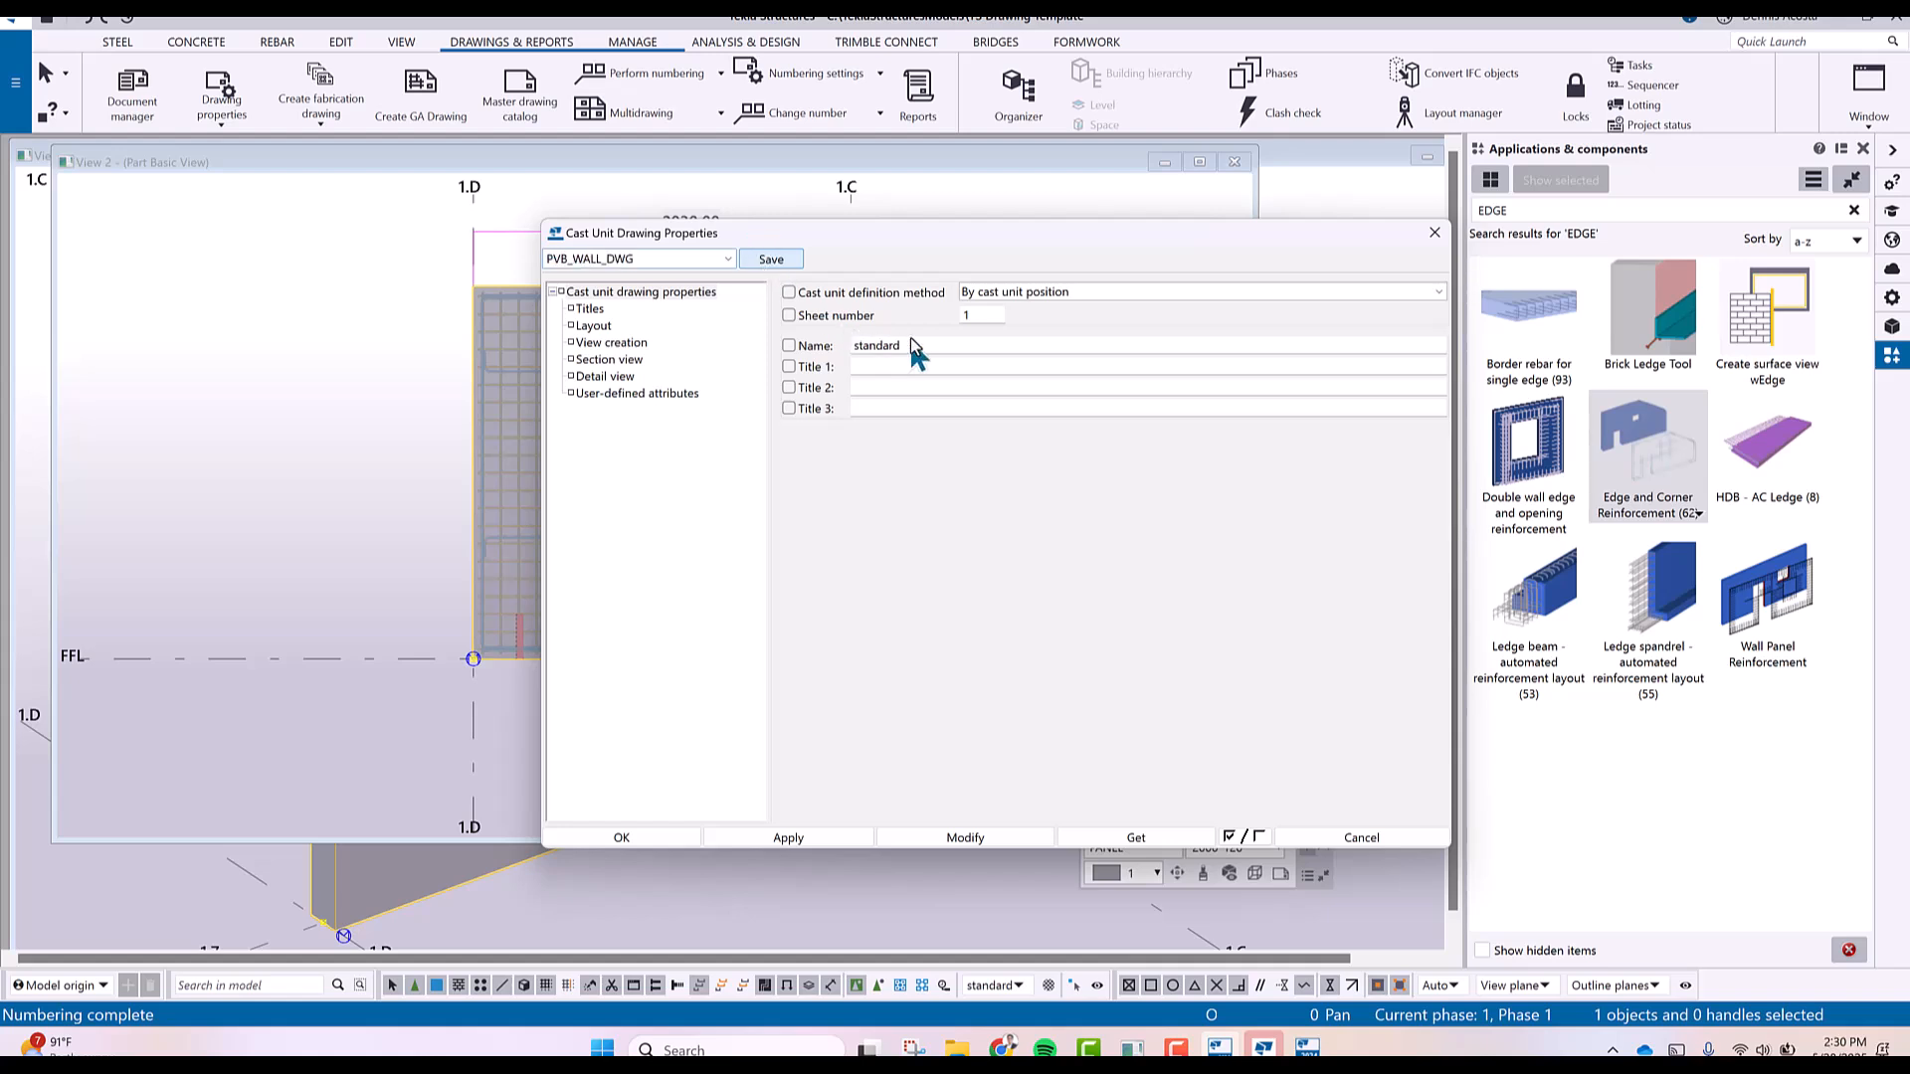
Set the cast unit drawing name to PRECAST WALL DWG, then apply and save the drawing properties.
left_click_drag(916, 346, 827, 353)
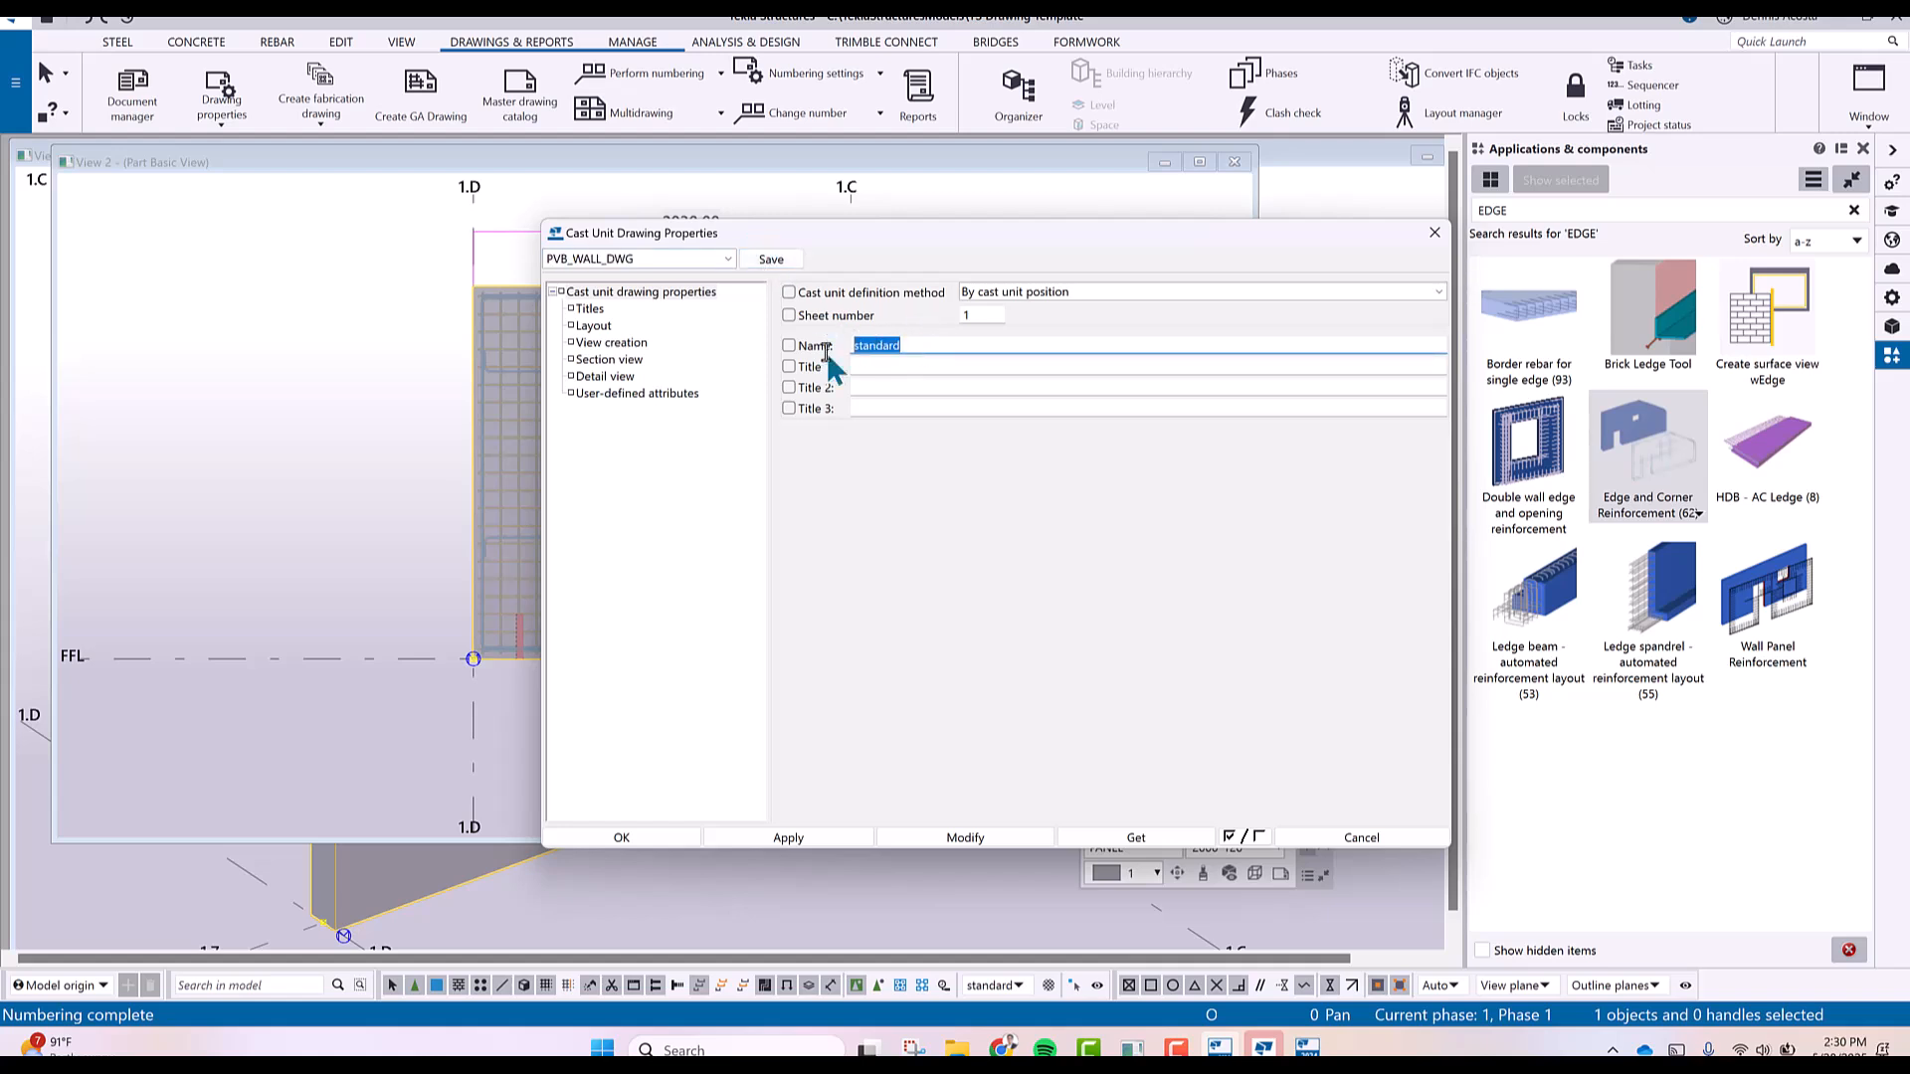
type("PRECAST WALL DWG")
left_click(816, 846)
left_click(771, 259)
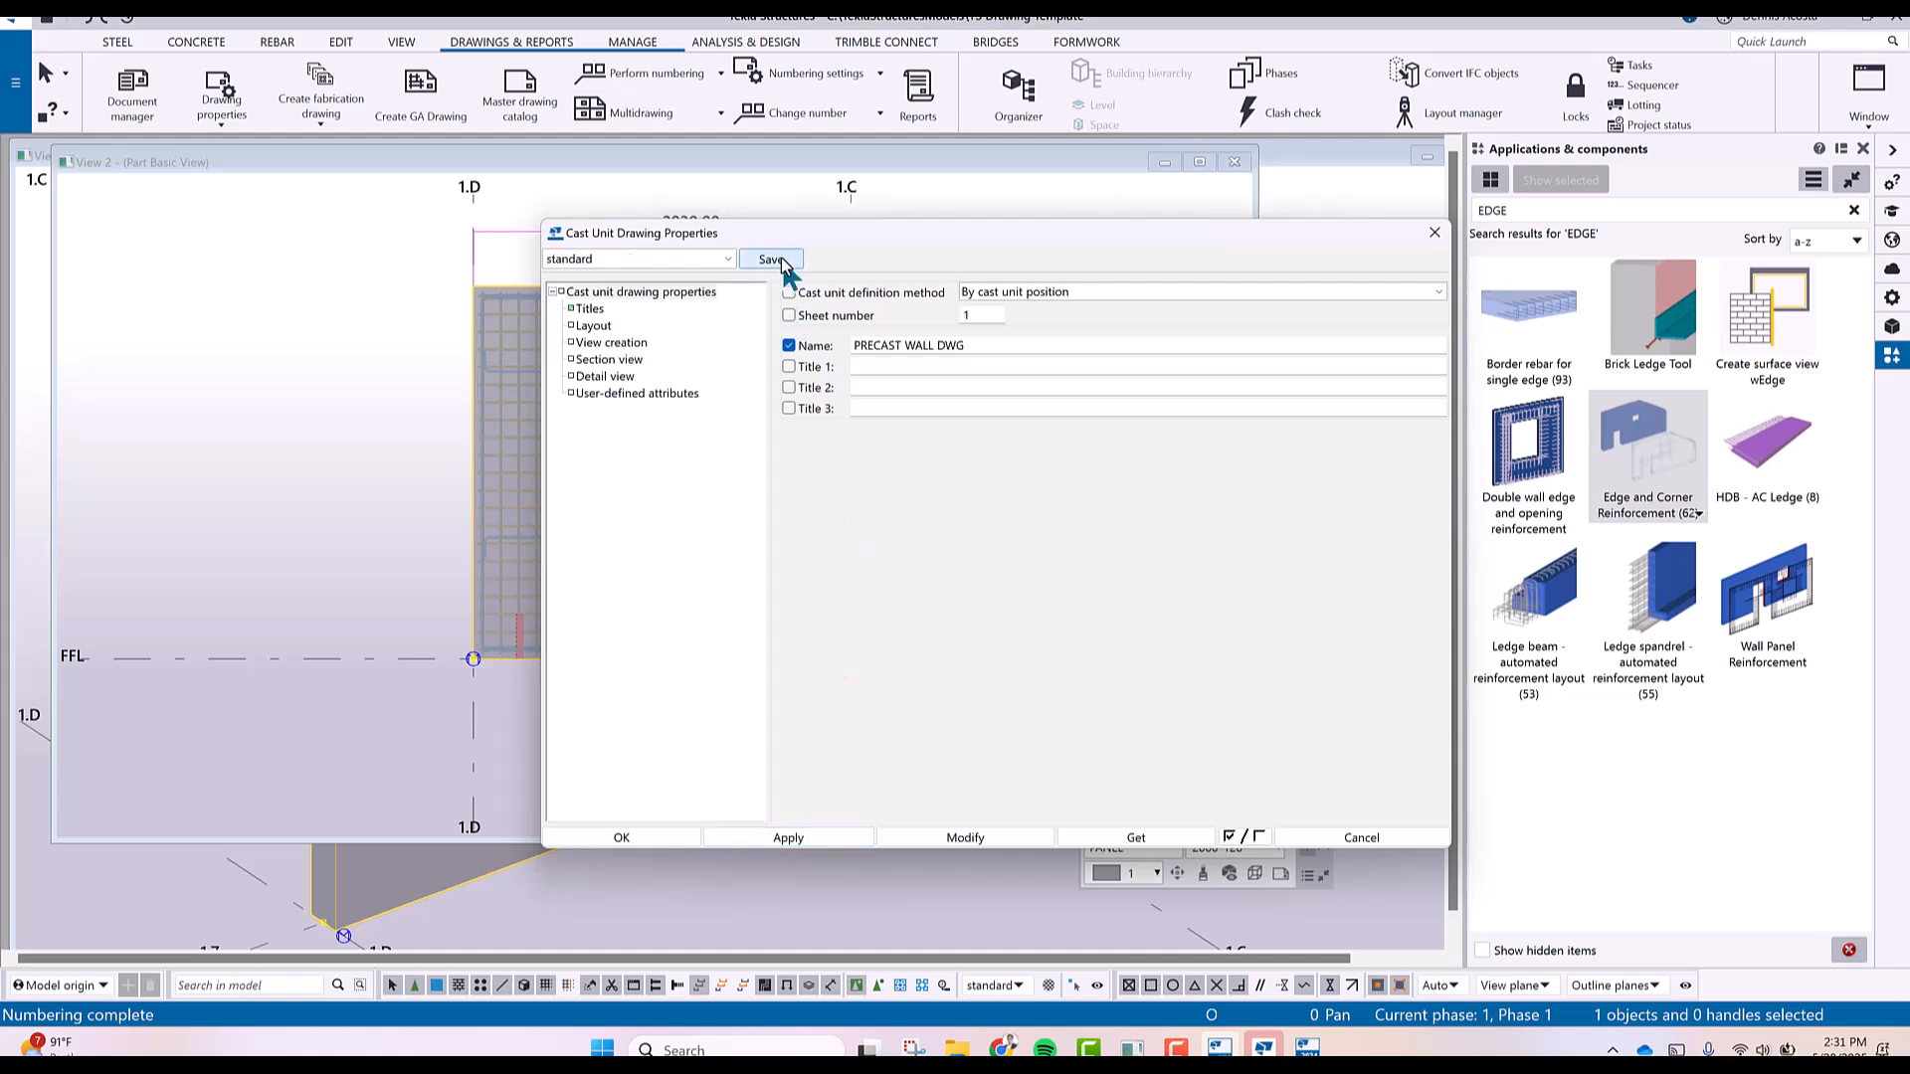
Keep the Cast Unit layout, set the drawing to a specified size of A2 (560x410), and save PVB_WALL_DWG.
left_click(595, 327)
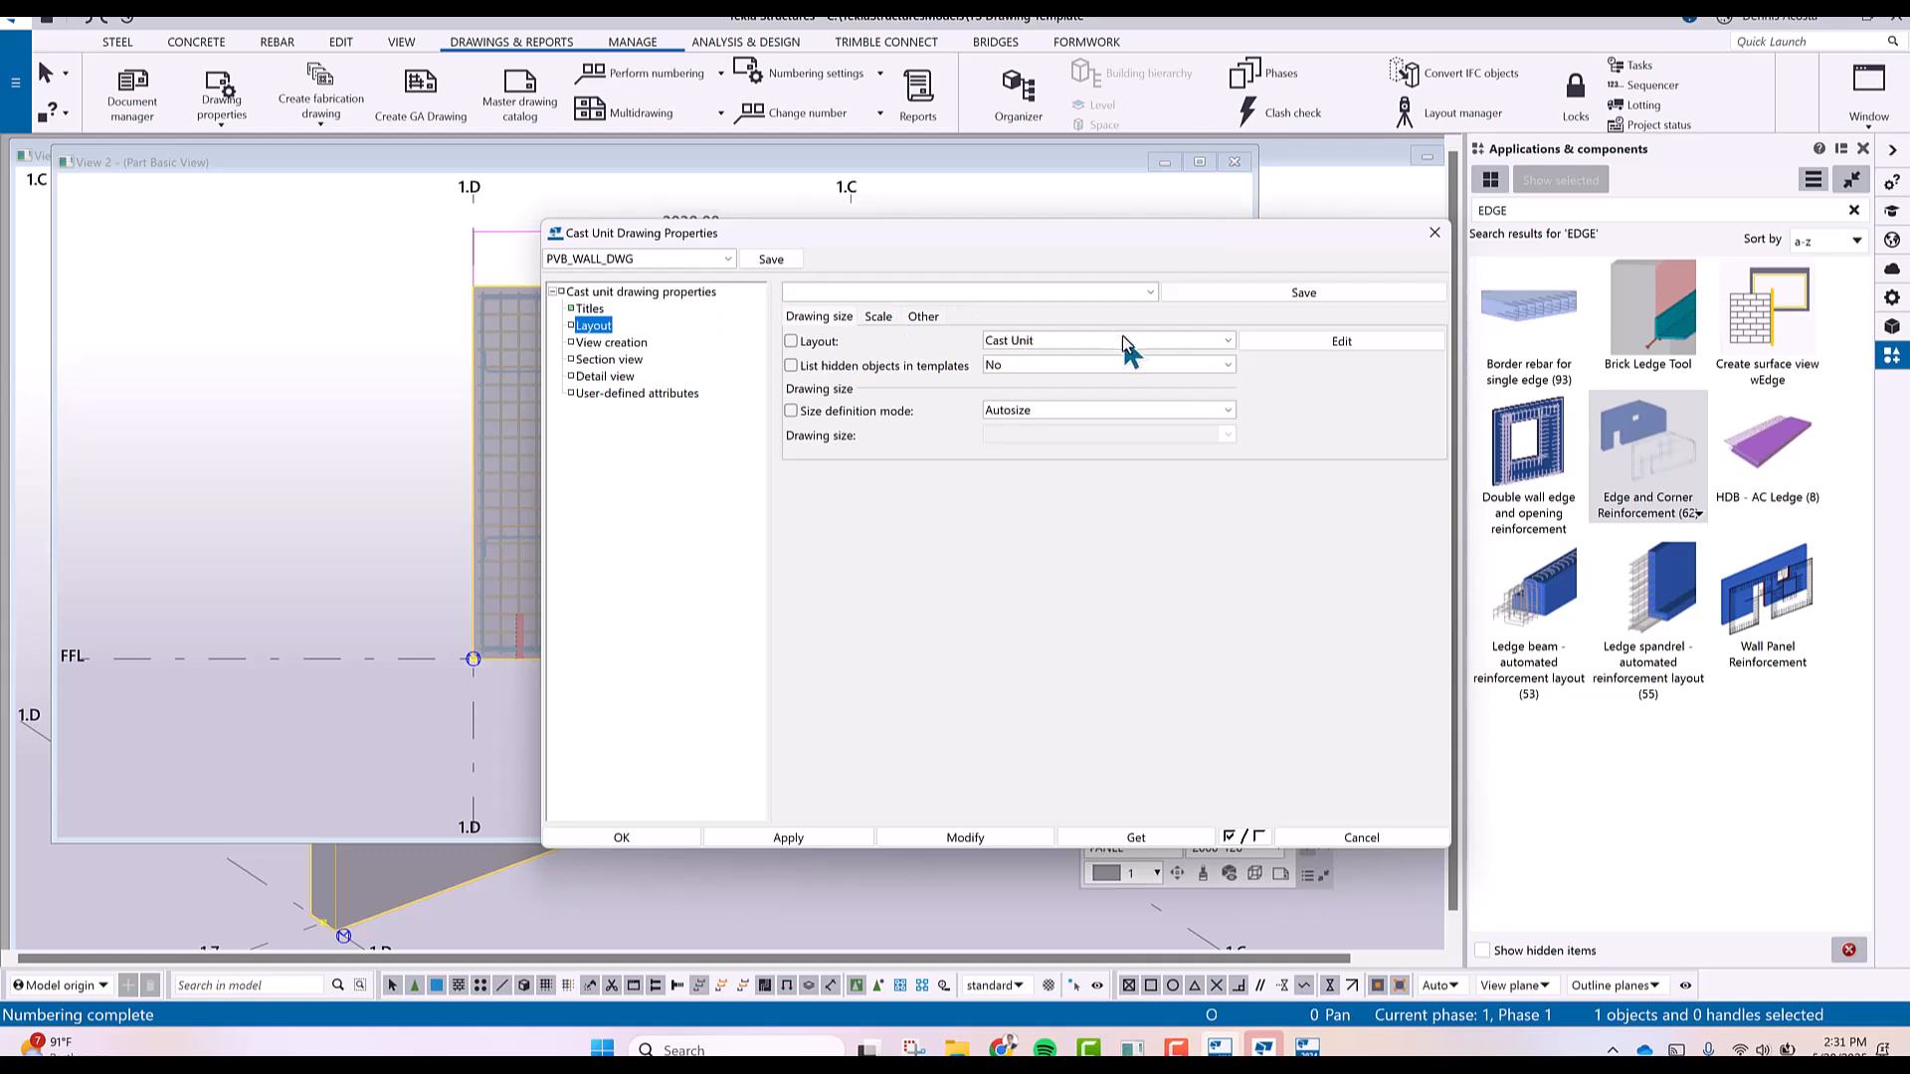
left_click(1130, 341)
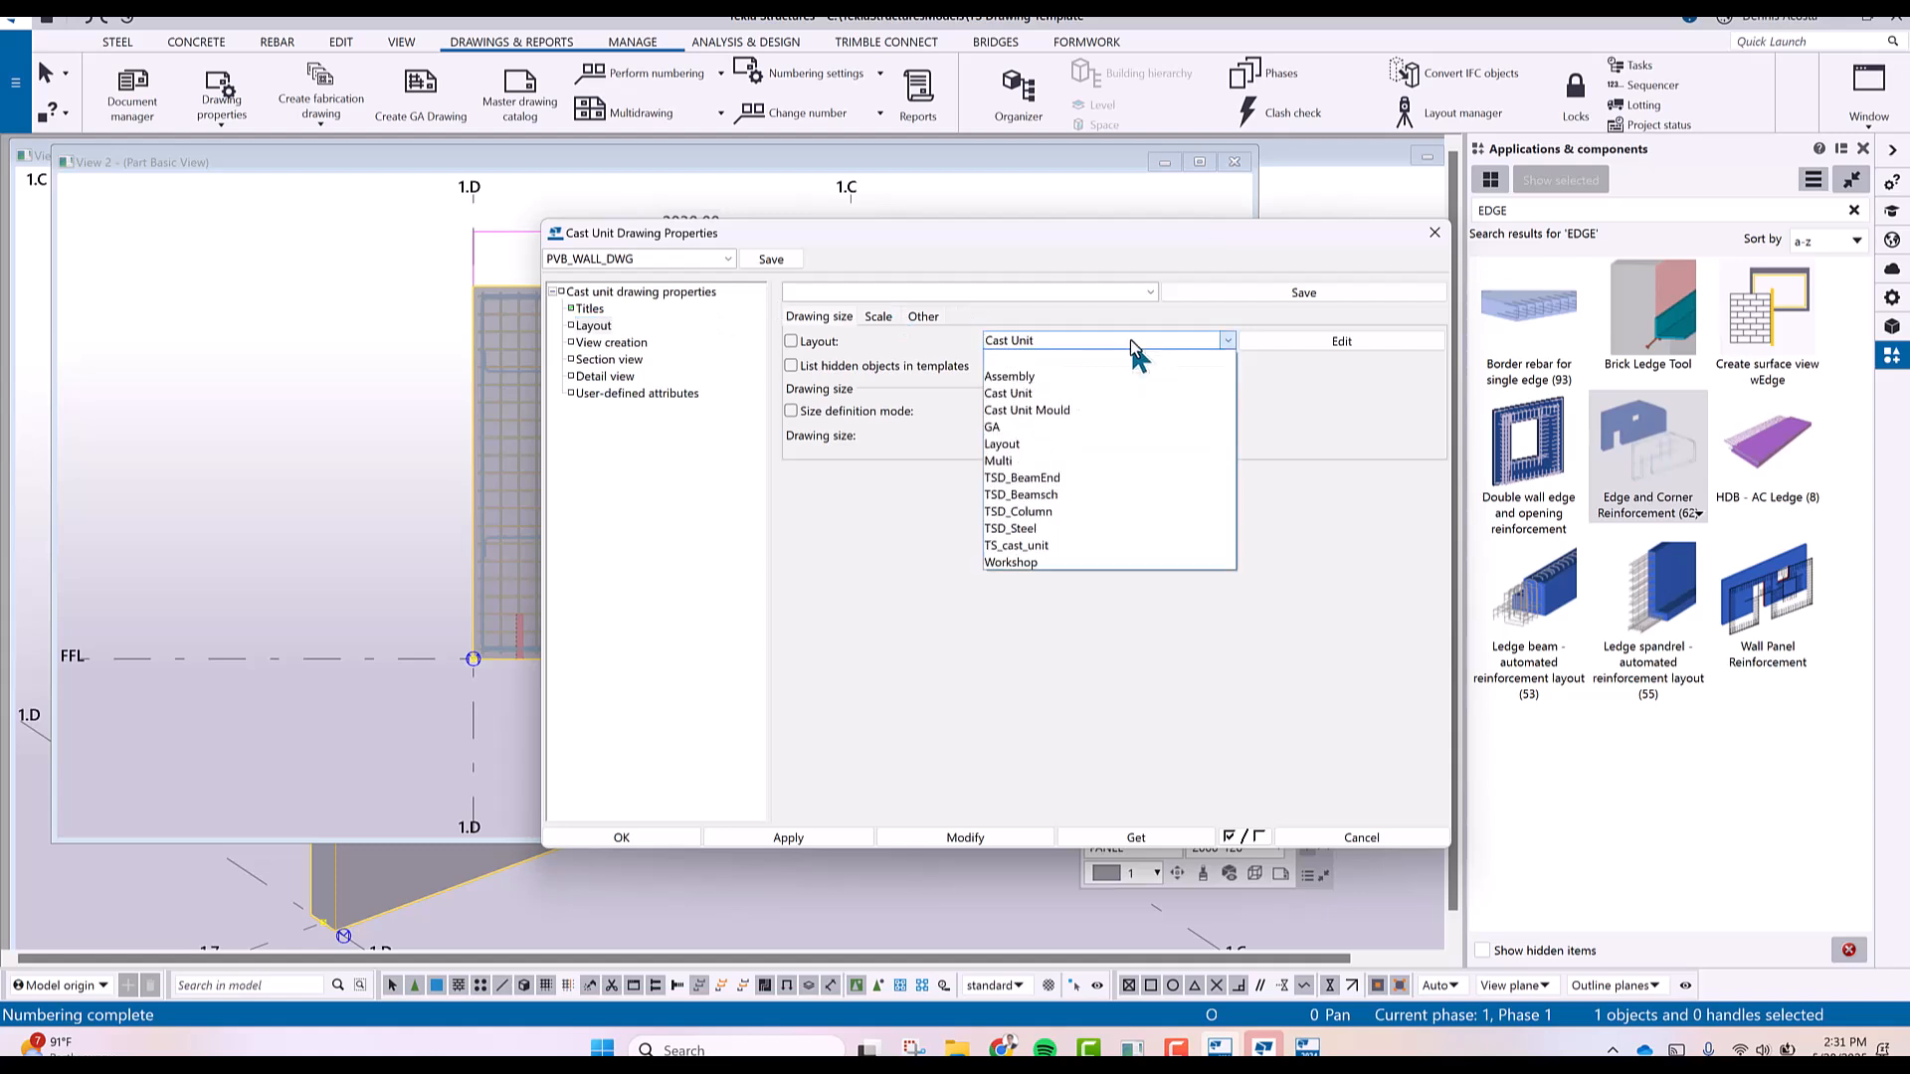
left_click(1057, 392)
left_click(1112, 410)
left_click(1068, 432)
left_click(1154, 435)
left_click(1039, 486)
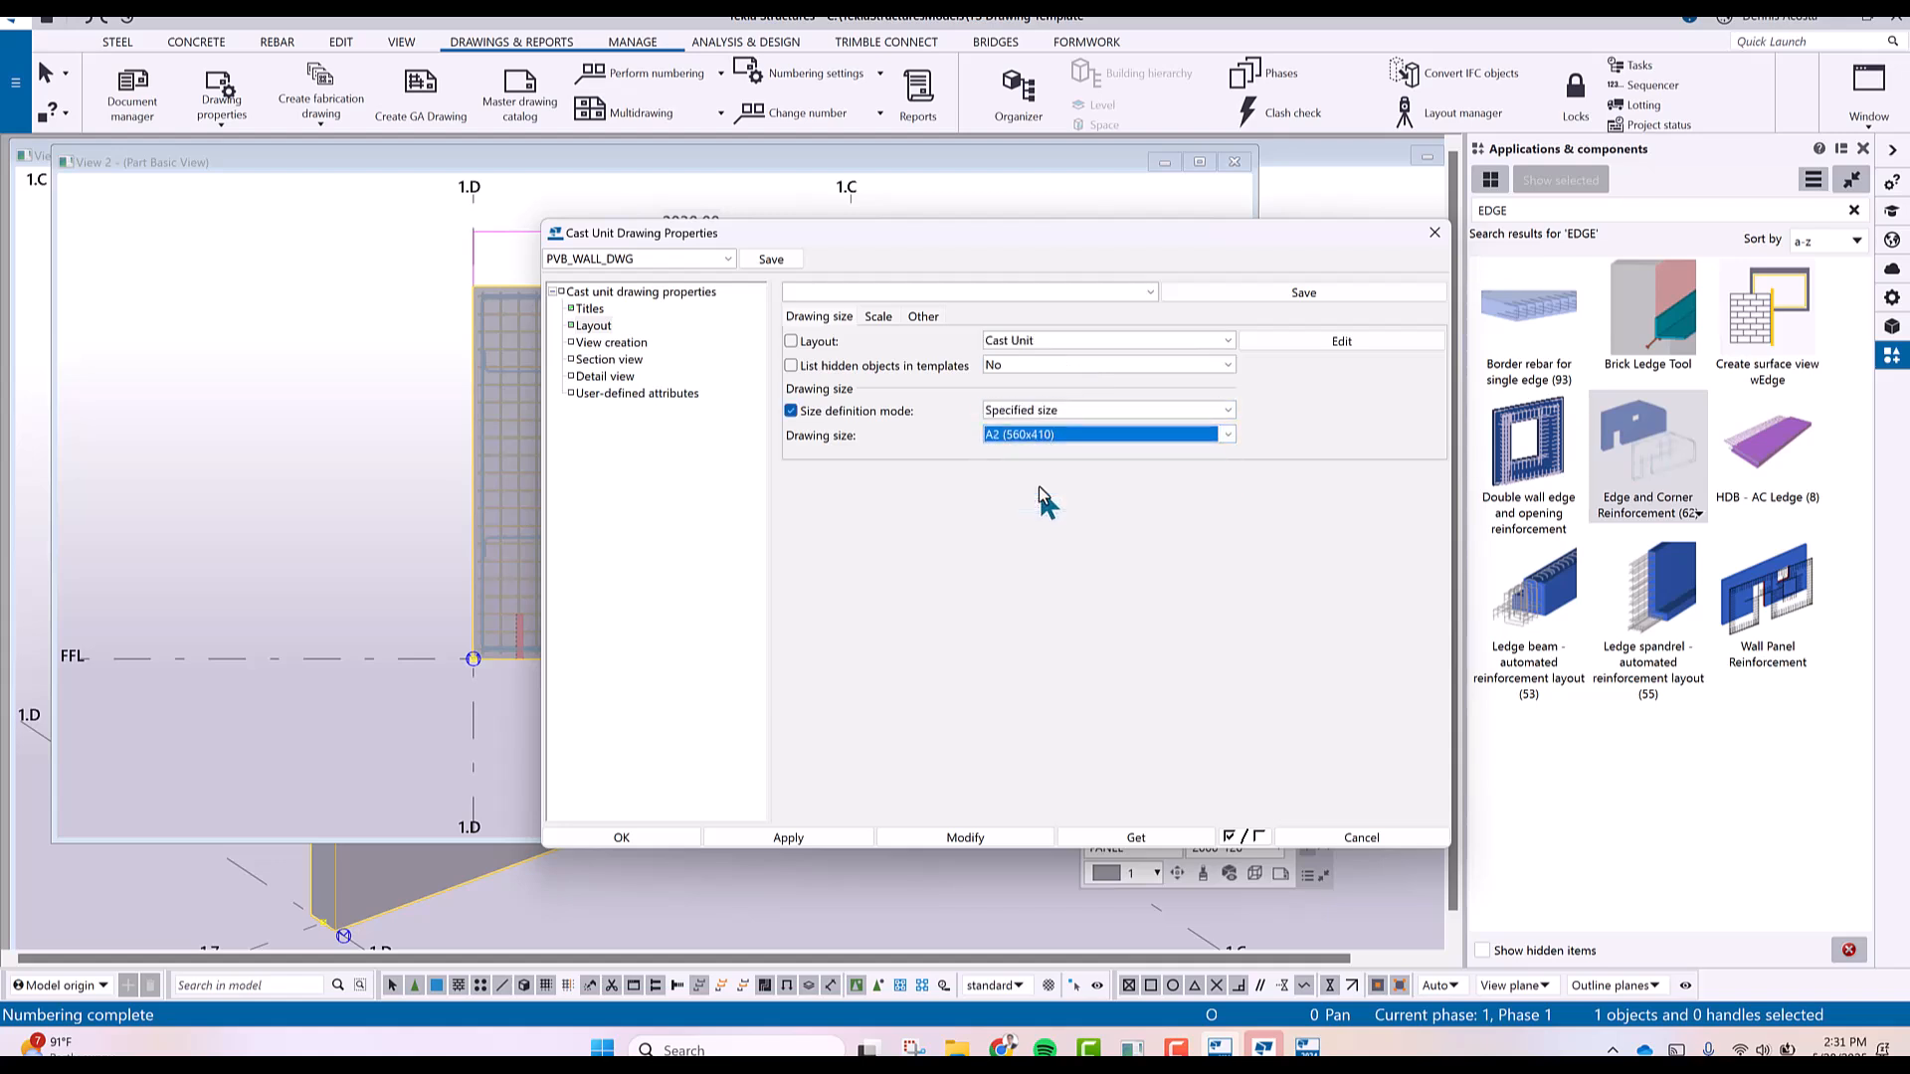
left_click(791, 839)
left_click(771, 259)
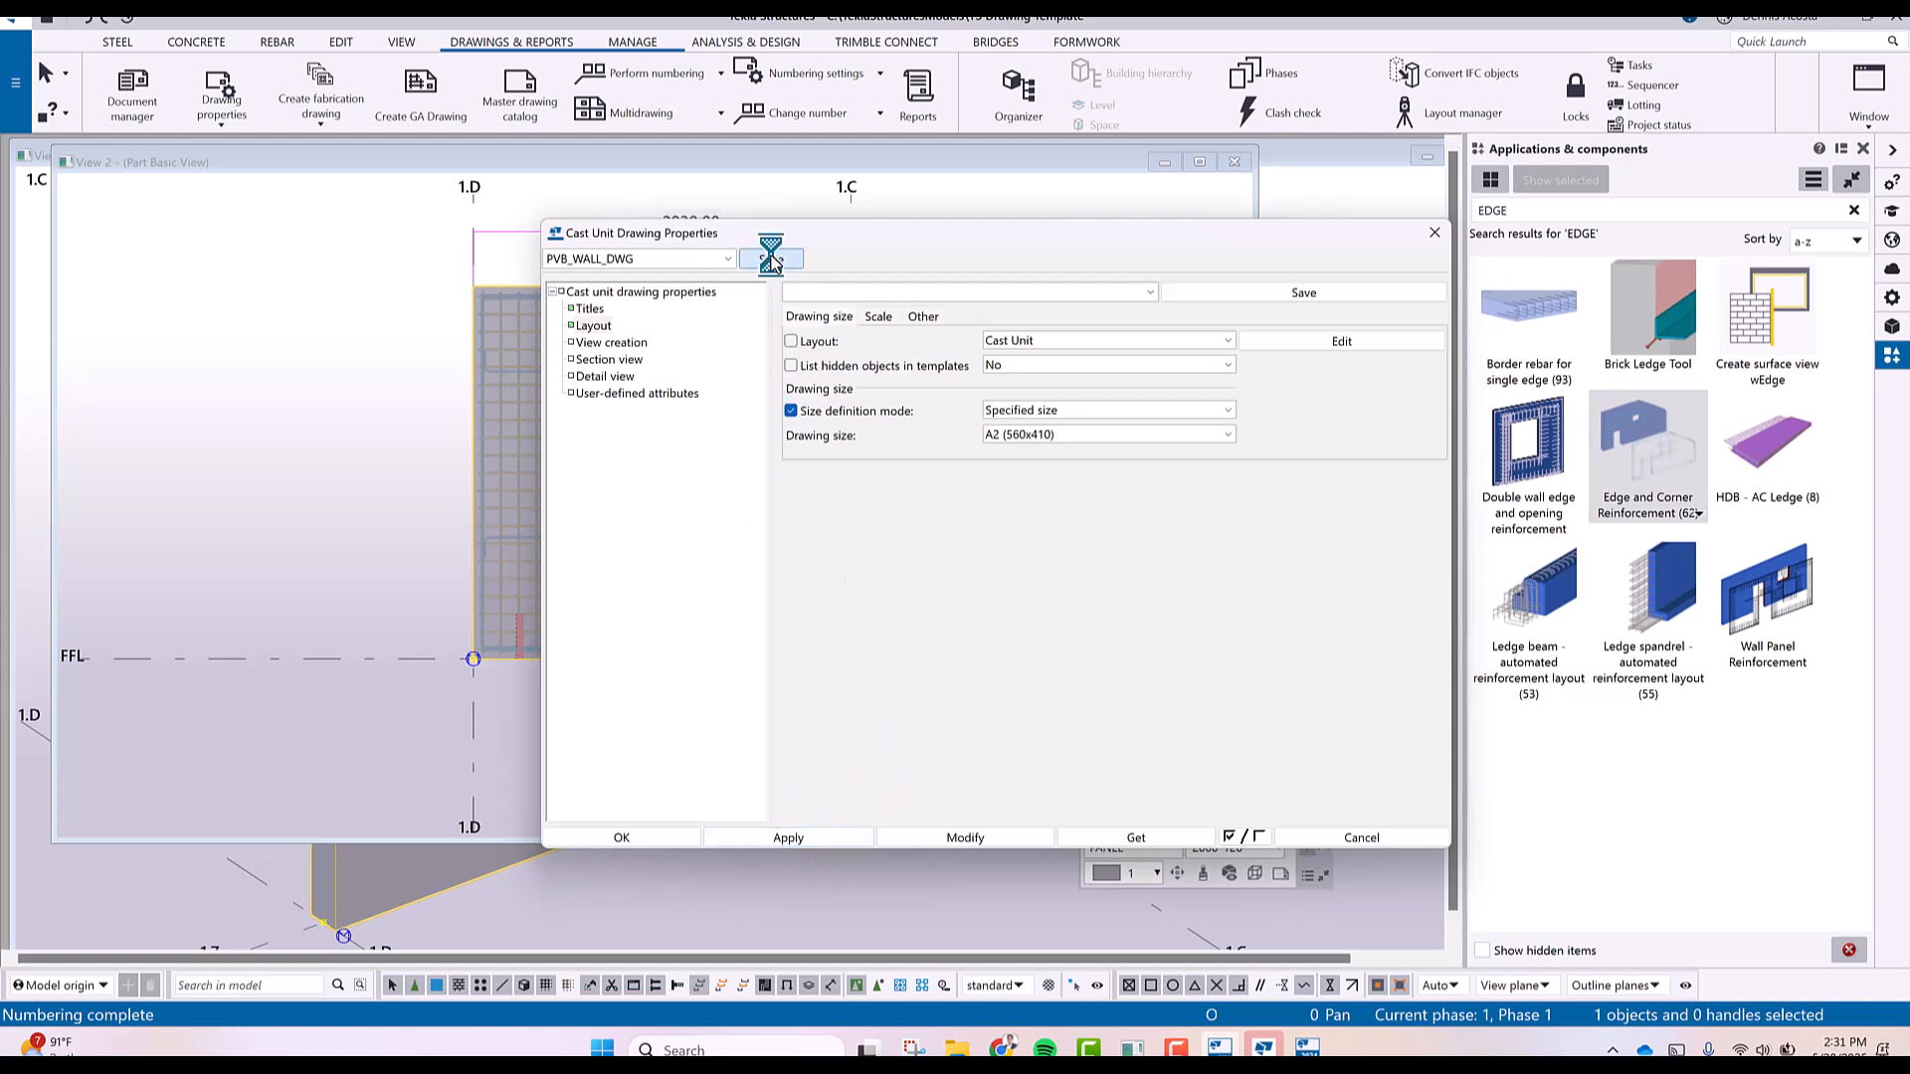
Delete the End views and 3D view rows from the view creation list of the PVB_WALL_DWG drawing properties.
left_click(612, 342)
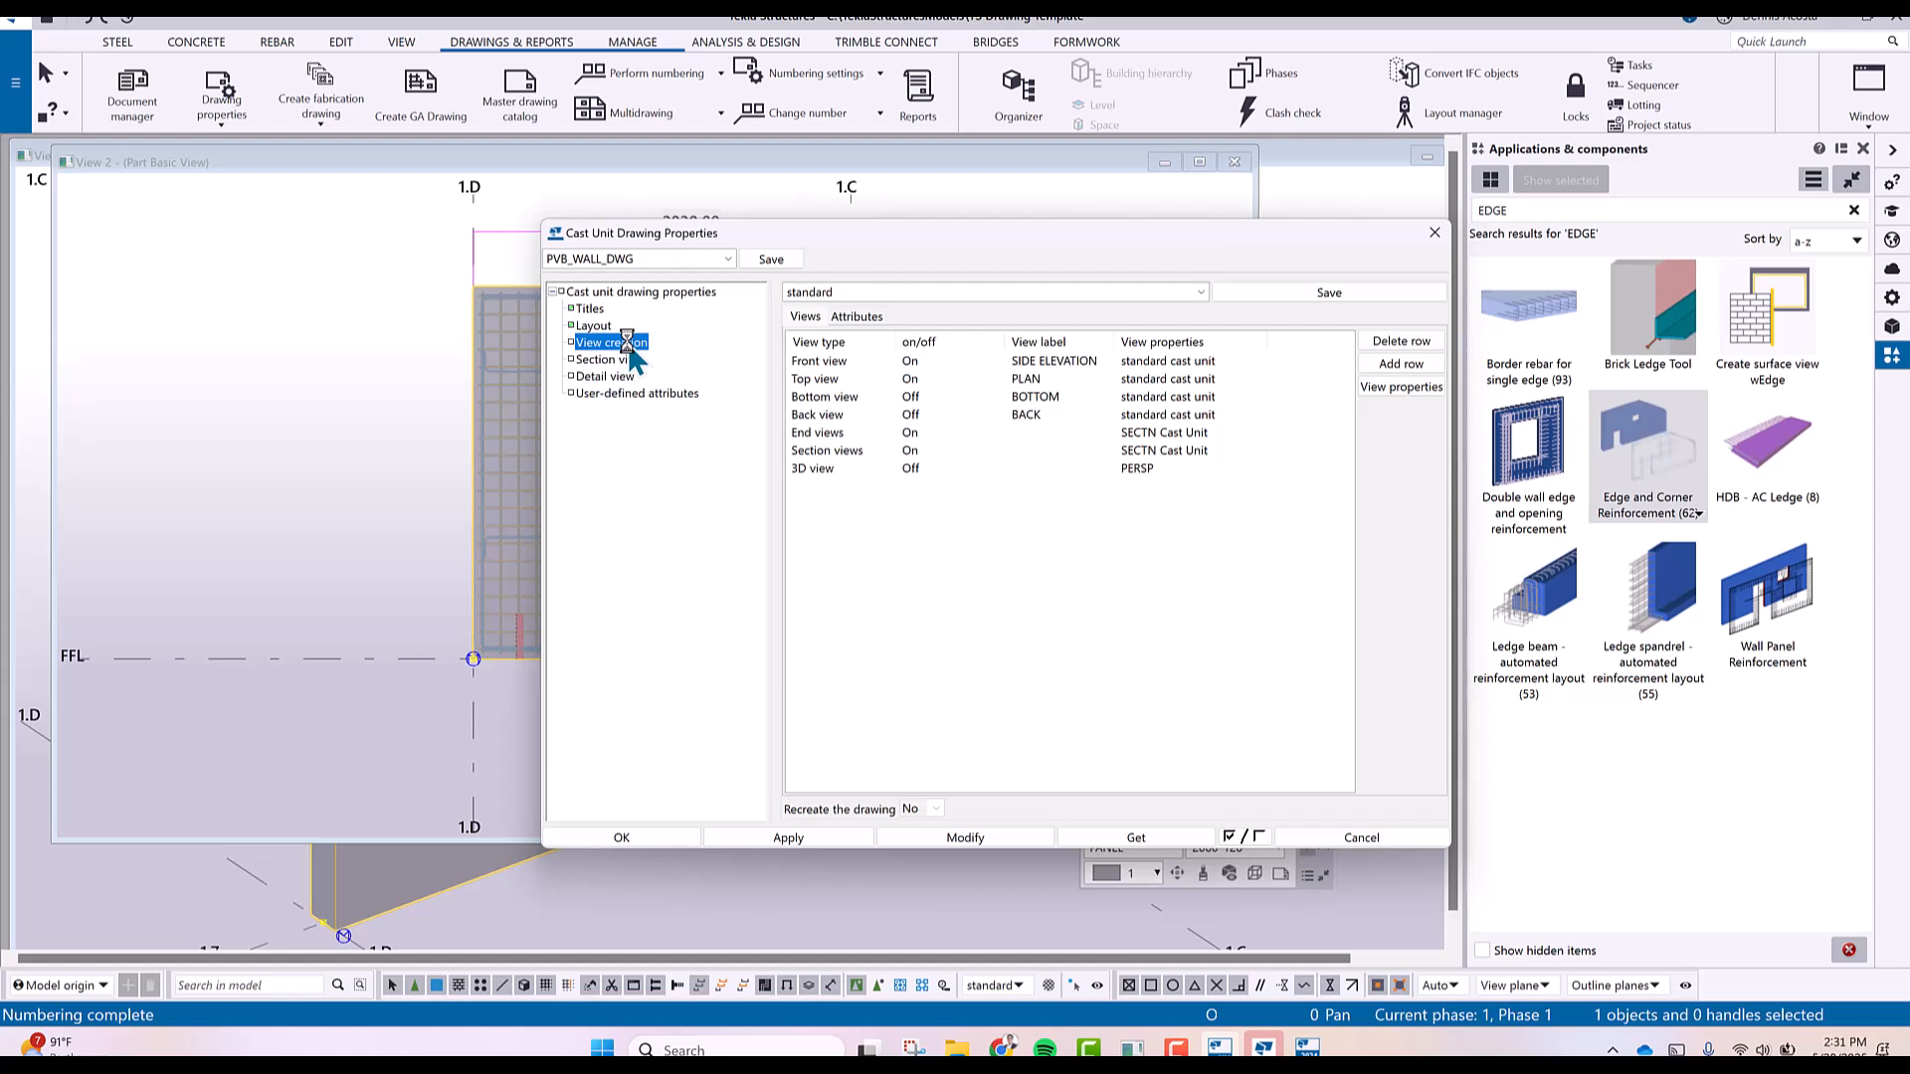
left_click(837, 377)
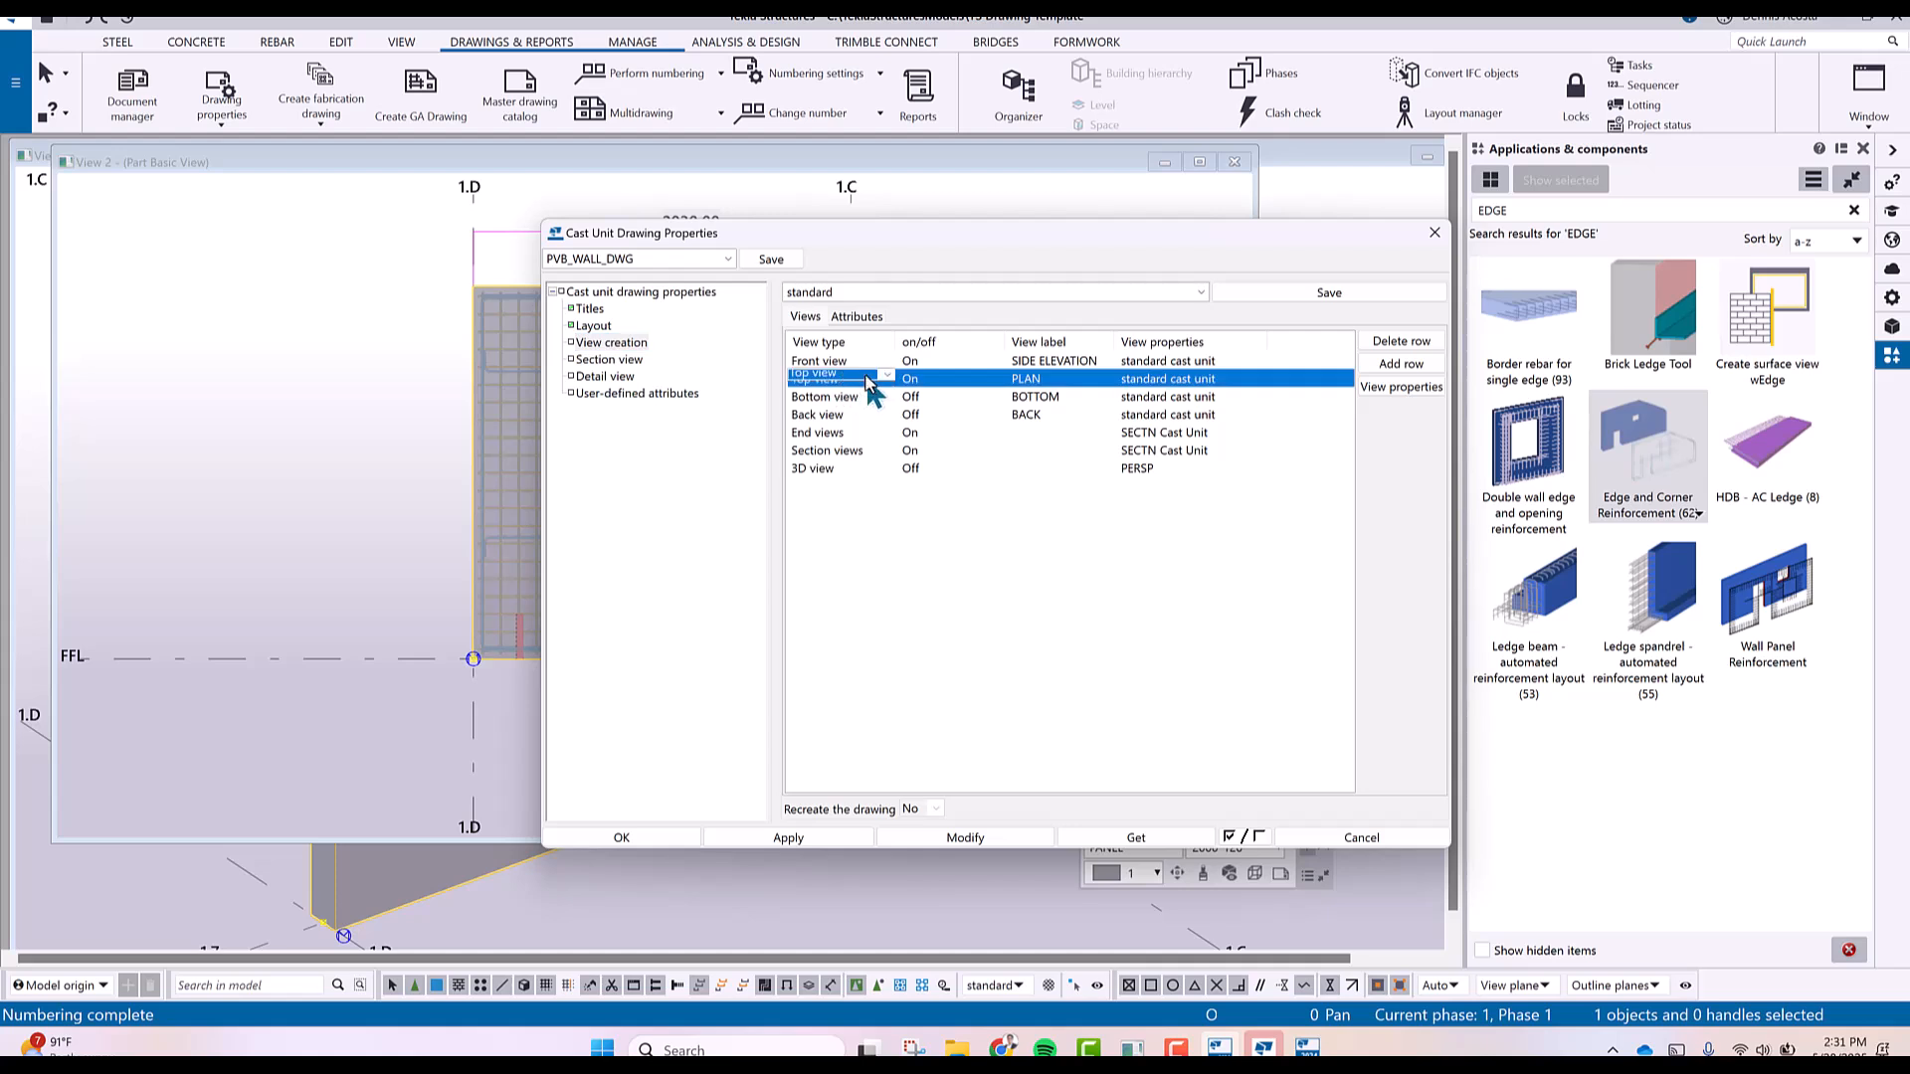
left_click(891, 379)
left_click(916, 375)
left_click(913, 432)
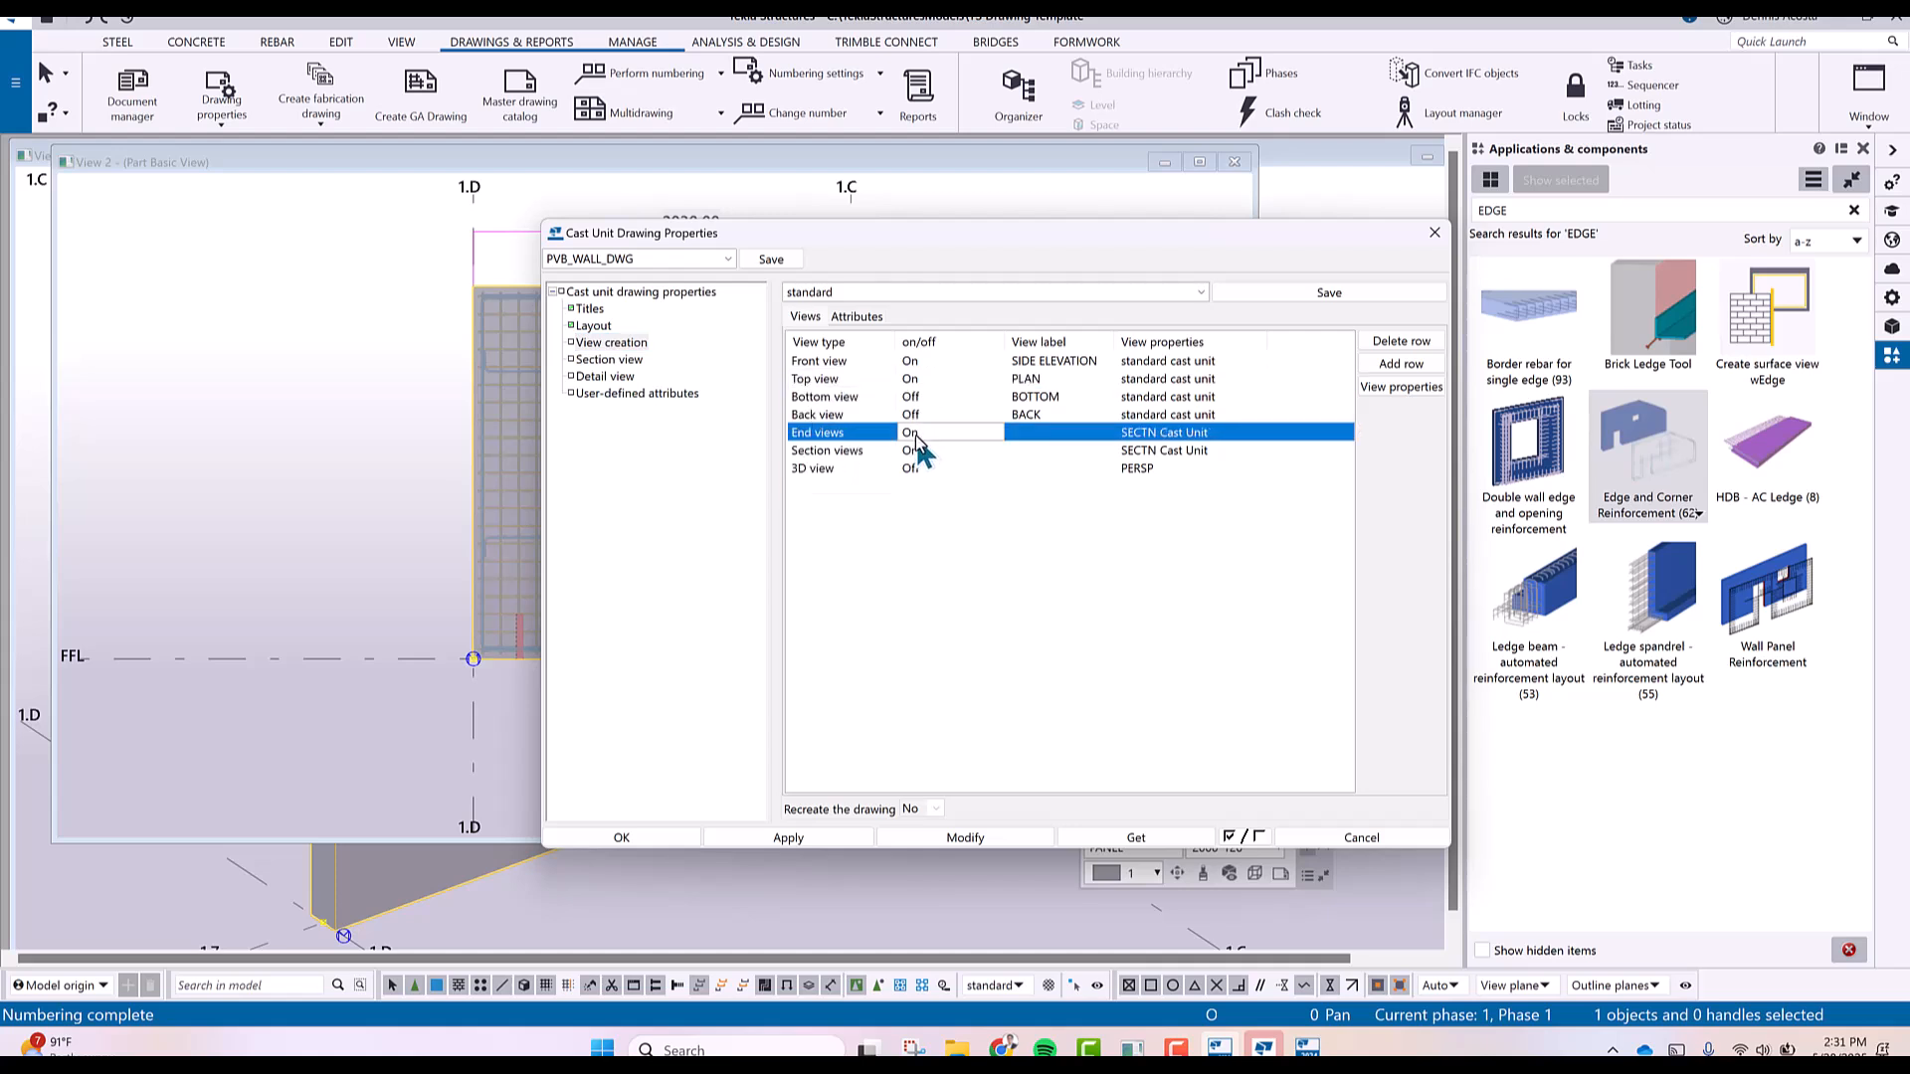
left_click(1401, 340)
left_click(948, 450)
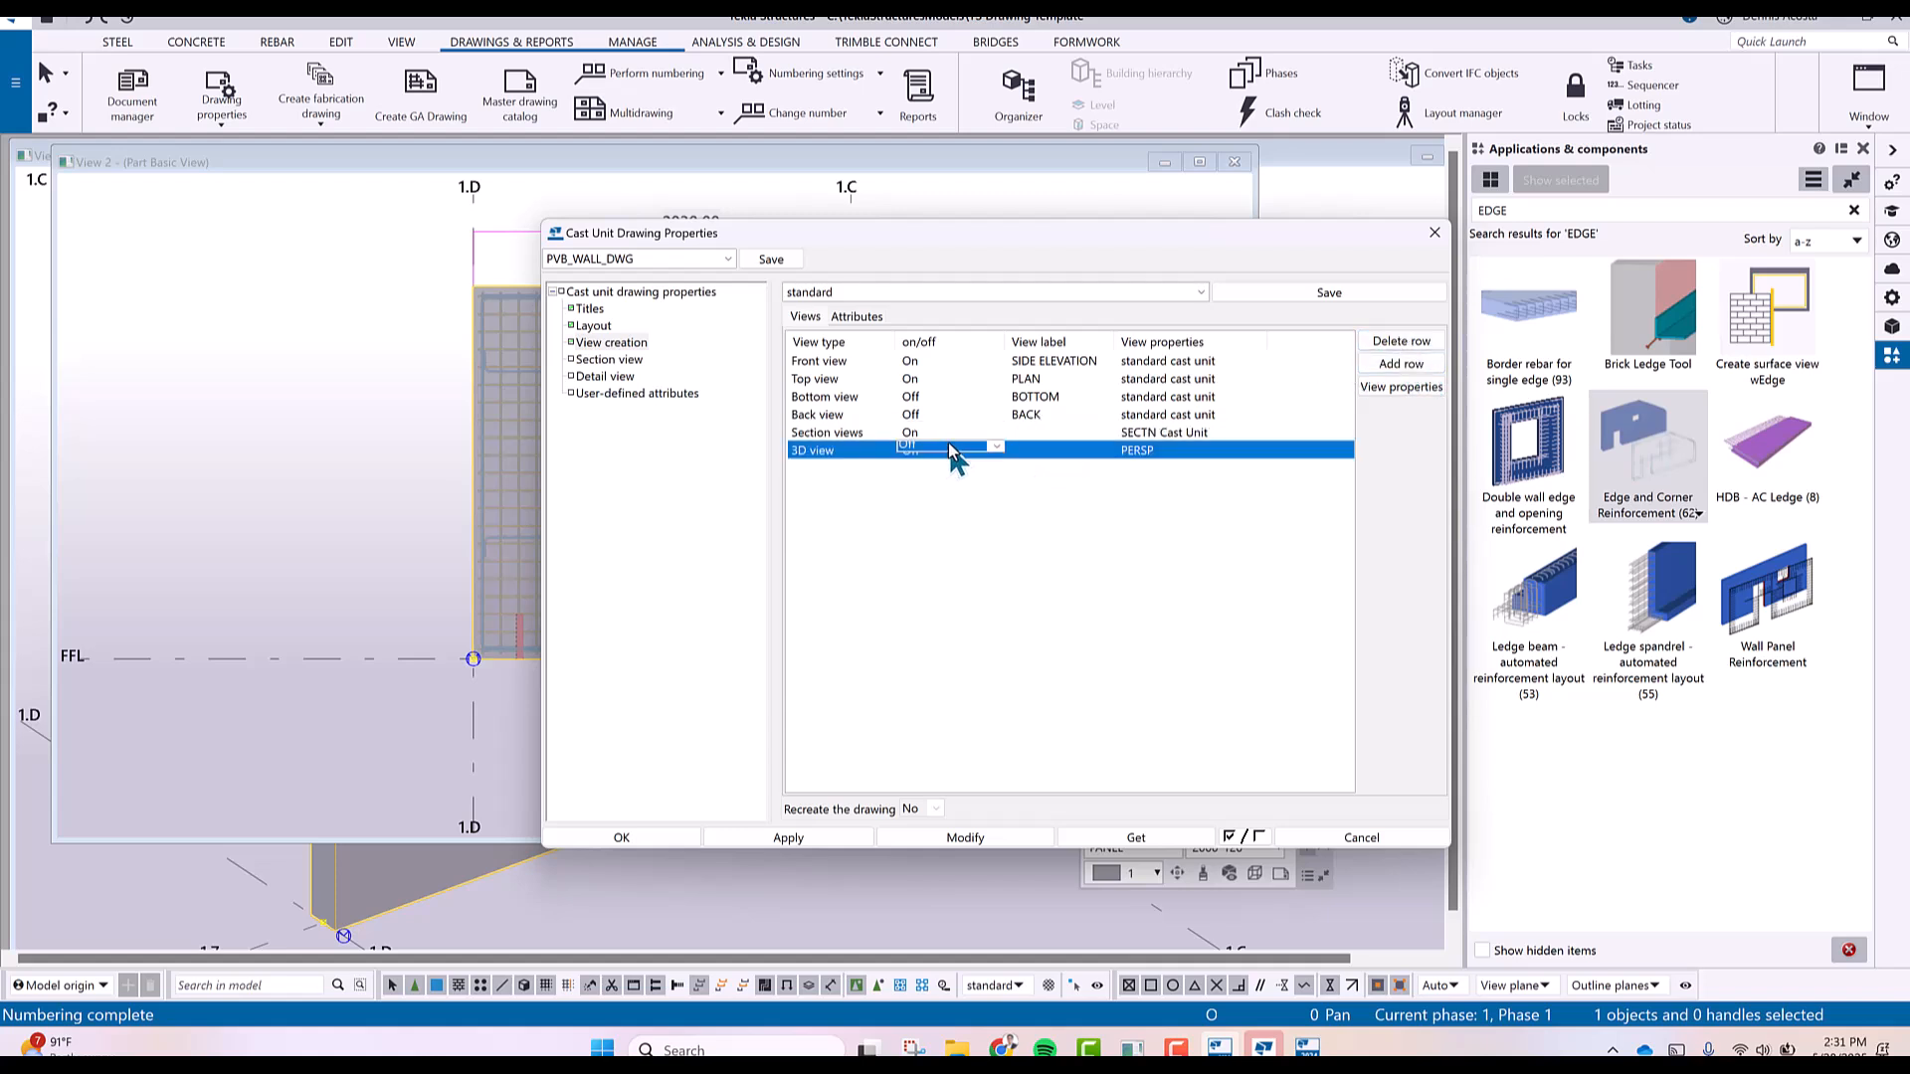
left_click(1385, 342)
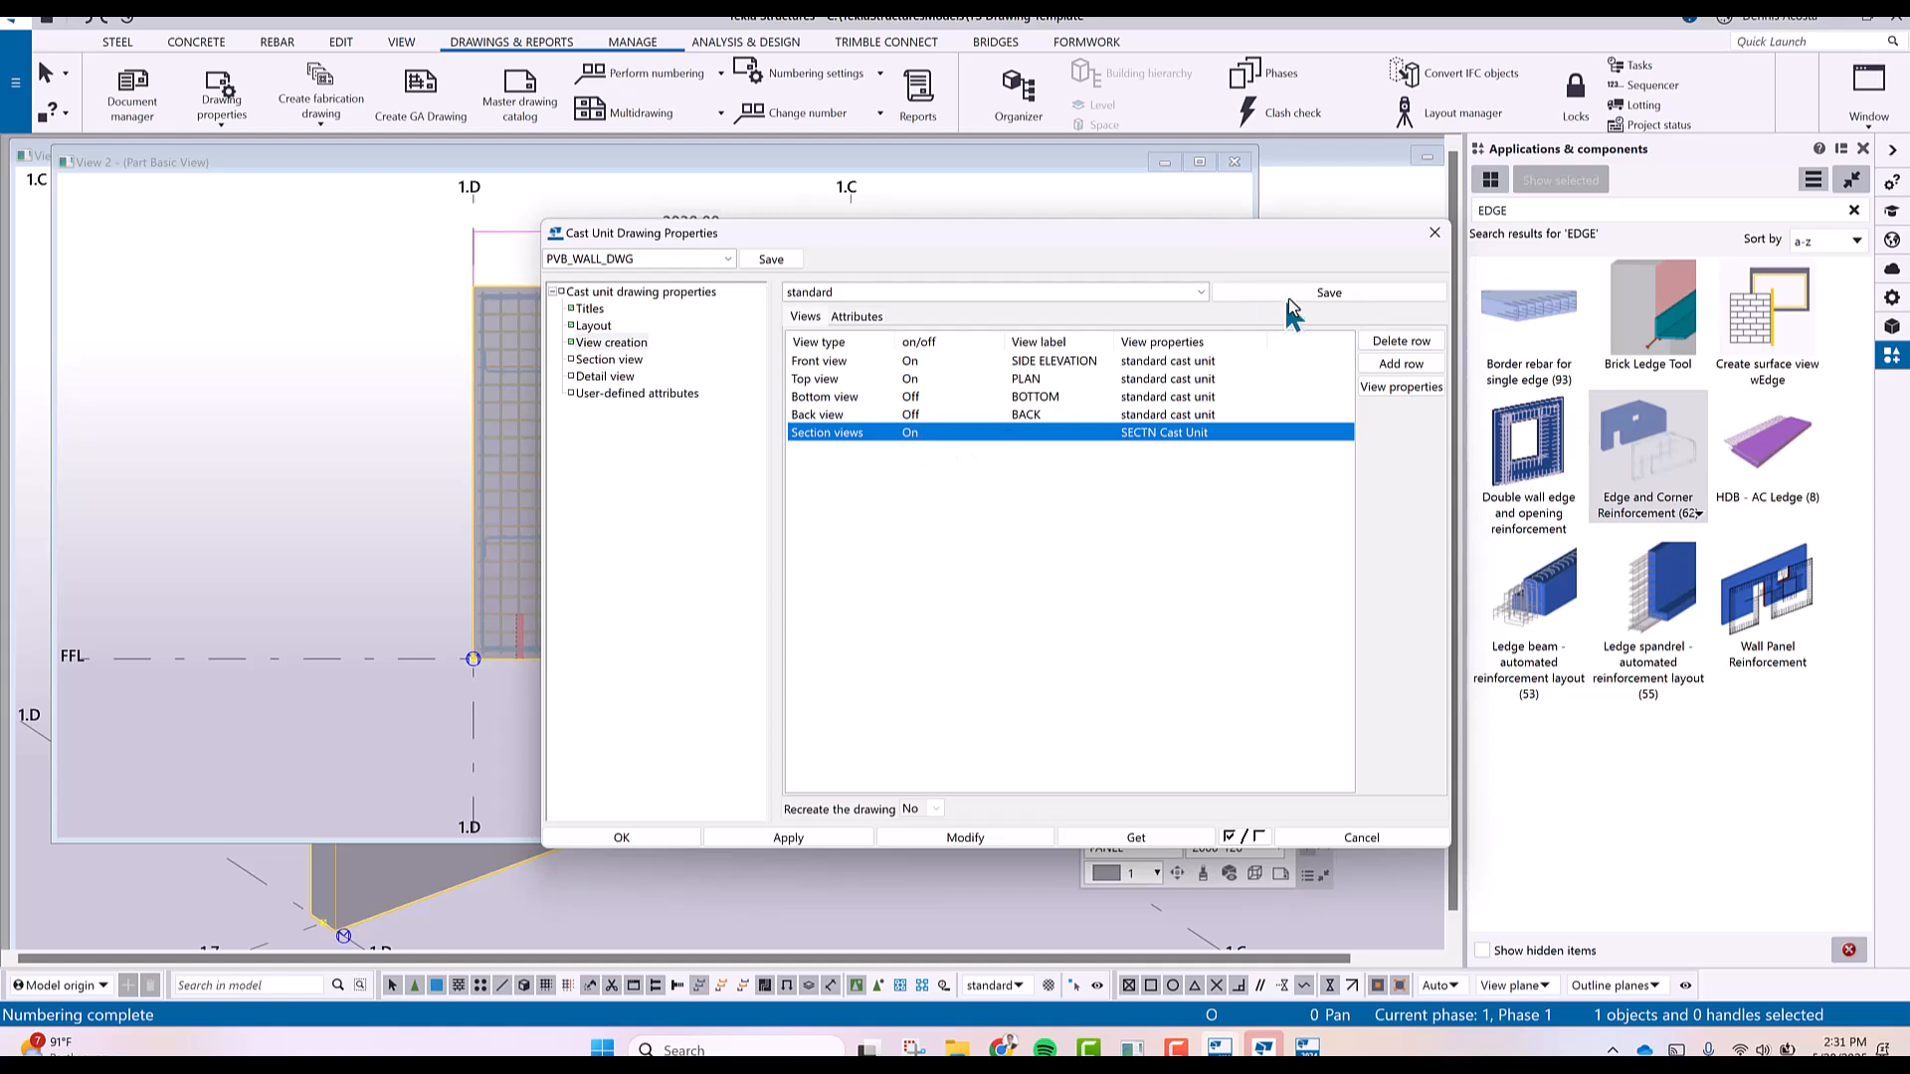
Delete the Section and Back view rows, and change the Top and Bottom rows to Front views with Beam+Neighbor and Beam+Parts properties.
left_click(1393, 341)
left_click(1393, 342)
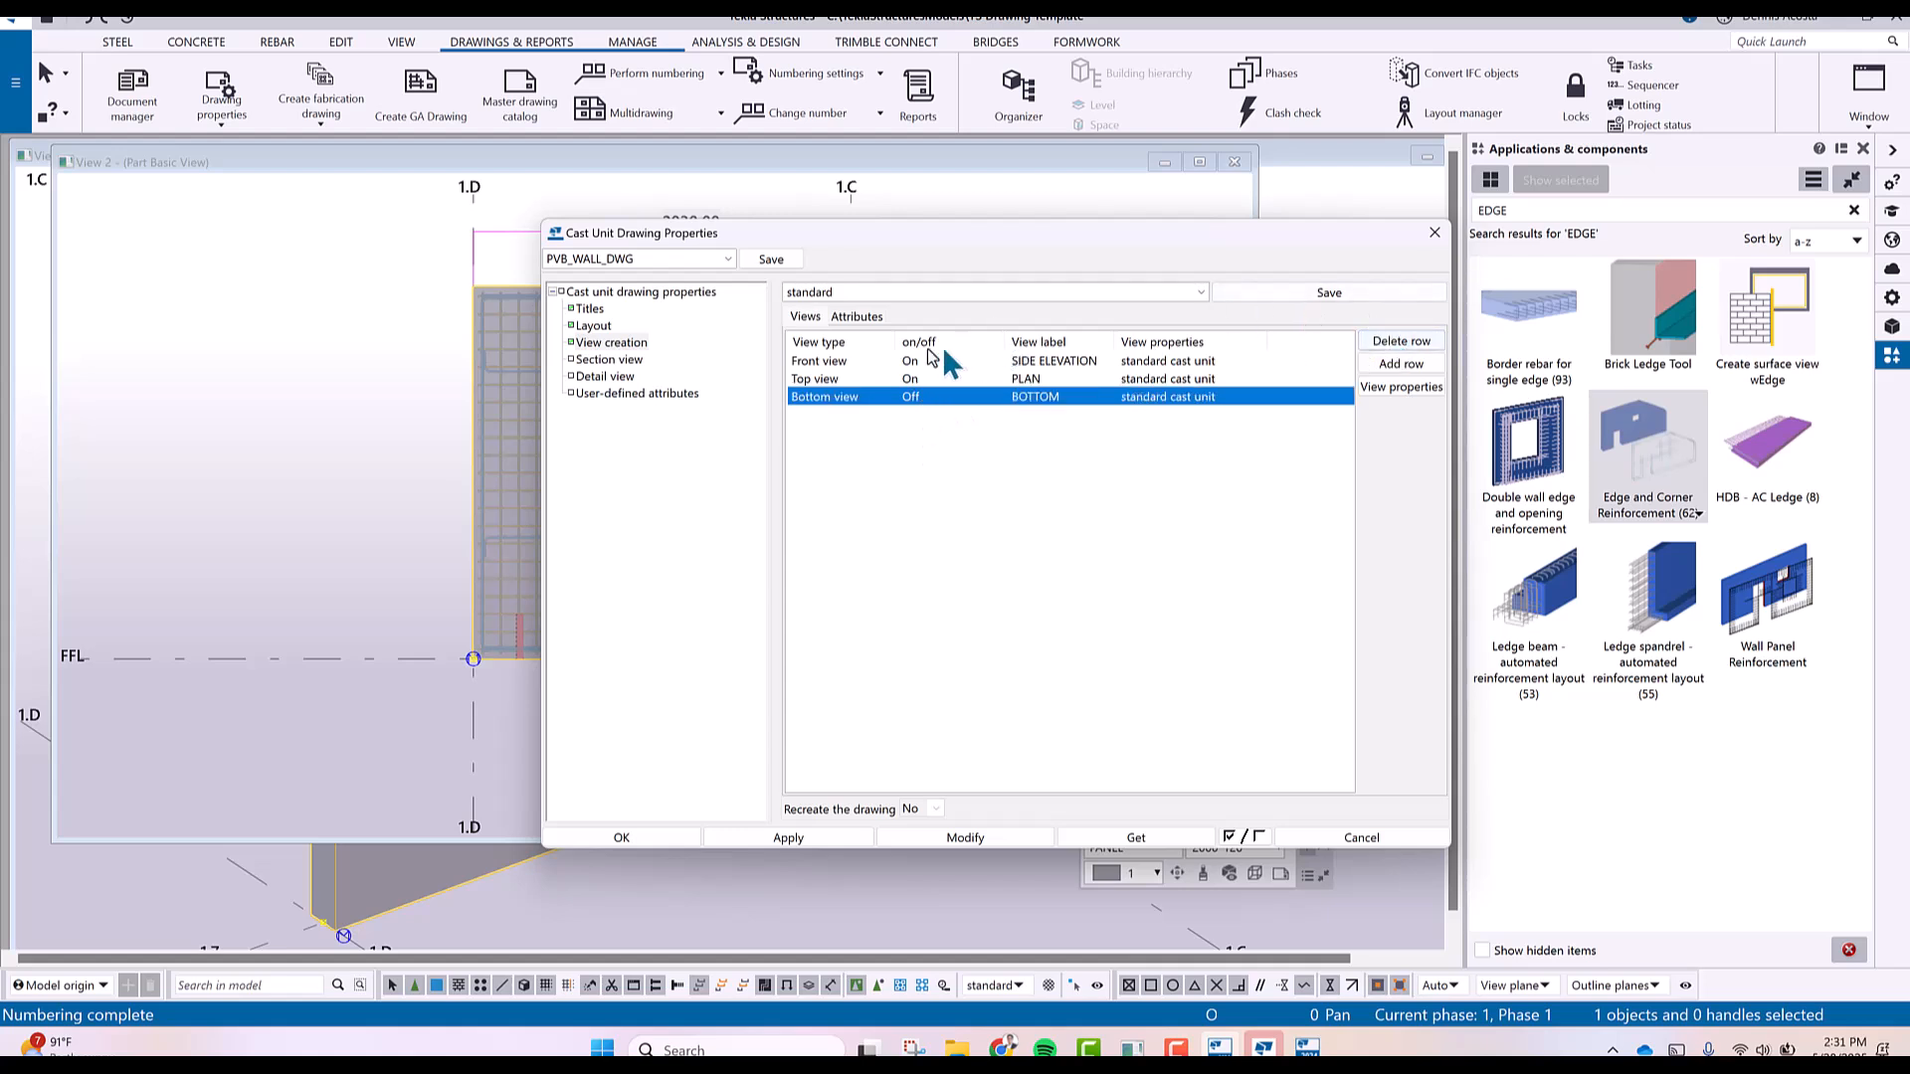
left_click(833, 379)
left_click(887, 377)
left_click(845, 386)
left_click(864, 396)
left_click(888, 393)
left_click(829, 410)
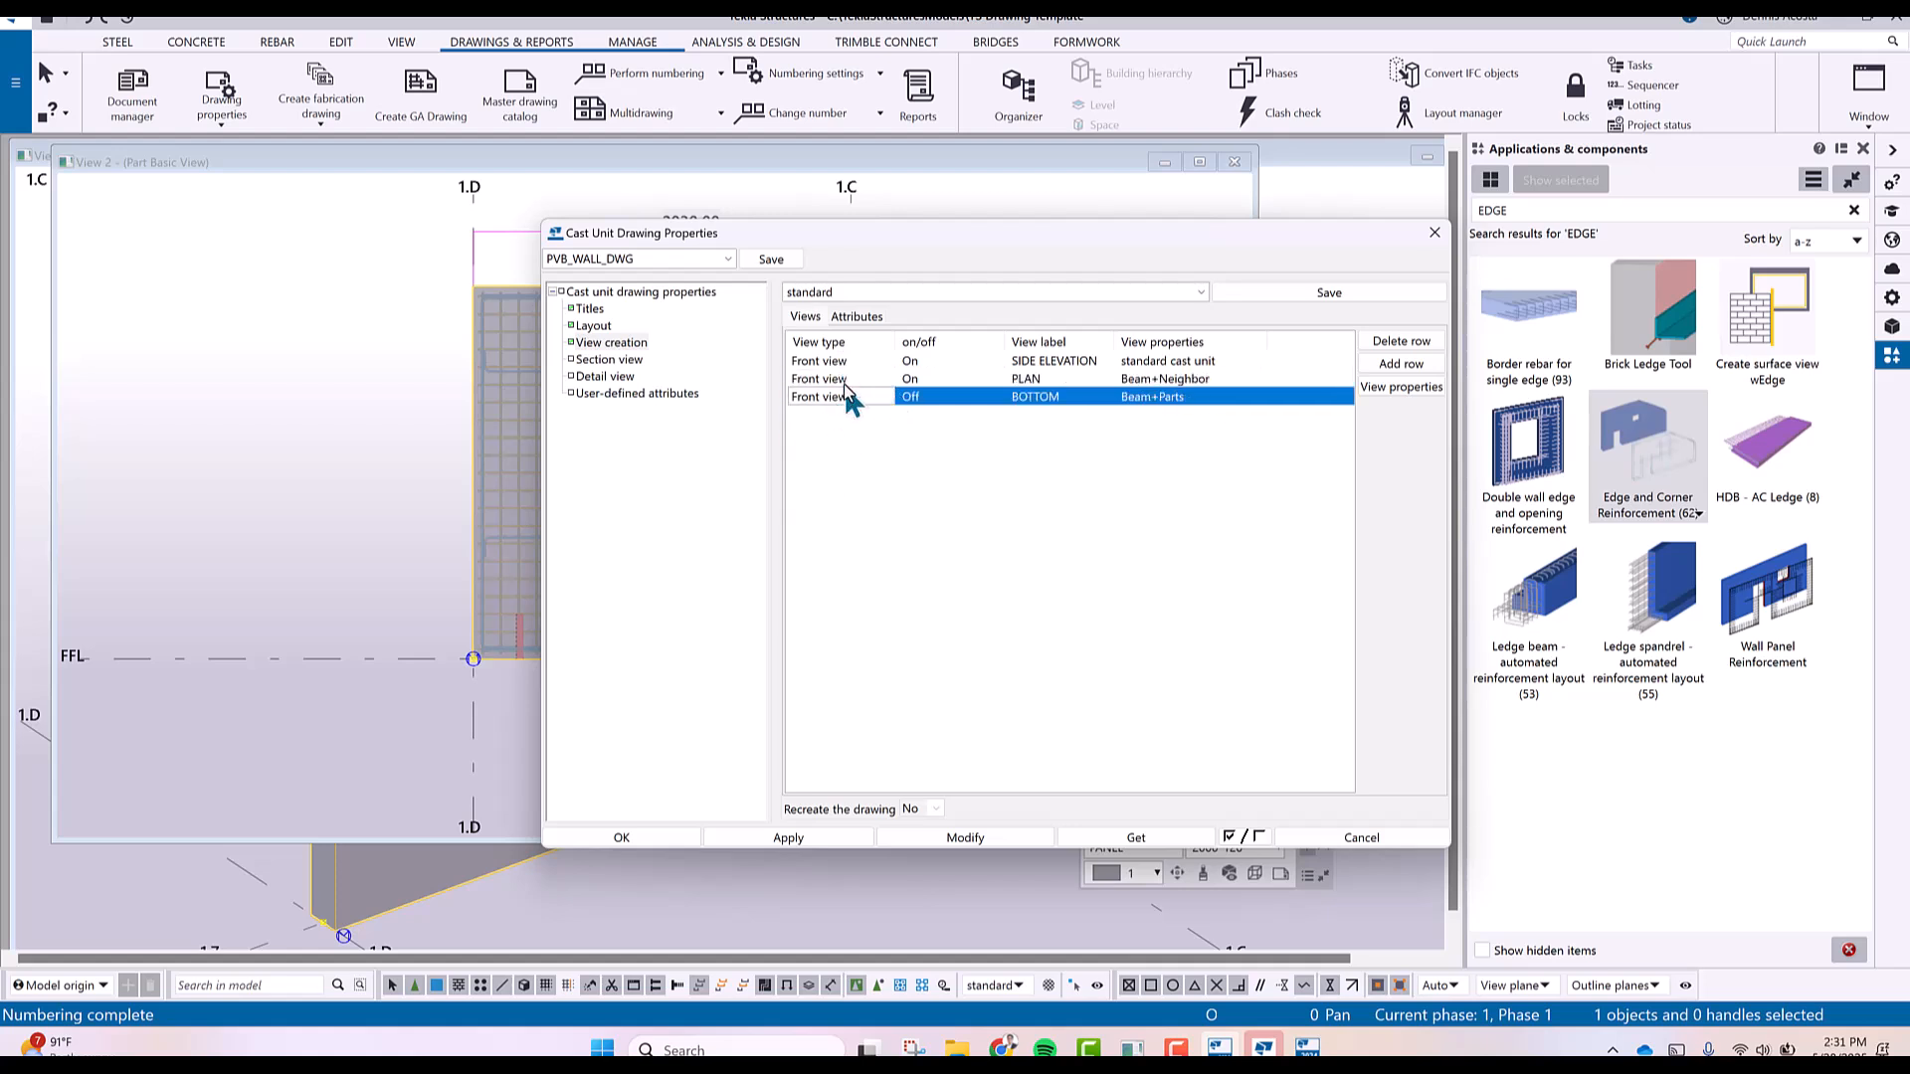
Add a fourth row as a Front view with standard properties and switch the third view row on.
left_click(1396, 364)
left_click(925, 397)
left_click(995, 396)
left_click(915, 428)
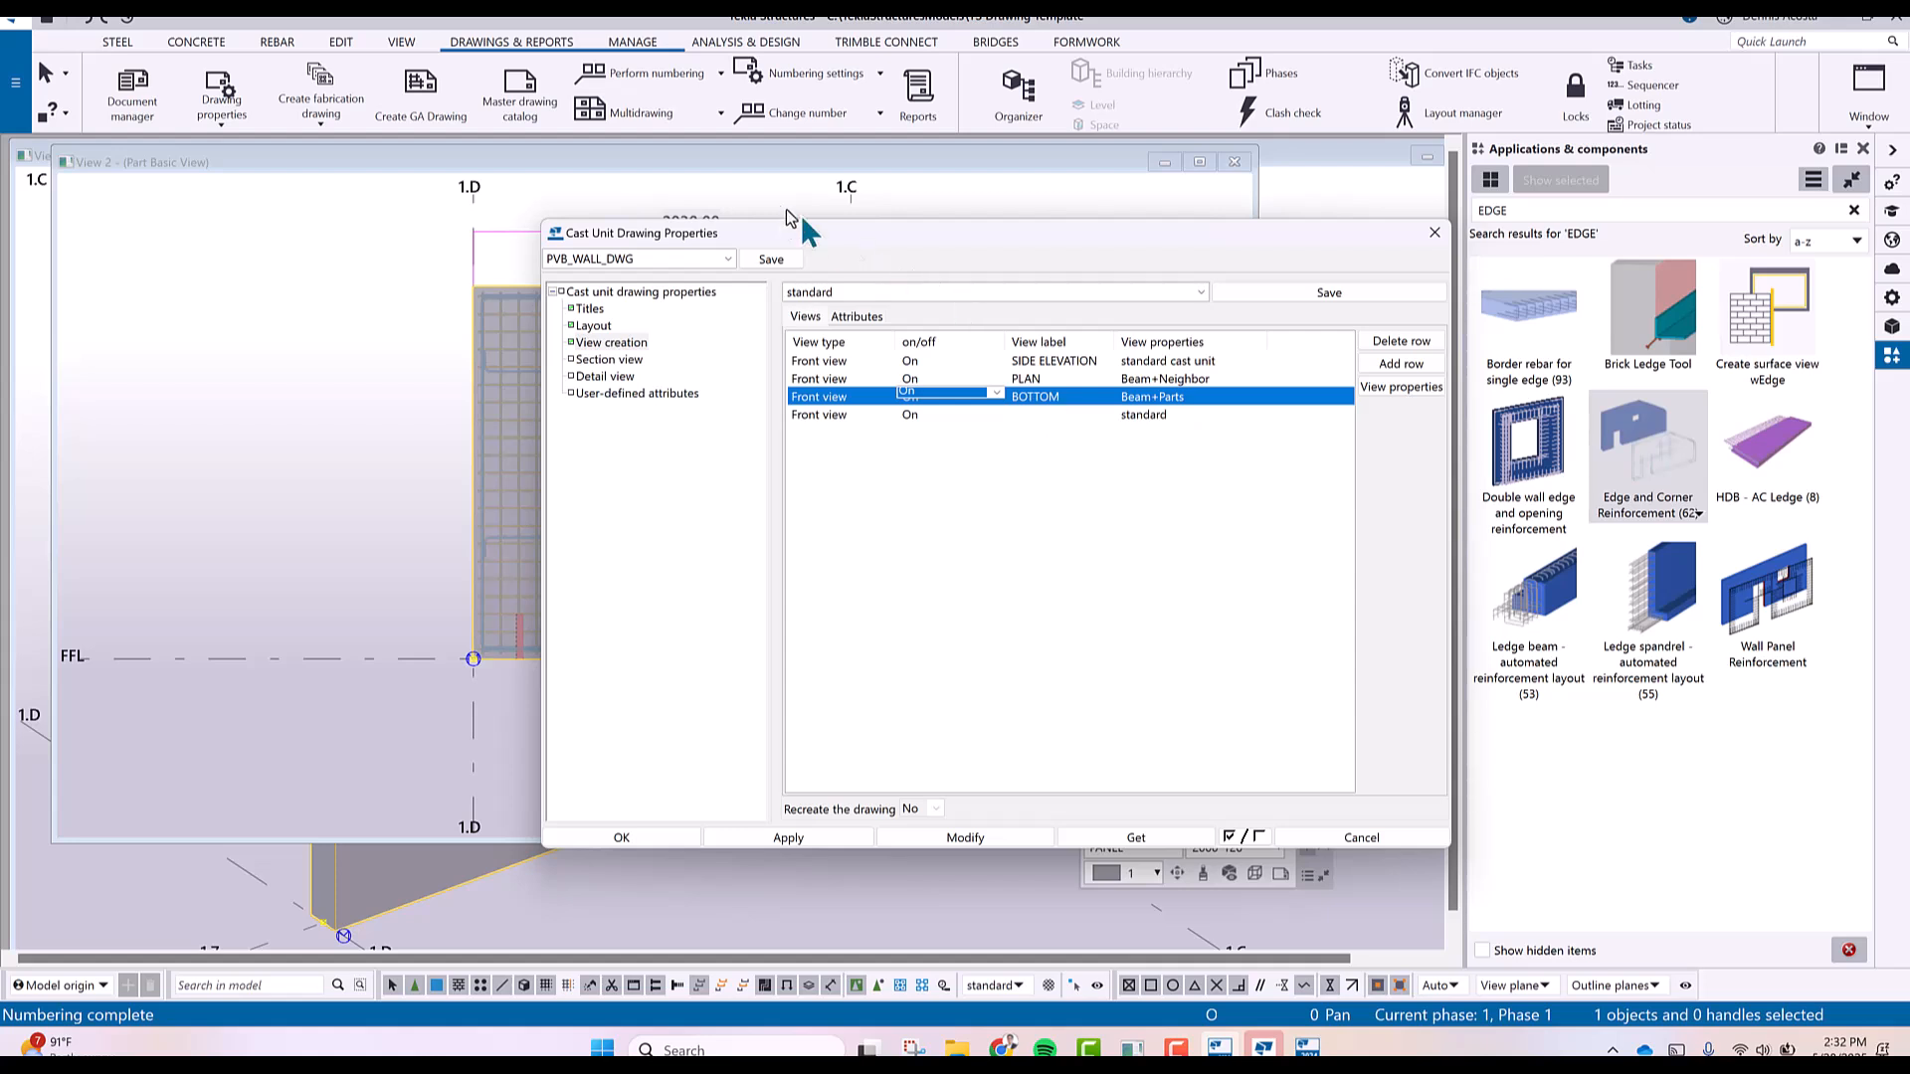
Save and apply the PVB_WALL_DWG cast unit drawing properties, closing the dialog.
left_click(774, 260)
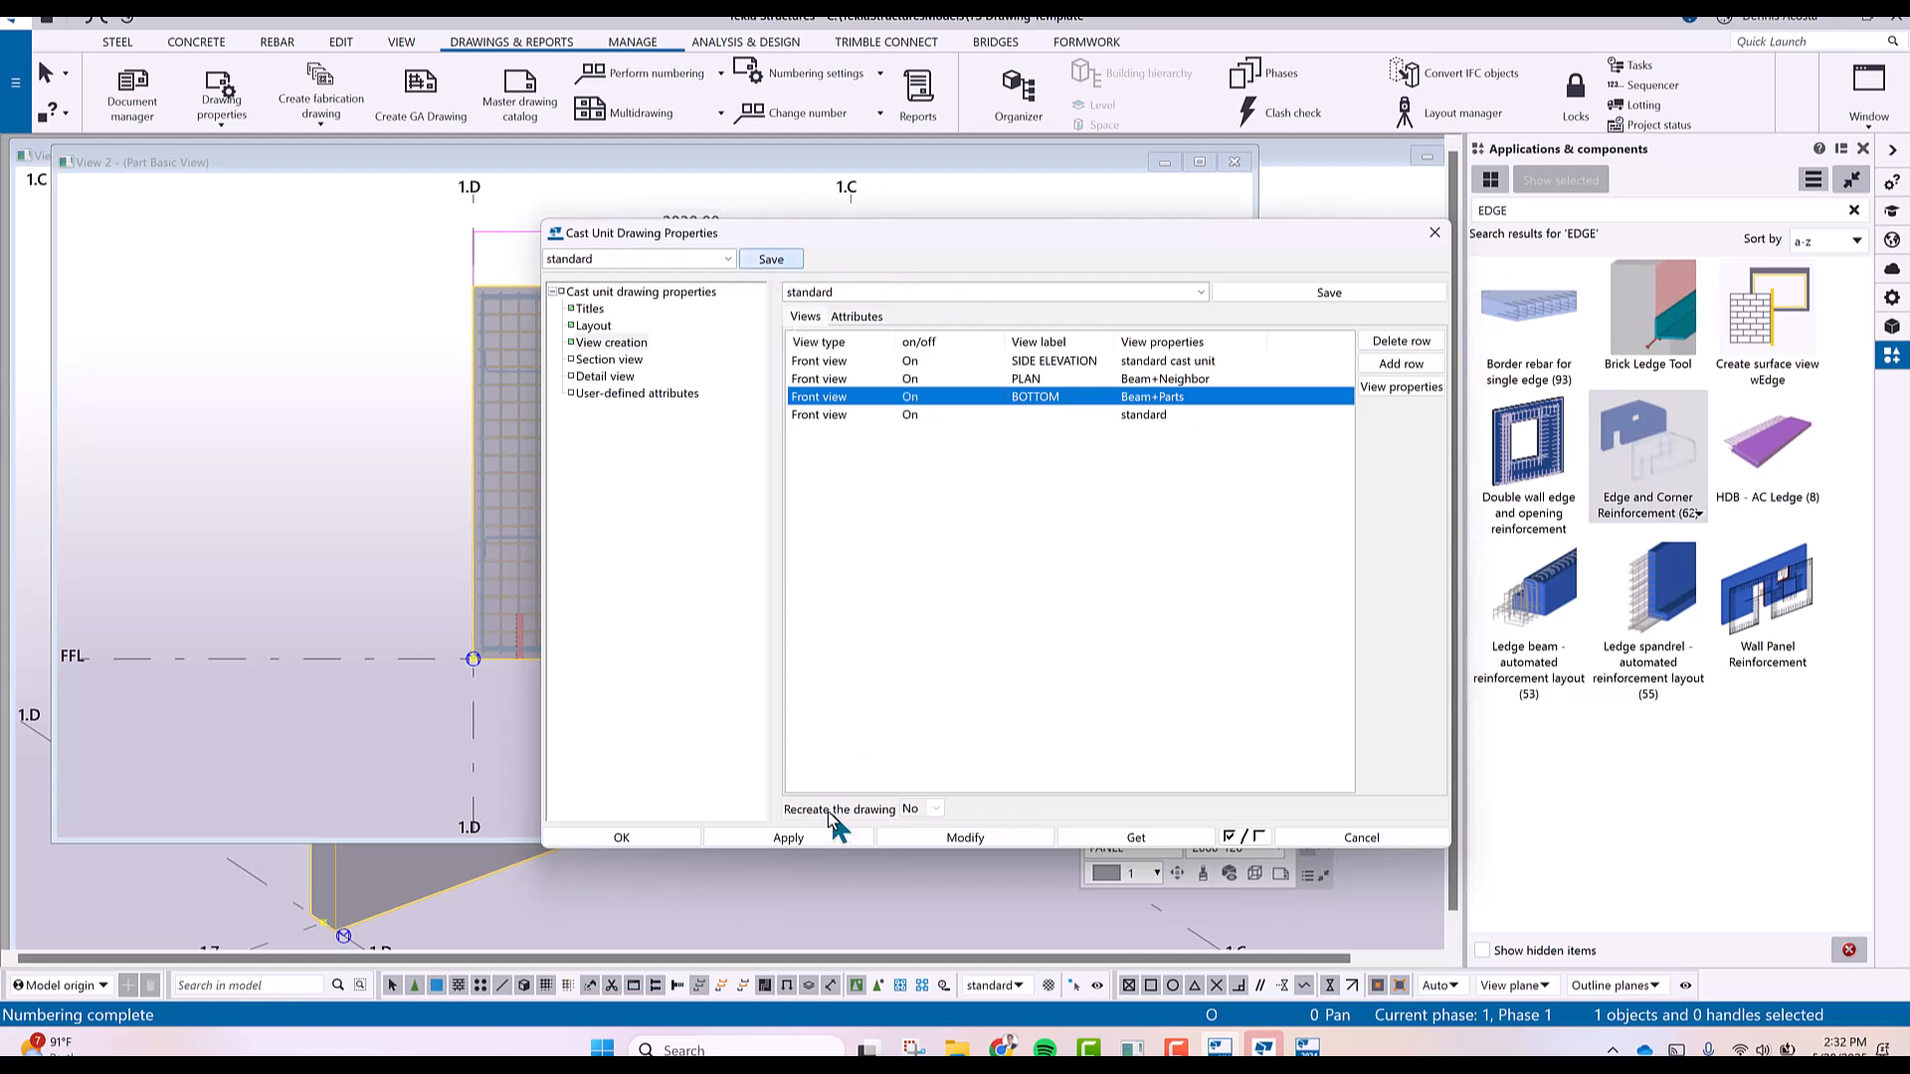
left_click(789, 839)
left_click(622, 838)
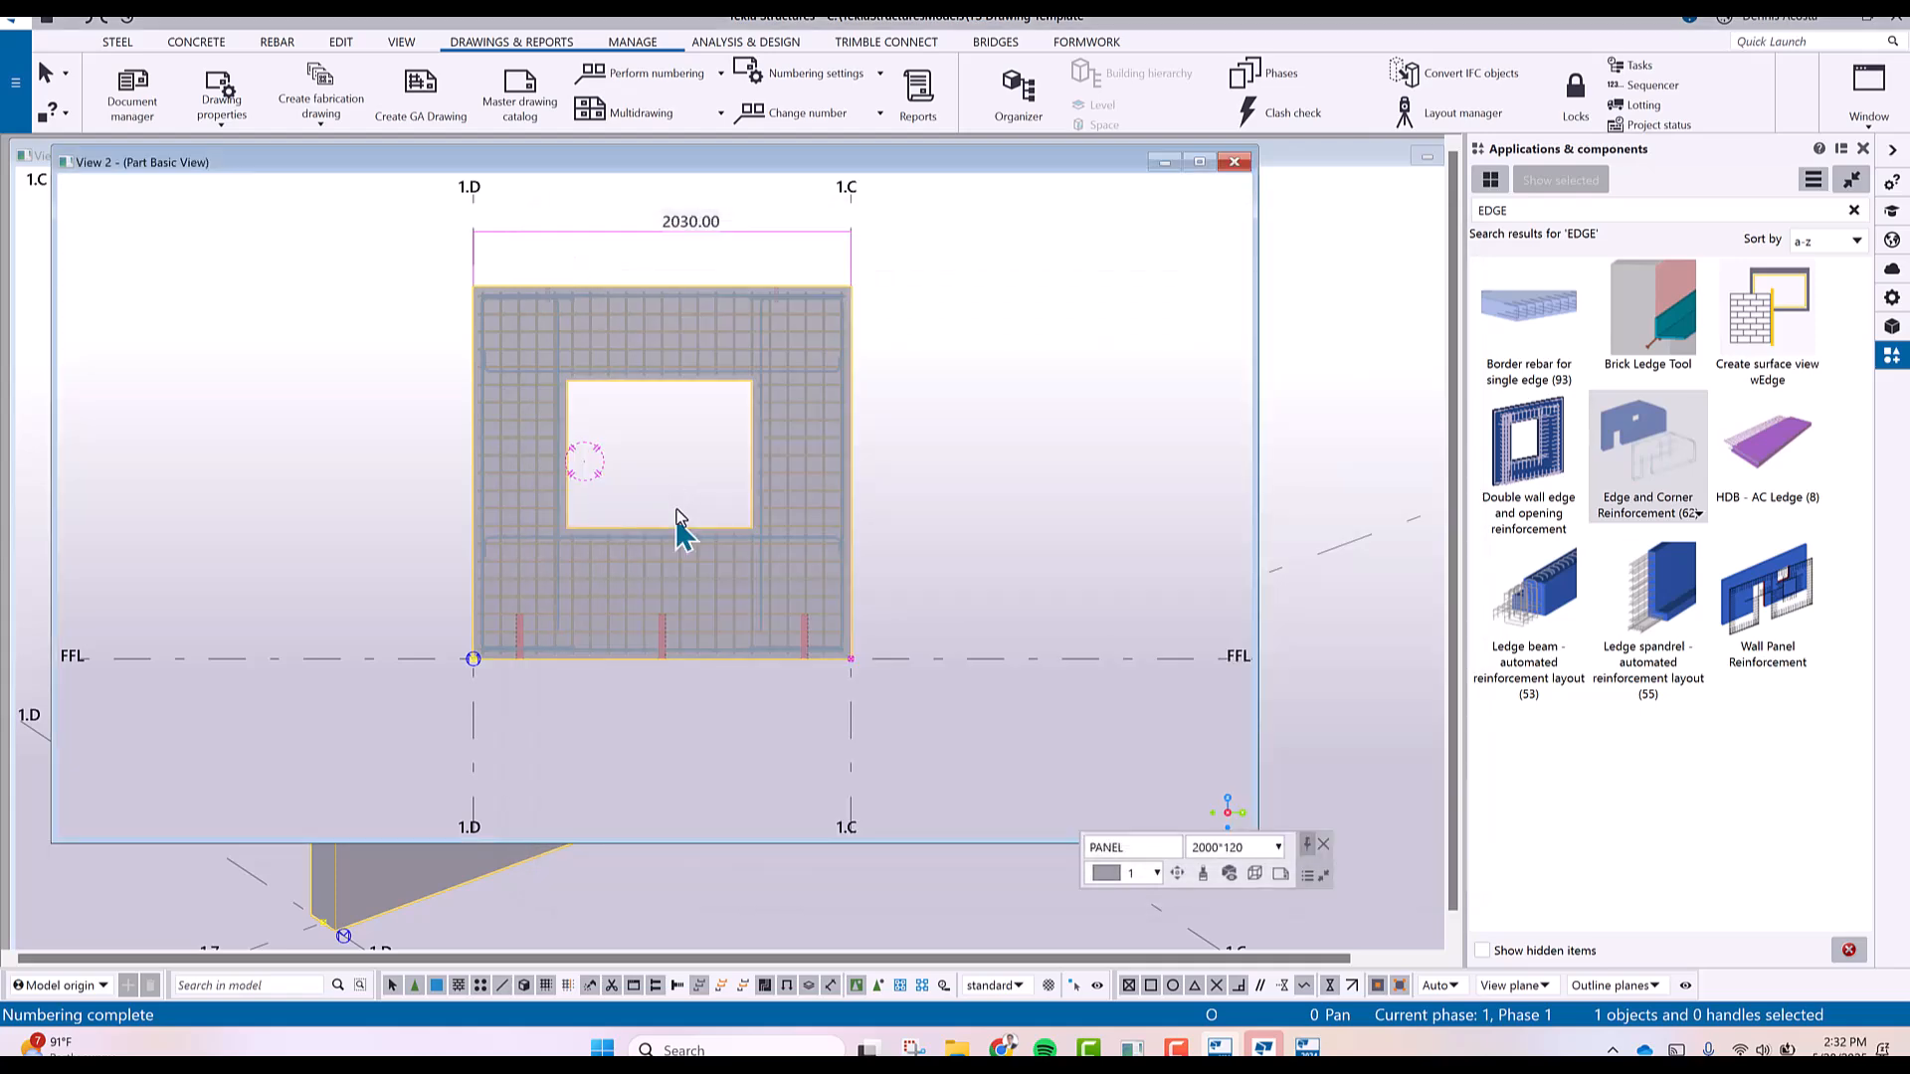
Select the concrete wall panel in the model view and bring up the Master Drawing Catalog.
left_click(901, 457)
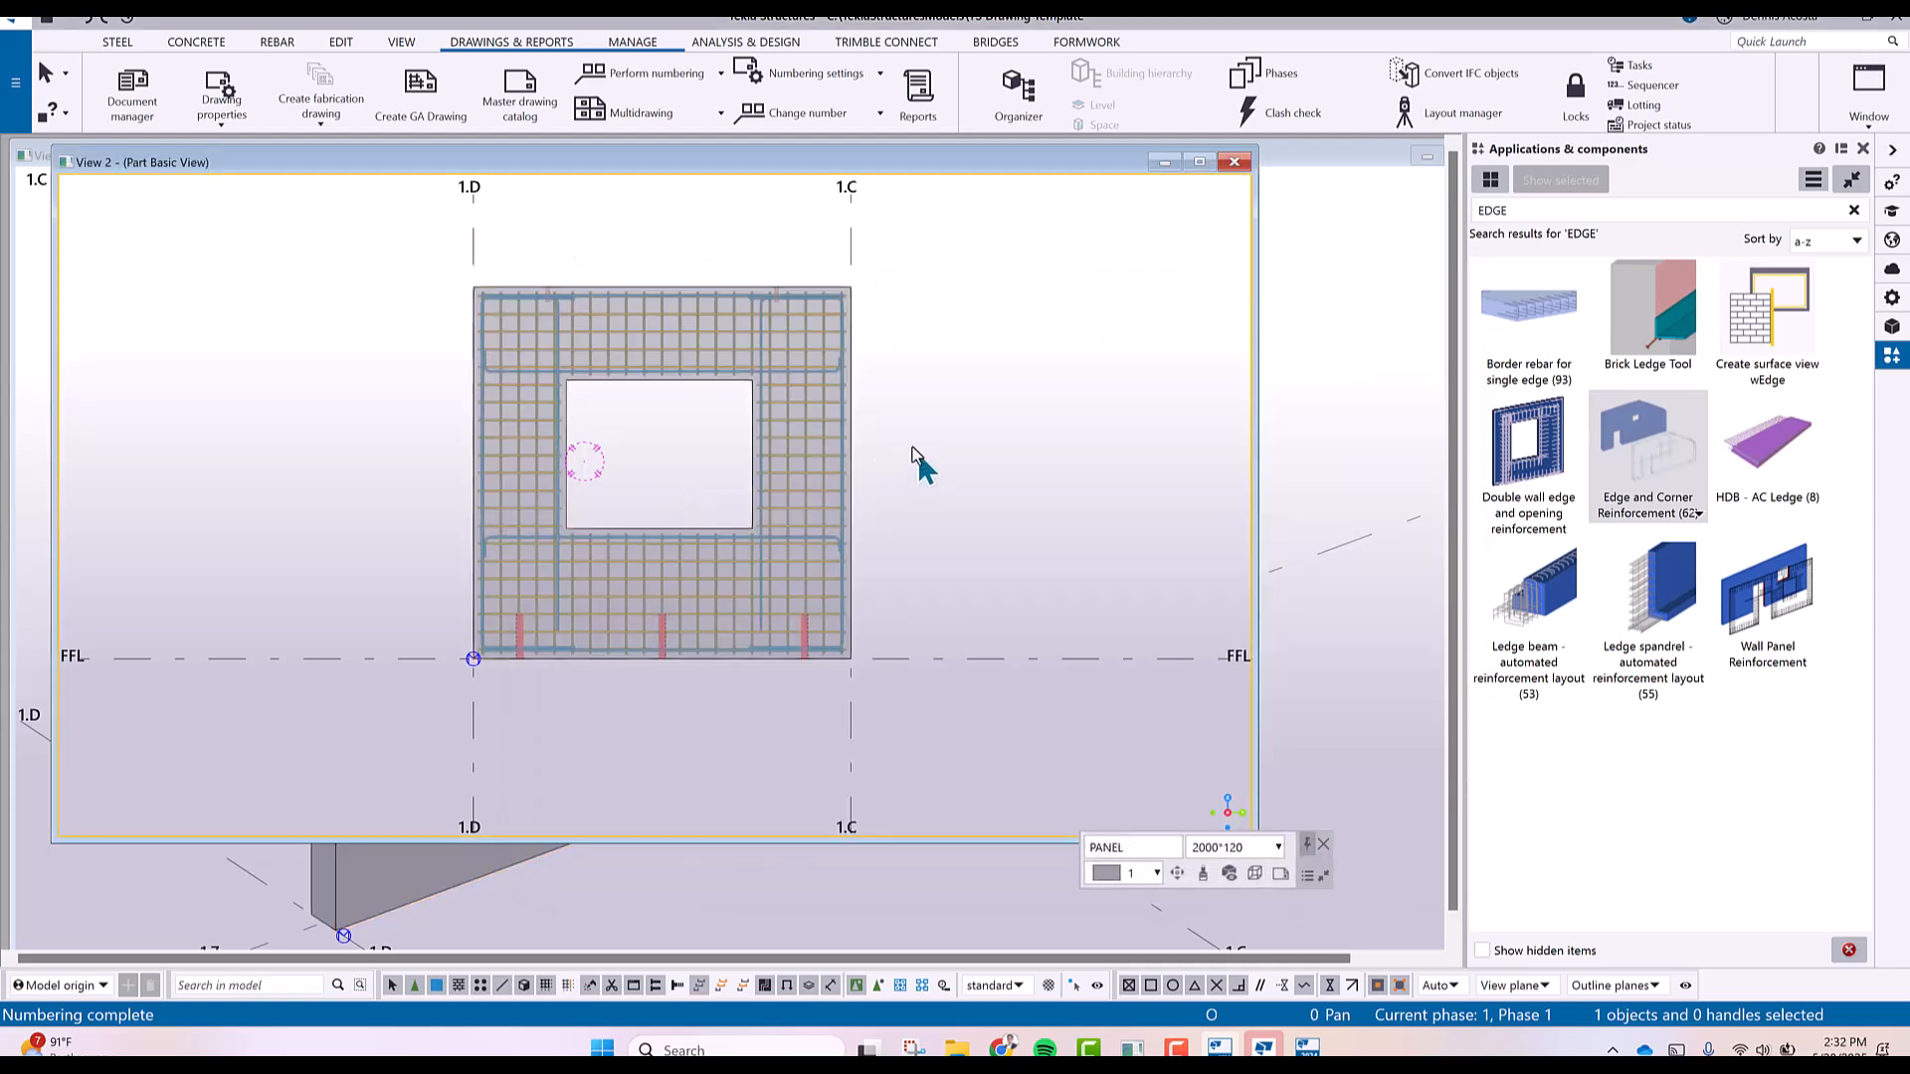
left_click(850, 376)
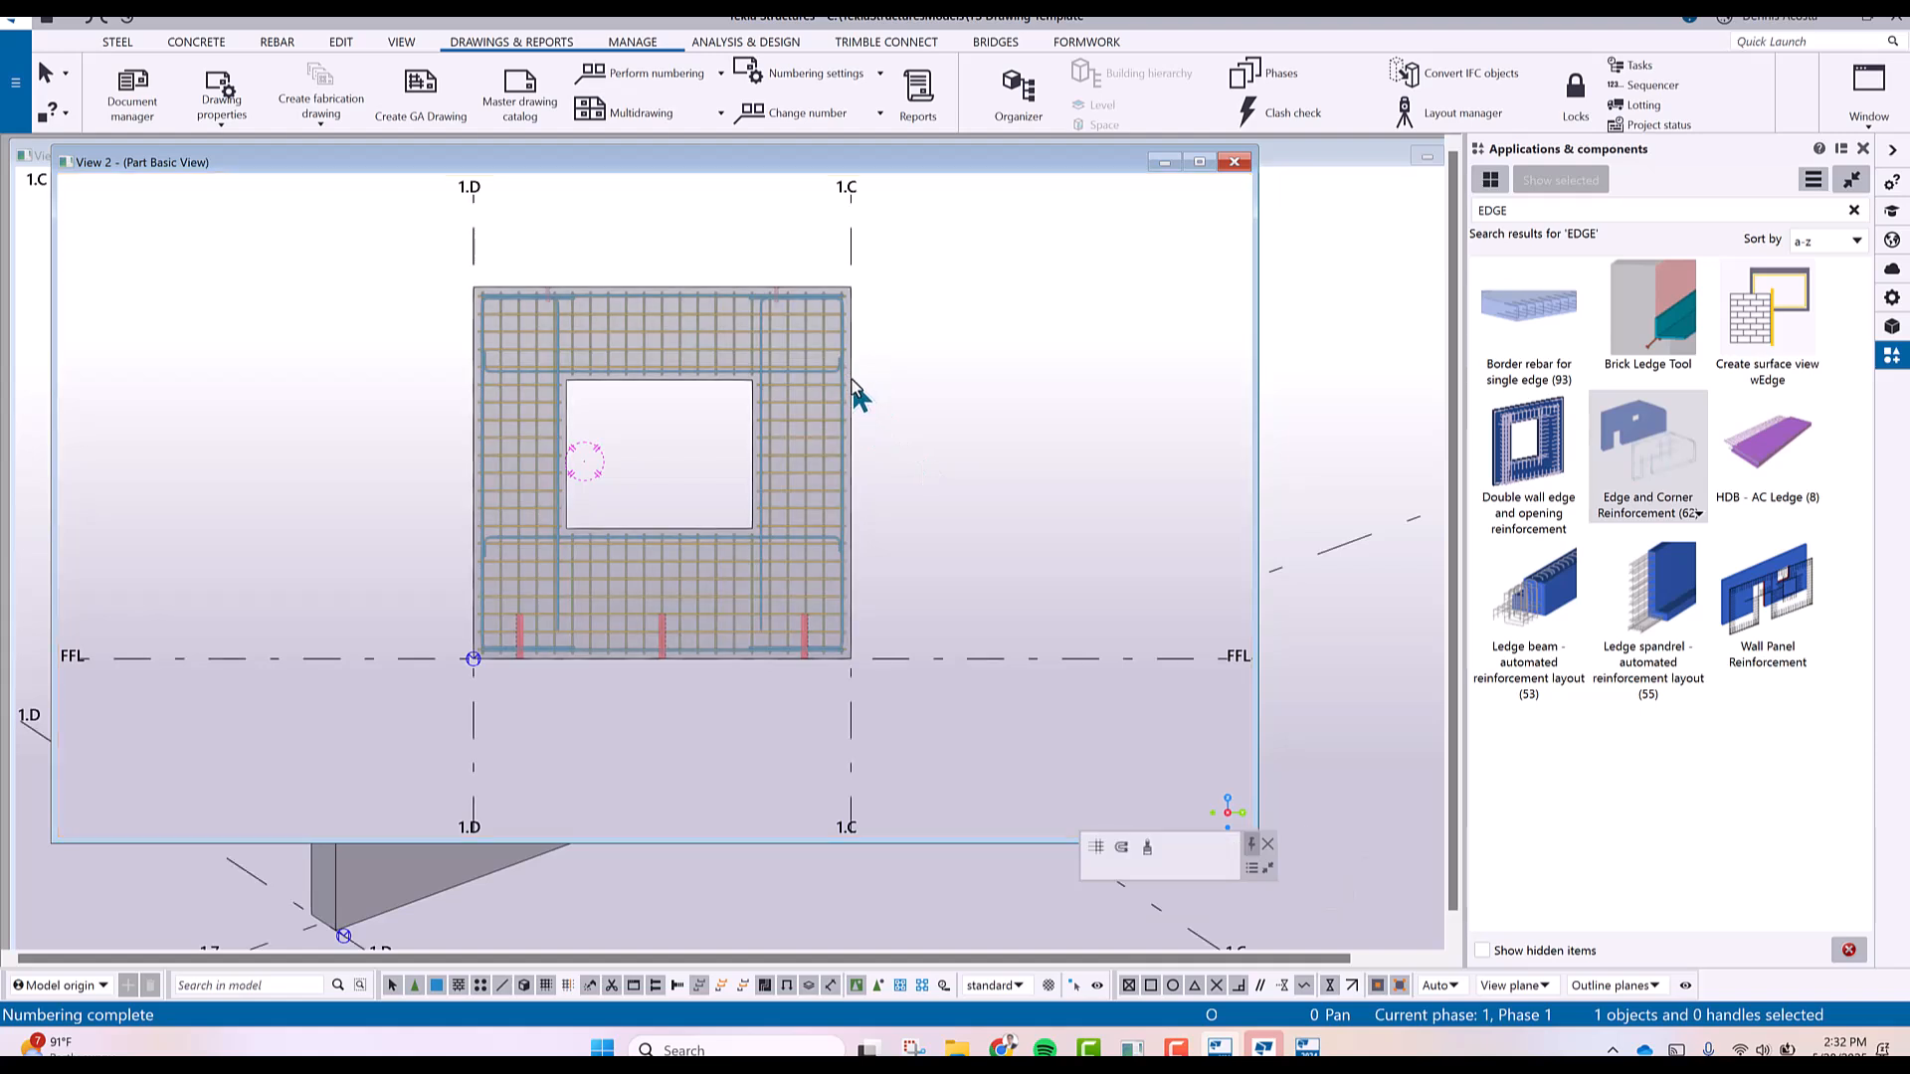
left_click(610, 320)
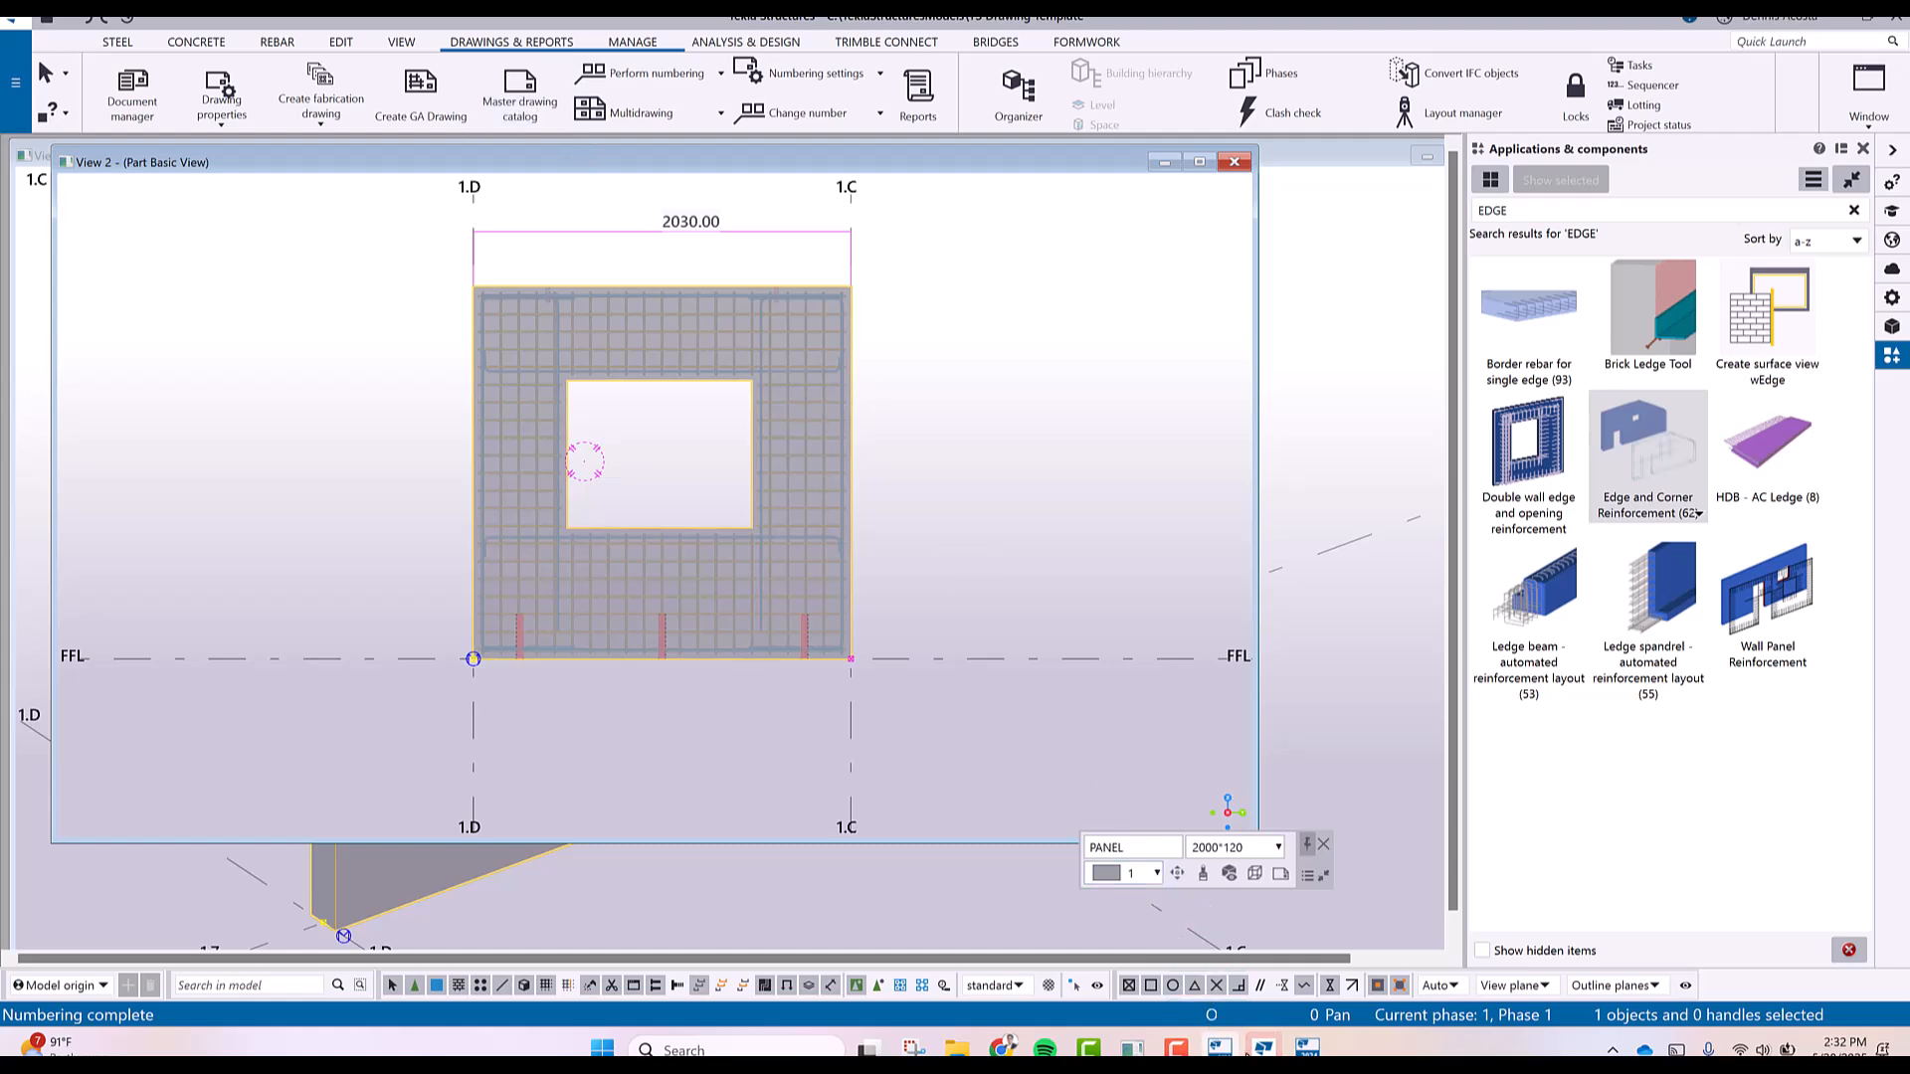
left_click(1268, 1046)
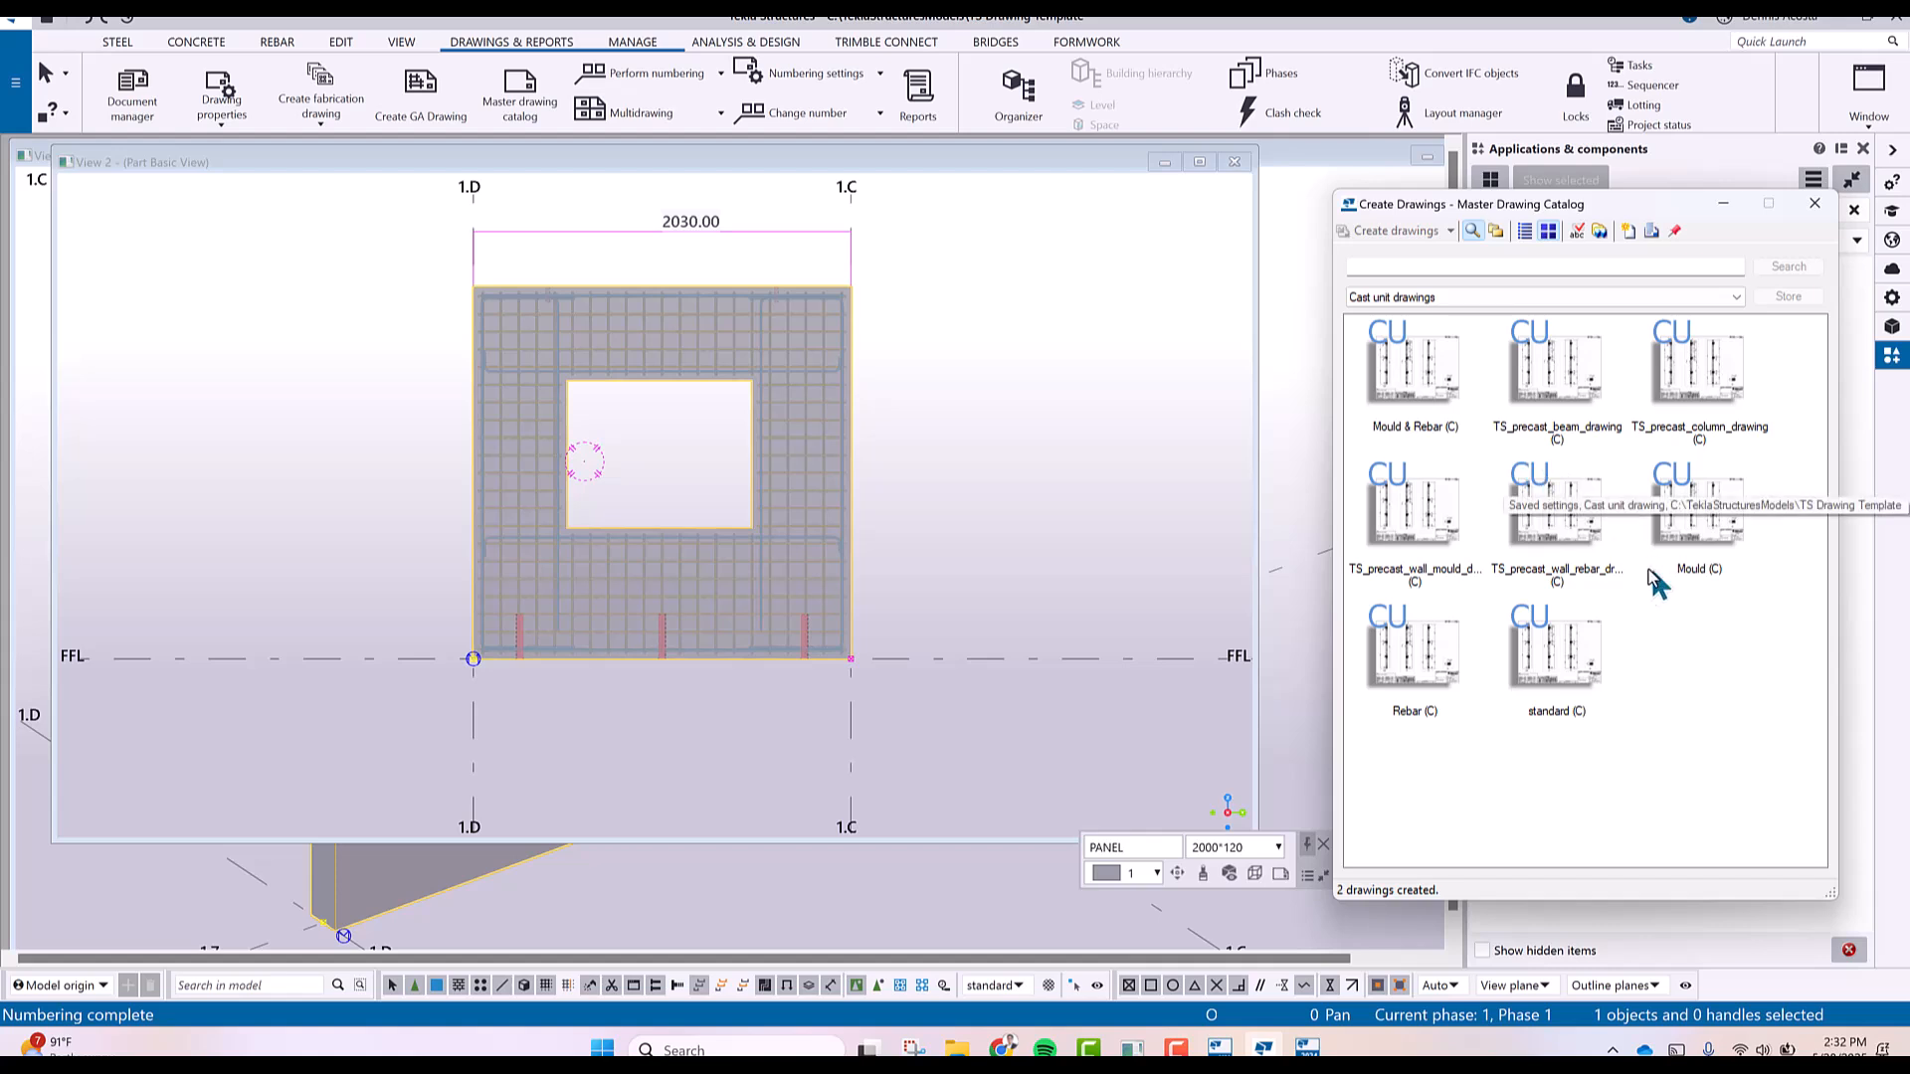
Look for the PVB_WALL_DWG entry among all catalog drawings and the saved settings, then close the catalog.
left_click(1733, 297)
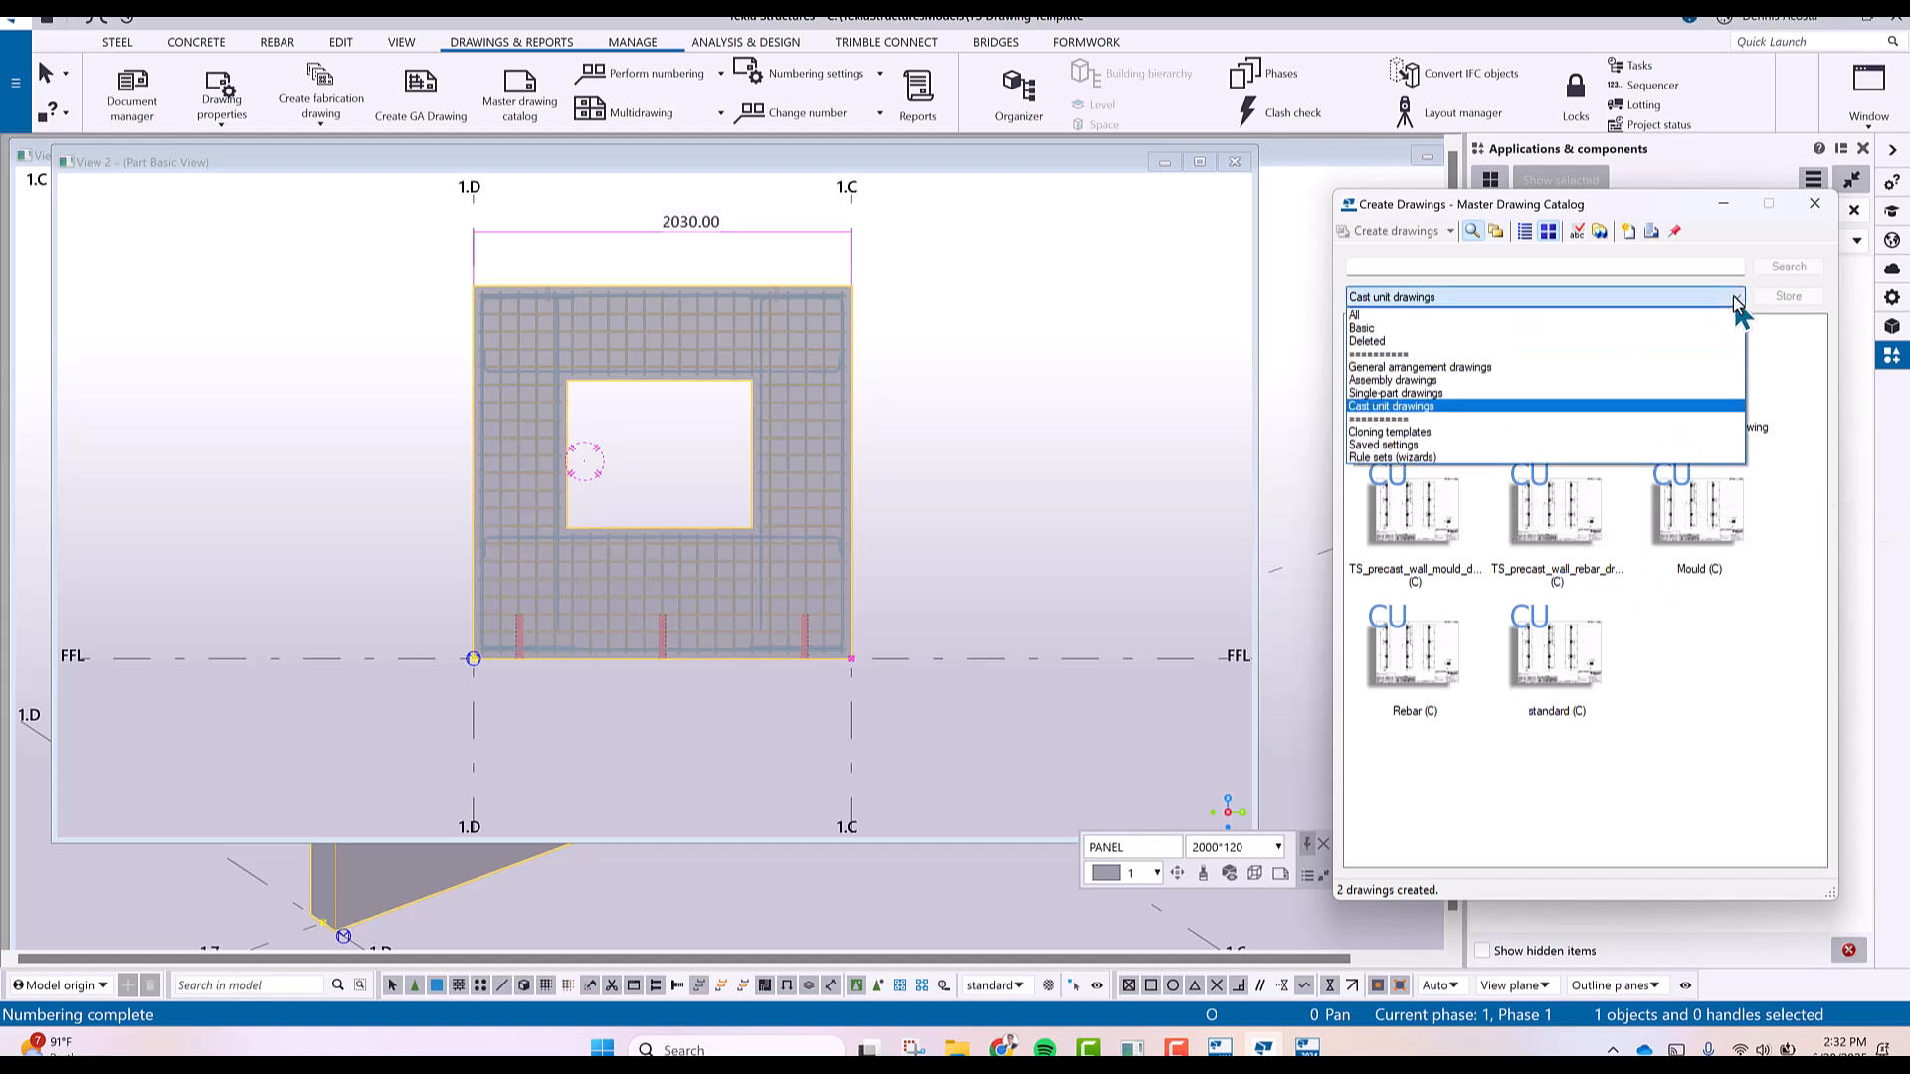
left_click(1385, 319)
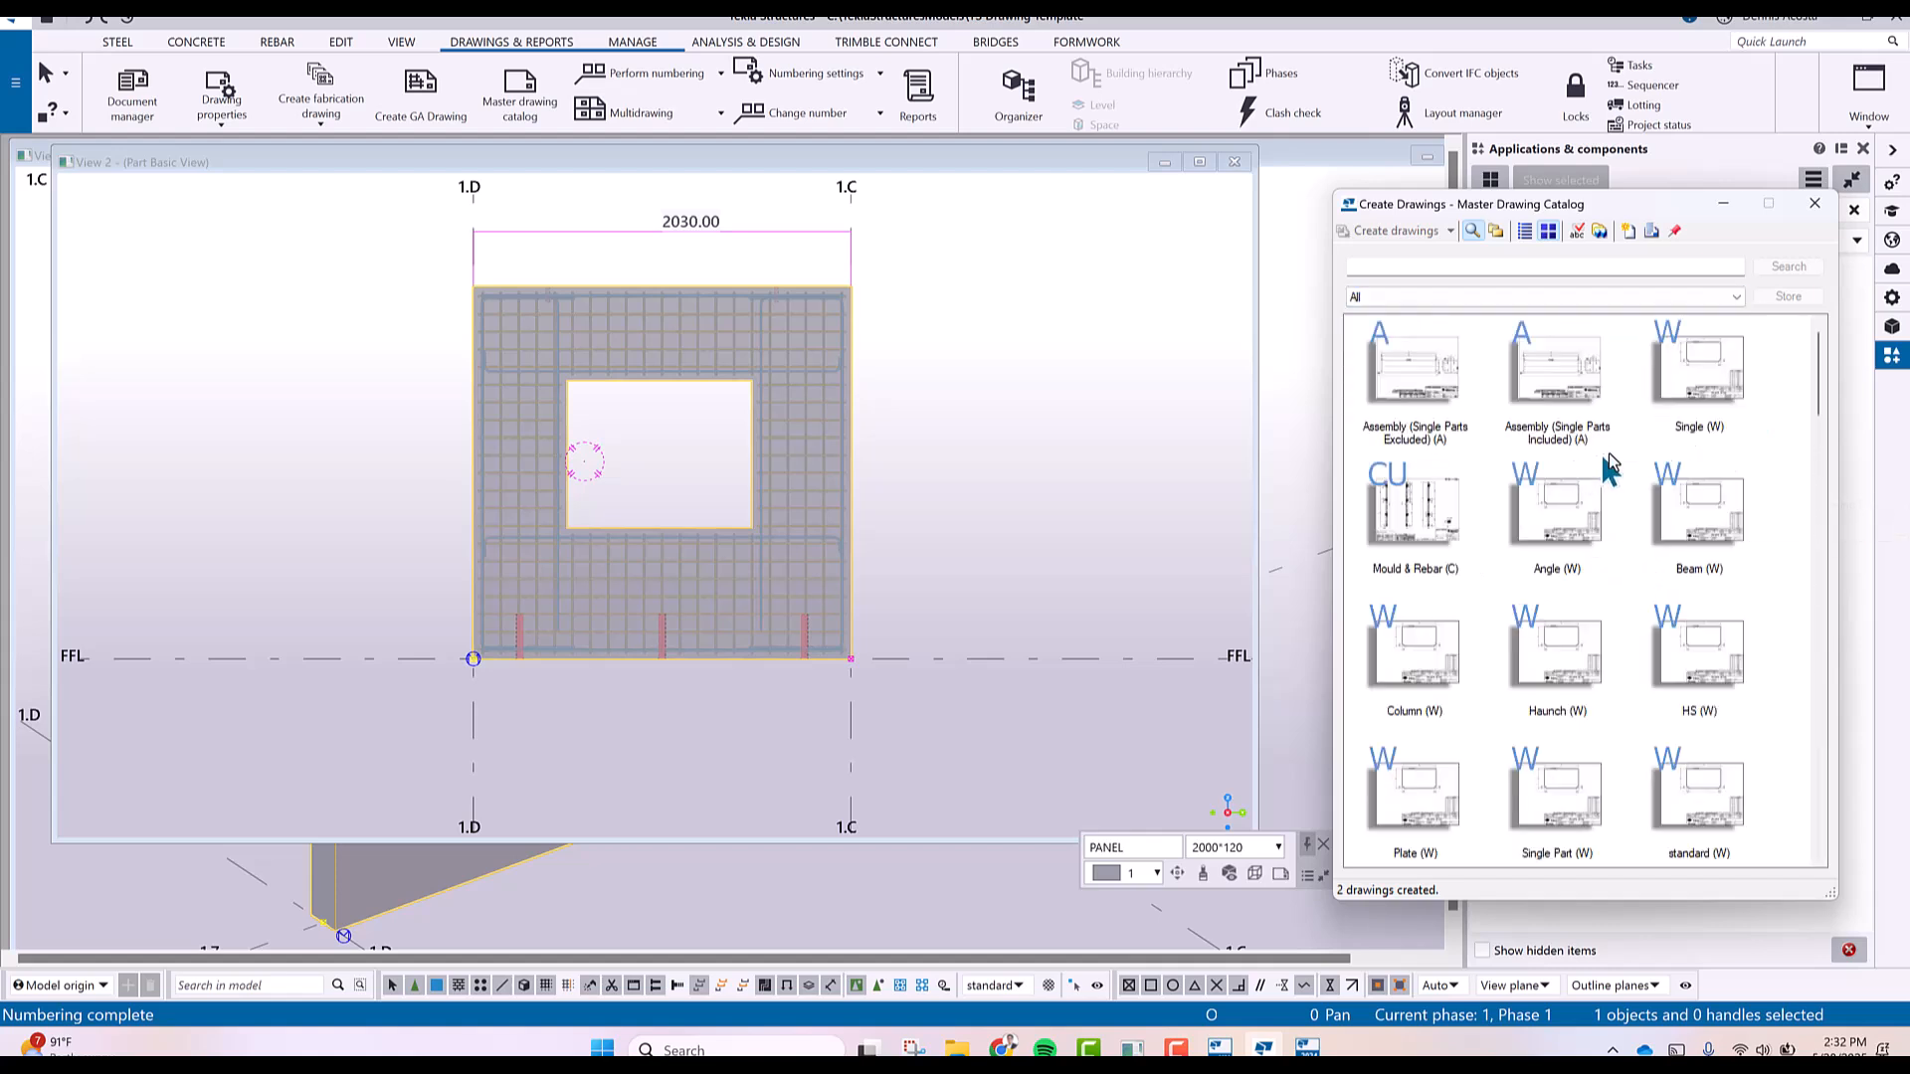
mouse_move(1813, 384)
left_mouse_down()
mouse_move(1815, 816)
mouse_move(1786, 378)
left_mouse_up()
left_click(1739, 296)
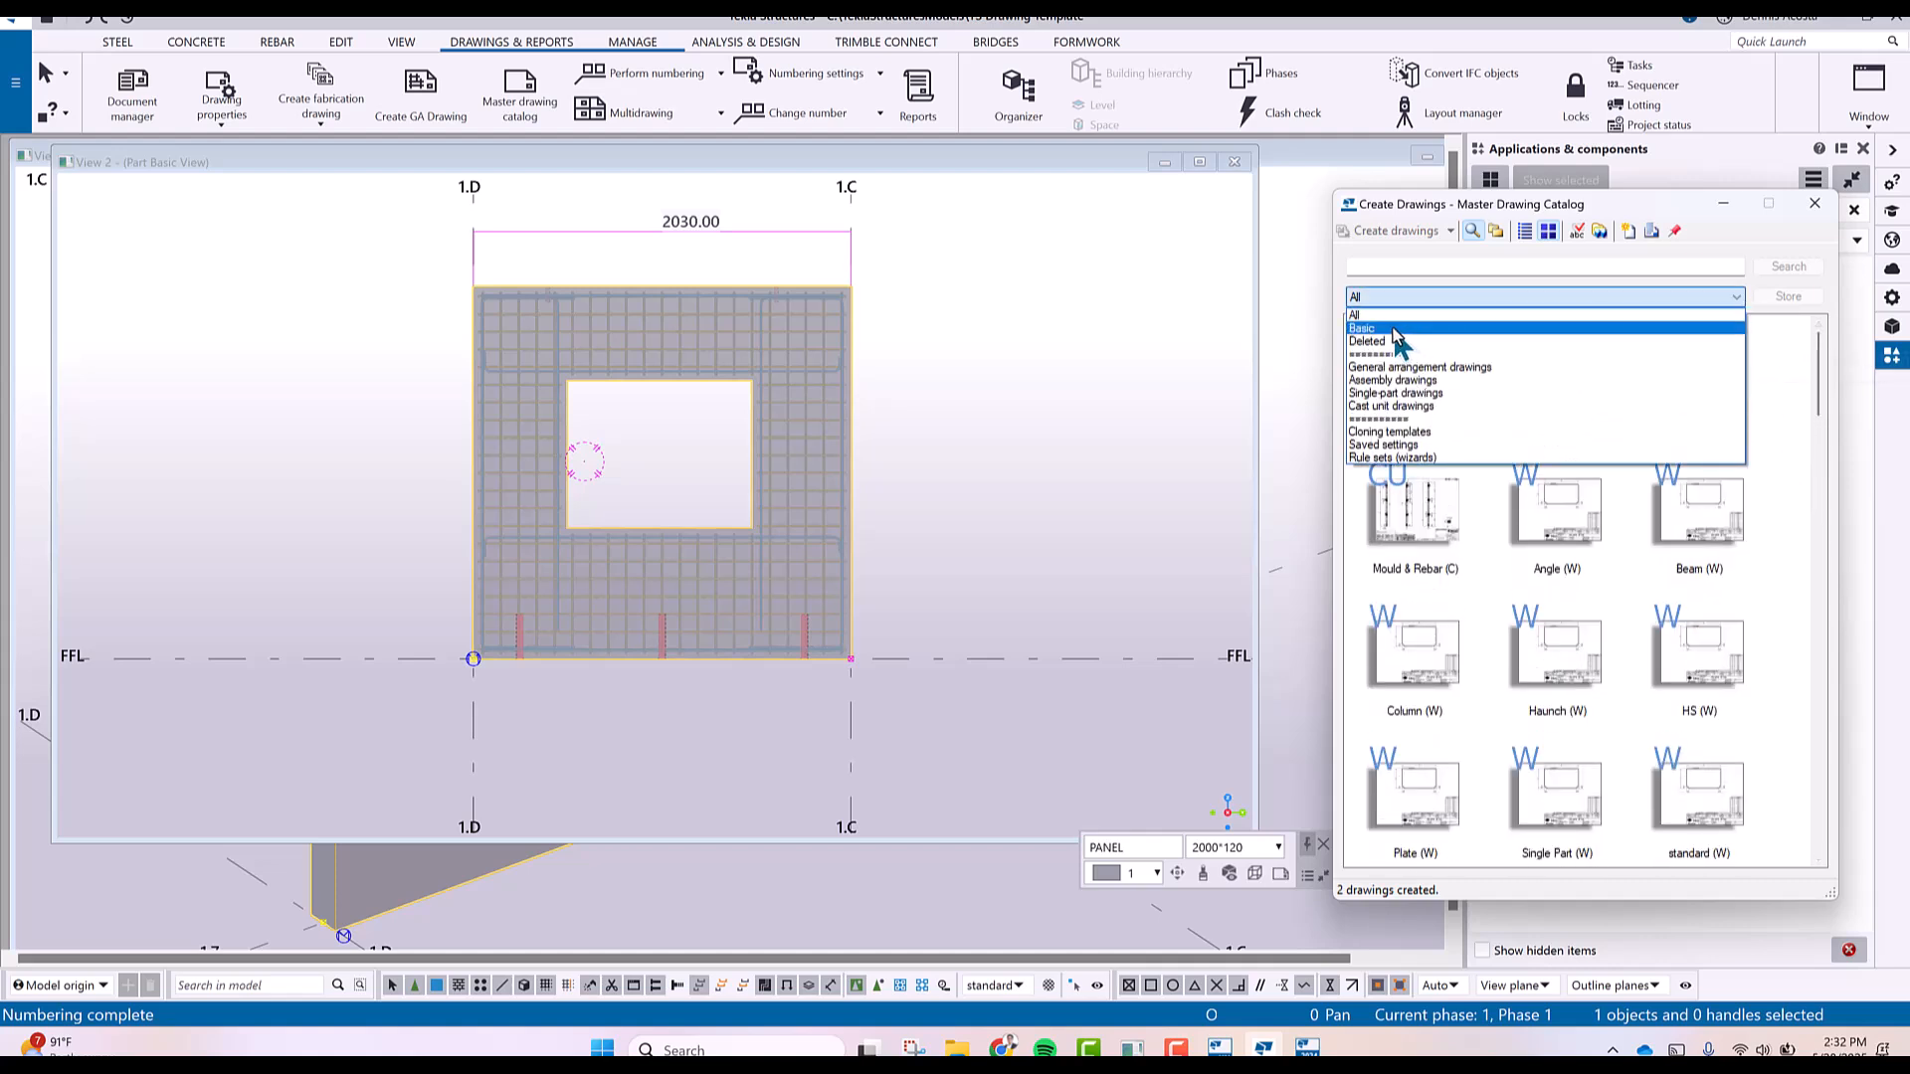
left_click(1401, 445)
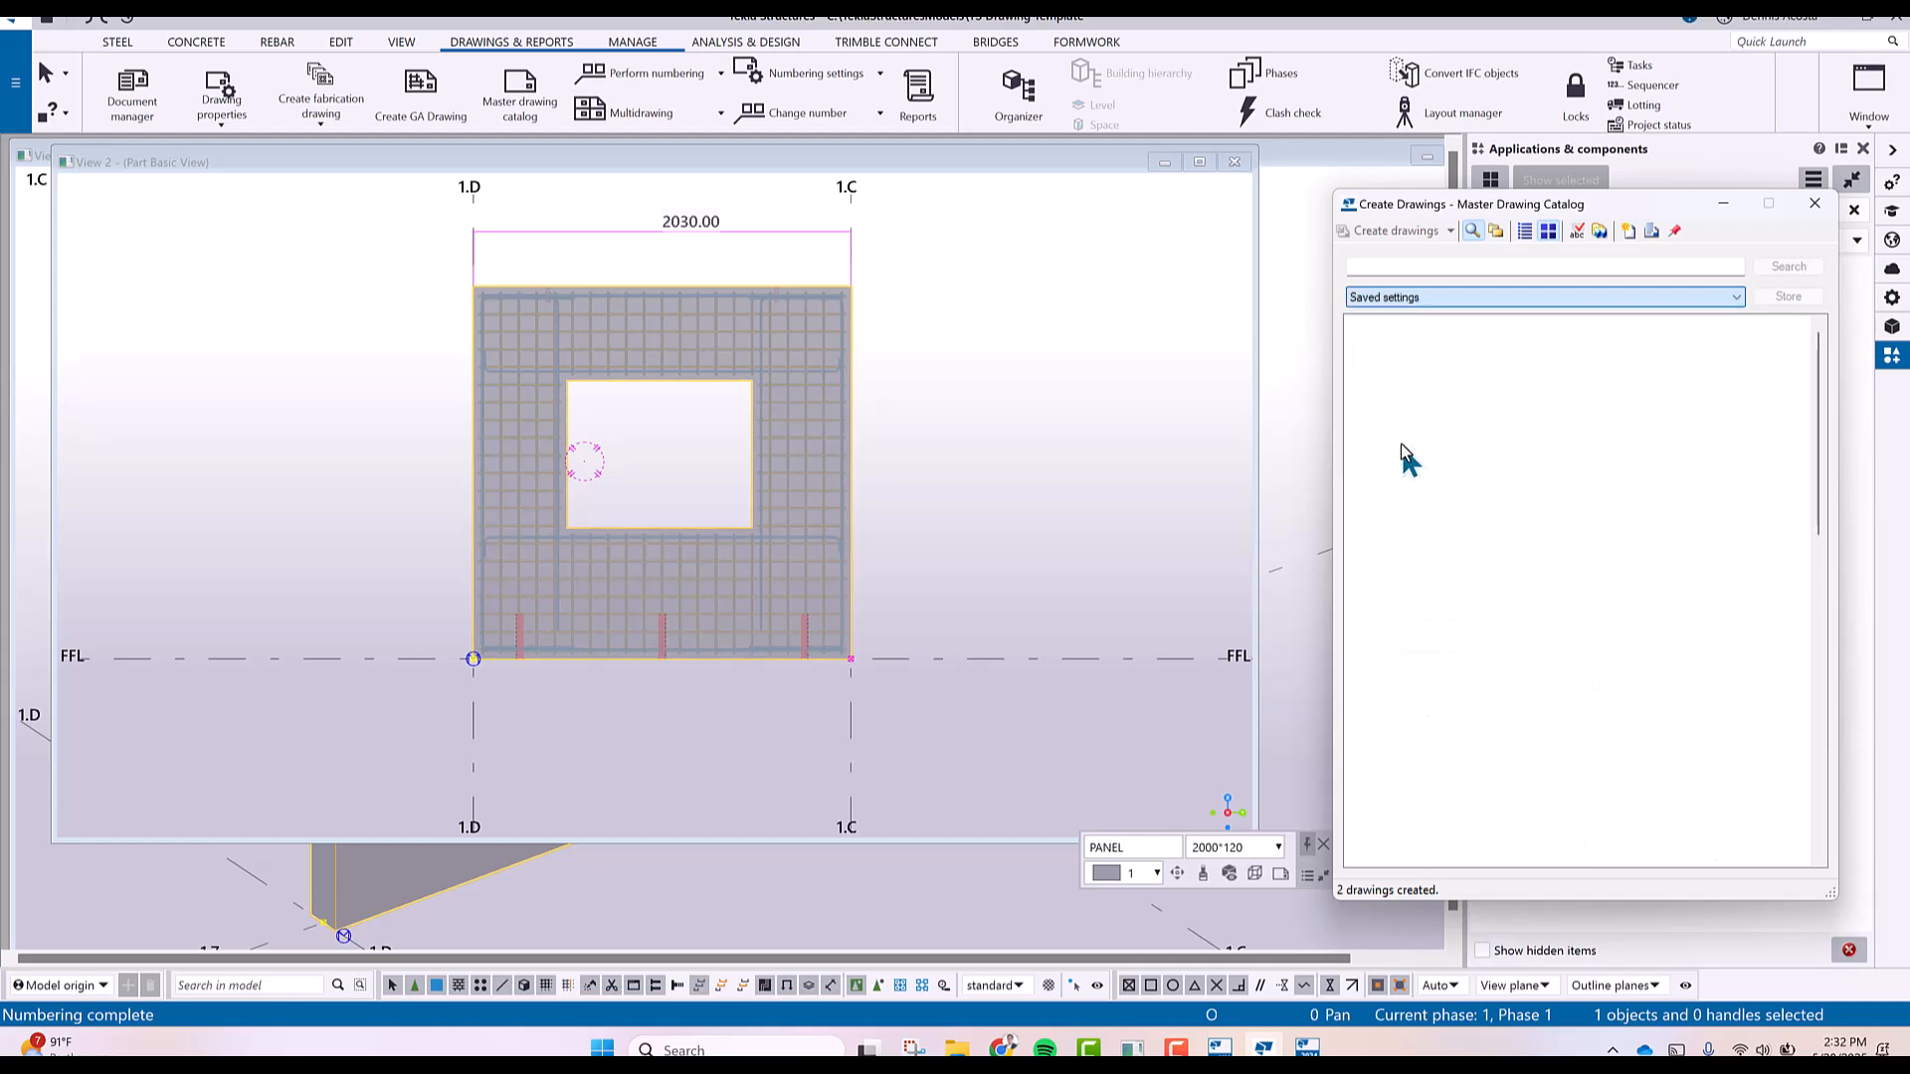
scroll(1655, 712, "down", 10)
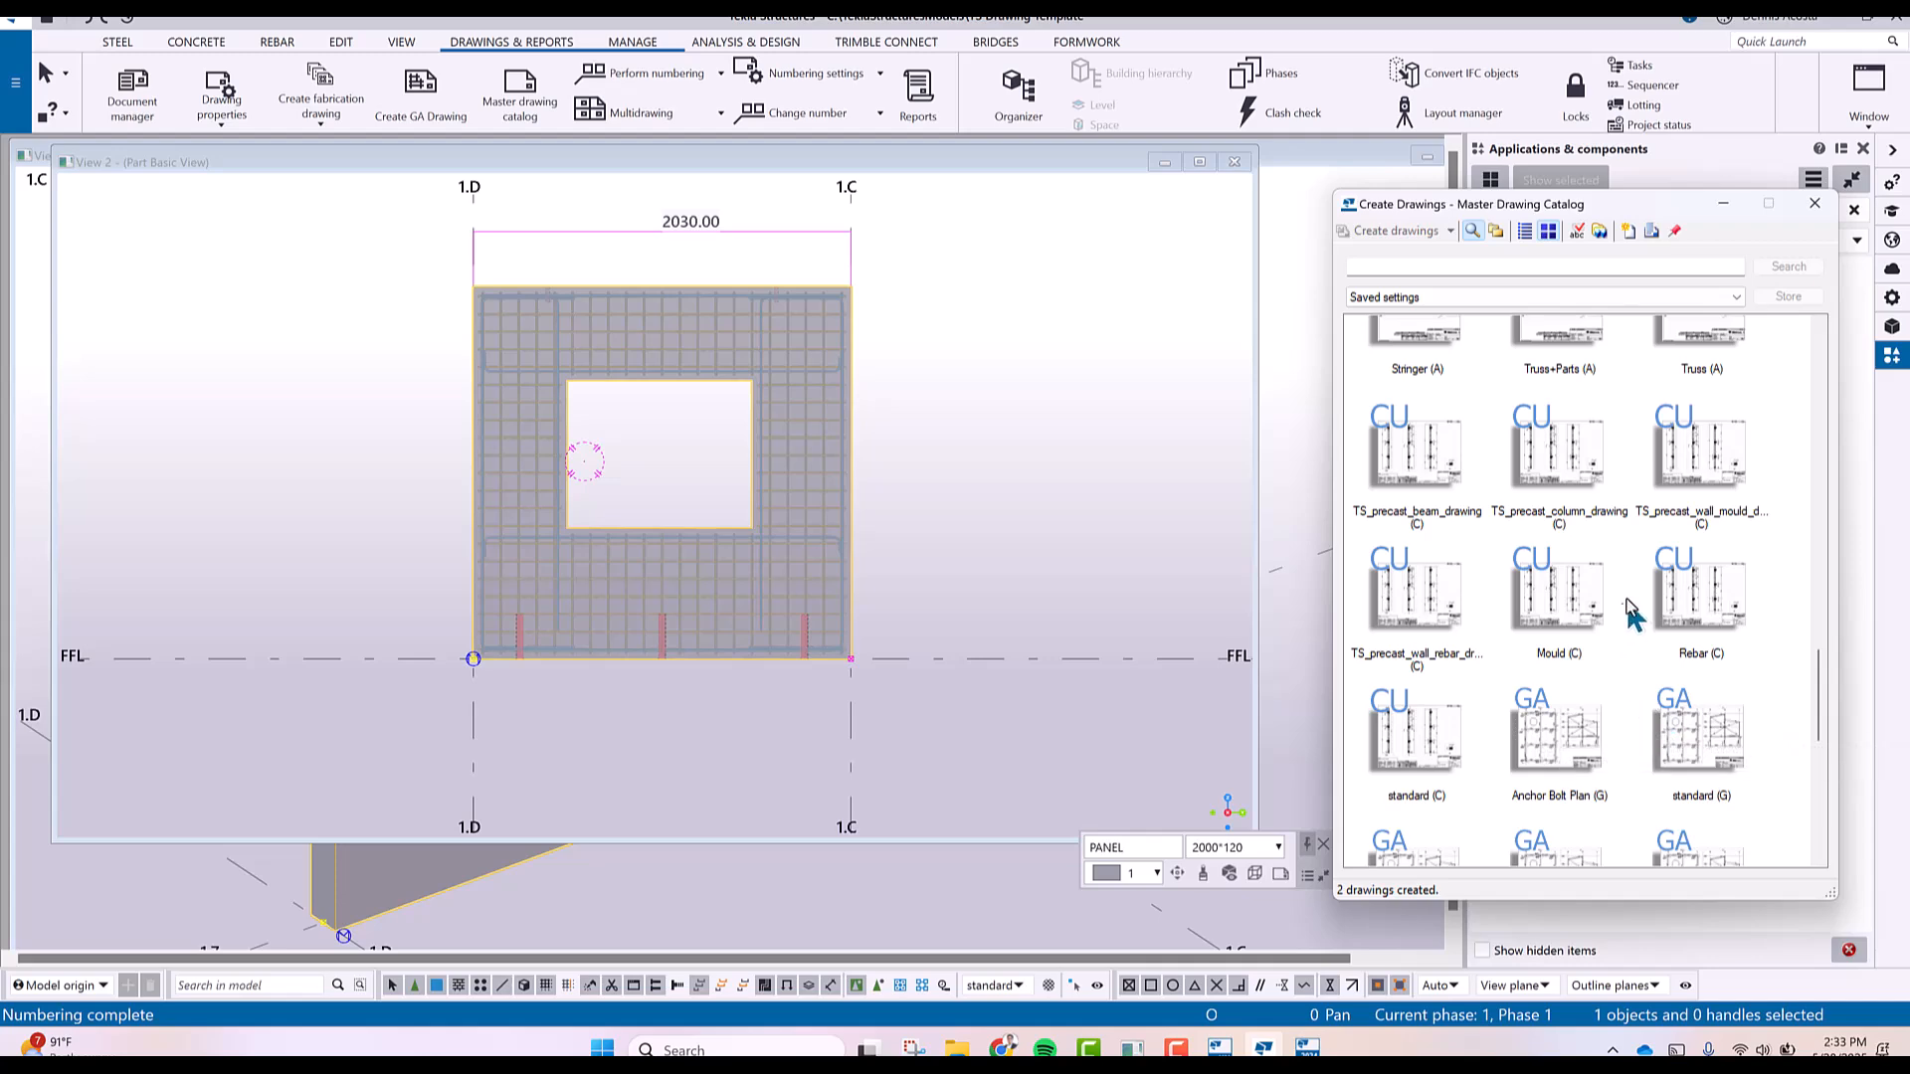
scroll(1536, 568, "down", 5)
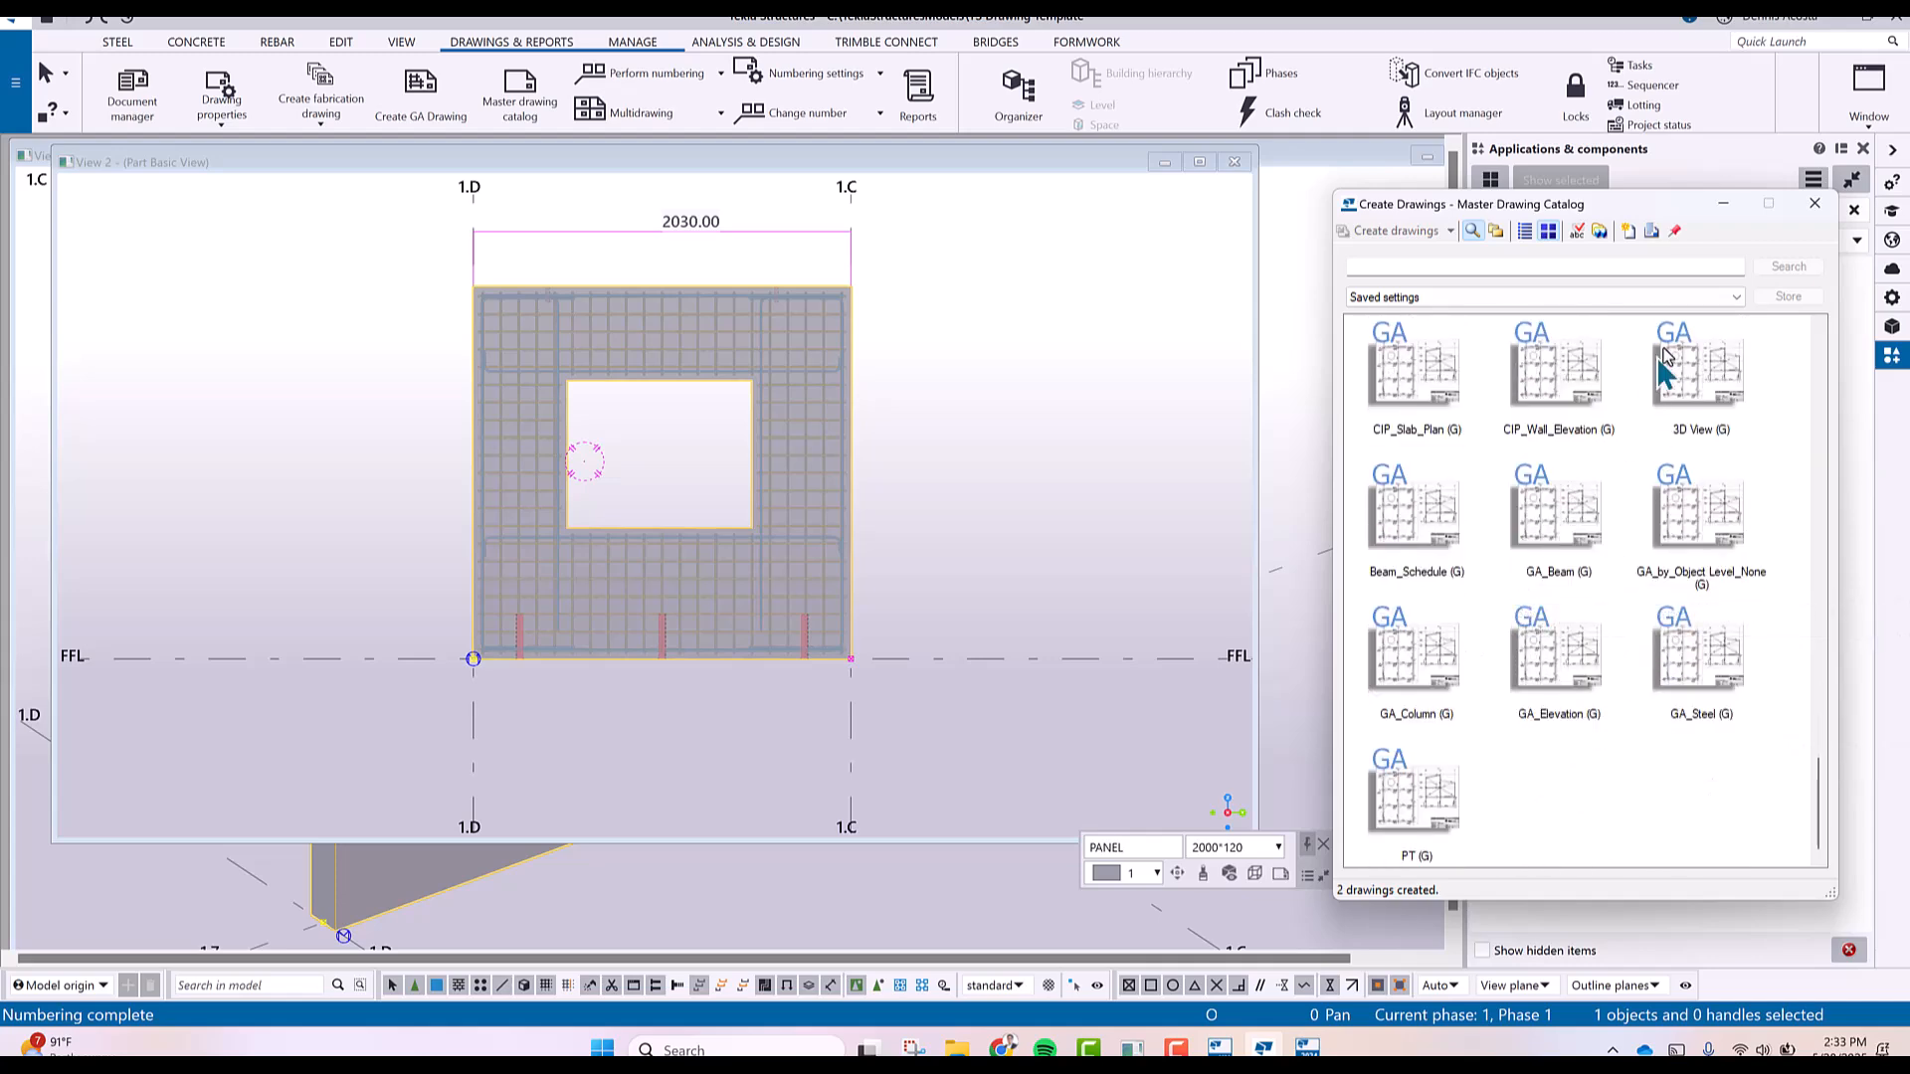
left_click(1815, 205)
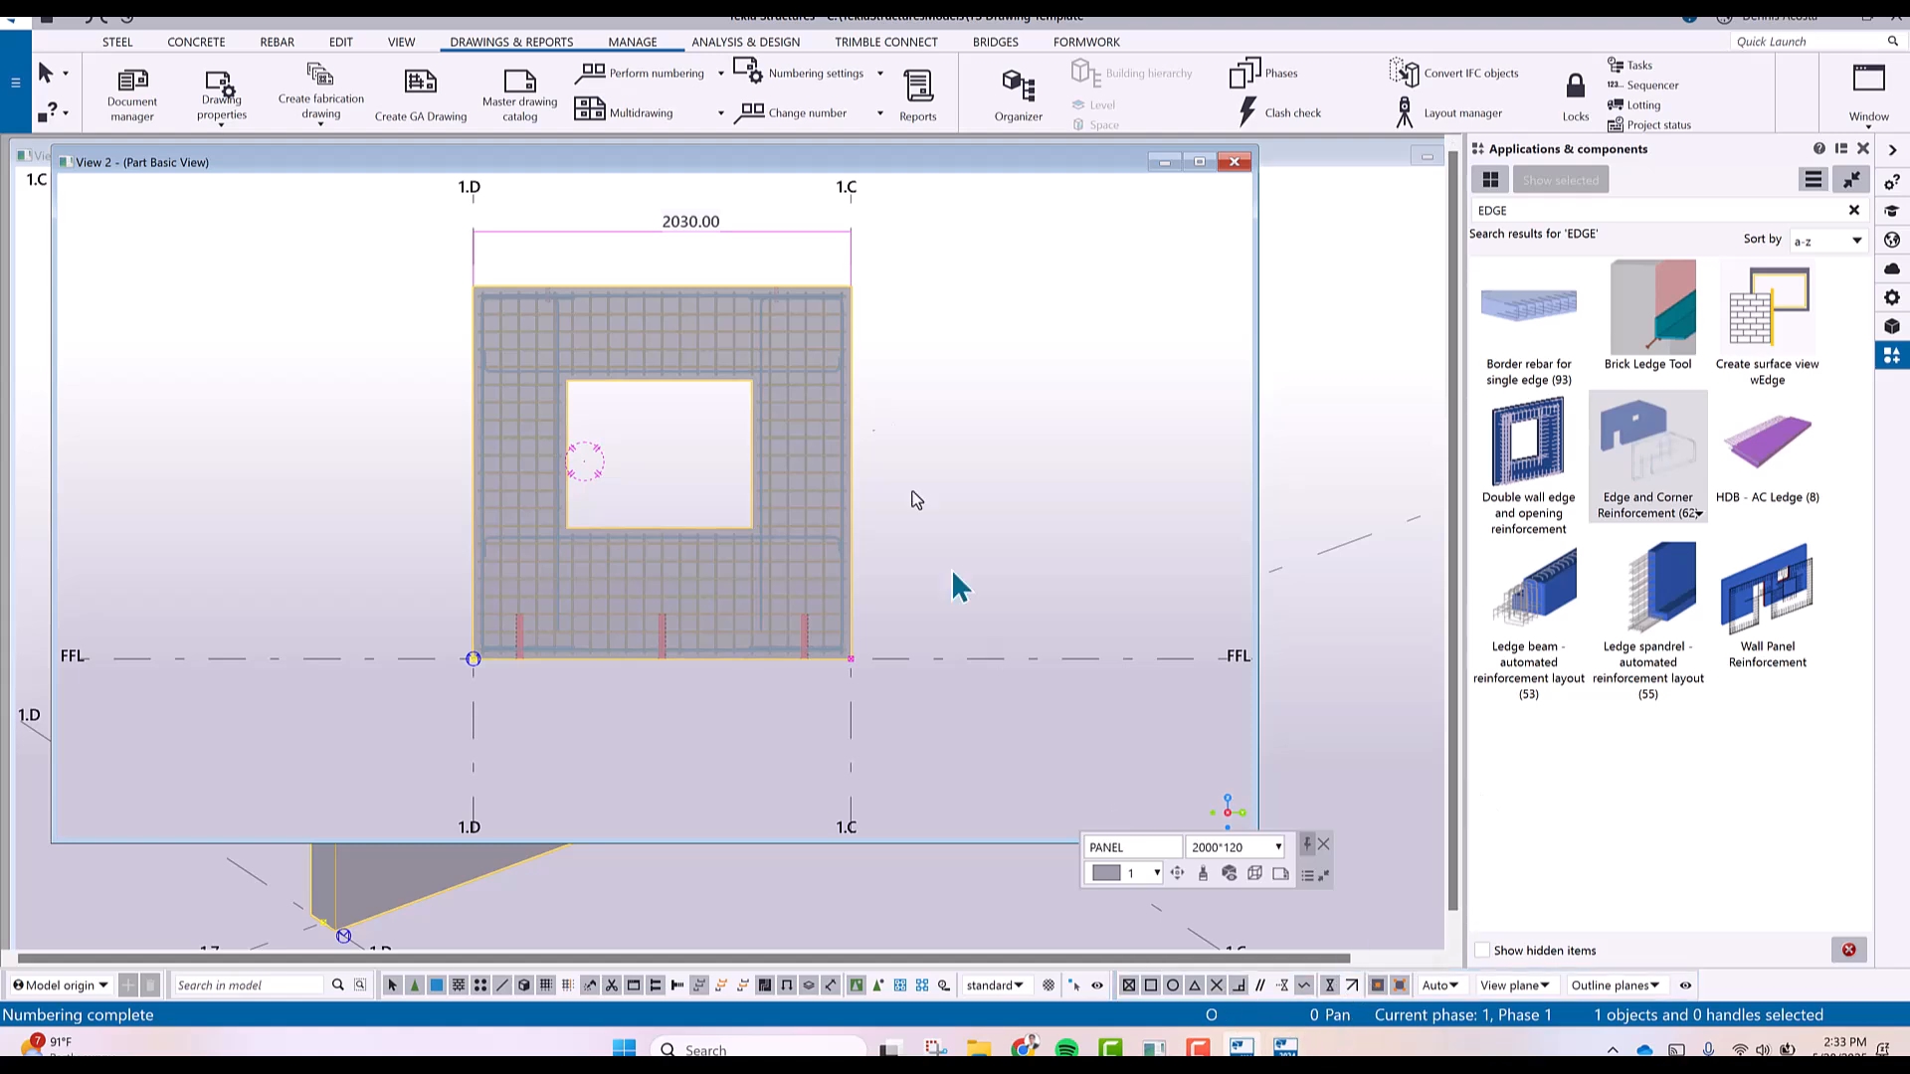
Reopen the Master Drawing Catalog and search it for PVB.
left_click(518, 85)
mouse_move(1237, 1053)
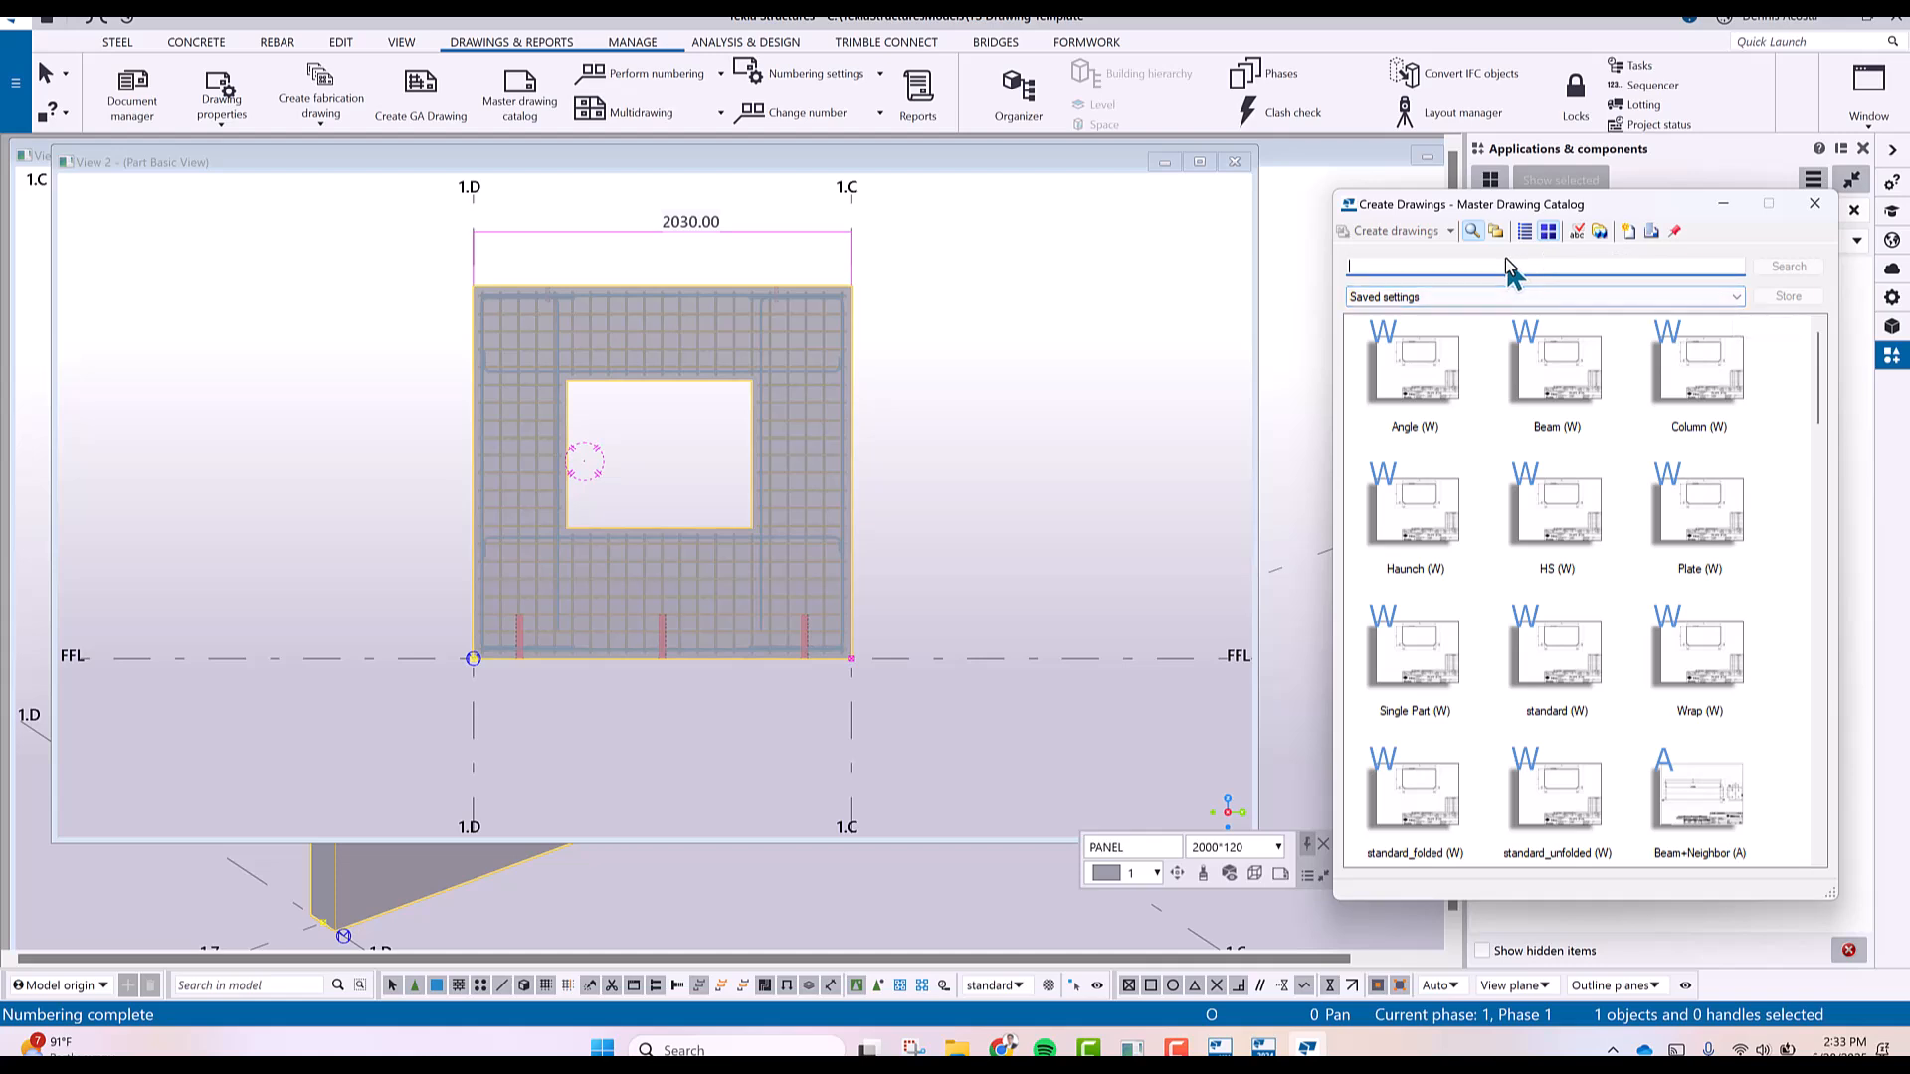
type("PVB")
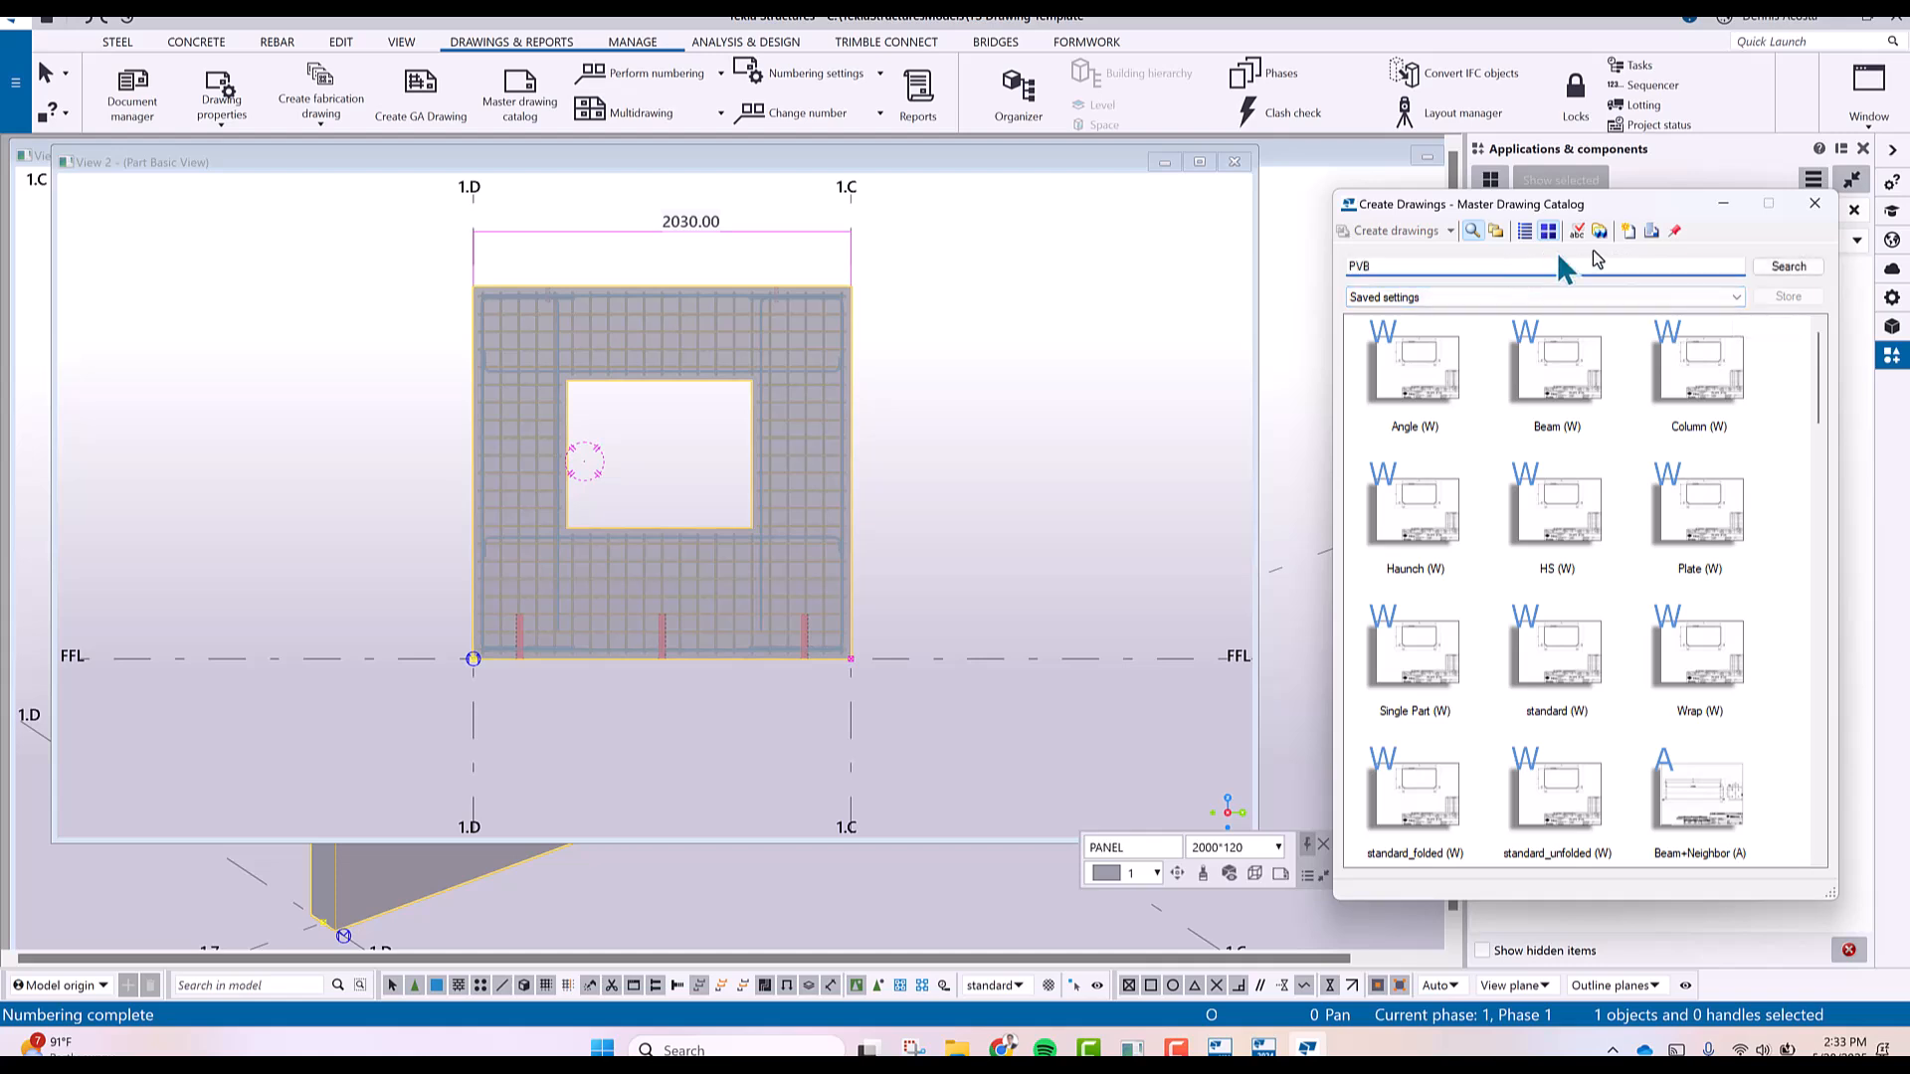
left_click(1789, 267)
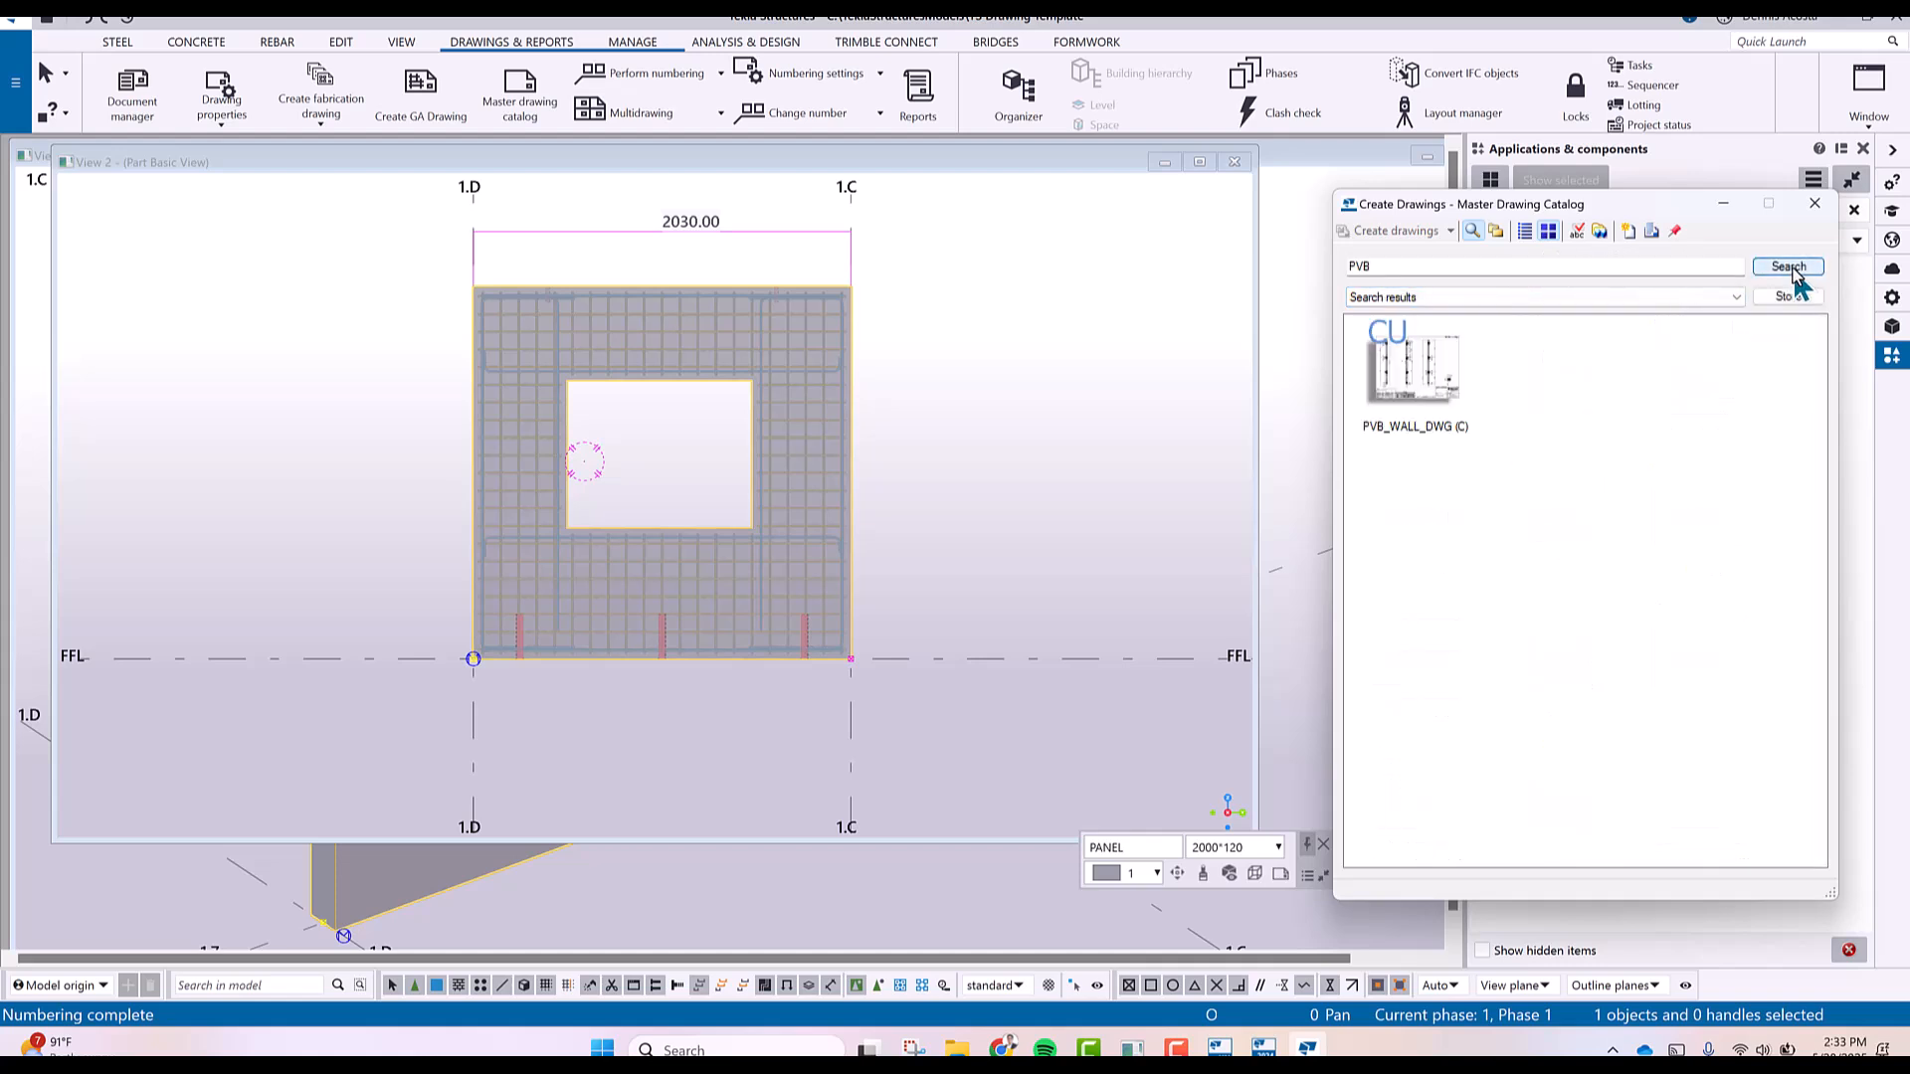
Create the selected wall panel's cast unit drawing from PVB_WALL_DWG and open the new drawing.
left_click(1416, 371)
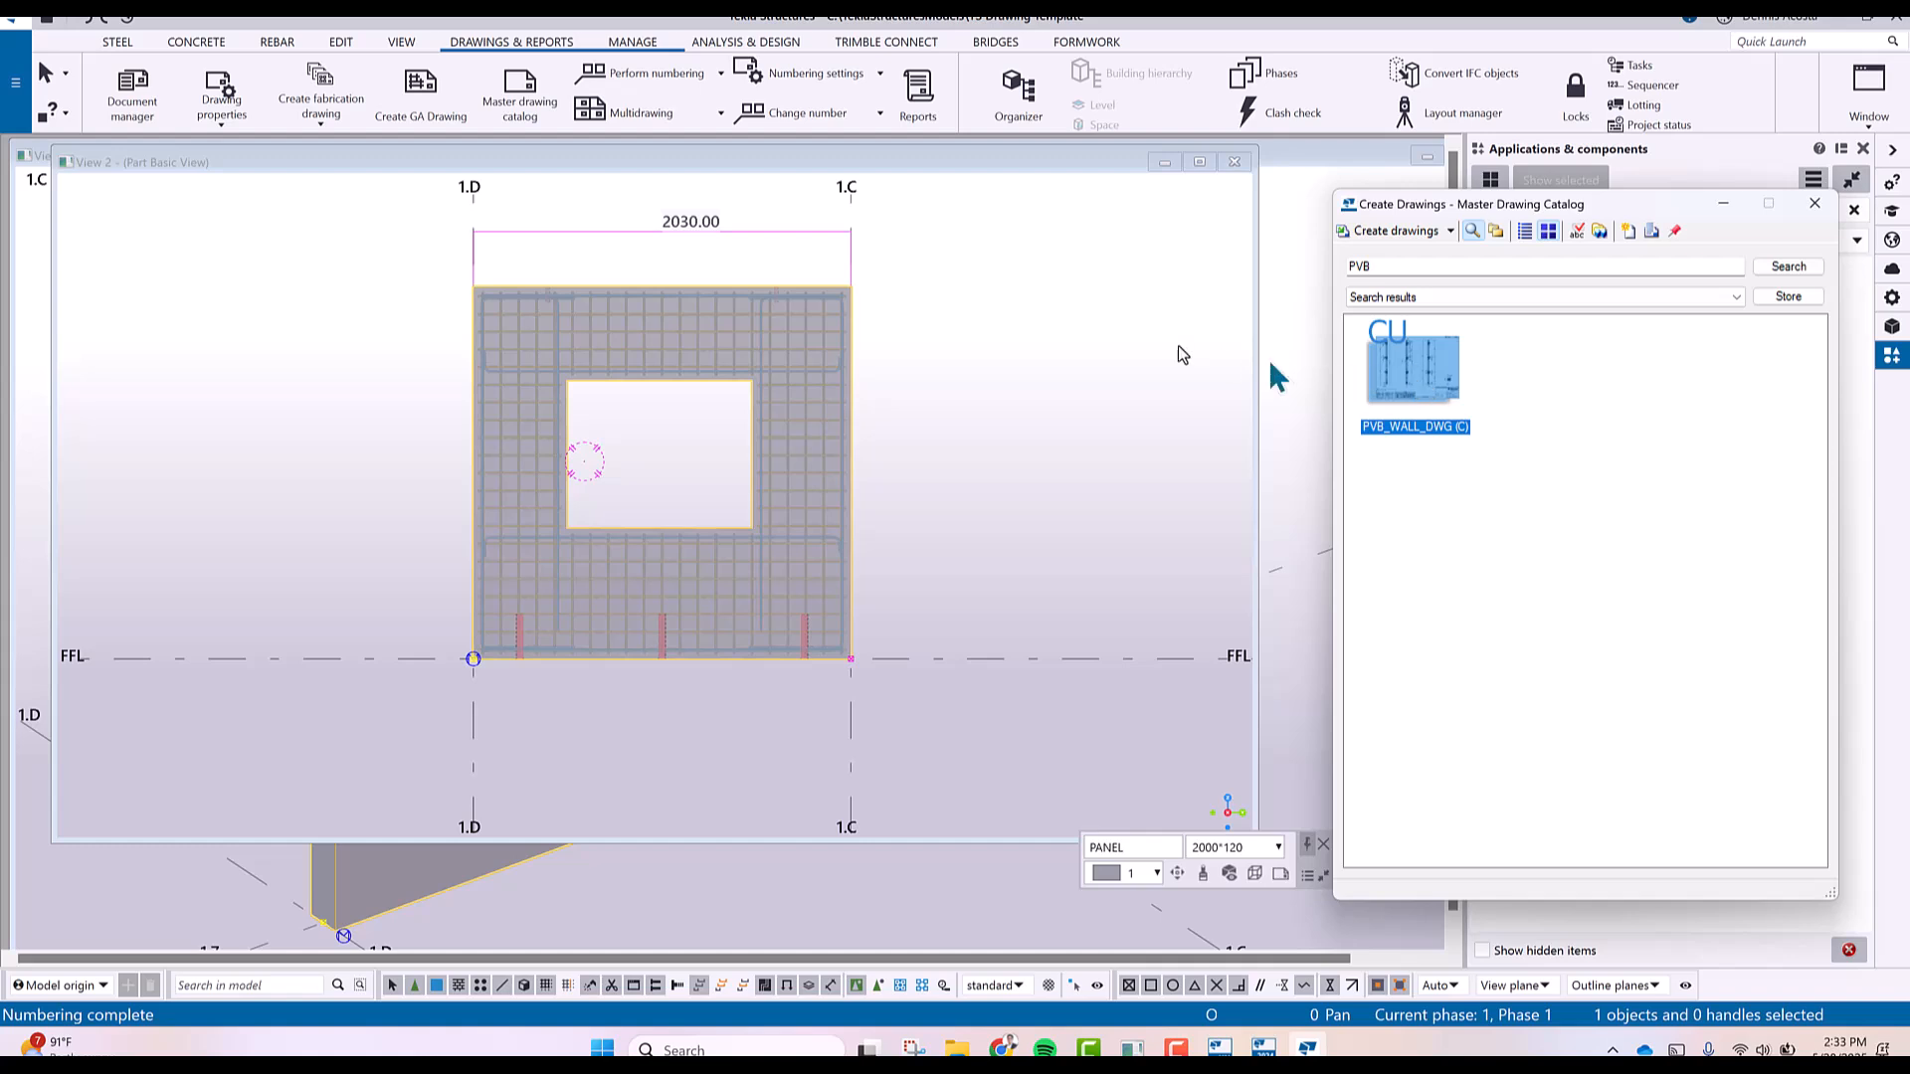
left_click(1409, 233)
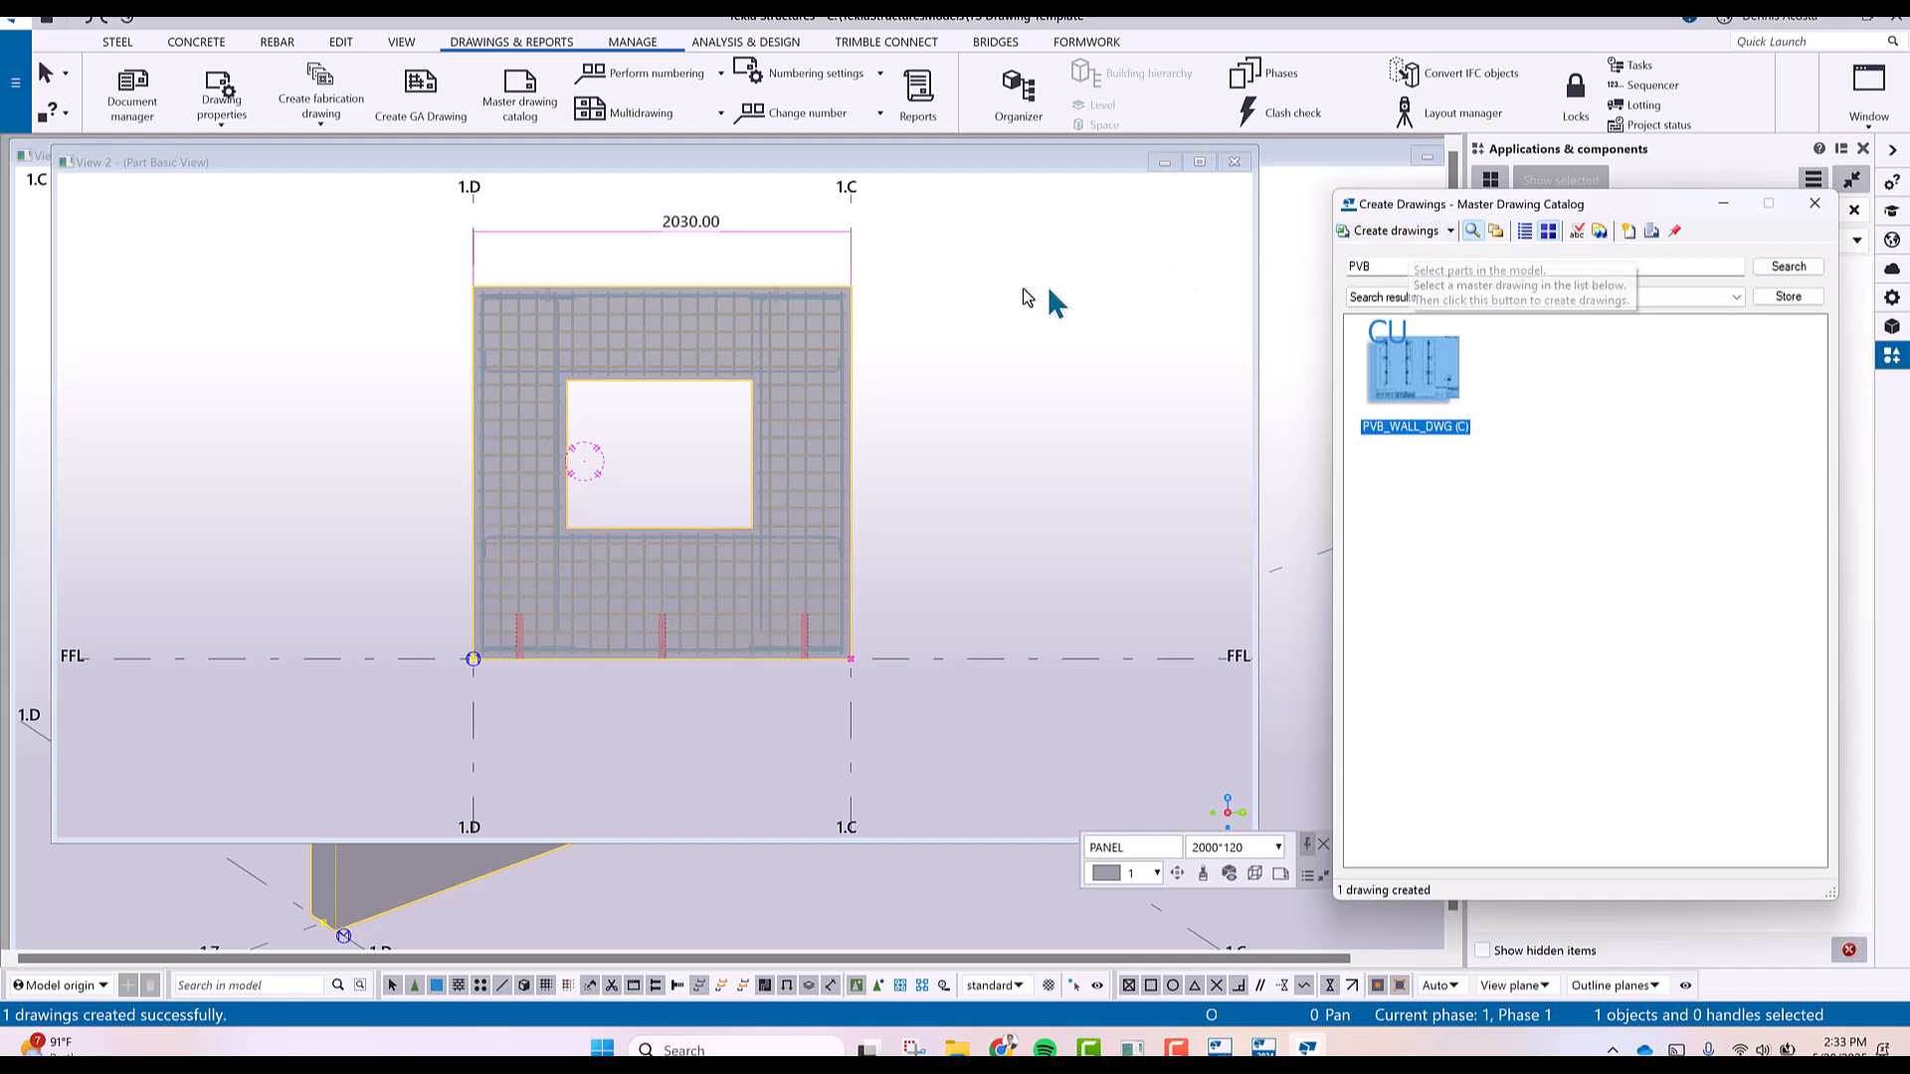
left_click(1280, 875)
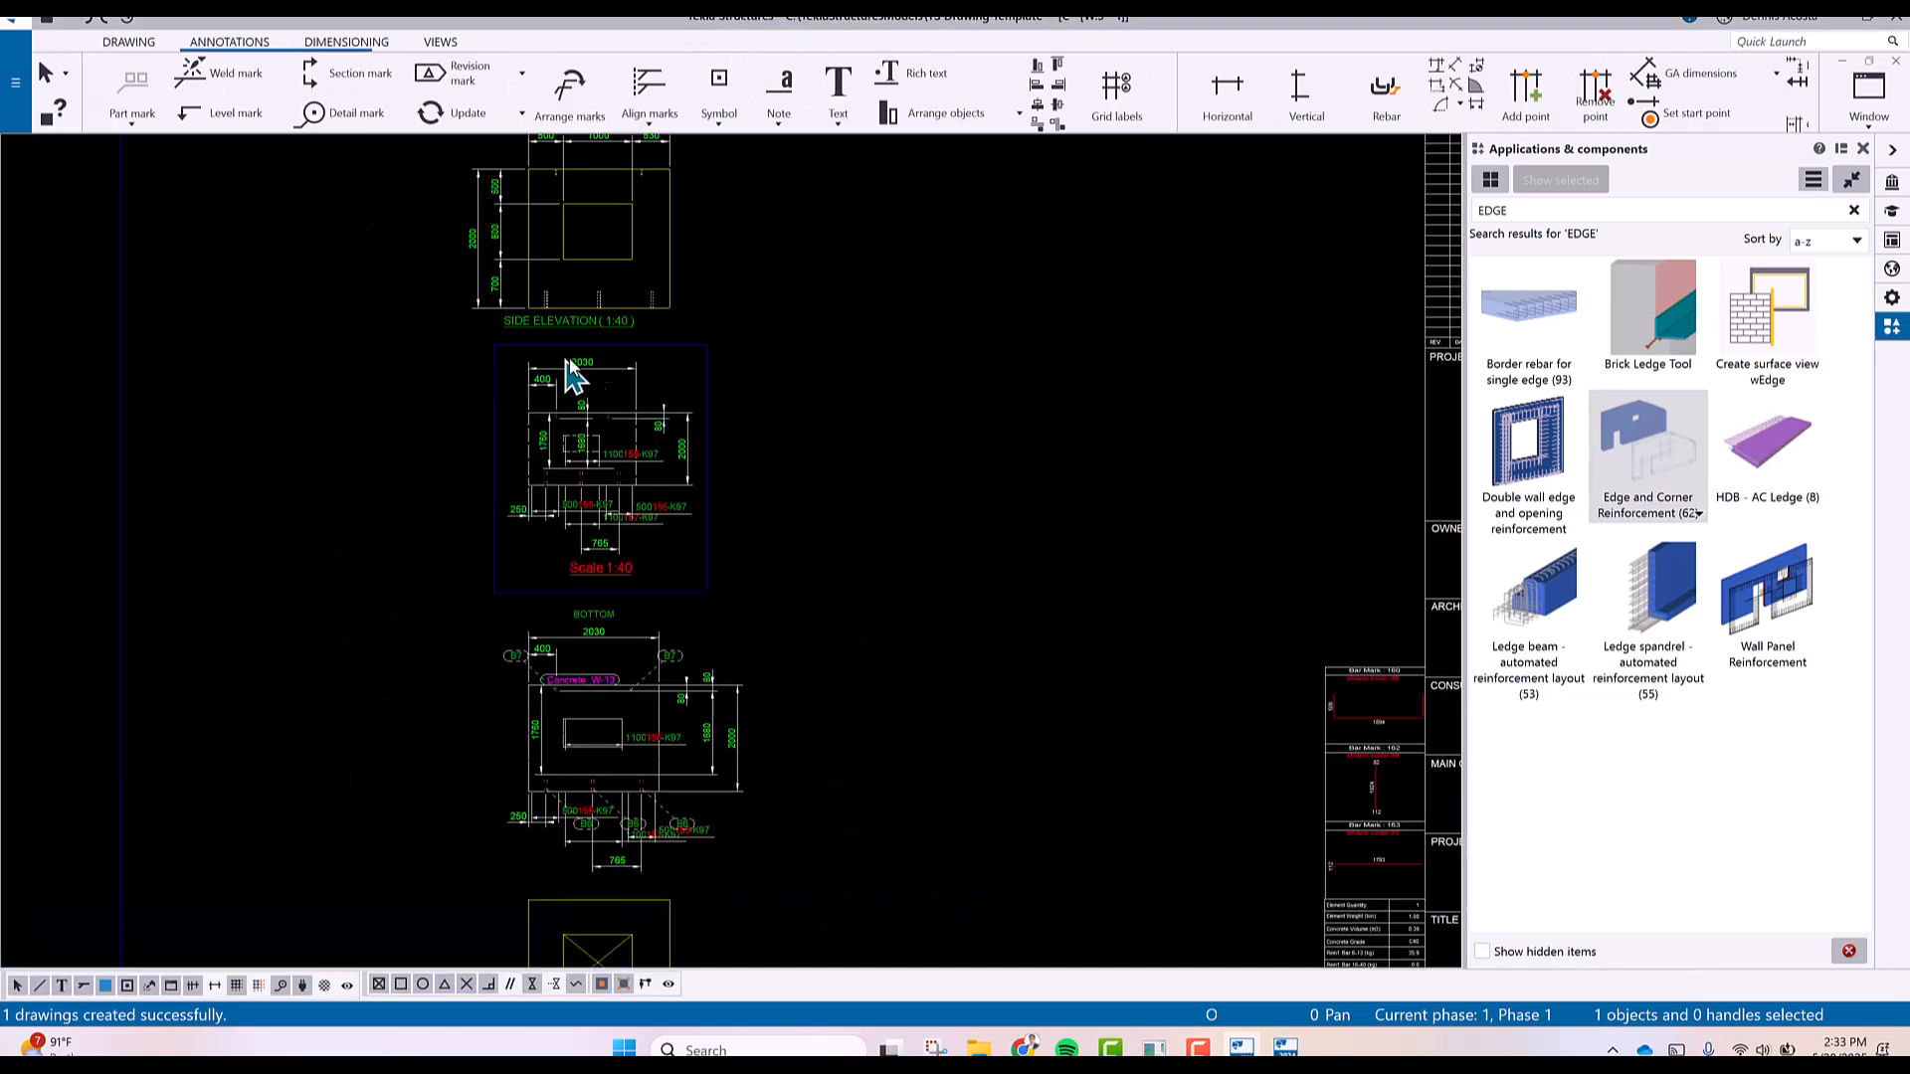
scroll(974, 430, "down", 3)
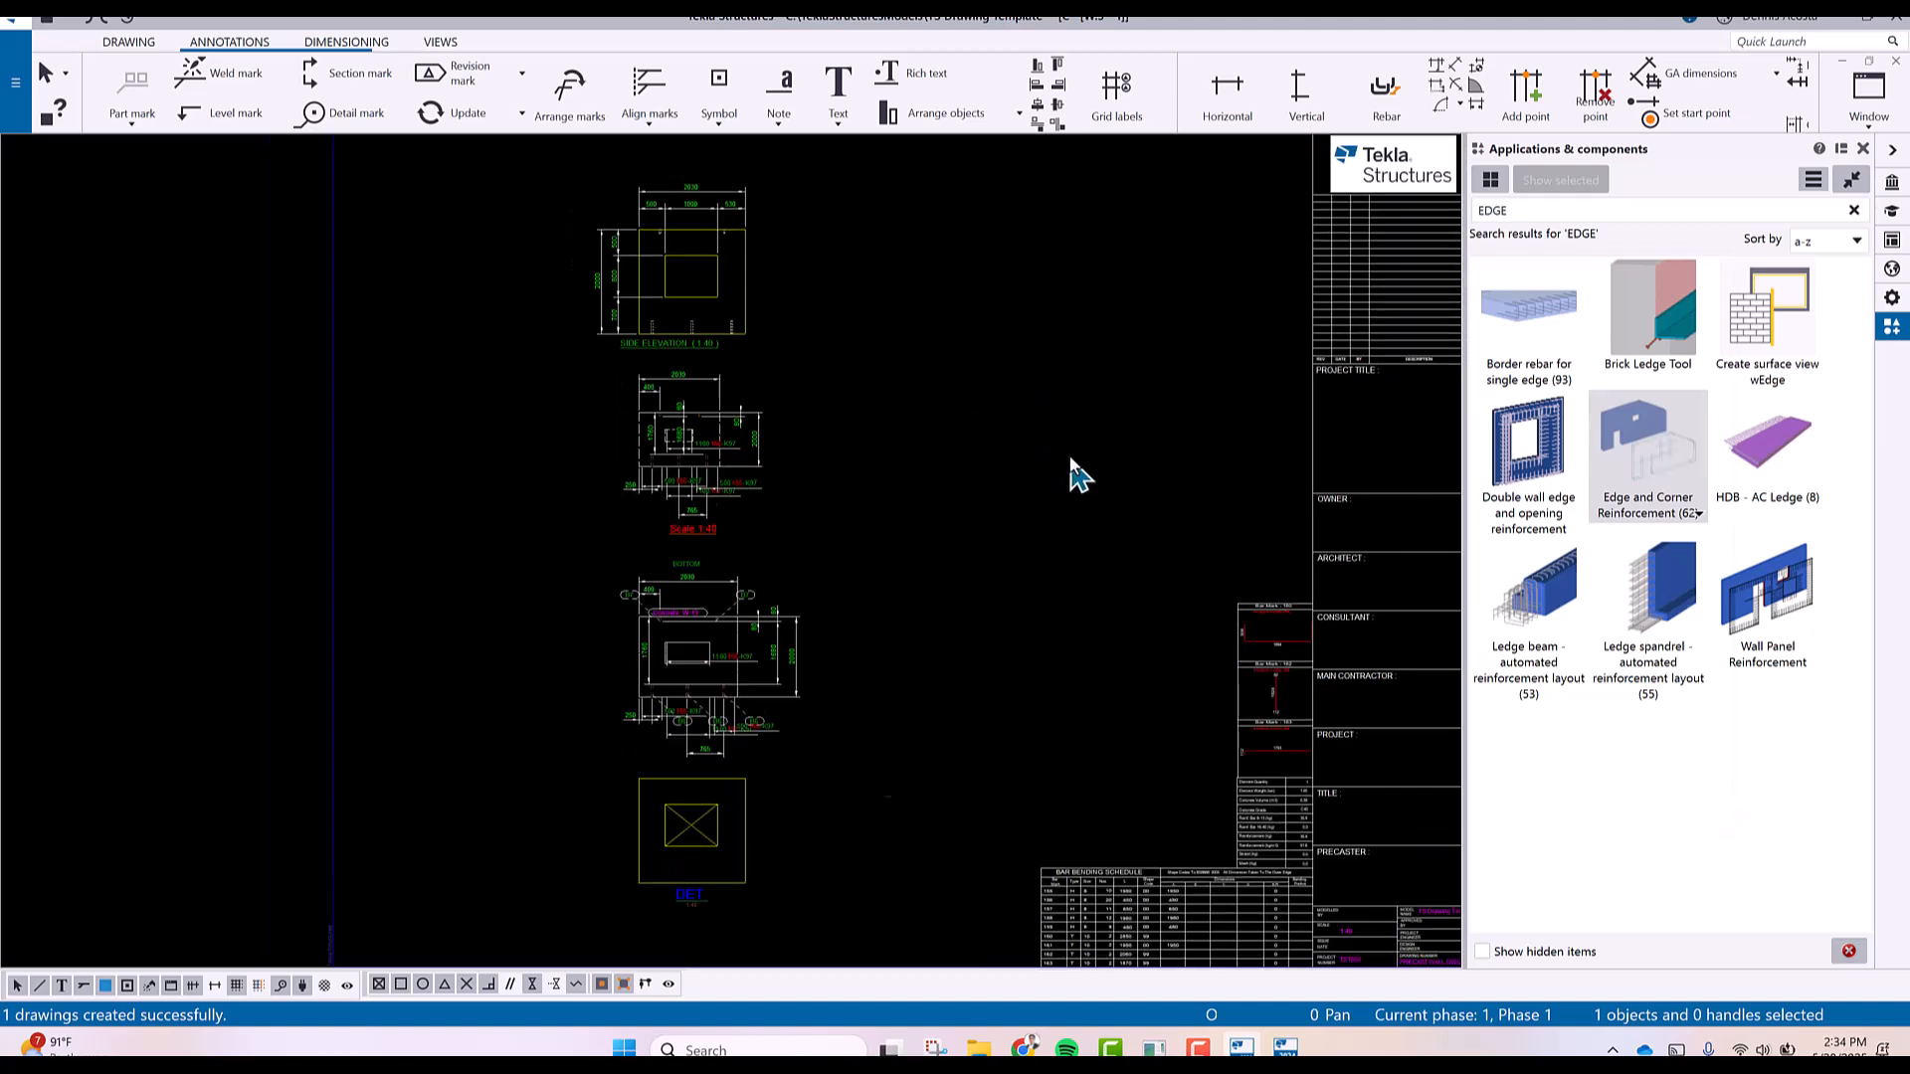
Set Autoscale to No in the open drawing's layout scale properties, modify the drawing, and save PVB_WALL_DWG.
left_click(878, 320)
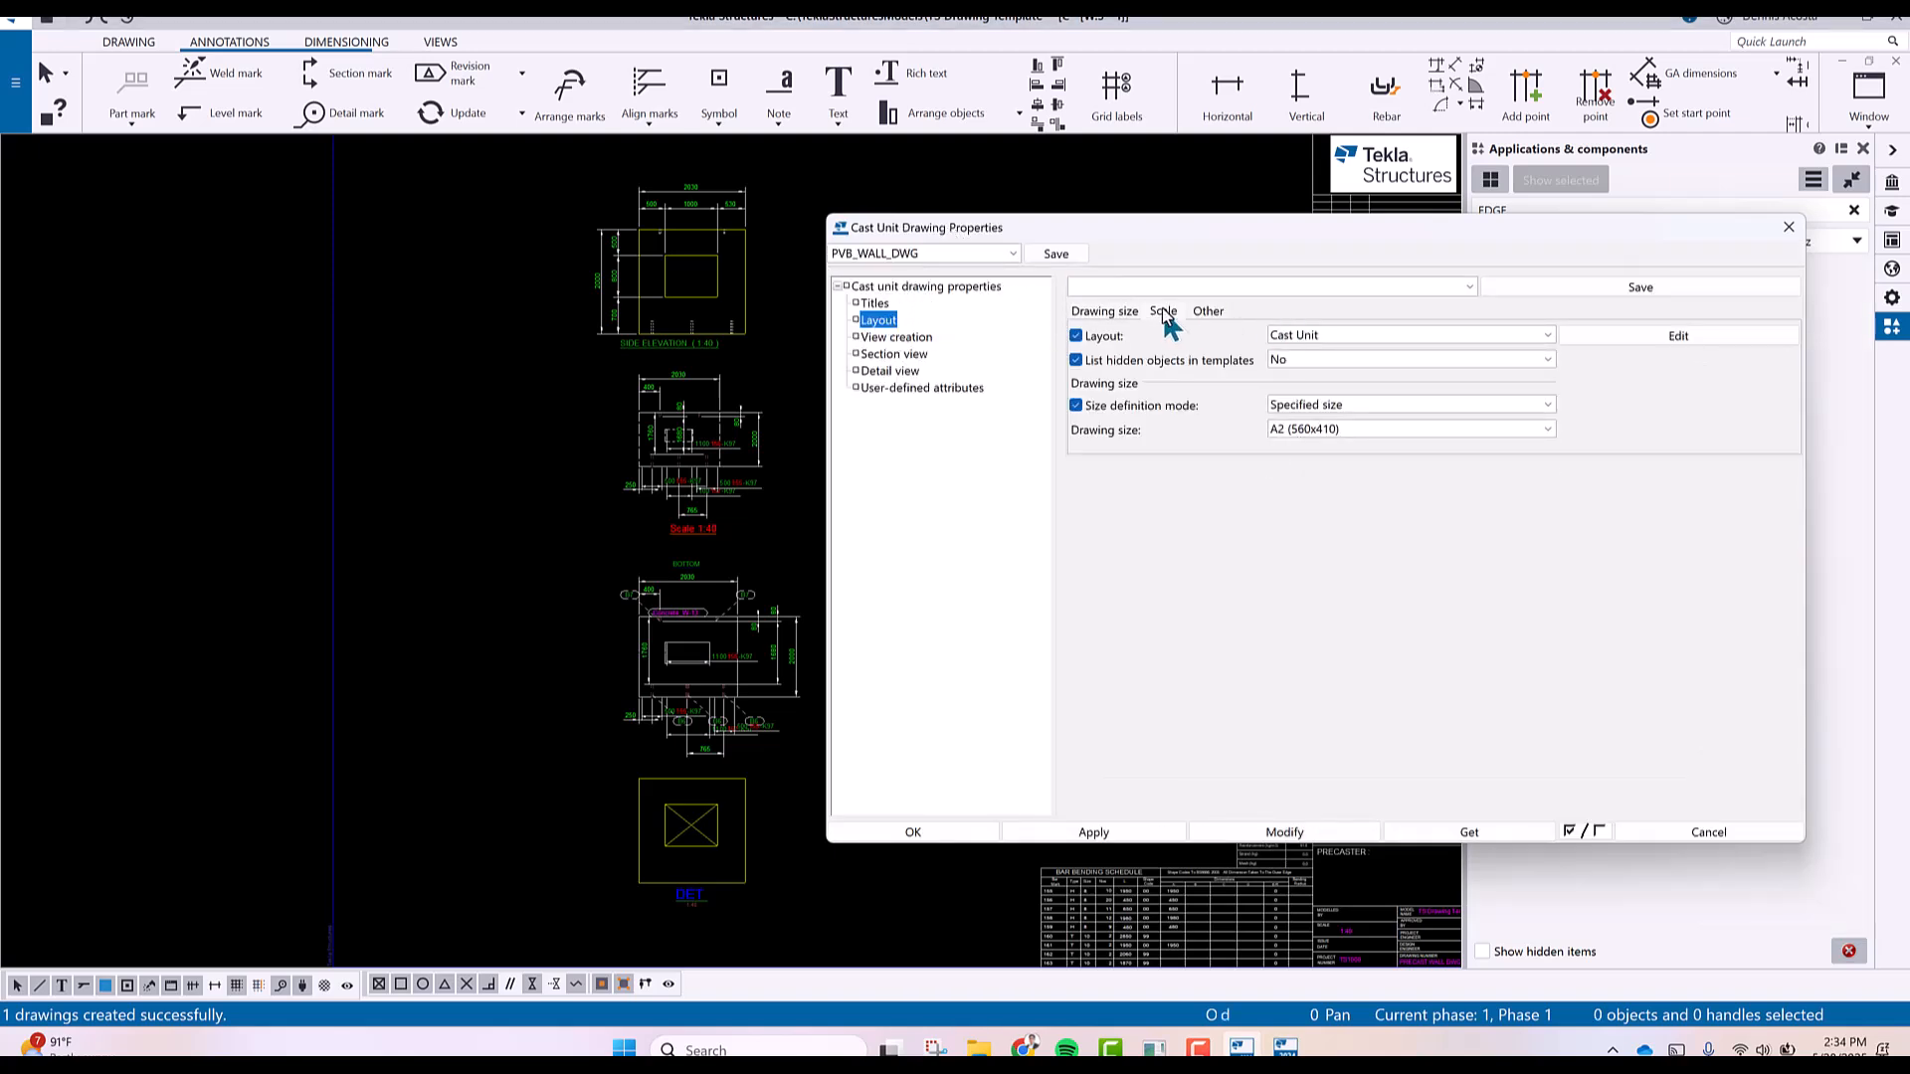
left_click(1163, 311)
left_click(1388, 338)
left_click(1333, 355)
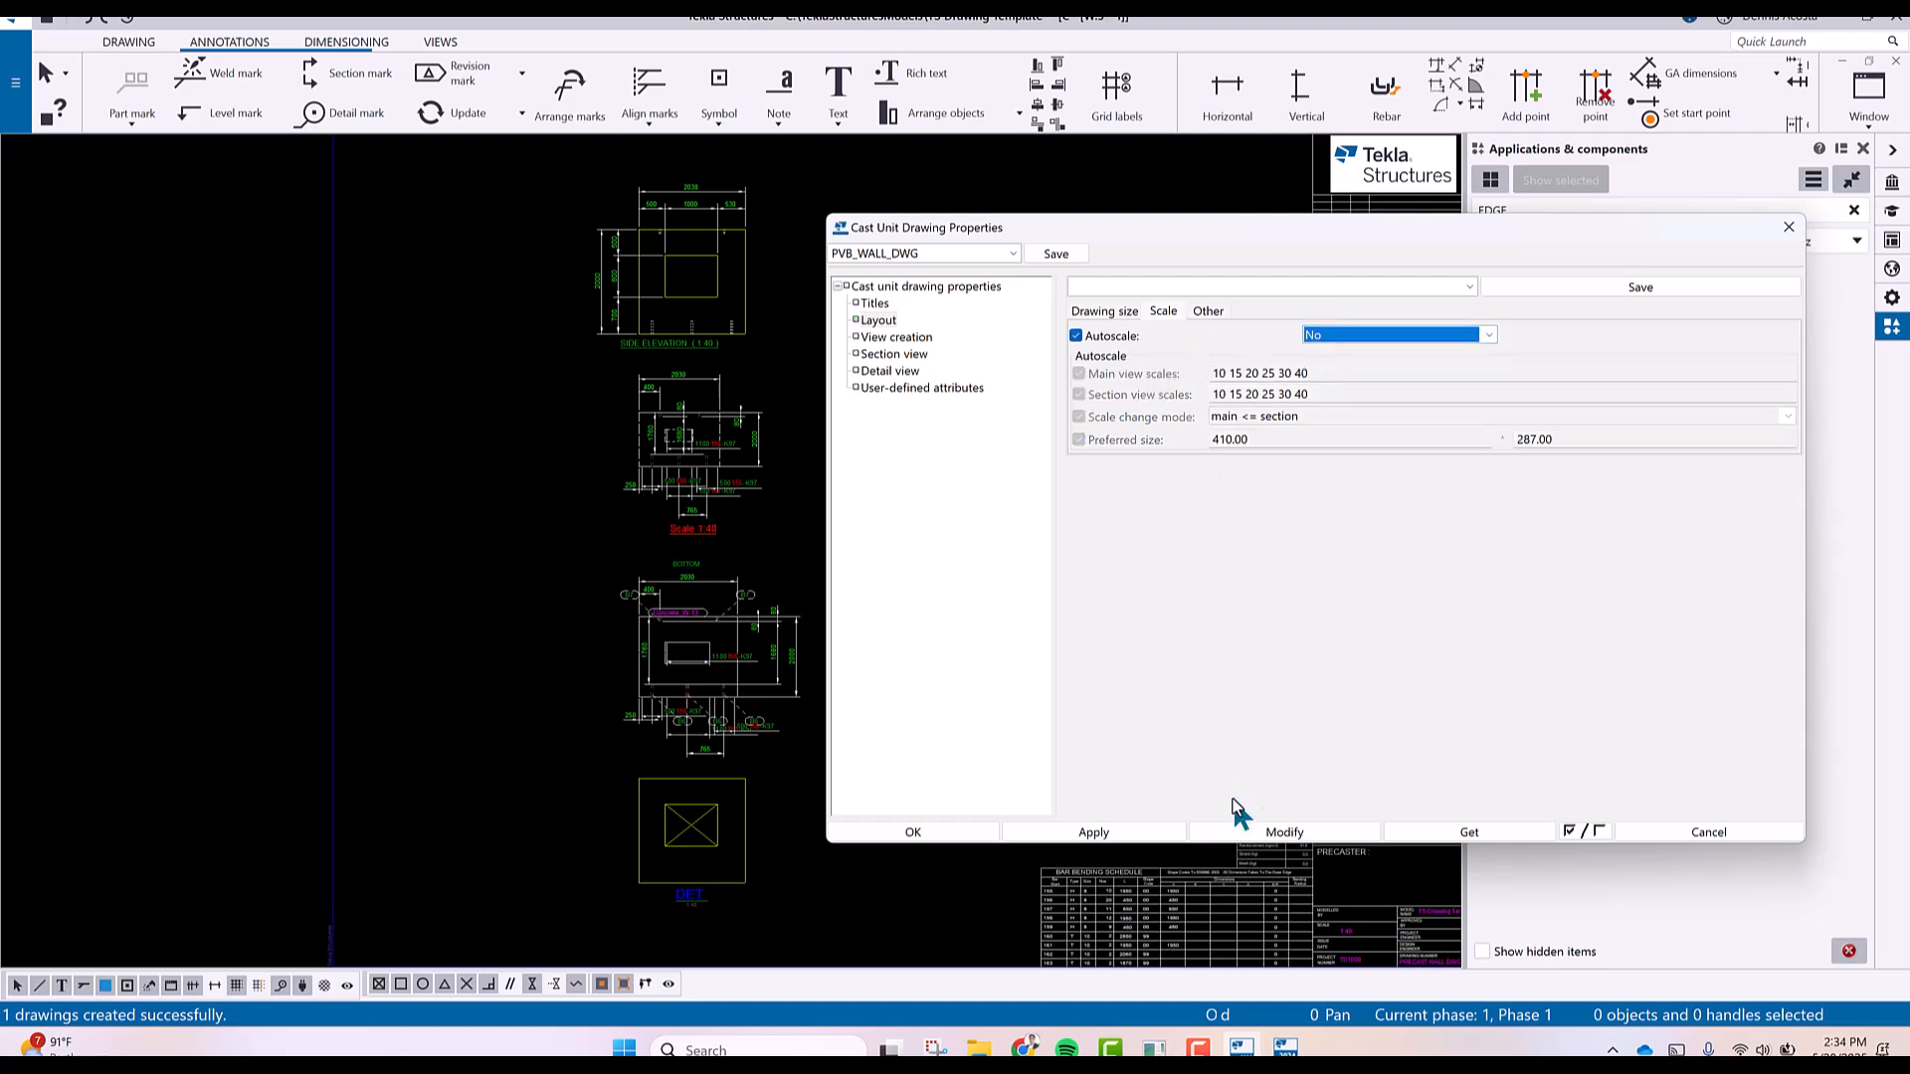
left_click(1284, 834)
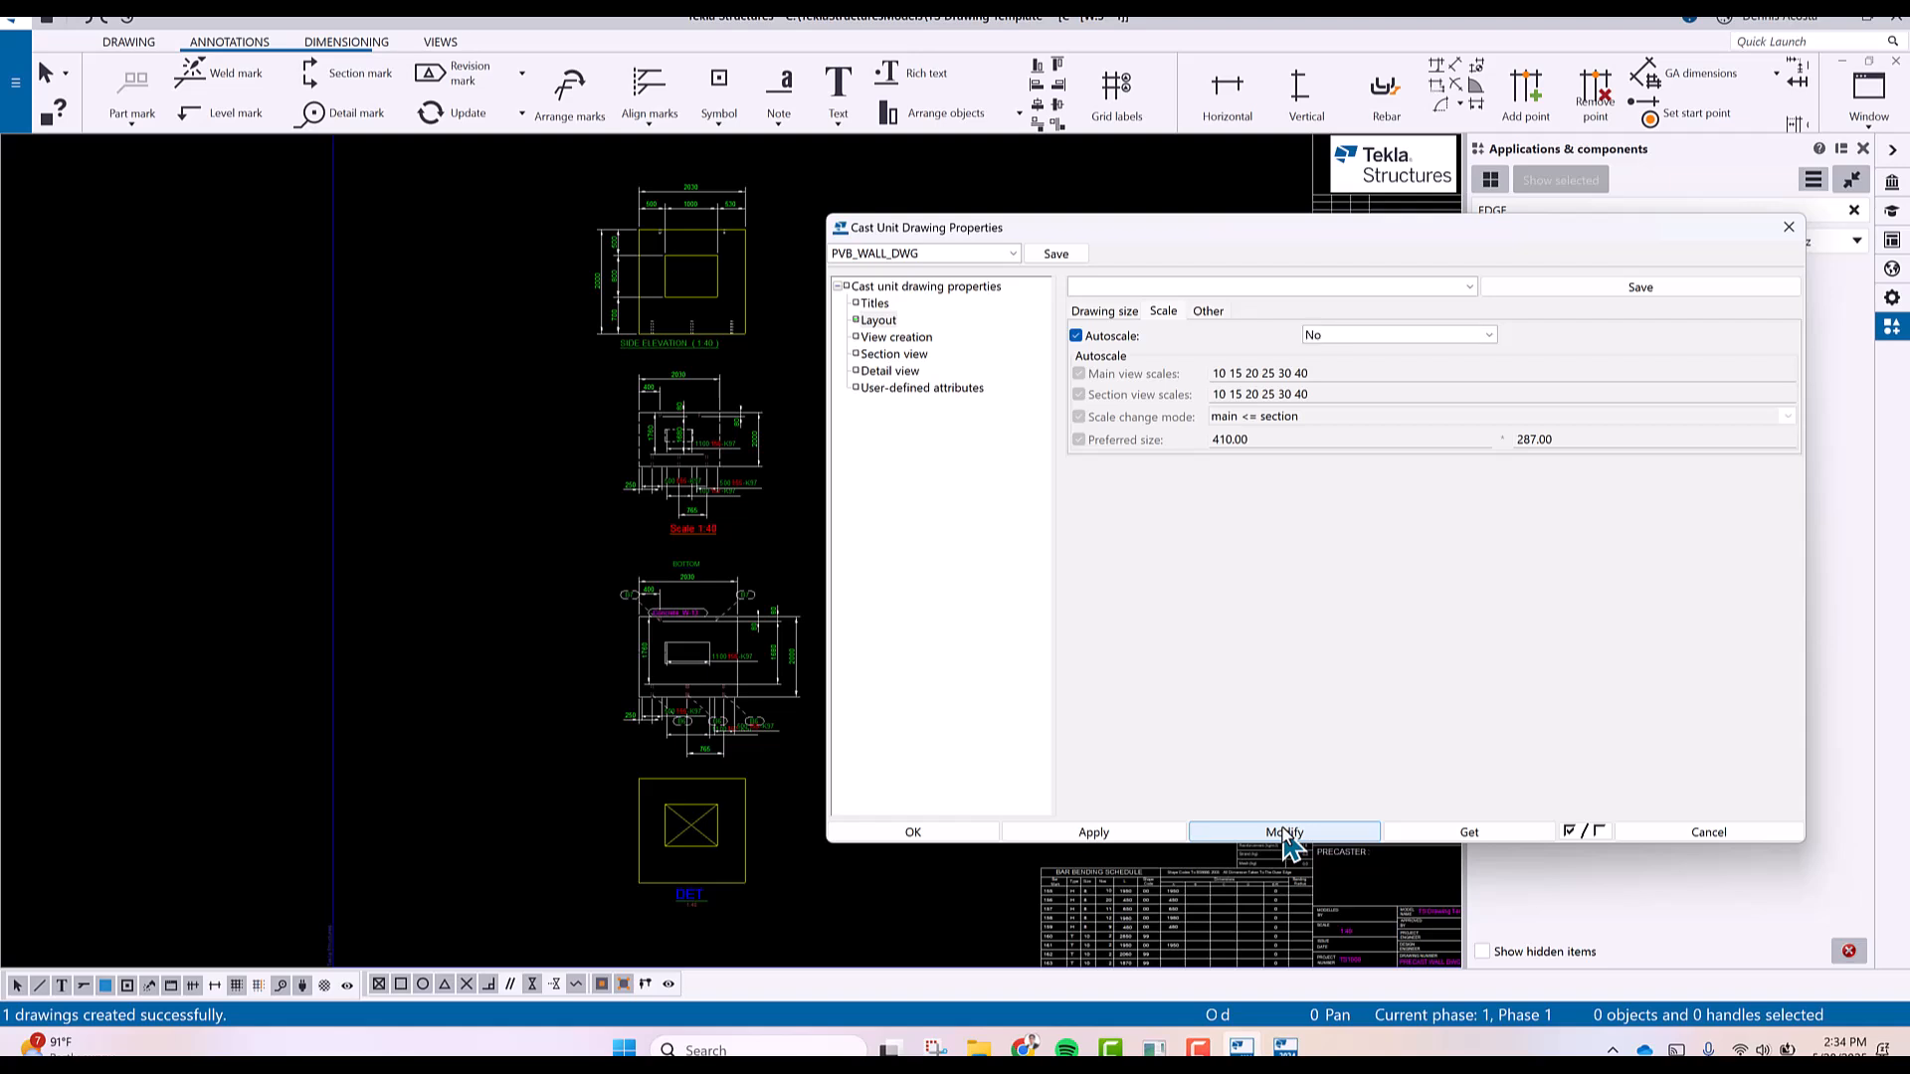
left_click(1058, 254)
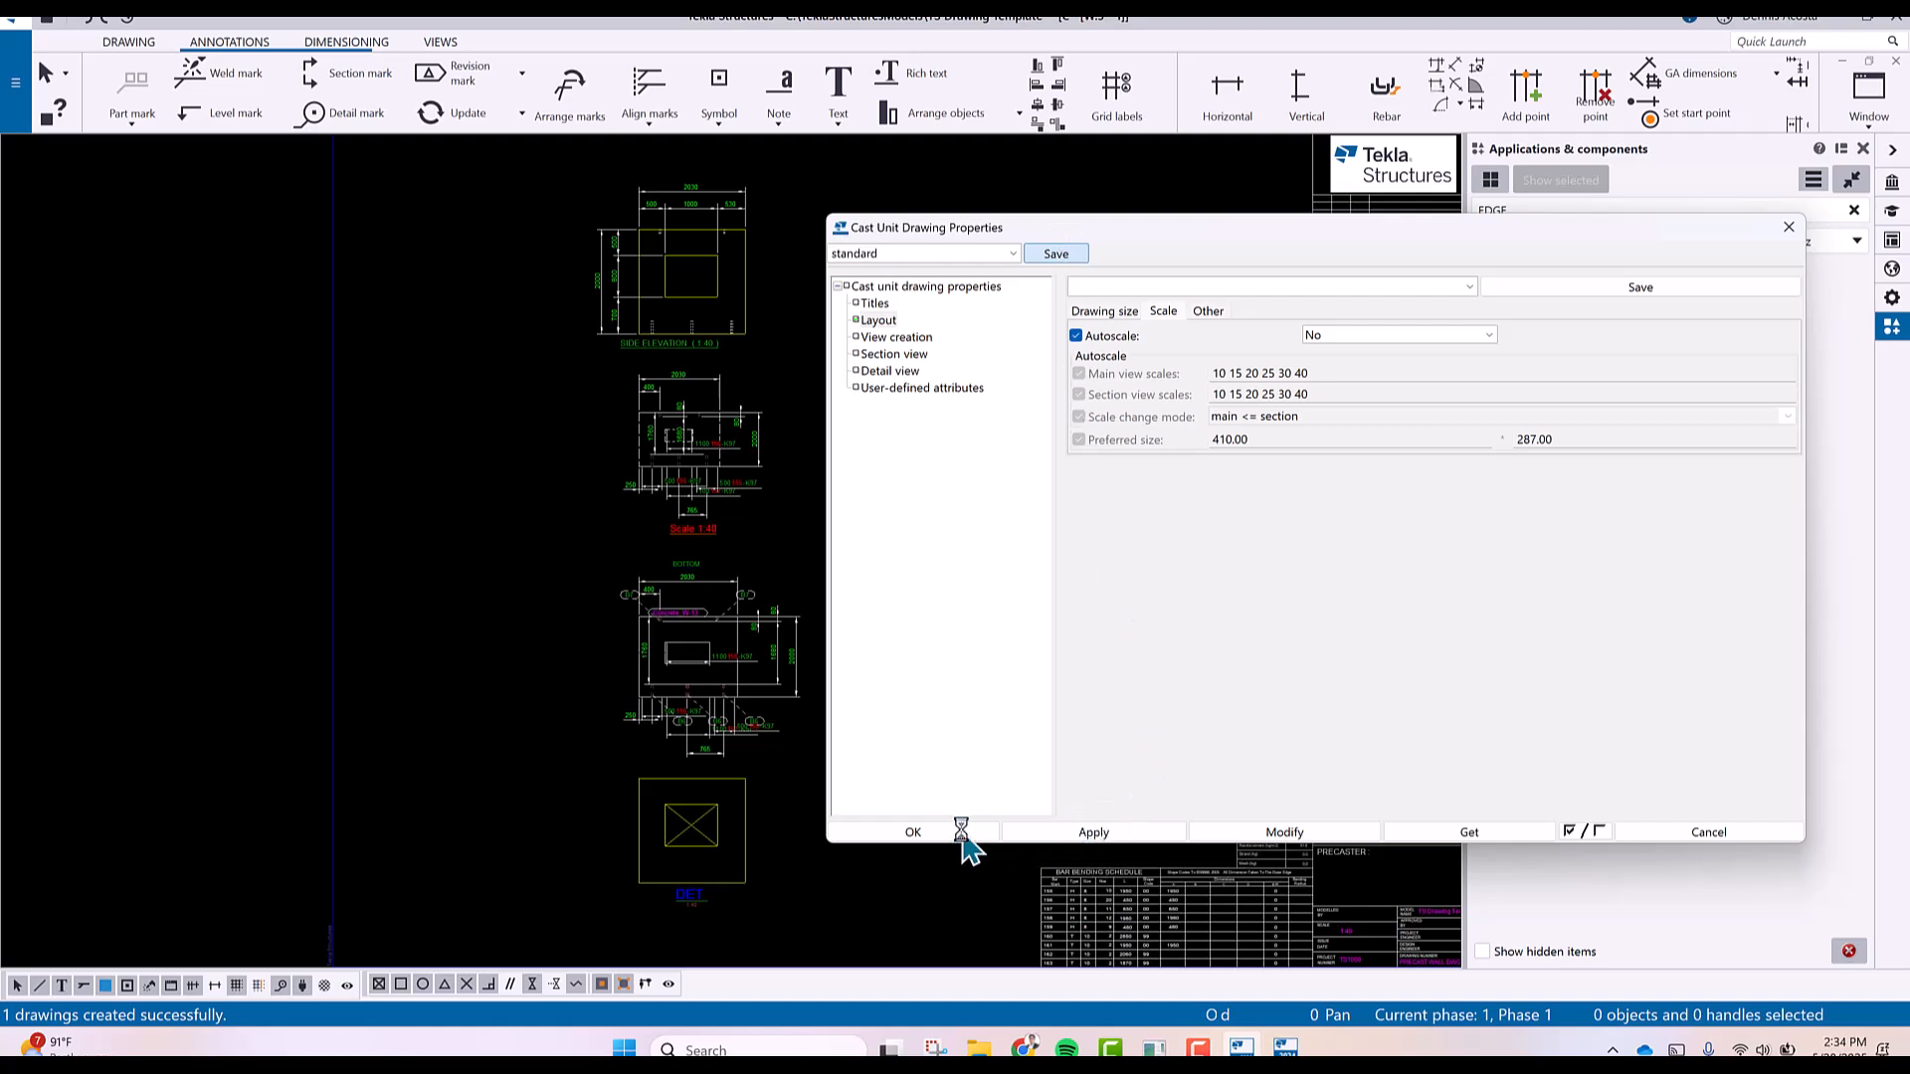
left_click(1207, 311)
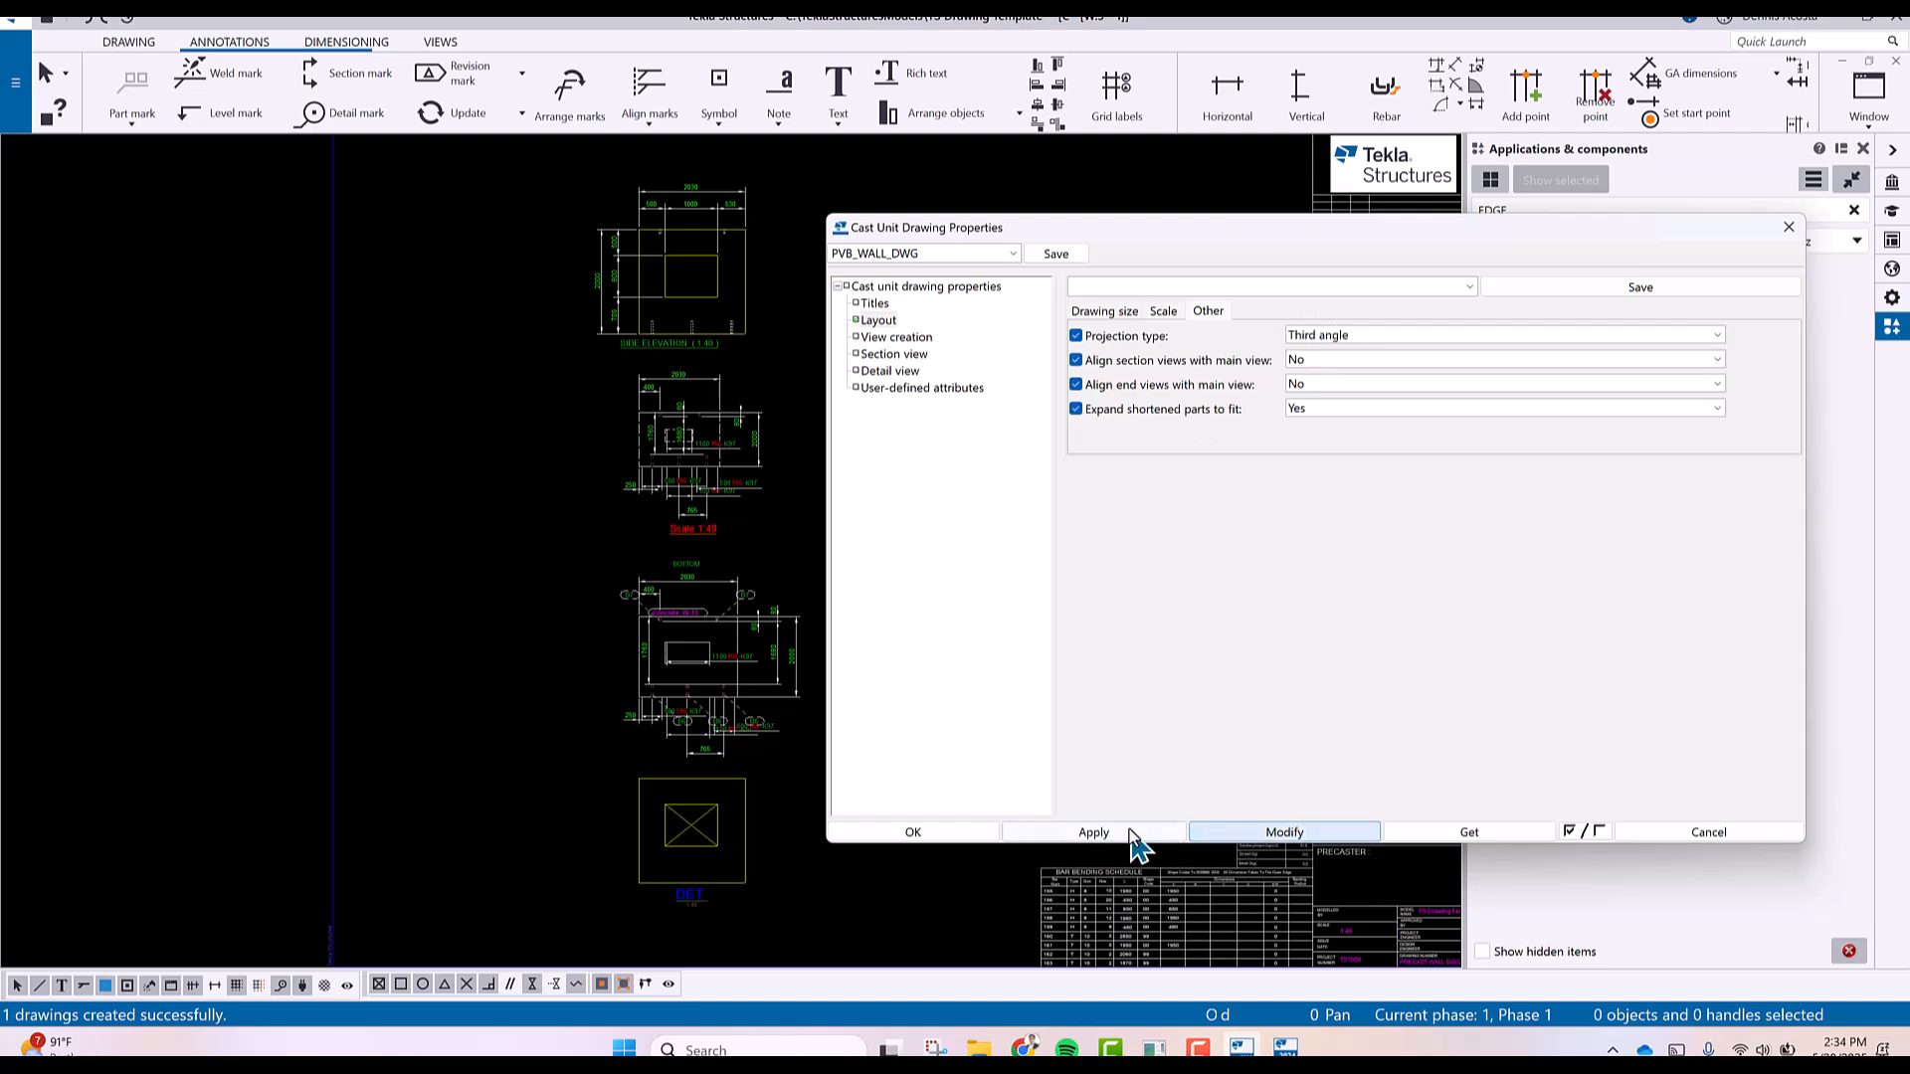
left_click(967, 827)
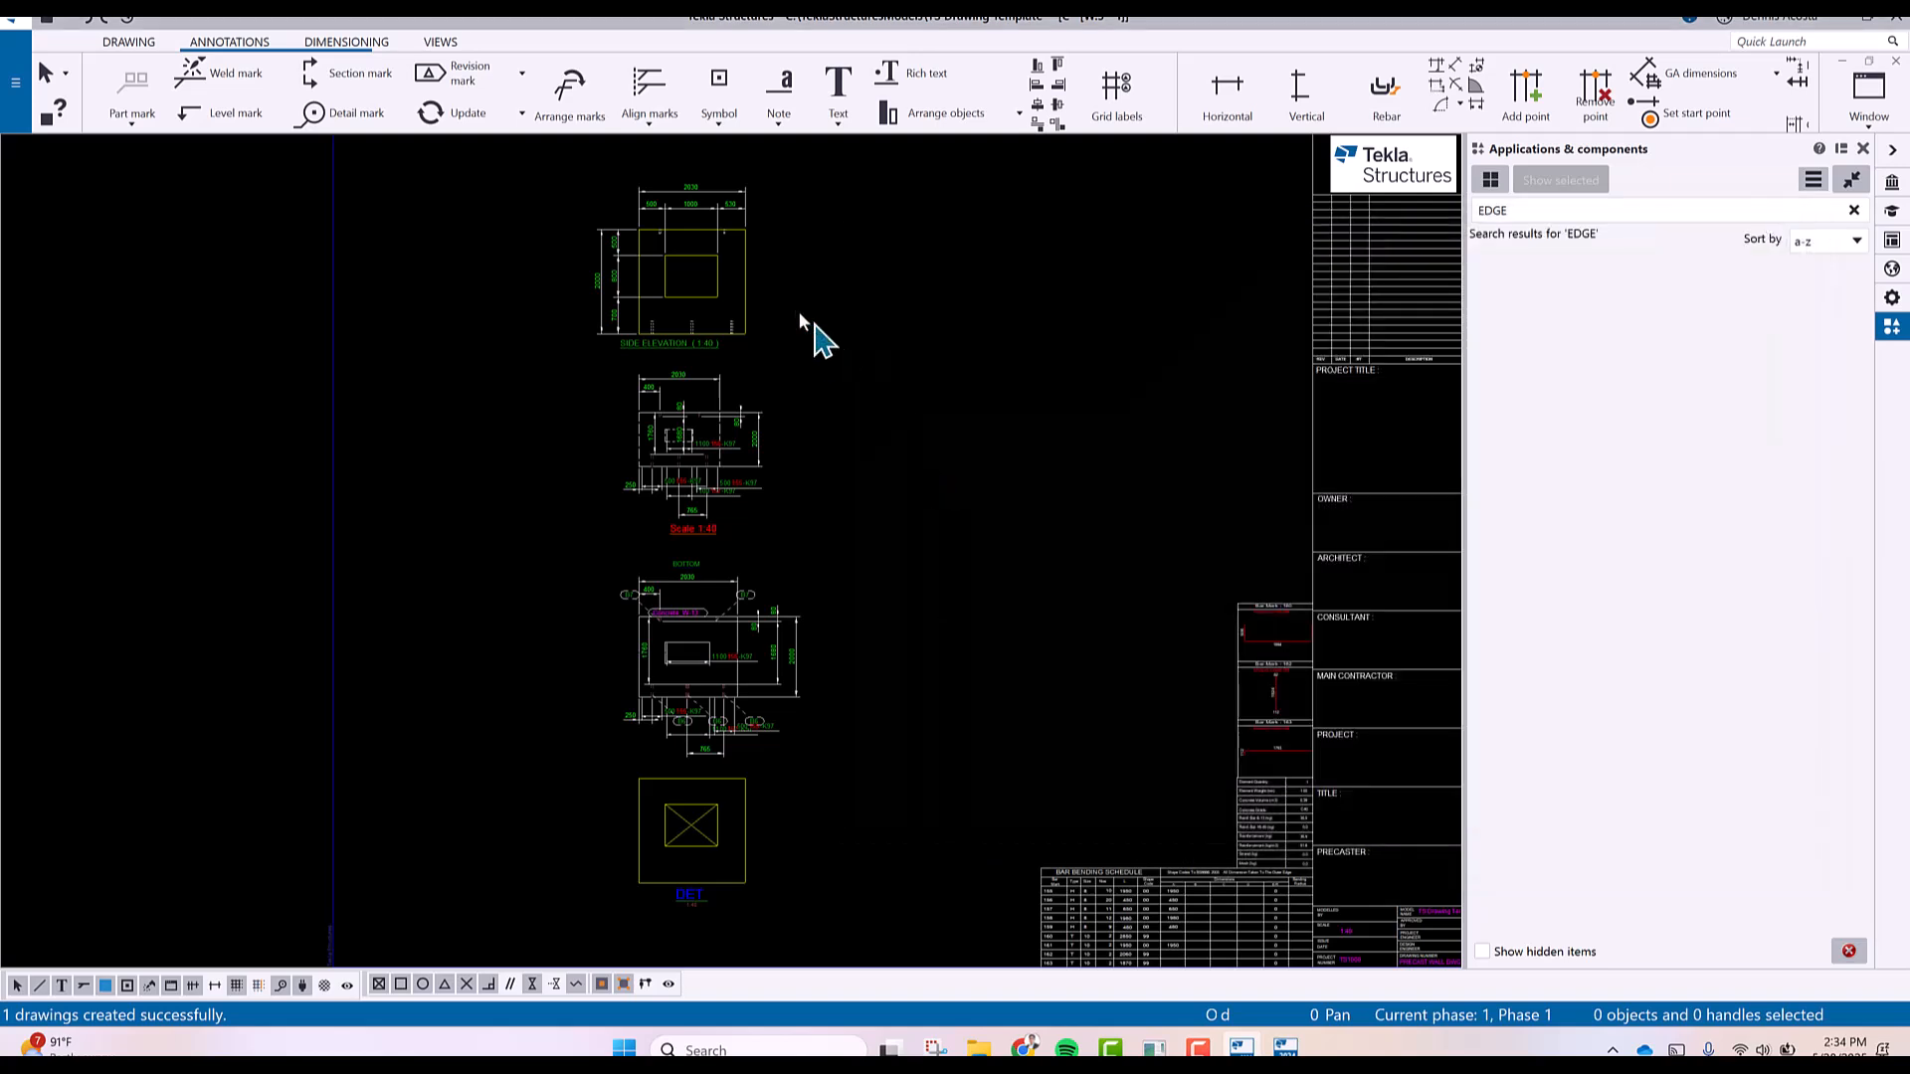
Move the SIDE ELEVATION view outside the left border of the drawing sheet.
middle_click_drag(695, 417, 1041, 528)
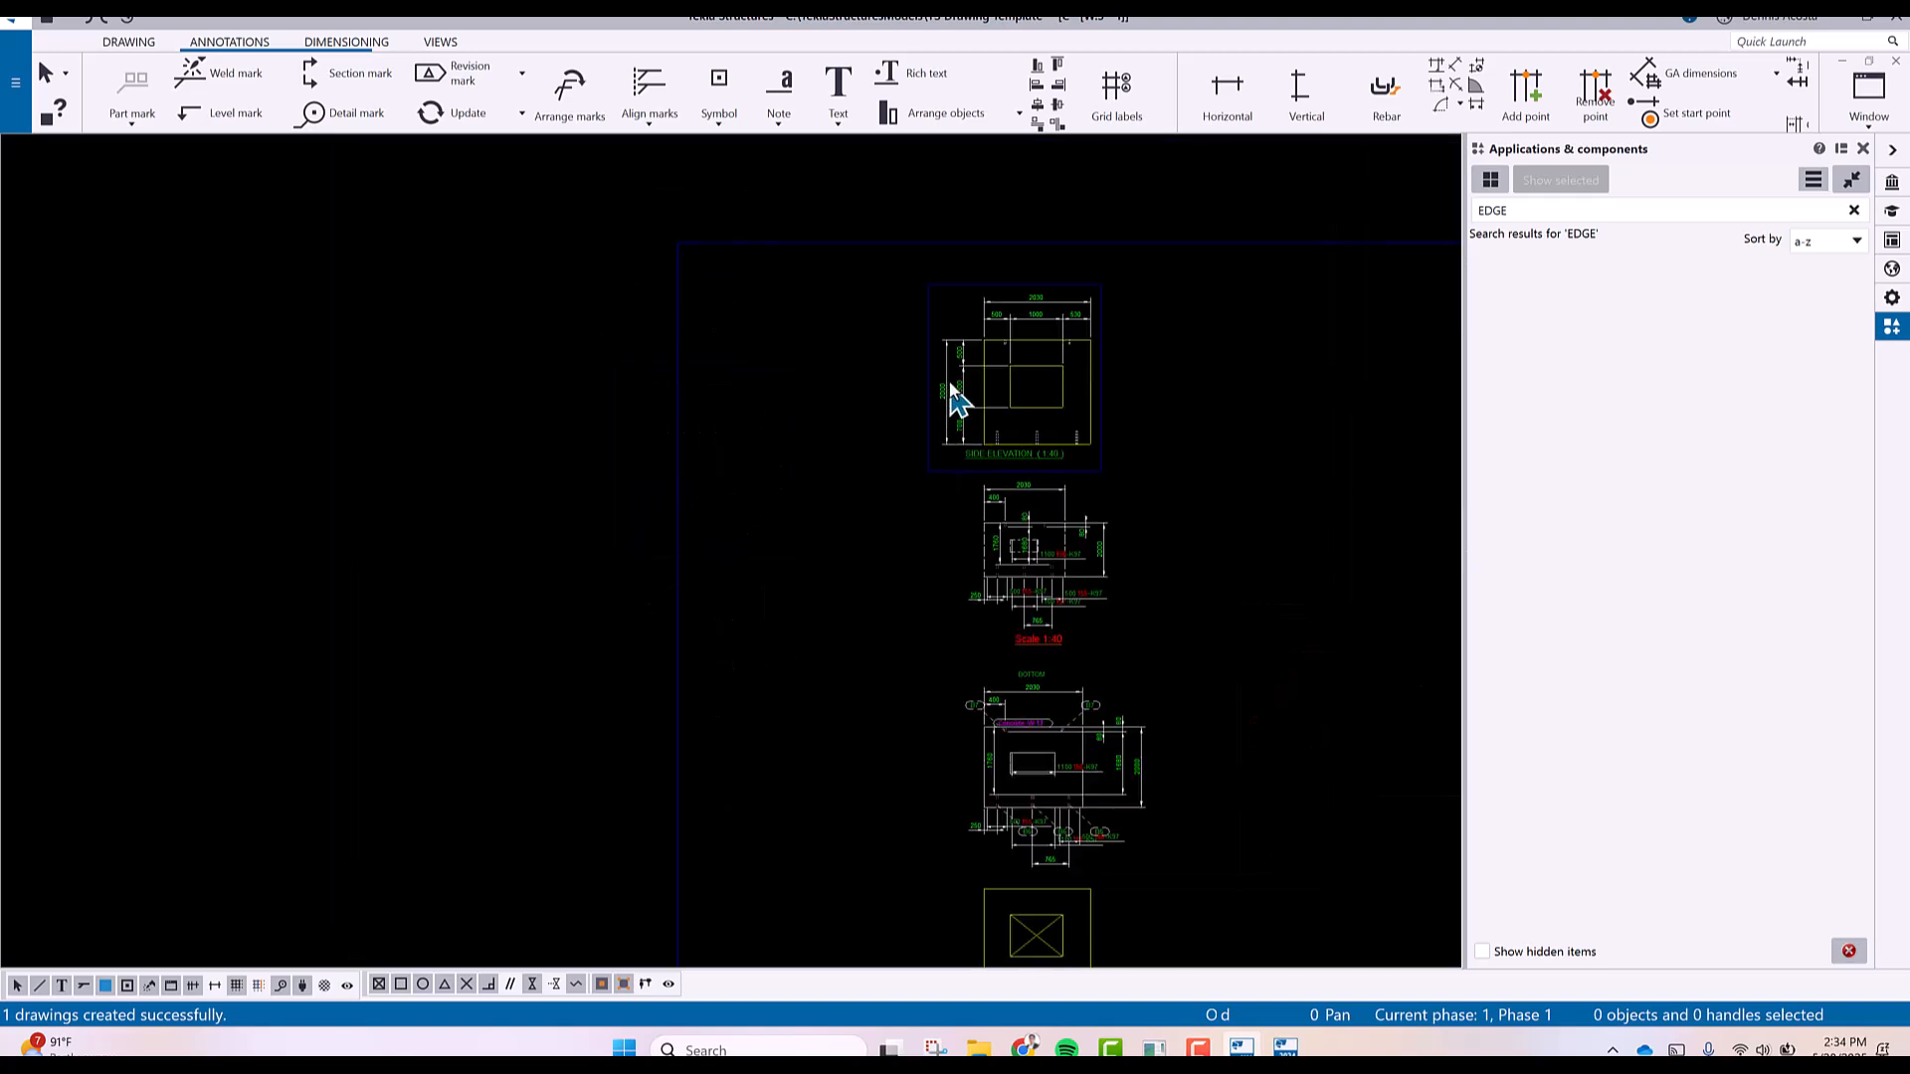
left_click(1101, 472)
left_click_drag(567, 464, 567, 461)
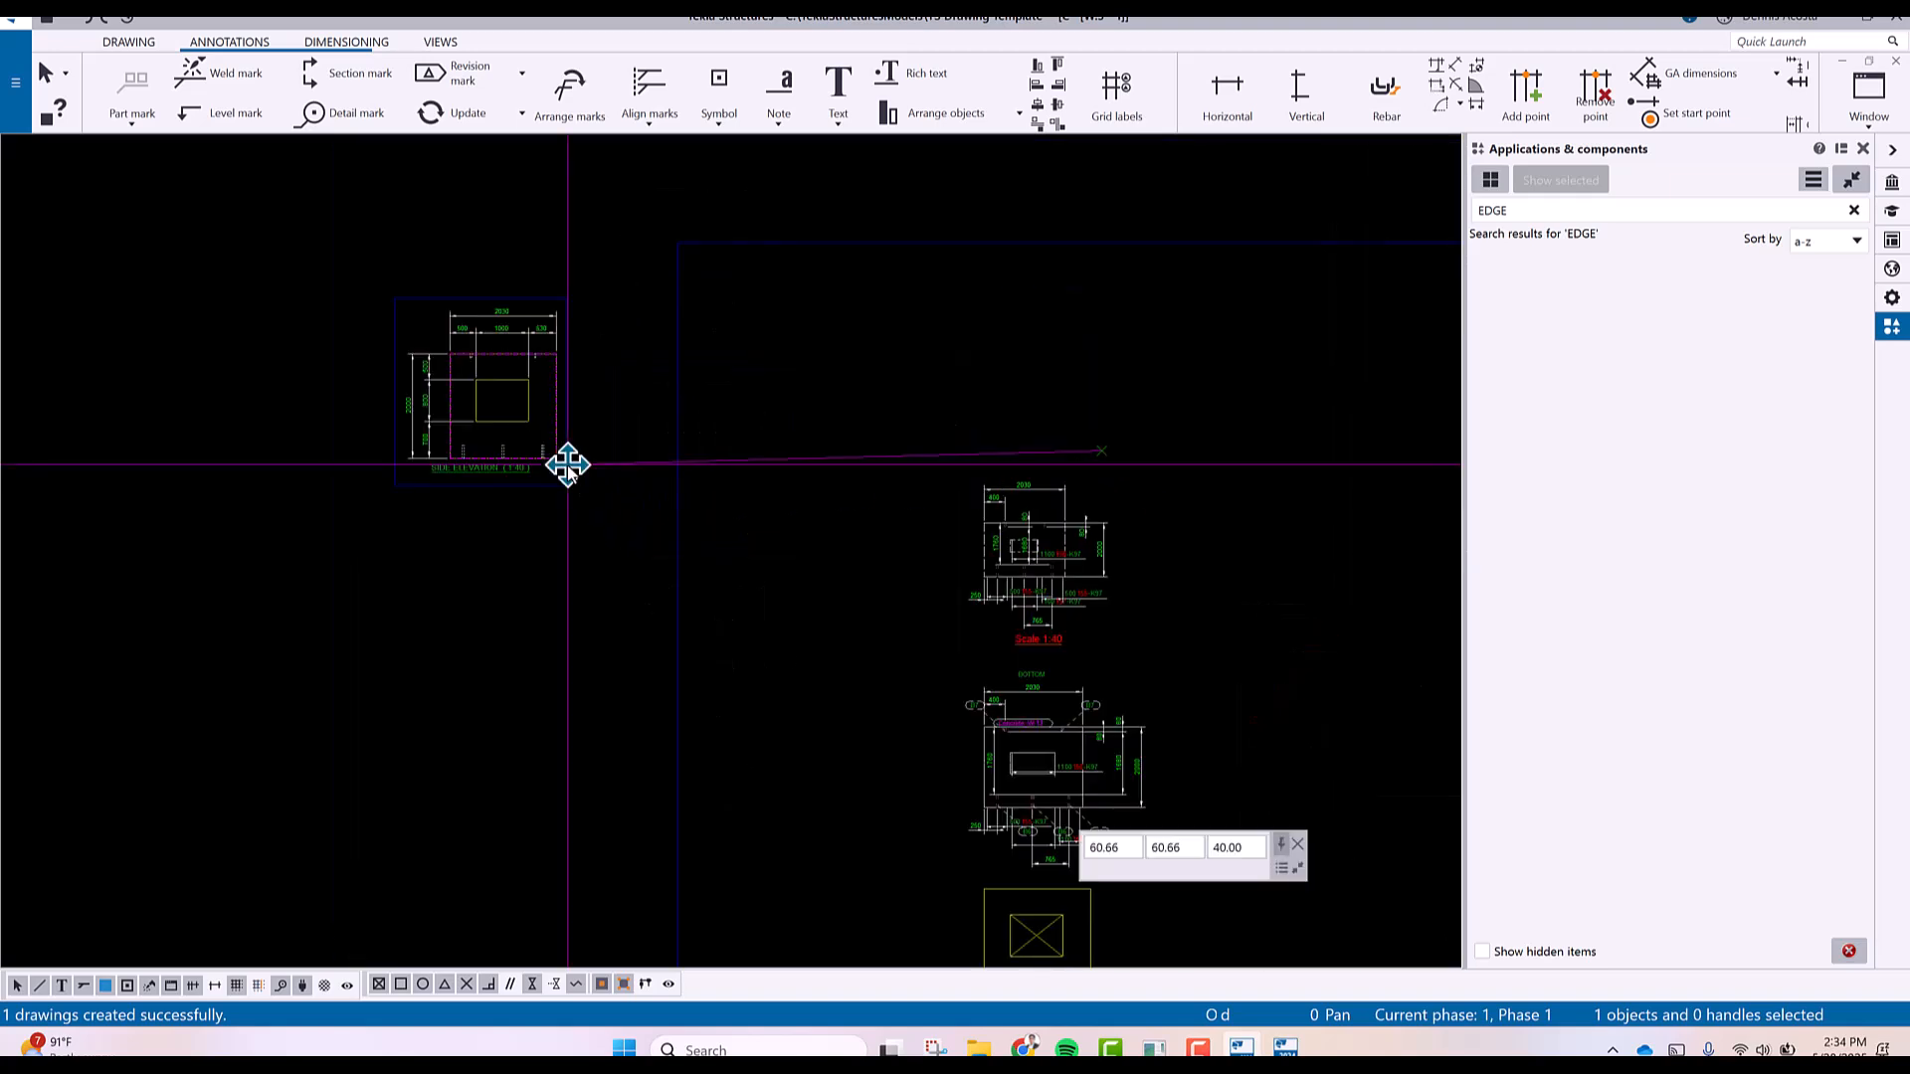
Delete all dimensioning rules from the SIDE ELEVATION view's properties and modify the view.
scroll(511, 413, "up", 3)
middle_click_drag(532, 489, 561, 573)
scroll(561, 573, "up", 1)
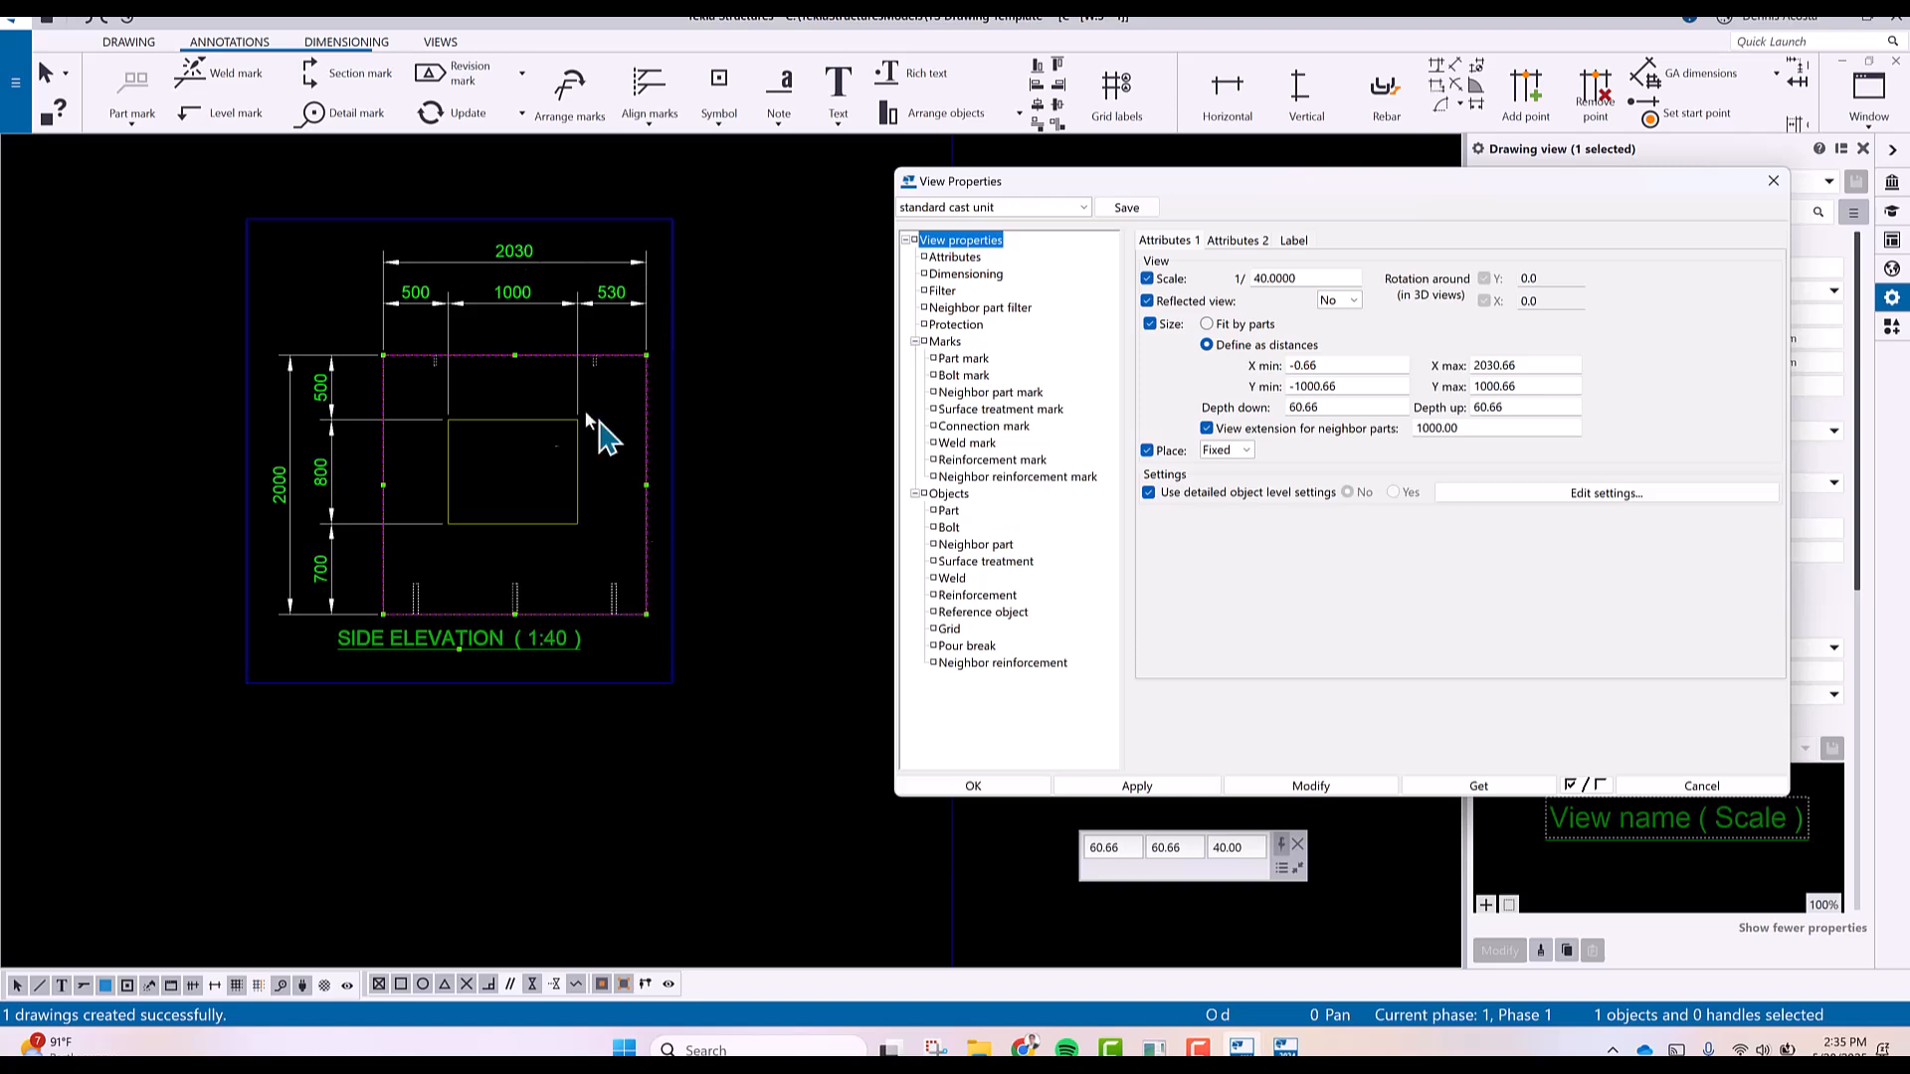
left_click(991, 280)
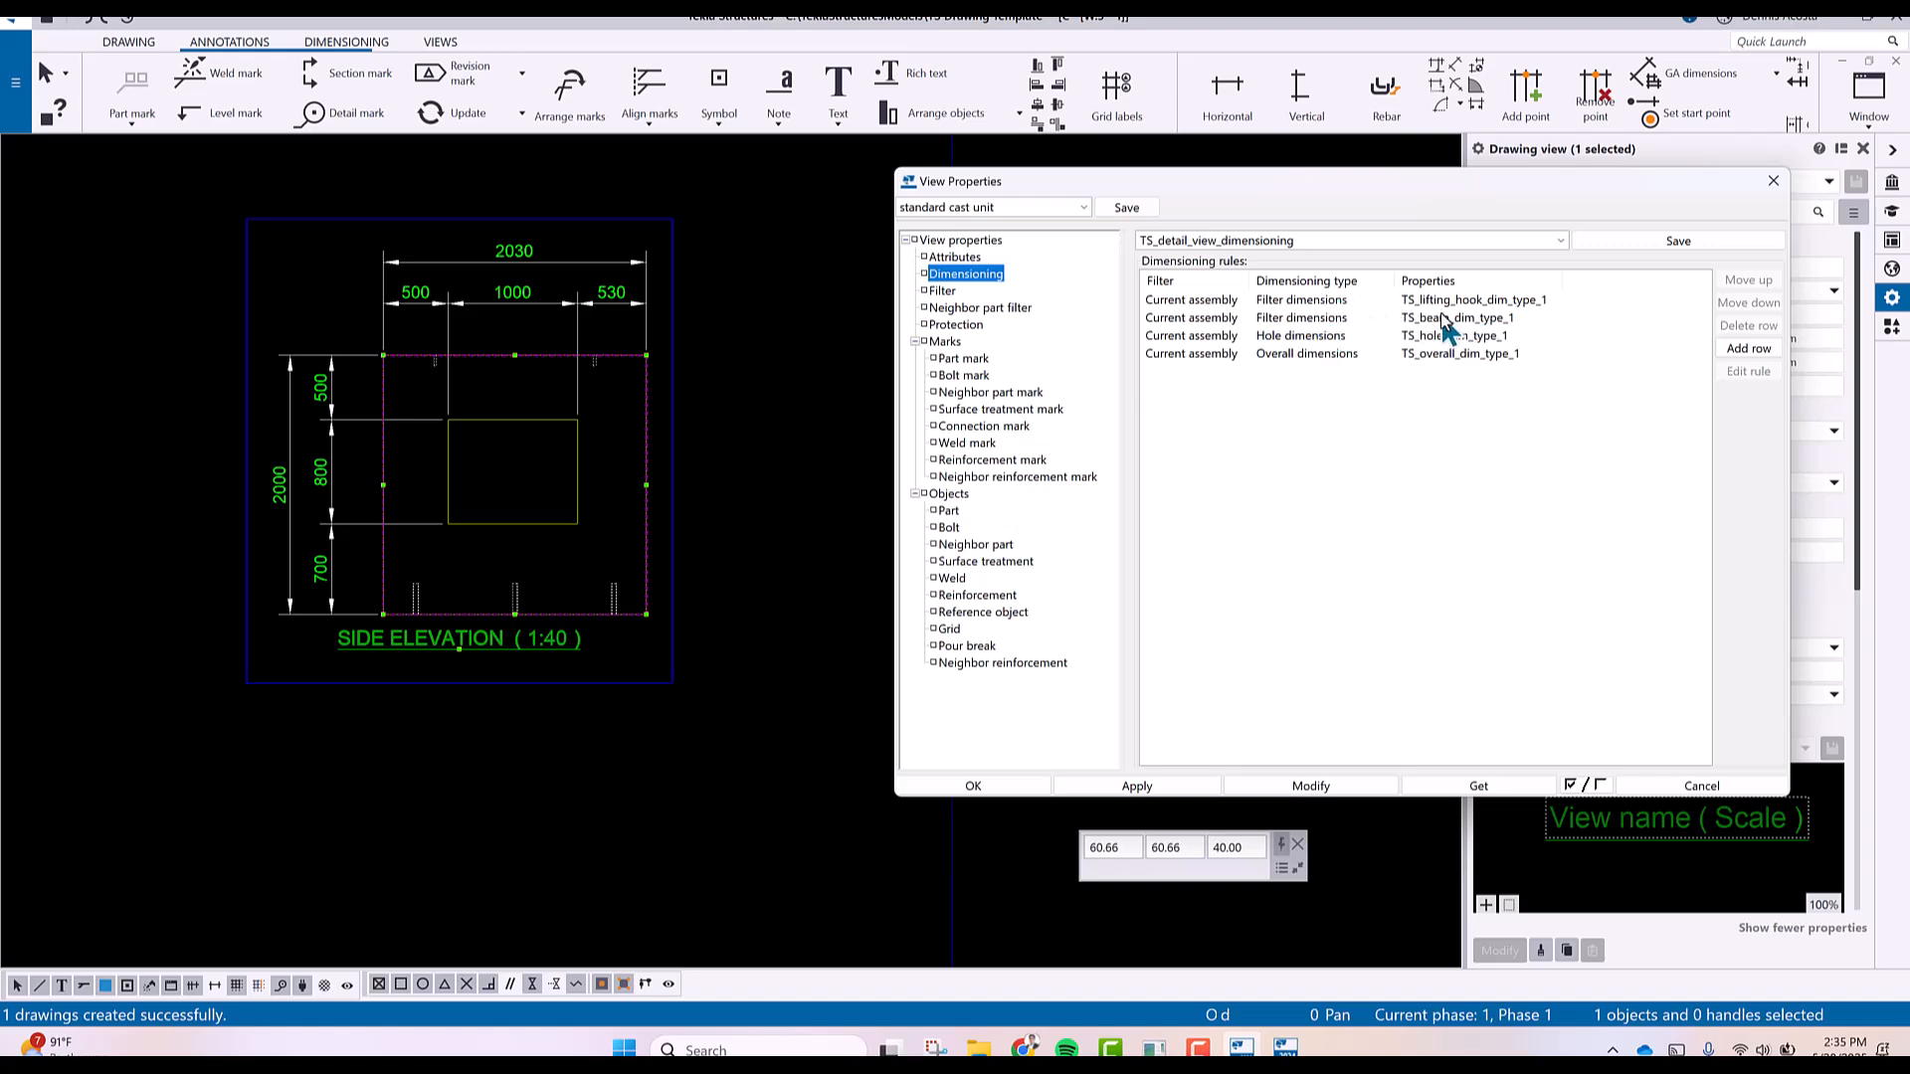
left_click(1345, 301)
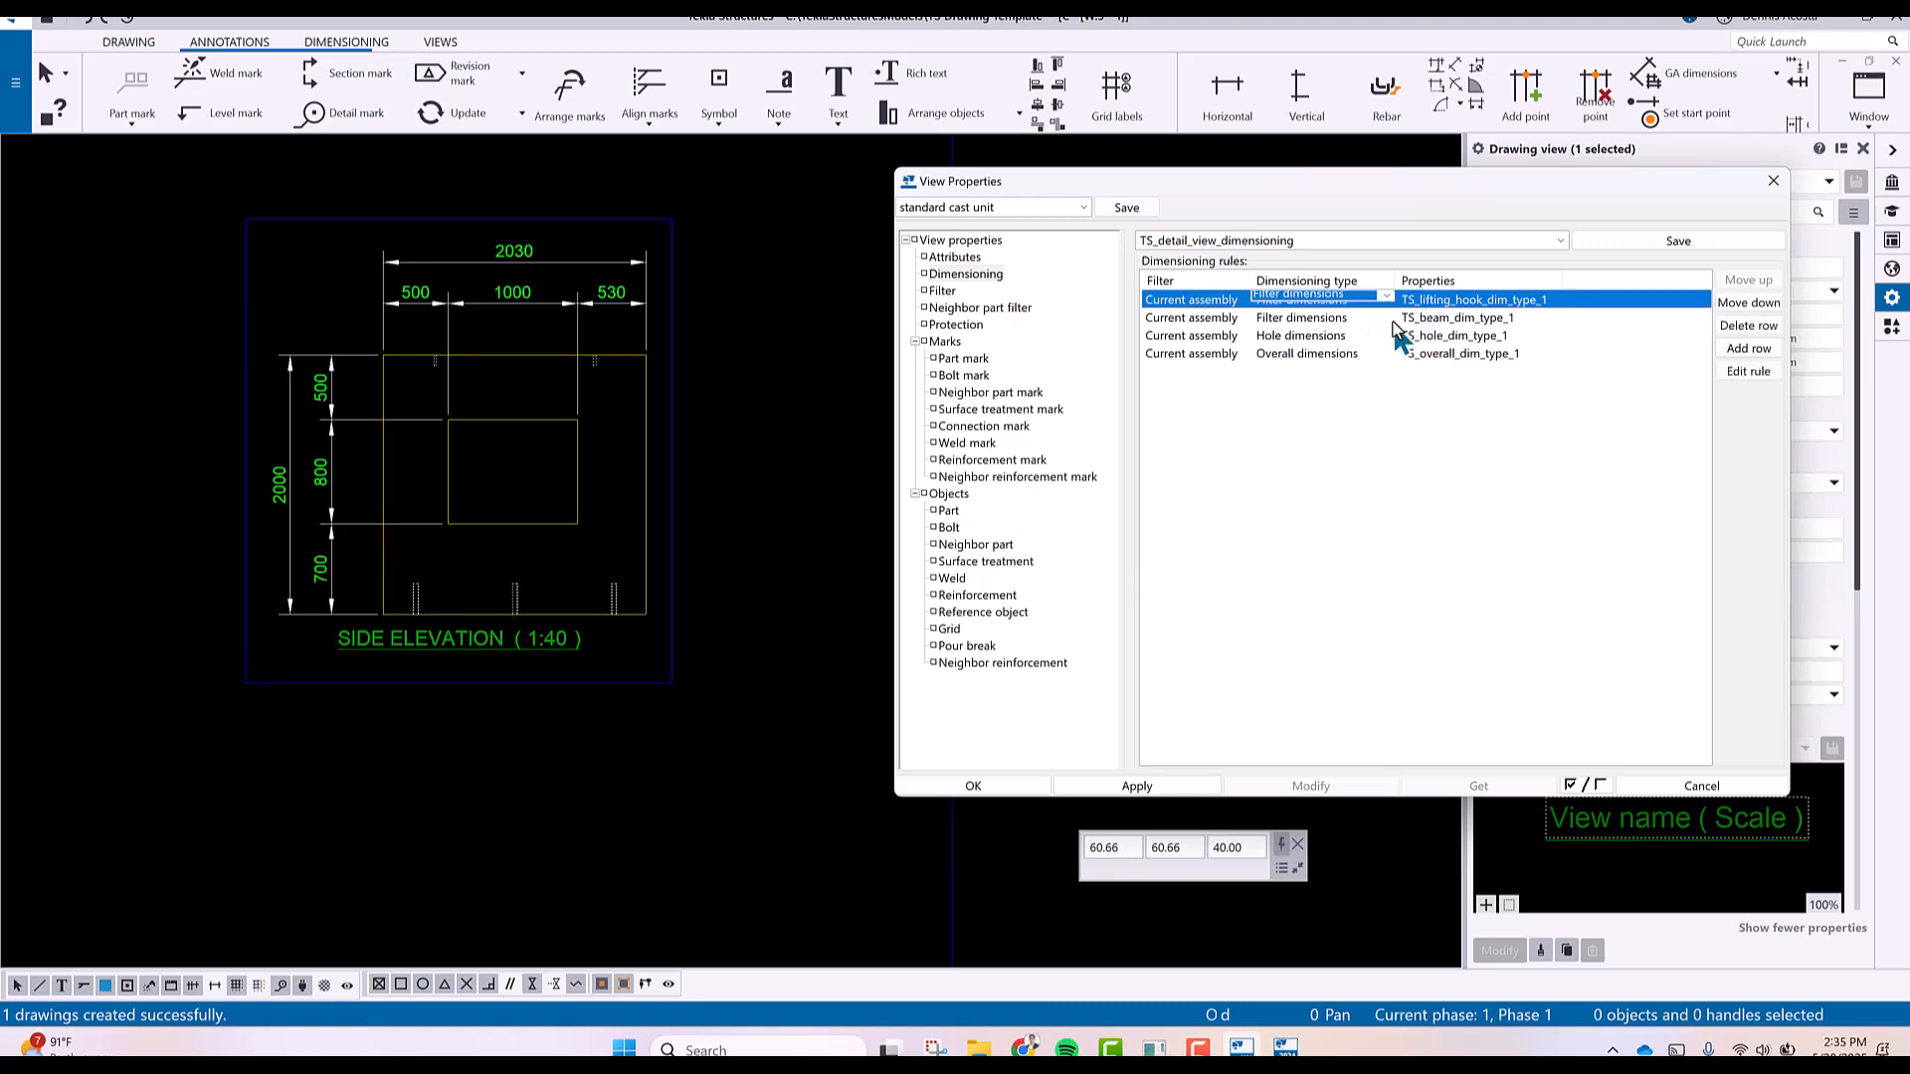
left_click(1354, 355)
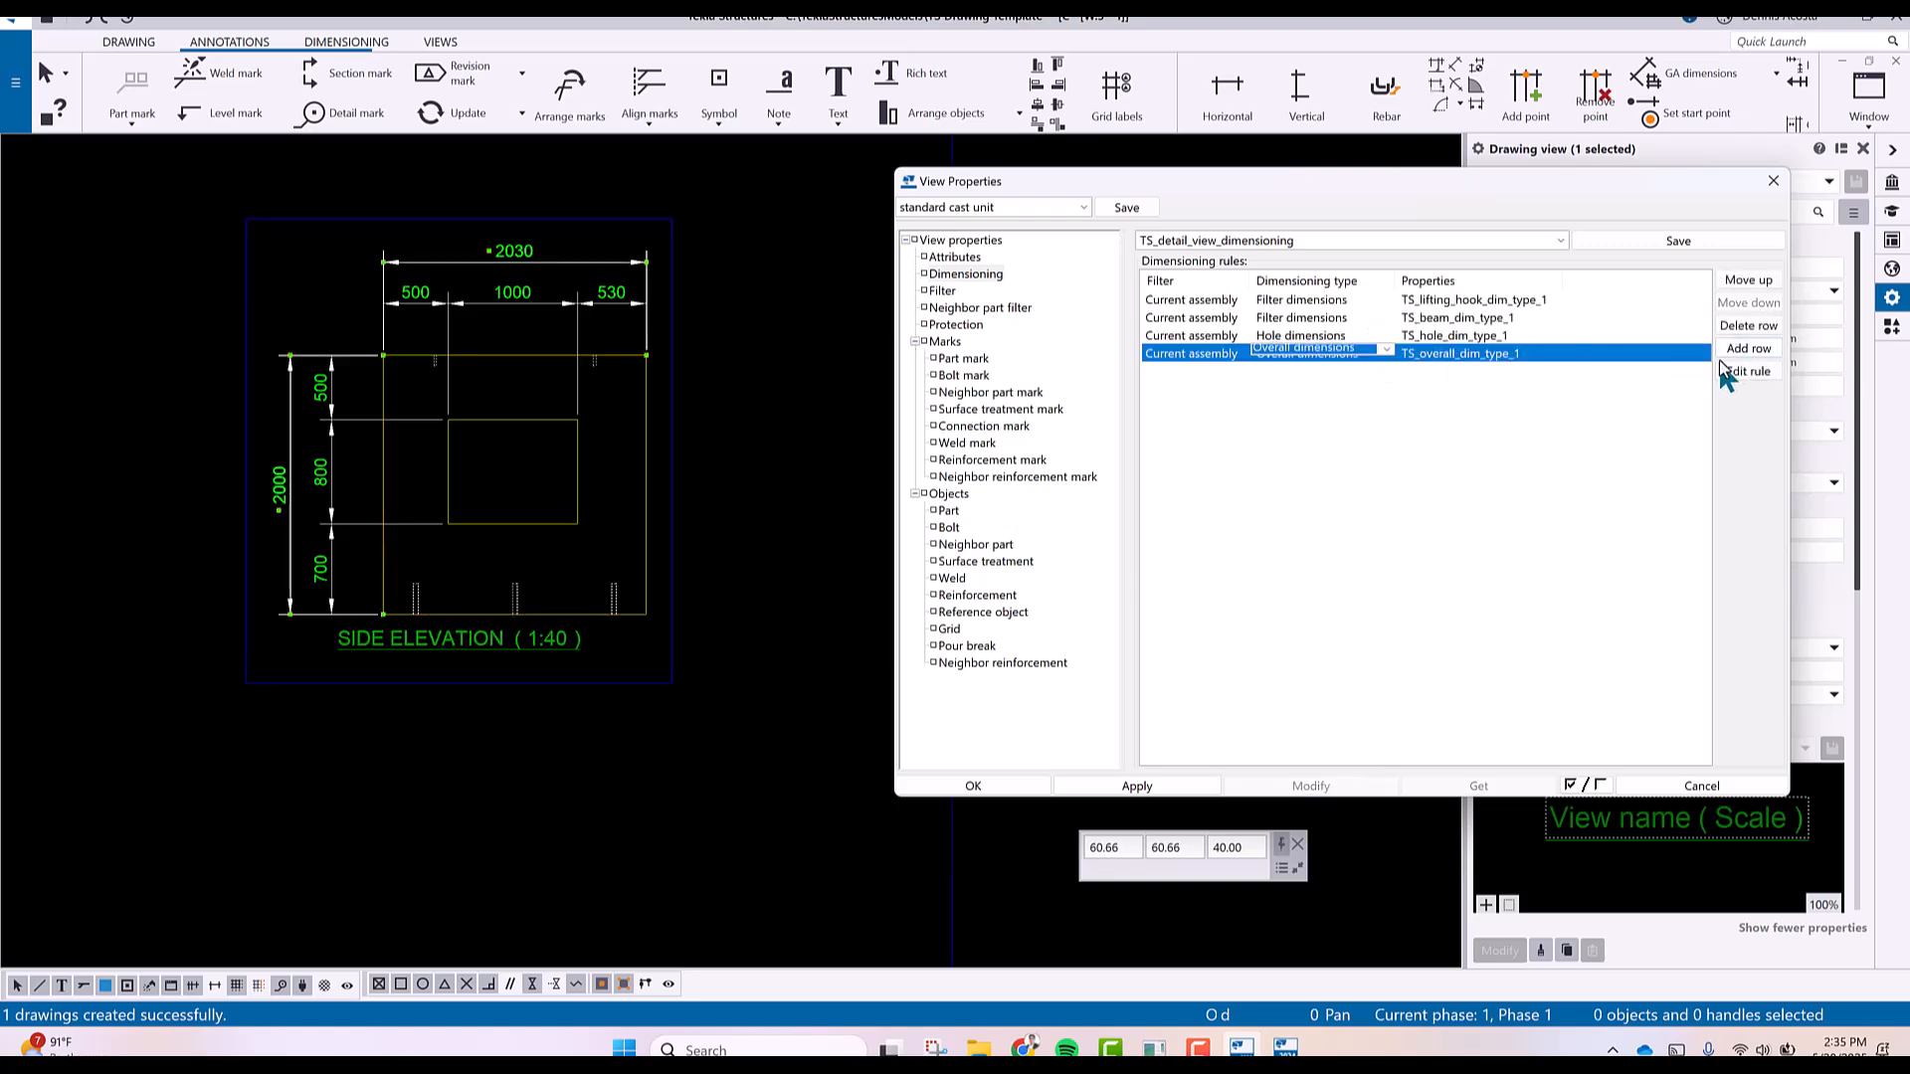
left_click(1749, 326)
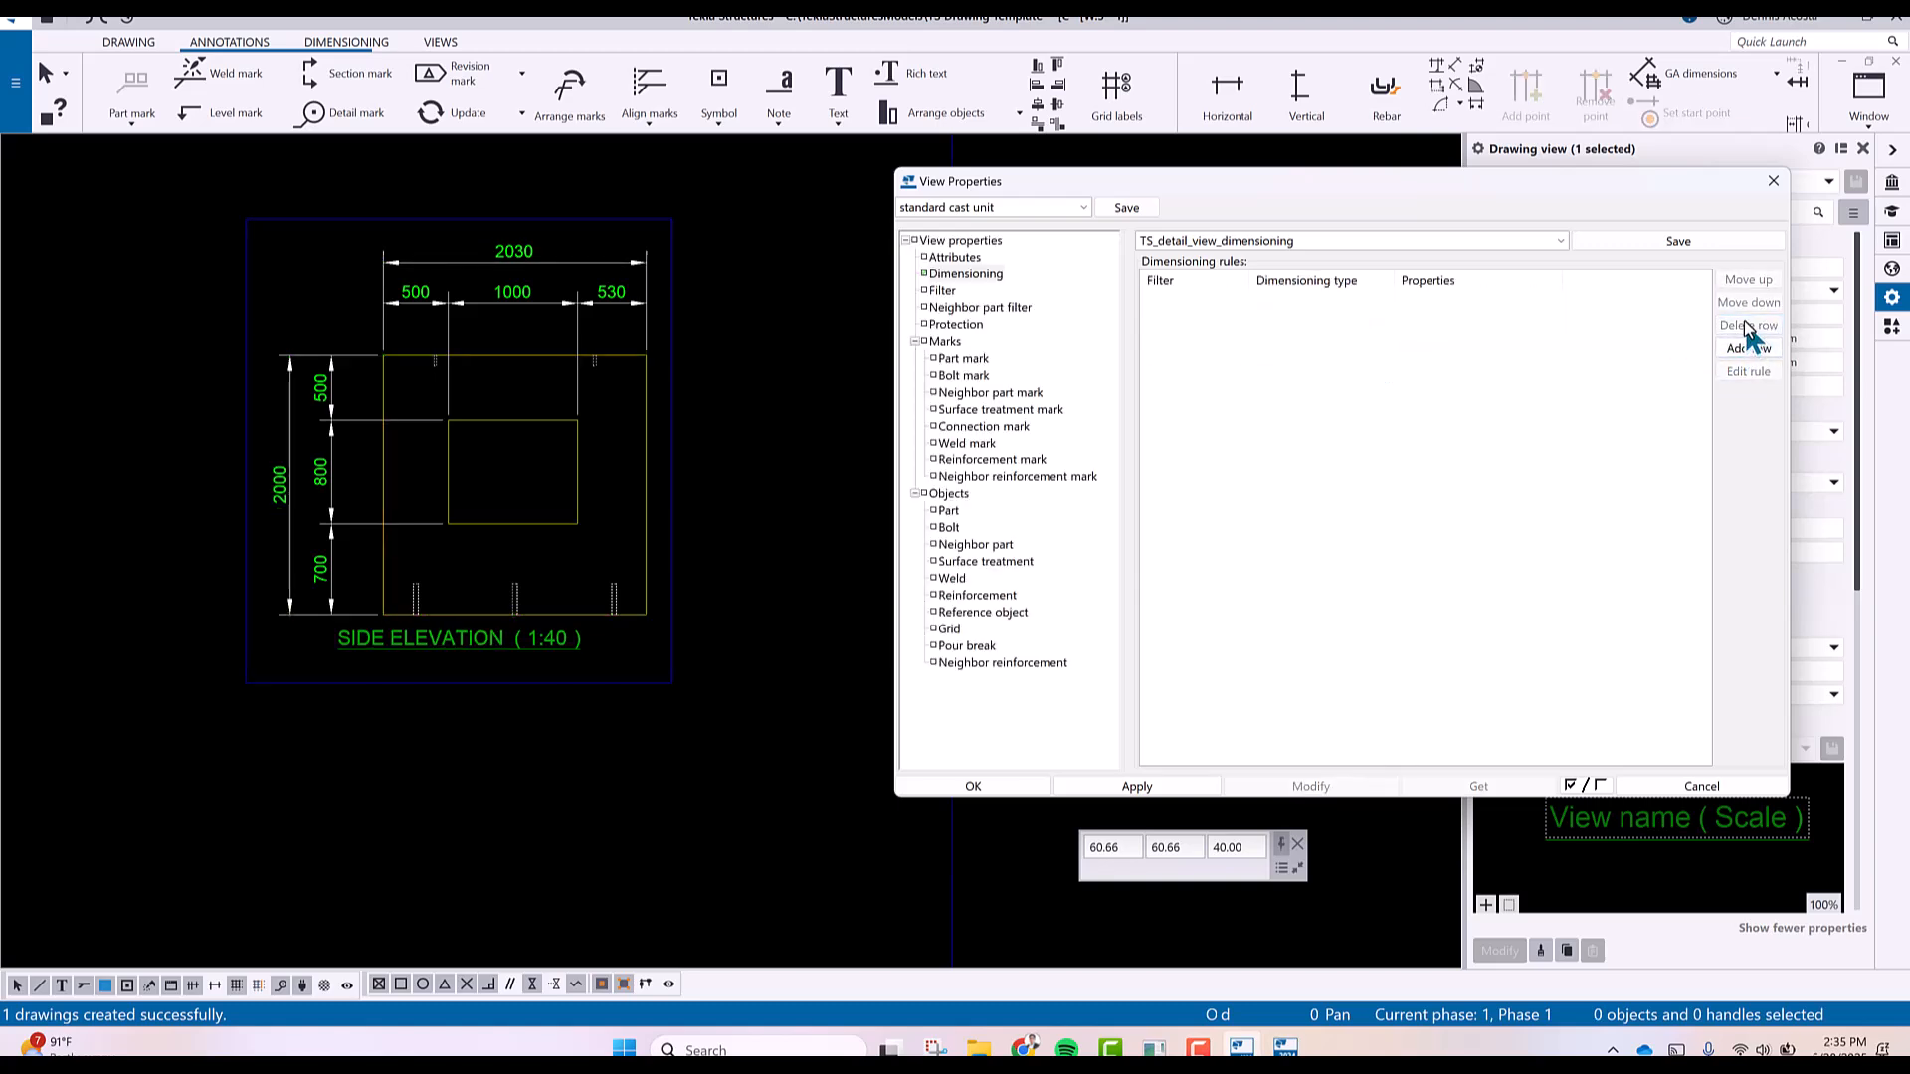
left_click(673, 415)
left_click(1317, 785)
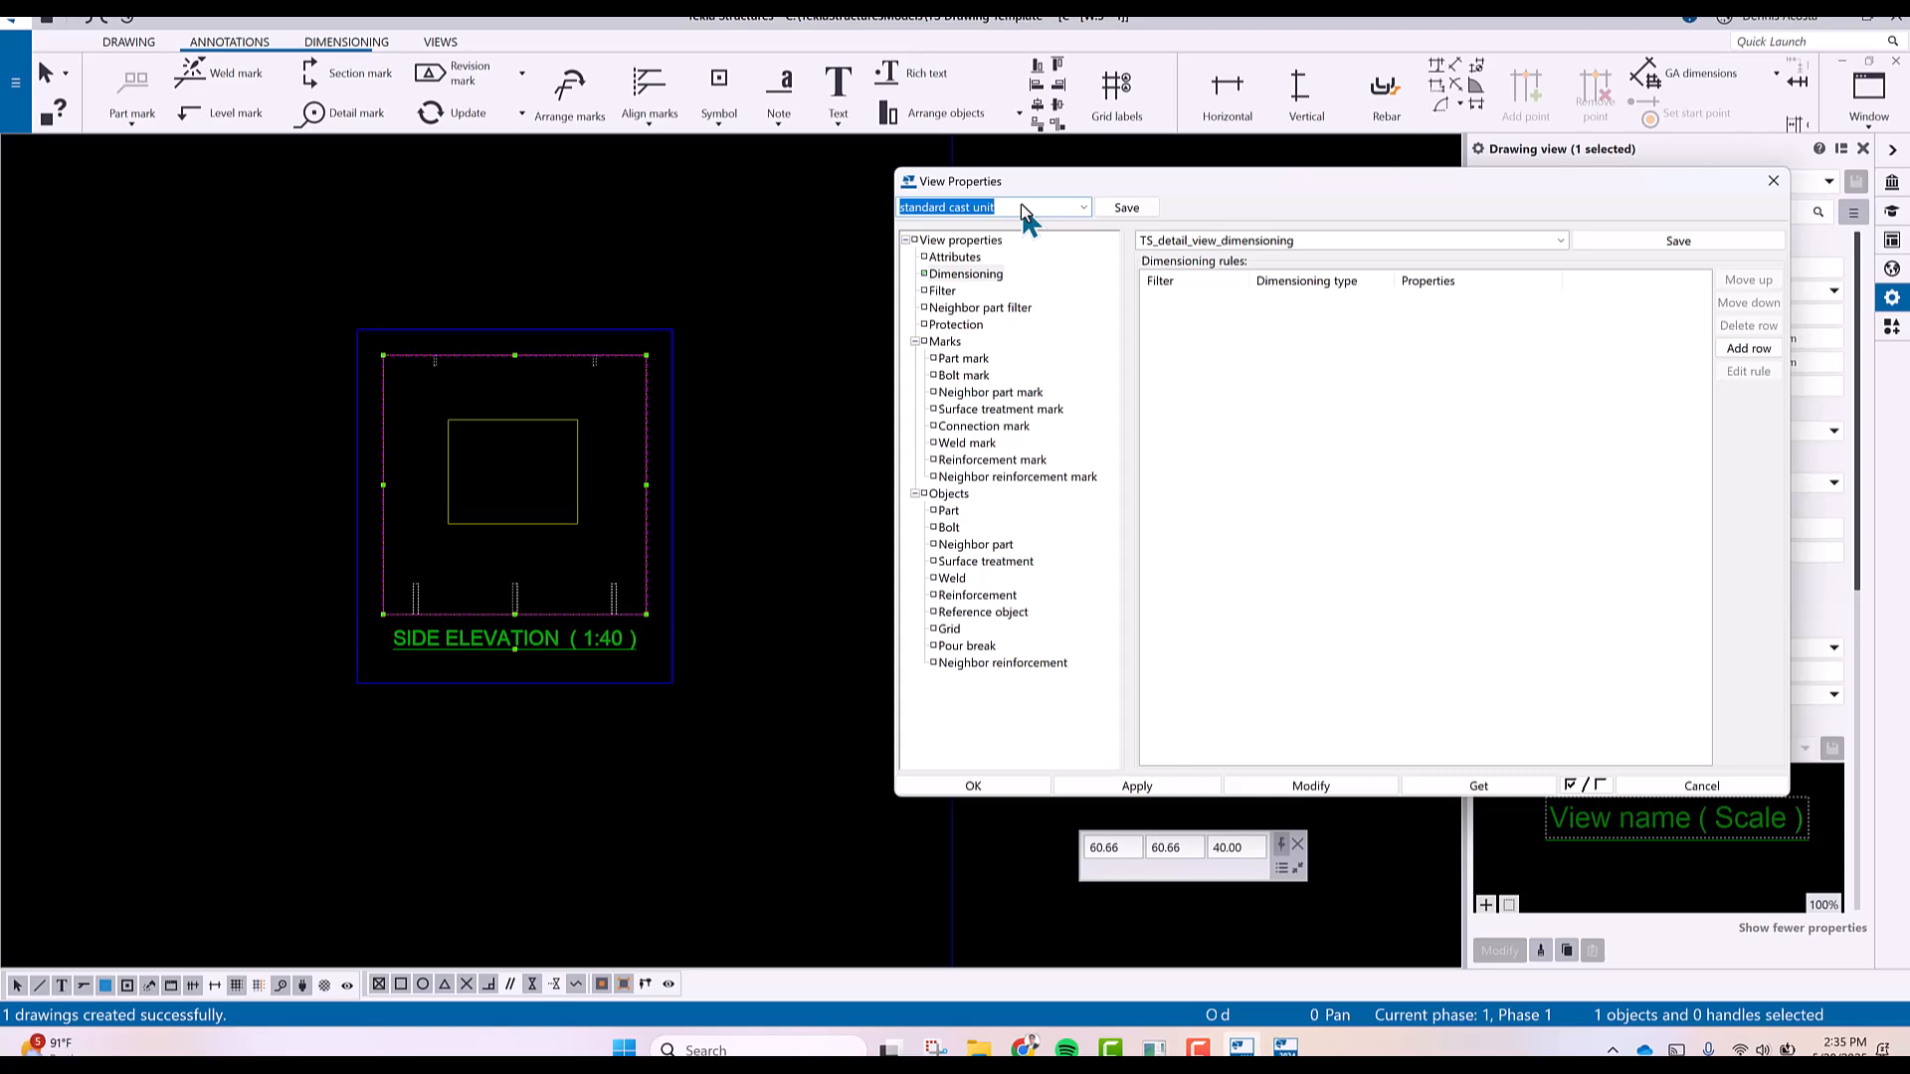
Save the SIDE ELEVATION view properties as a new set called VIEW1.
type("VIEW1")
left_click(1118, 207)
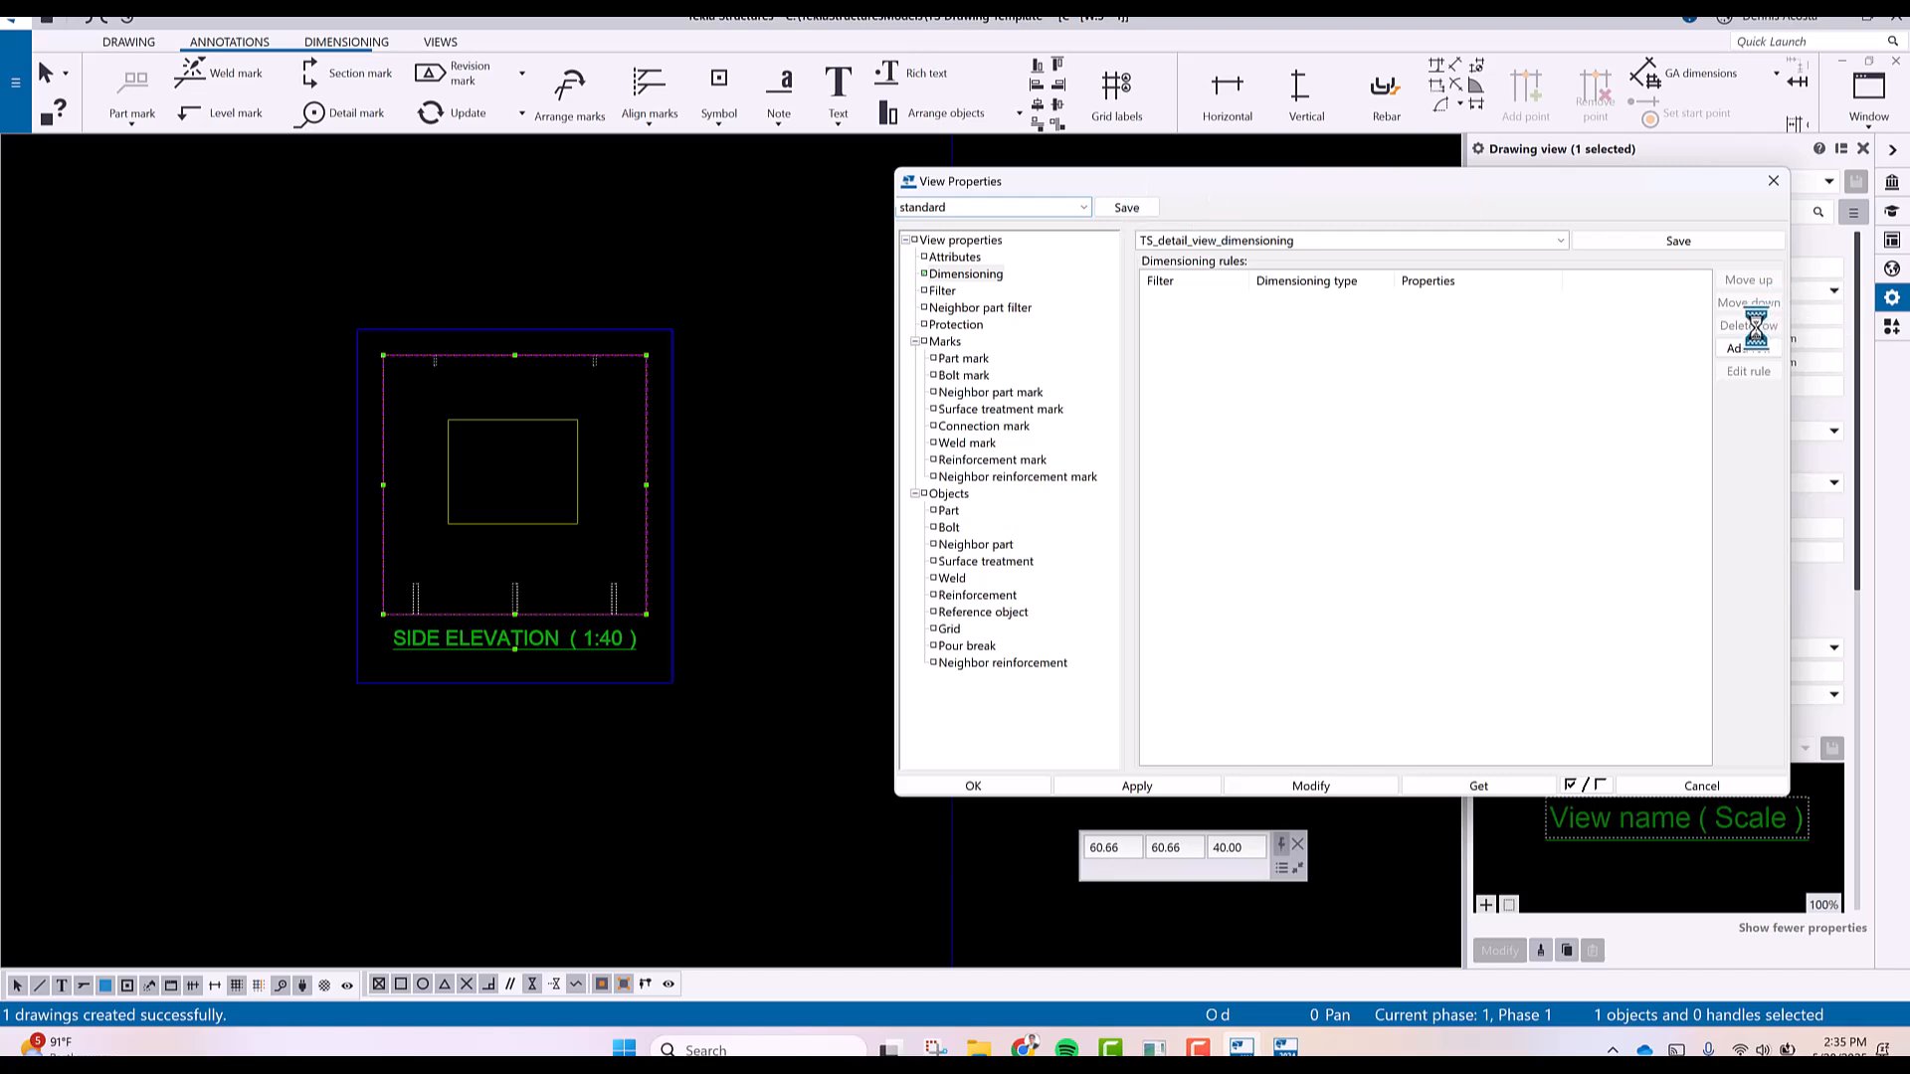
left_click(1062, 213)
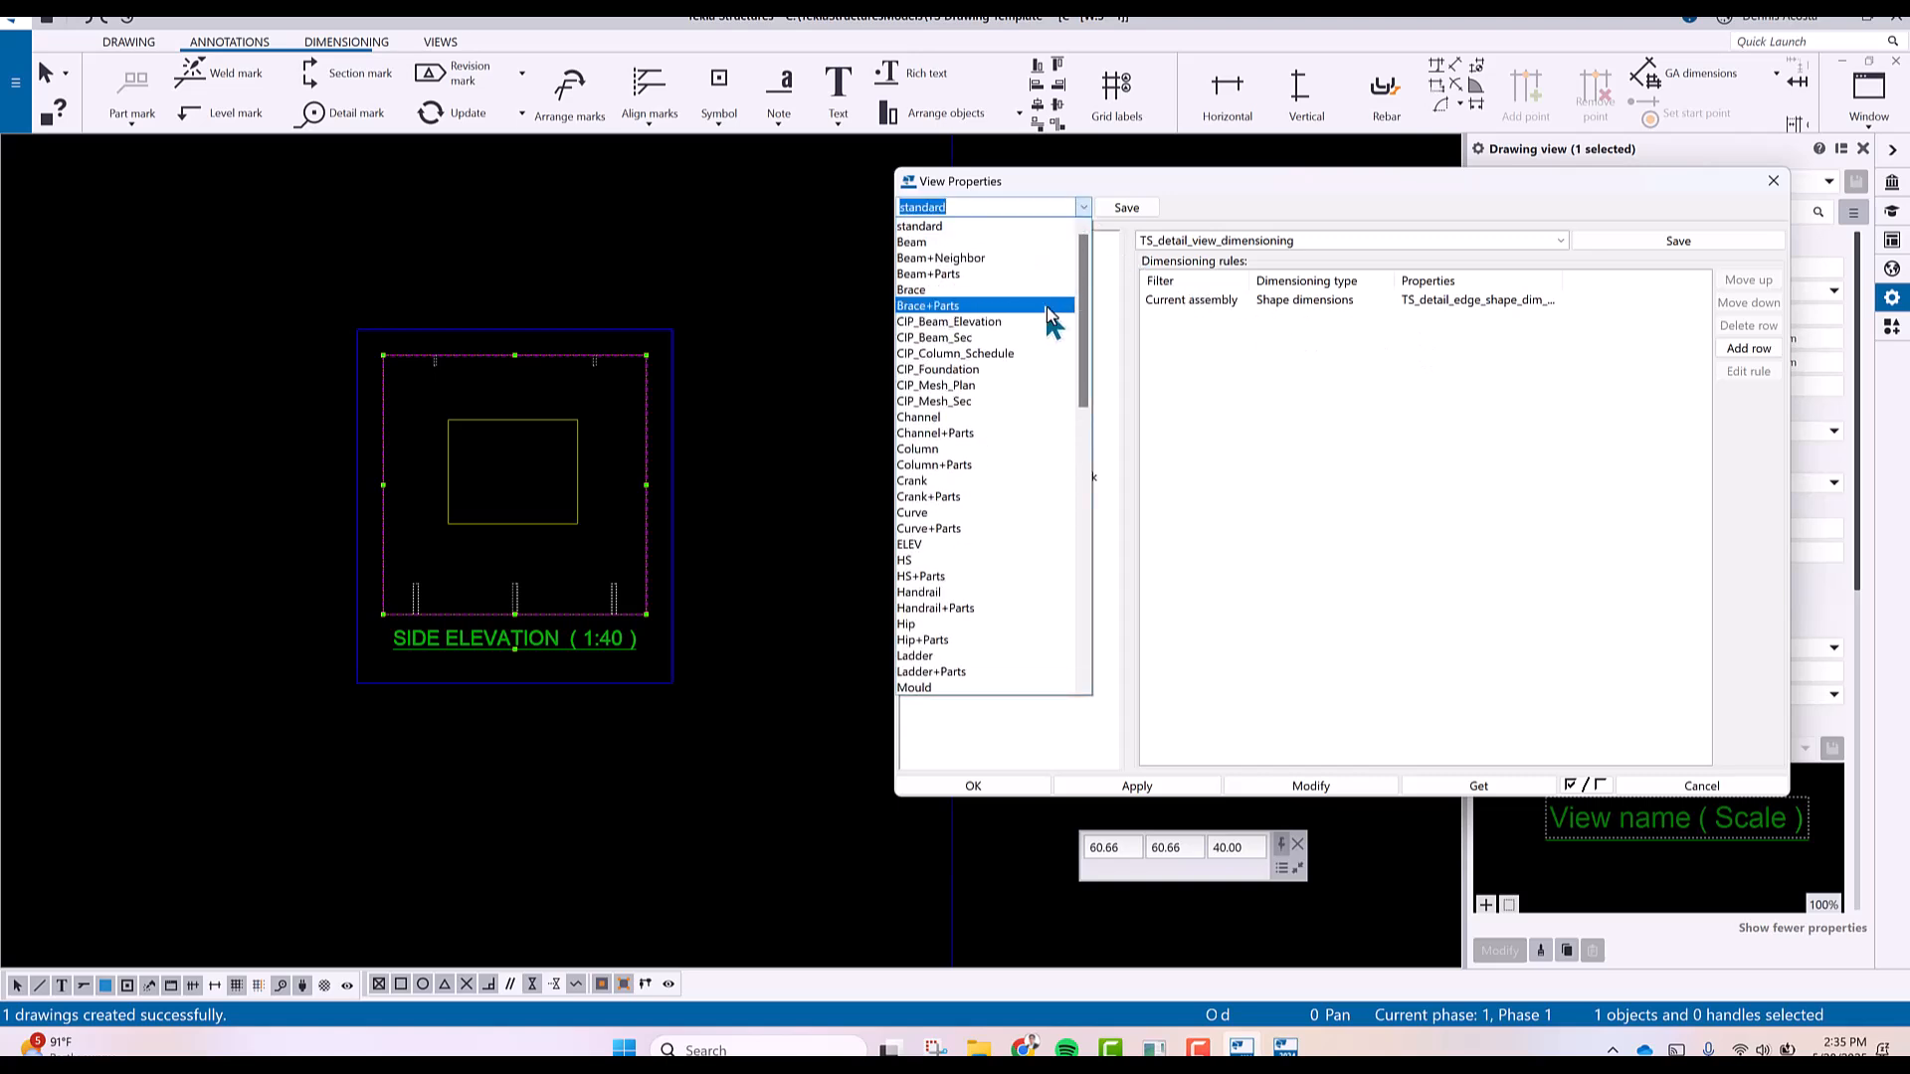
Load the side elevation view's own settings into its view properties and save them as VIEW1.
left_click(1065, 203)
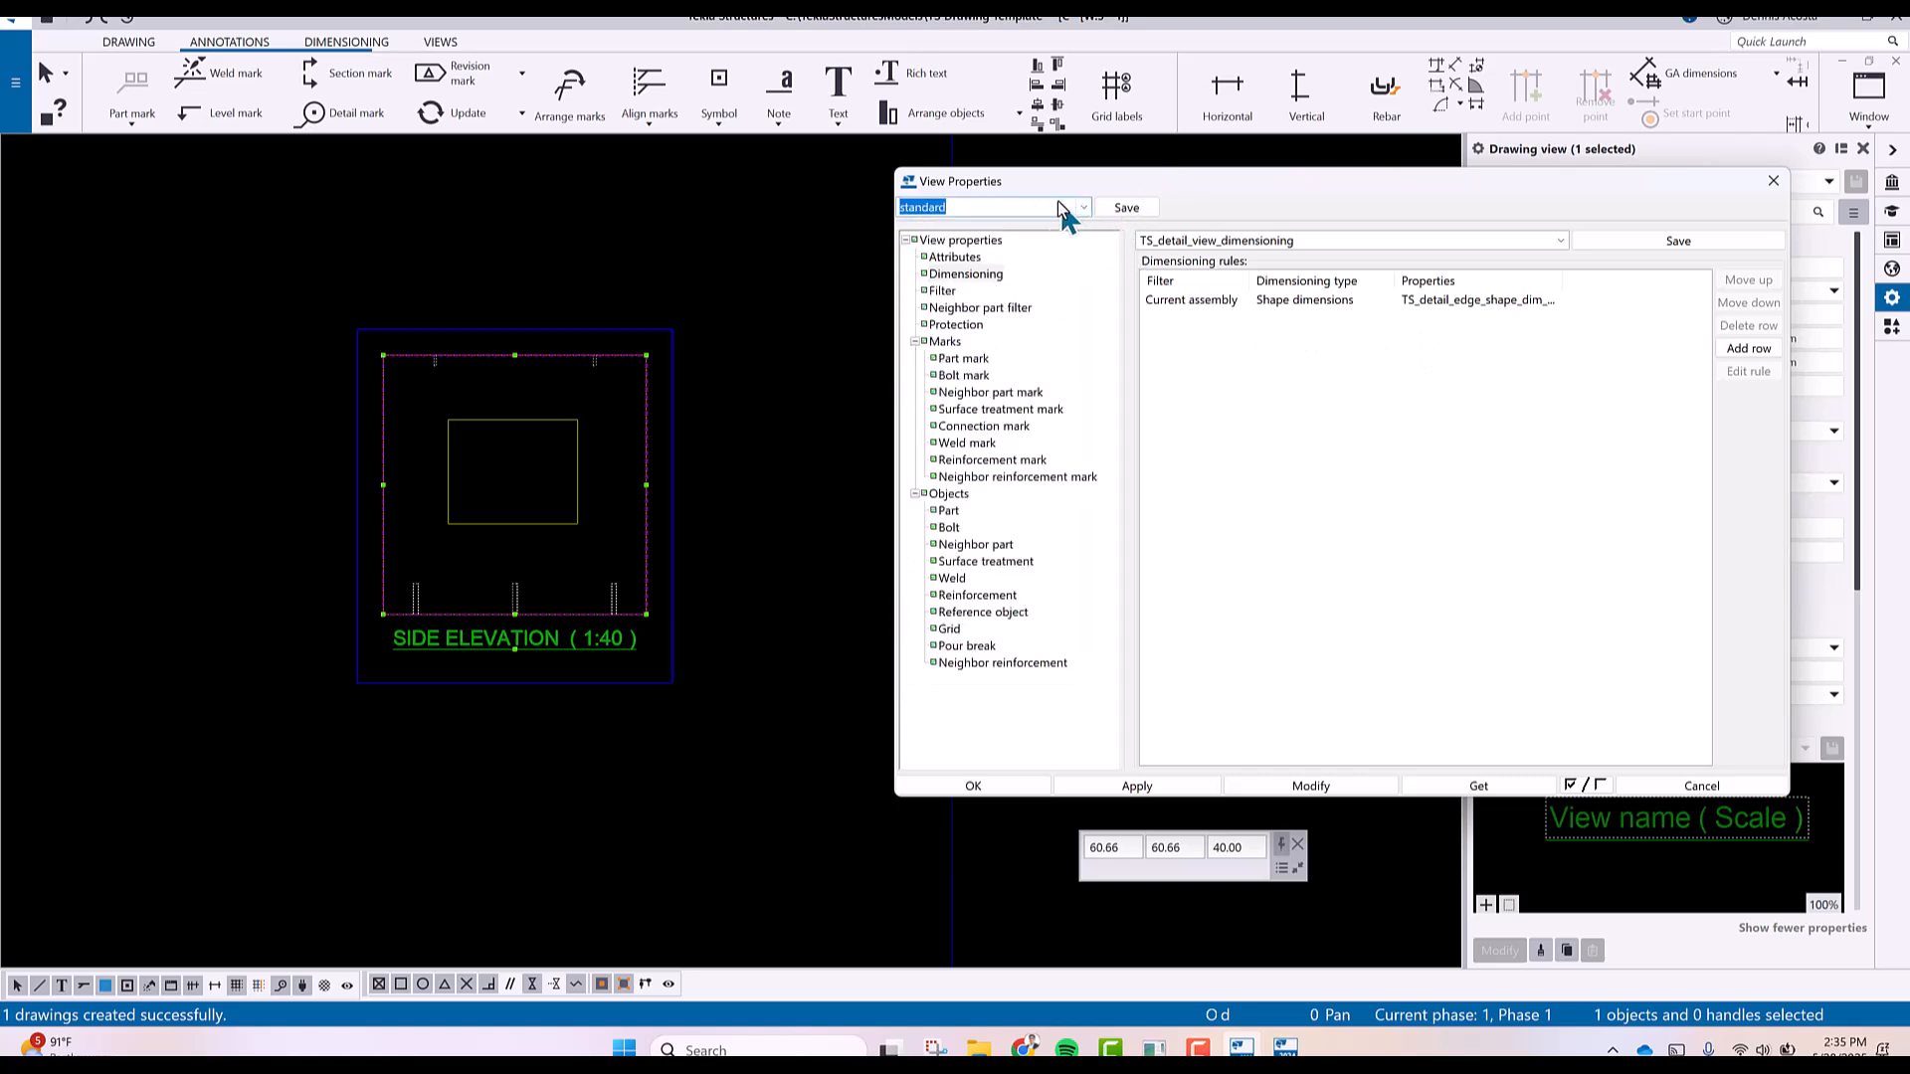
left_click(676, 612)
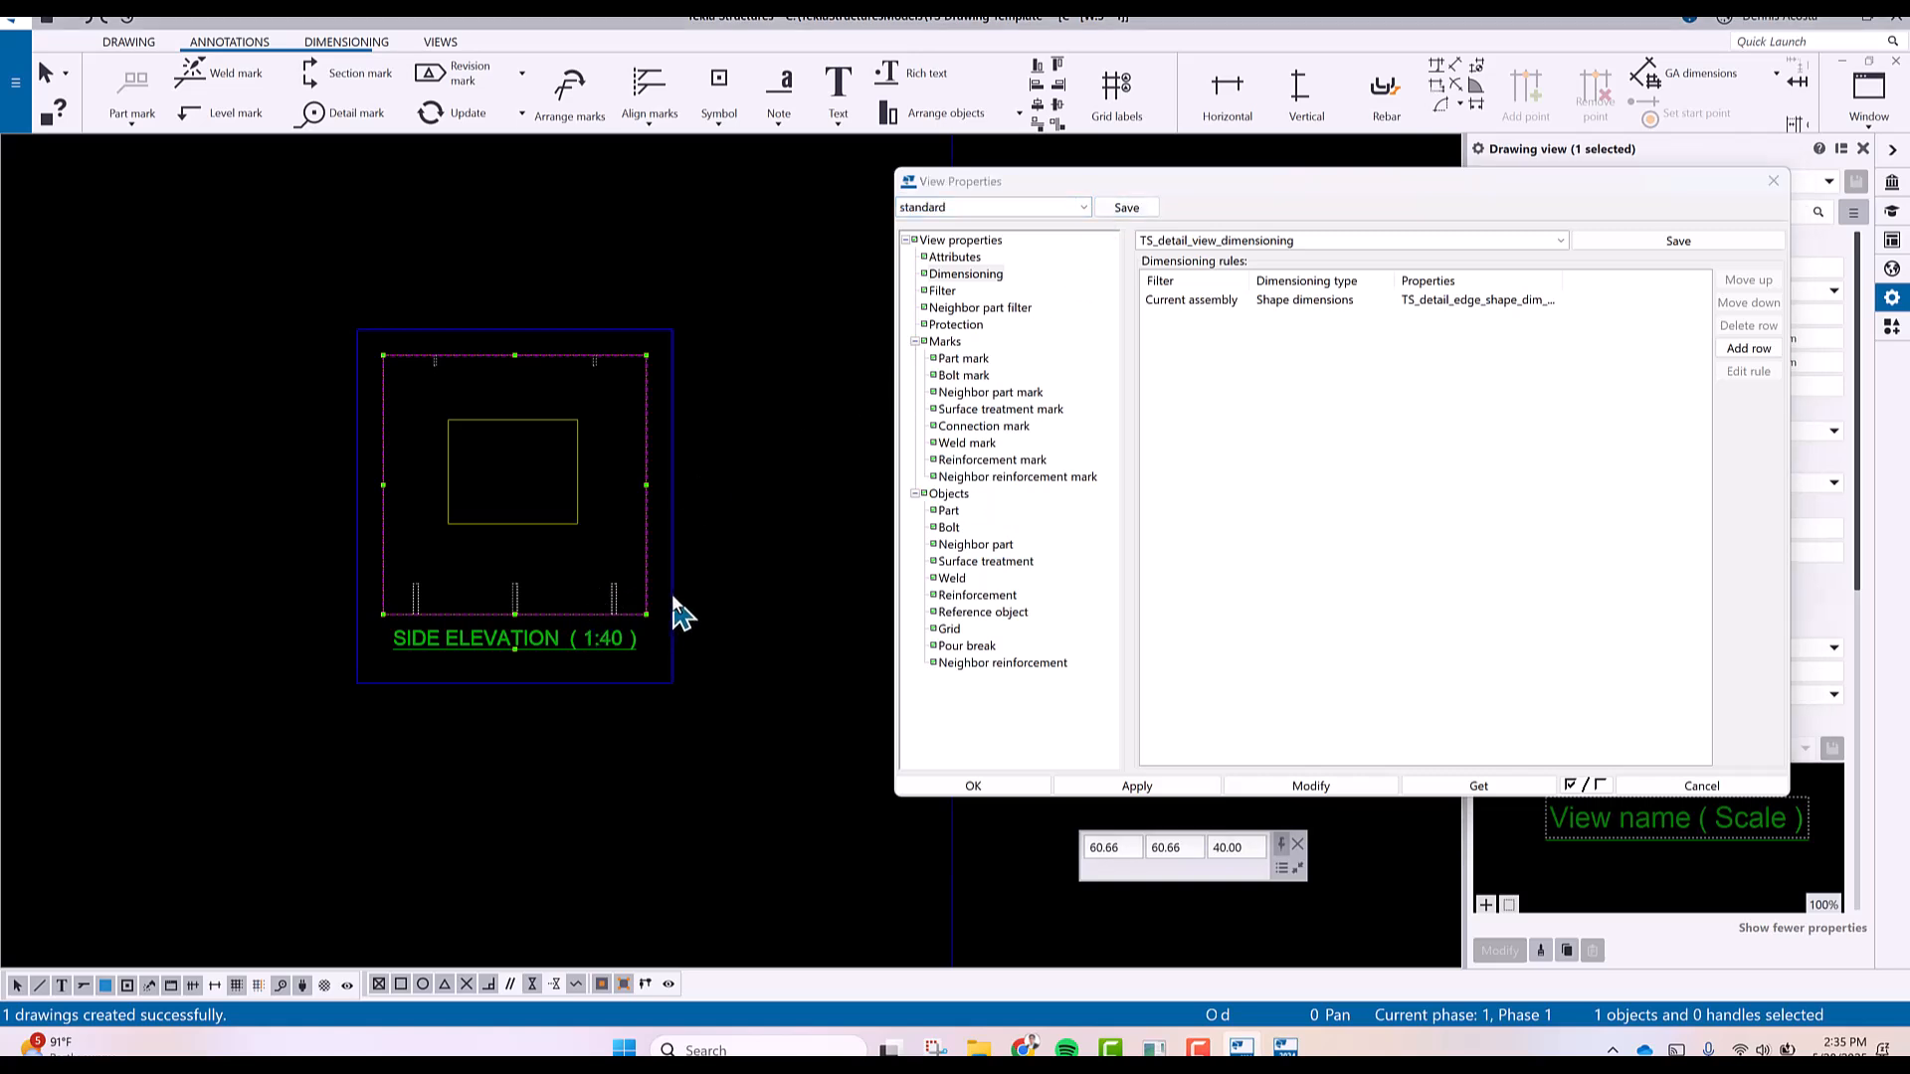
left_click_drag(689, 573, 659, 614)
left_click(1478, 786)
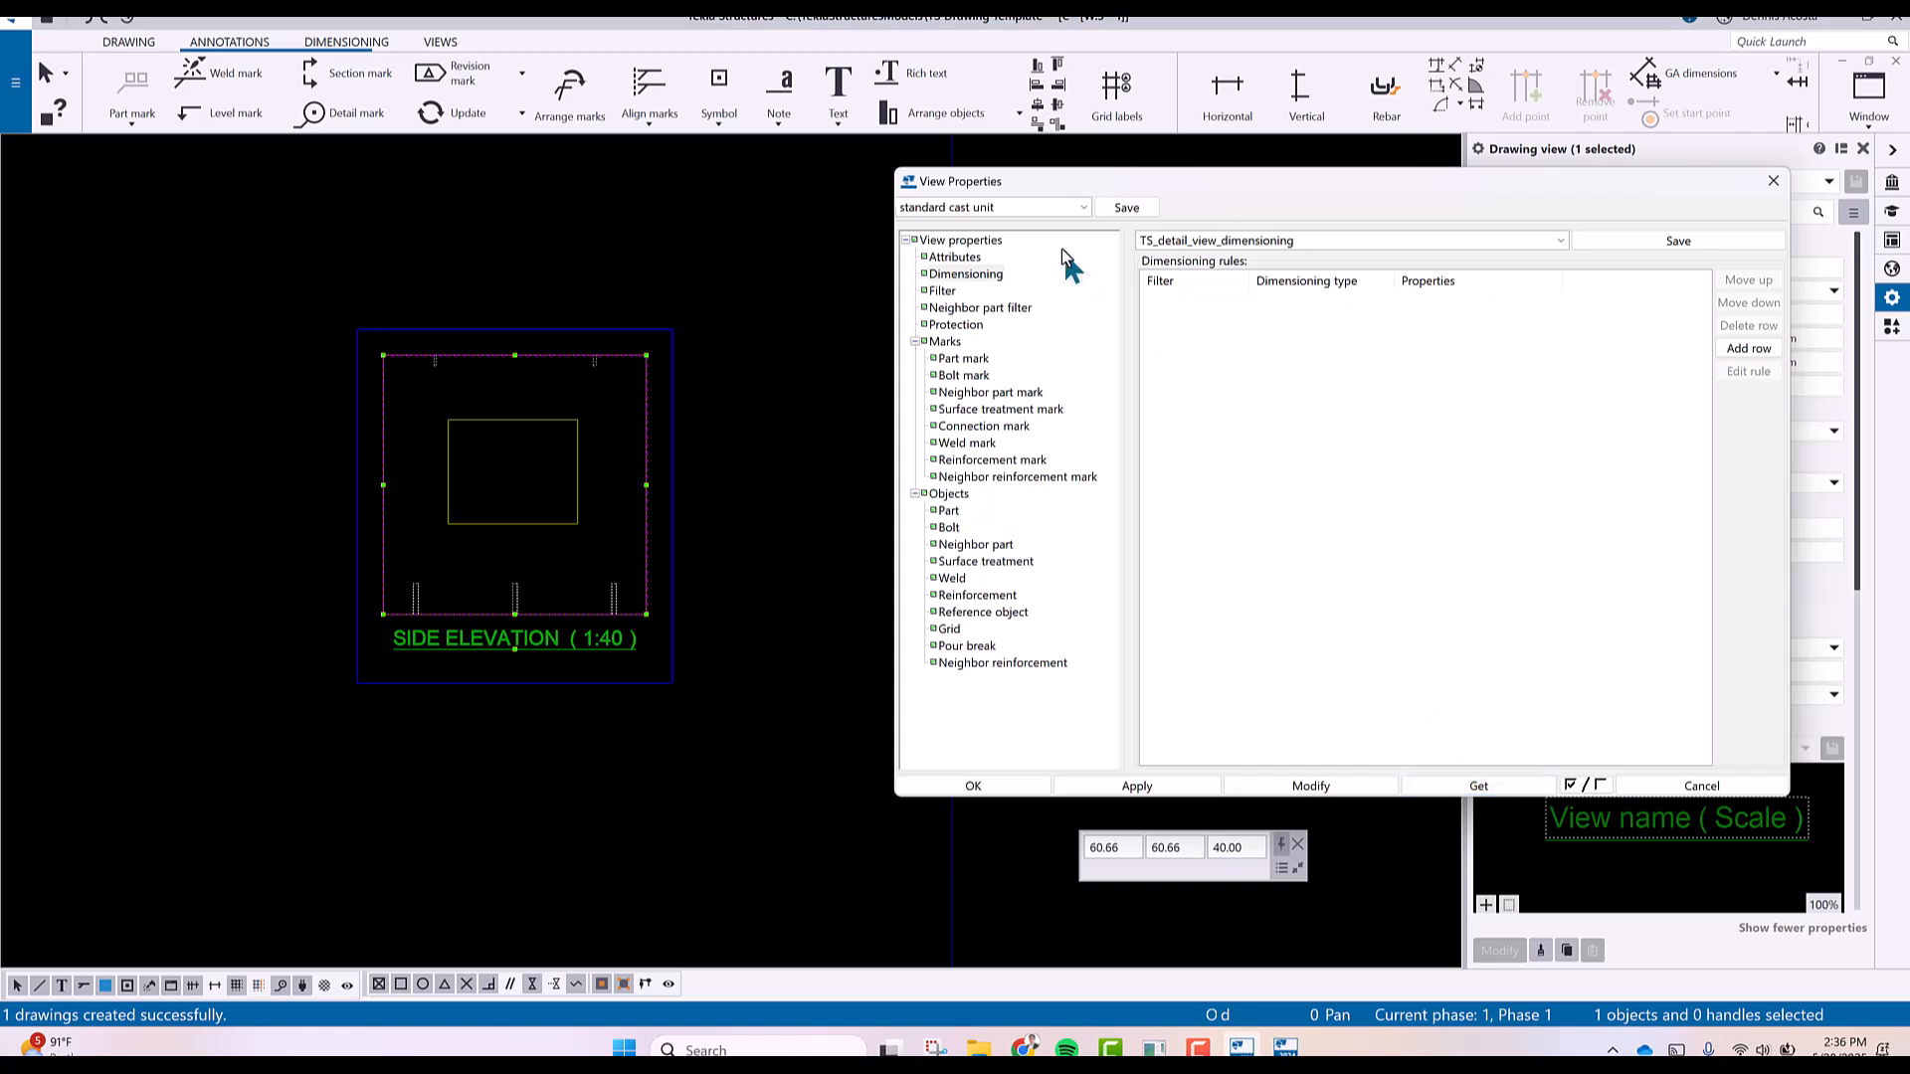
type("VIEW1")
left_click(1124, 209)
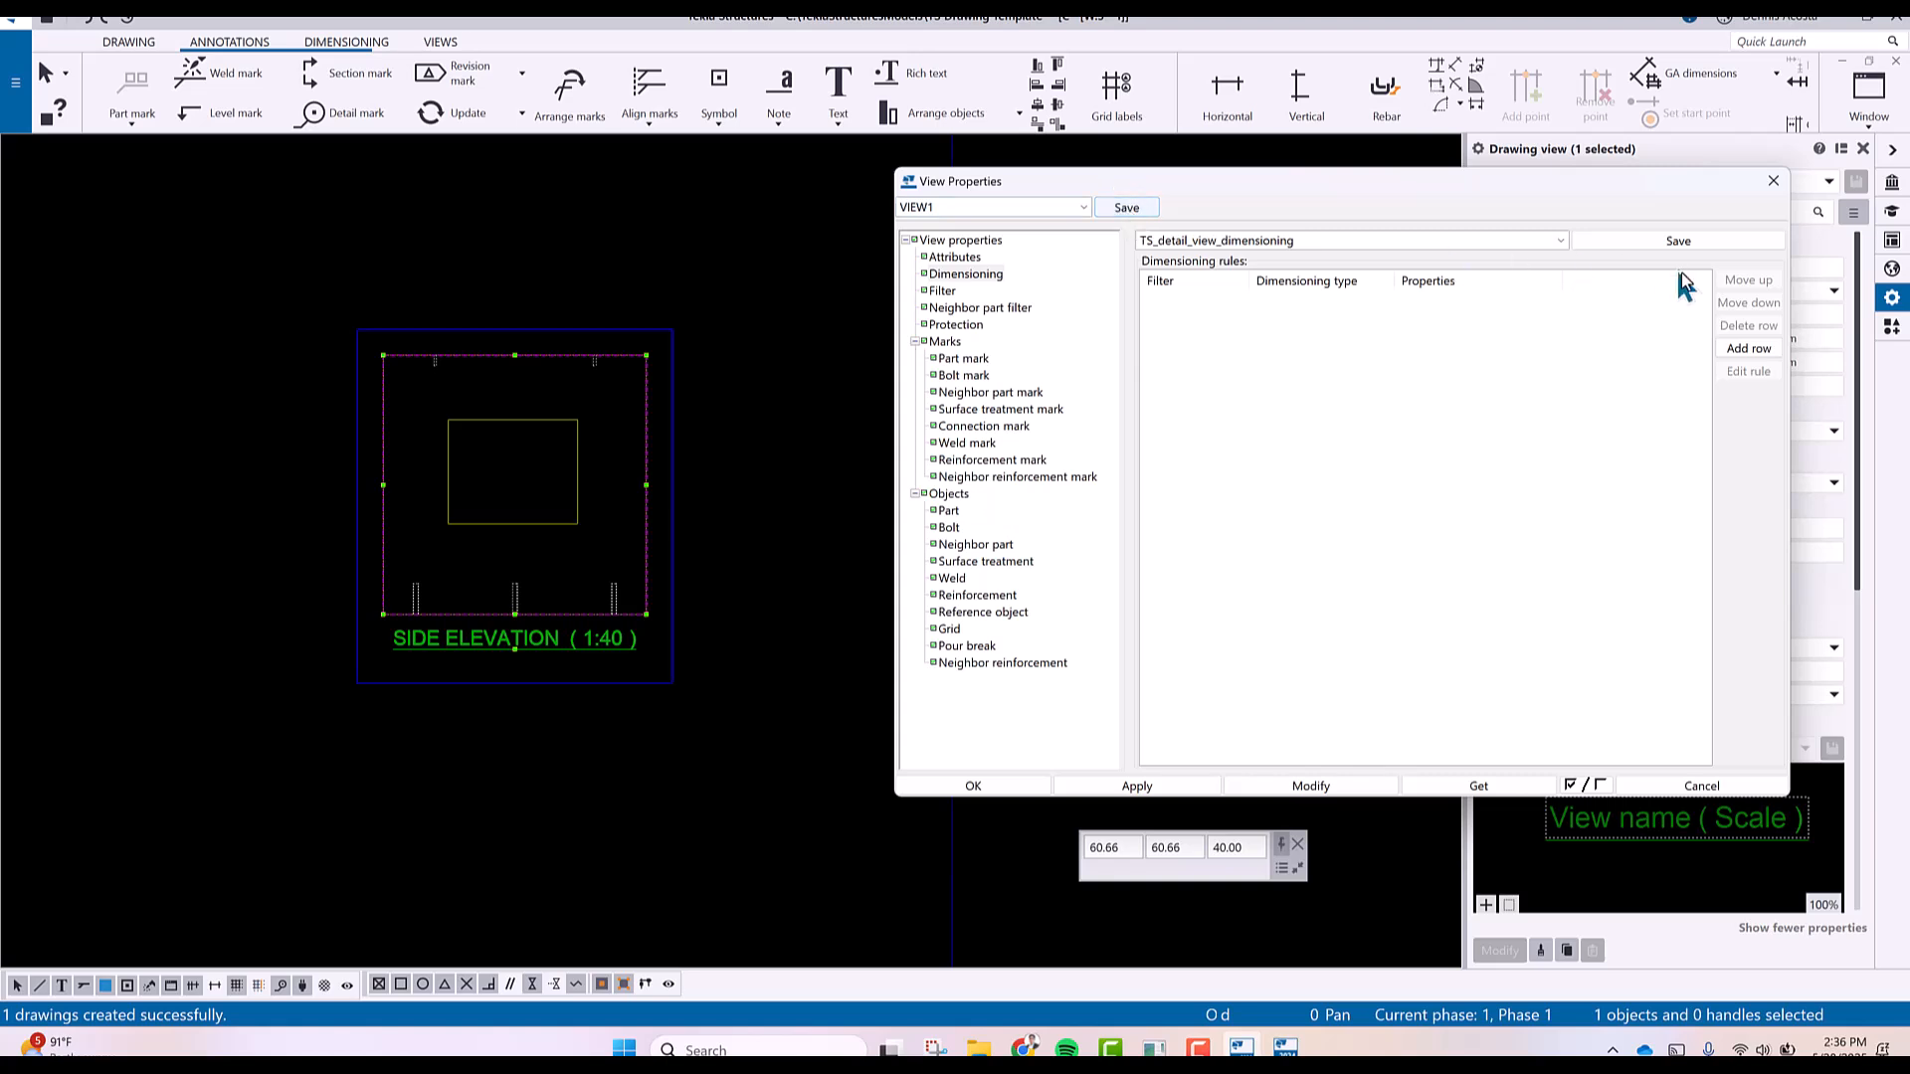
Add a dimensioning rule for the current assembly using Overall dimensions with the TS_overall_dim_type_1 properties.
left_click(1749, 348)
left_click(1358, 299)
left_click(1386, 298)
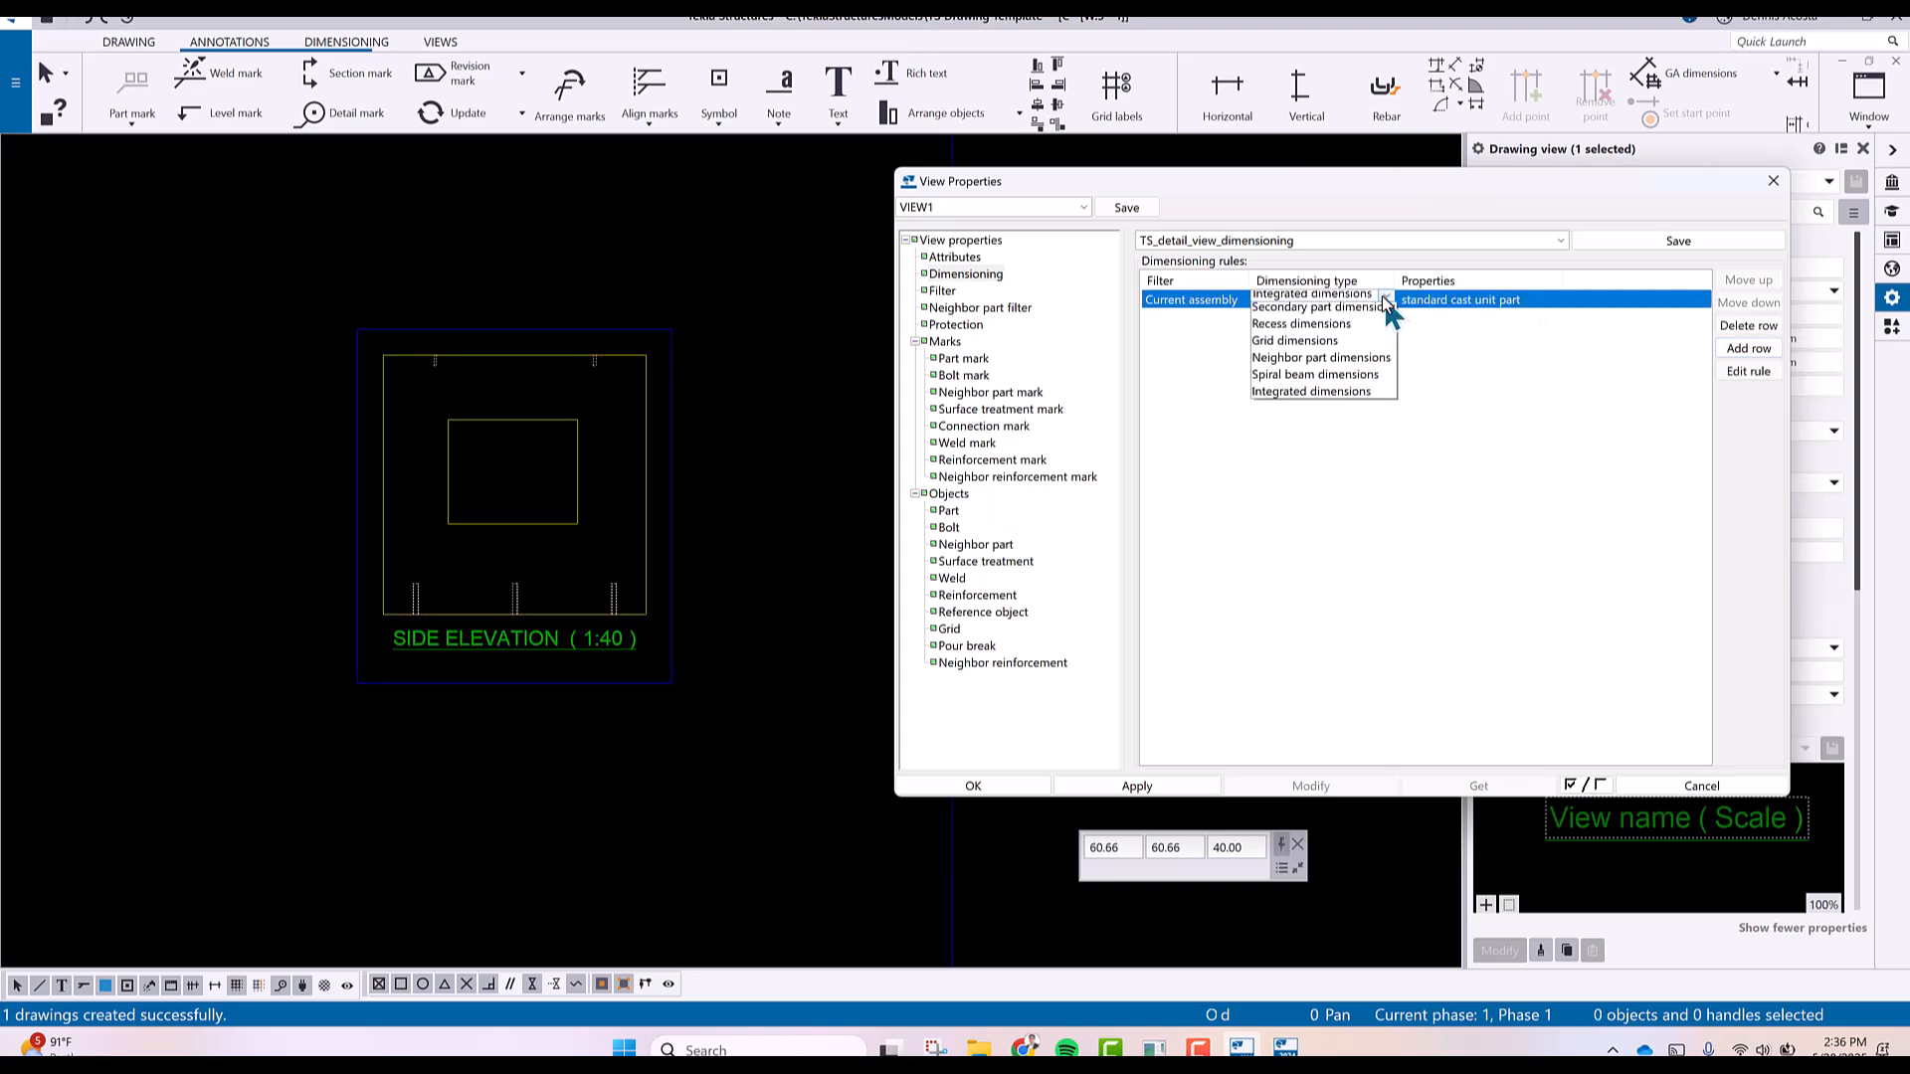
left_click(1309, 310)
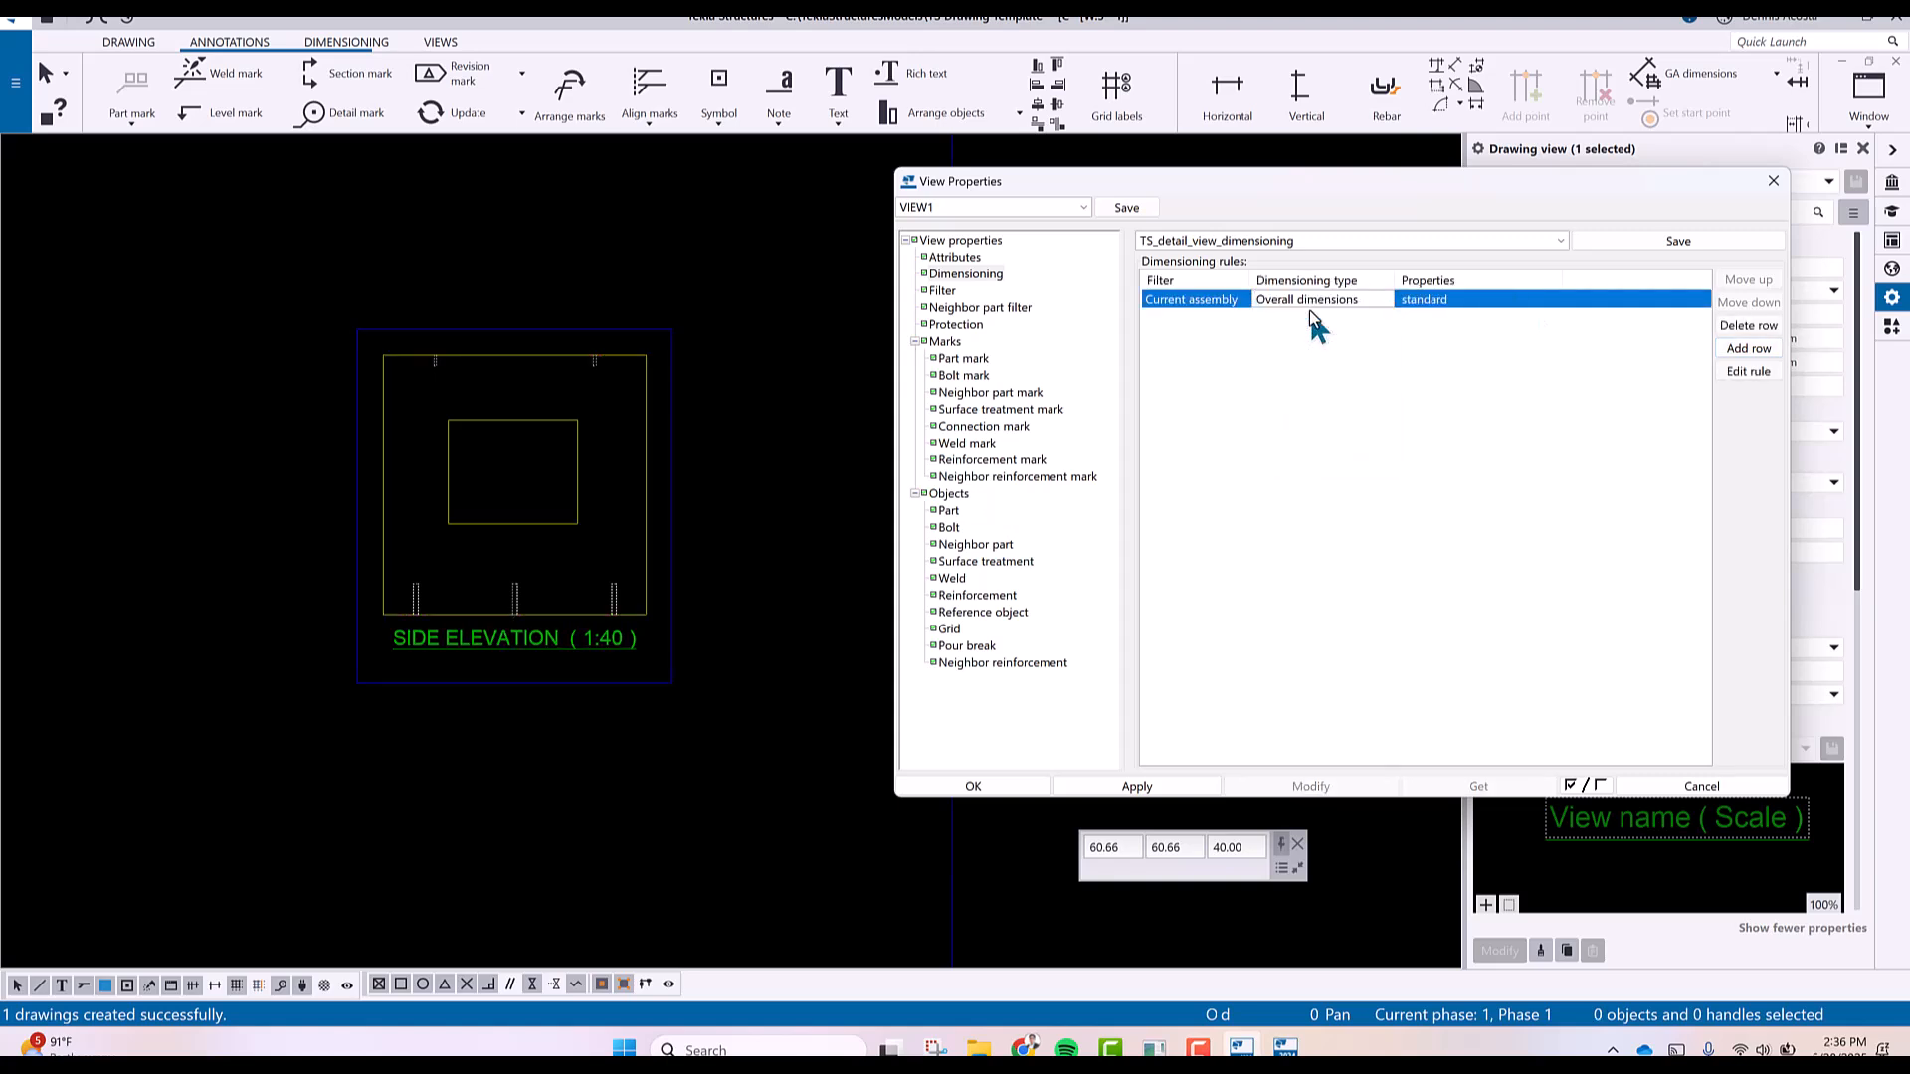
left_click(1441, 301)
left_click(1554, 295)
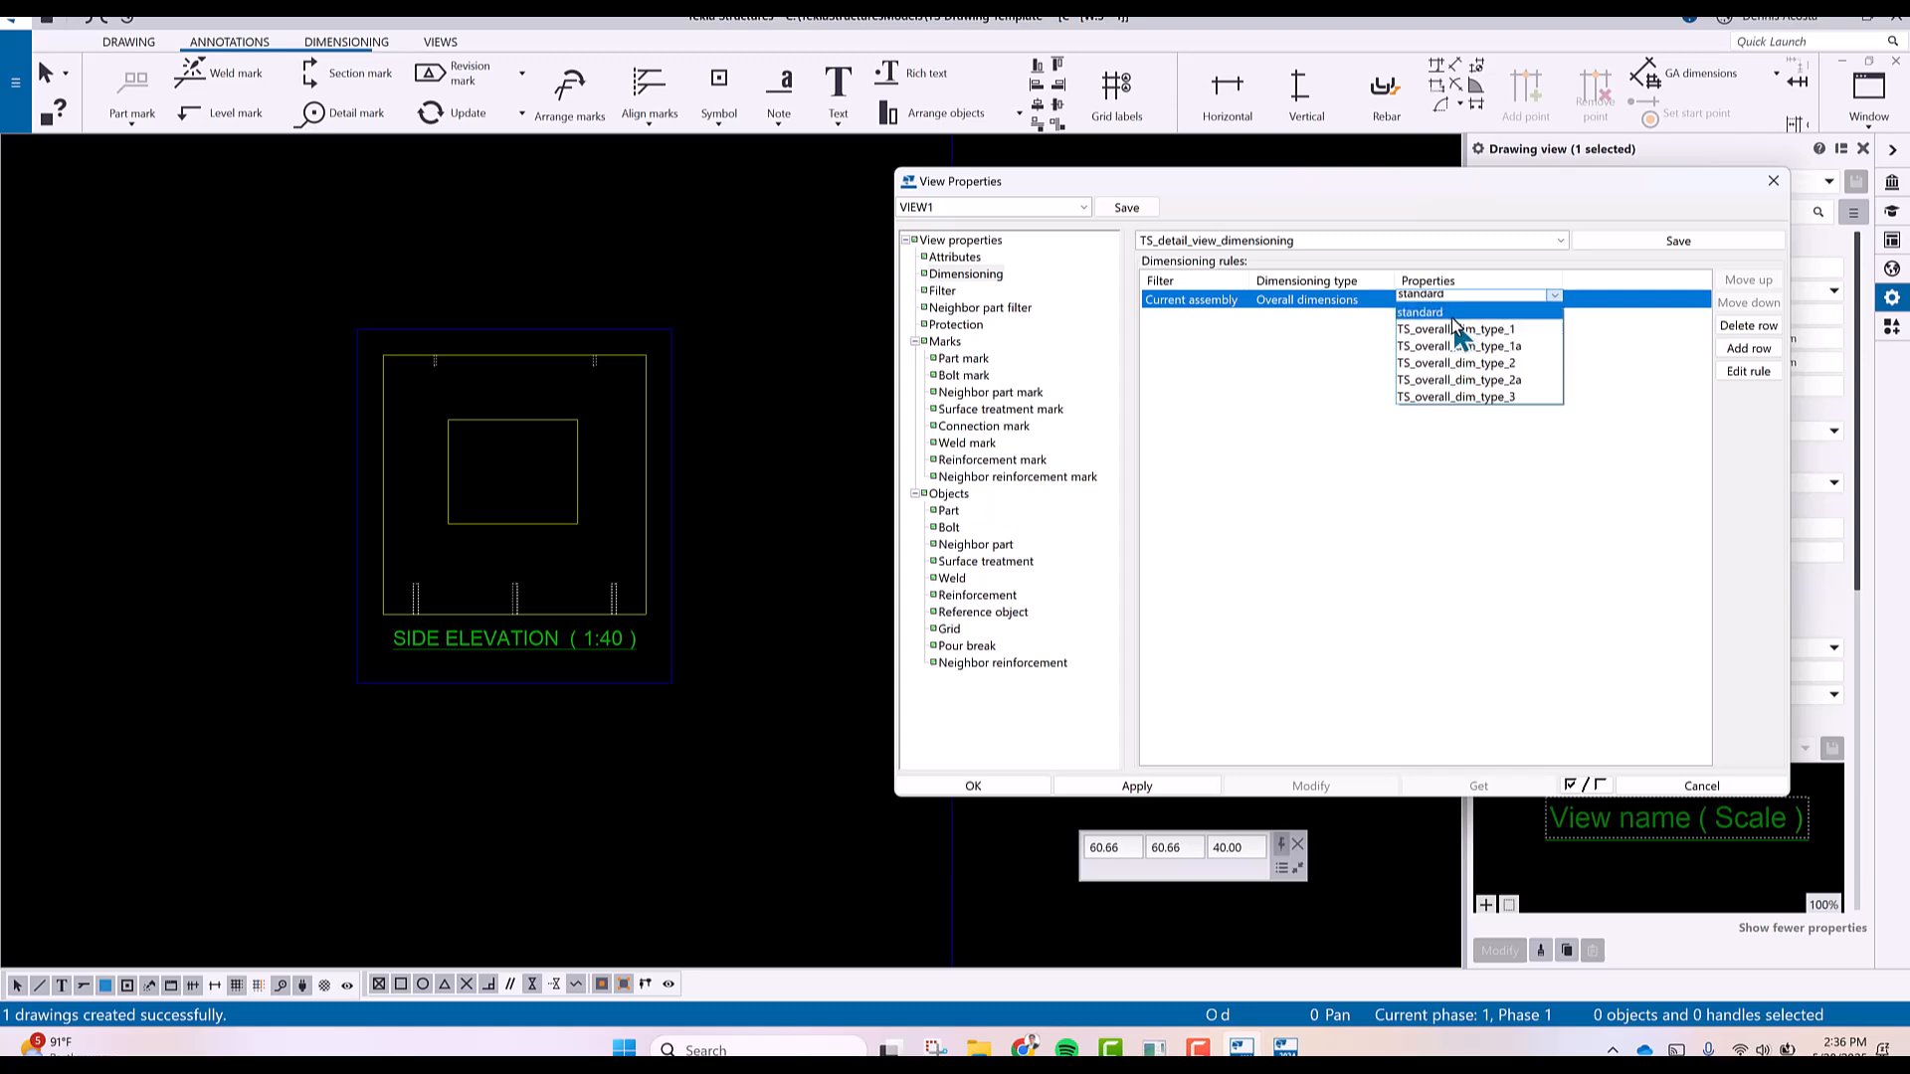
left_click(1454, 329)
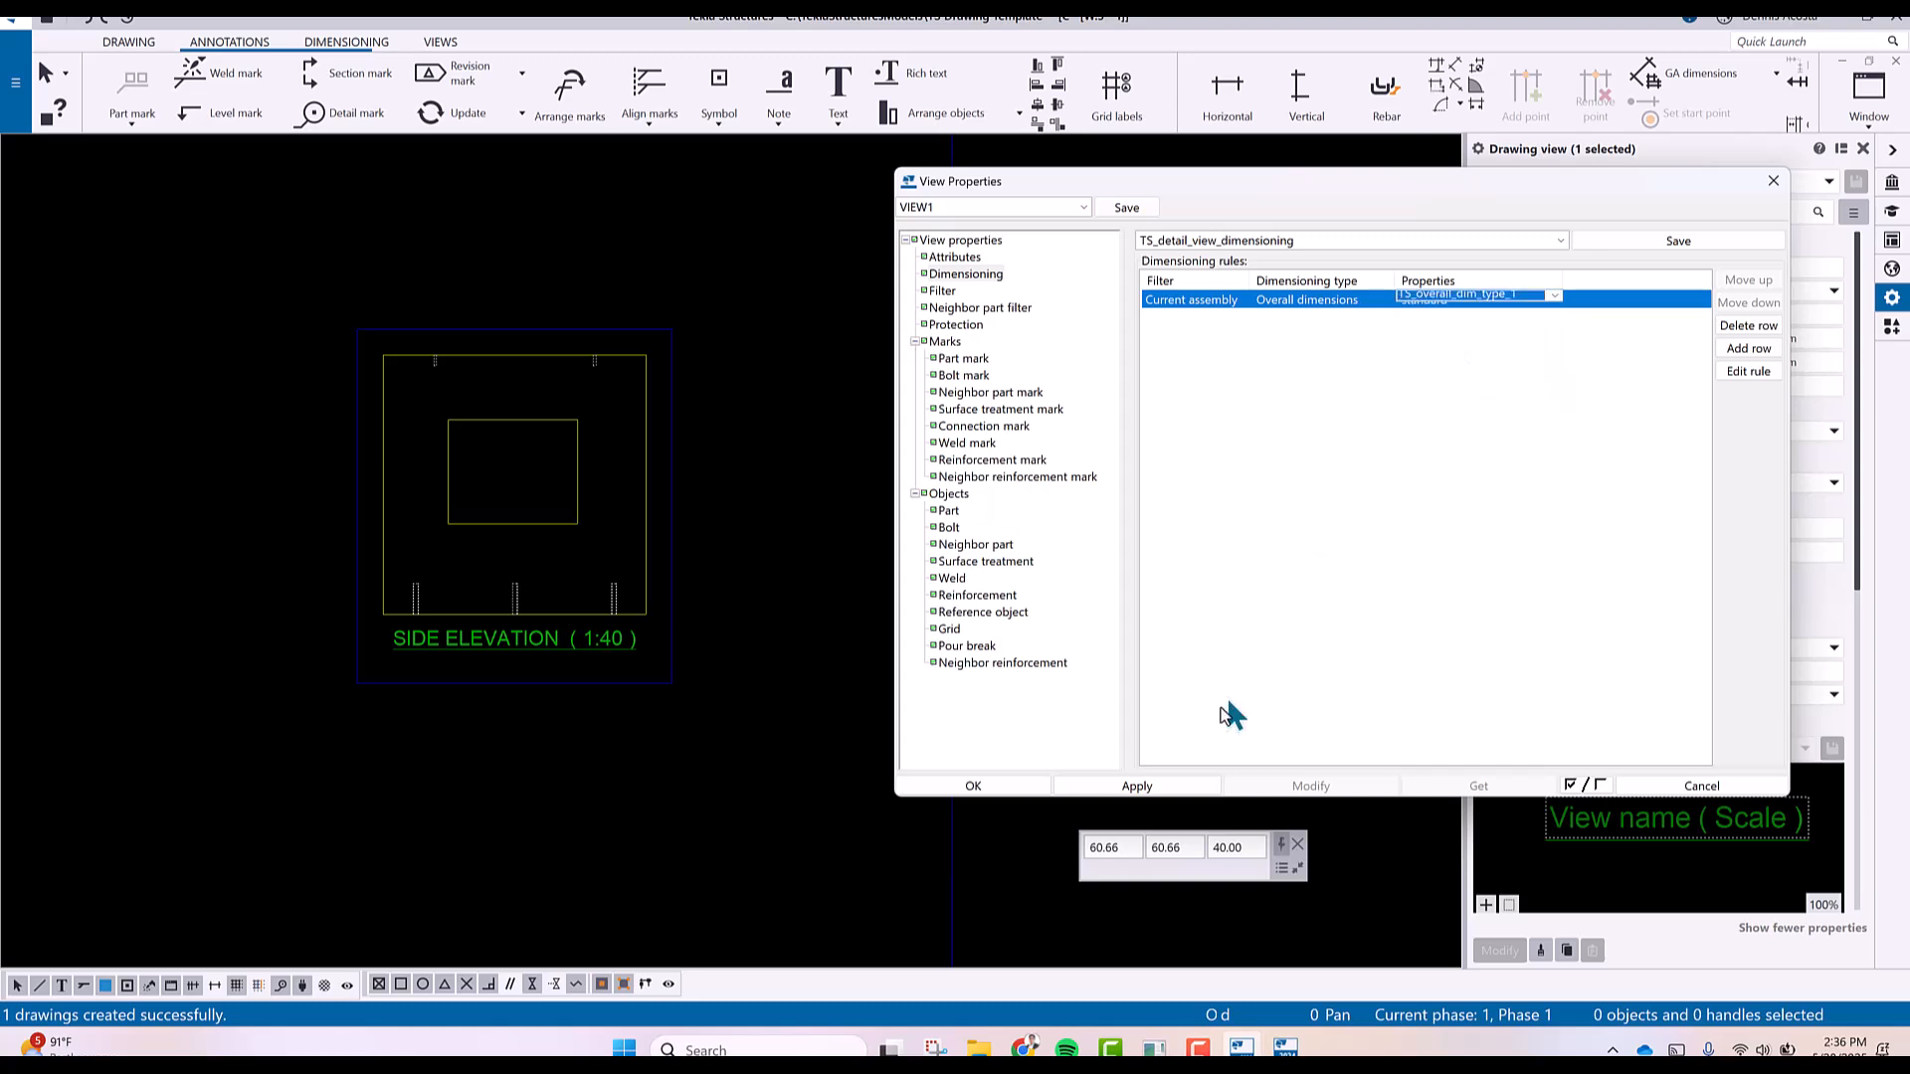
Apply the overall dimensioning rule to the side elevation view and save the settings to VIEW1.
left_click(662, 413)
left_click(1310, 786)
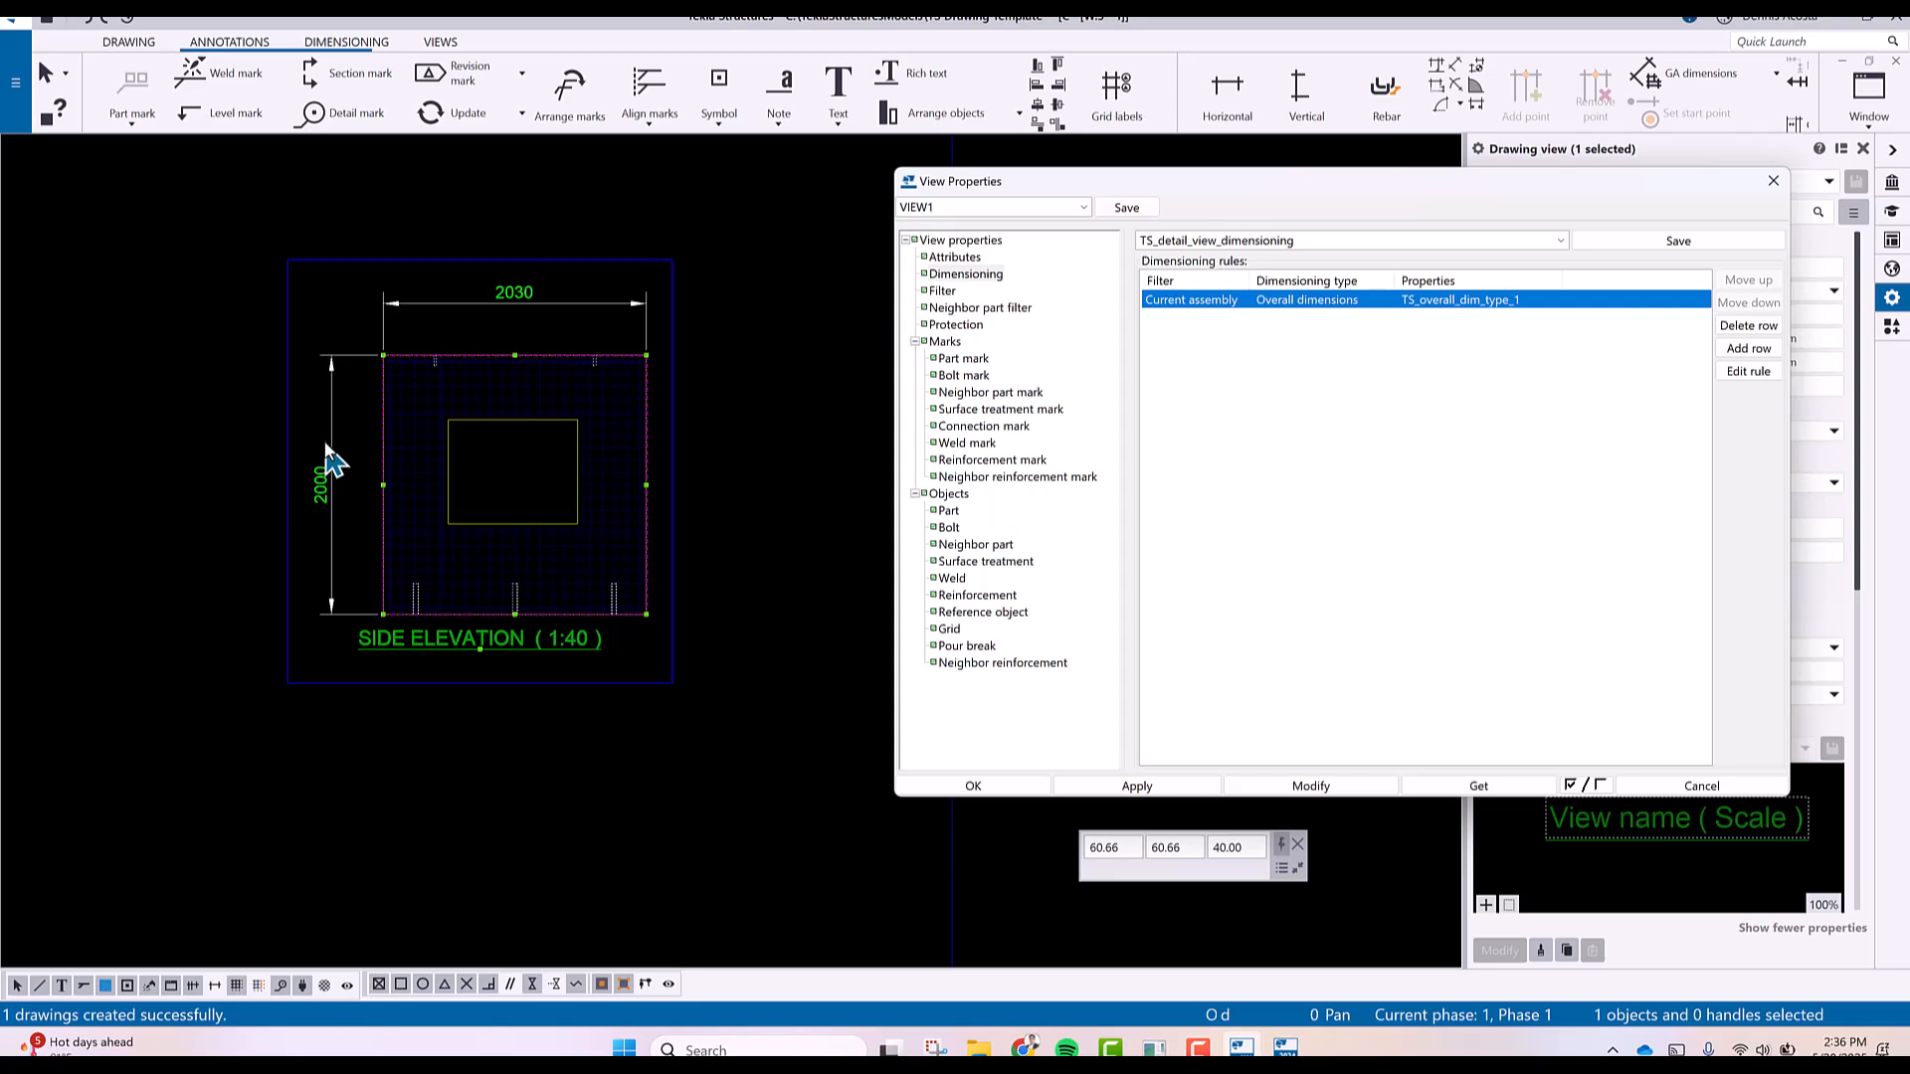
left_click(1123, 209)
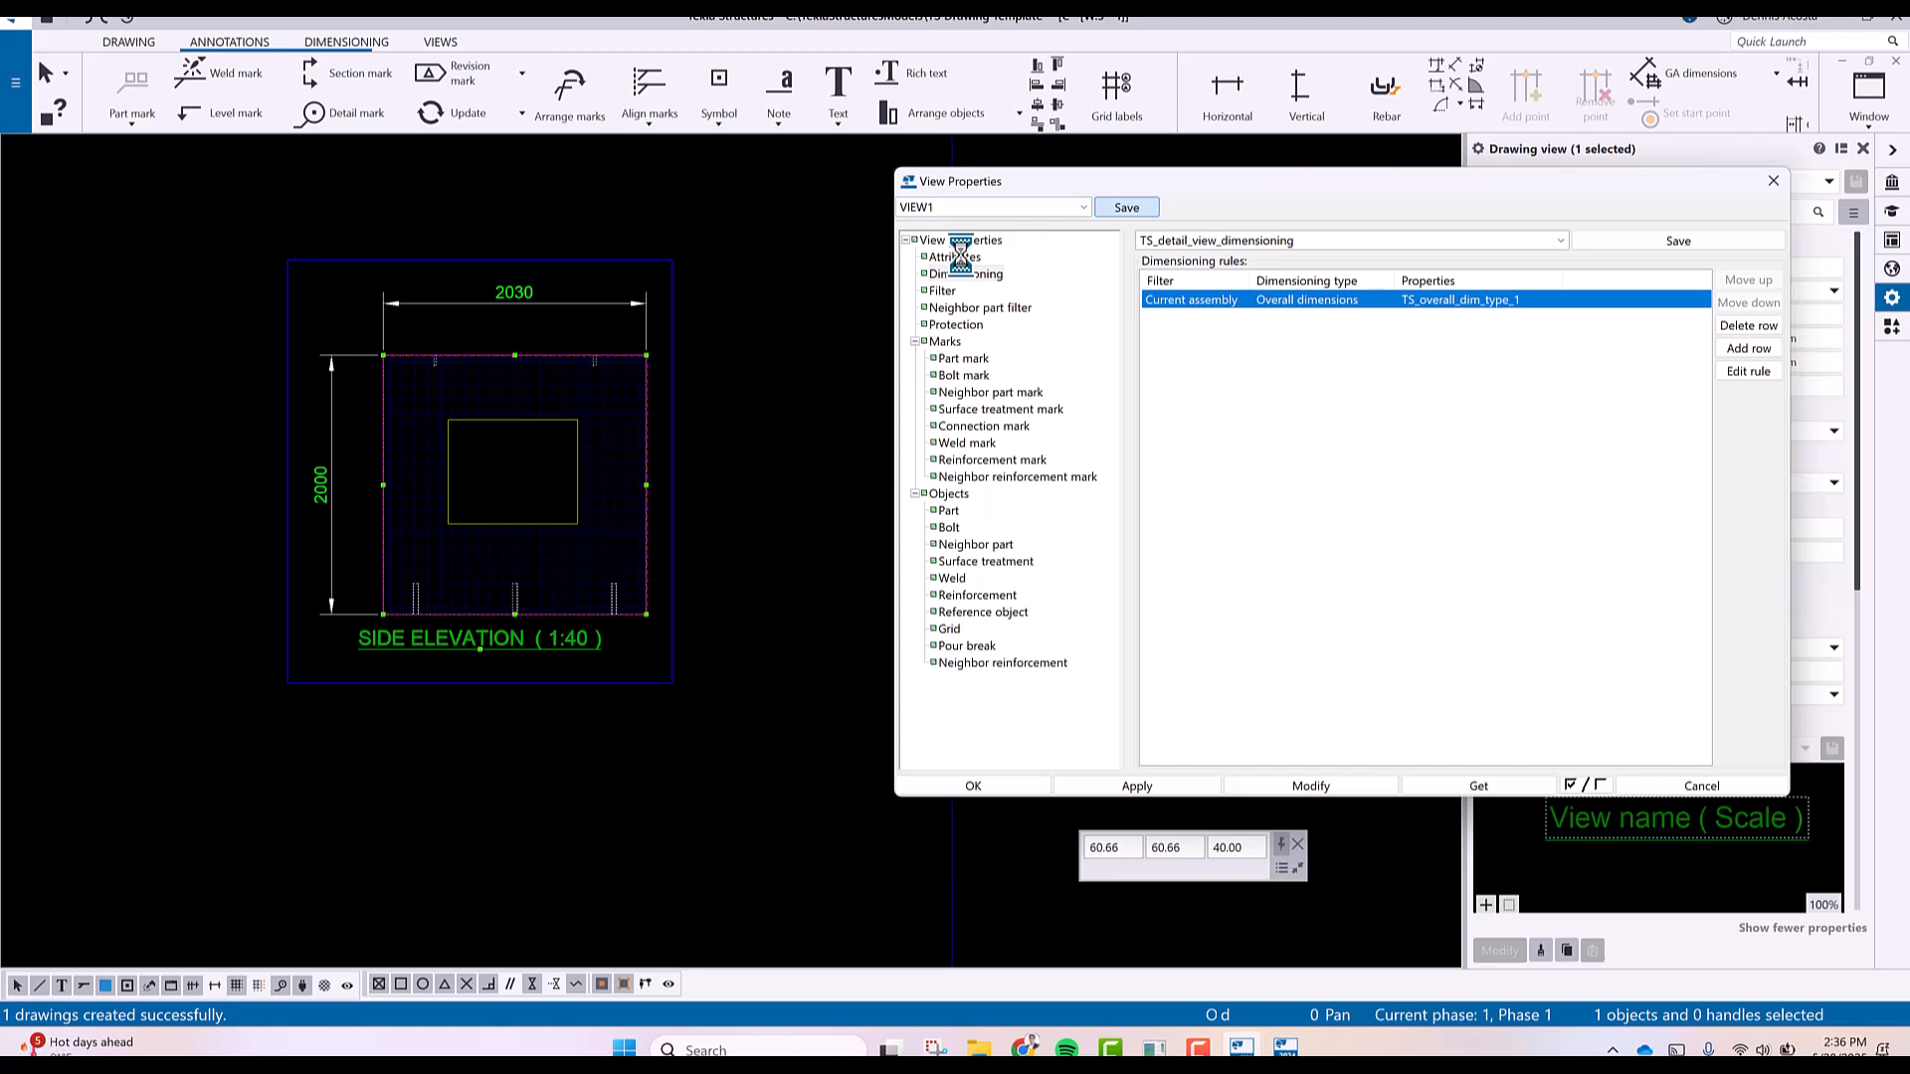
Set the side elevation view's scale to 1/25 and save it to VIEW1.
left_click(953, 257)
left_click_drag(1310, 277, 1222, 284)
type("25")
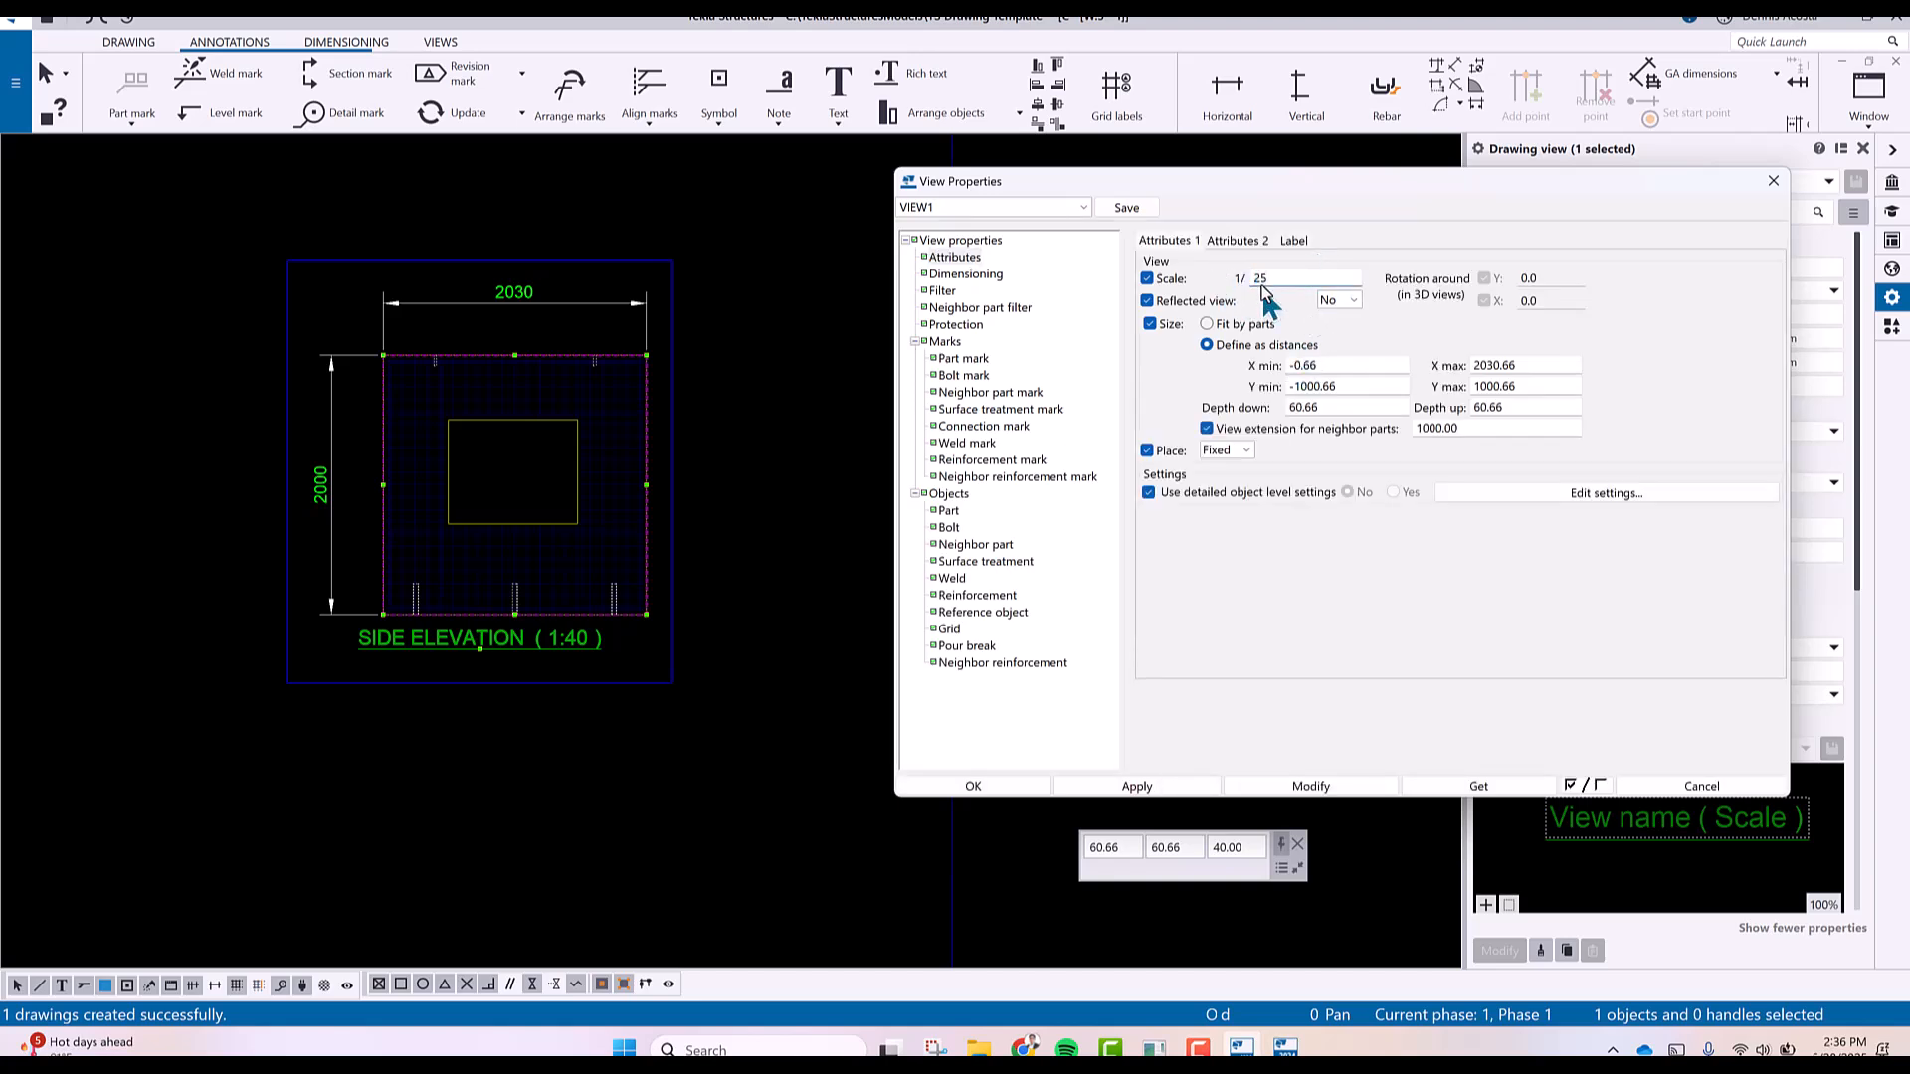
left_click(1123, 207)
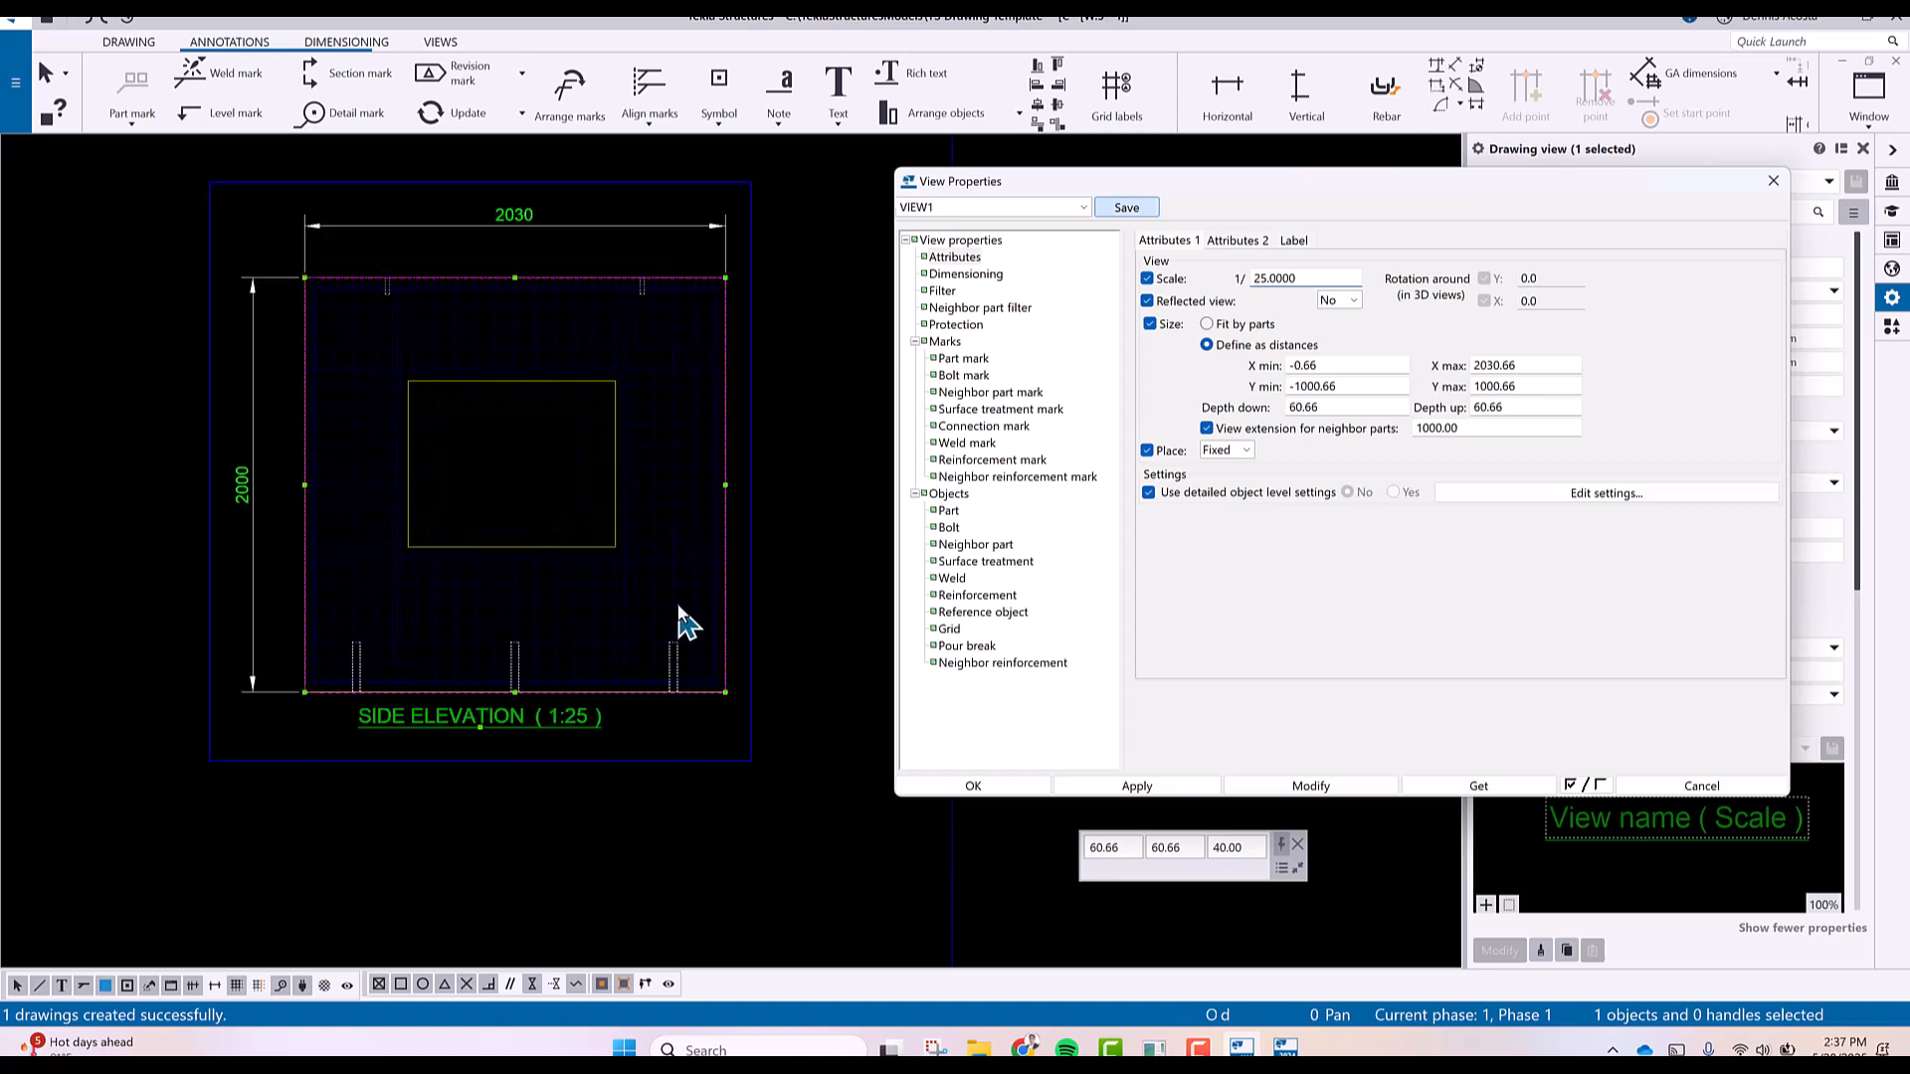
Try a scale of 1/15 on the side elevation view.
scroll(627, 627, "down", 5)
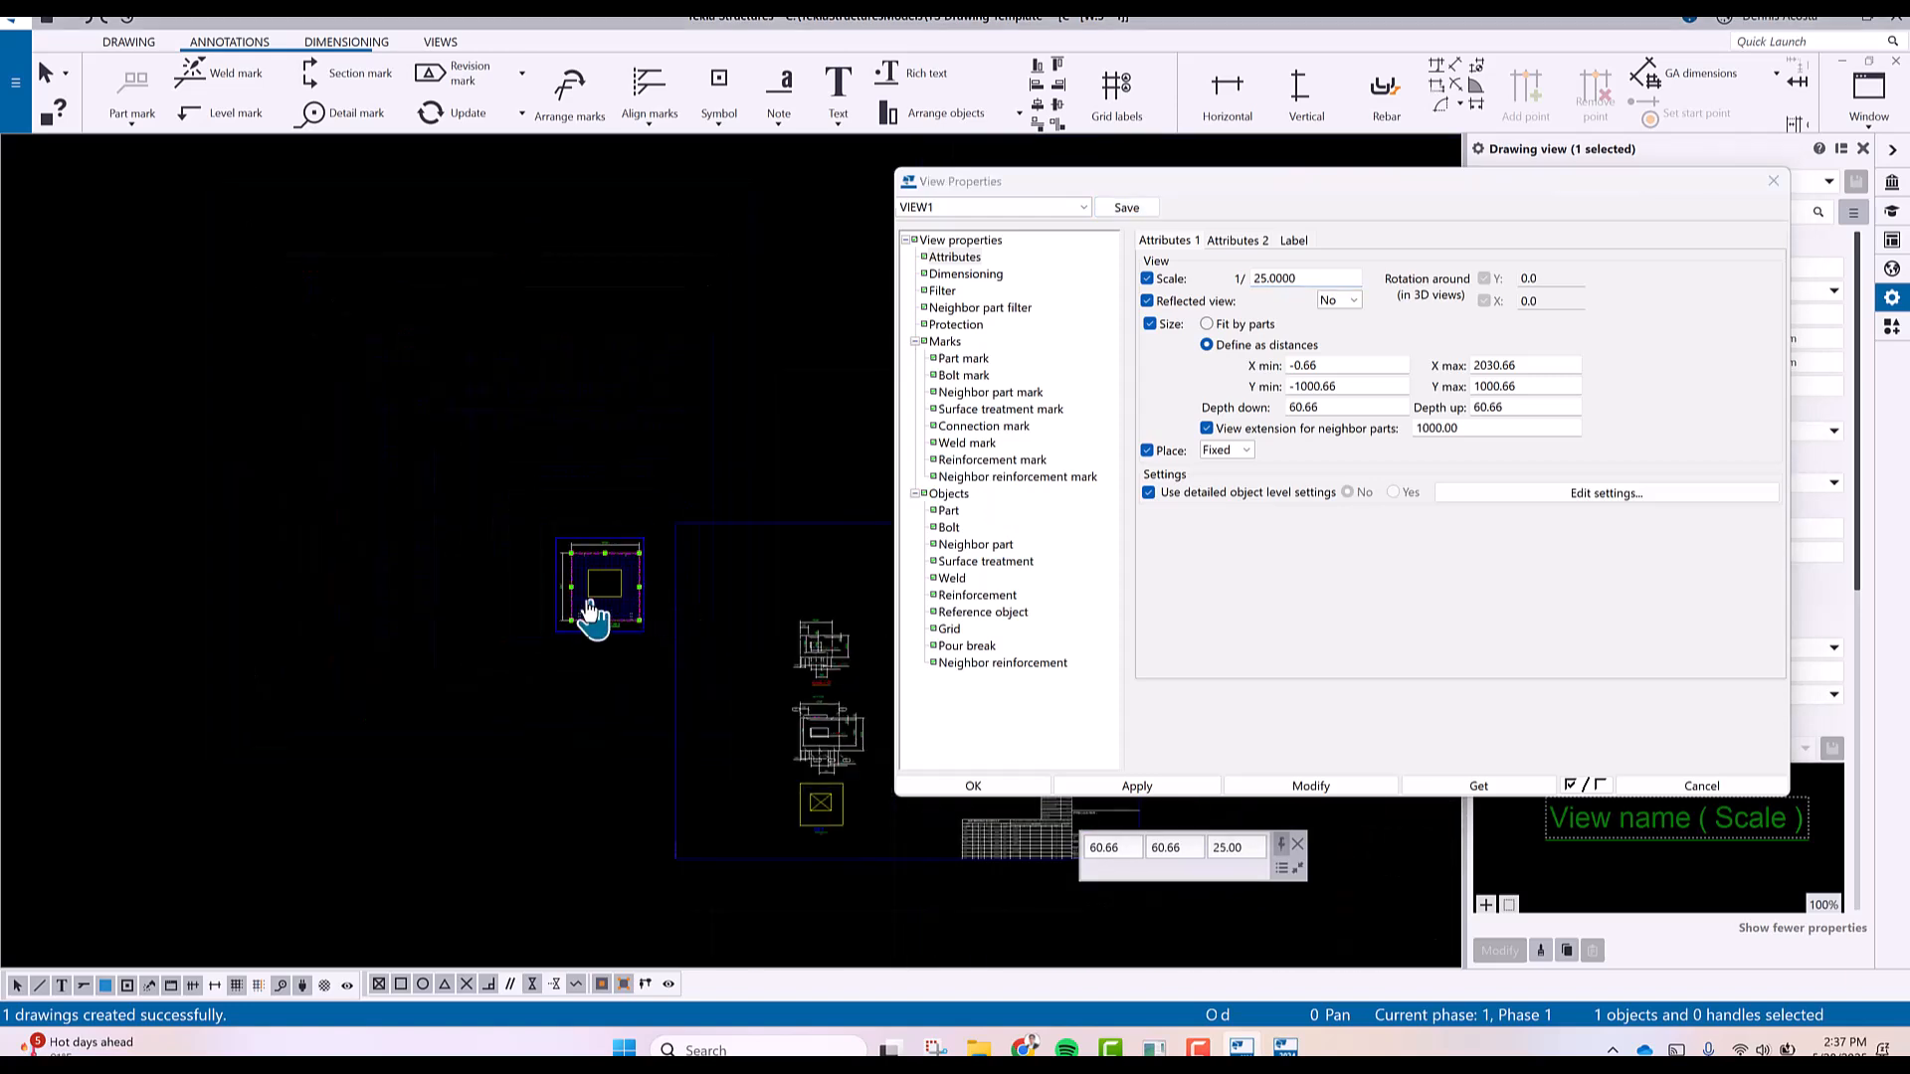
double_click(1273, 278)
type("15")
left_click(1293, 786)
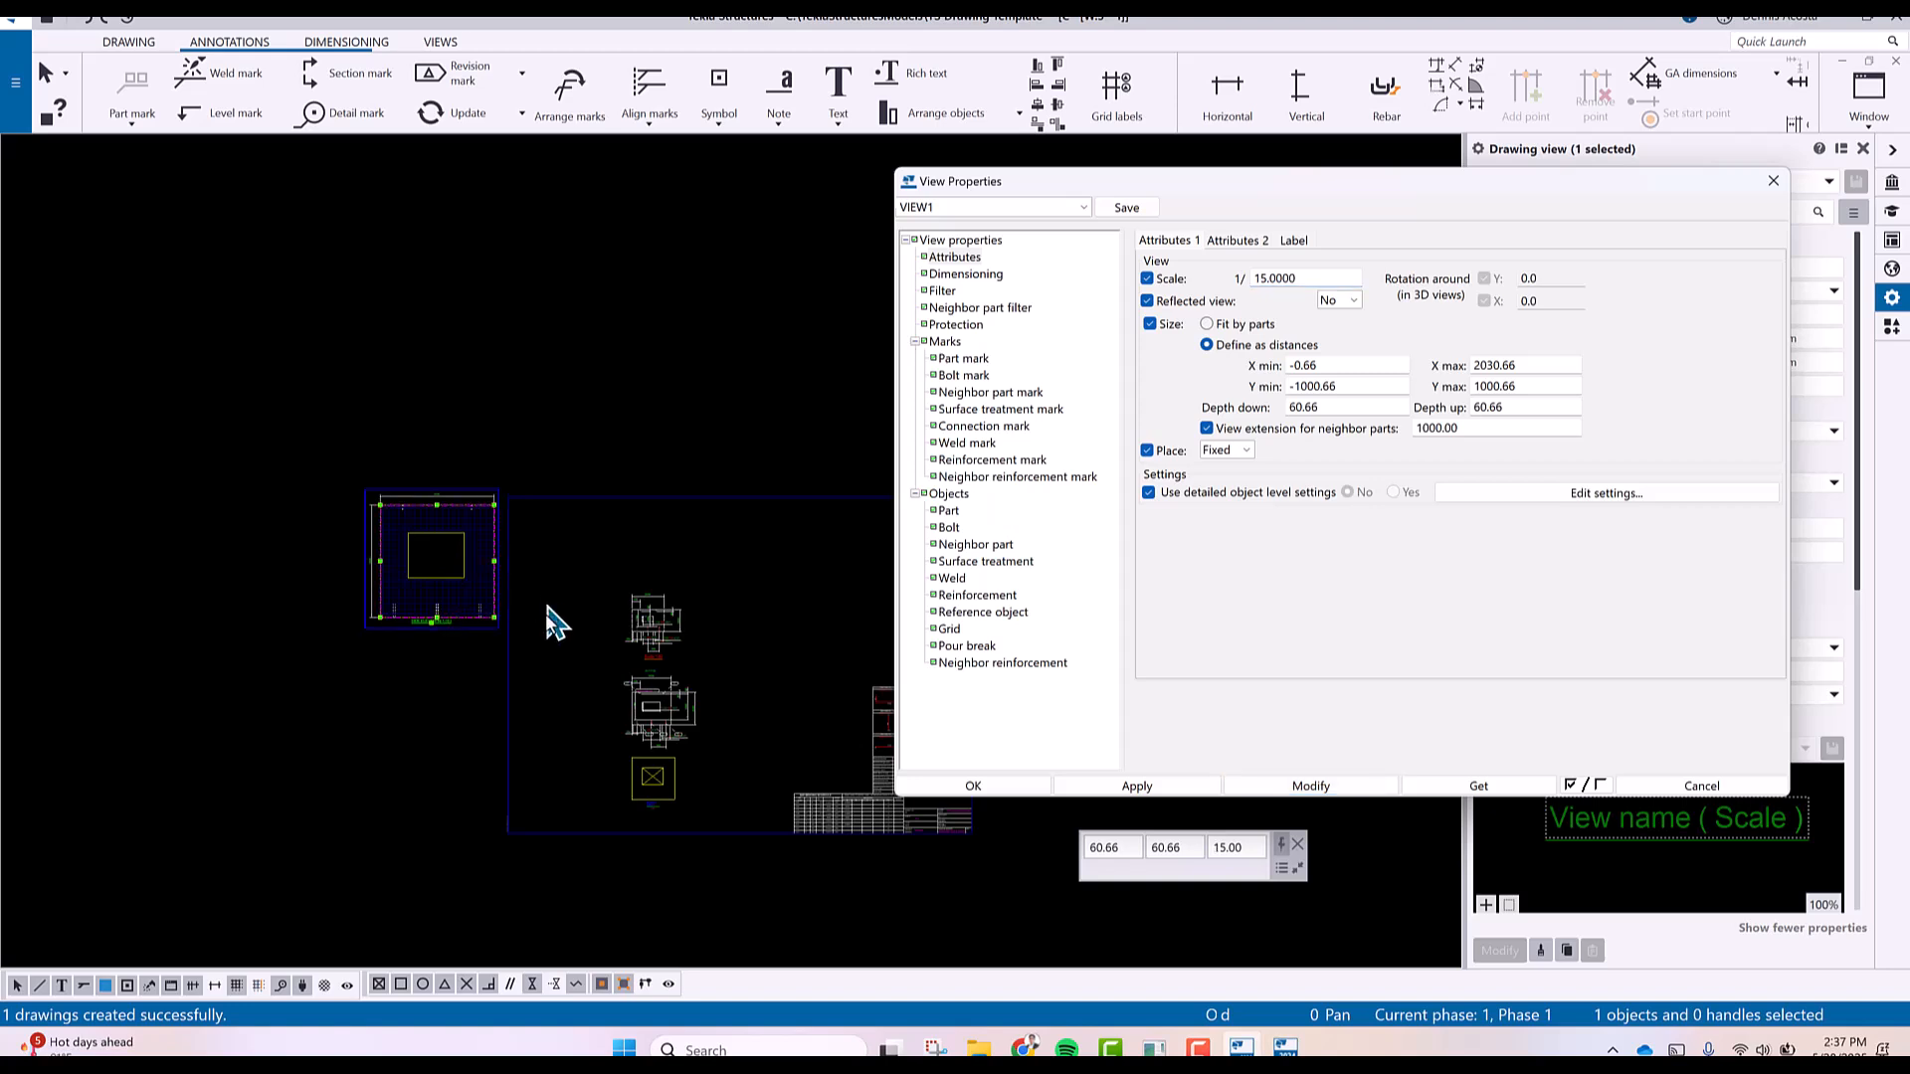
Move the side elevation view farther from the sheet, set its scale to 1/20 and save VIEW1.
mouse_move(482, 628)
left_mouse_down()
mouse_move(640, 644)
mouse_move(409, 647)
left_mouse_up()
left_click(1313, 278)
type("20")
left_click(1125, 208)
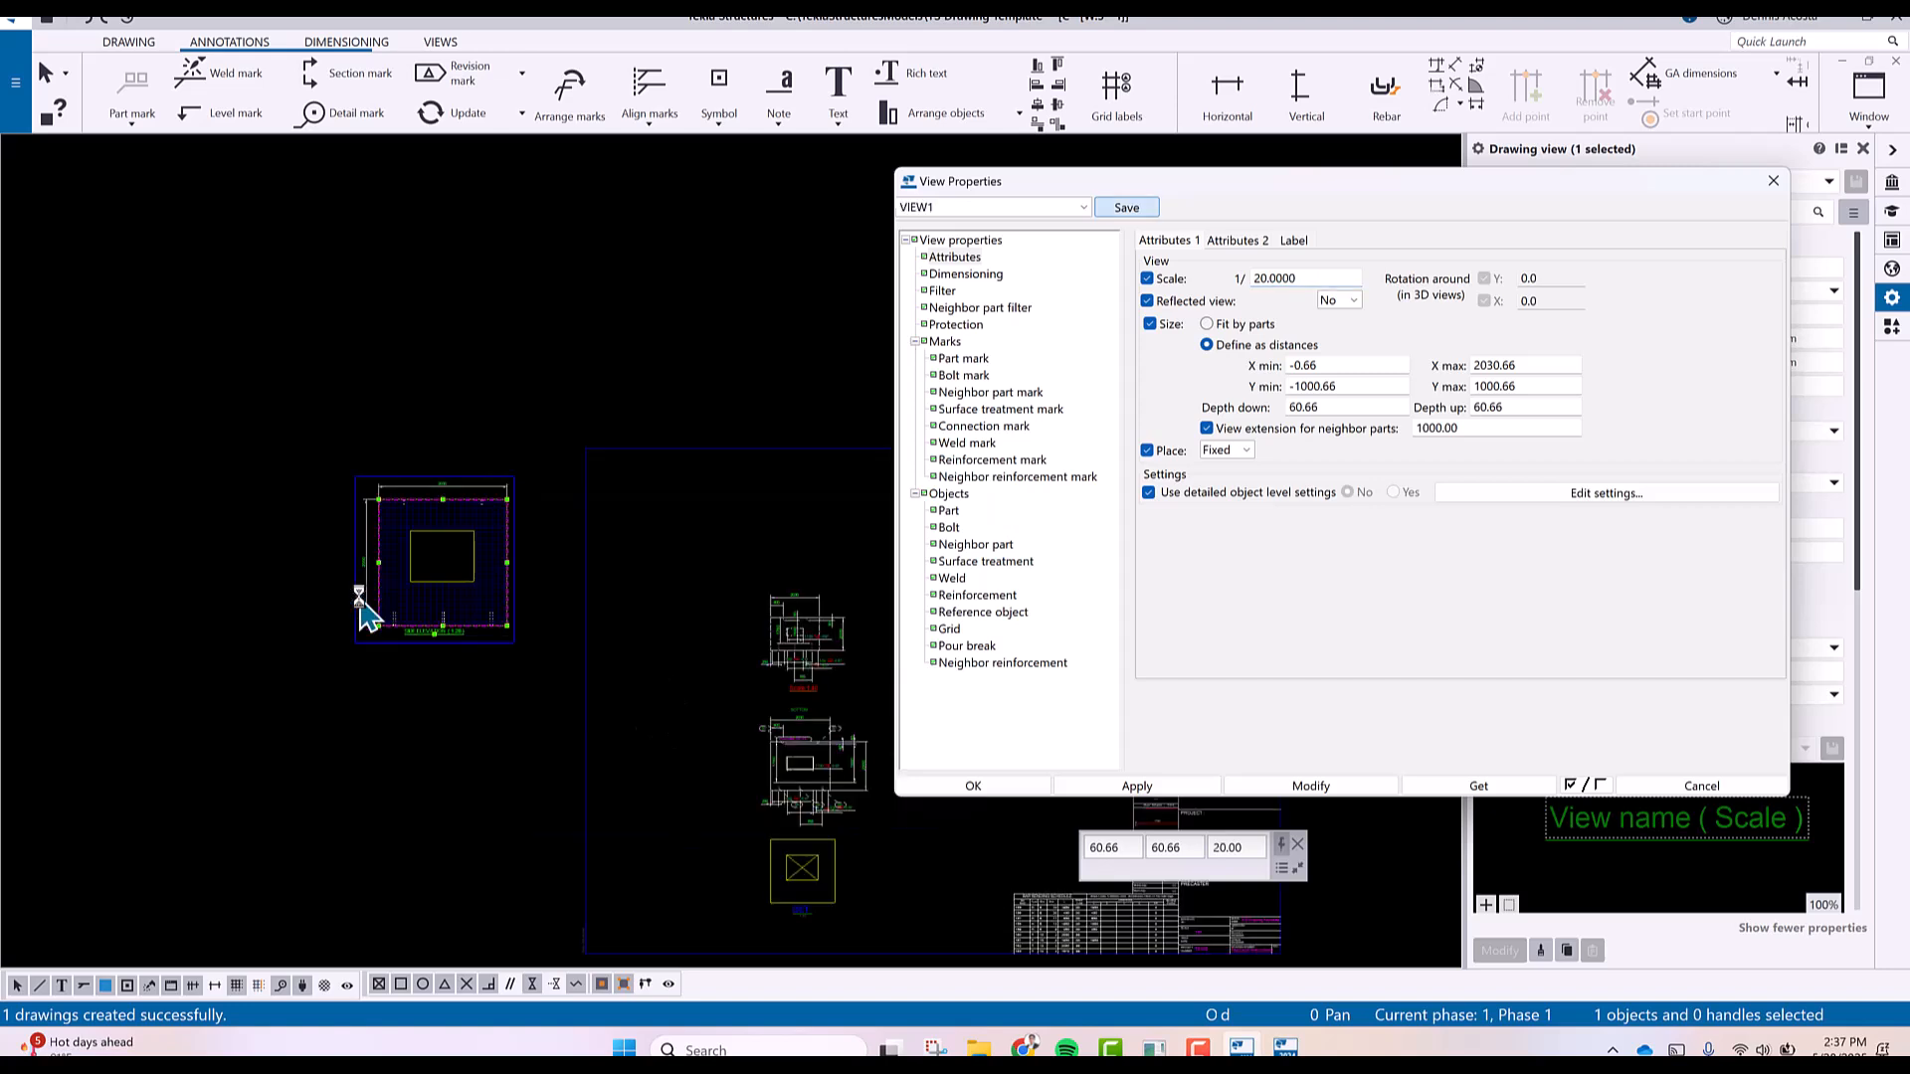
Add a second dimensioning rule for the current assembly using Hole dimensions with the TS_hole_dim_type_1 properties.
scroll(361, 597, "up", 5)
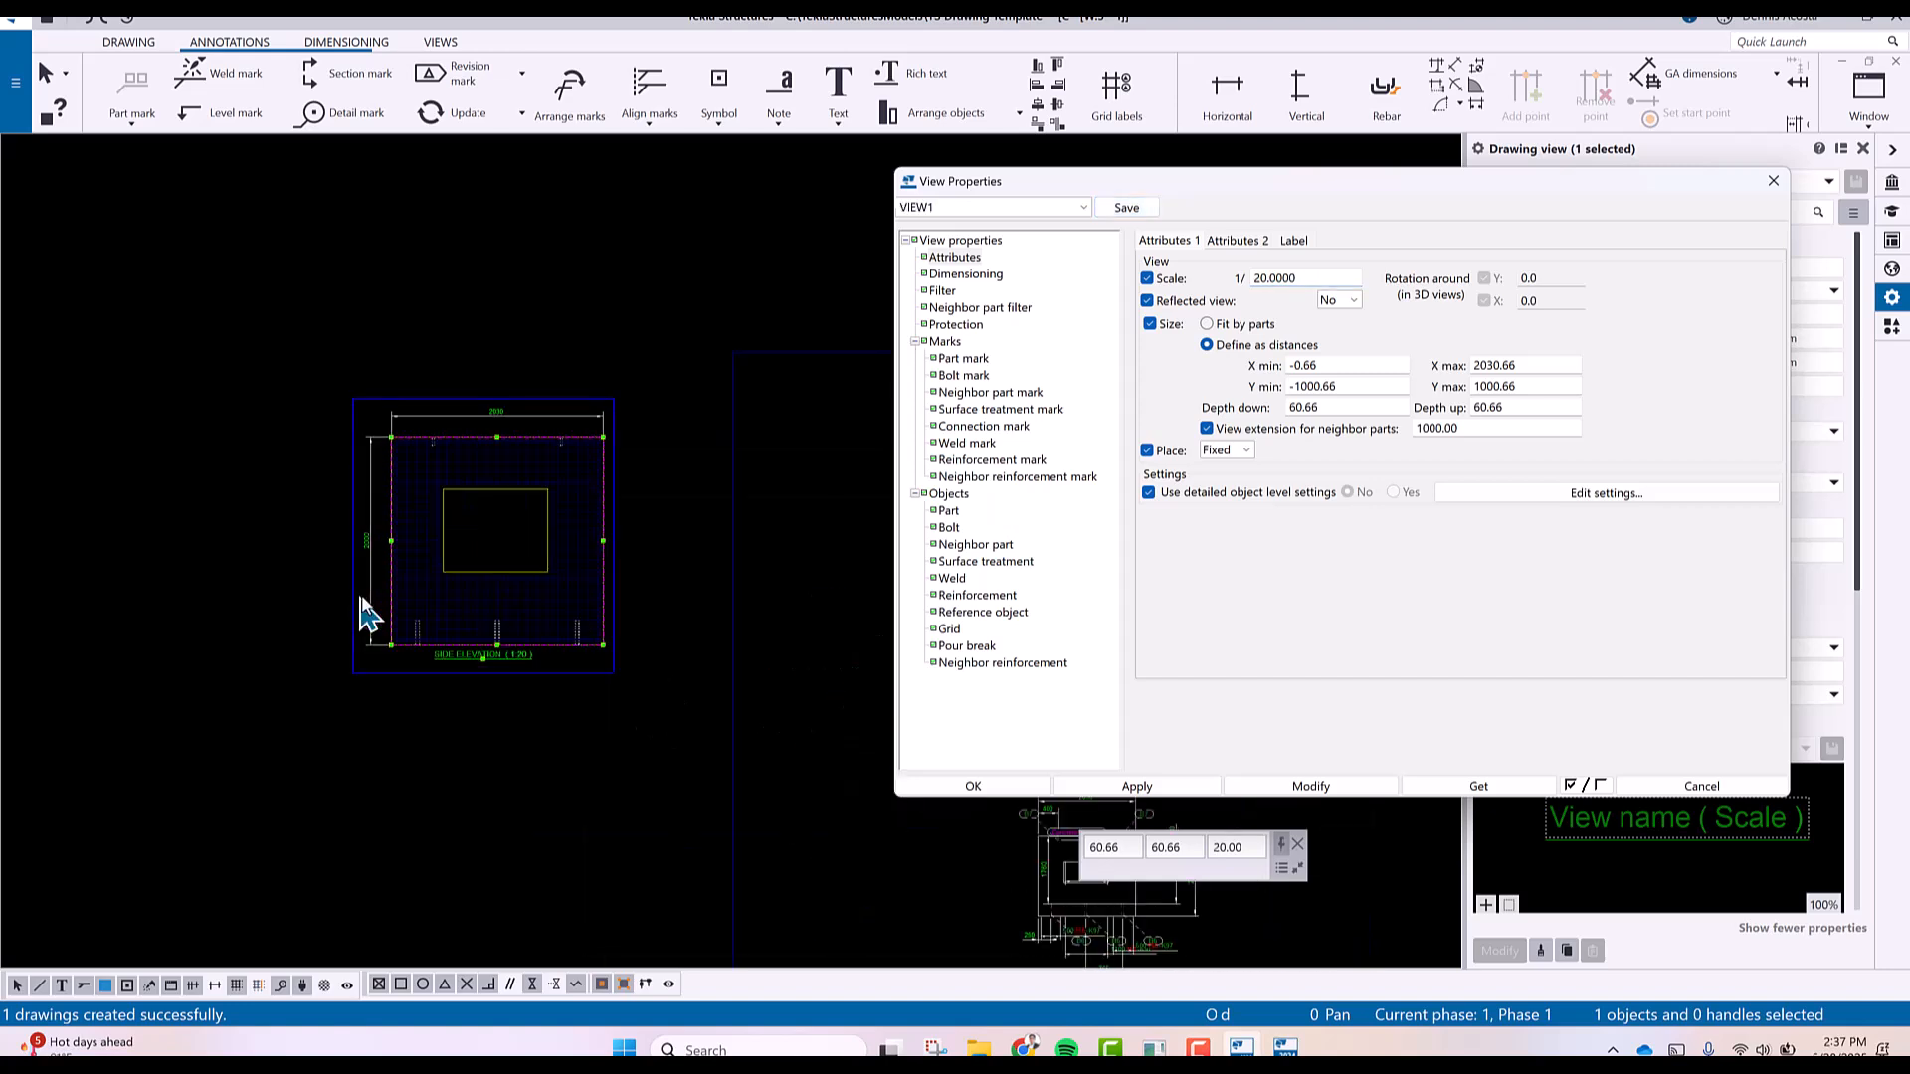
scroll(396, 614, "up", 1)
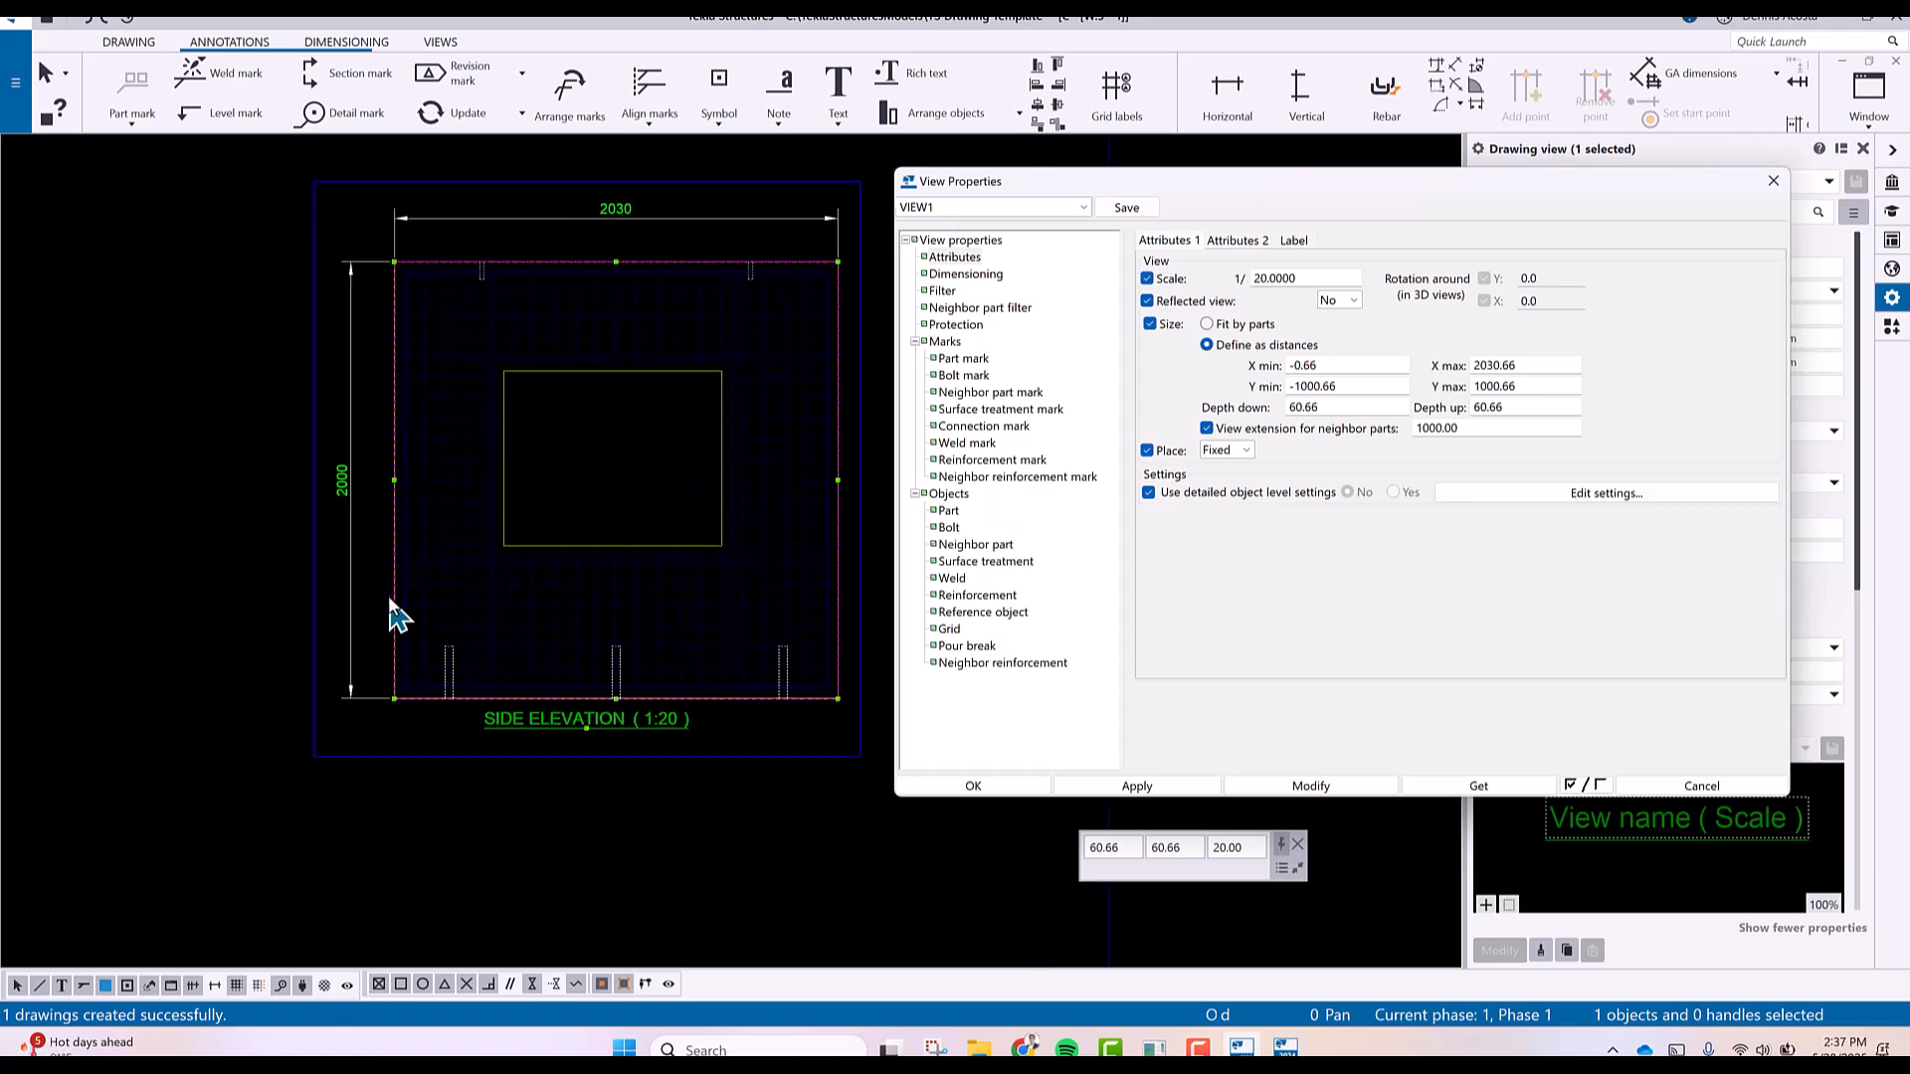
left_click(1000, 276)
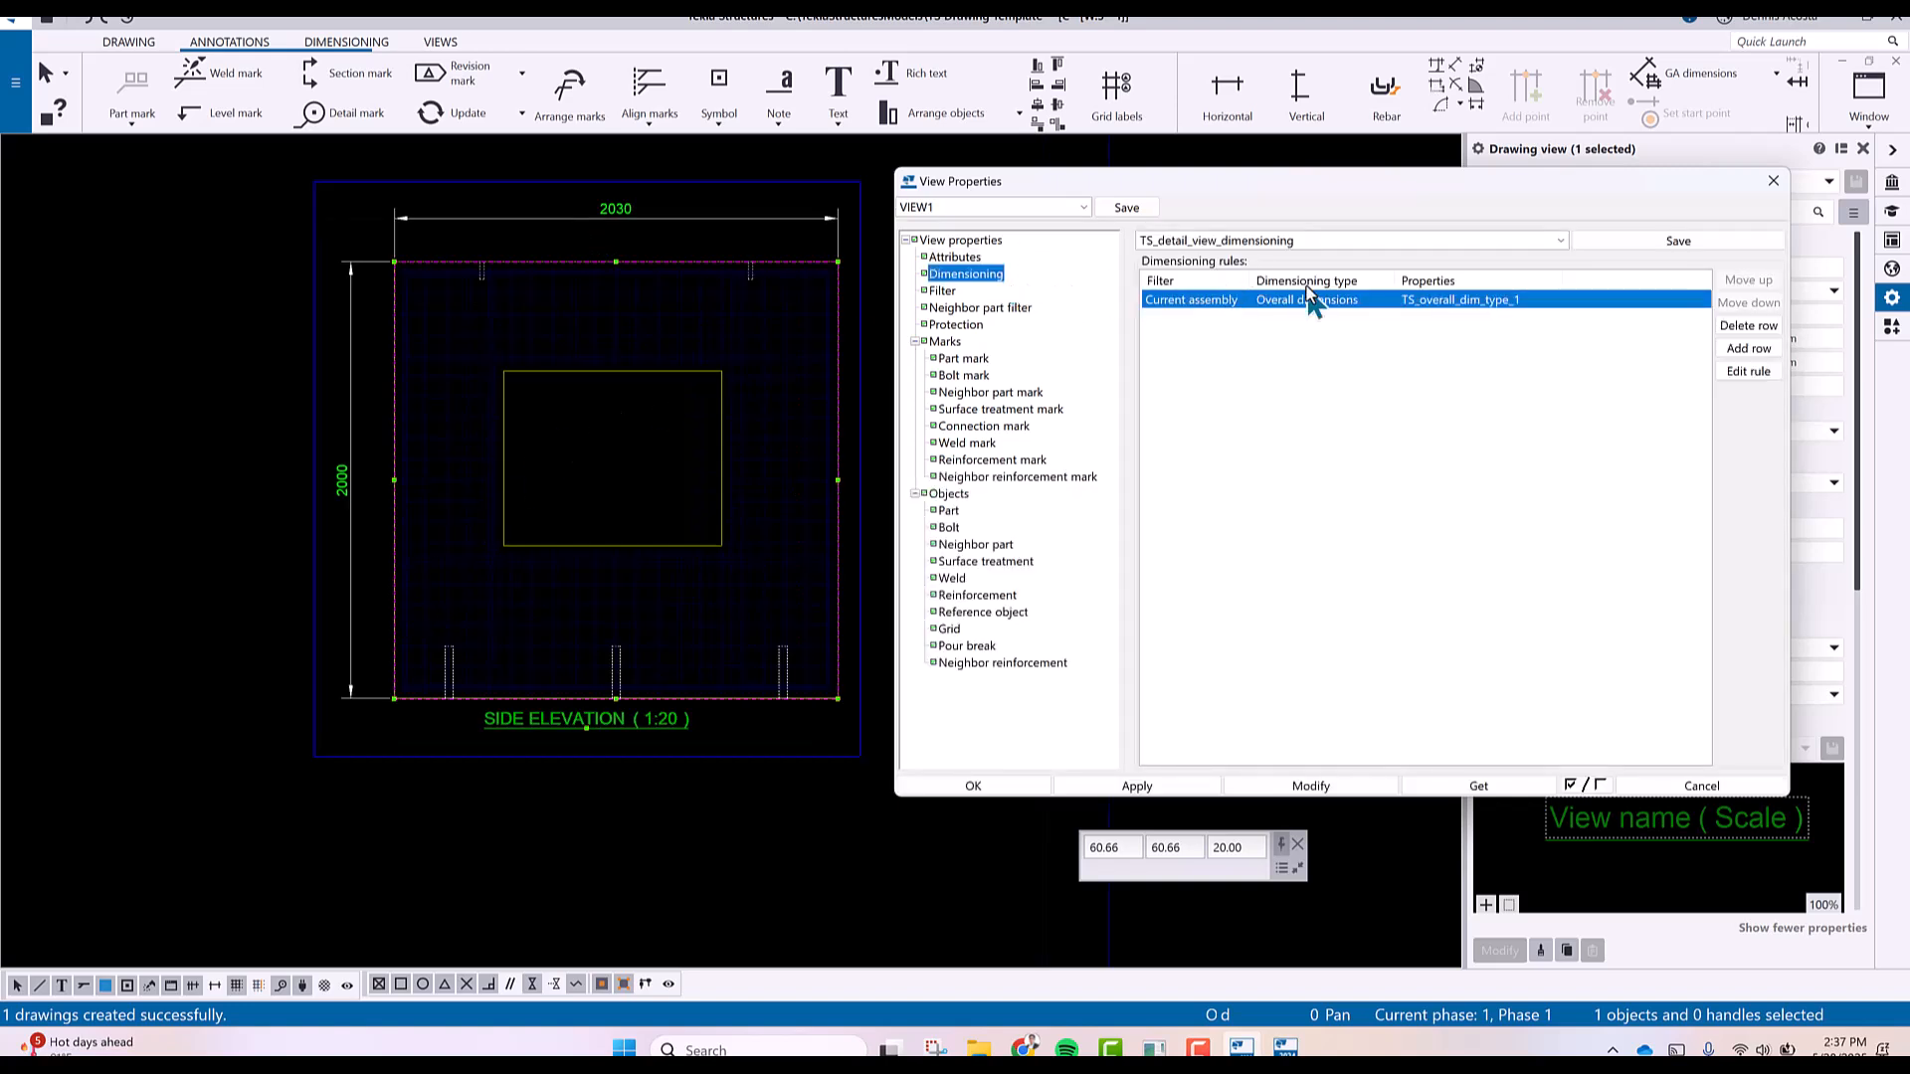
left_click(1749, 349)
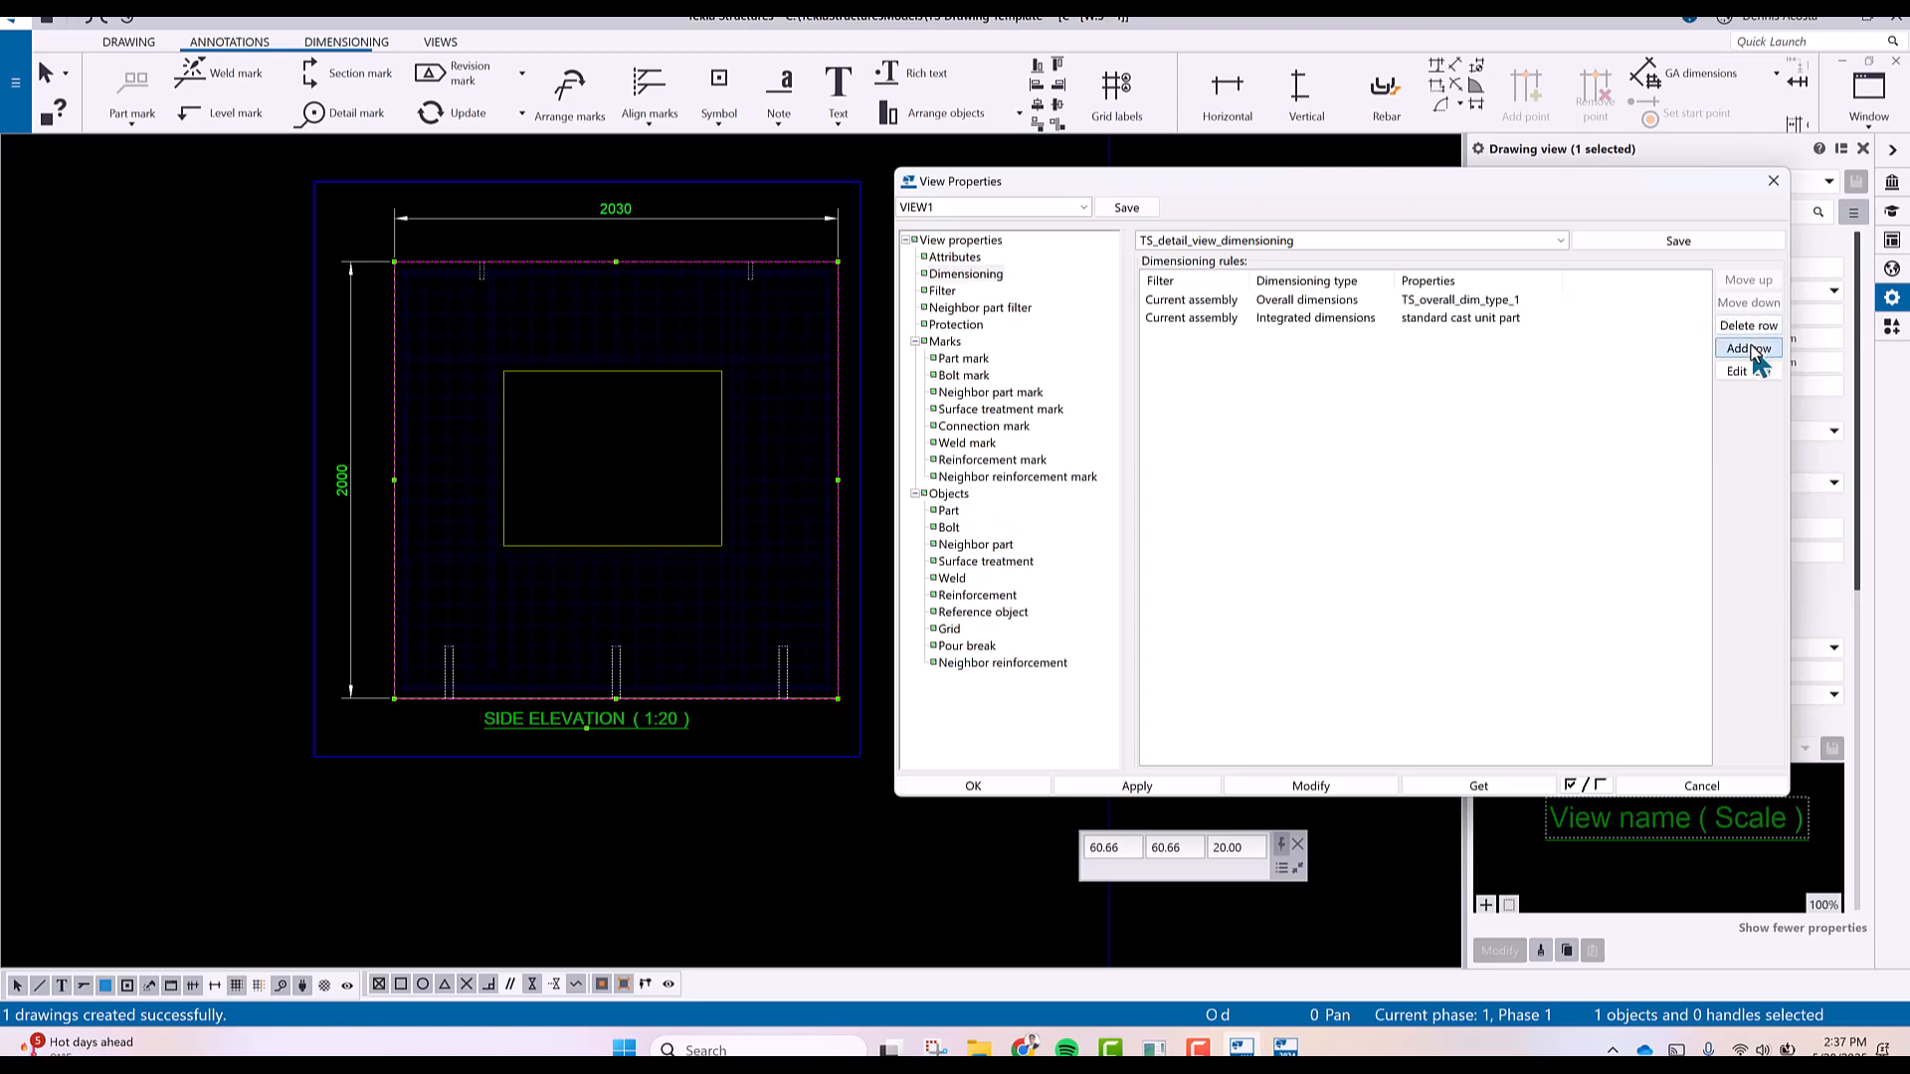
left_click(1368, 318)
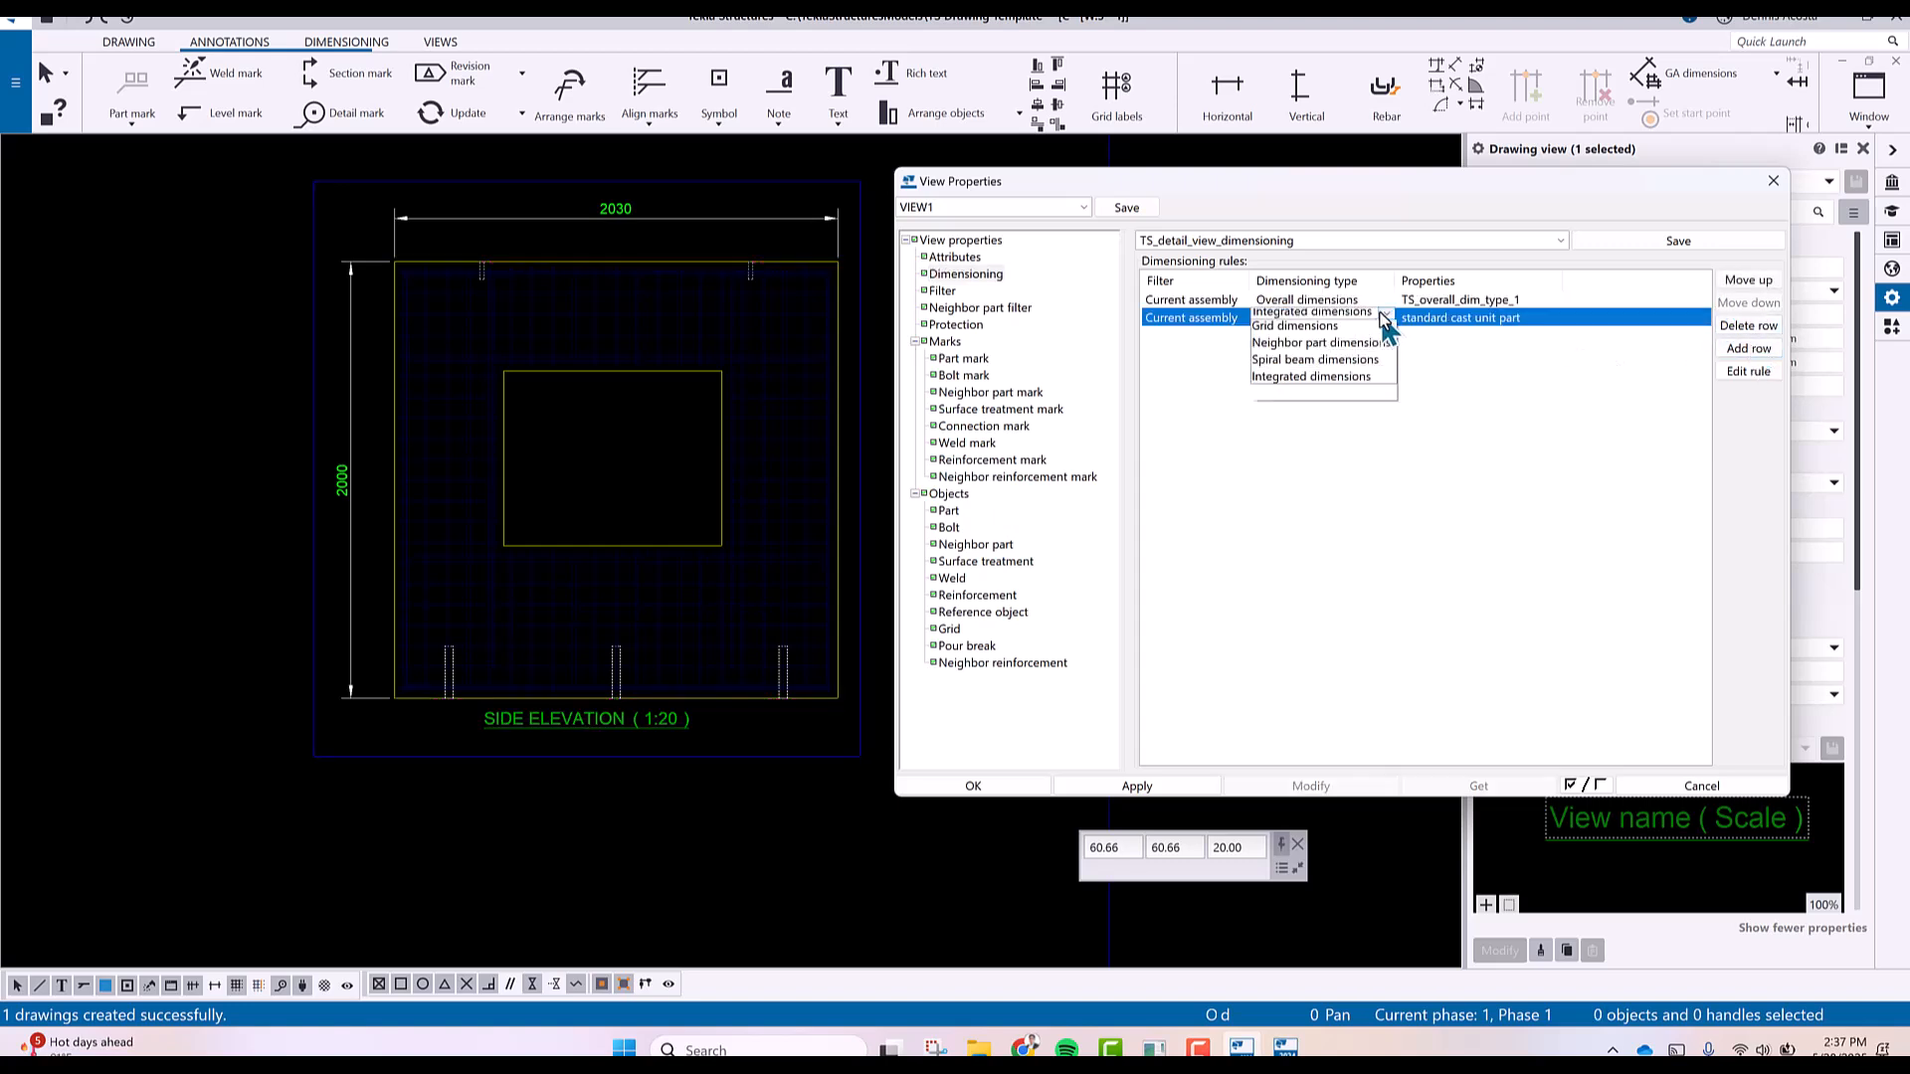
left_click(1386, 314)
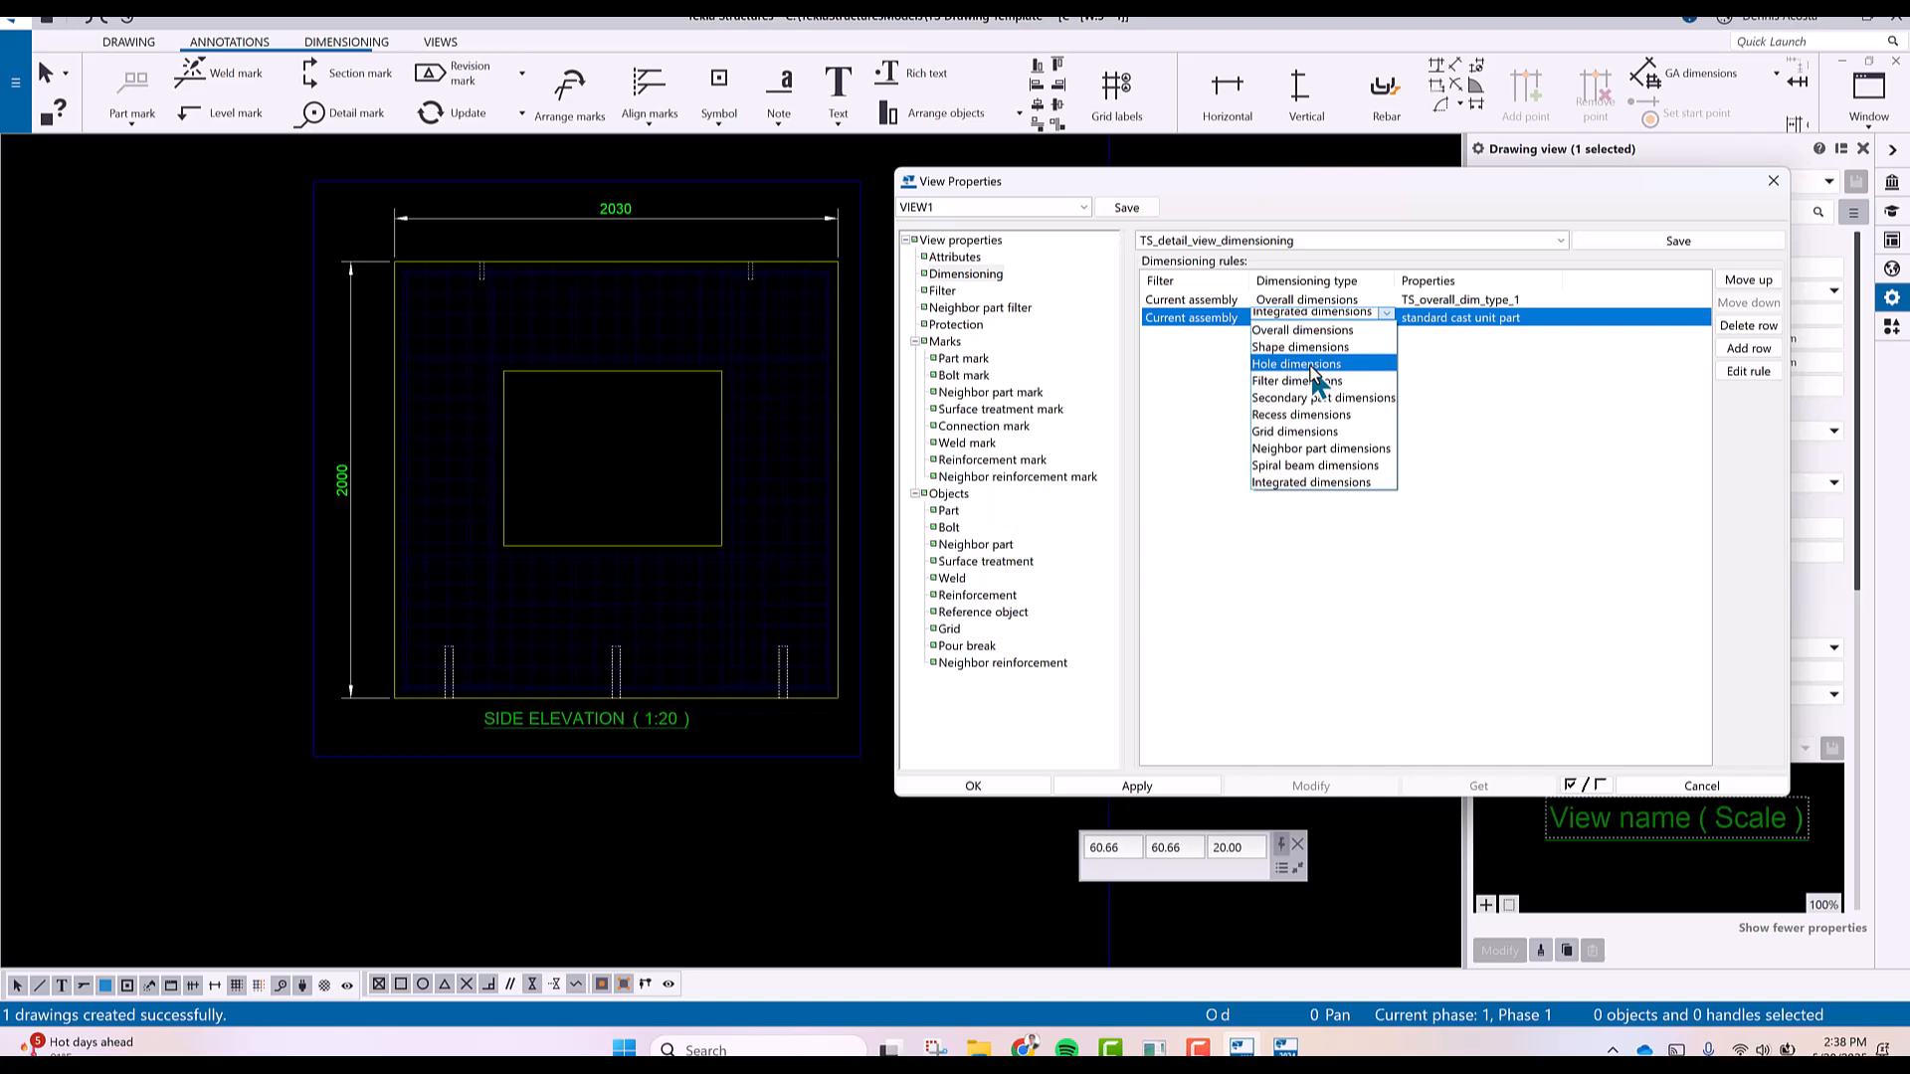
left_click(1311, 366)
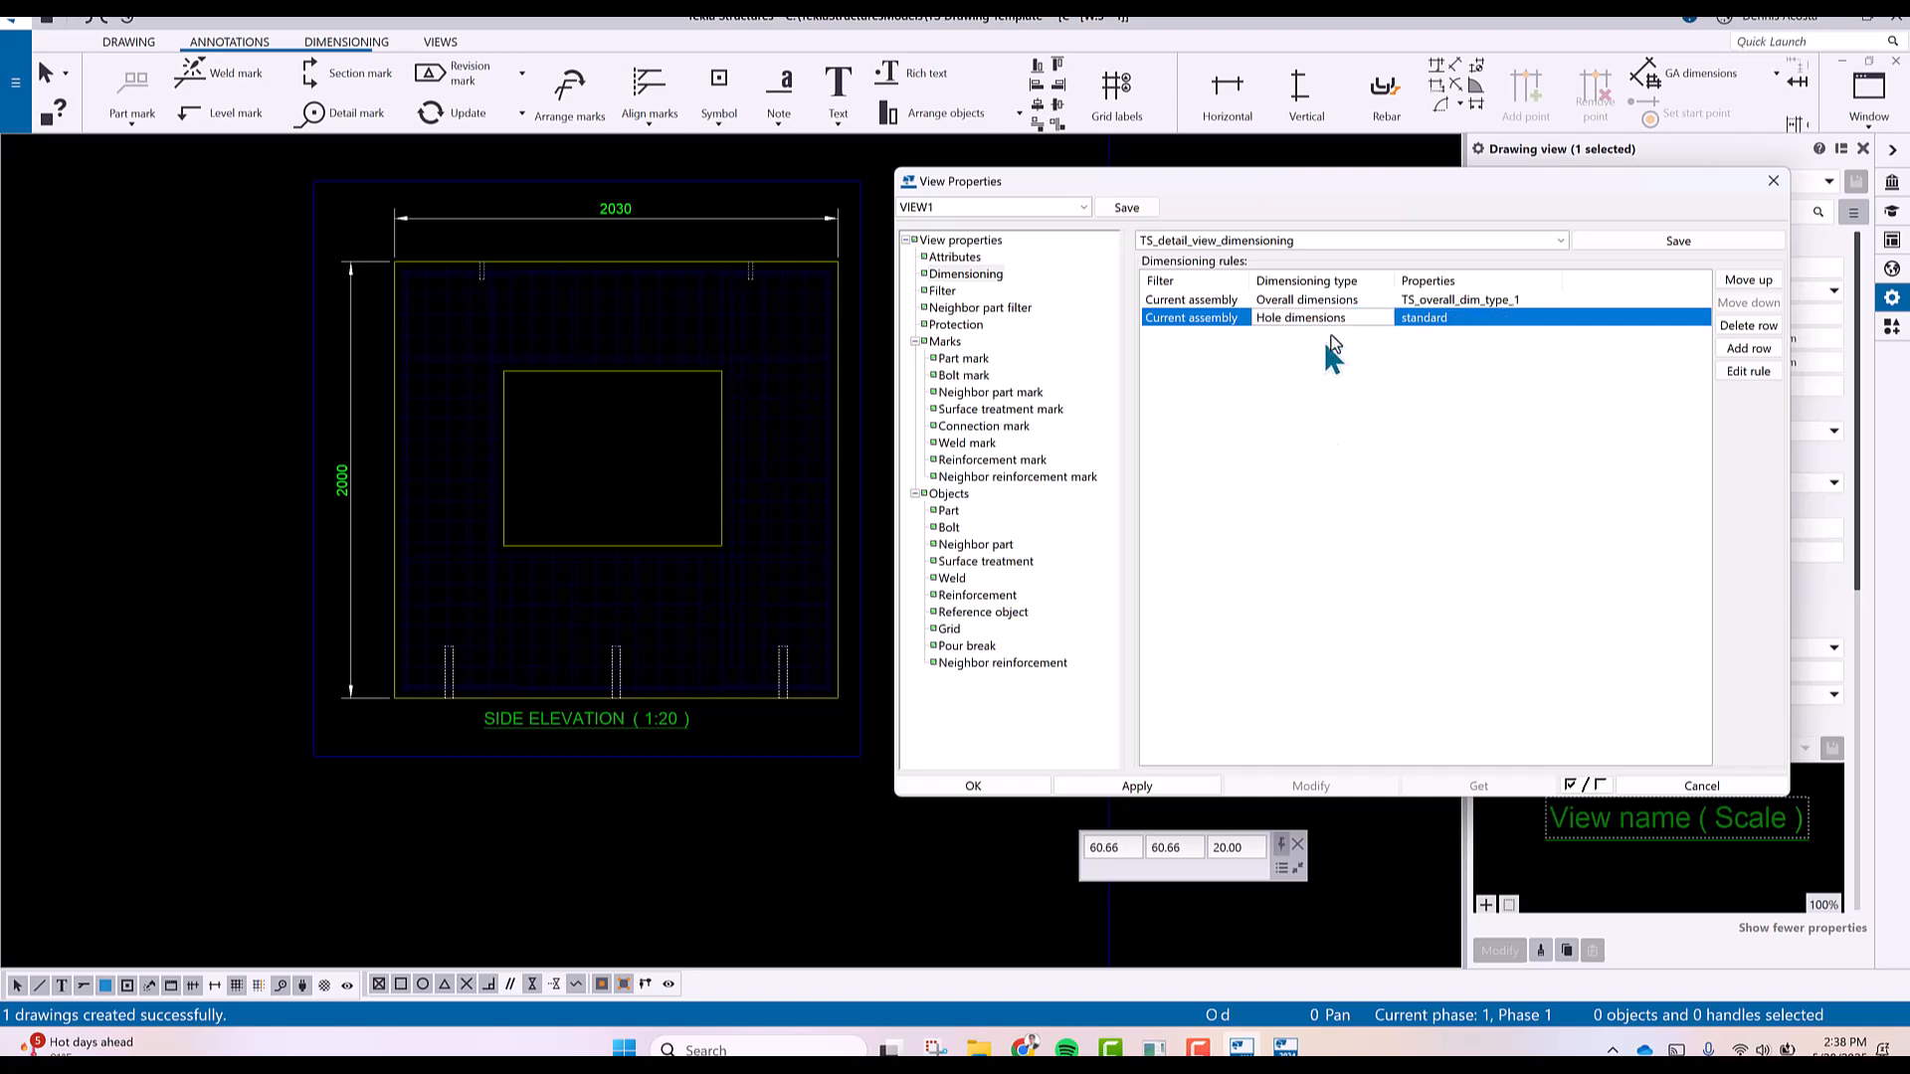
left_click(1487, 318)
left_click(1468, 318)
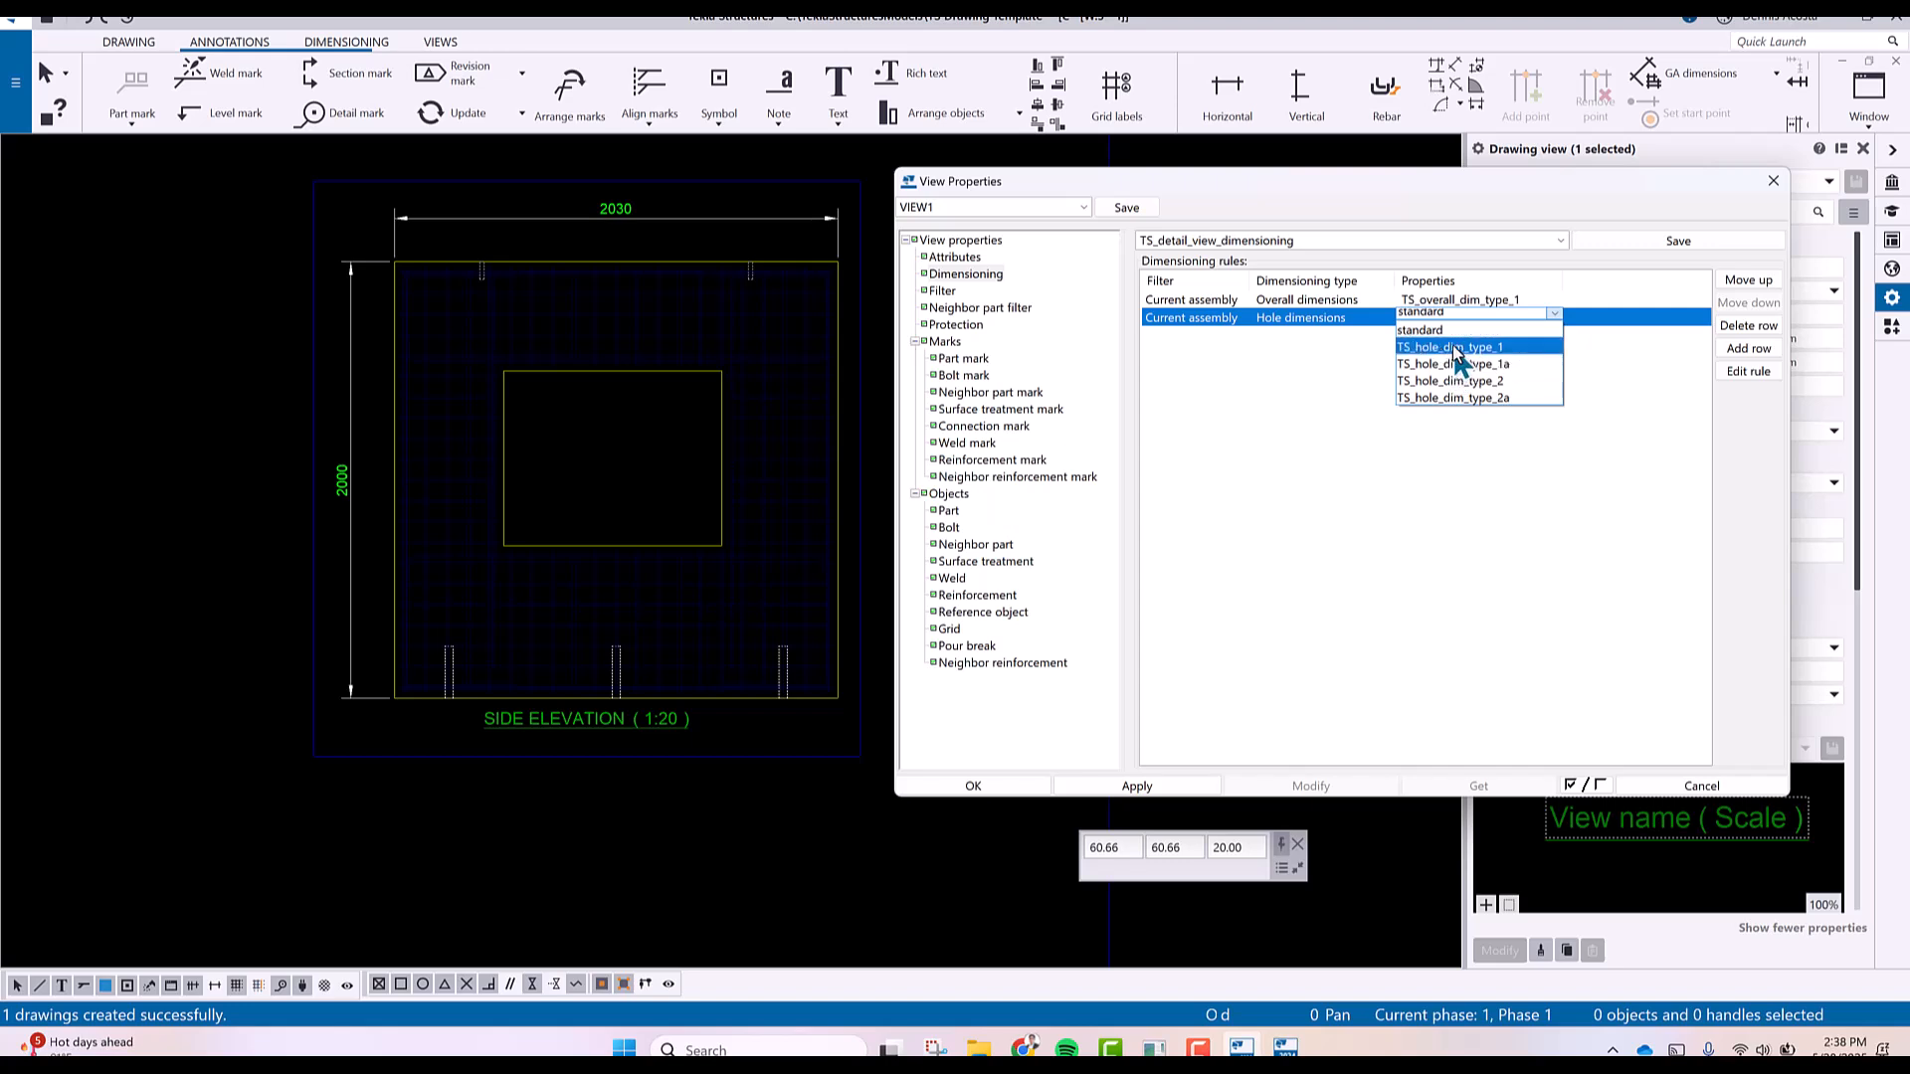
left_click(1452, 344)
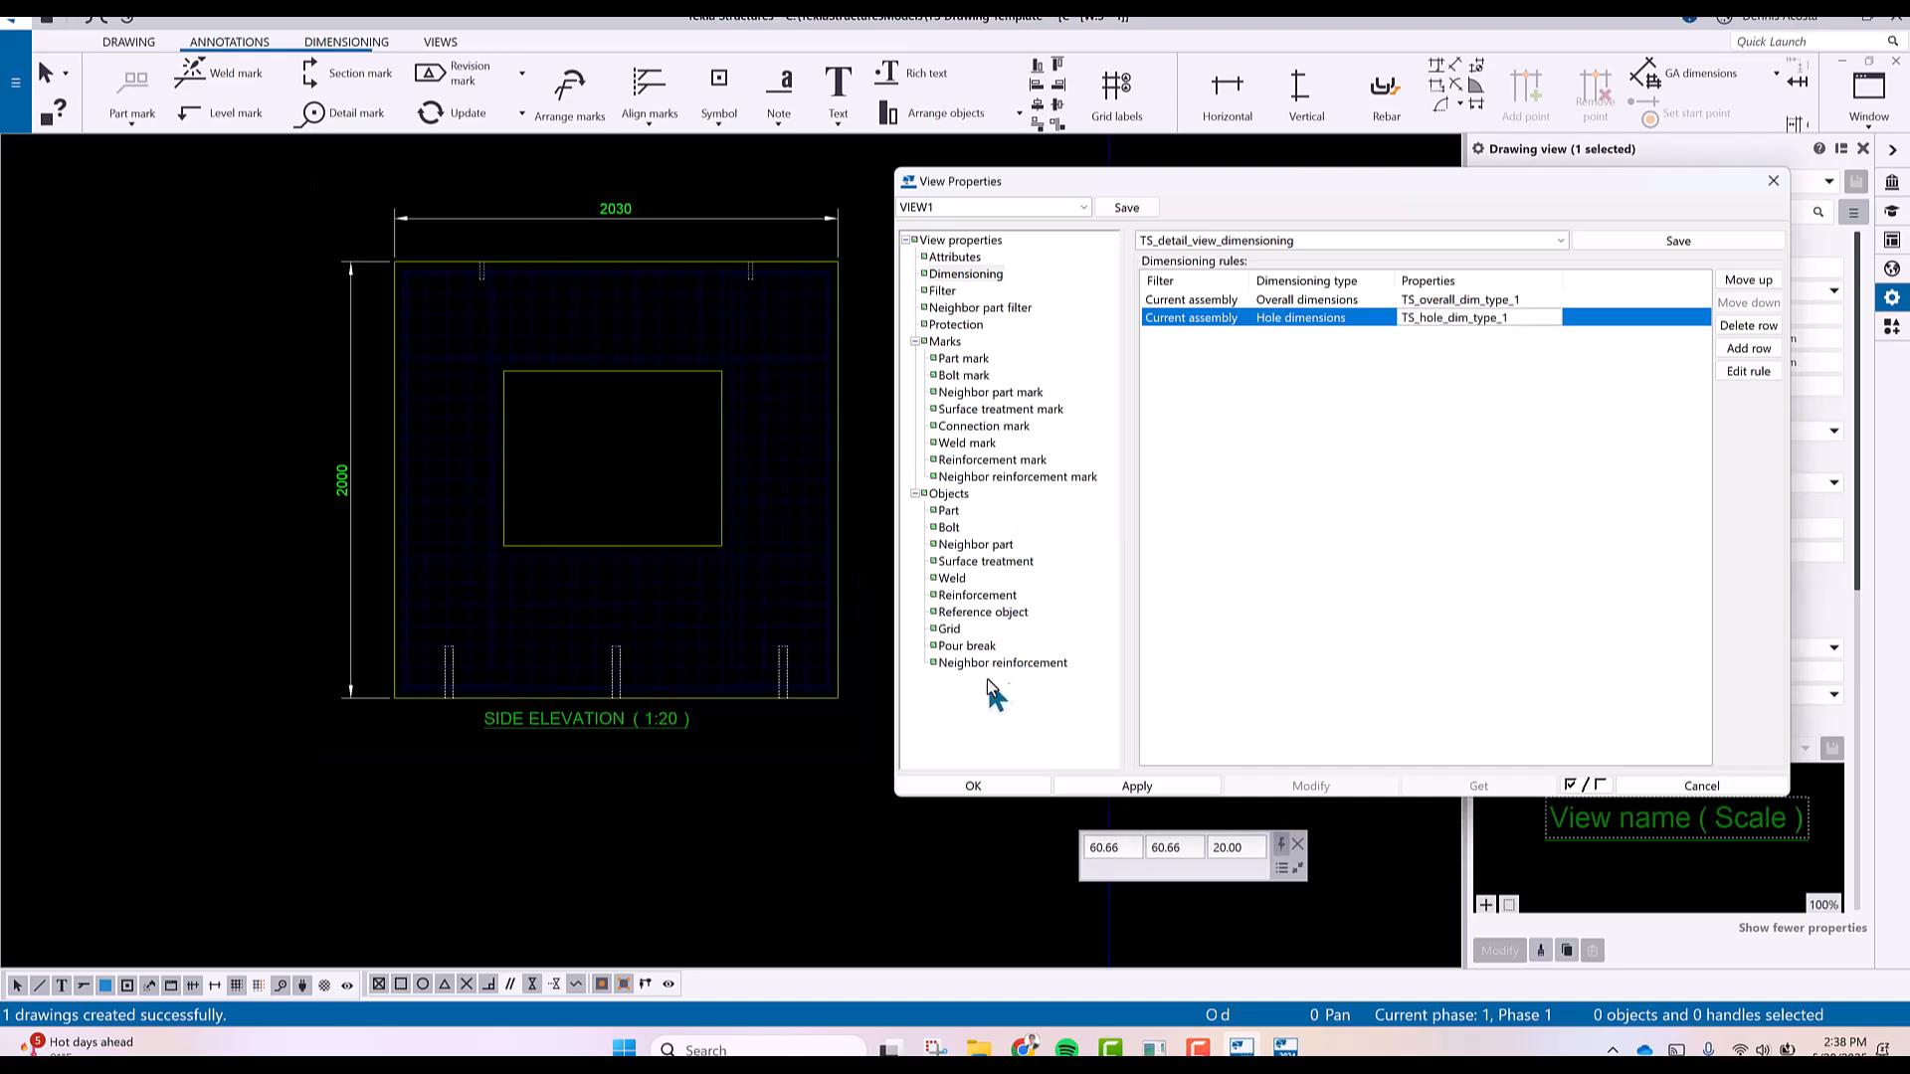
Apply the hole dimensioning rule to the side elevation view and save the settings to VIEW1.
left_click(864, 607)
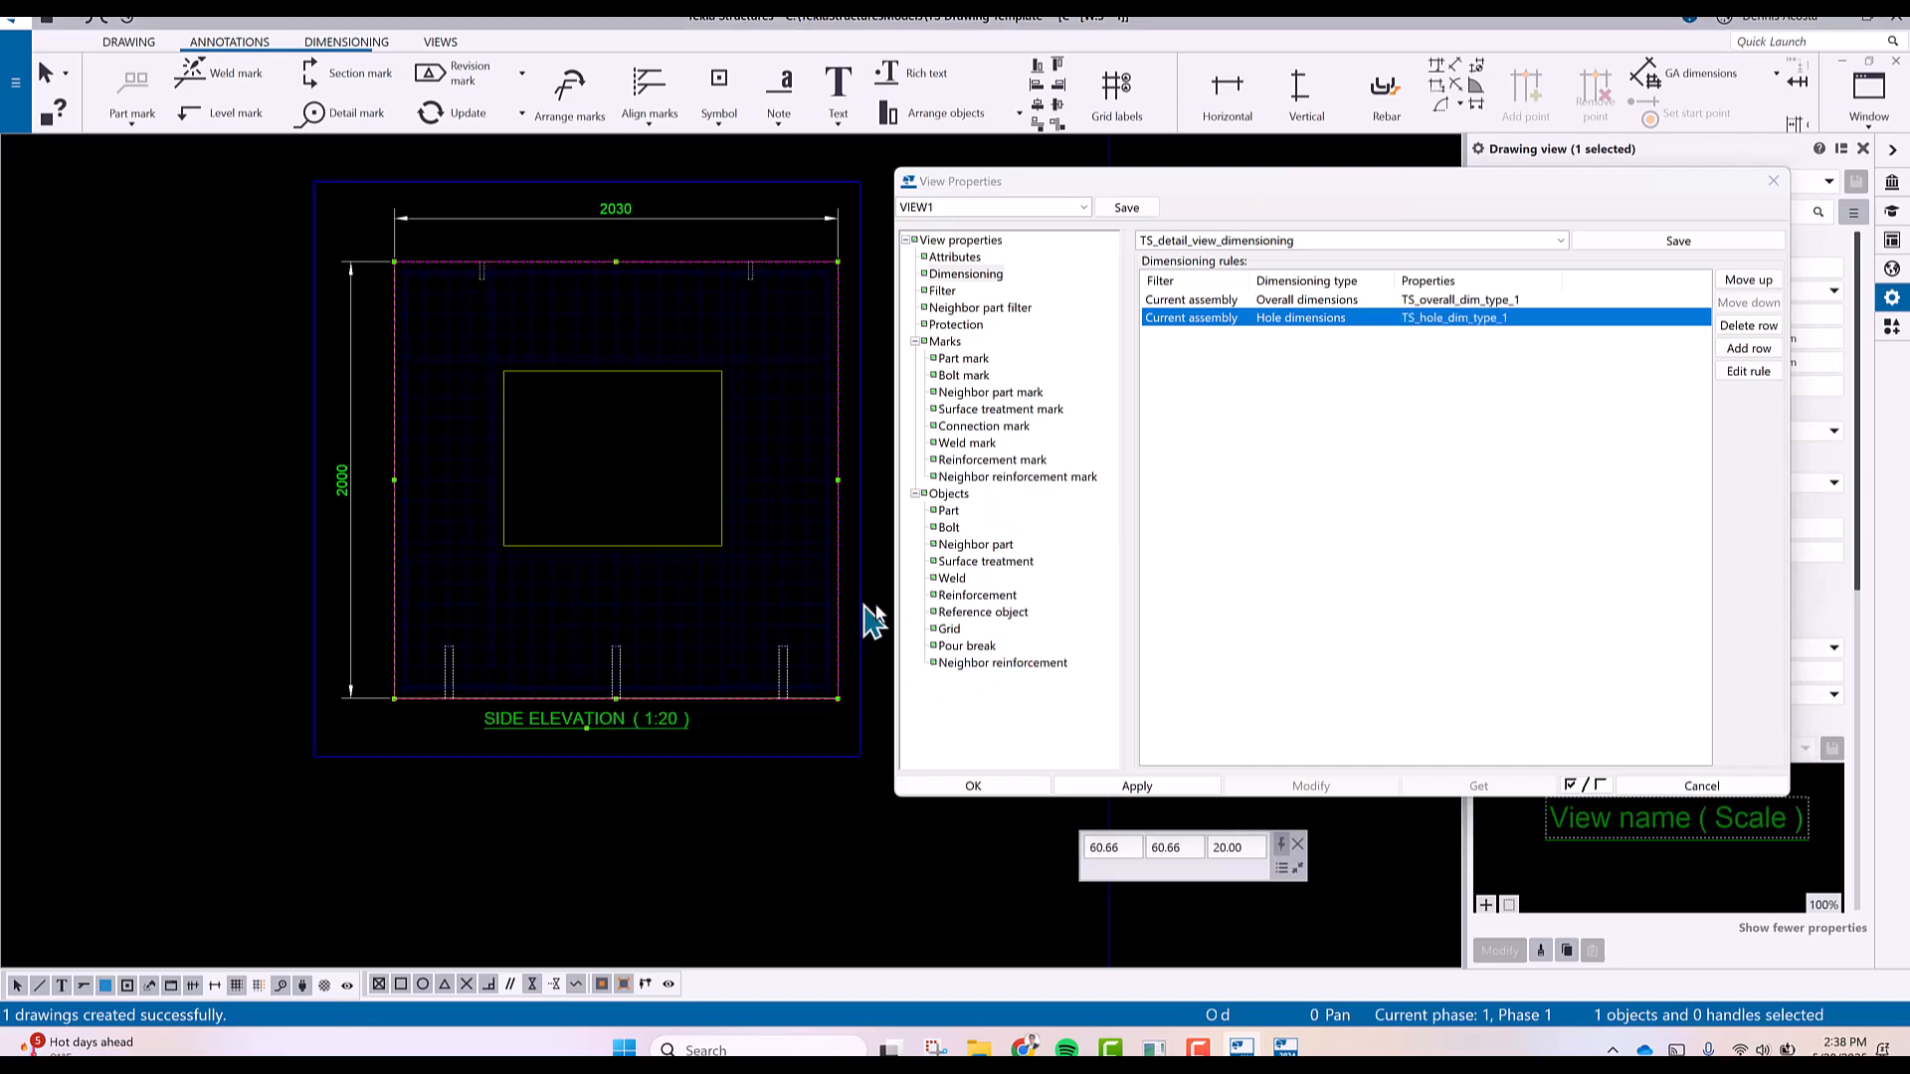
left_click(1273, 786)
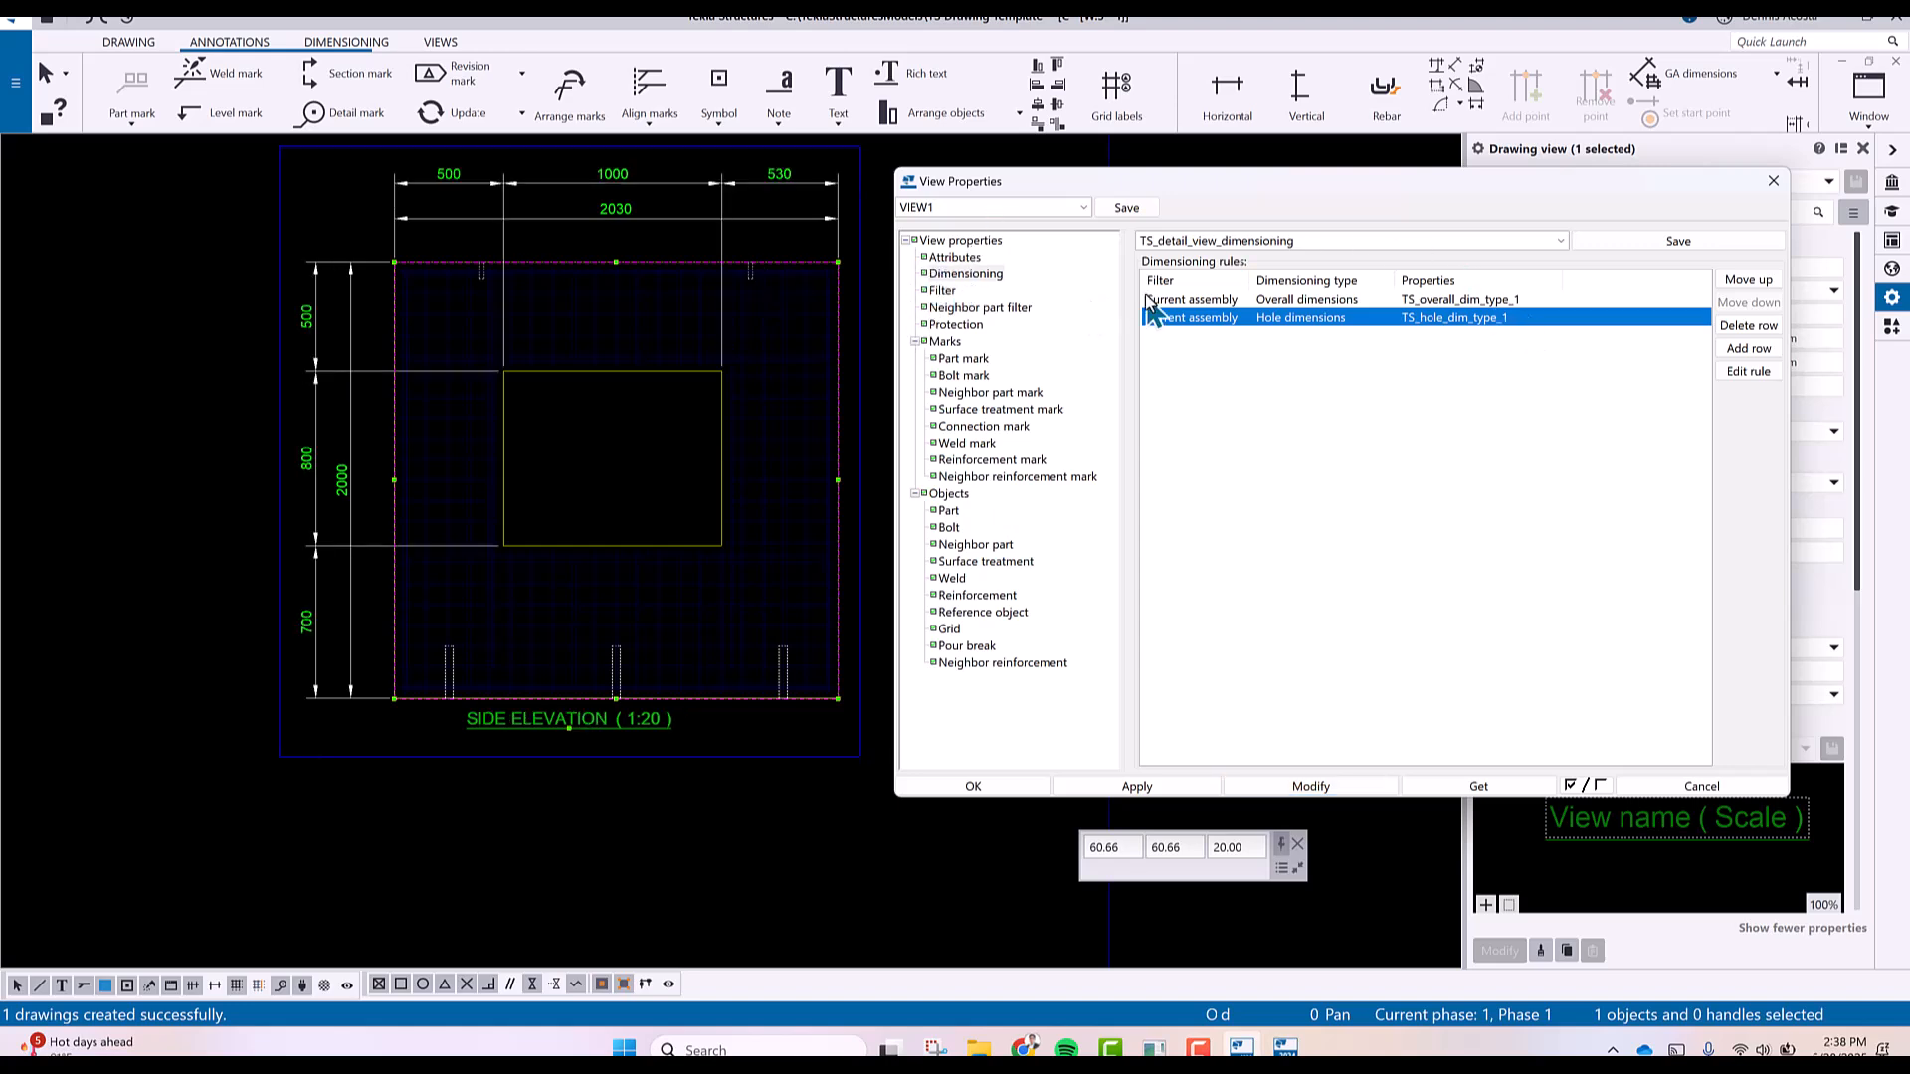
left_click(1130, 207)
Reorder the dimensioning rules so Hole dimensions comes before Overall dimensions, and apply the order to the side elevation view.
left_click(1748, 280)
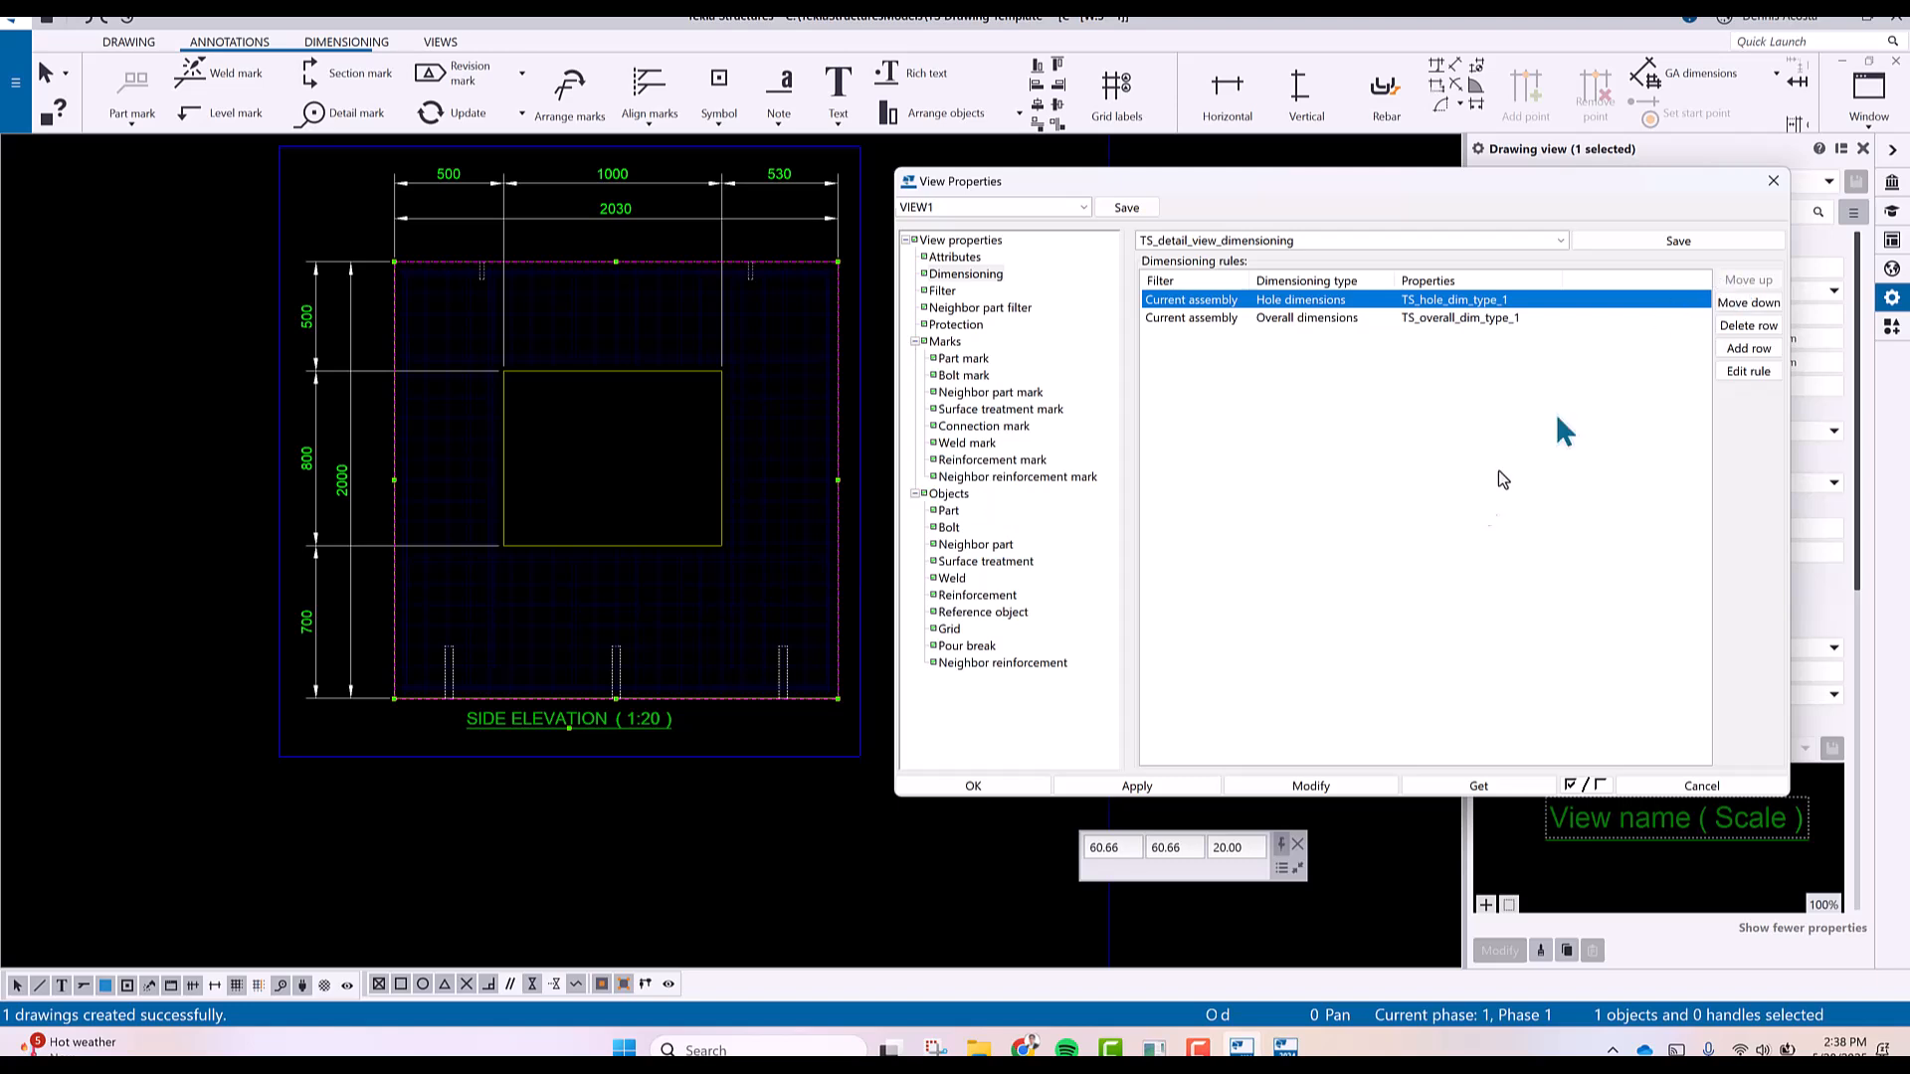
left_click(1309, 786)
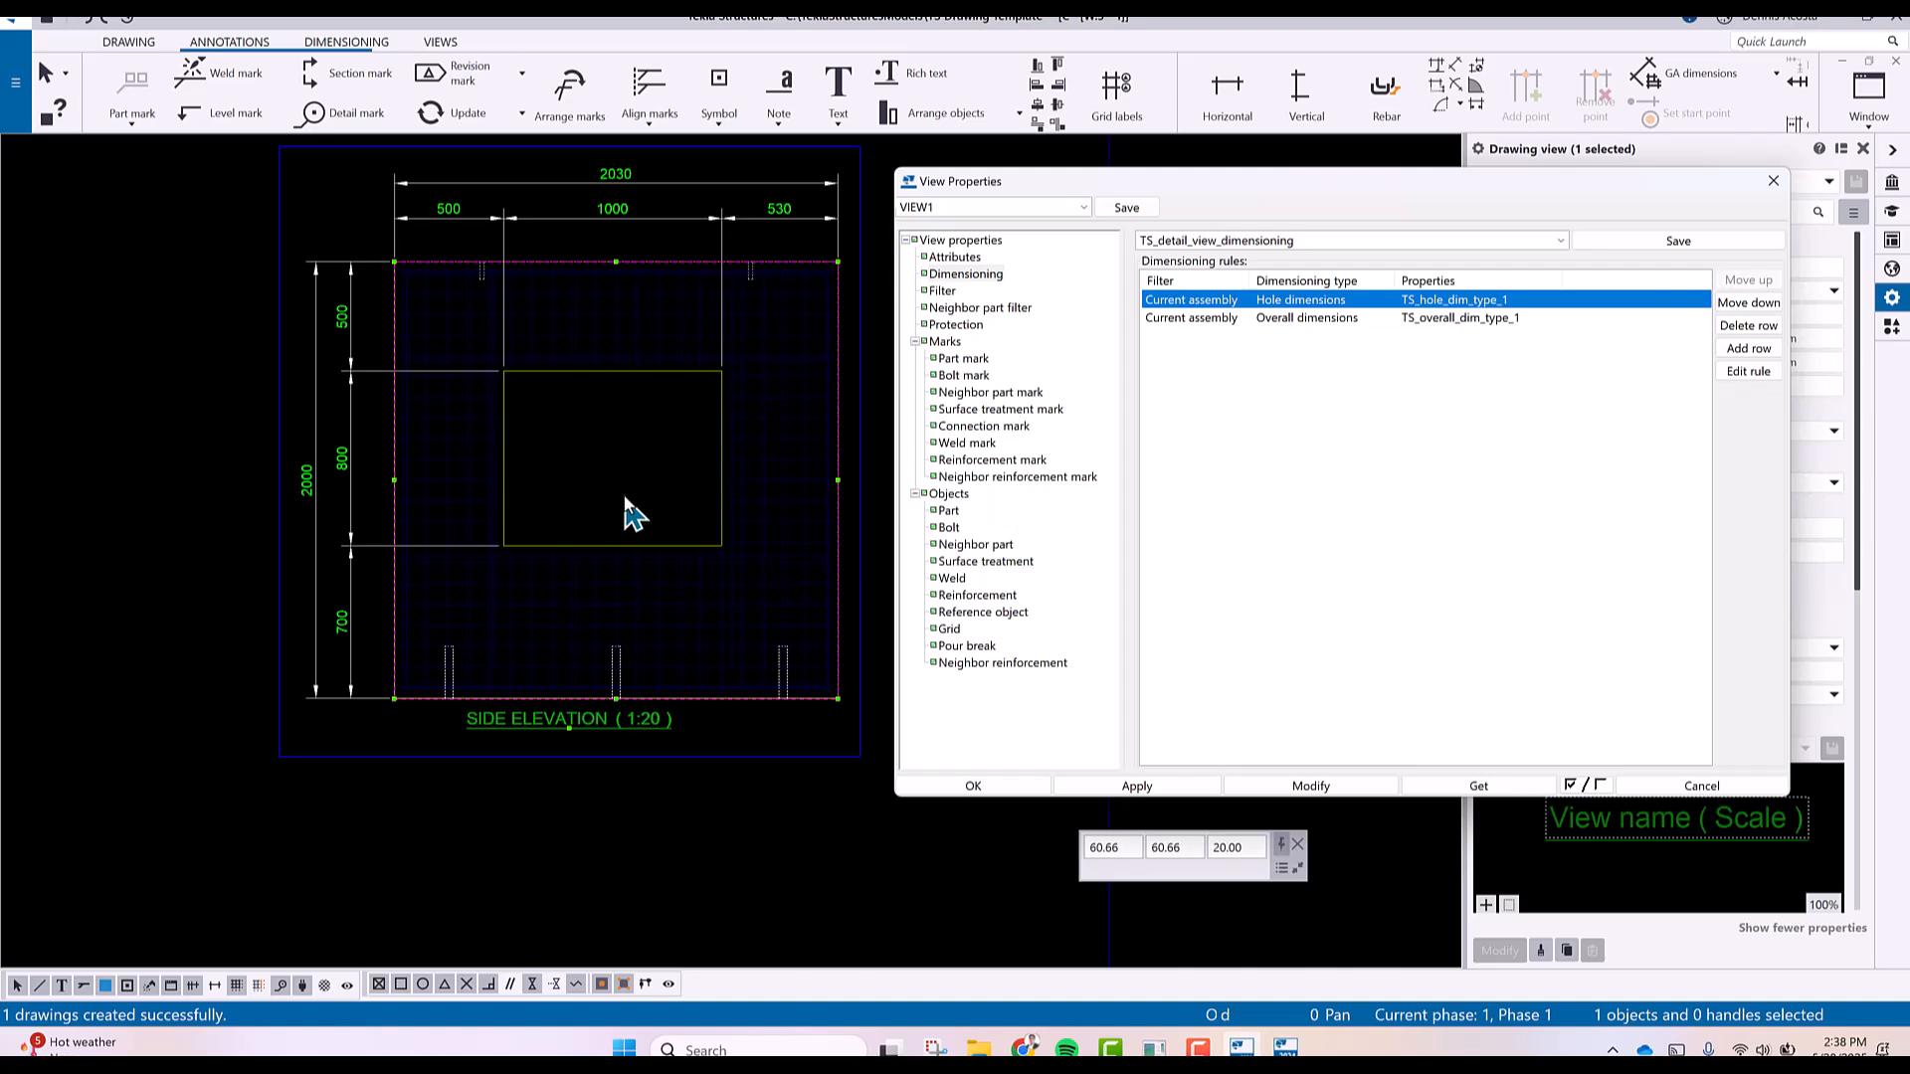
scroll(612, 587, "down", 1)
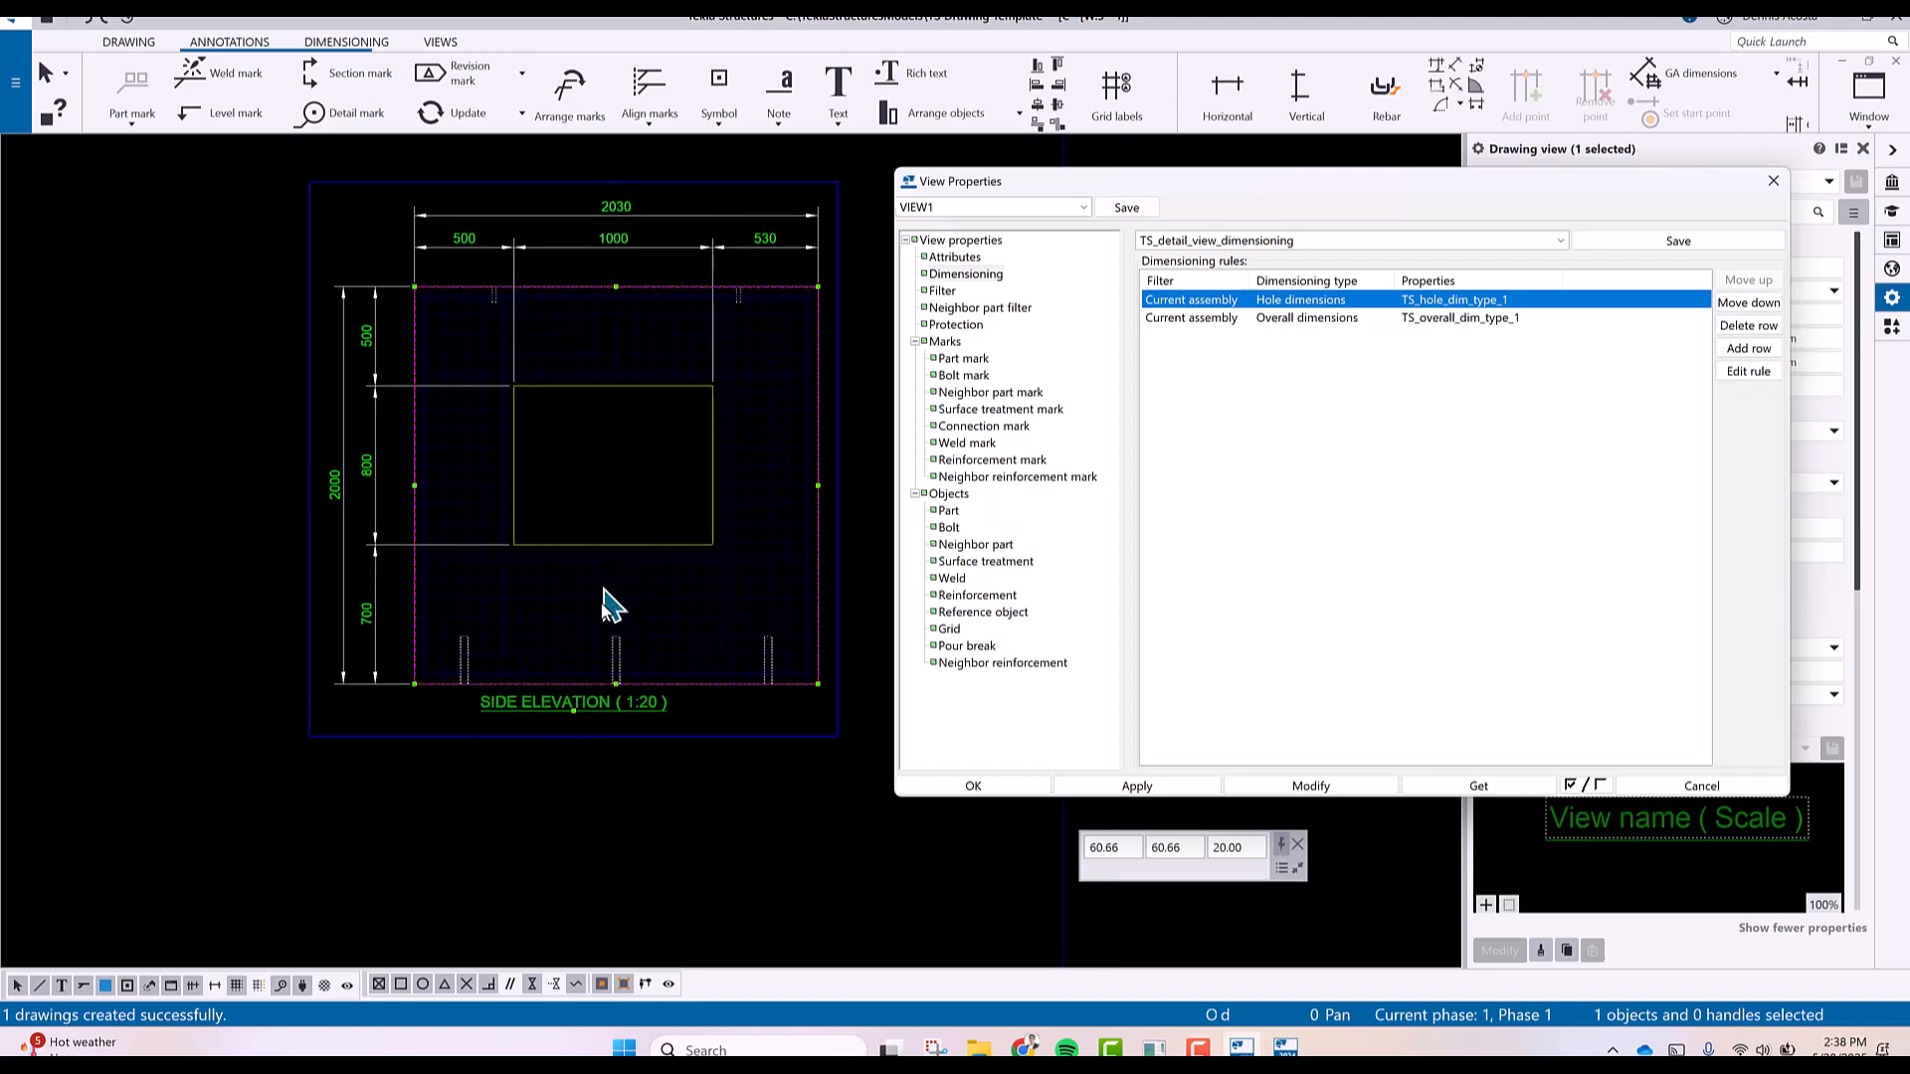
middle_click_drag(661, 704, 461, 674)
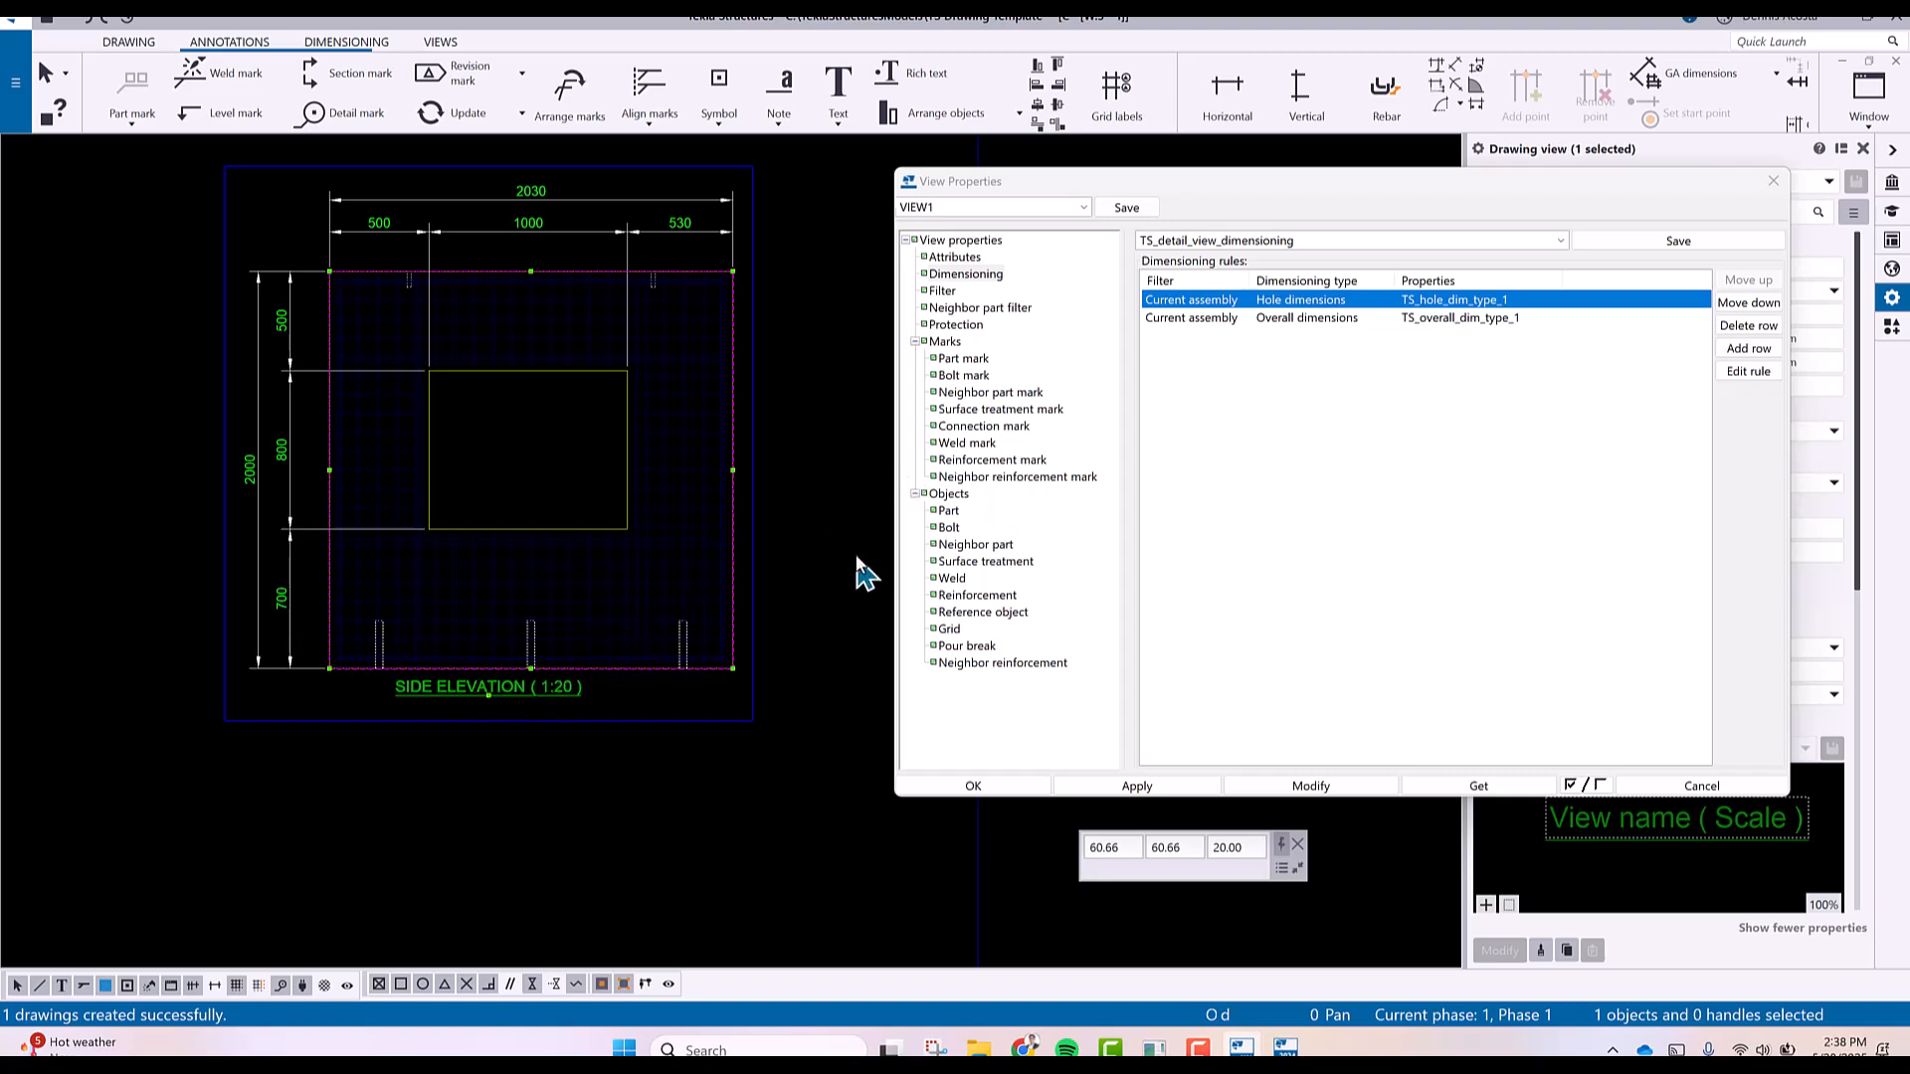
Add a view filter row that limits objects to those whose object type equals Part.
left_click(943, 291)
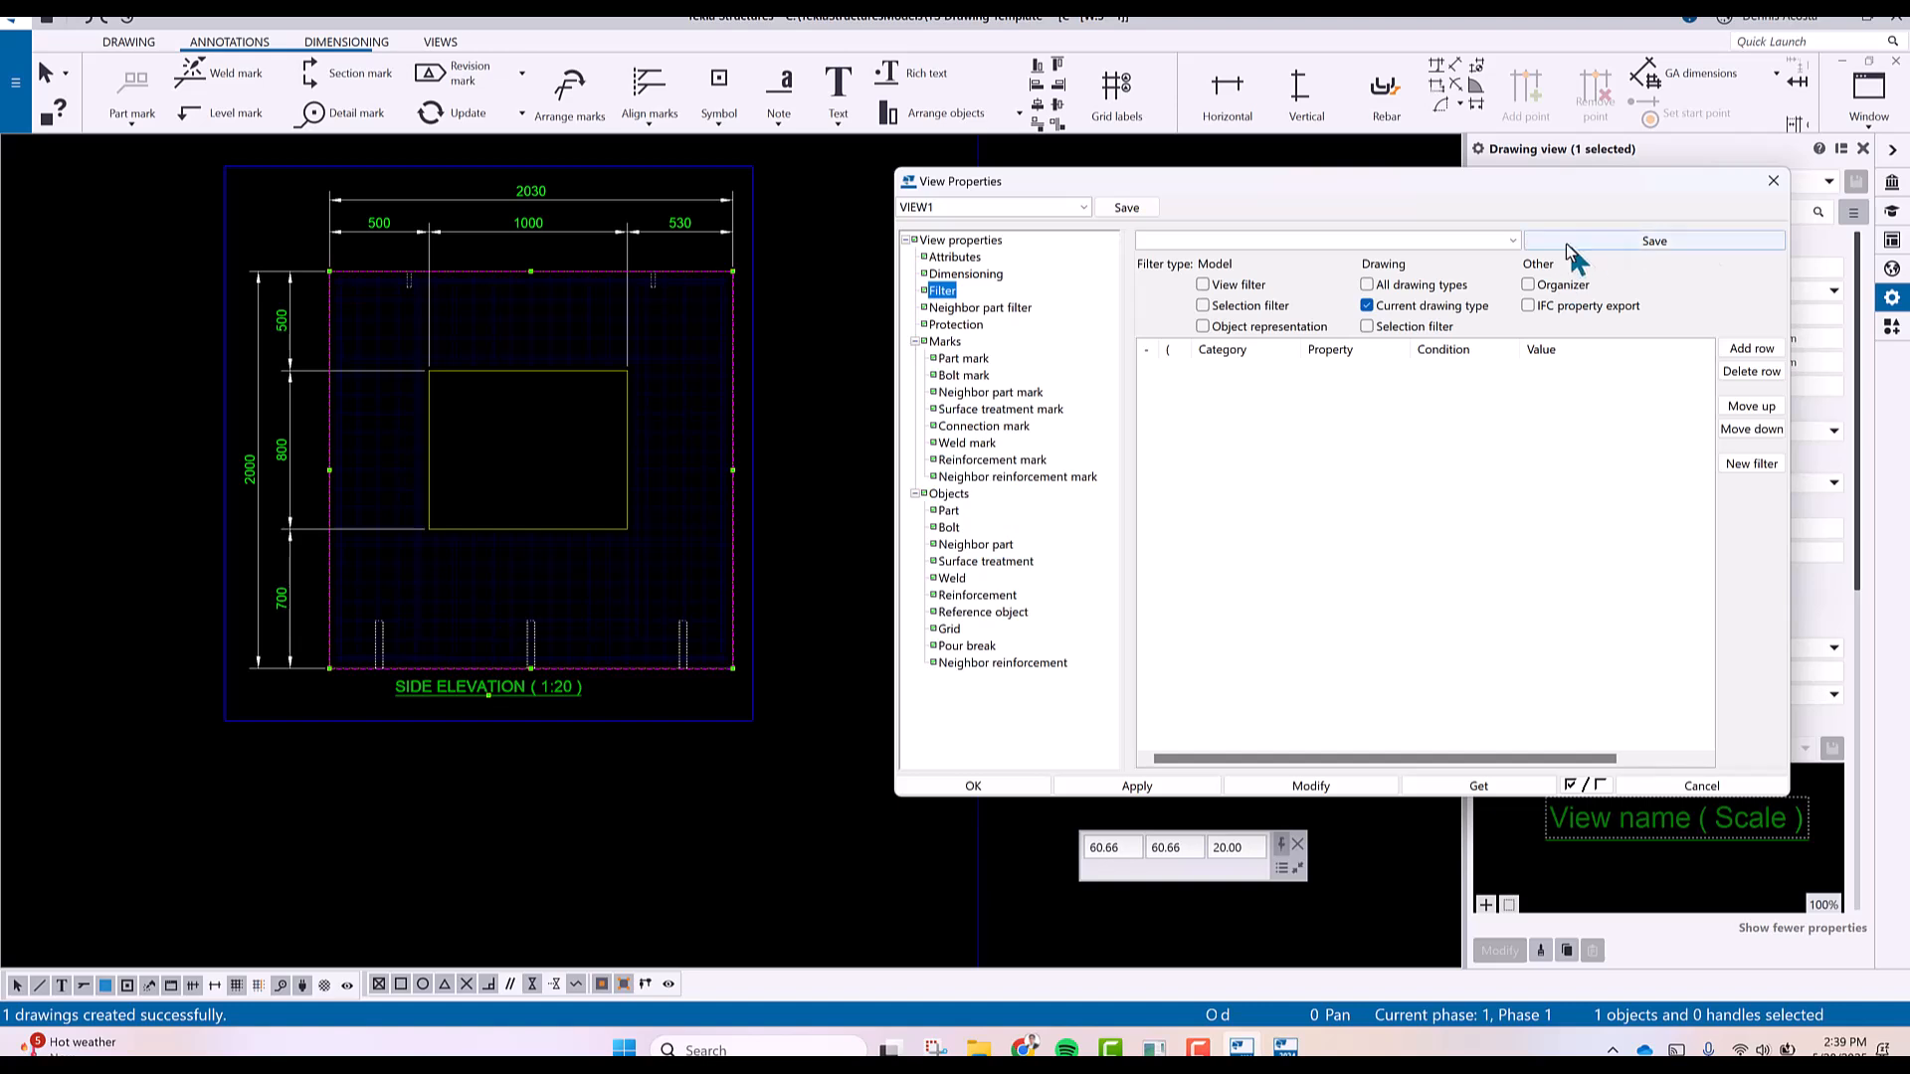
left_click(1751, 349)
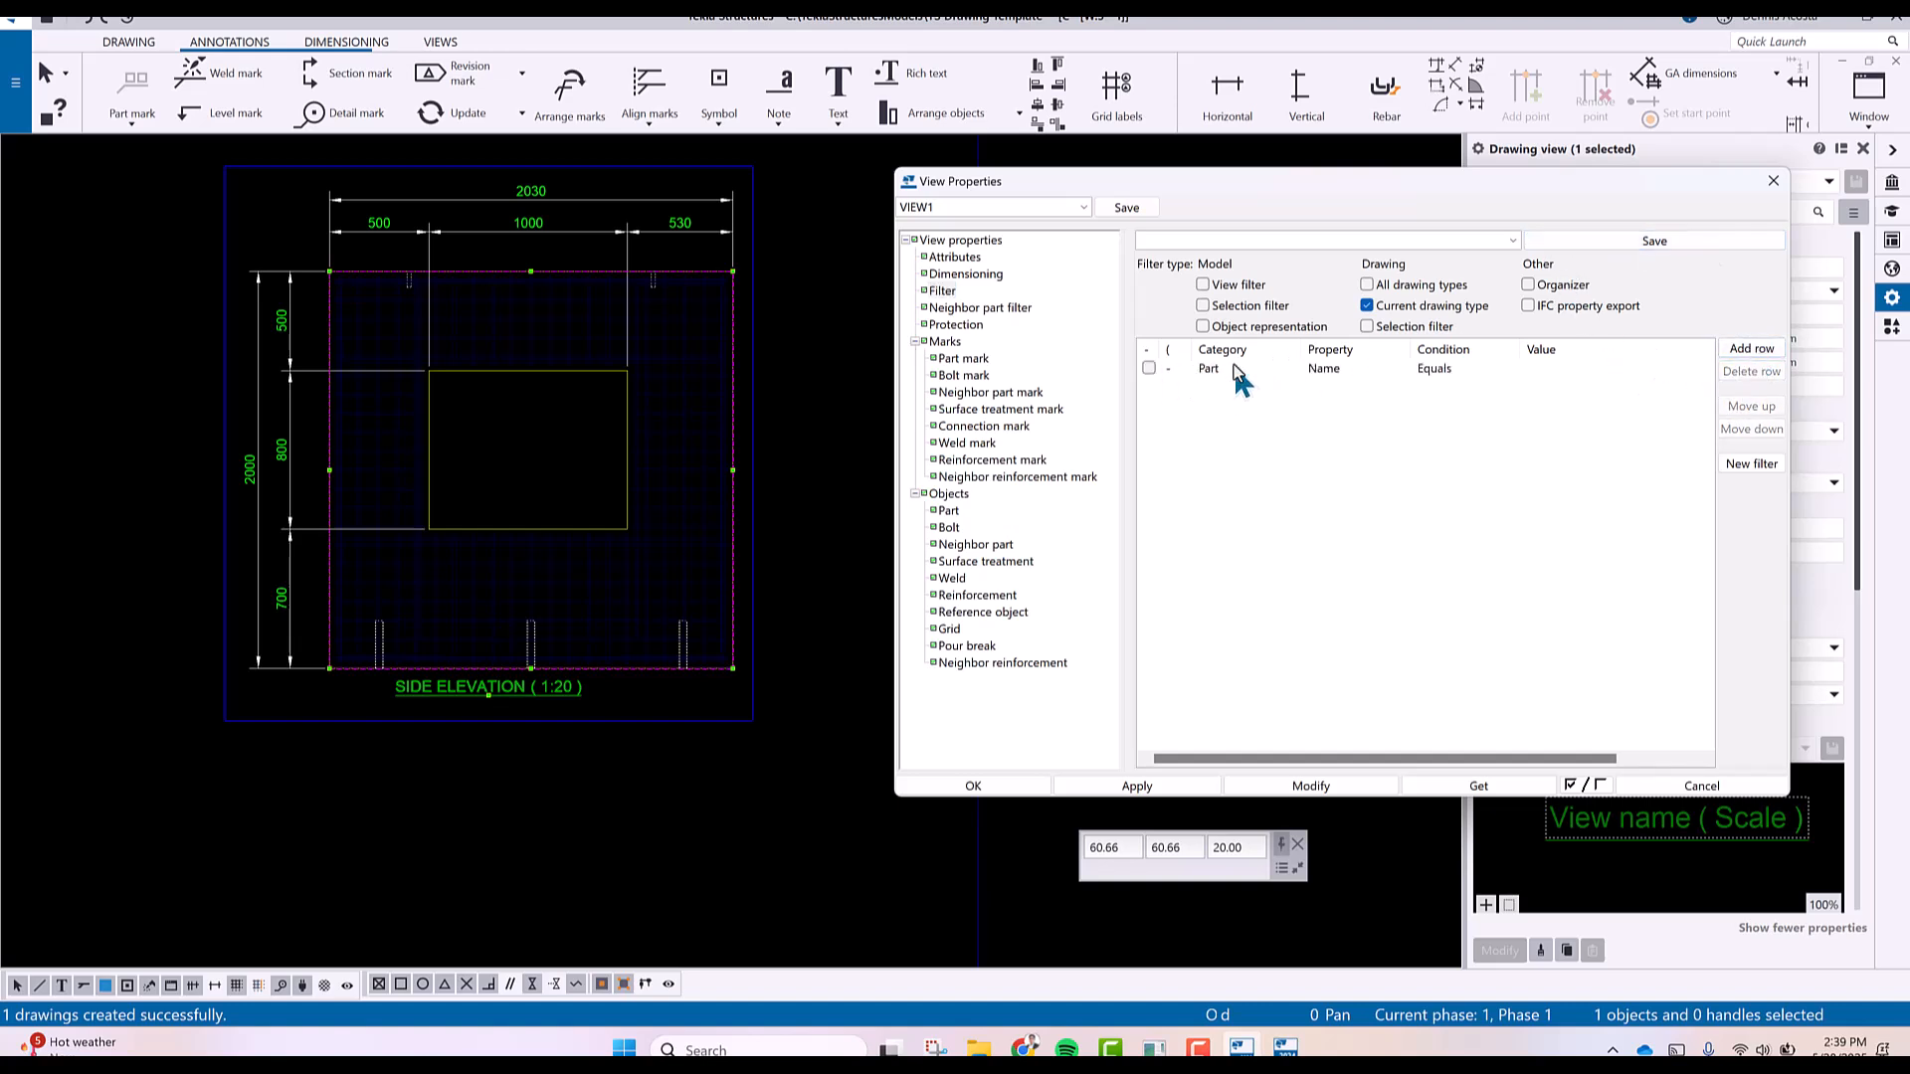
left_click(1278, 369)
left_click(1283, 367)
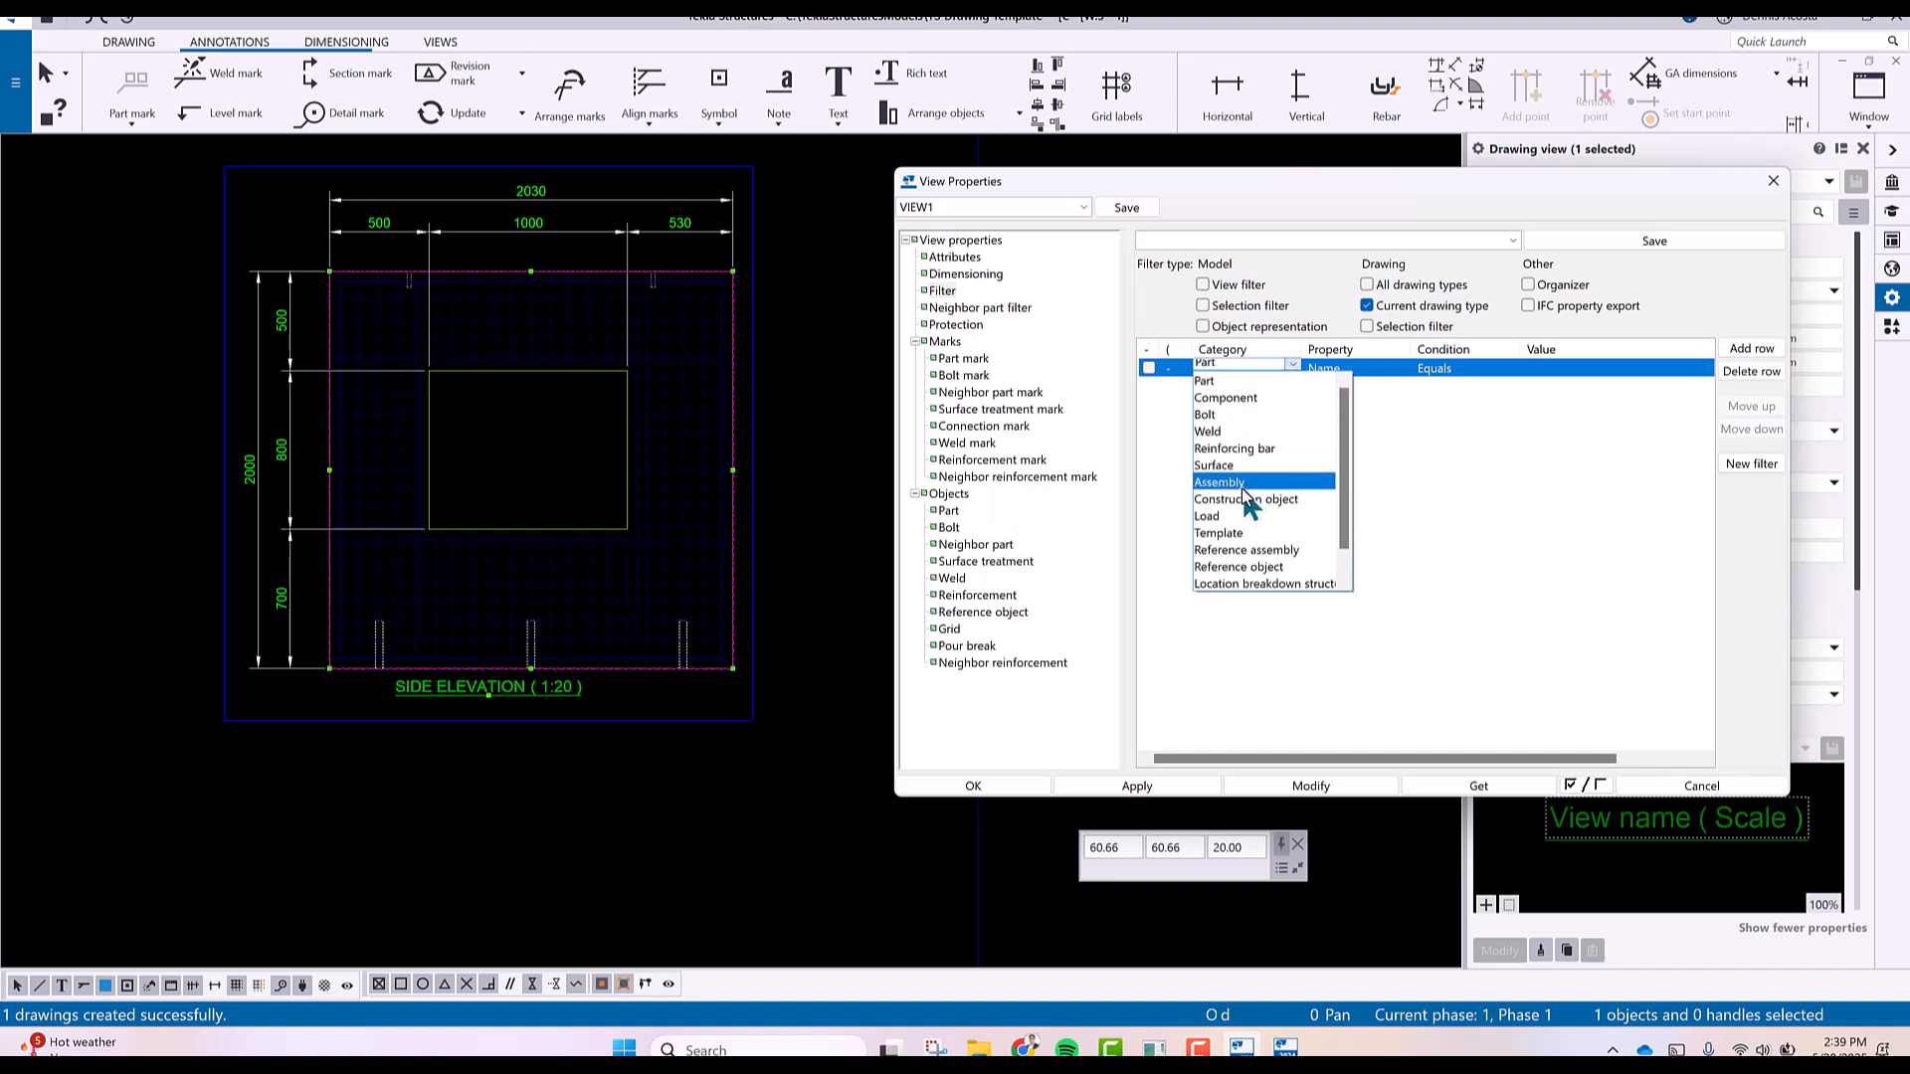
scroll(1239, 527, "down", 3)
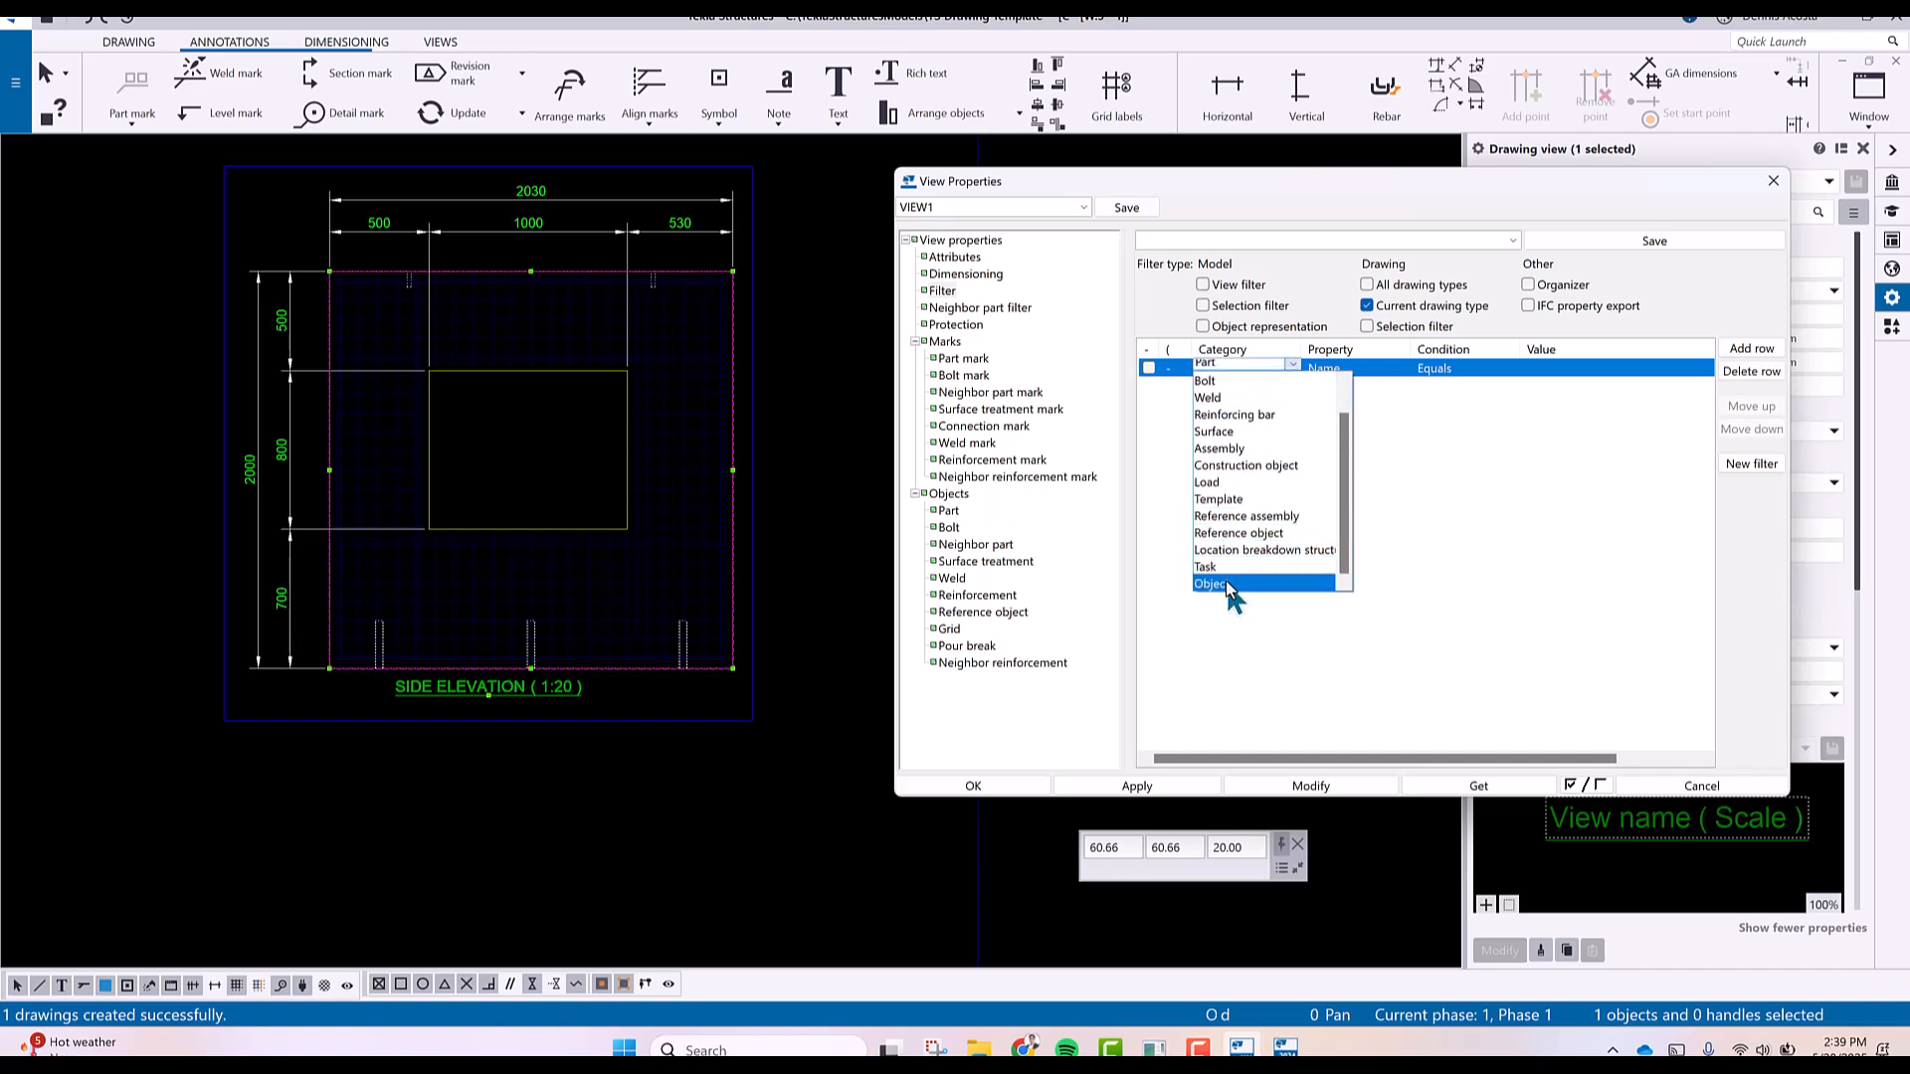
left_click(1234, 587)
left_click(1402, 366)
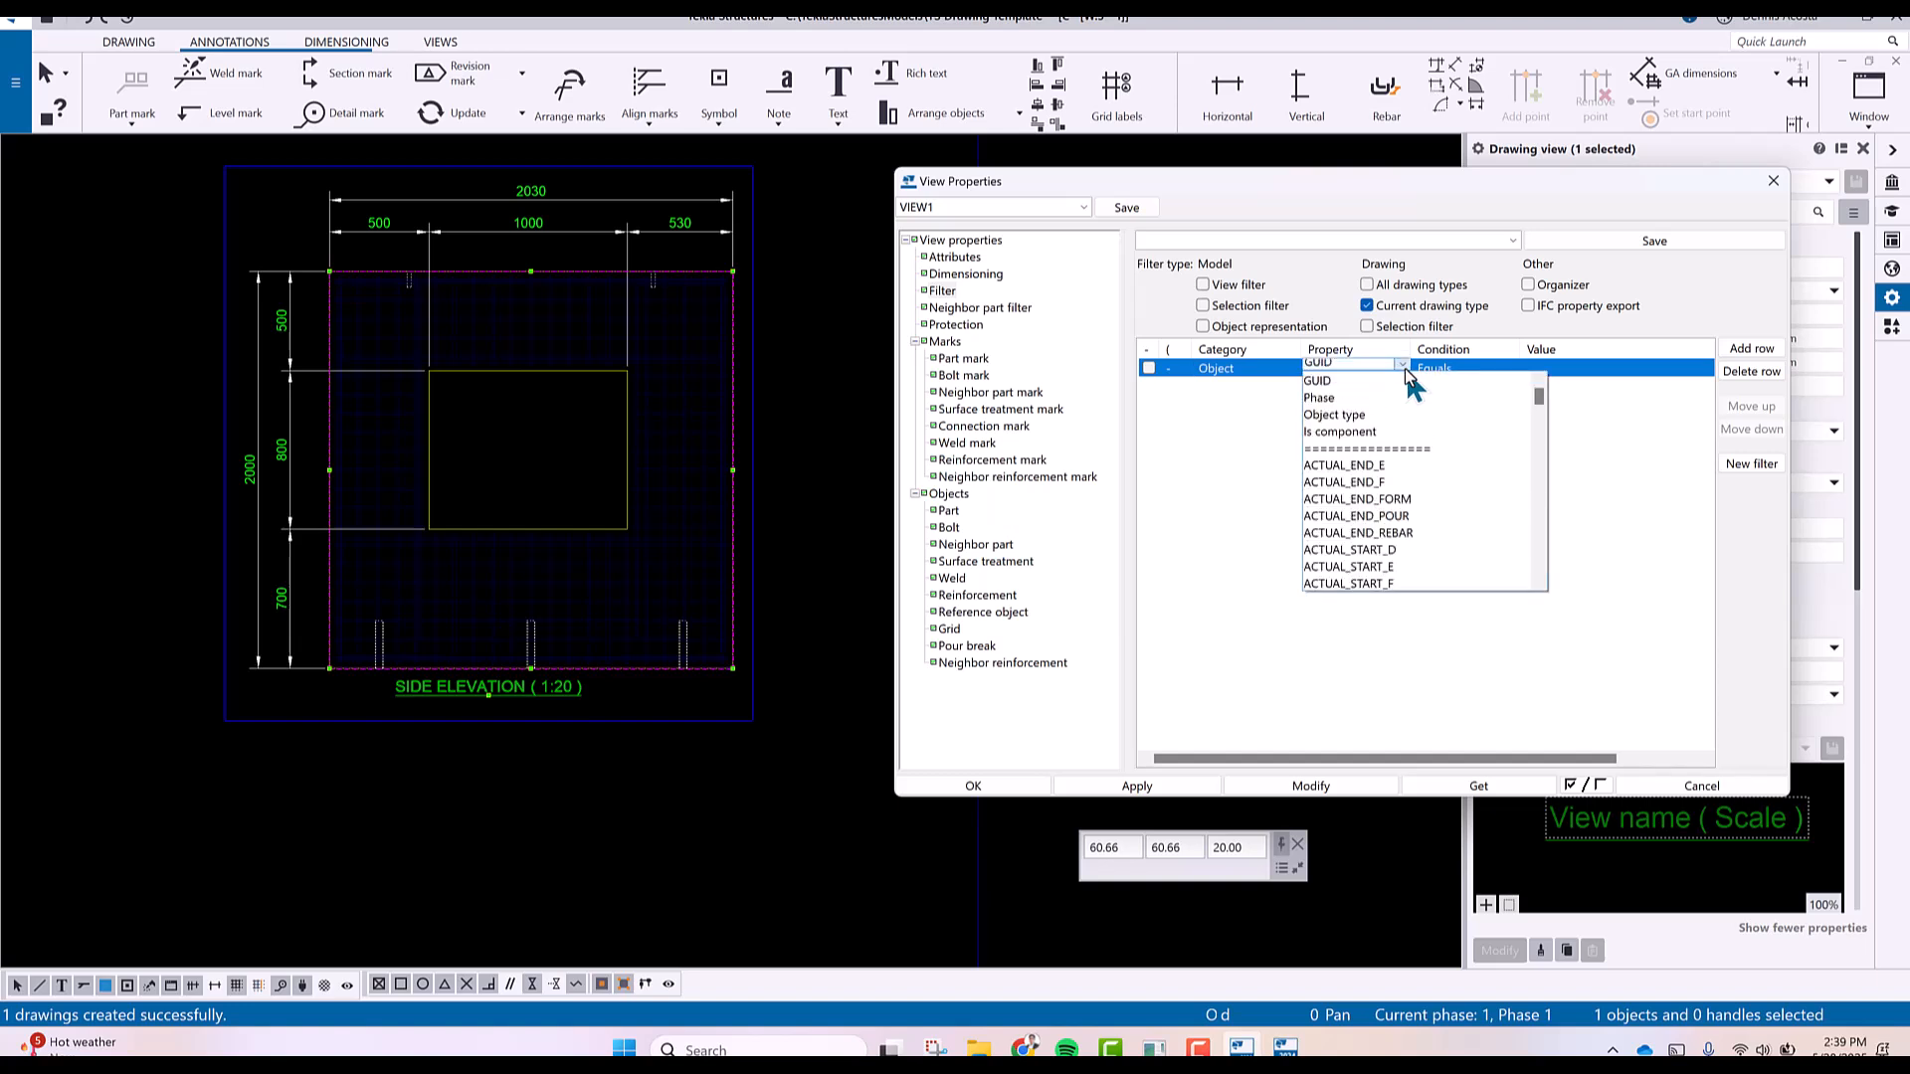
left_click(1339, 415)
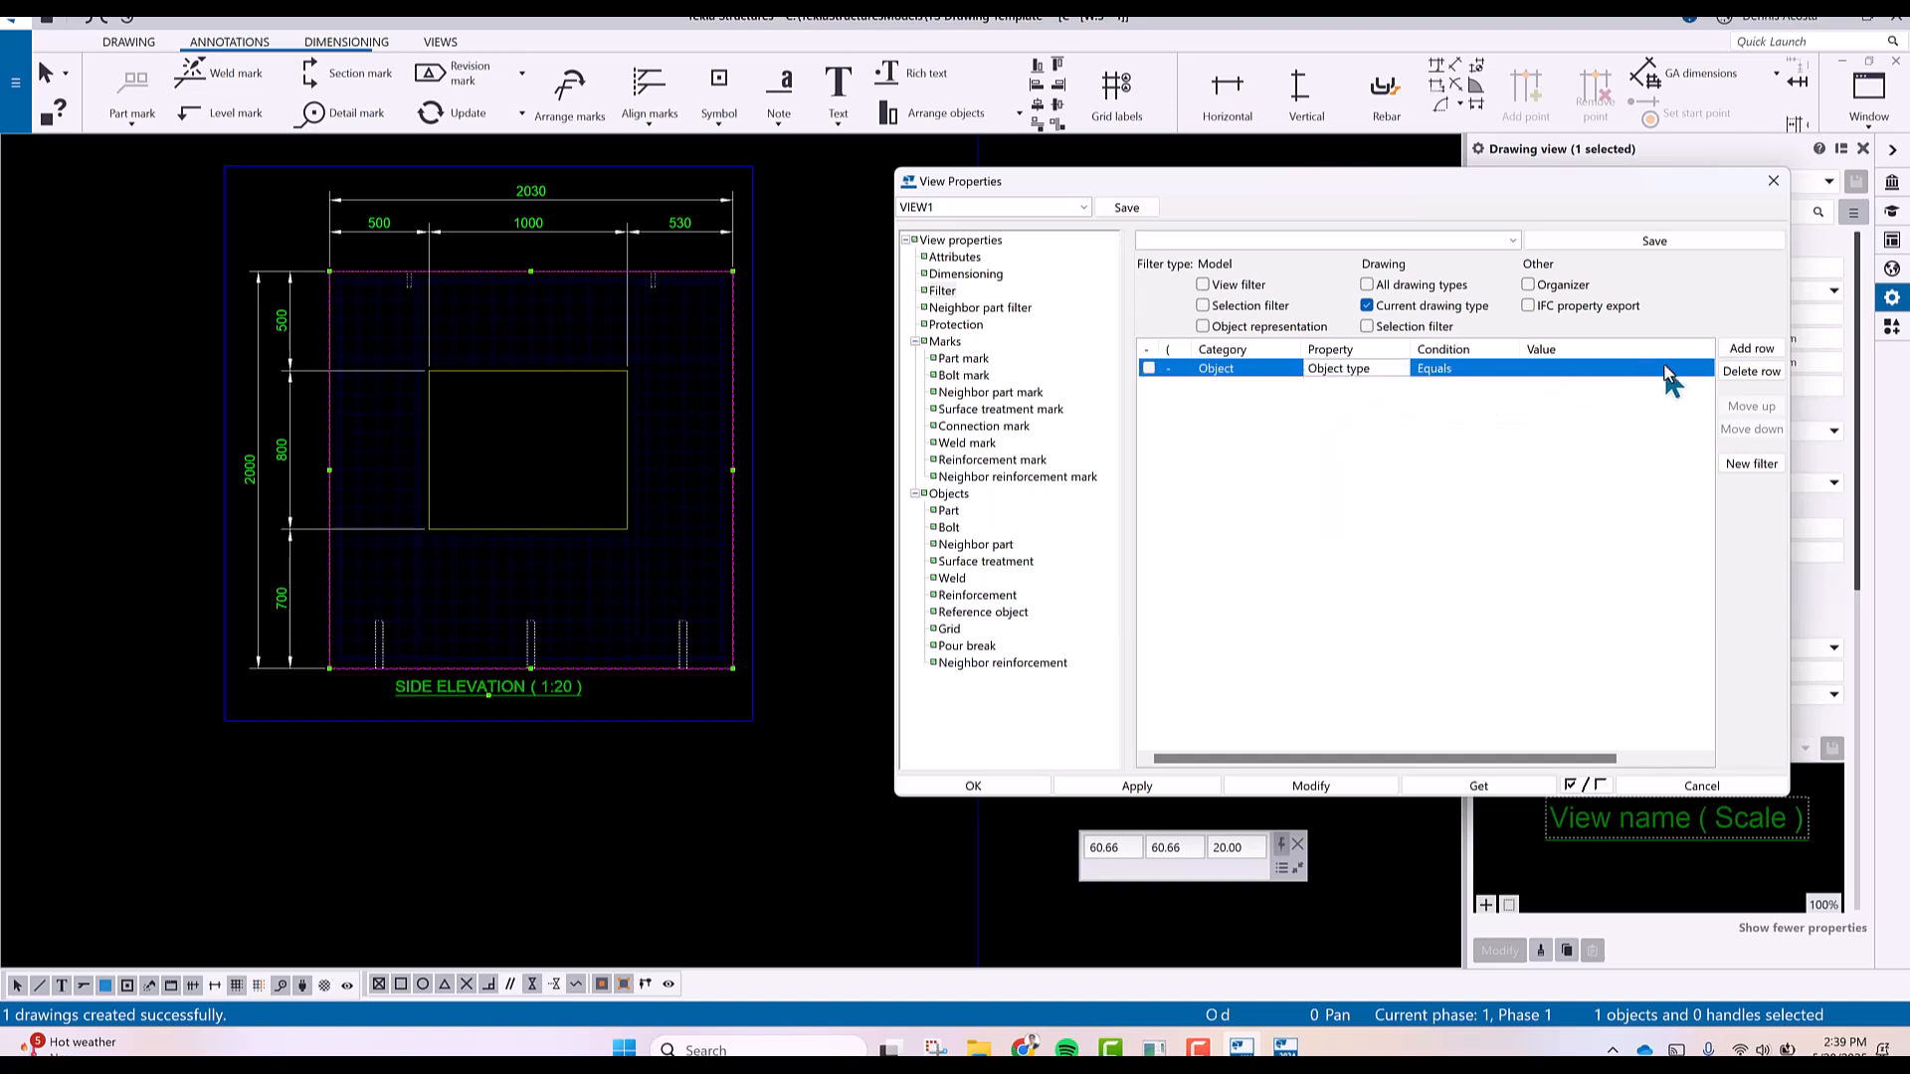
left_click(1697, 370)
left_click(1705, 367)
left_click(1592, 432)
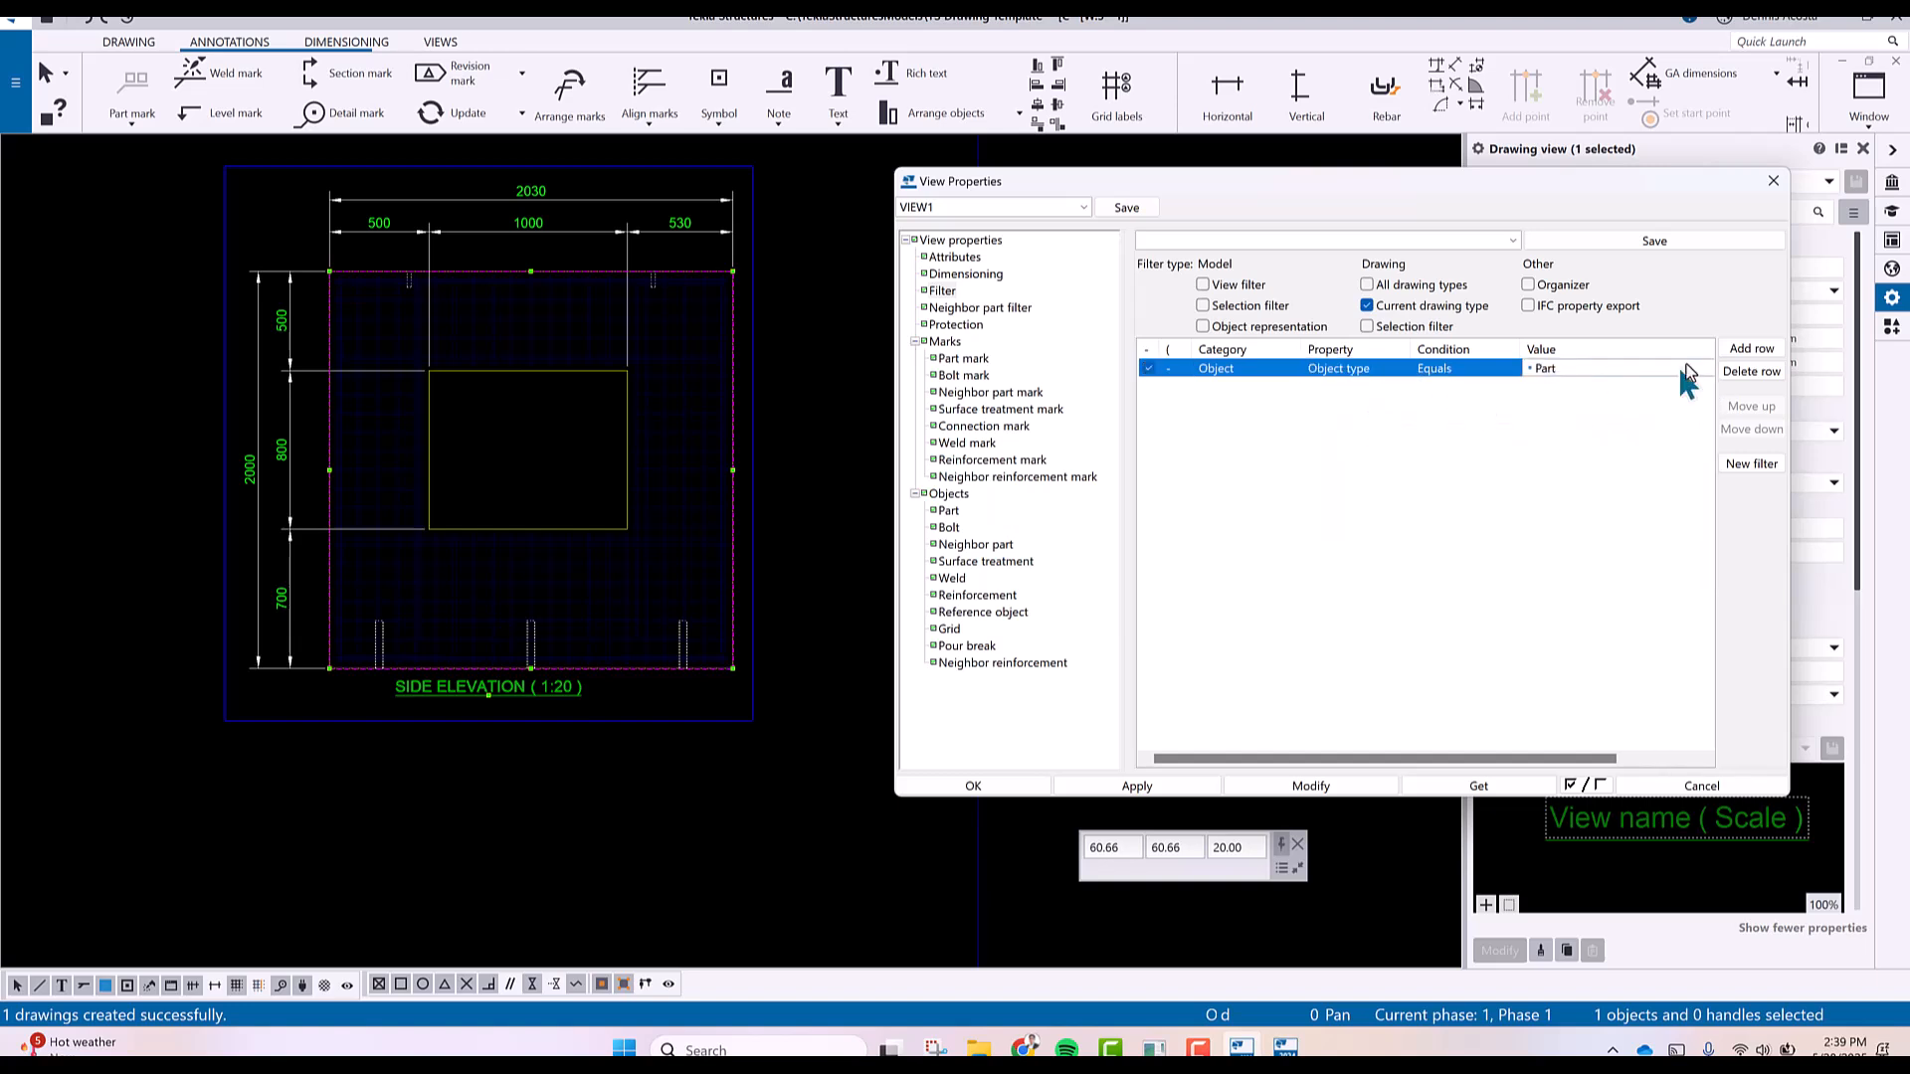
Add a second filter row using the Part category with the Name property and Equals condition.
left_click(1751, 348)
left_click(1226, 386)
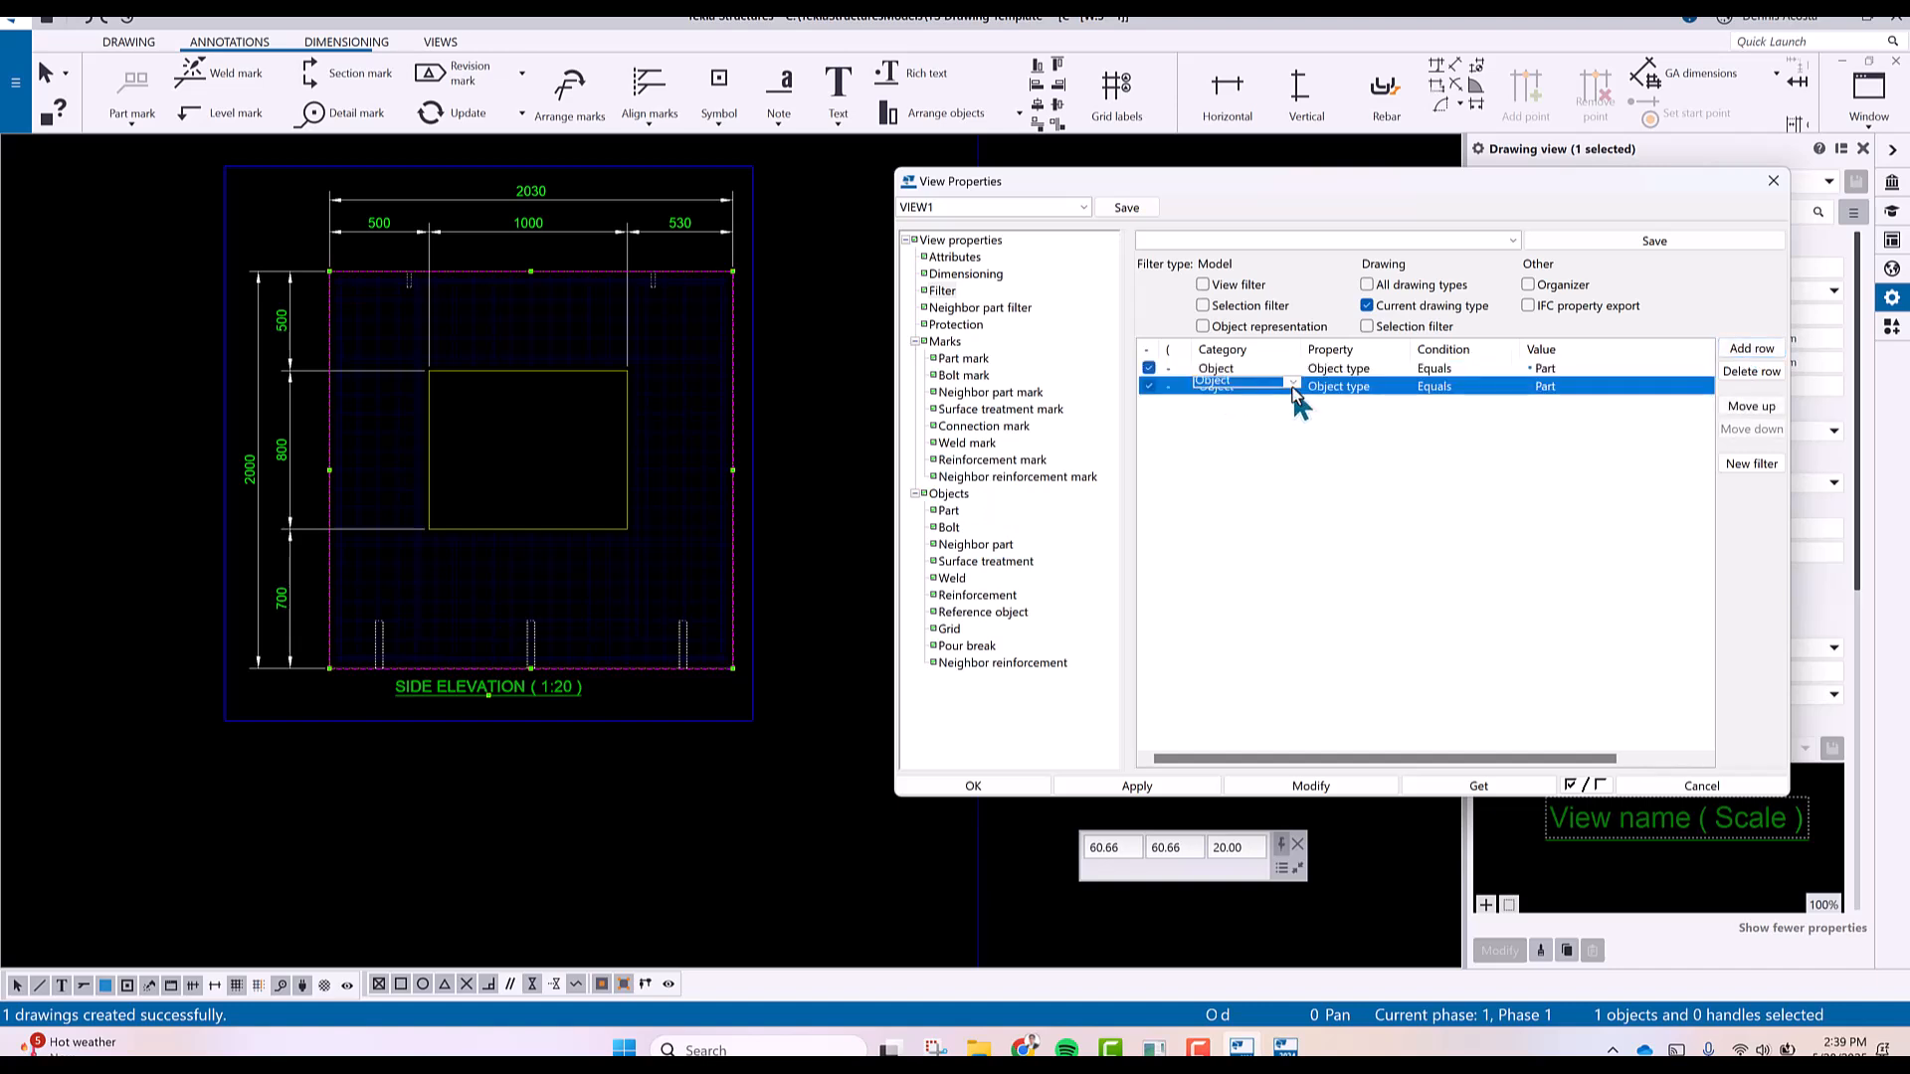
left_click(1291, 384)
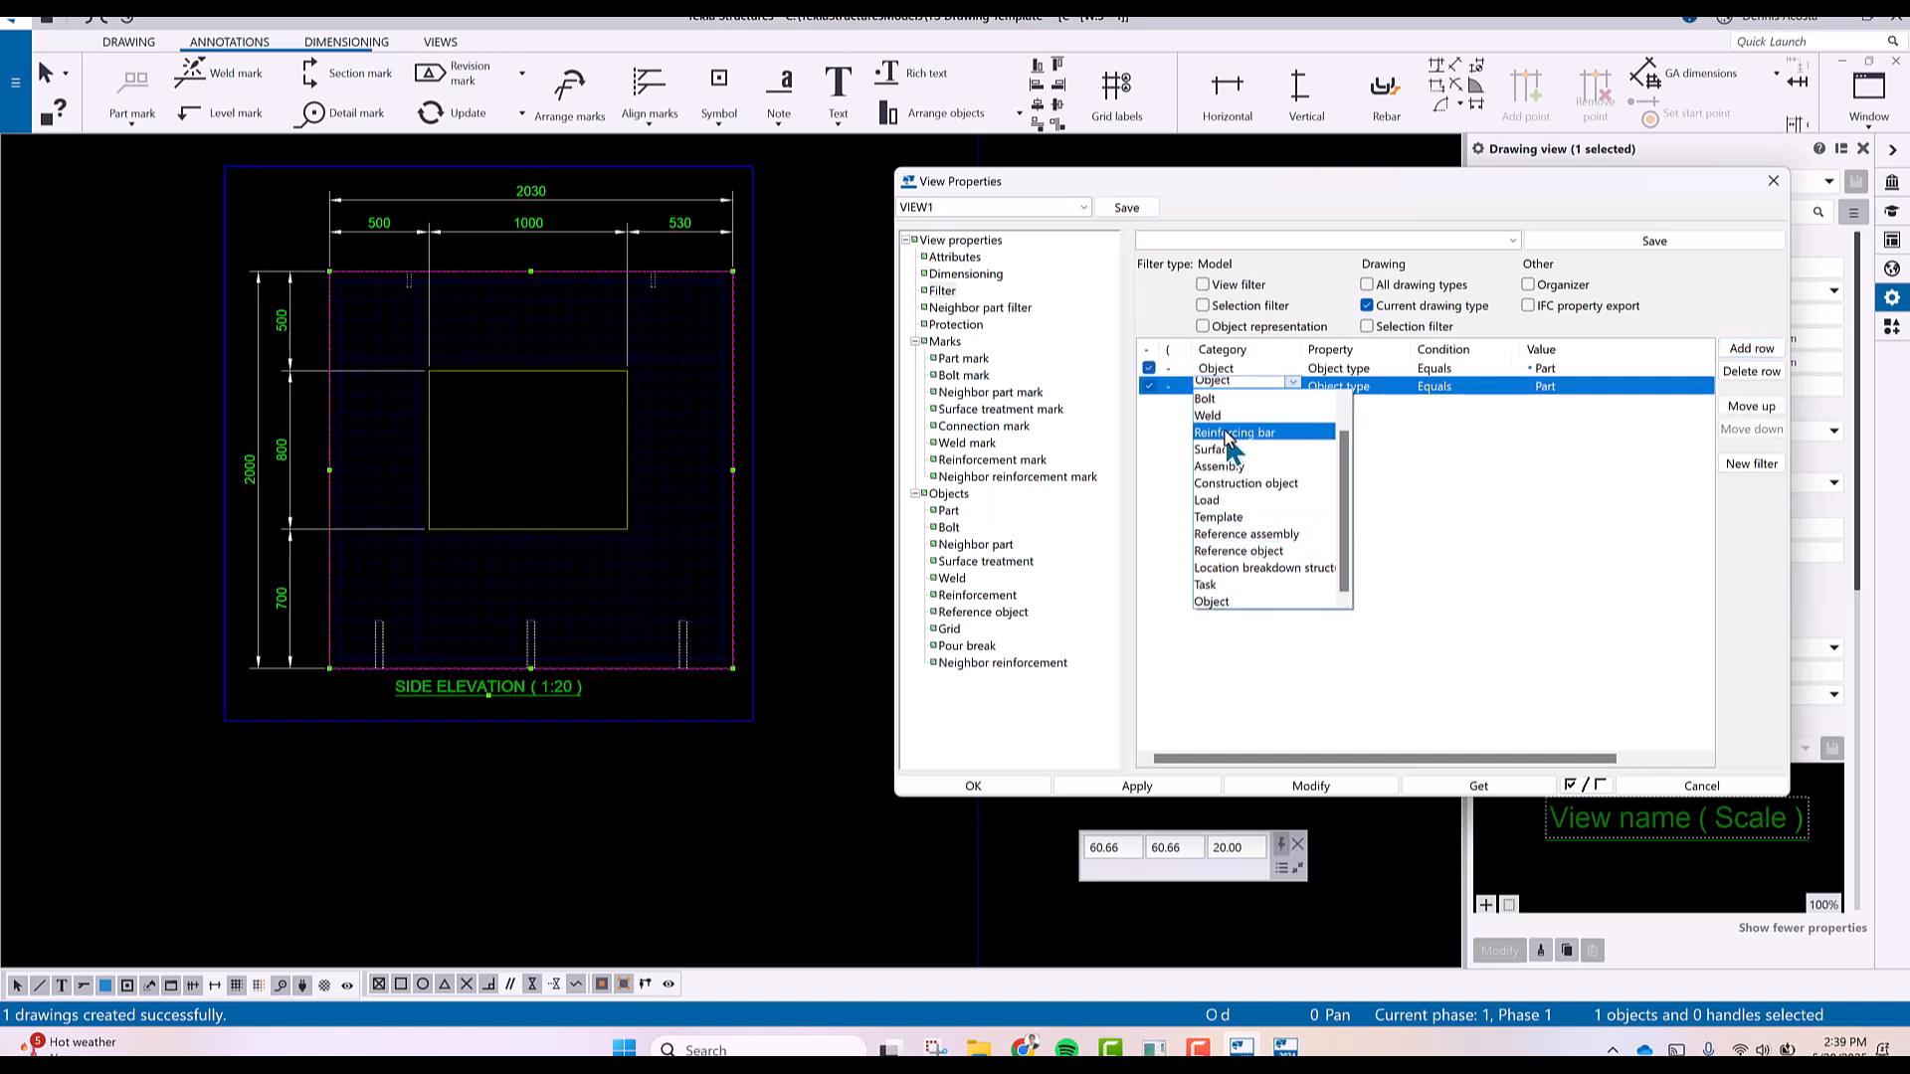
scroll(1244, 477, "up", 2)
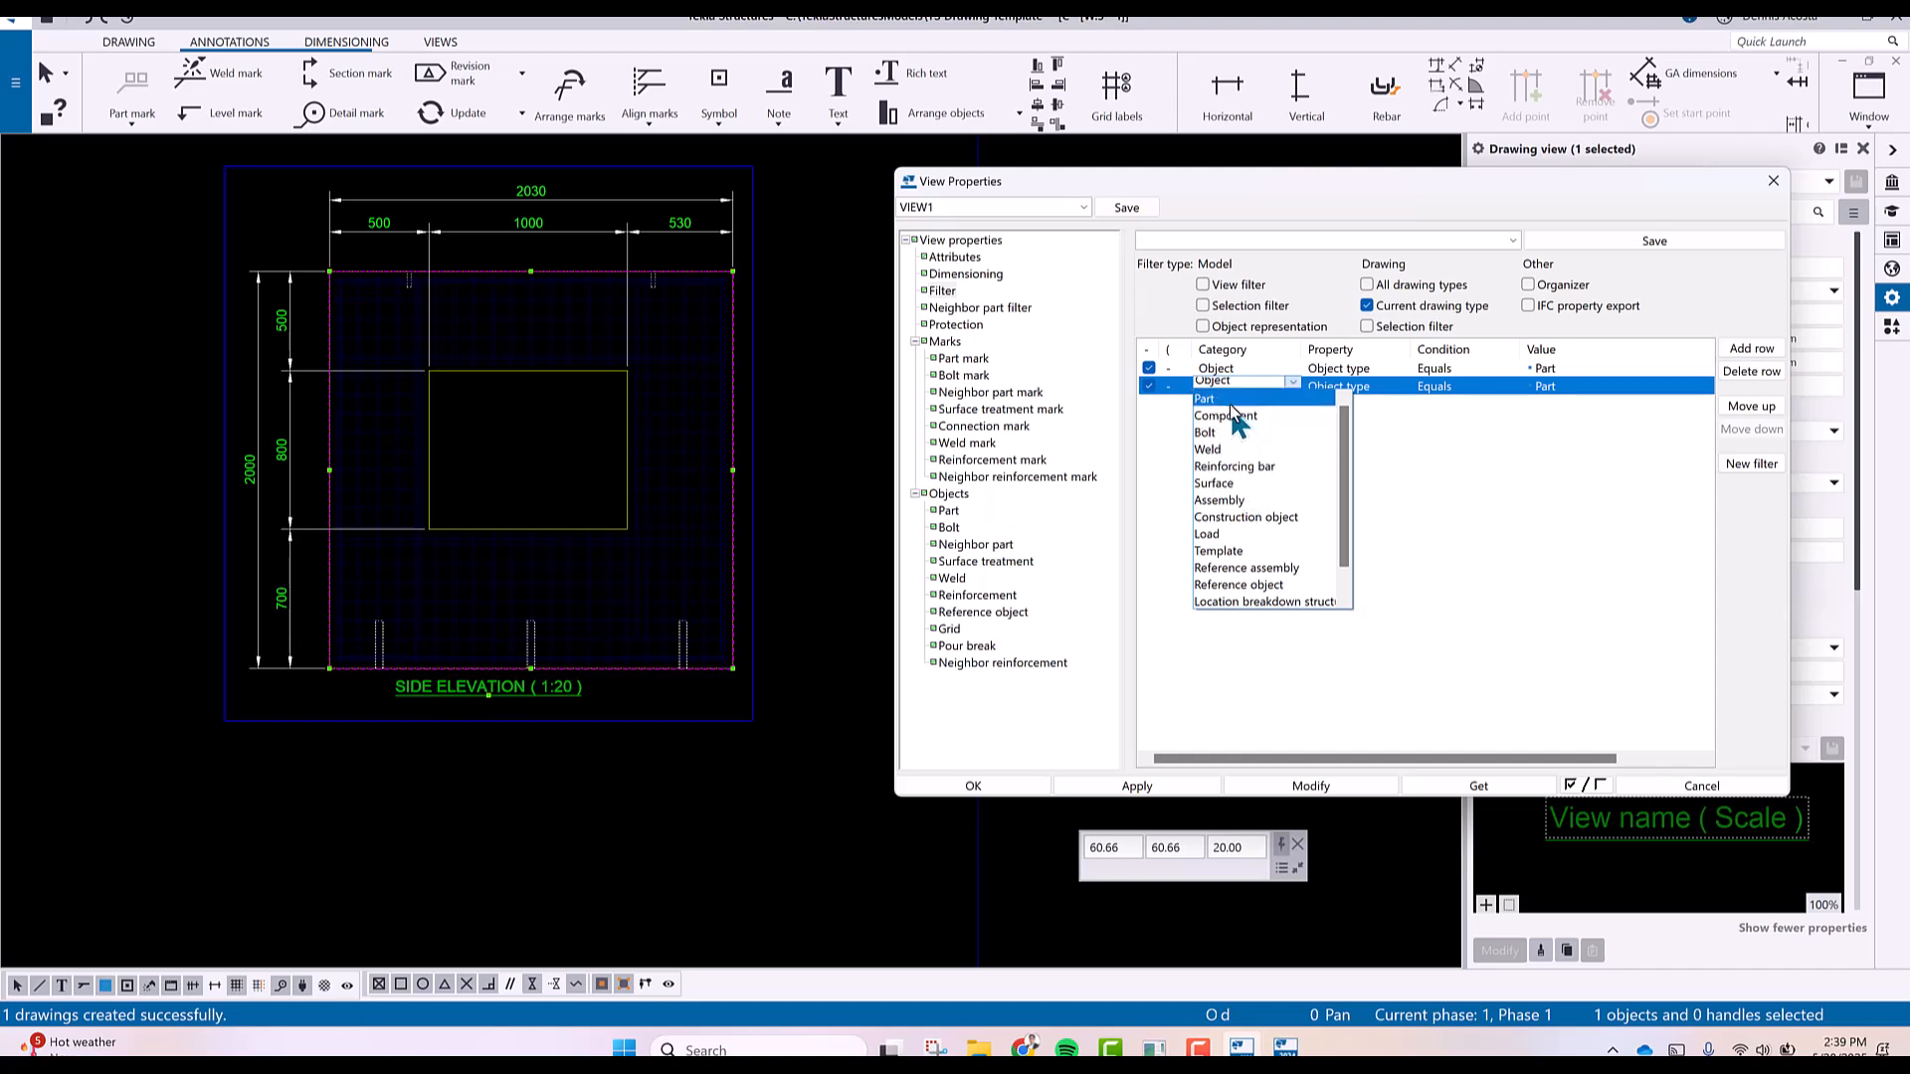
left_click(1246, 400)
Set the second filter row's value to VERT_BAR by selecting the bottom middle part from the drawing.
left_click(1621, 388)
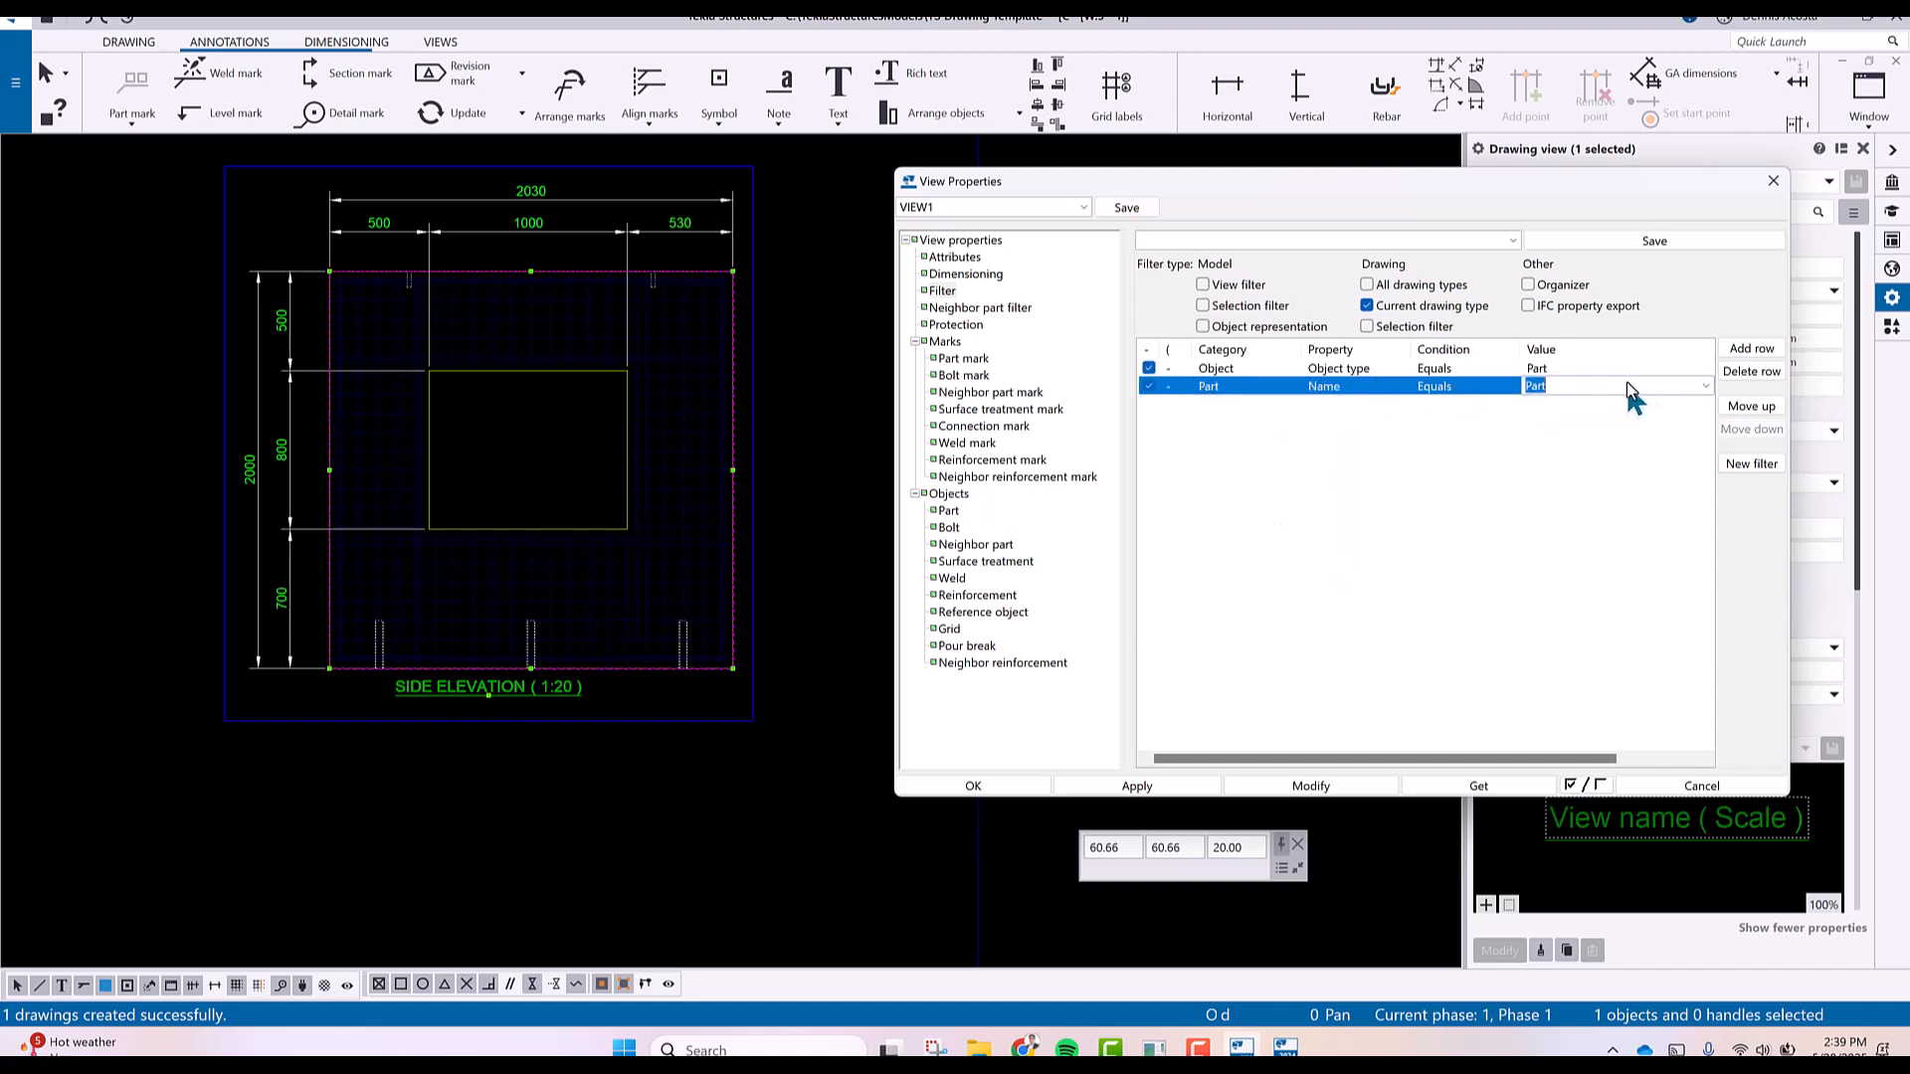
left_click(1705, 387)
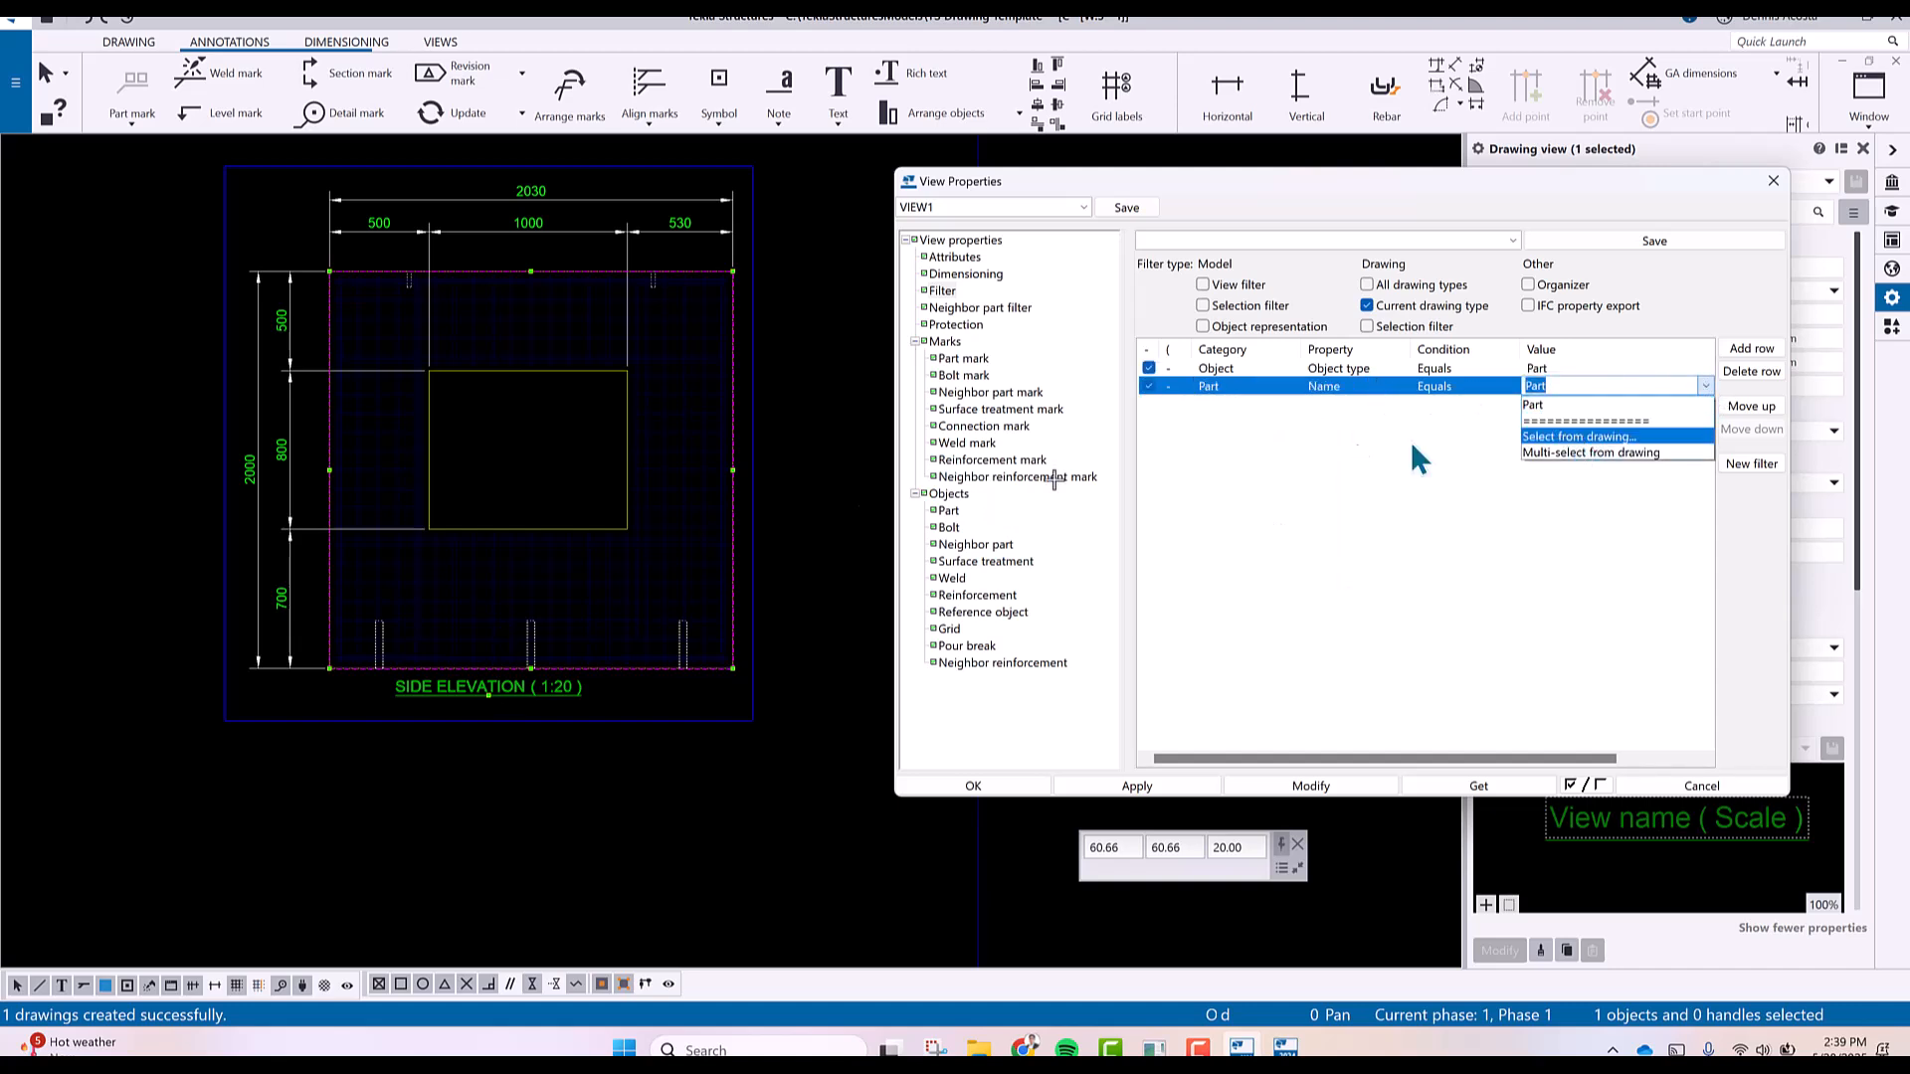
left_click(1592, 432)
left_click(528, 640)
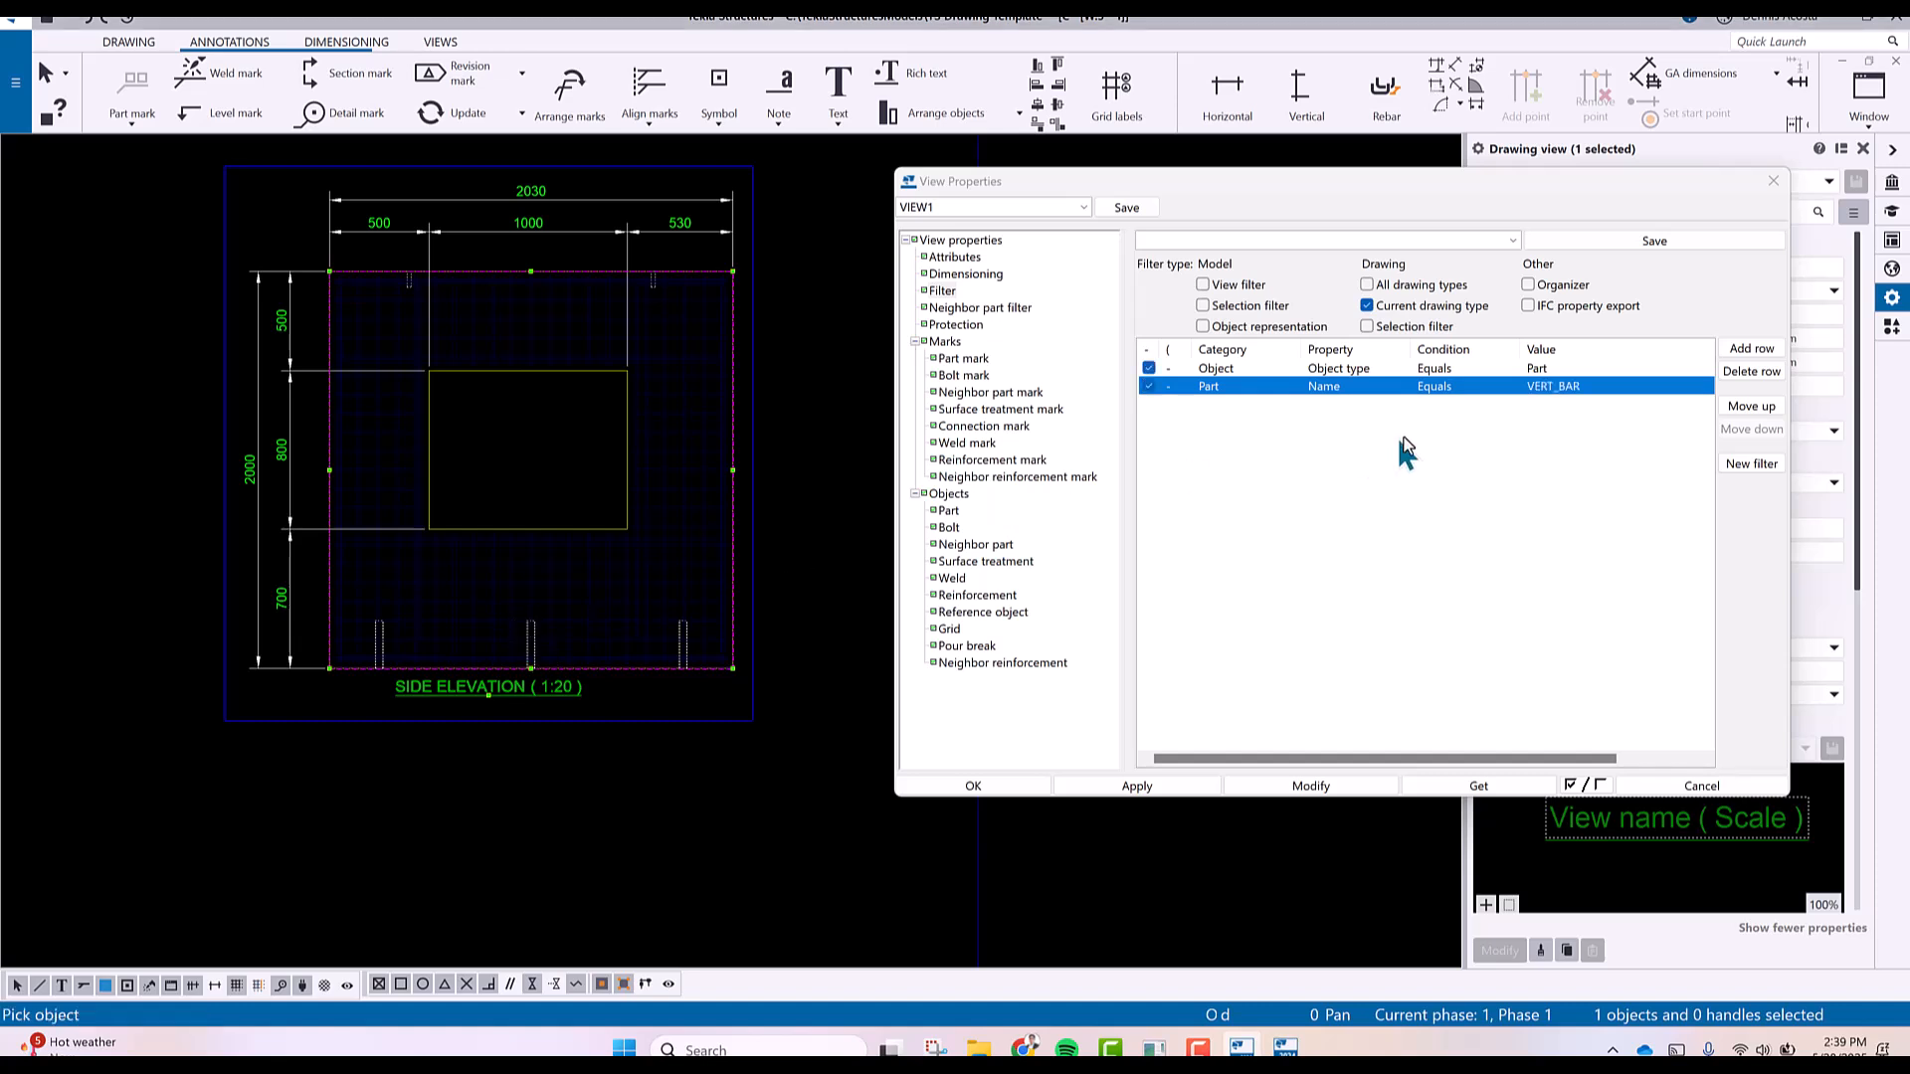
Set the second filter row's value to GROUT_TUBE by selecting the grout tube's outline in the drawing.
scroll(538, 662, "up", 5)
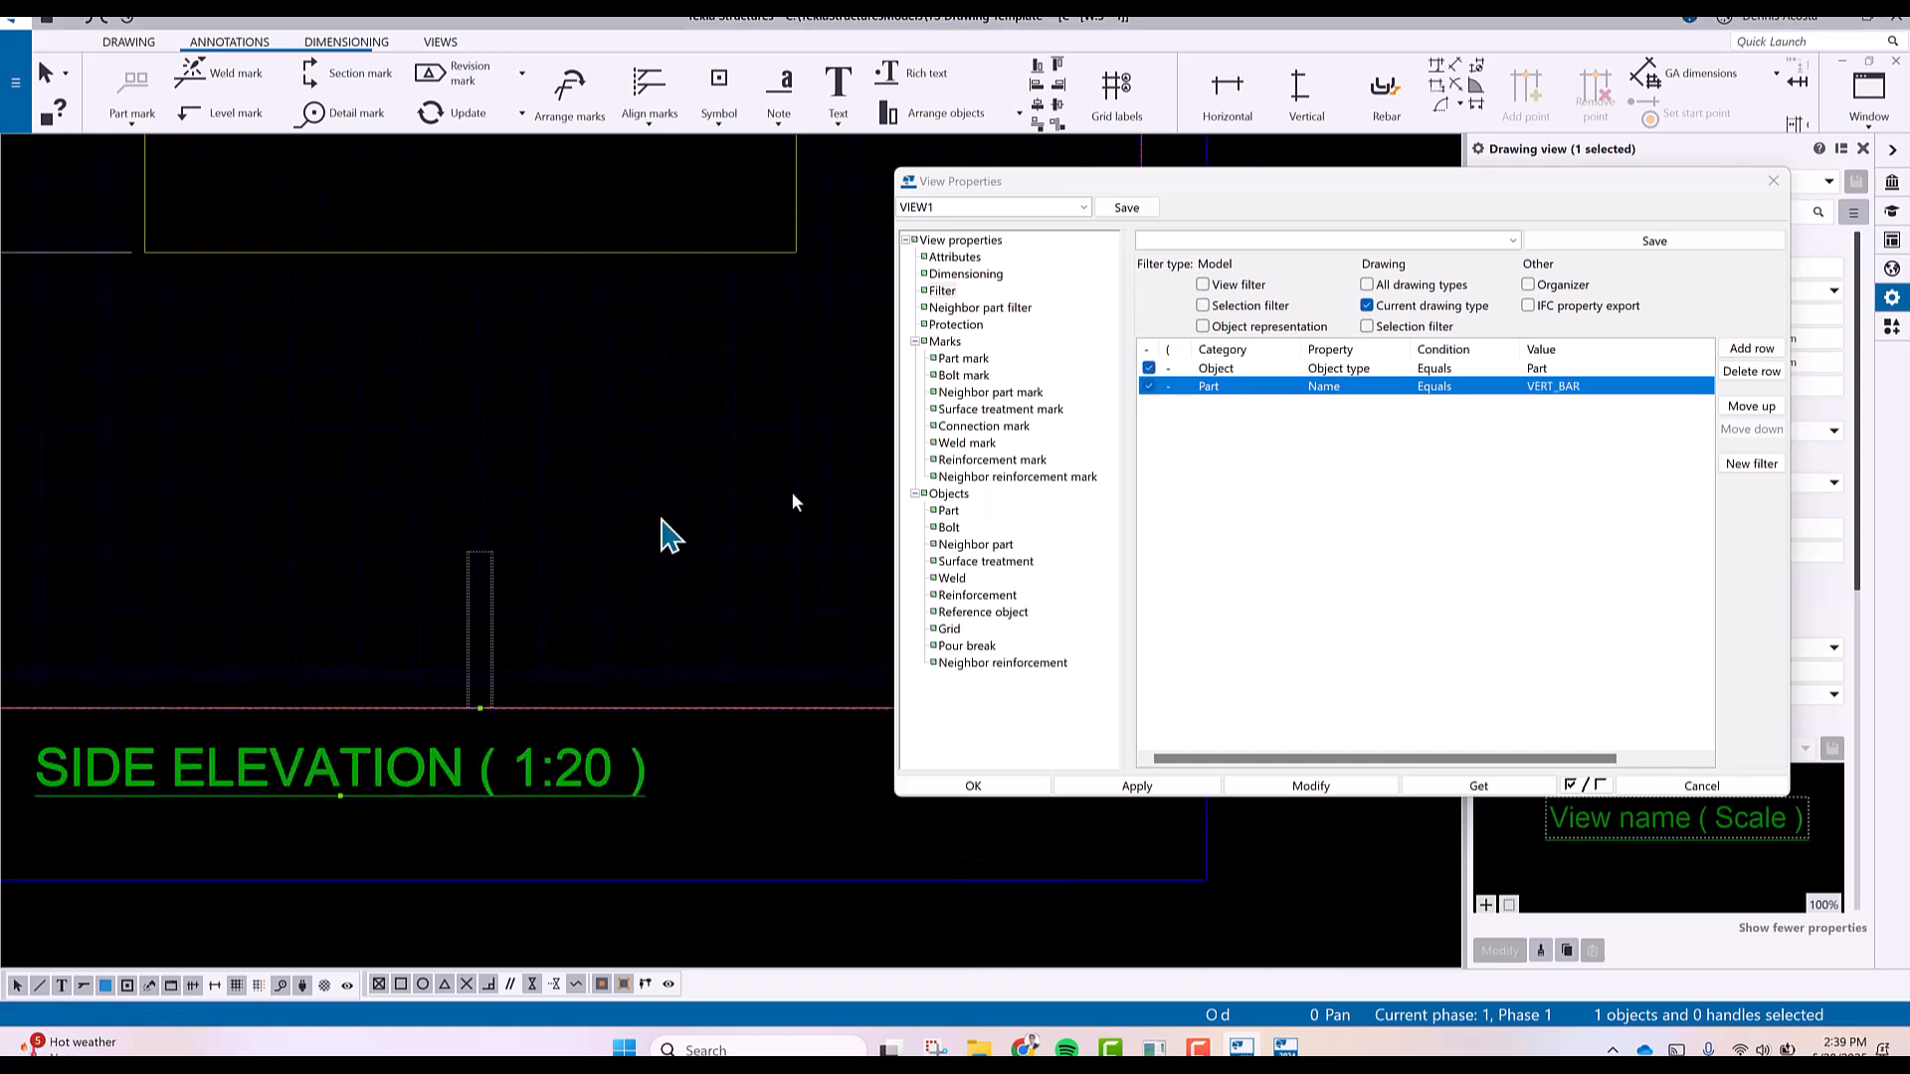
left_click(1641, 386)
left_click(1705, 386)
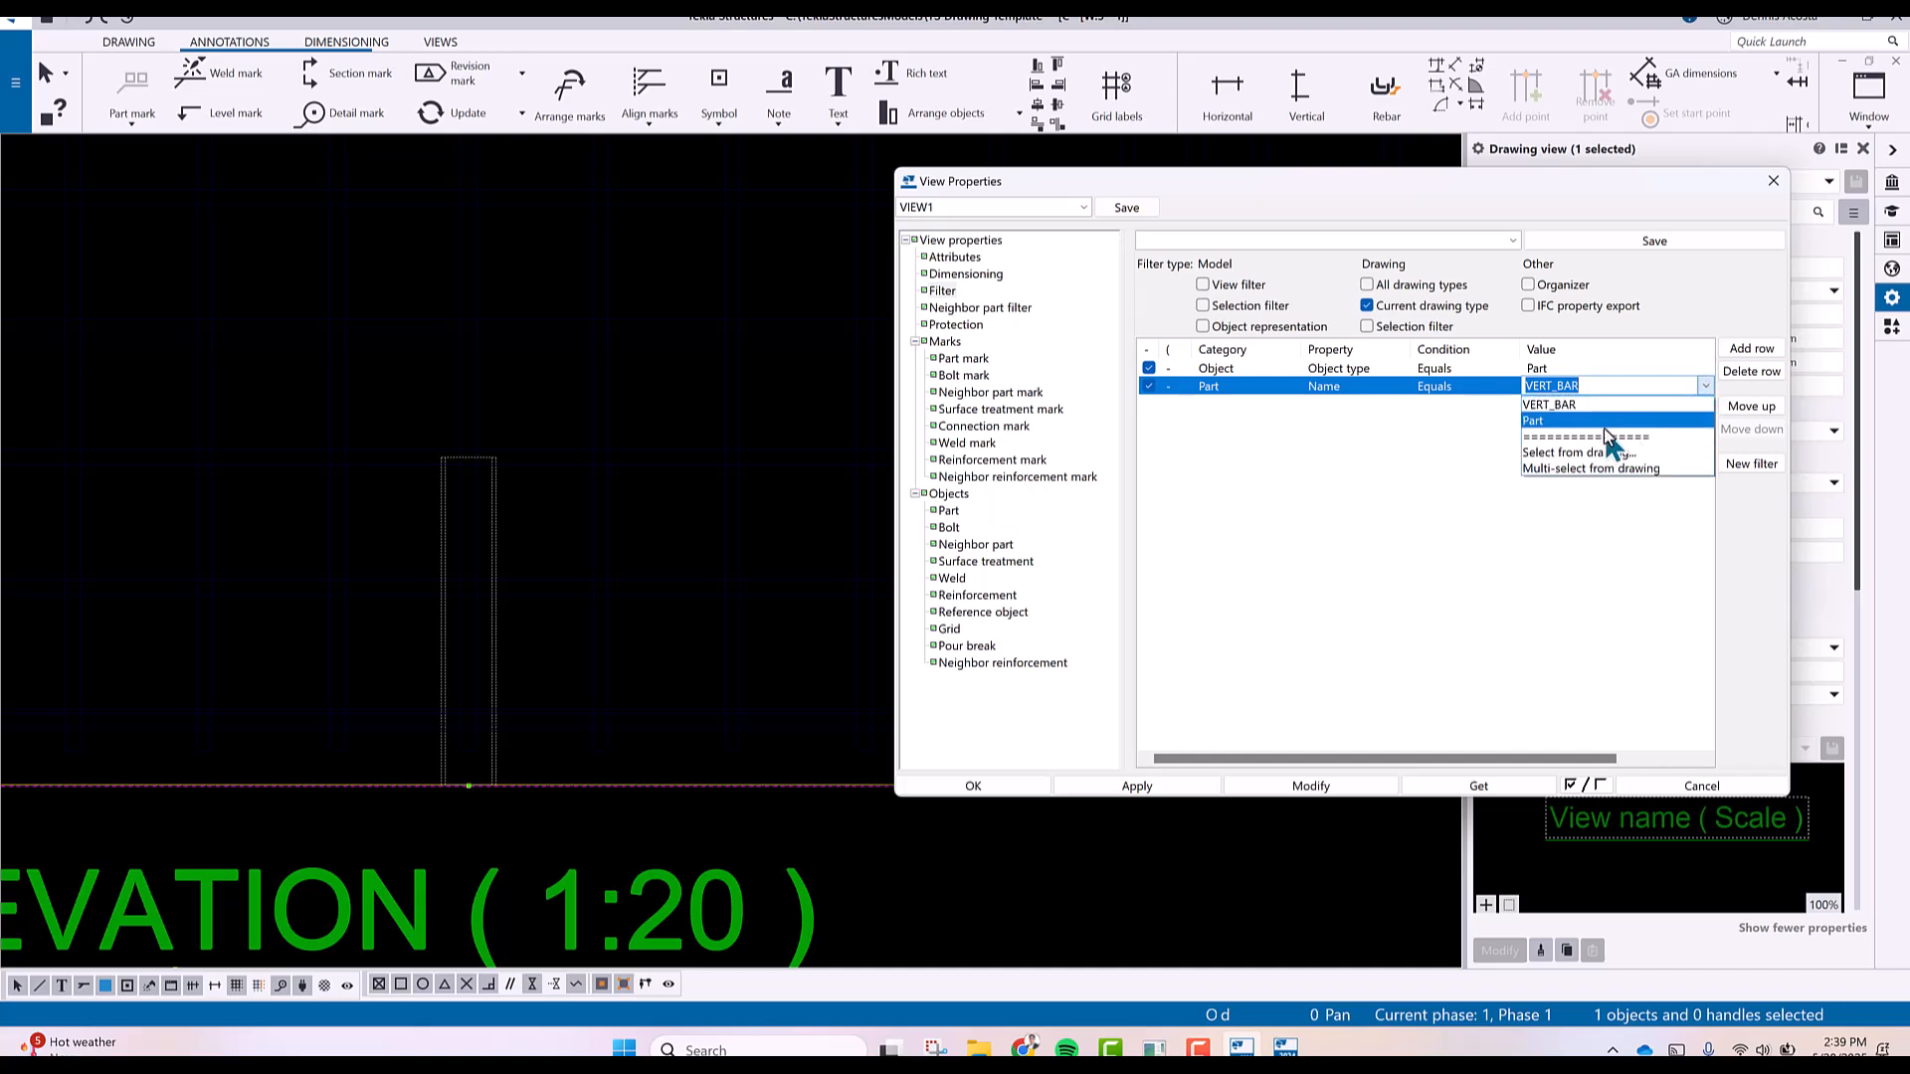
left_click(1572, 453)
scroll(463, 484, "up", 2)
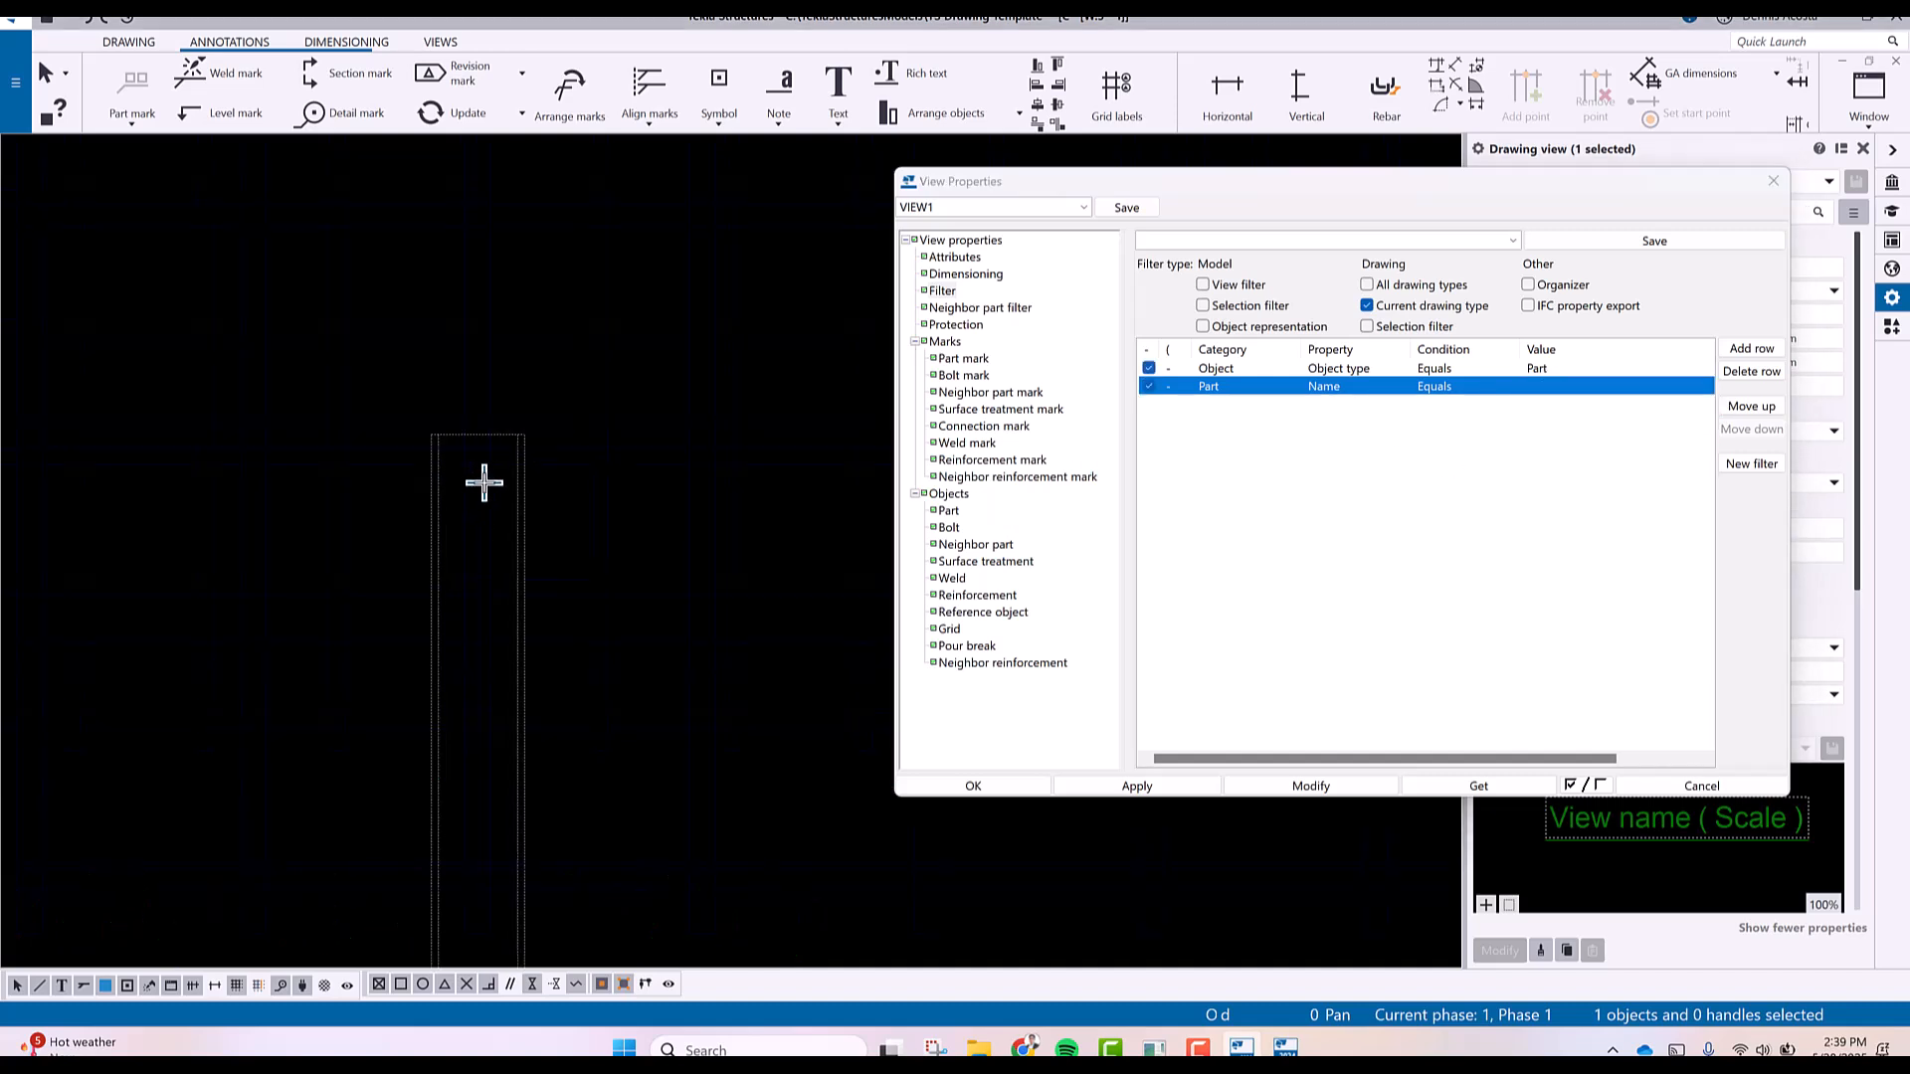
left_click(517, 490)
Save the grout tube filter as GROUTTUBE_FILTER, and save VIEW1 with the standard view filter.
left_click(1260, 241)
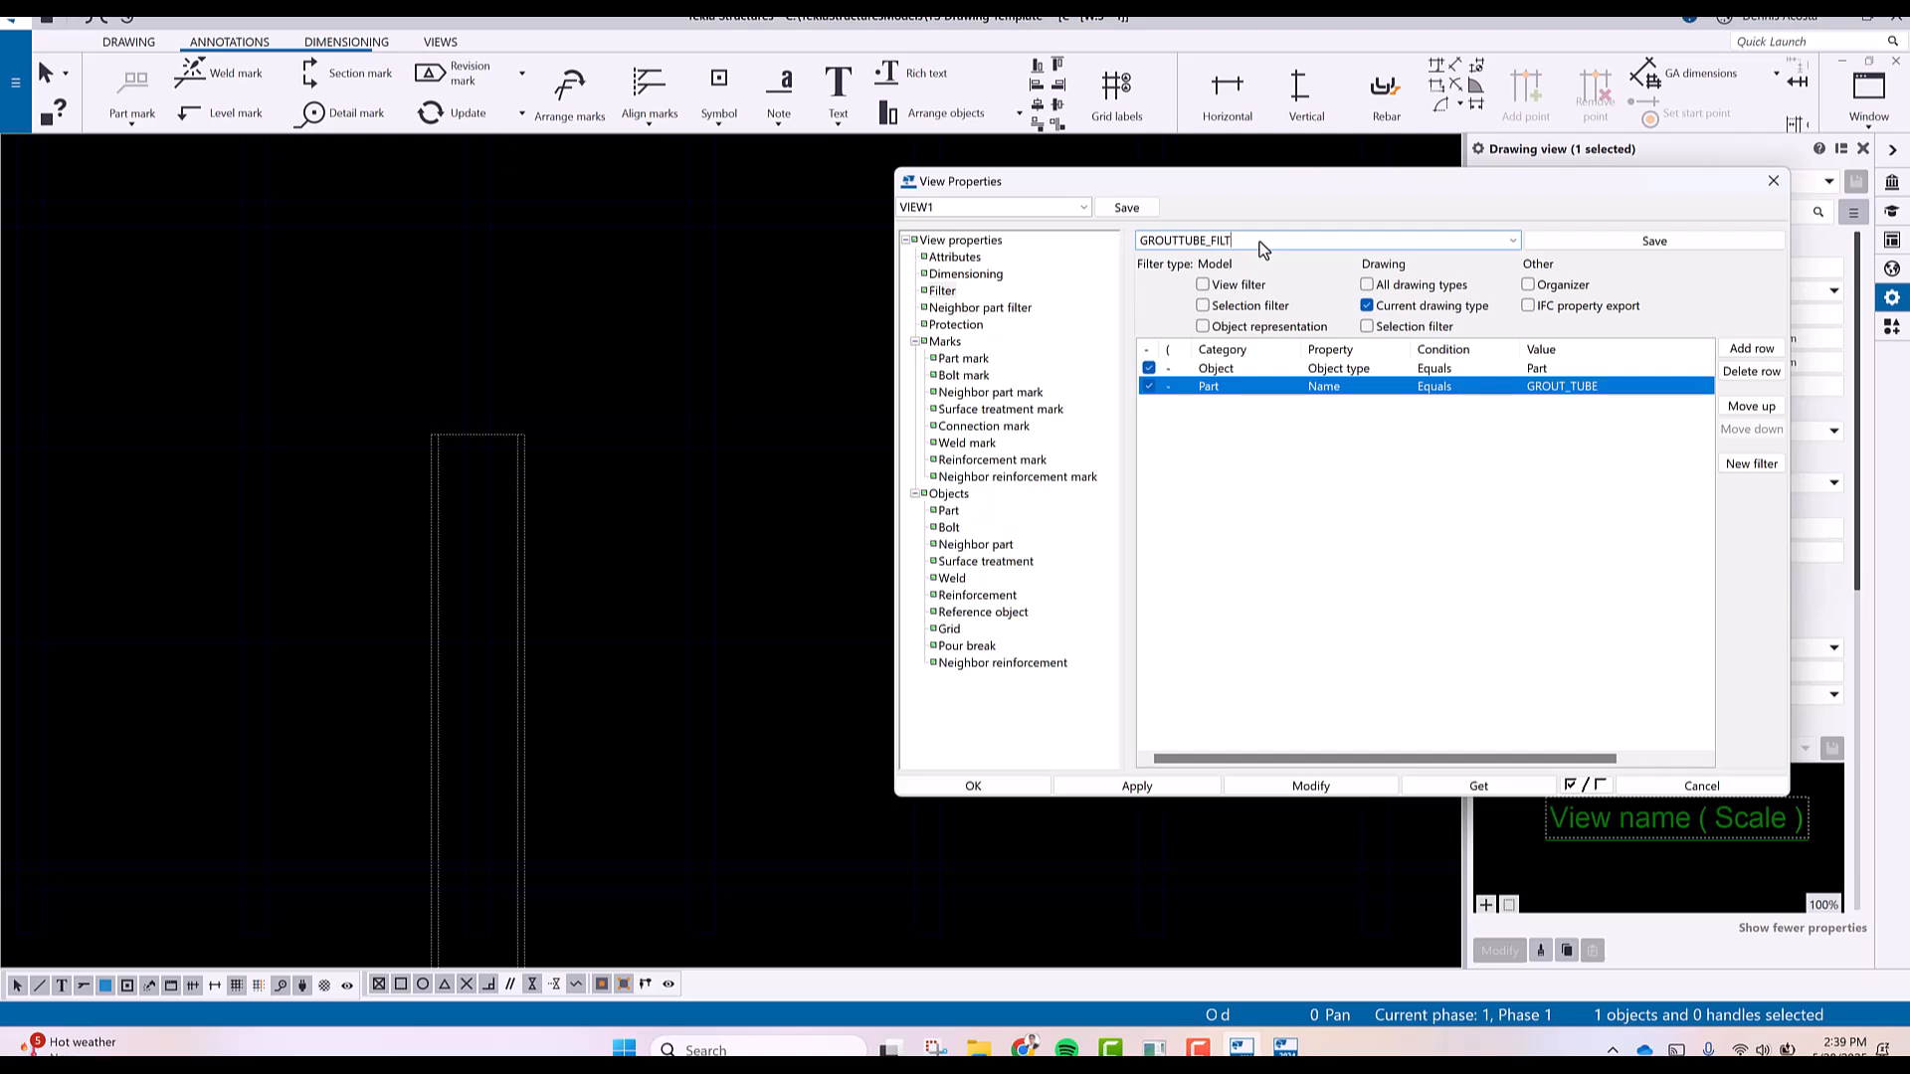
left_click(1596, 239)
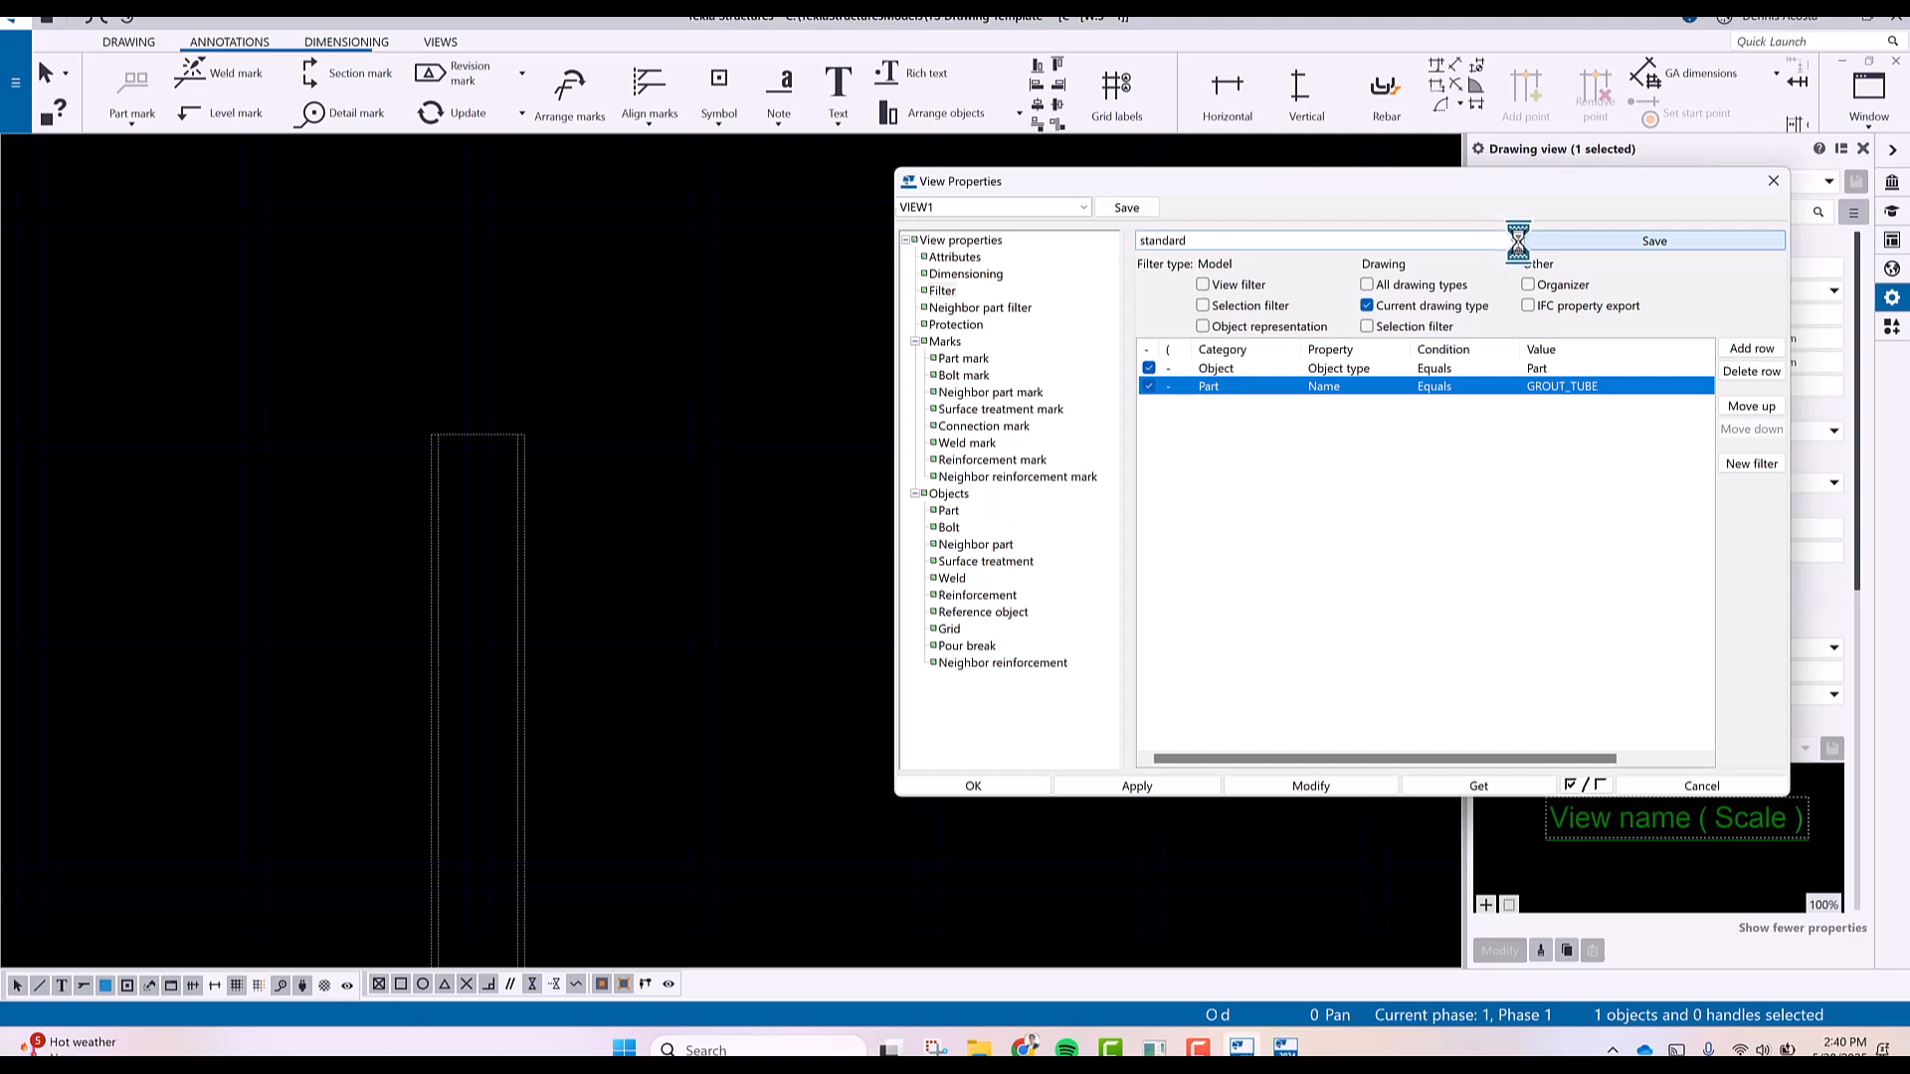
left_click(1513, 241)
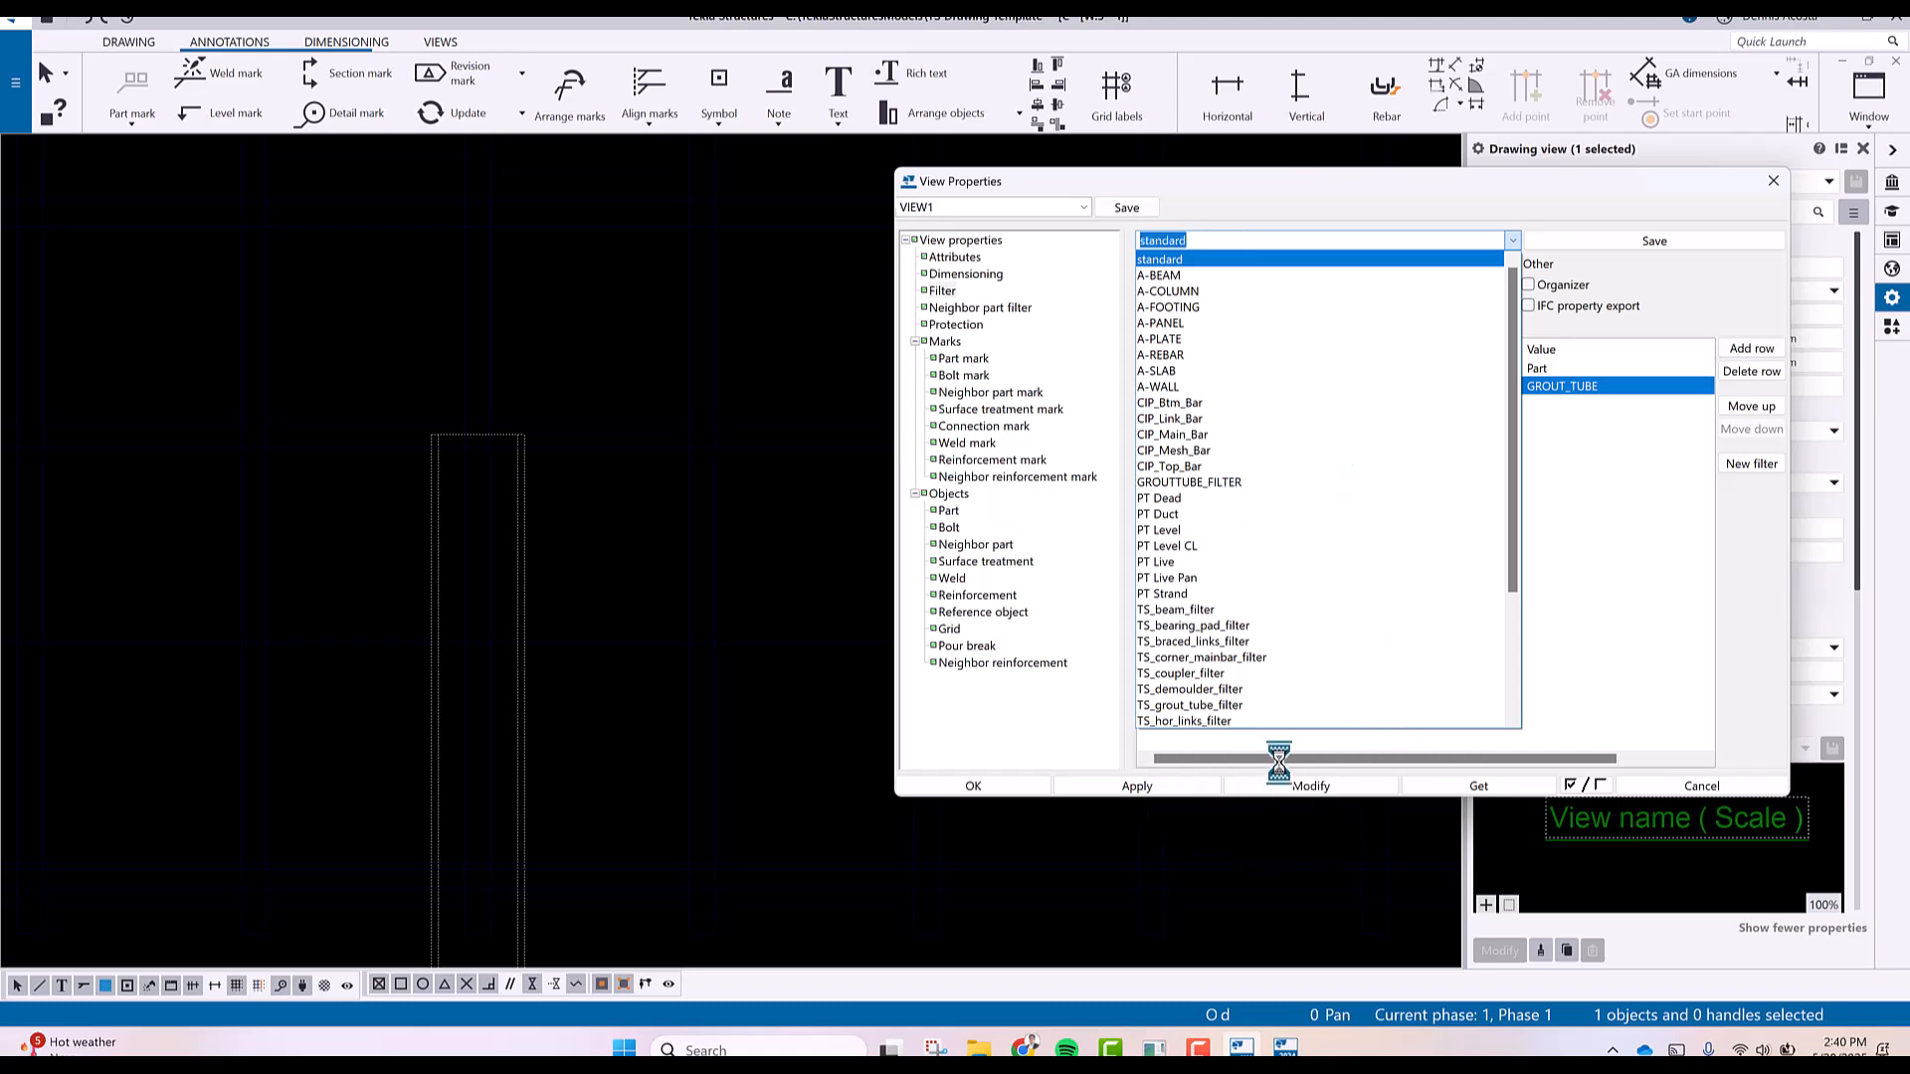
left_click(1129, 207)
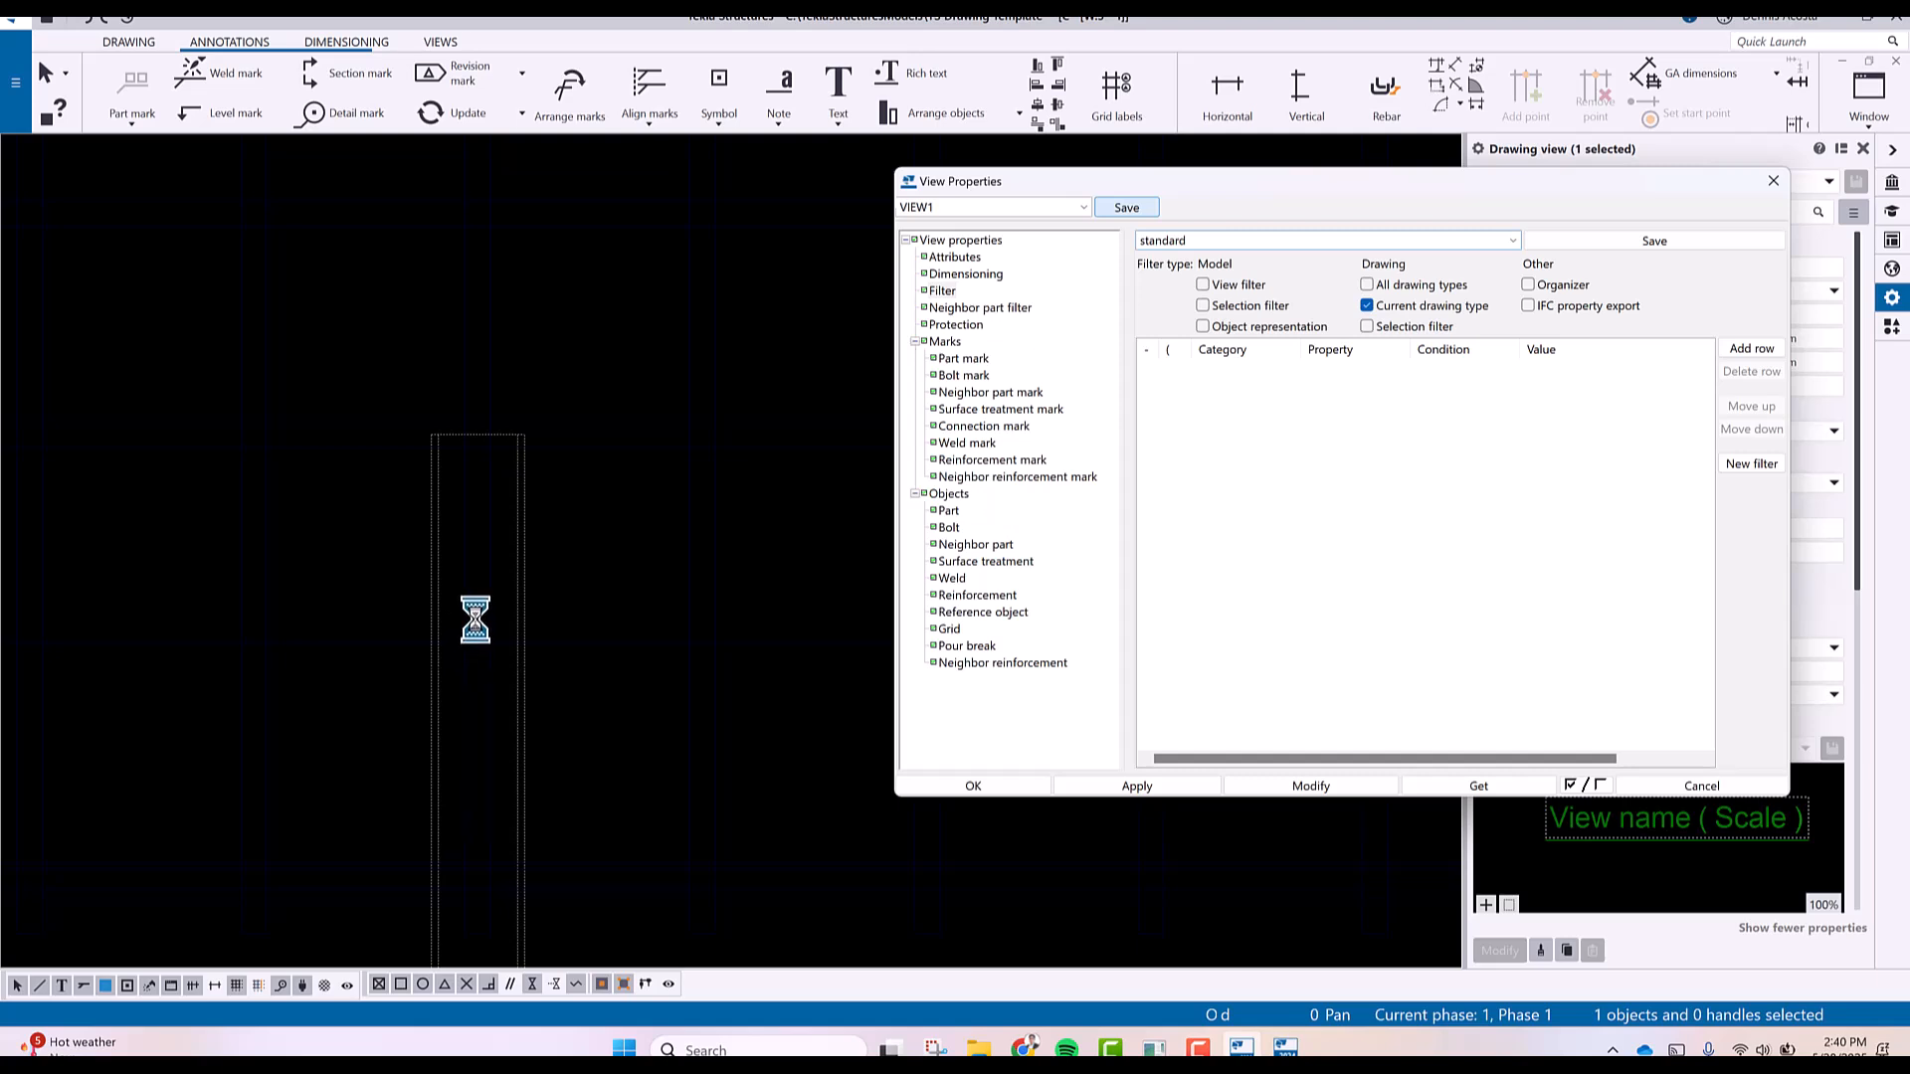
Add a third dimensioning rule for the current assembly and move it to the start of the rule list.
scroll(476, 627, "down", 5)
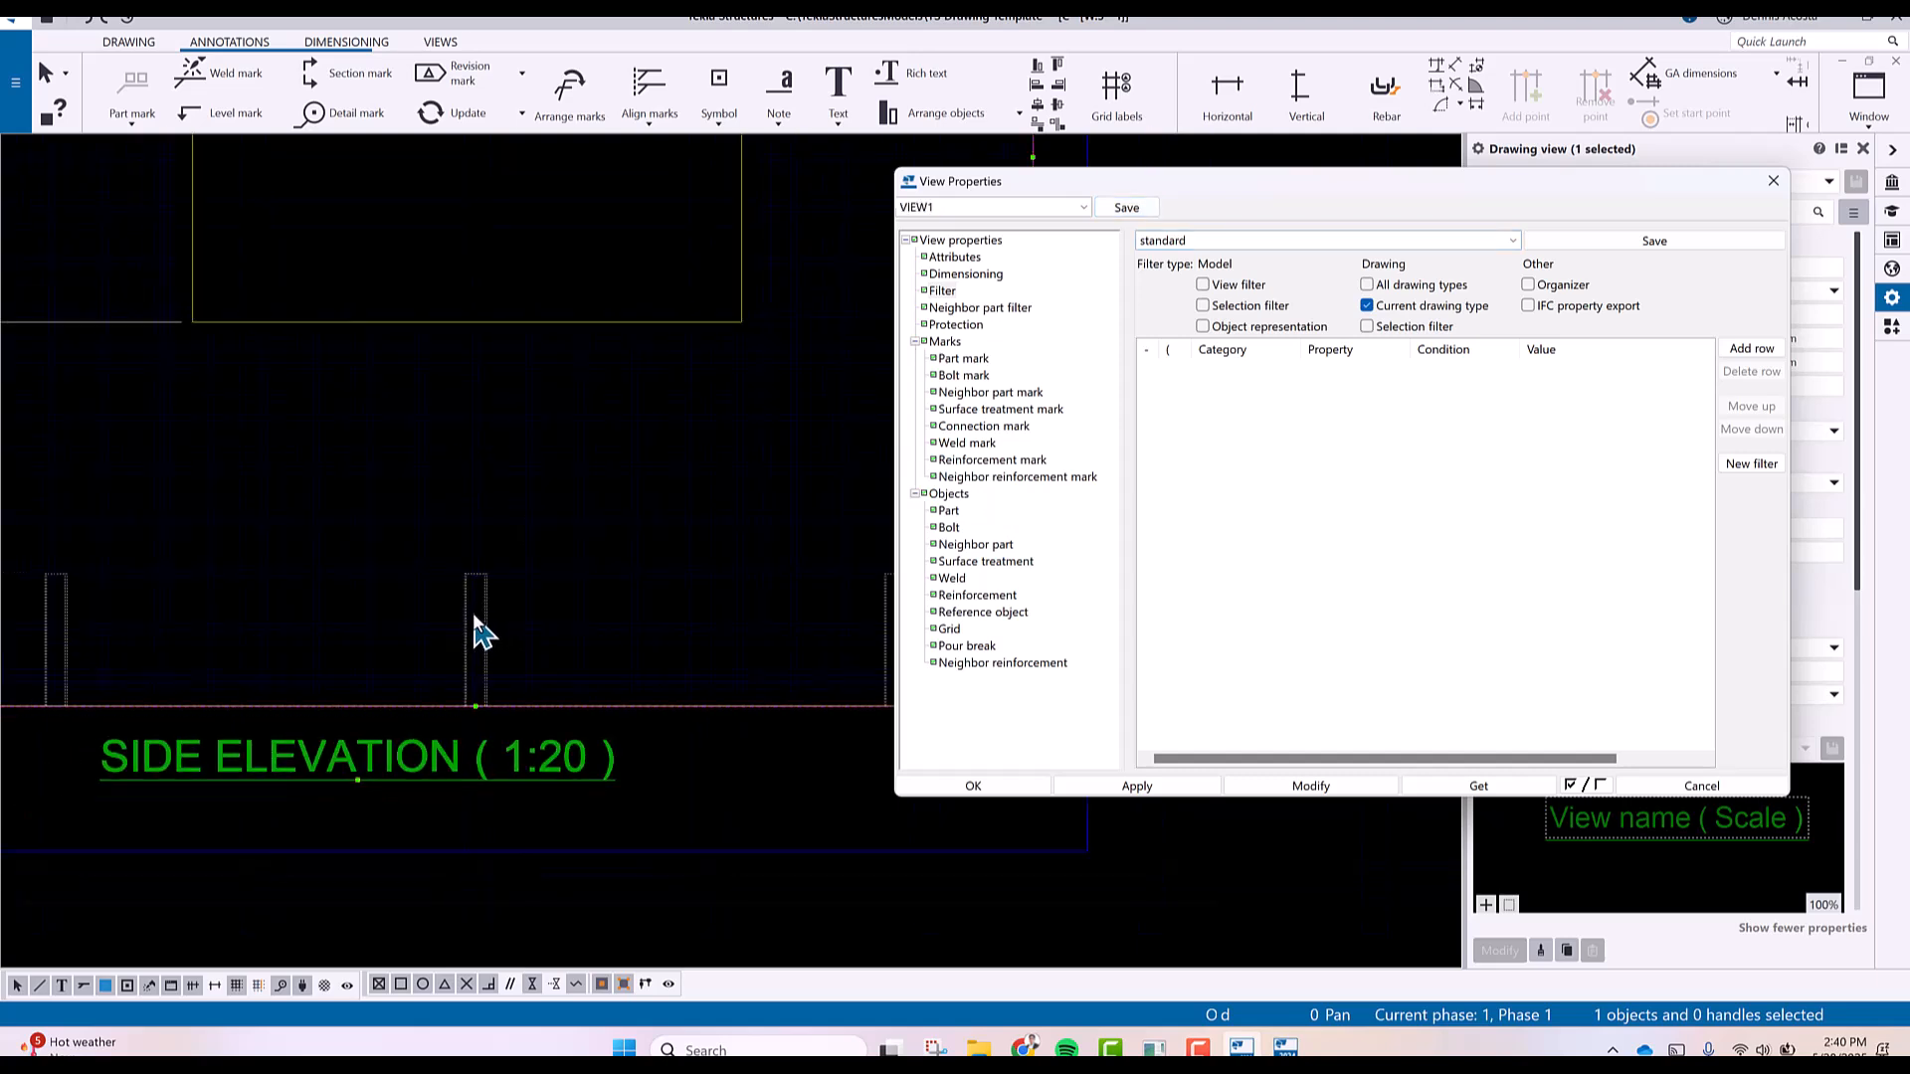
scroll(478, 637, "down", 3)
left_click(979, 278)
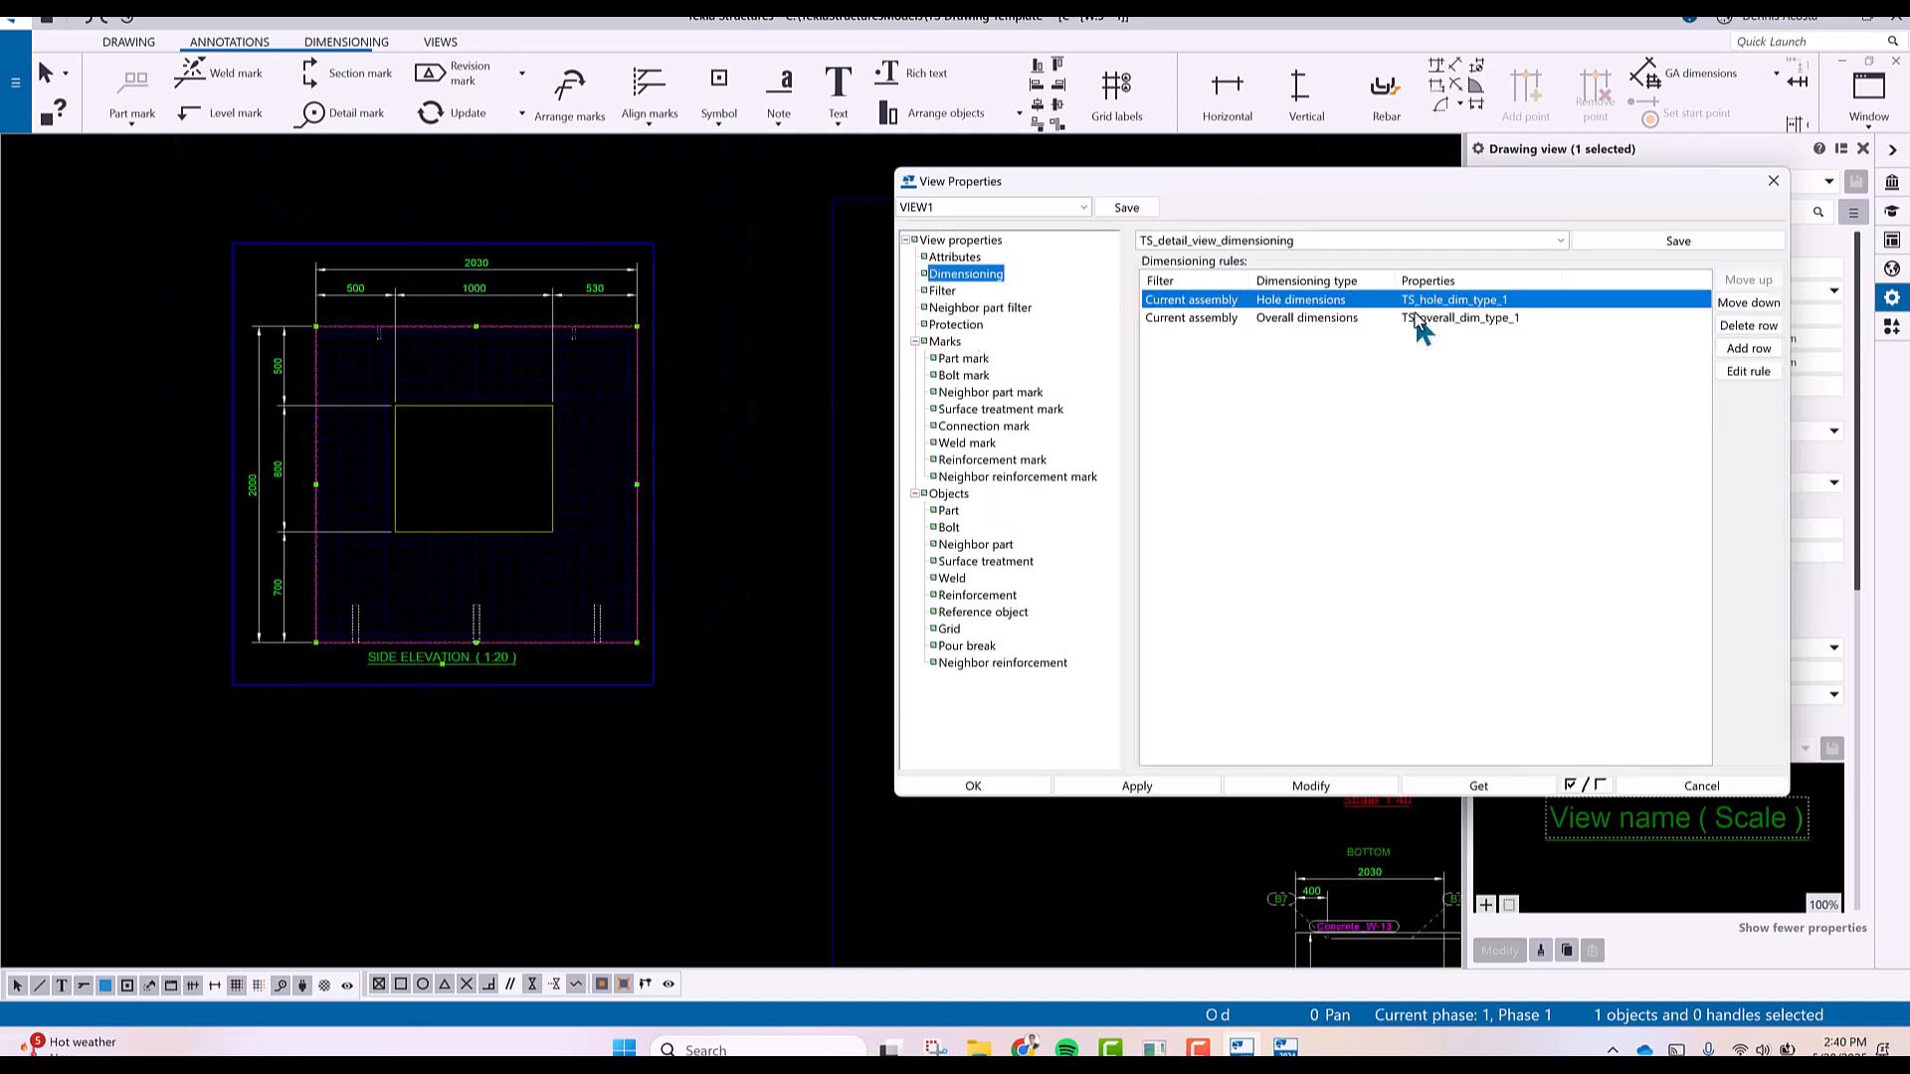
left_click(1750, 349)
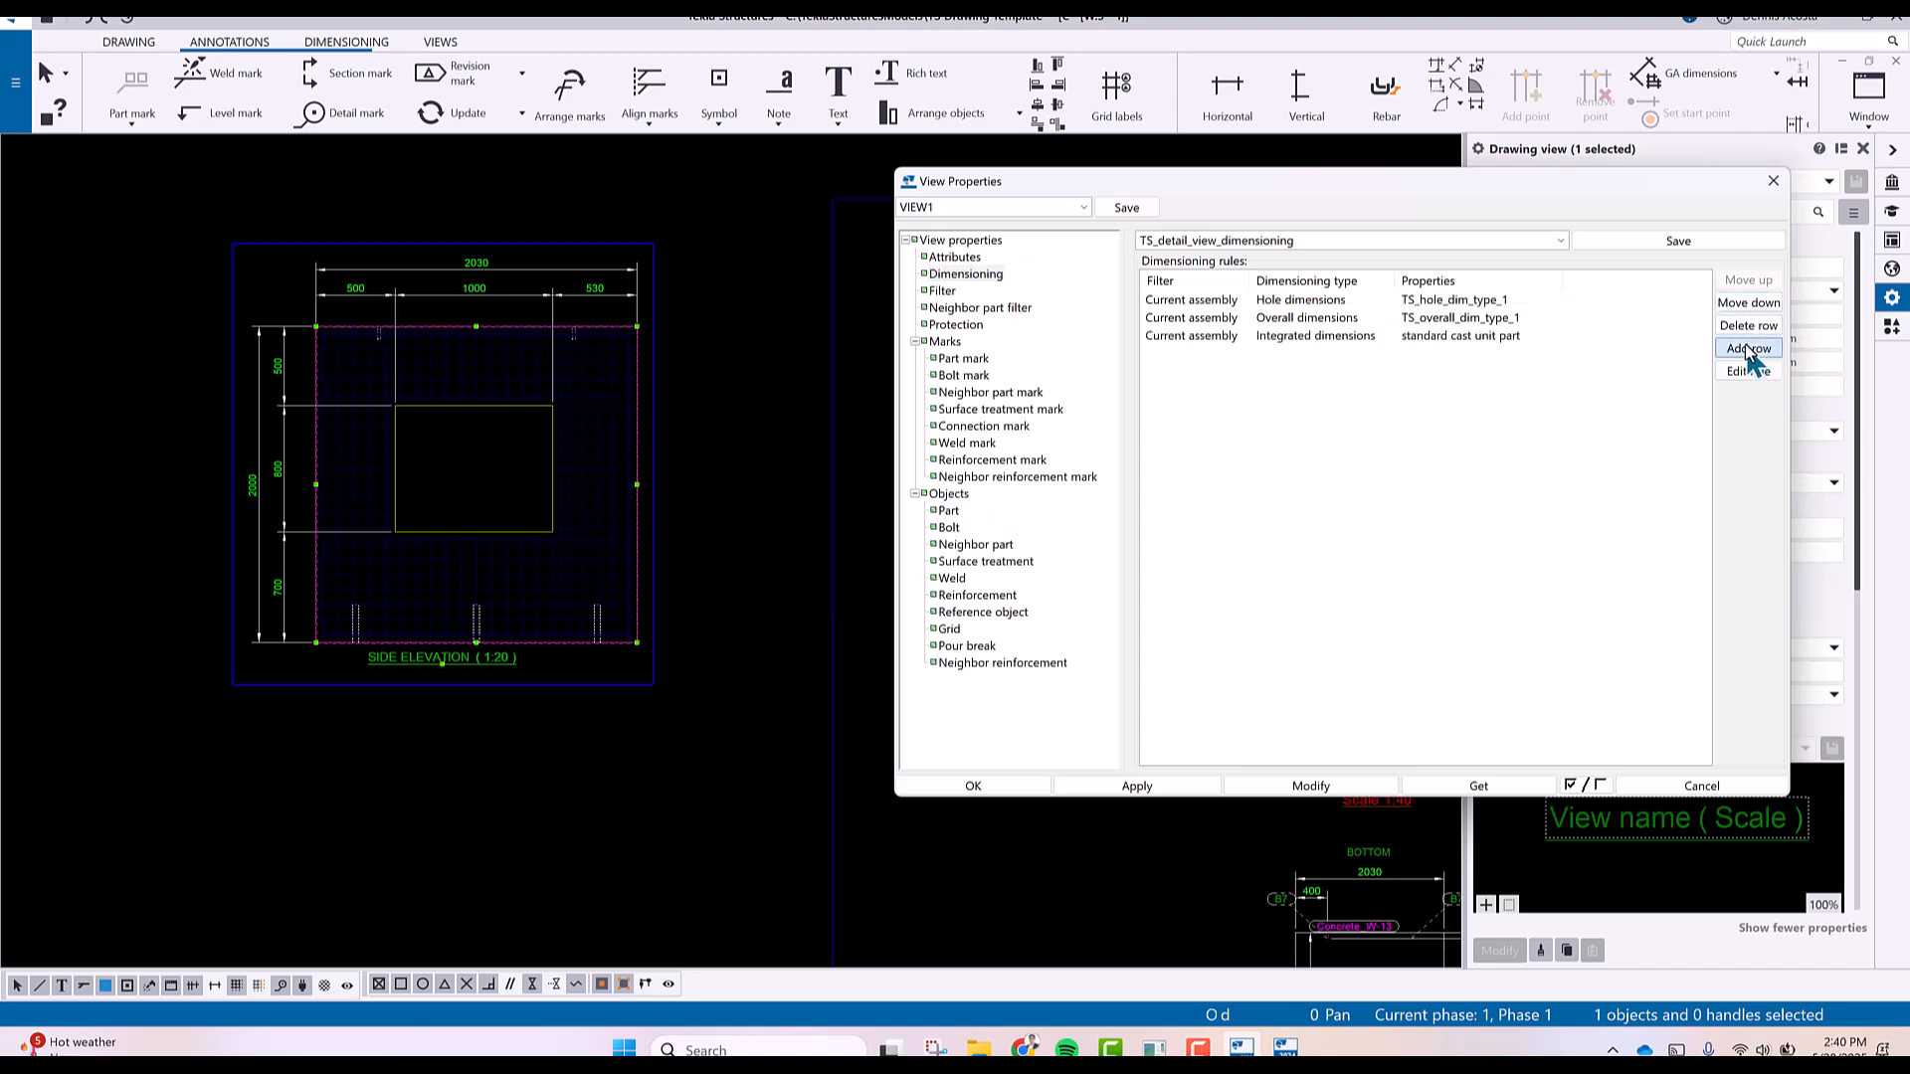
left_click(1321, 335)
left_click(1748, 280)
left_click(1748, 280)
left_click(1748, 281)
Change the first rule's dimensioning type to Filter dimensions.
left_click(1369, 296)
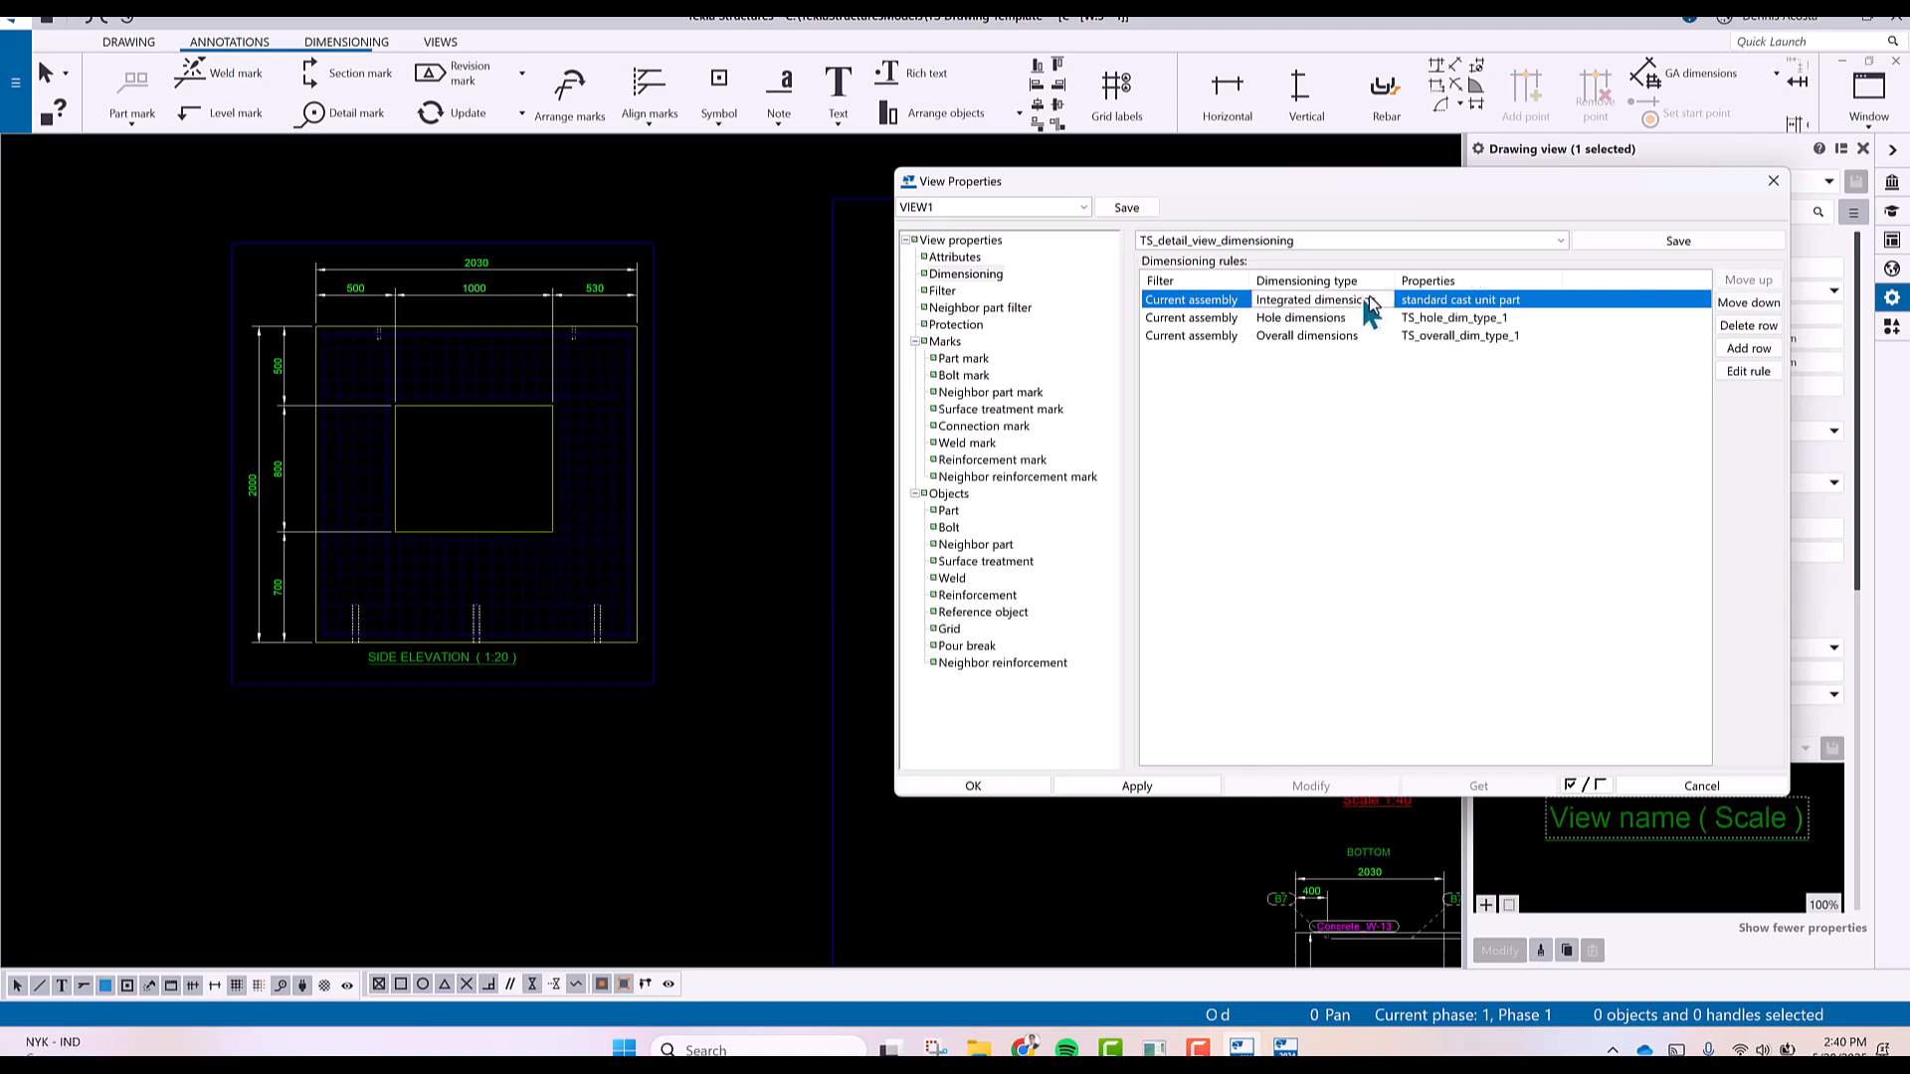
left_click(1385, 296)
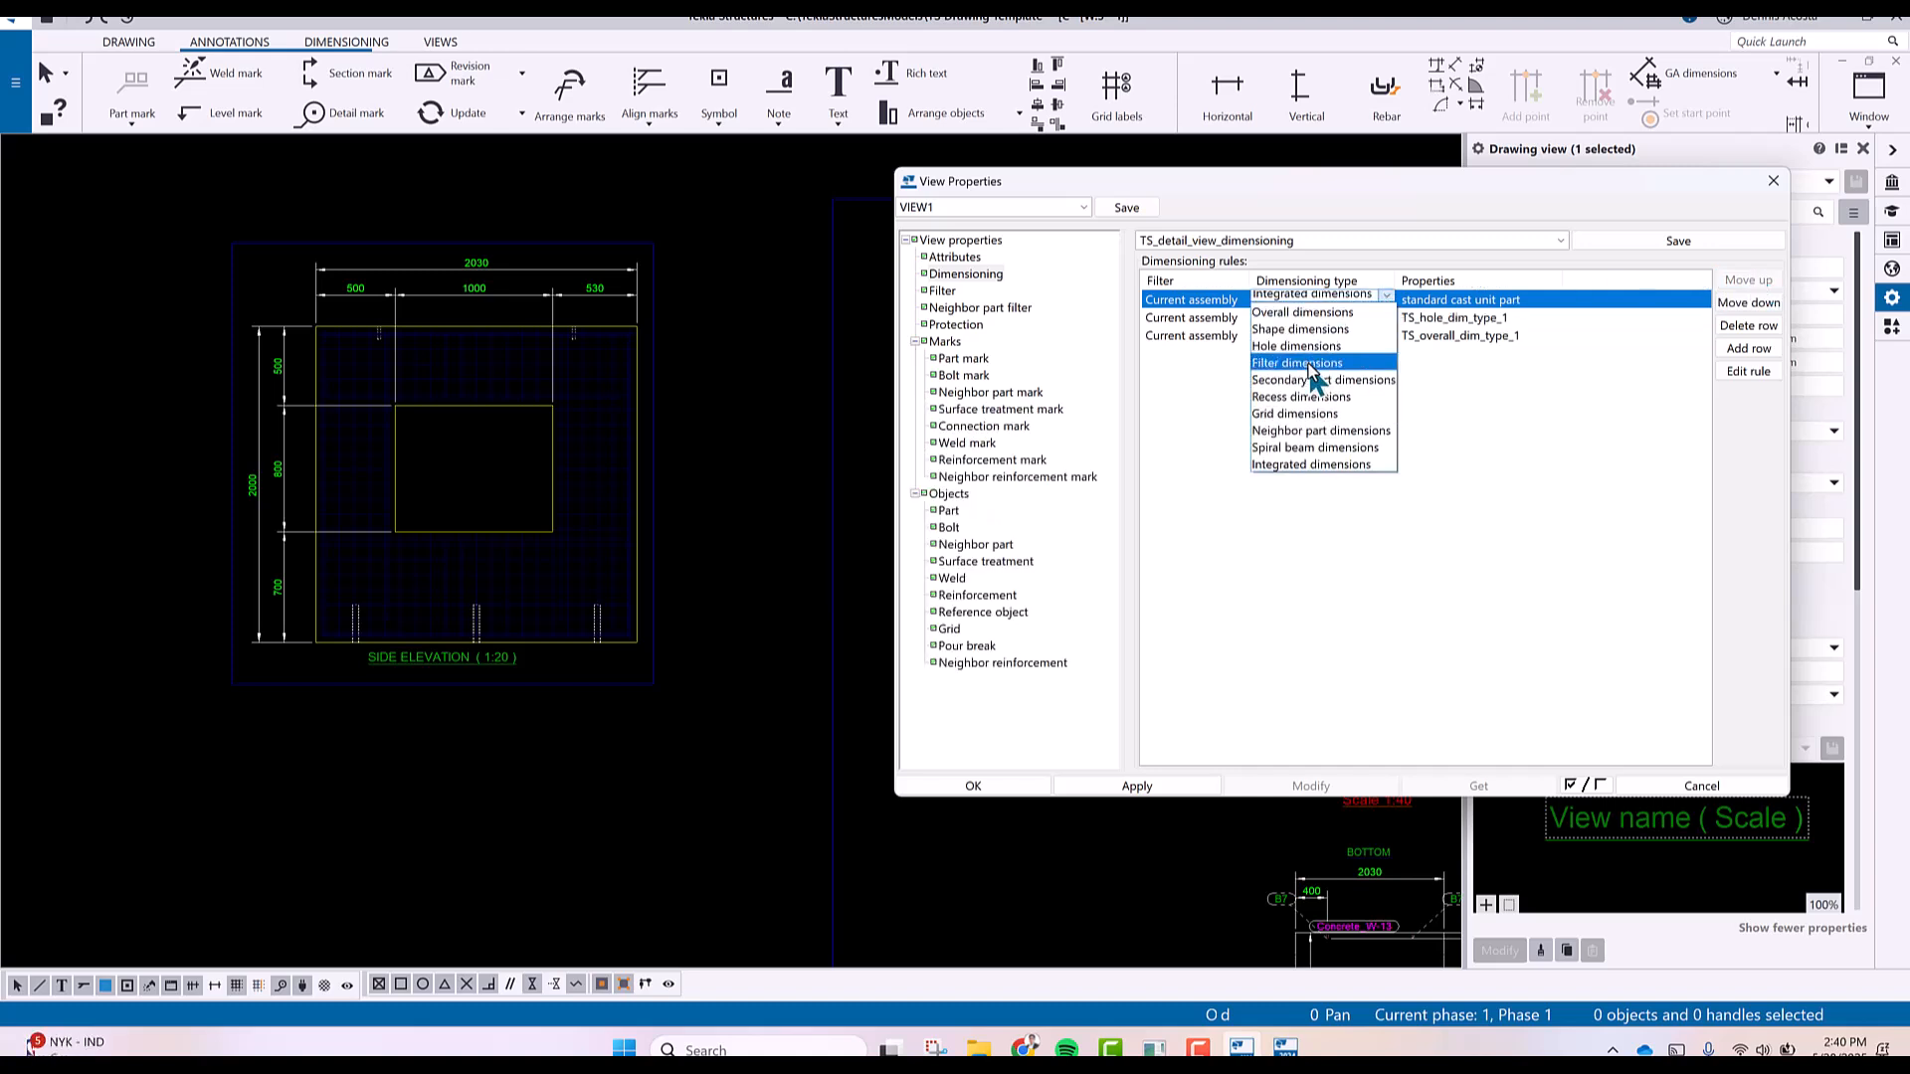
left_click(1309, 365)
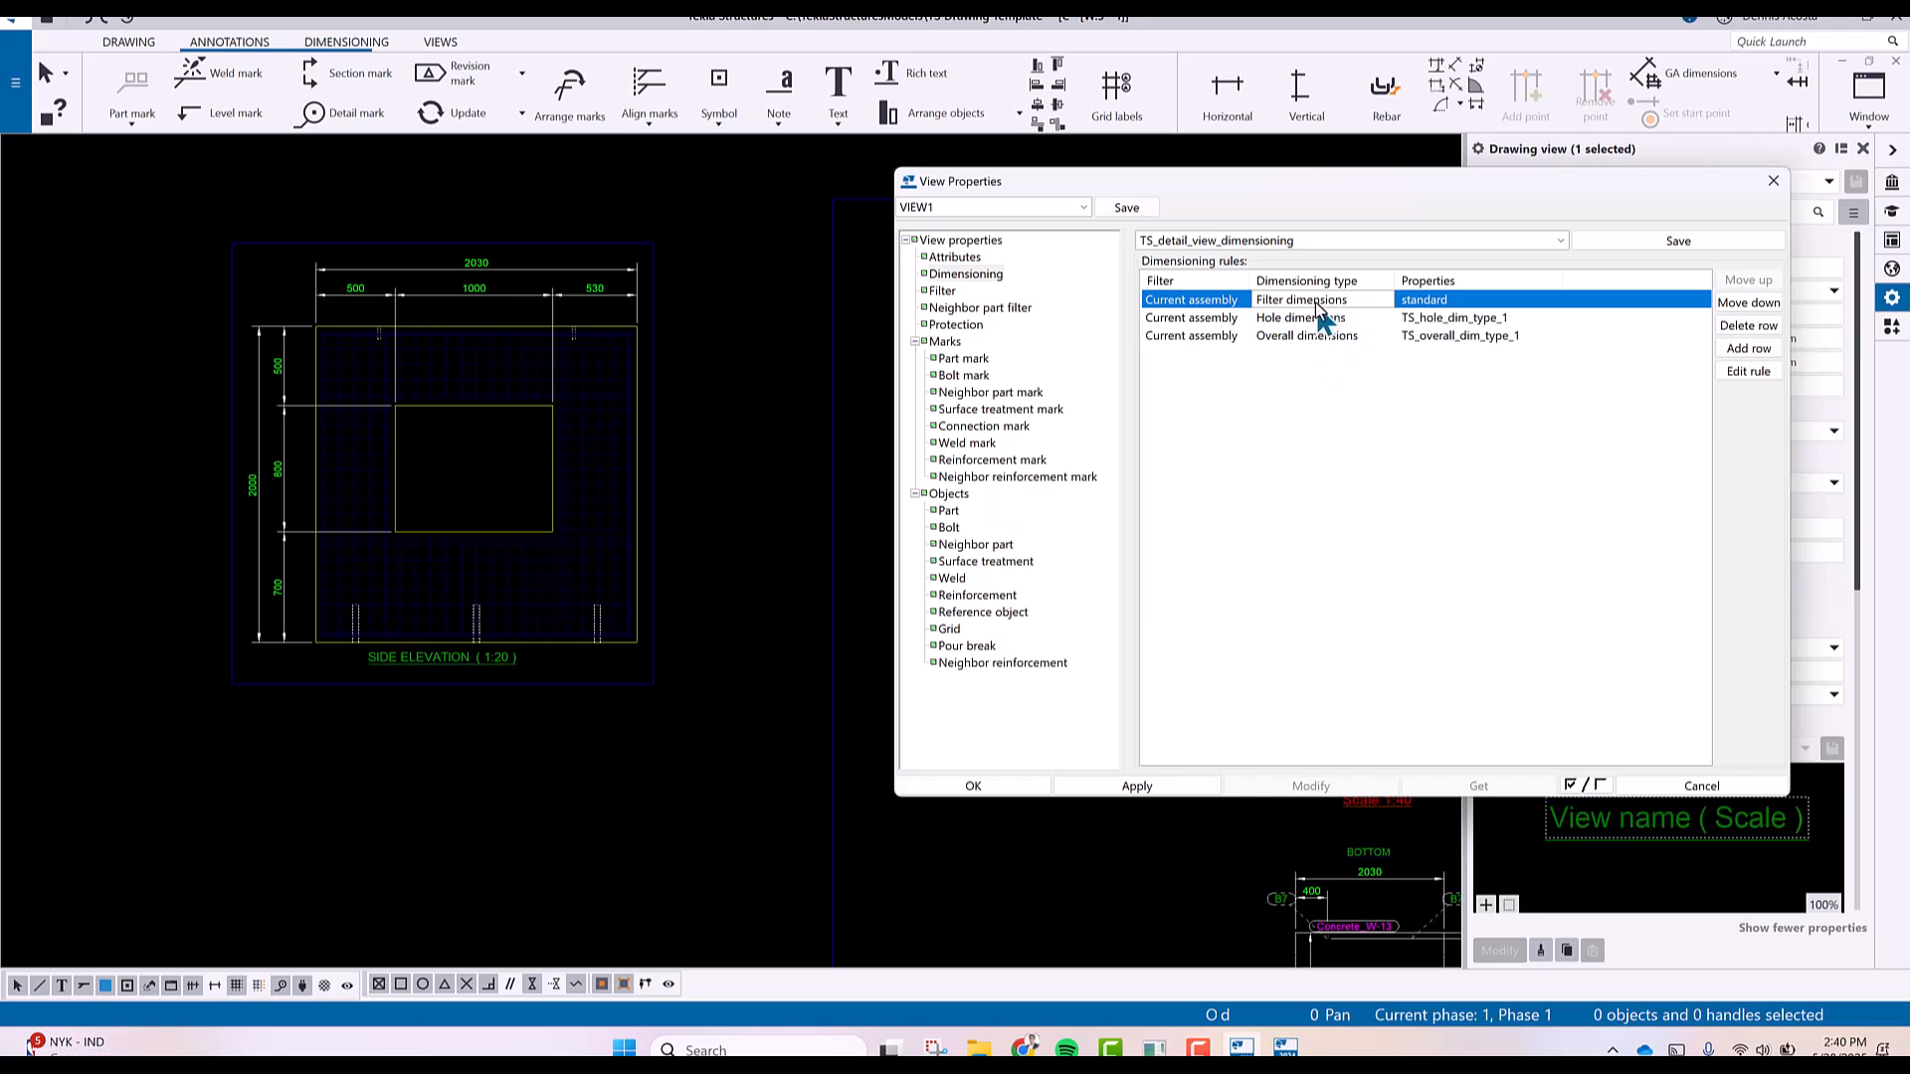
Open the rule properties of the Filter dimensions rule and move the dialog fully into view.
left_click(1747, 372)
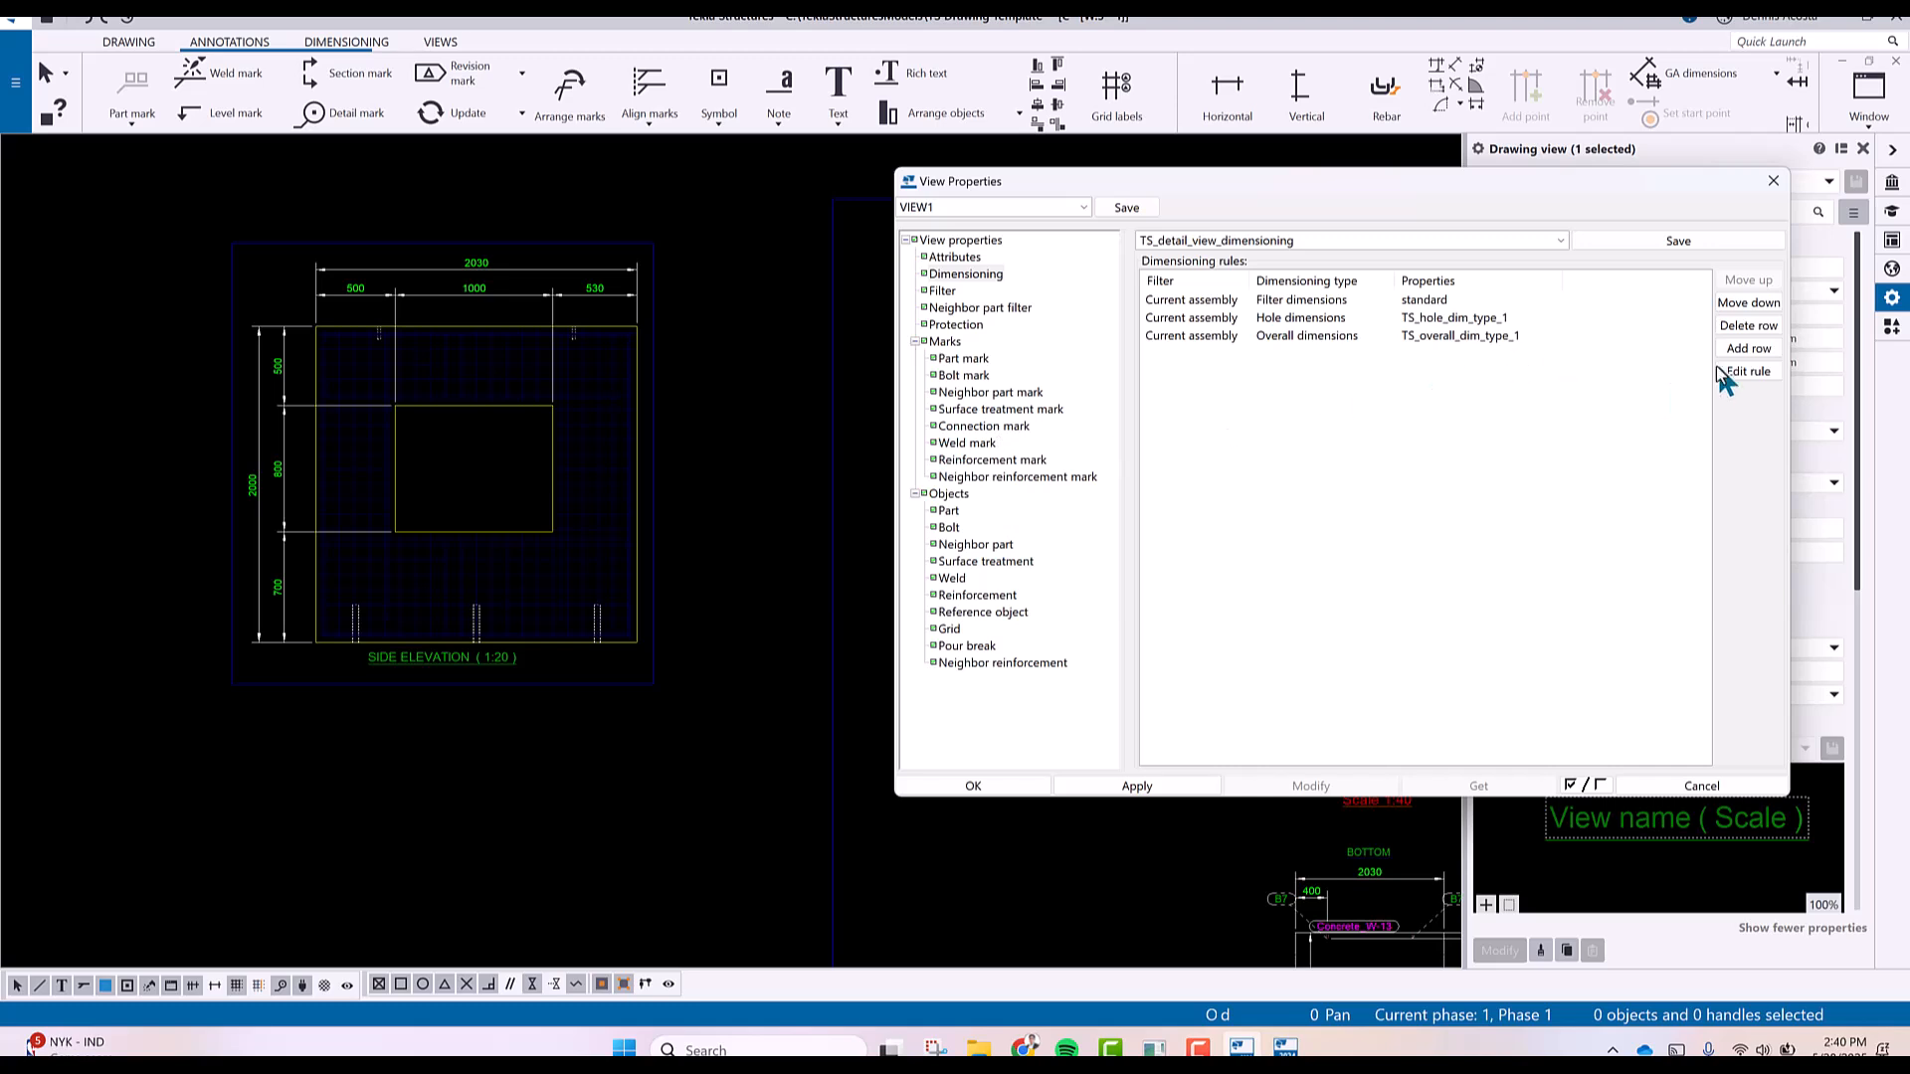
left_click(1326, 300)
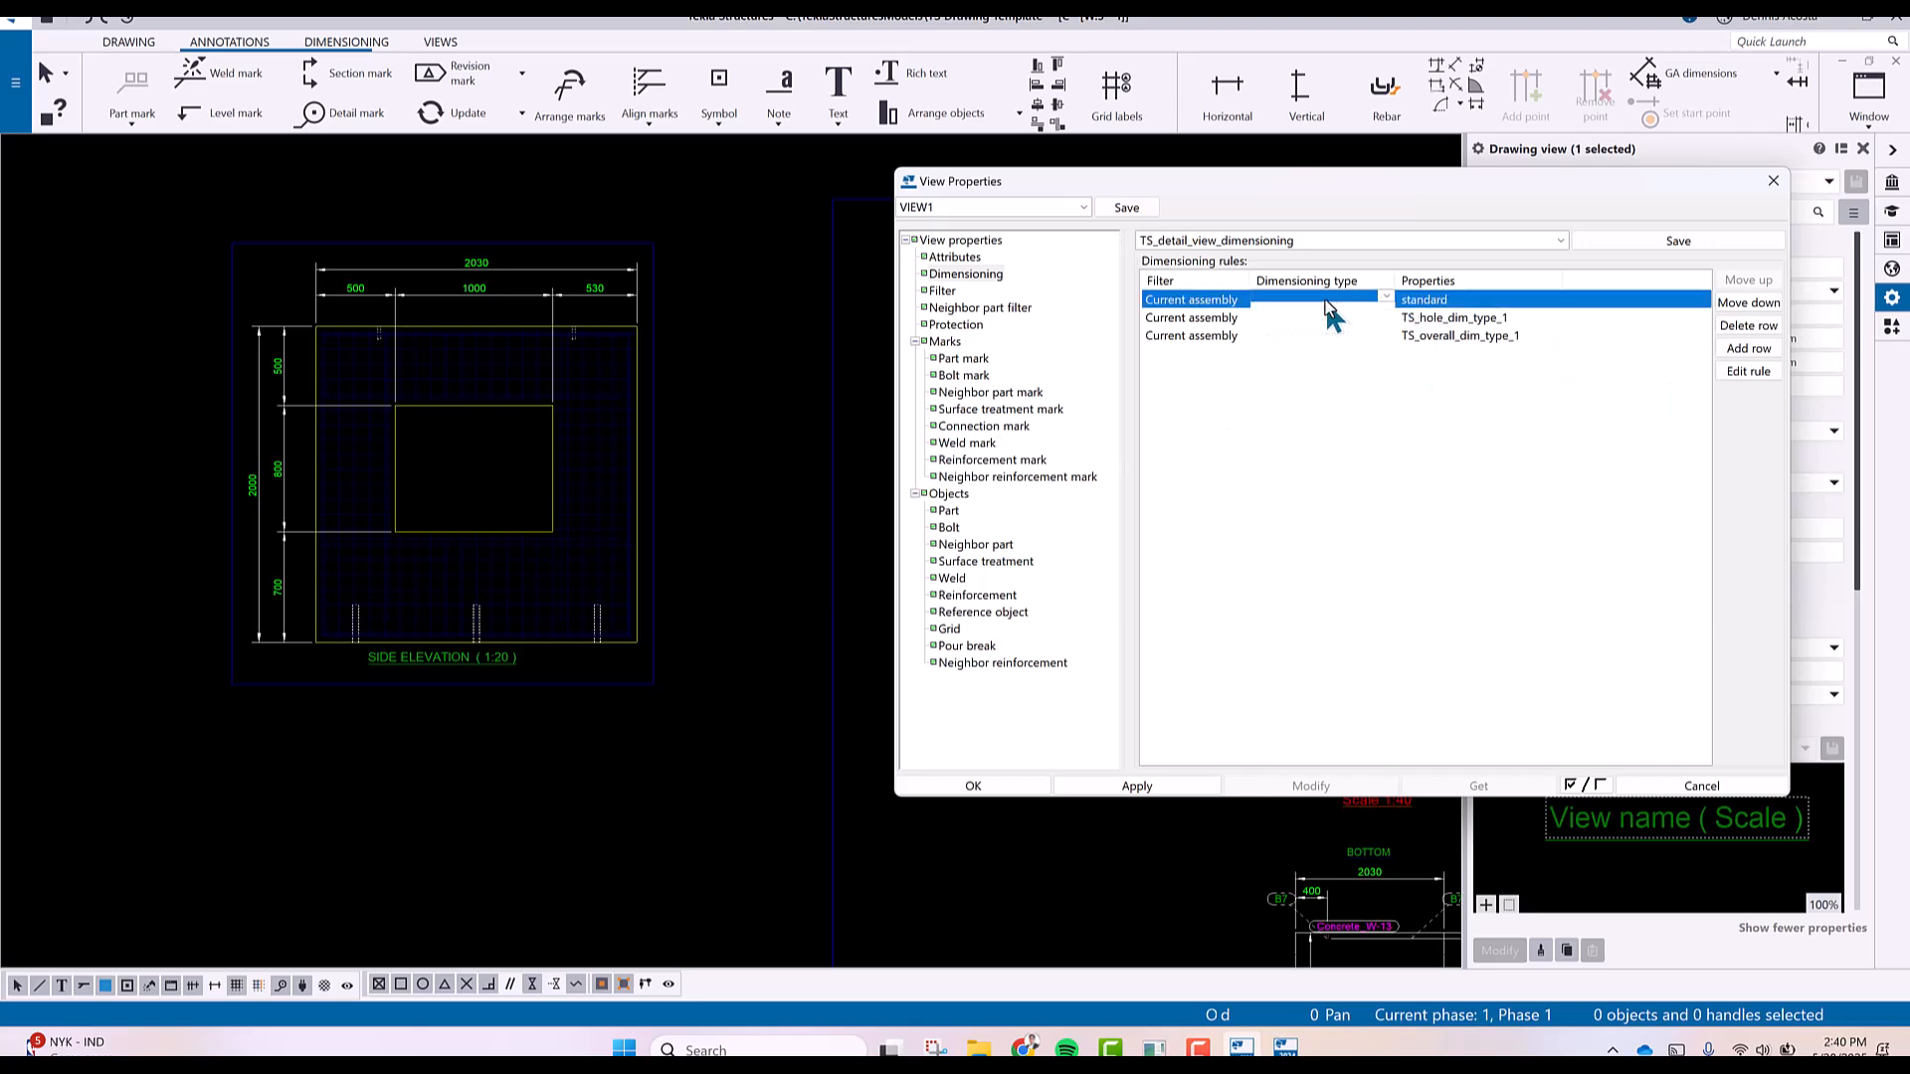
left_click(1748, 372)
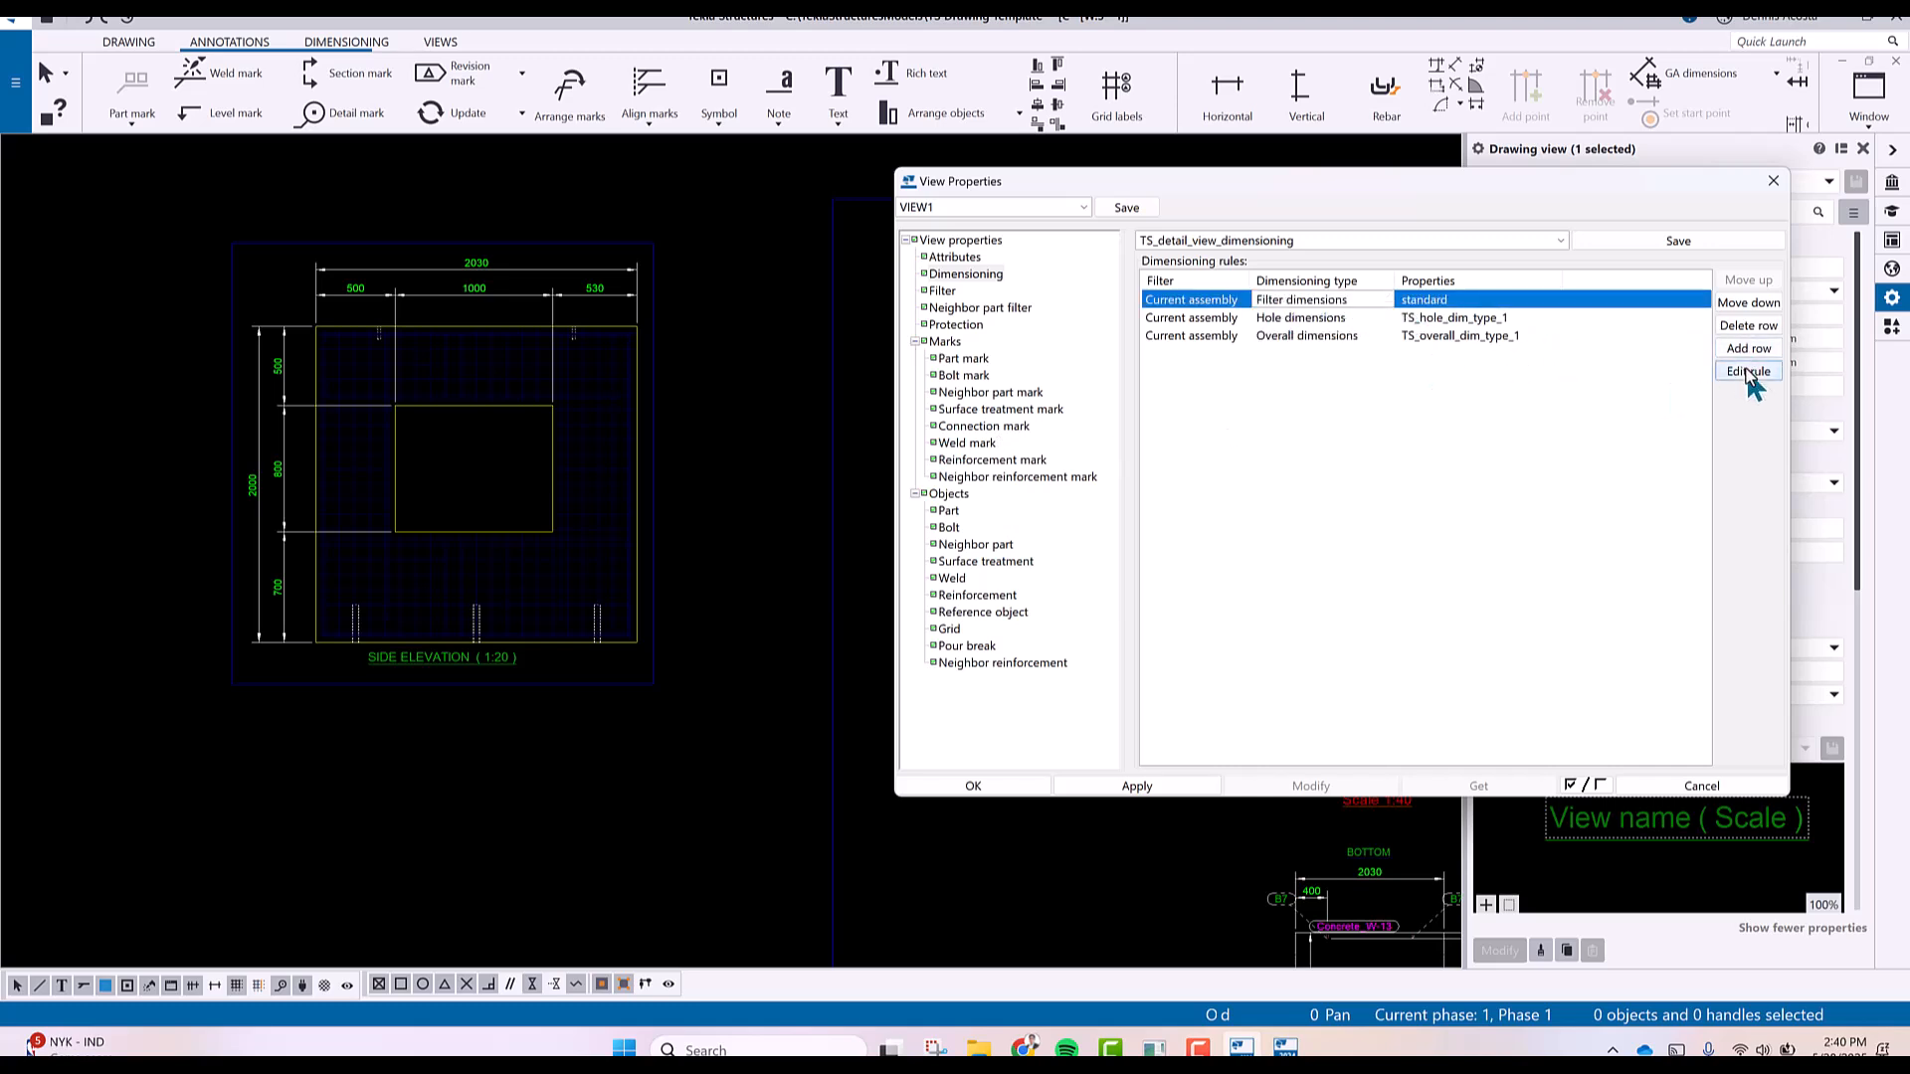
left_click(1749, 377)
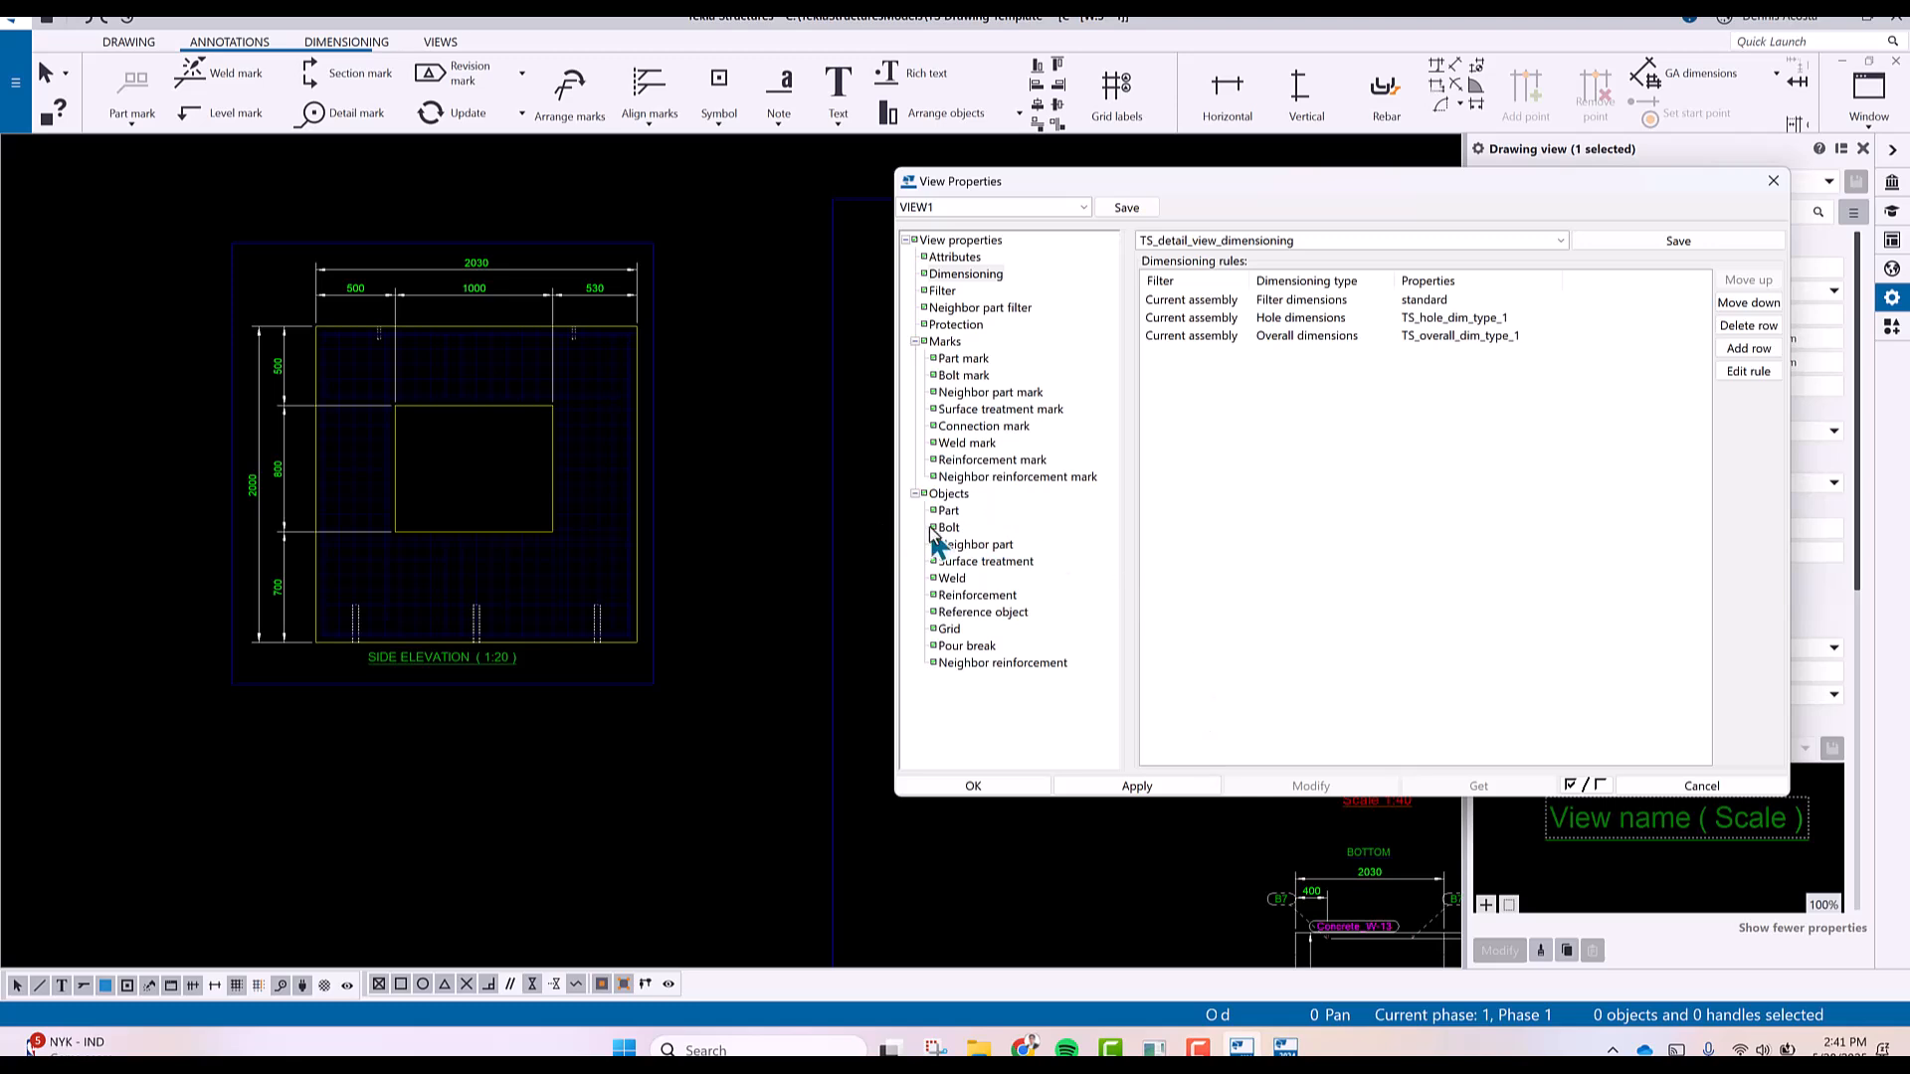
left_click(1325, 302)
left_click(1748, 373)
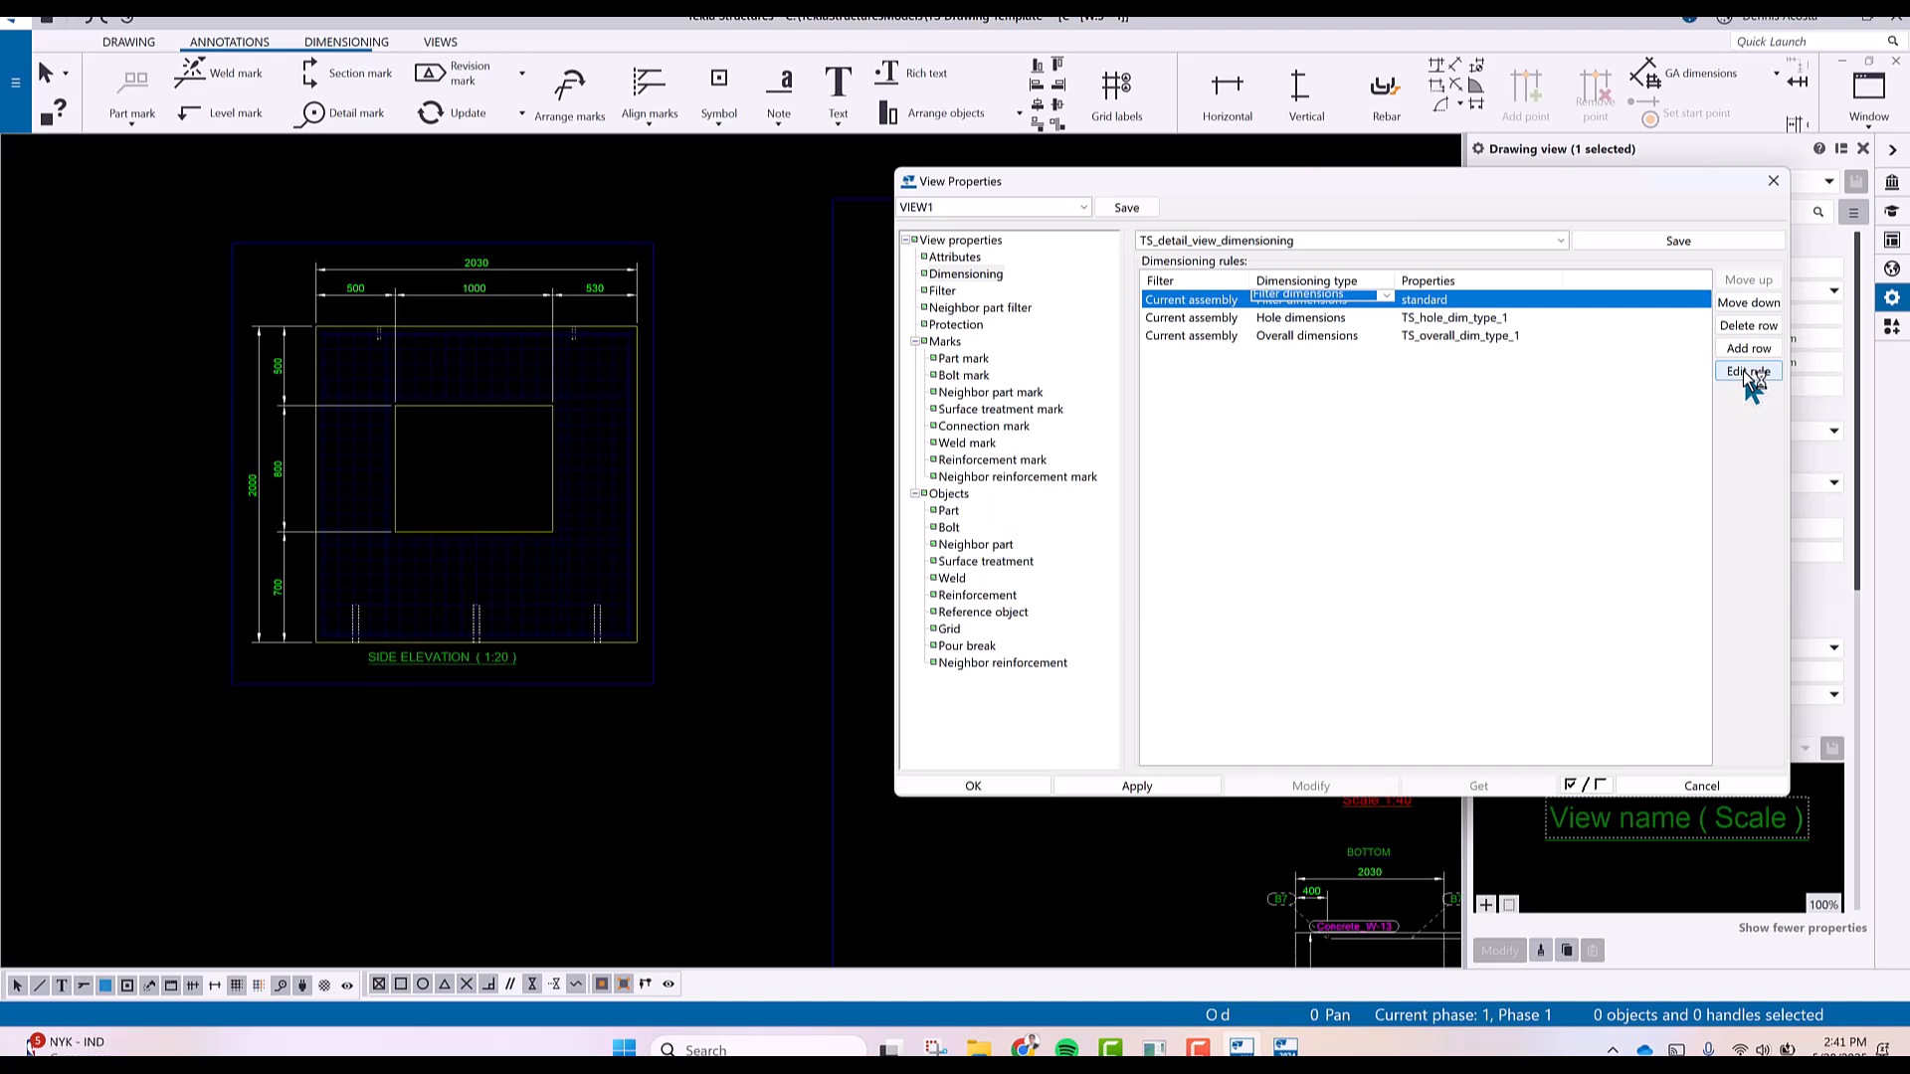
left_click(1748, 373)
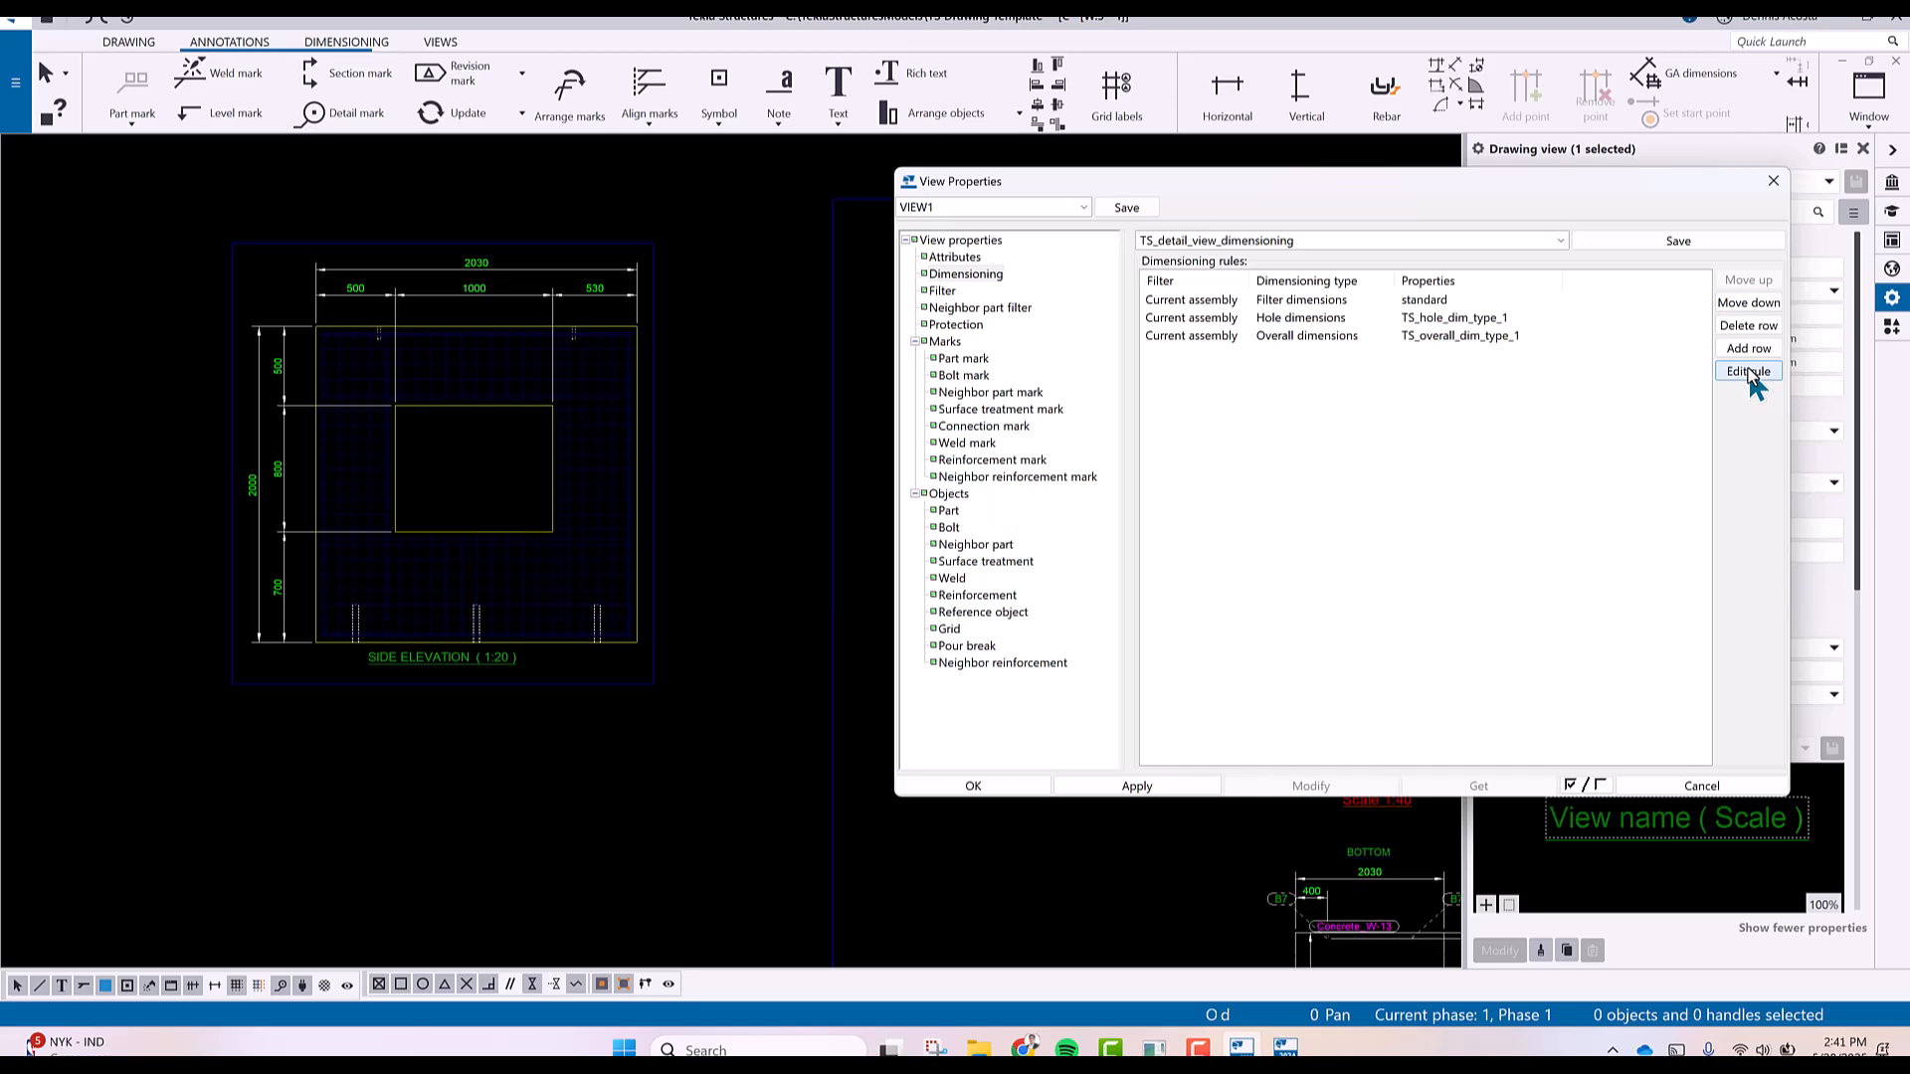
left_click(1750, 375)
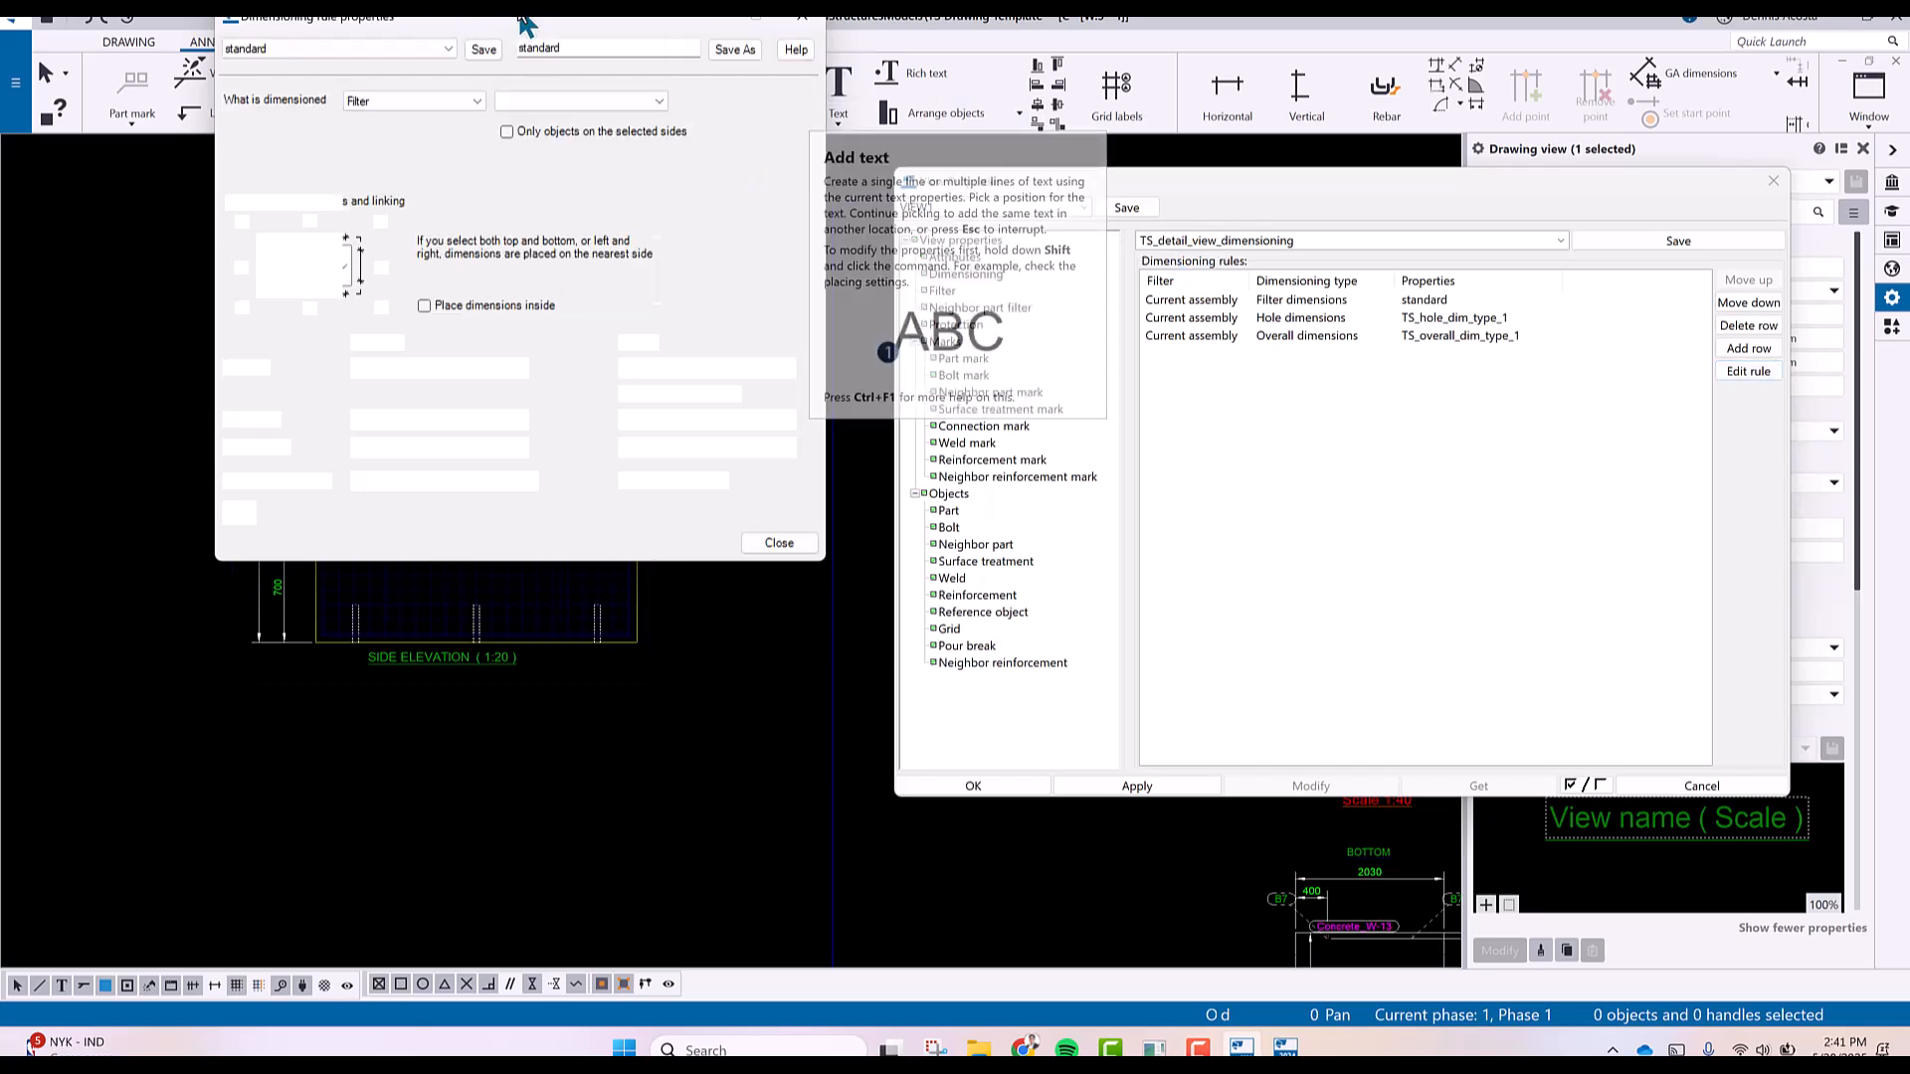
left_click_drag(517, 24, 1020, 195)
left_click(1323, 189)
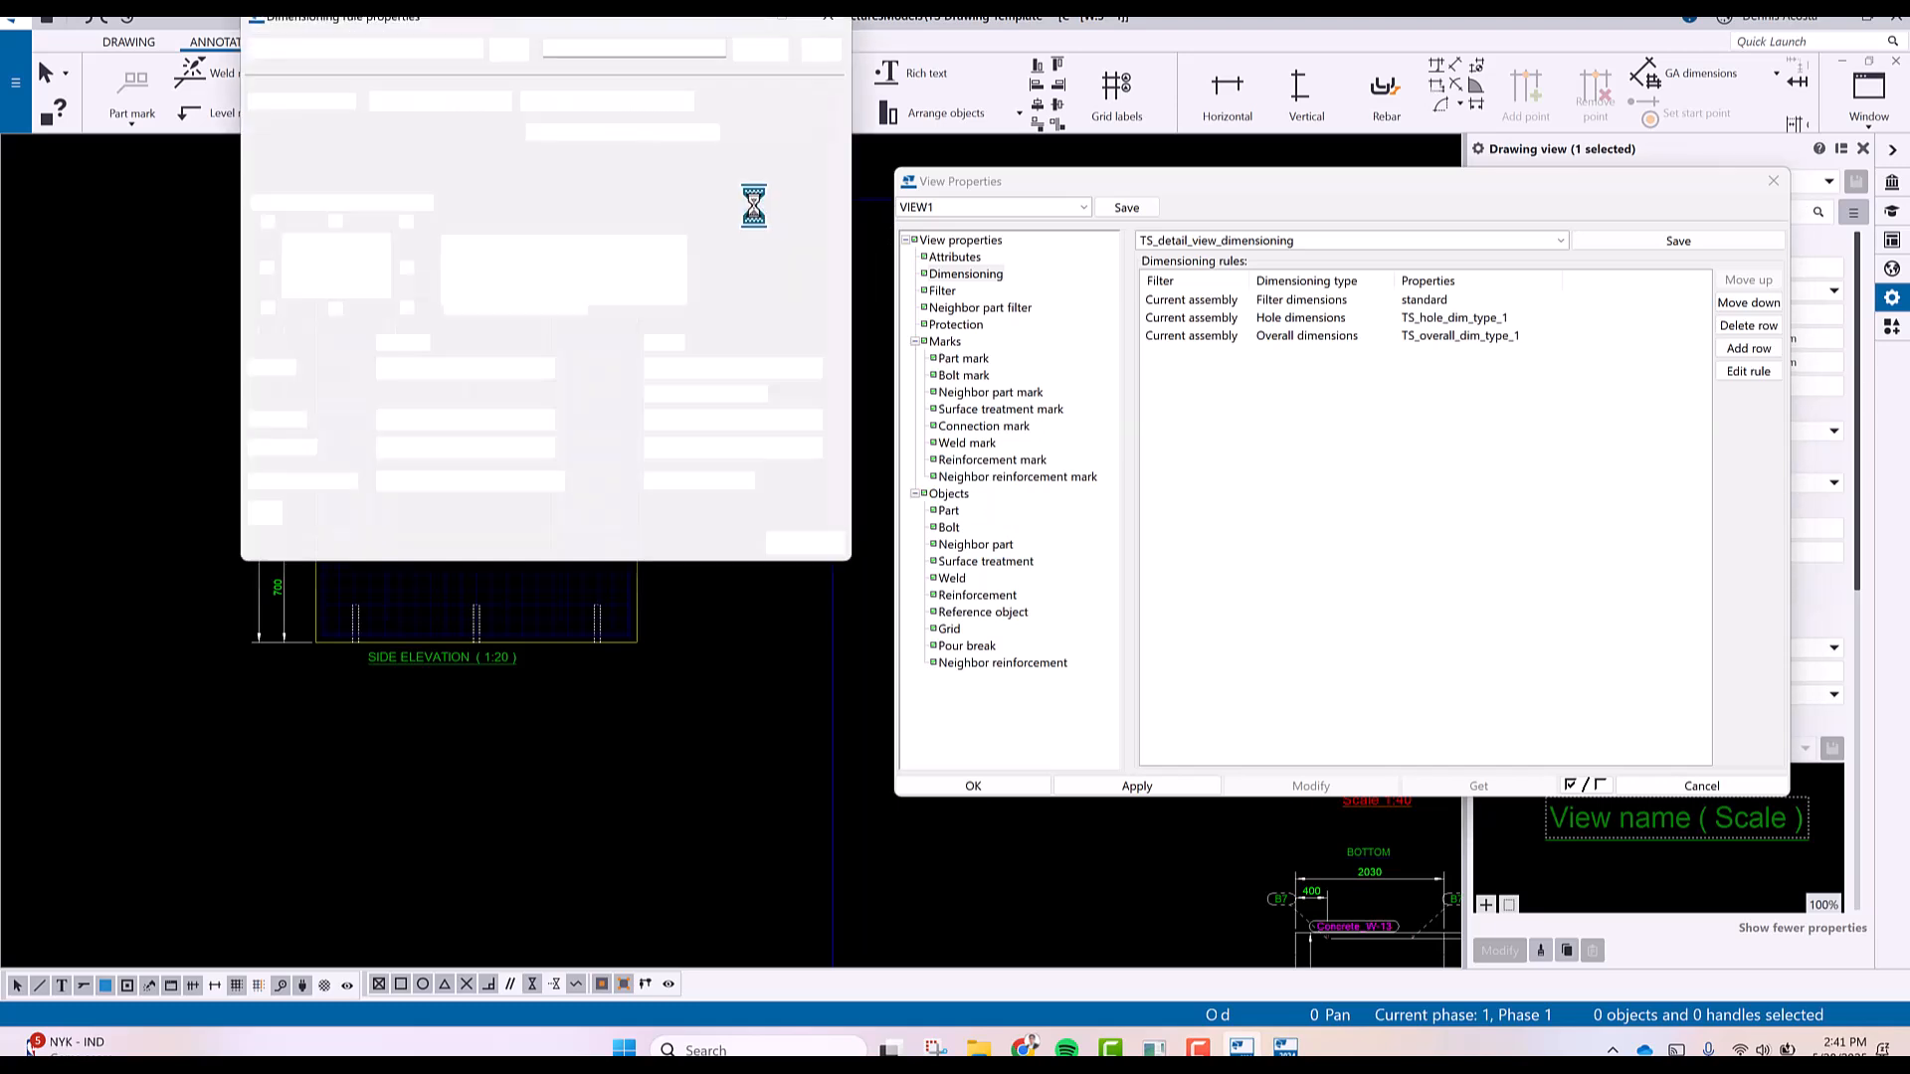
left_click_drag(527, 21, 659, 153)
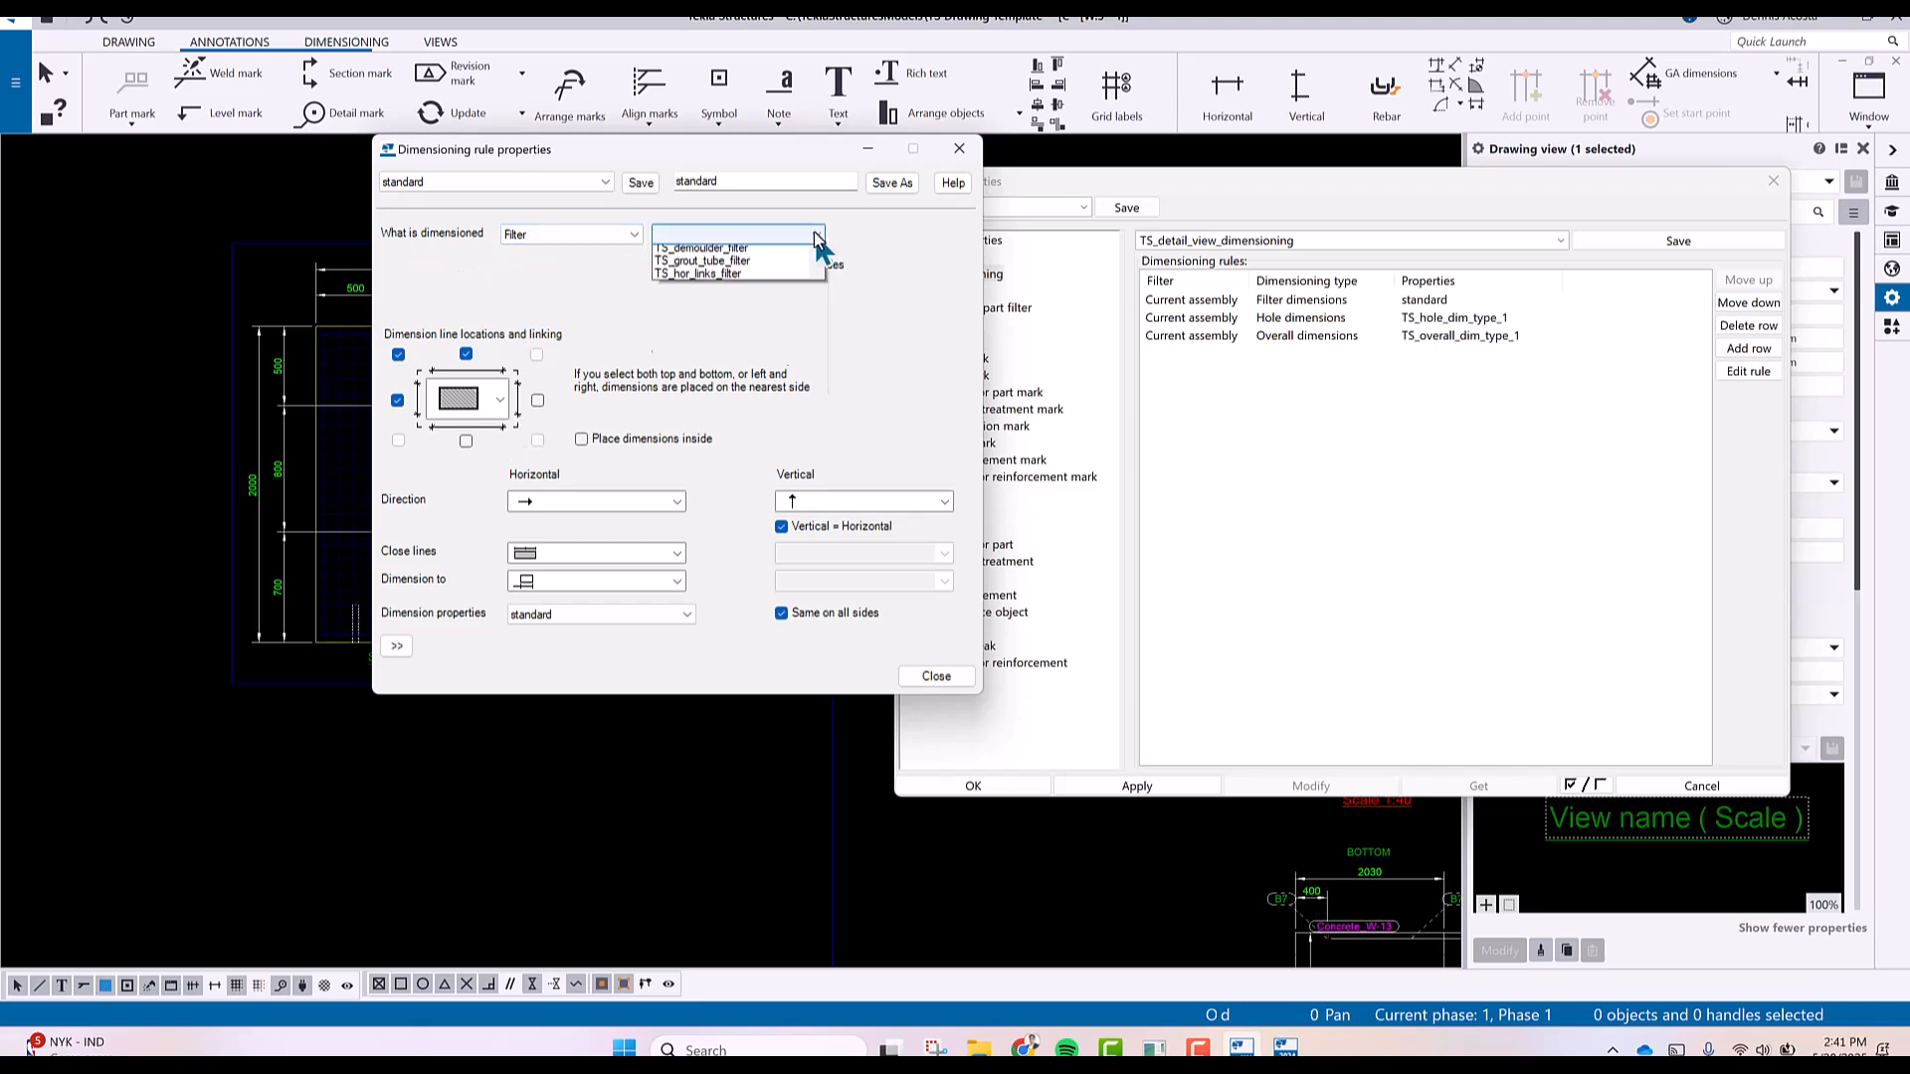
Set the dimensioning rule to dimension objects by GROUTTUBE_FILTER.
left_click(766, 236)
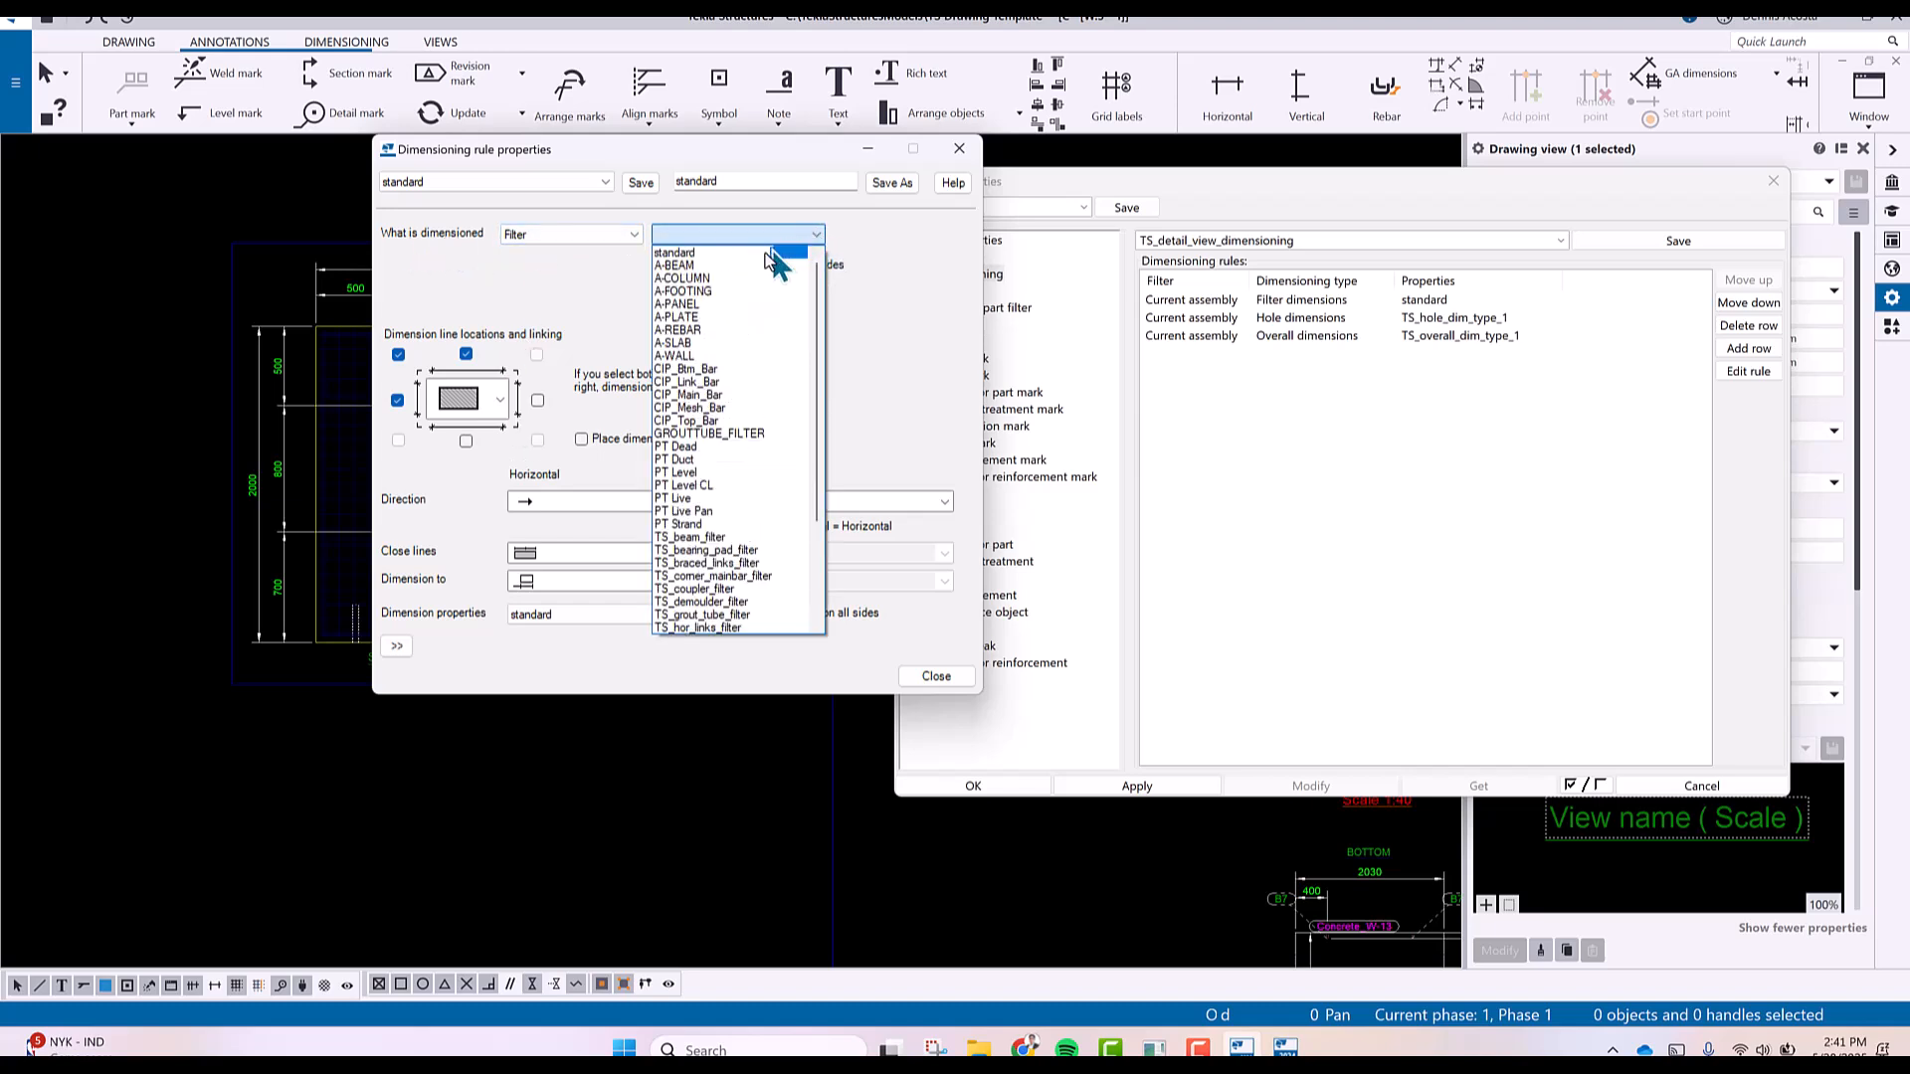
left_click(722, 434)
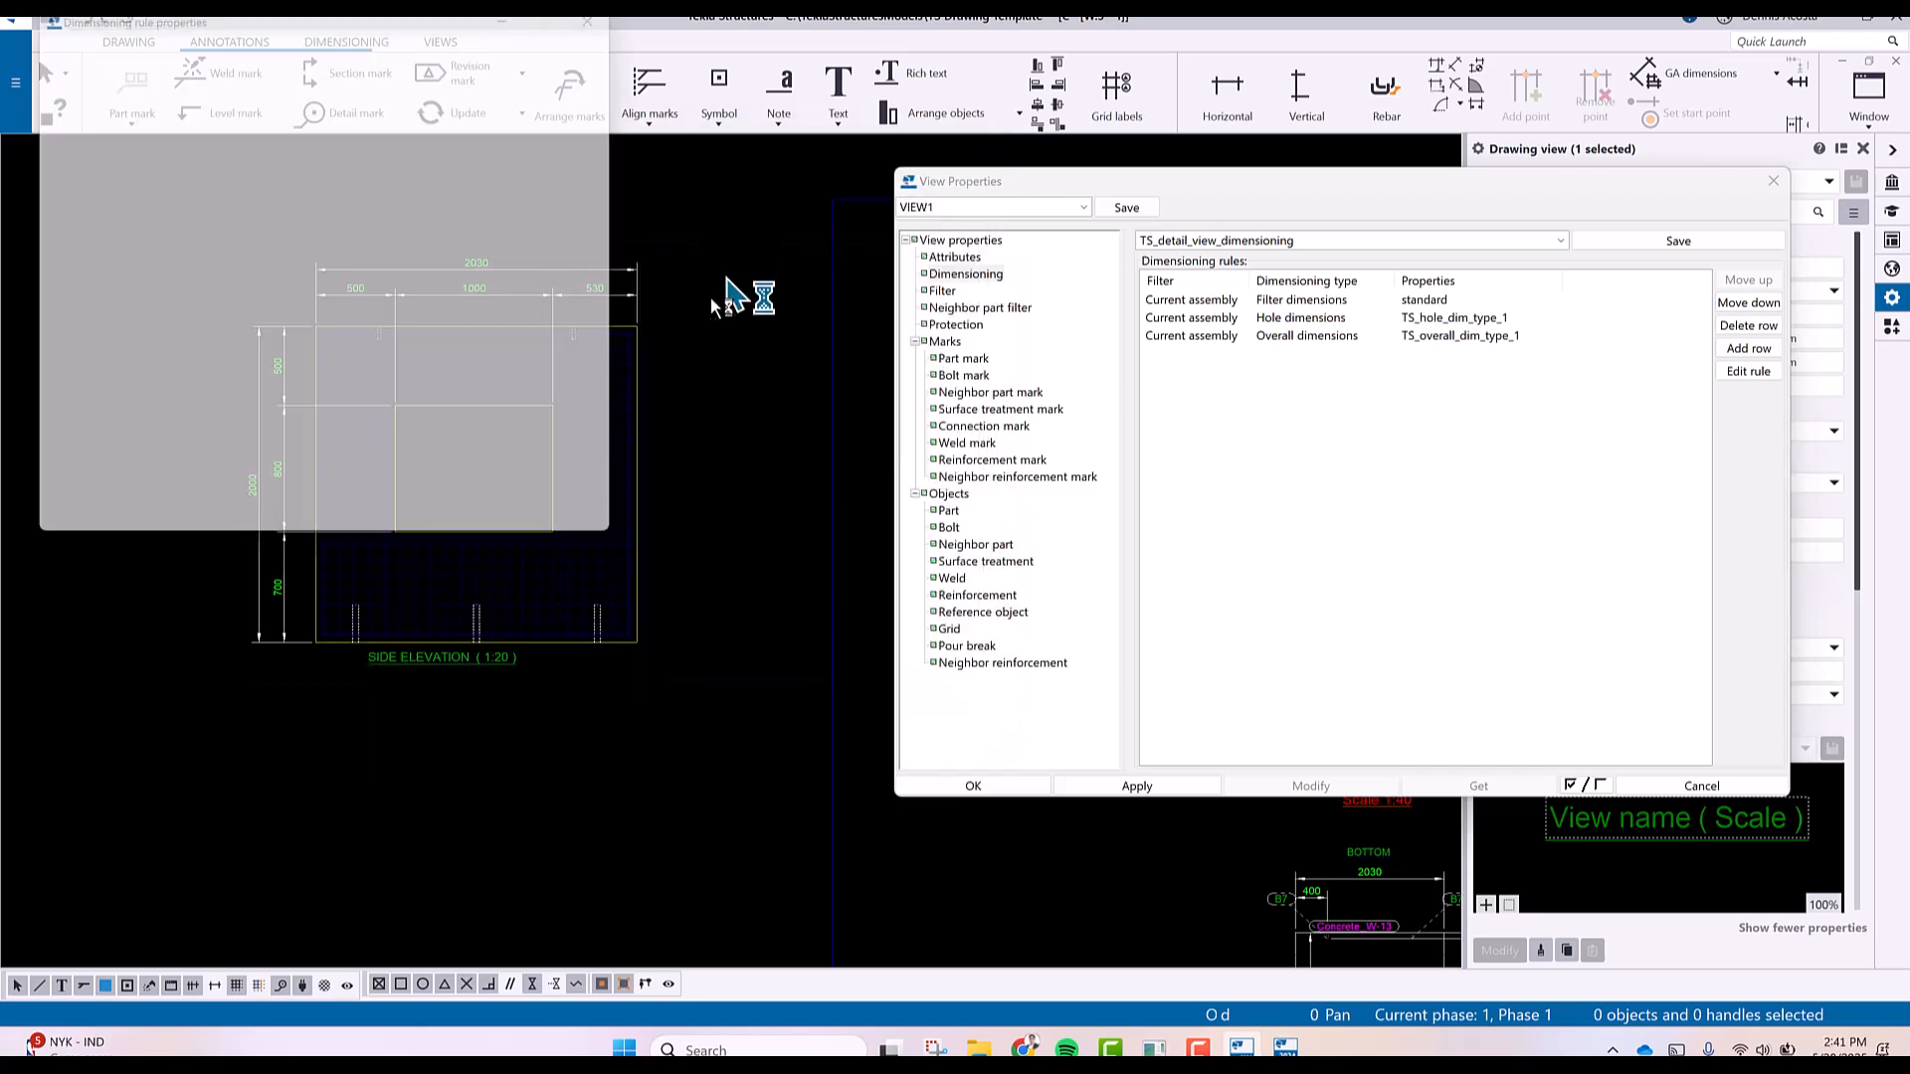
left_click_drag(415, 20, 729, 249)
left_click(740, 333)
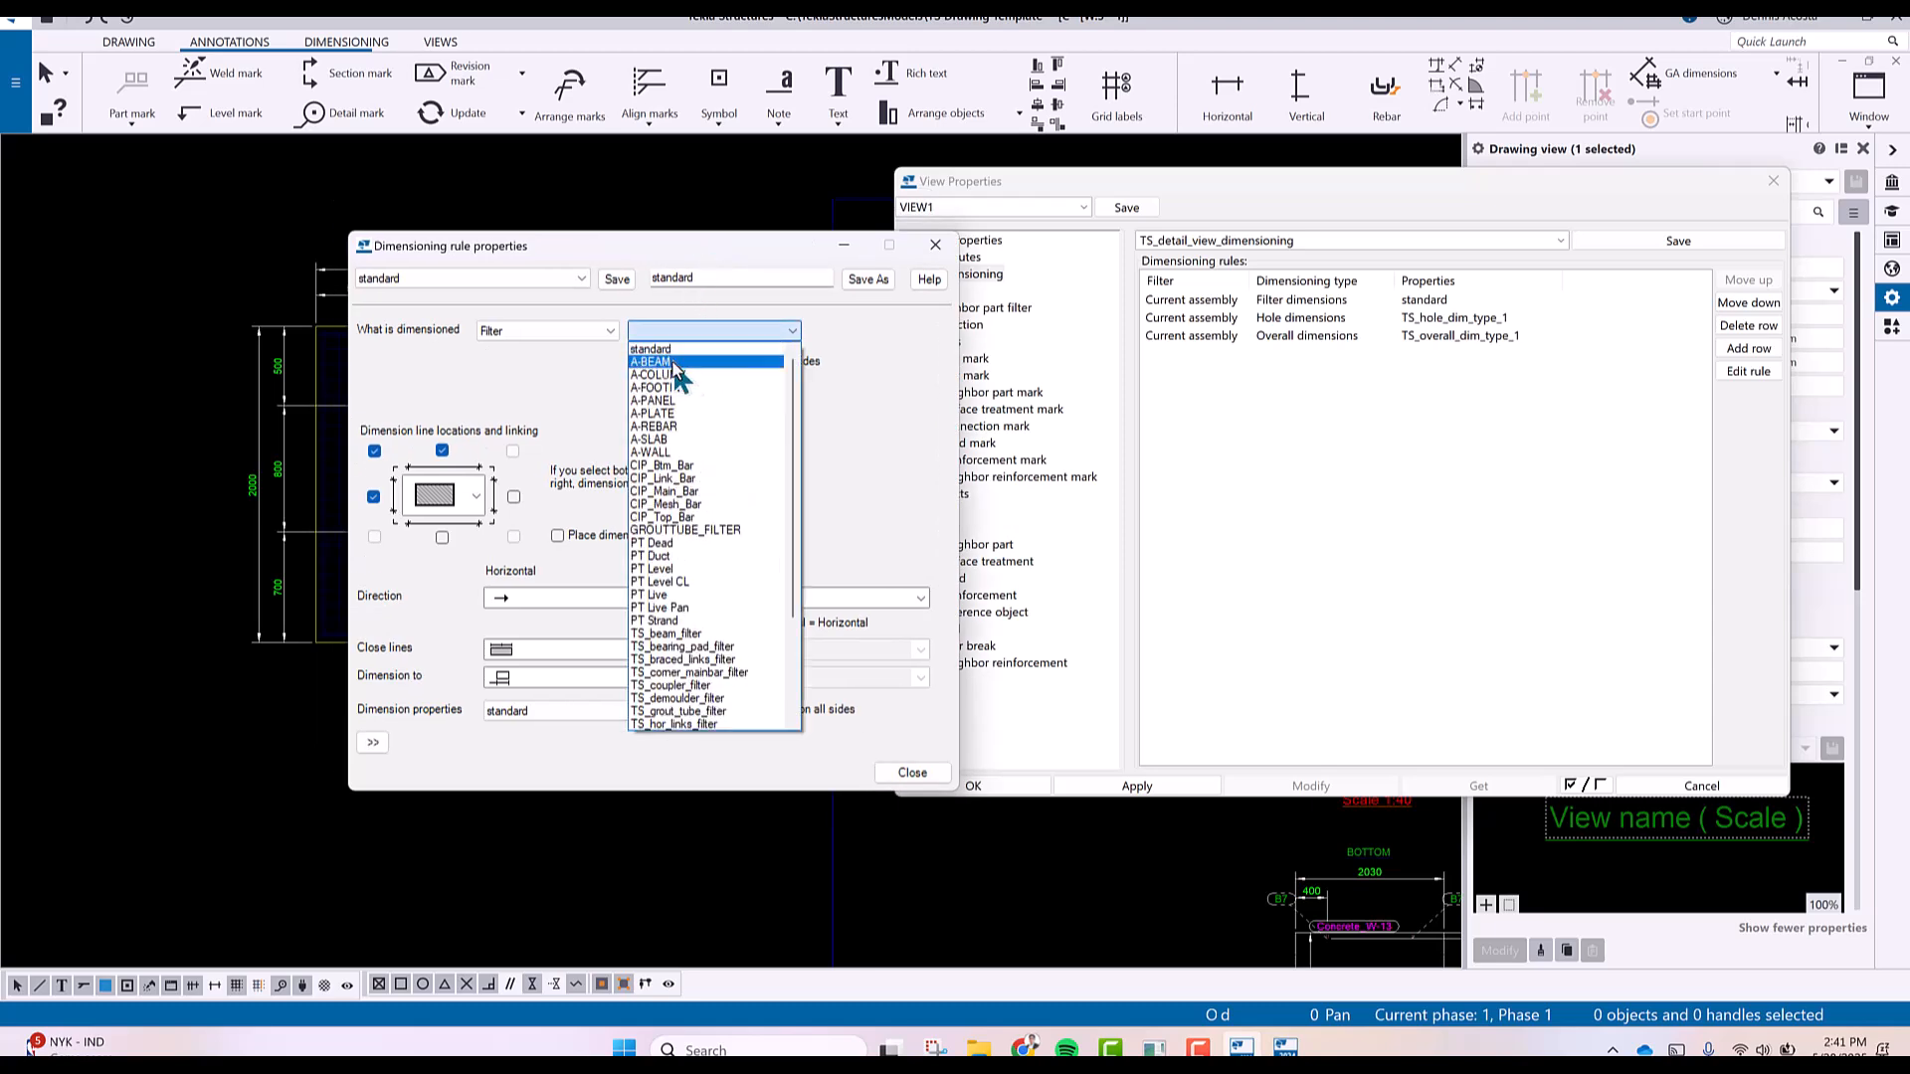
left_click(734, 529)
Place the rule's dimension line only below the part and save the rule properties as GROUTDIM.
left_click(374, 451)
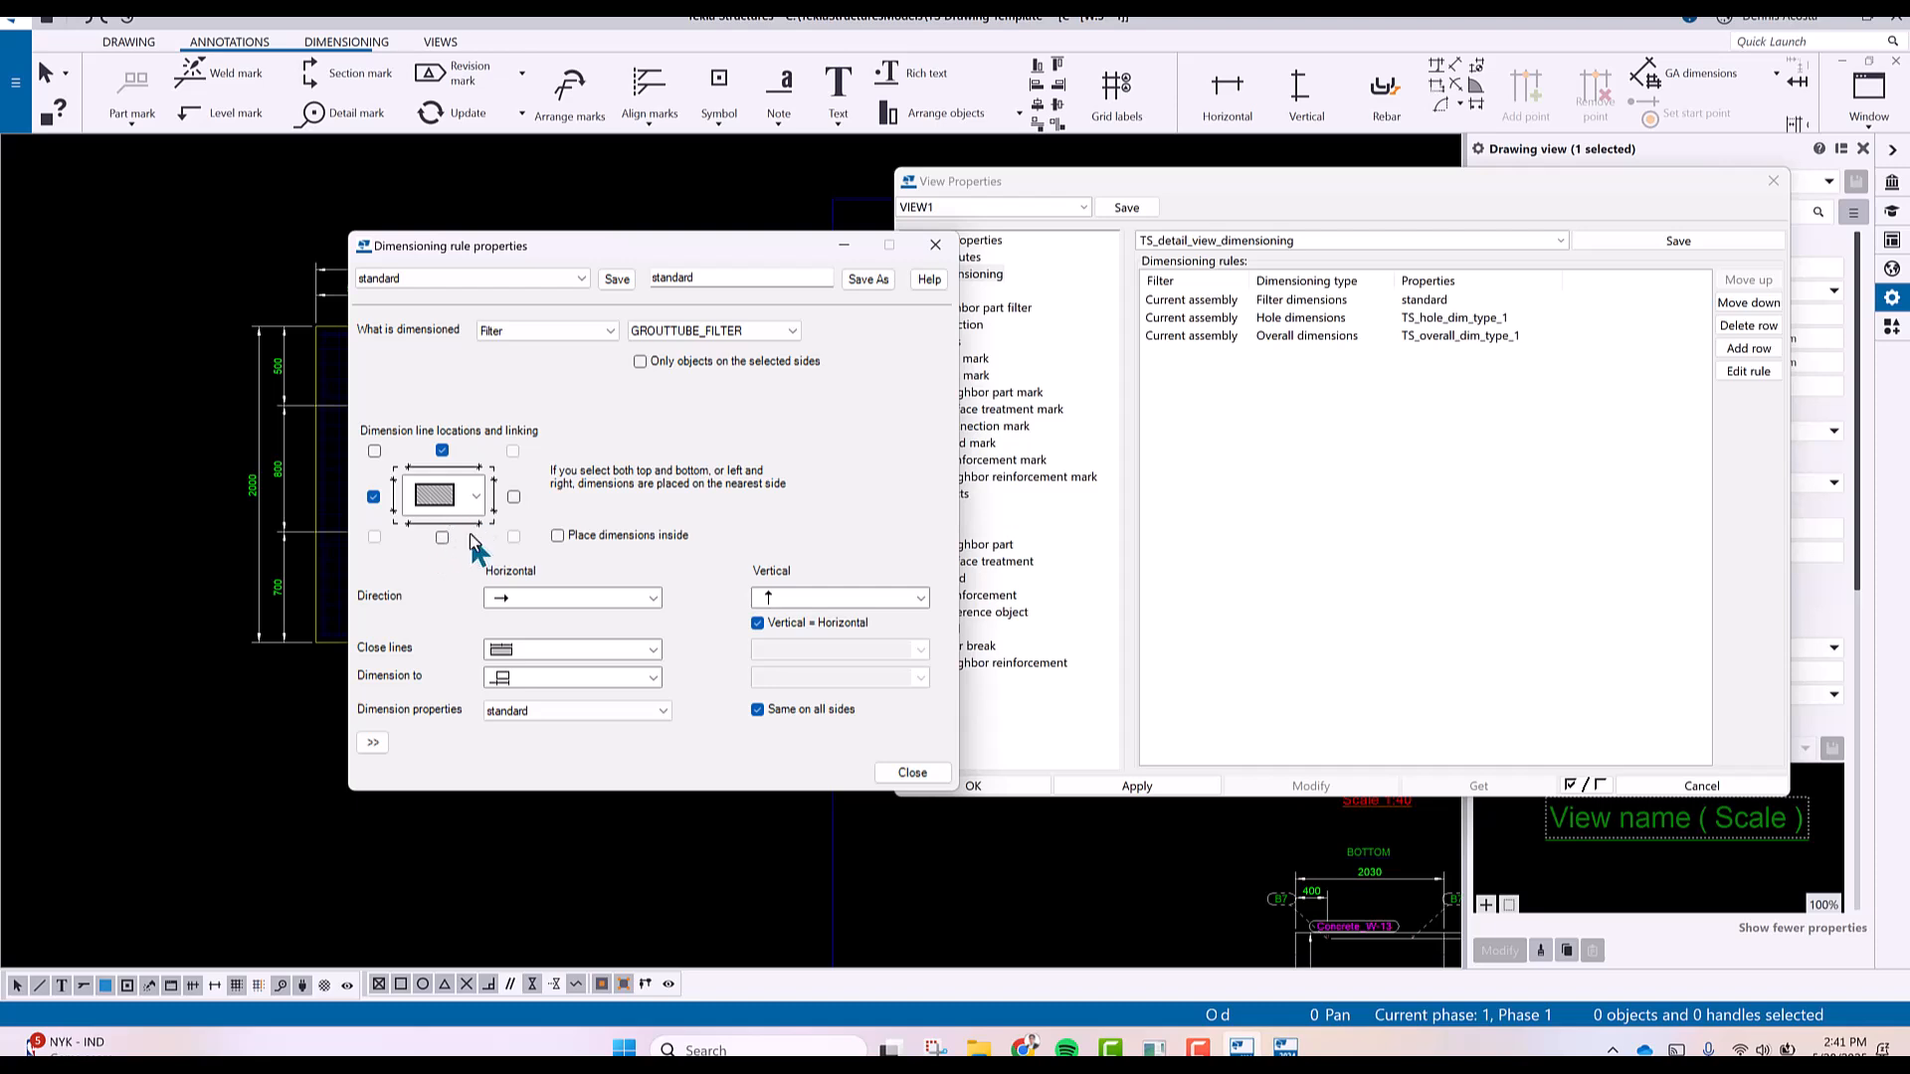
left_click(442, 537)
left_click(374, 495)
left_click_drag(714, 277, 640, 296)
type("GROUTDIM")
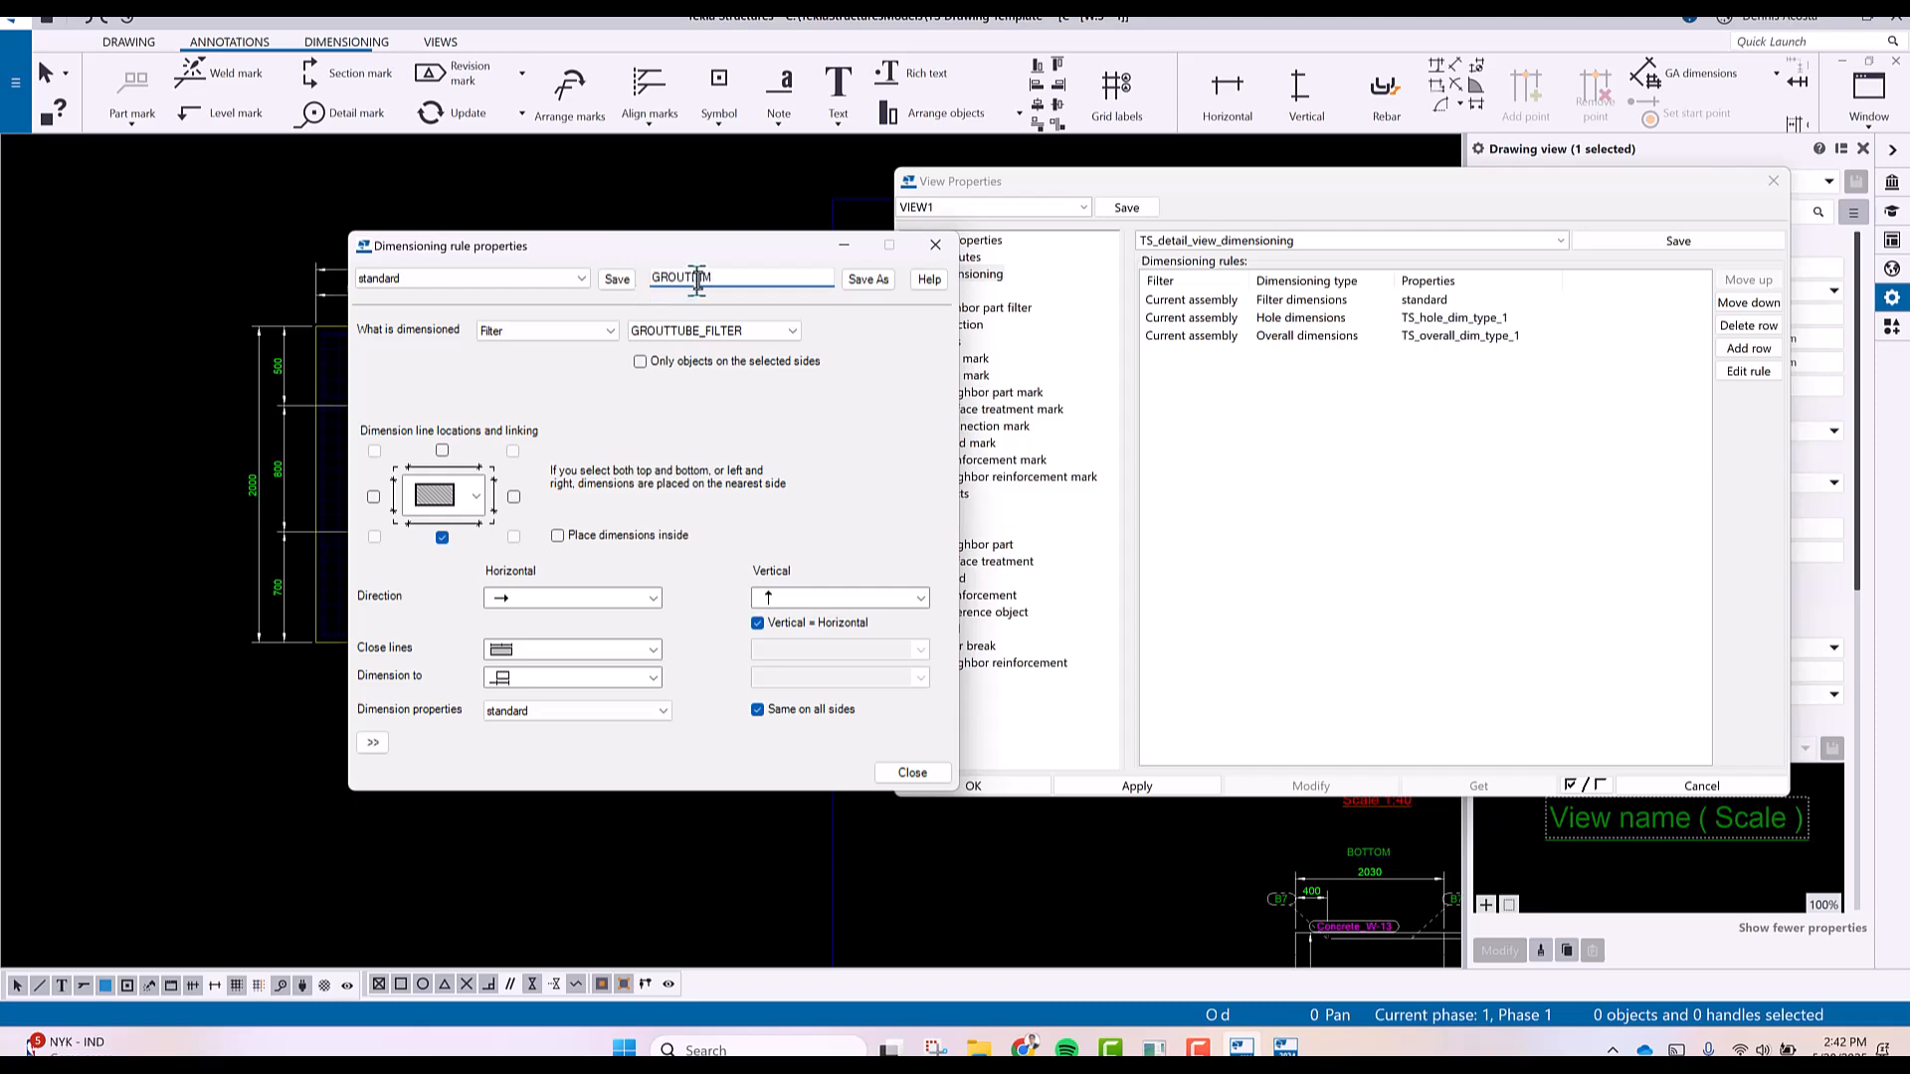
left_click(868, 280)
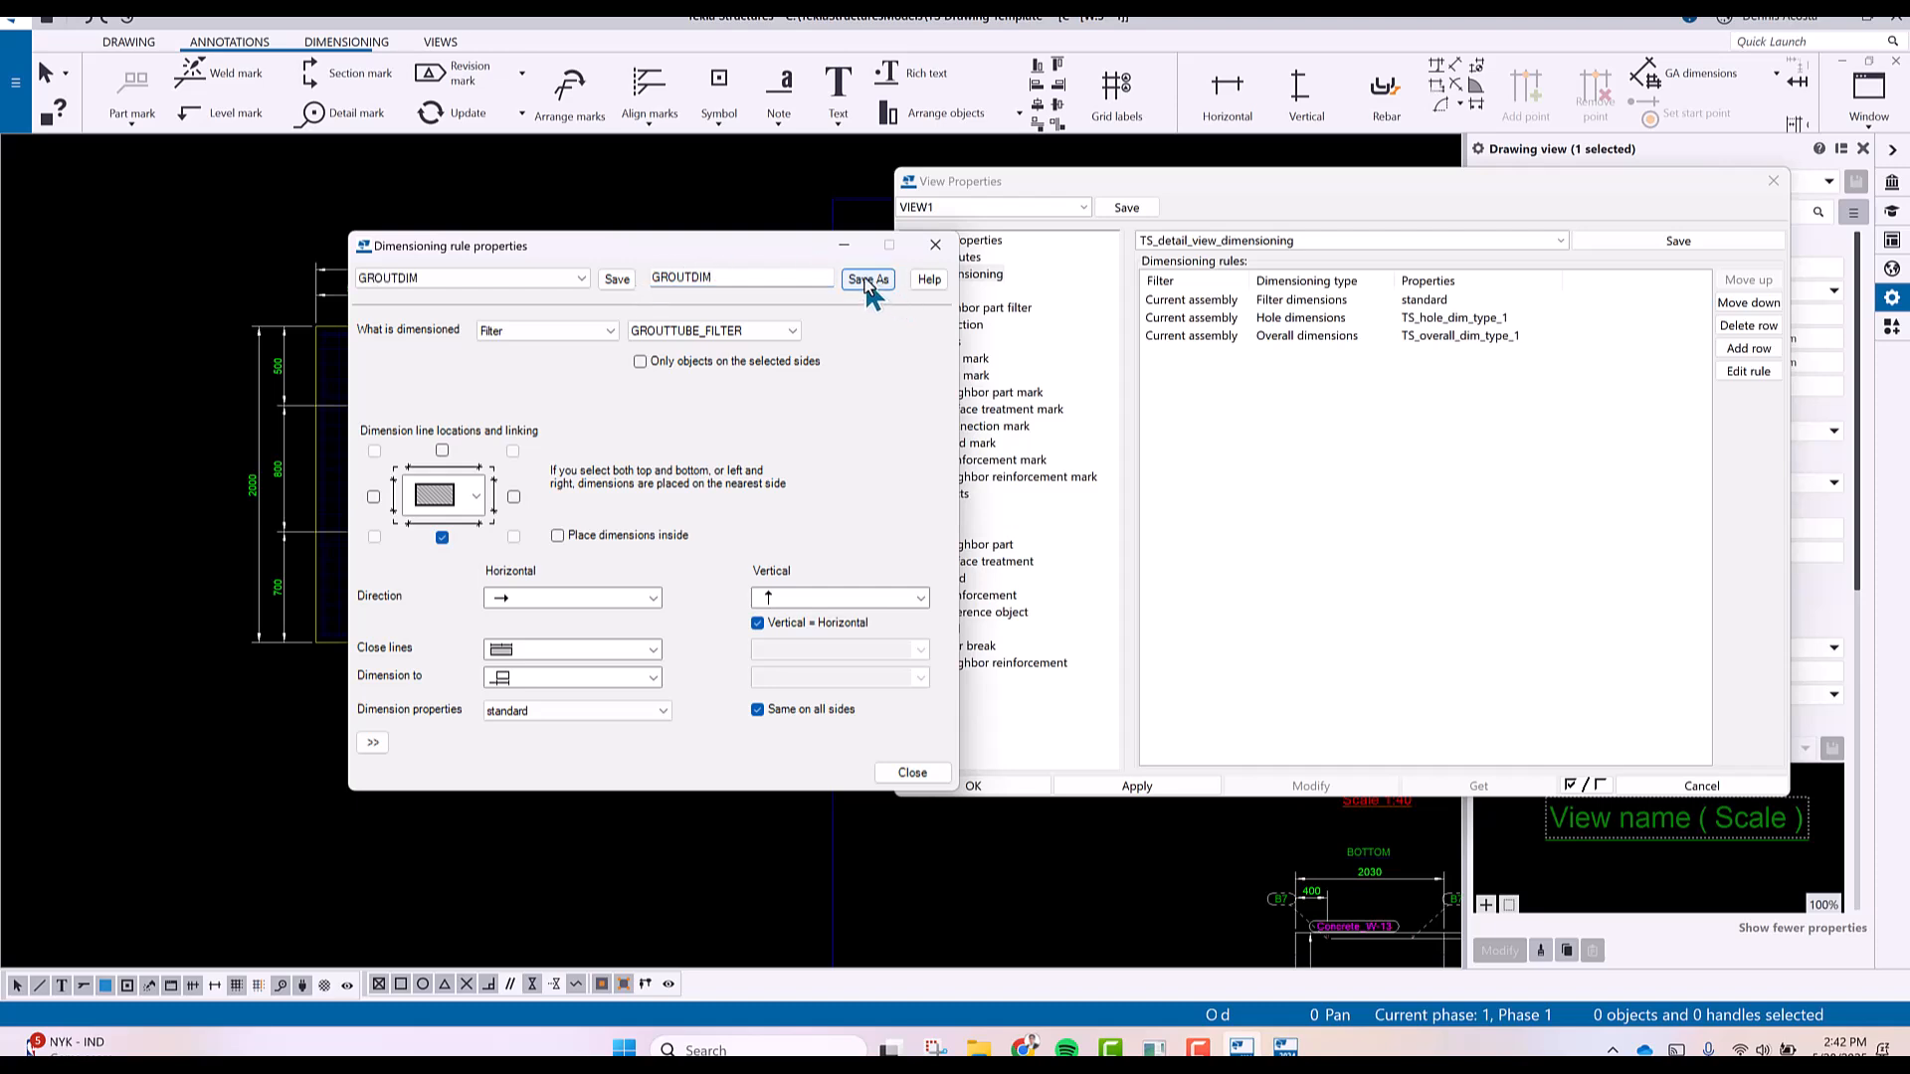
Change the horizontal Dimension to option to the object's center line, resave GROUTDIM and close the rule properties.
left_click(548, 682)
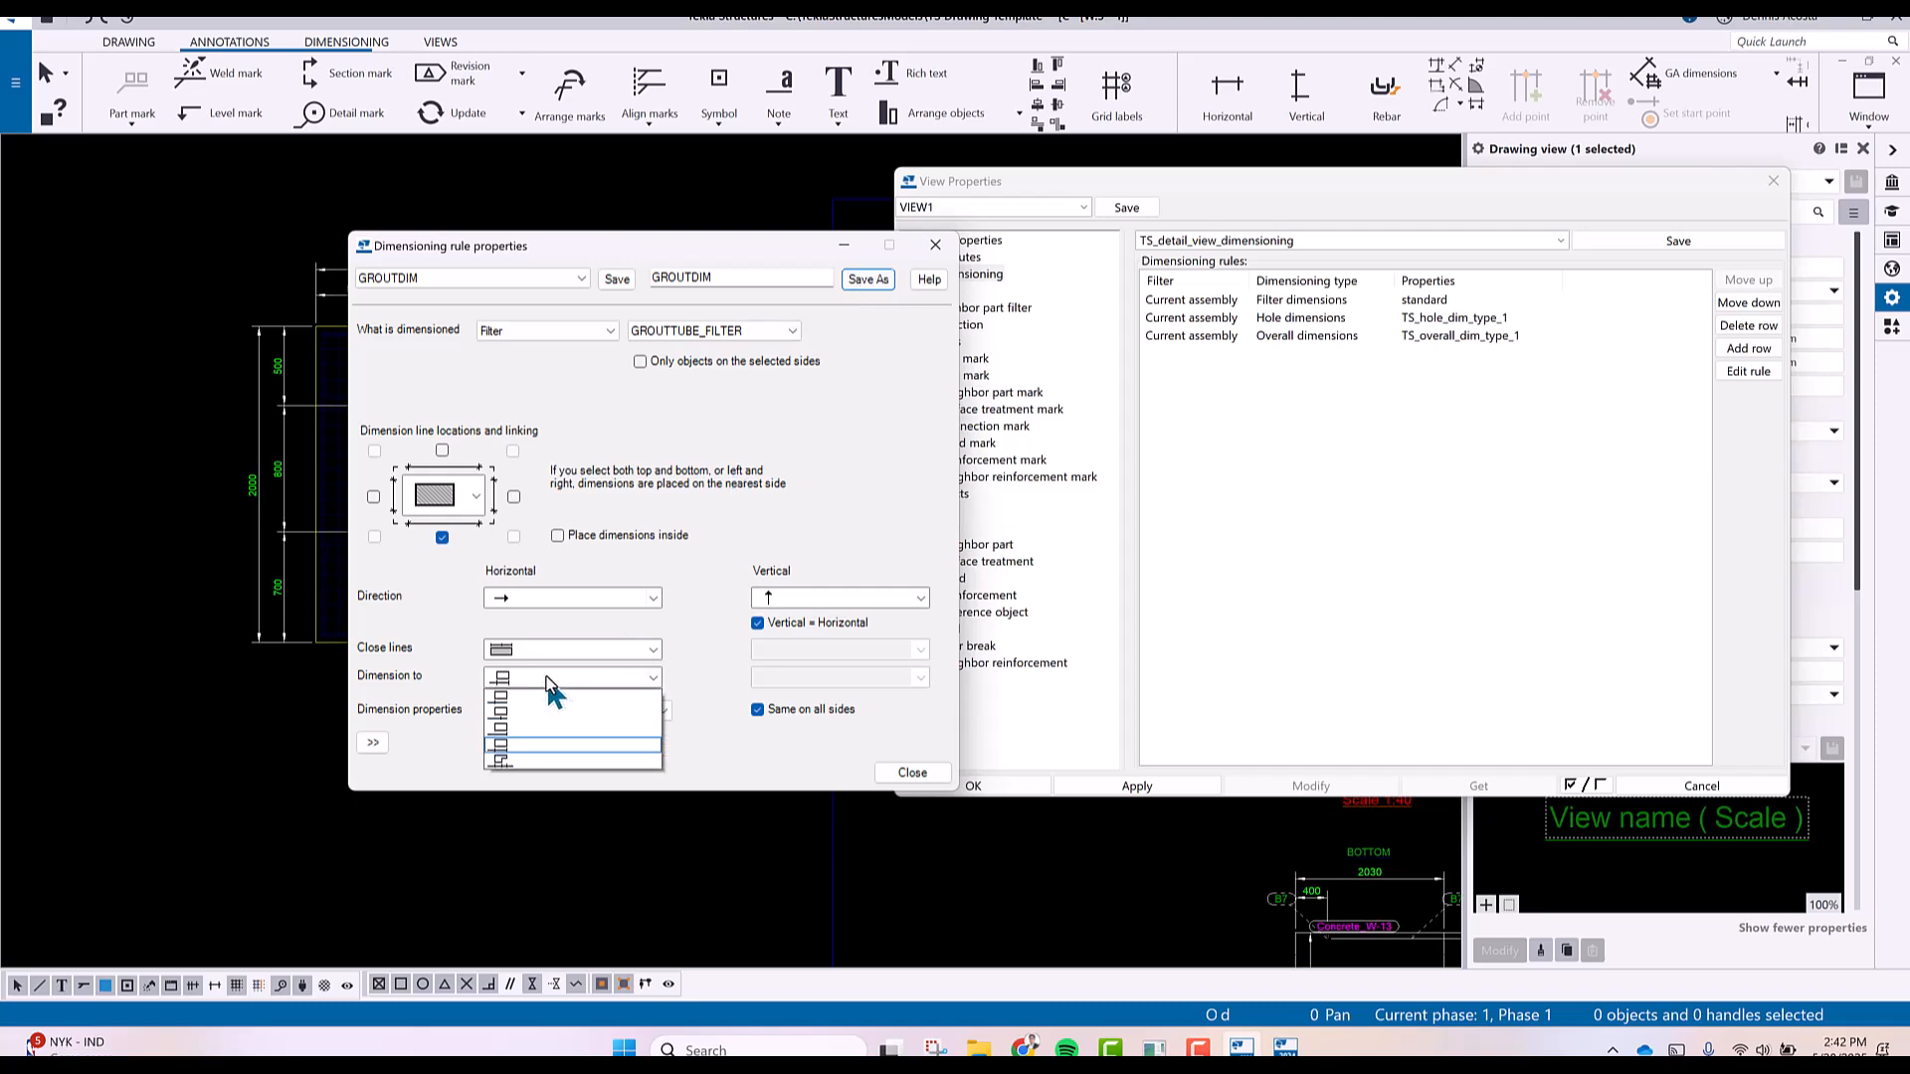
left_click(505, 721)
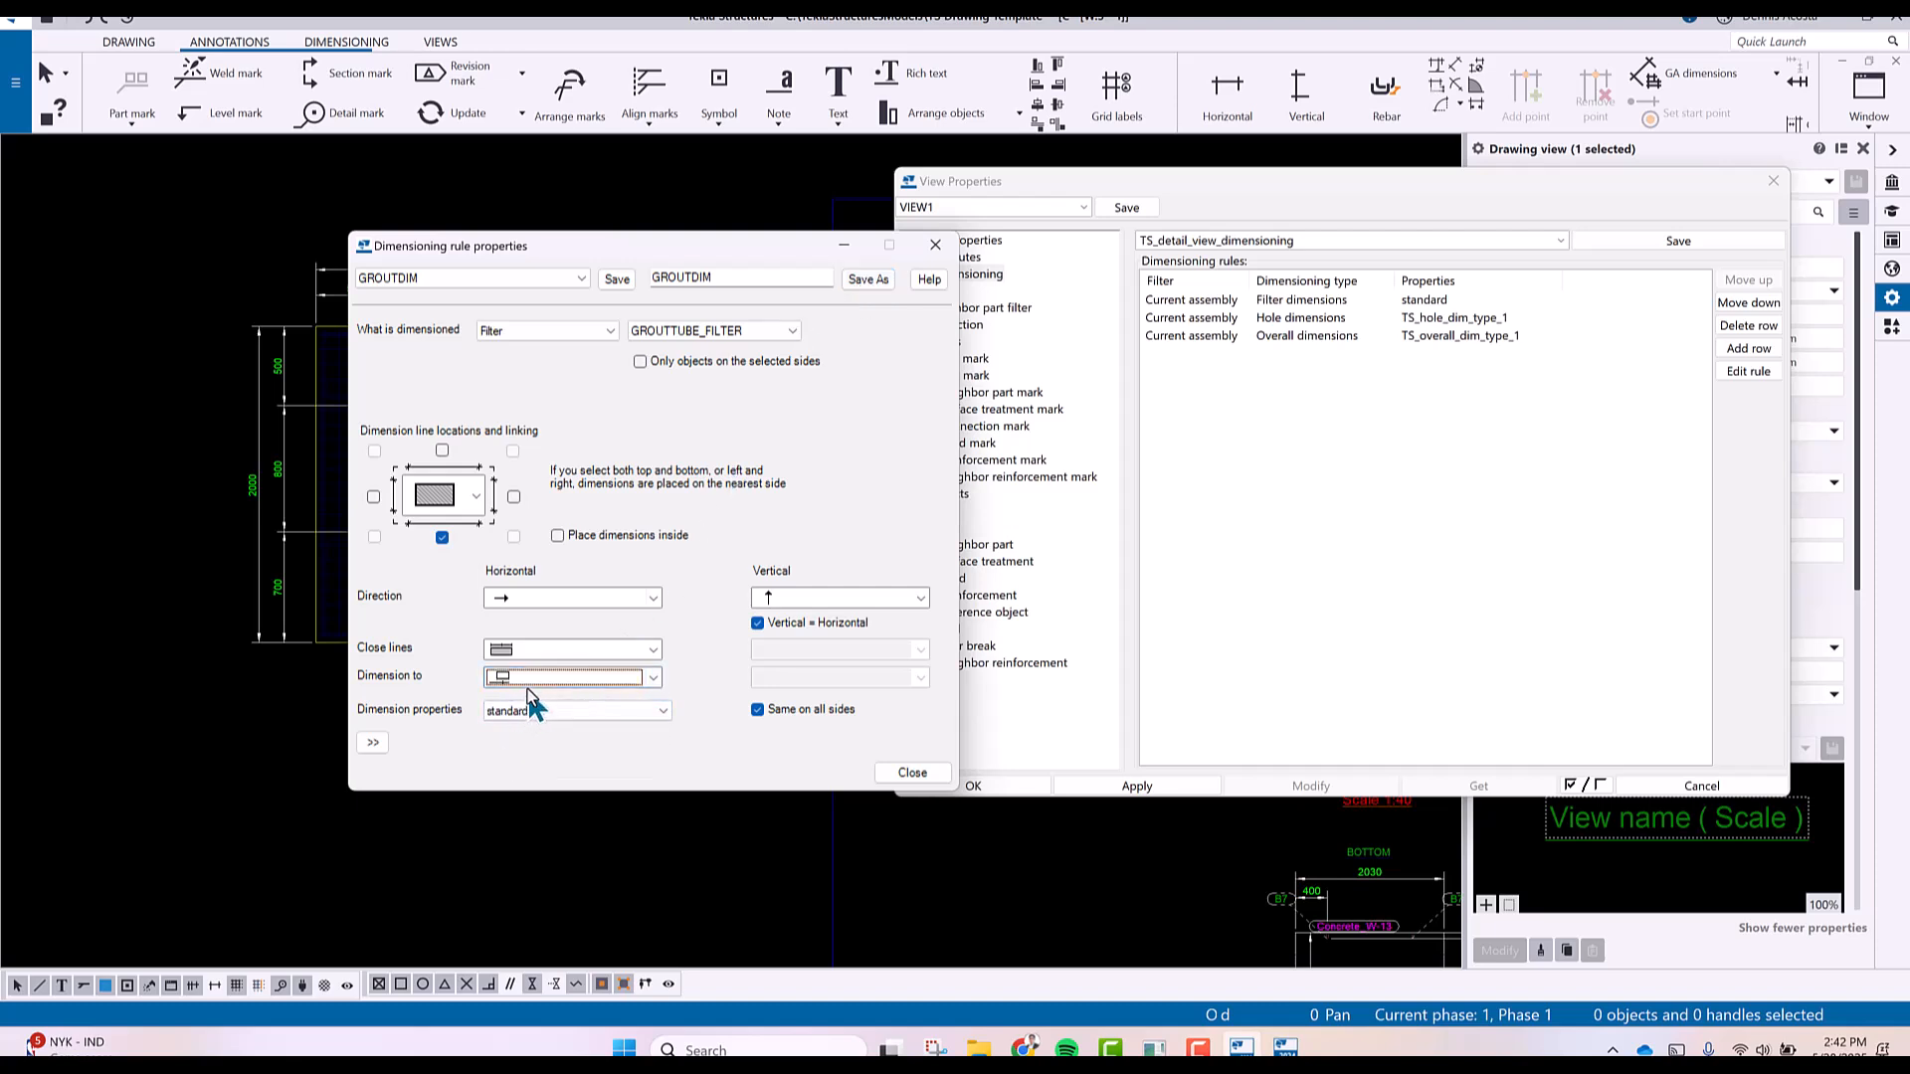
left_click(866, 281)
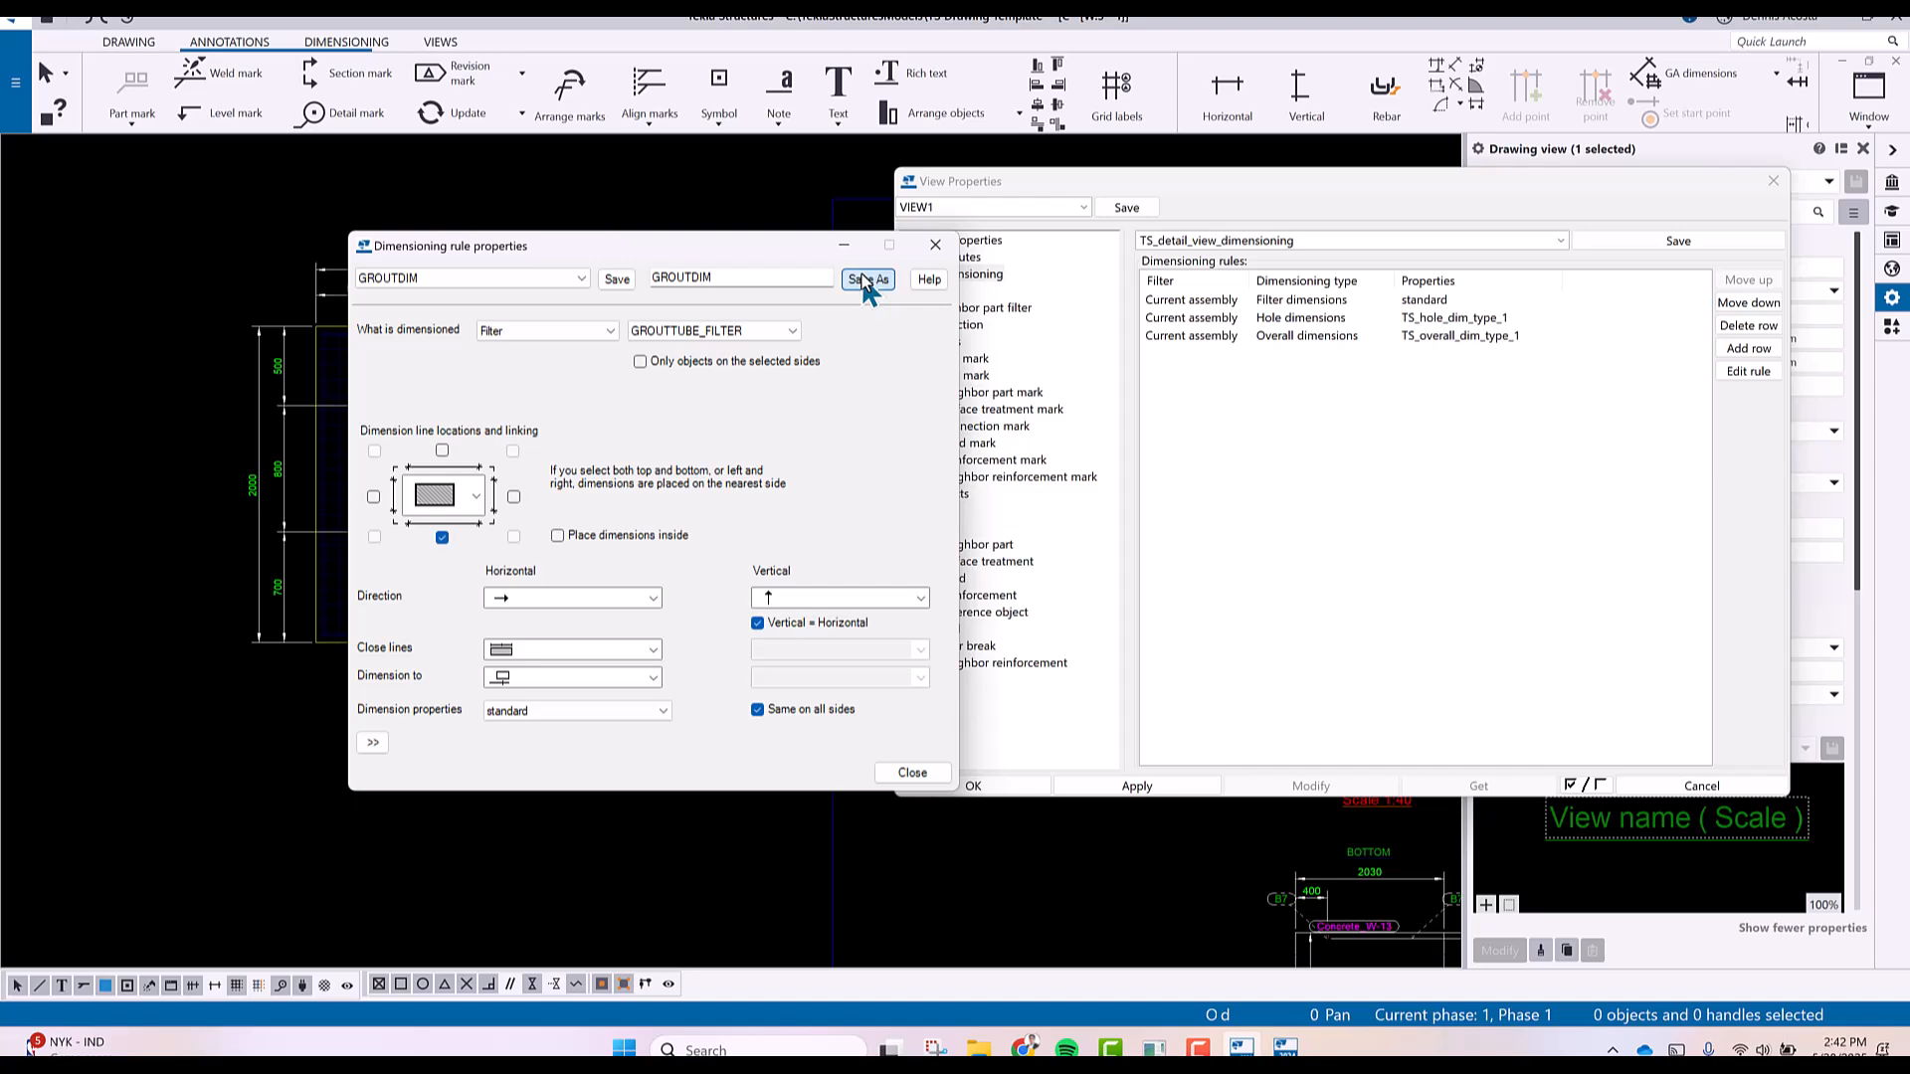
left_click(912, 773)
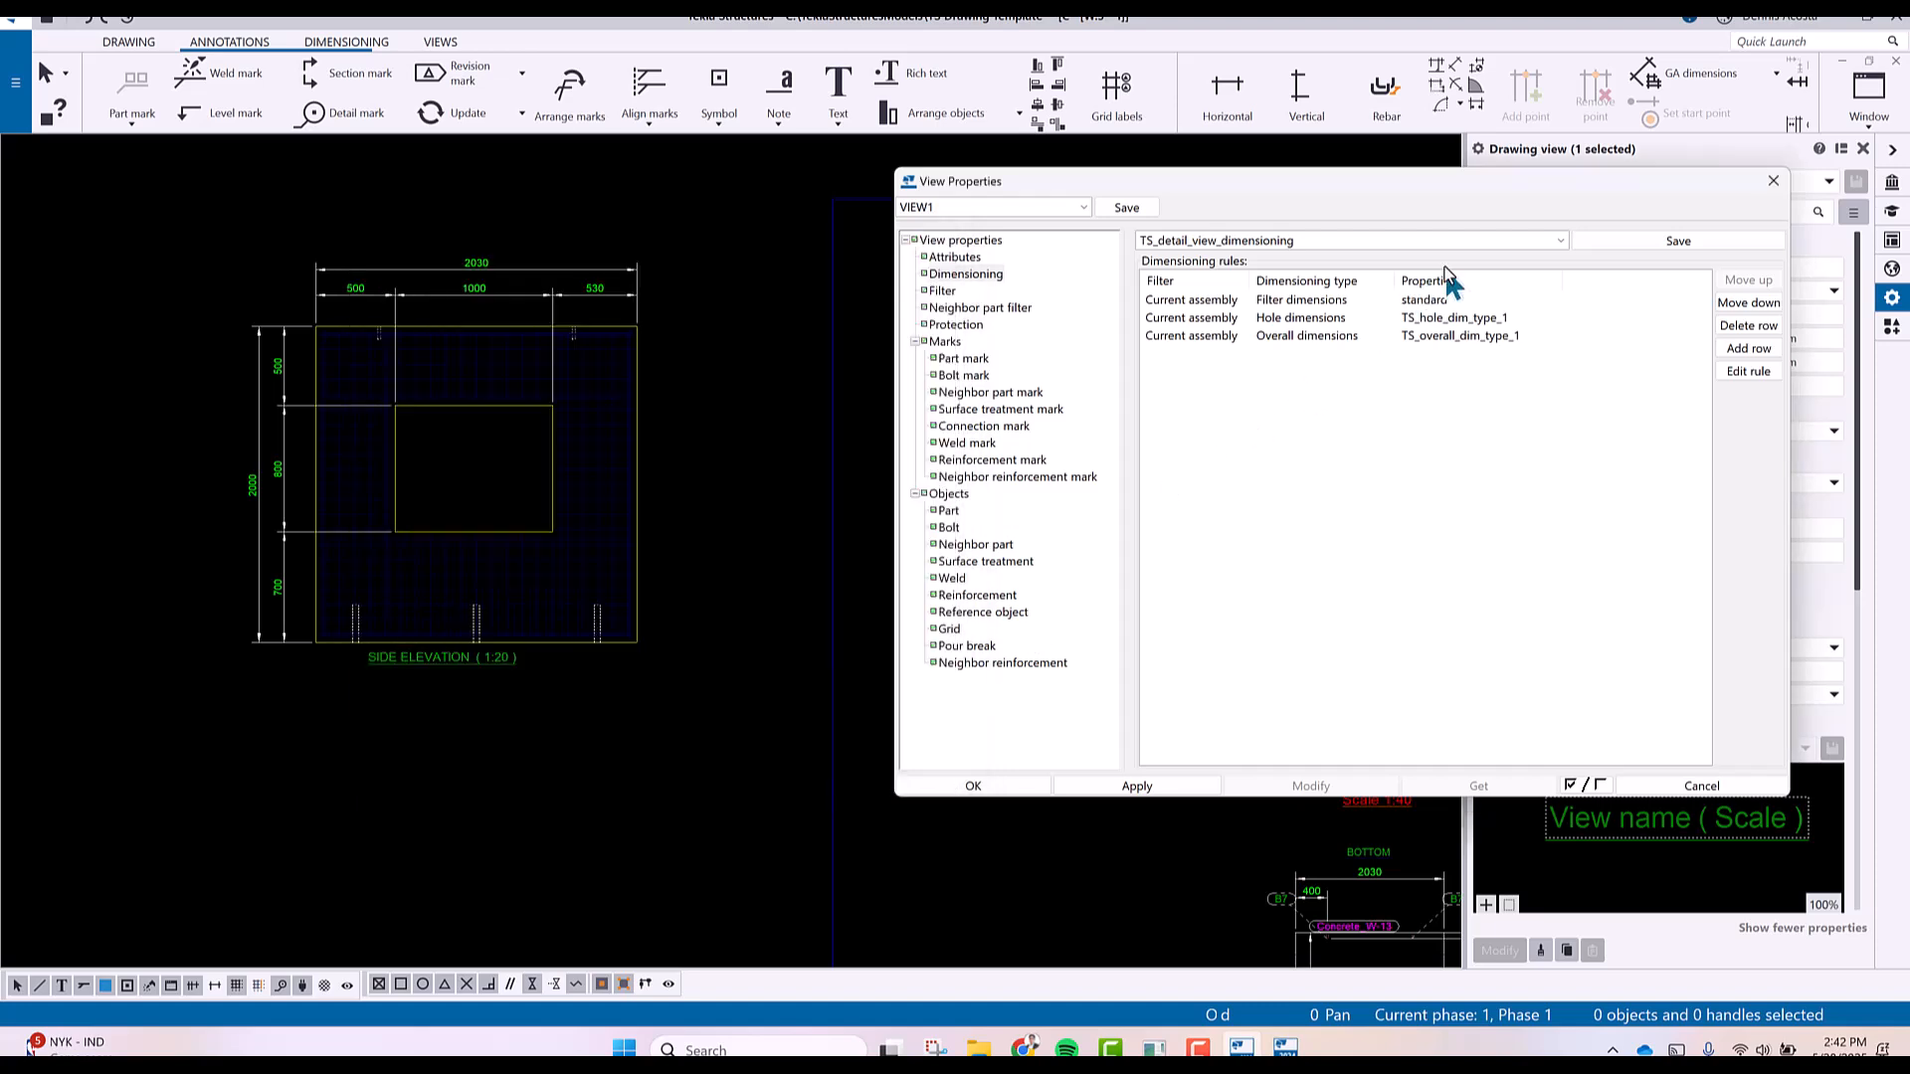
Assign the GROUTDIM properties to the Filter dimensions rule and apply the settings to the side elevation view.
left_click(1437, 298)
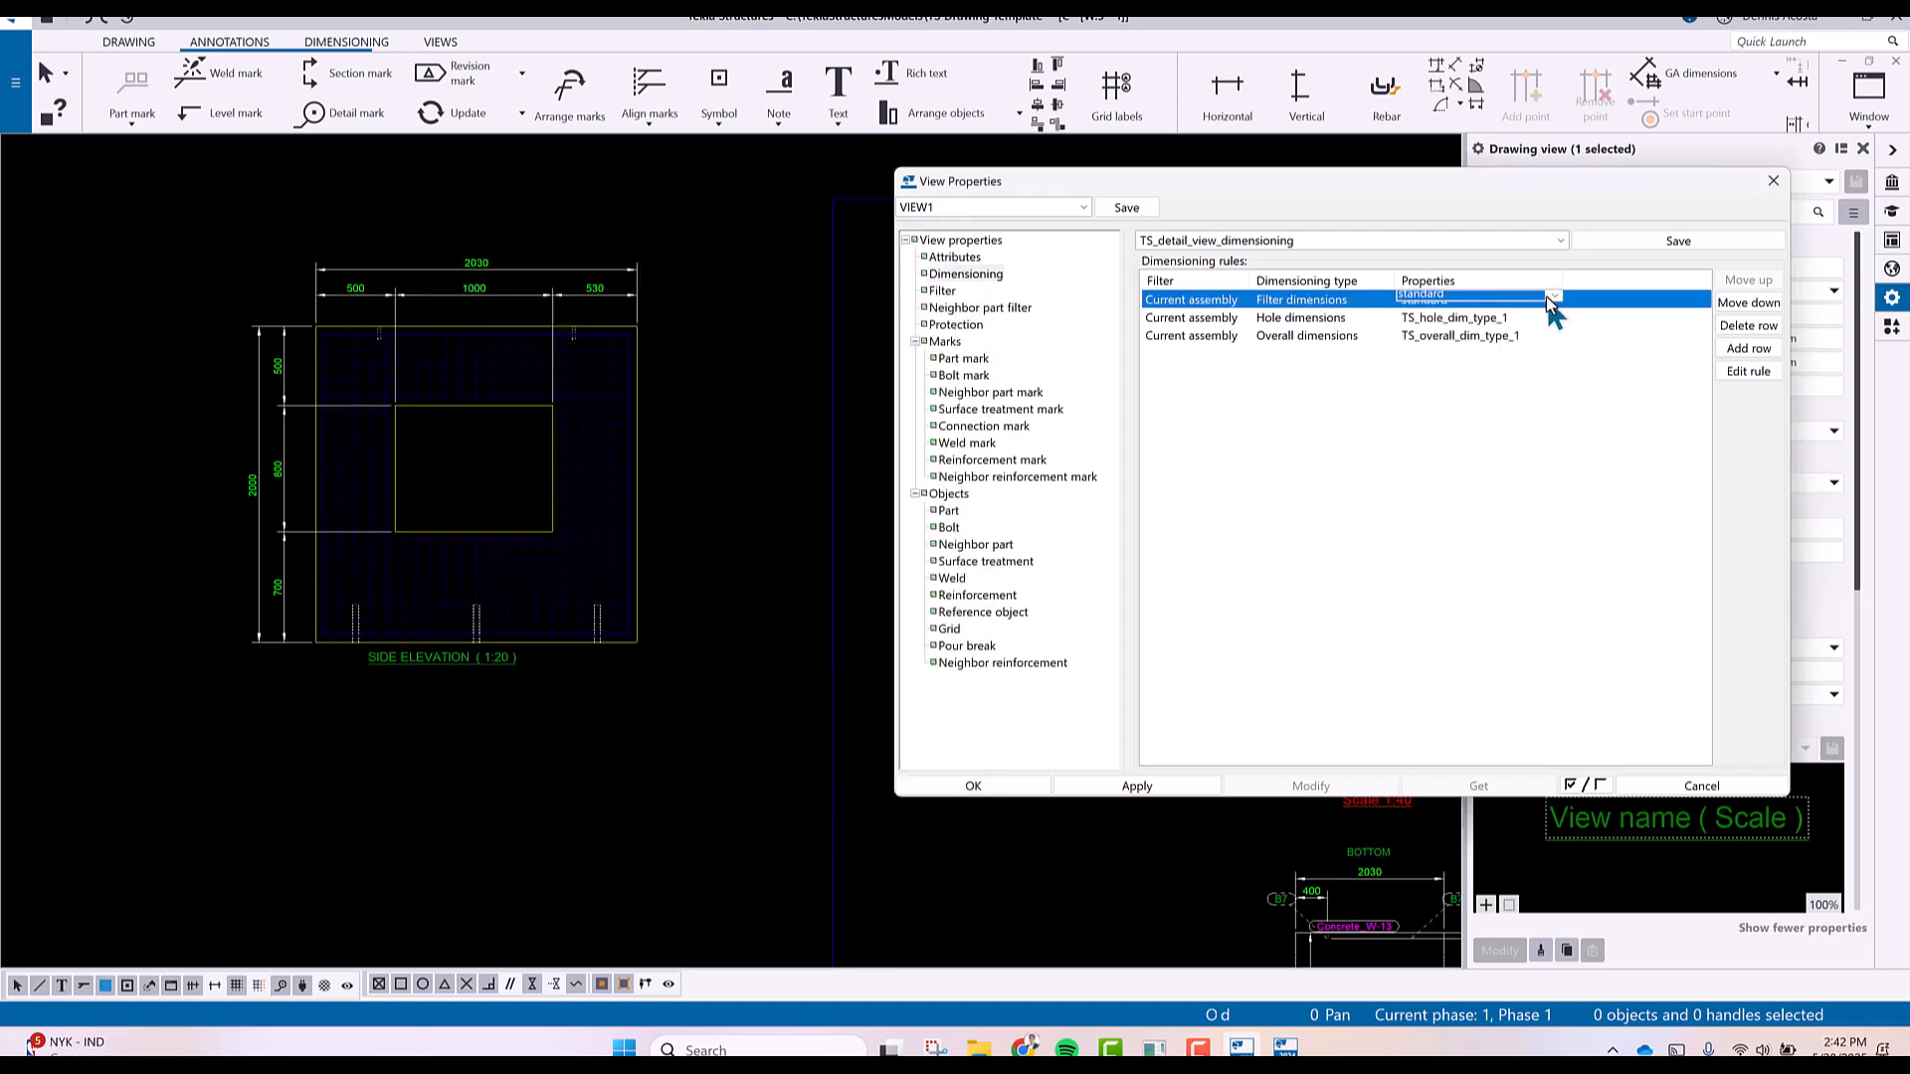
left_click(1550, 297)
scroll(1507, 418, "down", 5)
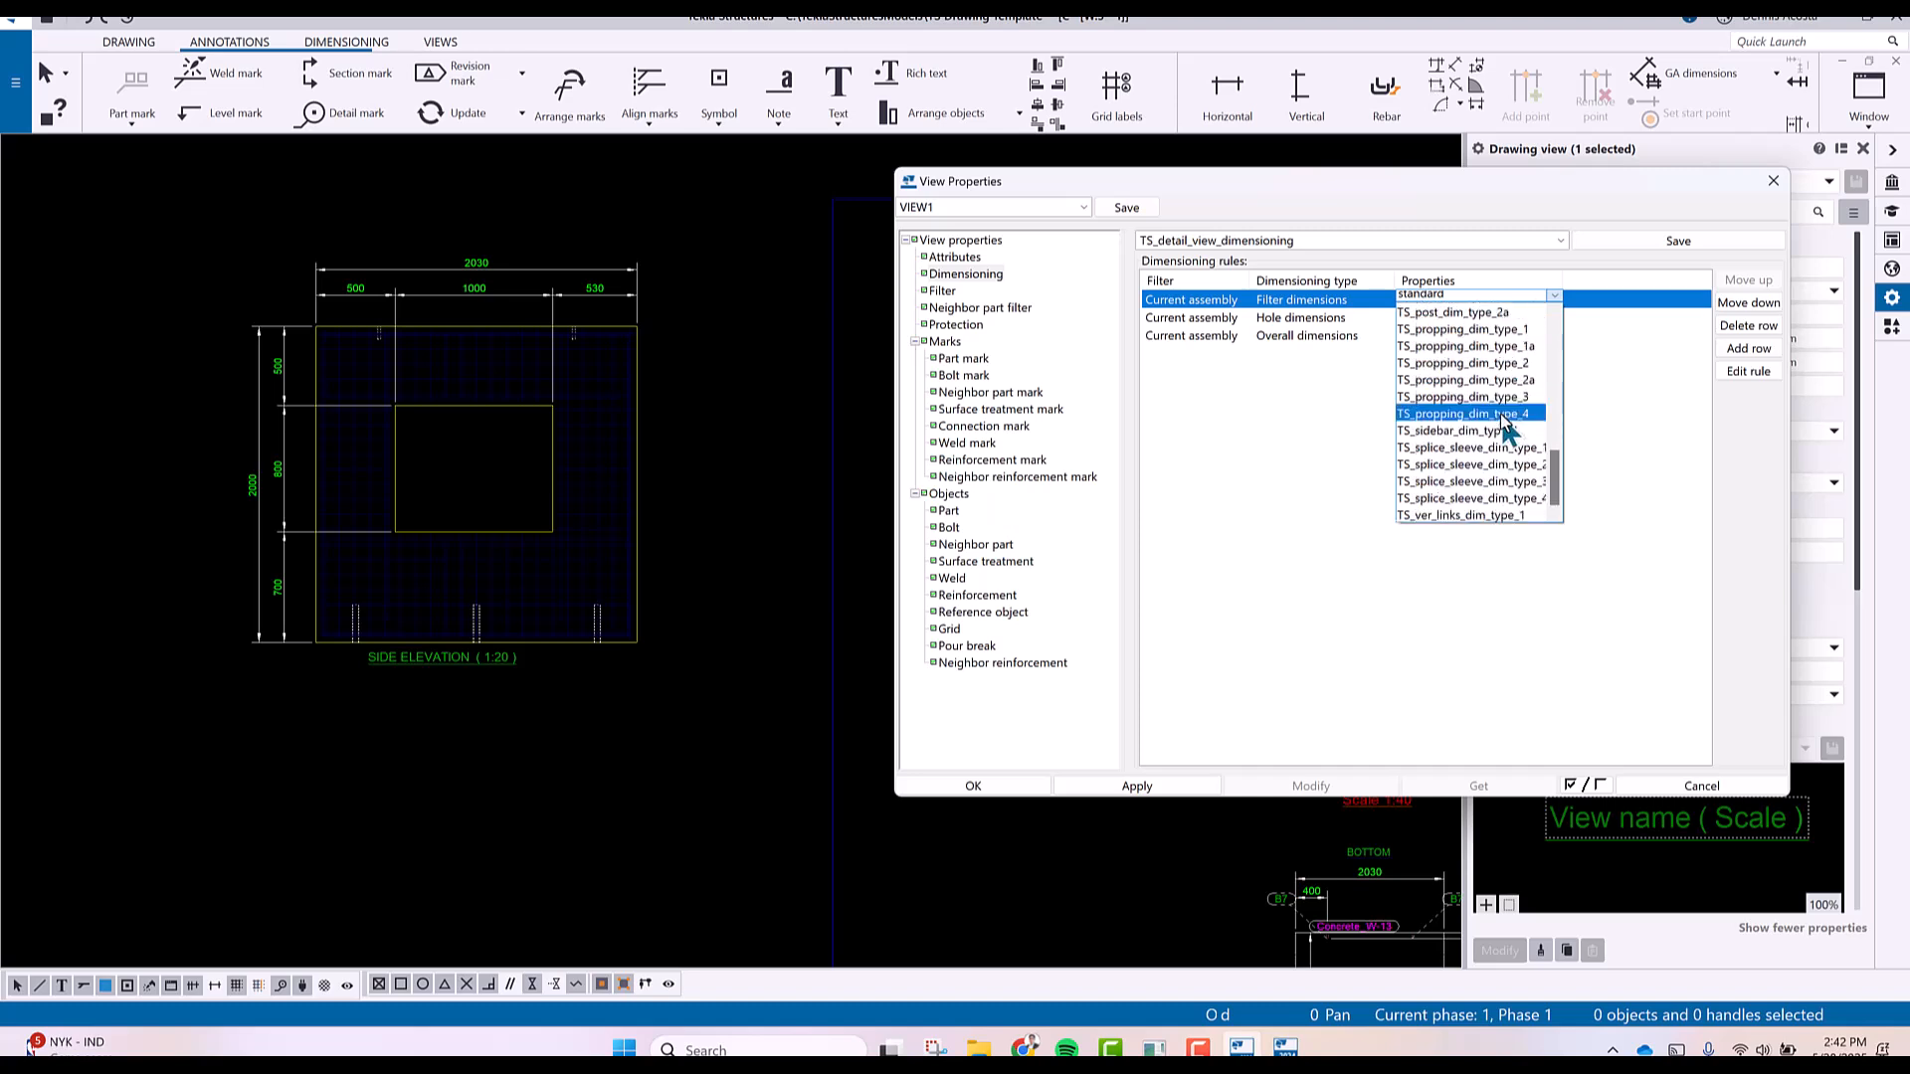
left_click_drag(1555, 492, 1548, 324)
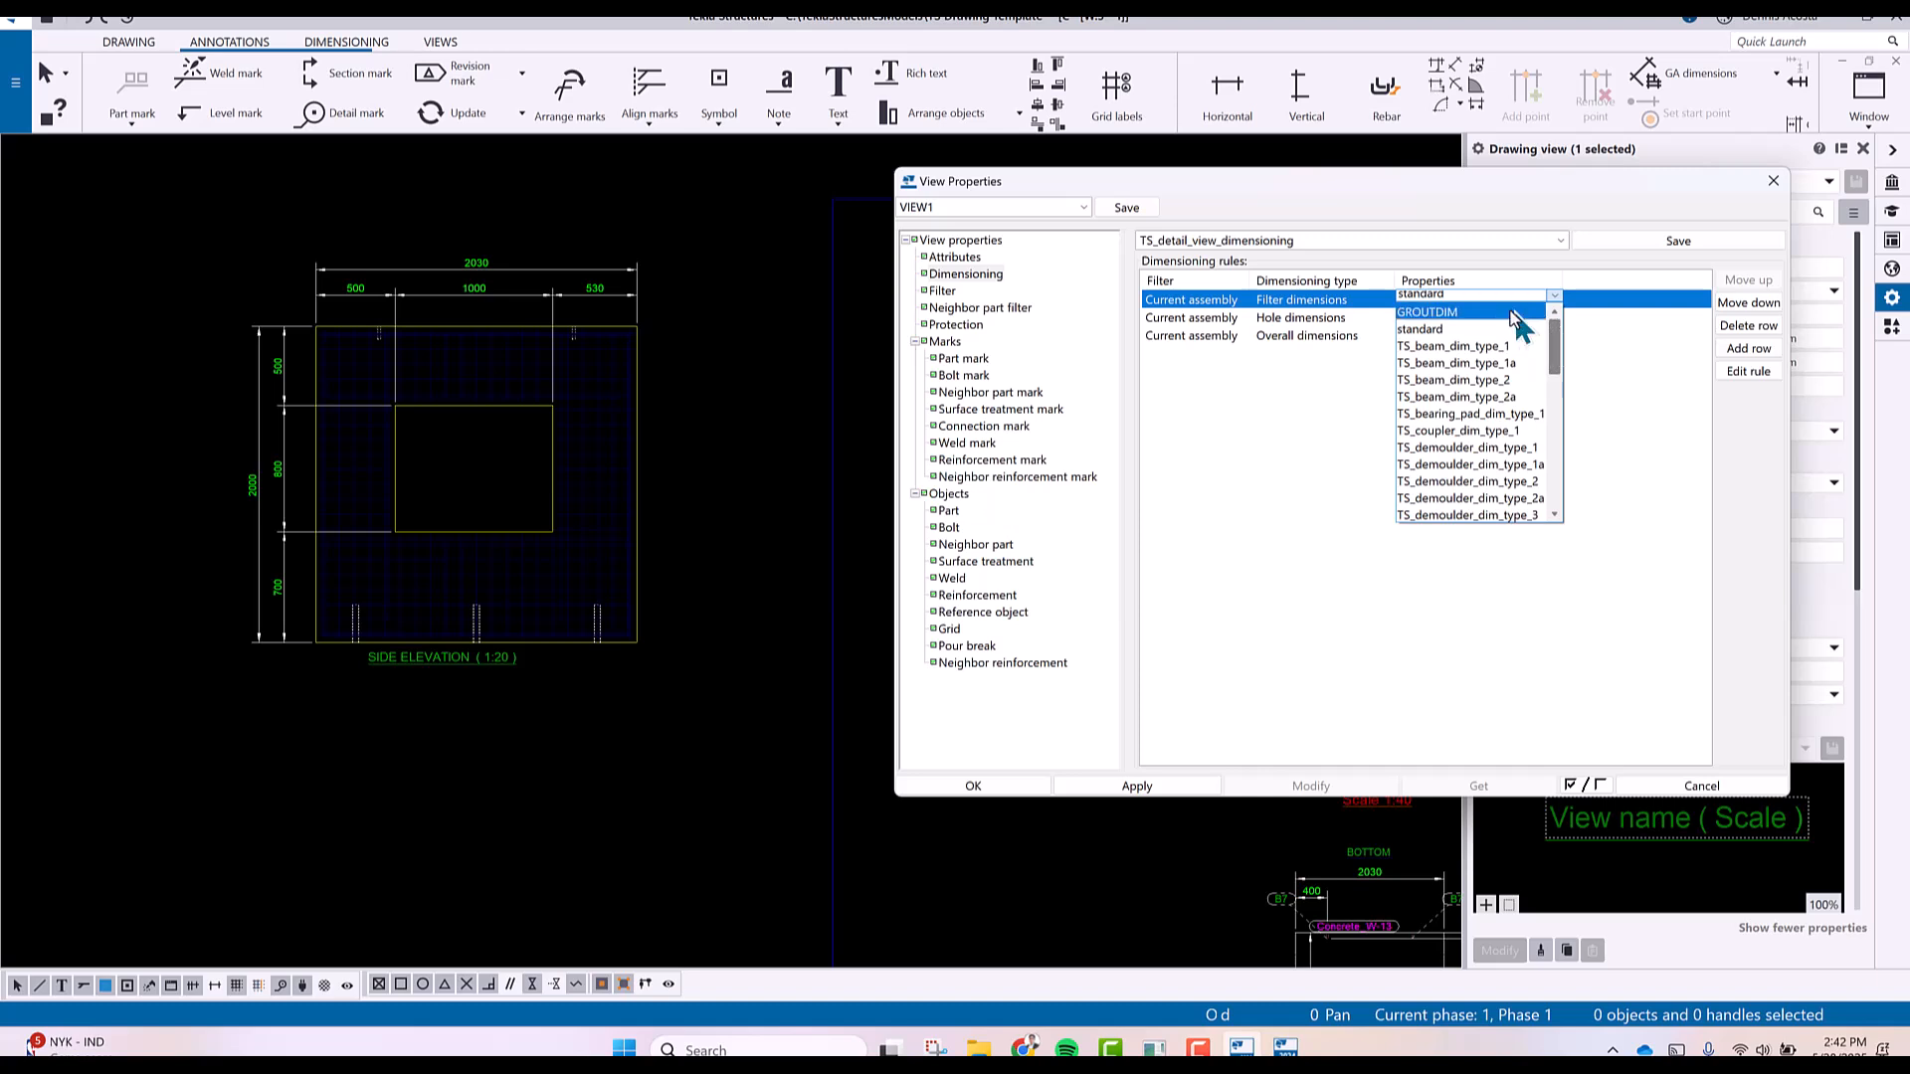
left_click(1464, 313)
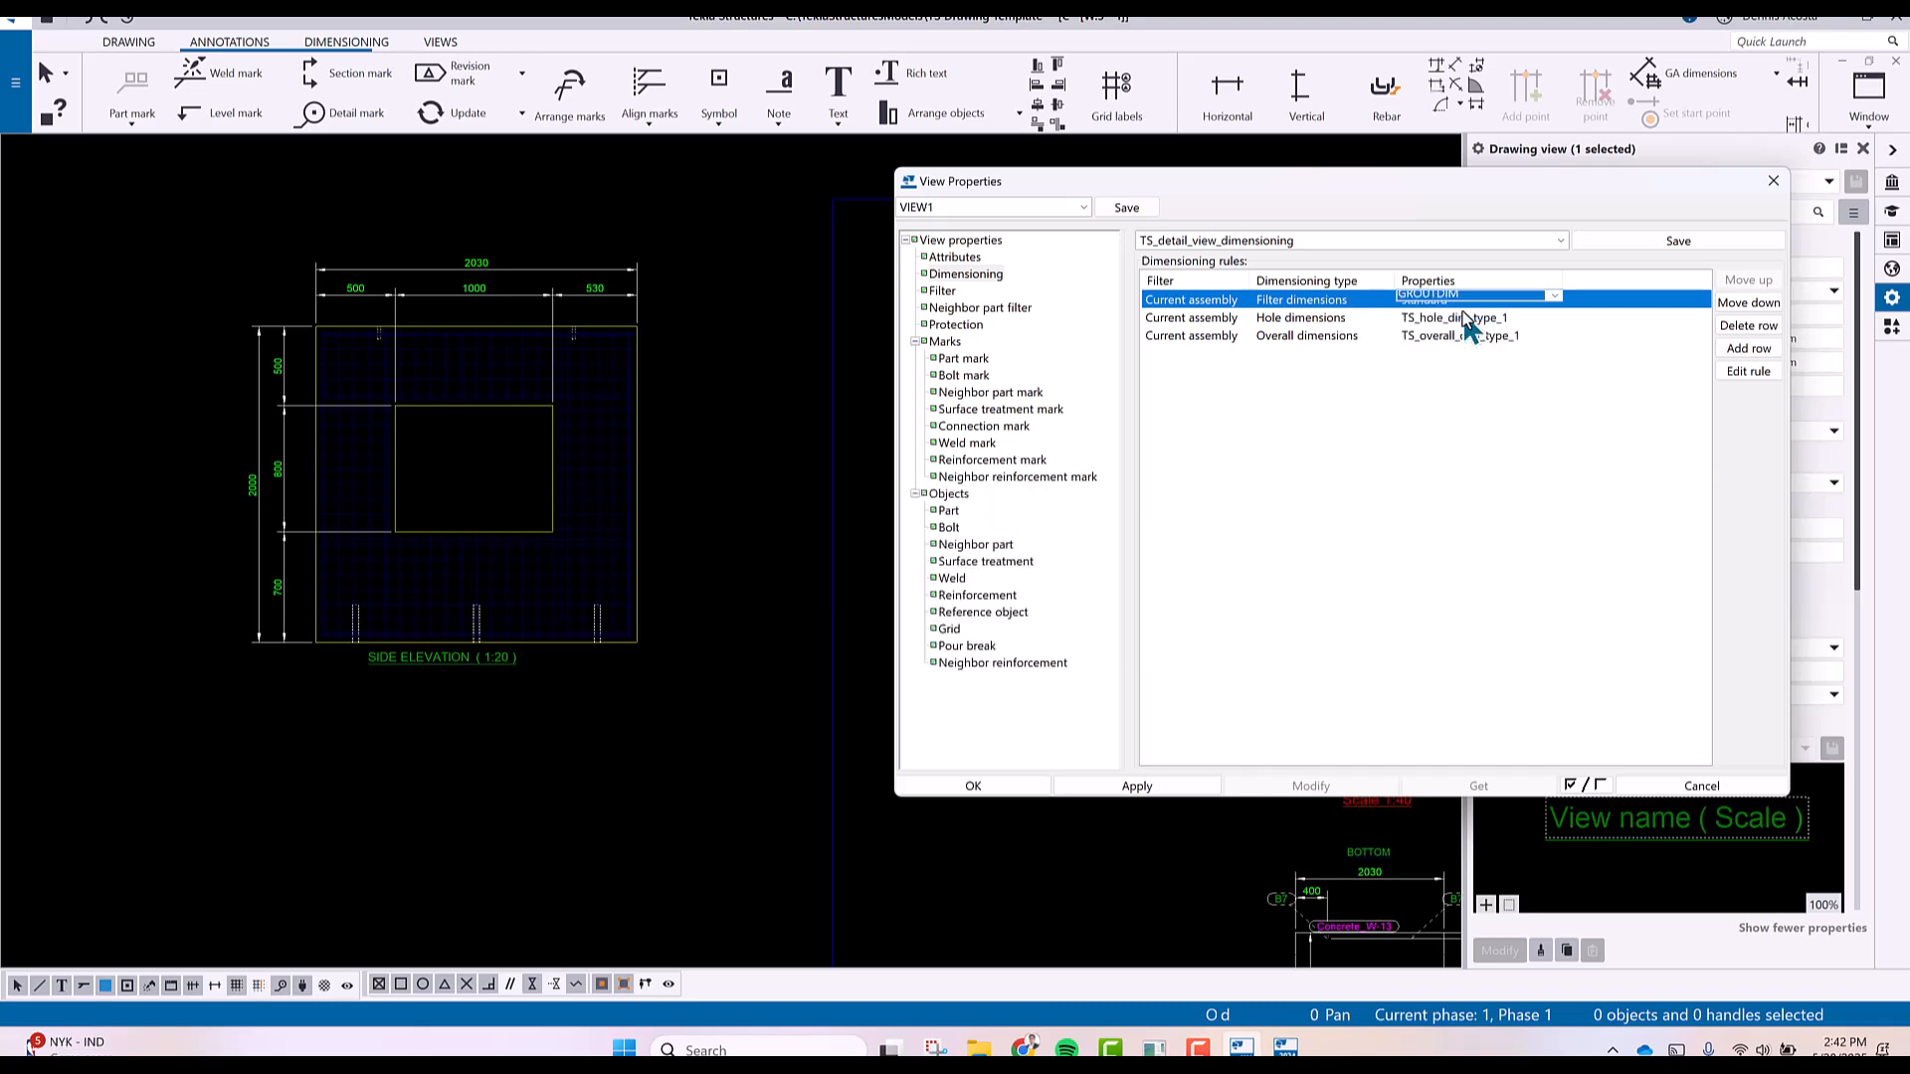
left_click(648, 696)
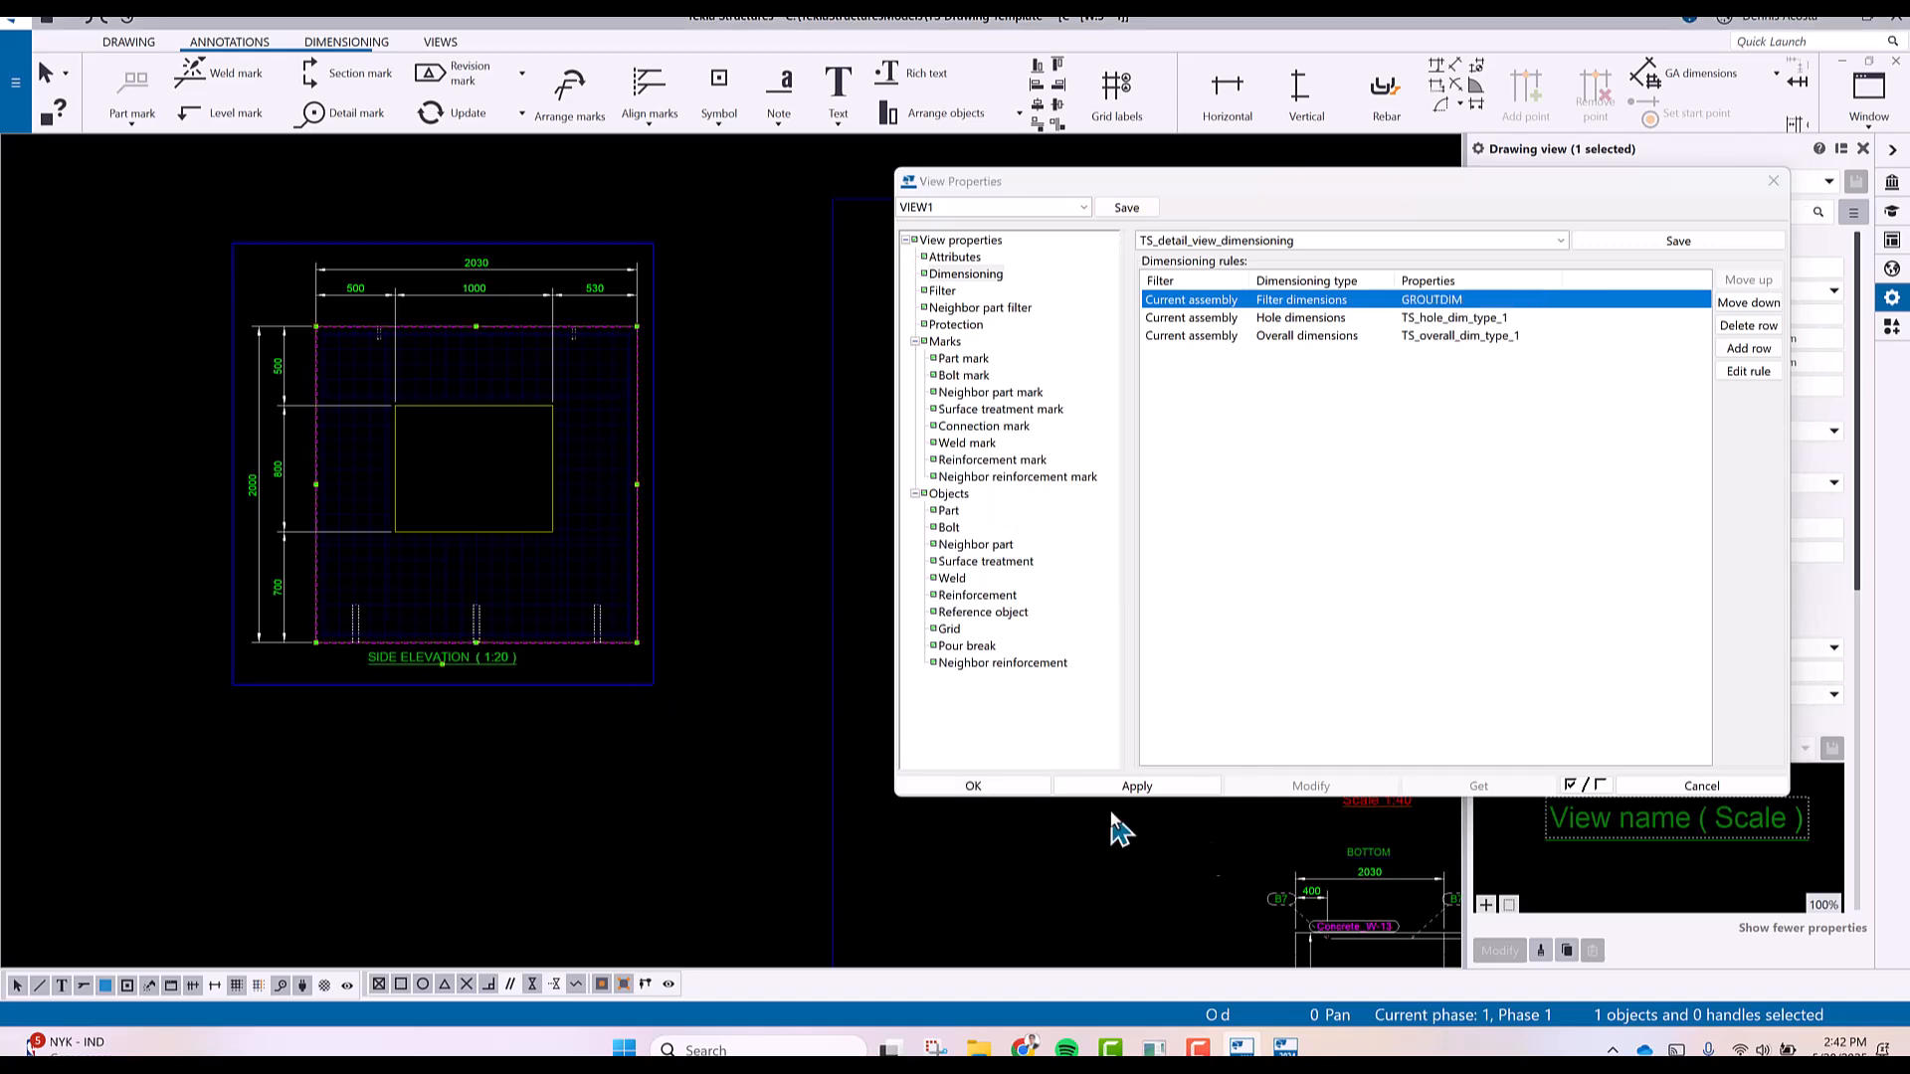
left_click(1306, 786)
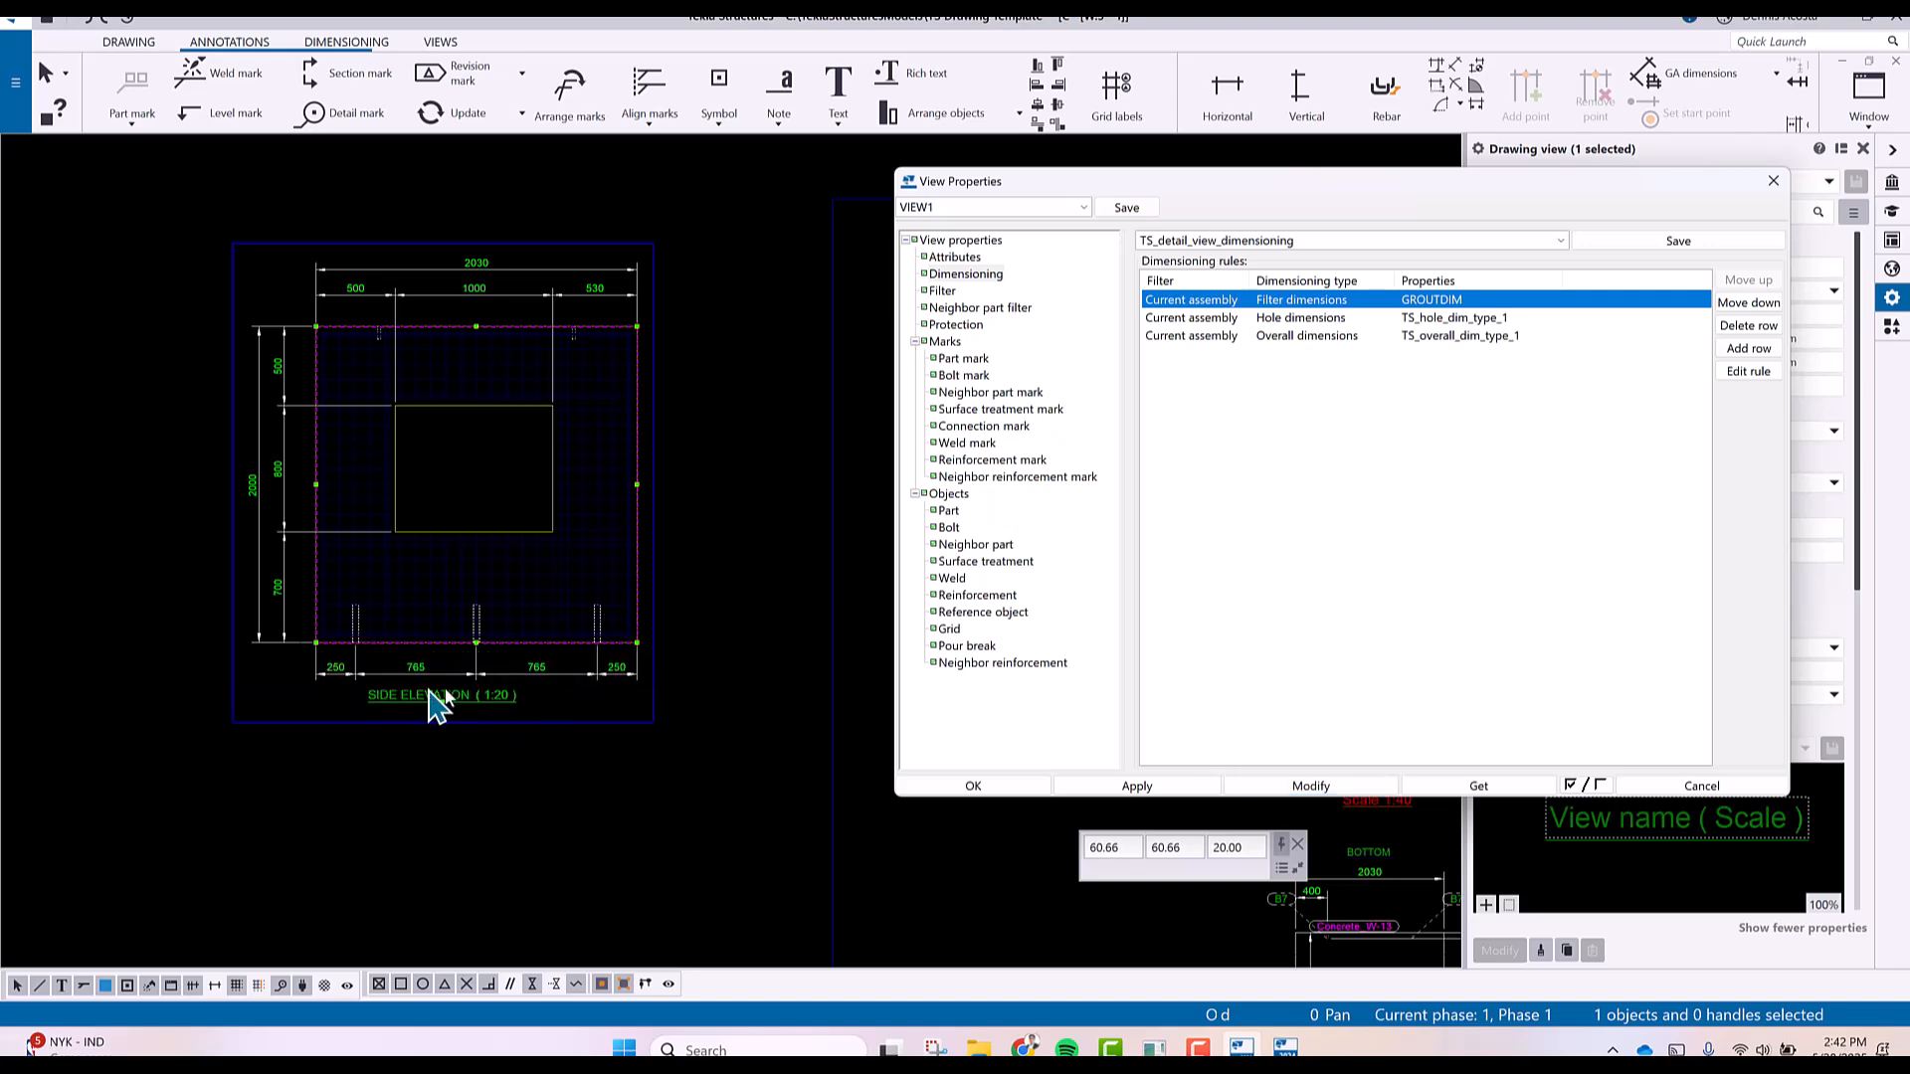
Save the updated VIEW1 view properties and close the view properties dialog.
left_click(1134, 207)
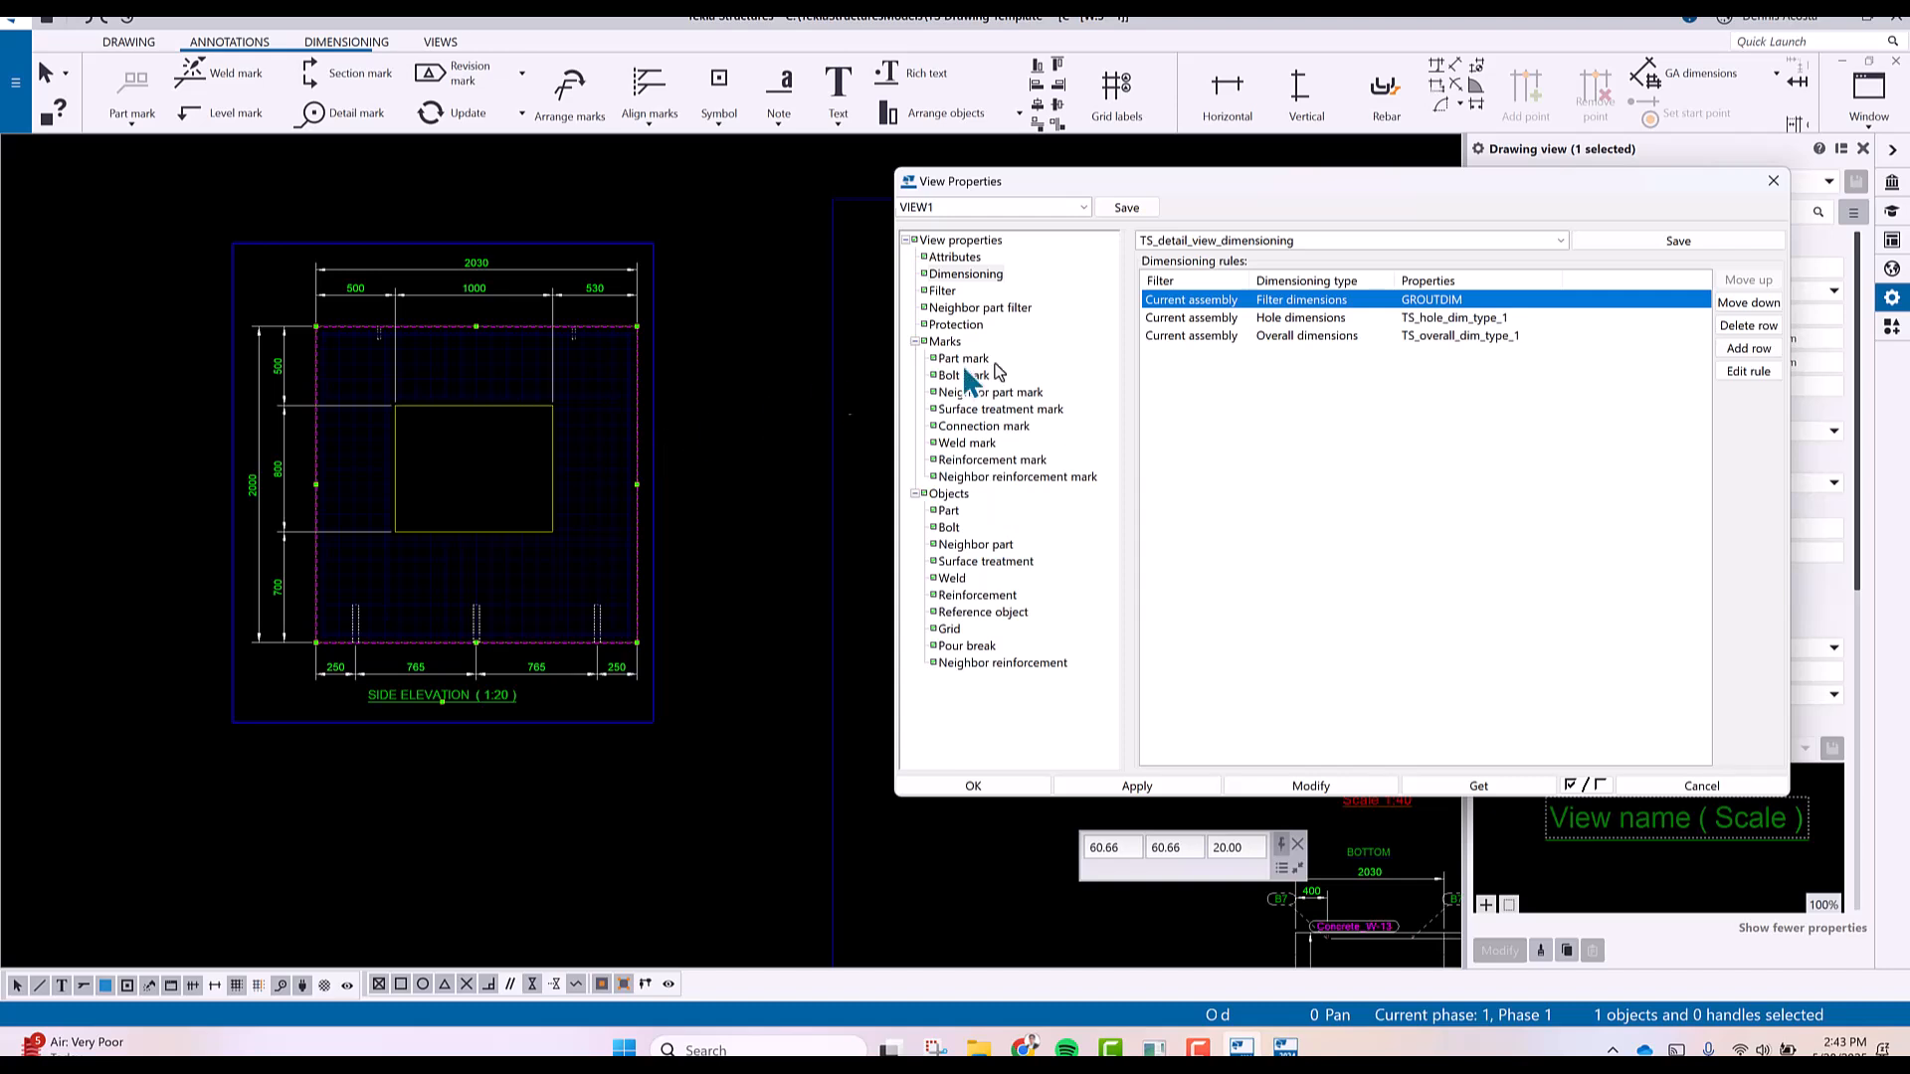
left_click(1125, 207)
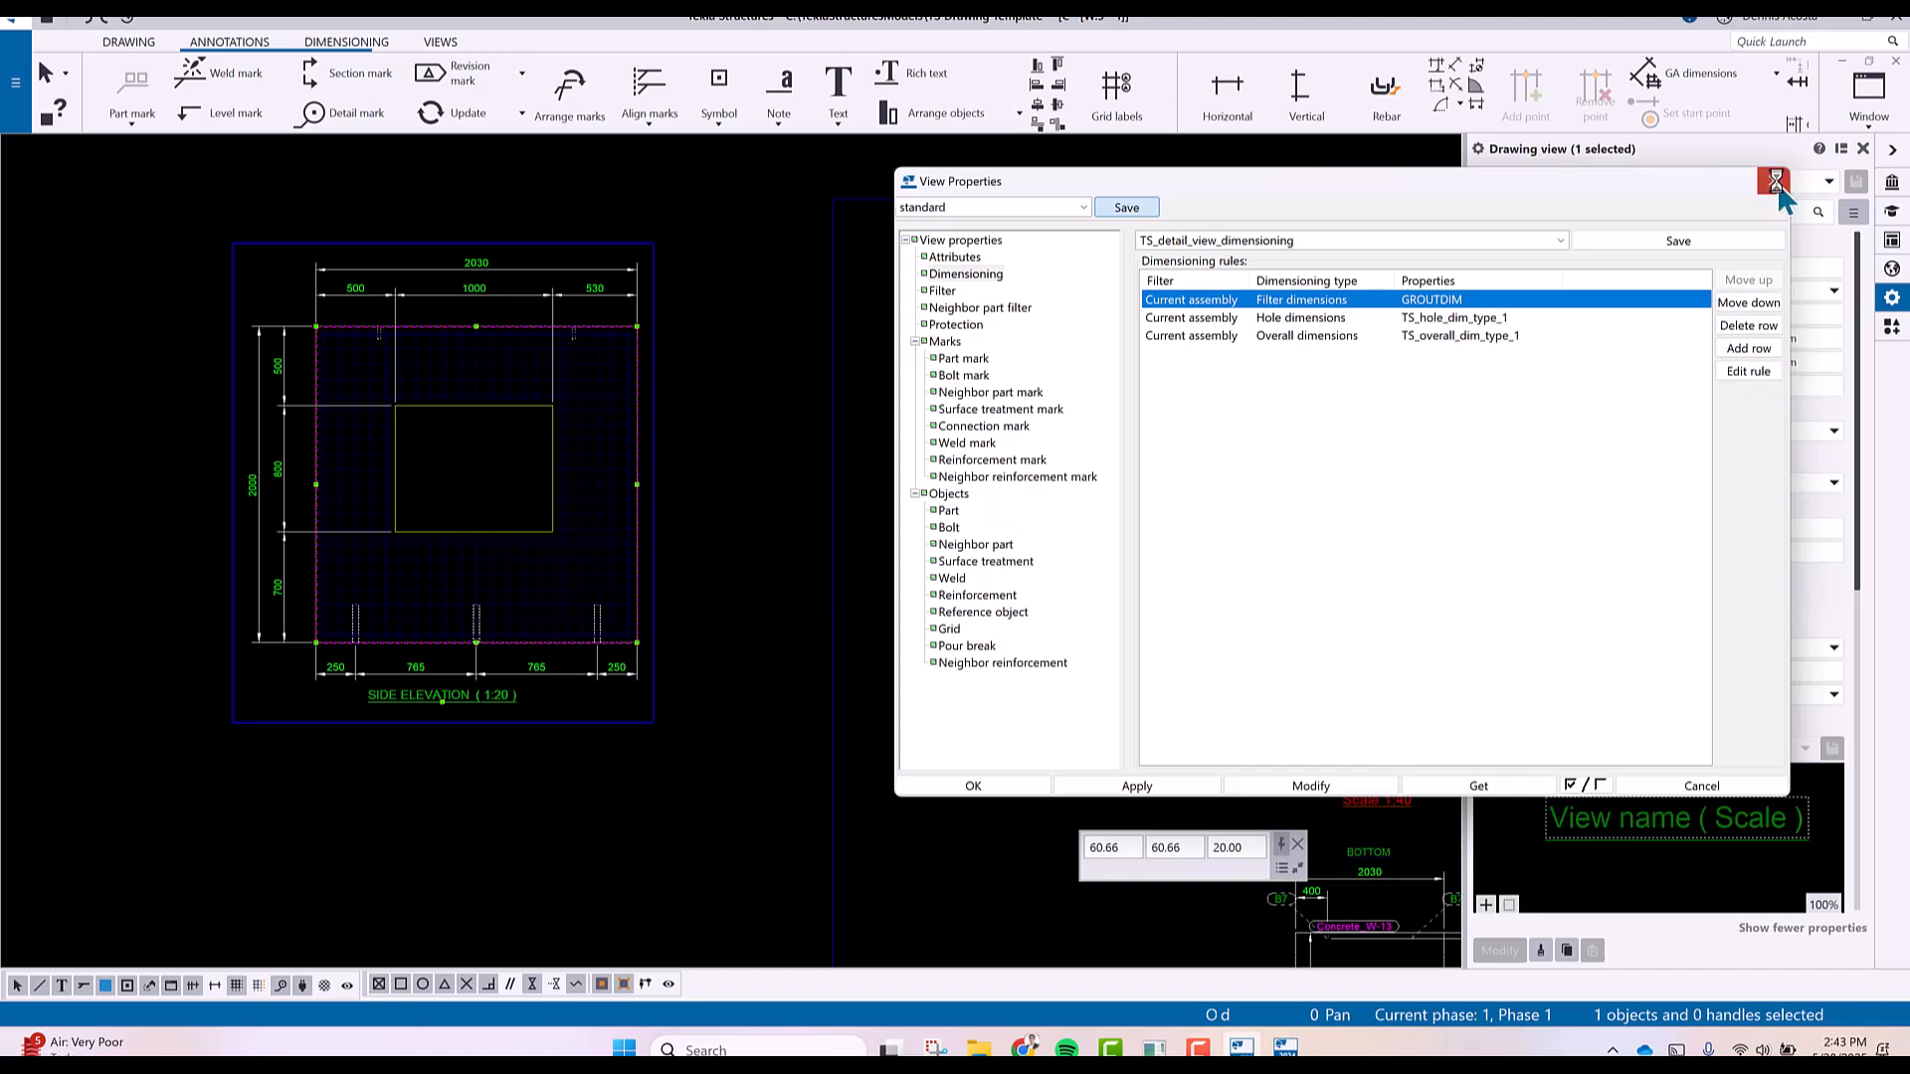
left_click(1777, 182)
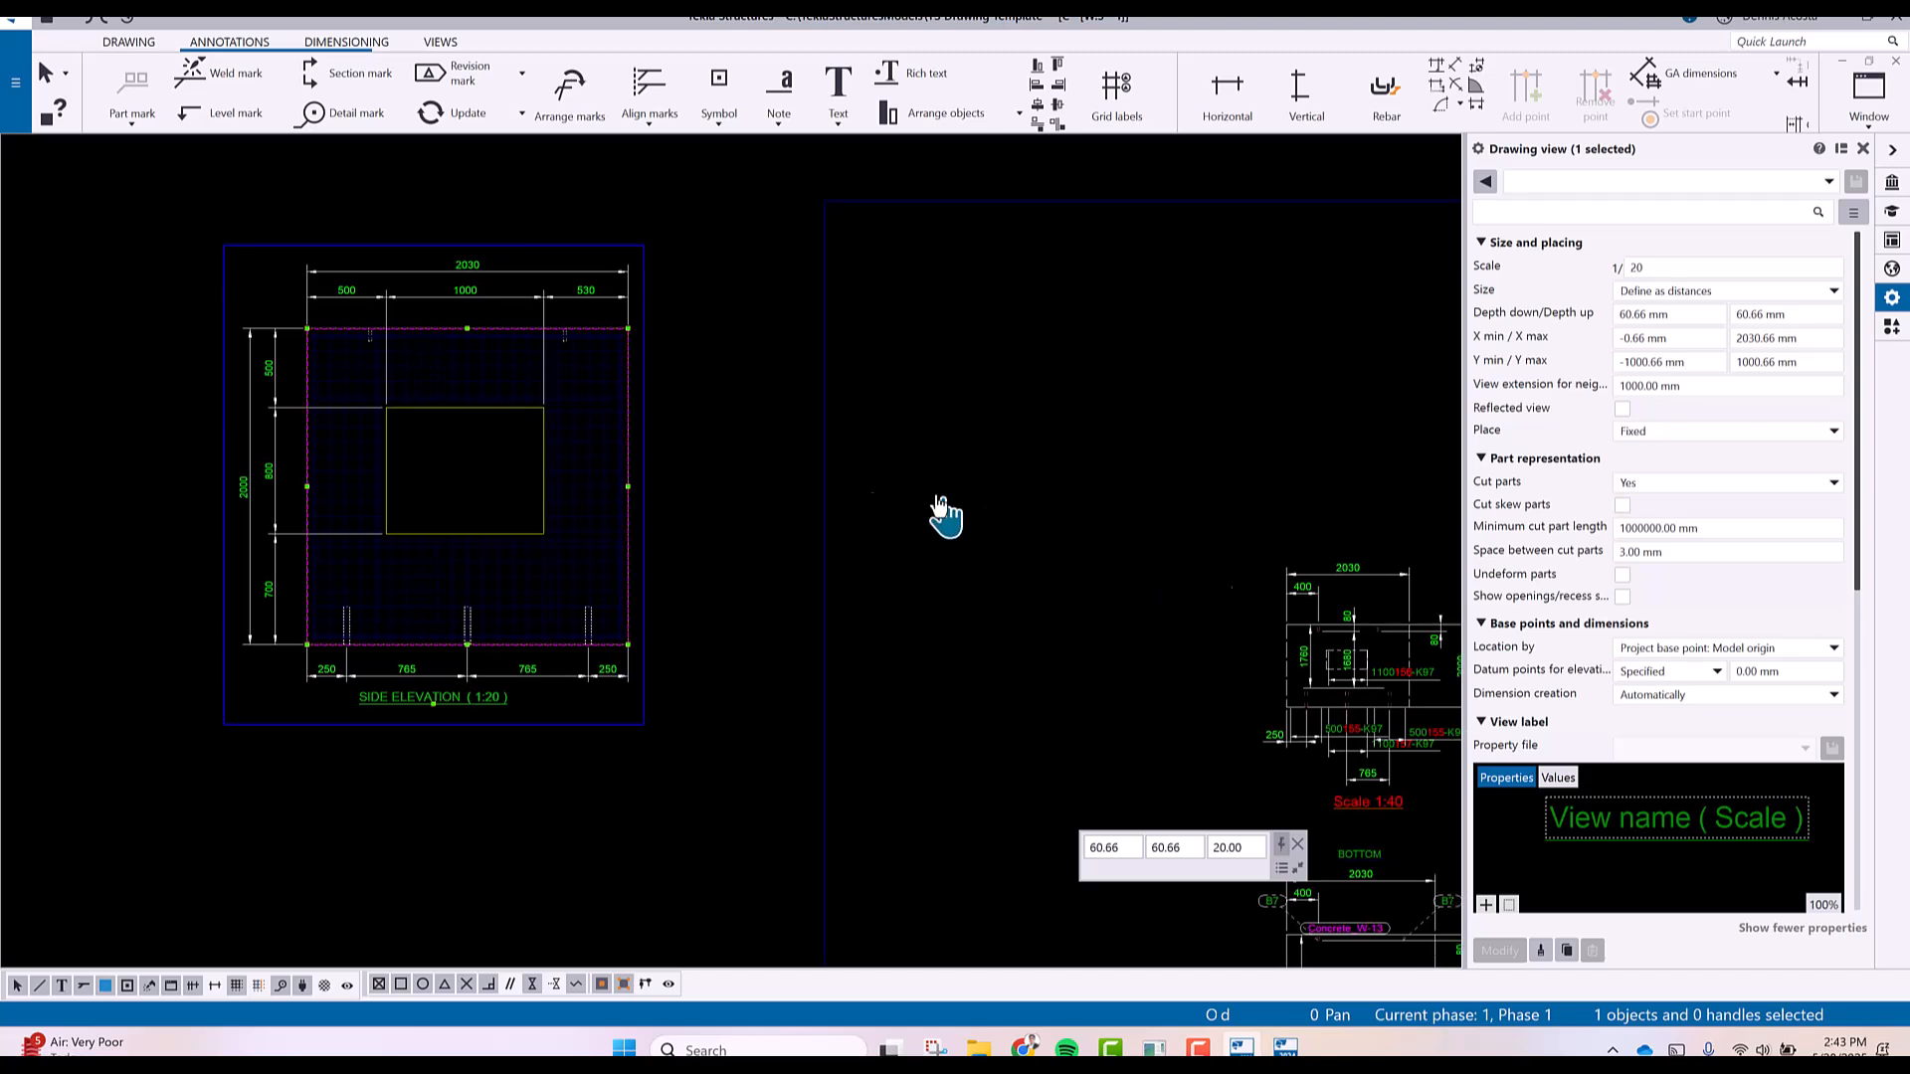
Load the VIEW1 properties for the 1:40 view above the BOTTOM view and apply them to it.
middle_click_drag(966, 513, 484, 429)
scroll(998, 707, "up", 3)
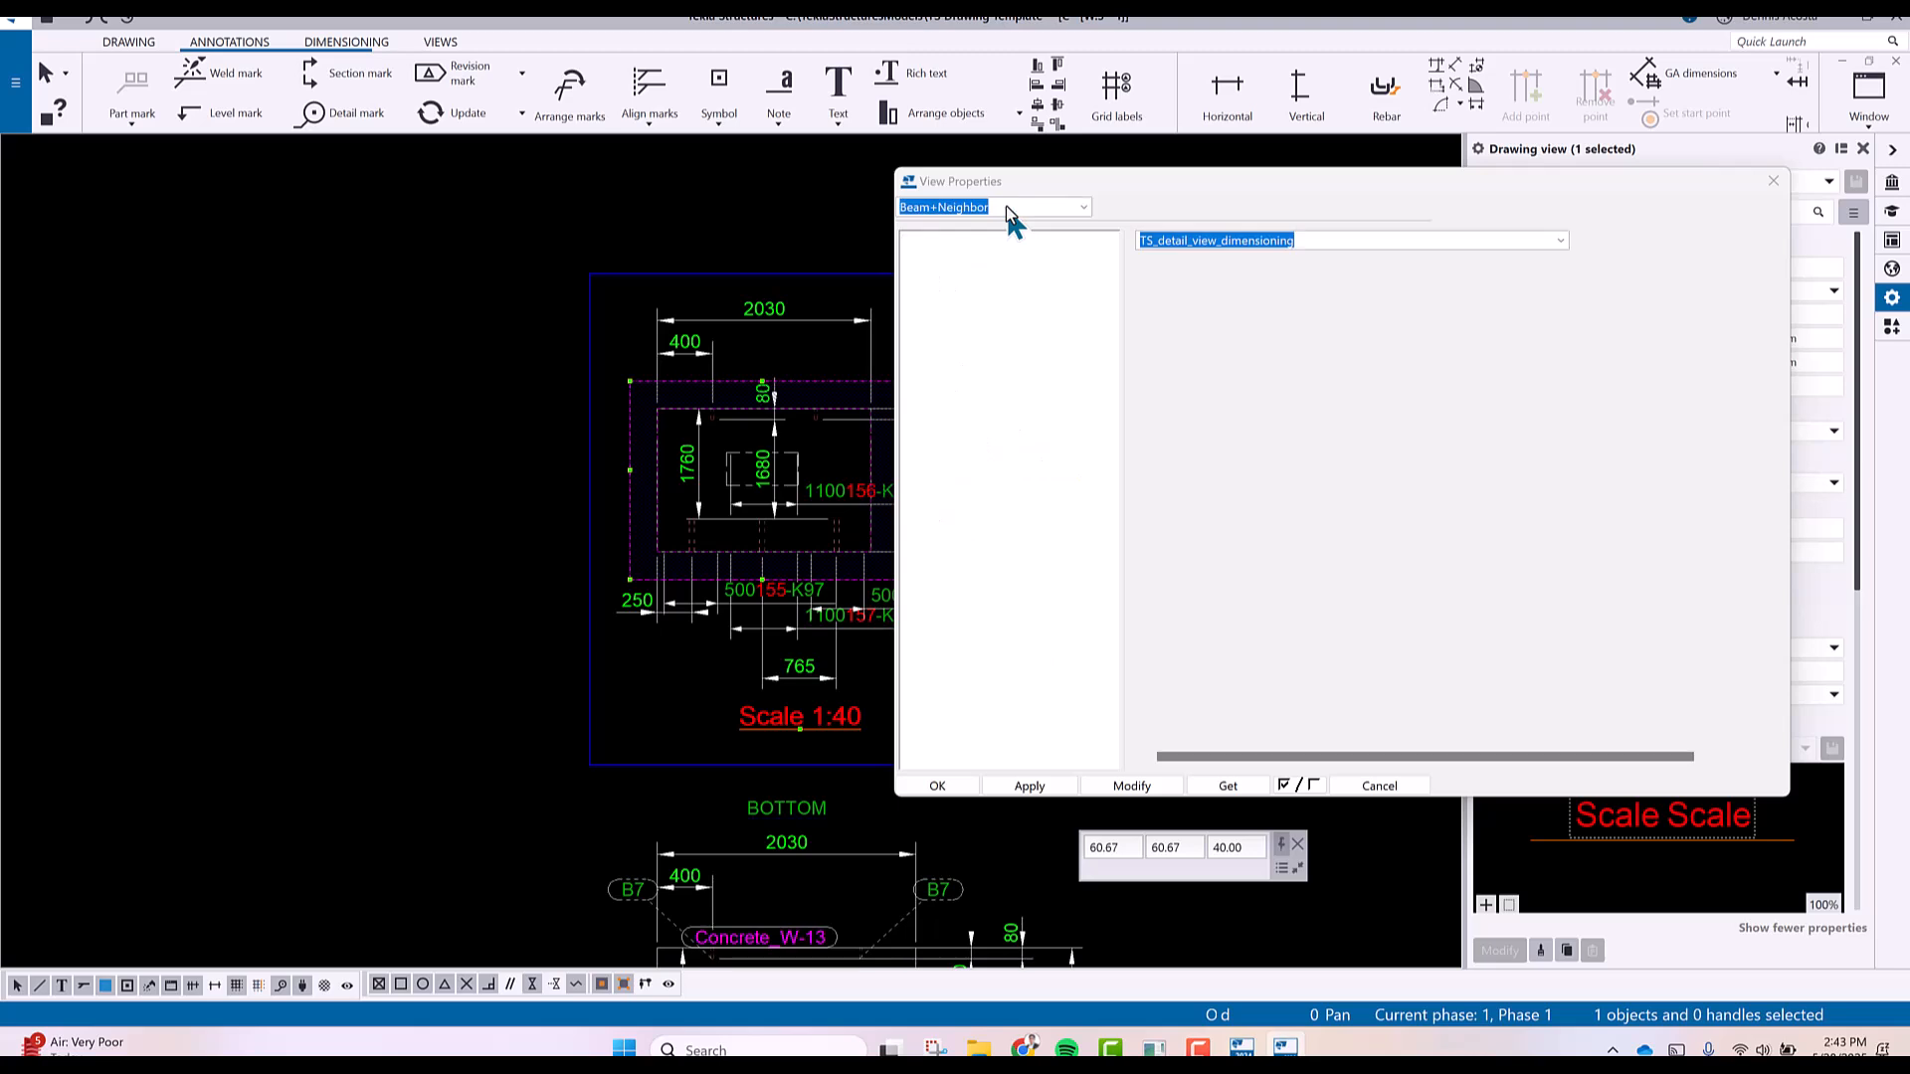
left_click(1082, 211)
scroll(1045, 512, "down", 4)
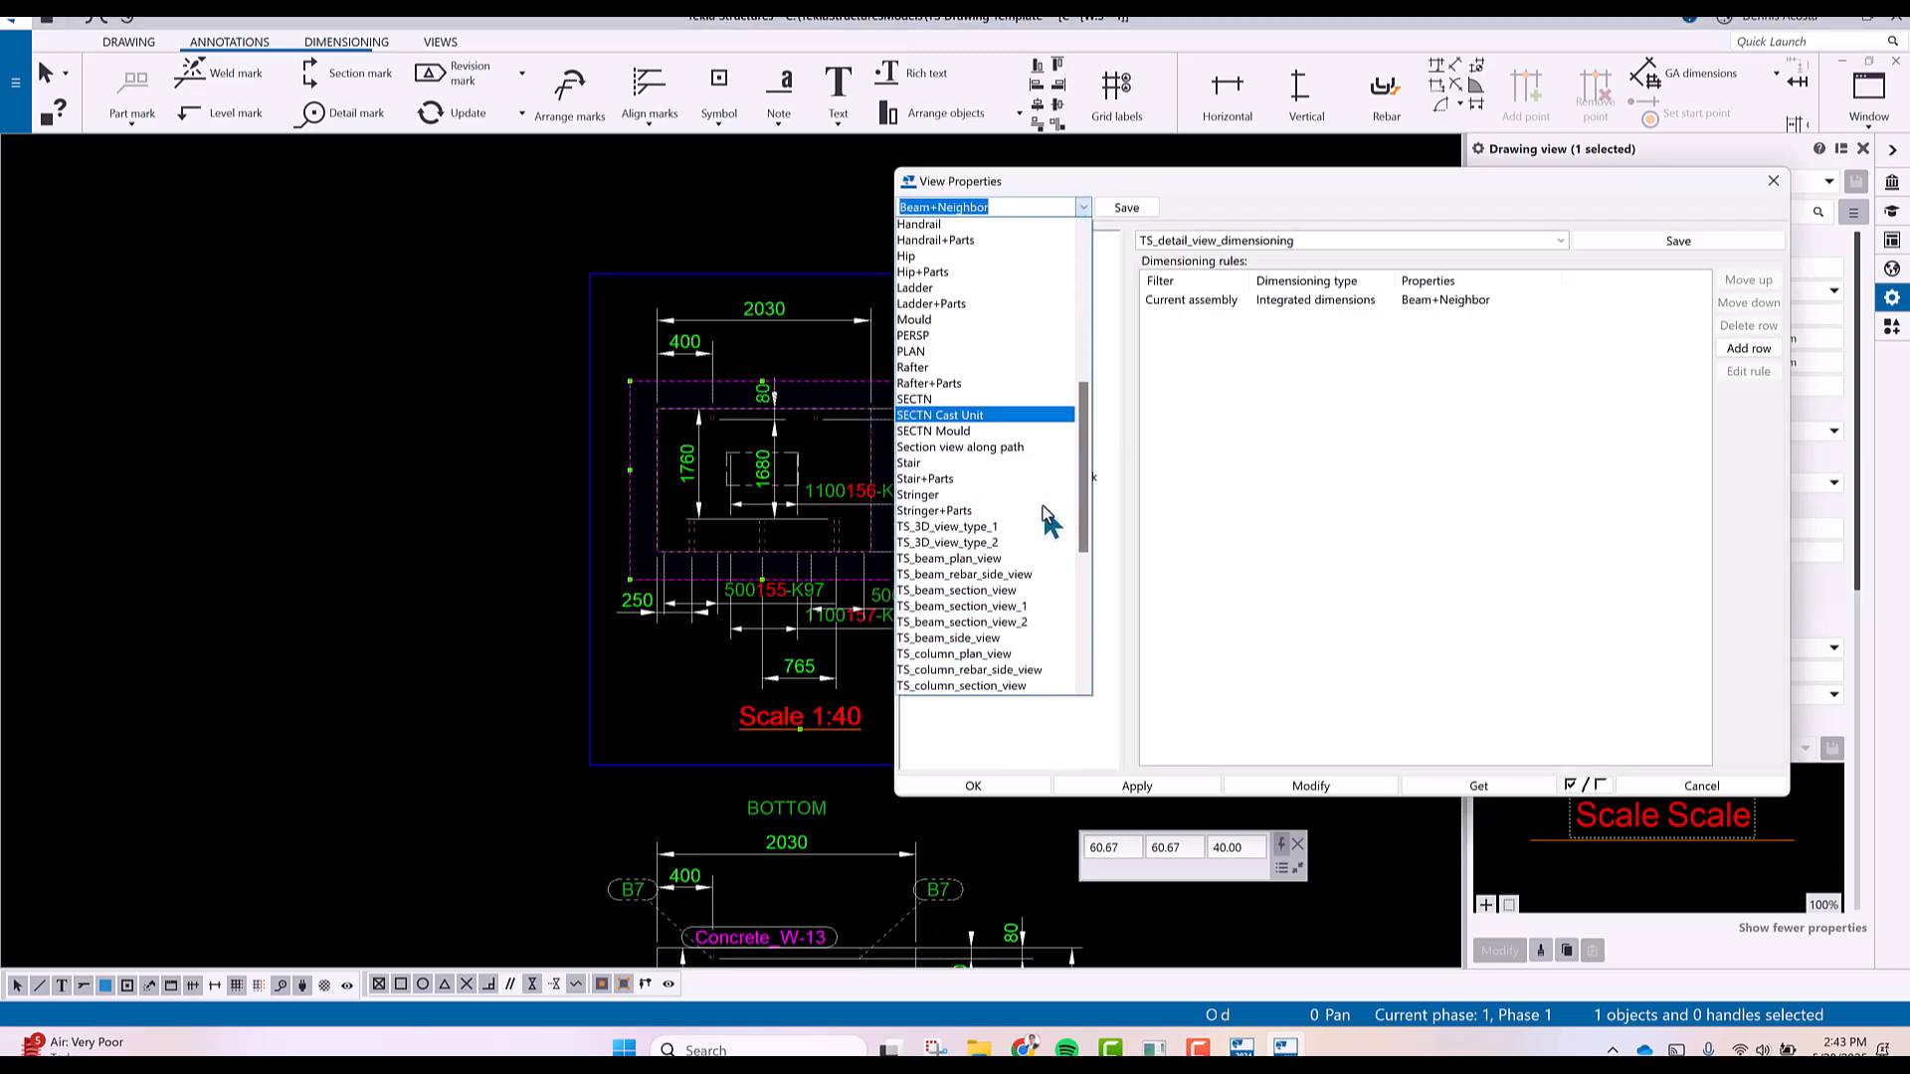
scroll(1045, 515, "down", 9)
left_click(925, 594)
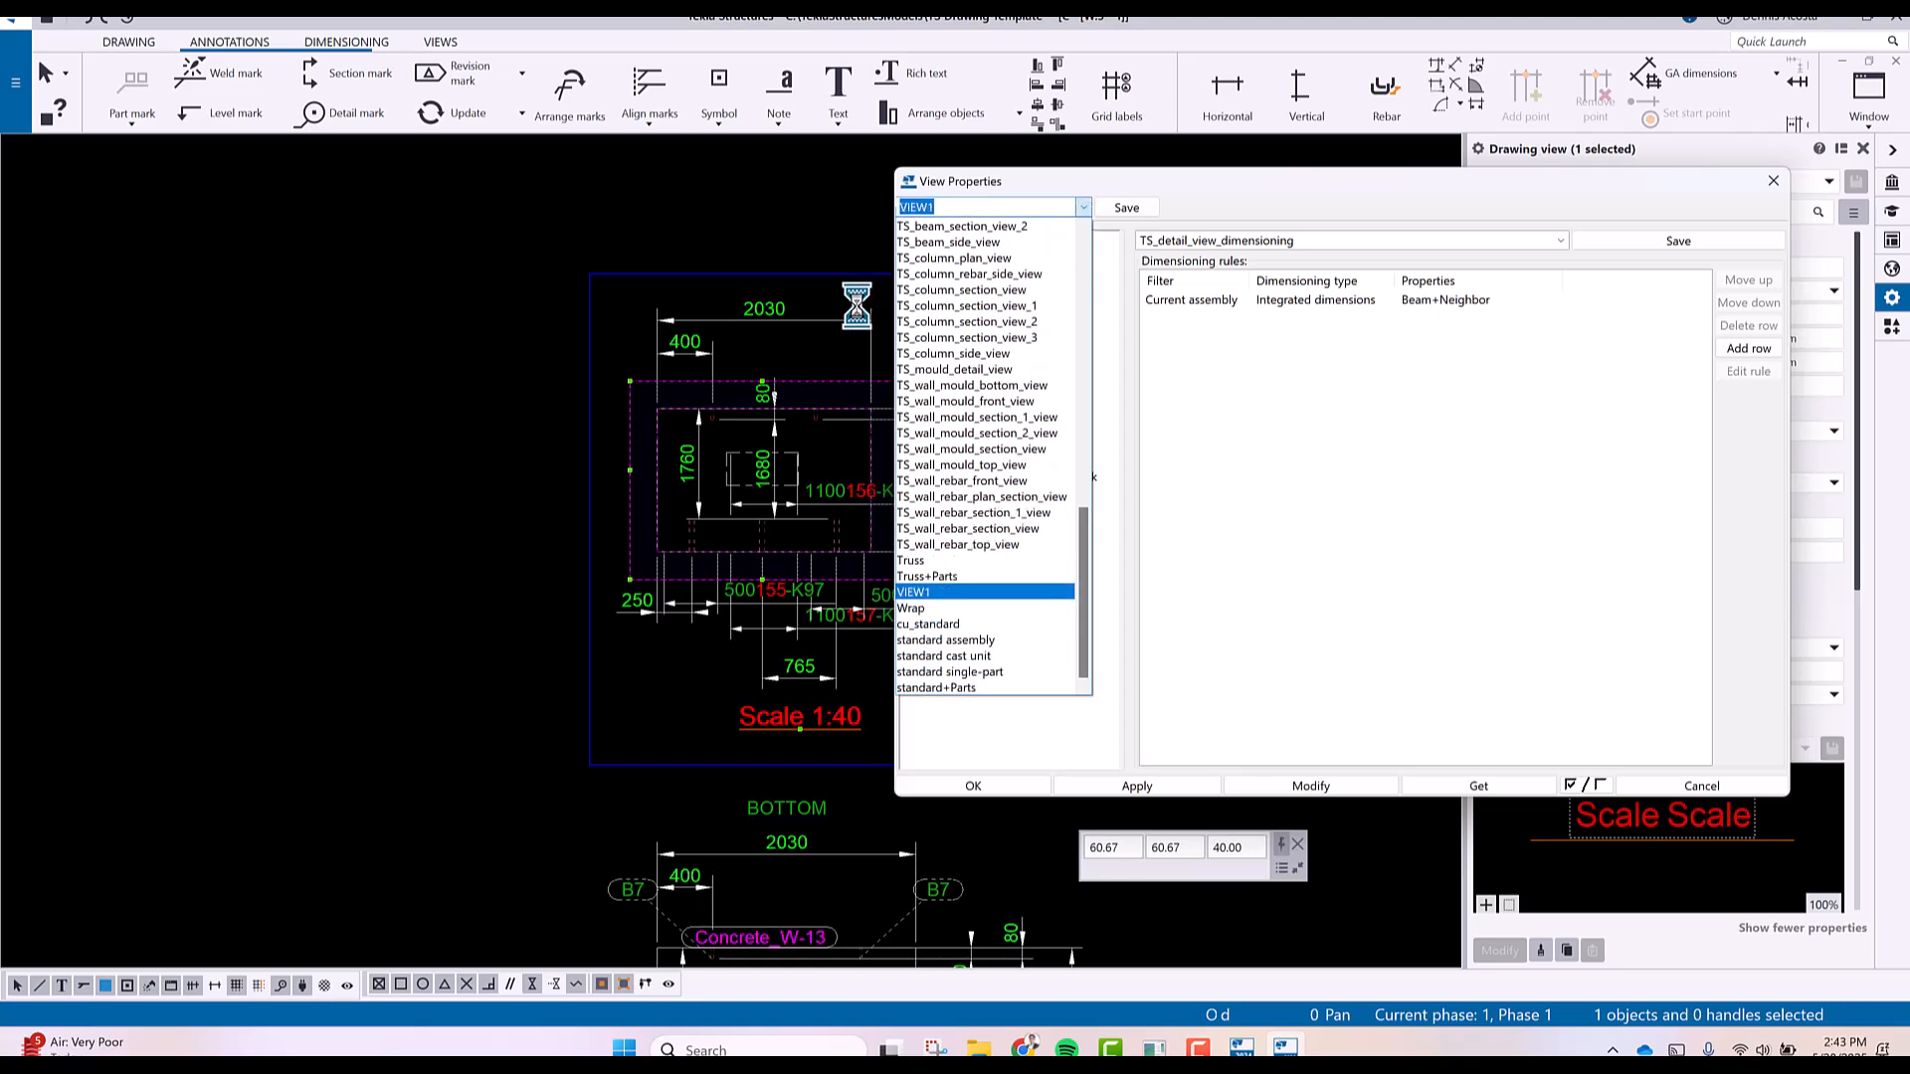
left_click(1315, 788)
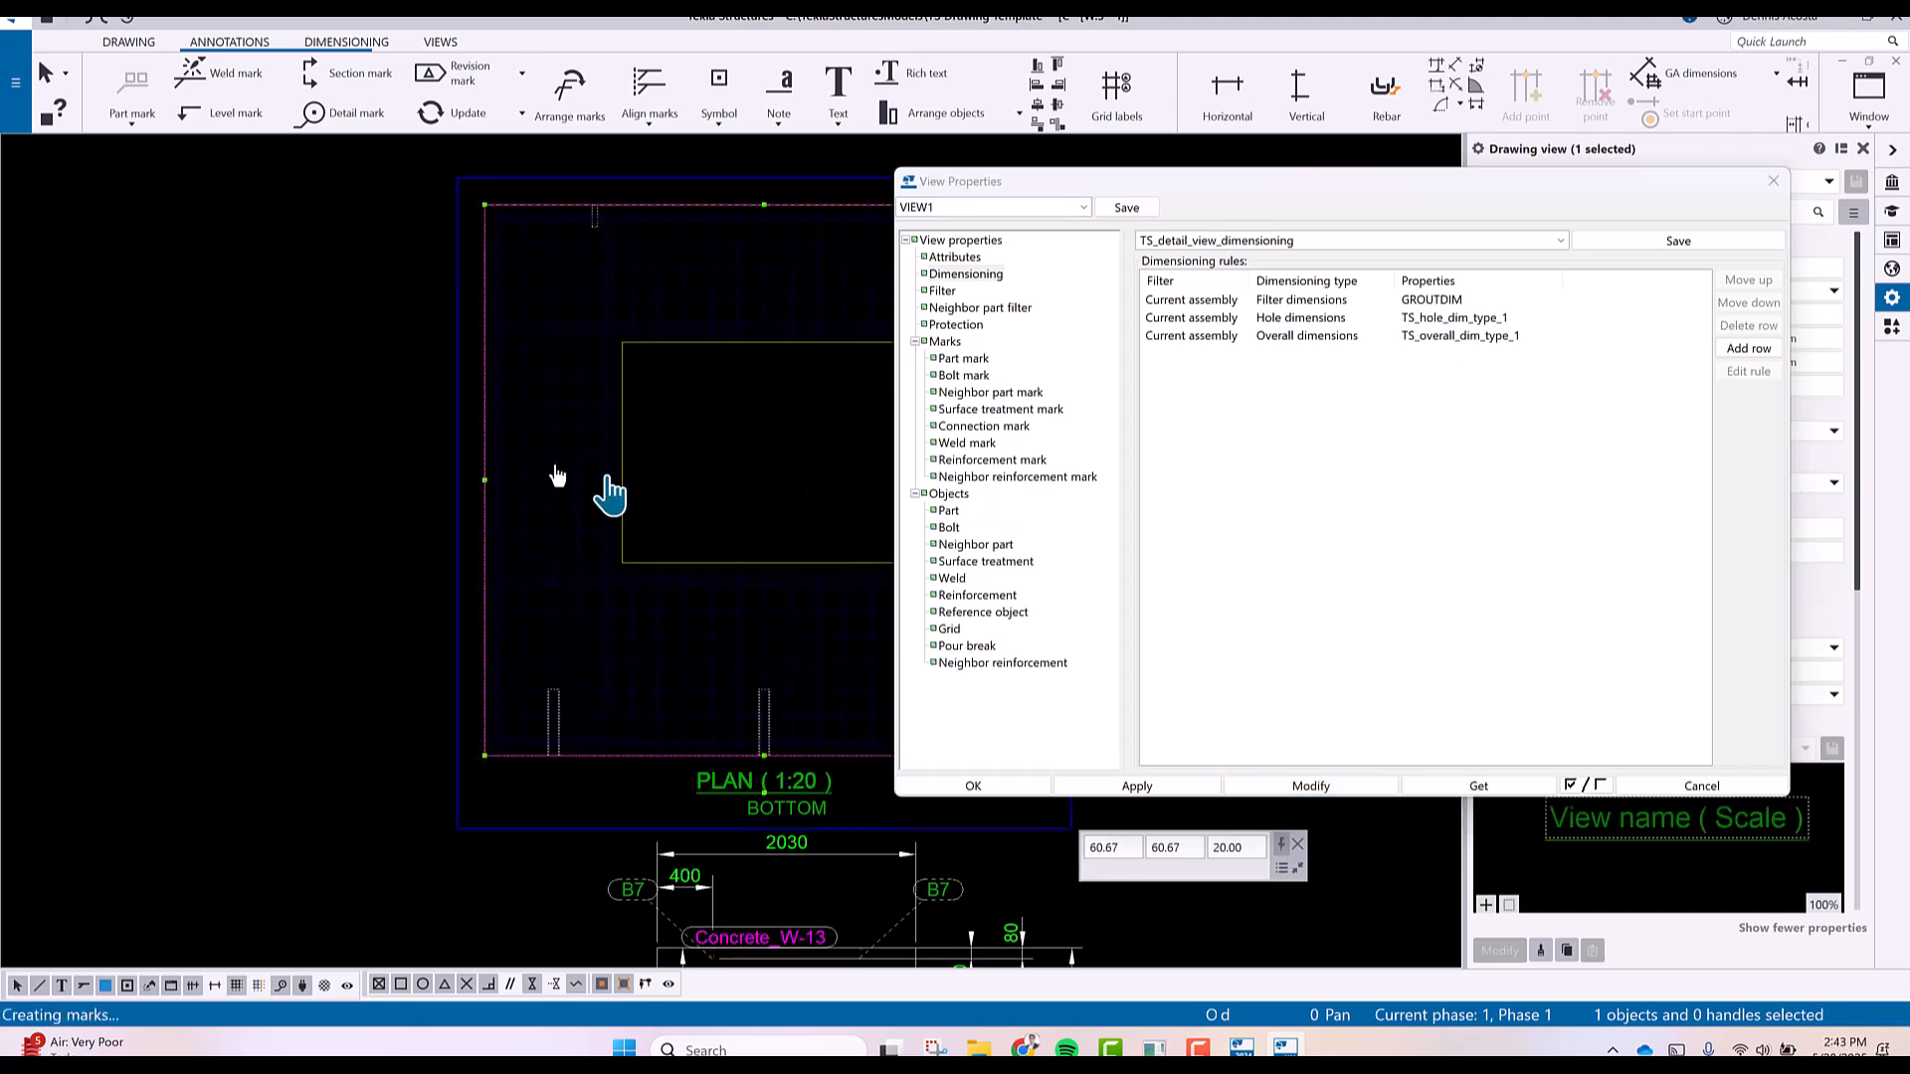
Delete all three dimensioning rules and save the view properties as VIEW2.
mouse_move(658, 499)
left_mouse_down()
mouse_move(636, 369)
mouse_move(662, 405)
left_mouse_up()
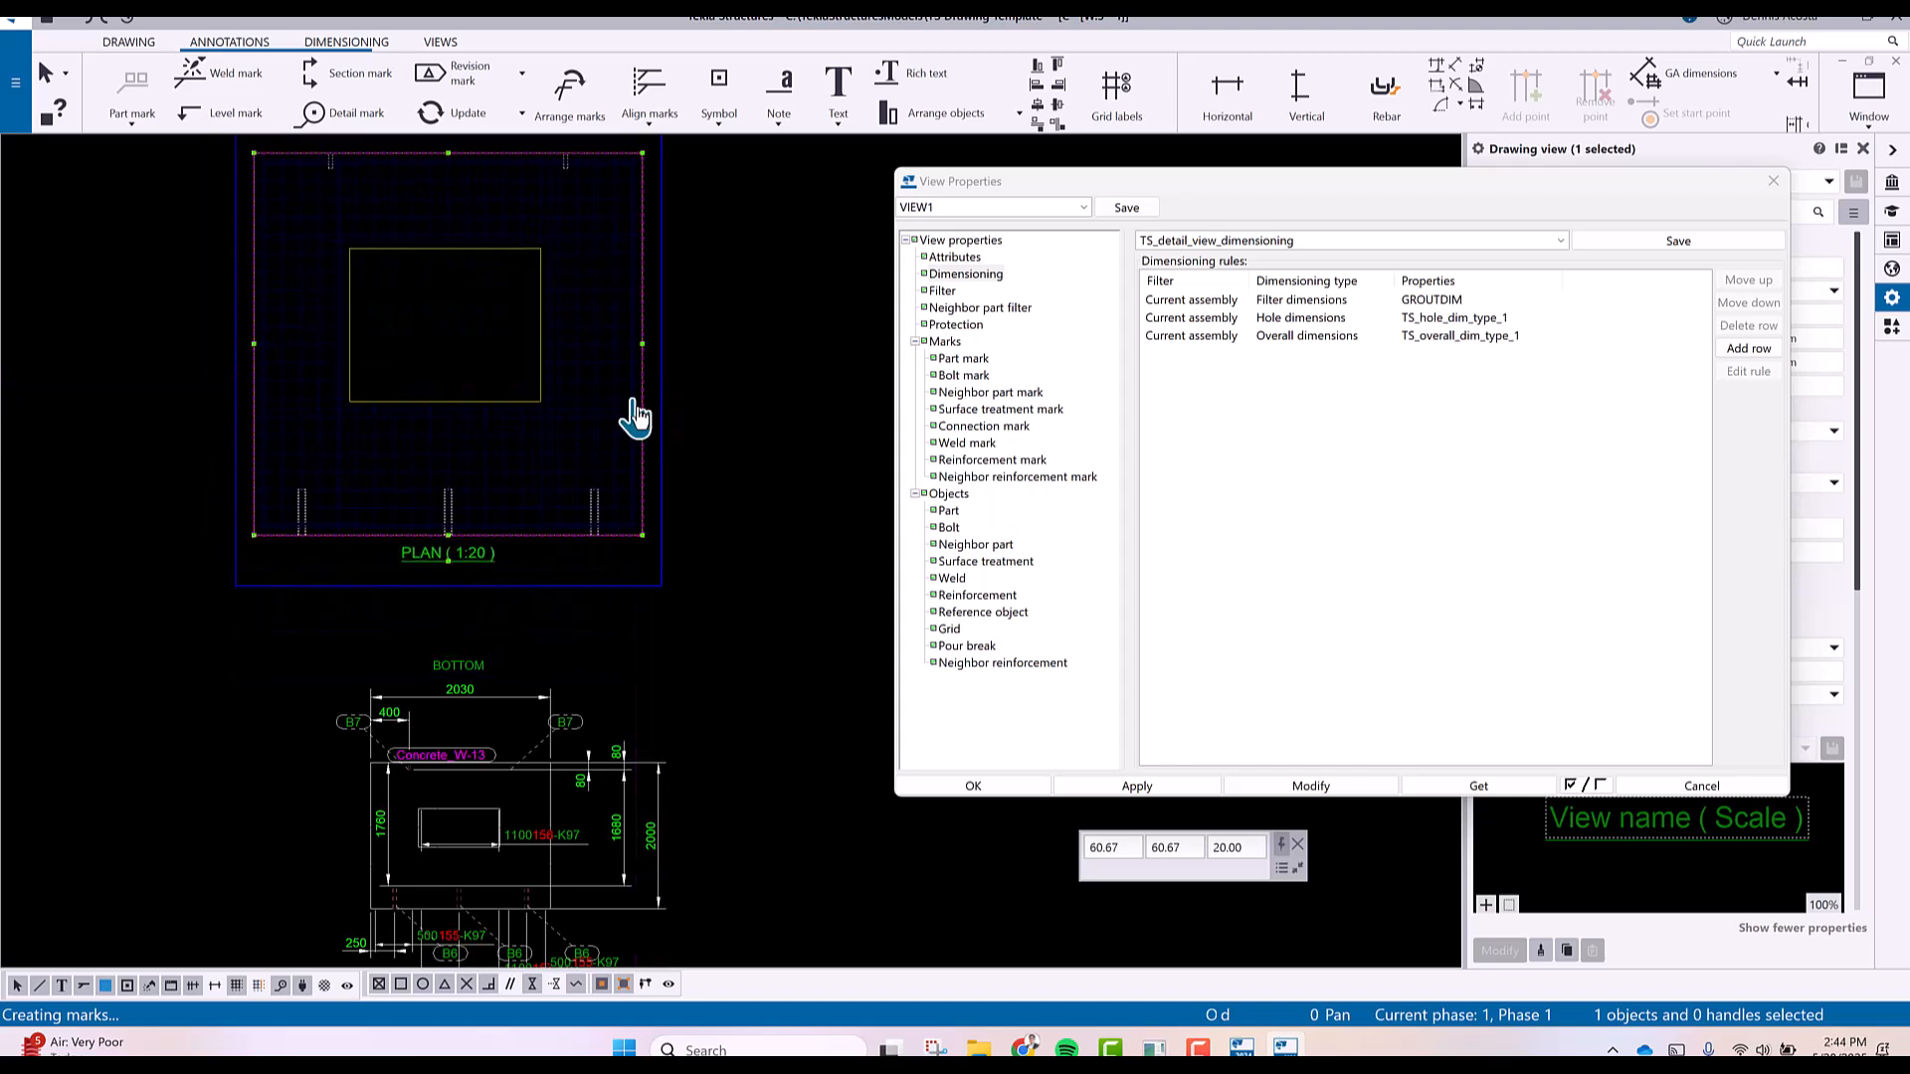
middle_click_drag(625, 387, 673, 456)
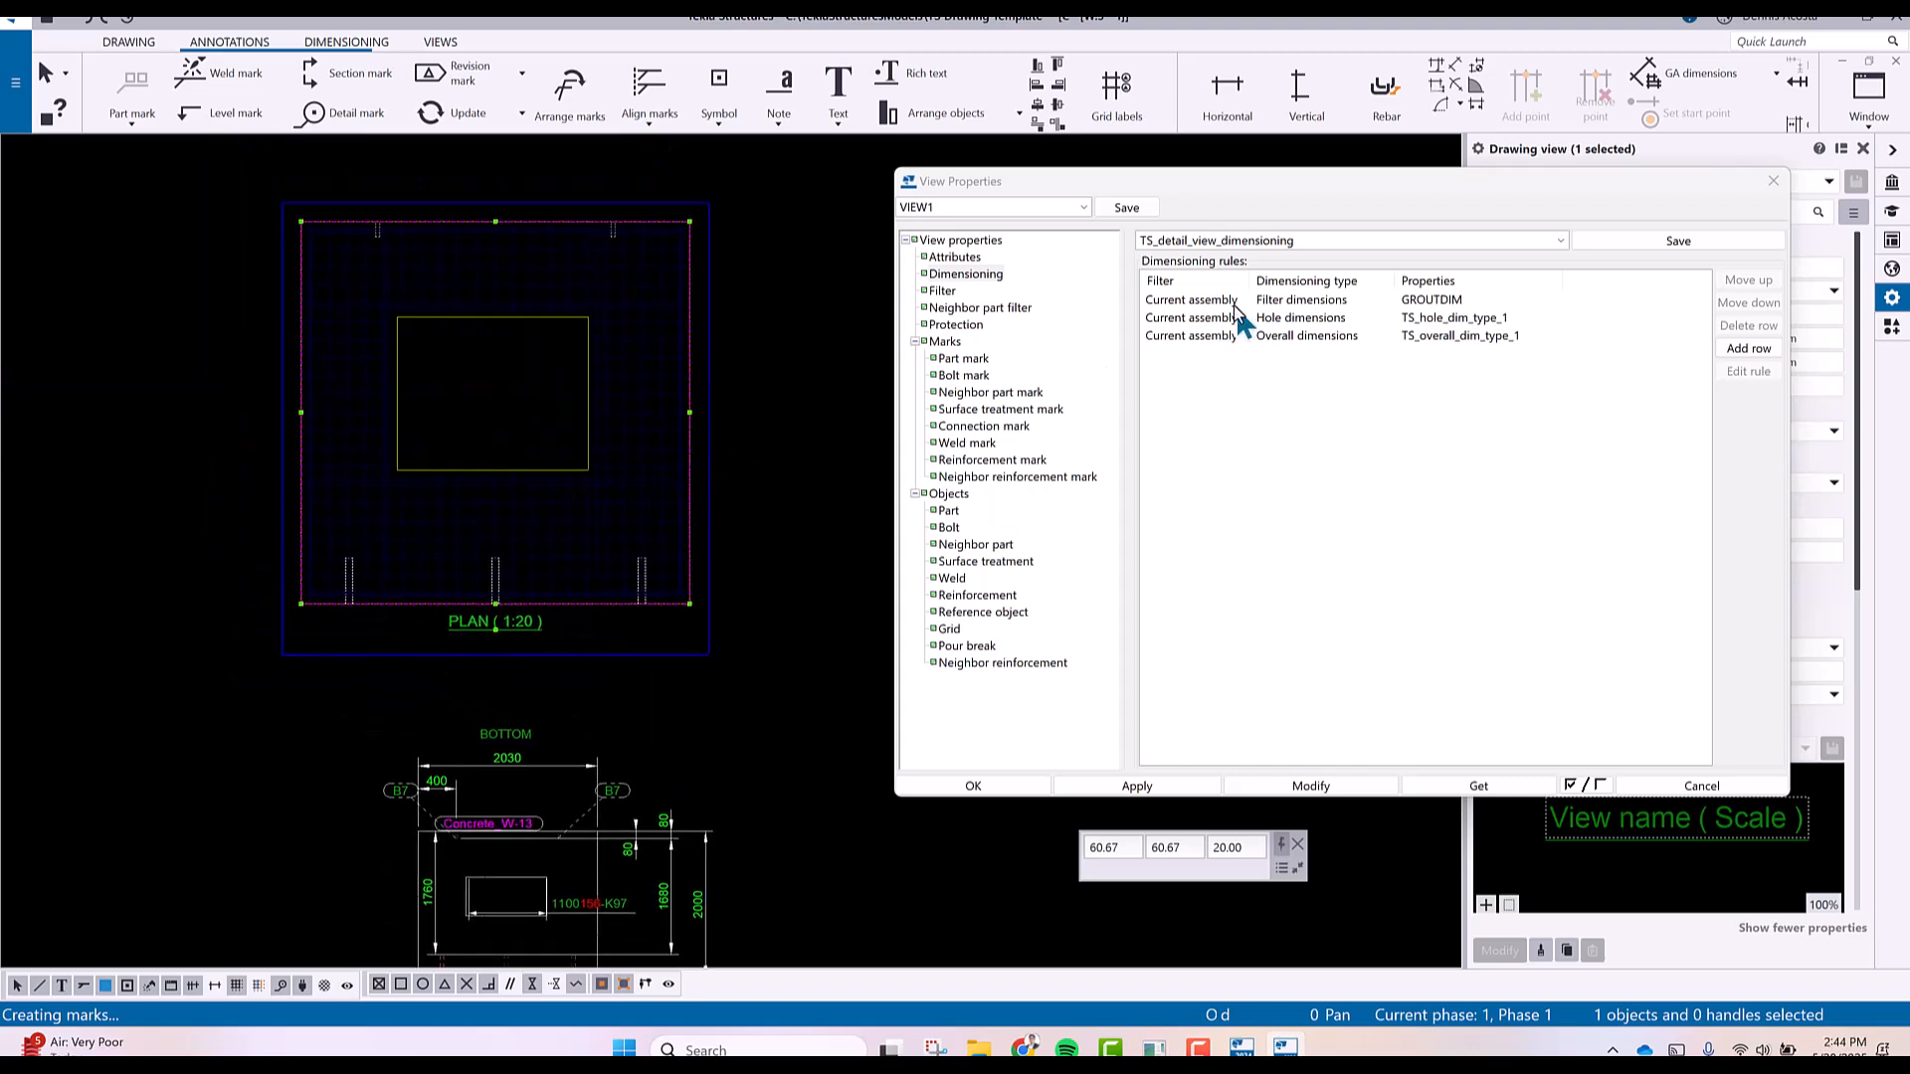
left_click(1458, 336)
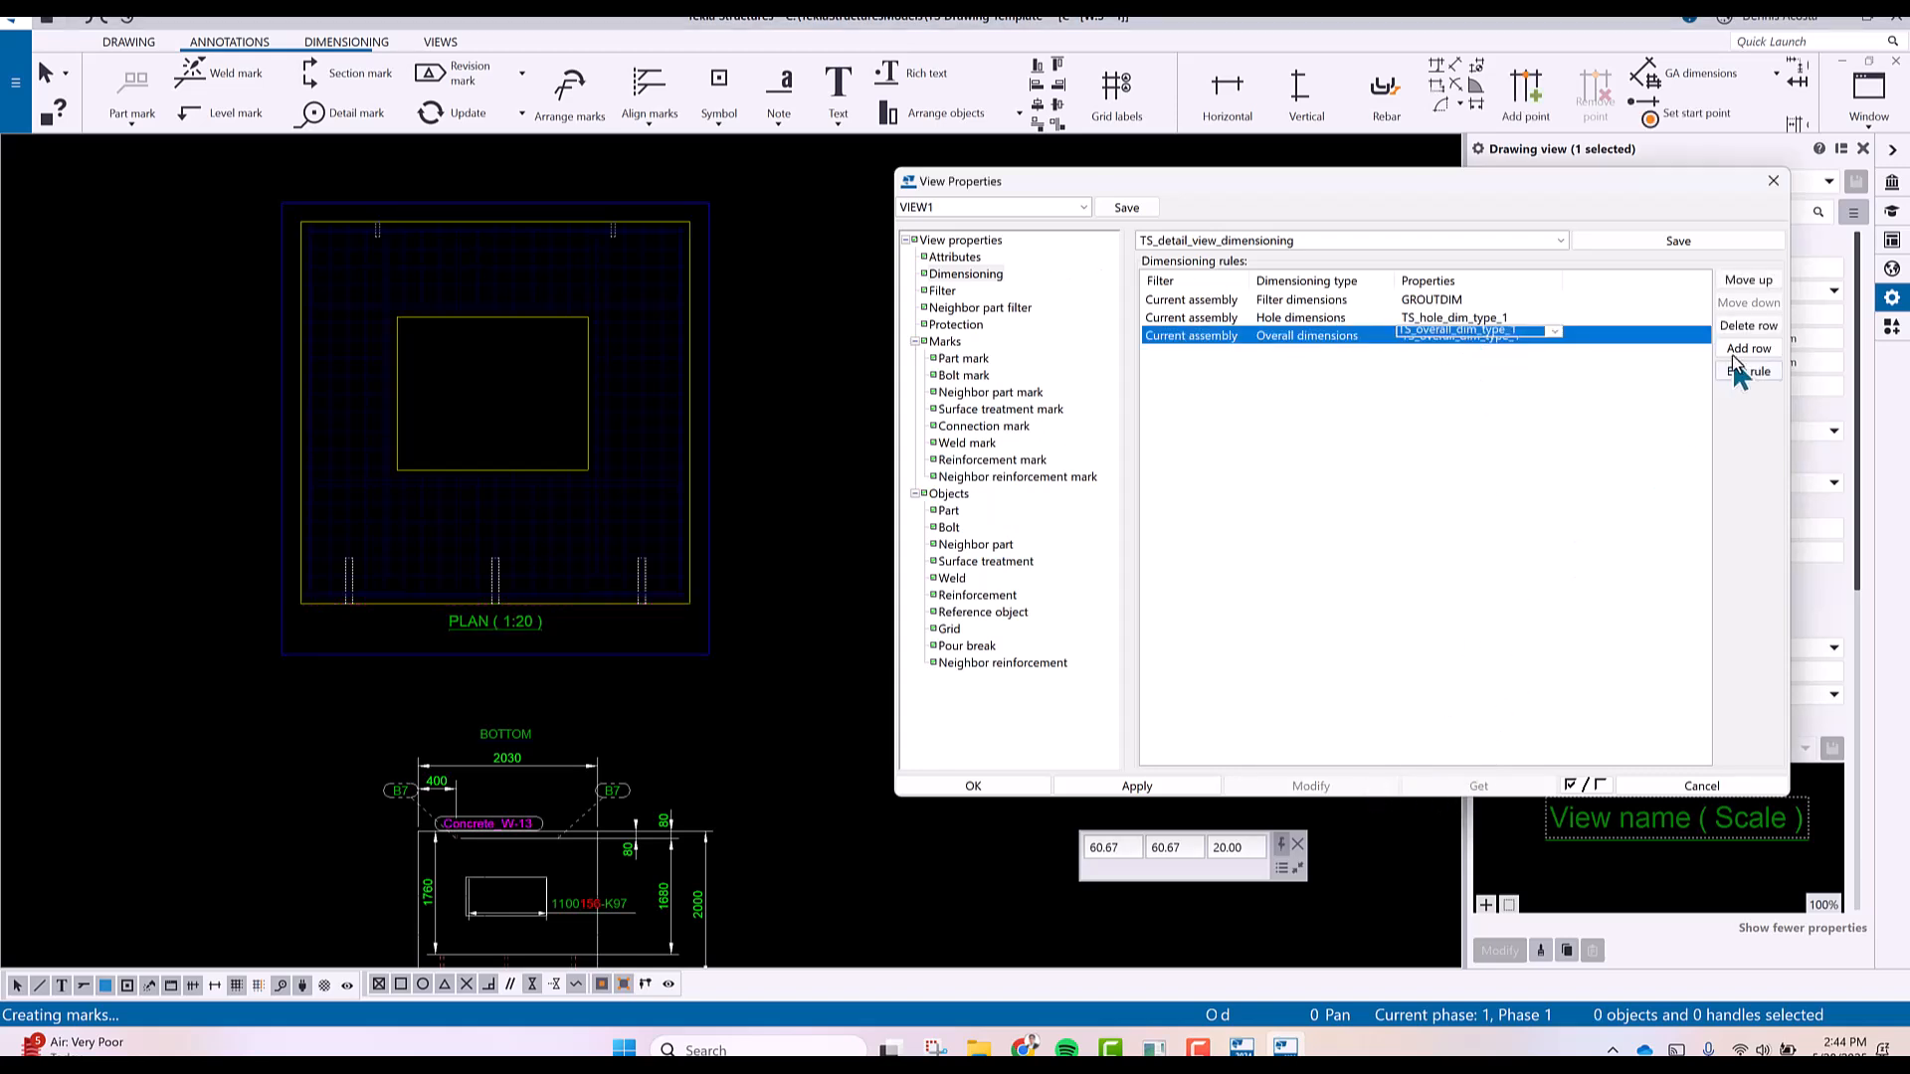
left_click(1764, 326)
left_click(1765, 326)
left_click(1765, 327)
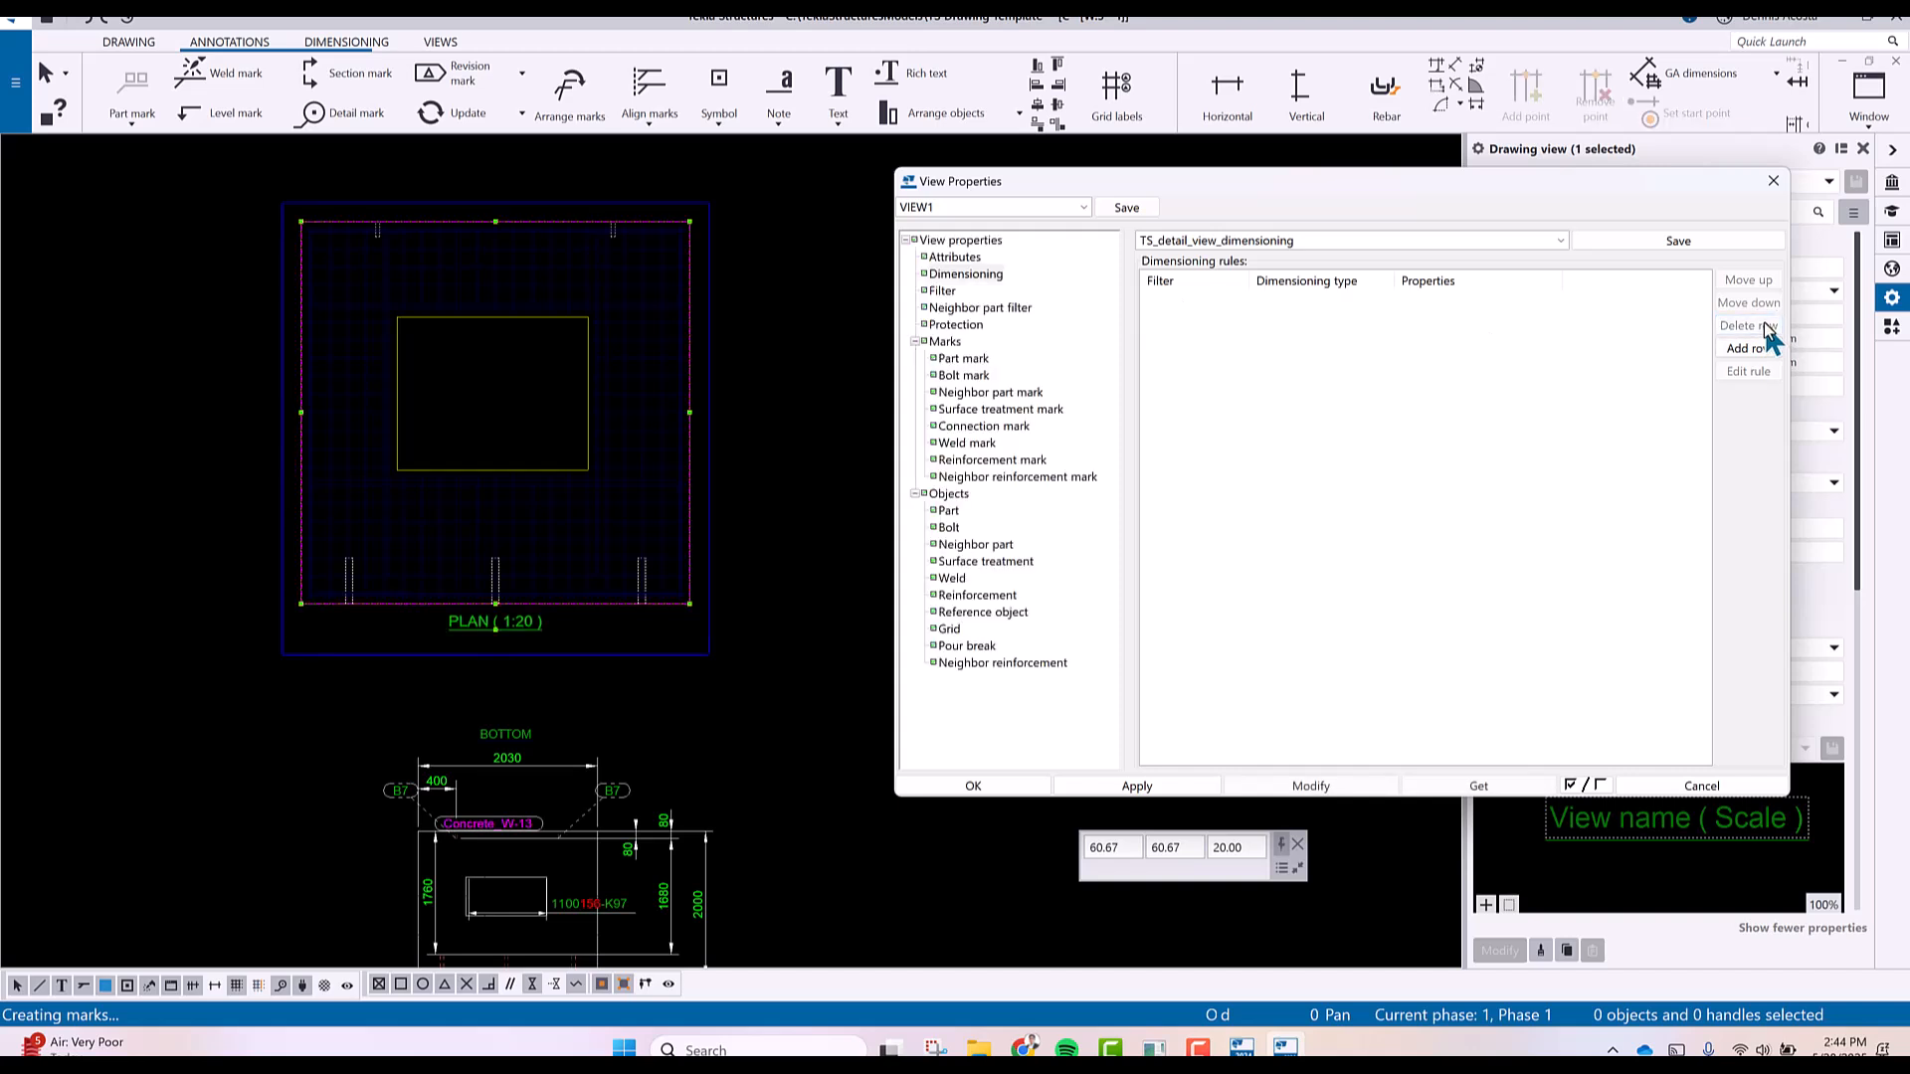
double_click(980, 207)
type("VIEW2")
left_click(1125, 207)
Turn off hiding reinforcement lines behind parts and apply the change to the plan view.
left_click(992, 595)
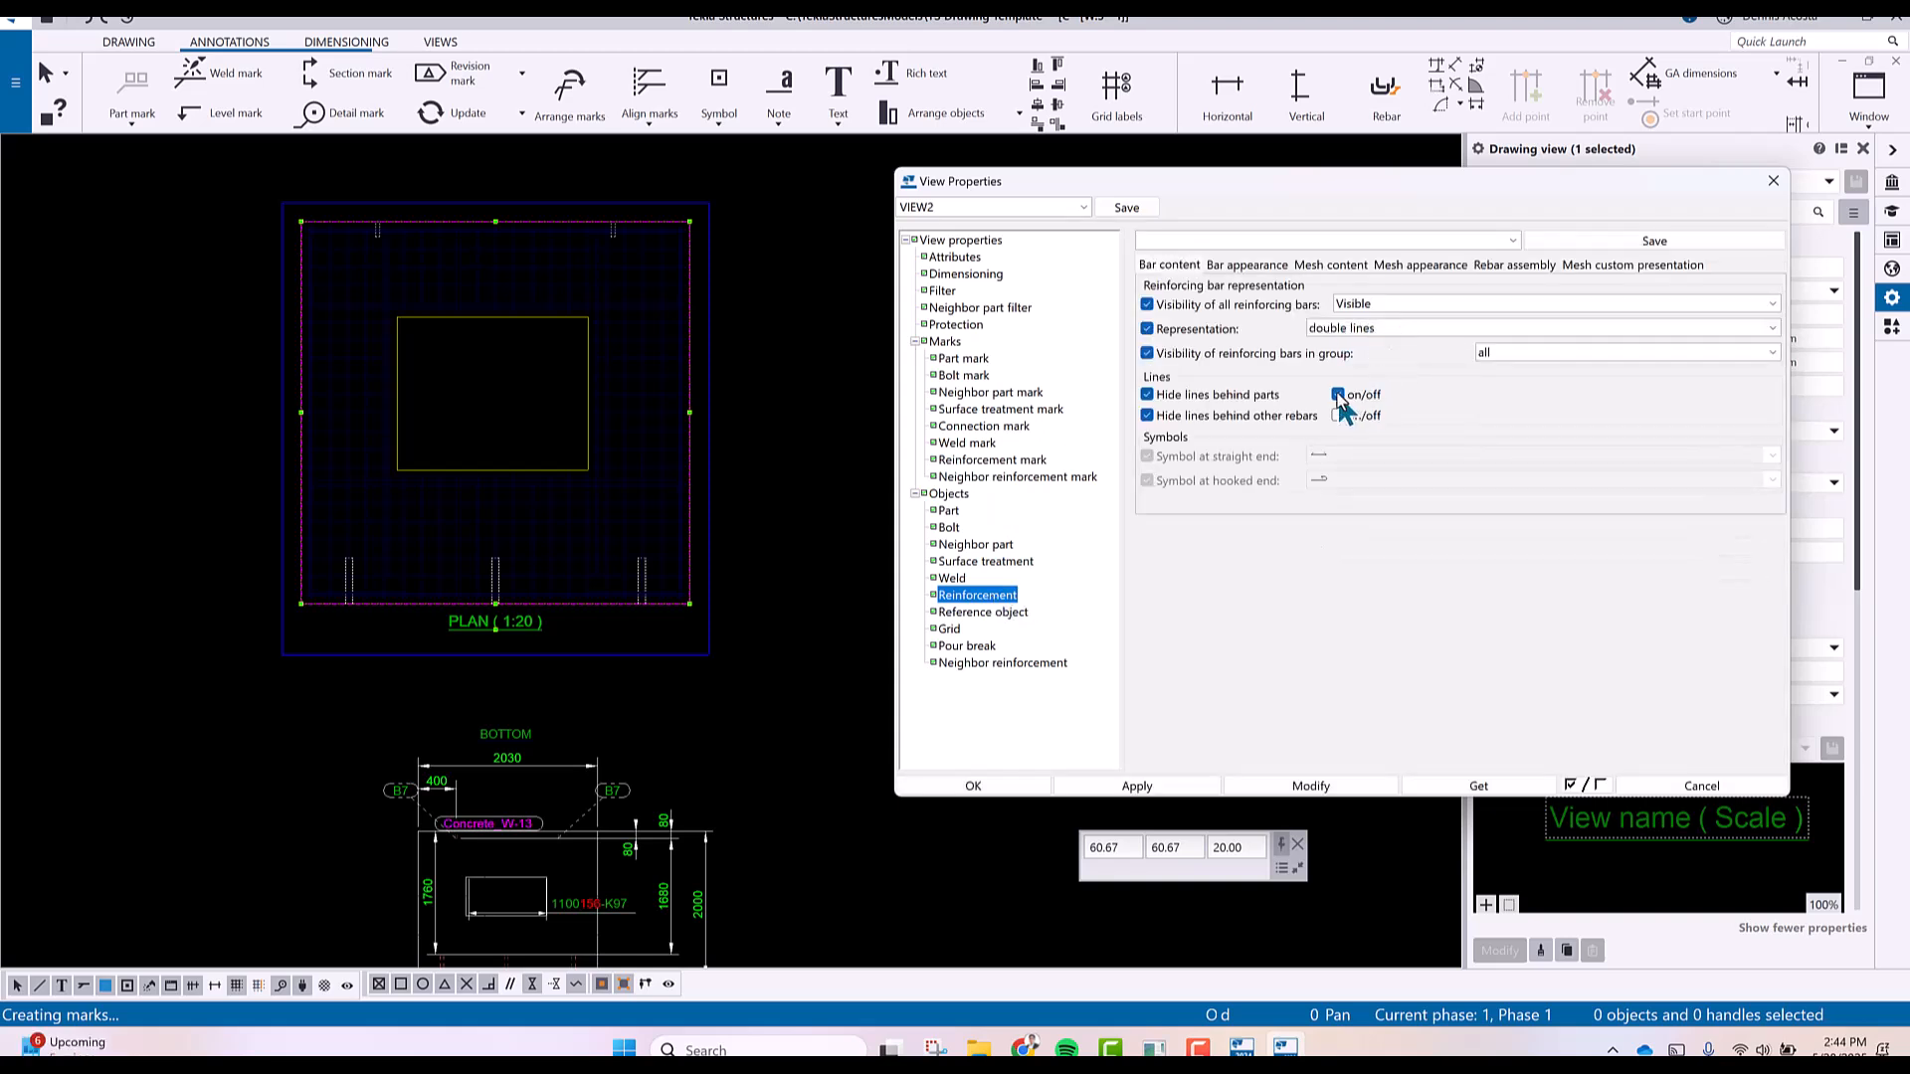
left_click(1338, 395)
left_click(1323, 787)
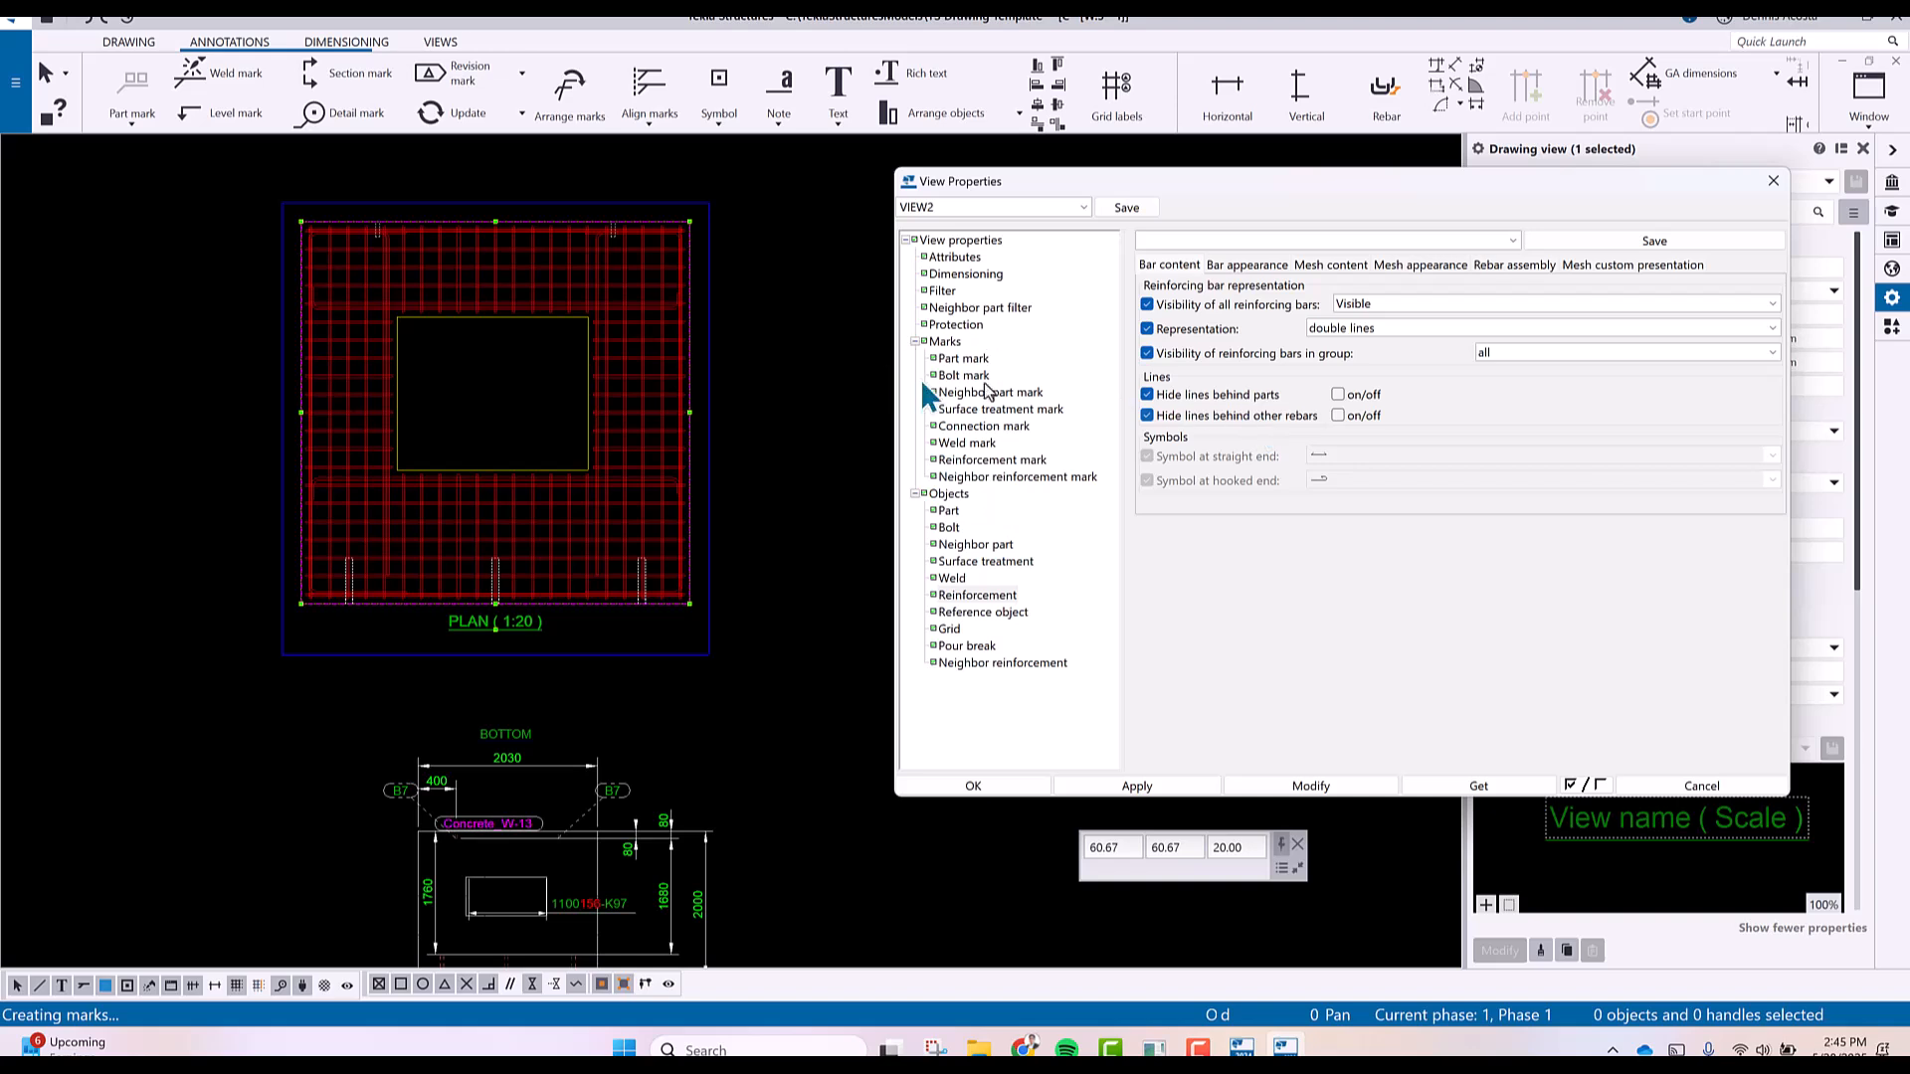
Add a view filter row with category Object, property Object type, condition Equals and value Reinforcing bar.
left_click(942, 291)
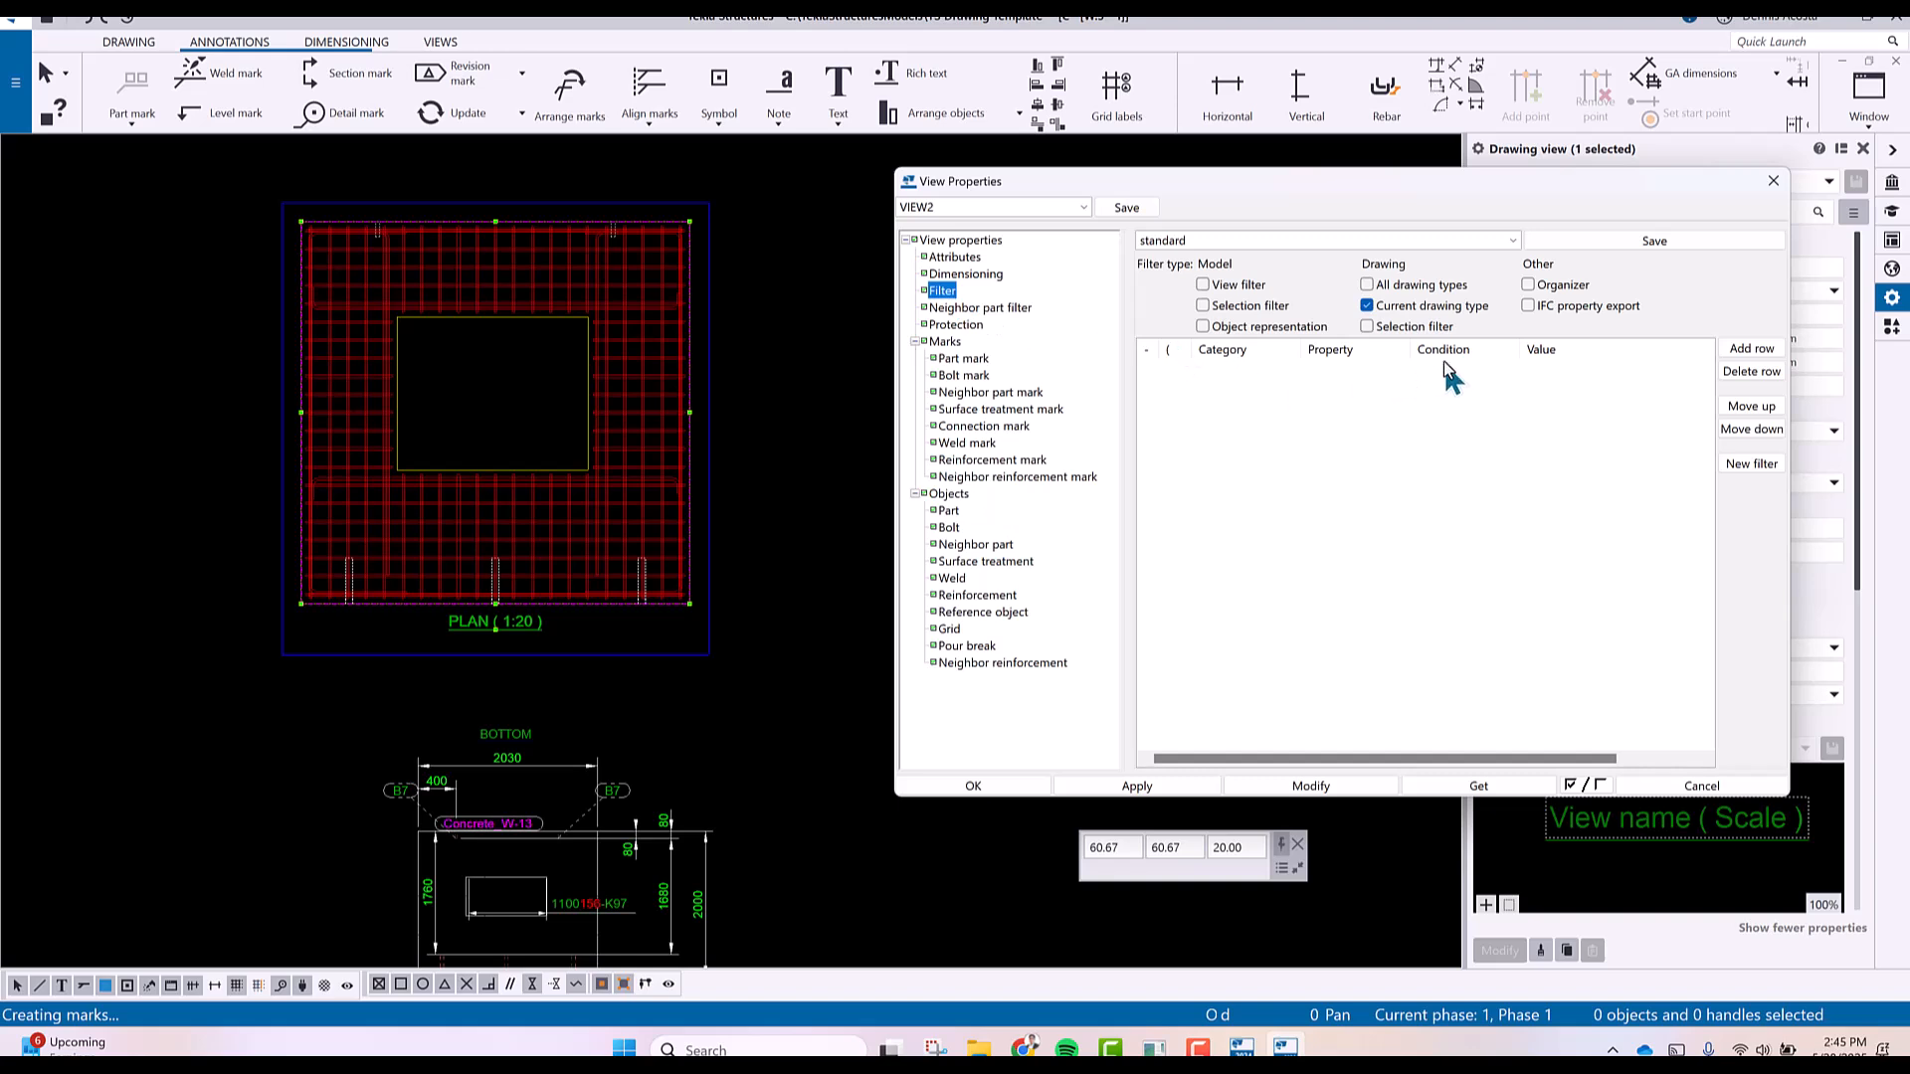
left_click(1751, 350)
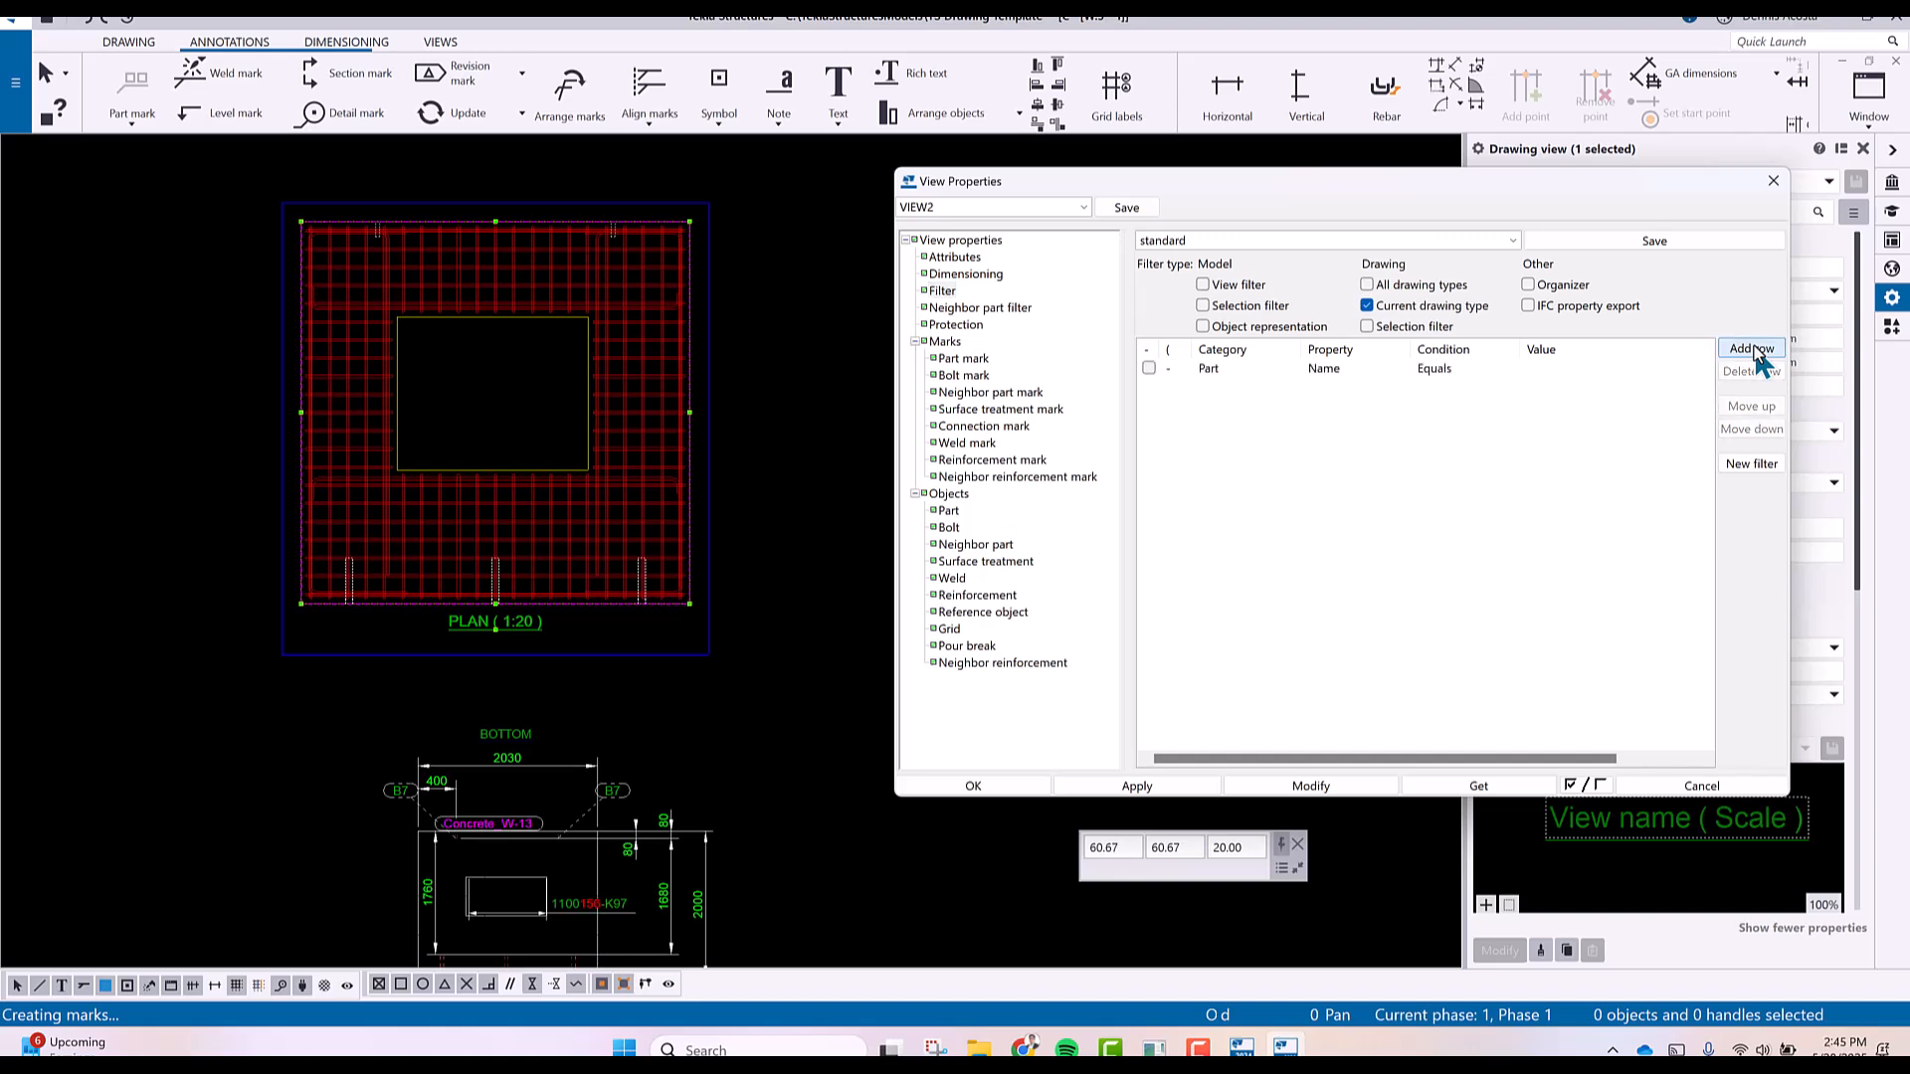
left_click(1280, 368)
left_click(1290, 365)
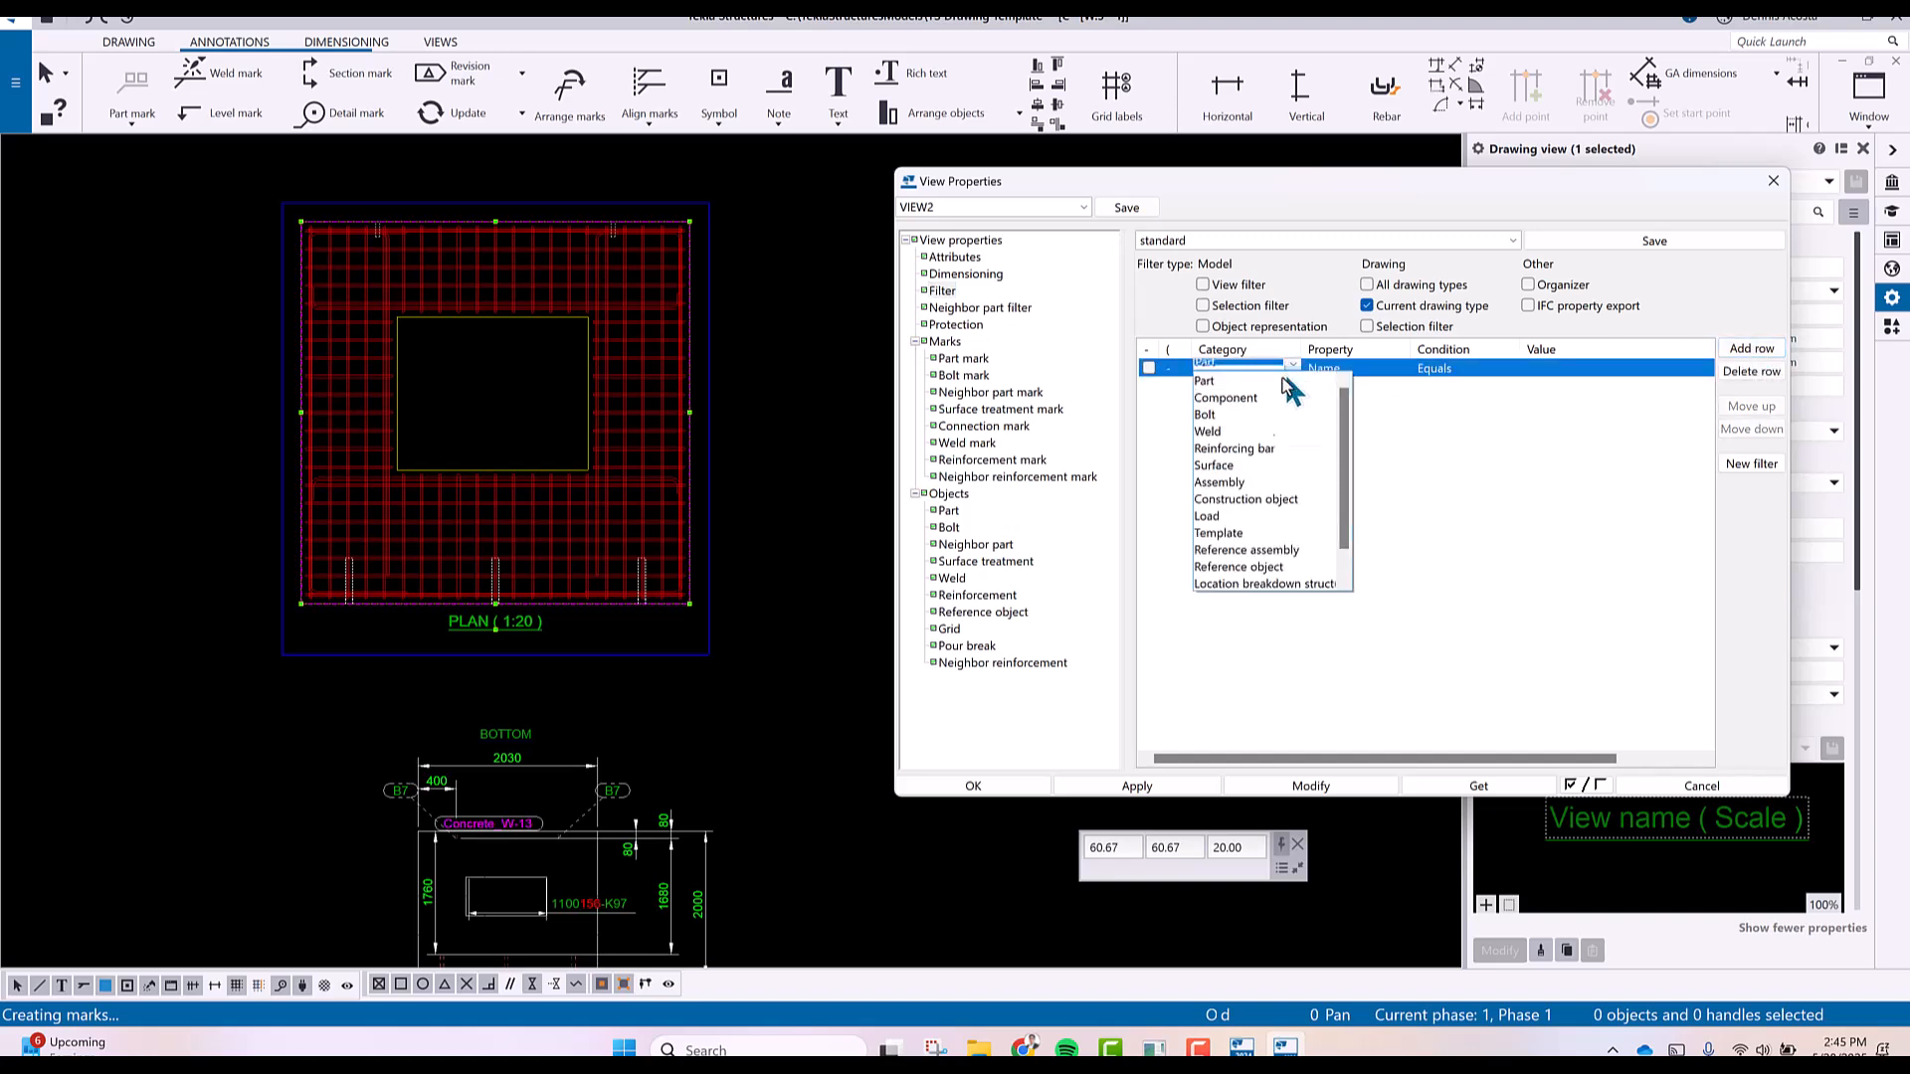
left_click(1245, 585)
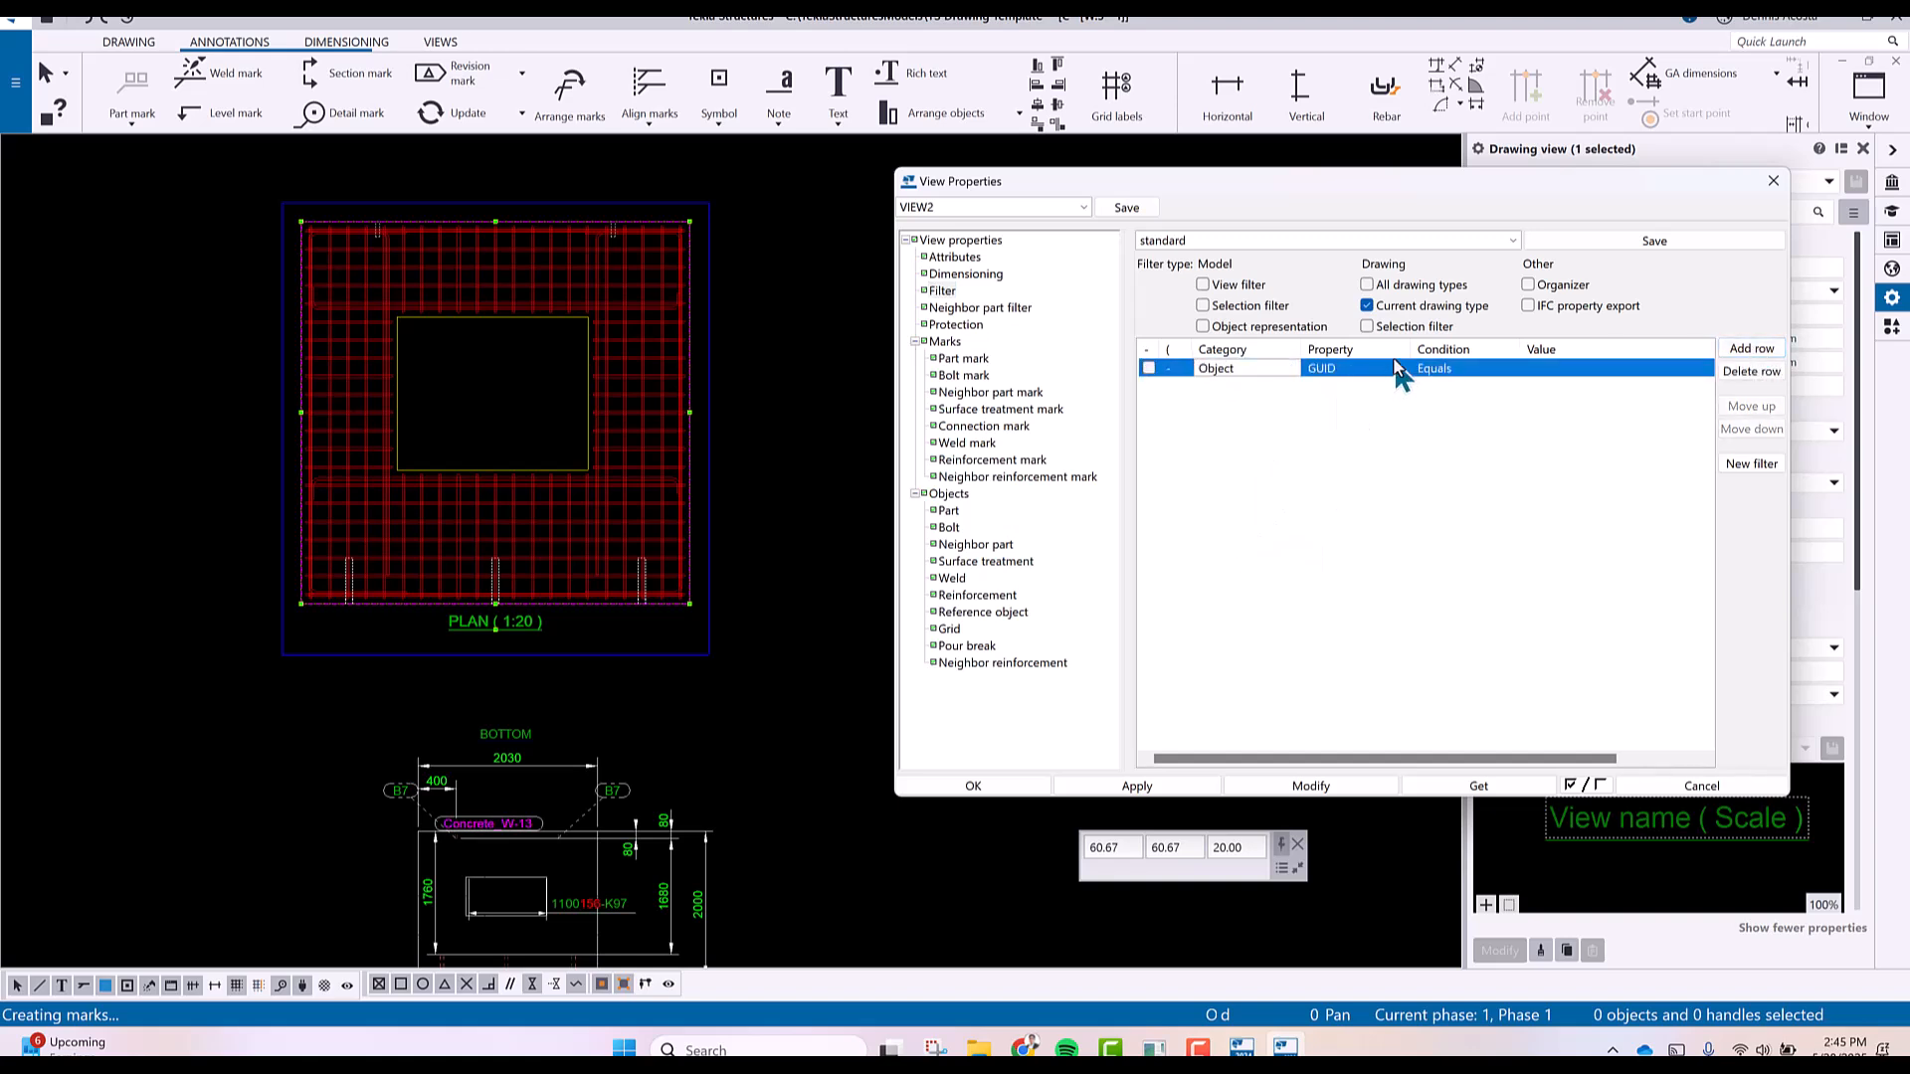
left_click(1353, 369)
left_click(1355, 366)
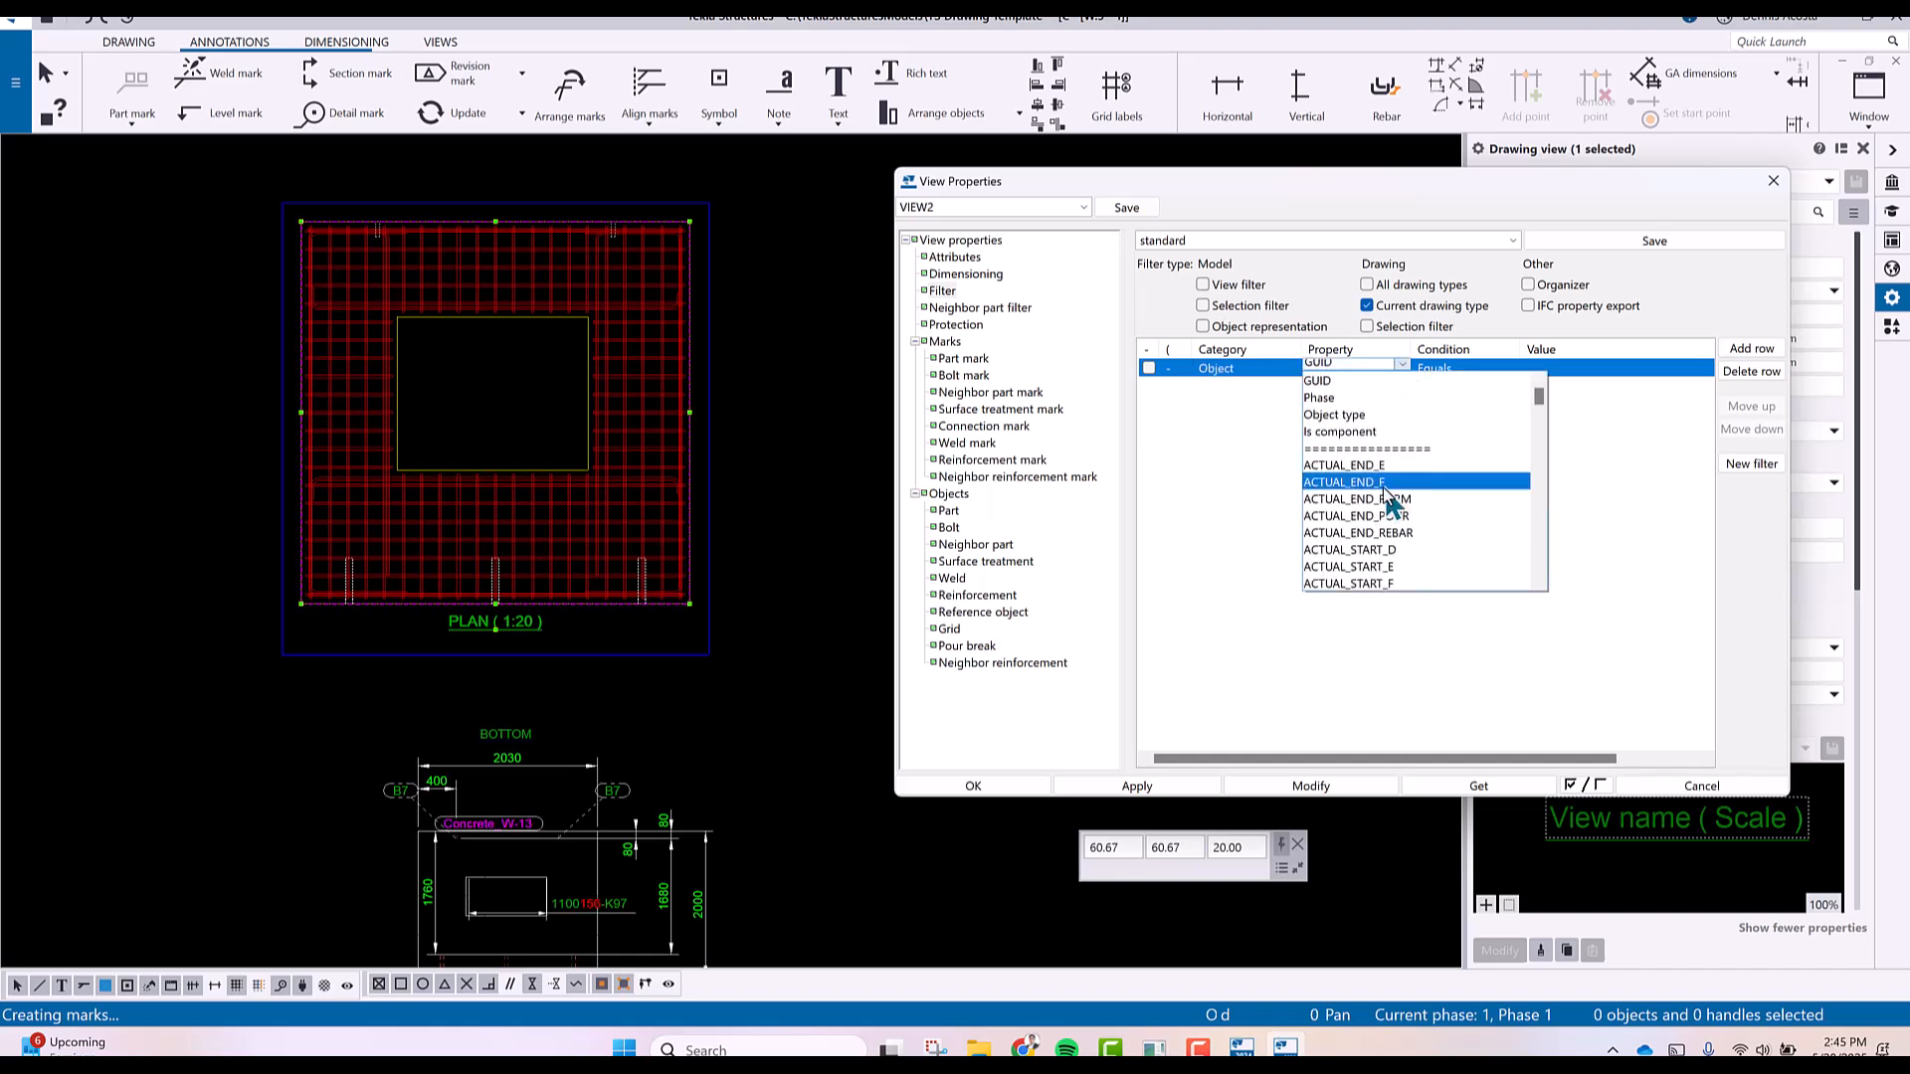
left_click(1359, 415)
left_click(1655, 367)
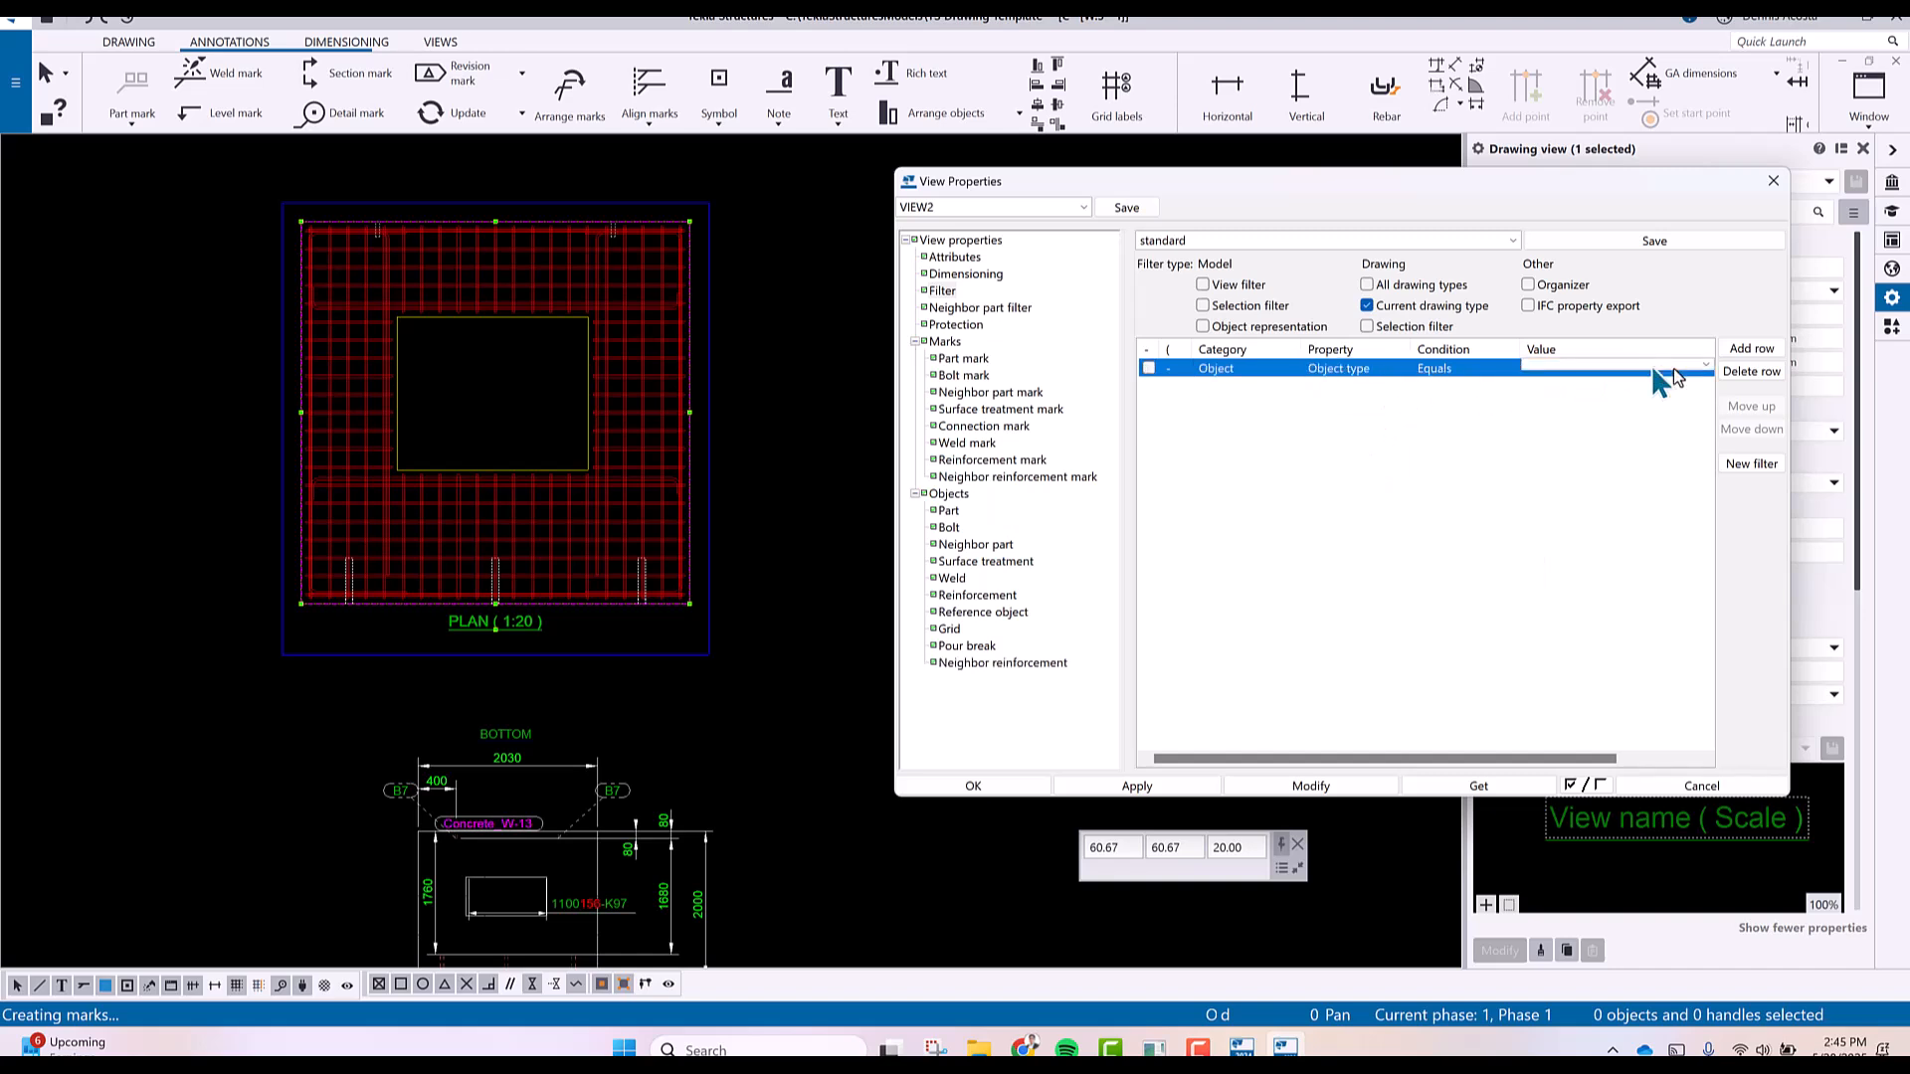
left_click(1701, 367)
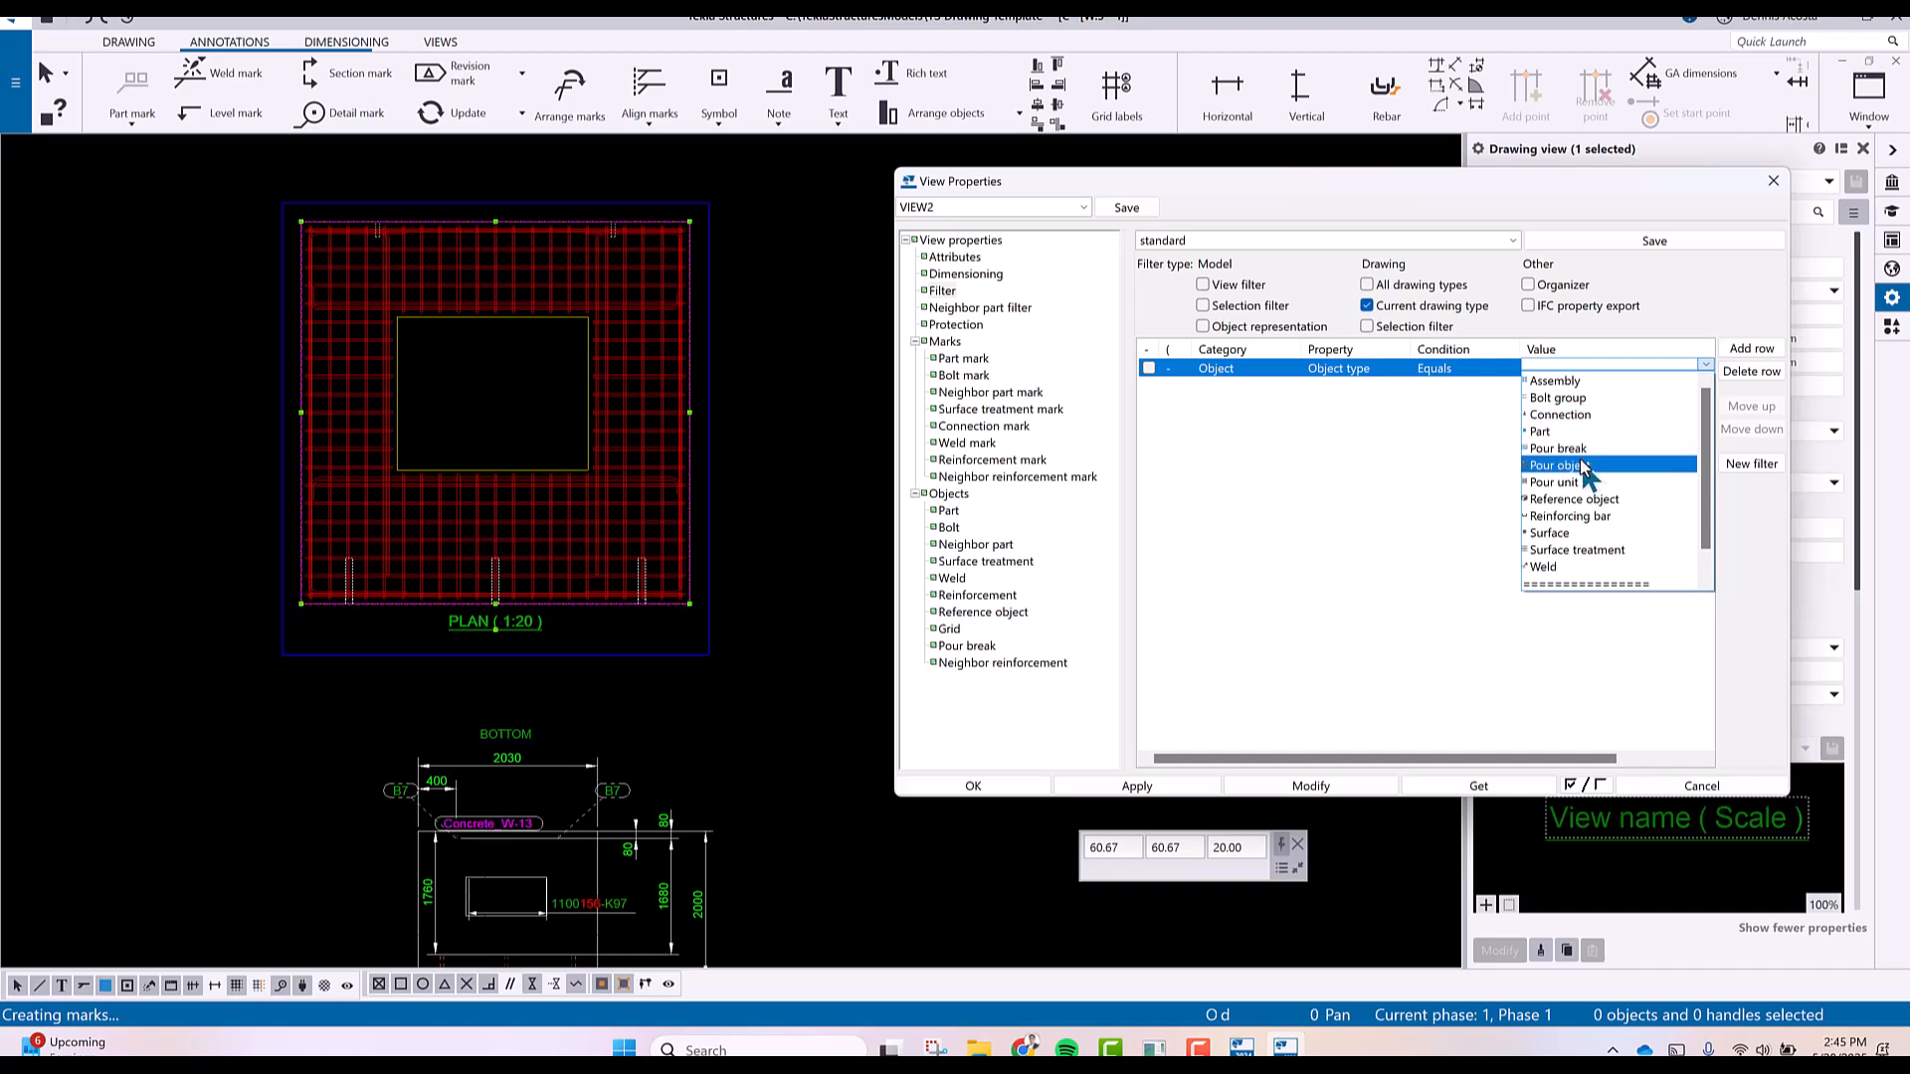
left_click(1582, 516)
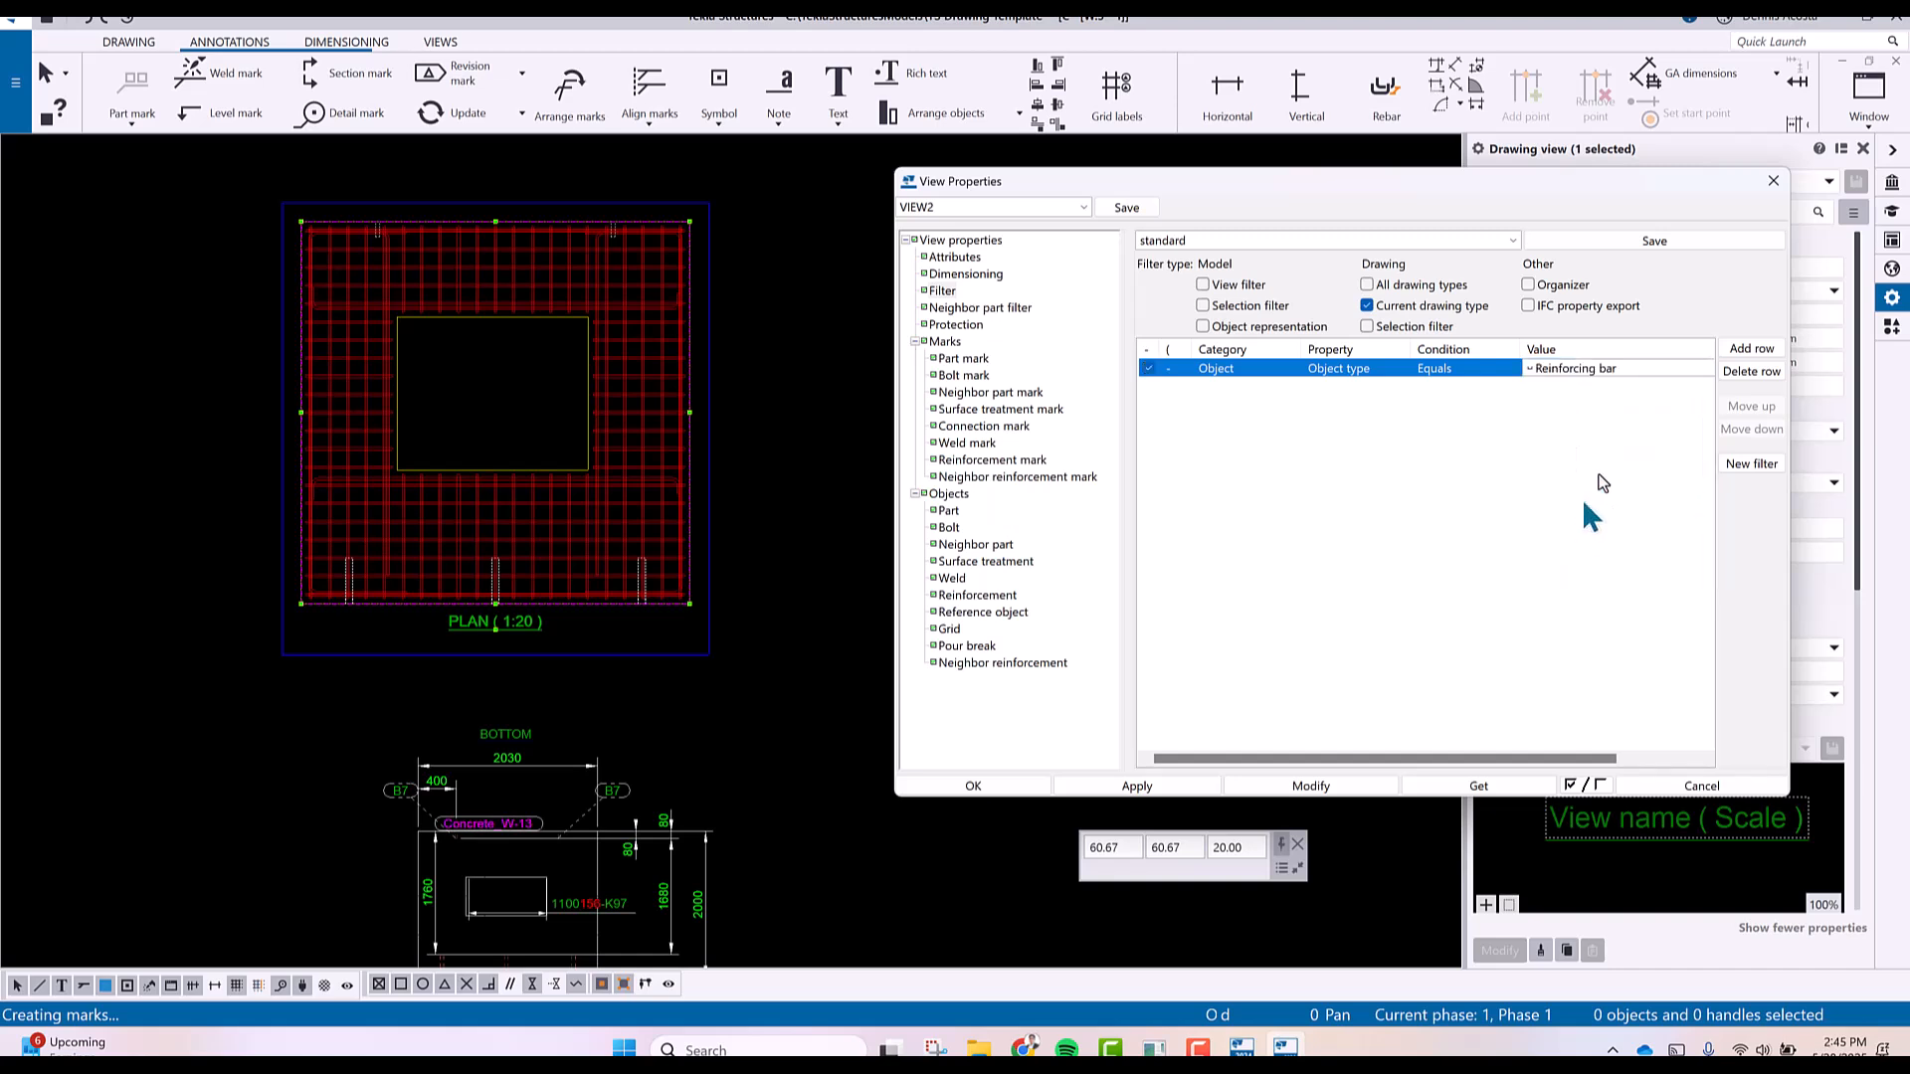
Add a second filter row for Reinforcing bar Name Equals REBAR, taking the value from an edge bar in the plan view.
left_click(1749, 348)
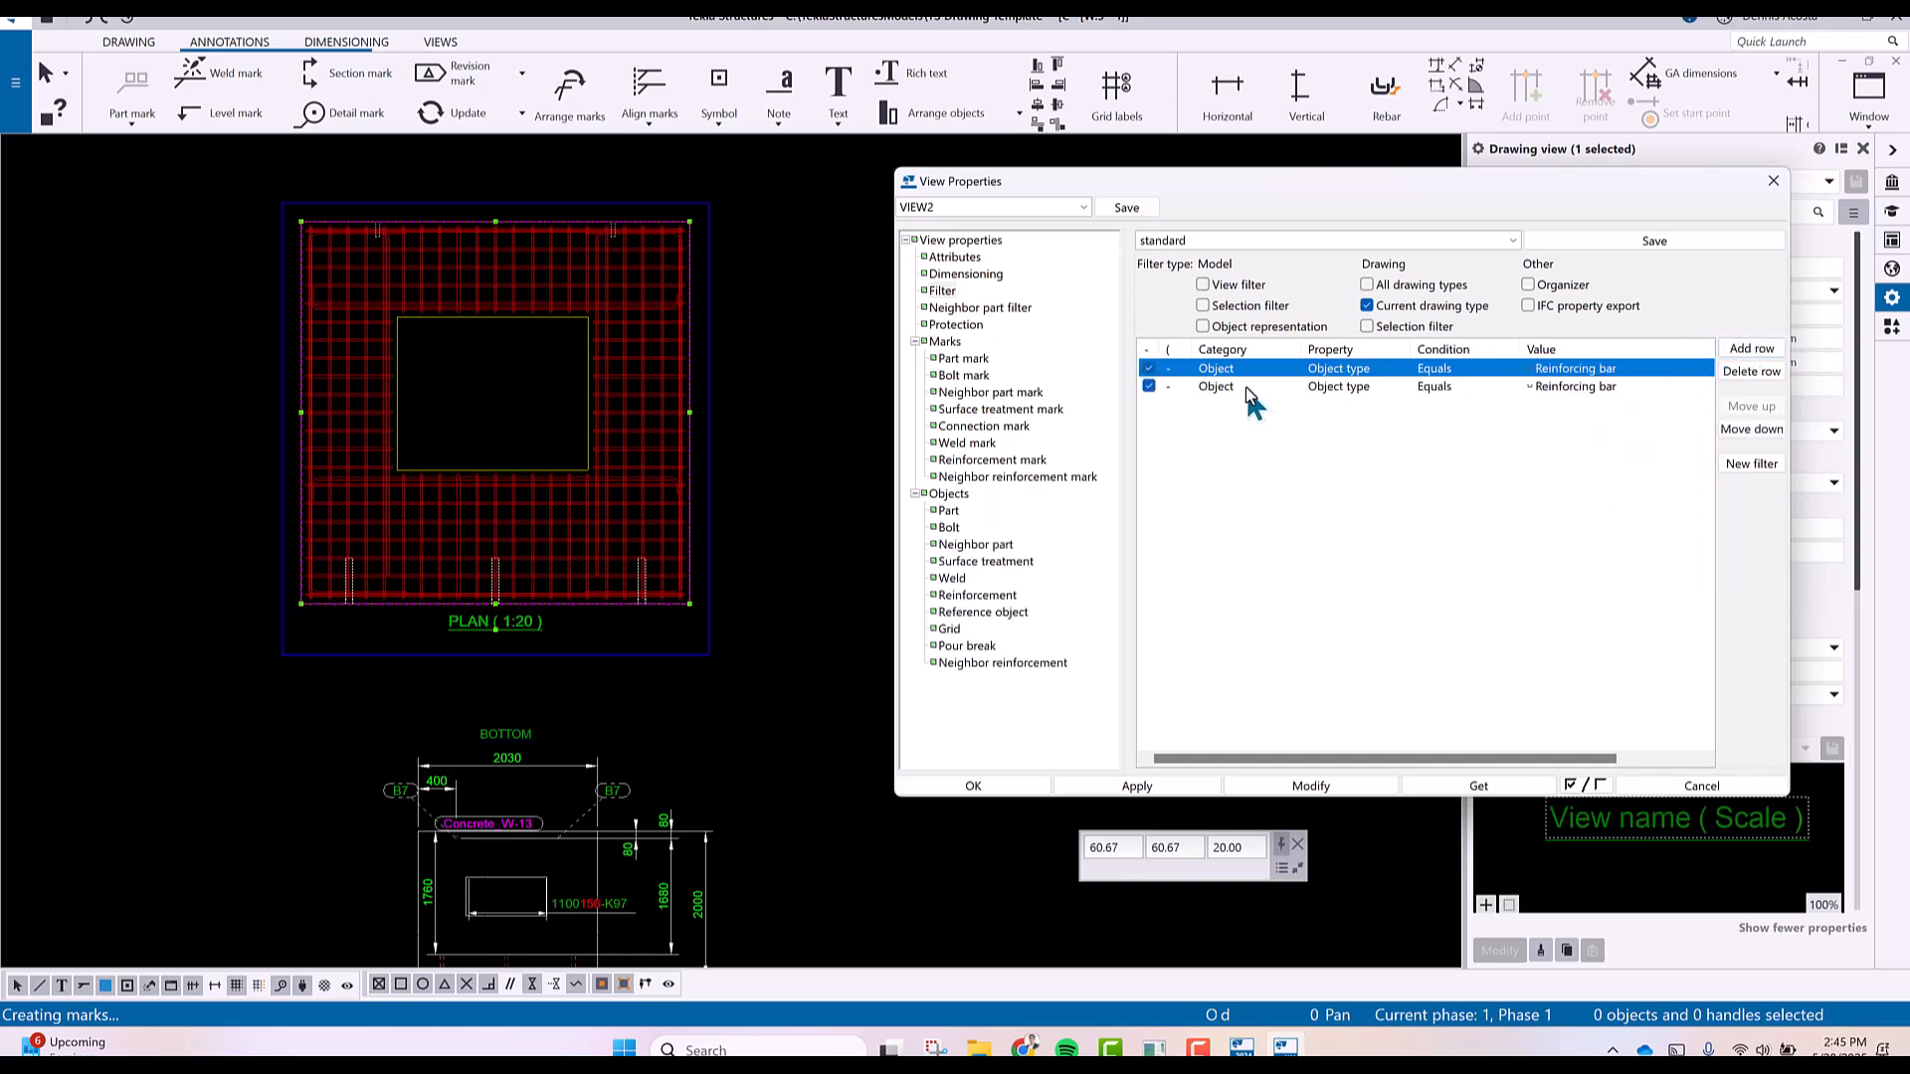
left_click(1279, 387)
left_click(1280, 387)
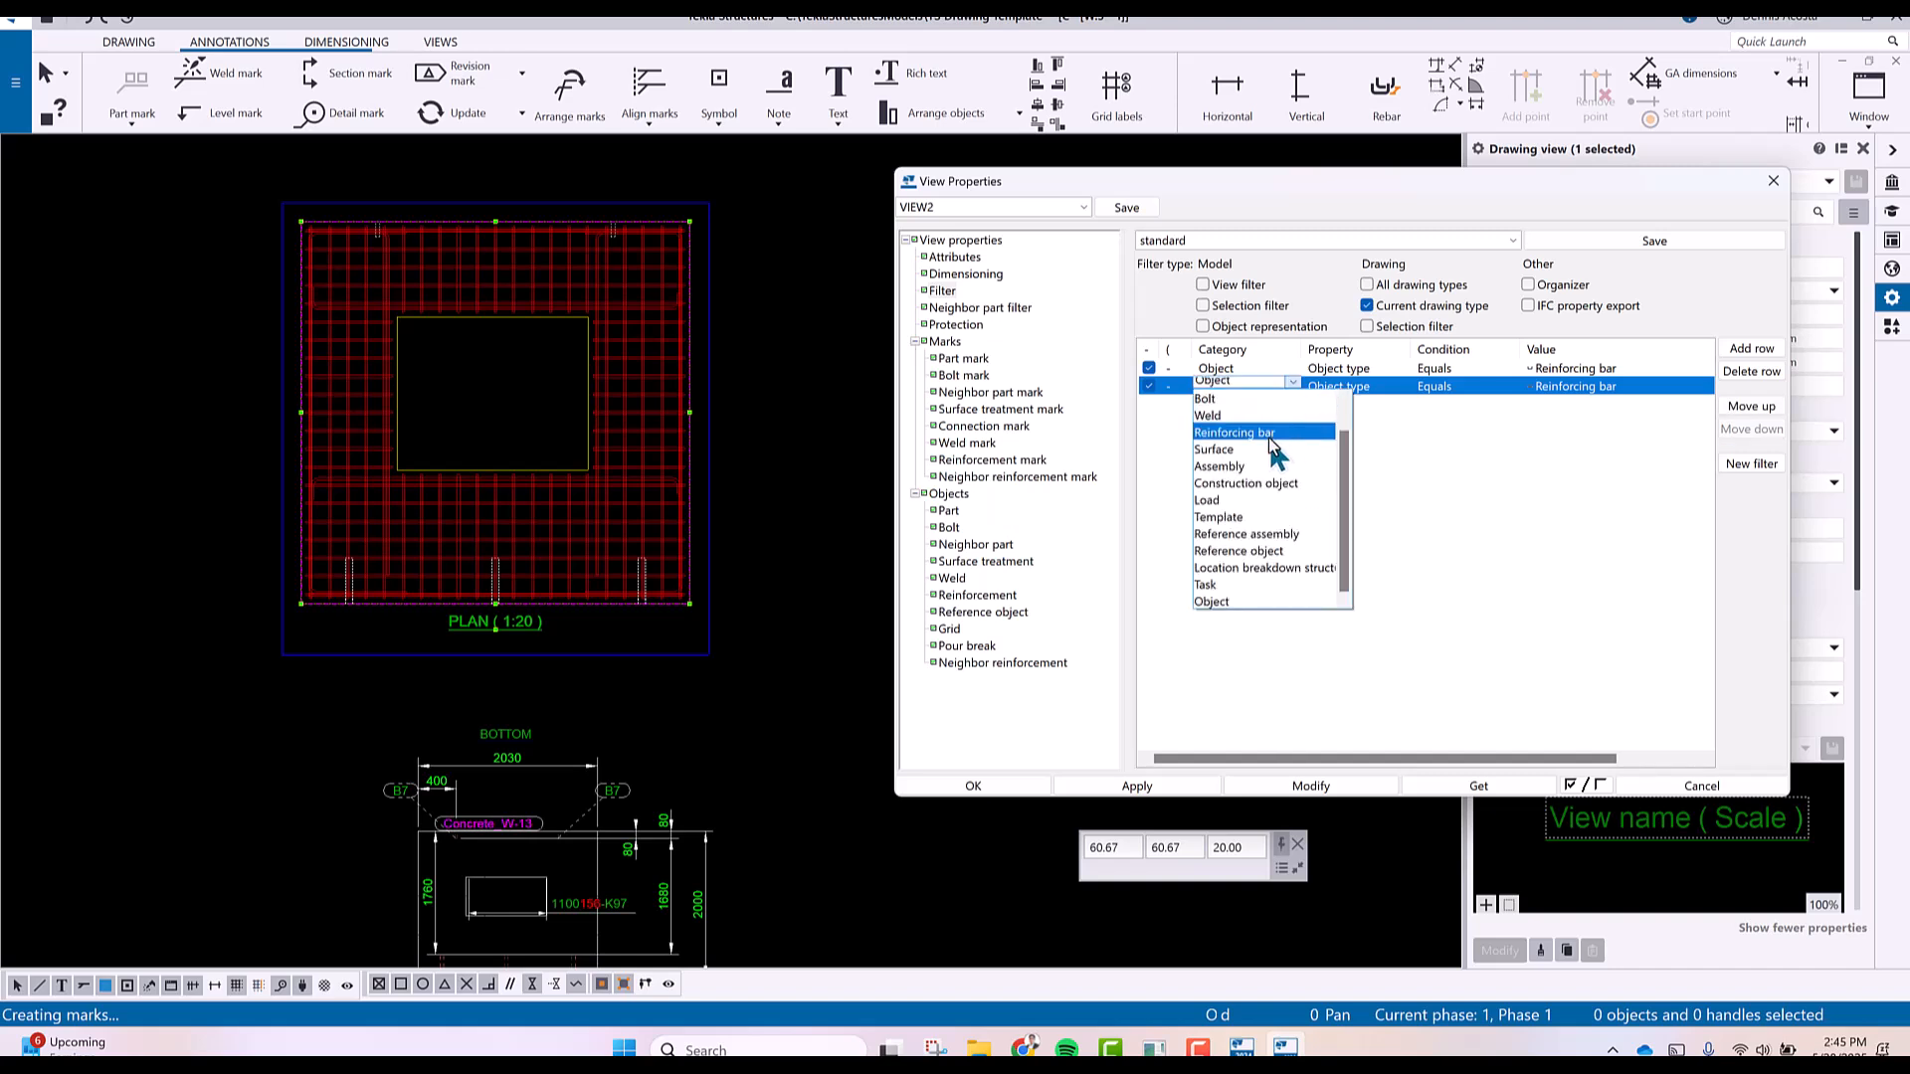
left_click(1306, 416)
left_click(1592, 390)
left_click(1705, 386)
left_click(1579, 437)
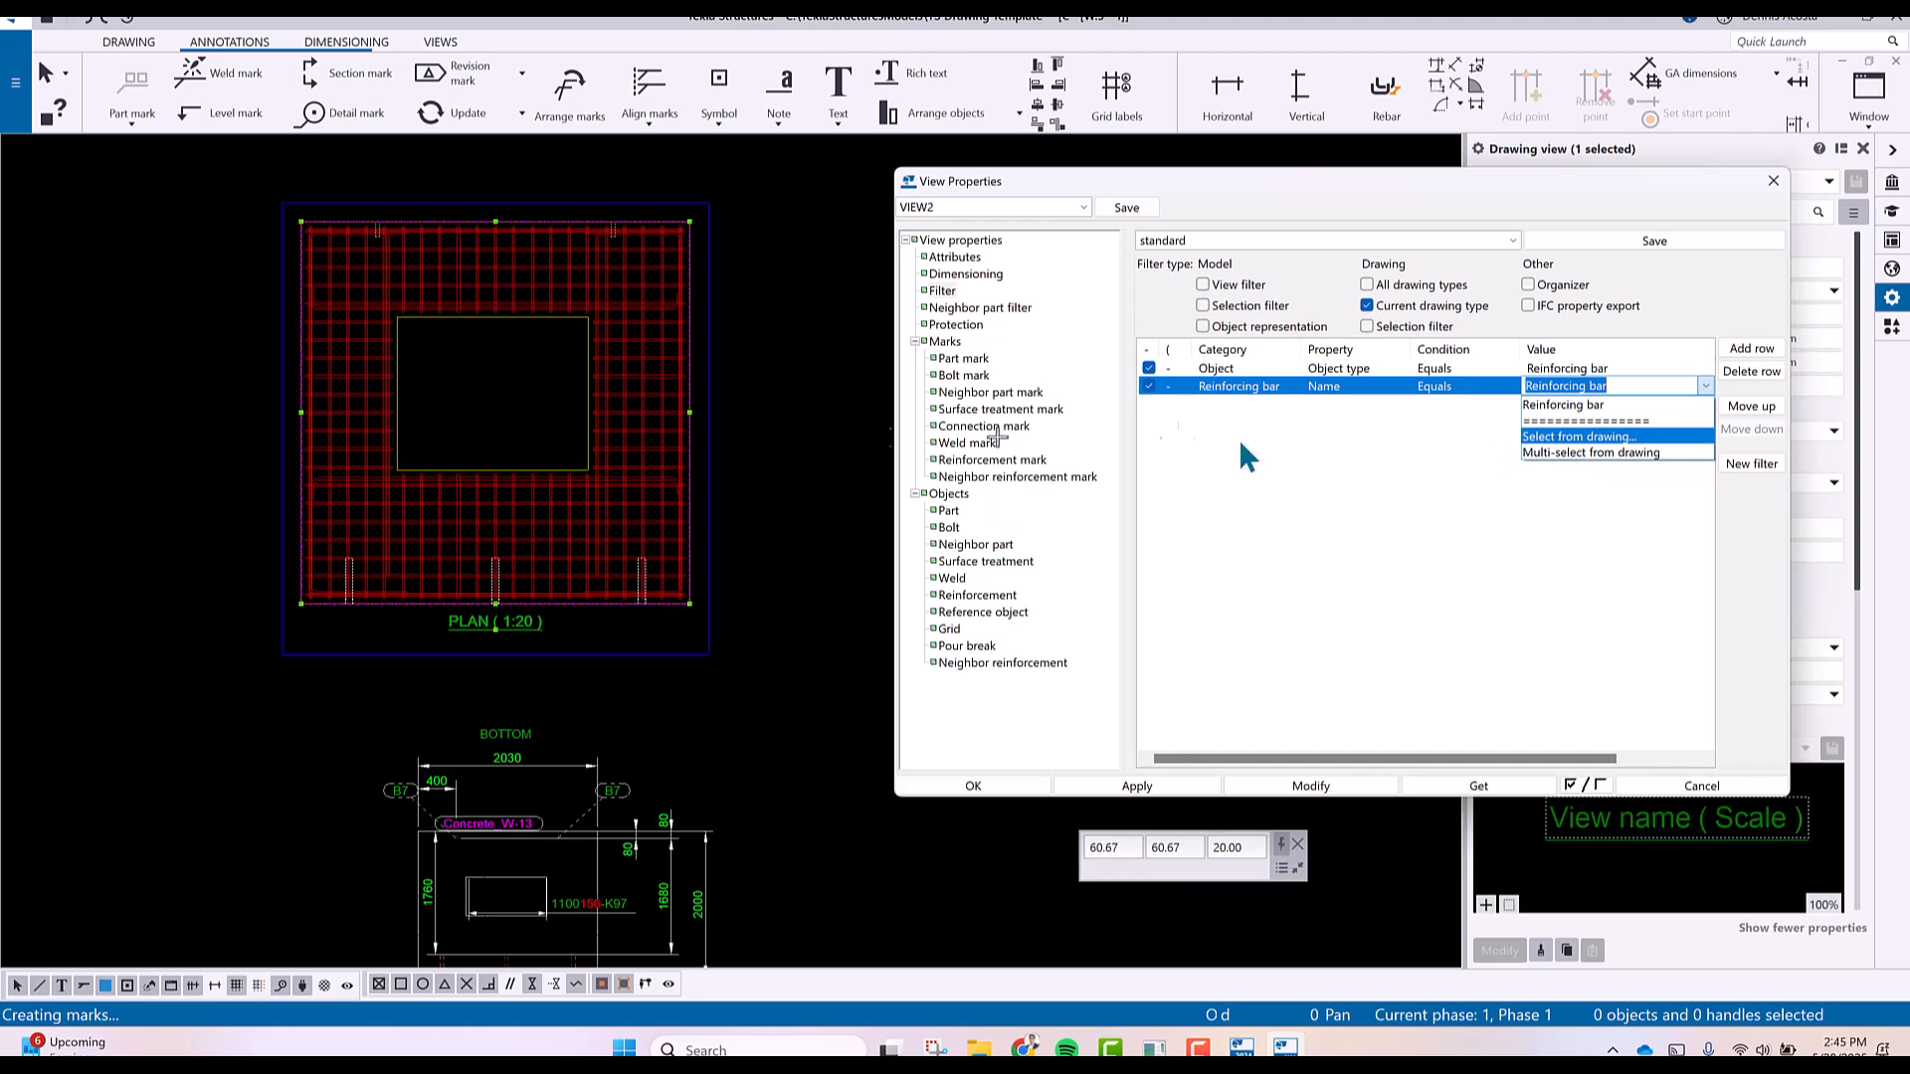
scroll(673, 542, "up", 6)
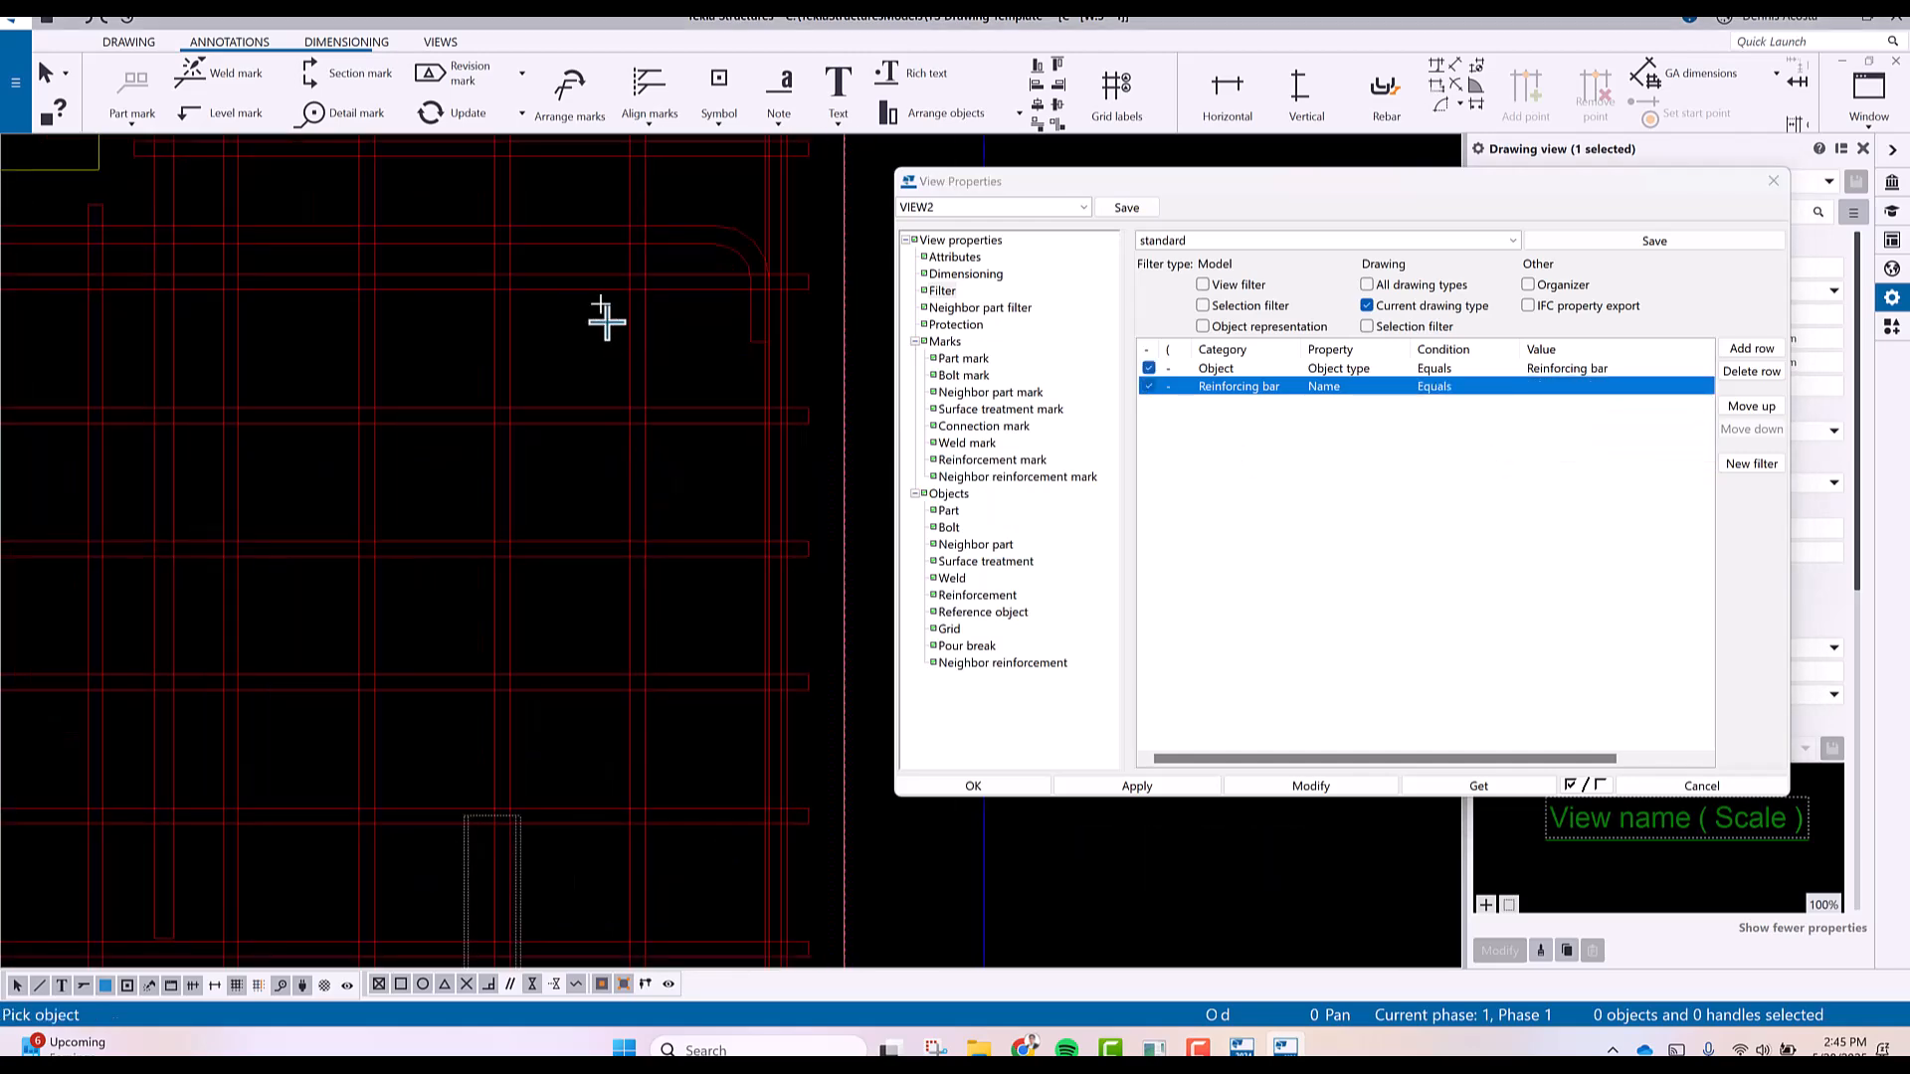
left_click(575, 243)
Save the filter rows as EDGEBAR_FILTER and return the view's own filter to standard.
double_click(1216, 242)
type("EDGEBAR_FILTER")
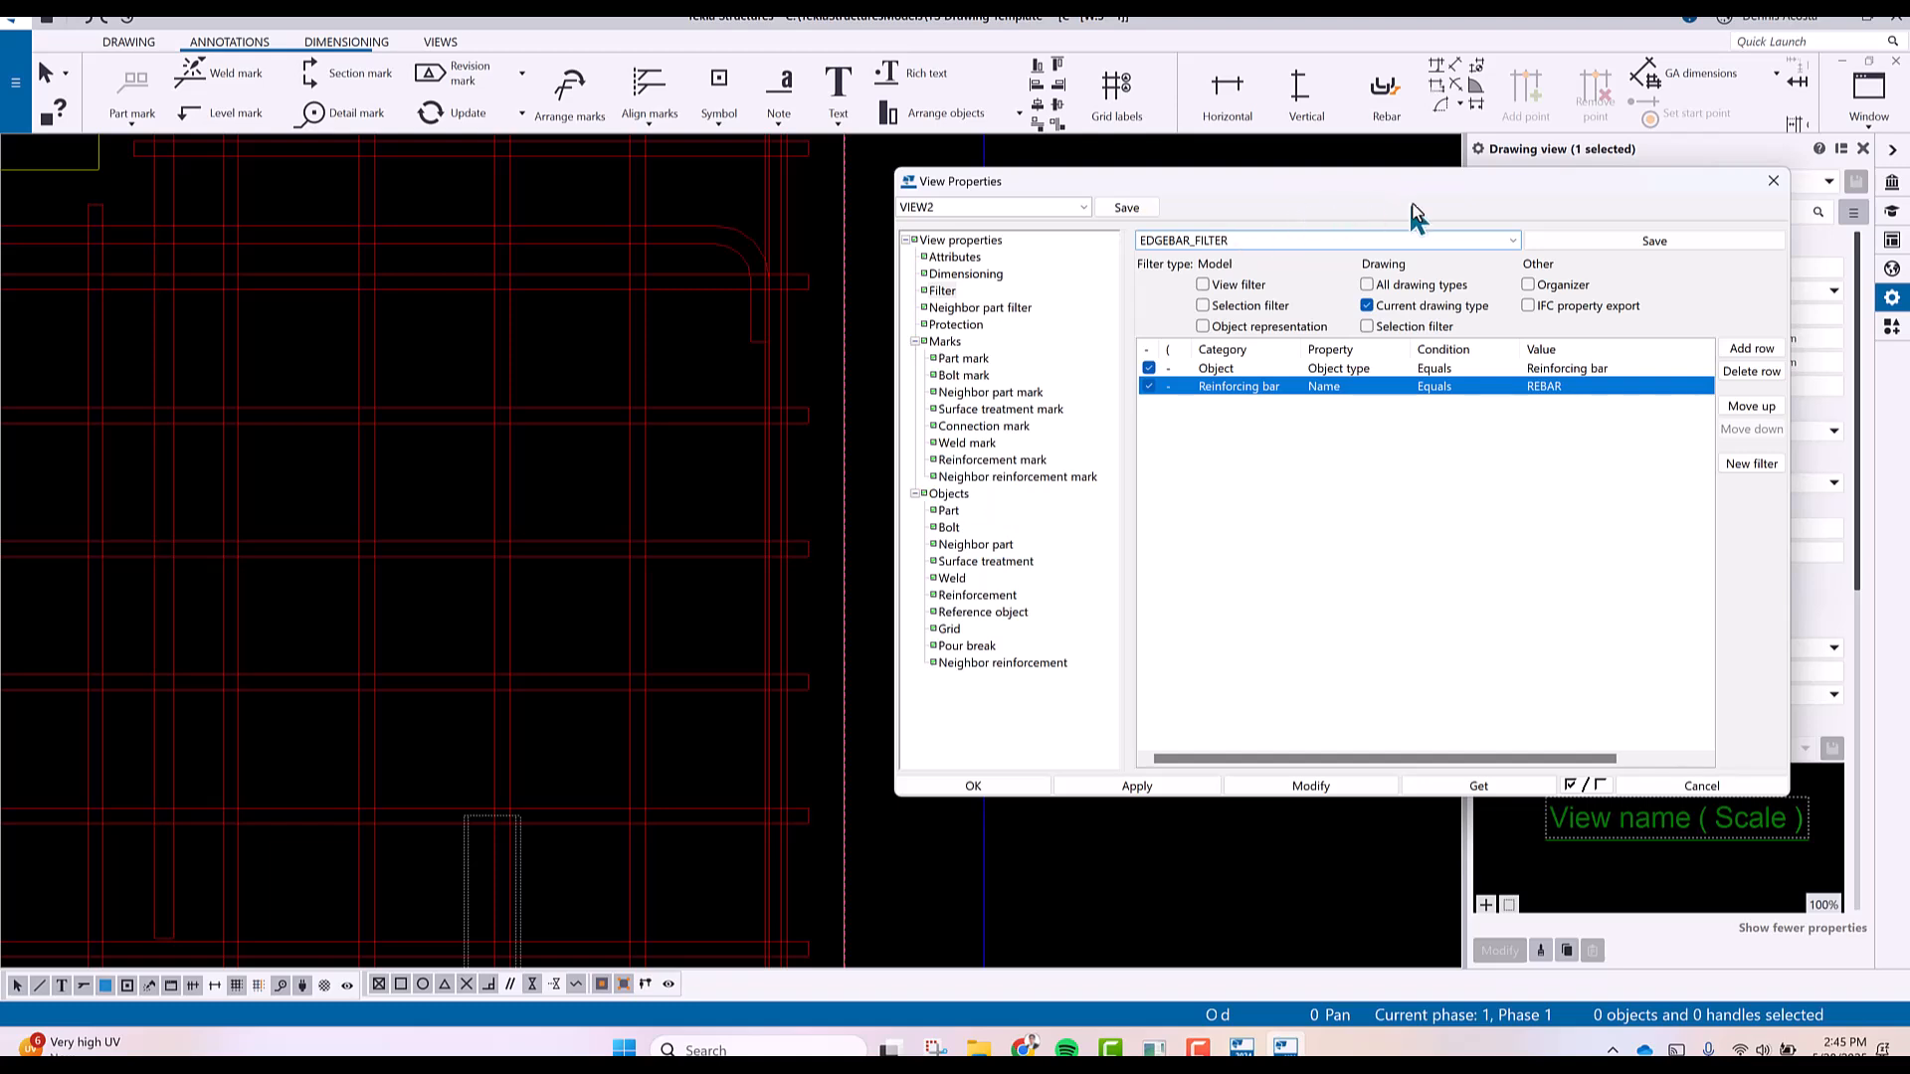
left_click(1570, 243)
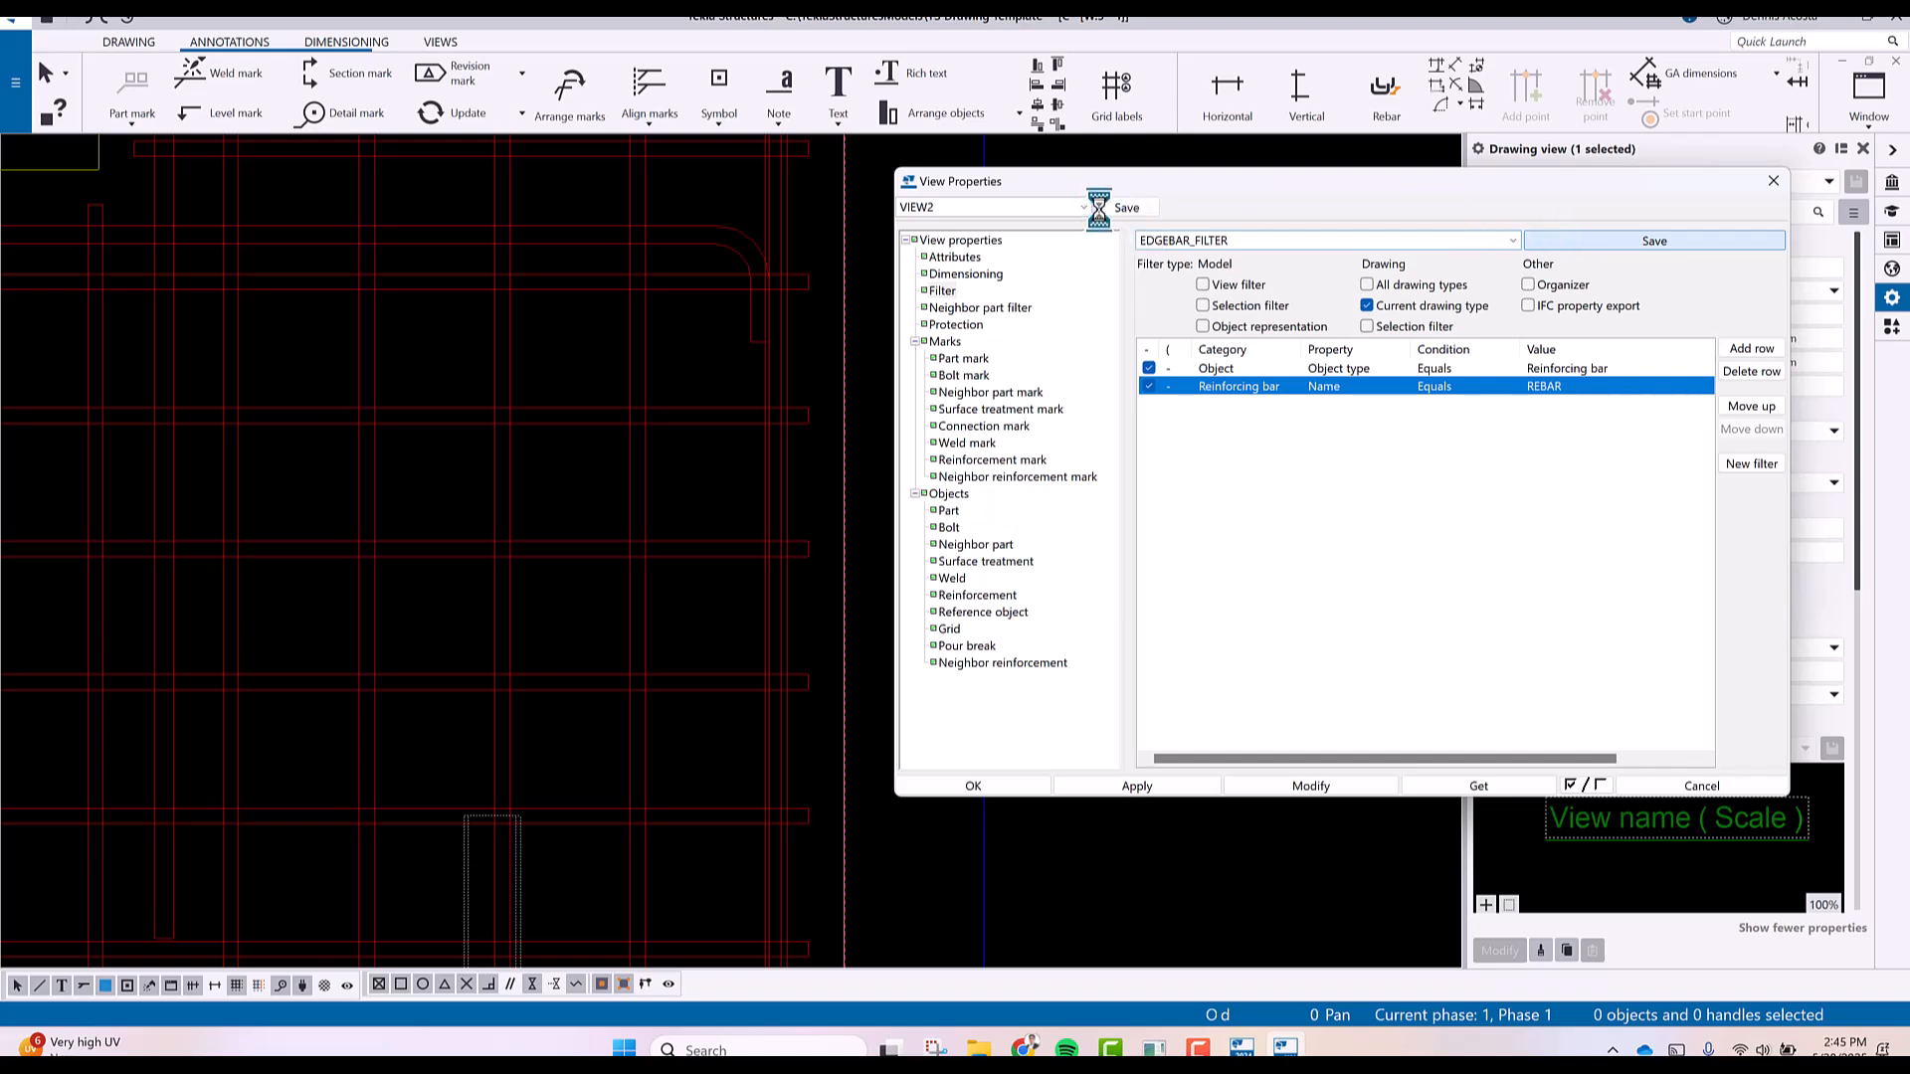
left_click(1513, 241)
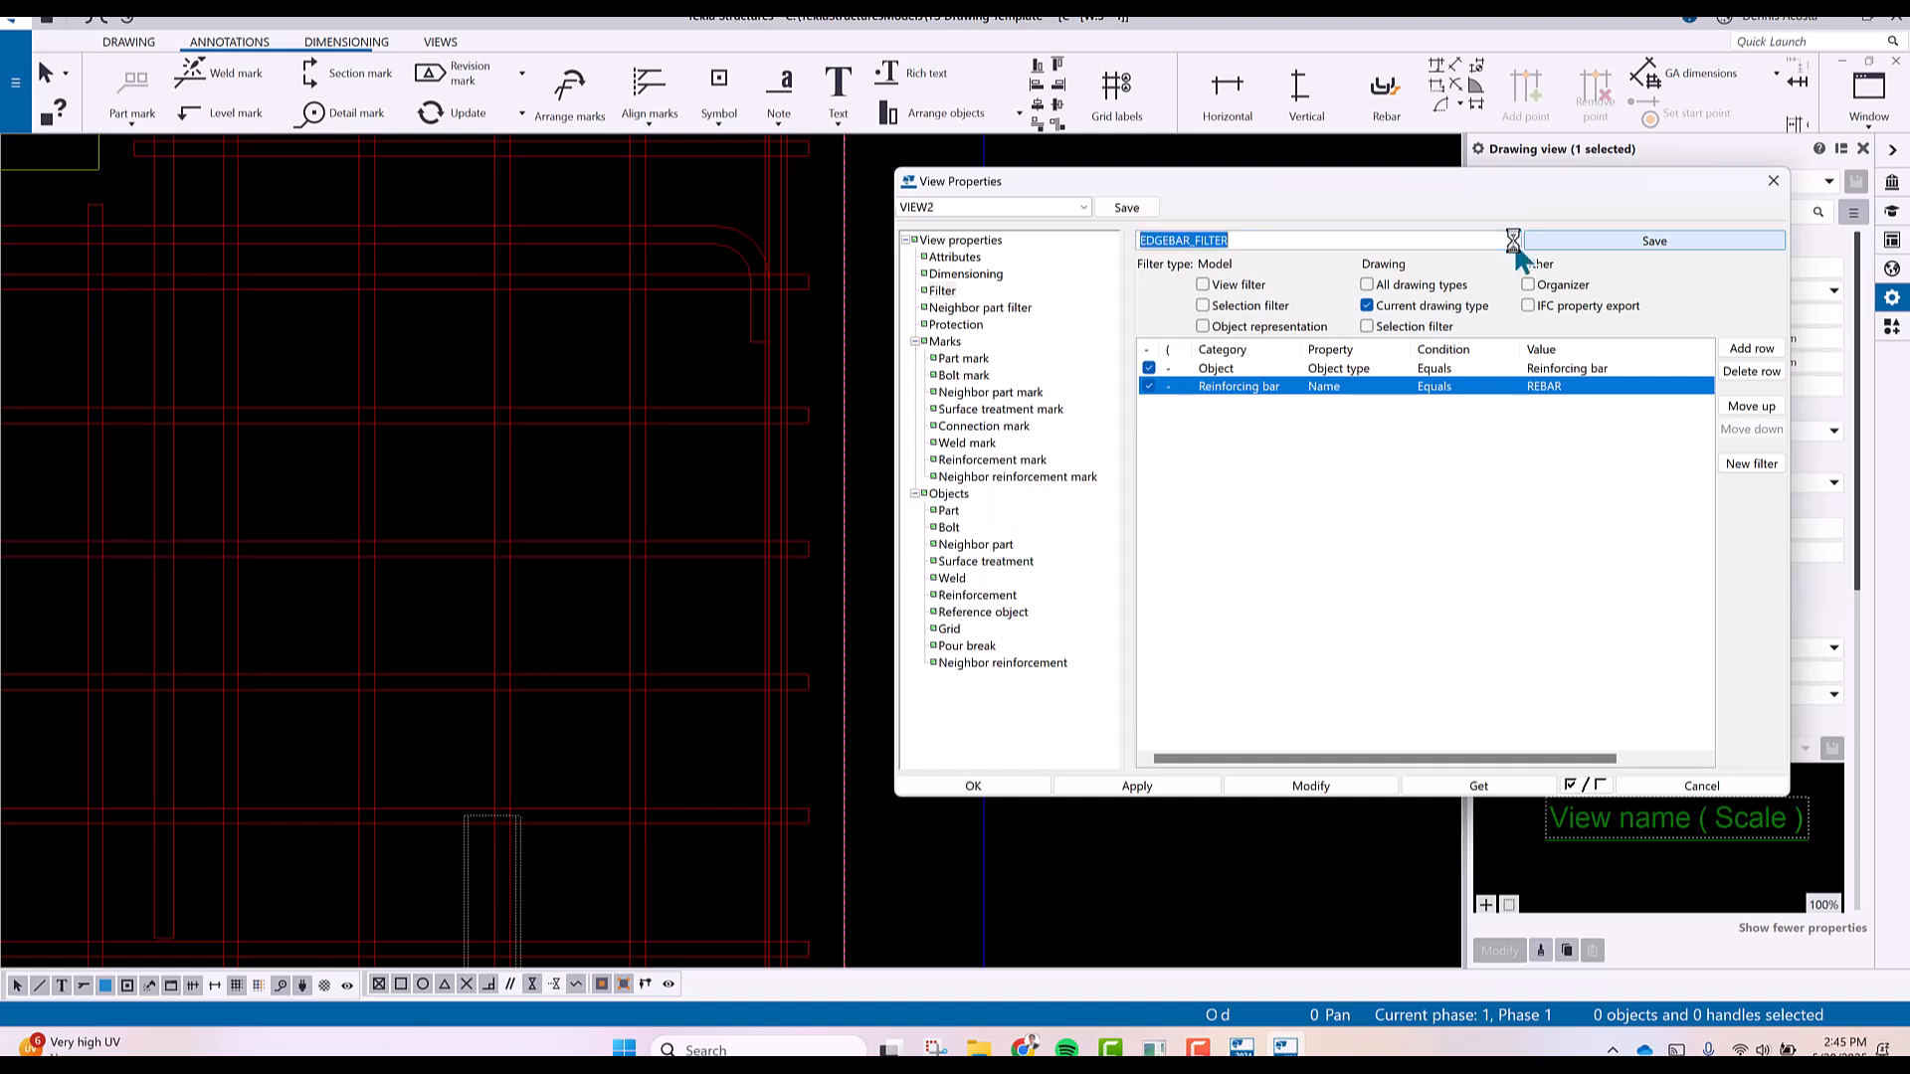
scroll(1327, 345, "up", 4)
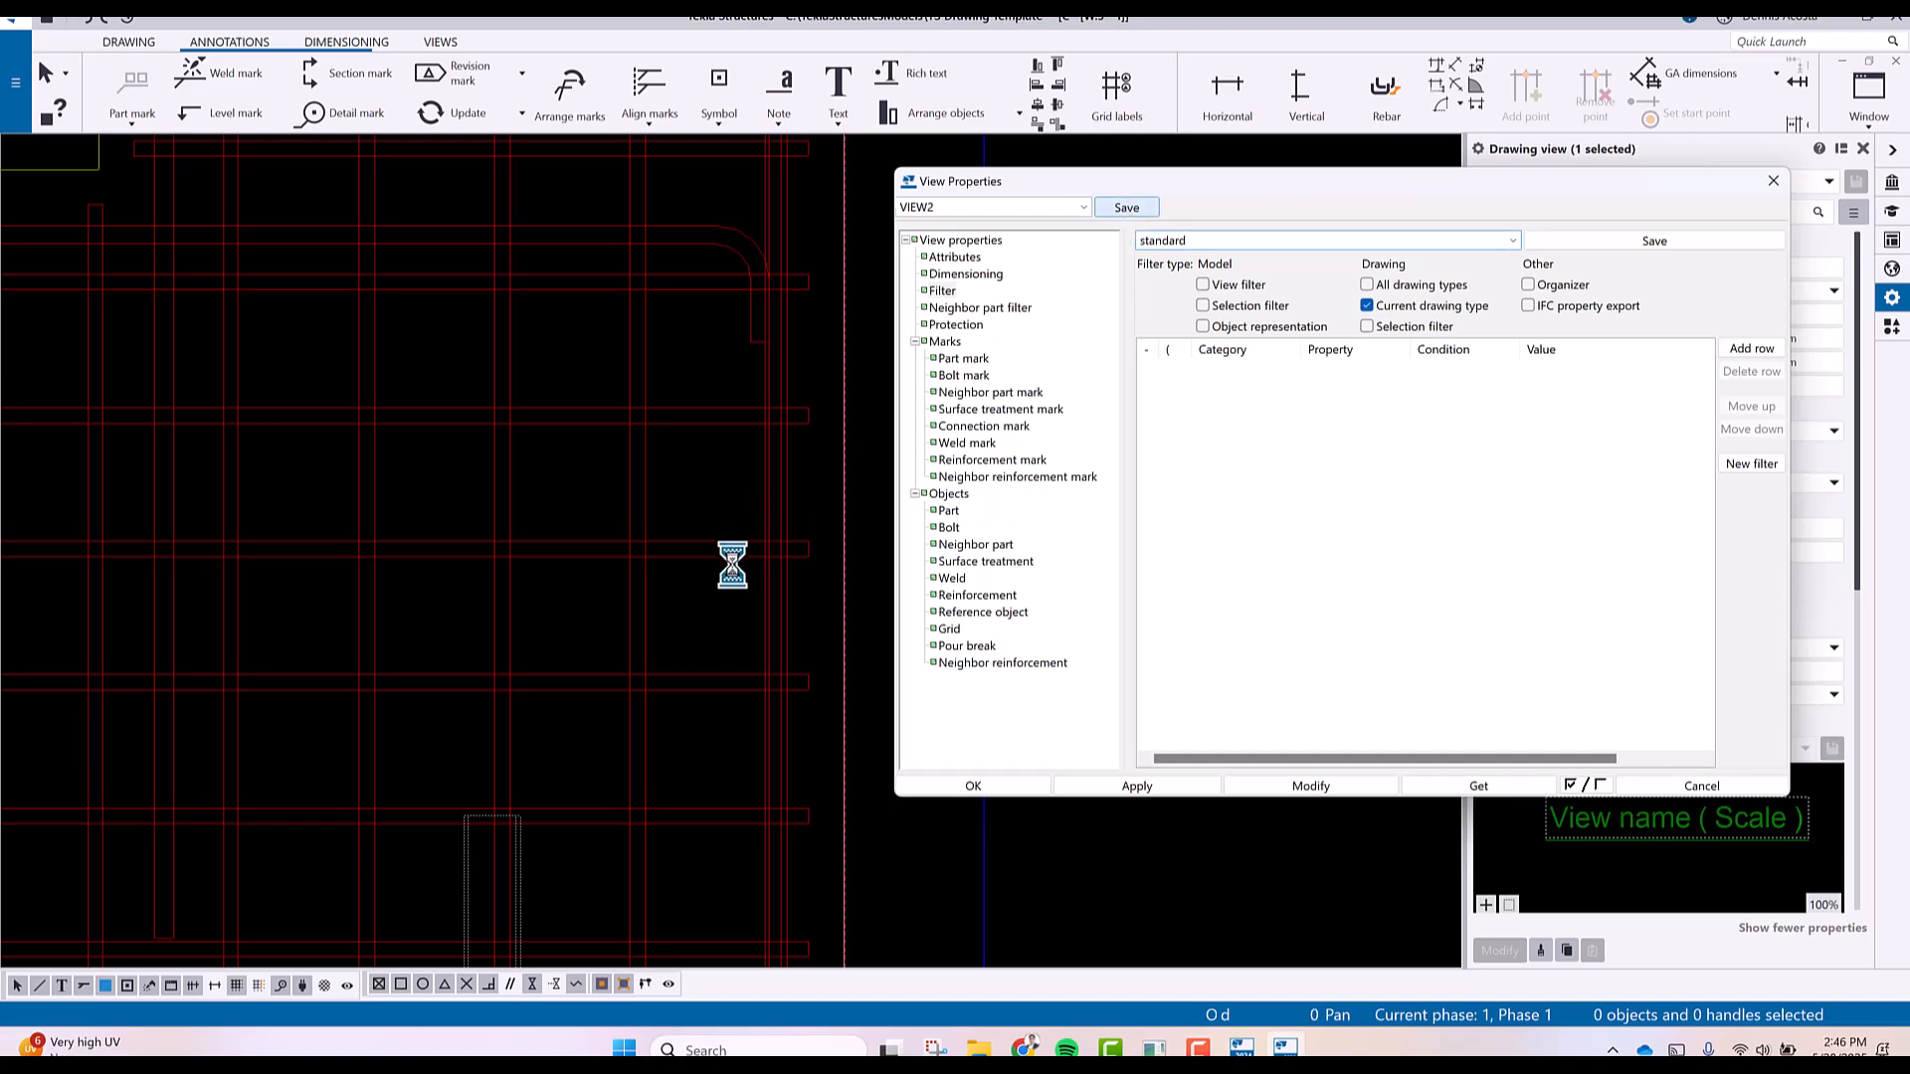
scroll(733, 575, "down", 5)
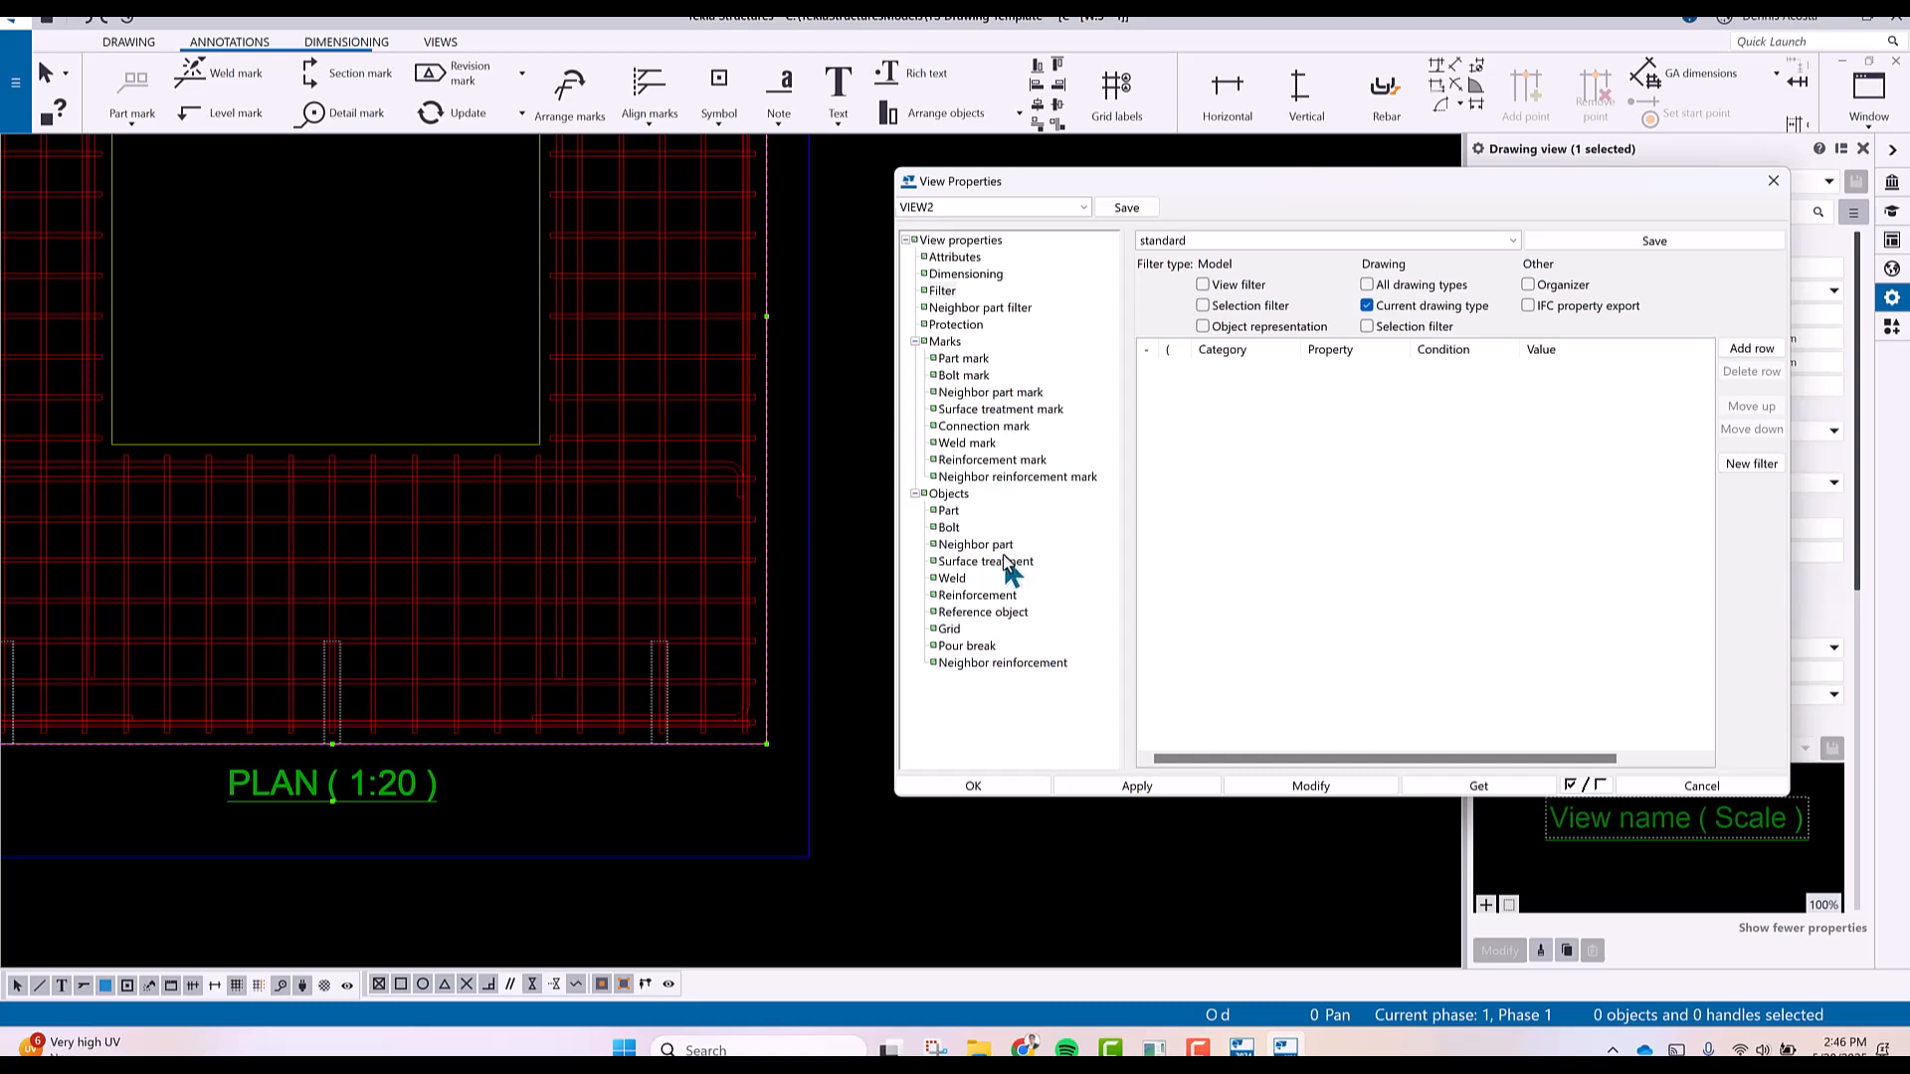
Set the reinforcement's visible line colour to green and save these reinforcement settings as EDGEBAR.
left_click(990, 595)
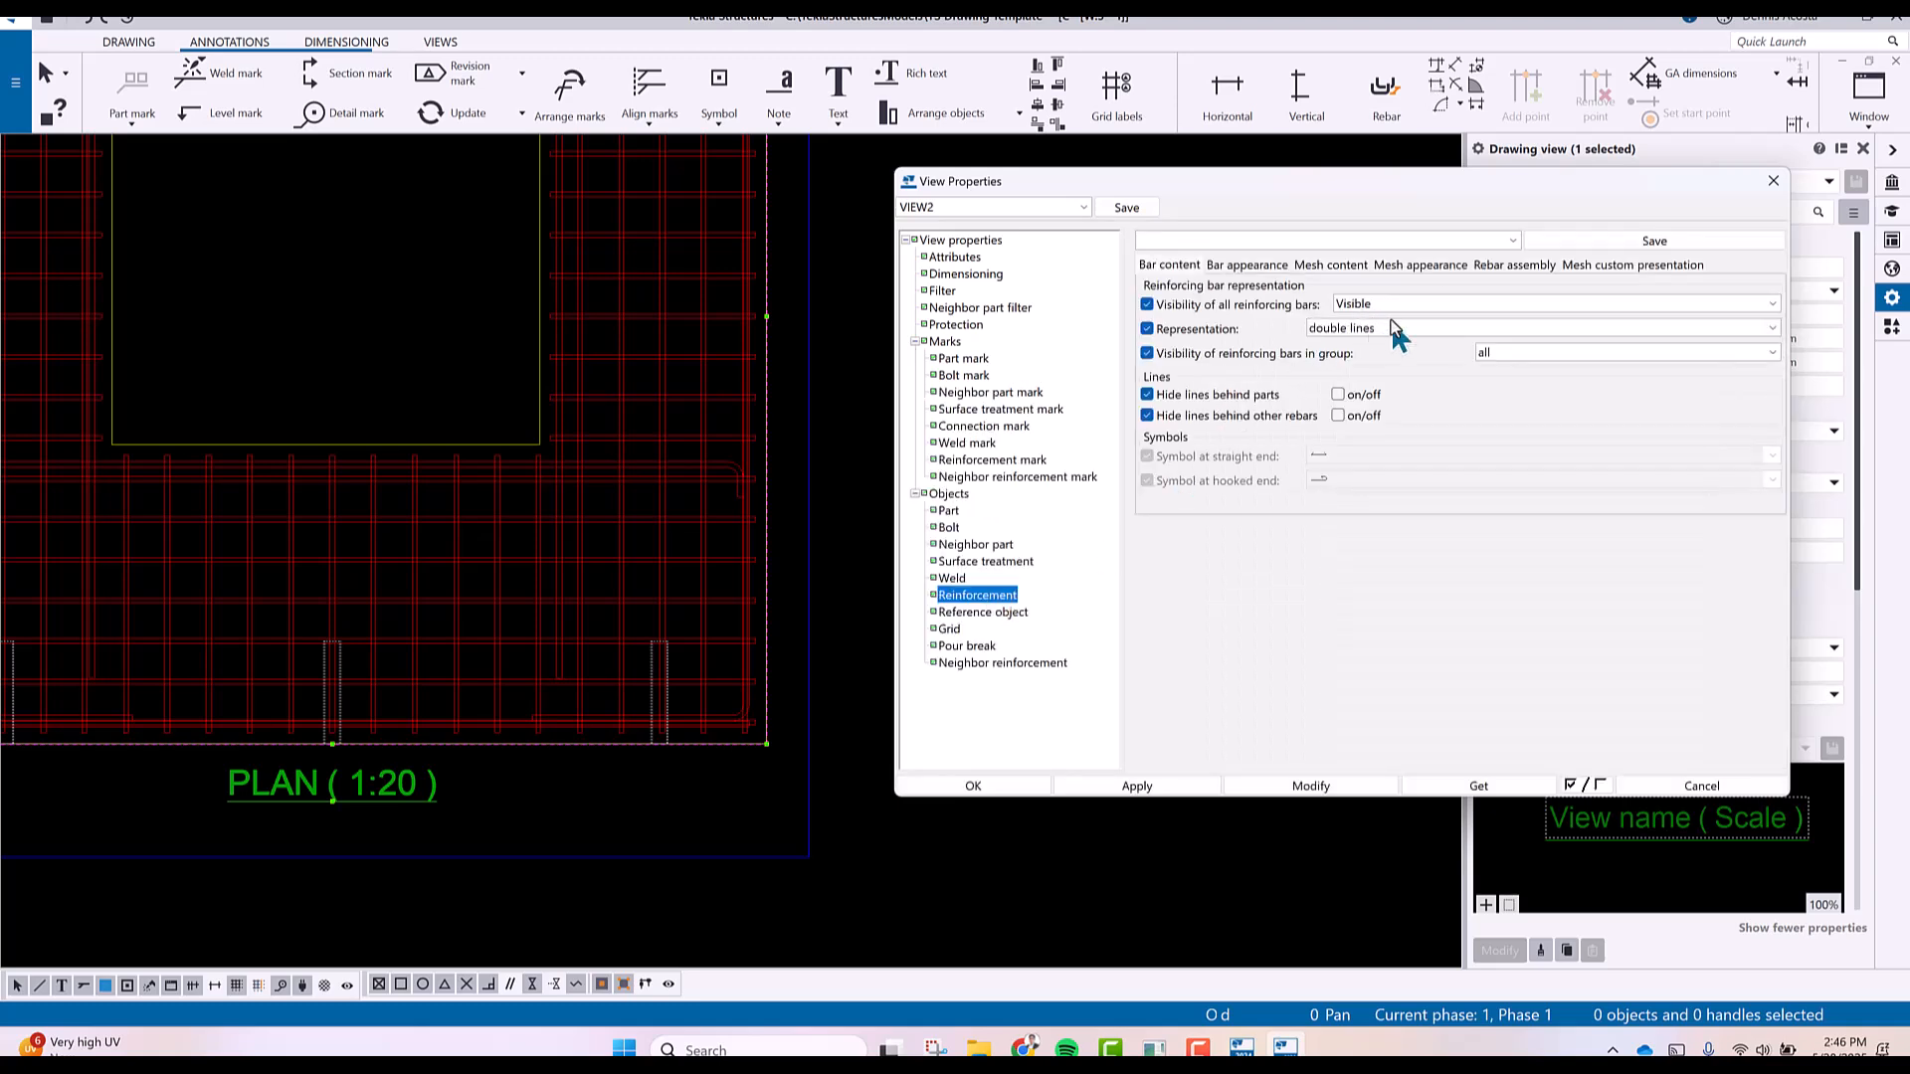
left_click(1244, 264)
left_click(1354, 304)
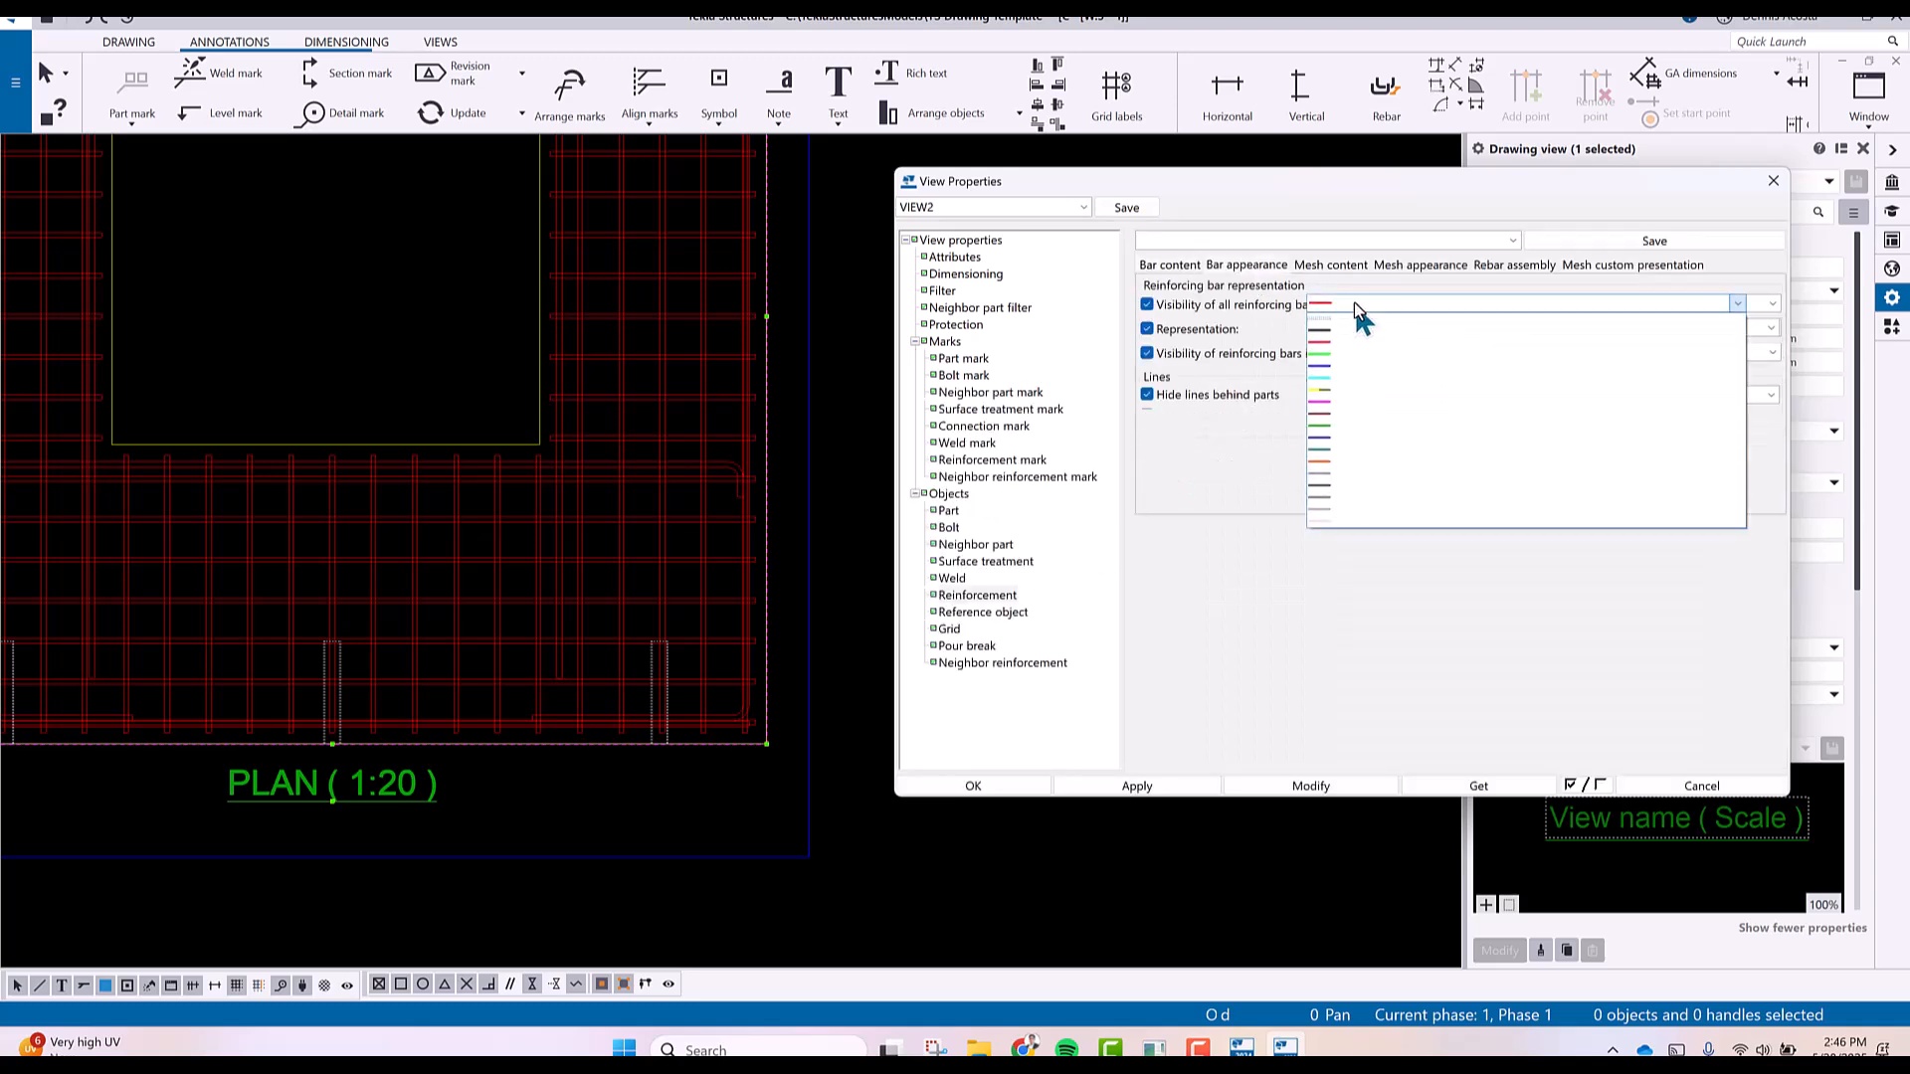
left_click(1332, 355)
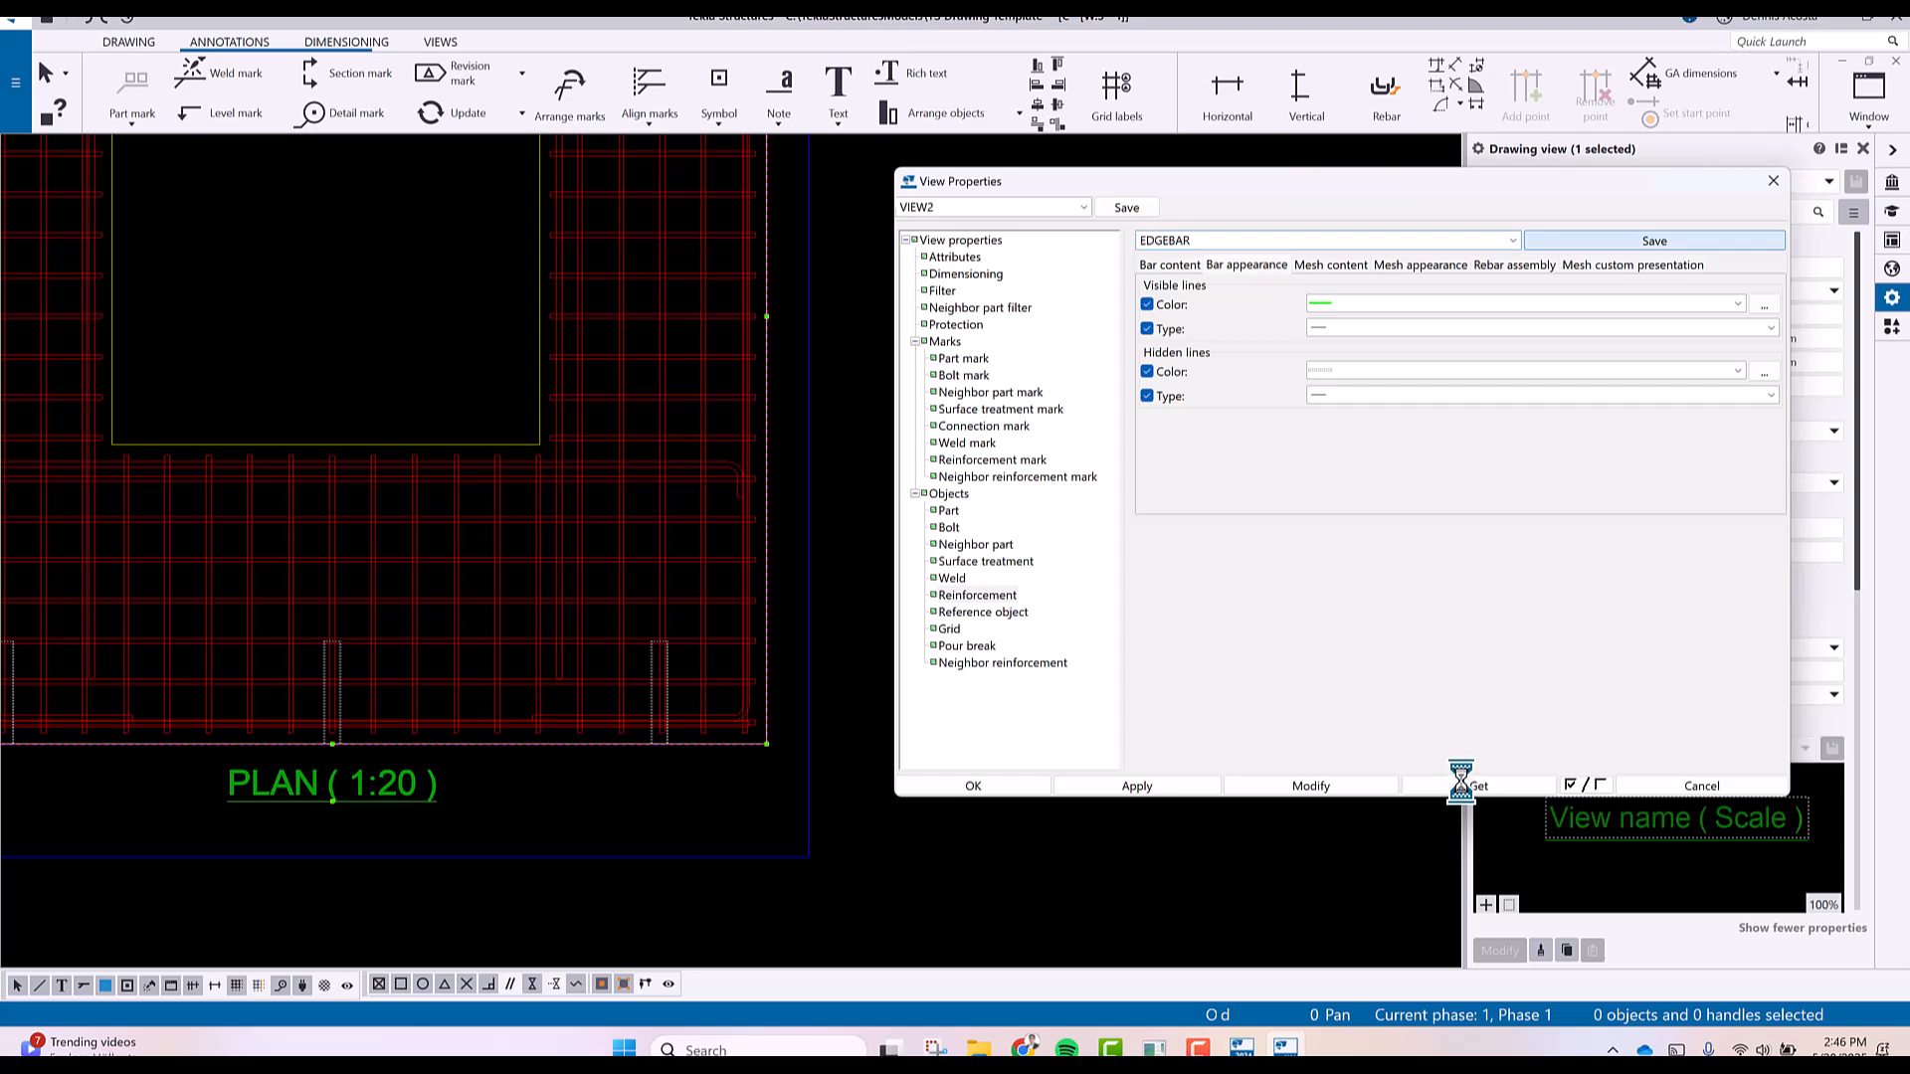
Reread the plan view's current properties, load VIEW2 and apply it to the view, and save it again.
left_click(1463, 784)
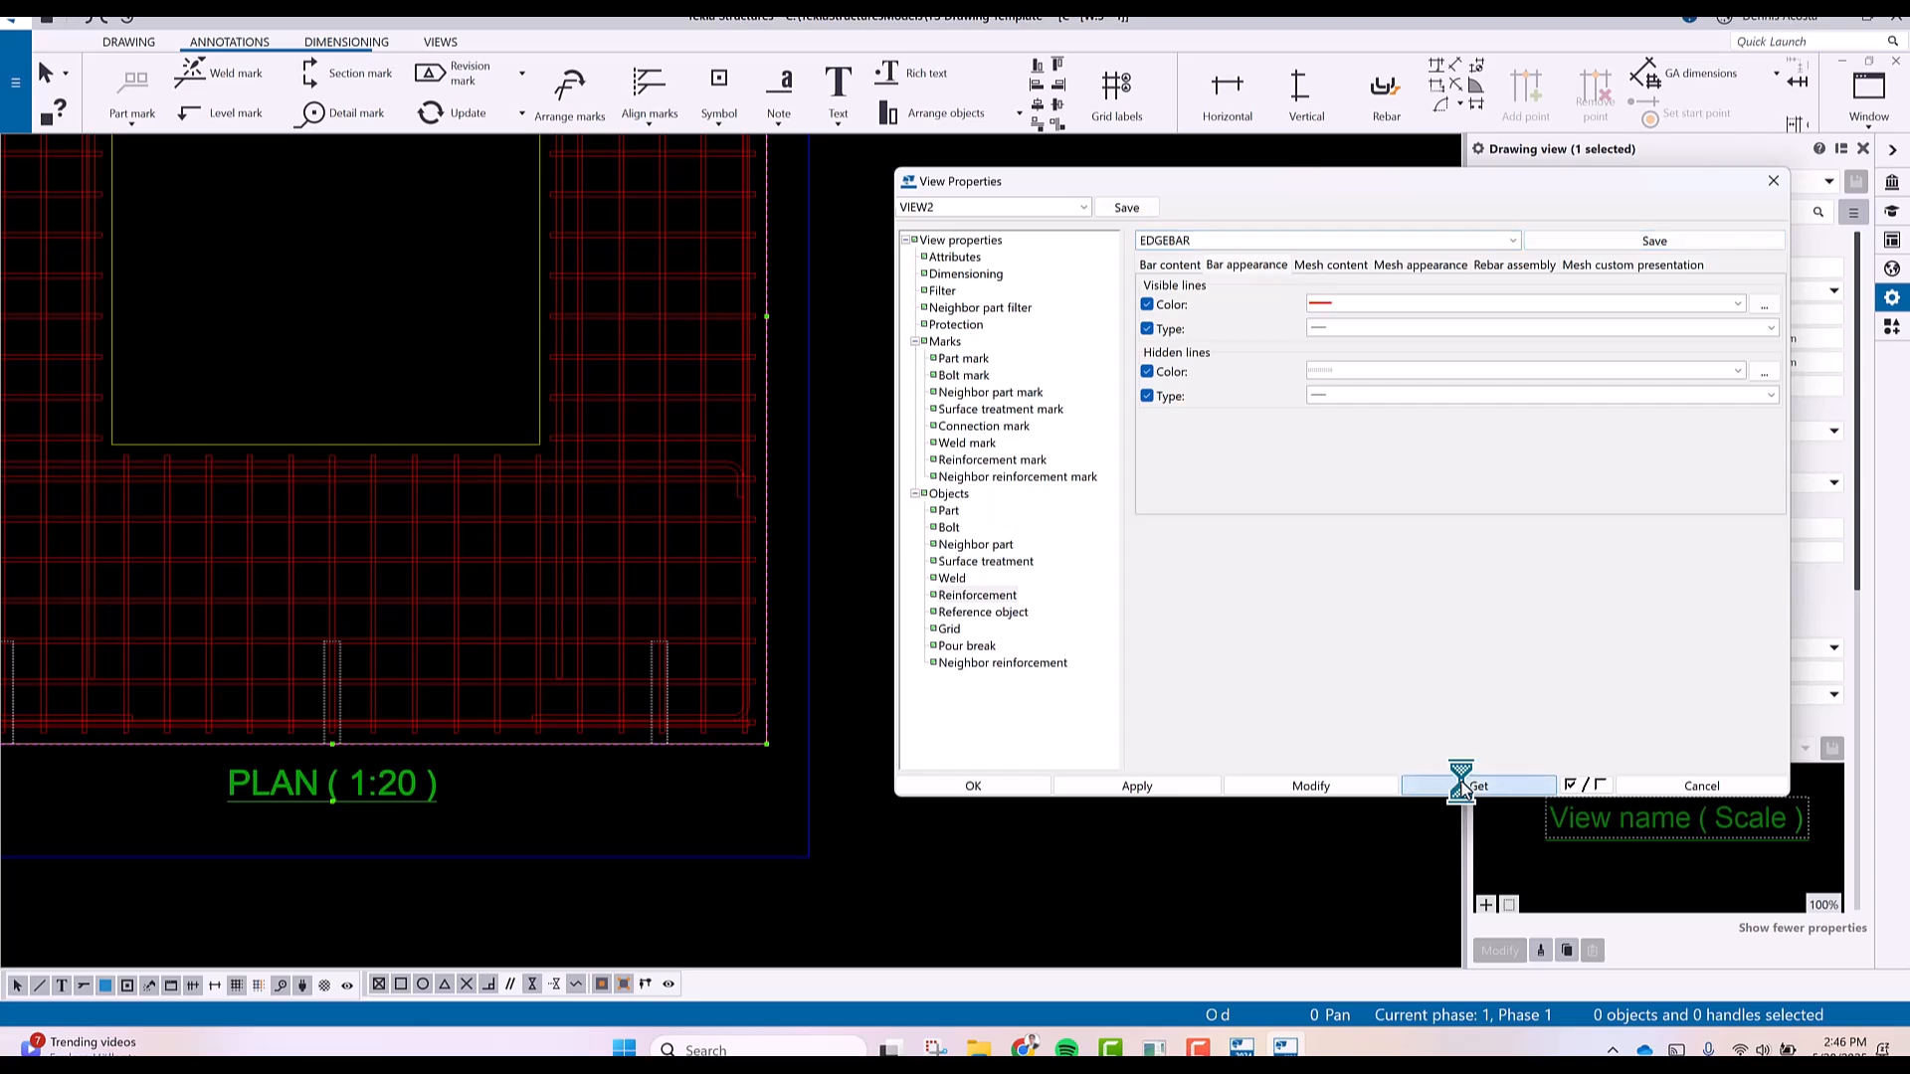
left_click(966, 257)
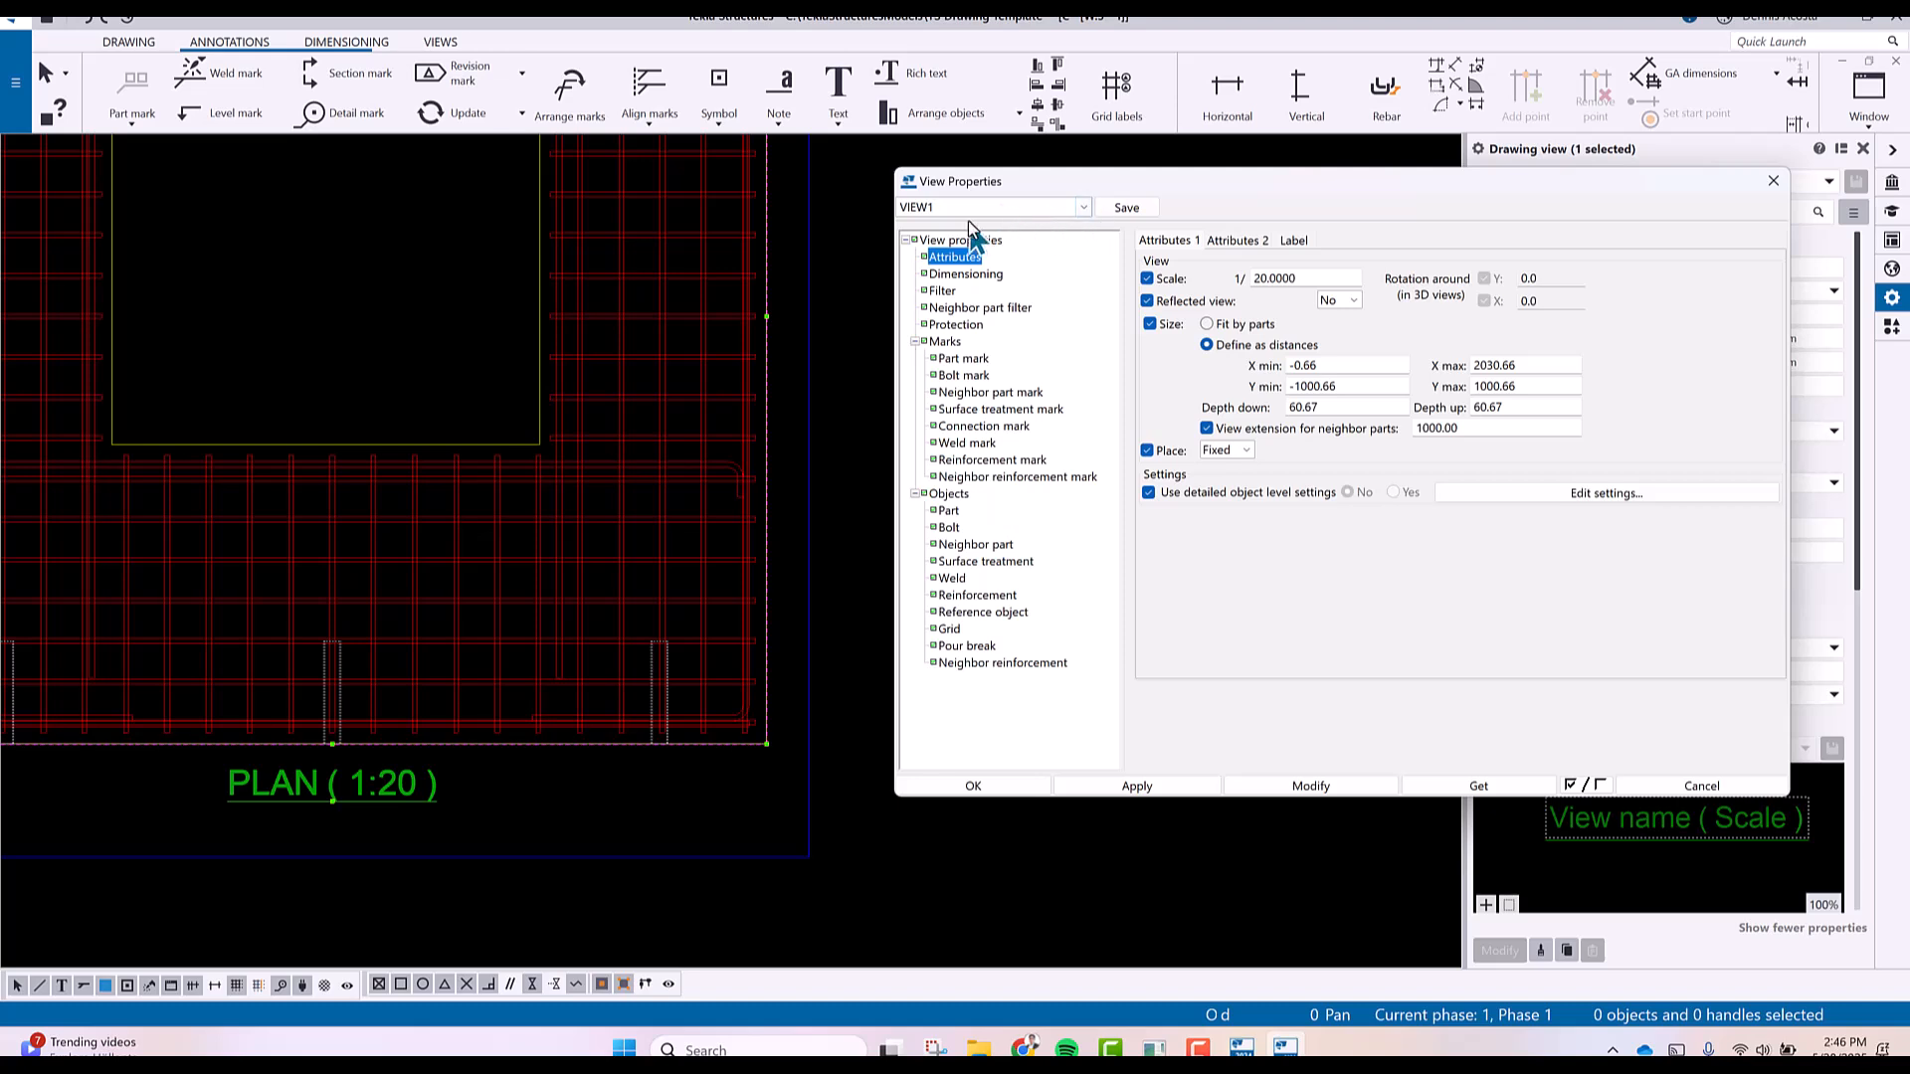
left_click(1082, 206)
scroll(990, 418, "down", 5)
left_click(958, 593)
left_click(1321, 783)
left_click(1127, 208)
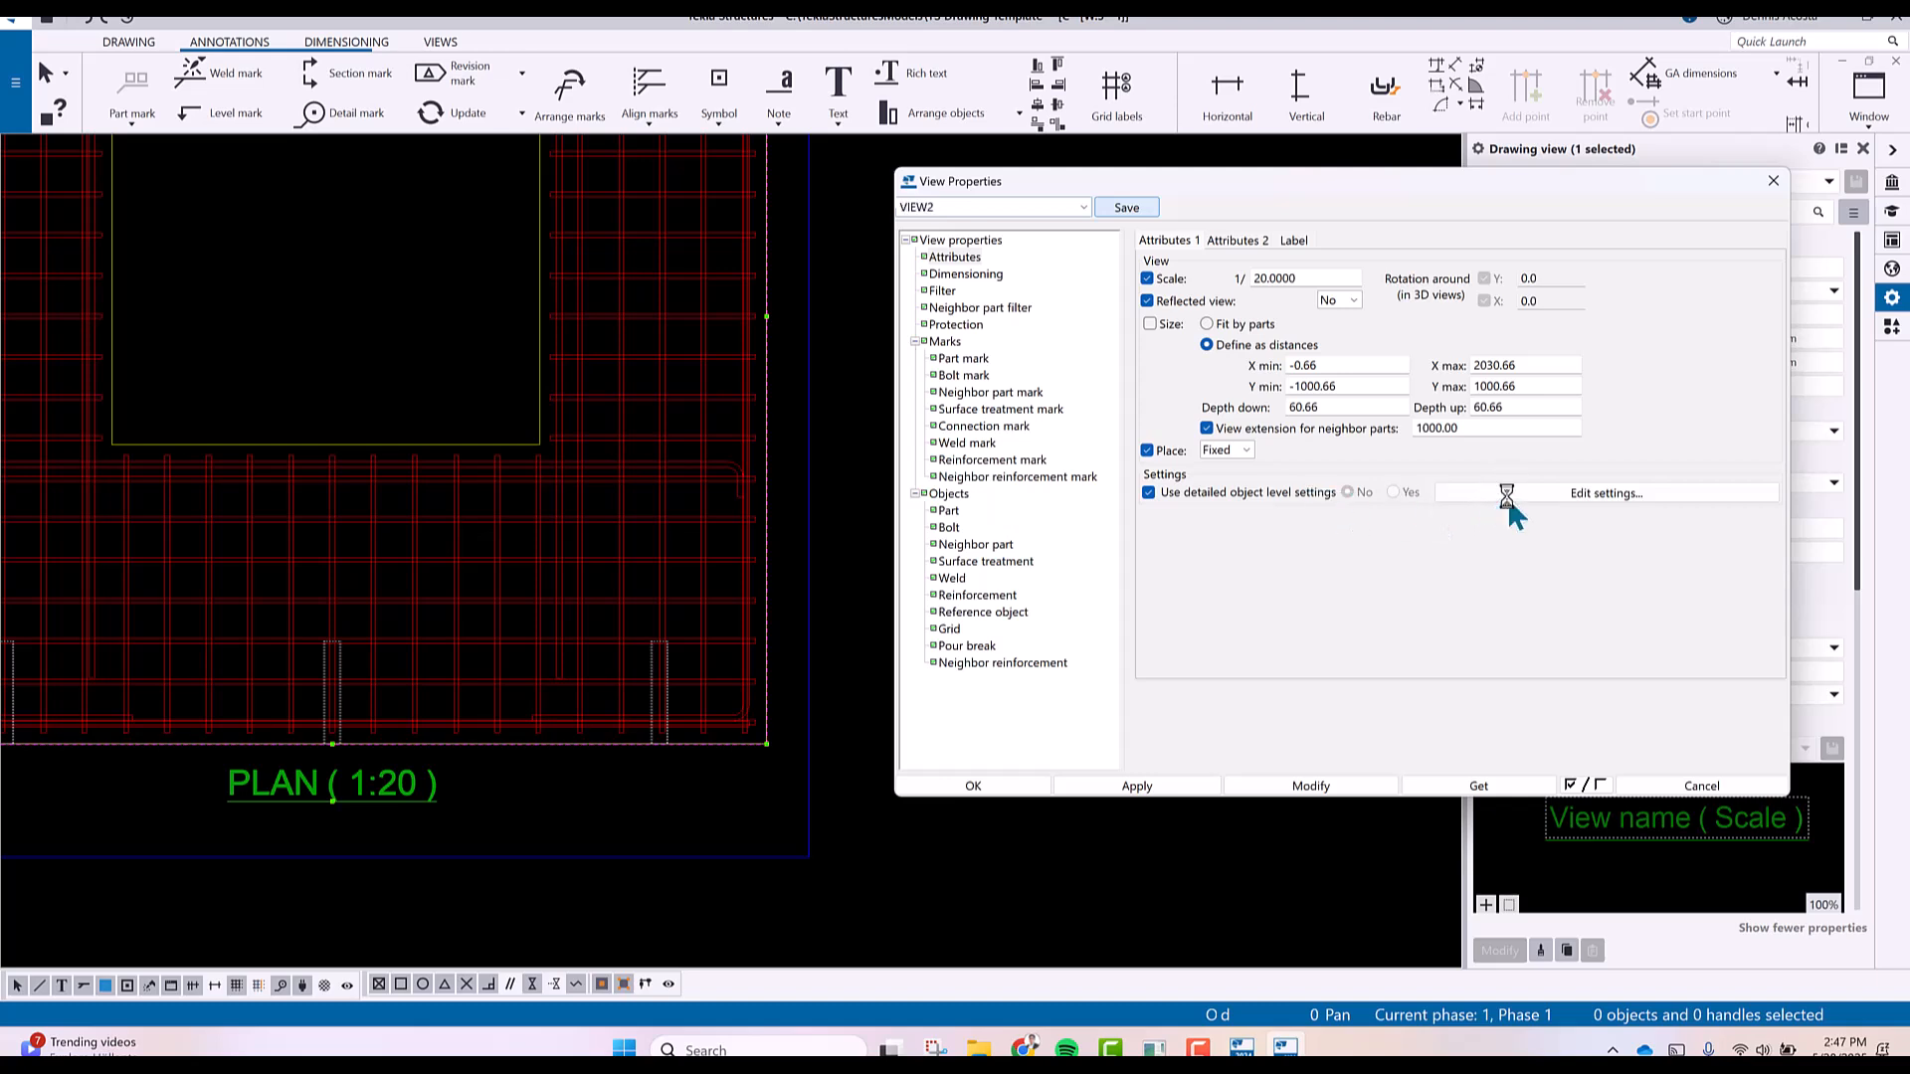
Add a row to the view's object level settings and set its model object filter to EDGEBAR_FILTER.
left_click_drag(117, 157, 706, 267)
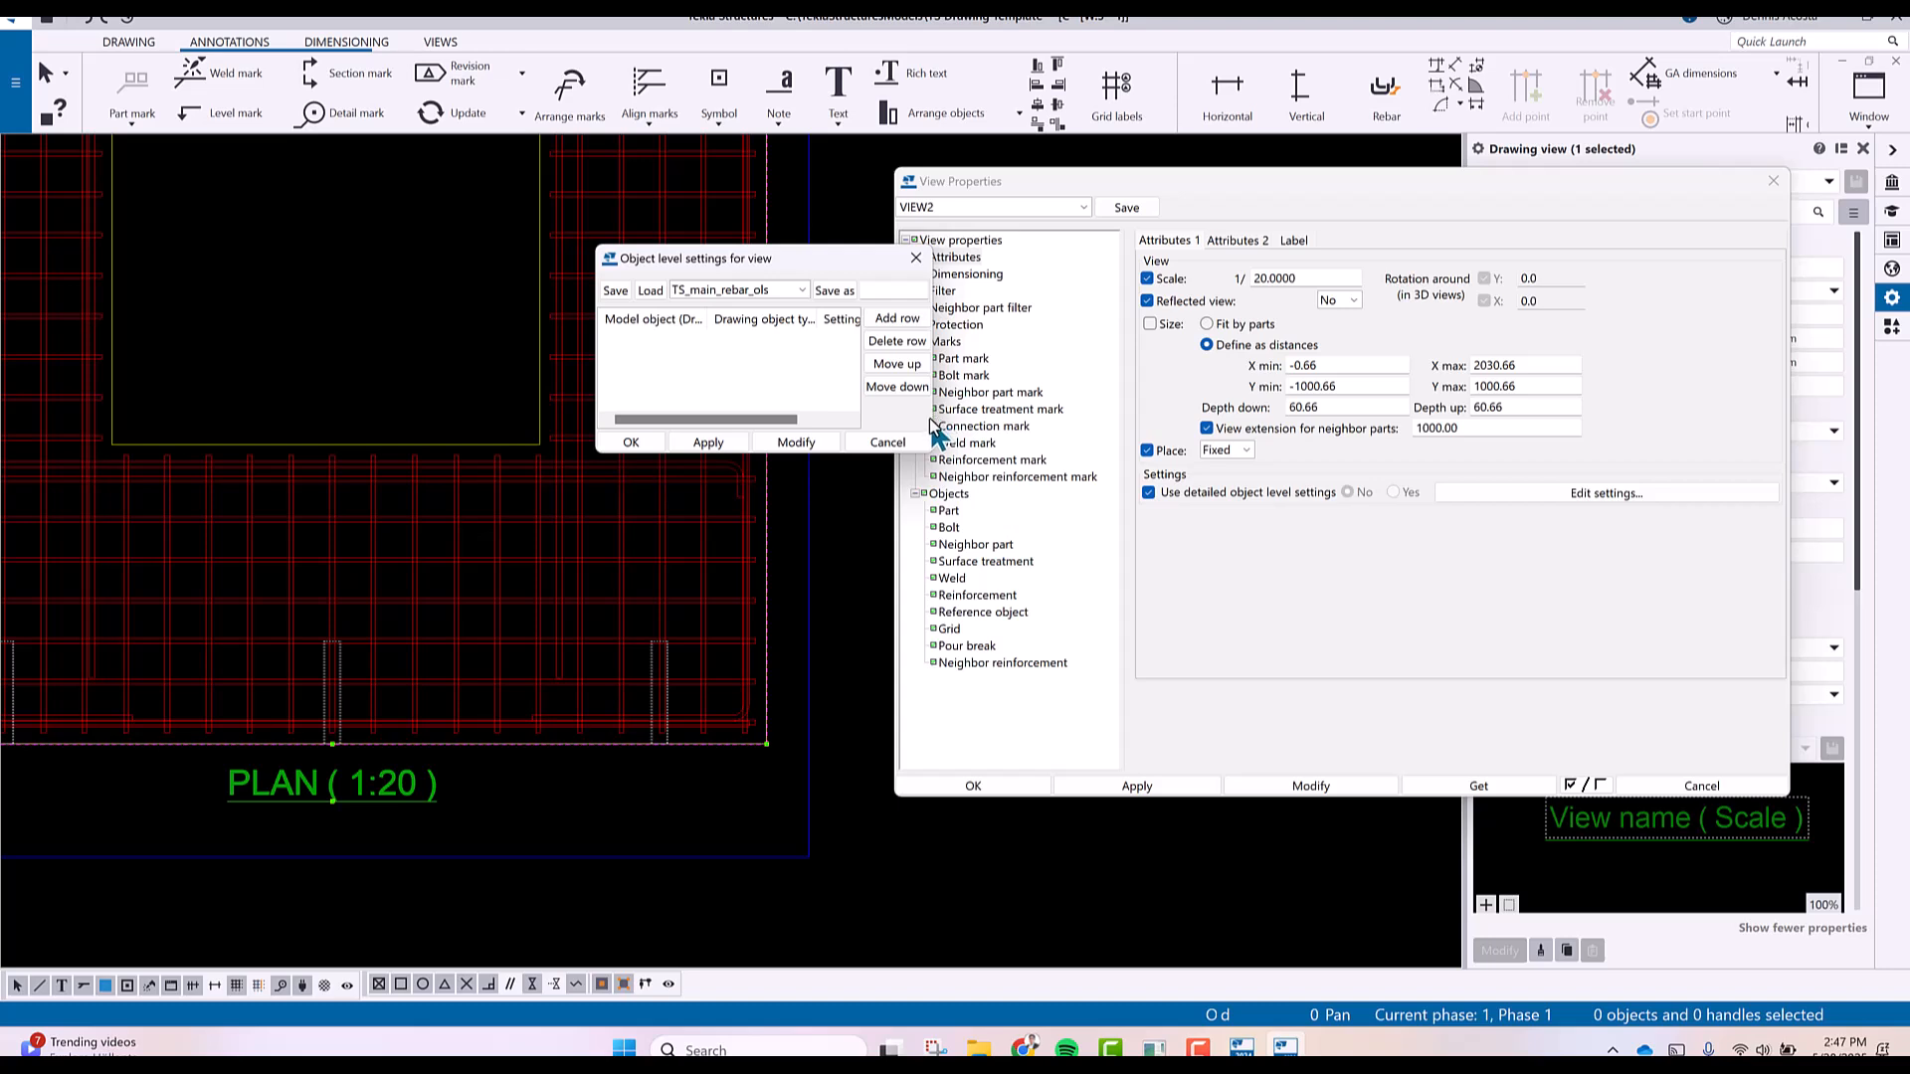
left_click_drag(934, 448, 1323, 476)
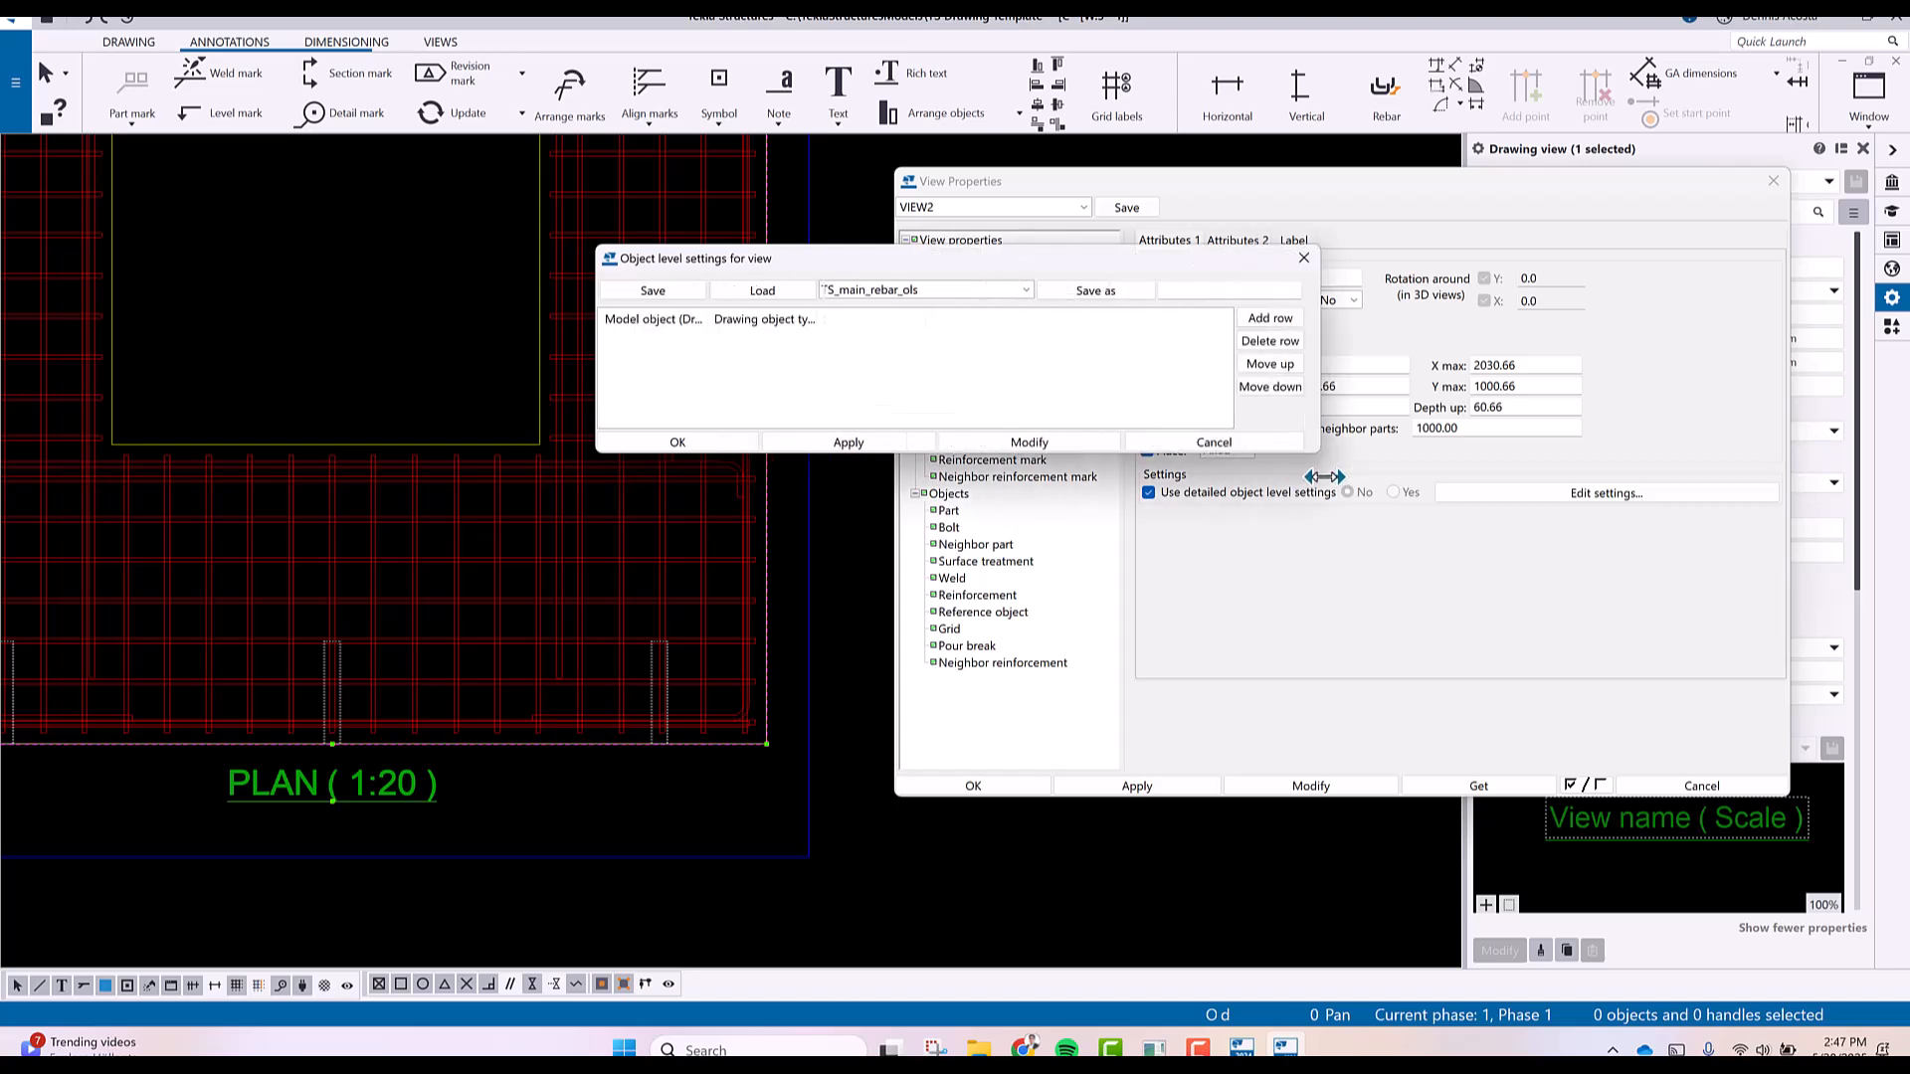
left_click(1287, 319)
left_click(666, 338)
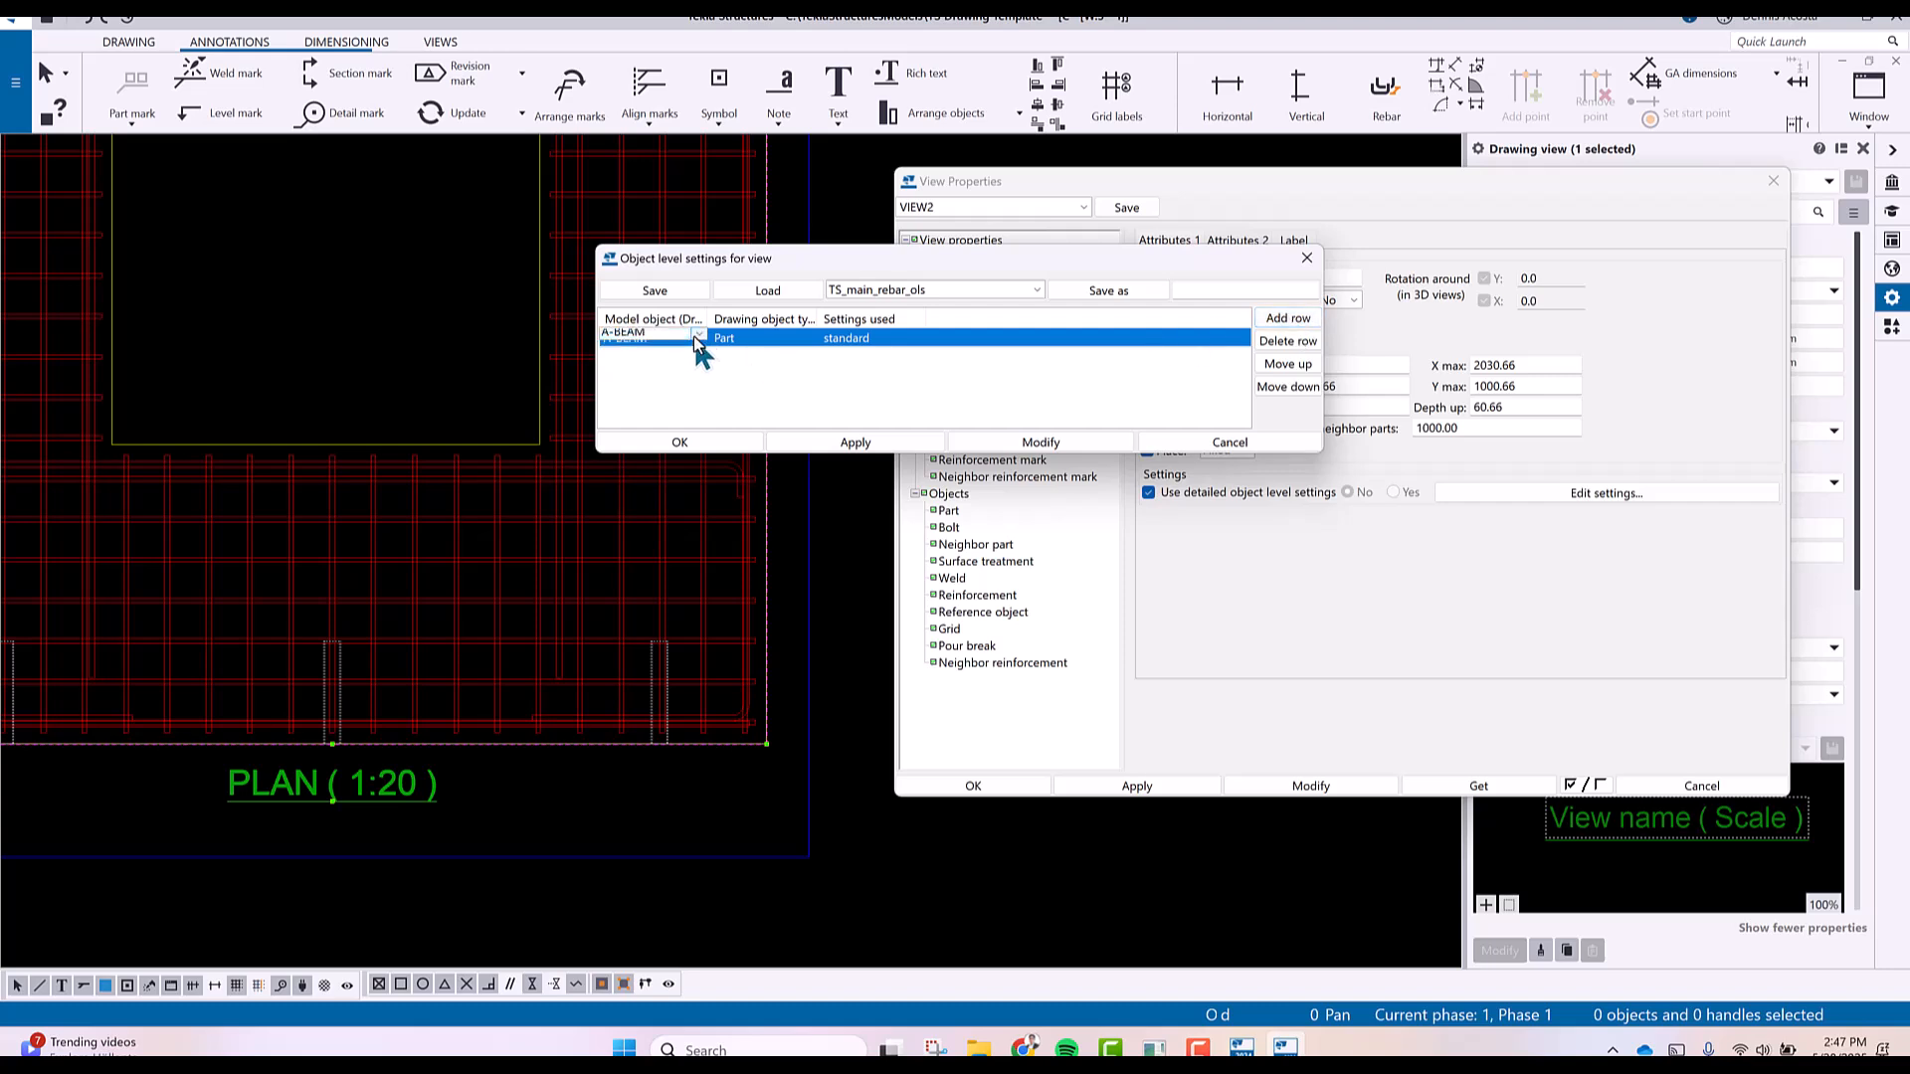
left_click(697, 336)
scroll(703, 445, "down", 5)
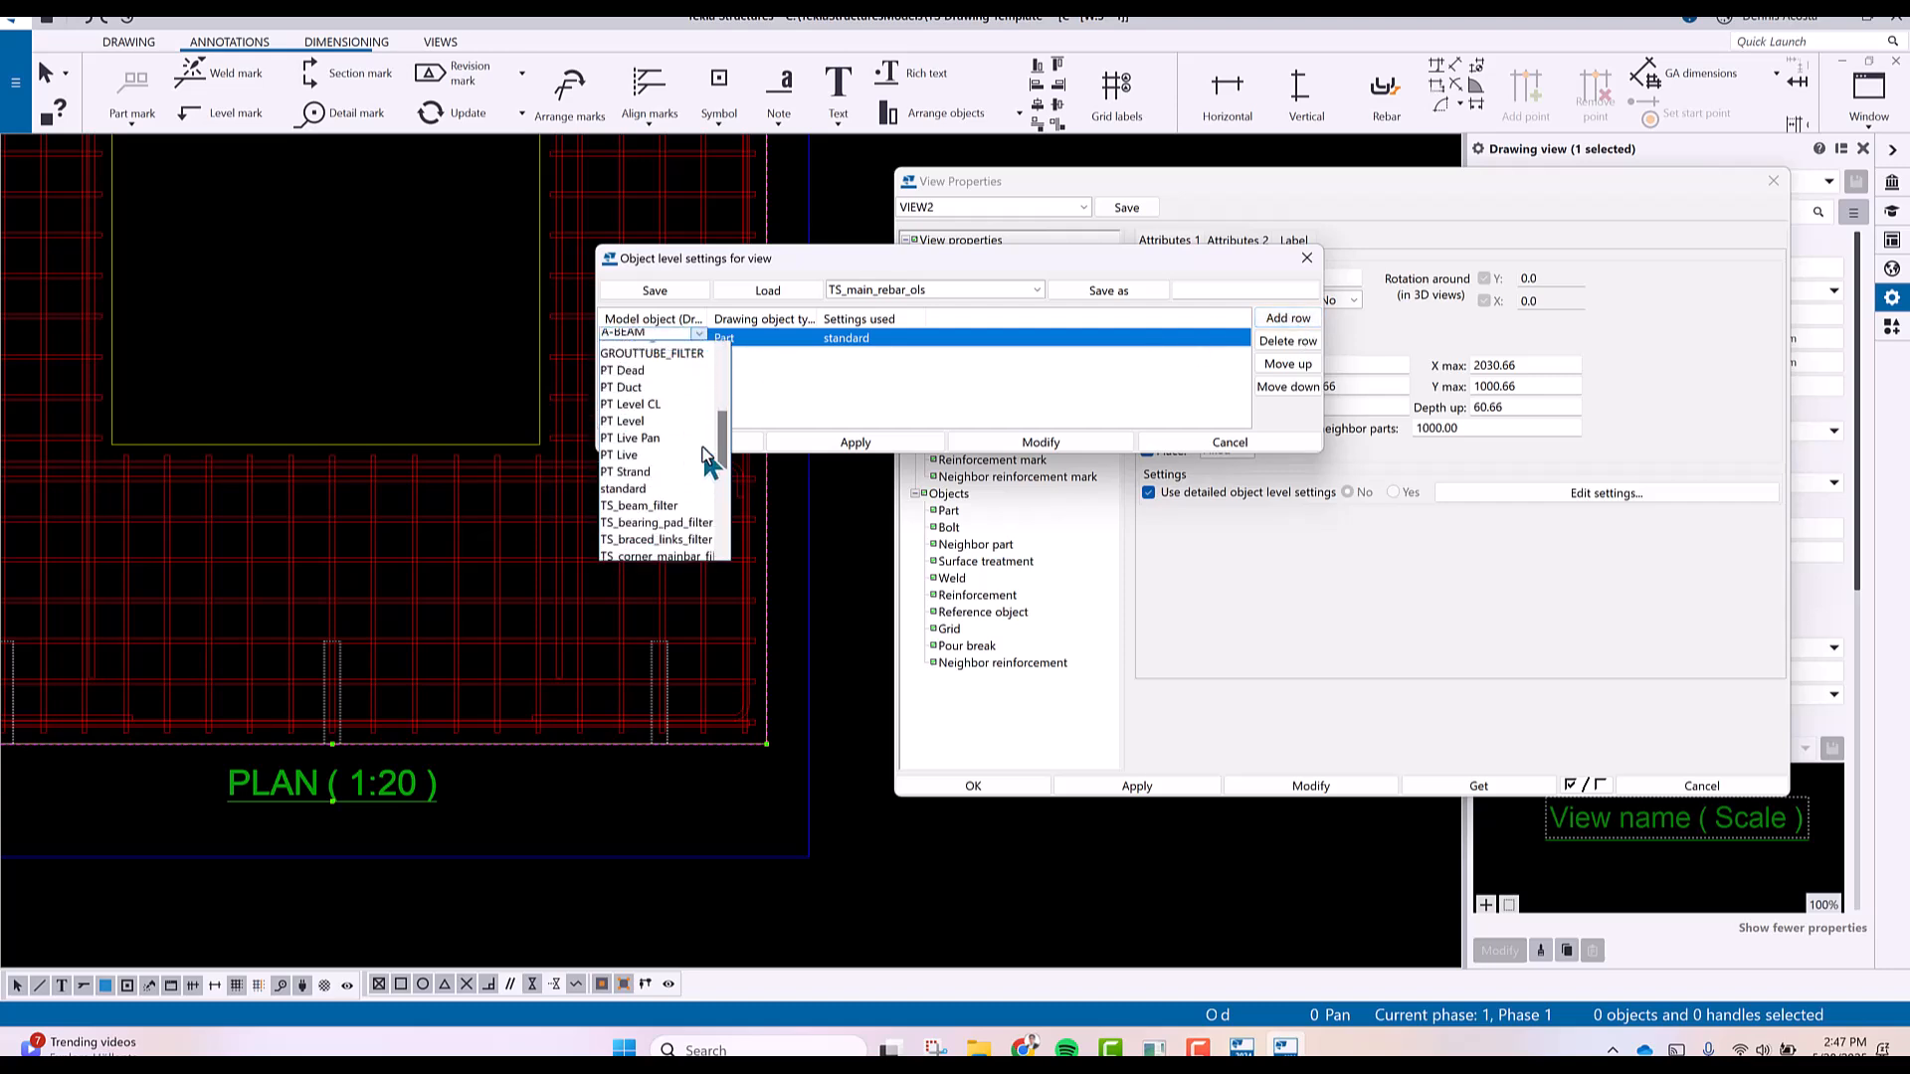
scroll(703, 445, "up", 3)
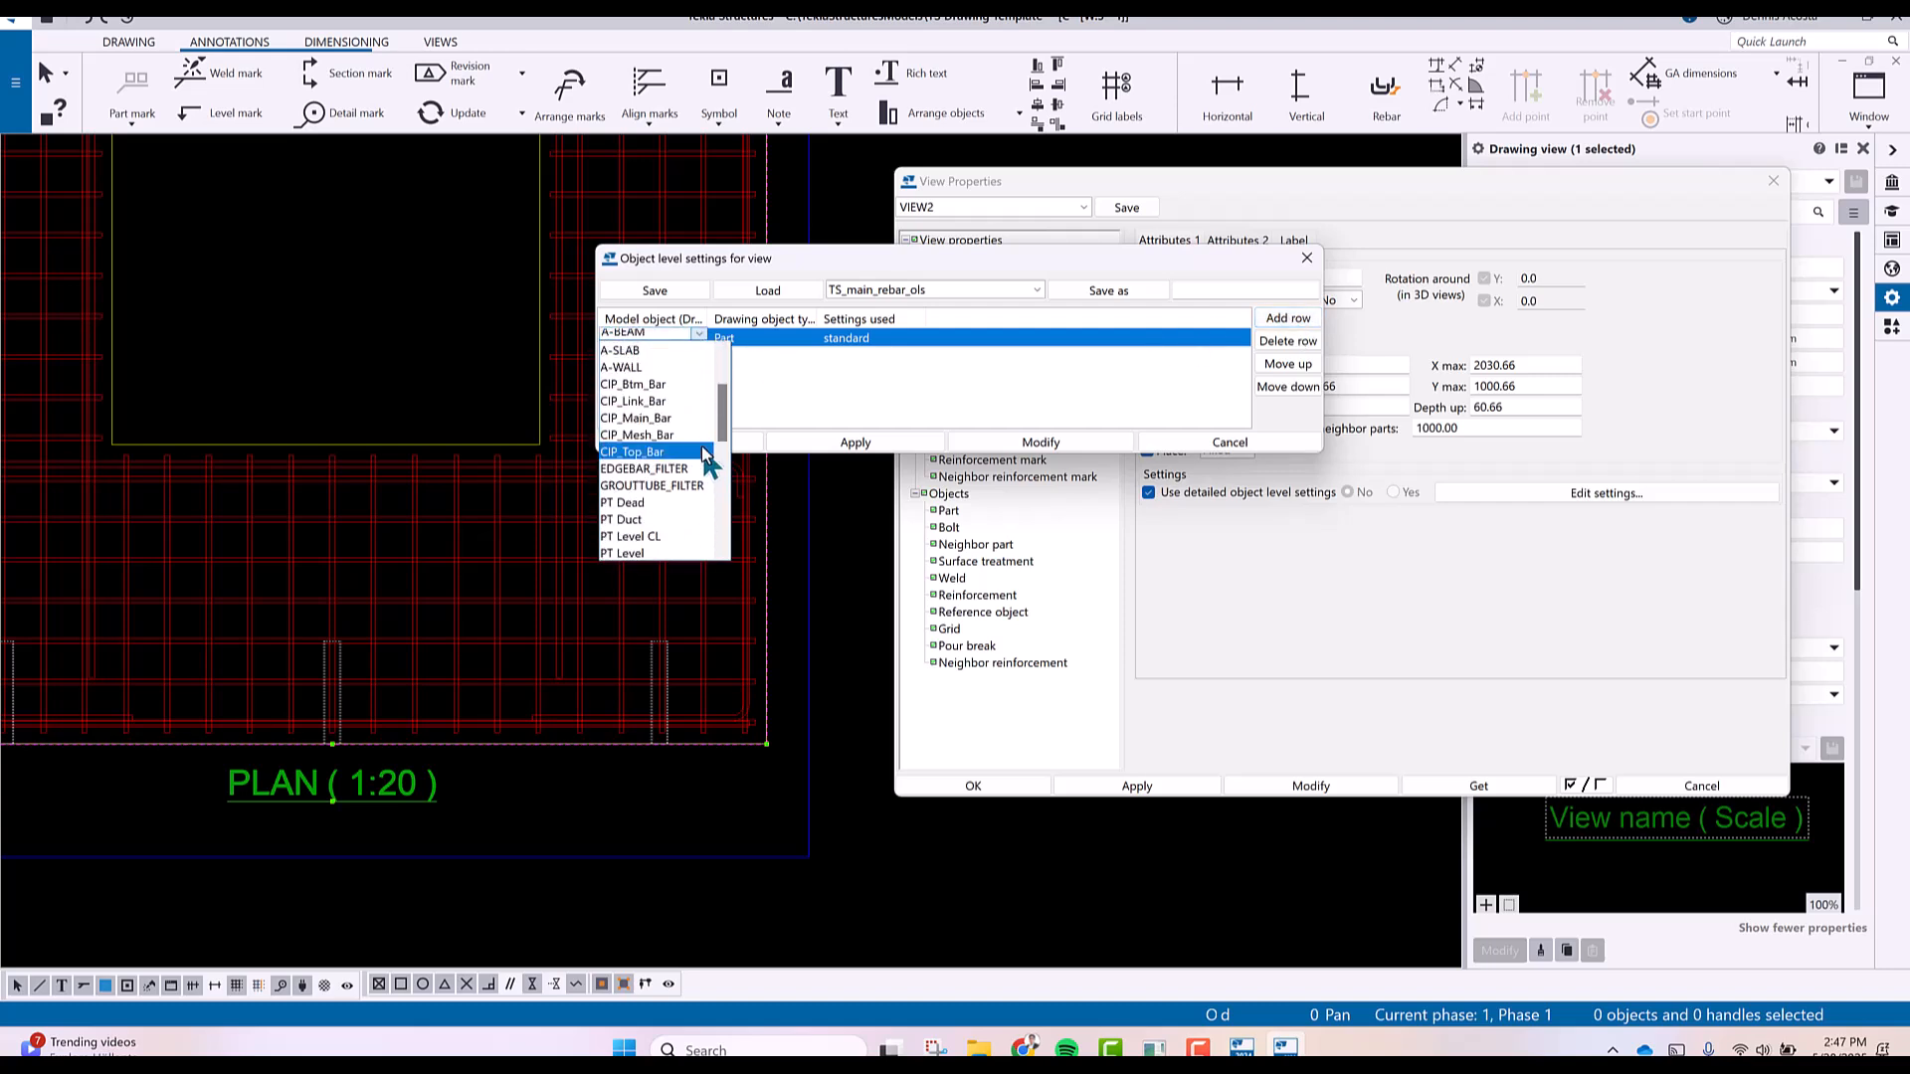
left_click(657, 469)
Set the EDGEBAR_FILTER row's drawing object type to Rebar and its settings used to EDGEBAR.
left_click(767, 338)
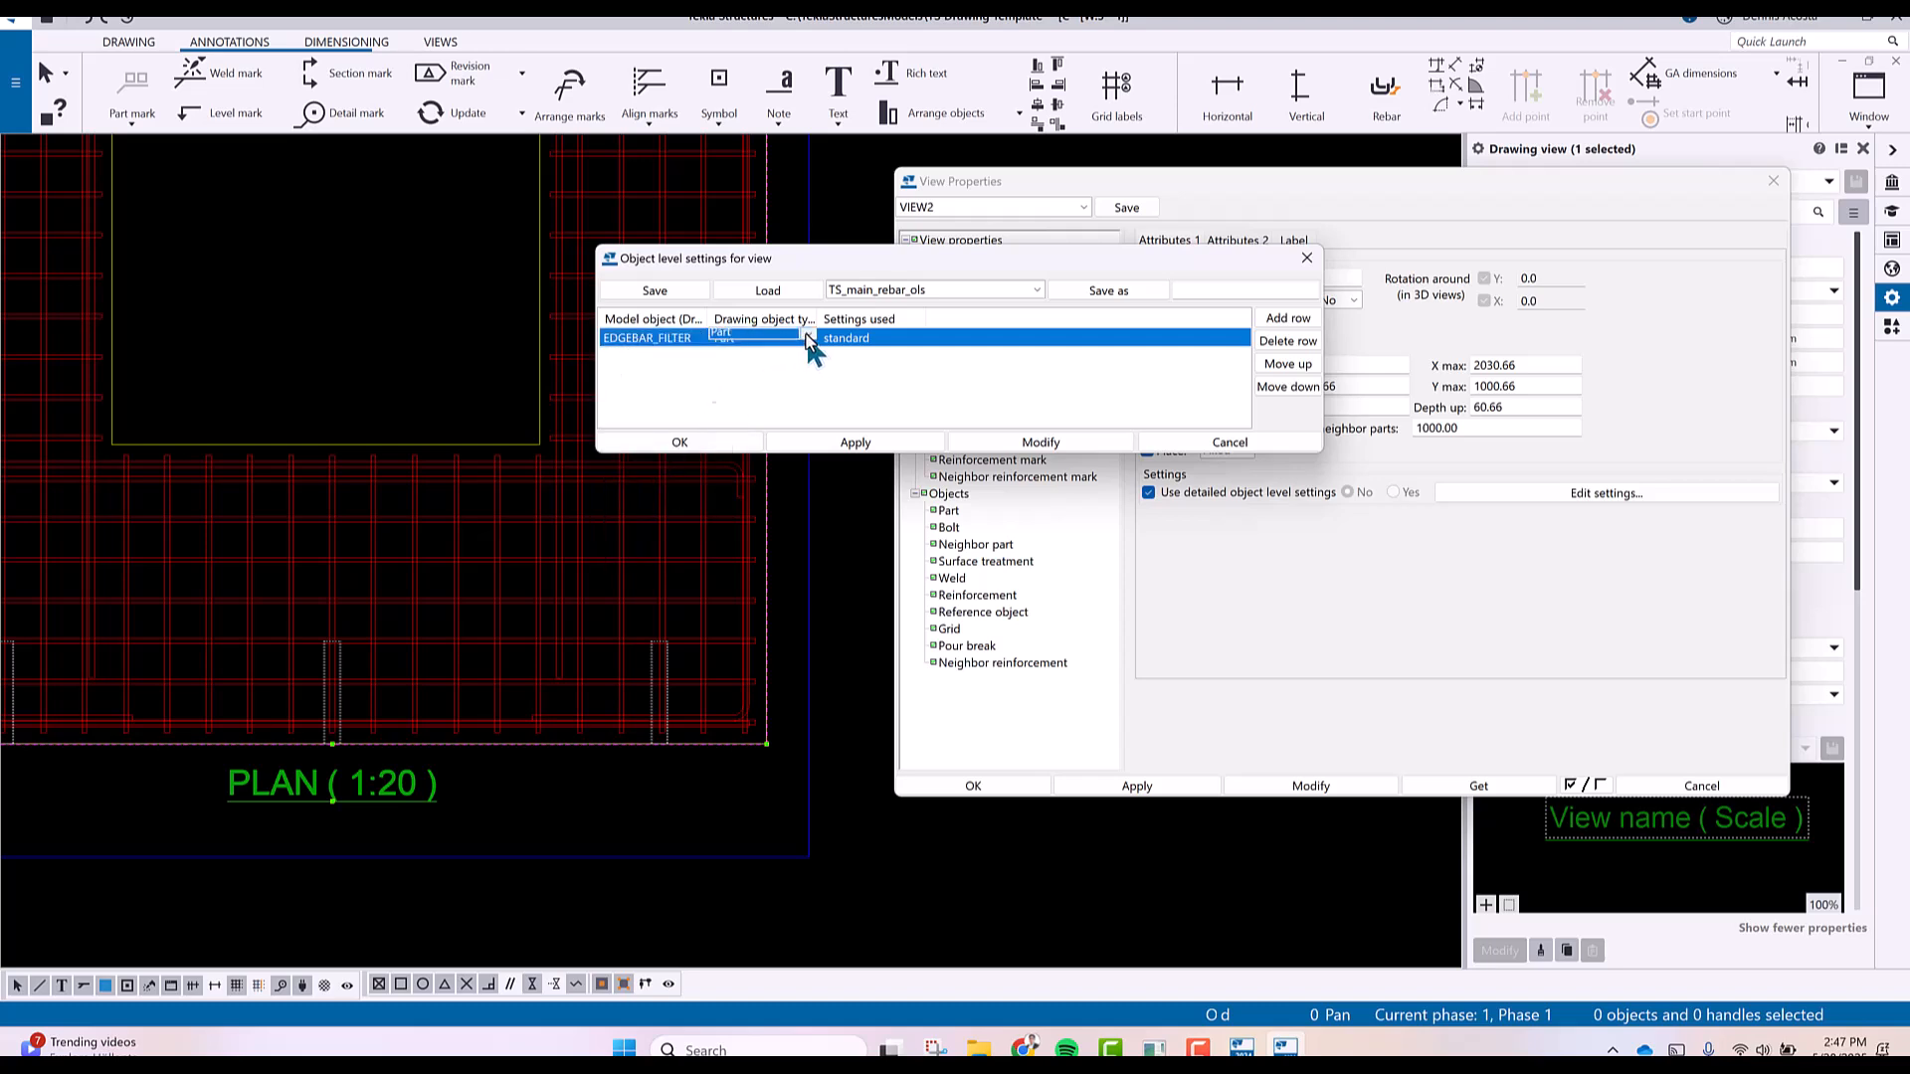
left_click(767, 338)
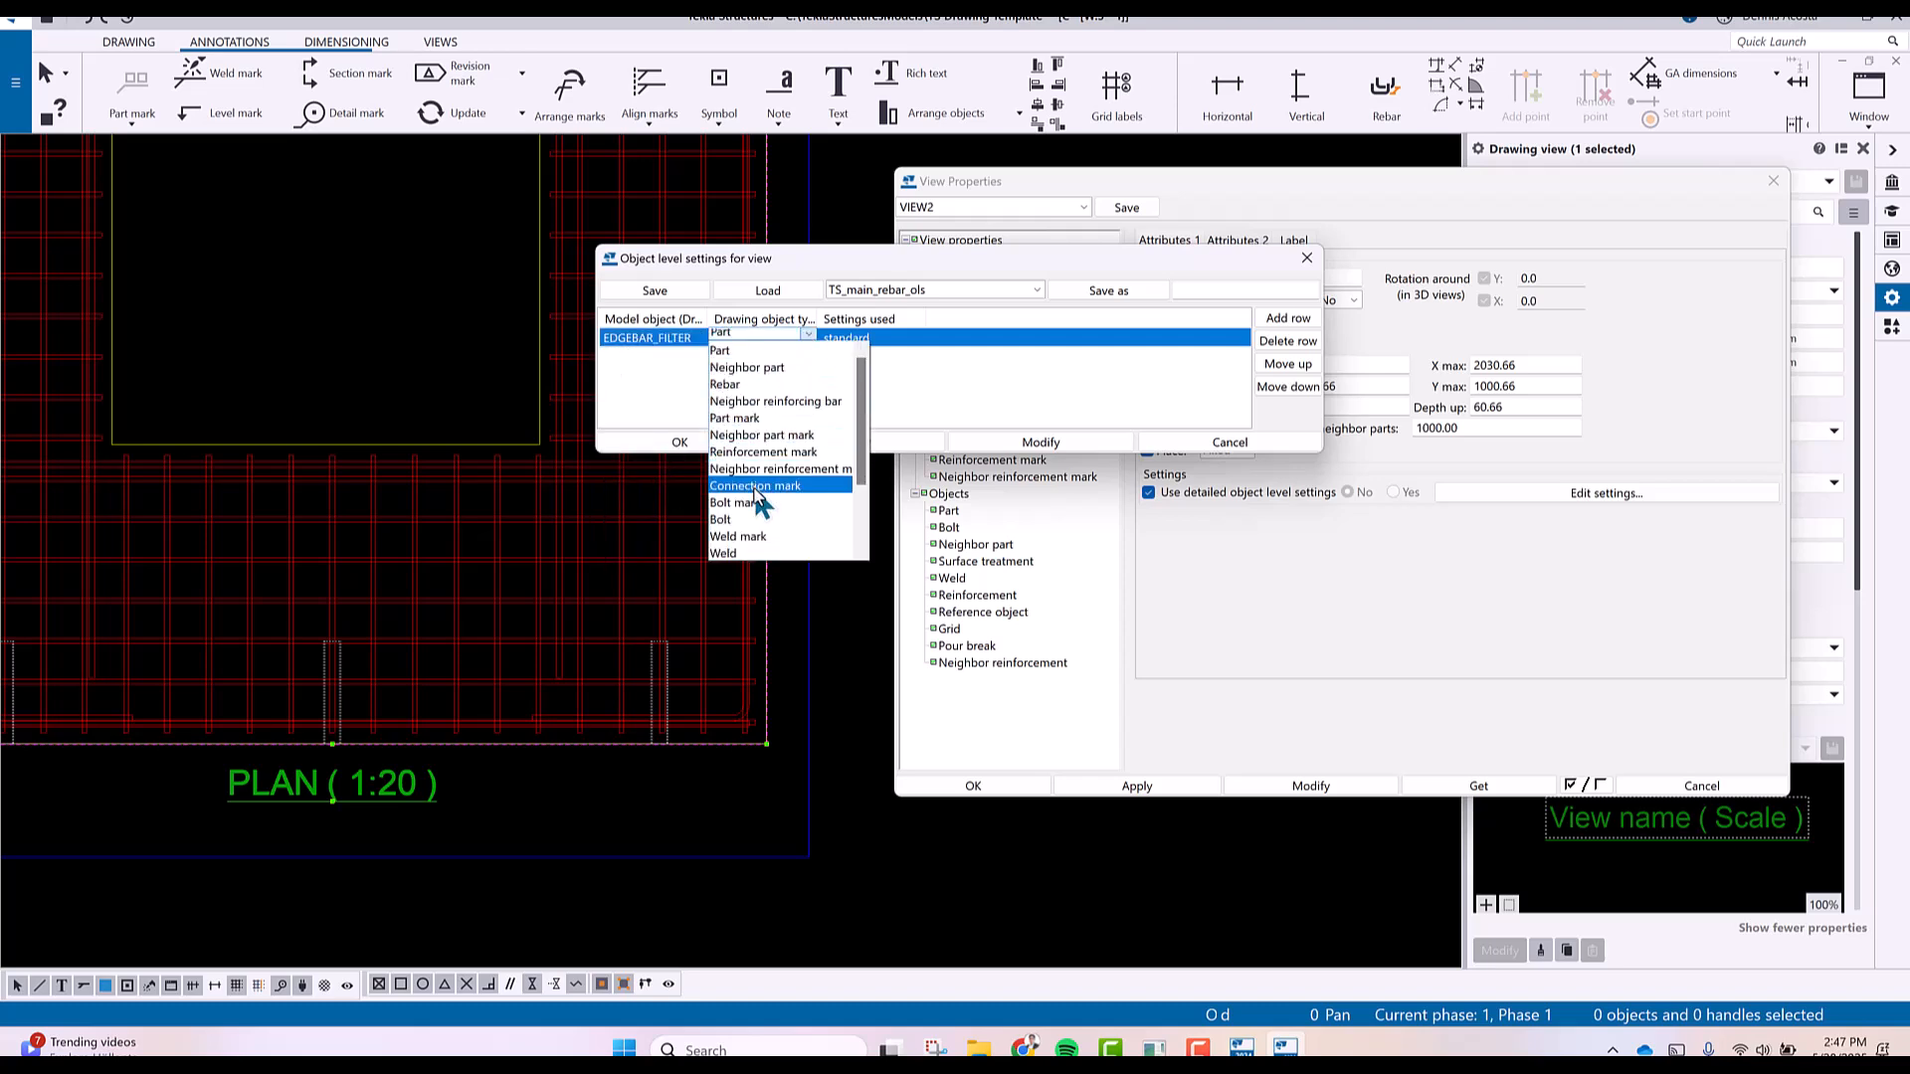
left_click(754, 385)
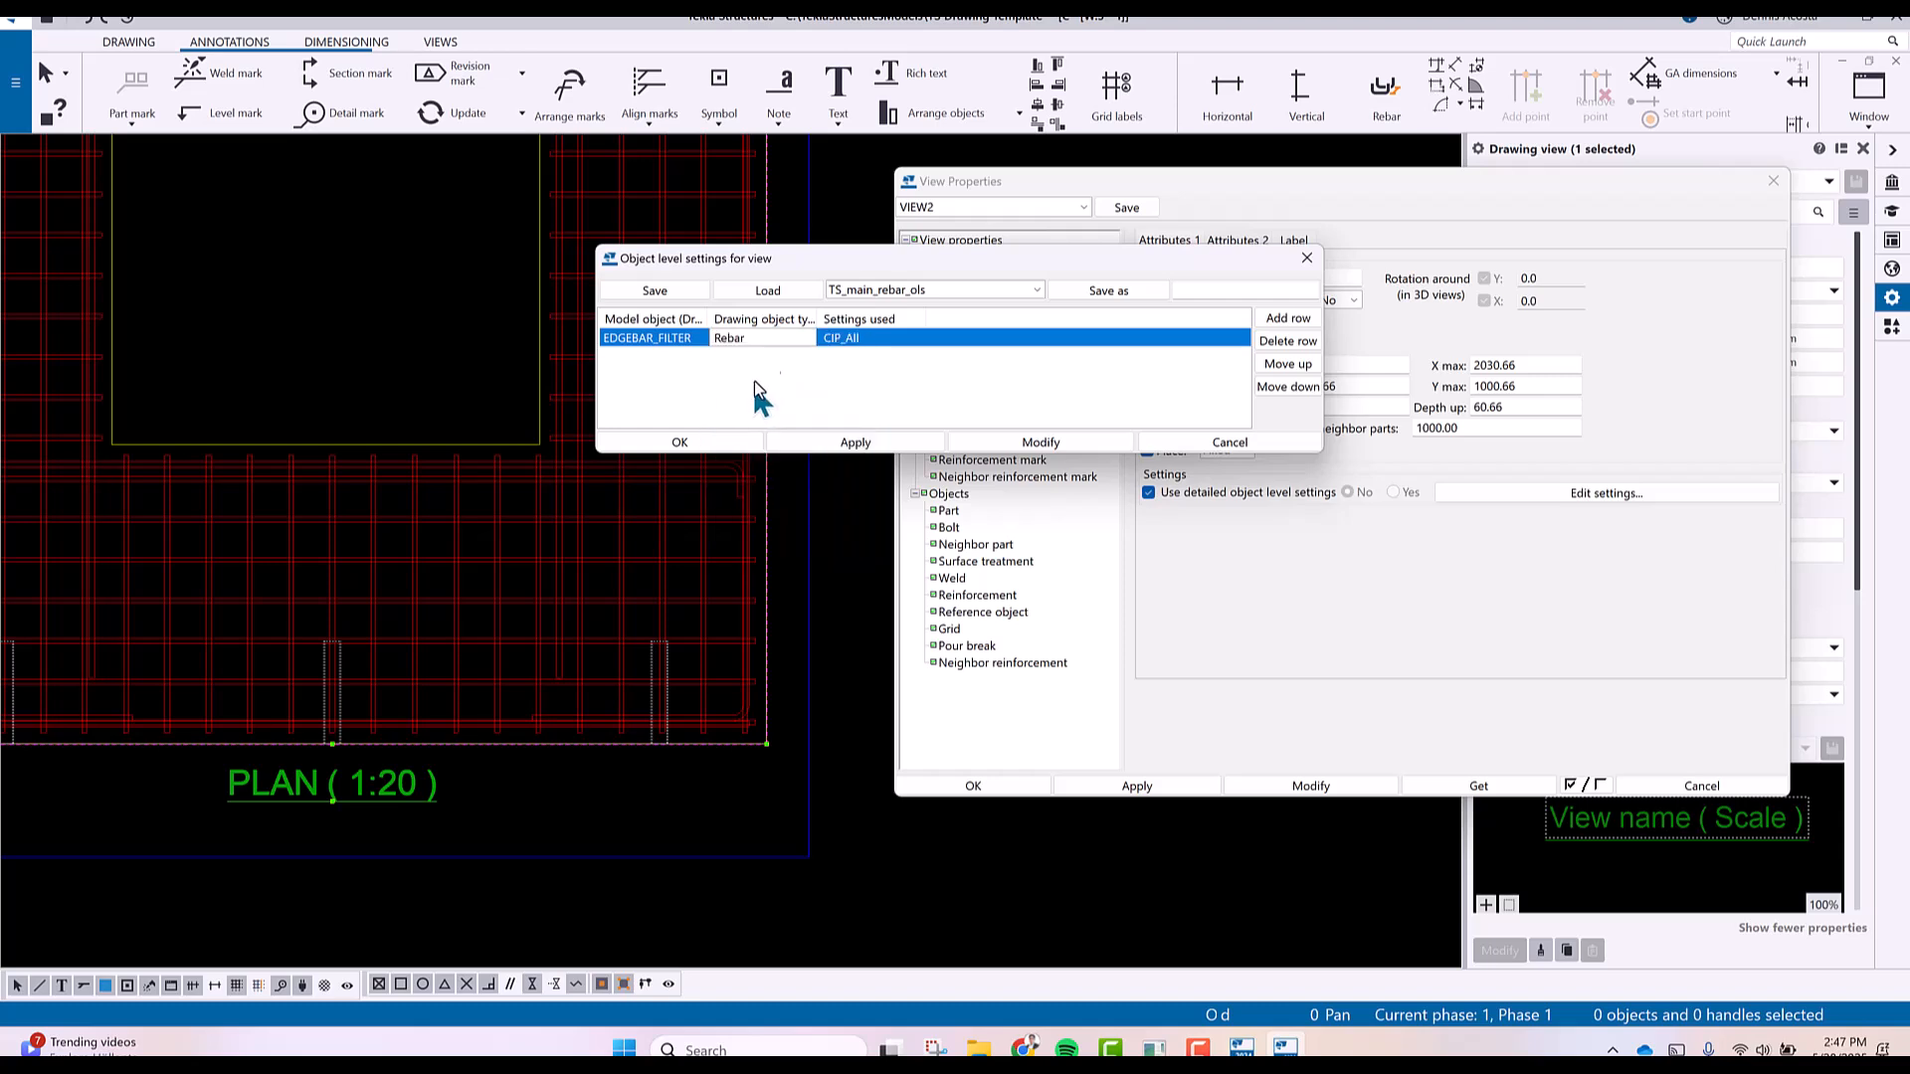
left_click(896, 336)
left_click(918, 334)
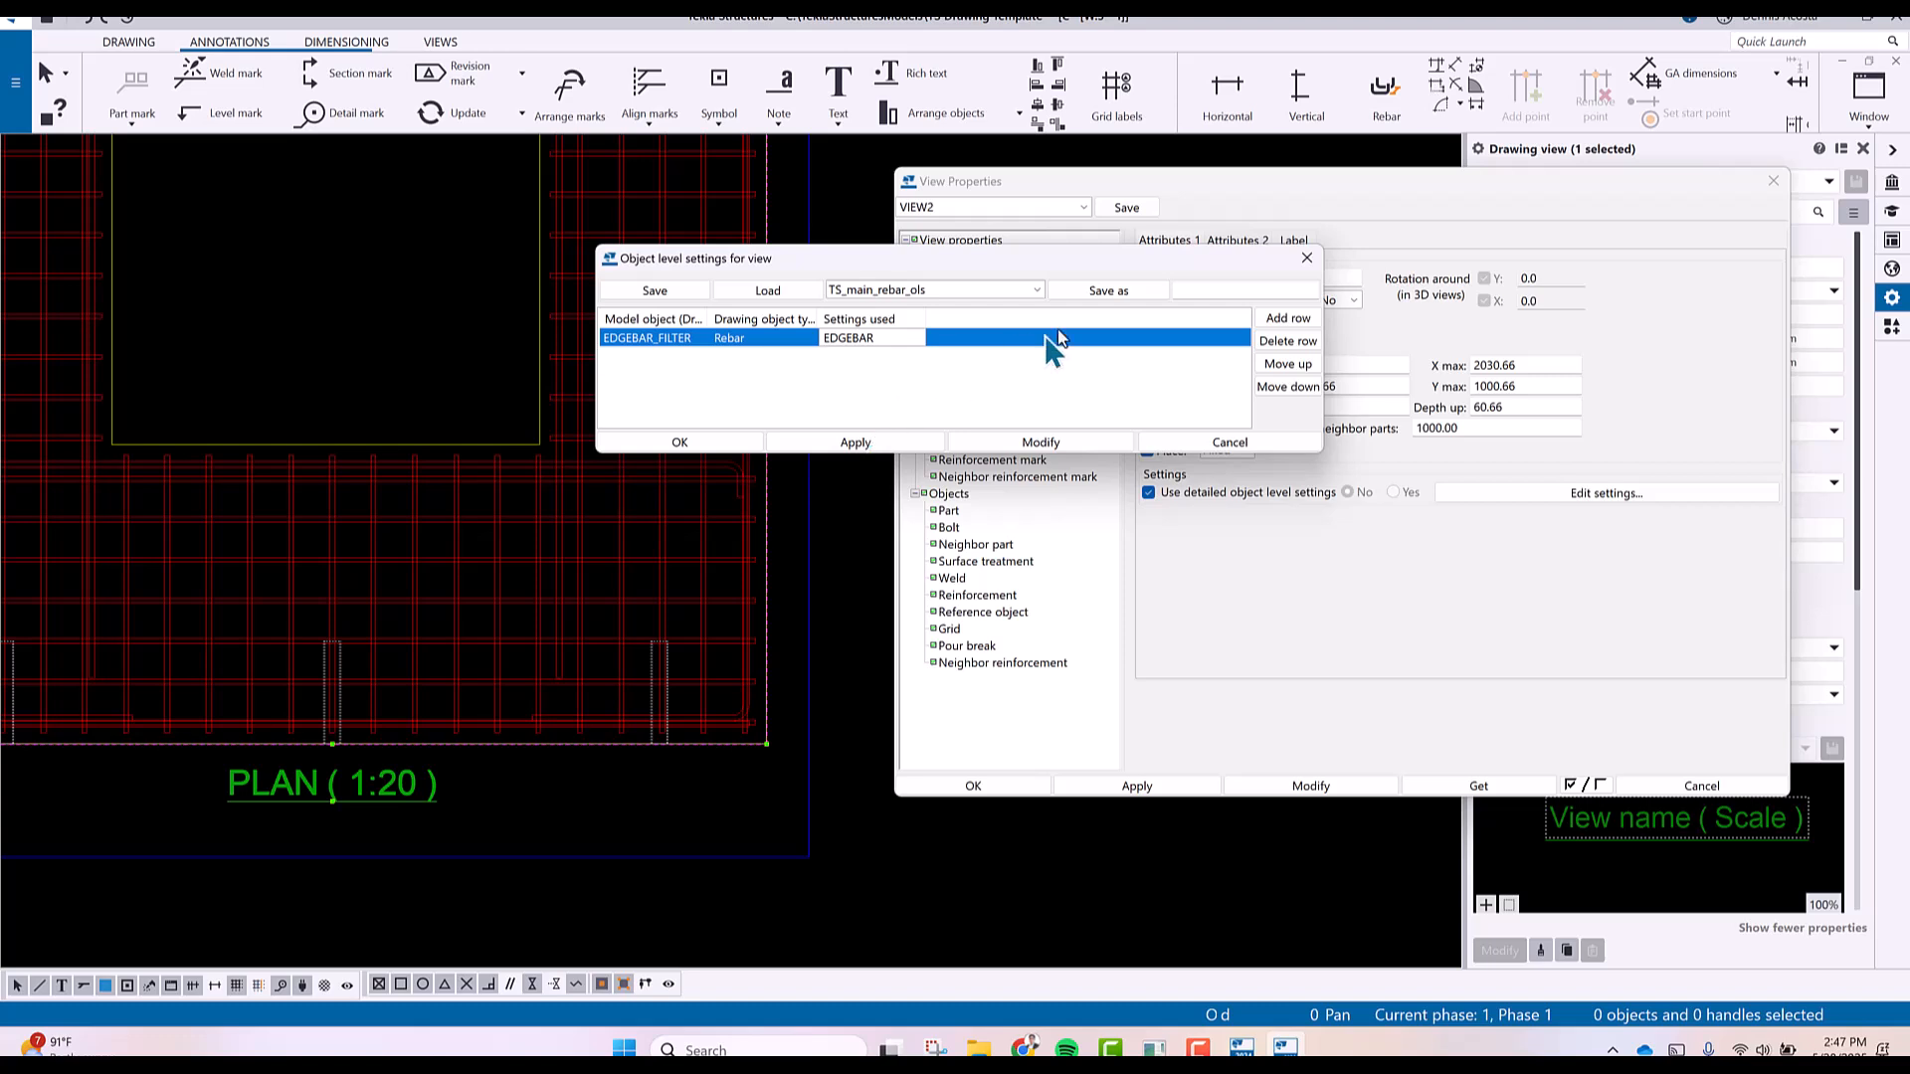
Save the object level settings as EDGEBAR and apply them to the plan view.
left_click(1201, 291)
type("EDGEBAR")
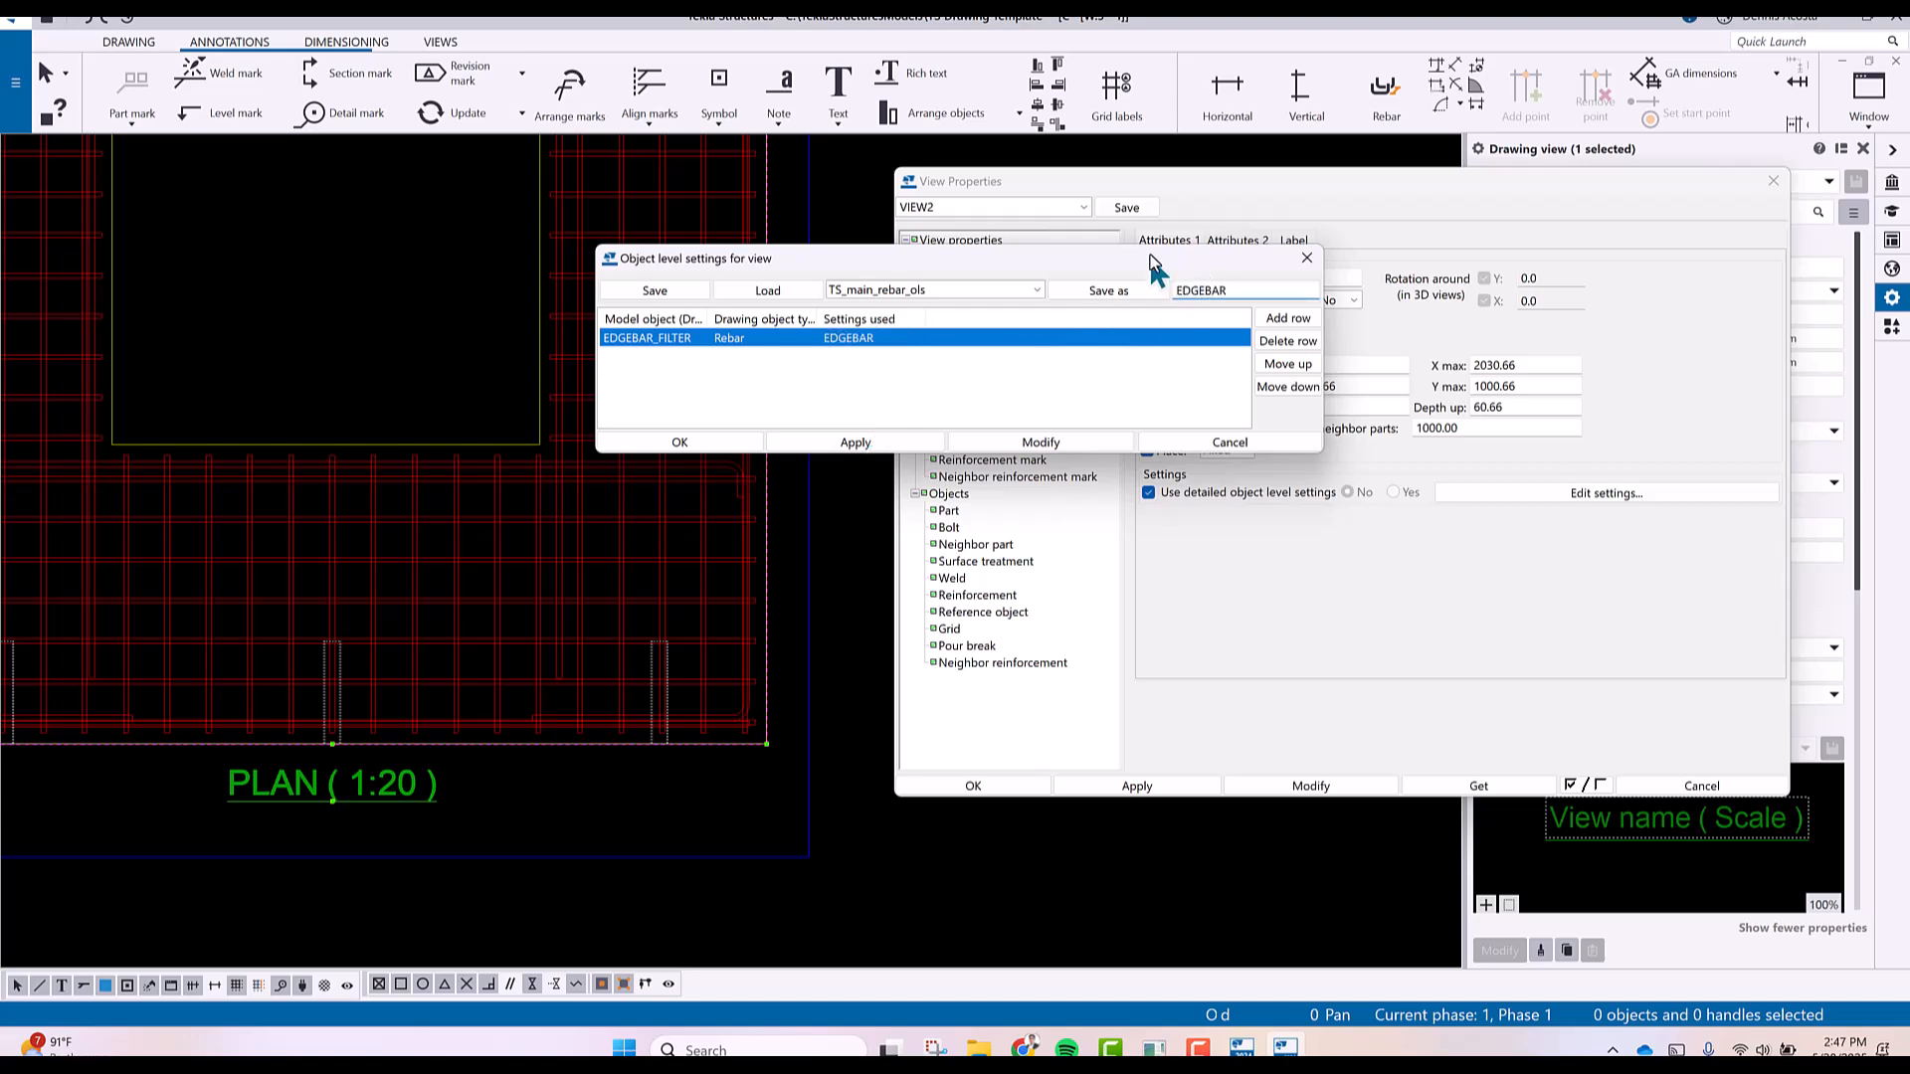
left_click(1106, 288)
left_click(1015, 439)
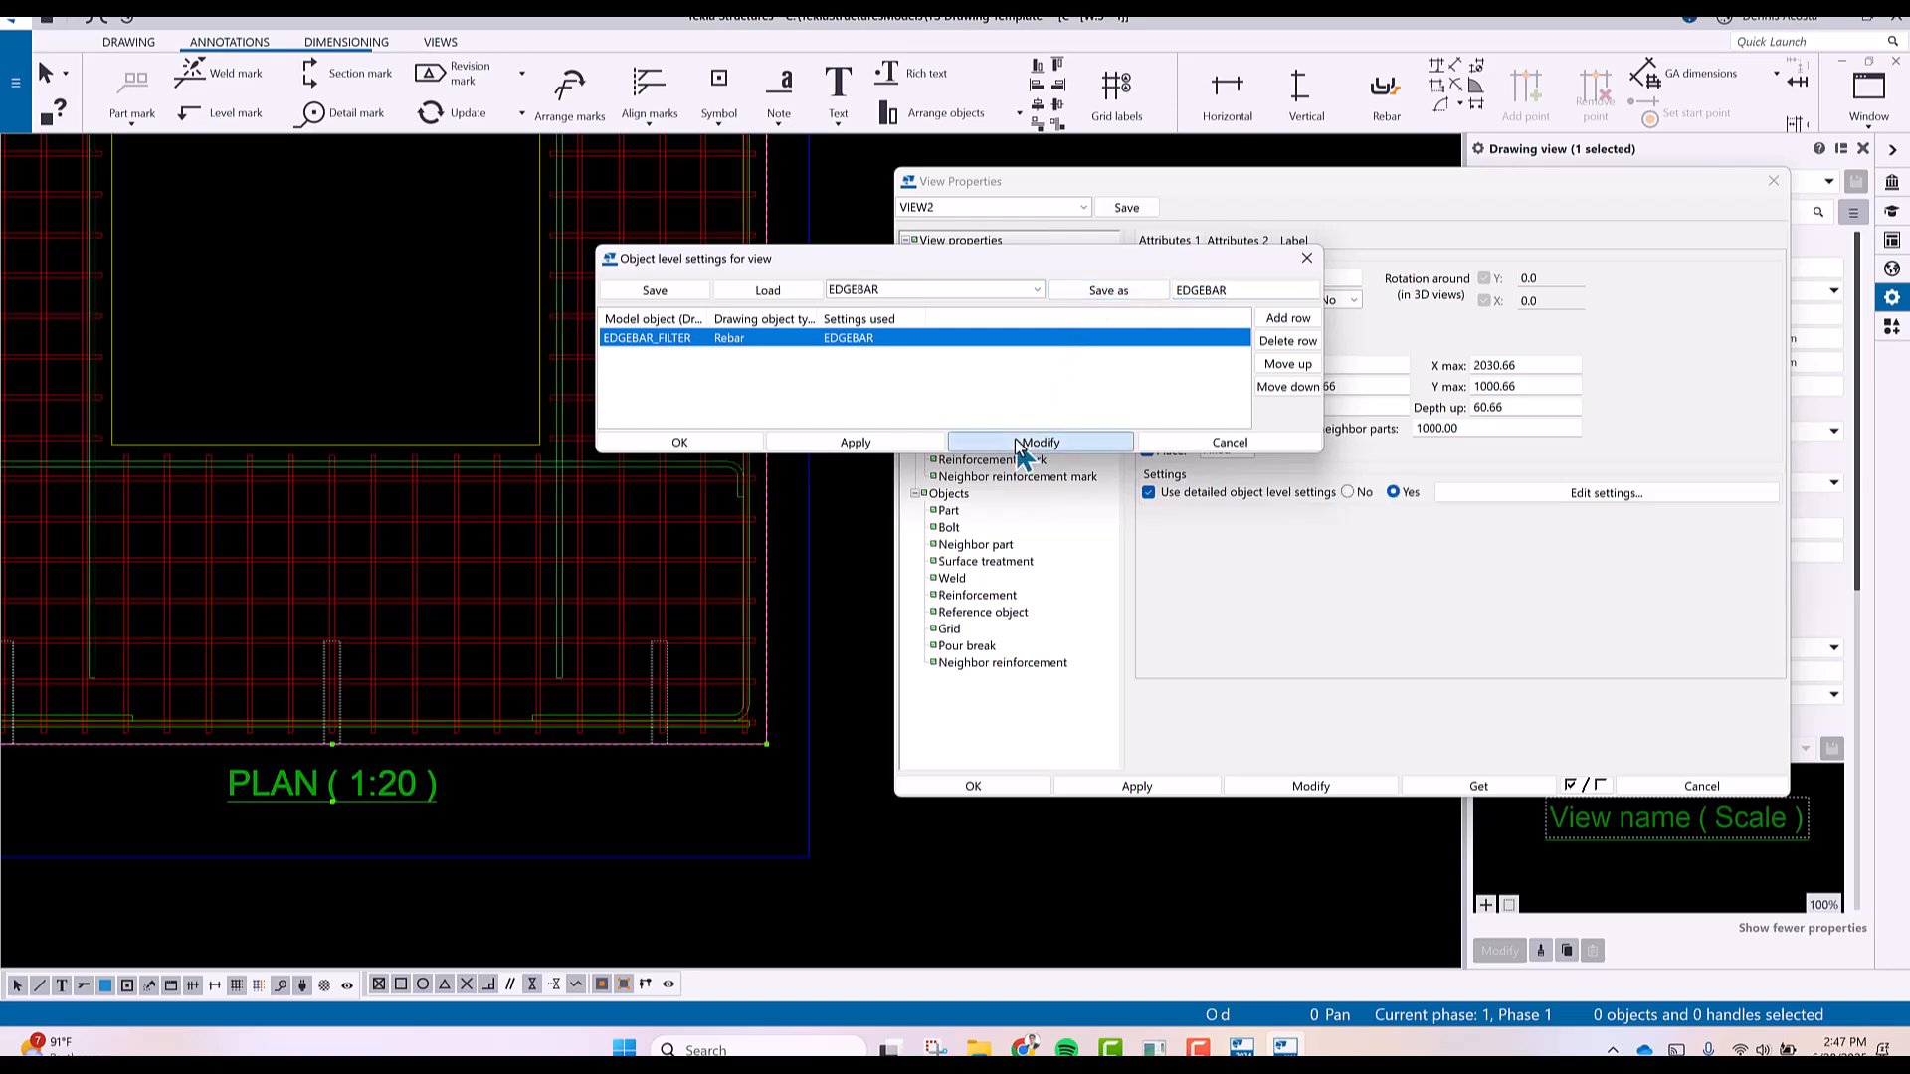
middle_click_drag(506, 531, 423, 539)
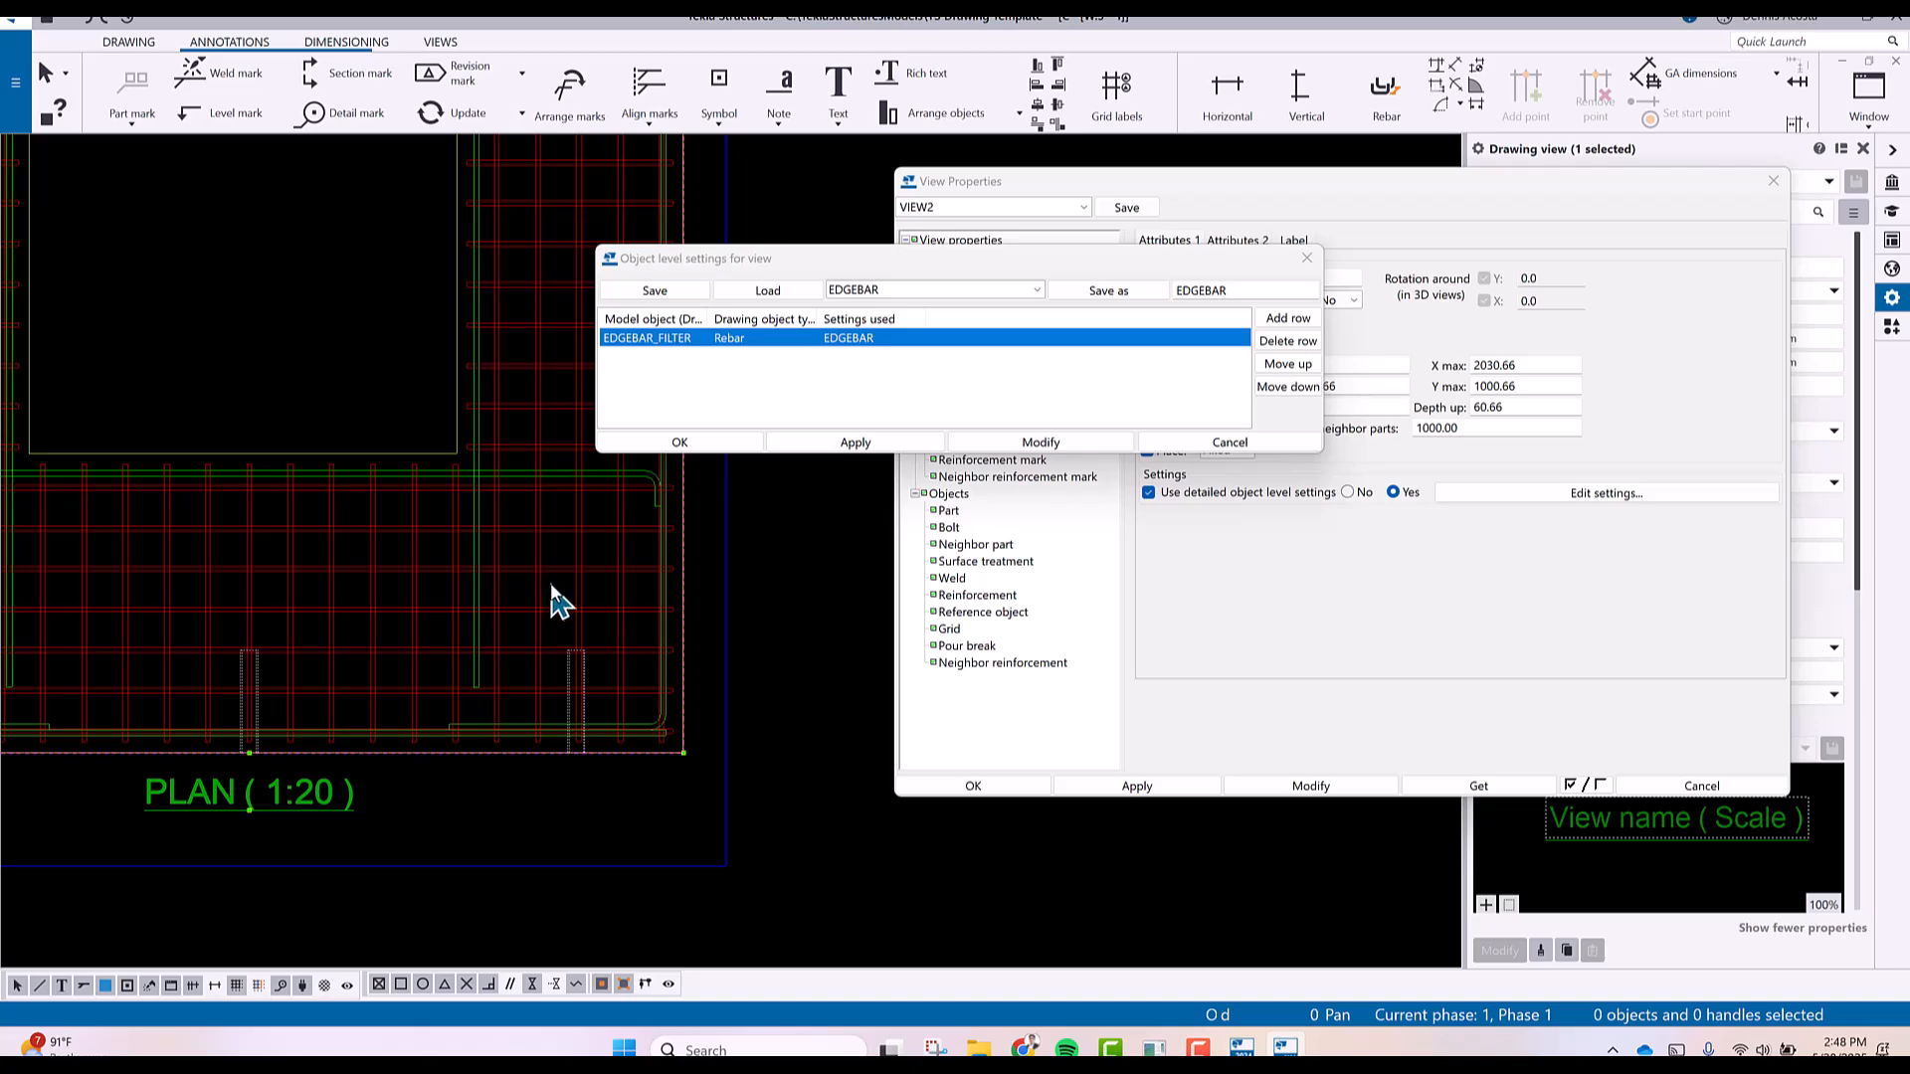
Inspect the edge bars in the plan view, save the object level settings as EDGEBAR again, and close the settings.
scroll(542, 607, "down", 1)
scroll(537, 593, "down", 4)
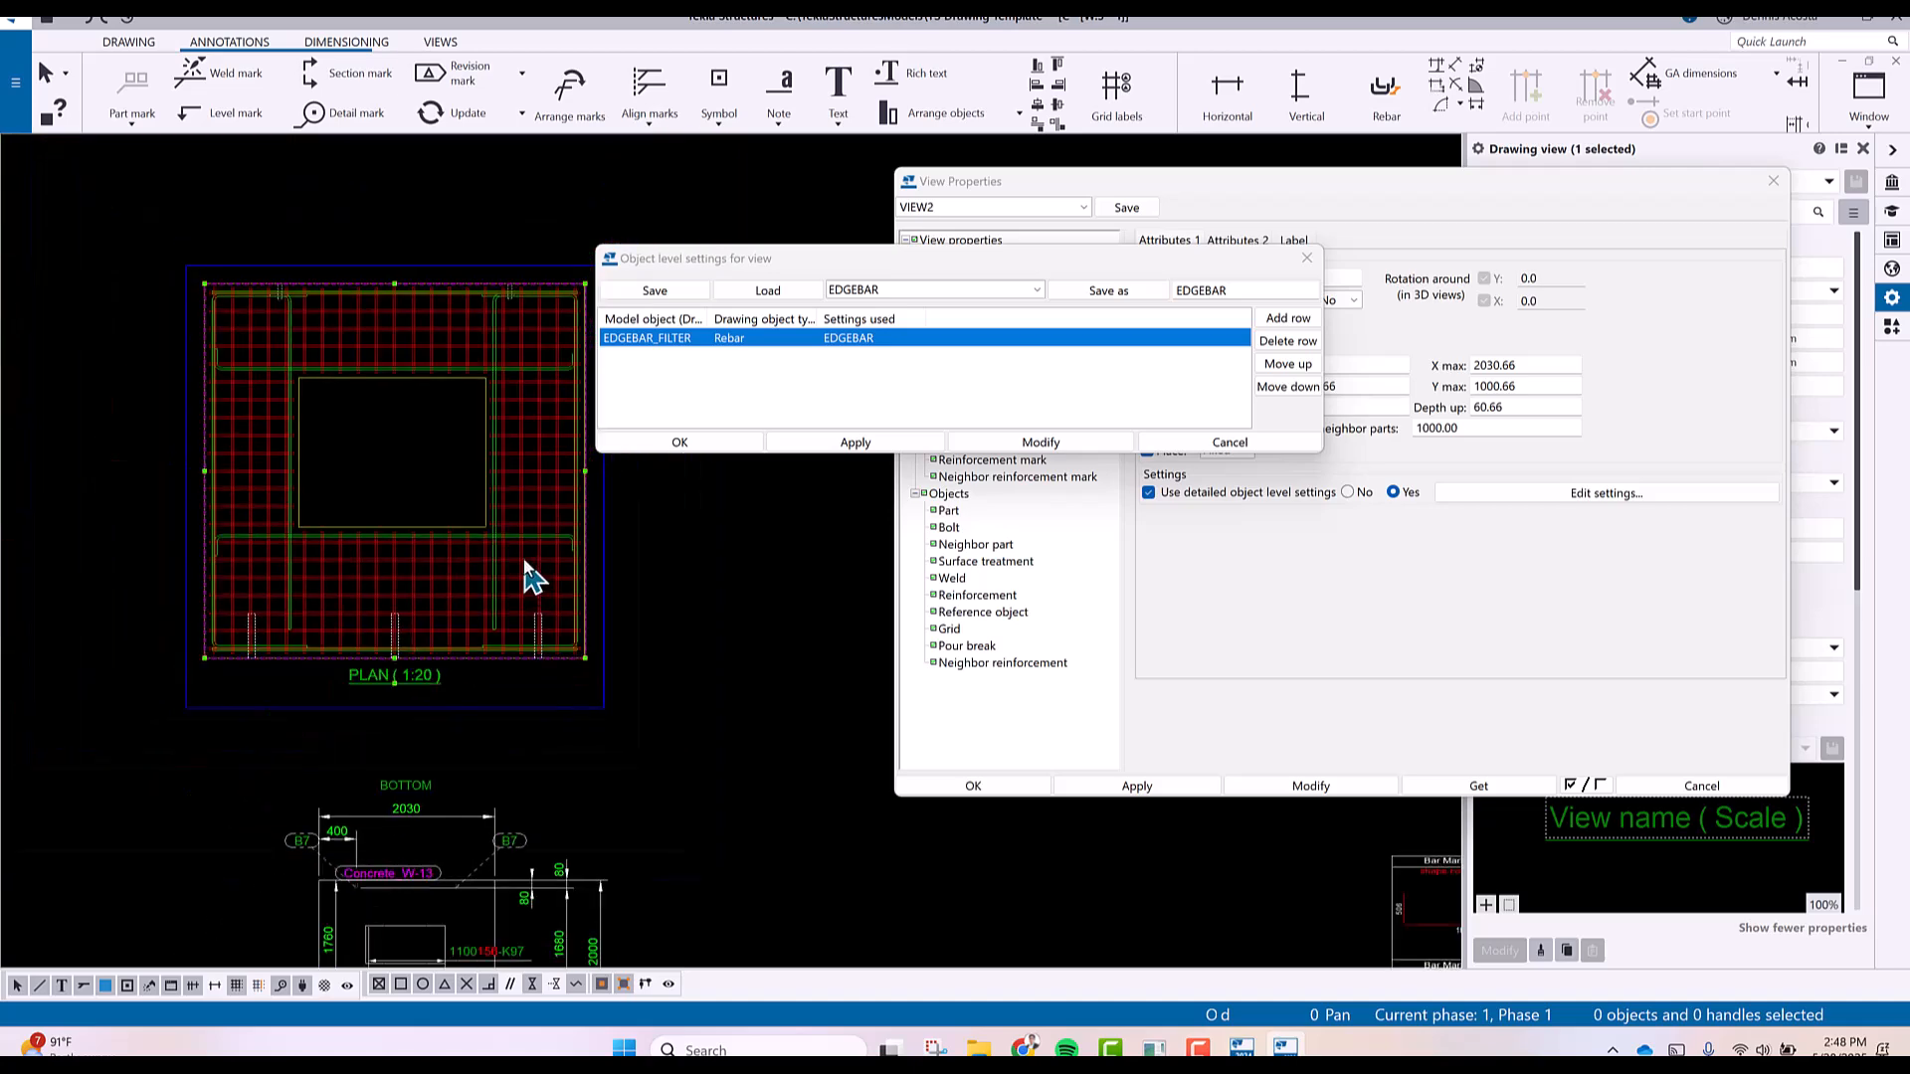
scroll(527, 580, "up", 1)
scroll(546, 580, "up", 3)
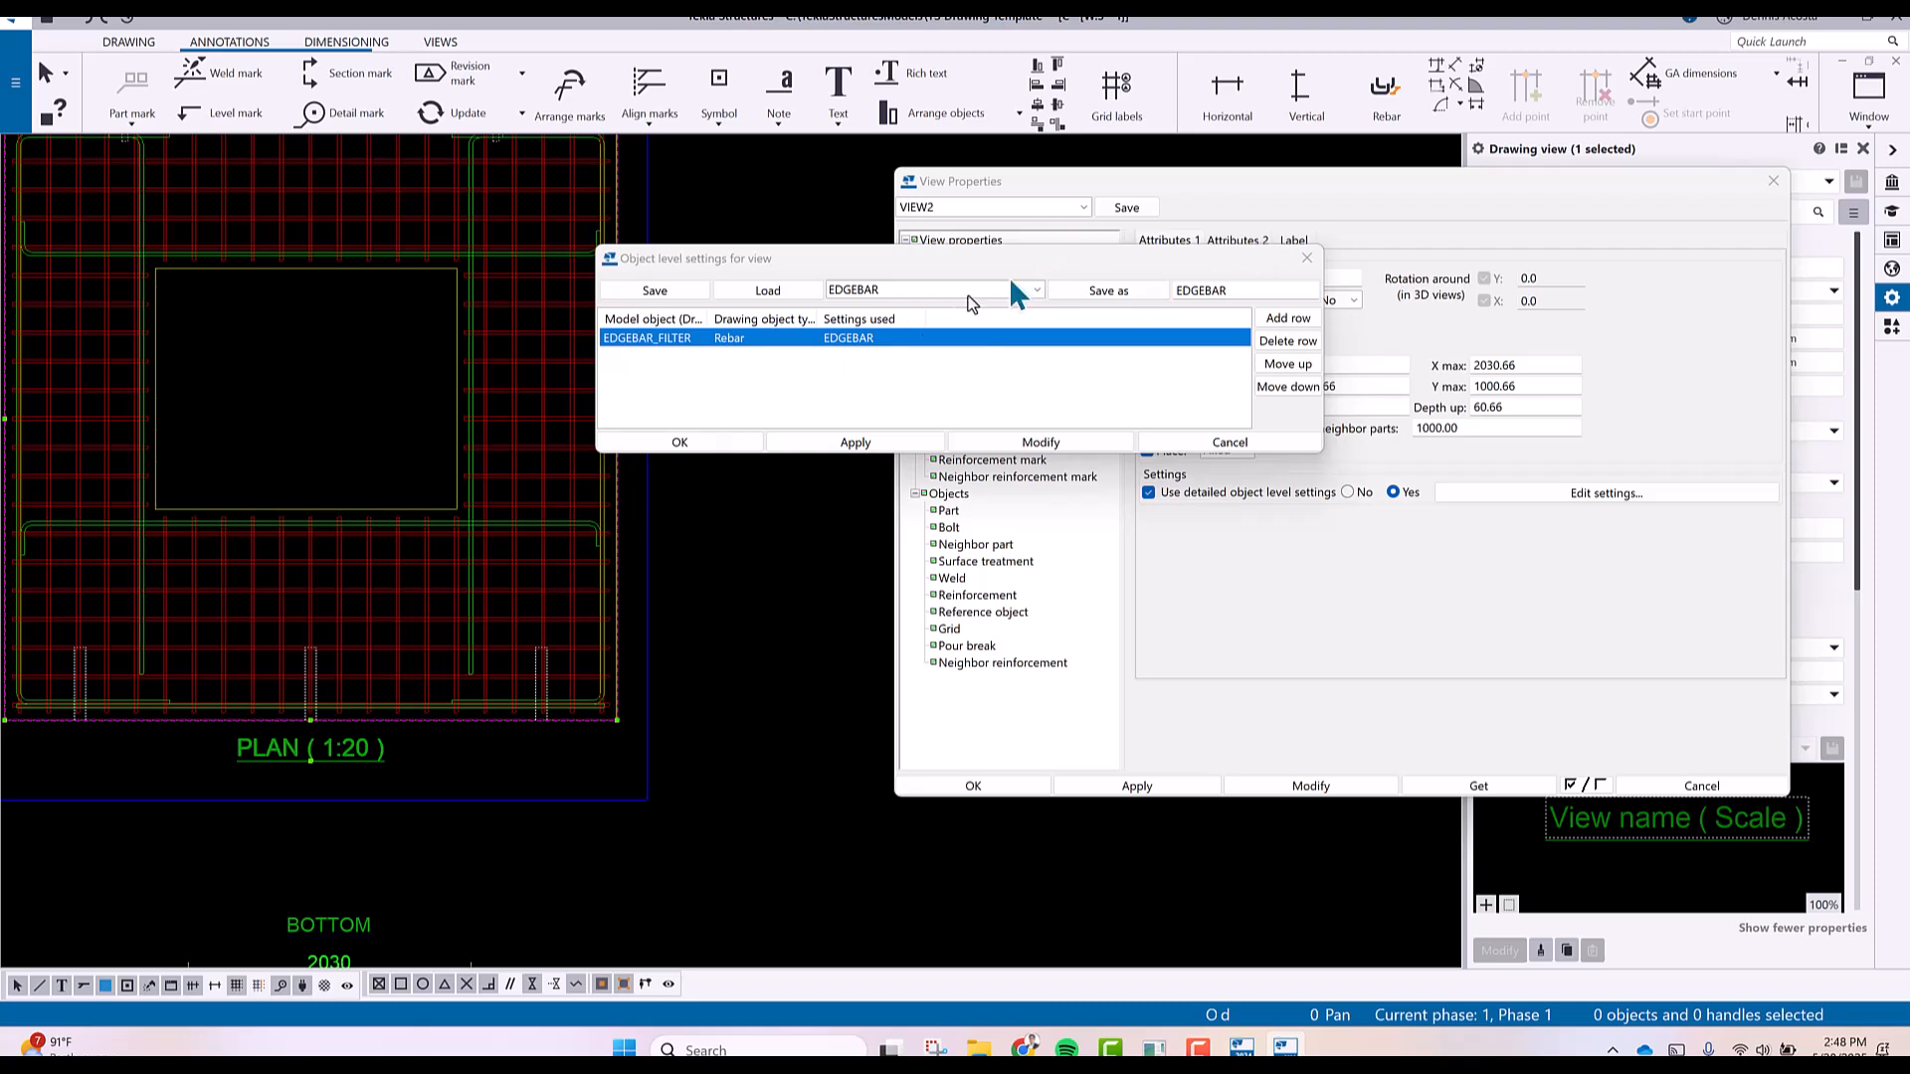
left_click(1118, 288)
left_click(1306, 257)
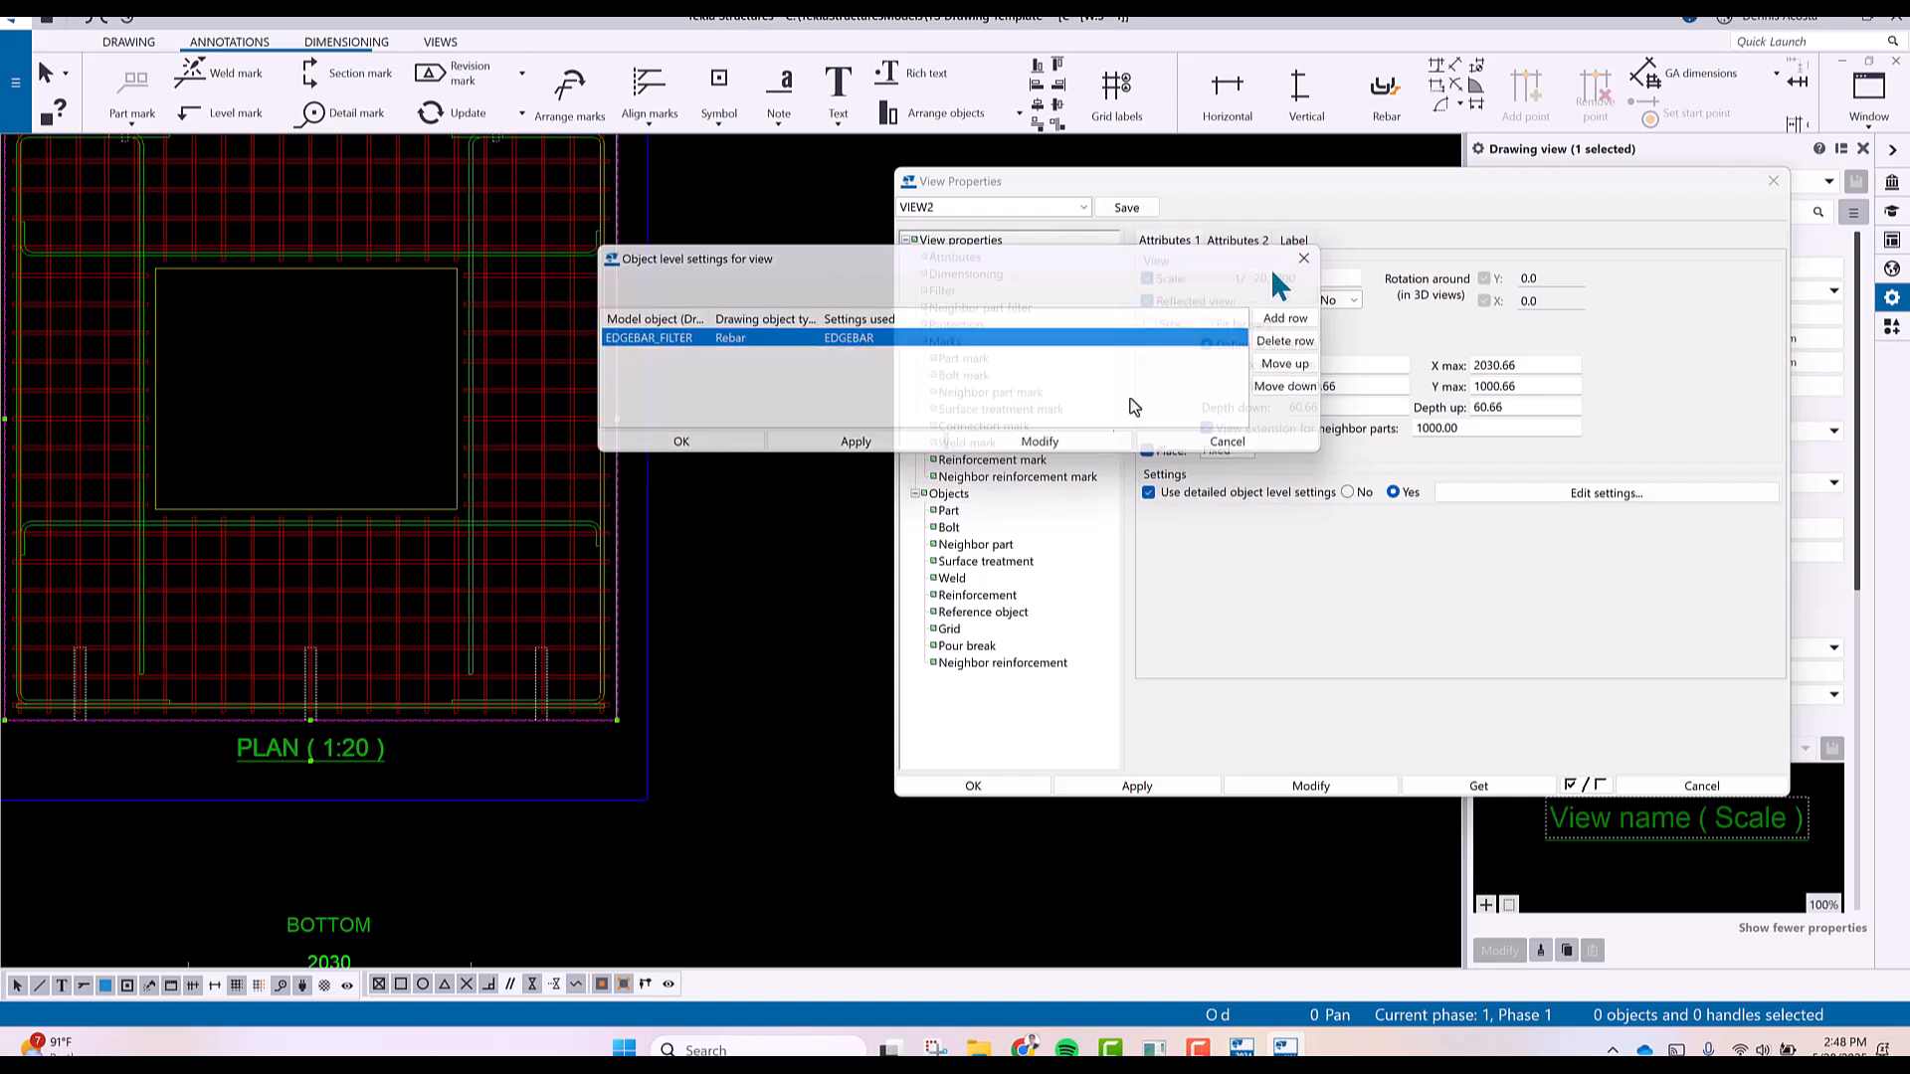
Set the visibility of all reinforcing bars to Not visible in the reinforcement settings and apply it to the plan view.
left_click(1003, 595)
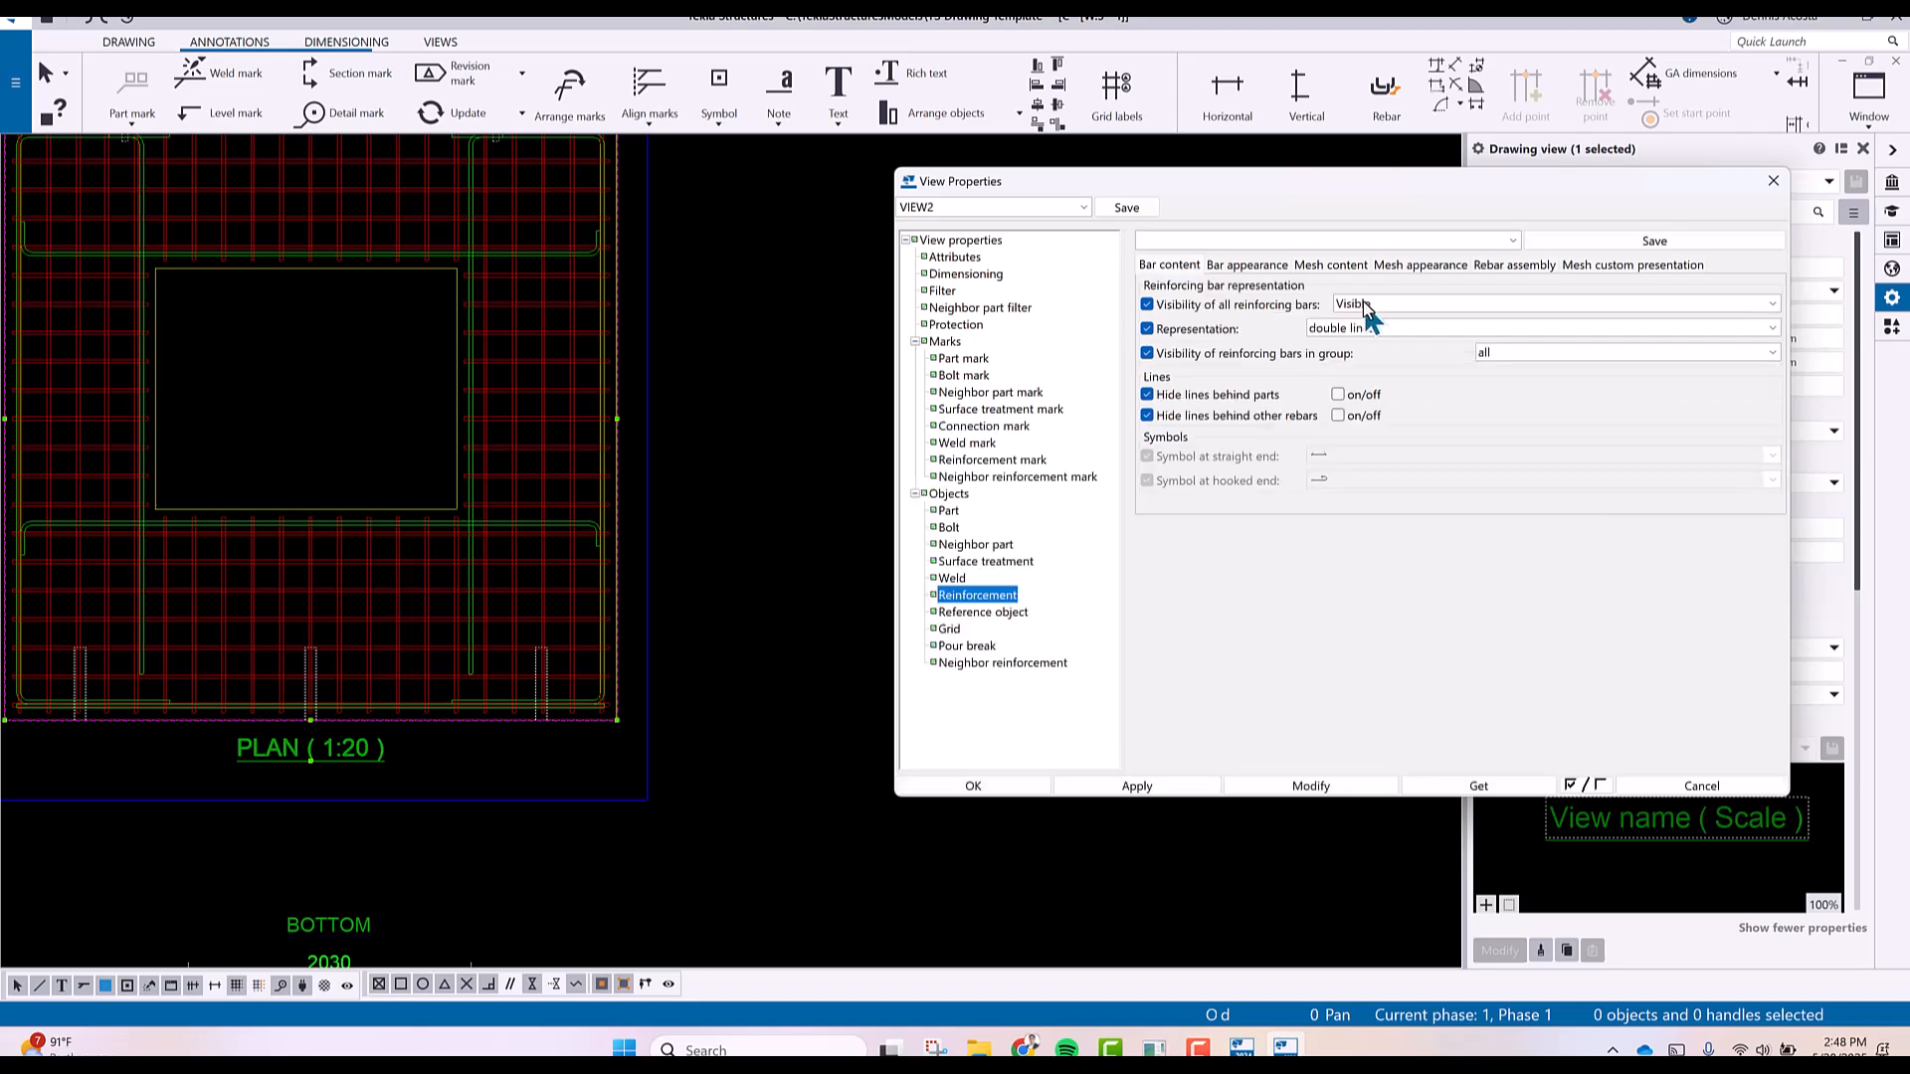
left_click(1363, 302)
left_click(1376, 339)
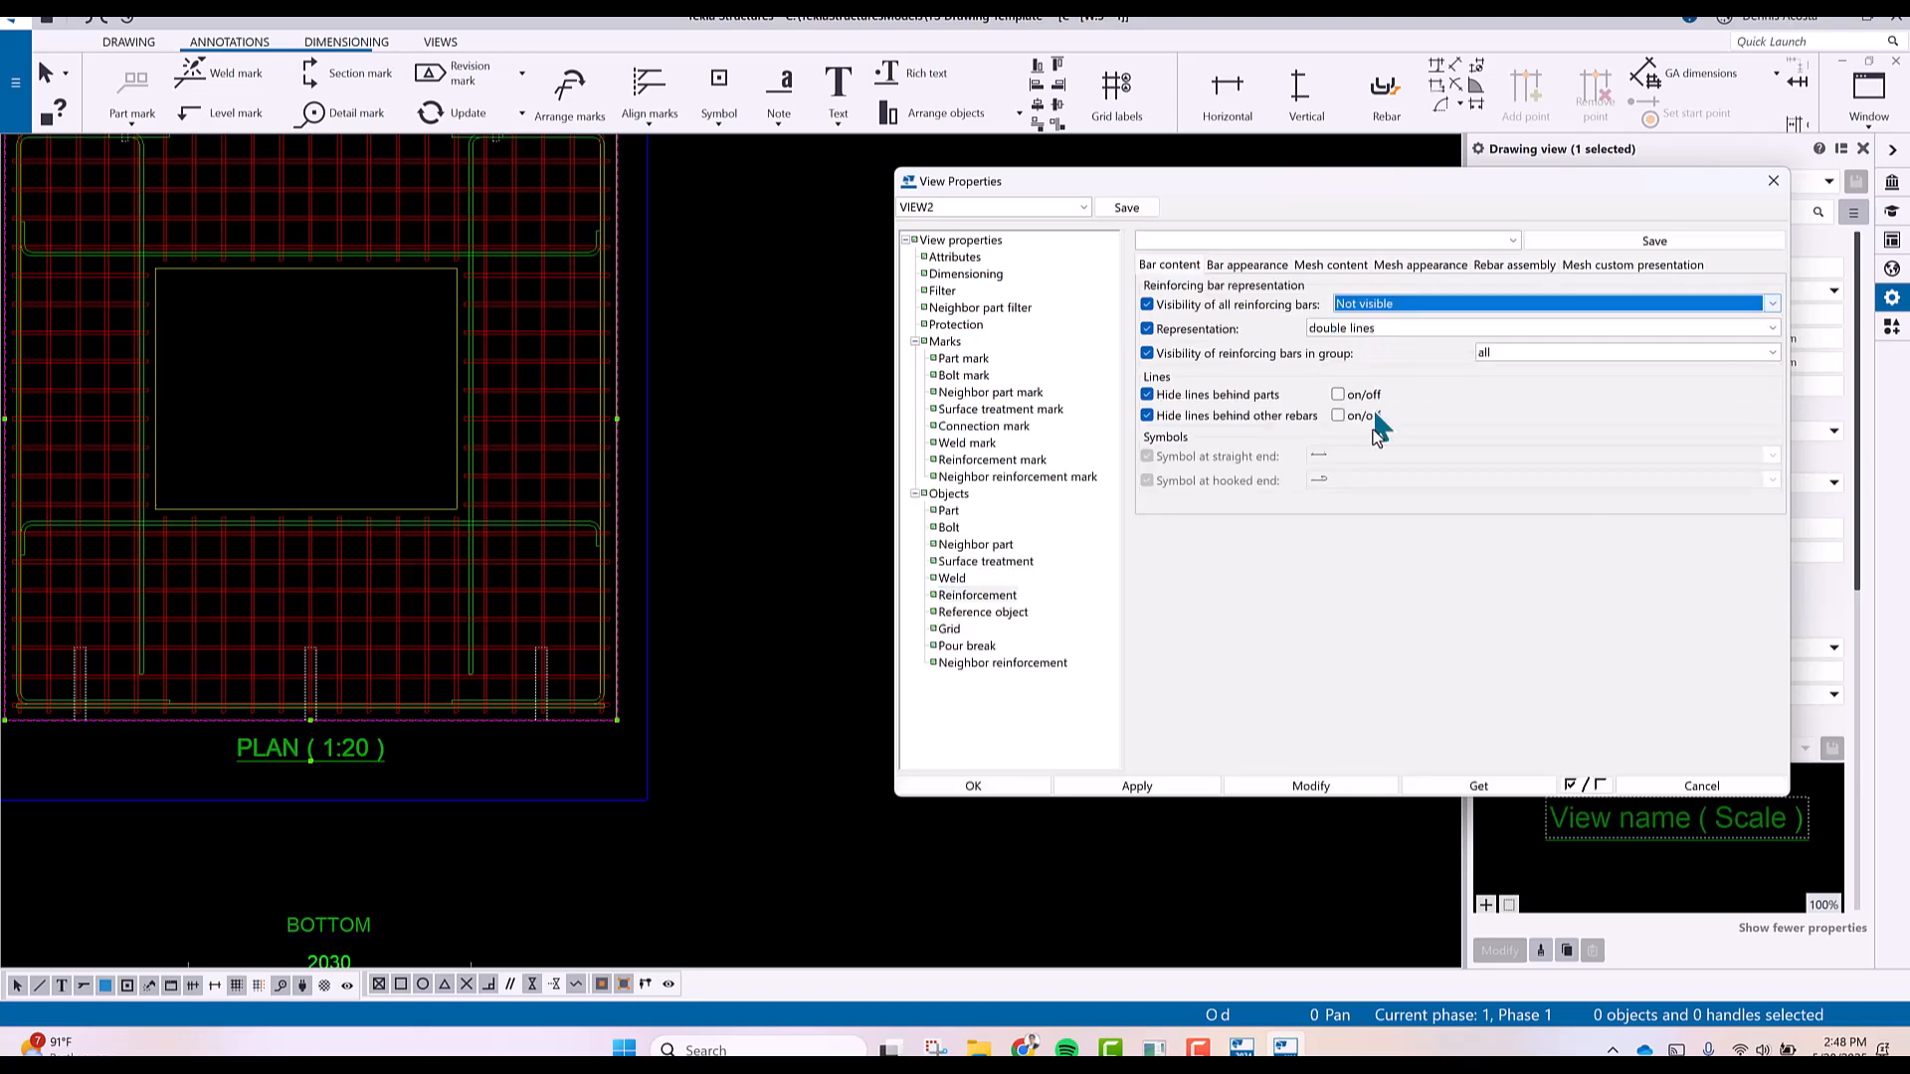
left_click(1311, 786)
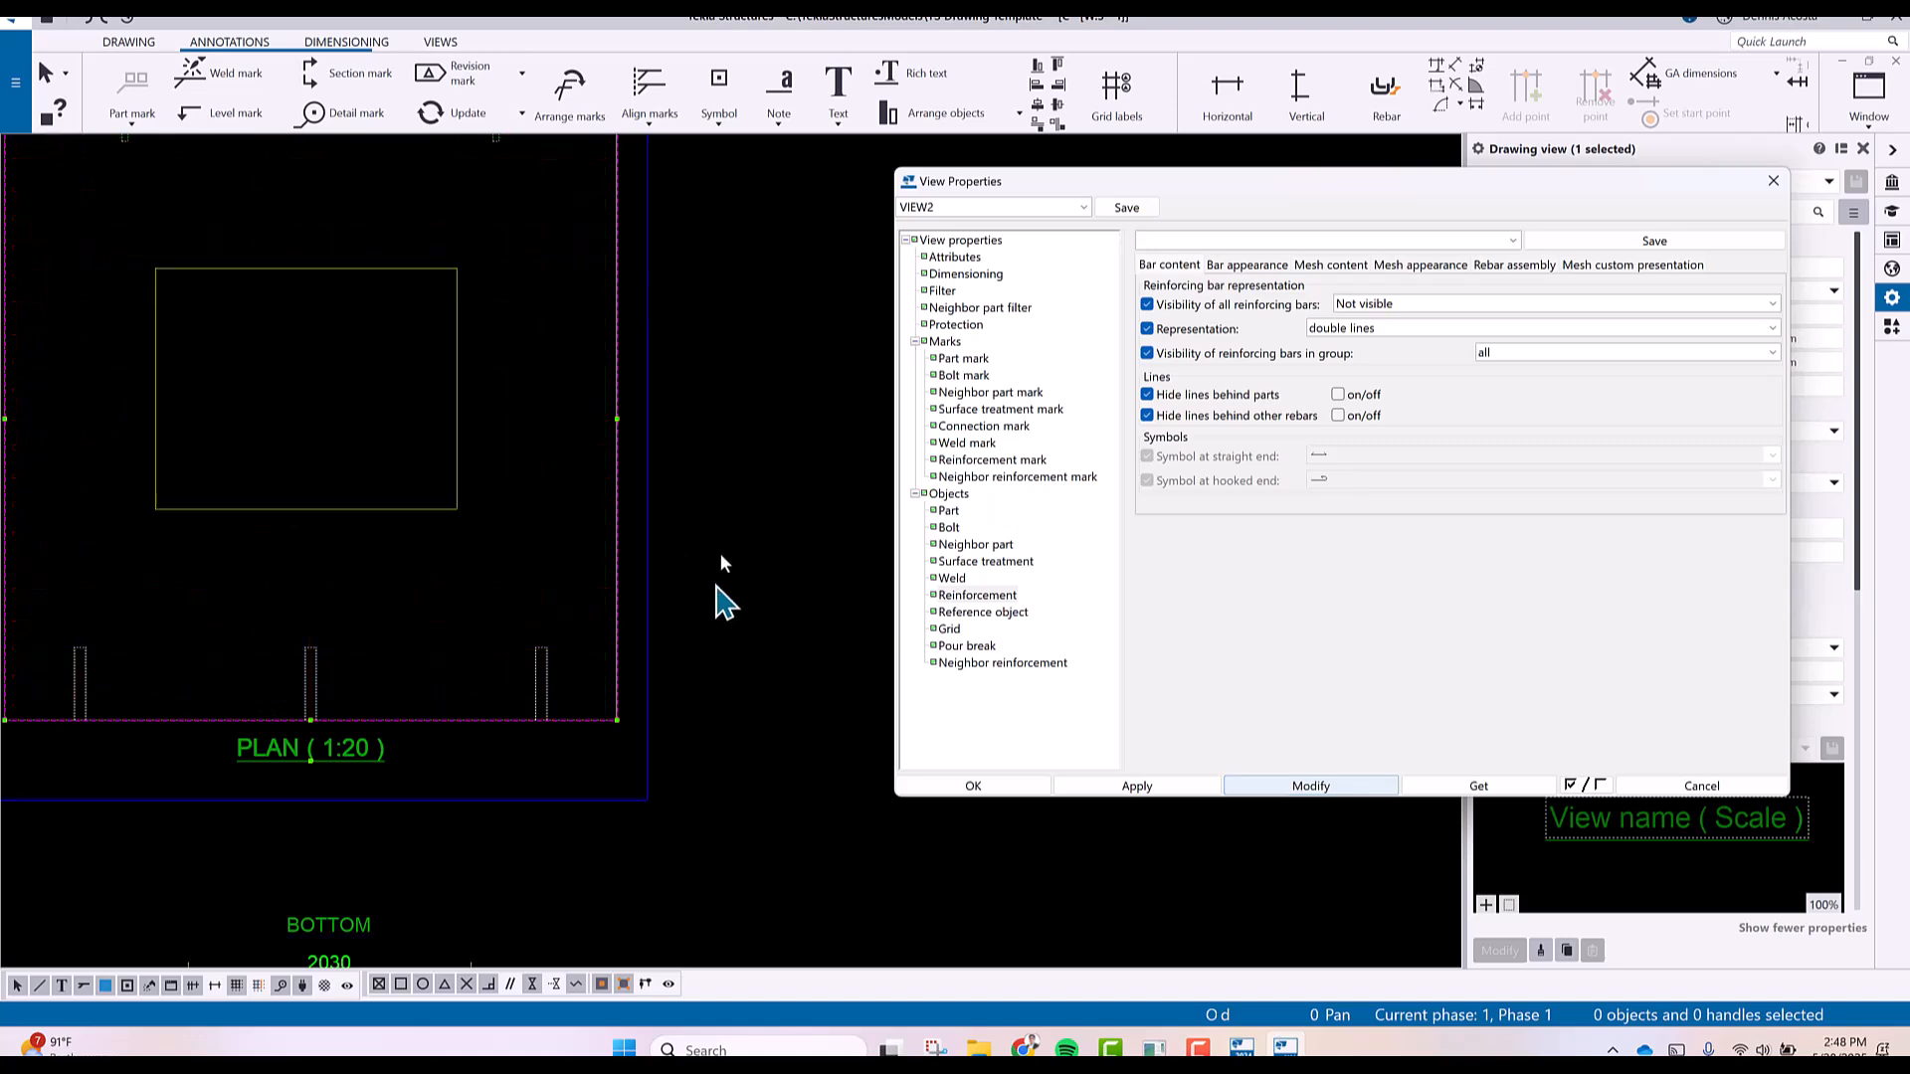
Test the plan view with detailed object level settings set to No, switch them back to Yes, and confirm the EDGEBAR settings.
left_click(967, 257)
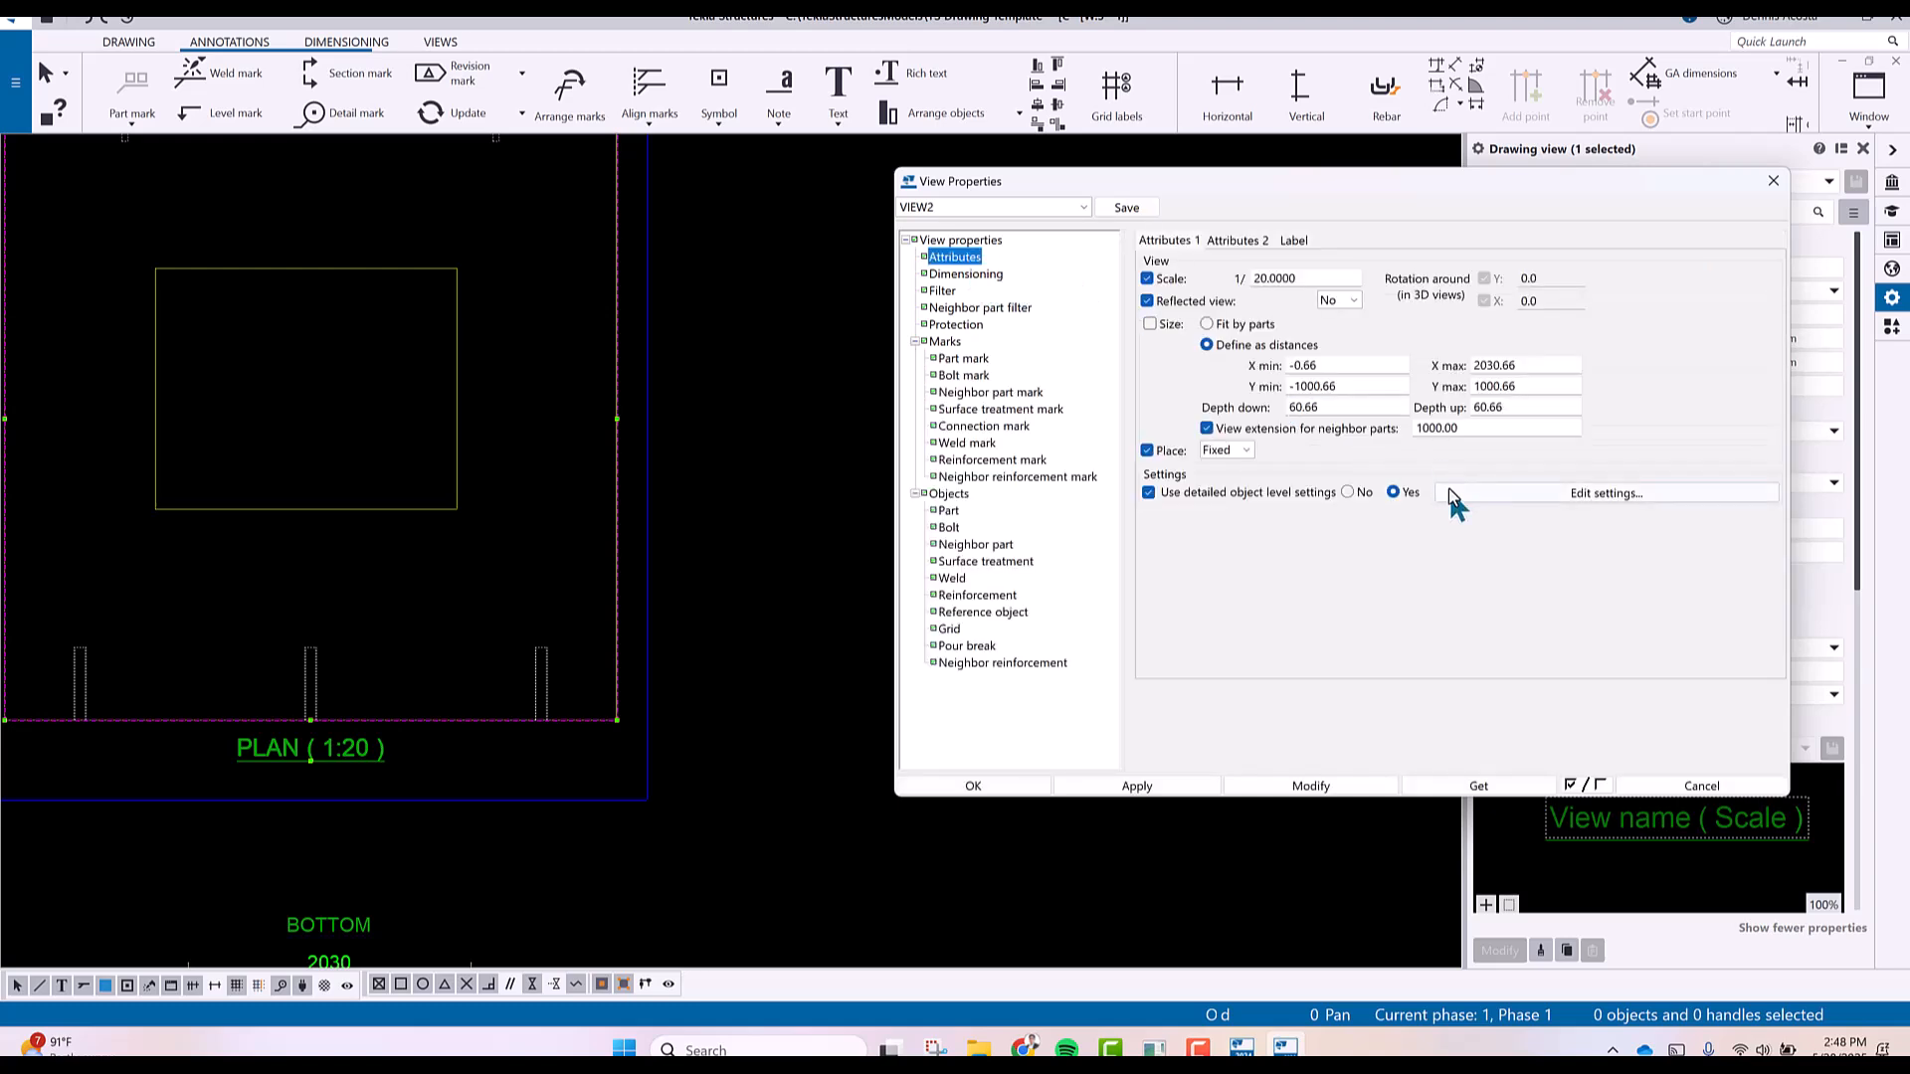
left_click(1349, 492)
left_click(1333, 784)
left_click(1395, 493)
left_click(1466, 494)
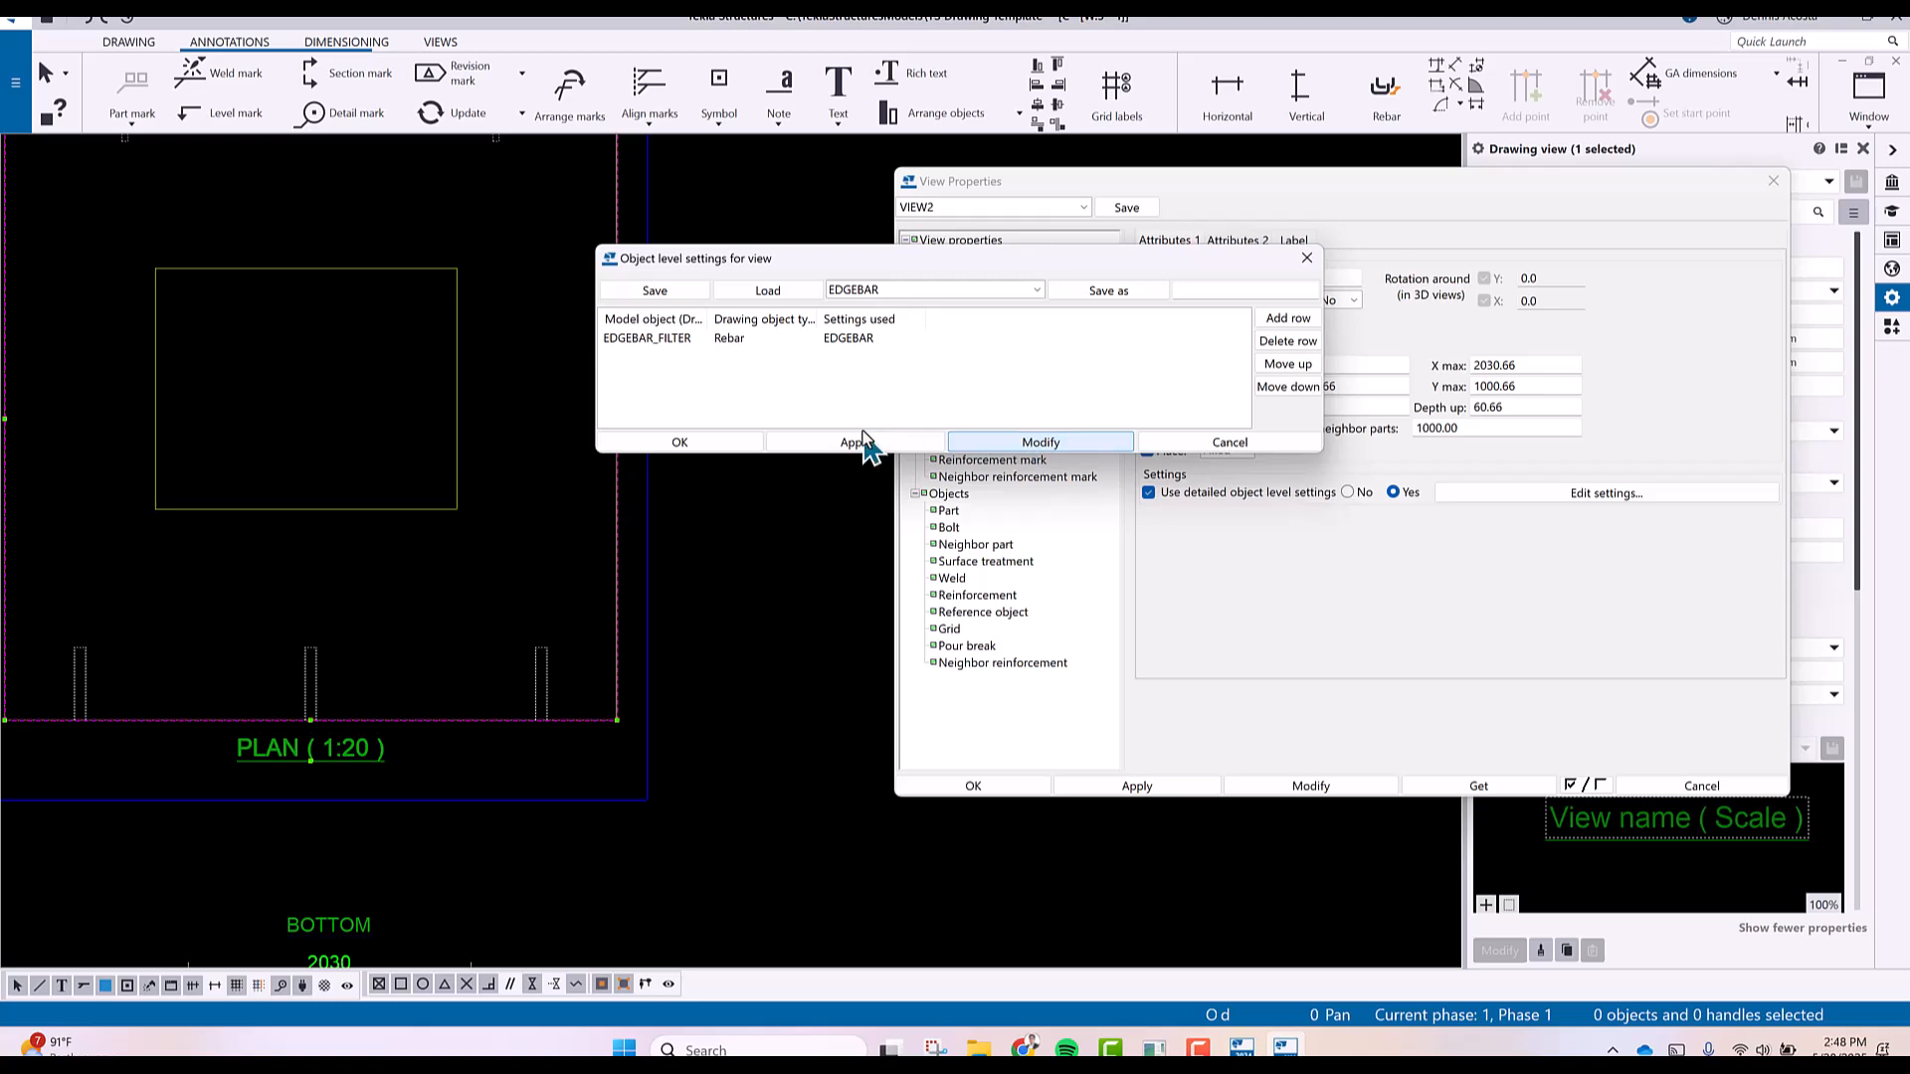
left_click(690, 444)
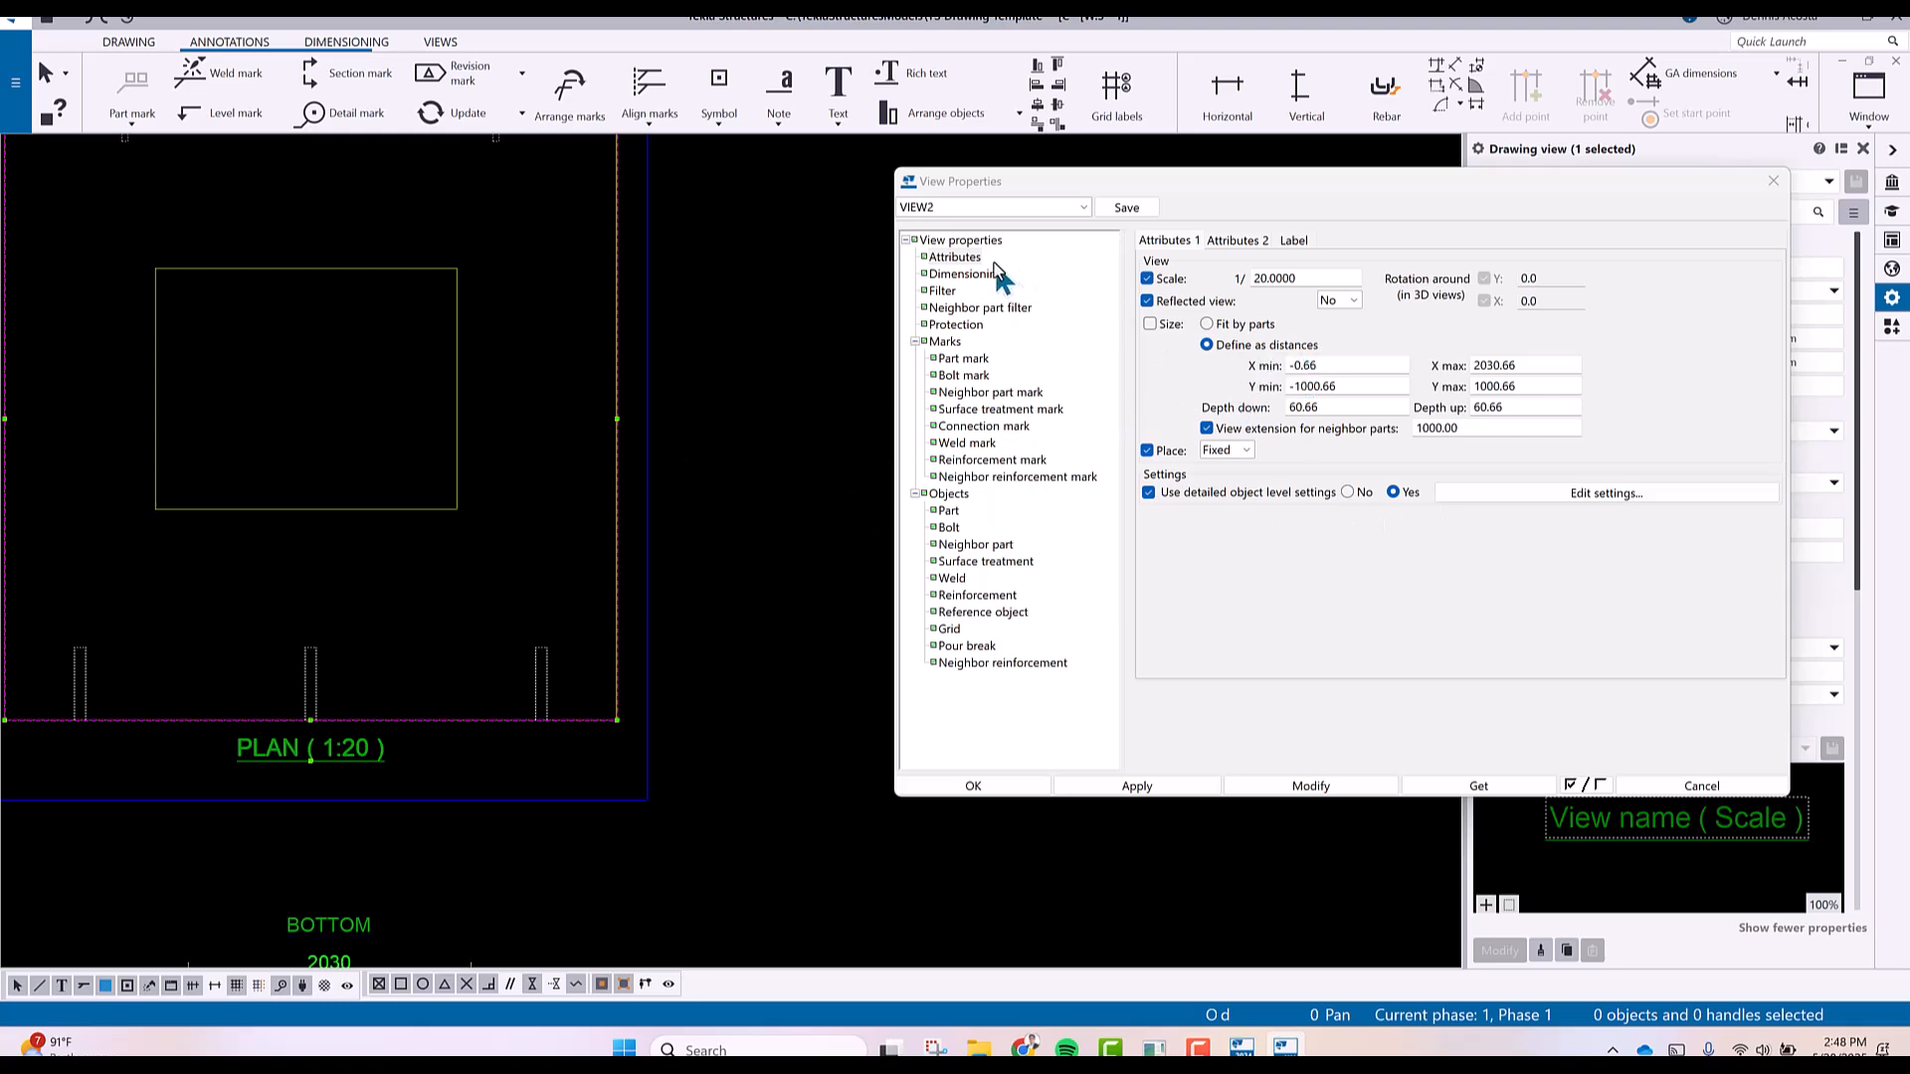
Save the reinforcement settings with all bars Not visible under the name OTHERBAR.
left_click(1002, 595)
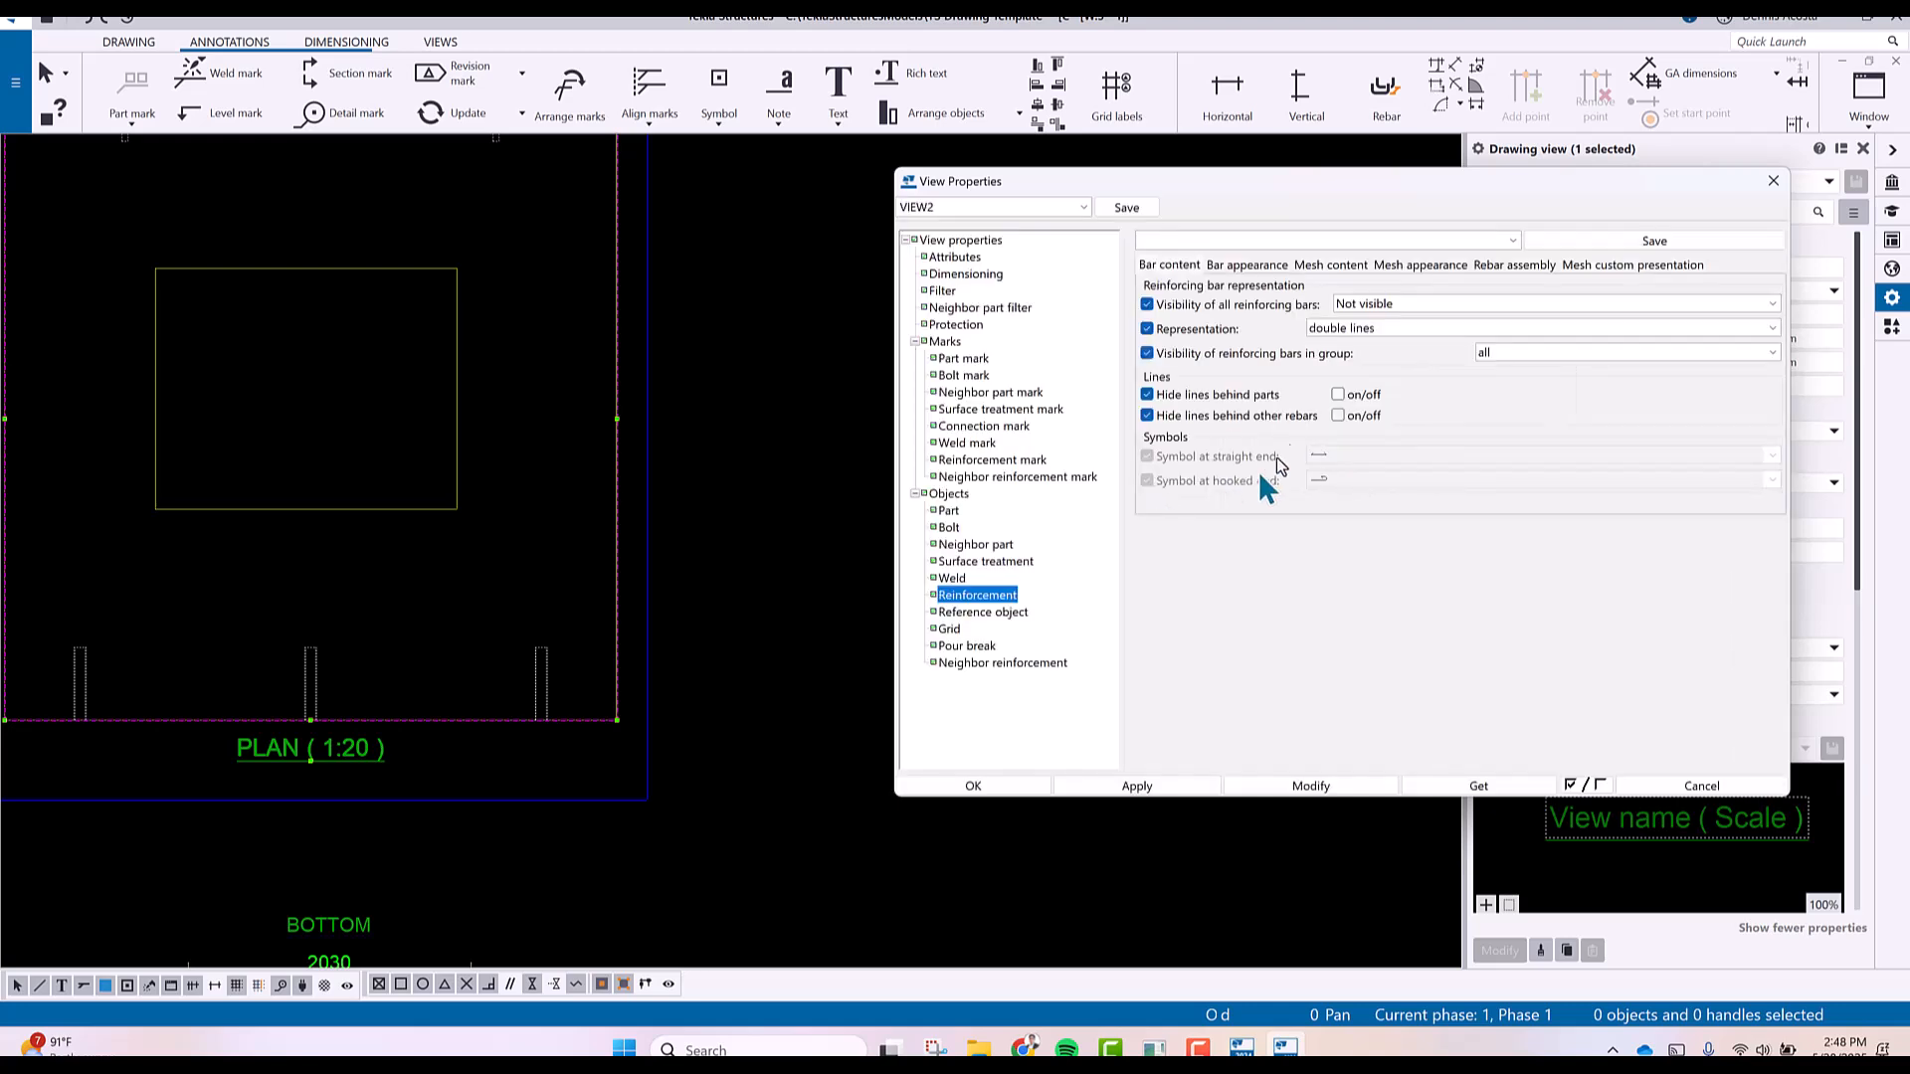
left_click(1363, 305)
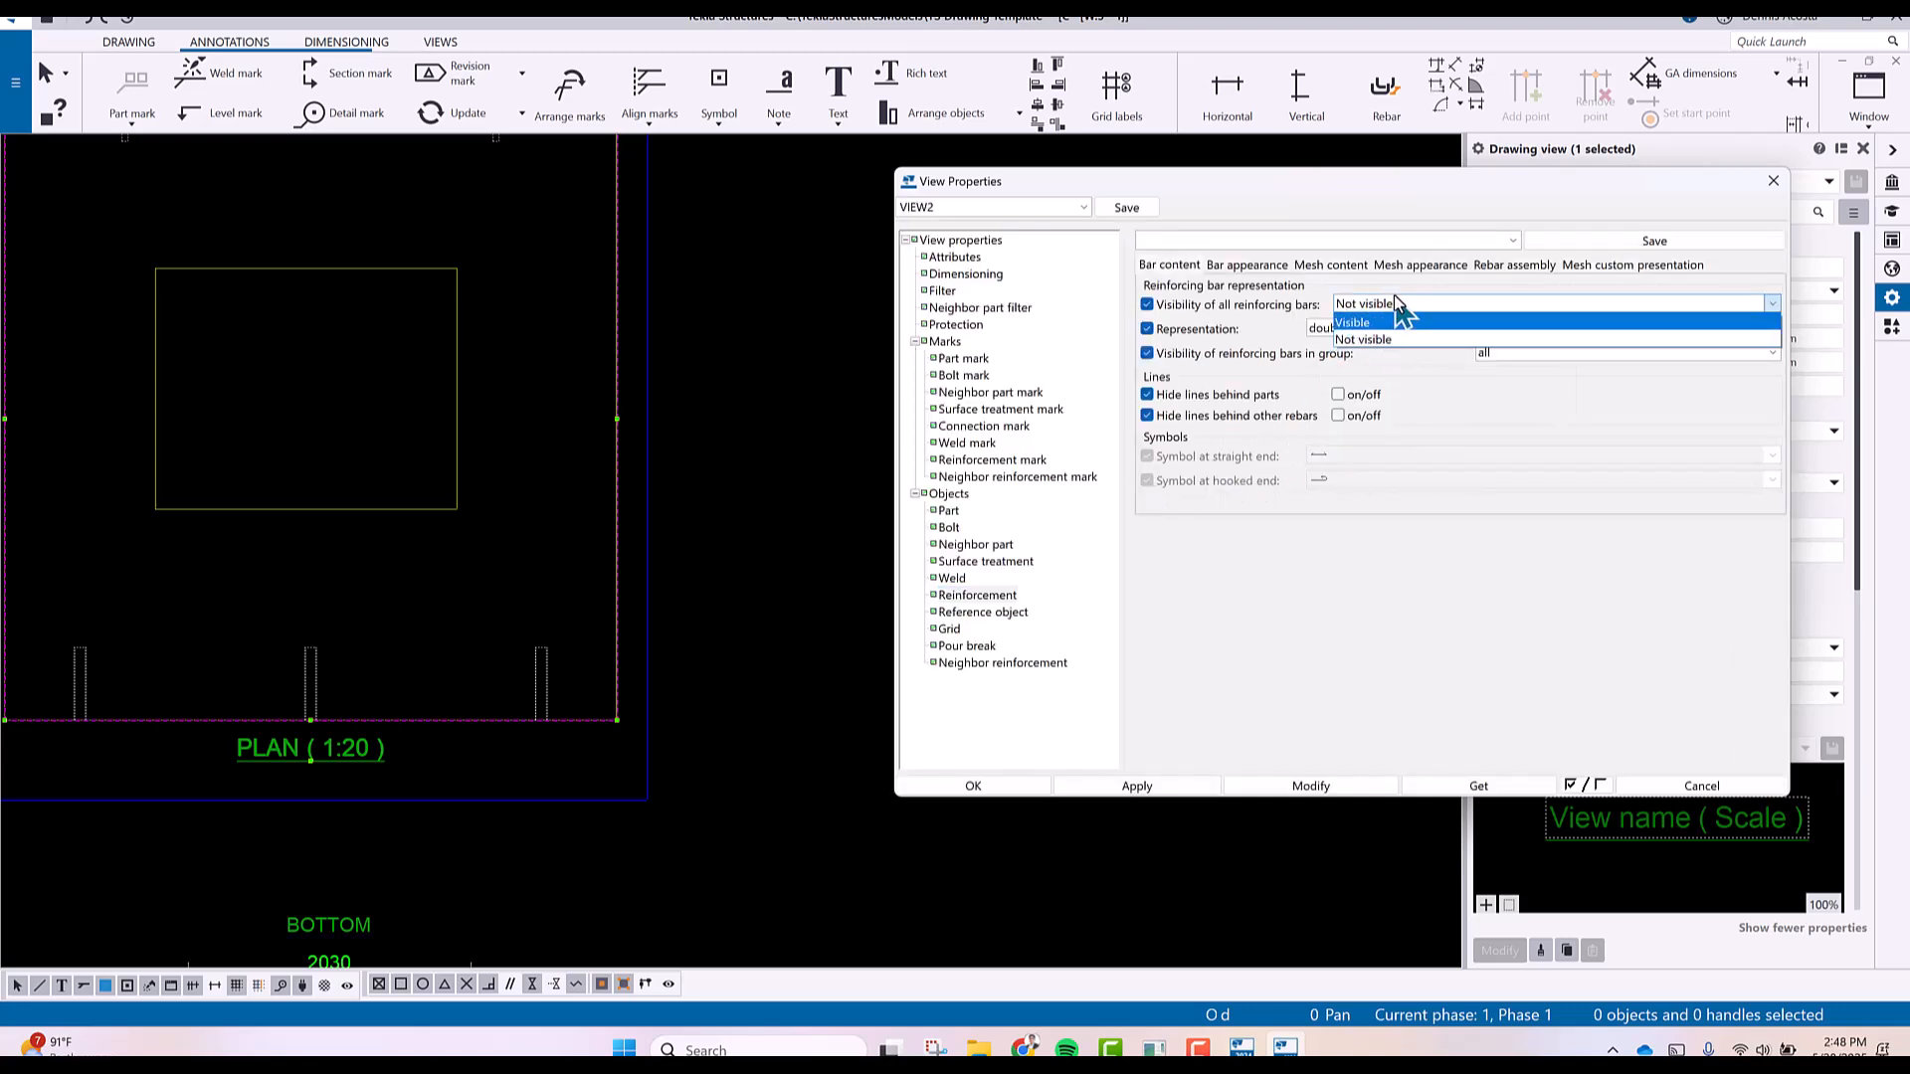
left_click(1394, 245)
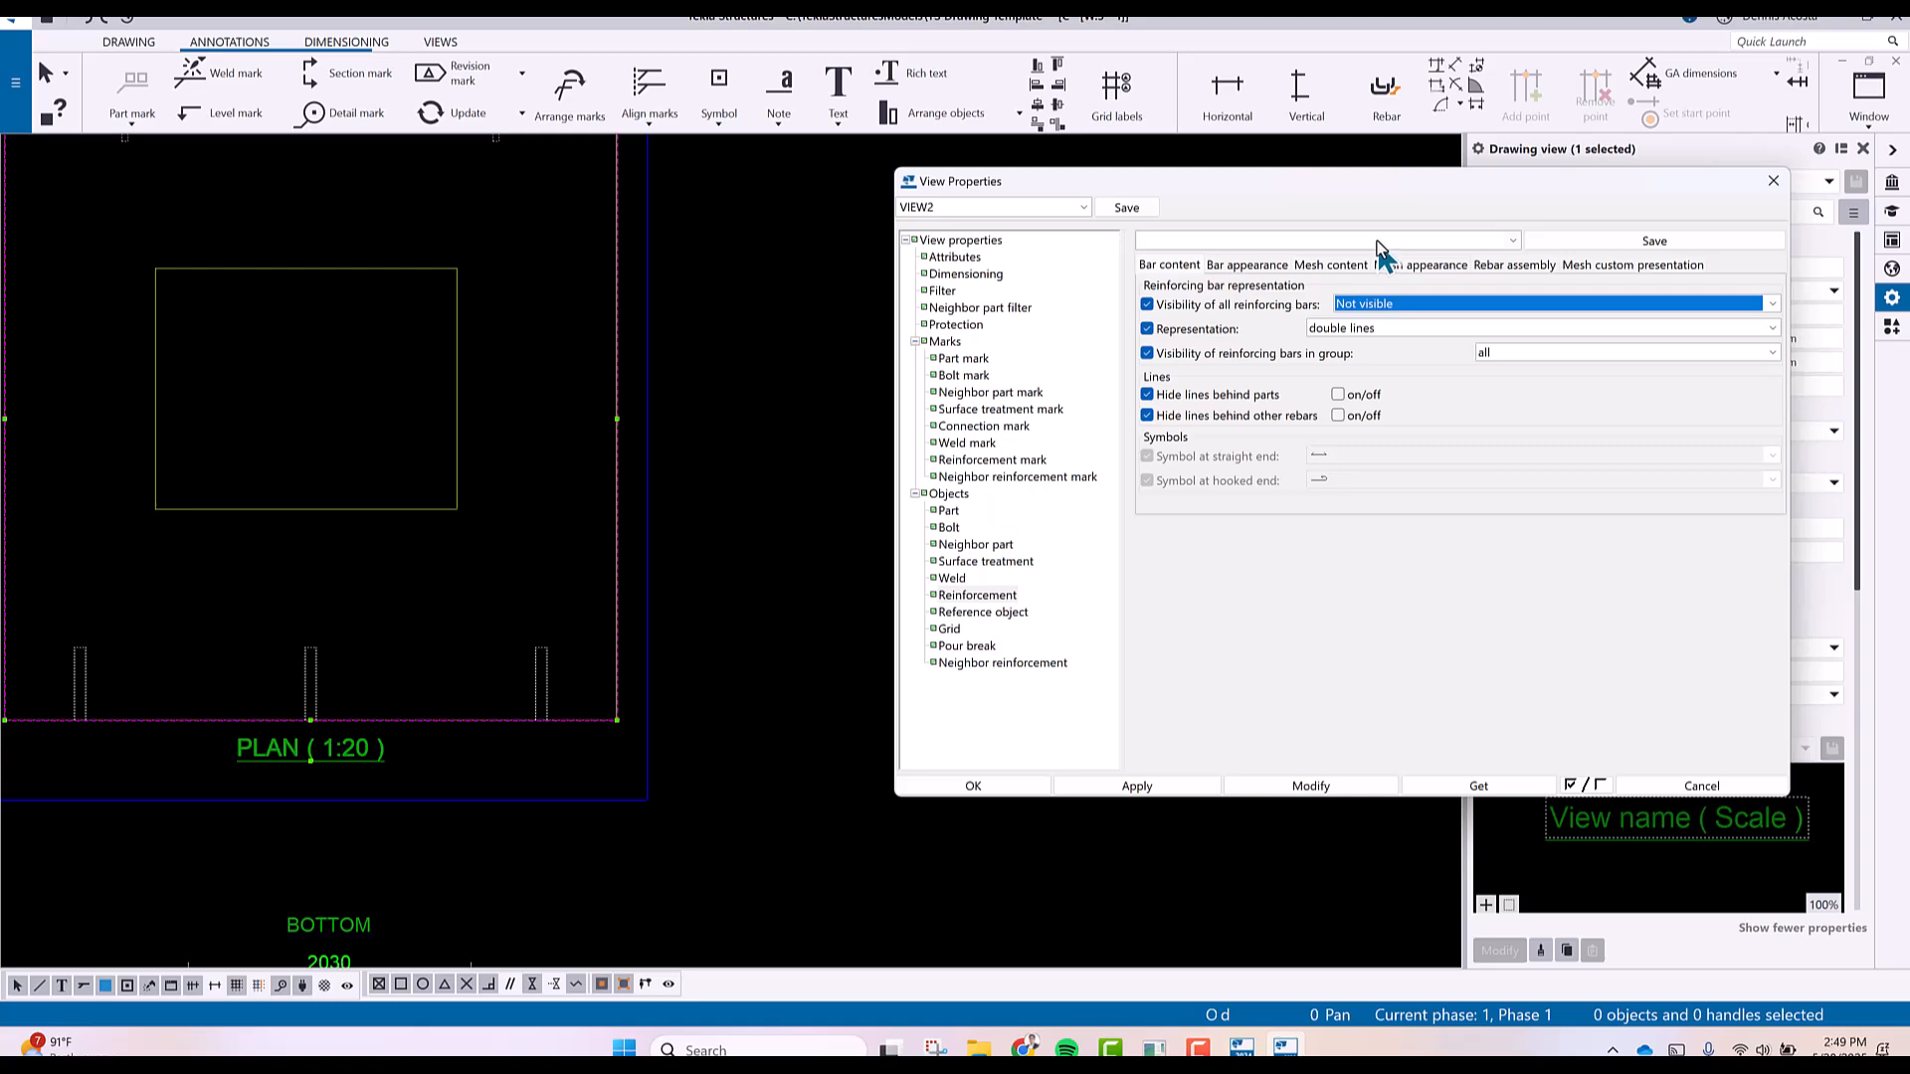
left_click(1377, 241)
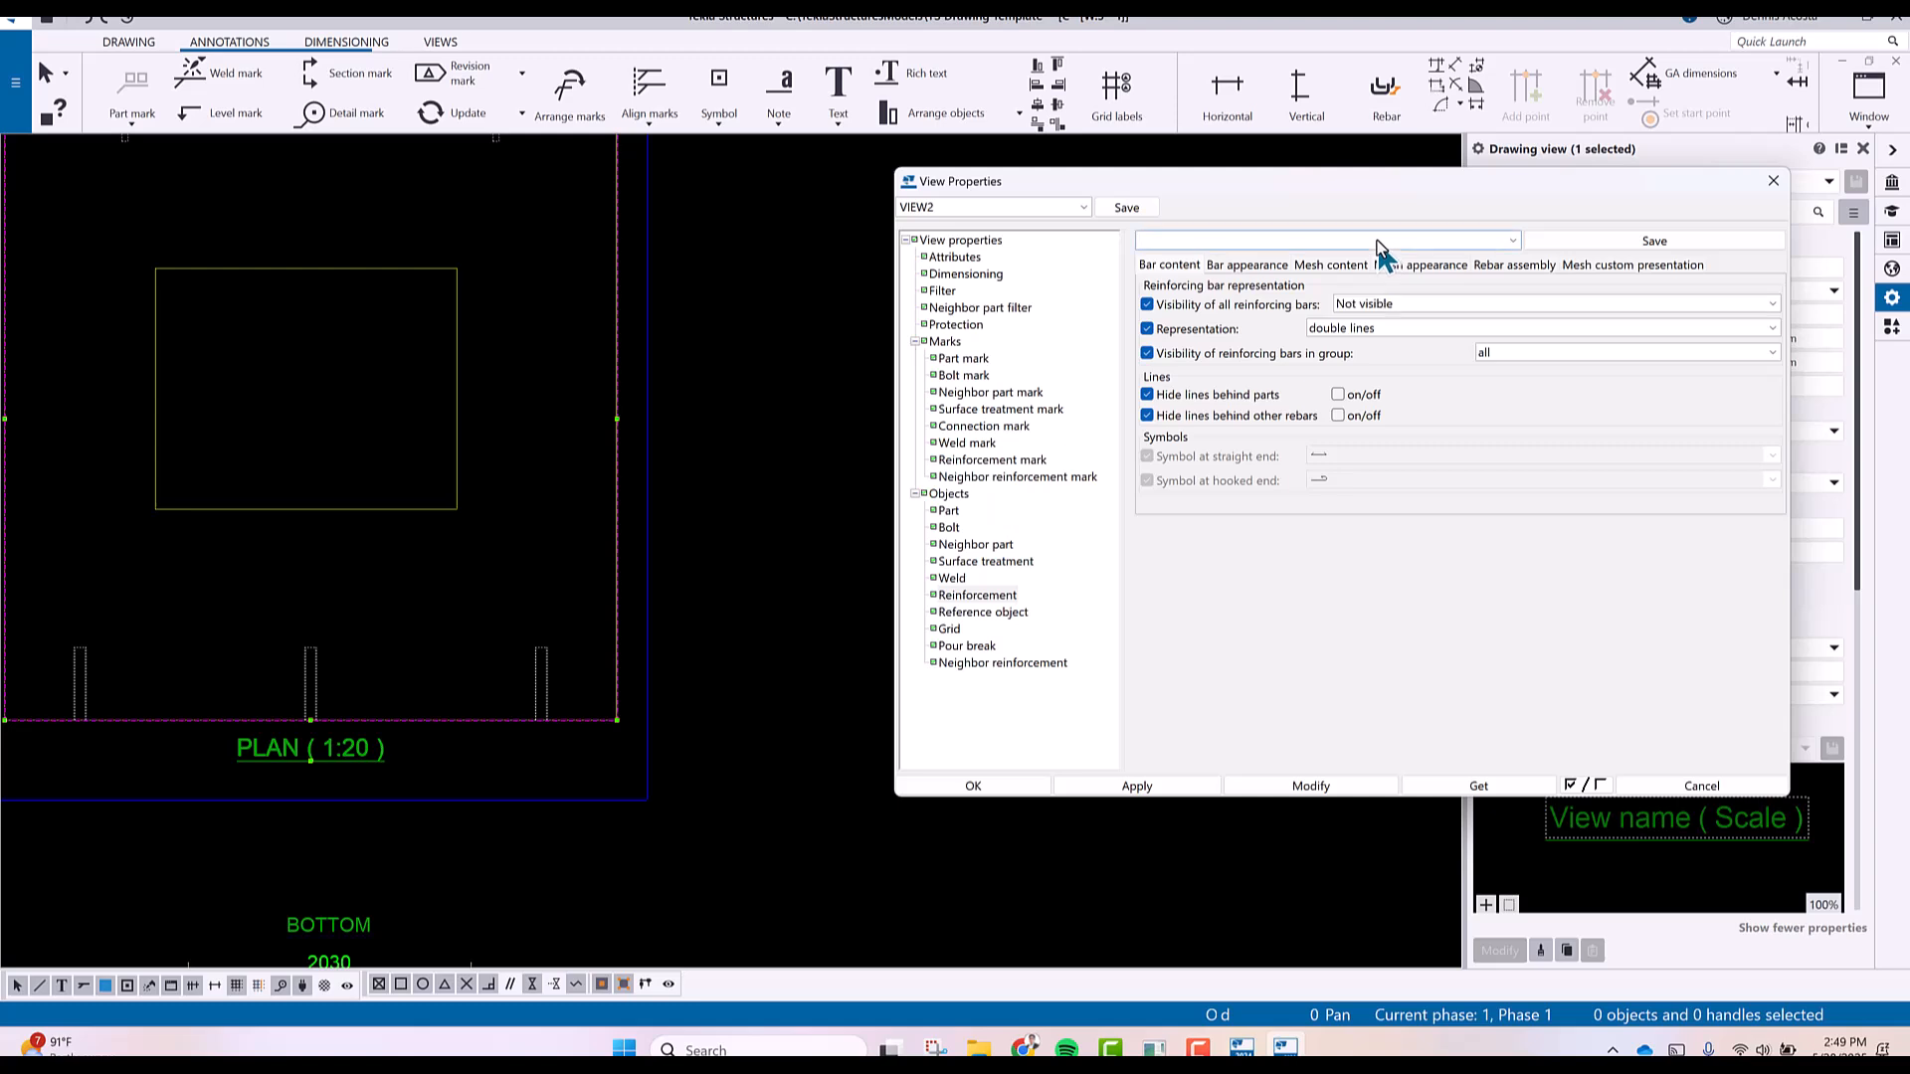
type("OTHERBAR")
left_click(1594, 236)
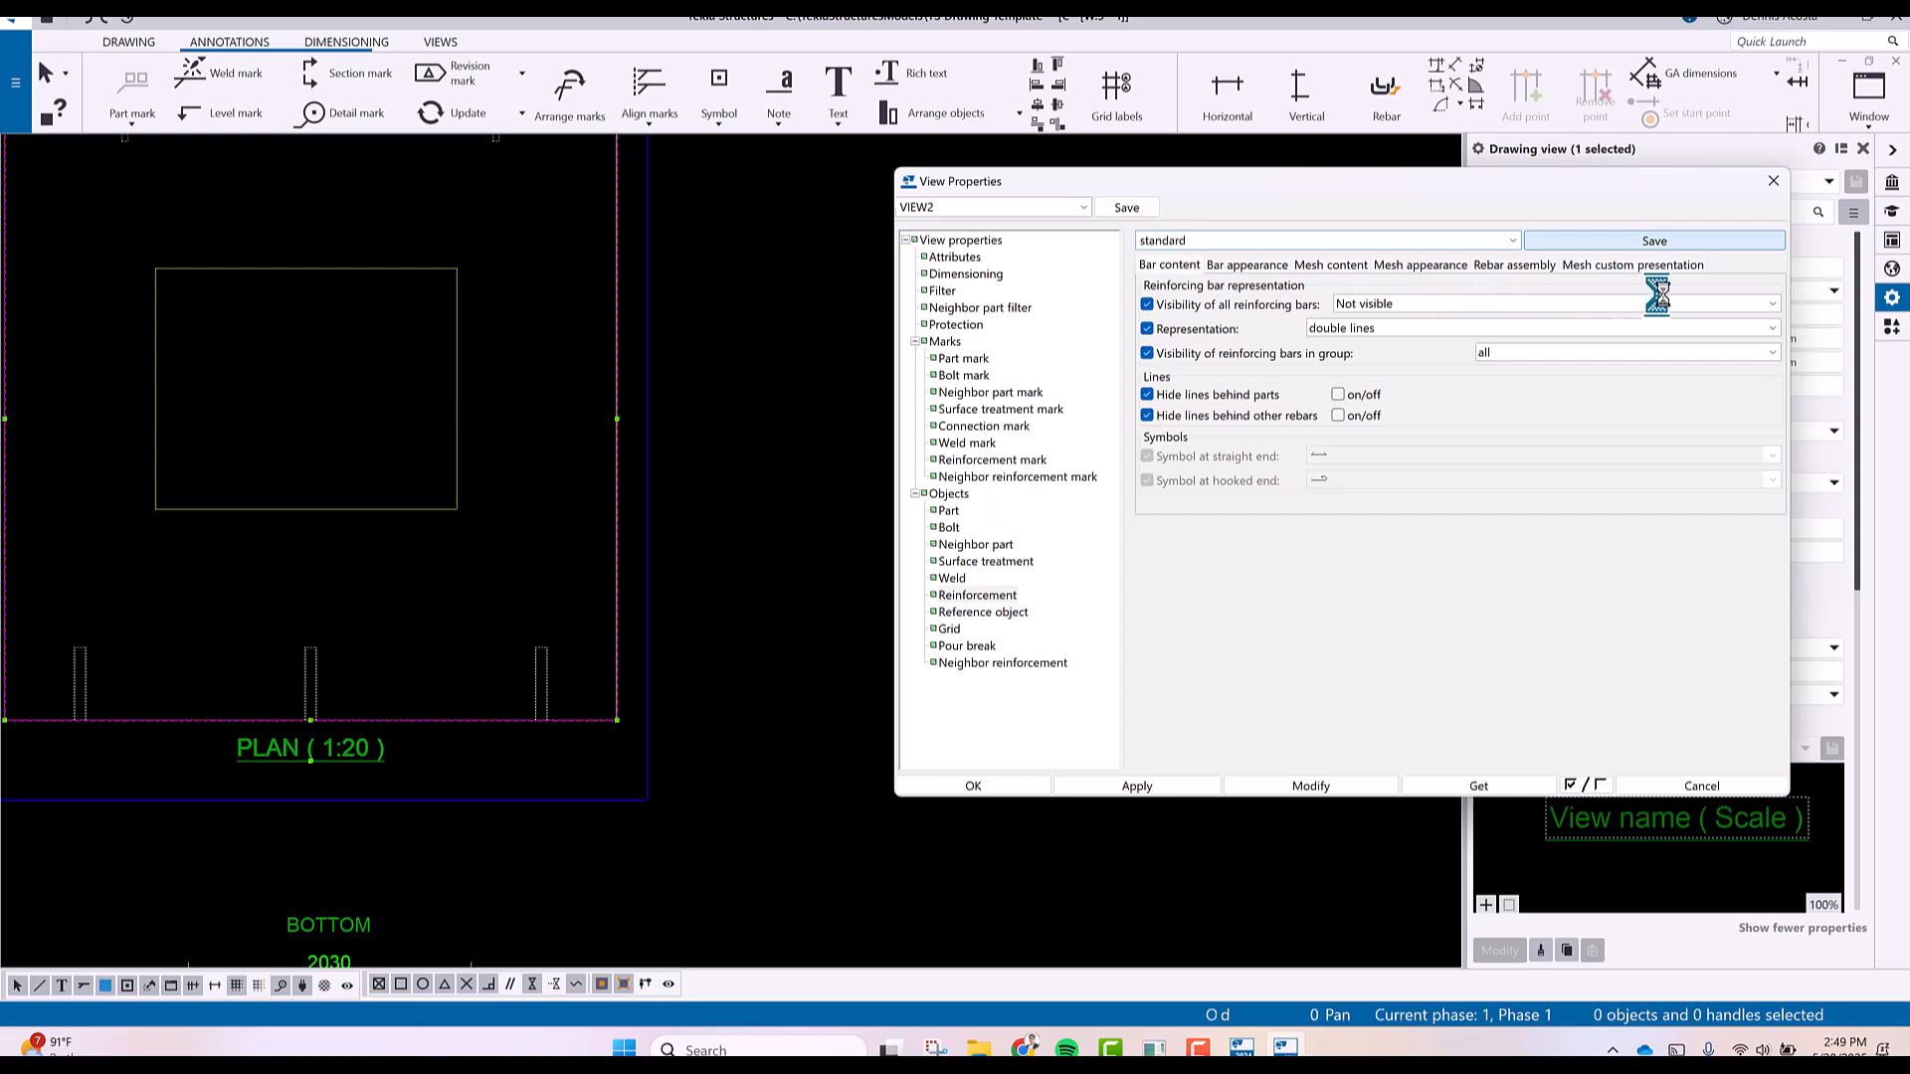
Set the visibility of all reinforcing bars to Visible and apply it to the plan view.
left_click(1771, 304)
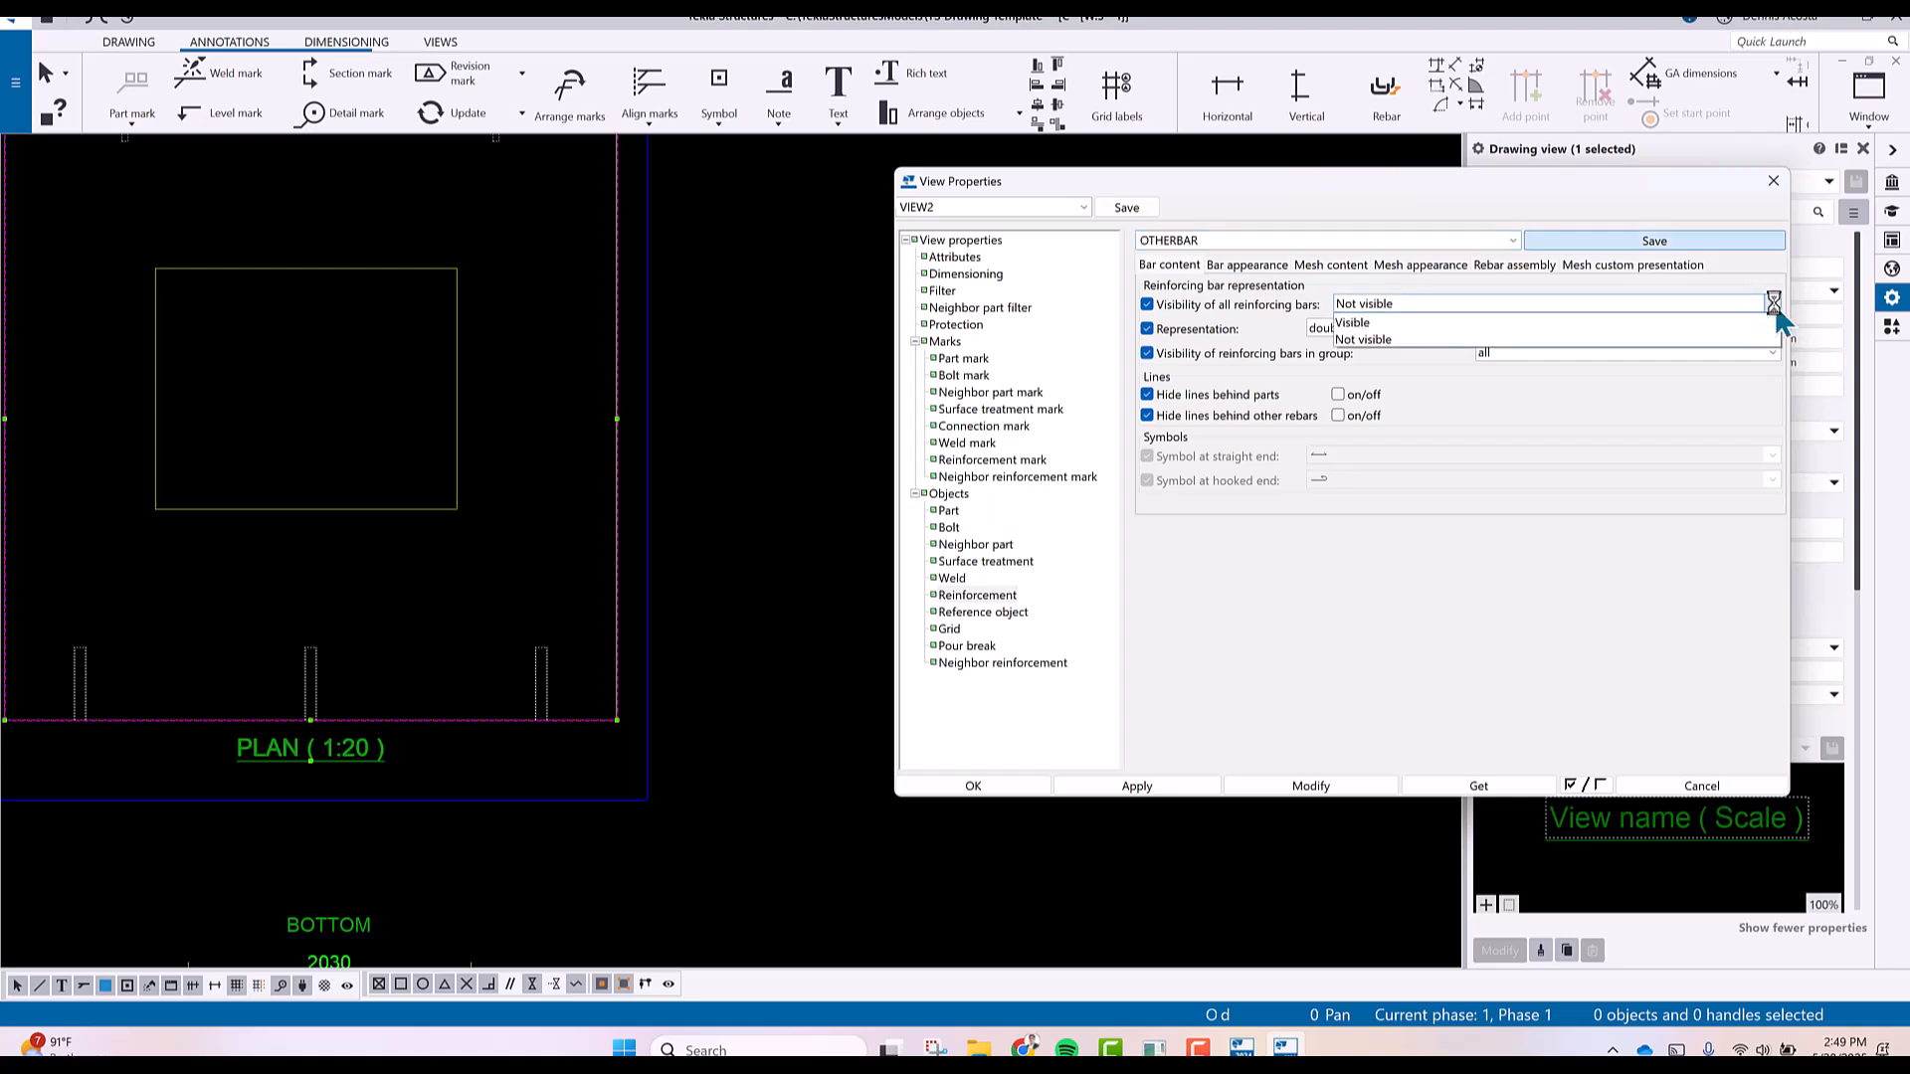
left_click(1370, 324)
left_click(1312, 785)
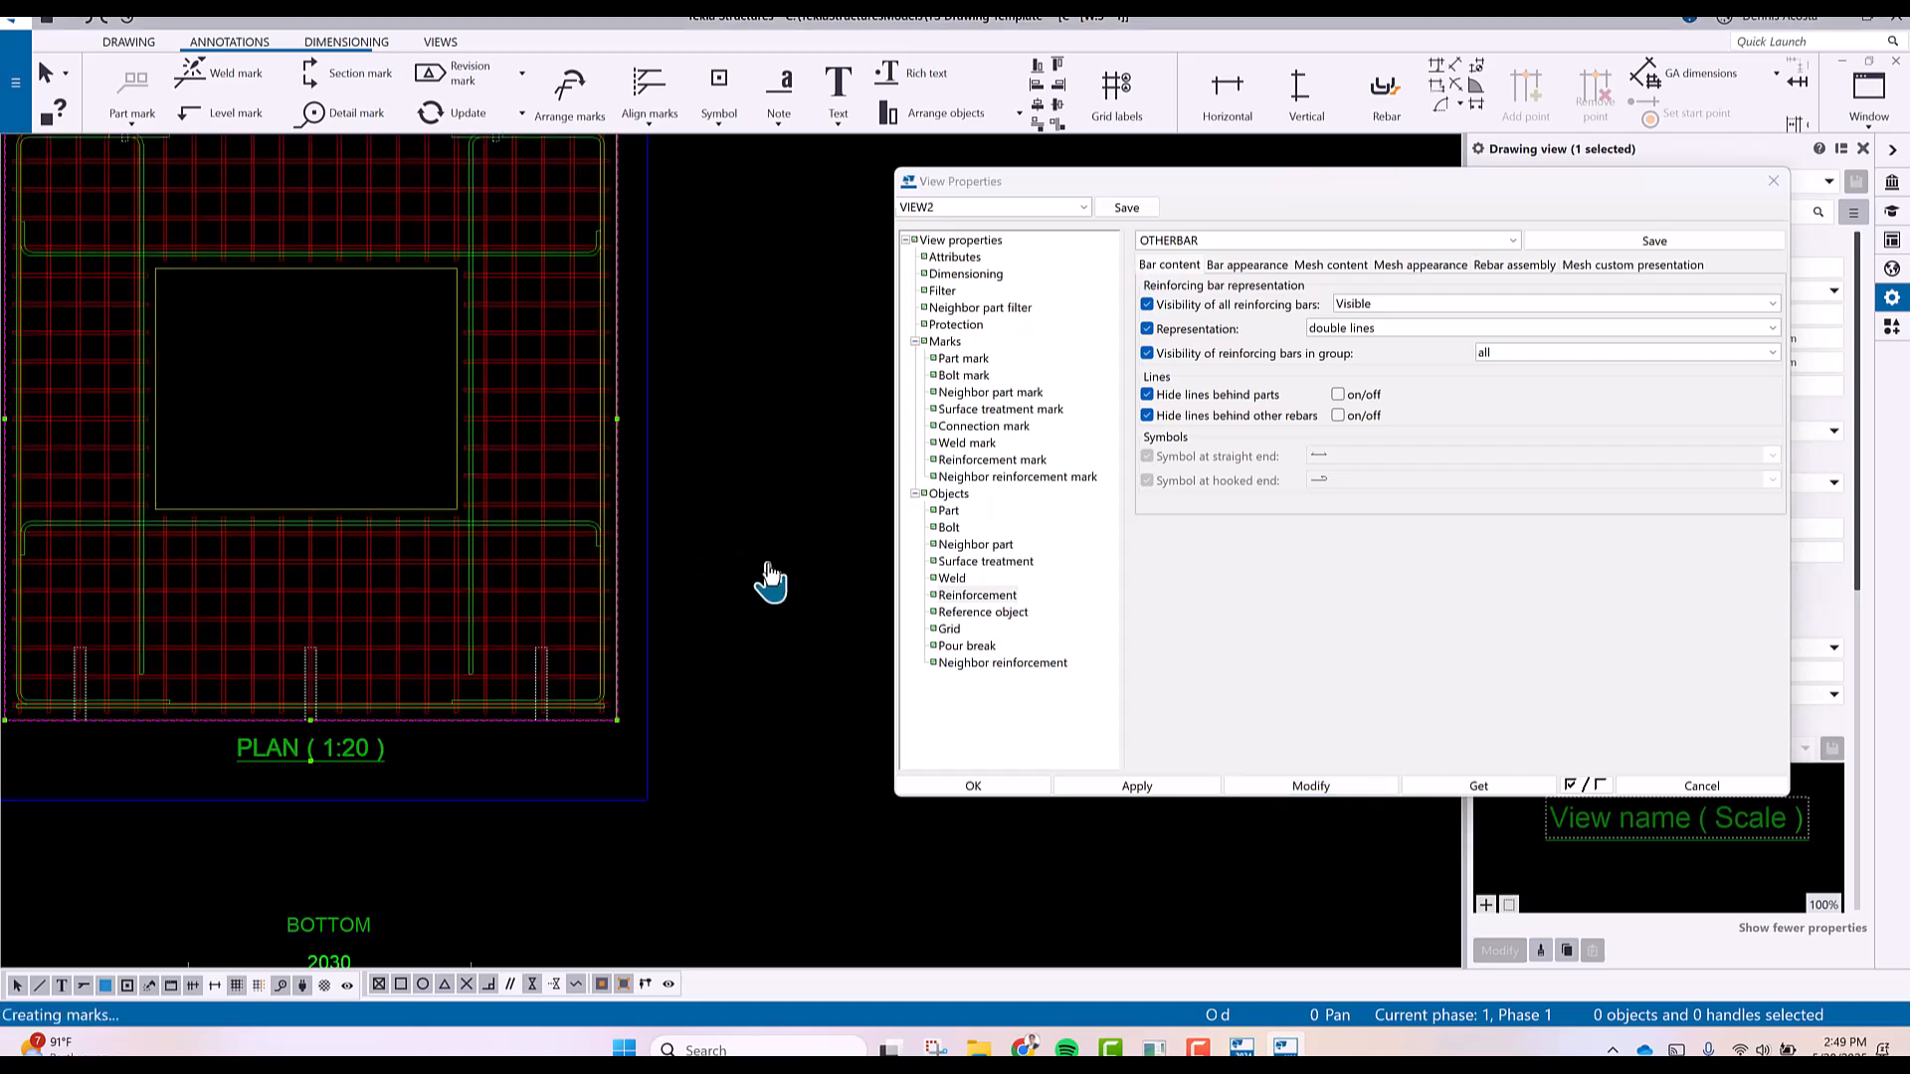
scroll(786, 572, "down", 1)
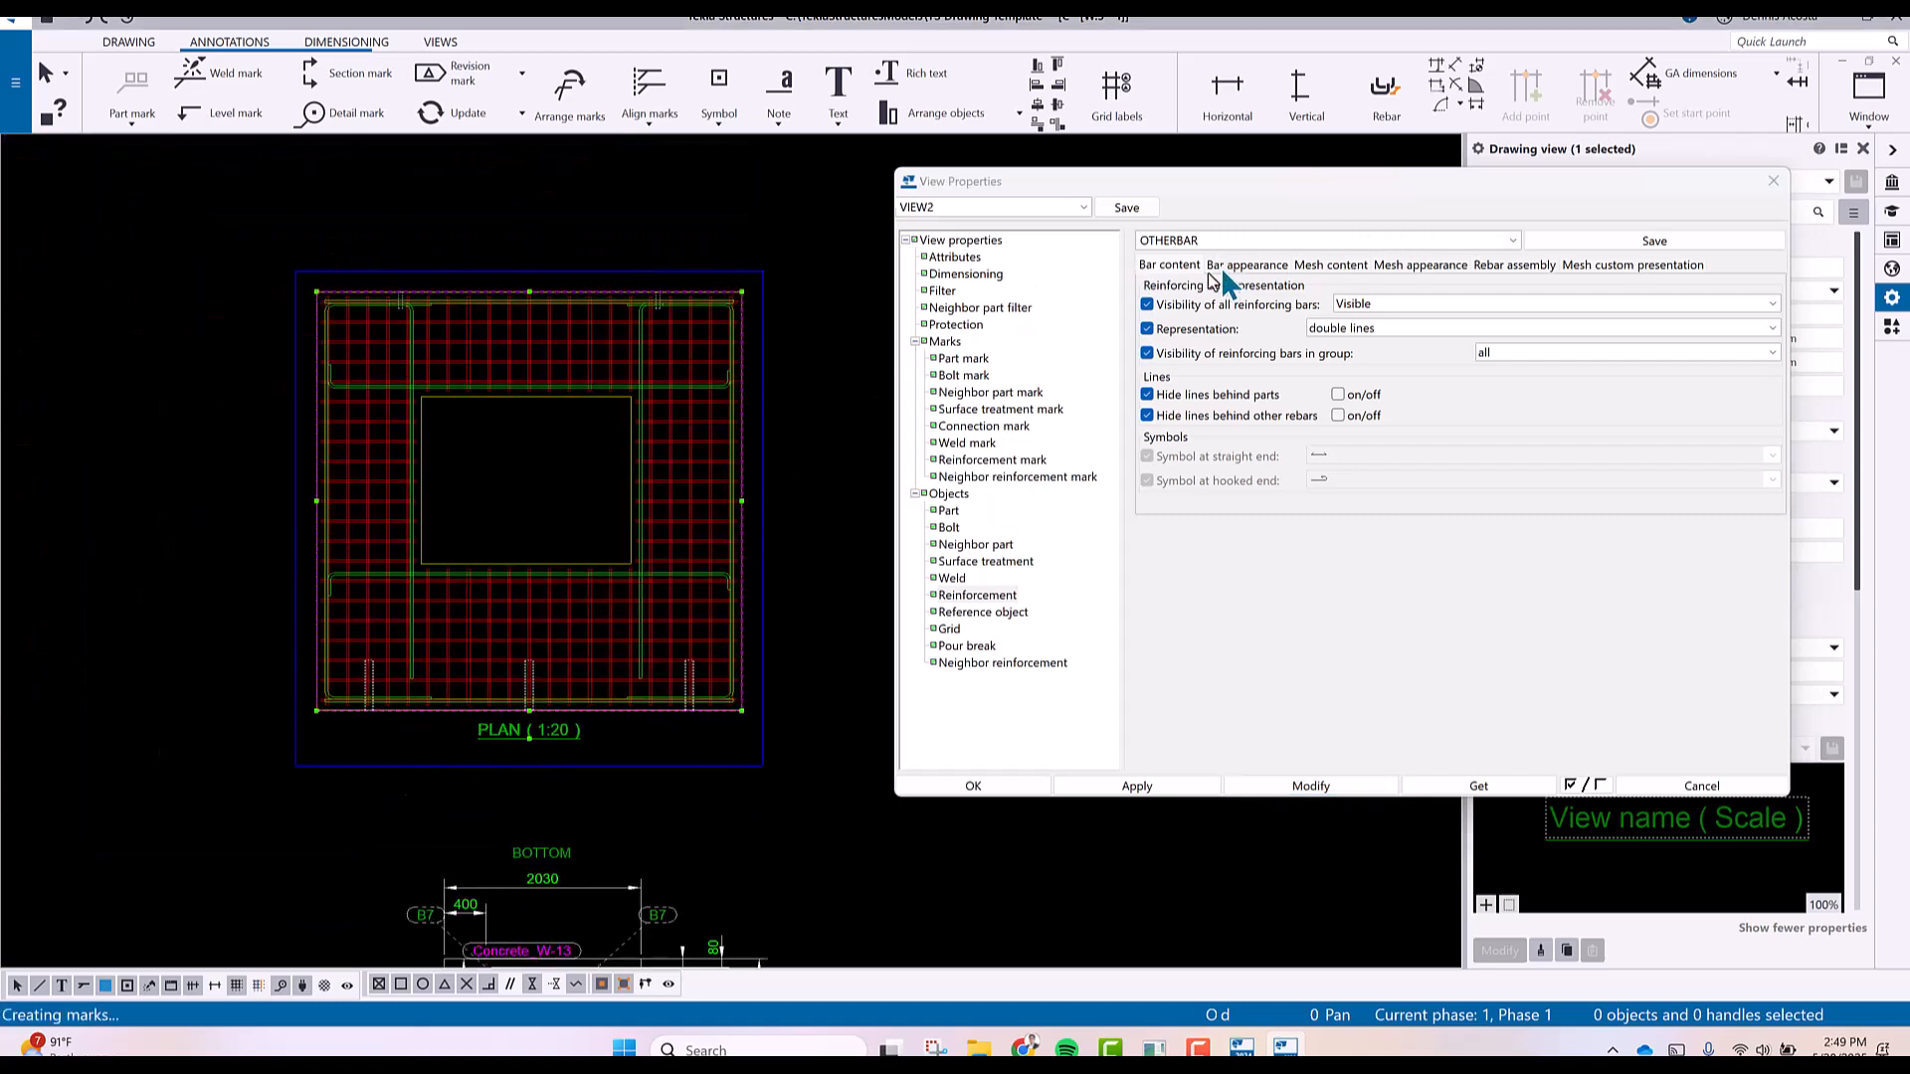
Load EDGEBAR_FILTER in the view's filter settings and try to rename it NOBAR_FILTER.
left_click(942, 290)
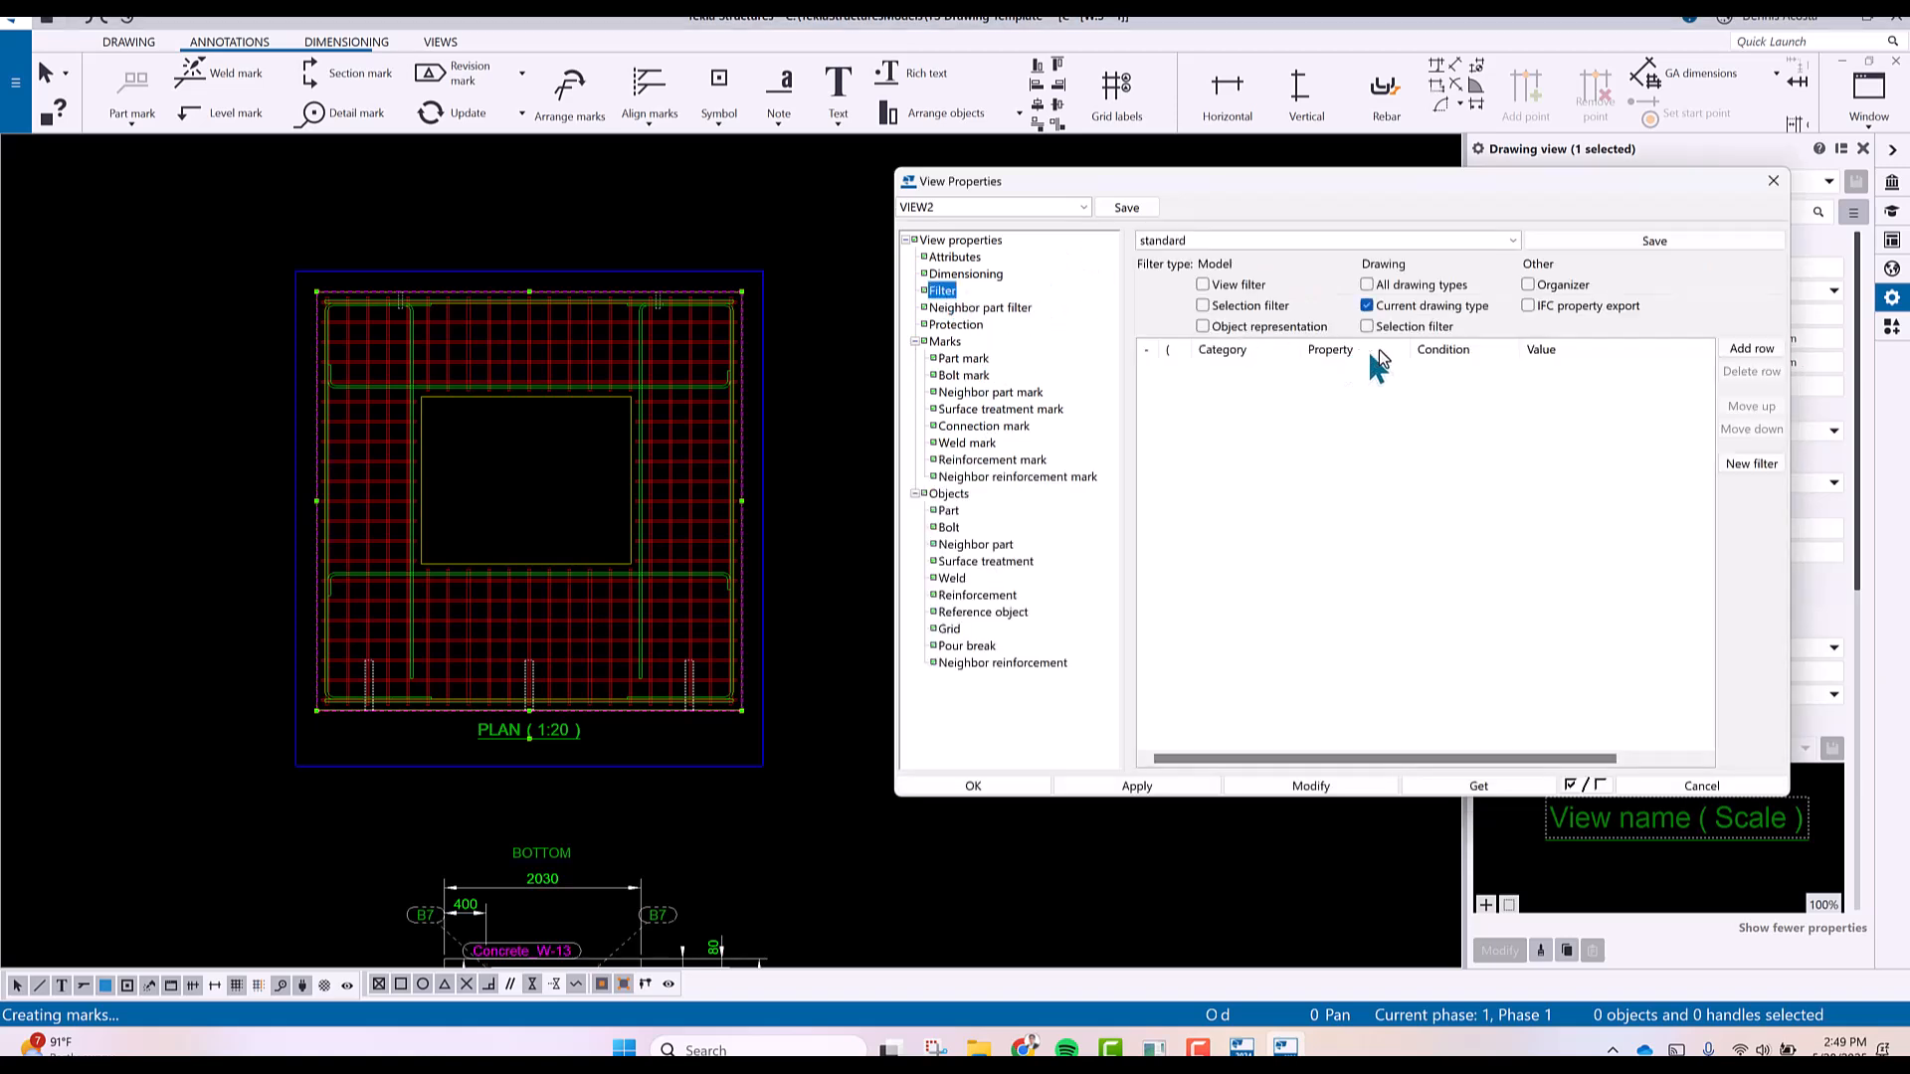
left_click(1513, 241)
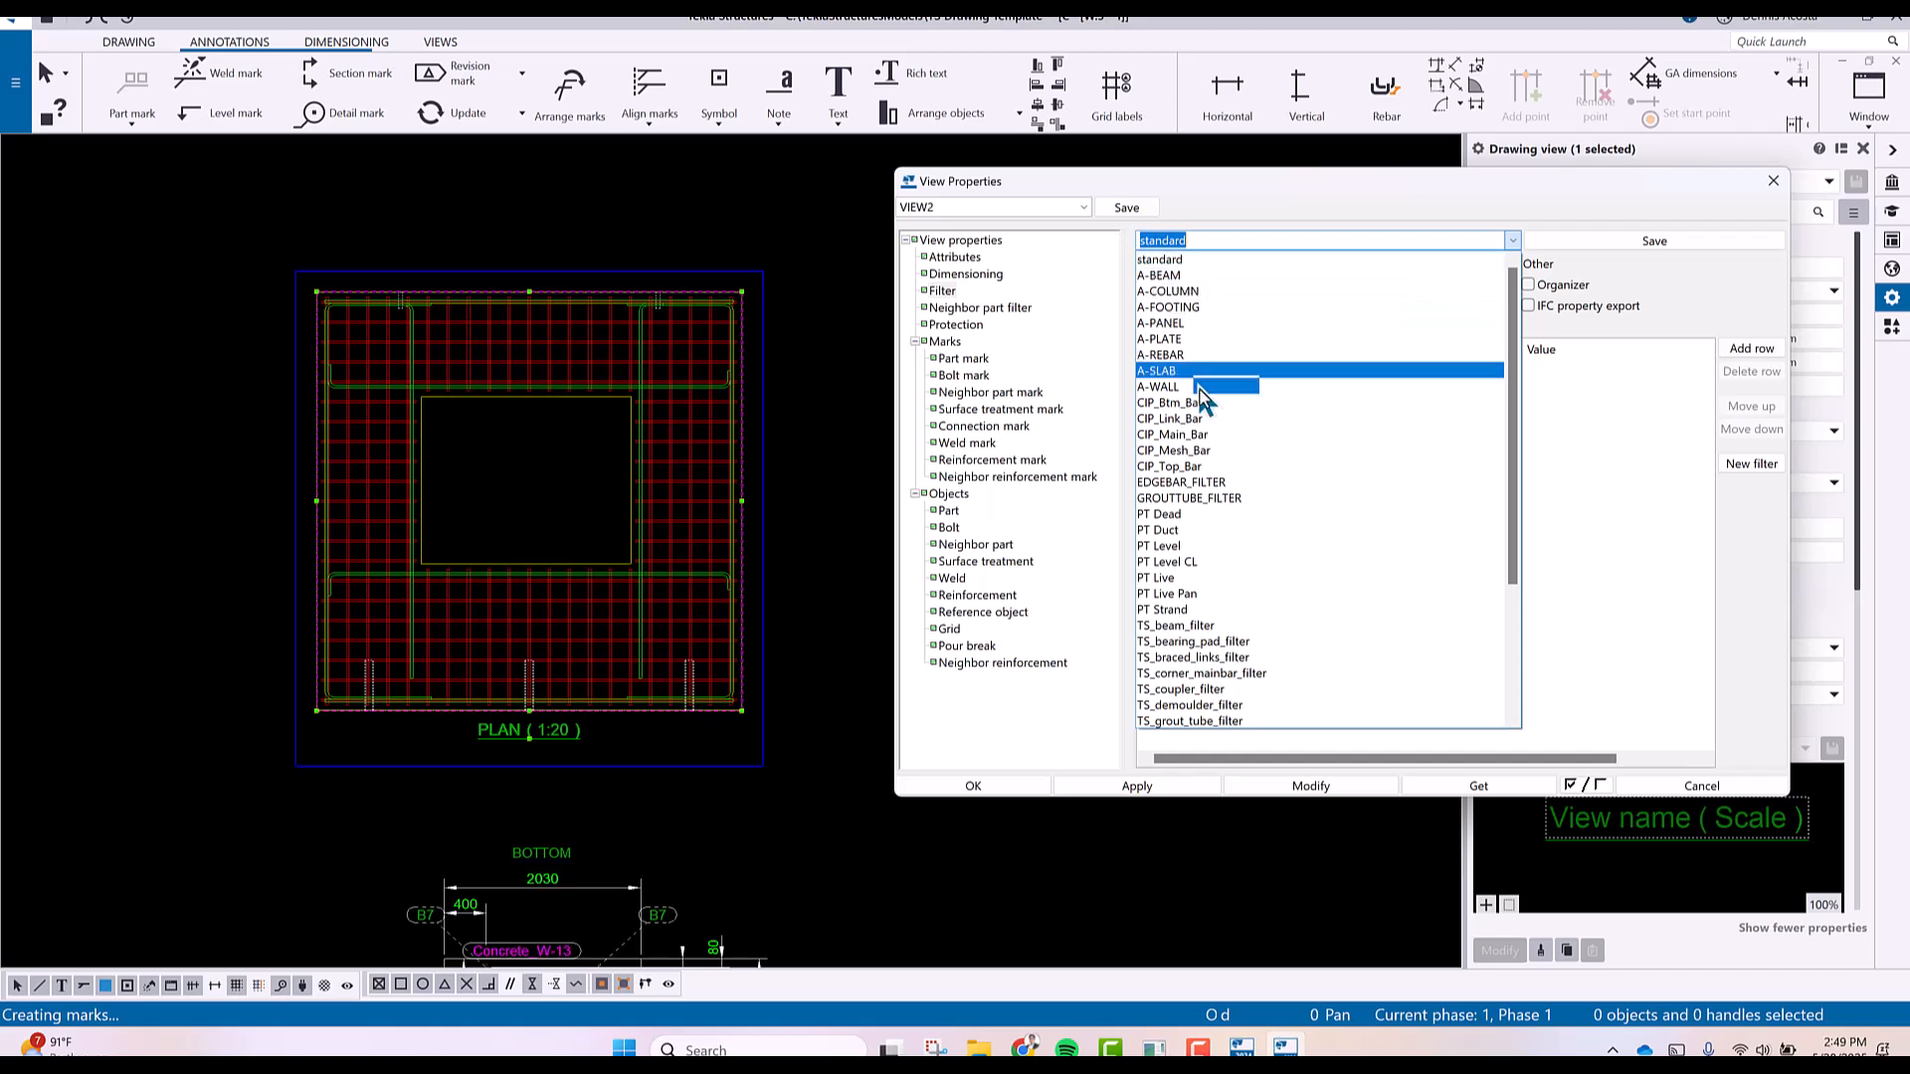
left_click(1206, 483)
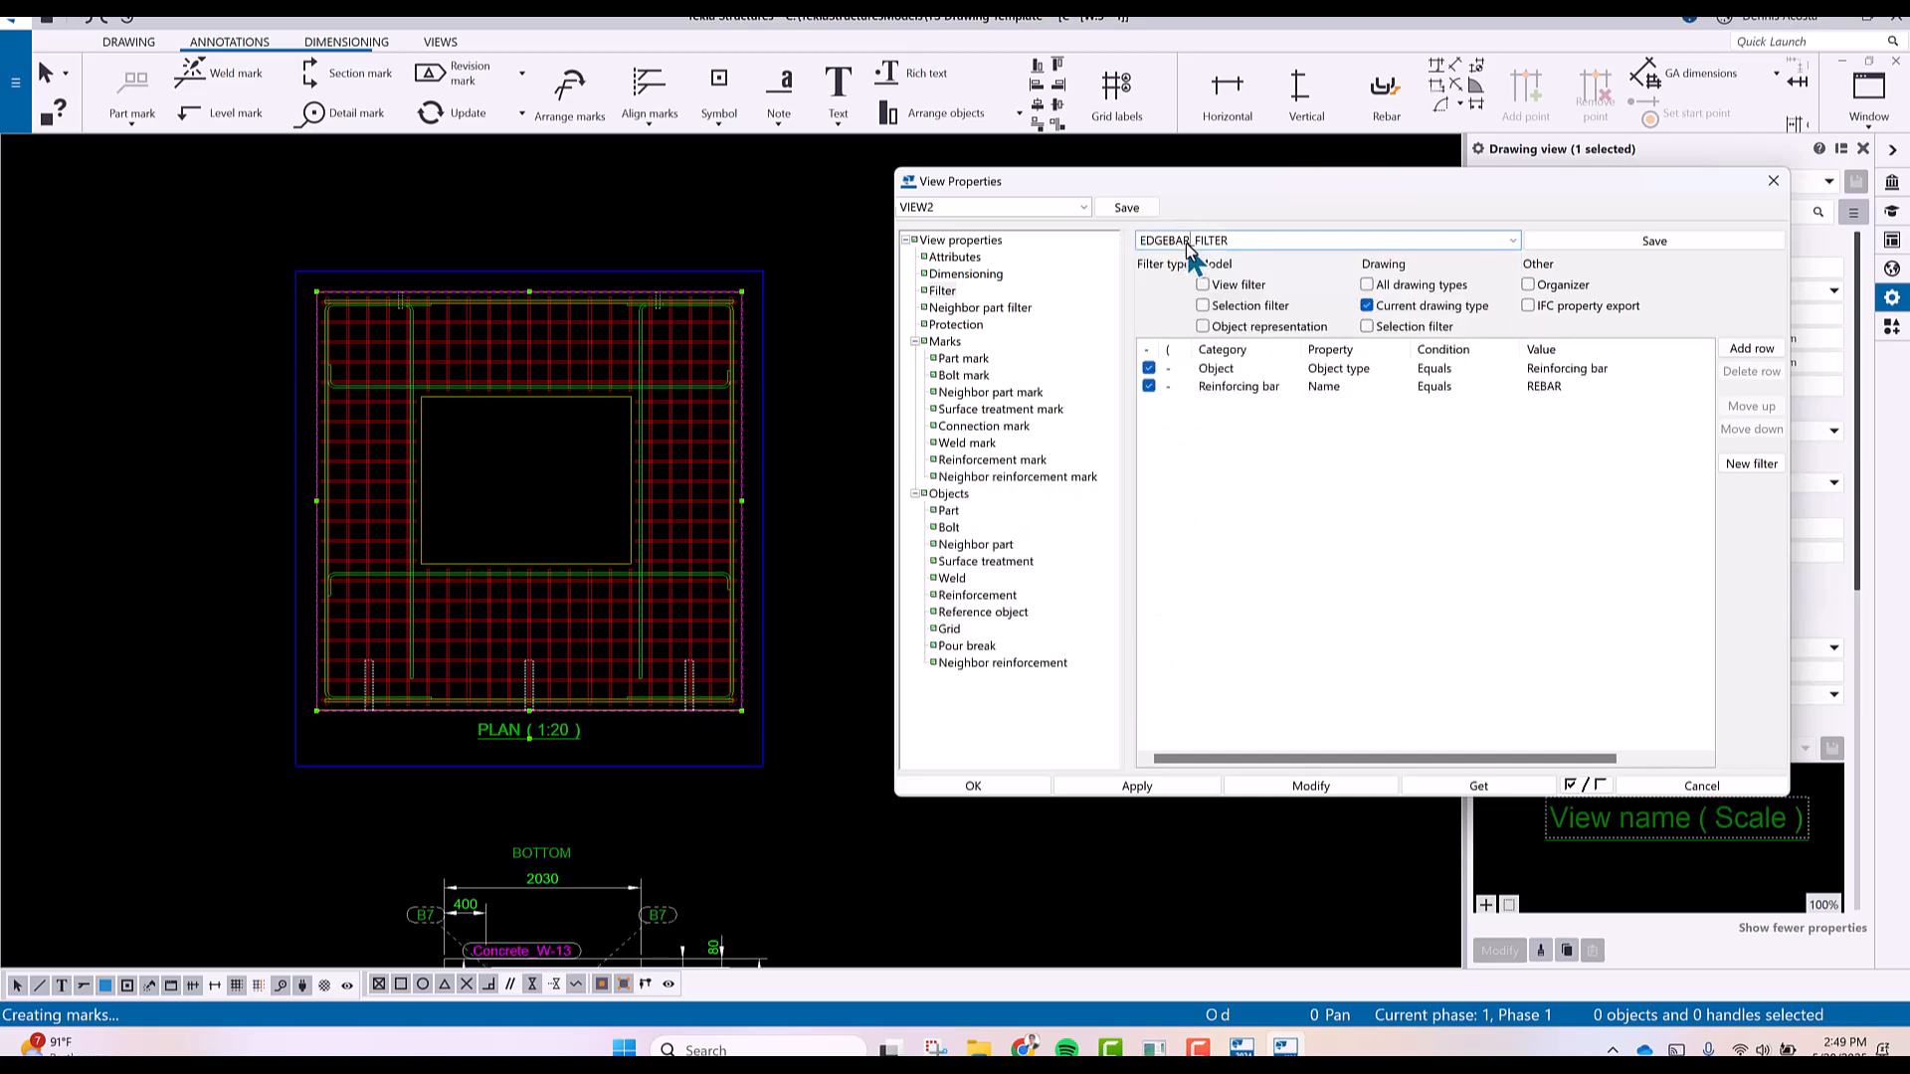
left_click_drag(1170, 242, 1087, 279)
type("NO")
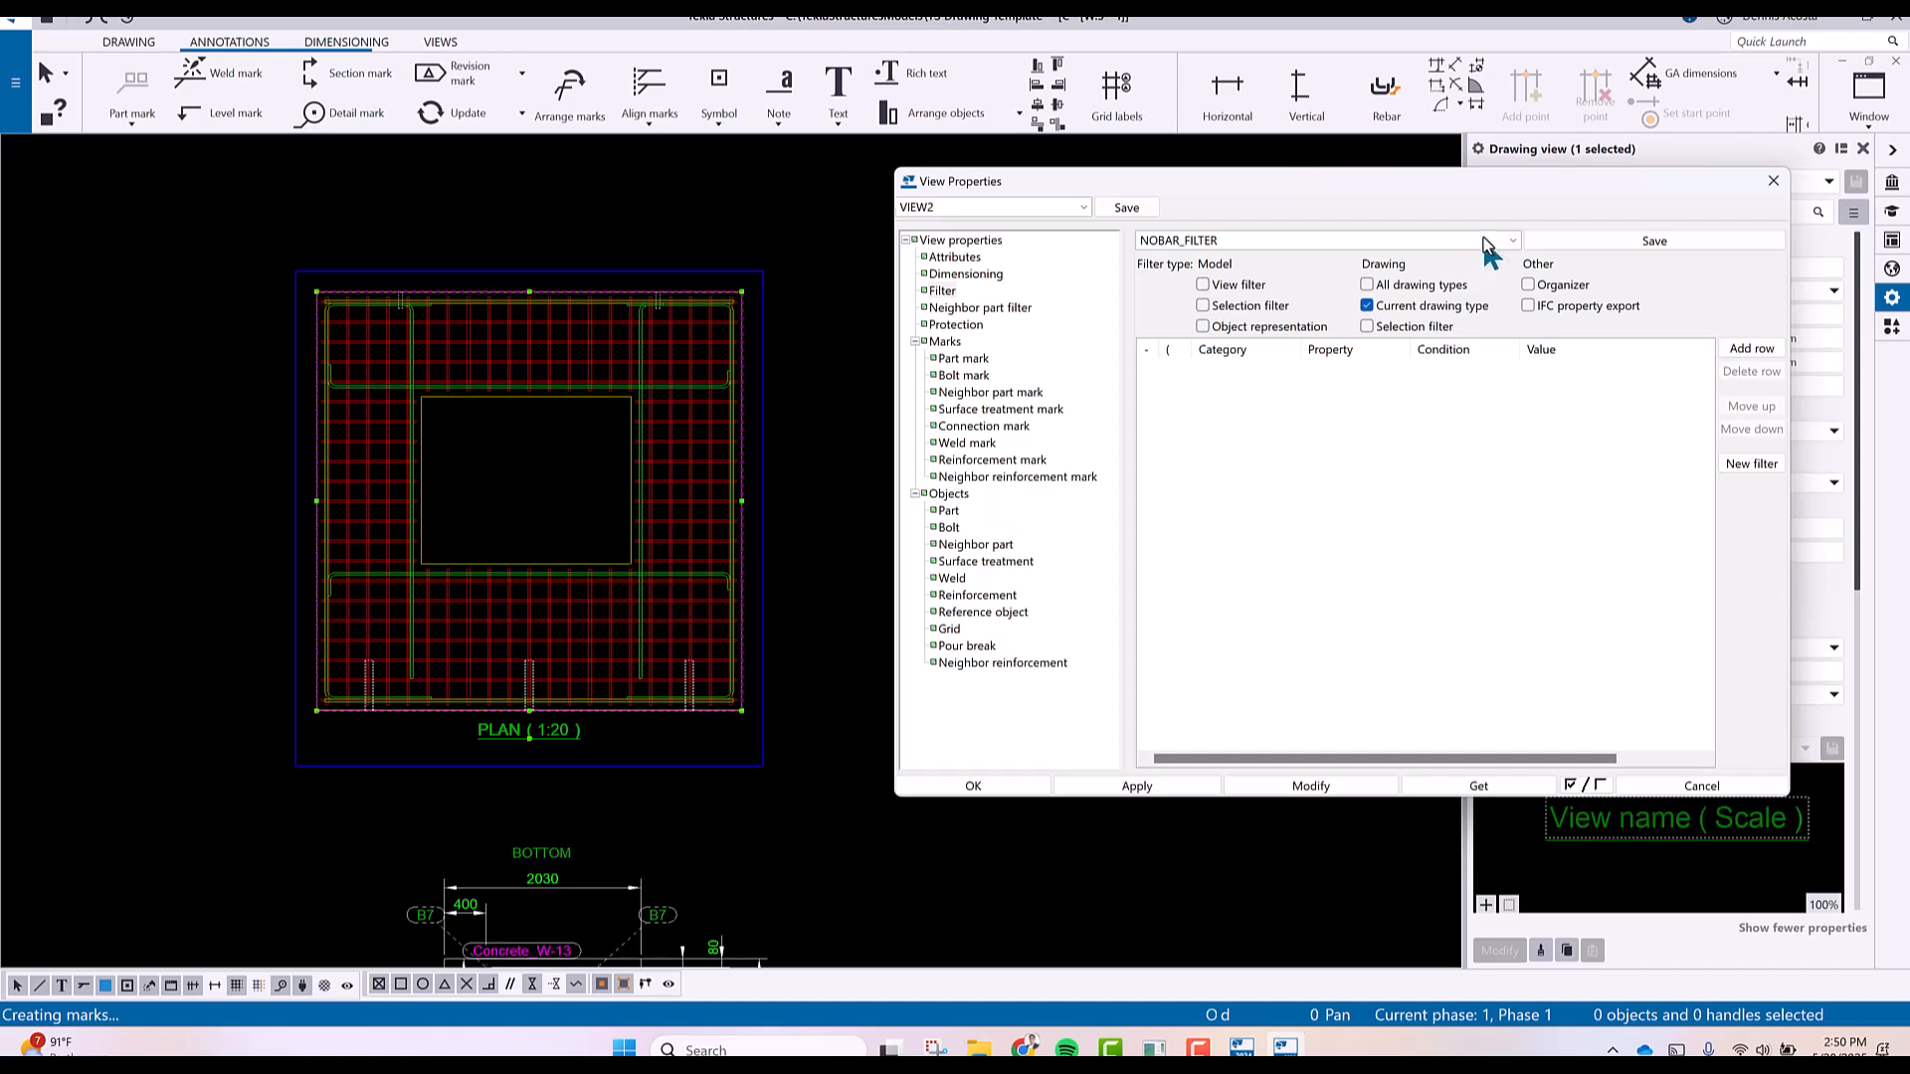
Create NOBAR_FILTER from EDGEBAR_FILTER with the reinforcing bar name condition set to Does not equal REBAR.
left_click(1511, 239)
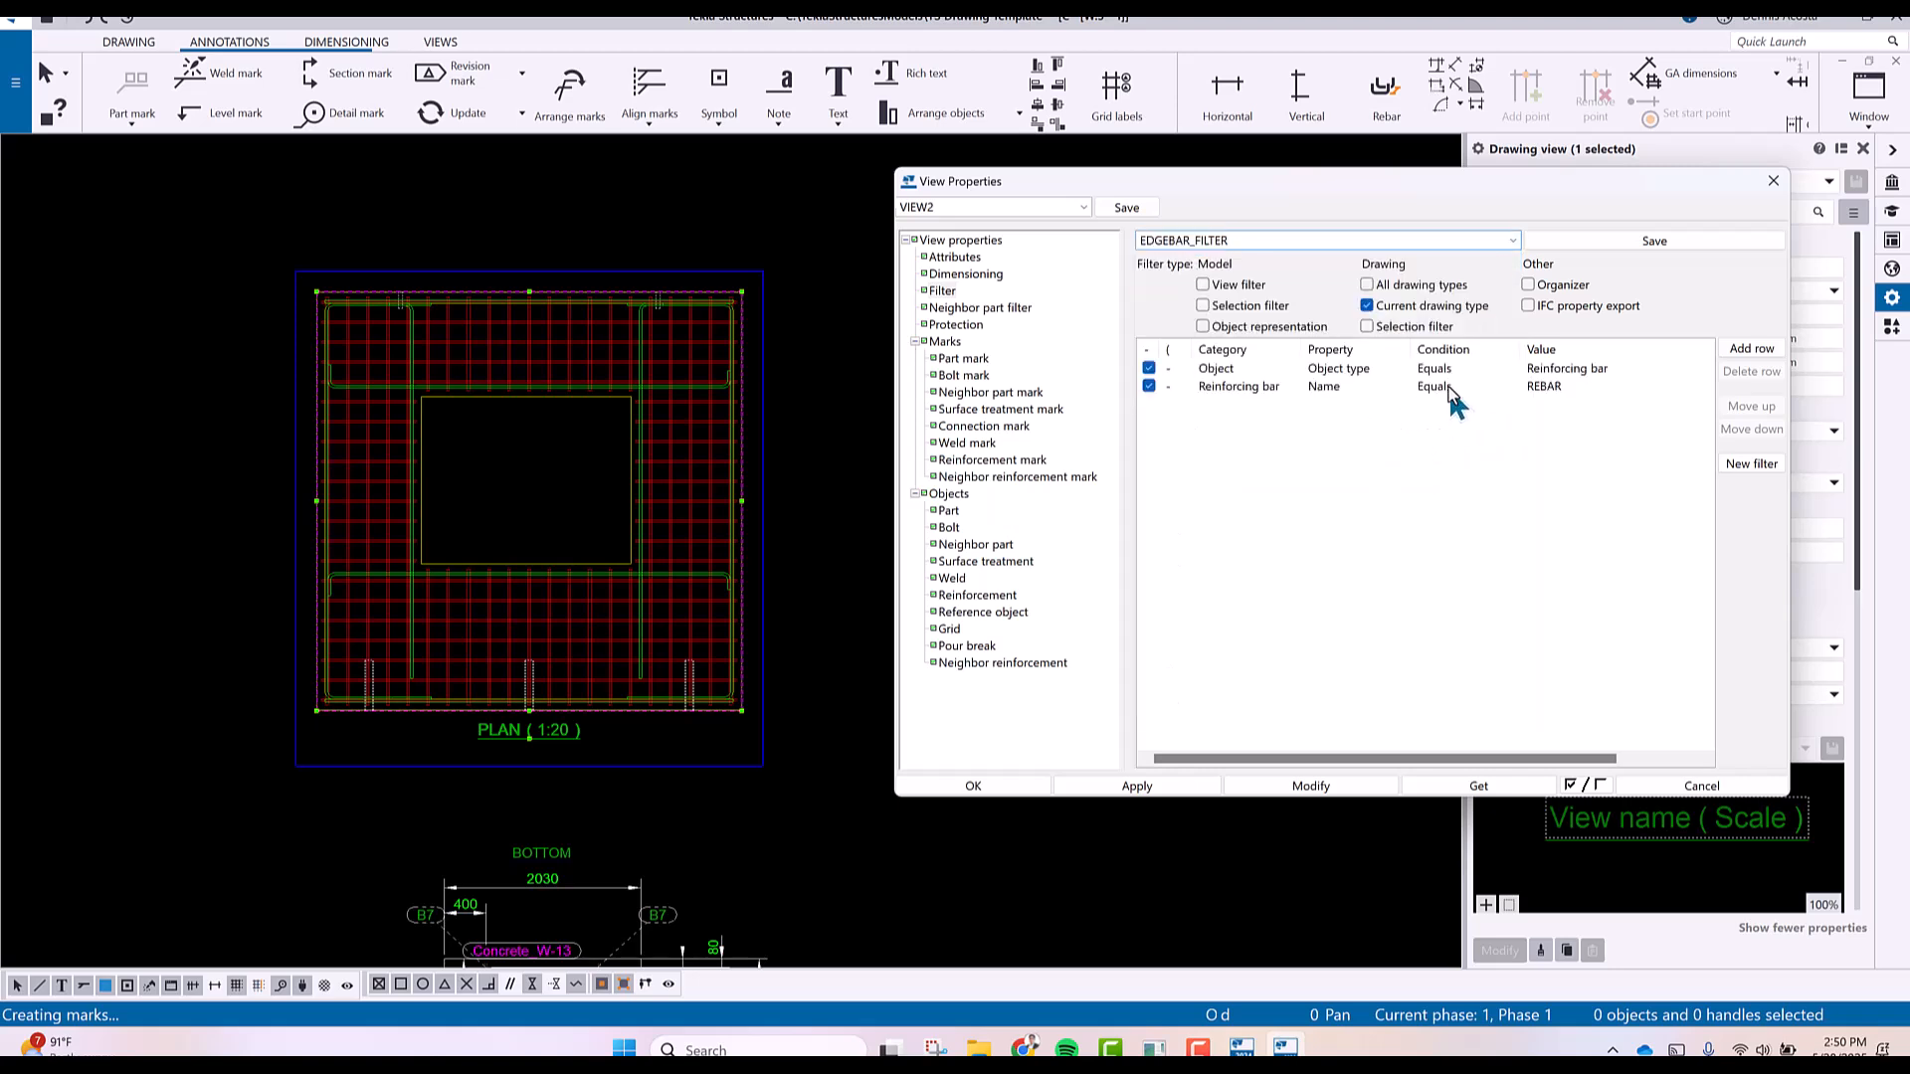
left_click(1458, 386)
left_click(1491, 384)
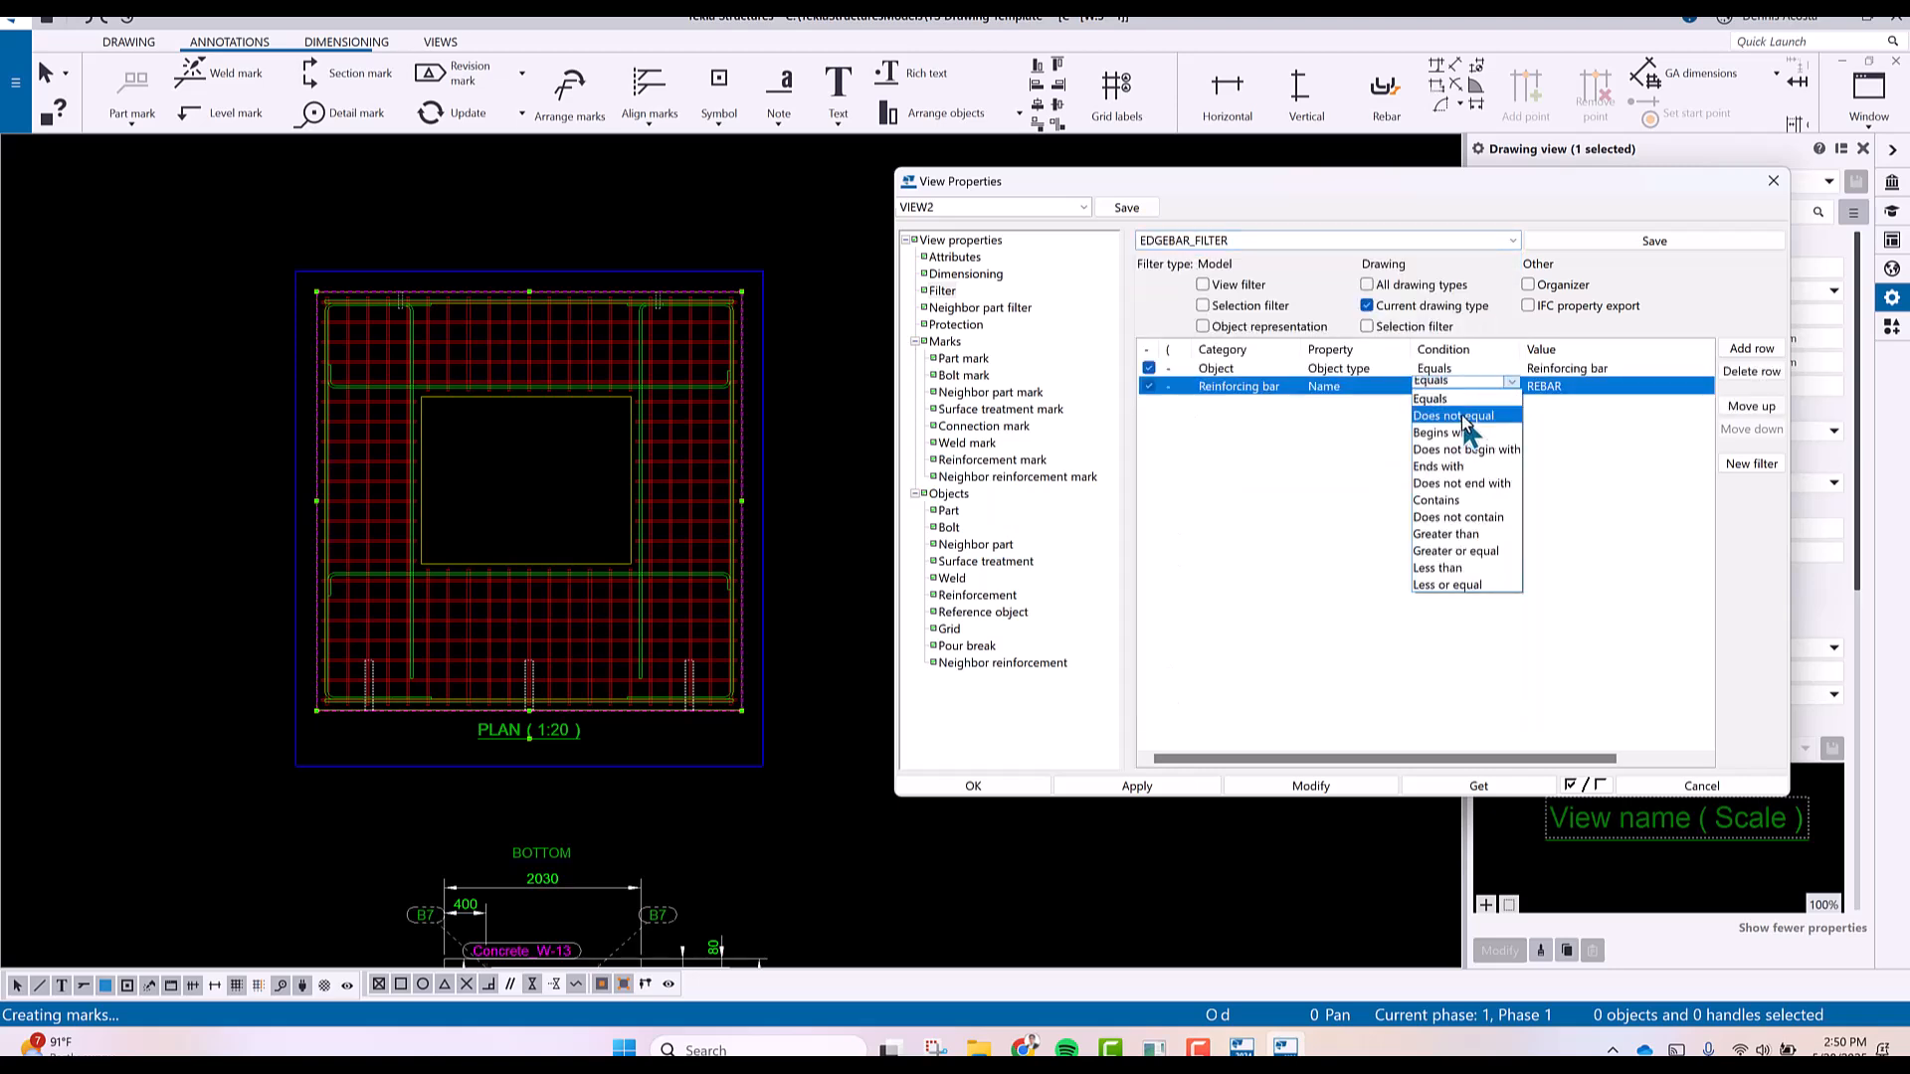
left_click(1461, 416)
left_click(1245, 235)
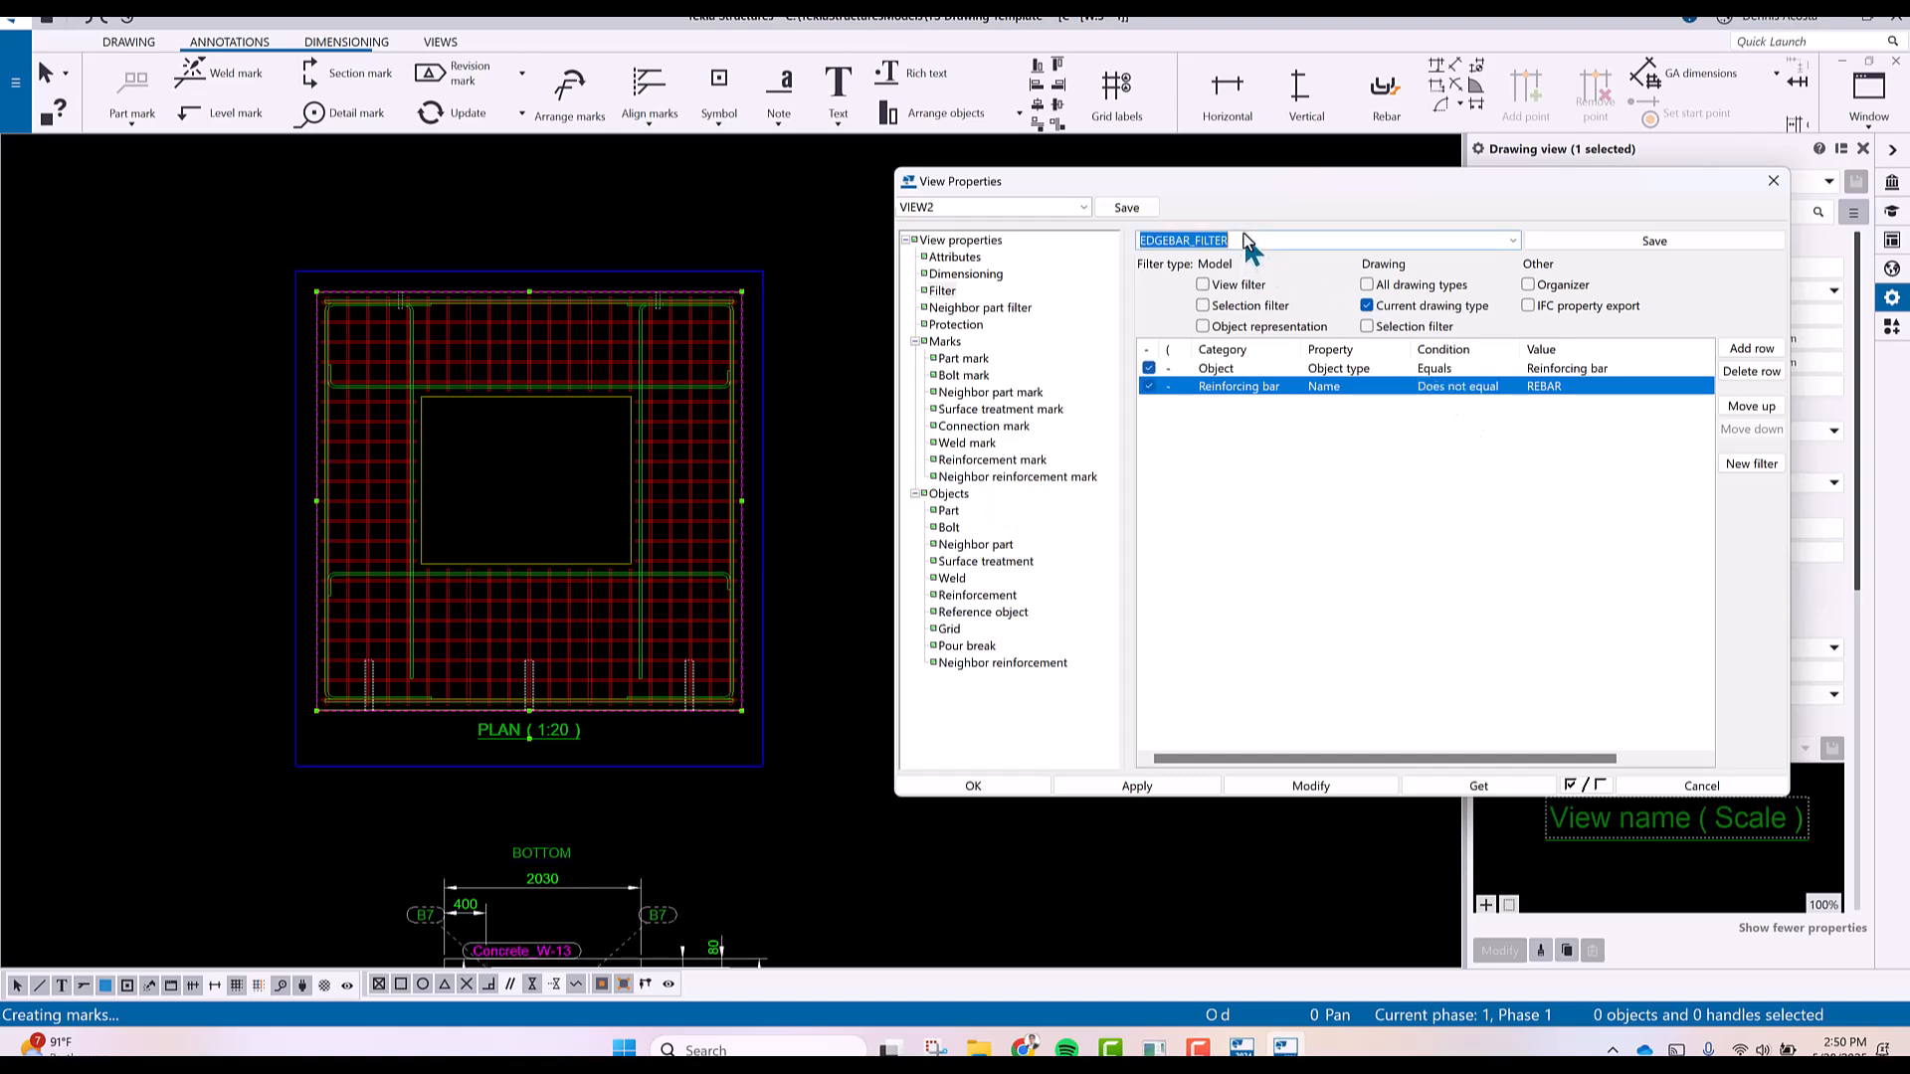
type("NOBAR_FILTER")
left_click(1578, 239)
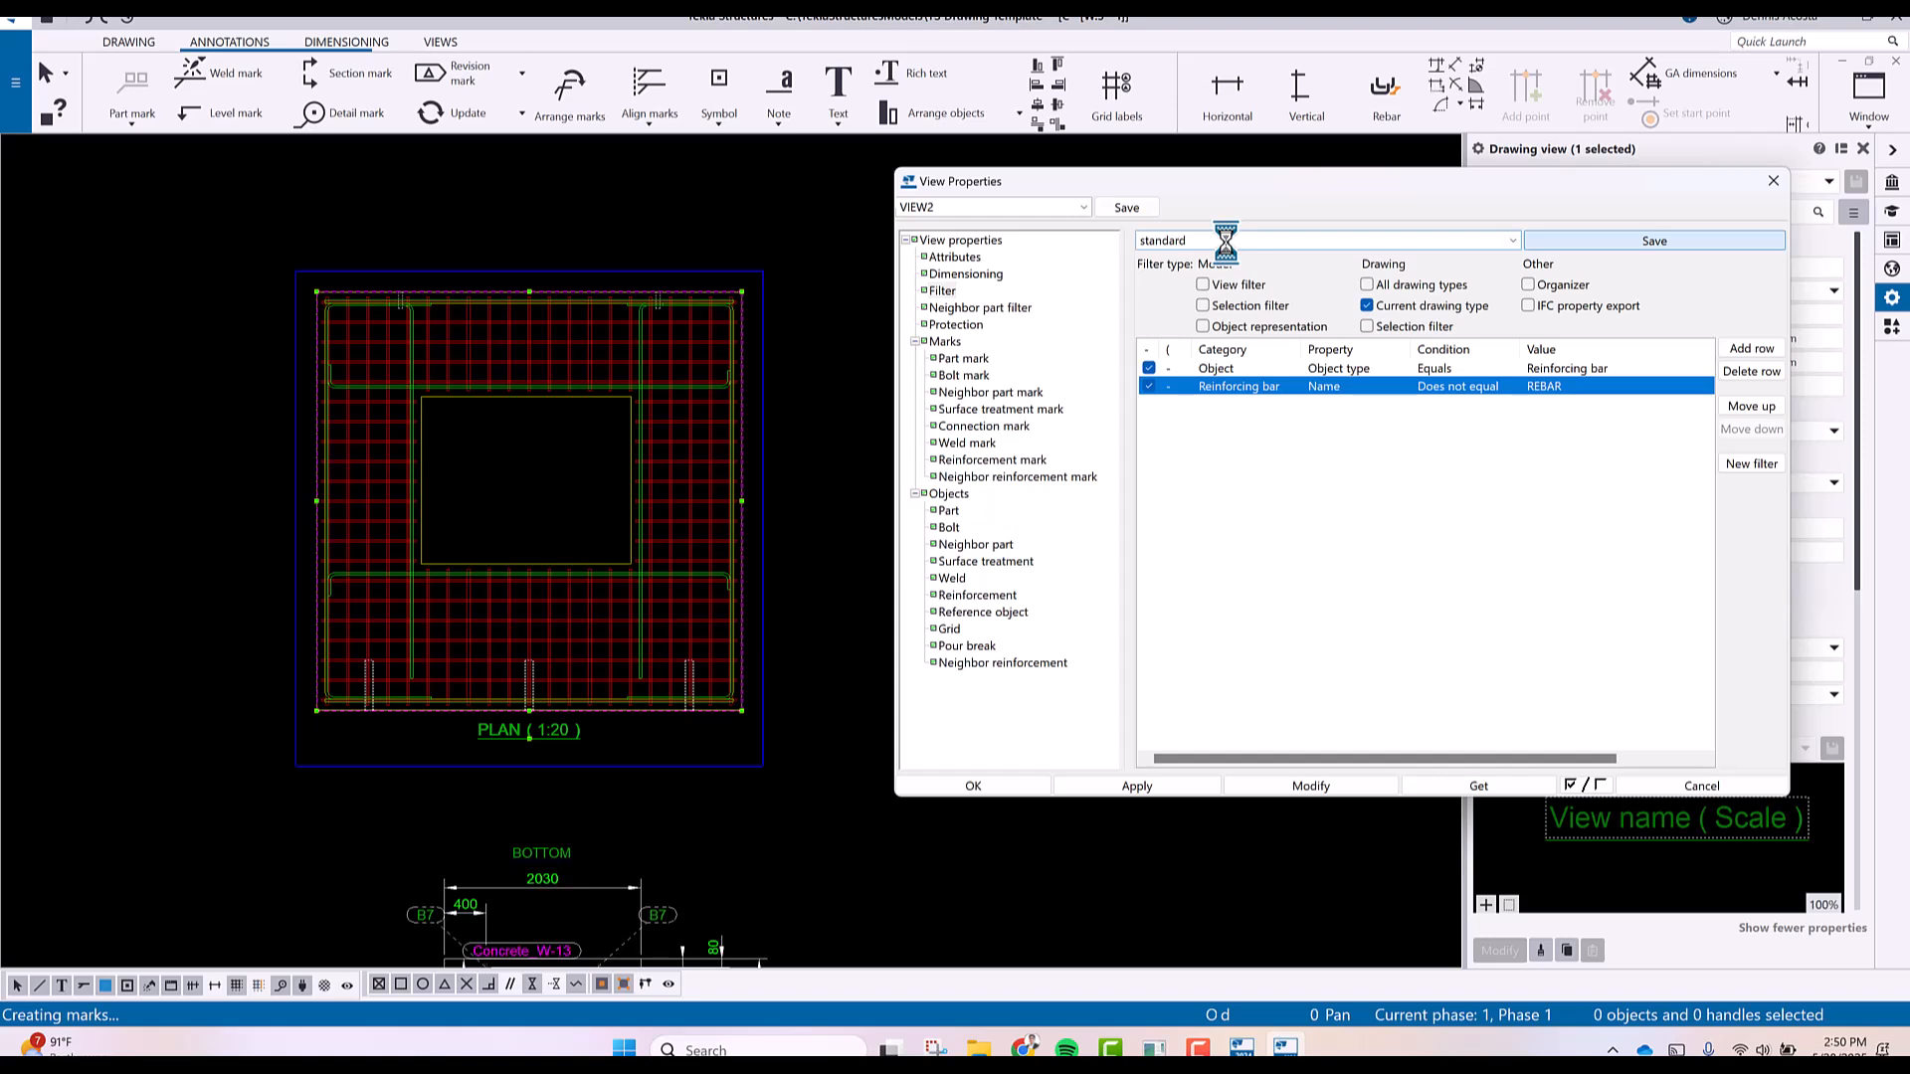
Load the standard filter for the view and save the view properties as VIEW2.
left_click(1226, 241)
scroll(1258, 391, "up", 5)
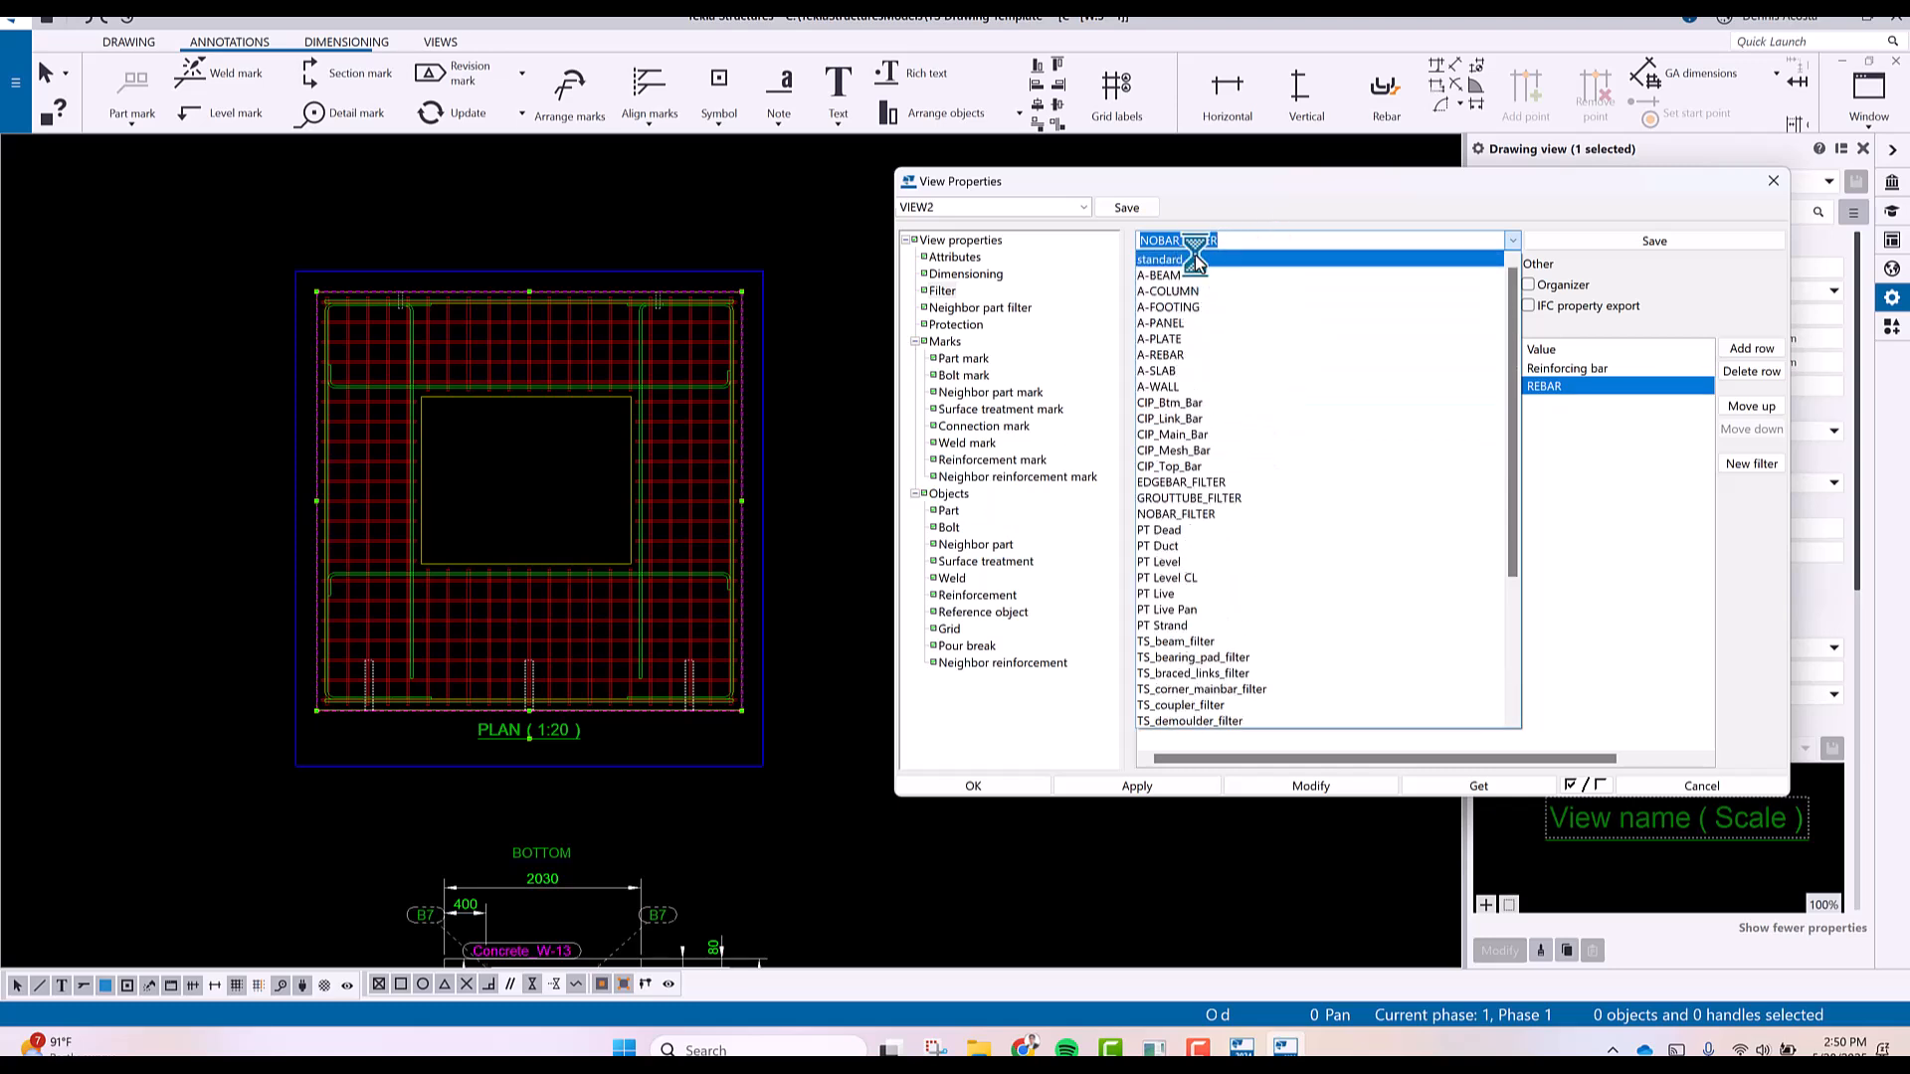
left_click(1196, 256)
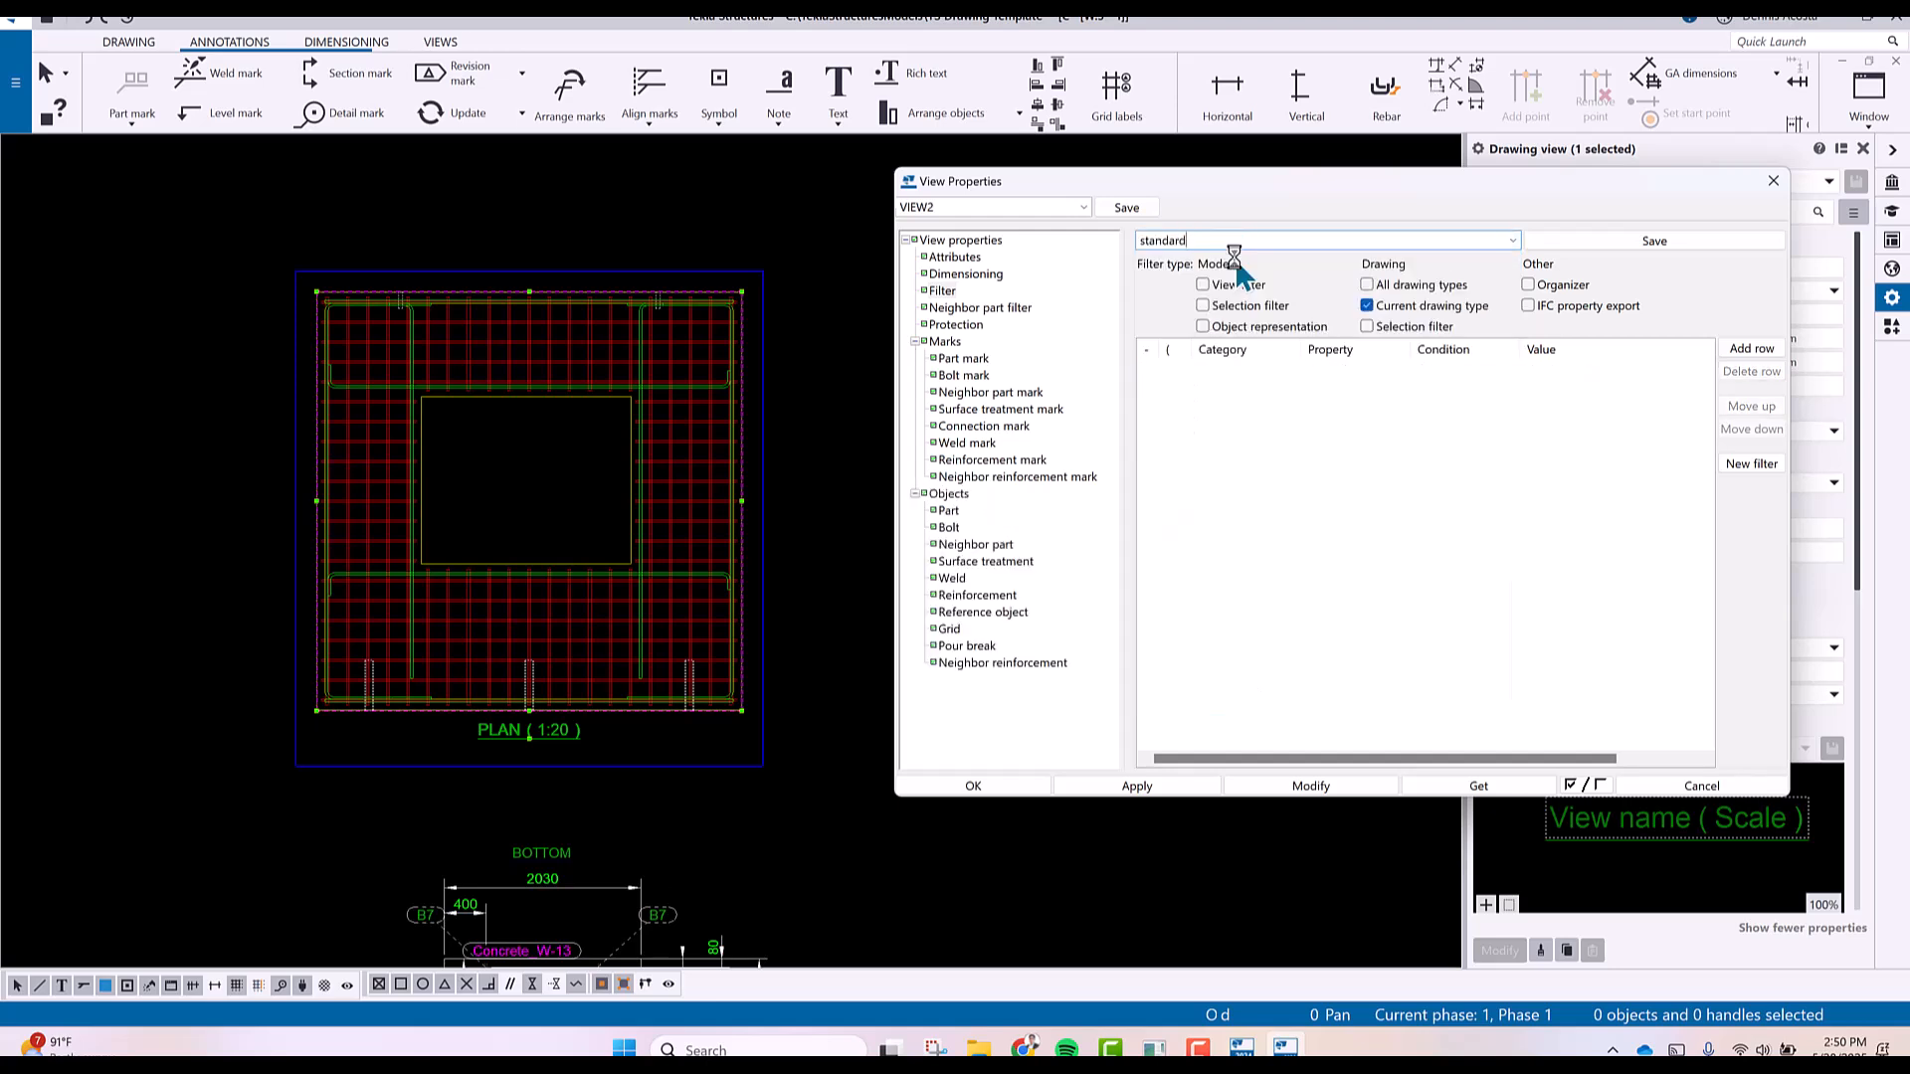
left_click(1124, 207)
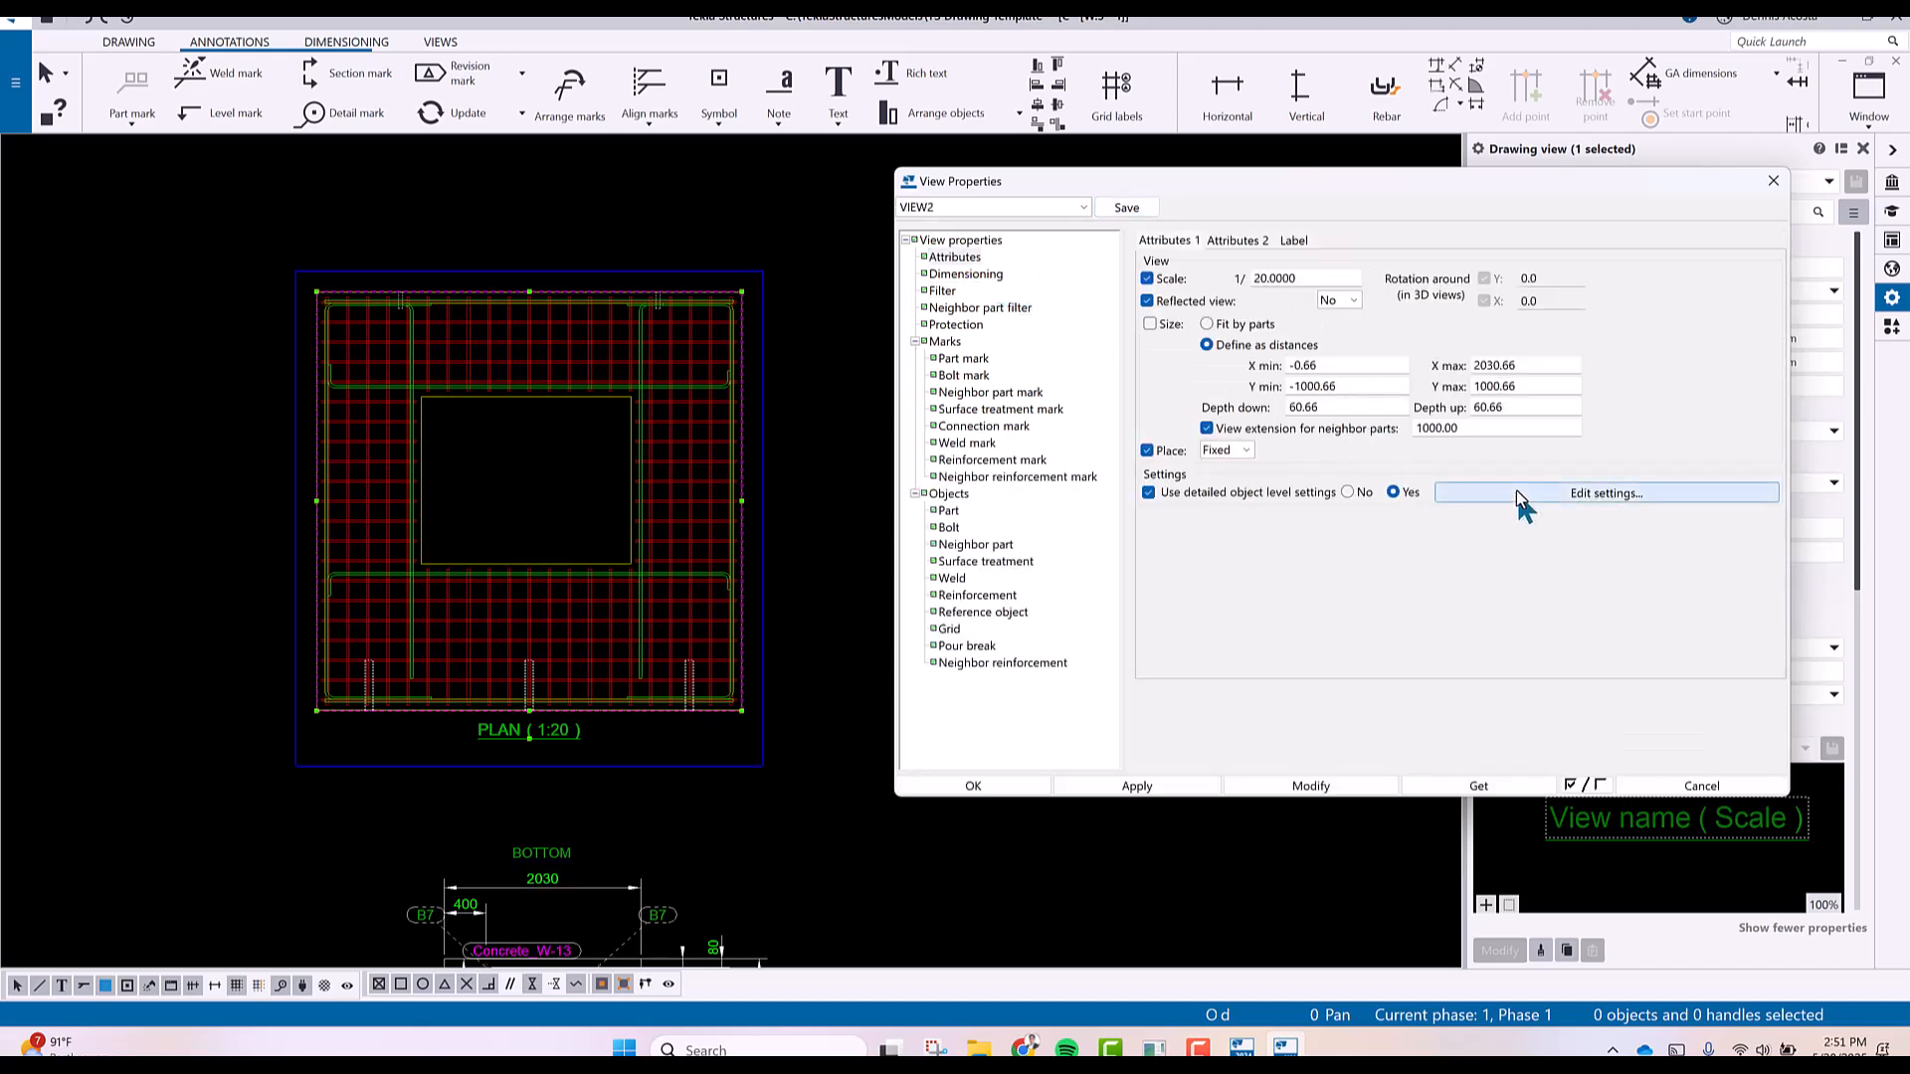
Add a second row to the view's object level settings and set its model object filter to NOBAR_FILTER.
left_click(1516, 492)
left_click(1280, 320)
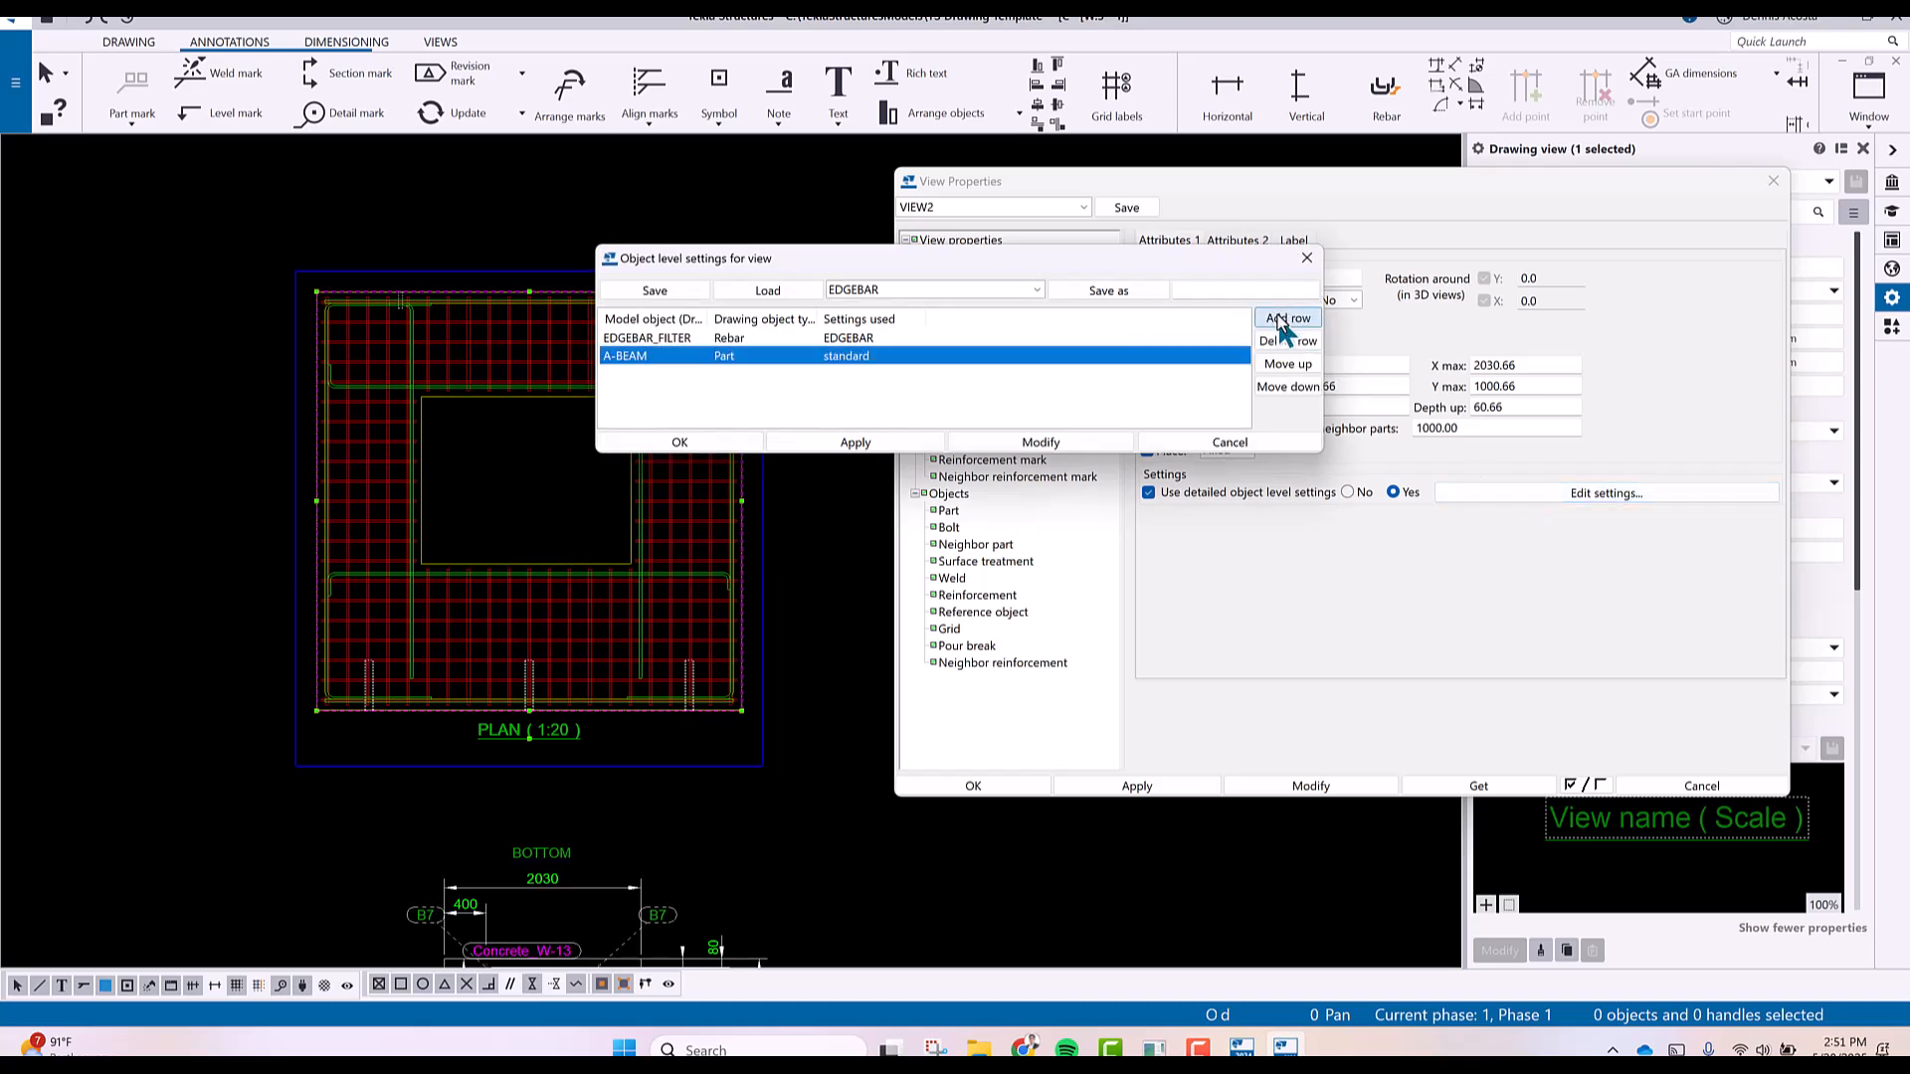
left_click(647, 355)
left_click(700, 355)
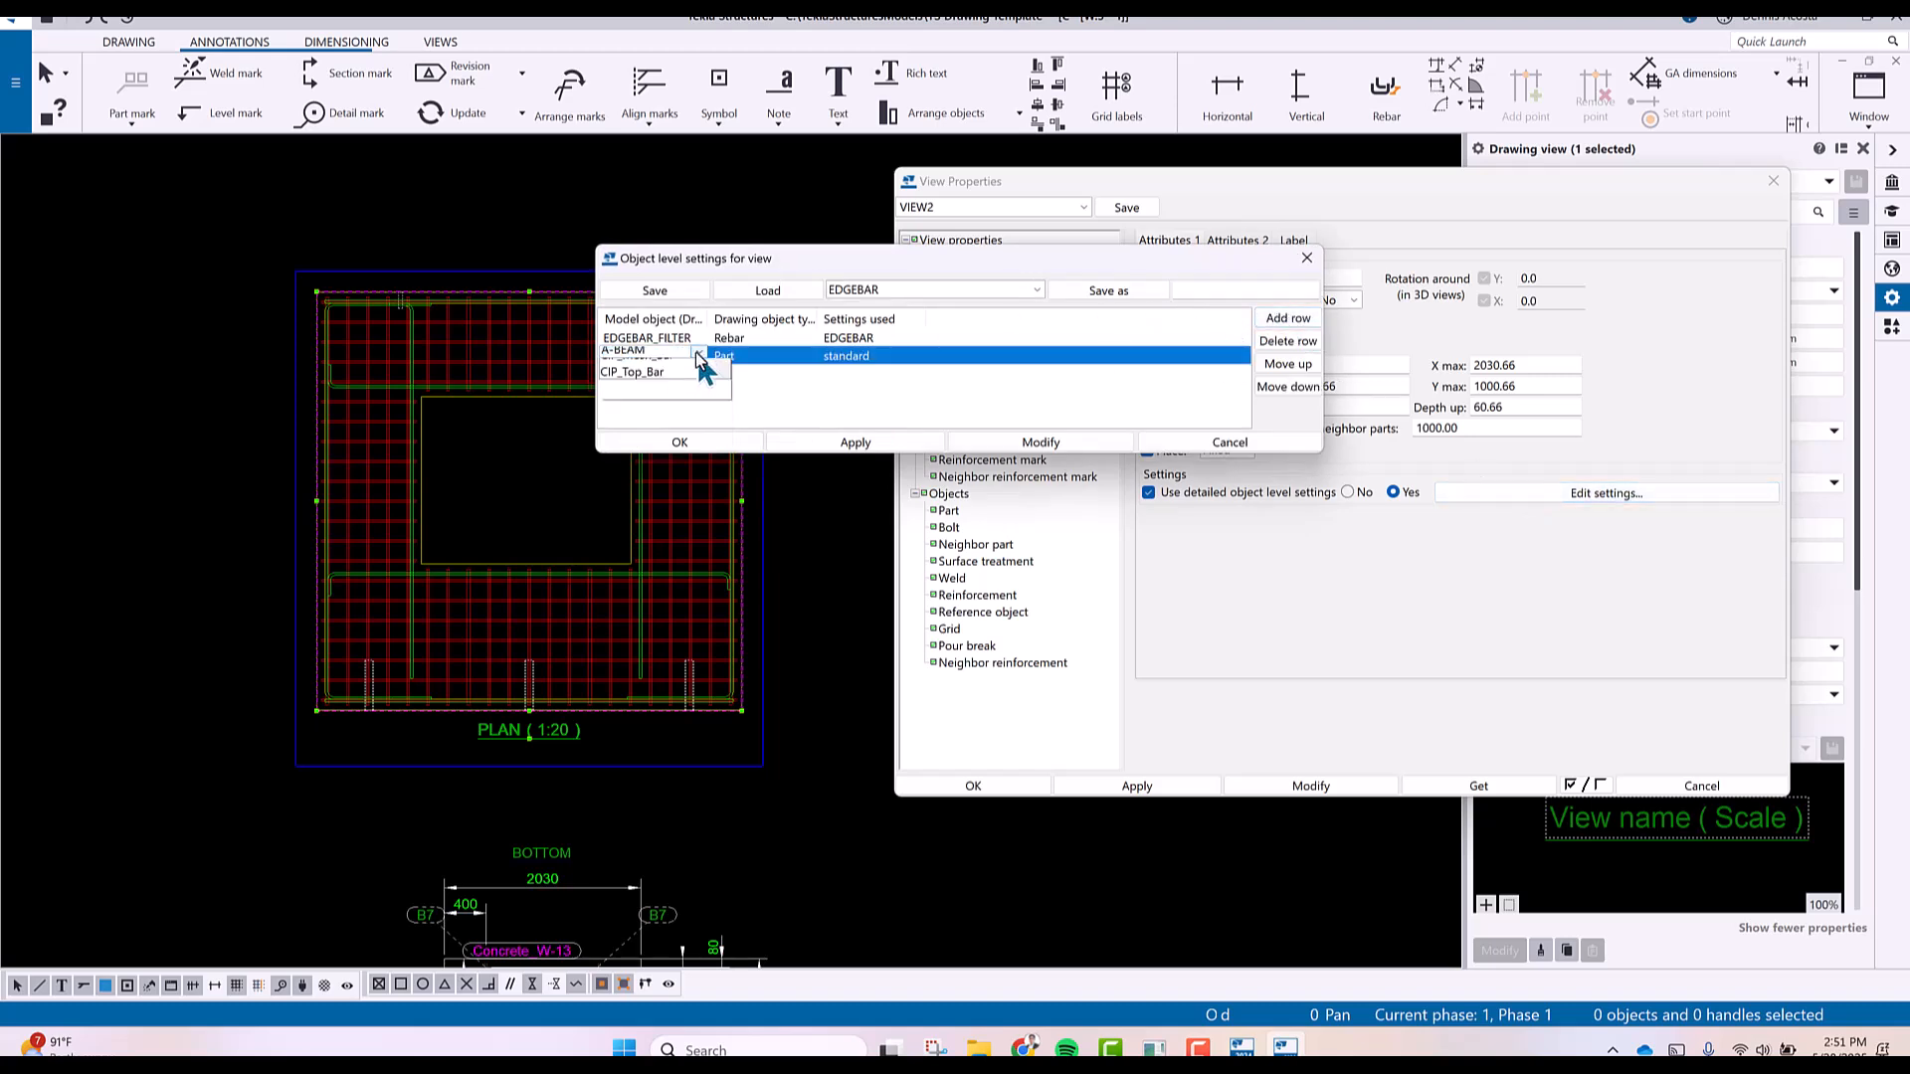
scroll(658, 452, "down", 4)
left_click(652, 437)
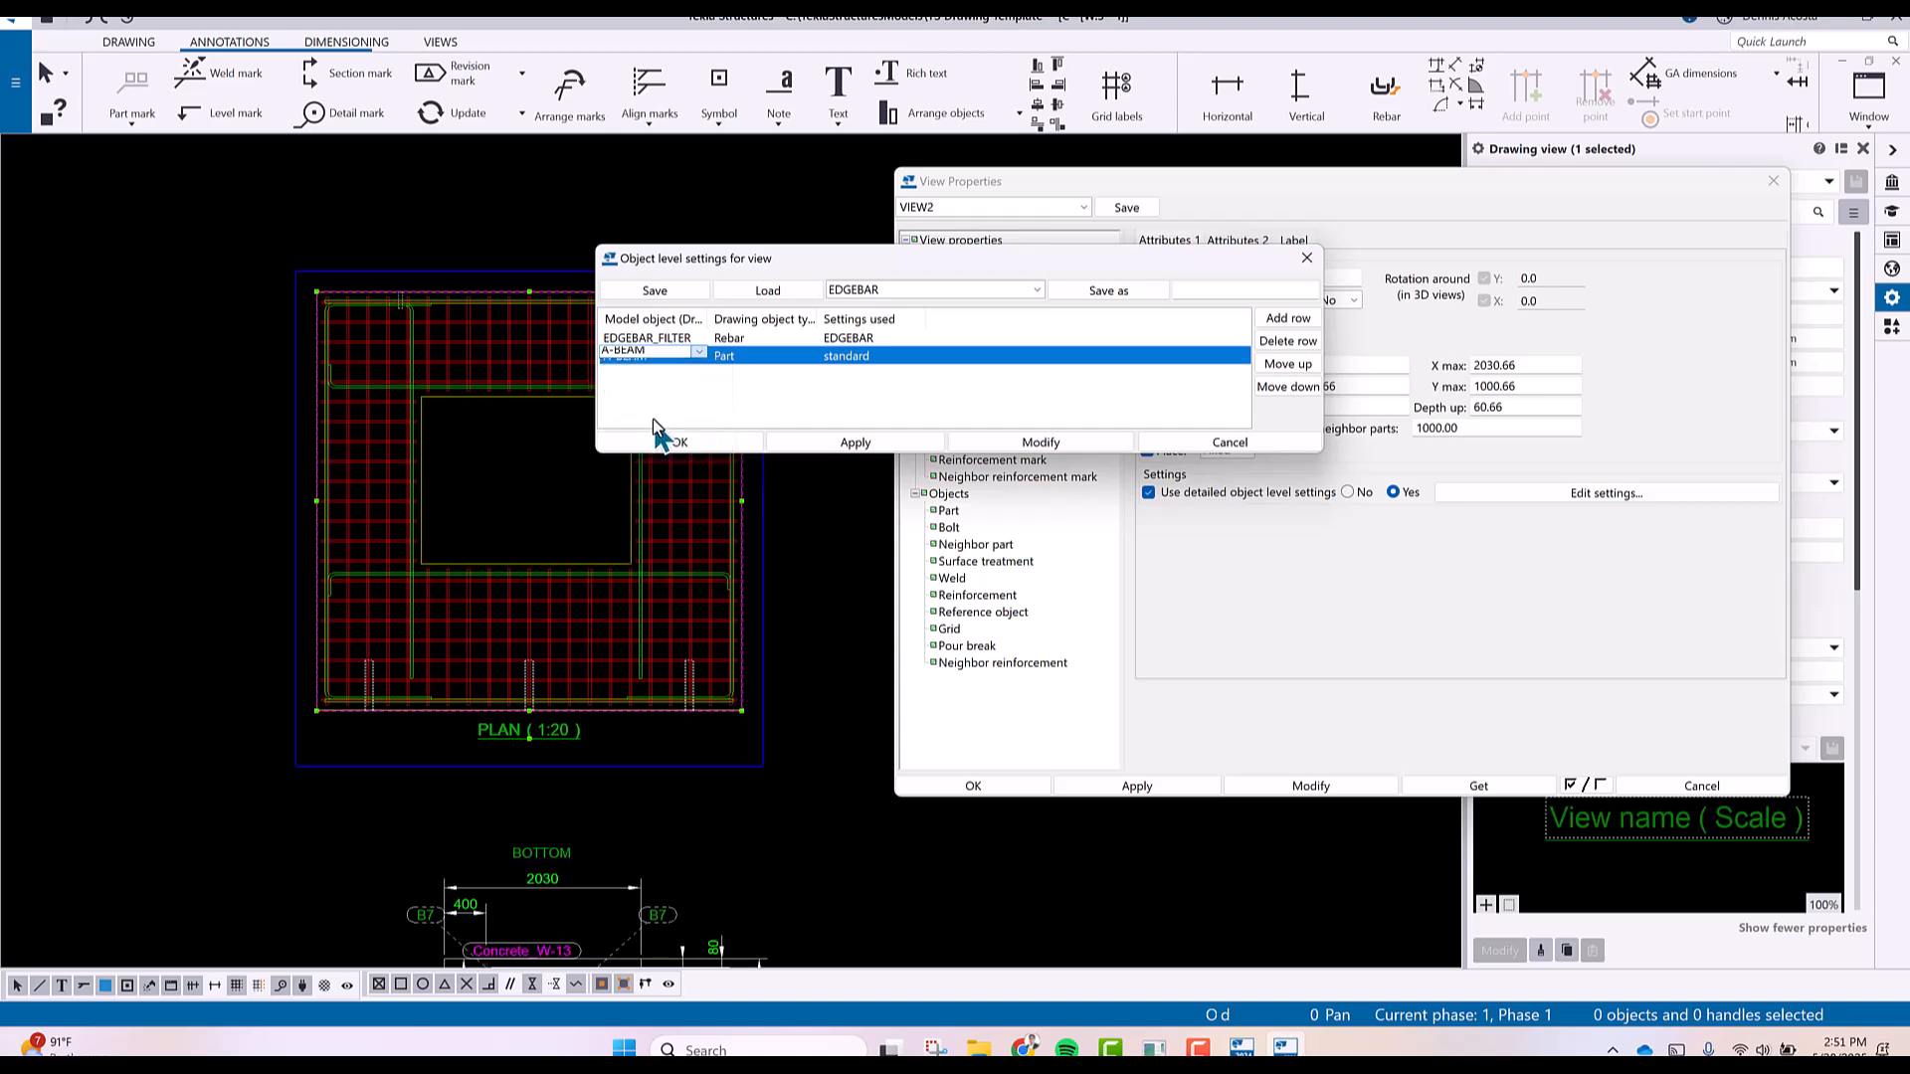
Set the NOBAR_FILTER row's drawing object type to Rebar and its settings used to OTHERBAR.
left_click(766, 359)
left_click(807, 353)
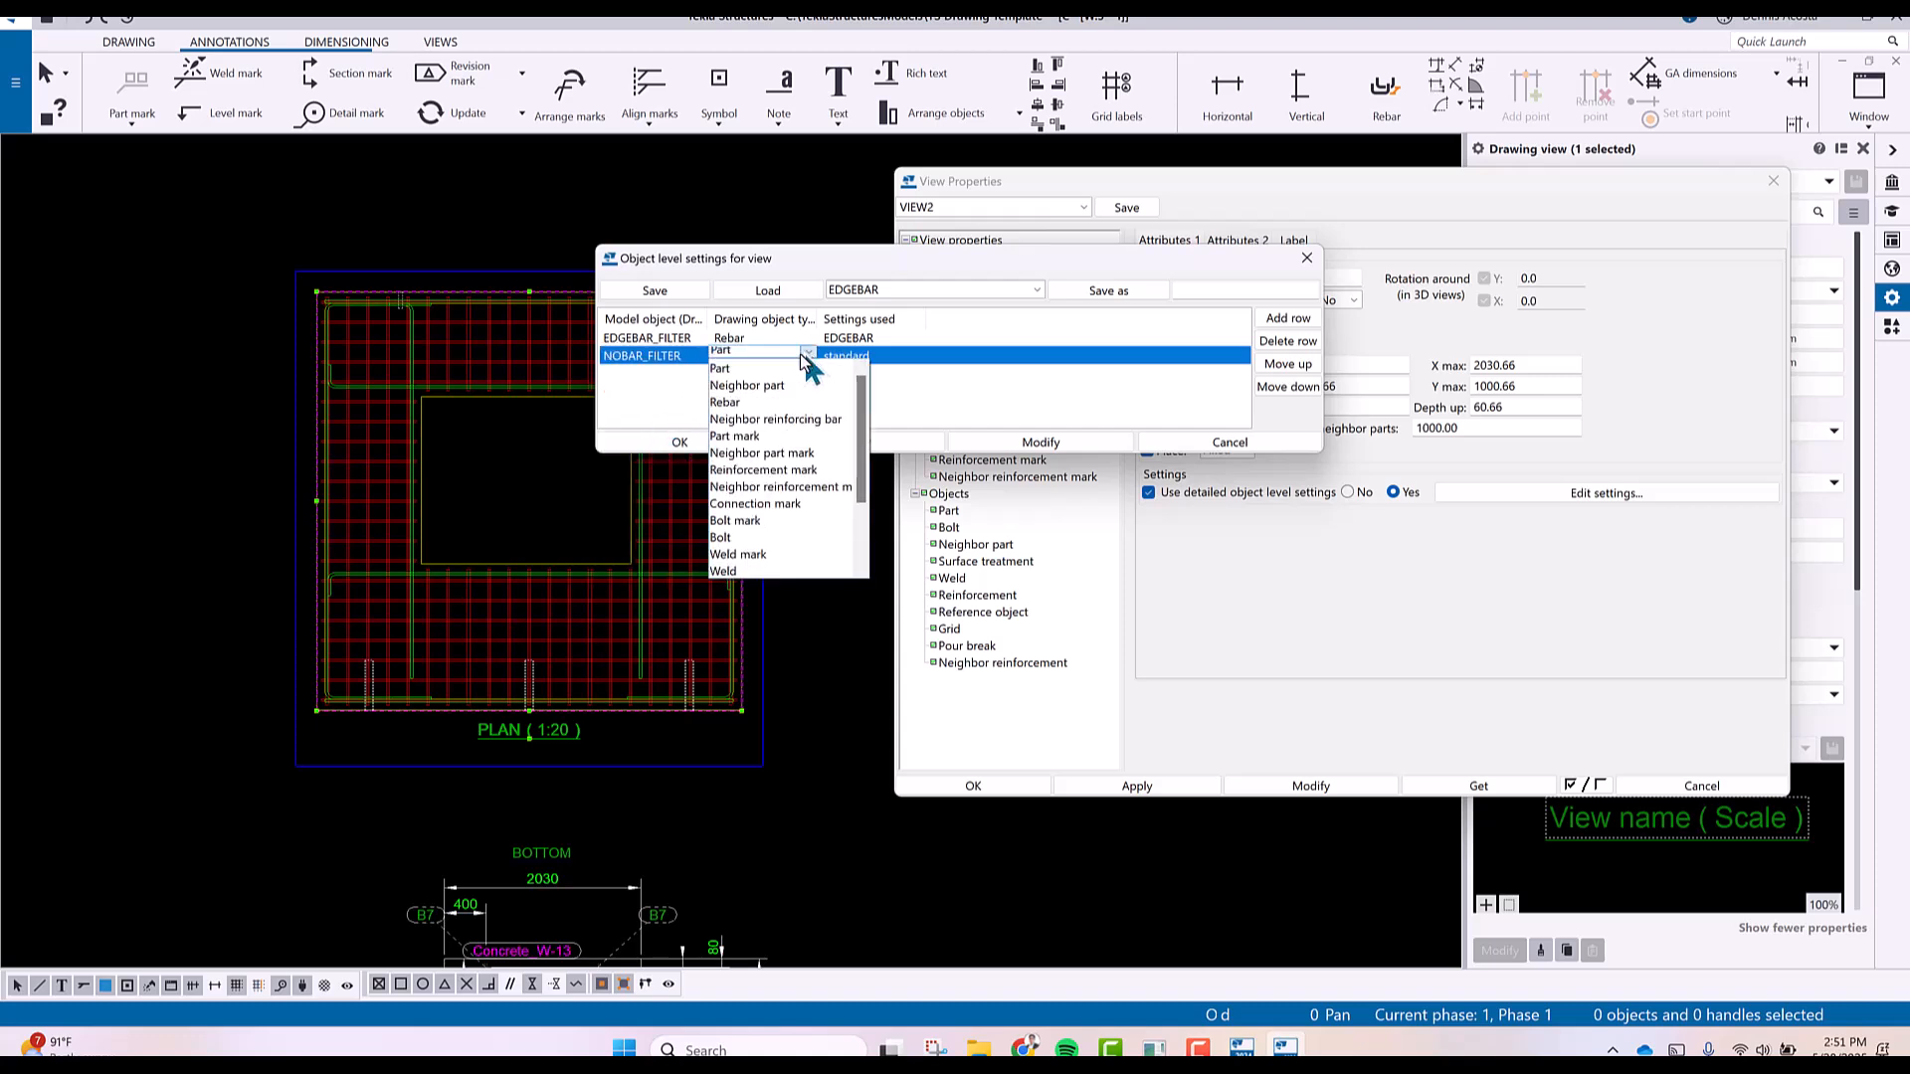
left_click(768, 400)
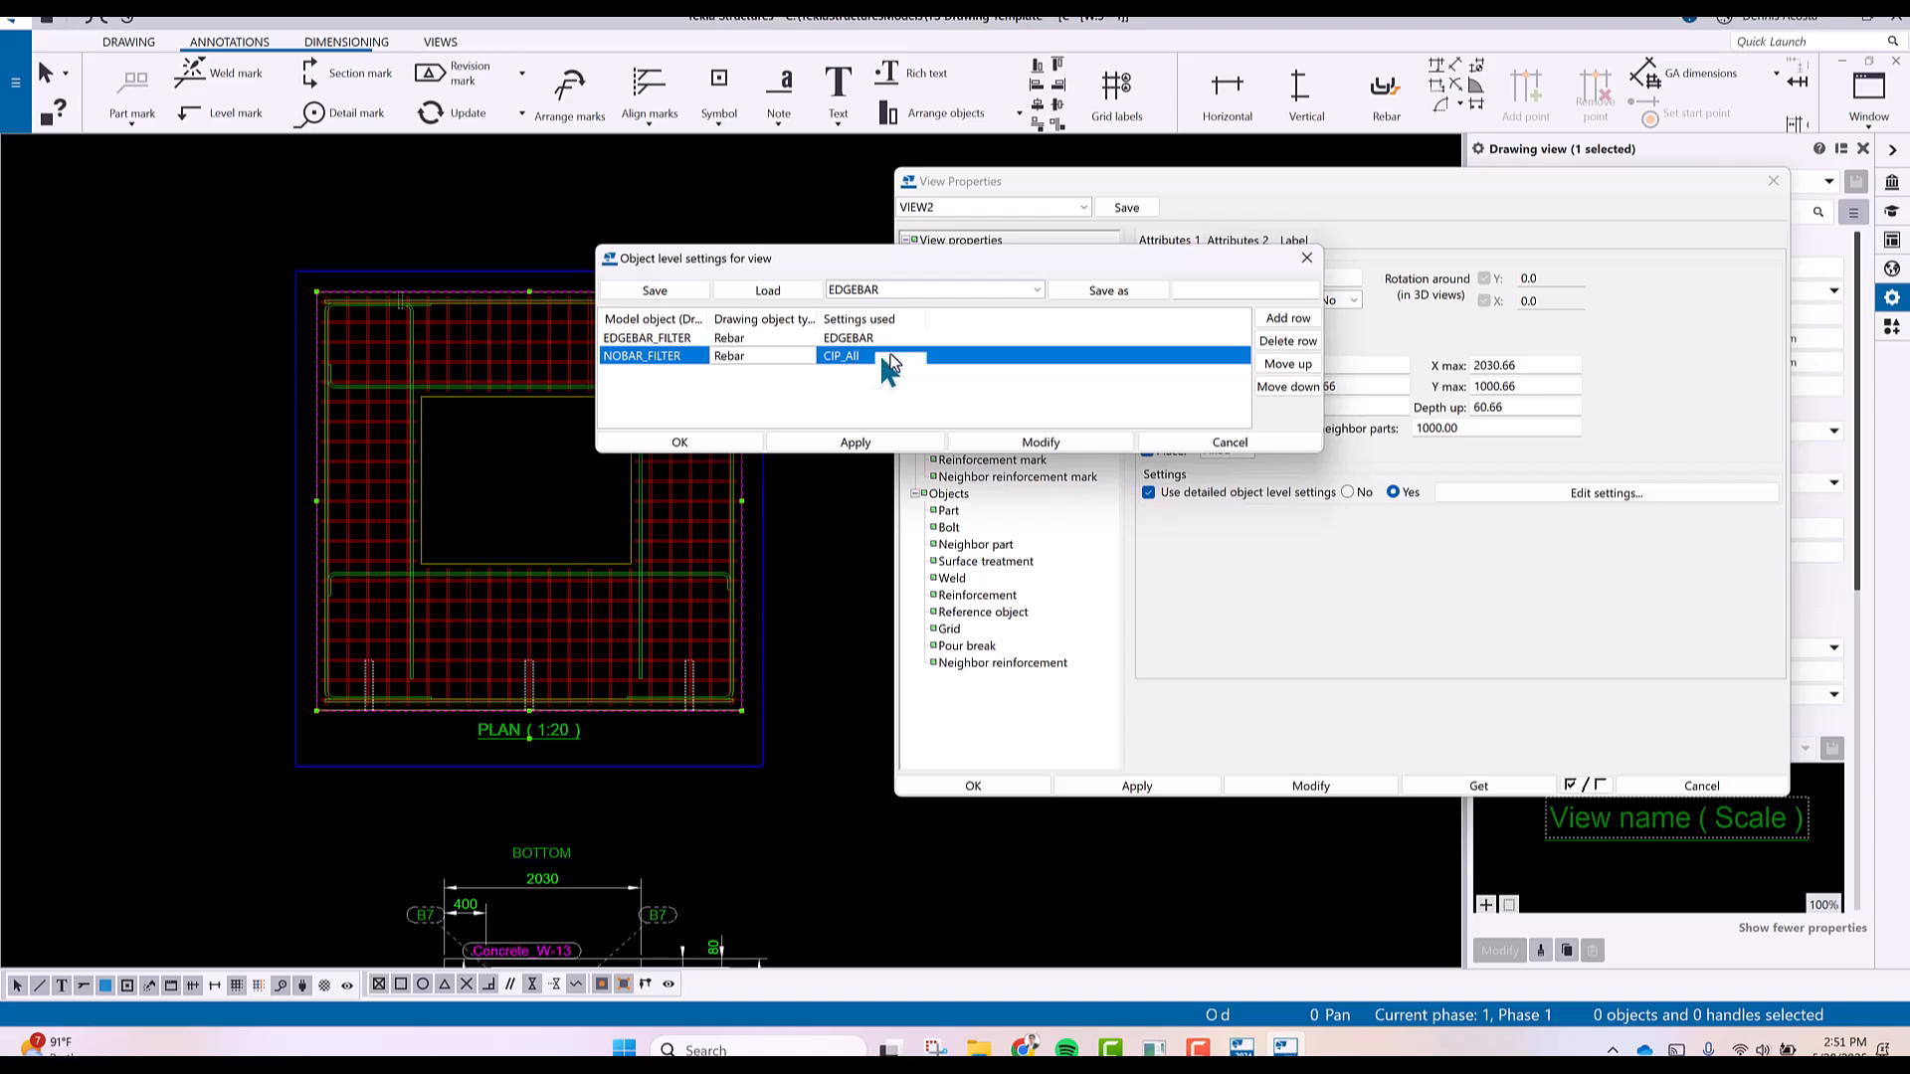
left_click(919, 354)
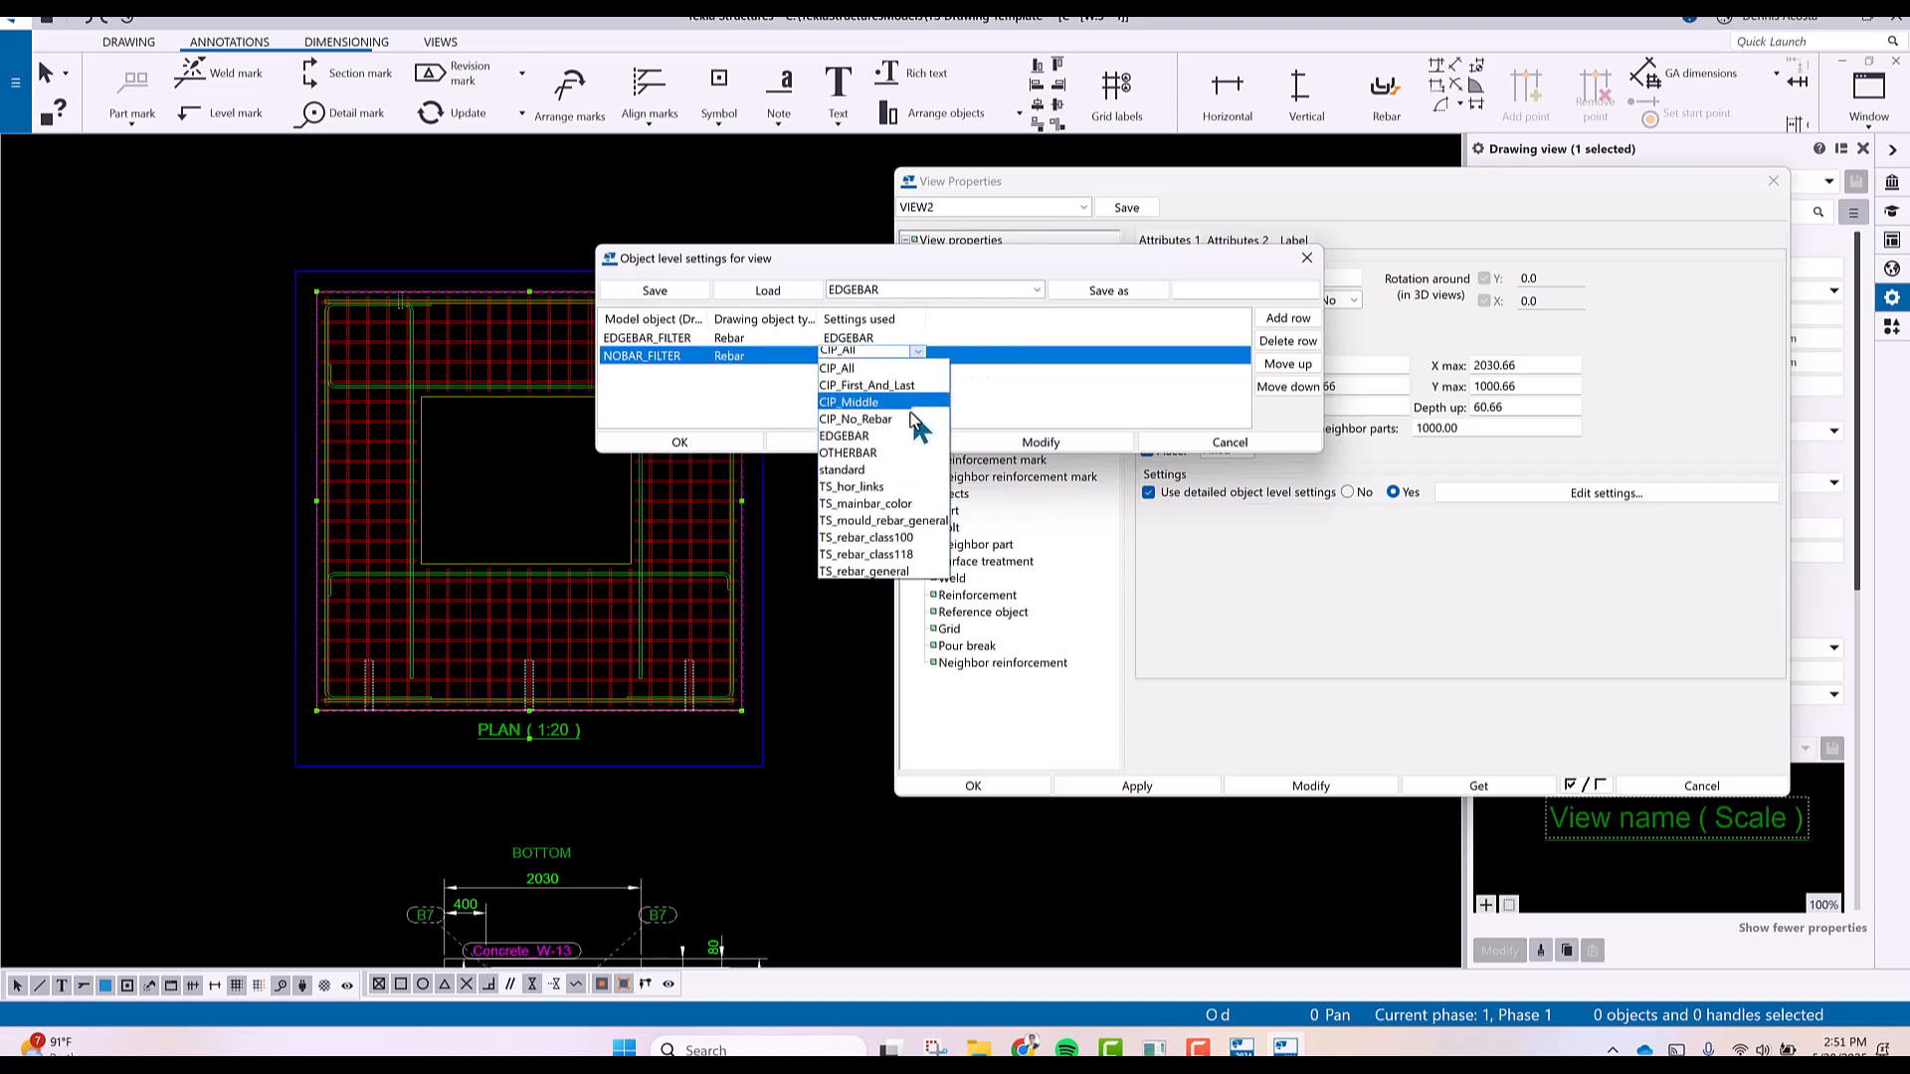
left_click(891, 456)
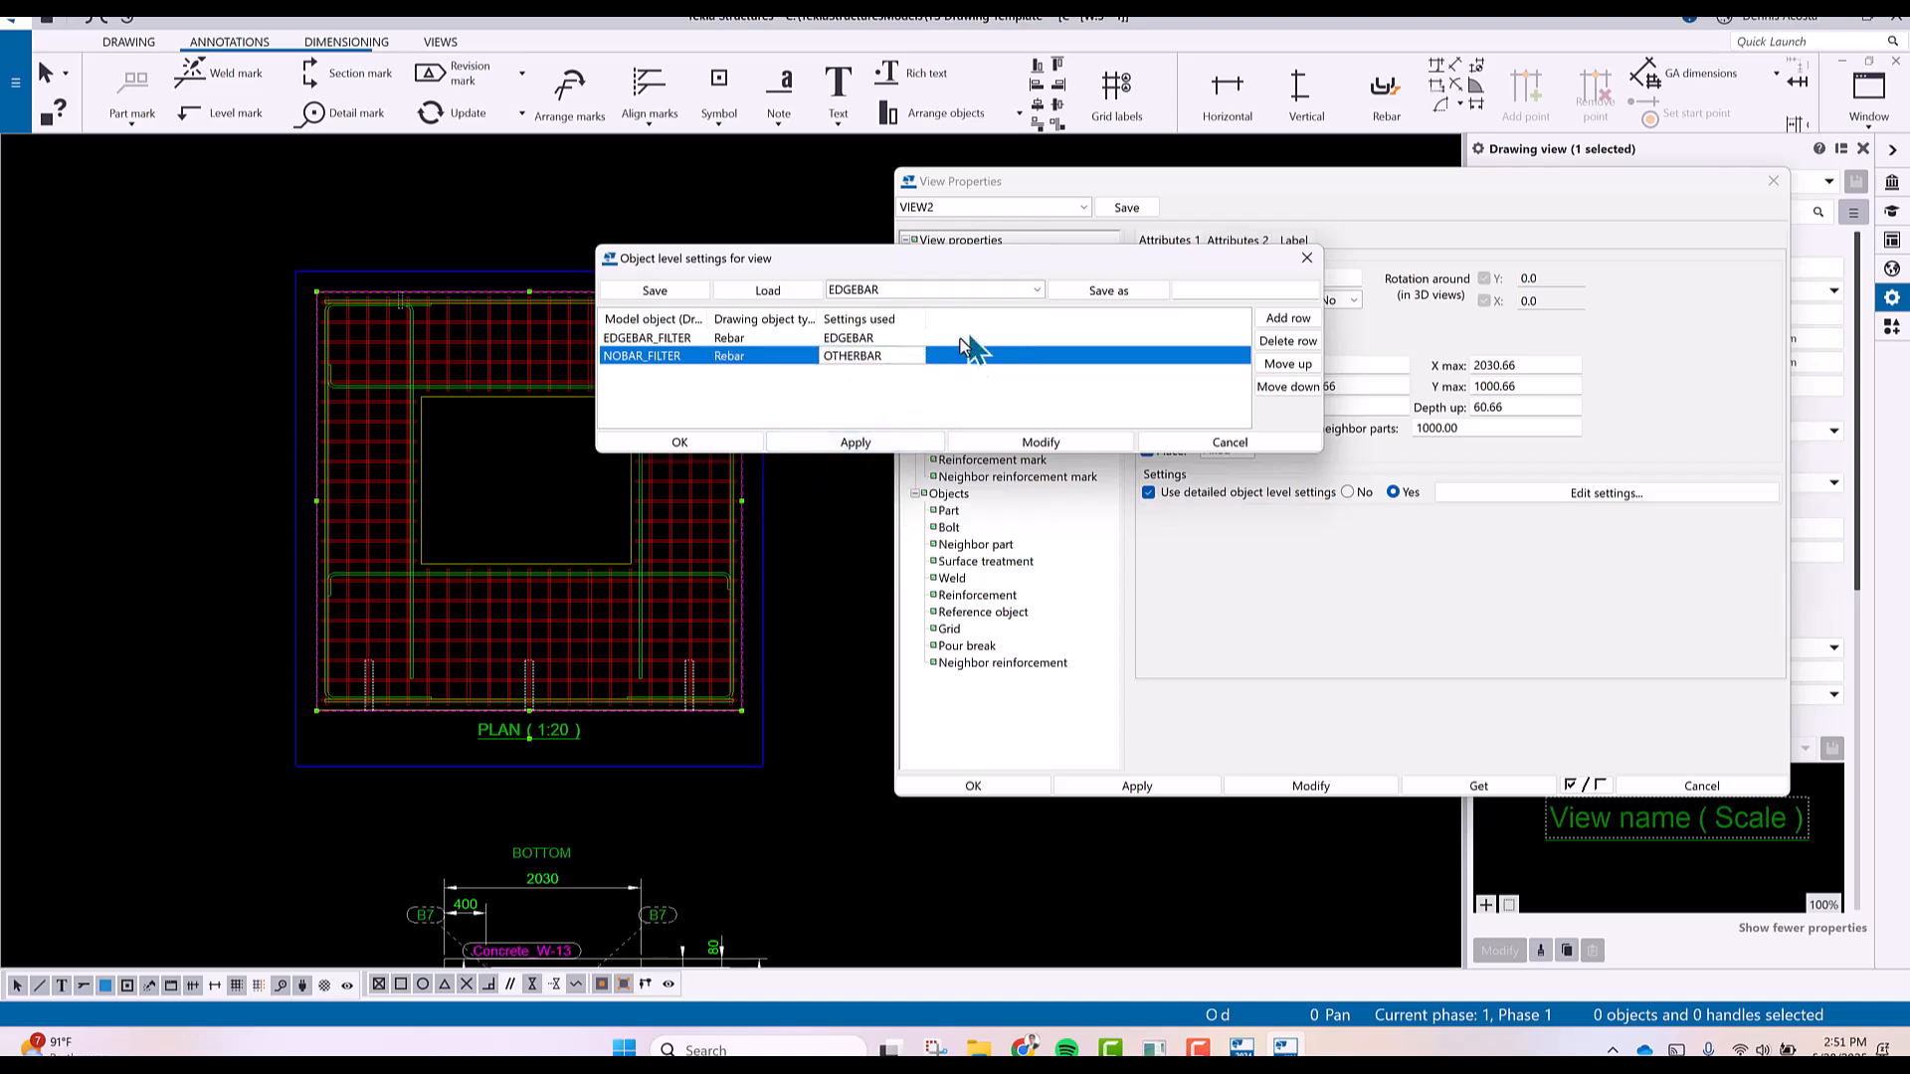
Select the plan view and confirm its EDGEBAR object level settings, including the NOBAR_FILTER row.
left_click(1035, 449)
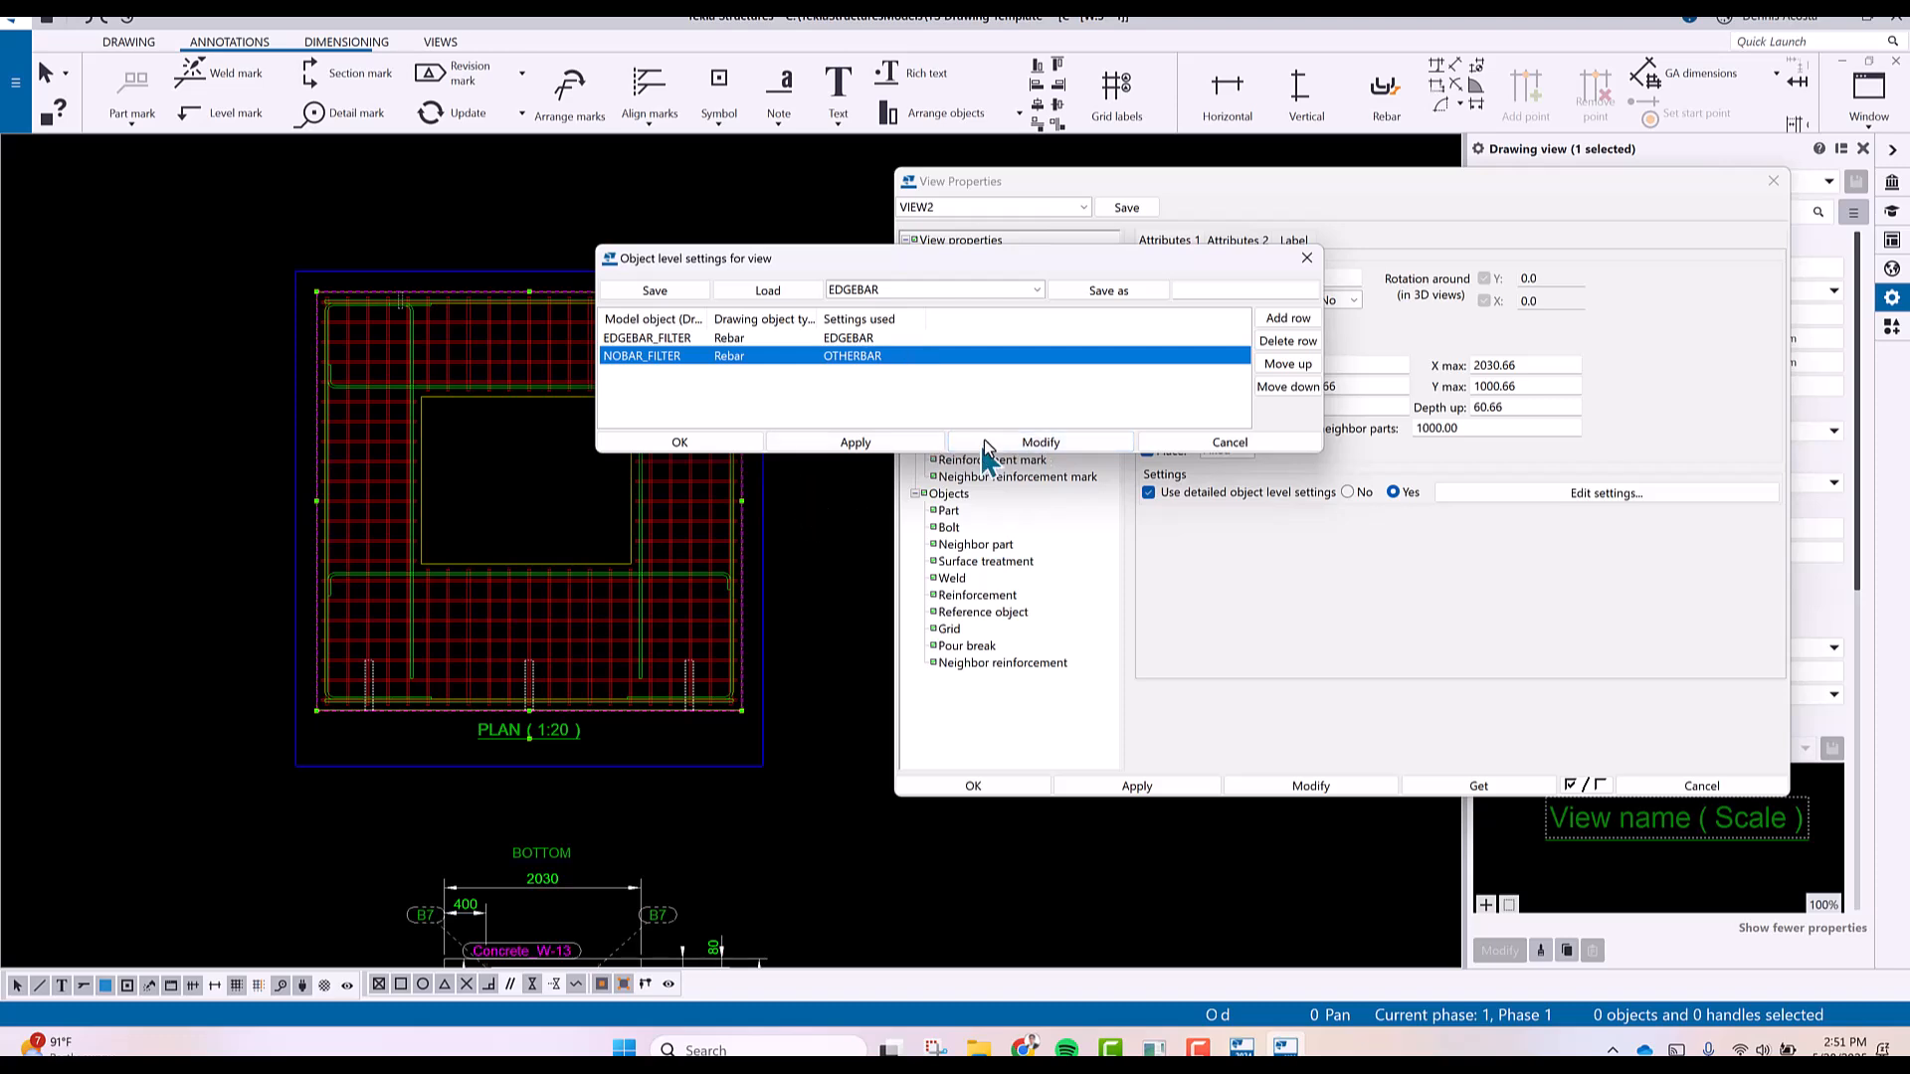
left_click(1026, 447)
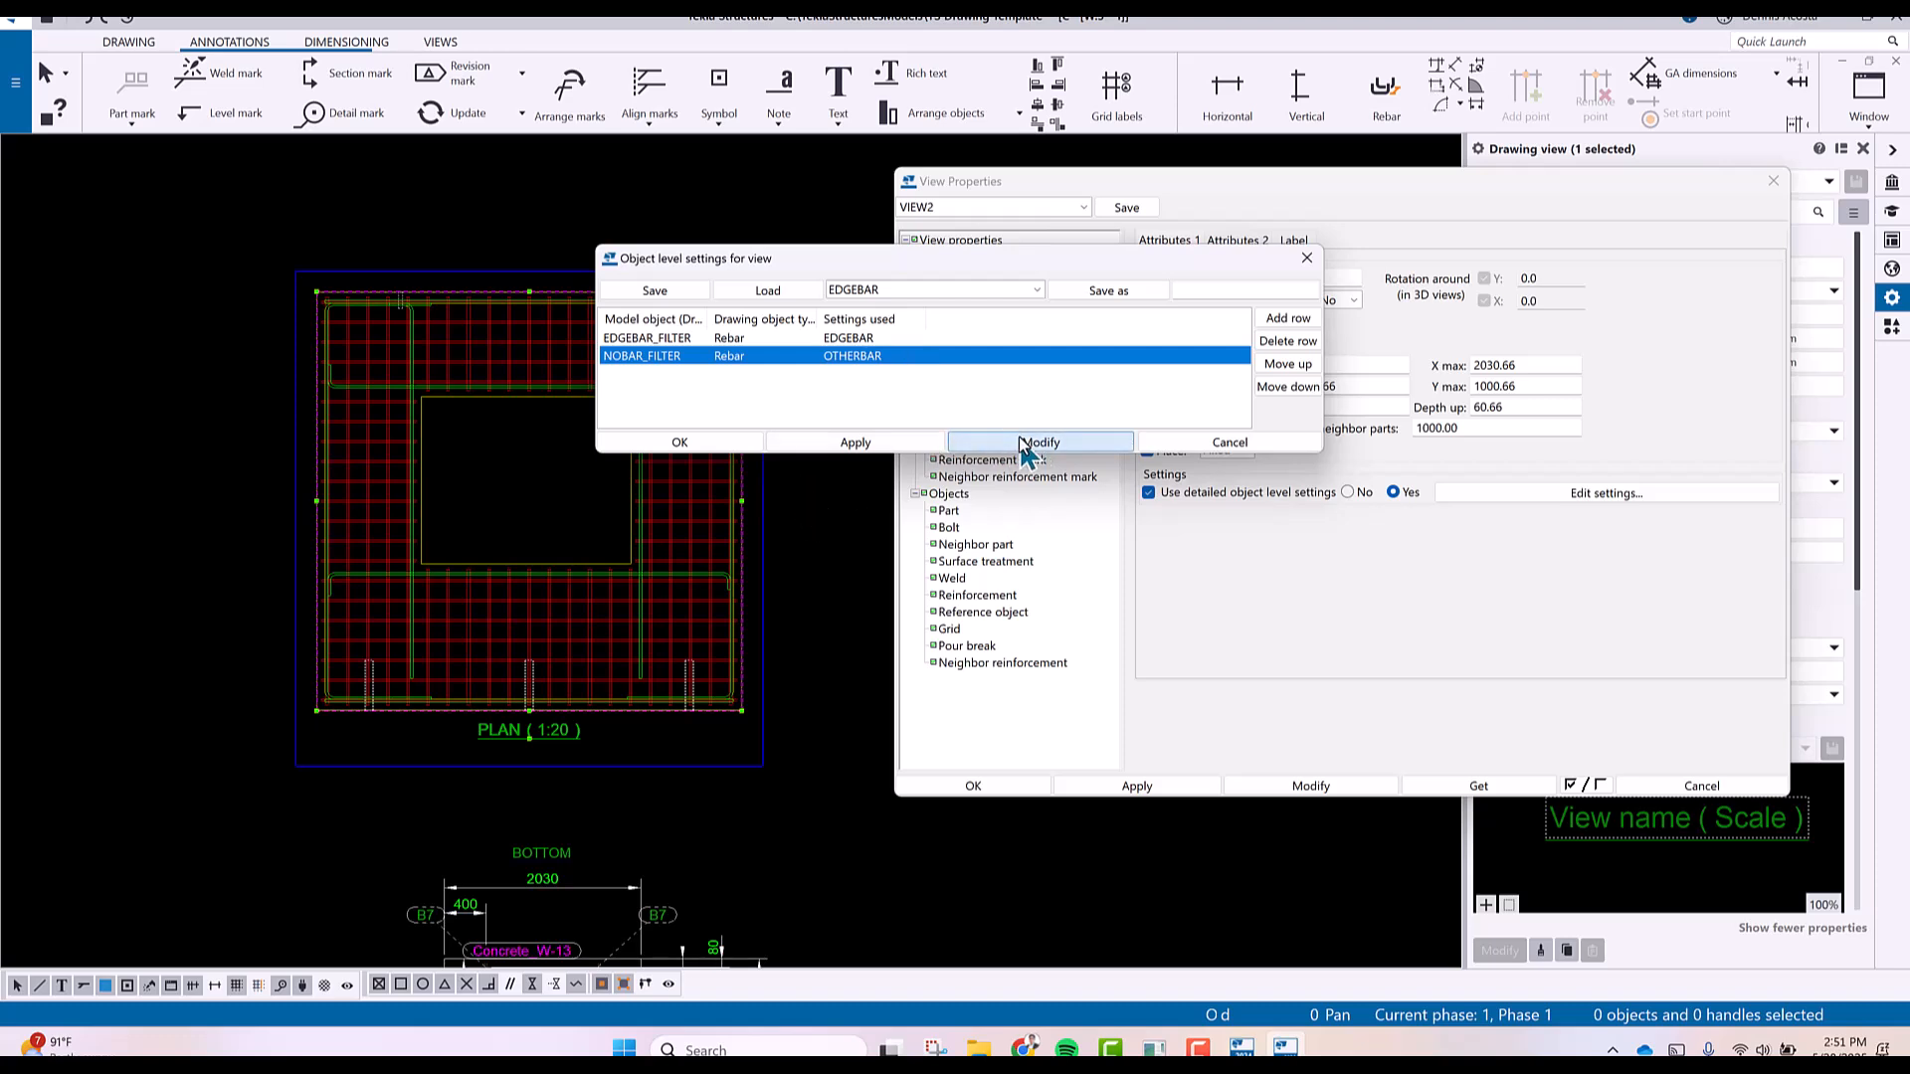
left_click(777, 547)
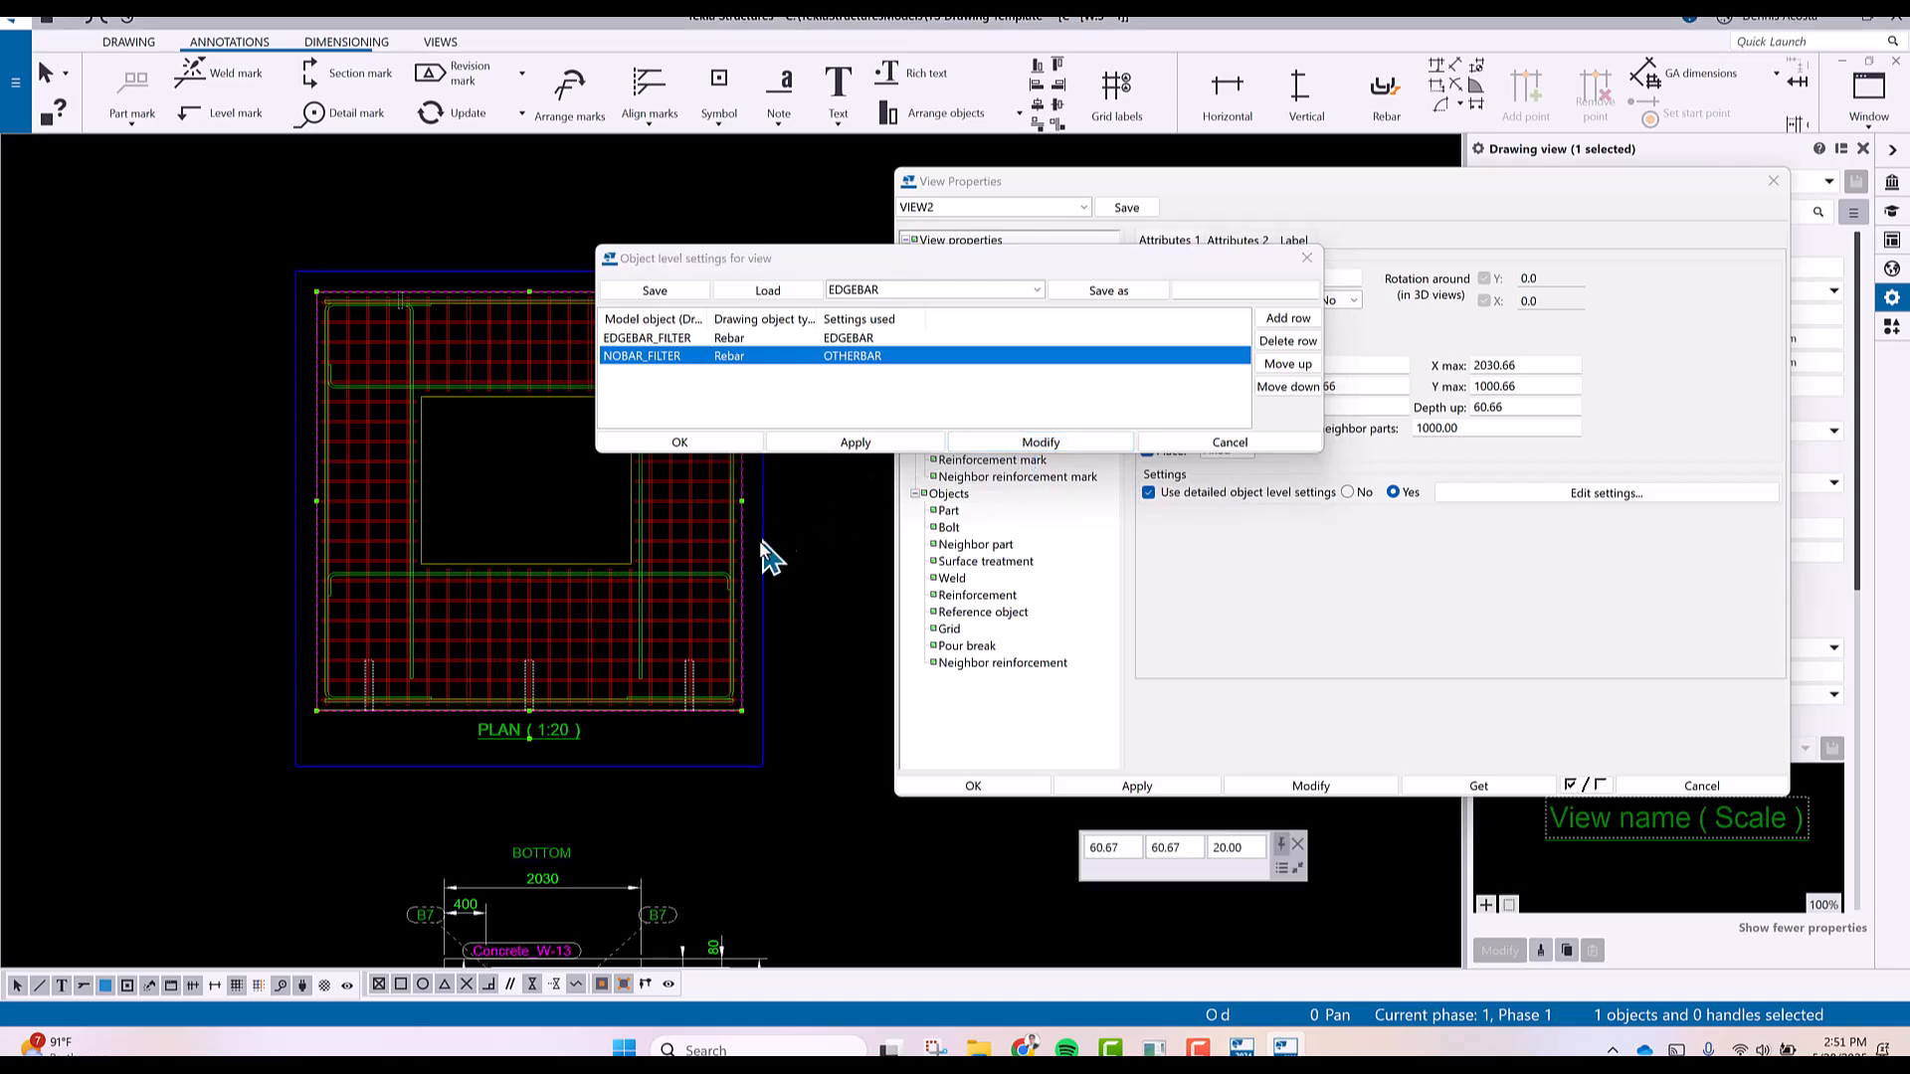
left_click(988, 441)
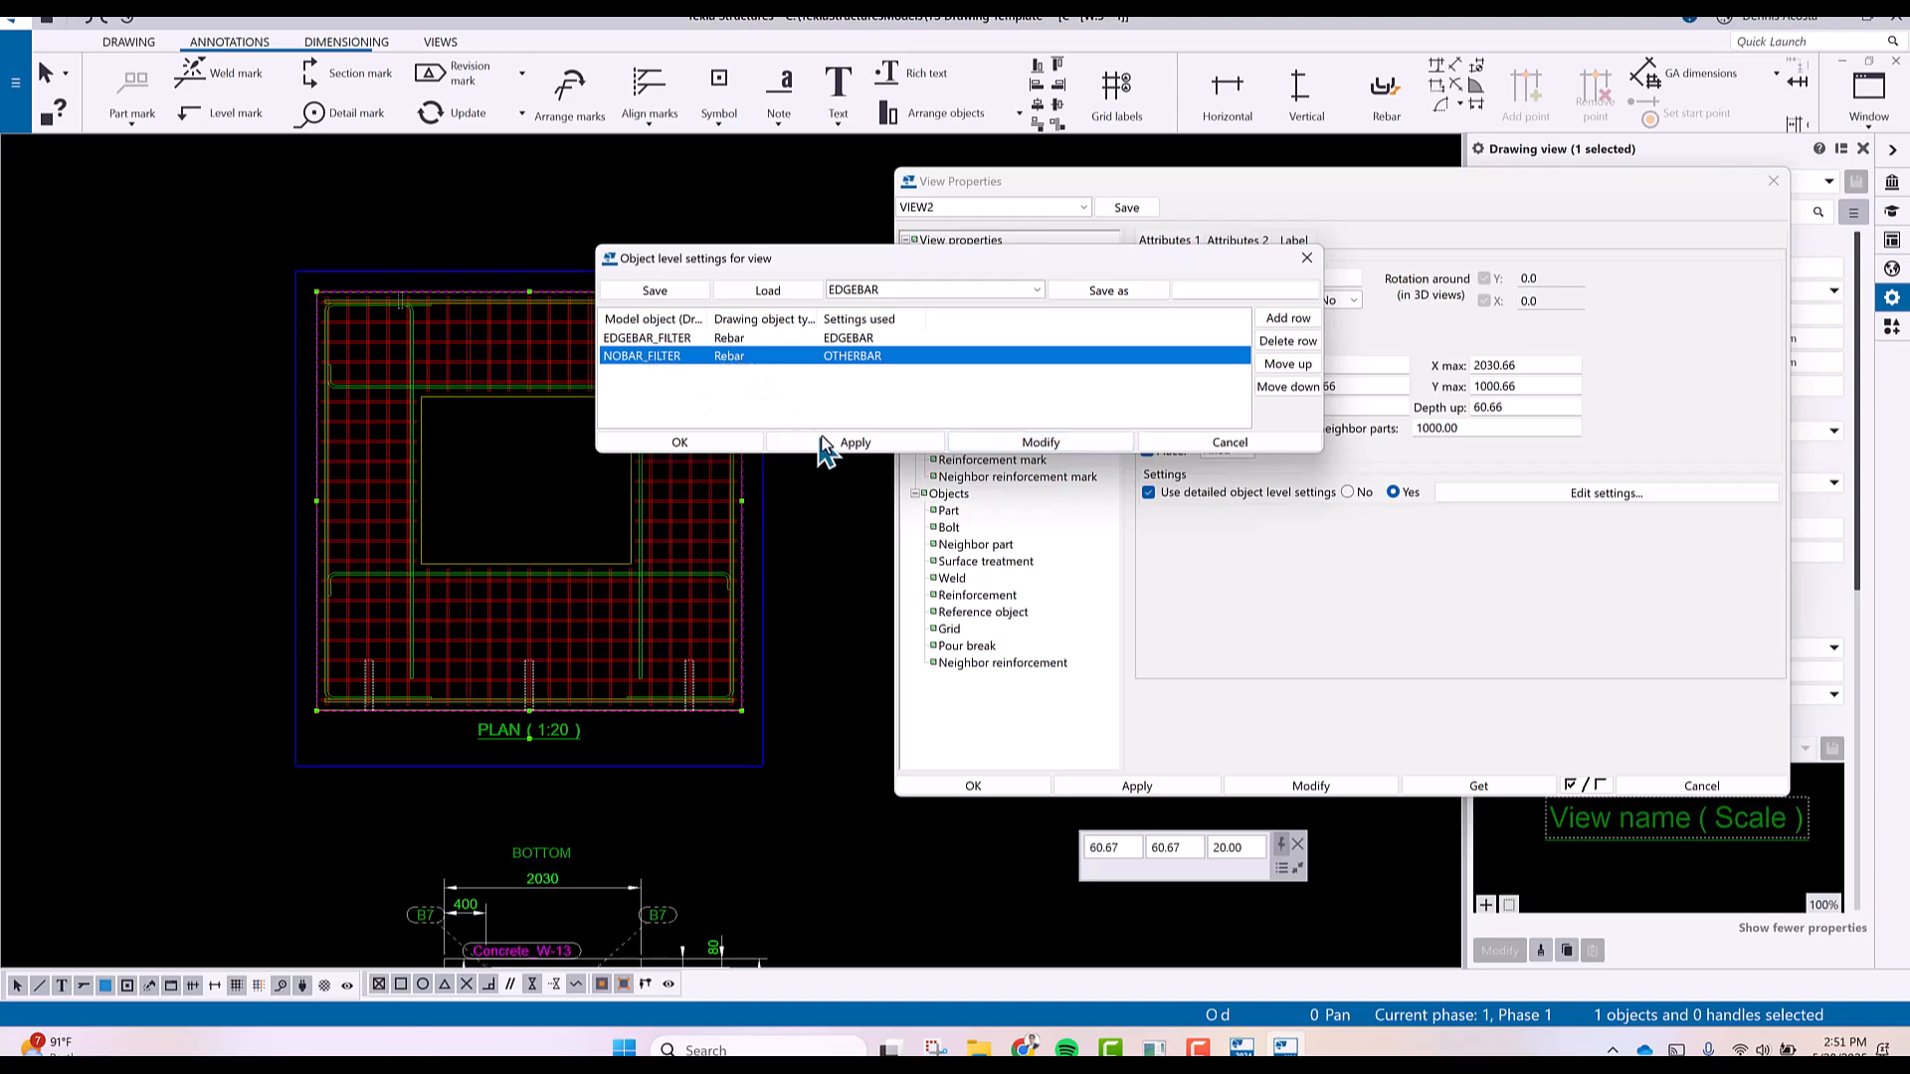
left_click(721, 442)
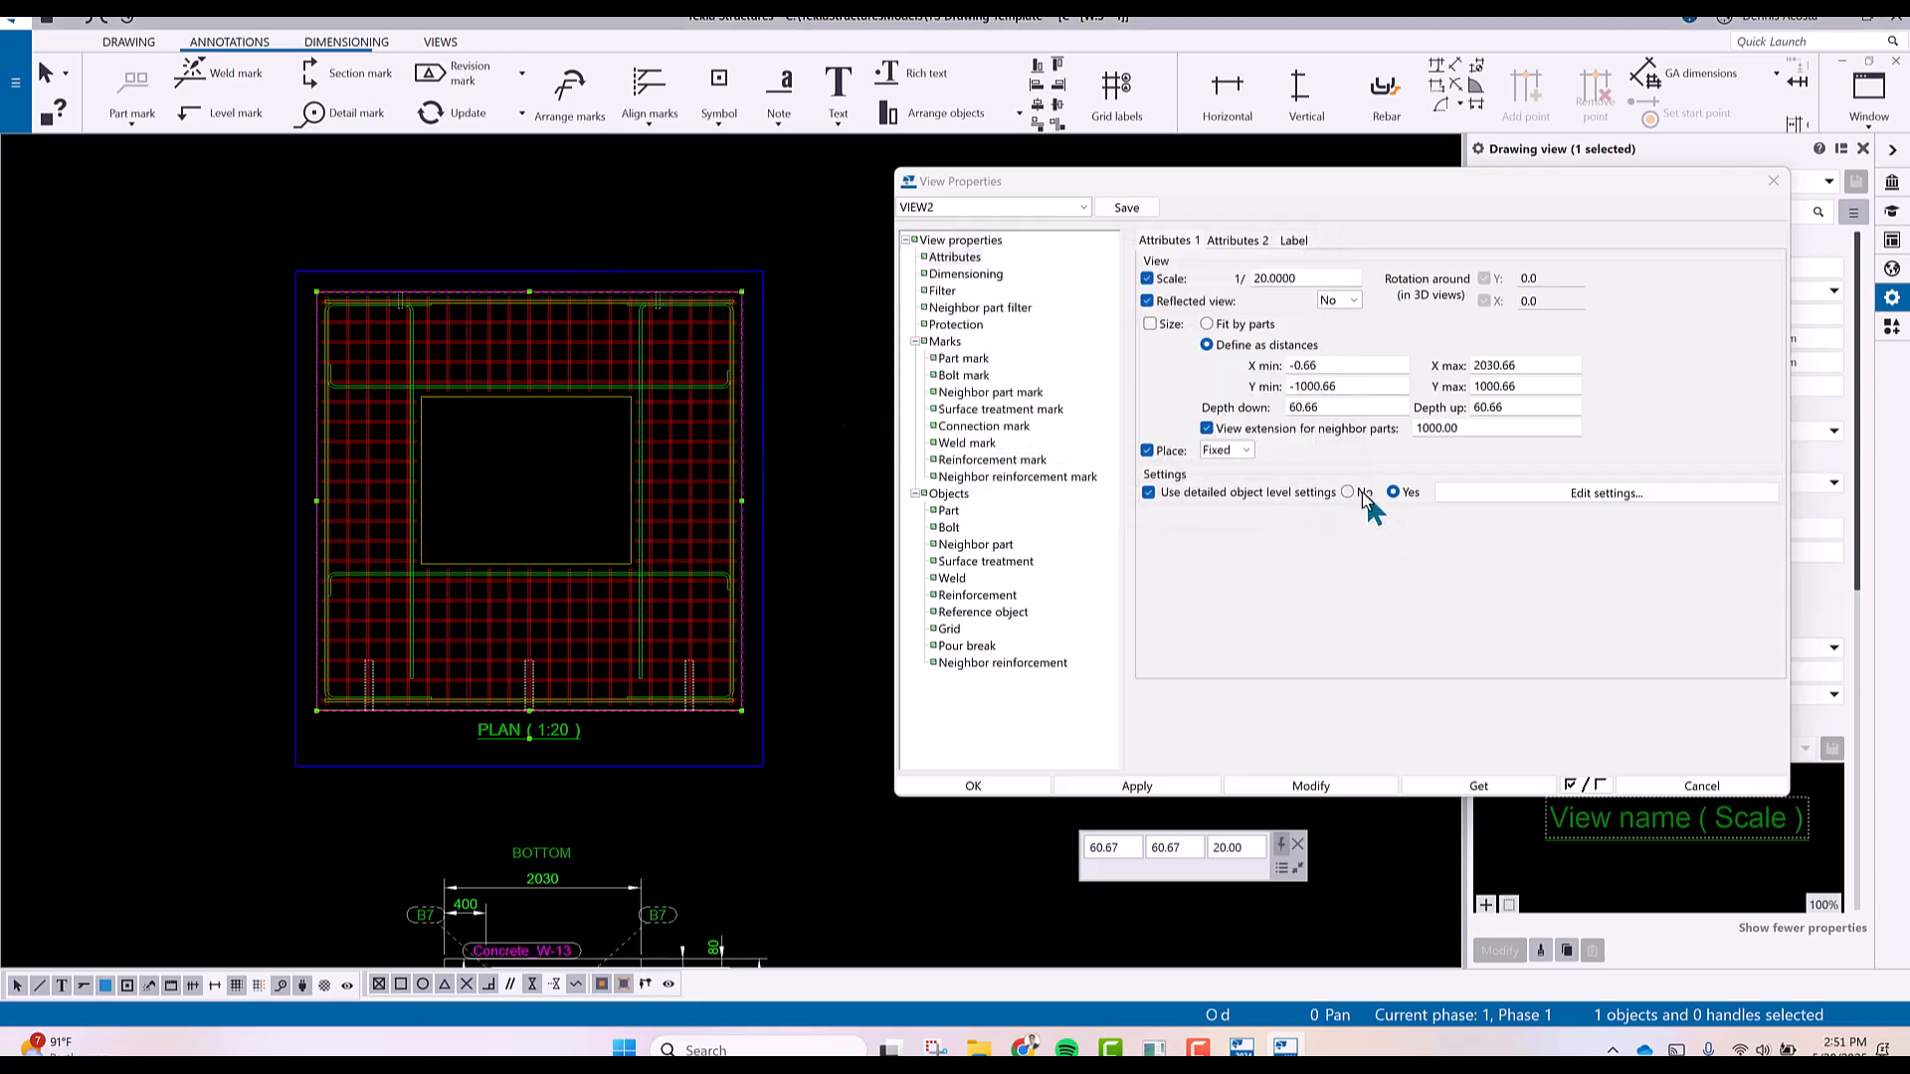
Apply the plan view with detailed object level settings set to No, and reapply it with them set to Yes.
left_click(1349, 491)
left_click(1331, 782)
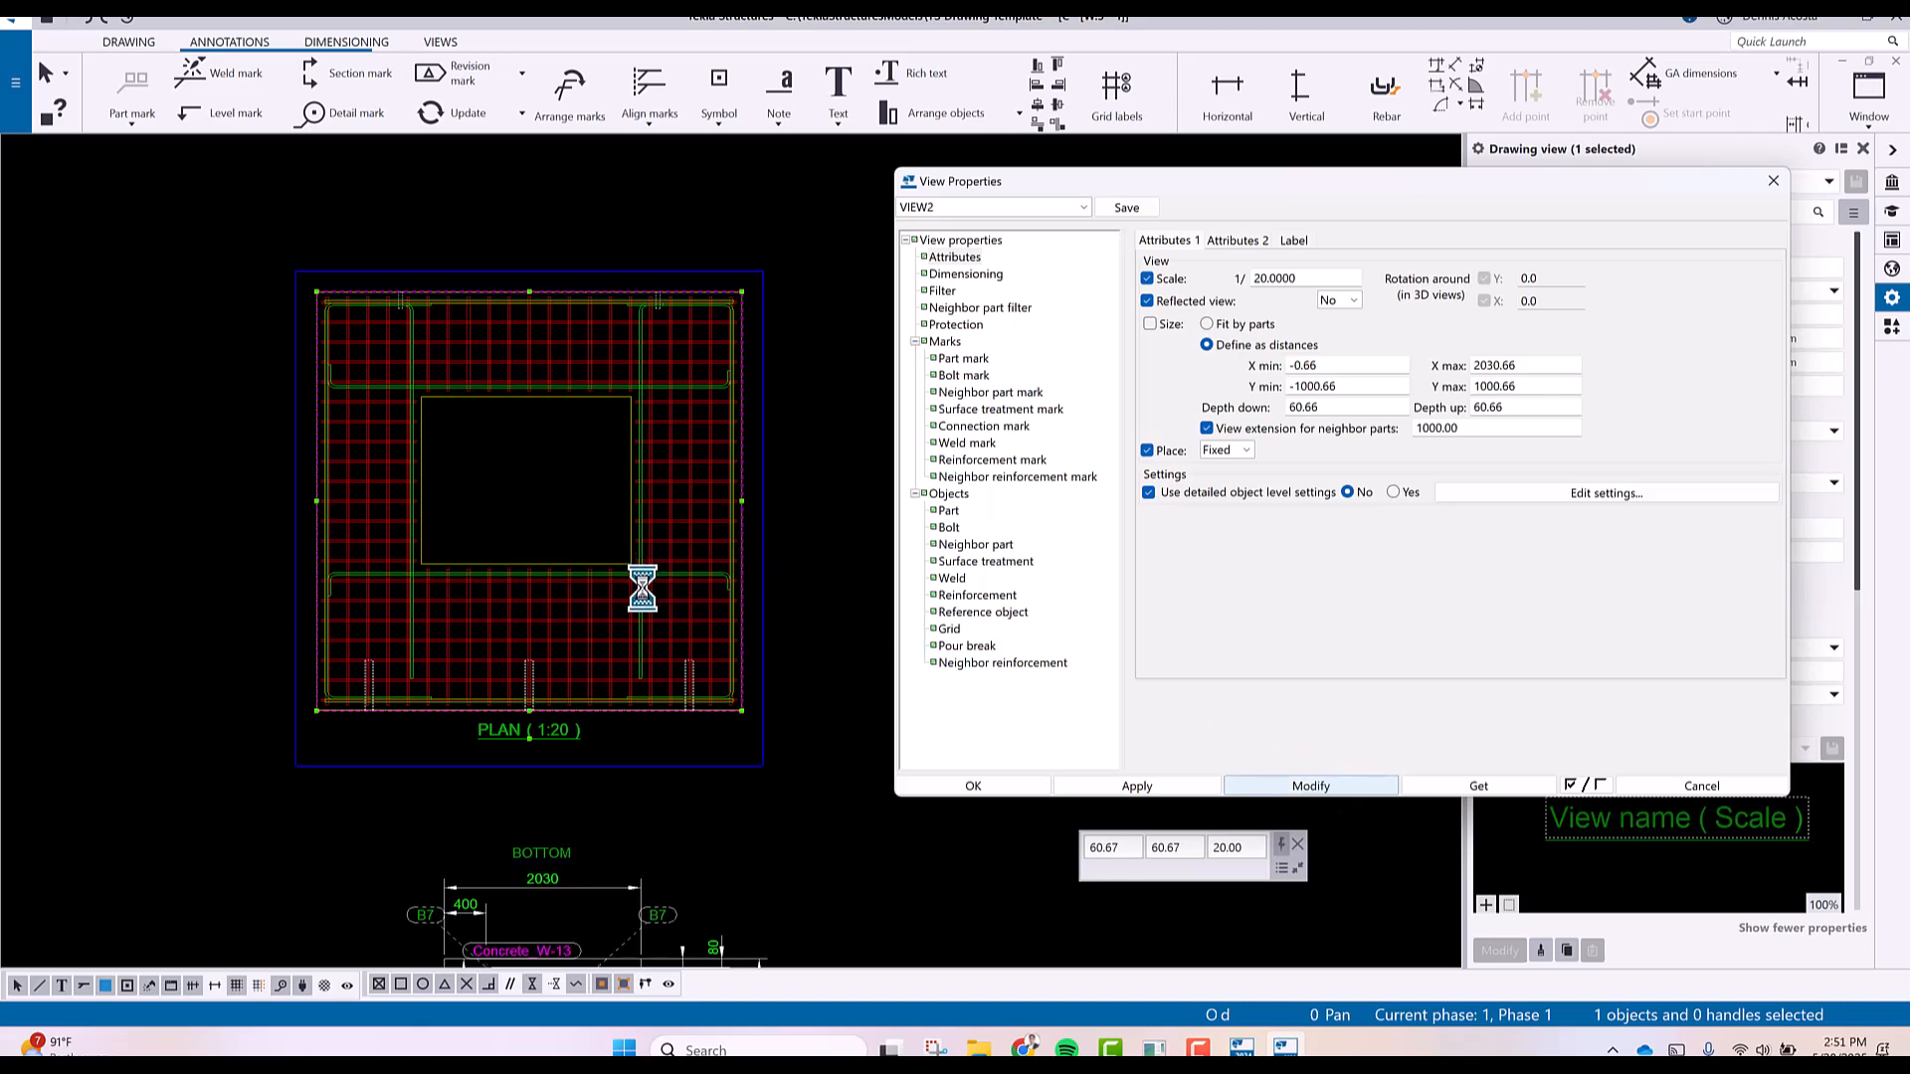
left_click(1393, 491)
left_click(1302, 783)
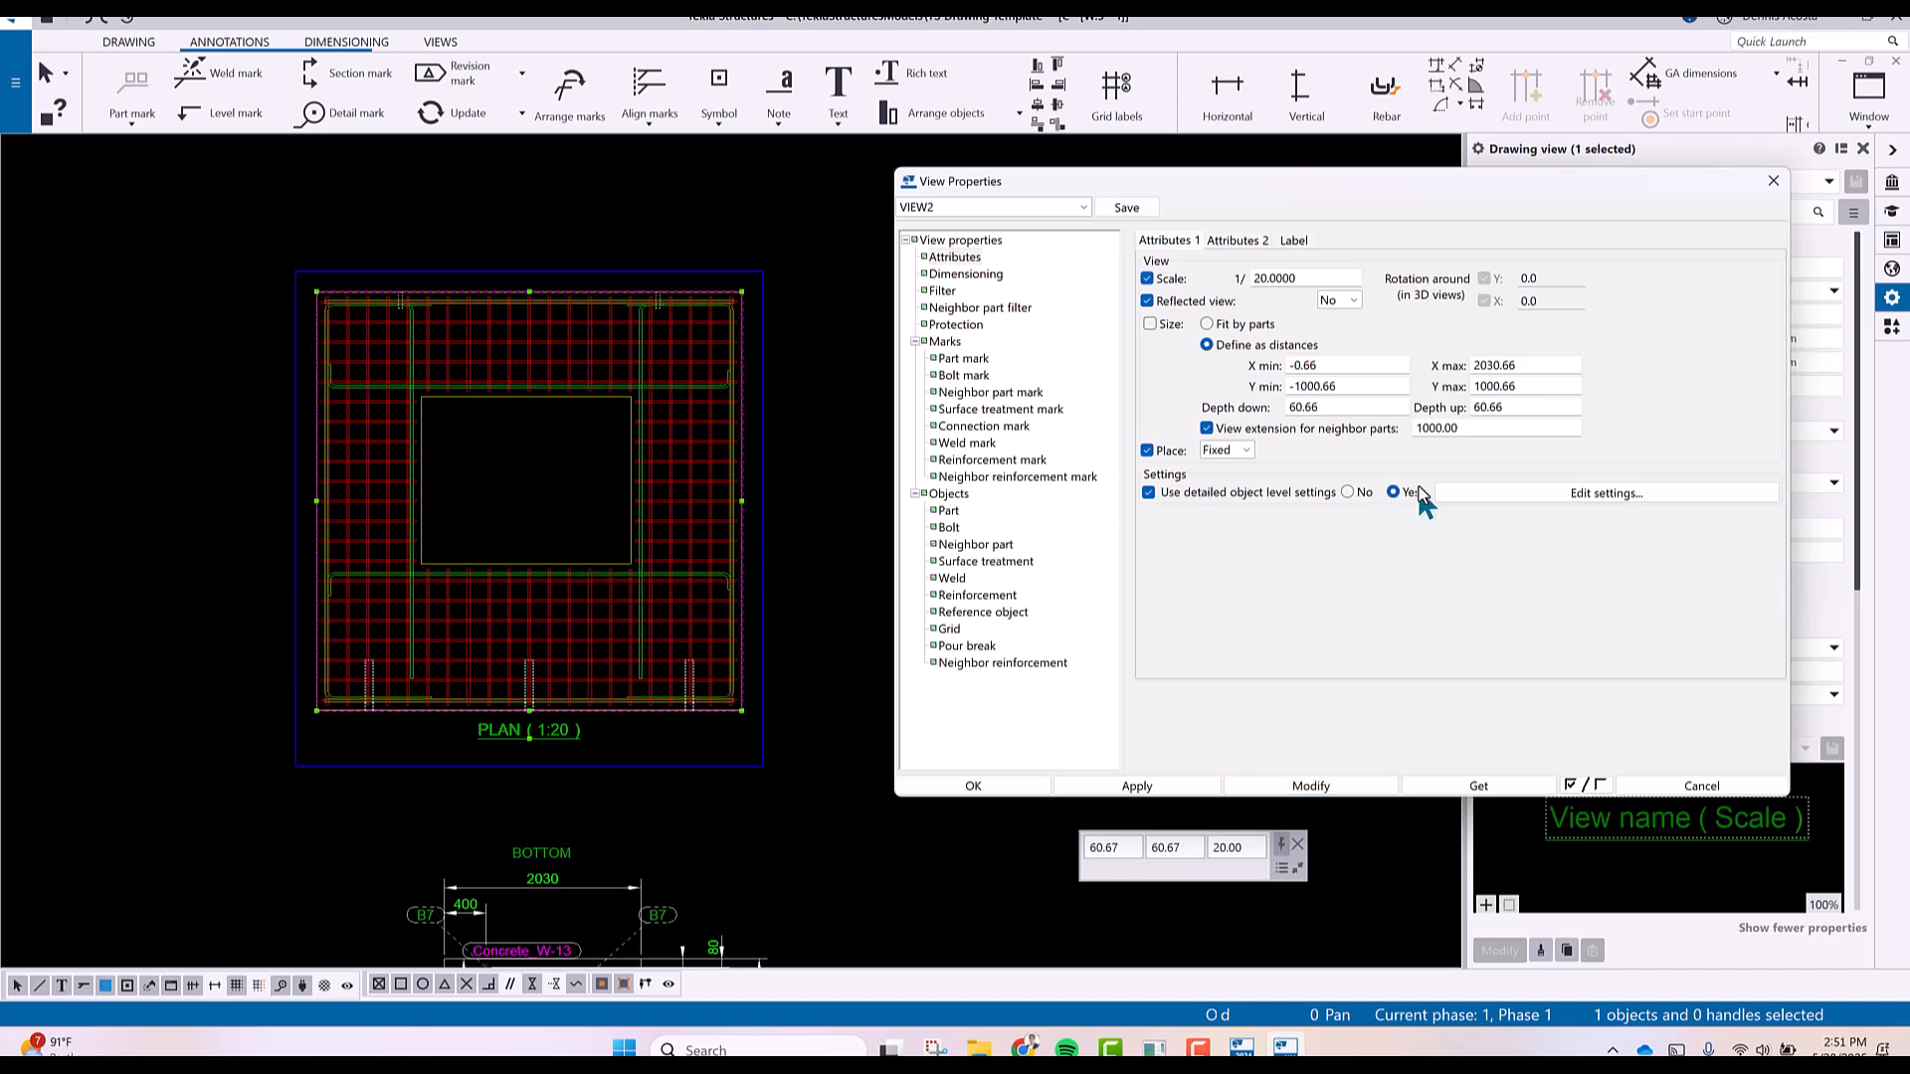
Move the NOBAR_FILTER row above the EDGEBAR_FILTER row in the view's object level settings.
left_click(1476, 492)
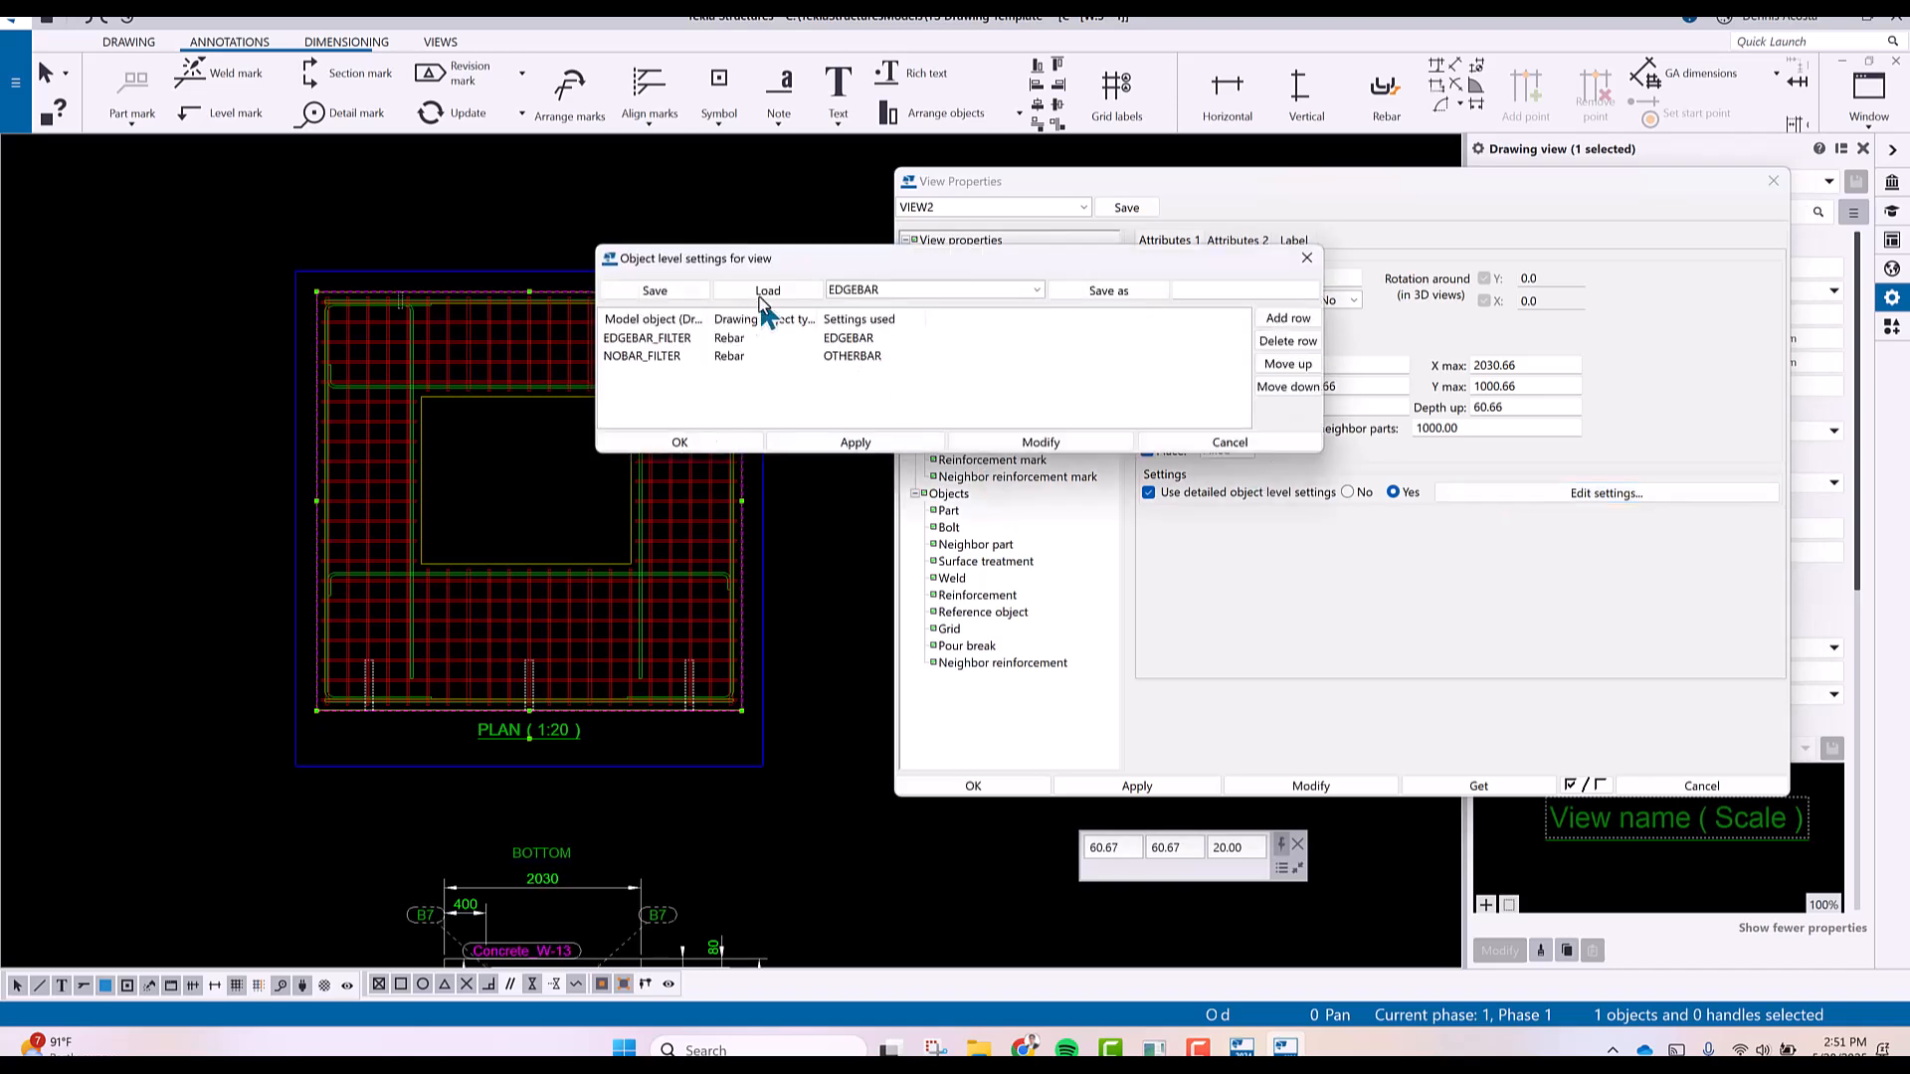
left_click(844, 344)
left_click(846, 356)
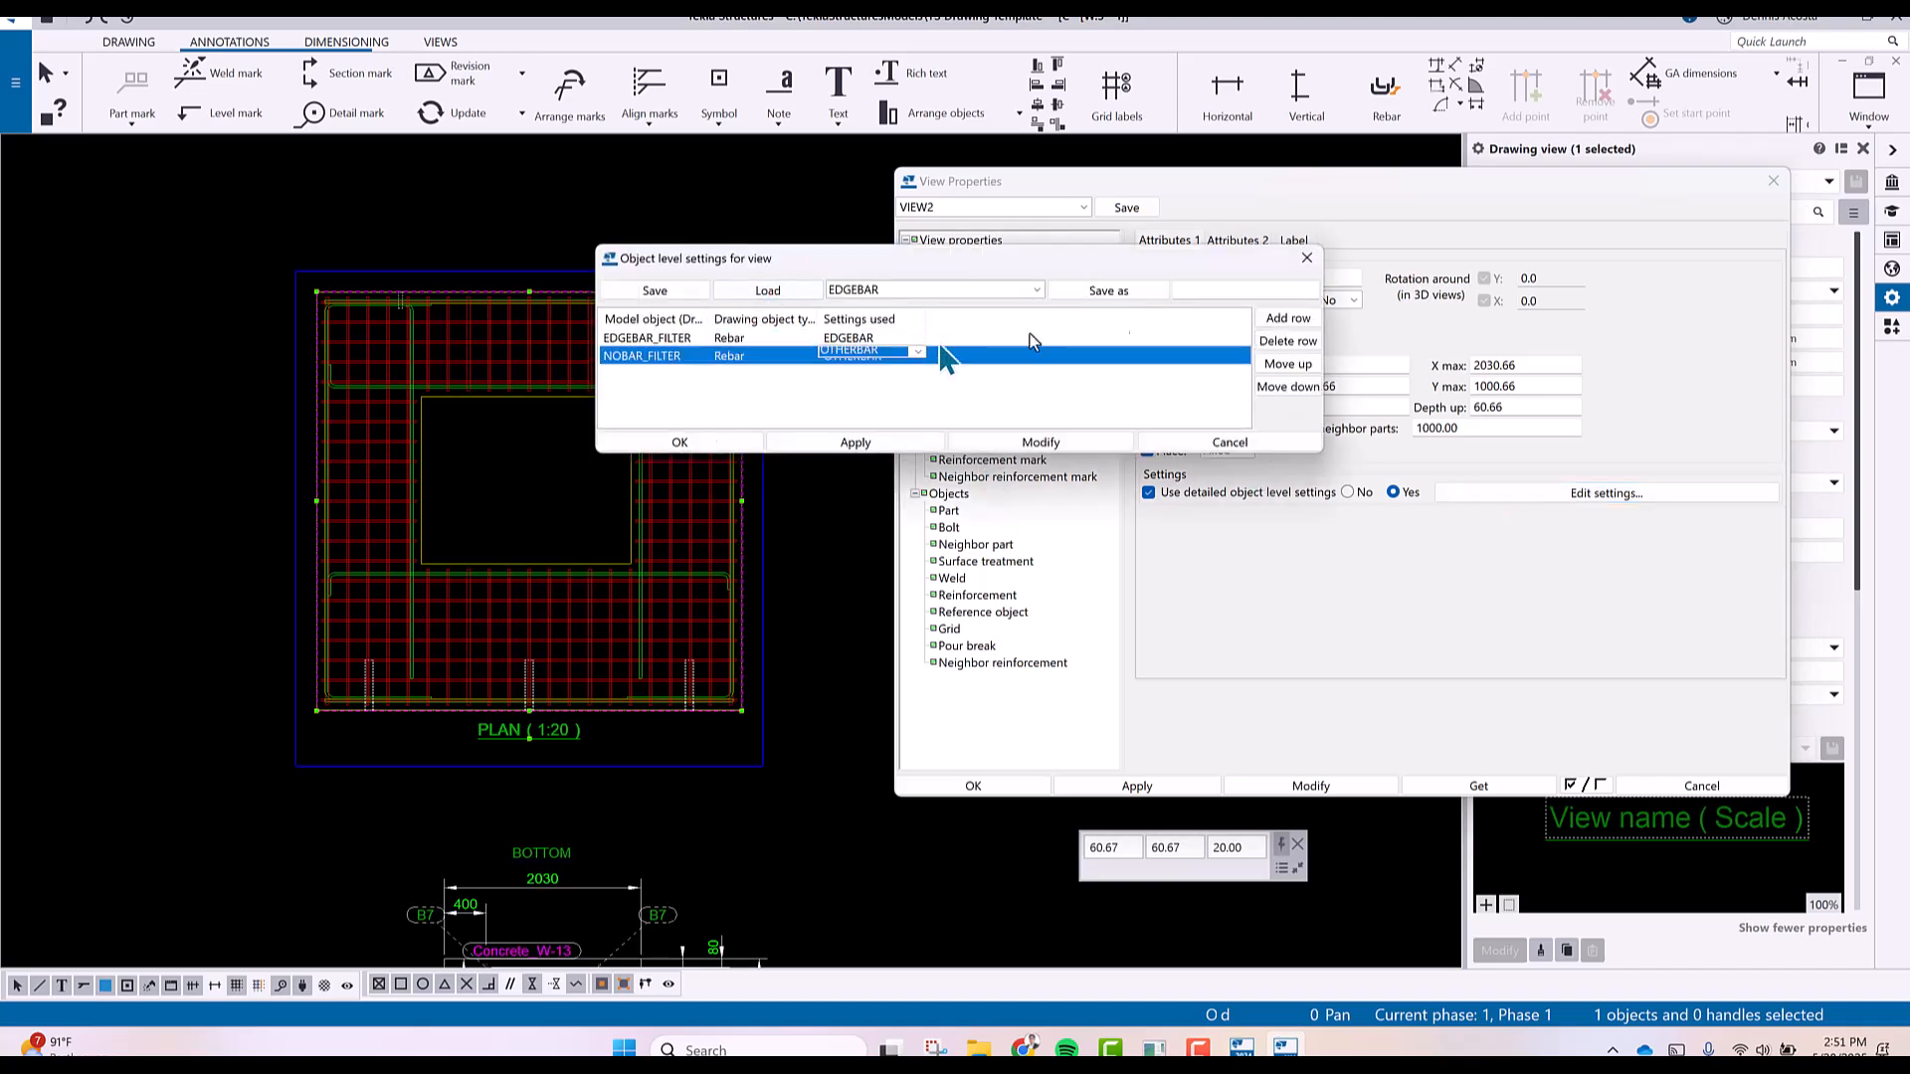
left_click(1279, 364)
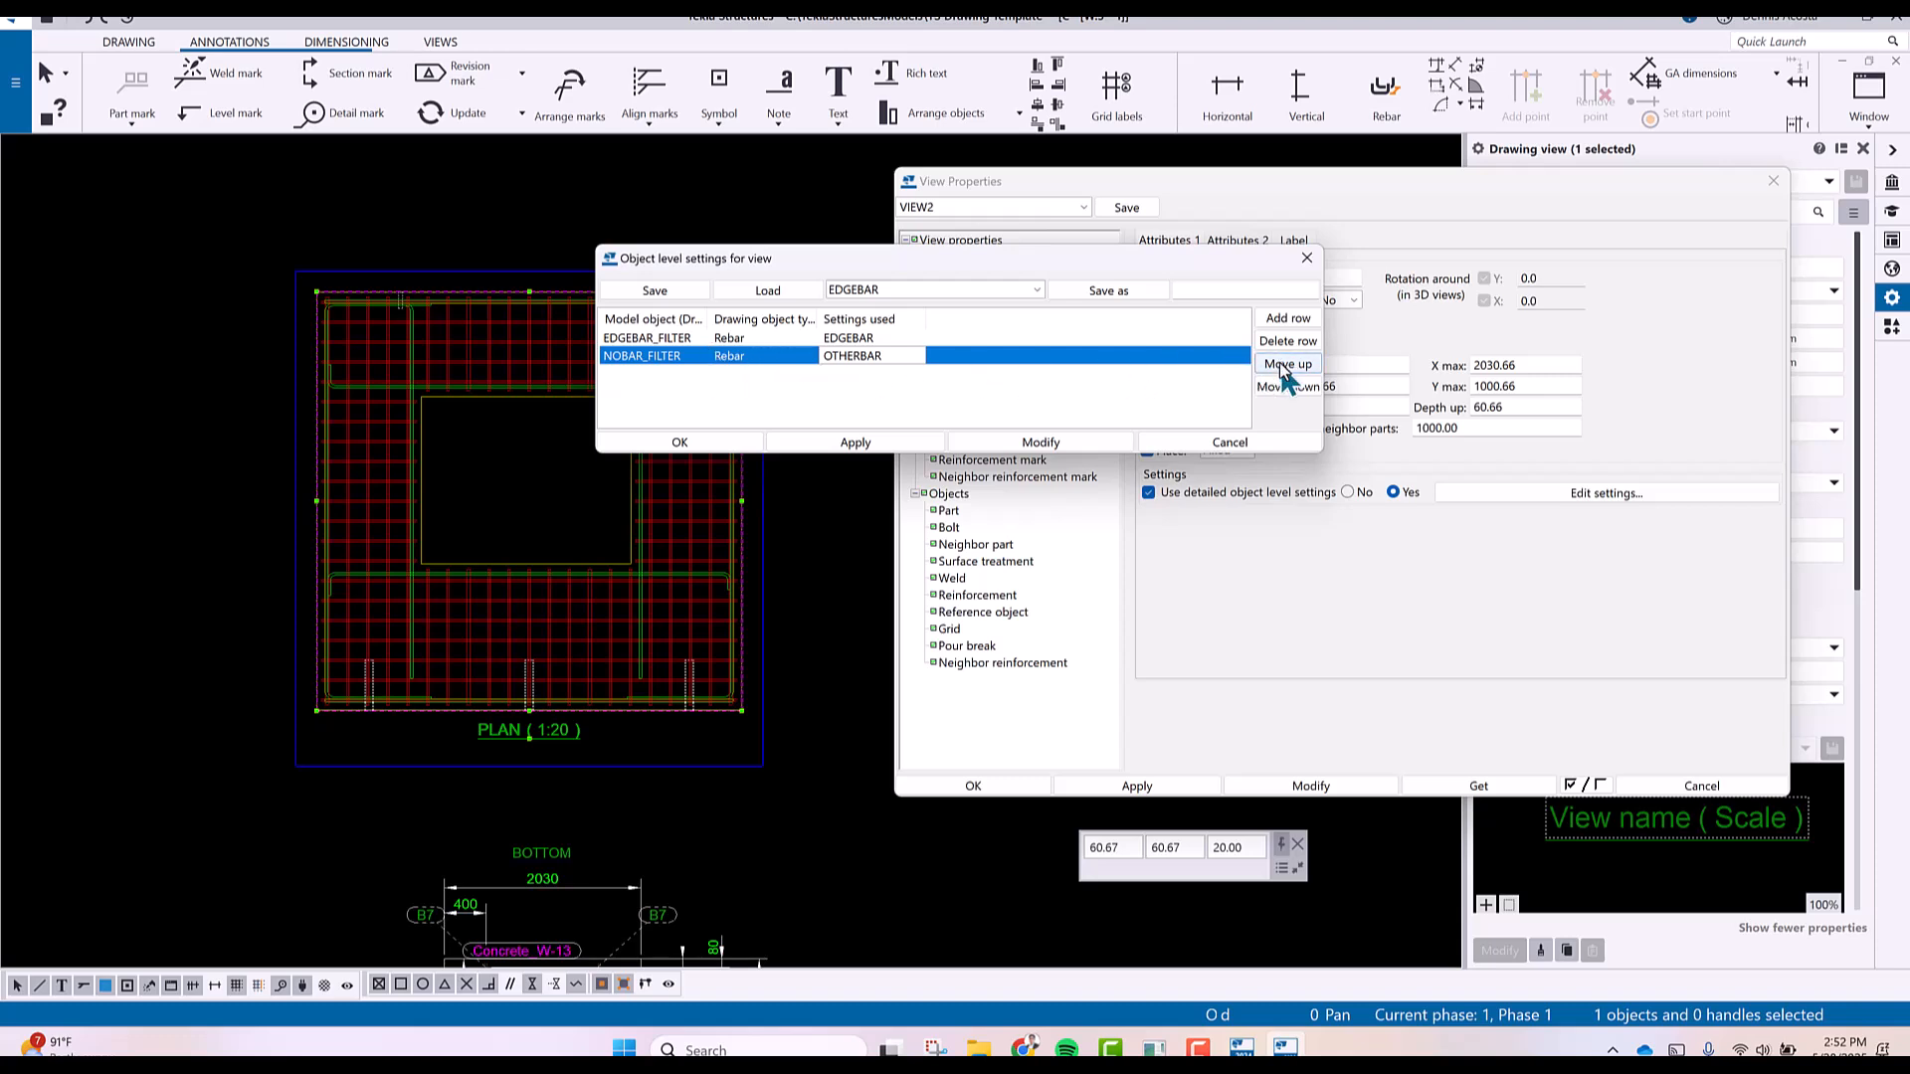
left_click(1279, 363)
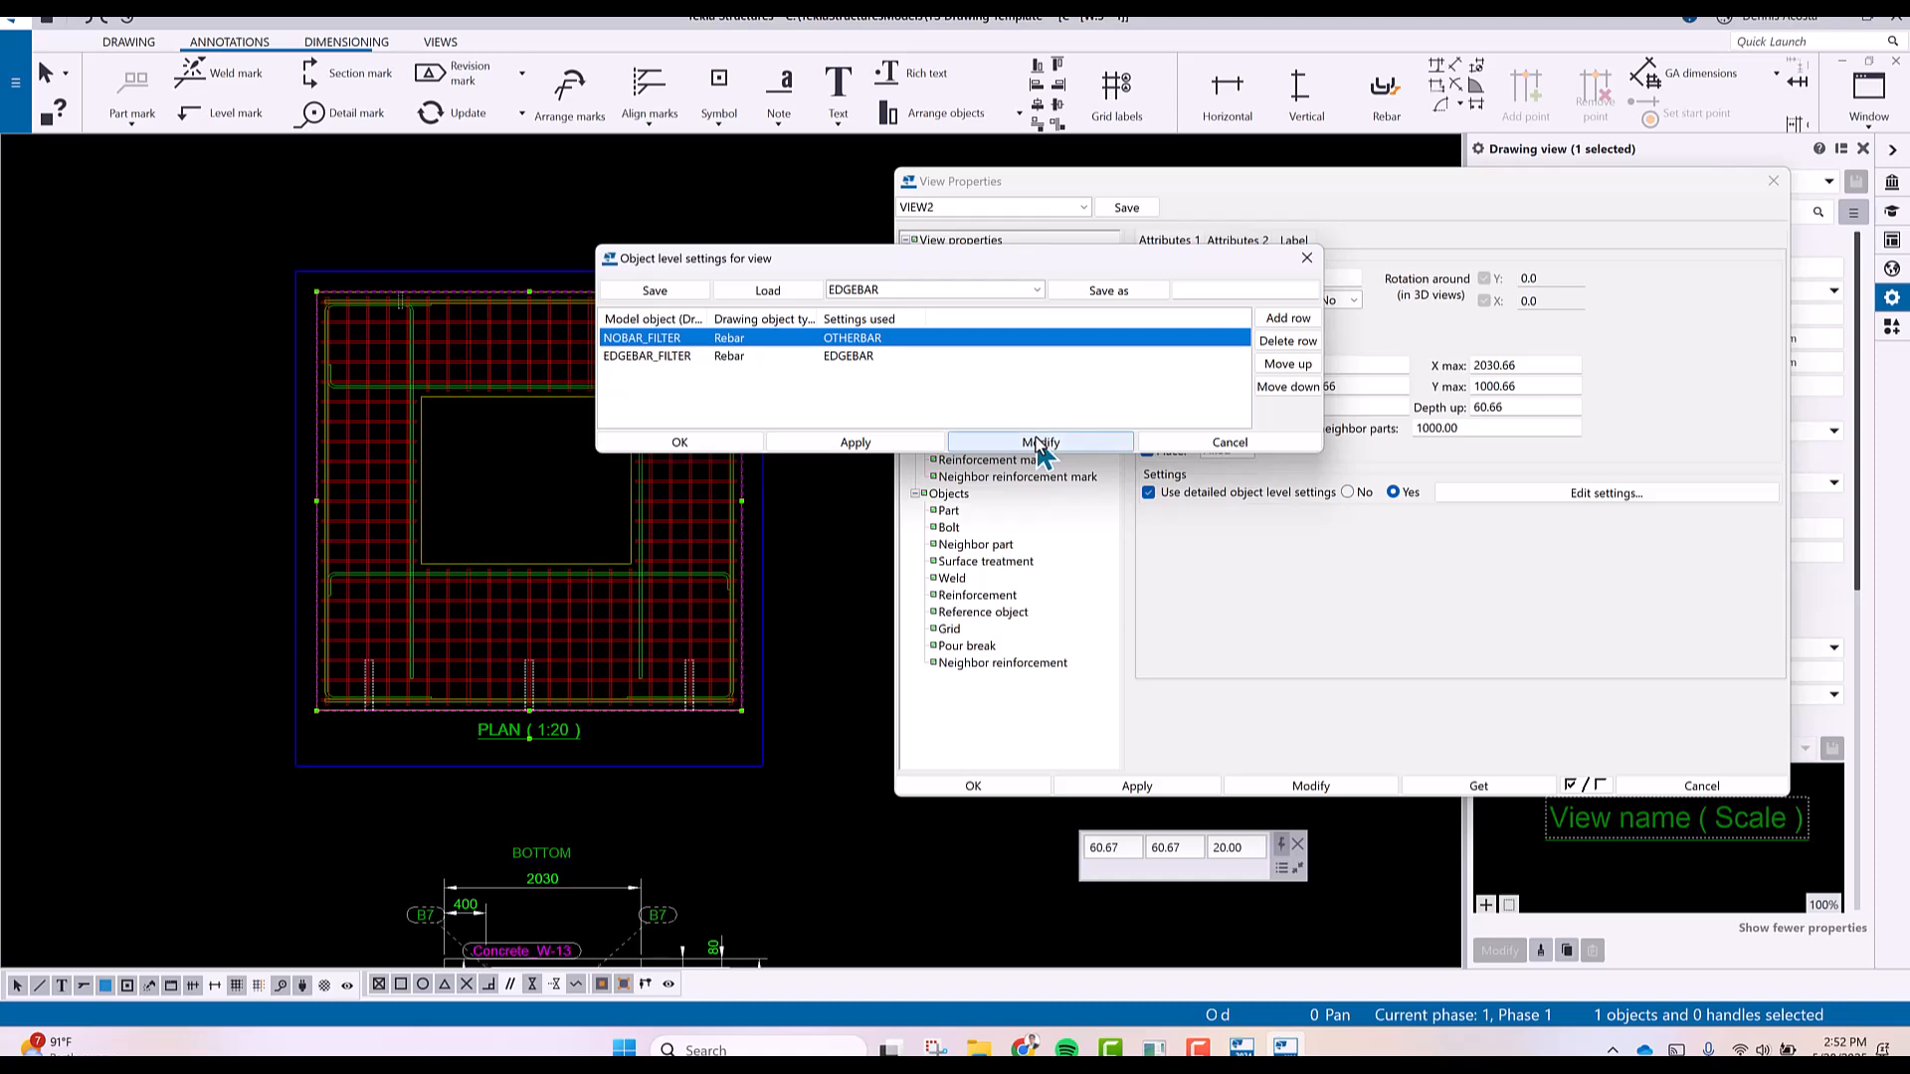
mouse_move(1032, 261)
left_mouse_down()
mouse_move(661, 388)
mouse_move(568, 397)
left_mouse_up()
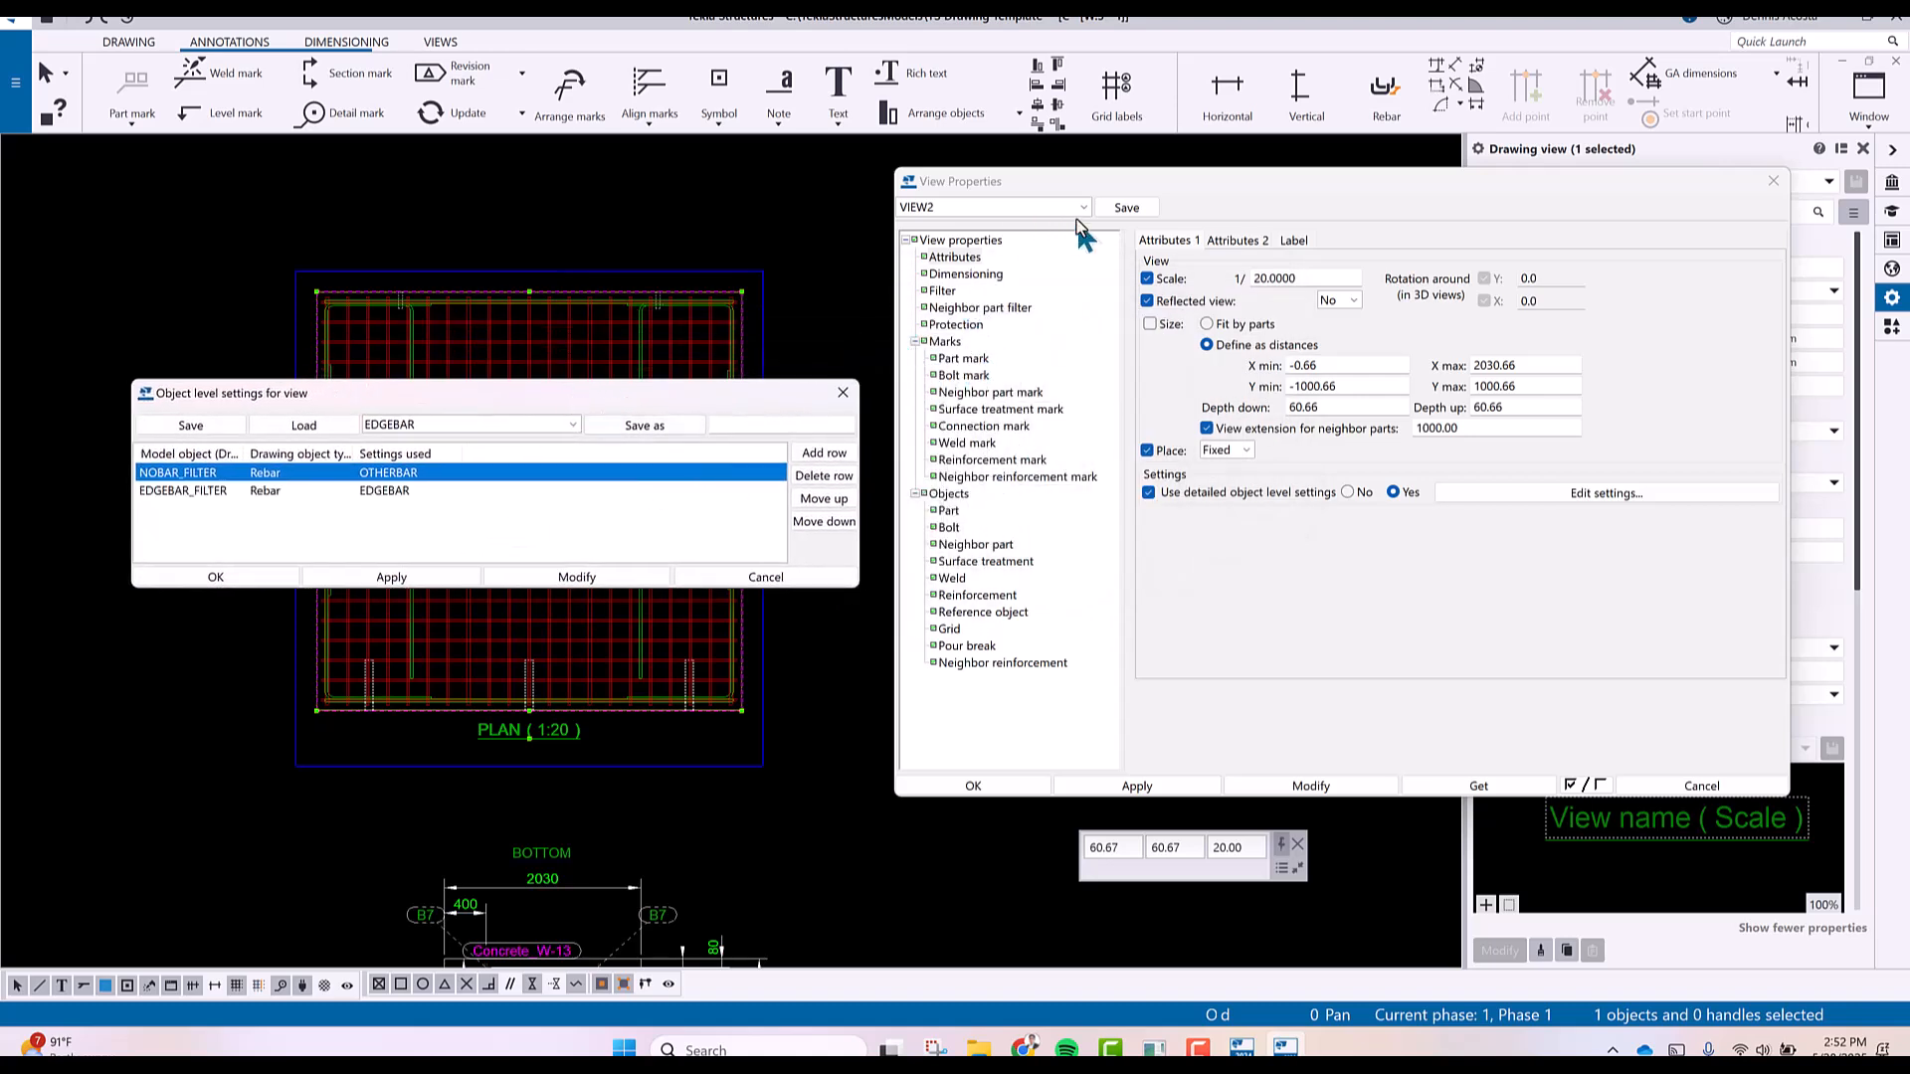
Load the OTHERBAR reinforcement settings, set the visibility of all reinforcing bars to Not visible, and save them as OTHERBAR.
left_click(944, 290)
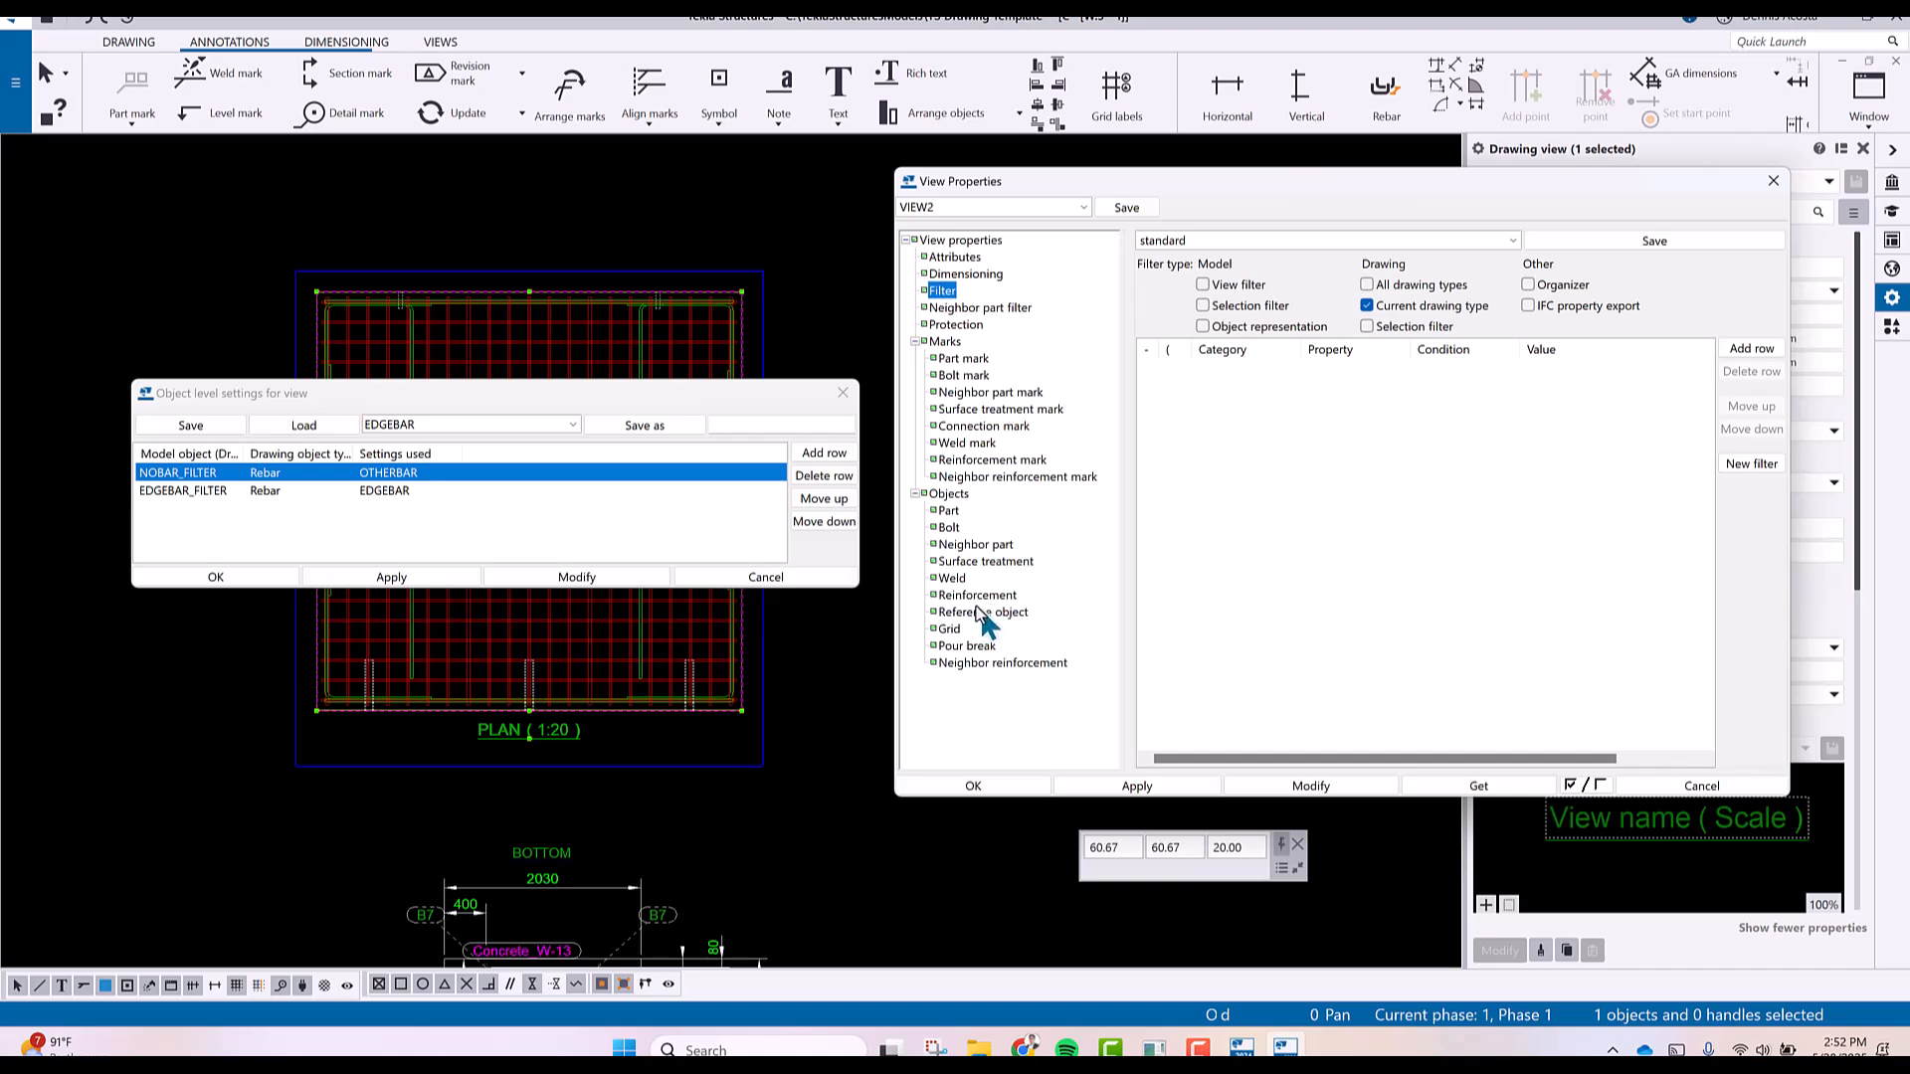
left_click(979, 595)
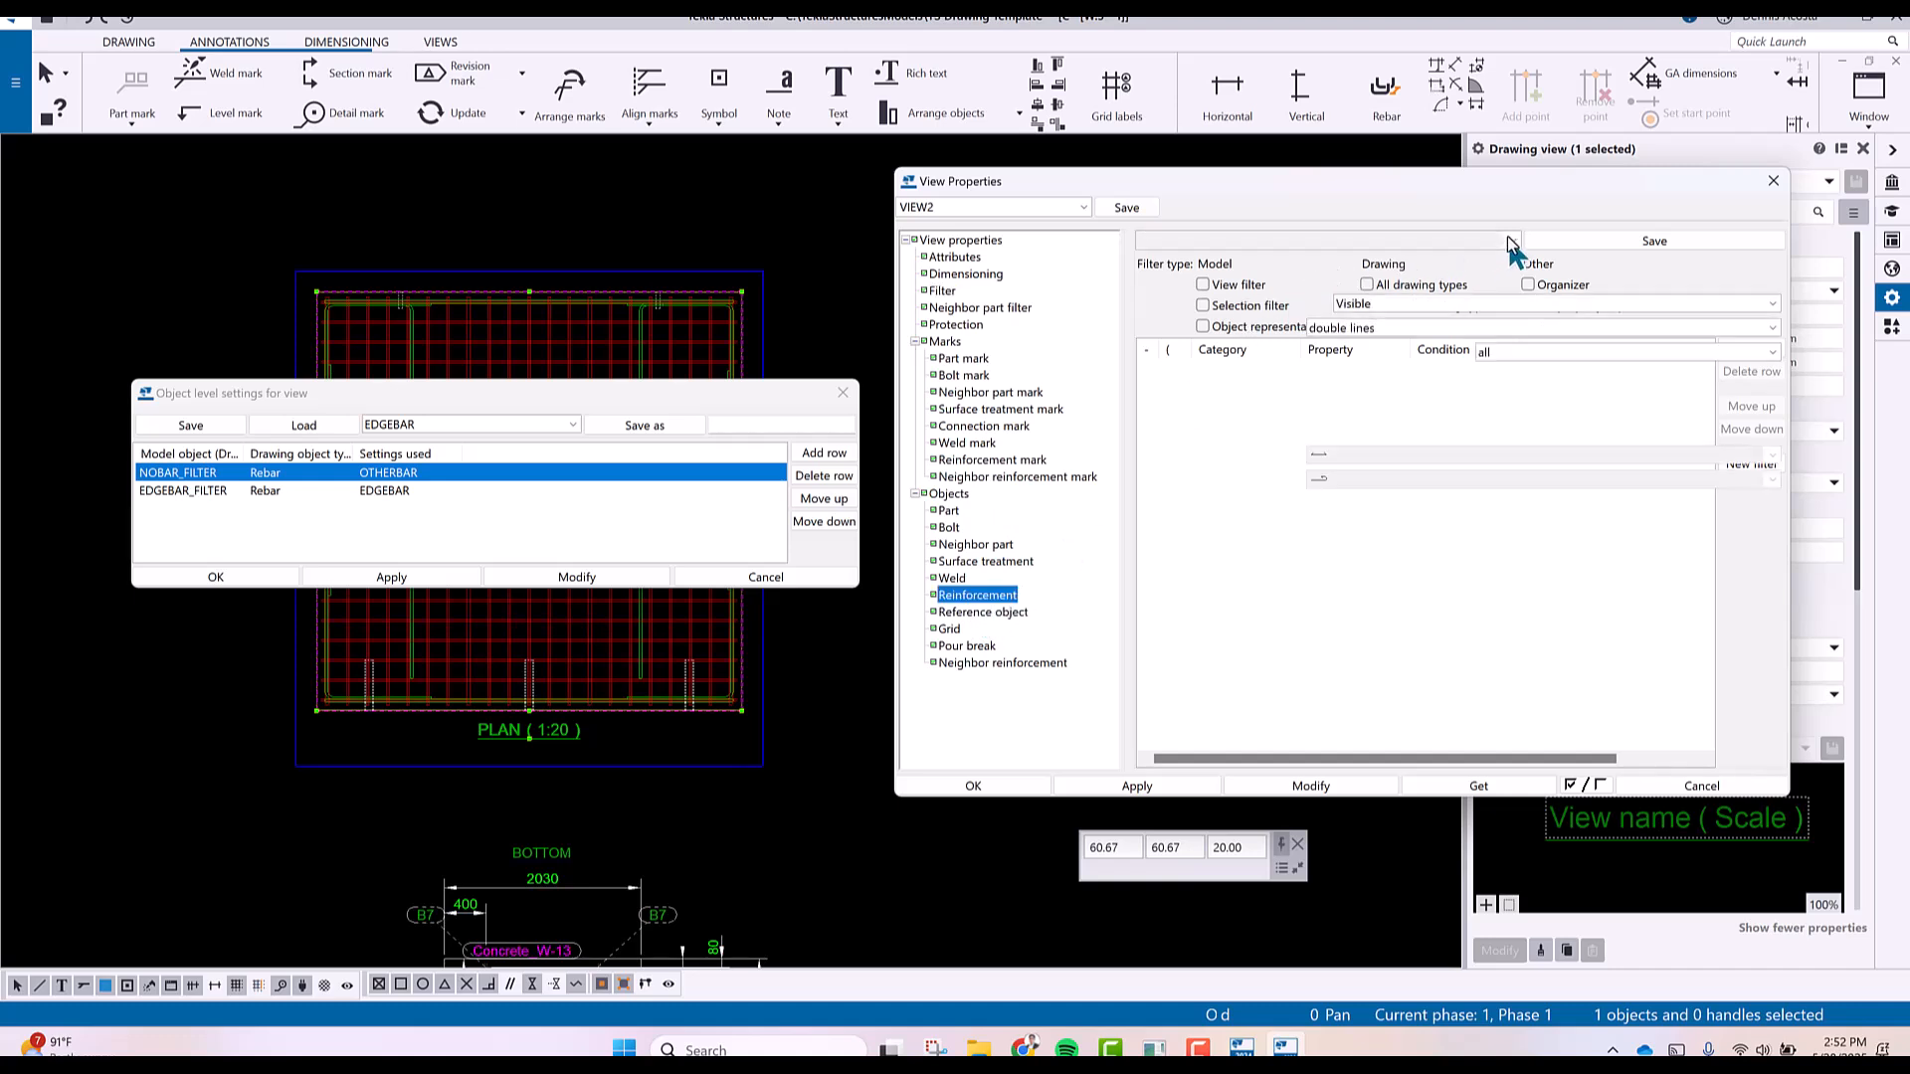
left_click(1511, 241)
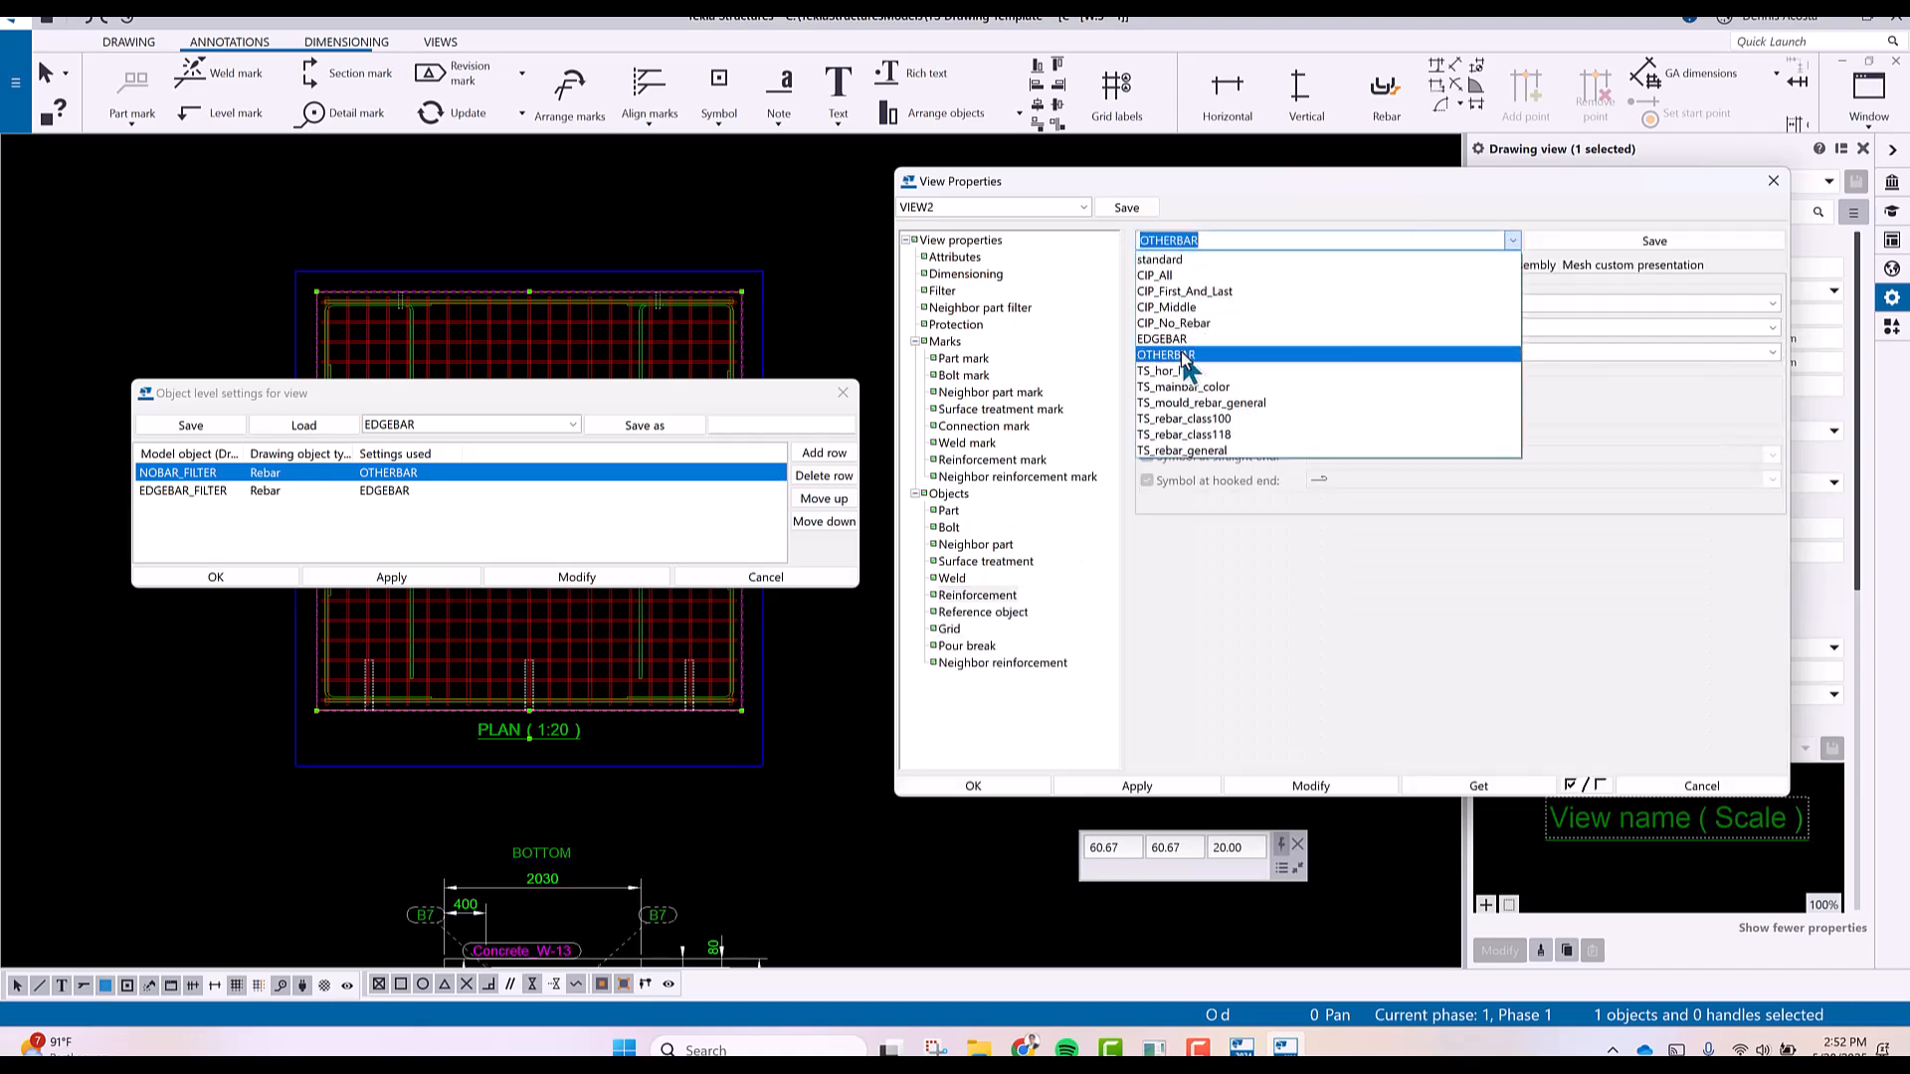
left_click(1184, 355)
left_click(1377, 304)
left_click(1379, 341)
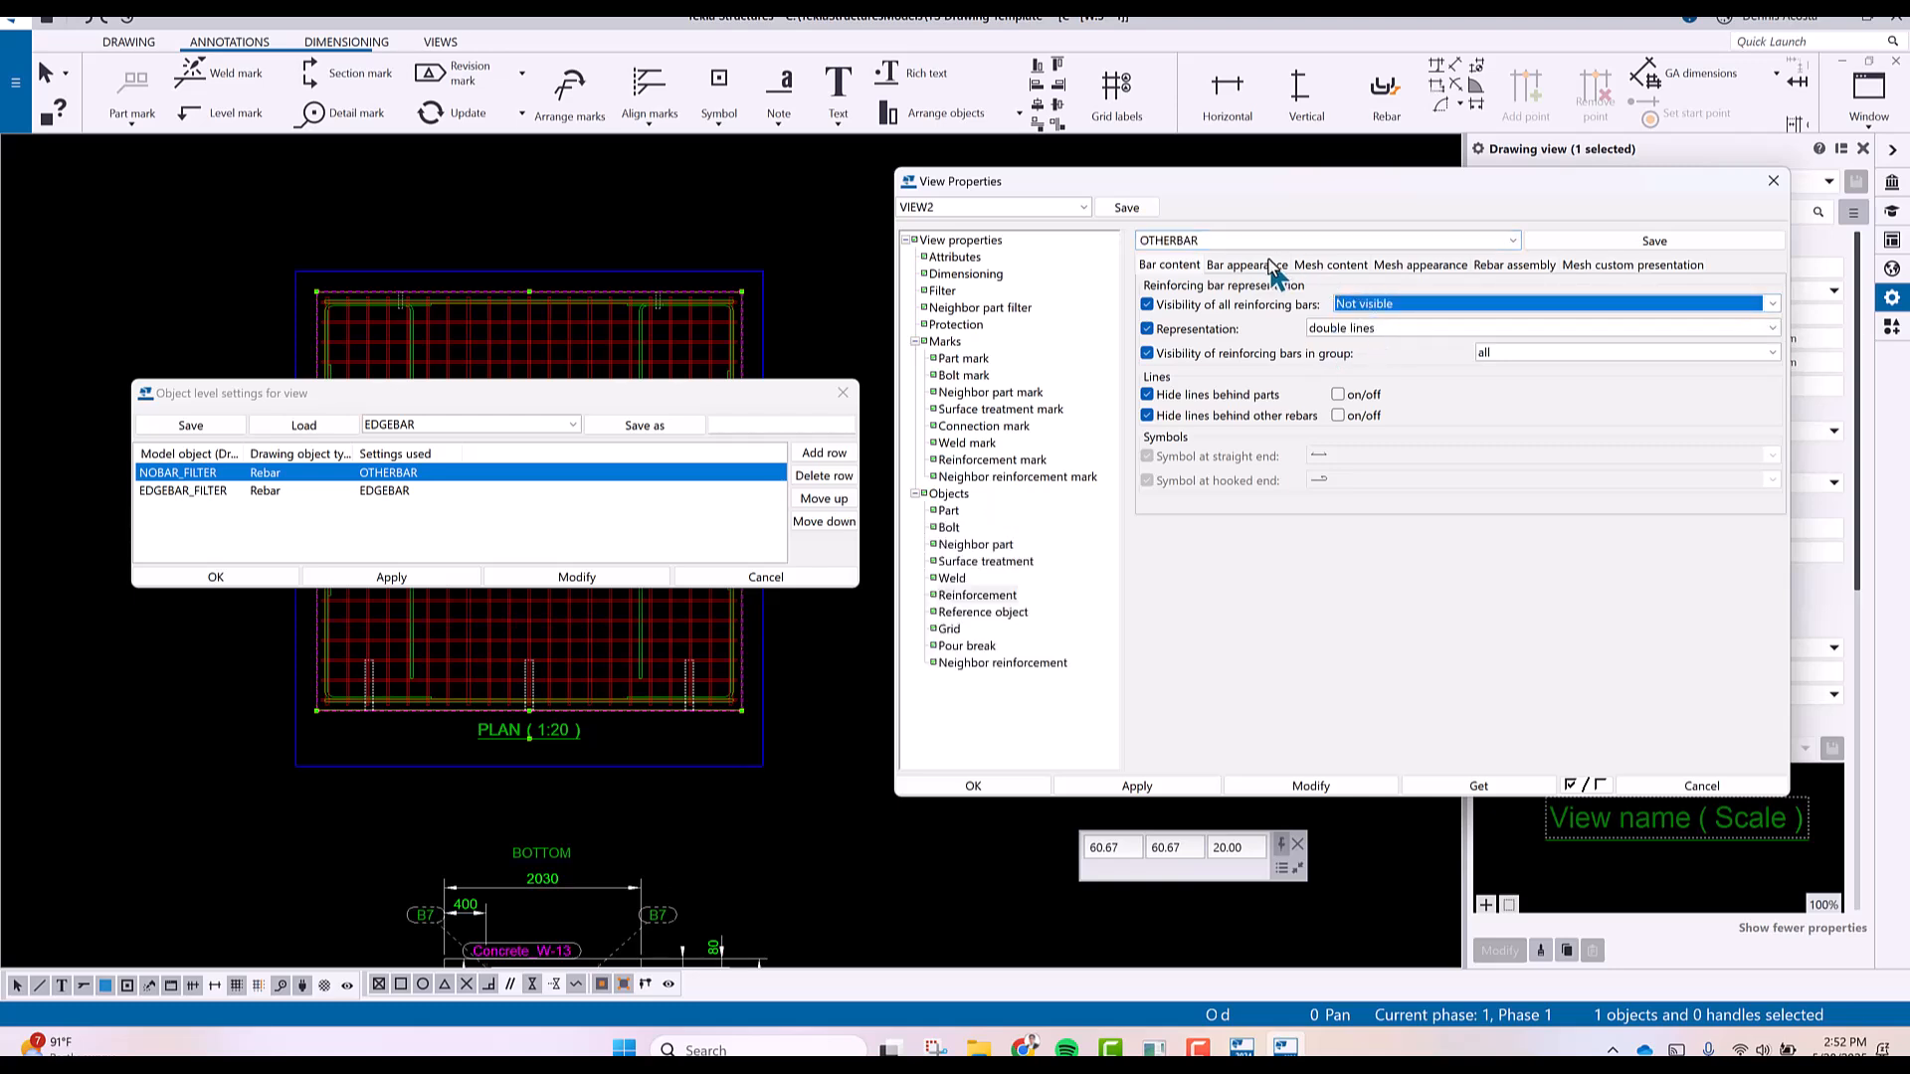
left_click(1579, 239)
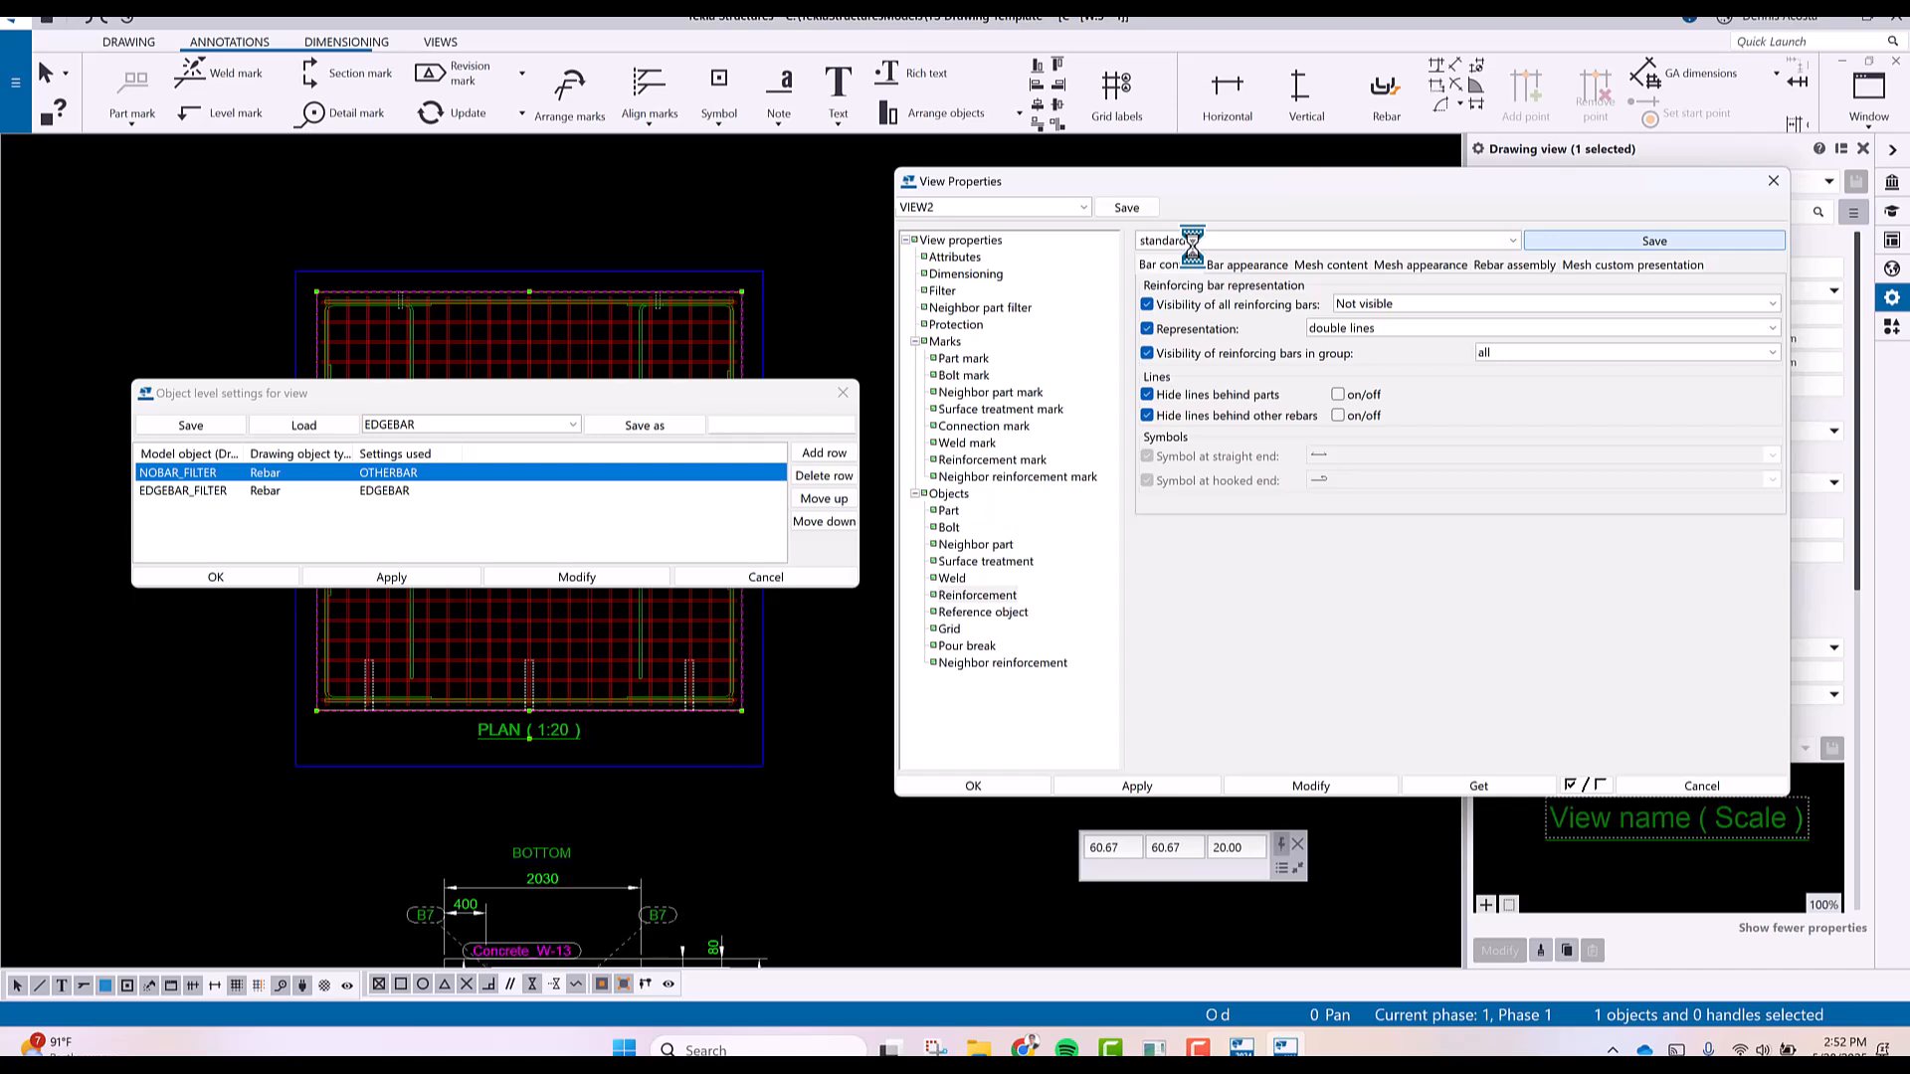
type("OTHERBAR")
Load the standard reinforcement settings, save the view properties as VIEW2, and close the object level settings.
left_click(1511, 242)
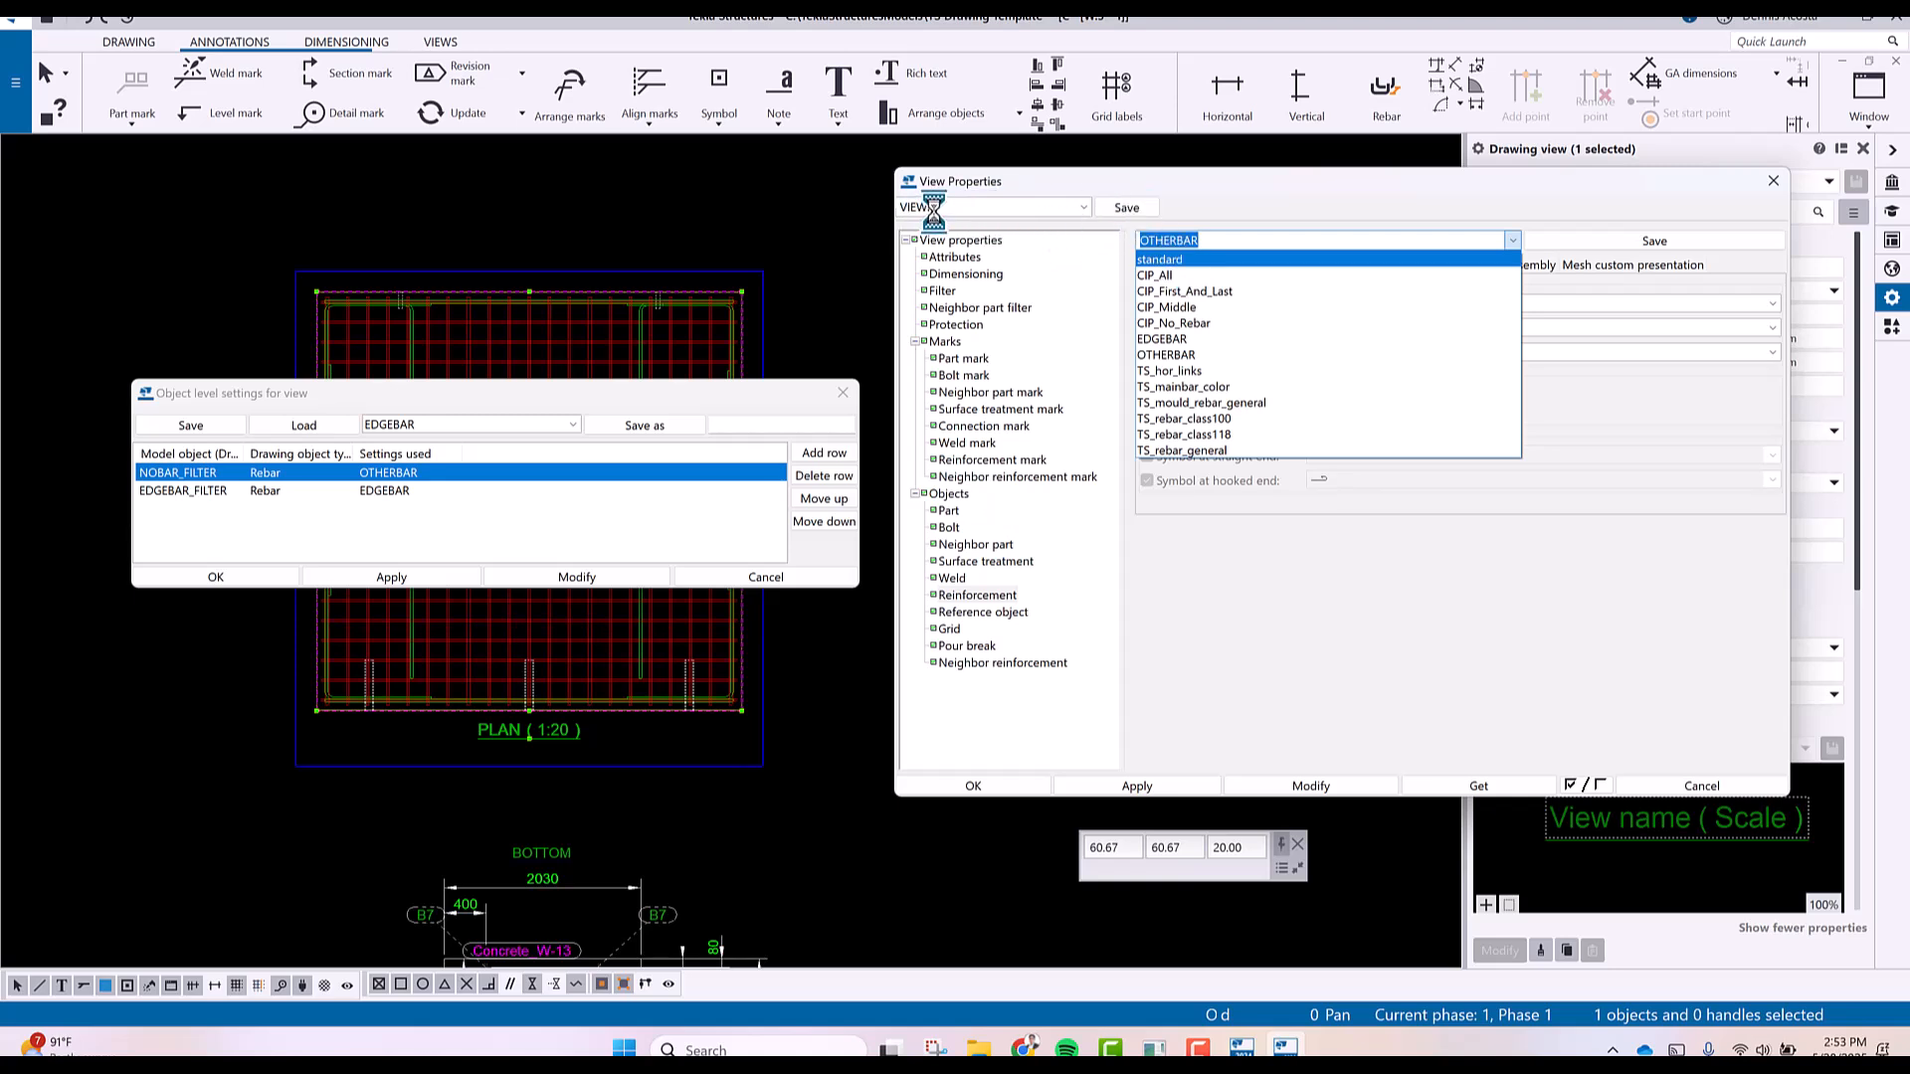
left_click(1129, 209)
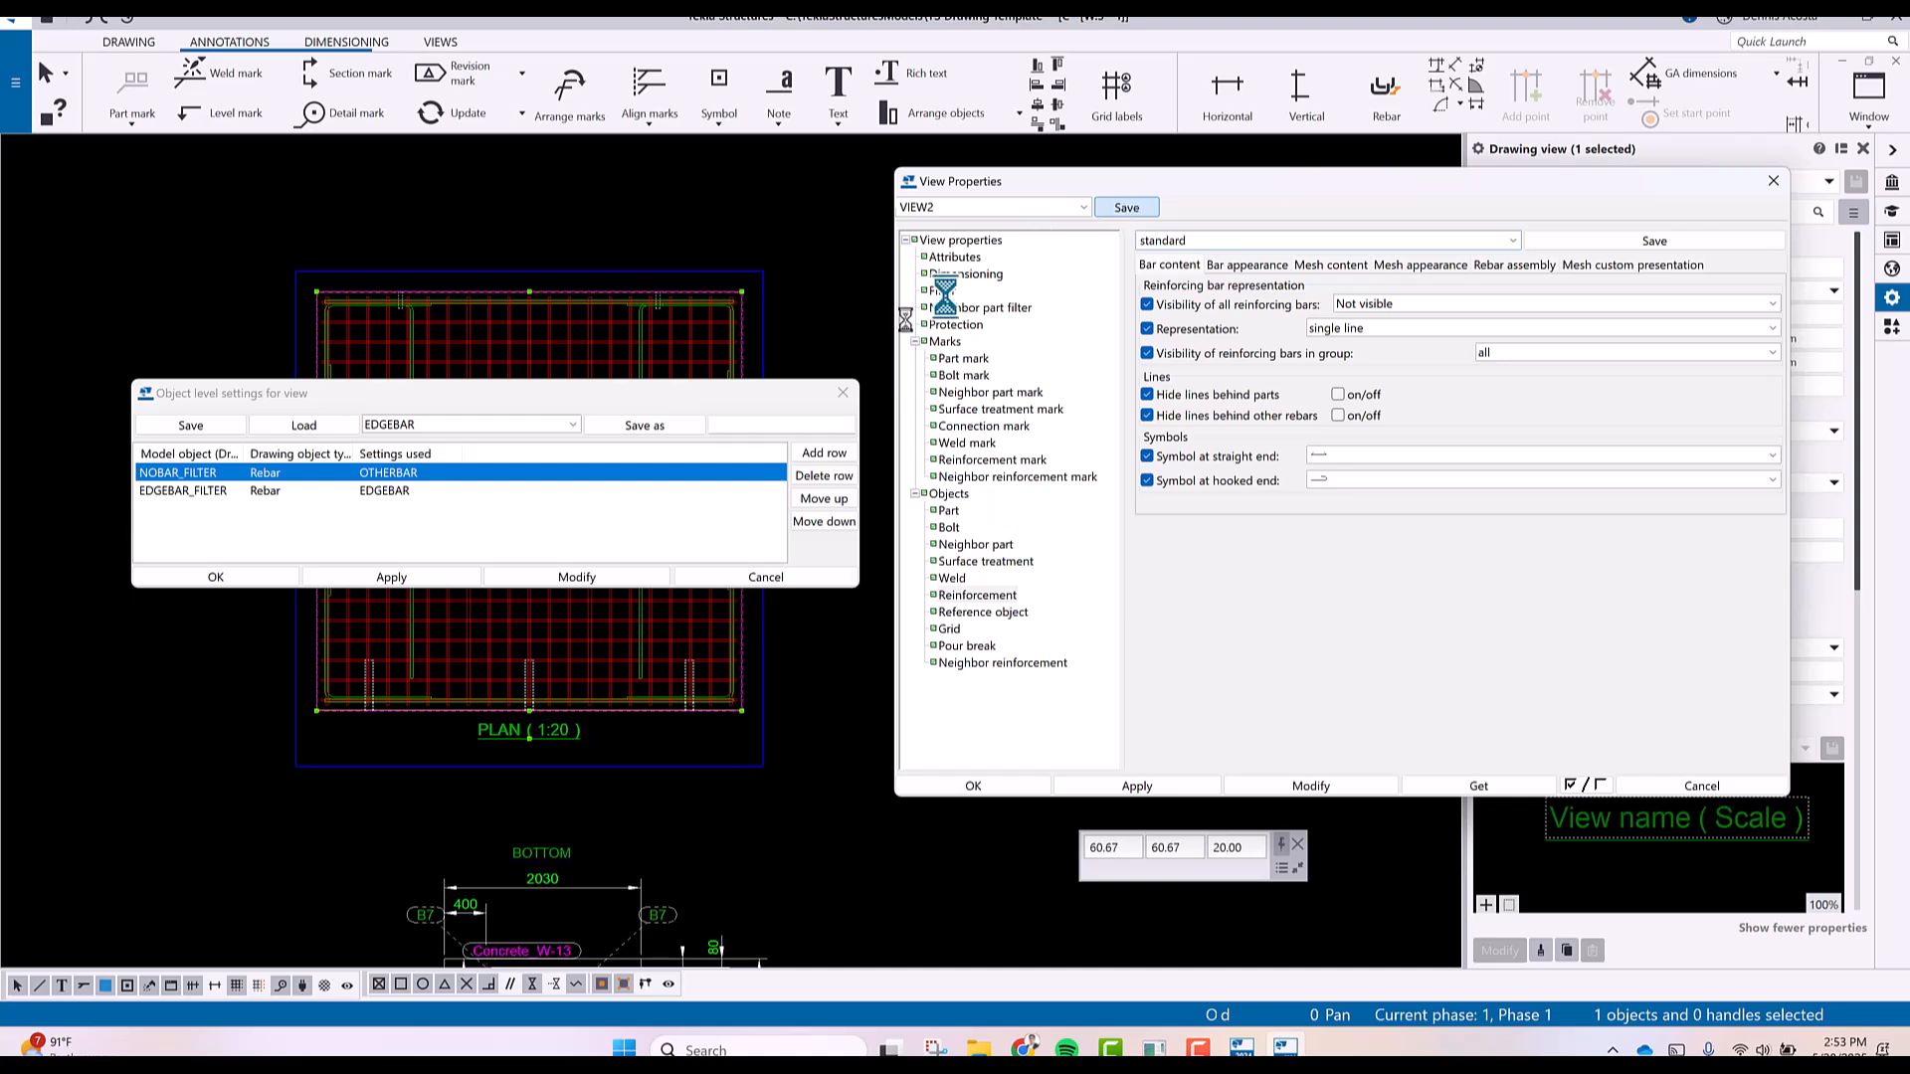
left_click(842, 400)
Refresh the plan view by turning its detailed object level settings off and on again, modifying the view each time.
left_click(970, 259)
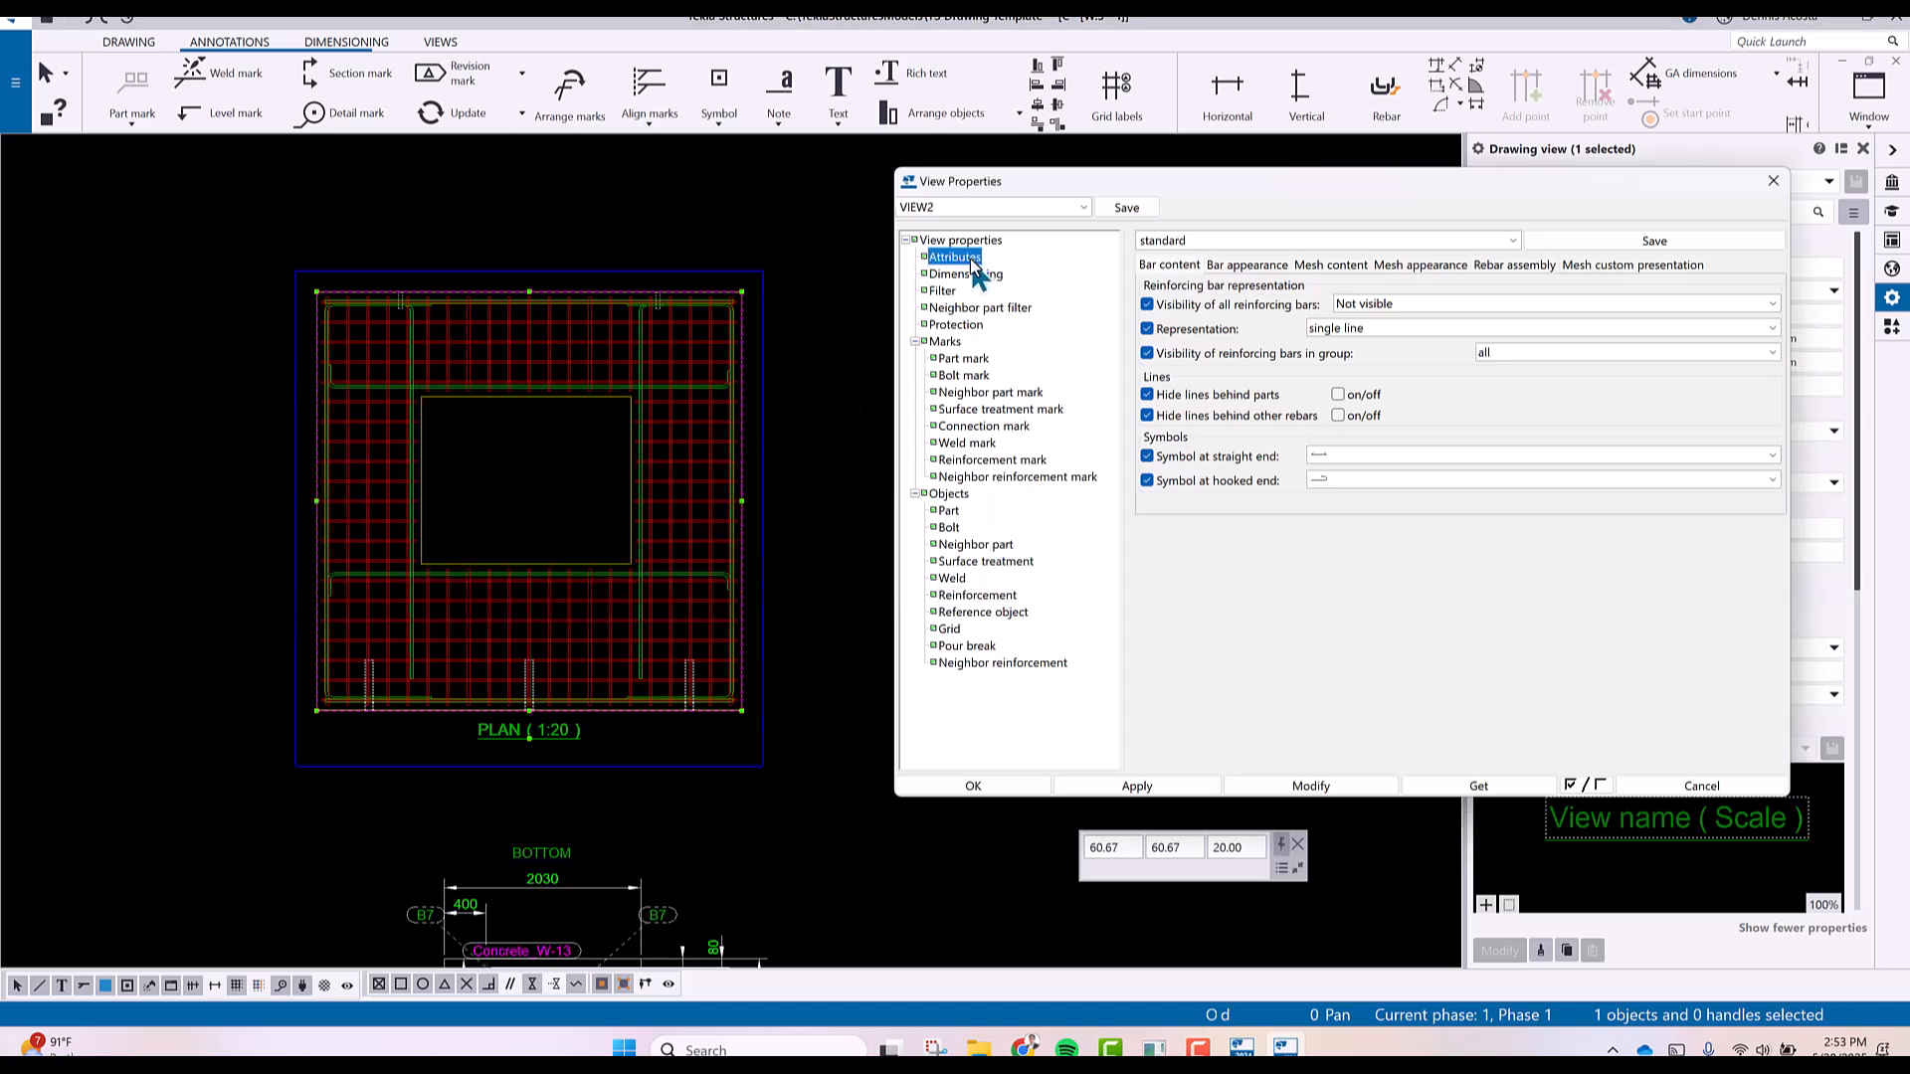
left_click(1348, 492)
left_click(1319, 786)
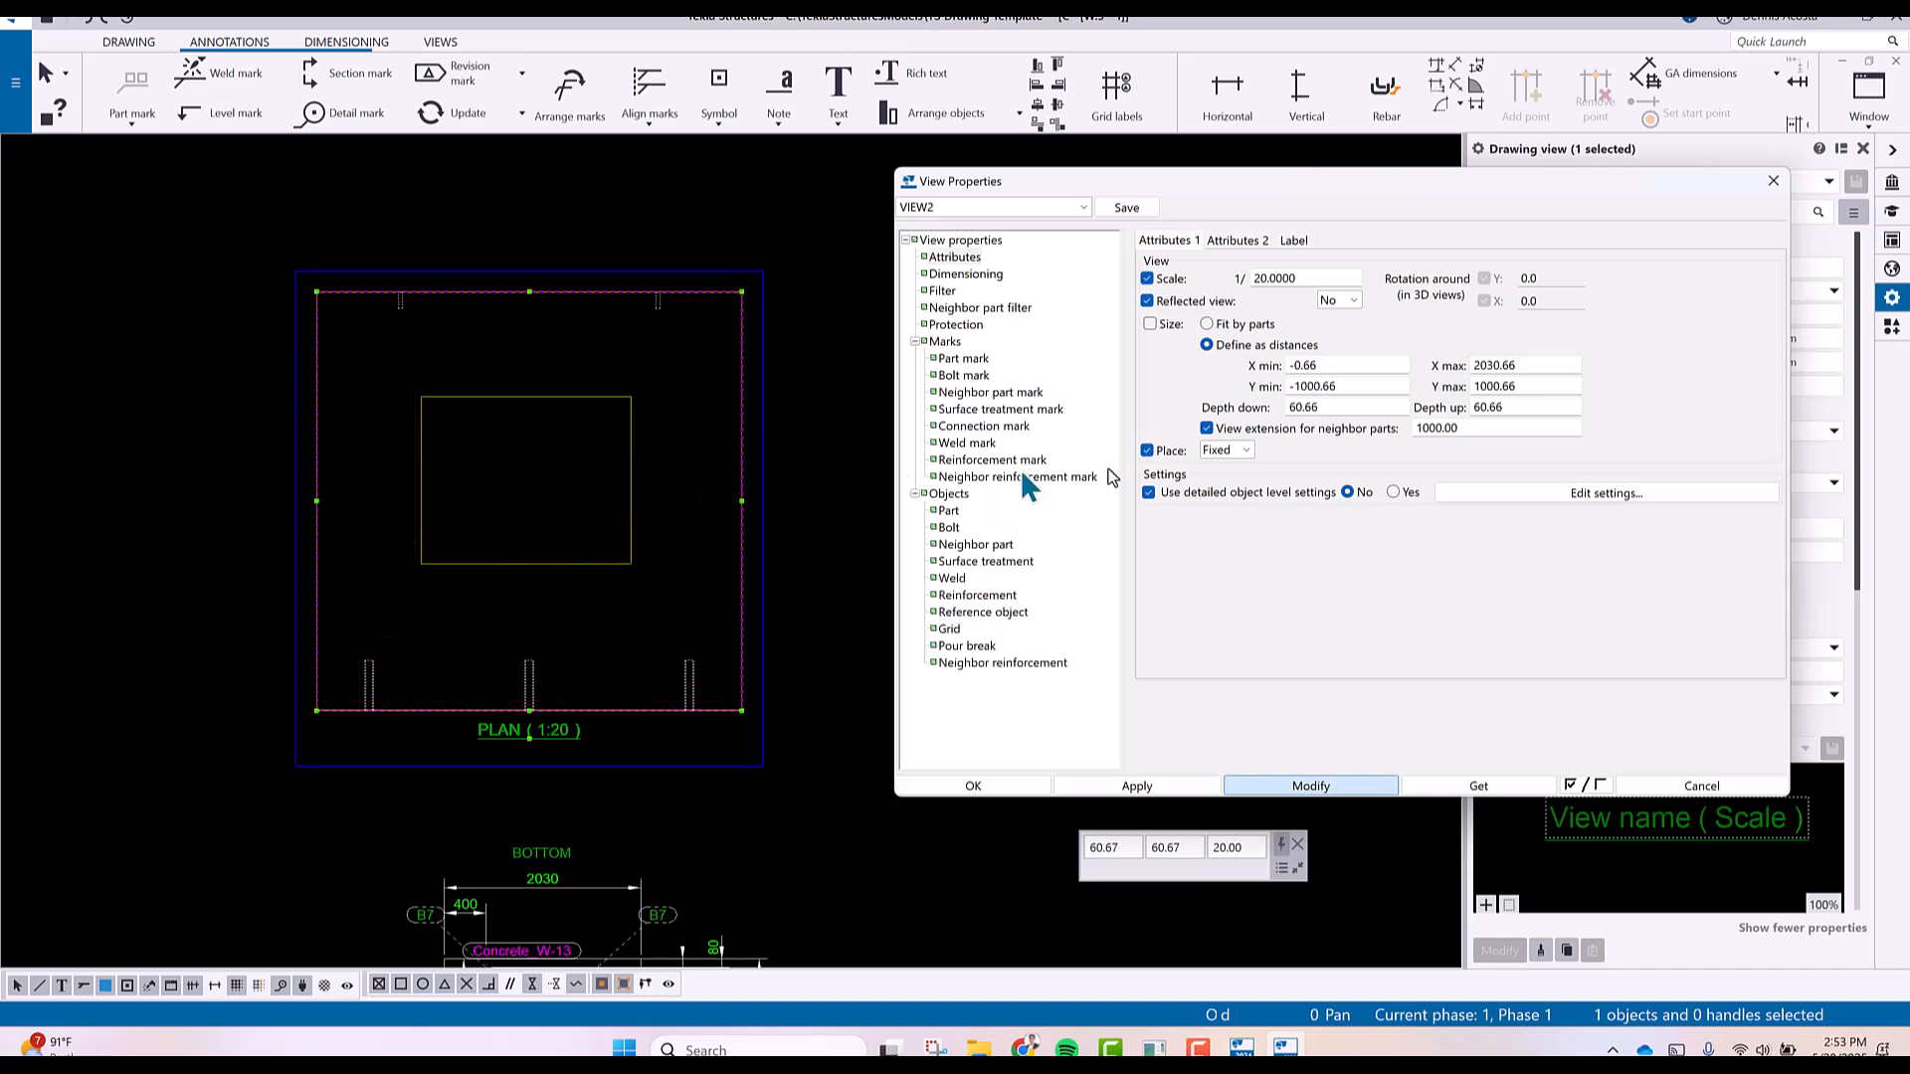
left_click(1394, 492)
left_click(1351, 786)
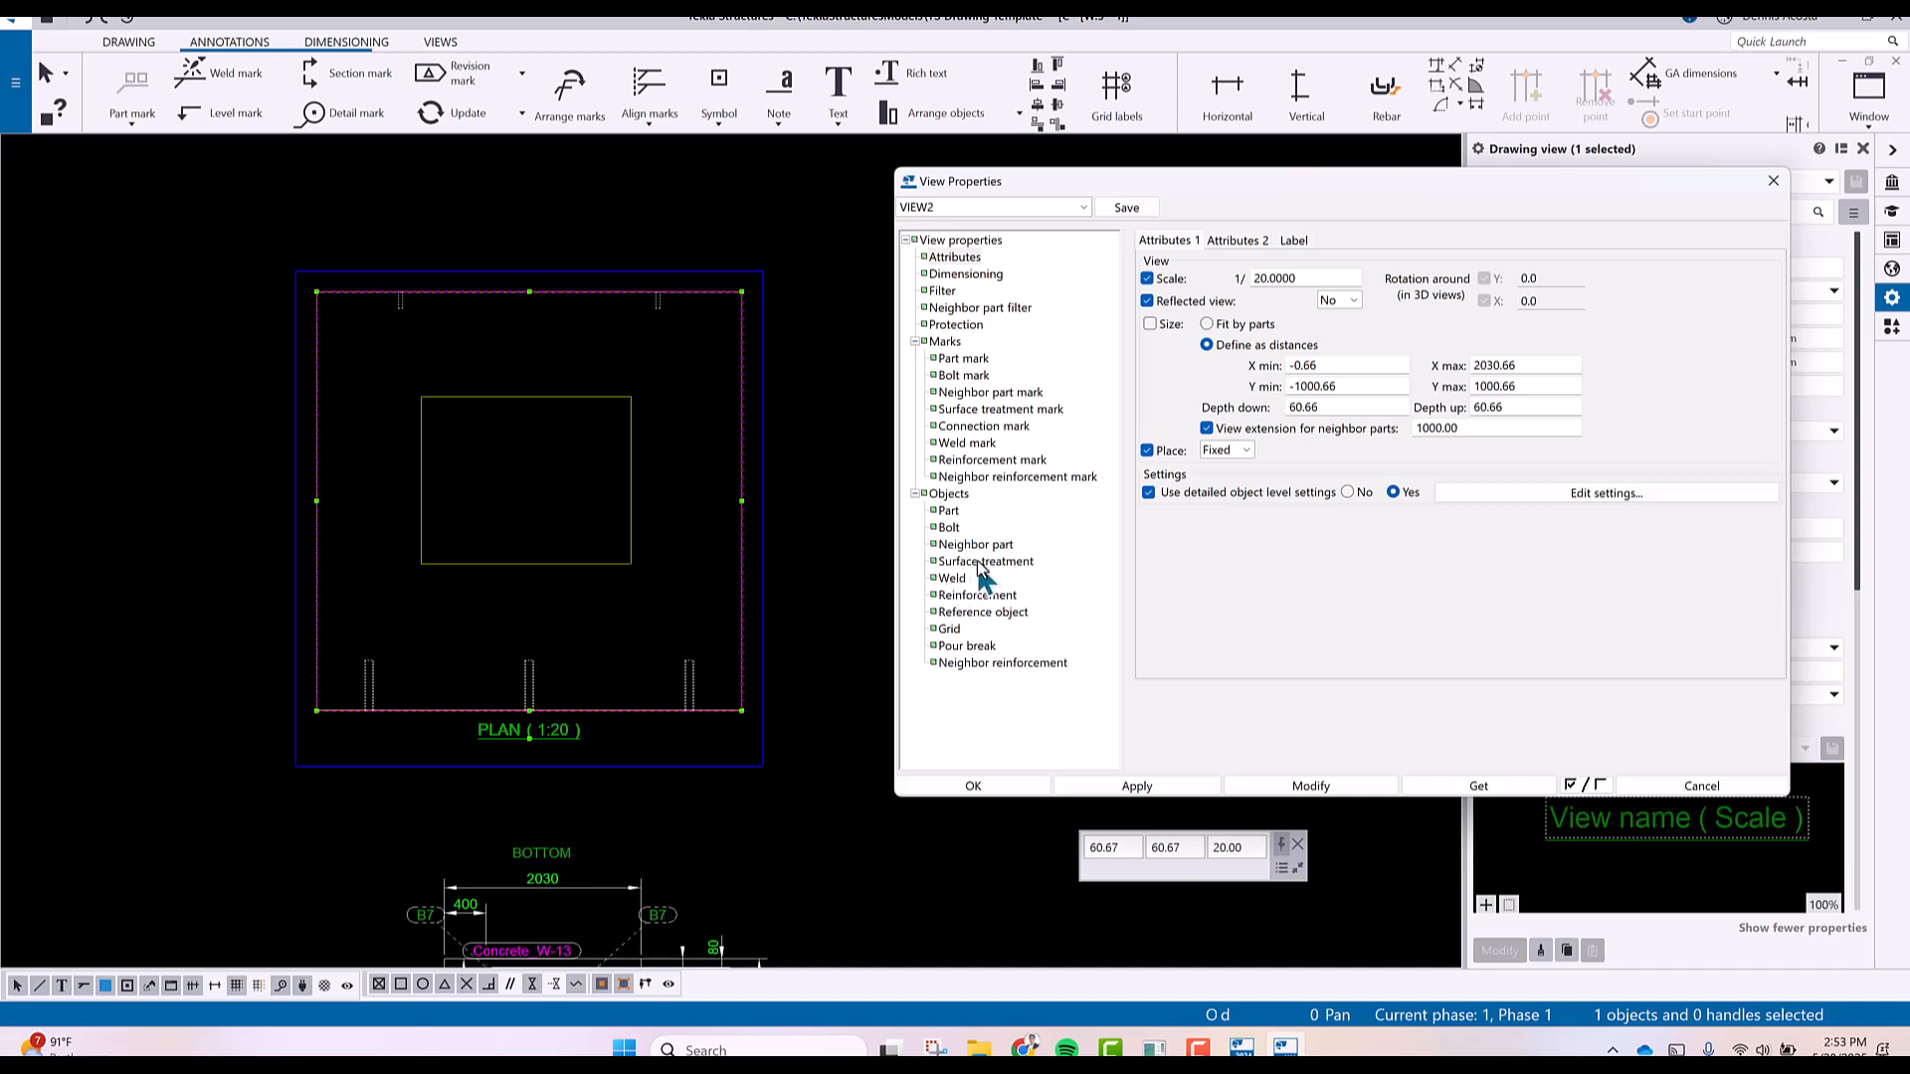
Set the visibility of all reinforcing bars to Visible in the view's reinforcement properties and apply it to the plan view.
left_click(979, 596)
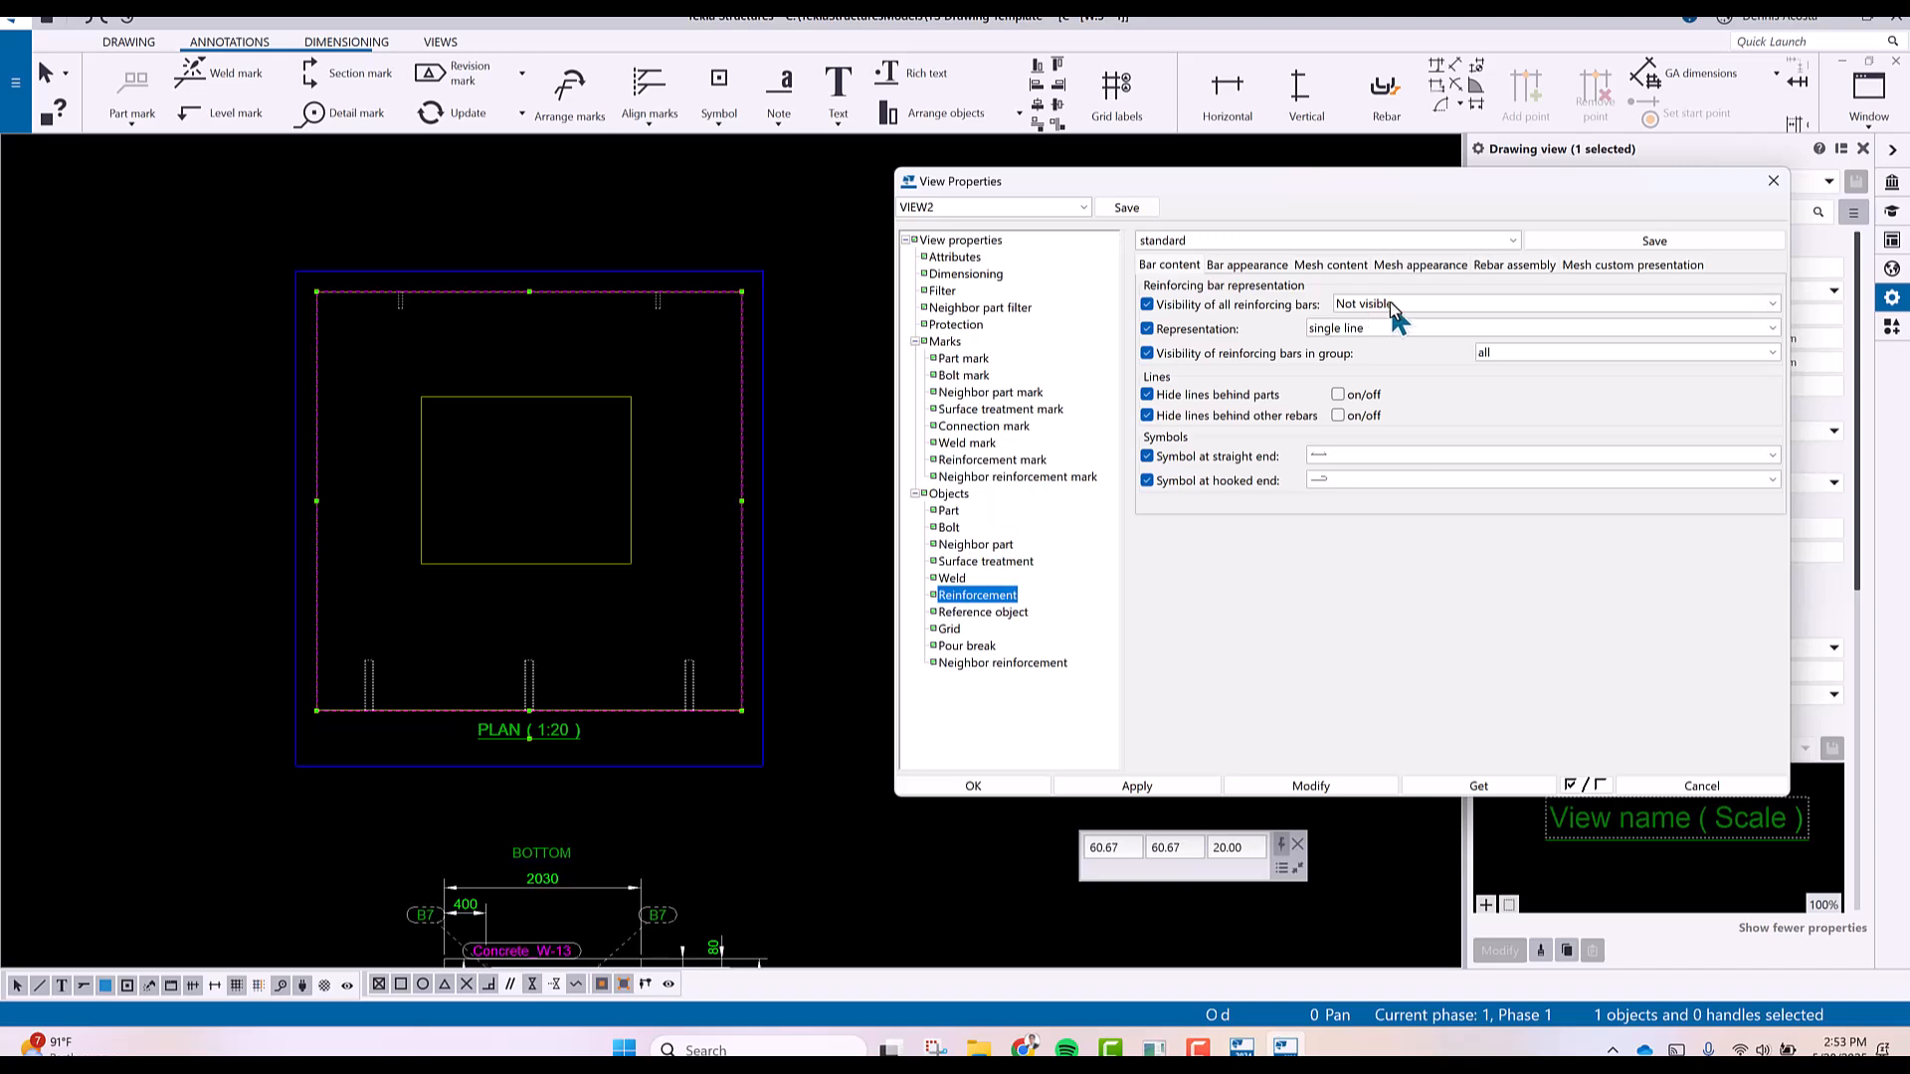
left_click(1390, 305)
left_click(1376, 324)
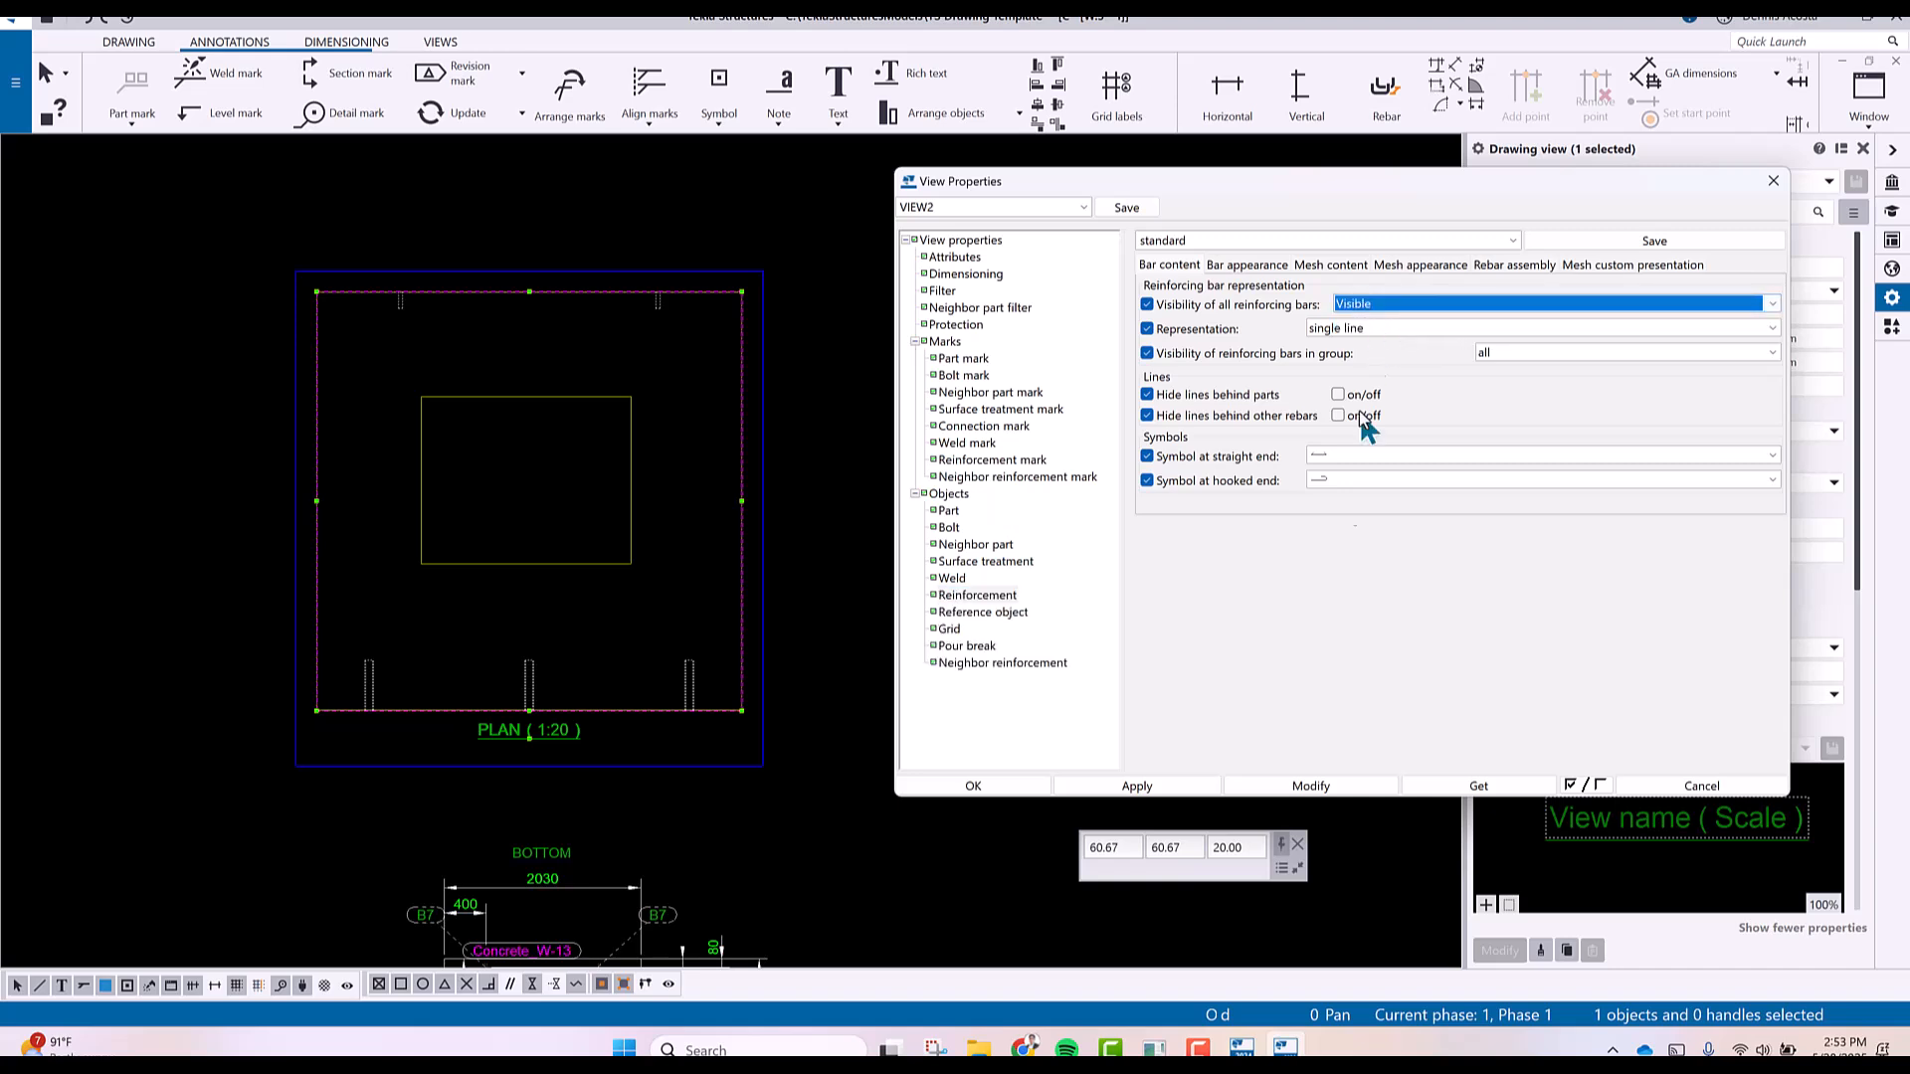
left_click(1319, 787)
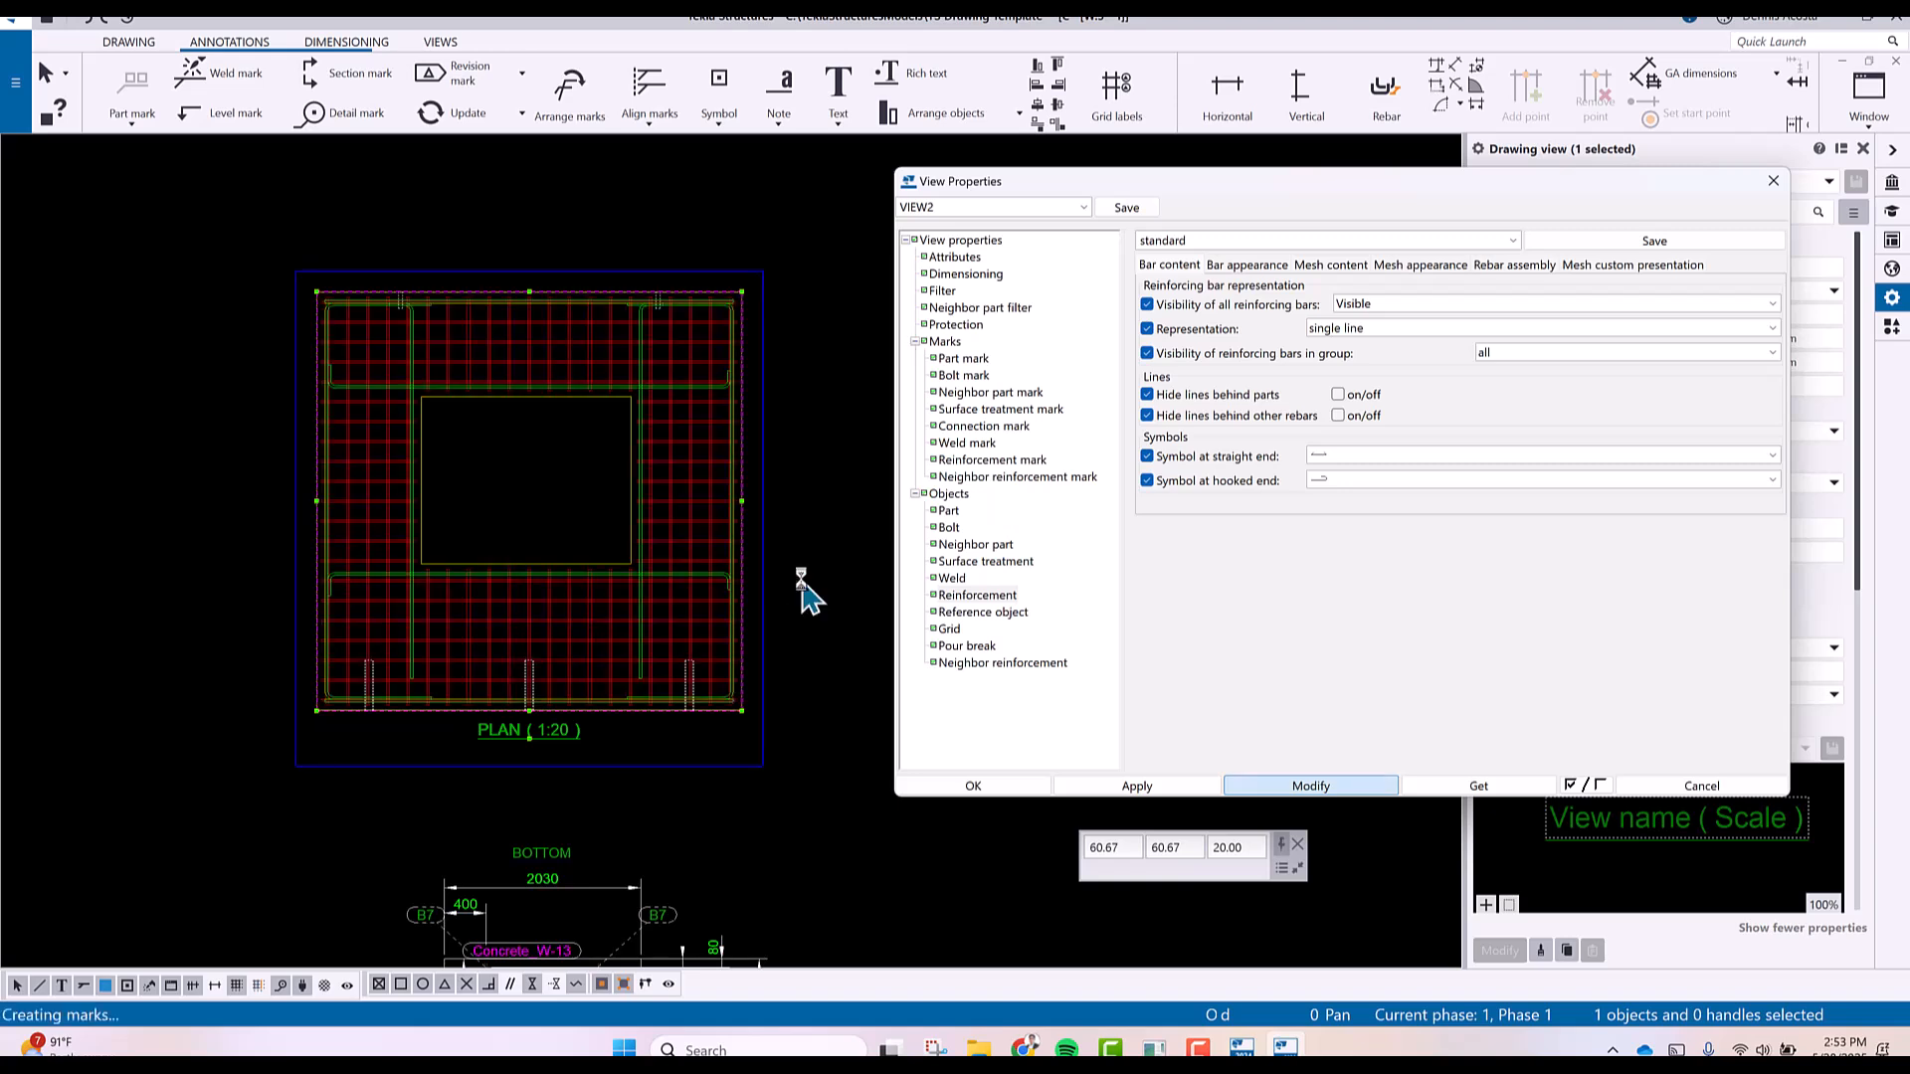
Load the OTHERBAR reinforcement settings and set their visible line color to the pale swatch.
left_click(1256, 266)
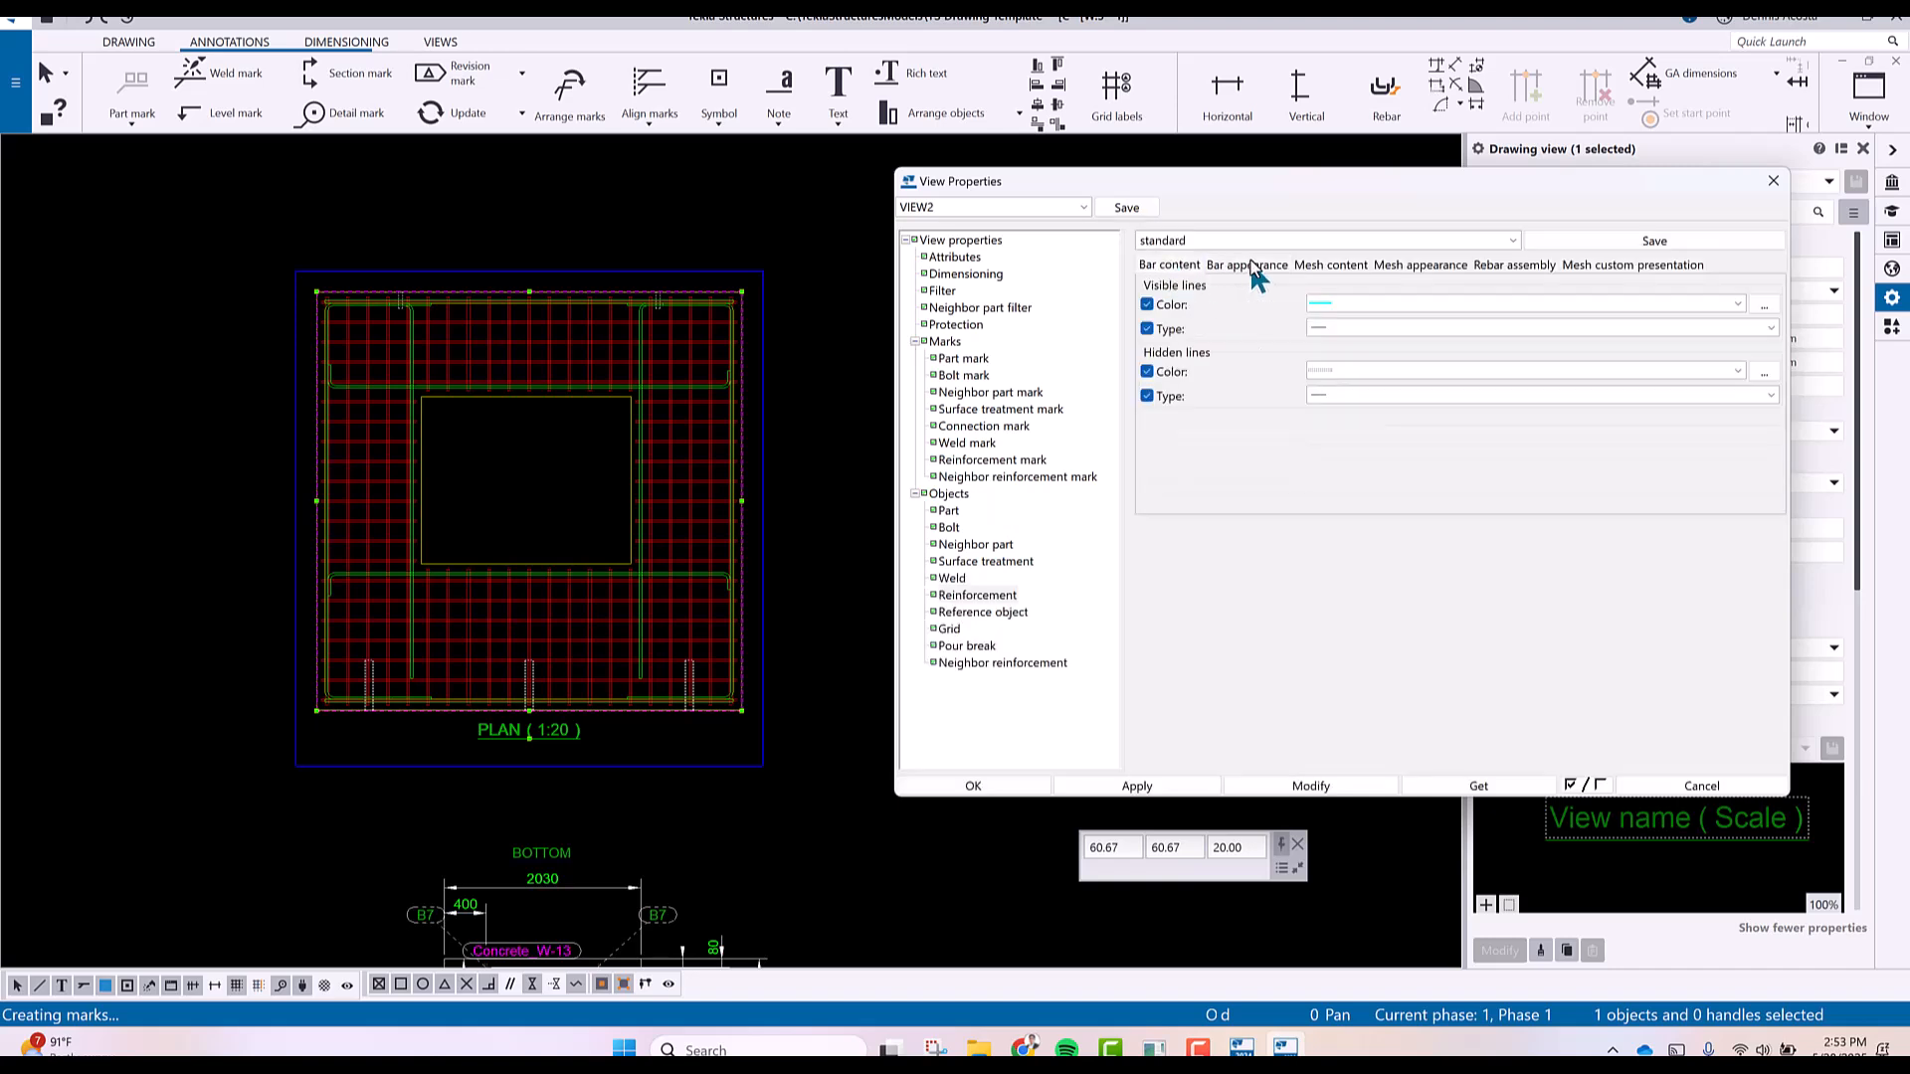
double_click(1359, 237)
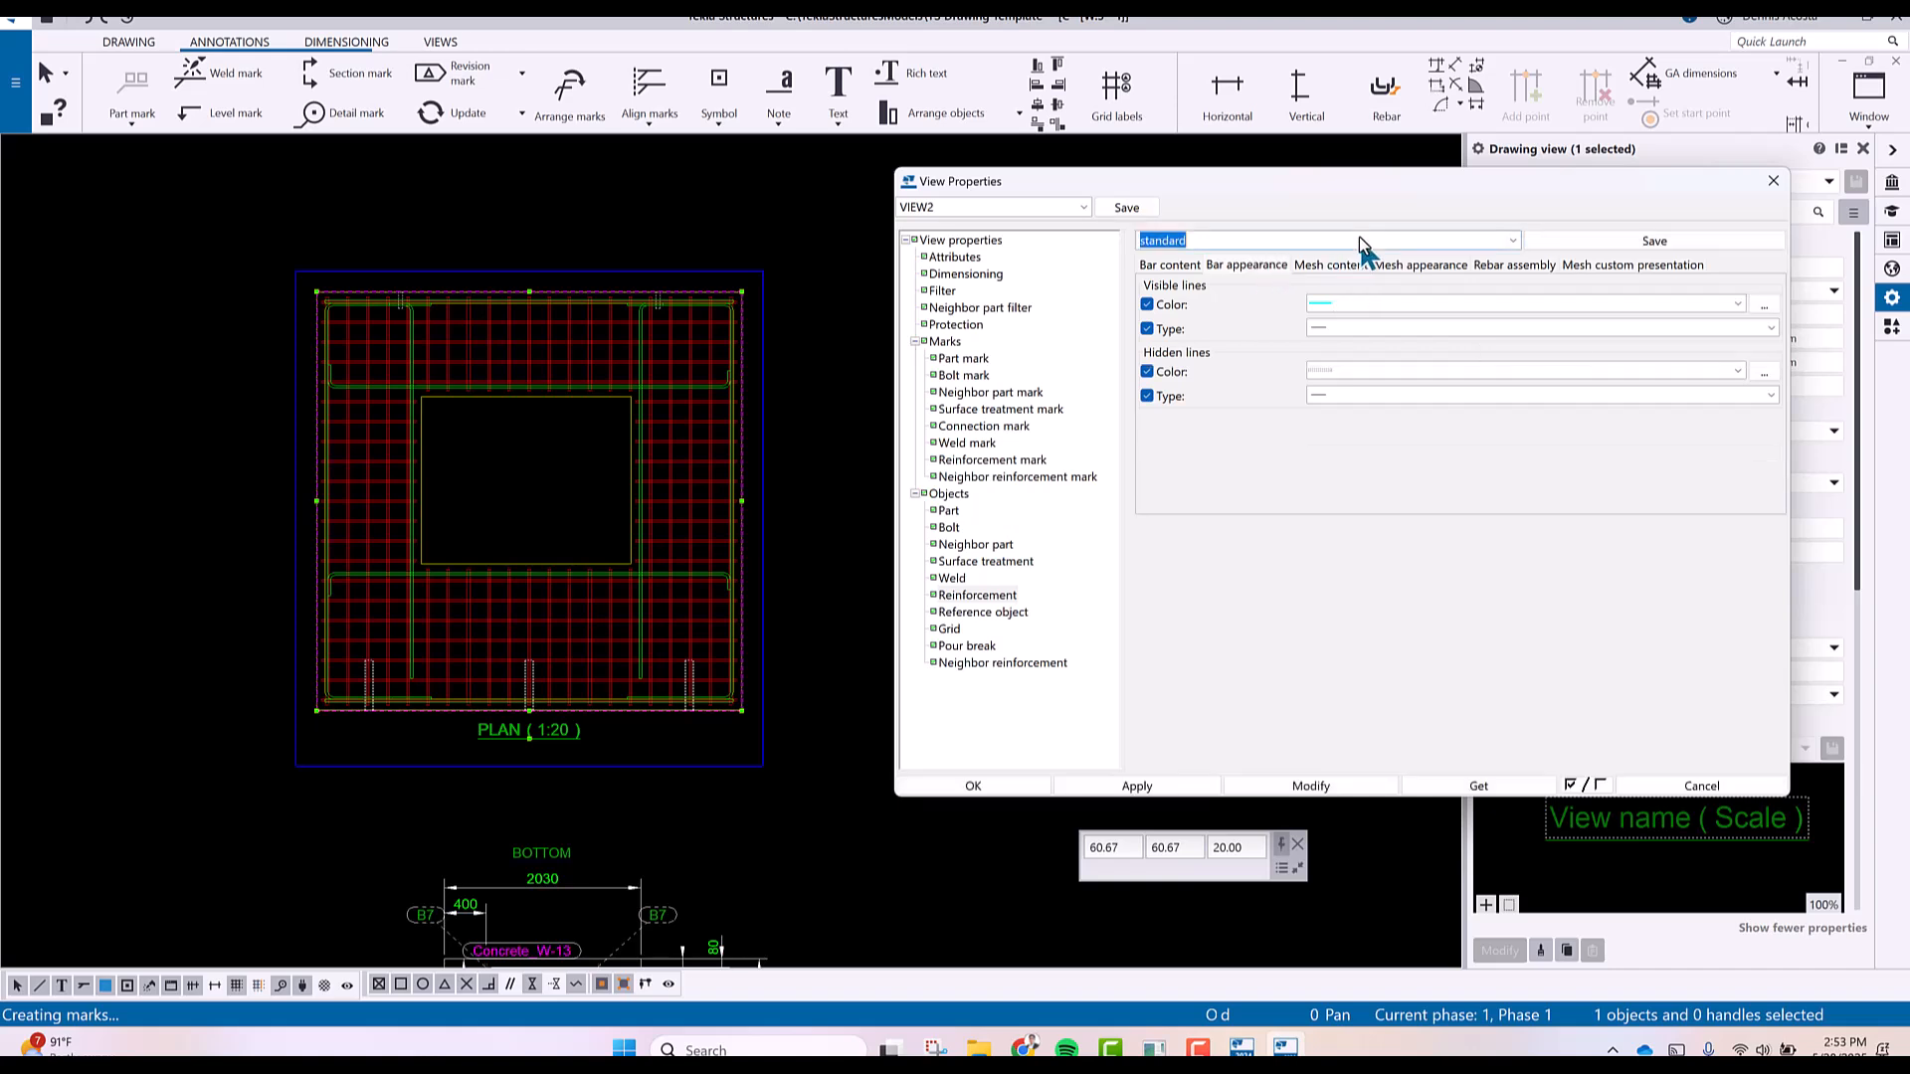
left_click(1511, 240)
left_click(1191, 355)
left_click(1336, 304)
left_click(1335, 319)
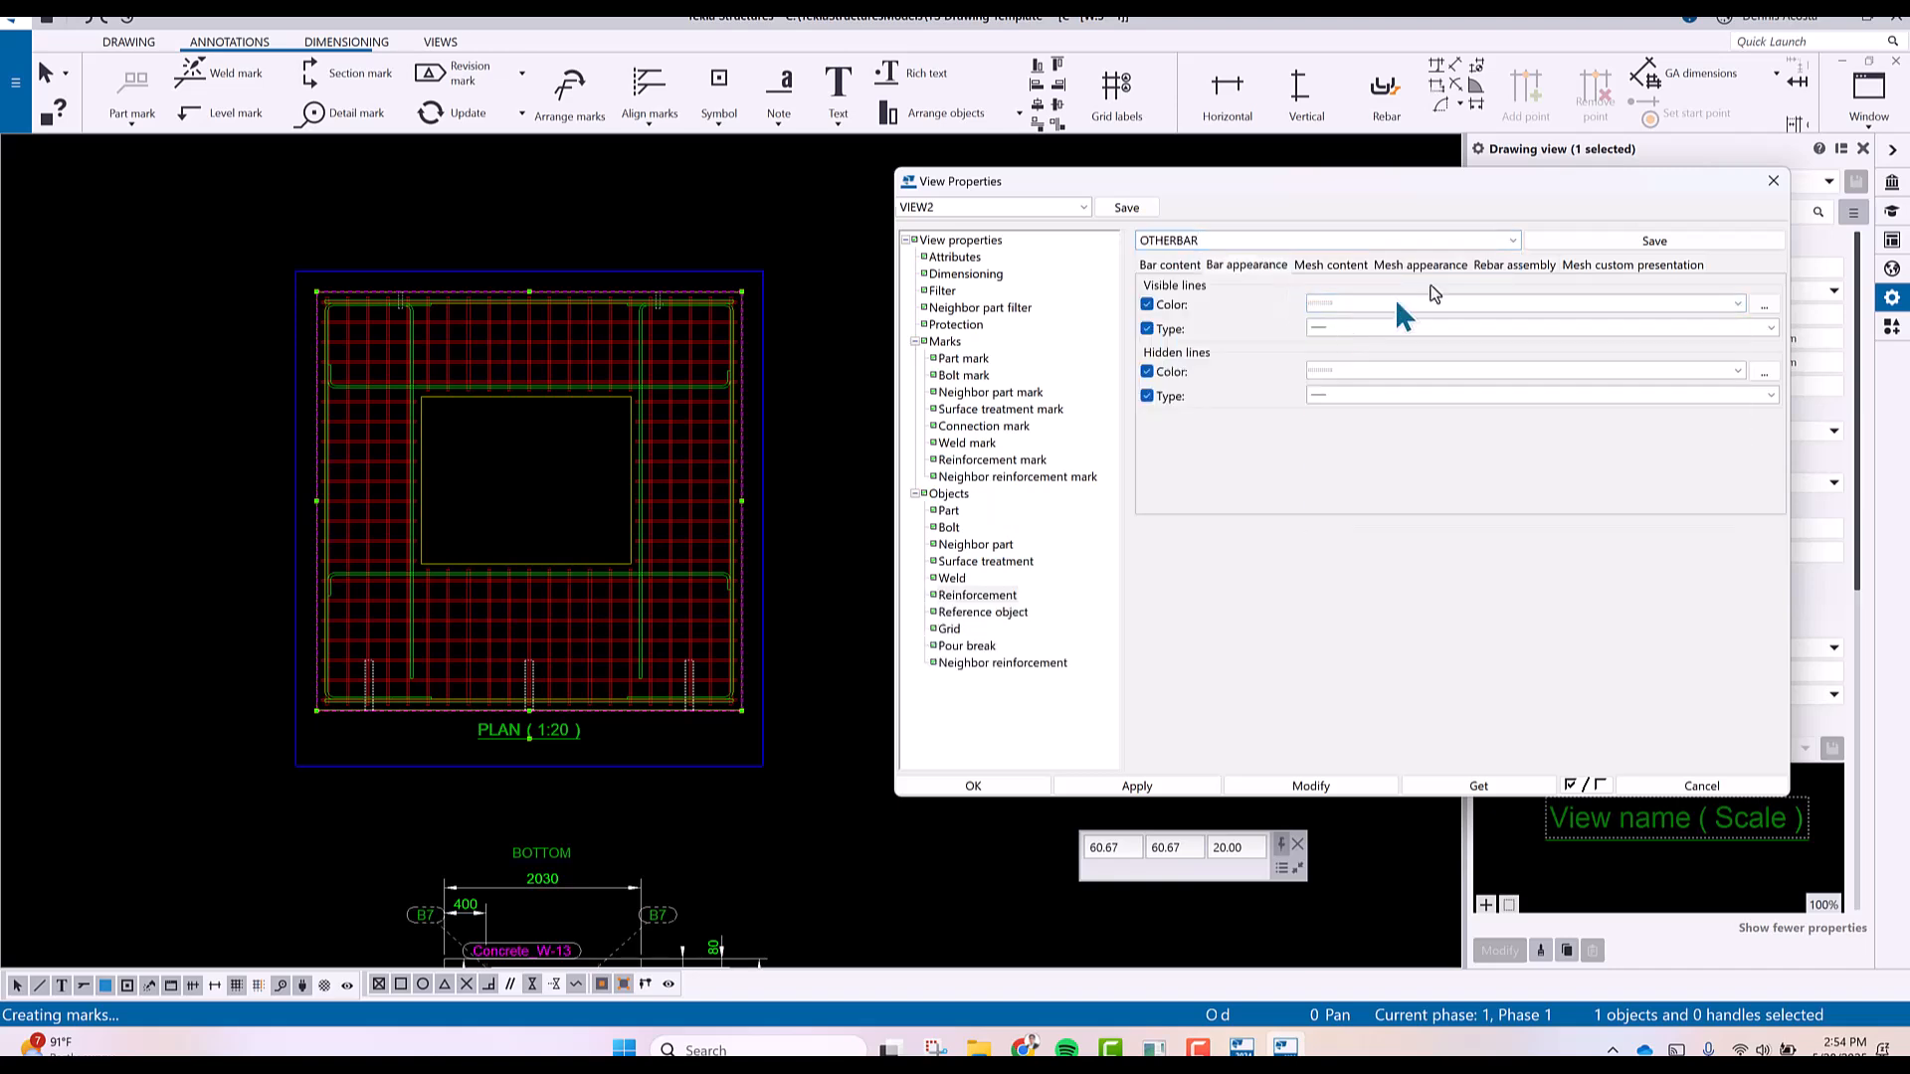
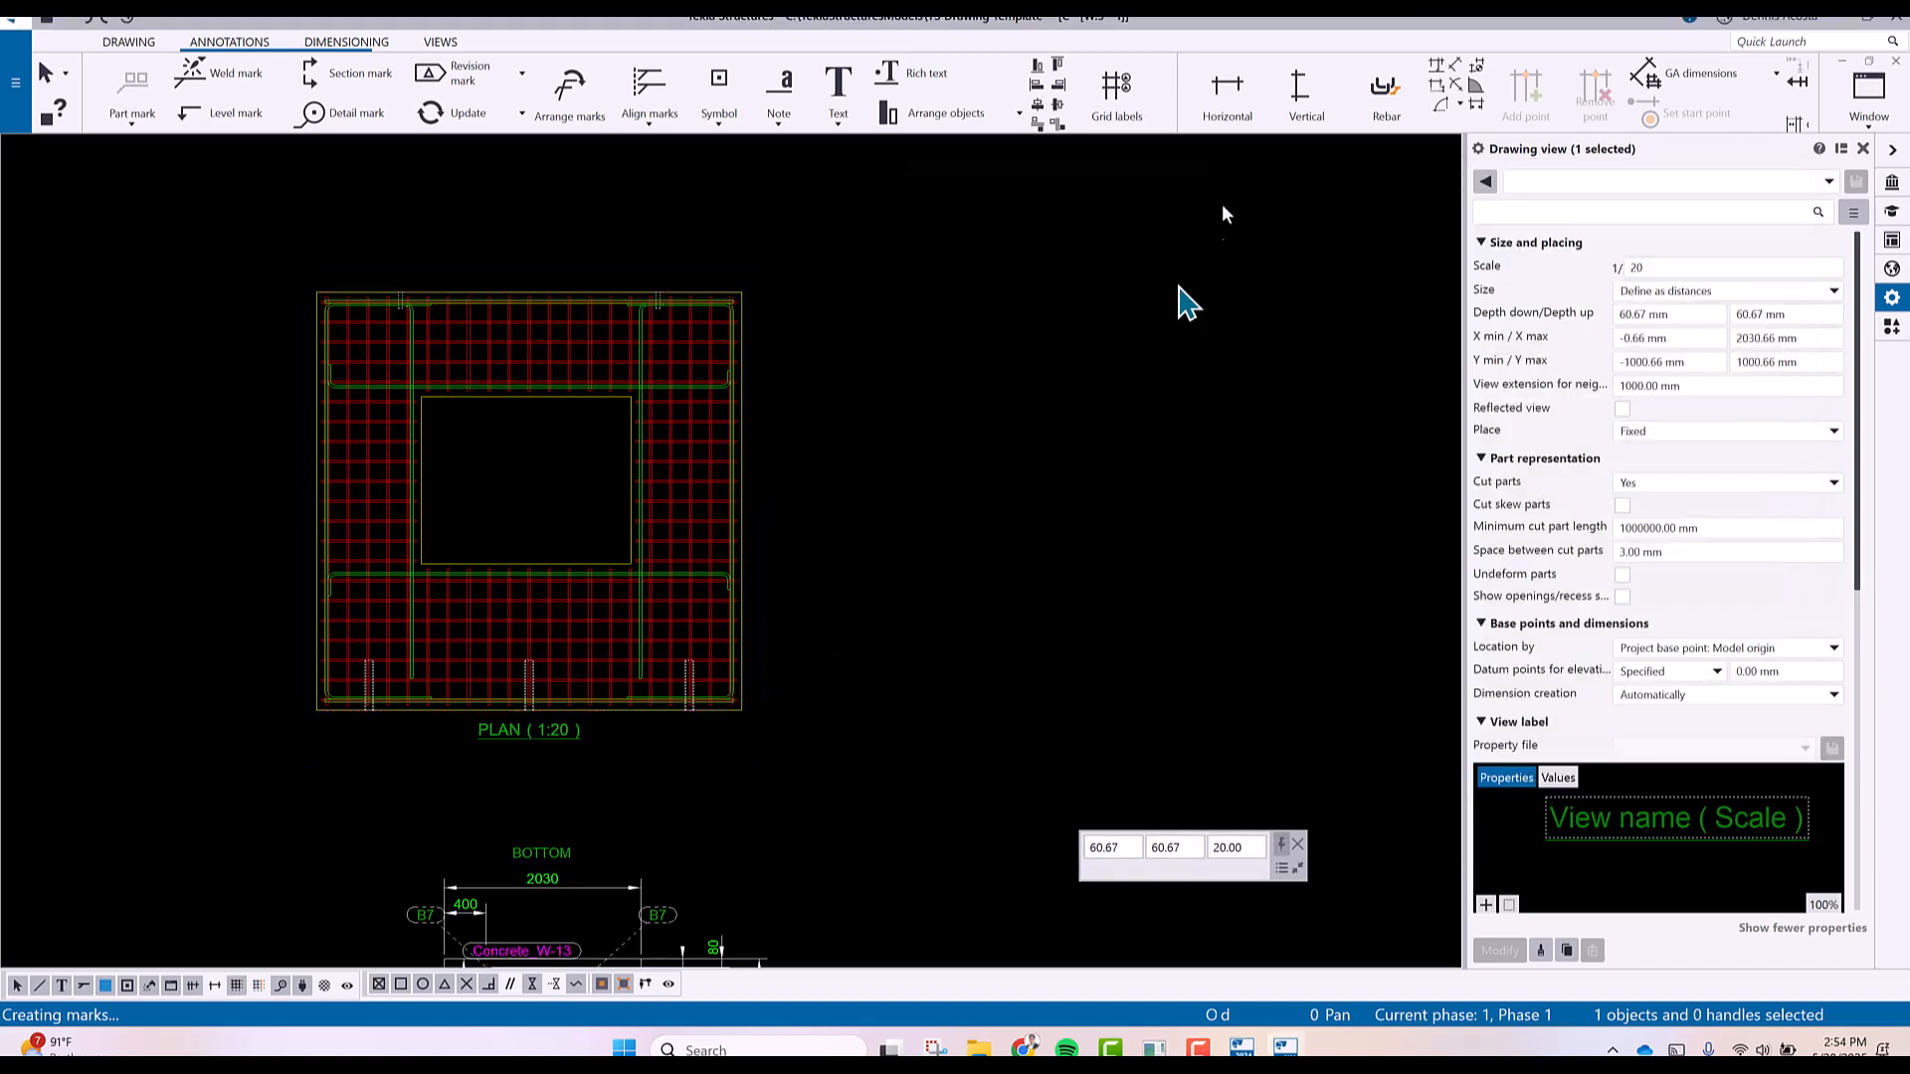
Reopen the plan view's properties, set Use detailed object level settings to No, and modify the view.
left_click(1182, 288)
left_click(764, 480)
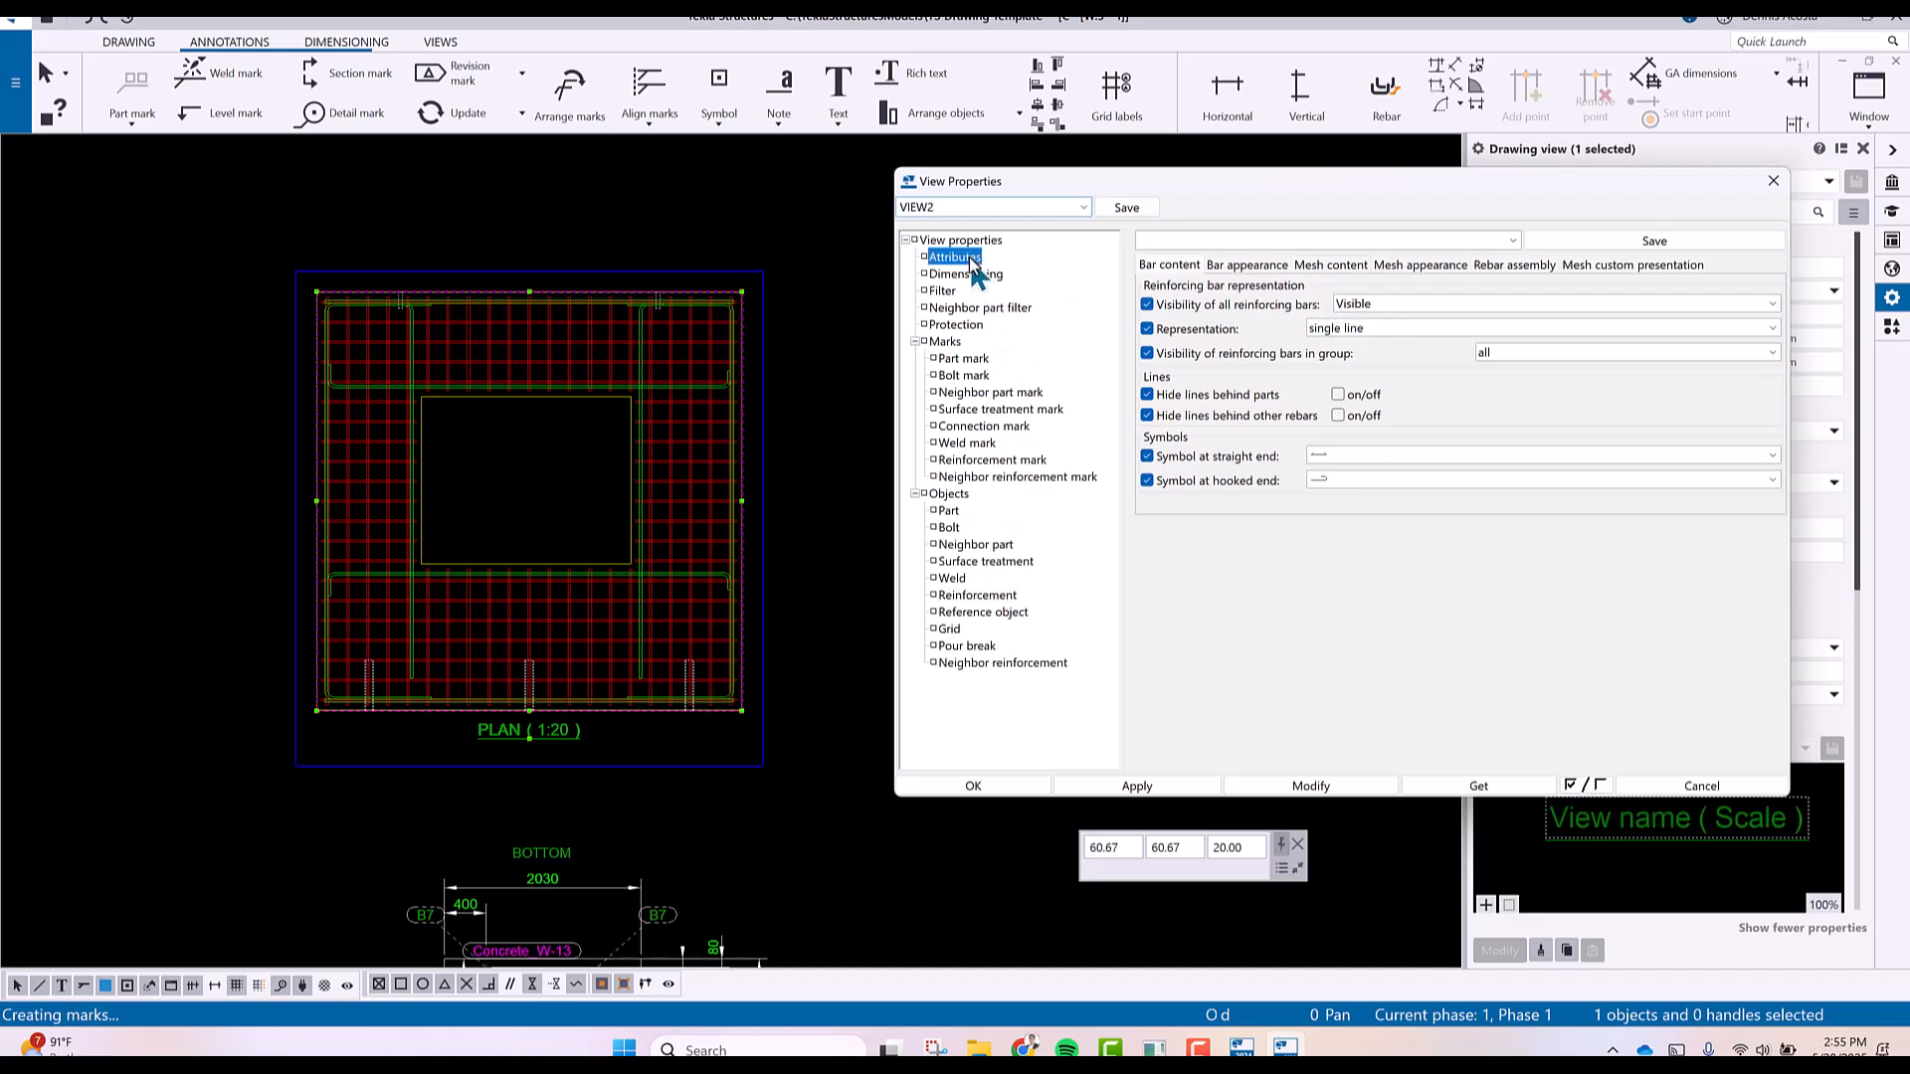
left_click(1348, 494)
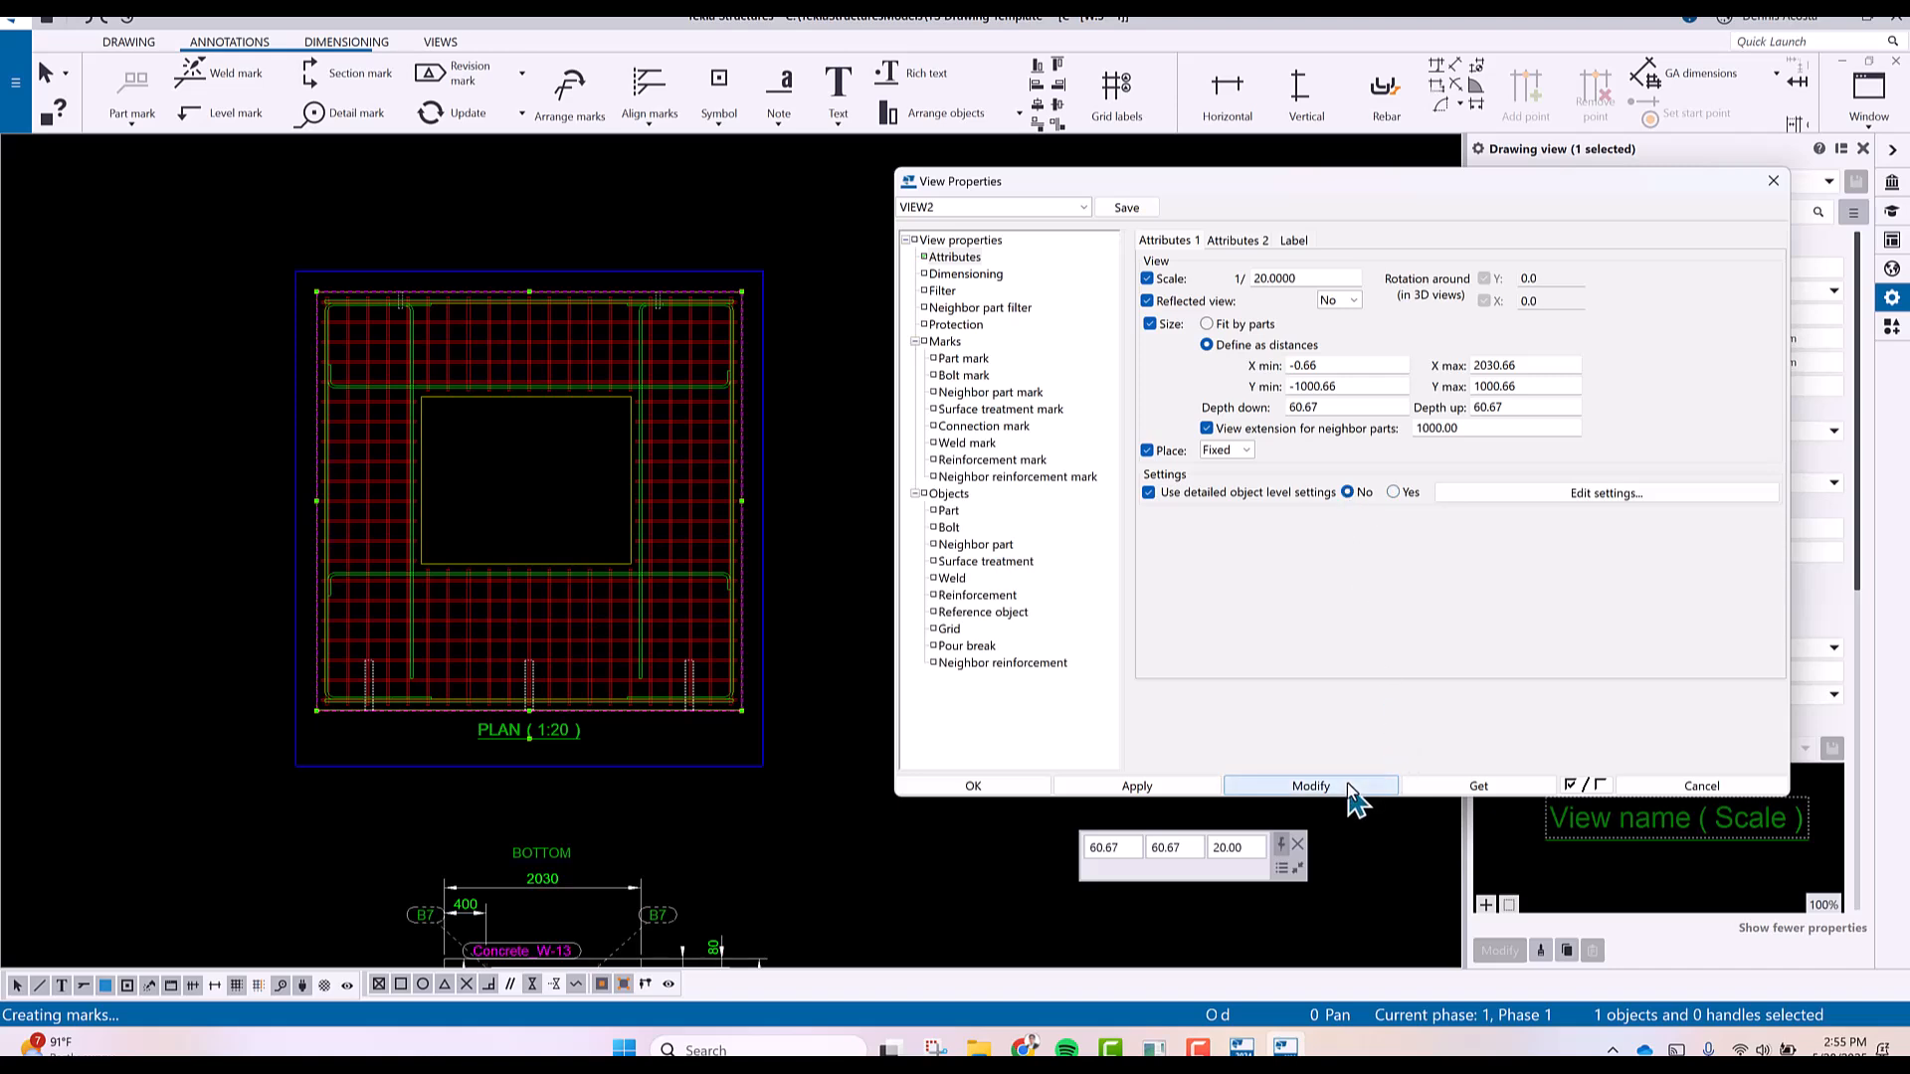
left_click(1345, 786)
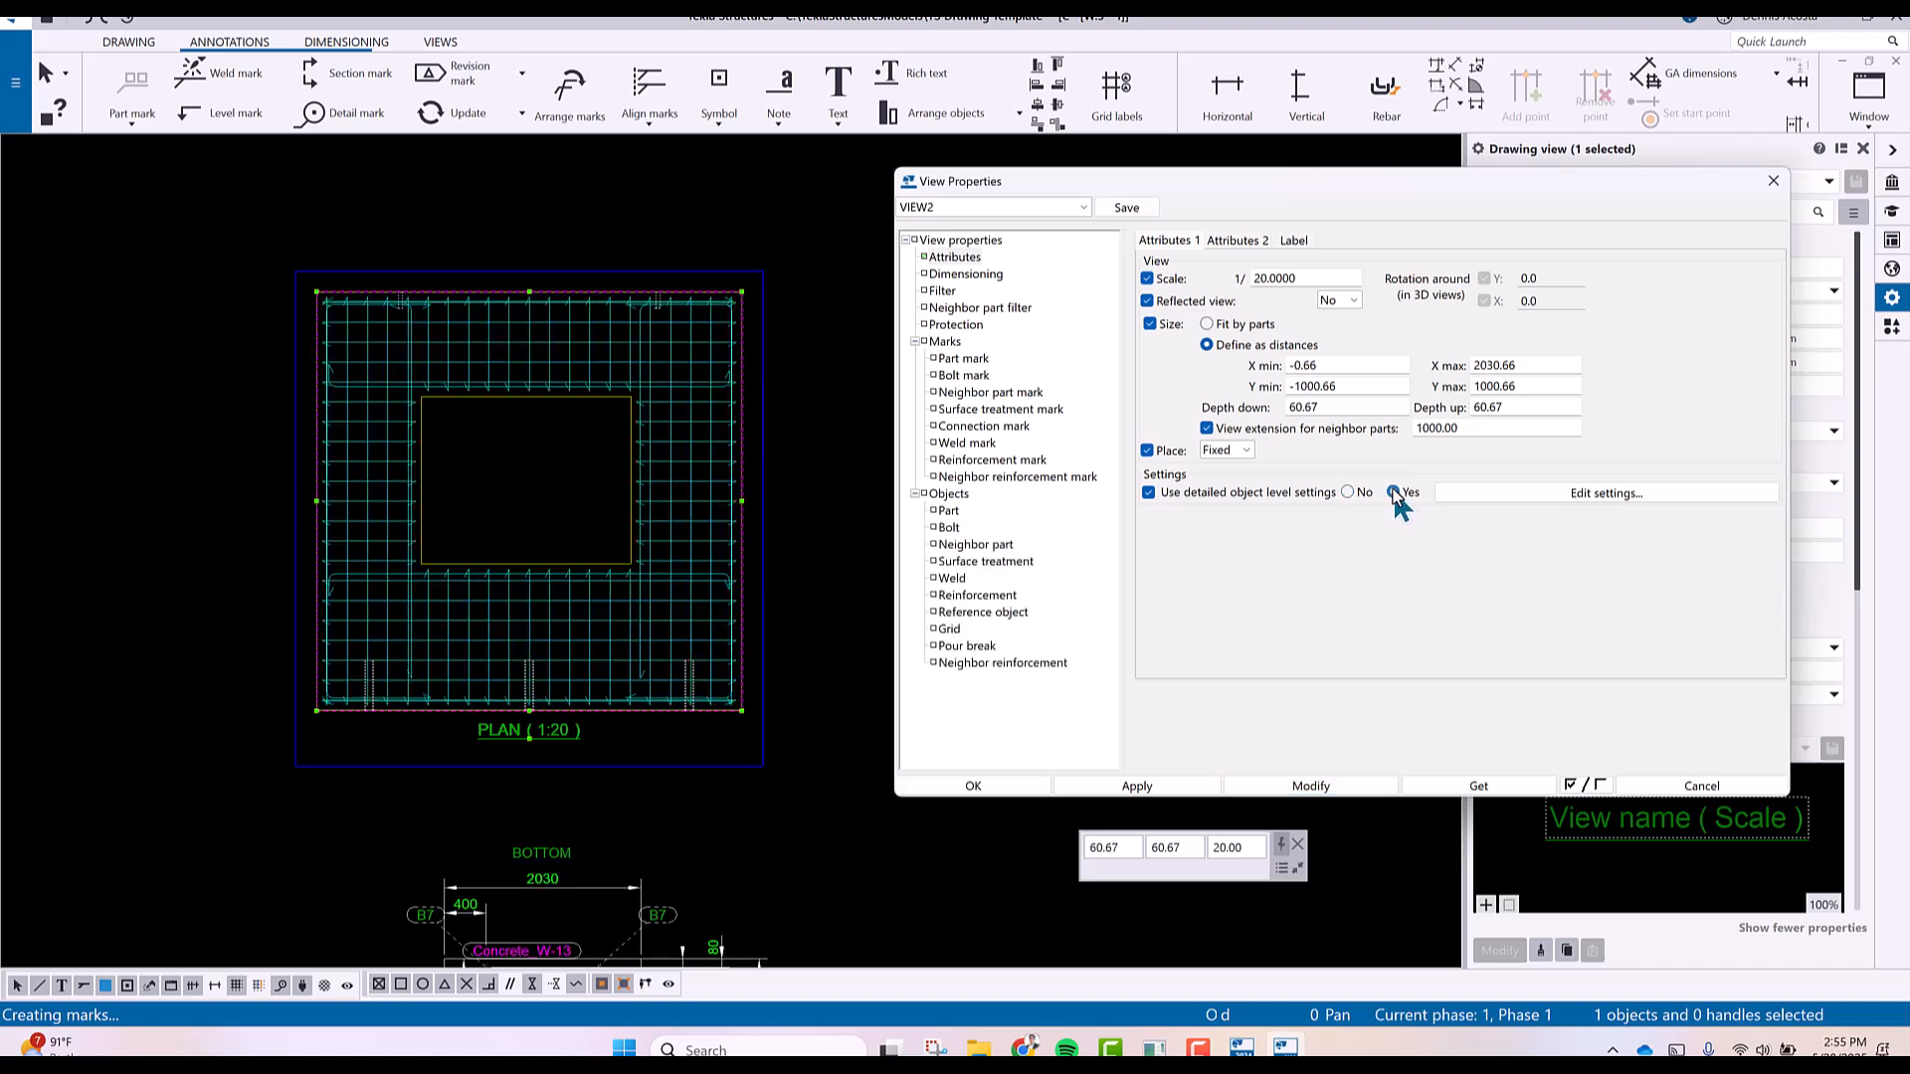
Turn on detailed object level settings with the EDGEBAR_FILTER and NOBAR_FILTER rows and apply them to the plan view.
left_click(1479, 494)
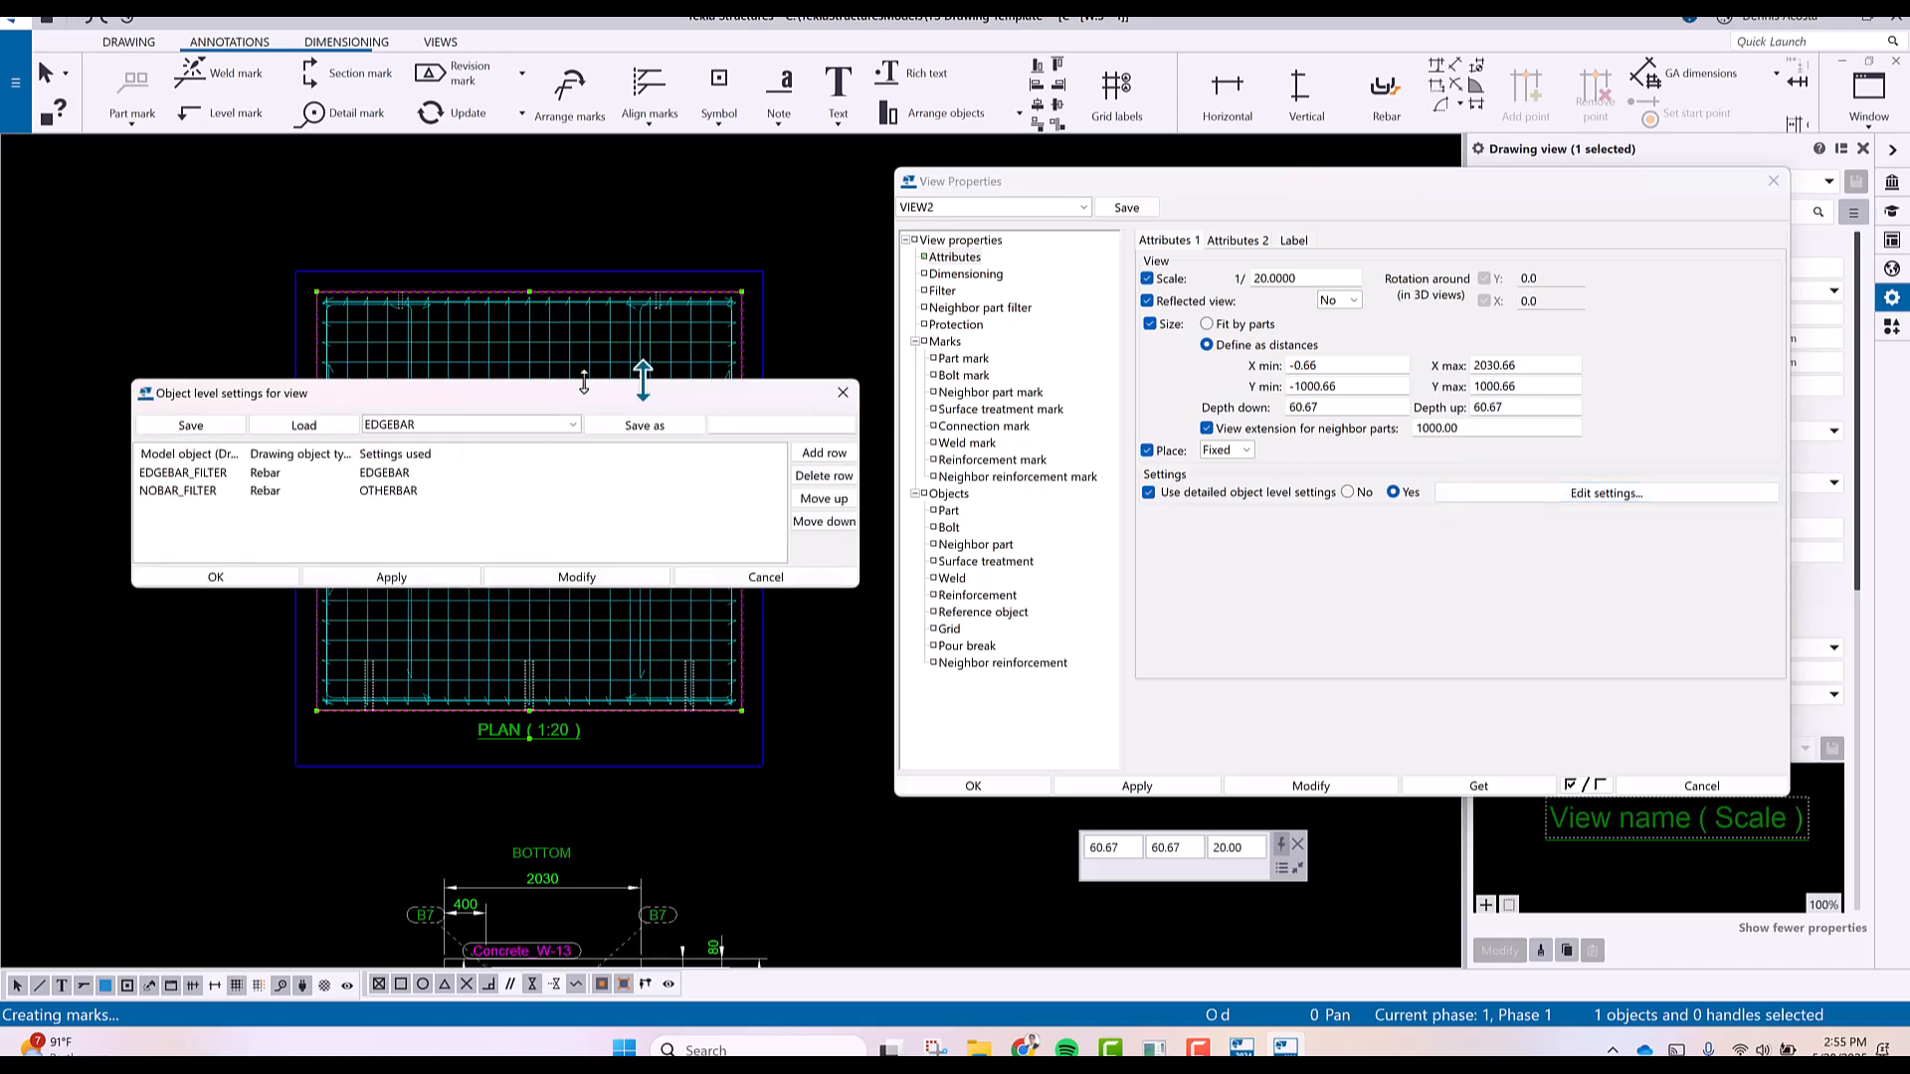
left_click(376, 579)
left_click(238, 579)
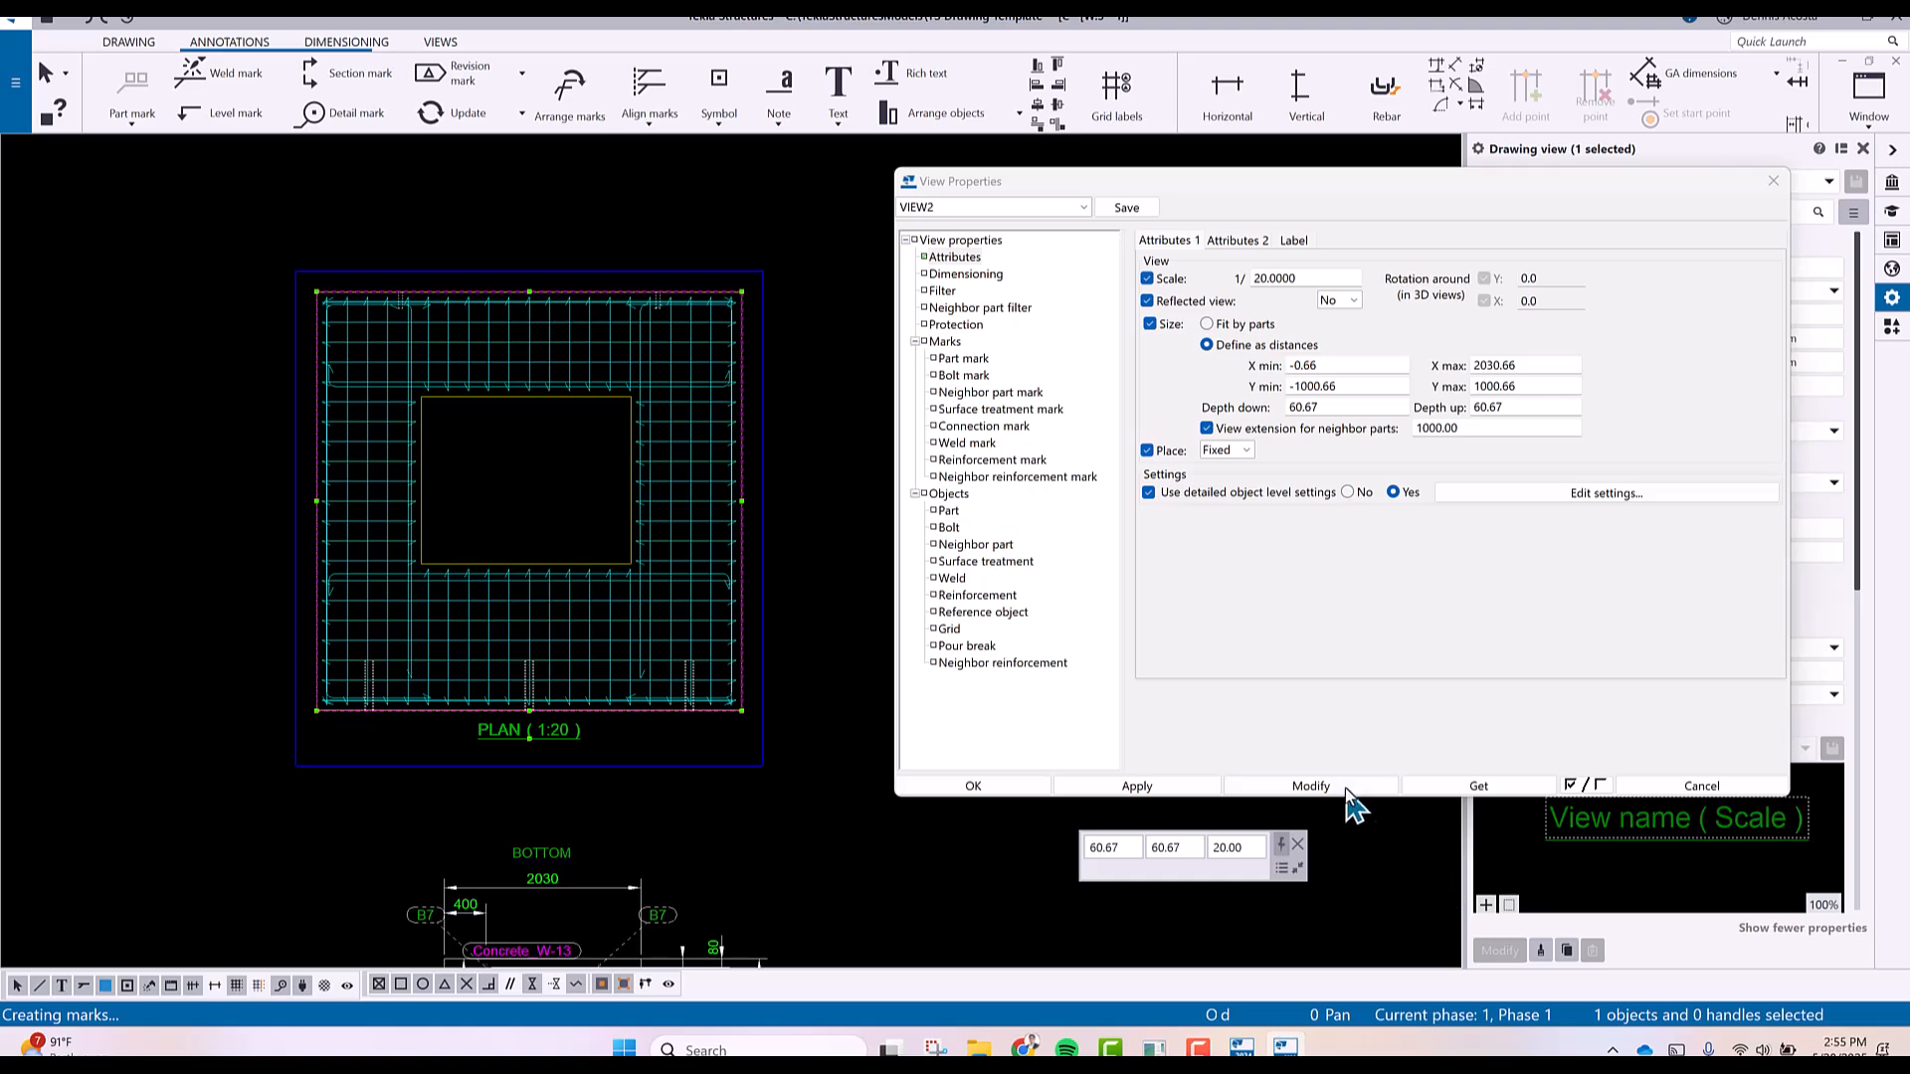
left_click(1345, 786)
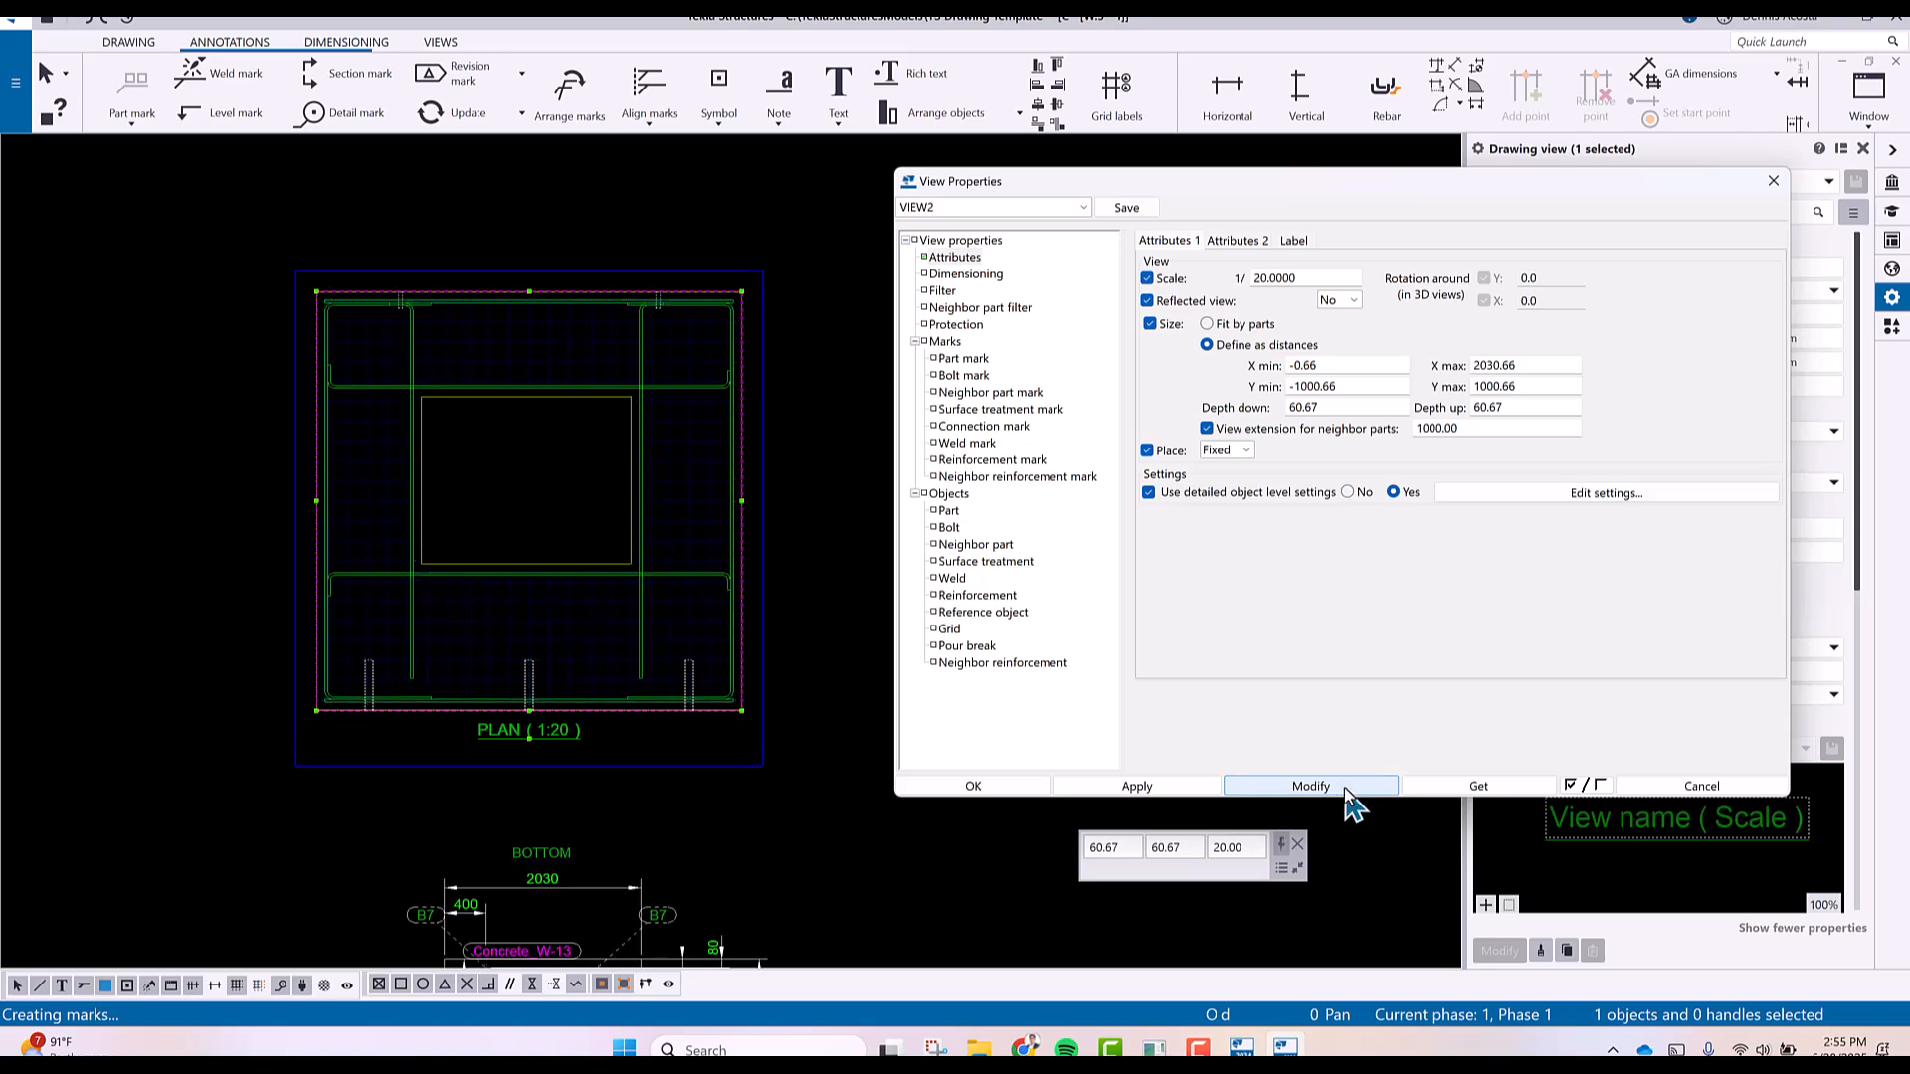
Save the view properties as VIEW2 and open the cast unit drawing properties.
left_click(1127, 208)
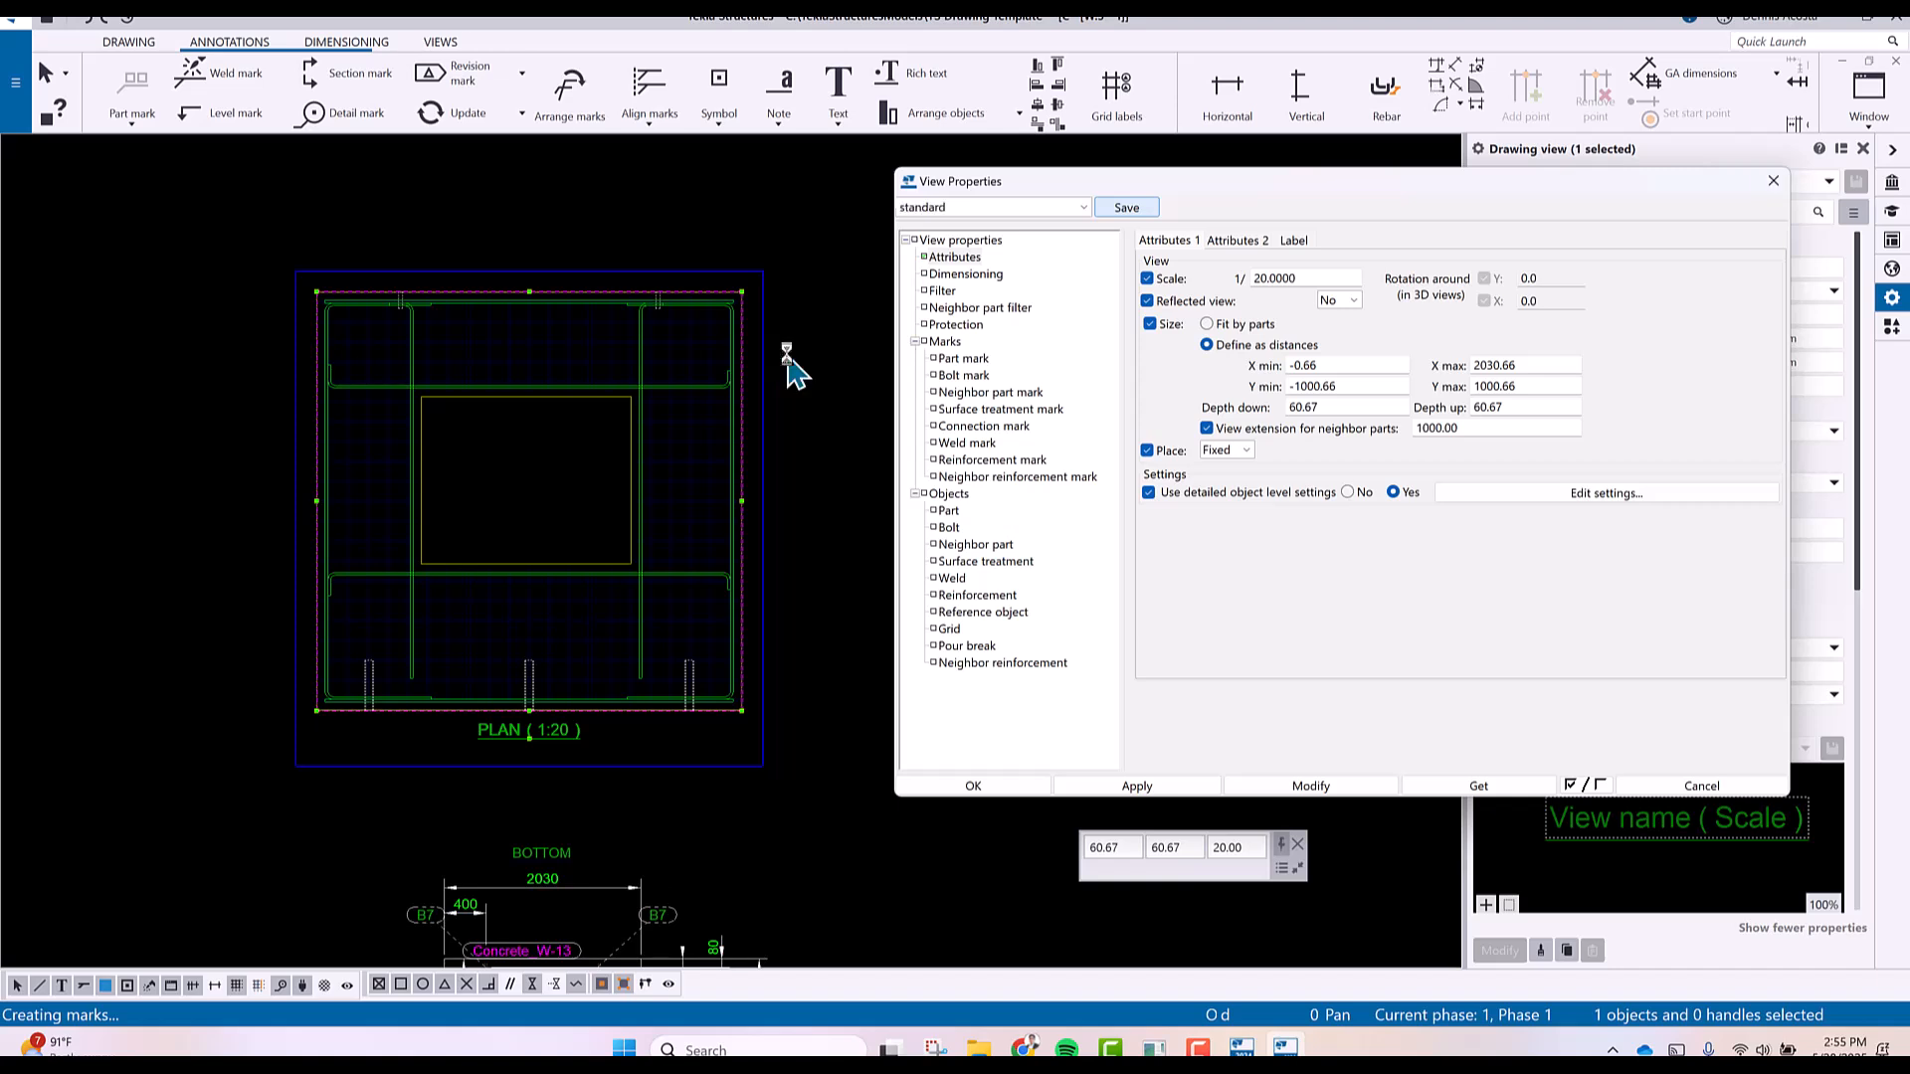
scroll(1035, 503, "down", 5)
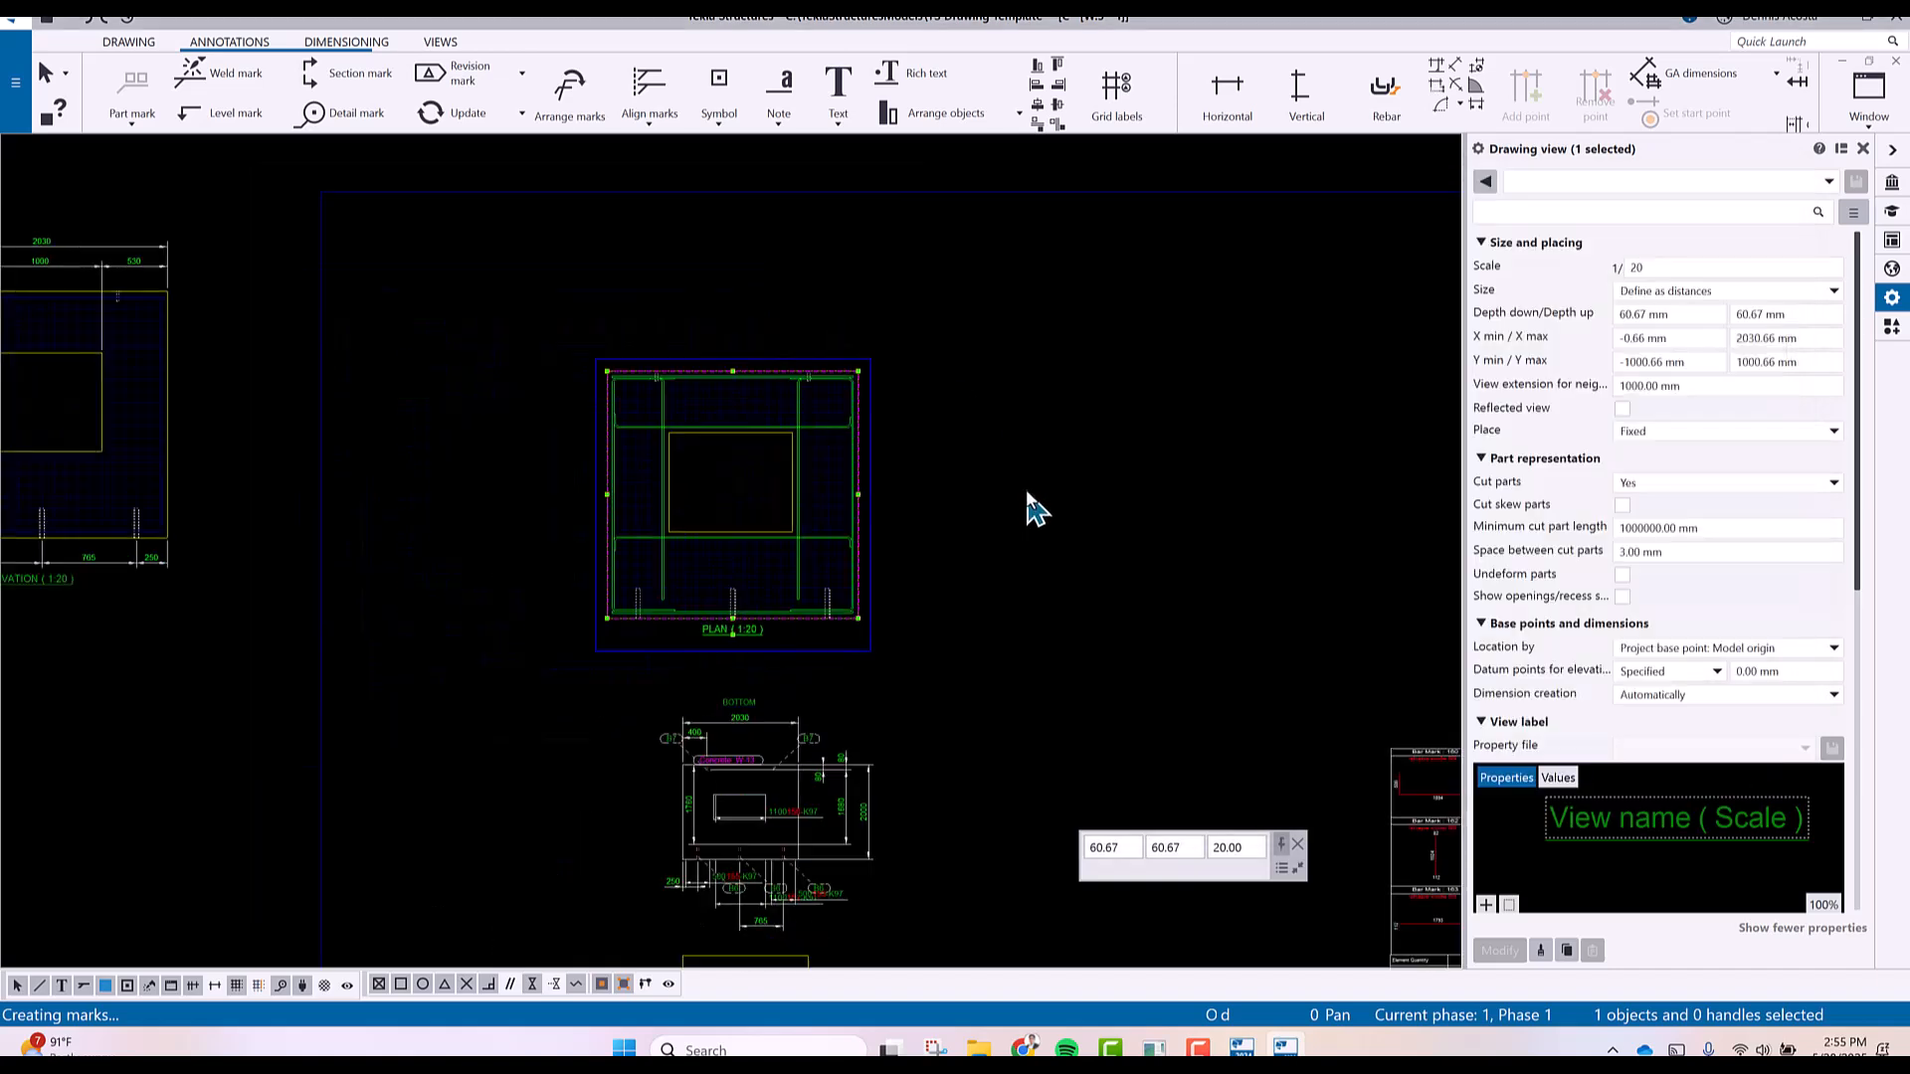
left_click(1075, 450)
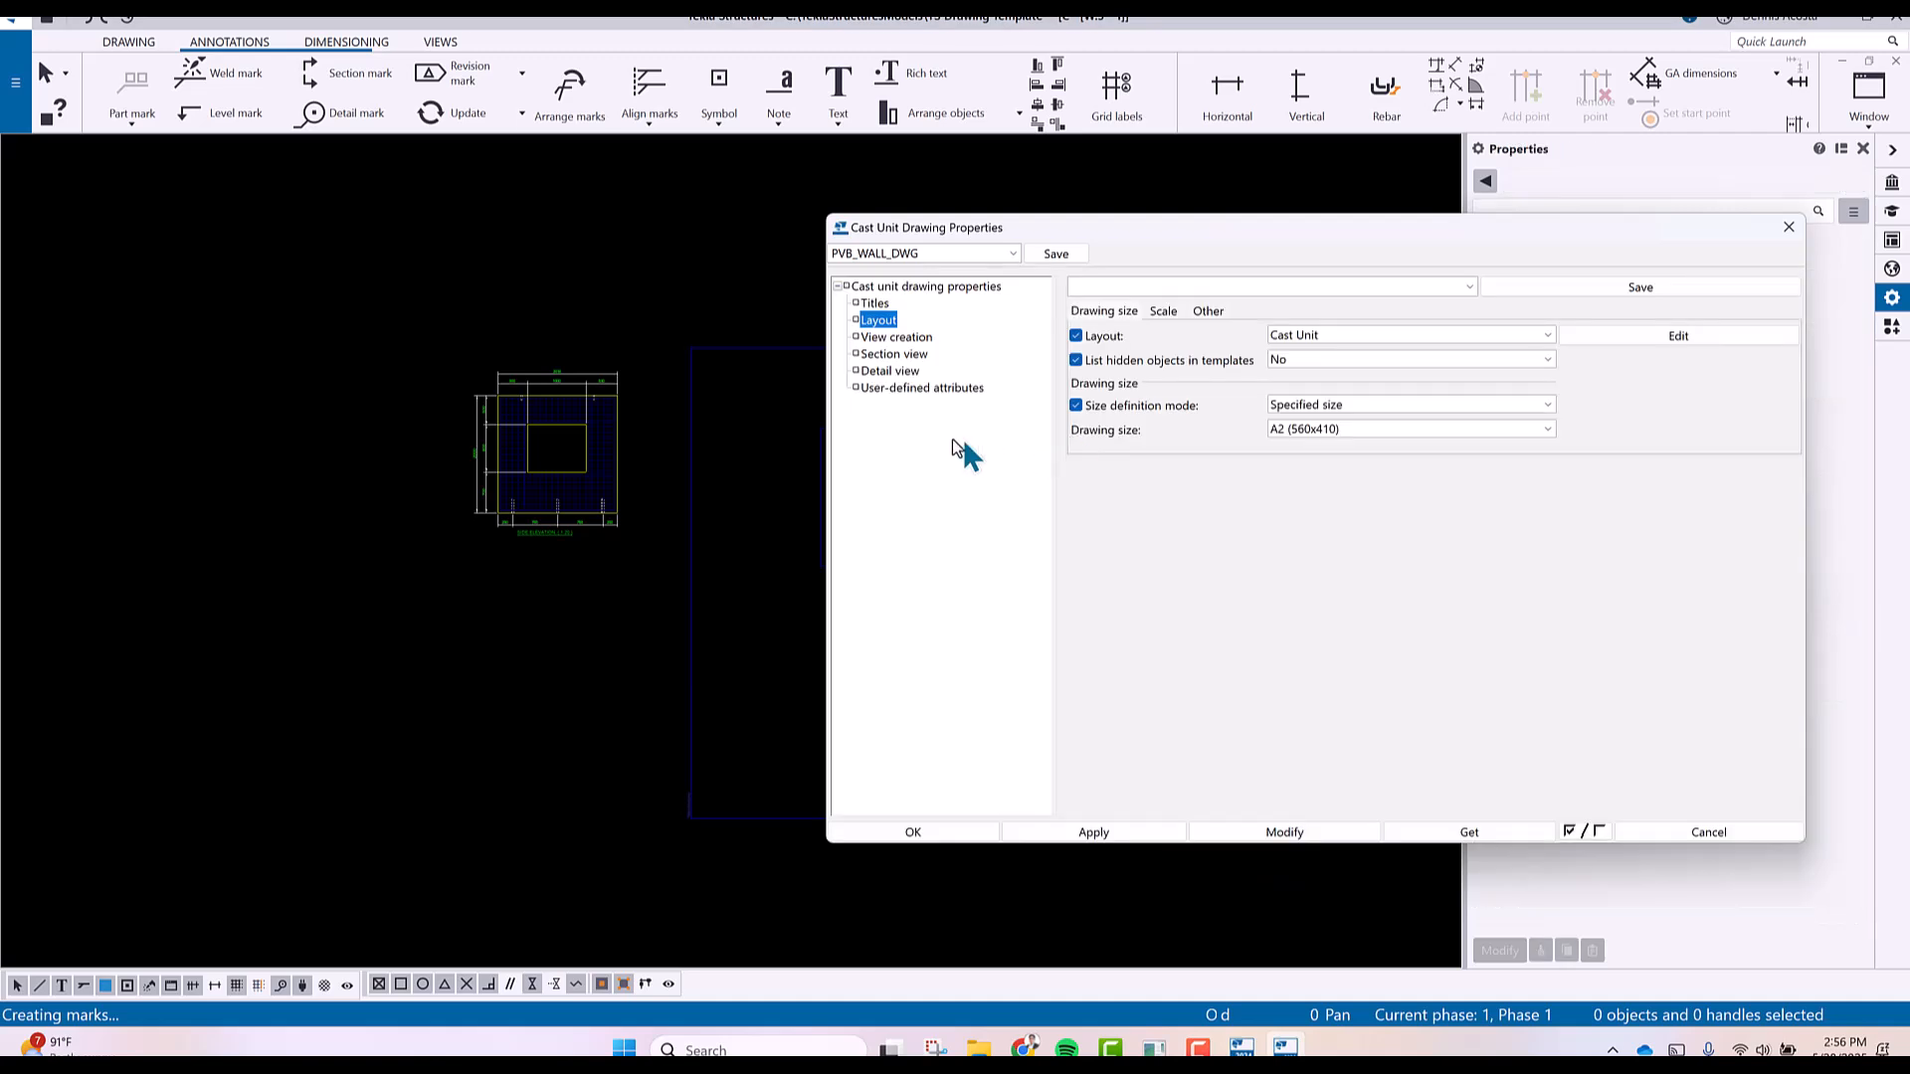
Select the PVB_WALL_DWG cast unit drawing properties and modify the drawing with them.
middle_click_drag(641, 469, 427, 467)
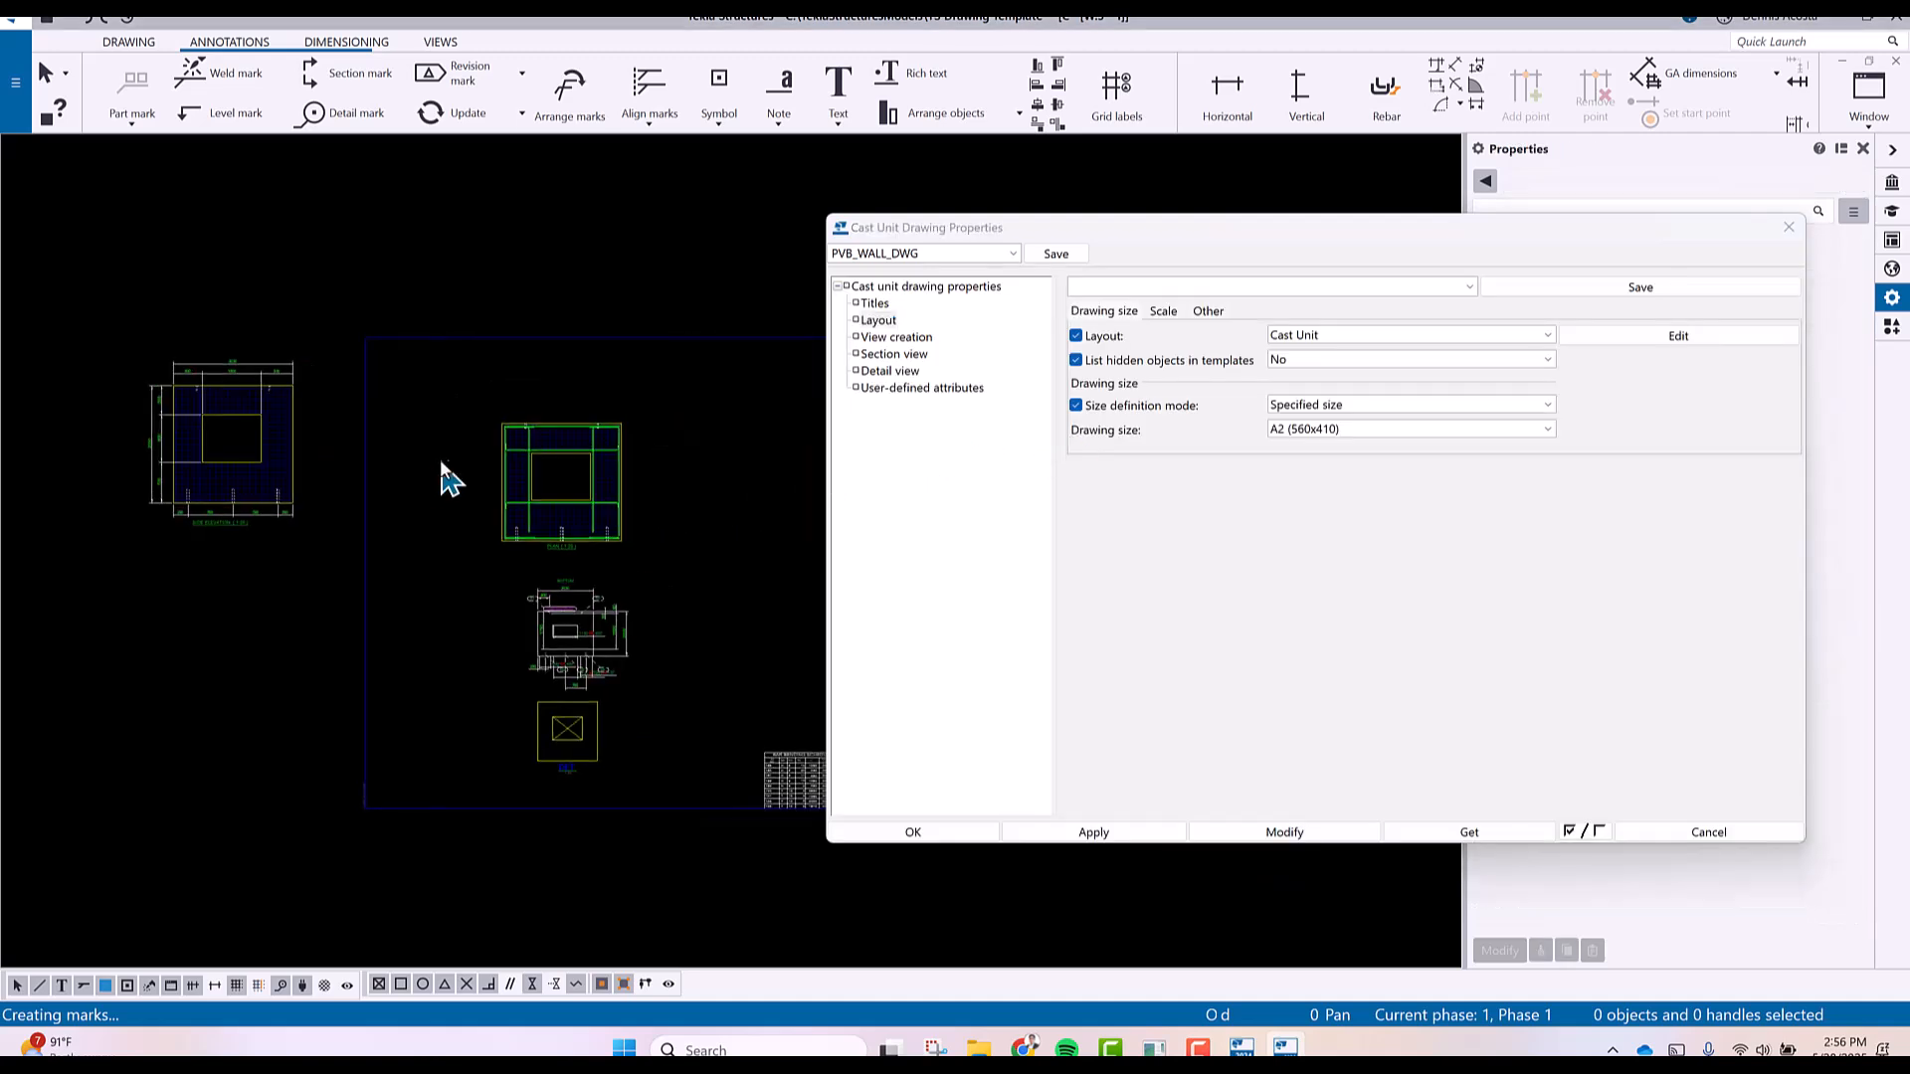
scroll(587, 572, "down", 4)
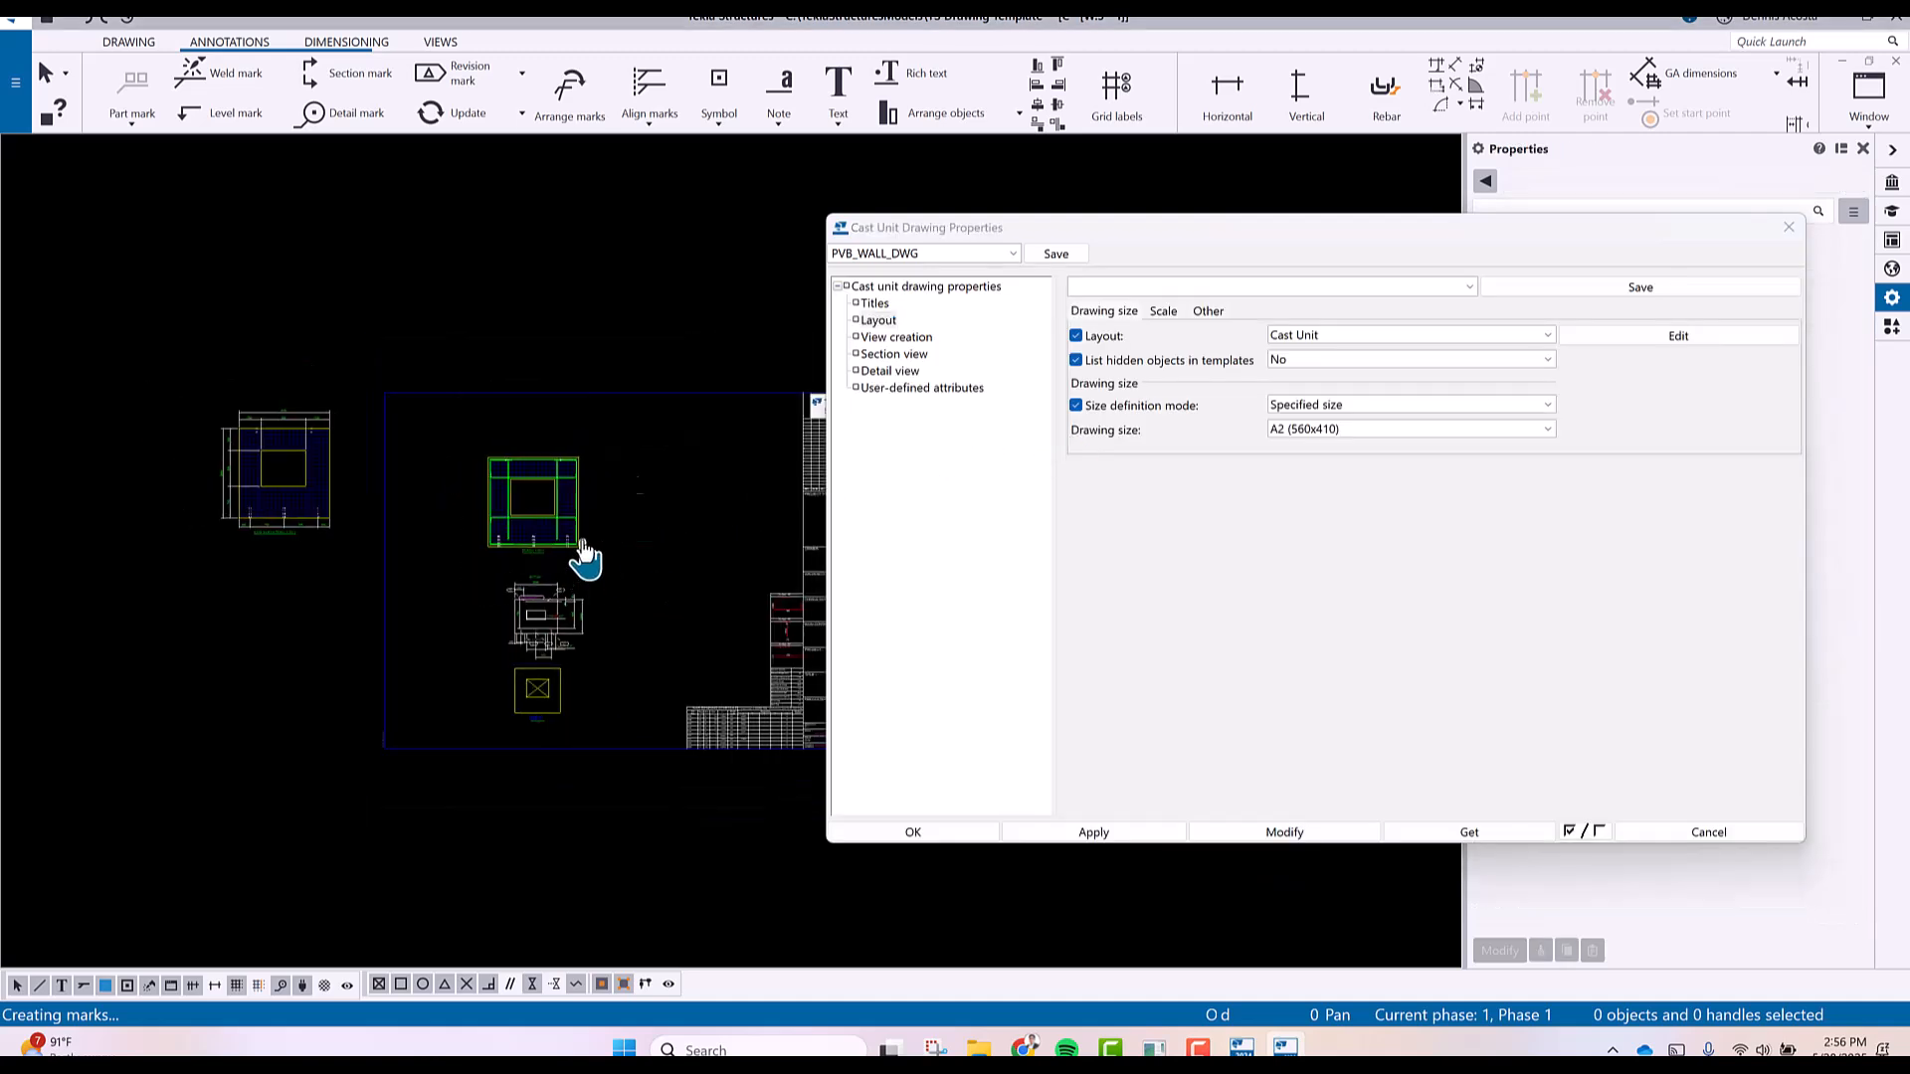
left_click(1013, 254)
left_click(914, 303)
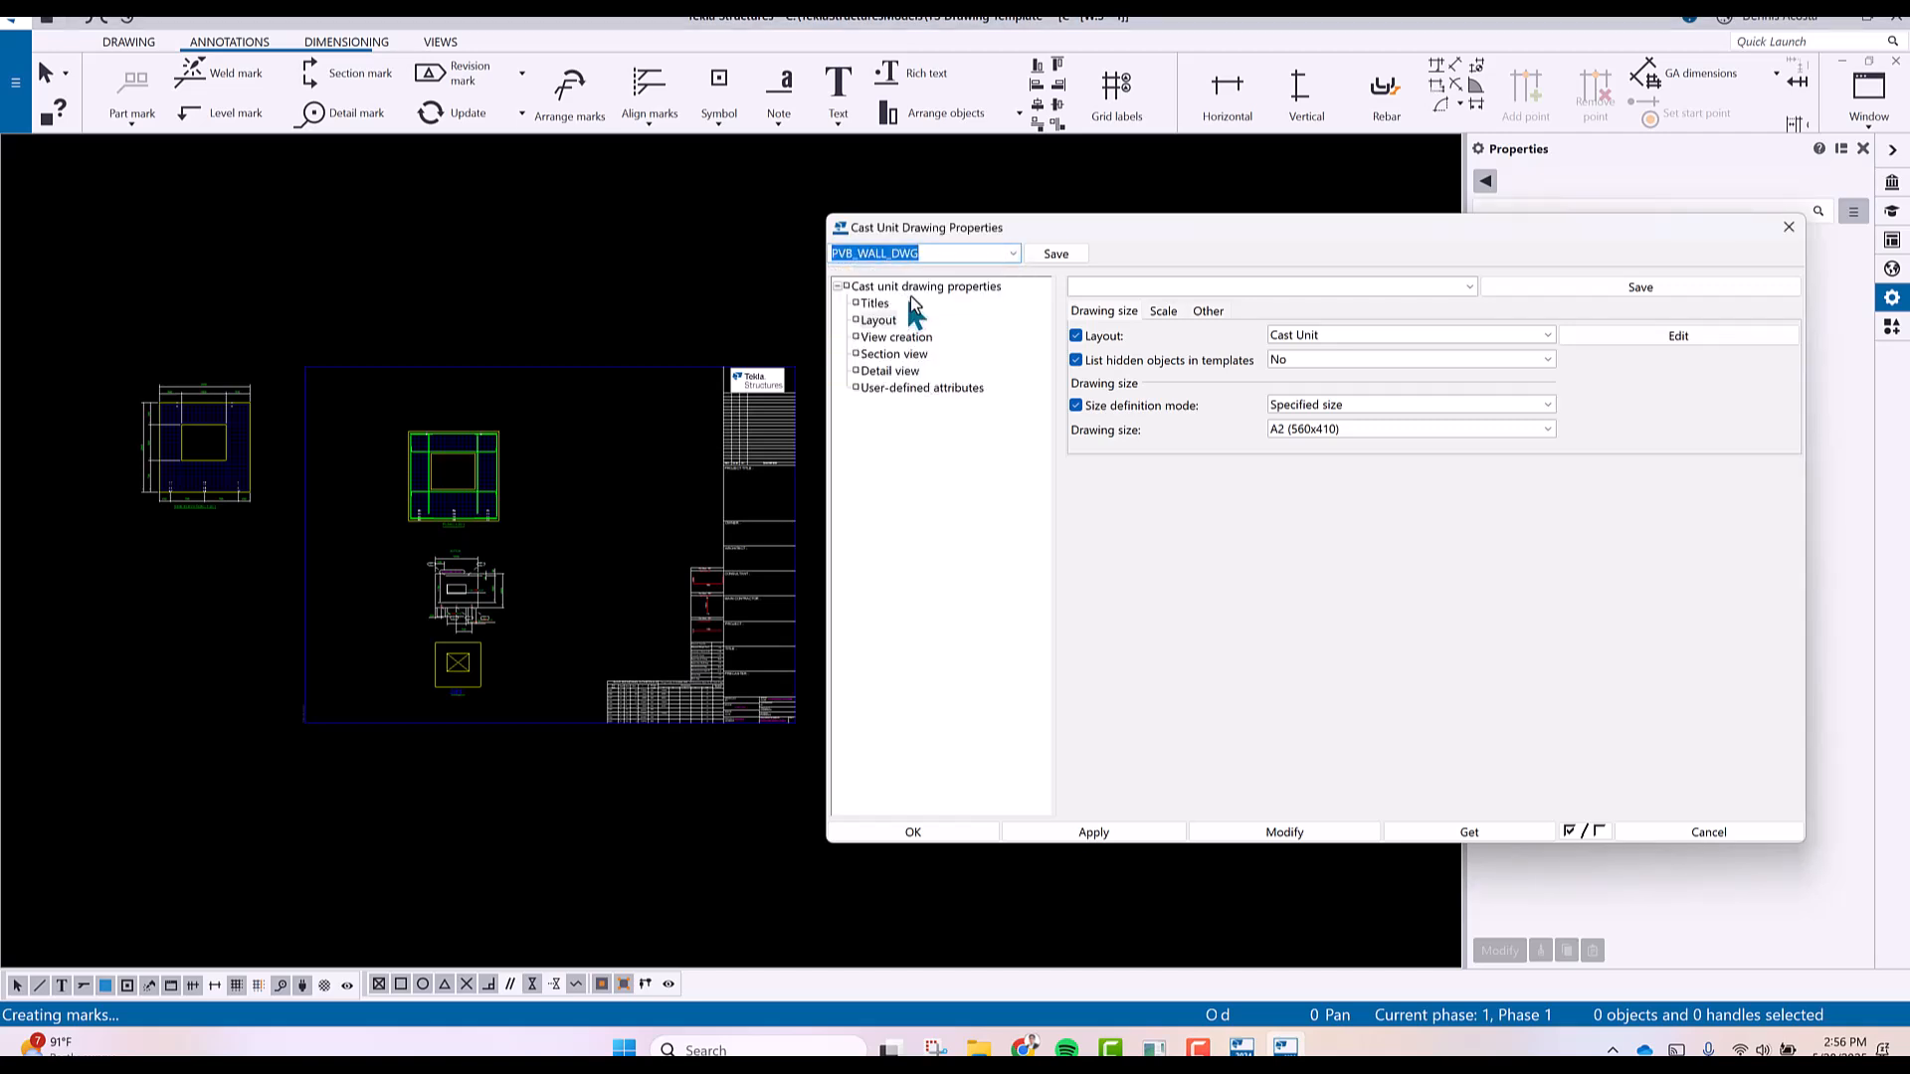
left_click(1284, 836)
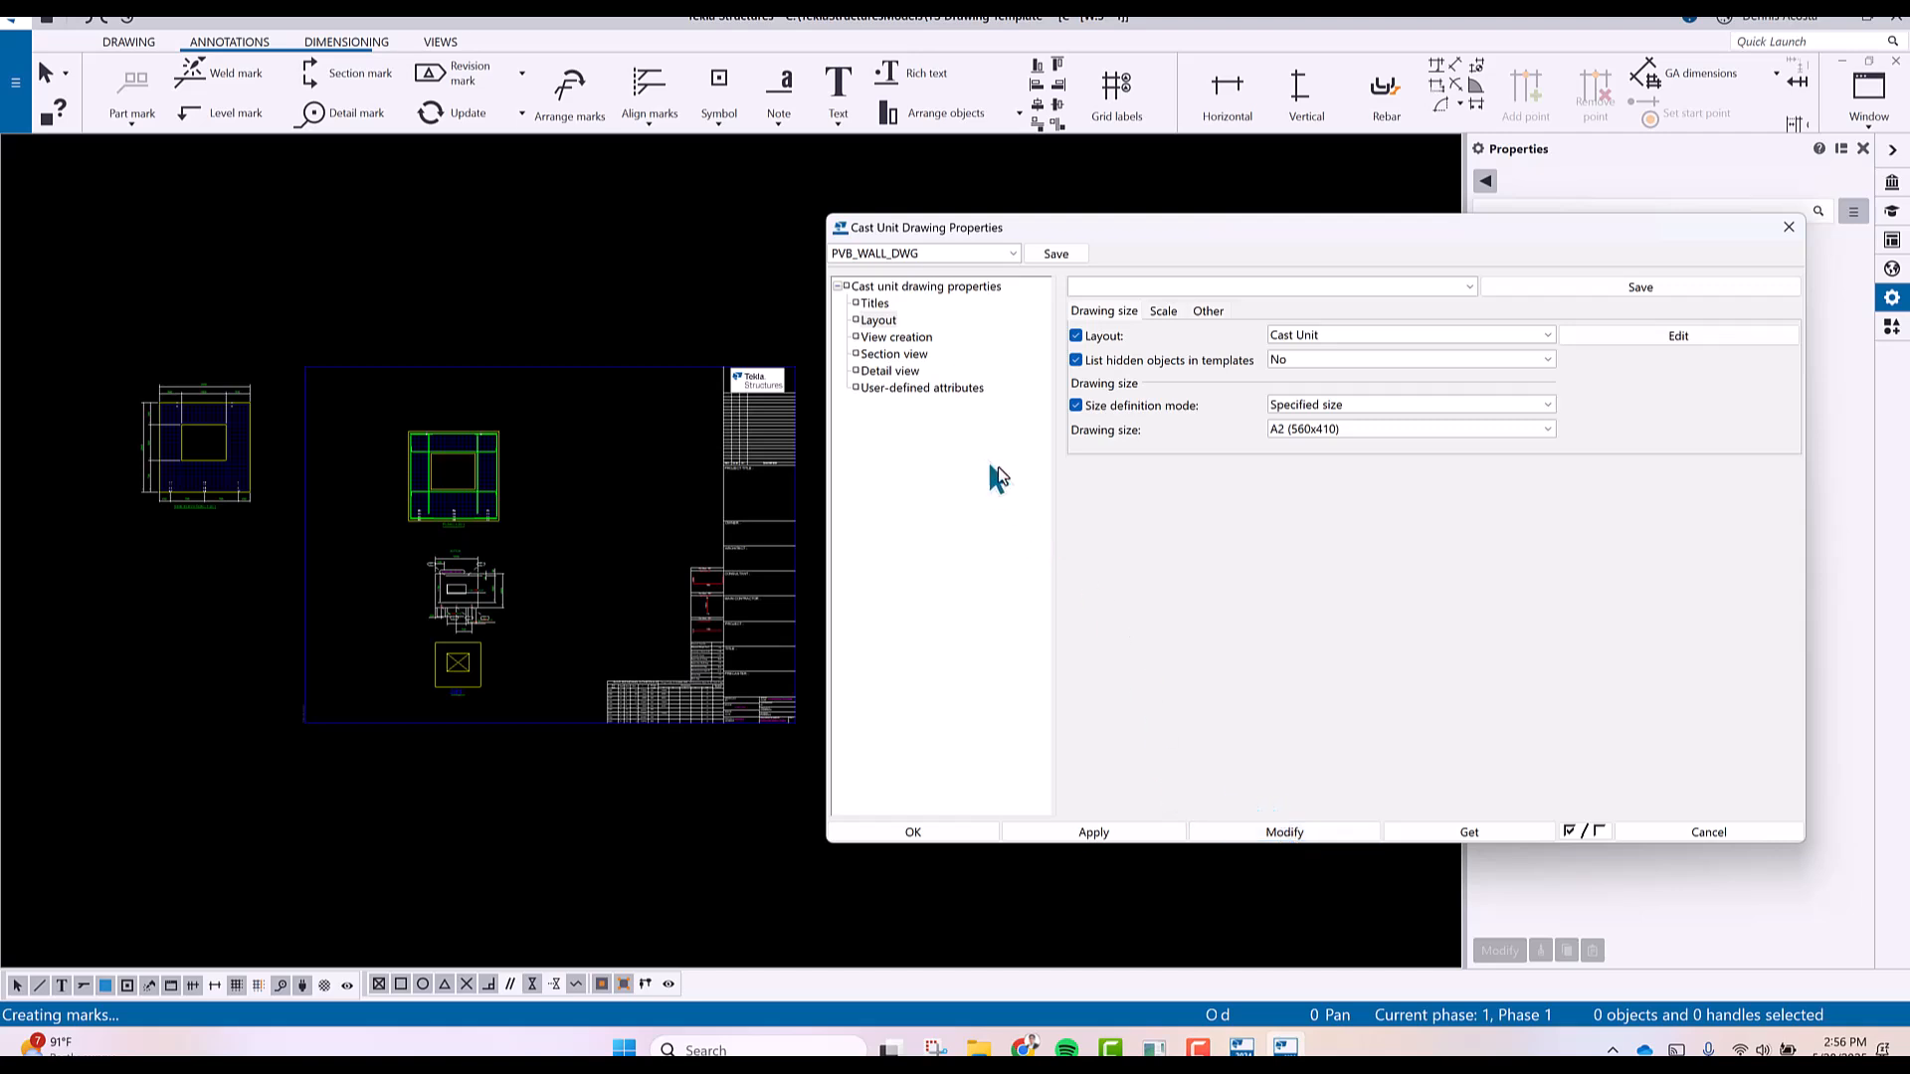
In the view creation settings, set Recreate the drawing to Yes, then modify the drawing and confirm its re-creation.
left_click(896, 338)
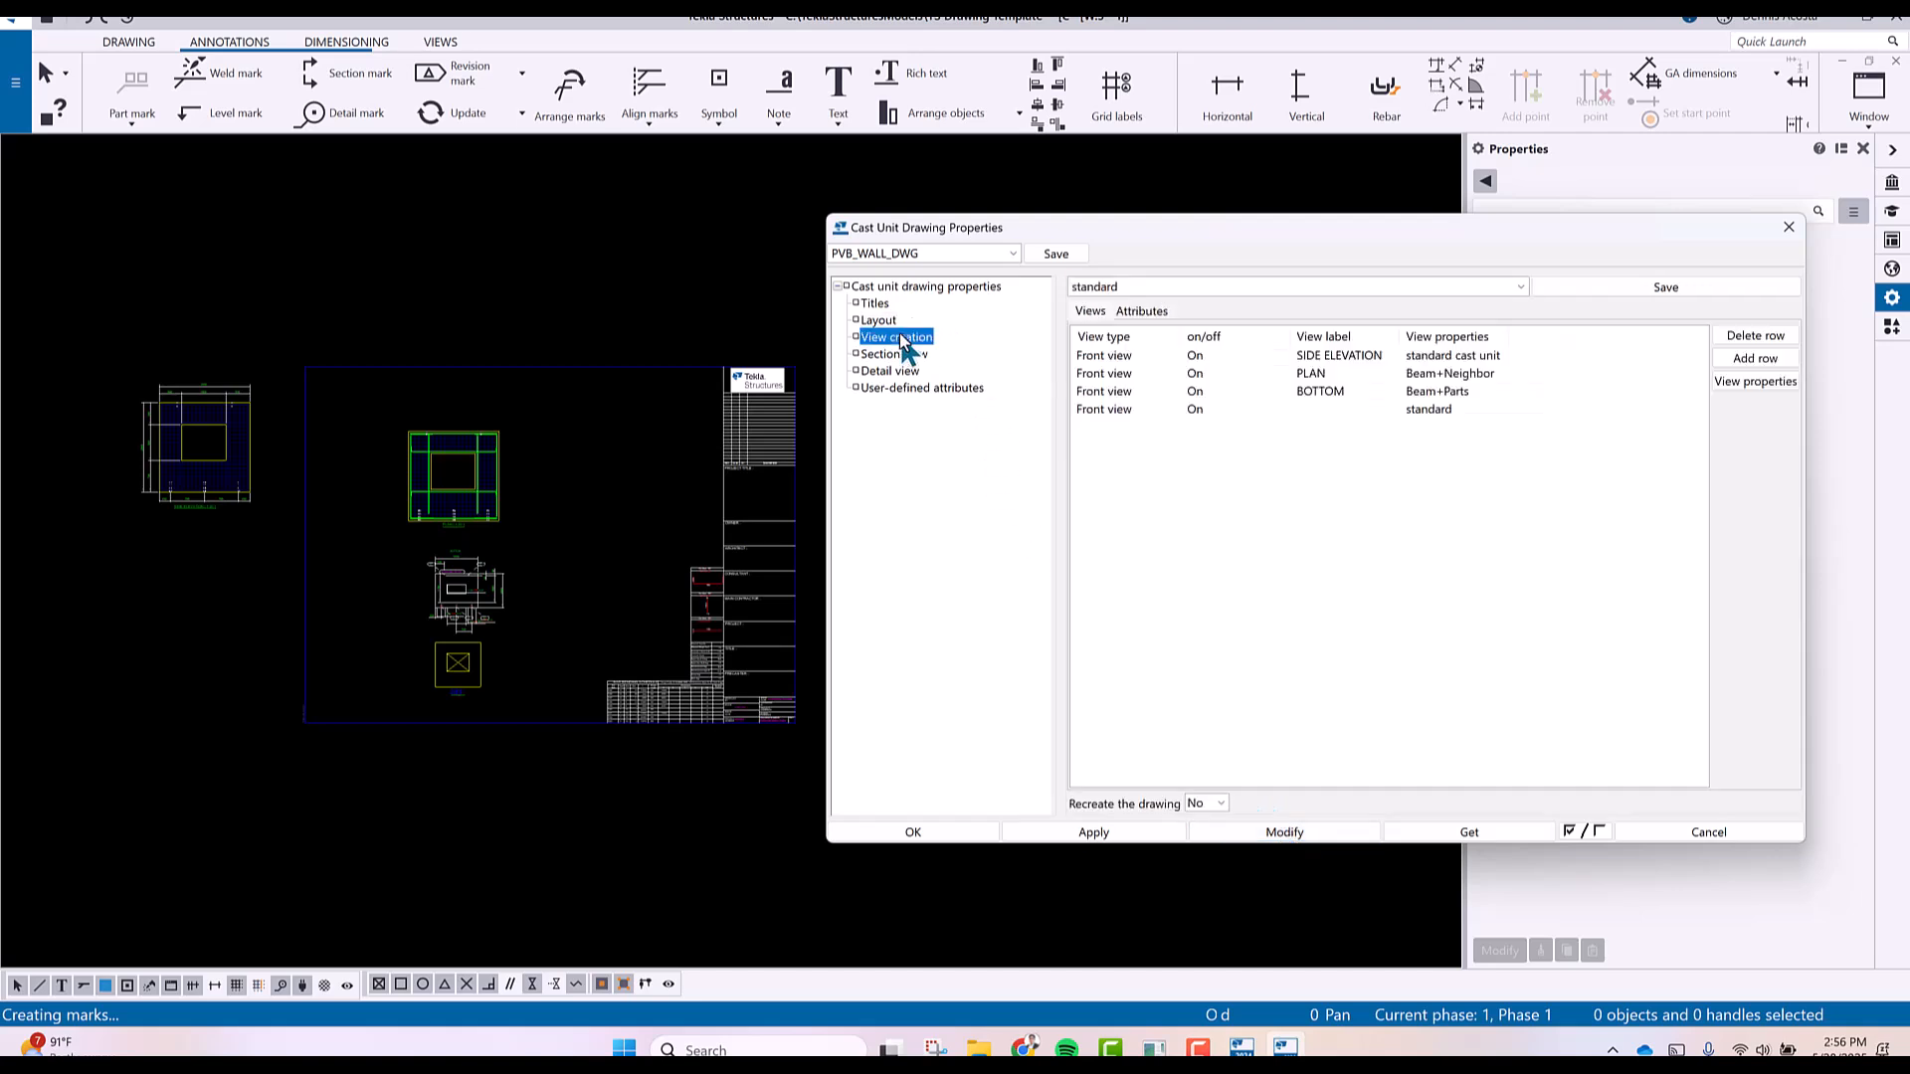
left_click(1220, 802)
left_click(1204, 835)
left_click(1256, 832)
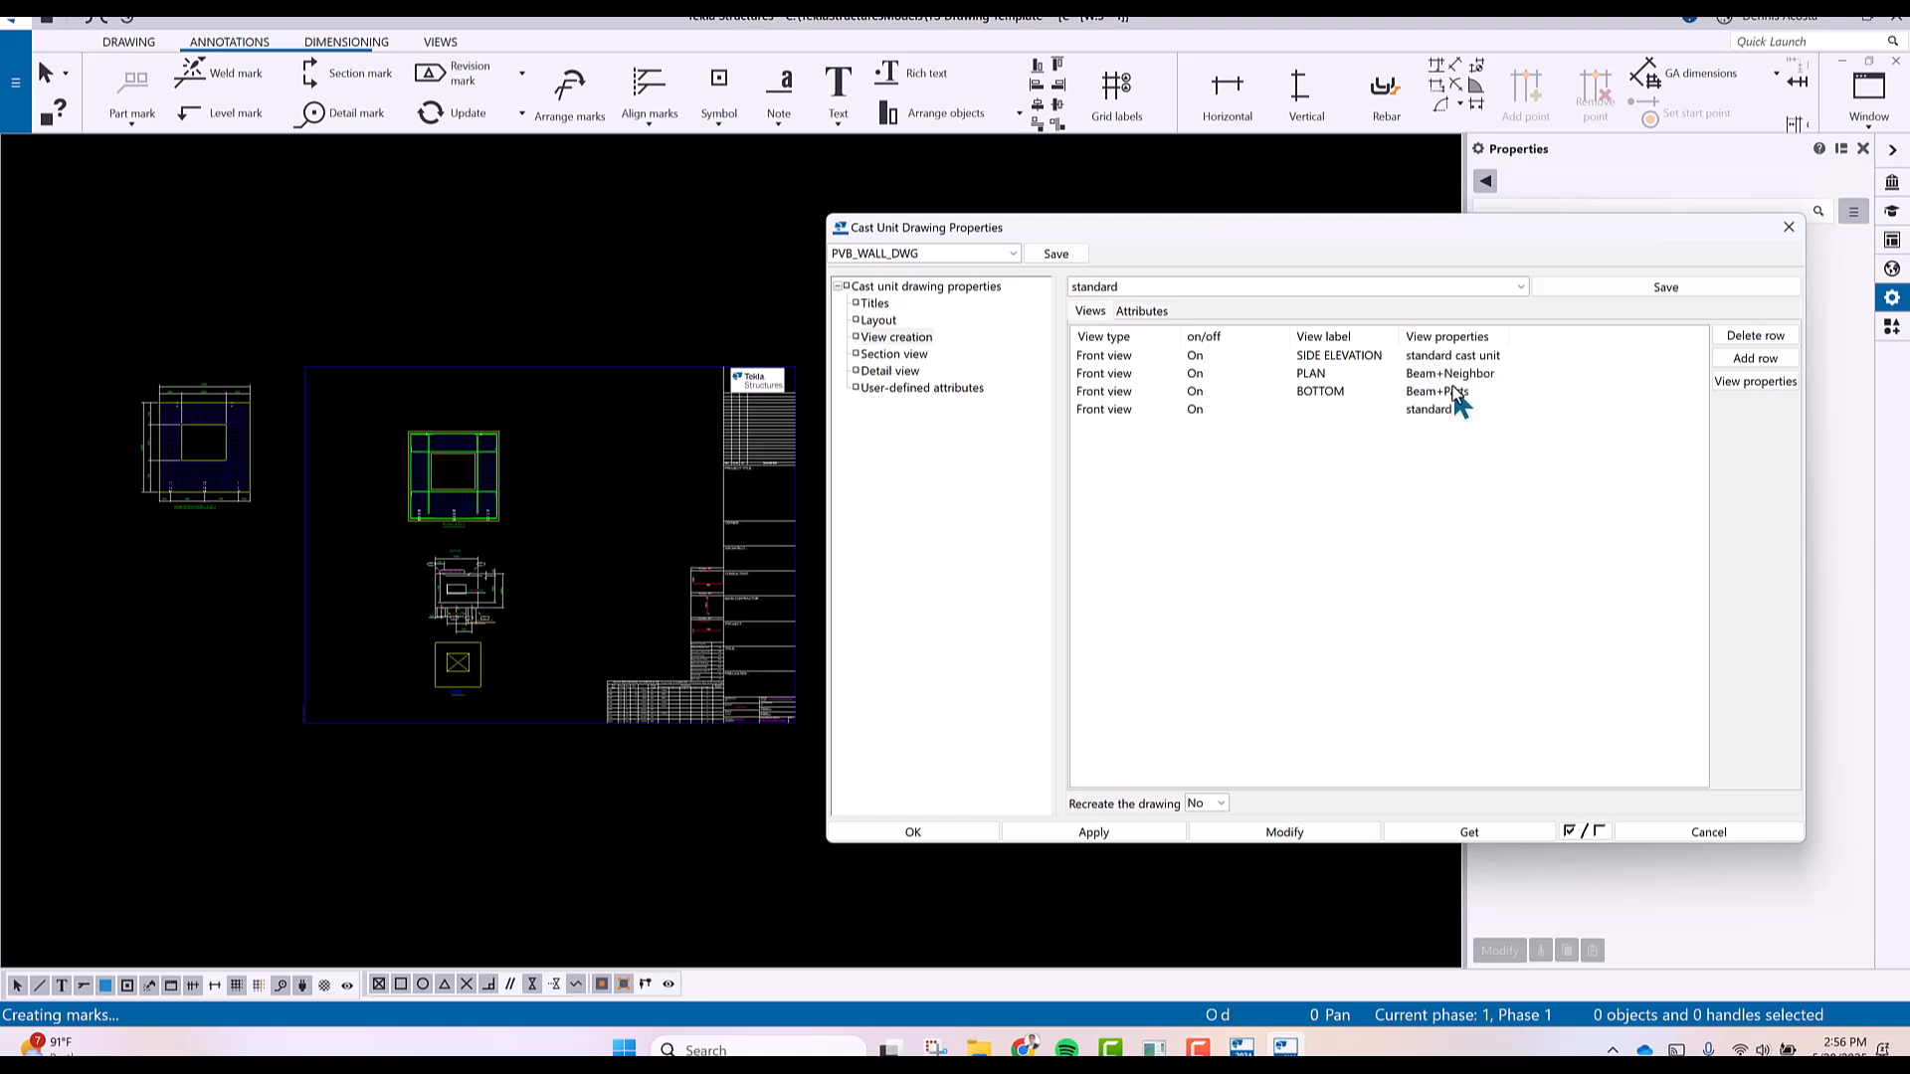
left_click(567, 512)
scroll(562, 512, "up", 3)
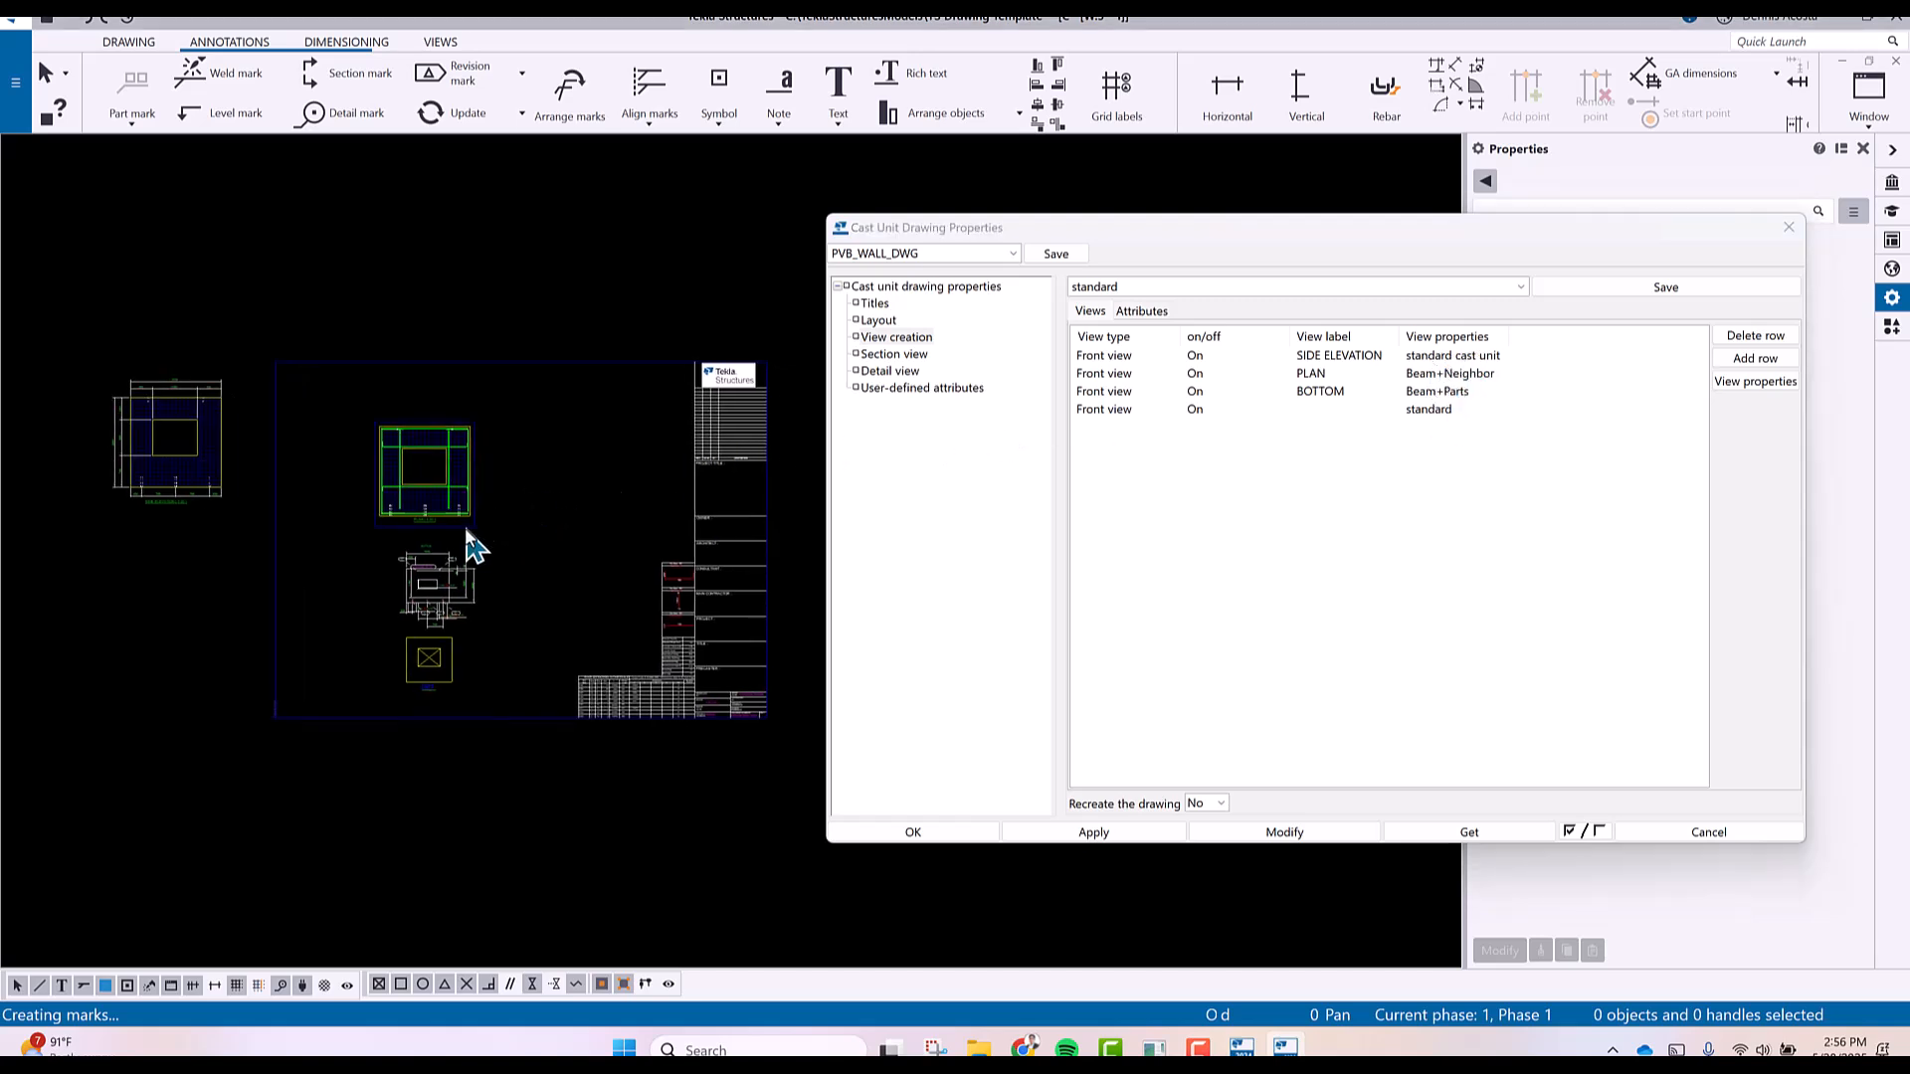
left_click(1220, 804)
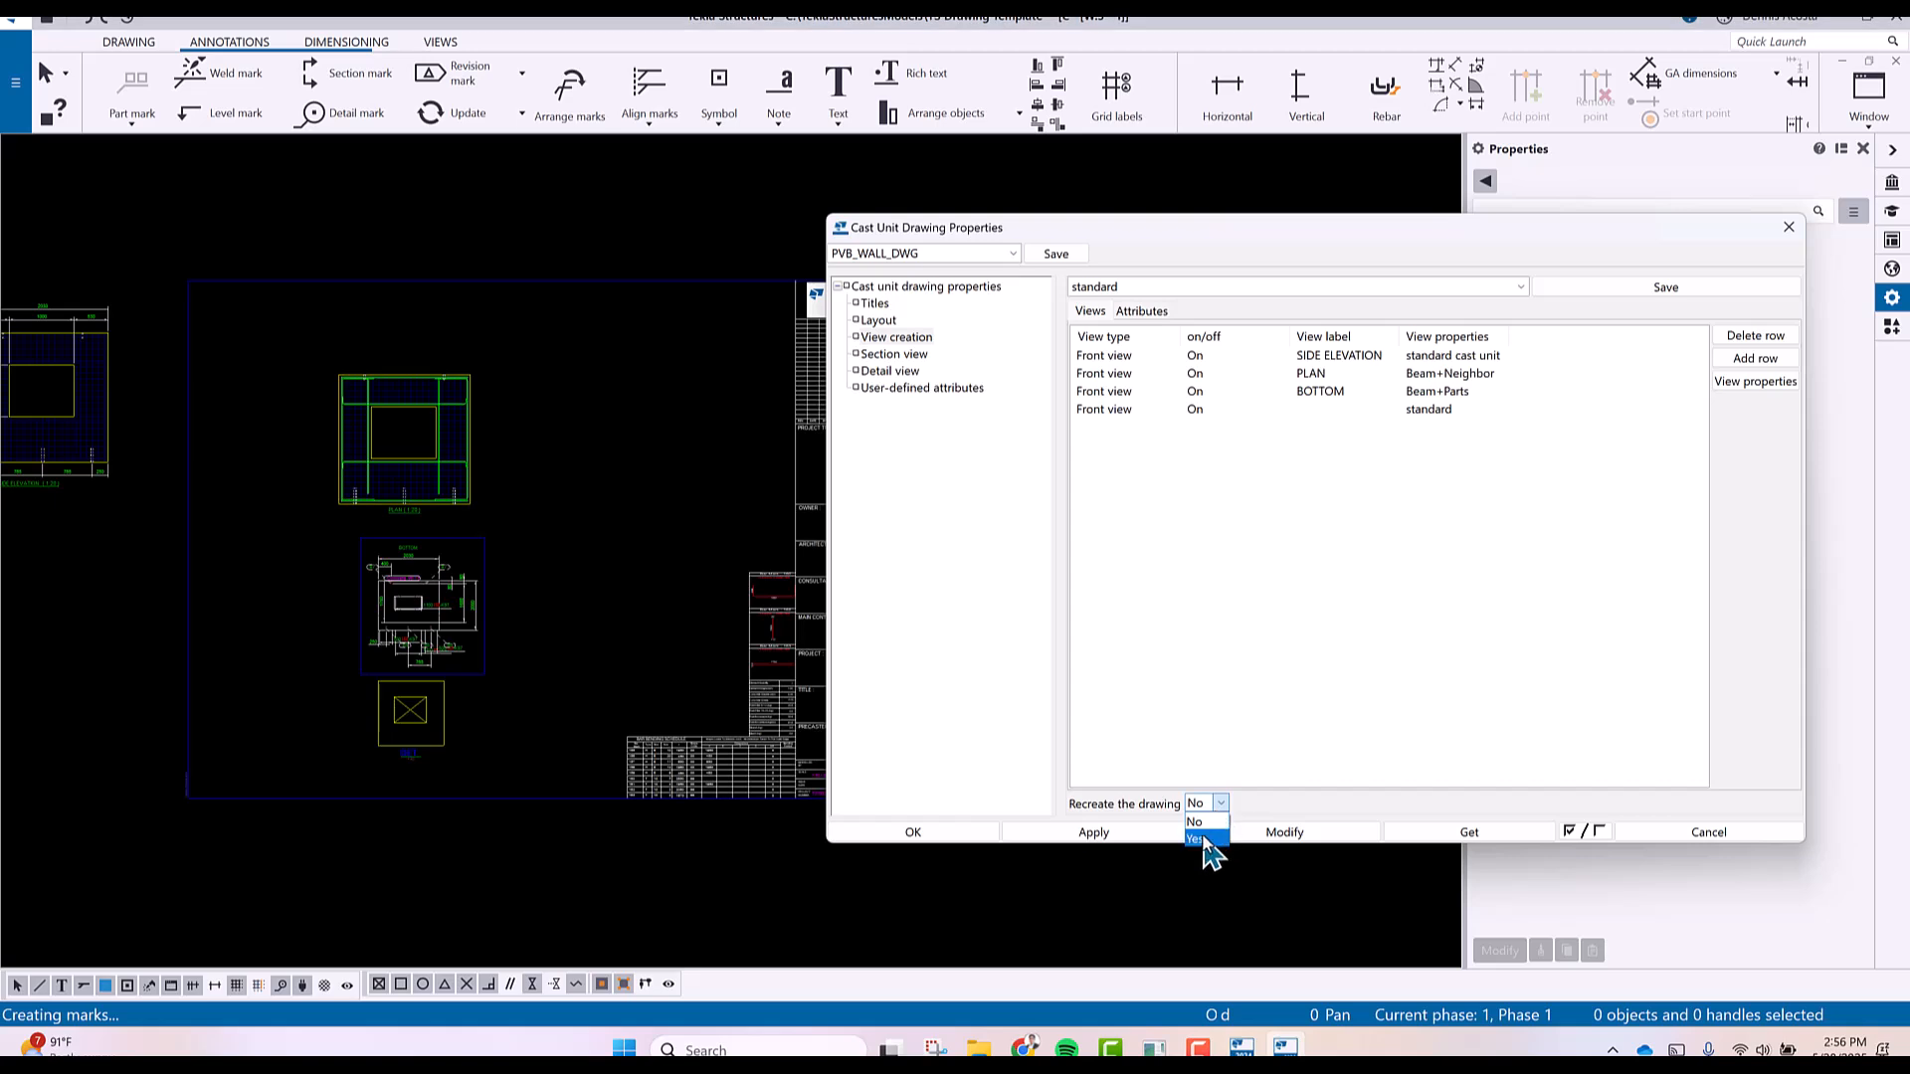
left_click(1207, 841)
left_click(1248, 847)
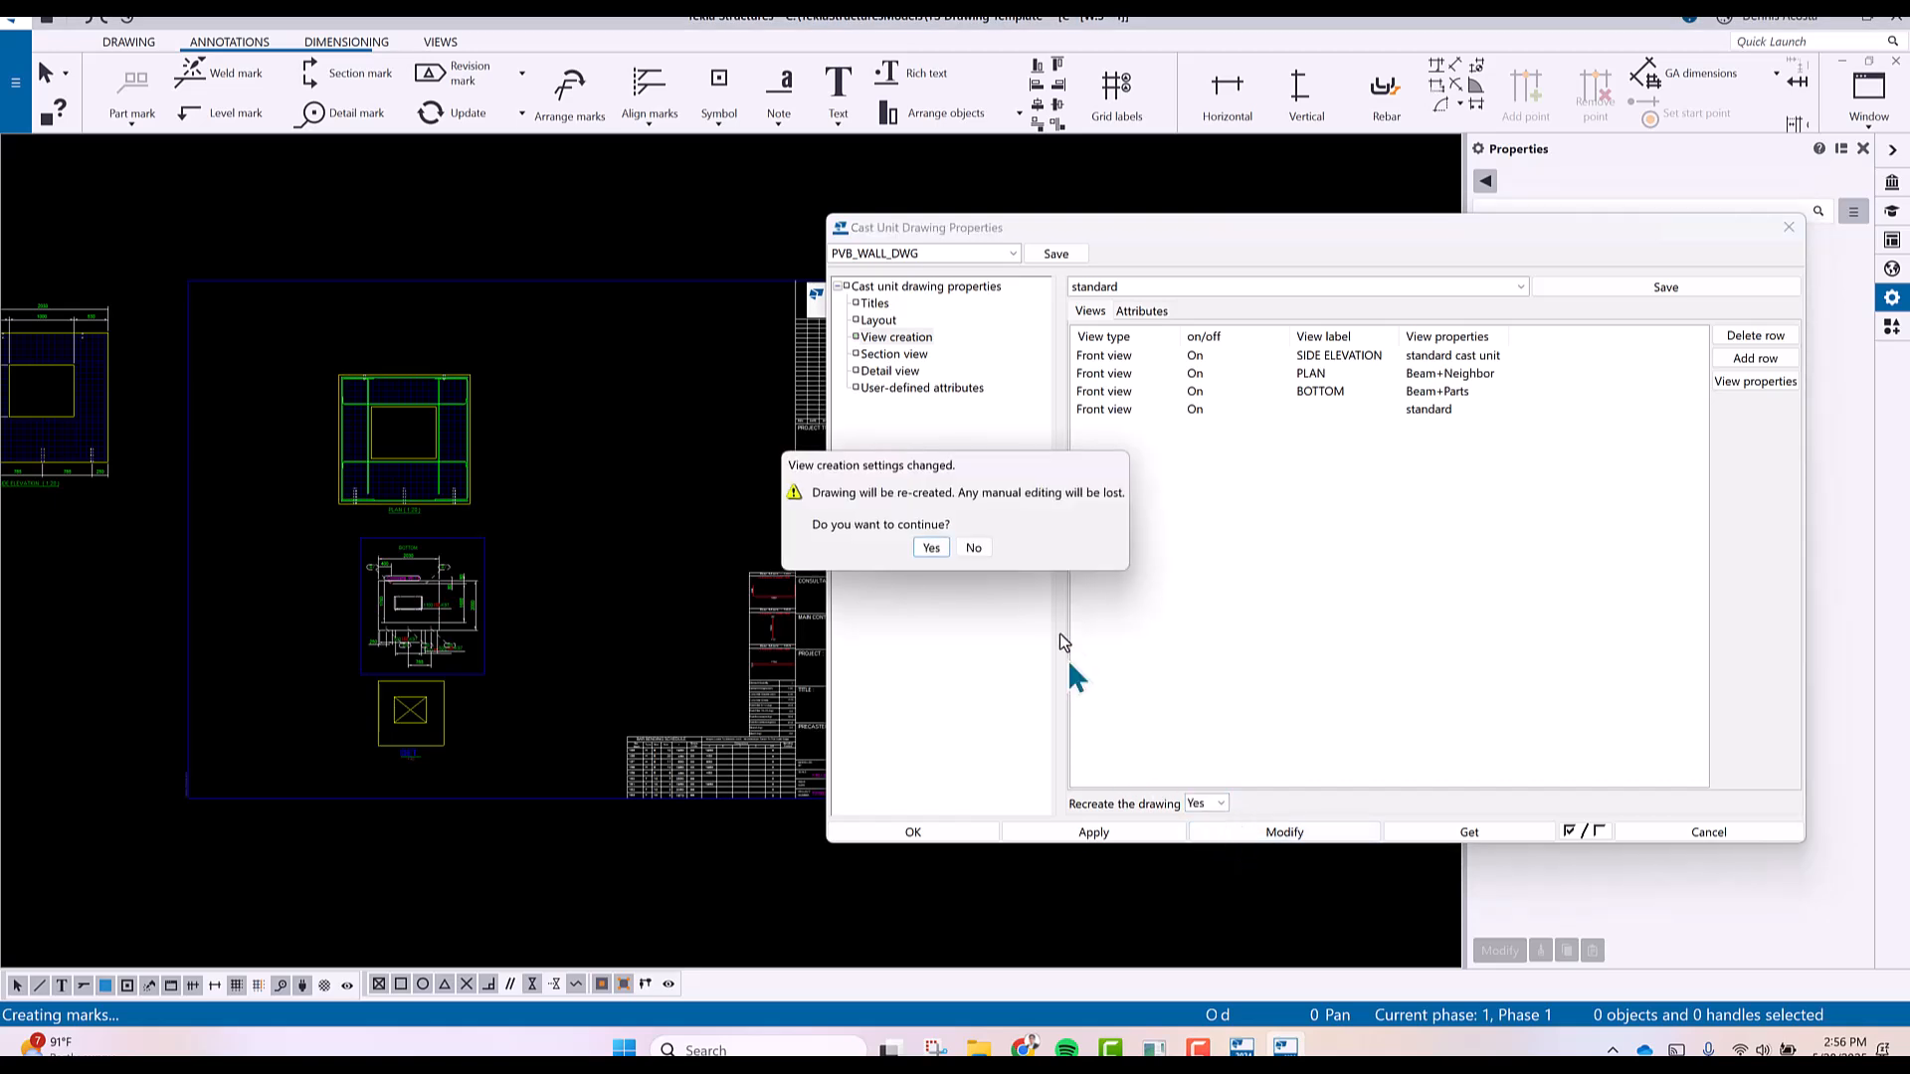
left_click(931, 548)
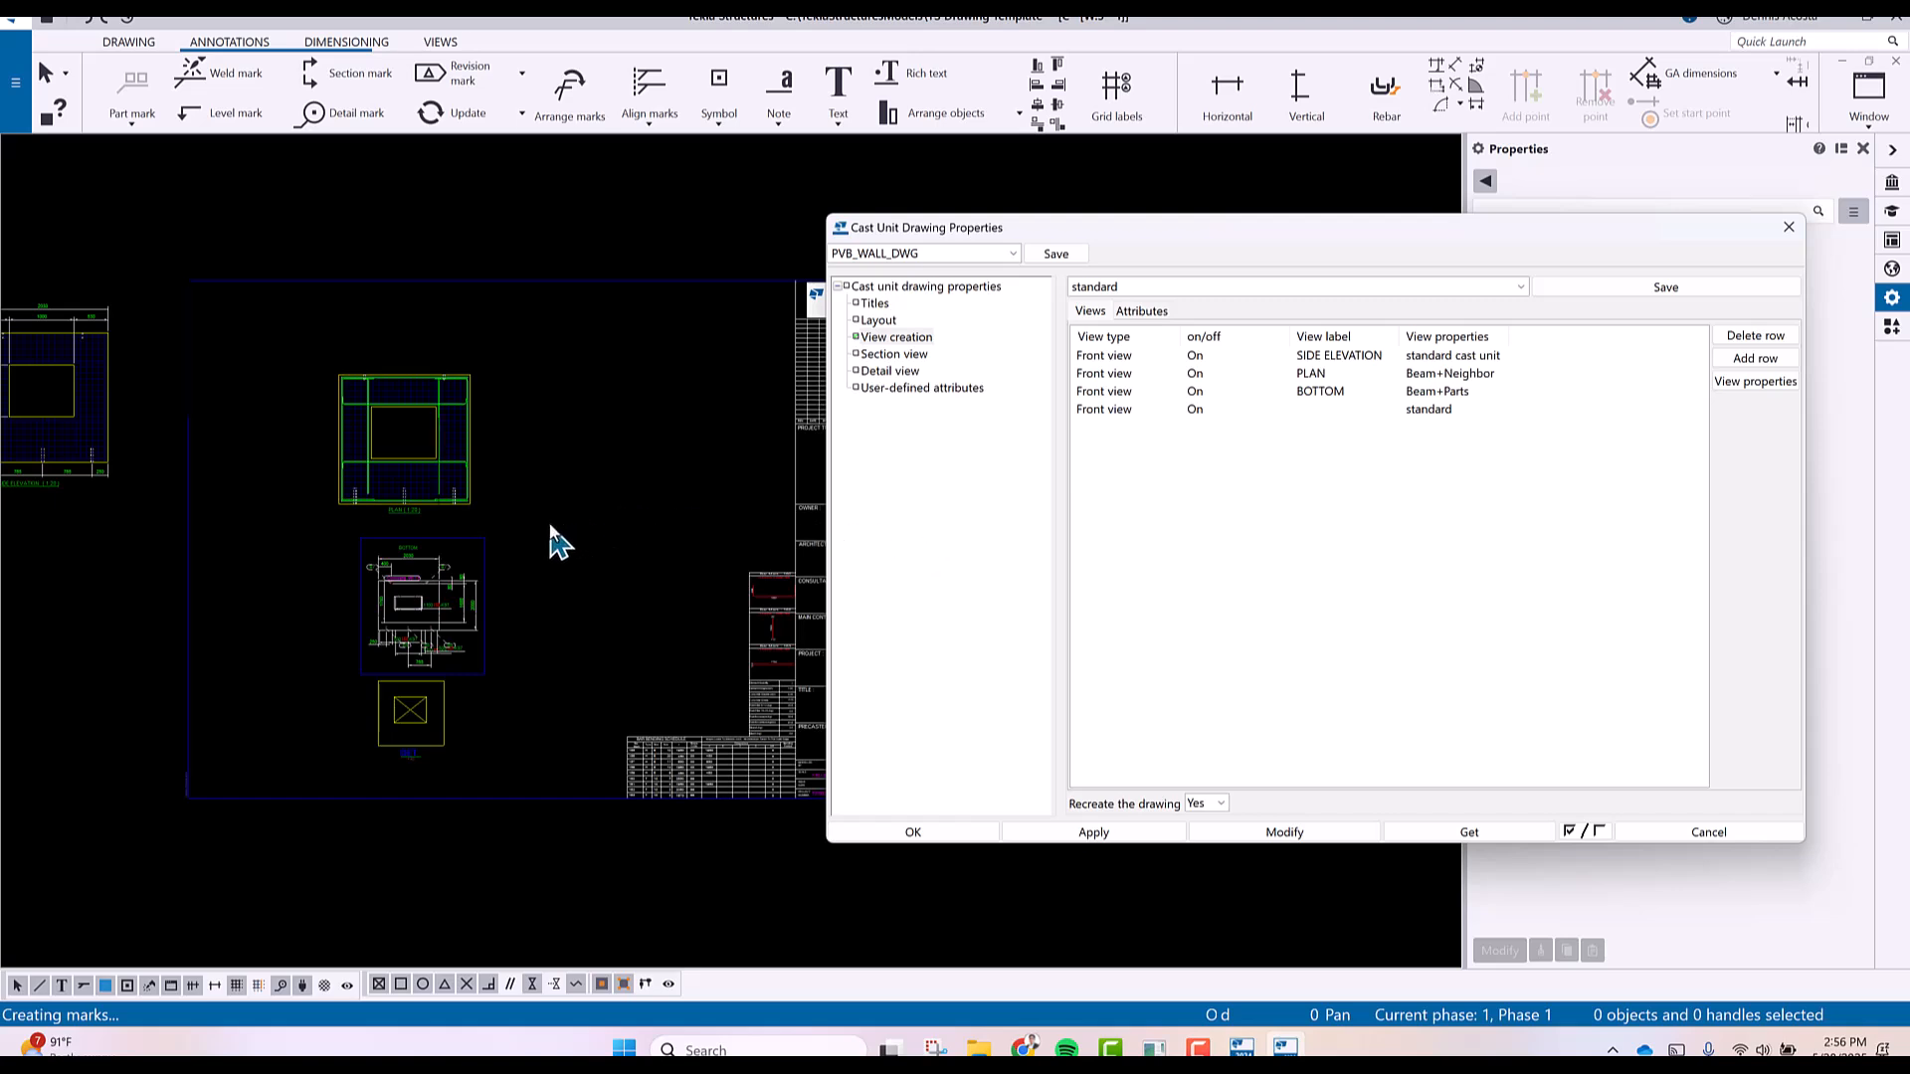
Label the first front view MOULD VIEW and the second front view EDGE BAR VIEW.
scroll(557, 538, "down", 3)
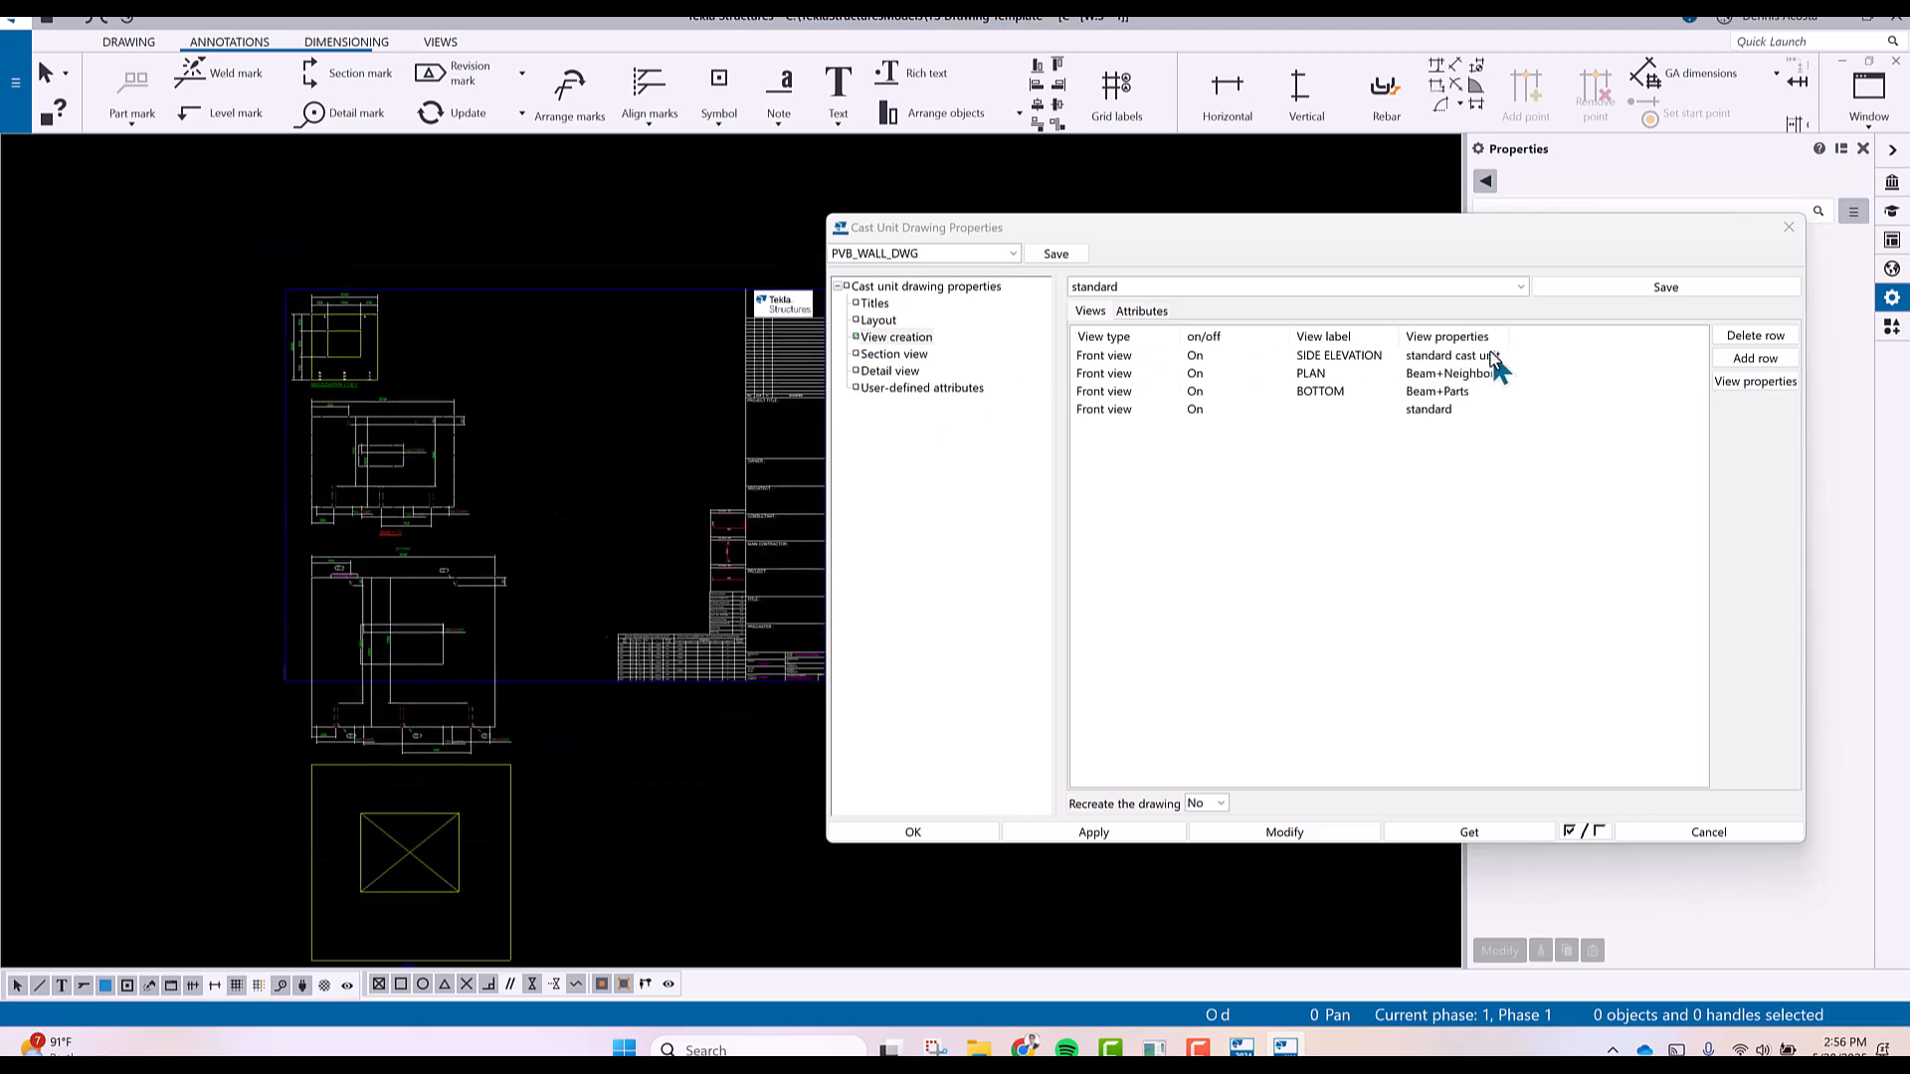
left_click(1384, 356)
key("ctrl+a")
type("M")
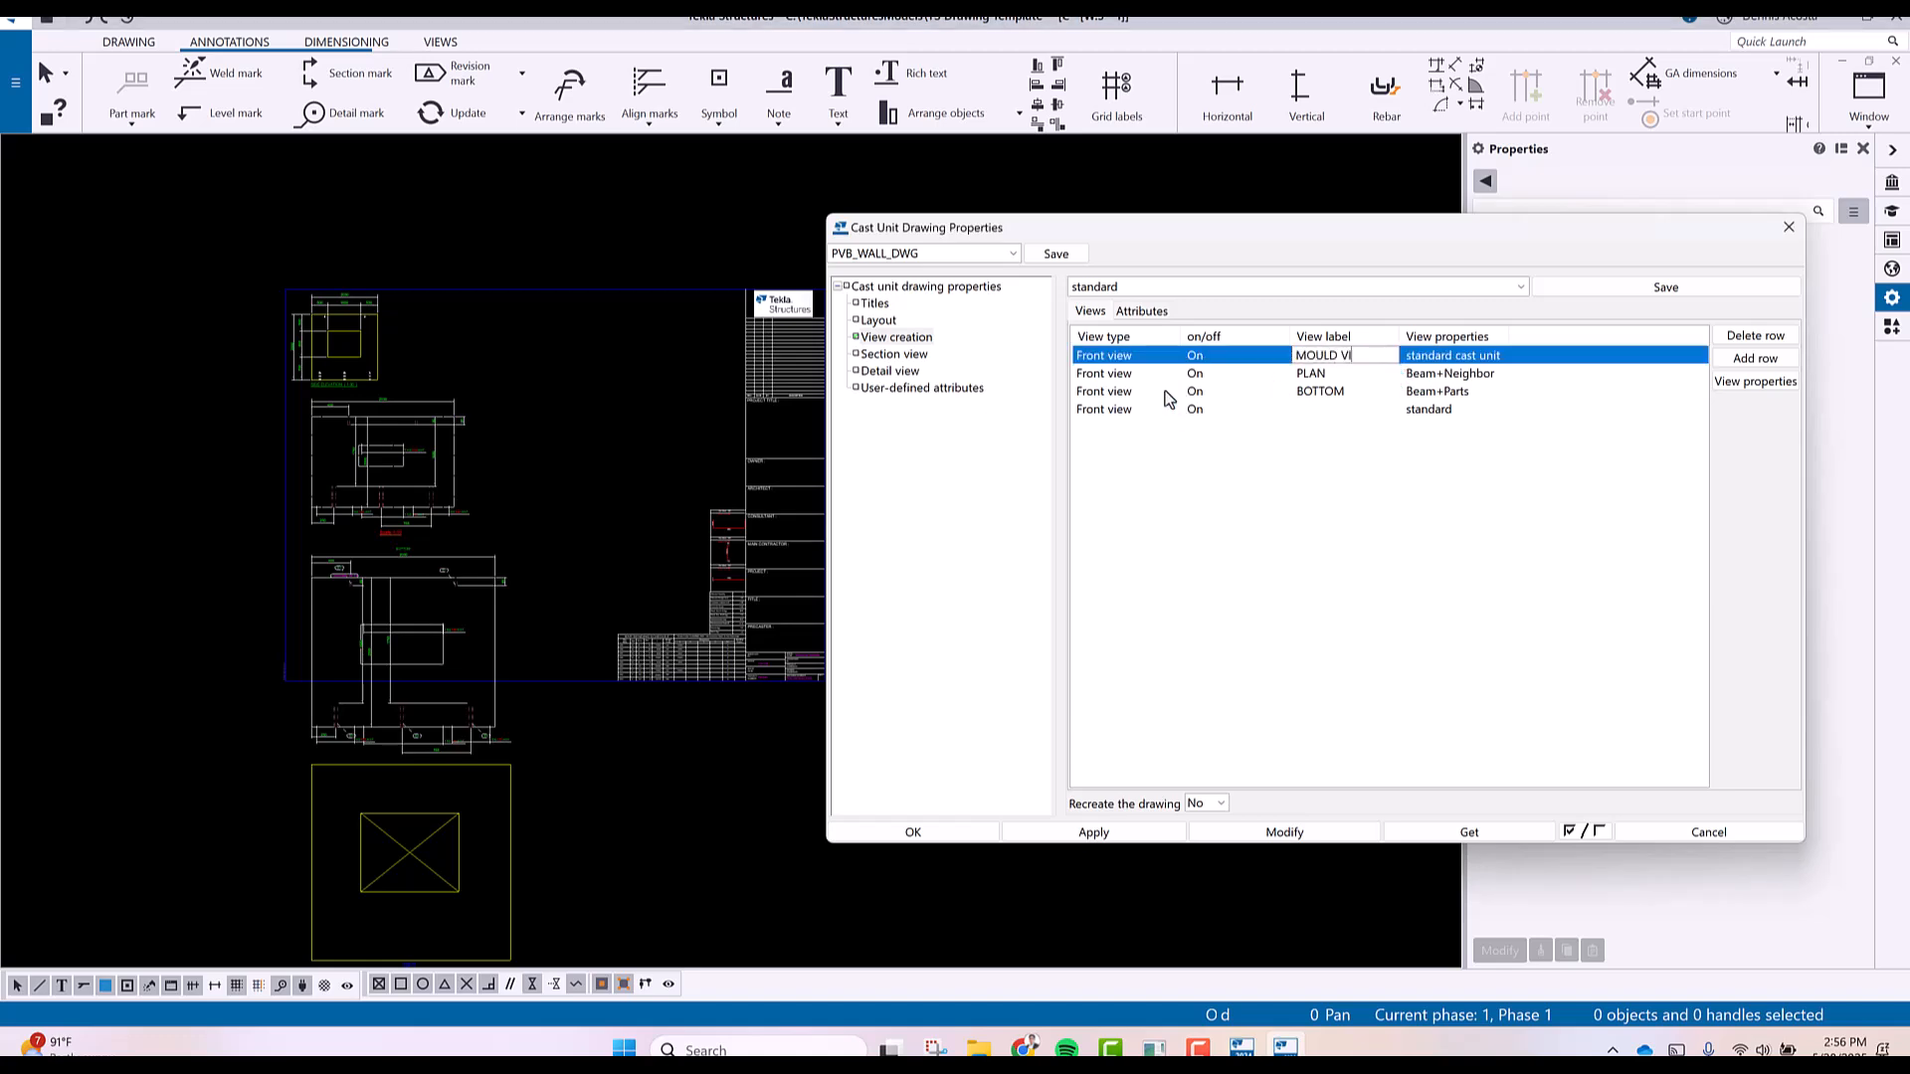
left_click(1333, 373)
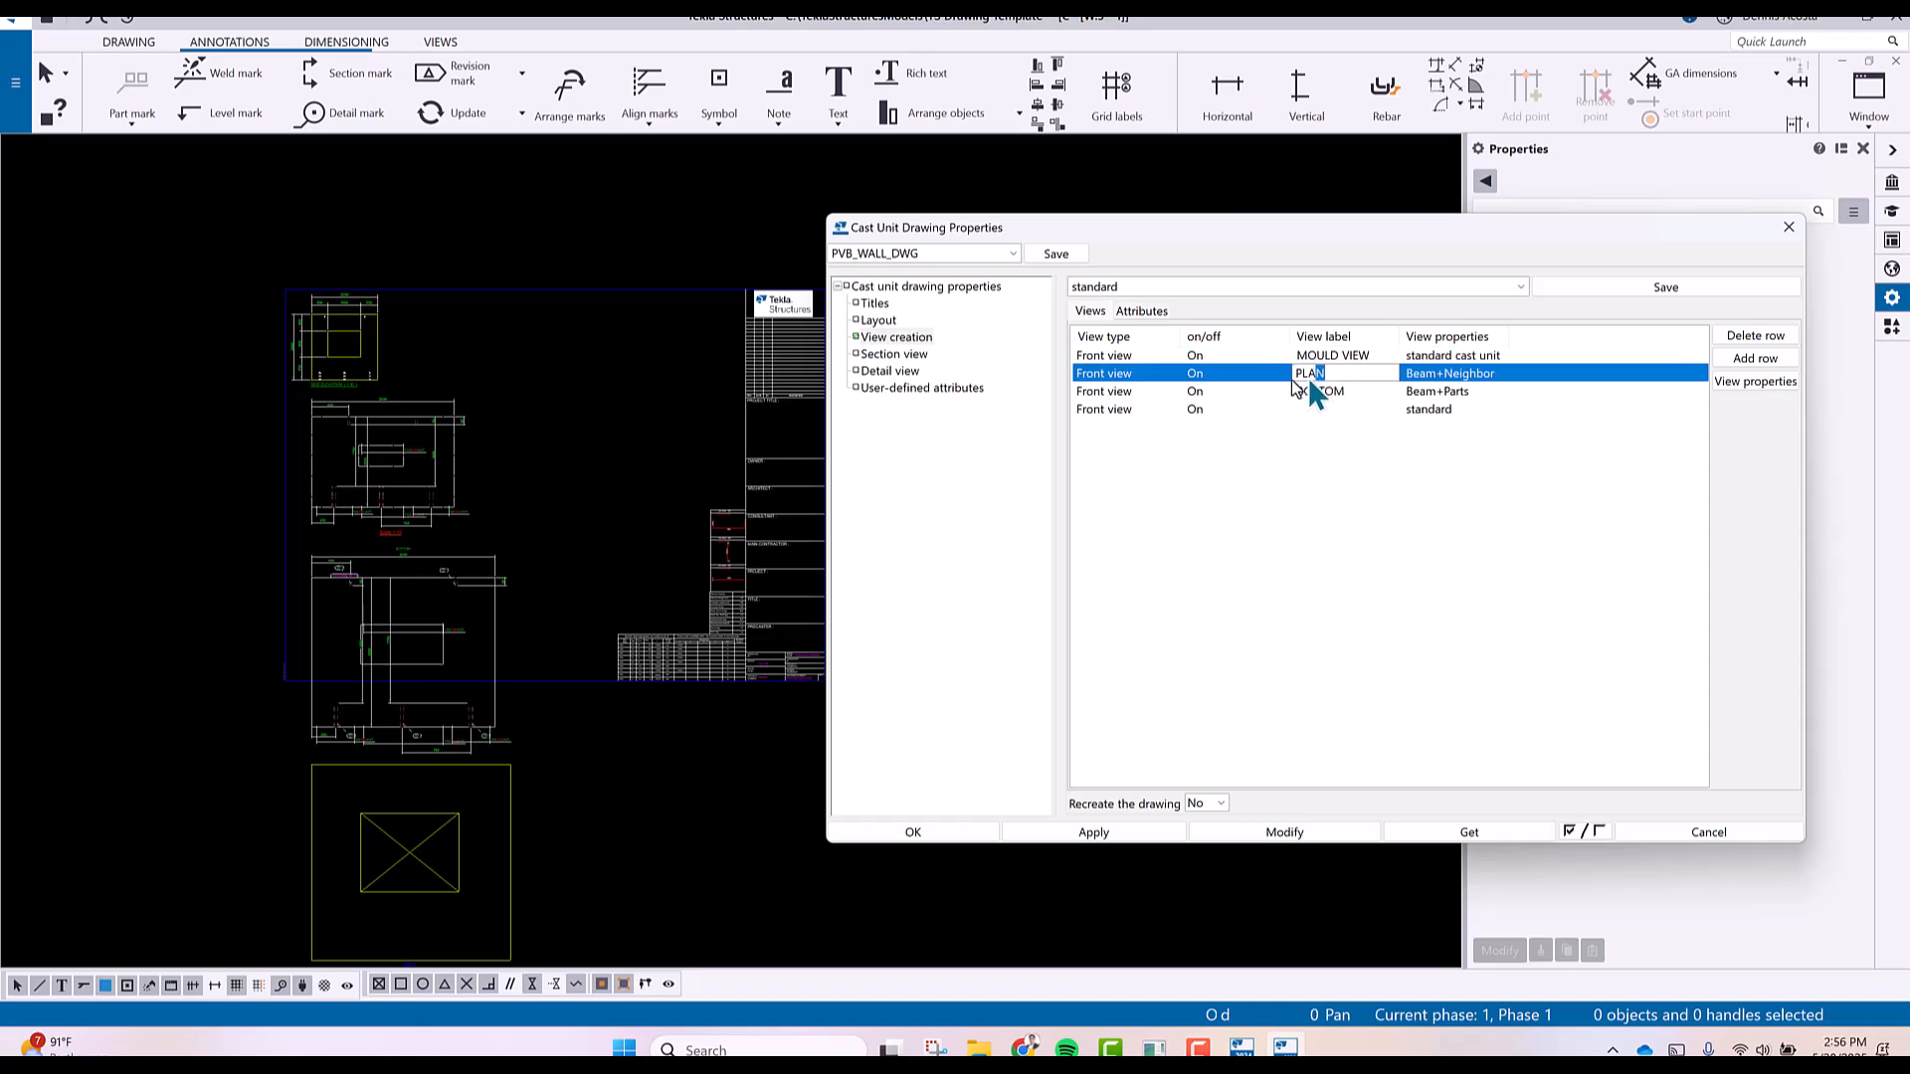
type("EDGE B")
type("ART")
Label the third and fourth front views DUMMY.
left_click(1343, 390)
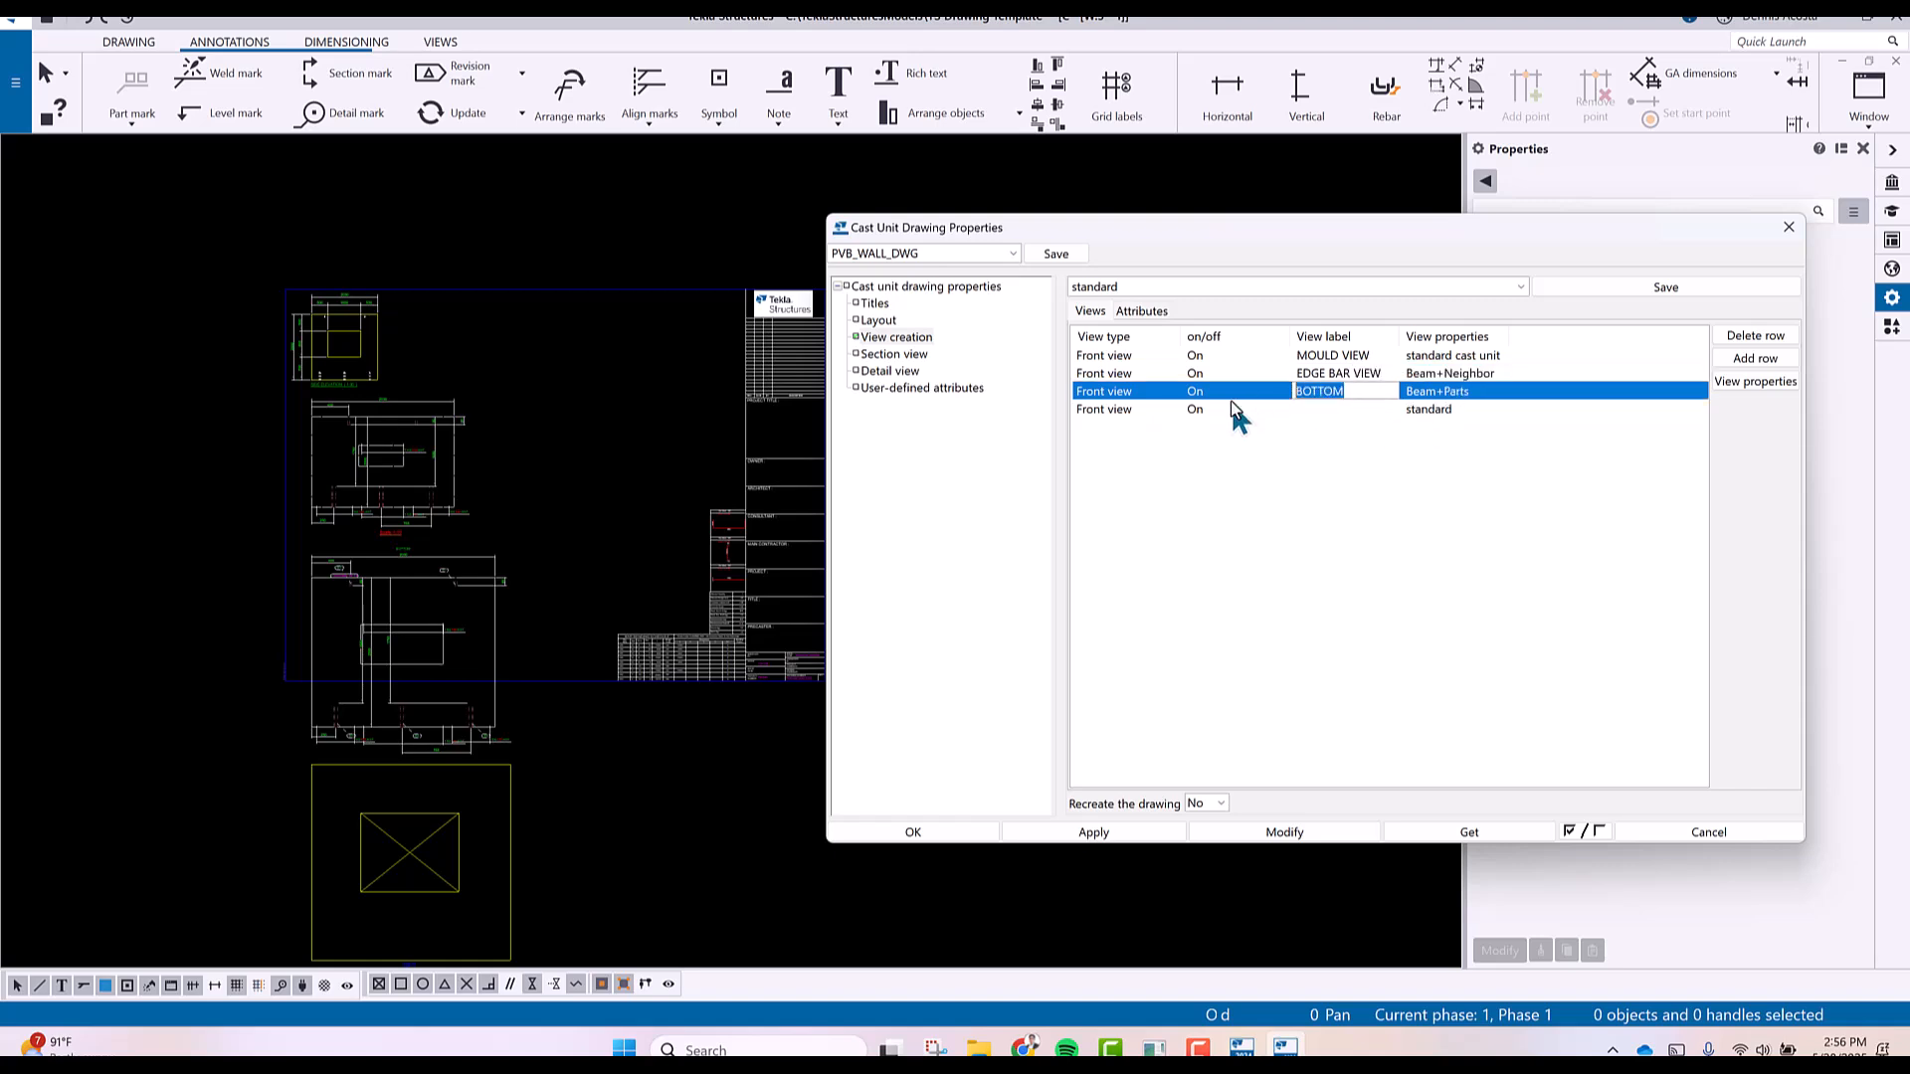
type("DUMMY")
left_click(1322, 410)
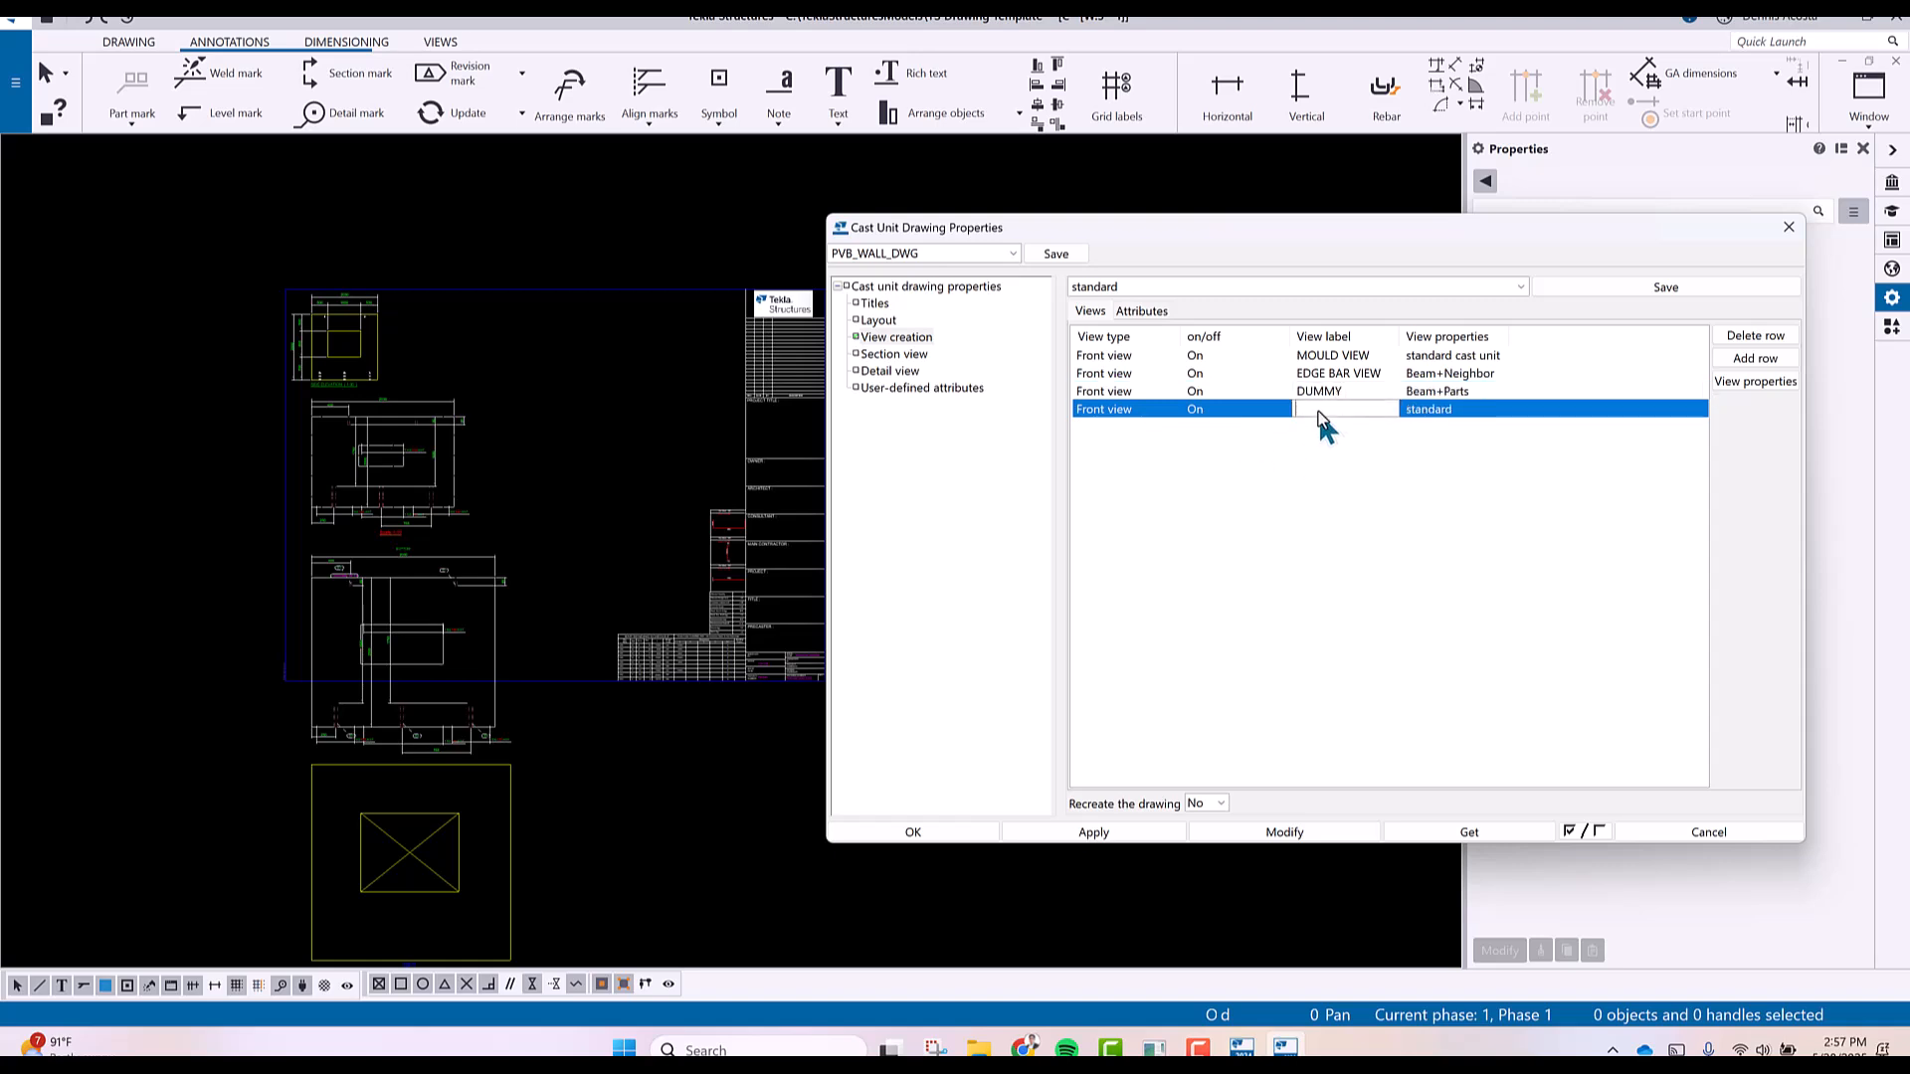
type("DUMMY")
Assign the VIEW1 view properties to the MOULD VIEW row.
left_click(1481, 357)
left_click(1502, 350)
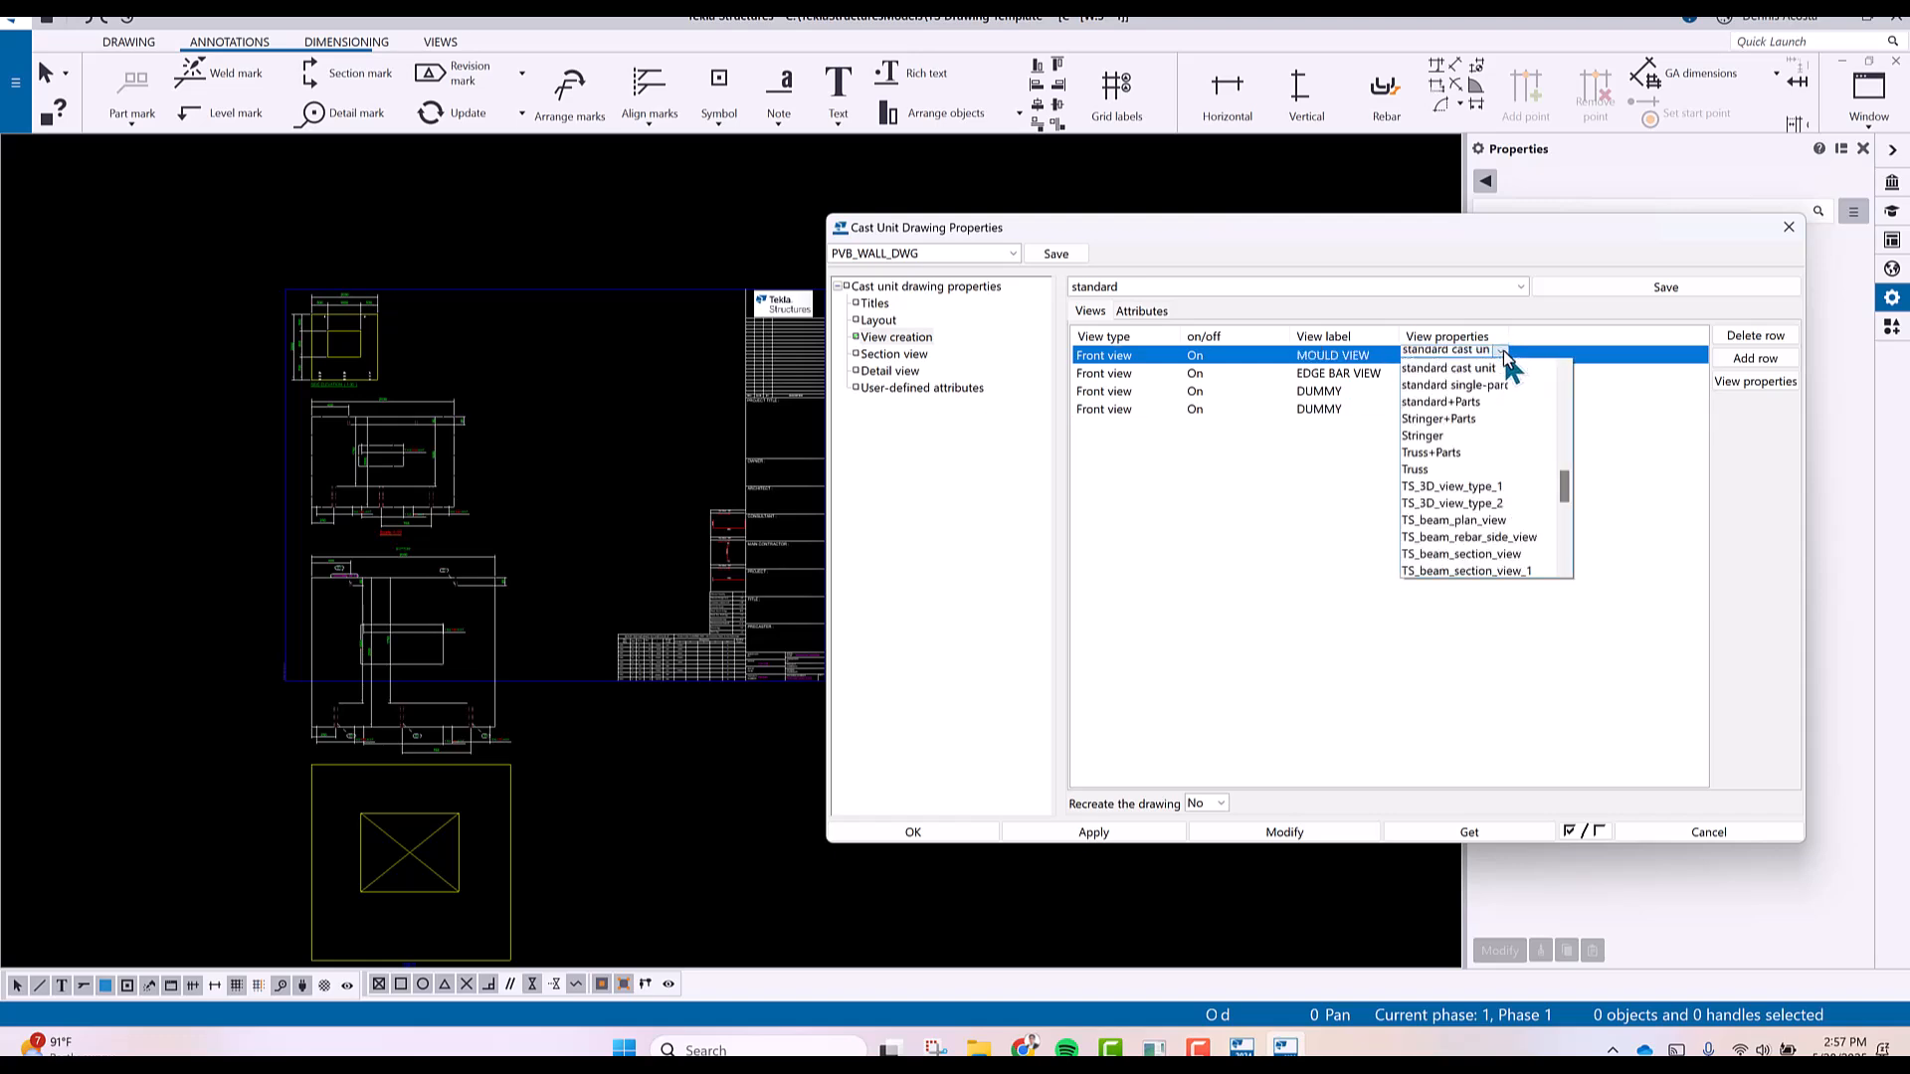
scroll(1485, 482, "down", 10)
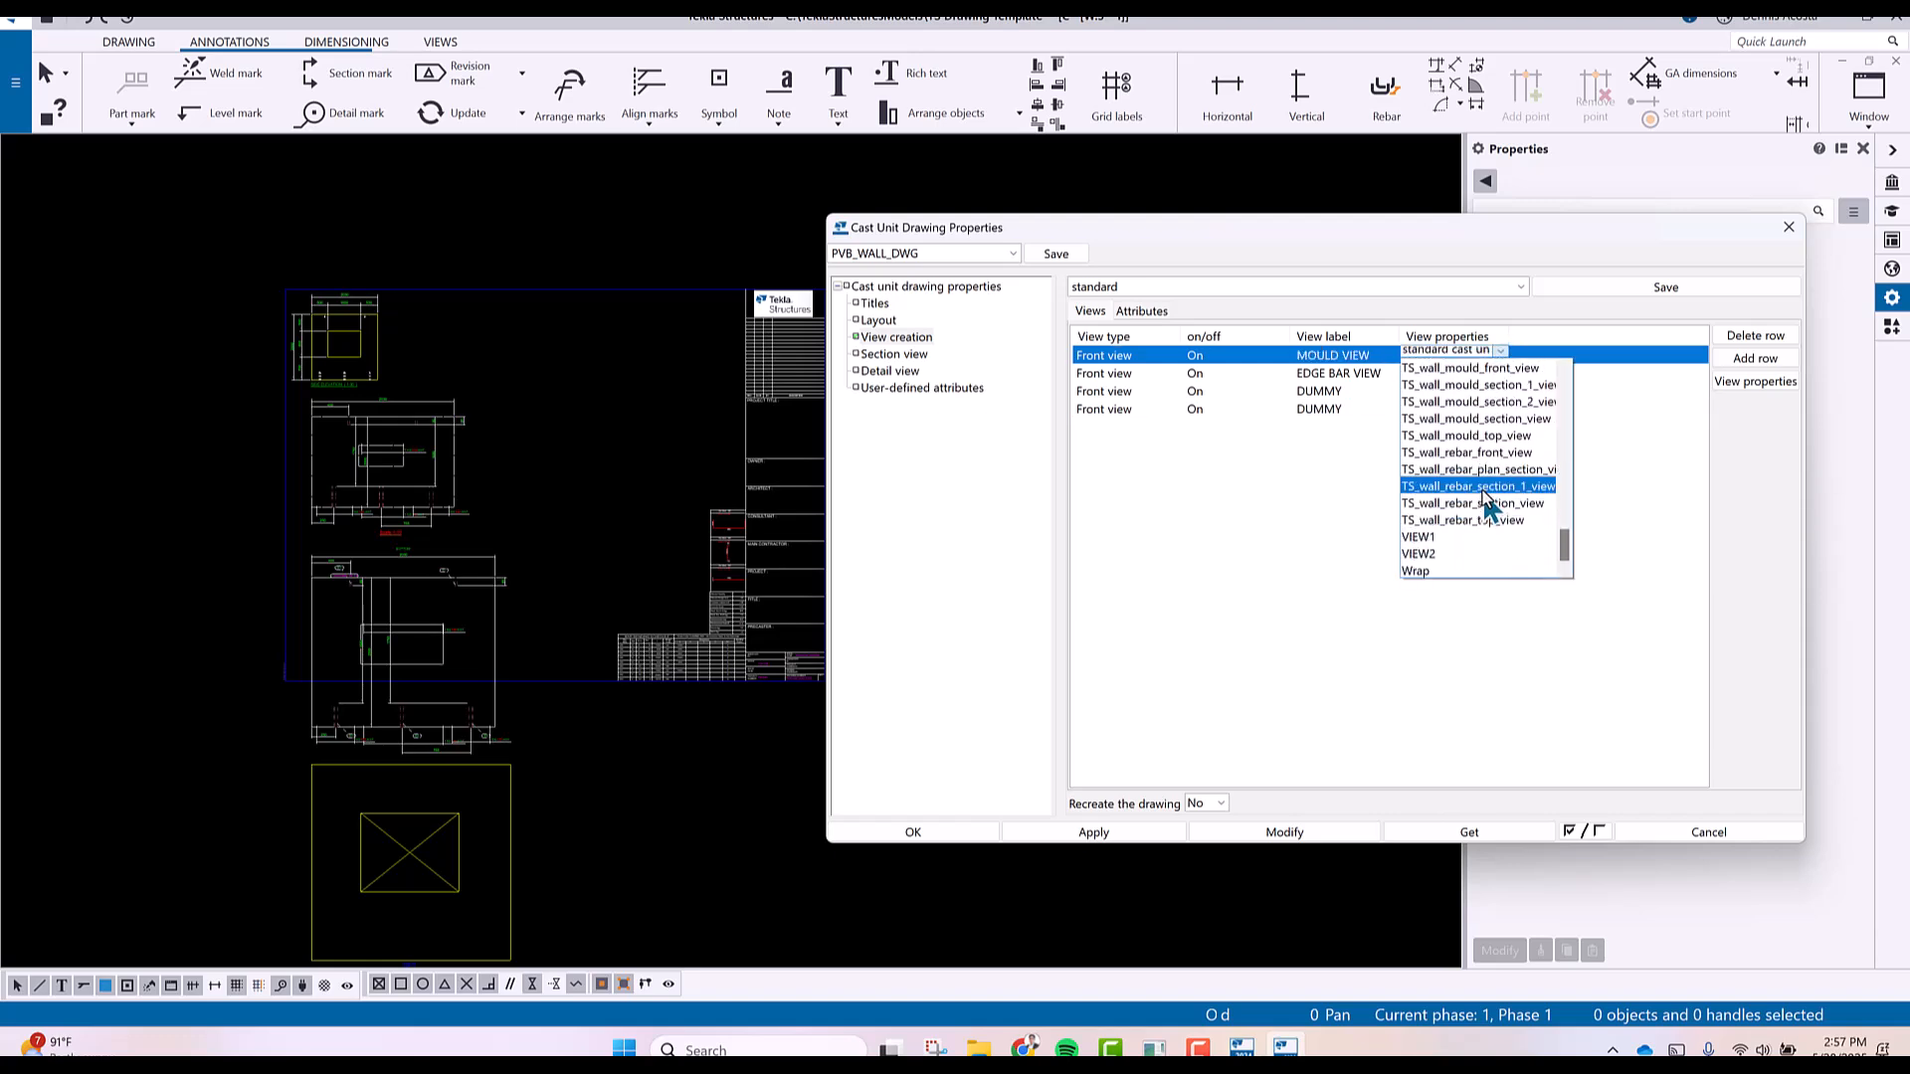
left_click(1460, 538)
Assign the VIEW2 view properties to the EDGE BAR VIEW row.
left_click(1489, 377)
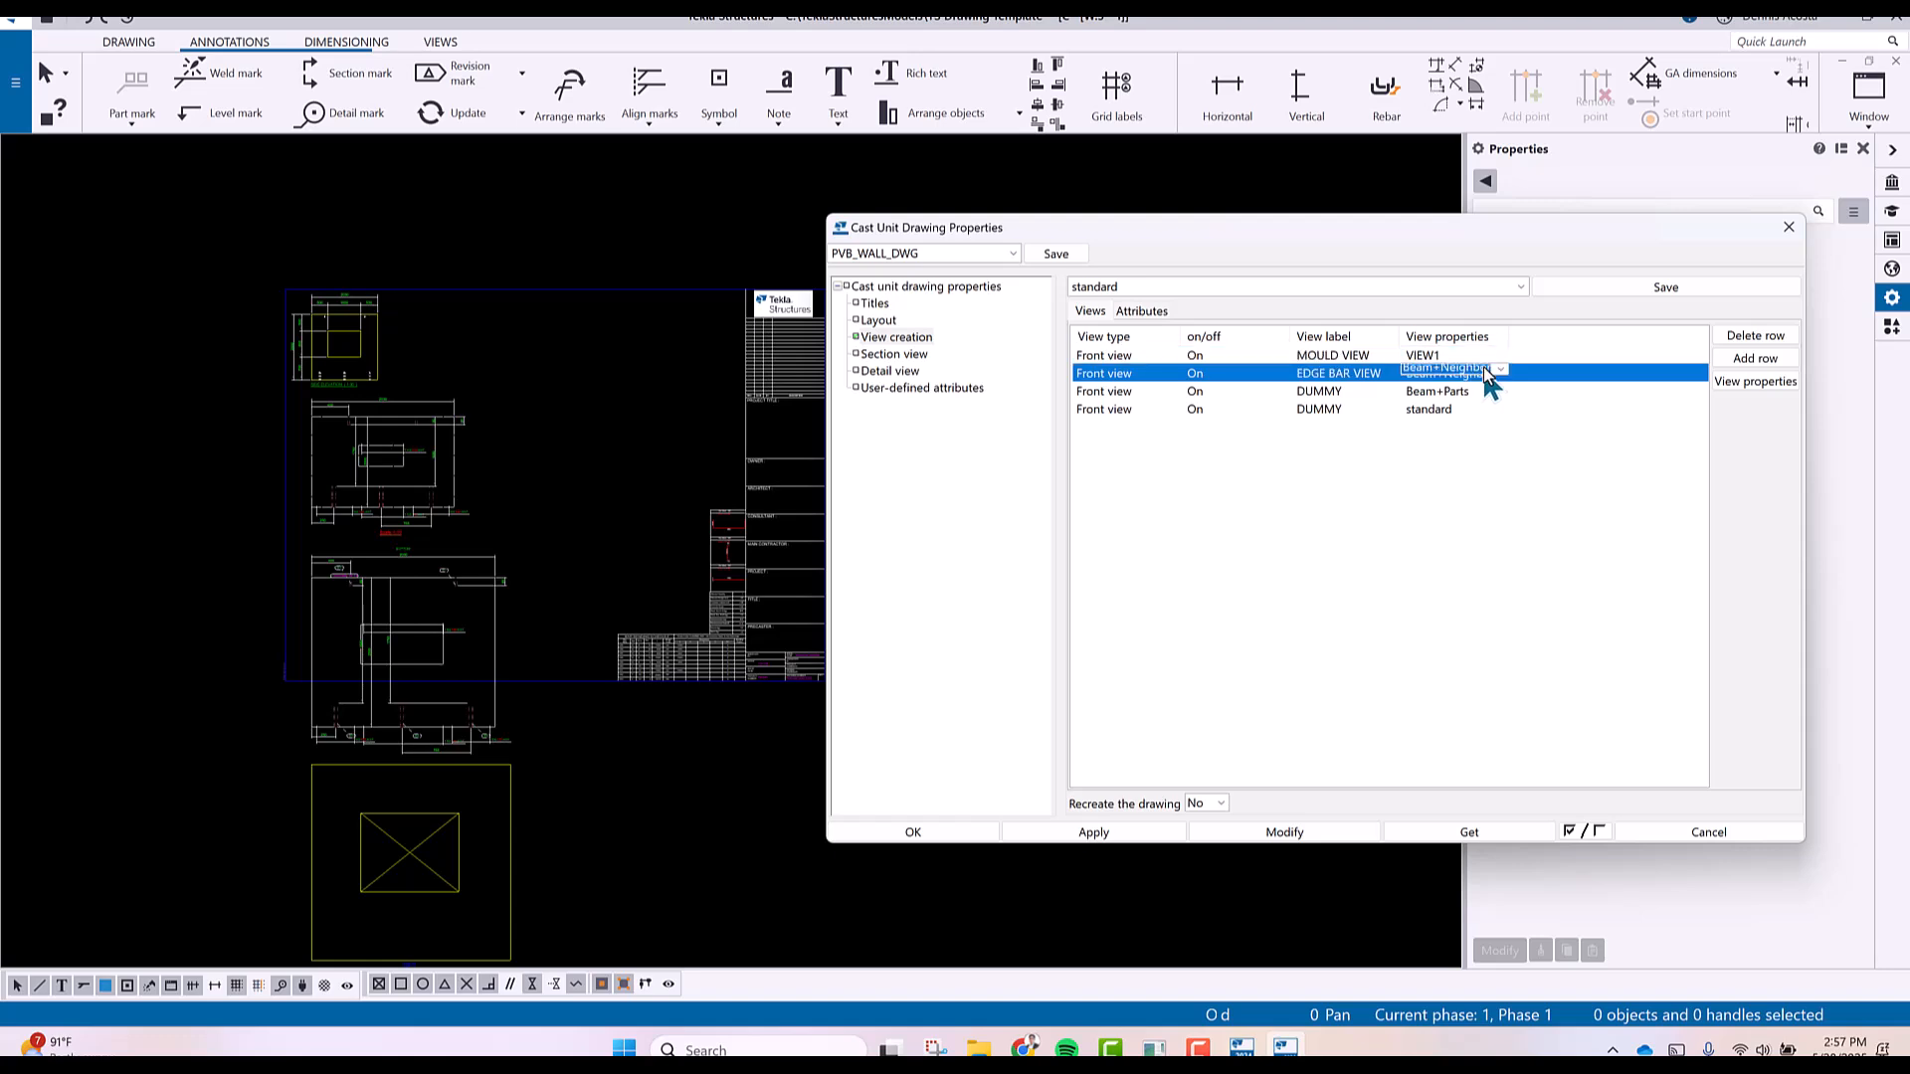
left_click(1499, 371)
scroll(1470, 546, "down", 6)
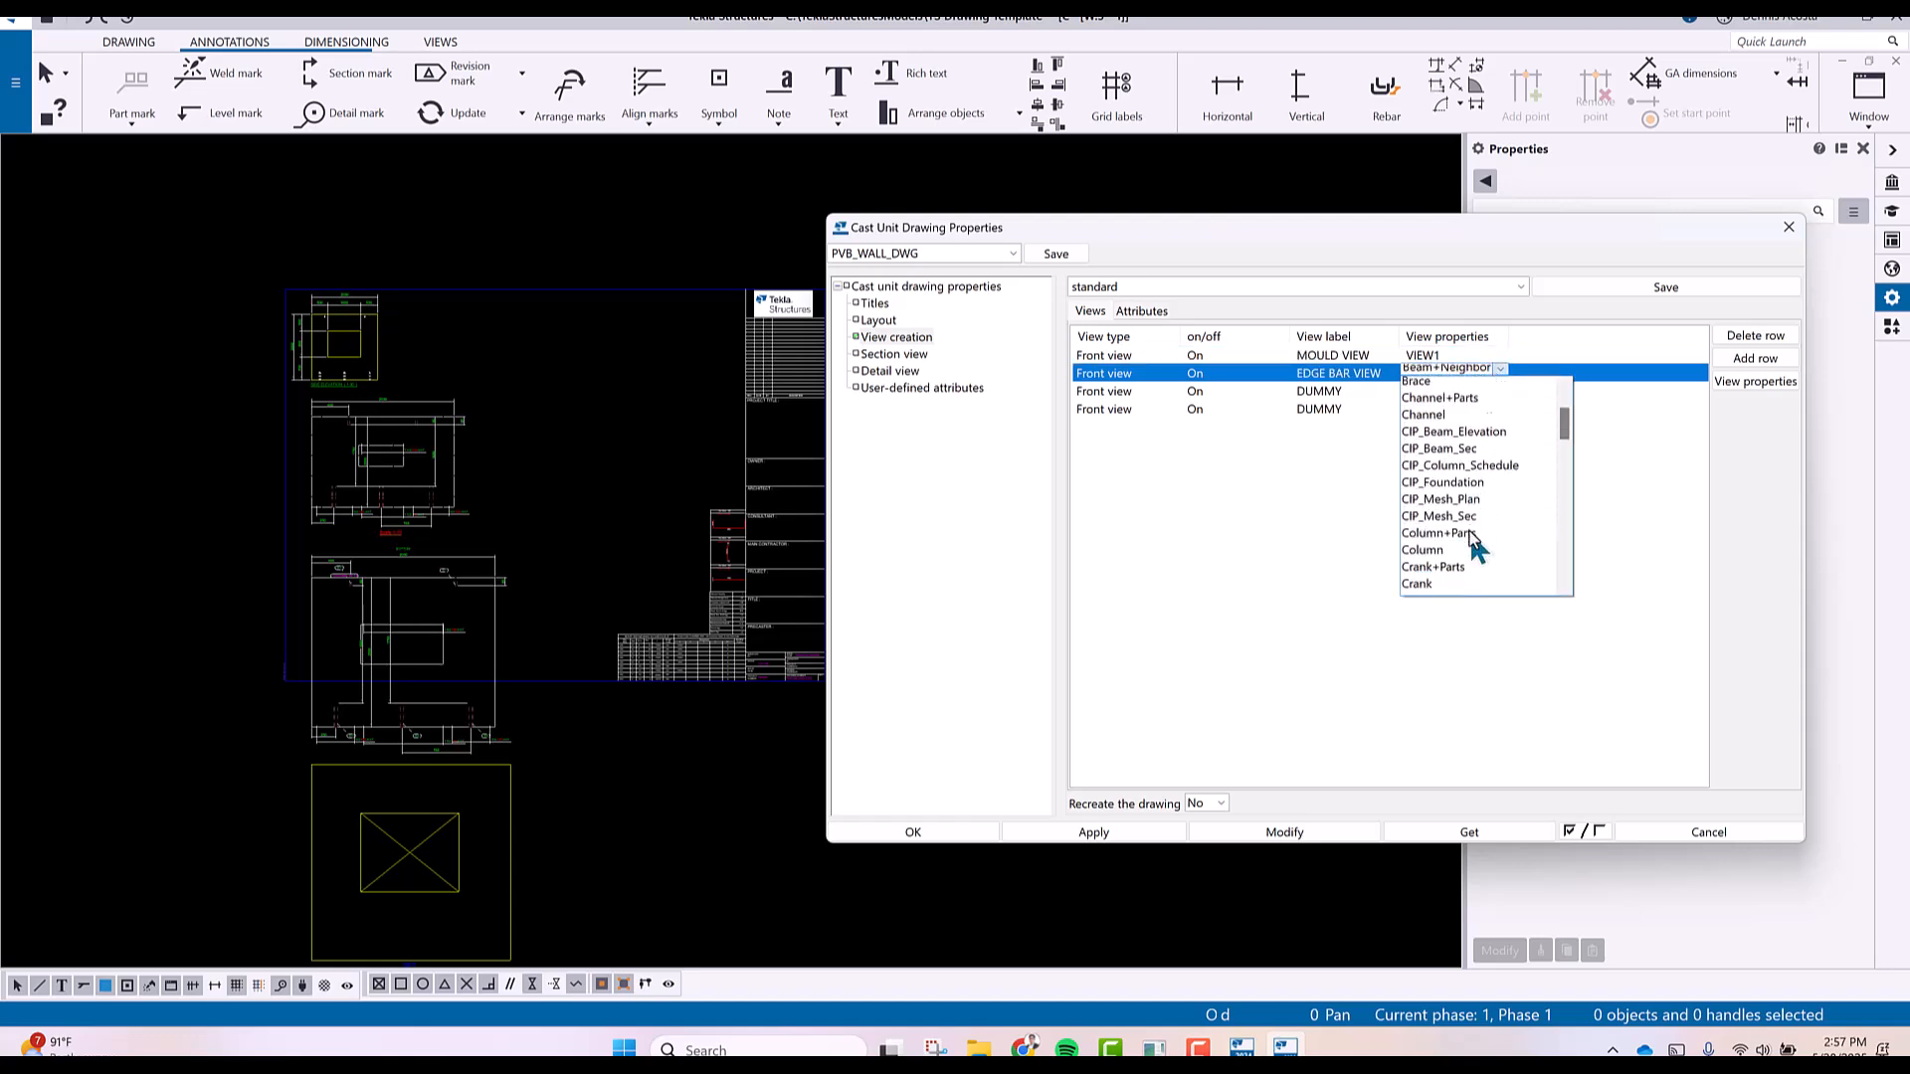
scroll(1467, 531, "down", 5)
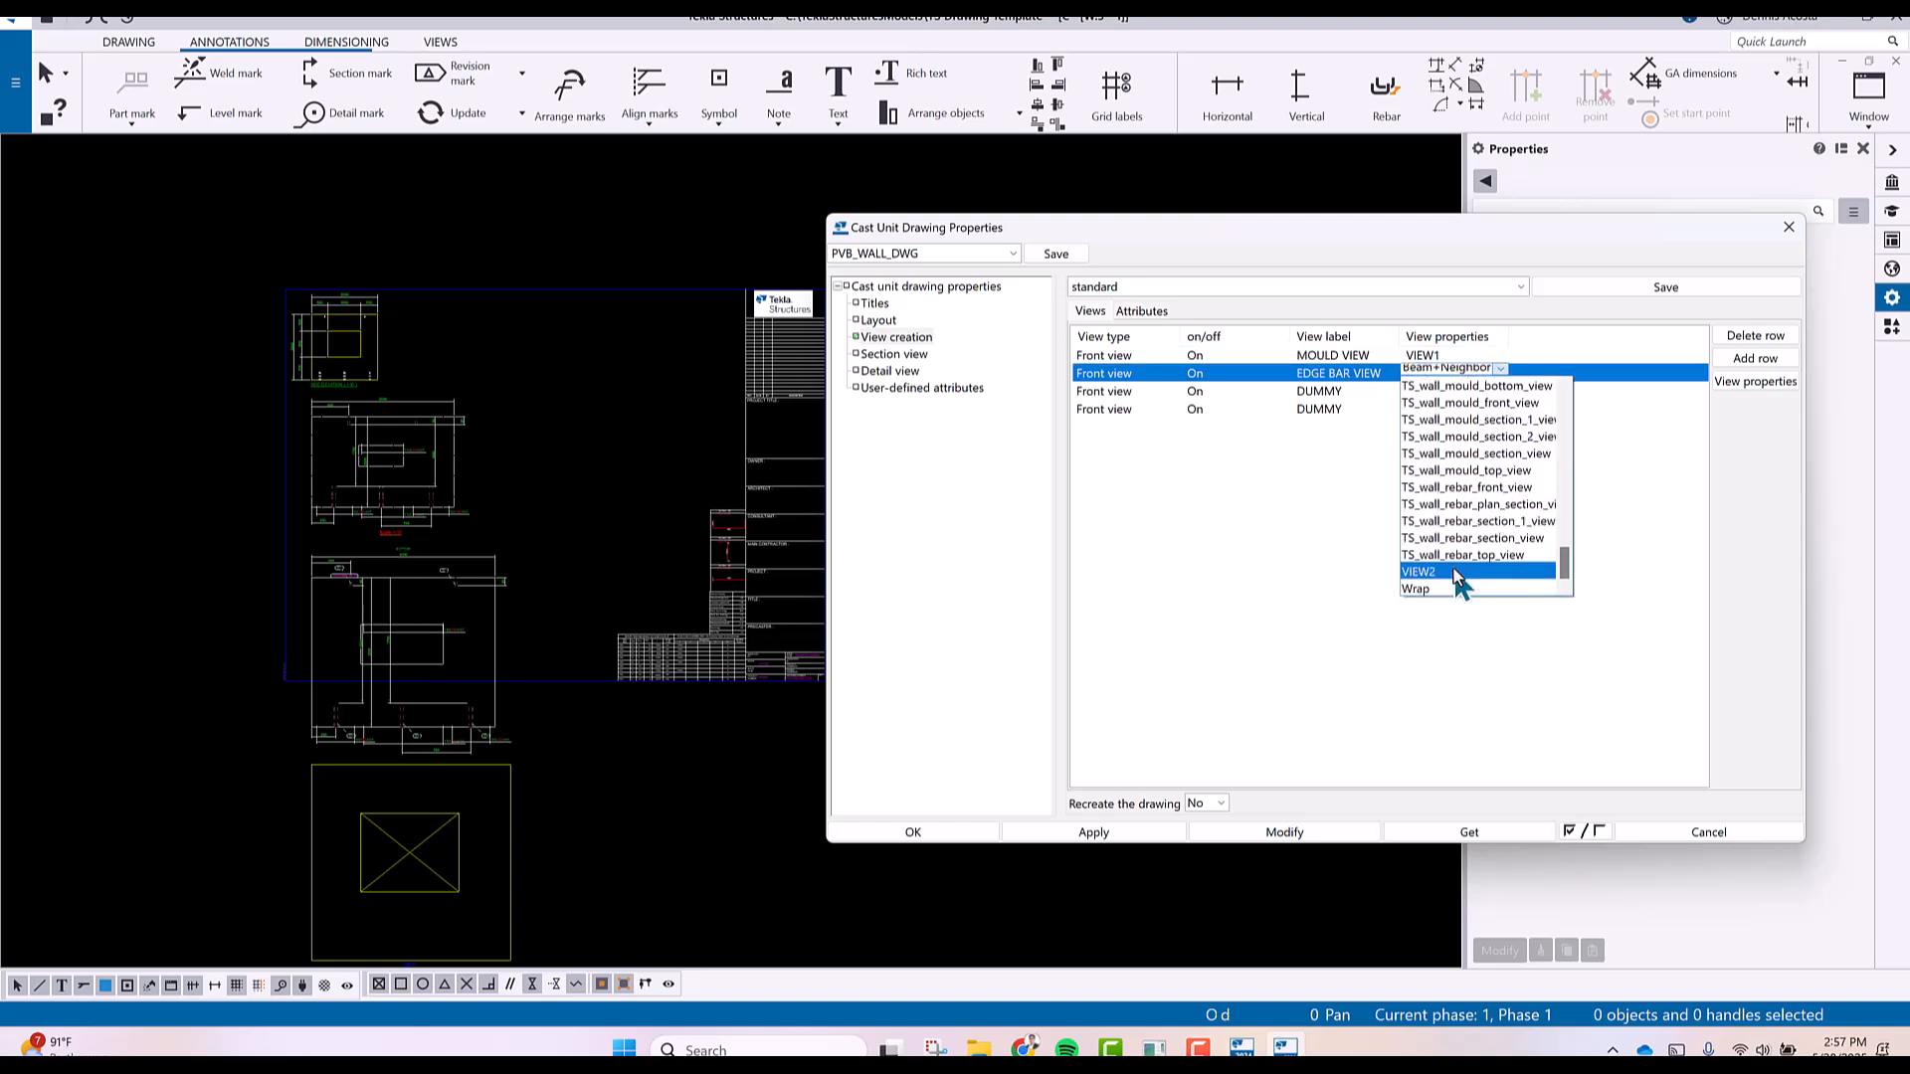
left_click(1455, 559)
left_click(1466, 390)
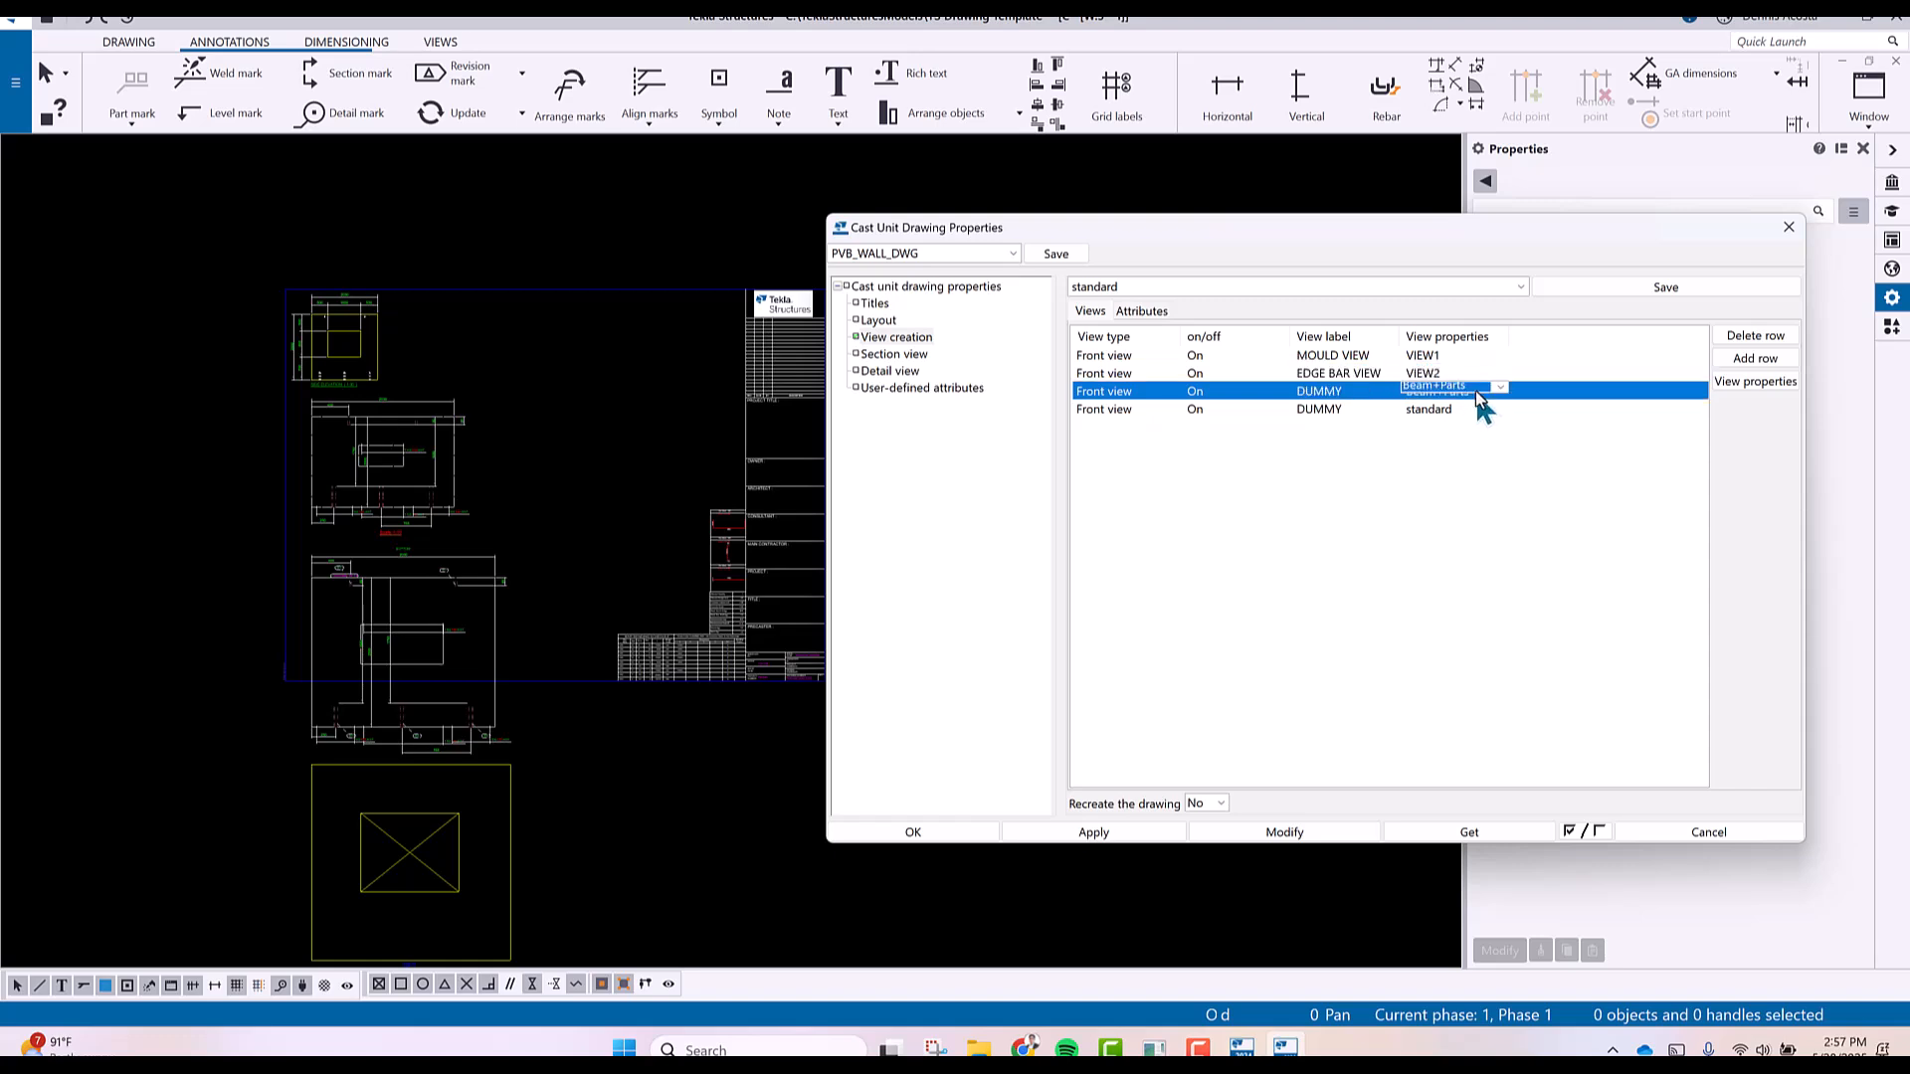
left_click(1499, 388)
scroll(1471, 557, "down", 10)
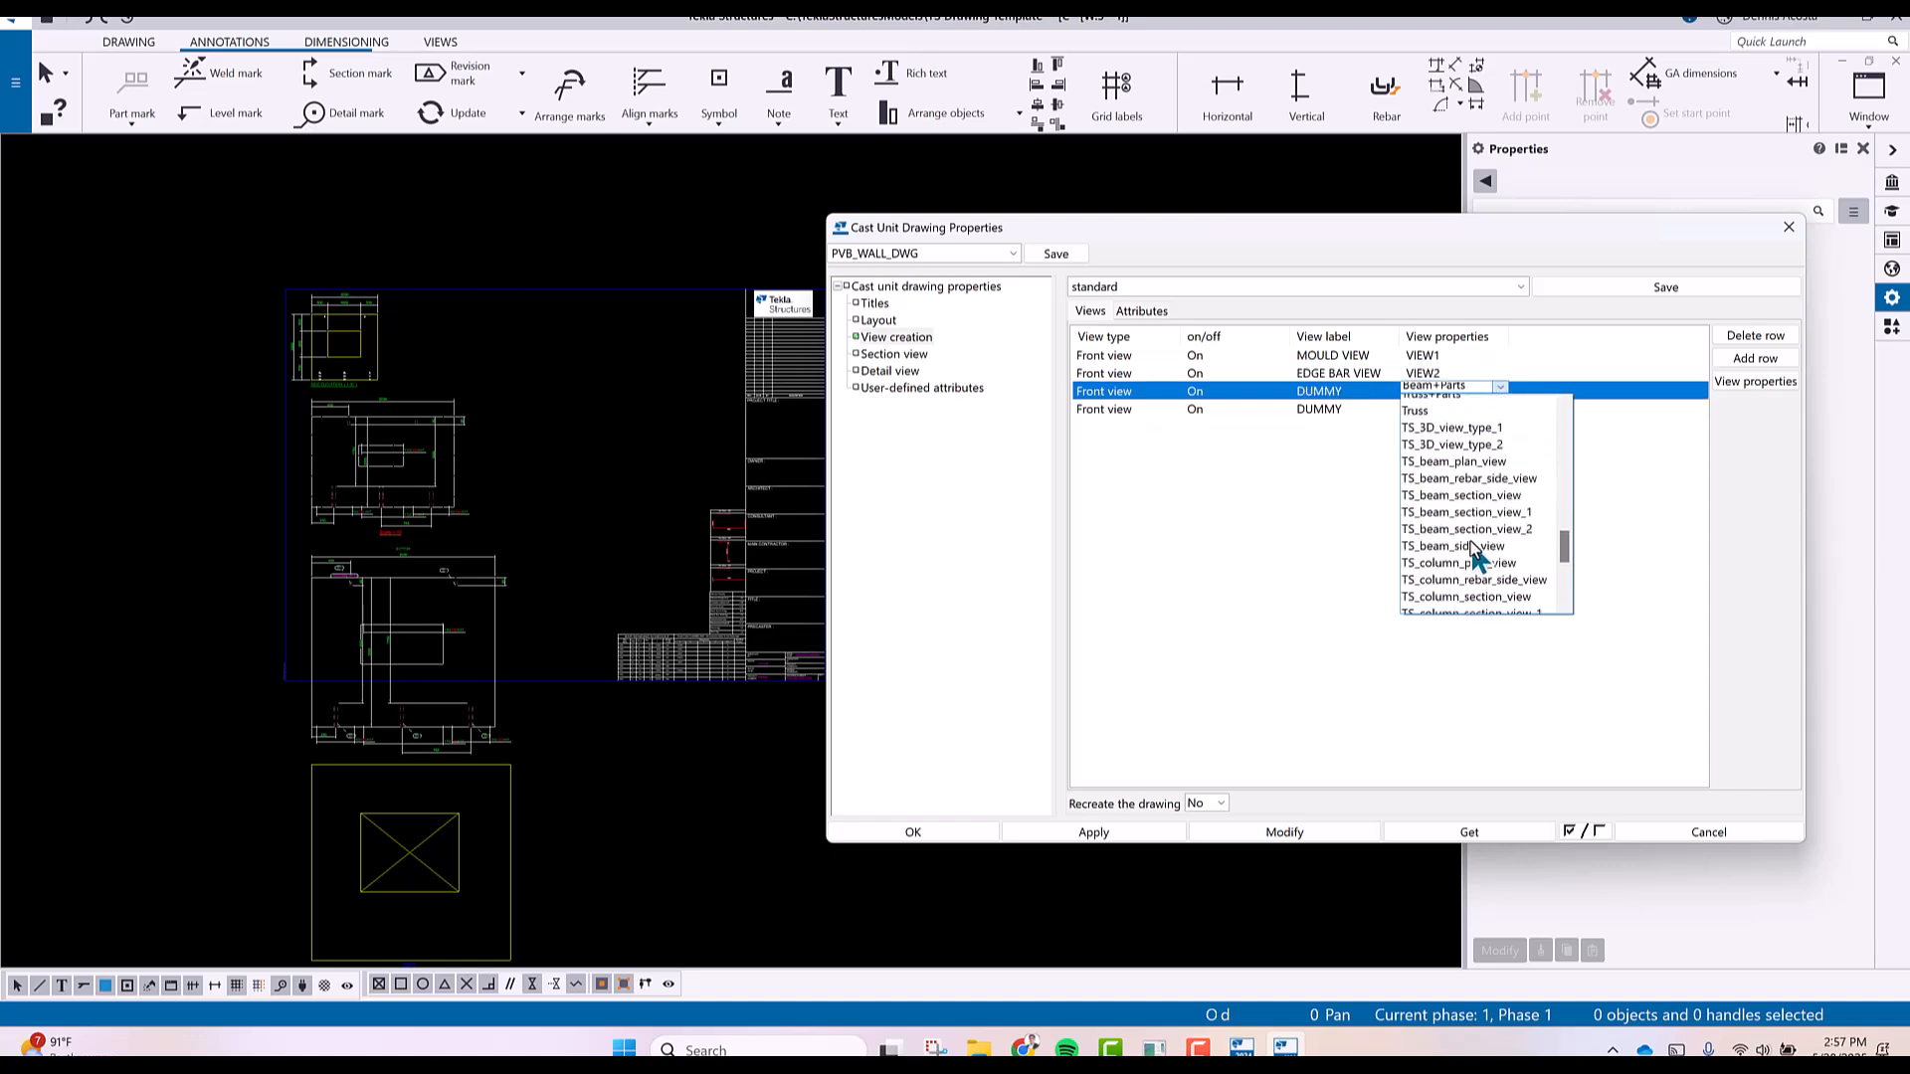
scroll(1455, 578, "up", 5)
scroll(1455, 575, "up", 7)
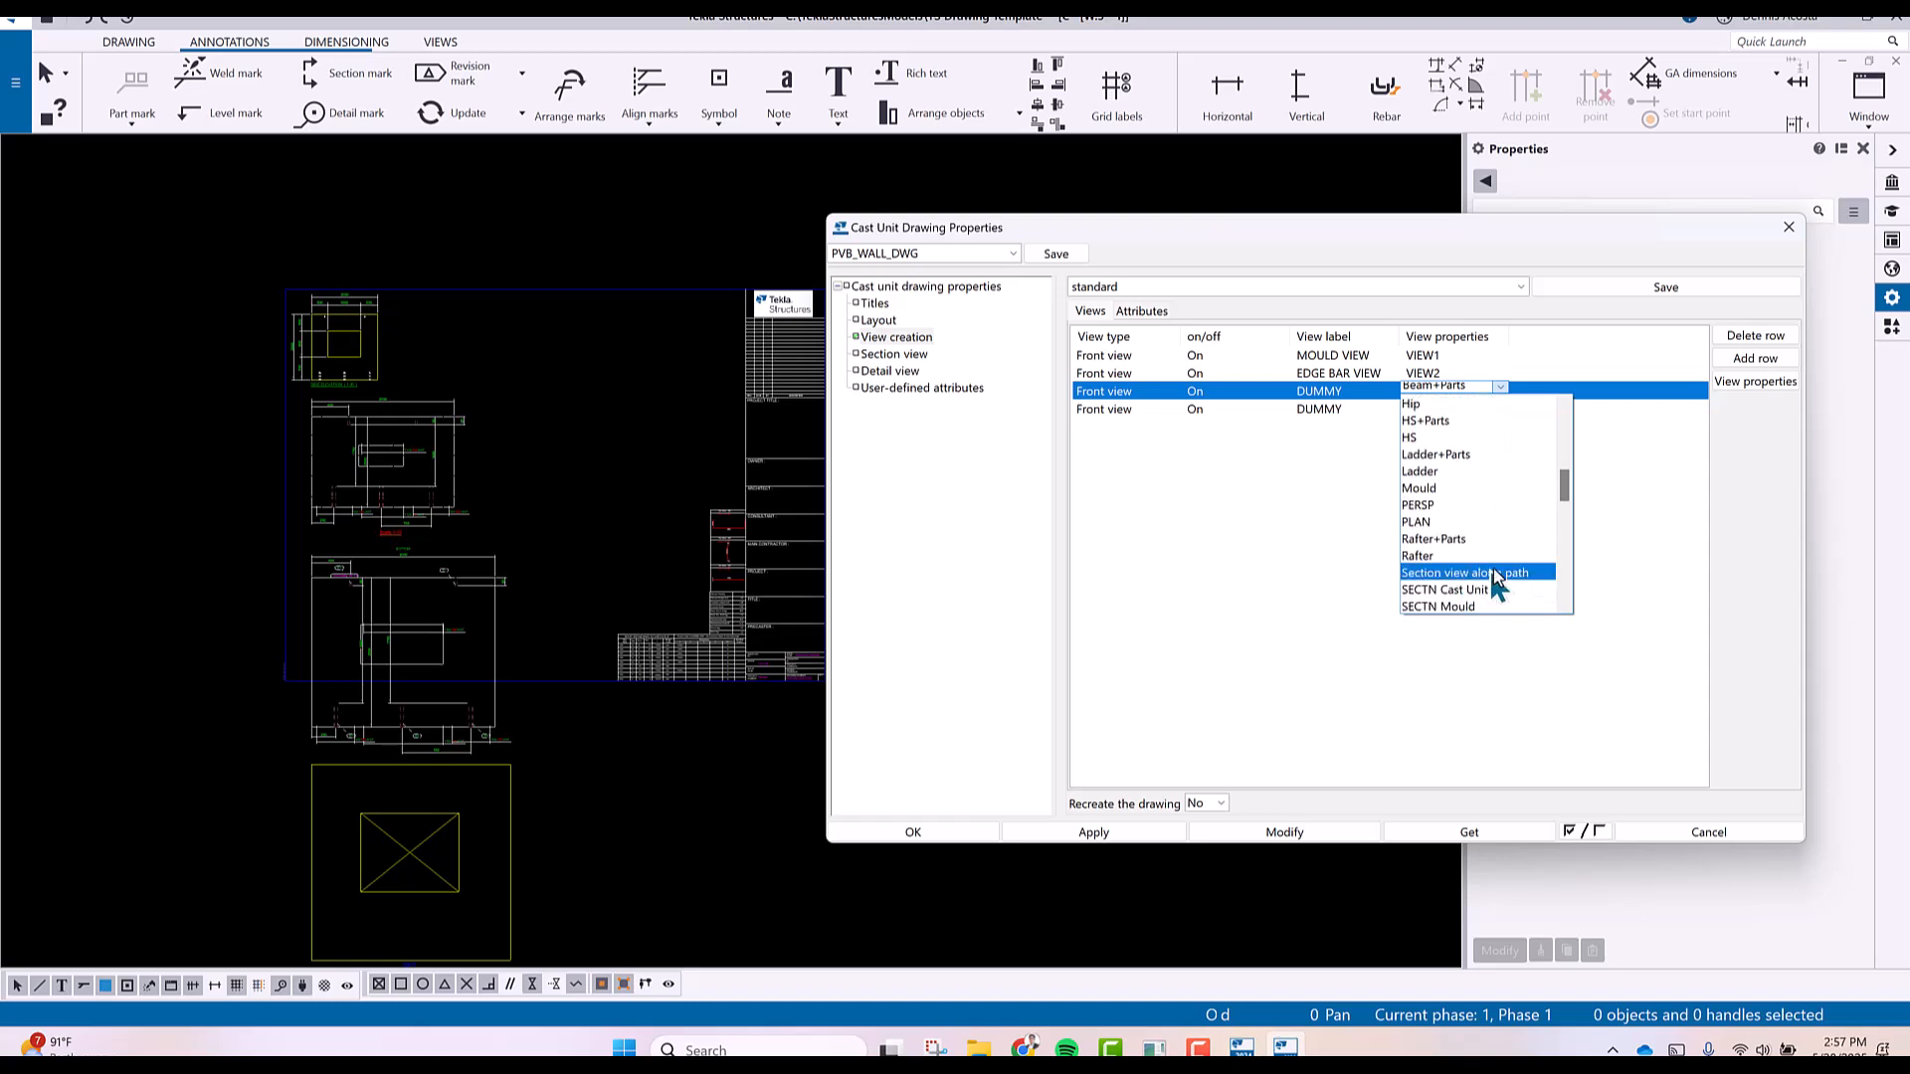
left_click_drag(1562, 482, 1567, 408)
left_click(1509, 405)
Assign the TS_wall_mould_front_view properties to the second DUMMY view row.
left_click(1482, 410)
left_click(1483, 410)
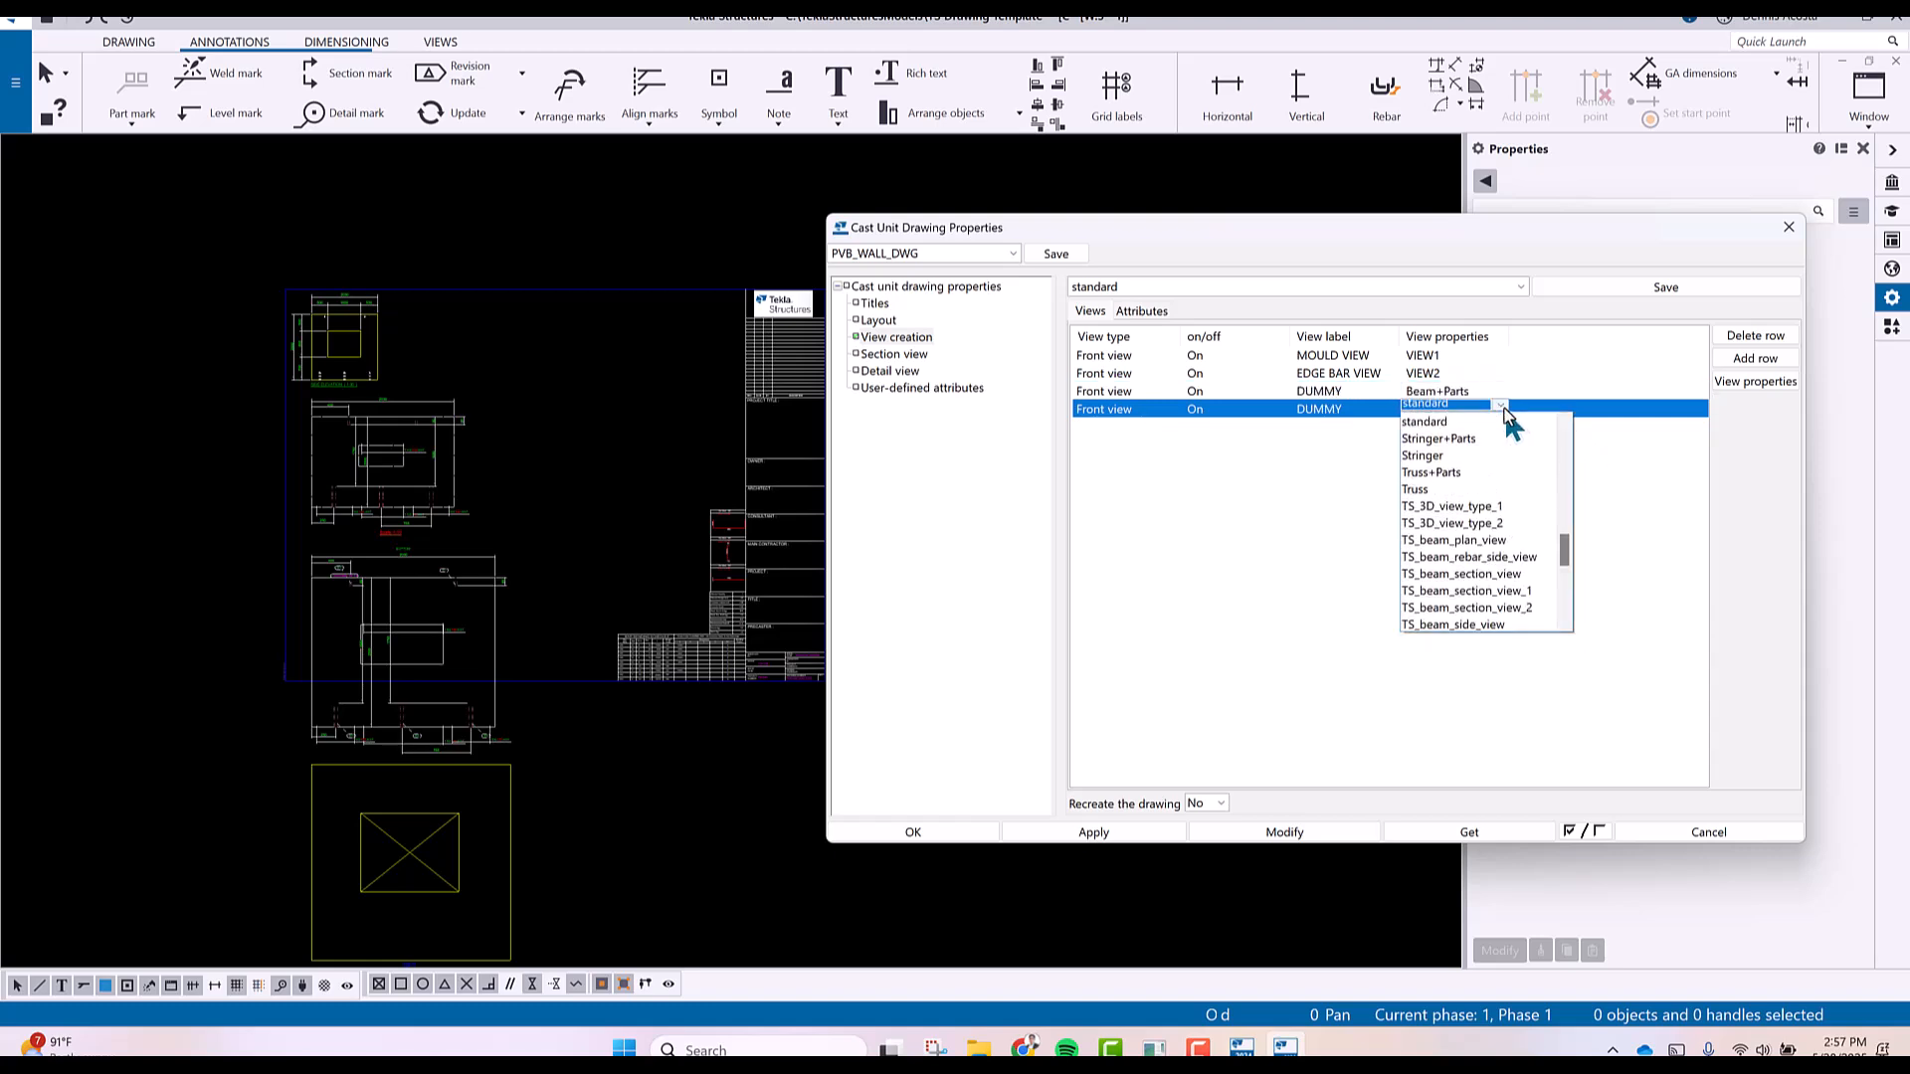
left_click_drag(1558, 508, 1562, 585)
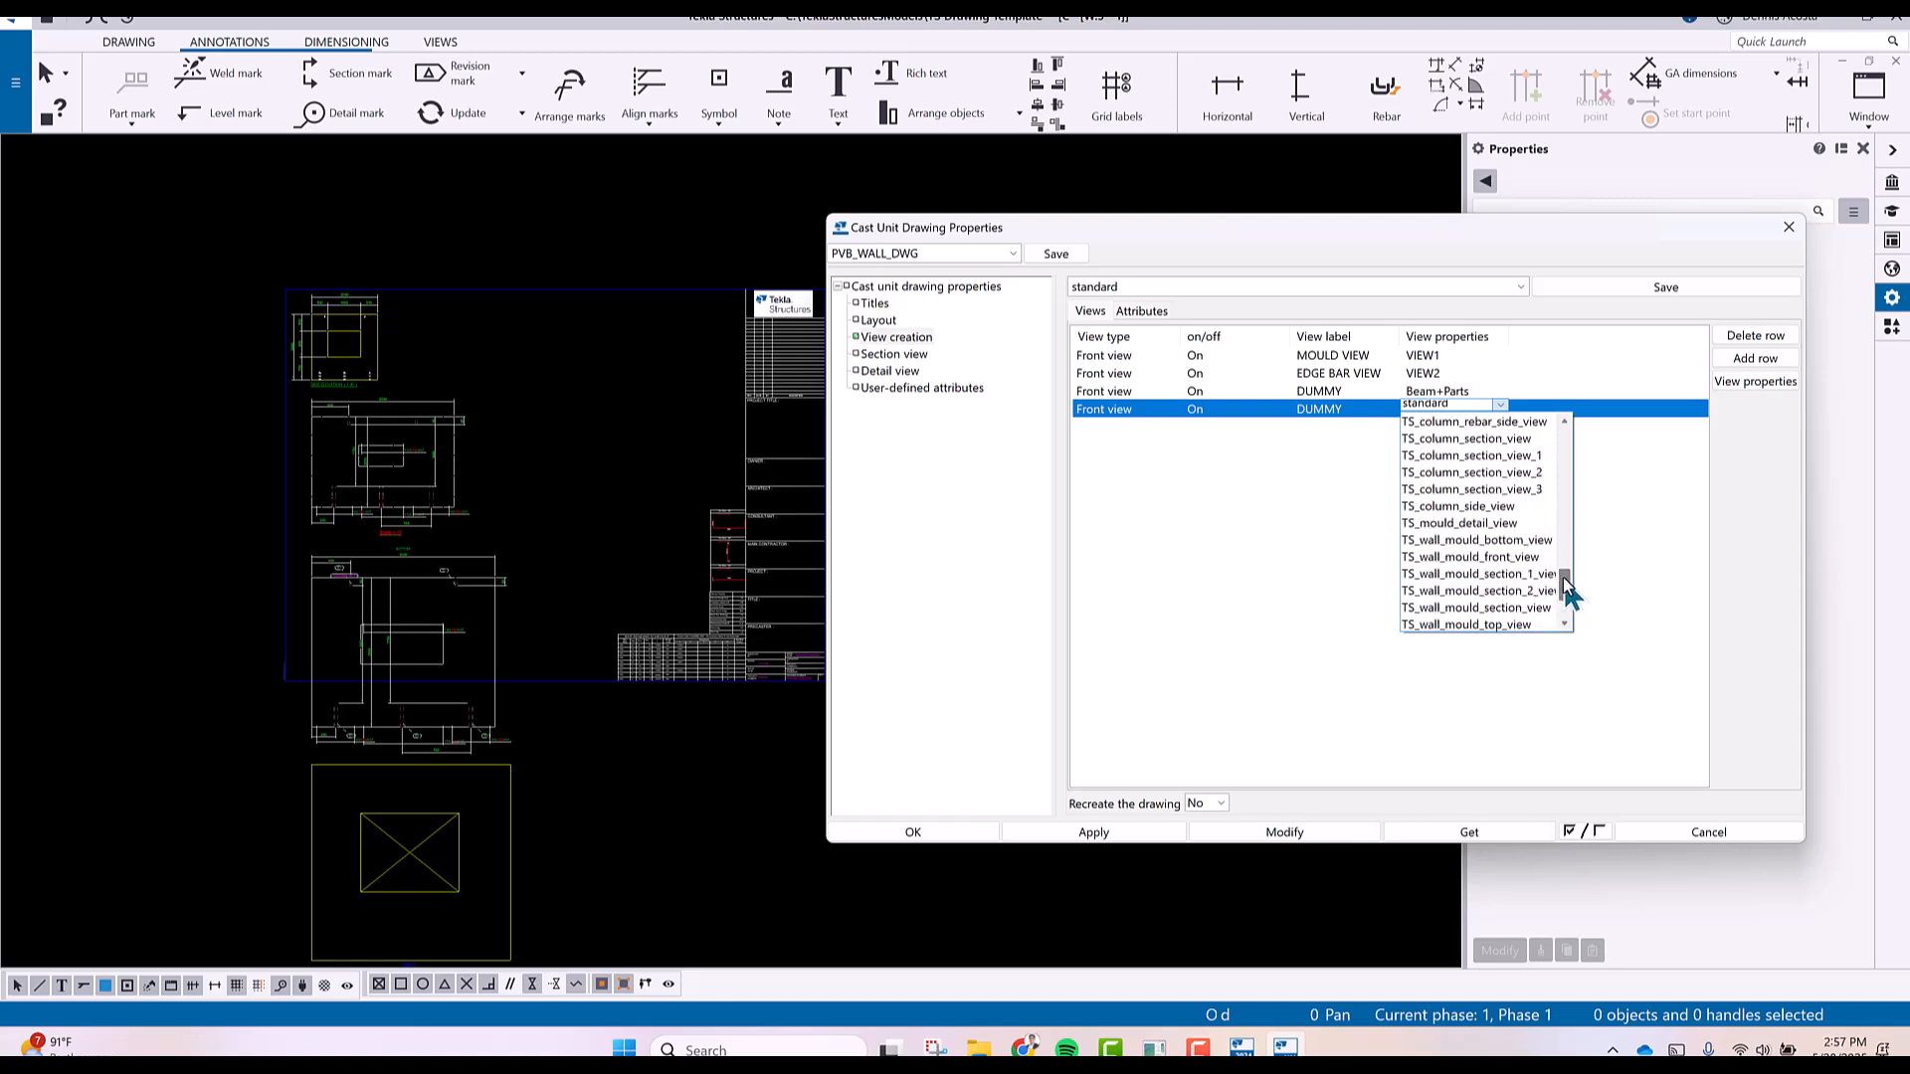
left_click(1513, 574)
Assign one of the TS_wall_mould section view properties to the first DUMMY view row.
left_click(1483, 393)
left_click(1500, 389)
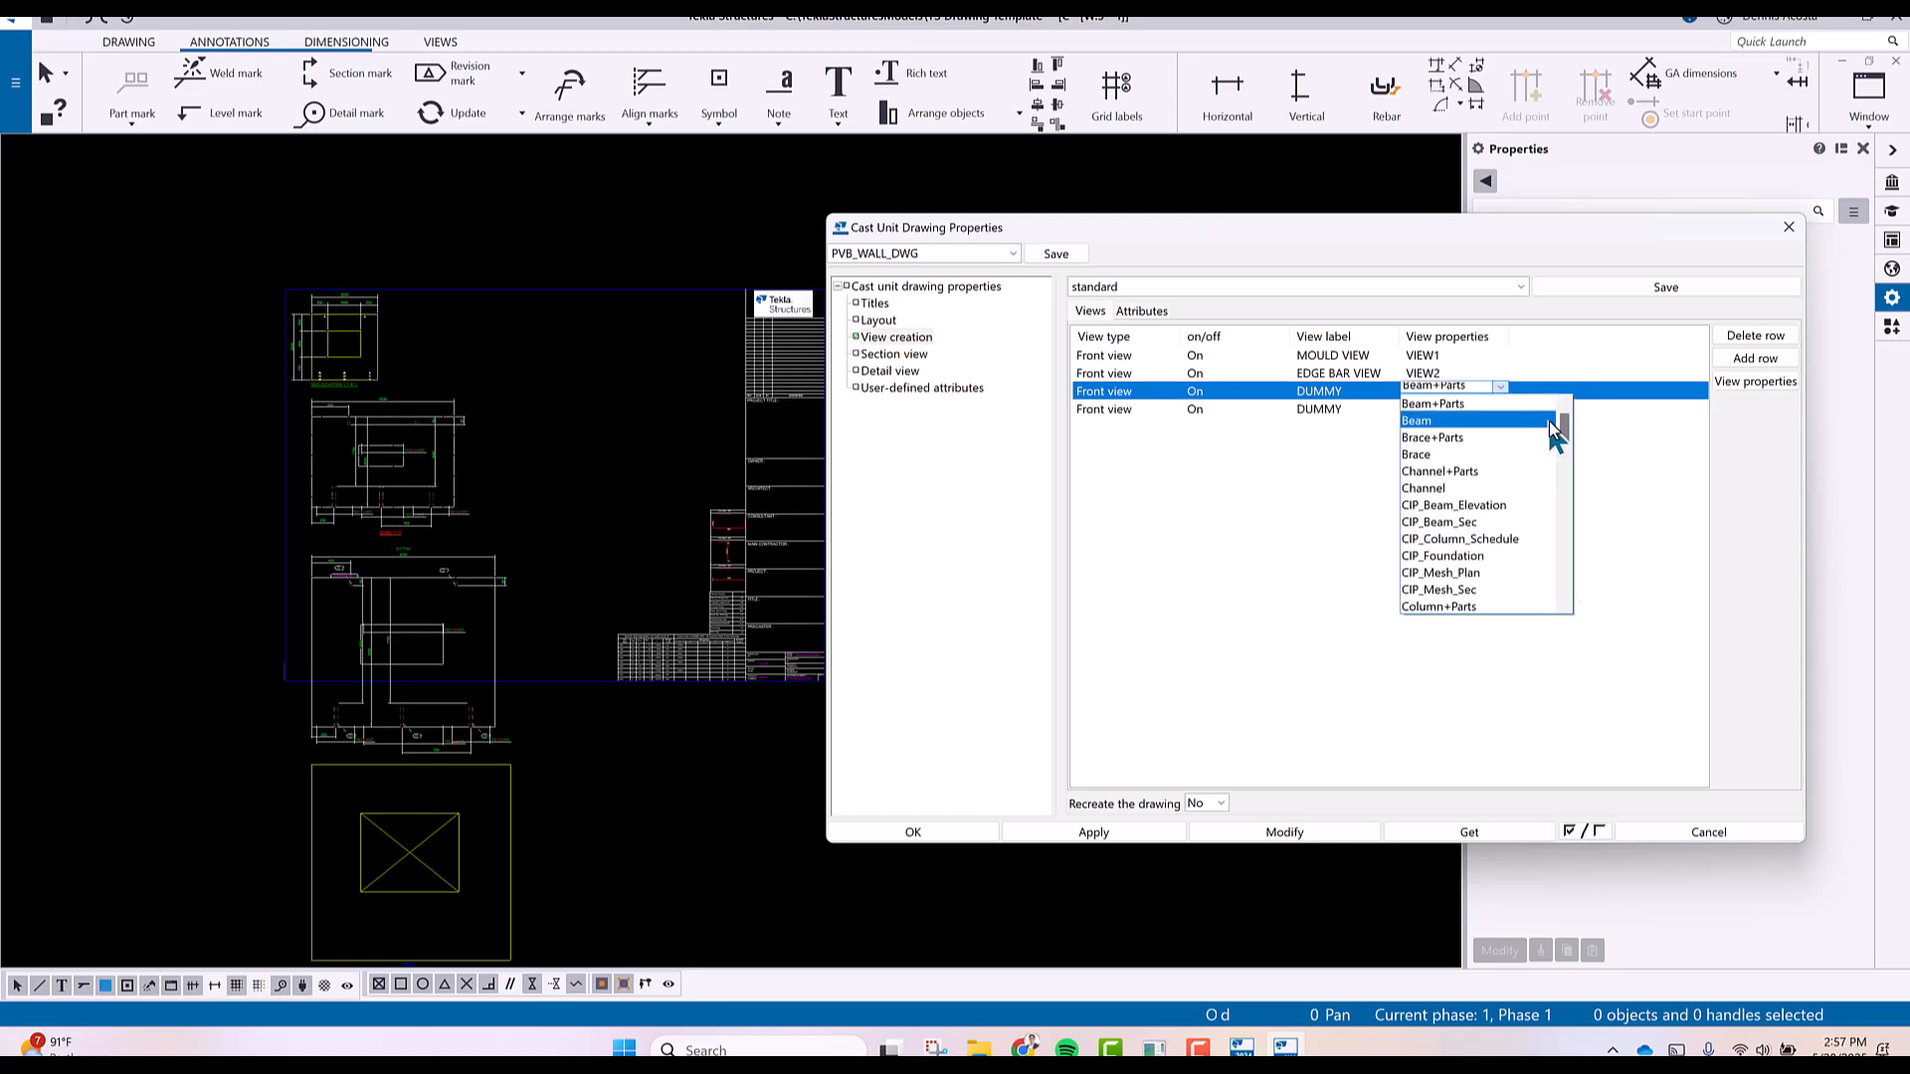
left_click(1550, 489)
left_click(1500, 387)
left_click_drag(1564, 408, 1566, 597)
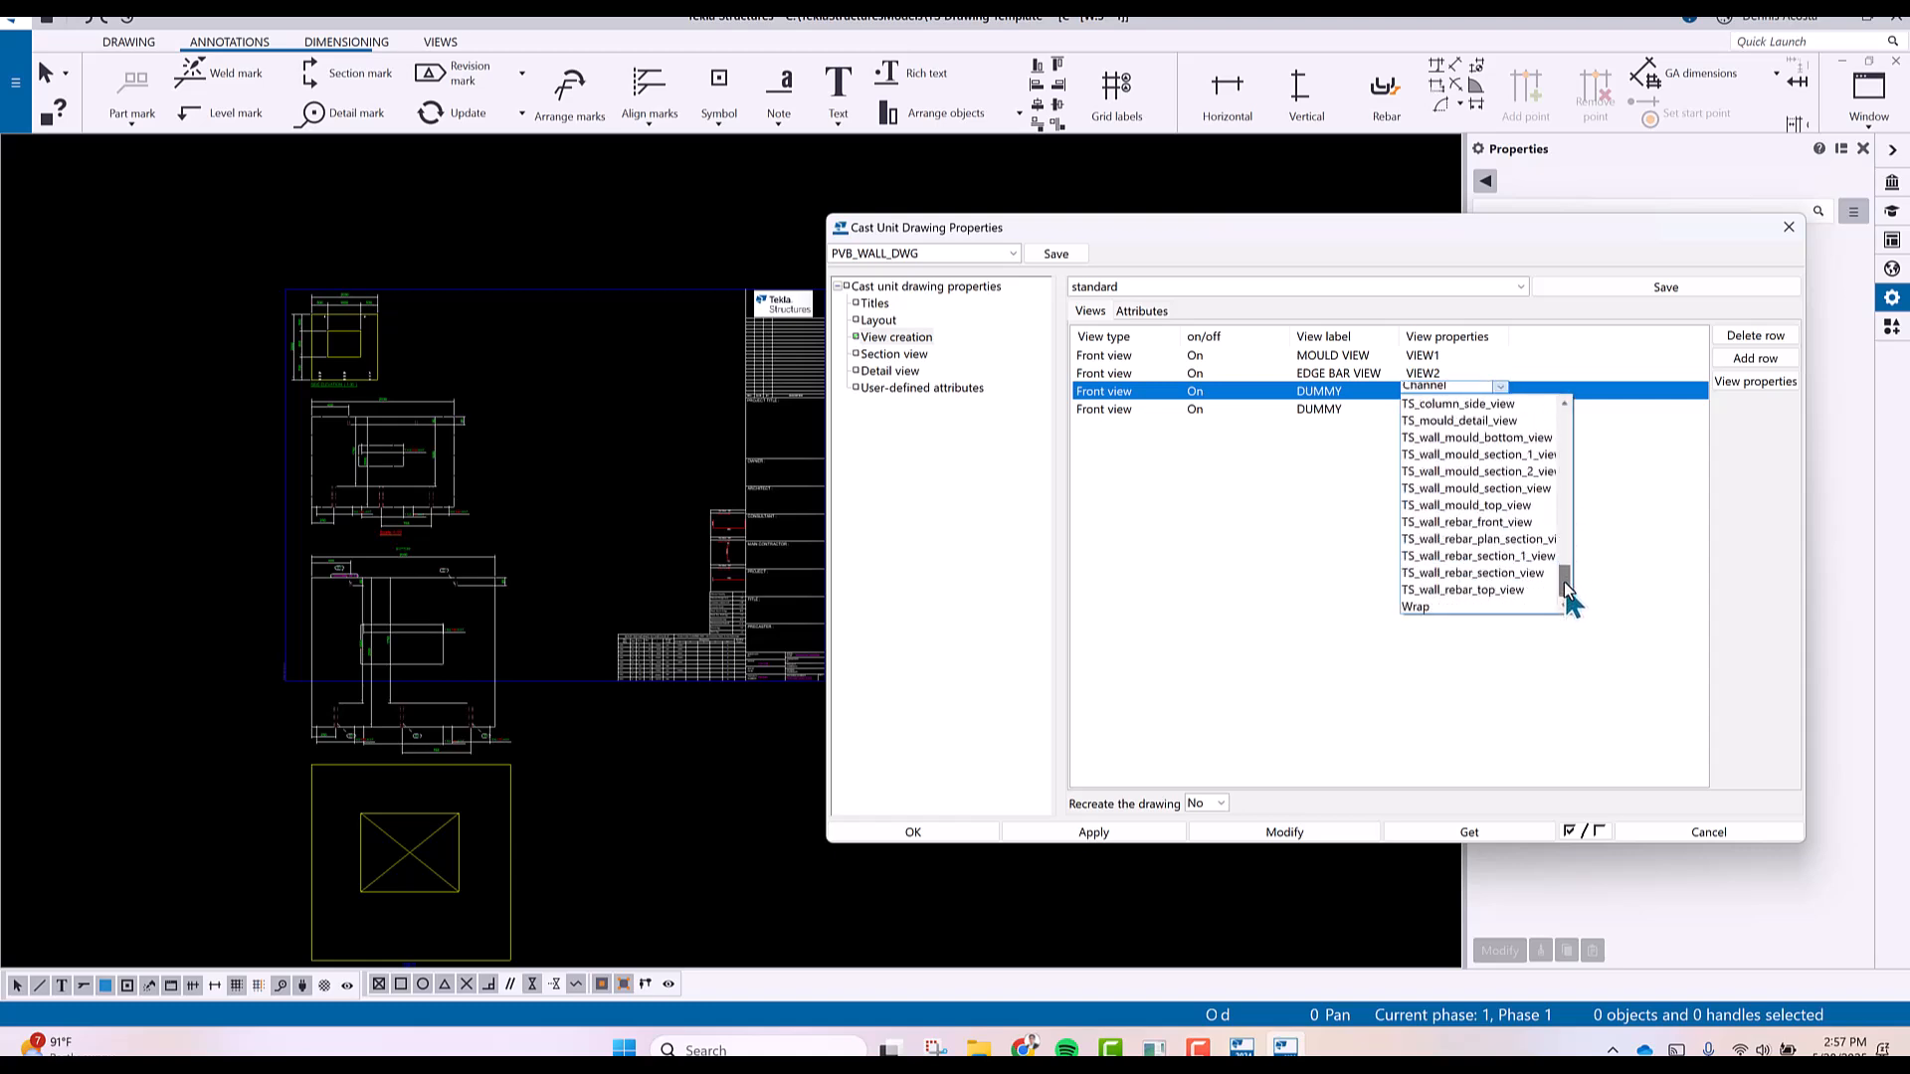
left_click(1508, 473)
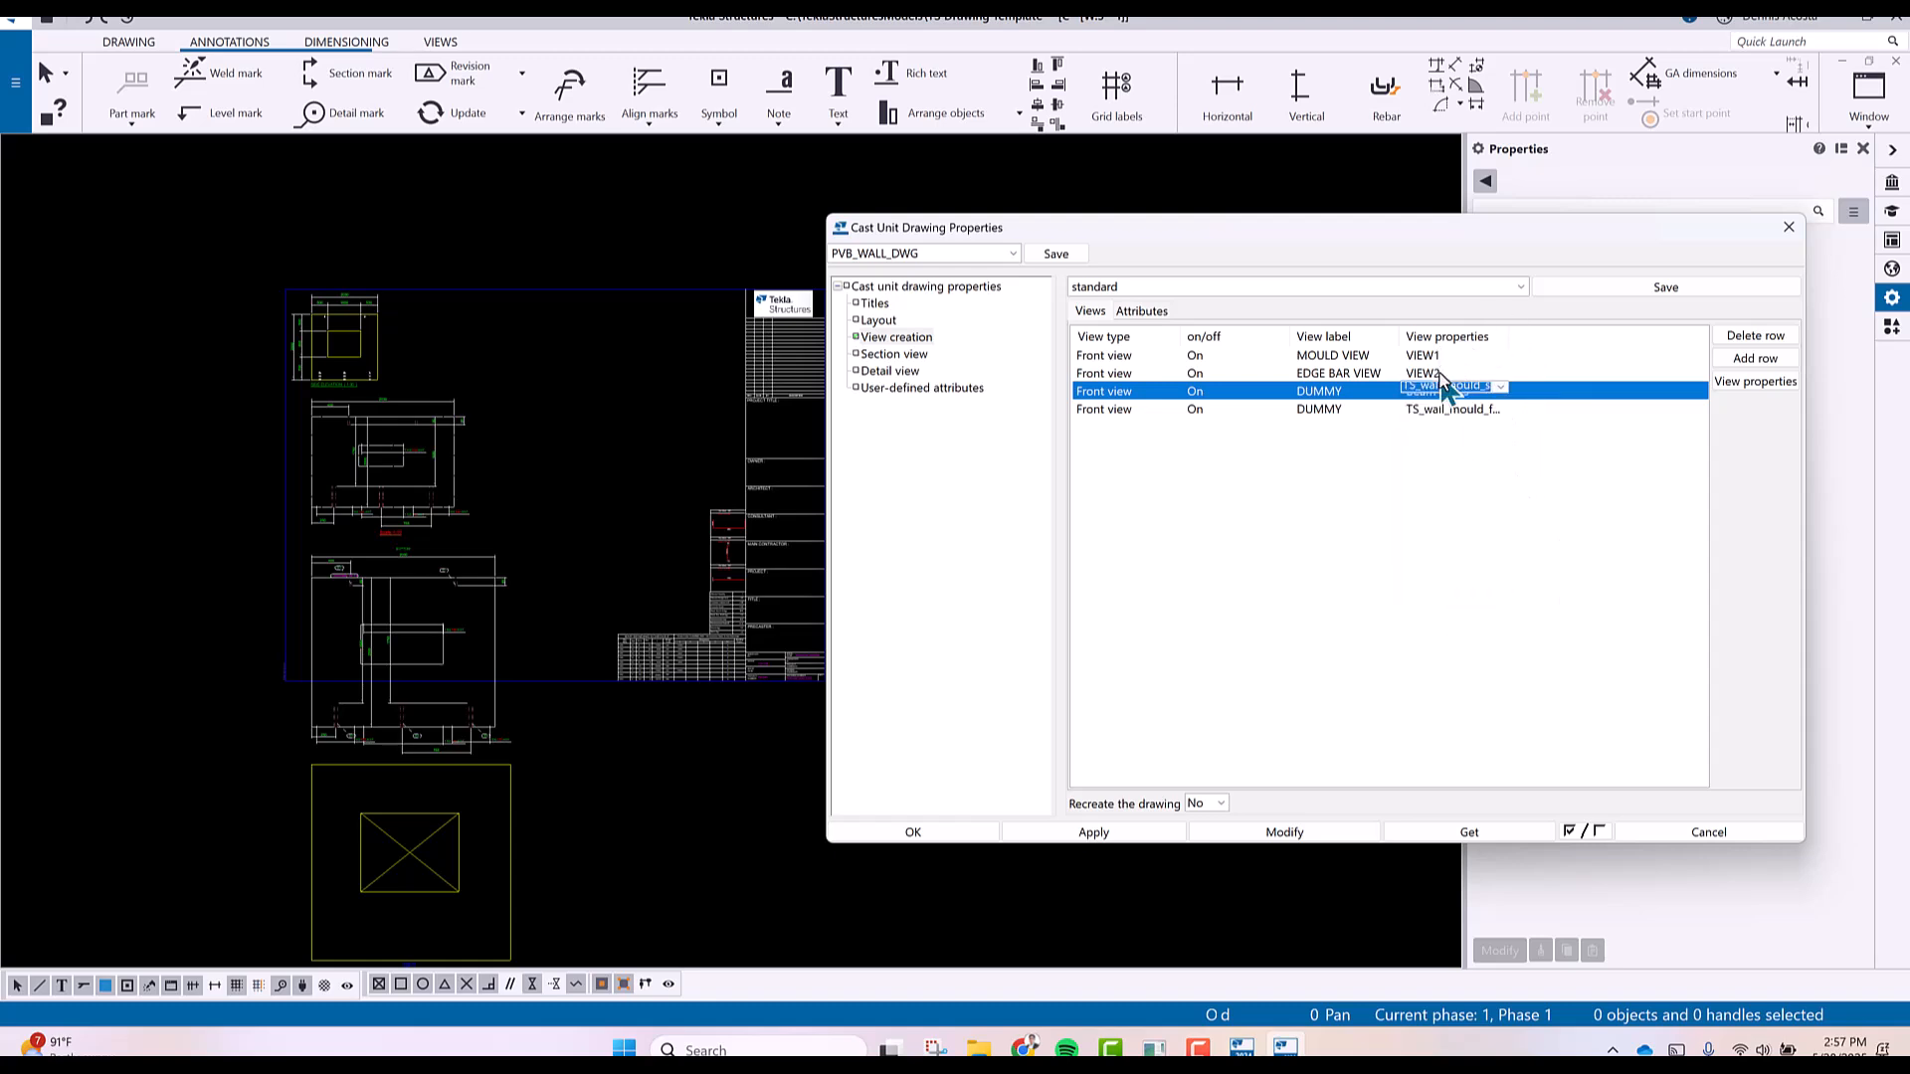
Save the PVB_WALL_DWG properties with Recreate the drawing set to Yes, and re-create the drawing with the new view list.
left_click(1221, 804)
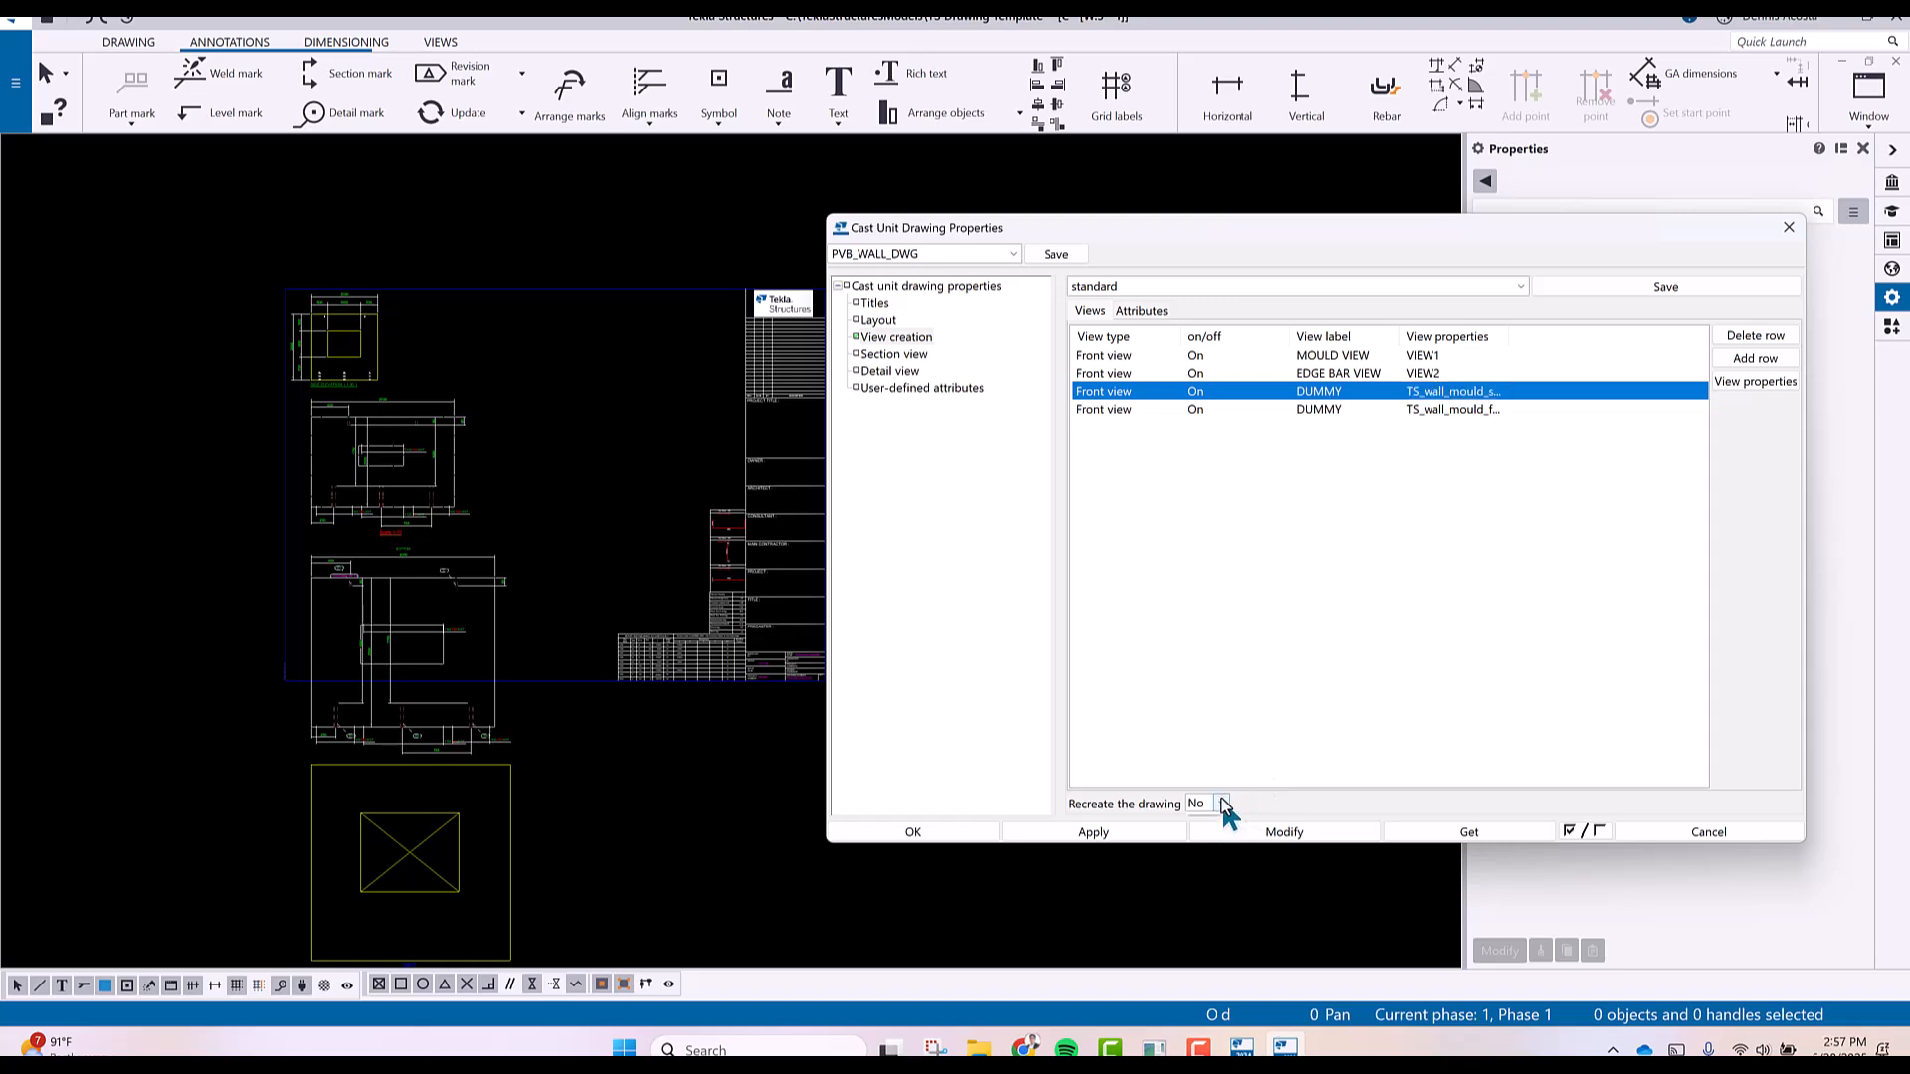
left_click(1205, 833)
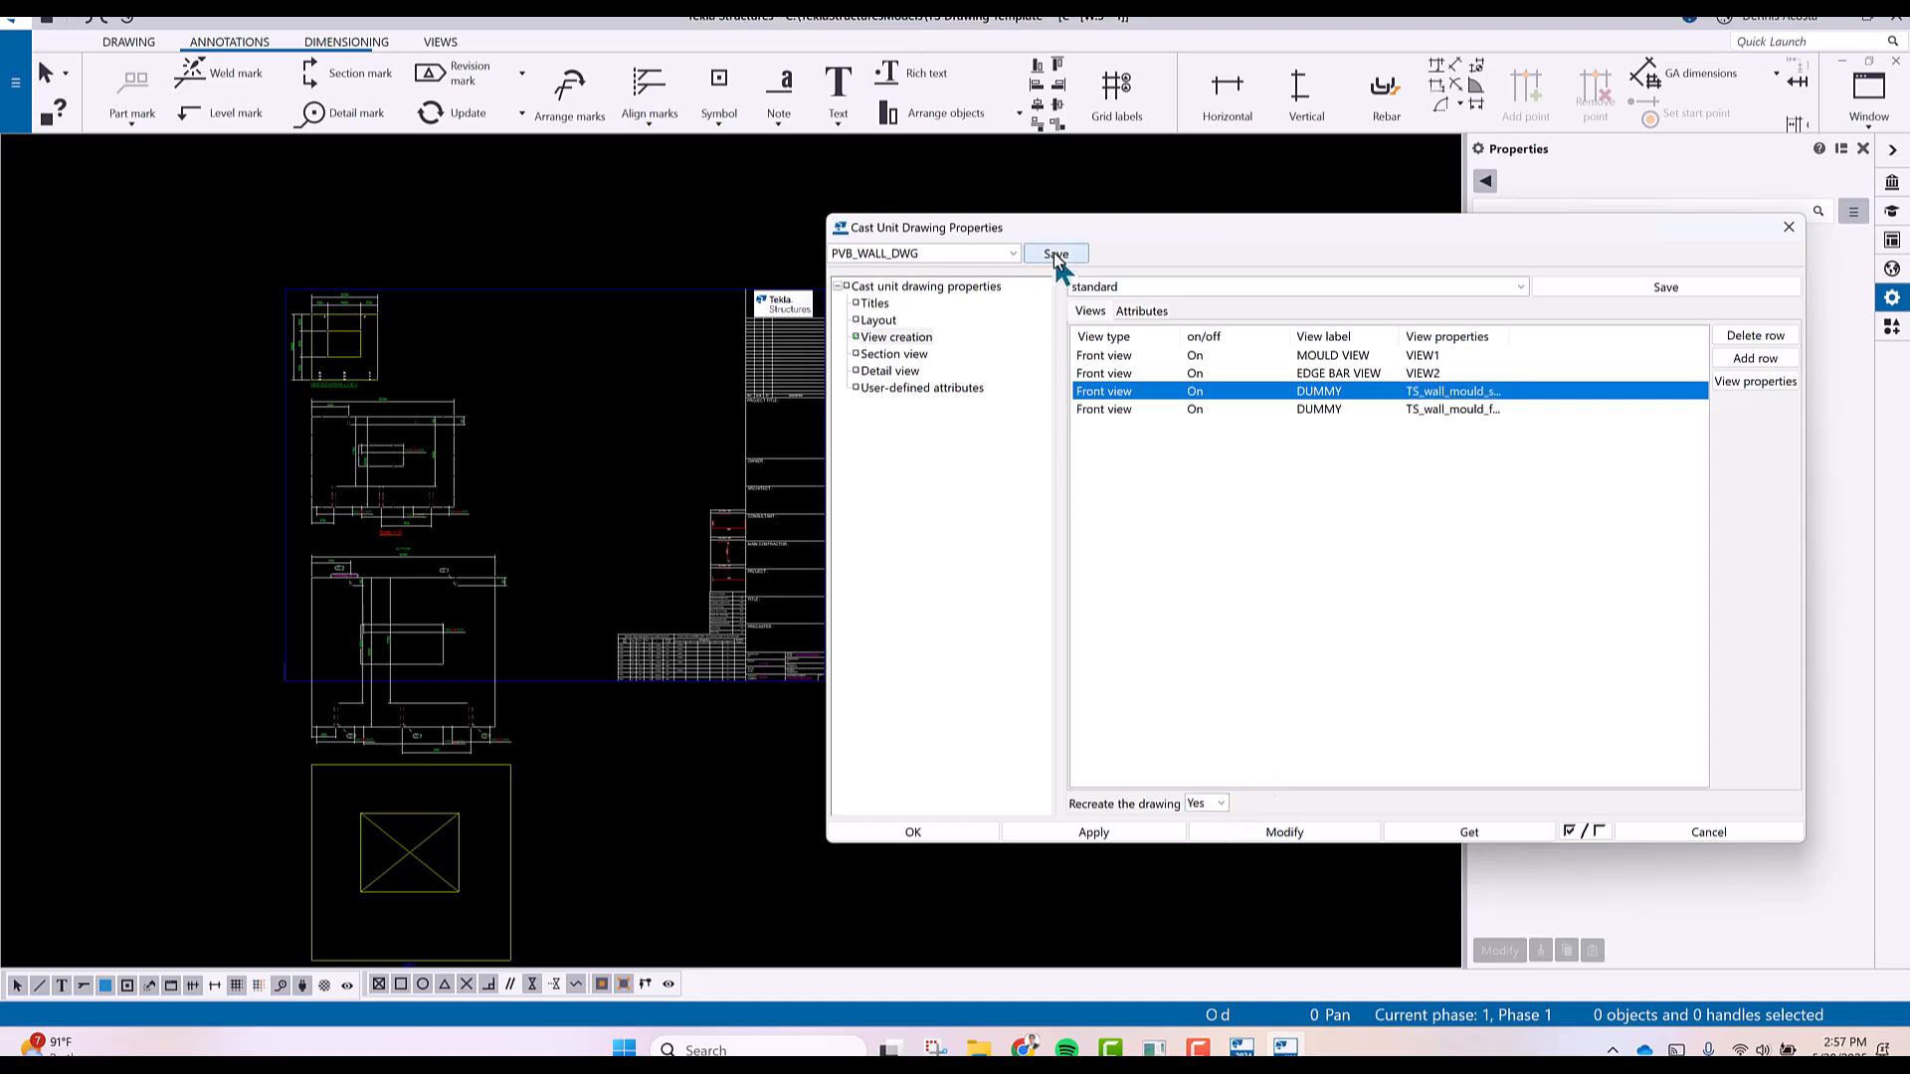
left_click(1268, 832)
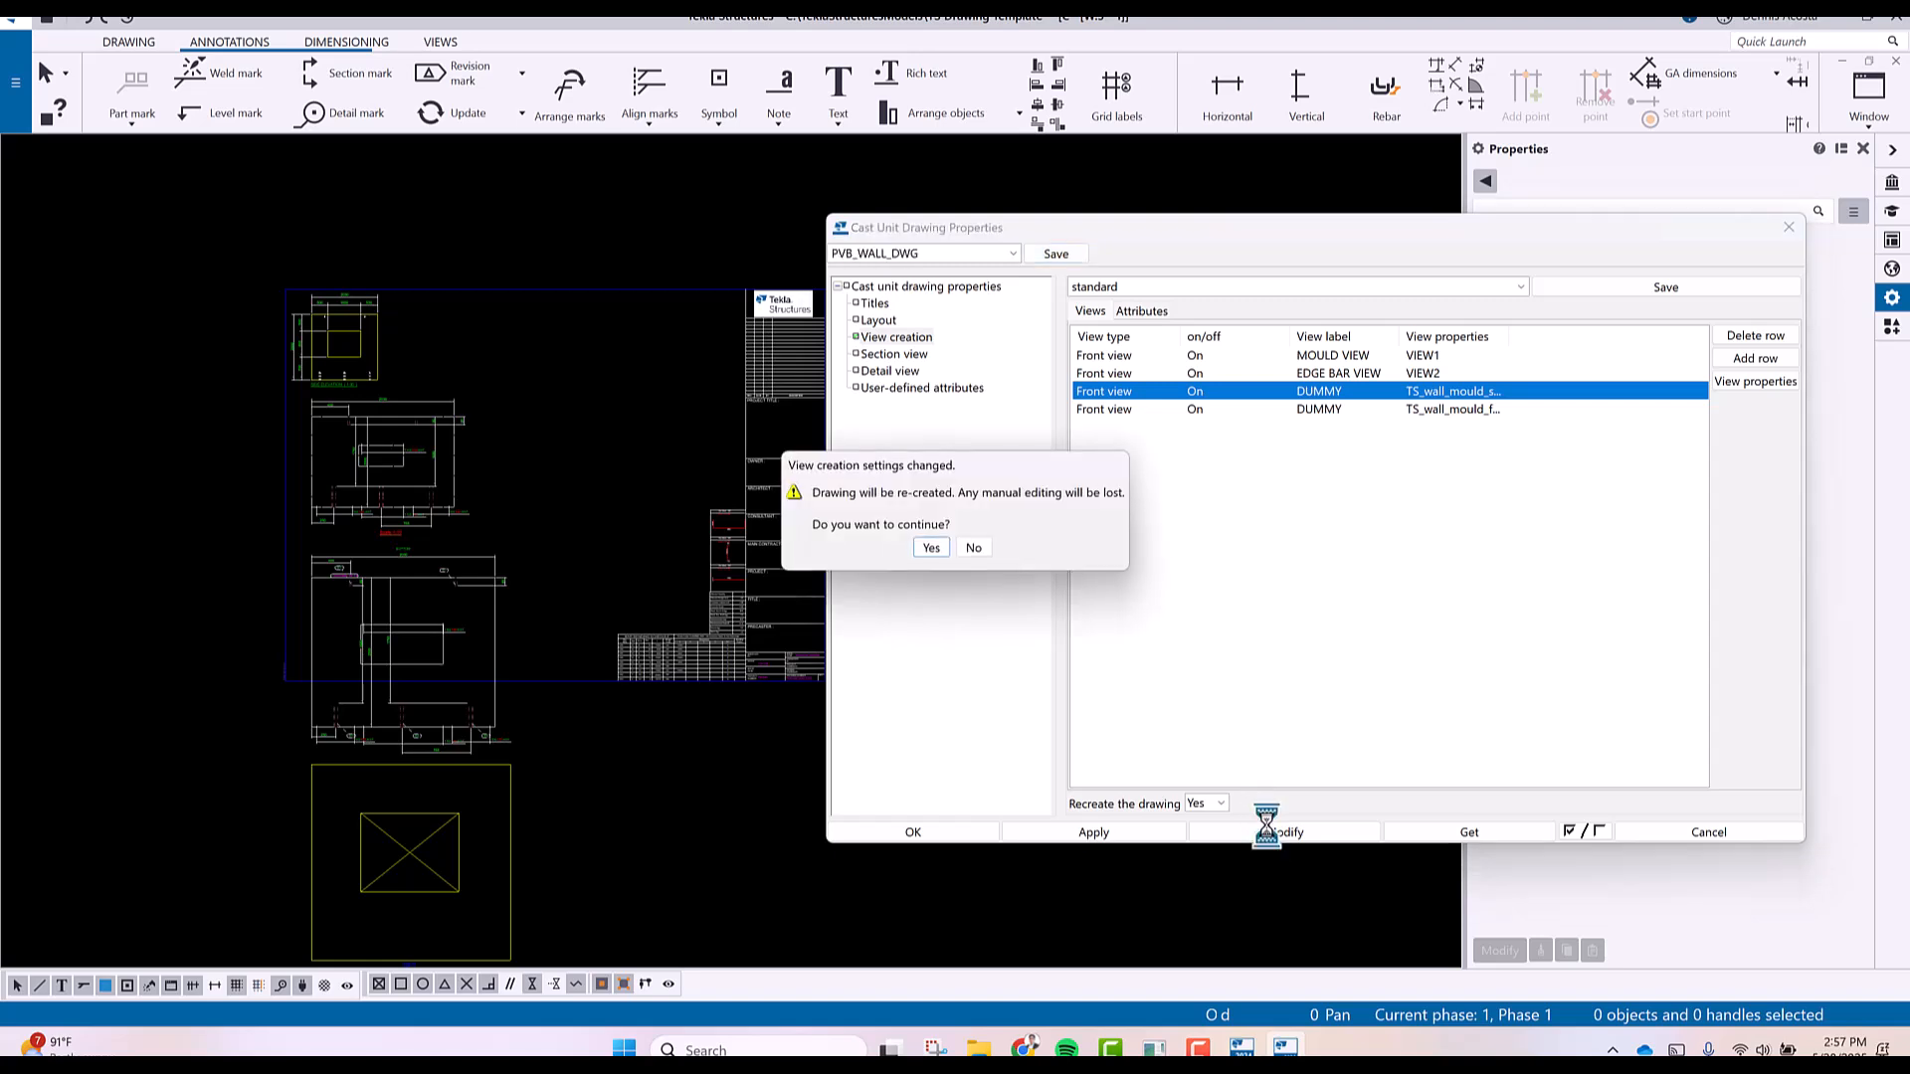
left_click(911, 543)
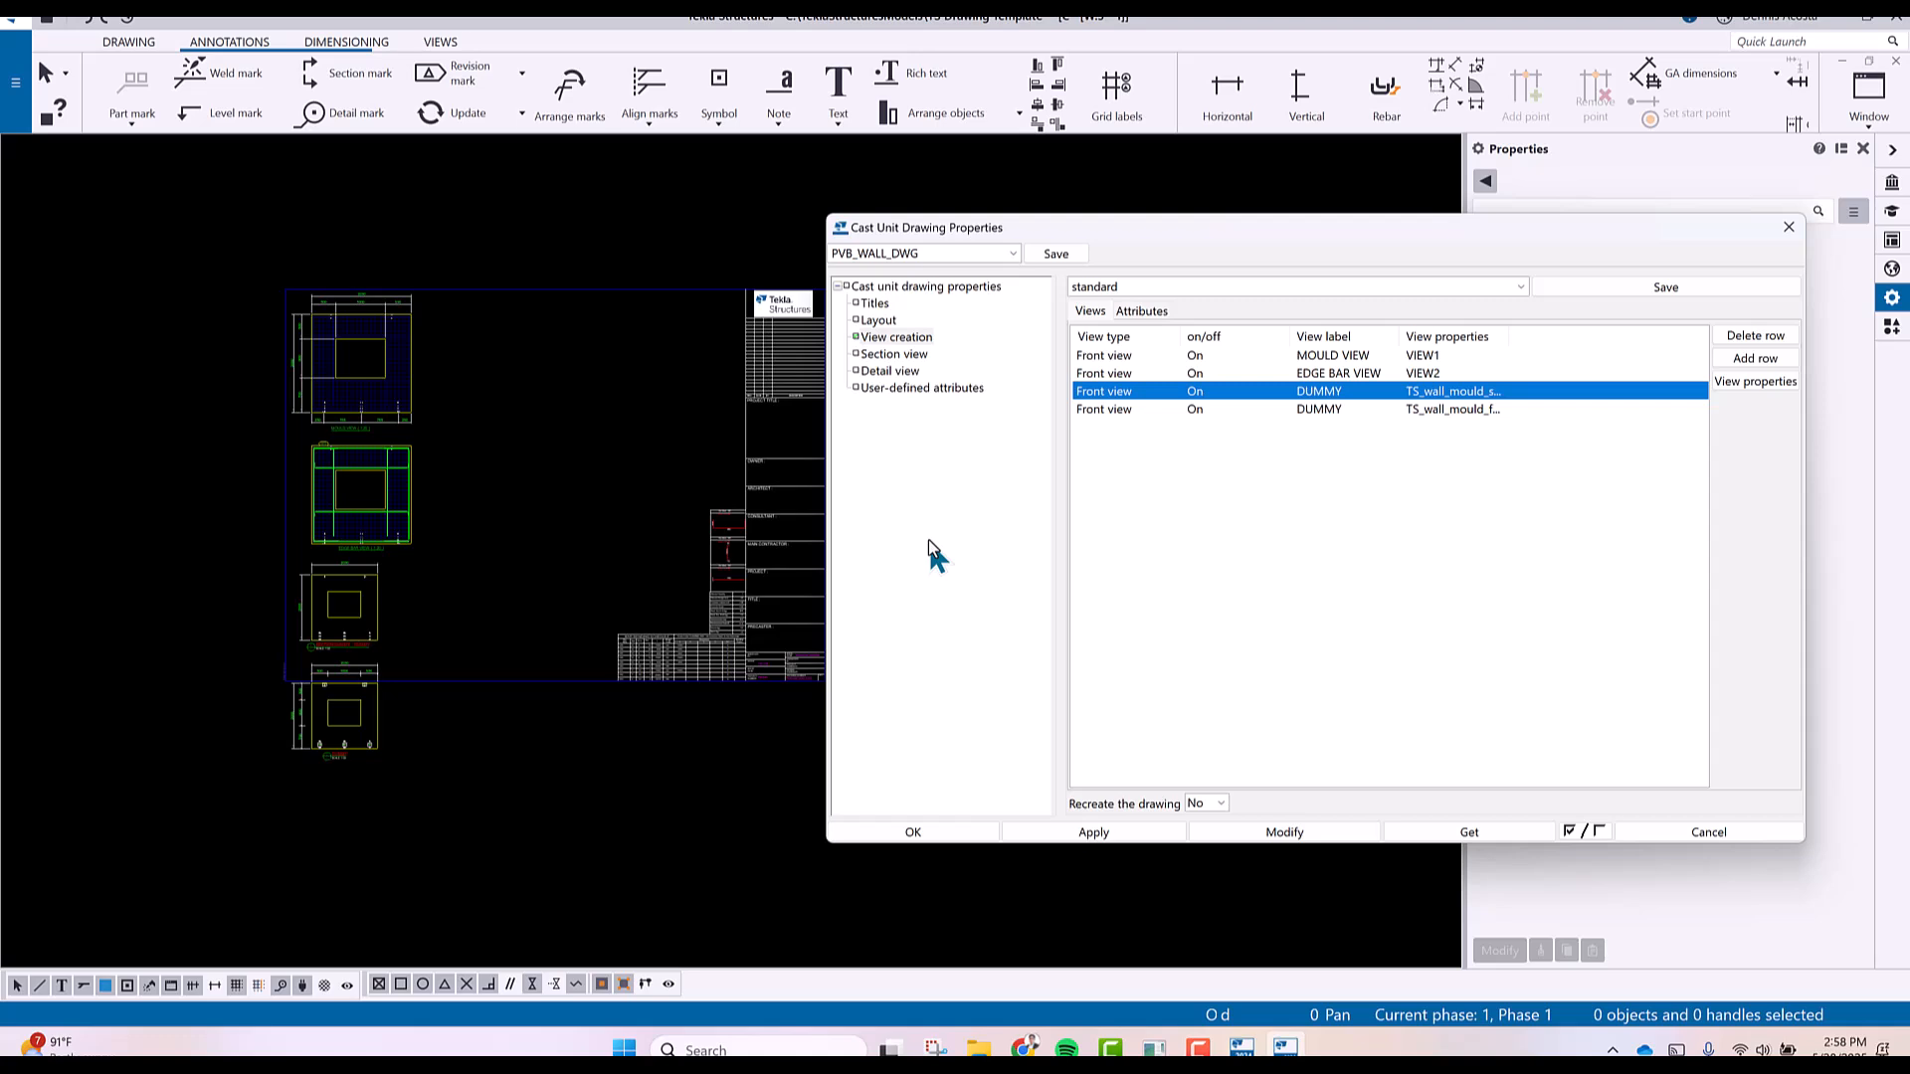
Move the EDGE BAR VIEW to the free sheet area beside the MOULD VIEW.
scroll(395, 423, "up", 6)
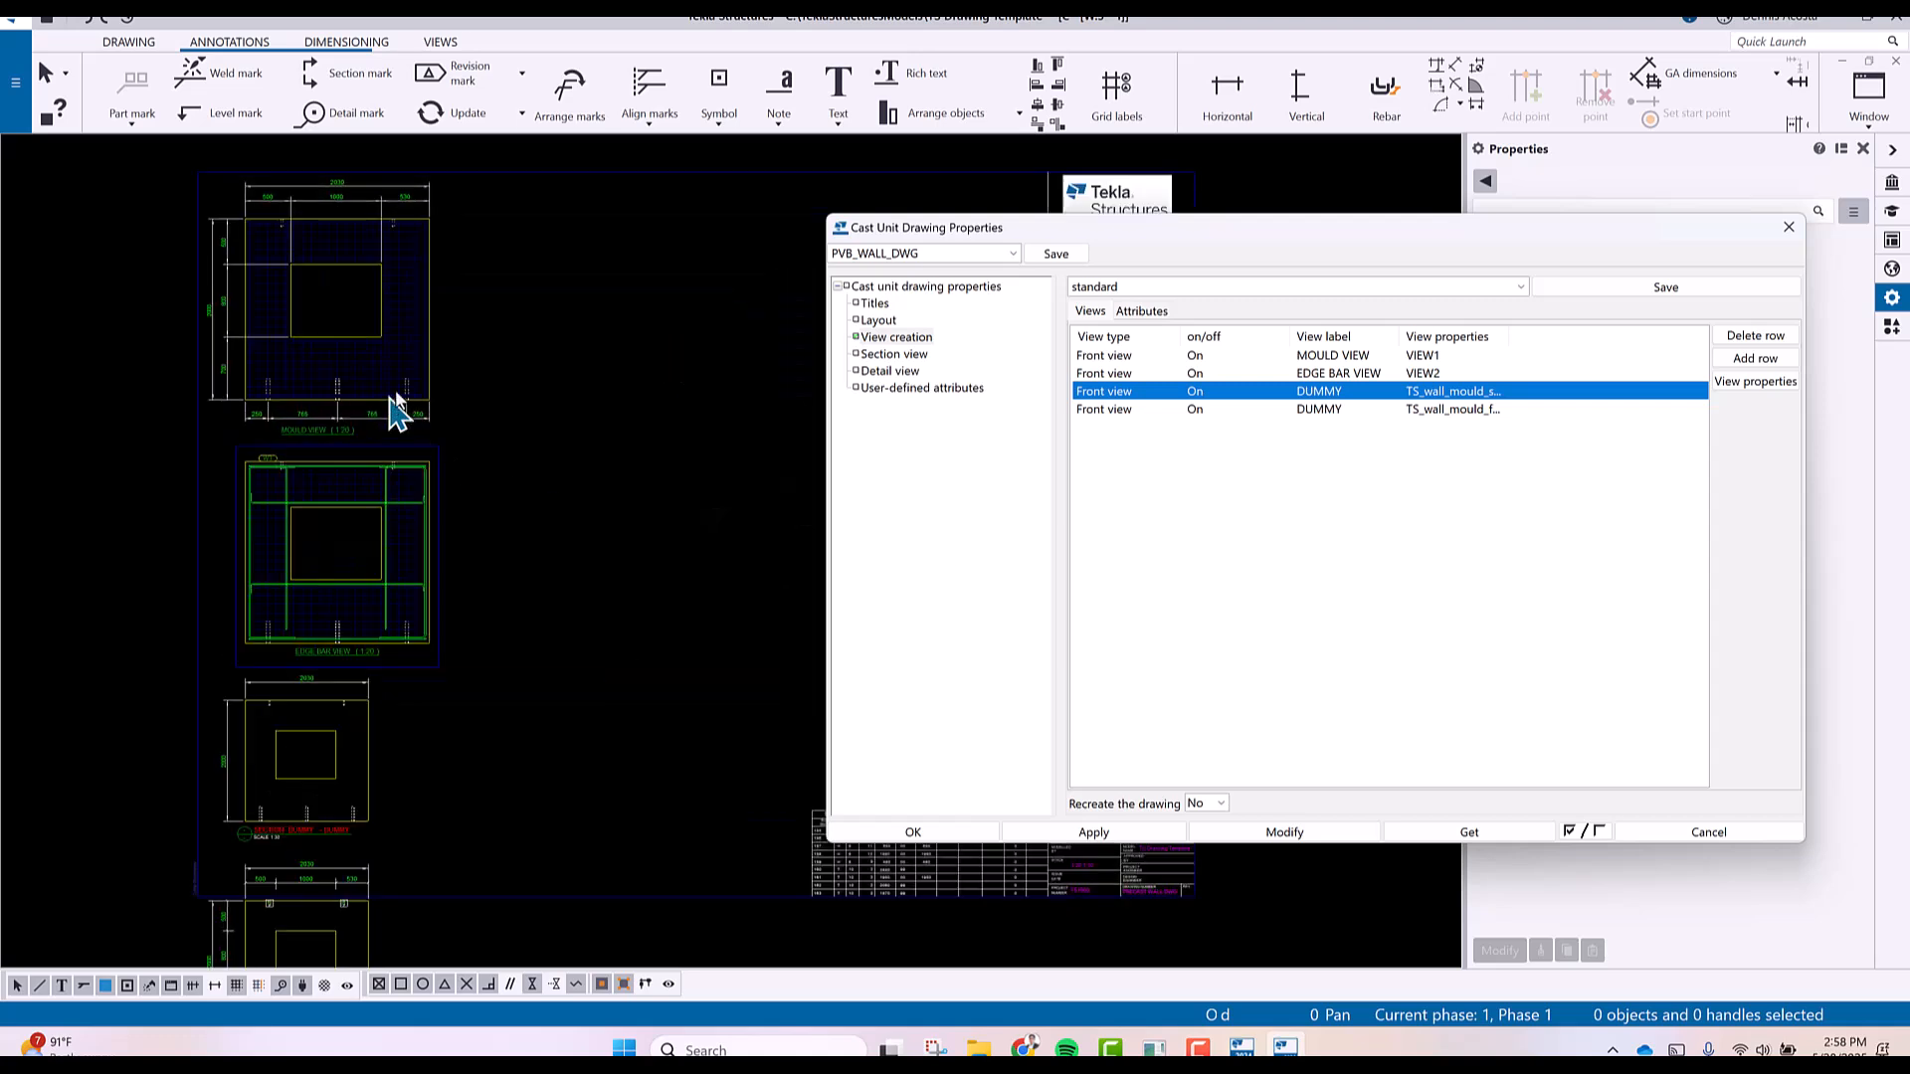
scroll(449, 696, "down", 3)
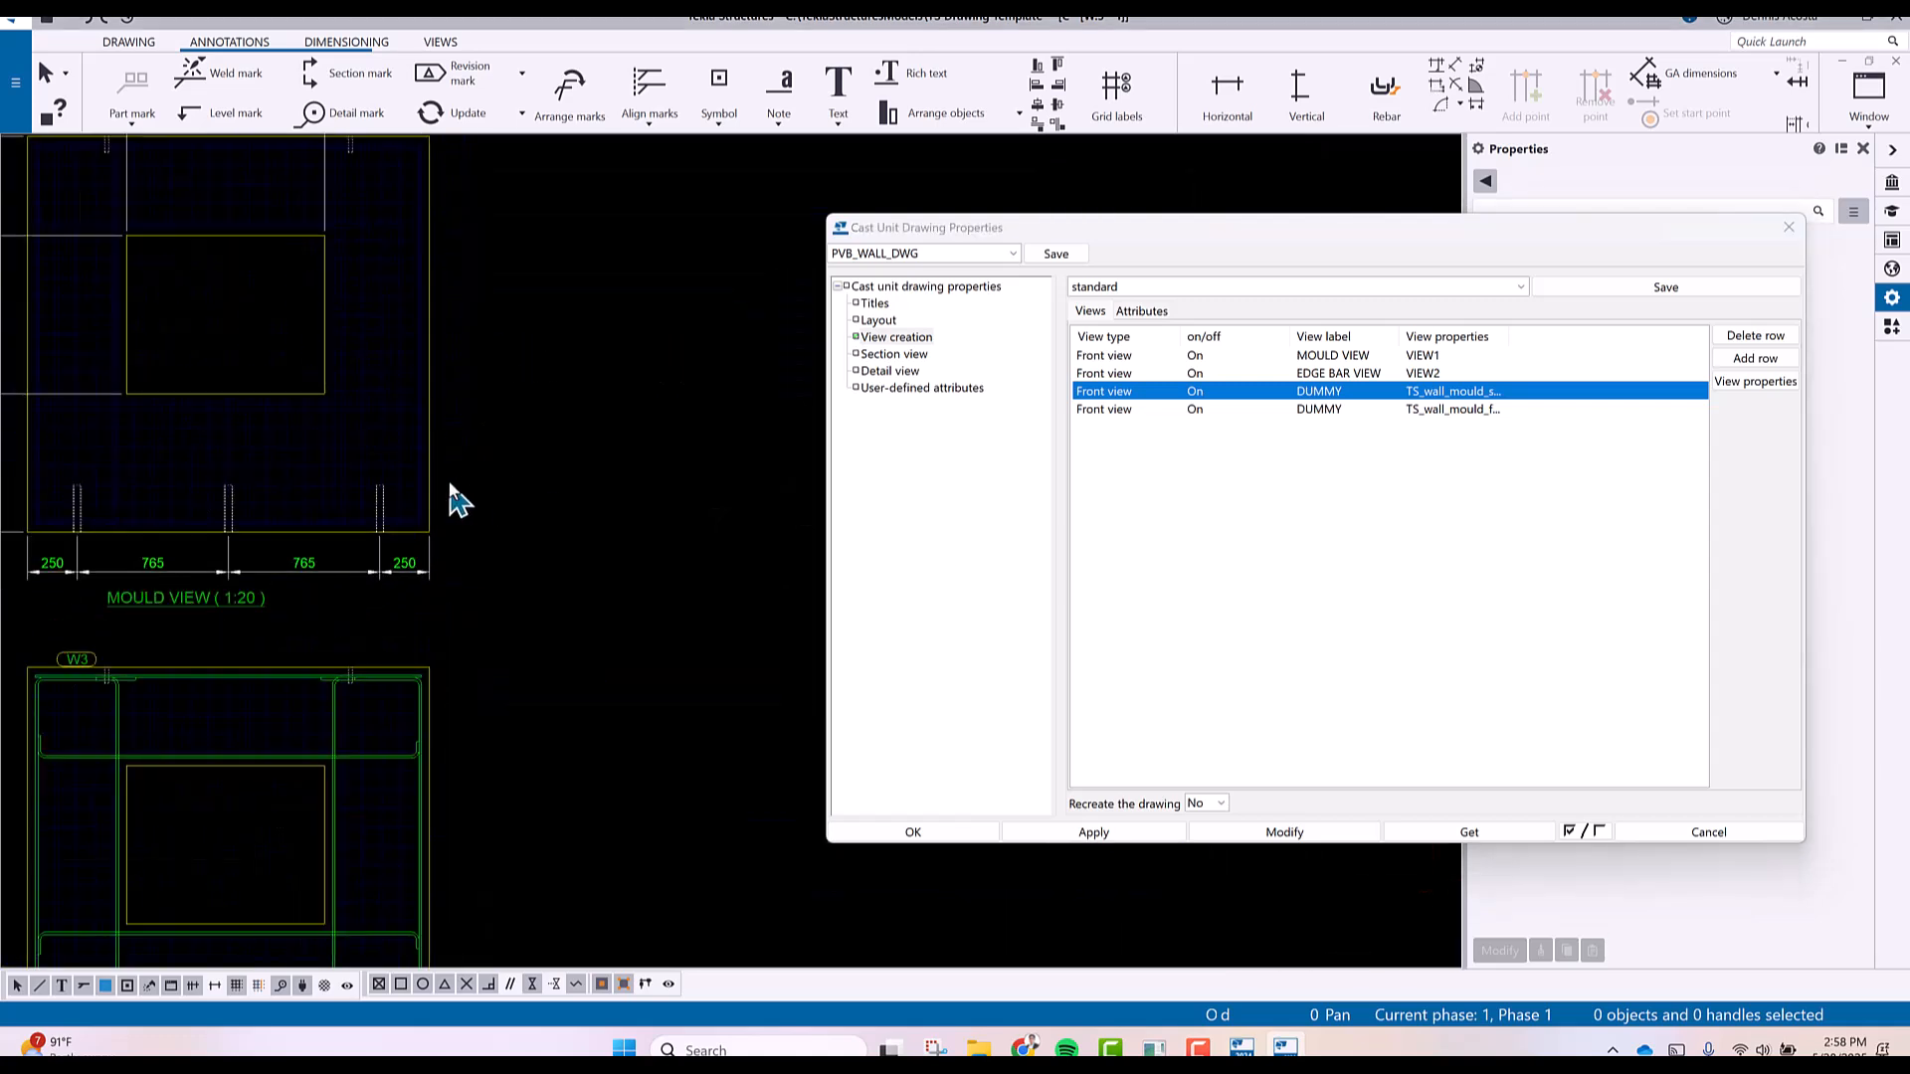
scroll(393, 416, "down", 2)
scroll(354, 461, "up", 2)
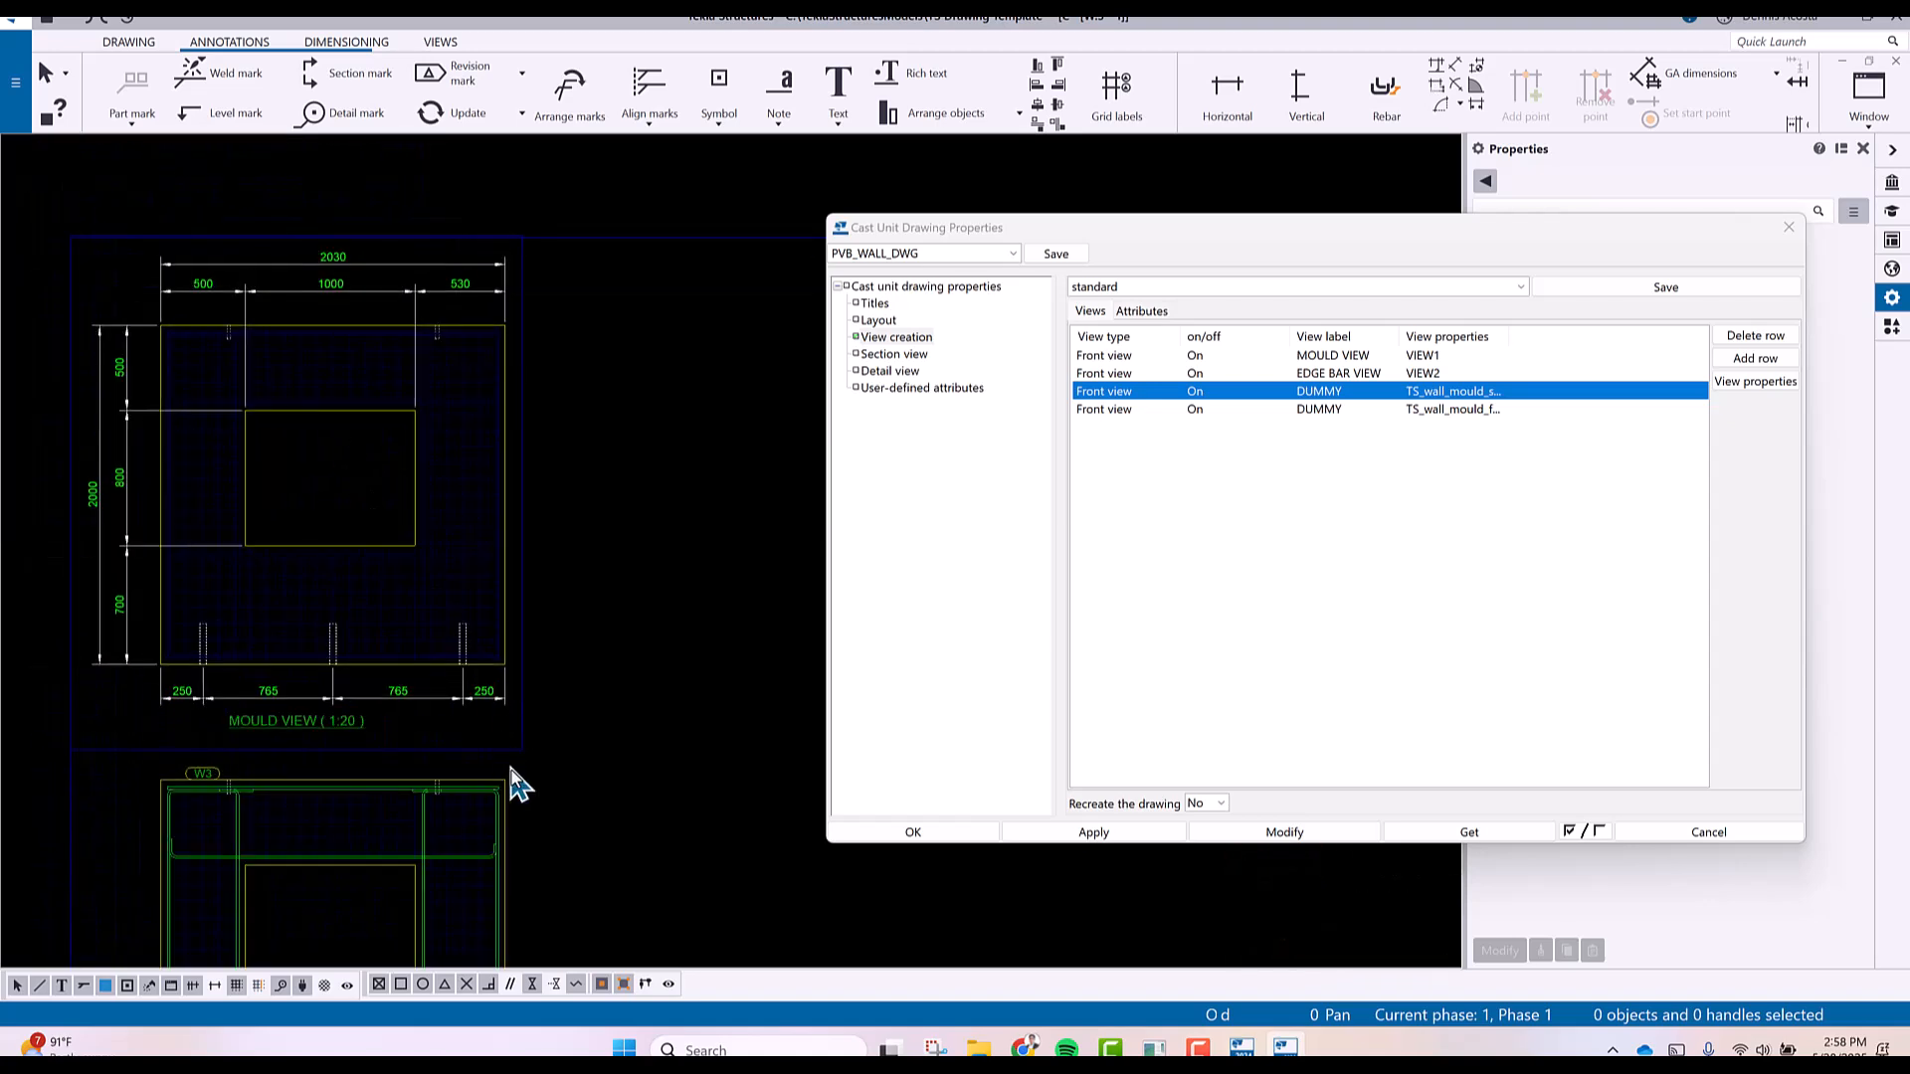
left_click(525, 831)
mouse_move(527, 831)
left_mouse_down()
mouse_move(742, 546)
mouse_move(994, 384)
mouse_move(1016, 339)
left_mouse_up()
scroll(567, 631, "up", 3)
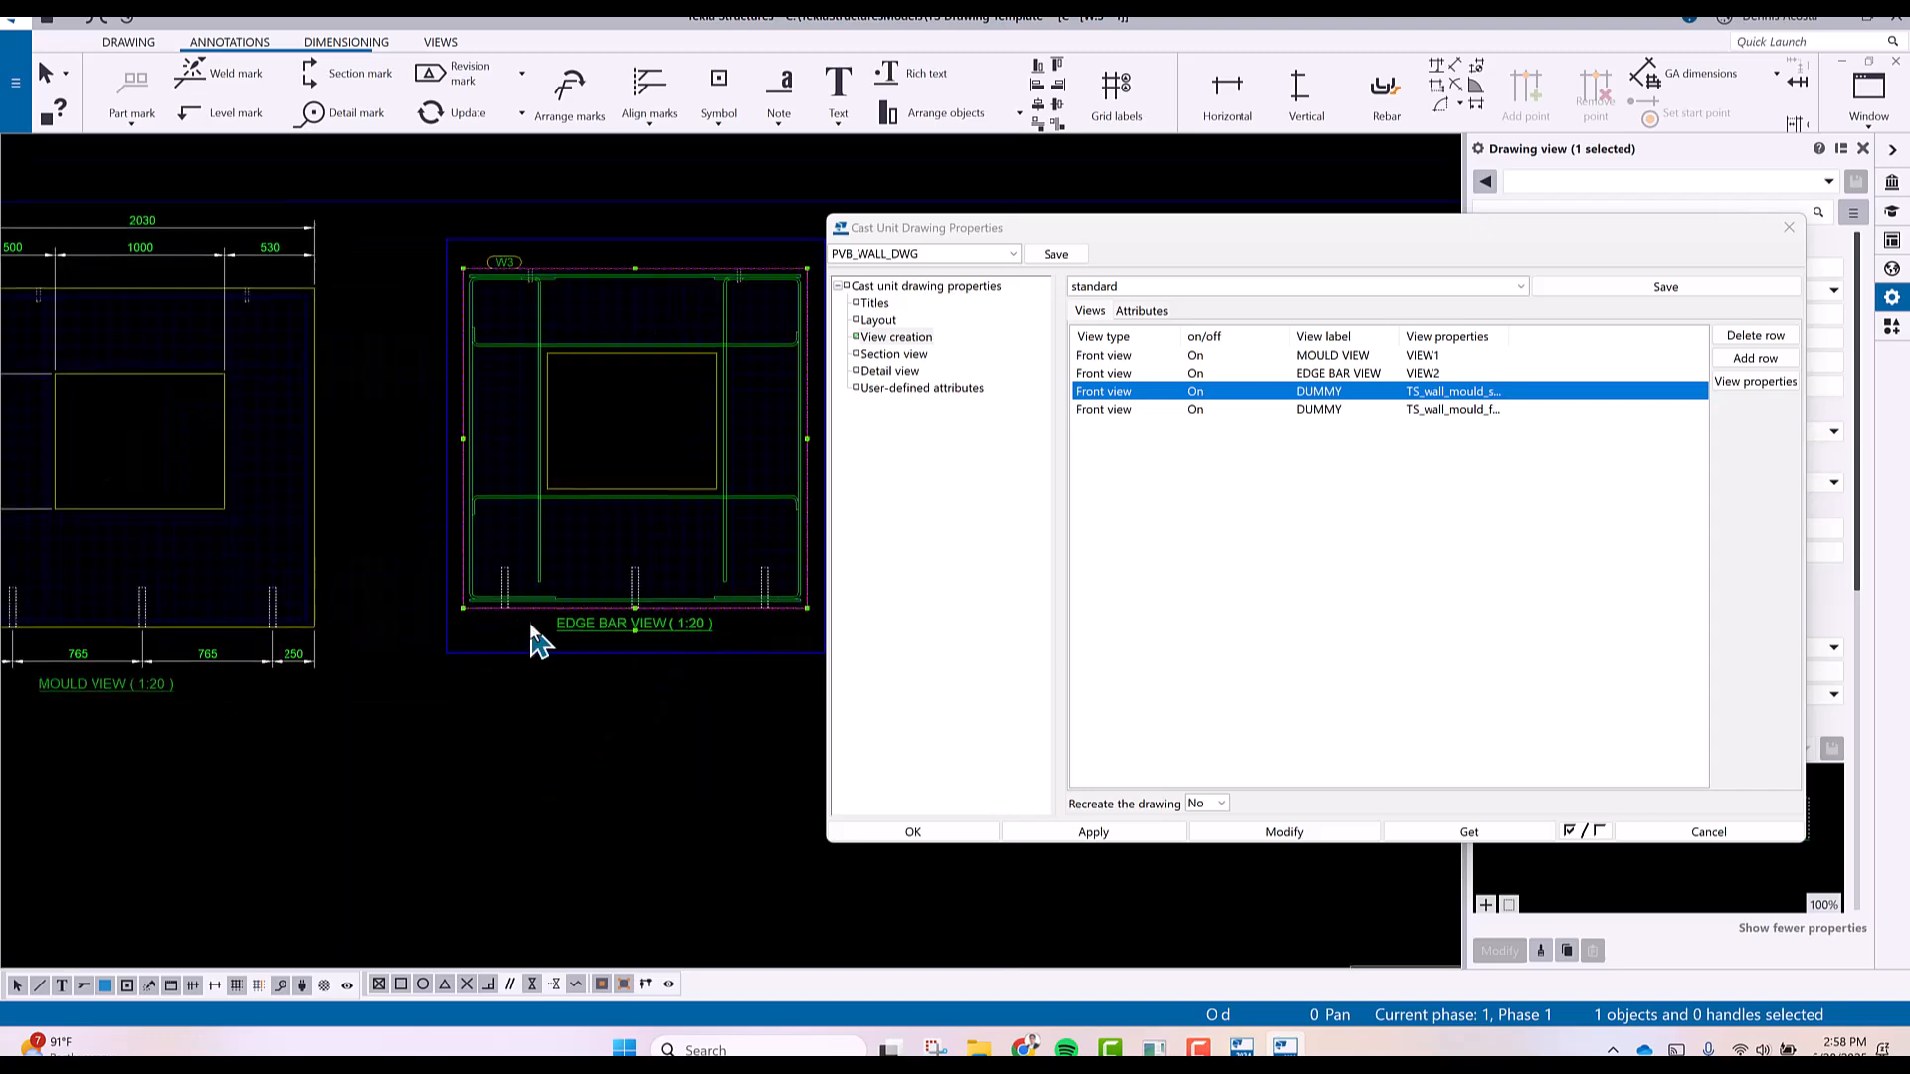
scroll(584, 623, "down", 3)
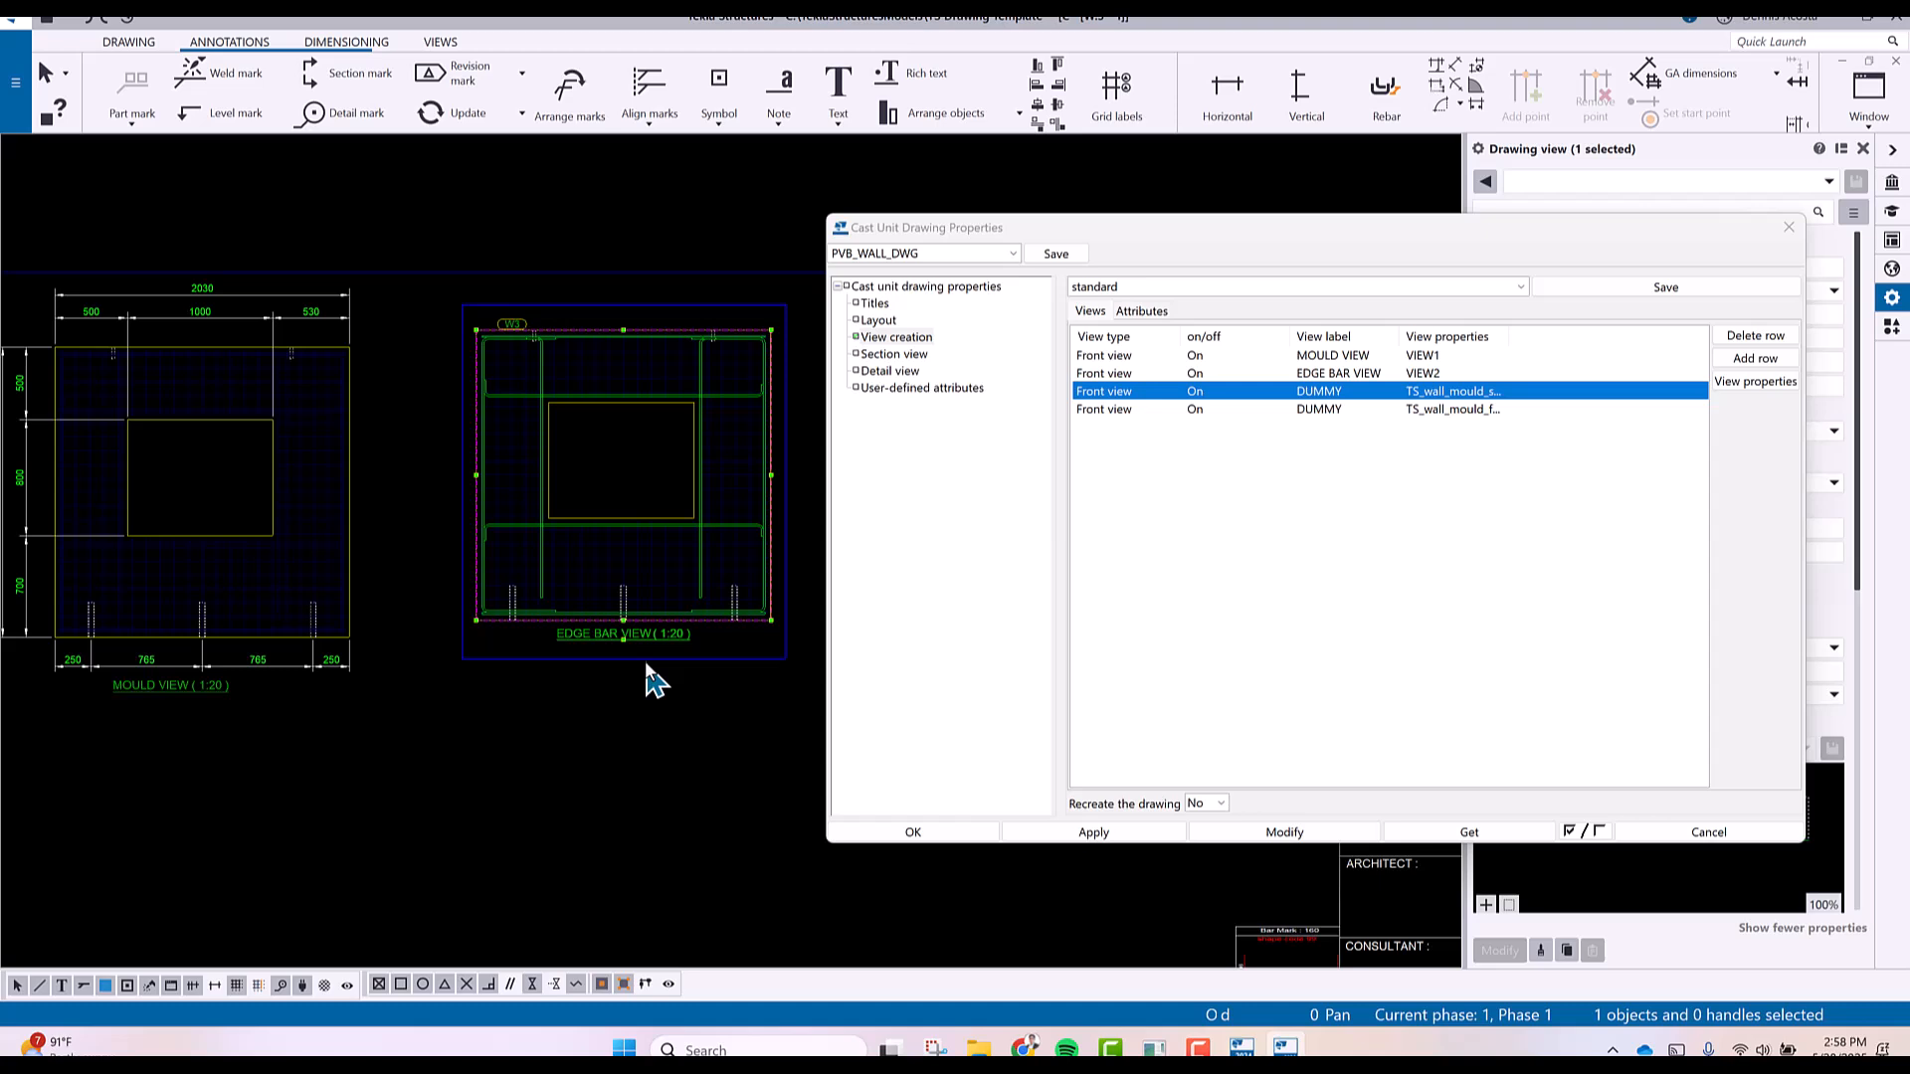
Save and accept the PVB_WALL_DWG drawing properties, and close the drawing keeping its changes.
scroll(677, 523, "down", 2)
scroll(647, 537, "down", 3)
scroll(557, 428, "up", 2)
scroll(554, 533, "up", 3)
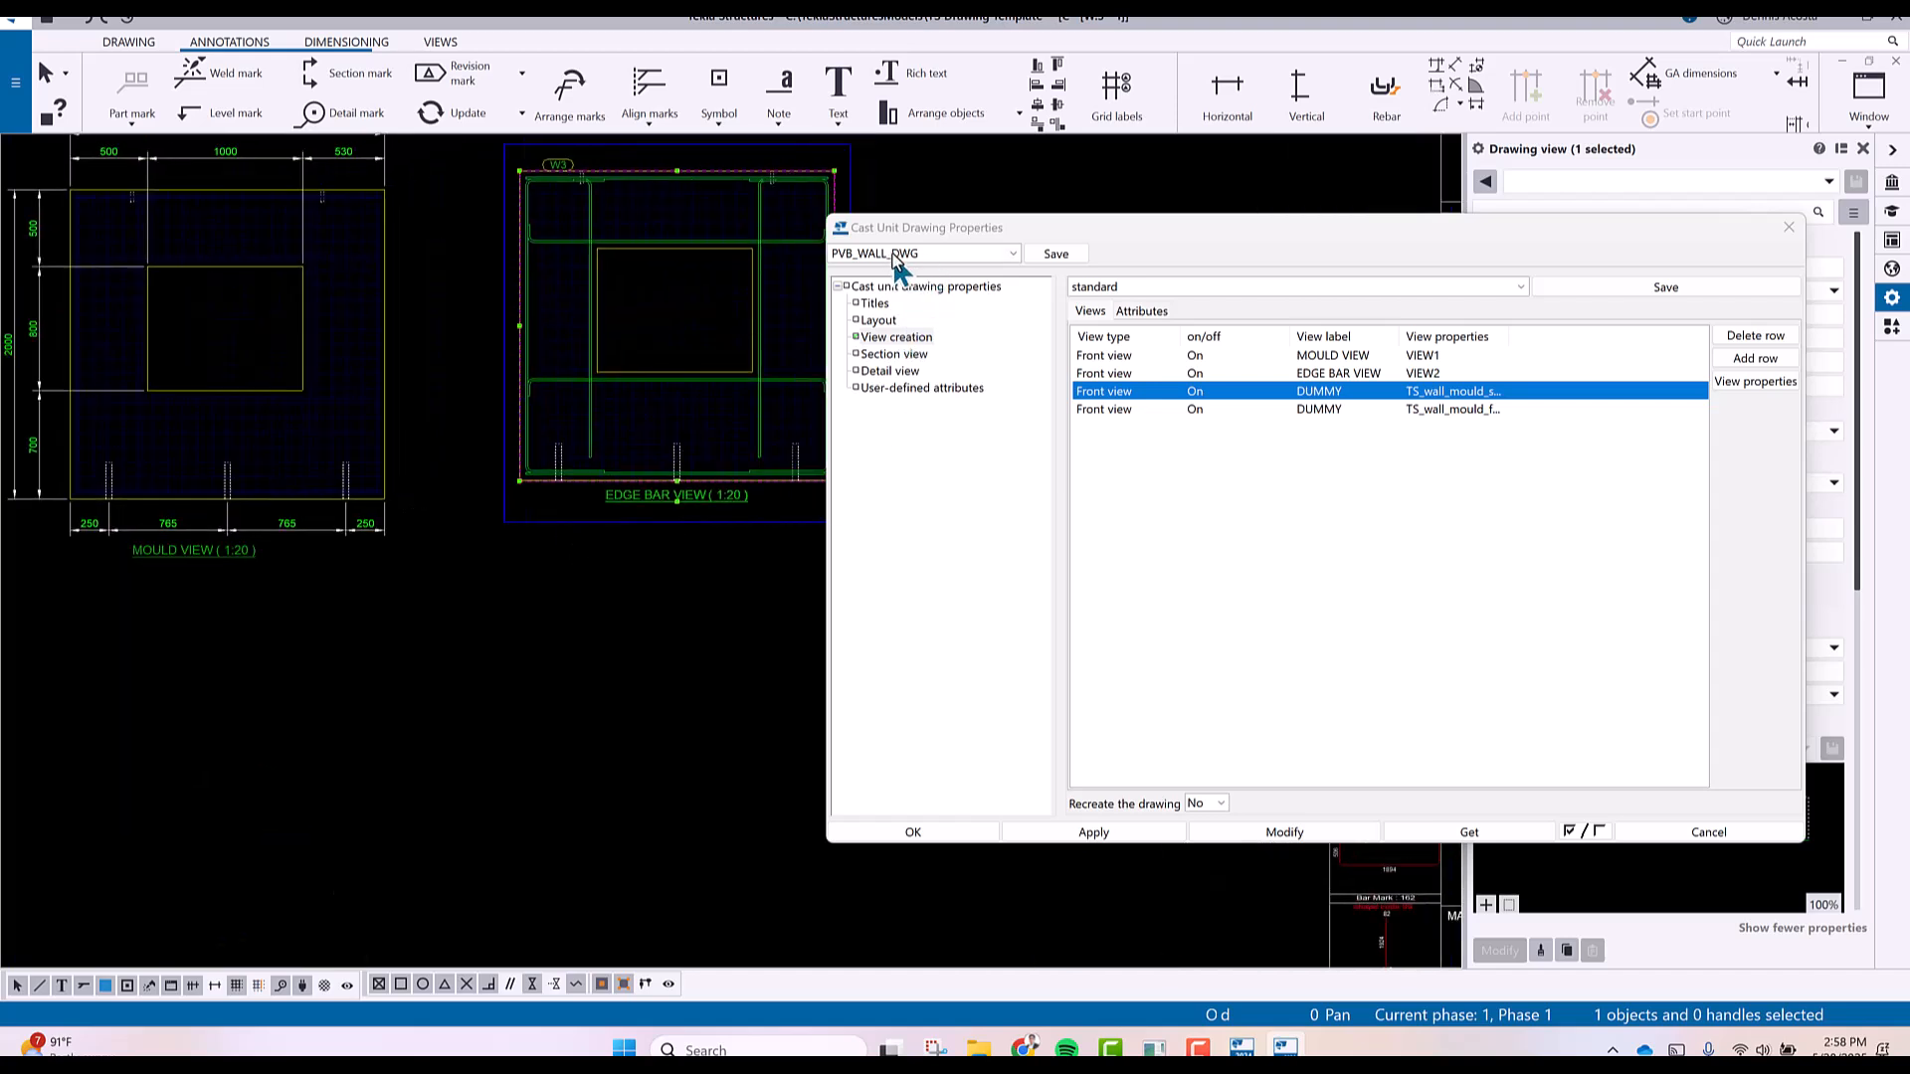
left_click(1049, 255)
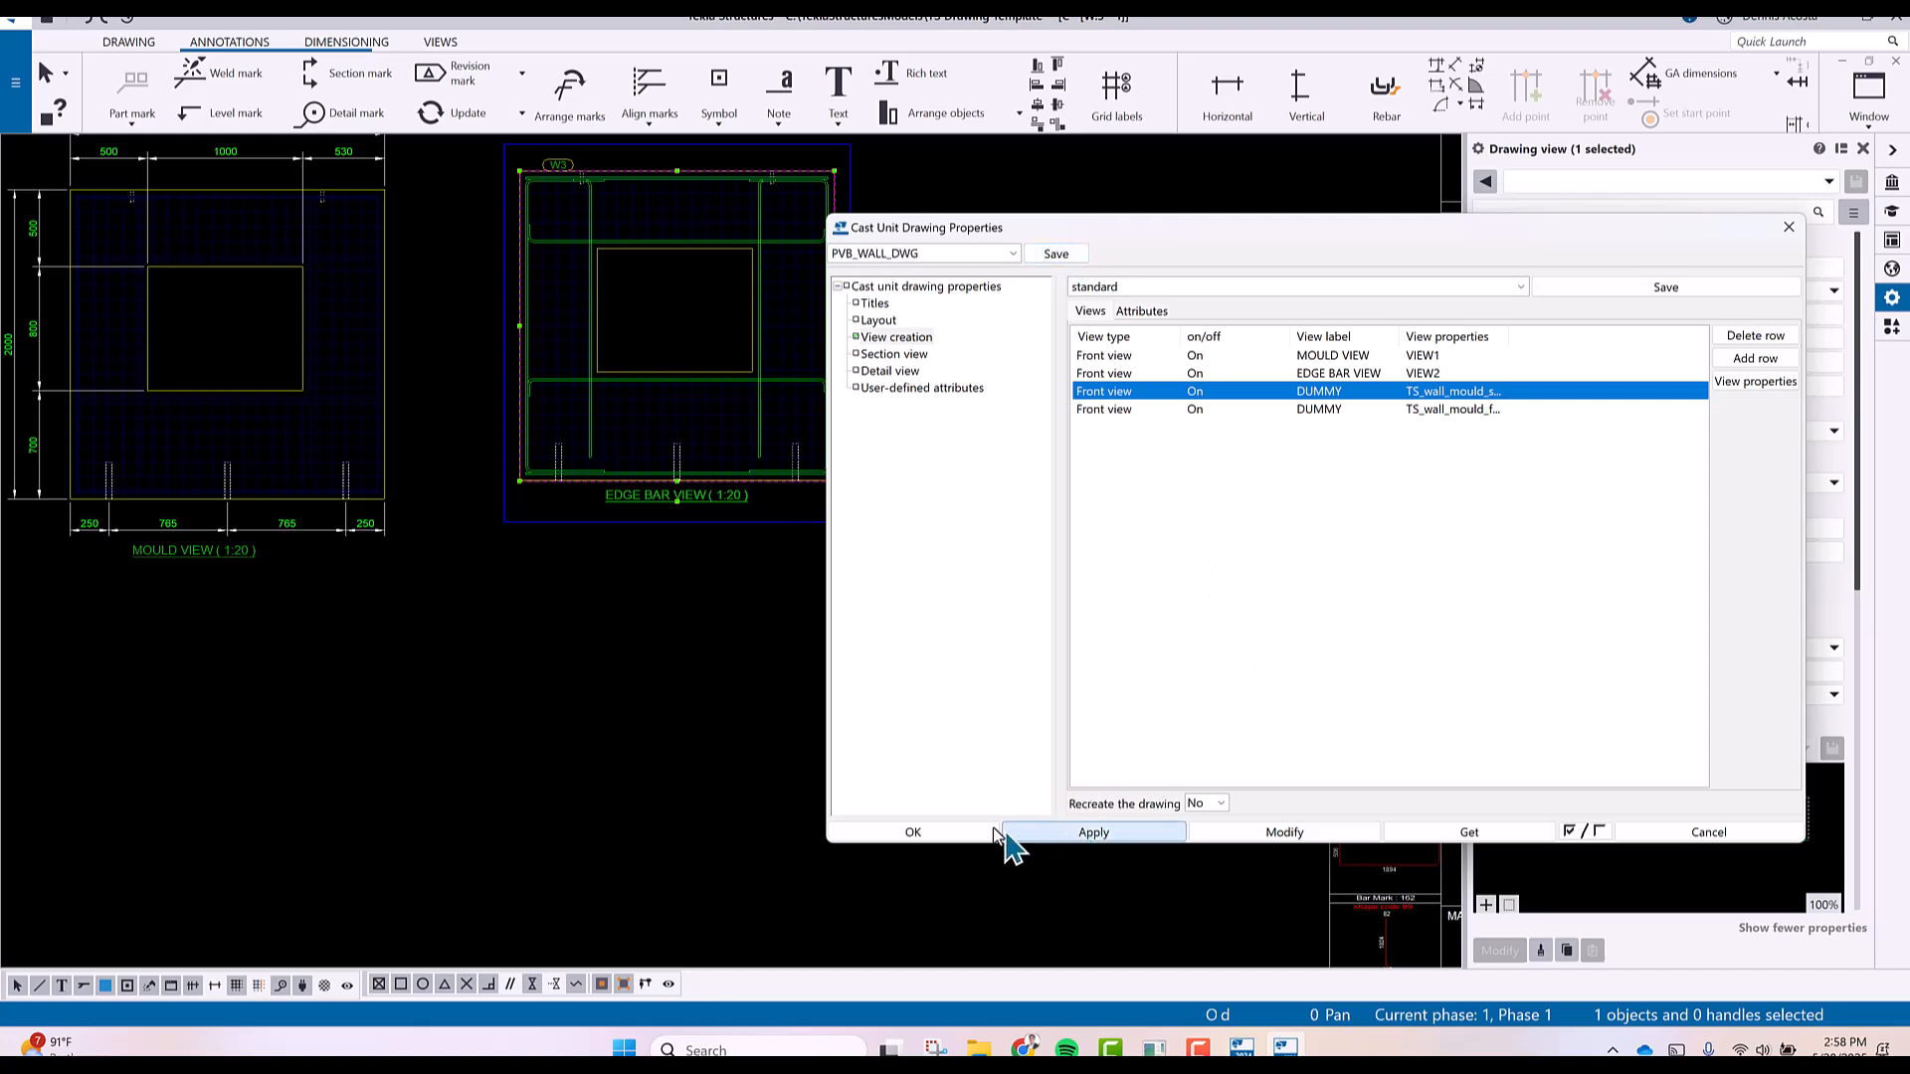
left_click(914, 833)
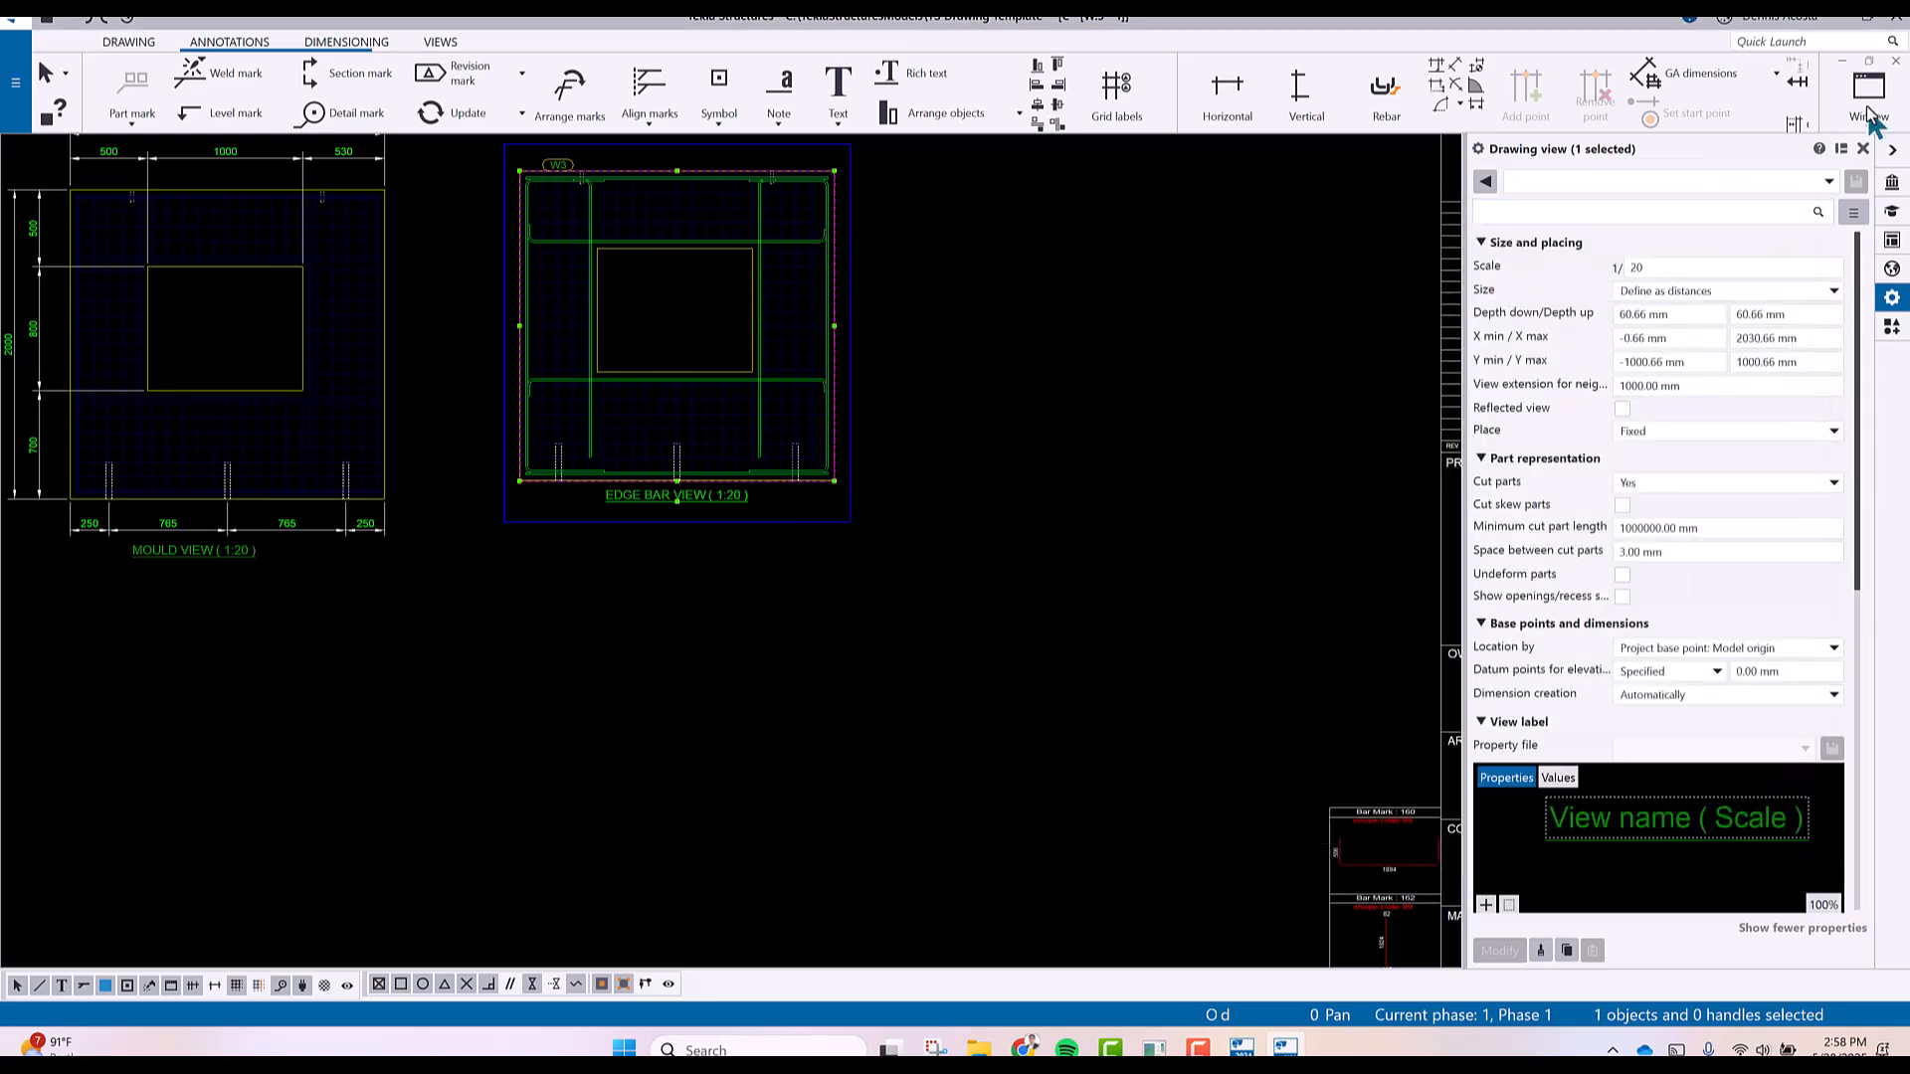
left_click(1897, 62)
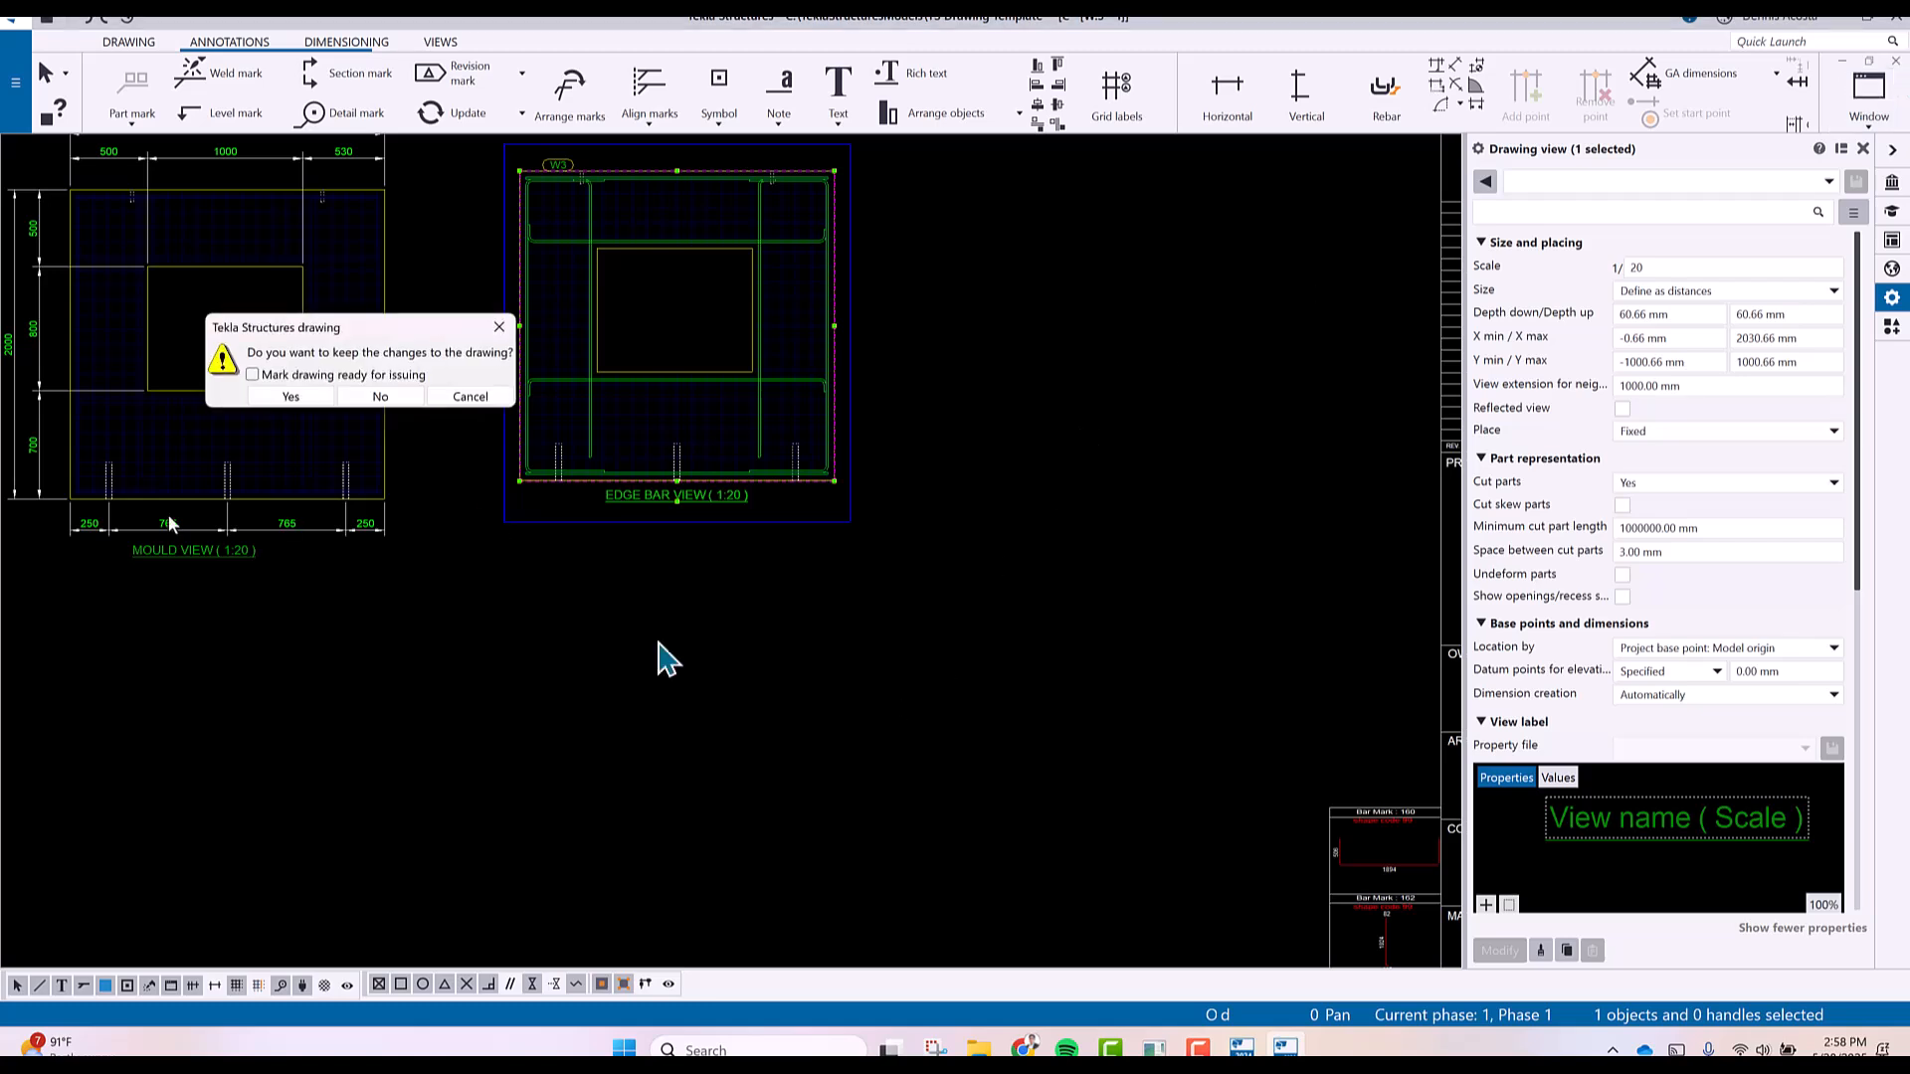
left_click(291, 396)
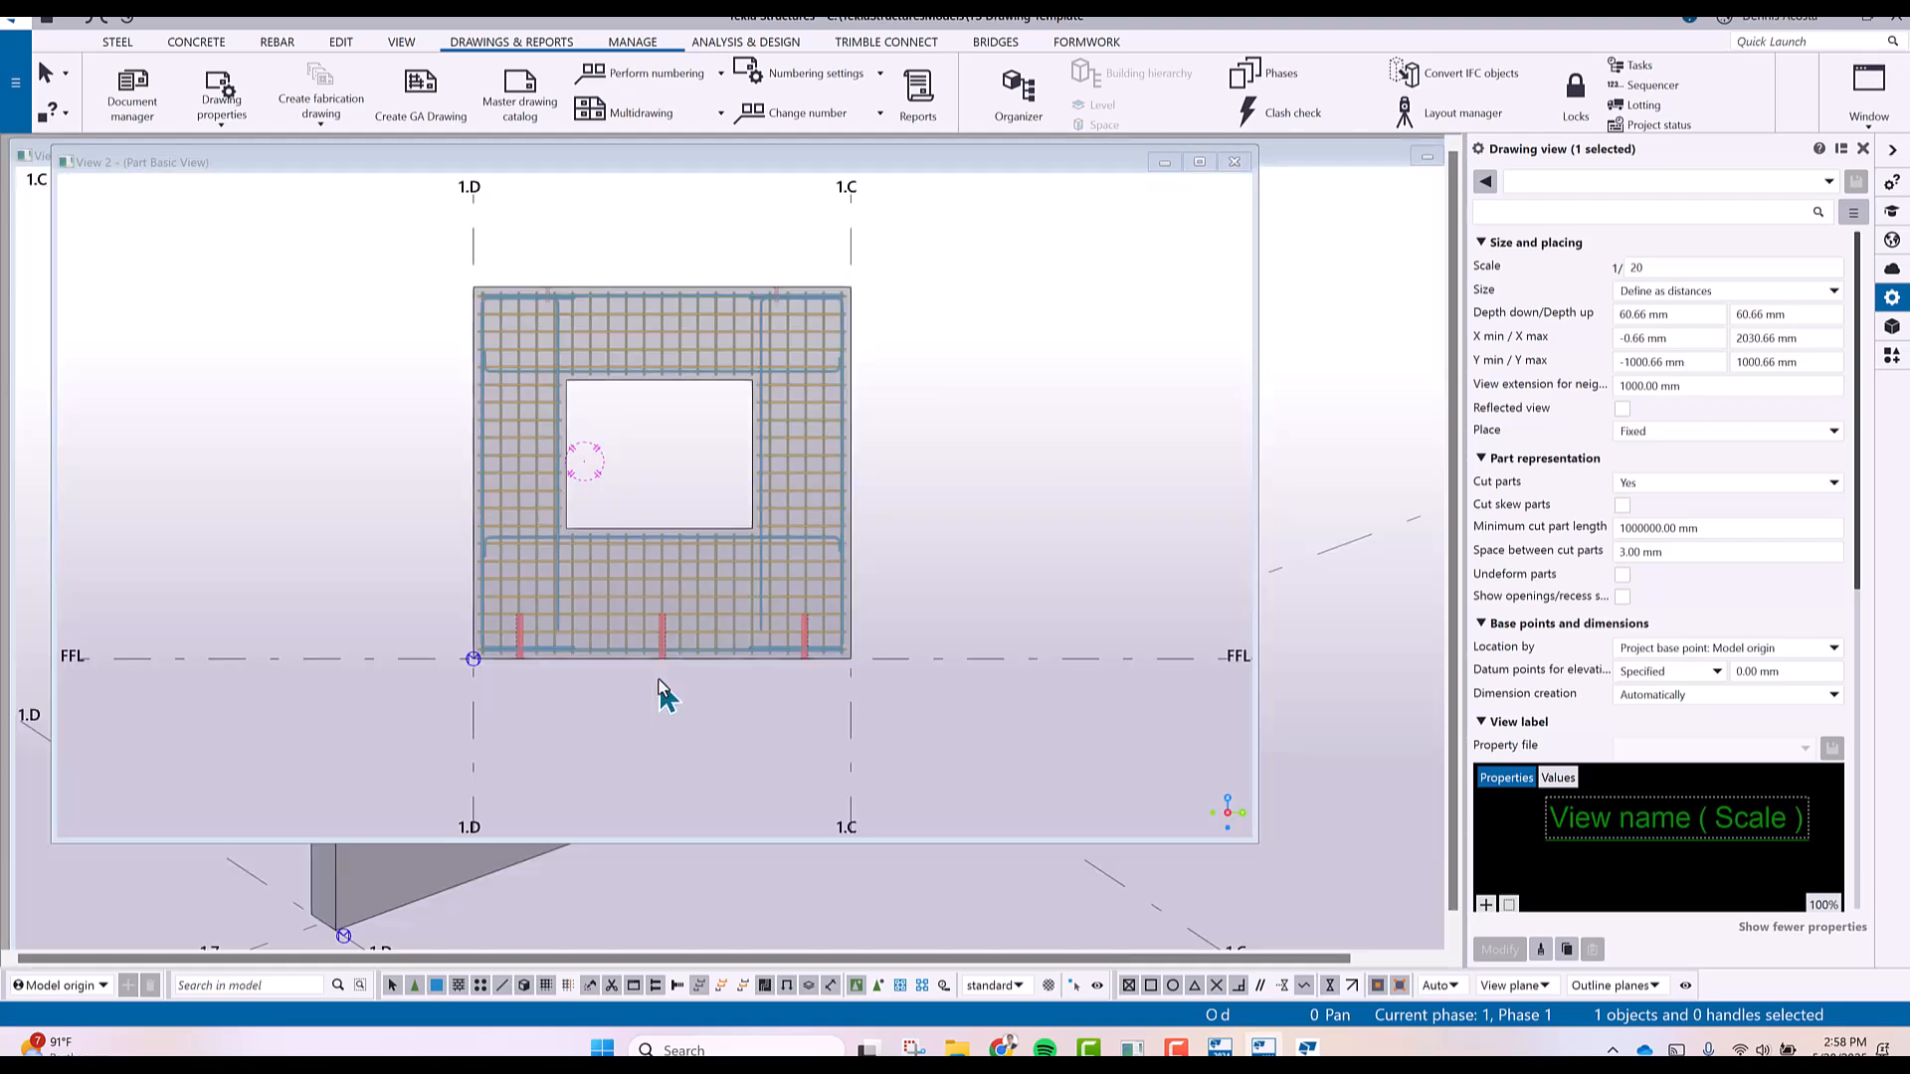
In the 3D model view, copy the concrete wall panel 2650 mm along the grid line.
scroll(878, 678, "down", 4)
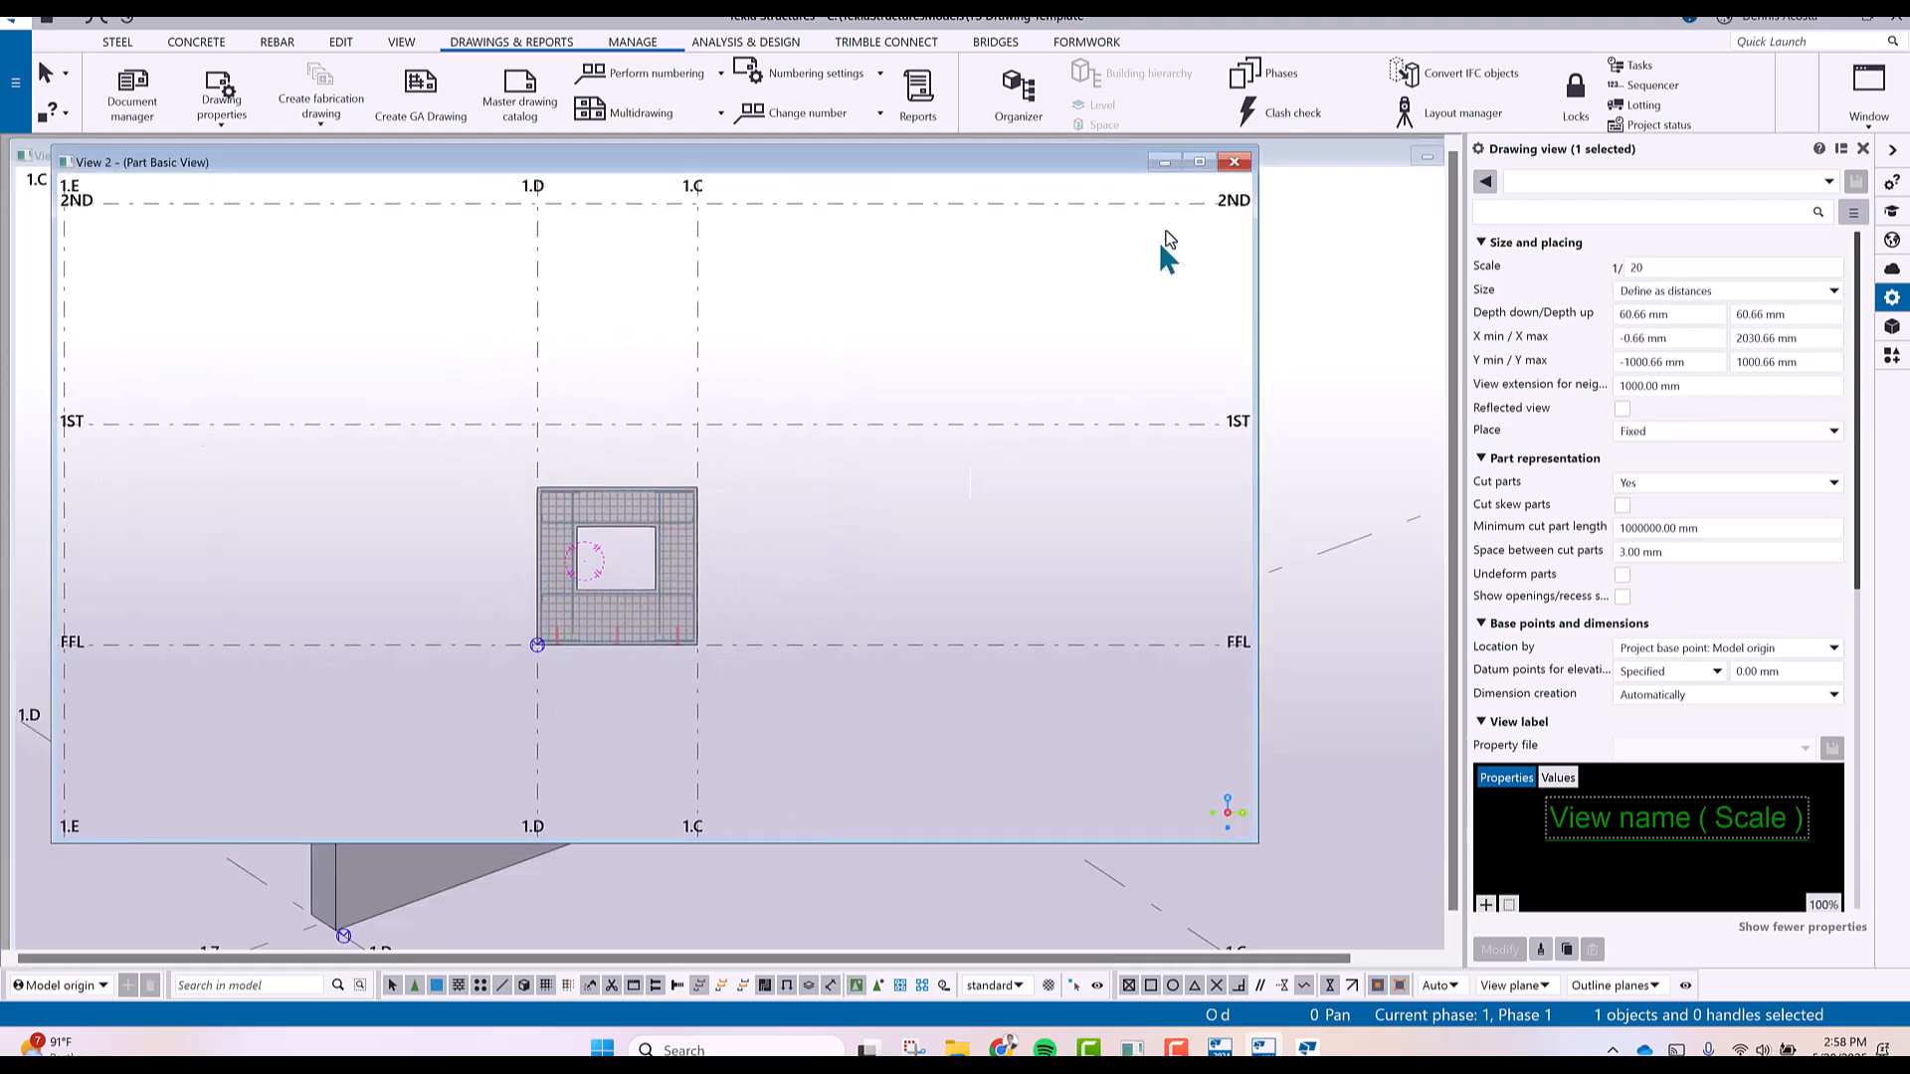
left_click(557, 876)
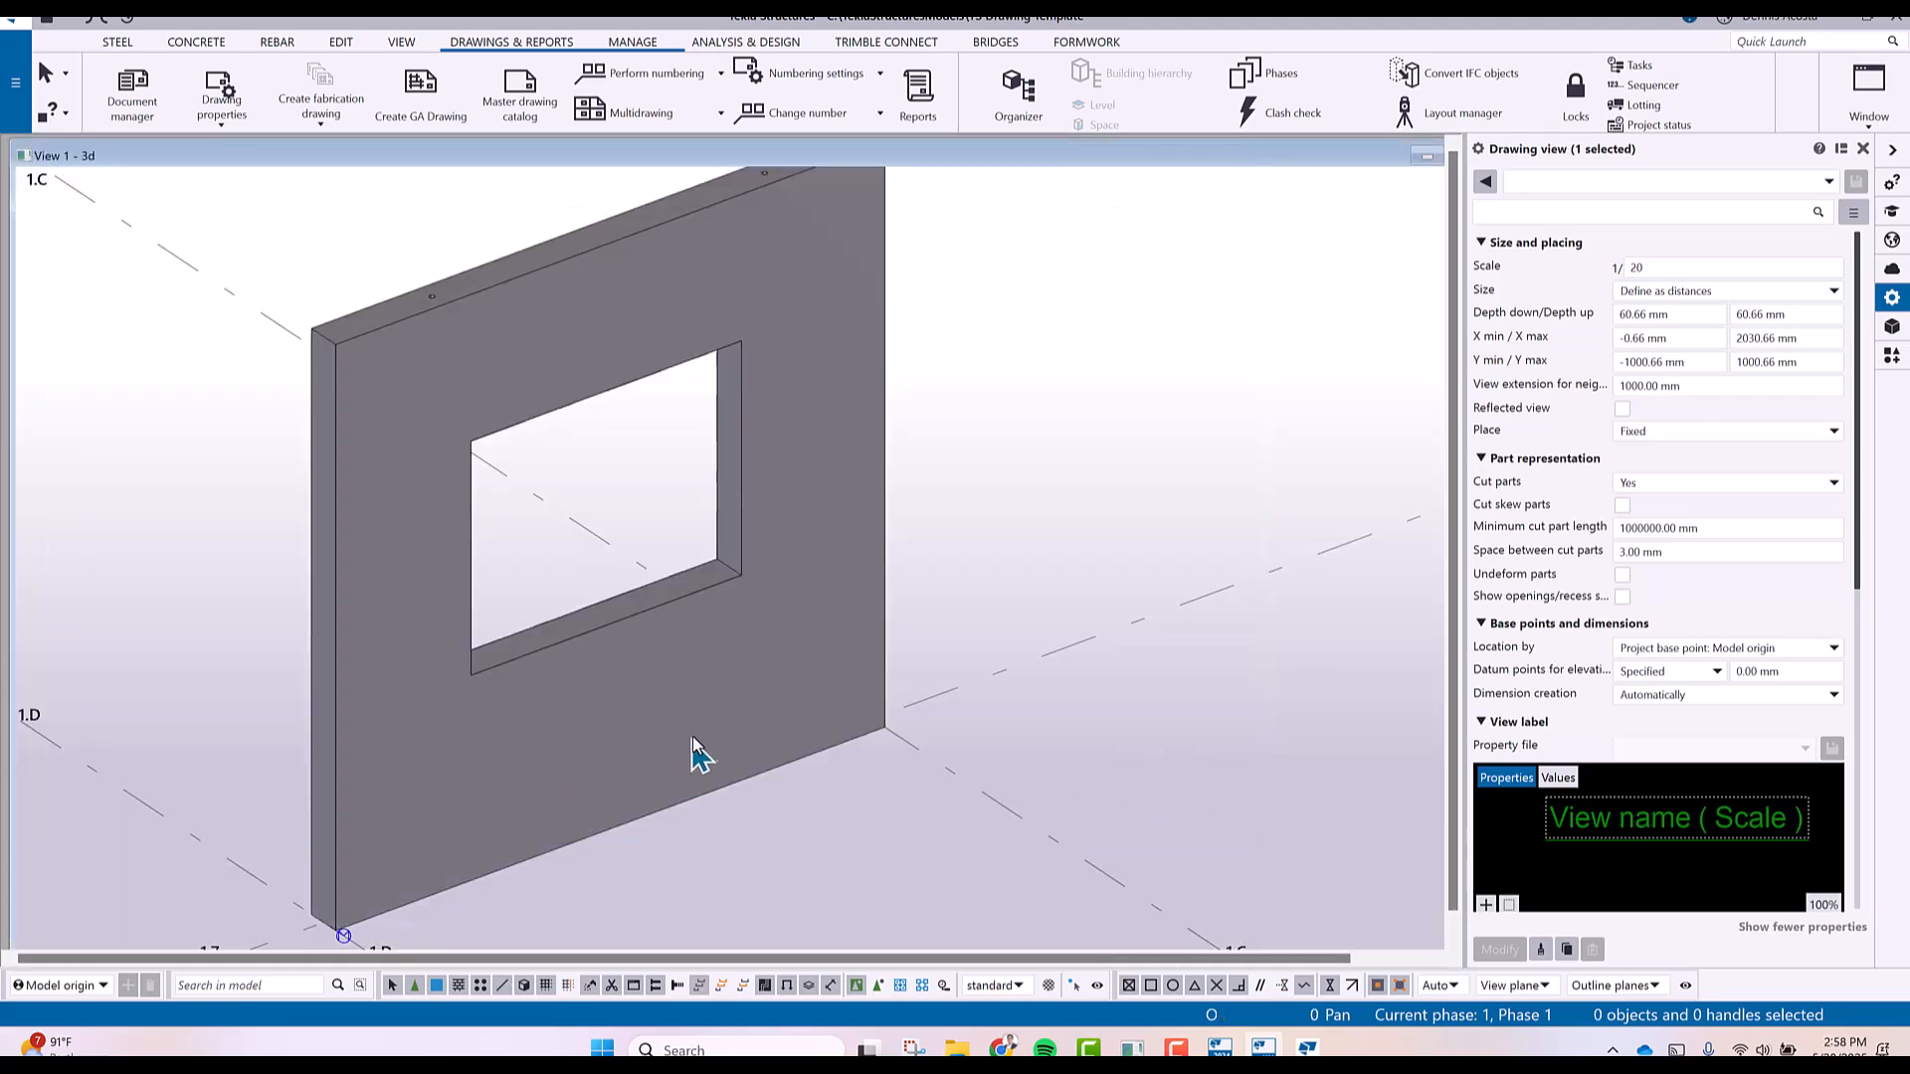
right_click(807, 721)
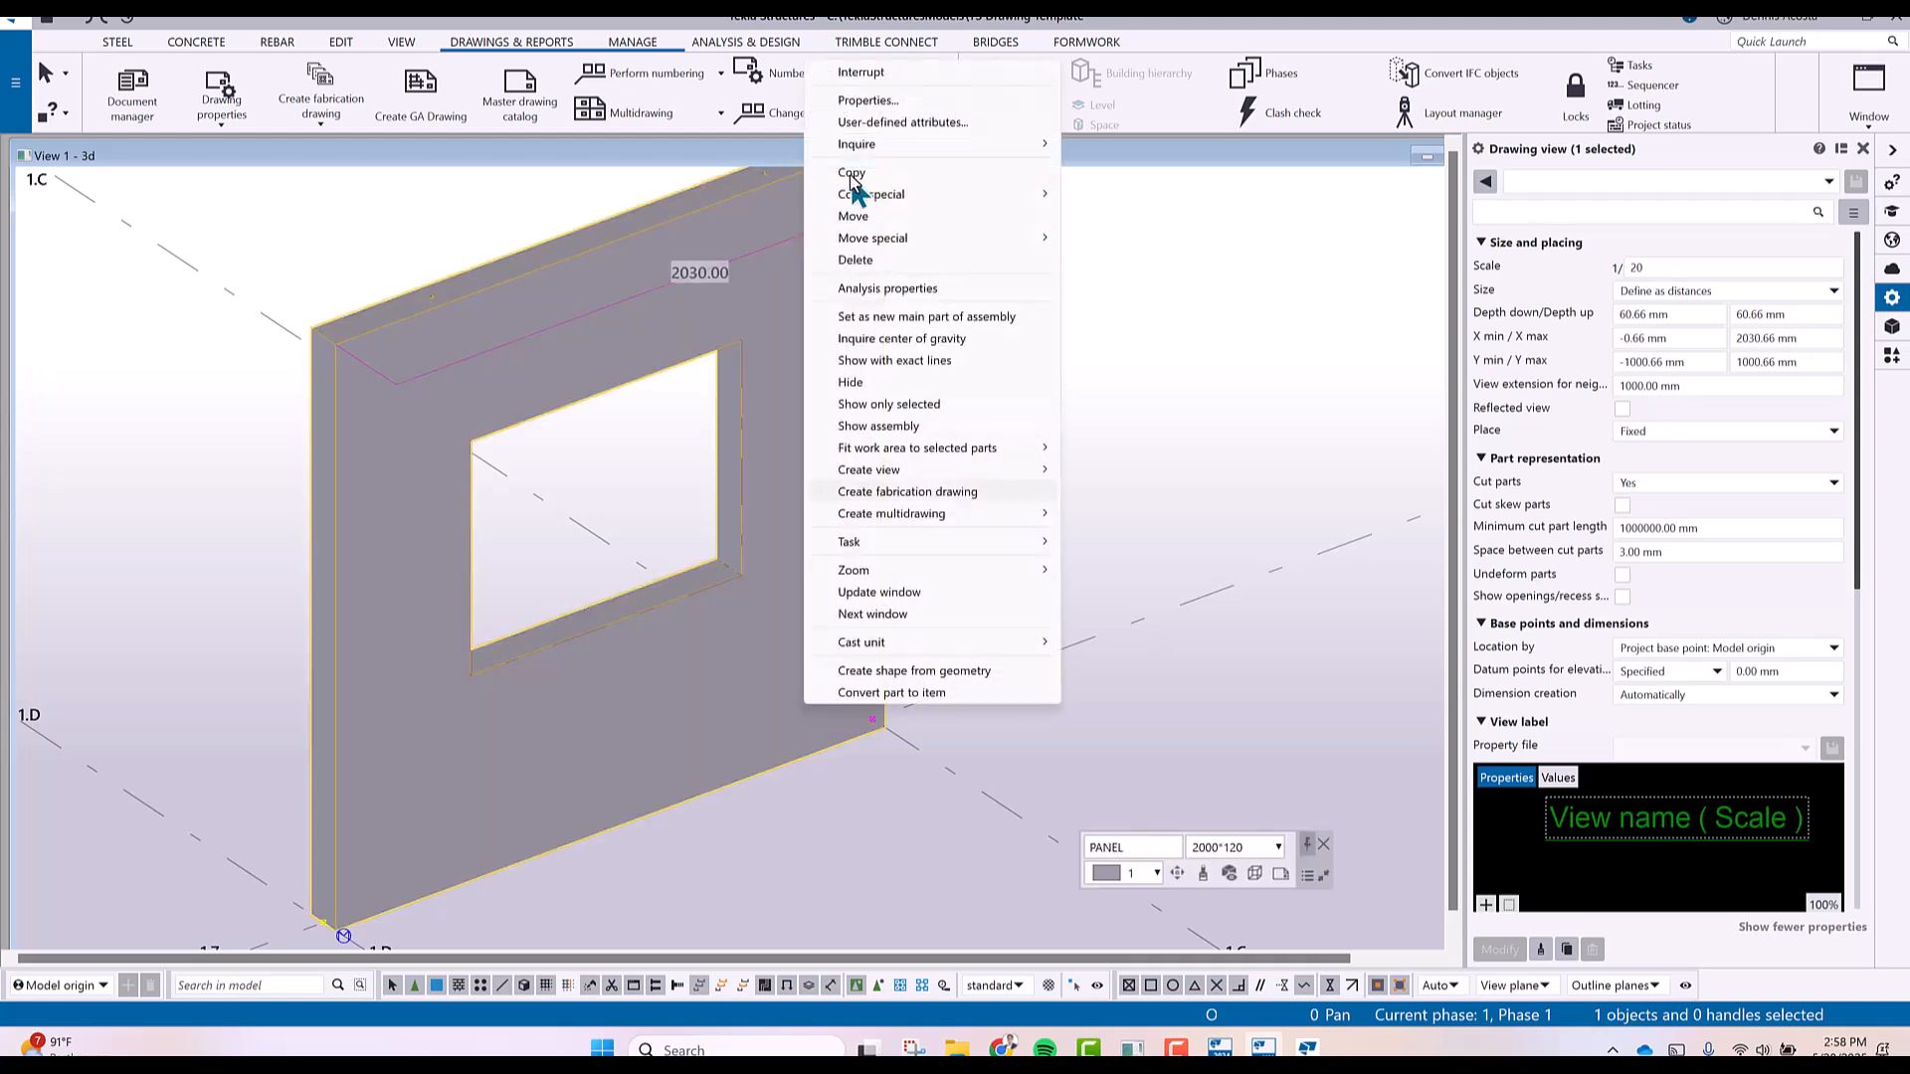
left_click(853, 173)
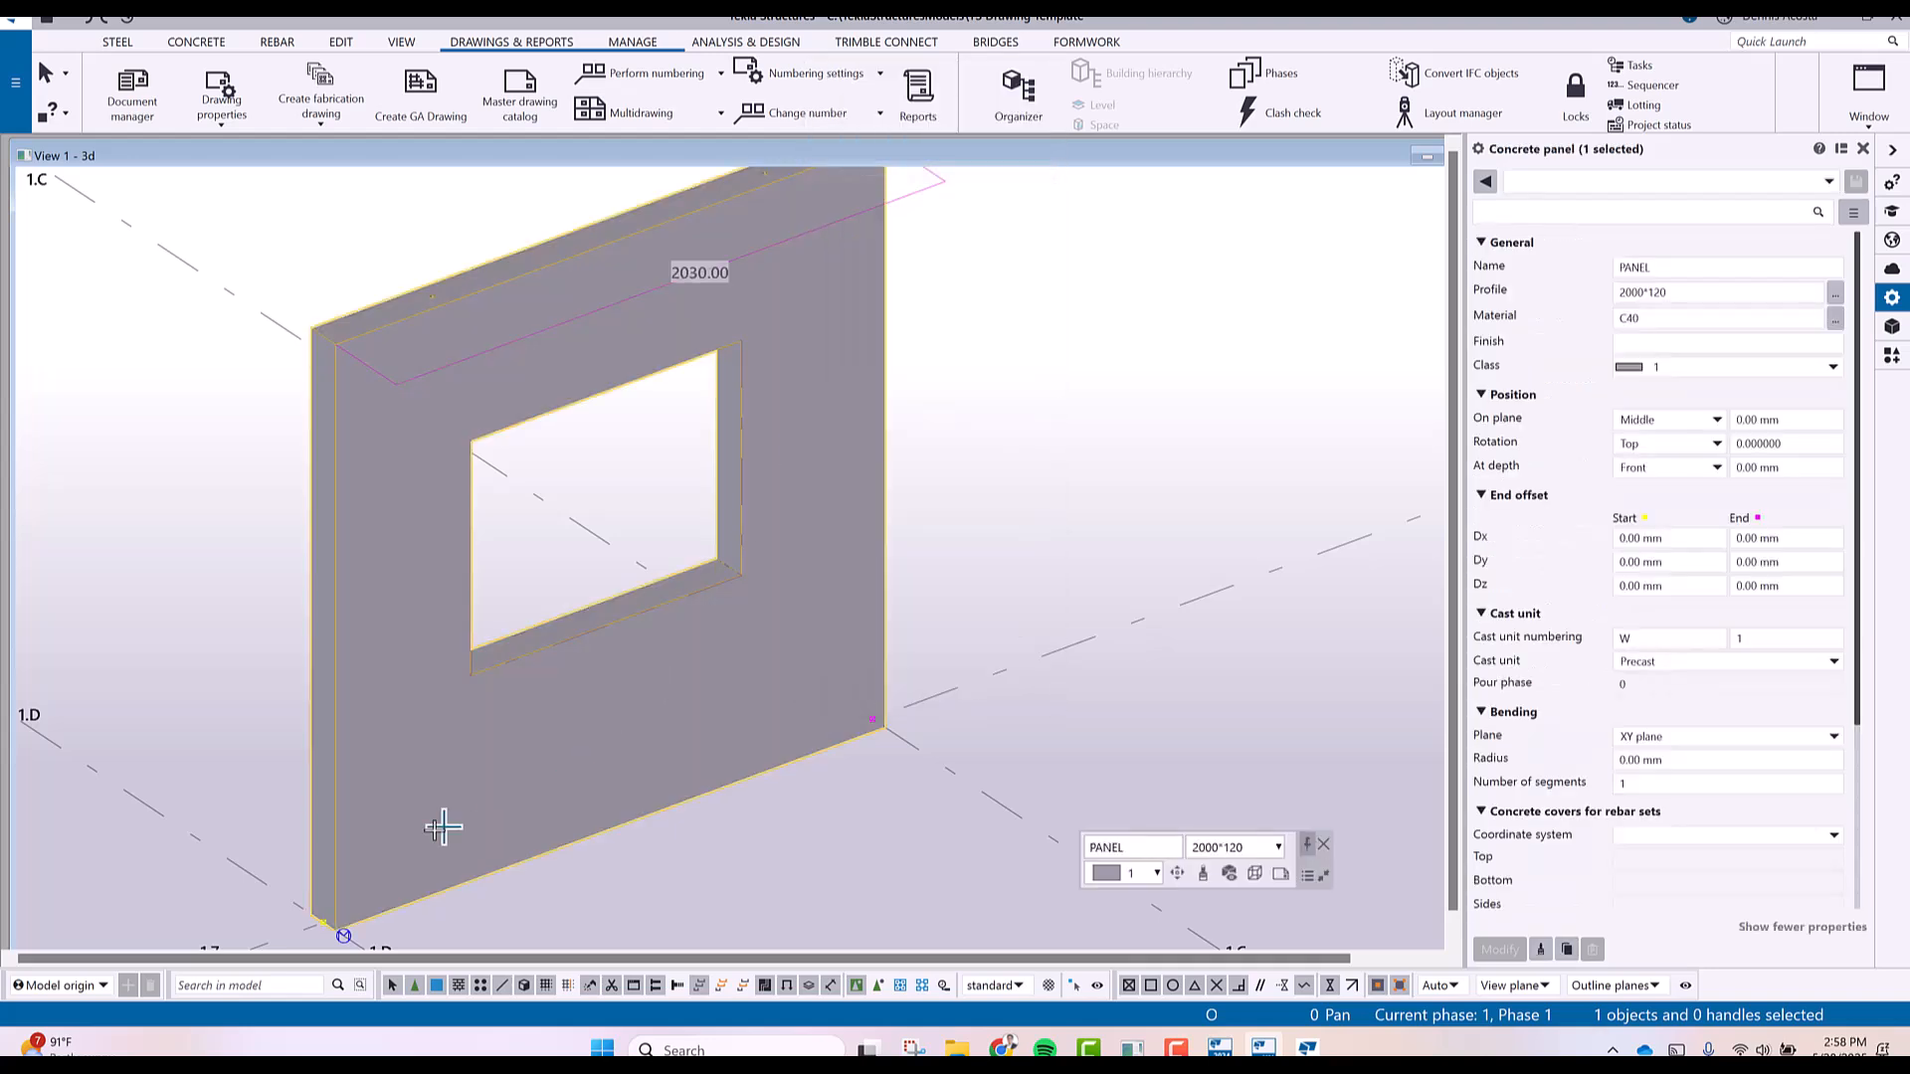
left_click(323, 923)
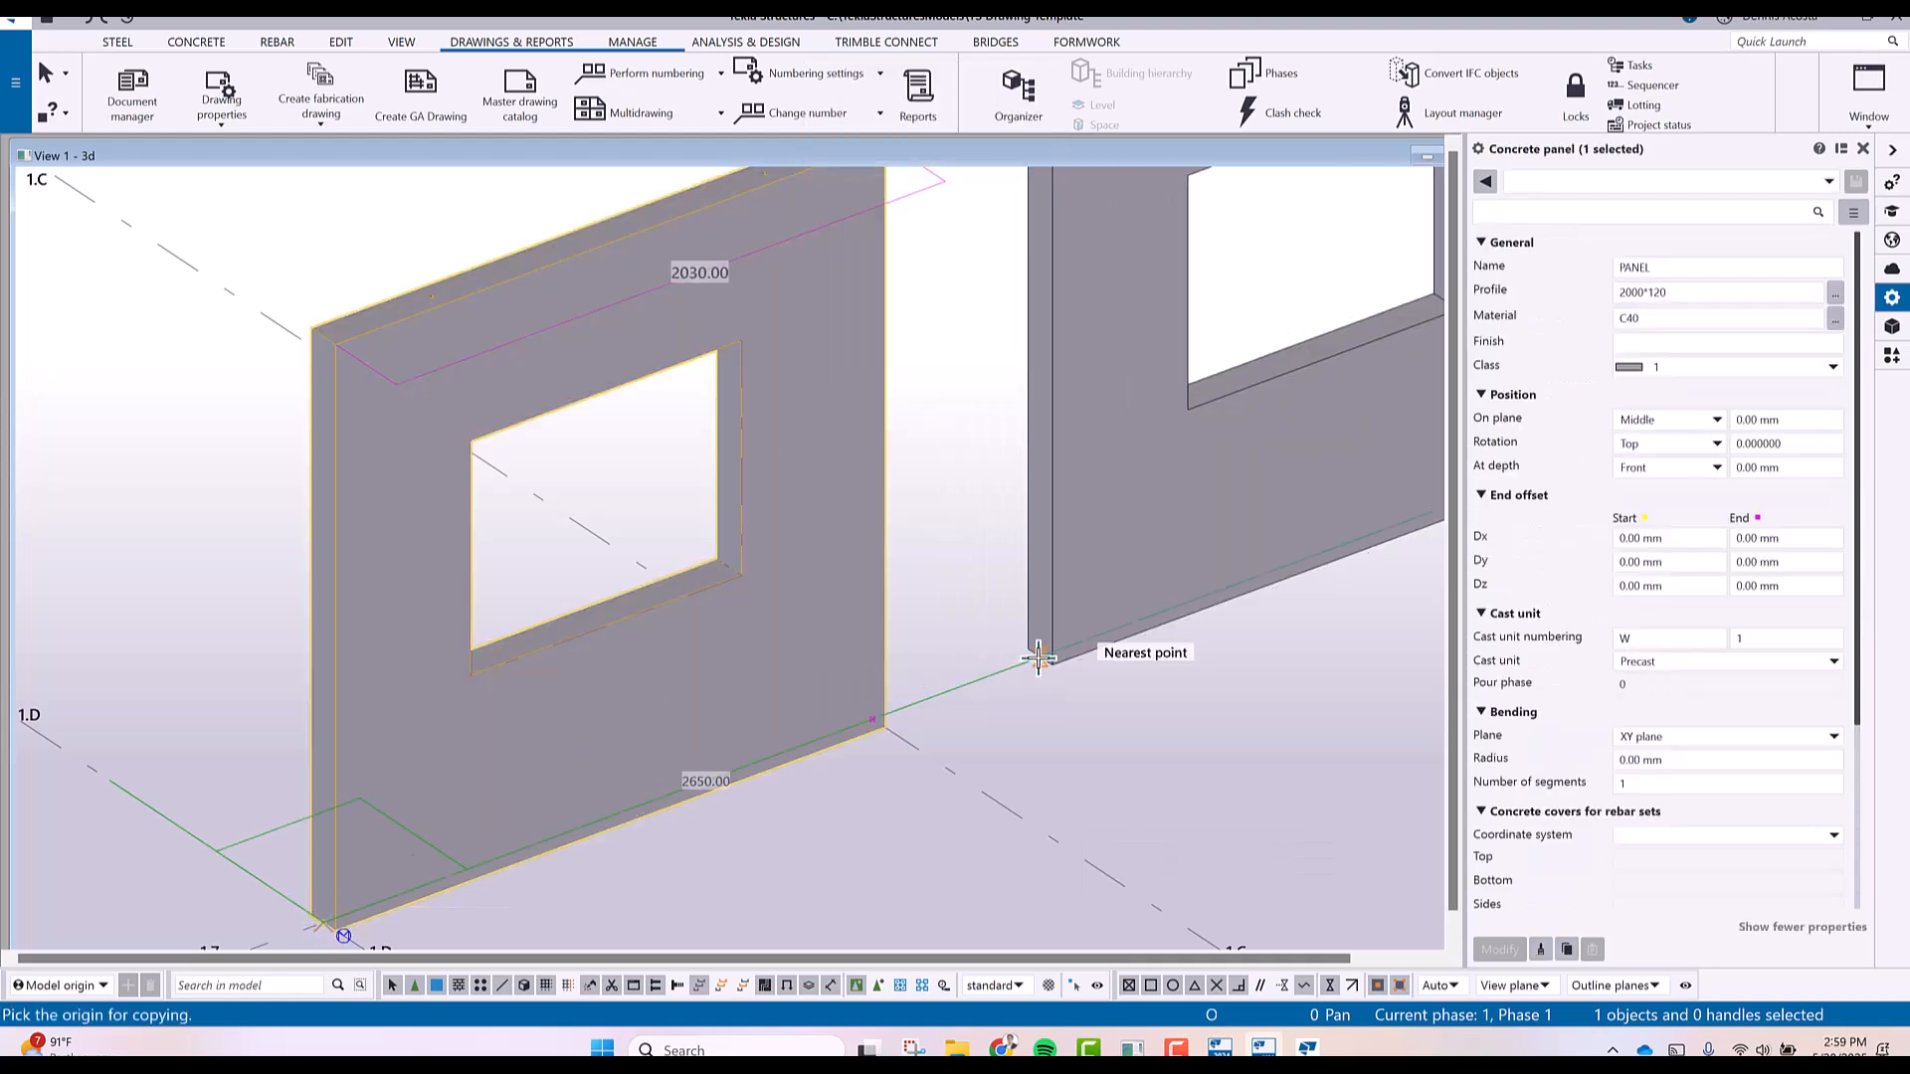
left_click(981, 583)
middle_click_drag(981, 583, 132, 678)
scroll(213, 640, "down", 3)
right_click(482, 492)
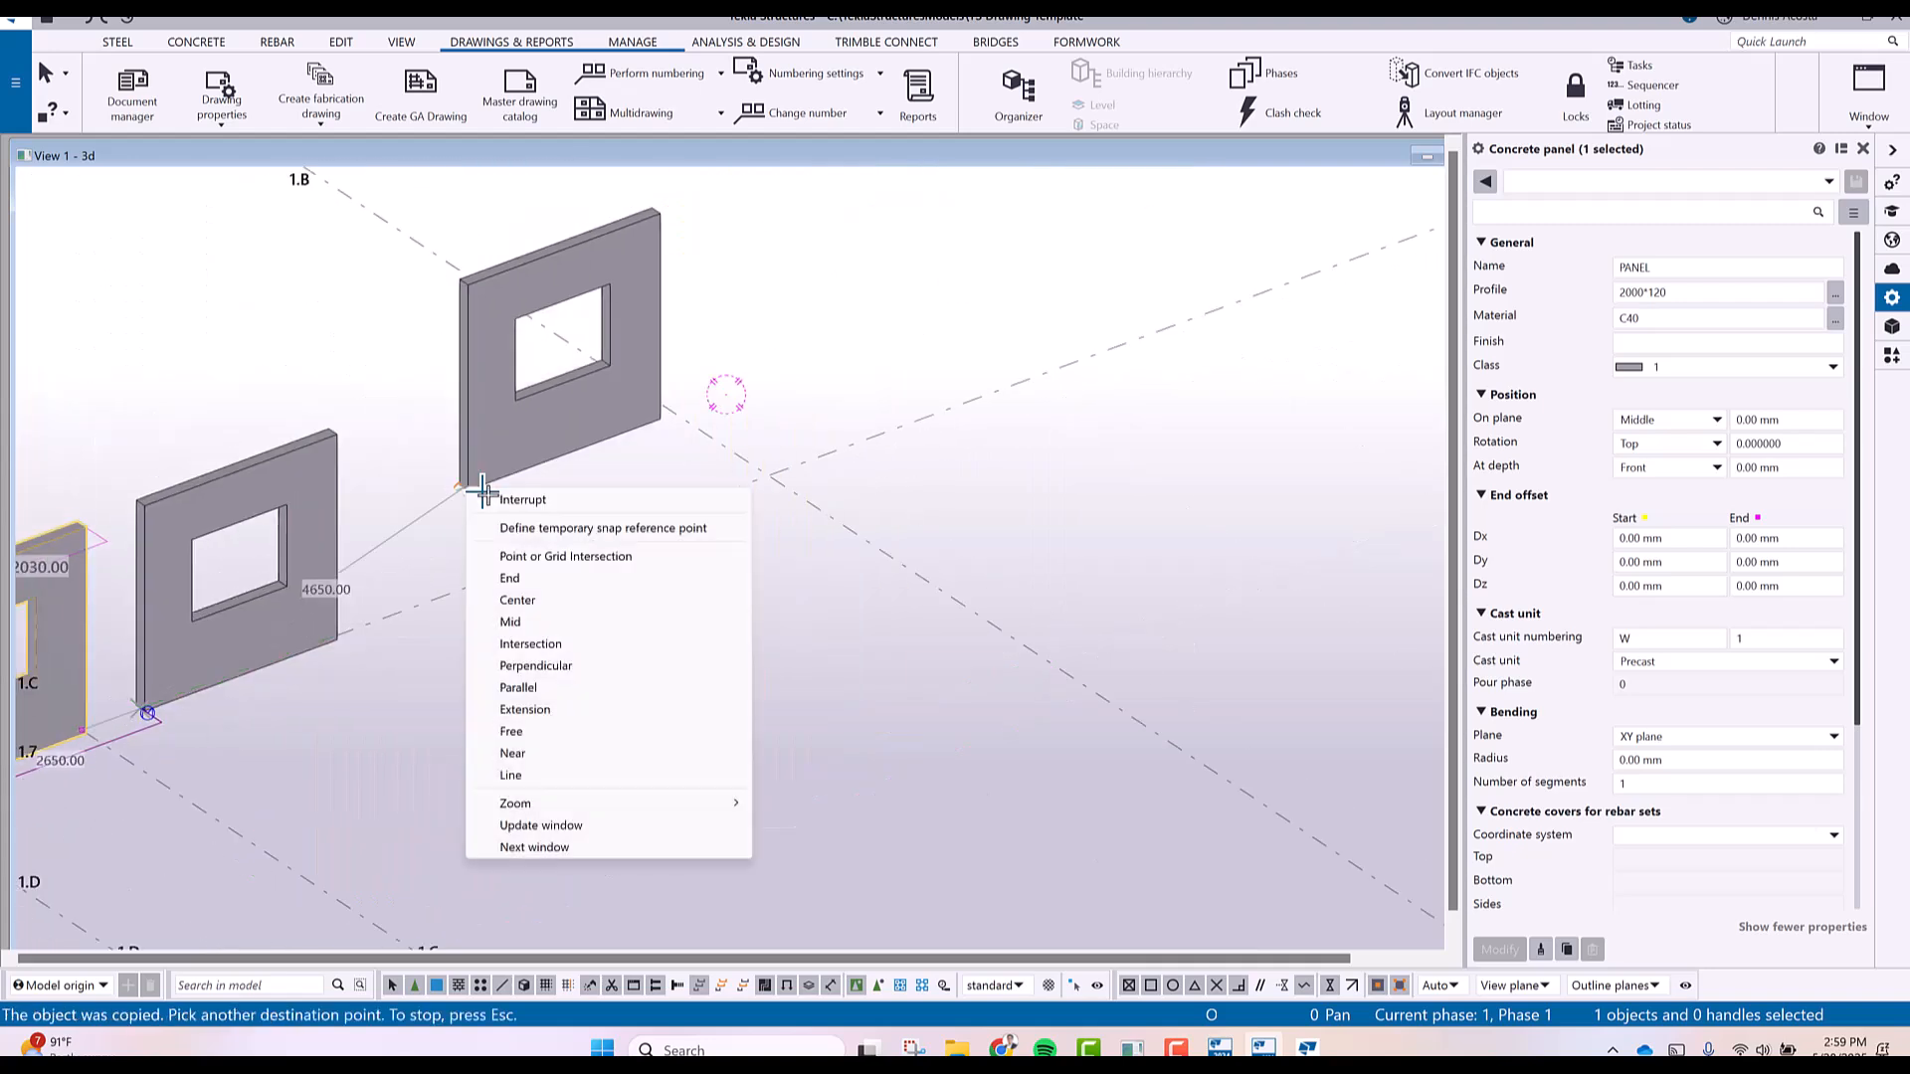
left_click(510, 500)
Lengthen the copied wall panel to about 3980 mm by moving its end handle along the grid line, and accept the main part change.
left_click(336, 523)
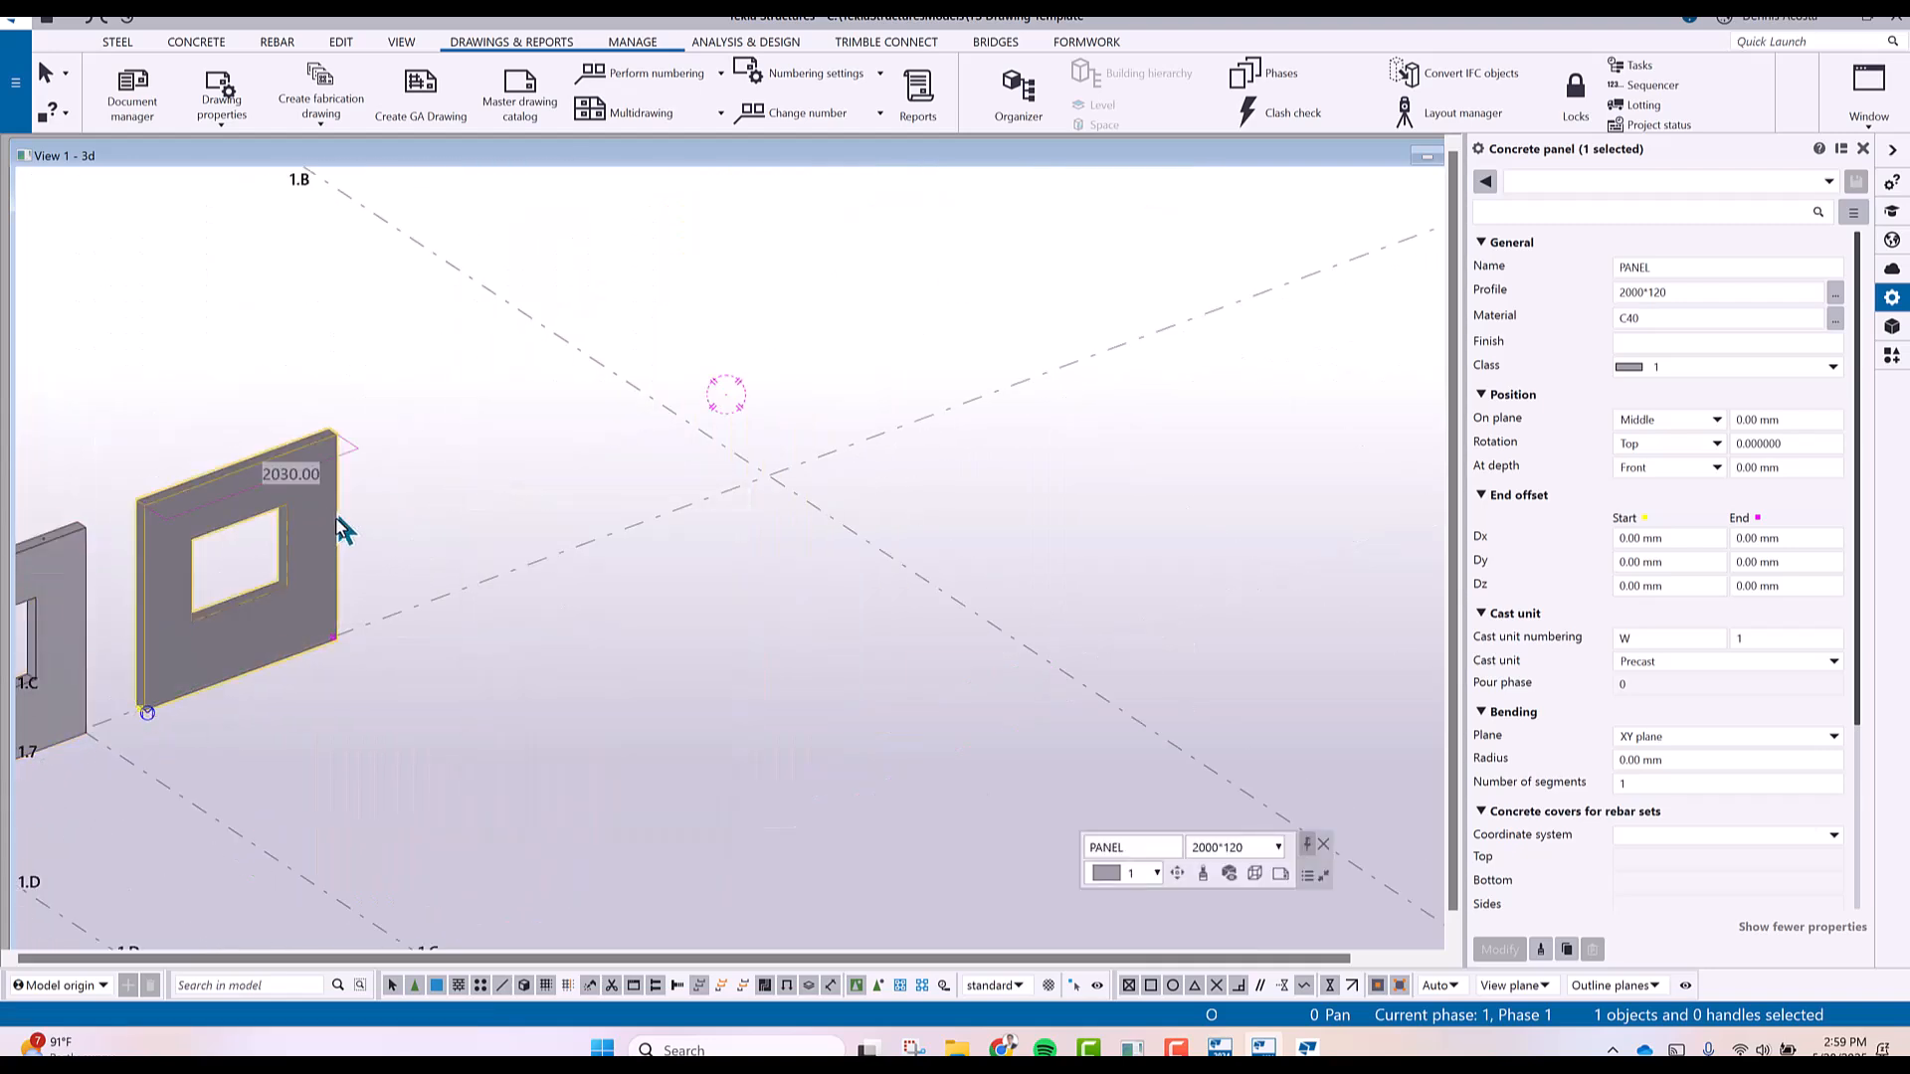
left_click(333, 637)
right_click(332, 634)
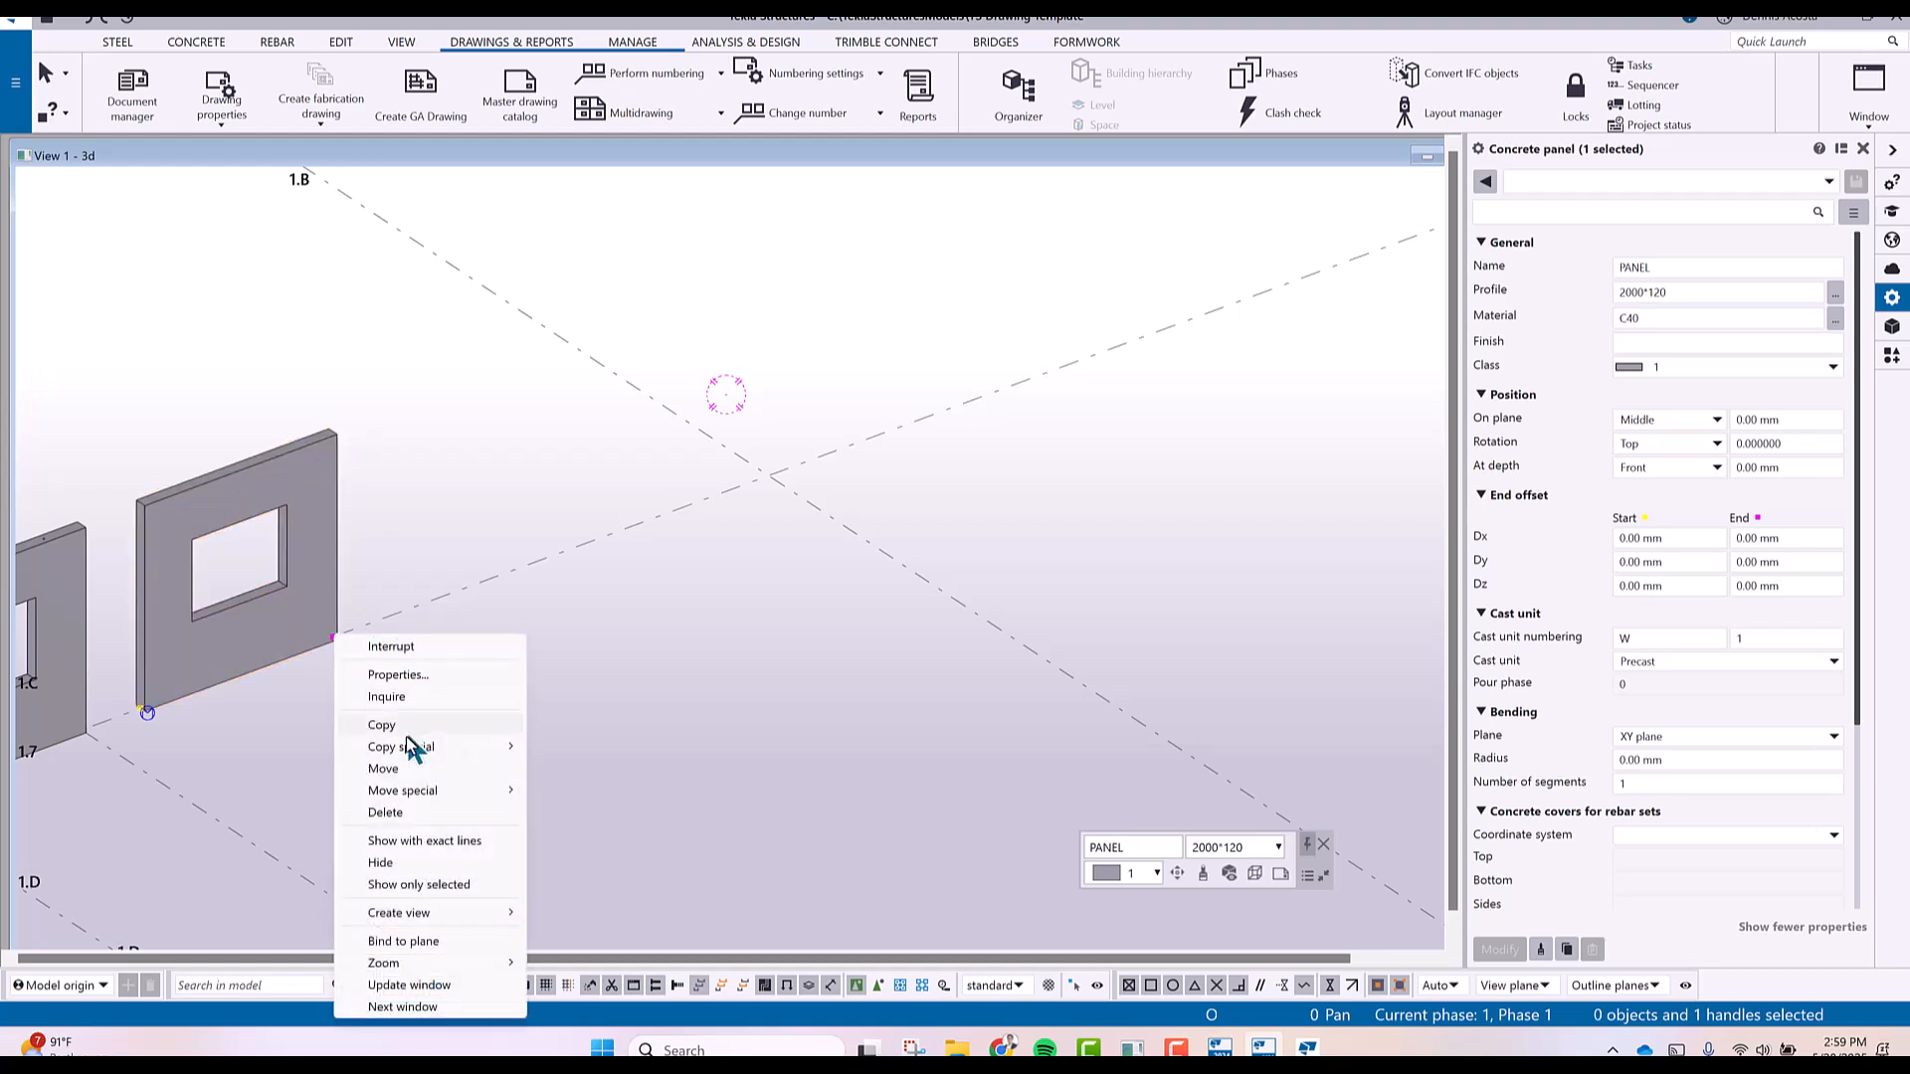
left_click(384, 769)
left_click(332, 637)
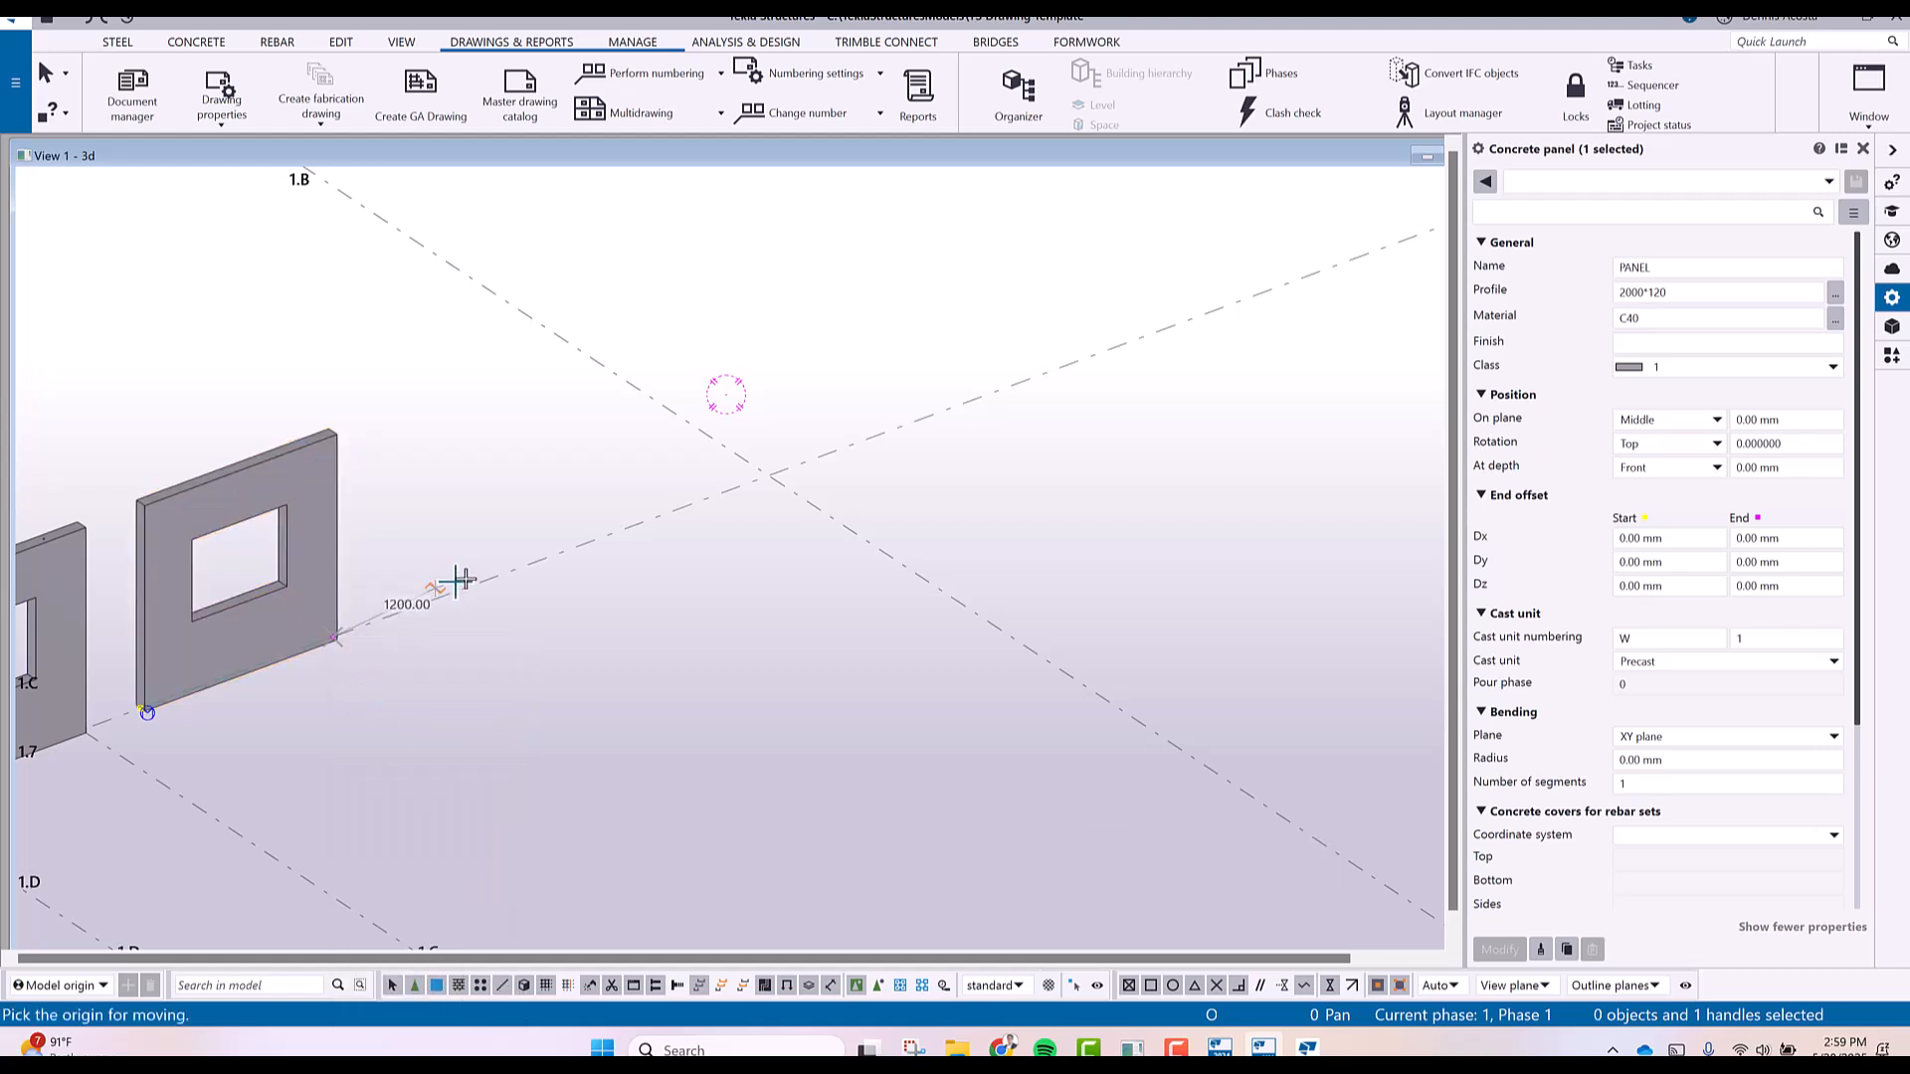
left_click(519, 566)
right_click(563, 434)
left_click(576, 443)
scroll(381, 545, "up", 2)
scroll(379, 548, "up", 1)
middle_click_drag(494, 532, 647, 504)
left_click(468, 308)
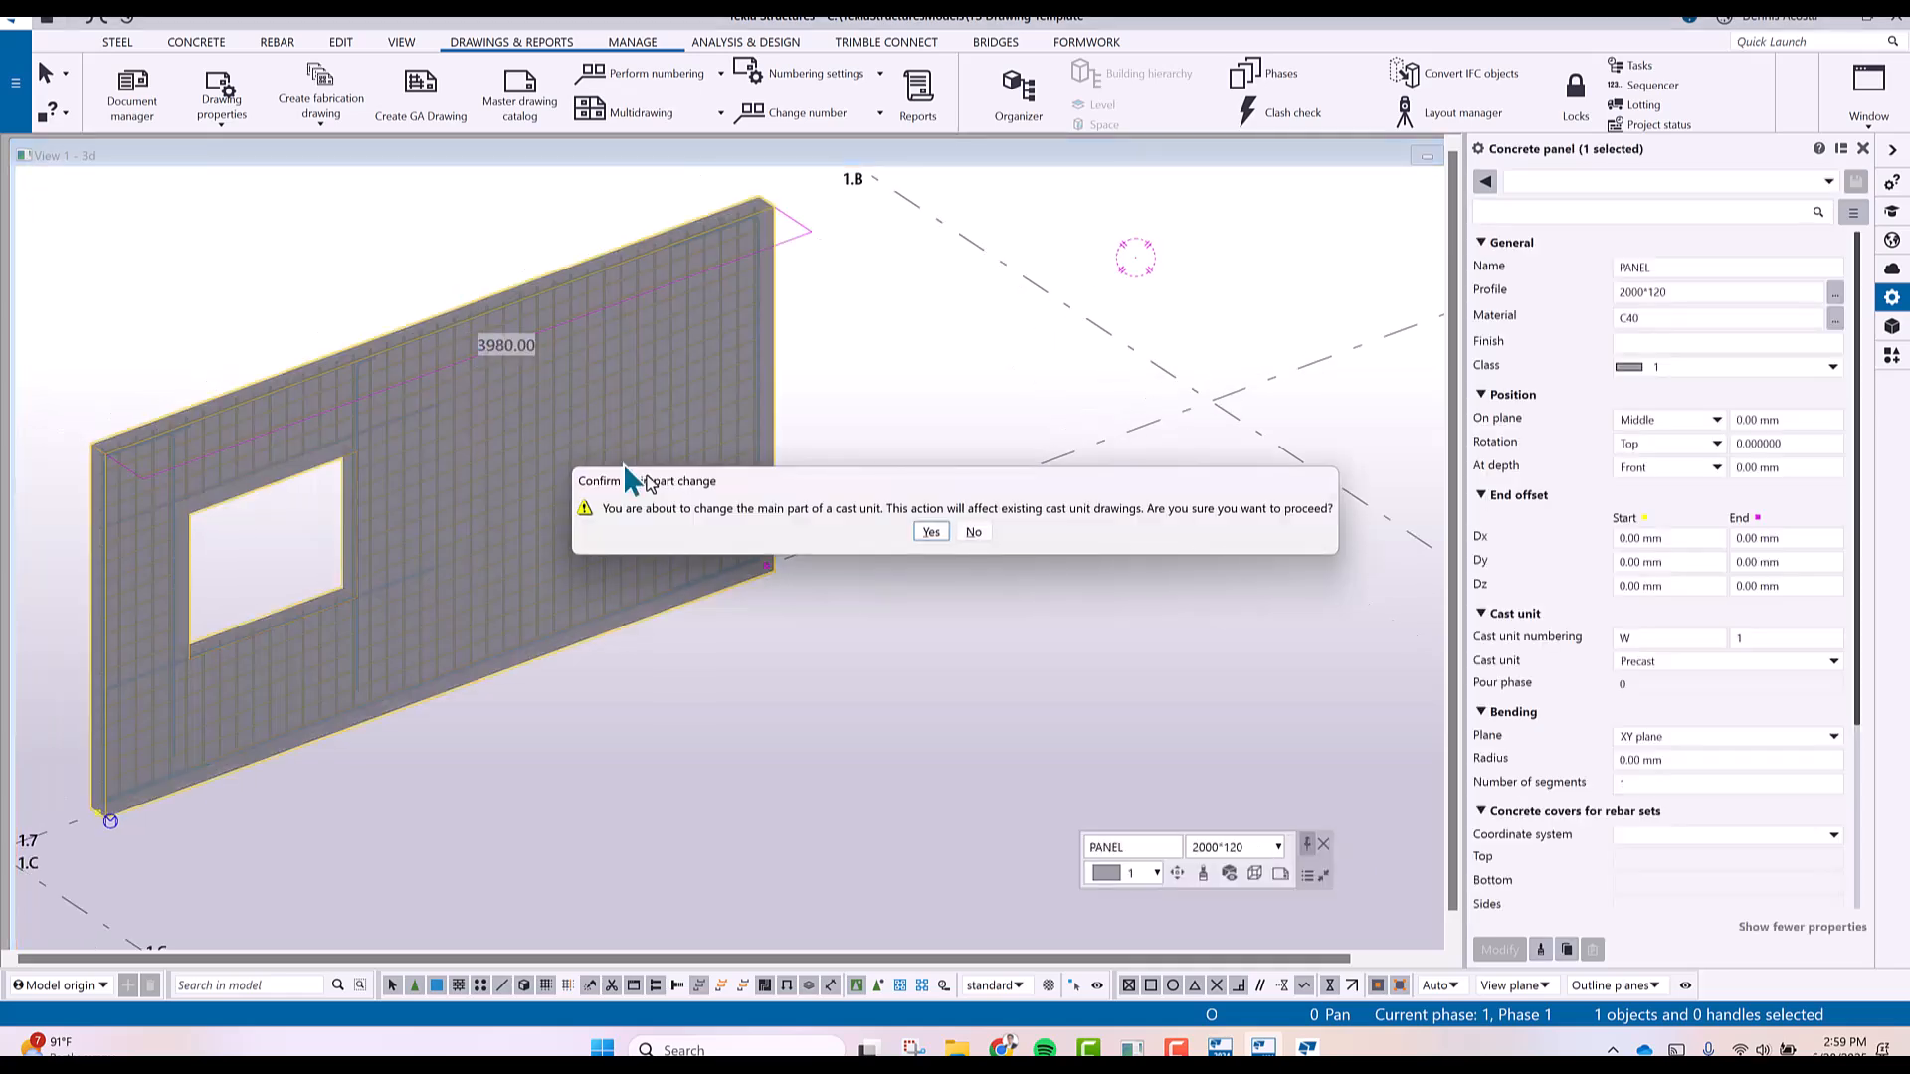
left_click(931, 532)
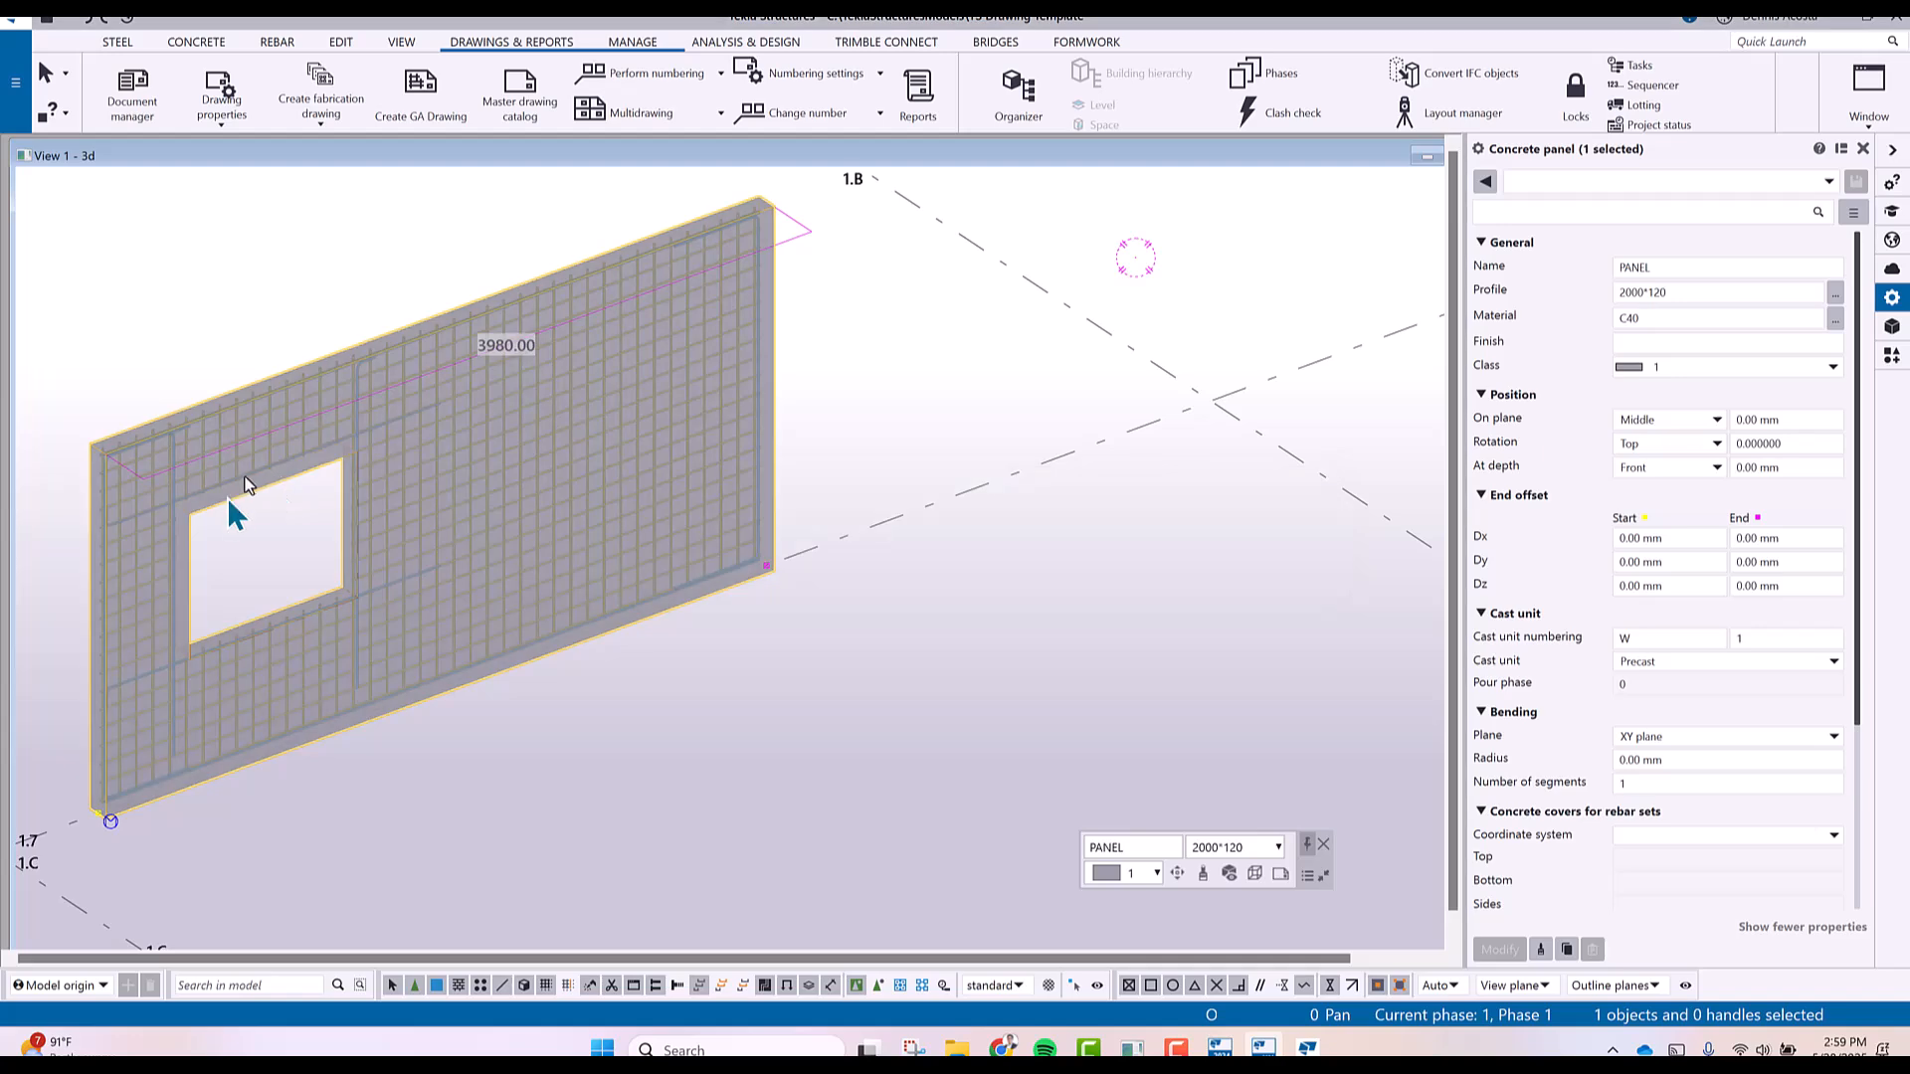
Copy the window's polygon cut 1700 mm along the lengthened panel to add a second opening.
scroll(242, 504, "up", 1)
scroll(242, 504, "up", 2)
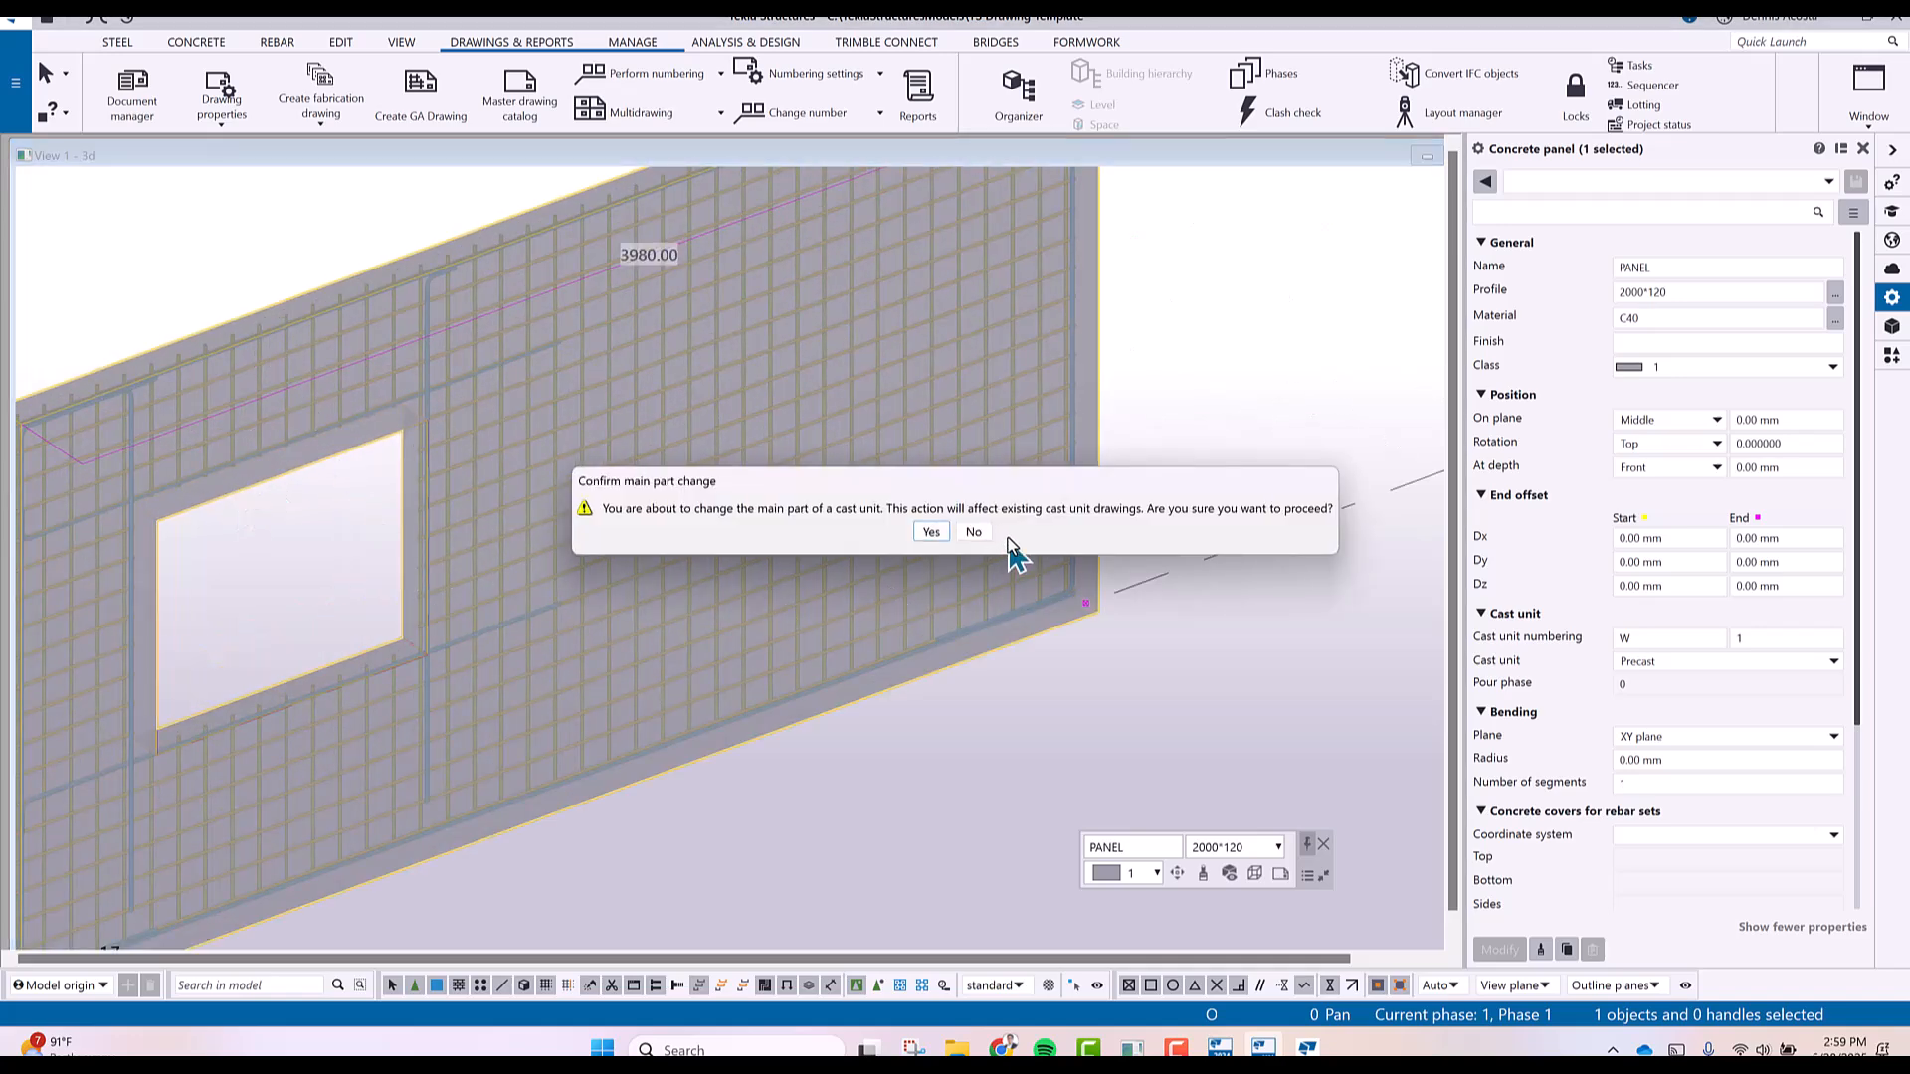
left_click(971, 533)
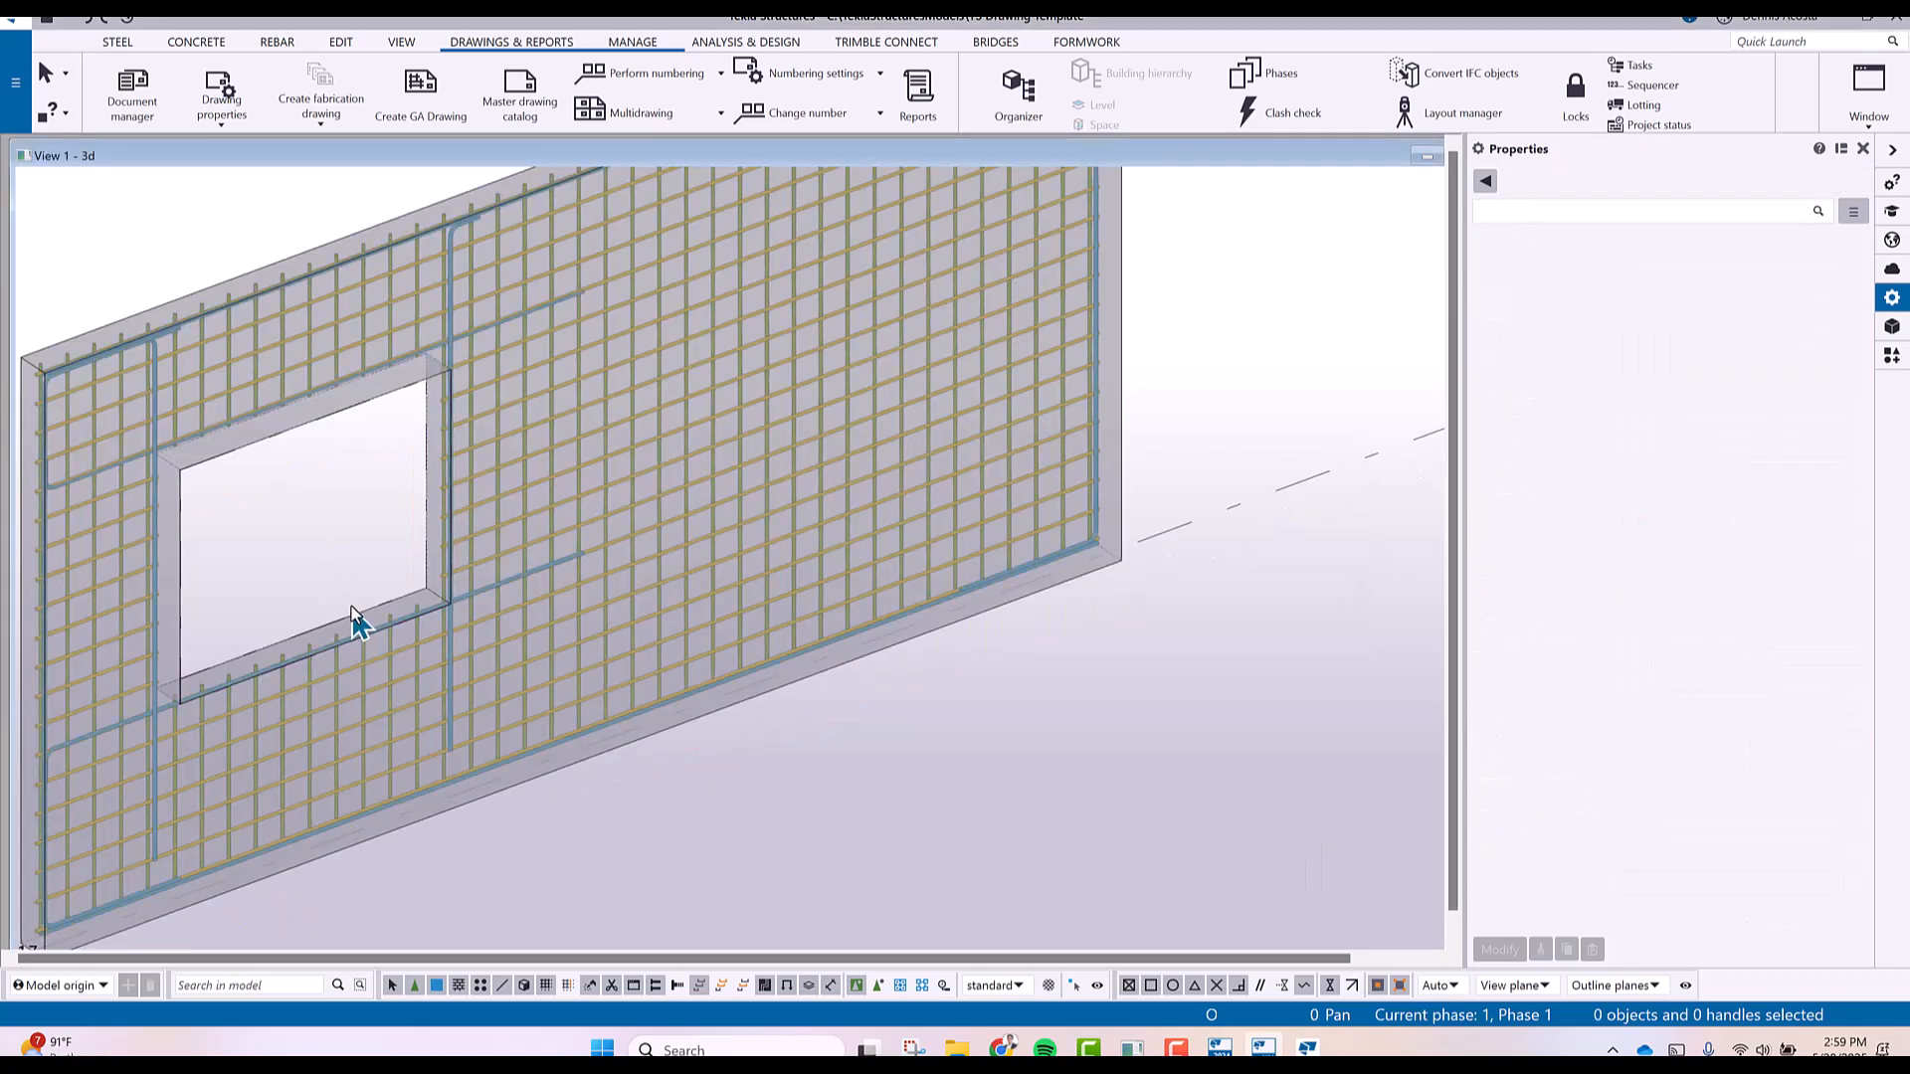
left_click(357, 612)
right_click(358, 614)
left_click(421, 705)
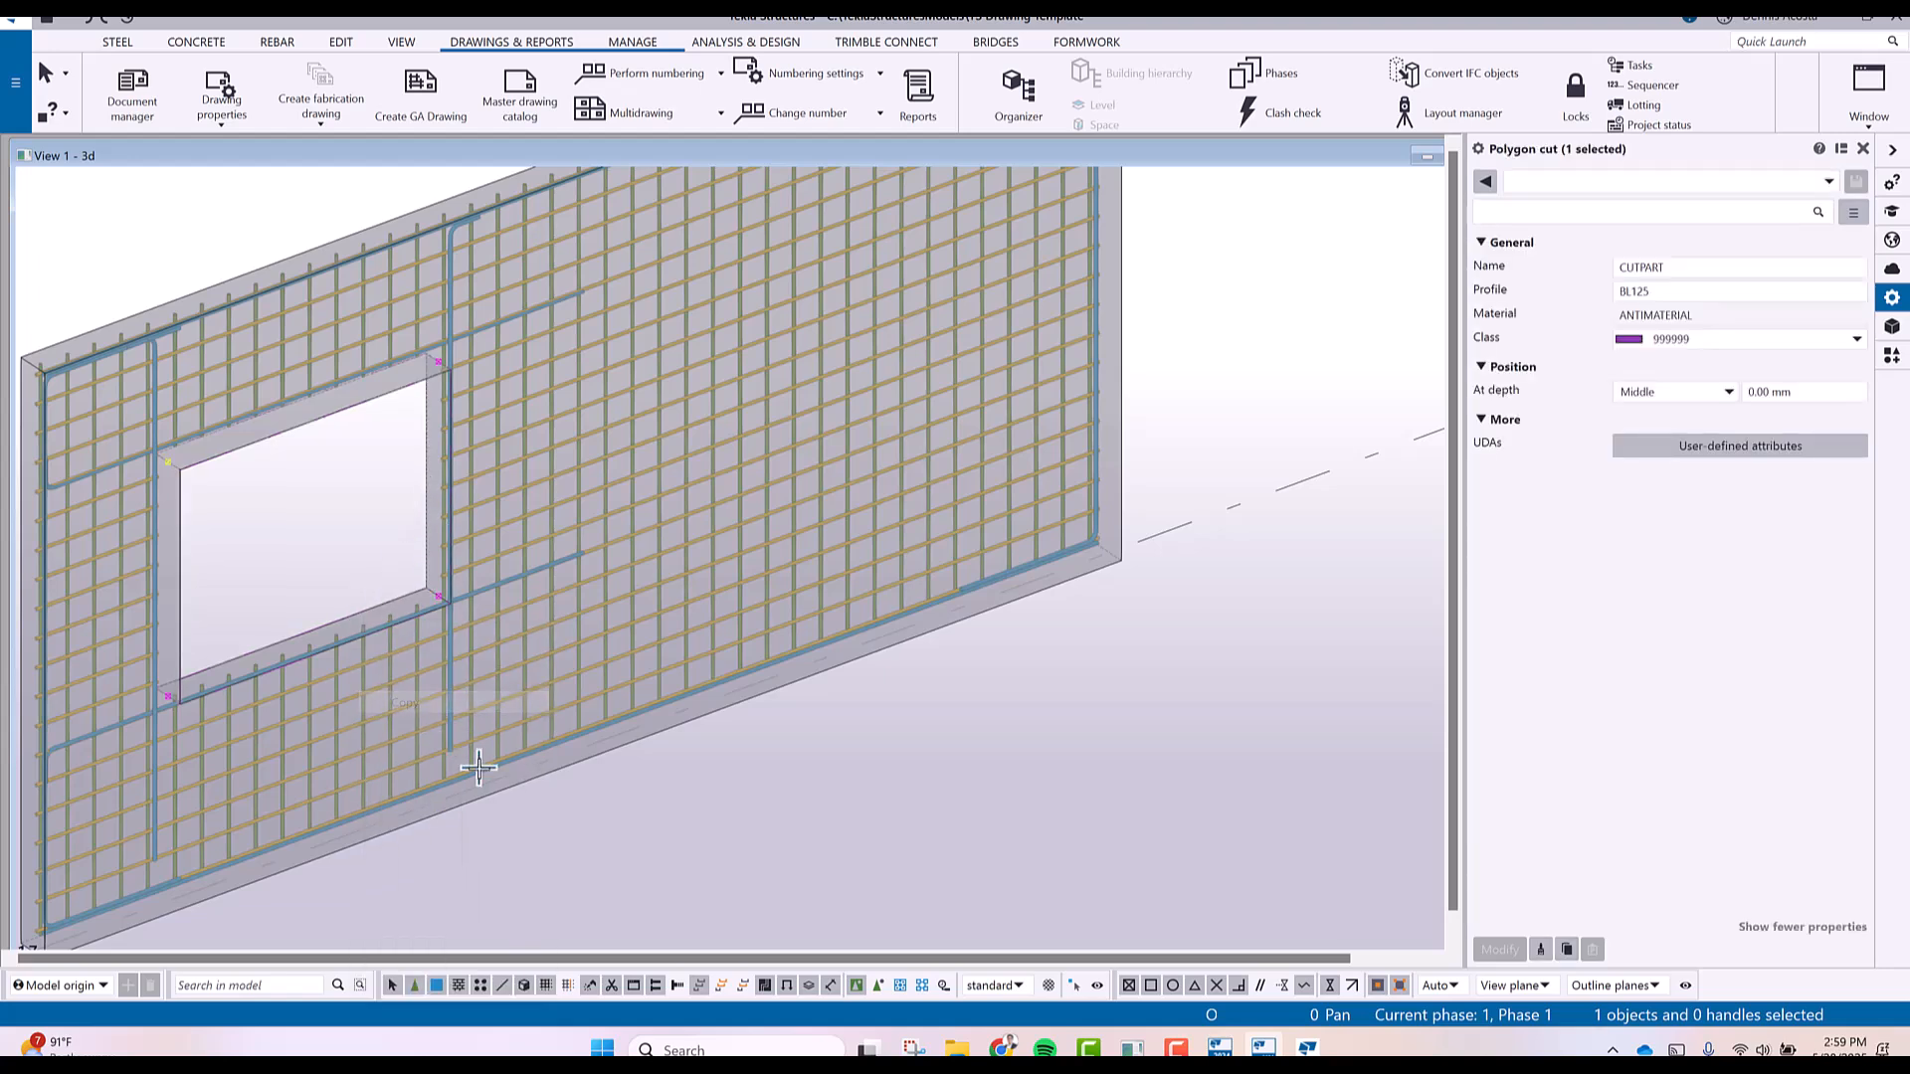
left_click(469, 793)
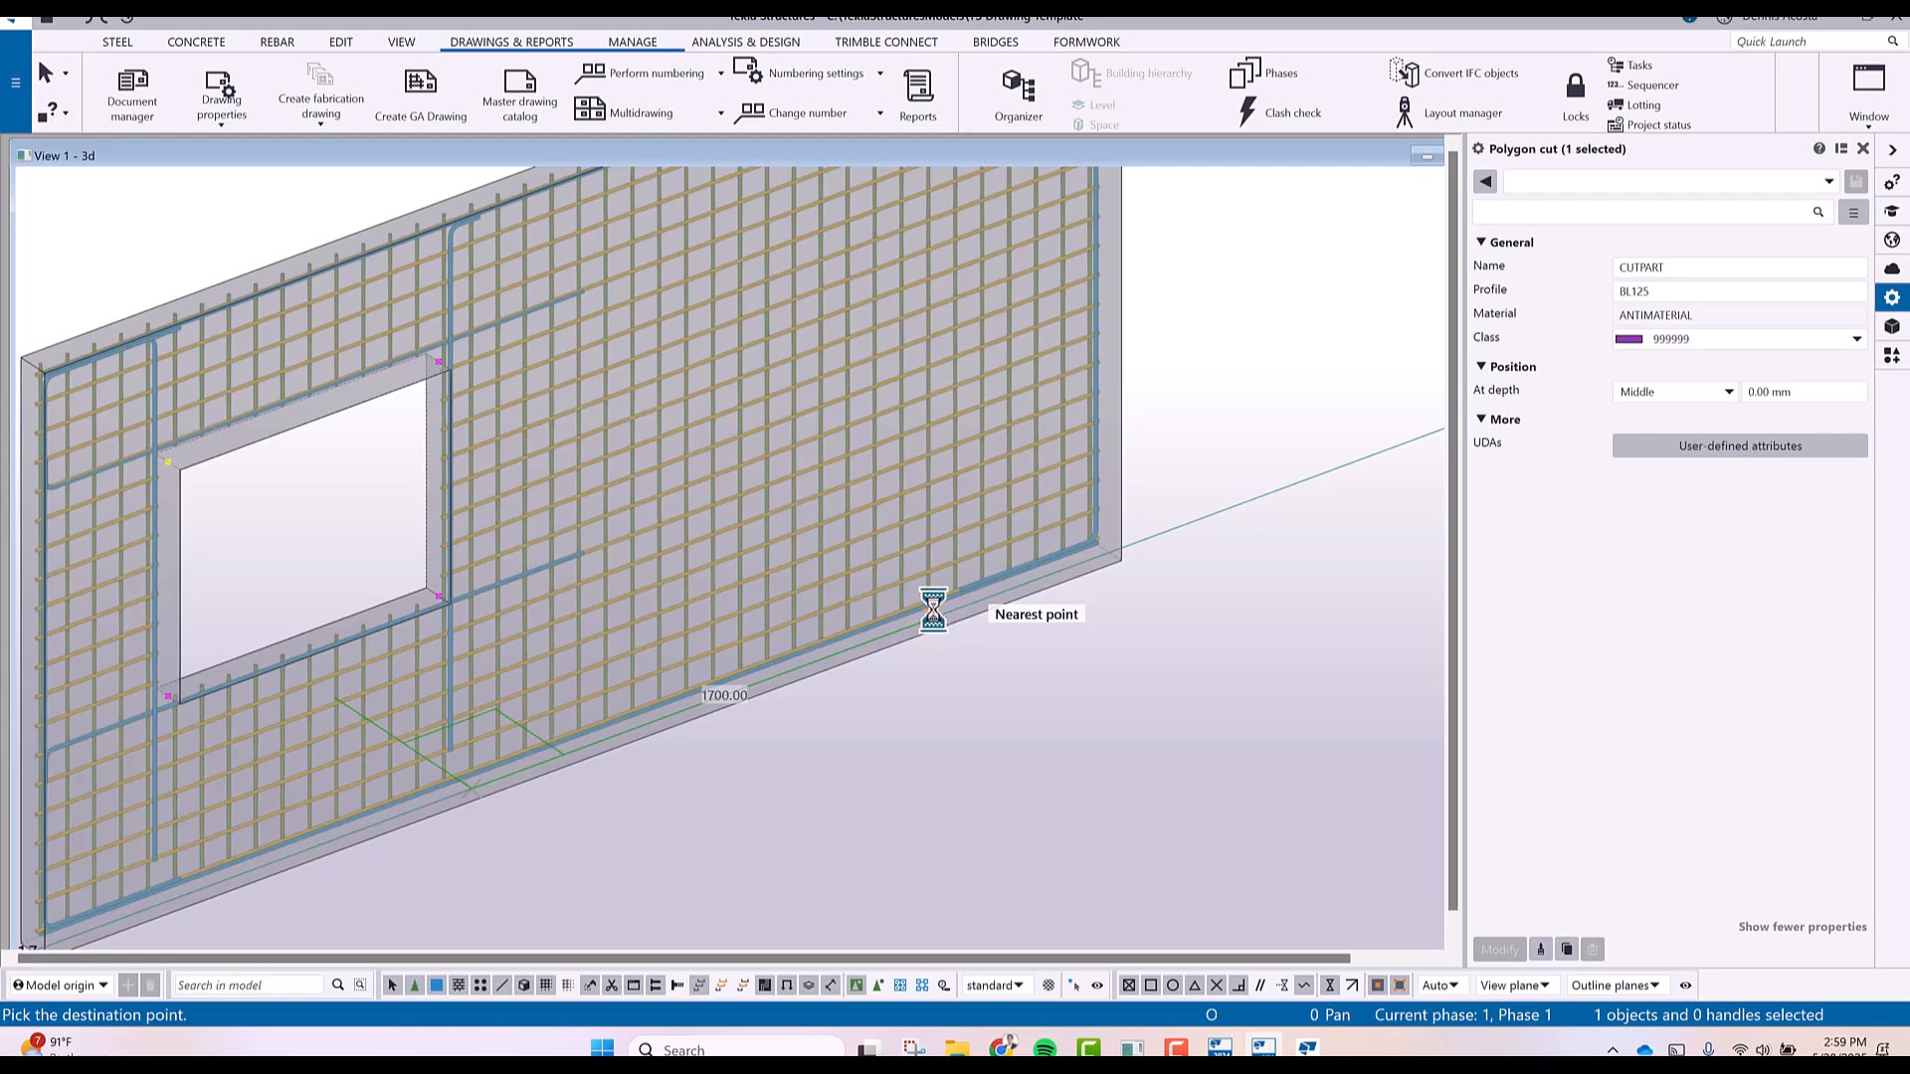
left_click(932, 619)
key("Escape")
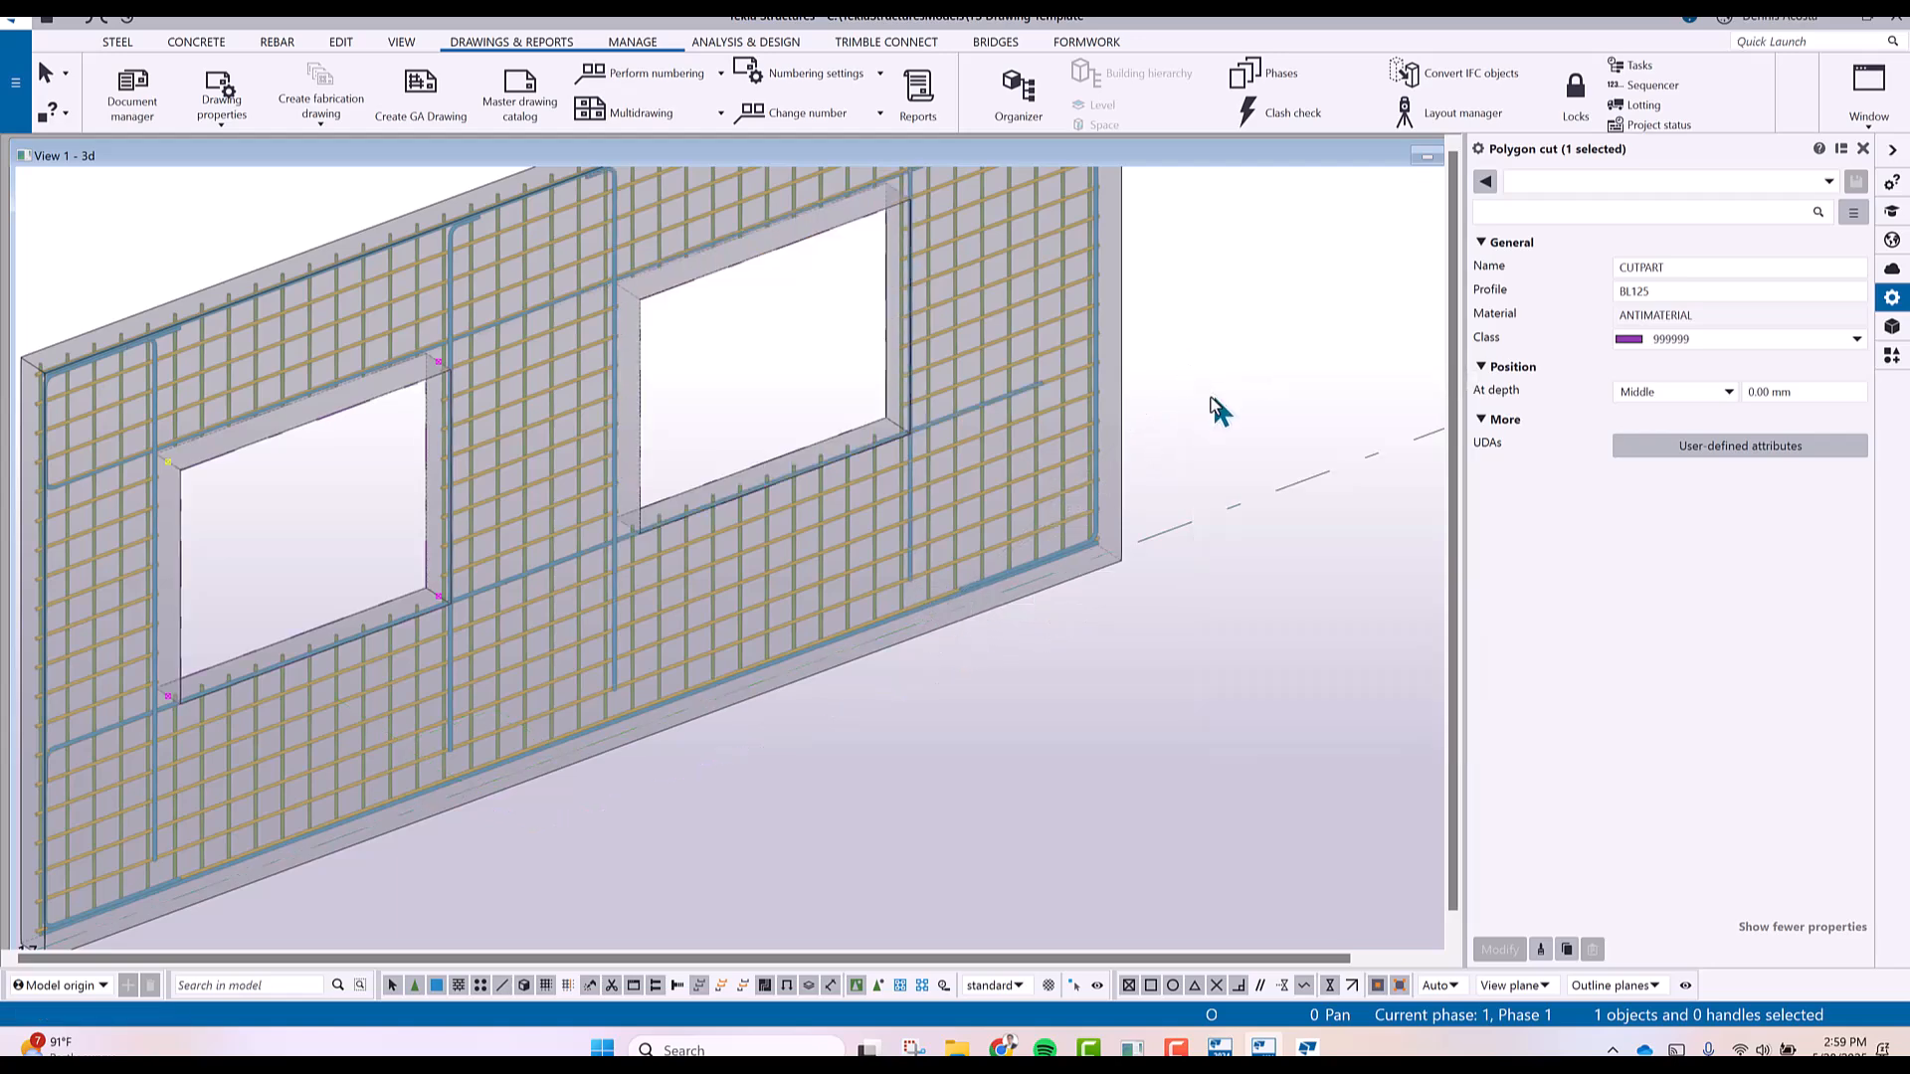
Perform numbering on the model with the two-window wall panel.
scroll(1188, 480, "down", 2)
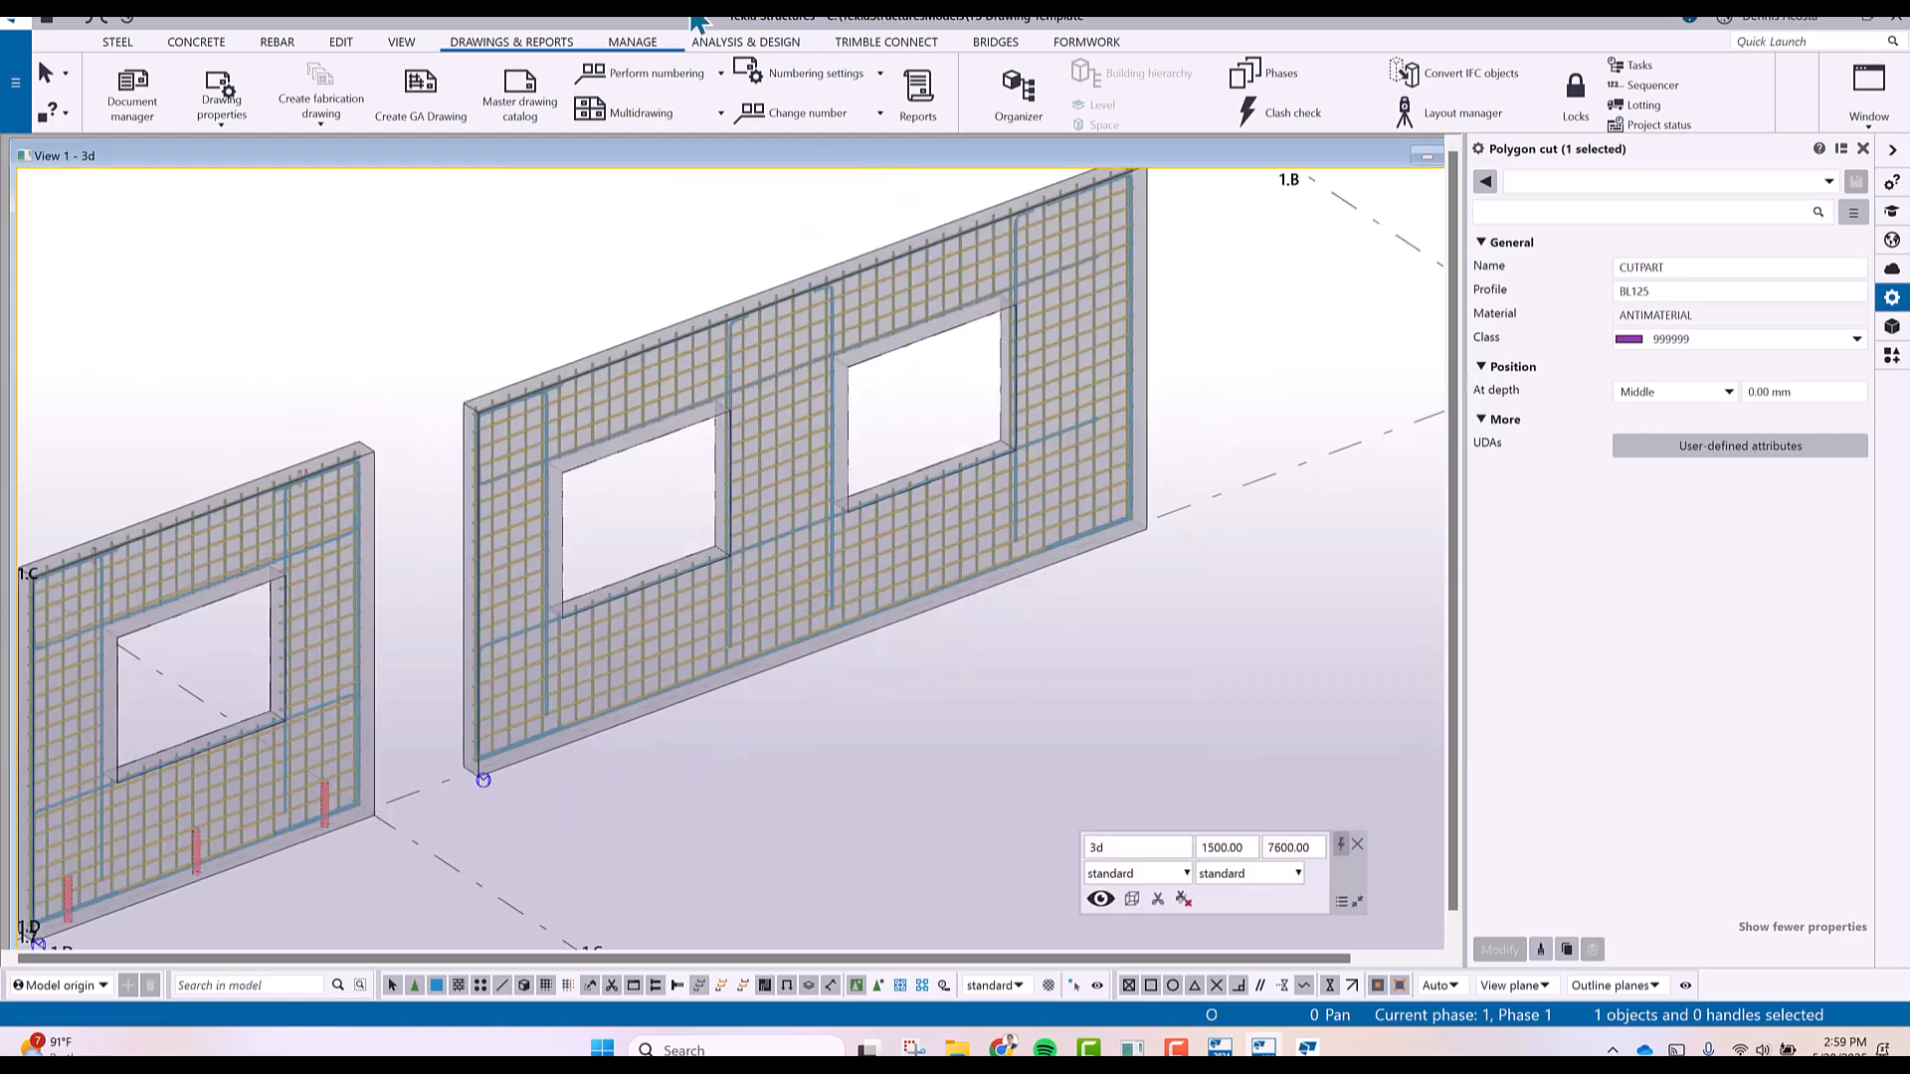
left_click(684, 74)
left_click(653, 209)
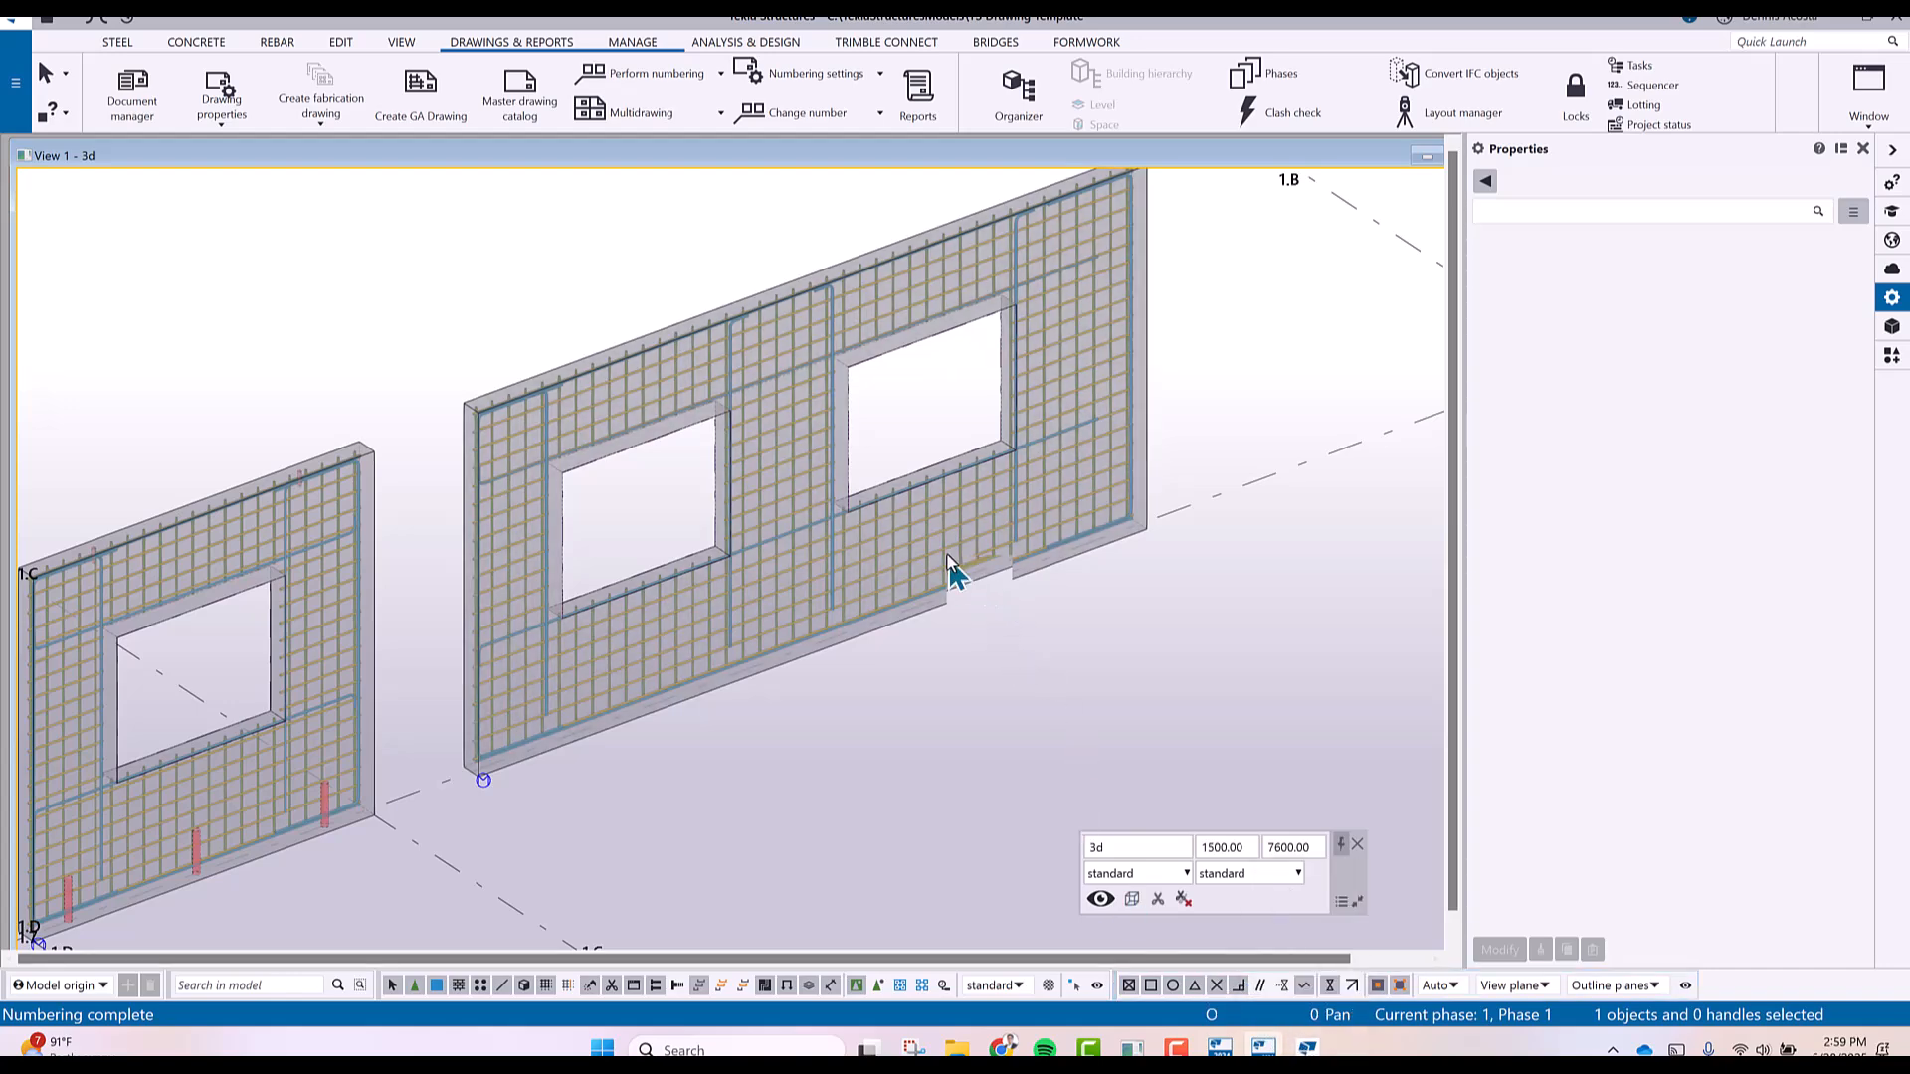
Show the parts as solid, select the two-window wall panel and search the Master Drawing Catalog for PVB.
middle_click_drag(947, 556, 909, 555)
key("ctrl+4")
left_click(995, 526)
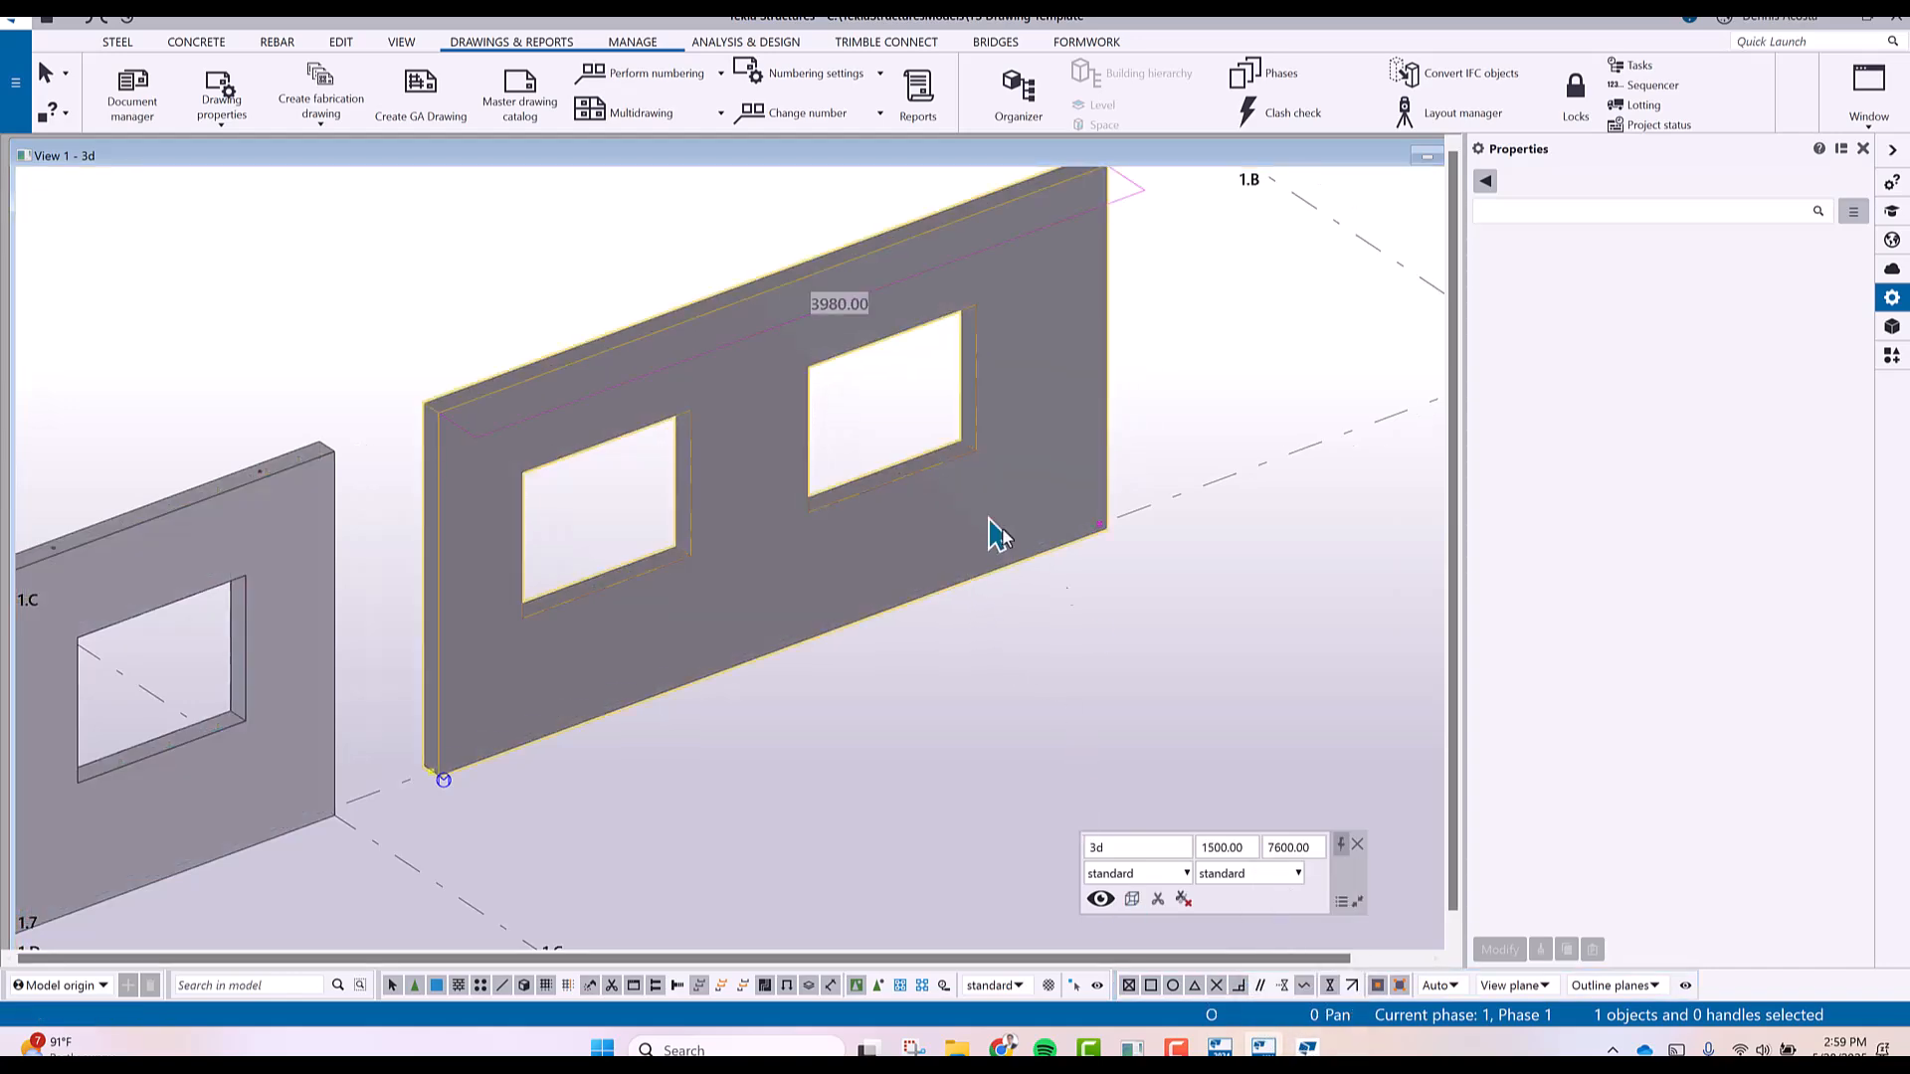
left_click(1306, 1047)
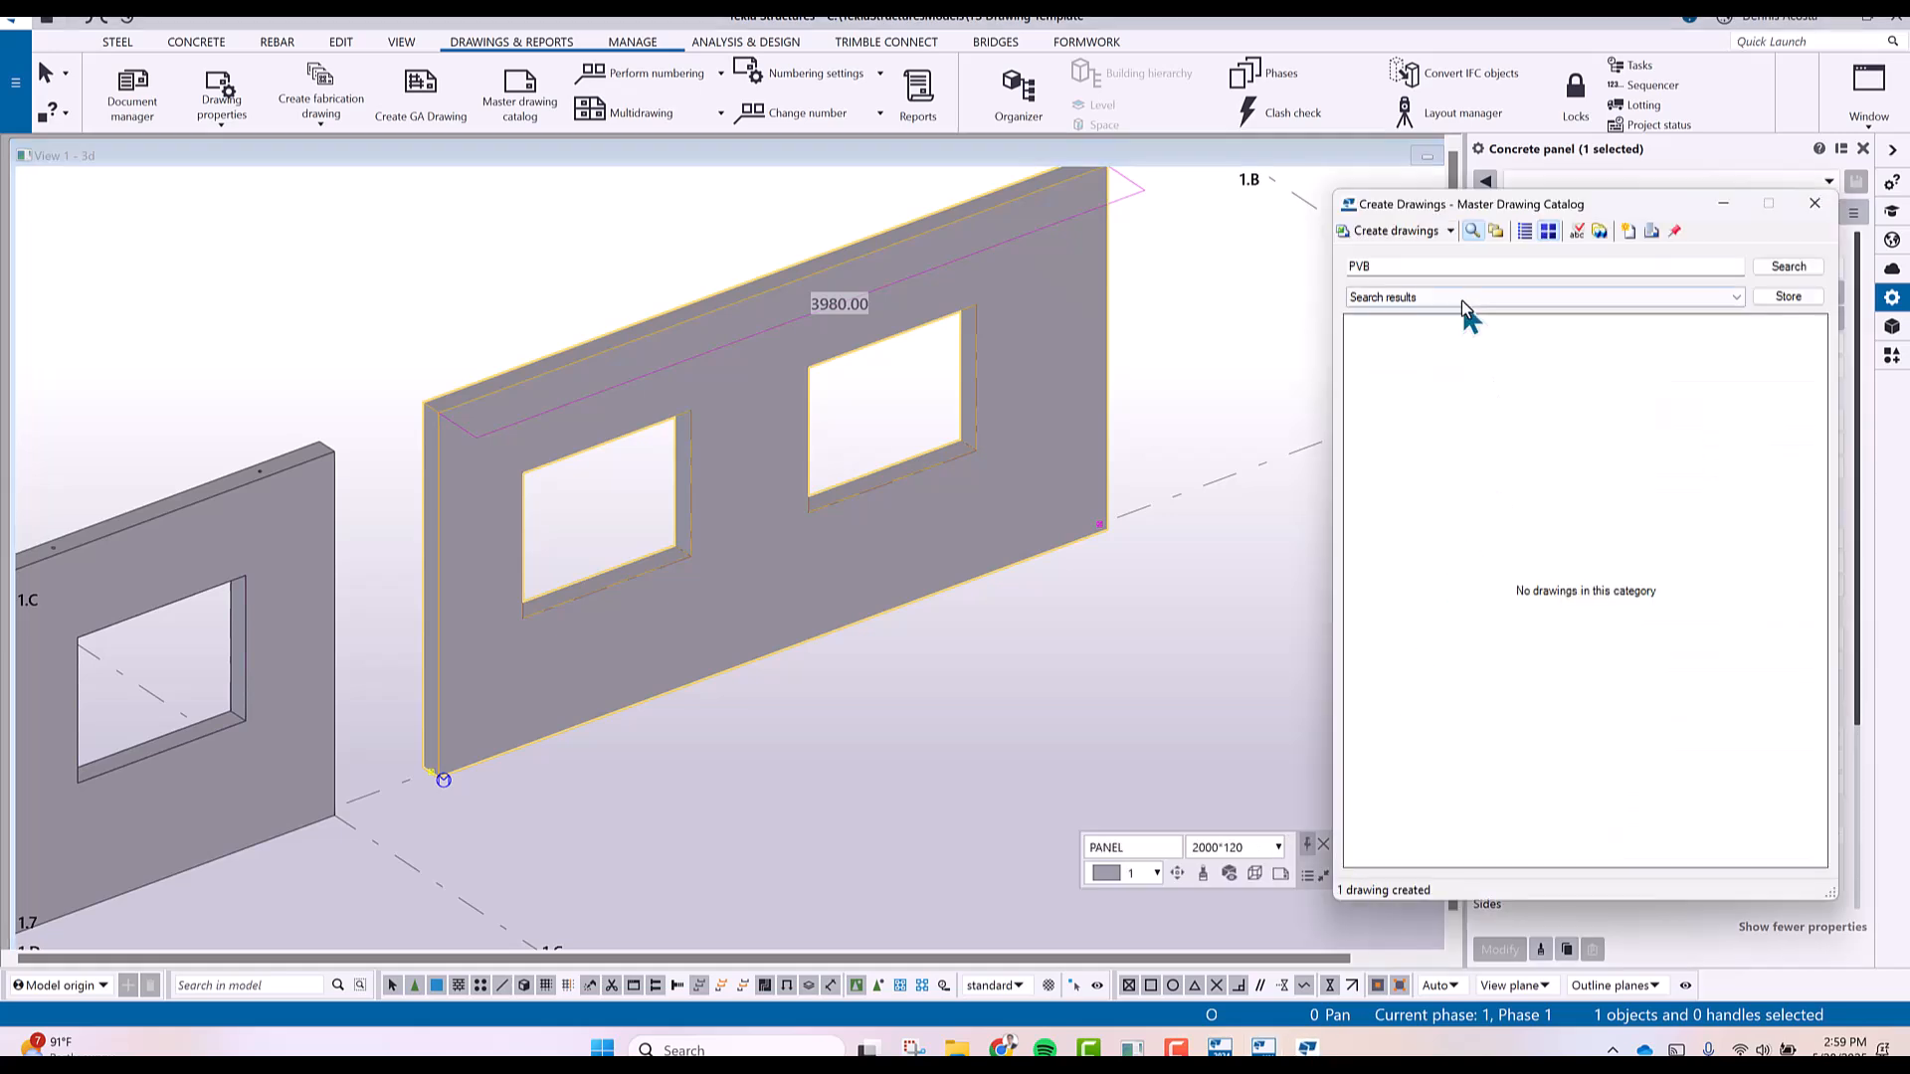
left_click(1787, 266)
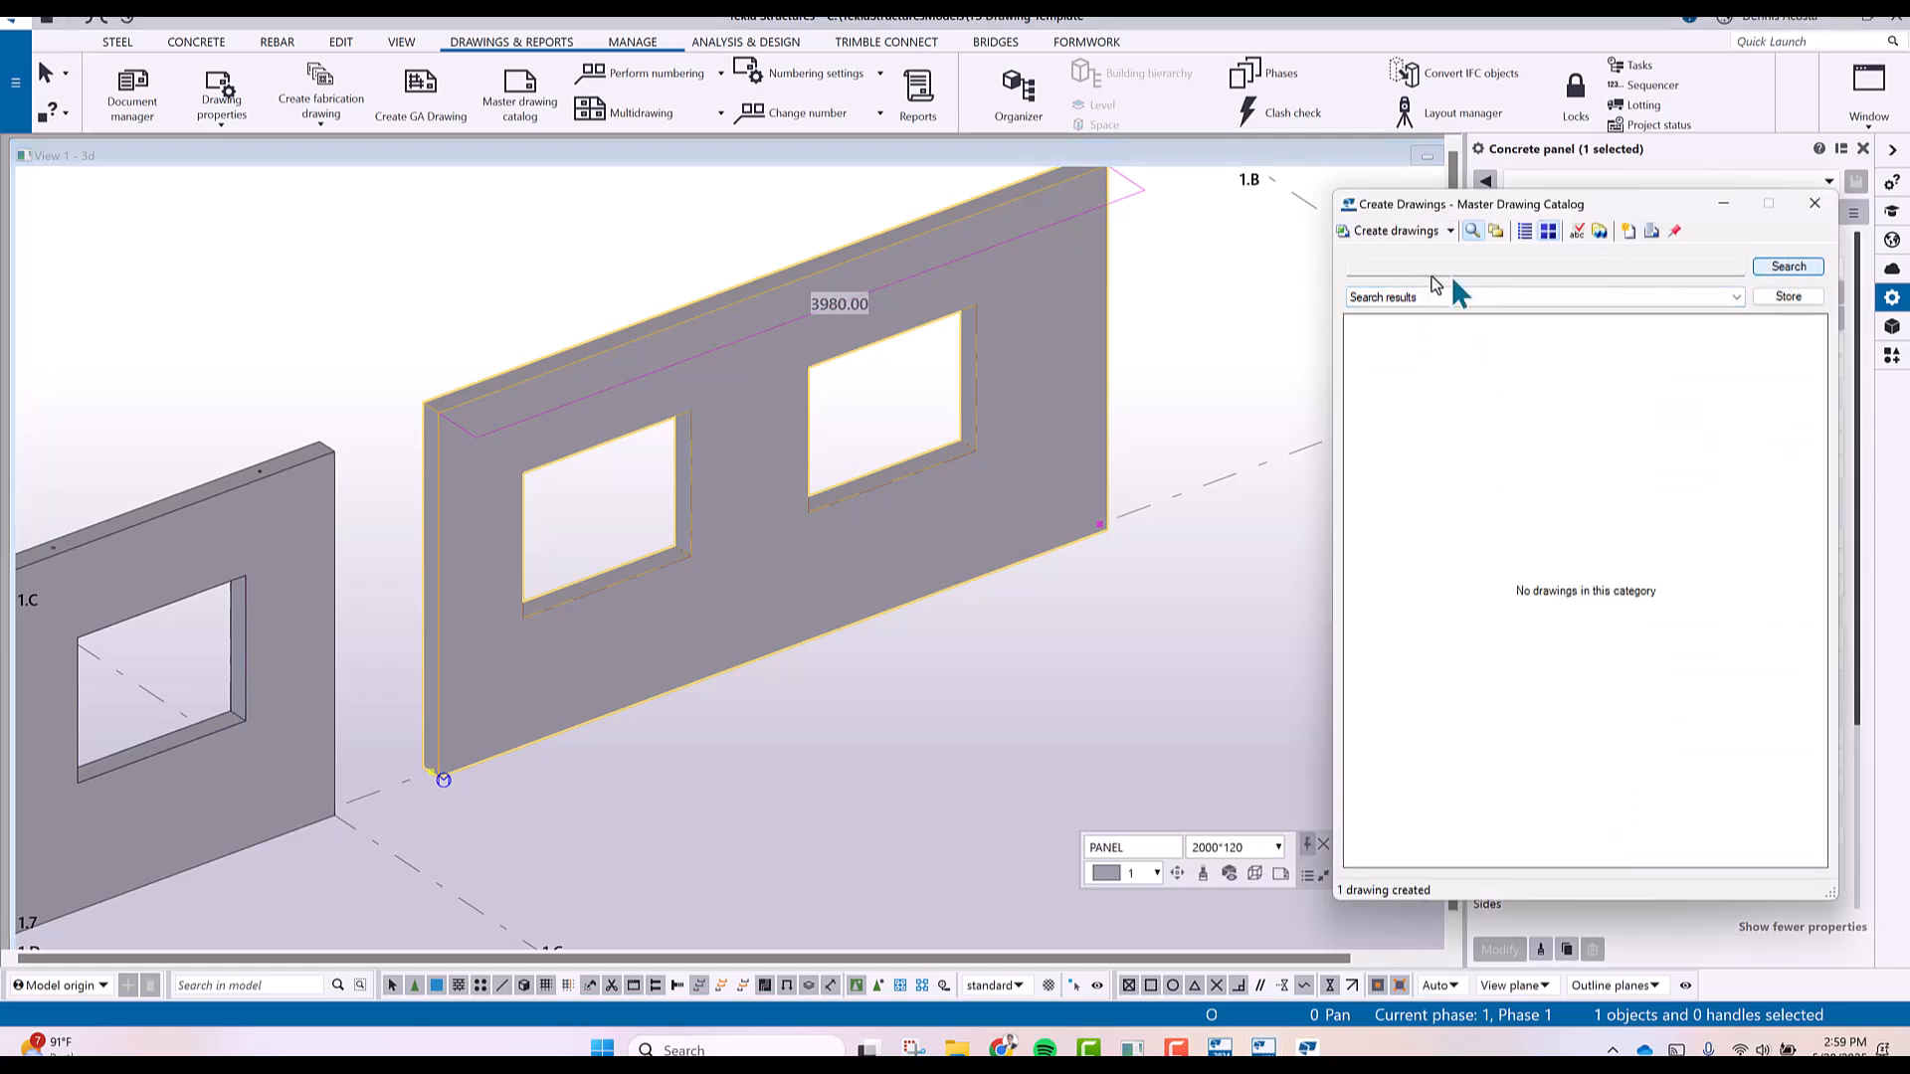
left_click(1738, 297)
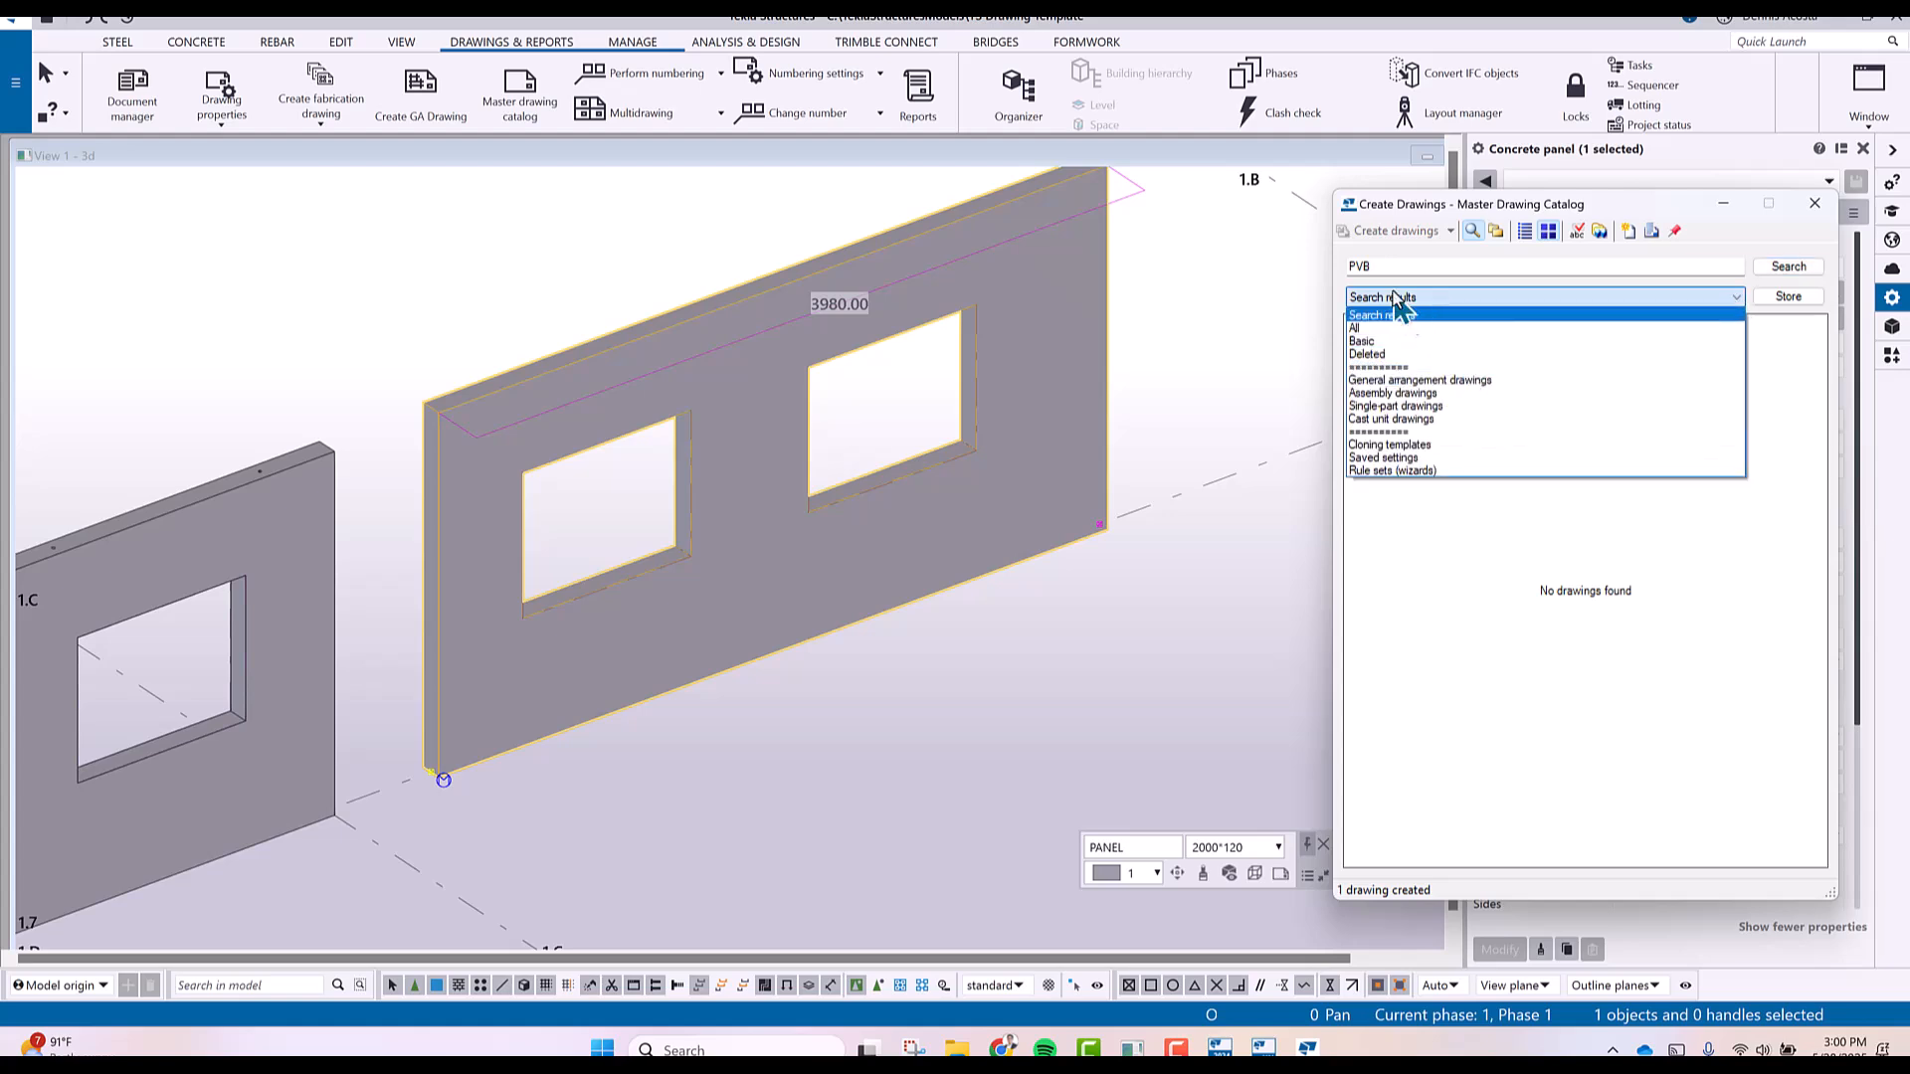
left_click(1799, 264)
List the catalog's cast unit drawings and repeat the search for PVB.
left_click(1738, 297)
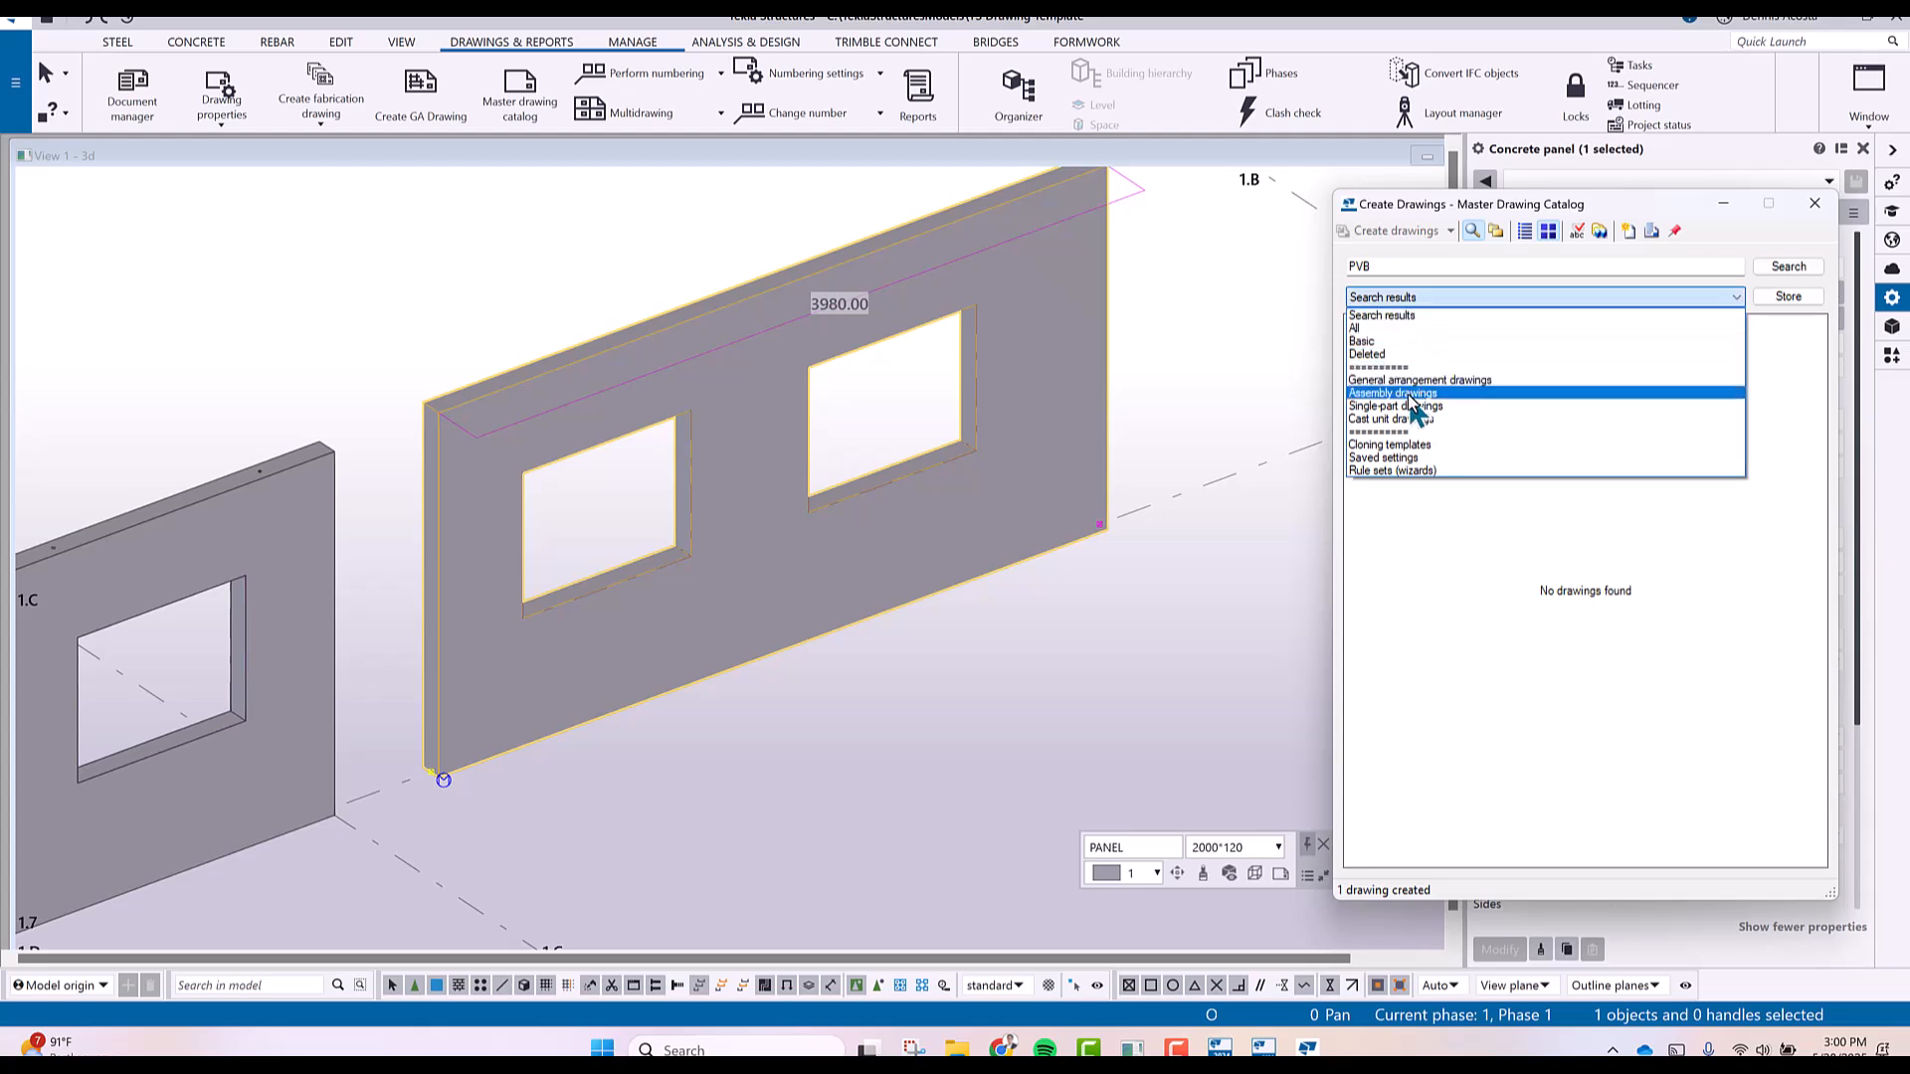
left_click(1410, 419)
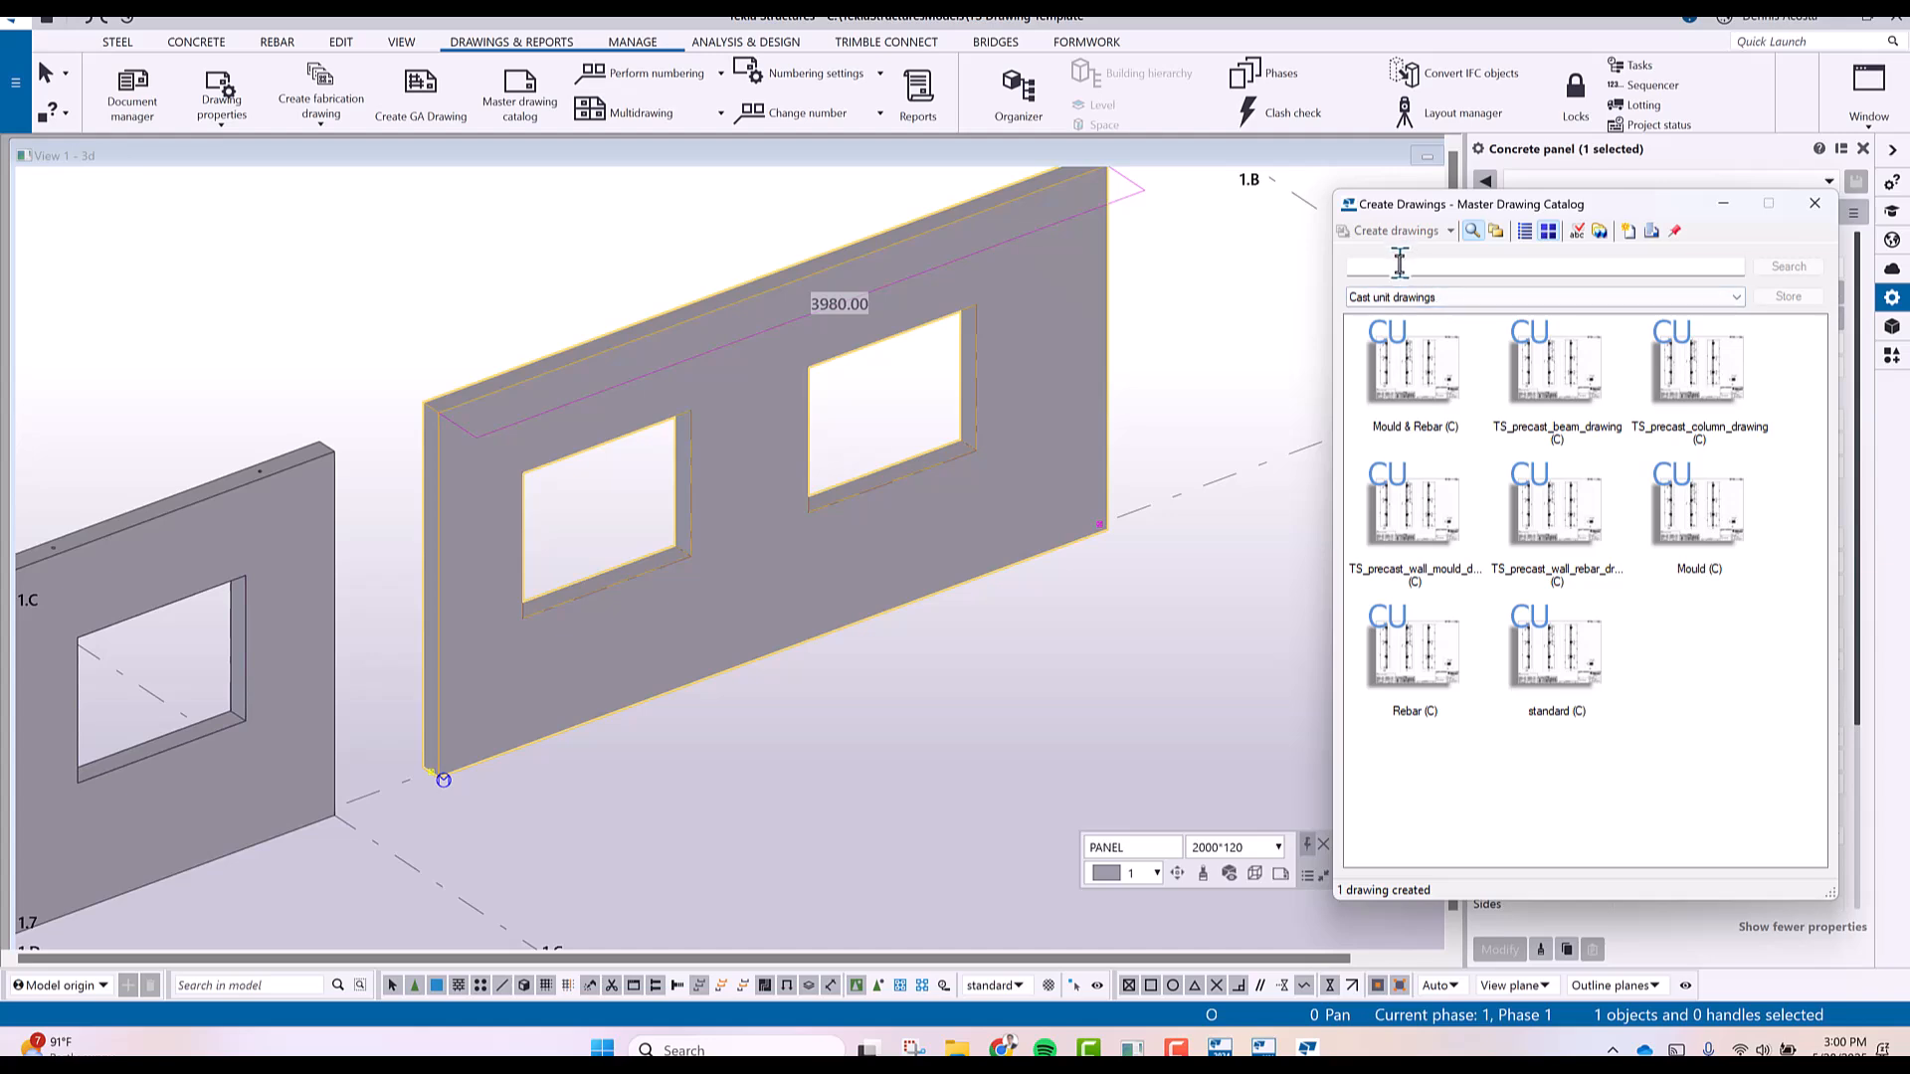
type("PVB")
left_click(1788, 267)
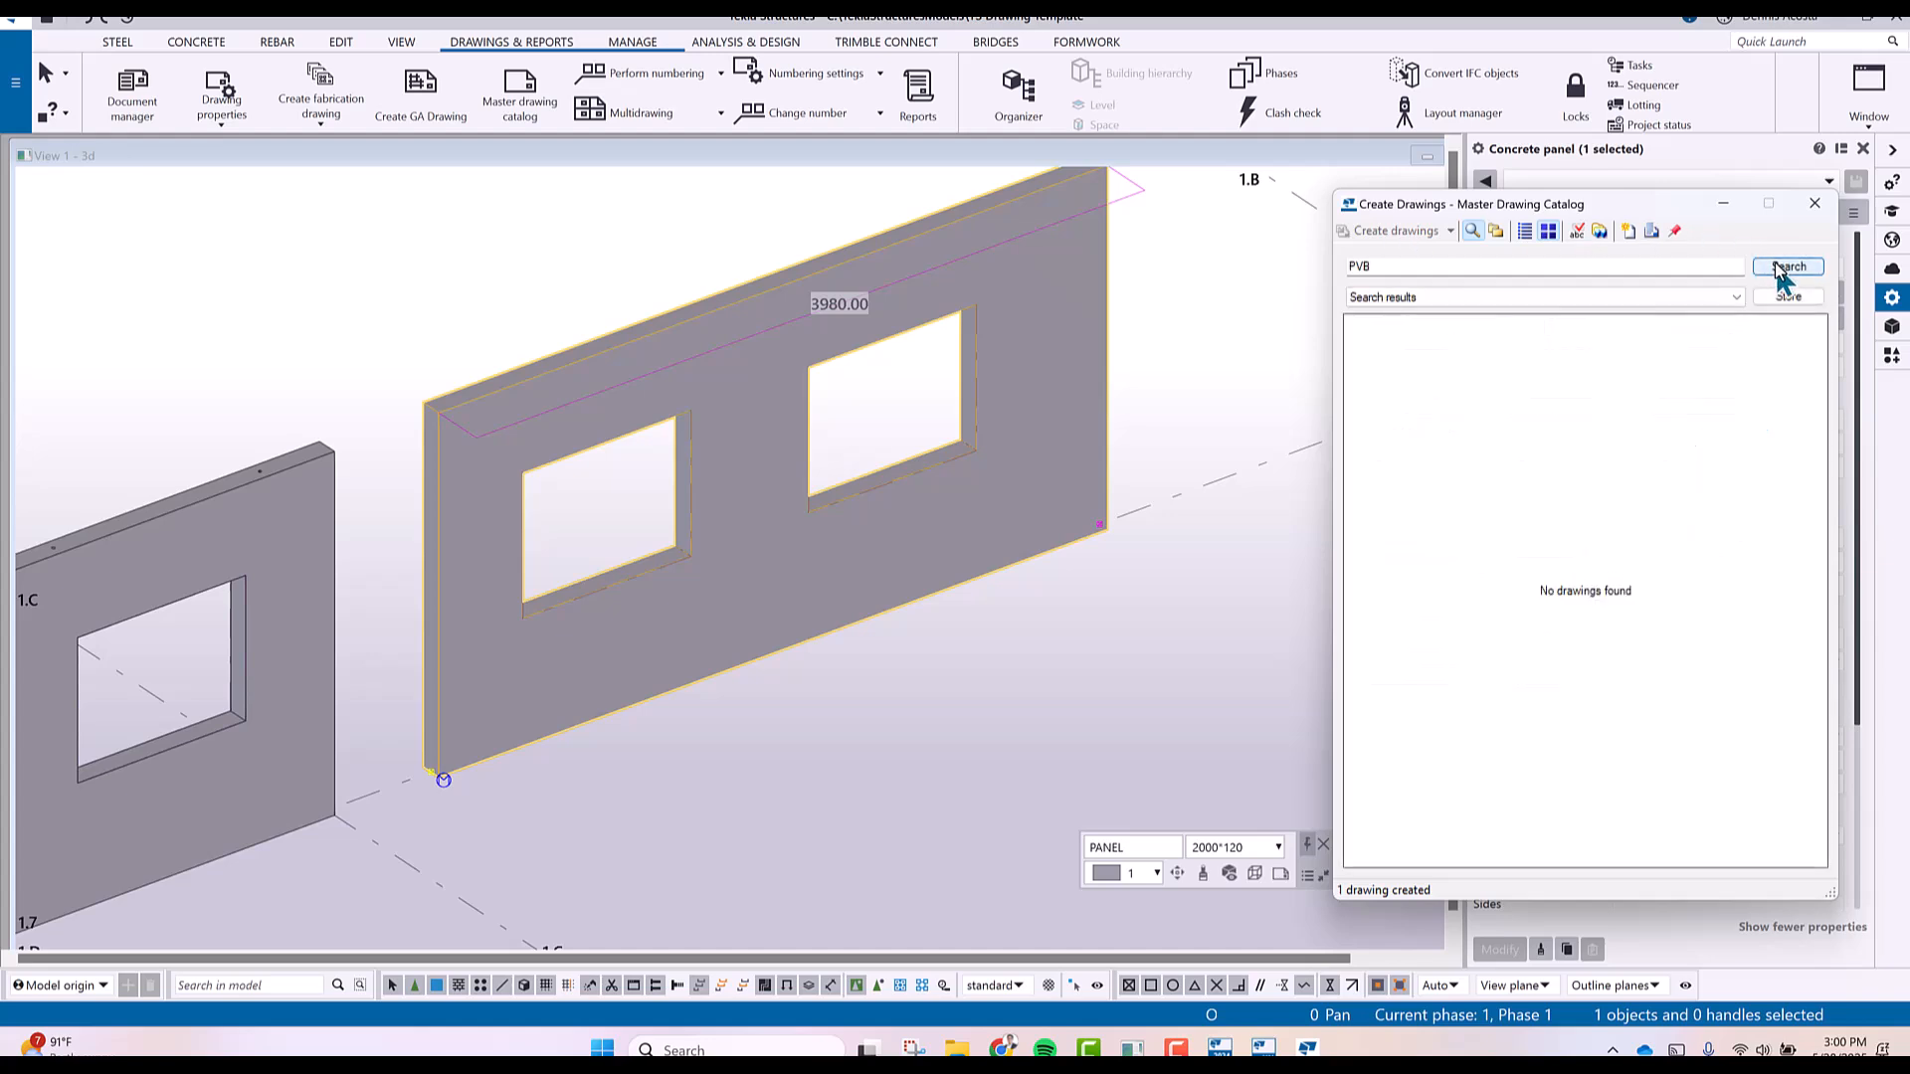
List all master drawings in the catalog, search for PVB, and list them all again to look for PVB_WALL_DWG.
left_click(1731, 297)
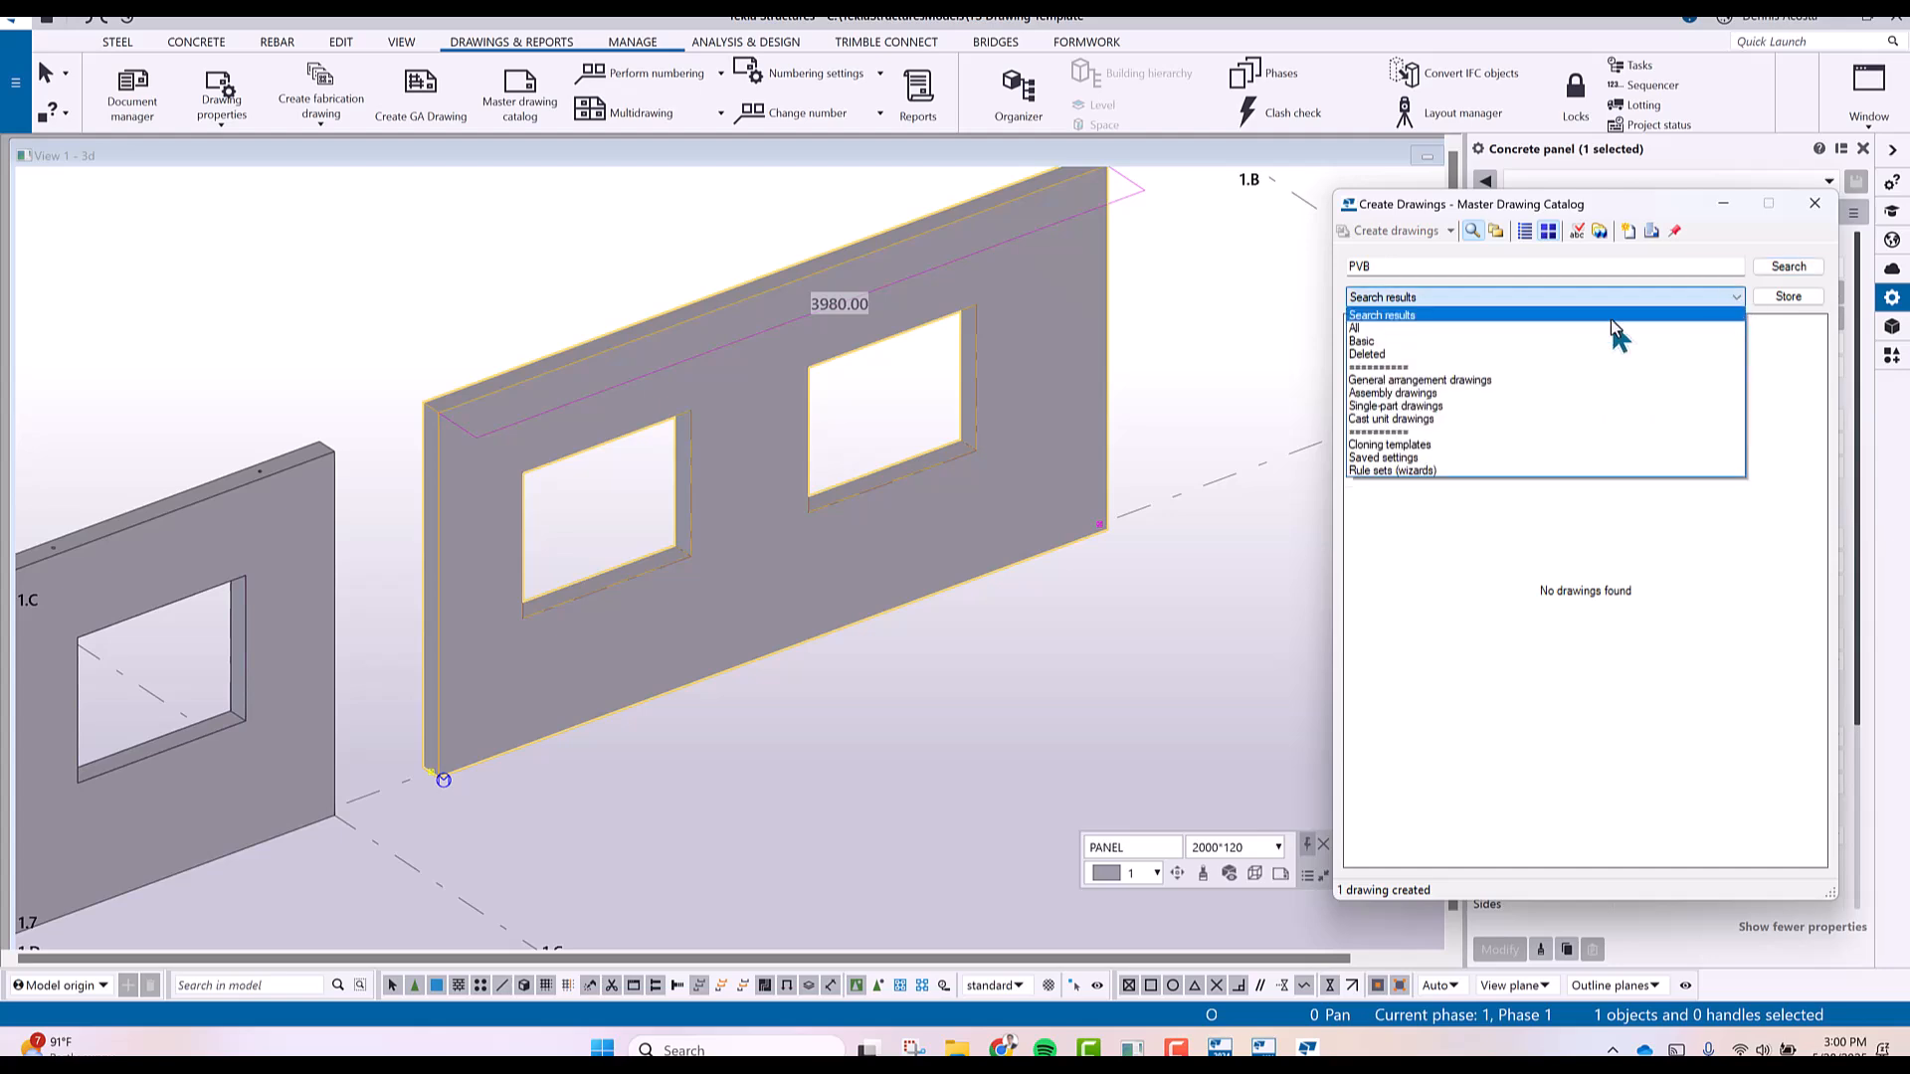
left_click(1403, 326)
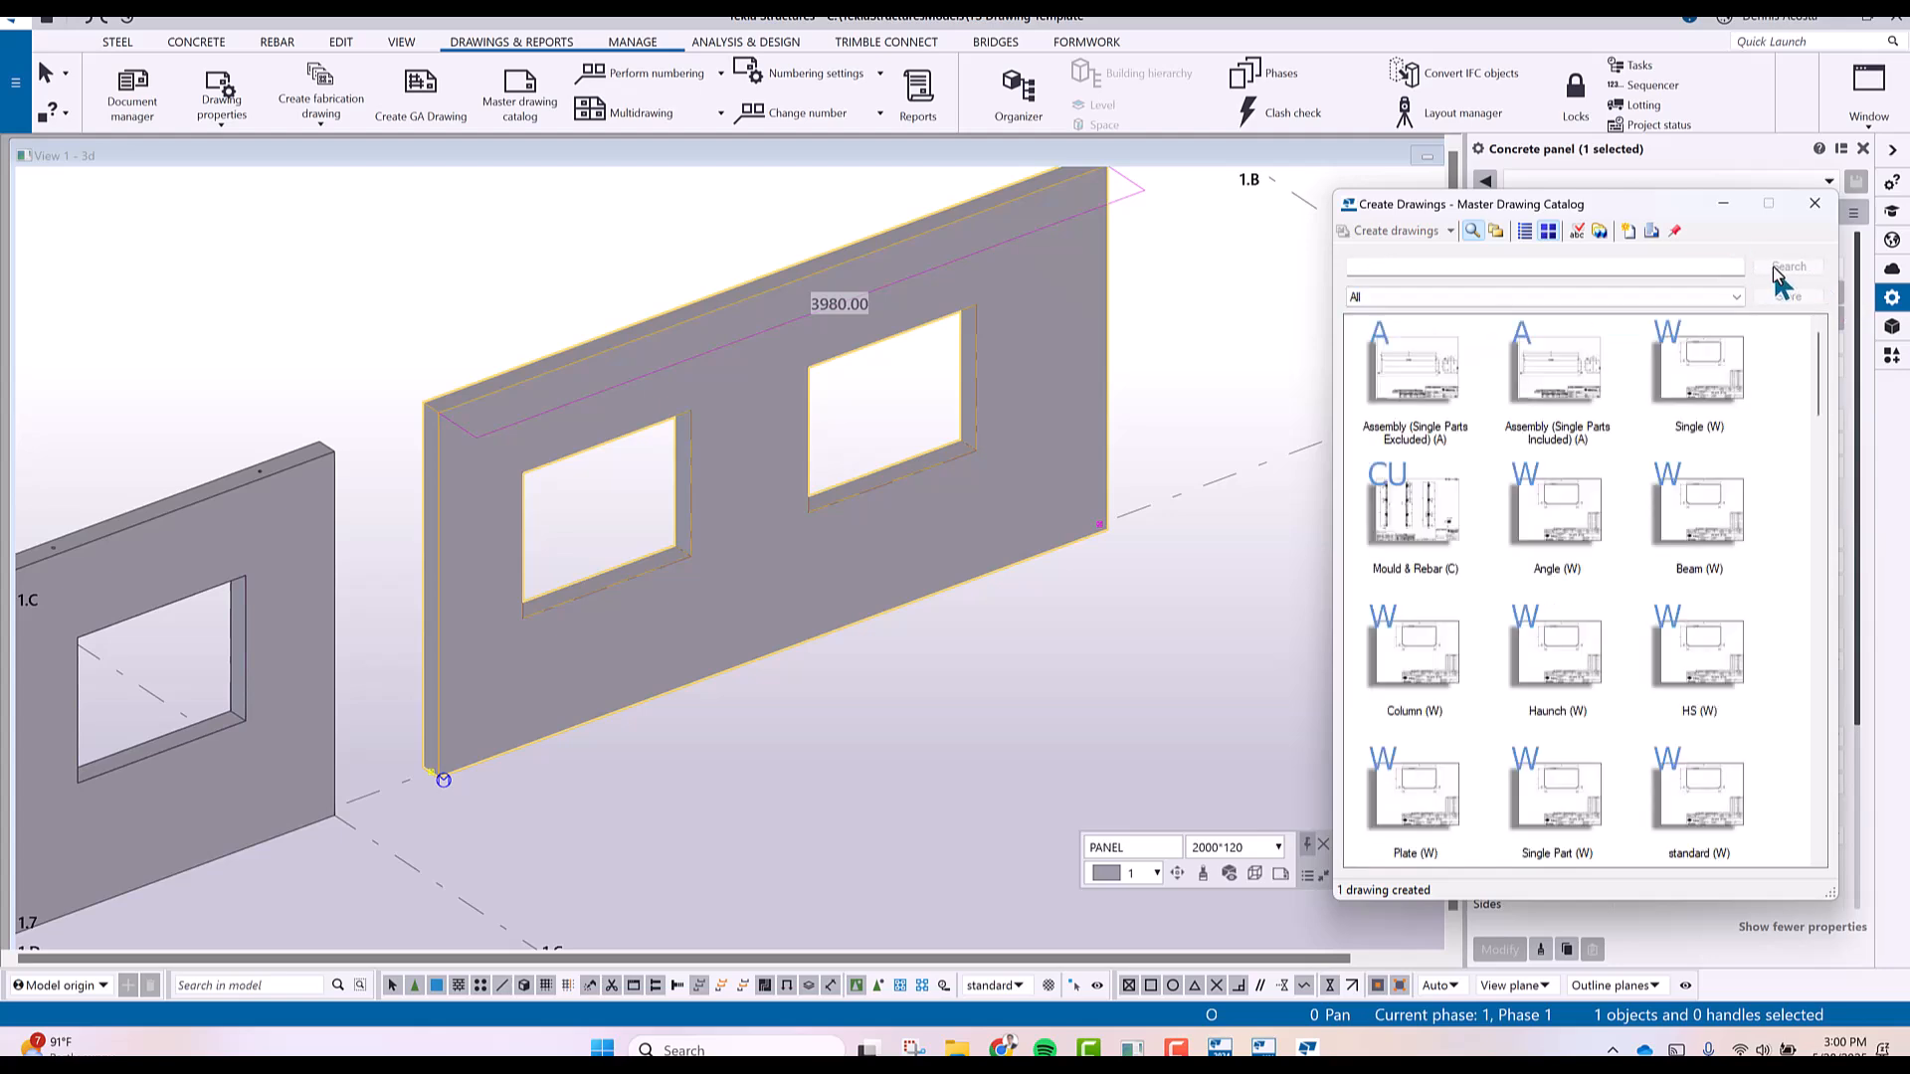
left_click(1622, 265)
type("PVB")
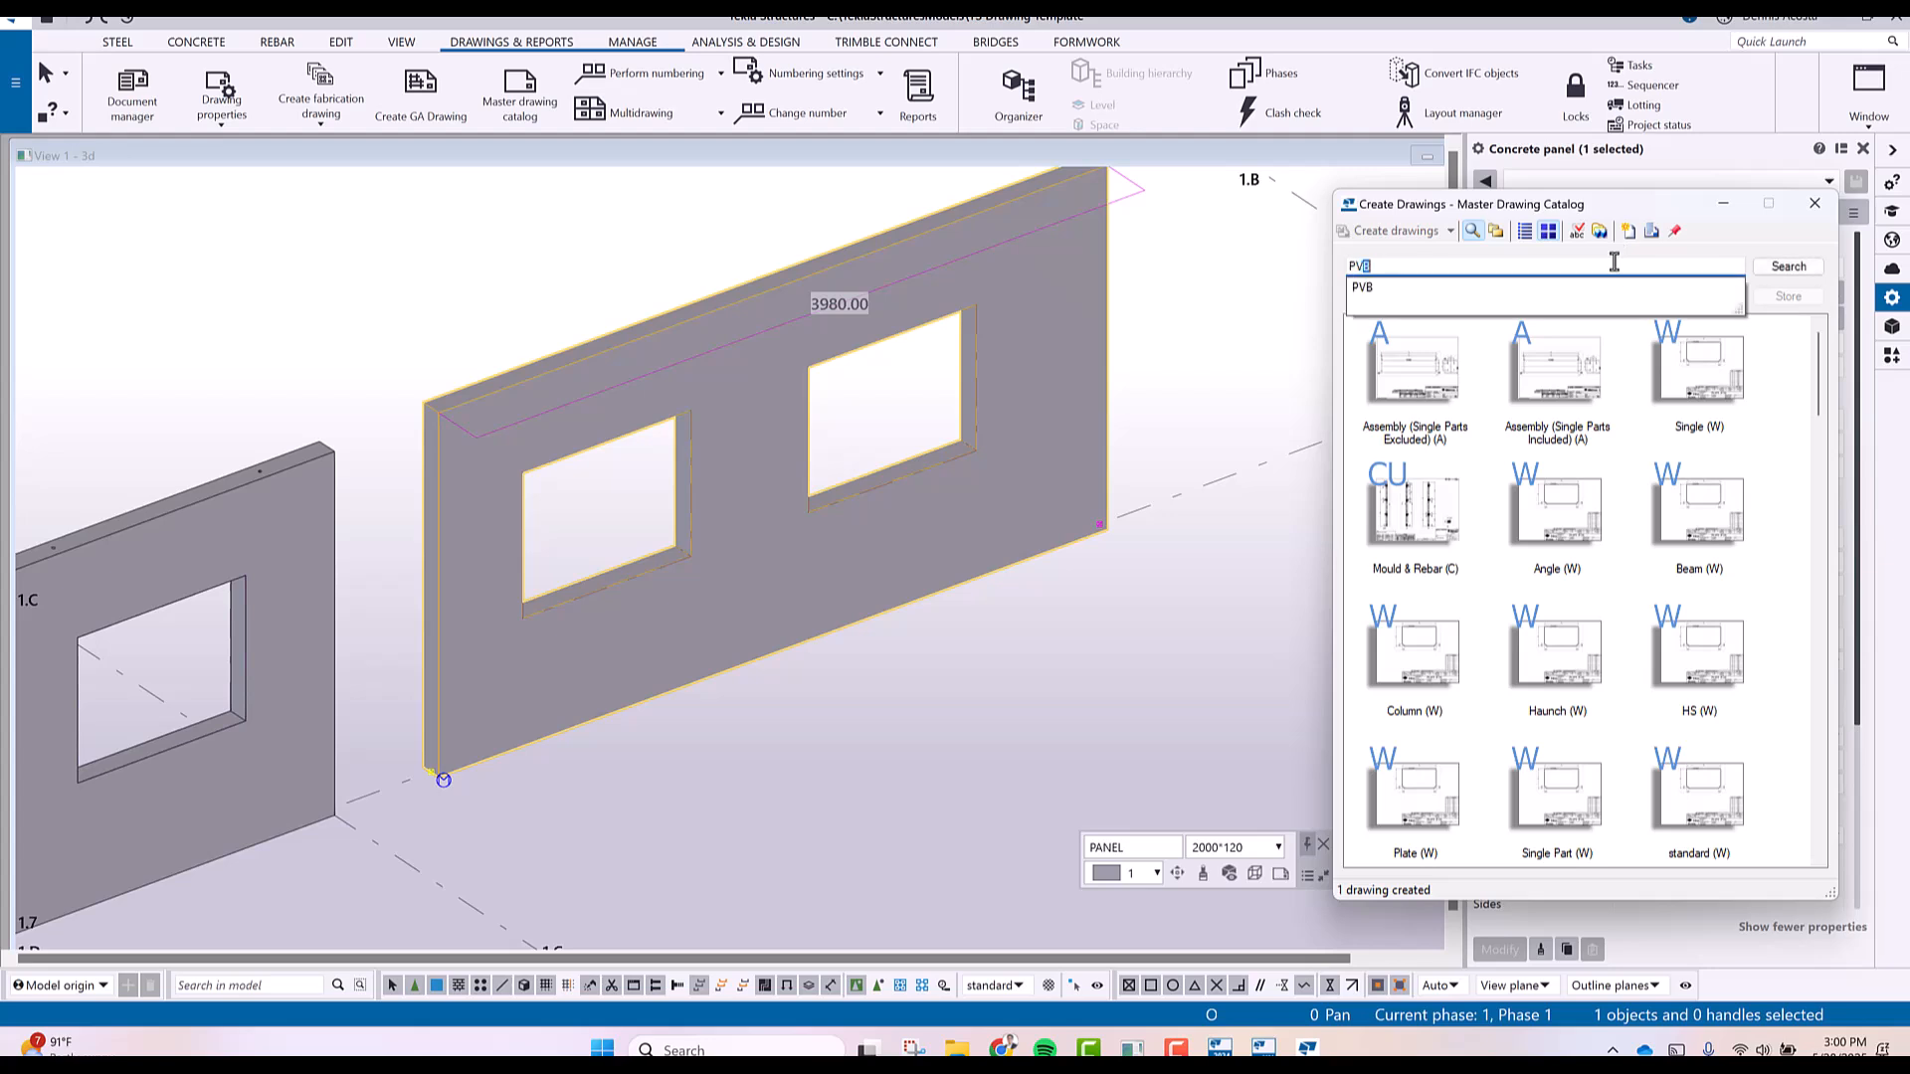
left_click(1789, 268)
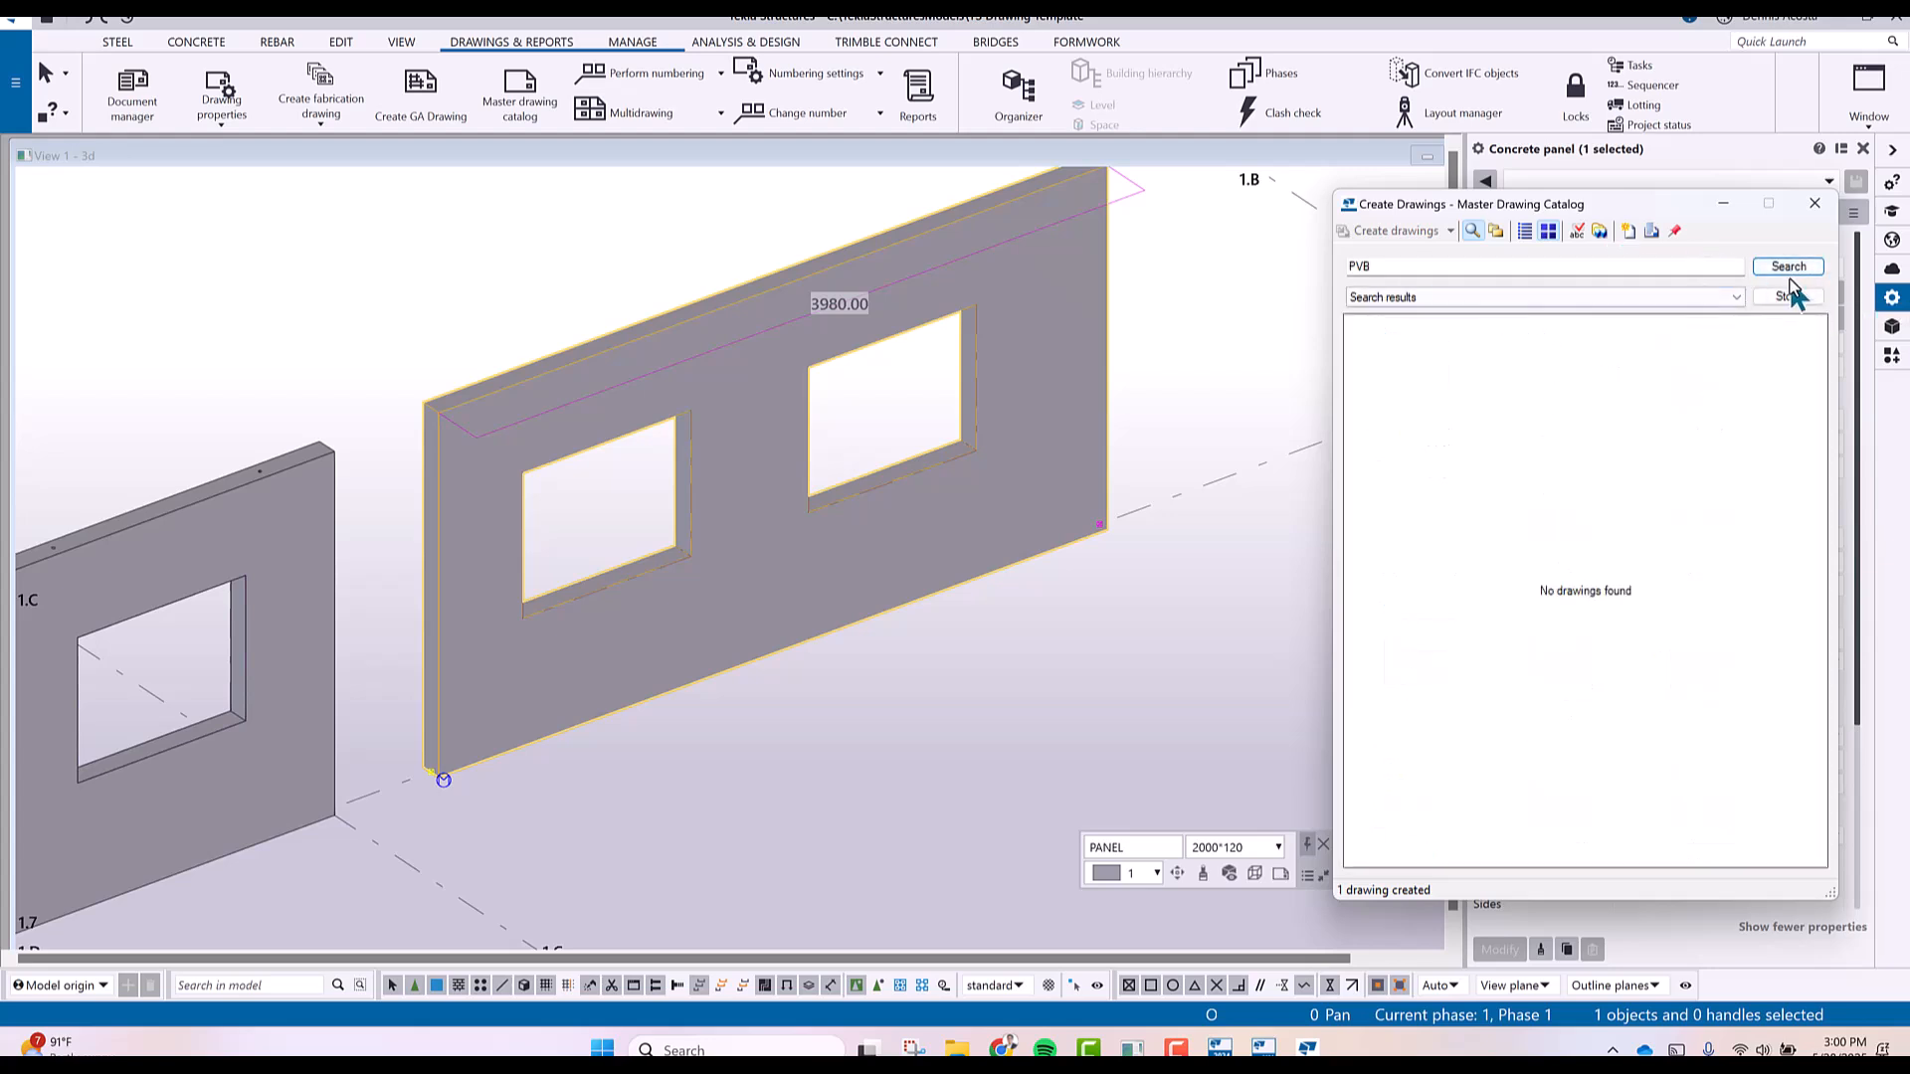
left_click(1735, 297)
left_click(1449, 327)
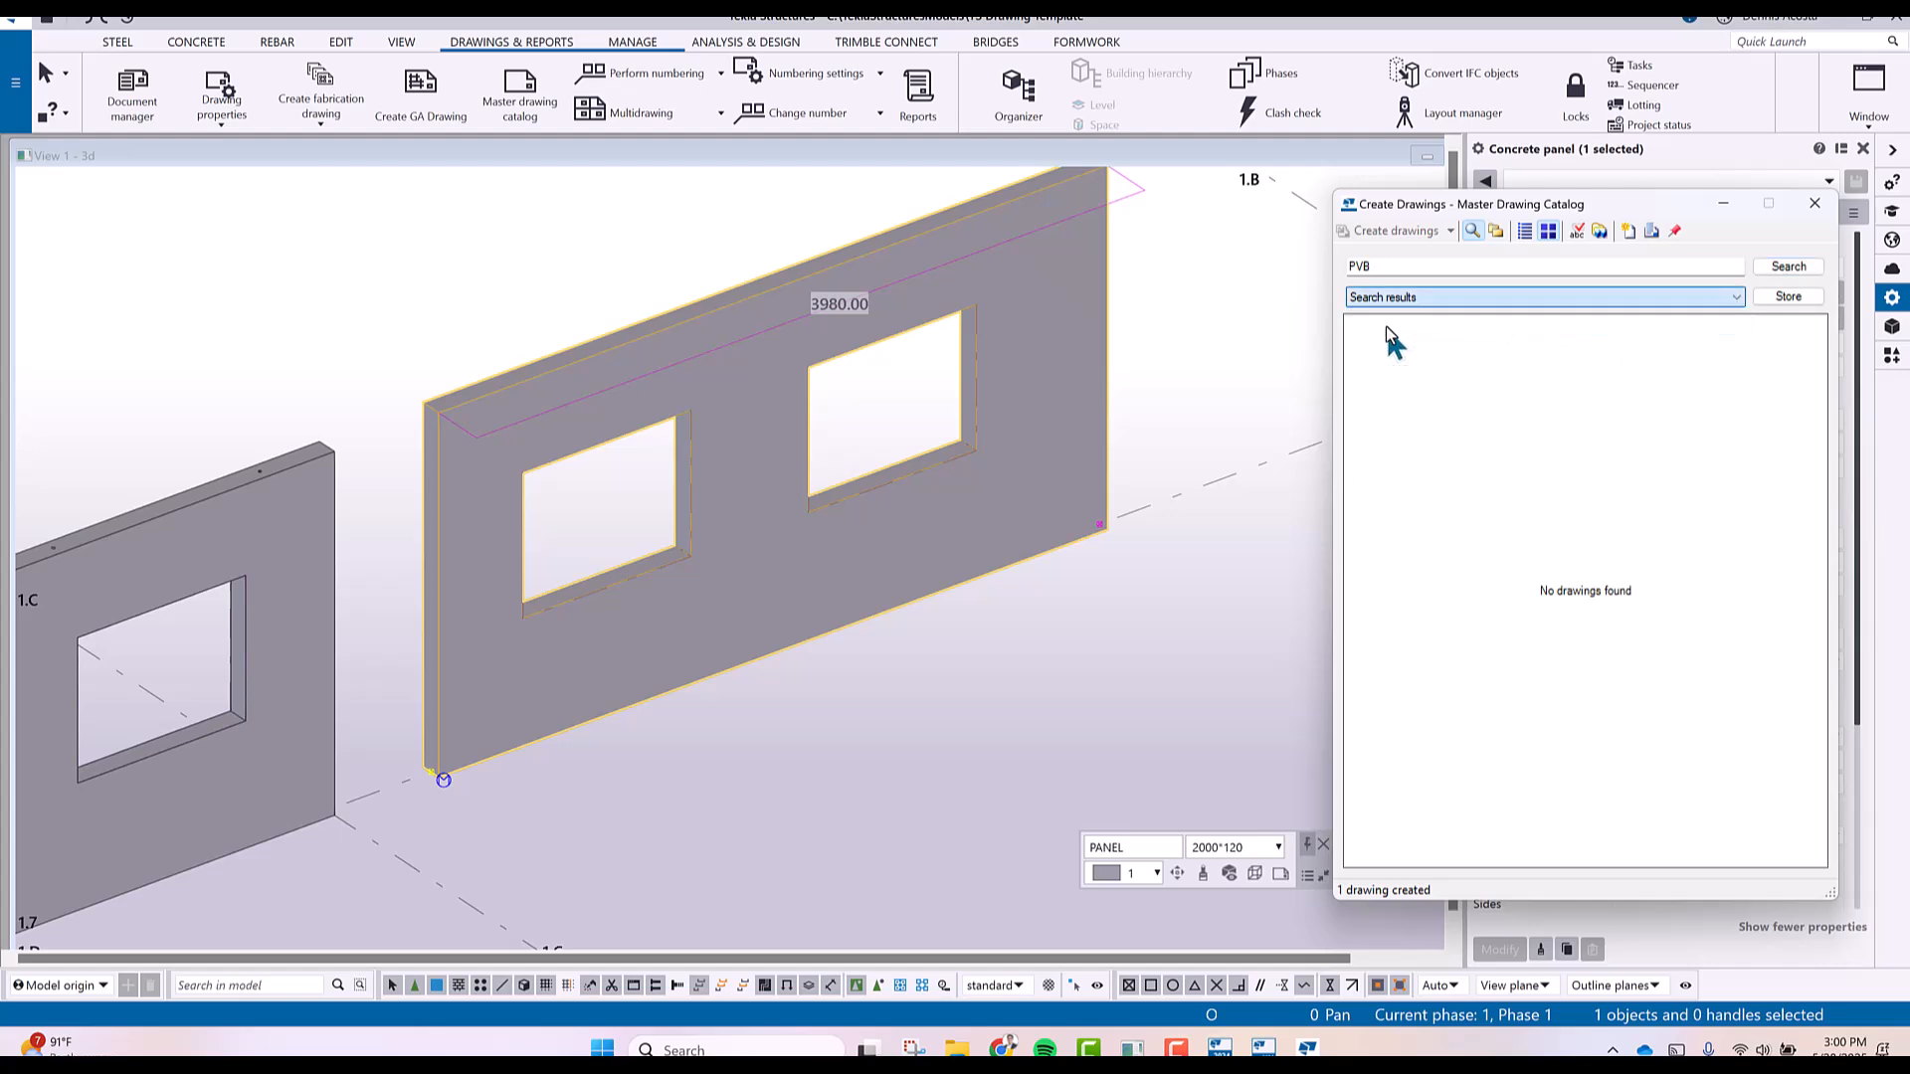
left_click_drag(1816, 360, 1843, 818)
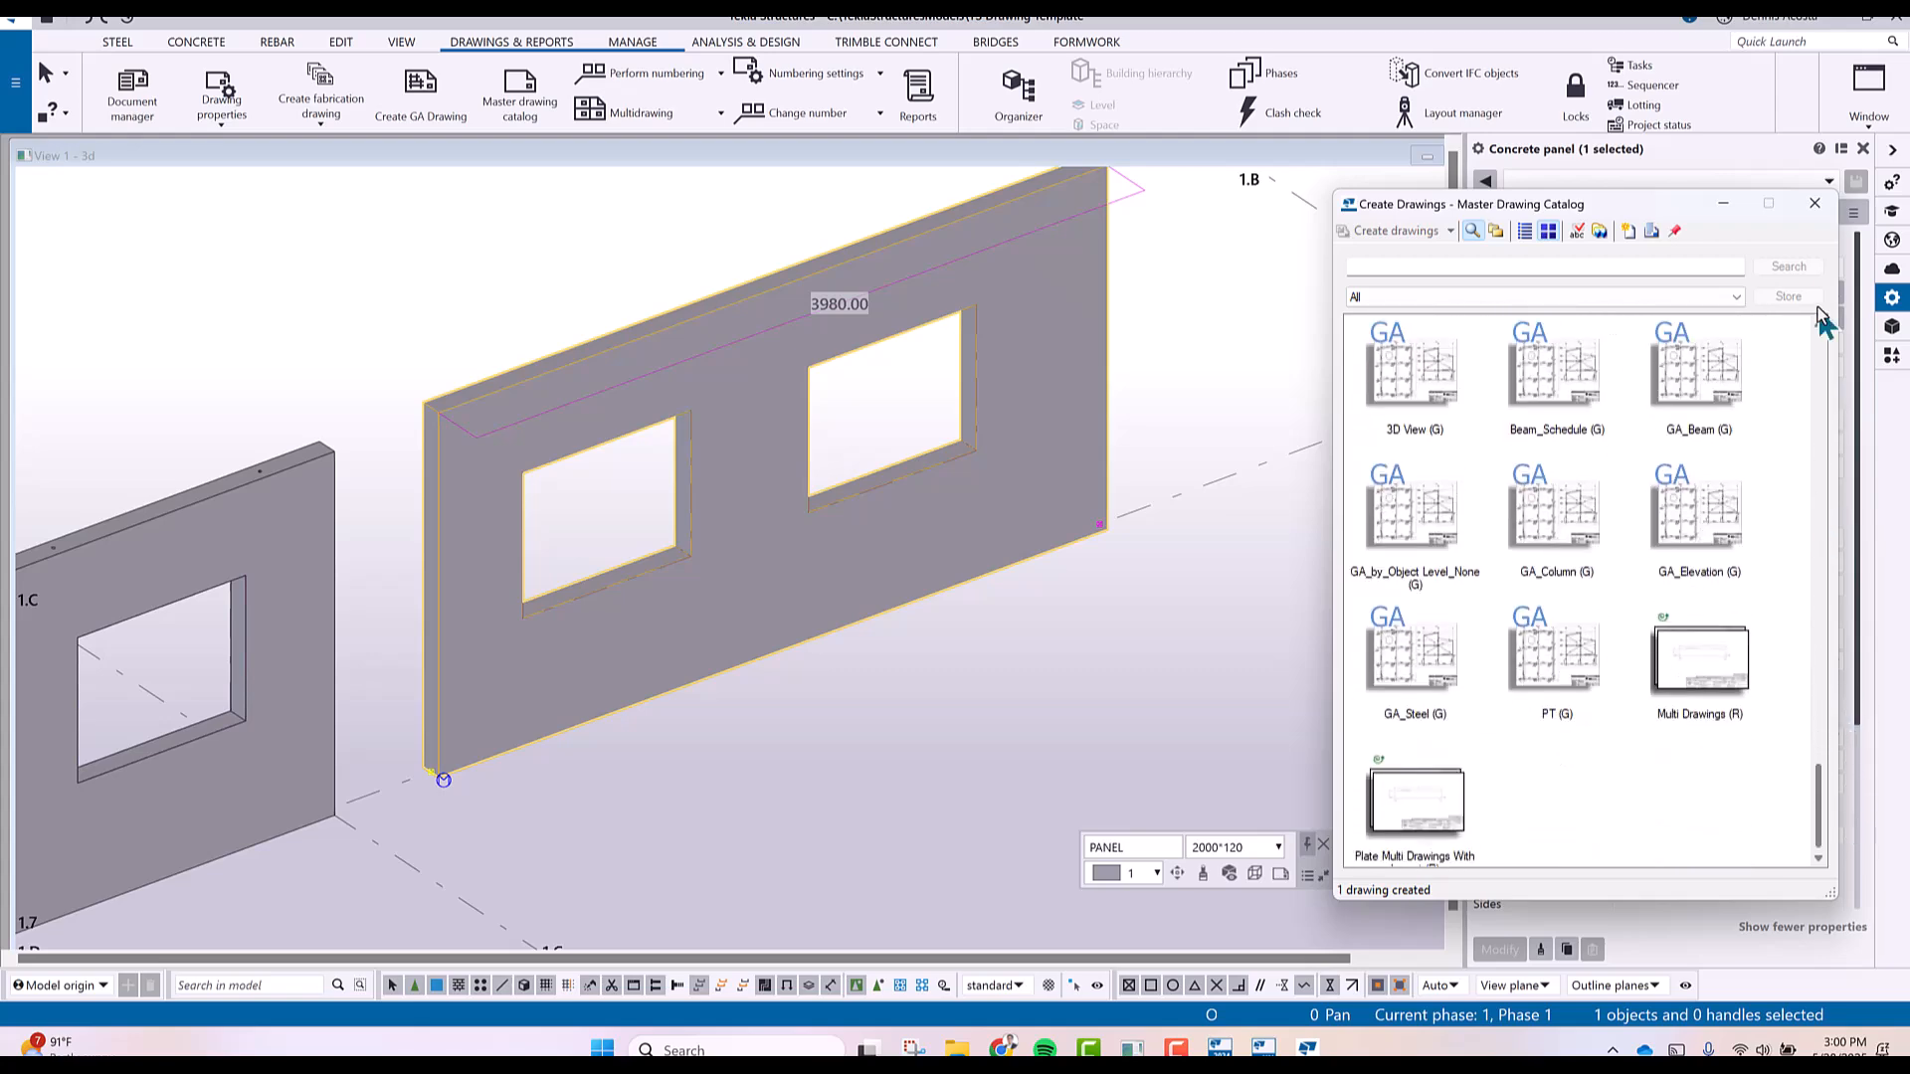
Reopen the Master Drawing Catalog, search for PVB and create the selected panel's drawing from PVB_WALL_DWG.
left_click(1825, 202)
left_click(517, 85)
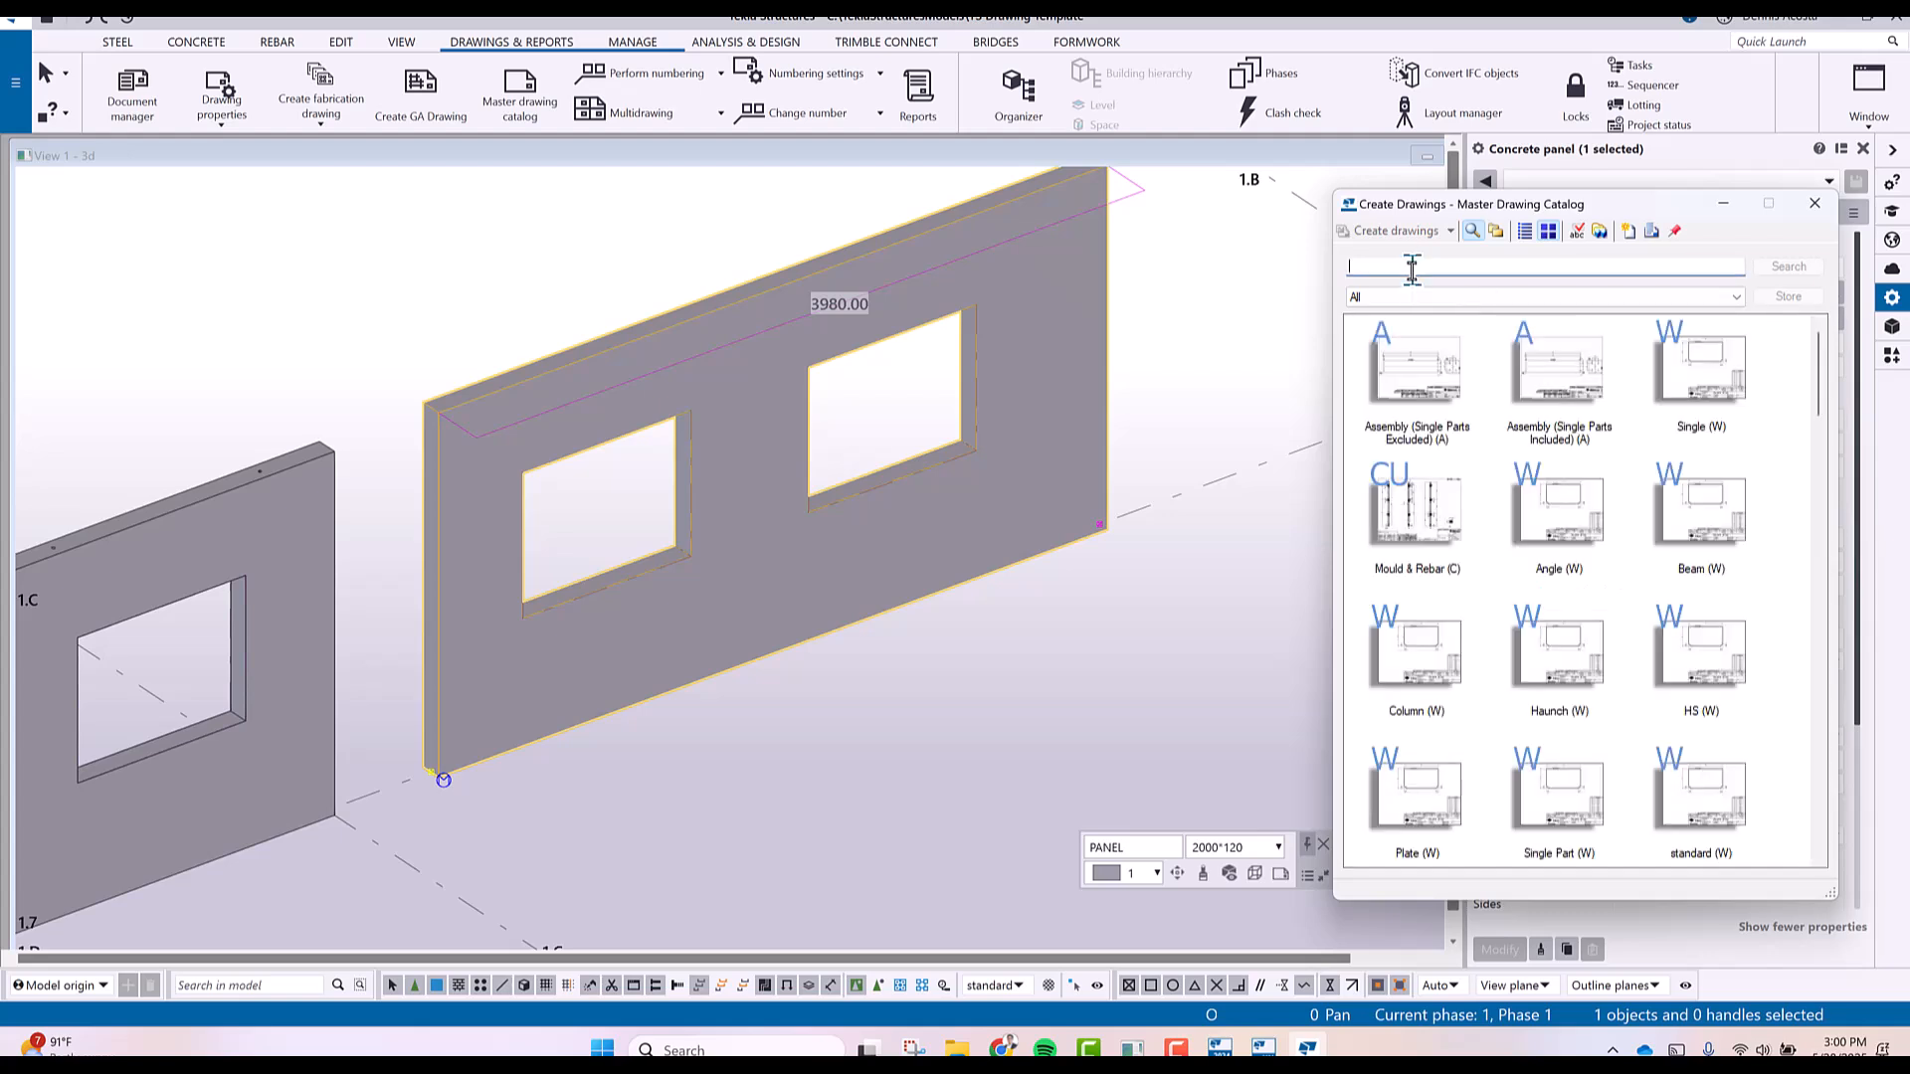
type("PVB")
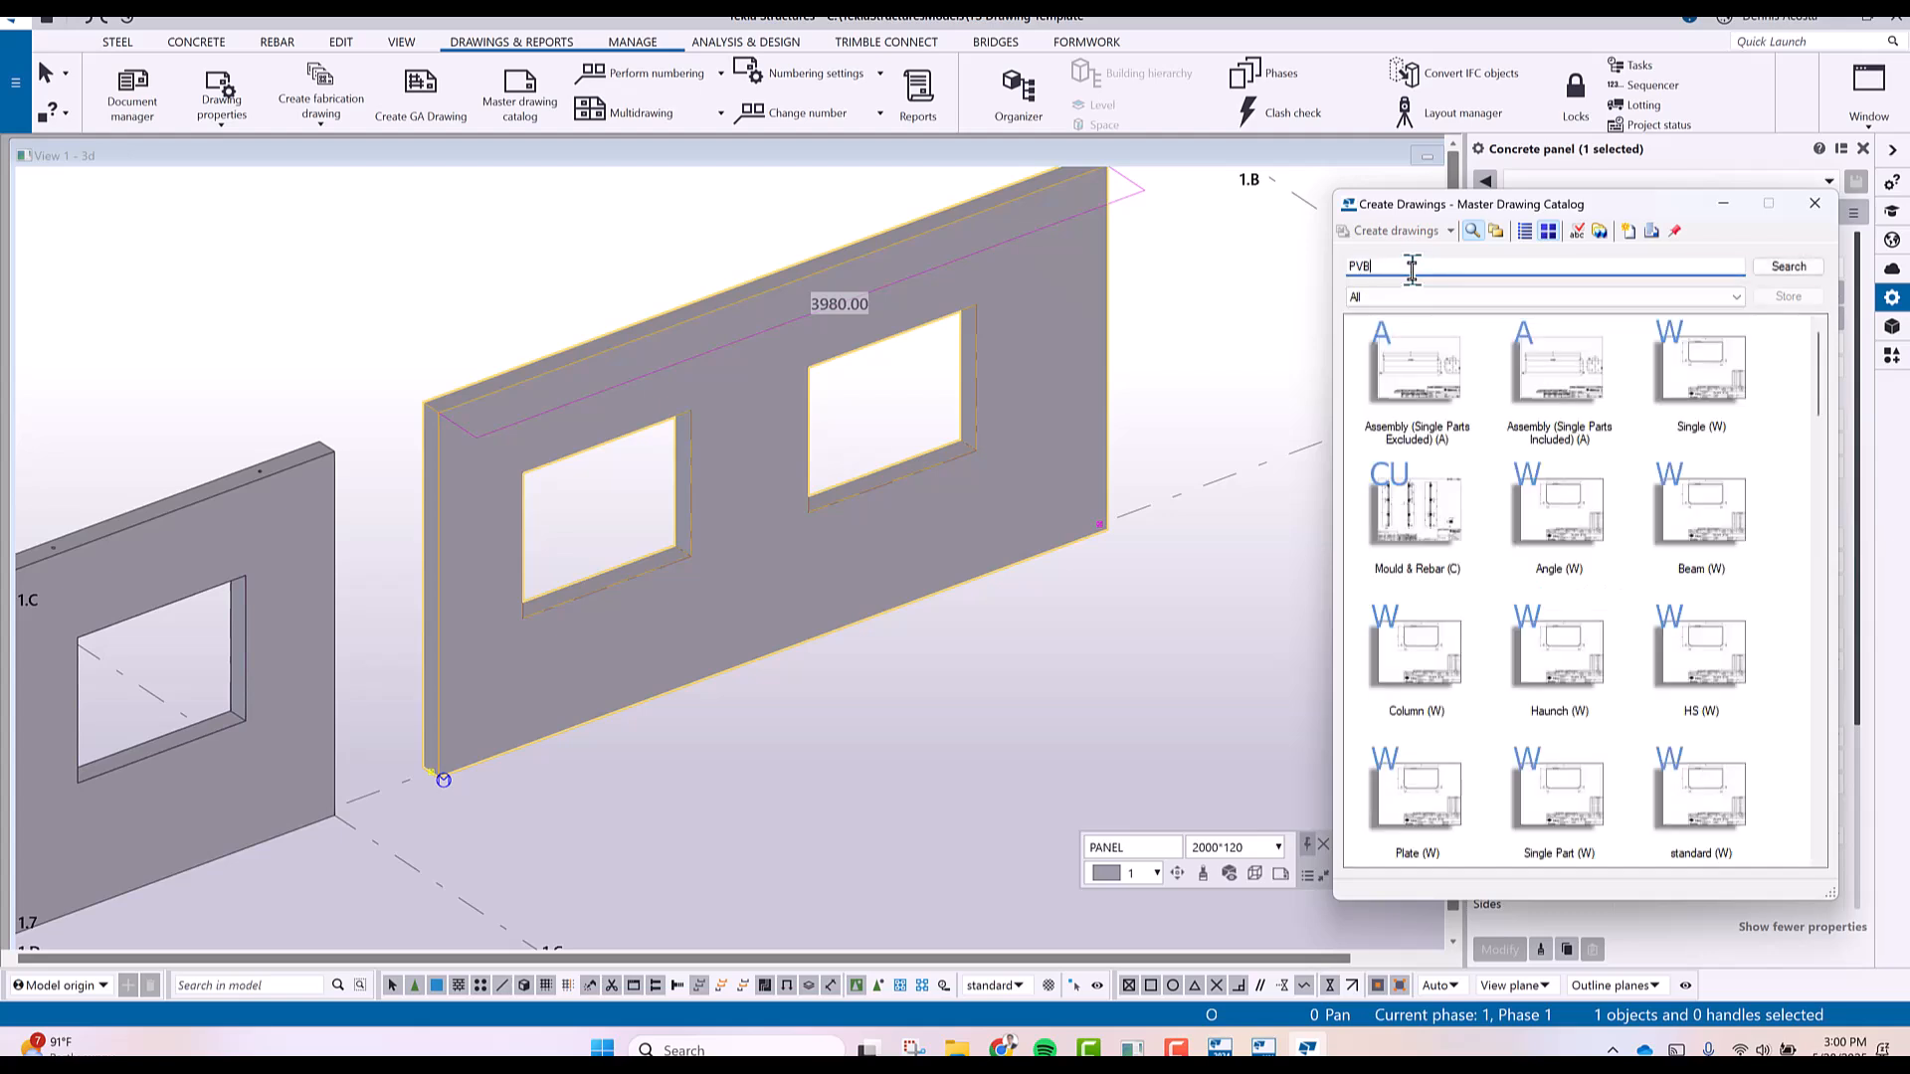
key("Return")
left_click(1423, 376)
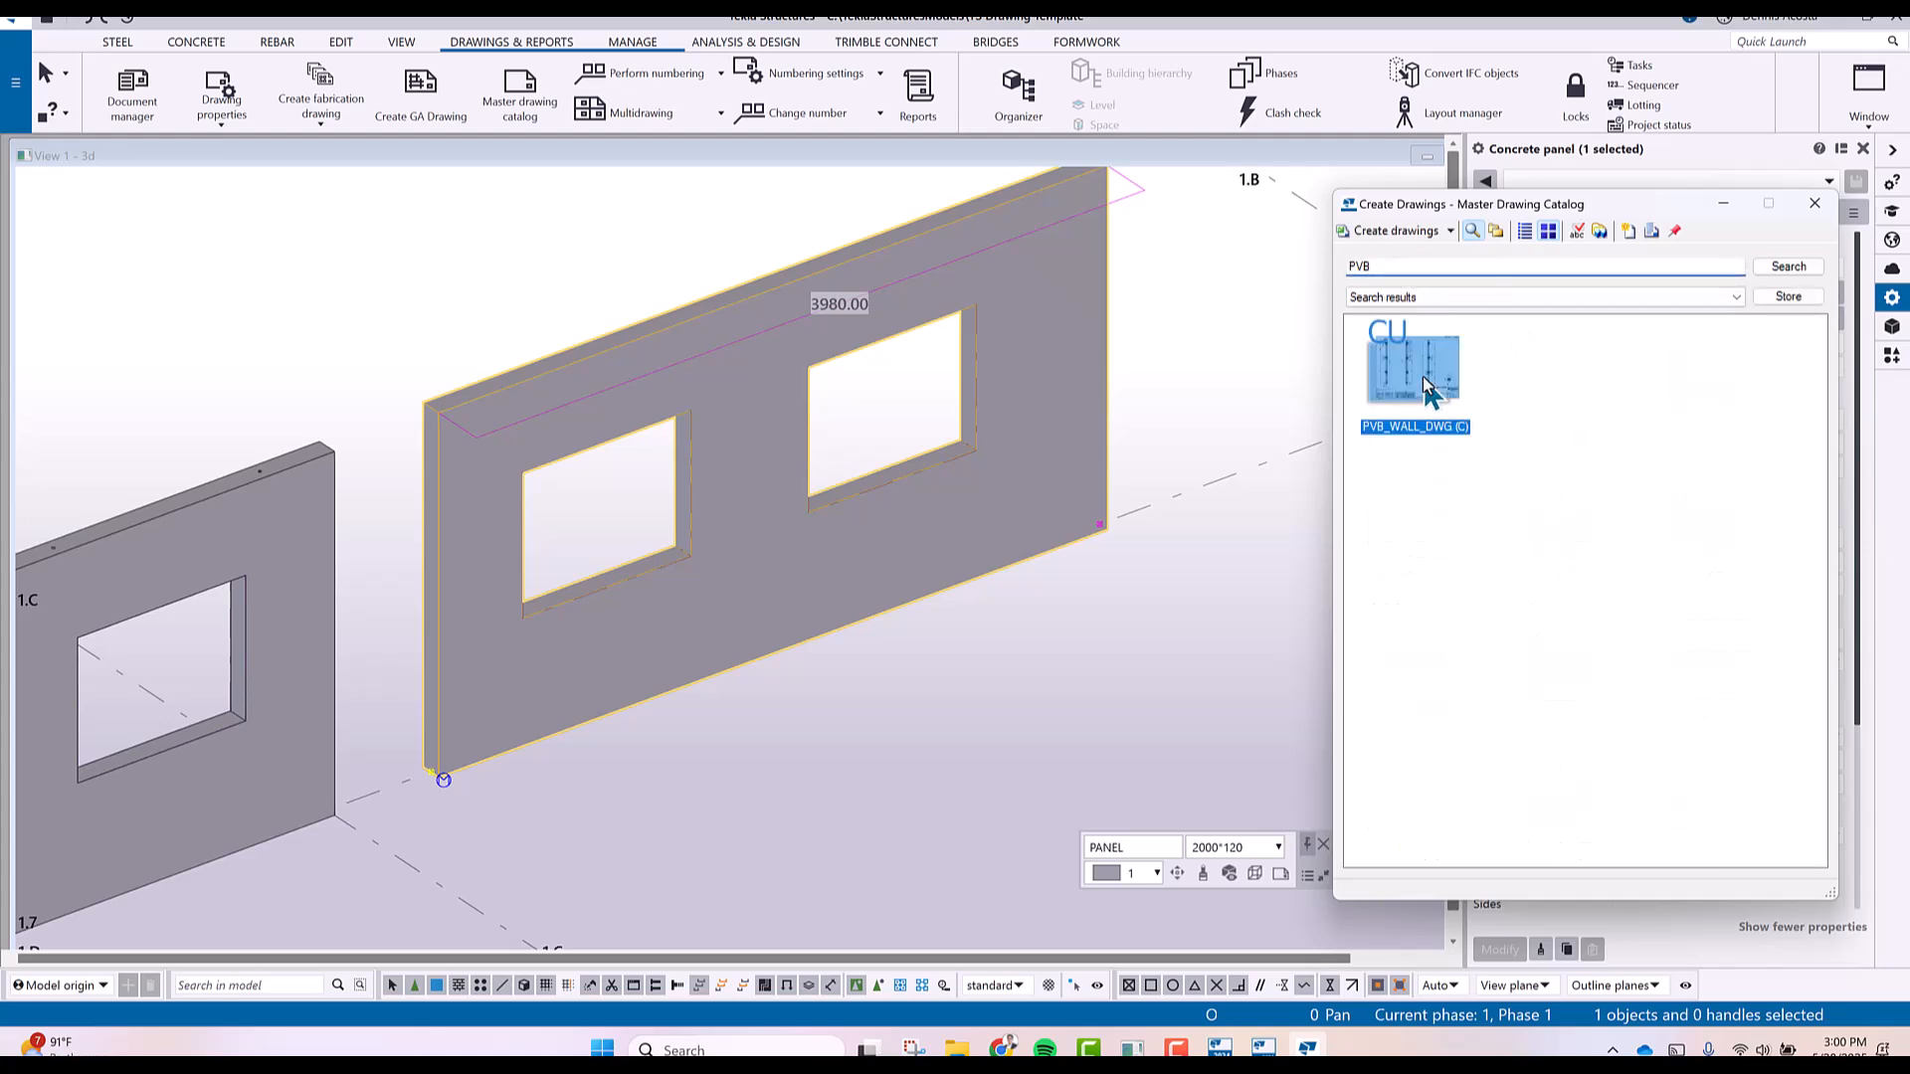
left_click(1419, 234)
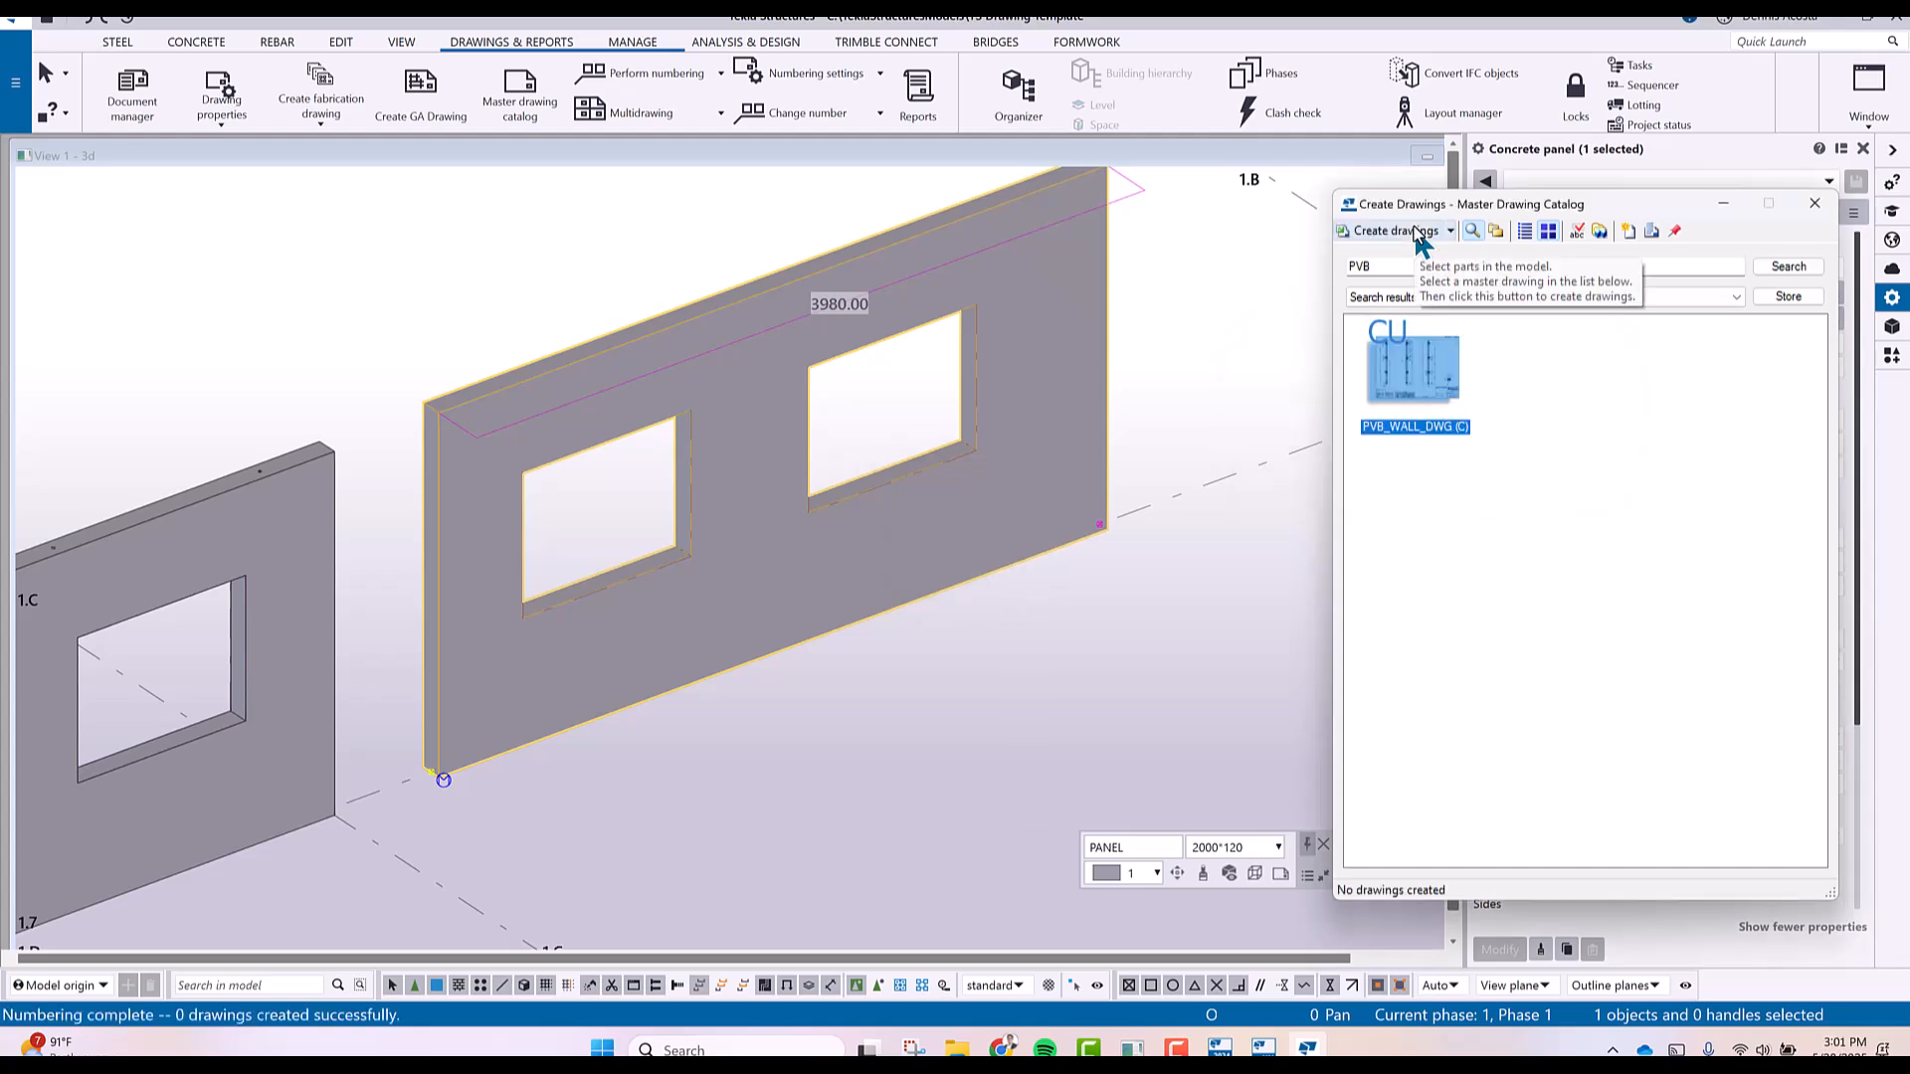
Open the two-window panel's PRECAST WALL DWG cast unit drawing and check its MOULD VIEW and EDGE BAR VIEW.
left_click(1280, 874)
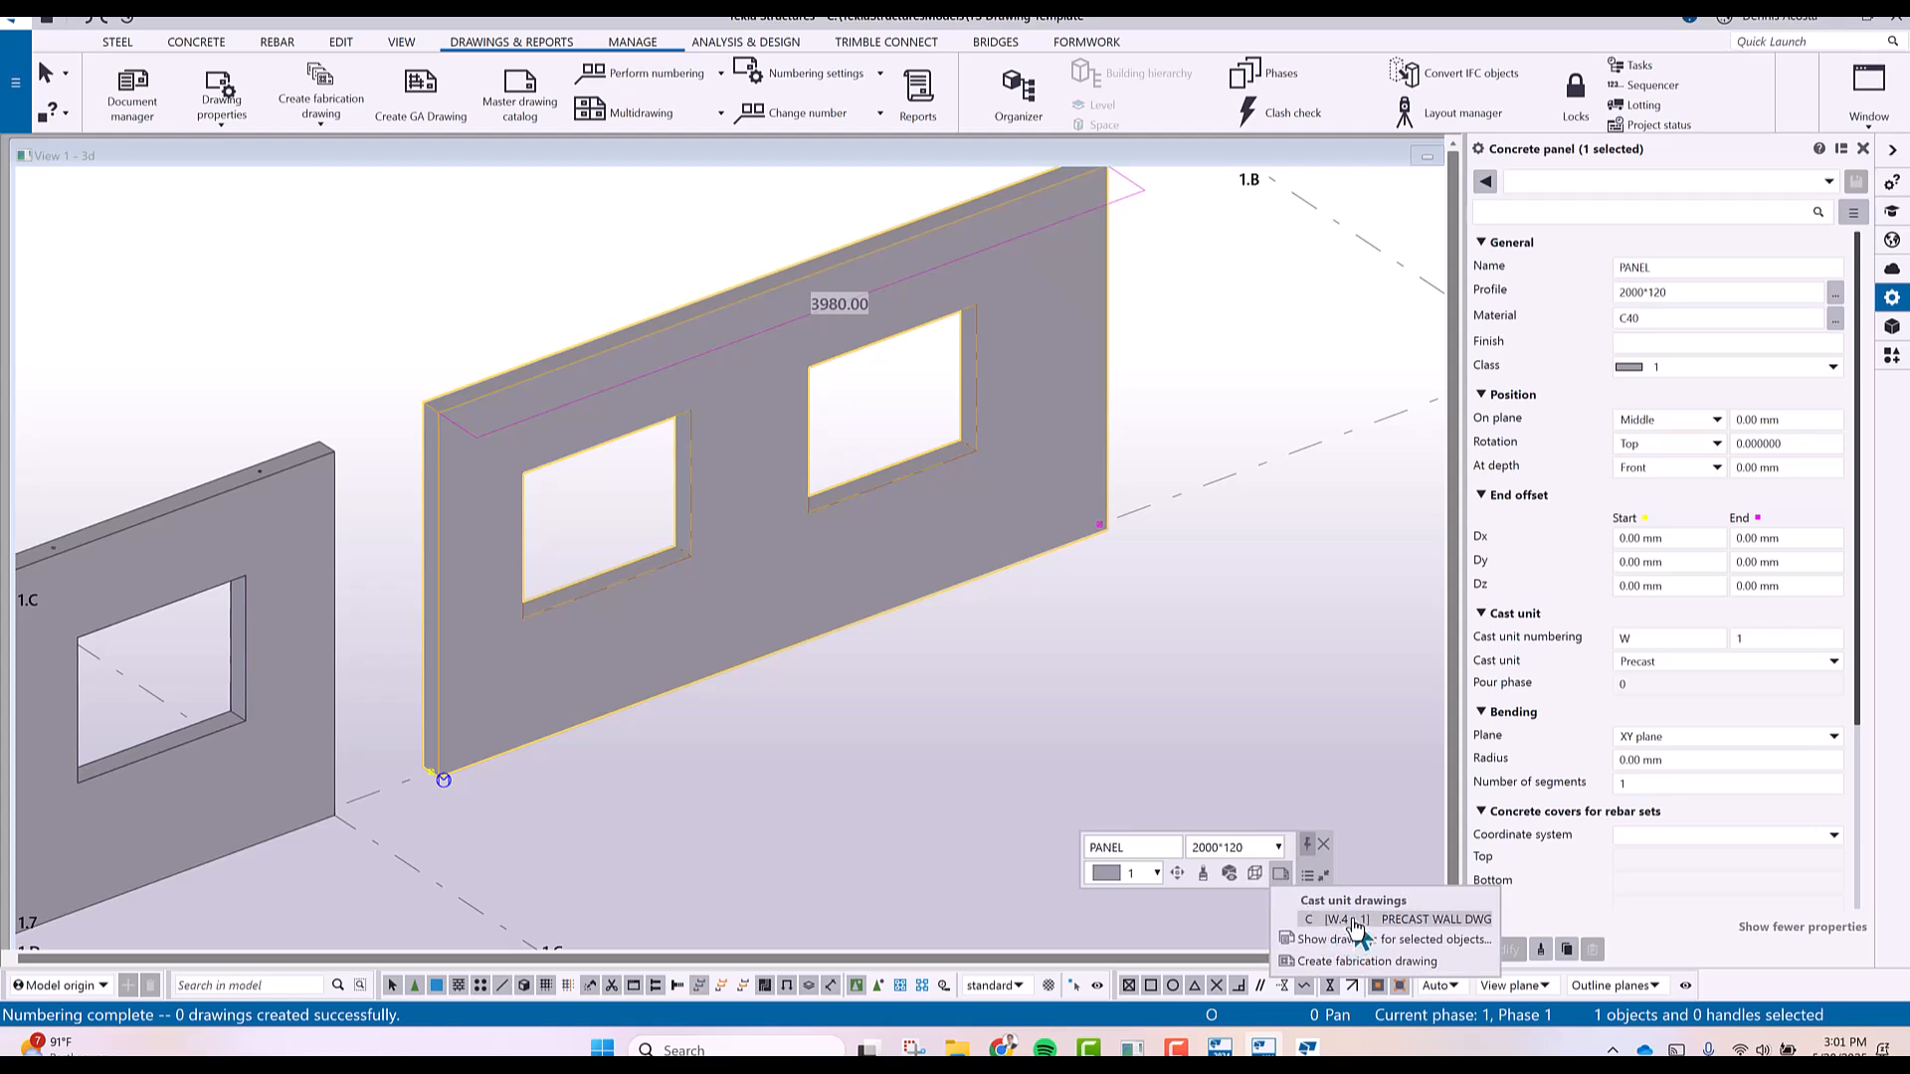
left_click(1353, 920)
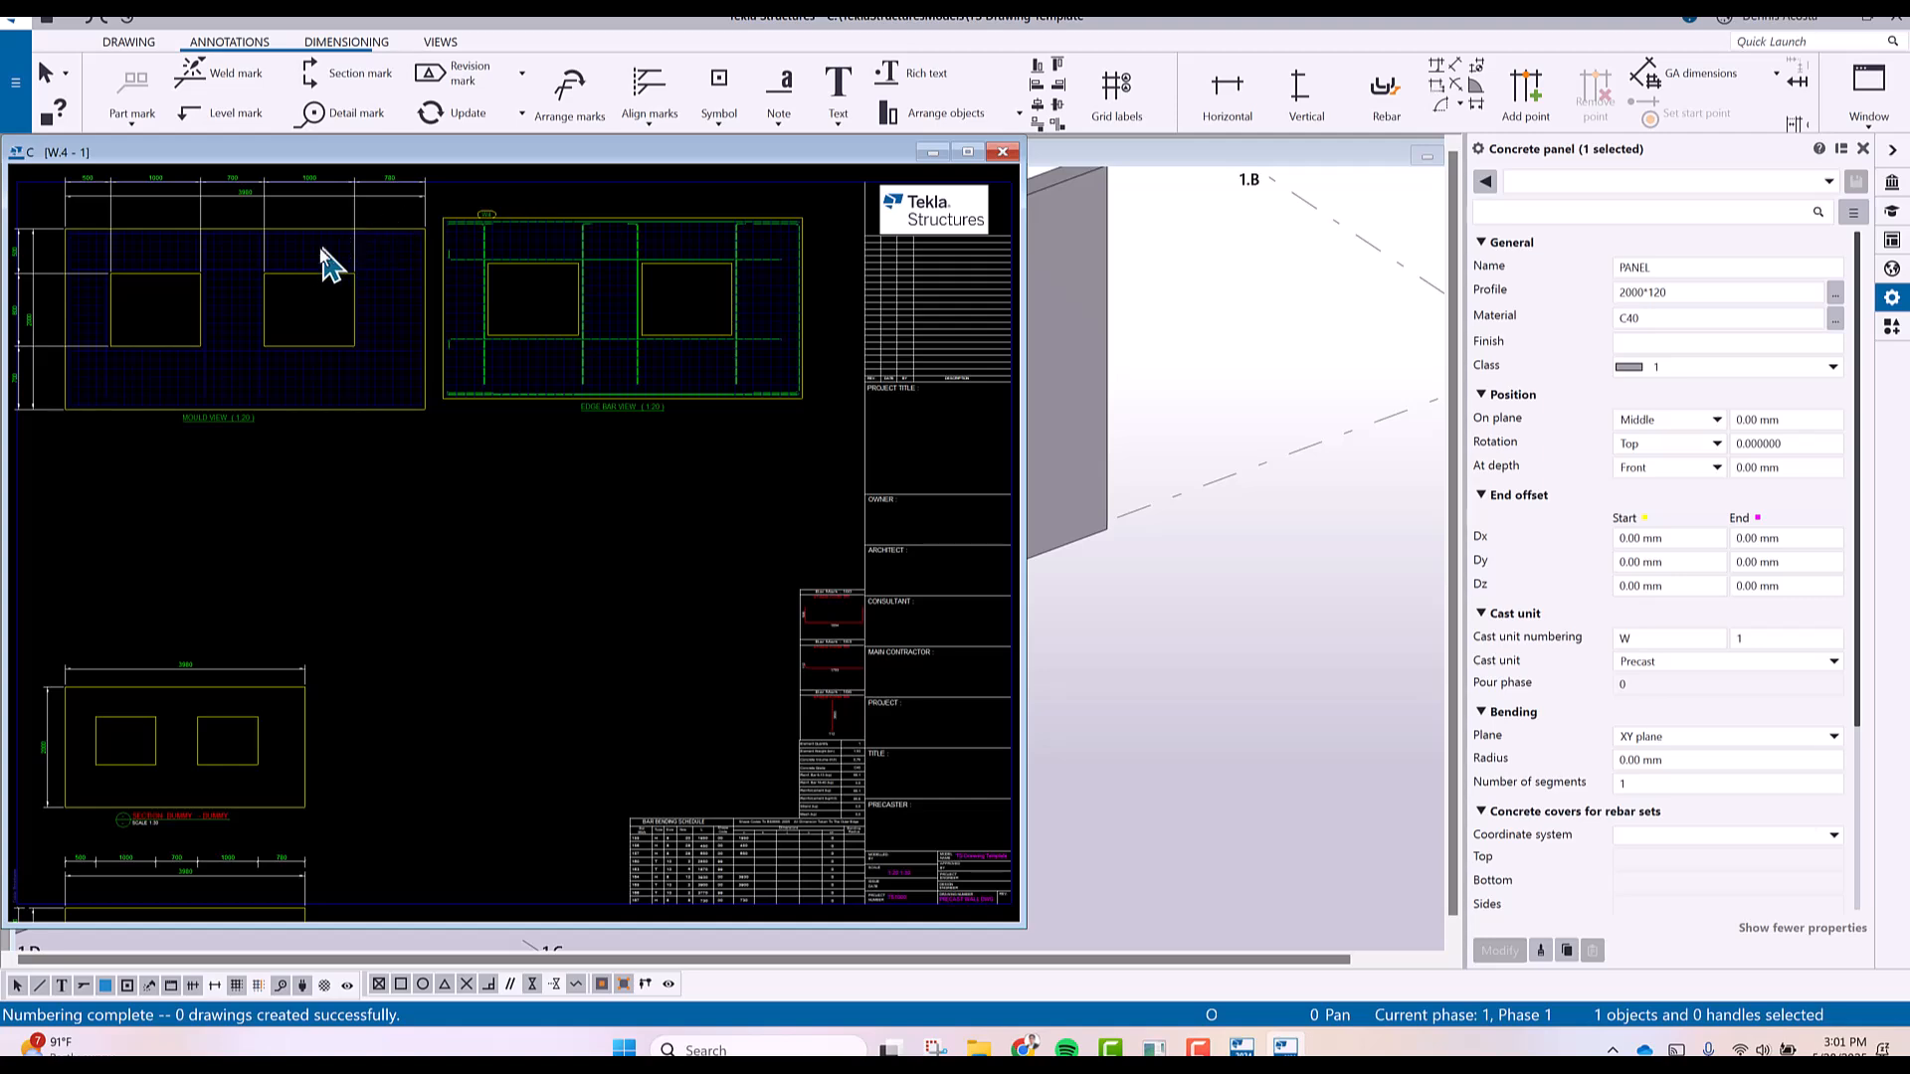
scroll(392, 290, "up", 5)
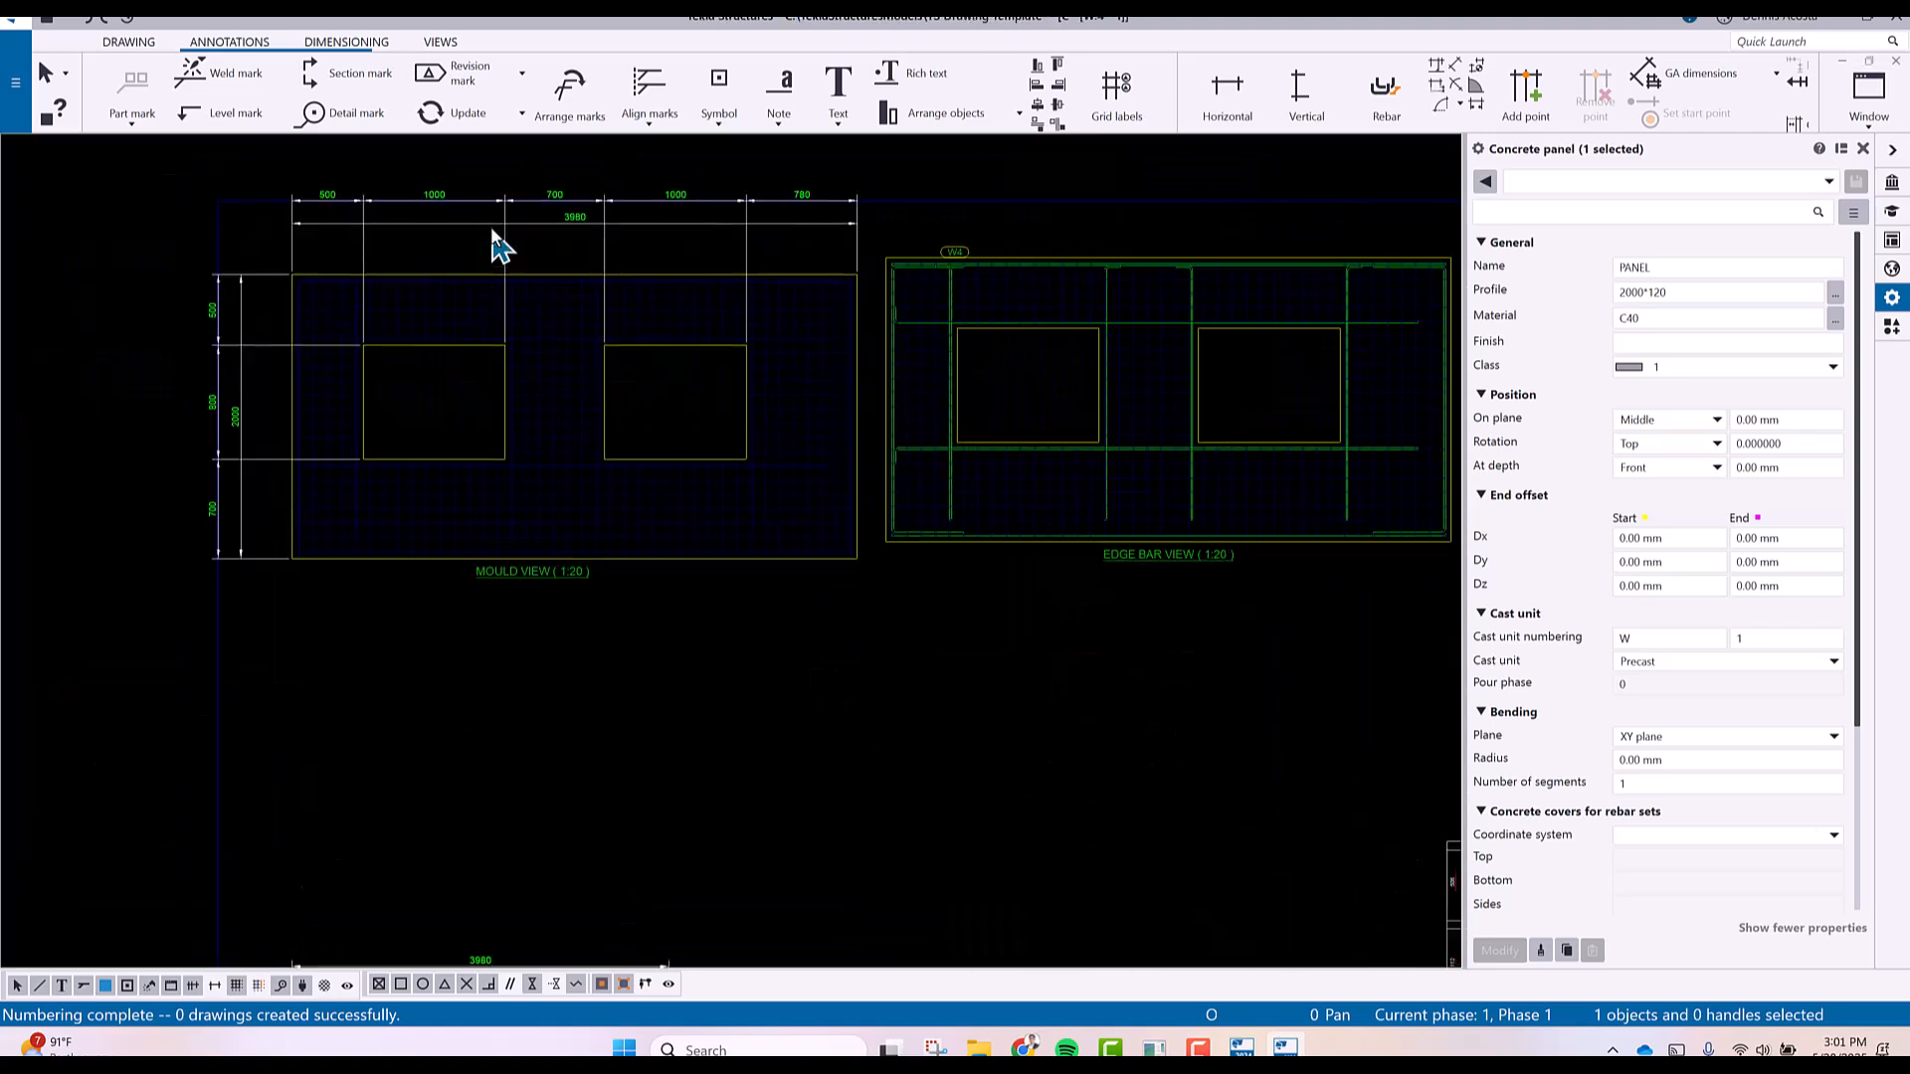
middle_click_drag(701, 270, 563, 281)
scroll(571, 289, "down", 2)
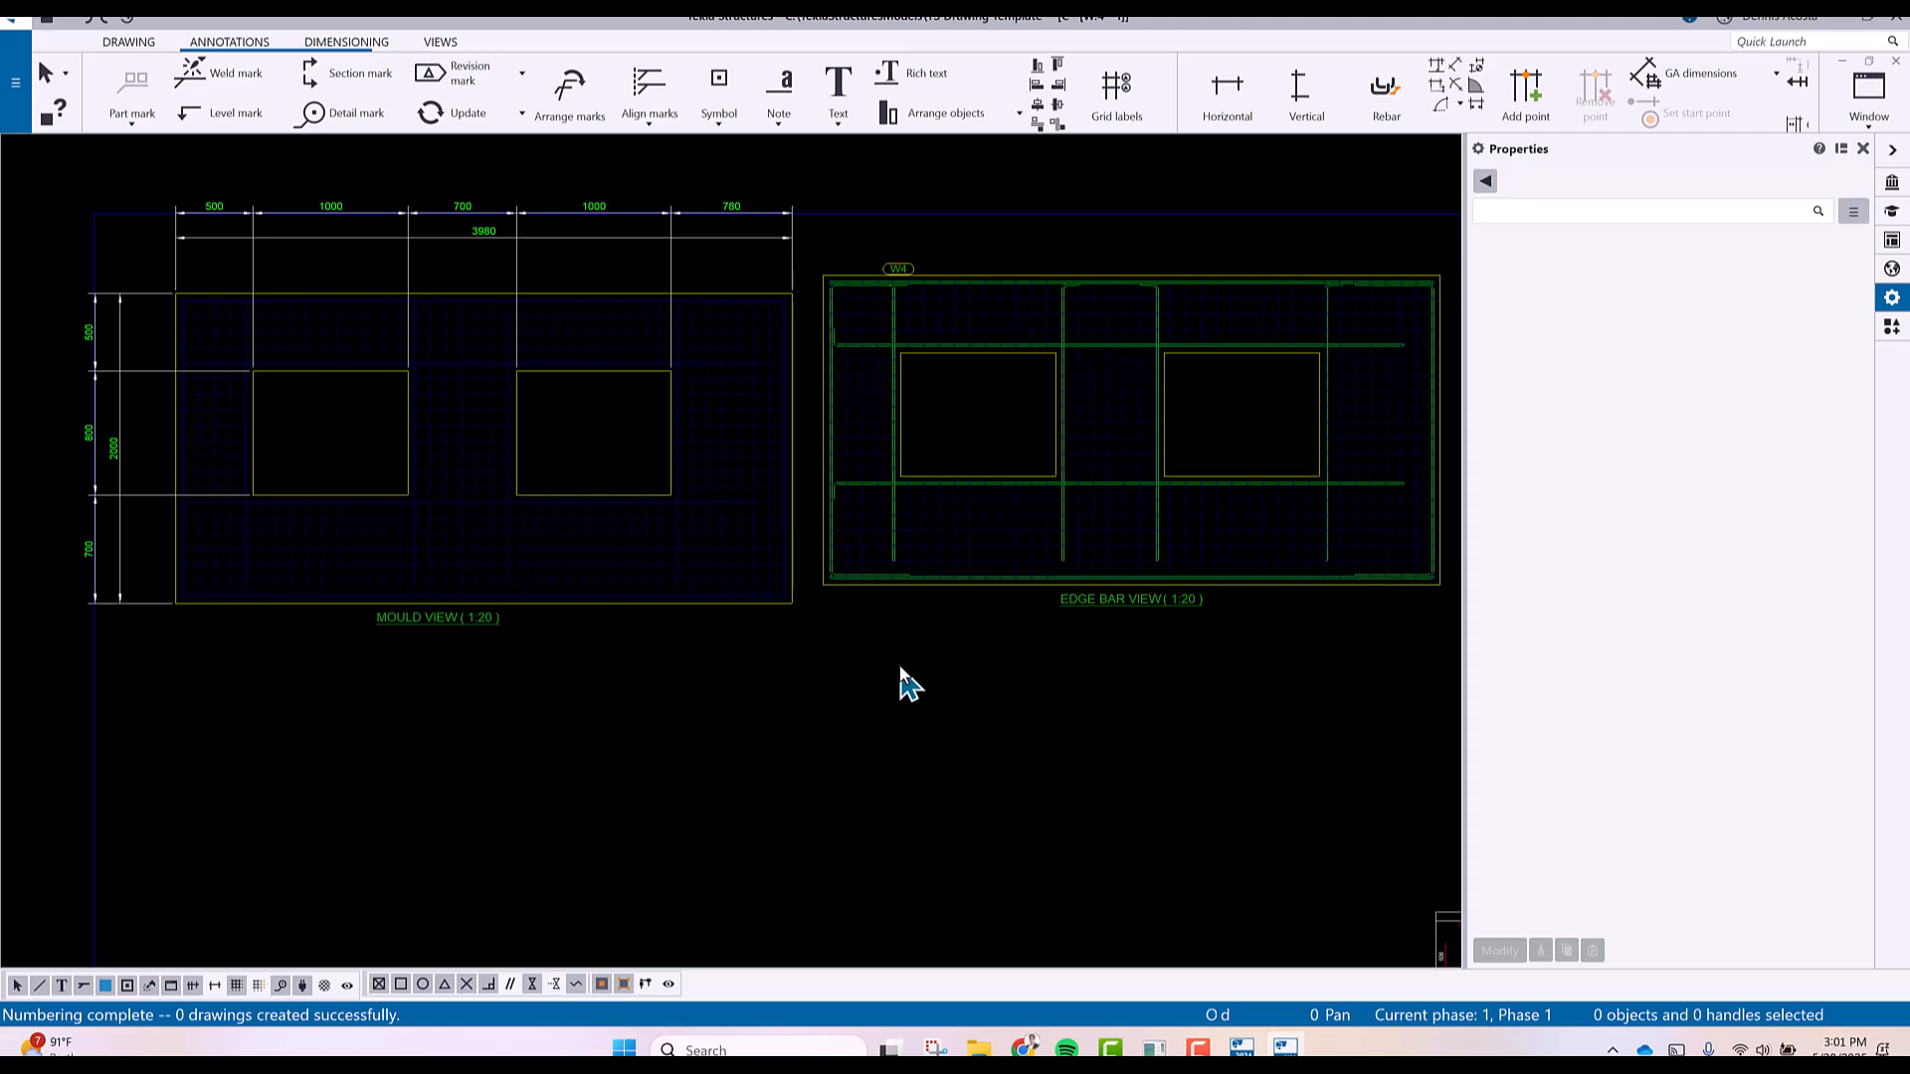
Add a 3D view with the TS_3D_view_type_1 view properties to the drawing's view creation settings and re-create the drawing.
scroll(896, 755, "down", 3)
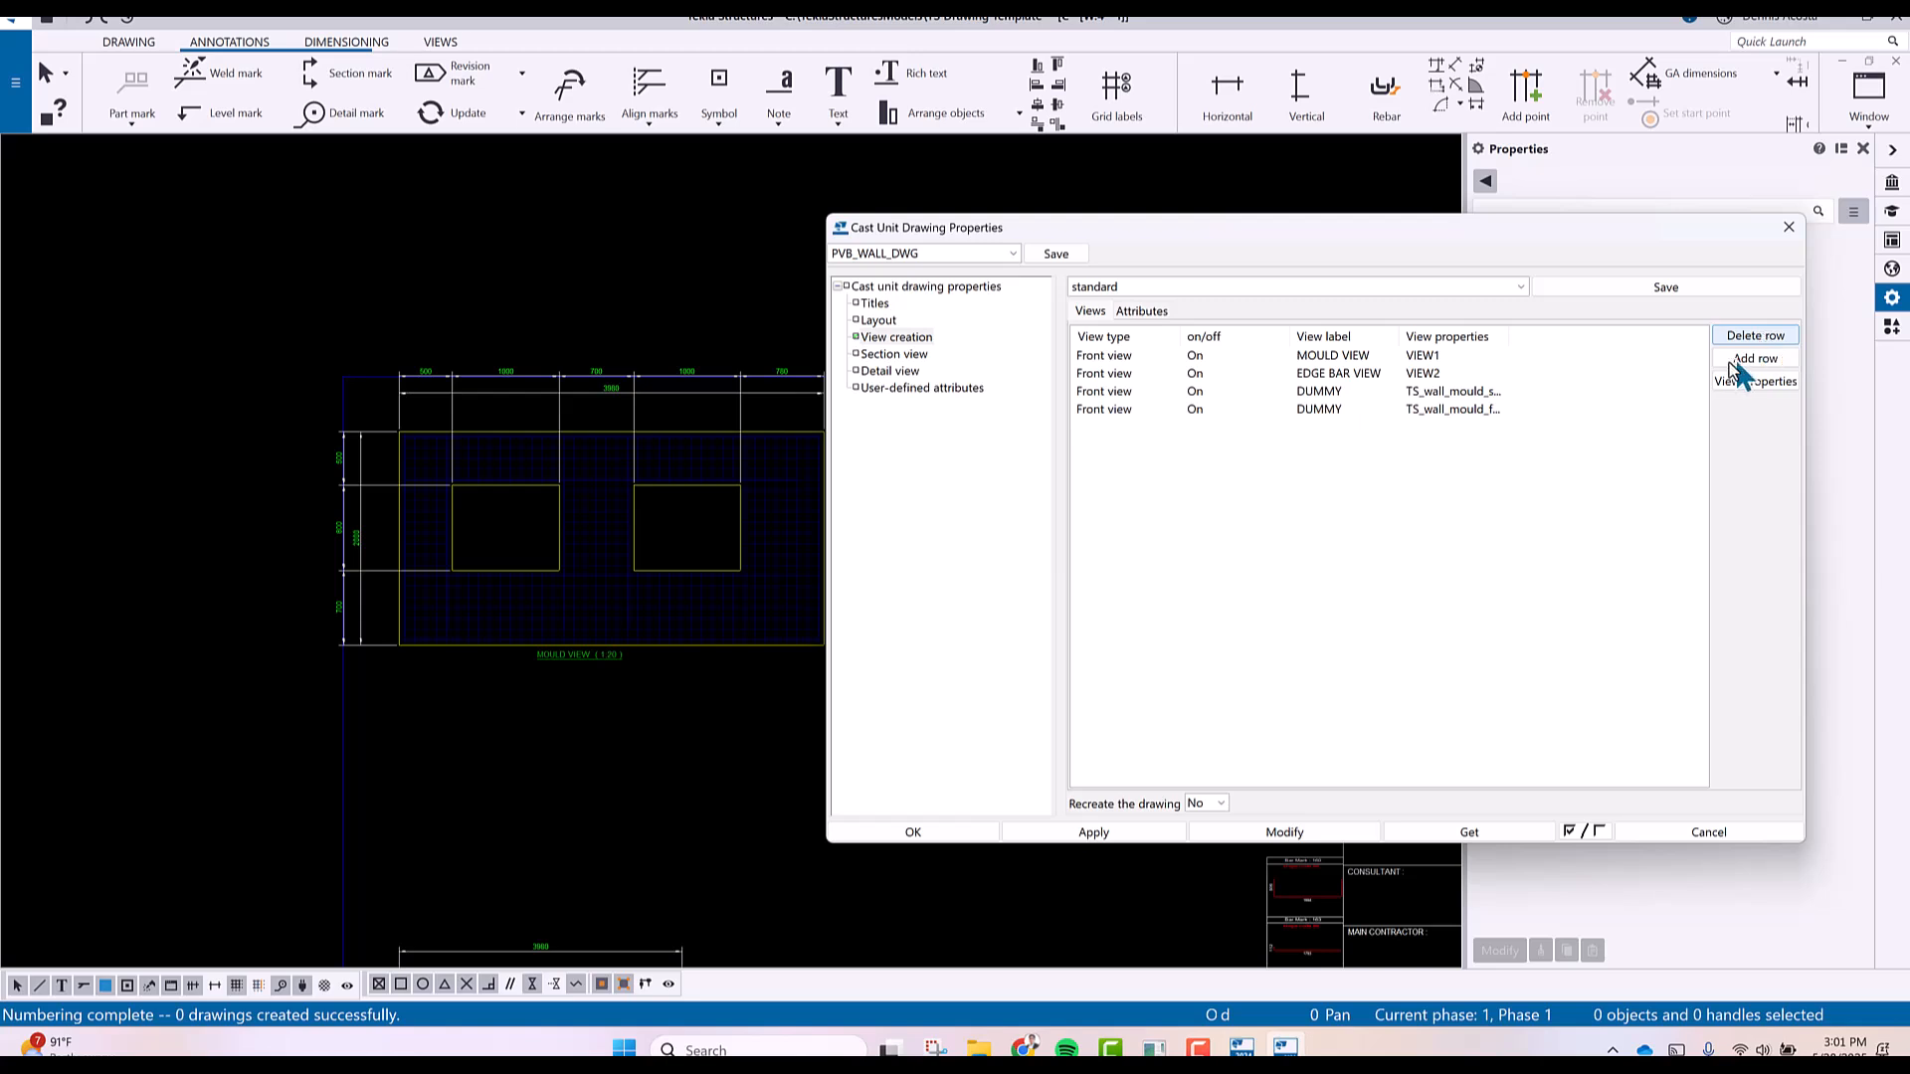
left_click(1748, 360)
left_click(1119, 428)
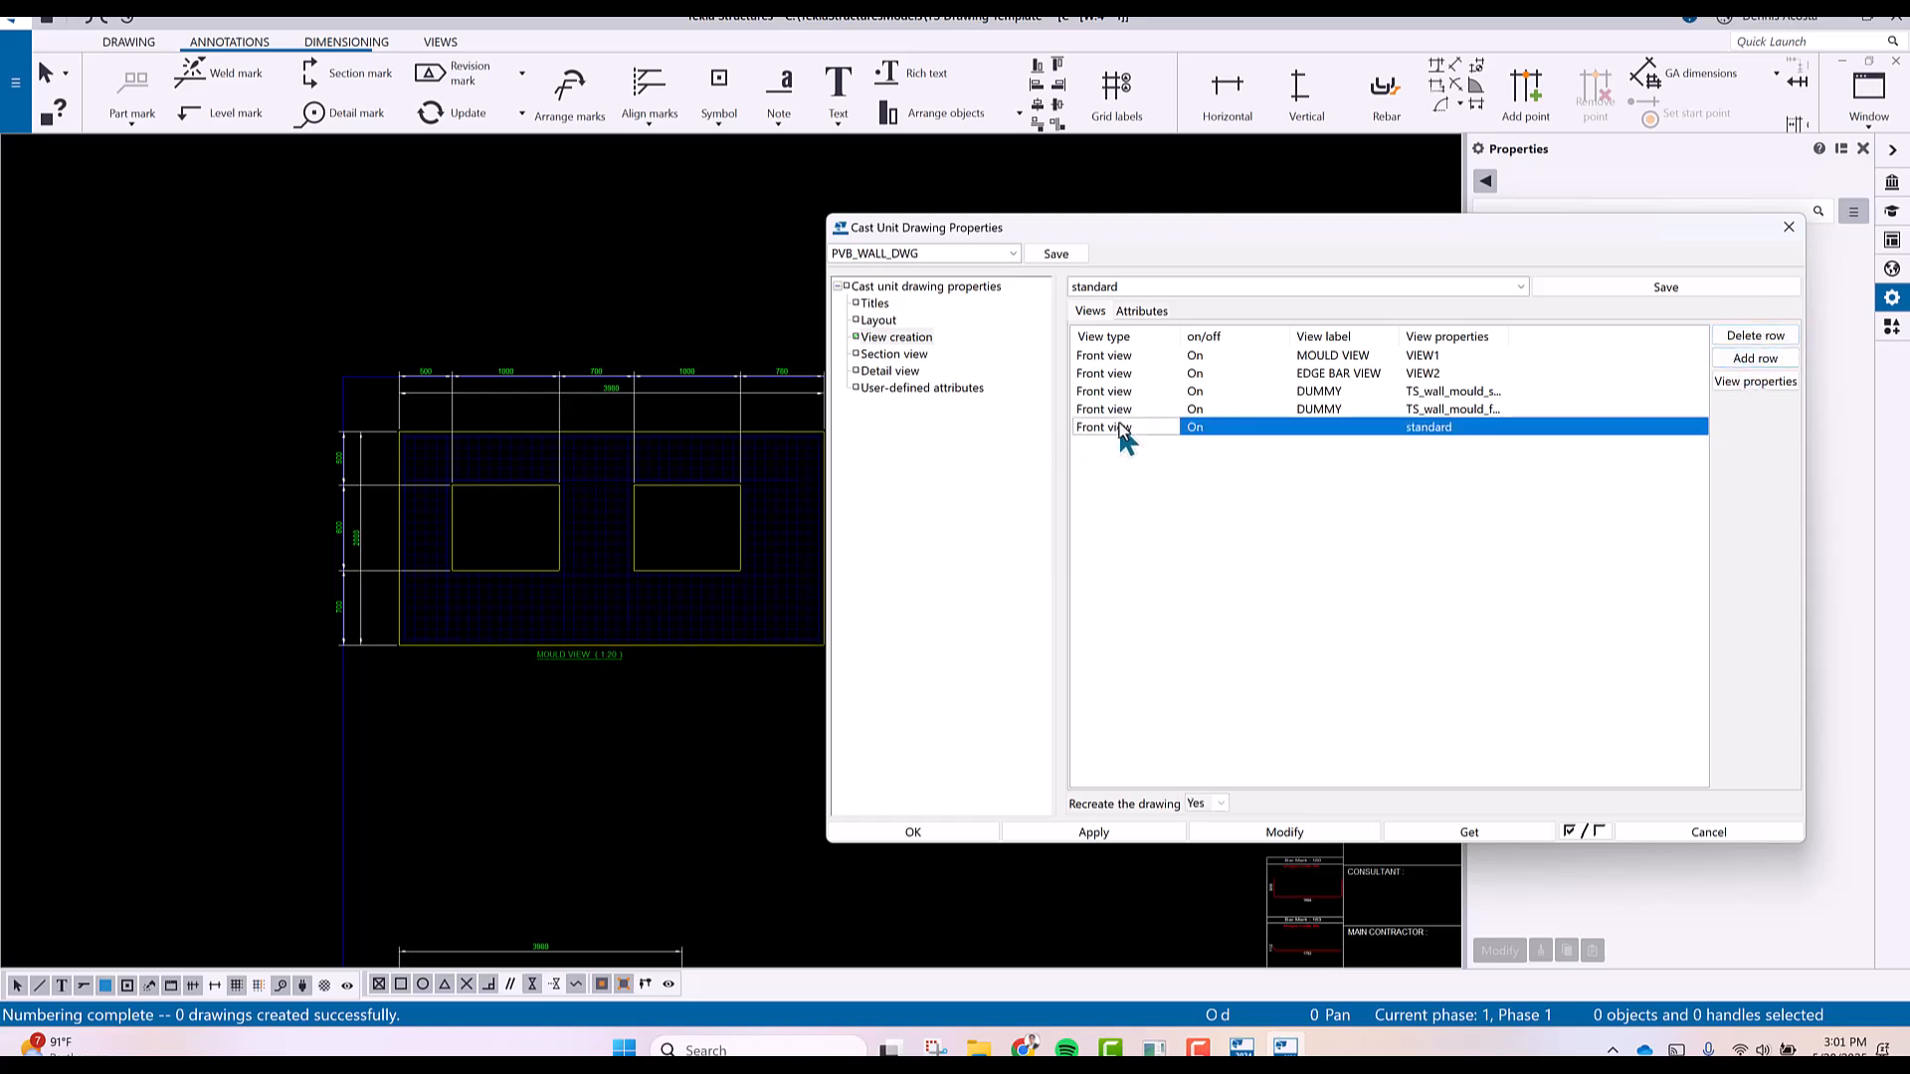
left_click(1172, 426)
left_click(1120, 546)
left_click(1482, 426)
left_click(1500, 424)
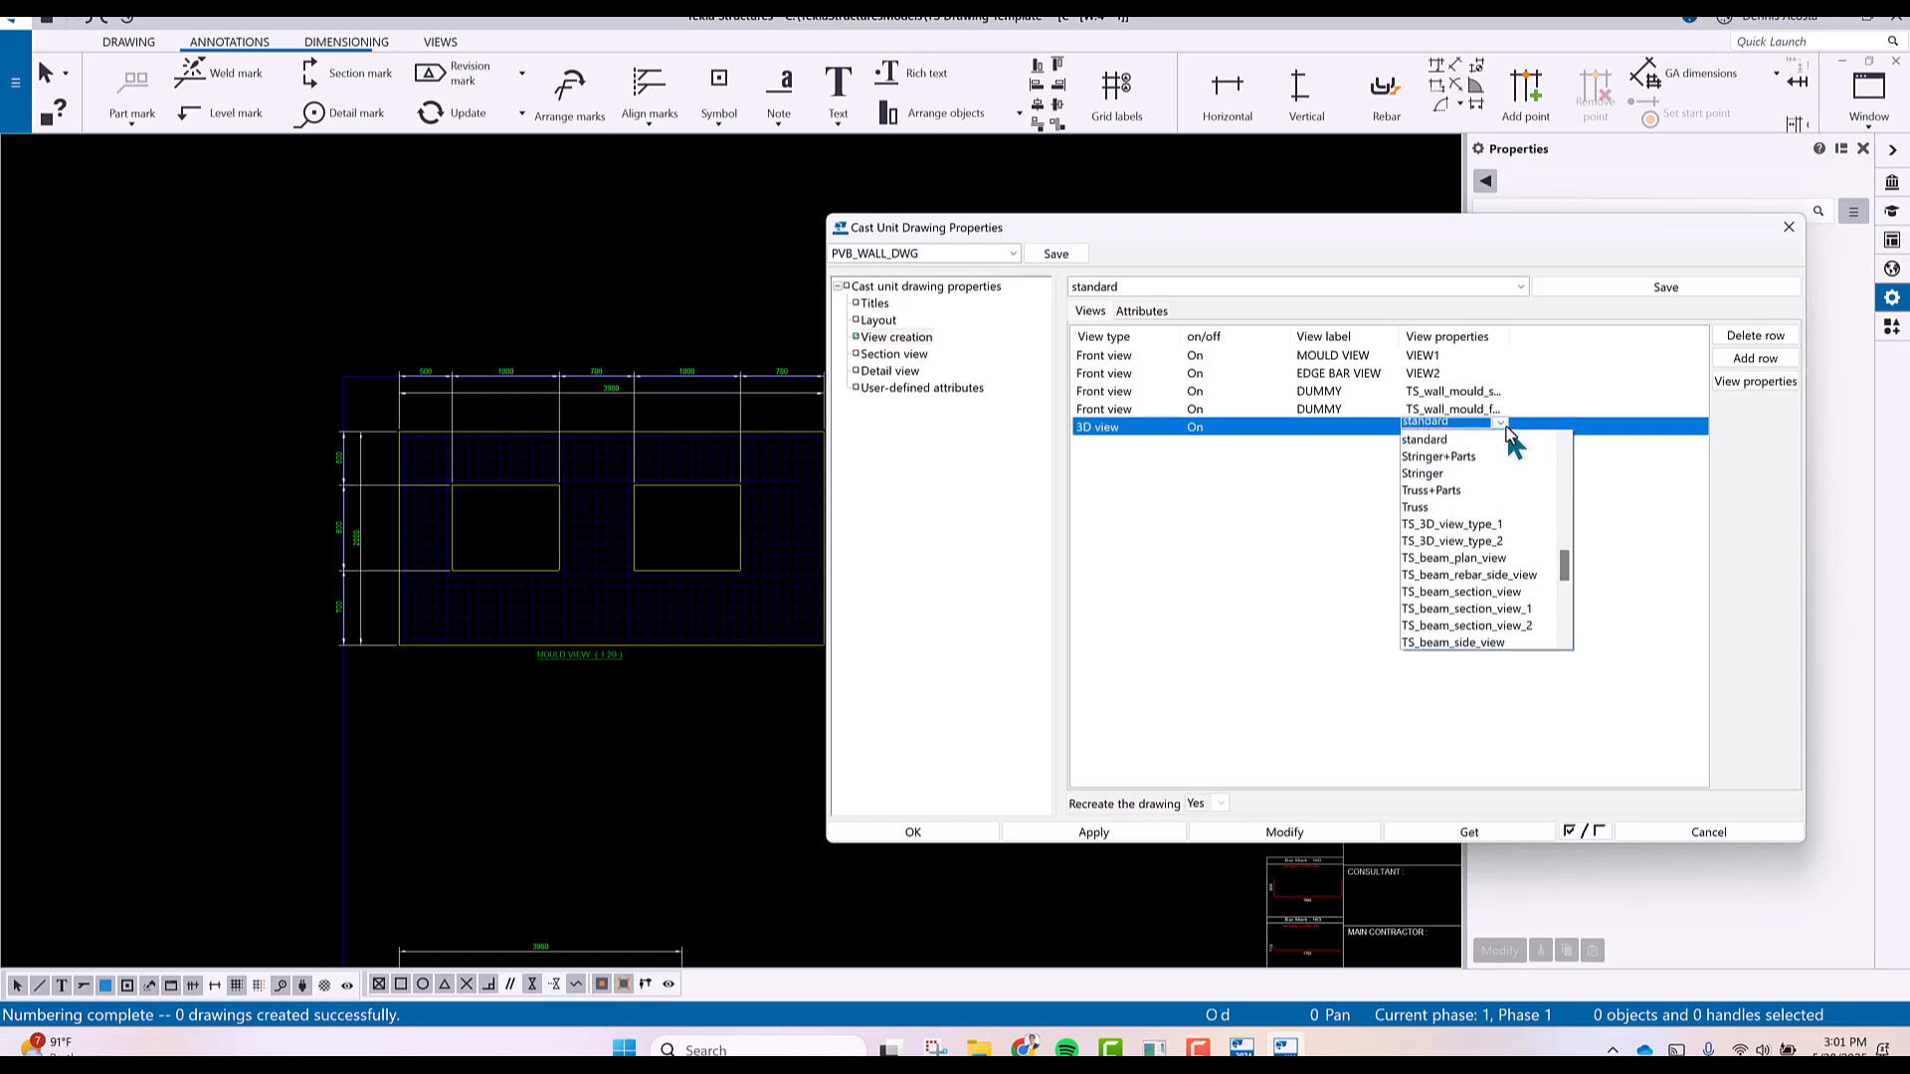
left_click(1488, 524)
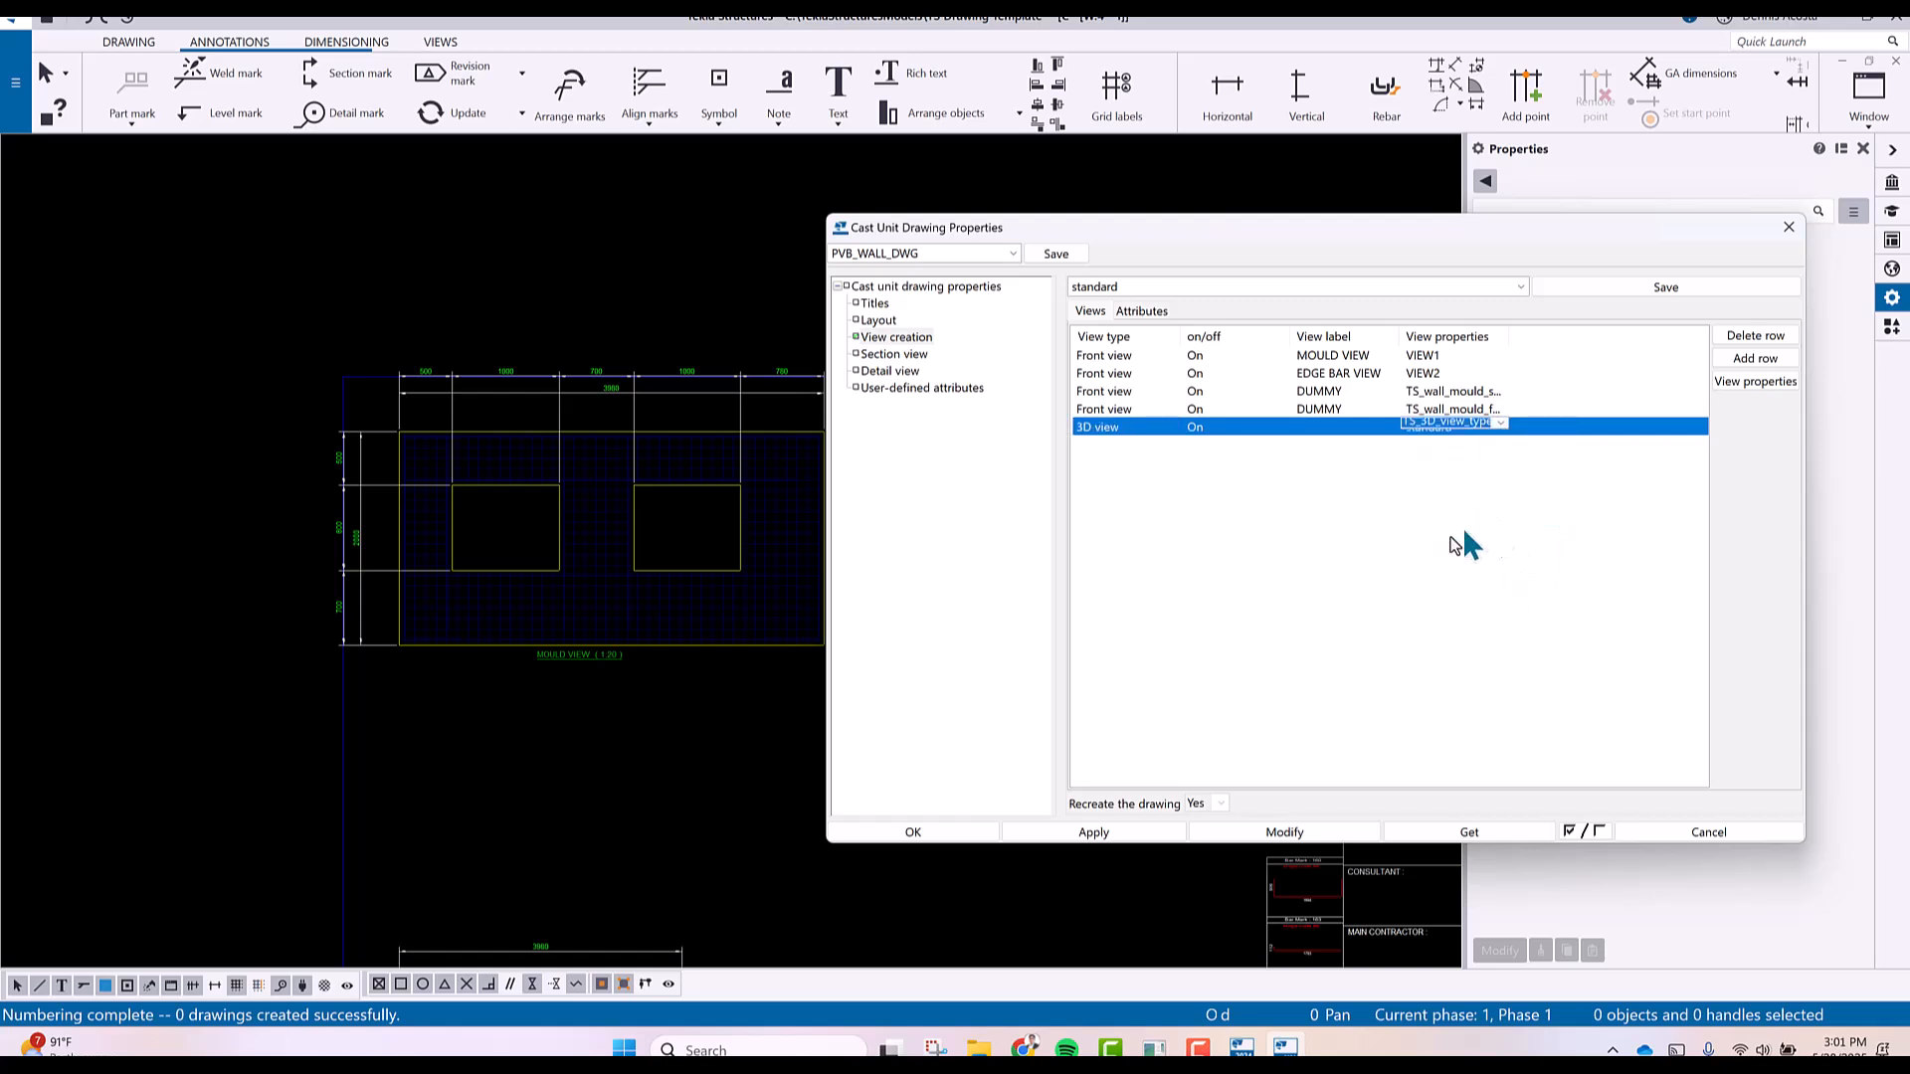
left_click(1306, 836)
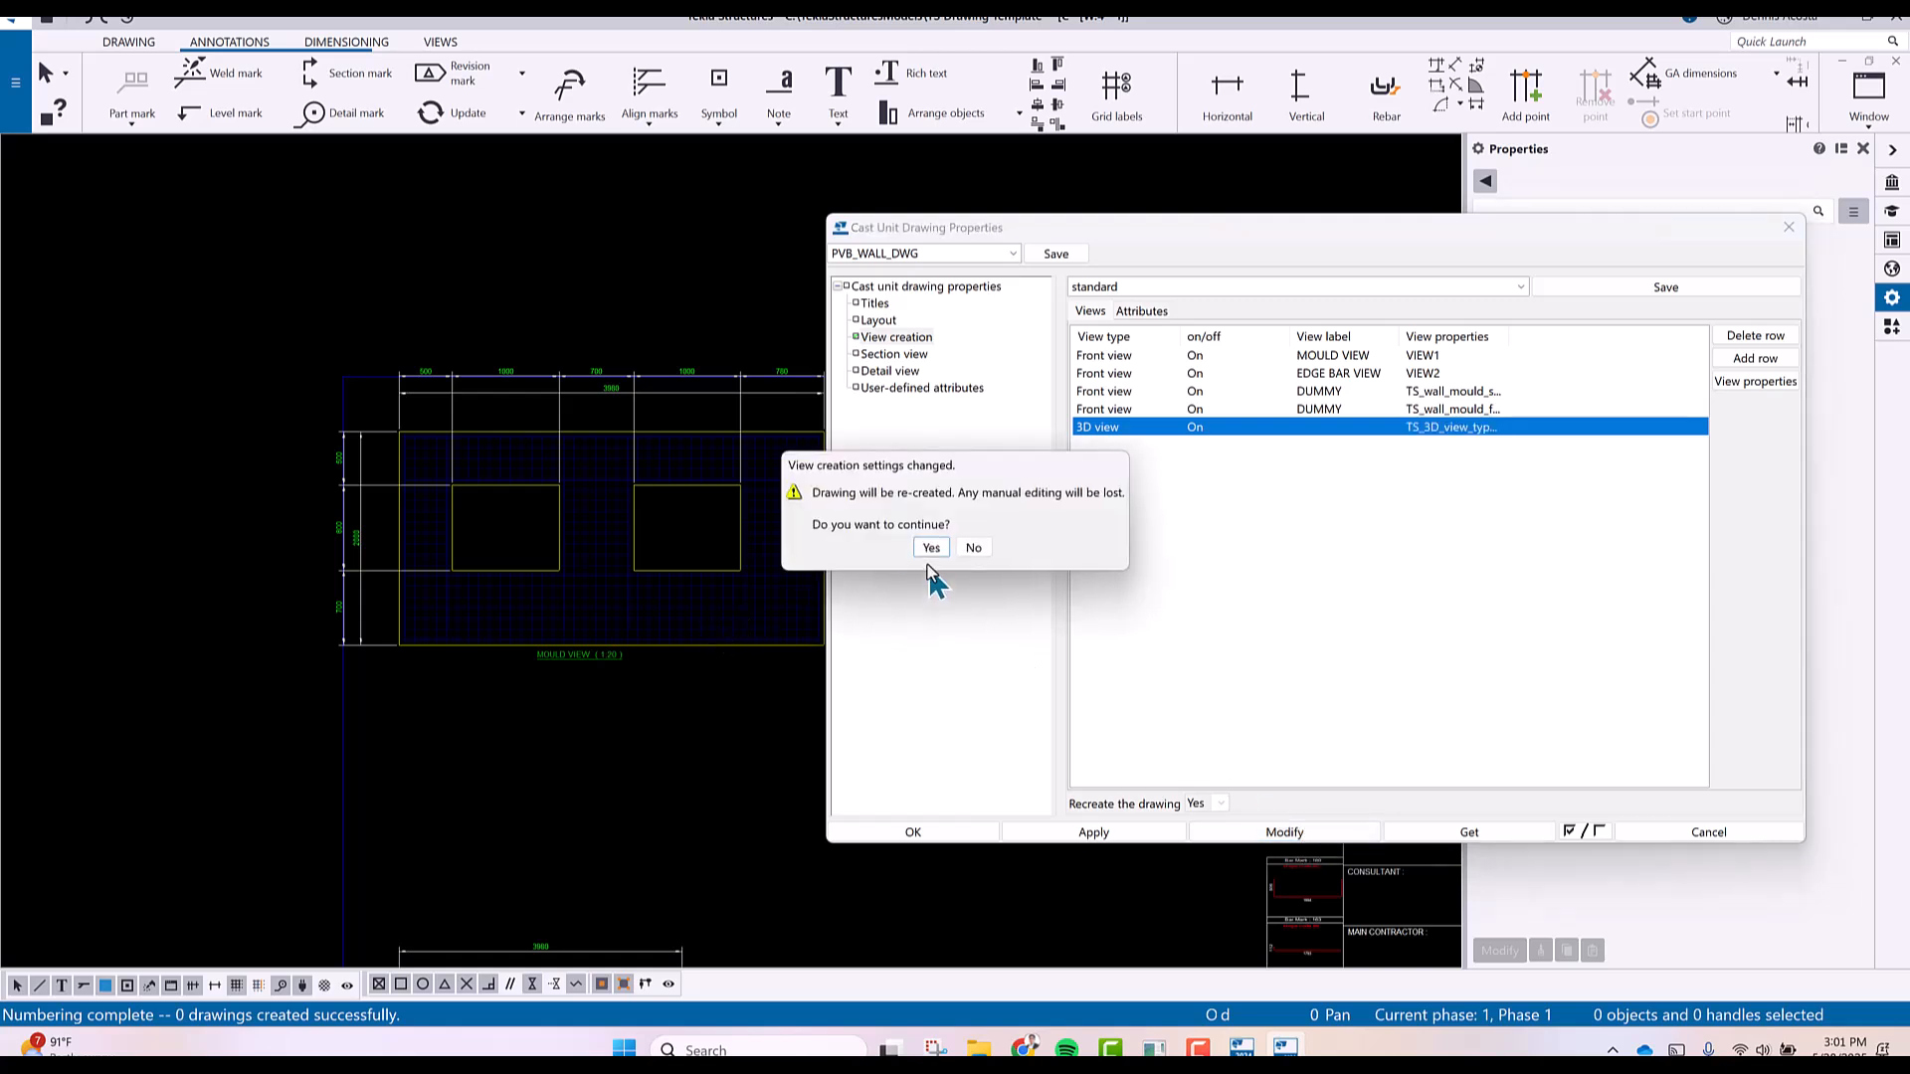
left_click(932, 548)
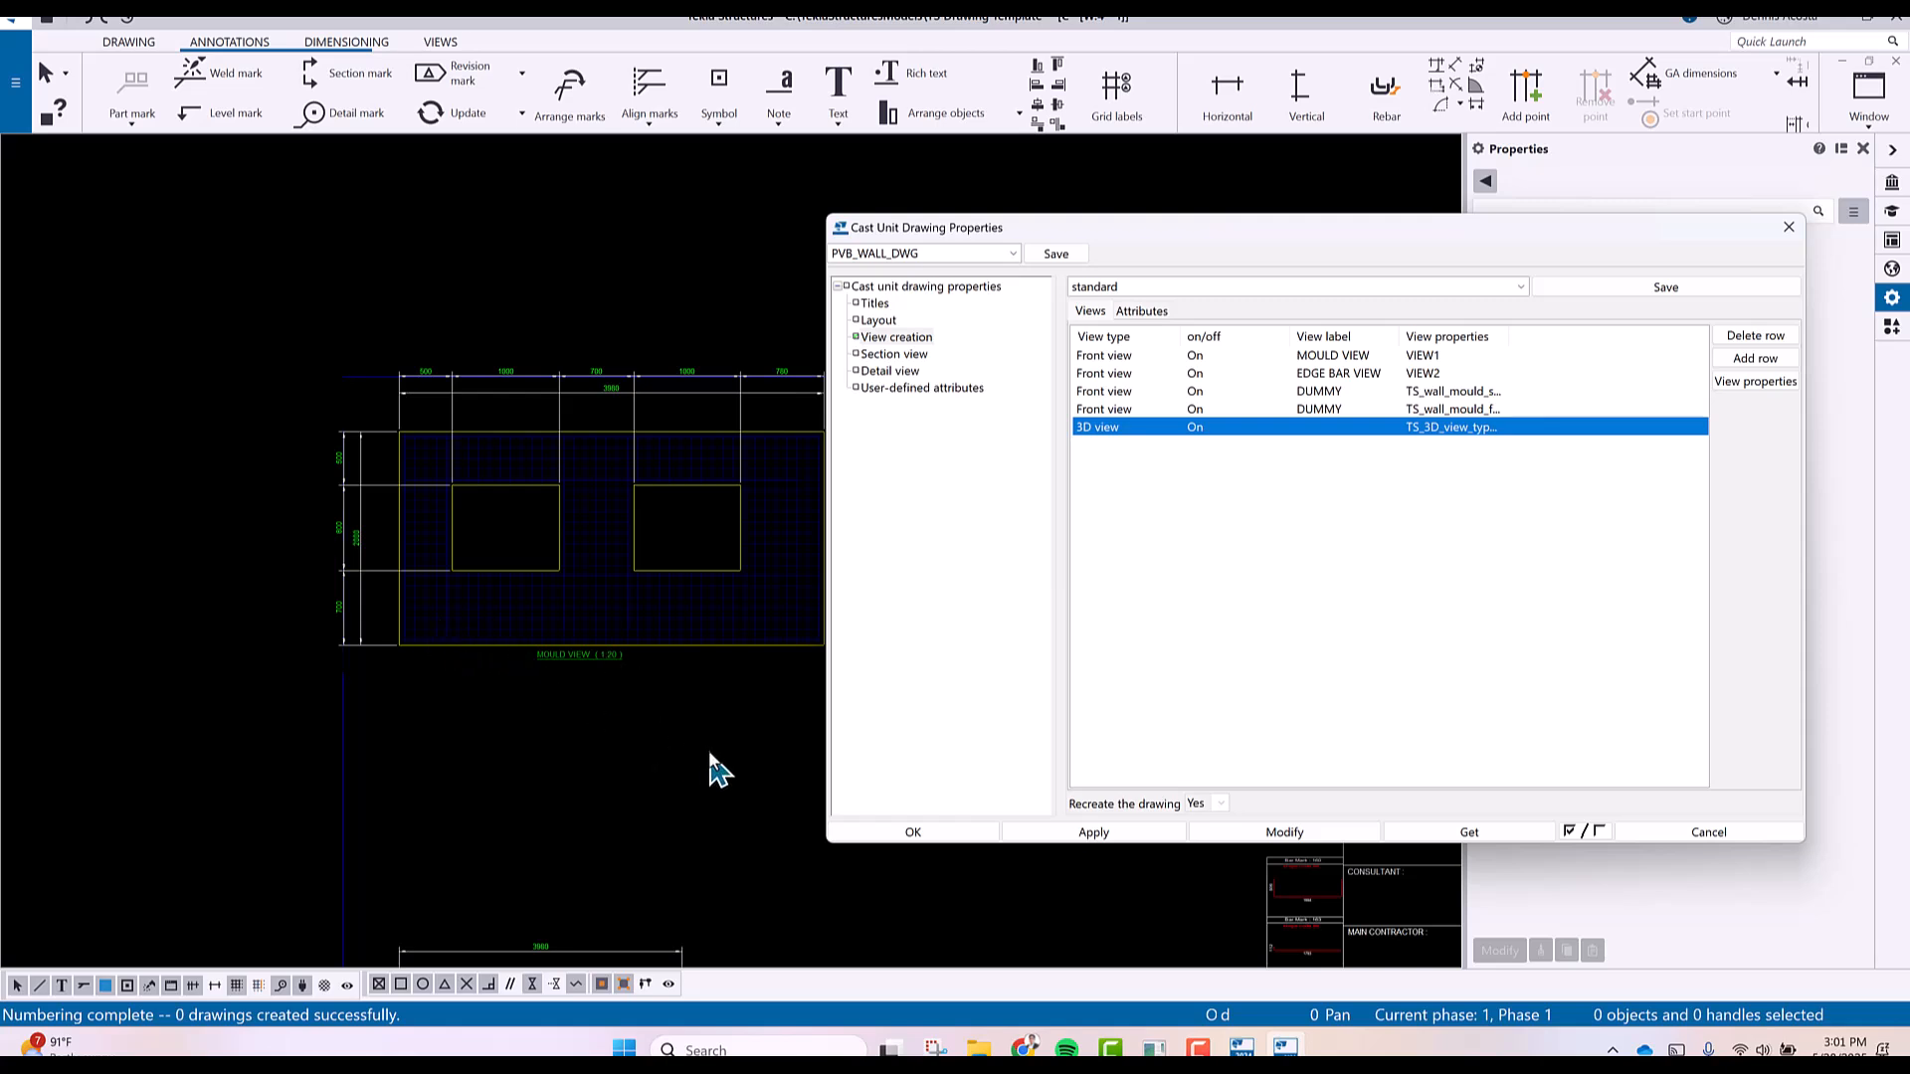
Examine the new 3D view of the panel and the overall arrangement of views on the drawing.
mouse_move(740, 741)
middle_mouse_down()
mouse_move(665, 725)
mouse_move(469, 603)
mouse_move(365, 315)
middle_mouse_up()
scroll(463, 595, "down", 2)
scroll(132, 910, "up", 6)
middle_click_drag(142, 901, 274, 709)
scroll(276, 709, "up", 1)
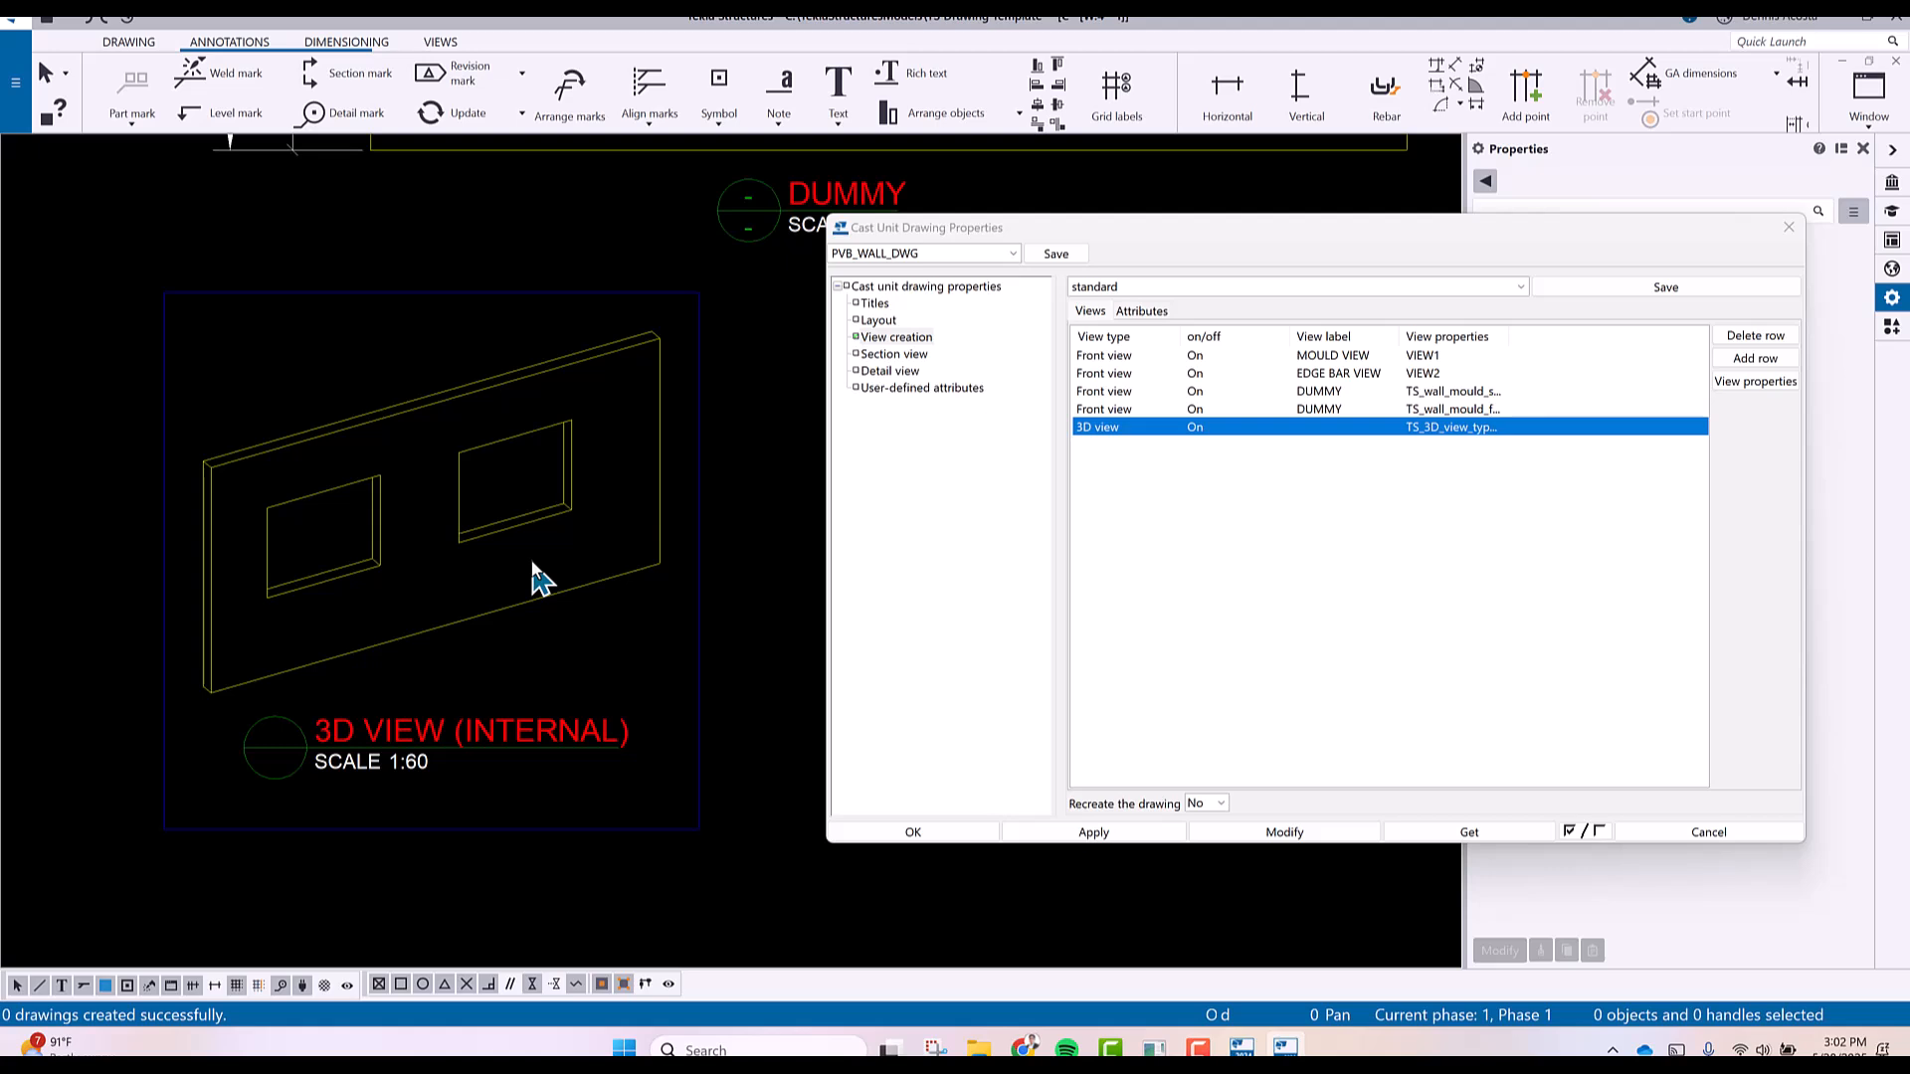
scroll(534, 565, "down", 5)
middle_click_drag(541, 483, 477, 595)
middle_click_drag(550, 427, 473, 562)
scroll(529, 444, "down", 4)
middle_click_drag(567, 363, 537, 434)
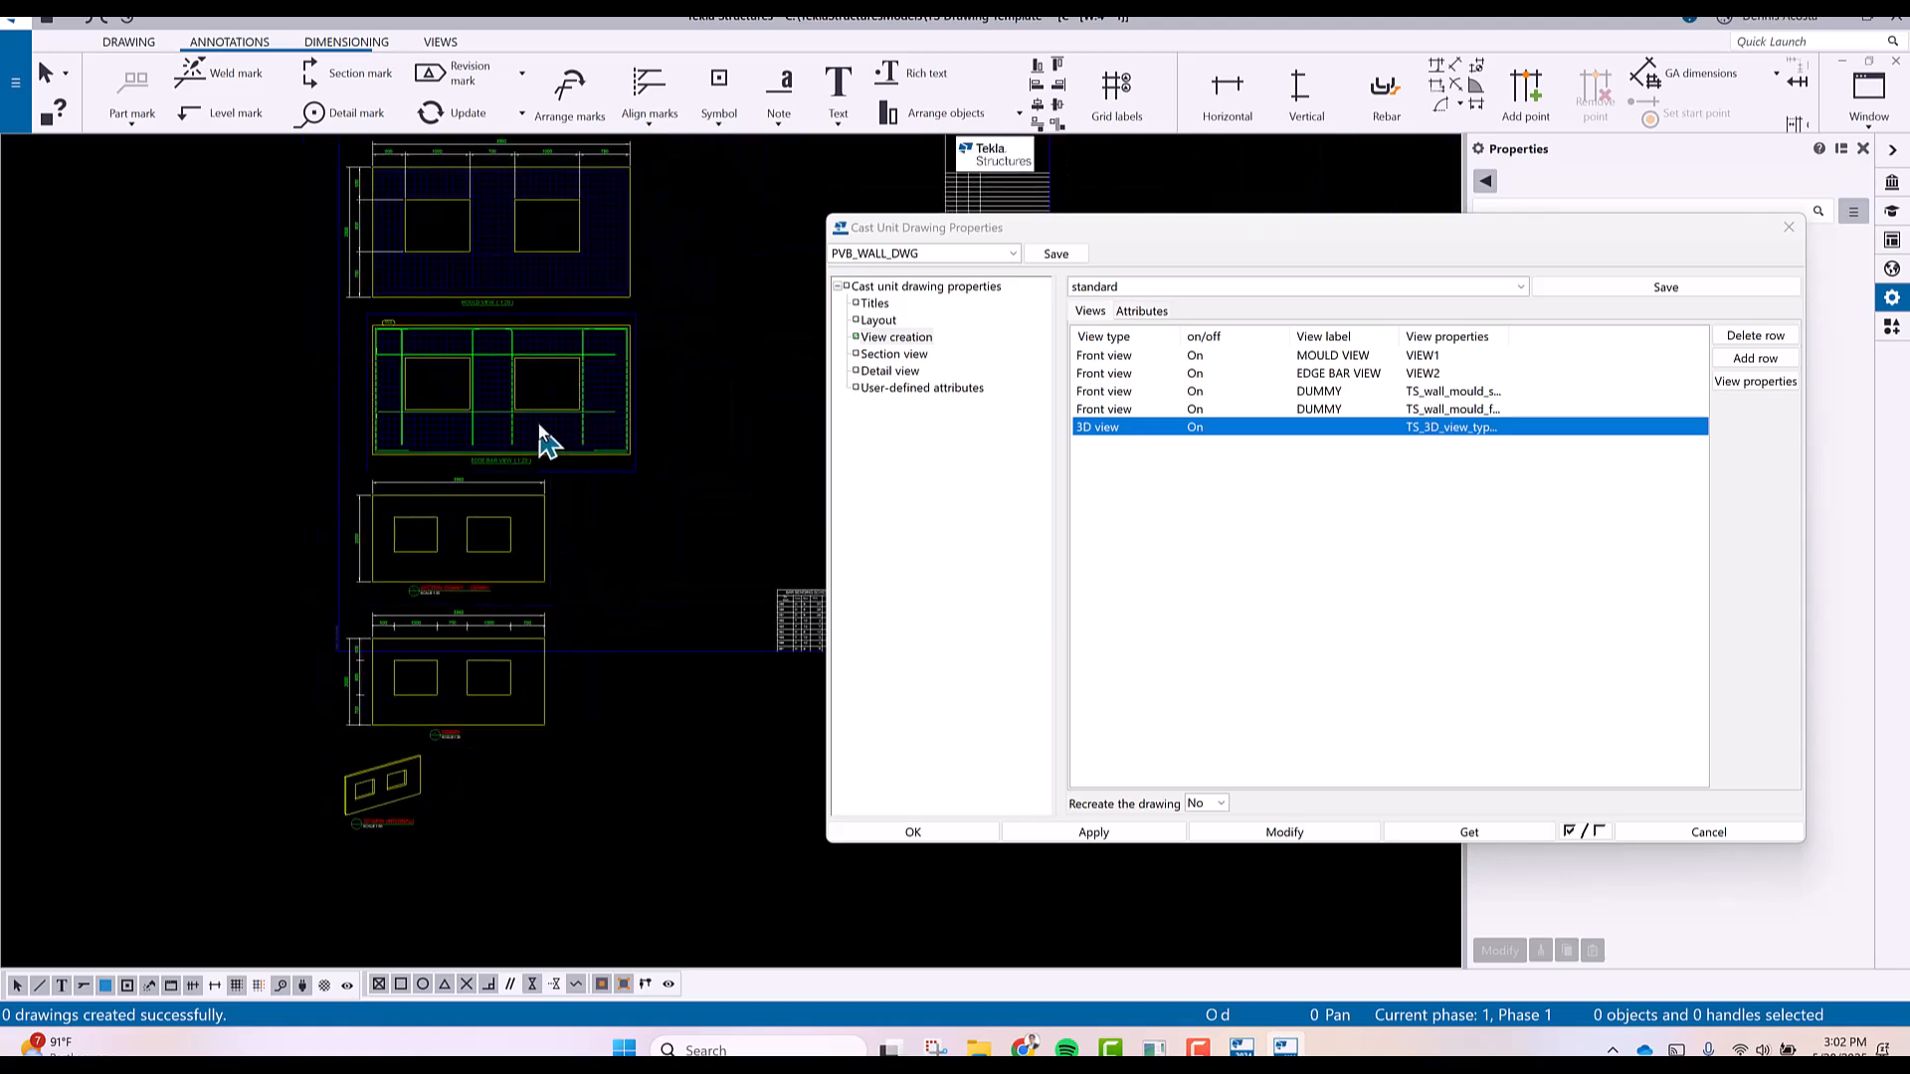
Inspect the DUMMY views and the EDGE BAR VIEW up close, moving the properties dialog out of the way.
scroll(389, 704, "up", 8)
scroll(433, 660, "up", 2)
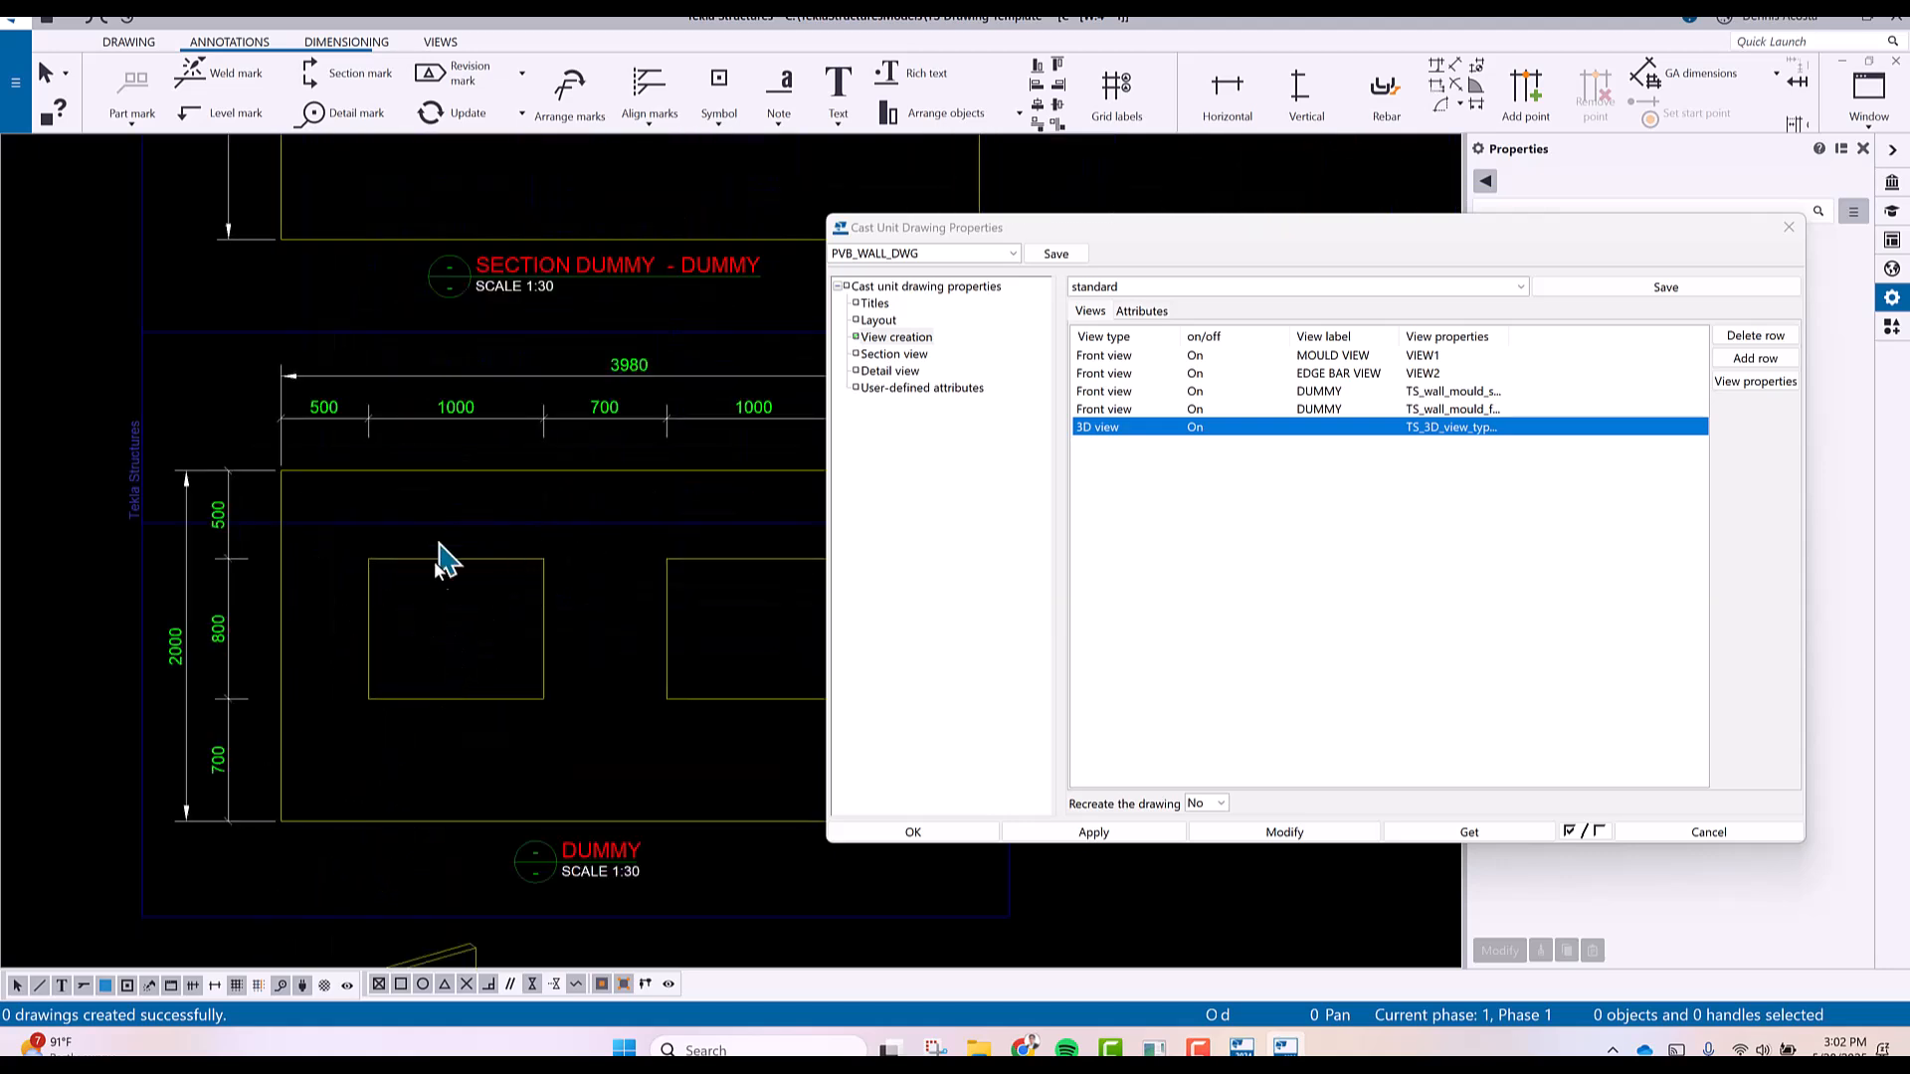
scroll(500, 617, "down", 3)
scroll(577, 467, "down", 2)
middle_click_drag(582, 450, 537, 553)
scroll(562, 492, "up", 2)
mouse_move(528, 370)
middle_mouse_down()
mouse_move(453, 554)
mouse_move(496, 582)
middle_mouse_up()
scroll(489, 490, "down", 1)
scroll(489, 503, "down", 2)
scroll(537, 512, "up", 2)
scroll(527, 545, "up", 2)
mouse_move(1066, 239)
left_mouse_down()
mouse_move(1196, 274)
mouse_move(1331, 564)
left_mouse_up()
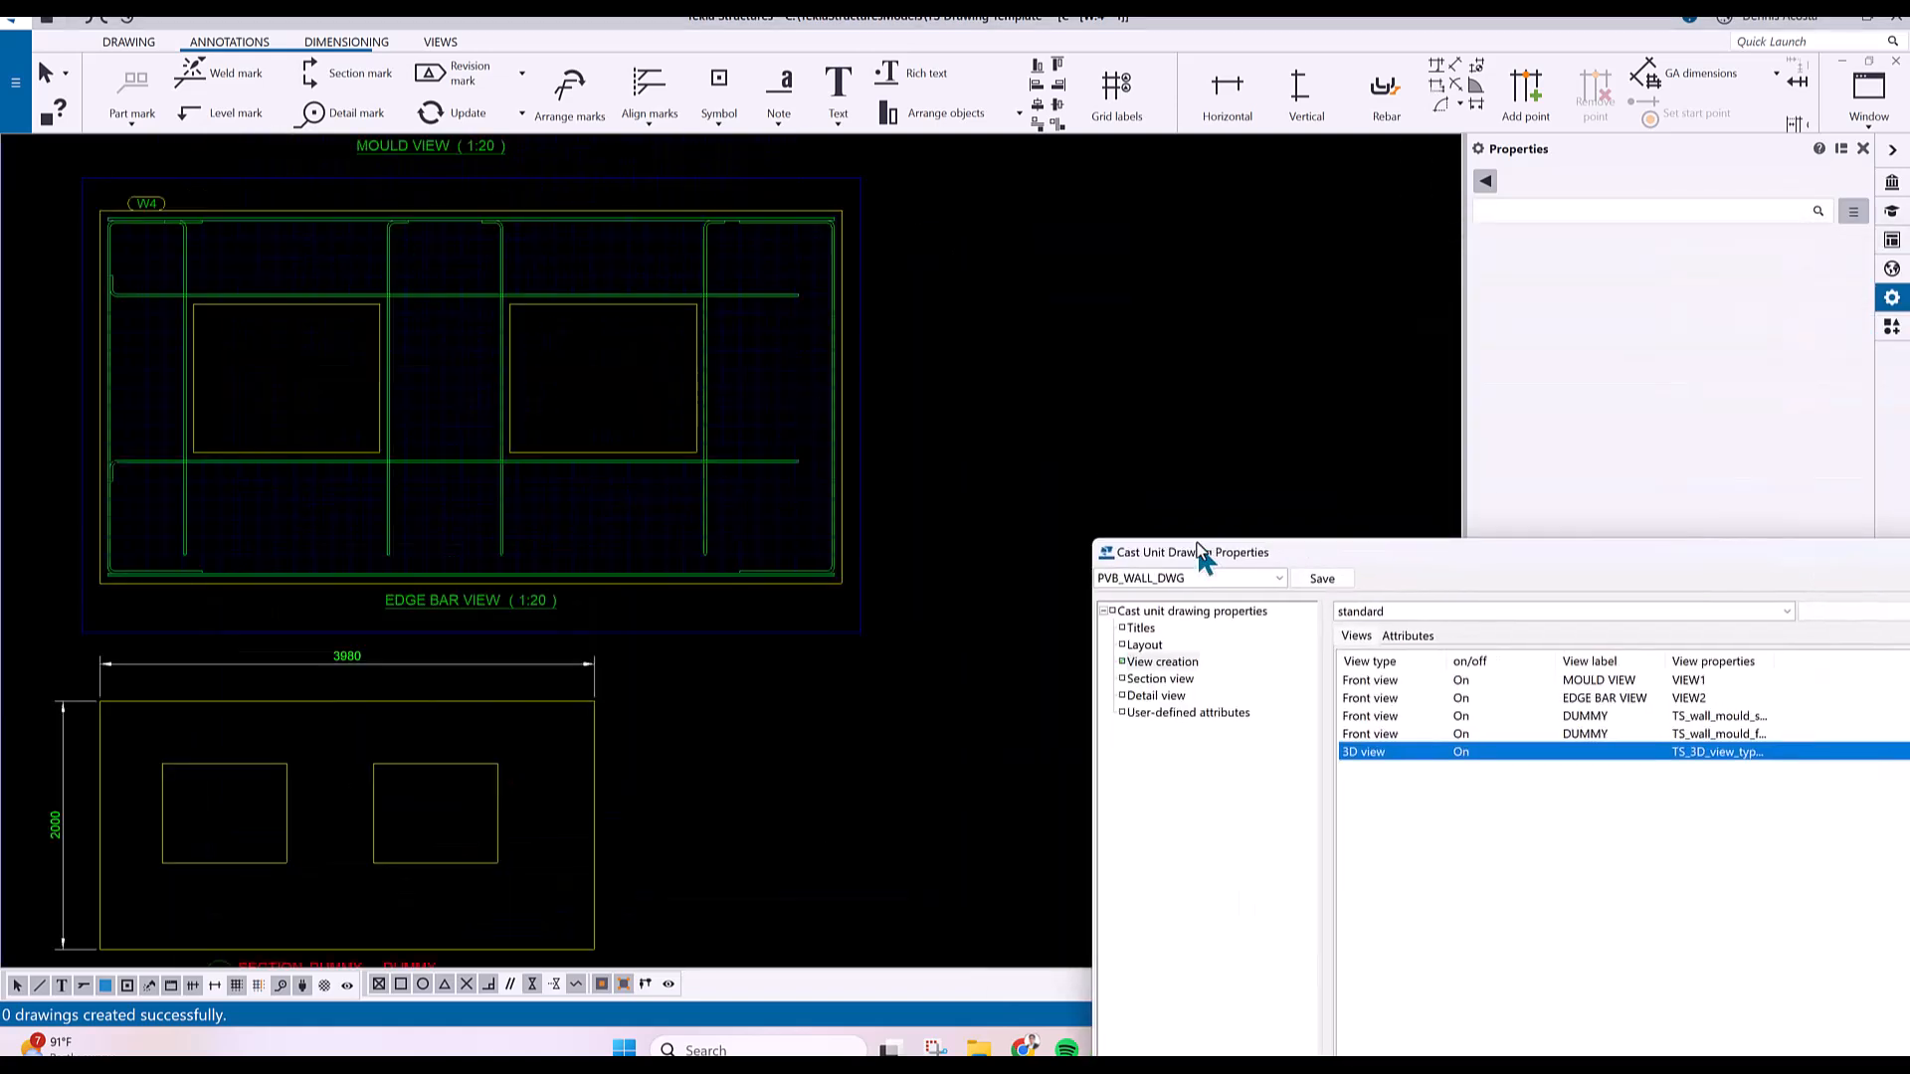
scroll(705, 538, "up", 1)
mouse_move(690, 563)
middle_mouse_down()
mouse_move(830, 582)
mouse_move(713, 557)
mouse_move(735, 599)
middle_mouse_up()
scroll(705, 538, "up", 3)
scroll(735, 599, "down", 3)
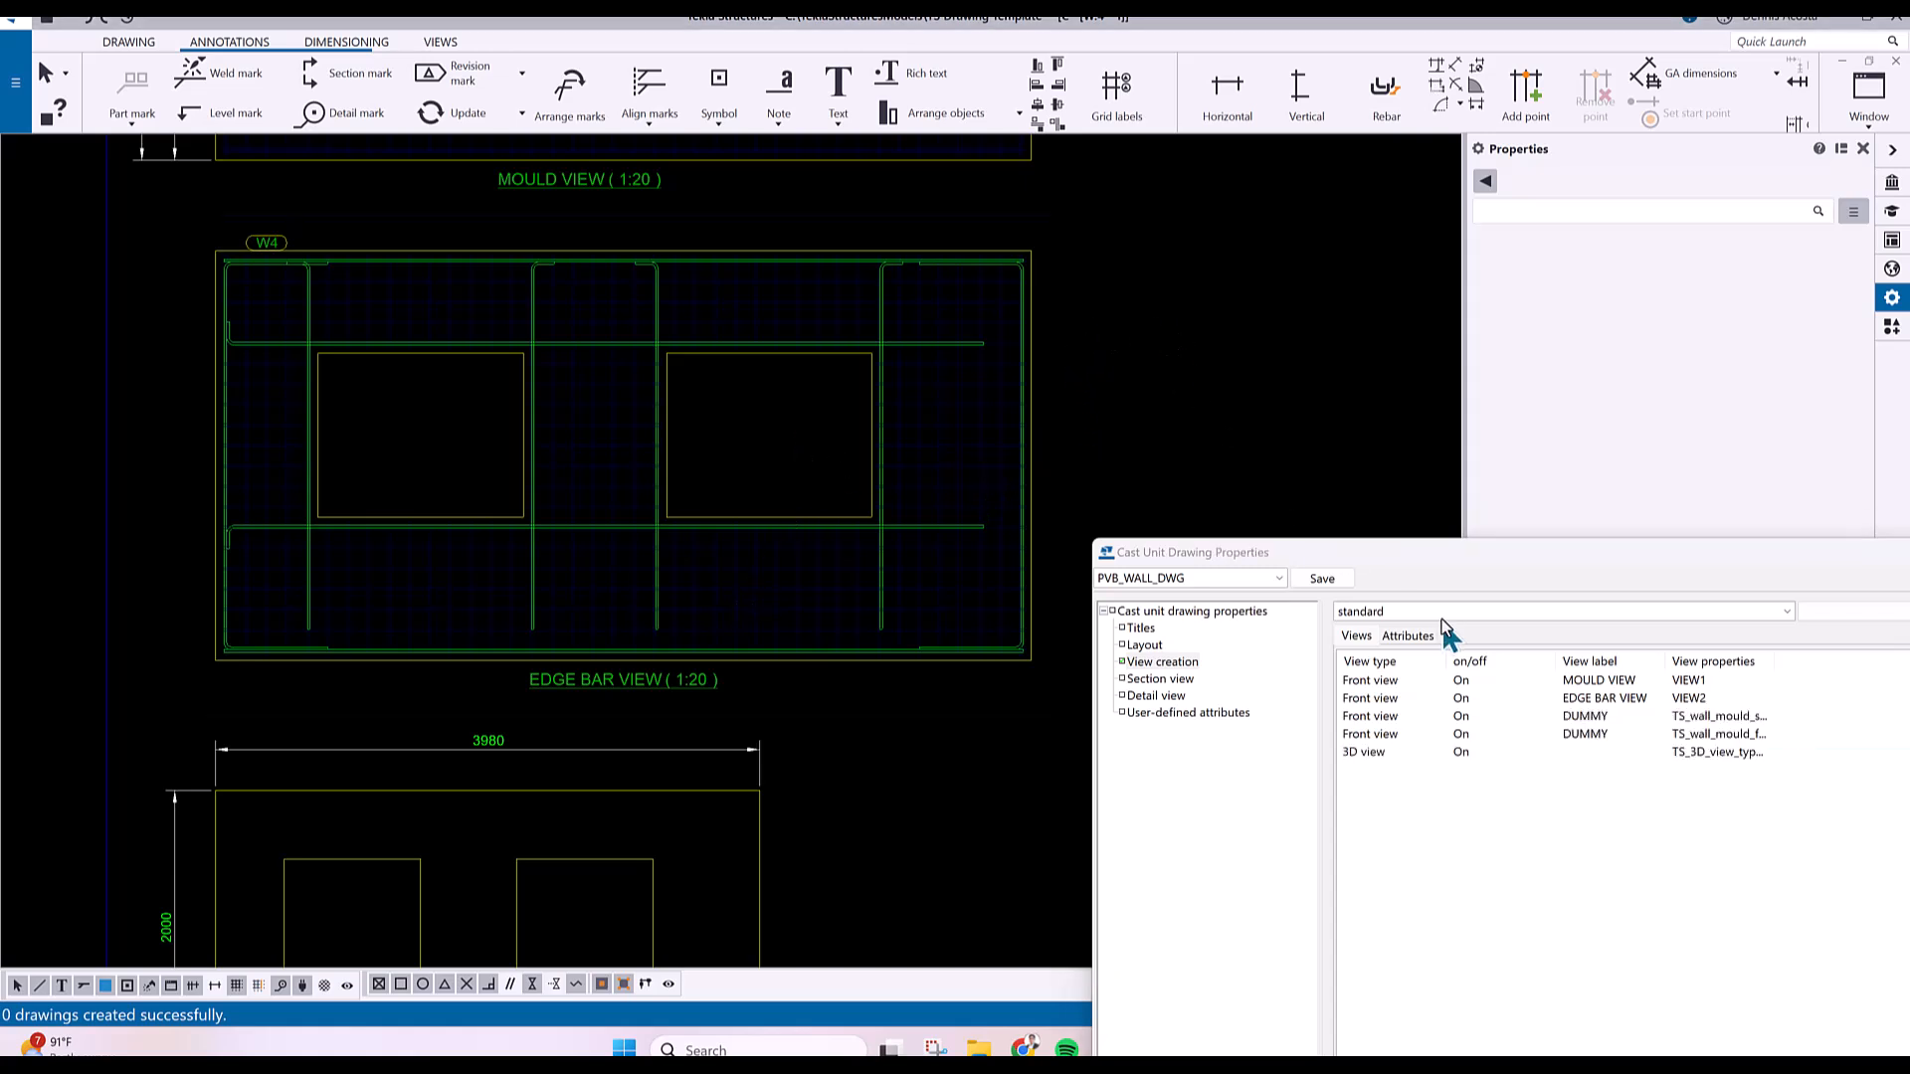
Open the EDGE BAR VIEW's properties and review the EDGEBAR detailed object level settings.
mouse_move(1440, 555)
left_mouse_down()
mouse_move(1271, 468)
mouse_move(1209, 353)
mouse_move(1121, 308)
left_mouse_up()
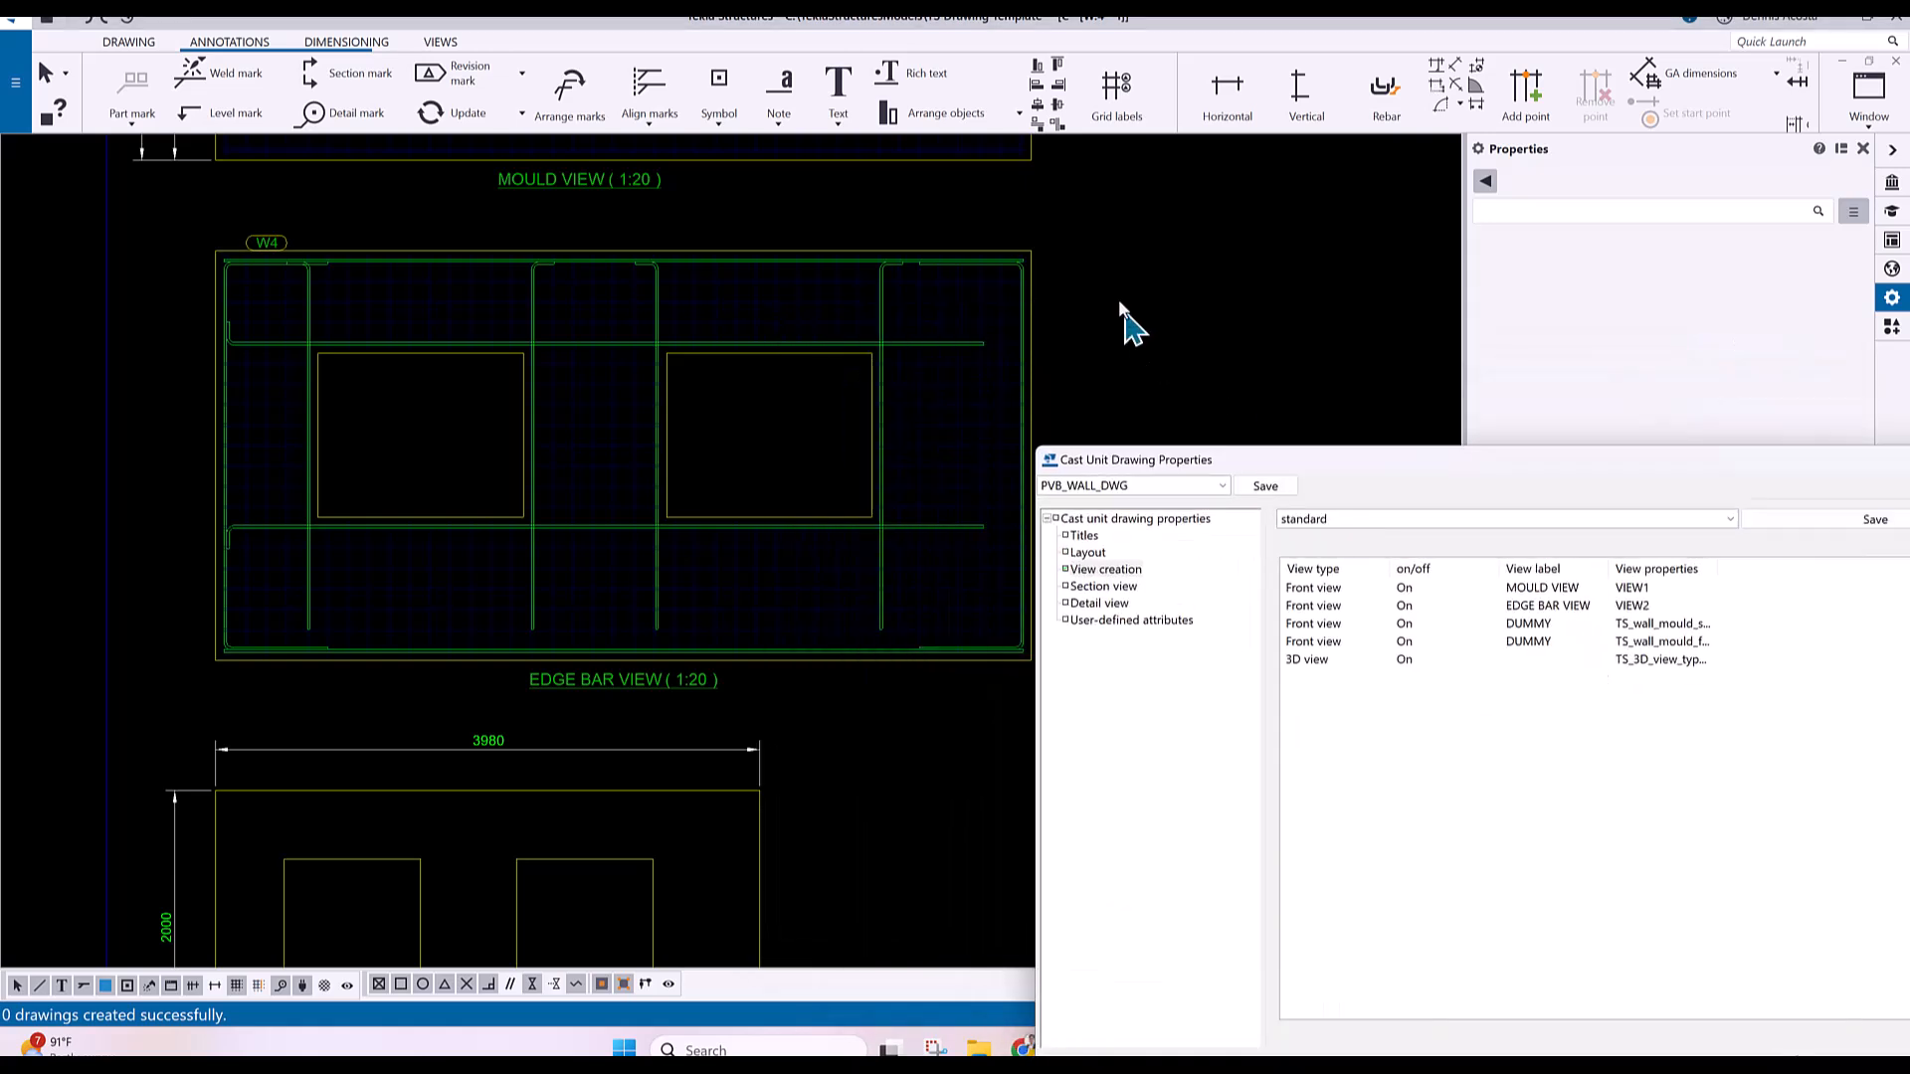
left_click(1056, 283)
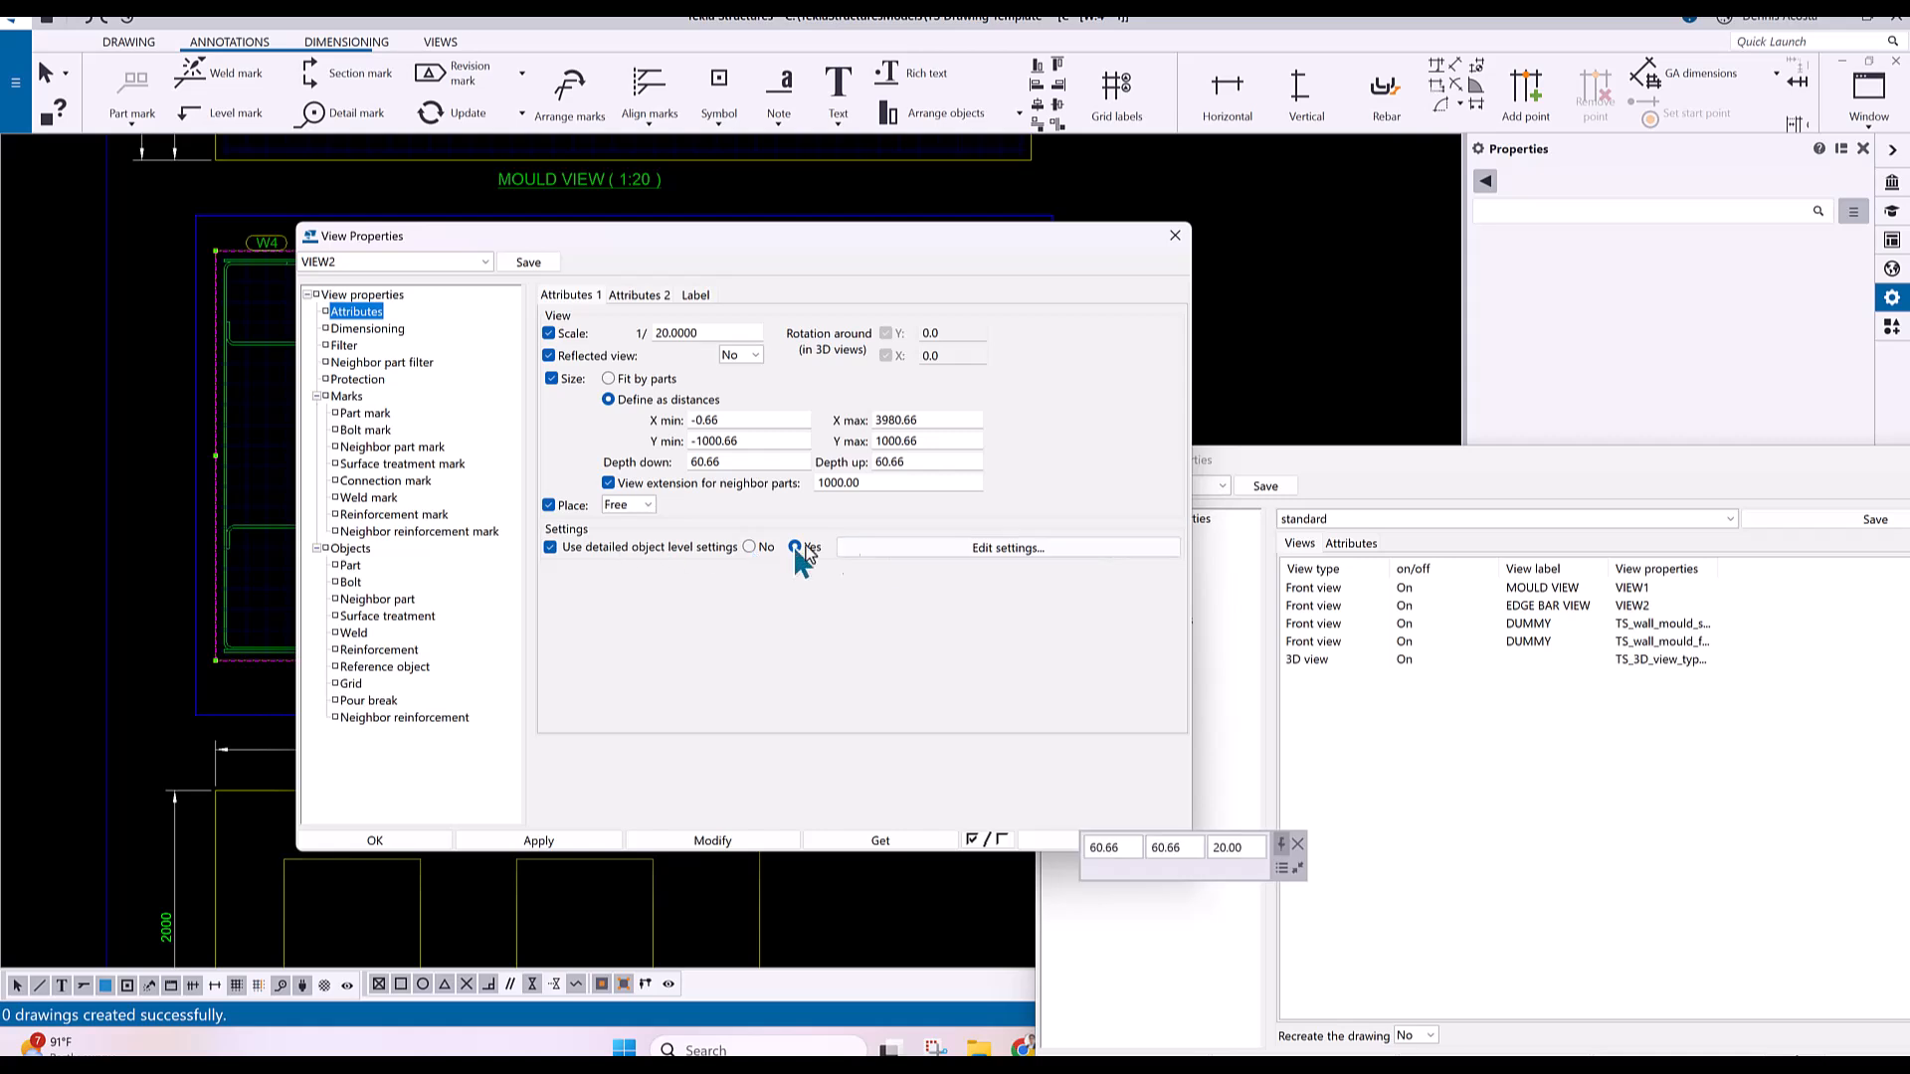
left_click(953, 548)
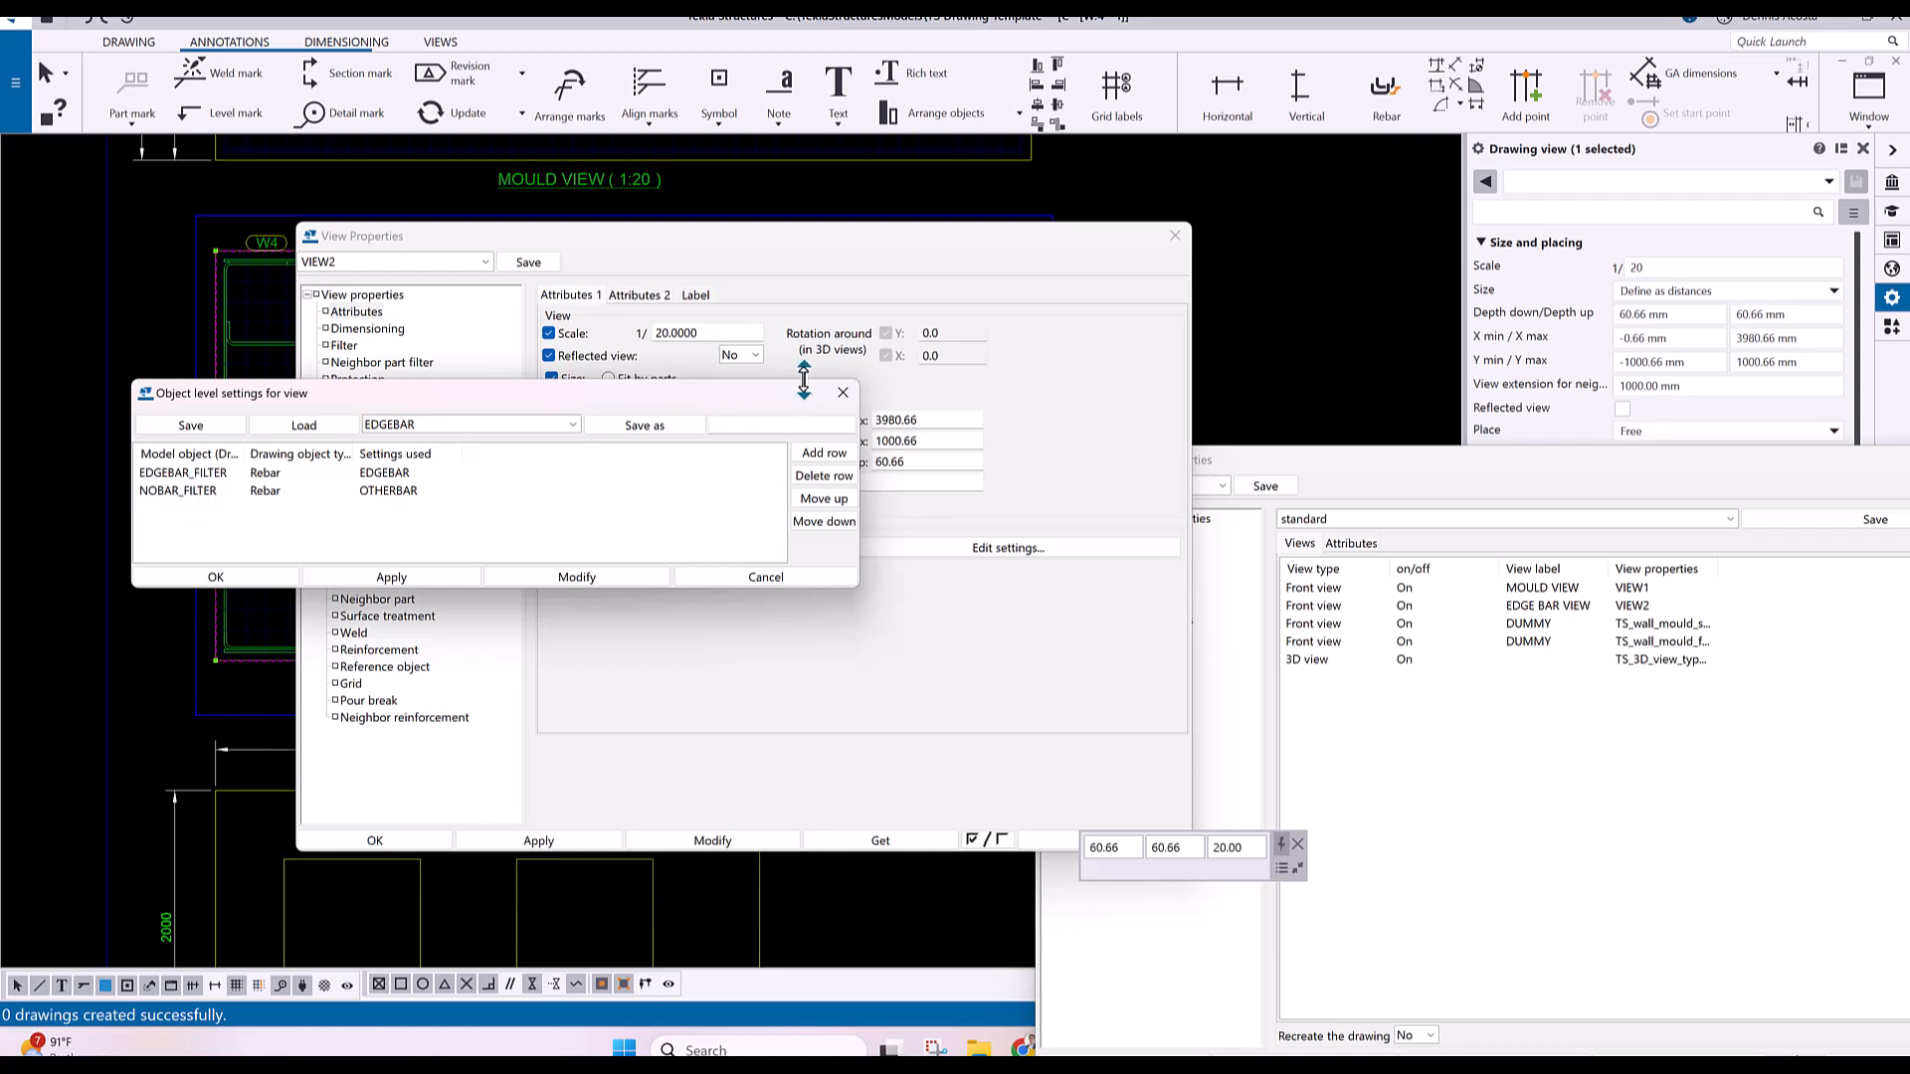
left_click(842, 395)
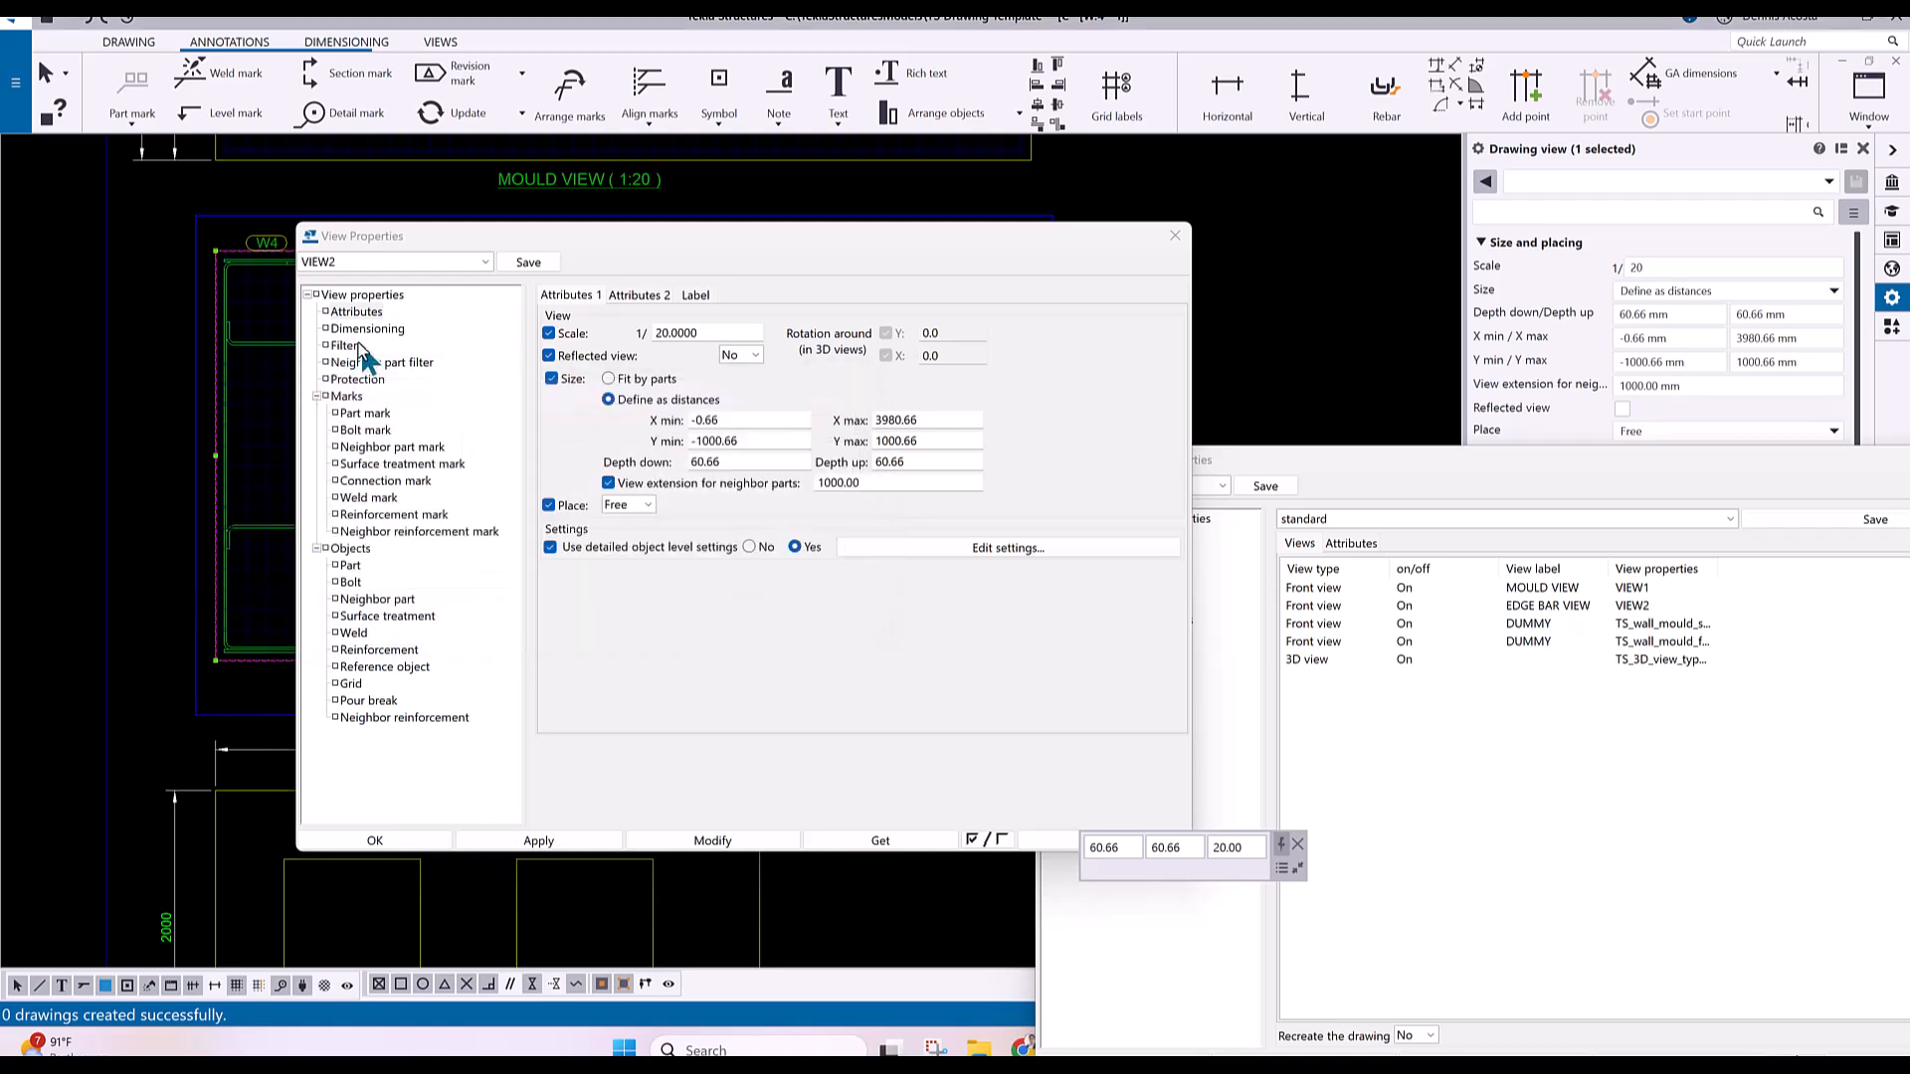
Review the filters available for the EDGE BAR VIEW and close the view and cast unit drawing properties.
left_click(343, 345)
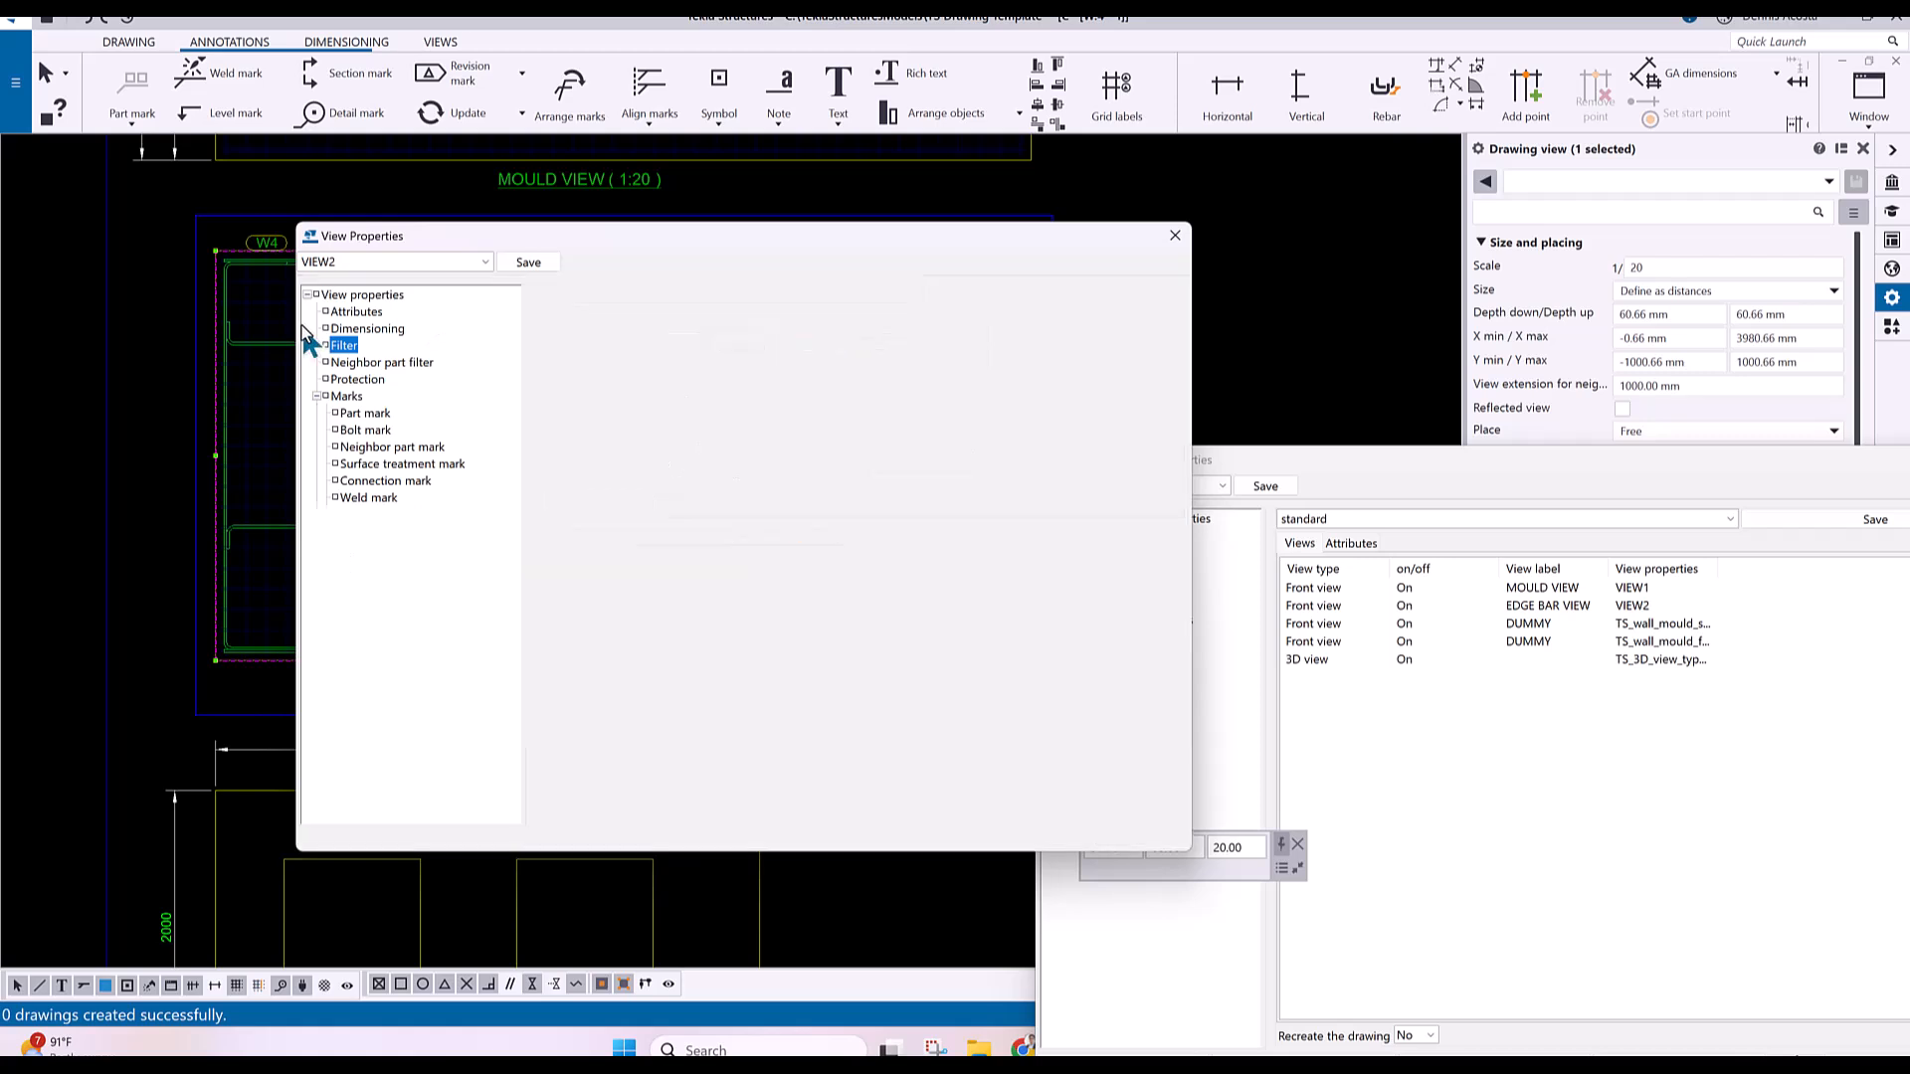
left_click(914, 296)
scroll(706, 597, "down", 3)
scroll(703, 637, "down", 2)
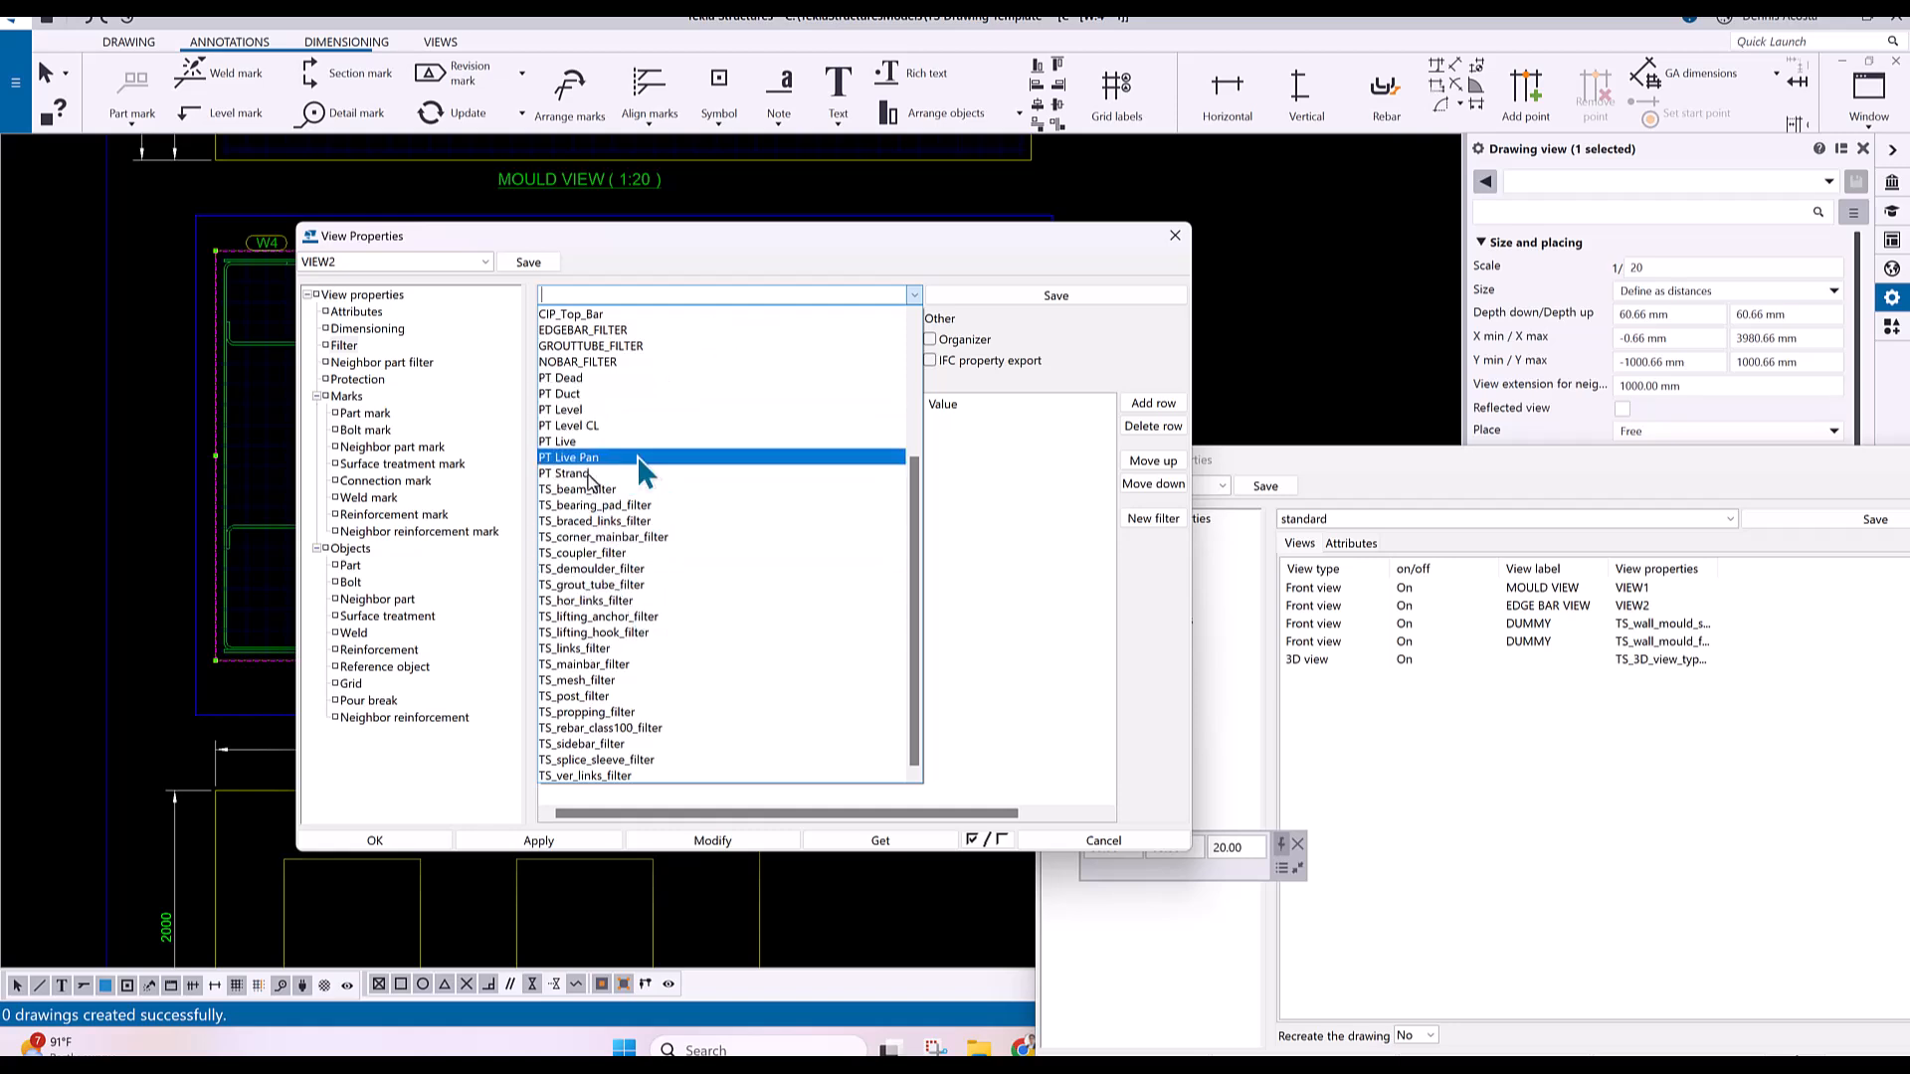
left_click(934, 253)
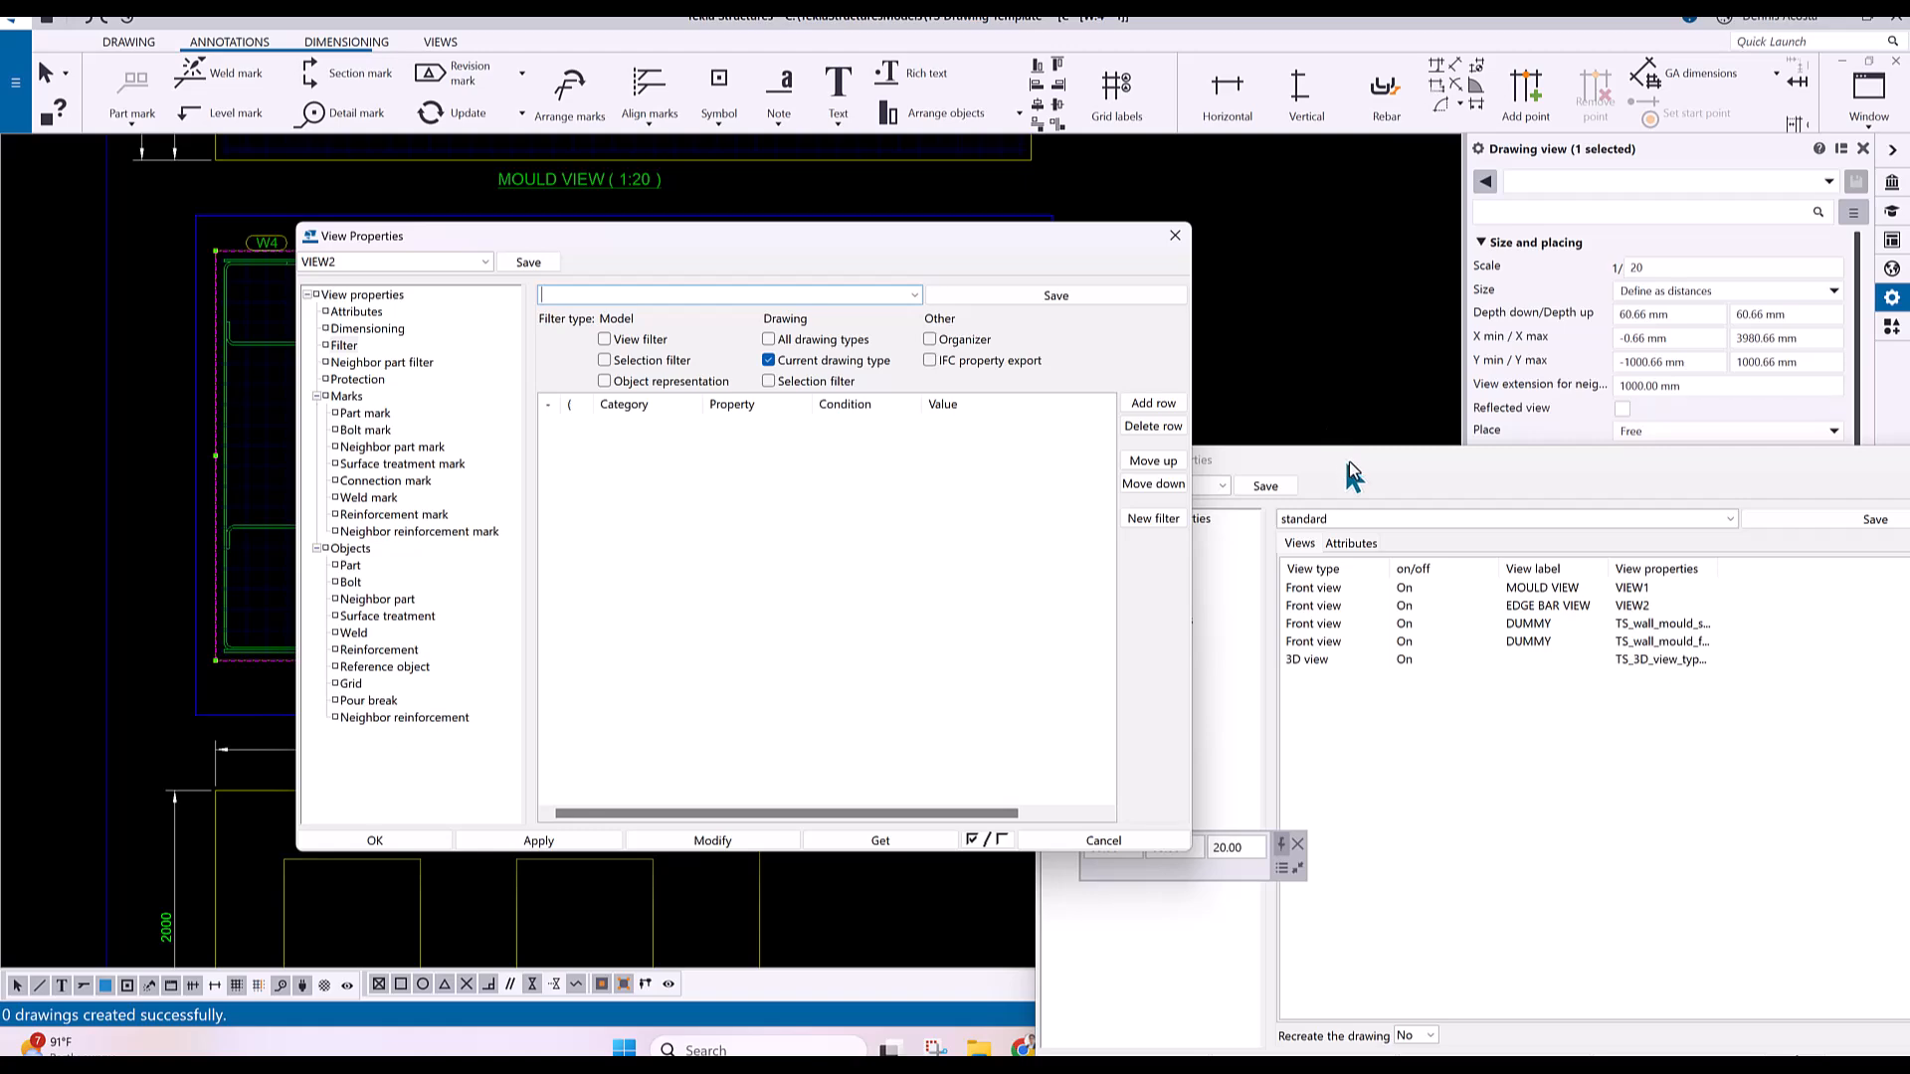
mouse_move(1381, 462)
left_mouse_down()
mouse_move(1142, 445)
mouse_move(826, 362)
mouse_move(815, 332)
left_mouse_up()
left_click(1401, 332)
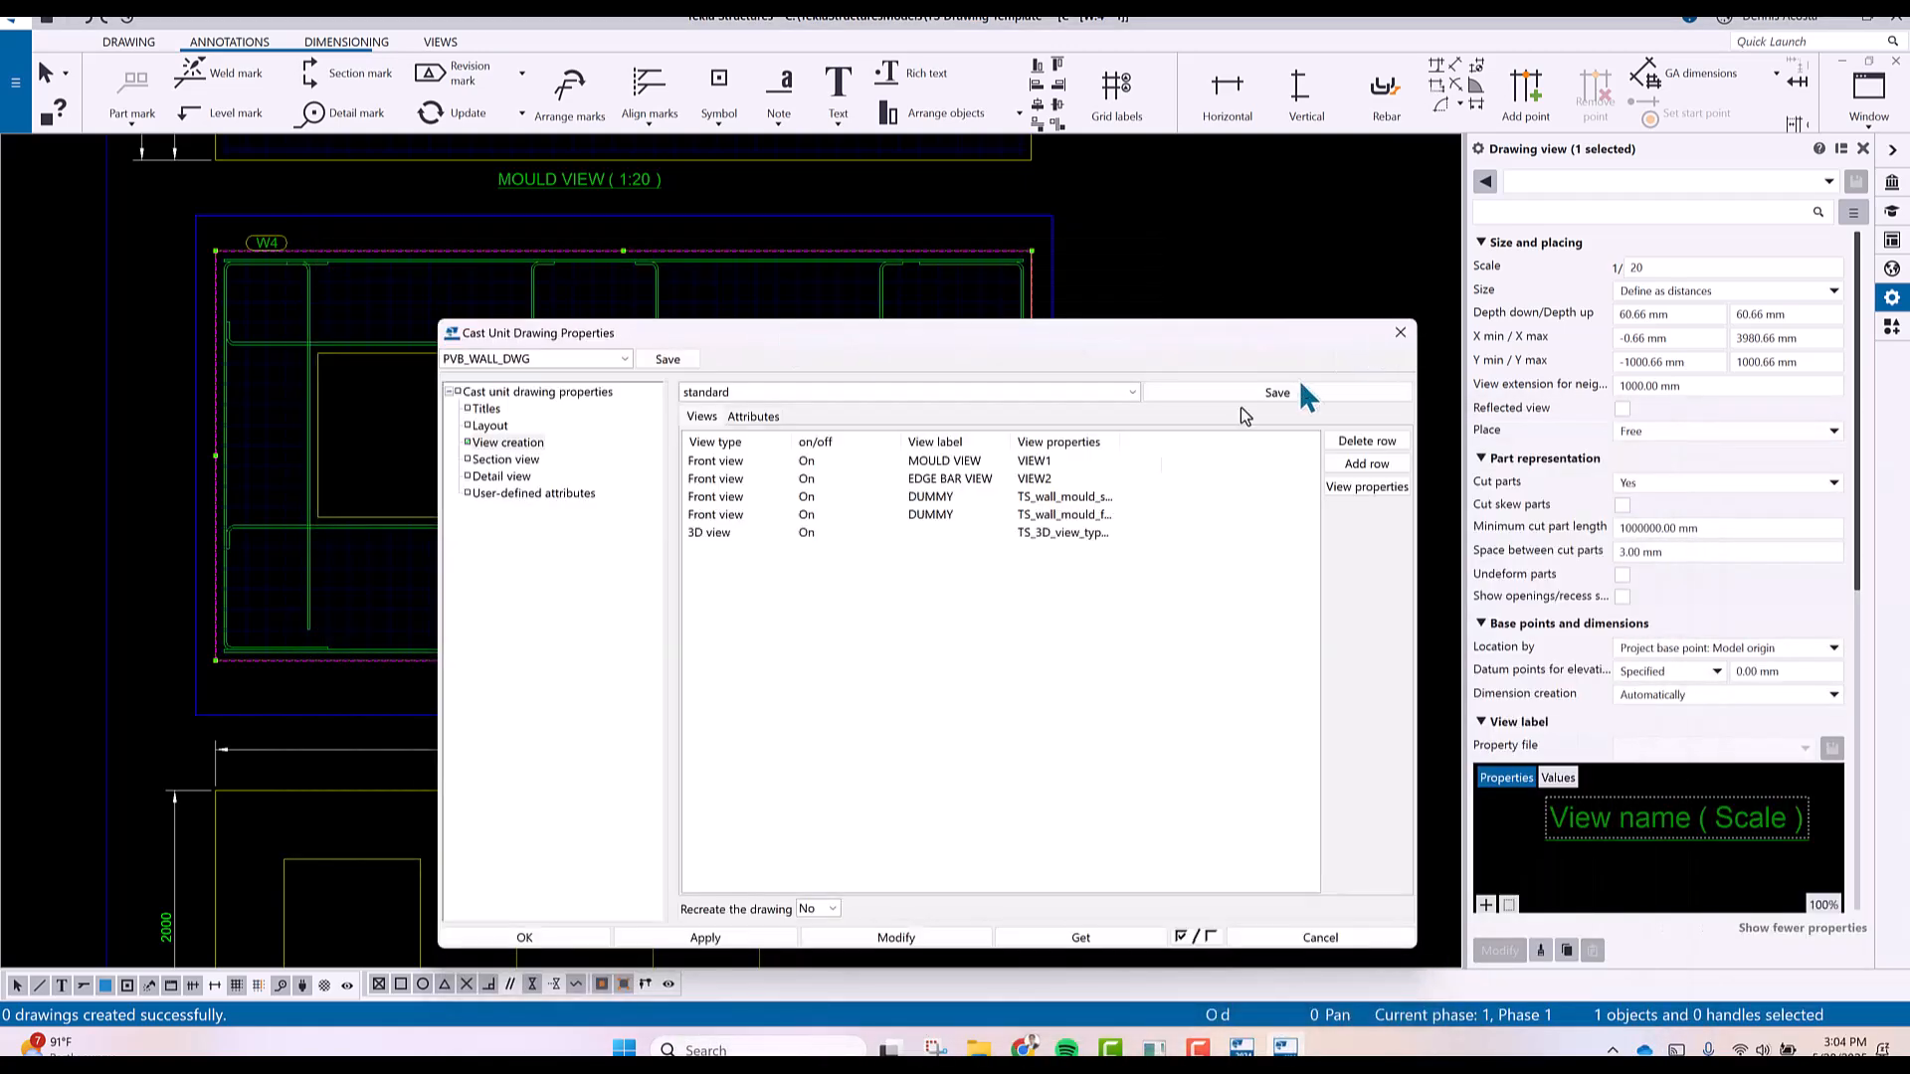
scroll(1021, 550, "down", 5)
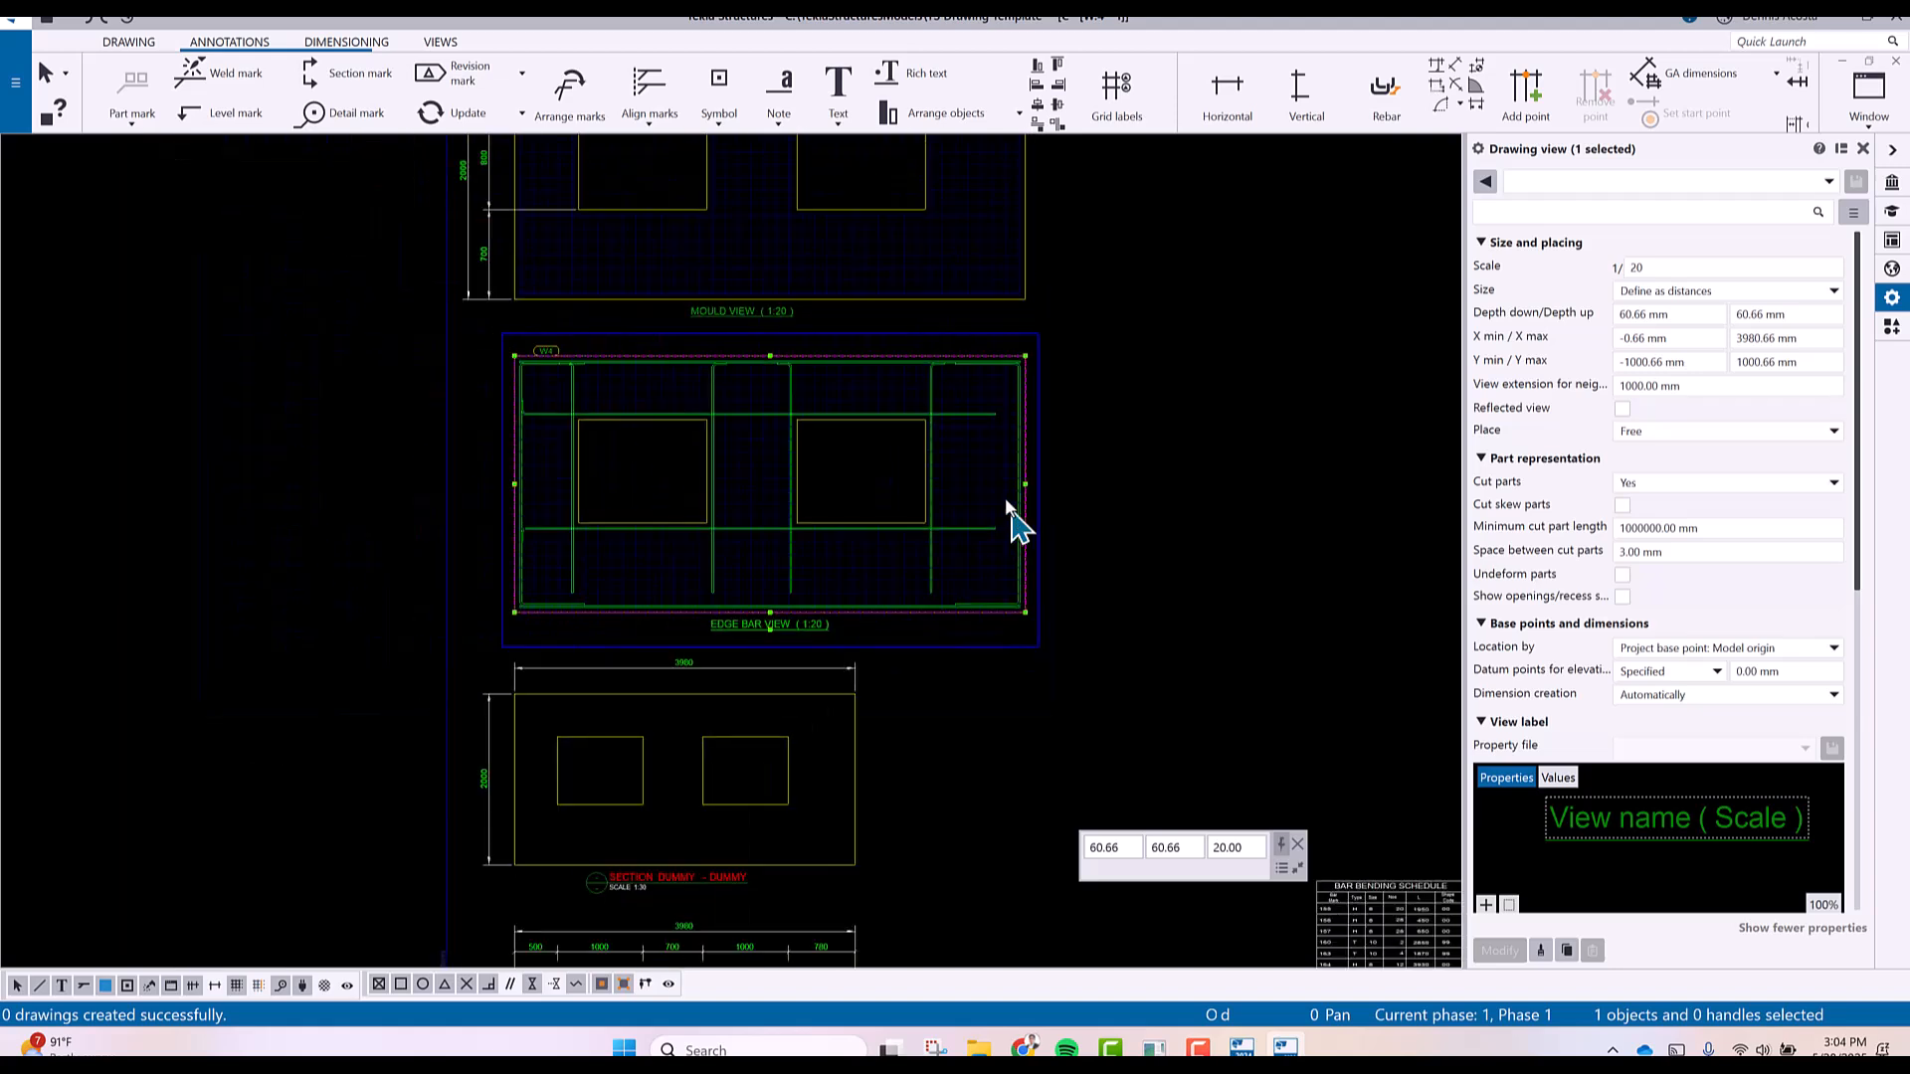
scroll(980, 532, "up", 2)
mouse_move(1060, 505)
middle_mouse_down()
mouse_move(1060, 527)
mouse_move(1067, 509)
middle_mouse_up()
scroll(1060, 528, "down", 2)
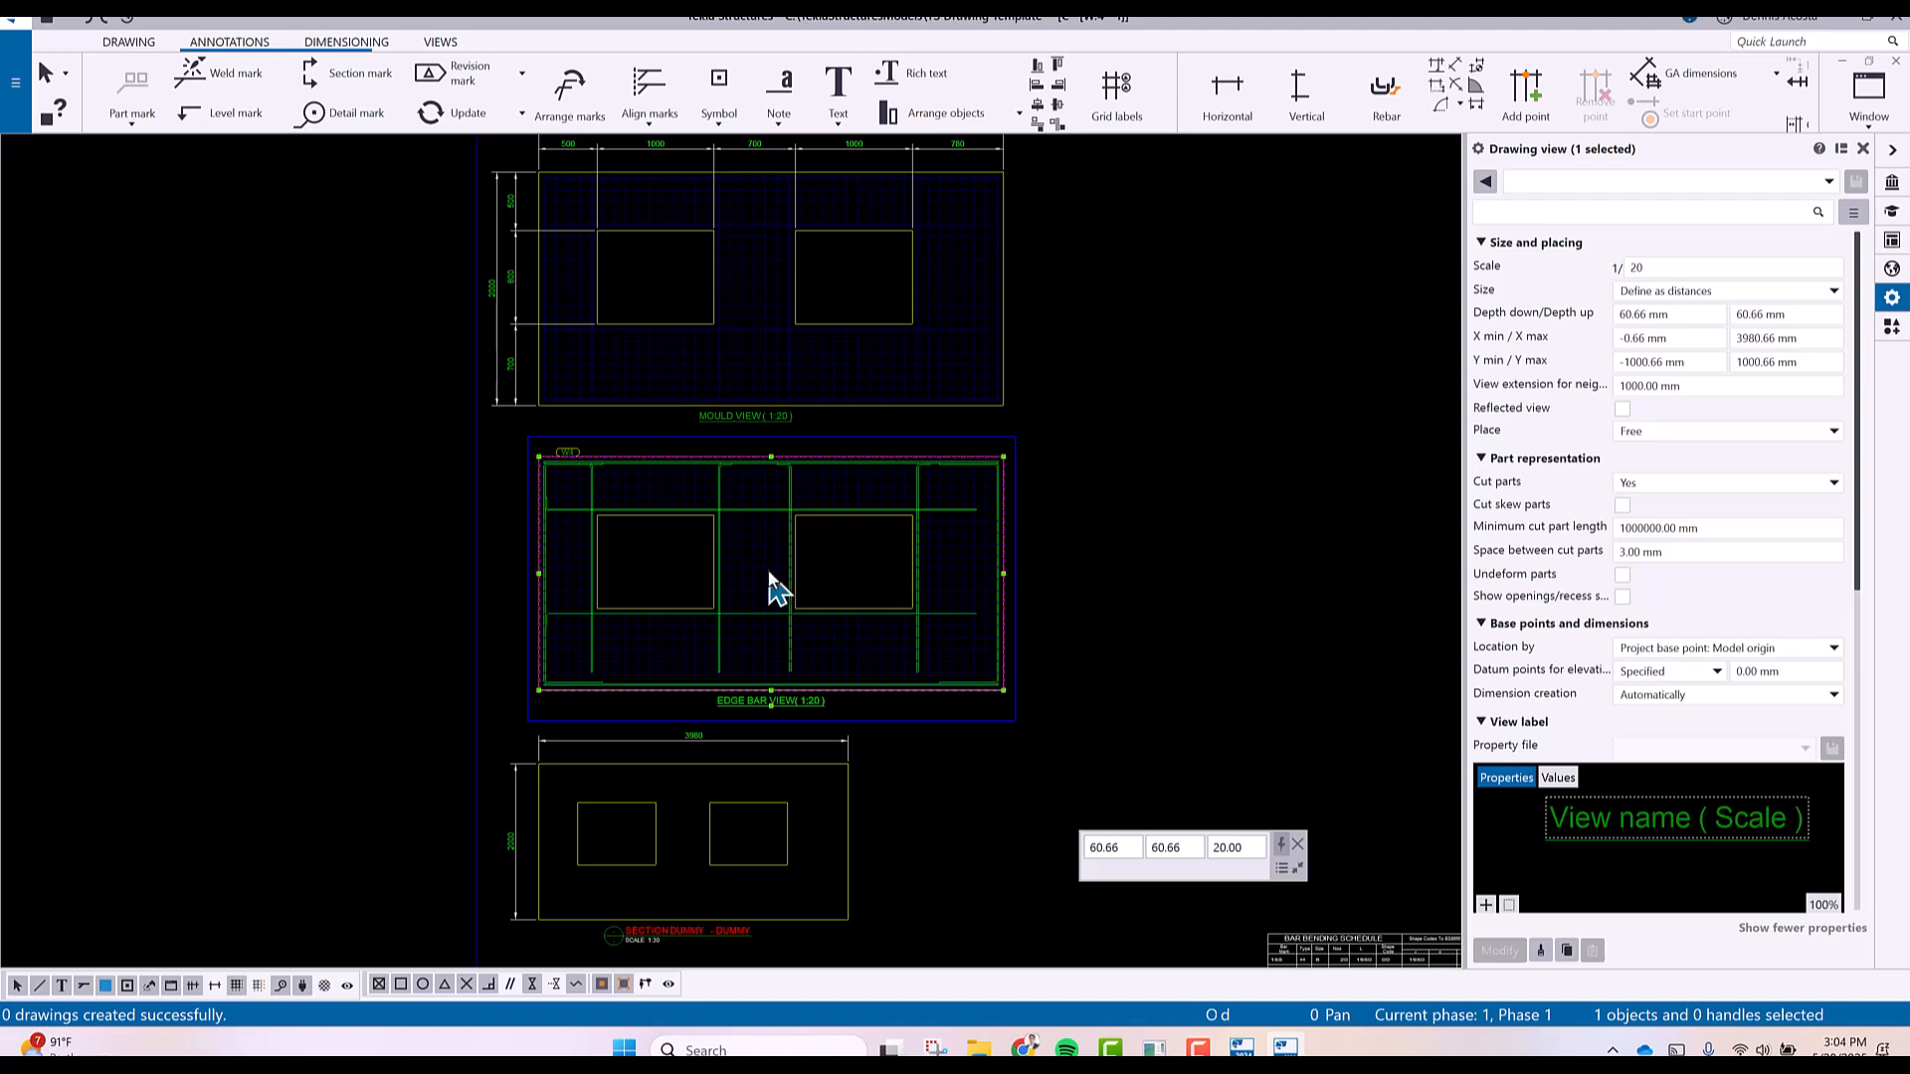
scroll(1039, 731, "down", 2)
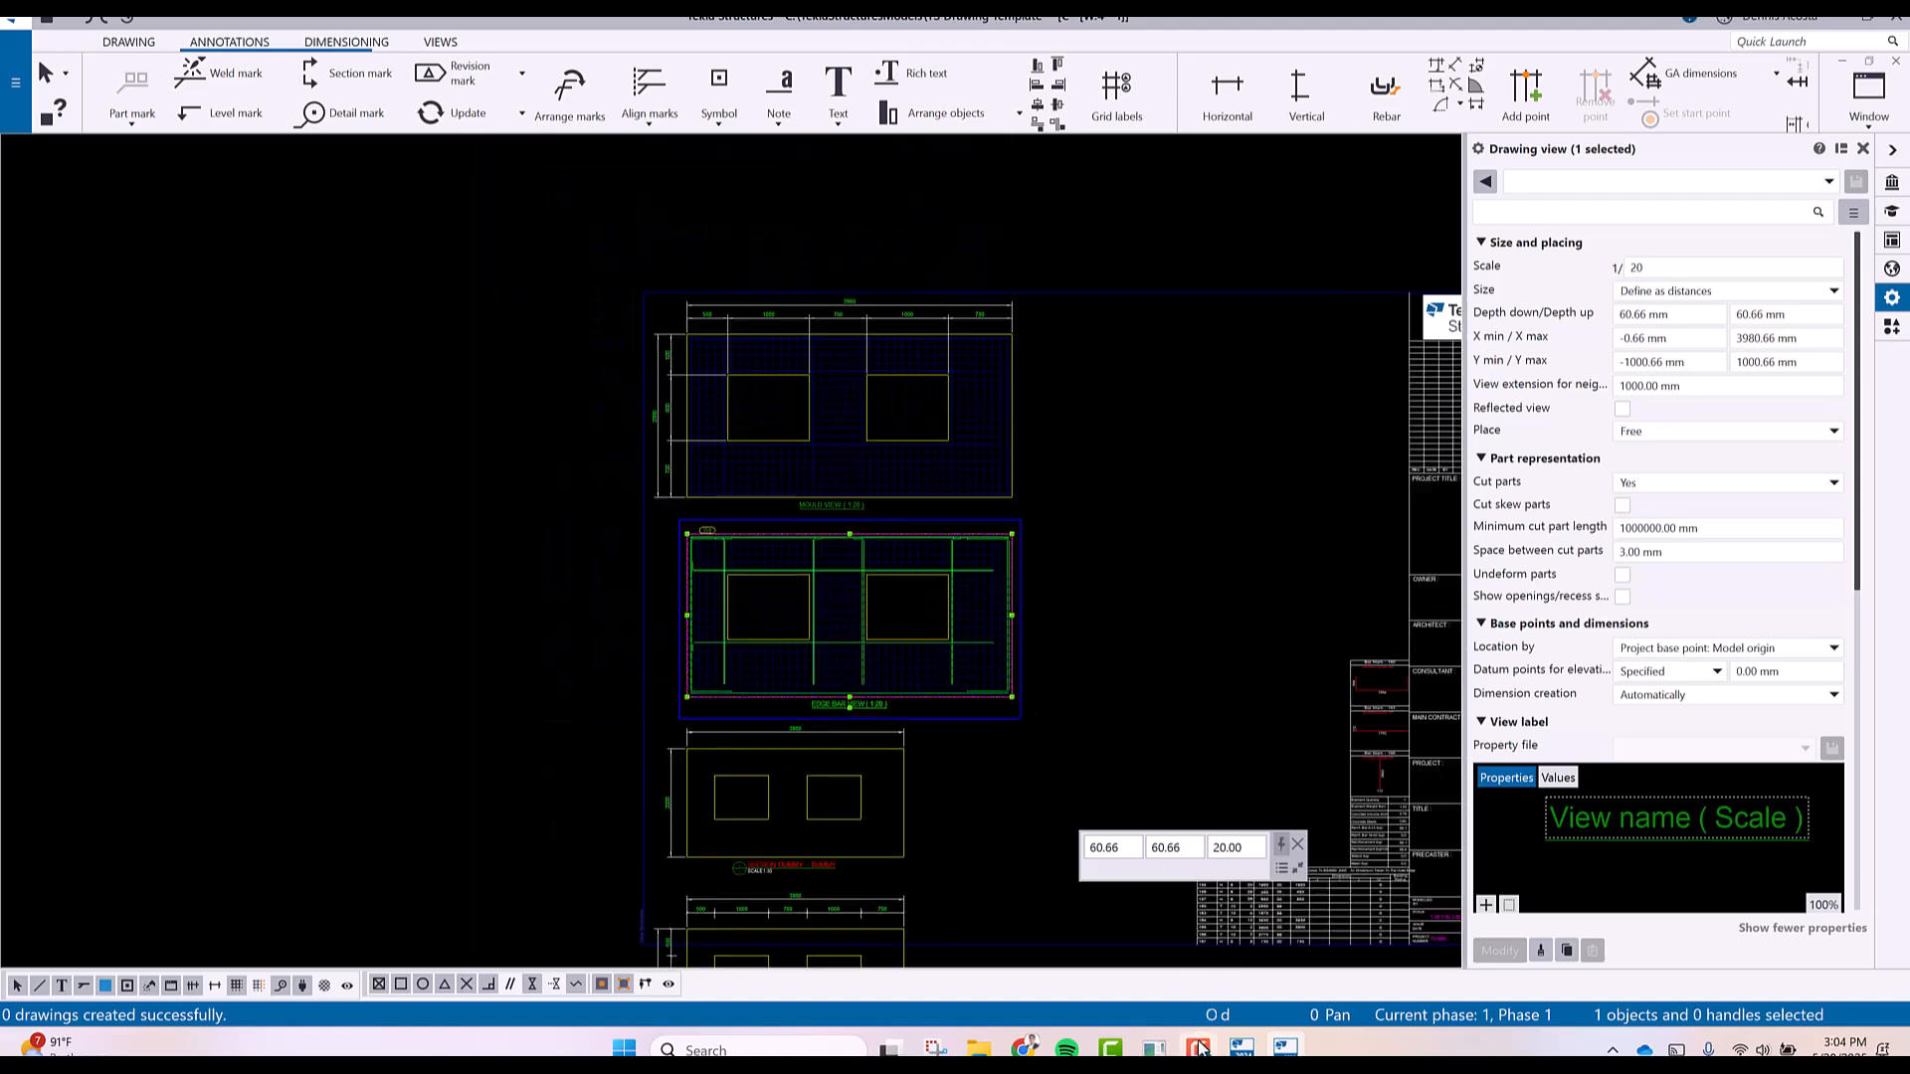